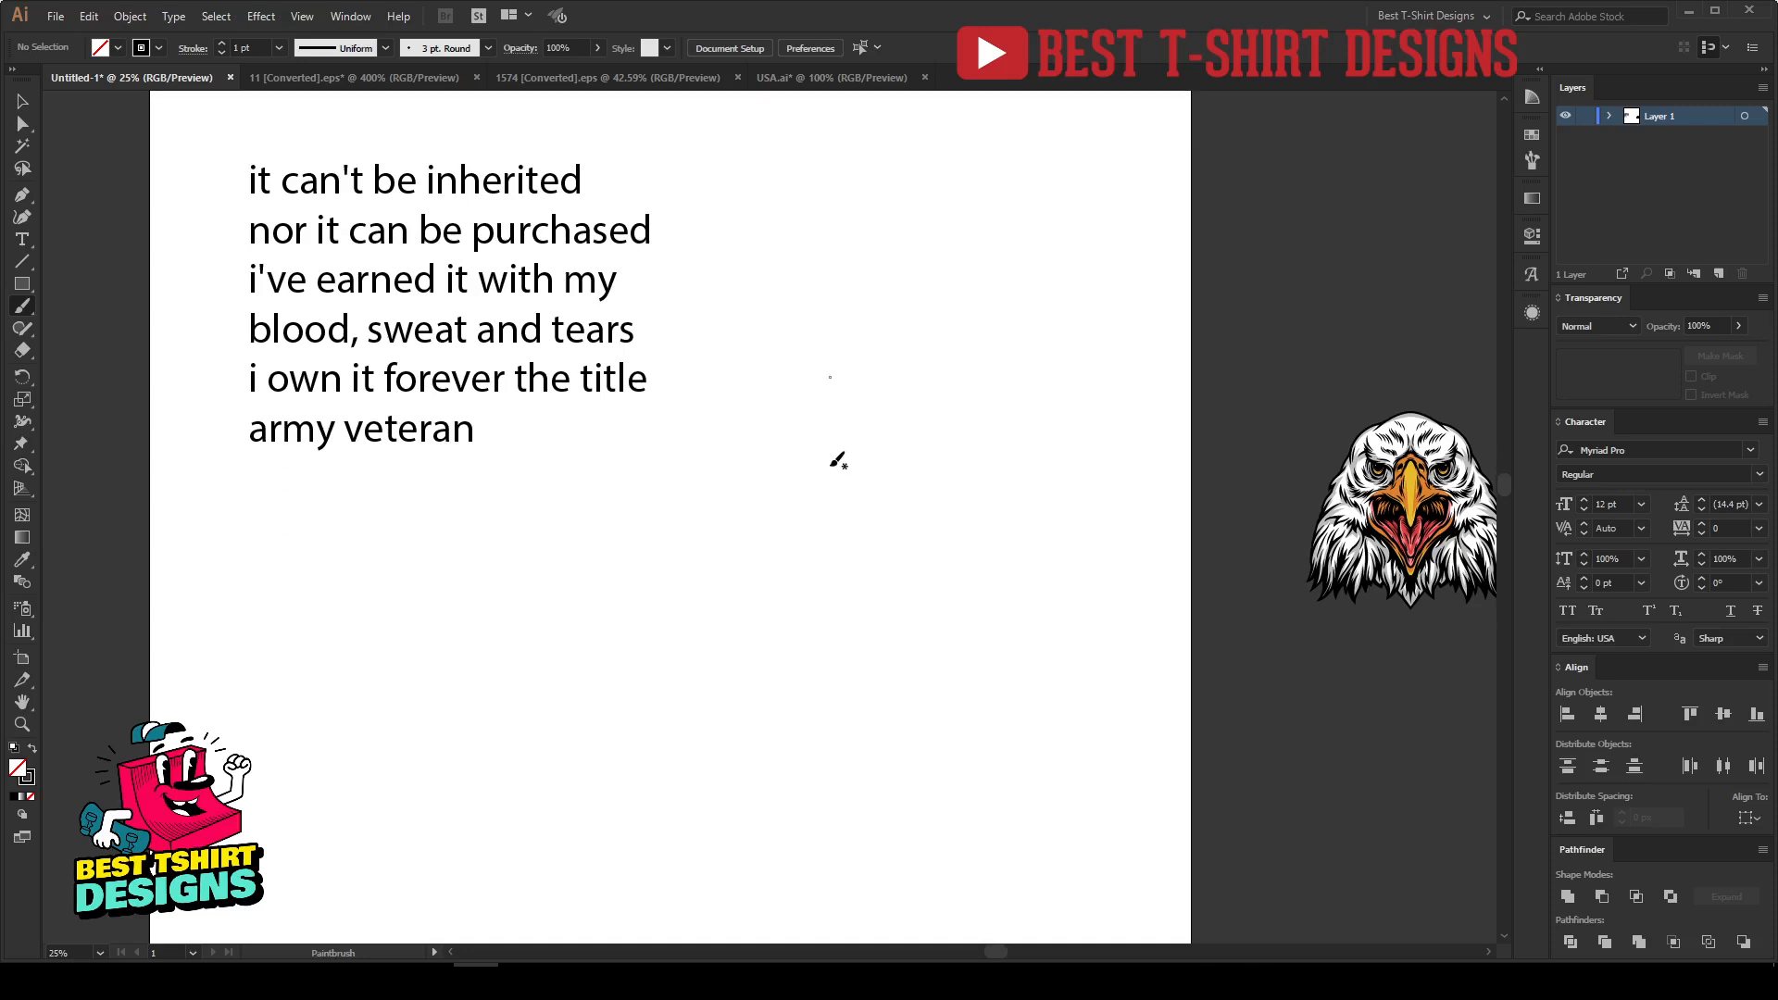
scroll(838, 460, up, 5)
scroll(838, 461, down, 3)
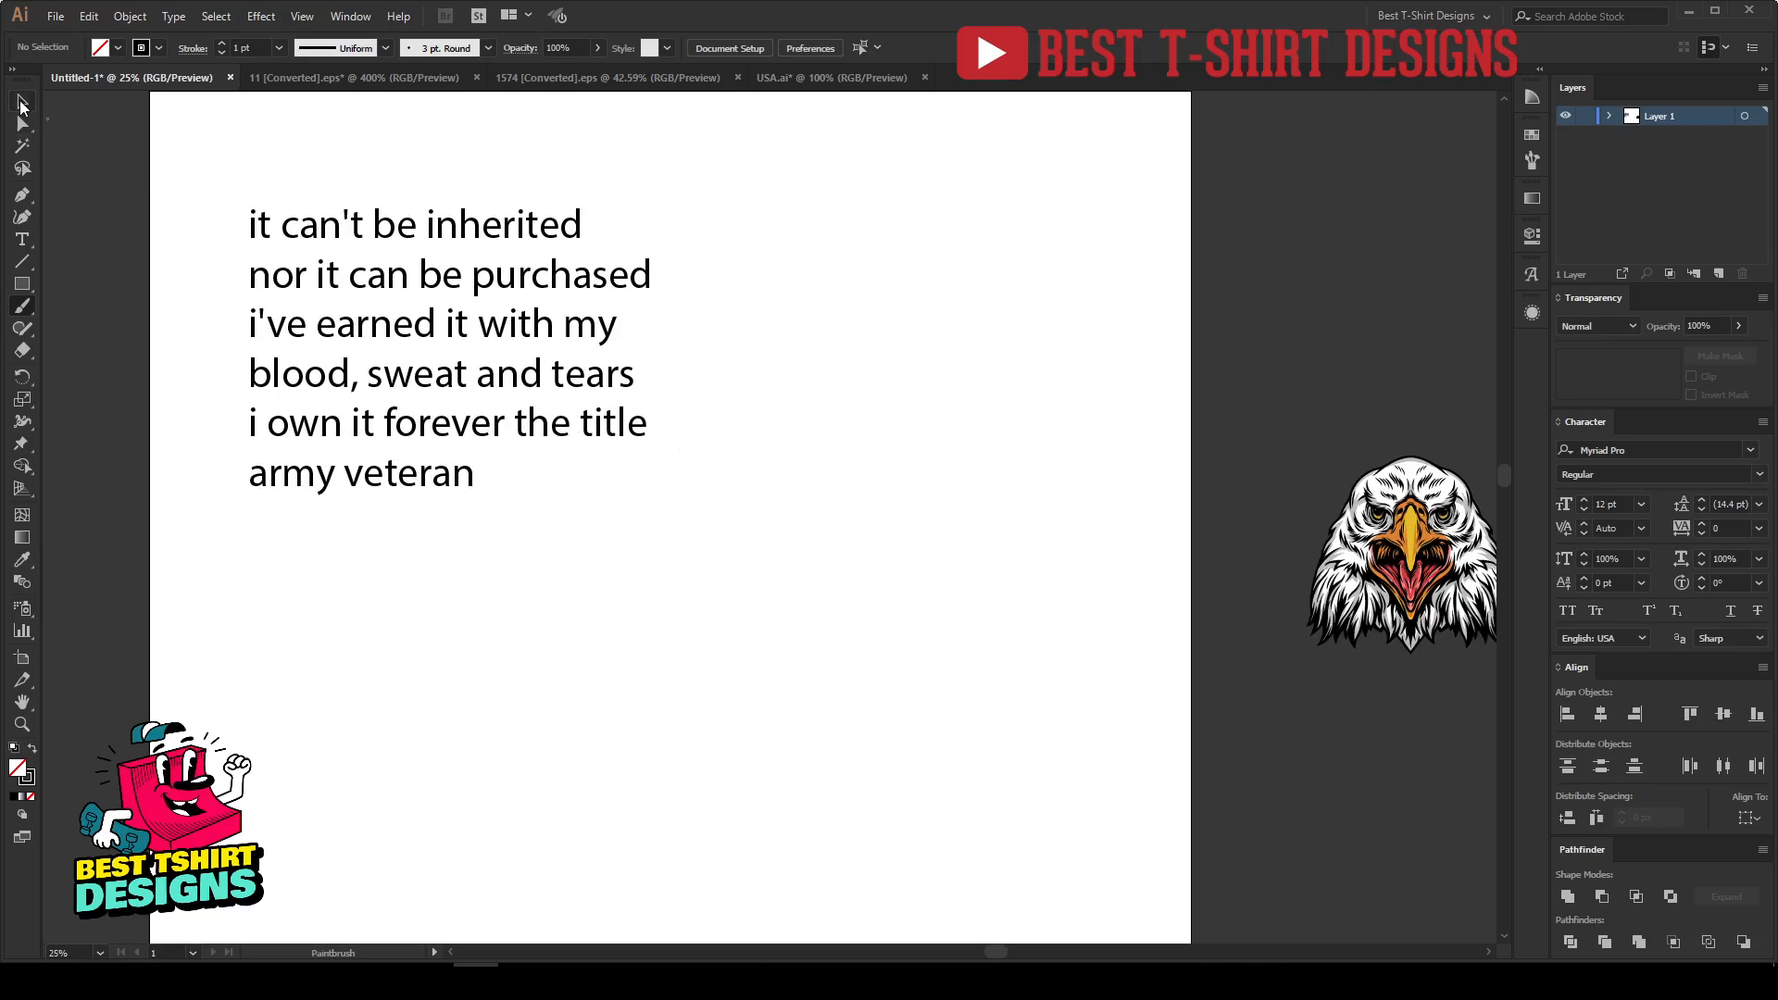
key(v)
drag(749, 603, 831, 642)
click(841, 586)
key(b)
key(v)
Step: Split the quote into two blocks, moving the first three lines up and the last three lines down and slightly left
click(518, 227)
shift+click(511, 275)
shift+click(505, 329)
drag(505, 332, 505, 277)
drag(417, 427, 373, 539)
drag(436, 127, 287, 409)
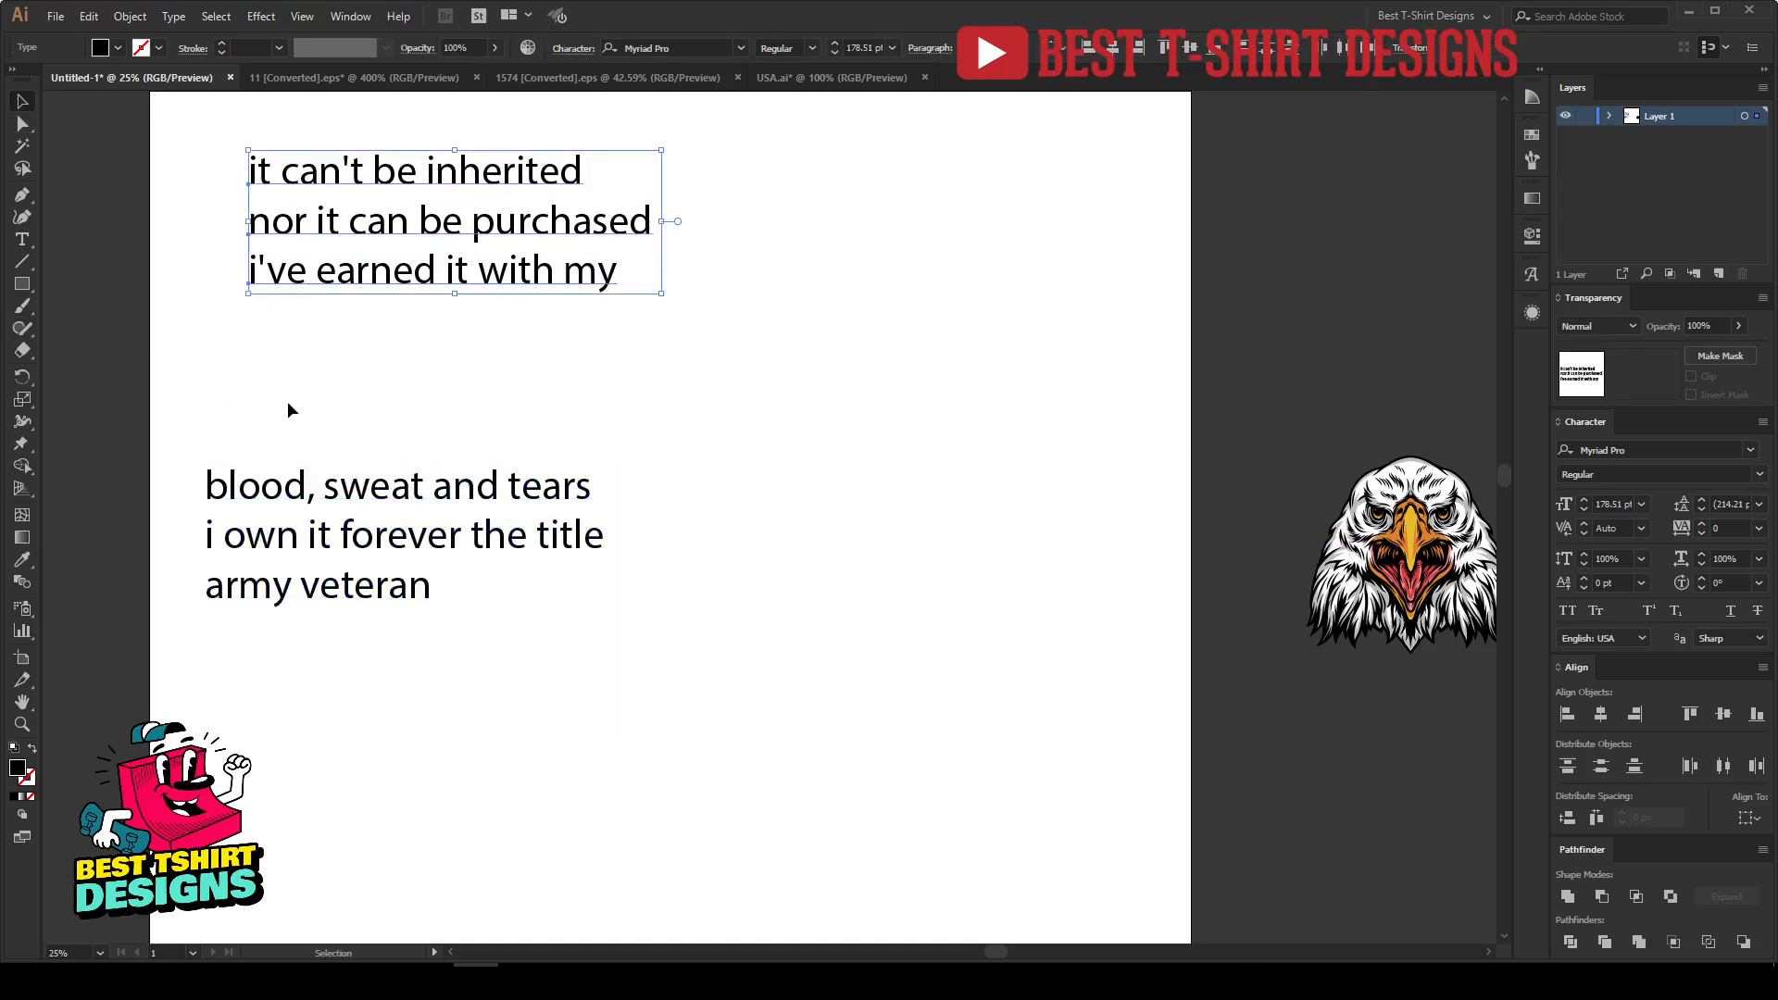
drag(389, 659, 781, 560)
click(802, 548)
Step: Sketch a rough circle with the Paintbrush beside the quote and go over it with a thicker outline
key(b)
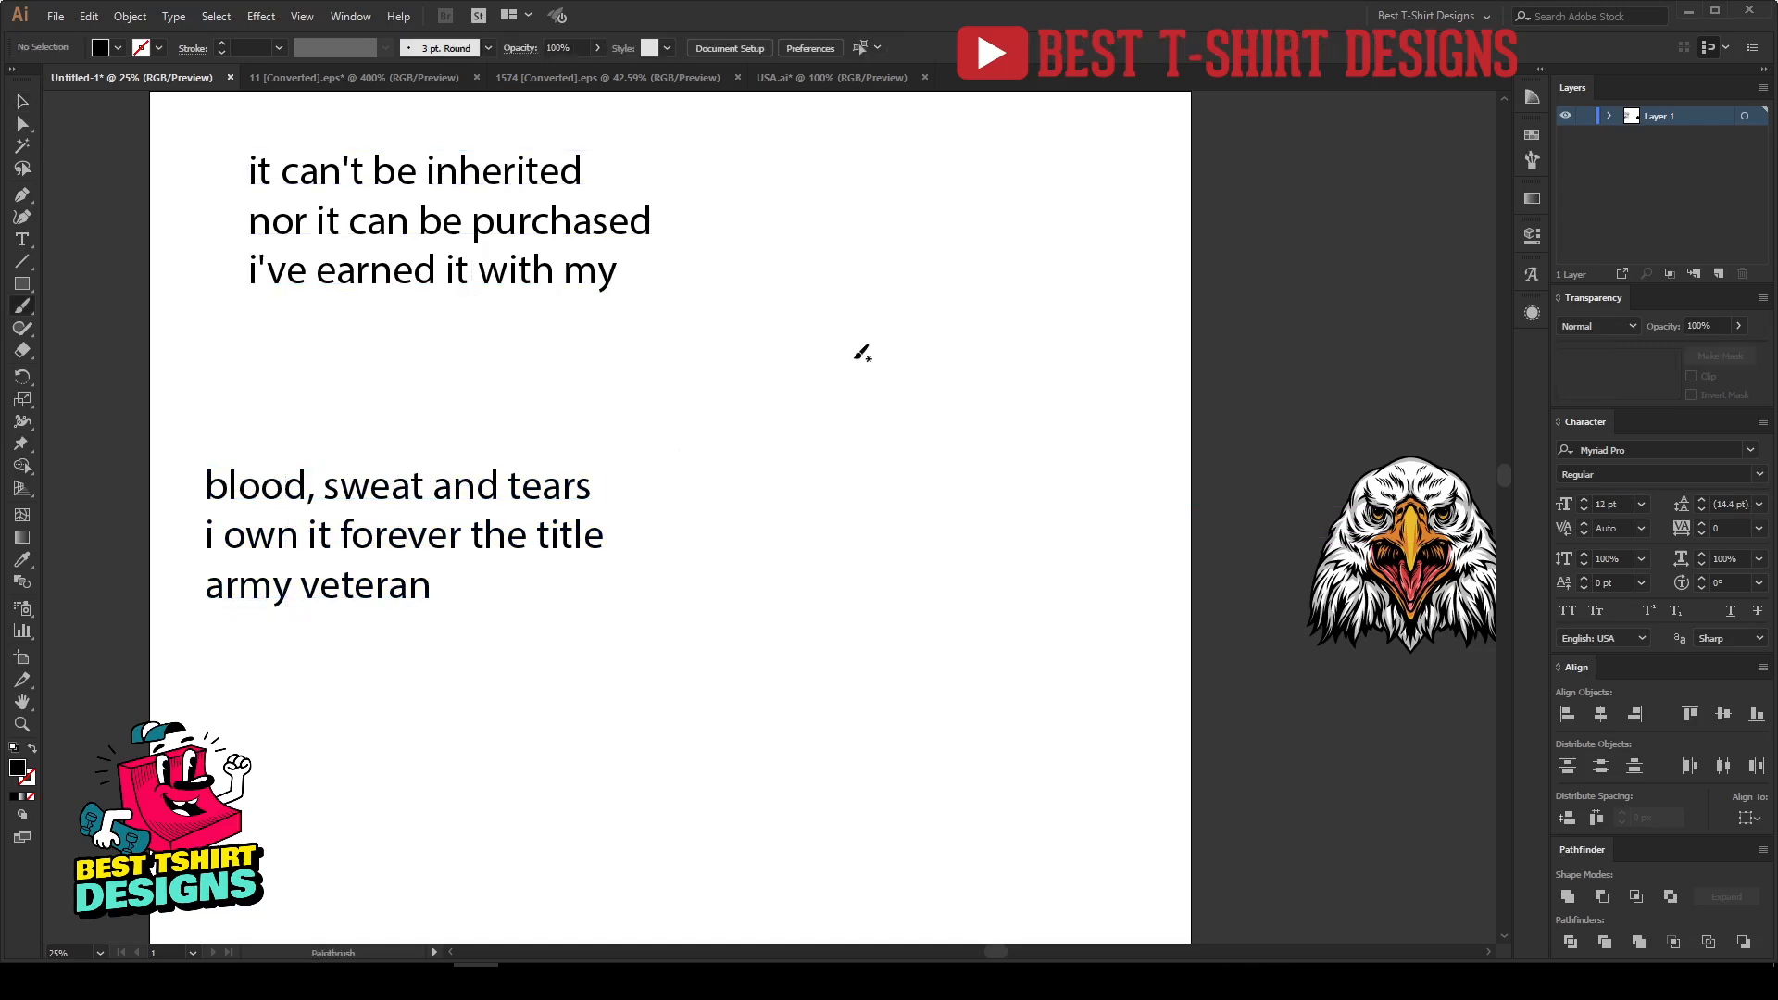
mouse_move(797, 391)
mouse_down()
mouse_move(883, 483)
mouse_move(905, 392)
mouse_move(824, 372)
mouse_up()
scroll(806, 428, up, 2)
scroll(903, 409, up, 2)
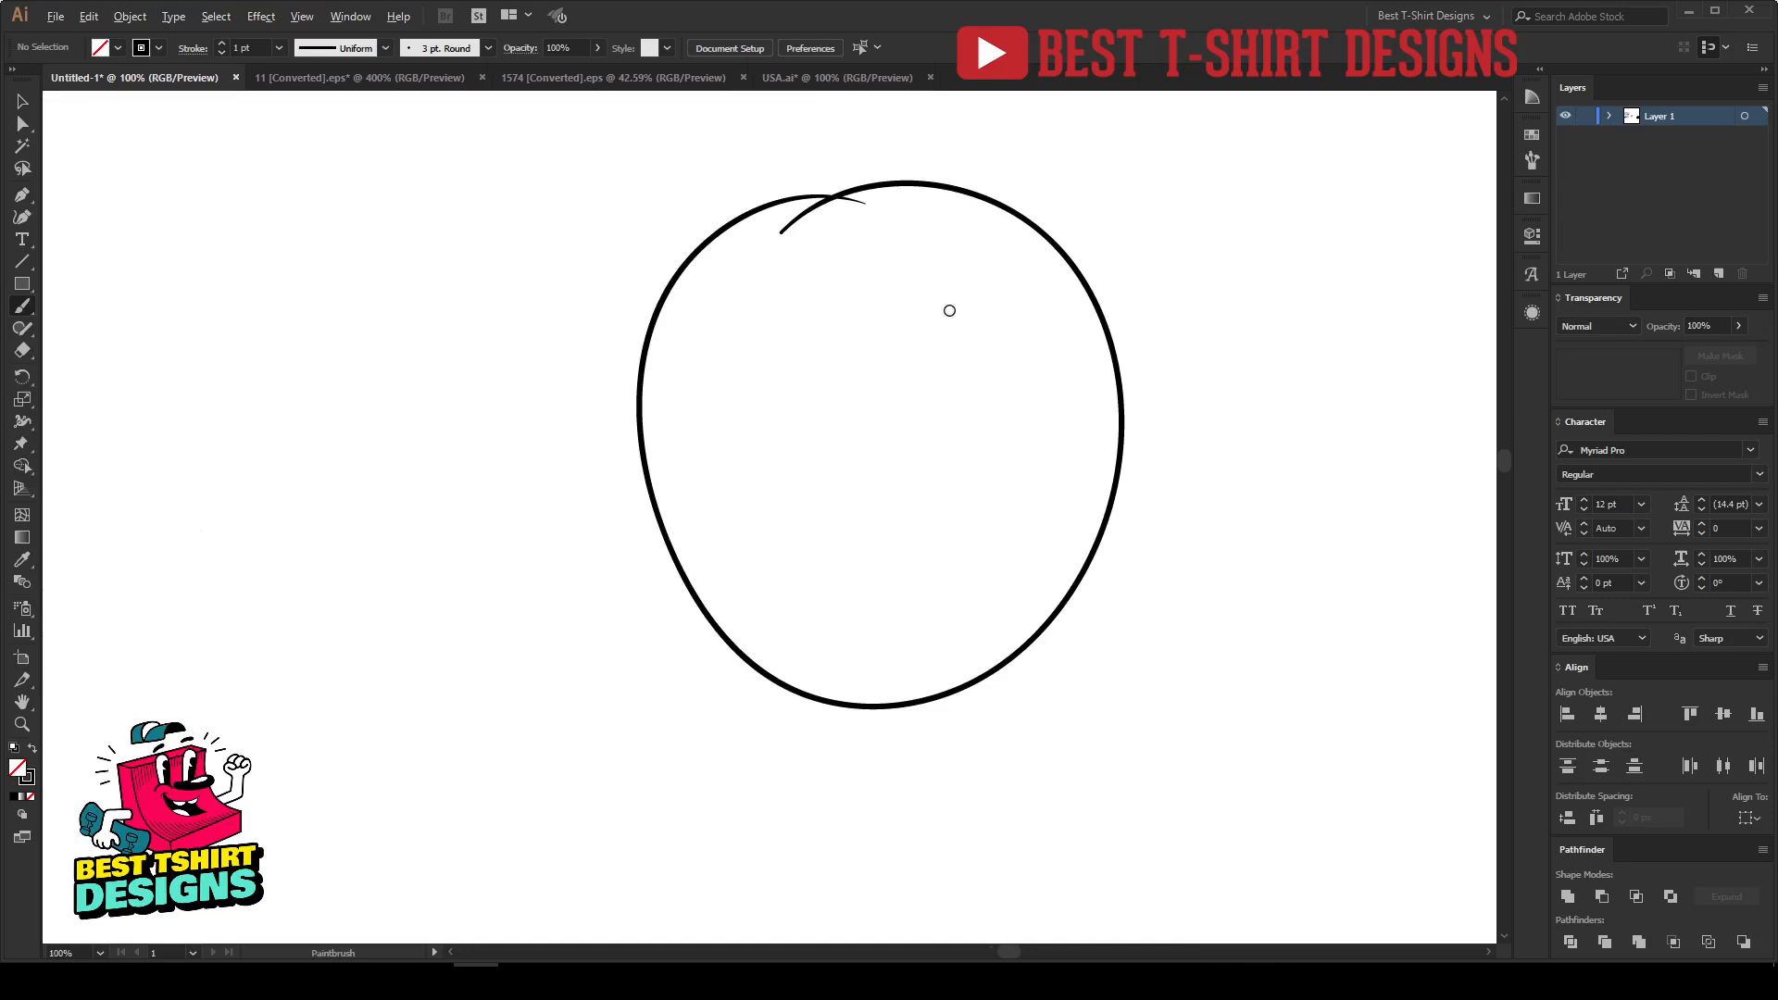
scroll(950, 310, down, 2)
drag(794, 370, 805, 463)
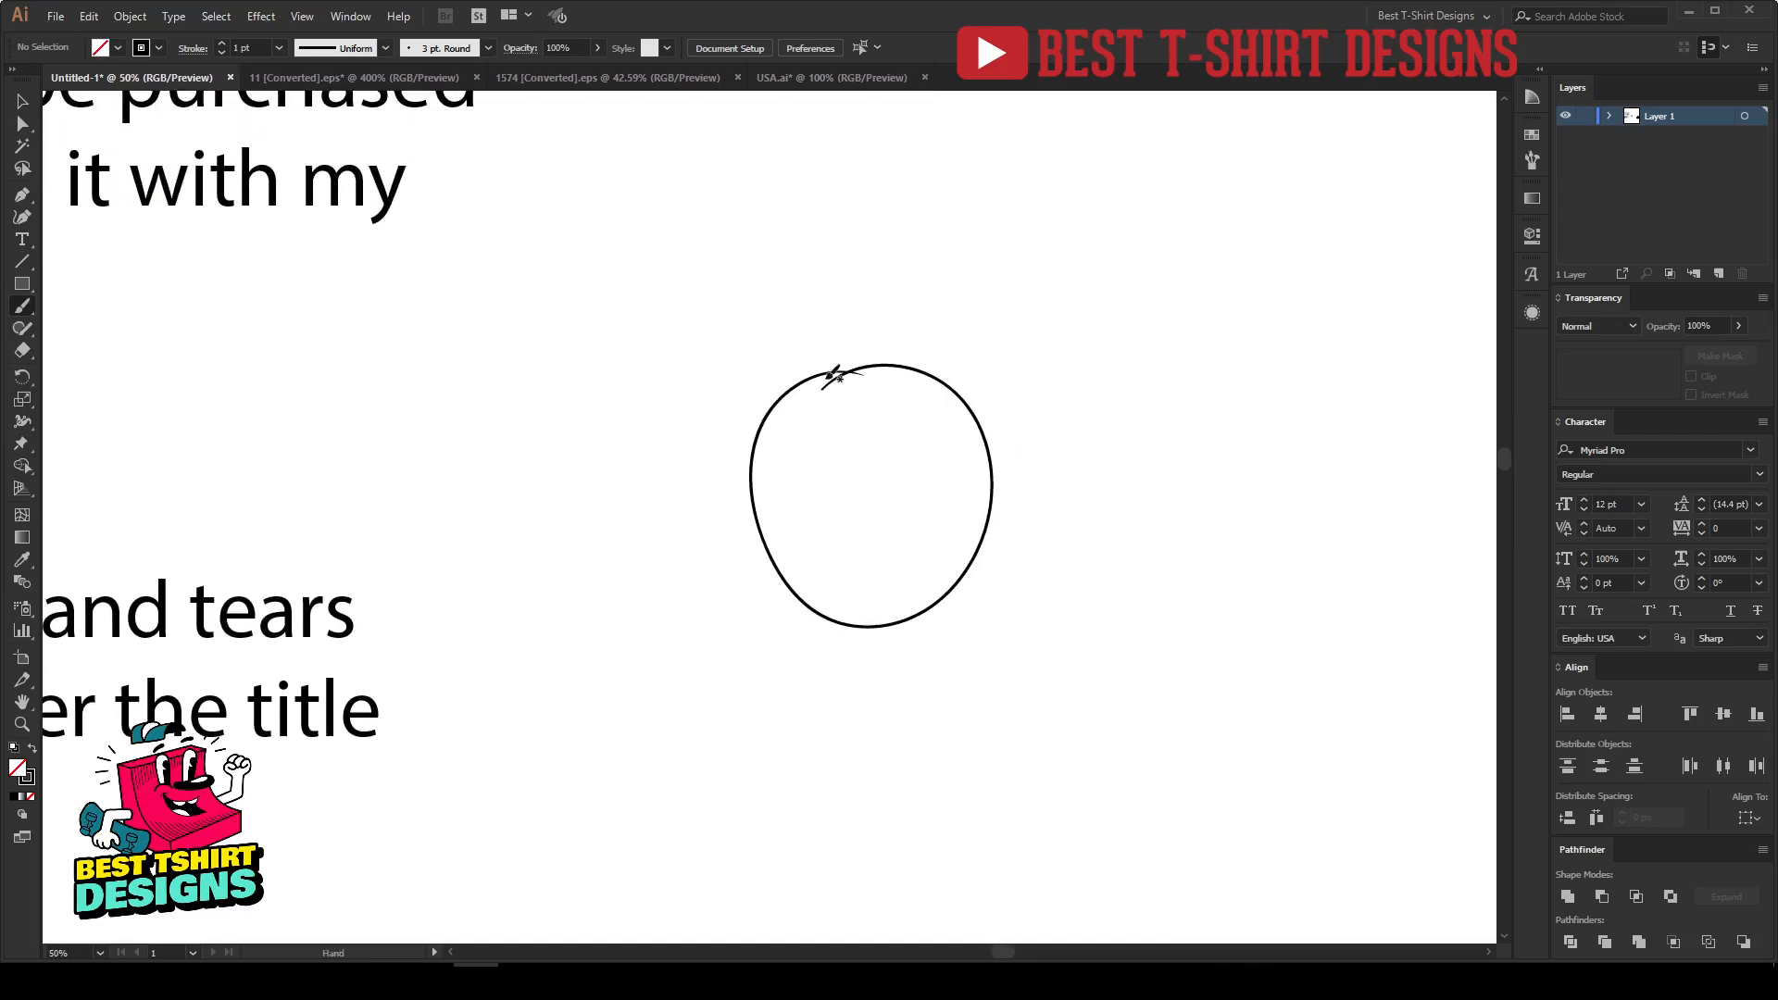
mouse_move(822, 349)
mouse_down()
mouse_move(730, 439)
mouse_move(722, 526)
mouse_move(781, 603)
mouse_move(881, 634)
mouse_move(1003, 563)
mouse_move(961, 416)
mouse_move(817, 367)
mouse_move(917, 353)
mouse_move(917, 429)
mouse_up()
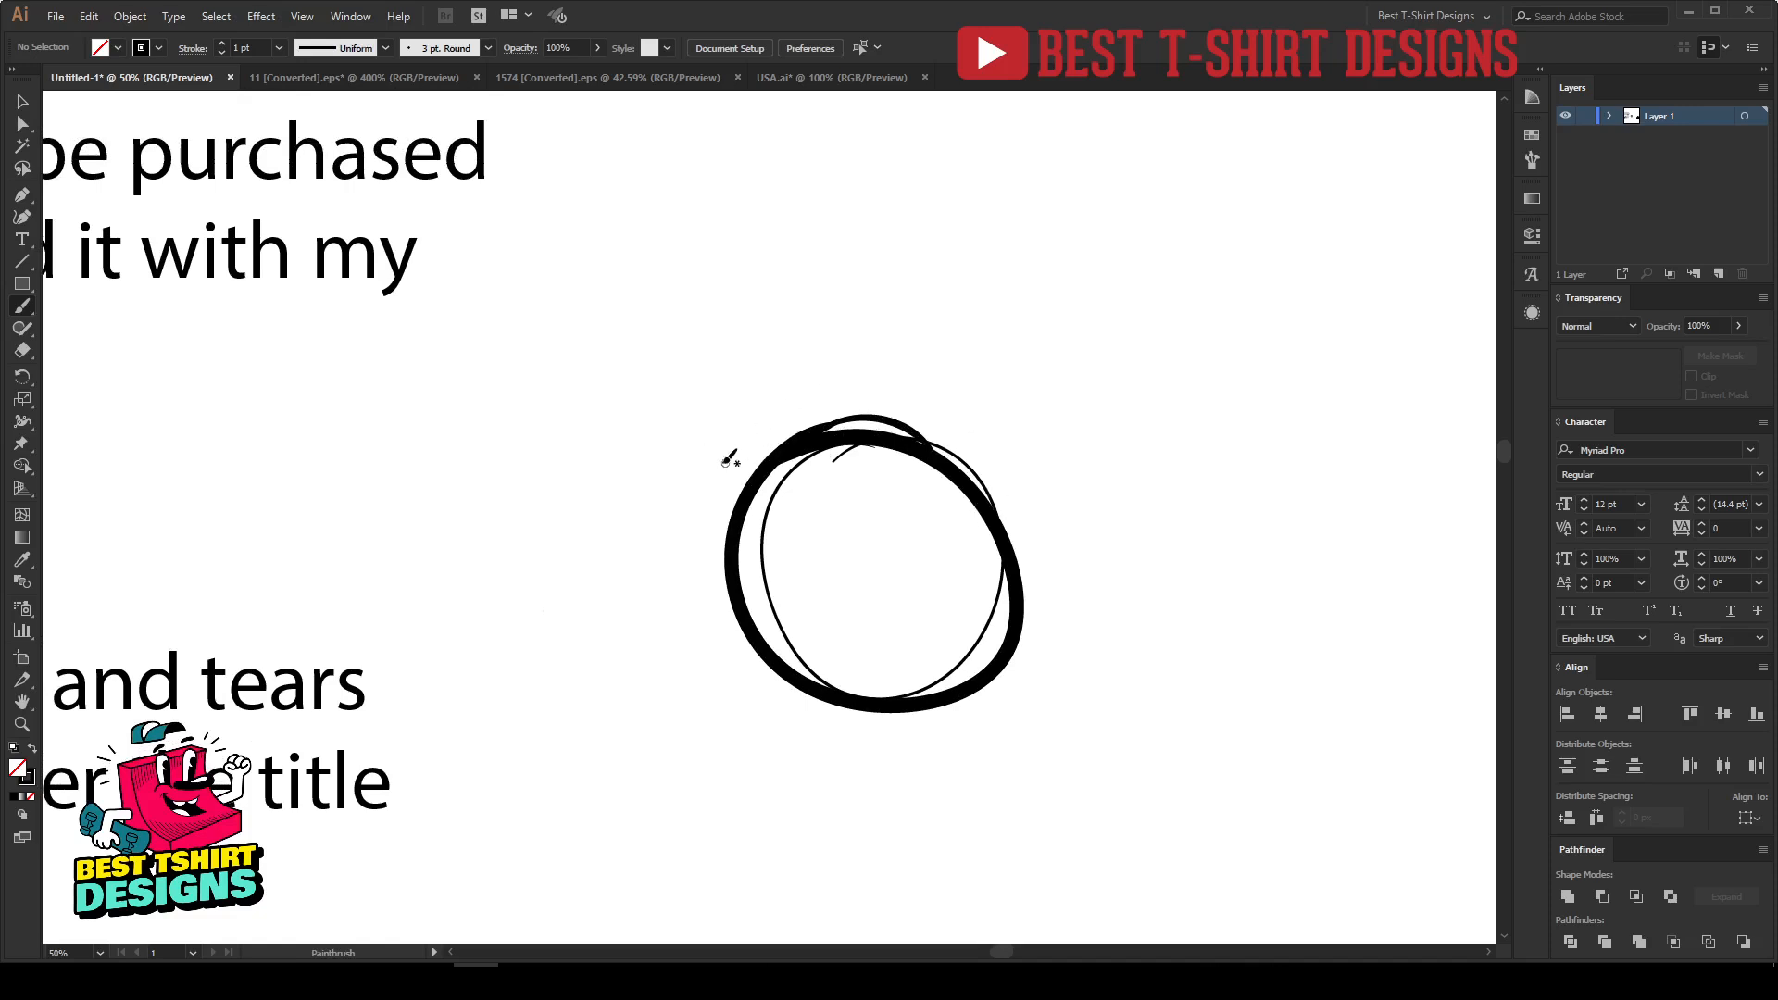
Step: Sketch arched text blocks hugging the circle's upper and lower edges, with straight sides and flat outer edges
drag(719, 475, 714, 414)
drag(710, 408, 823, 383)
mouse_move(706, 394)
mouse_down()
mouse_move(923, 363)
mouse_move(1025, 376)
mouse_move(1021, 511)
mouse_up()
mouse_move(712, 501)
mouse_down()
mouse_move(810, 413)
mouse_move(782, 428)
mouse_move(934, 427)
mouse_move(877, 412)
mouse_move(969, 446)
mouse_move(1005, 500)
mouse_up()
drag(981, 442, 1021, 511)
scroll(876, 476, down, 2)
mouse_move(708, 576)
mouse_down()
mouse_move(713, 682)
mouse_move(1040, 640)
mouse_move(1018, 556)
mouse_up()
mouse_move(707, 576)
mouse_down()
mouse_move(824, 624)
mouse_move(905, 618)
mouse_move(858, 641)
mouse_move(1003, 558)
mouse_move(967, 599)
mouse_move(1012, 536)
mouse_move(956, 605)
mouse_move(983, 570)
mouse_up()
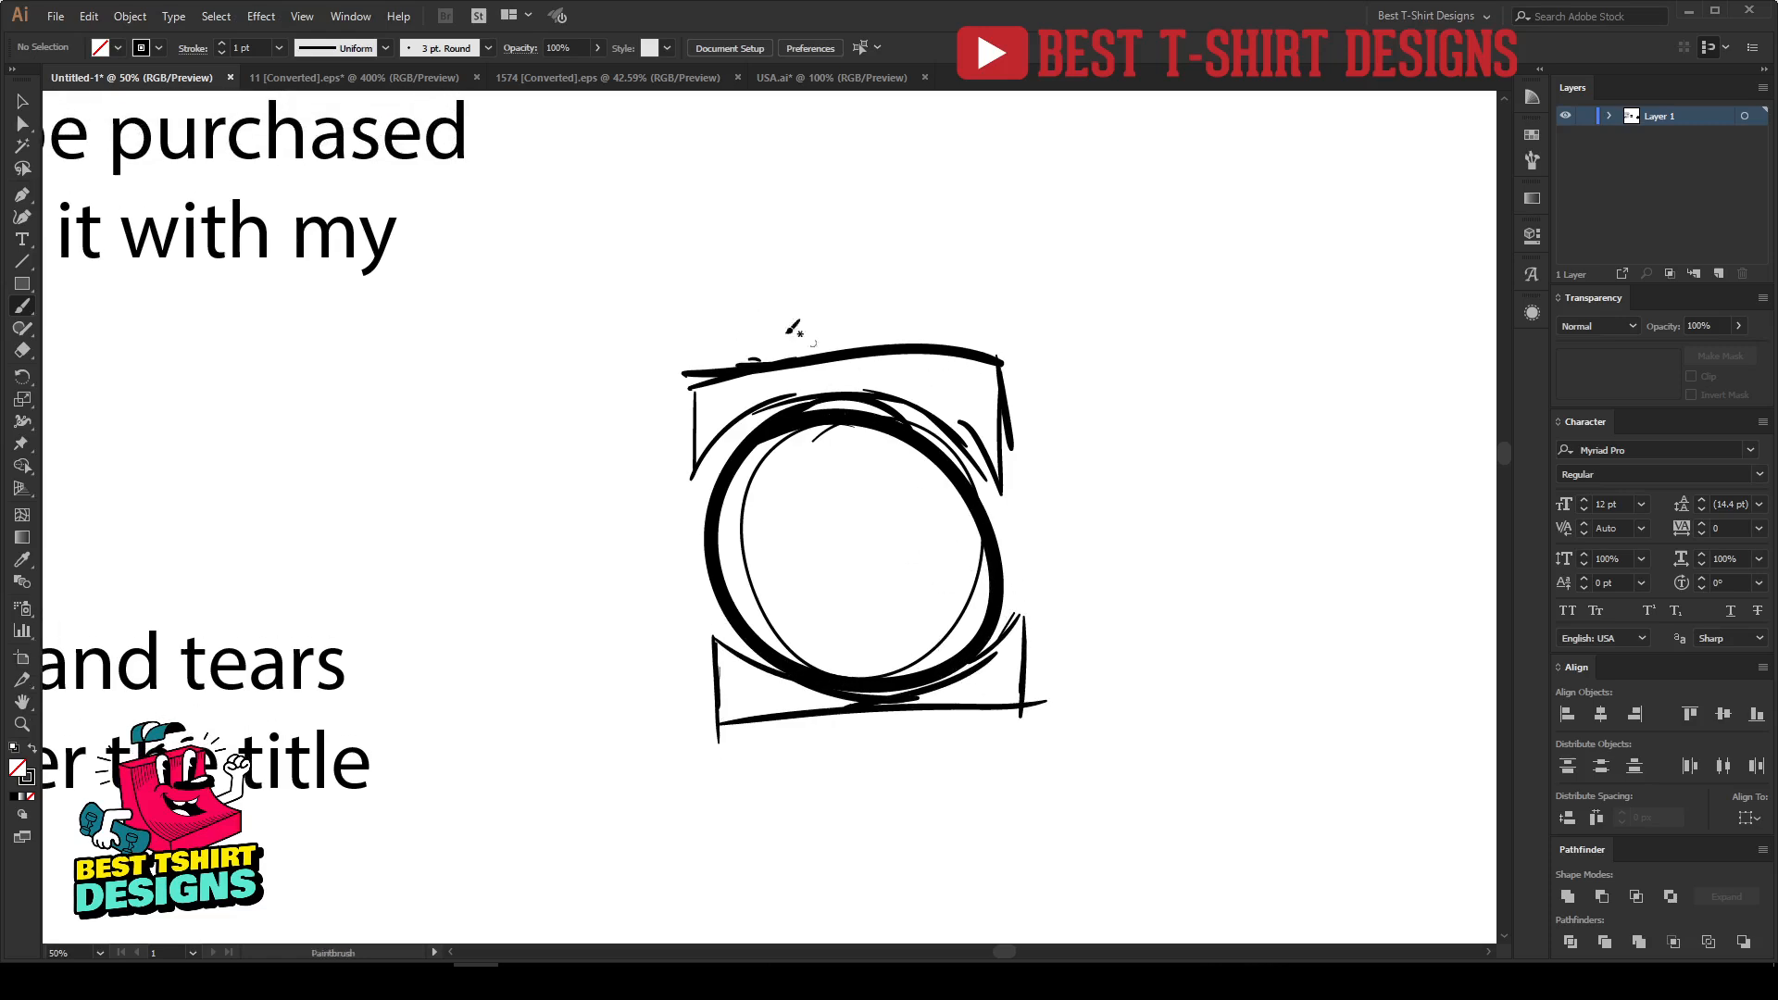
Step: Sketch rough placeholder lines for text above the upper block and below the lower block
mouse_move(693, 349)
mouse_down()
mouse_move(880, 317)
mouse_move(1004, 329)
mouse_up()
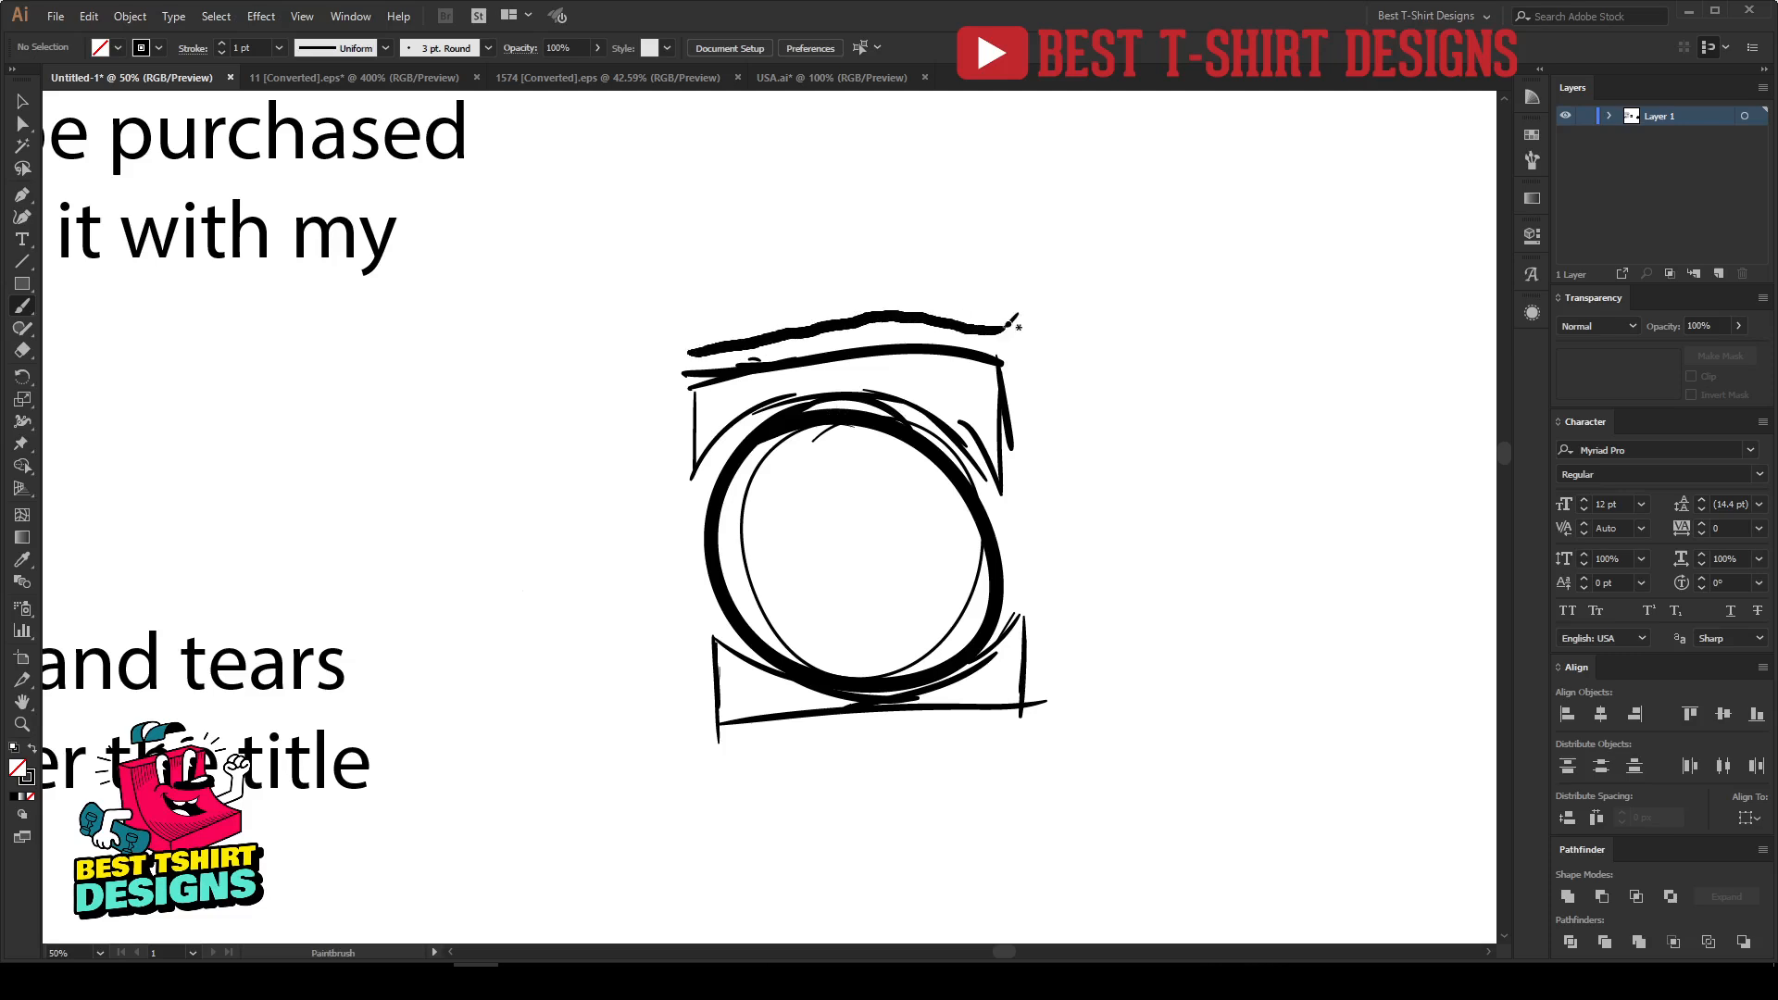
mouse_move(704, 311)
mouse_down()
mouse_move(885, 286)
mouse_move(998, 271)
mouse_up()
drag(741, 744, 937, 739)
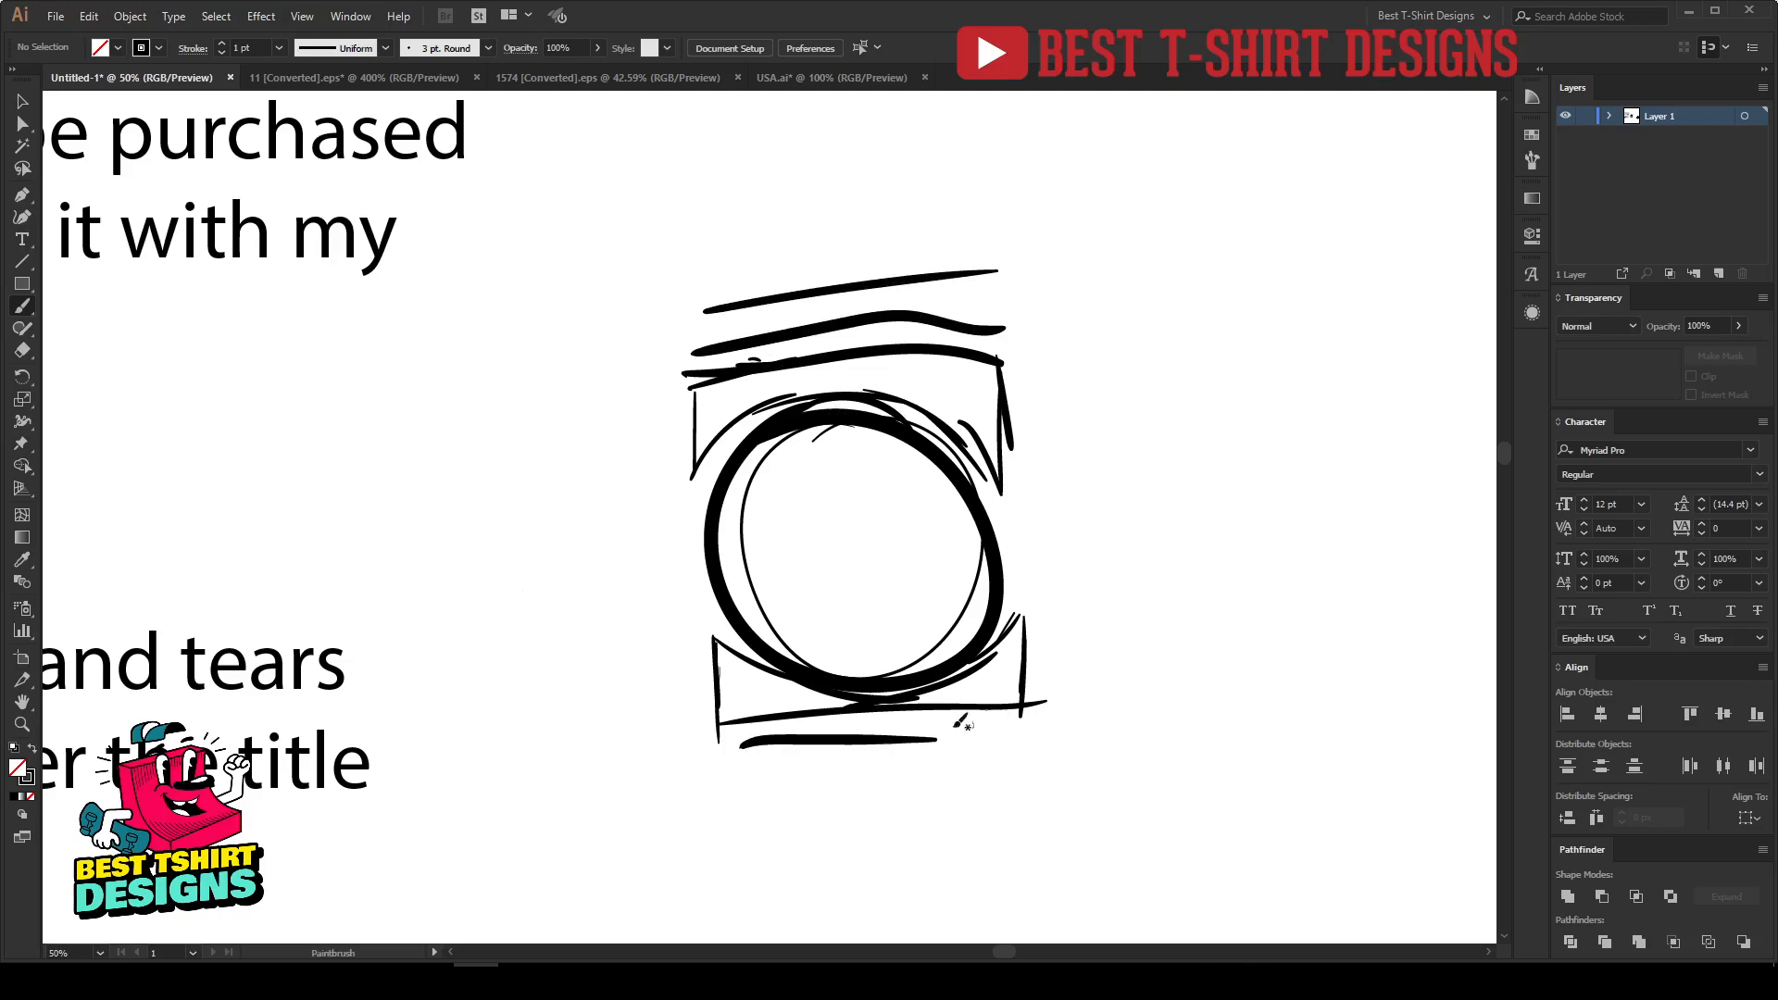
drag(741, 786, 1014, 774)
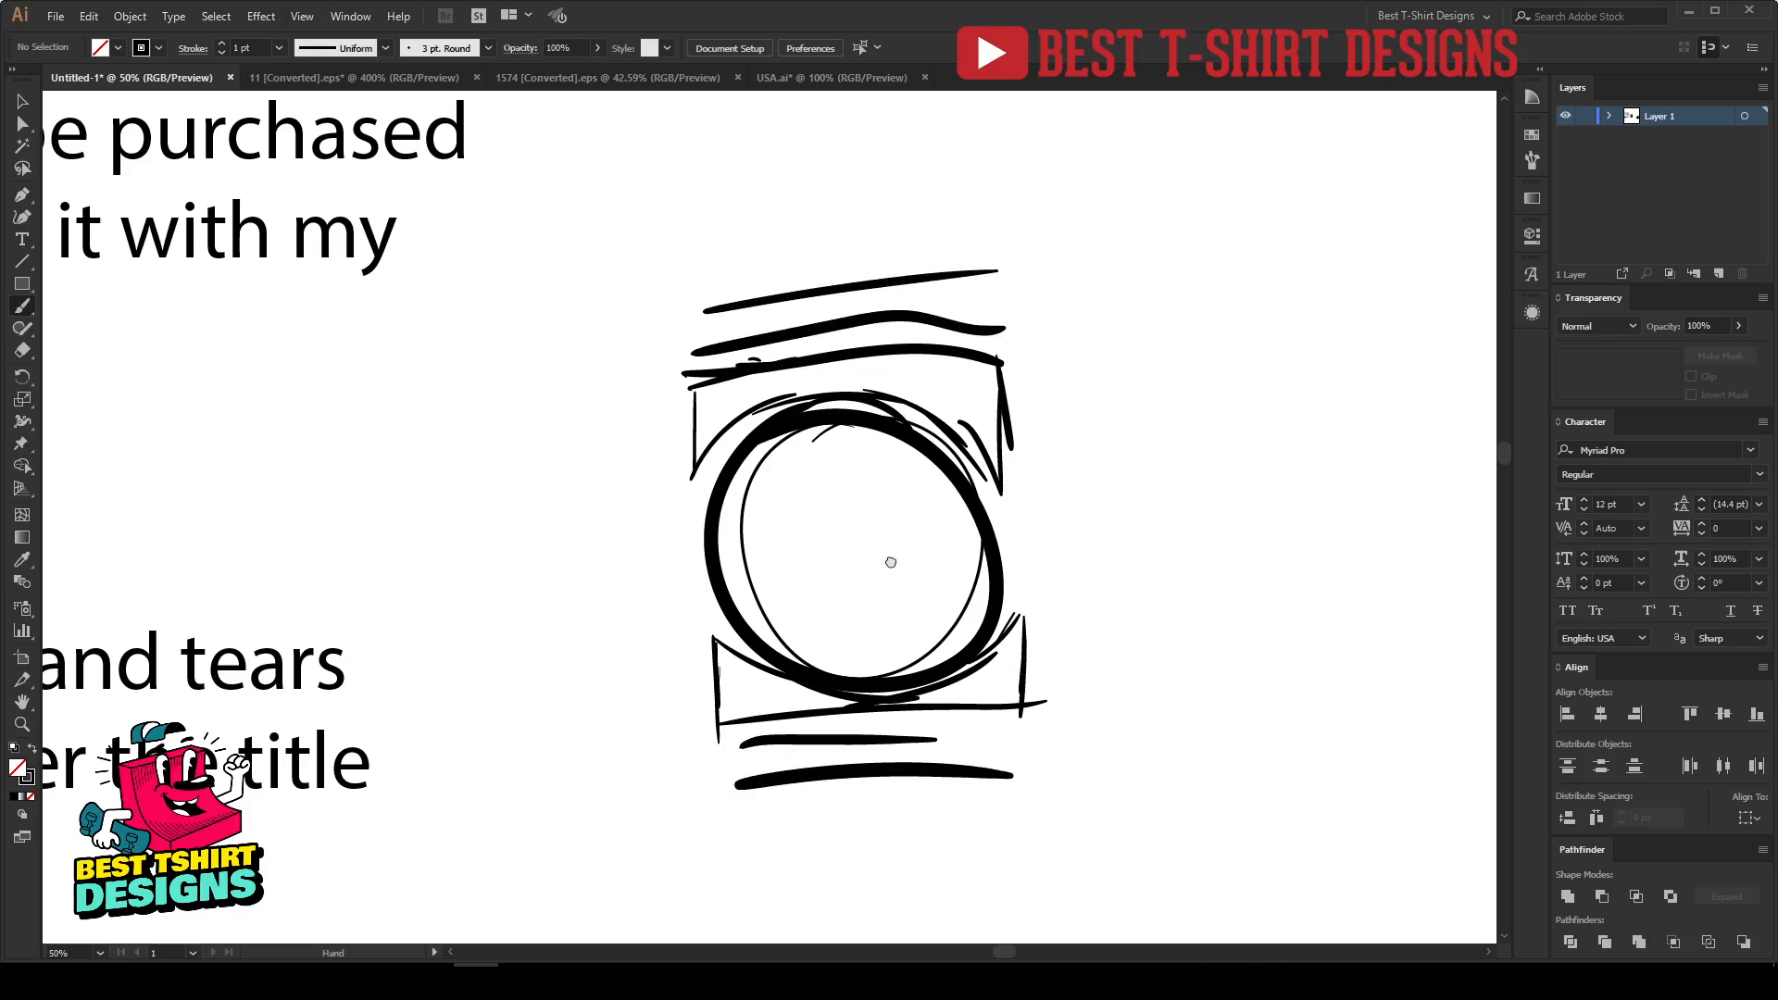
Step: Sketch two thick crossed bars over the circle and curved feather-like wings along both of its sides
drag(893, 556, 924, 485)
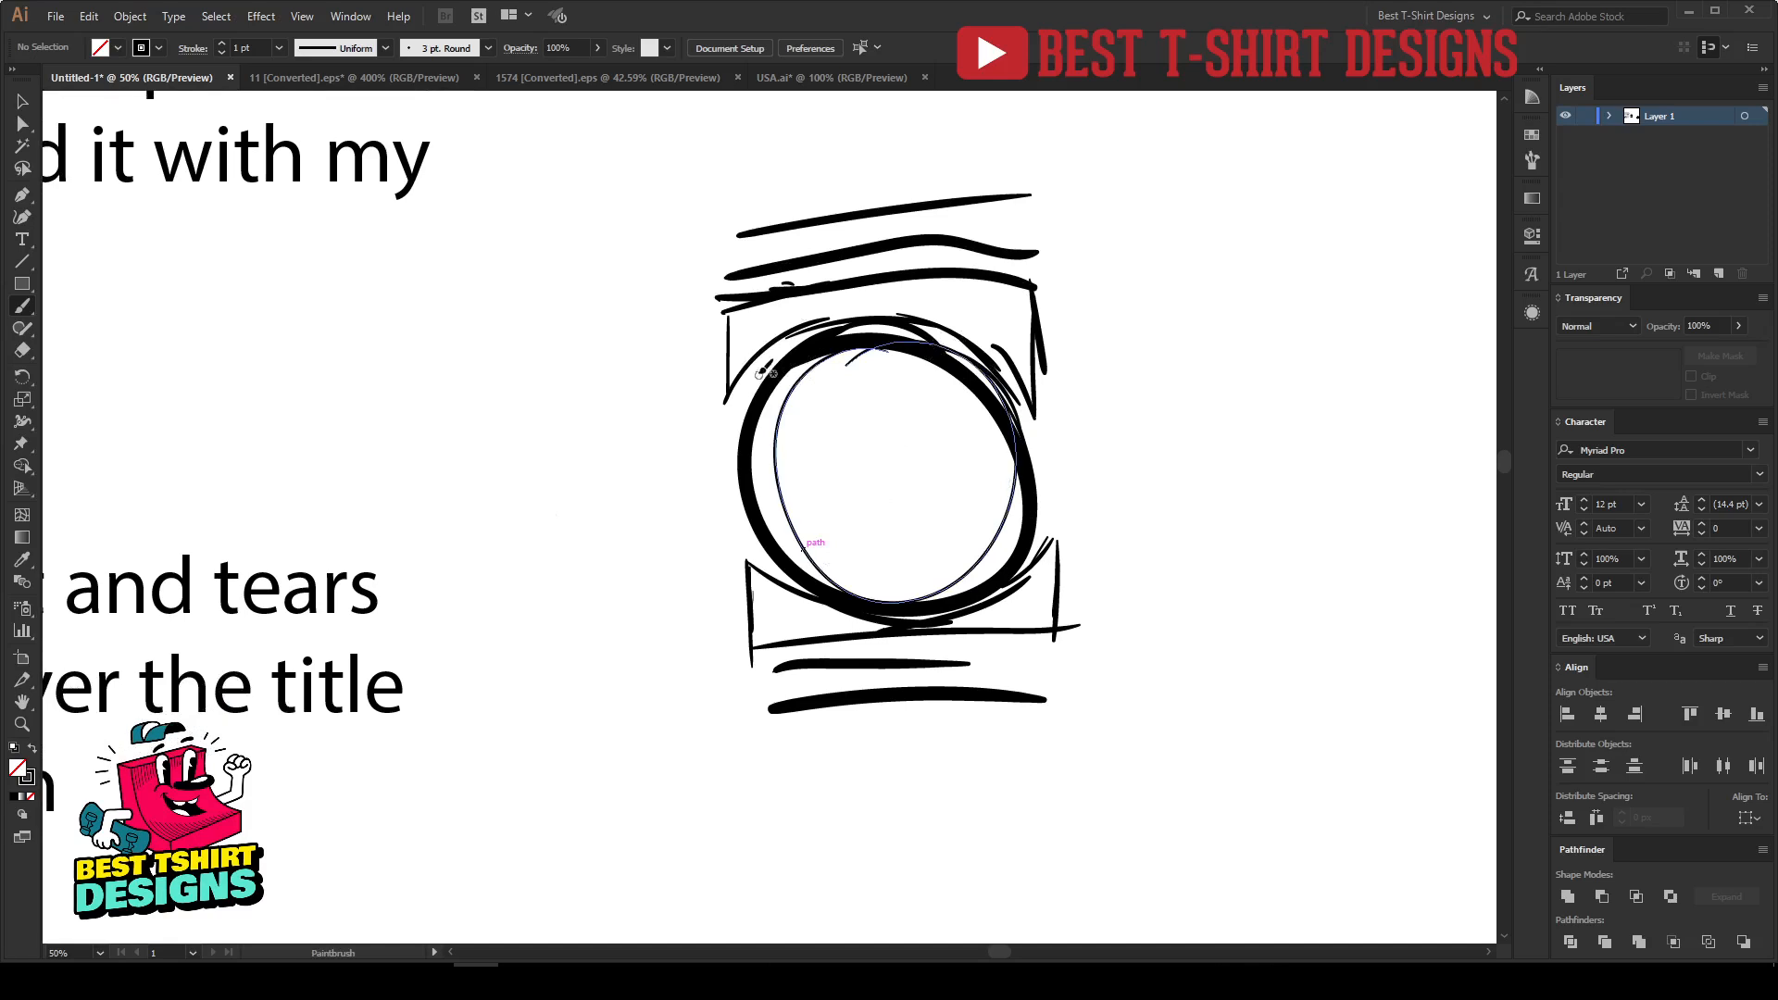
drag(720, 363, 1002, 545)
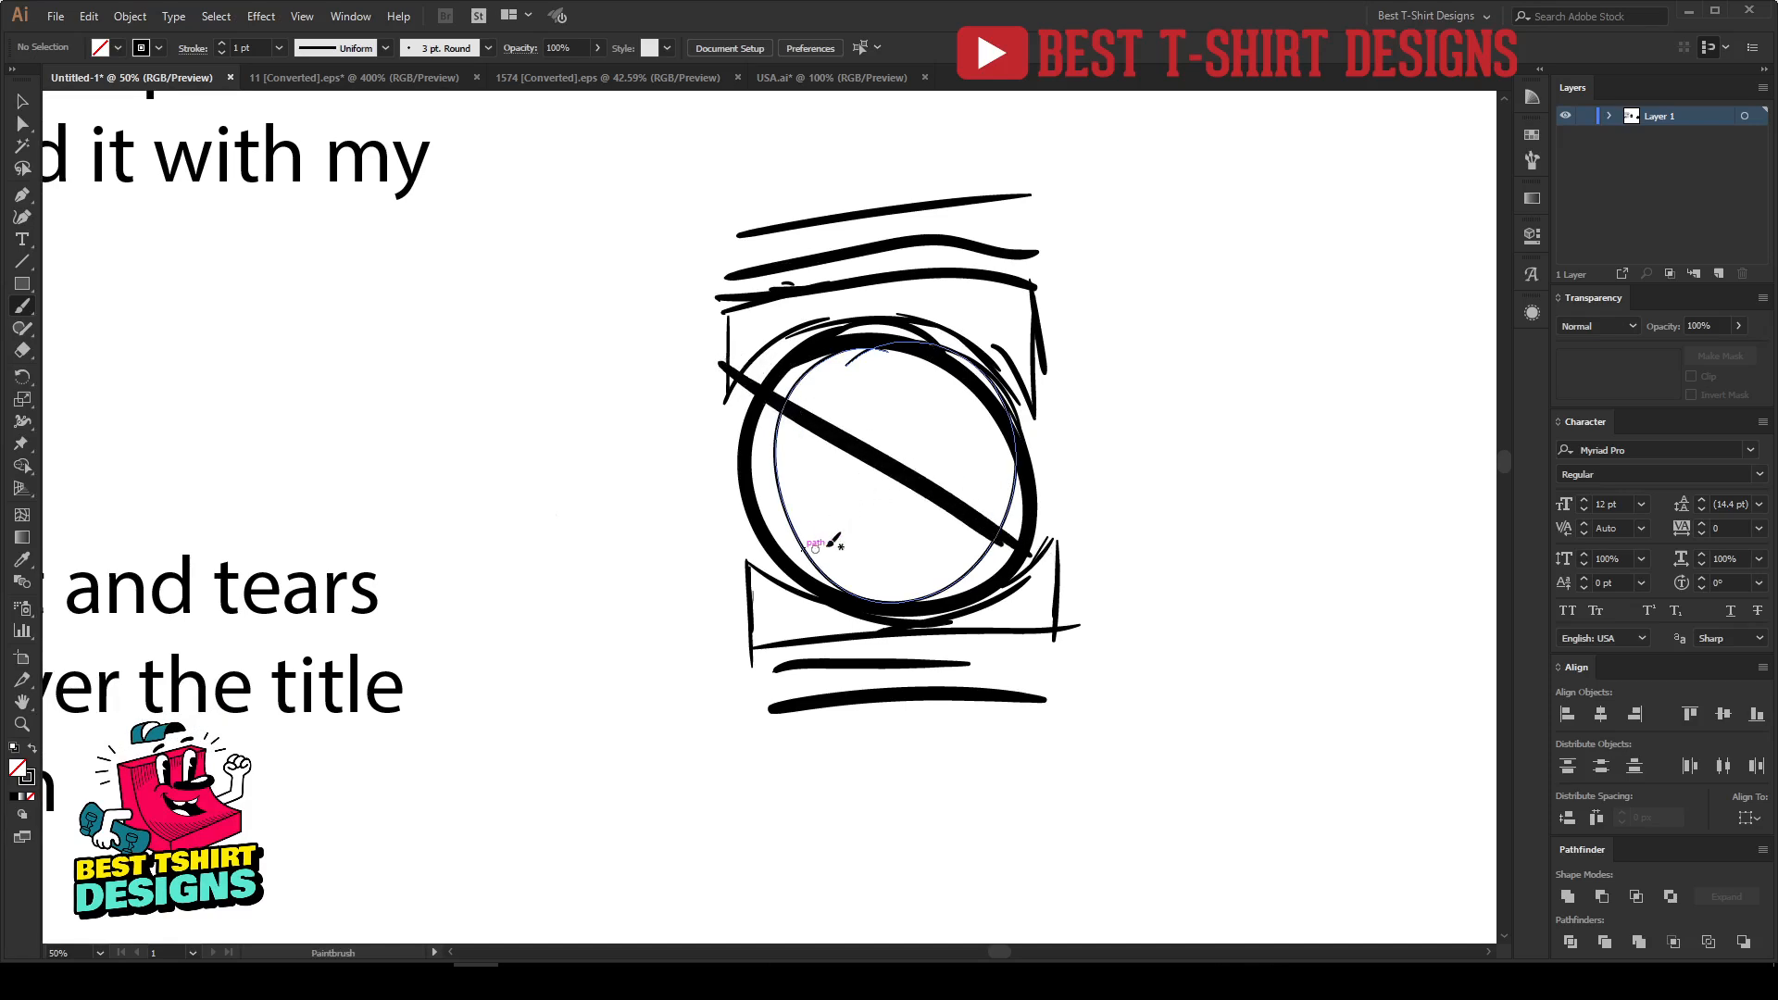
drag(795, 567, 1056, 347)
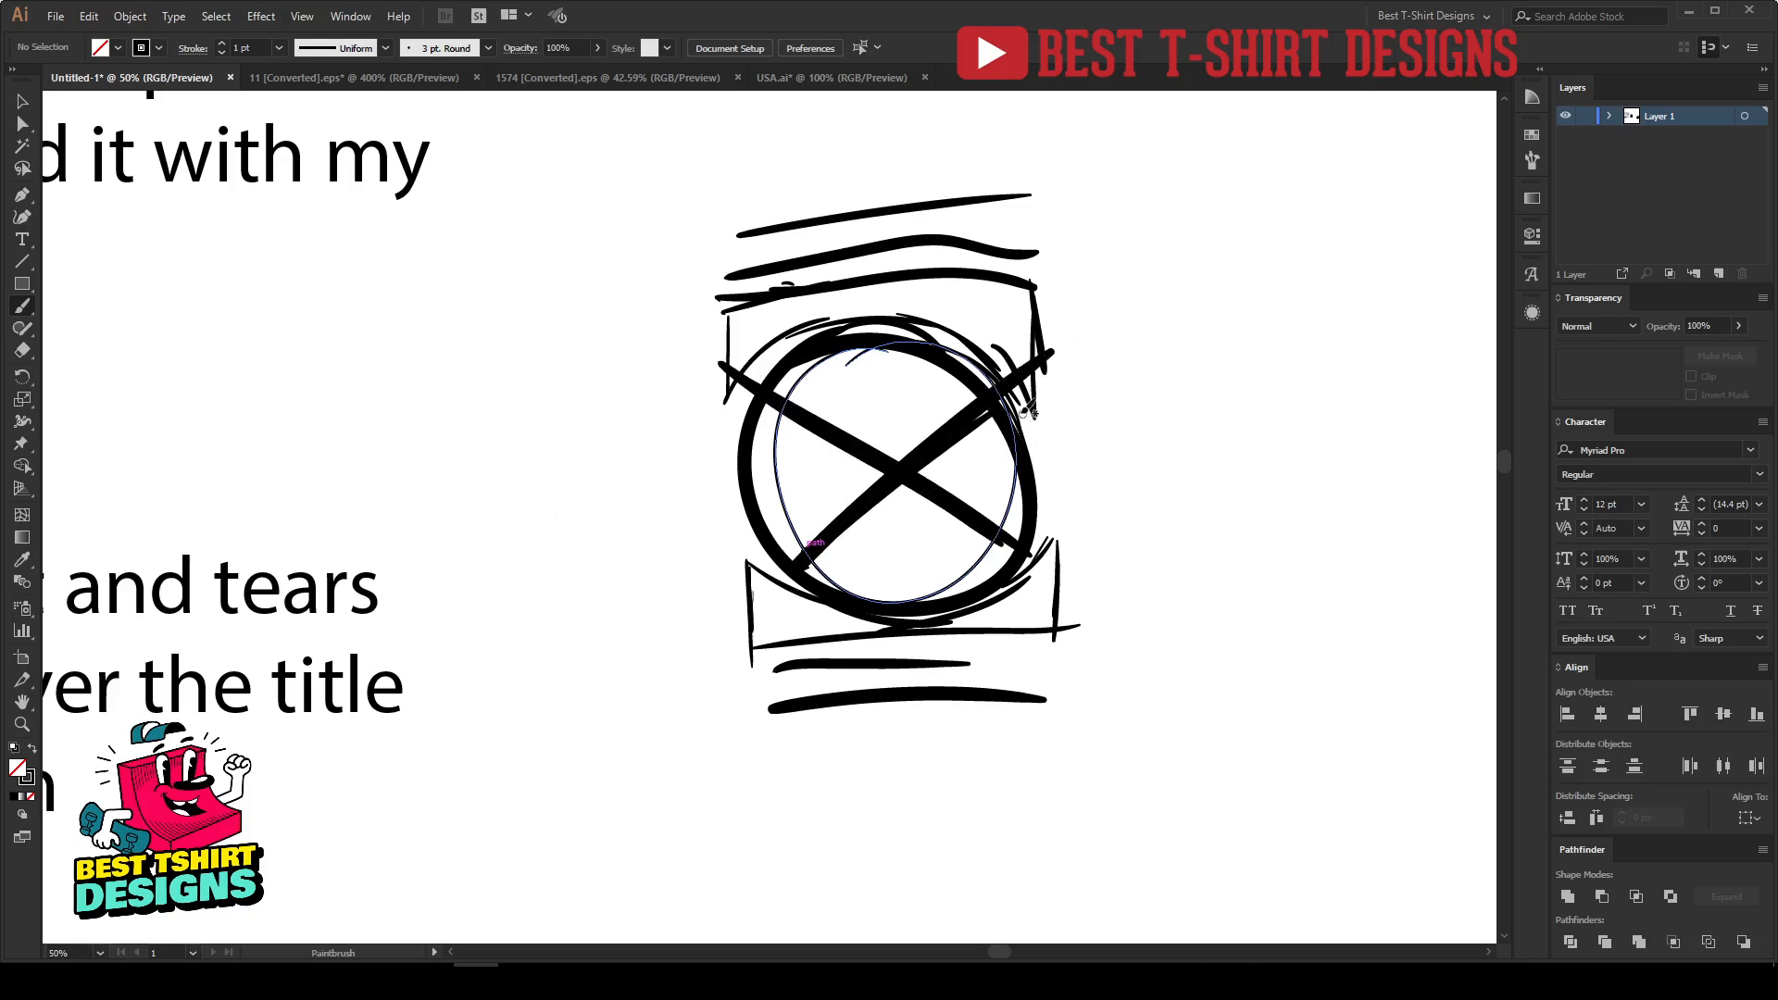
drag(1054, 340, 1011, 480)
drag(1065, 400, 1029, 544)
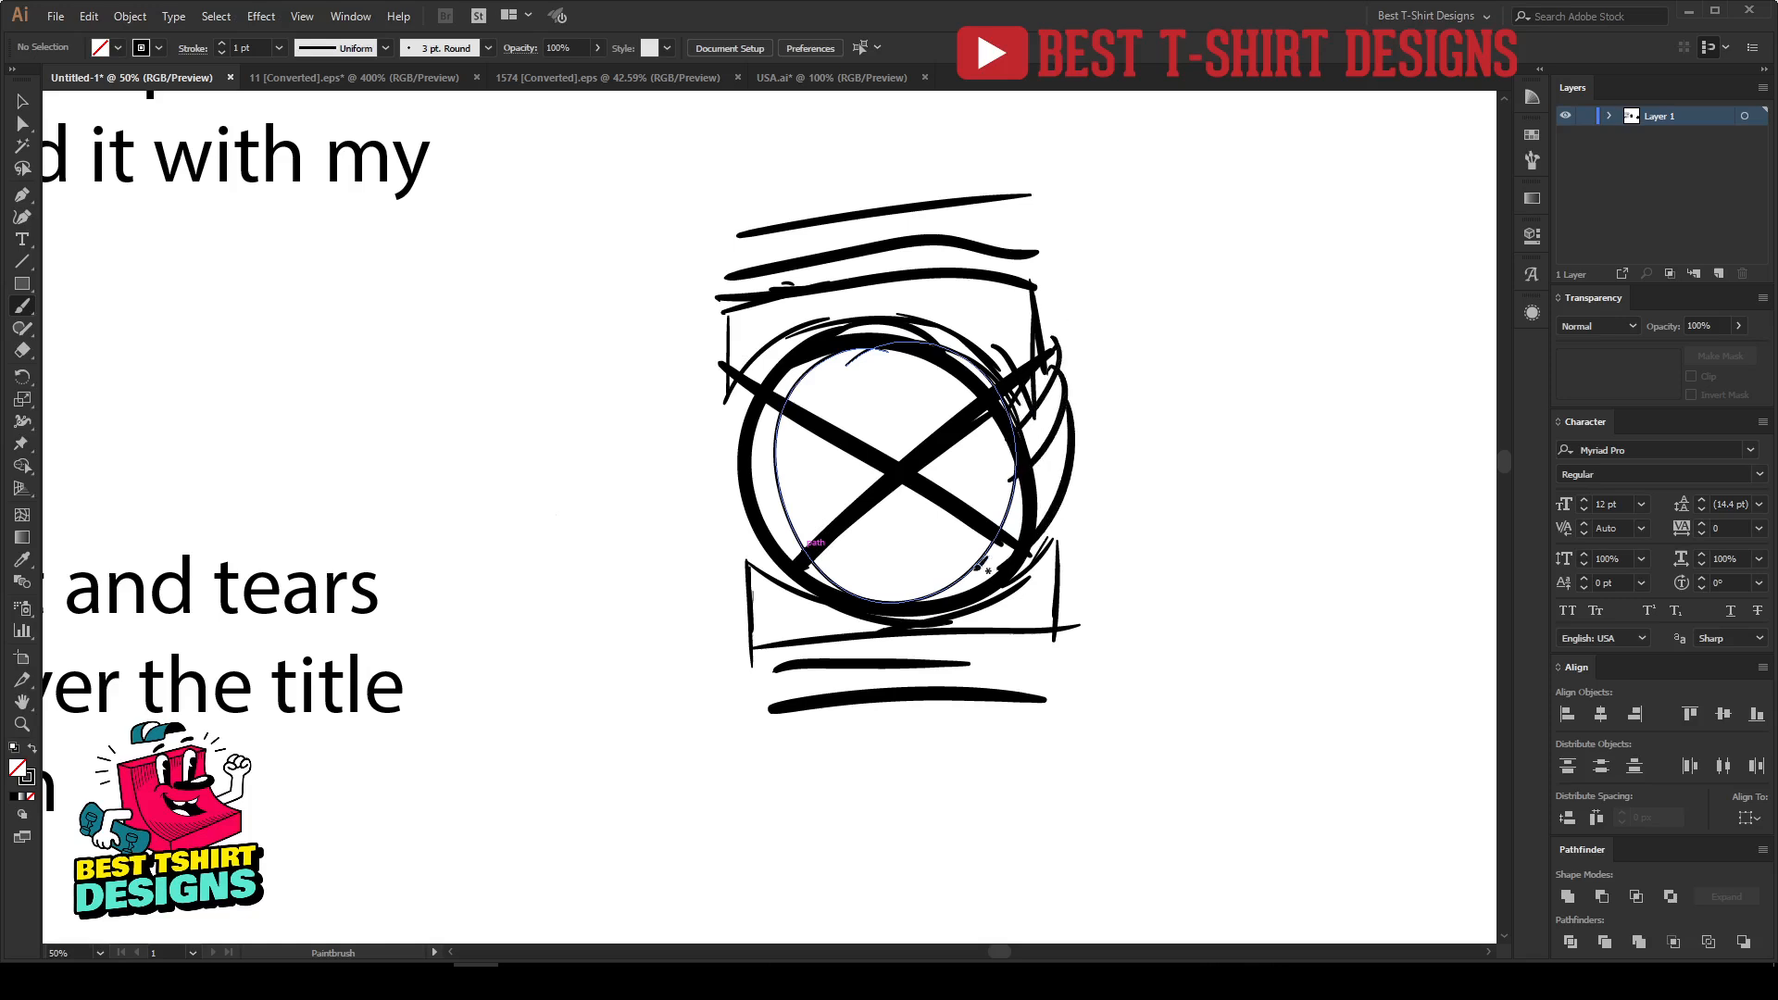
mouse_move(684, 375)
mouse_down()
mouse_move(760, 417)
mouse_move(781, 520)
mouse_up()
drag(725, 454, 845, 570)
drag(718, 445, 820, 574)
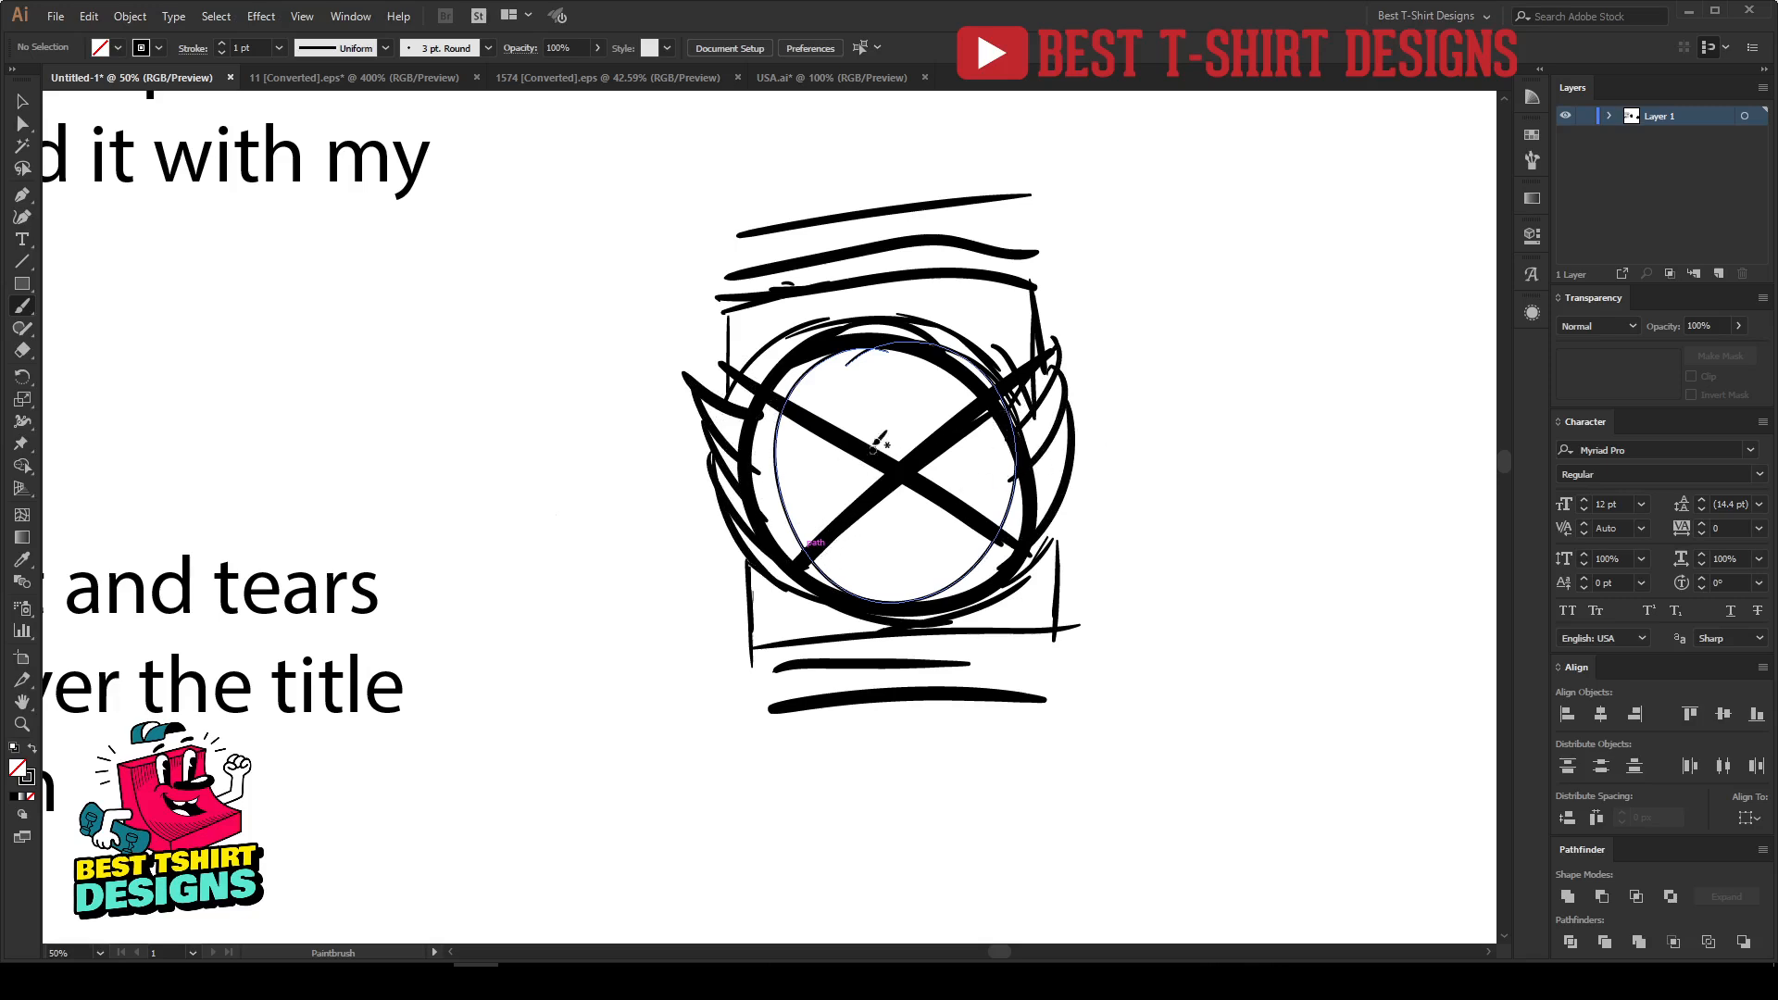
Step: Sketch vertical flag-like stripes inside the circle and a smaller thick ring around its center
drag(846, 360, 879, 453)
mouse_move(892, 376)
mouse_down()
mouse_move(879, 519)
mouse_move(855, 524)
mouse_move(870, 623)
mouse_up()
drag(882, 490, 896, 595)
drag(903, 489, 926, 598)
drag(938, 511, 944, 586)
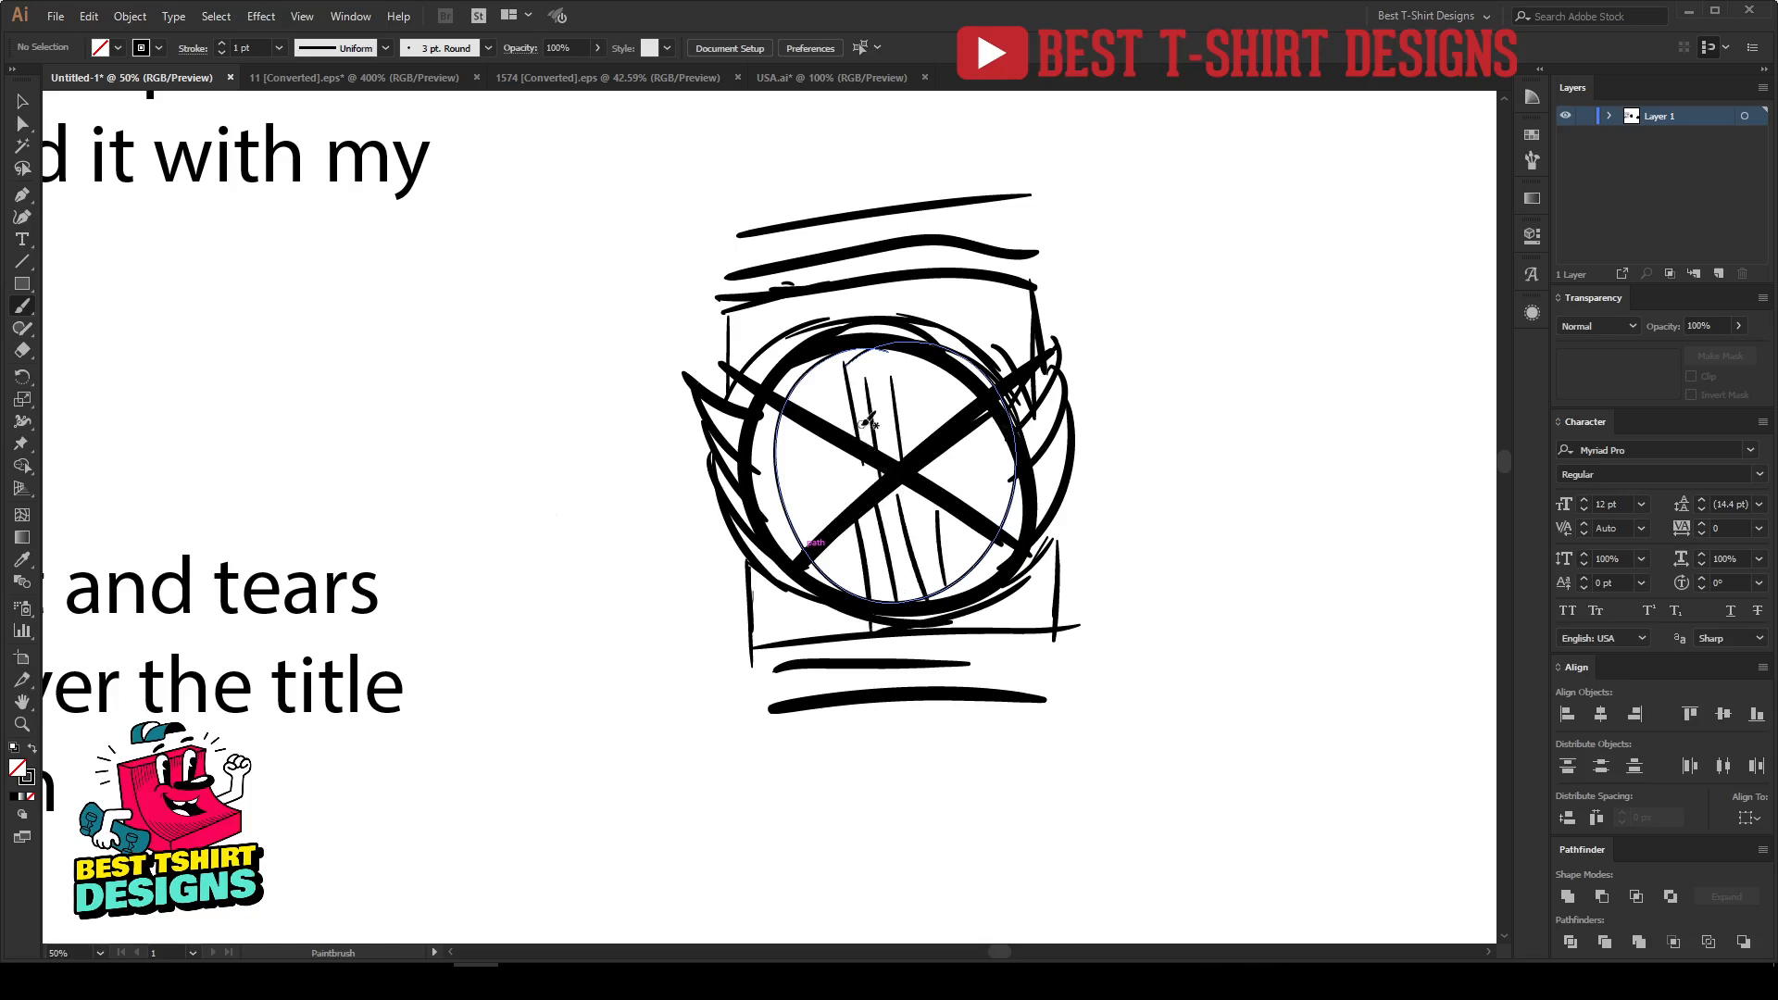
key(space)
mouse_move(1174, 471)
mouse_down()
mouse_move(618, 412)
mouse_move(494, 364)
mouse_up()
mouse_move(802, 420)
mouse_down()
mouse_move(897, 420)
mouse_move(984, 559)
mouse_up()
drag(785, 458, 728, 496)
drag(727, 625, 726, 626)
Step: Sketch three separate squares in a row above the circular layout sketch
scroll(956, 475, down, 1)
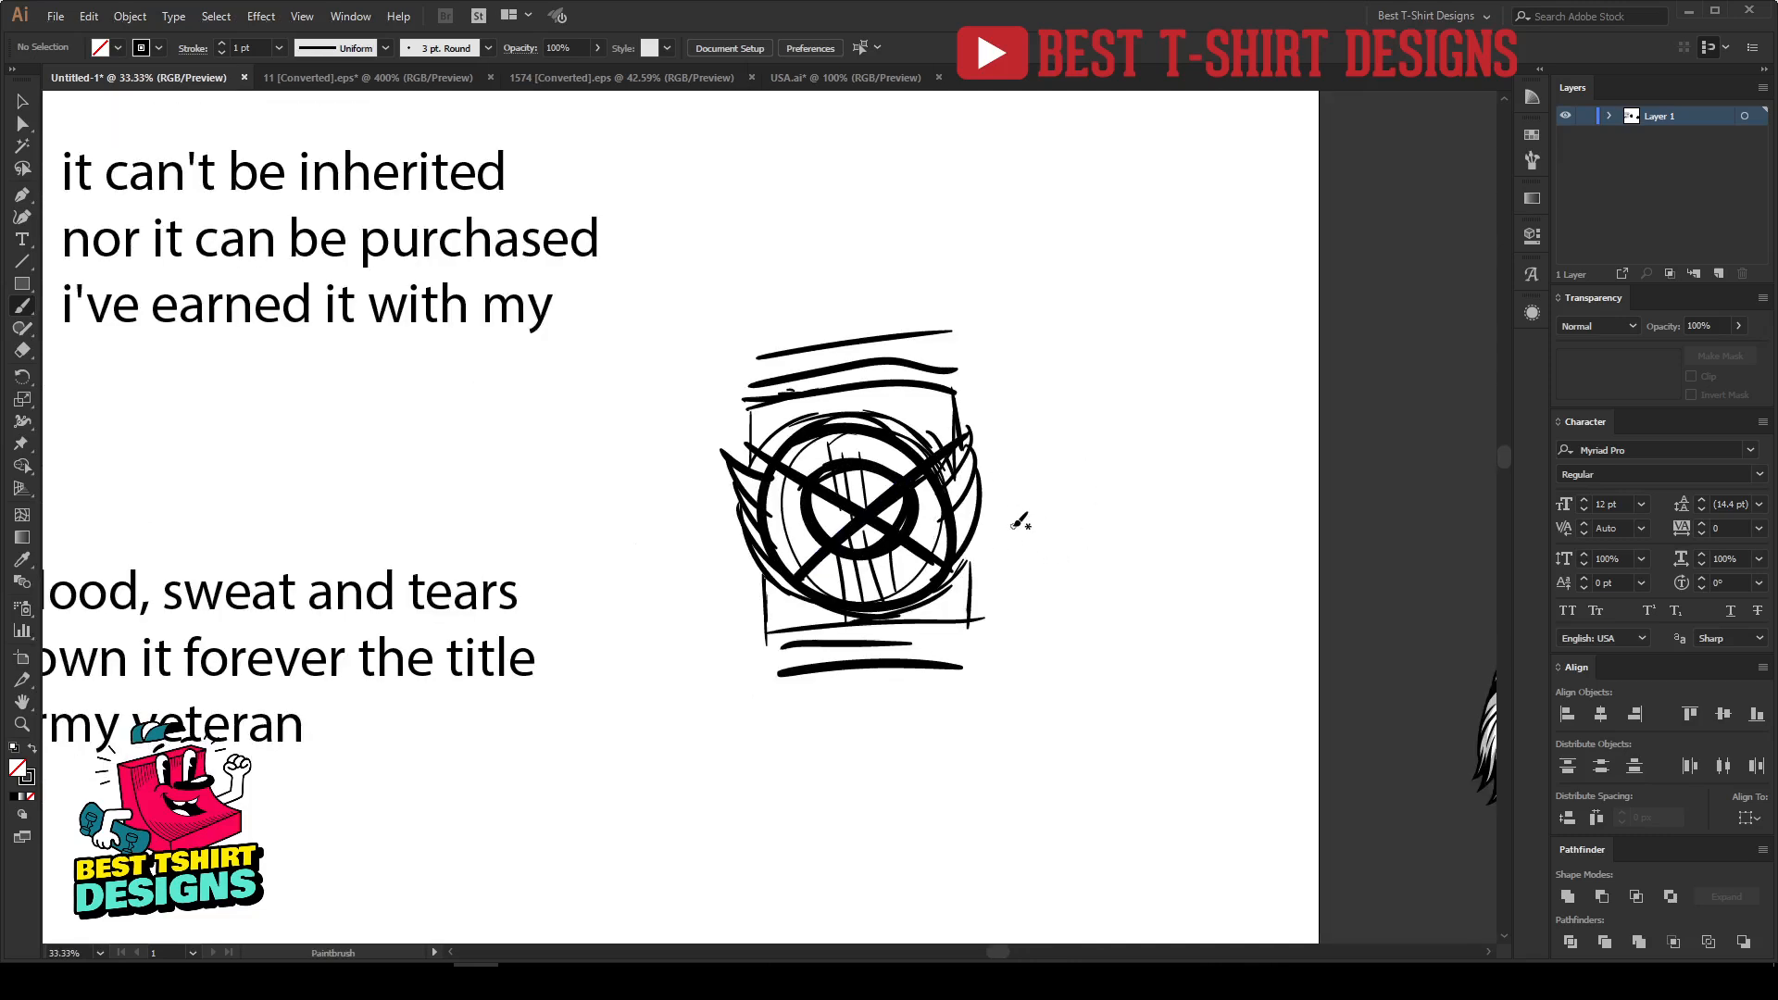
scroll(1054, 436, up, 3)
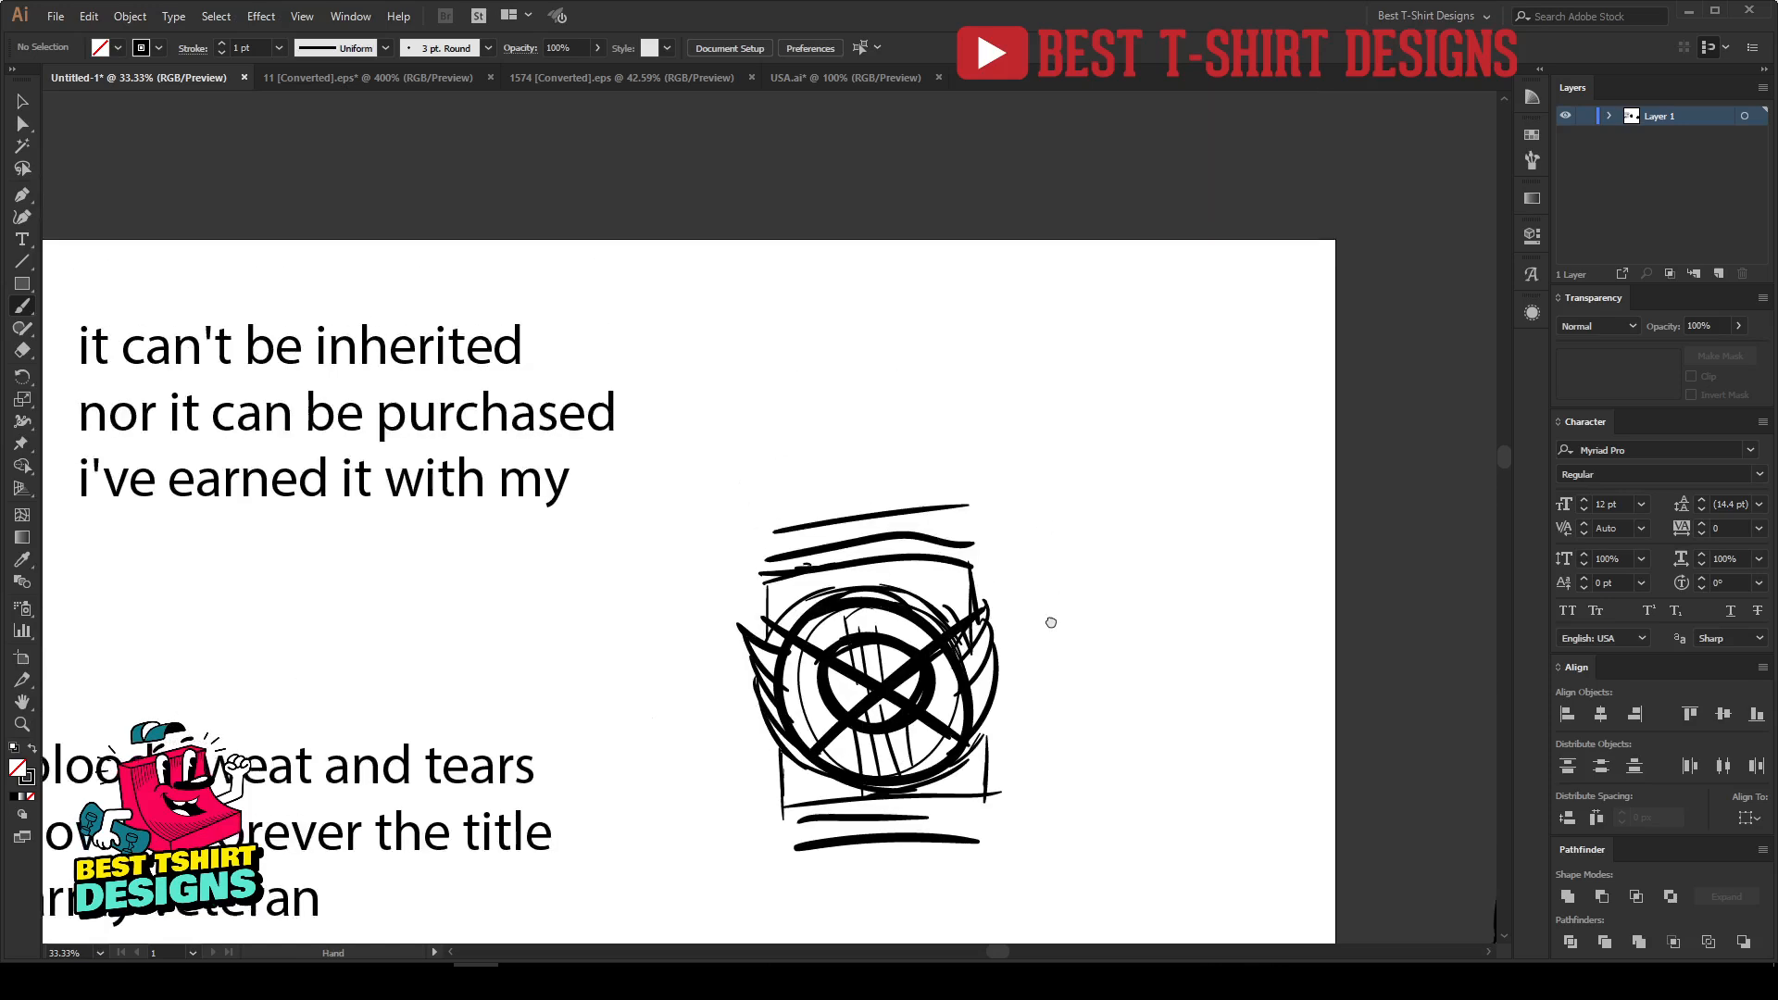
drag(772, 269, 770, 422)
drag(767, 272, 881, 406)
drag(761, 413, 866, 415)
mouse_move(928, 266)
mouse_down()
mouse_move(941, 402)
mouse_move(1036, 389)
mouse_up()
mouse_move(926, 408)
mouse_down()
mouse_move(1056, 385)
mouse_move(1034, 383)
mouse_up()
drag(1089, 276, 1109, 398)
mouse_move(1089, 274)
mouse_down()
mouse_move(1183, 285)
mouse_move(1120, 402)
mouse_move(1200, 400)
mouse_up()
drag(1082, 406, 1054, 293)
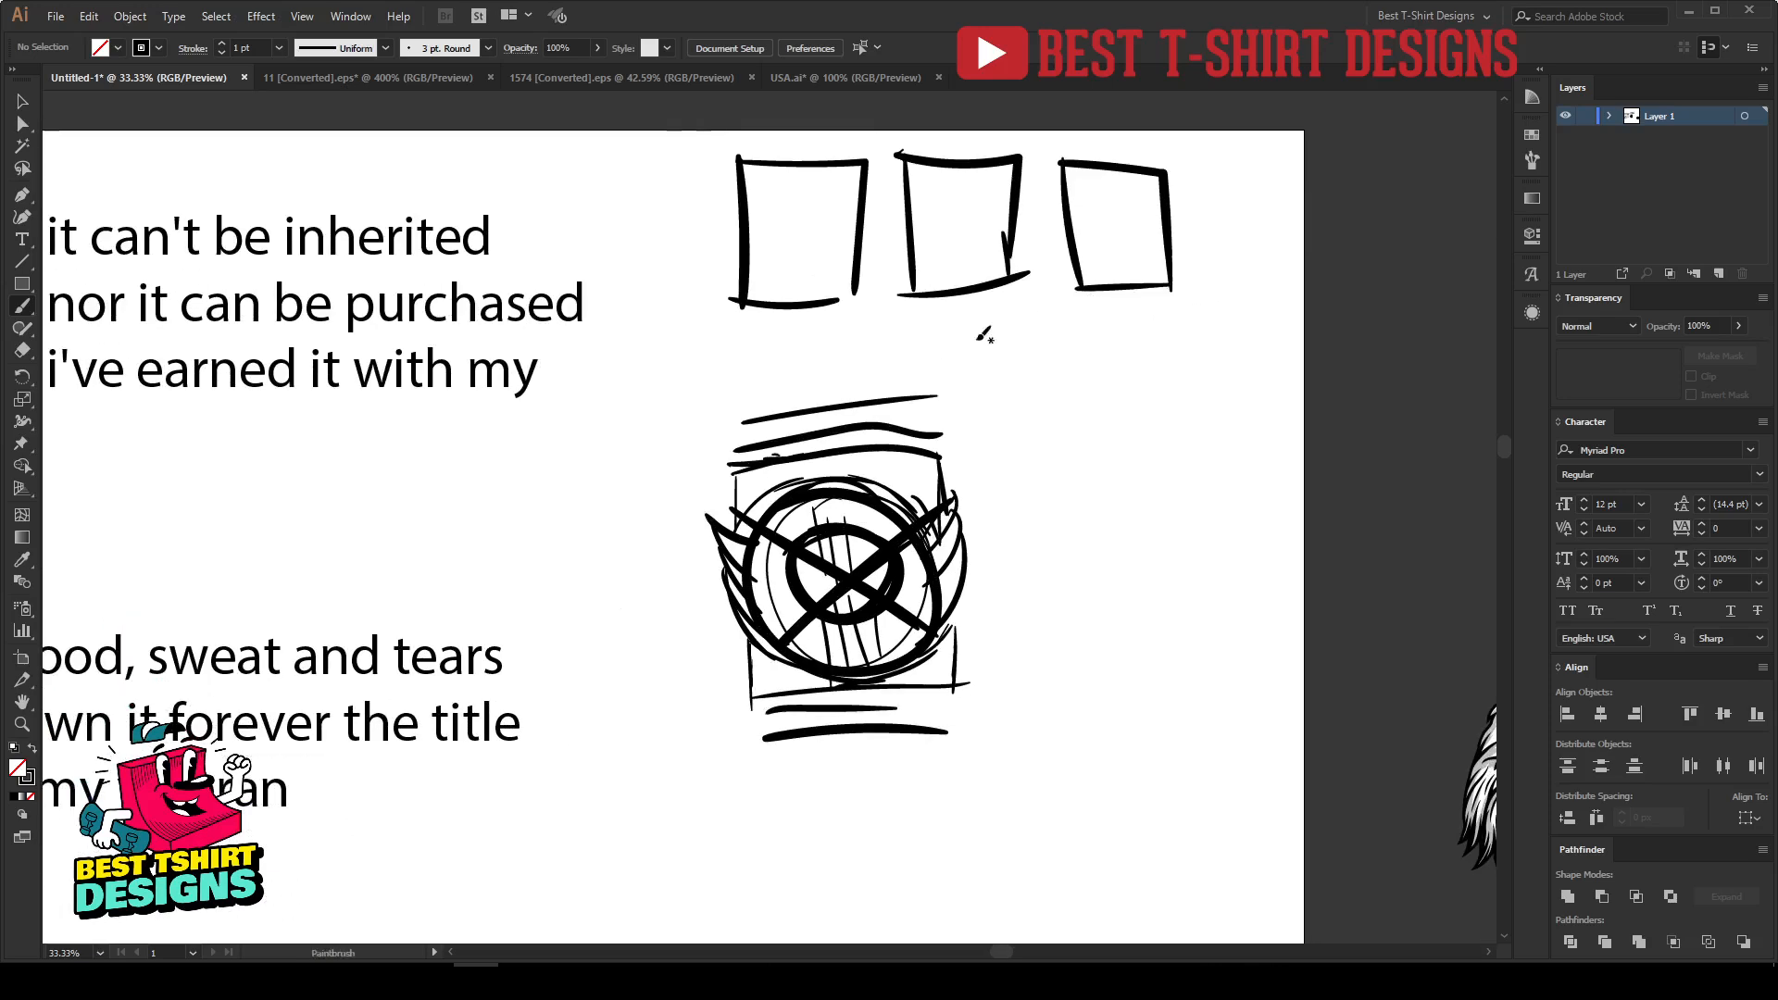
Step: Sketch an arch over the first square, and a second circle with an arched band above it beside the main layout
mouse_move(751, 186)
mouse_down()
mouse_move(825, 174)
mouse_move(744, 200)
mouse_move(878, 192)
mouse_move(749, 181)
mouse_move(863, 197)
mouse_up()
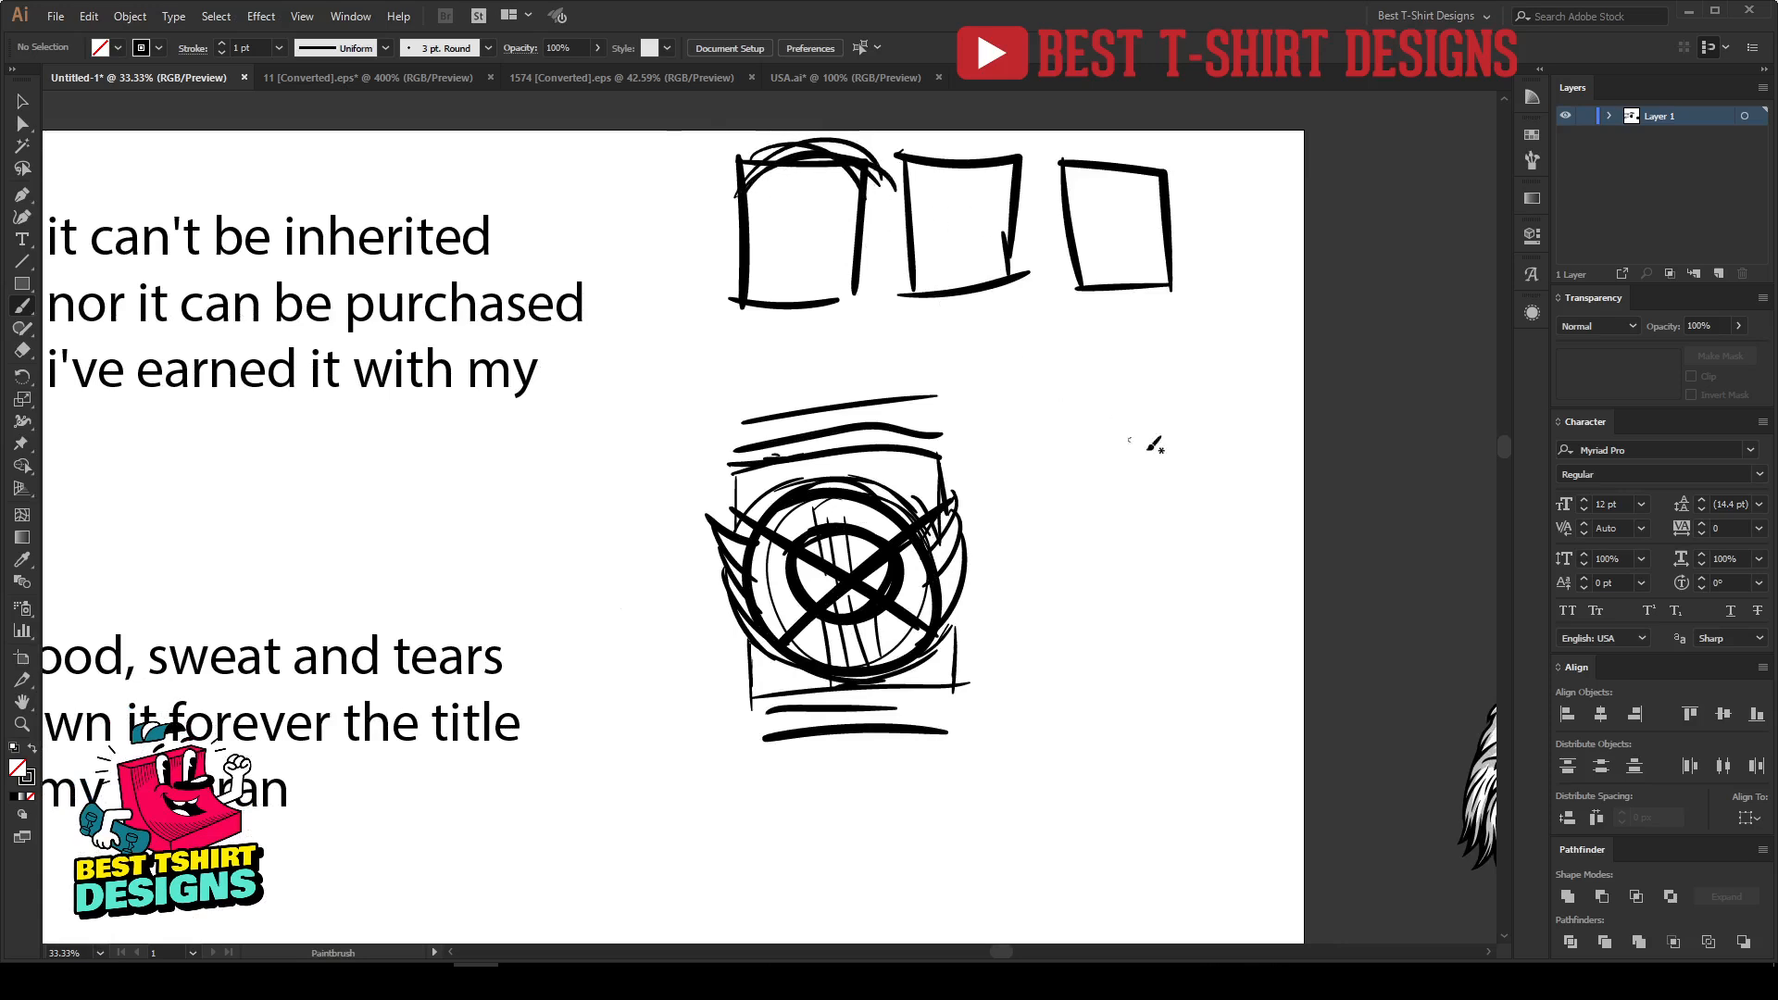
drag(1052, 505, 1193, 515)
mouse_move(1031, 536)
mouse_down()
mouse_move(1177, 546)
mouse_move(1192, 510)
mouse_up()
mouse_move(1008, 503)
mouse_down()
mouse_move(1203, 492)
mouse_move(1194, 467)
mouse_up()
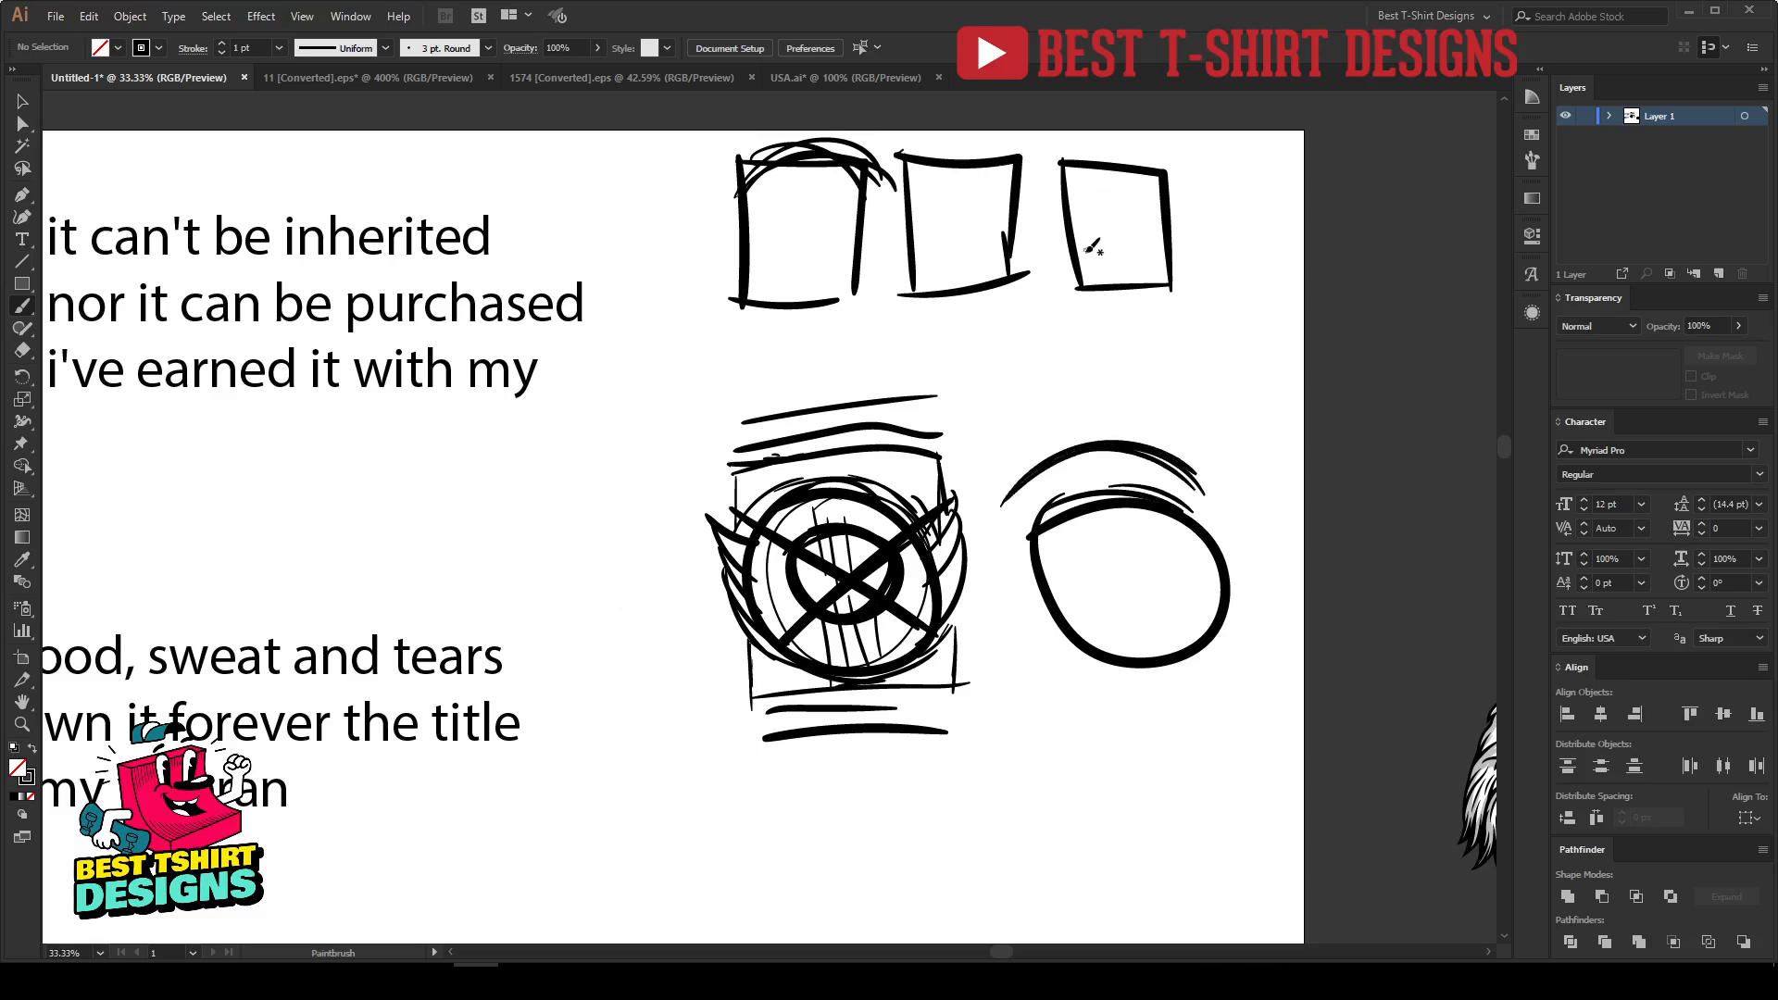
Step: Sketch a sagging curve and base lines in the third square, and a flared banner shape above the second circle
drag(1081, 241, 1178, 209)
drag(1074, 269, 1188, 270)
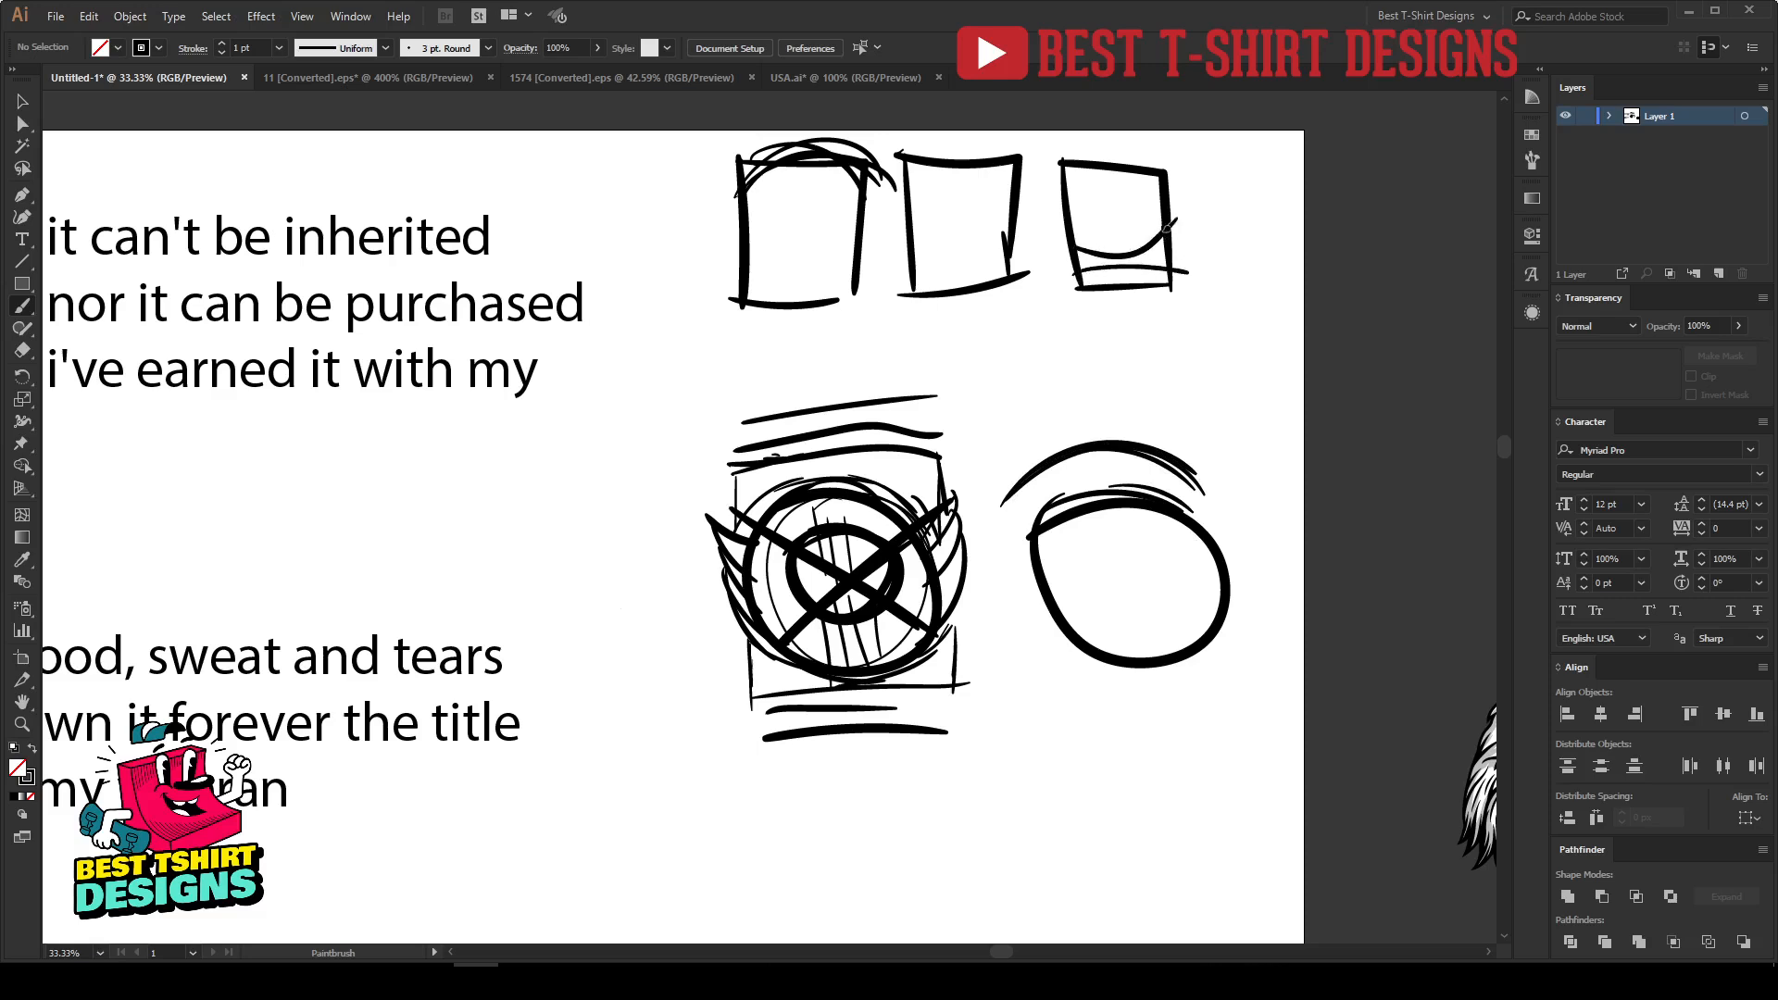
drag(1076, 269, 1192, 278)
drag(1079, 237, 1167, 222)
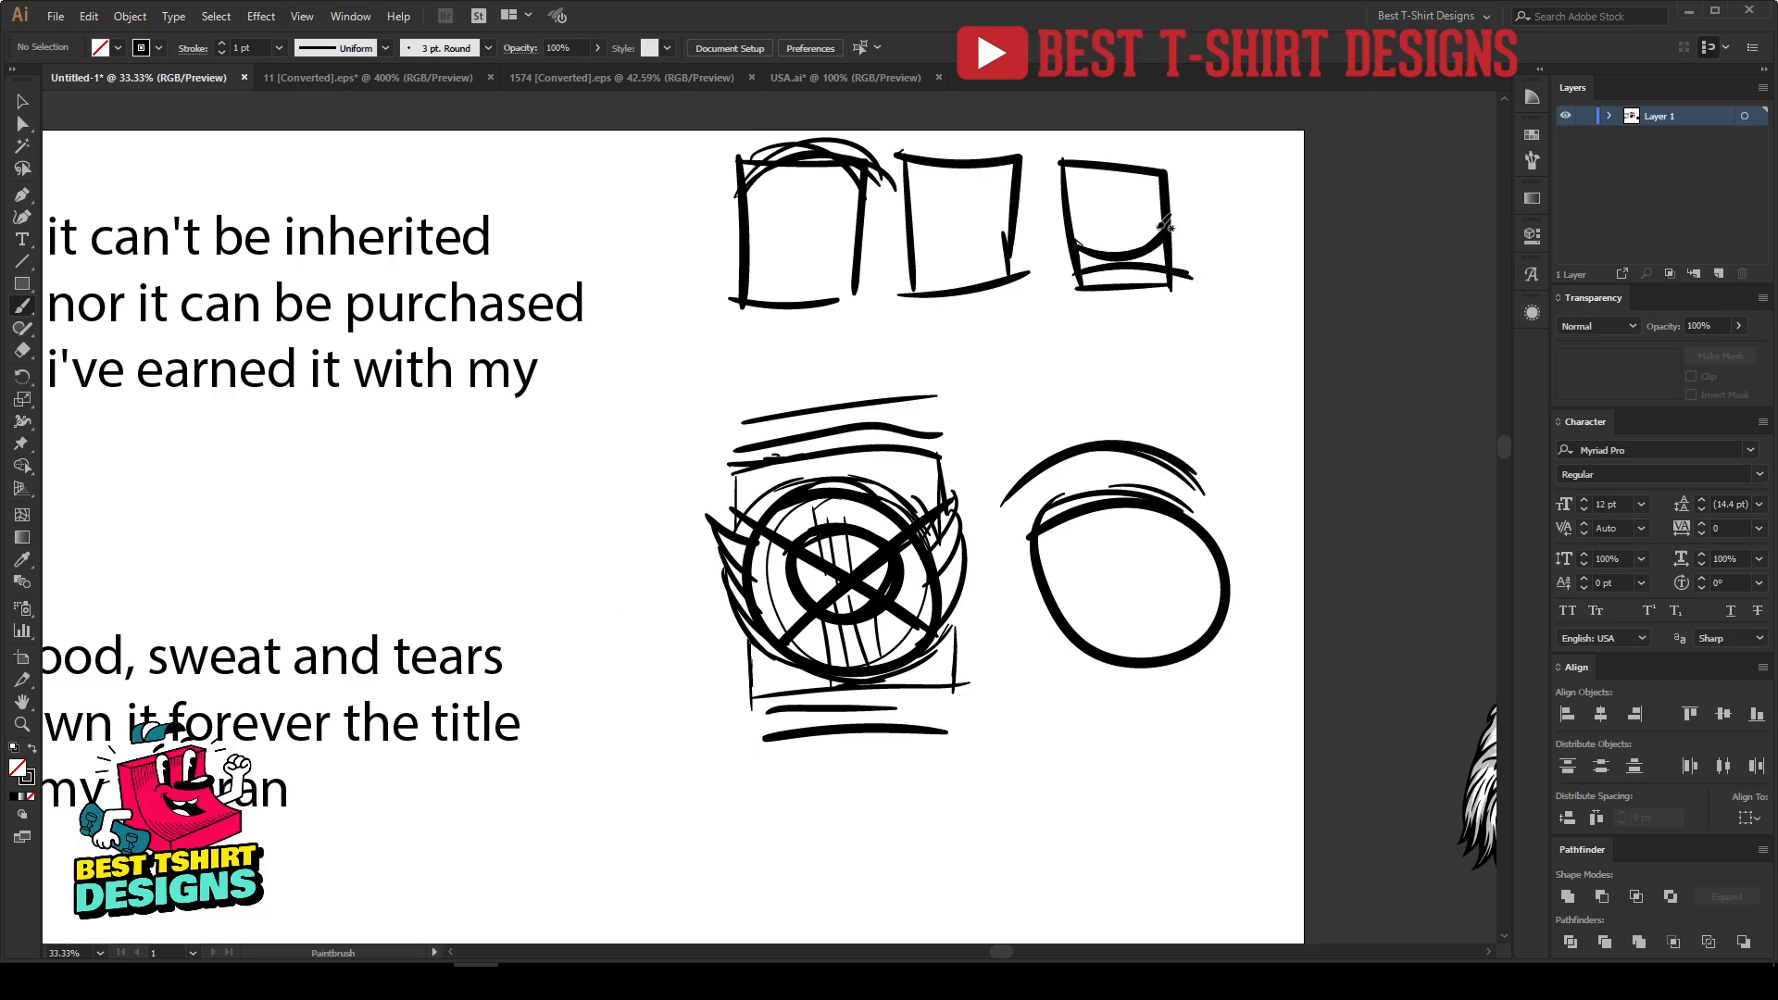
drag(1009, 468, 1185, 443)
mouse_move(1006, 398)
mouse_down()
mouse_move(1154, 375)
mouse_move(1176, 440)
mouse_move(1016, 500)
mouse_up()
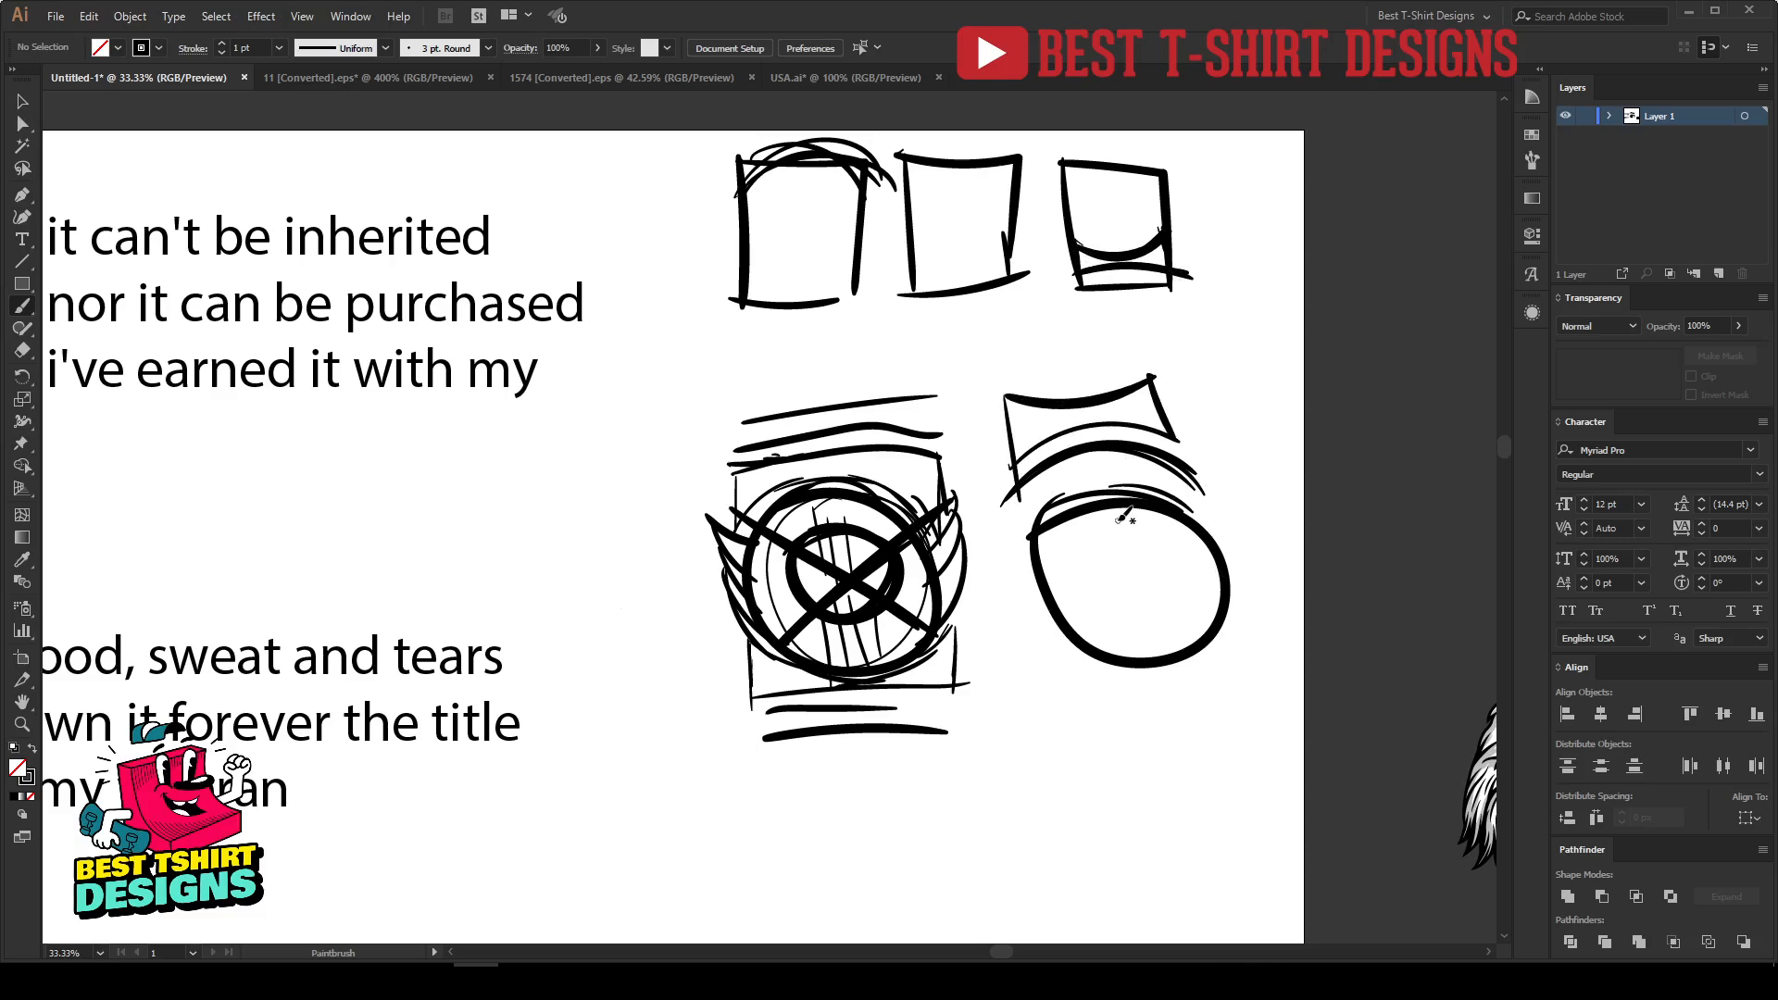
Step: Move all the brush sketches off the artboard to above the eagle head and set their stroke color to white
scroll(966, 459, down, 1)
key(v)
mouse_move(732, 190)
mouse_down()
mouse_move(784, 278)
mouse_move(1210, 770)
mouse_up()
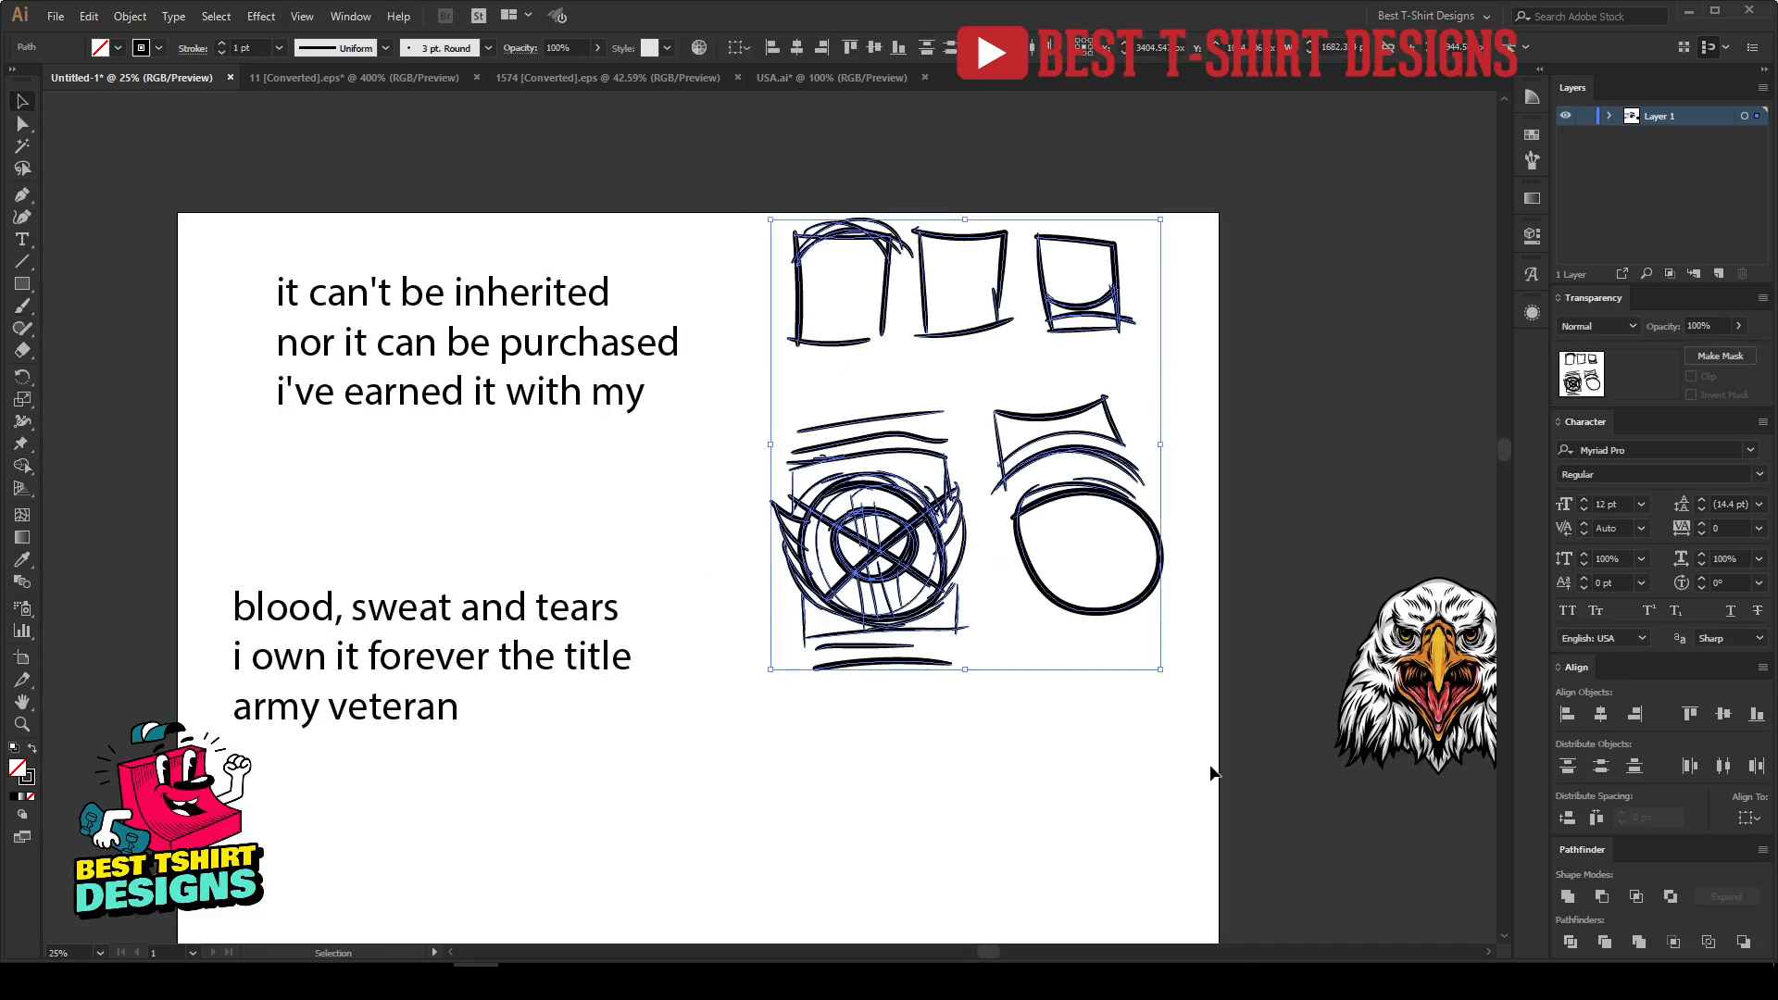
scroll(922, 660, down, 2)
mouse_move(856, 579)
mouse_down()
mouse_move(1160, 439)
mouse_move(1177, 451)
mouse_up()
click(152, 51)
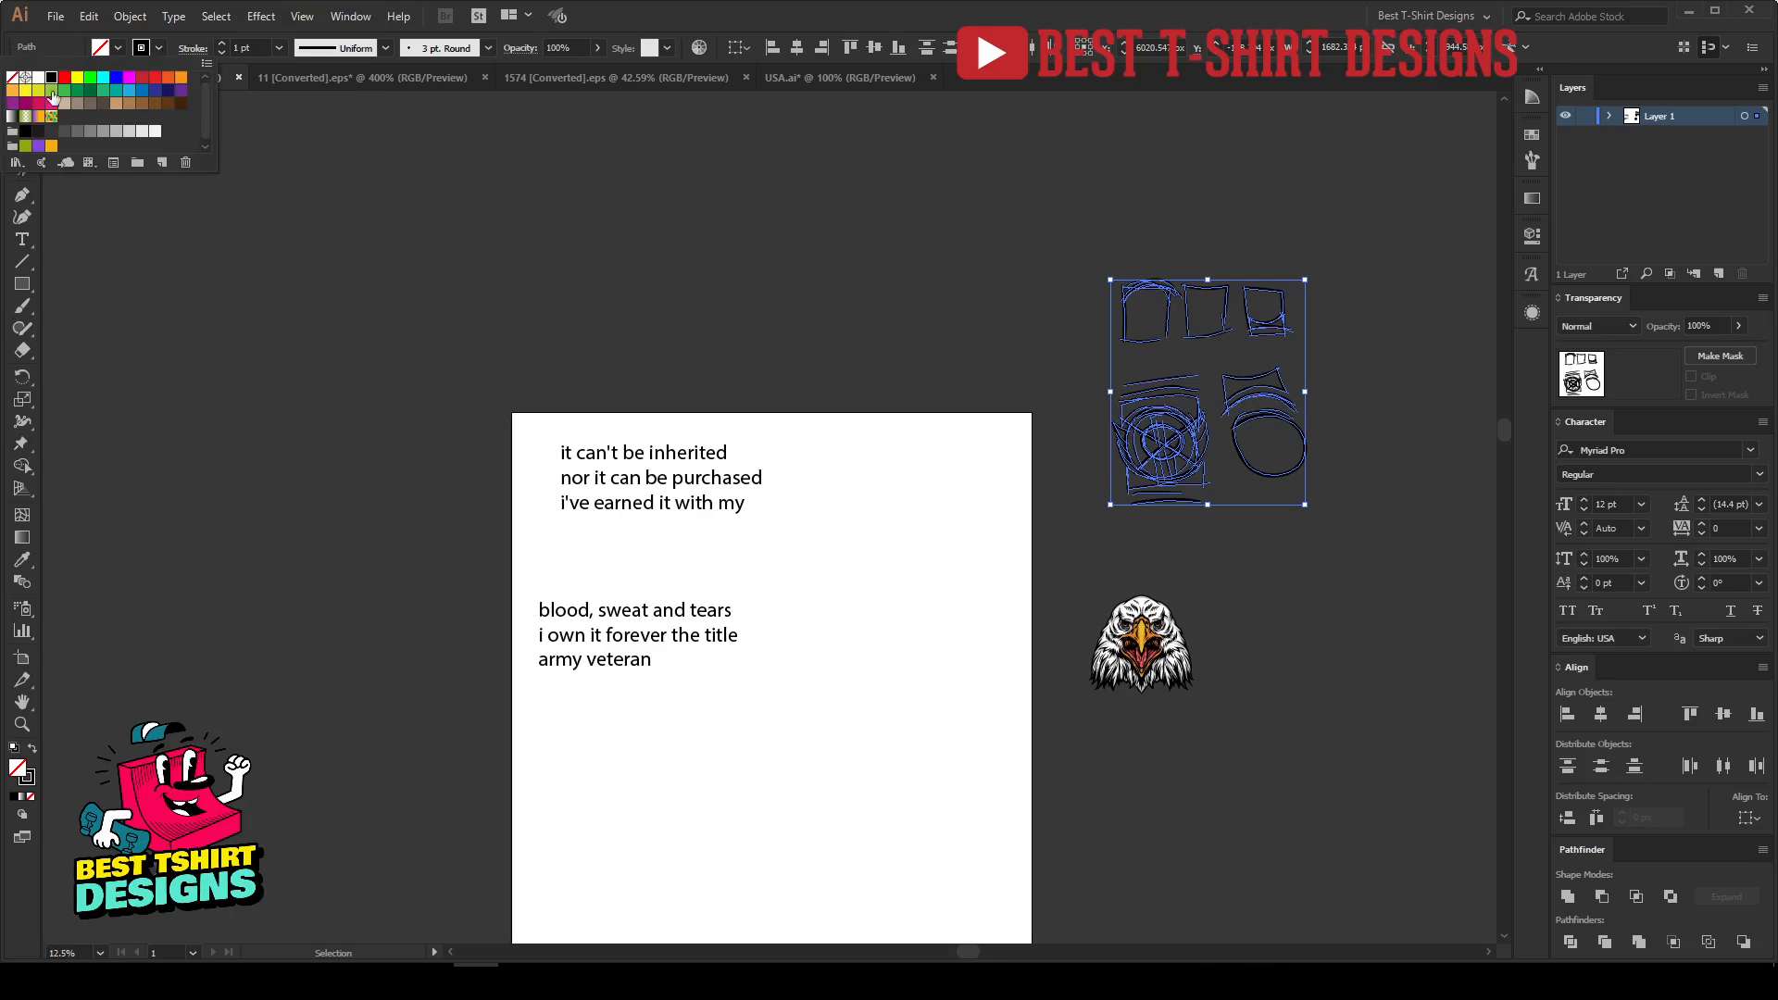
click(40, 78)
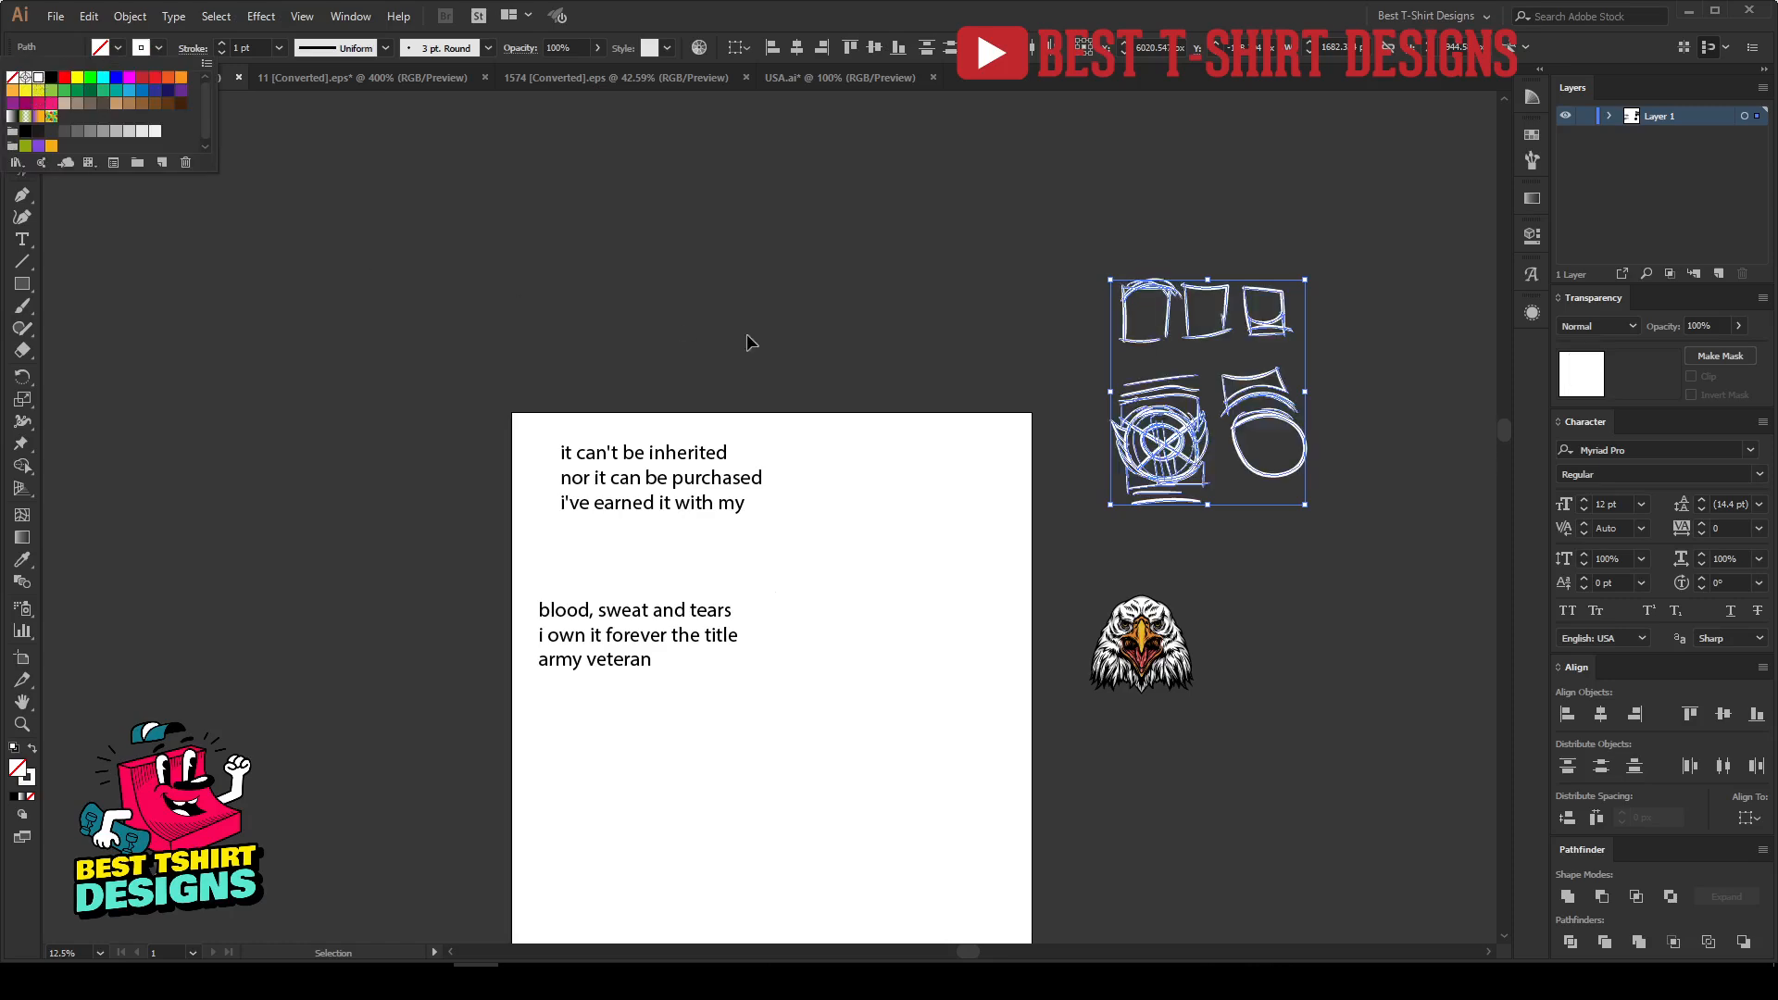
click(884, 441)
Step: Move the eagle head up and slightly left, closer to the sketches beside the artboard
scroll(1241, 550, up, 3)
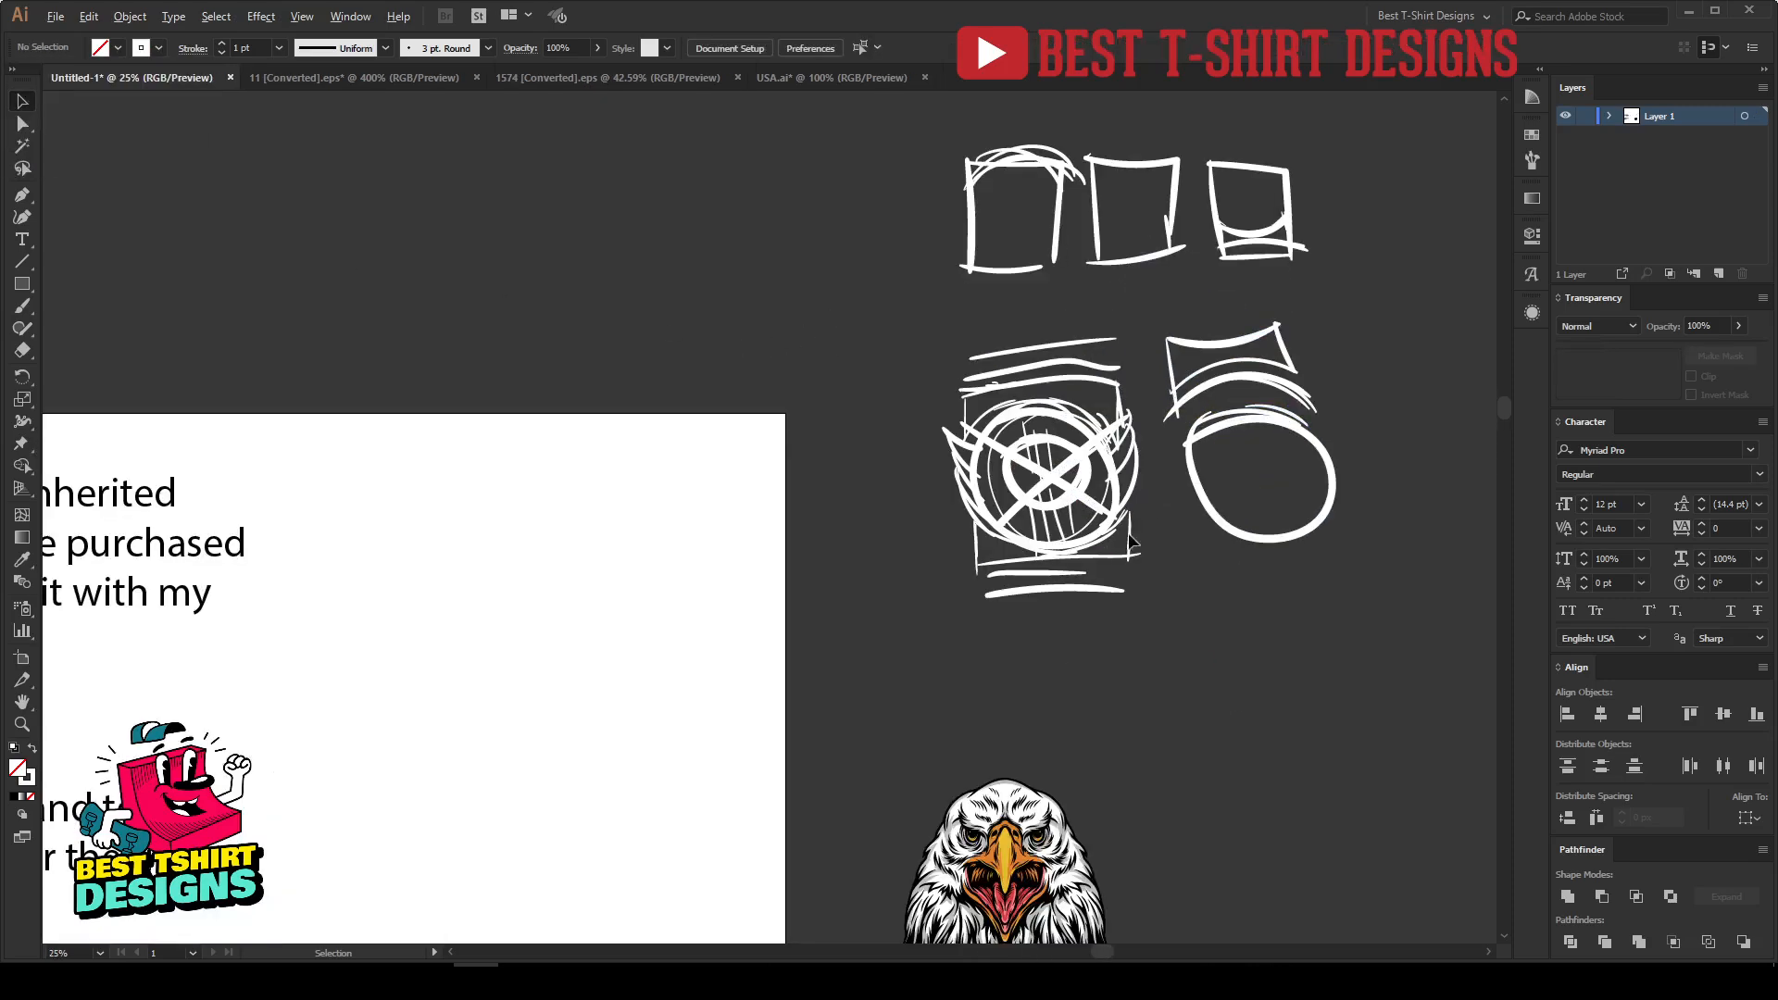
scroll(1146, 516, down, 3)
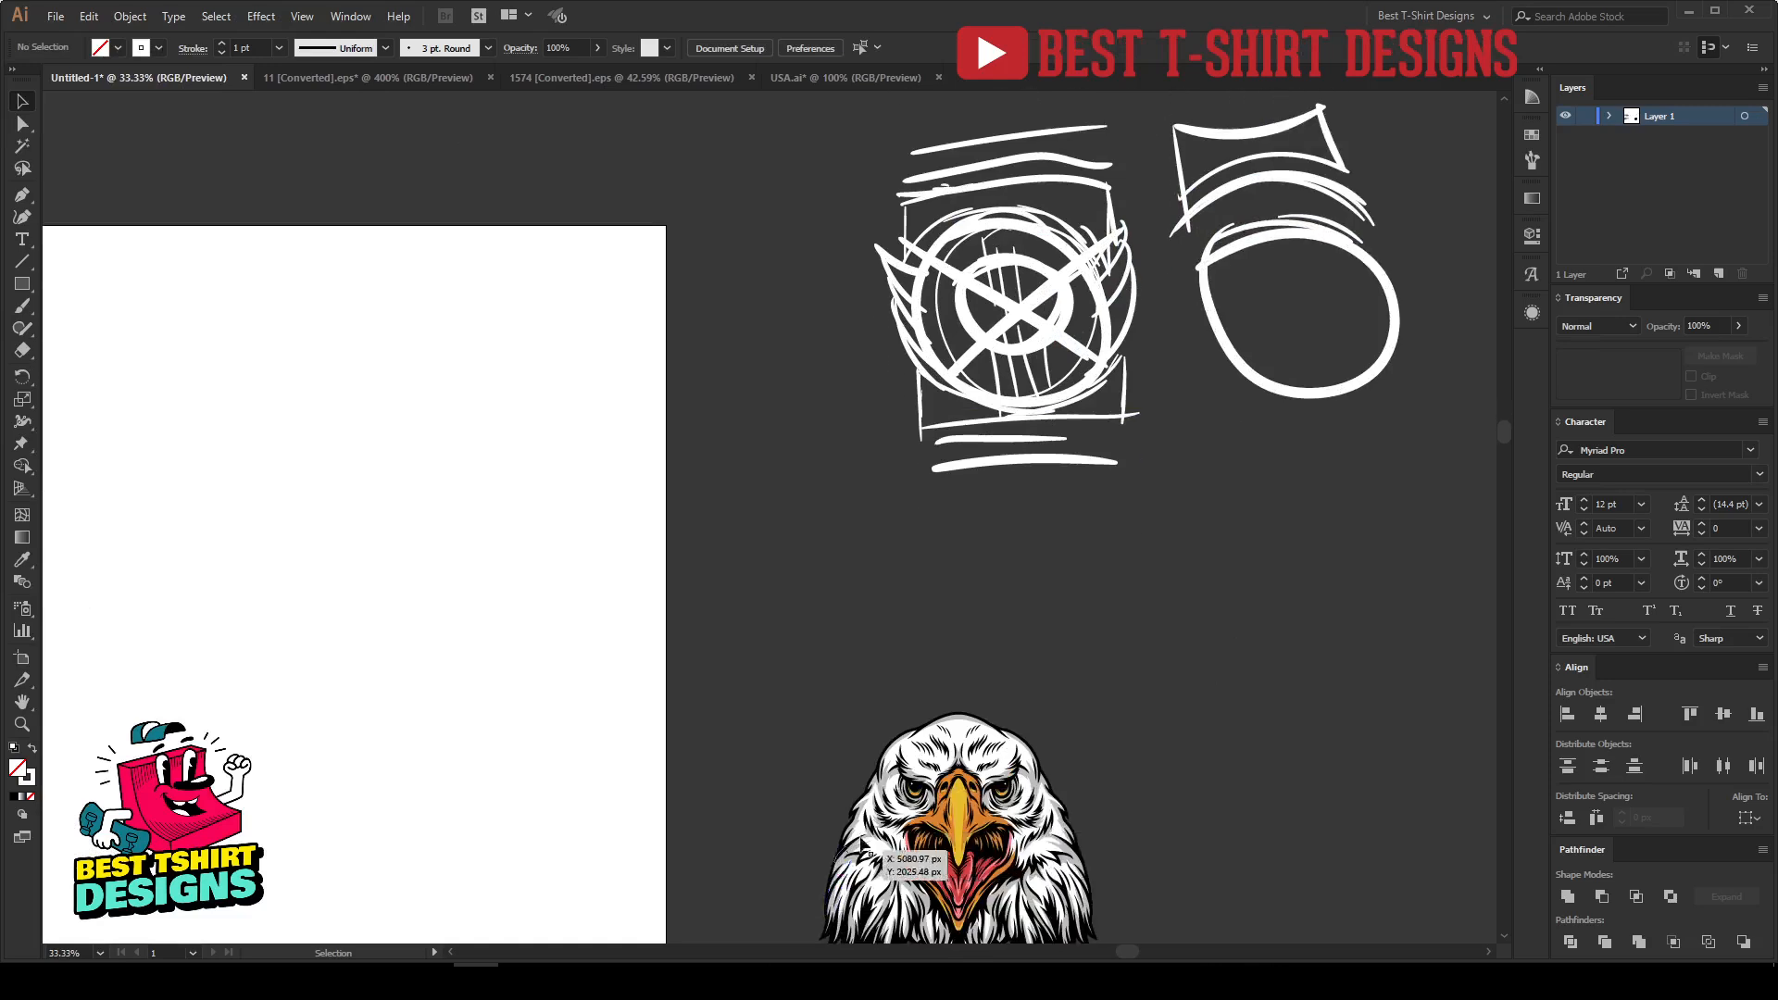
click(838, 871)
drag(1102, 772, 1045, 646)
click(1162, 893)
drag(1159, 903, 745, 546)
click(738, 538)
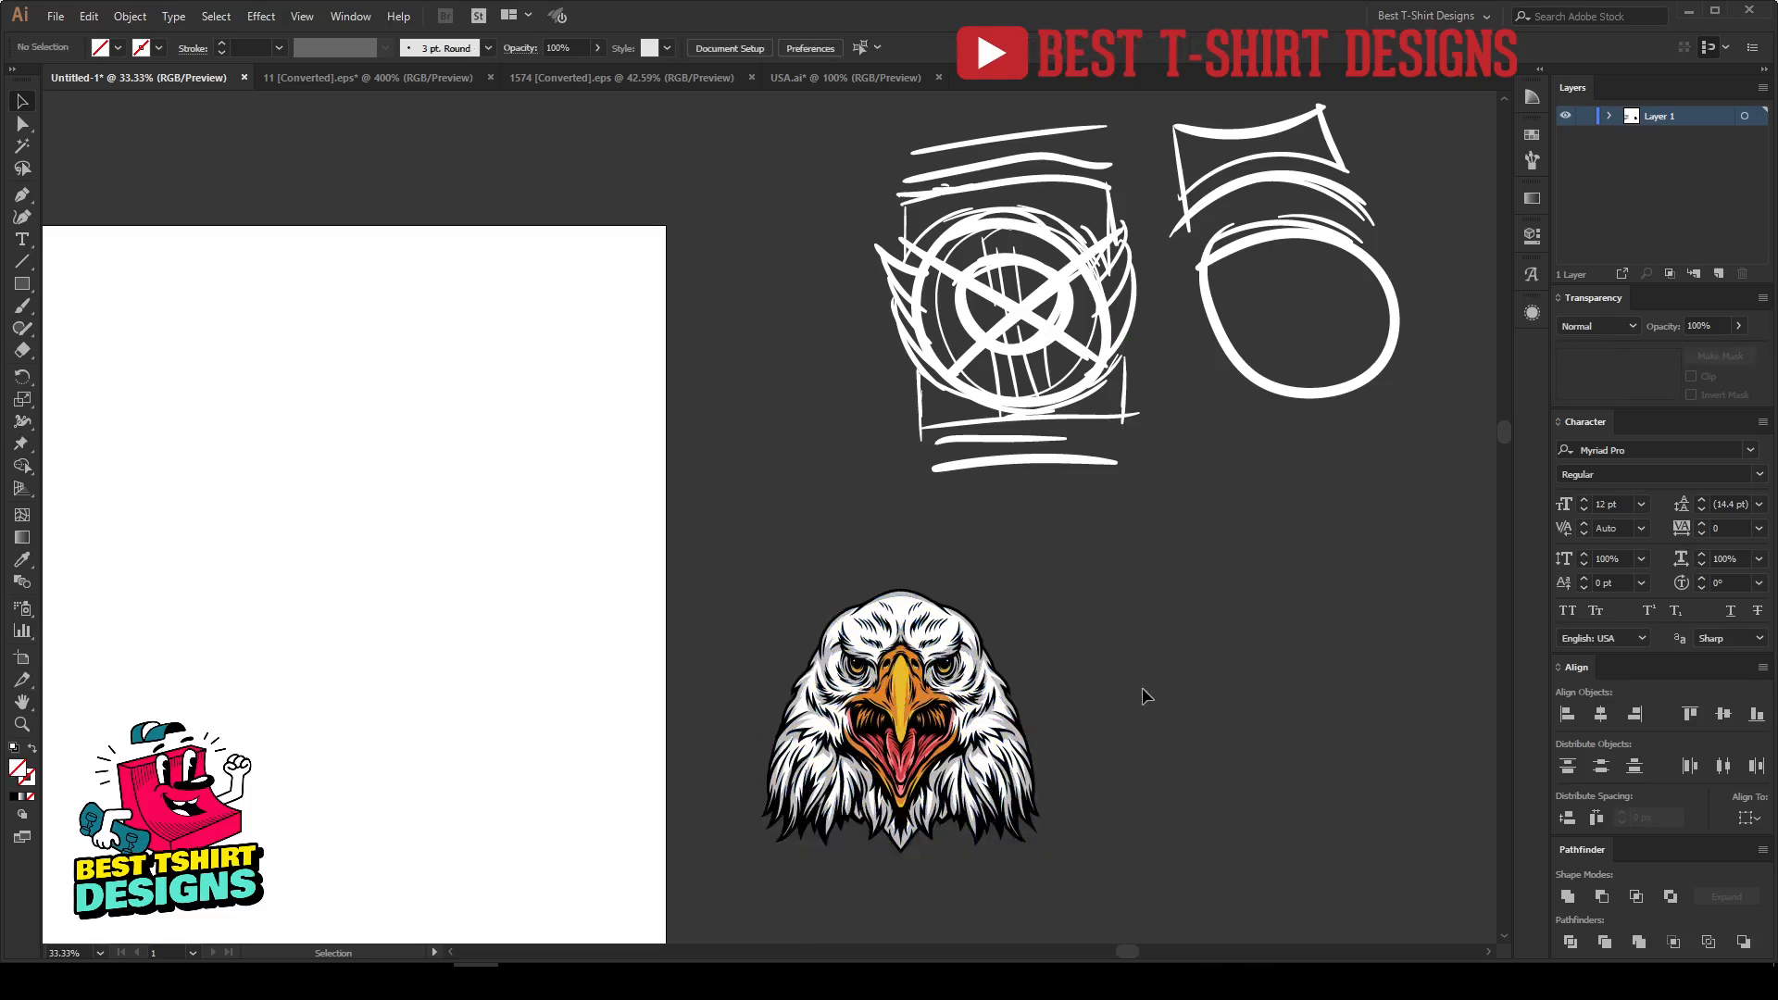
drag(737, 540, 1122, 884)
click(1159, 809)
Step: Switch to the browser and look through Freepik's soldier vector results for artwork and layout references
click(608, 918)
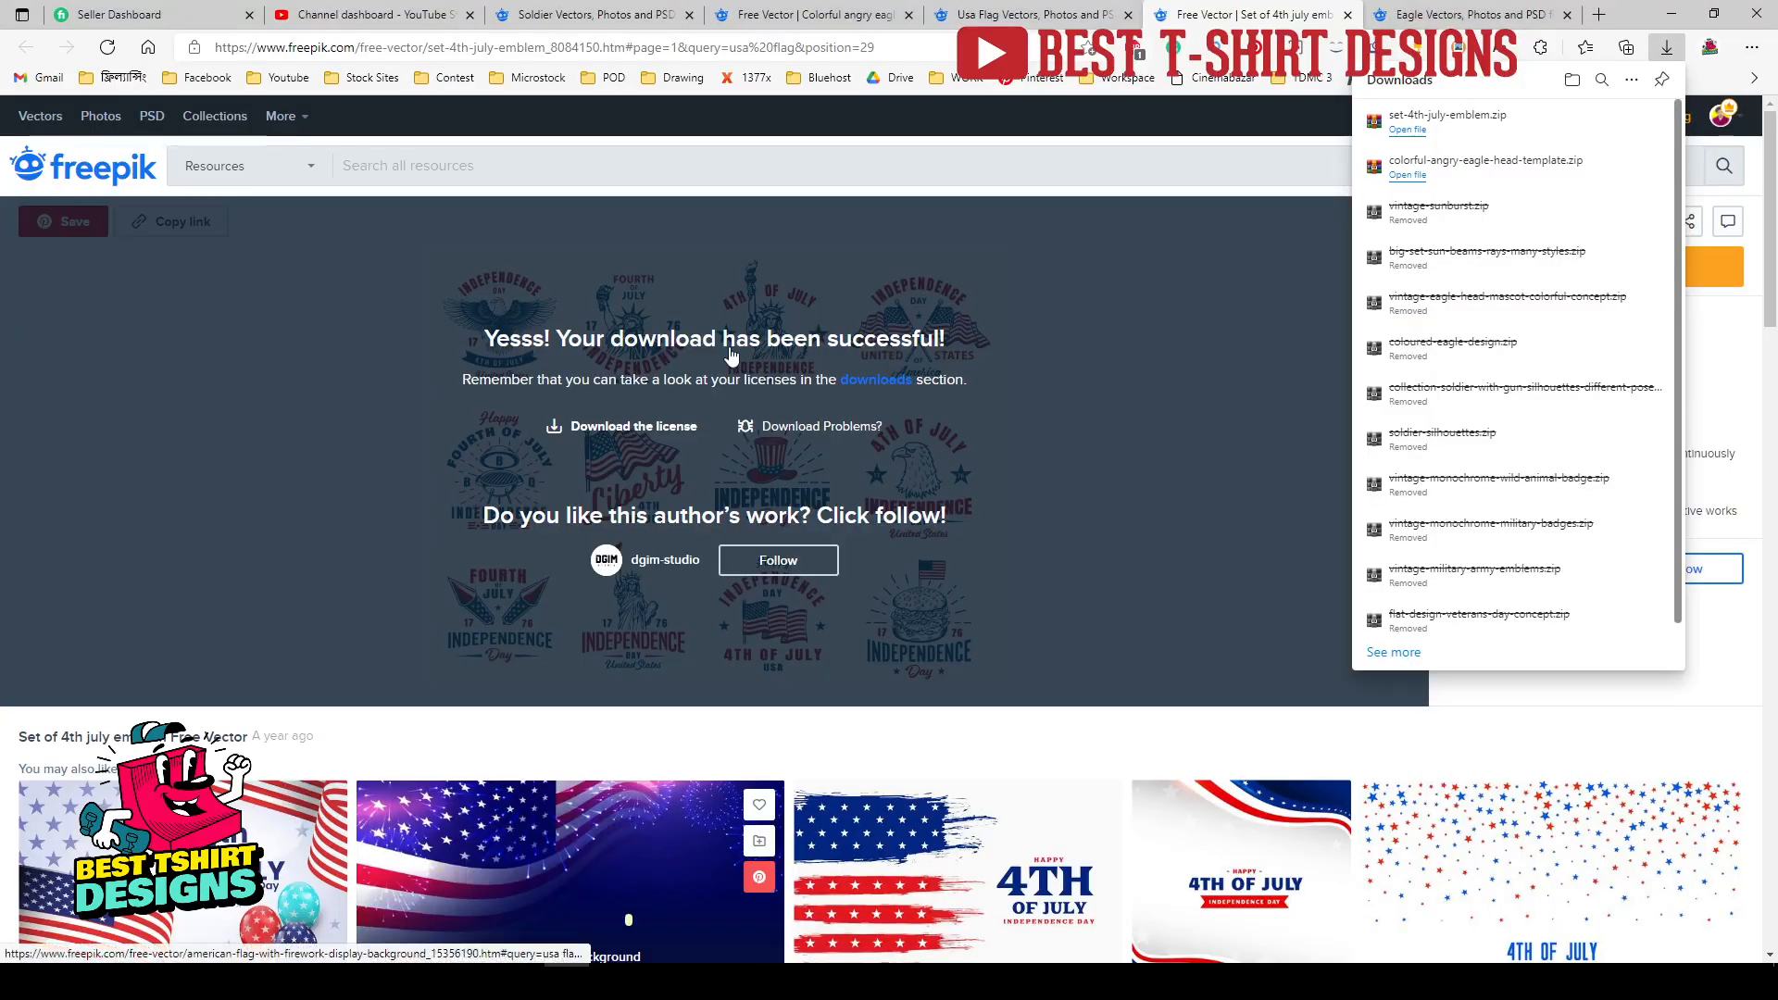
click(635, 11)
scroll(732, 269, up, 5)
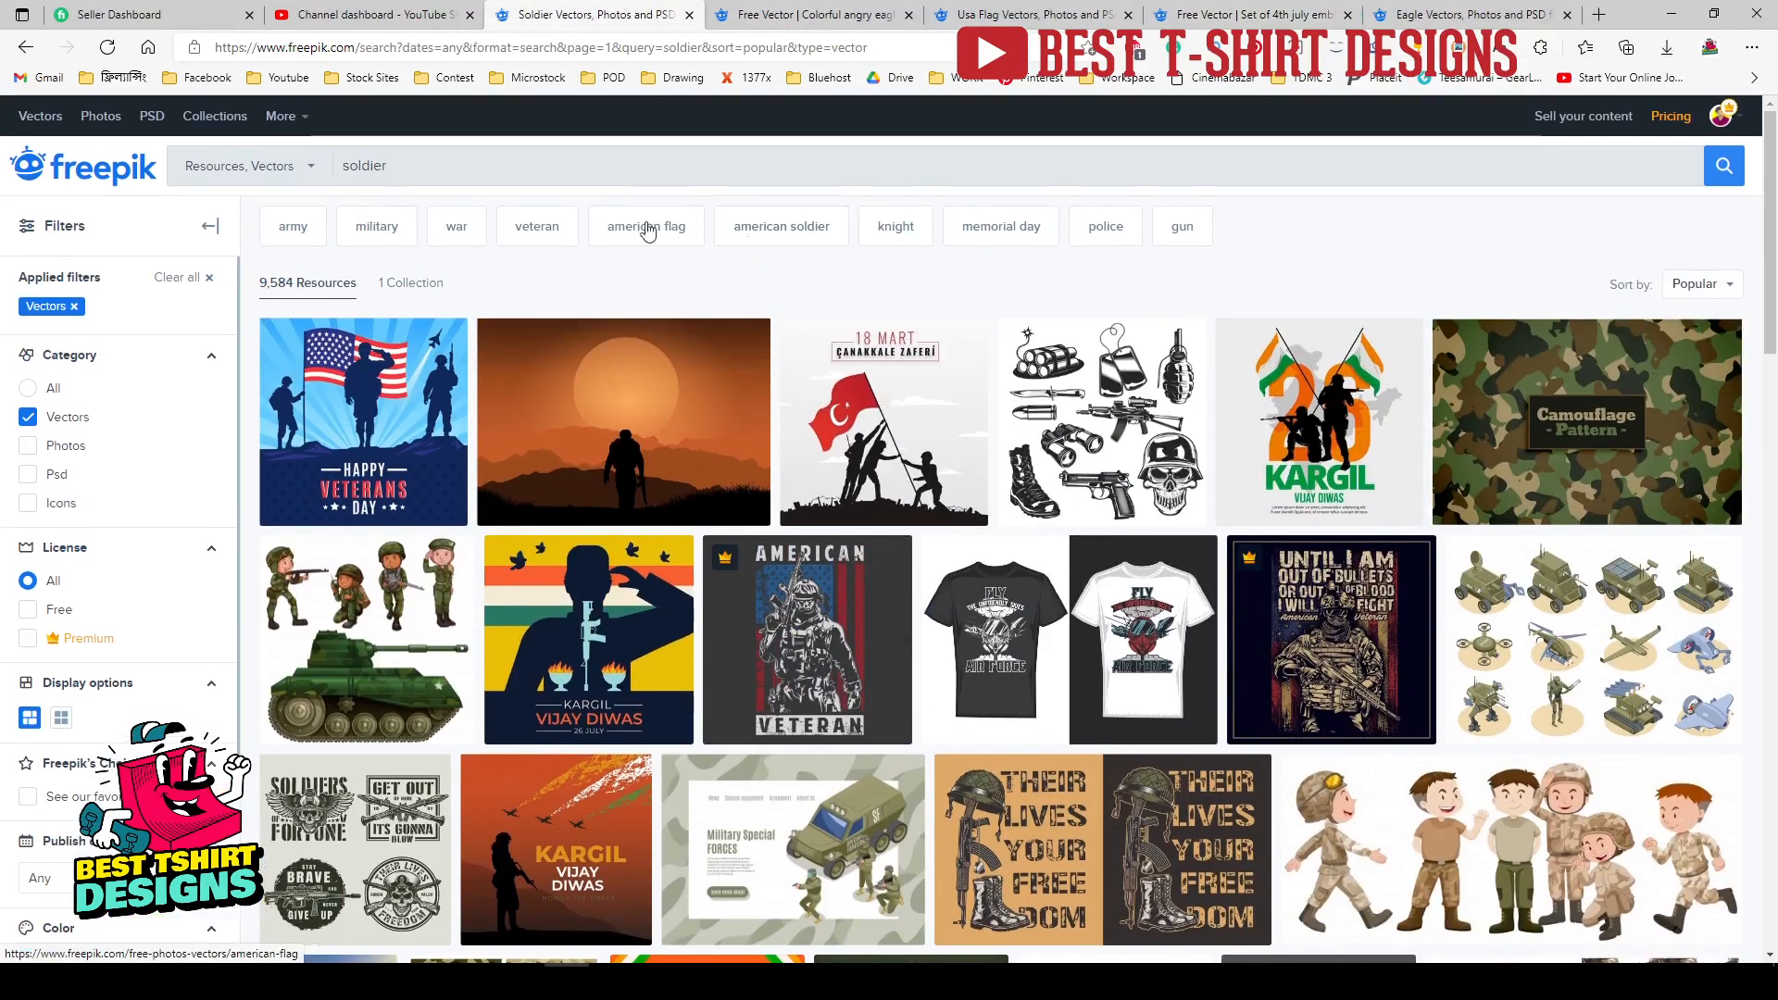
click(662, 172)
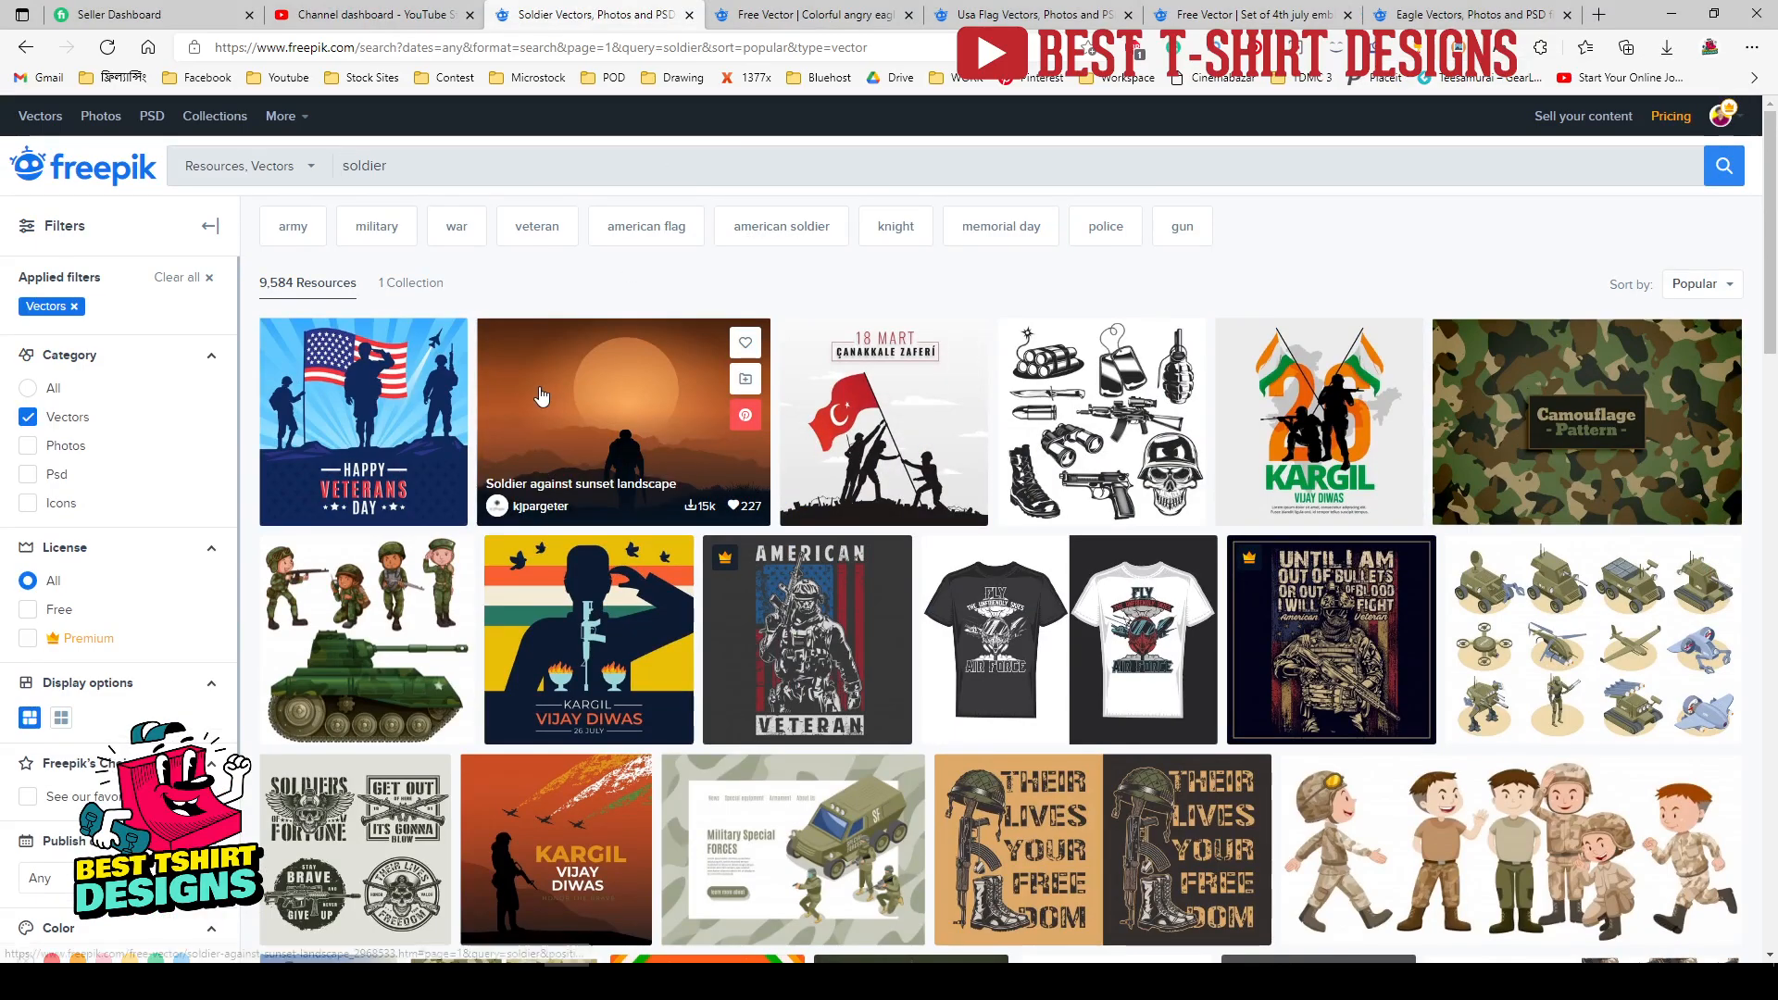
scroll(1140, 649, down, 3)
scroll(1139, 682, down, 10)
scroll(971, 655, up, 10)
scroll(970, 656, down, 3)
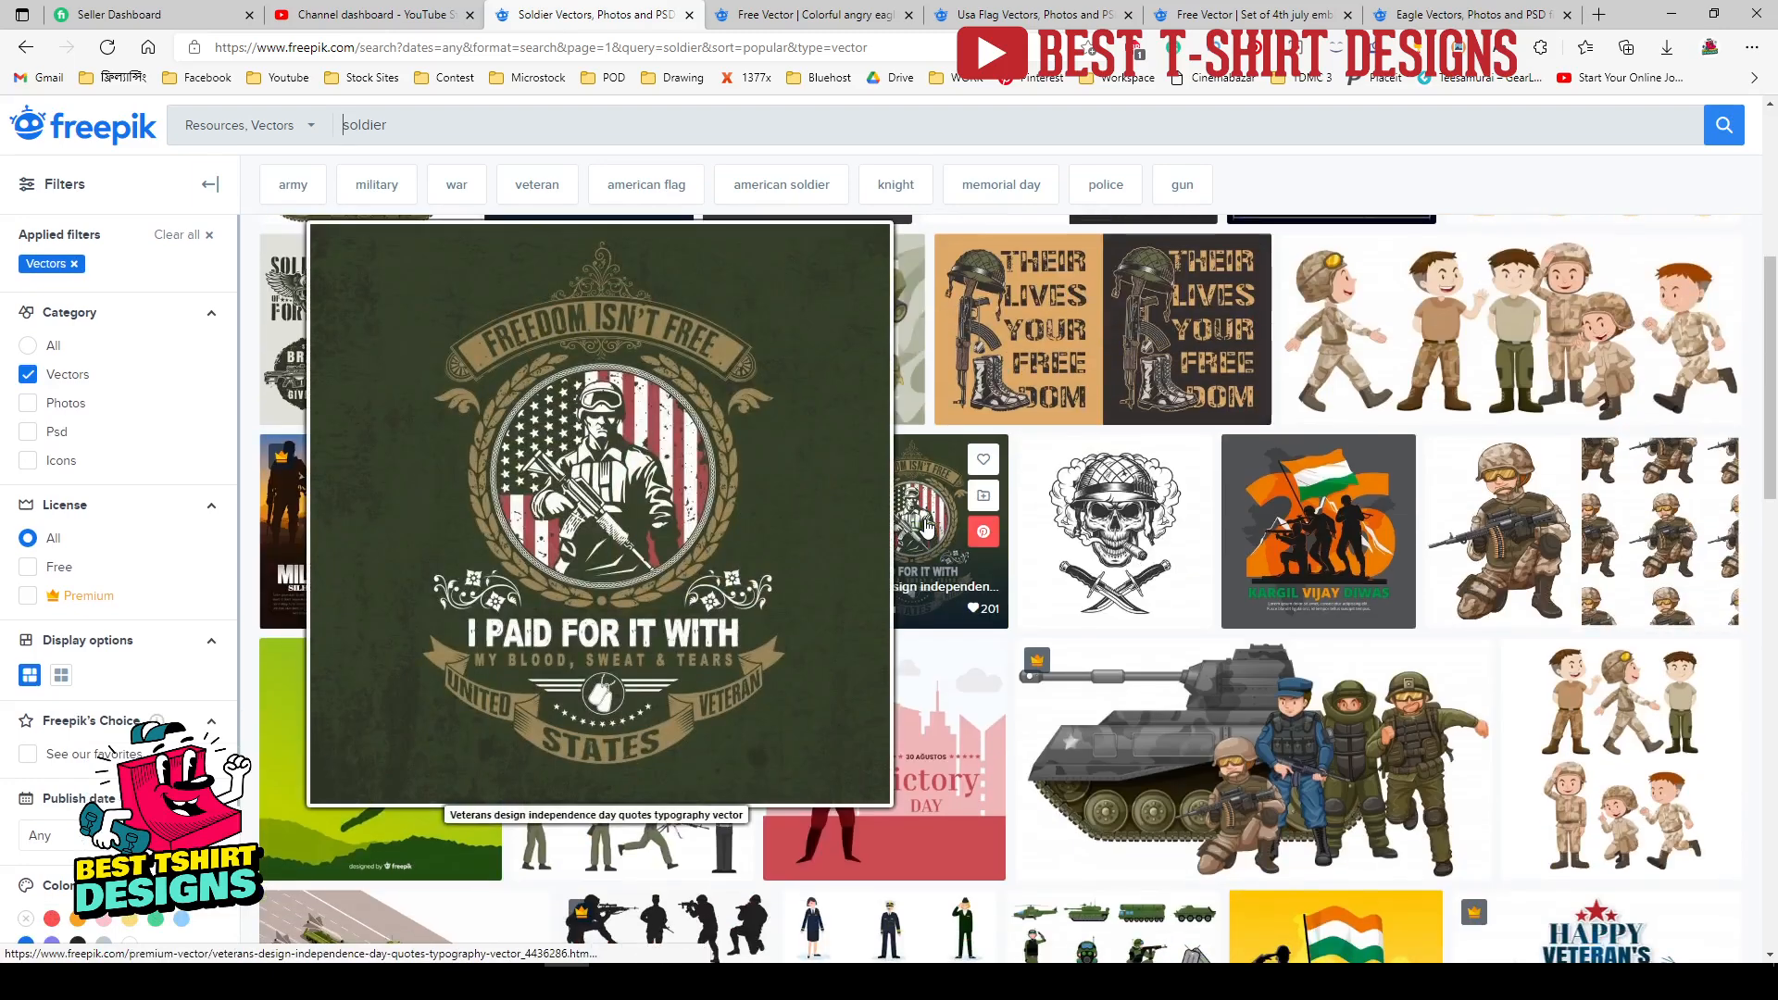
scroll(927, 526, up, 4)
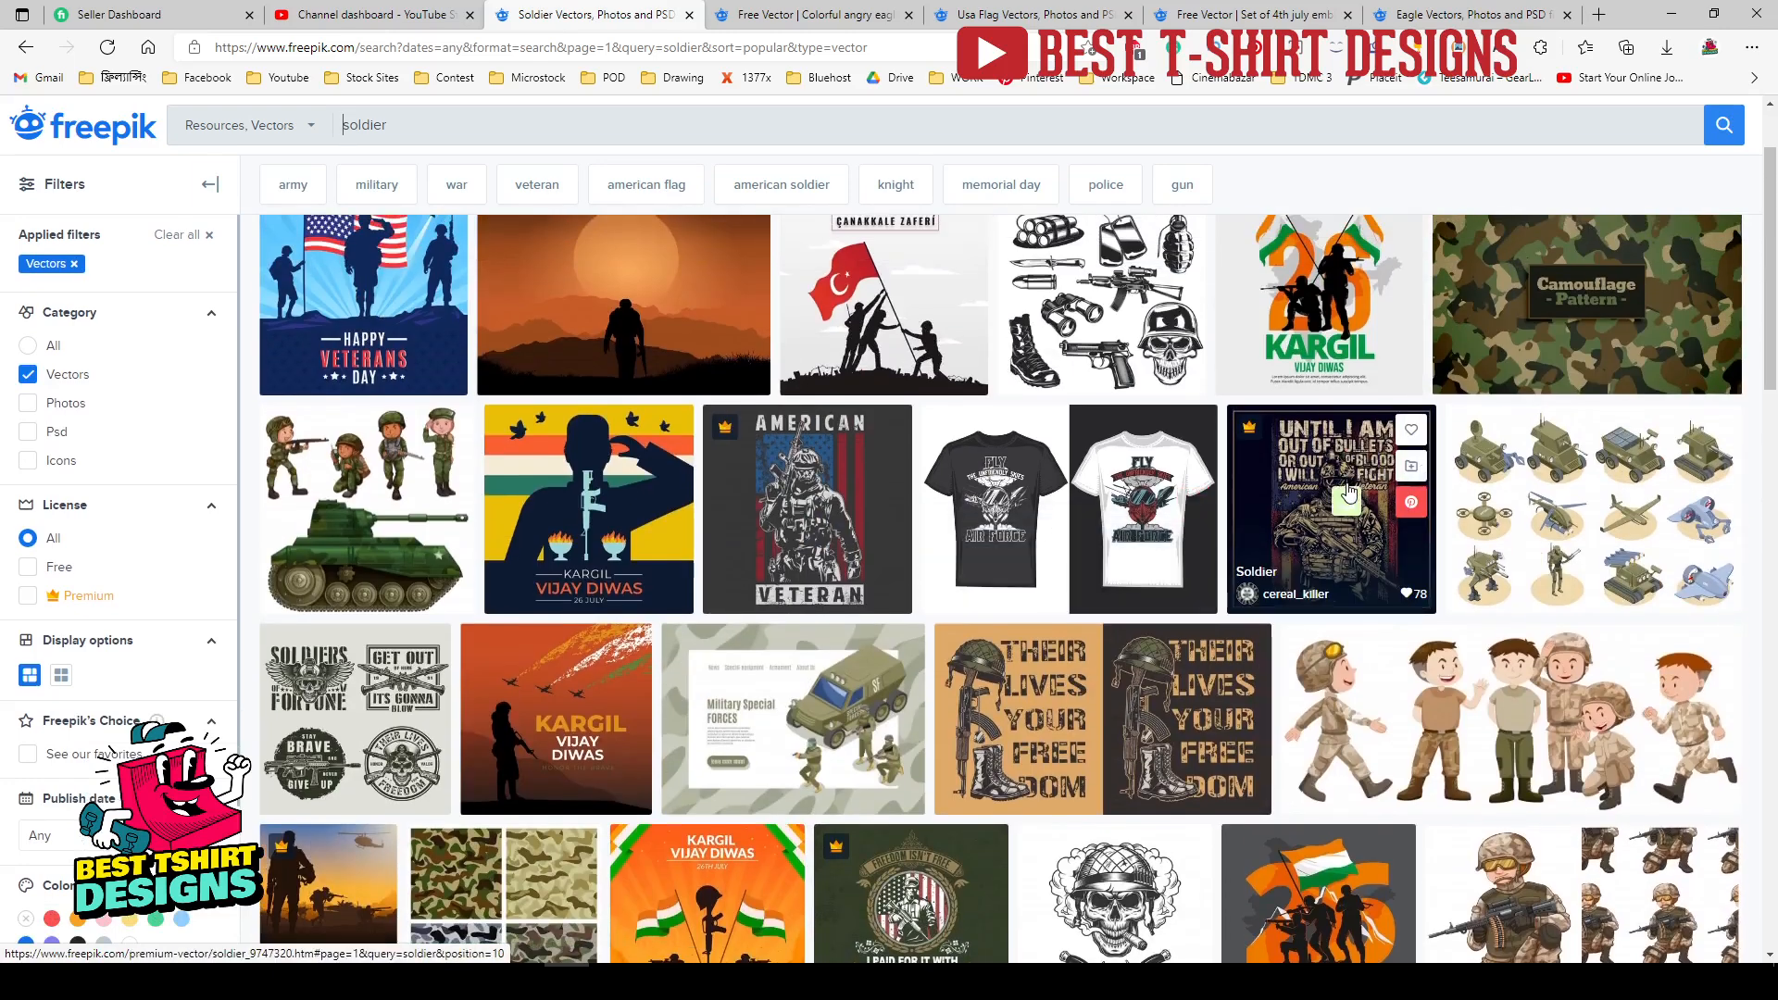
Step: Examine the soldier vector designs, including the American Veteran and military elements artwork, and open the vintage military and army emblems page
mouse_move(1348, 495)
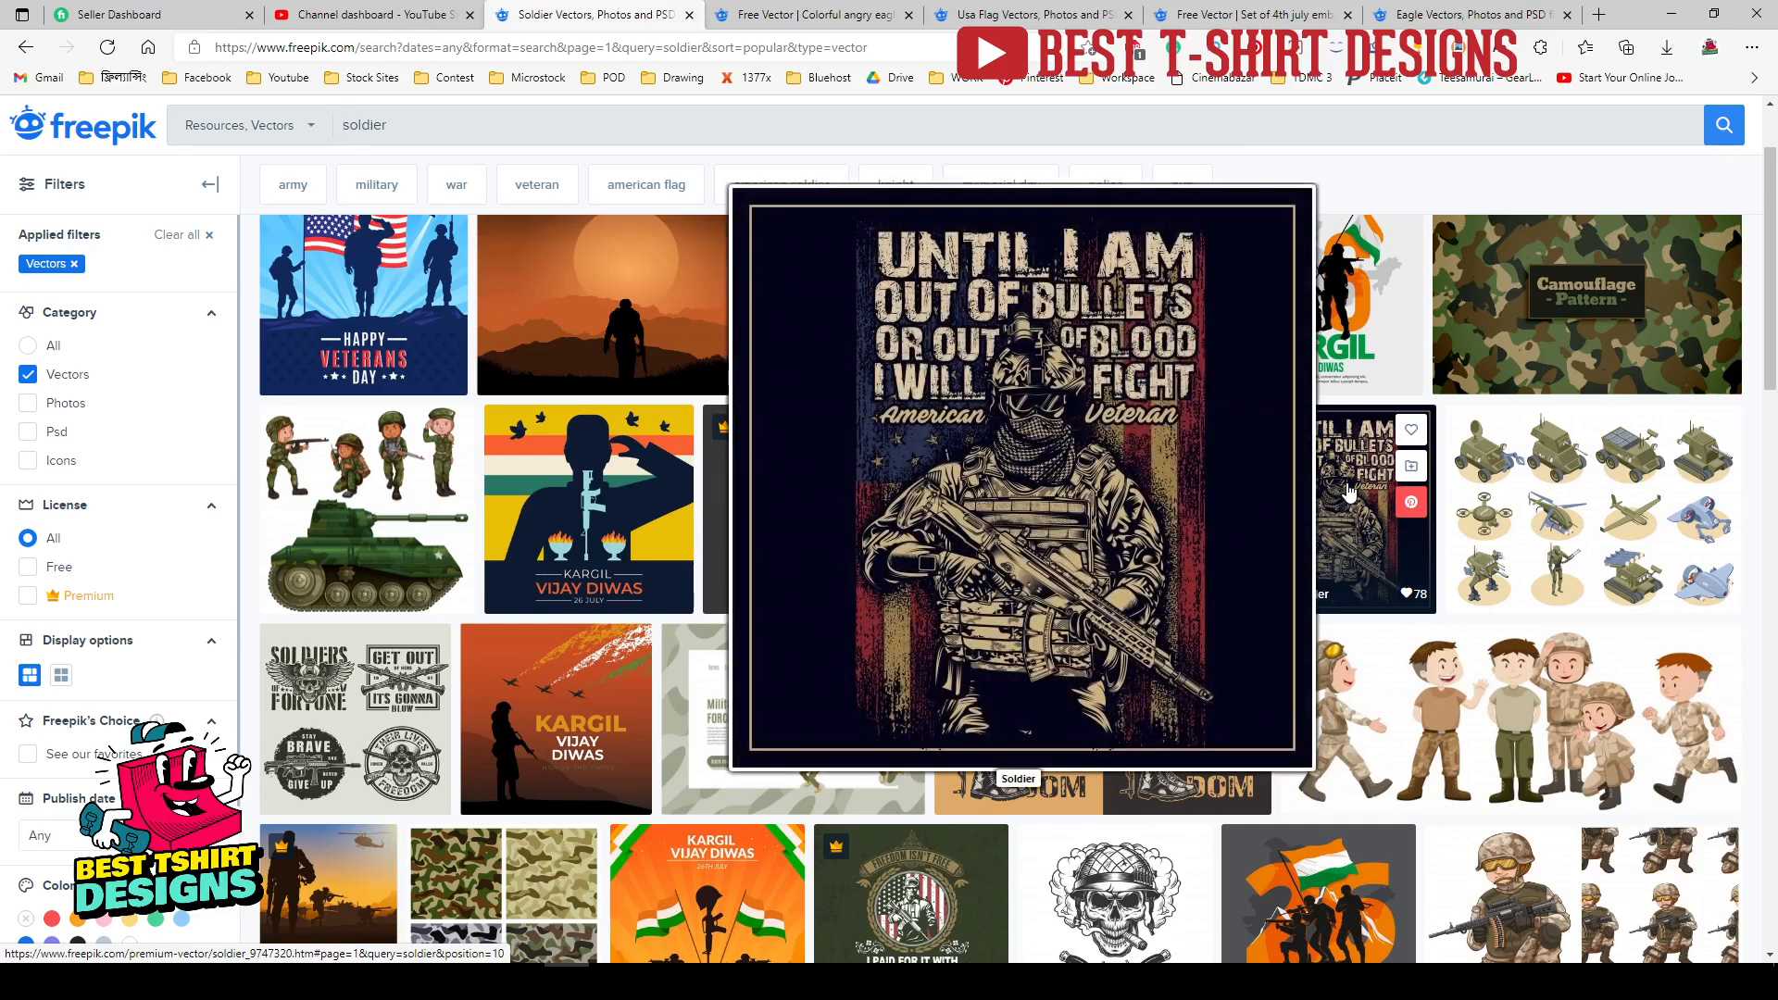
scroll(822, 505, up, 1)
mouse_move(808, 639)
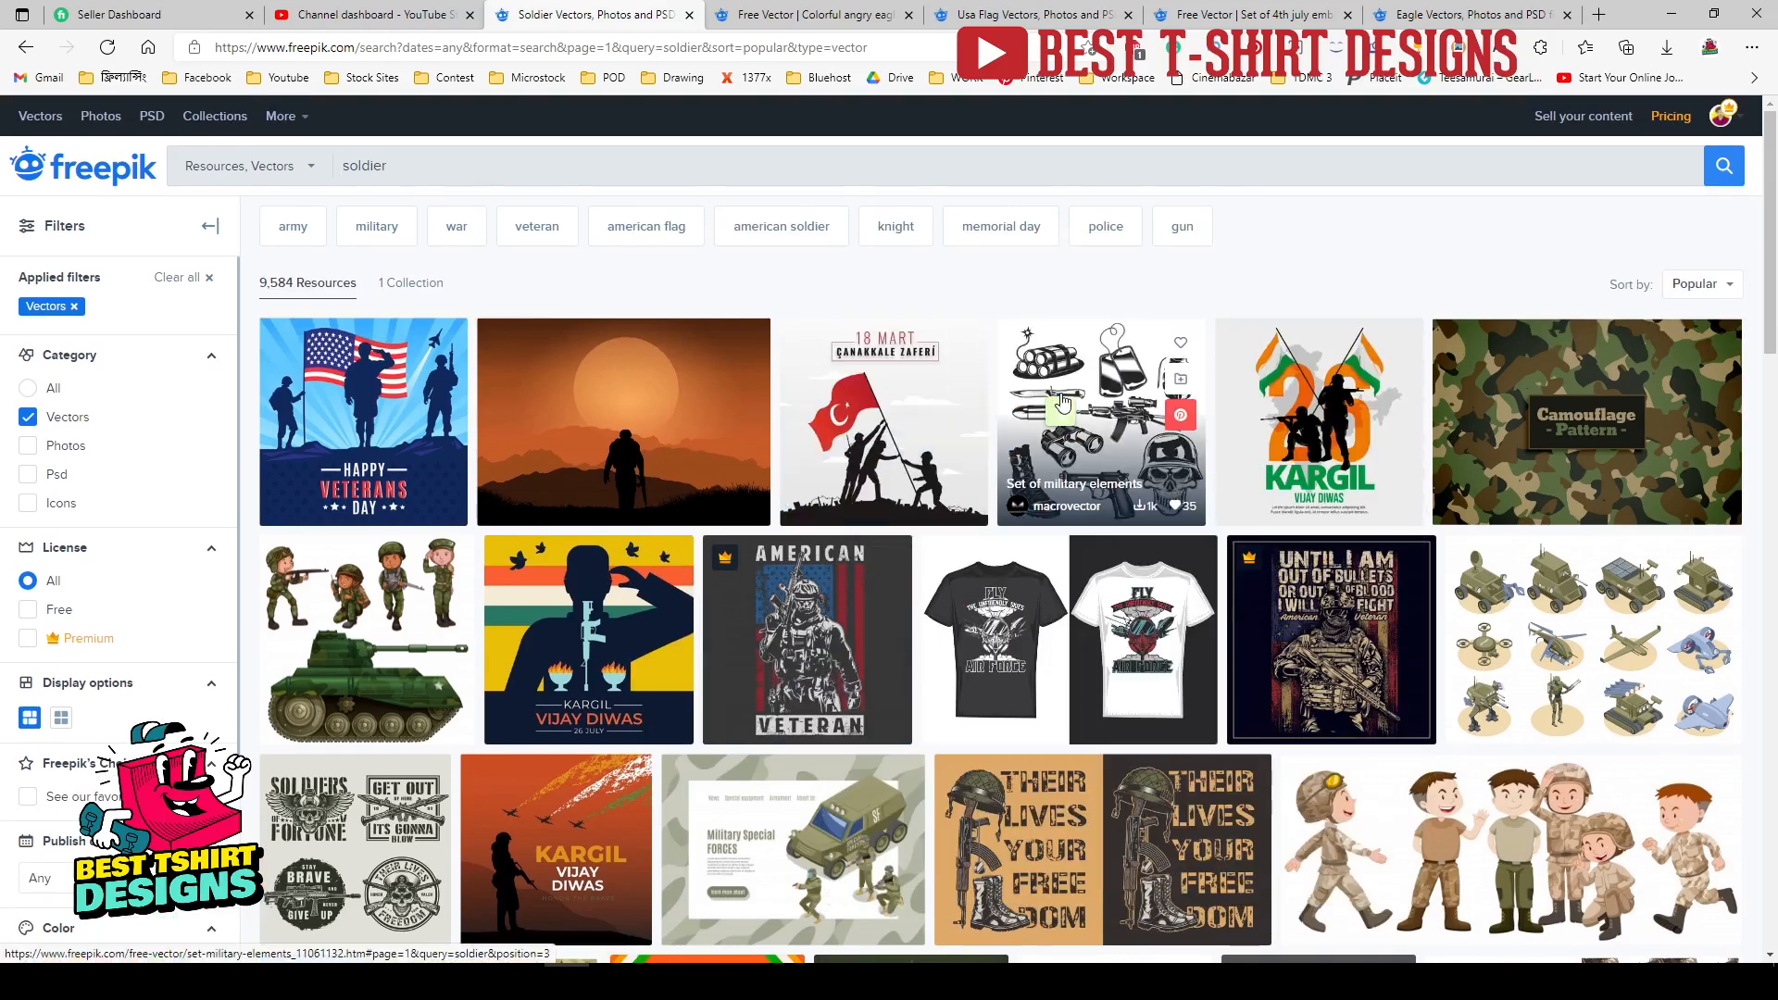
mouse_move(1064, 403)
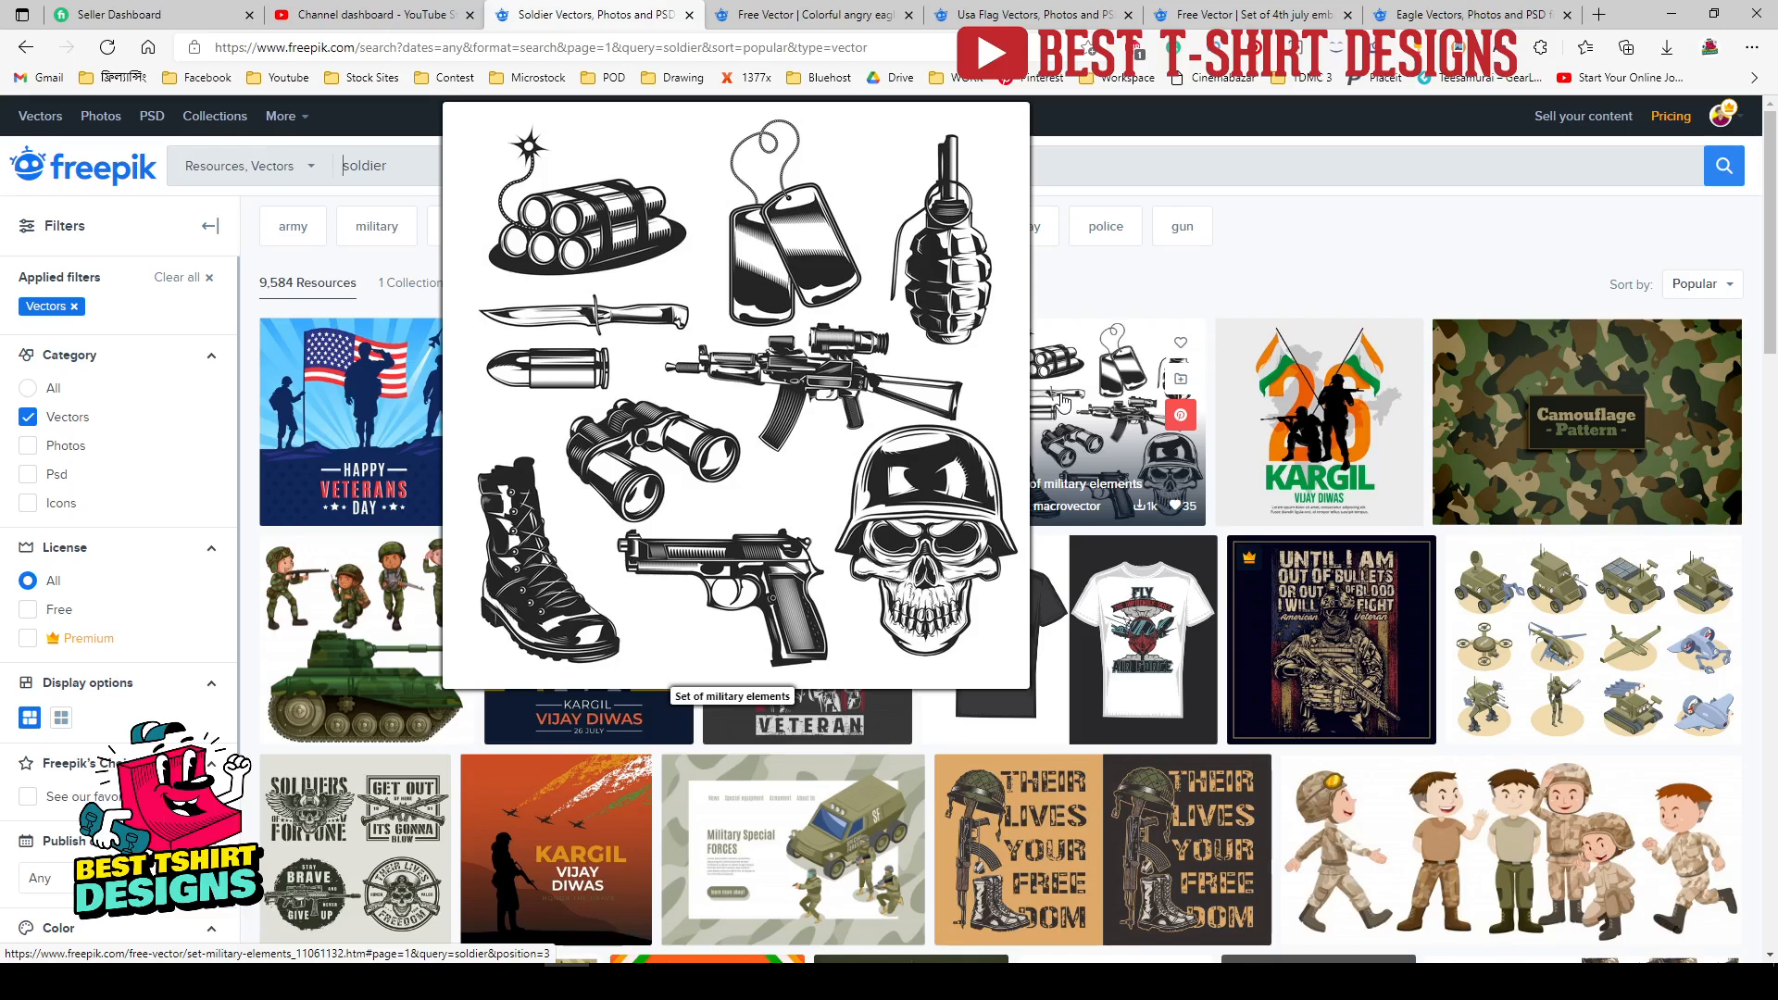
scroll(1063, 403, down, 5)
mouse_move(312, 466)
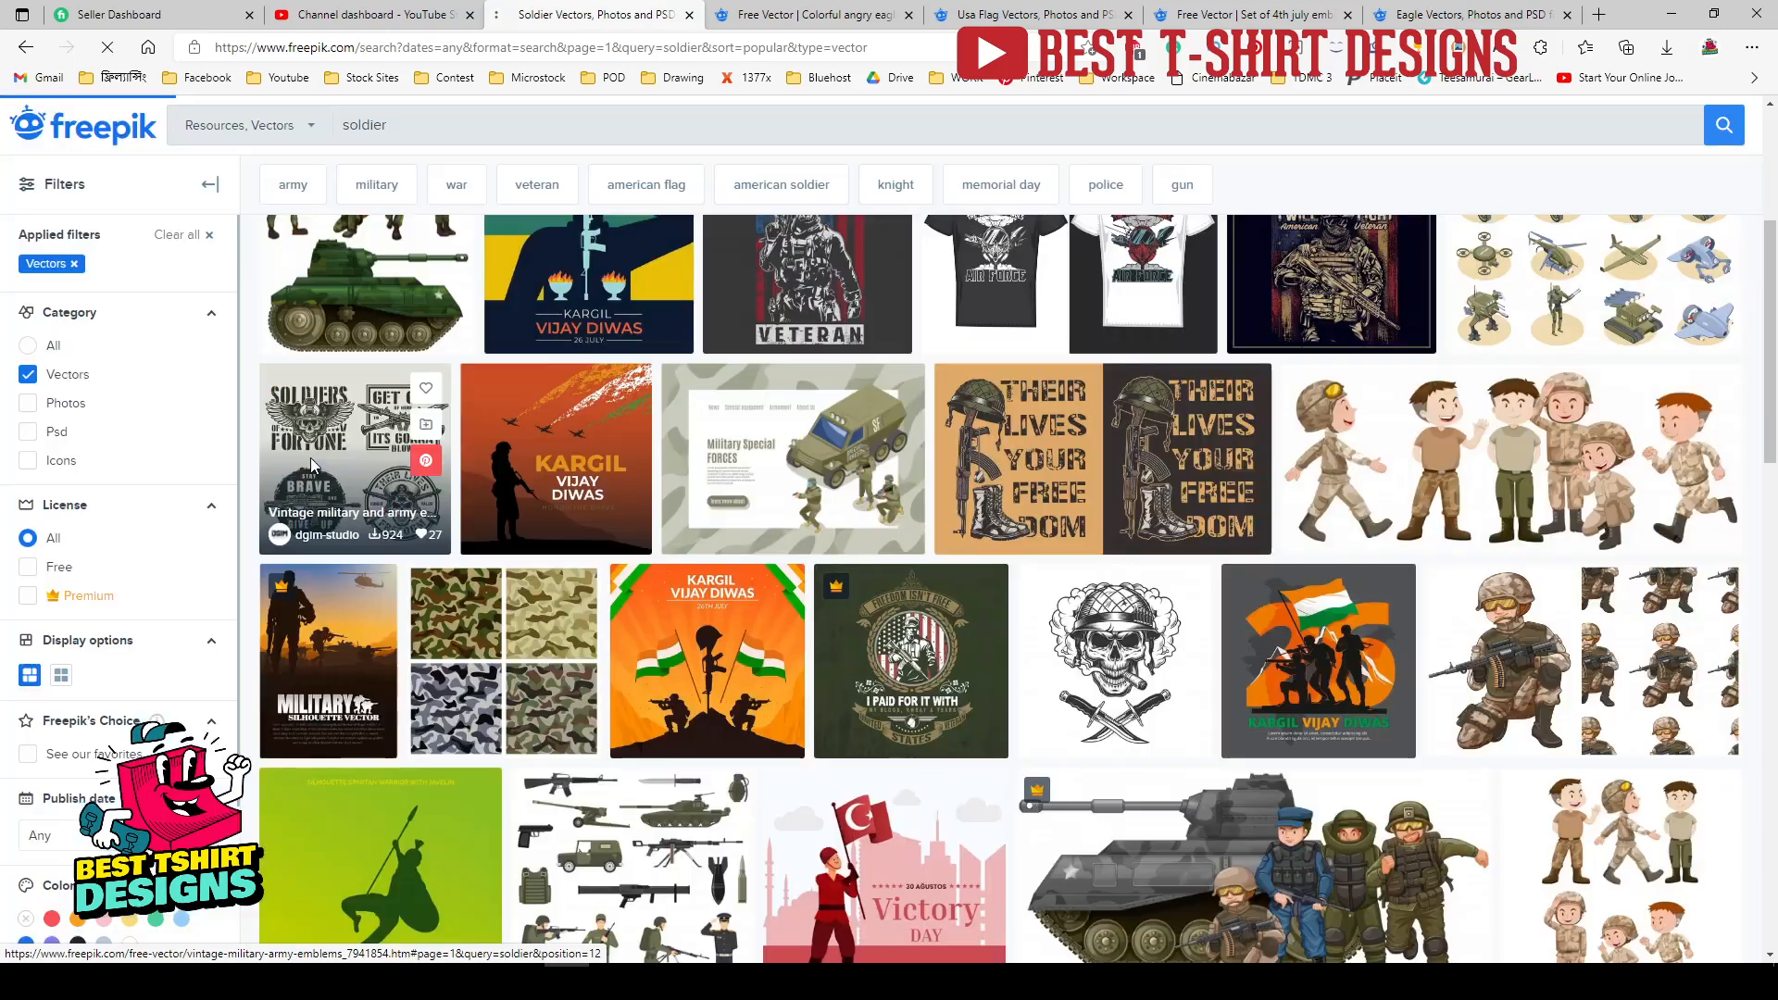
click(309, 458)
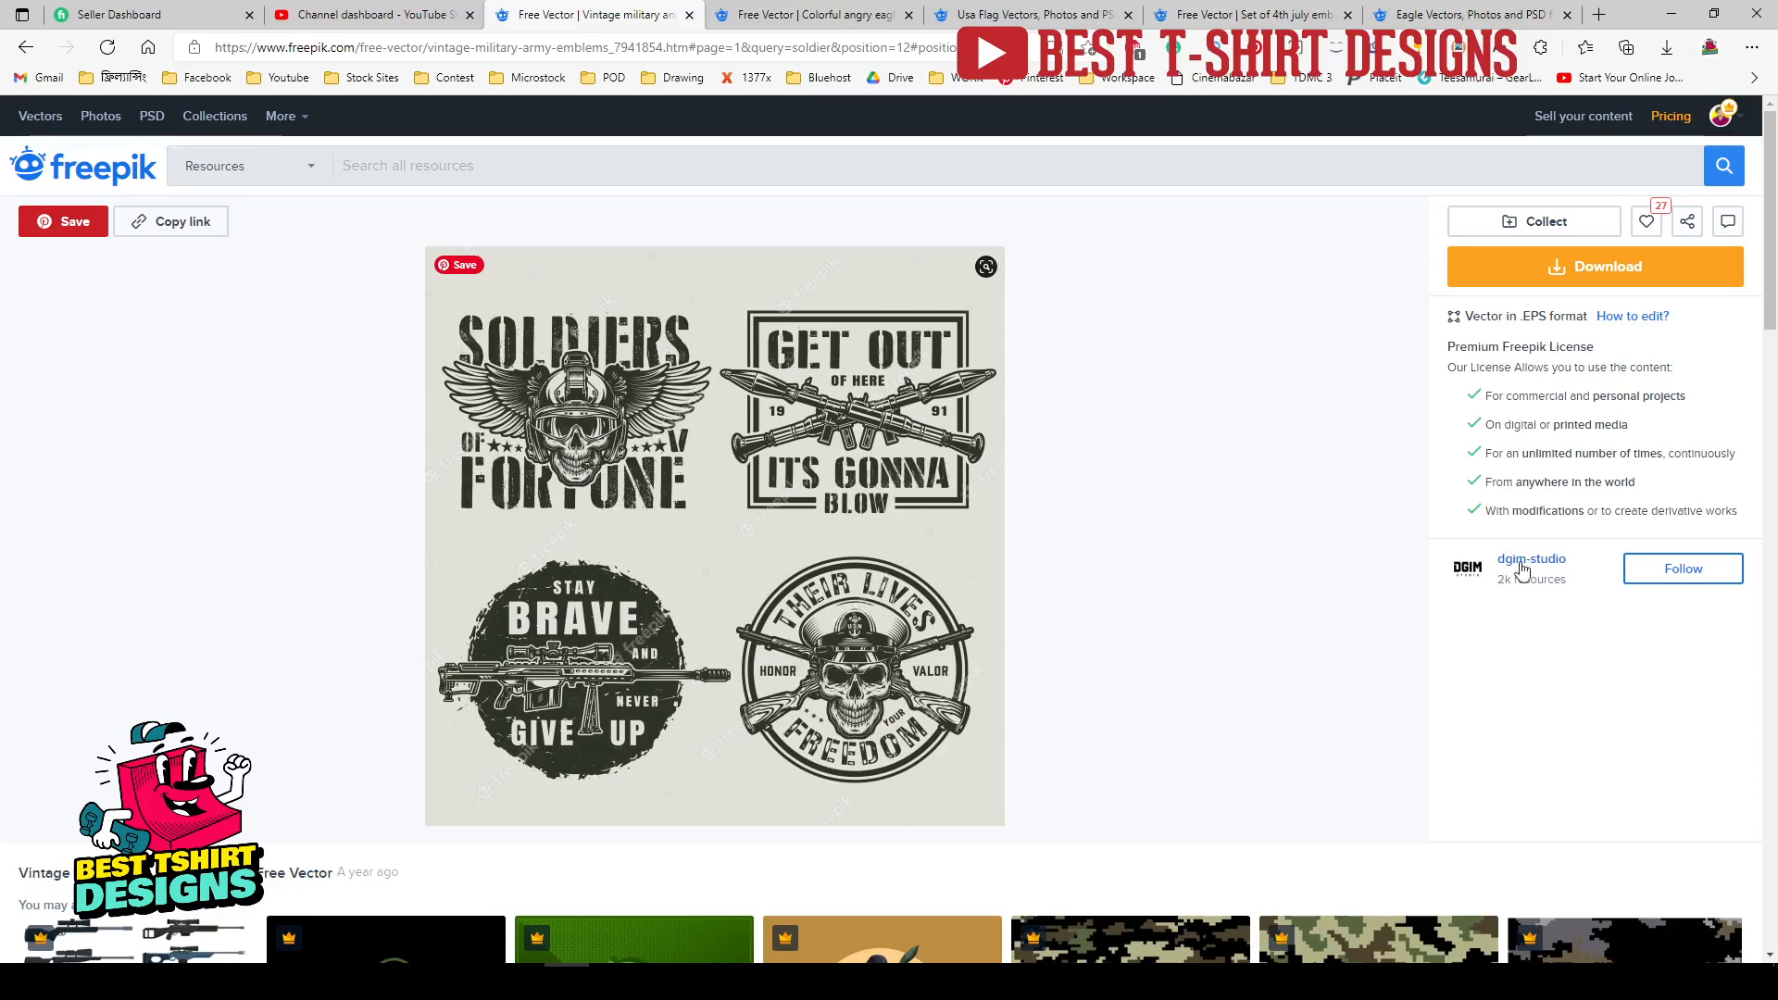
scroll(915, 567, down, 7)
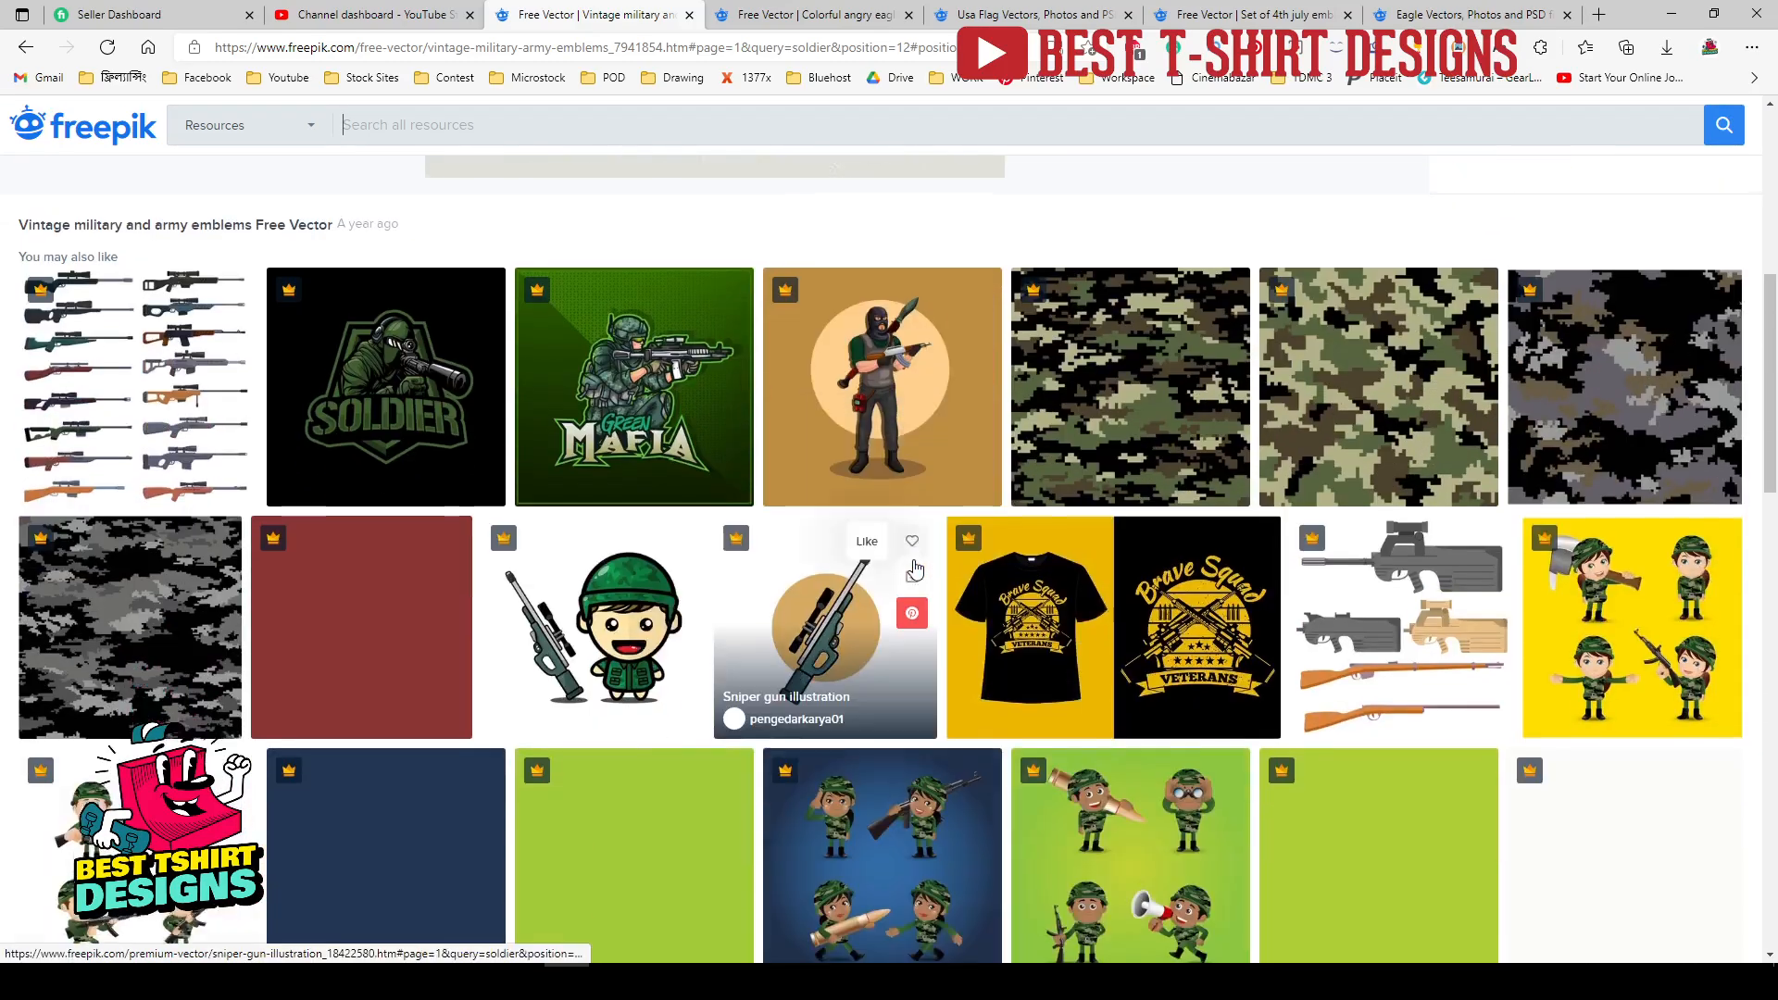
scroll(748, 417, up, 7)
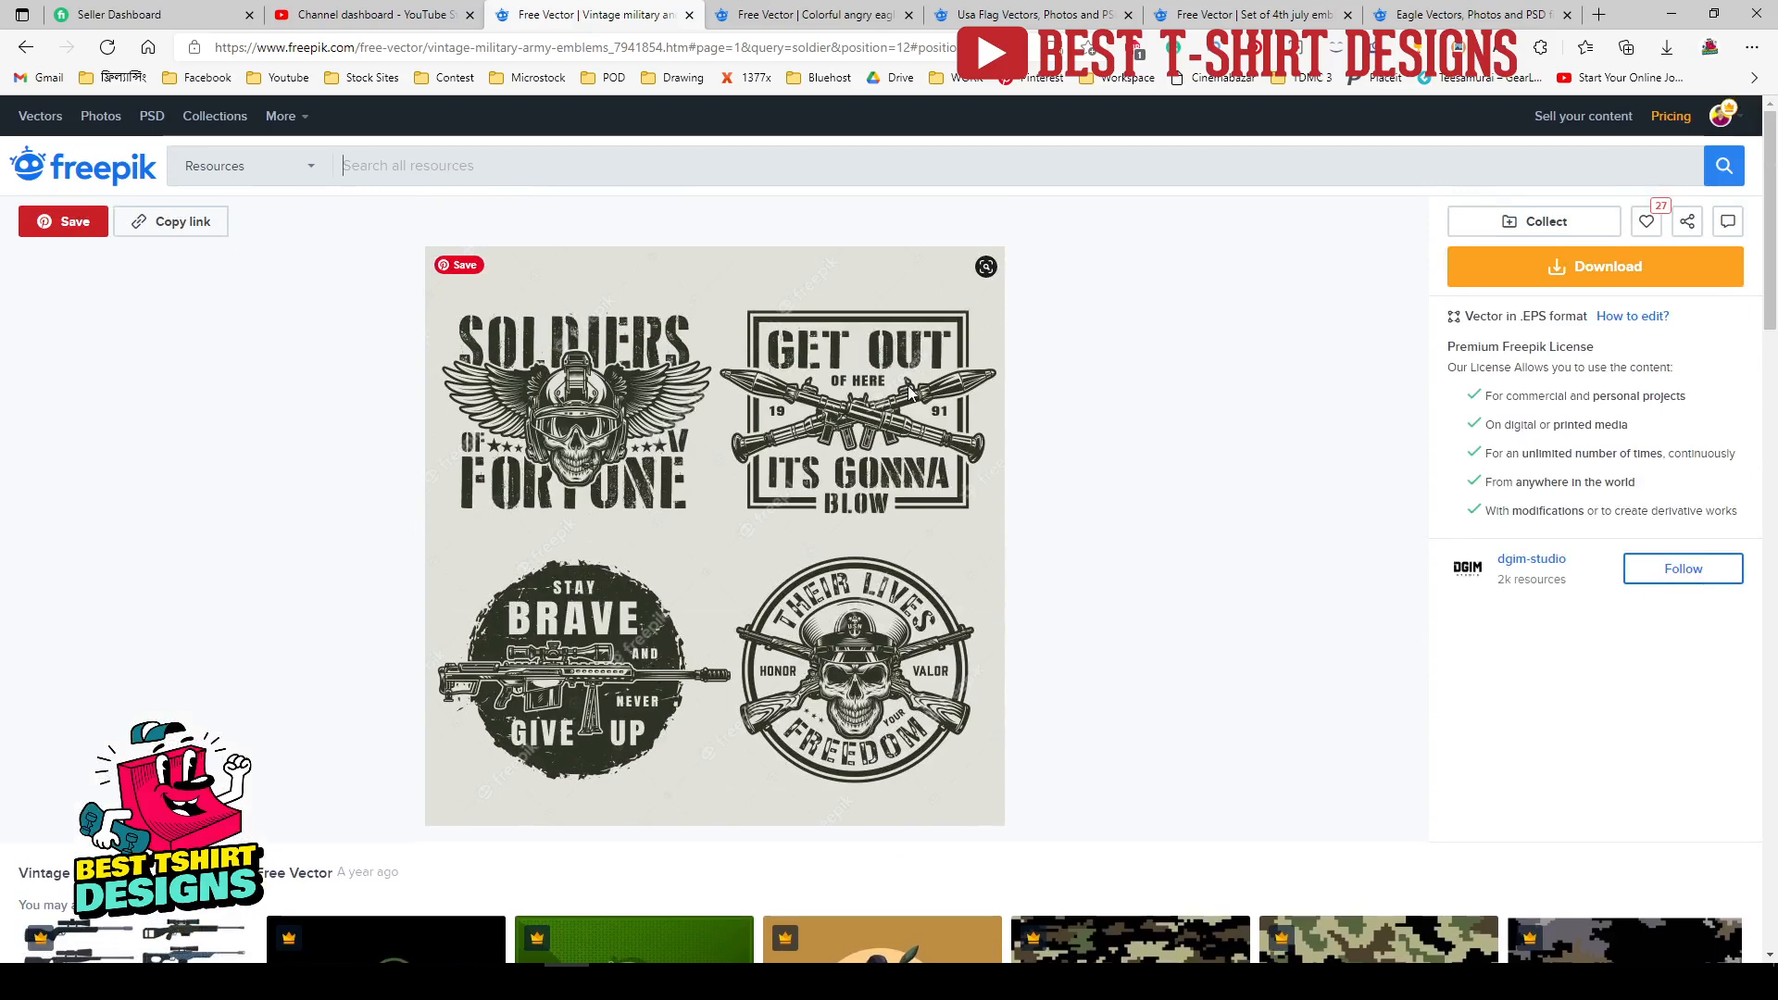
Step: Review the open eagle head, USA flag, 4th of July emblem and eagle search pages for artwork and layout references
click(834, 7)
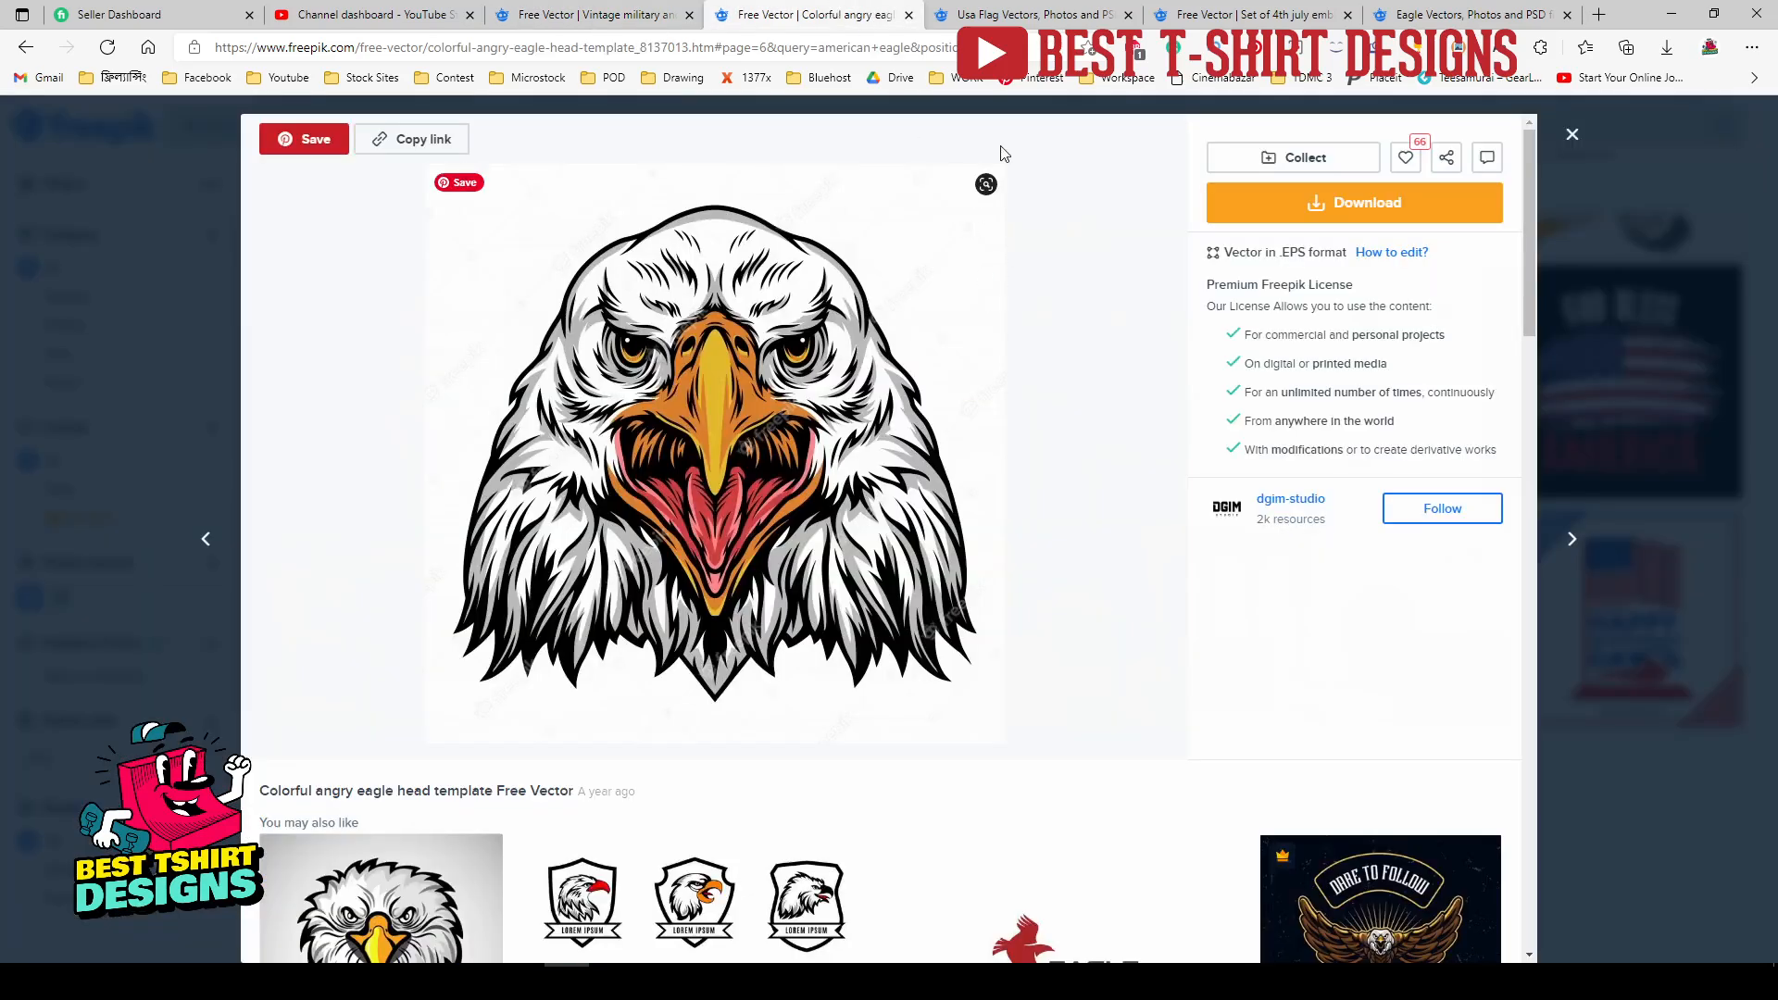
click(999, 6)
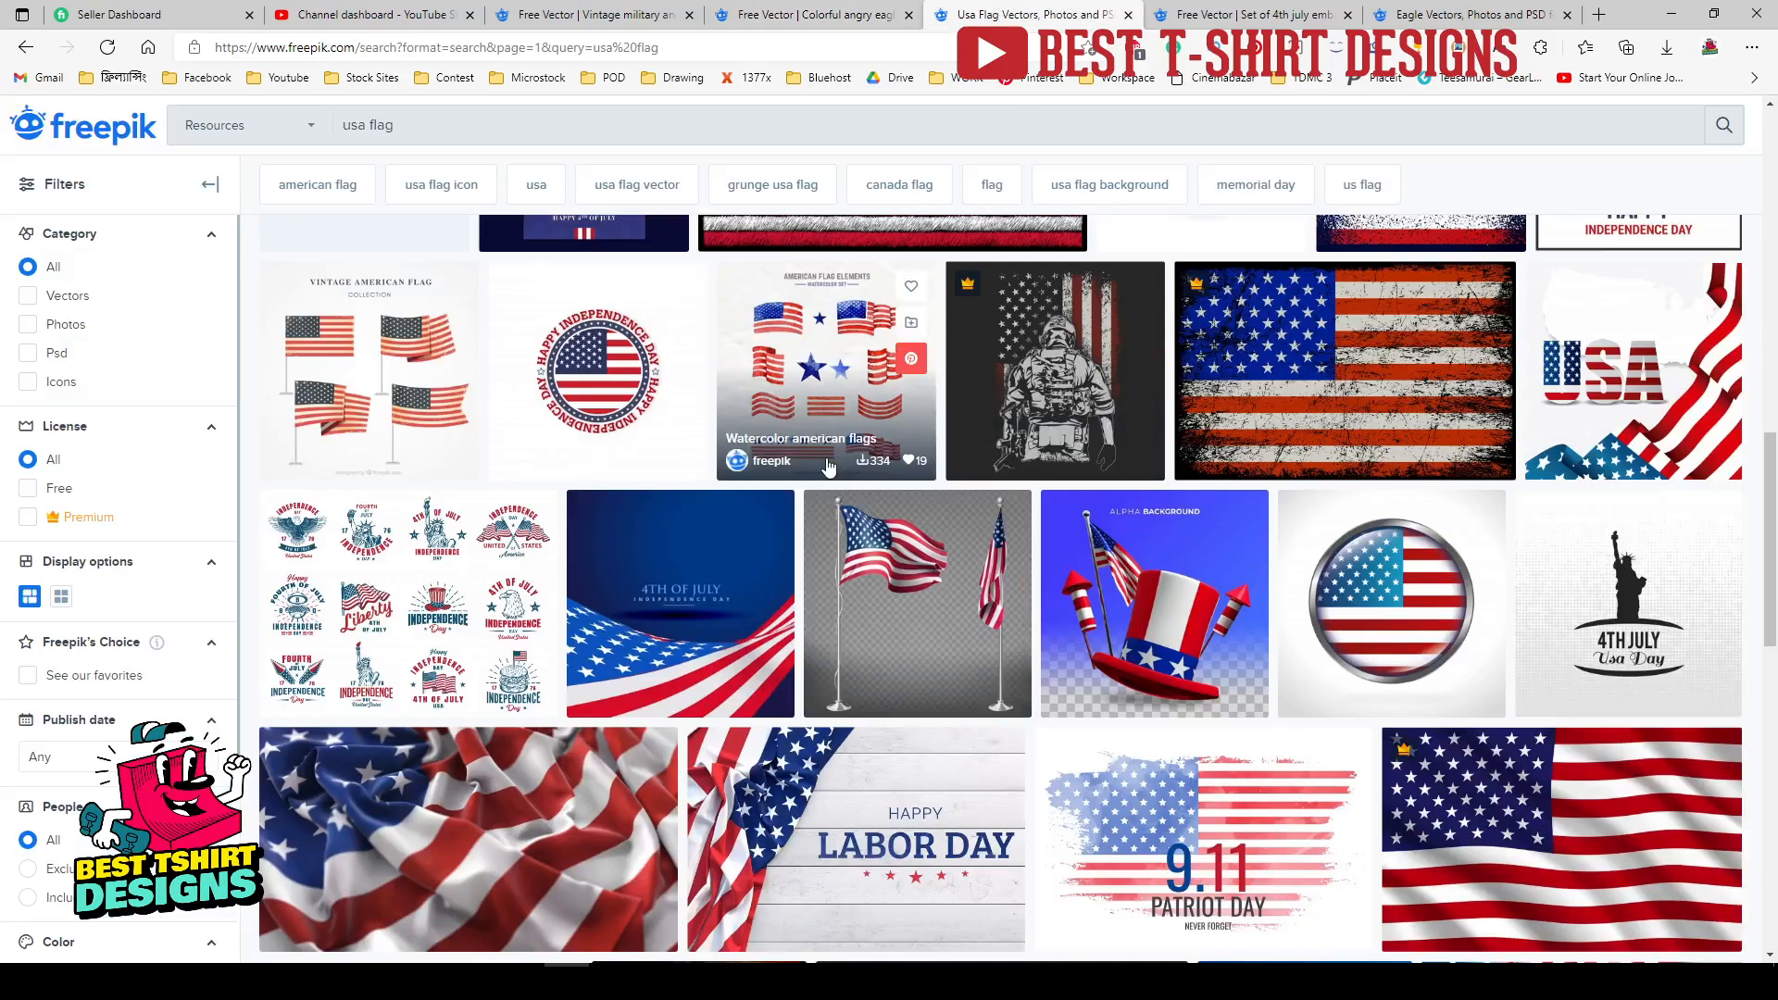
scroll(825, 468, up, 5)
scroll(825, 468, down, 6)
click(451, 438)
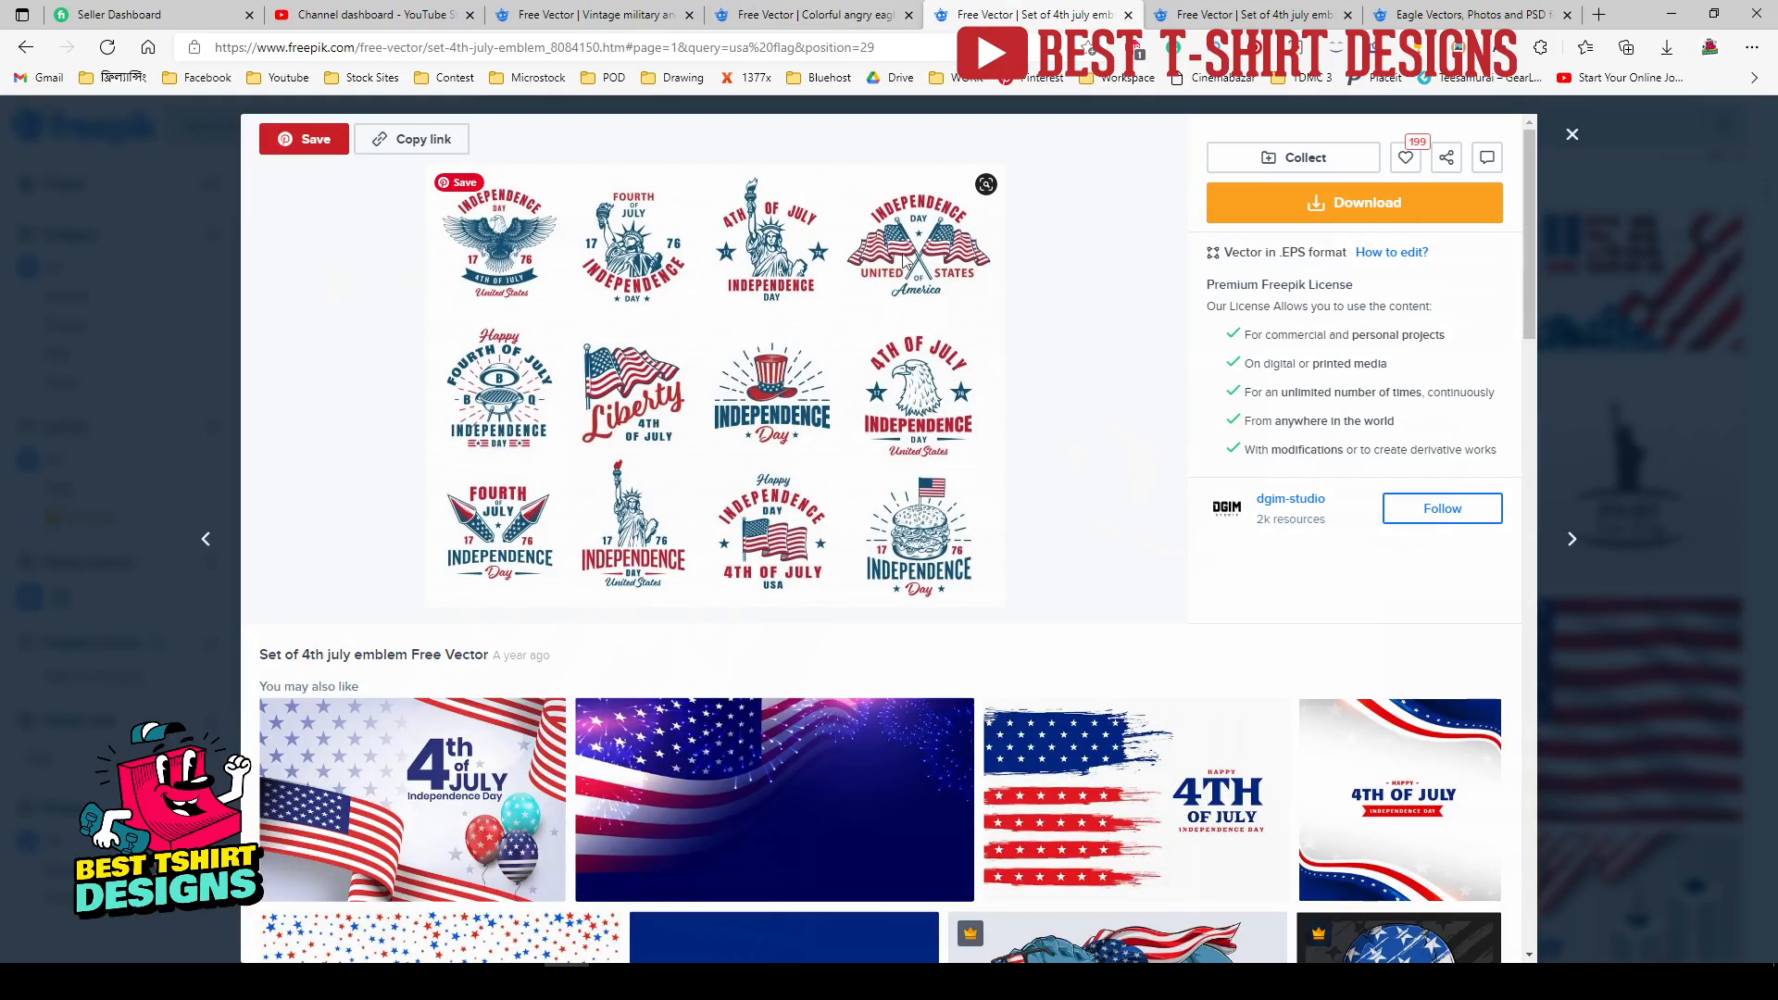
click(1236, 17)
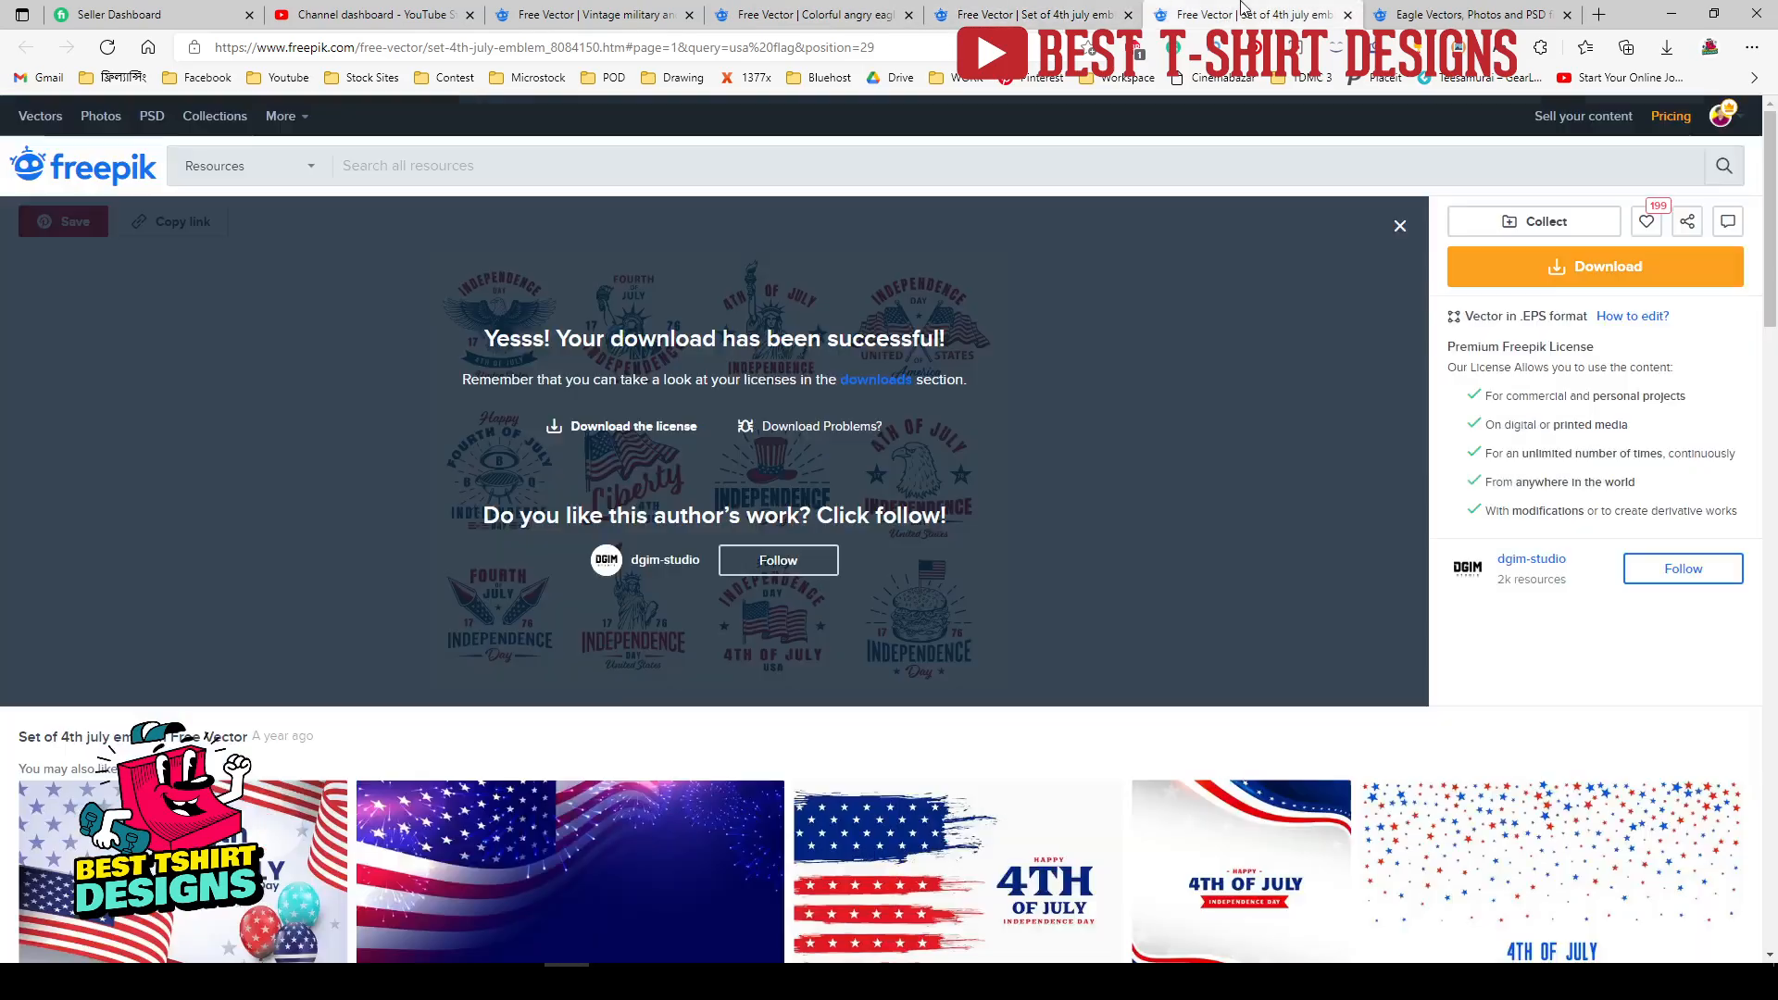
click(1451, 15)
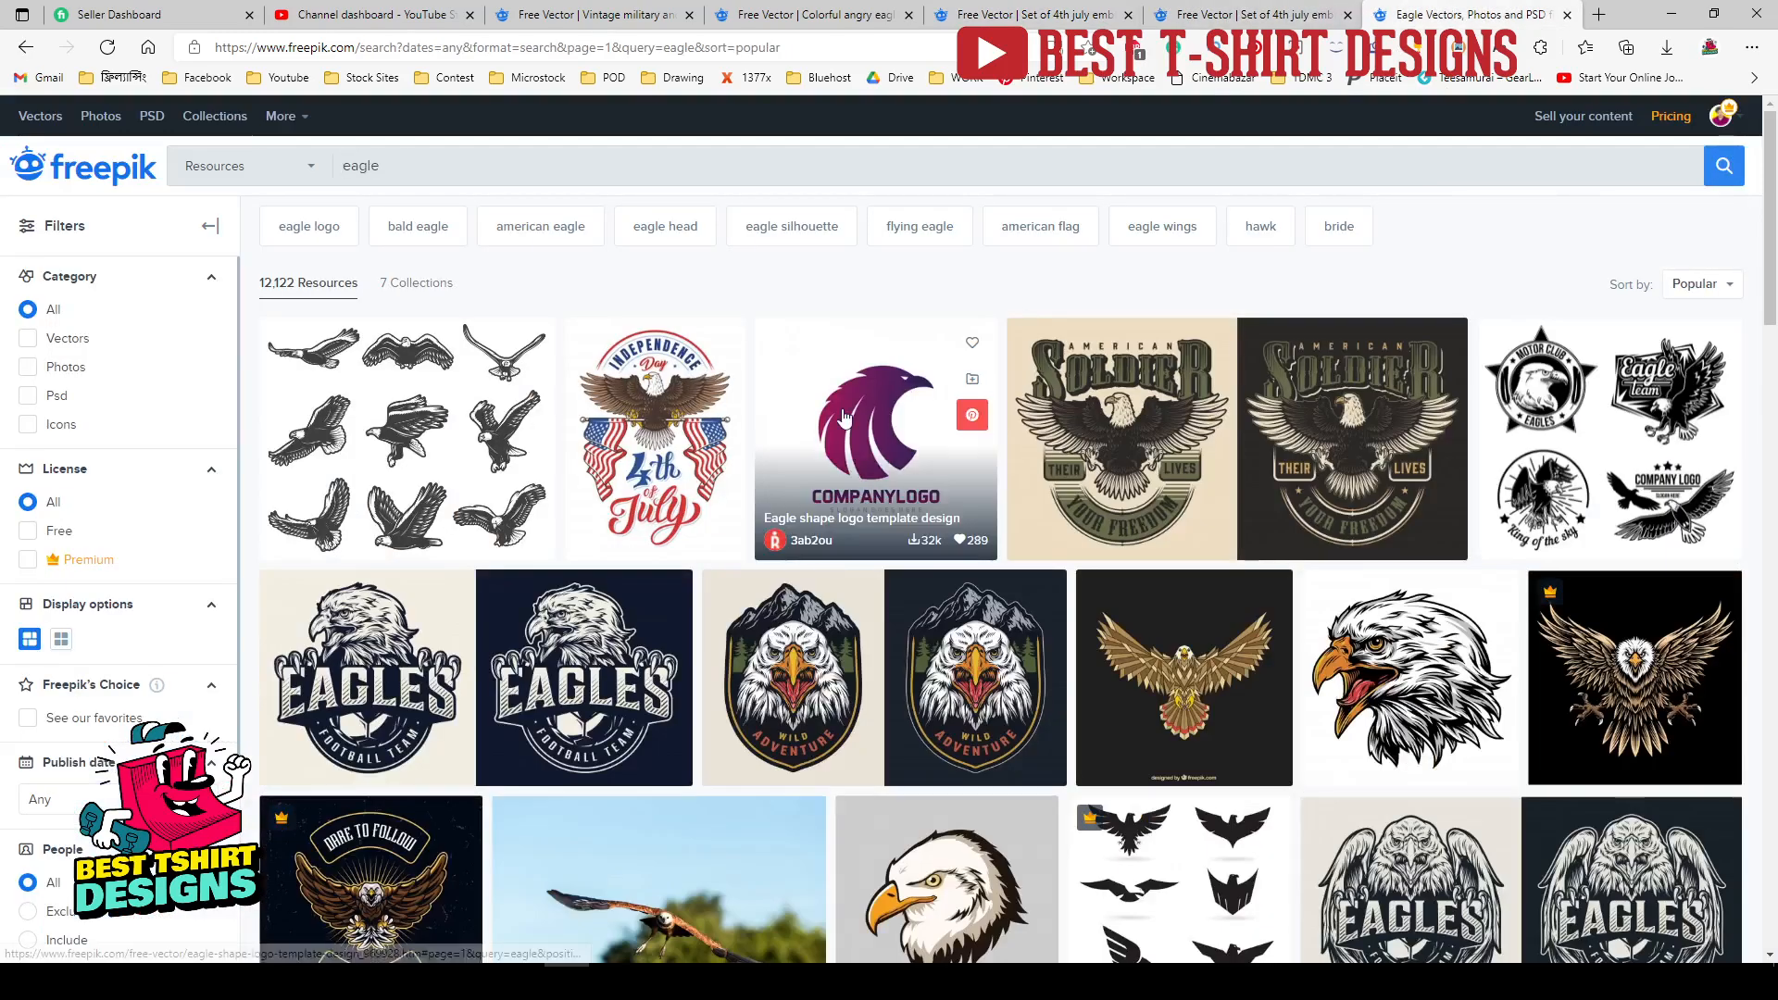
scroll(843, 417, down, 4)
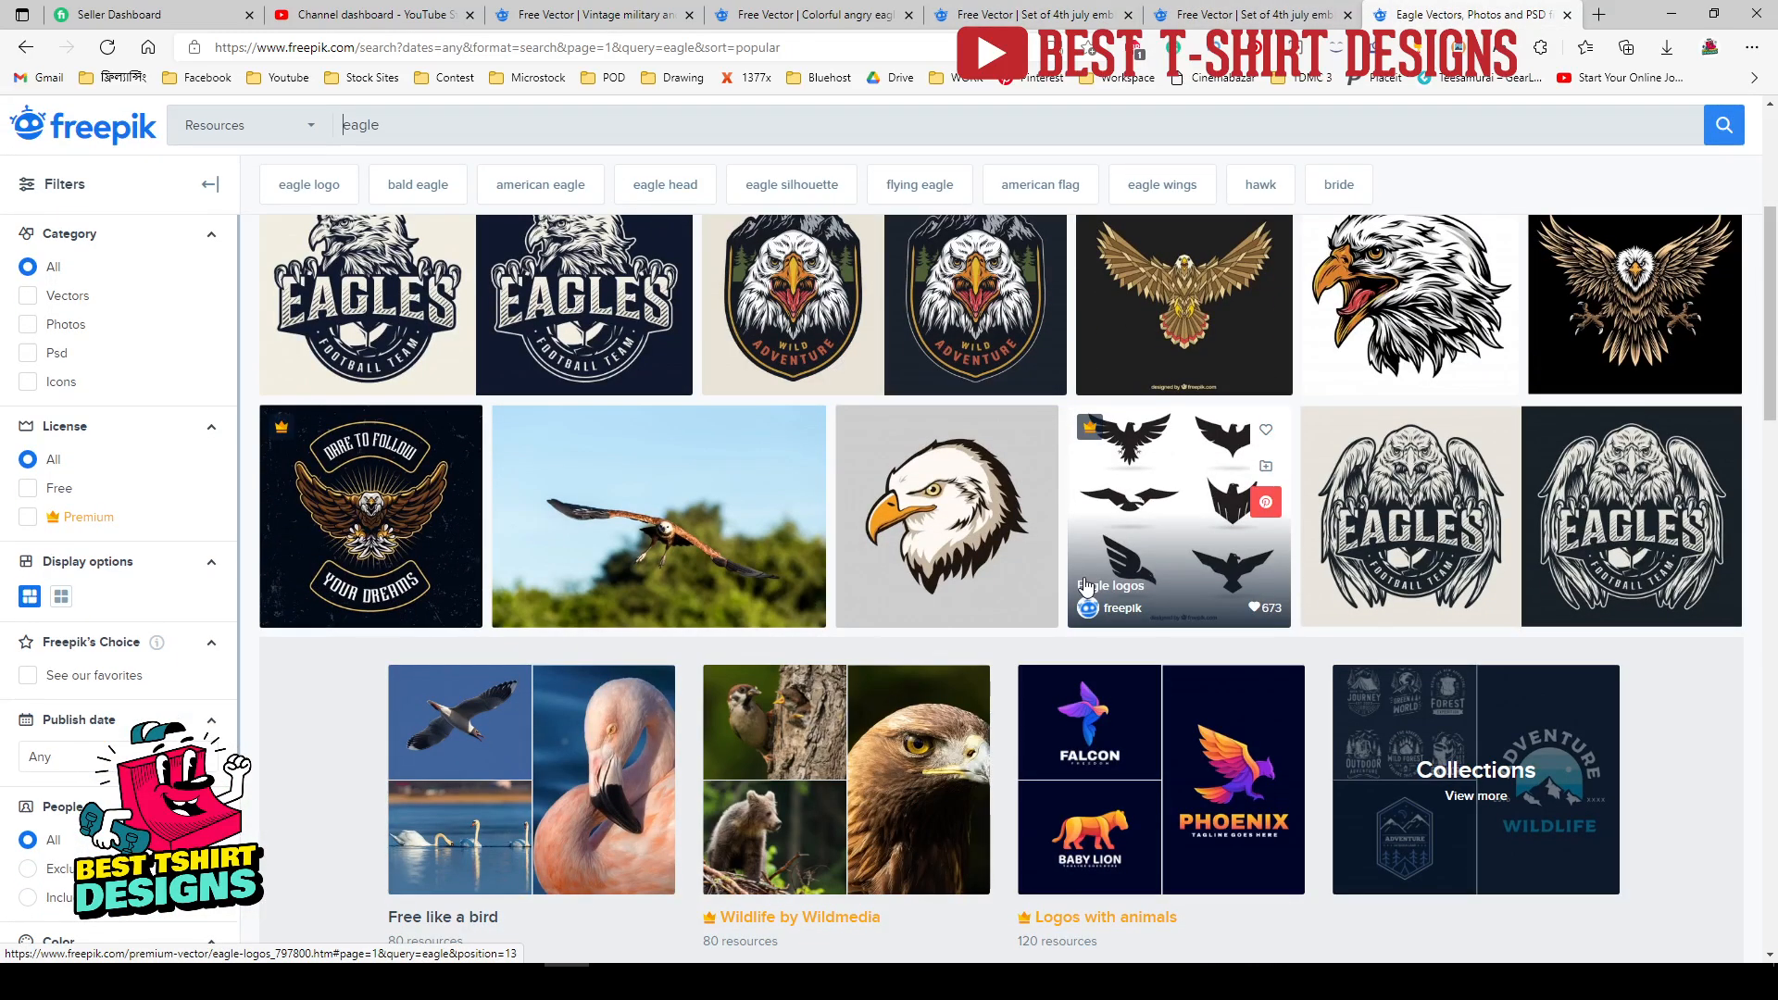
scroll(940, 559, up, 4)
scroll(940, 558, down, 3)
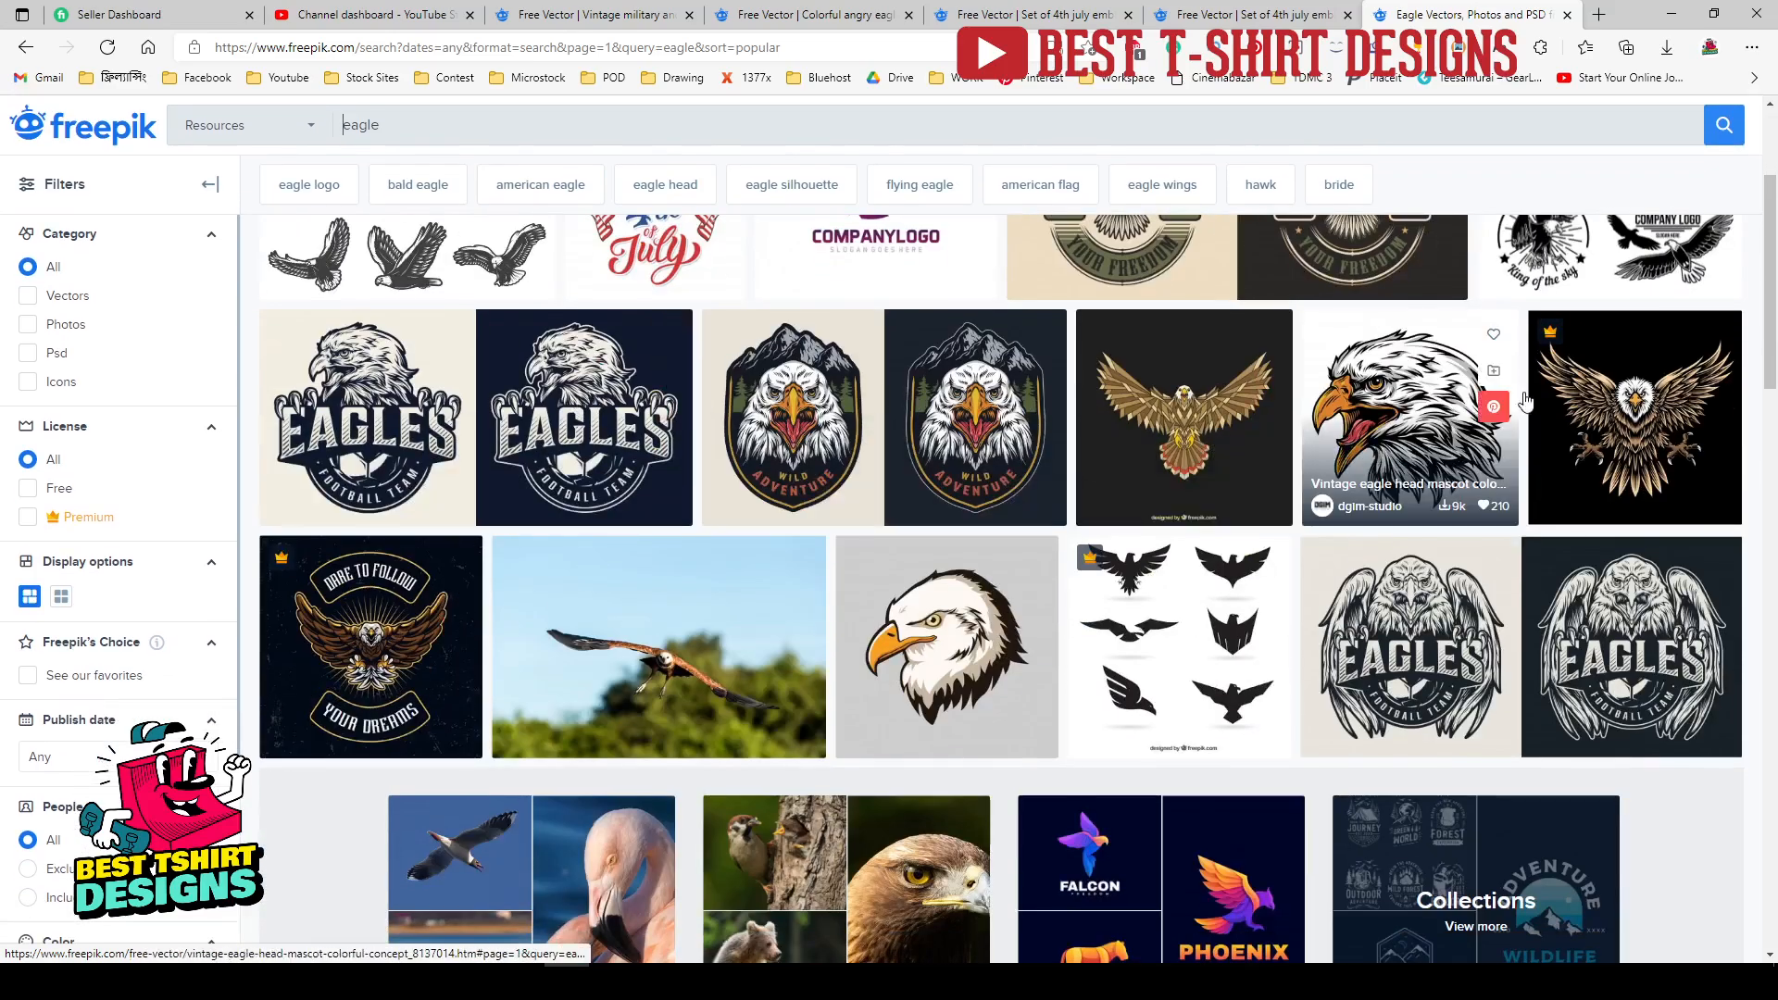
scroll(1010, 590, down, 7)
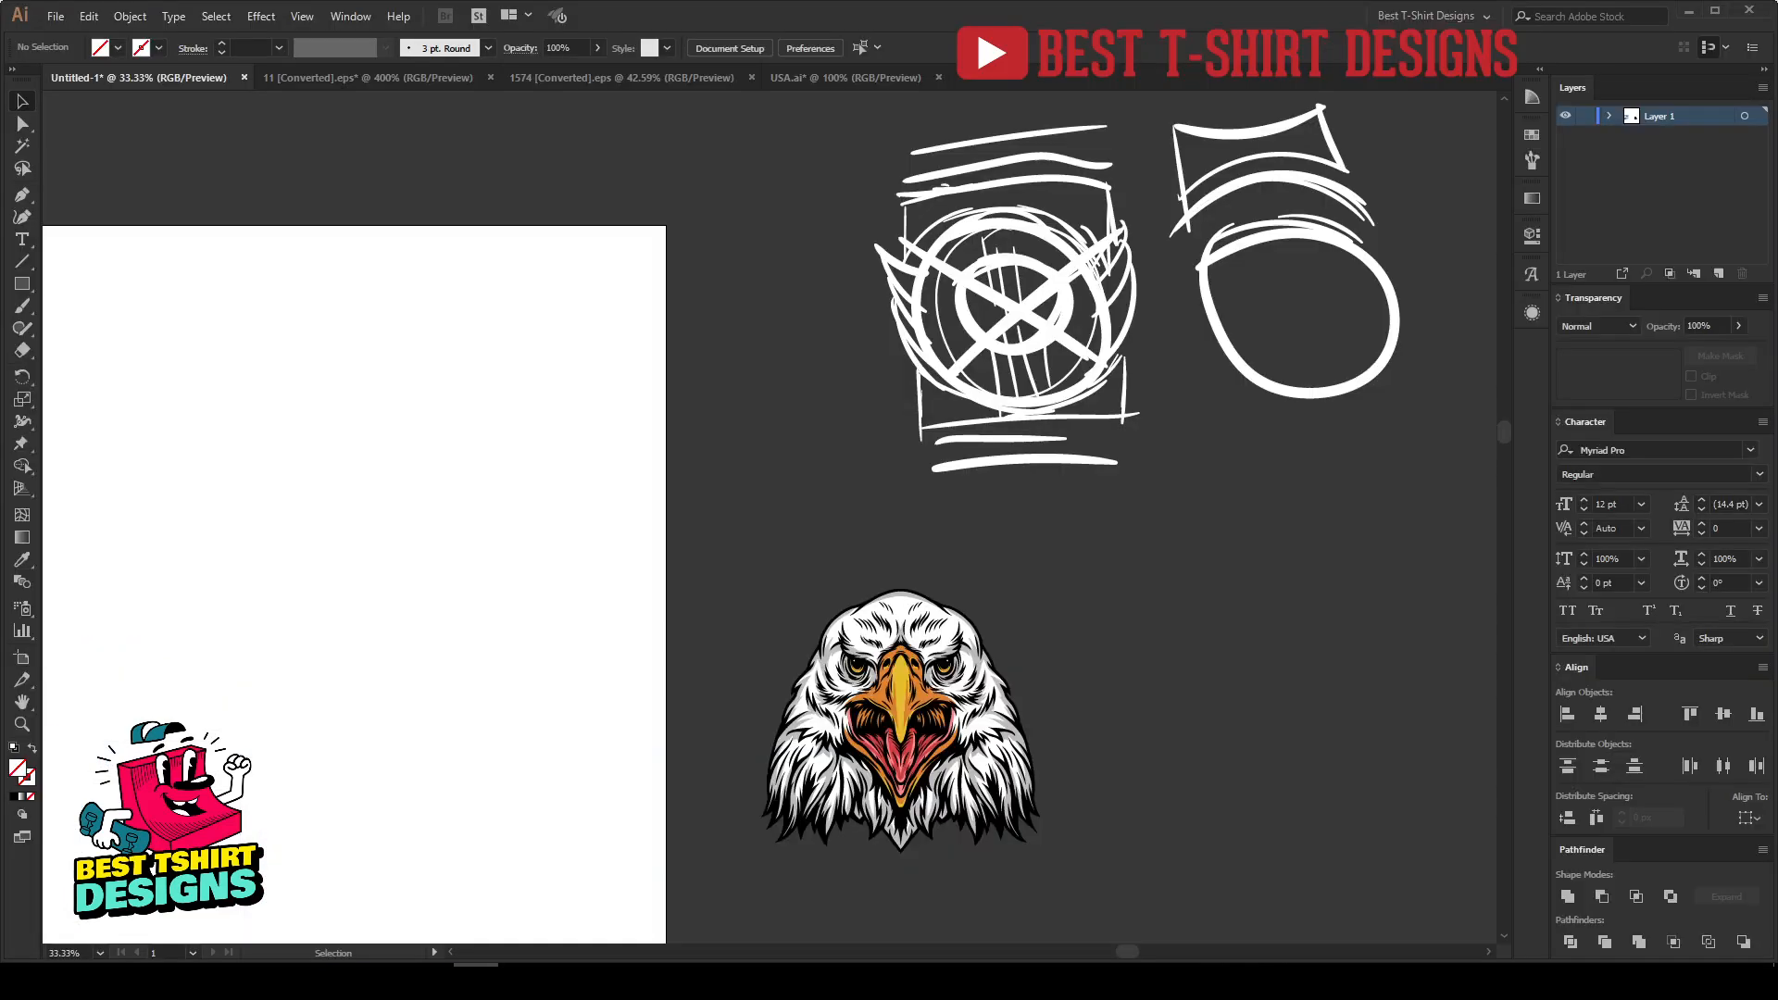
Step: Move both quote text blocks together off the artboard, beyond its upper-left corner
scroll(797, 528, down, 2)
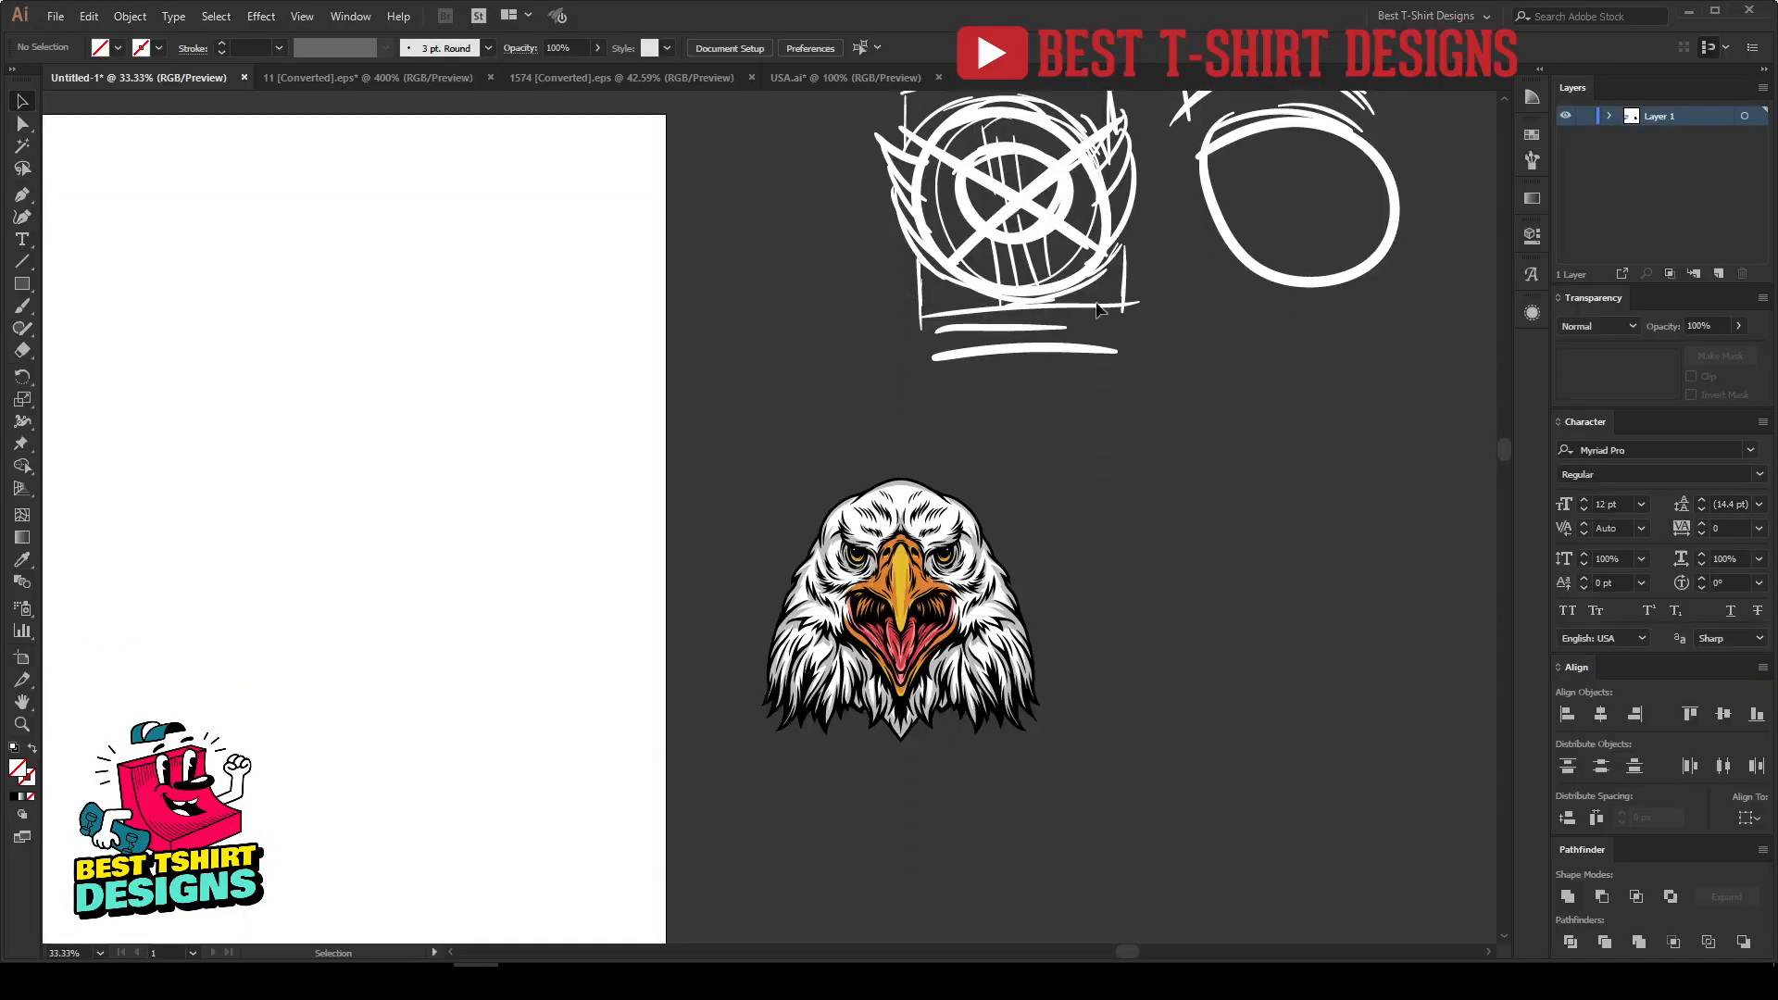
scroll(1211, 345, up, 2)
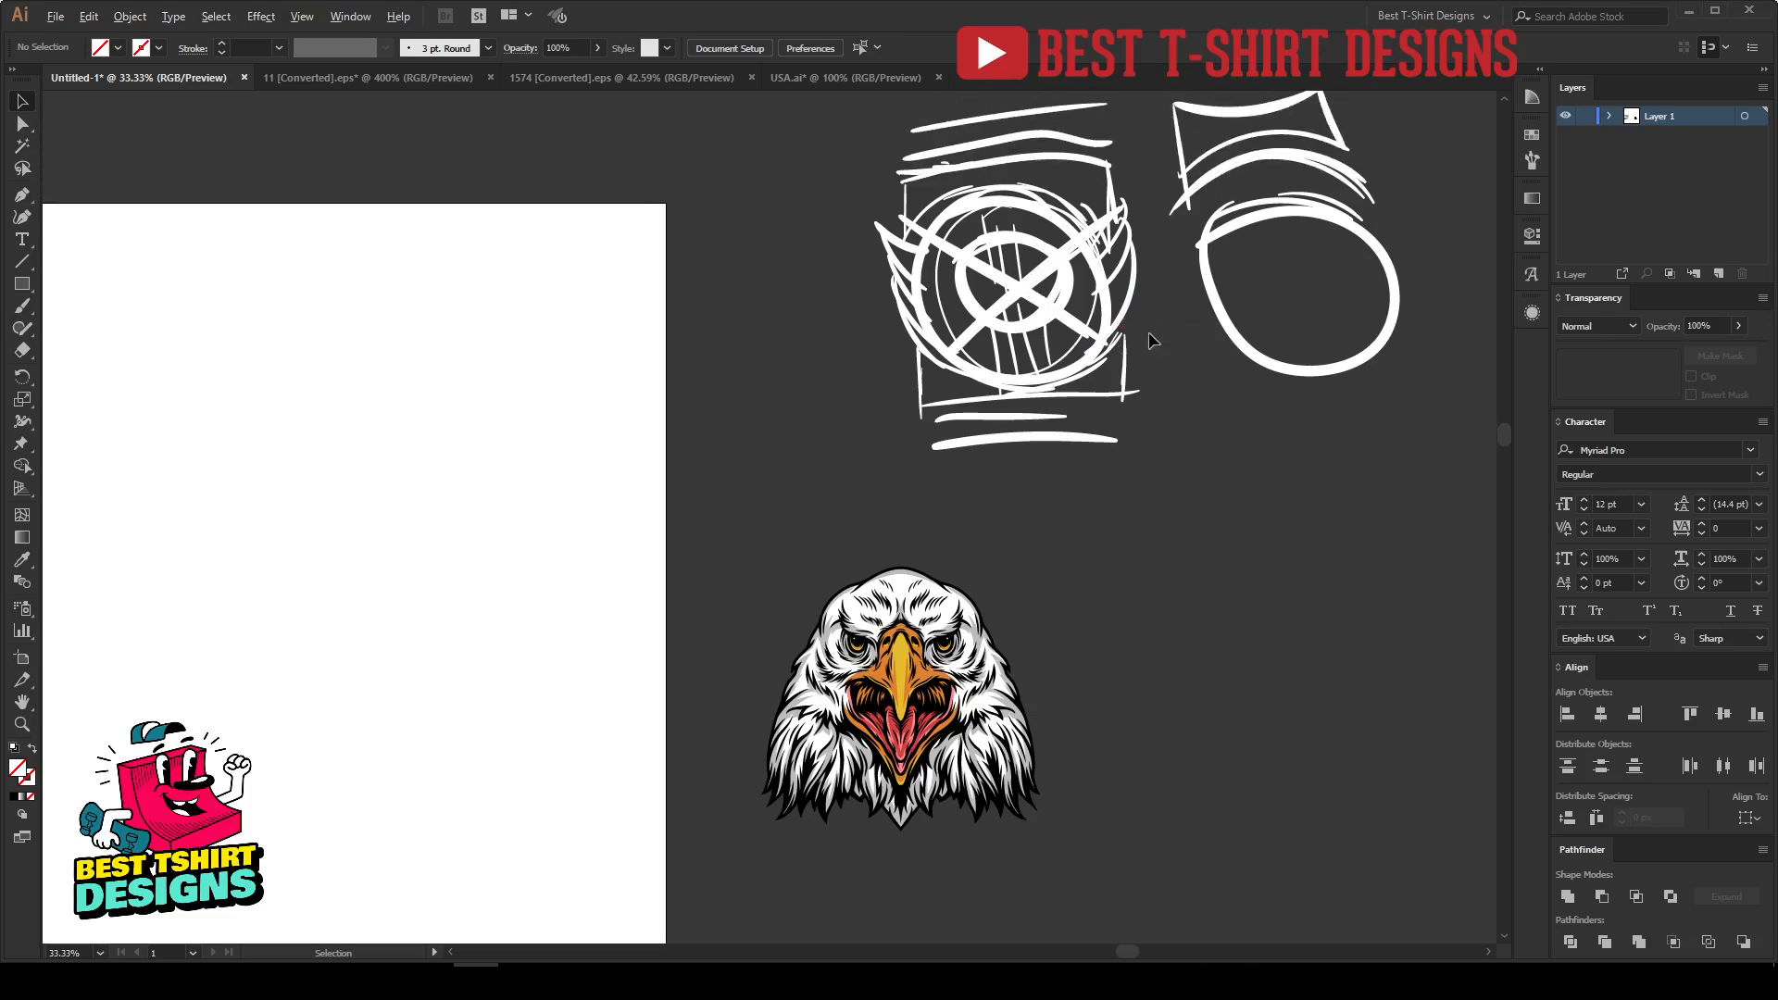
scroll(1153, 341, down, 1)
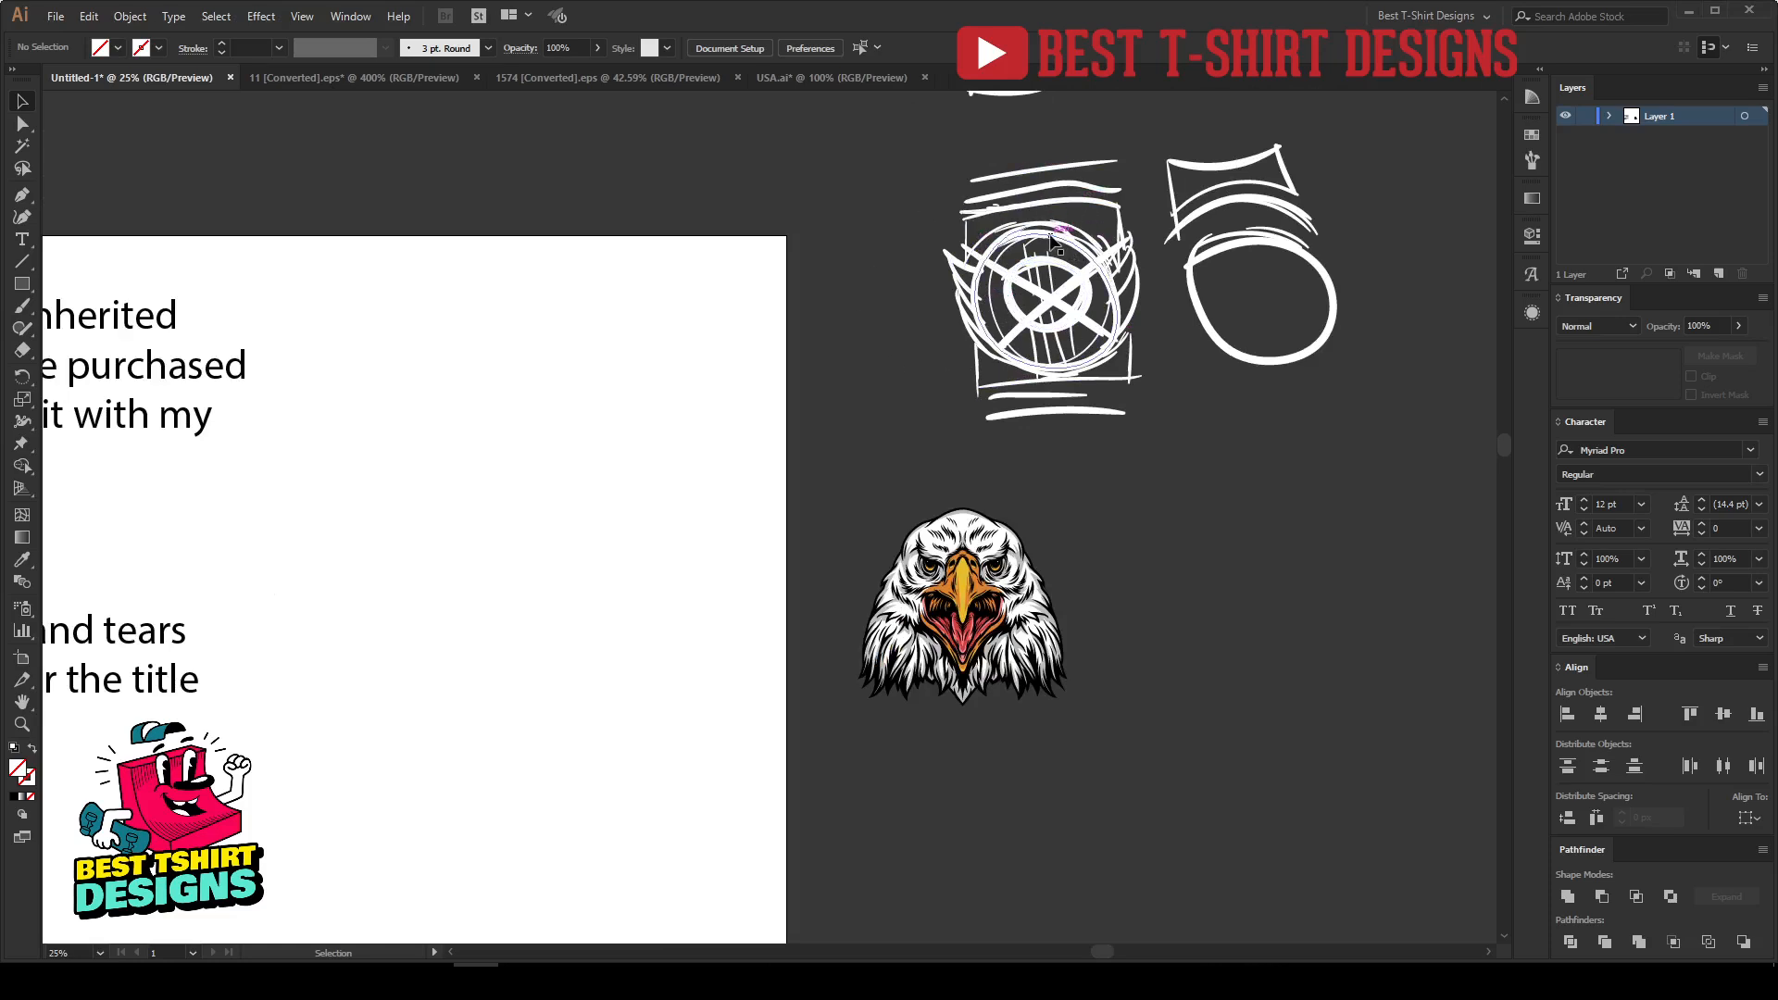
scroll(1075, 442, down, 1)
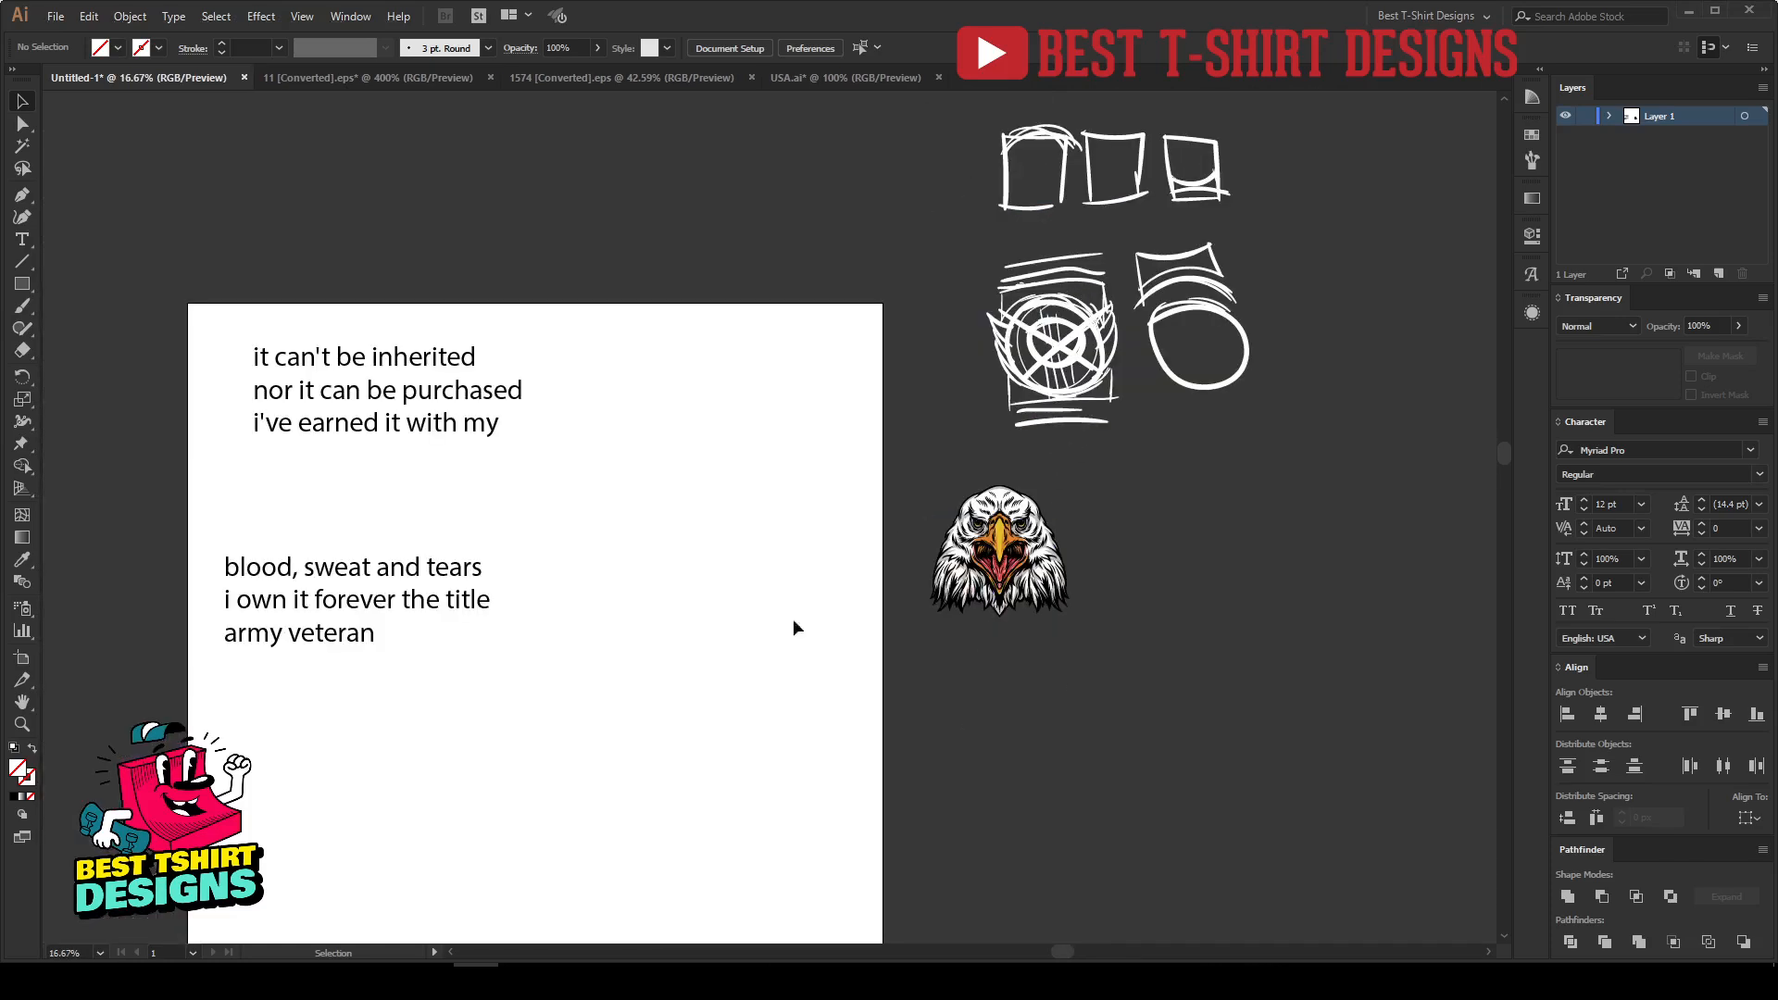
drag(639, 720, 200, 227)
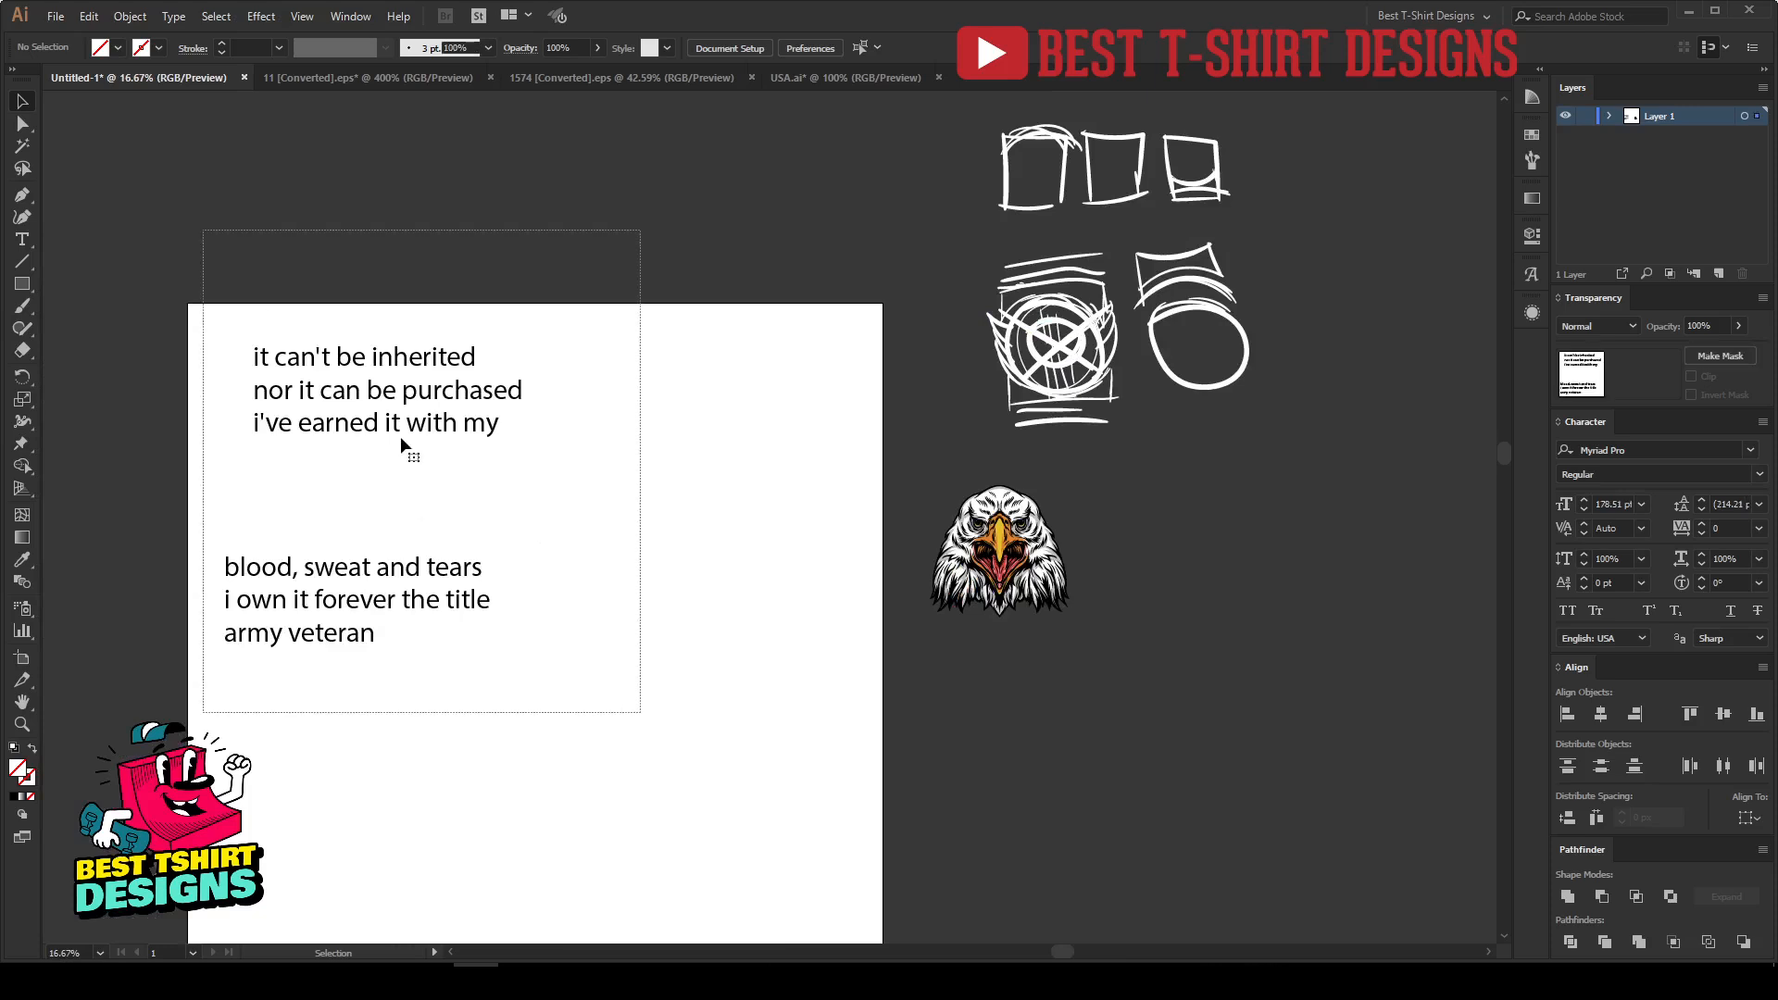
drag(369, 373, 57, 157)
click(278, 625)
scroll(278, 632, up, 2)
drag(326, 647, 357, 592)
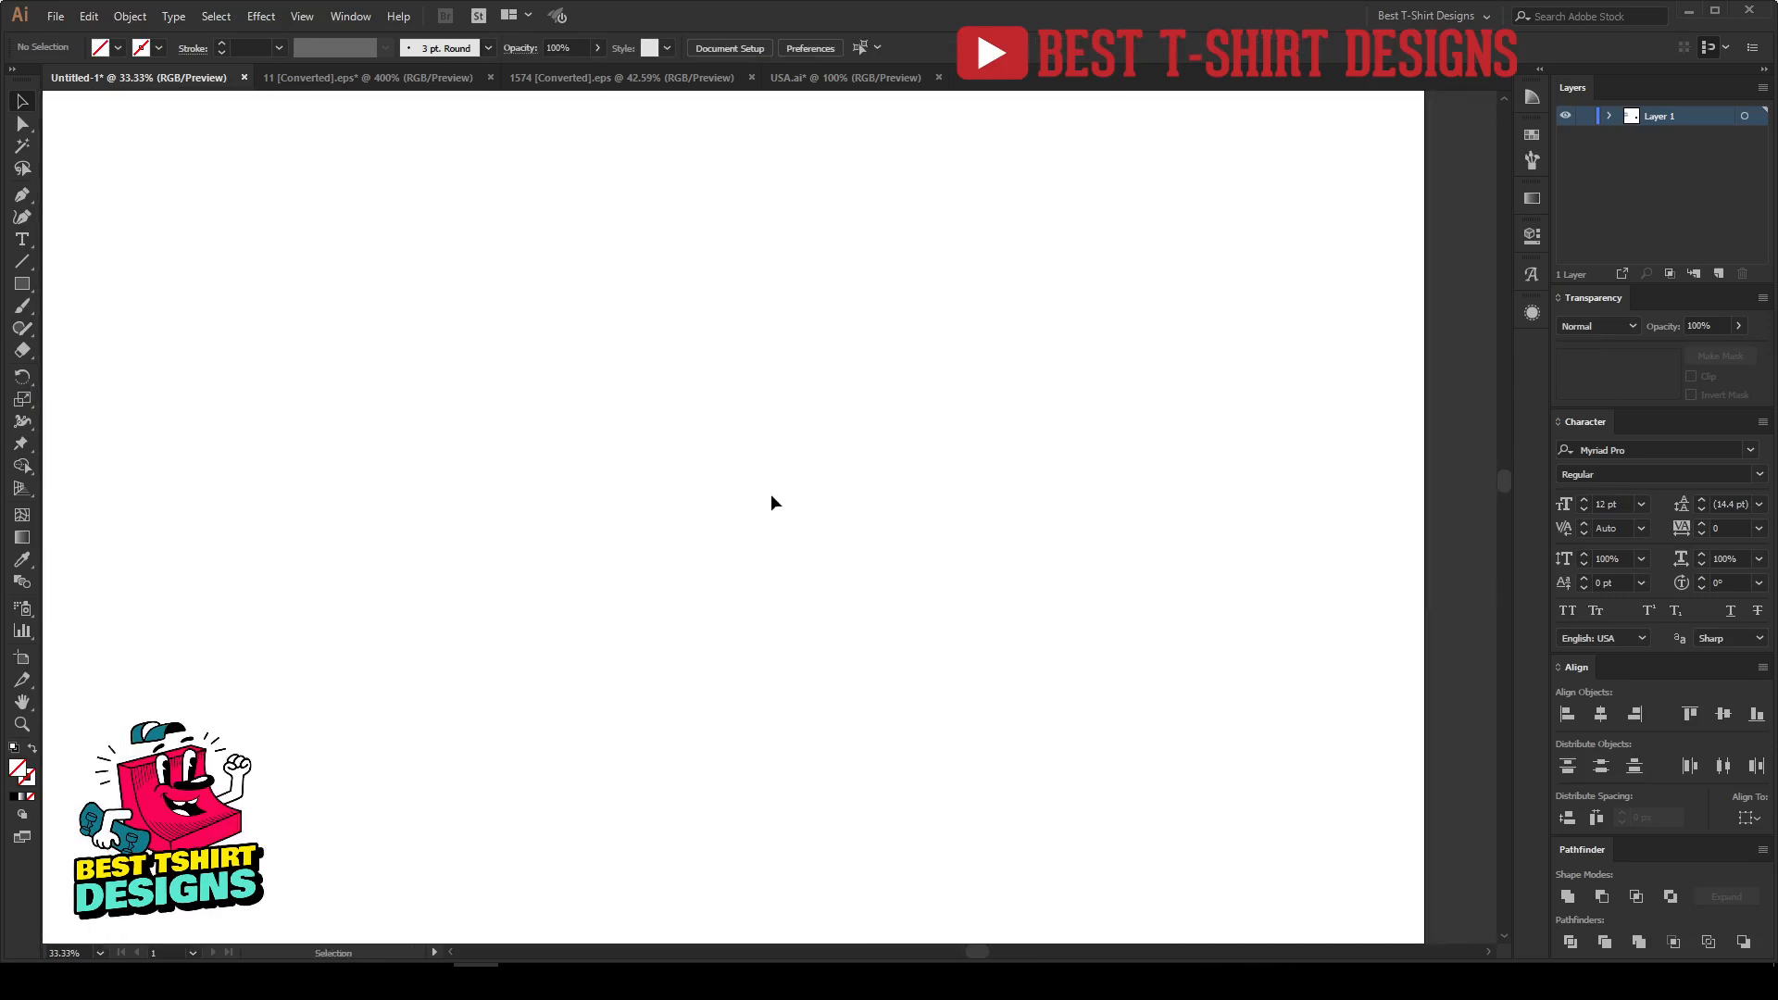
Step: Draw a circle about 880 px in diameter on the artboard with no fill and a 30 pt black stroke
key(F10)
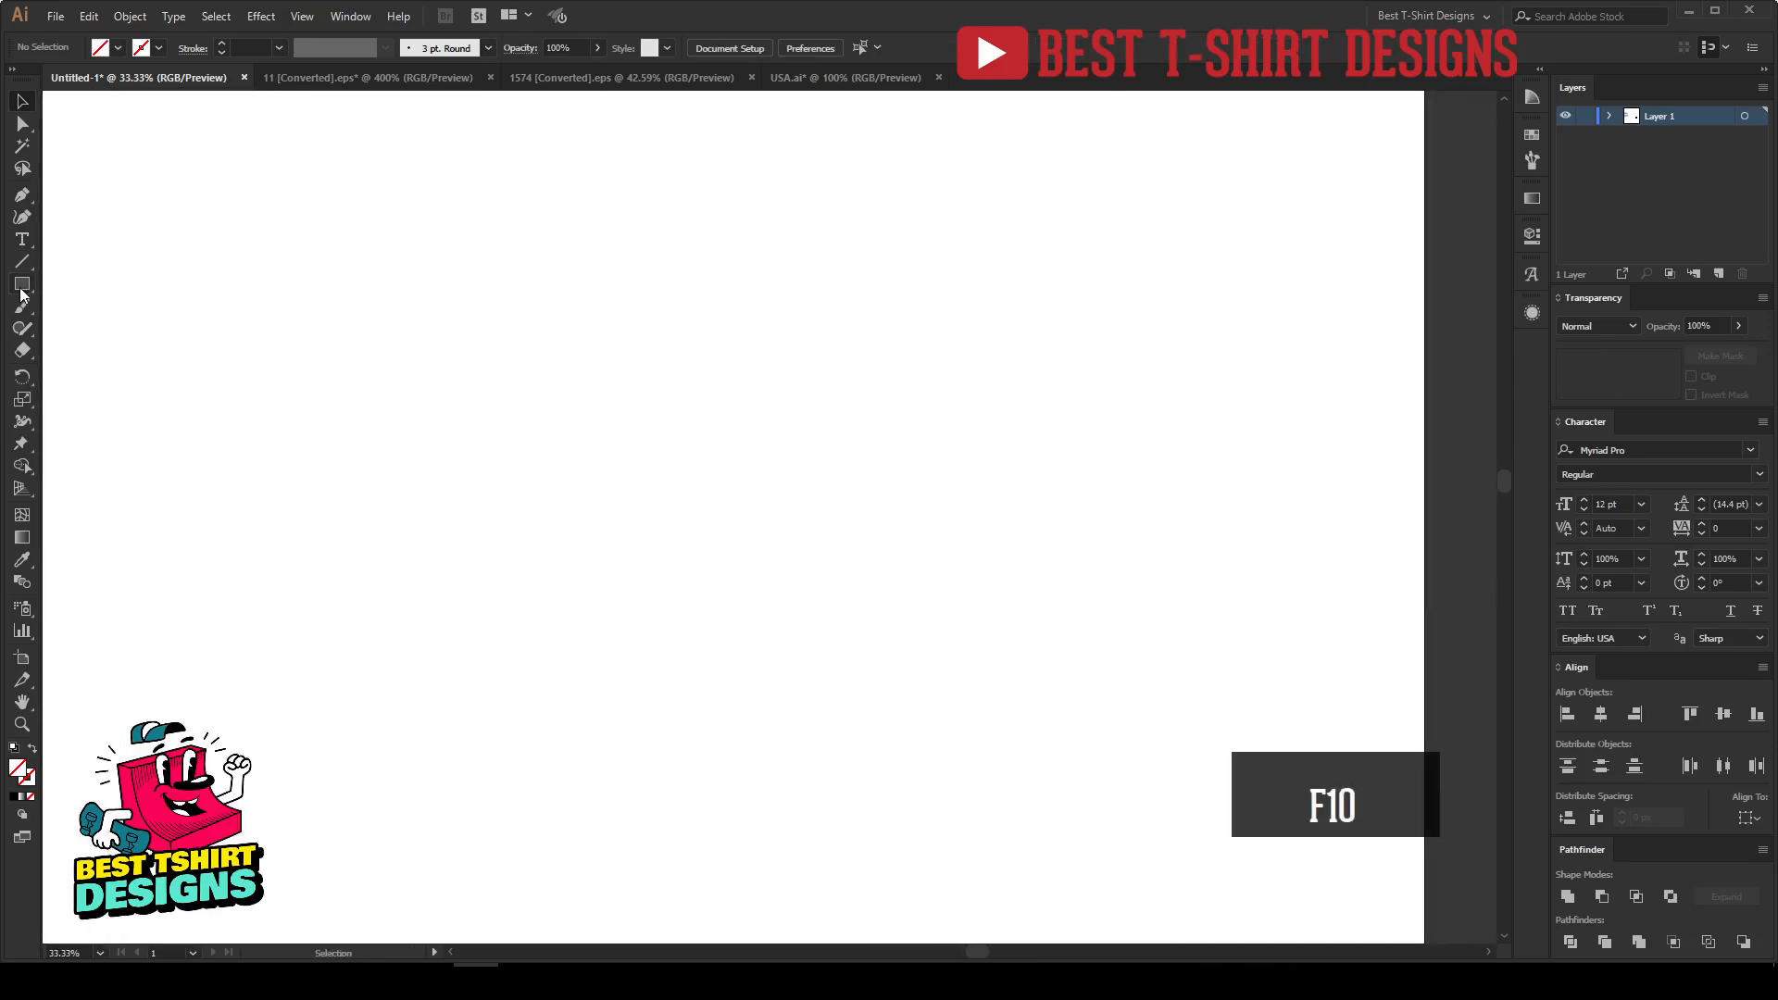
drag(24, 294, 84, 328)
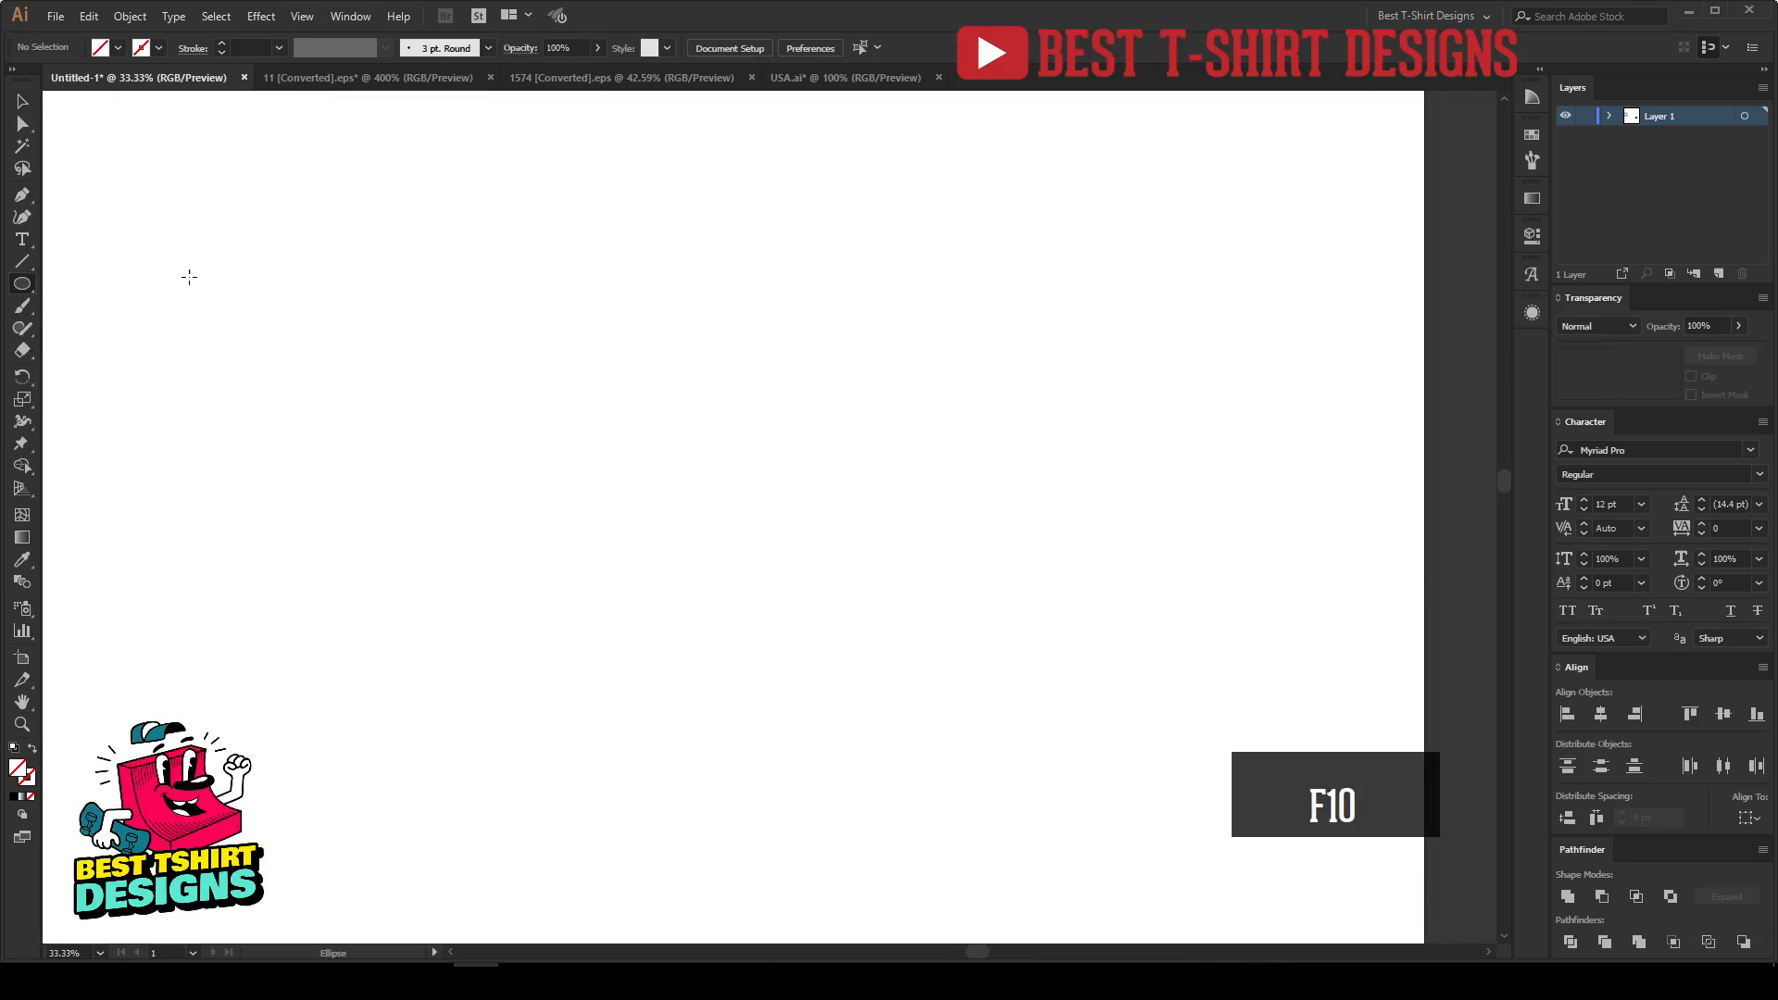
click(119, 50)
click(143, 50)
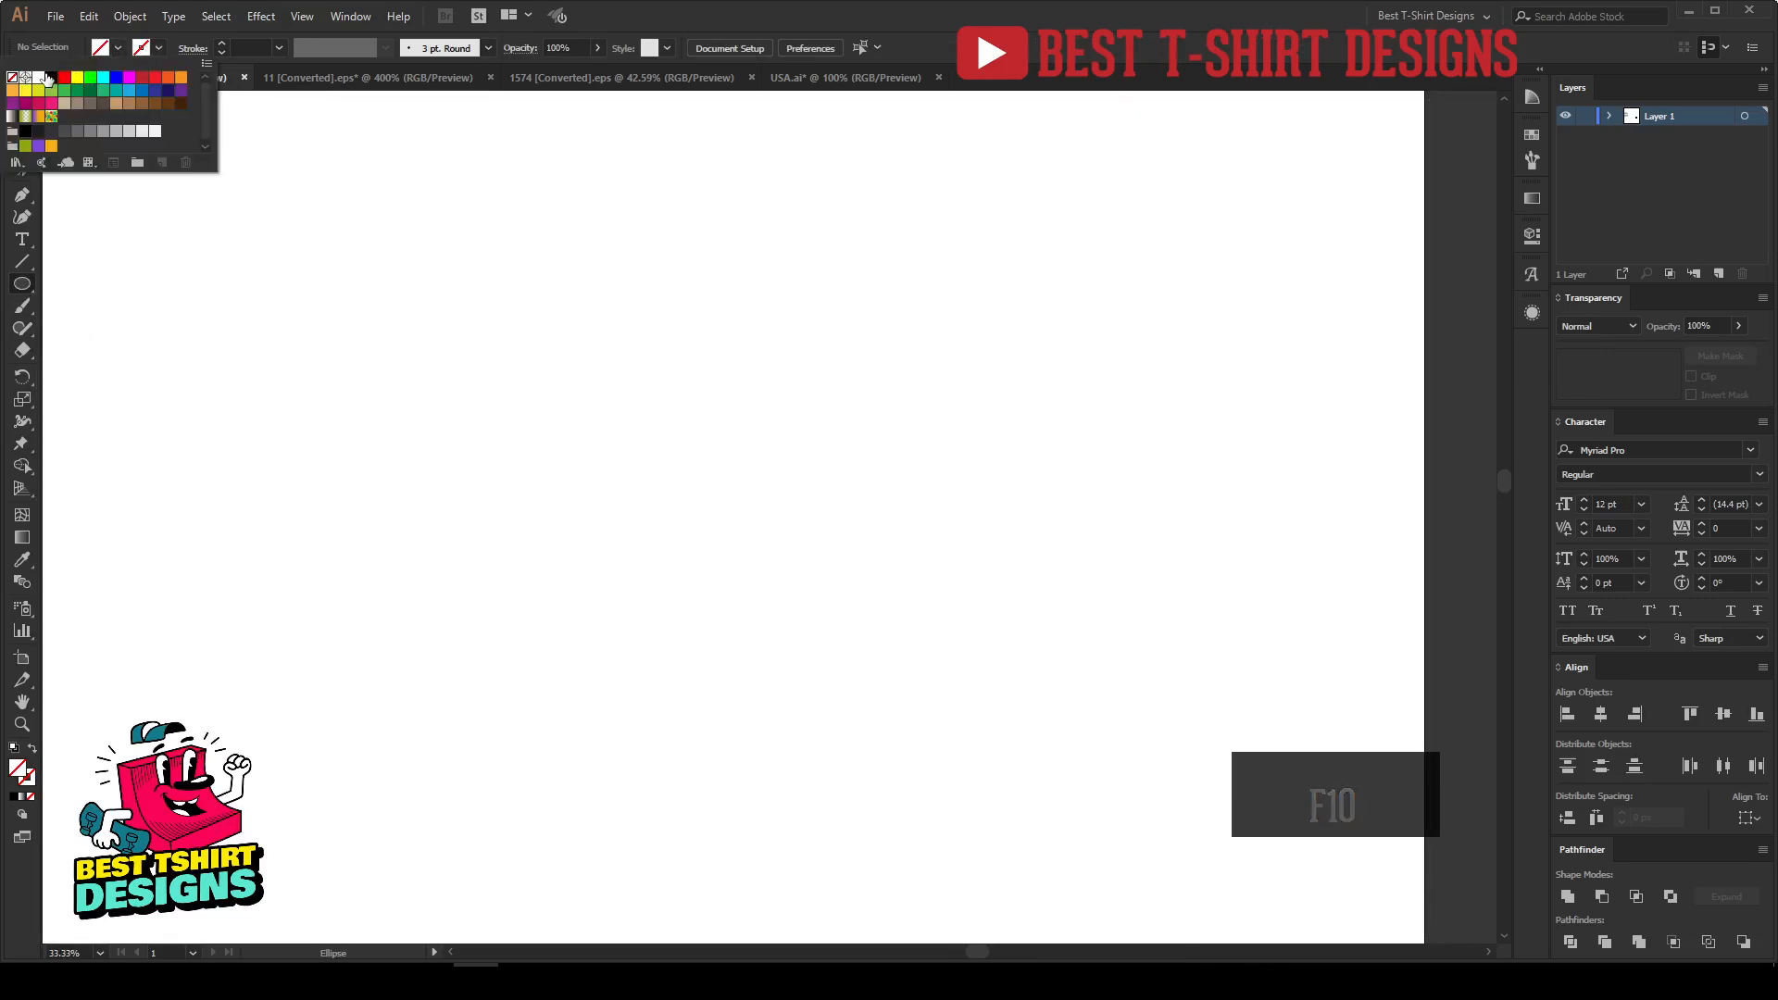
click(51, 77)
drag(740, 470, 877, 605)
key(v)
scroll(249, 48, up, 20)
scroll(709, 395, up, 1)
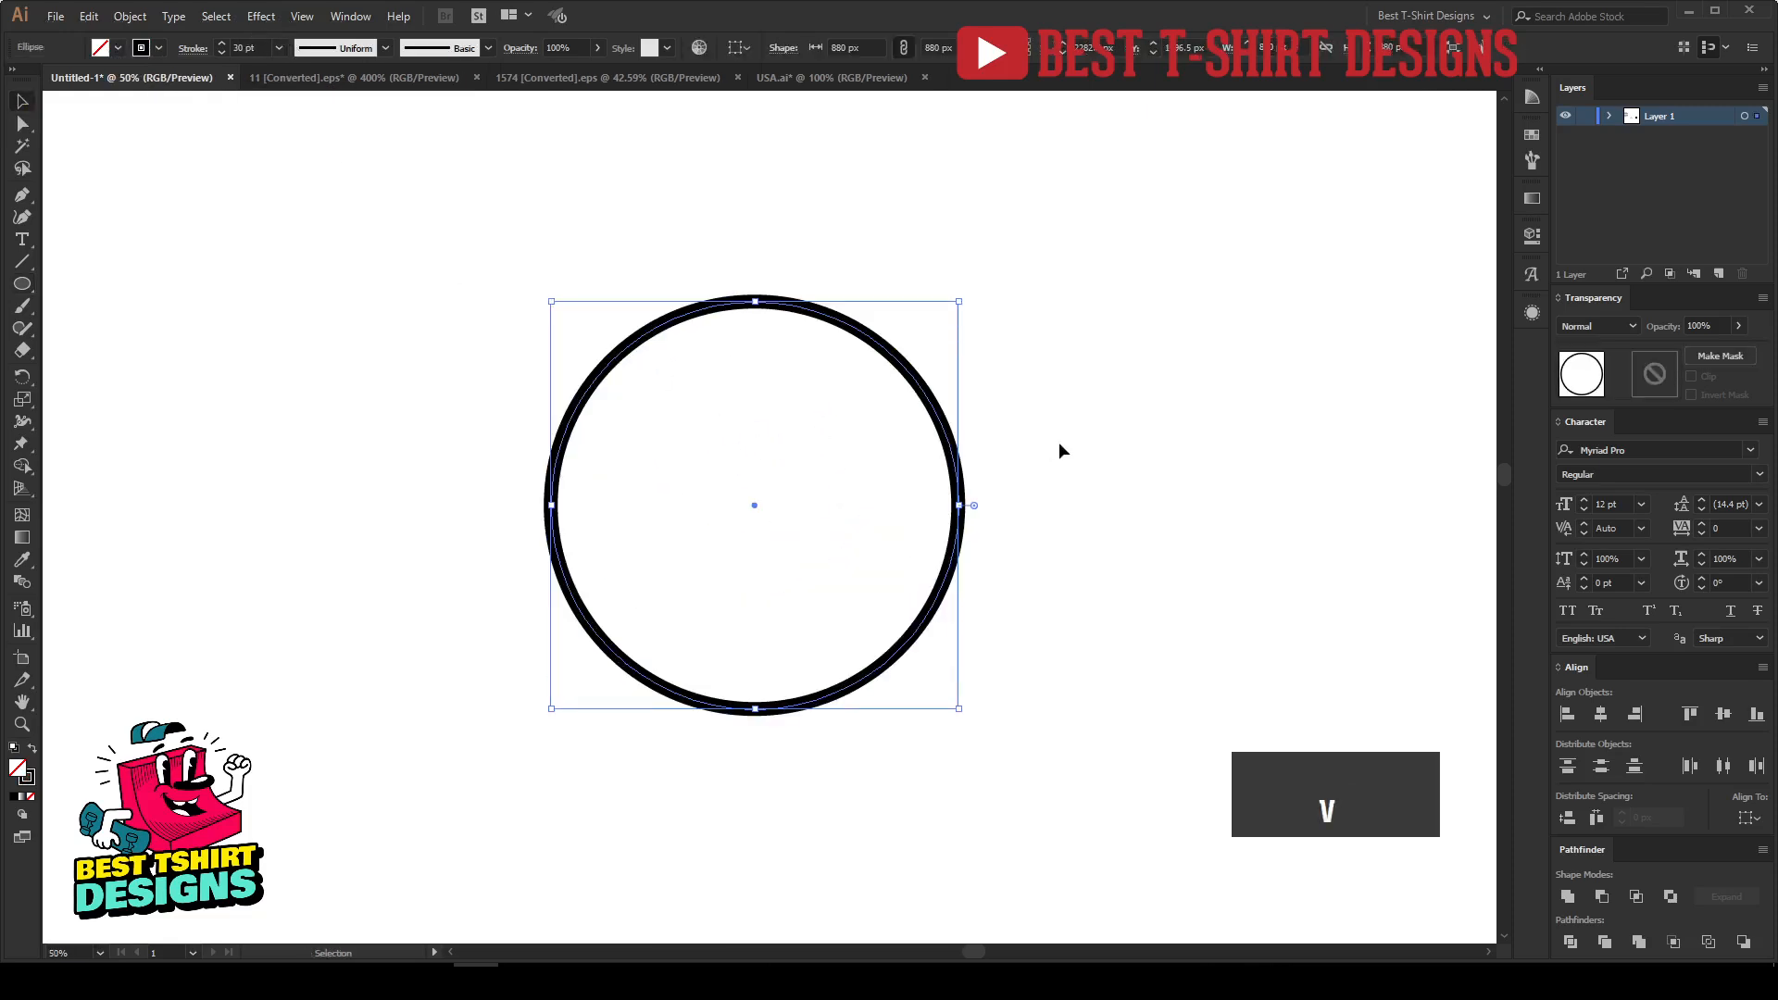
Step: Offset the circle's path outward by 120 px to add a larger concentric ring
drag(491, 262, 992, 744)
scroll(888, 568, up, 1)
scroll(1019, 637, up, 2)
key(ctrl+alt)
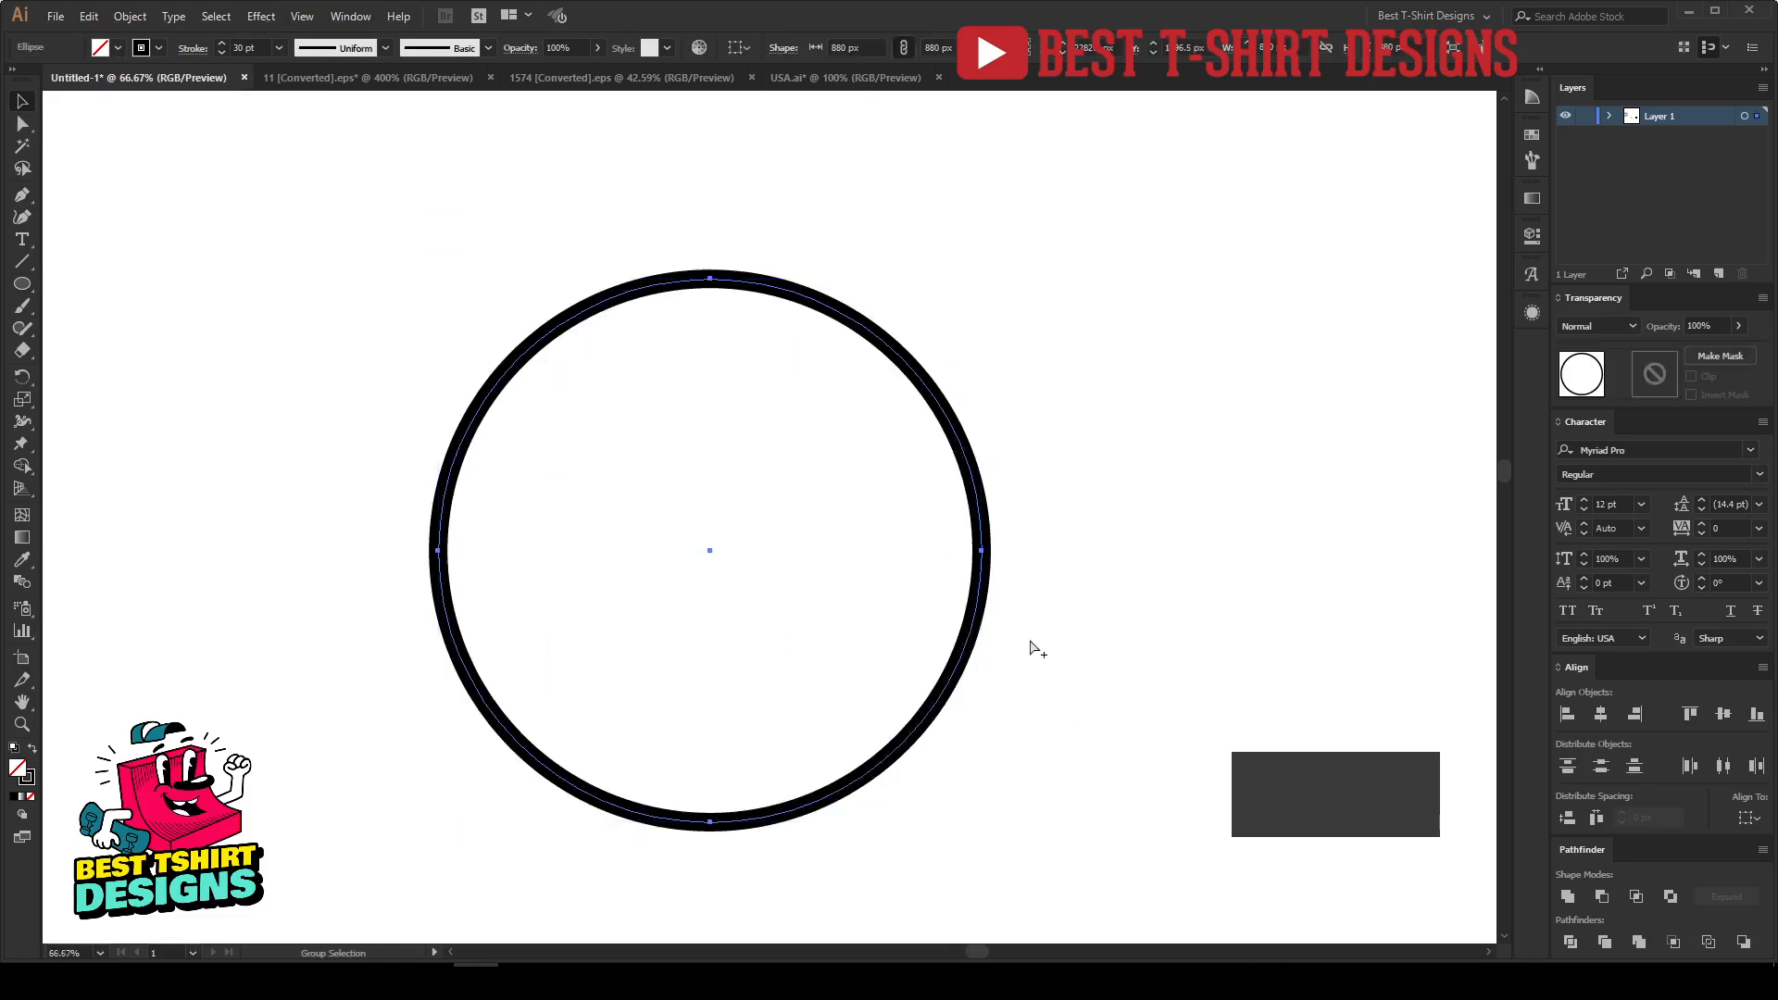
key(ctrl+alt+f)
click(959, 230)
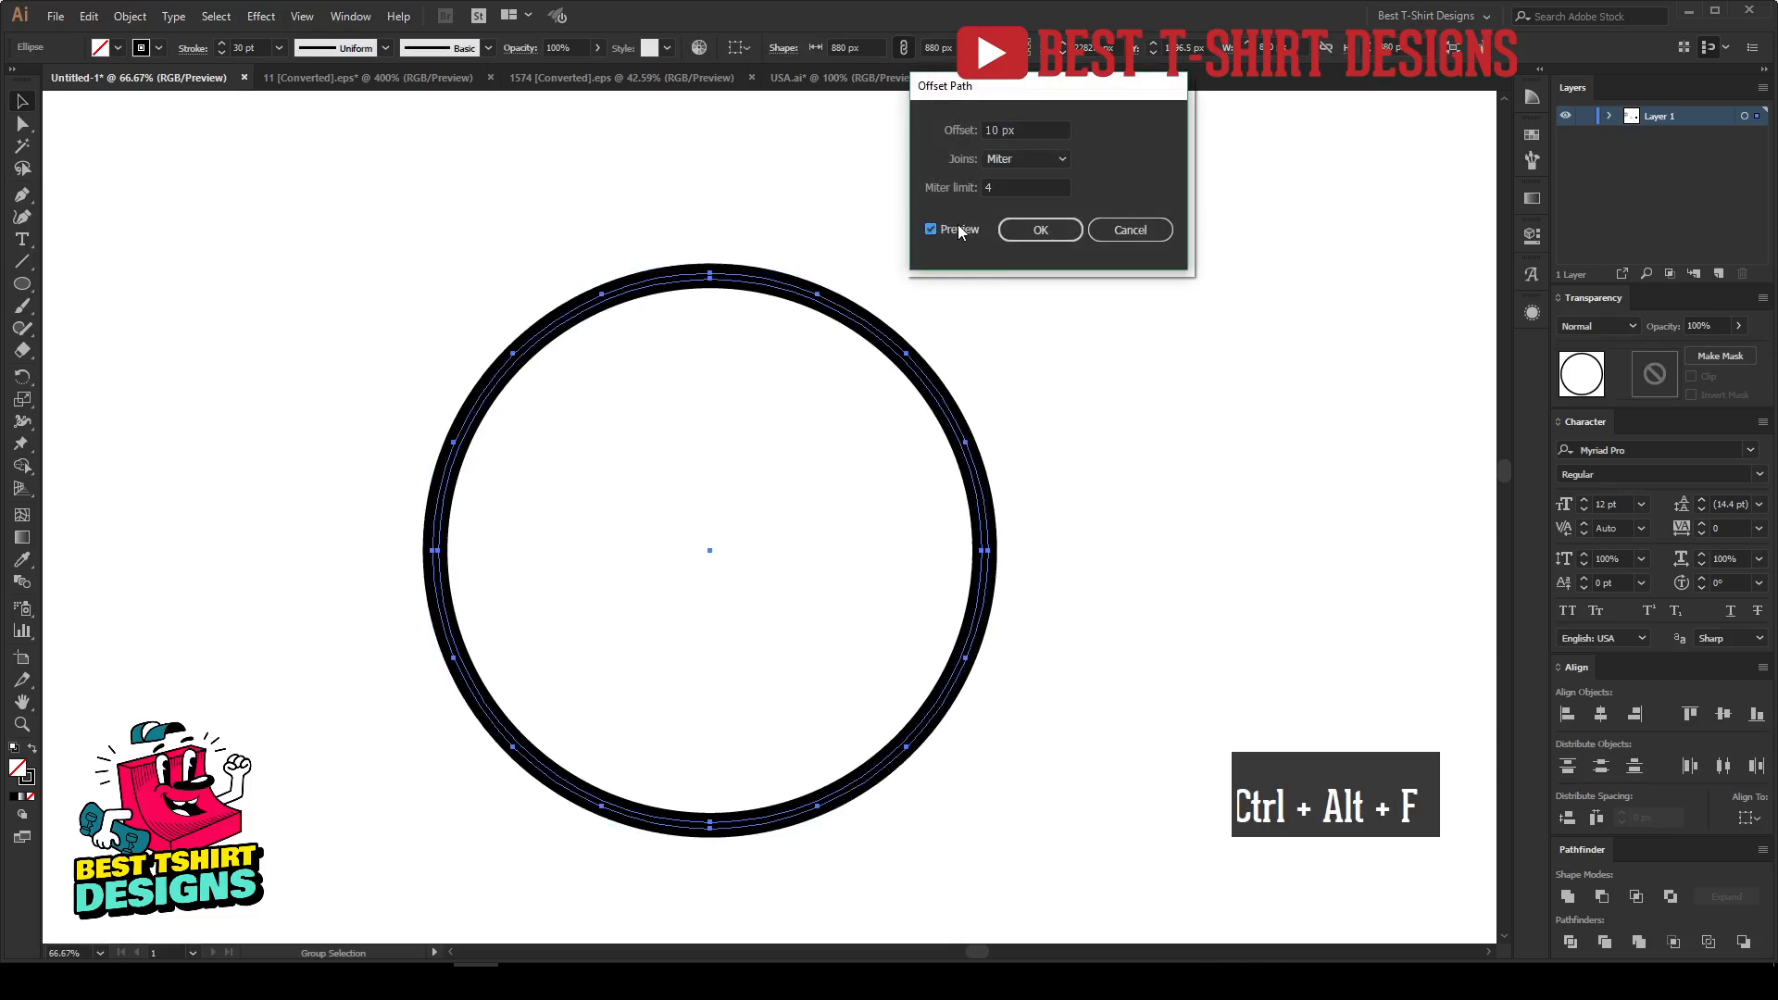
scroll(1026, 137, up, 3)
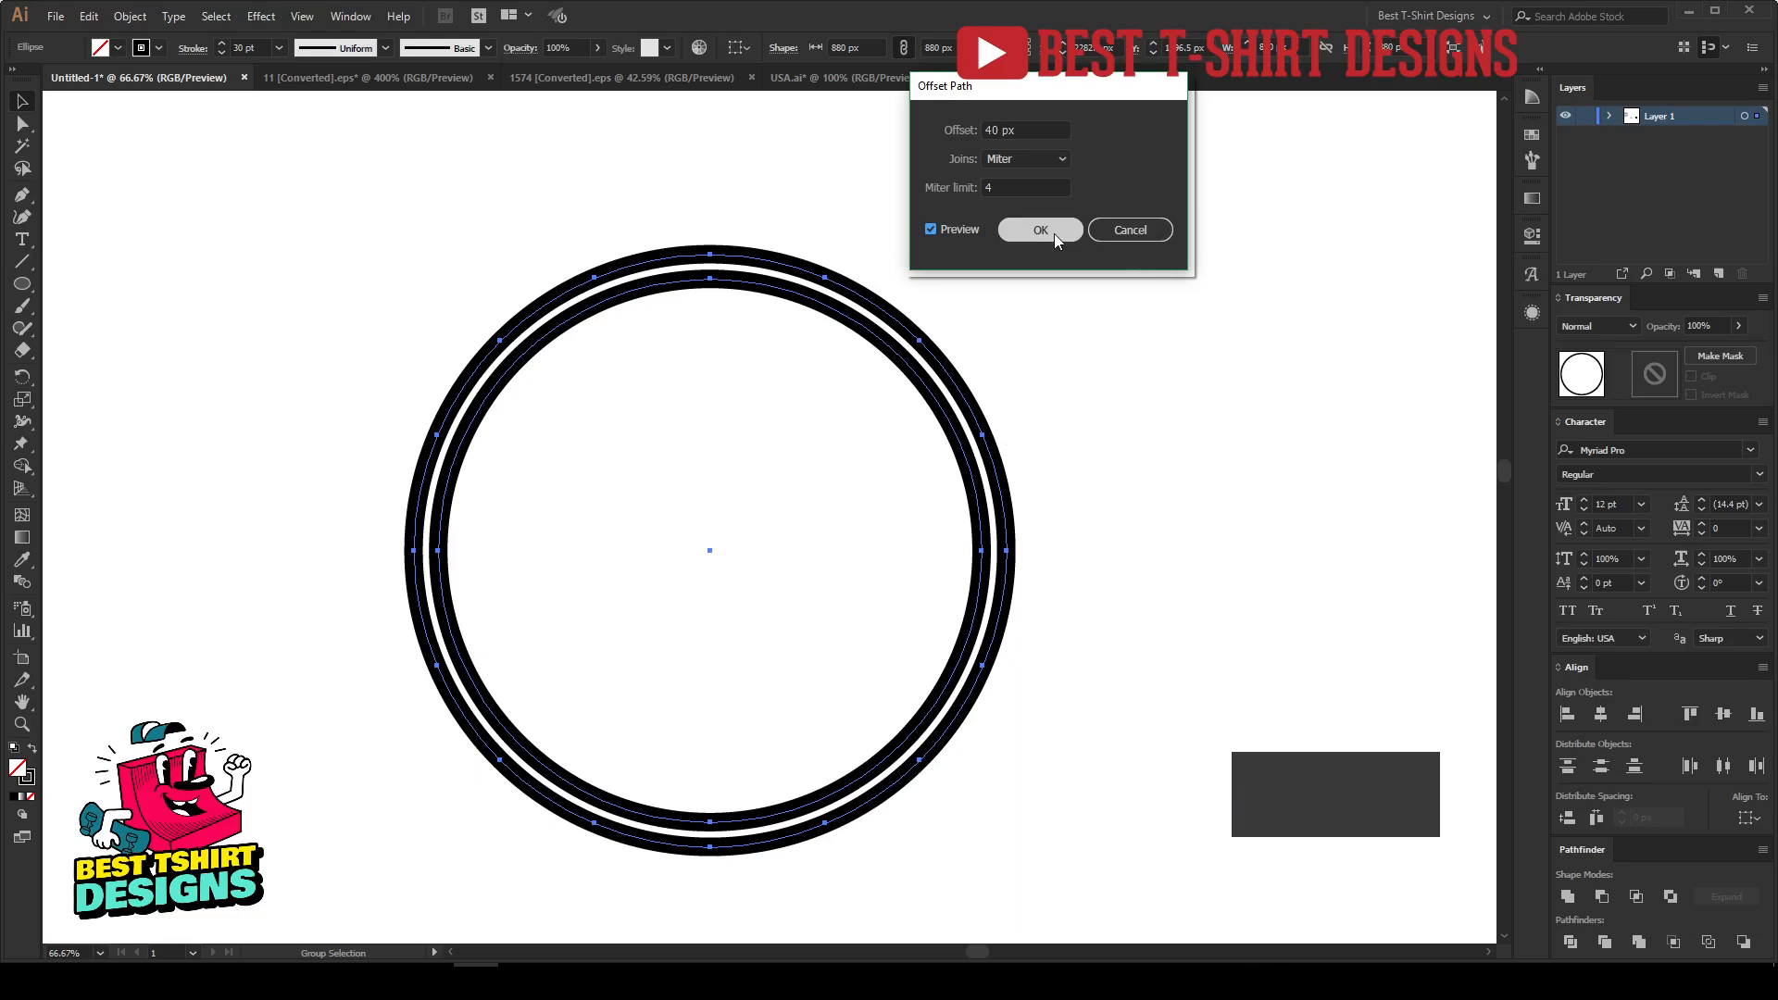
scroll(1014, 132, up, 8)
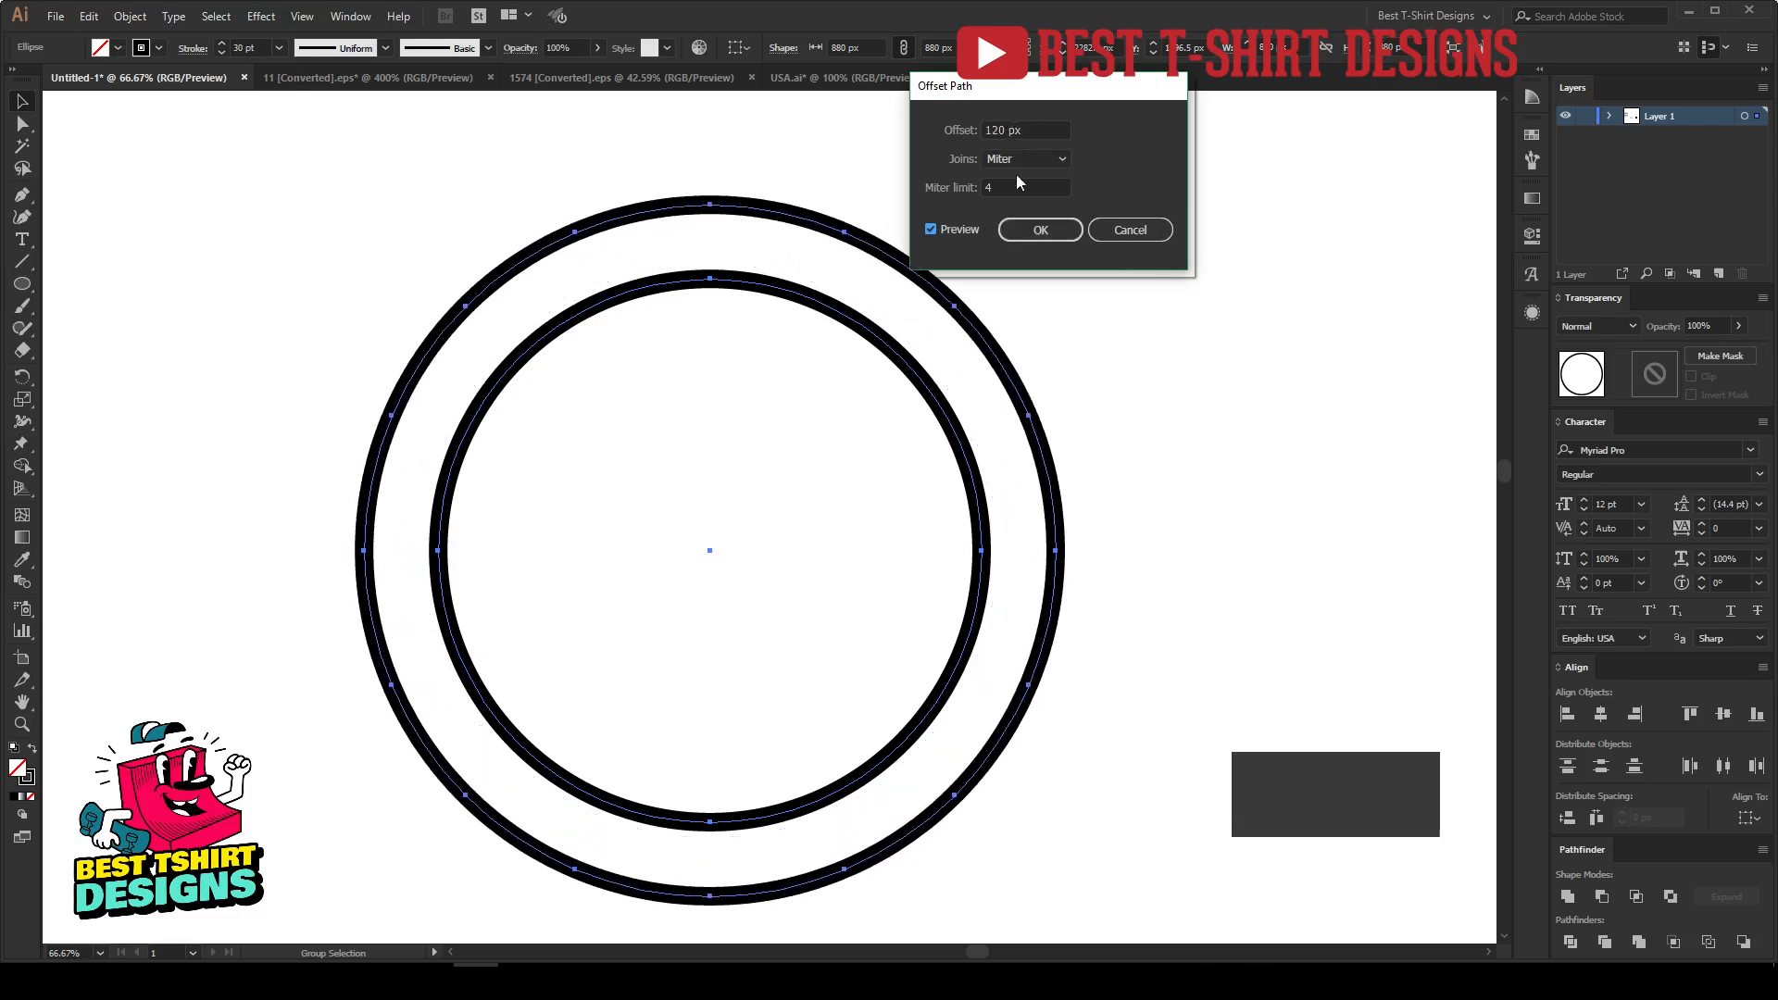
click(1027, 229)
key(v)
scroll(909, 546, down, 2)
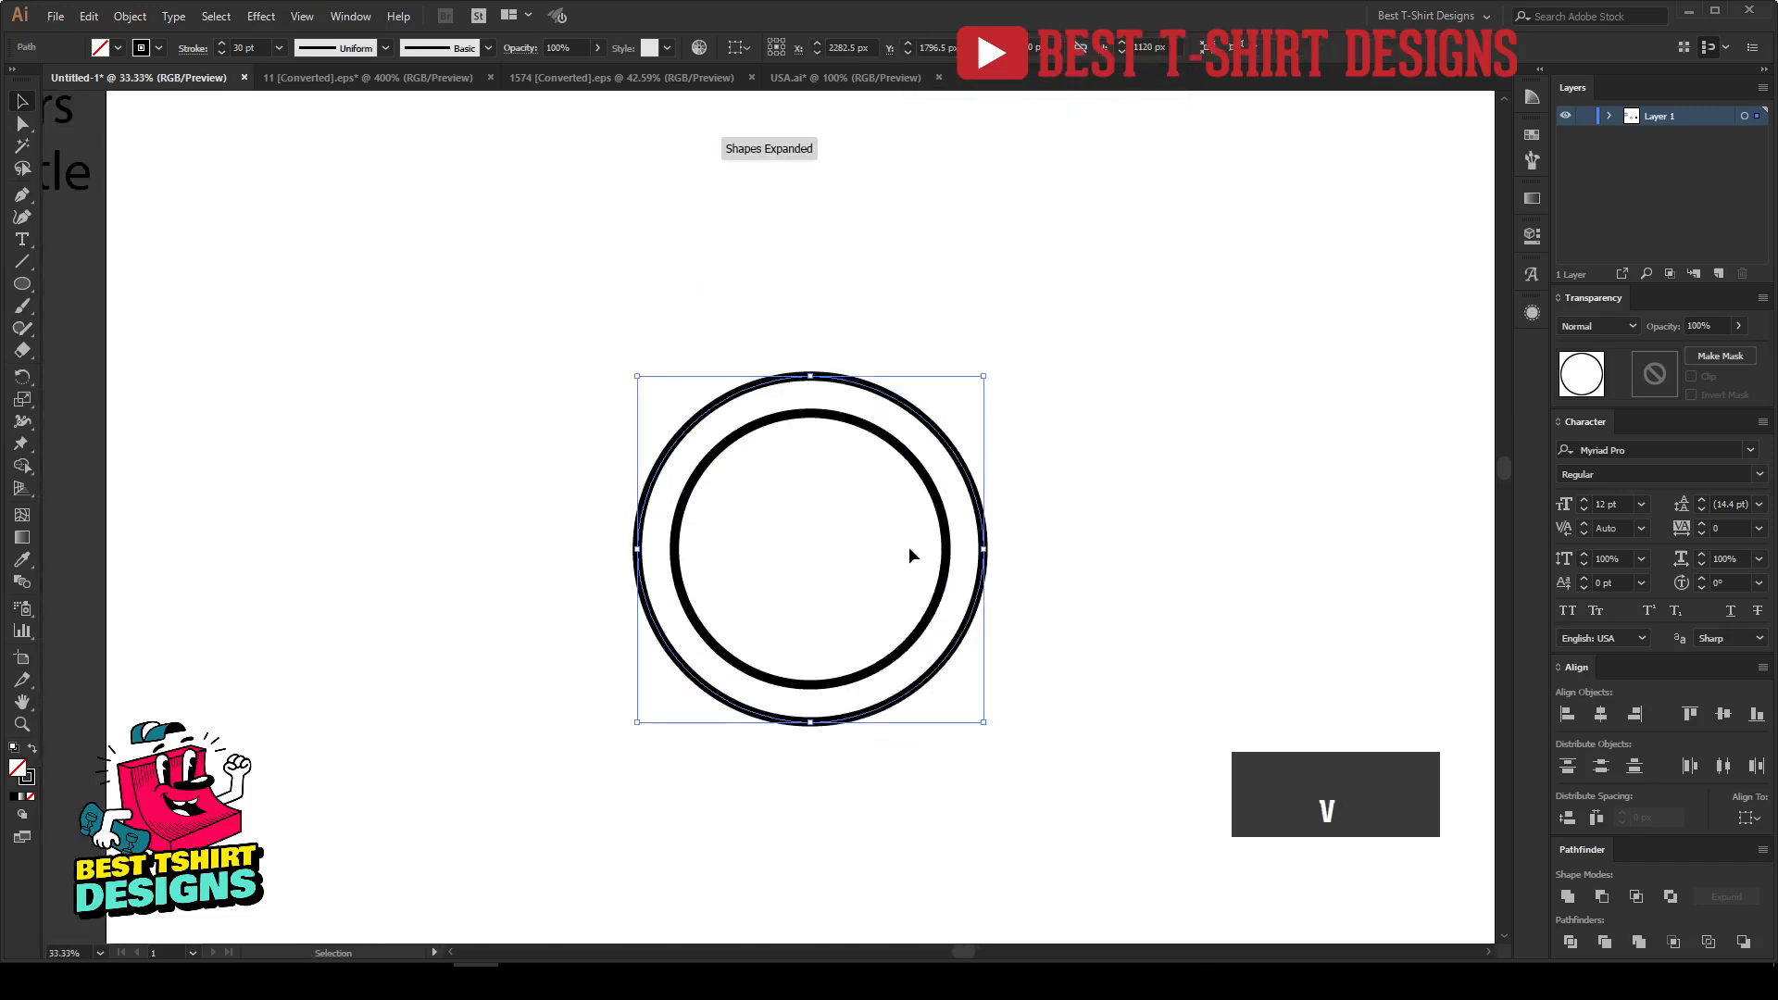
scroll(854, 554, up, 2)
click(1133, 572)
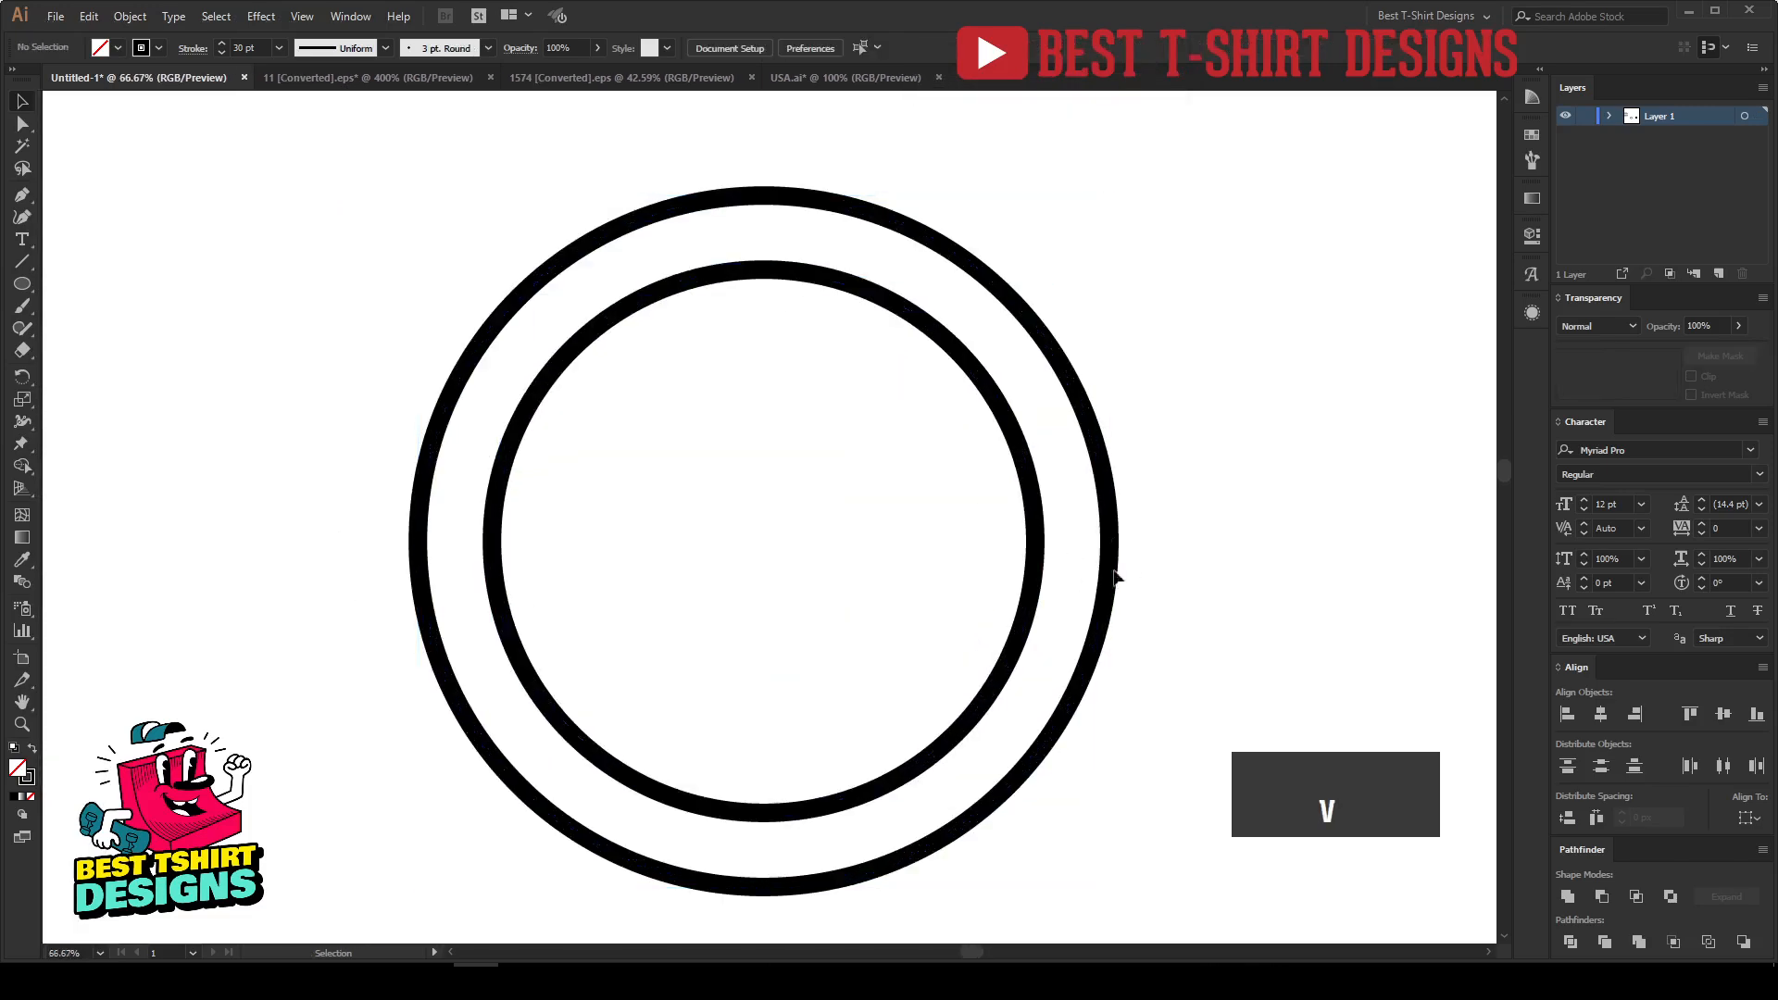
Step: Offset the inner circle's path by 60 px to add a ring midway between the two existing circles
click(1036, 546)
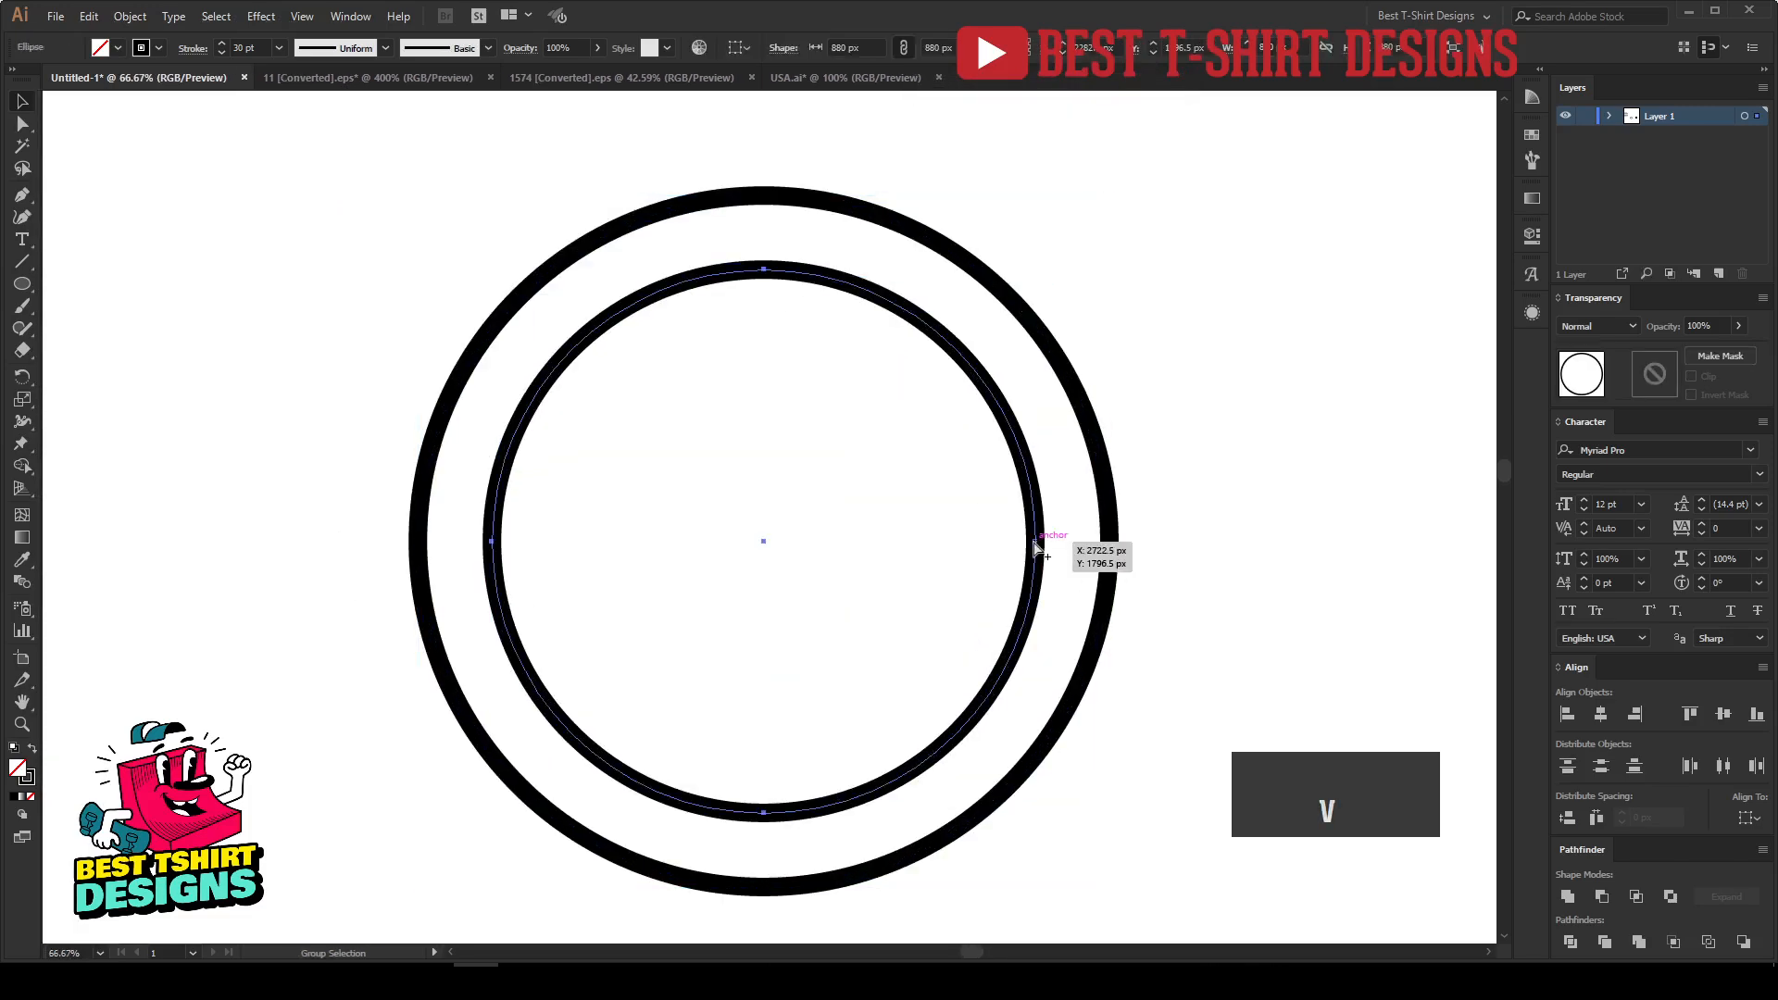
key(ctrl+alt+f)
click(948, 224)
double_click(1030, 124)
text(60)
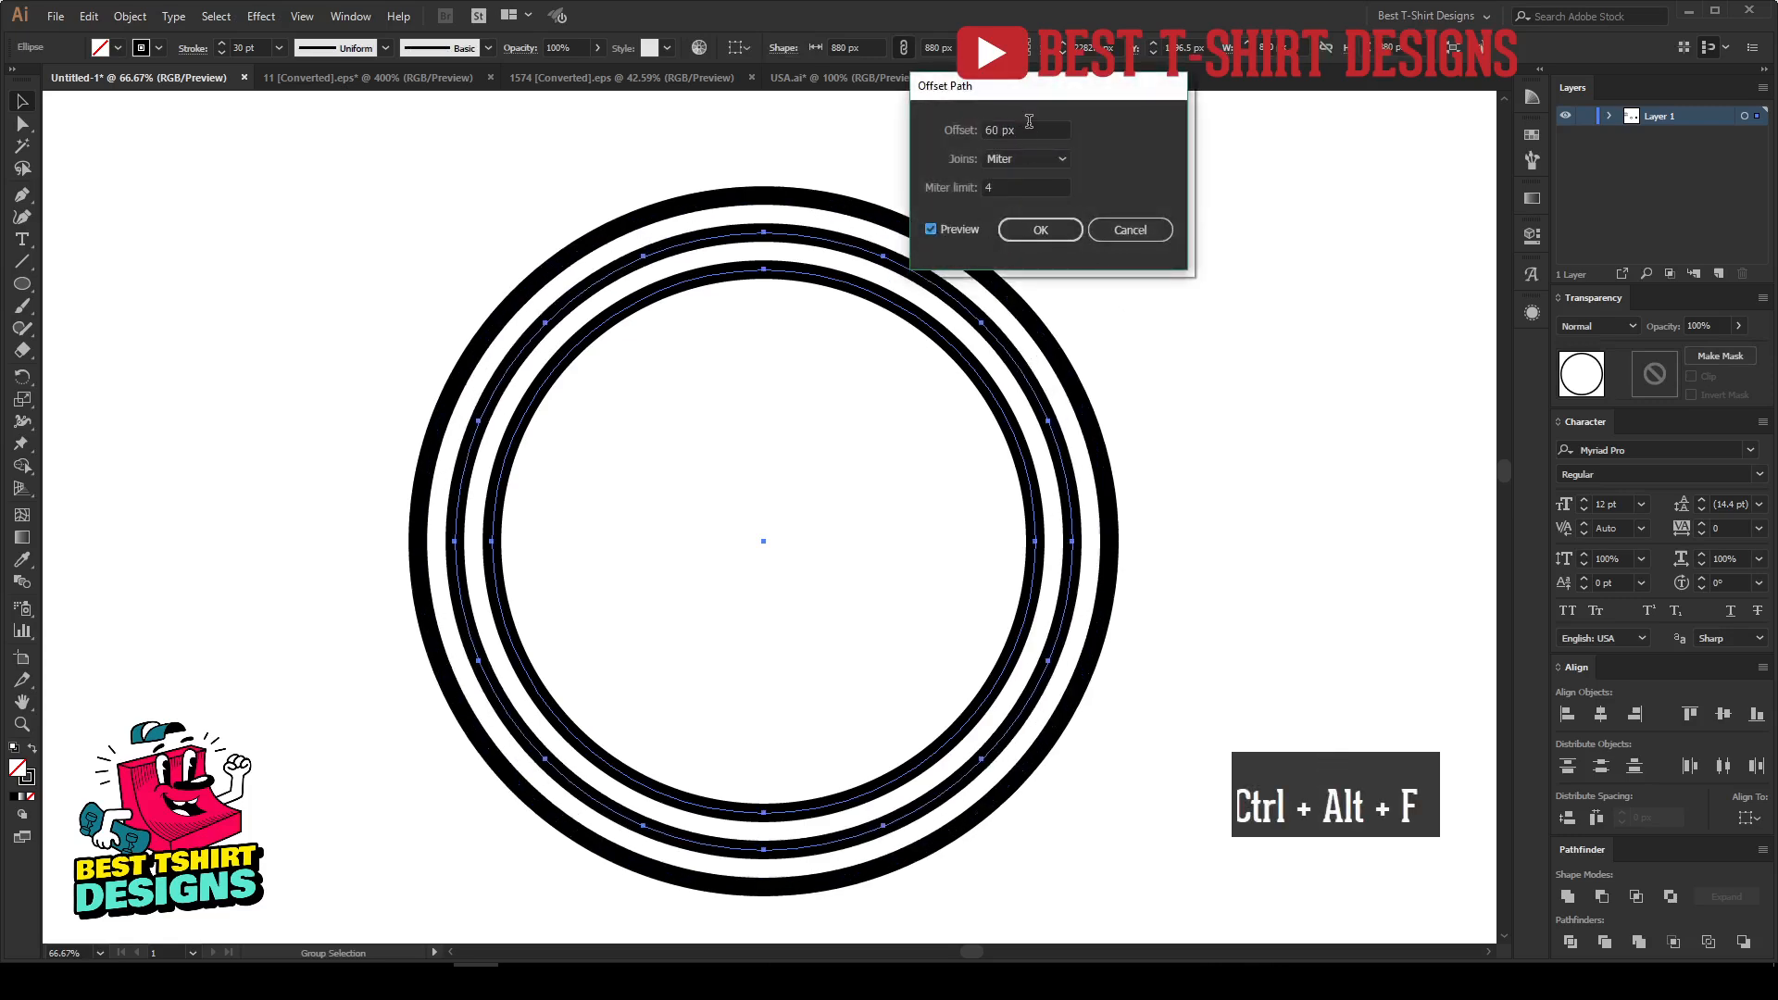
click(1041, 229)
key(v)
click(1138, 353)
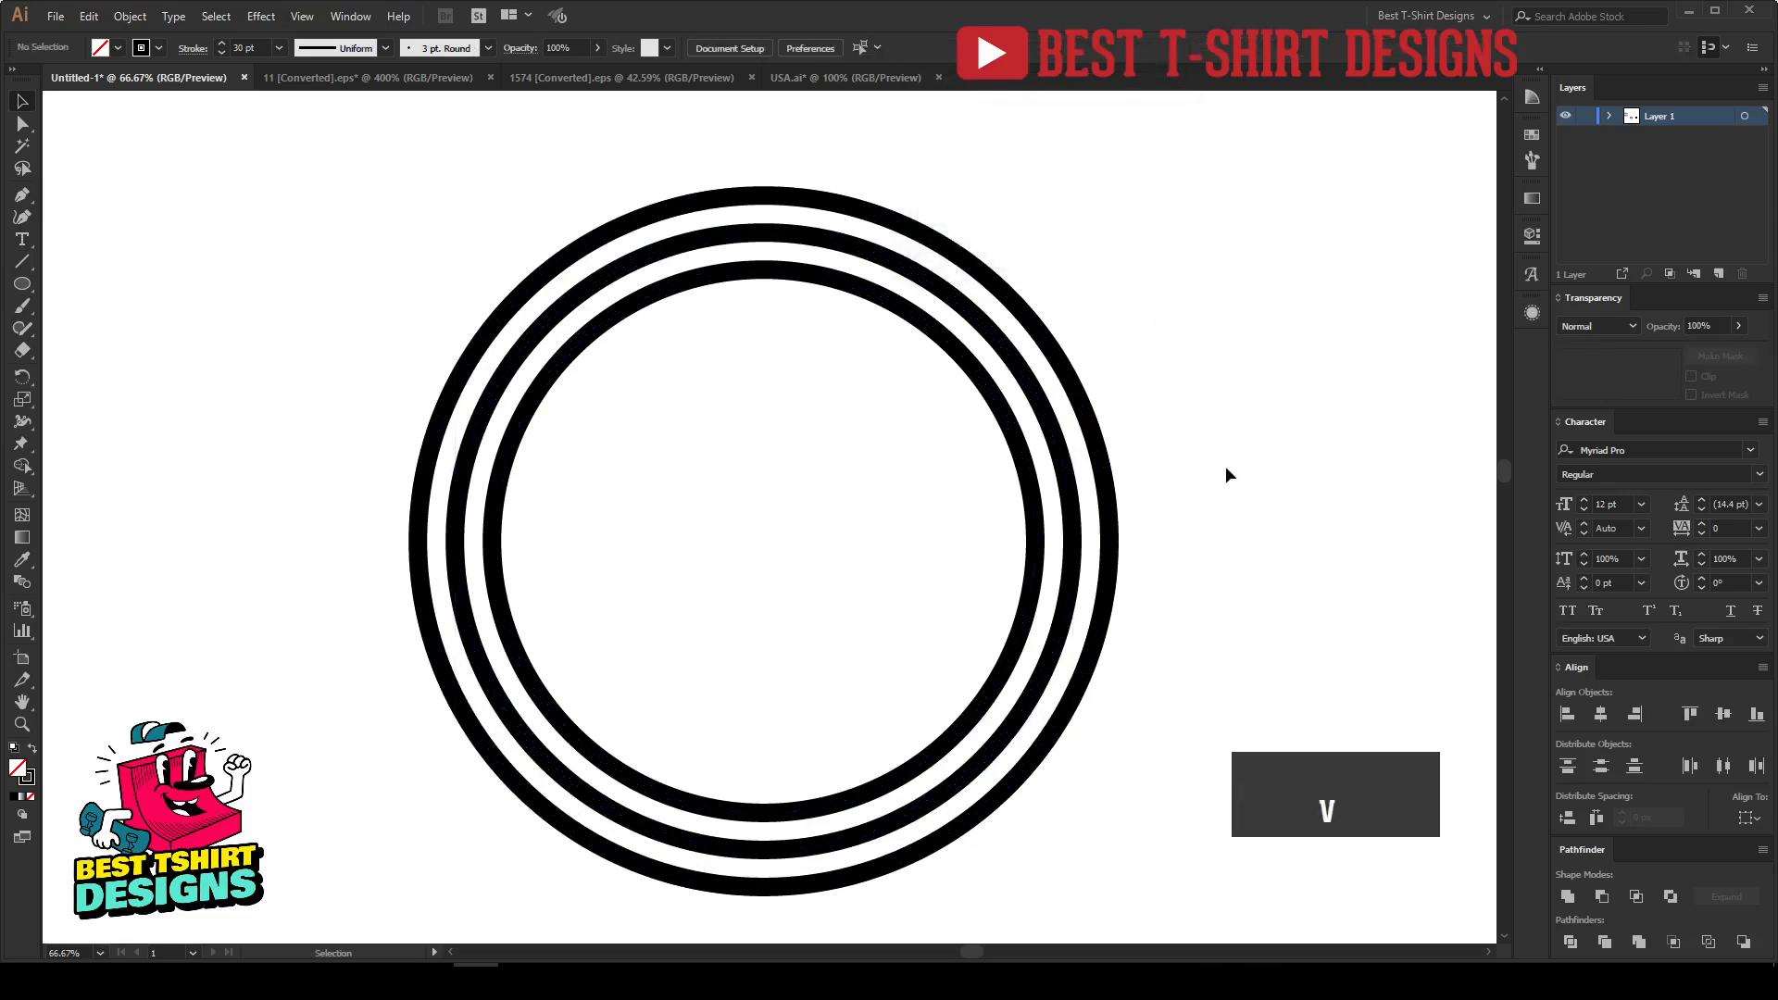
Step: Add matching small circles on the left and right sides of the middle ring and align all circles to their vertical center
click(20, 285)
scroll(445, 542, up, 1)
mouse_move(460, 539)
mouse_down()
mouse_move(536, 580)
mouse_move(1189, 561)
mouse_move(1183, 574)
mouse_up()
key(v)
scroll(635, 528, down, 1)
drag(405, 358, 1197, 731)
click(878, 45)
scroll(669, 481, down, 1)
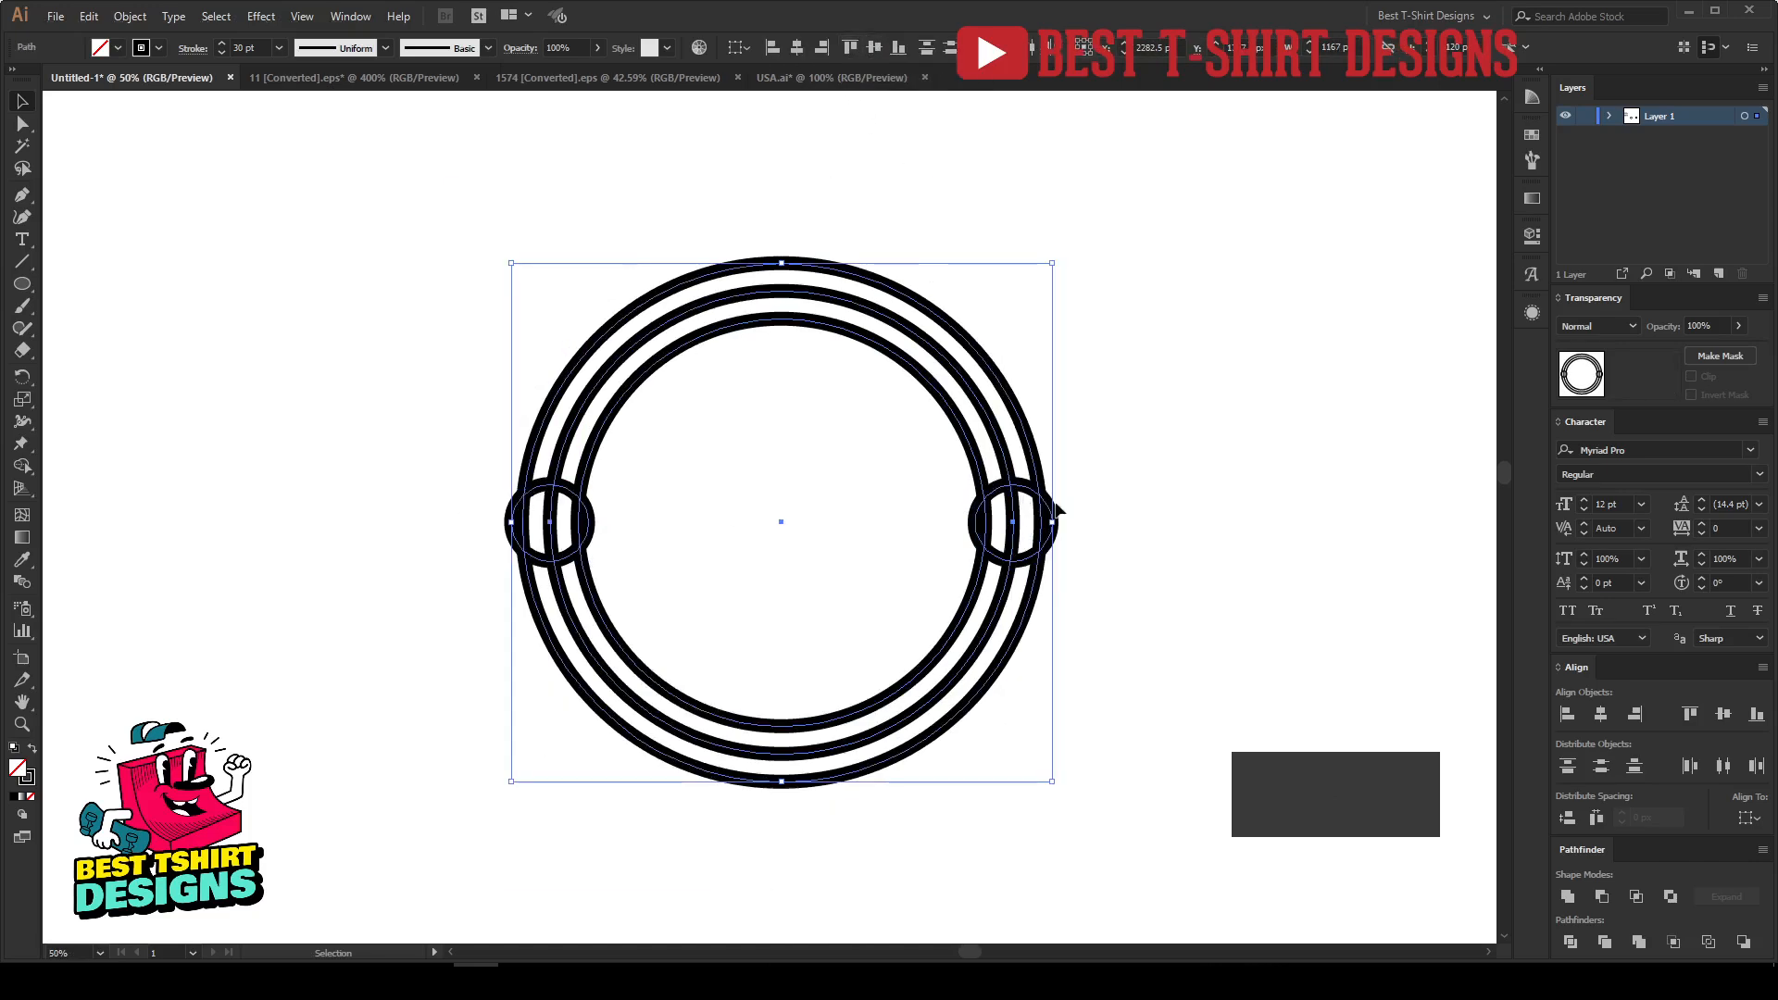
Step: Copy the small circle to the top and bottom of the middle ring and center both copies horizontally on that ring
scroll(1008, 530, up, 1)
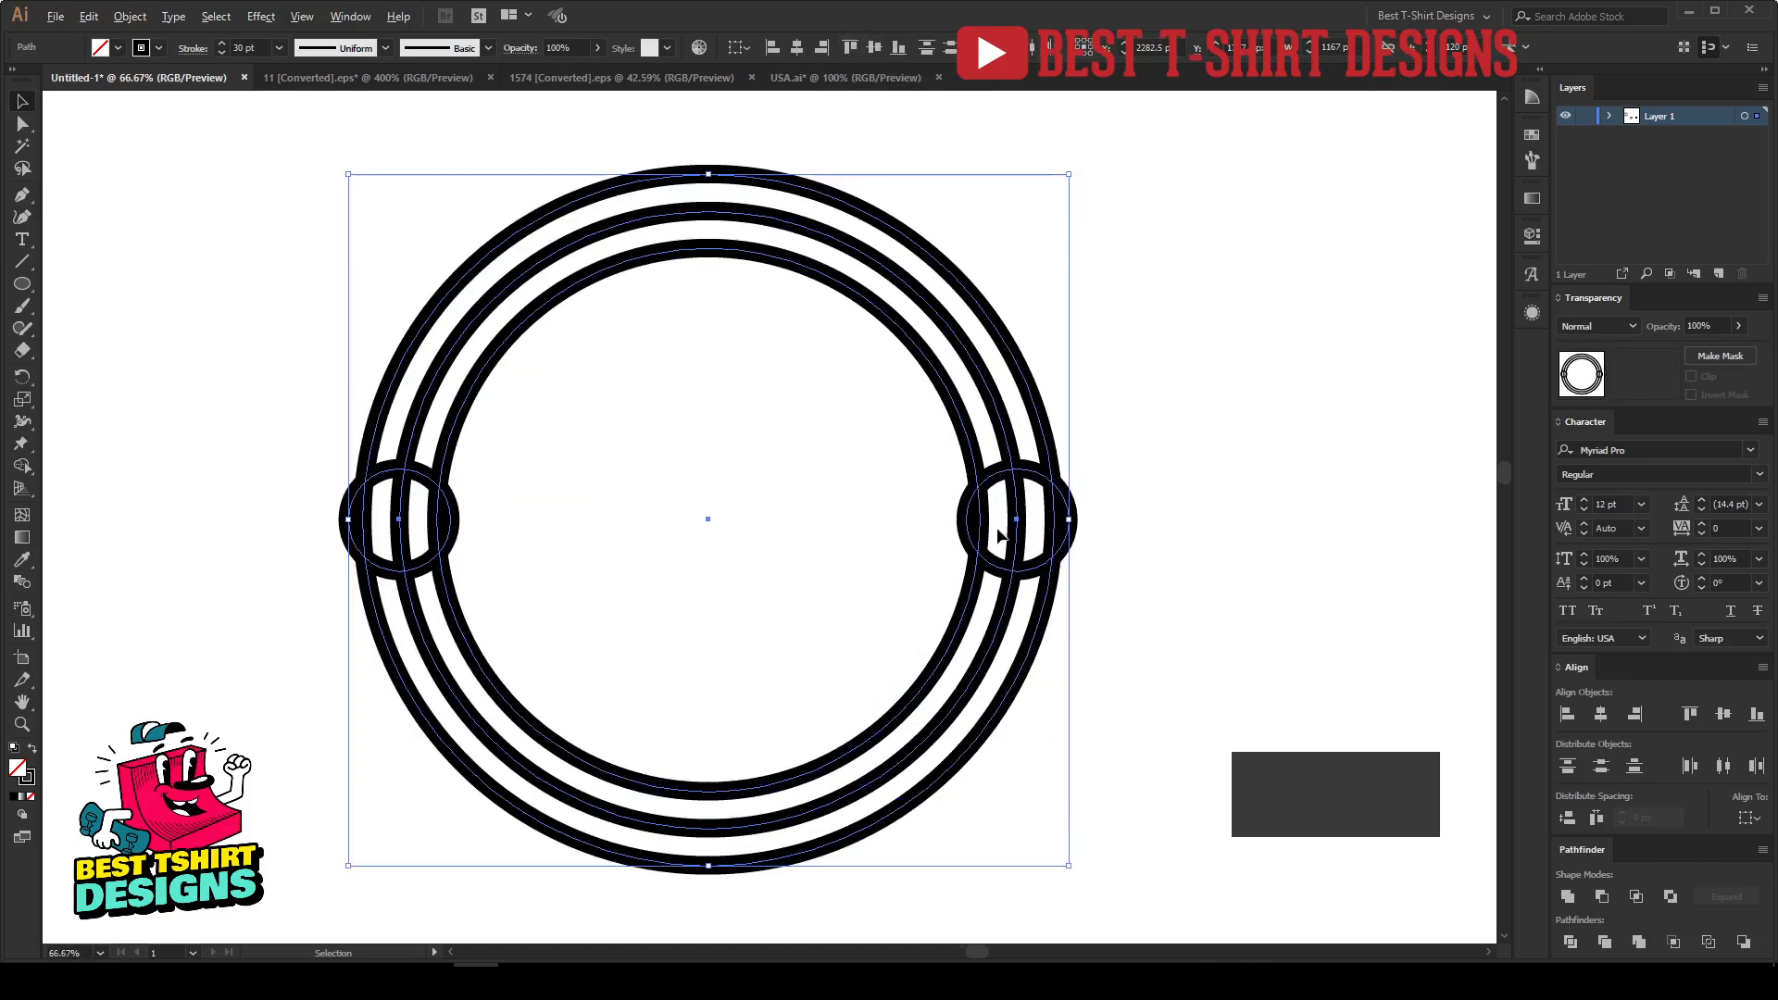
click(1157, 549)
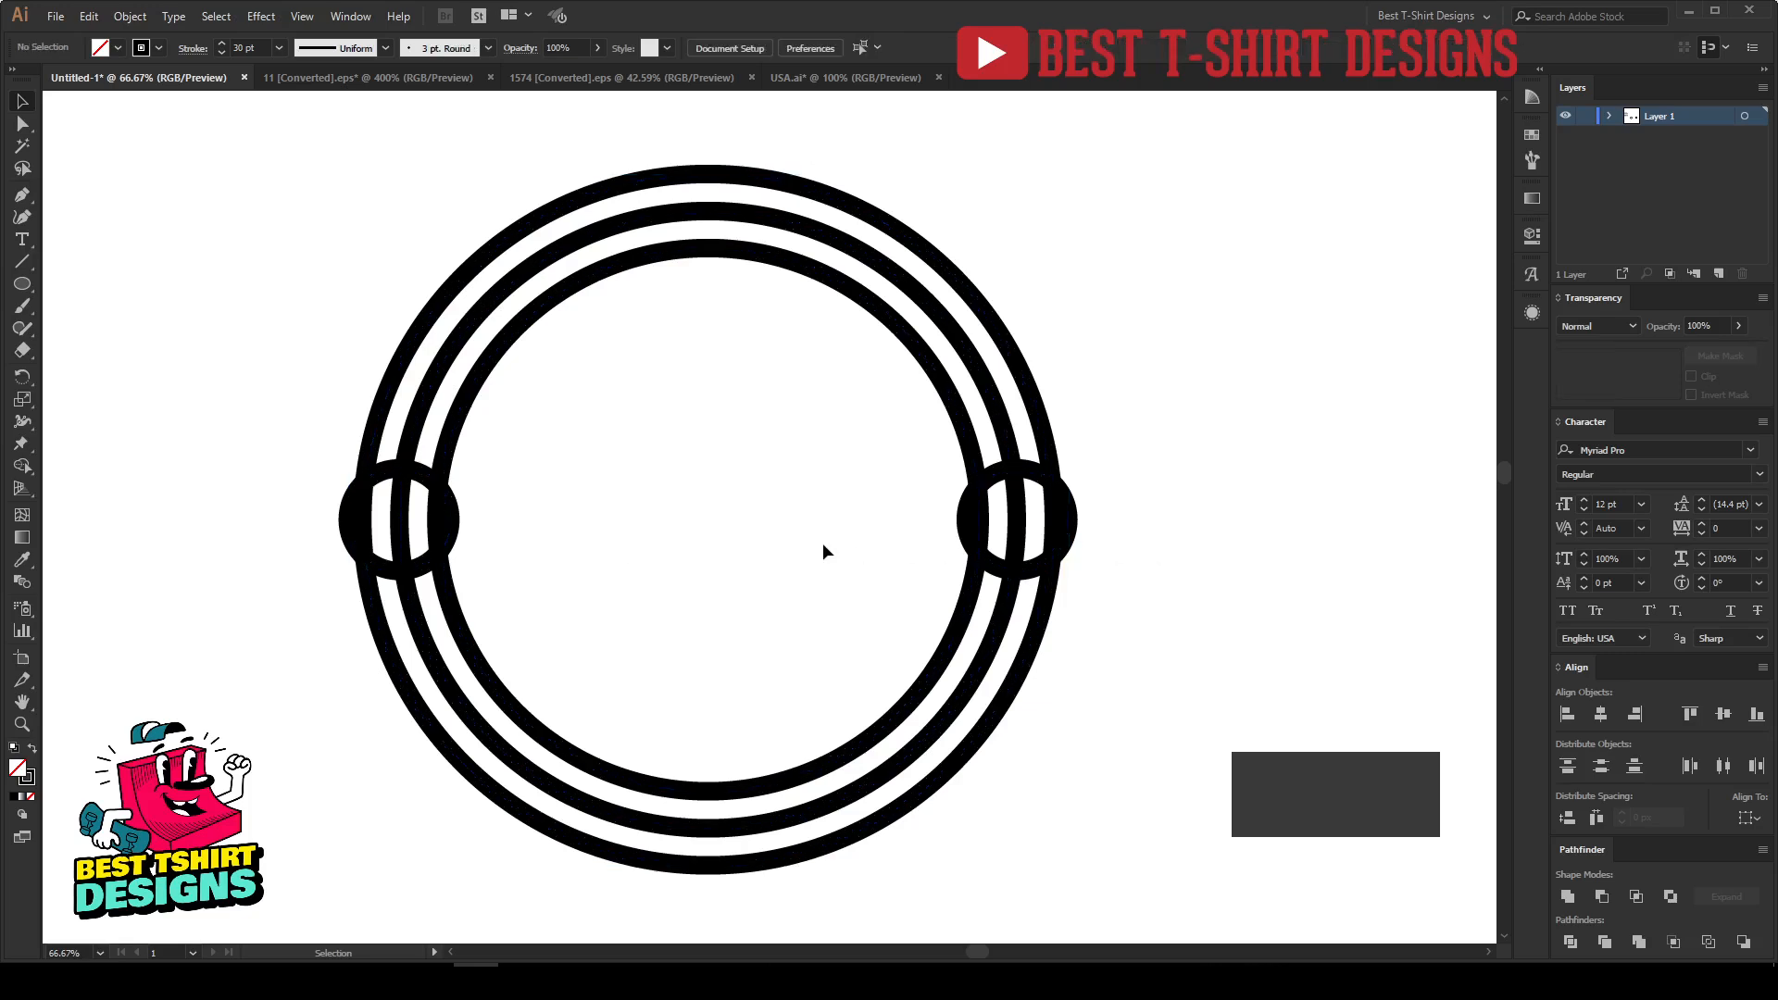
drag(1033, 569, 738, 176)
drag(582, 114, 841, 903)
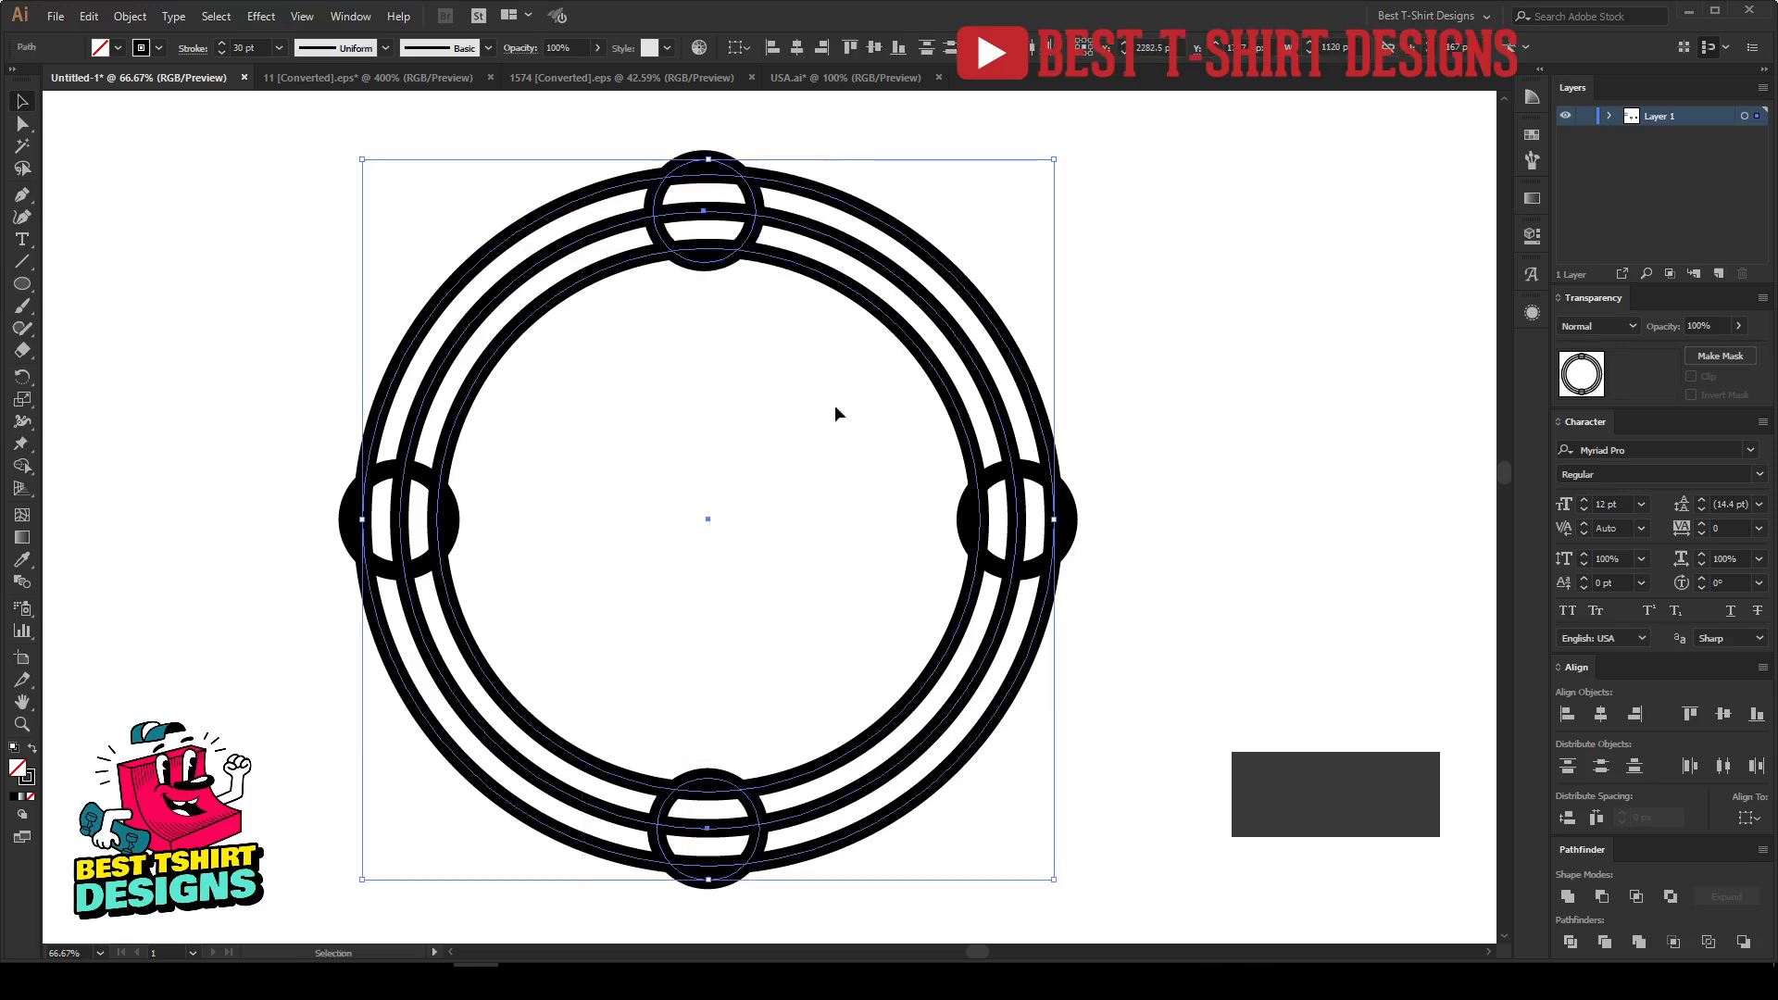
click(812, 232)
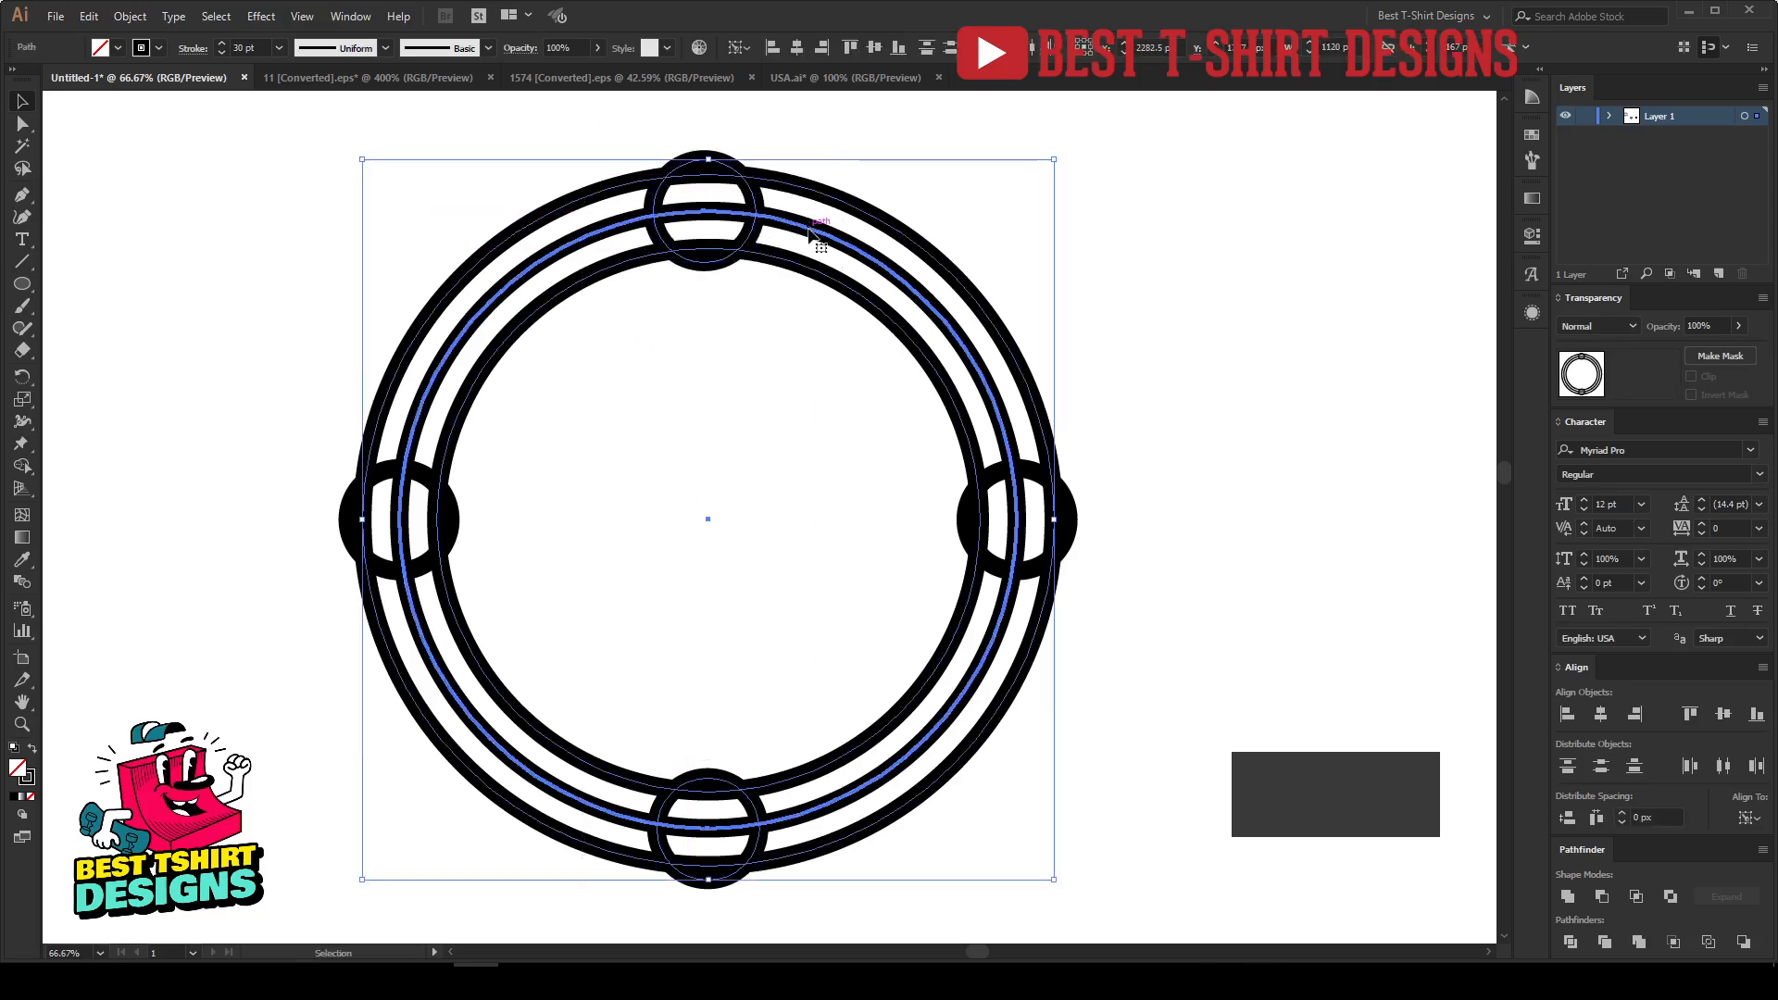
click(797, 48)
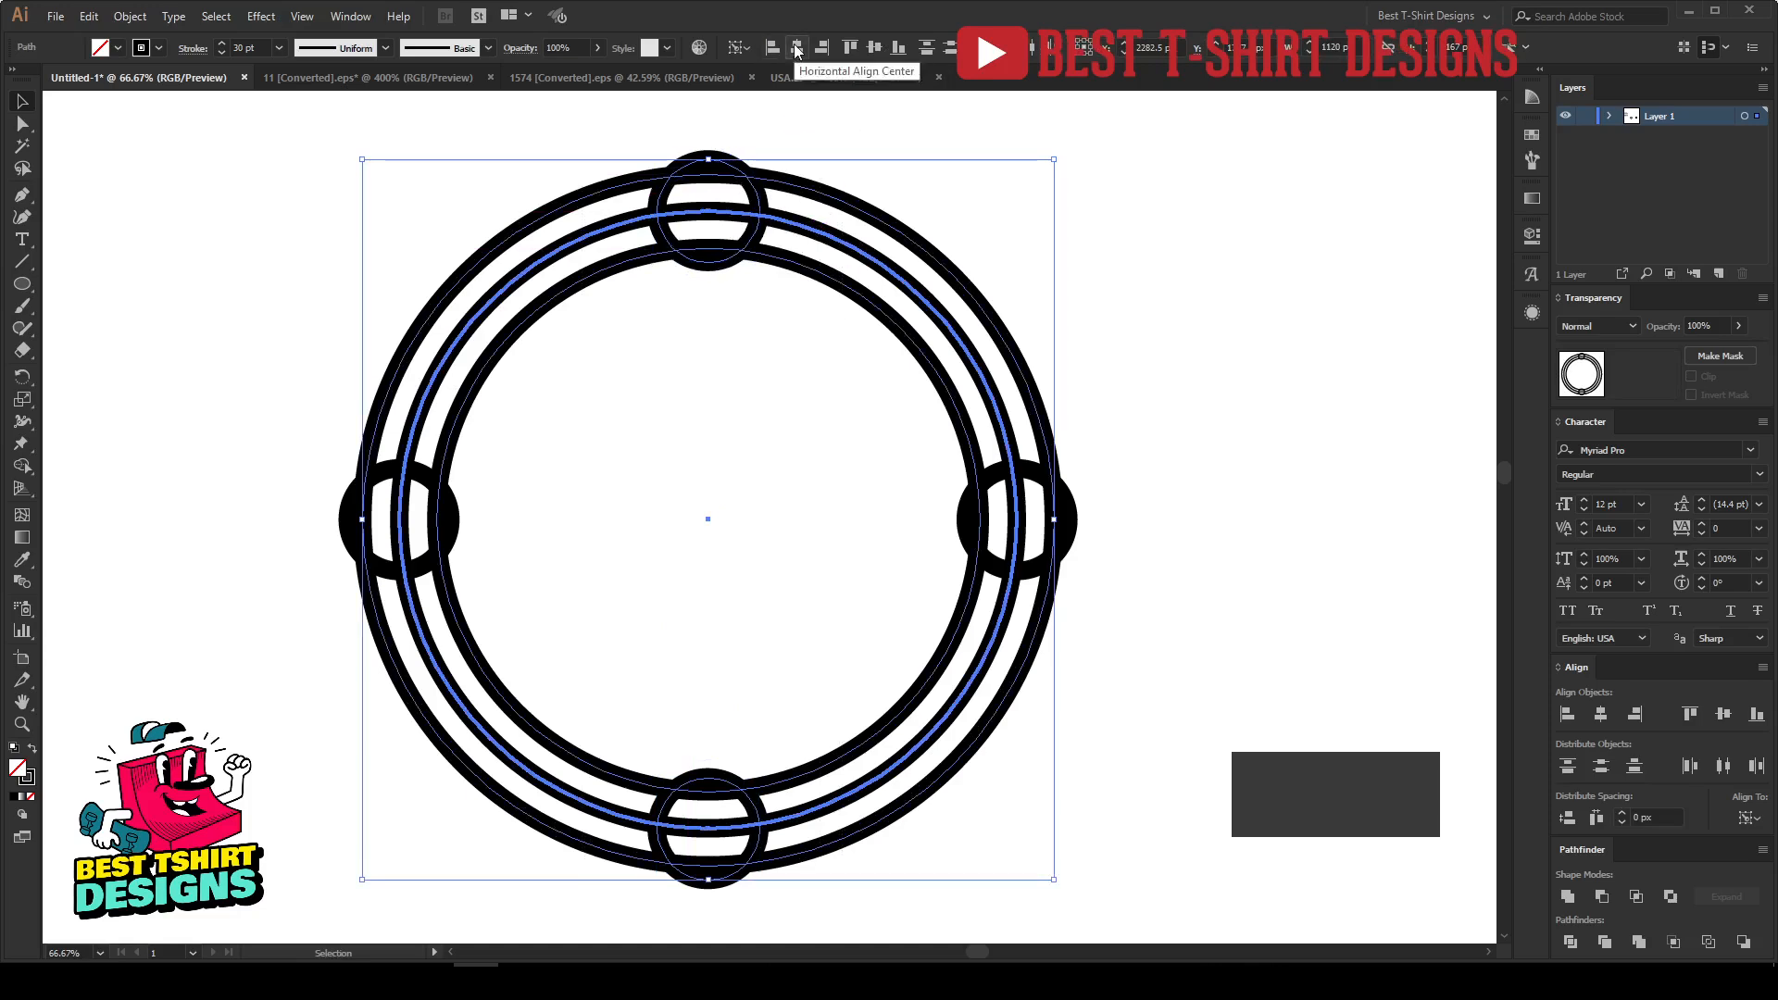
click(759, 453)
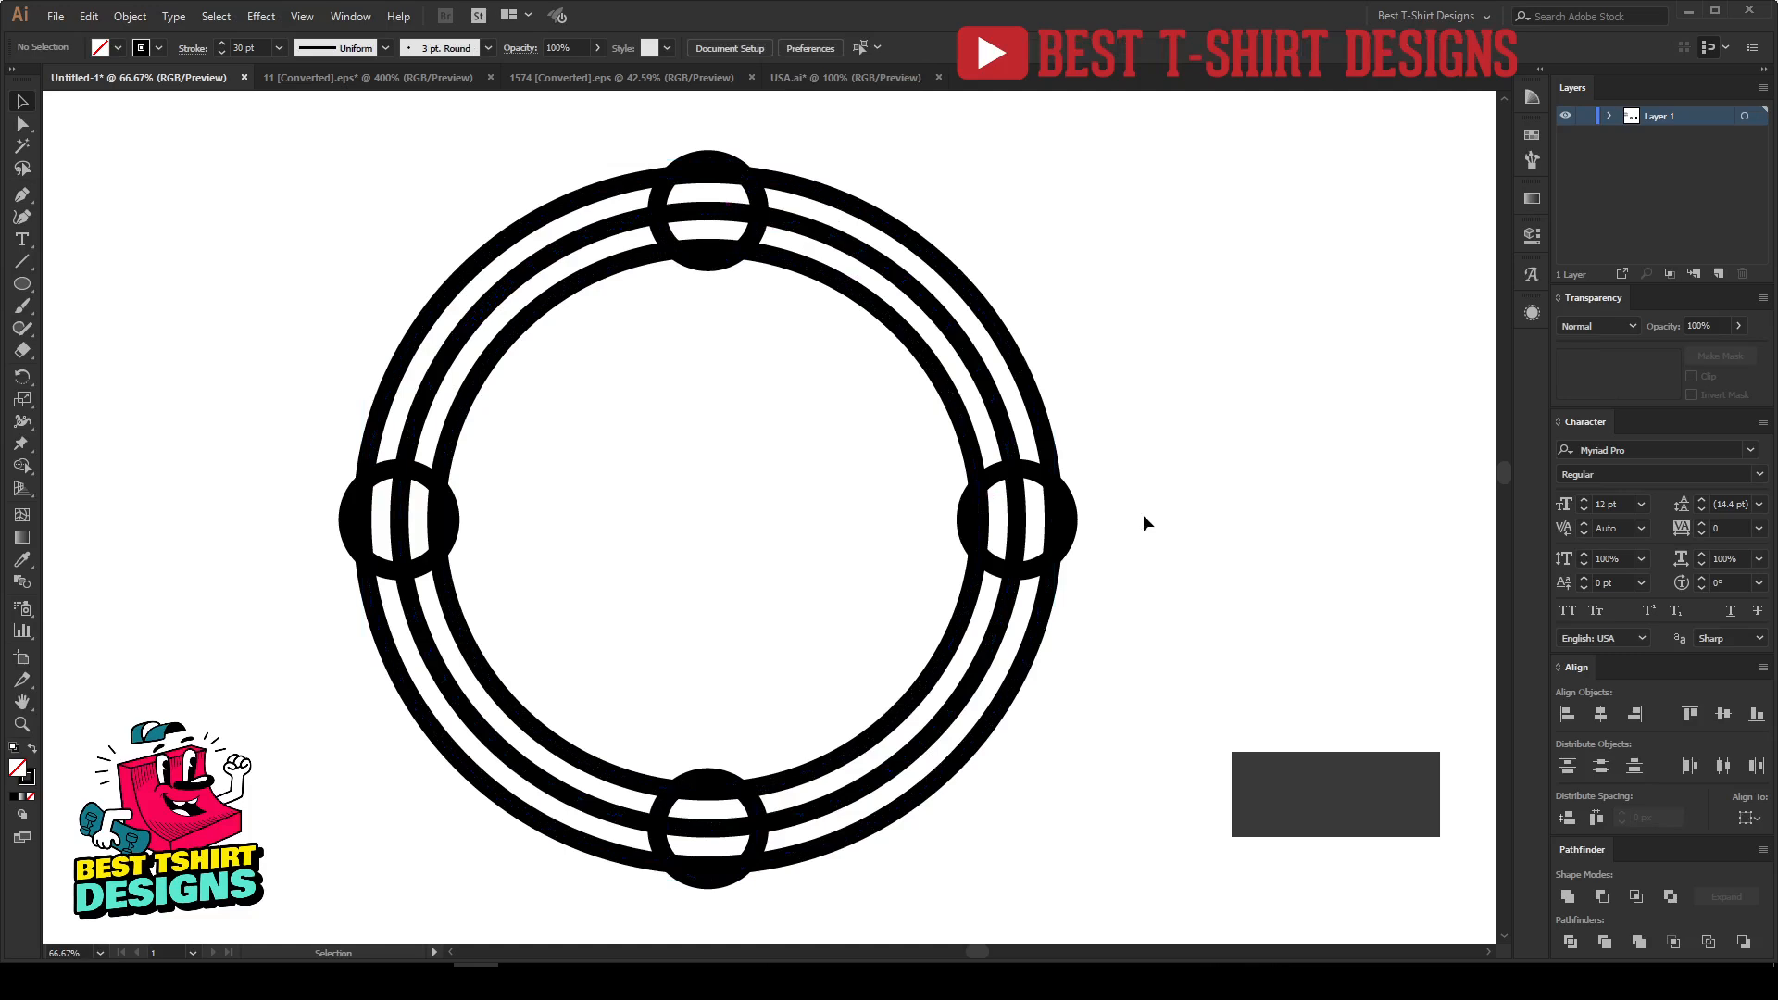
Step: Set the stroke of all the rings and small circles to 20 pt
drag(839, 355, 1037, 253)
drag(308, 166, 1118, 893)
scroll(249, 46, down, 1)
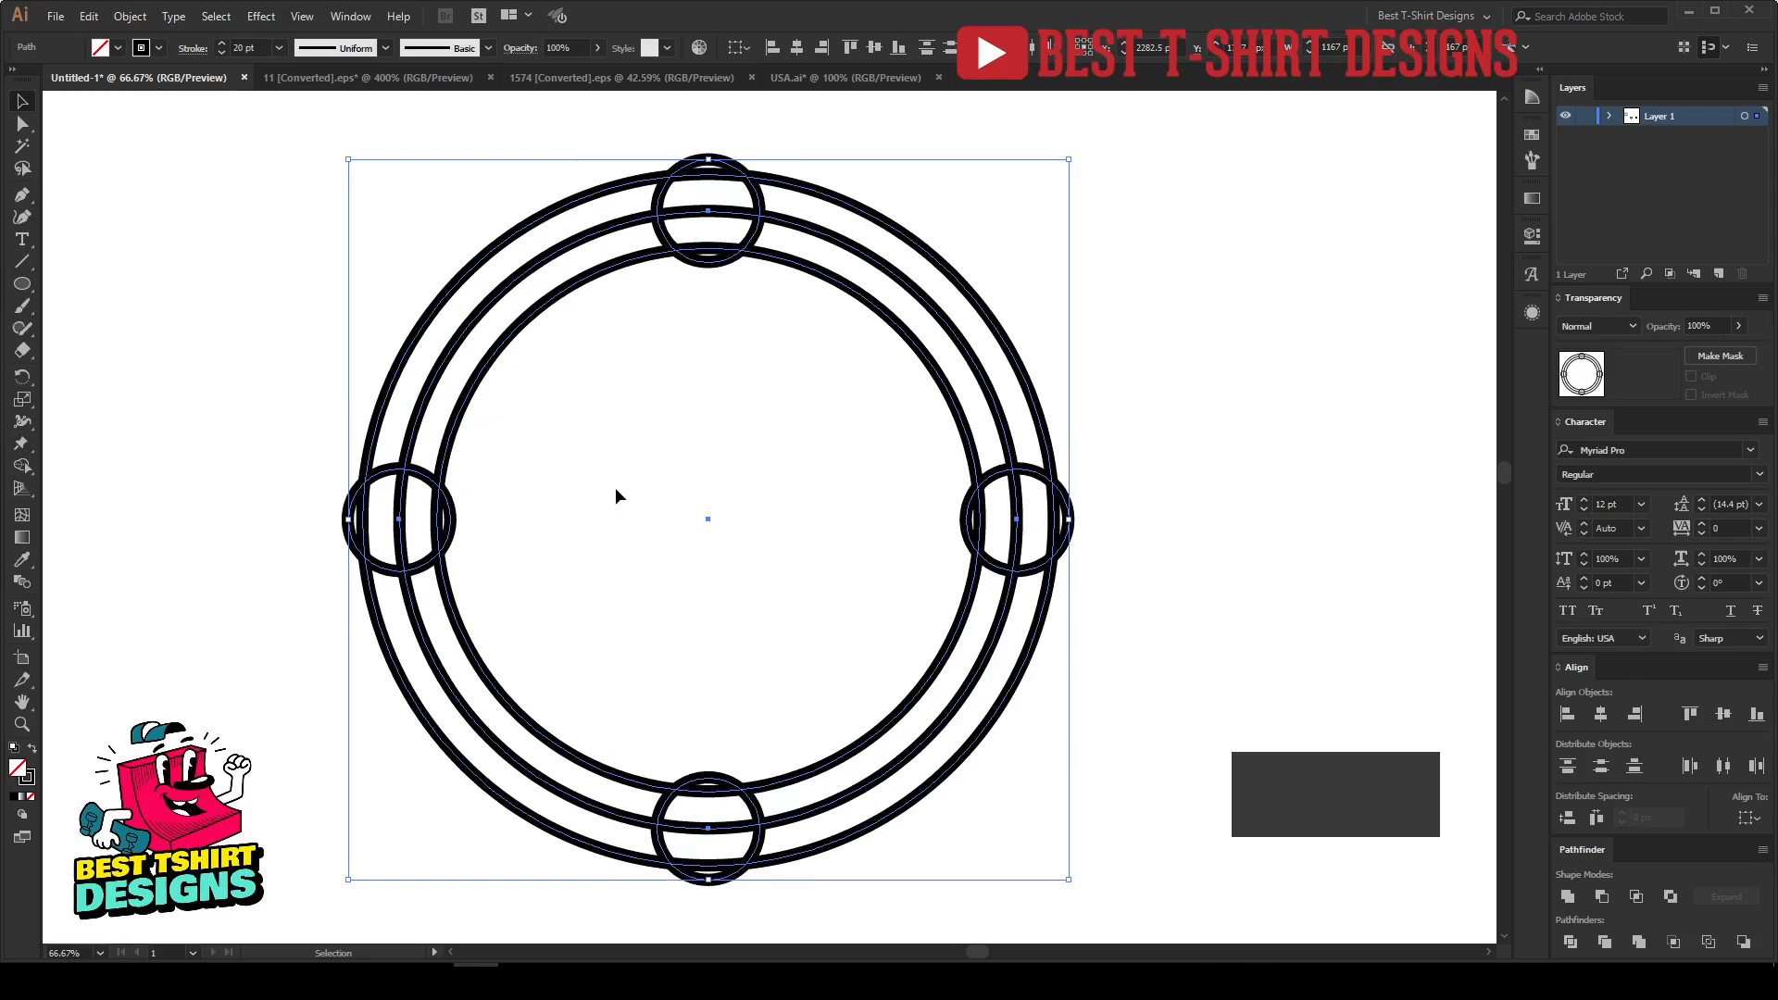
click(709, 488)
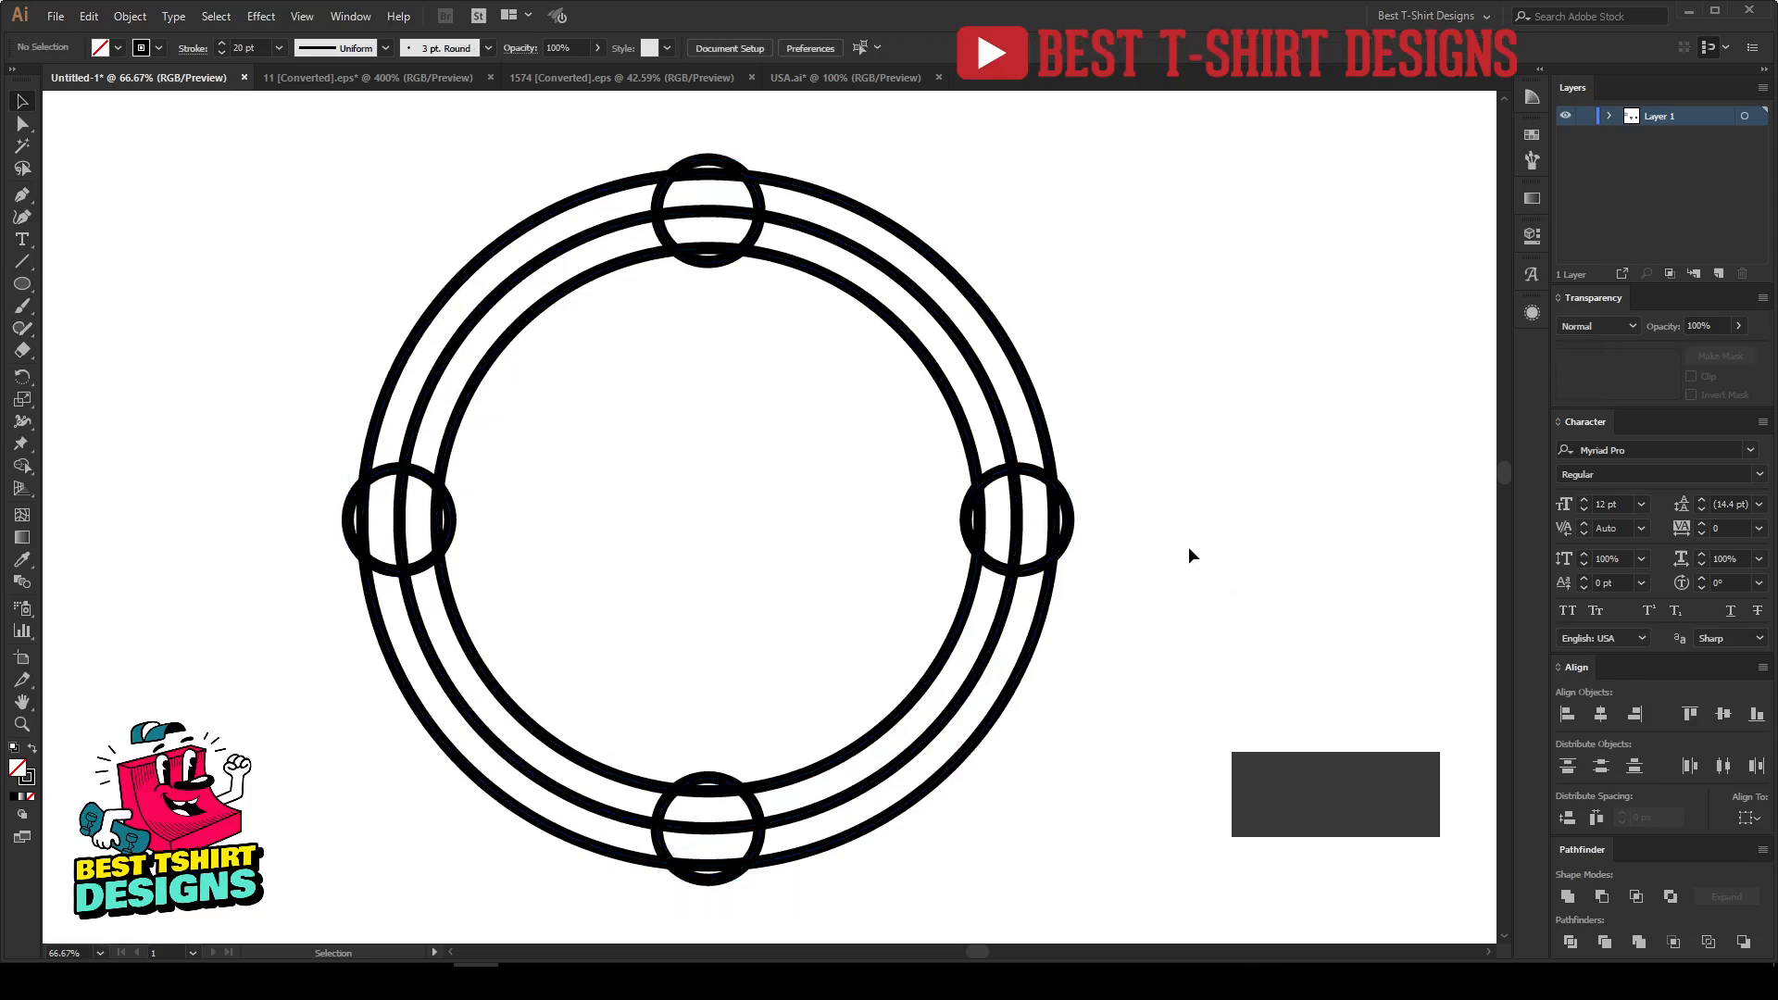
Step: Merge the overlapping regions inside the right small circle with Shape Builder, leaving the middle ring out of the selection
drag(291, 136, 1125, 898)
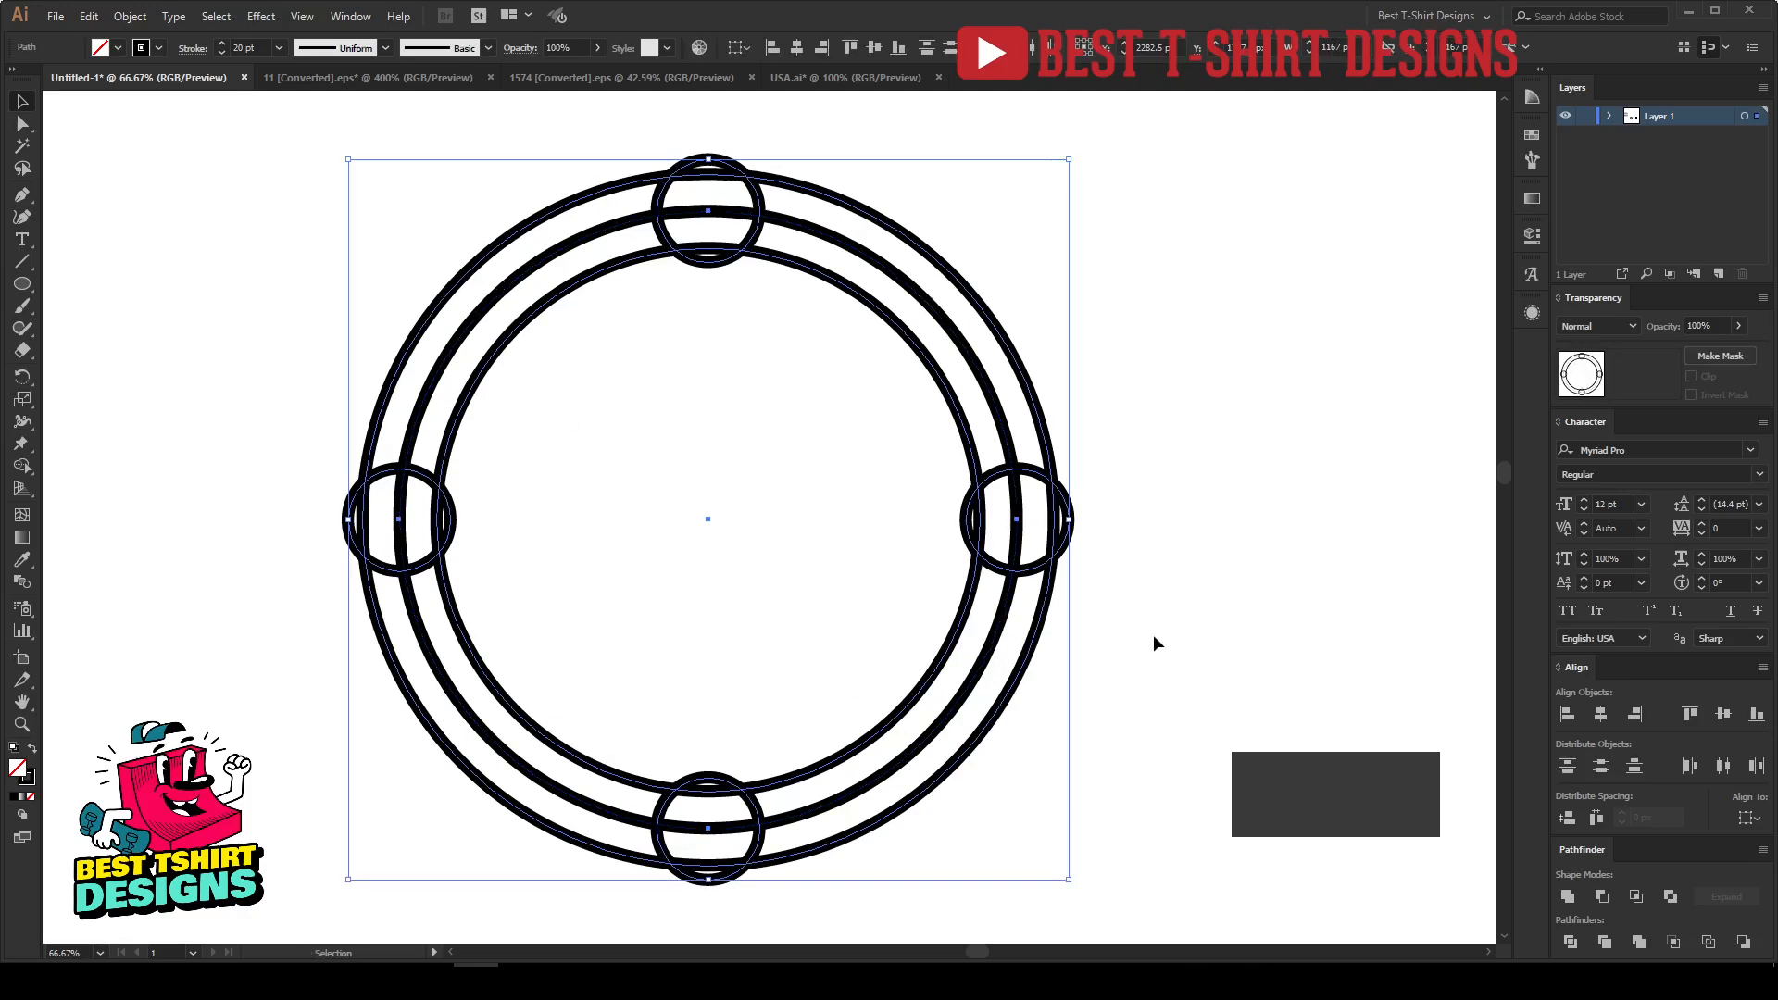
key(shift+m)
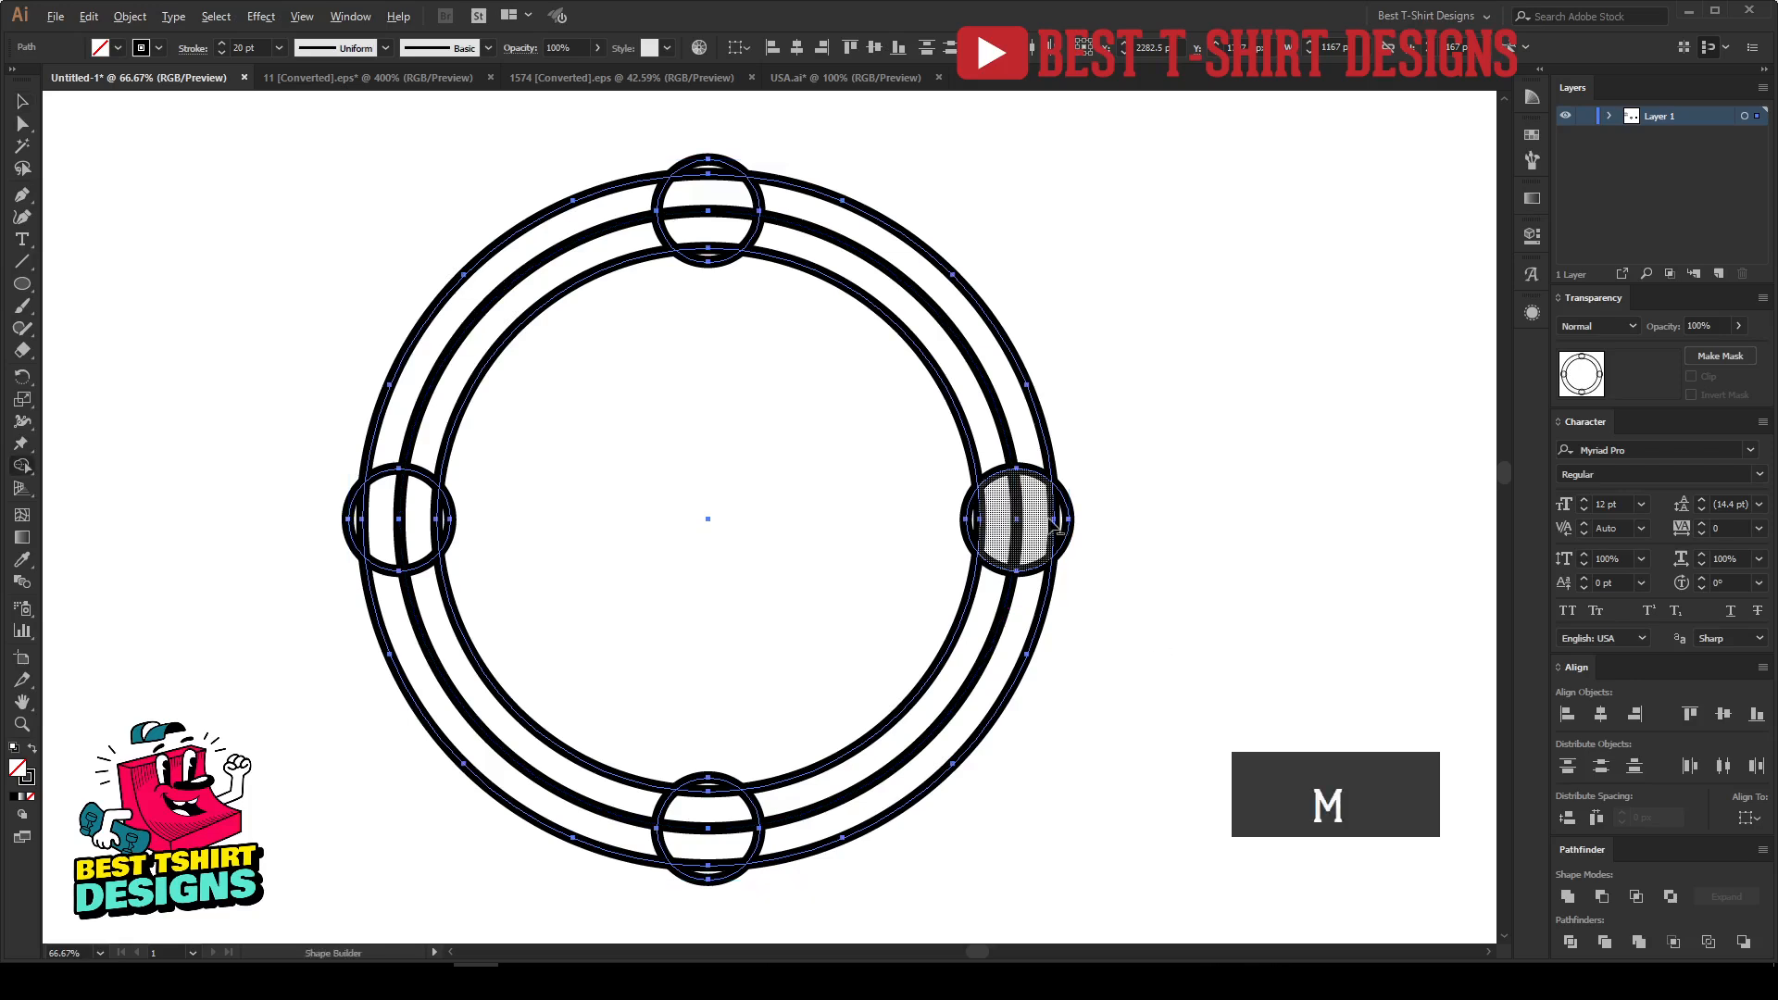
scroll(1052, 515, up, 2)
drag(1060, 500, 989, 509)
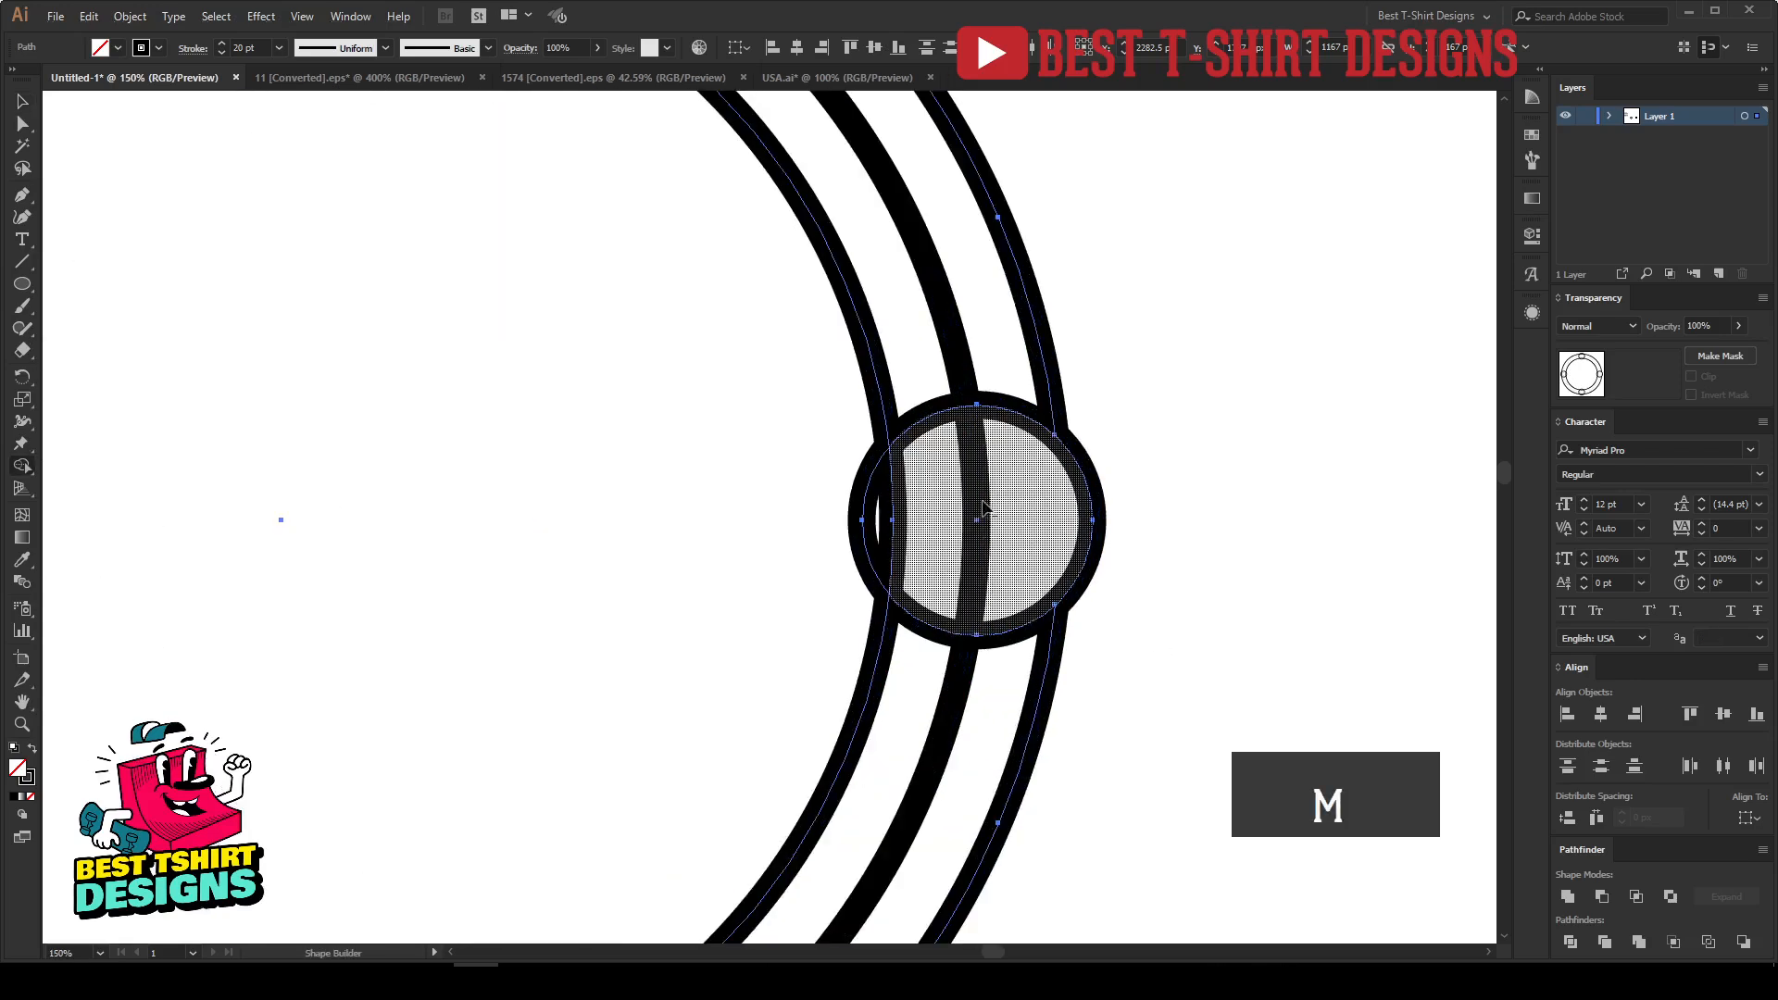
alt+click(896, 506)
scroll(1108, 512, down, 1)
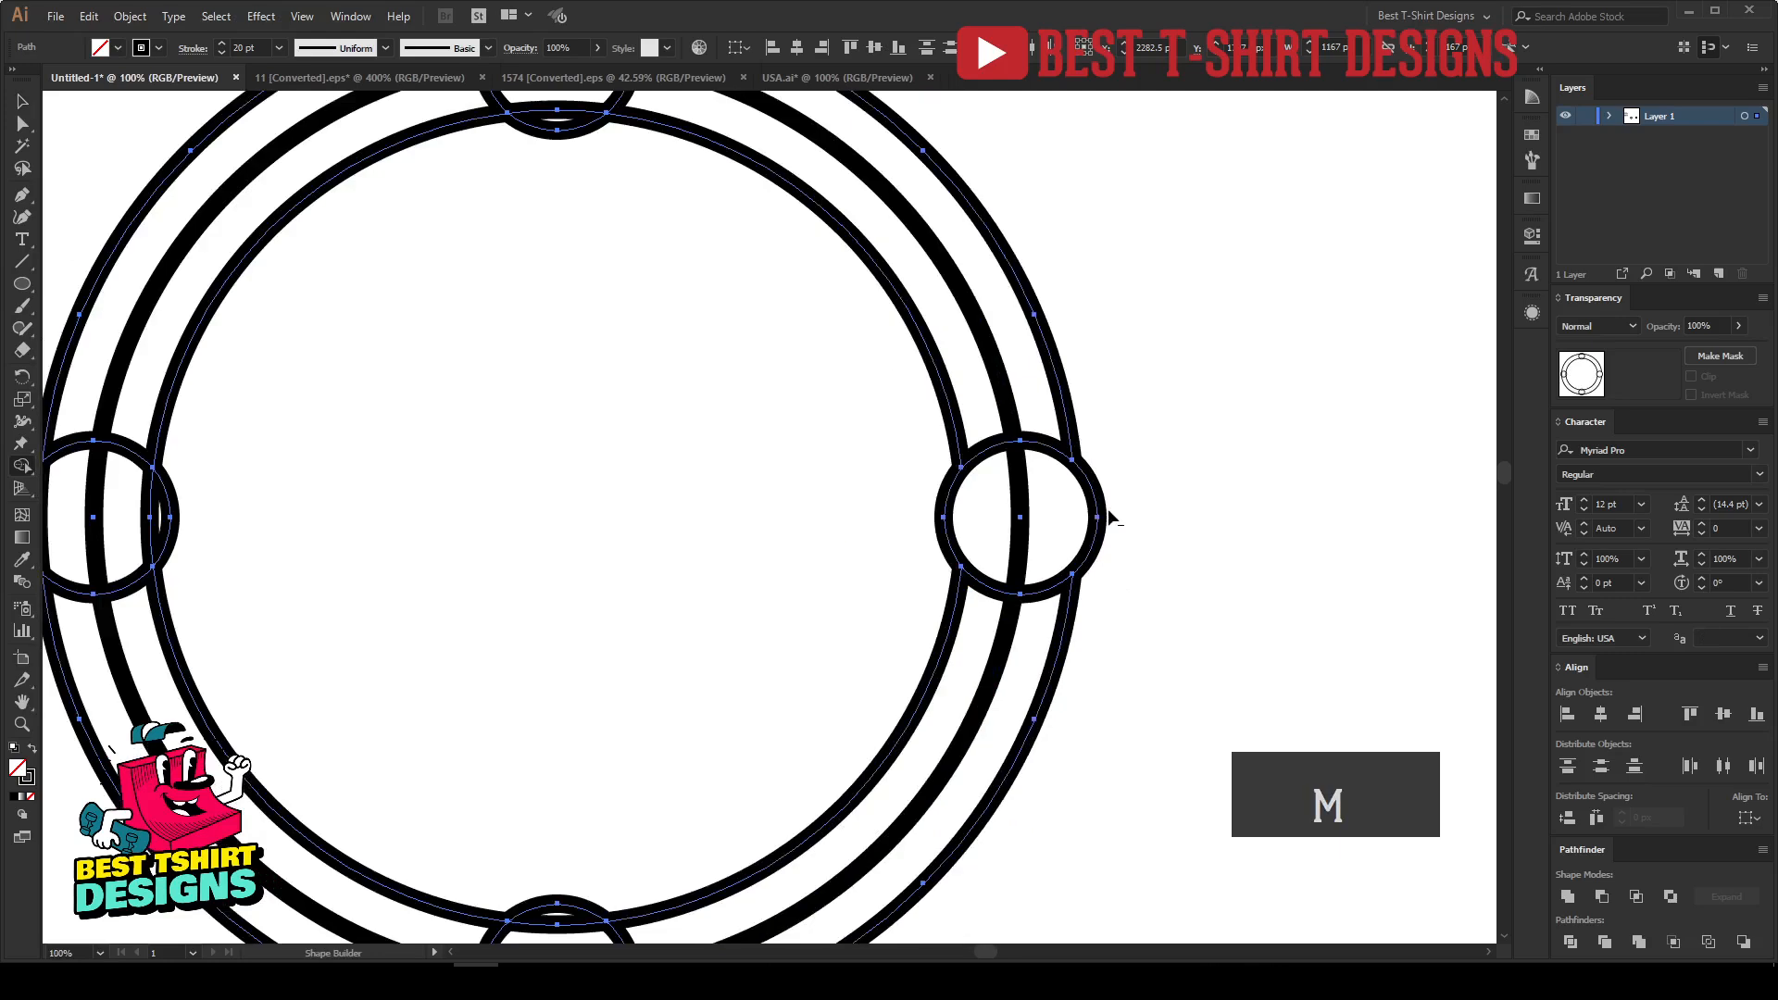
Step: Clear the inner and outer ring segments from inside the bottom, left and top small circles with Shape Builder
scroll(1112, 519, down, 1)
scroll(877, 627, down, 1)
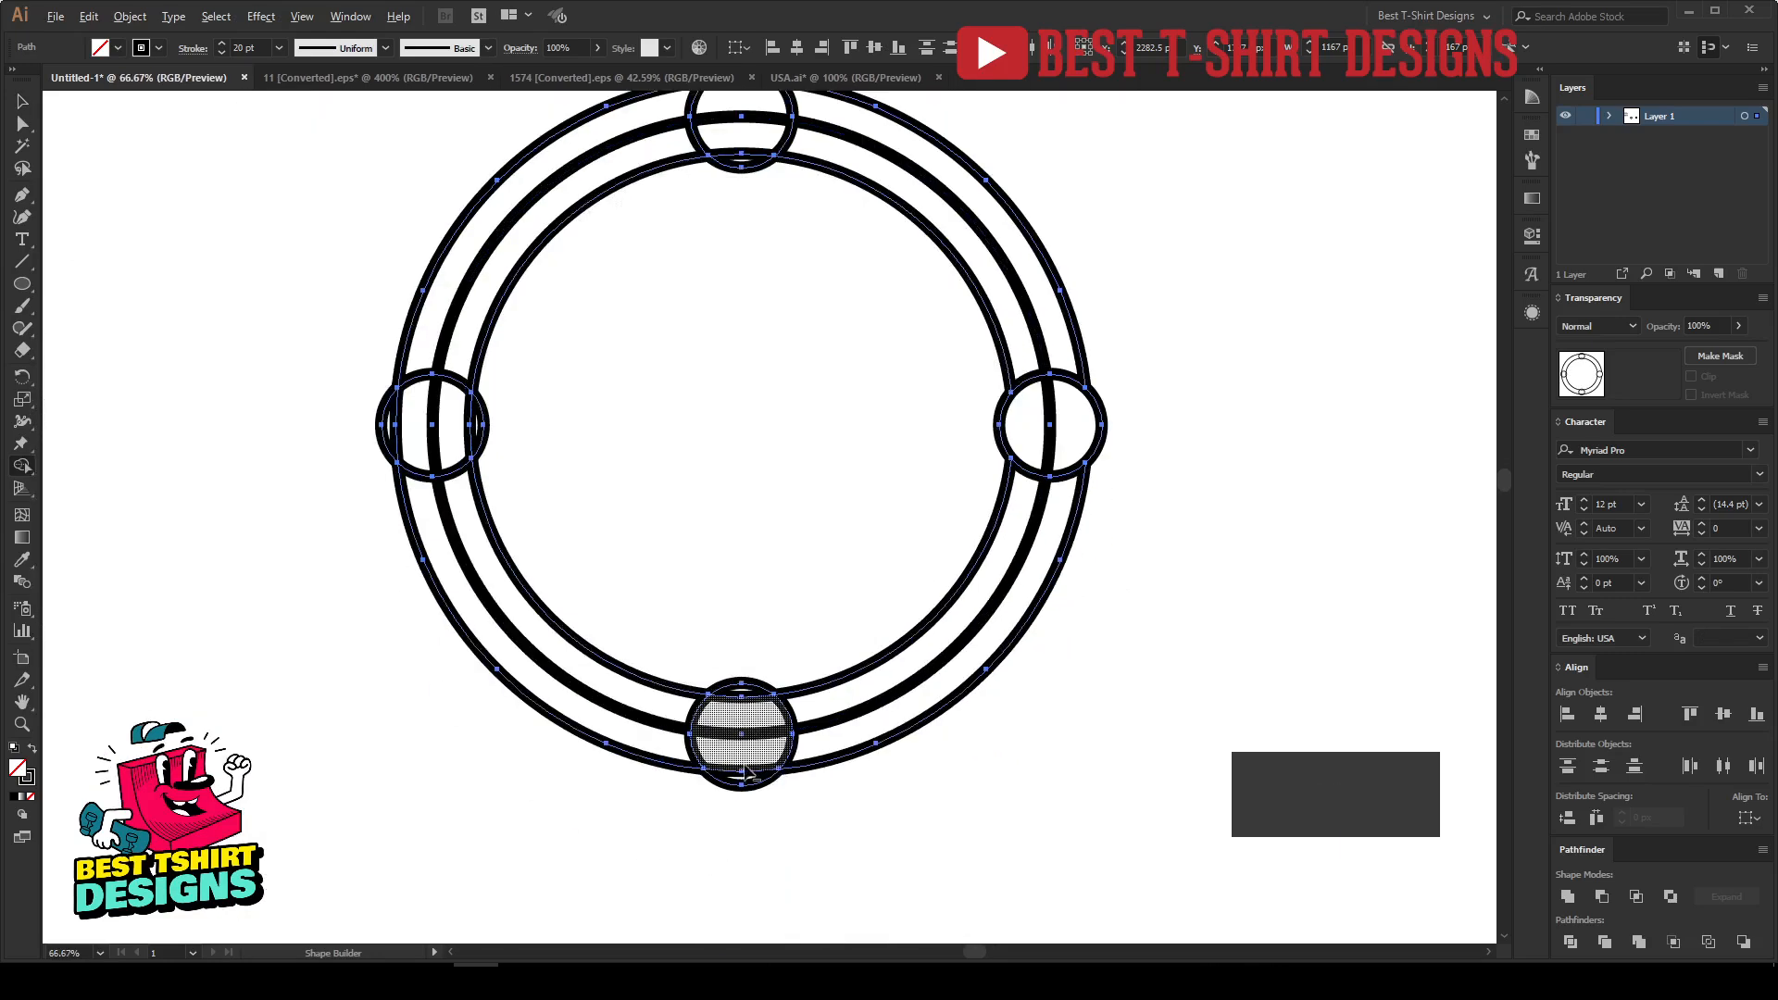
alt+click(745, 697)
alt+click(397, 428)
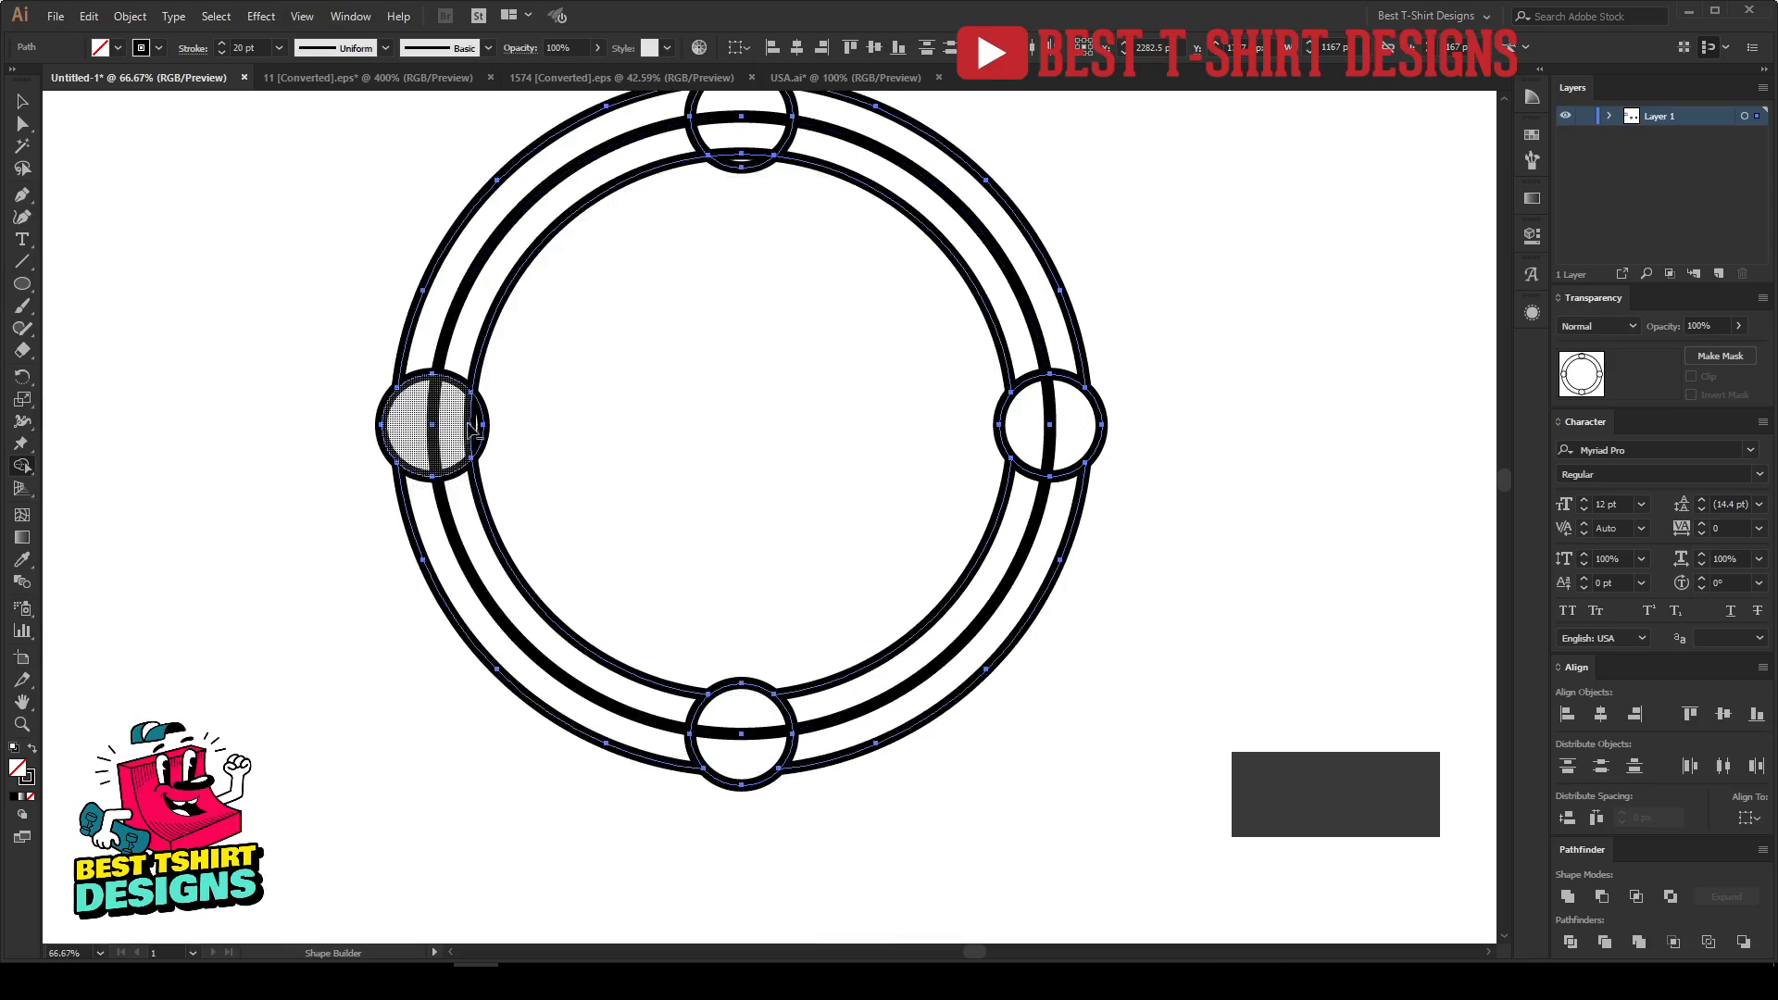
scroll(648, 398, up, 1)
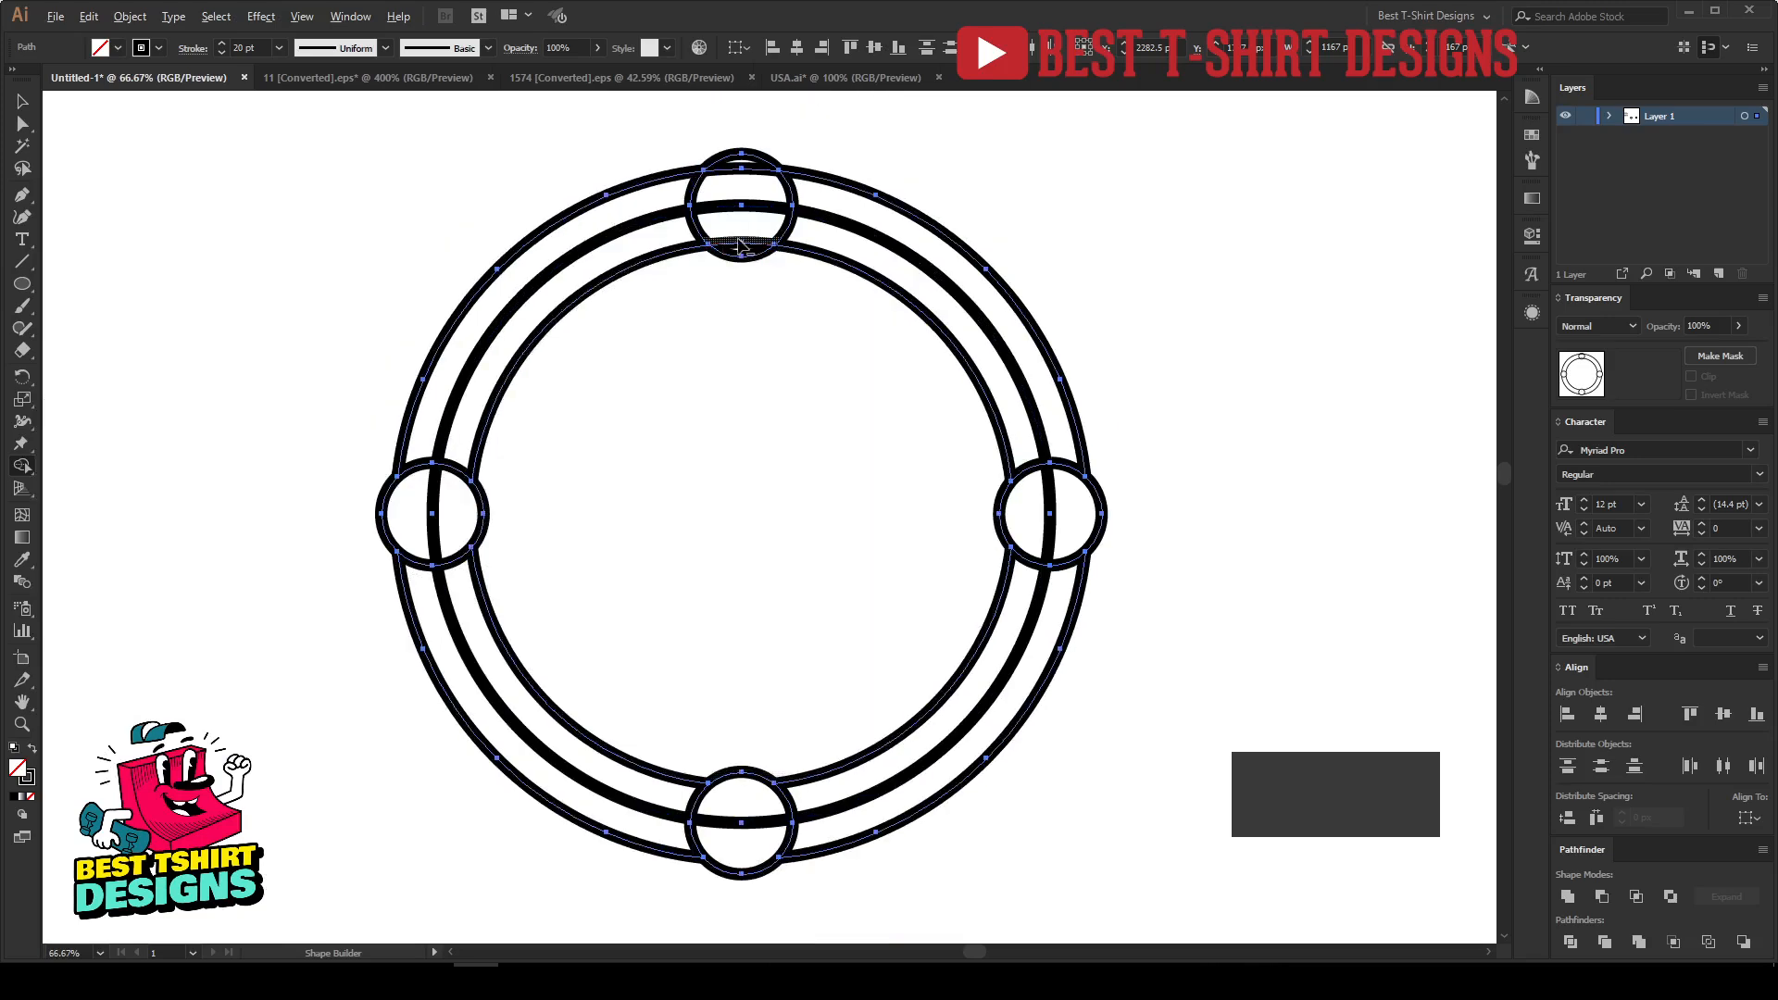
alt+click(755, 192)
key(v)
click(1192, 386)
scroll(886, 448, down, 1)
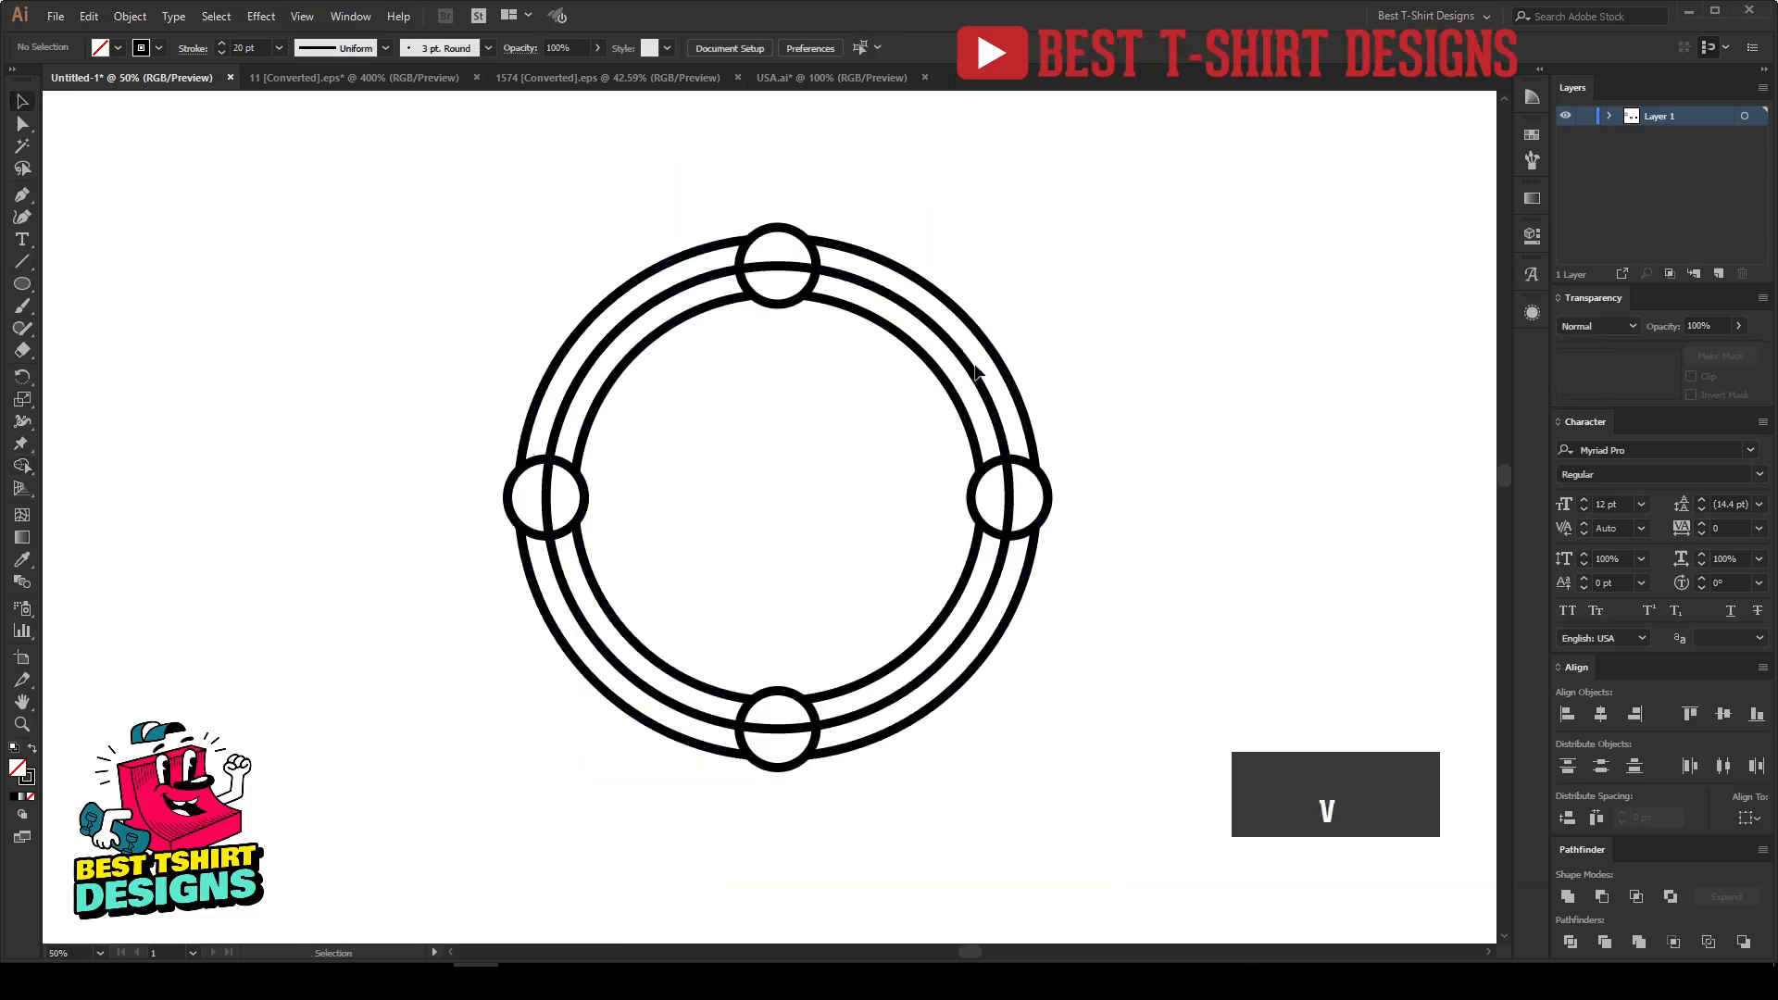
Step: Add anchor points to the middle ring just outside both sides of each of the four small circles
click(974, 371)
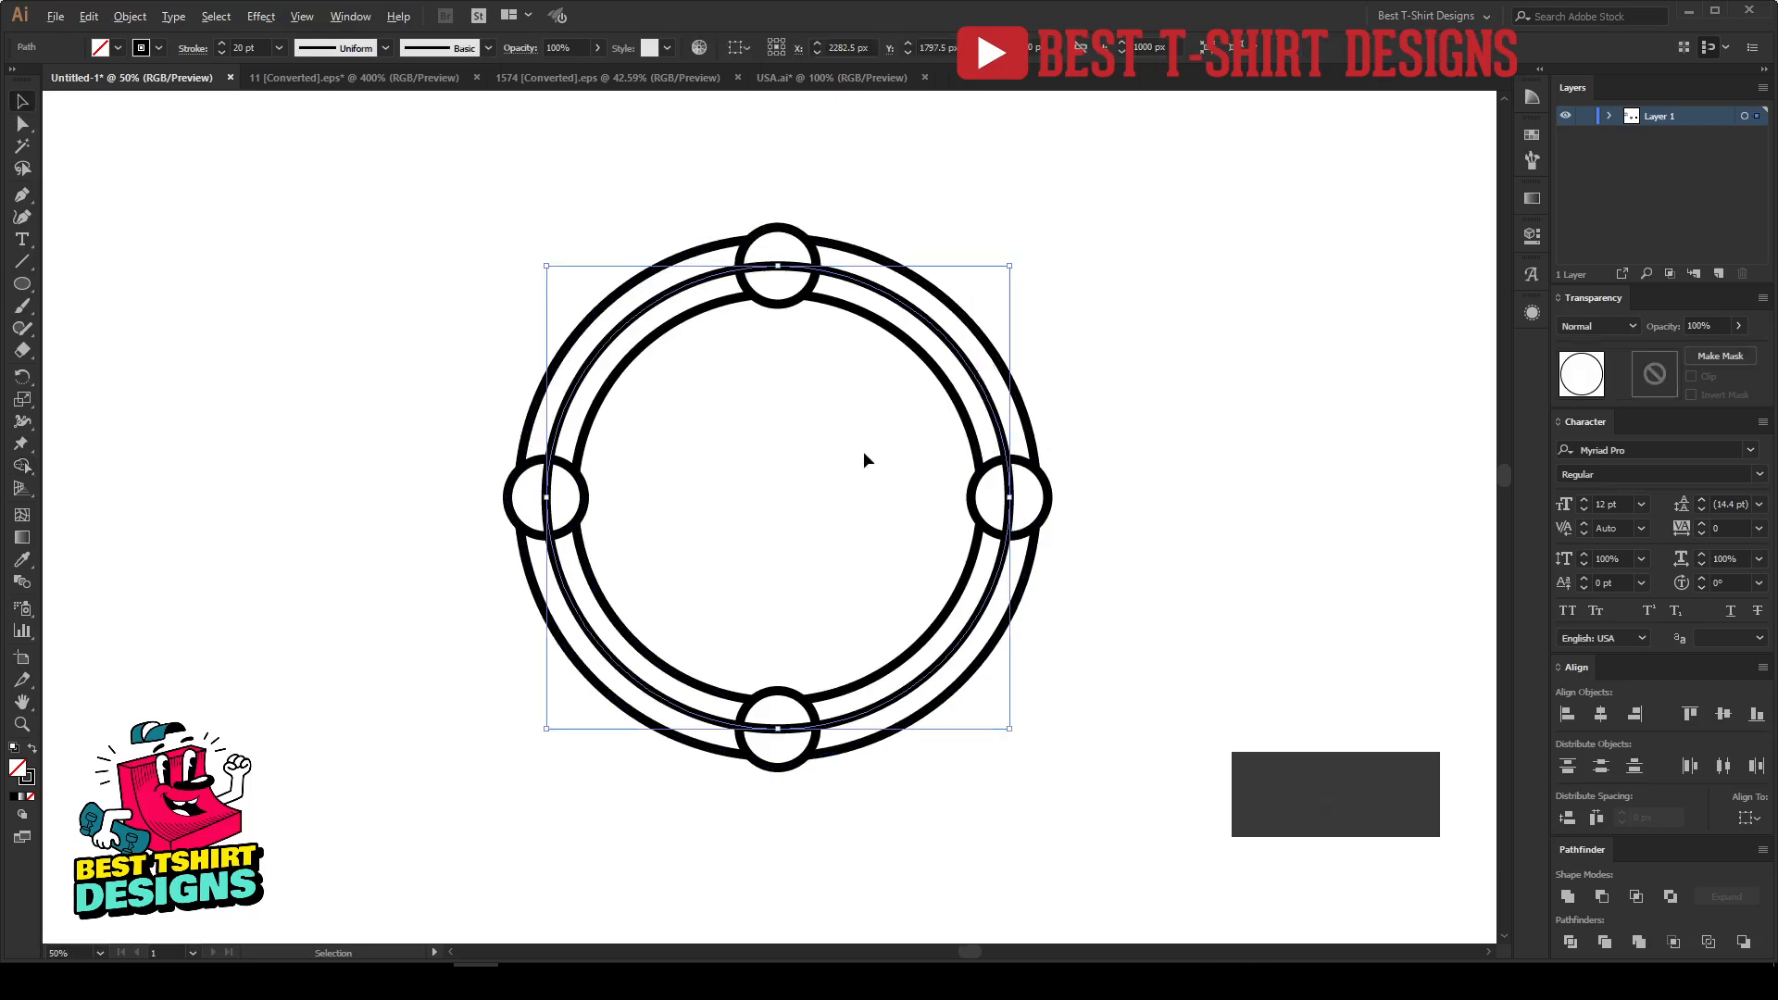
scroll(903, 498, up, 1)
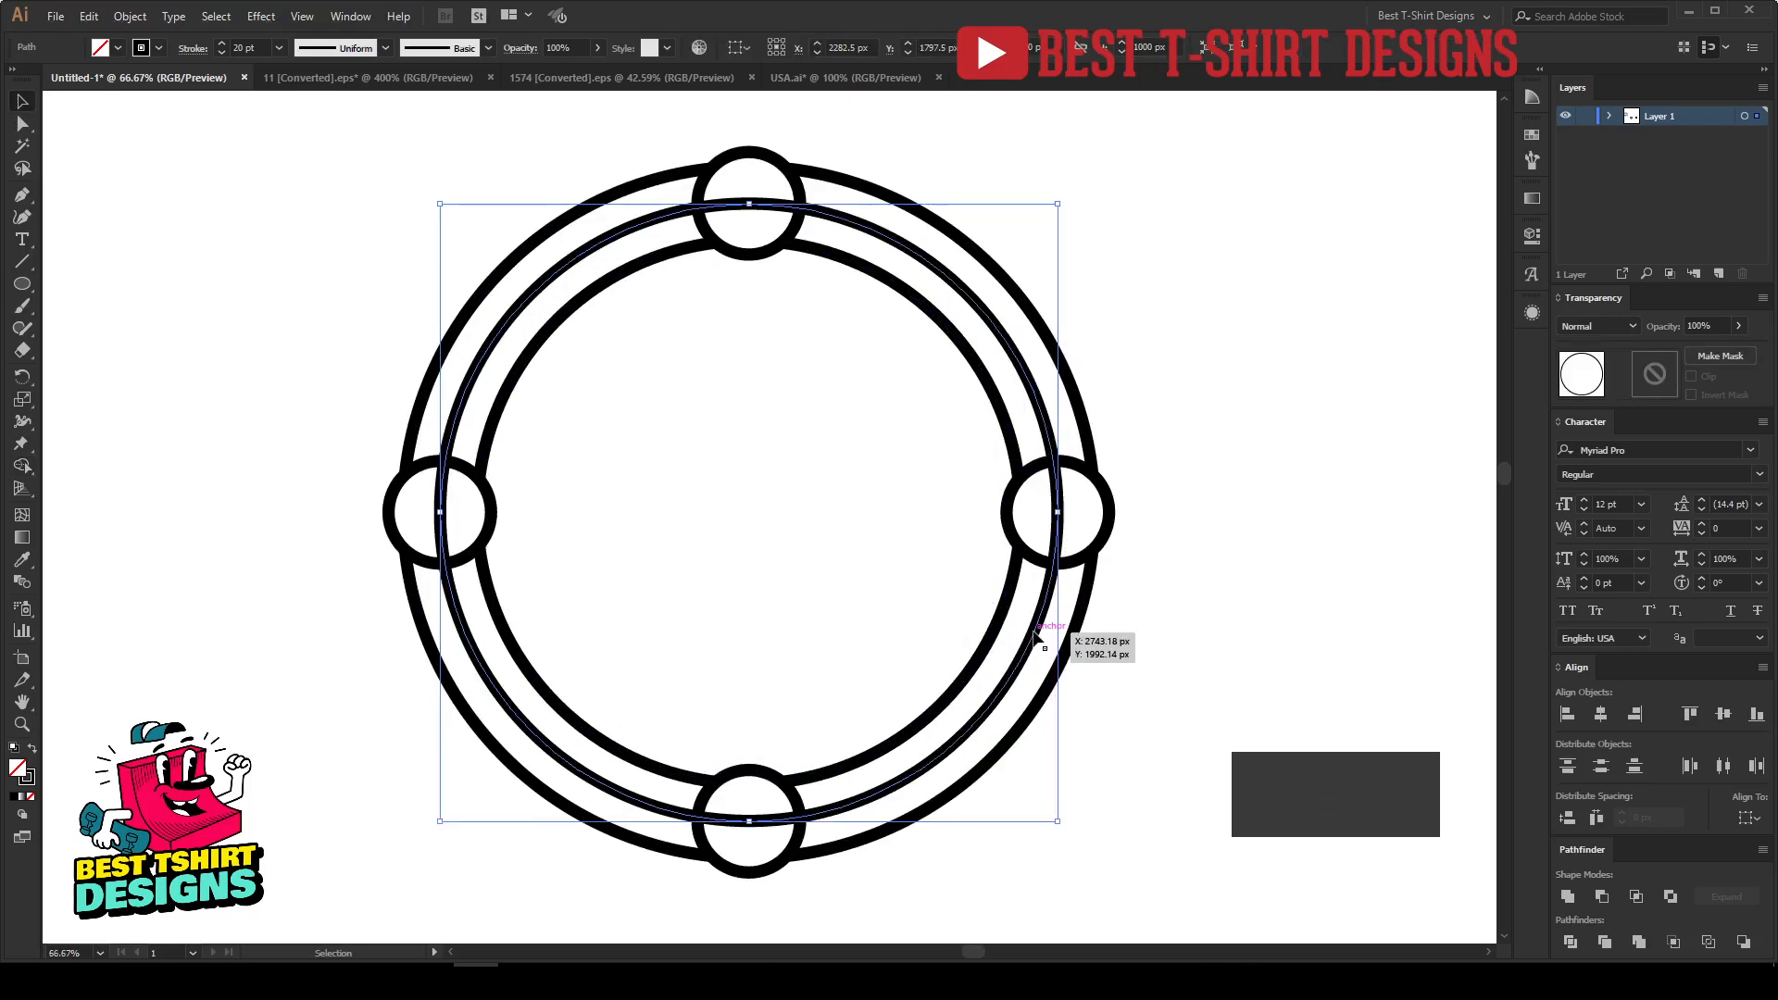
key(a)
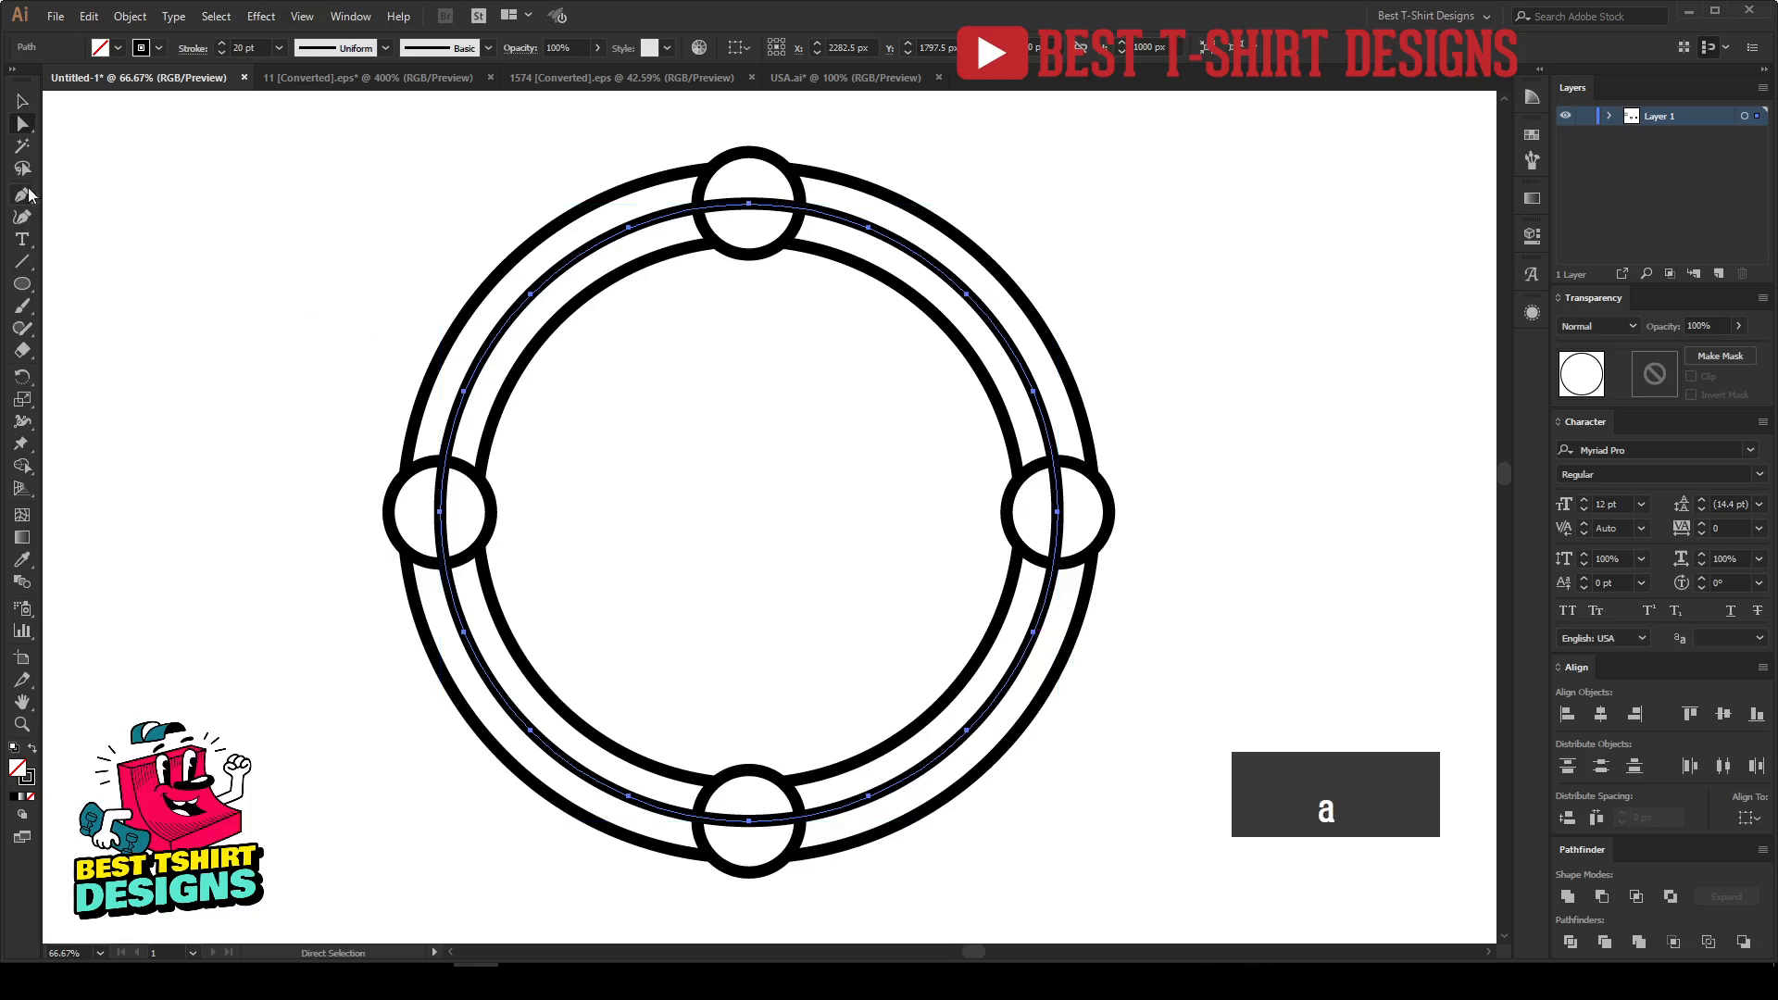
drag(20, 197, 120, 218)
scroll(1137, 545, up, 1)
scroll(1116, 449, up, 1)
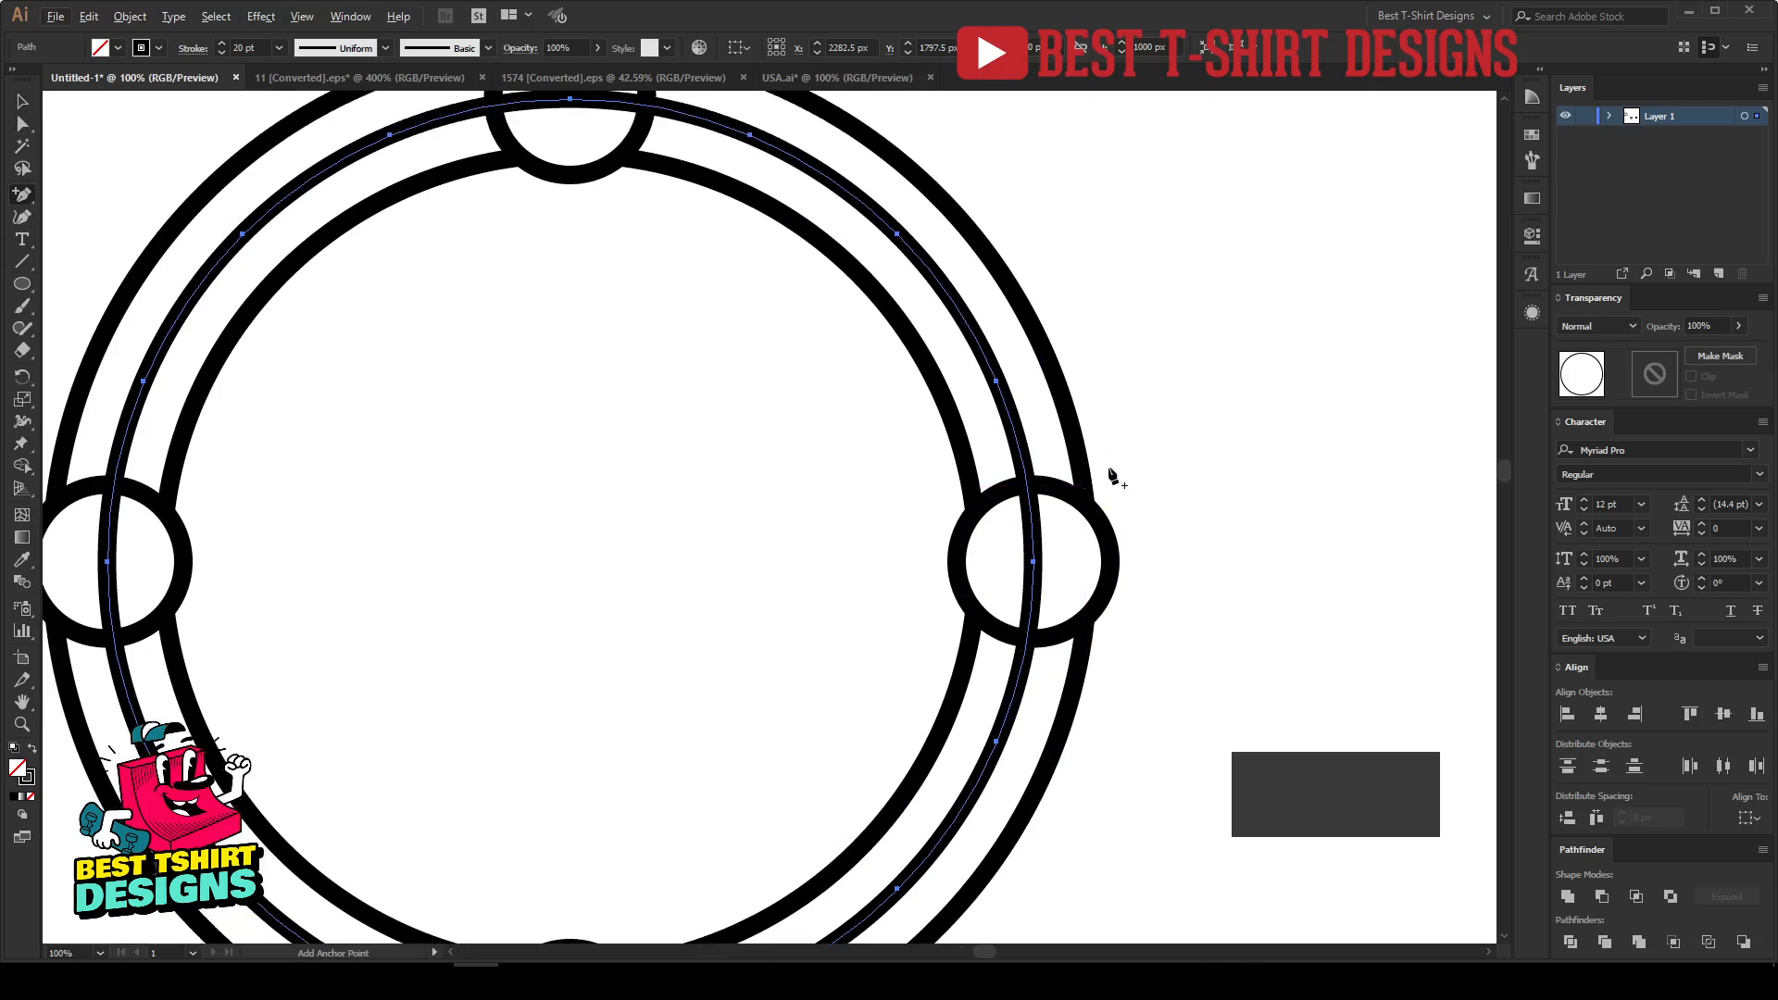
click(1023, 460)
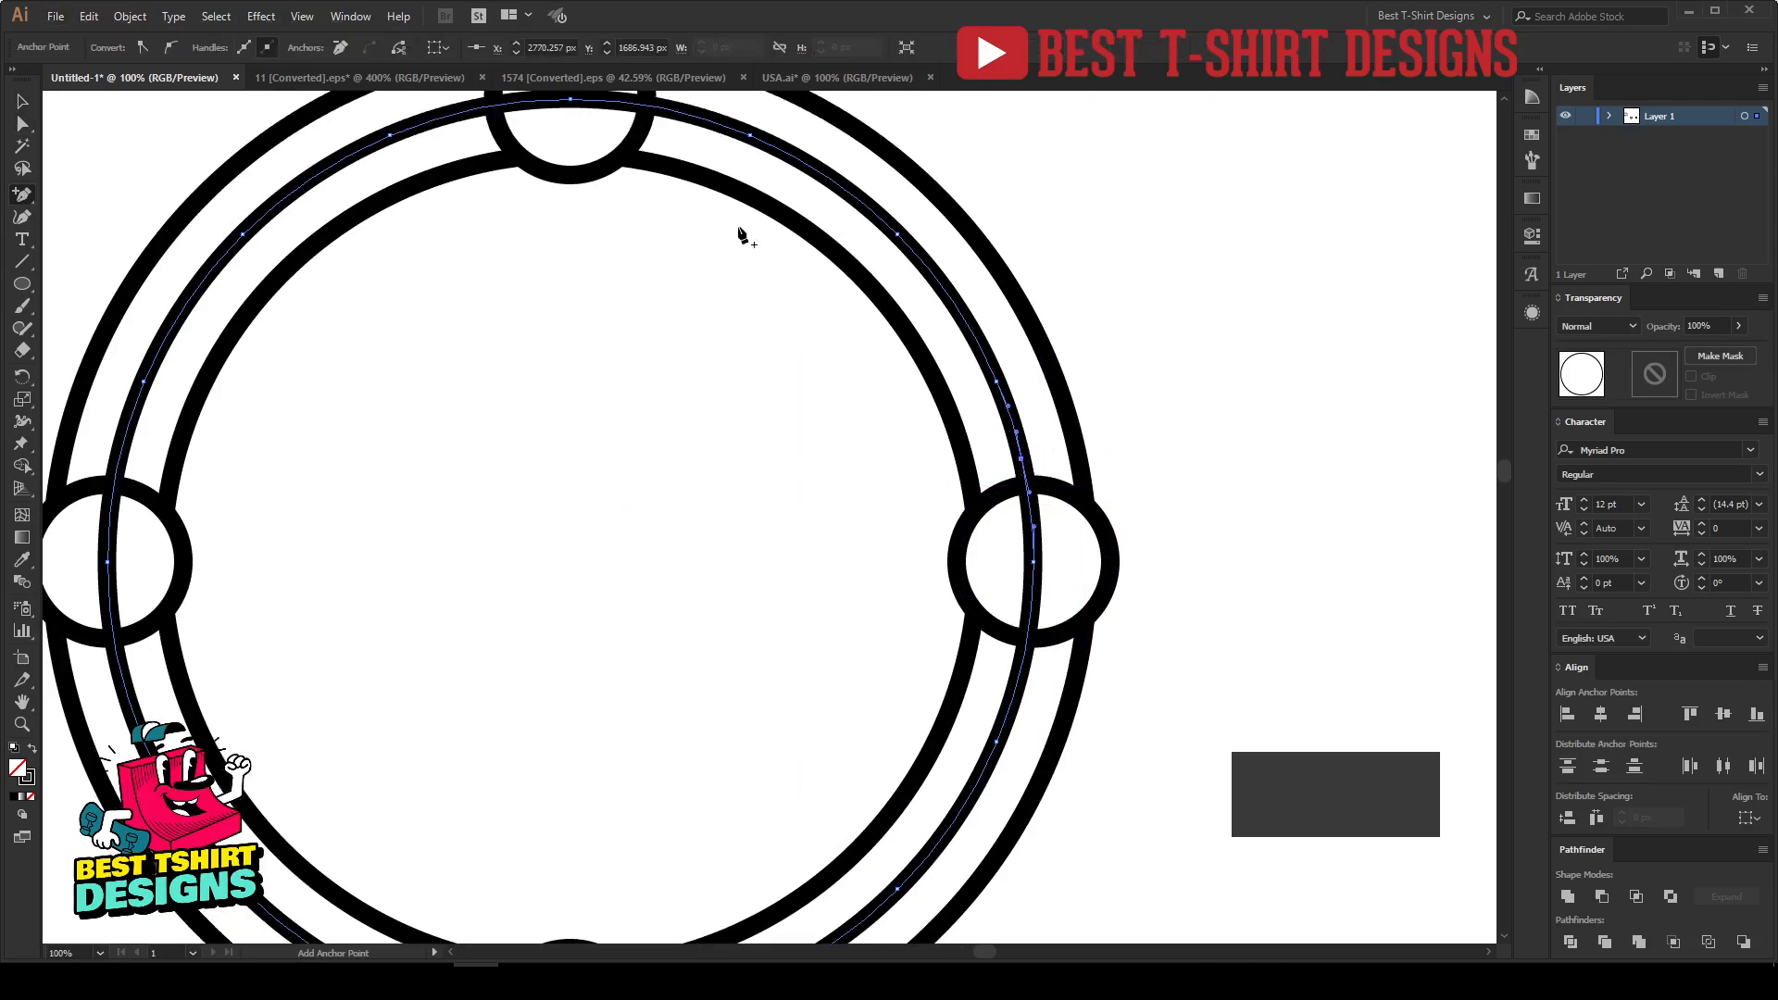
scroll(806, 404, down, 3)
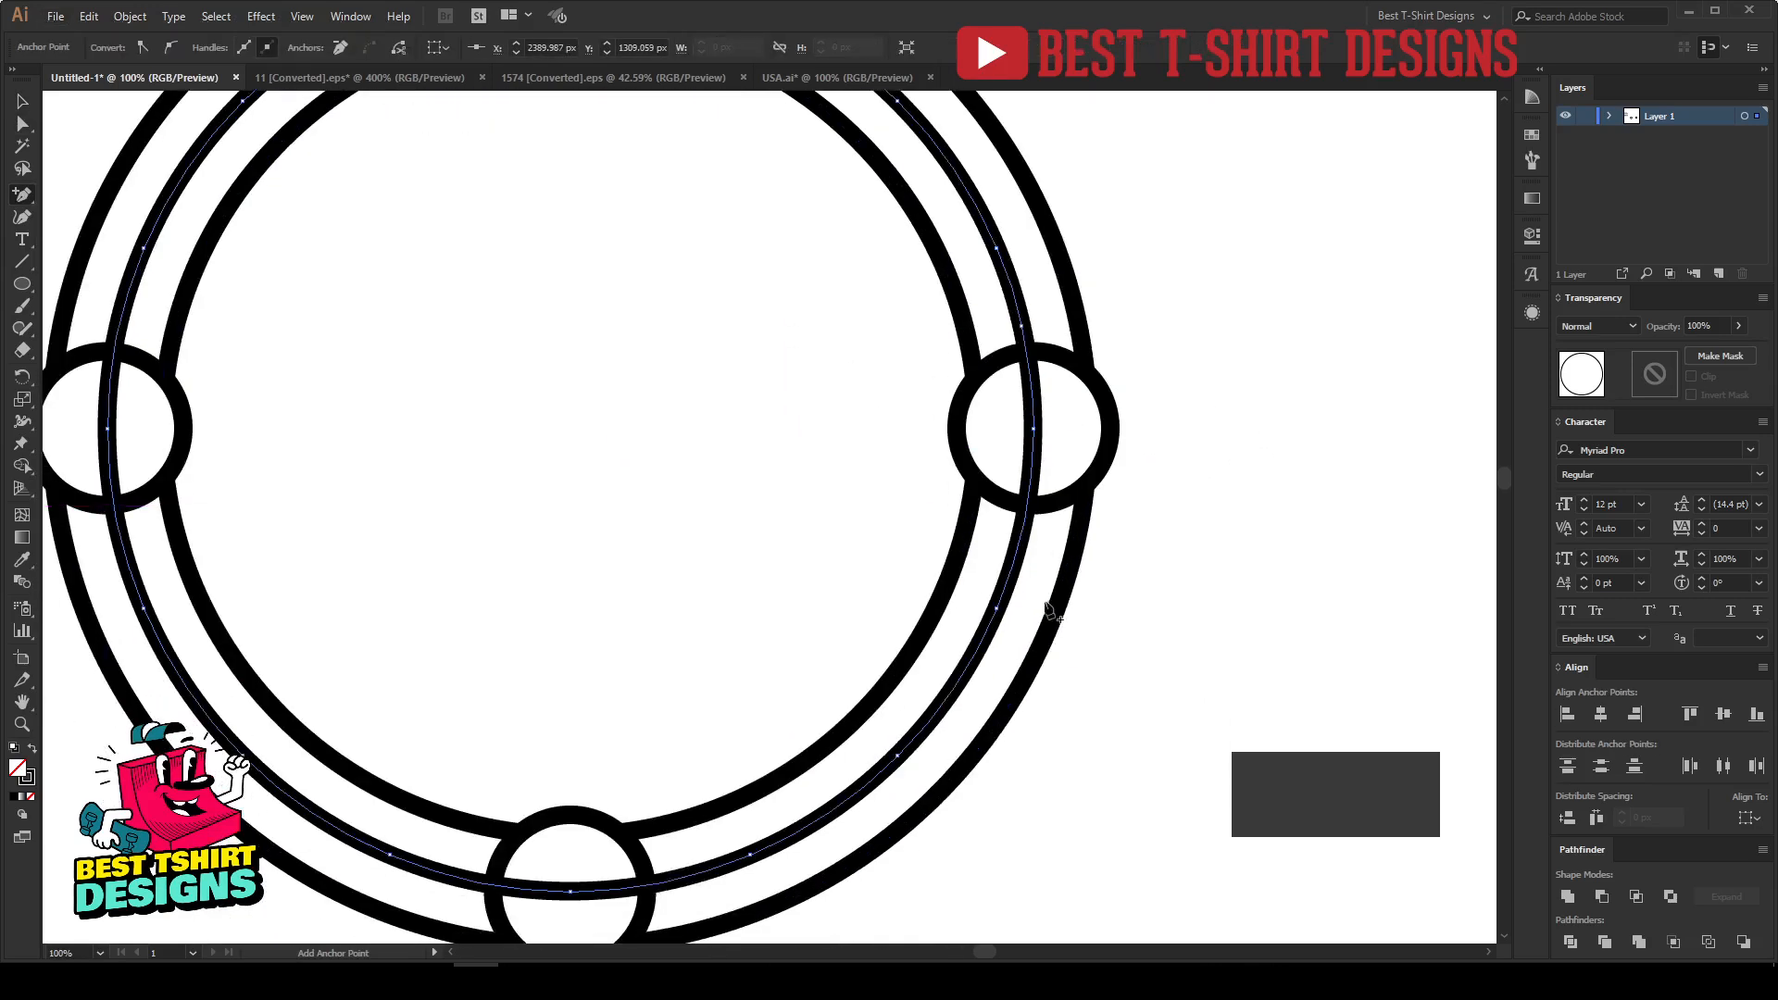
click(671, 884)
click(467, 893)
click(118, 529)
drag(306, 630, 611, 797)
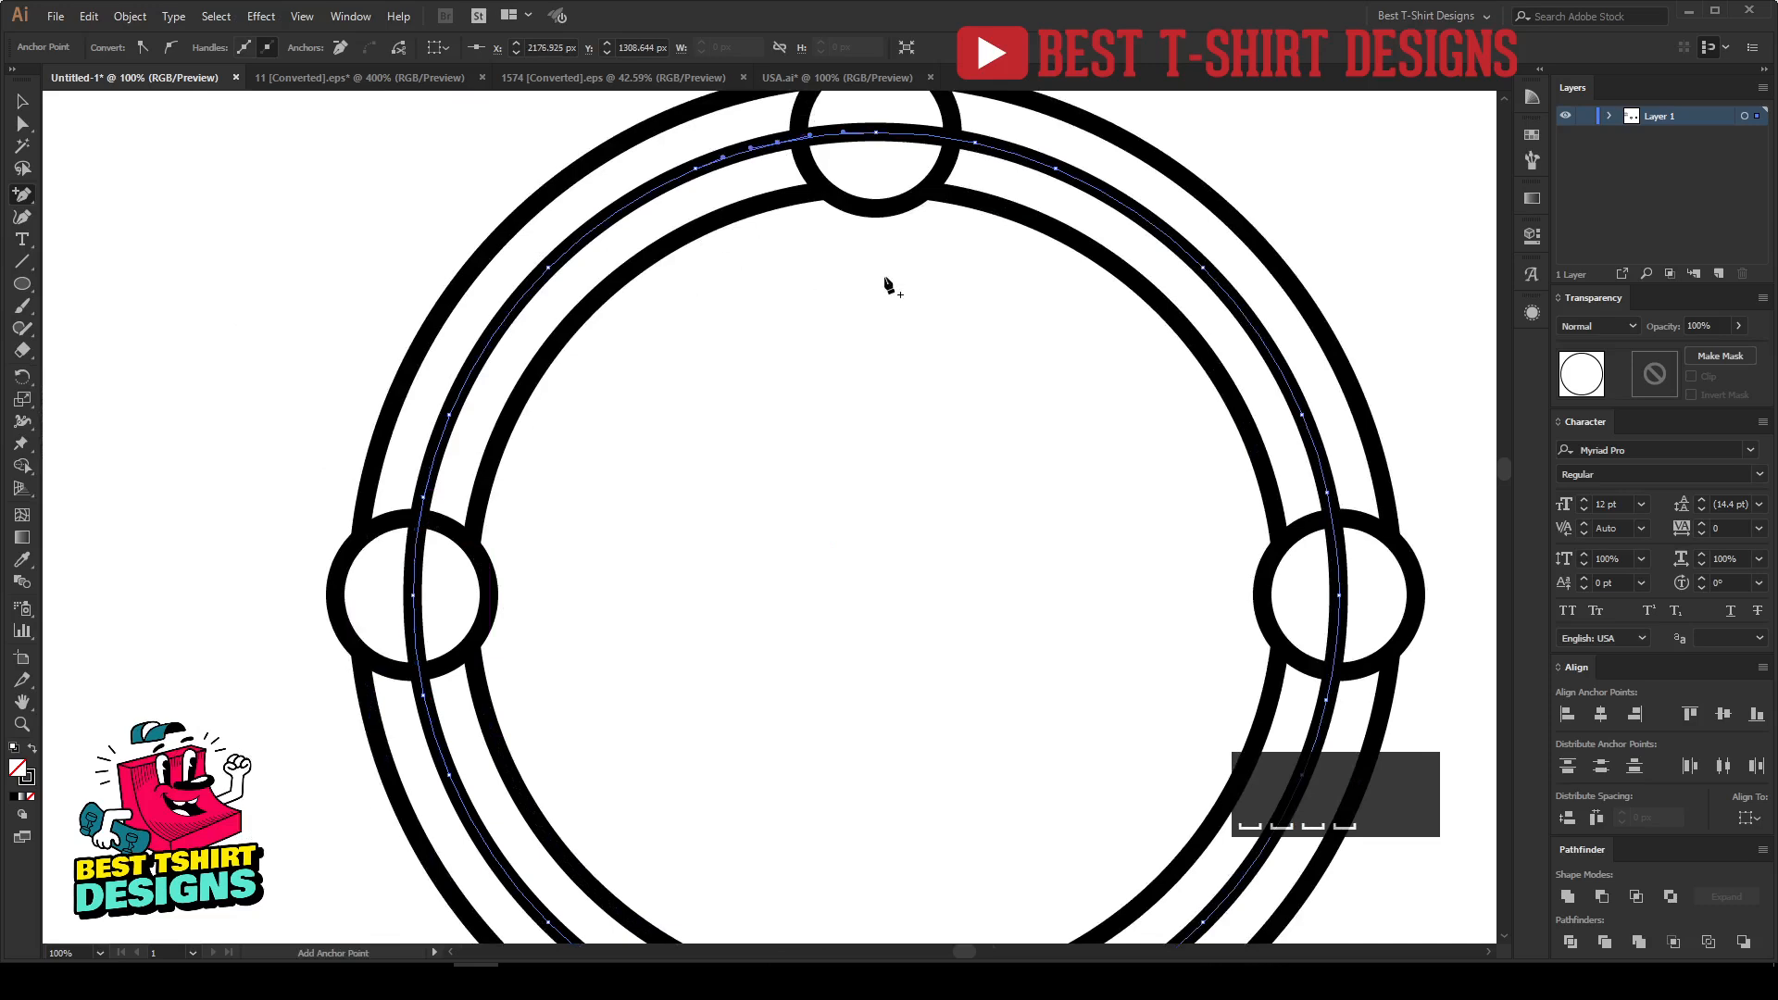
scroll(778, 326, down, 1)
key(a)
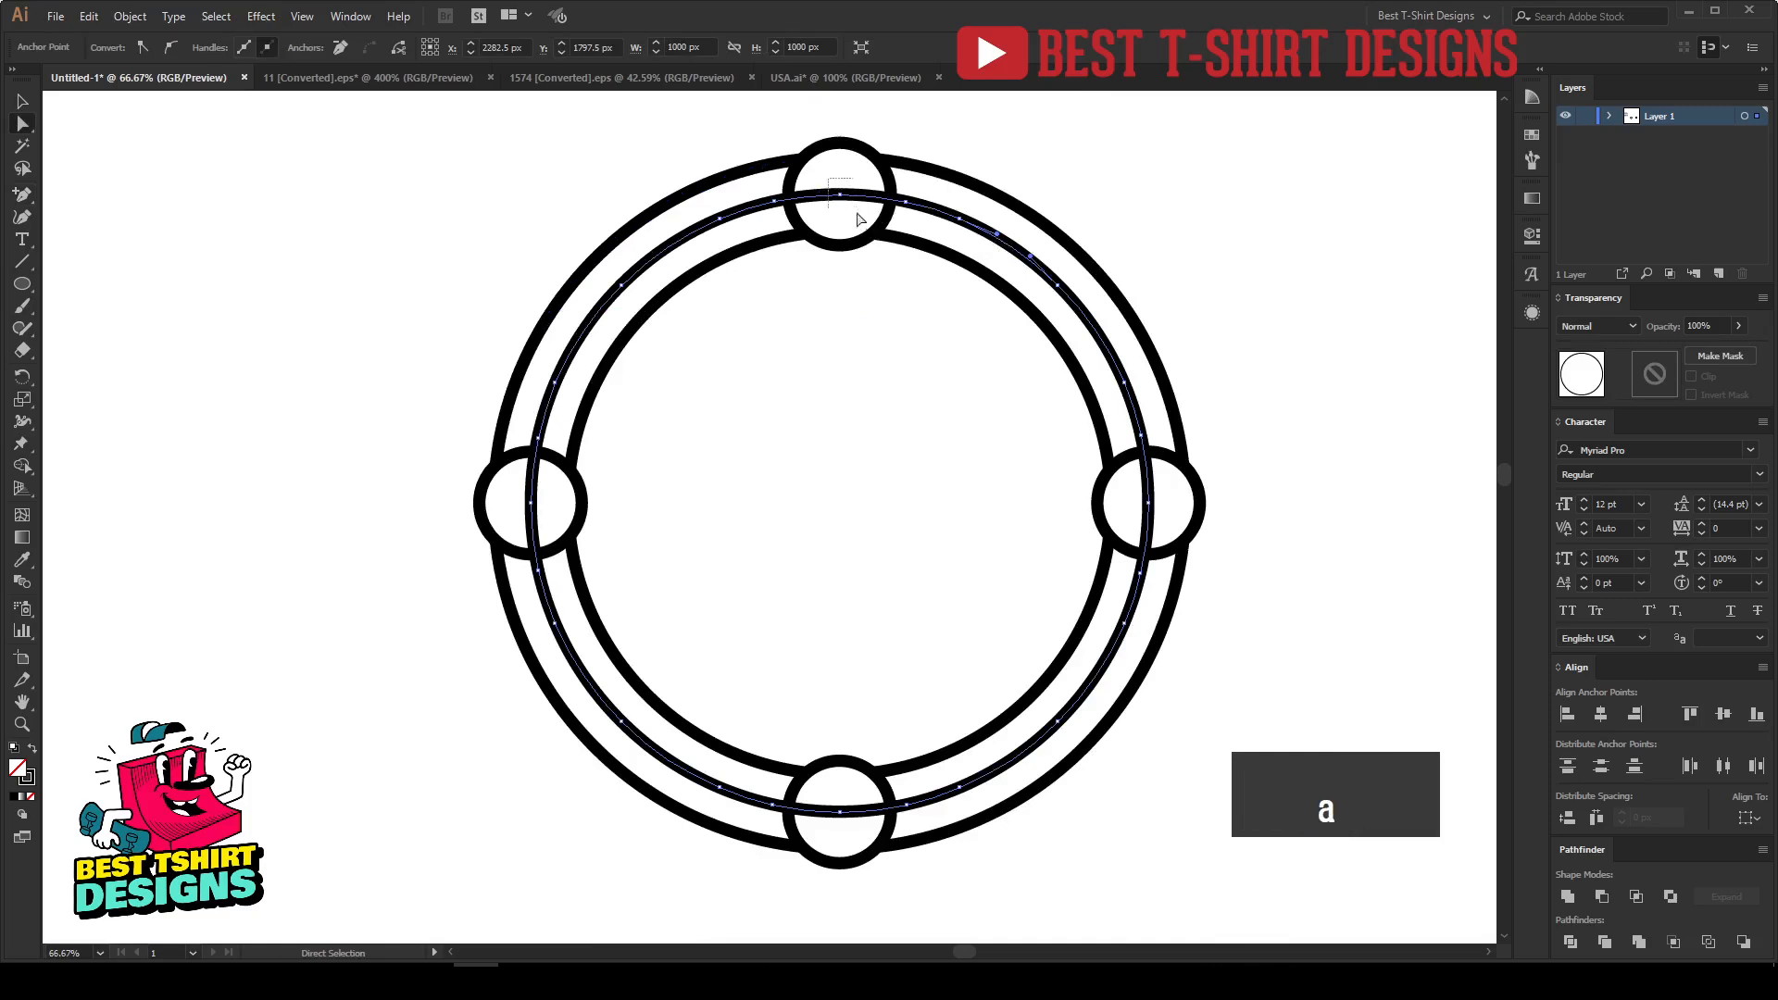
drag(854, 215, 859, 220)
key(Delete)
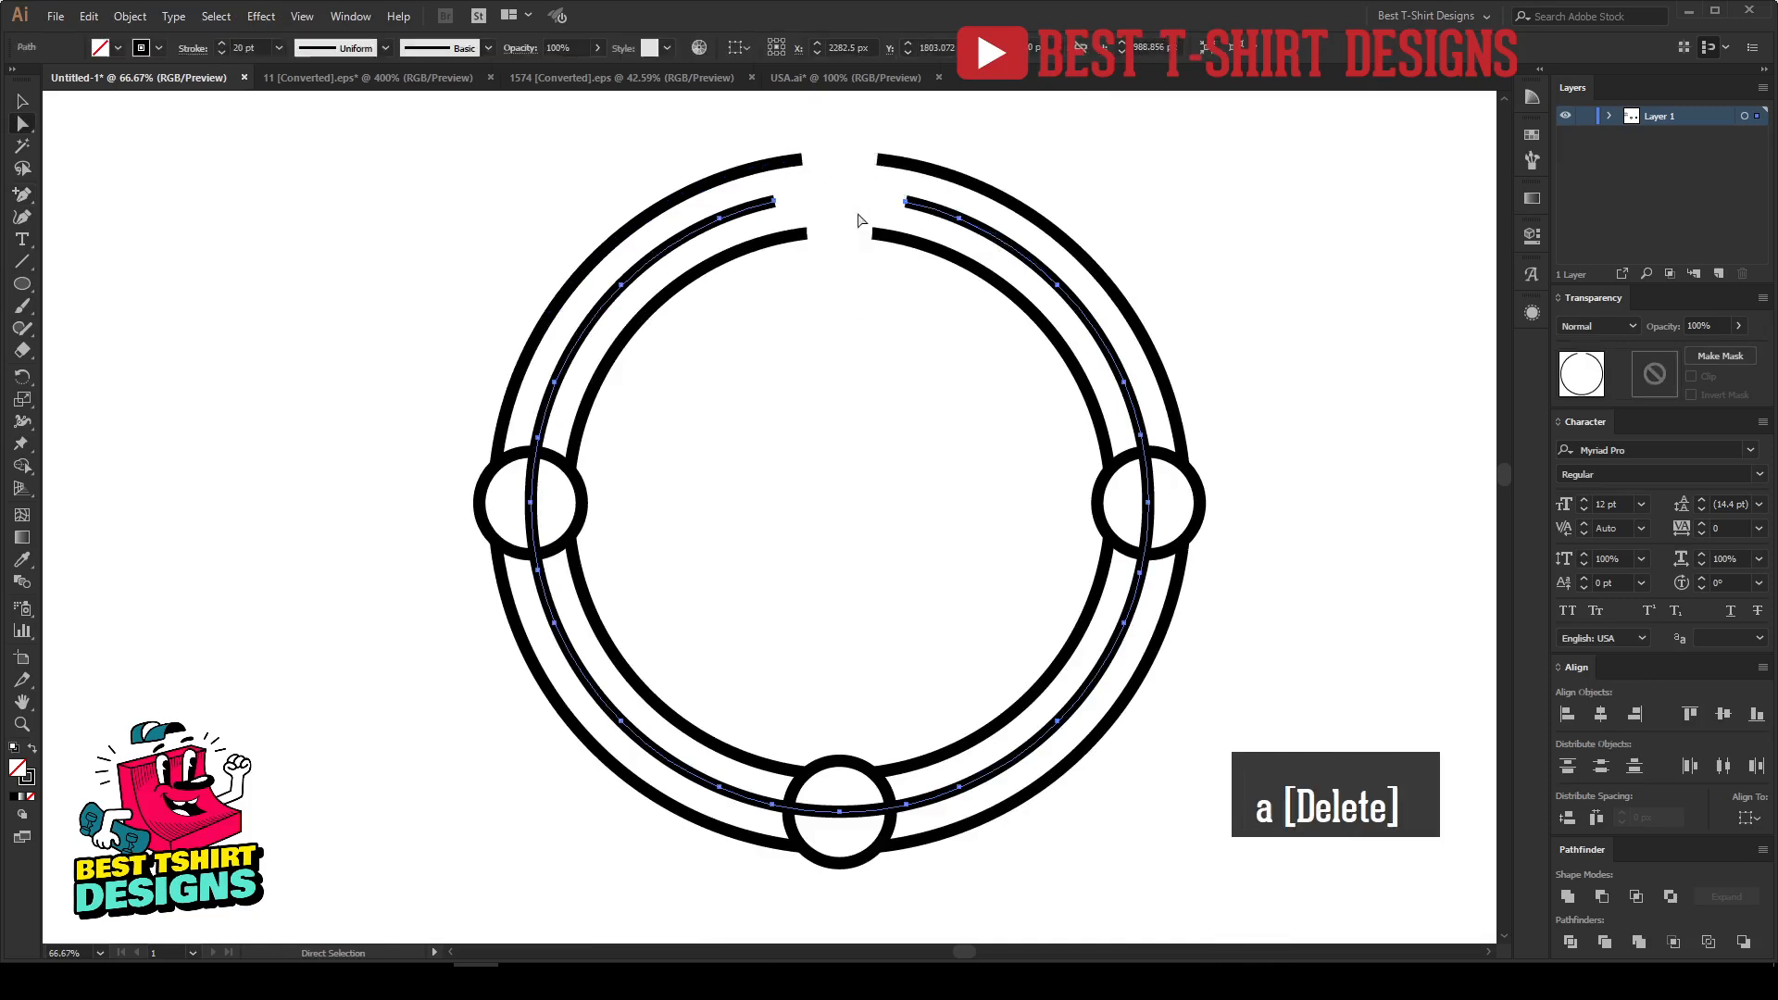
key(ctrl+z)
Step: Delete the middle ring's anchor point inside the top small circle to open a gap there
scroll(853, 216, up, 3)
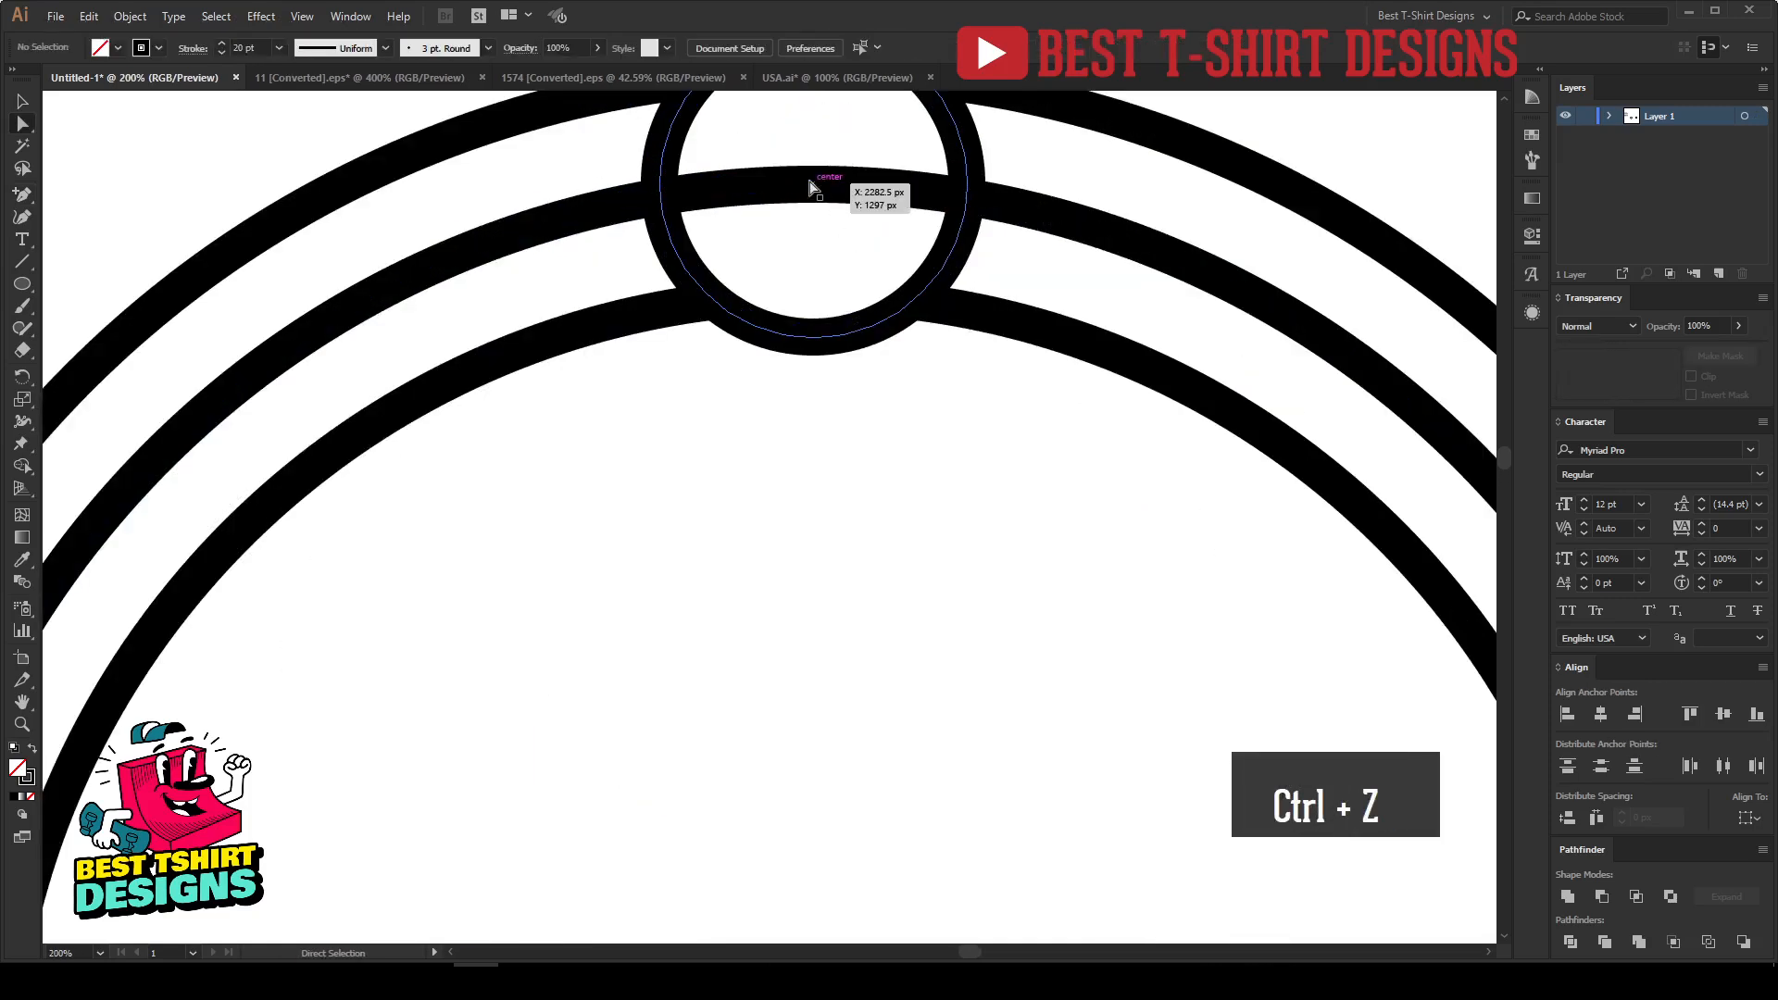
click(814, 185)
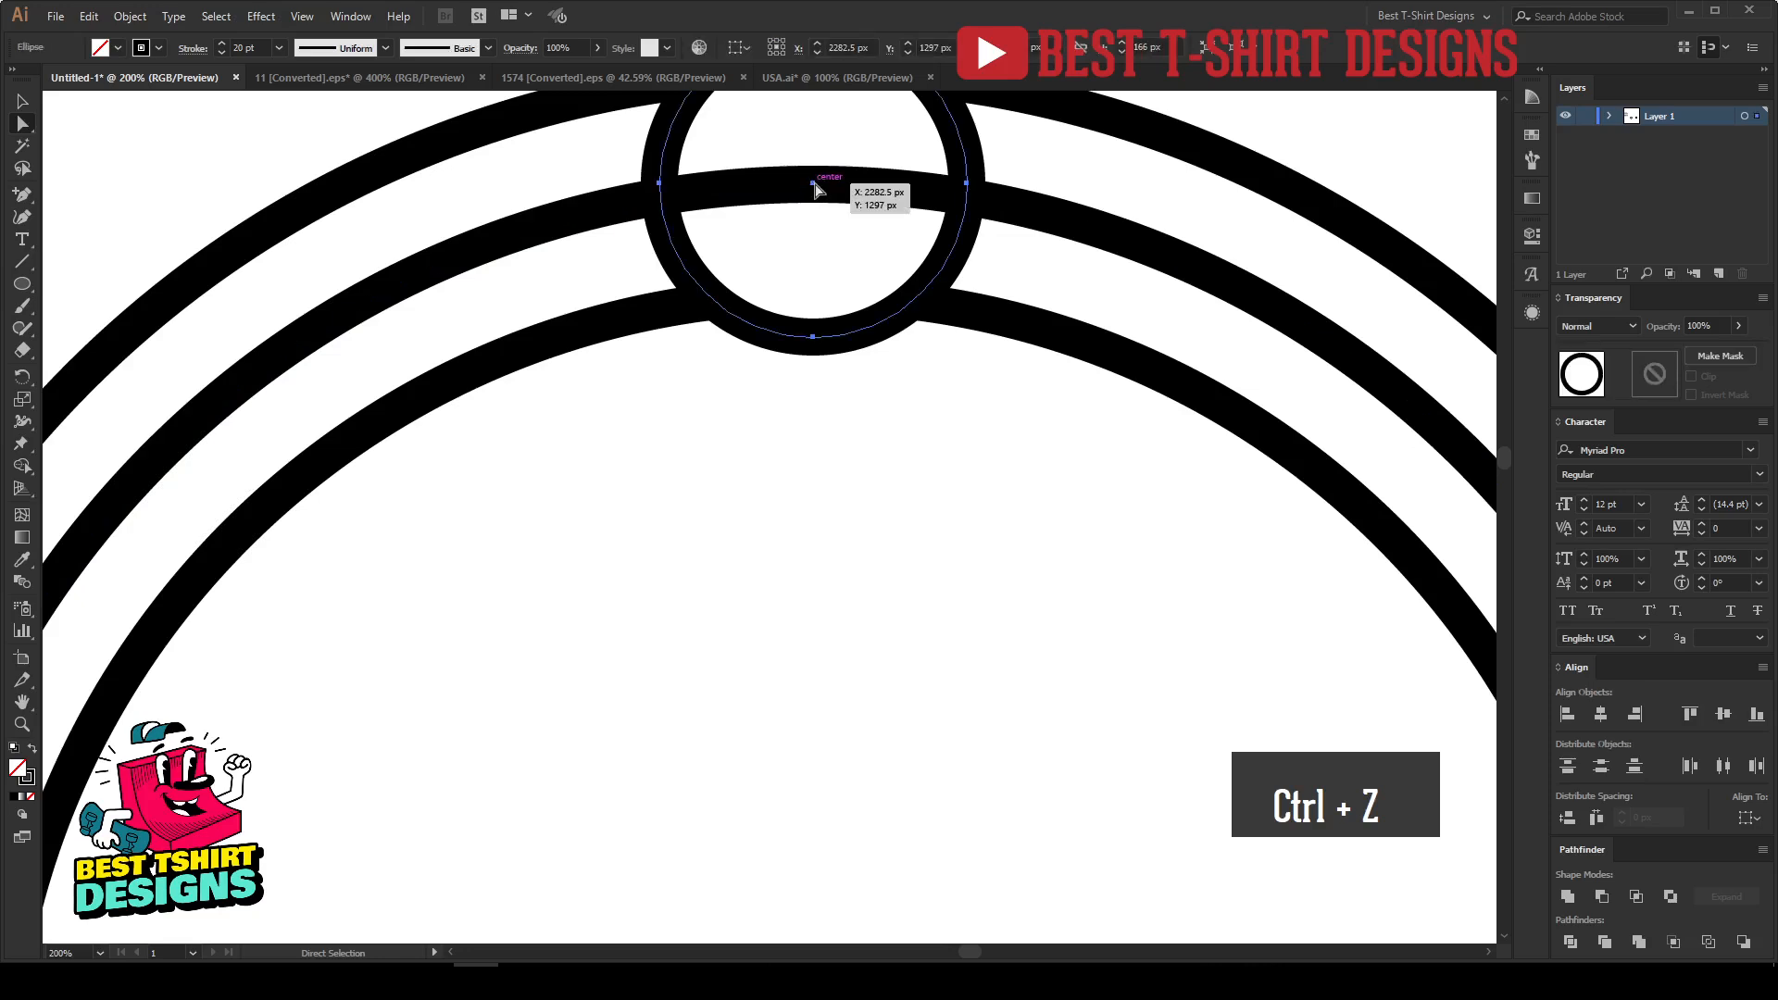
click(835, 184)
click(813, 184)
scroll(856, 446, up, 2)
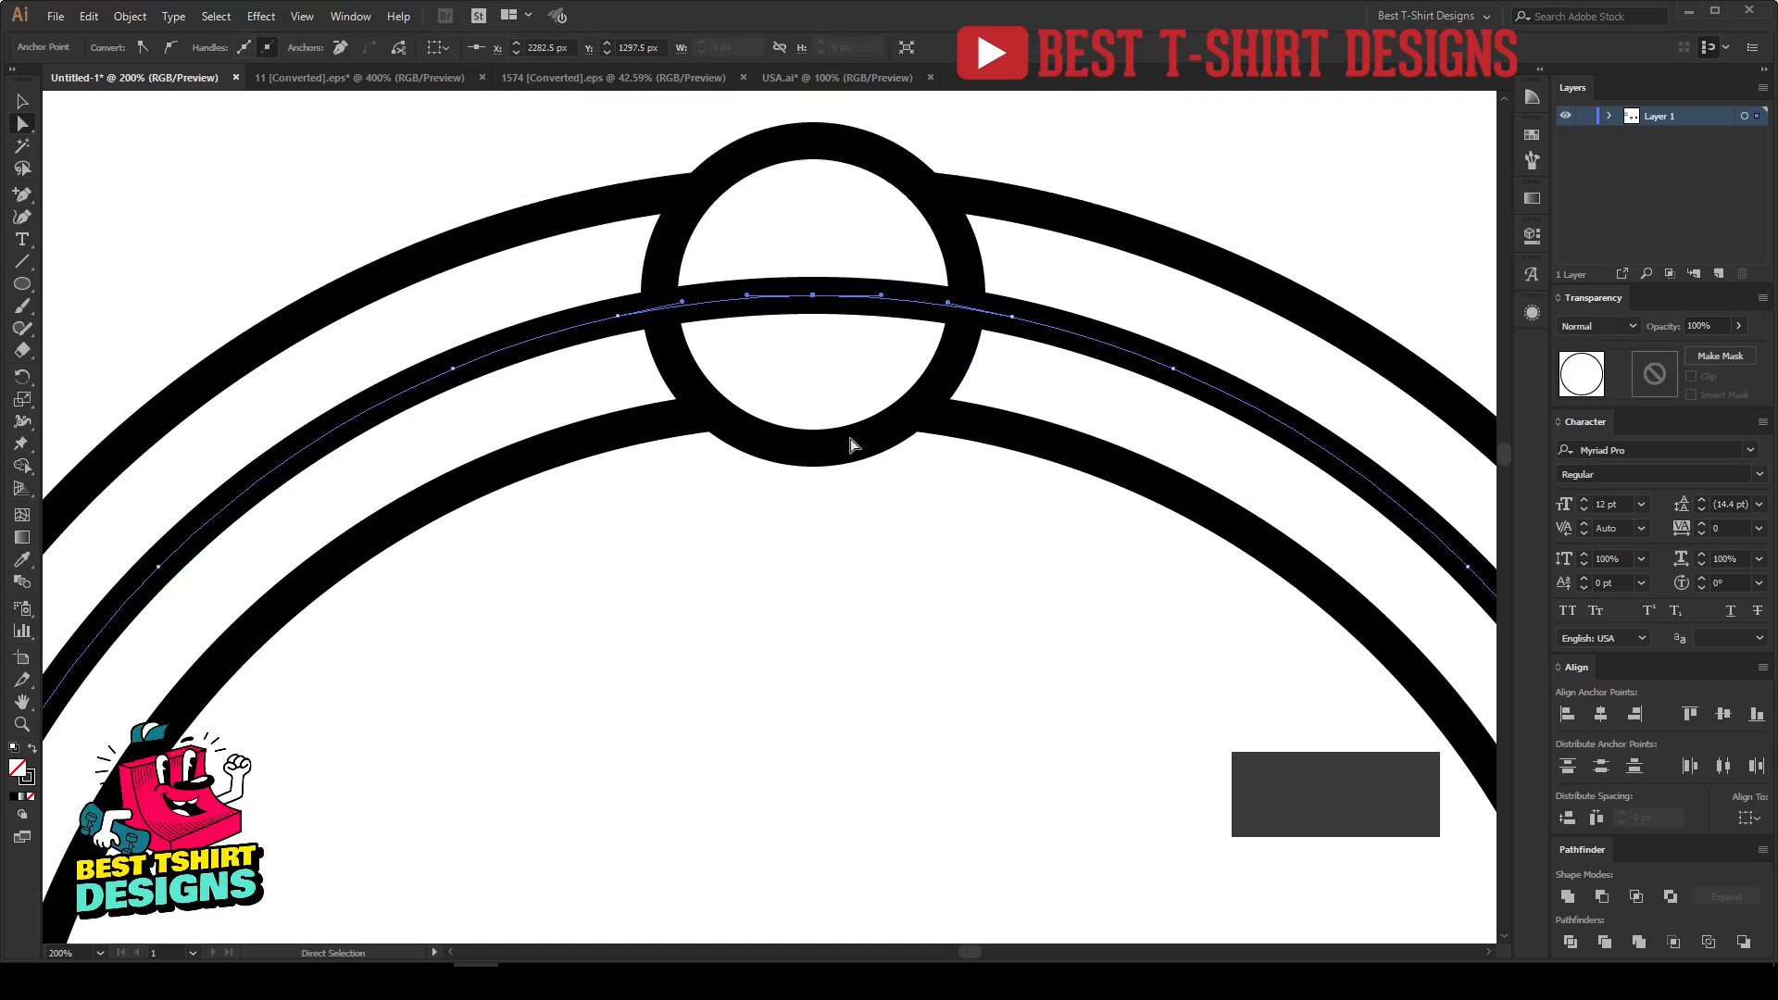
key(Delete)
scroll(754, 186, down, 3)
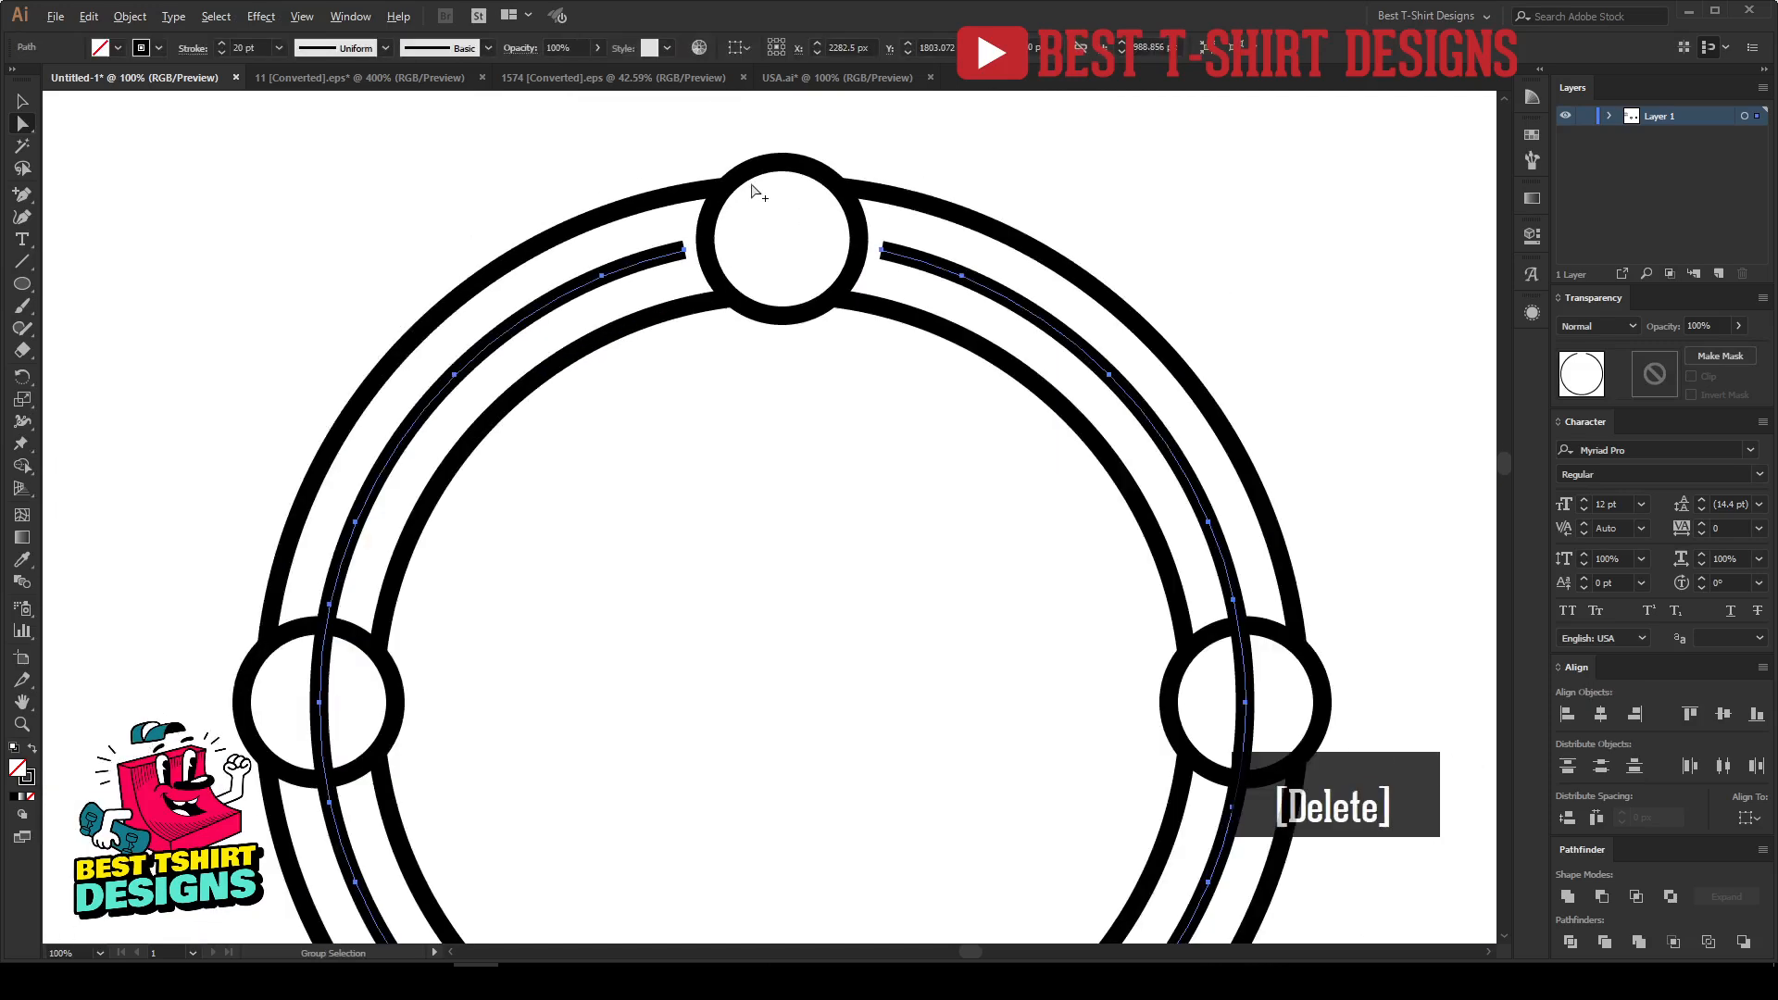
Step: Delete the middle ring's anchor points inside the right, bottom and left small circles to split it into separate arcs
scroll(1001, 409, up, 2)
click(948, 403)
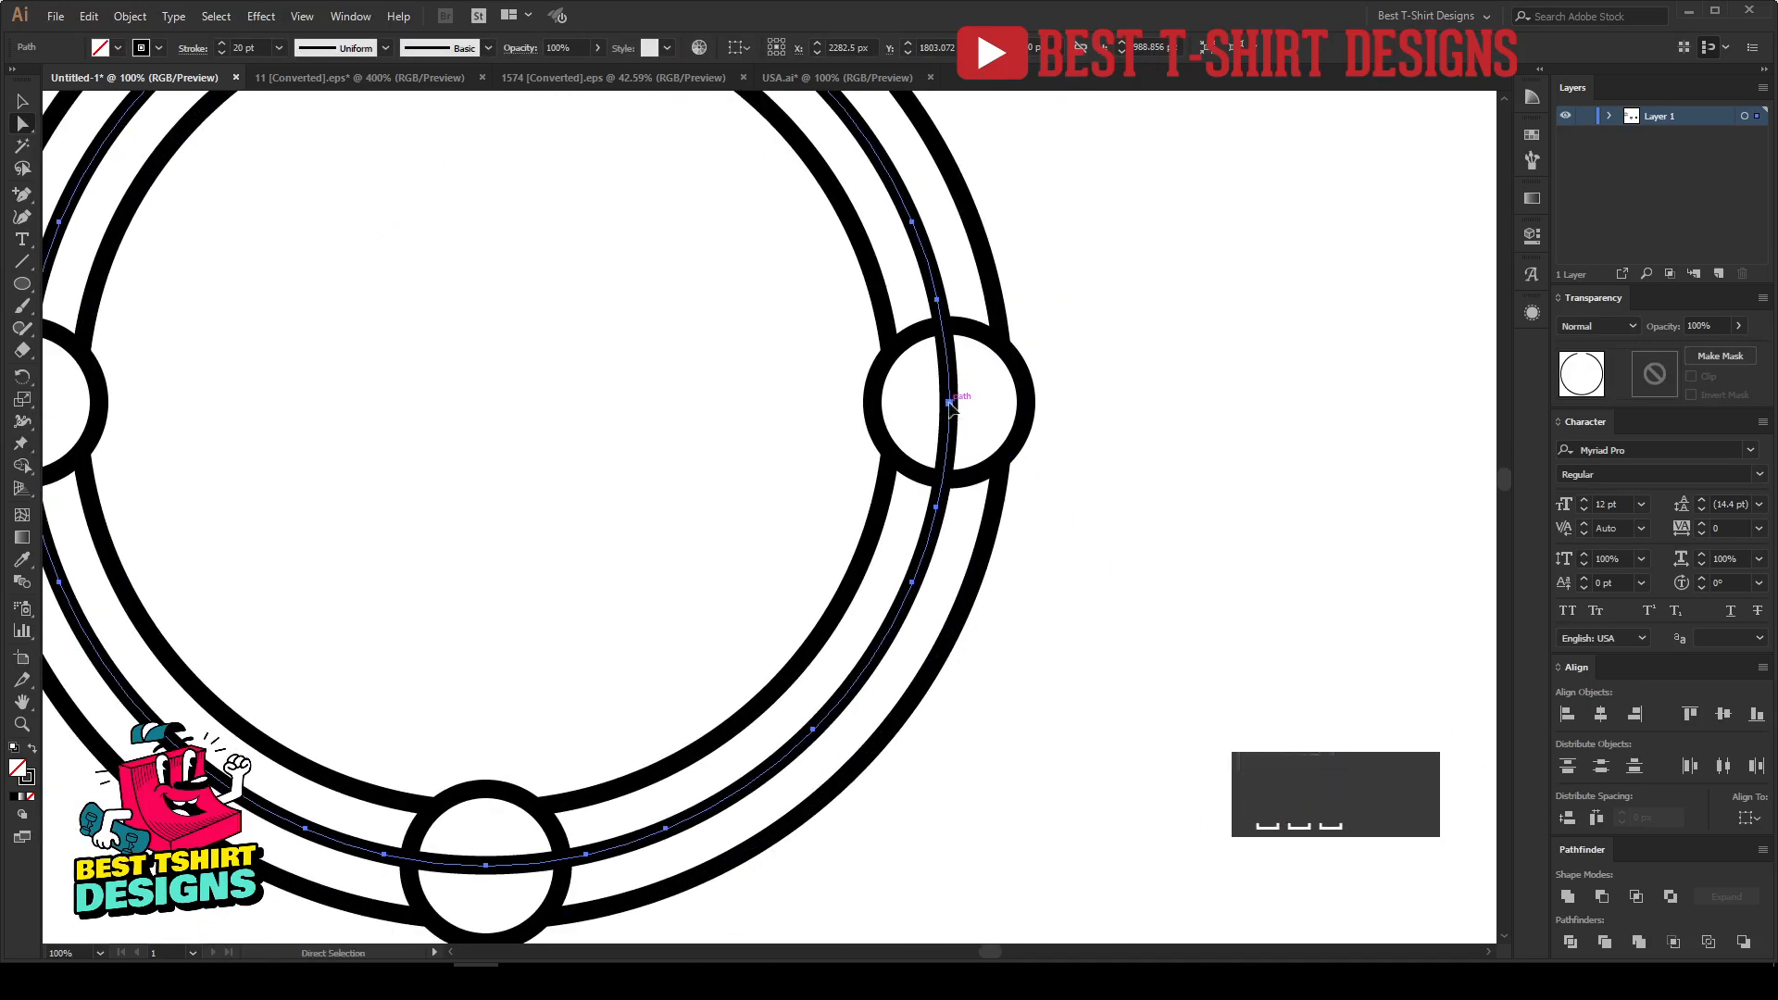
key(Delete)
scroll(845, 568, down, 3)
click(488, 738)
key(Delete)
scroll(441, 536, down, 2)
scroll(611, 473, up, 2)
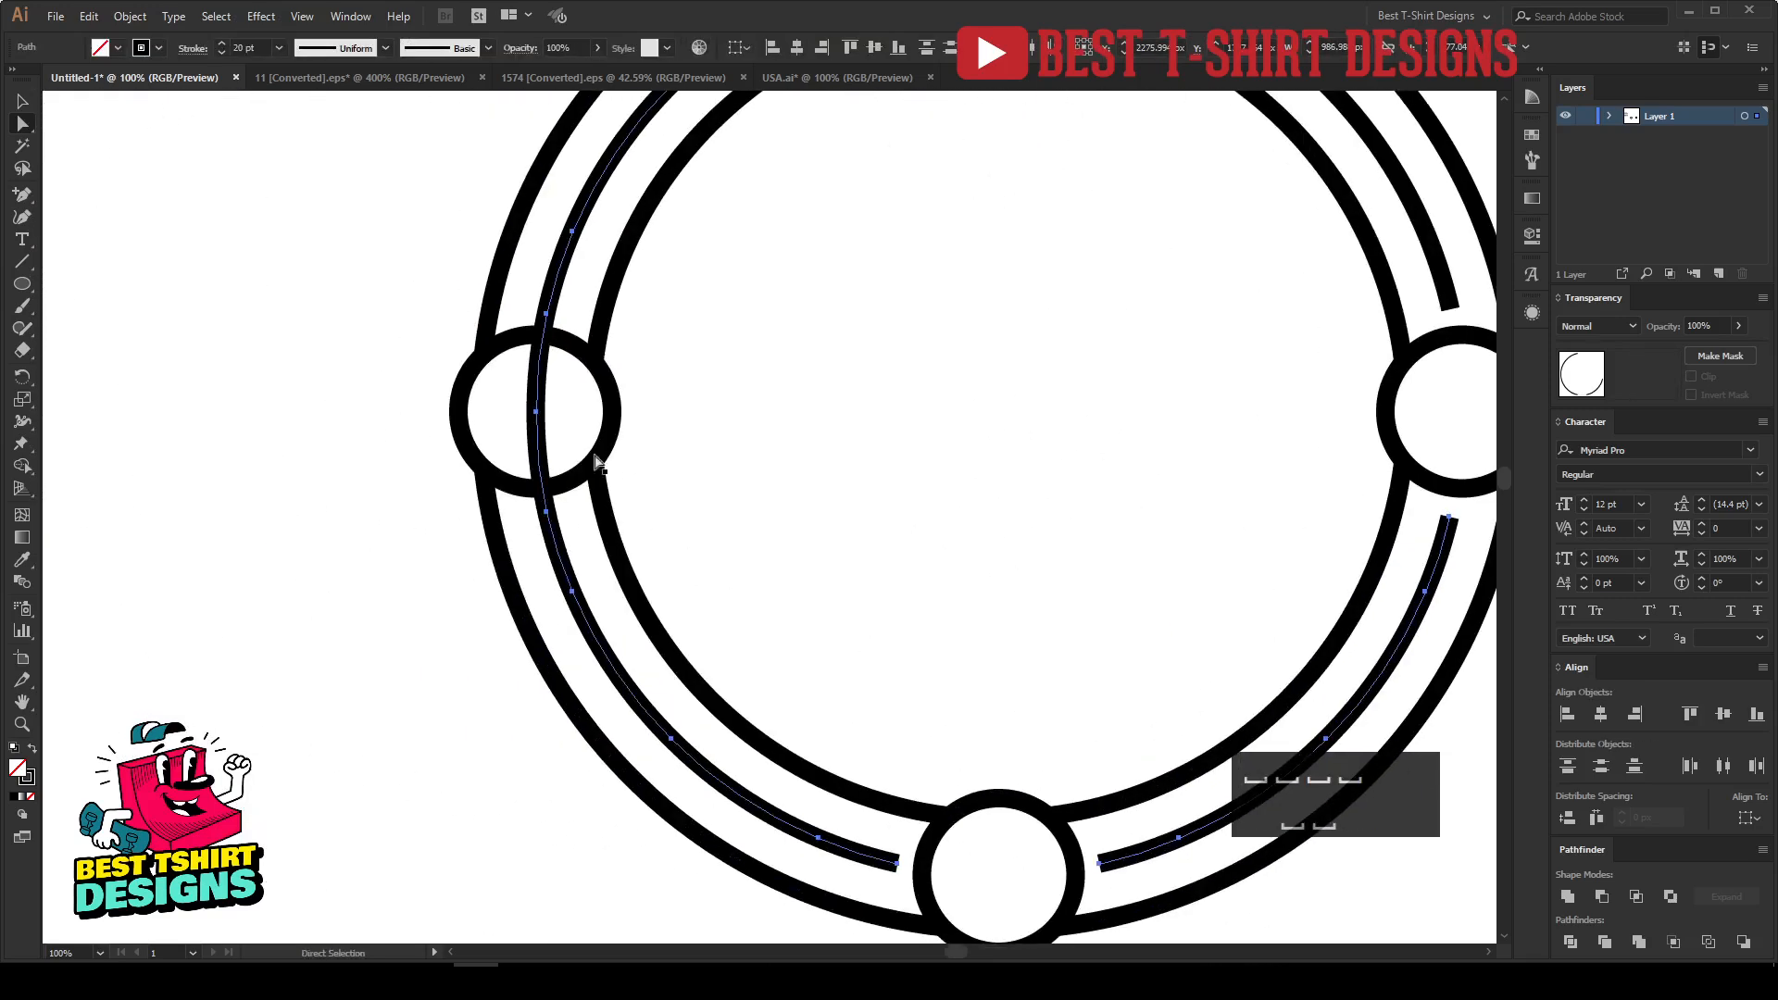
click(536, 411)
key(Delete)
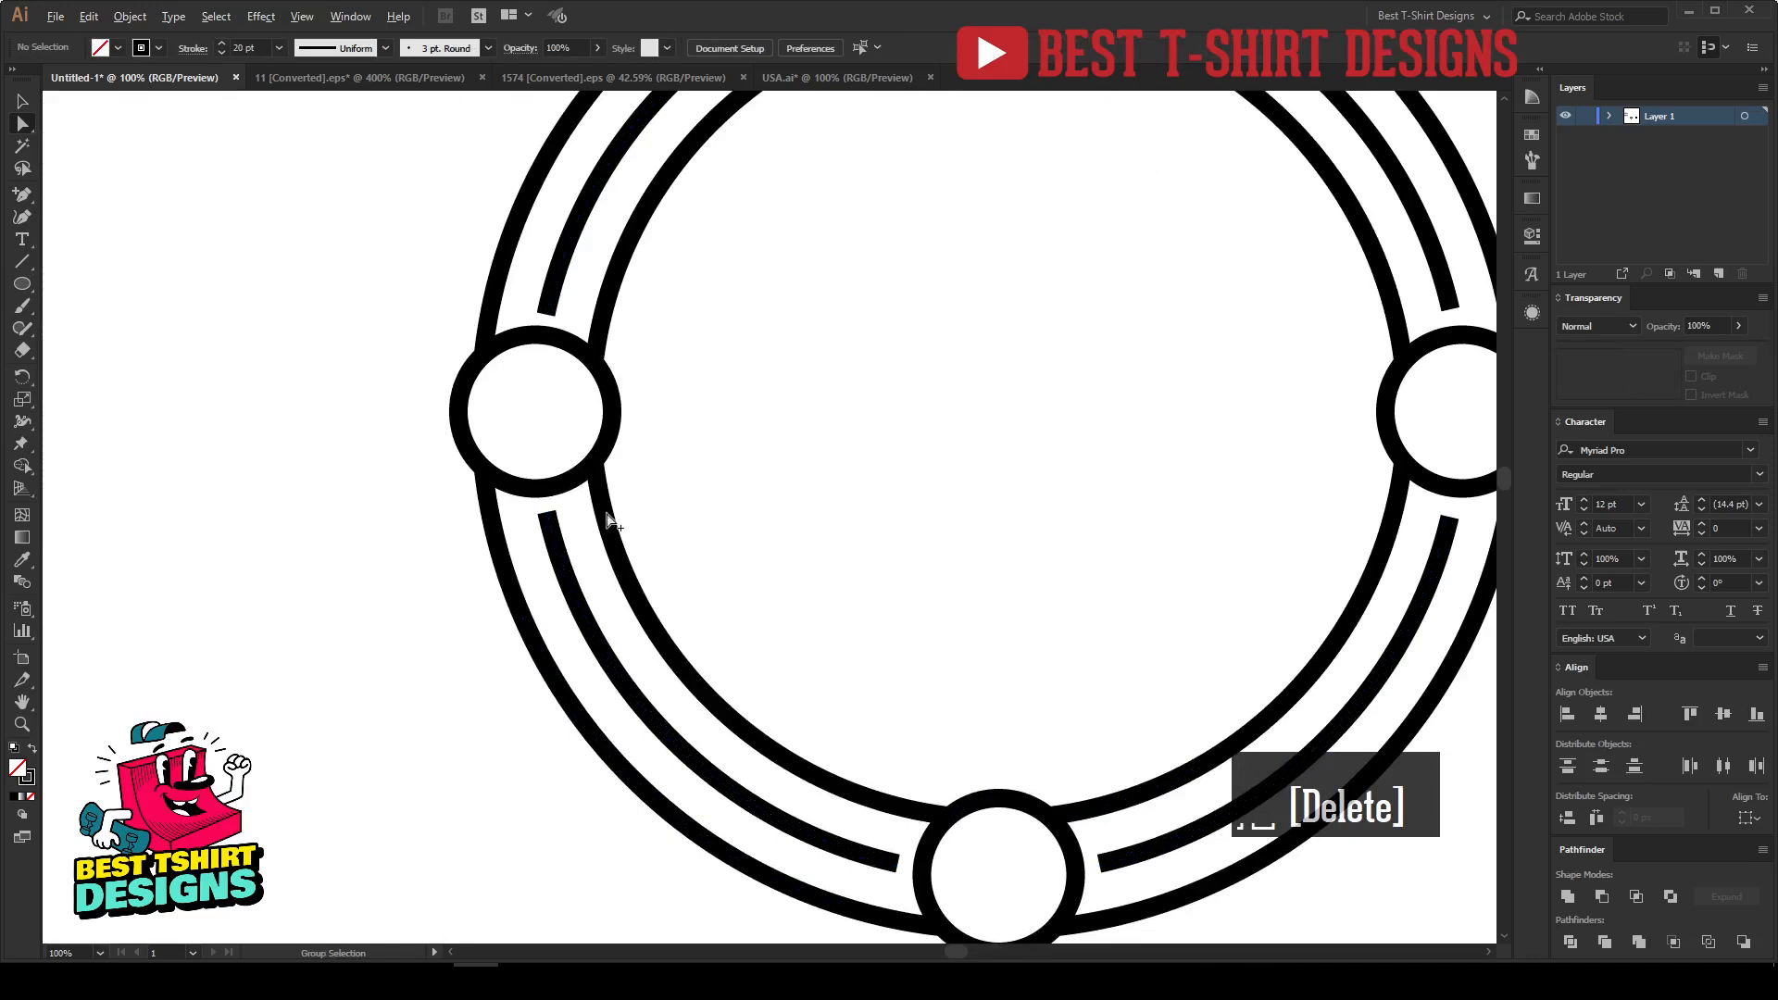
Step: Draw a short straight horizontal line with the Pen tool in the empty area above and right of the ring emblem
scroll(853, 496, down, 2)
key(v)
scroll(774, 492, down, 1)
drag(571, 234, 1056, 778)
drag(1065, 674, 865, 663)
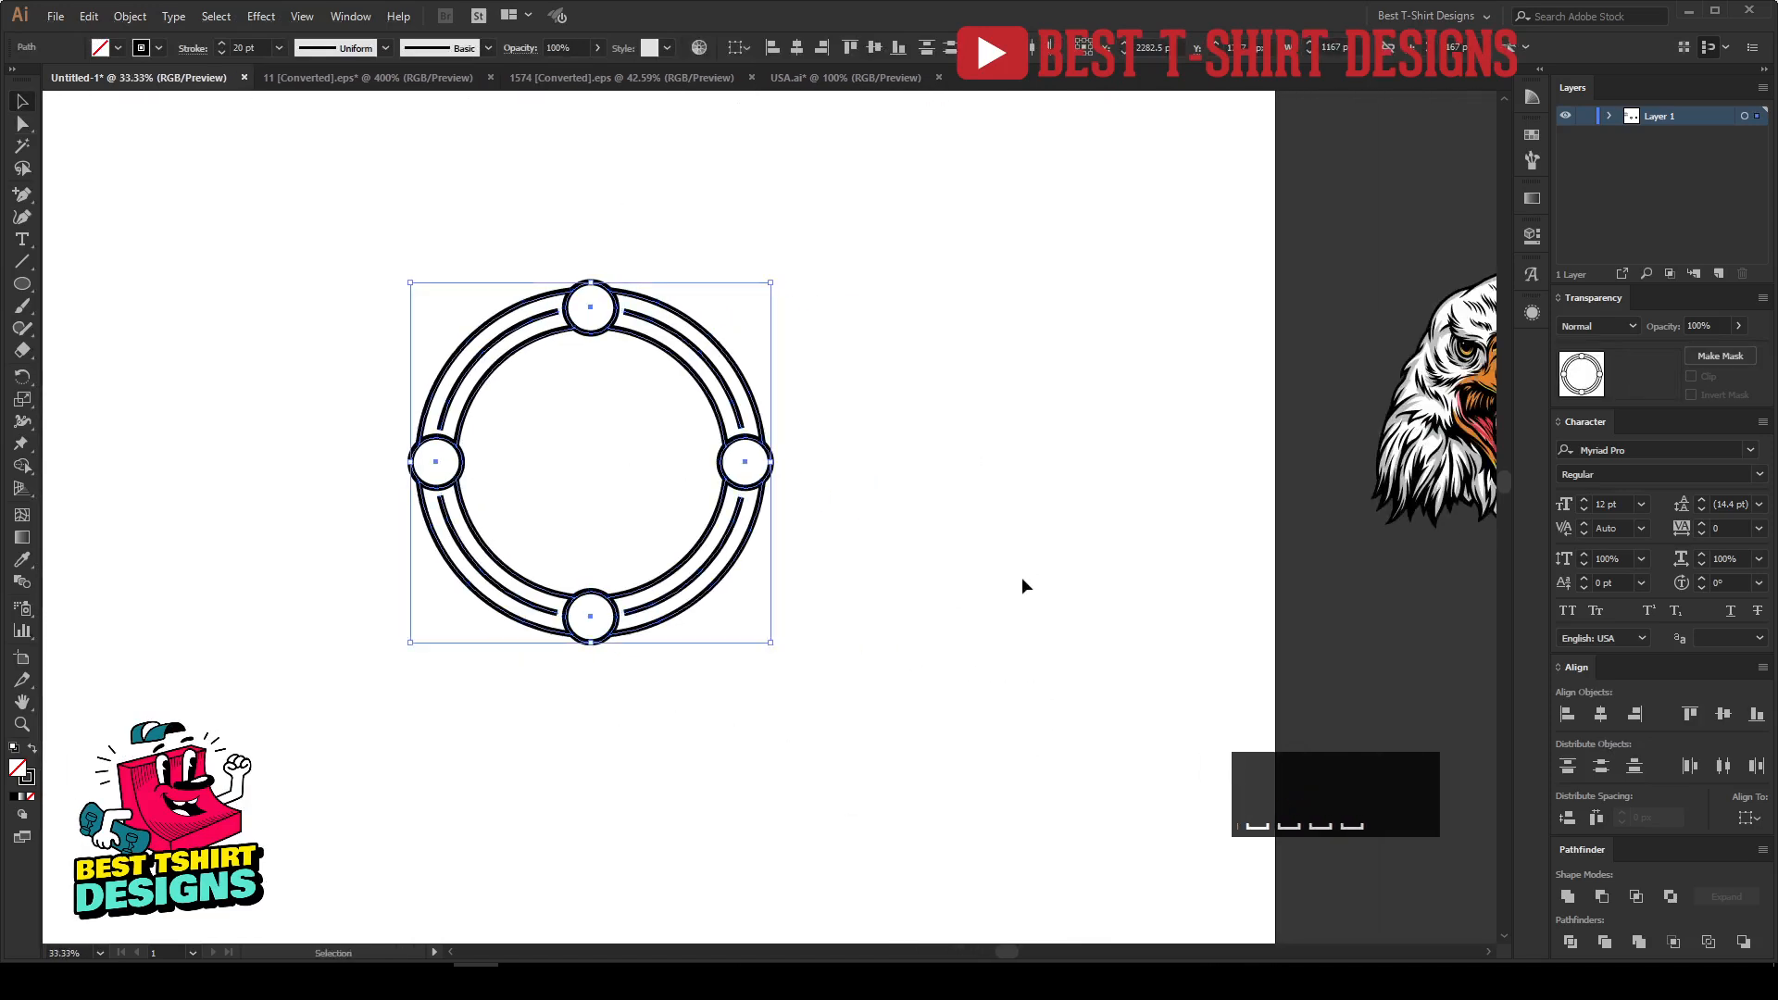
click(65, 296)
drag(23, 195, 92, 188)
click(733, 272)
click(902, 273)
key(v)
scroll(847, 226, up, 2)
Step: Apply the width profile that tapers at both ends and is thickest in the middle to the line's stroke
click(192, 47)
click(107, 332)
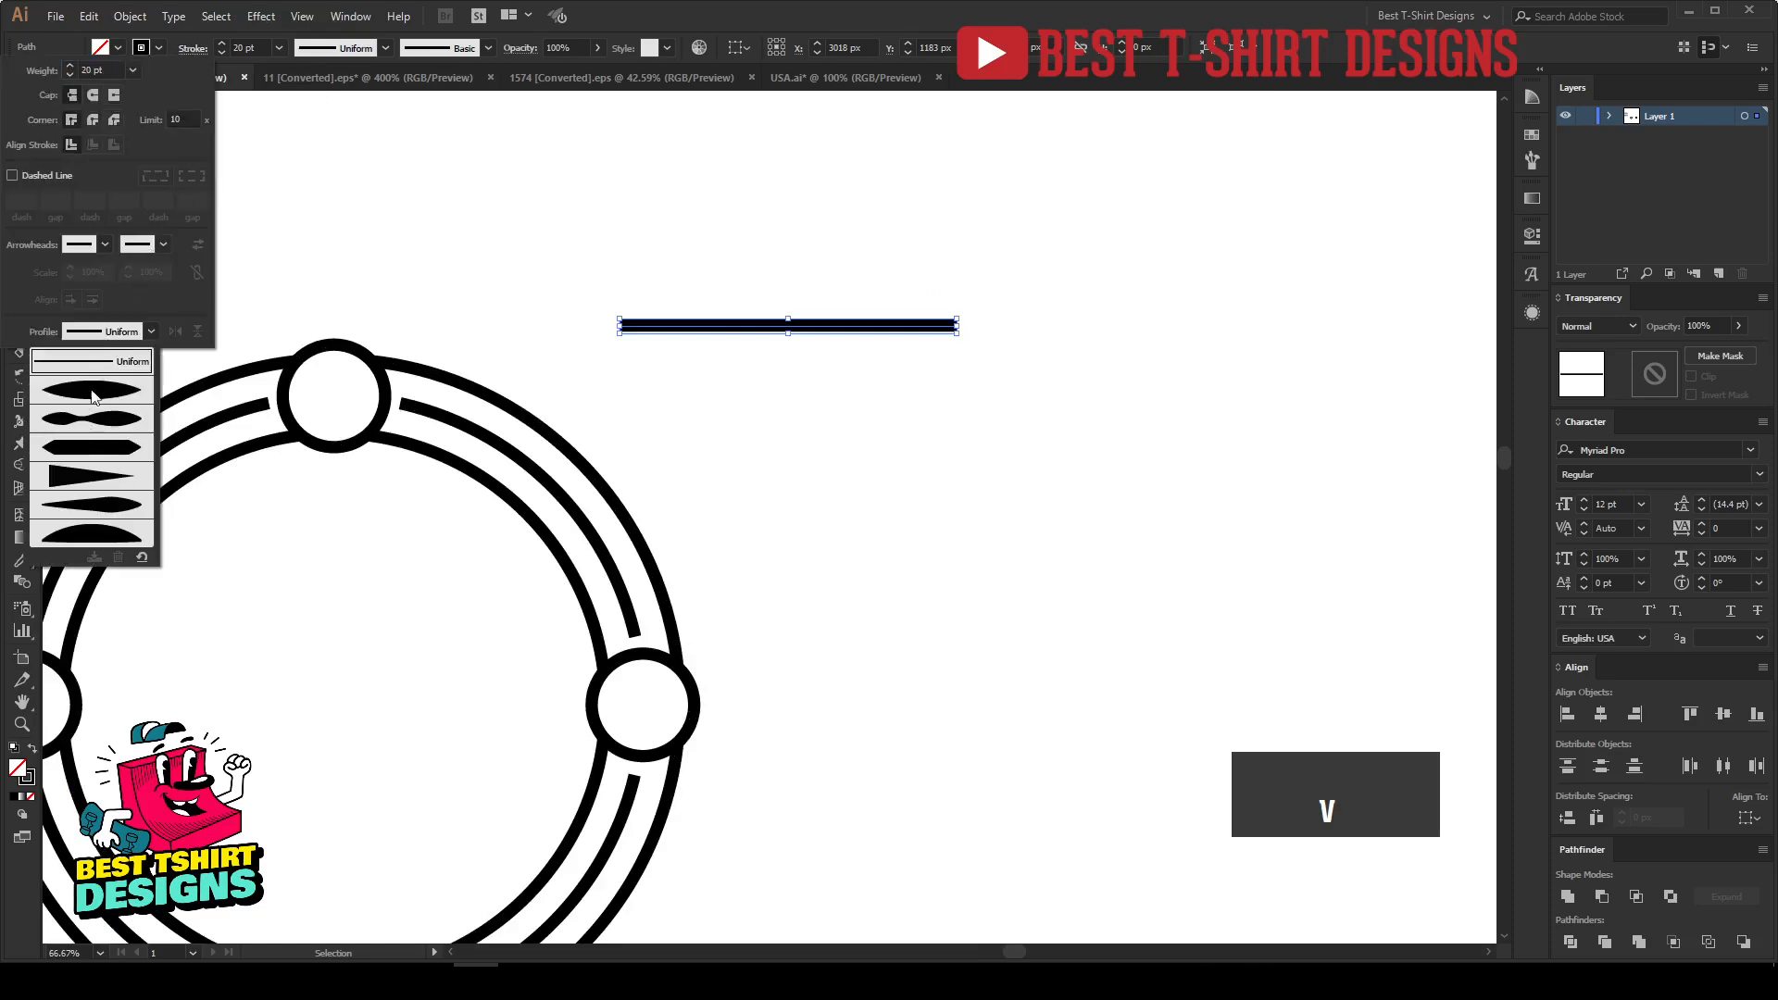
click(92, 399)
scroll(861, 300, up, 2)
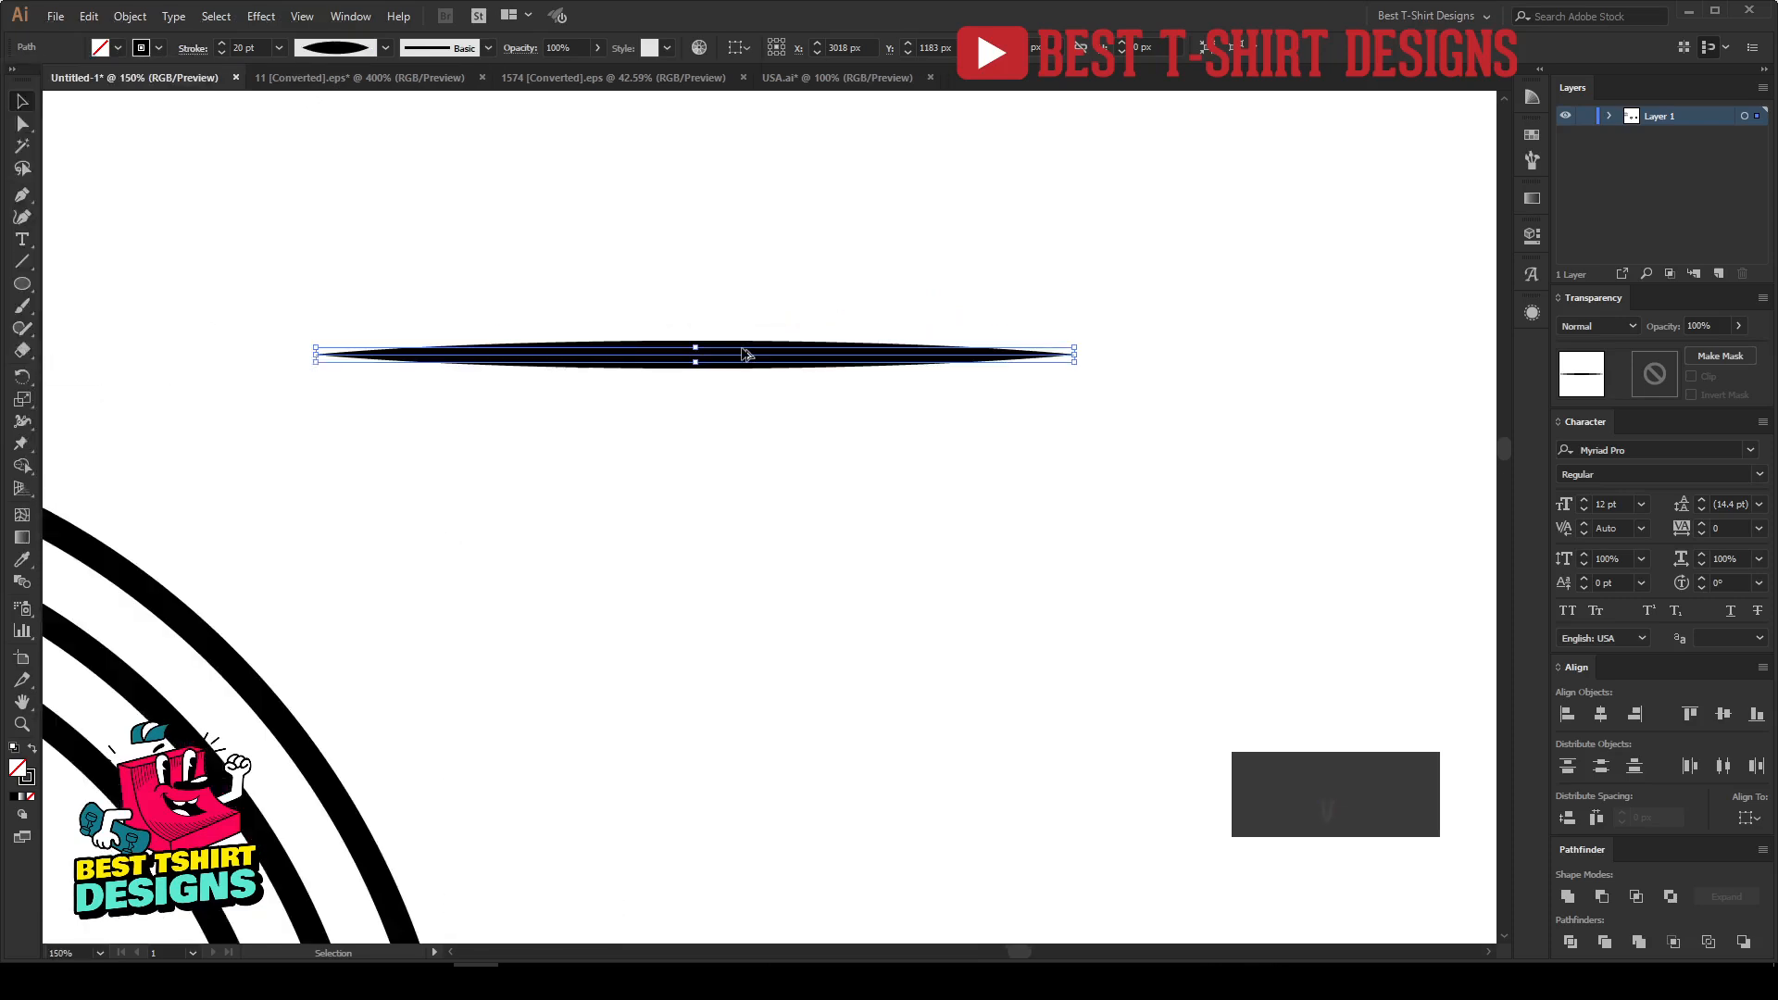
Step: Stack four evenly spaced copies of the tapered line directly beneath it to make a set of five lines
drag(739, 357, 735, 377)
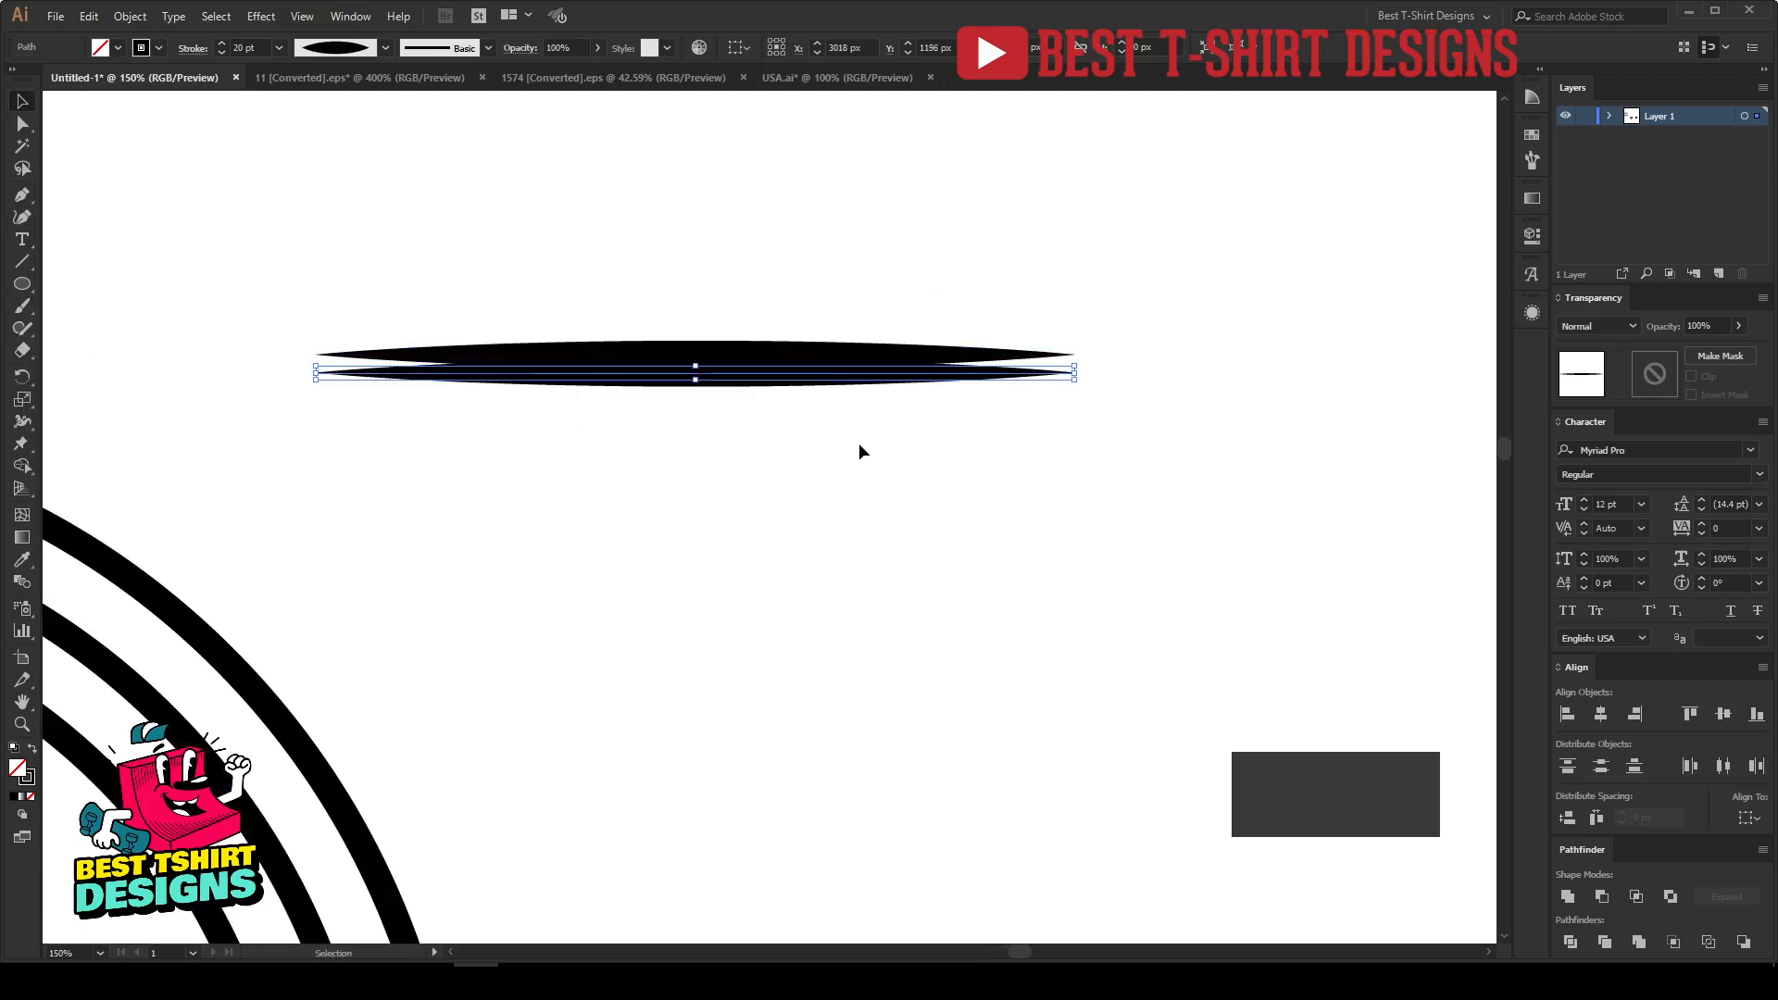
key(ctrl+z)
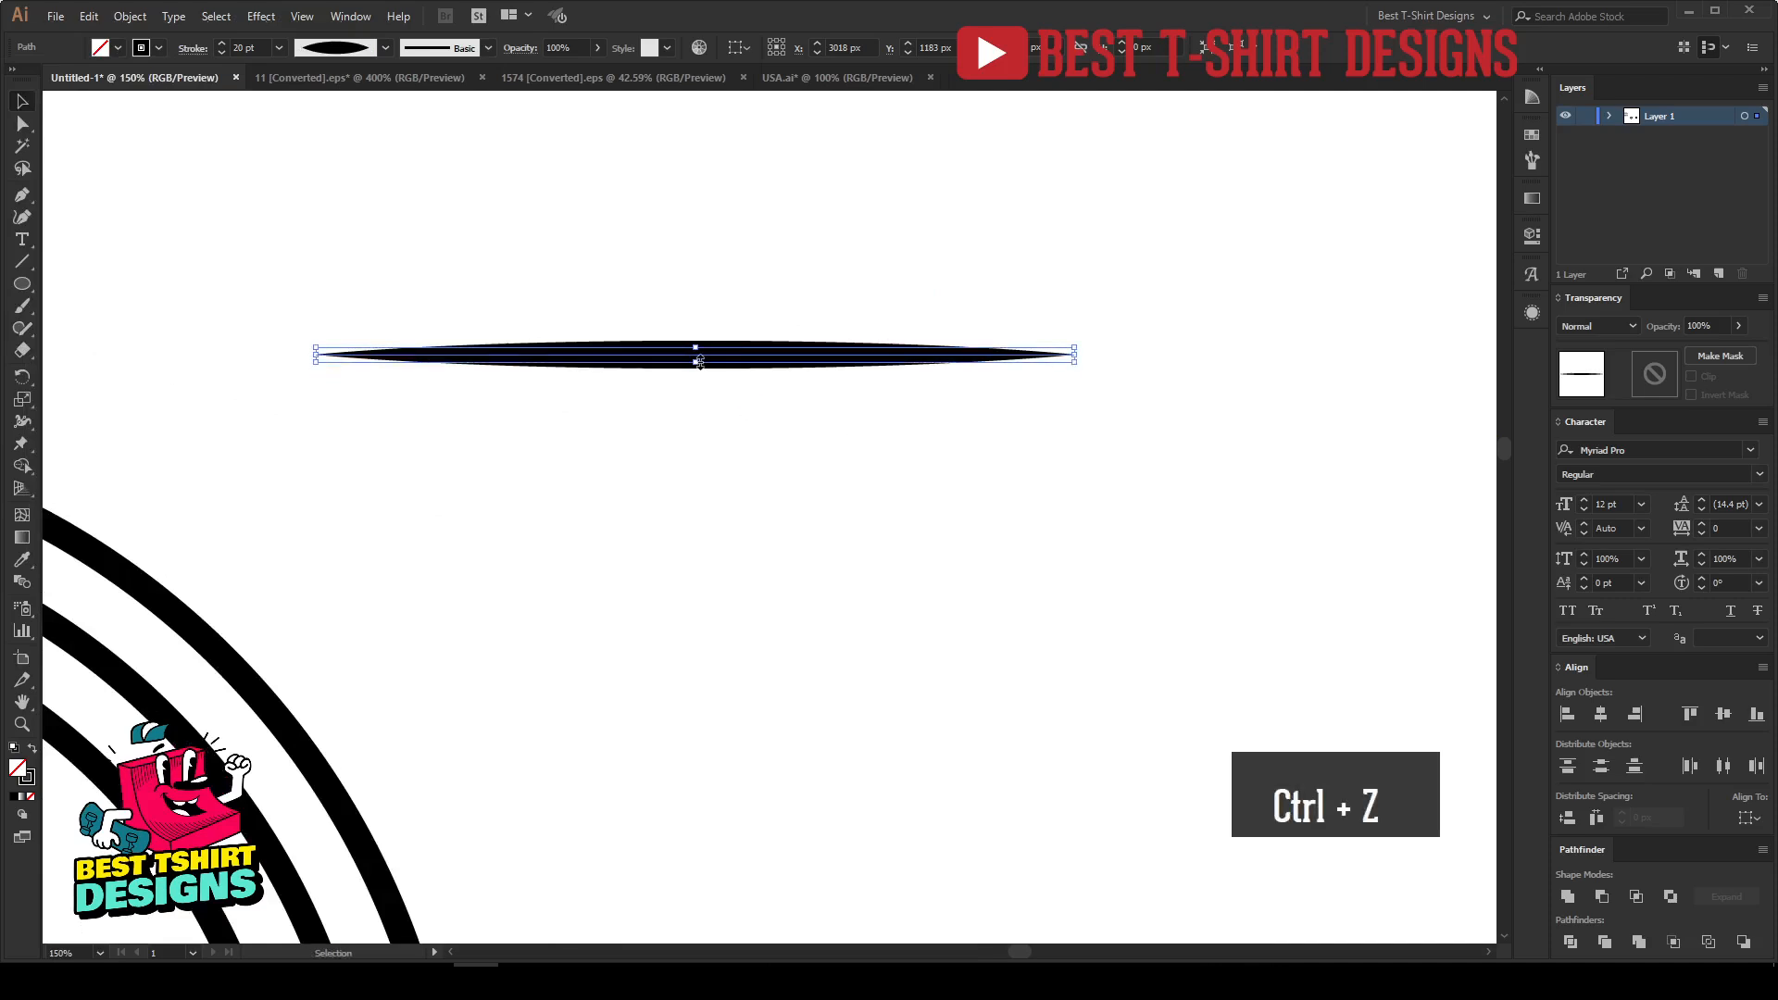
drag(708, 361, 707, 386)
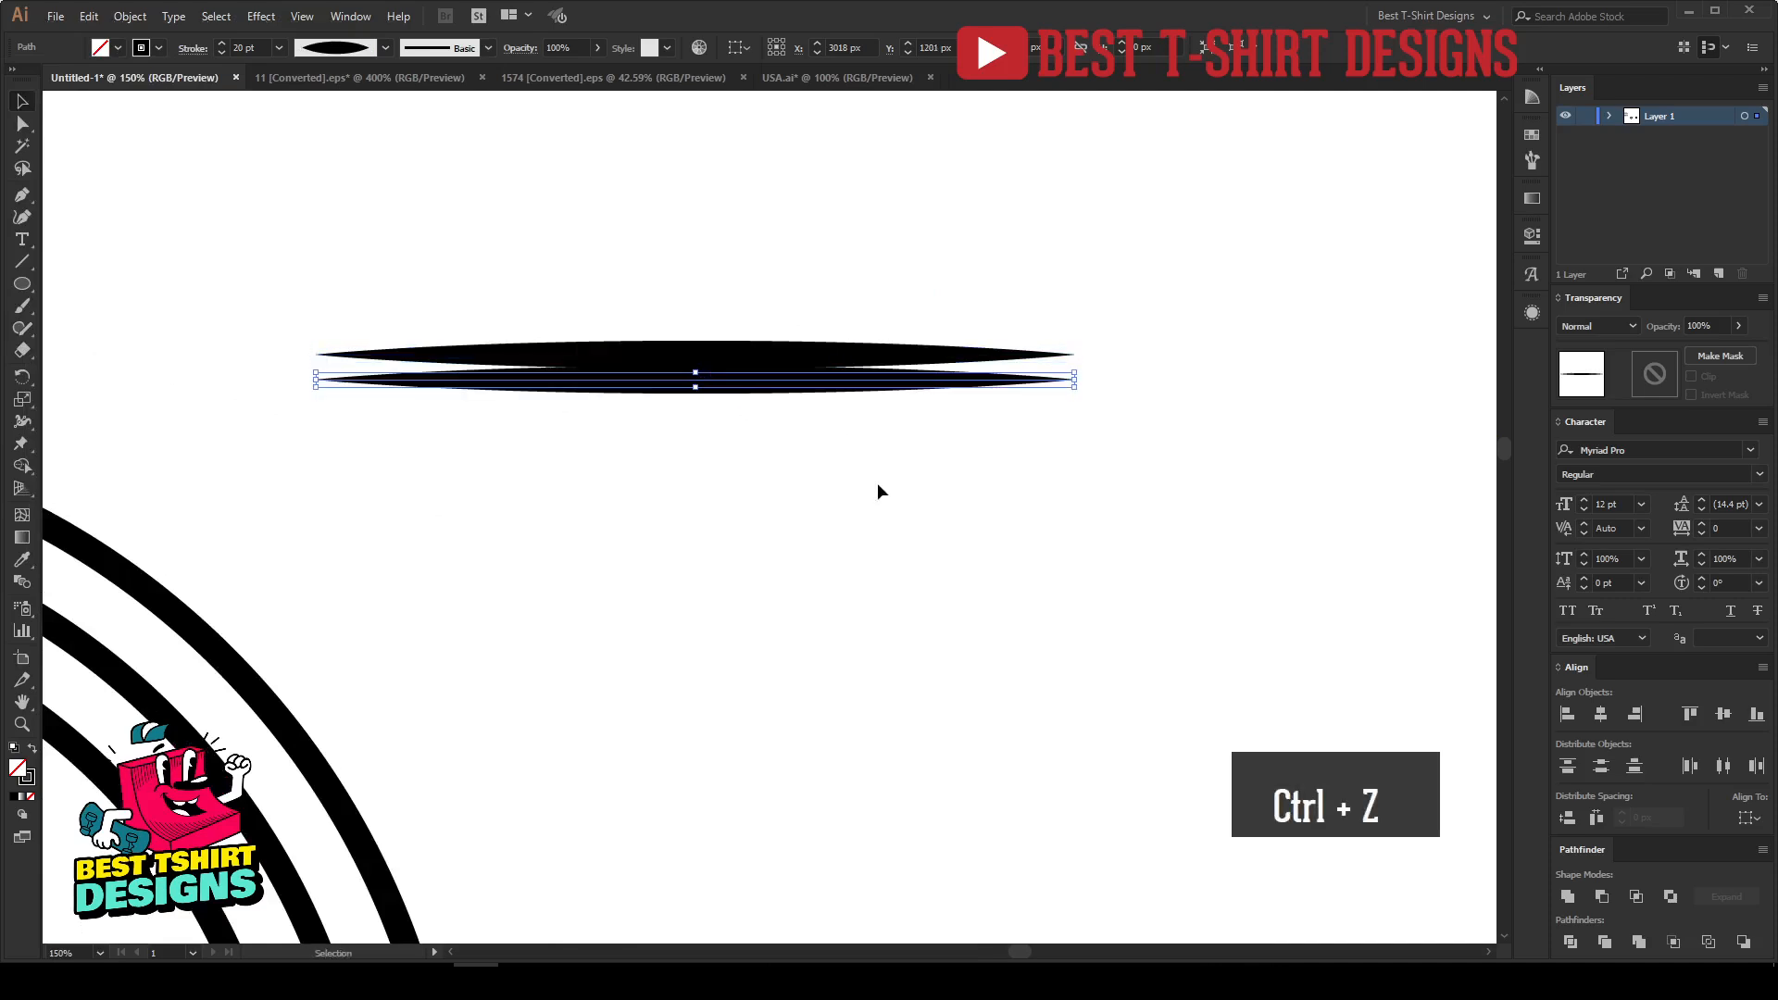
key(ctrl+d)
key(ctrl+d)
key(ctrl+d)
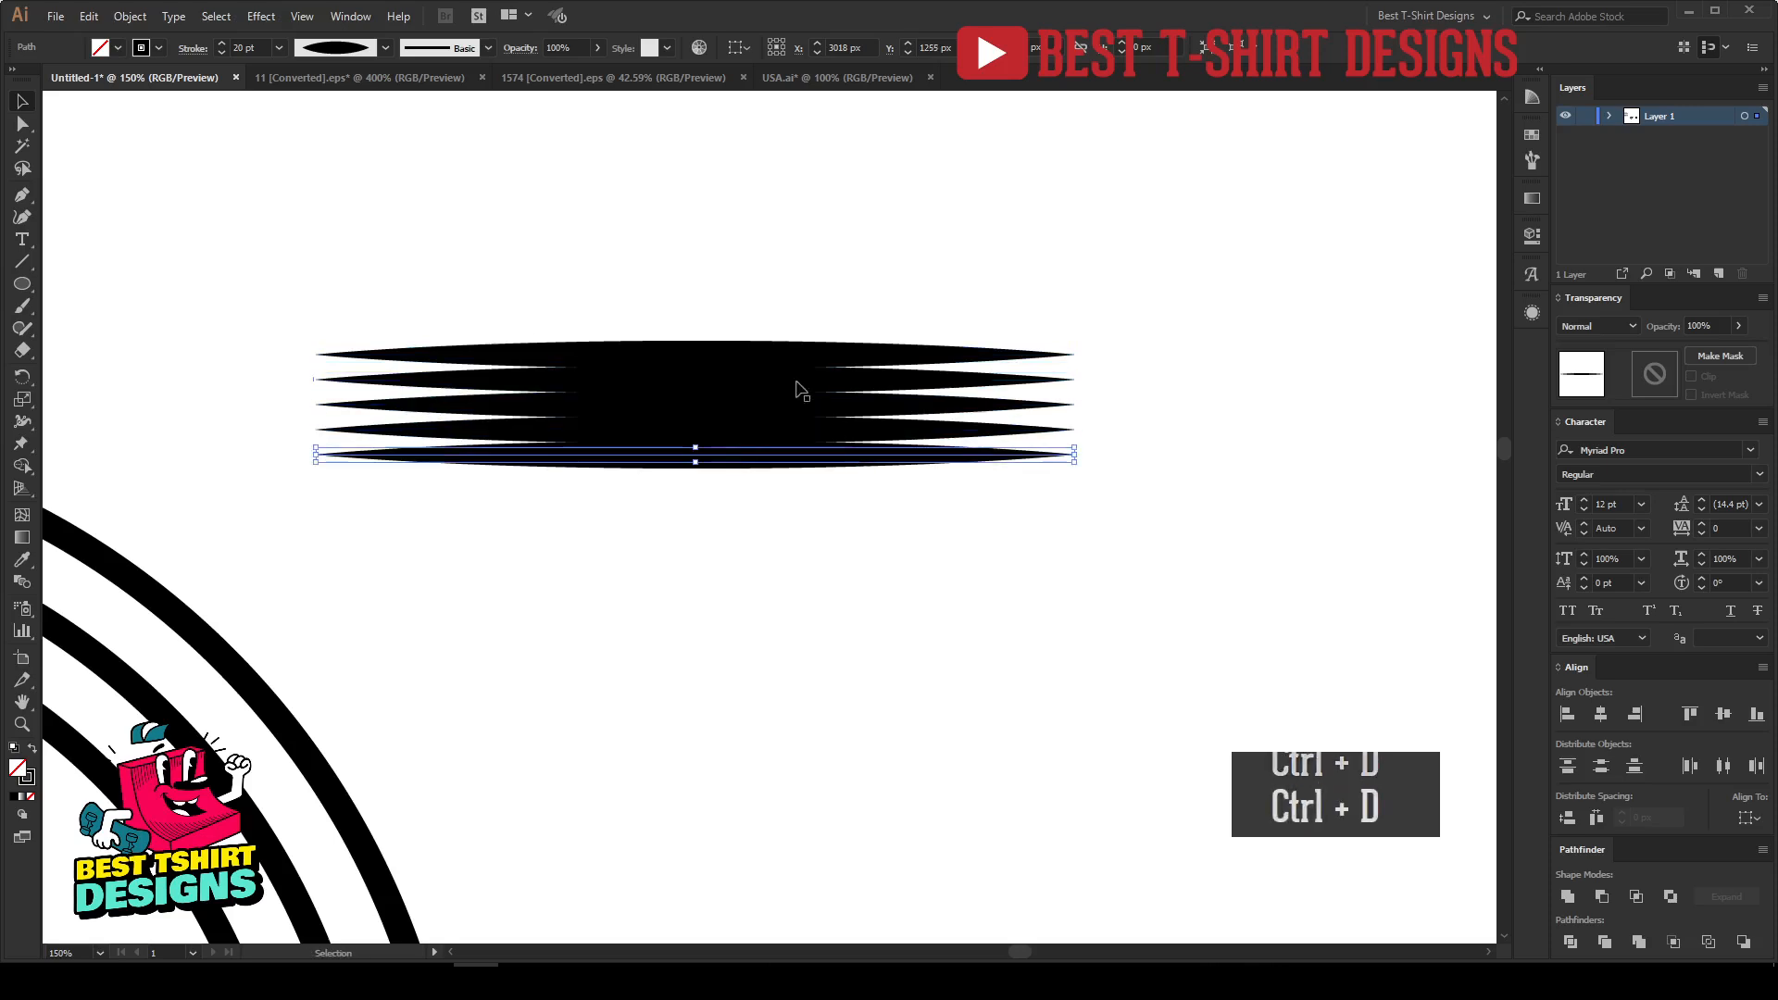
Step: Stretch the five tapered lines horizontally to about one and a half times their length and set their stroke weight to 10 pt
drag(1079, 401, 1437, 404)
click(261, 44)
text(10)
key(Return)
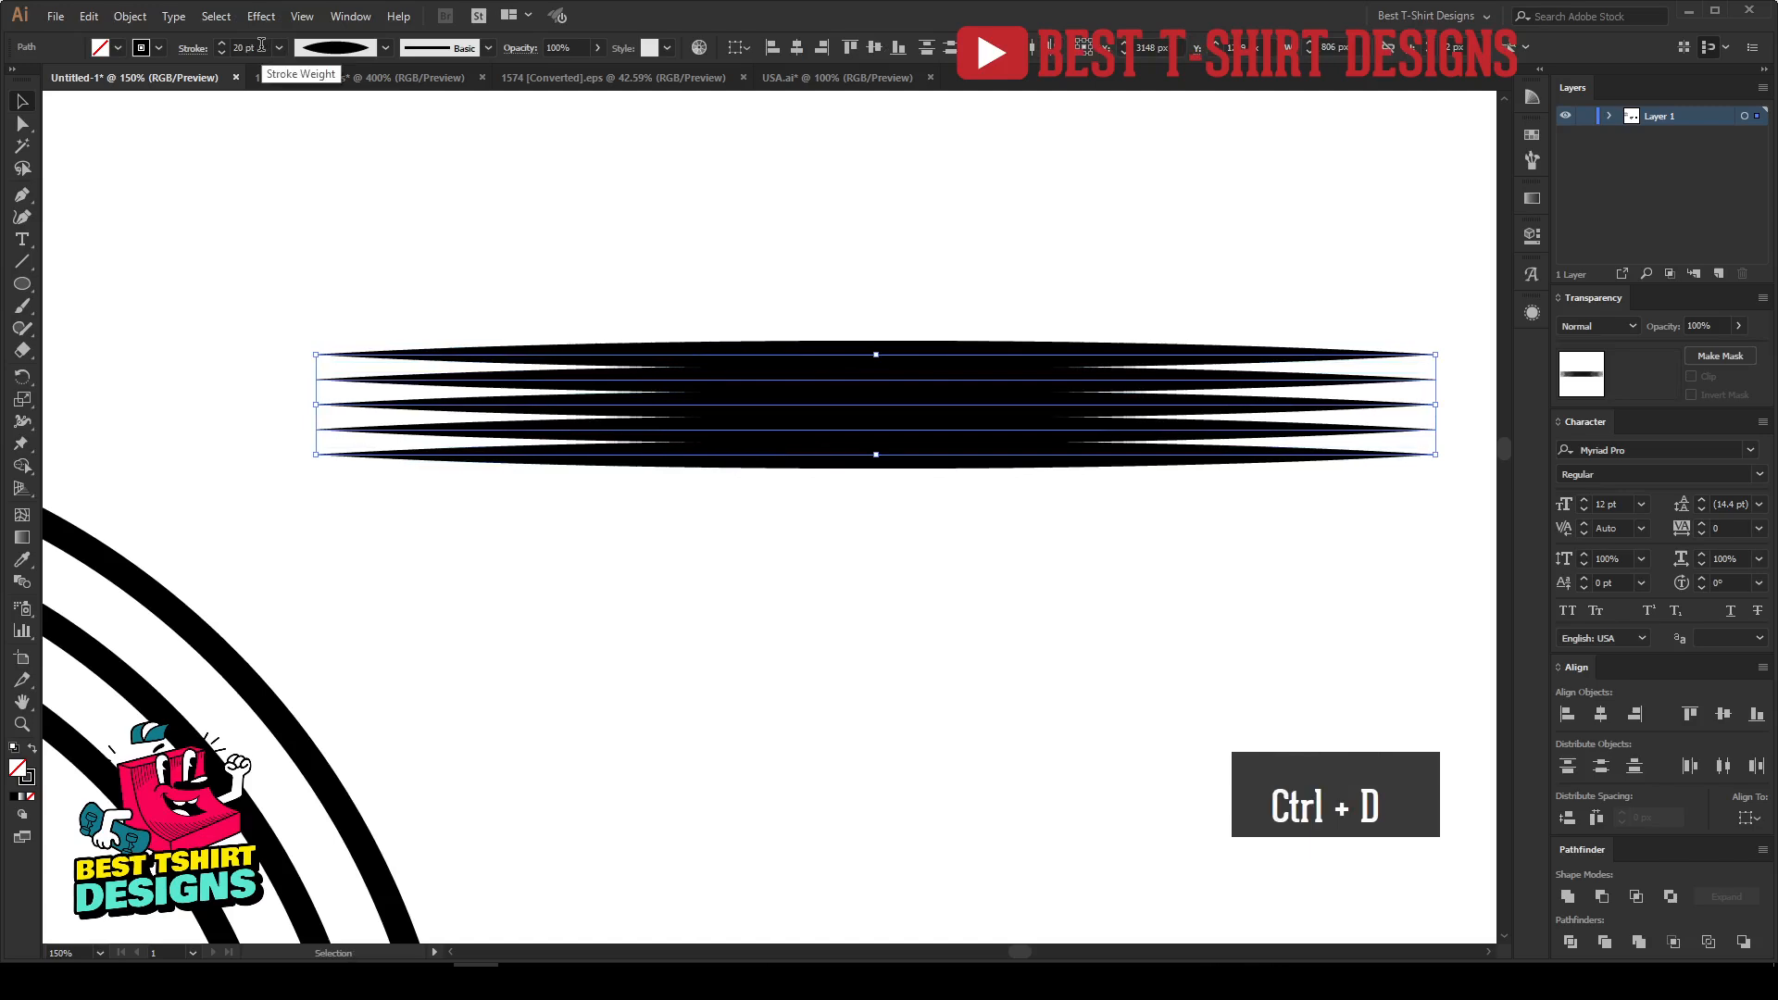
scroll(636, 263, down, 2)
scroll(998, 339, down, 1)
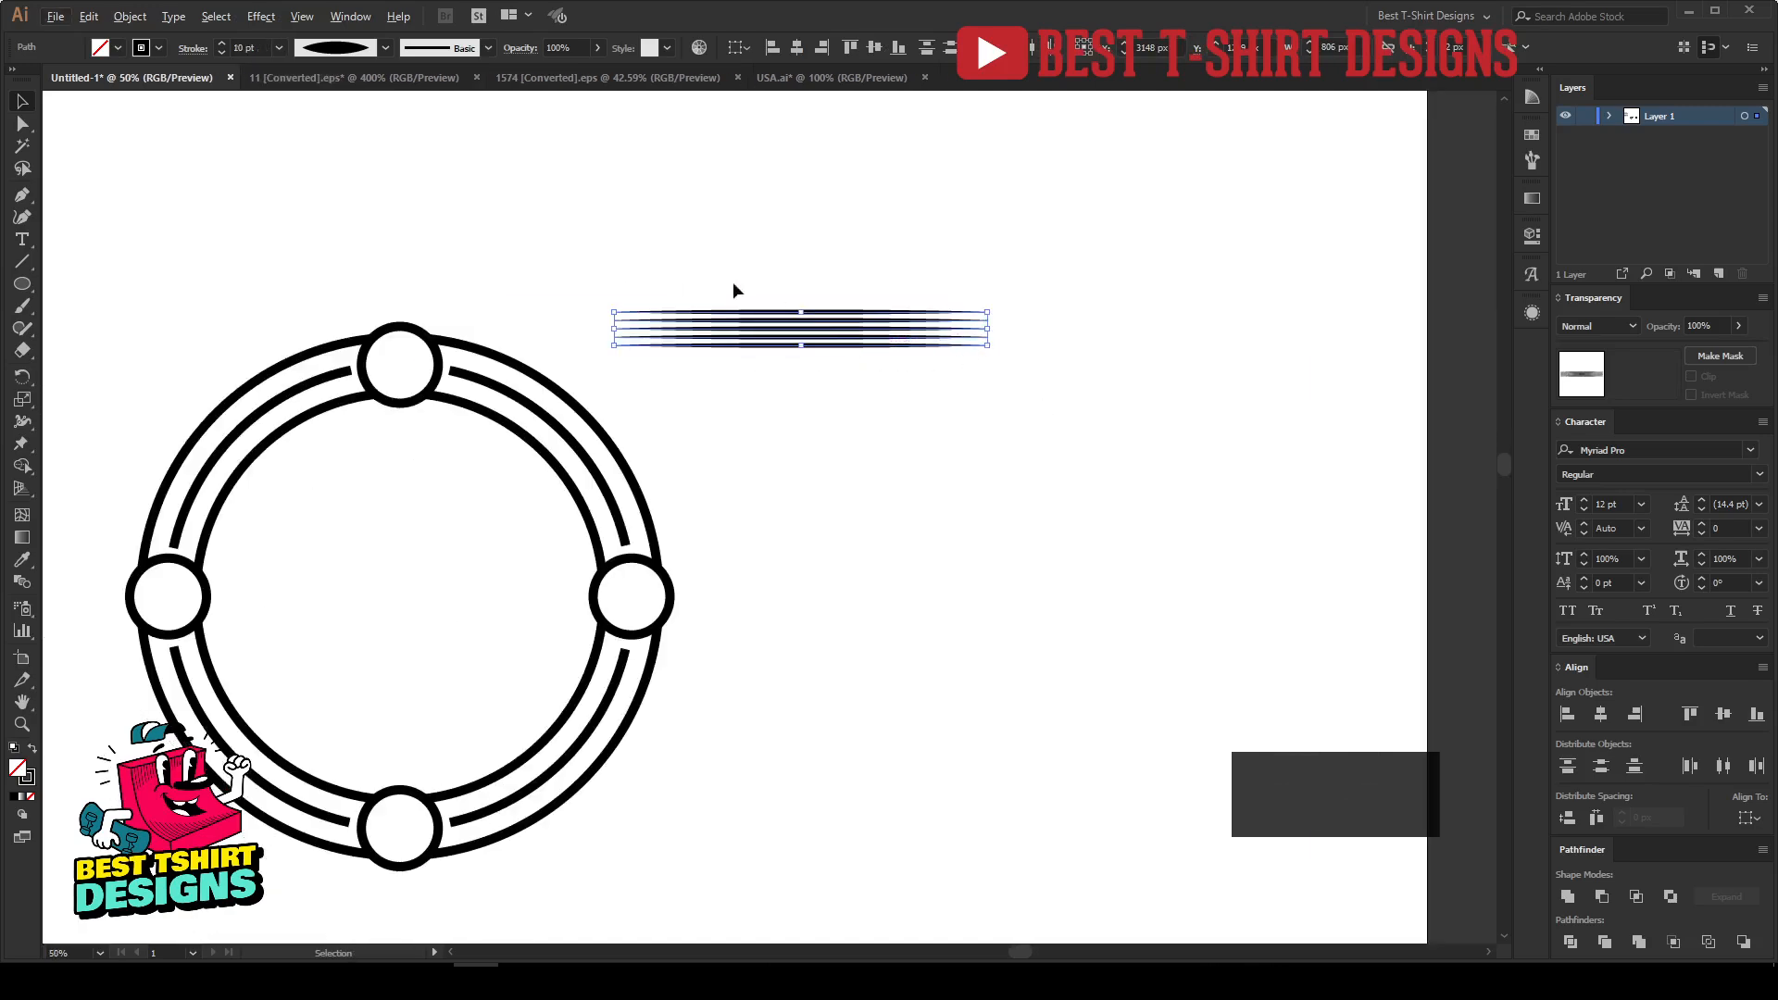
Step: Expand the appearance of the five tapered lines into filled shapes and group them
click(141, 23)
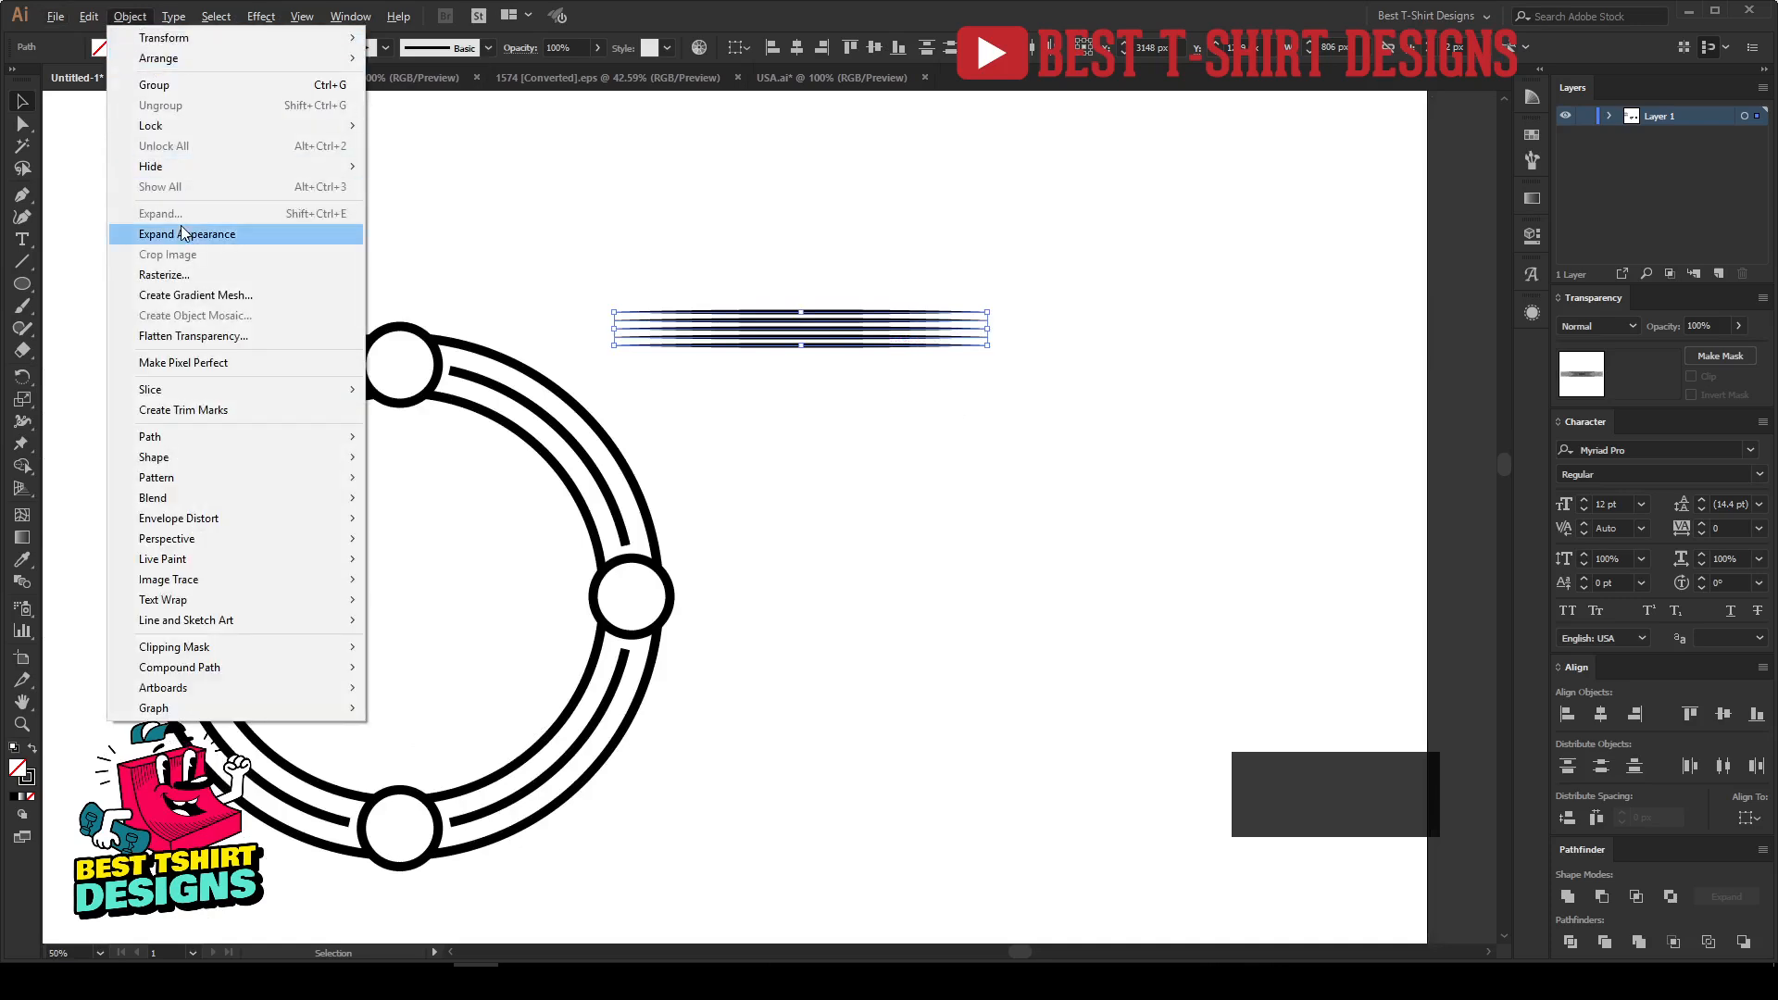
click(181, 231)
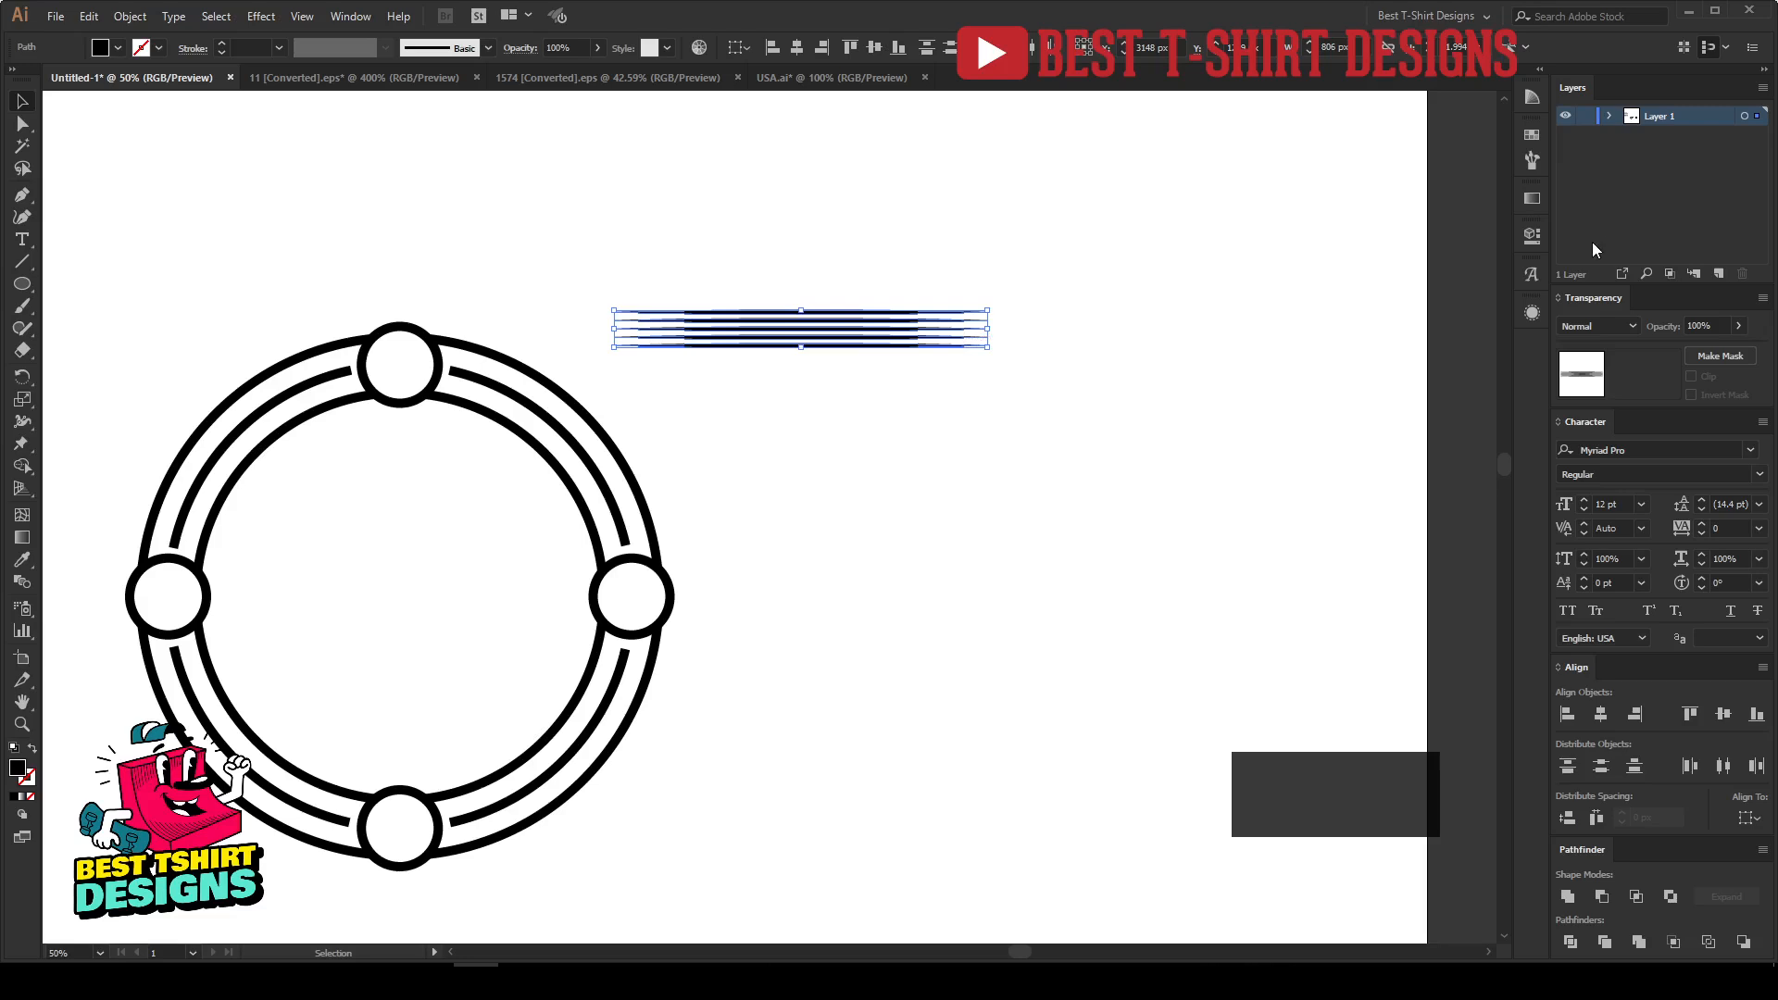
key(ctrl+g)
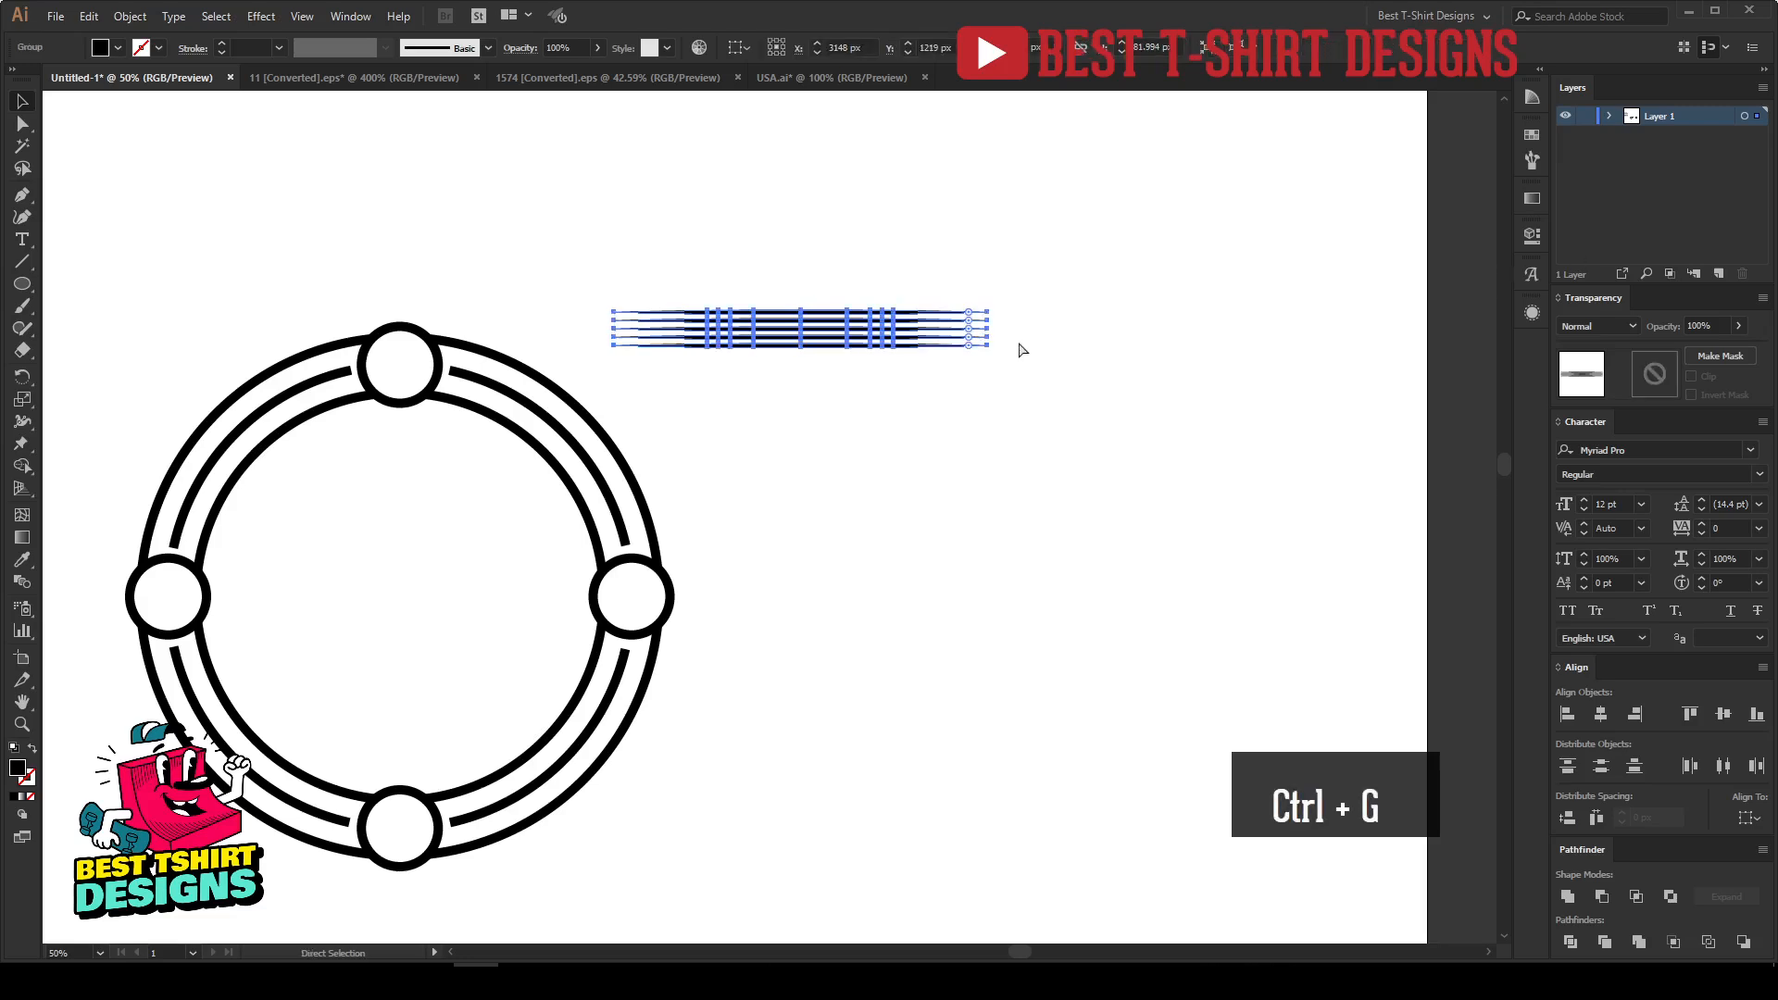
key(ctrl+z)
click(926, 369)
click(918, 339)
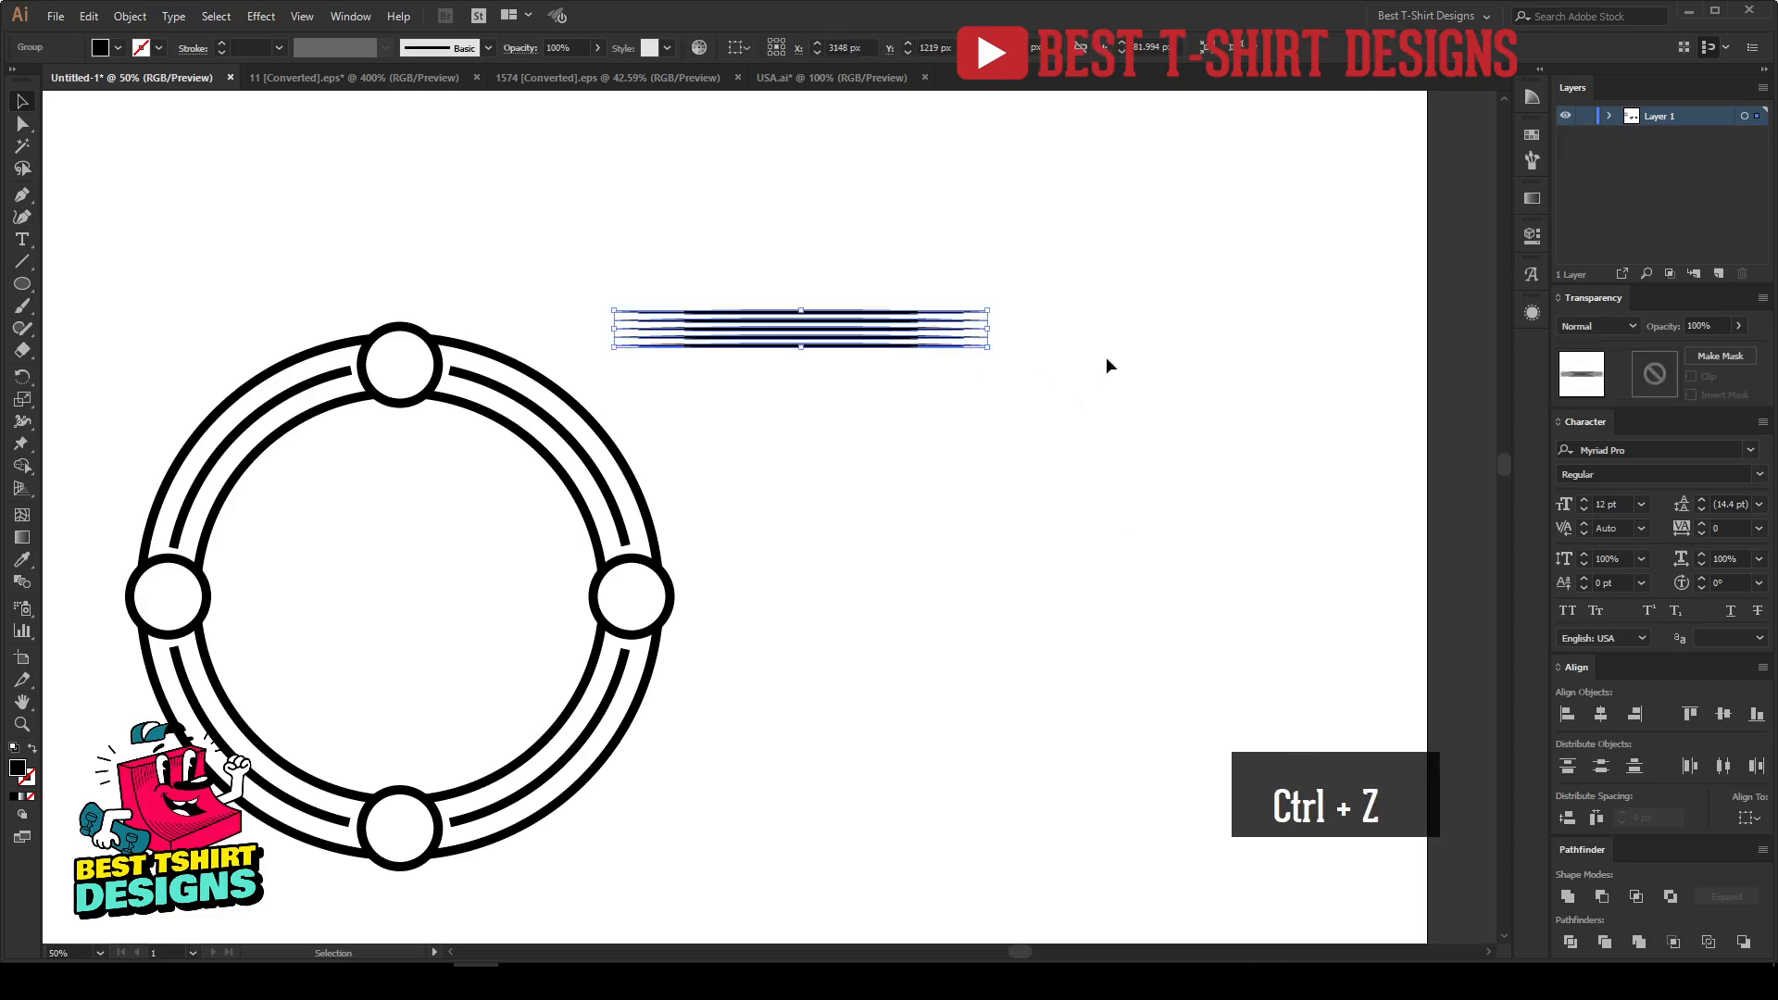
Step: Create a new art brush with default options from the grouped tapered lines
click(1528, 161)
click(1456, 603)
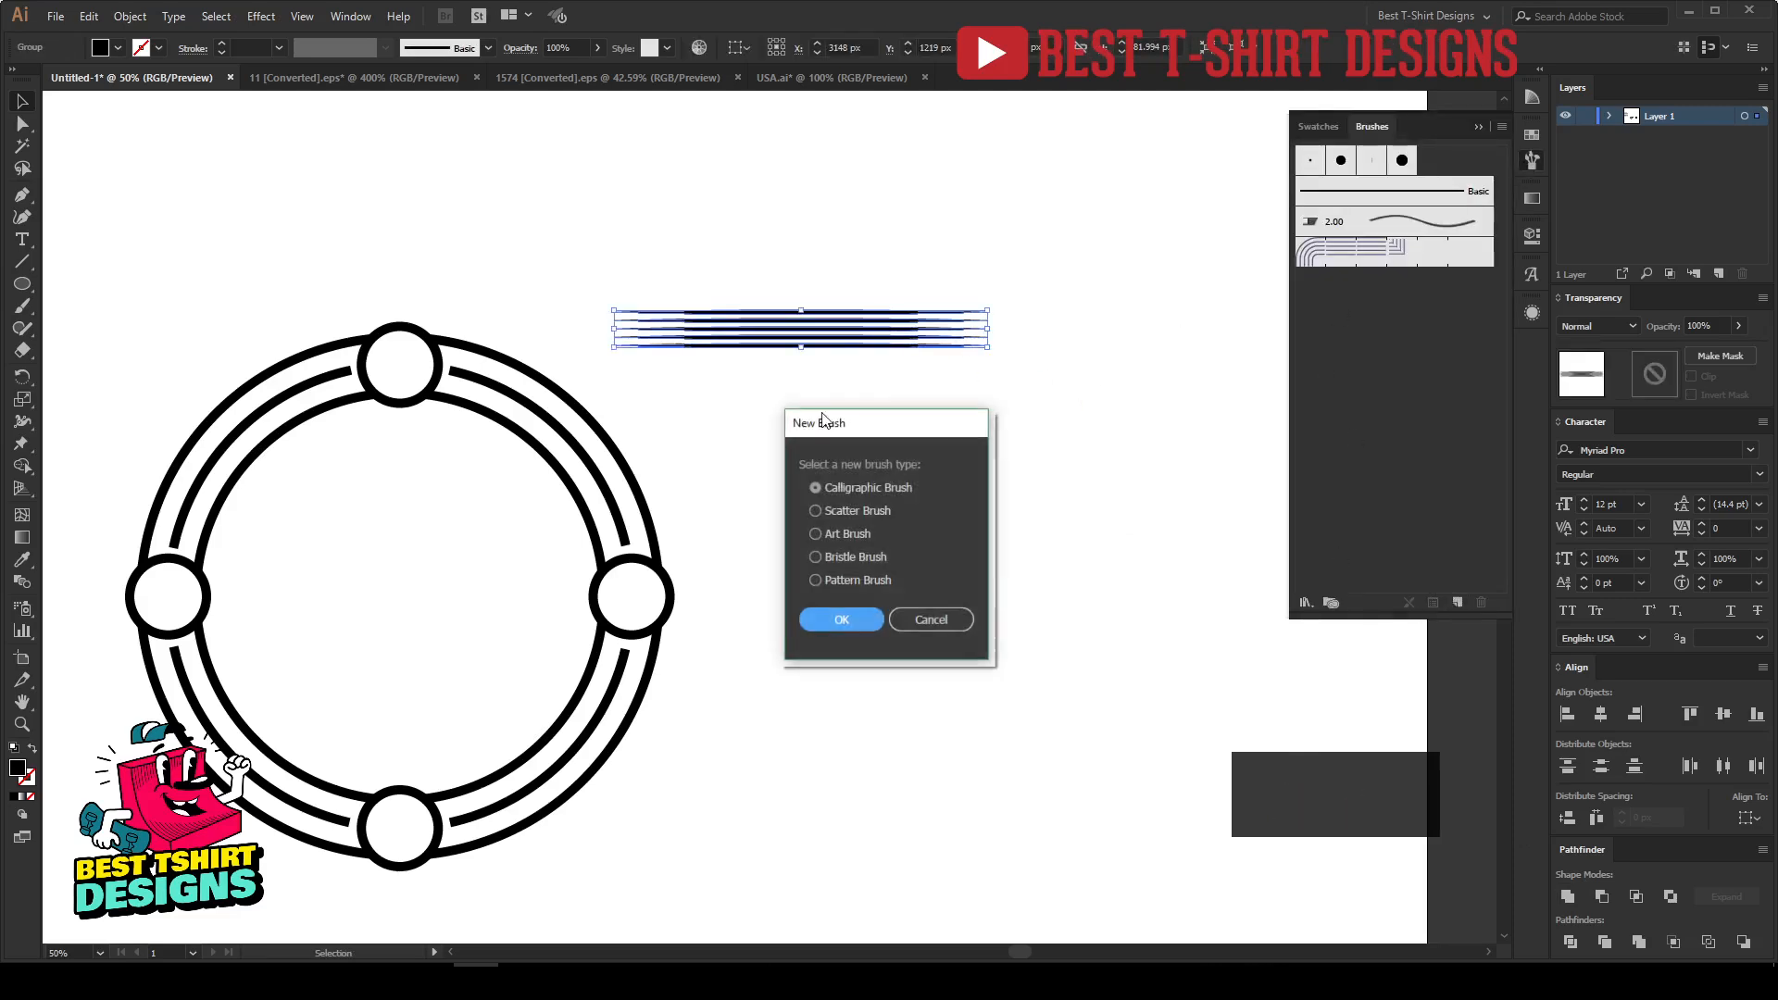
click(842, 613)
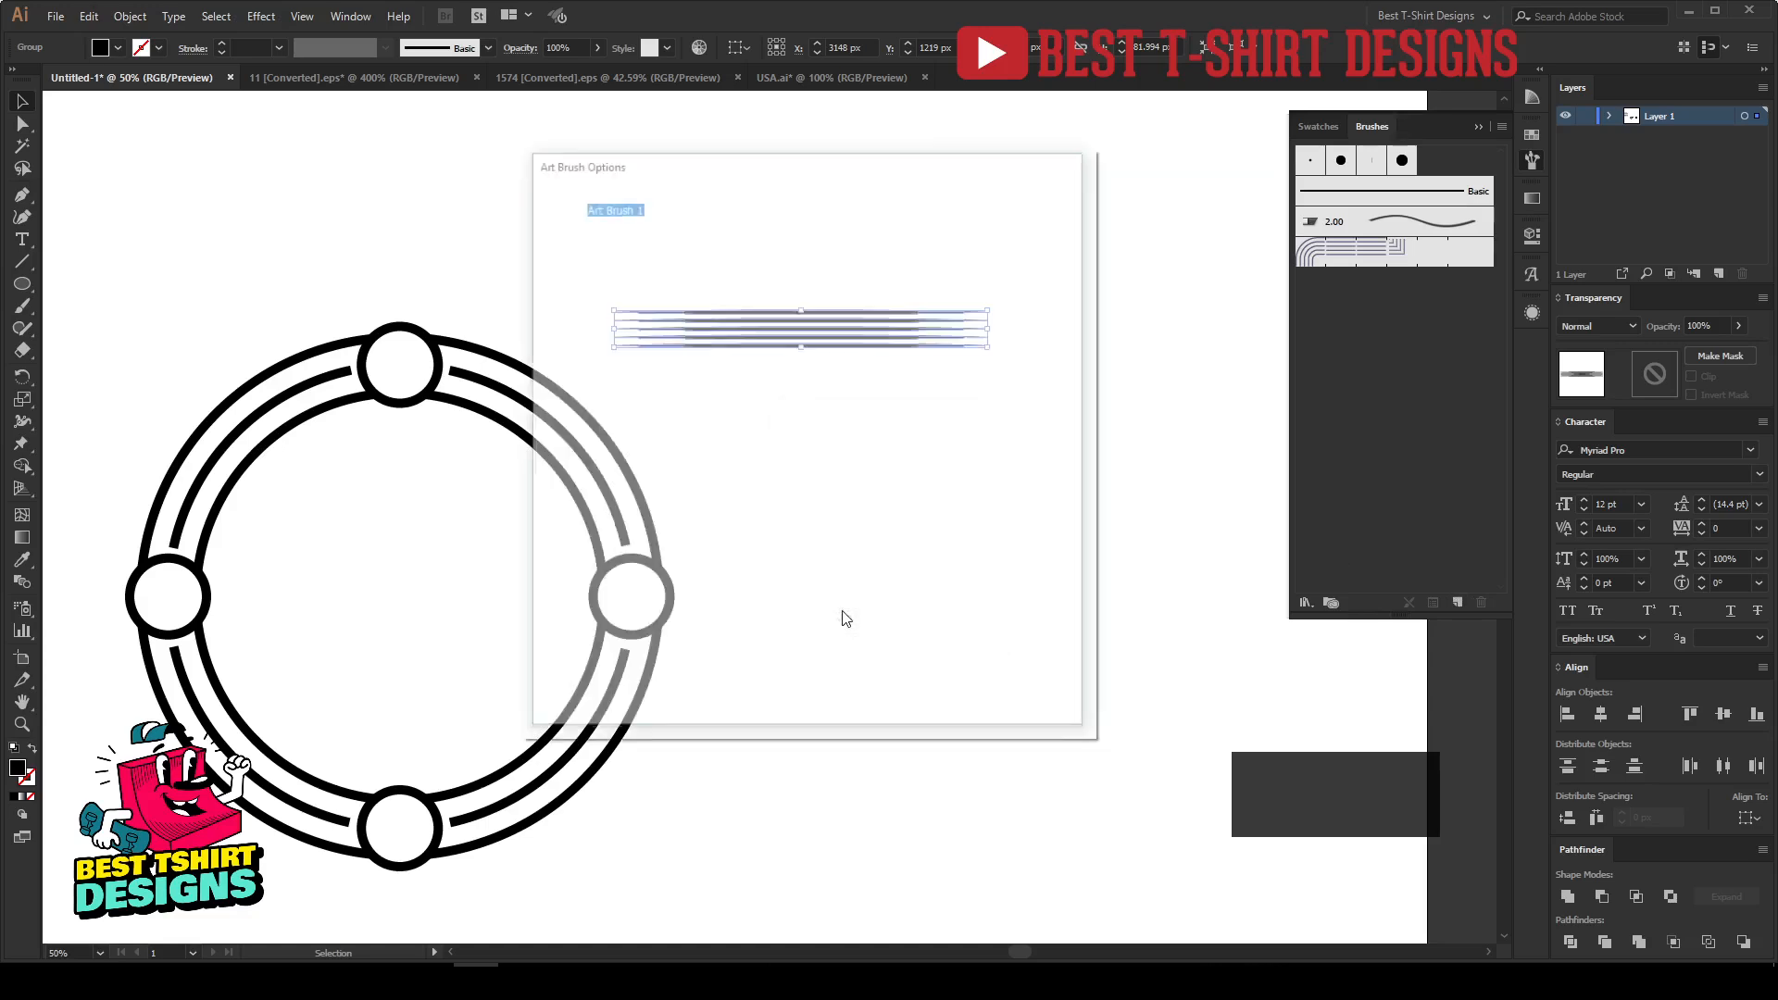
click(930, 697)
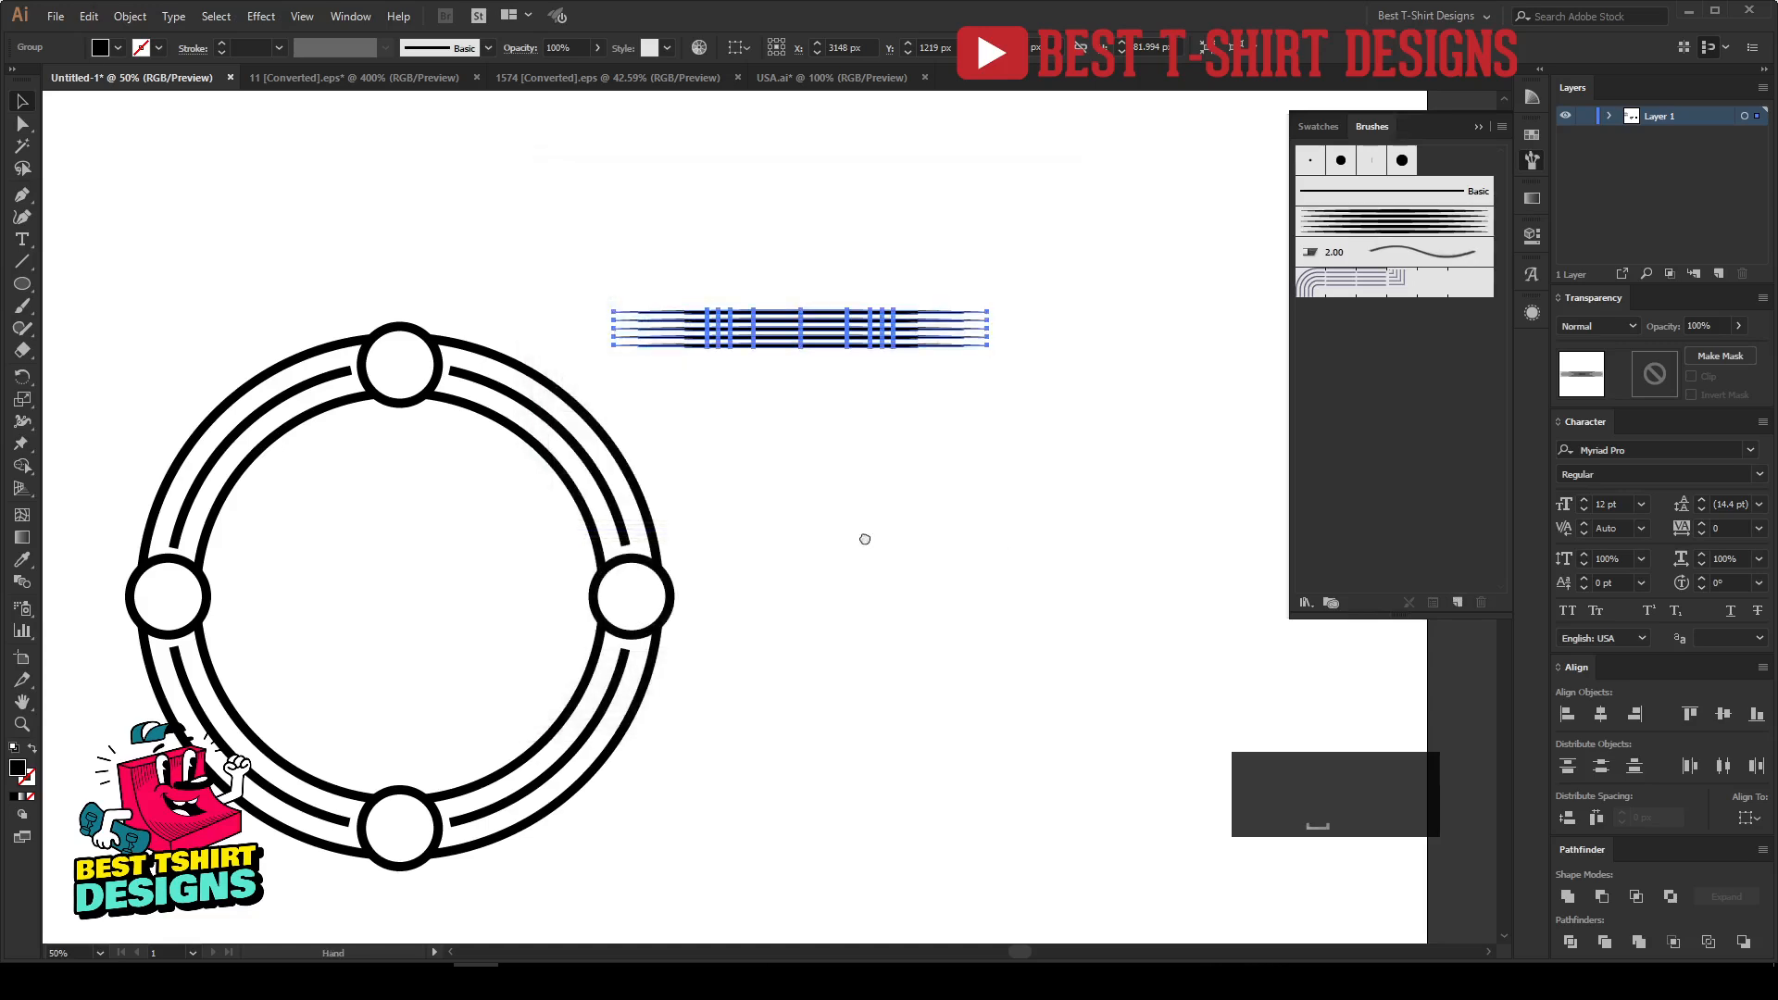
Step: Apply the new striped art brush to all four arcs of the middle ring
drag(822, 544, 1095, 500)
click(866, 399)
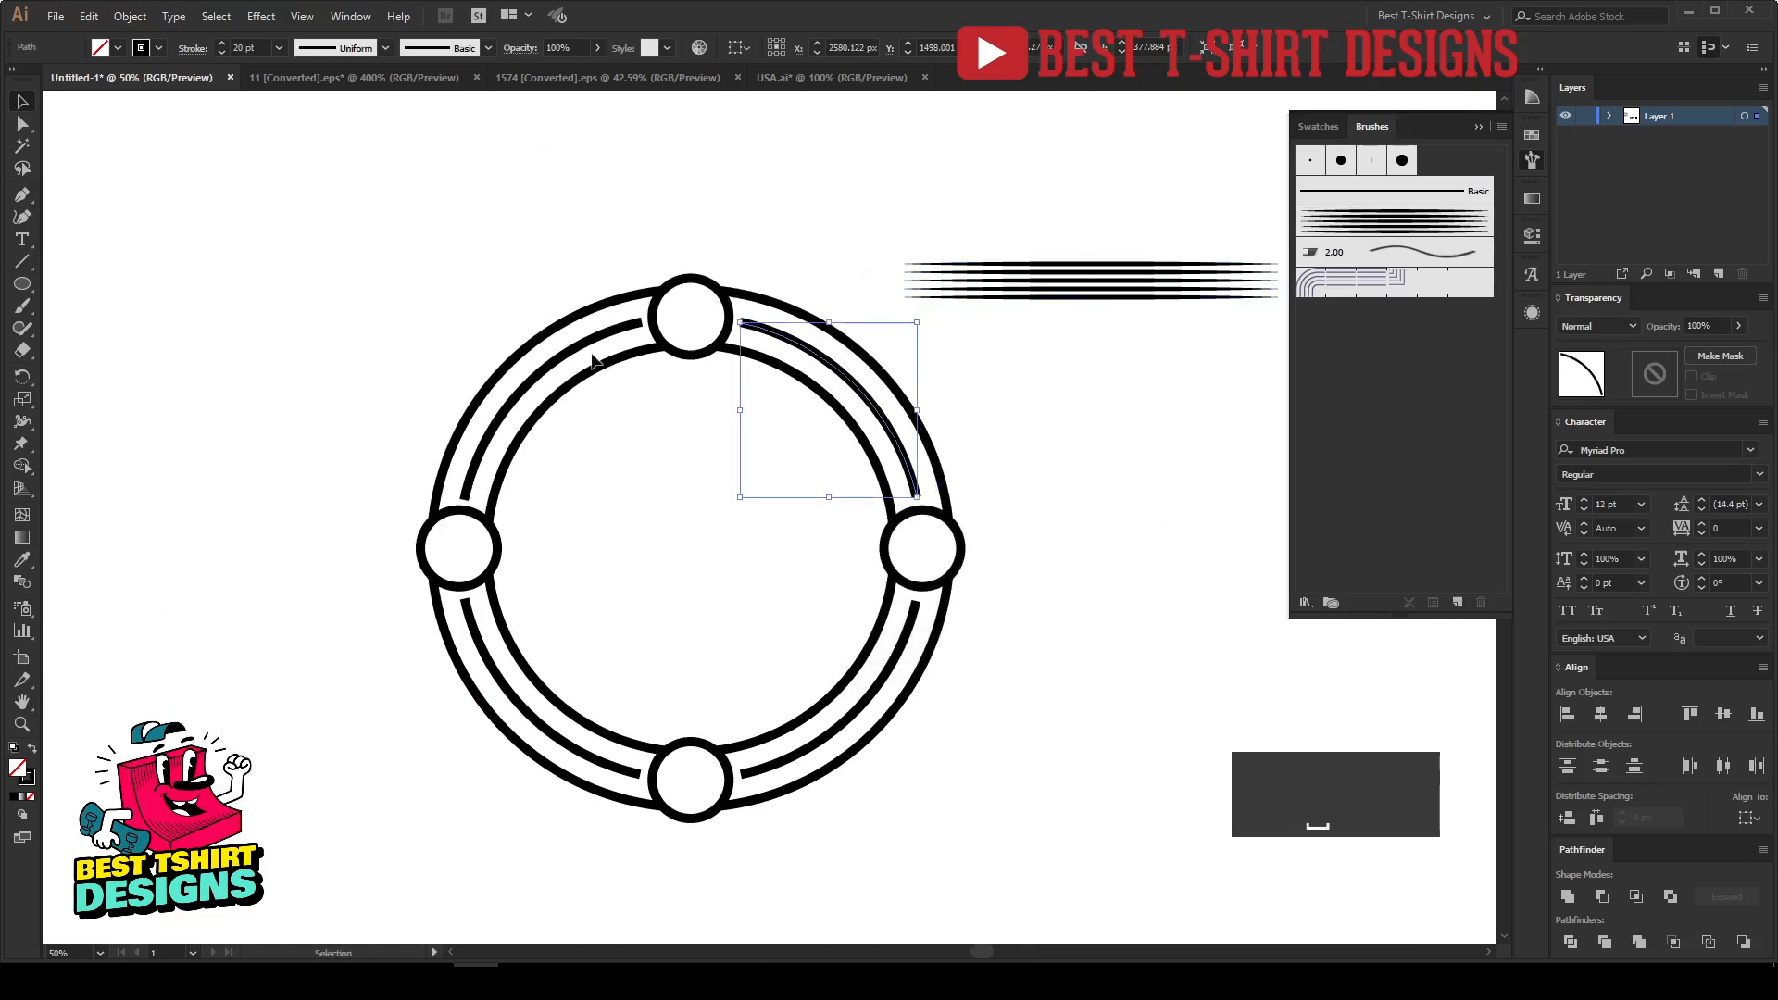
shift+click(564, 360)
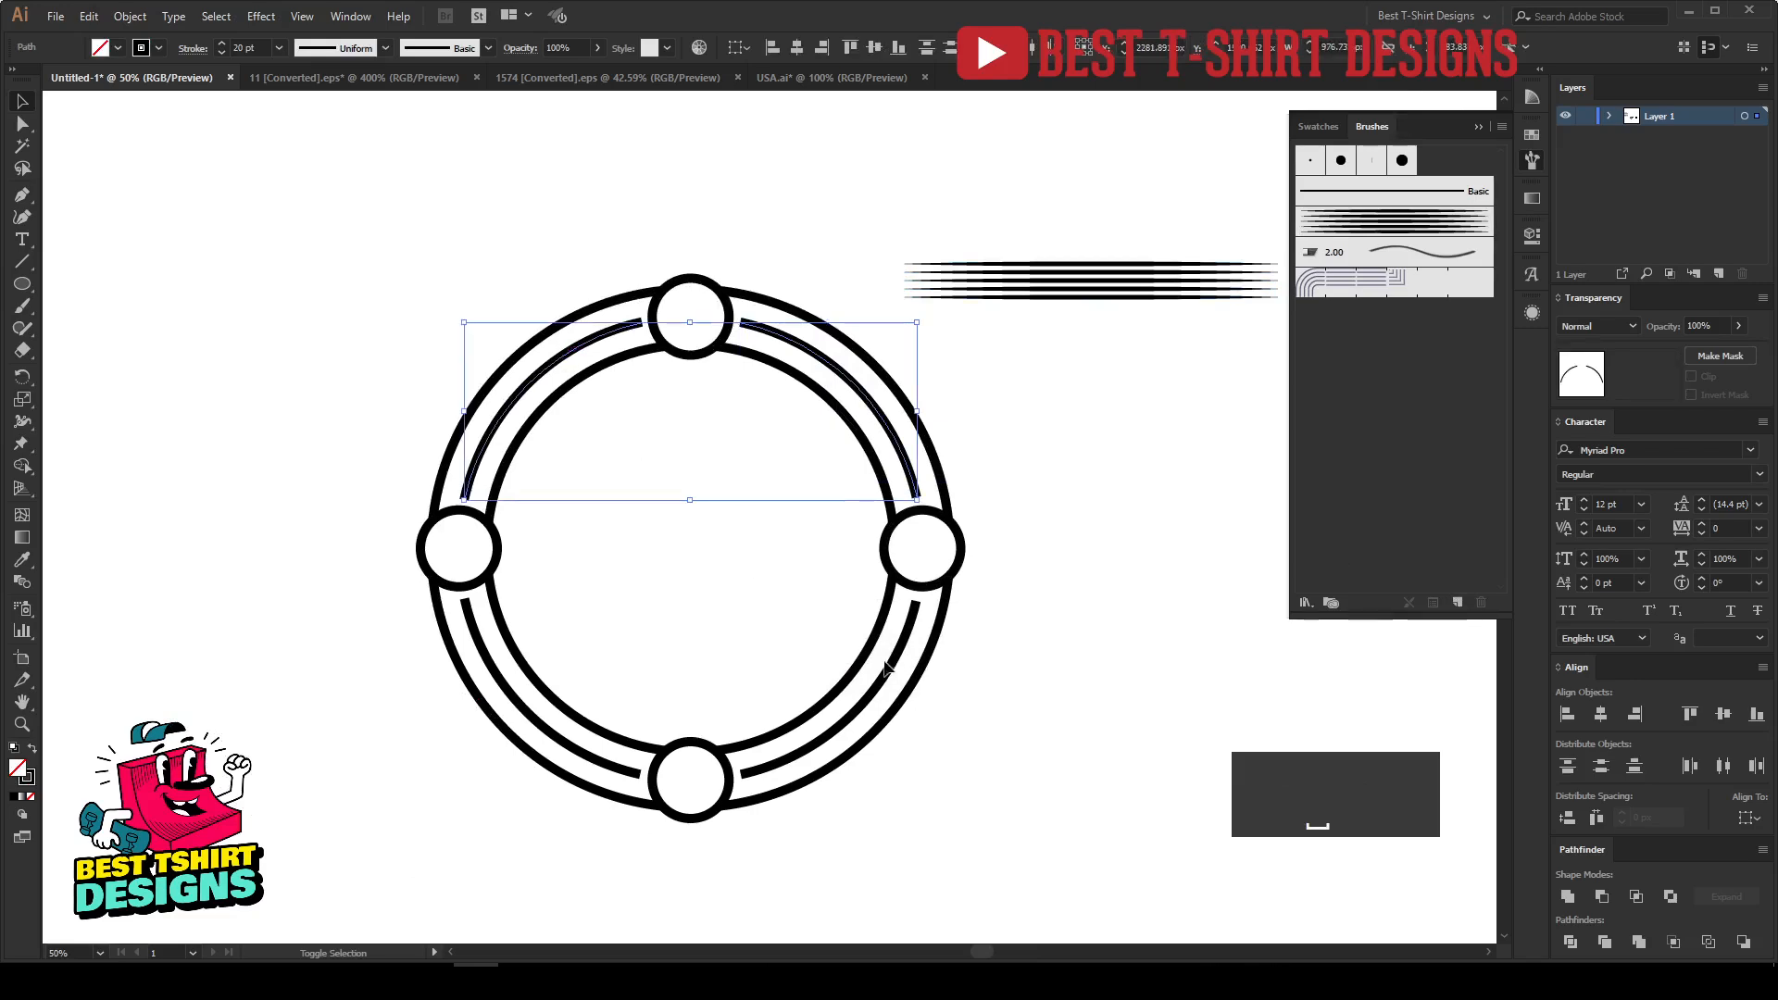
shift+click(889, 667)
shift+click(569, 750)
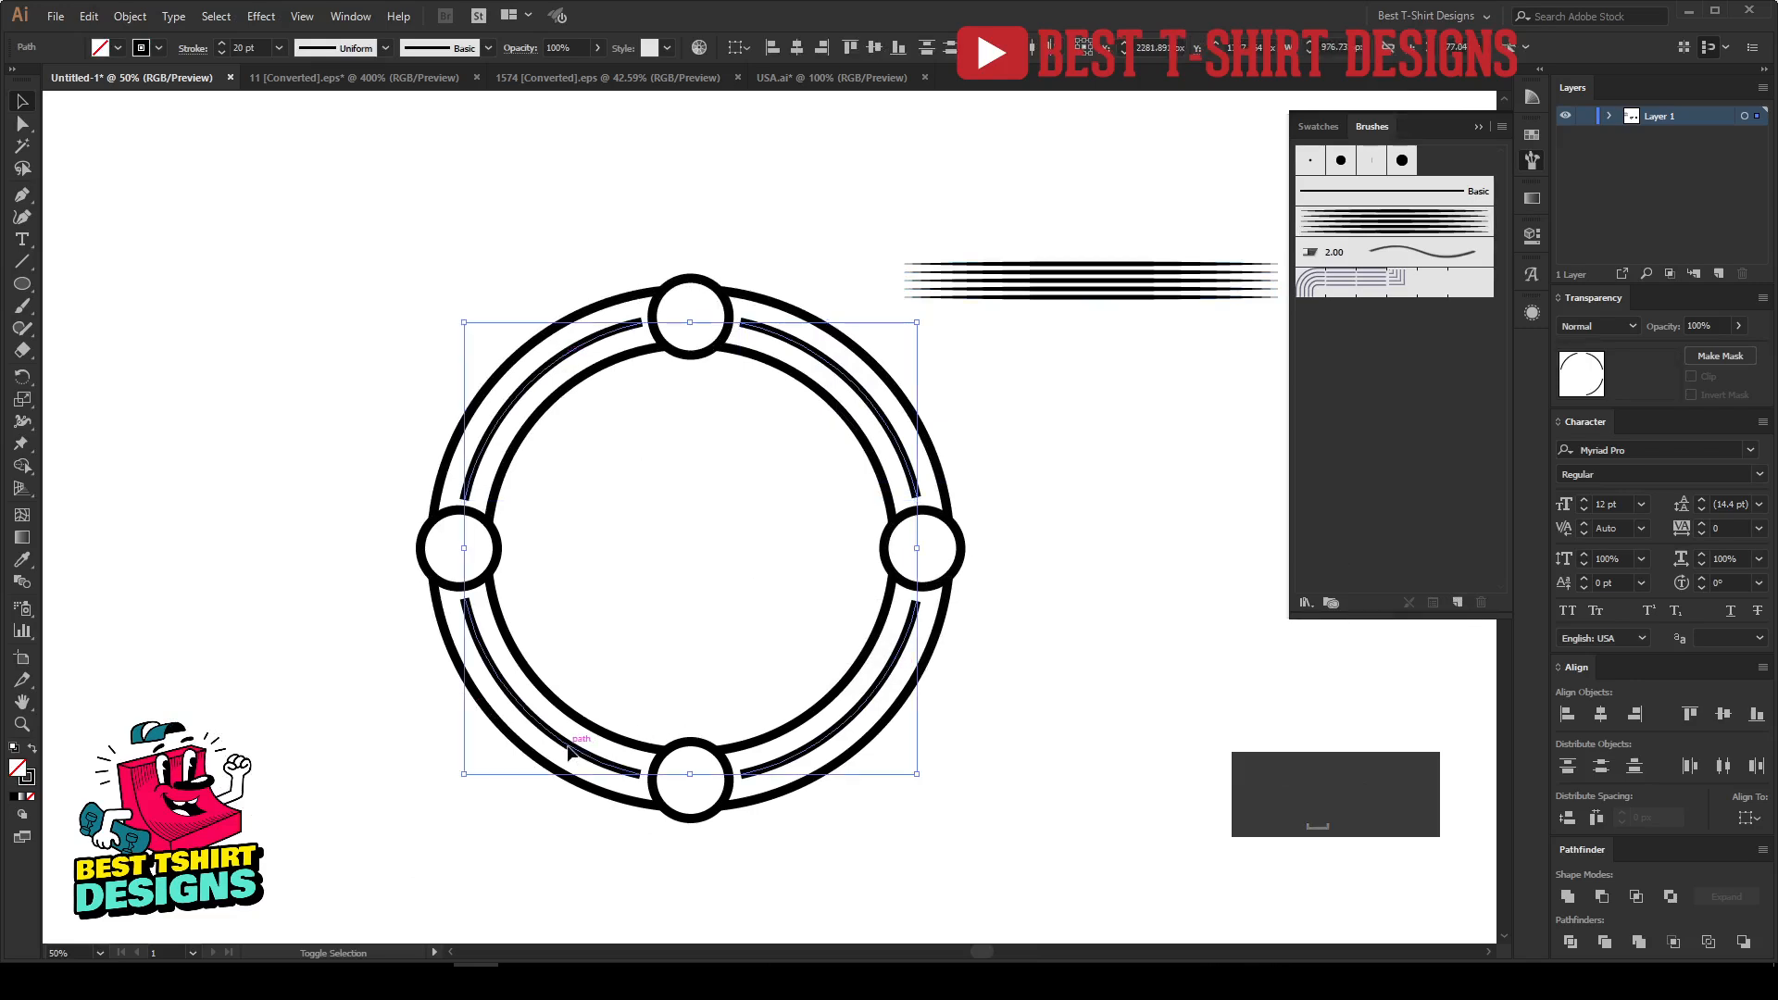
click(1382, 227)
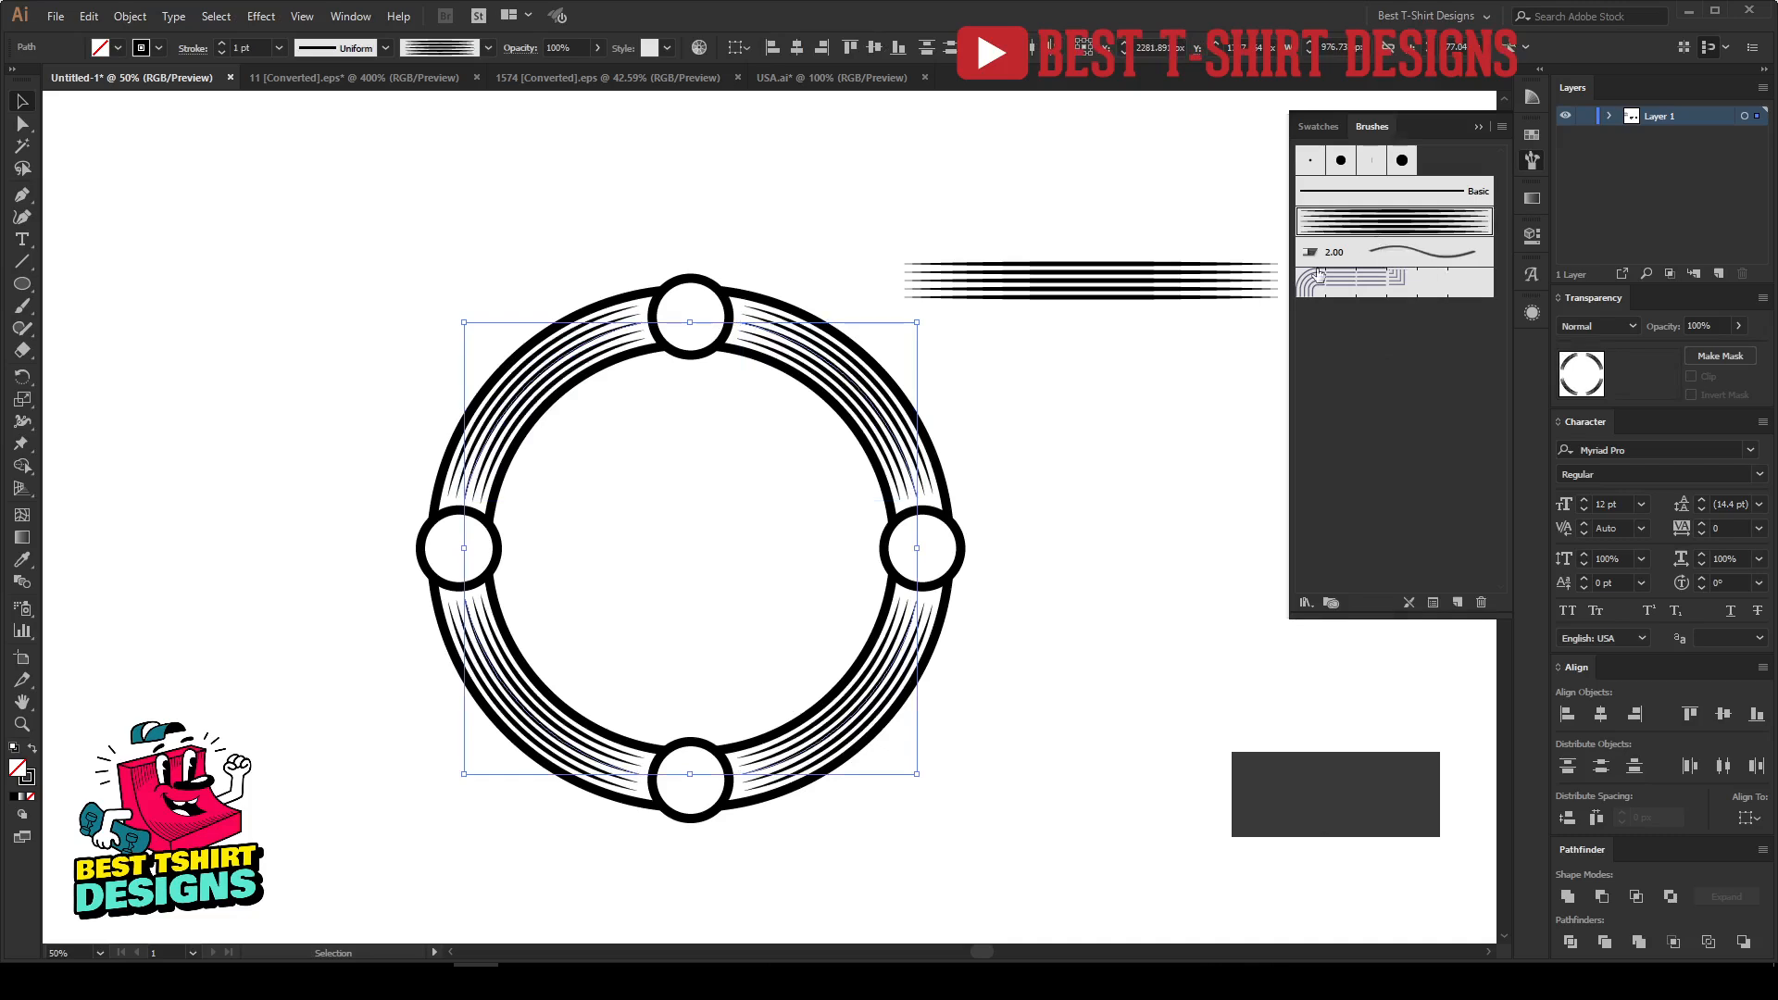
click(718, 432)
scroll(718, 433, down, 1)
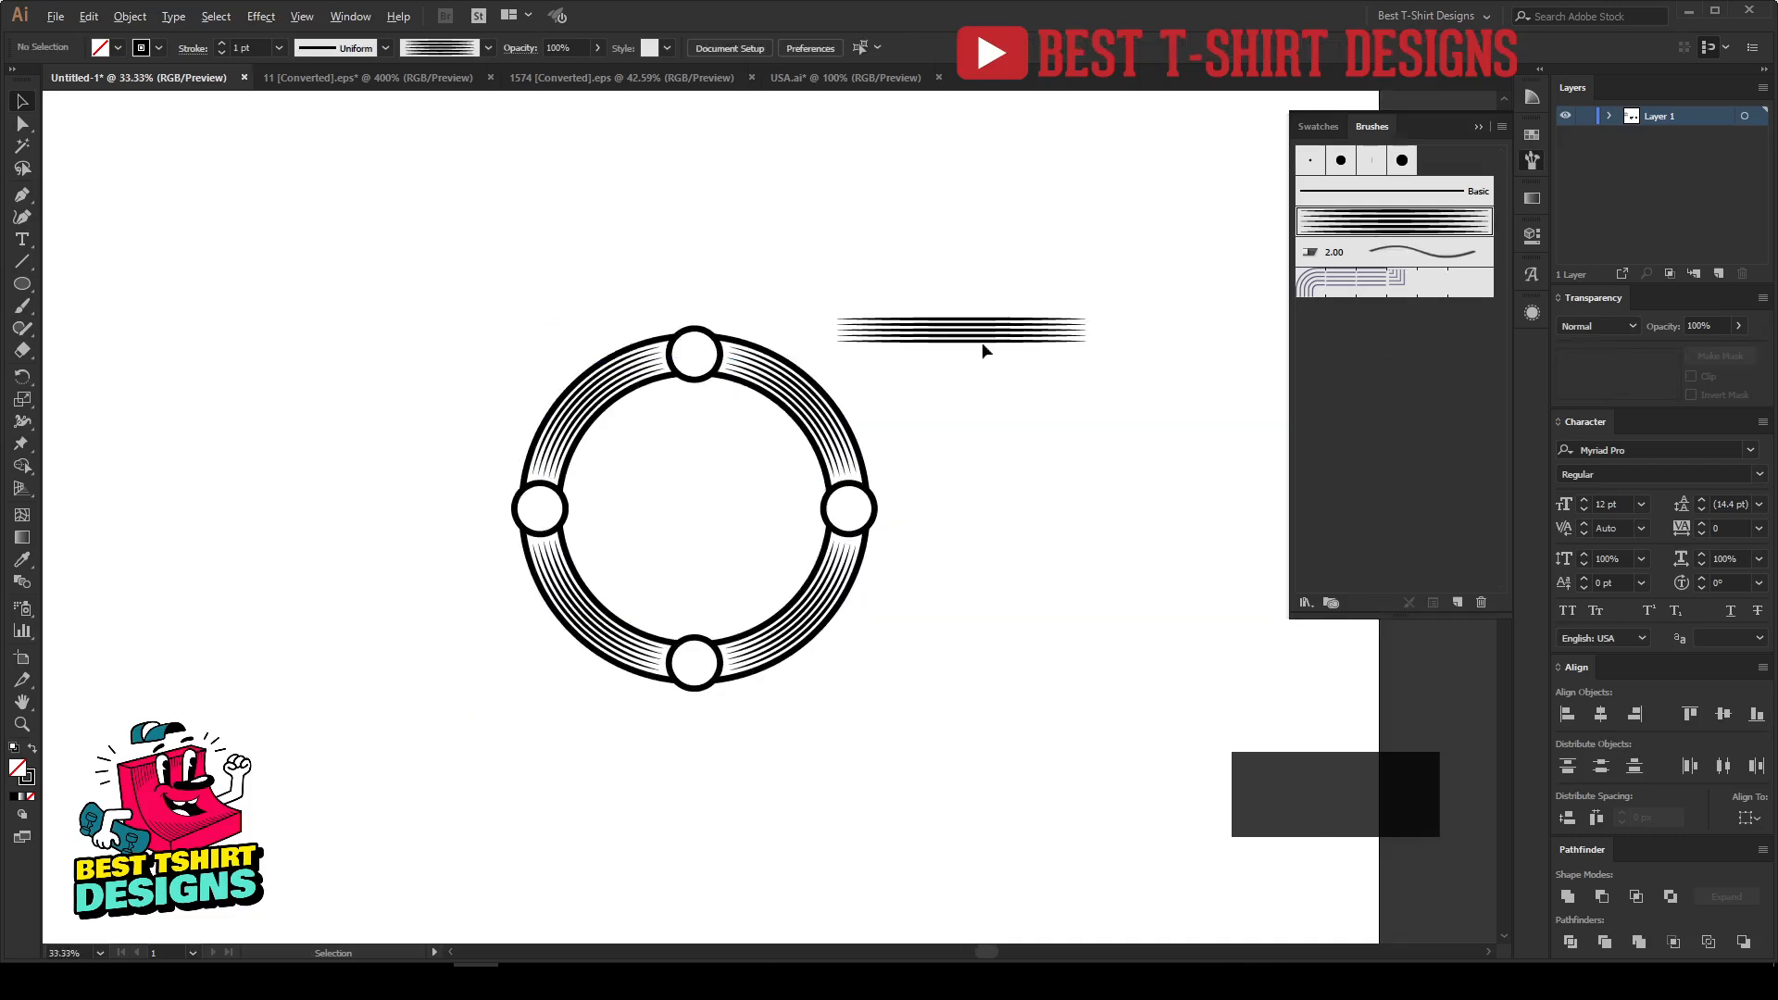
Step: Move the loose group of tapered lines off the artboard, below the brief text
drag(961, 221, 1083, 426)
scroll(1004, 405, down, 1)
mouse_move(1004, 368)
mouse_down()
mouse_move(212, 266)
mouse_move(139, 461)
mouse_up()
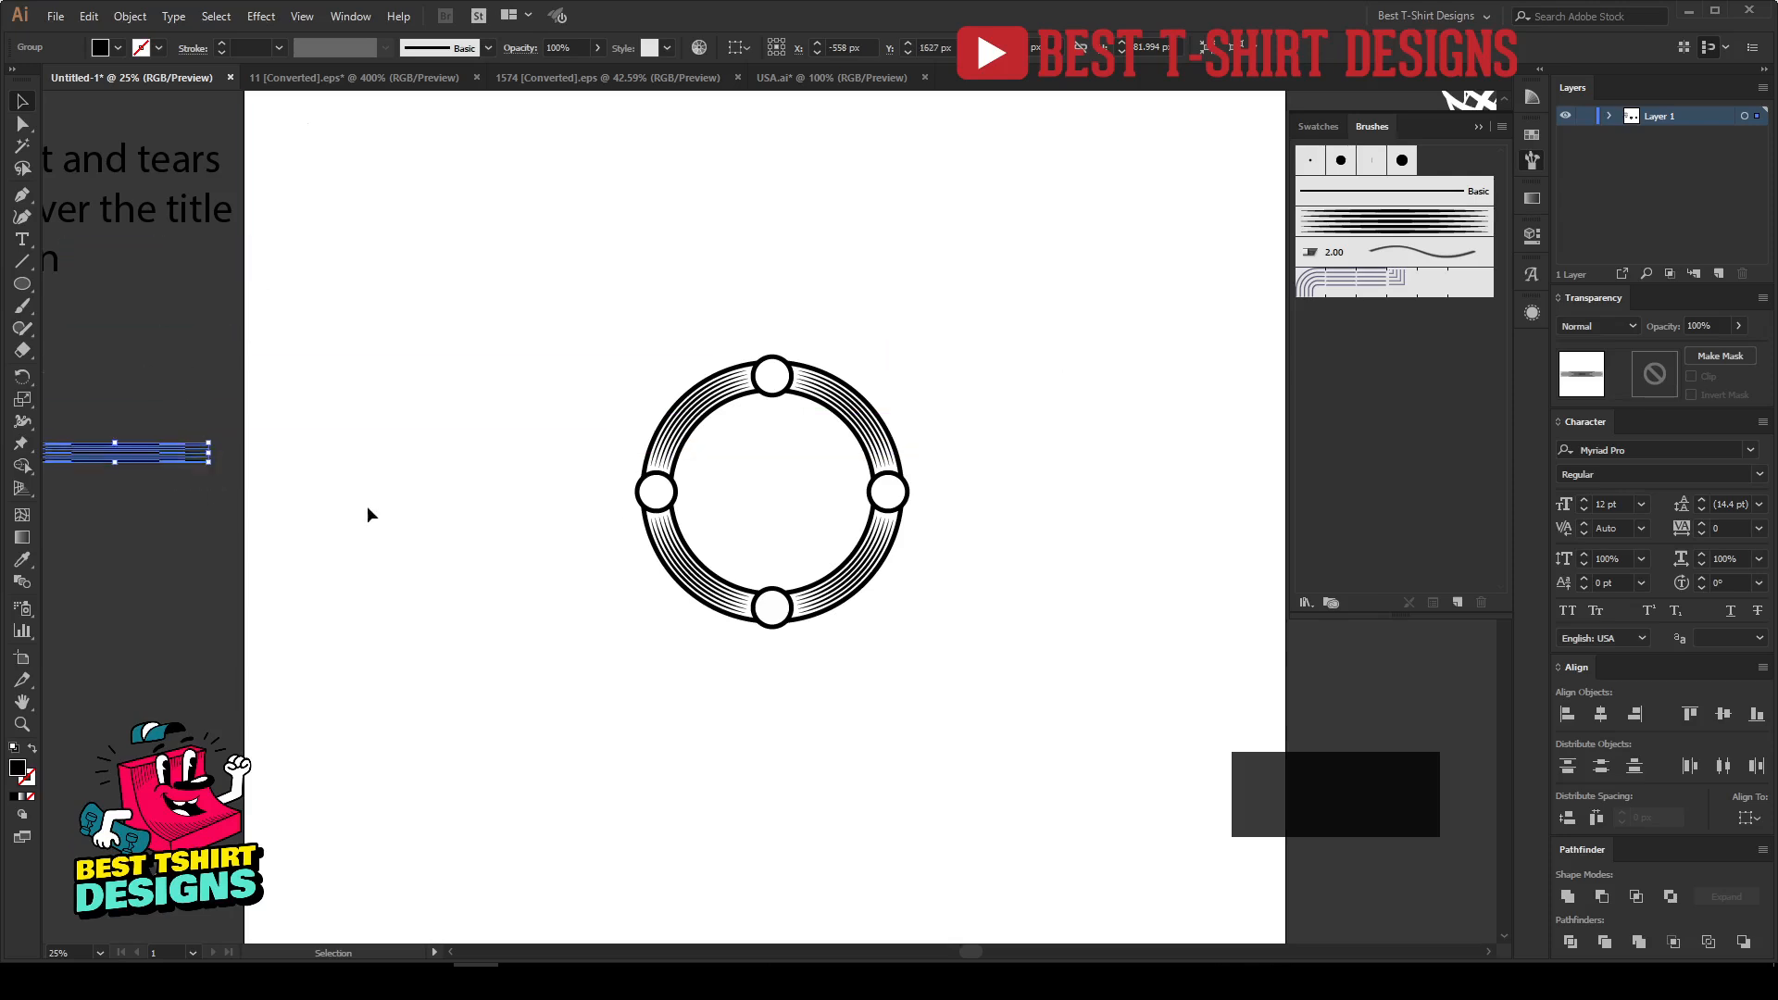
Step: Group all parts of the ring emblem, including its four small circles and striped arcs
click(557, 273)
drag(558, 272, 1019, 714)
key(ctrl+g)
scroll(867, 542, up, 1)
click(1107, 525)
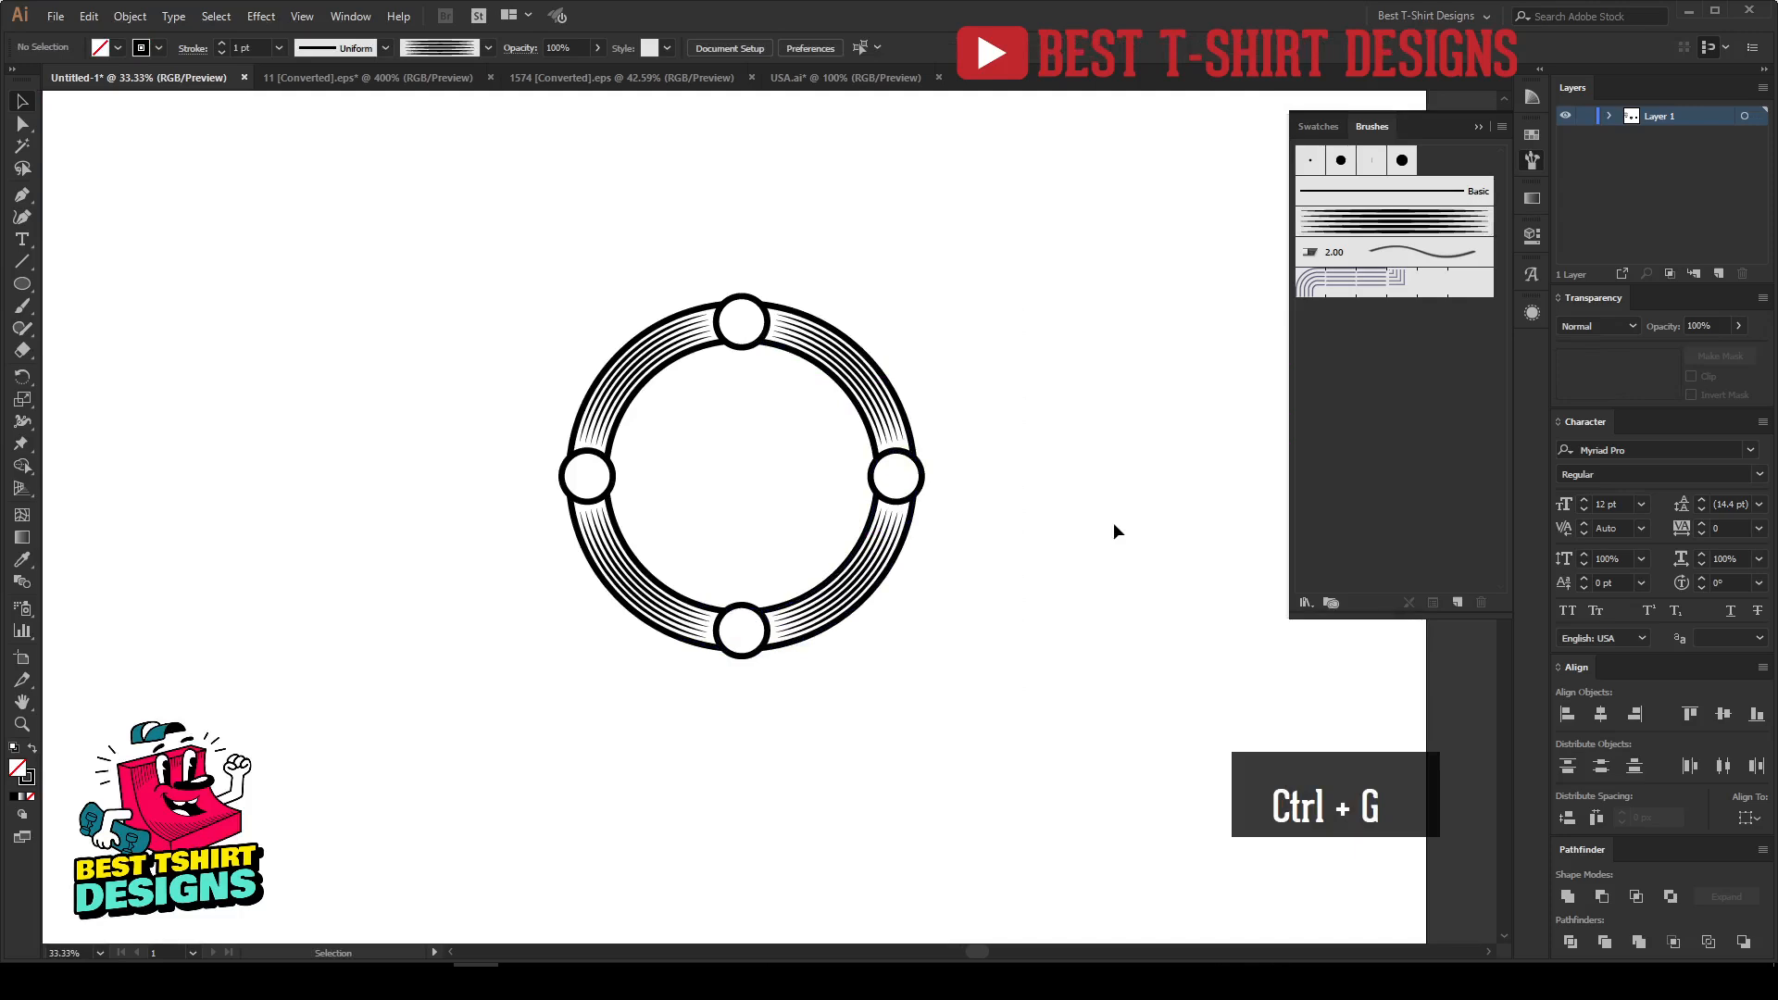
scroll(1106, 526, up, 1)
scroll(815, 554, down, 1)
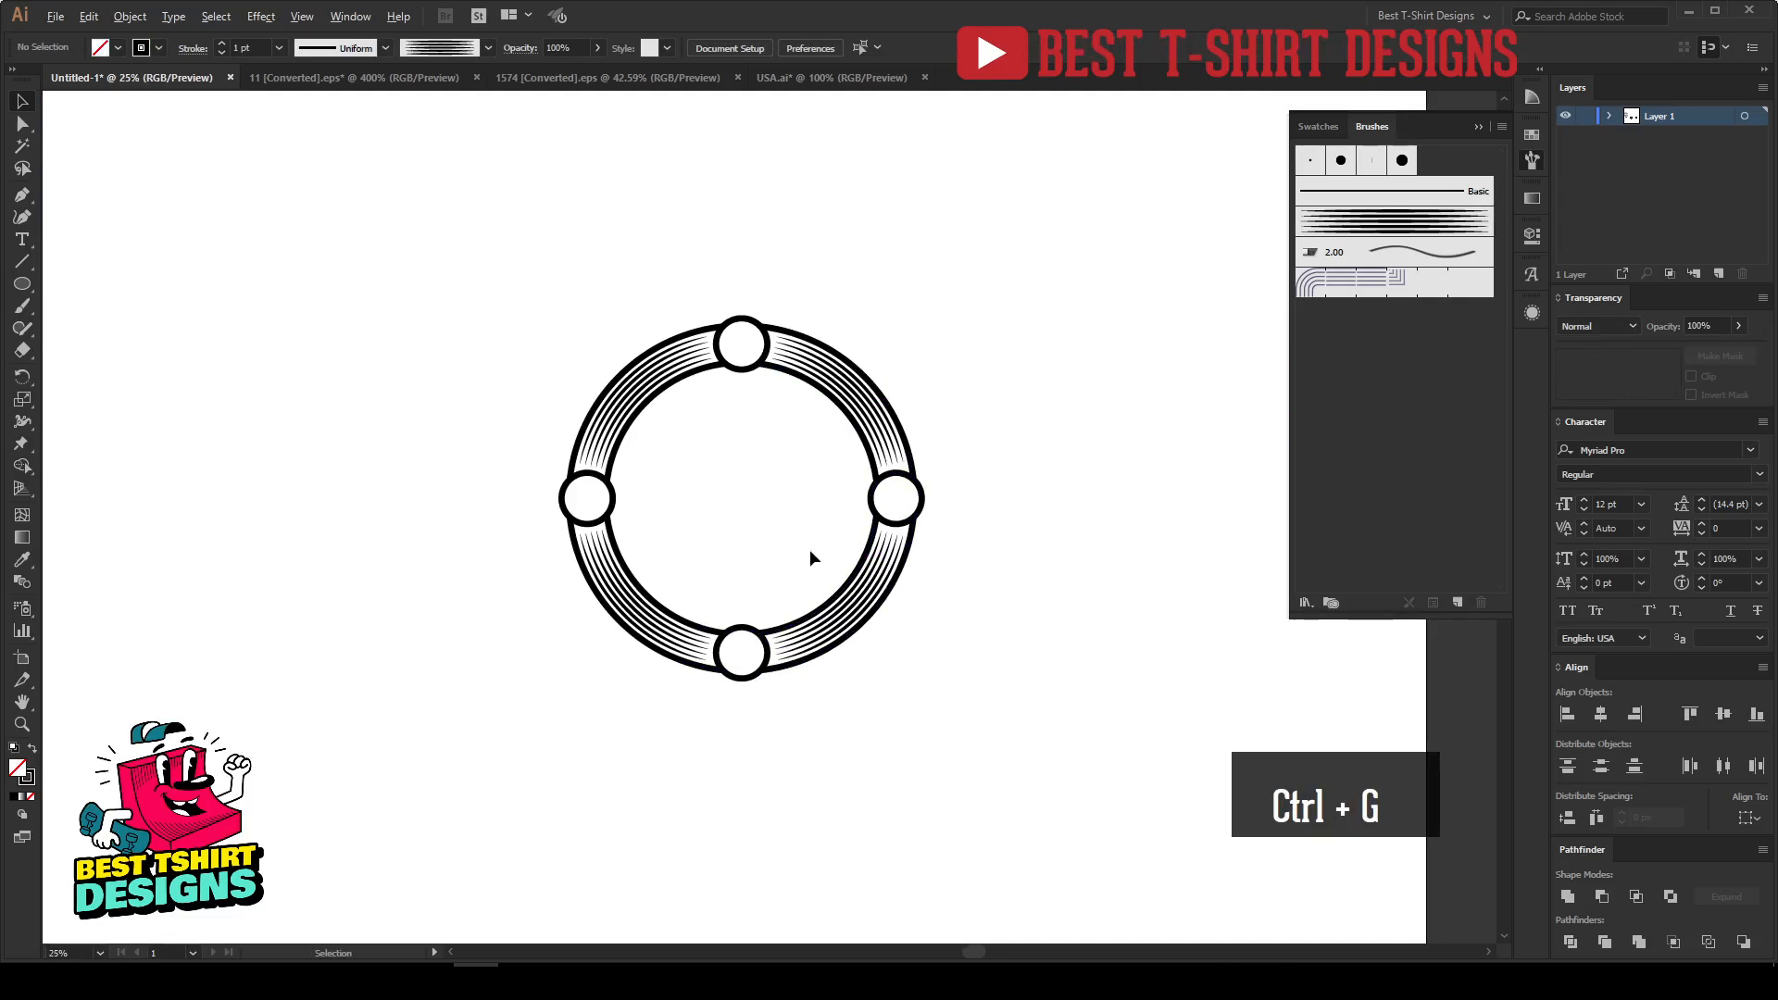
Step: Place the eagle head illustration over the centre of the ring emblem
drag(1107, 583, 861, 568)
drag(1244, 439, 626, 534)
click(746, 624)
scroll(496, 486, up, 2)
Step: Isolate the eagle head group, select all its black shapes with the Magic Wand and cut them
double_click(622, 500)
scroll(583, 509, up, 1)
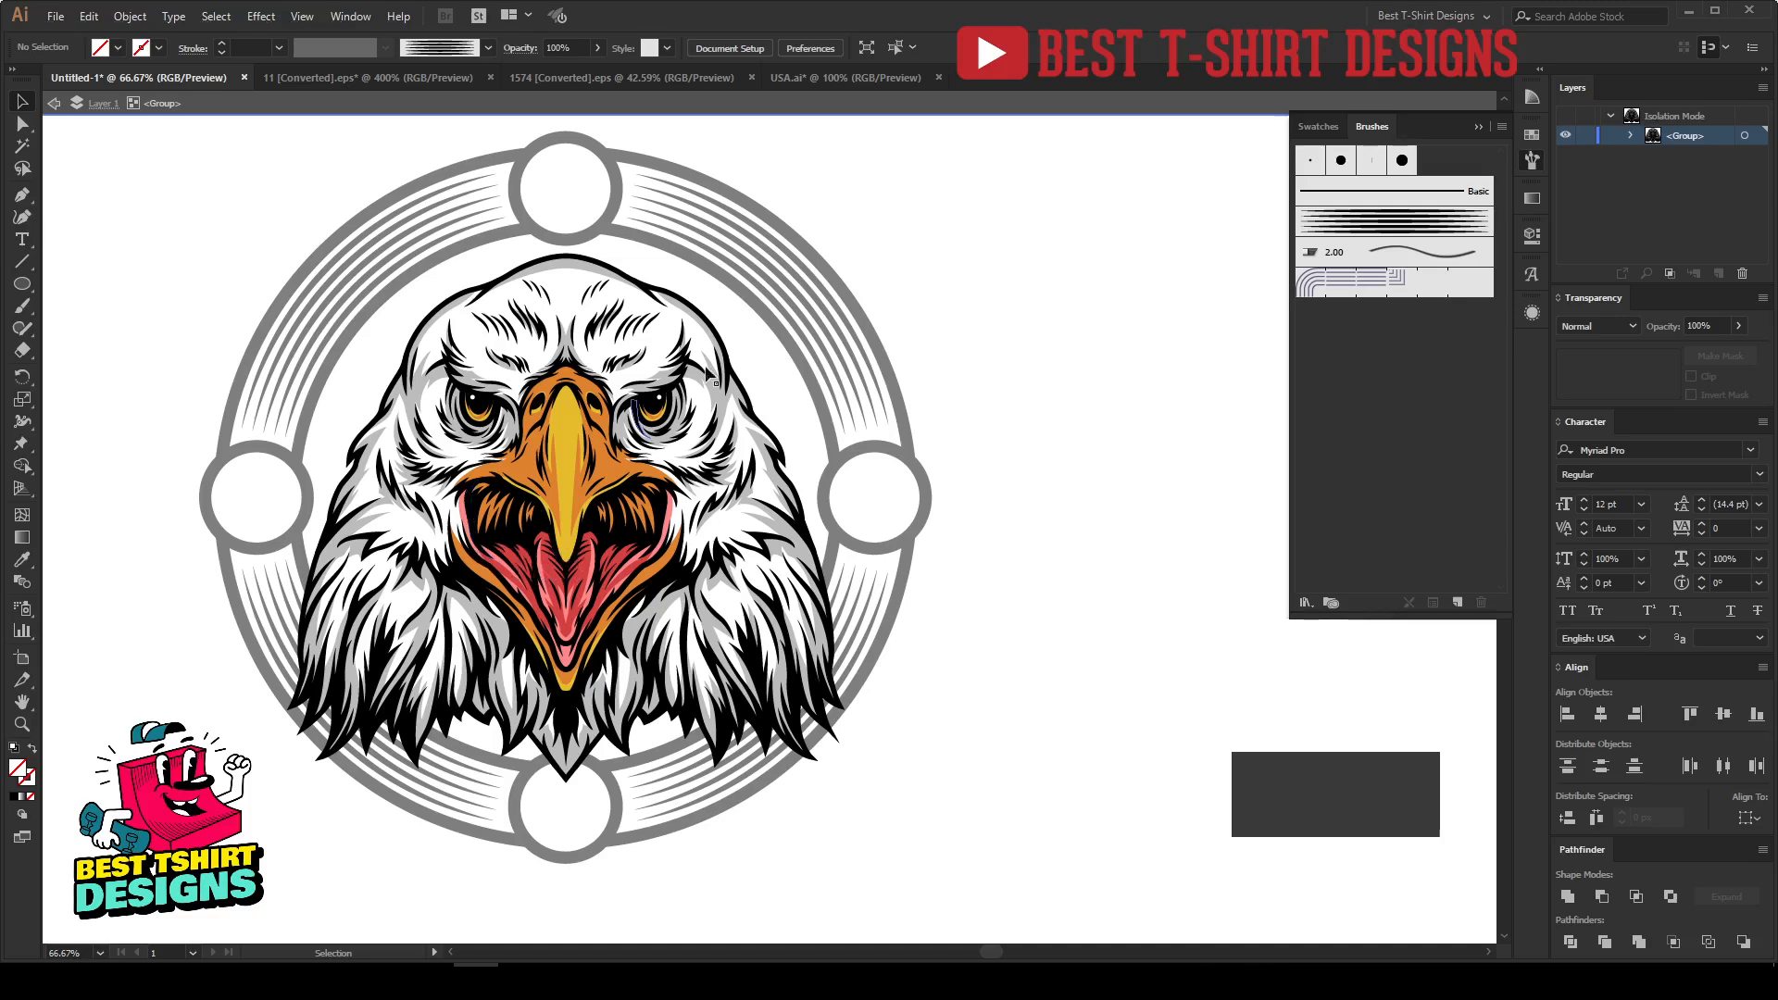
key(ctrl+a)
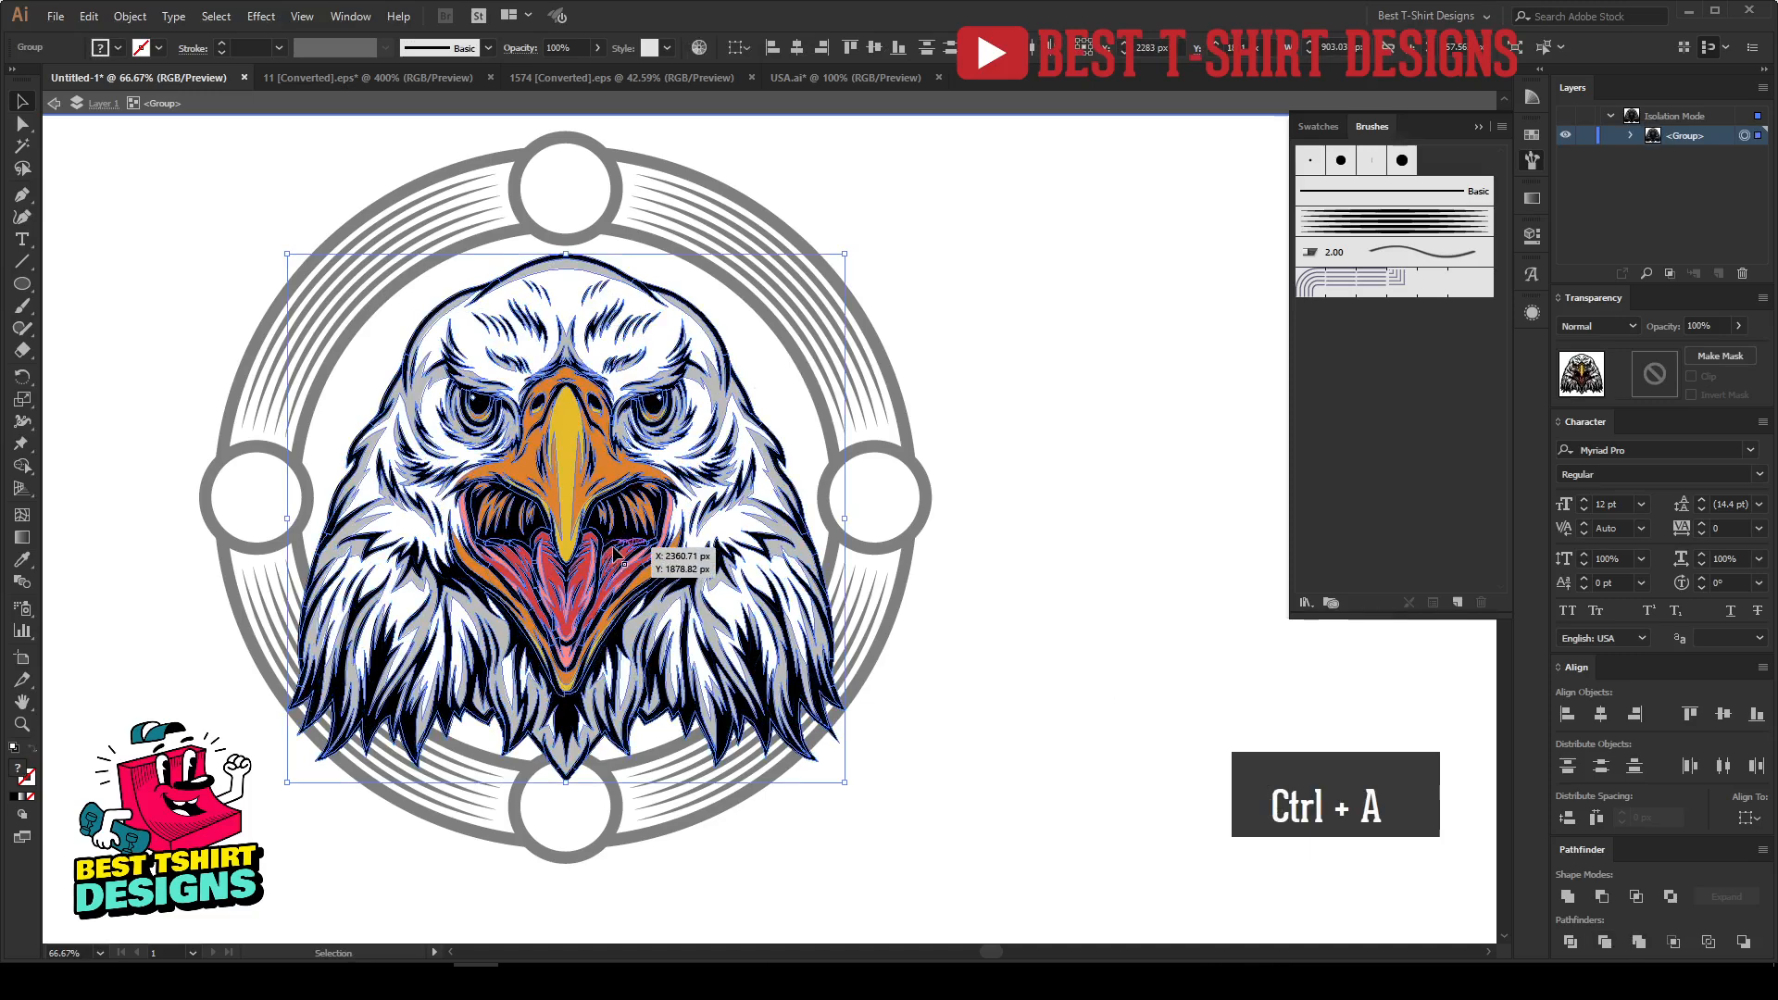
key(y)
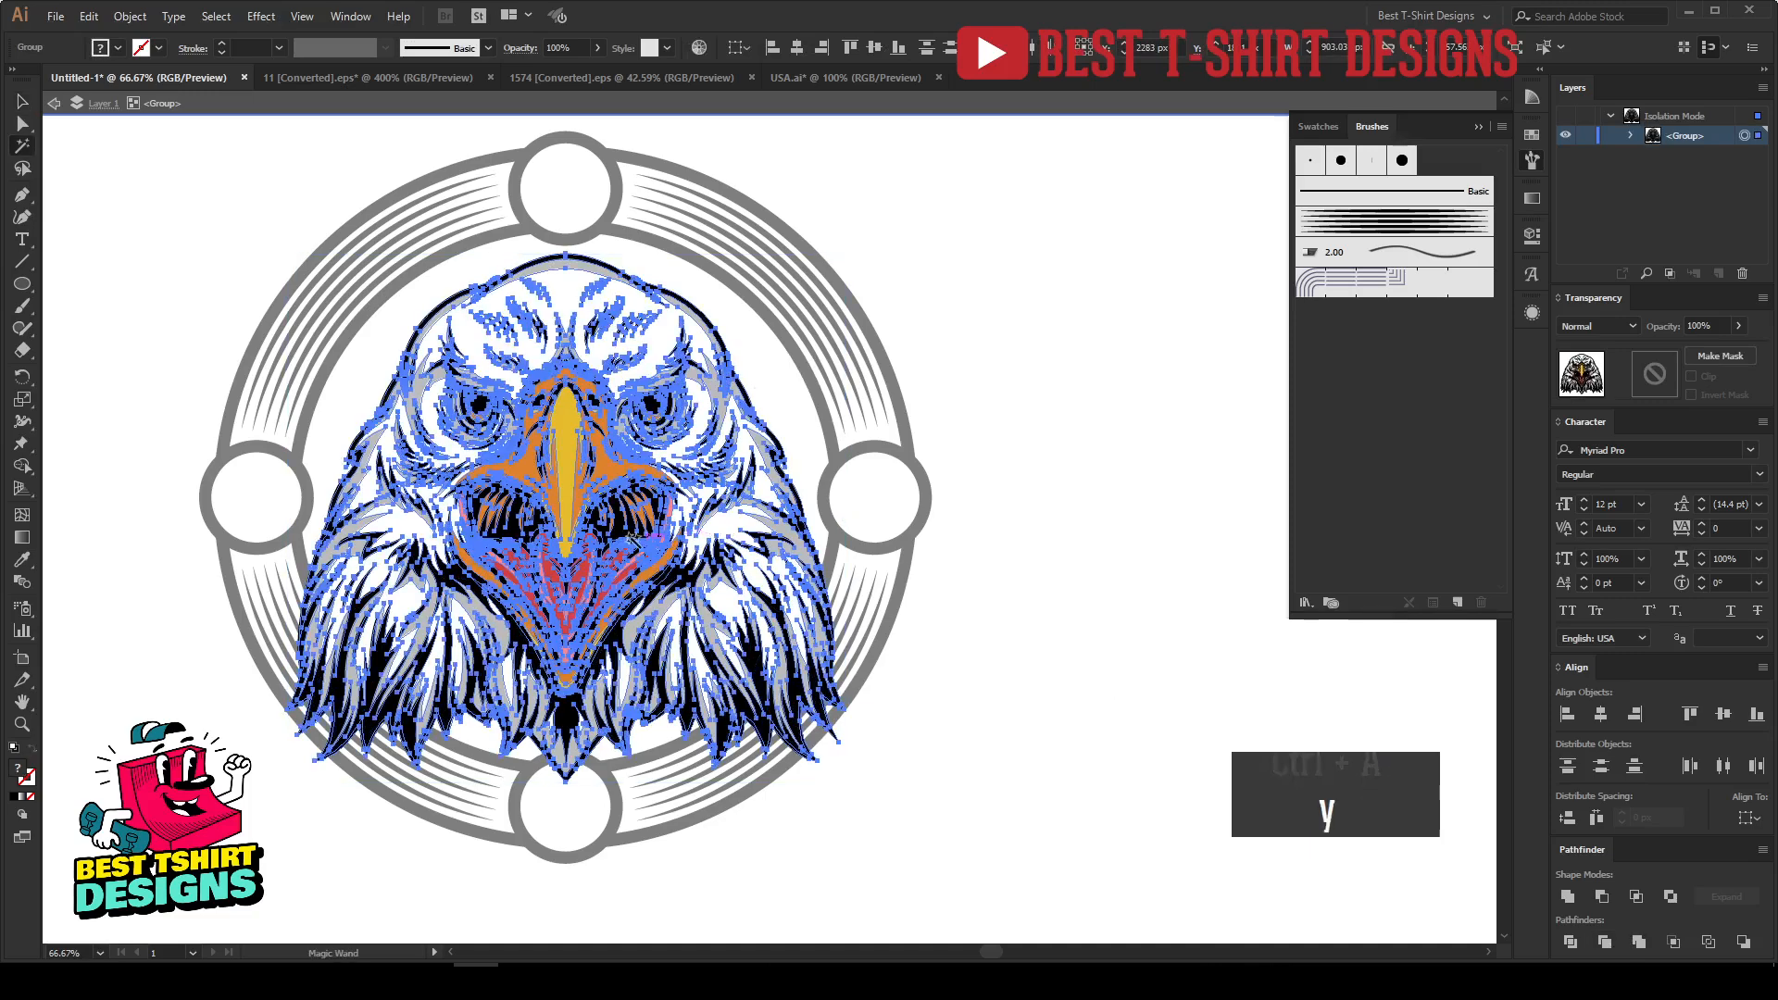
scroll(171, 446, up, 4)
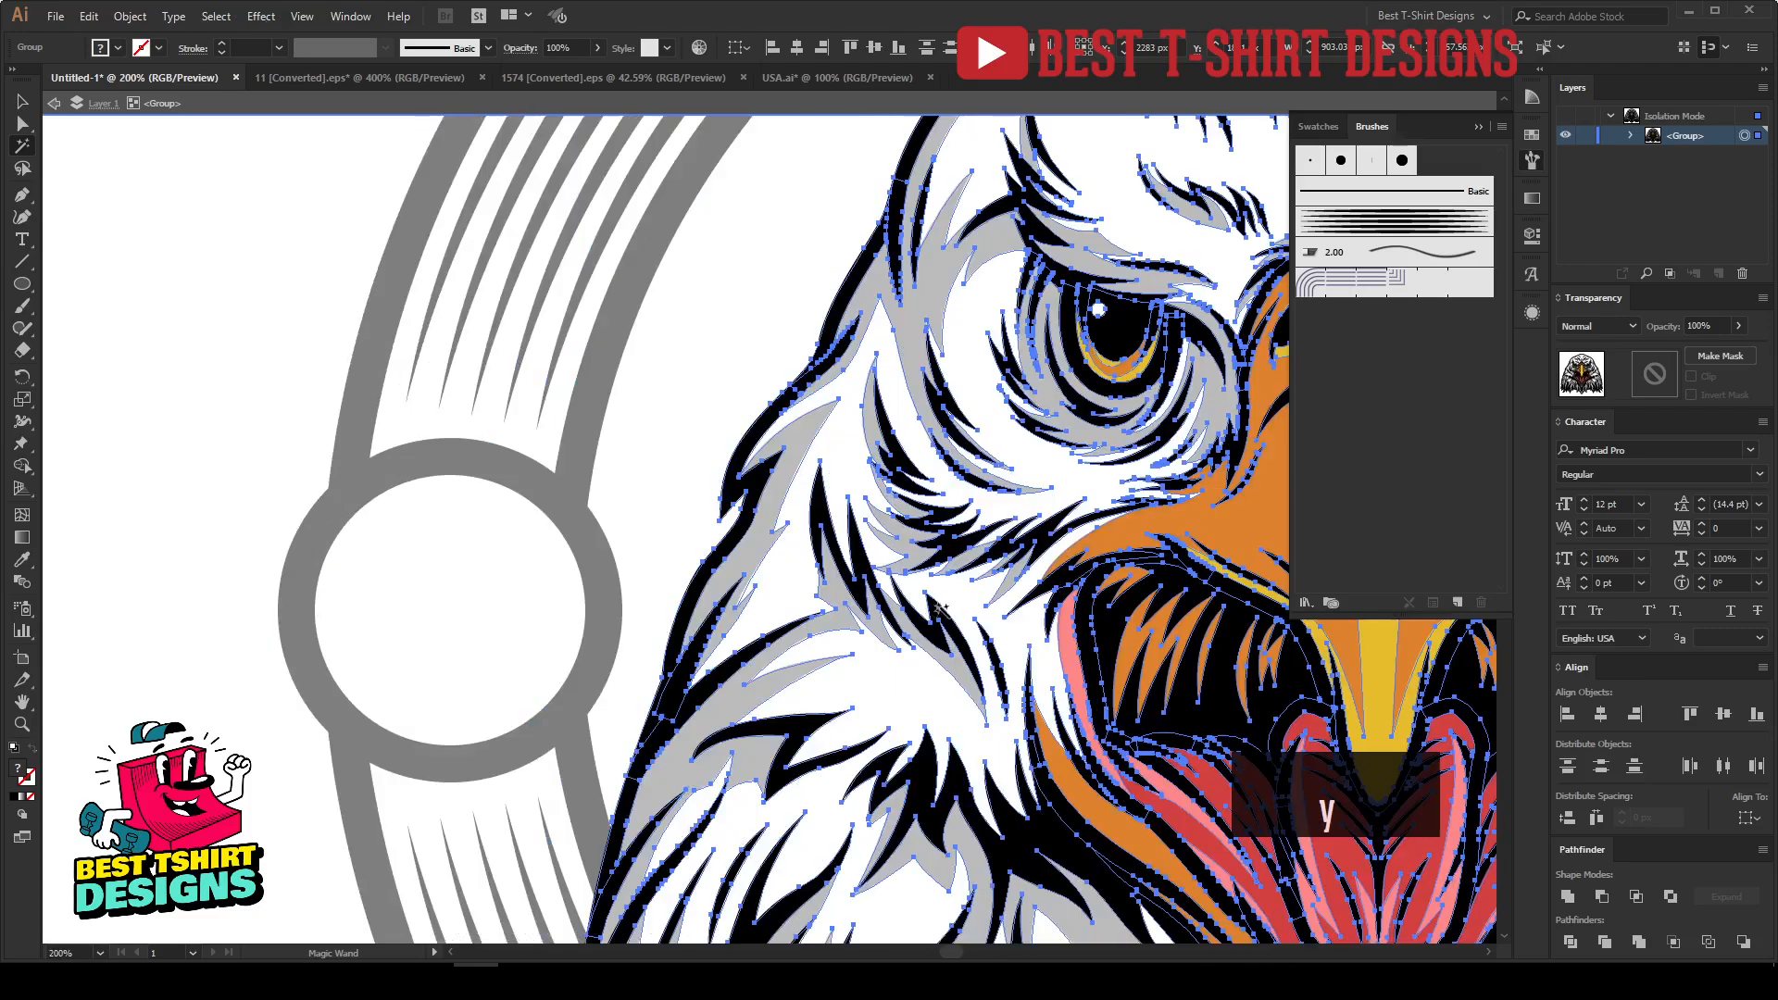
click(1107, 635)
drag(1259, 690, 634, 537)
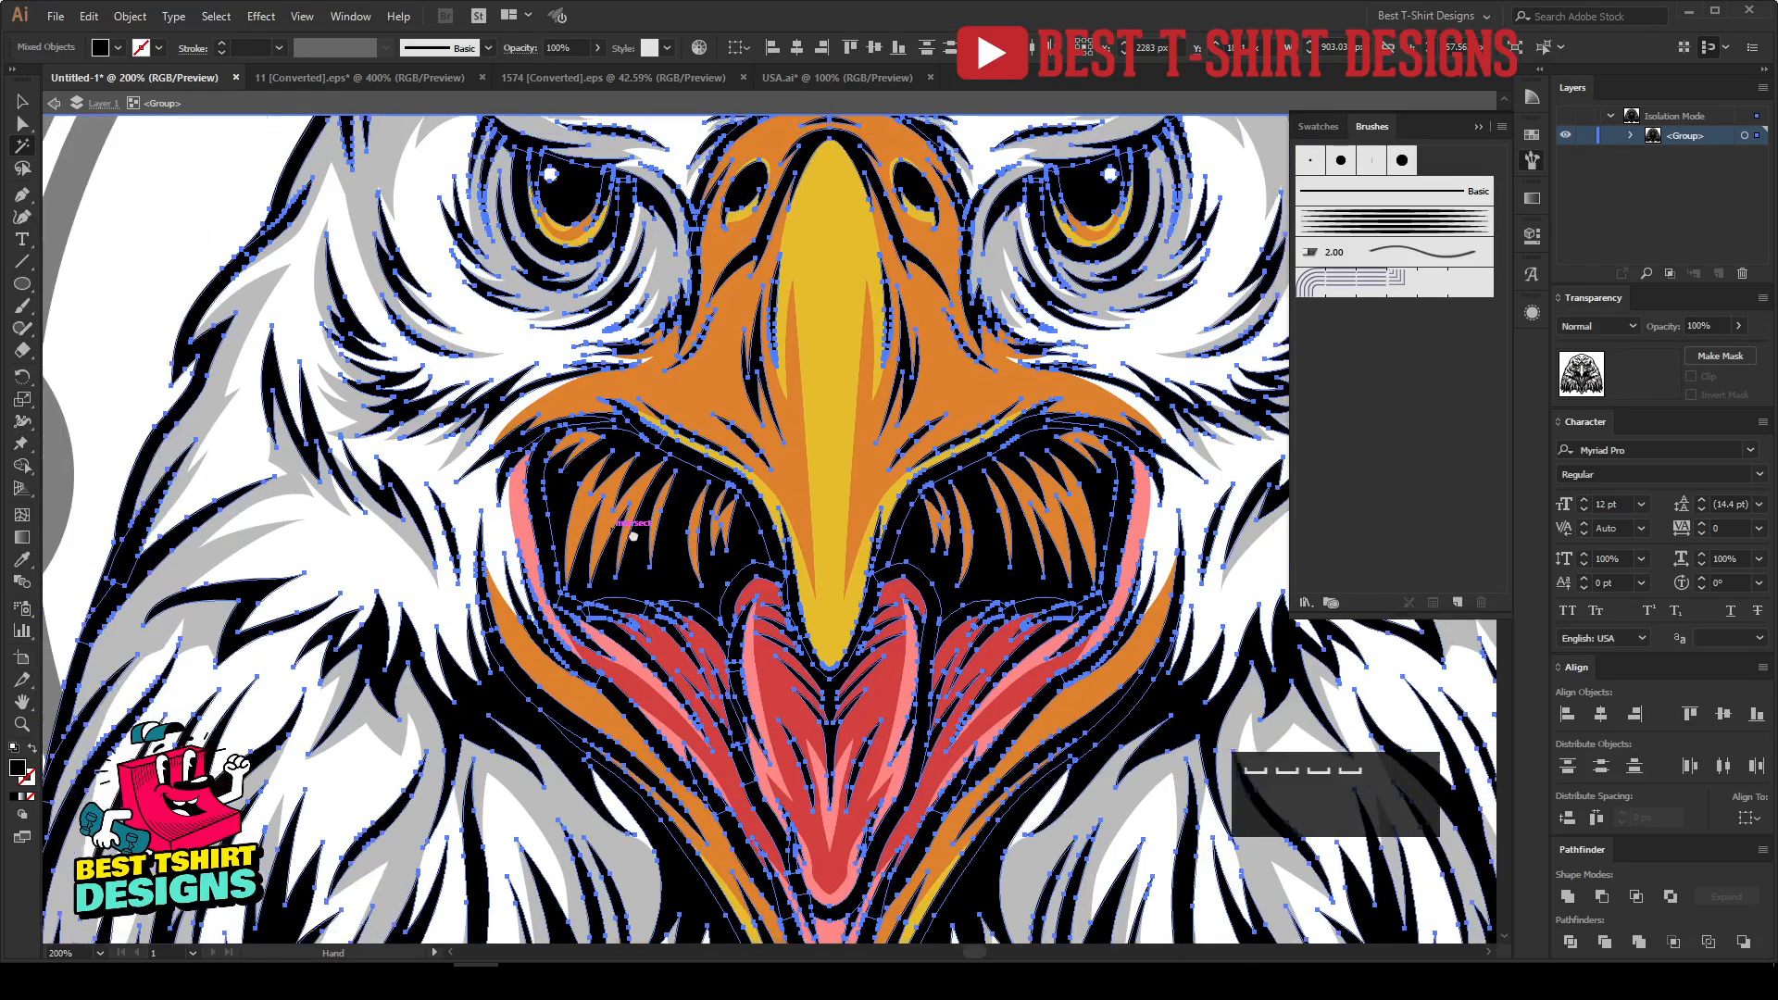
key(ctrl+x)
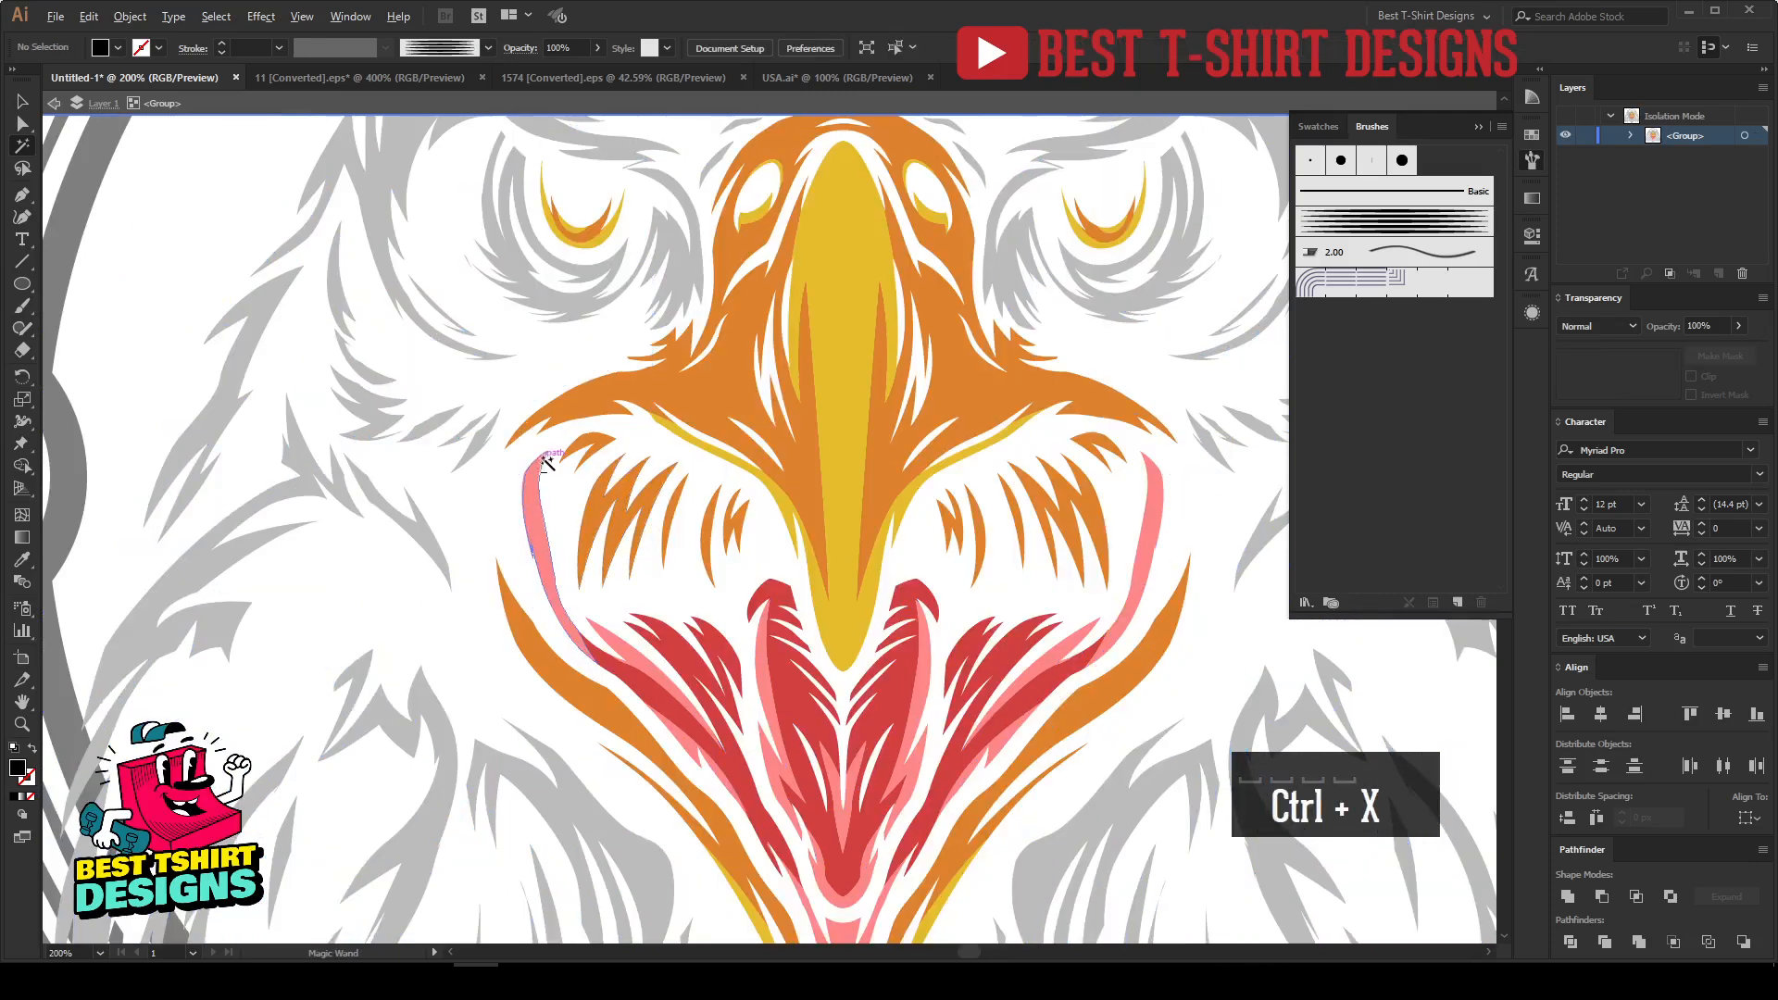
Step: Delete the eagle's remaining coloured and grey shapes and paste the black line art back in its original place
scroll(554, 472, down, 4)
key(v)
key(ctrl+a)
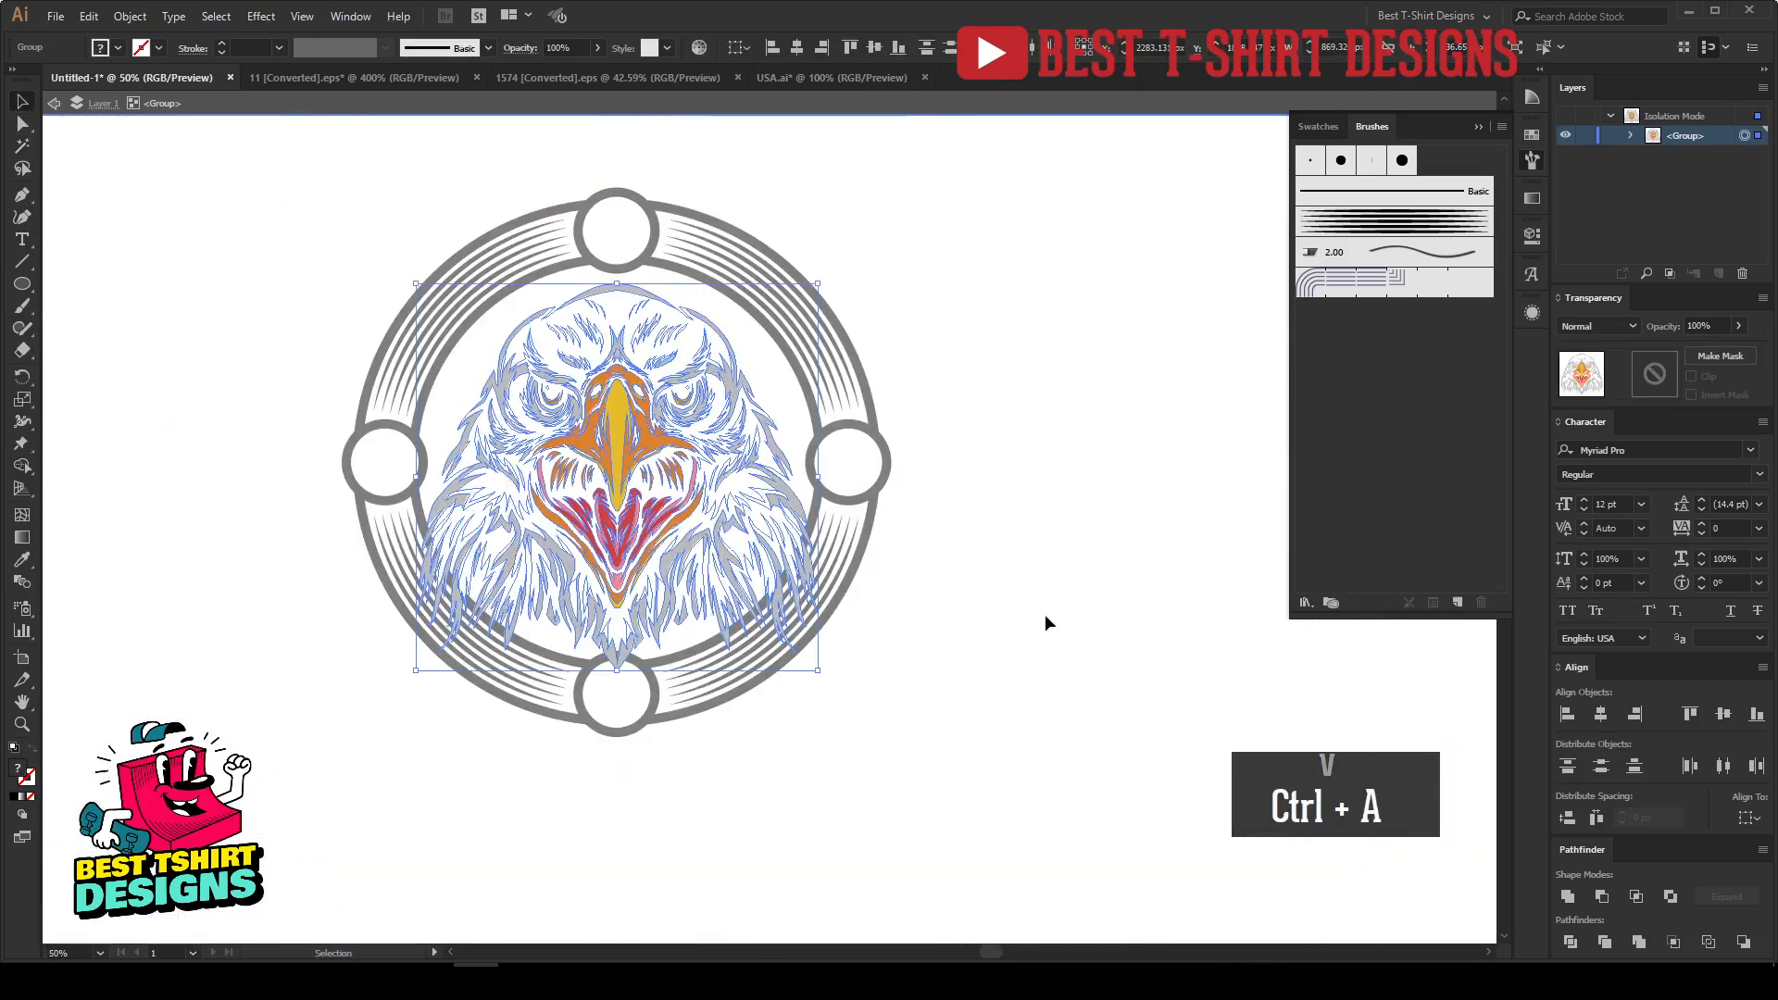
key(Delete)
key(ctrl+f)
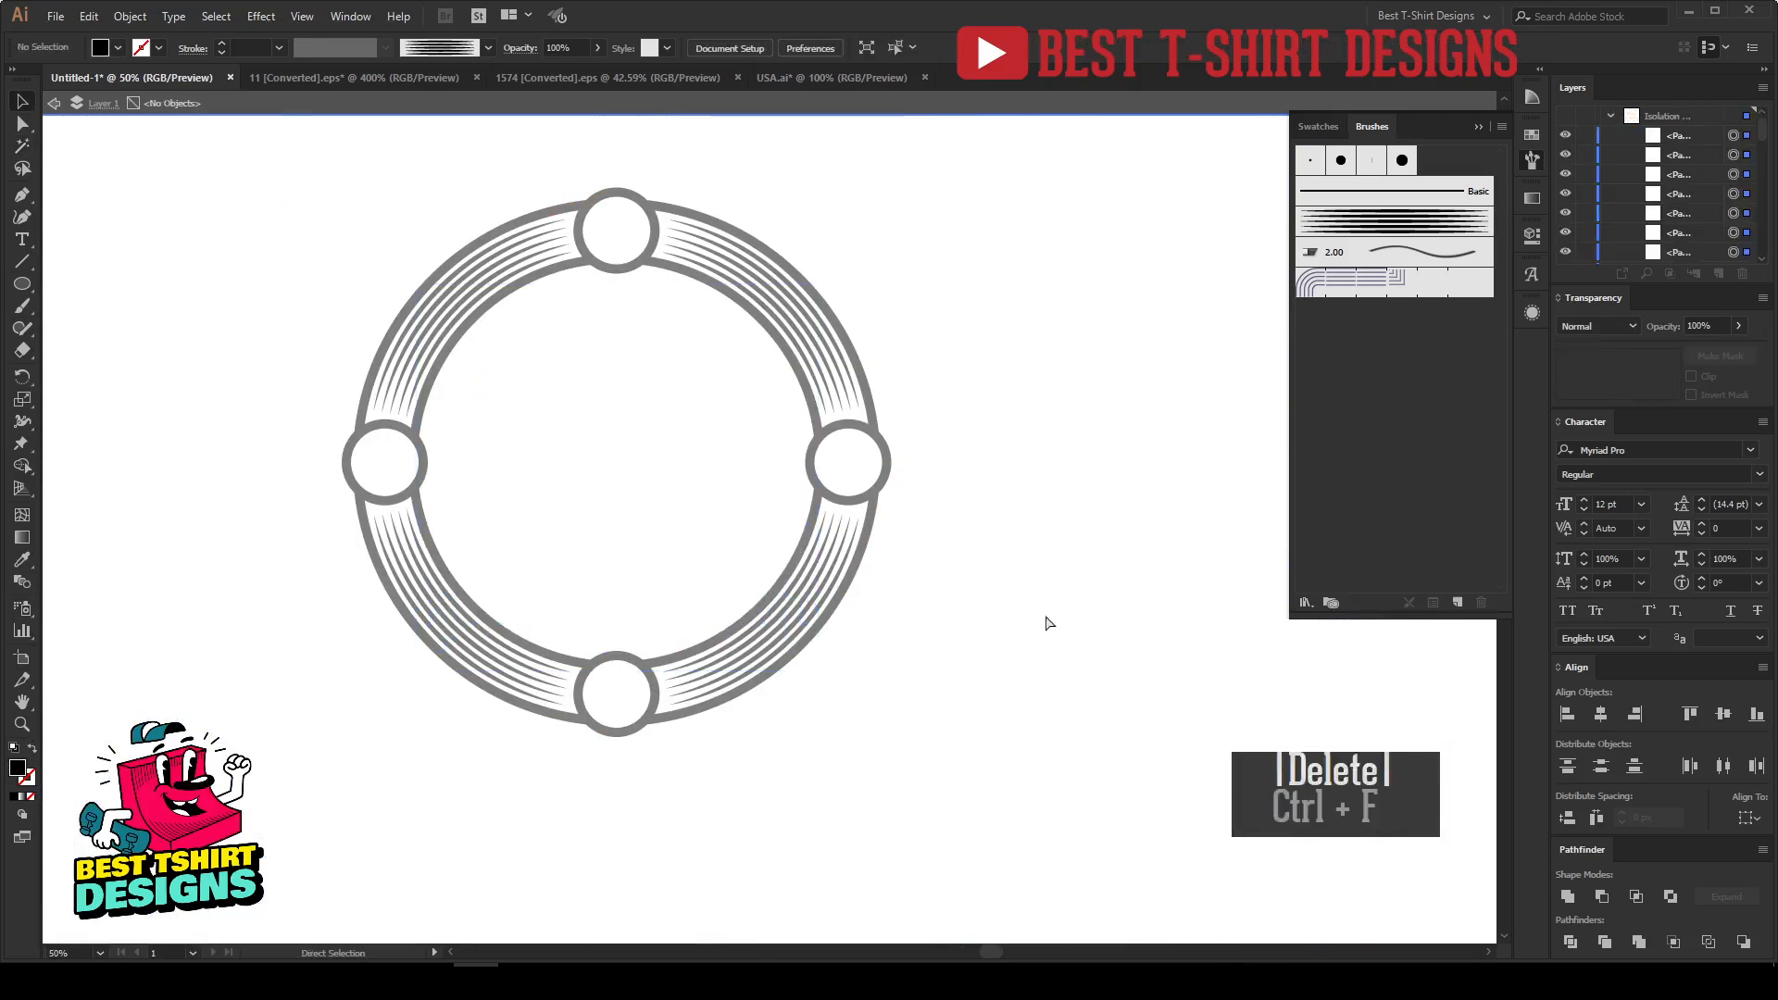
key(v)
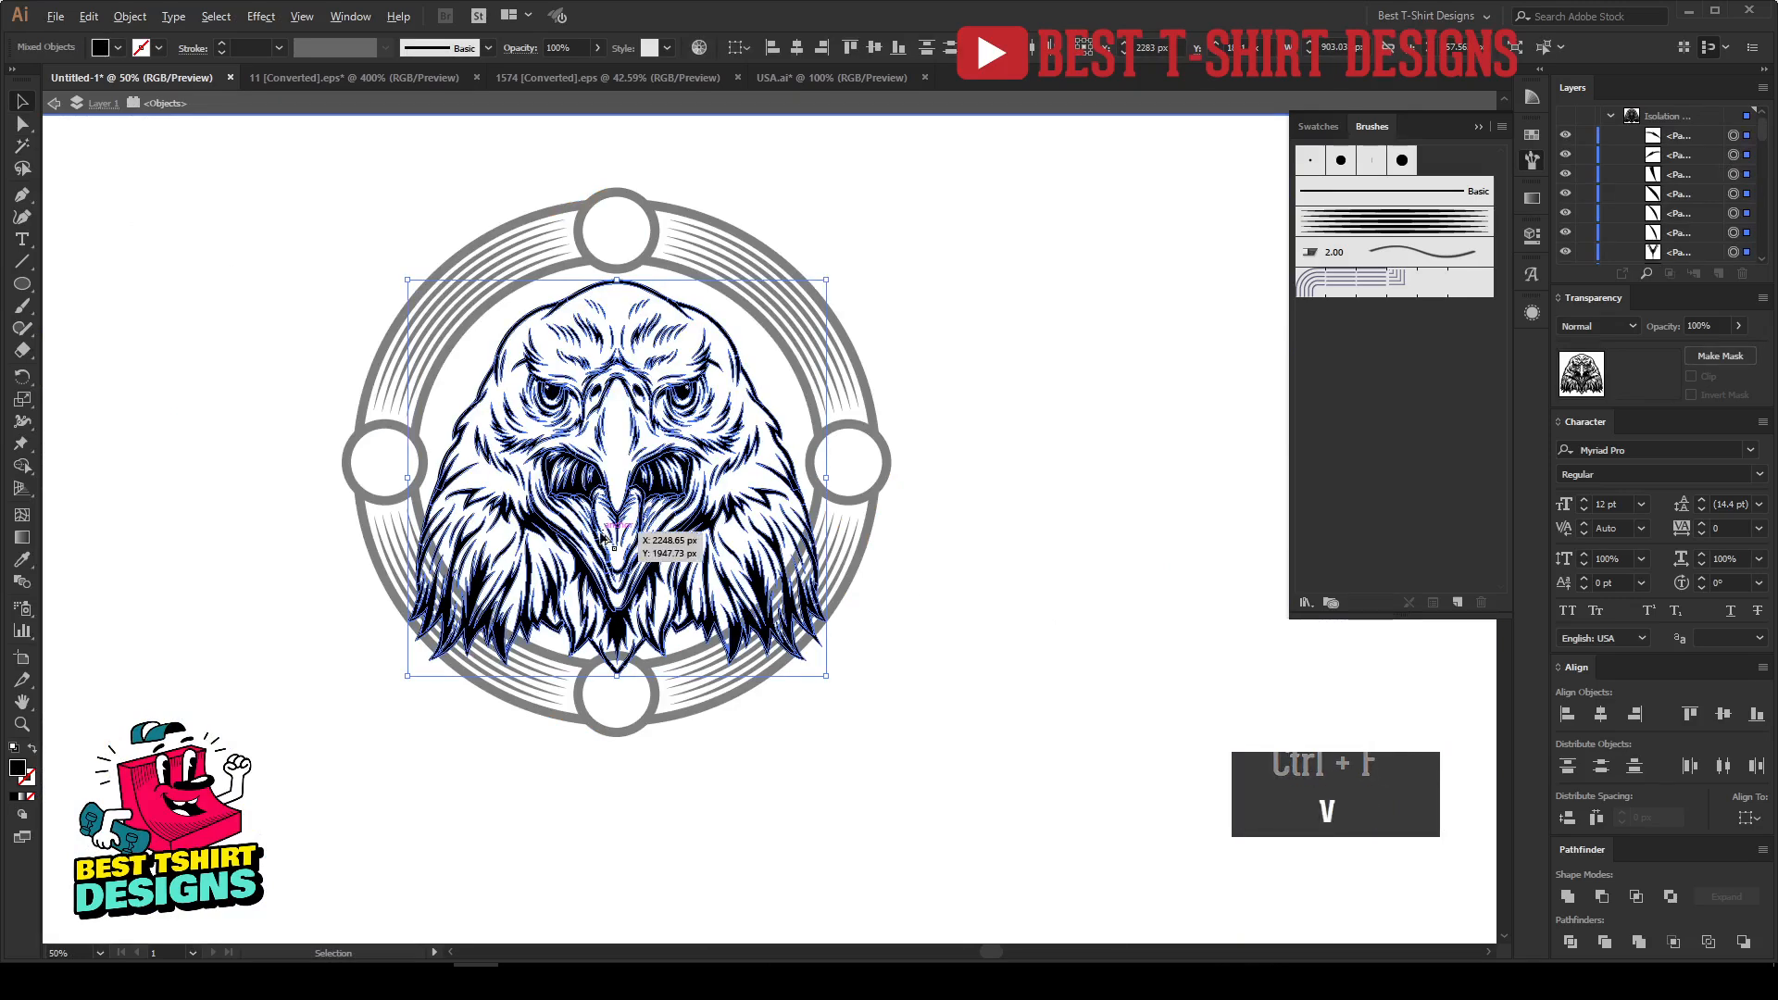
Step: Unite all the eagle's black shapes with Pathfinder and leave isolation mode
click(1163, 667)
scroll(601, 531, up, 1)
drag(247, 141, 1065, 866)
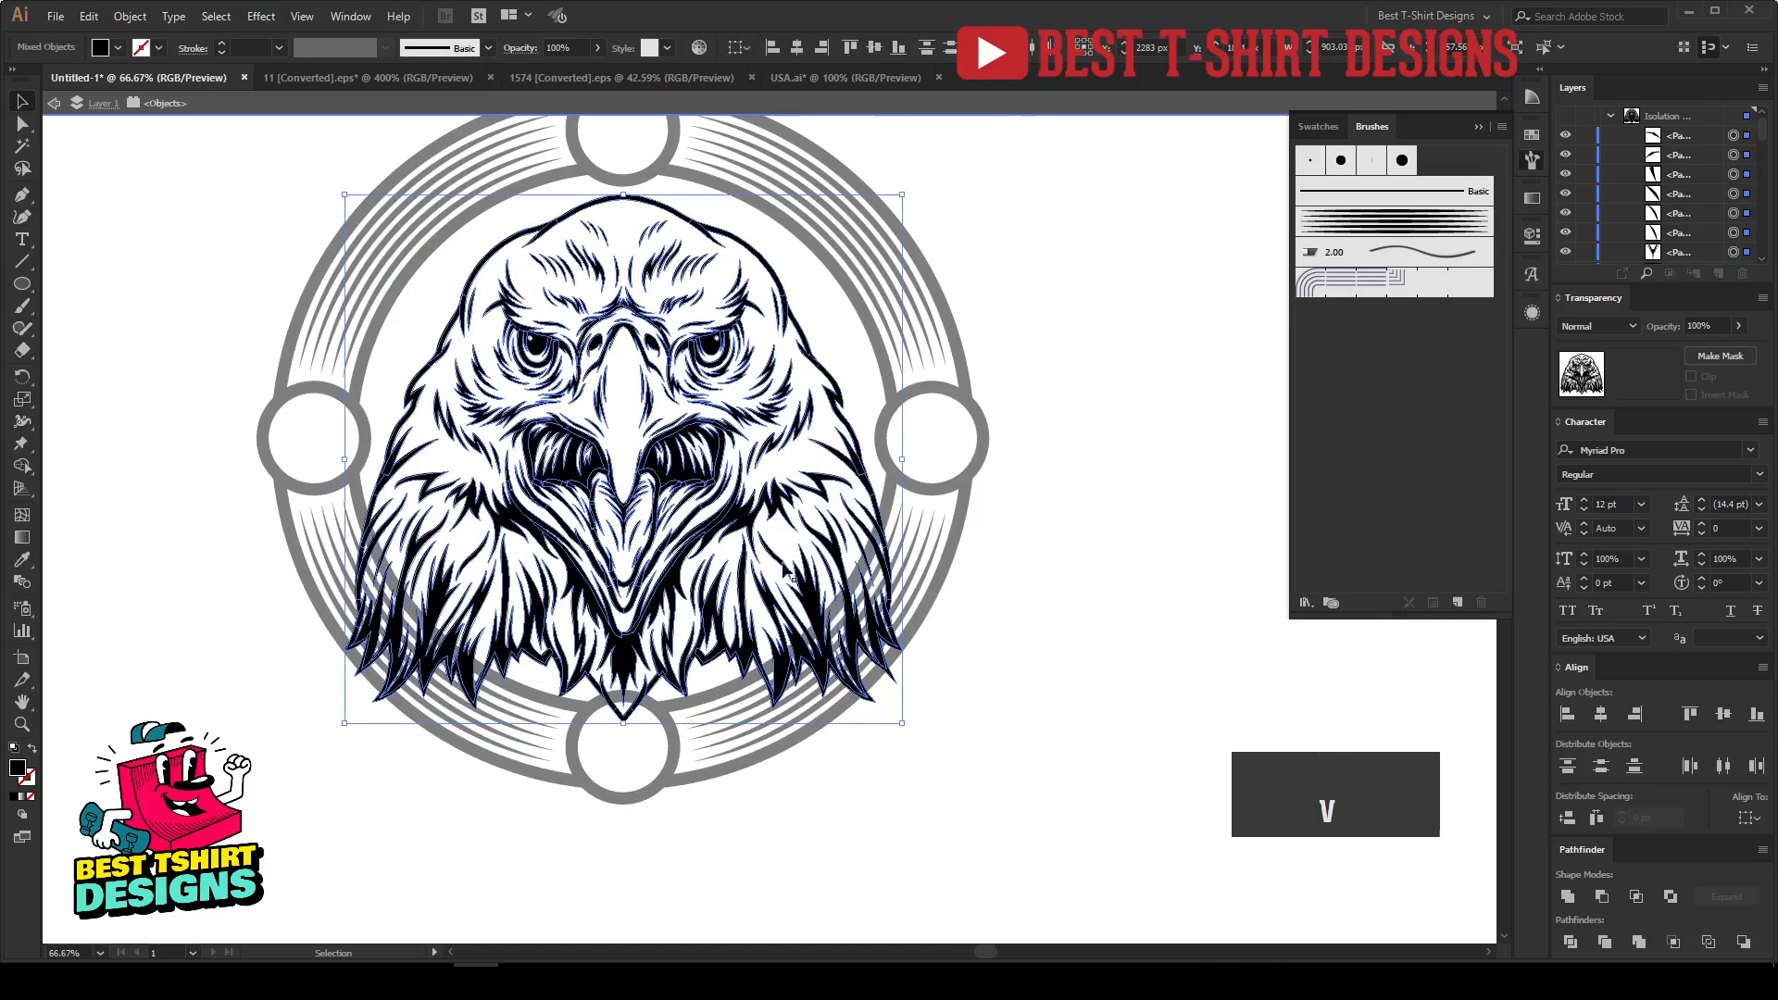
click(1568, 898)
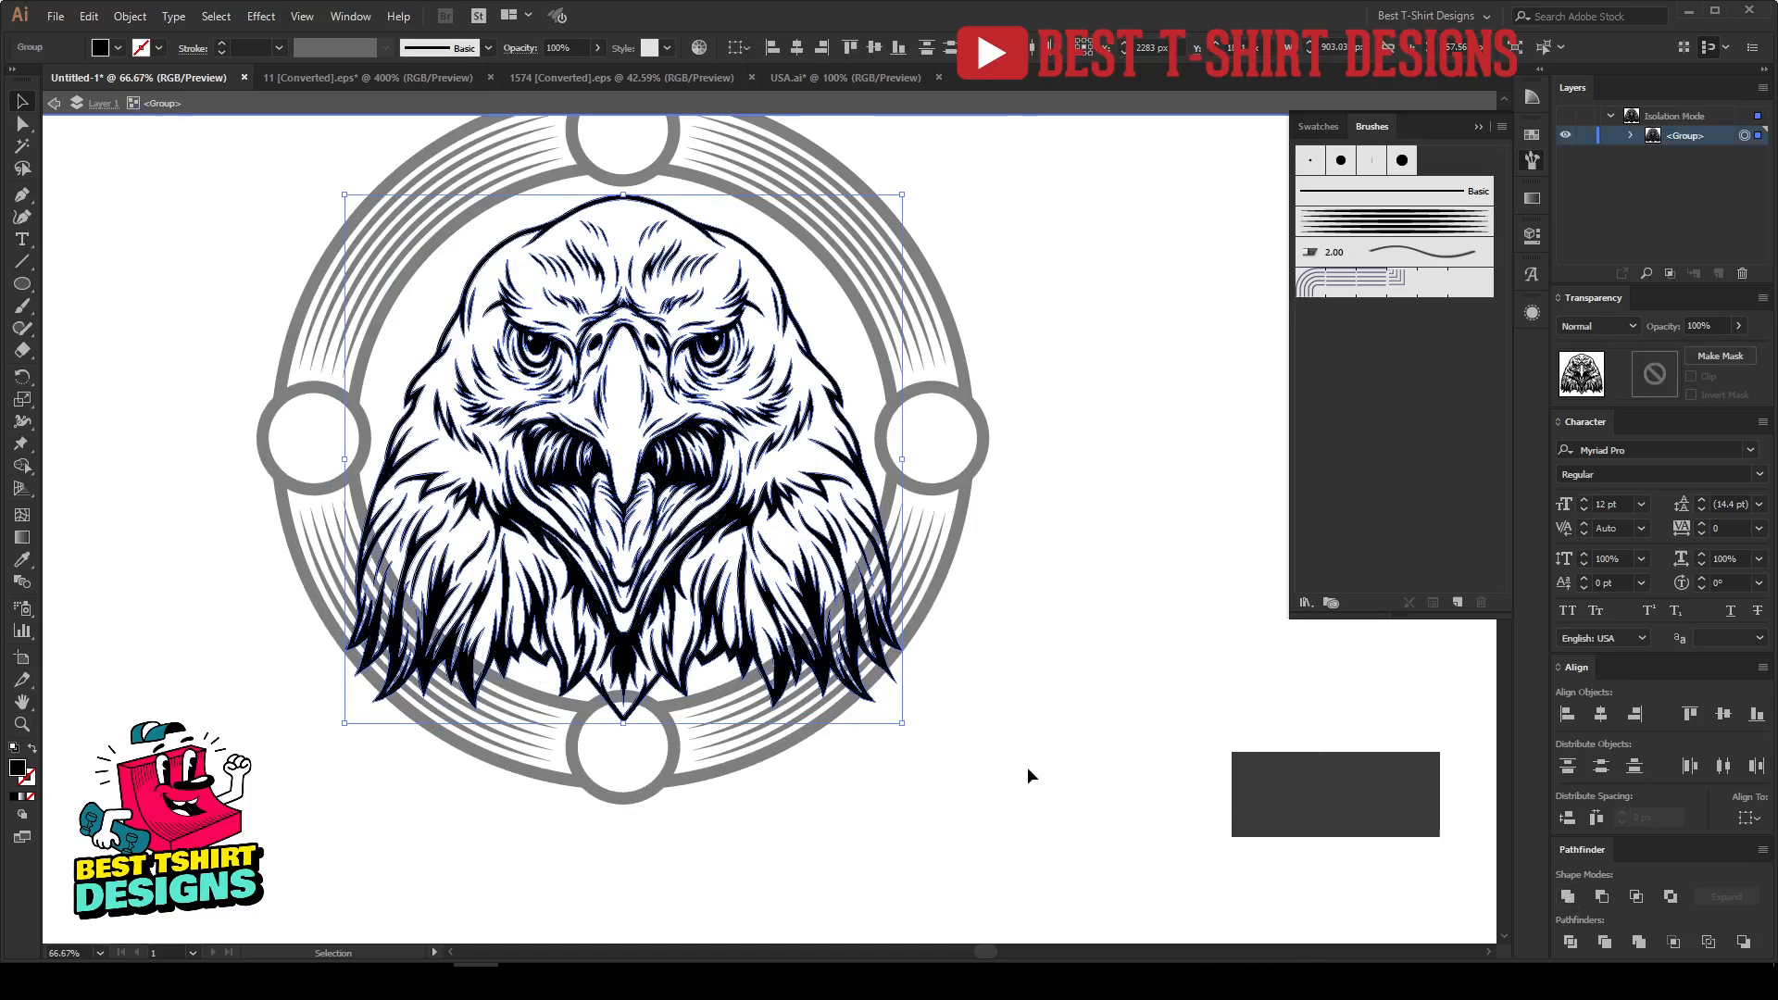
click(1027, 767)
scroll(1010, 766, down, 1)
double_click(1006, 765)
Step: Shift the eagle head line art slightly downward inside the ring emblem
click(778, 520)
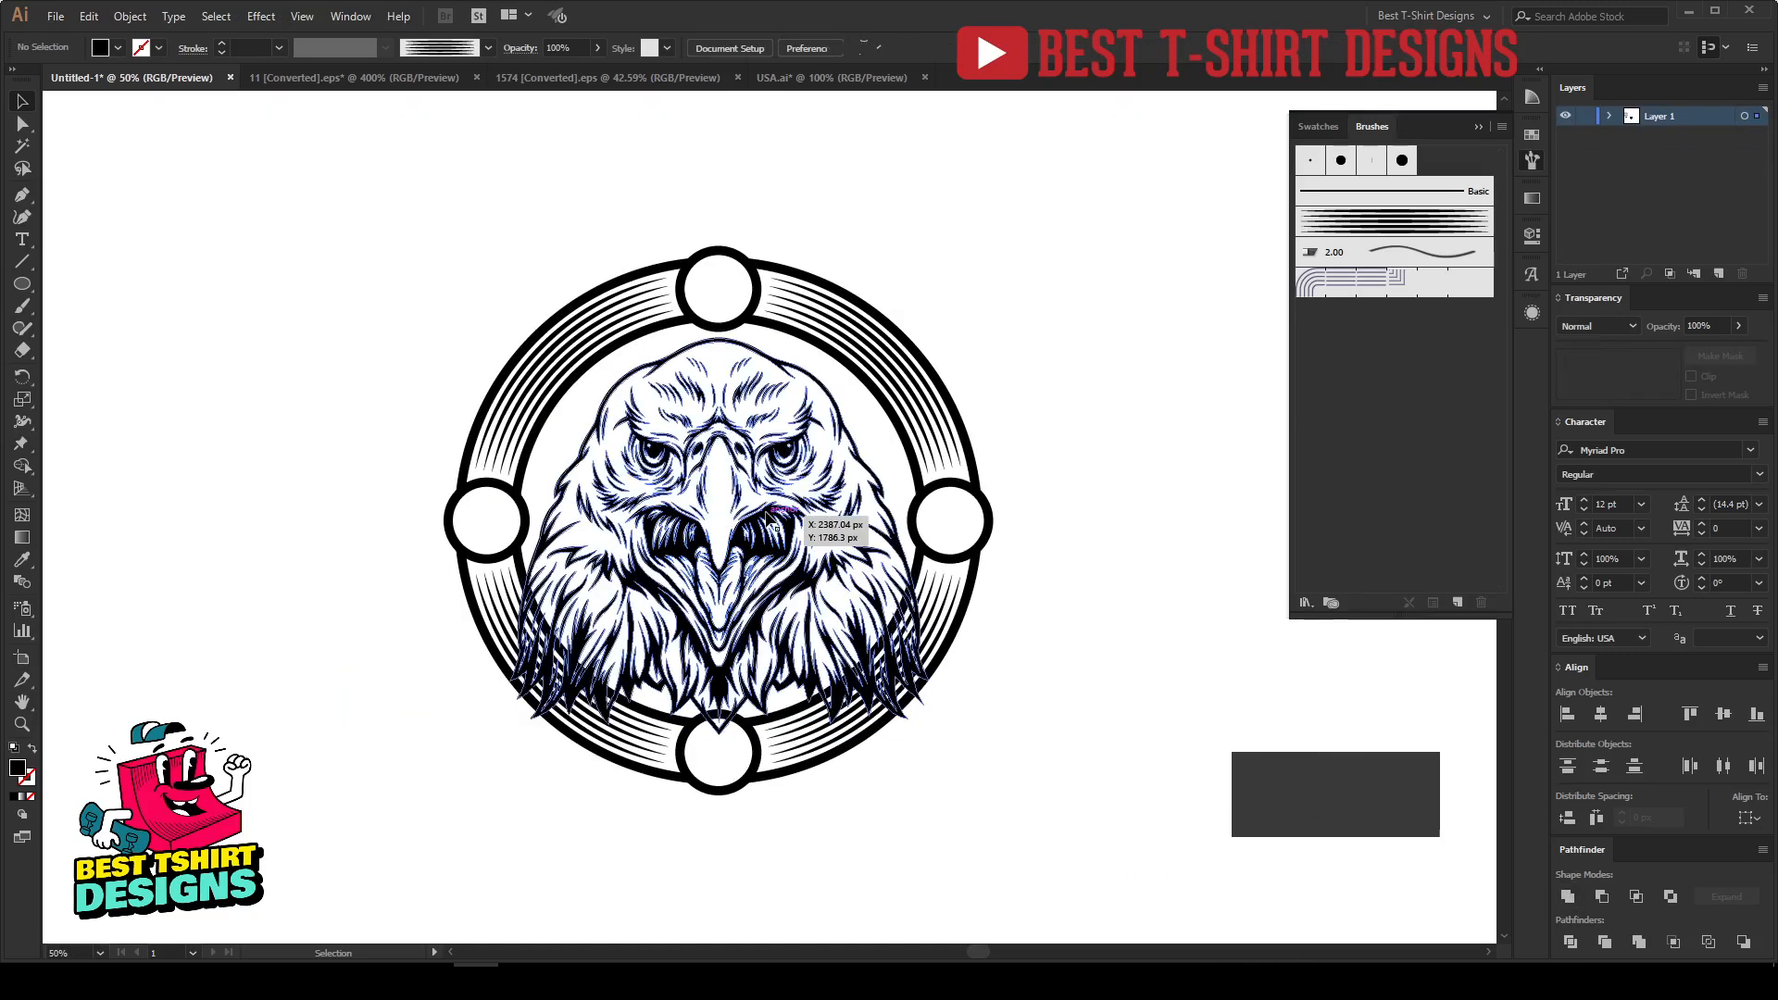
drag(778, 521, 787, 580)
click(968, 602)
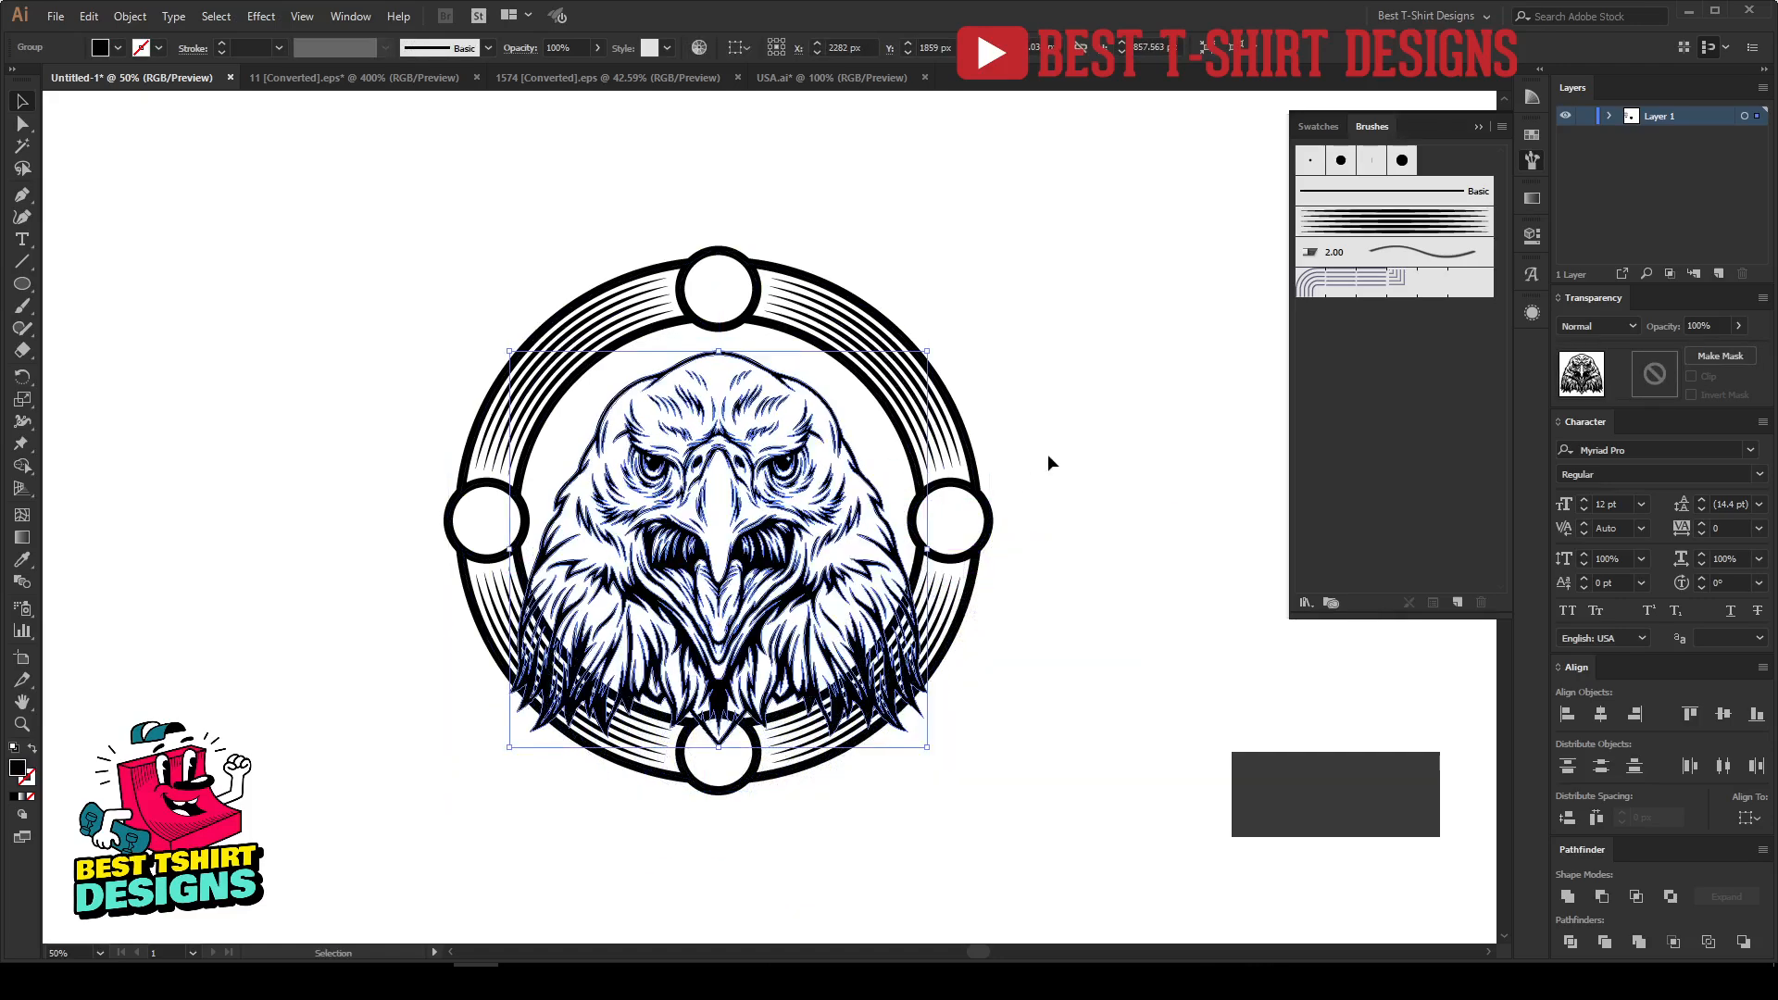
click(1053, 464)
Step: Move the eagle head line art out of the ring into the empty artboard area above and right of it
drag(731, 638, 996, 357)
click(1067, 684)
scroll(736, 573, down, 2)
scroll(1114, 271, up, 1)
drag(1115, 270, 1003, 358)
scroll(972, 369, up, 1)
drag(965, 434, 931, 443)
drag(794, 512, 830, 490)
click(1036, 780)
drag(1031, 710, 1067, 767)
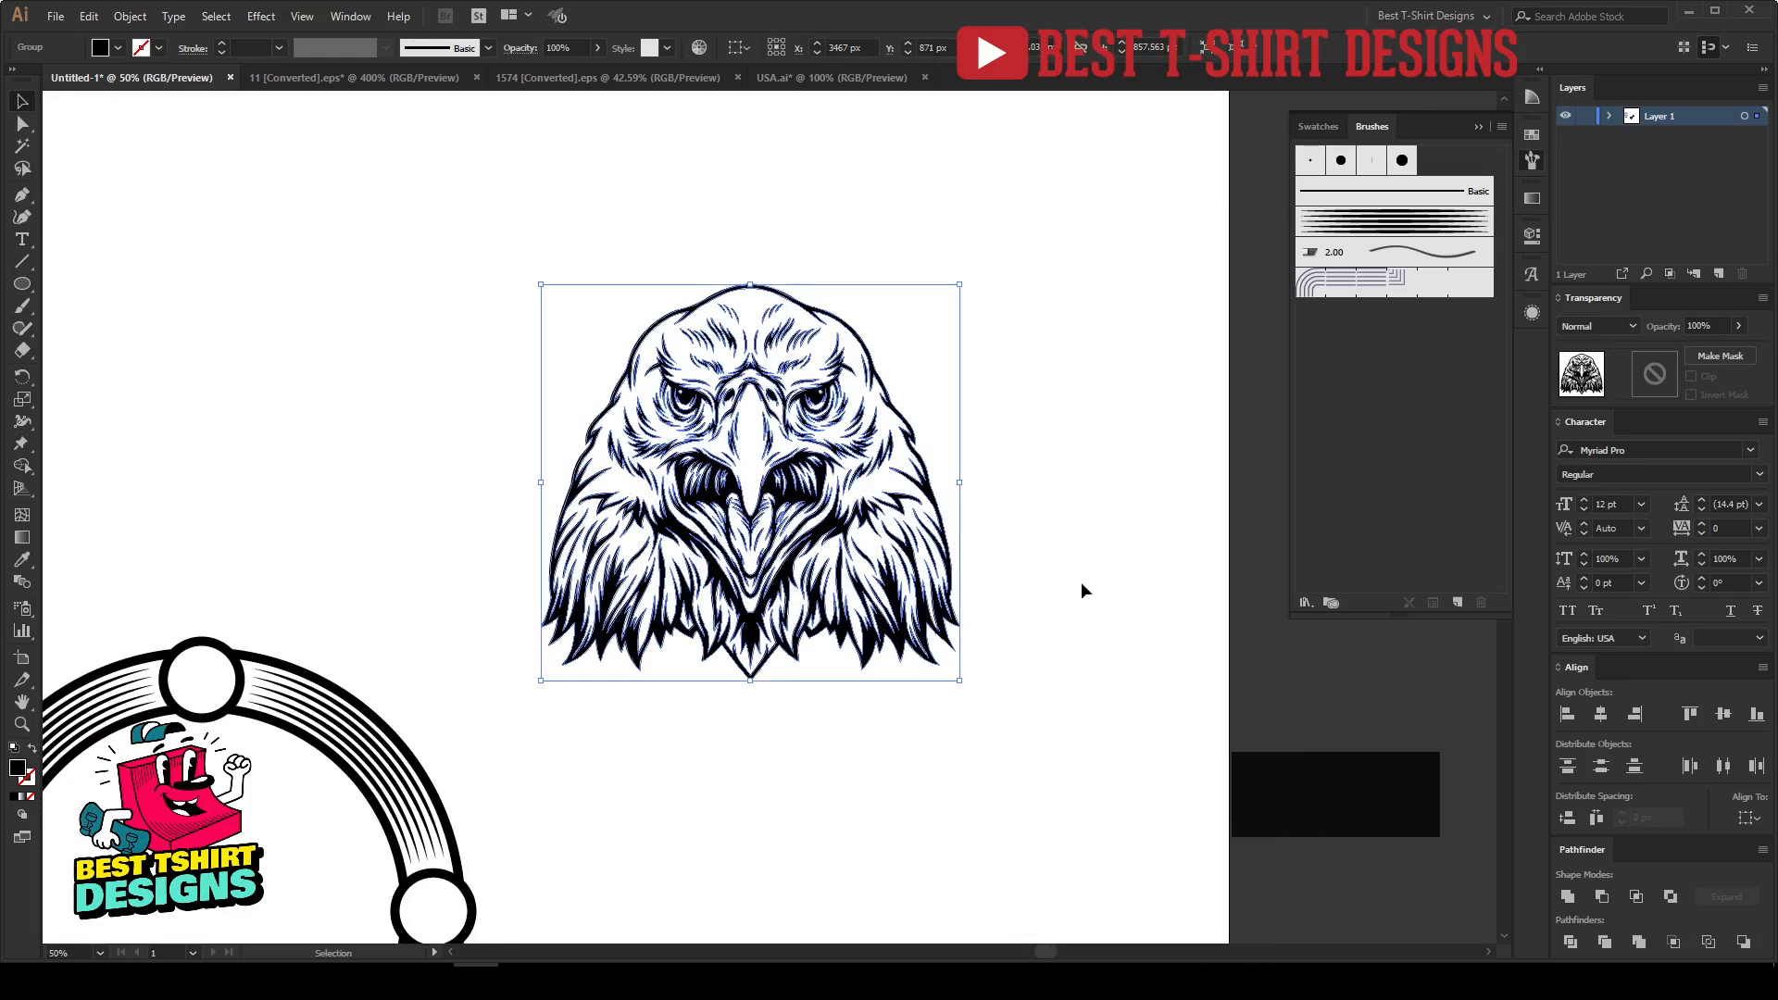
Step: Copy the sniper rifle from the STAY BRAVE design in 11 [Converted].eps and paste it into the Untitled-1 document
click(1028, 546)
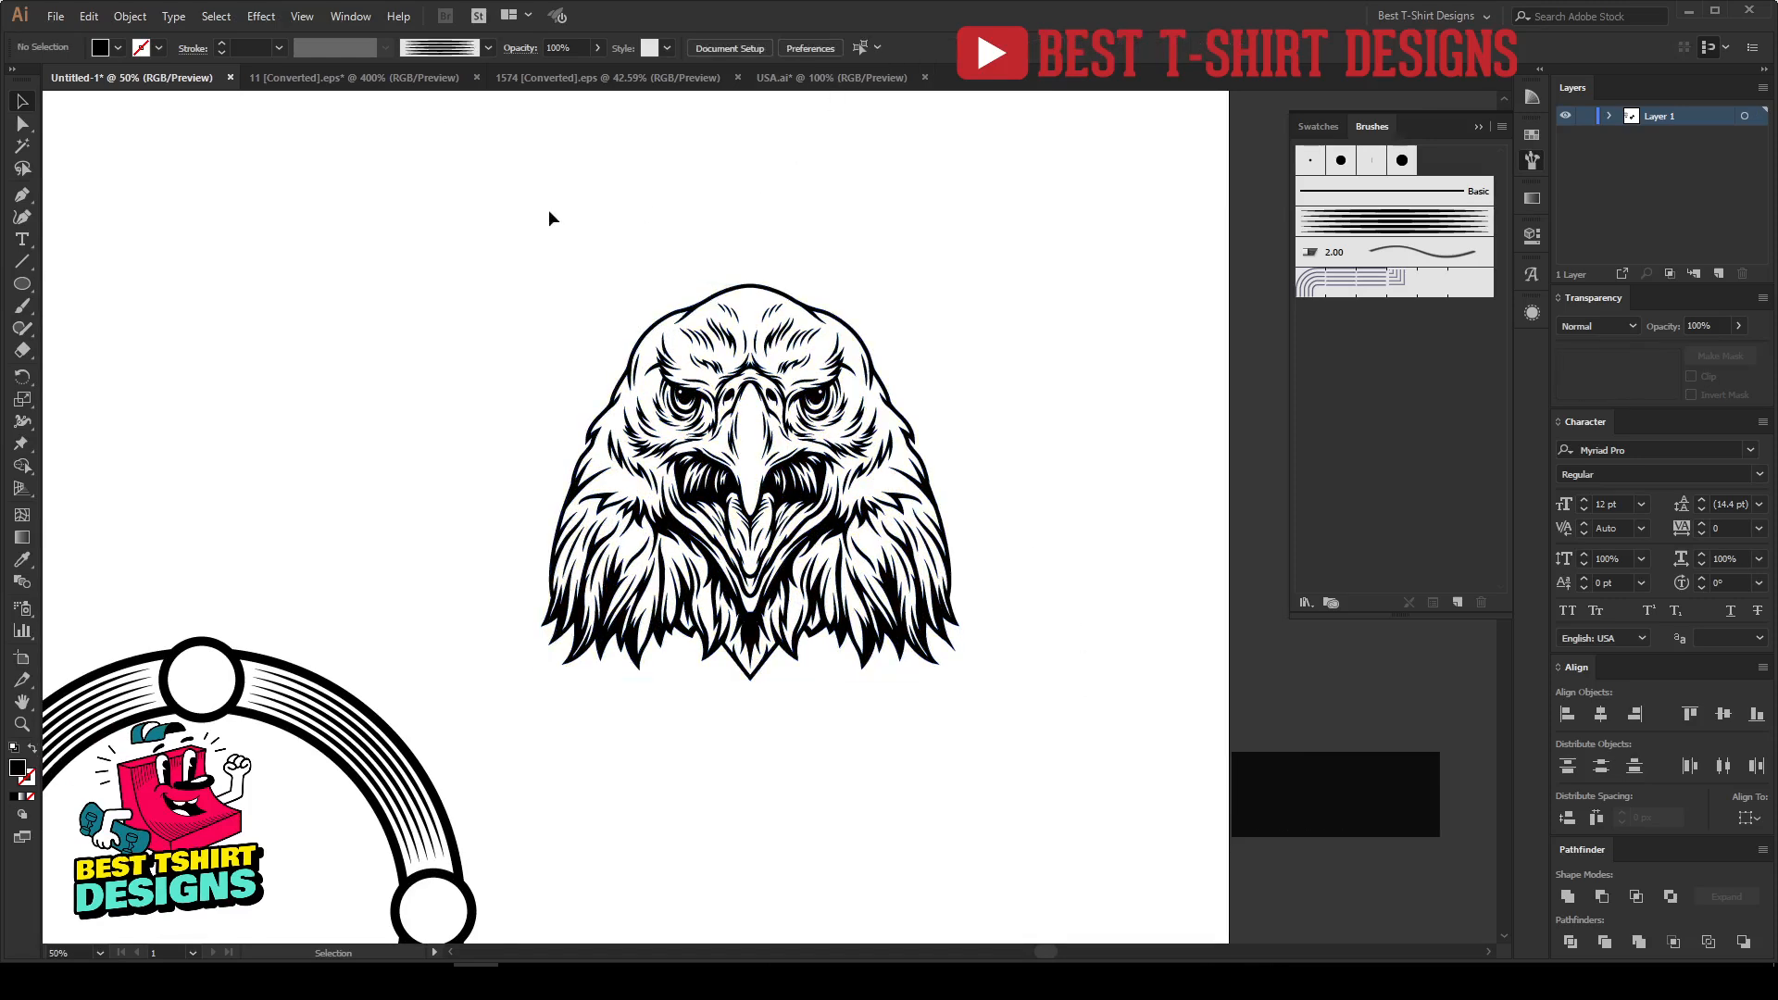
click(393, 80)
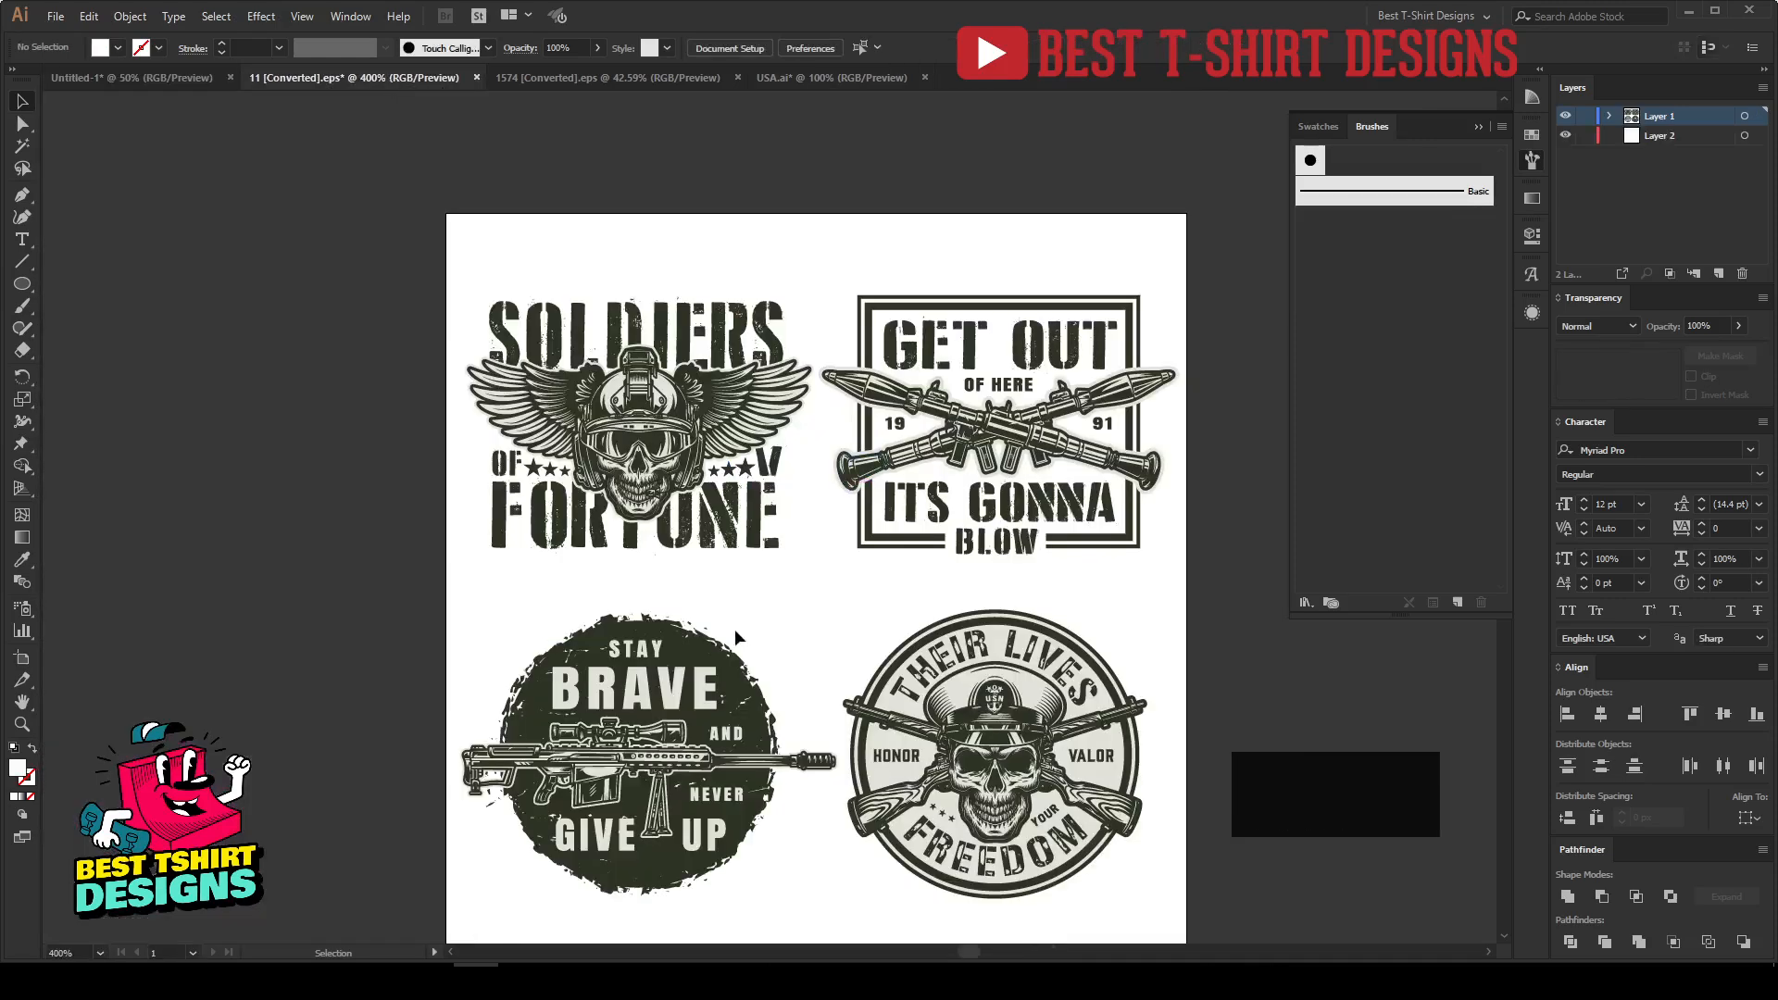
scroll(736, 637, down, 2)
click(711, 655)
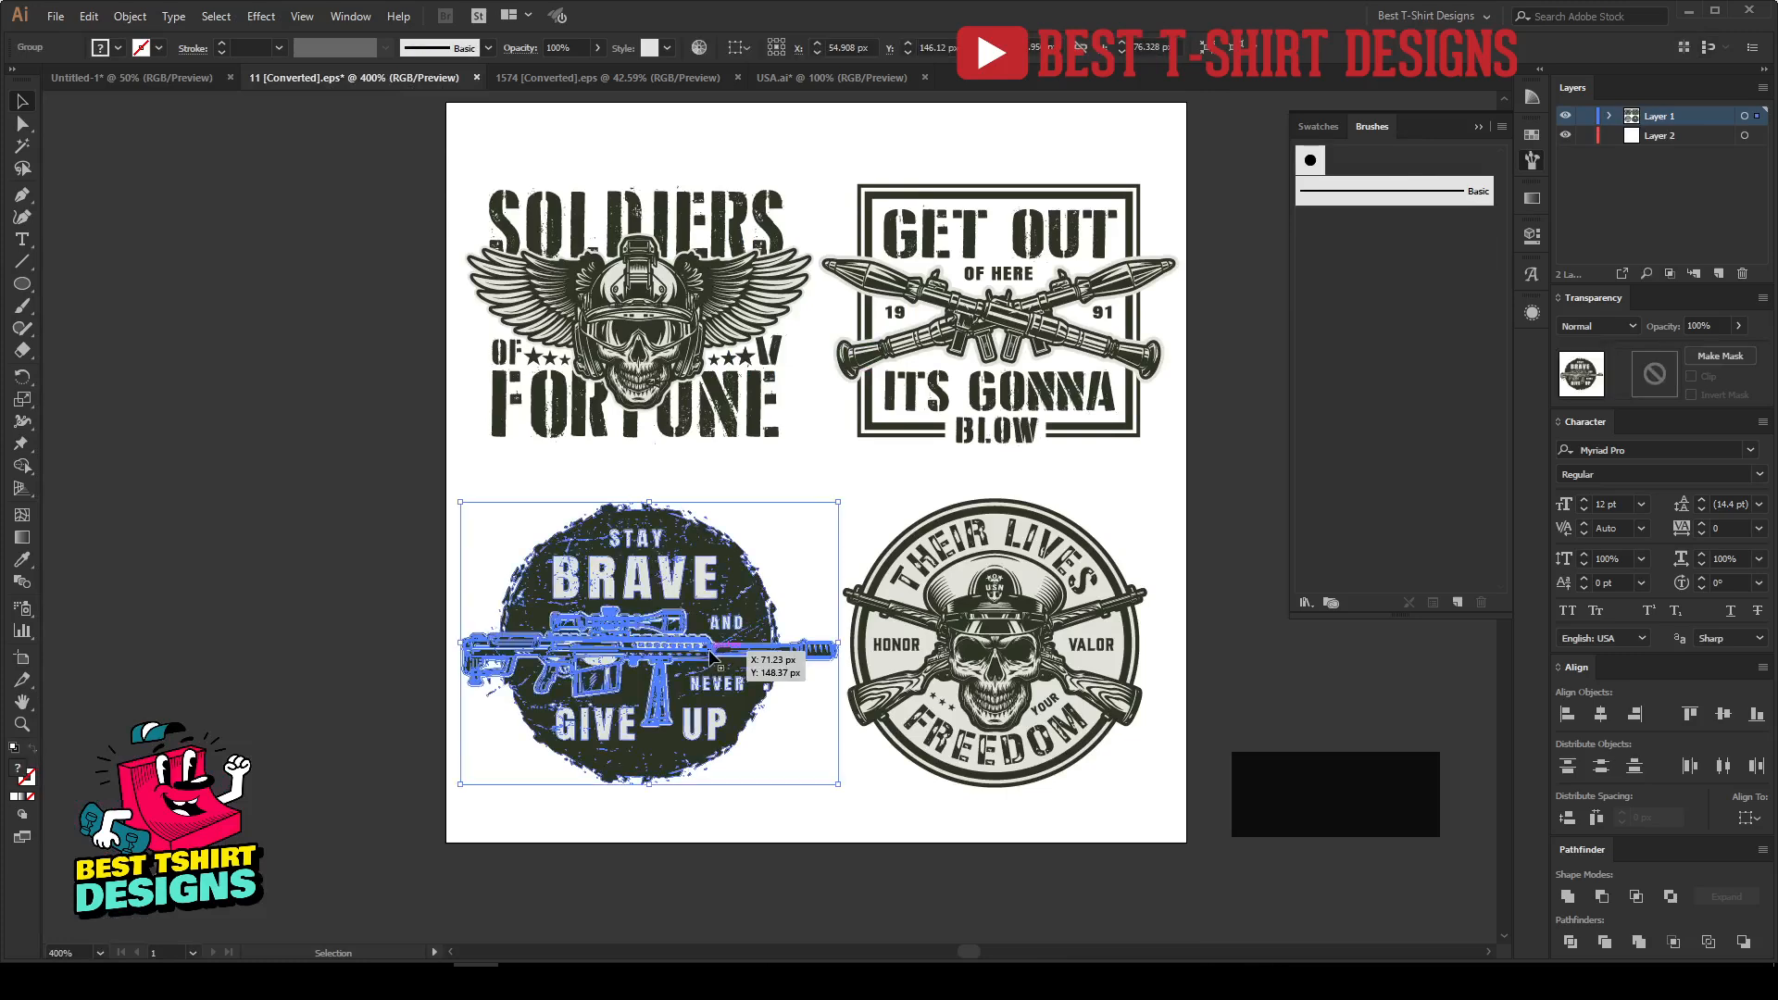
double_click(710, 654)
click(710, 655)
key(ctrl+c)
click(134, 82)
key(ctrl+v)
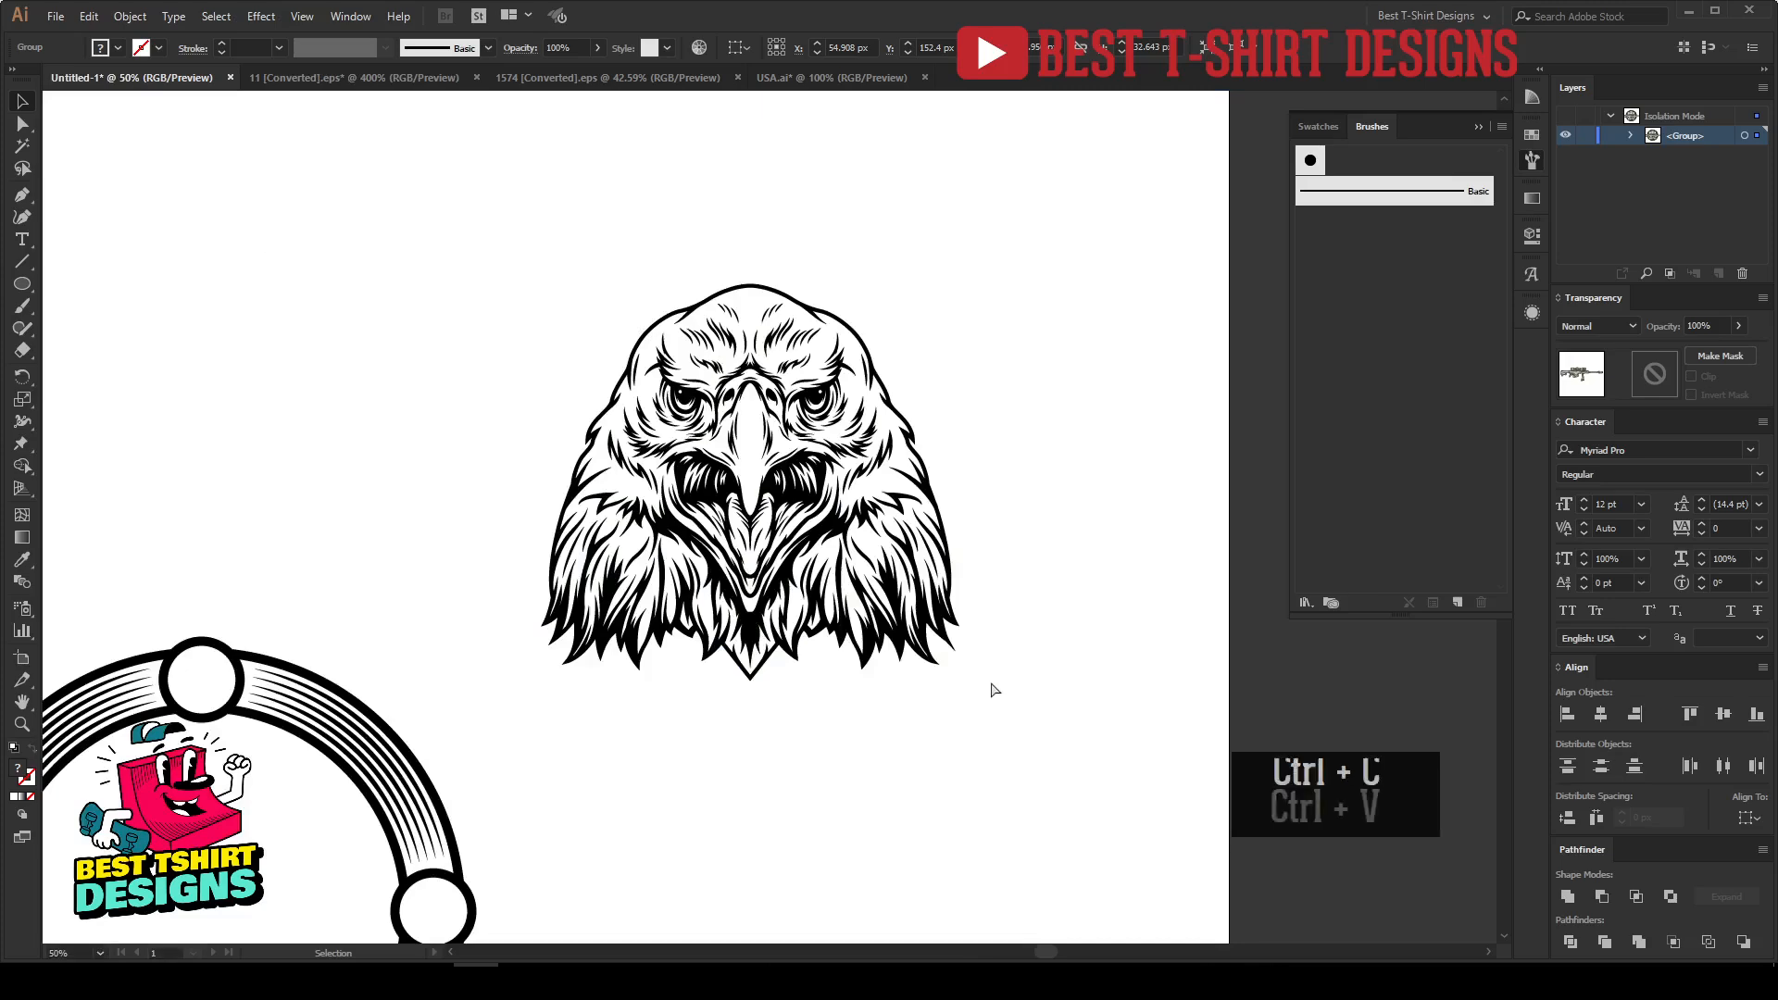
Step: Move the pasted sniper rifle off the eagle to the empty area above the artboard and deselect it
drag(894, 567, 1110, 620)
key(ctrl+minus)
drag(974, 490, 748, 131)
scroll(503, 375, up, 1)
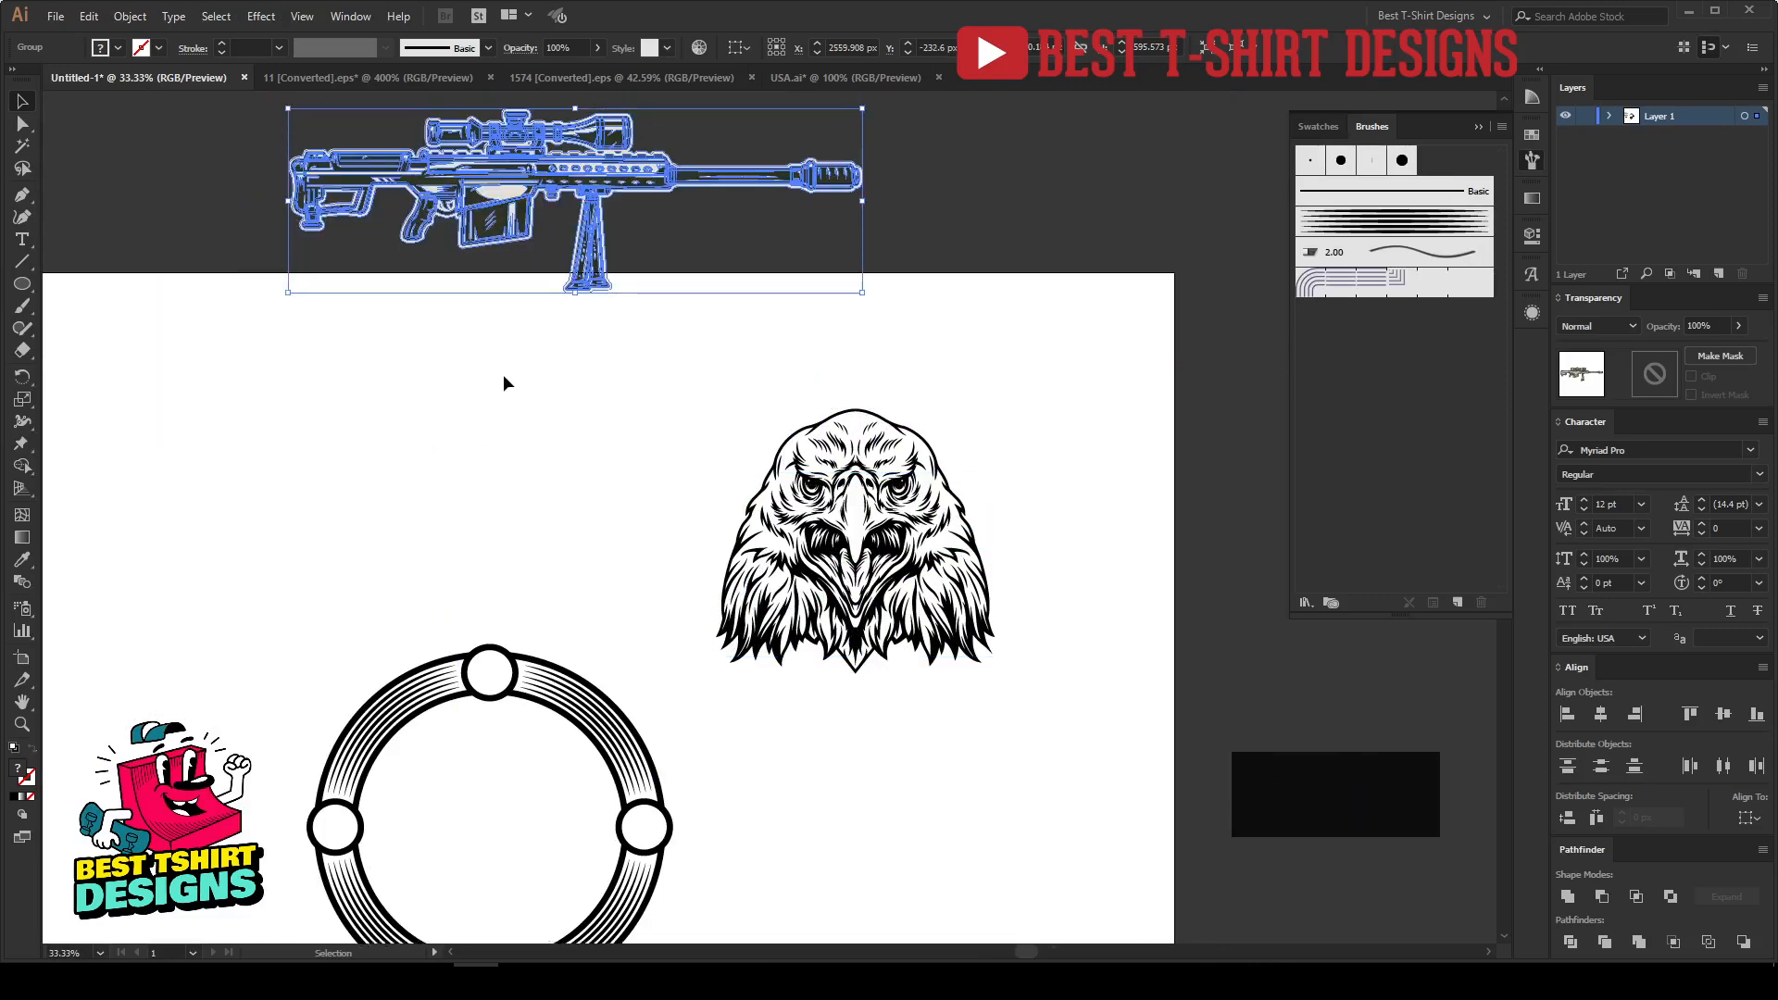
click(580, 382)
Step: Copy the helmeted skull and wings from the SOLDIERS OF FORTUNE design in 11 [Converted].eps and paste them into Untitled-1
click(587, 78)
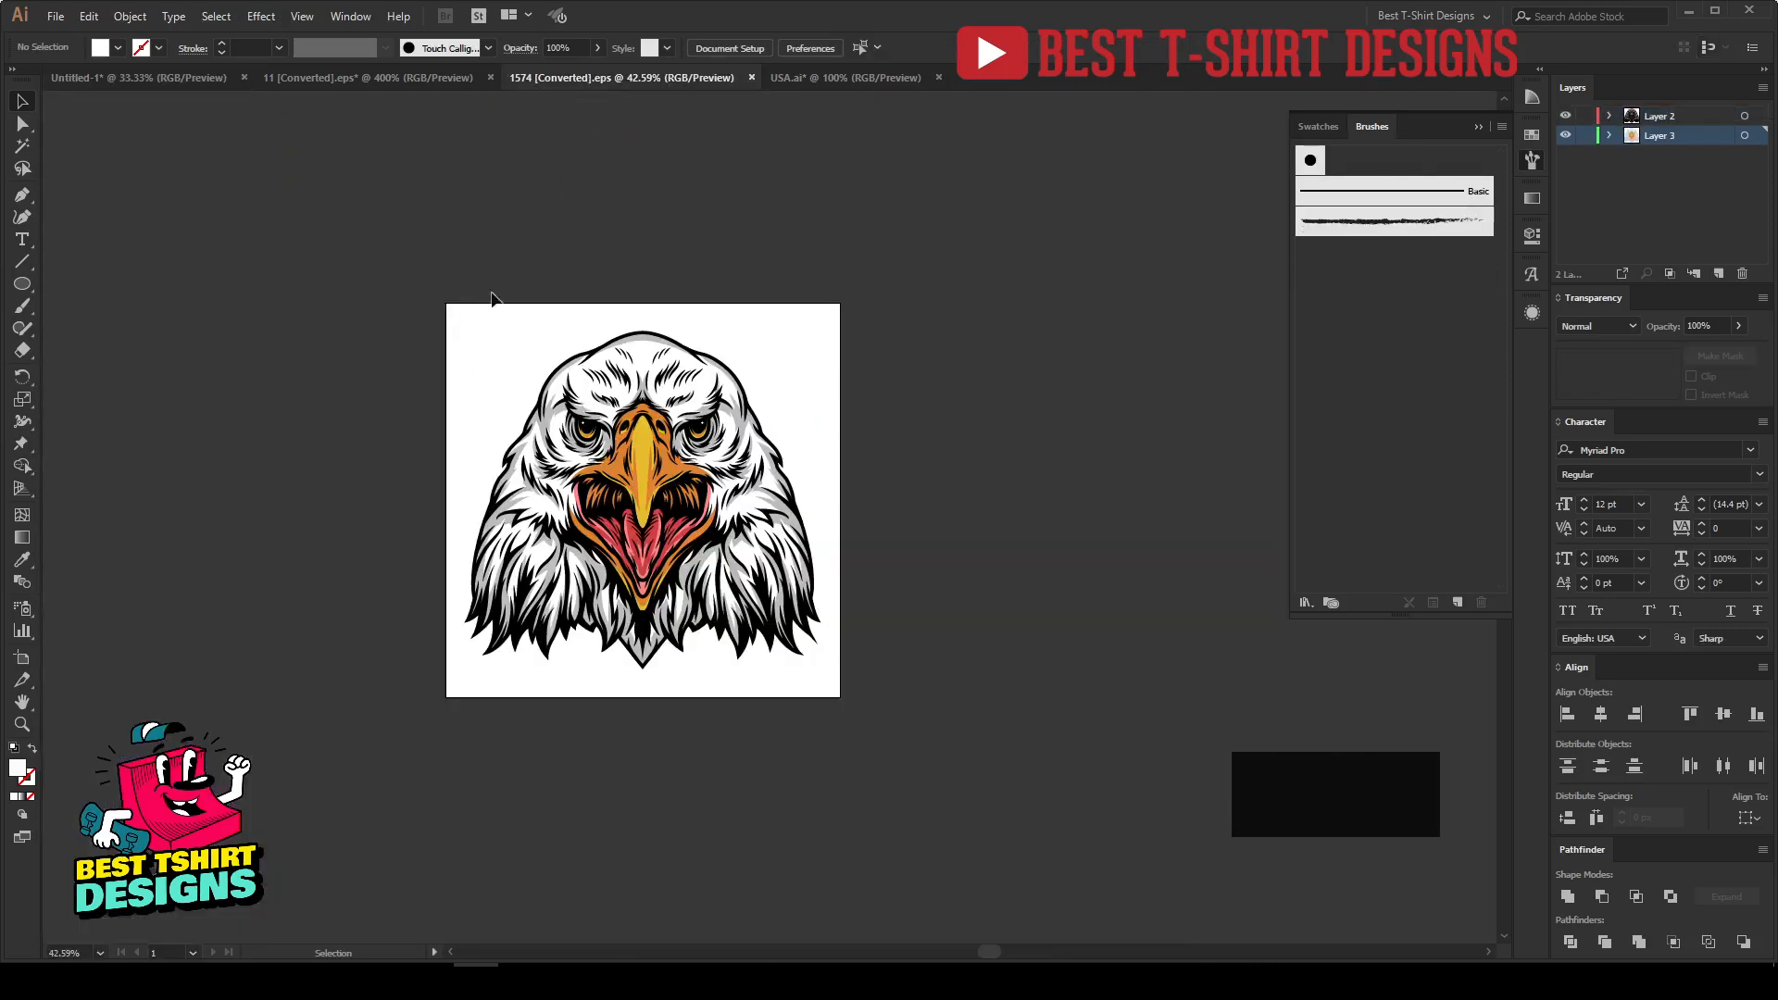
click(369, 76)
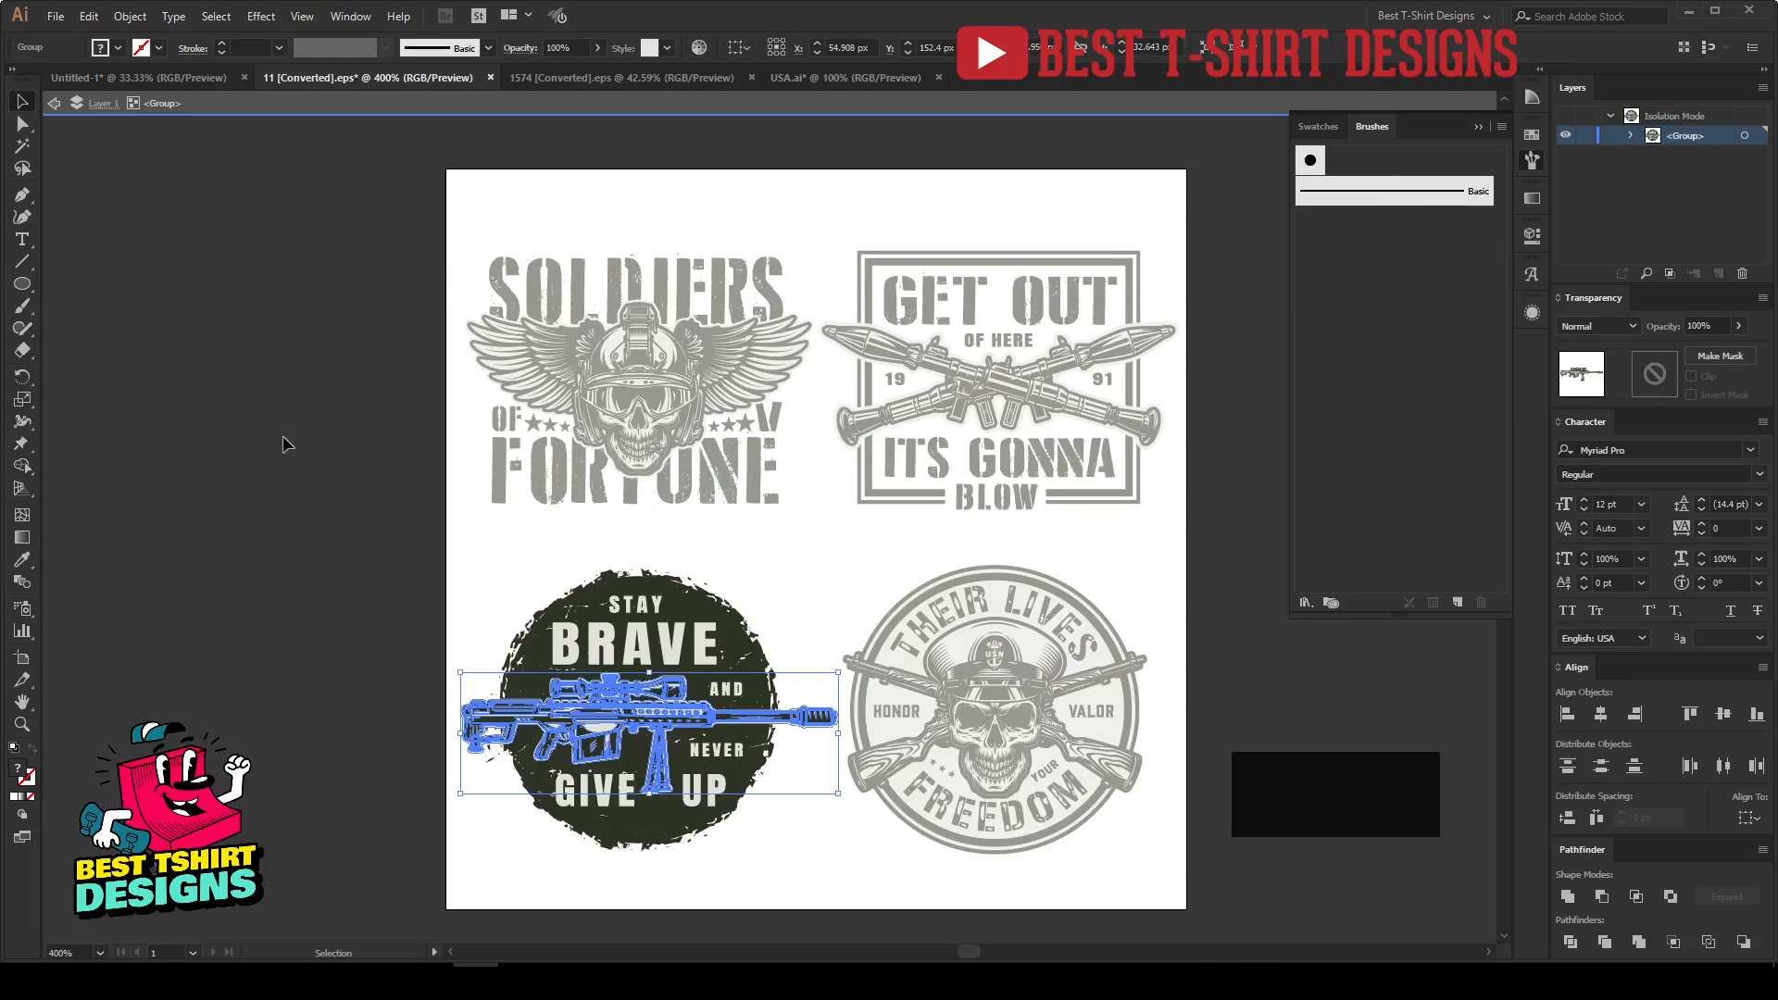
double_click(283, 437)
scroll(681, 349, up, 3)
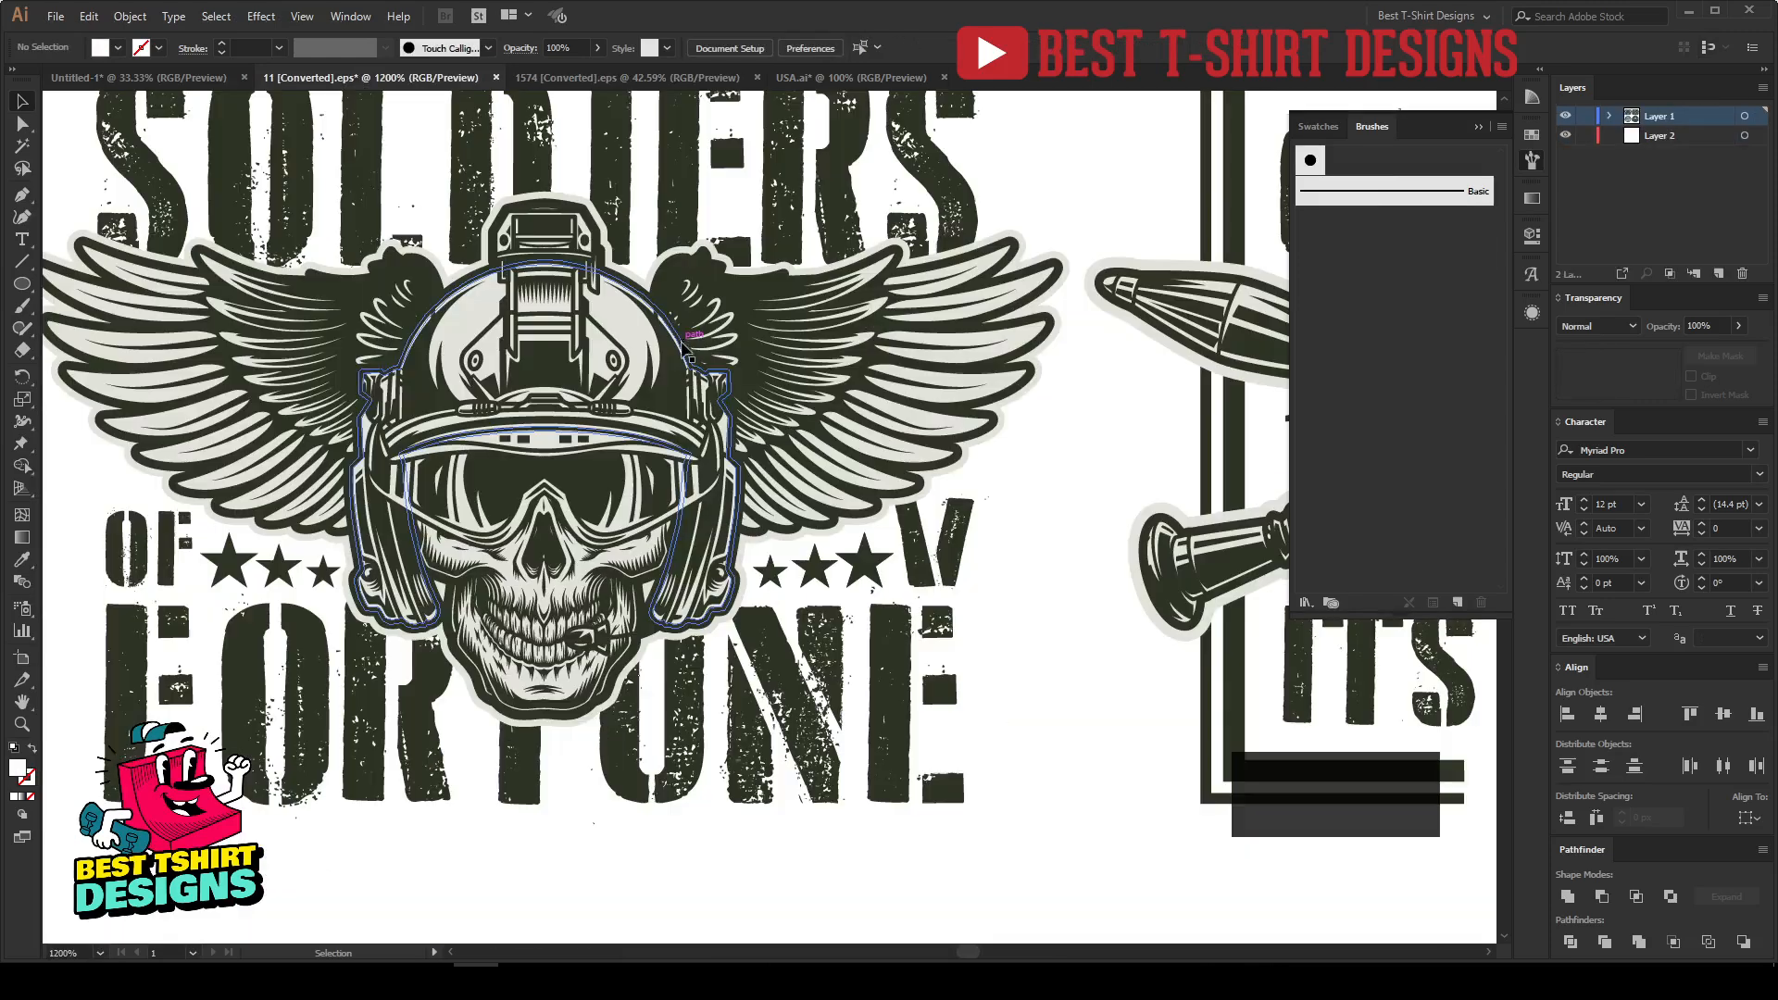
click(639, 562)
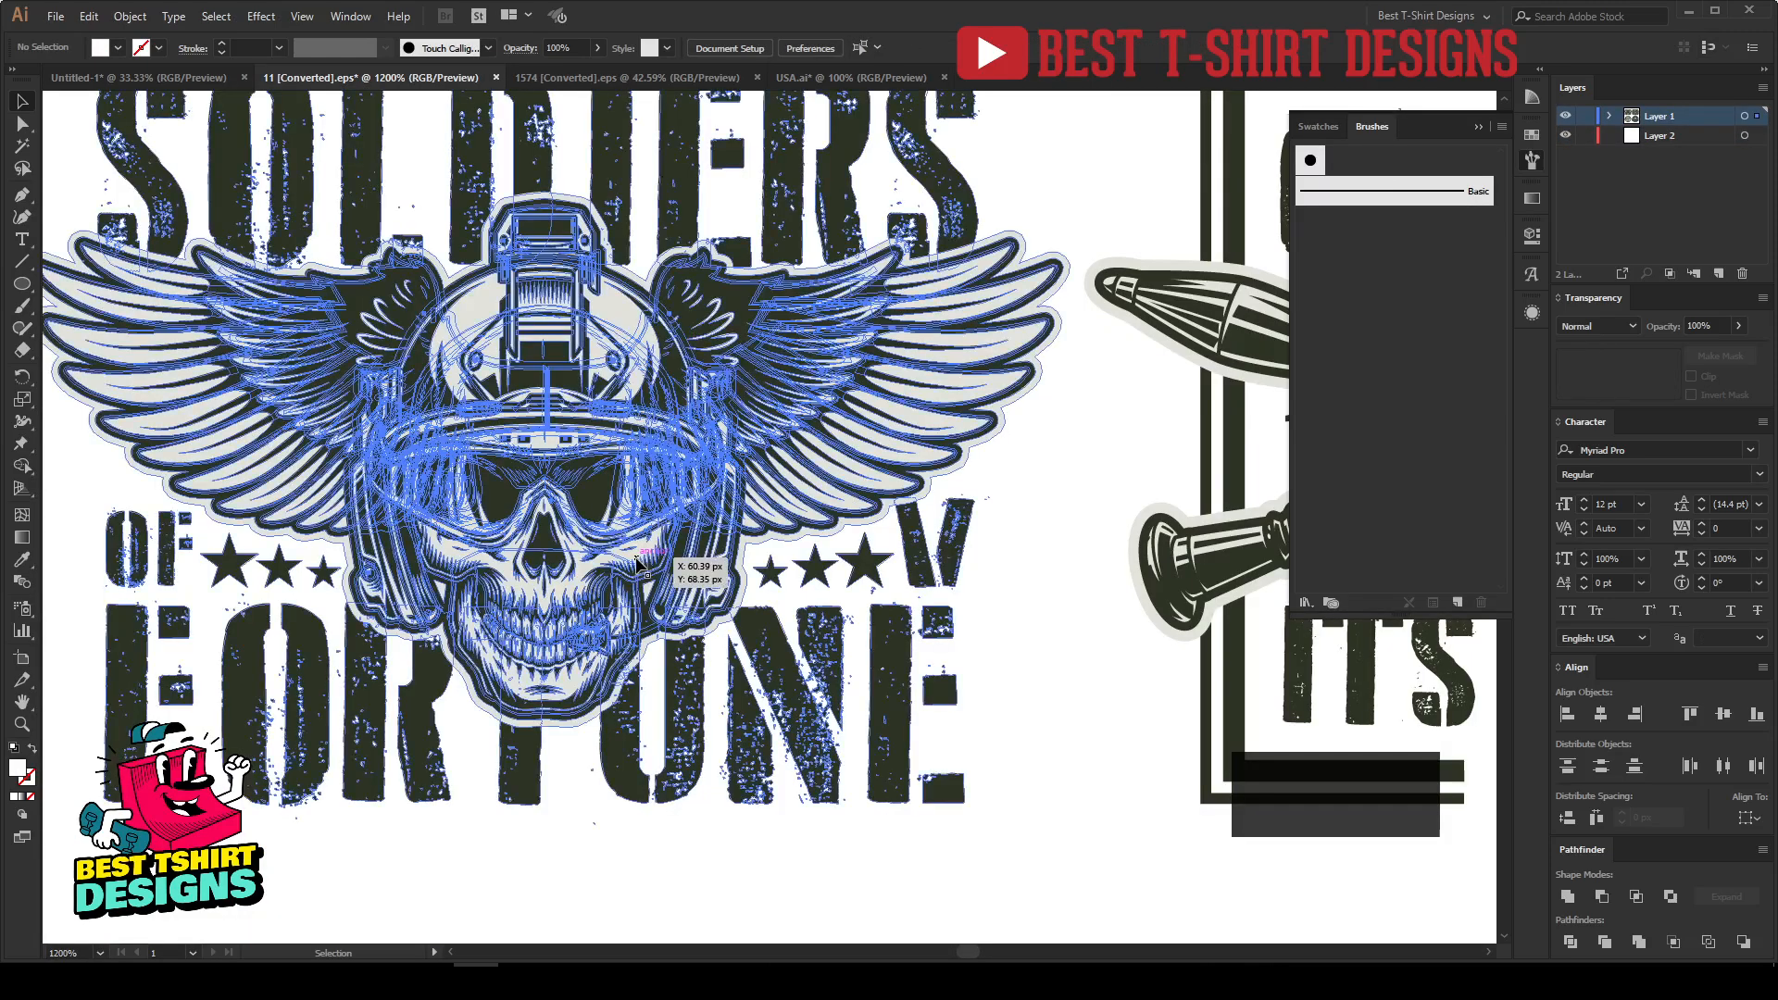
double_click(639, 563)
click(544, 460)
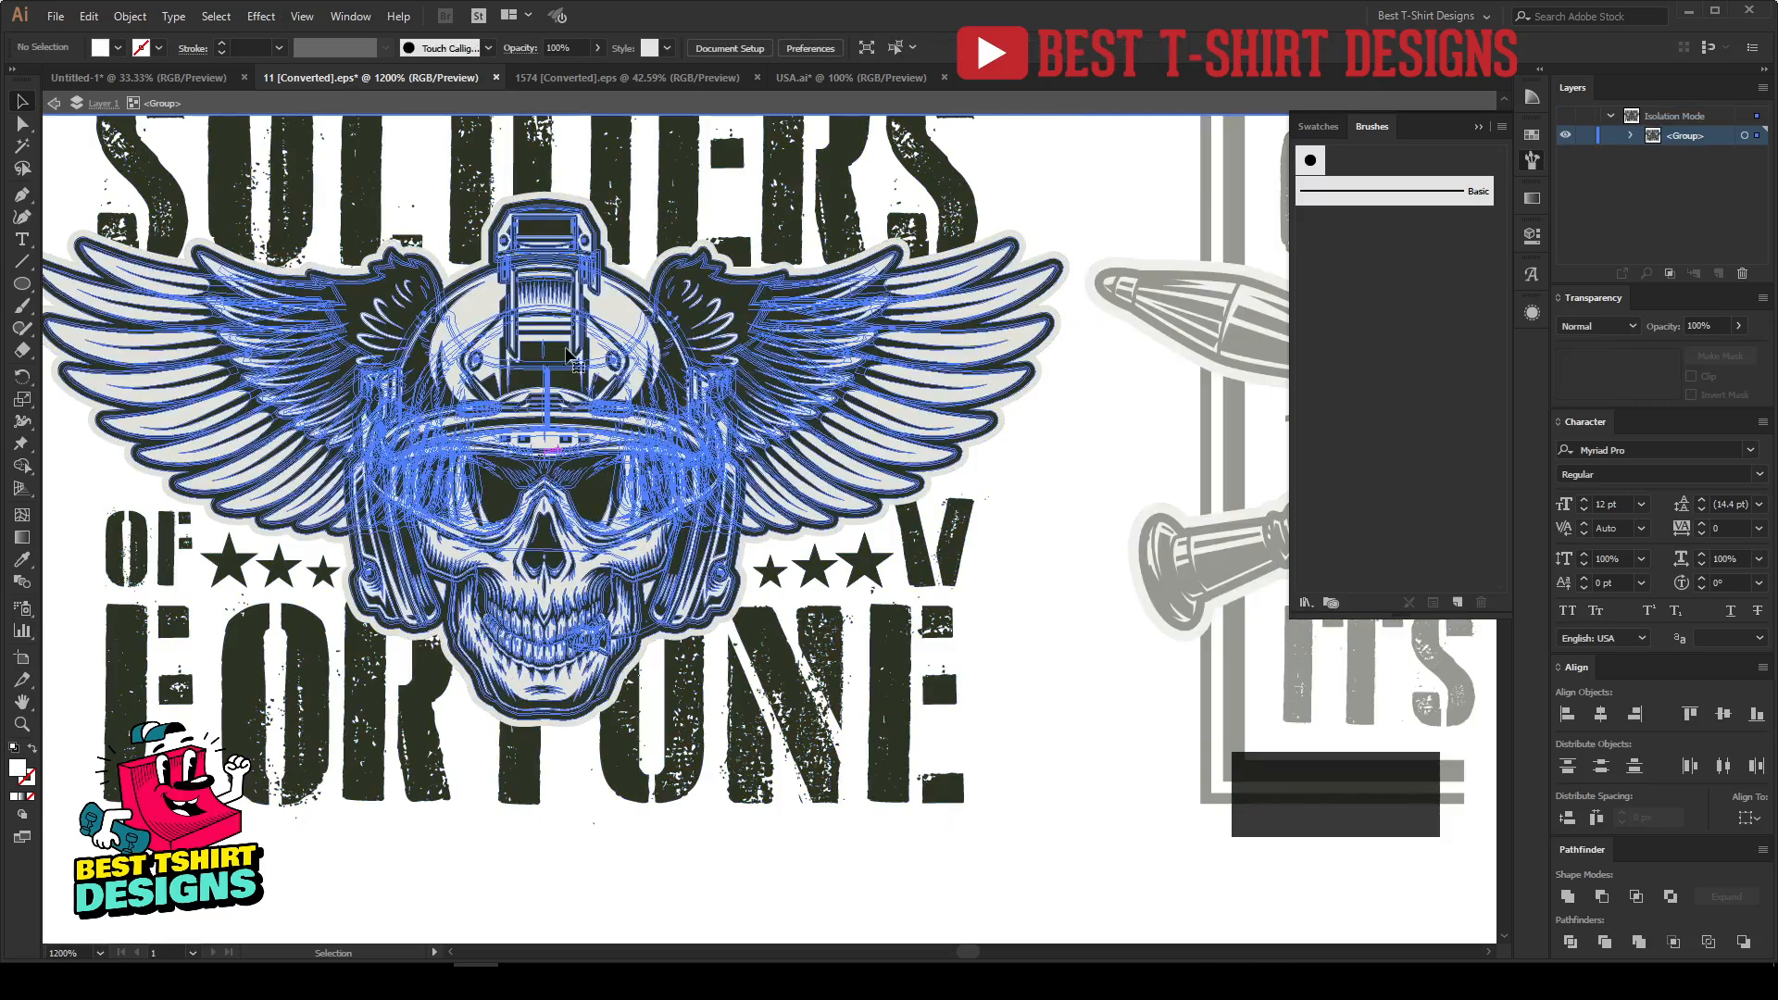
double_click(567, 343)
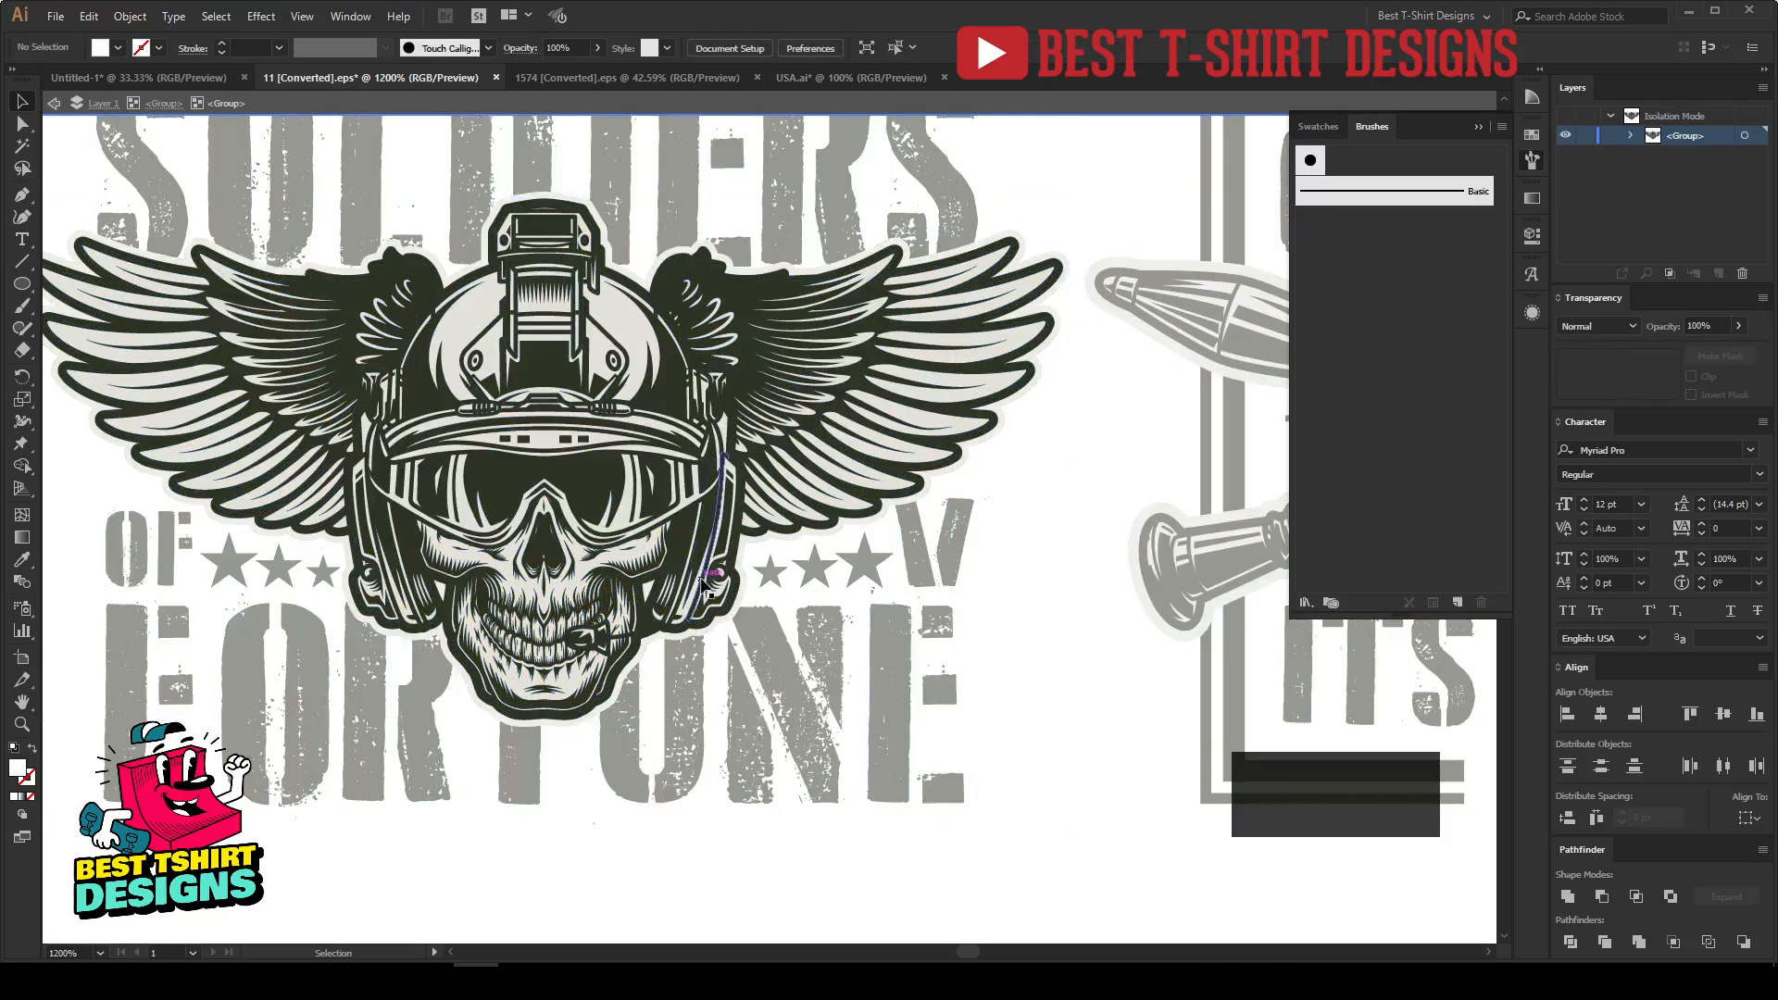
click(702, 582)
shift+click(808, 454)
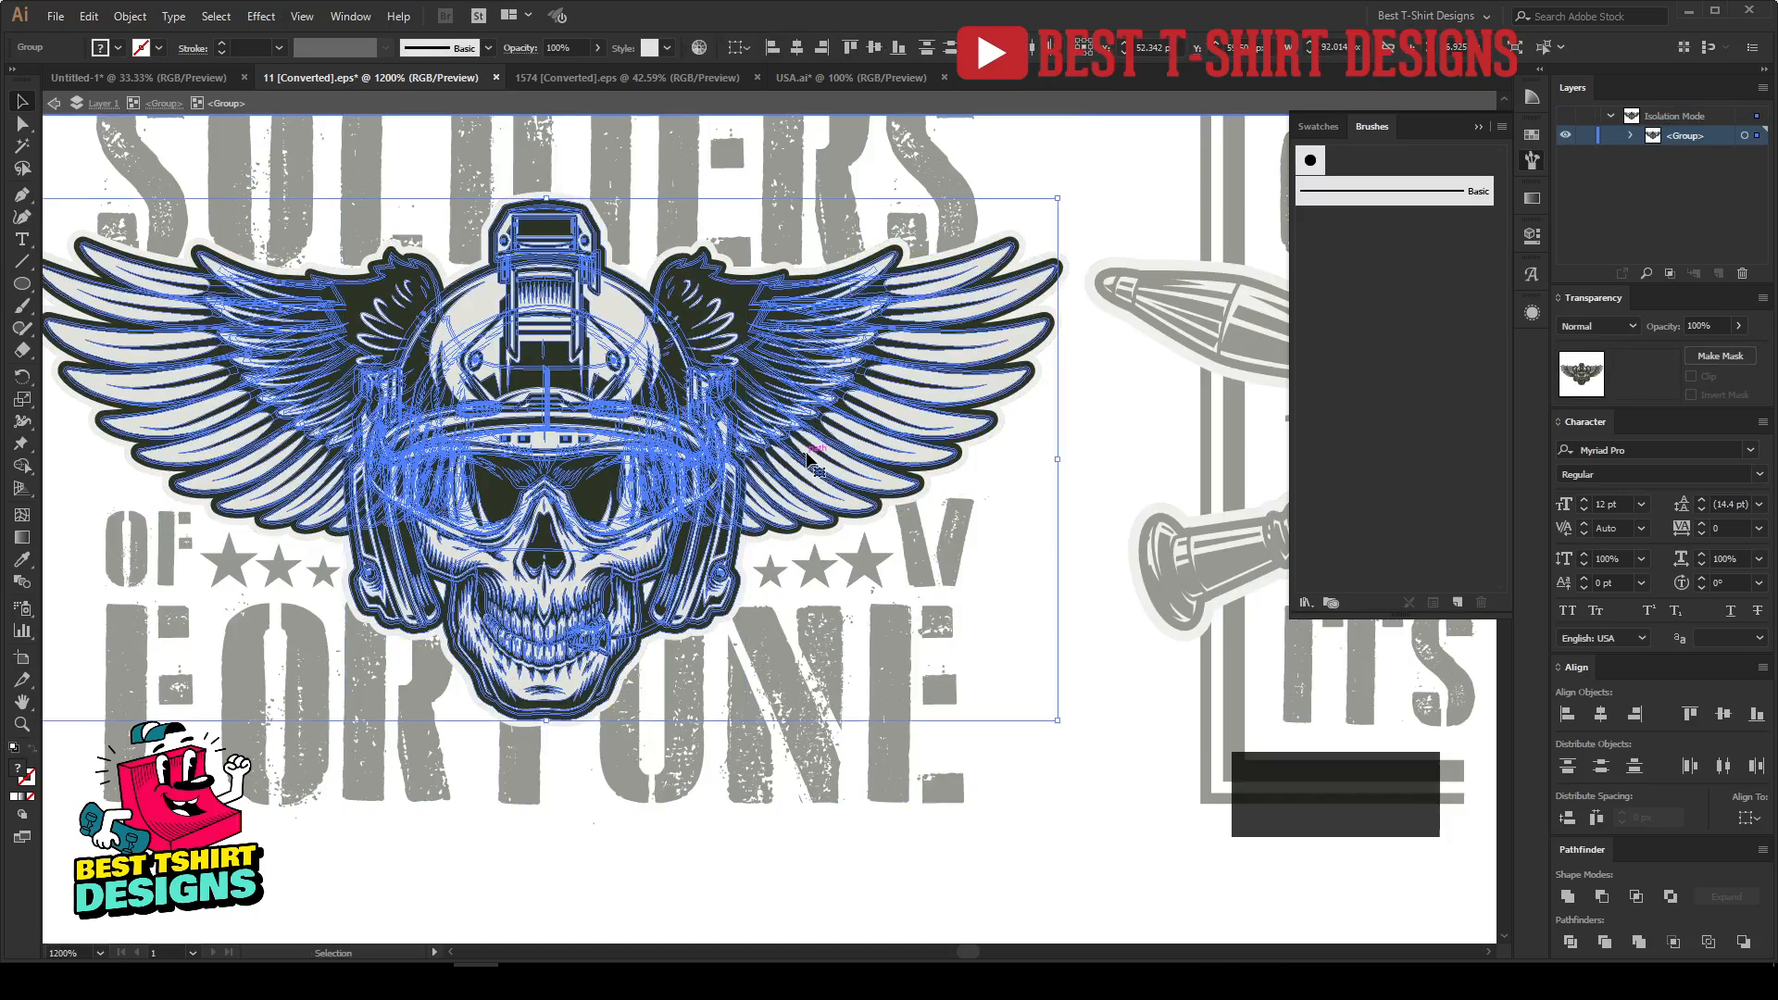
click(139, 77)
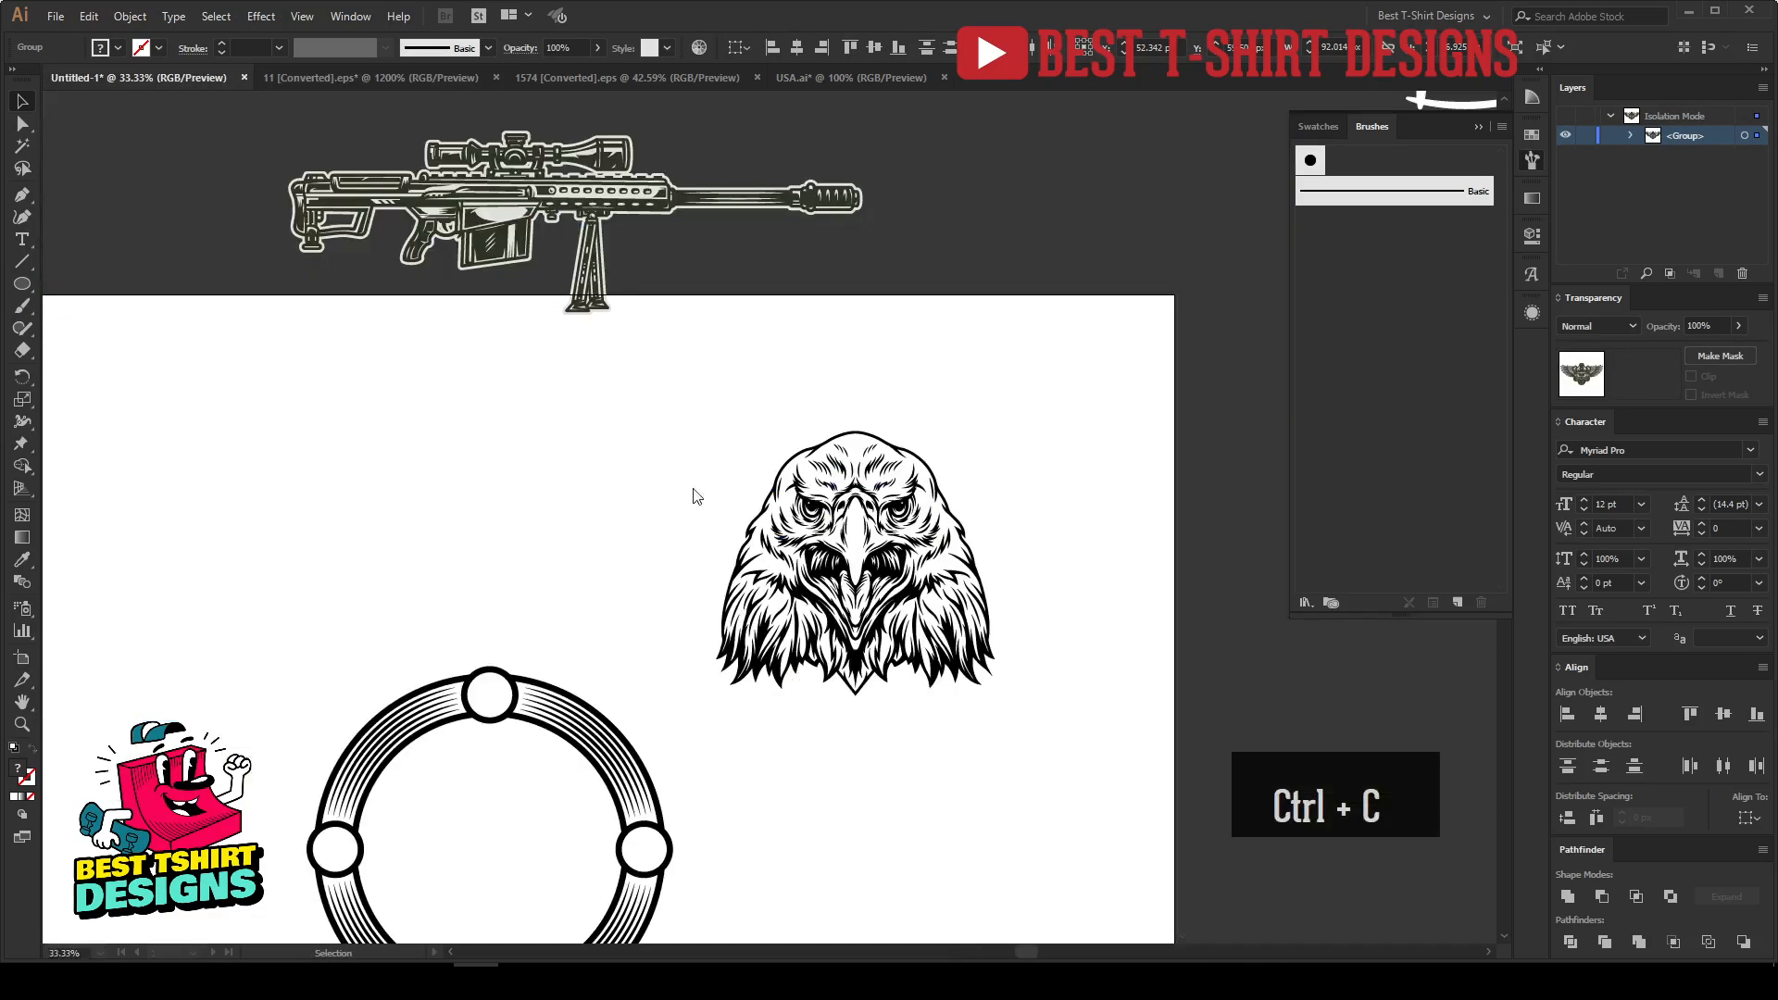
key(ctrl+v)
Step: Separate the helmeted skull from the wings and place the pieces side by side in the empty area beside the eagle
drag(772, 525, 784, 683)
drag(786, 580, 644, 497)
click(552, 573)
key(ctrl+plus)
key(ctrl+plus)
click(639, 646)
scroll(547, 419, up, 1)
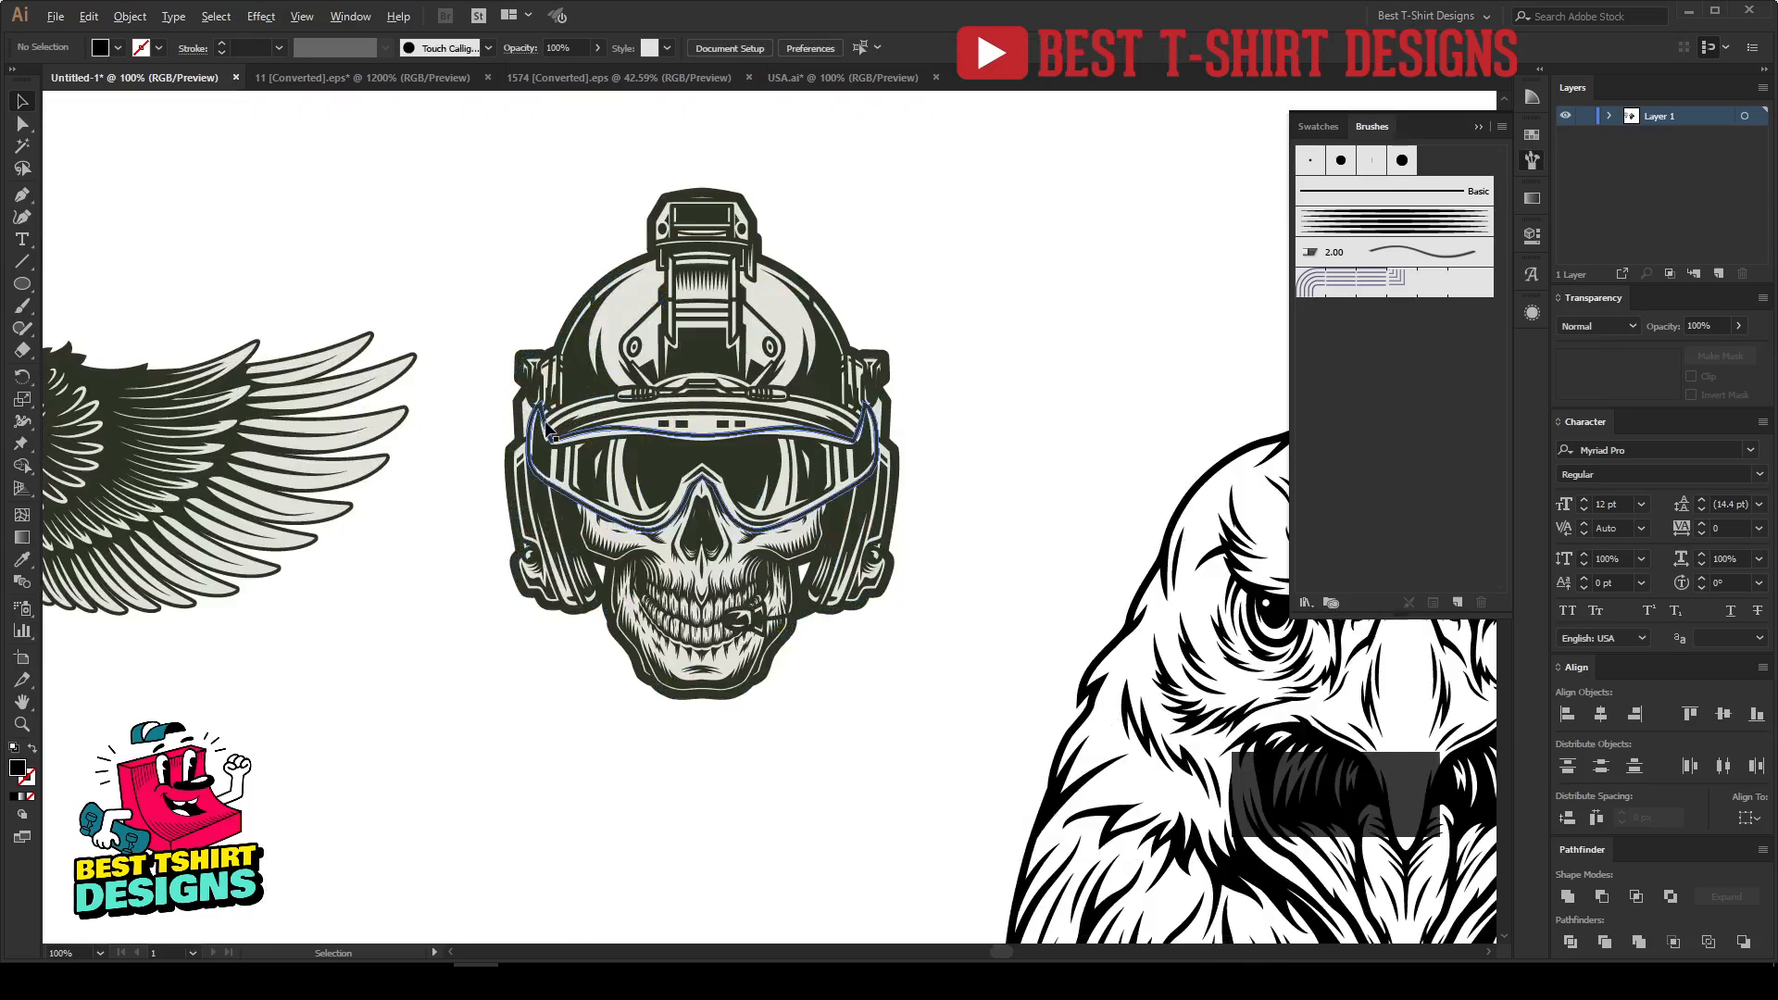
Step: Delete the skull and its backing shapes inside the group, keeping only the helmet with goggles and microphone
double_click(750, 665)
drag(751, 665, 532, 757)
key(Delete)
drag(748, 678, 482, 804)
key(Delete)
drag(729, 604, 546, 827)
drag(604, 711, 403, 726)
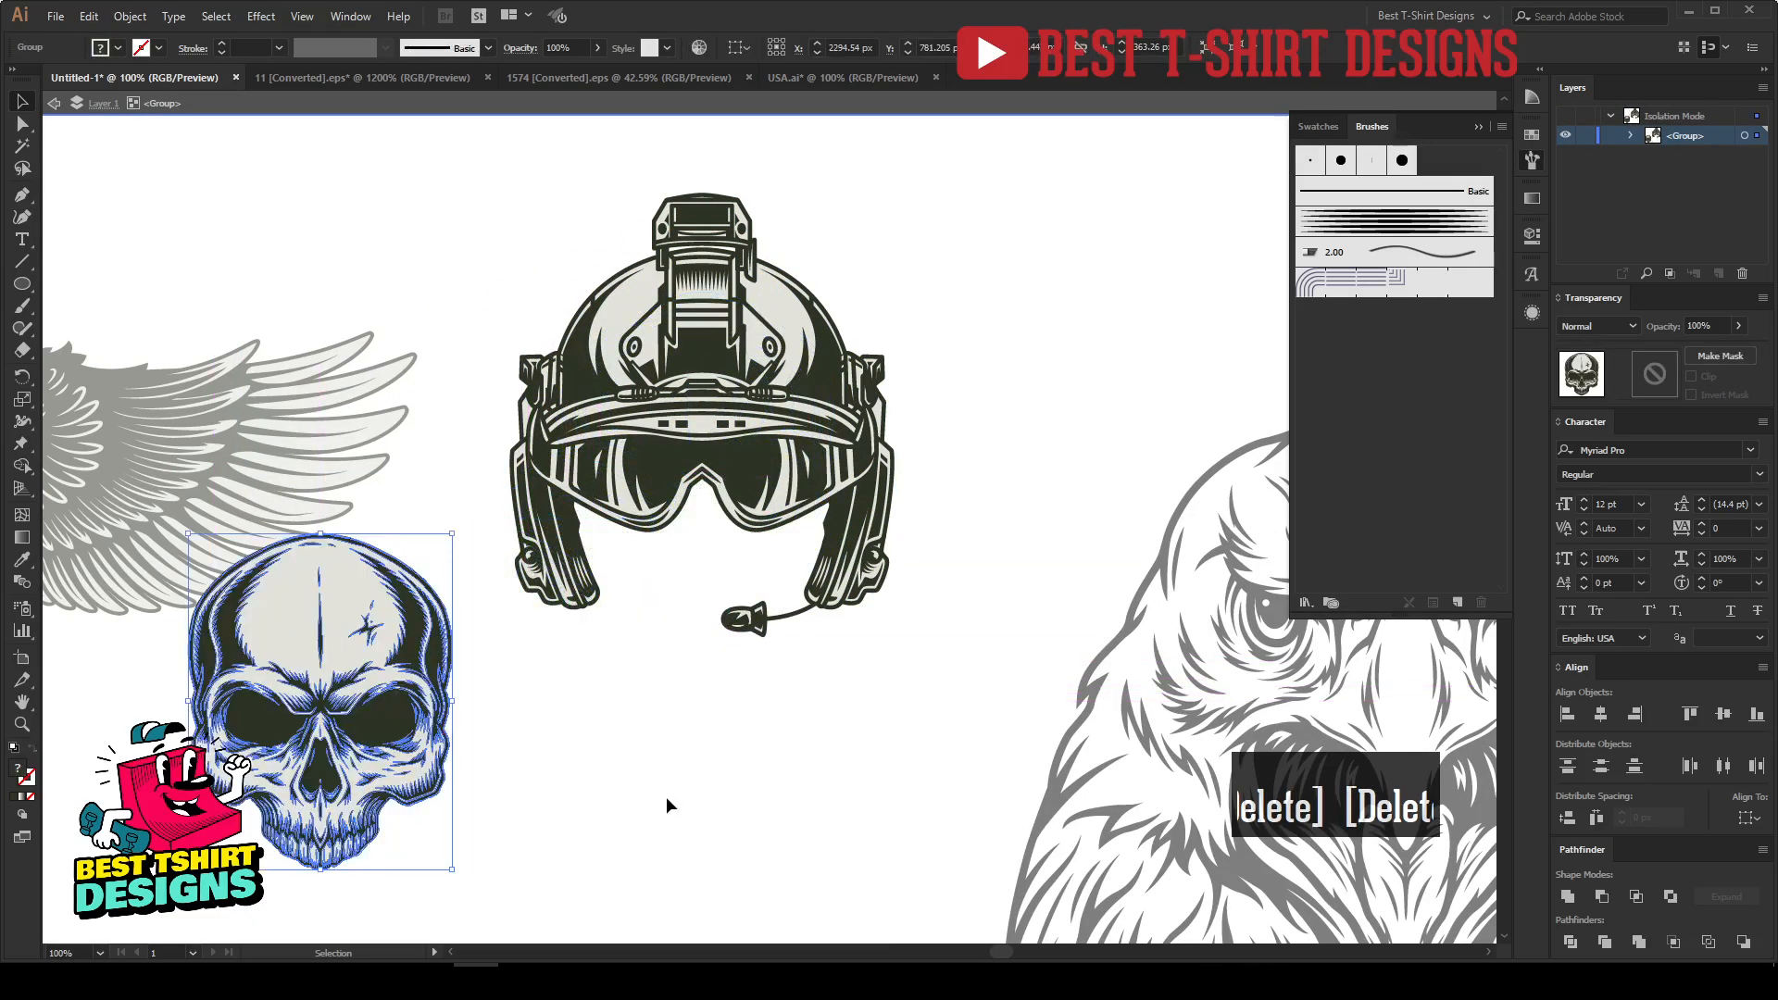
key(Delete)
double_click(678, 634)
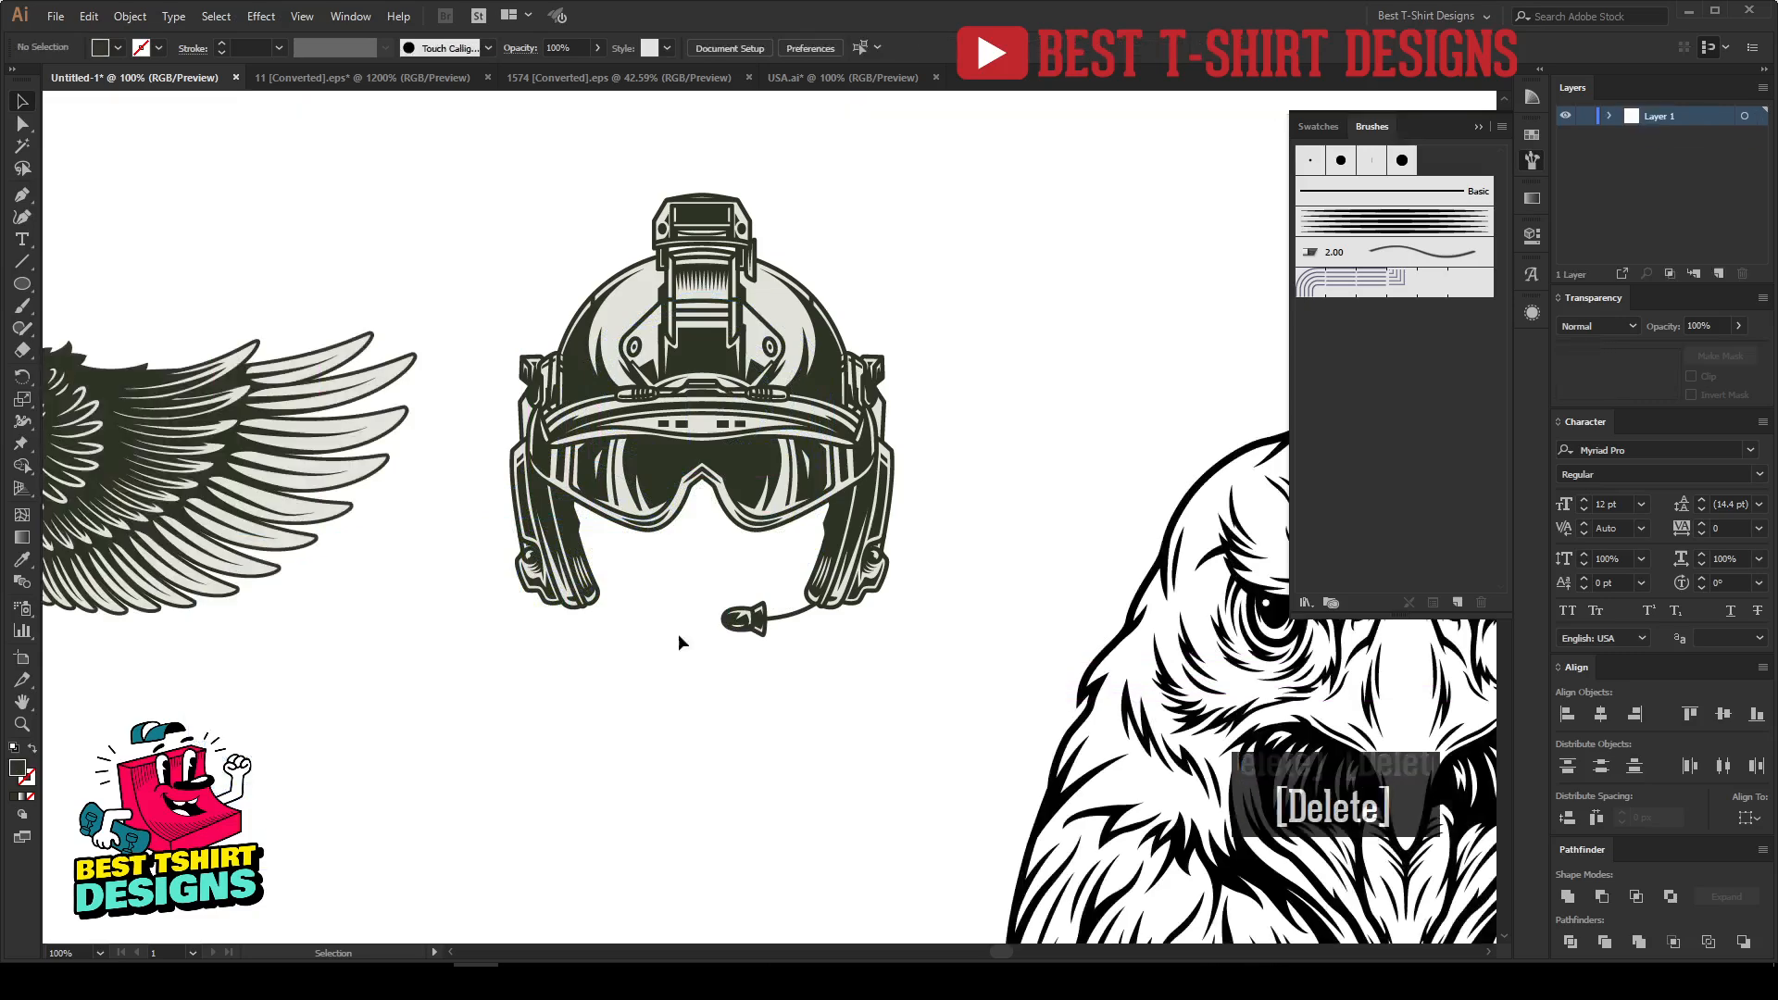
Step: Trim the helmet with Pathfinder and remove its light fills, pasting only the dark shapes back in their original place
click(681, 430)
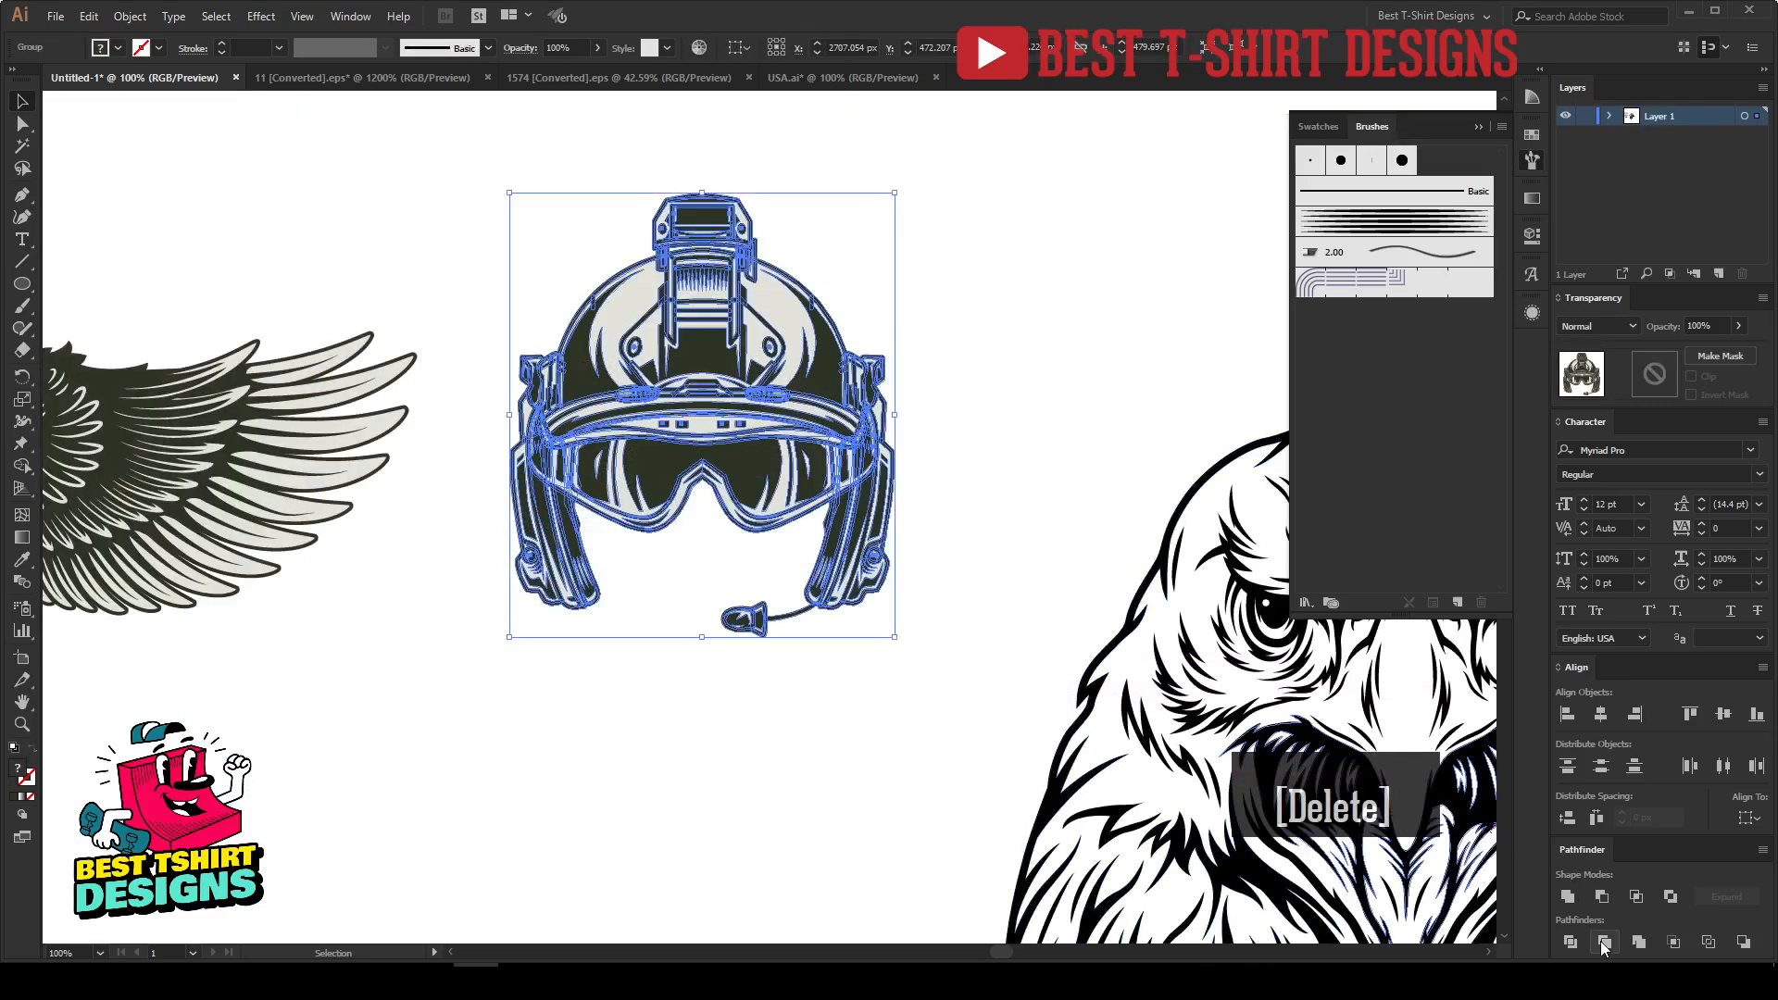
double_click(709, 475)
key(y)
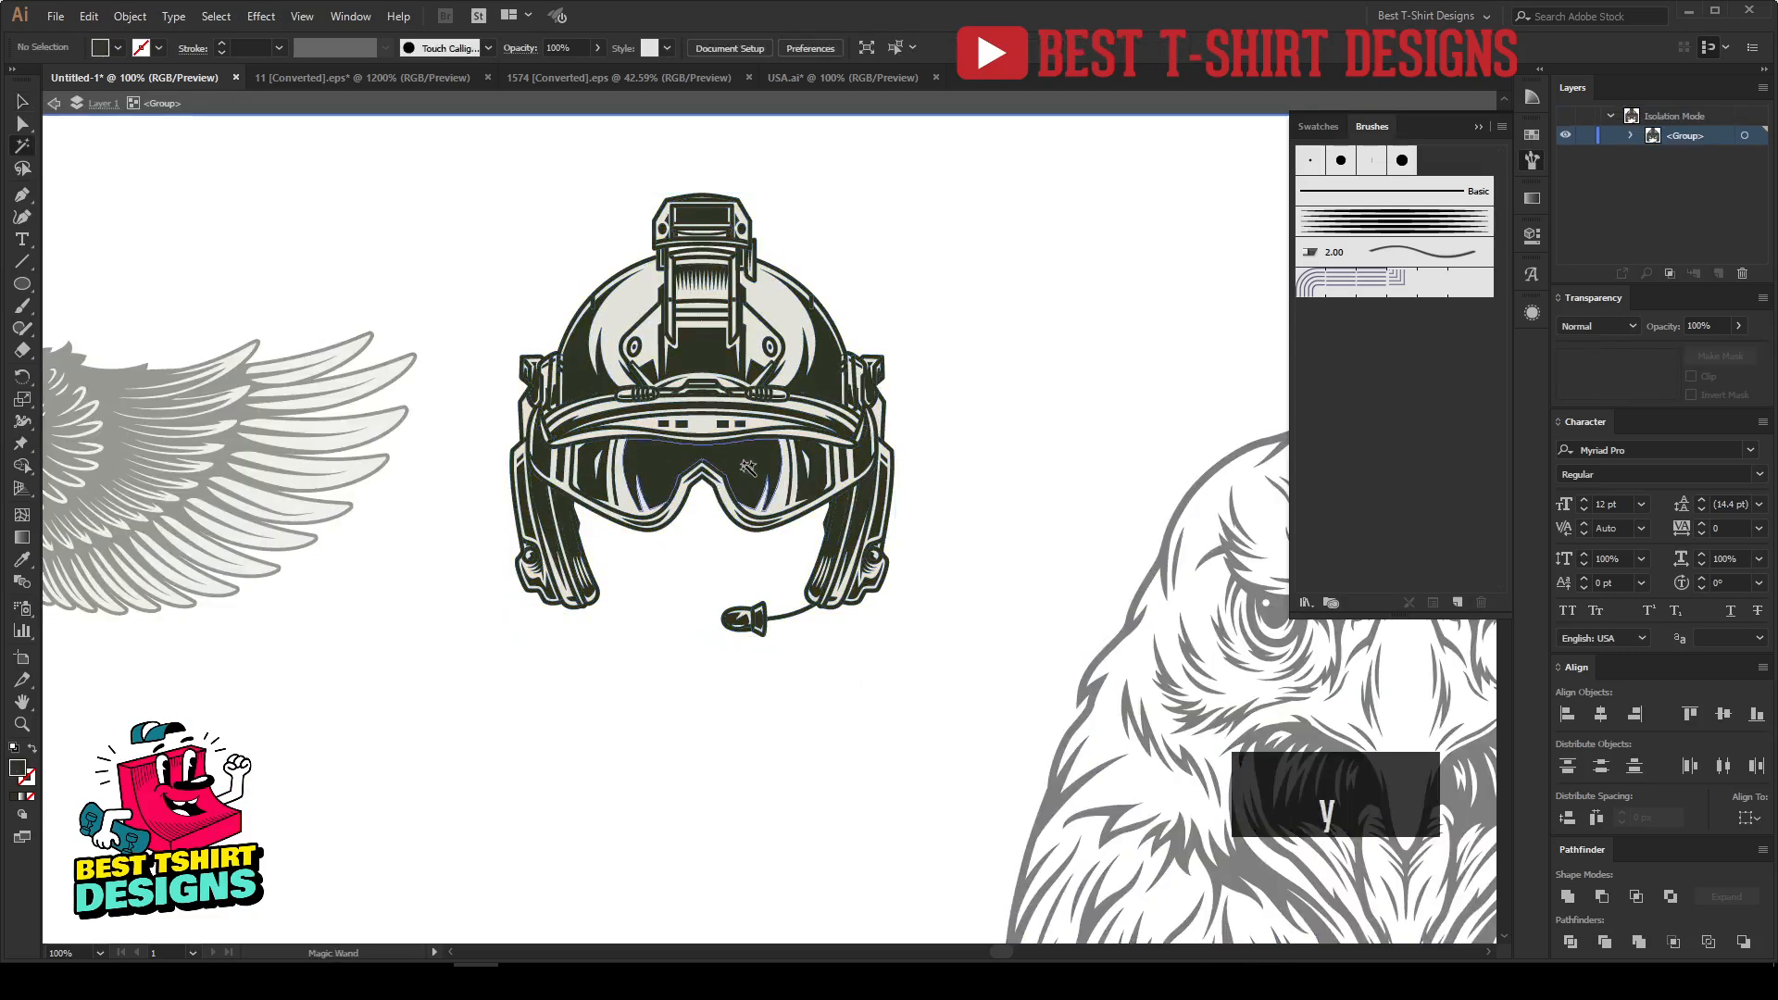
click(748, 468)
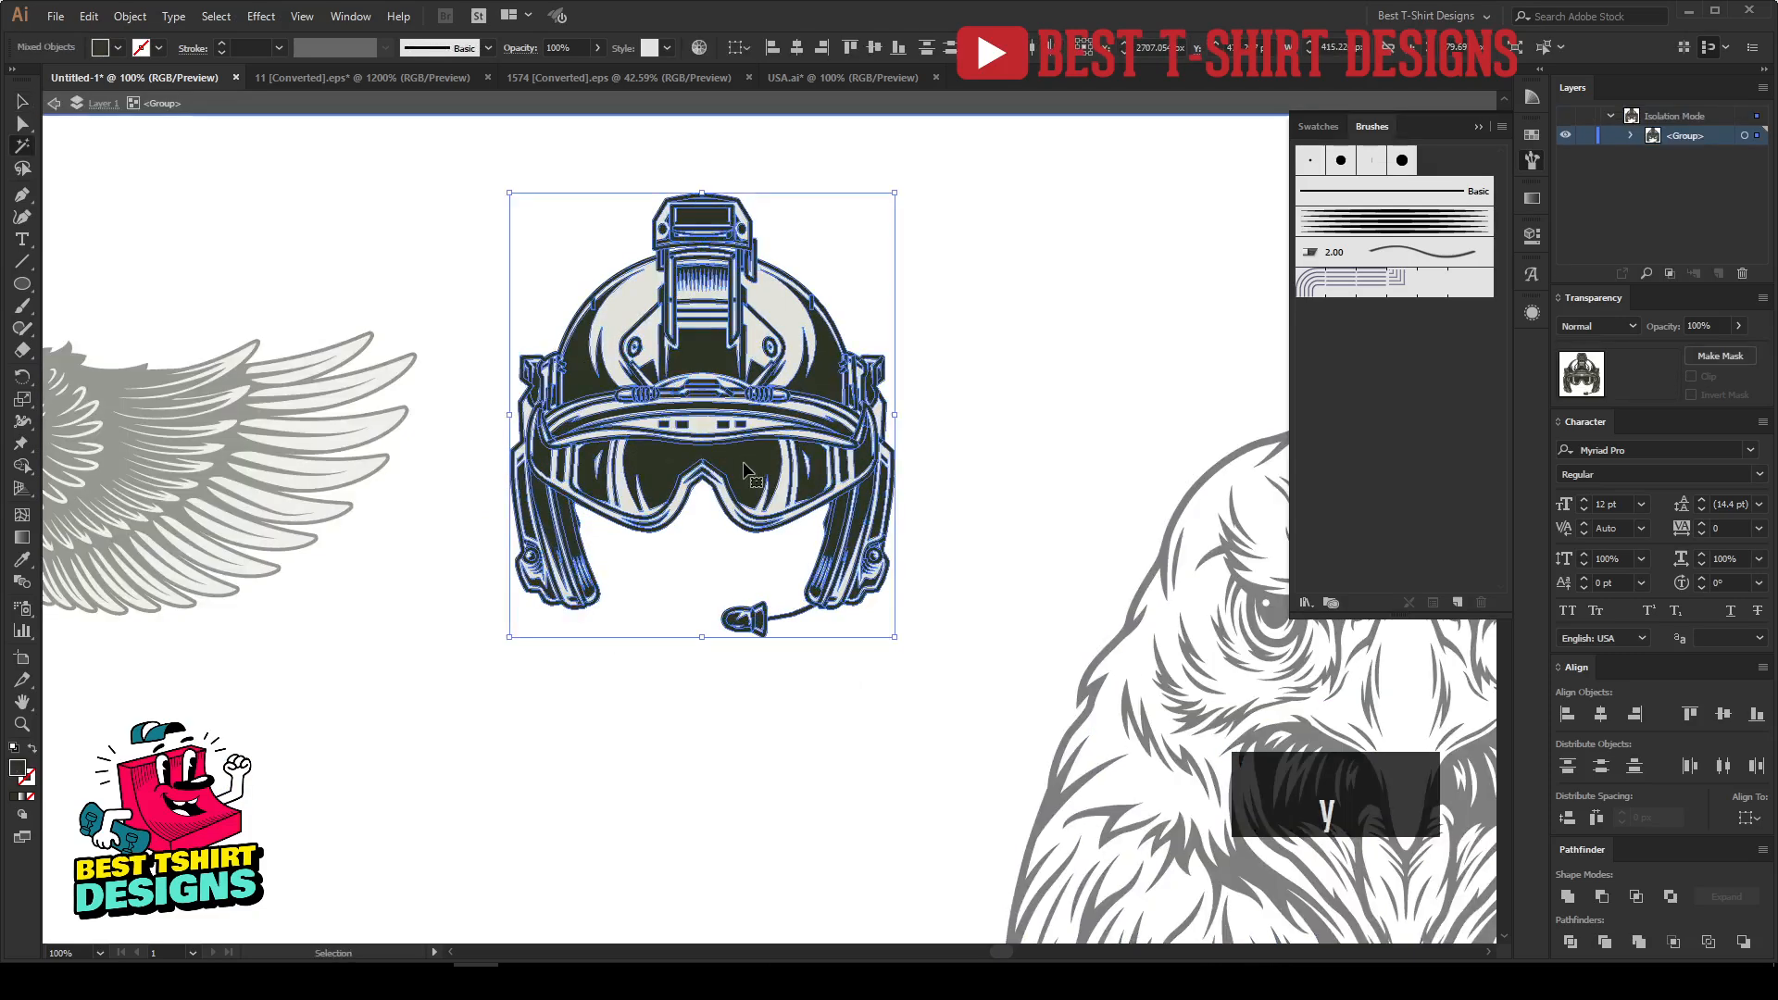
key(ctrl+x)
key(ctrl+a)
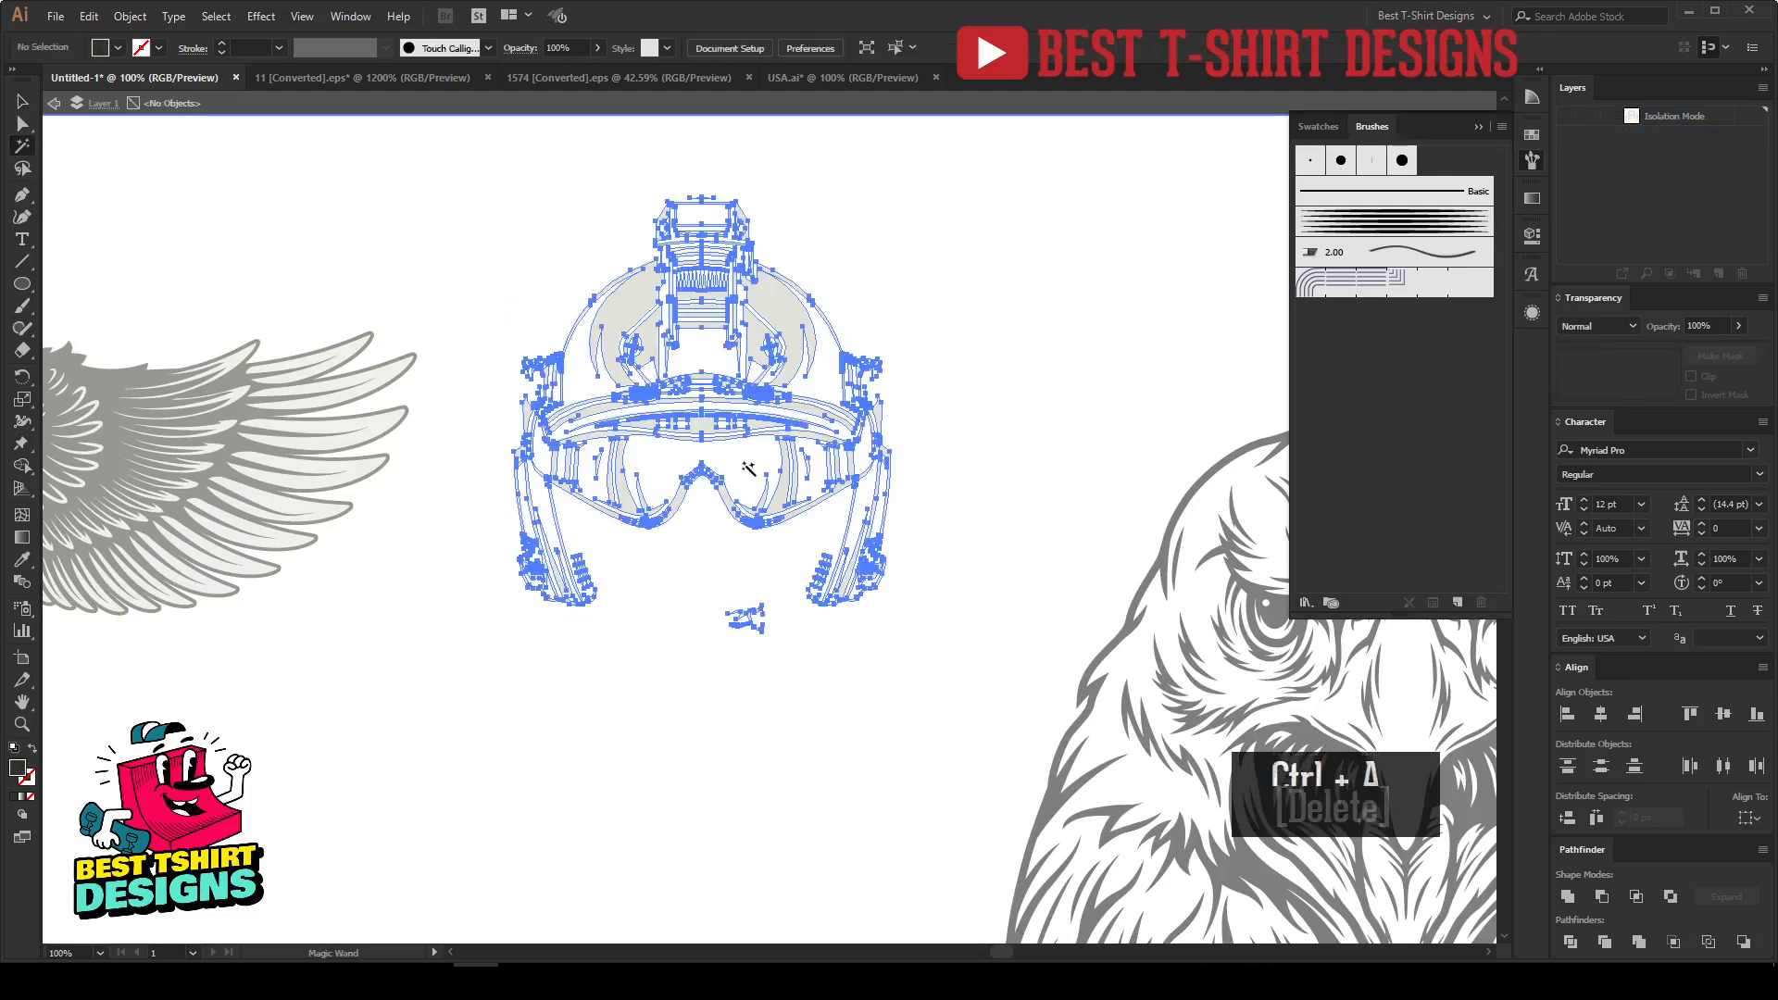
key(Delete)
key(ctrl+f)
key(v)
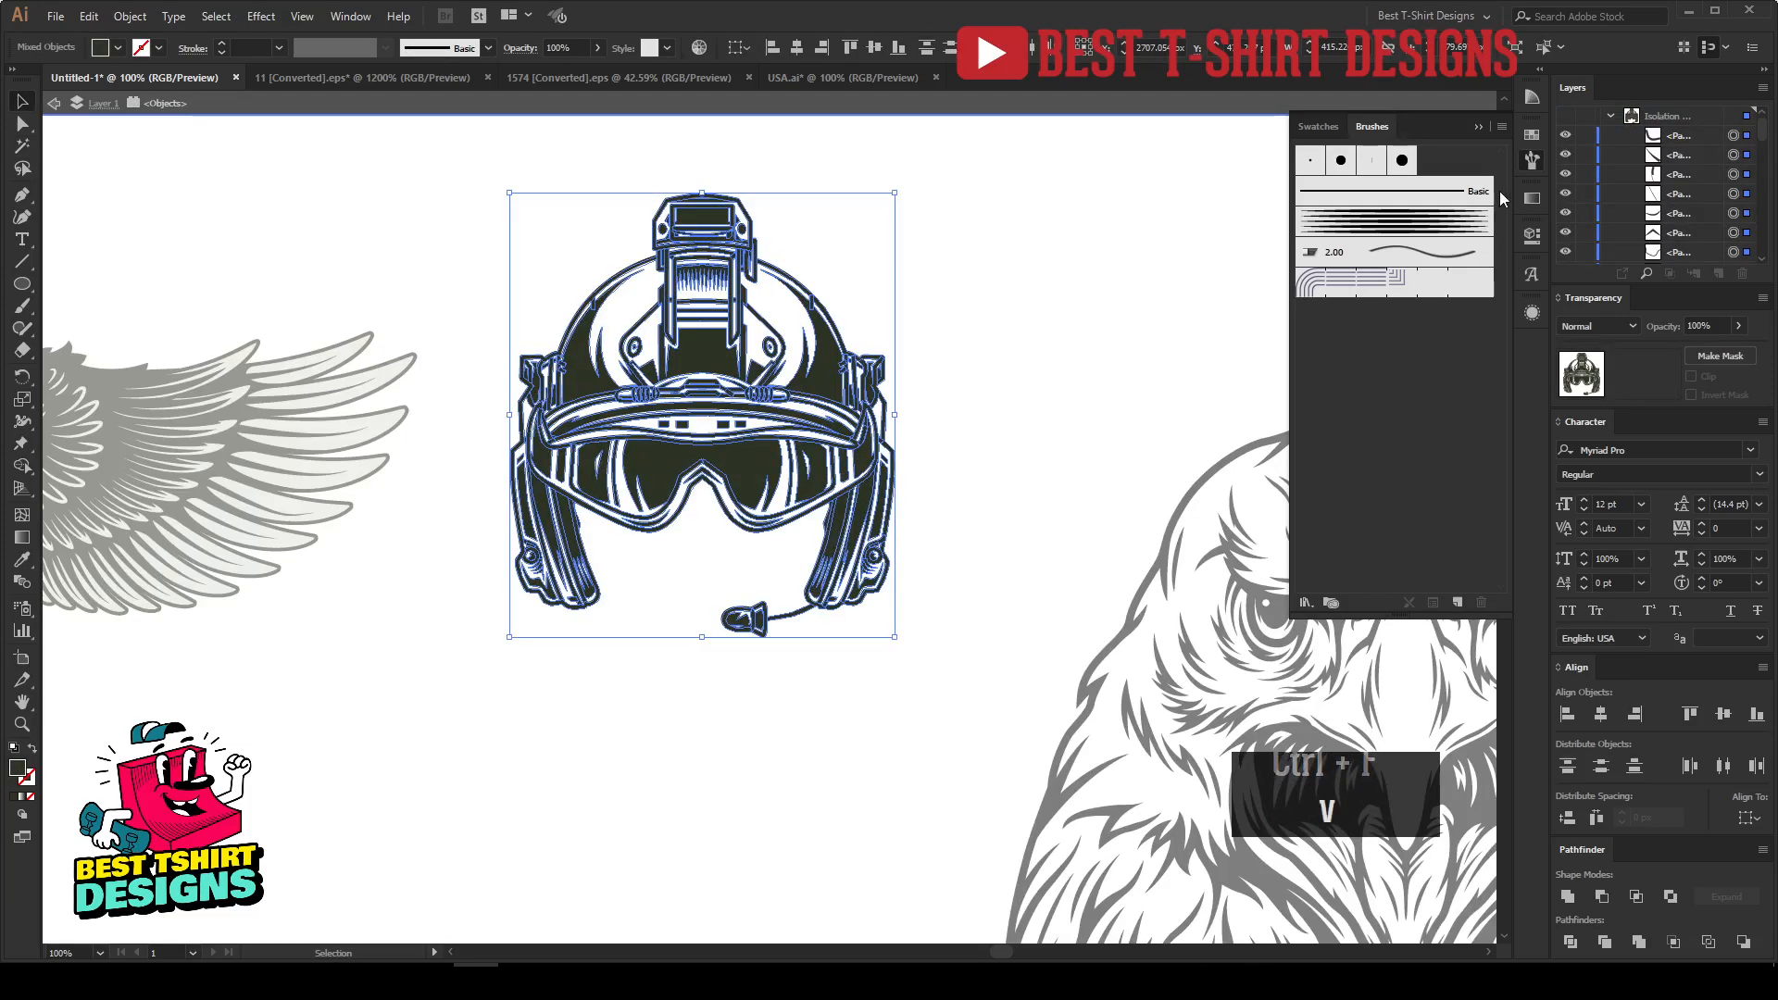
Step: Fill the helmet's dark shapes with black, leave isolation mode and group them
click(1532, 135)
click(1340, 183)
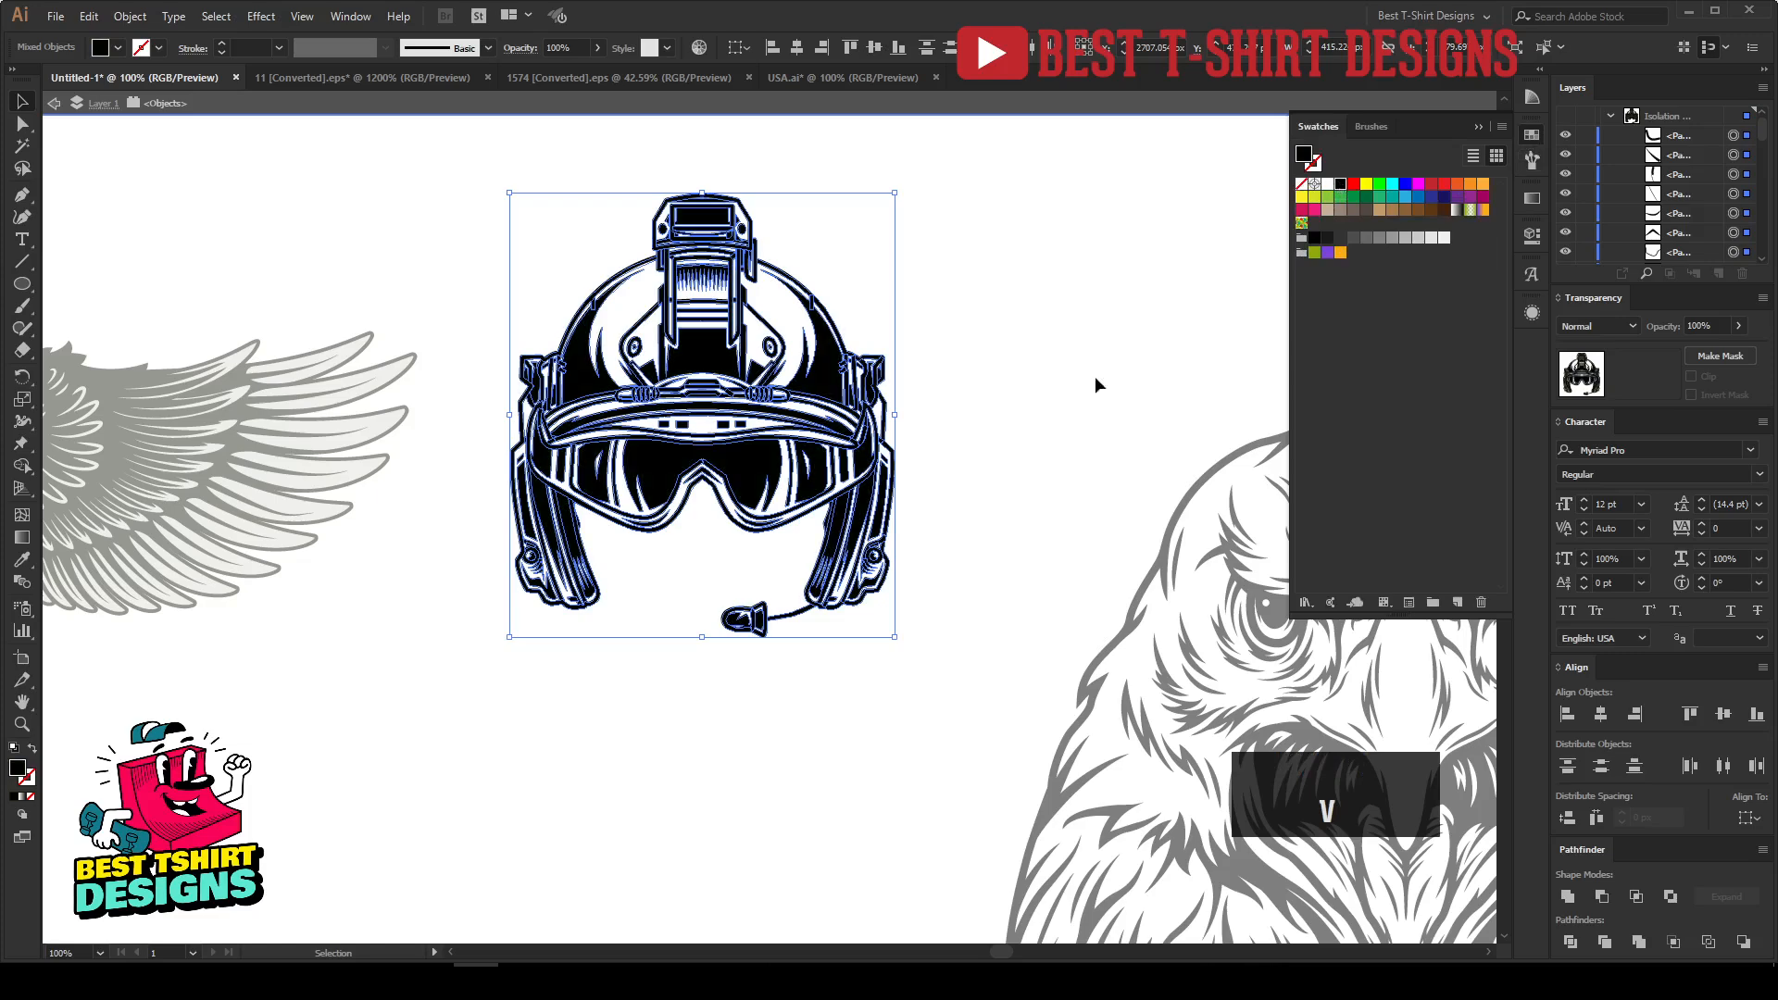
double_click(965, 469)
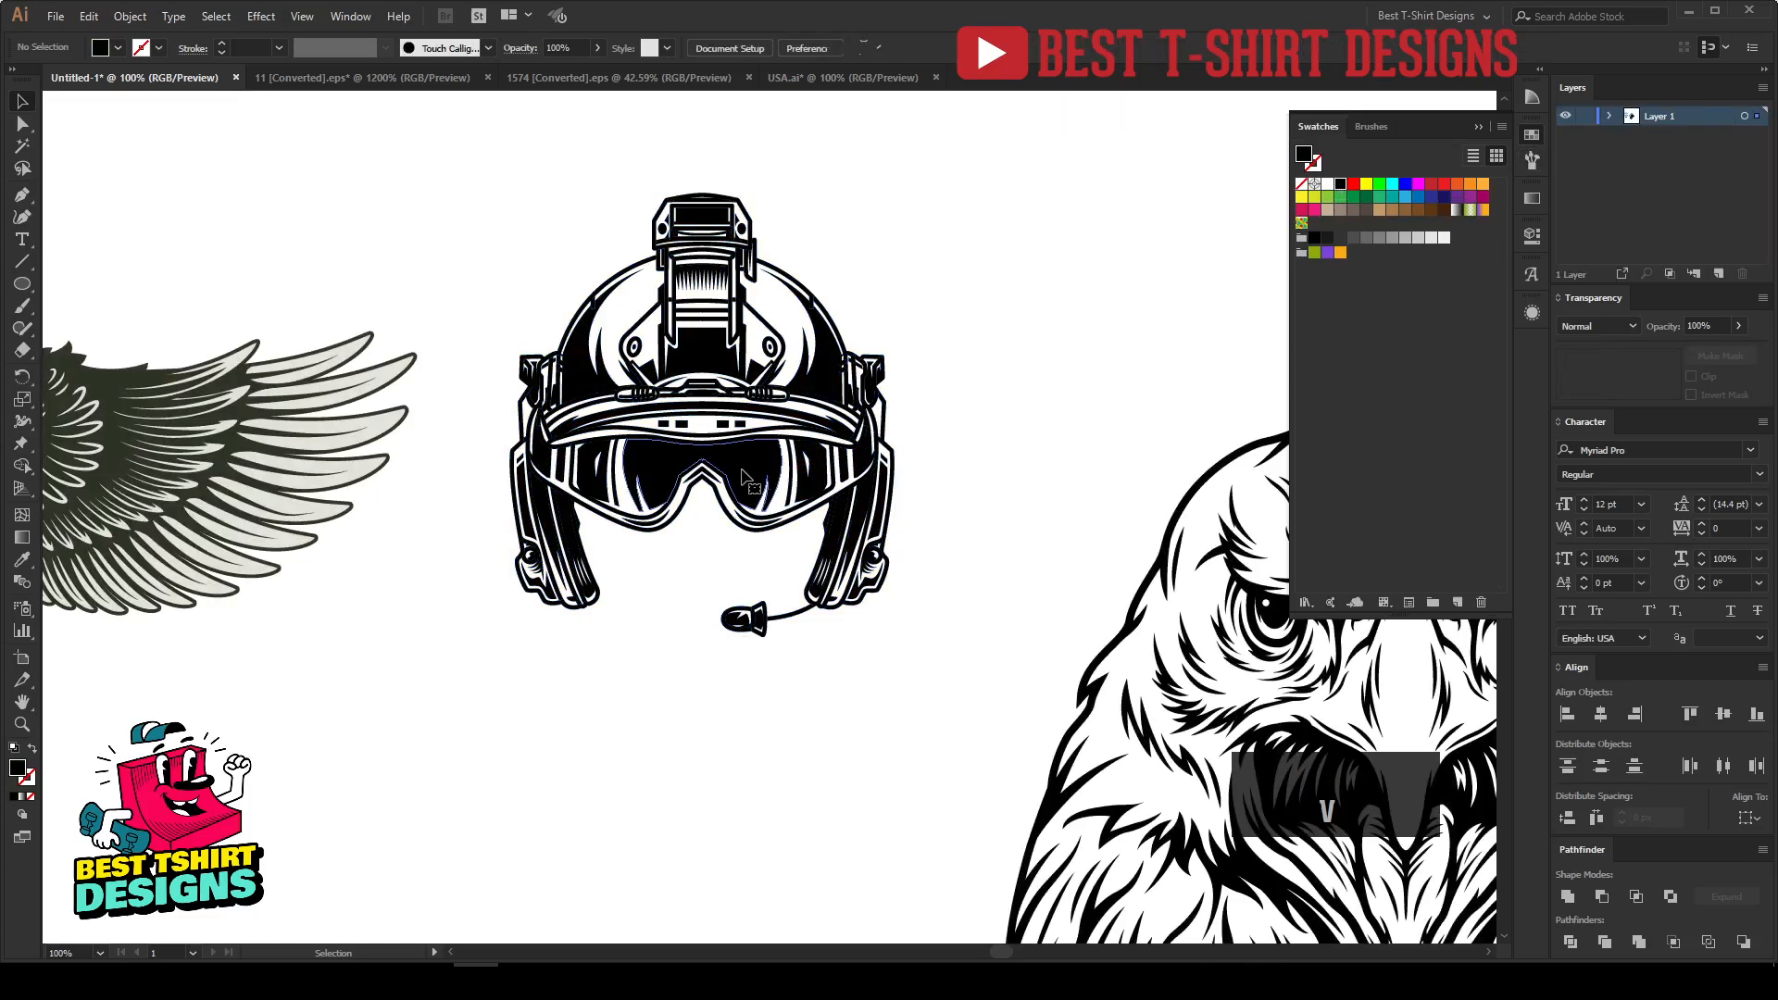
click(667, 472)
drag(742, 552, 969, 719)
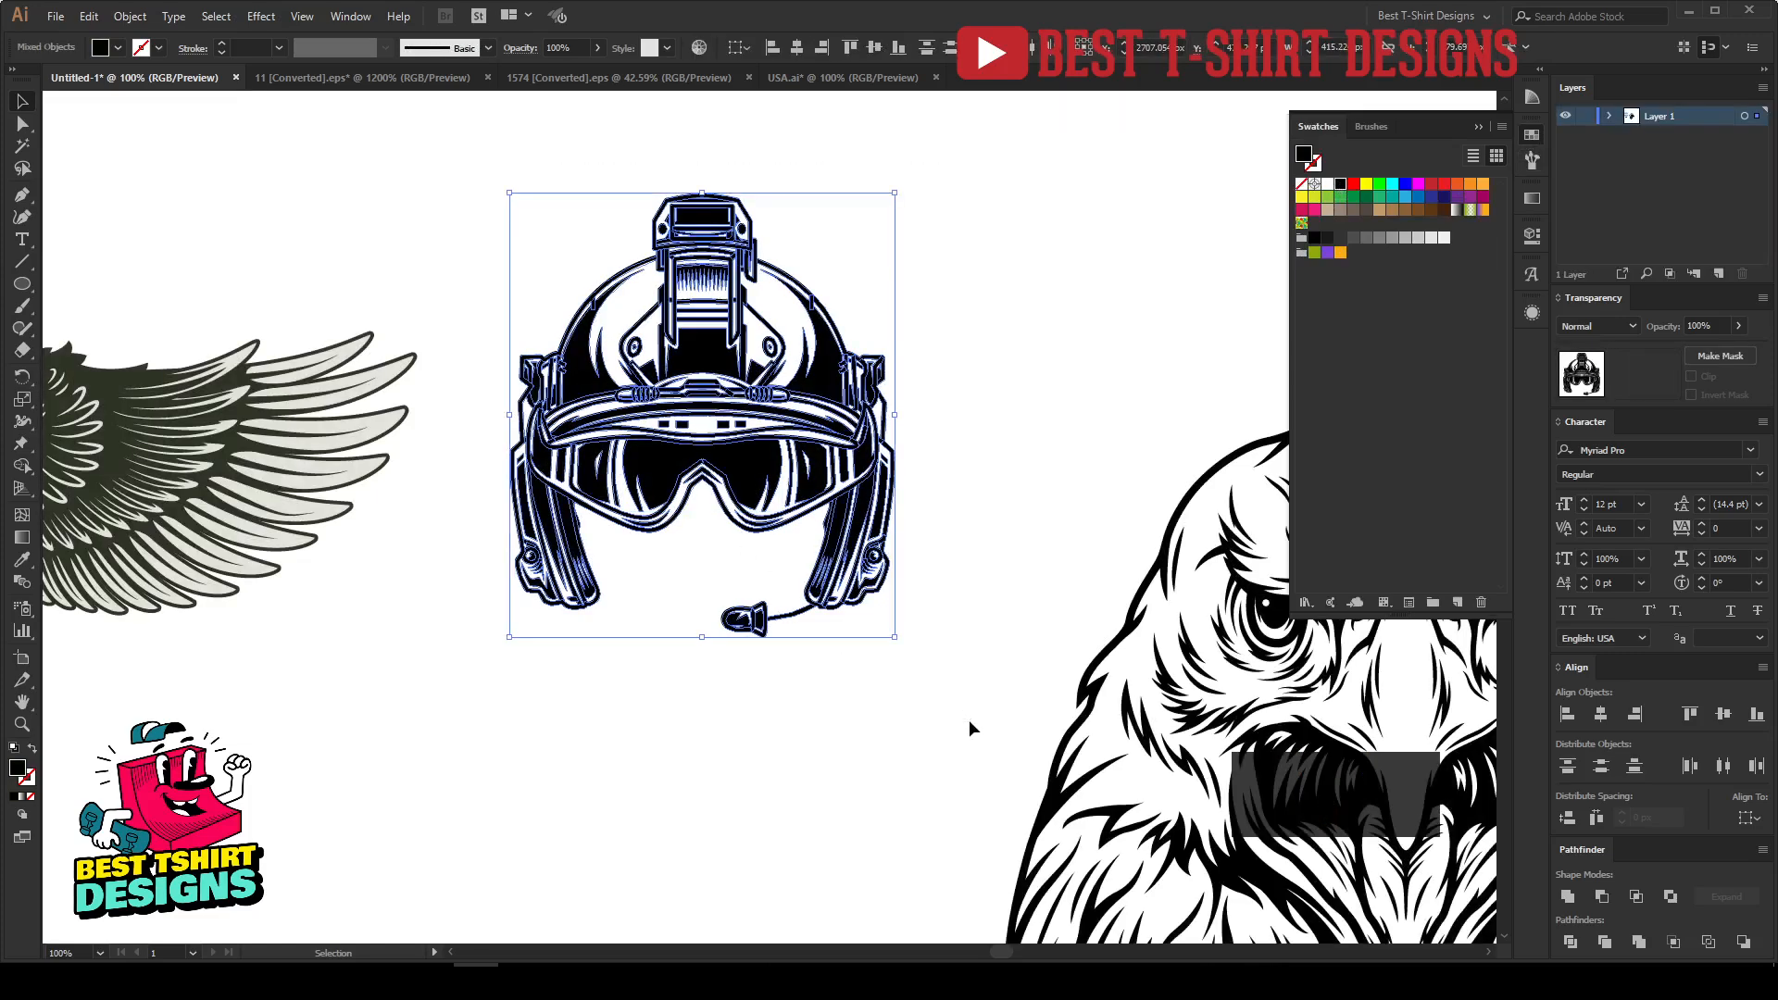
key(ctrl+g)
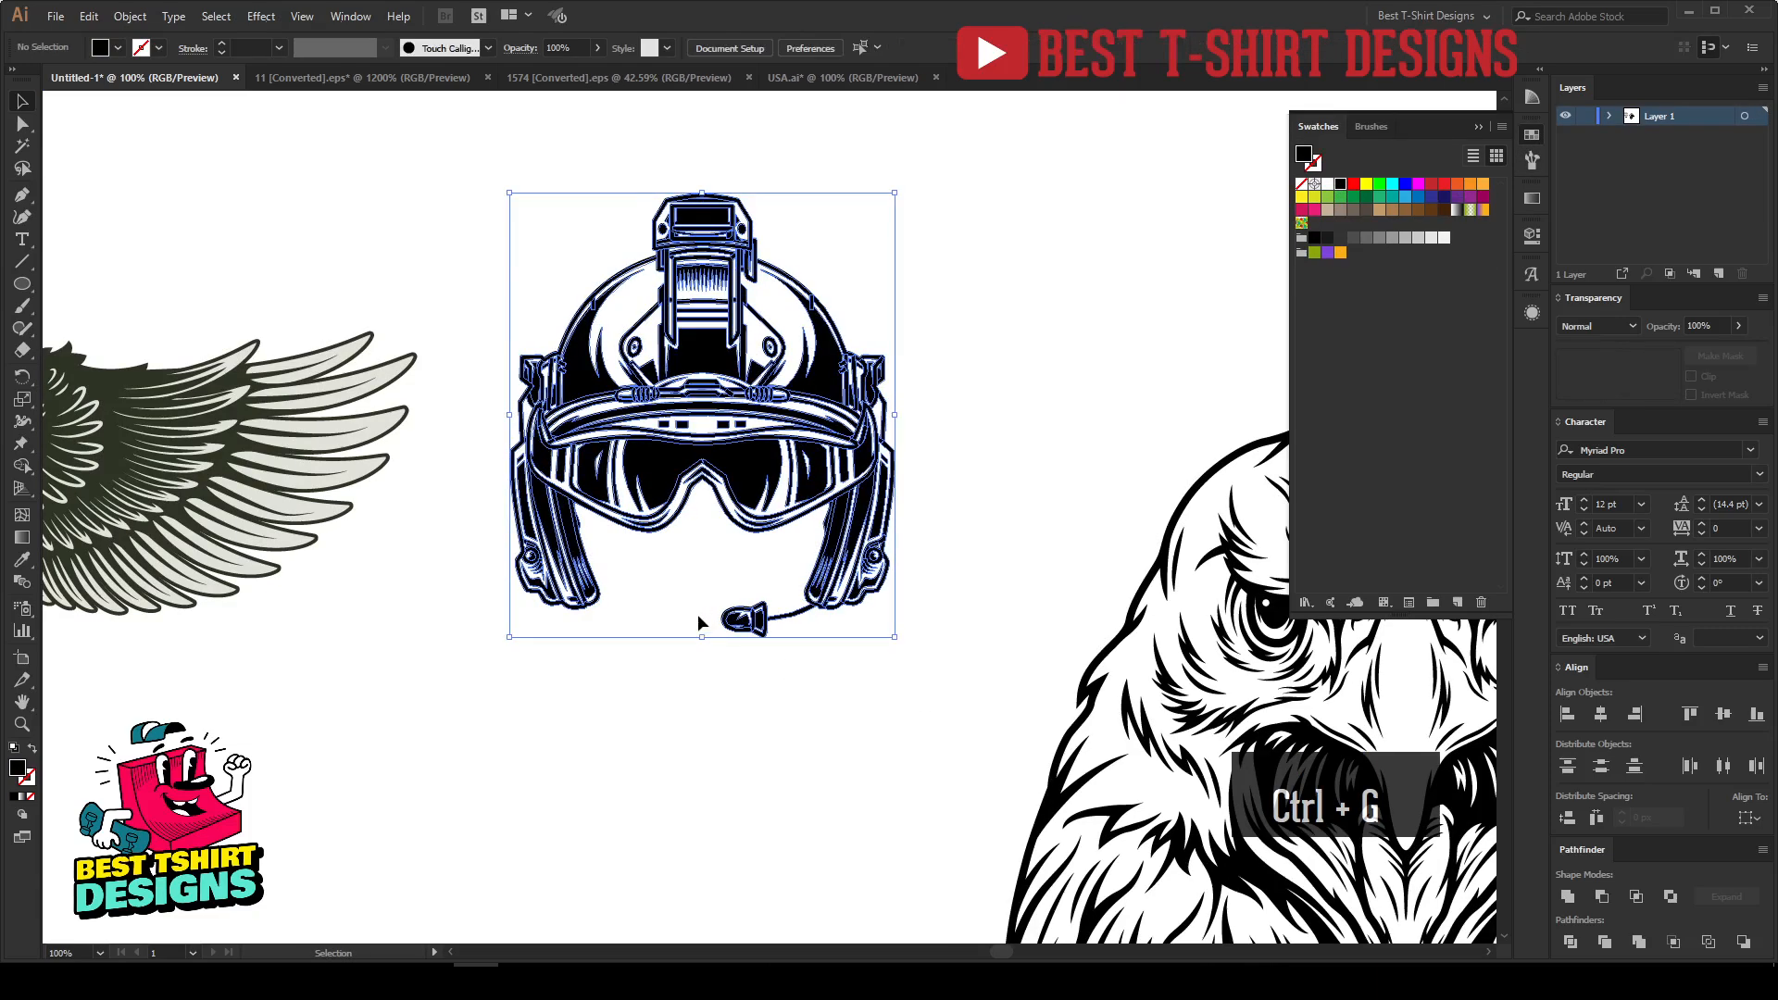
click(698, 623)
Step: Move the helmet above the eagle head and shift the pair of wings toward the eagle
scroll(698, 623, down, 2)
drag(711, 545, 1131, 320)
click(528, 567)
drag(440, 569, 613, 557)
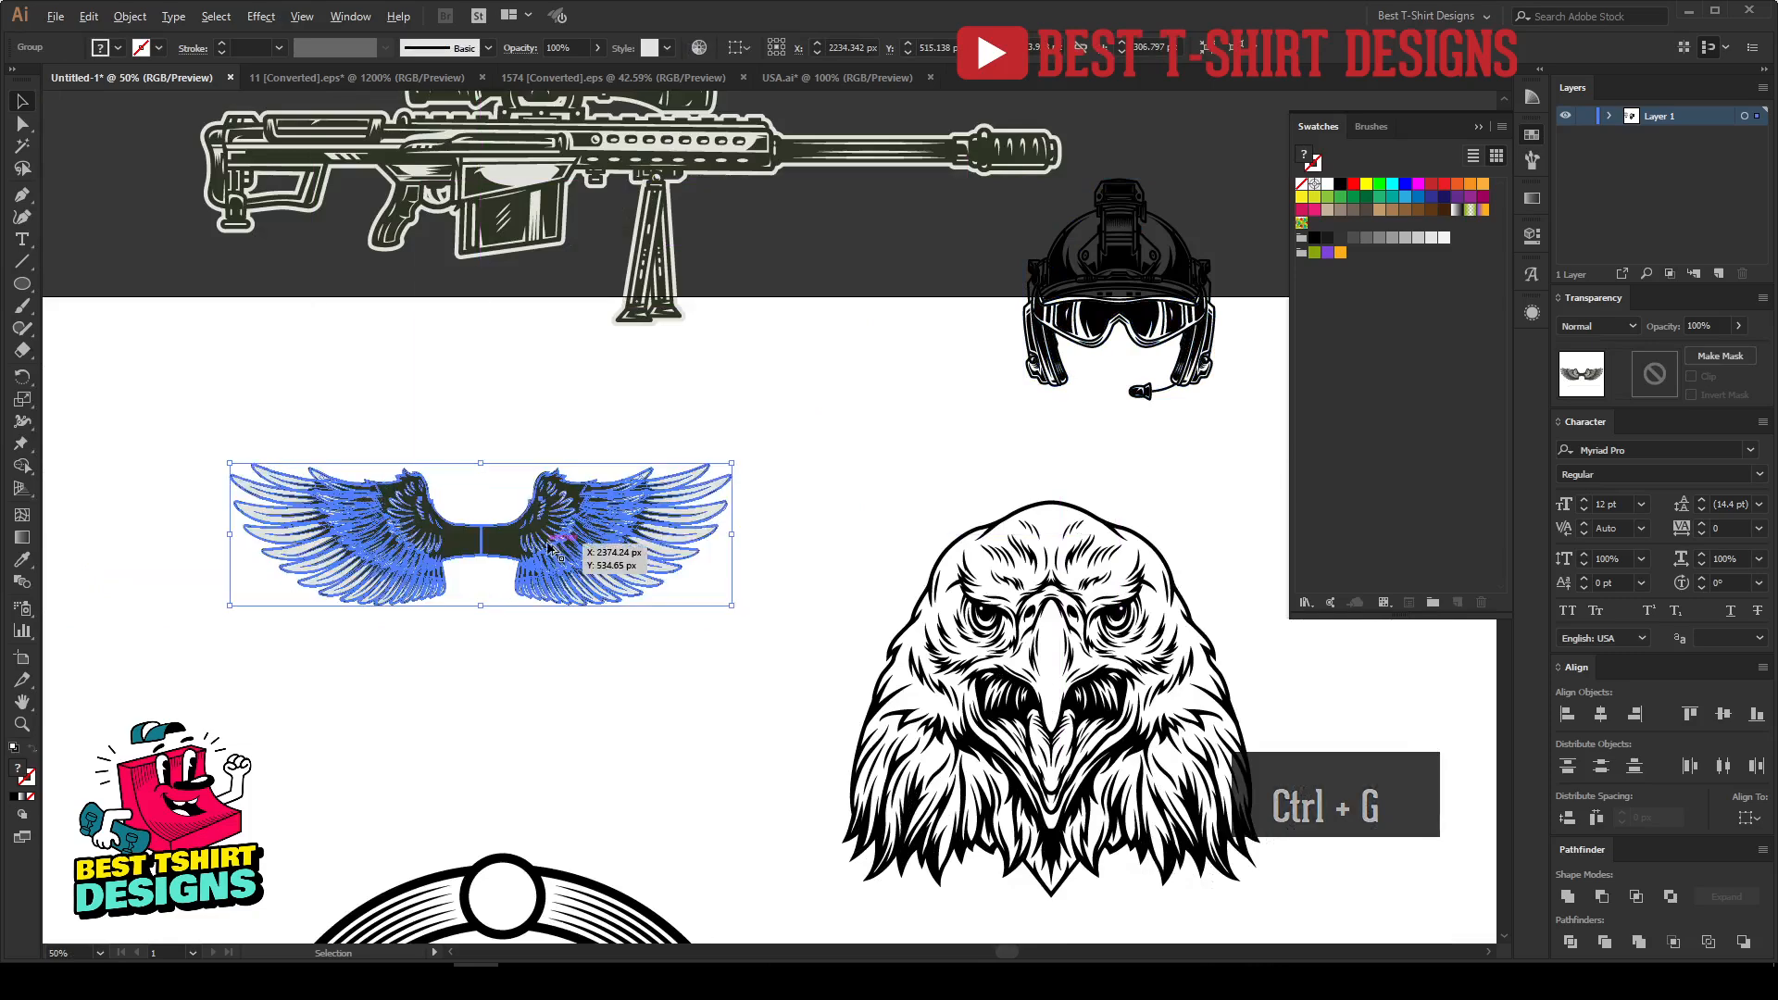
scroll(555, 542, up, 1)
Step: Split the pair of wings inside their group and delete the left wing, keeping the right one
double_click(448, 546)
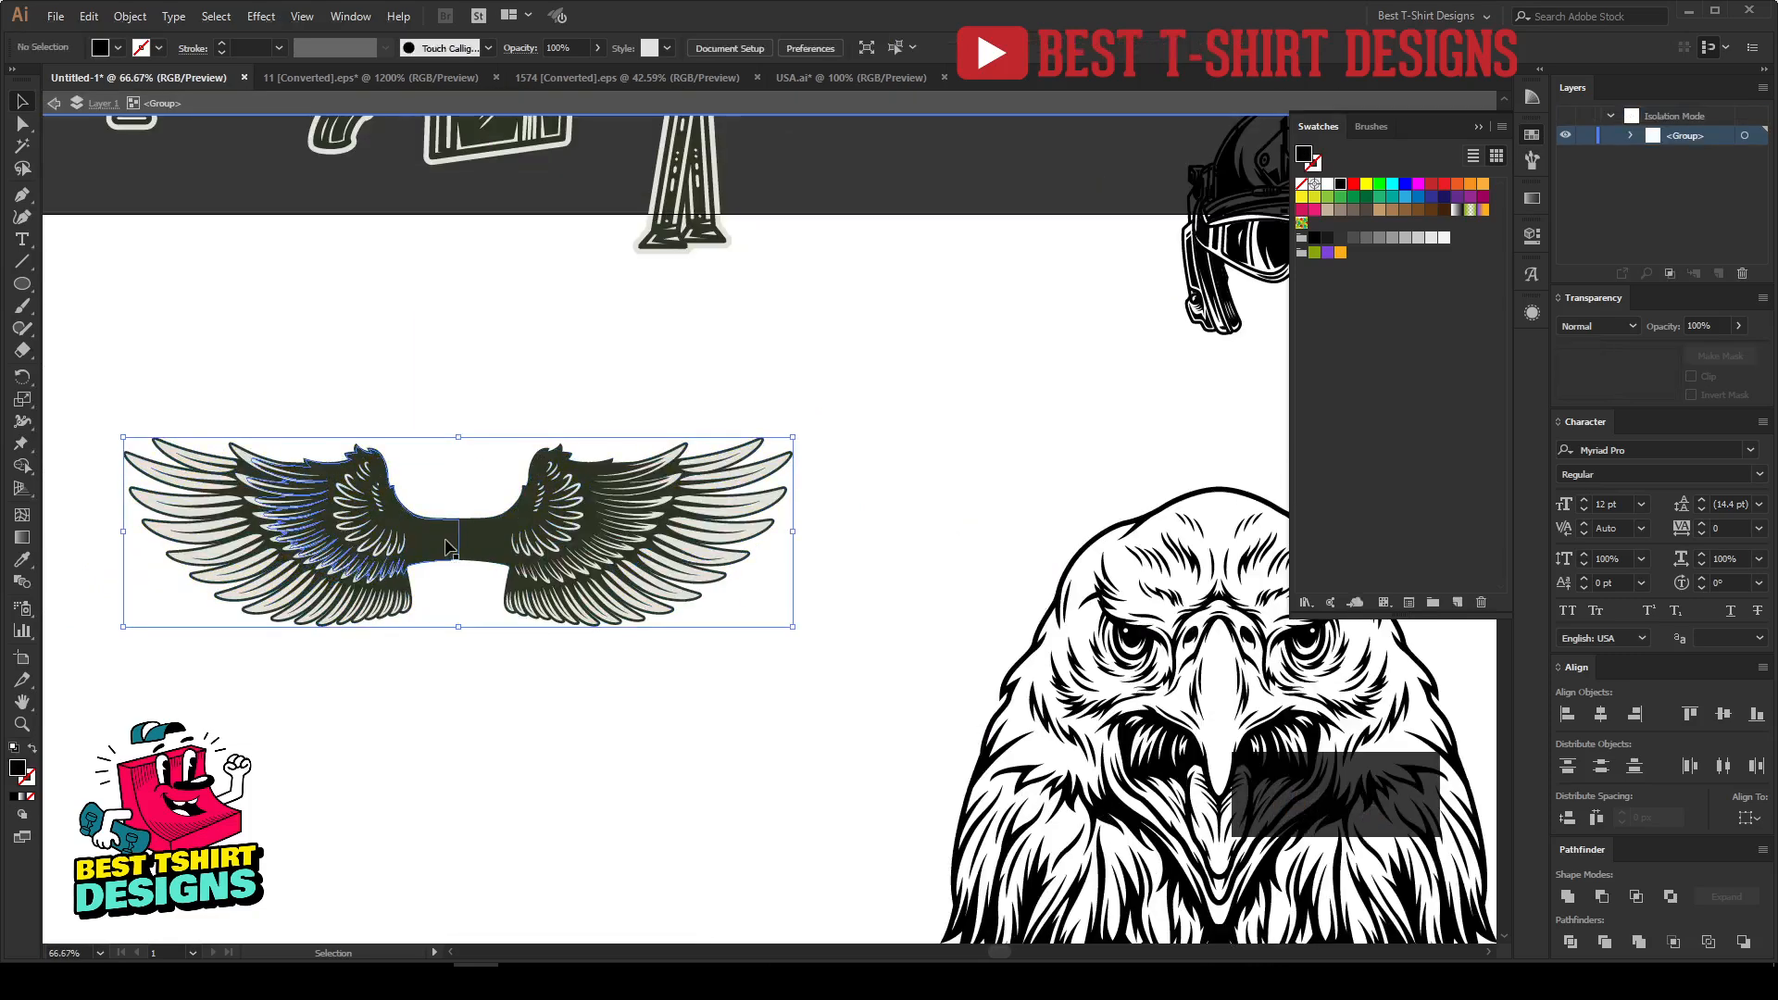
click(498, 556)
drag(497, 556, 609, 561)
drag(487, 641, 102, 373)
key(Delete)
key(ctrl+plus)
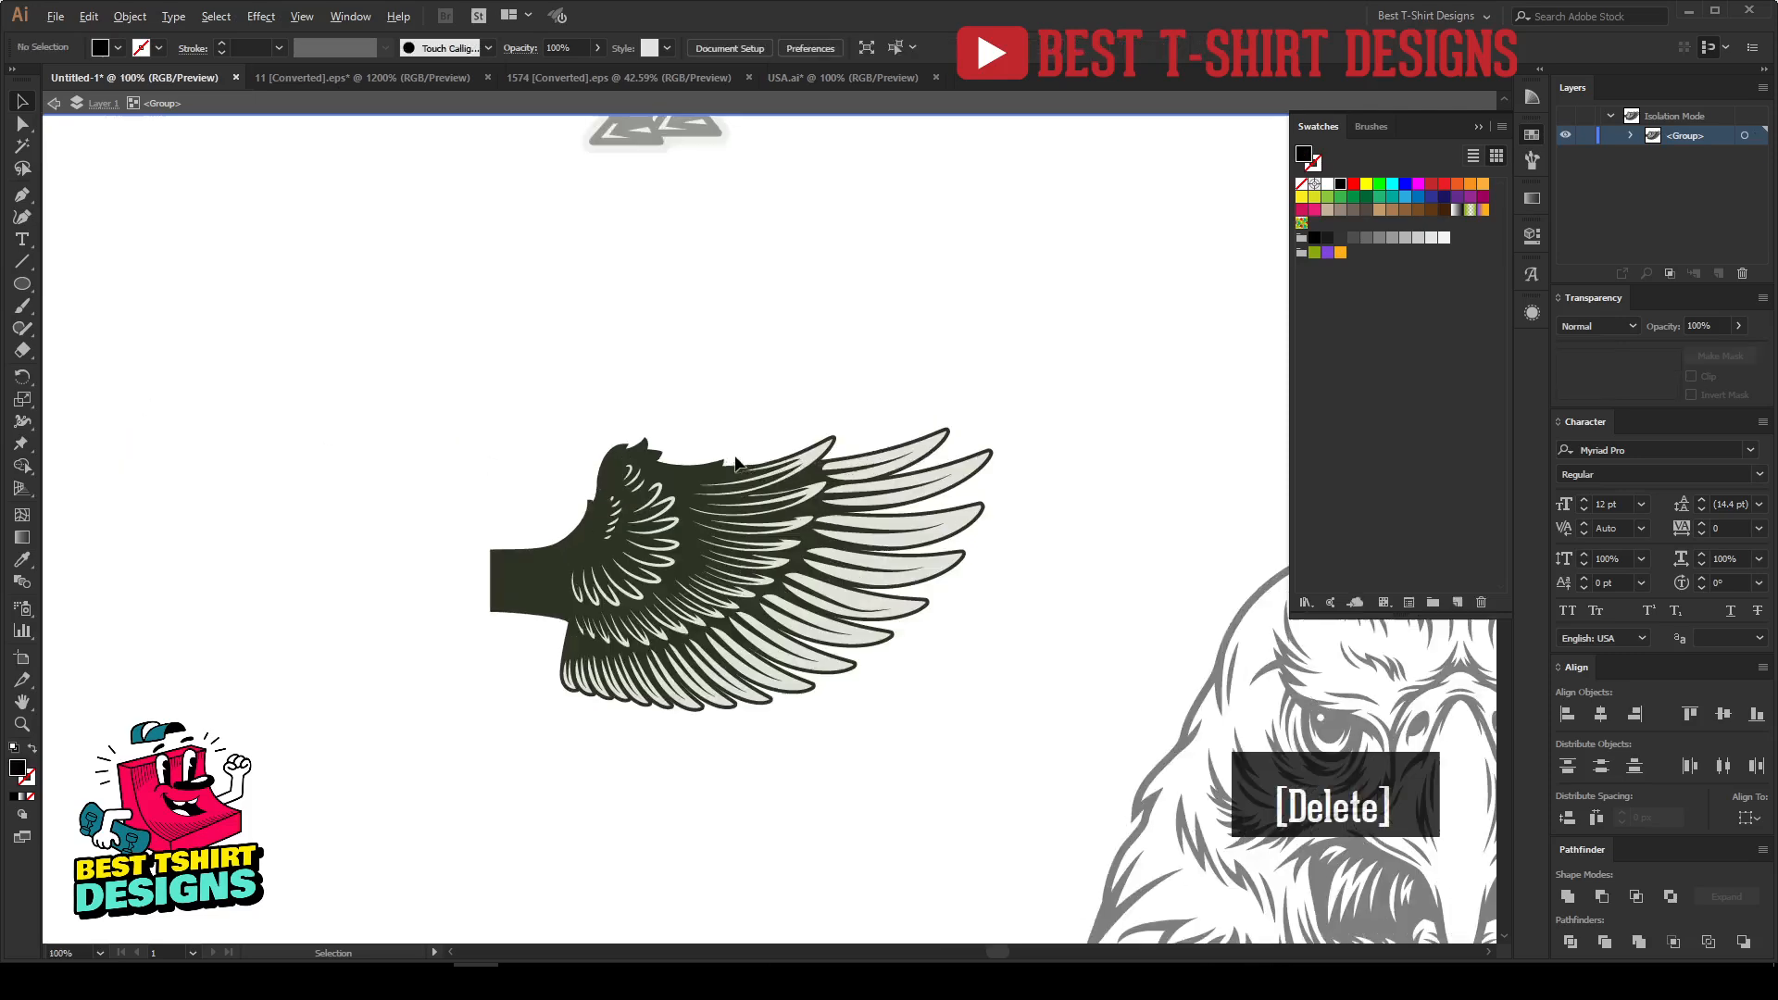
Step: Trim the remaining wing with Pathfinder and delete its light fills, pasting only the dark shapes back in place
drag(1014, 736, 1039, 742)
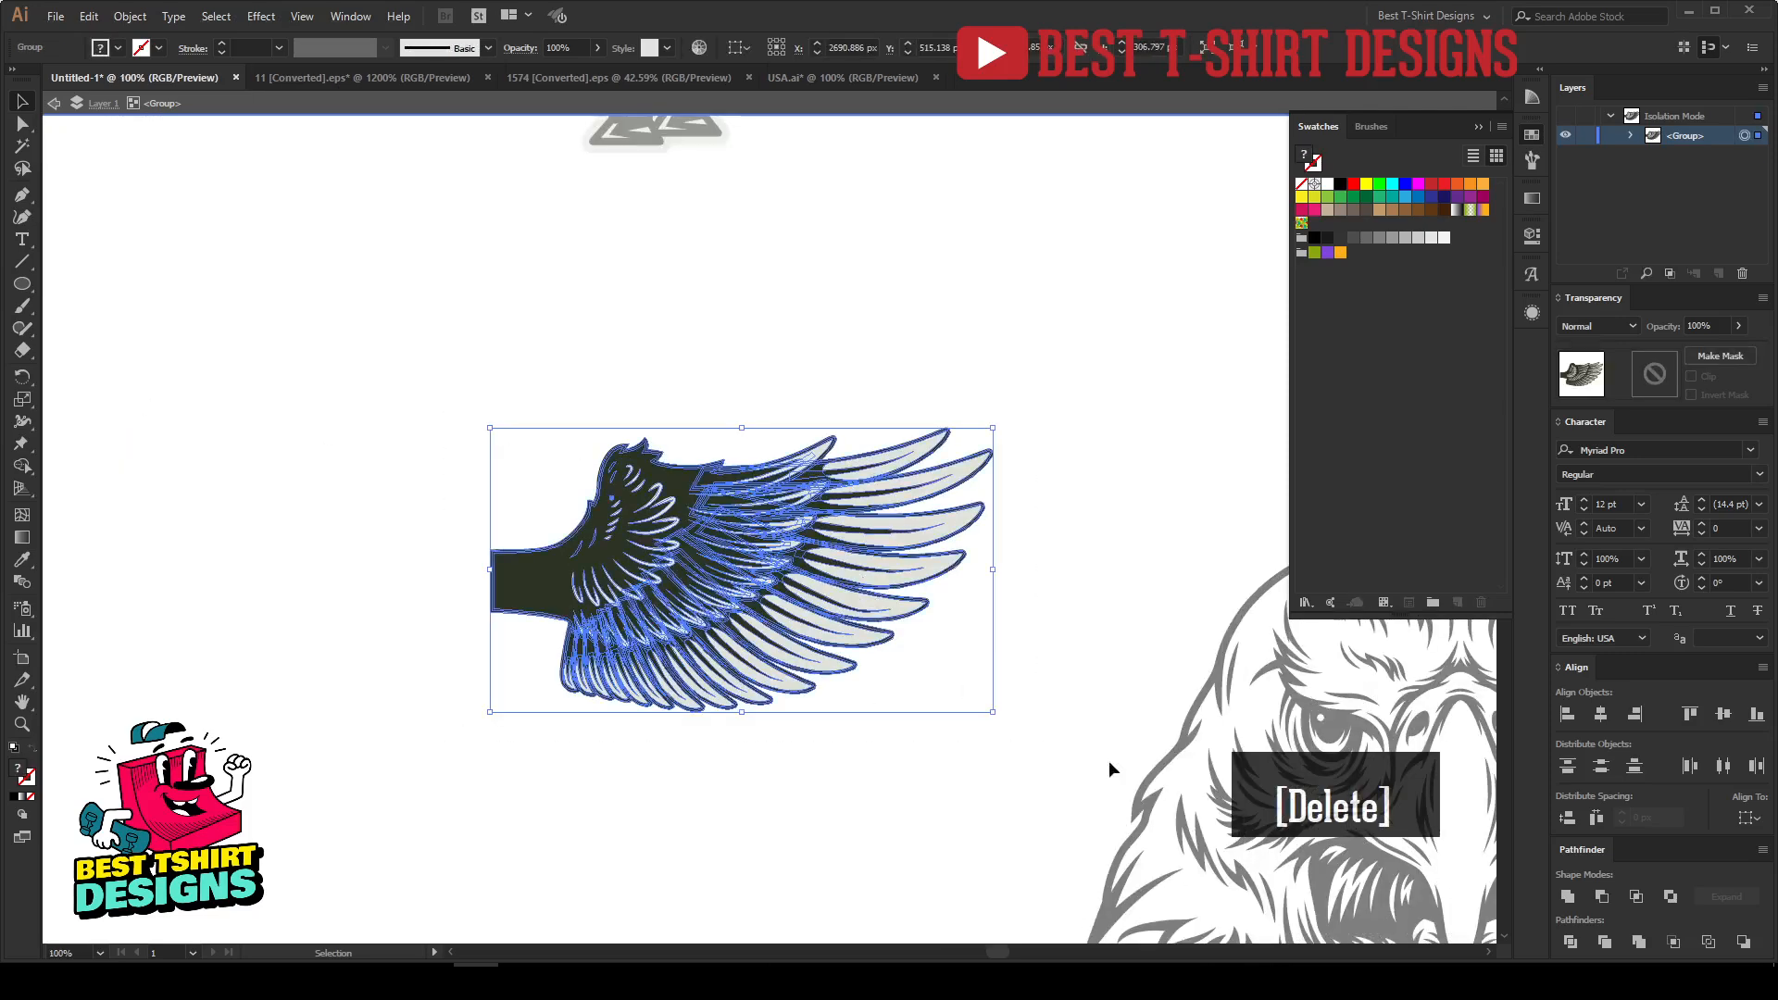
click(1600, 950)
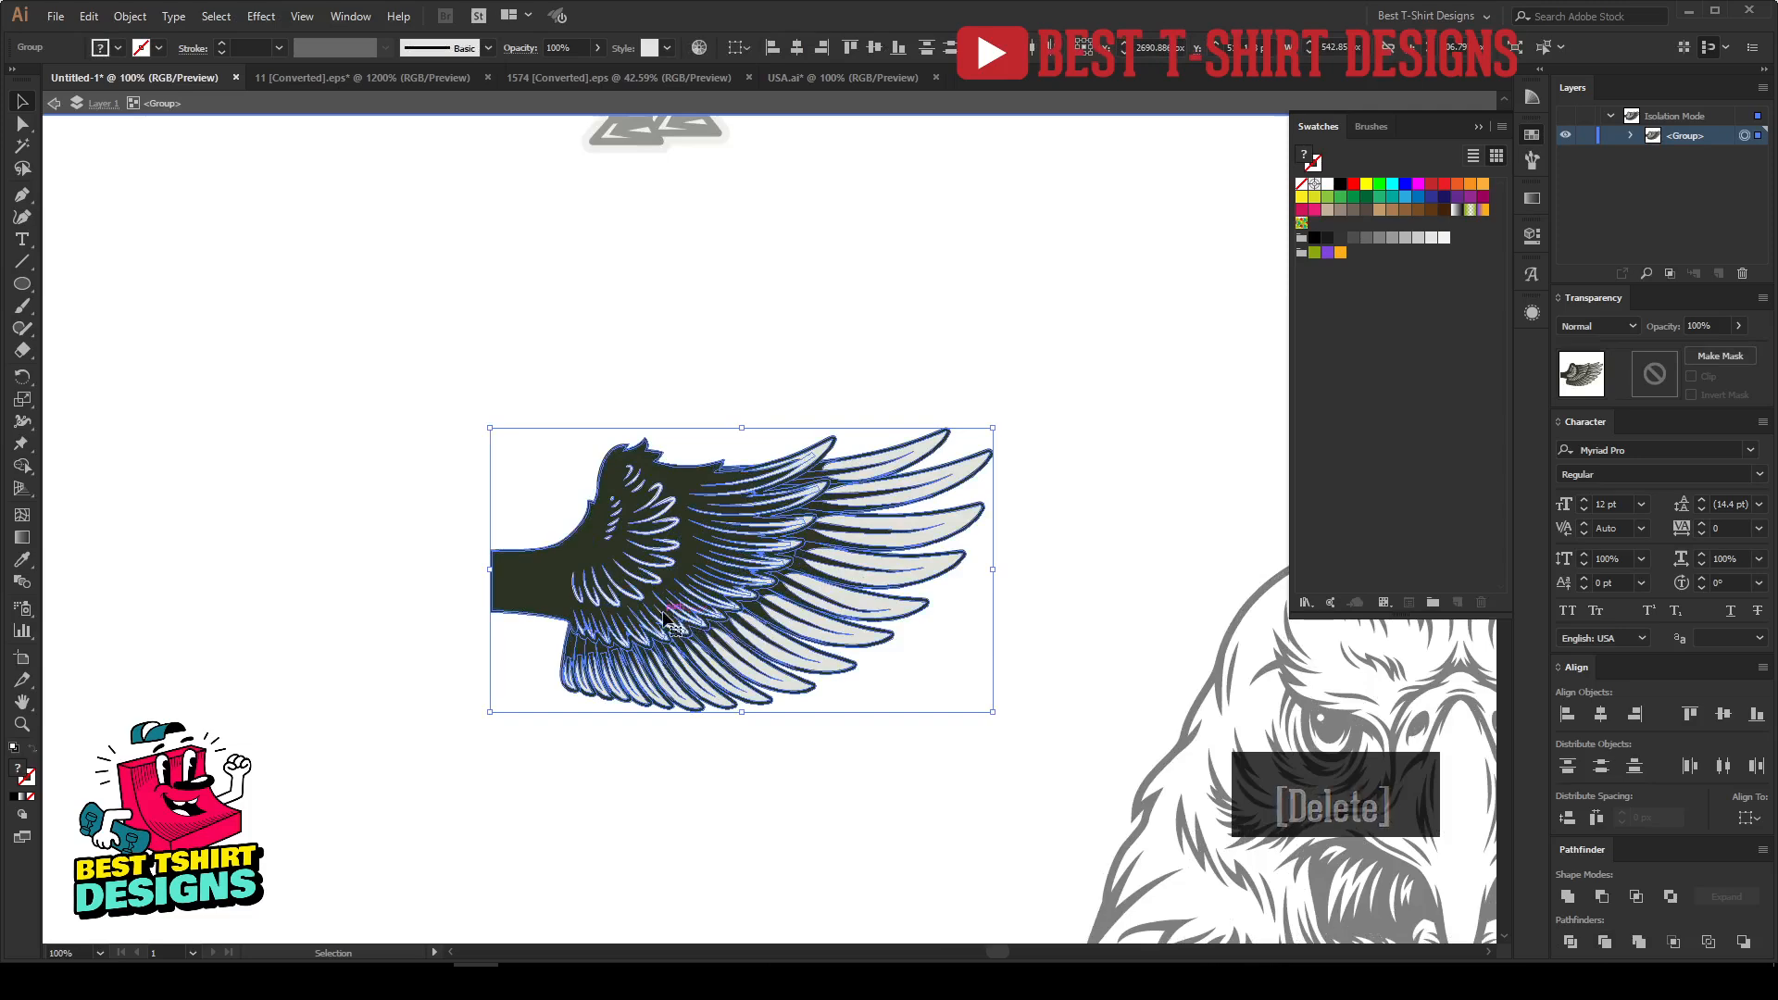
key(y)
click(508, 590)
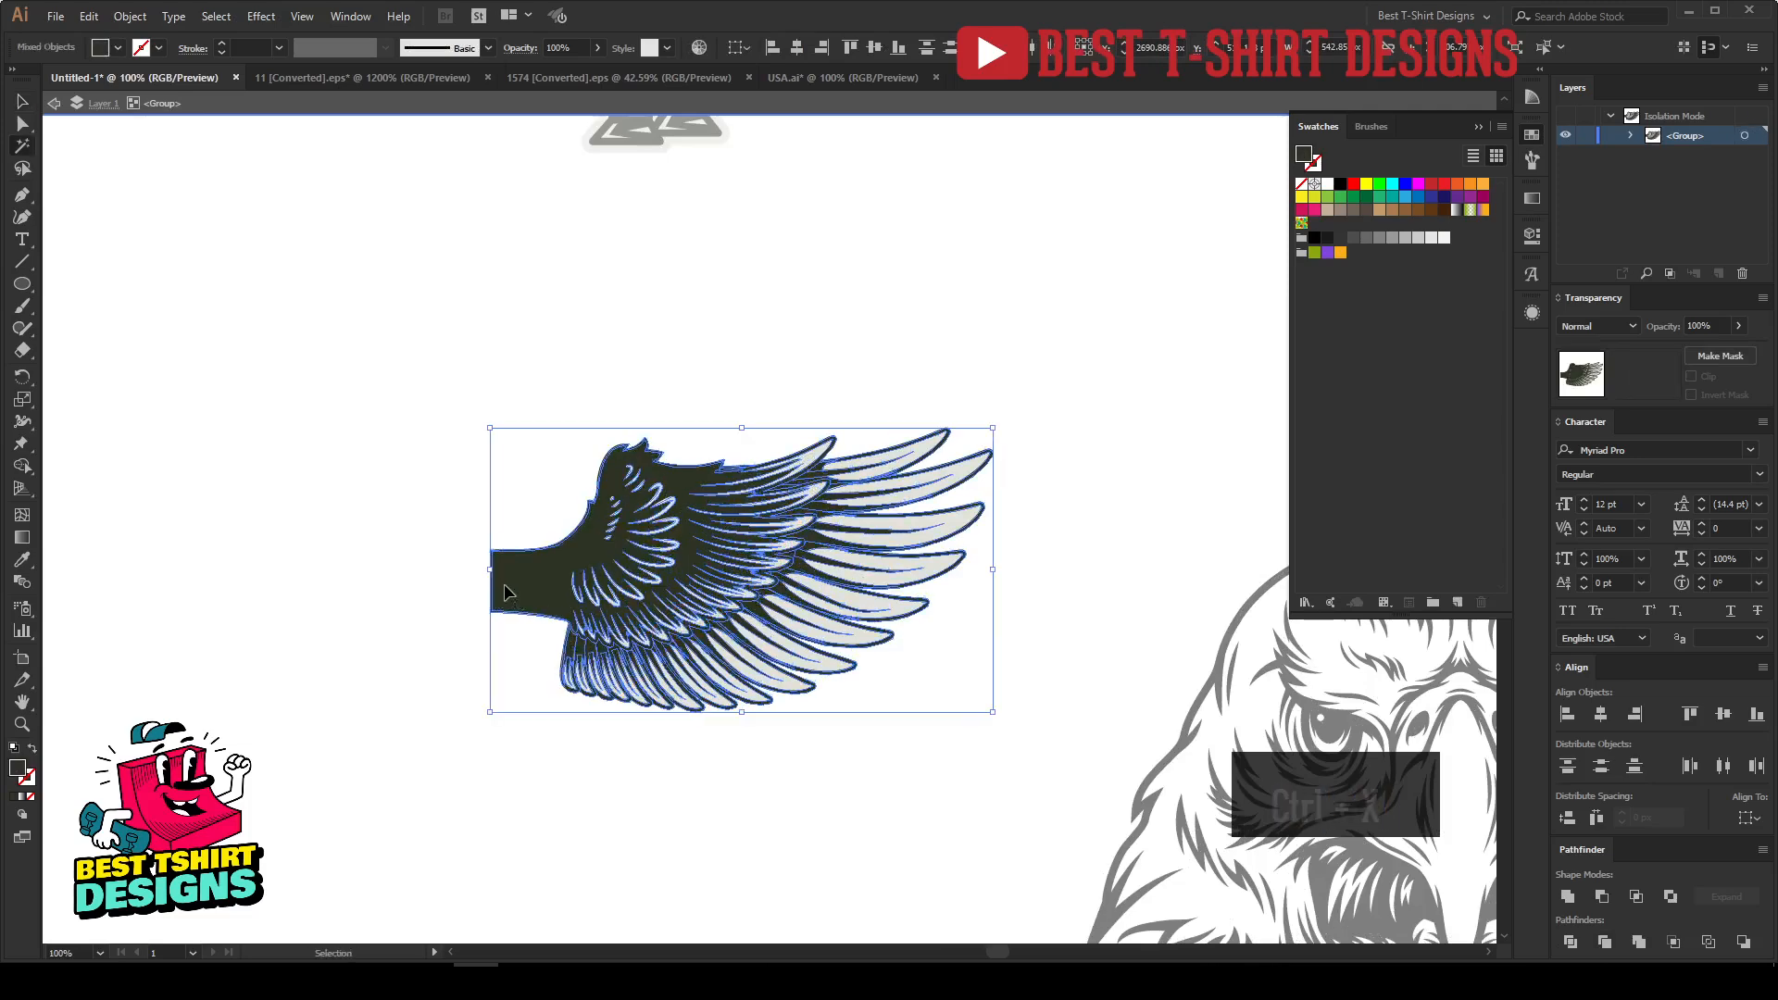
key(ctrl+x)
key(ctrl+a)
key(Delete)
key(ctrl+f)
key(v)
Step: Fill the wing's dark shapes with black, leave isolation mode and group them
click(1341, 184)
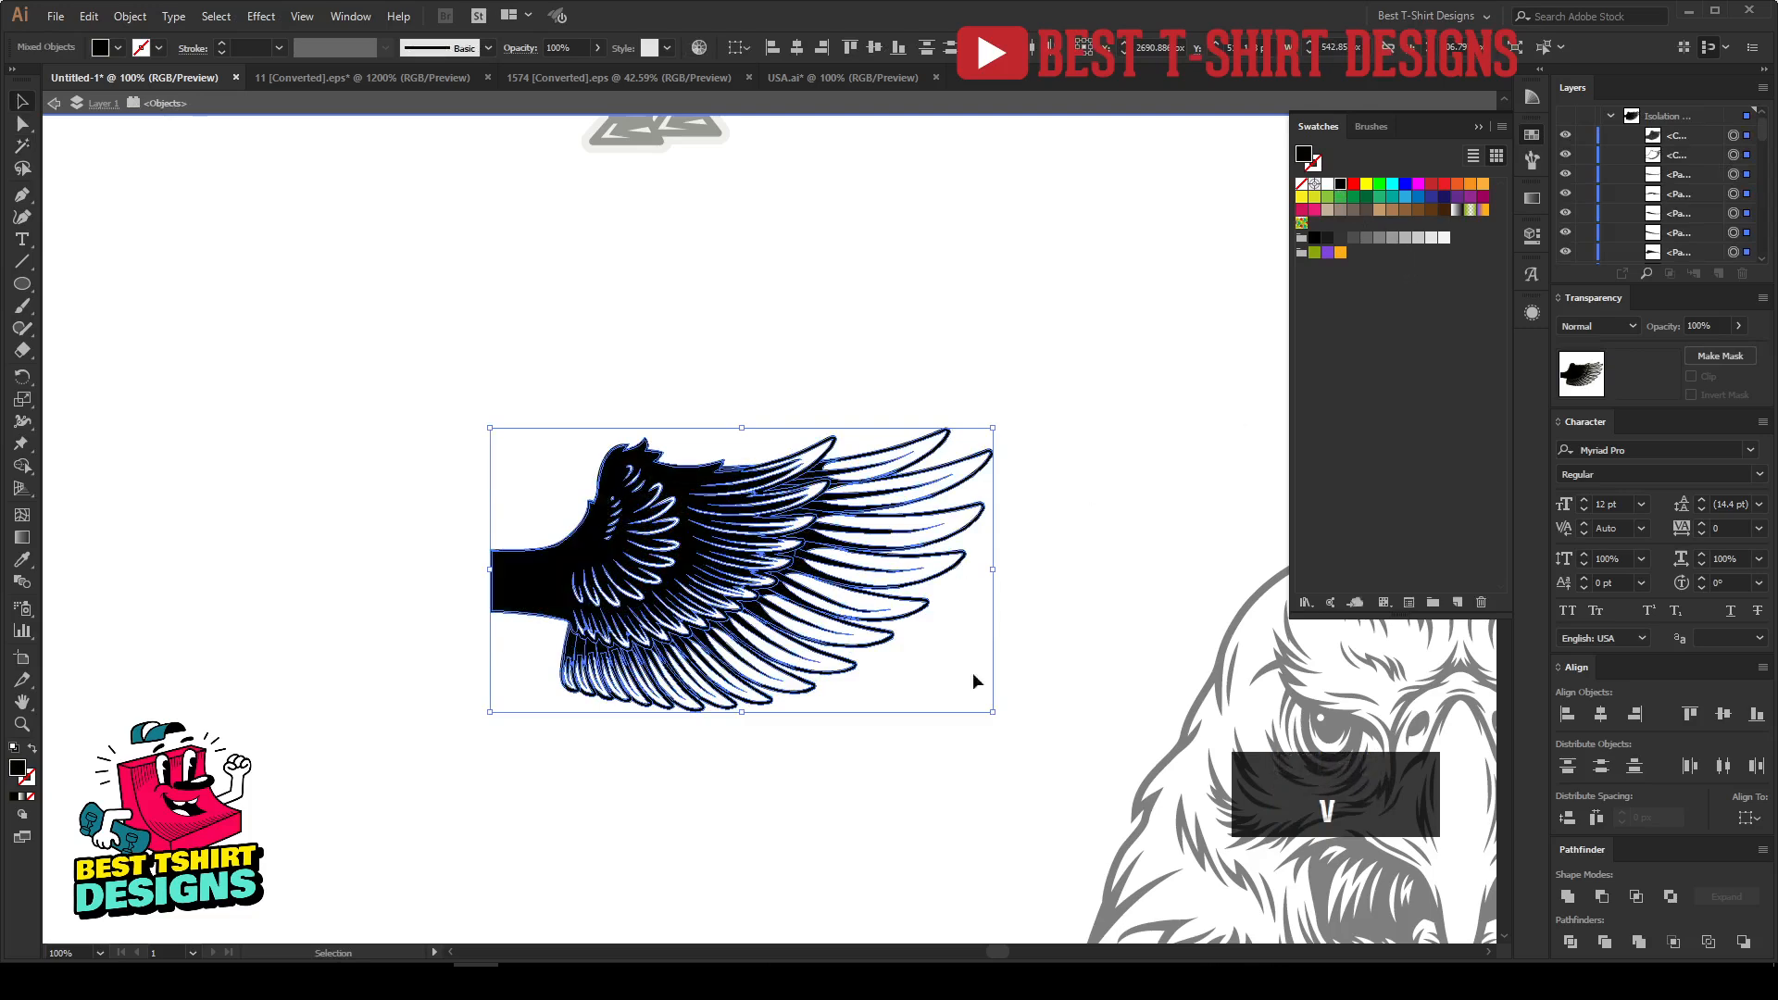
double_click(787, 752)
click(776, 632)
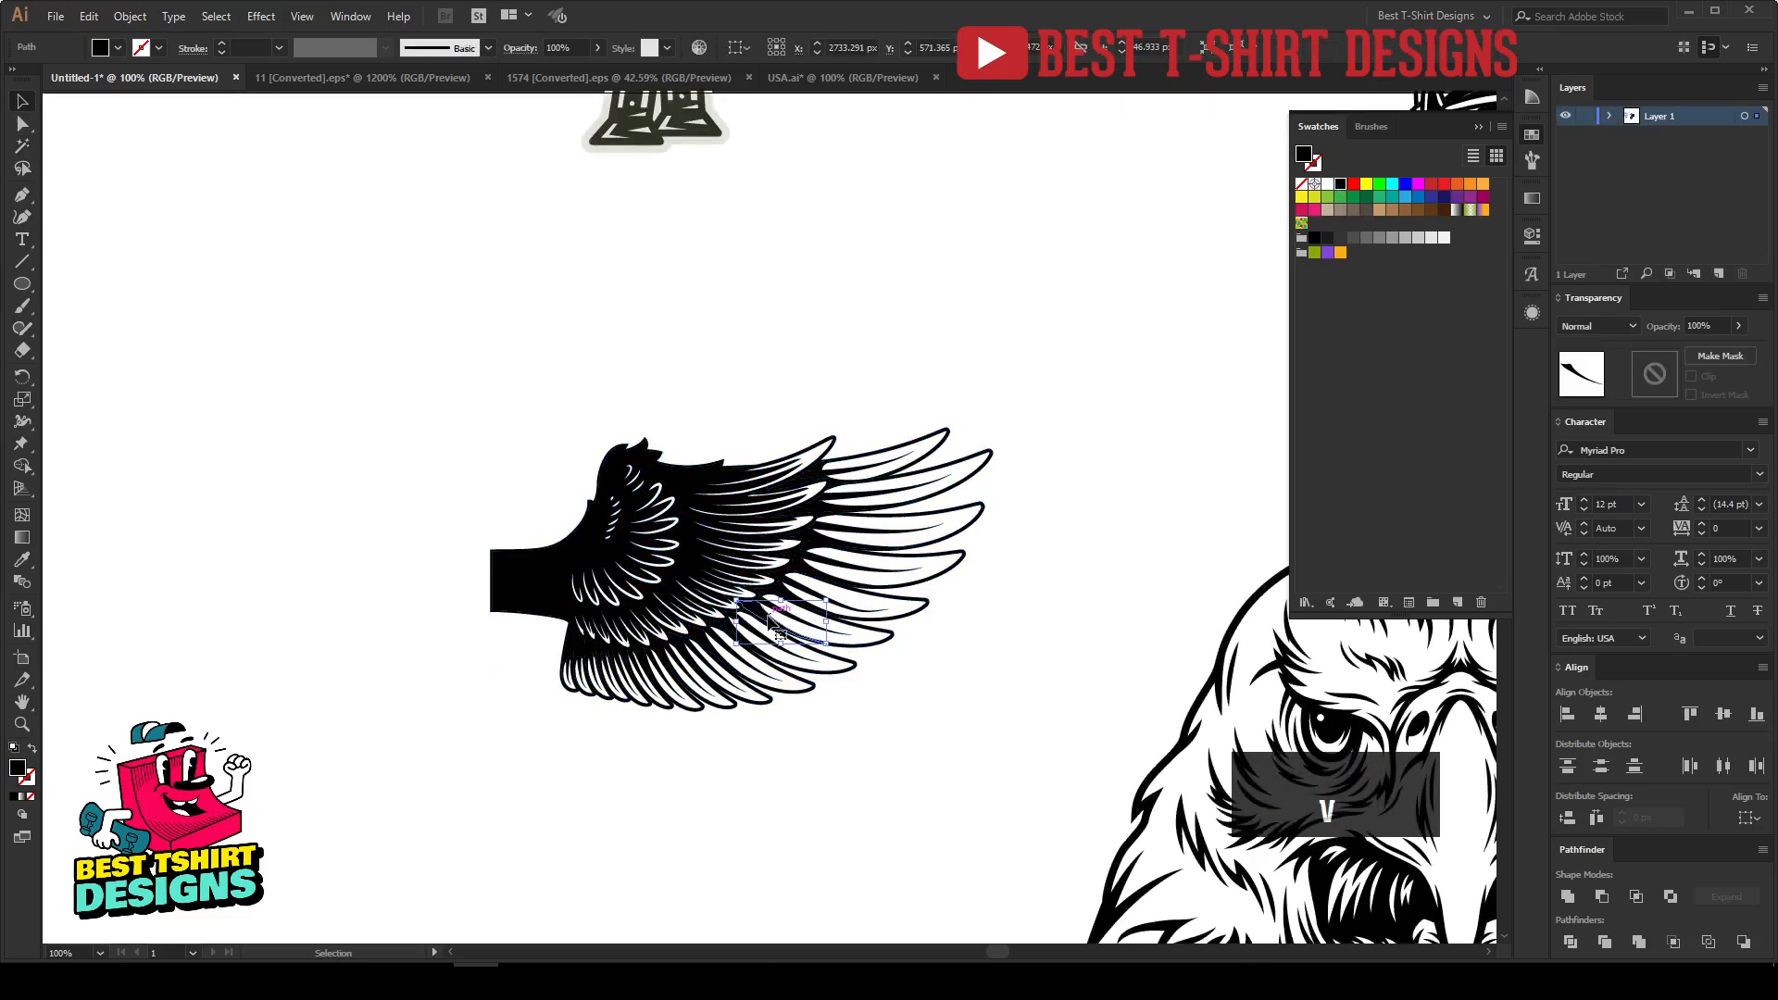
drag(1002, 780, 1021, 774)
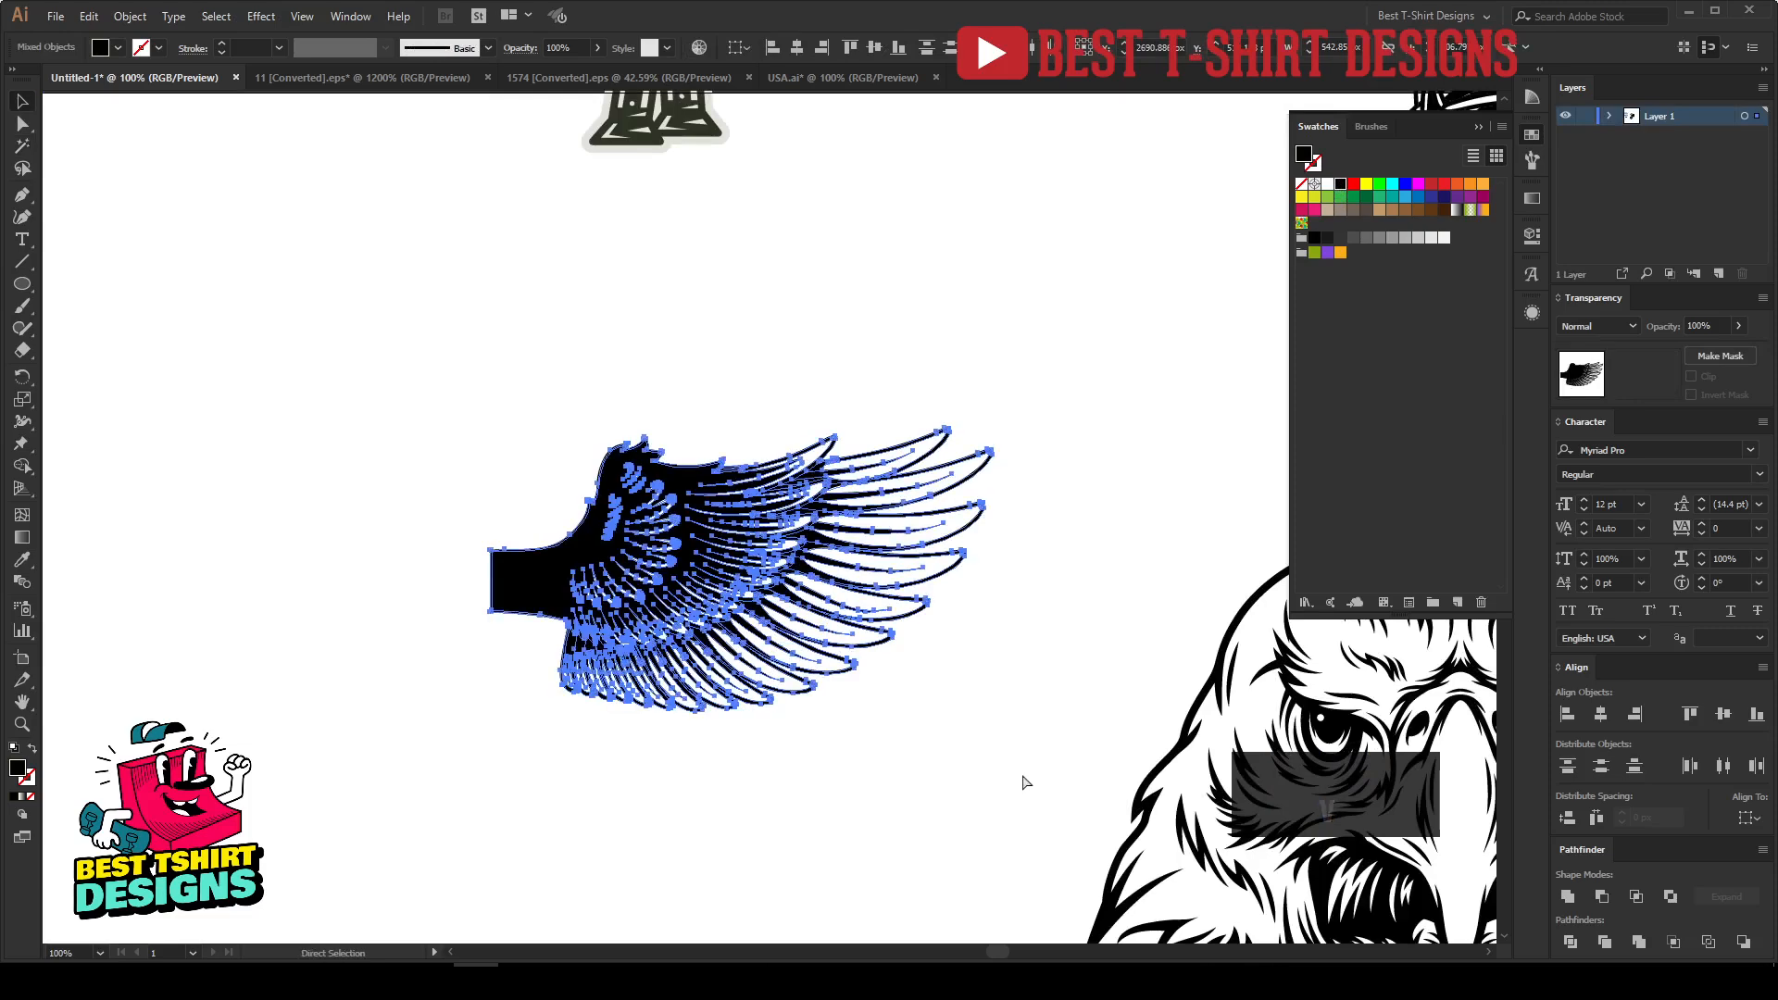
key(ctrl+g)
Step: Move the sniper rifle farther up, clear of the artboard's upper edge
scroll(704, 715, down, 1)
scroll(659, 711, down, 1)
drag(664, 419, 639, 332)
scroll(569, 232, up, 1)
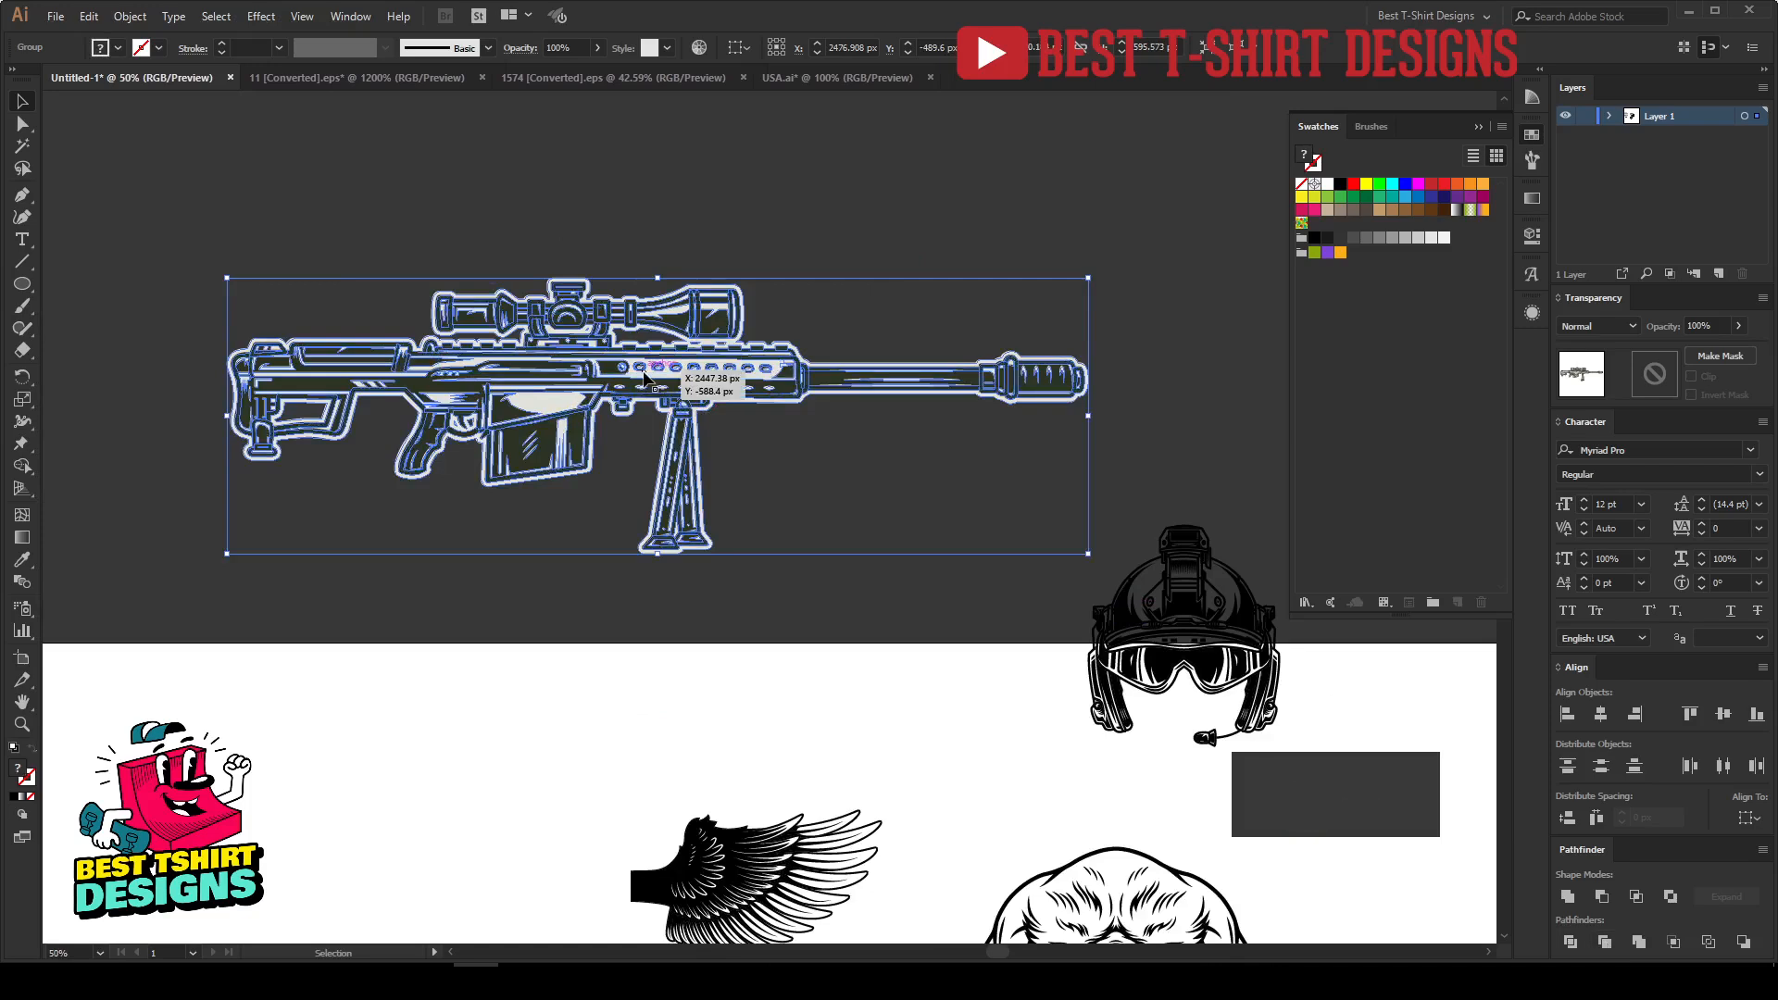
Step: Isolate the sniper rifle group, clear its artwork and paste only the dark shapes back in place, leaving out the light fills
double_click(675, 397)
scroll(654, 439, up, 2)
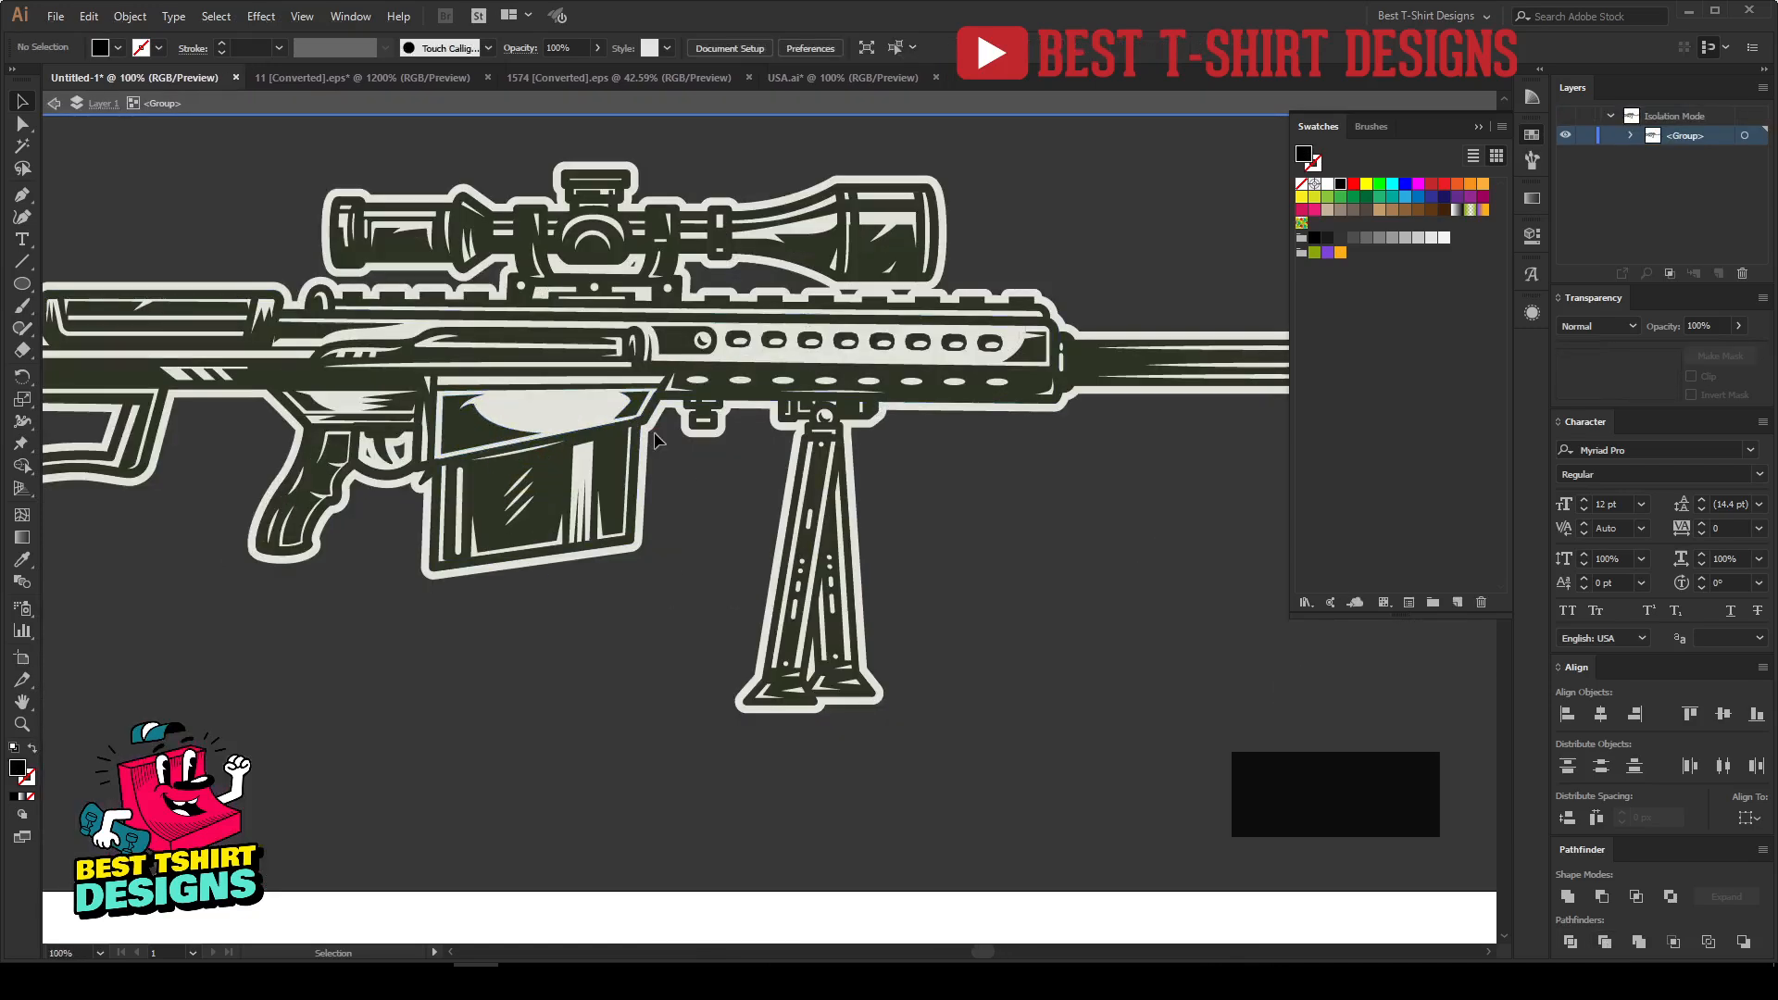
key(ctrl+a)
key(ctrl+a)
key(ctrl+a)
key(Delete)
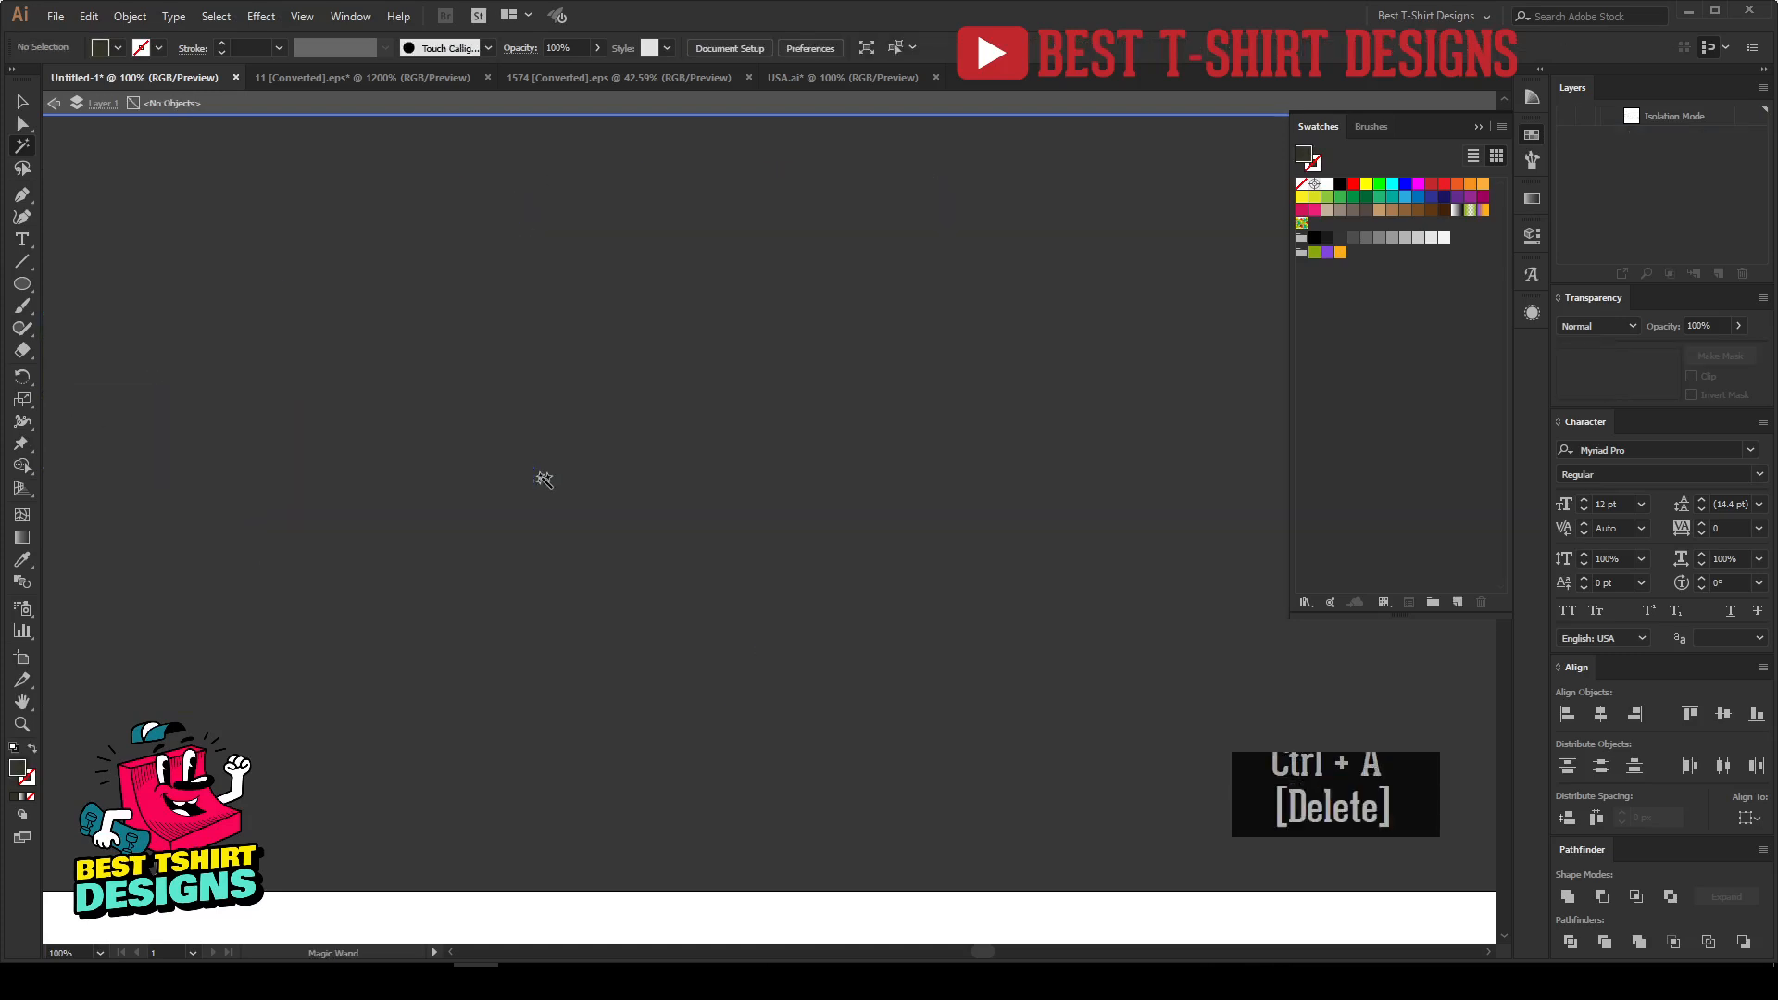
key(ctrl+f)
key(v)
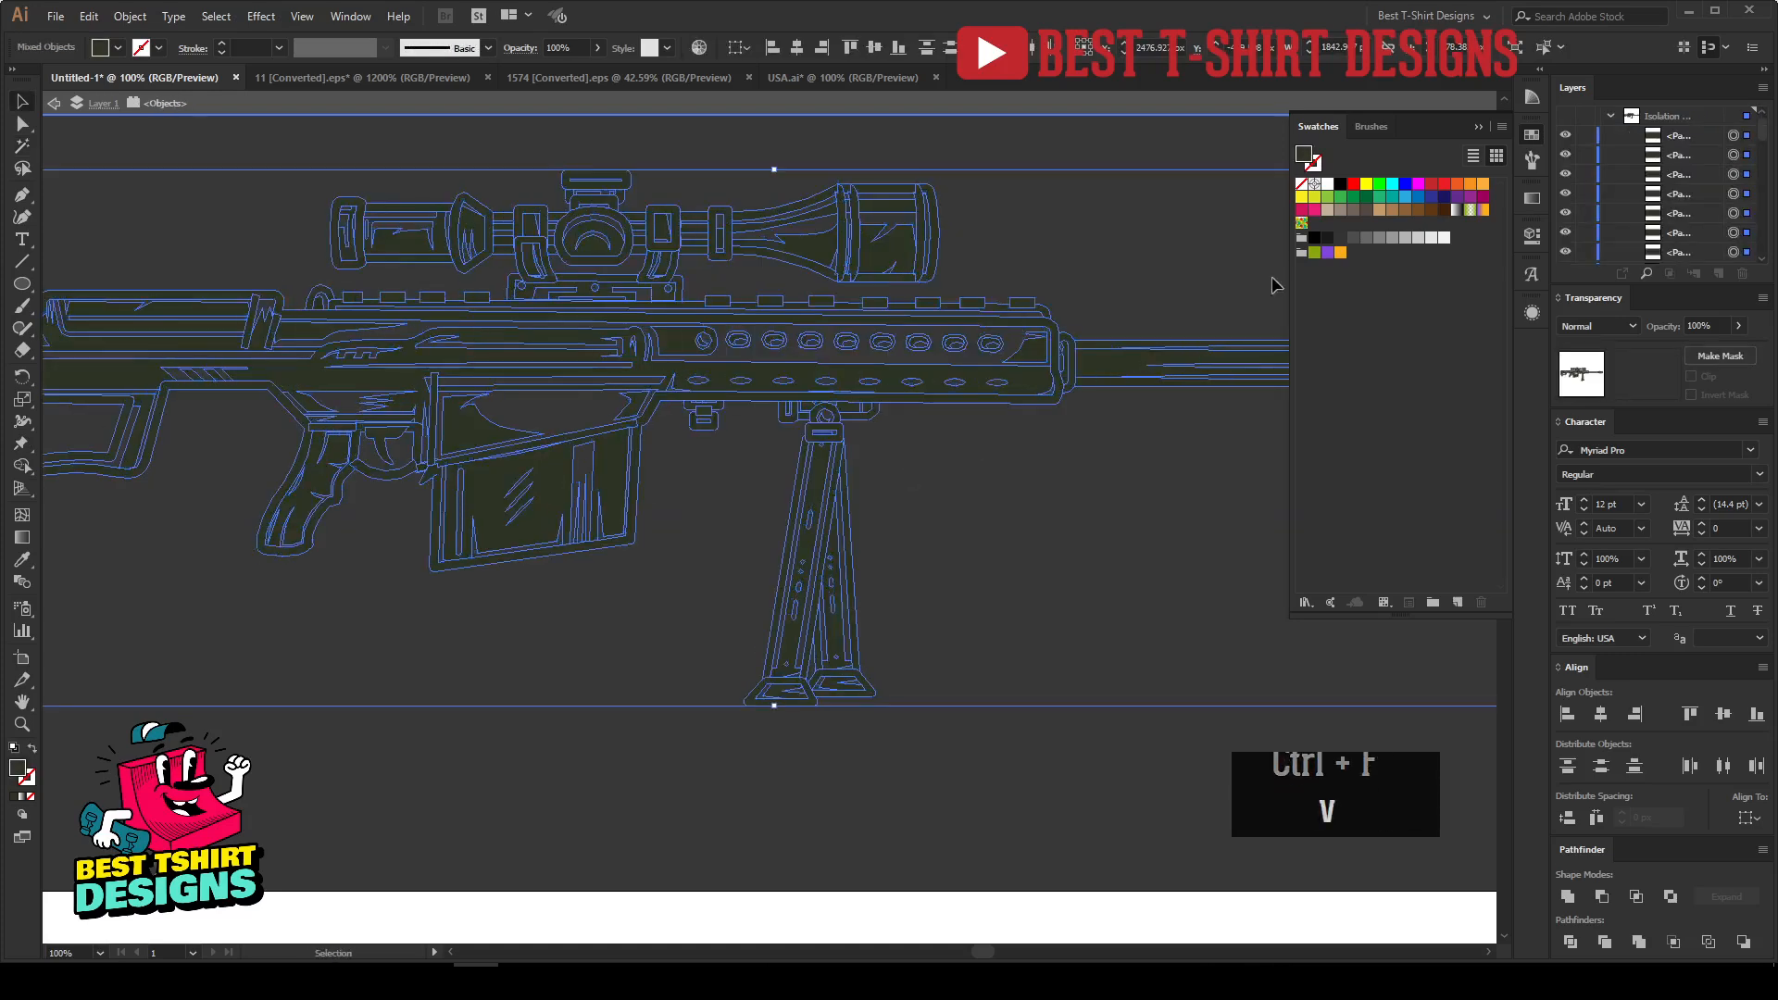
Step: Fill the rifle's dark shapes with black, leave isolation mode and group them
click(1341, 185)
scroll(576, 586, down, 3)
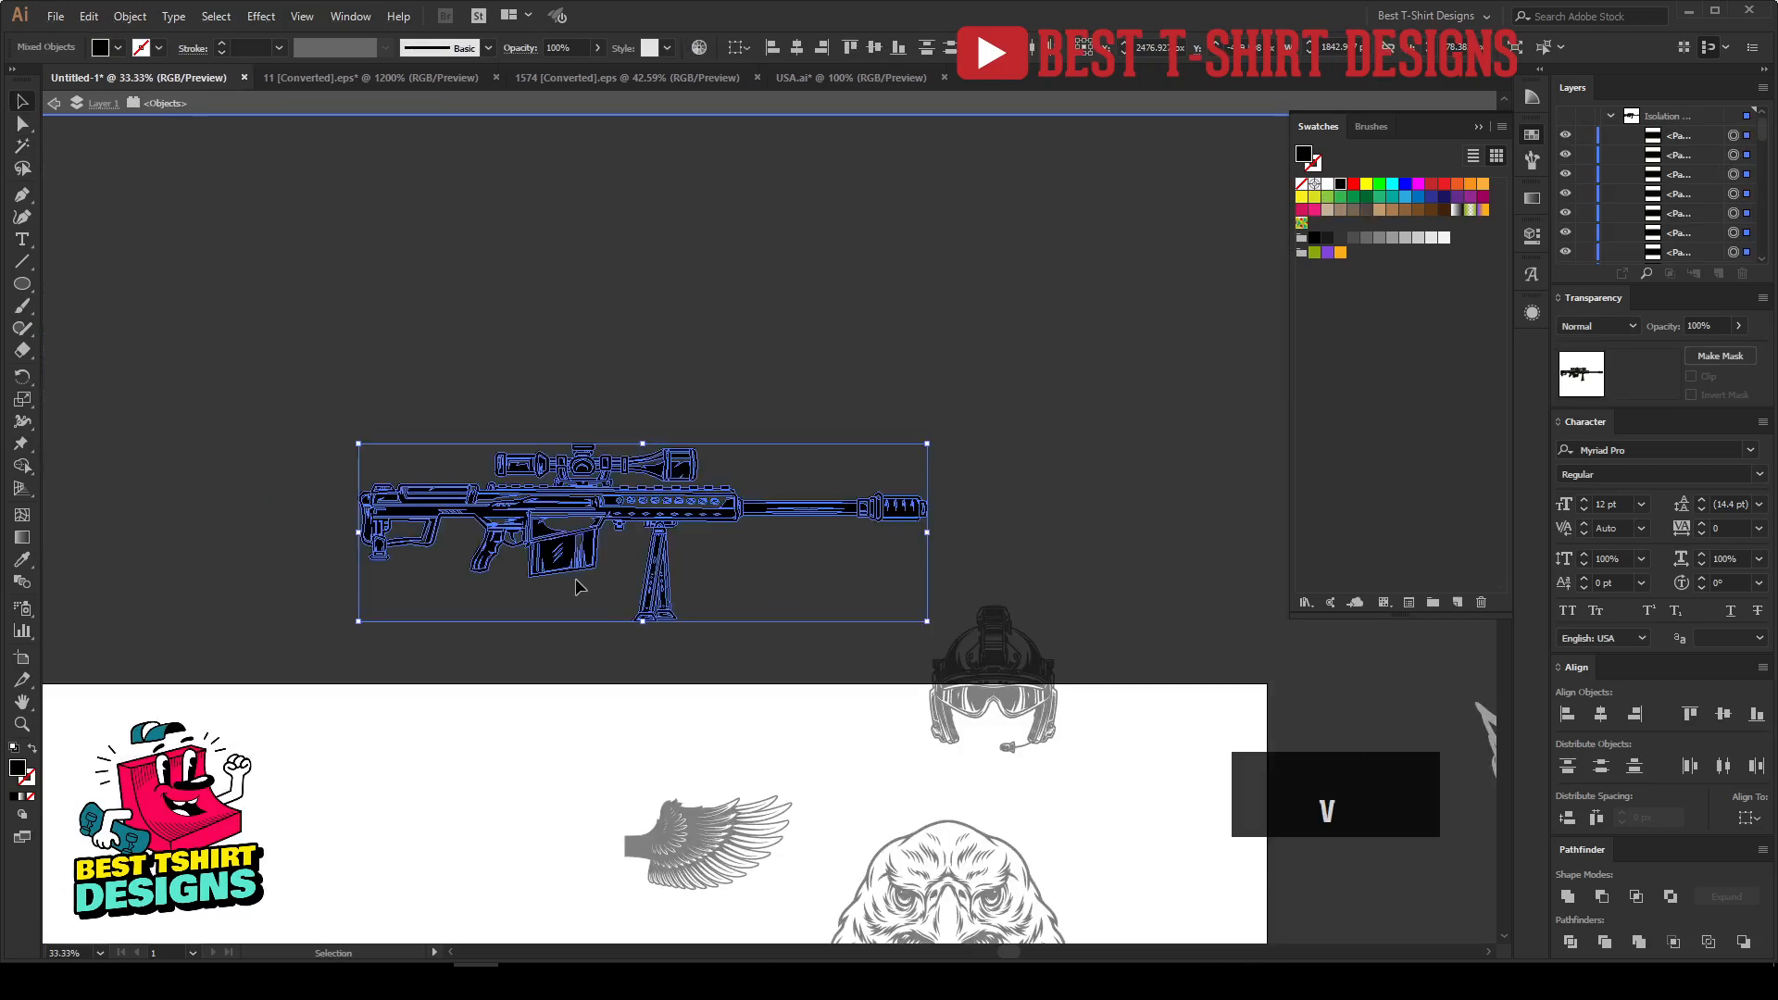
click(577, 587)
key(Escape)
drag(312, 401, 947, 644)
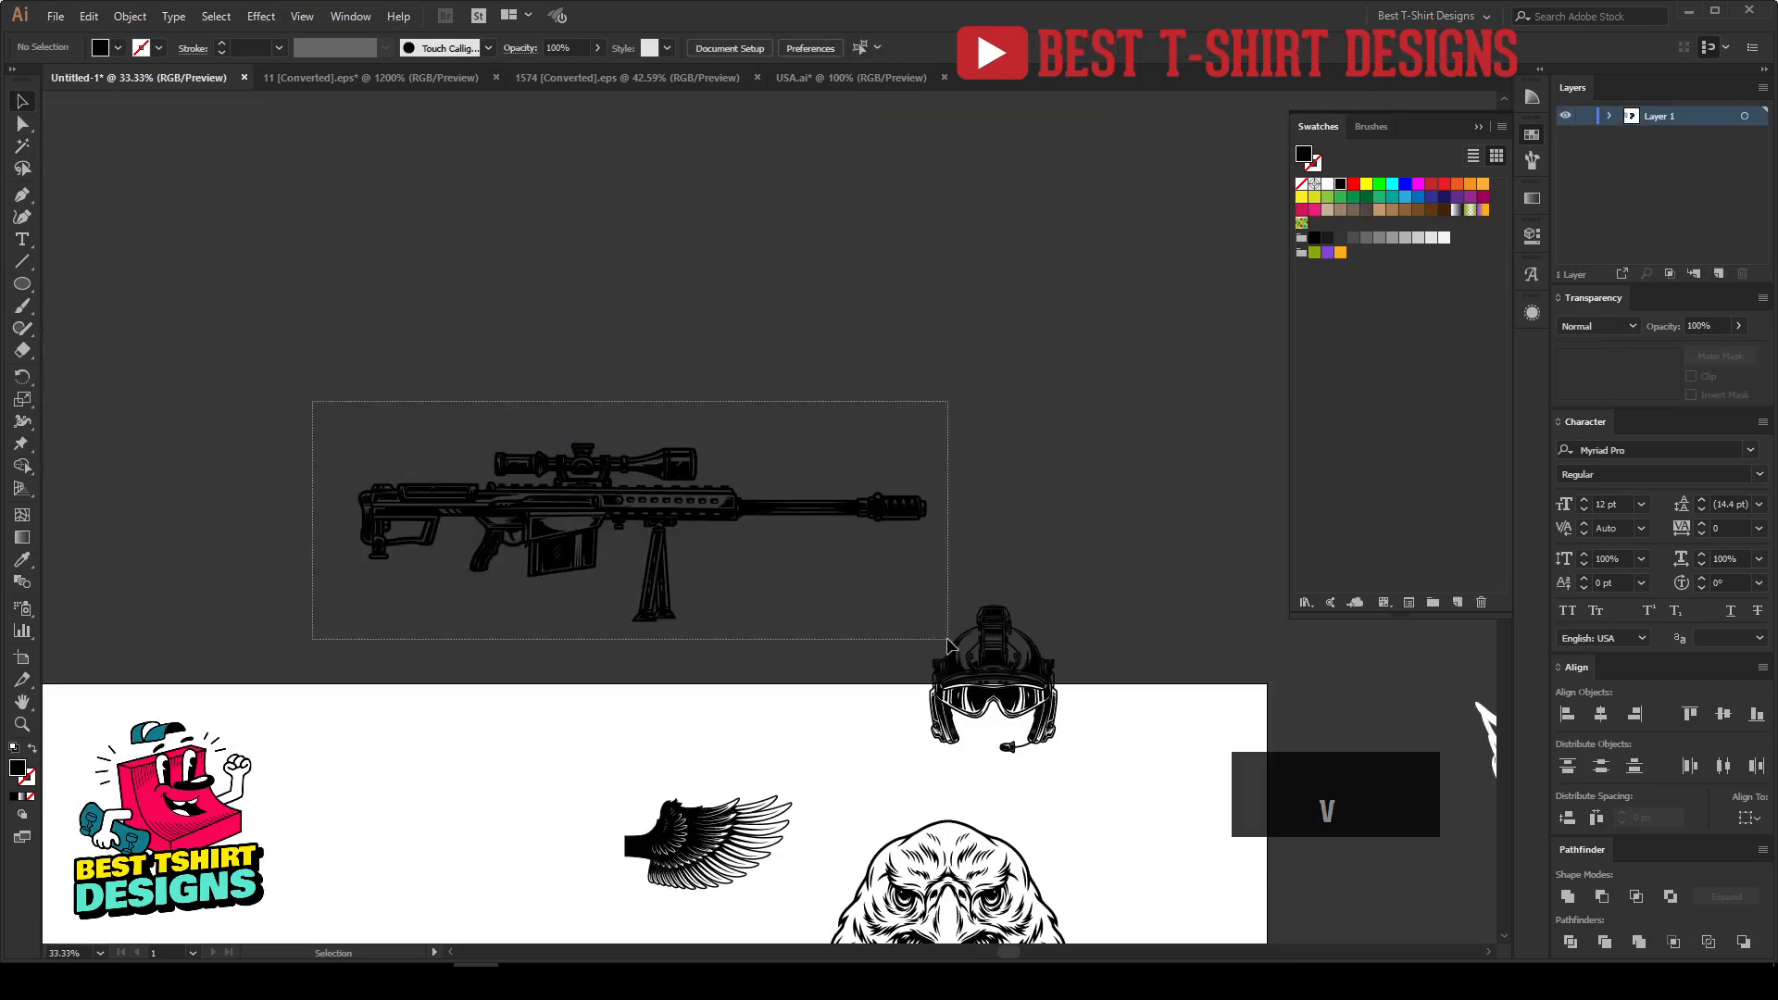
key(ctrl+g)
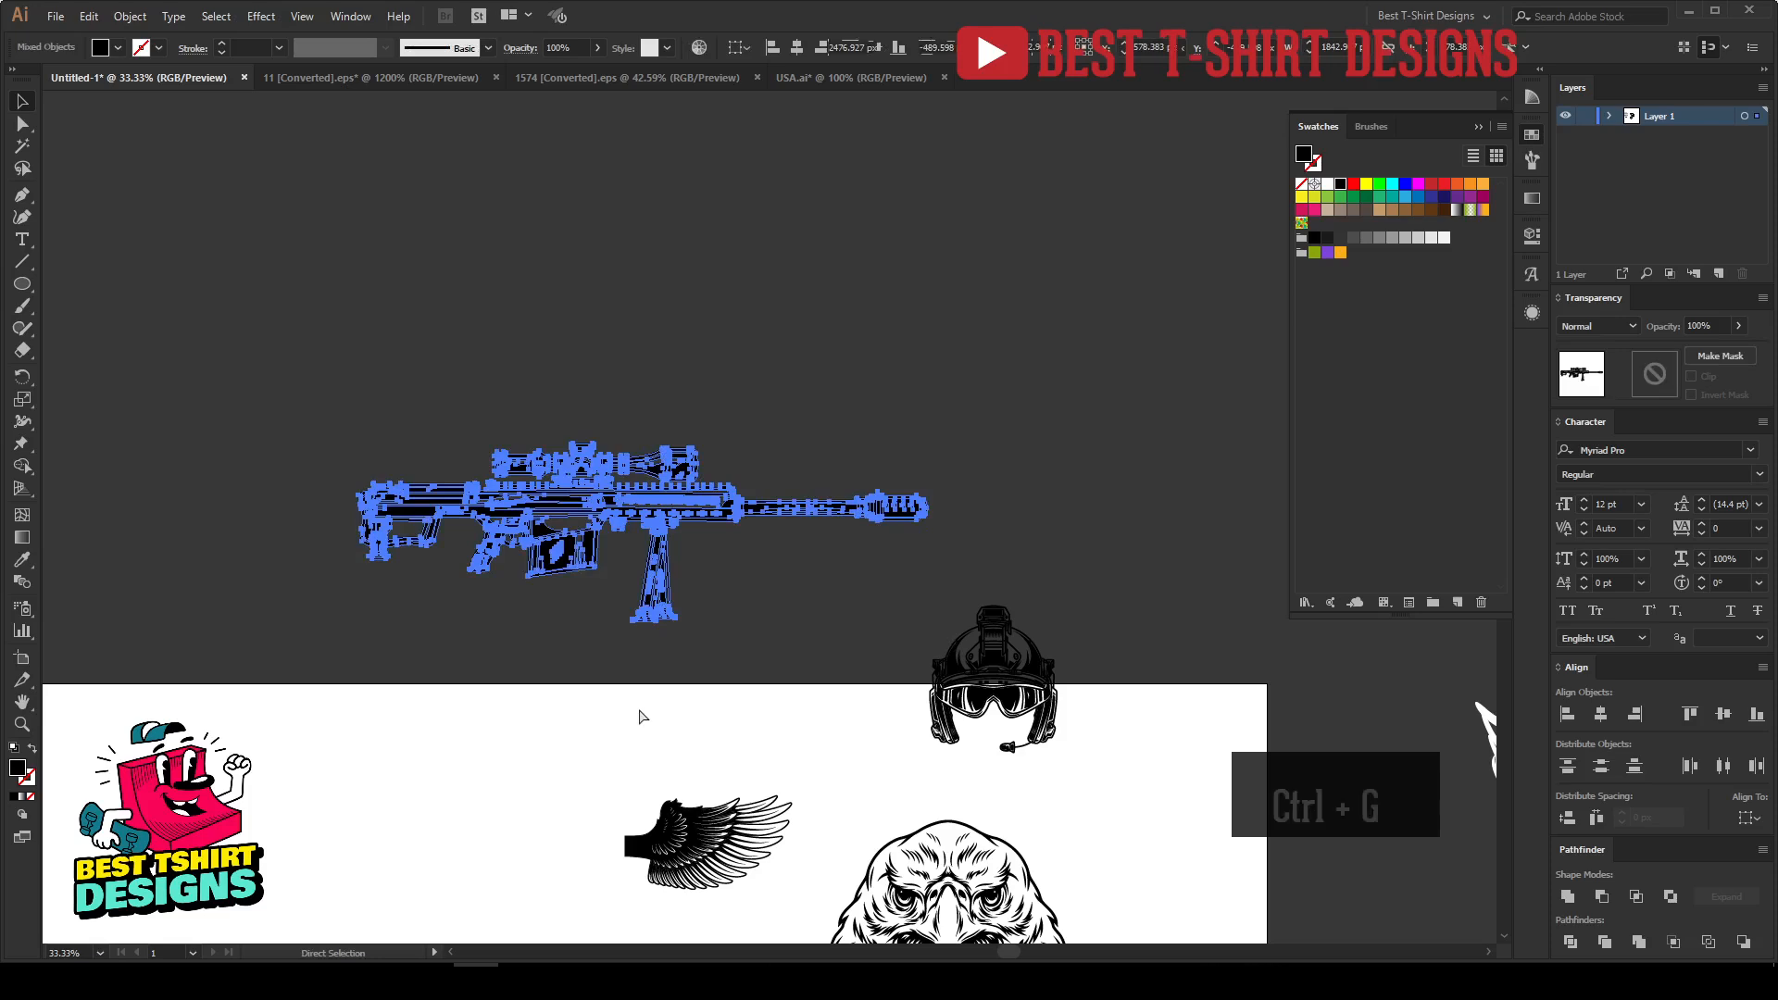
Step: Move the black rifle onto the artboard's upper-left area, beside the wing, and deselect it
scroll(677, 600, down, 2)
drag(600, 627, 565, 721)
scroll(565, 721, up, 3)
click(568, 718)
scroll(376, 754, up, 1)
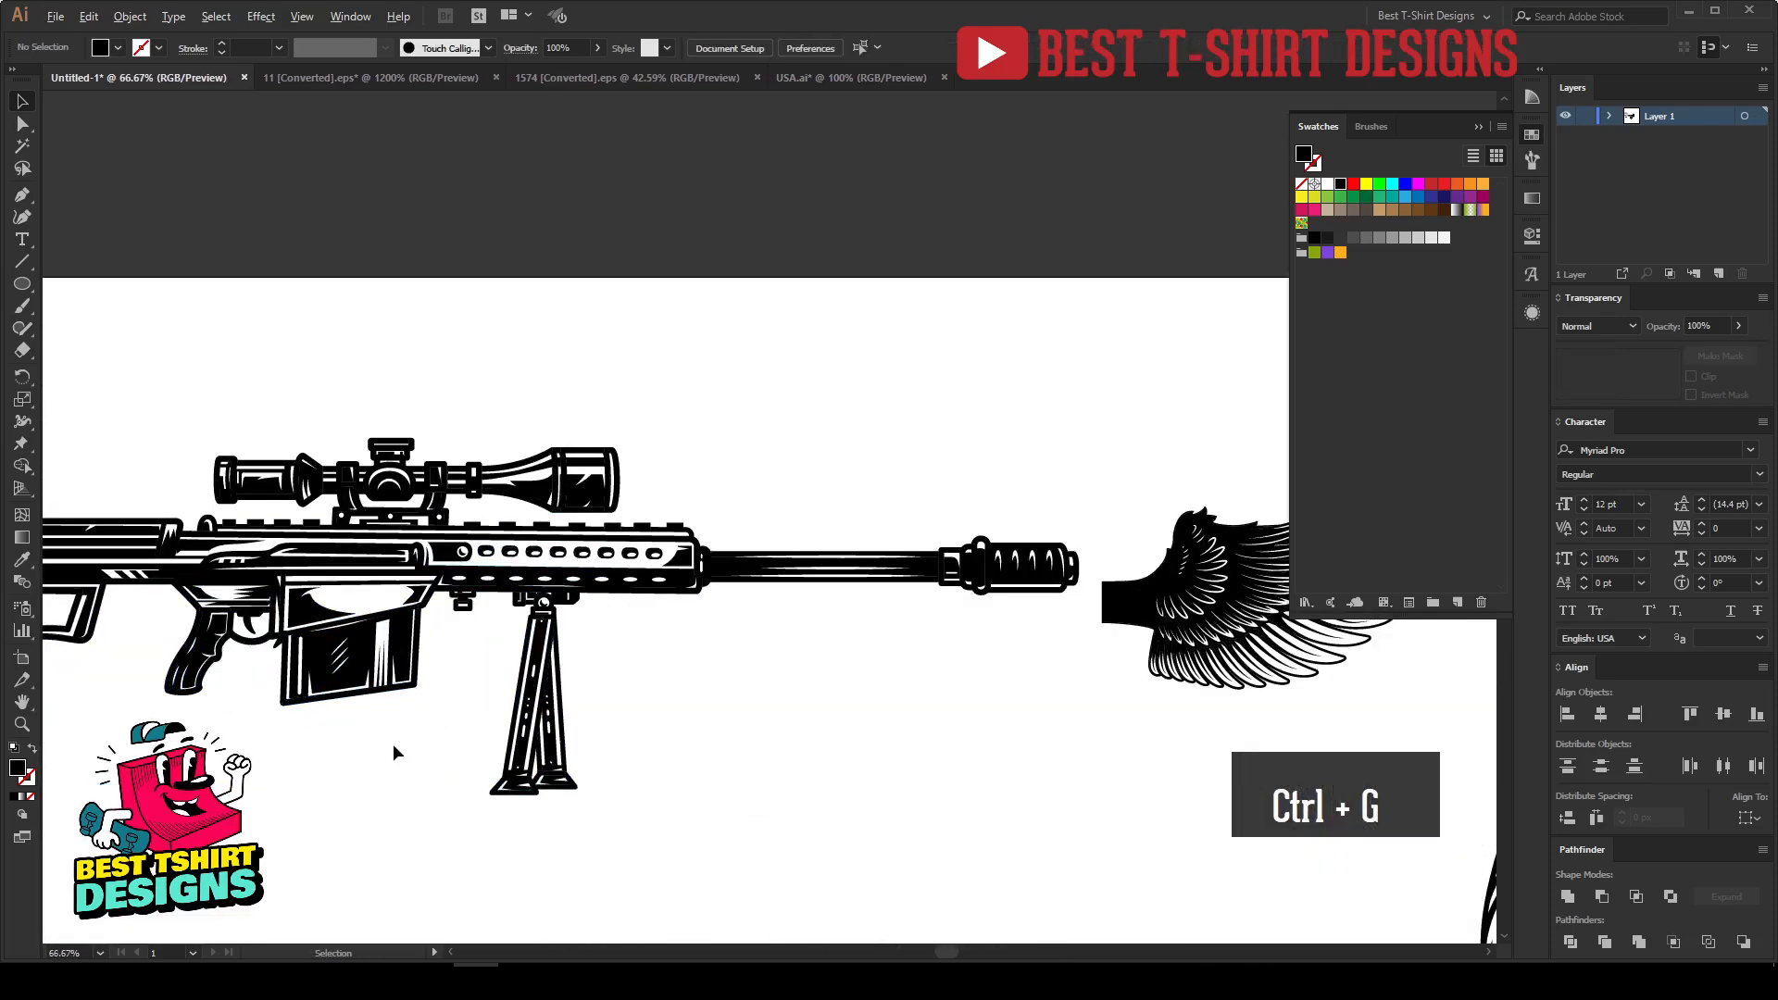
scroll(556, 681, down, 2)
scroll(556, 680, down, 1)
click(555, 681)
click(595, 707)
scroll(595, 702, down, 2)
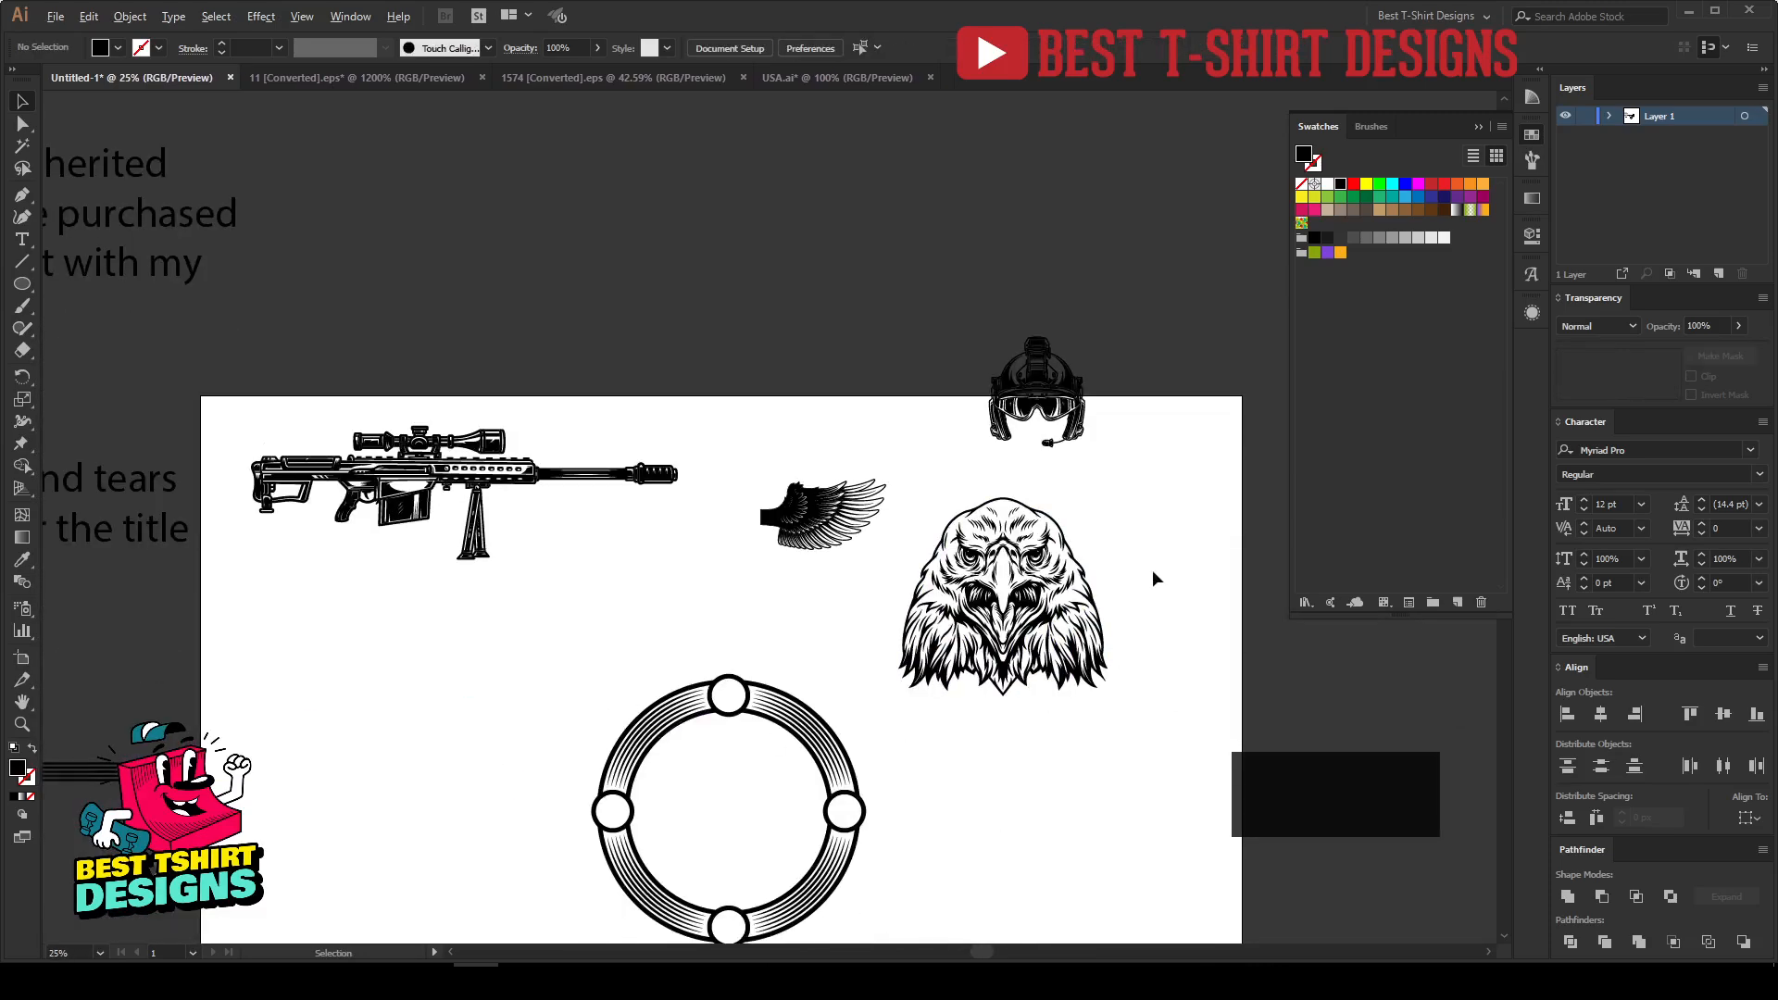
Step: Place the helmet over the eagle's head, enlarge it to about the head's width and nudge it down
scroll(1152, 567, up, 1)
scroll(953, 615, up, 1)
drag(876, 360, 799, 848)
key(shift+Down)
key(shift+Down)
key(shift+Down)
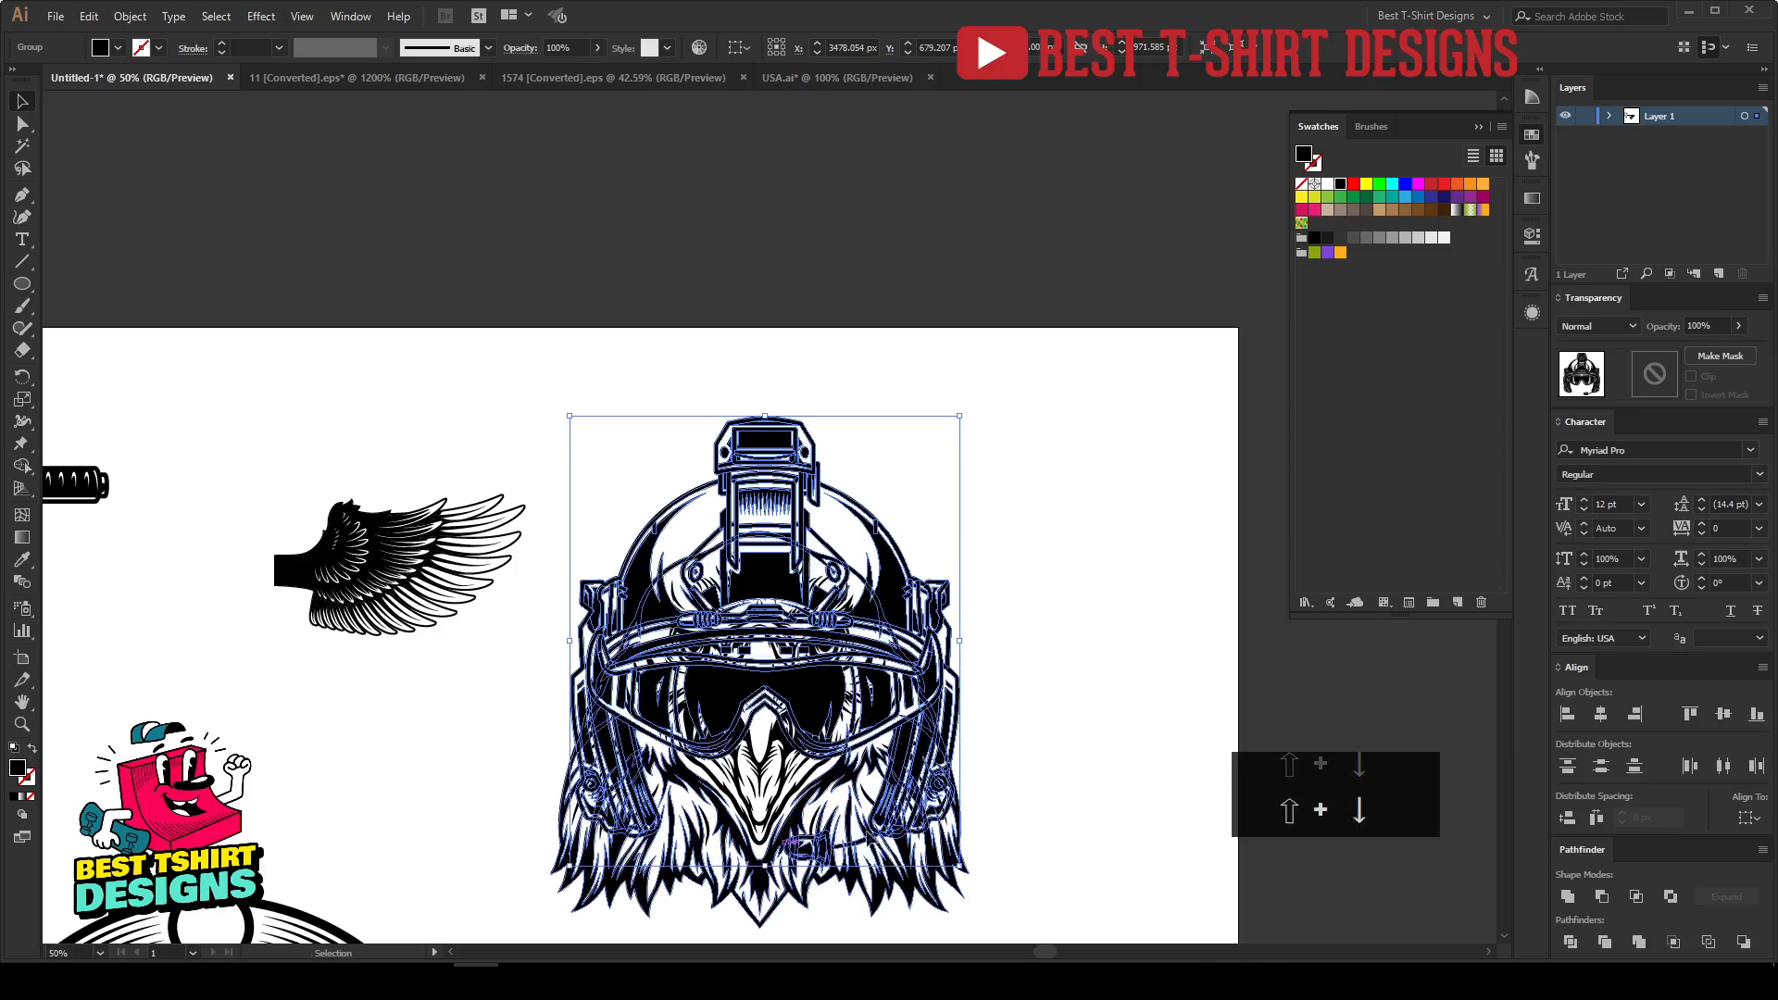
Step: Recolor the helmet red to set it apart from the black eagle head
click(1058, 708)
click(922, 688)
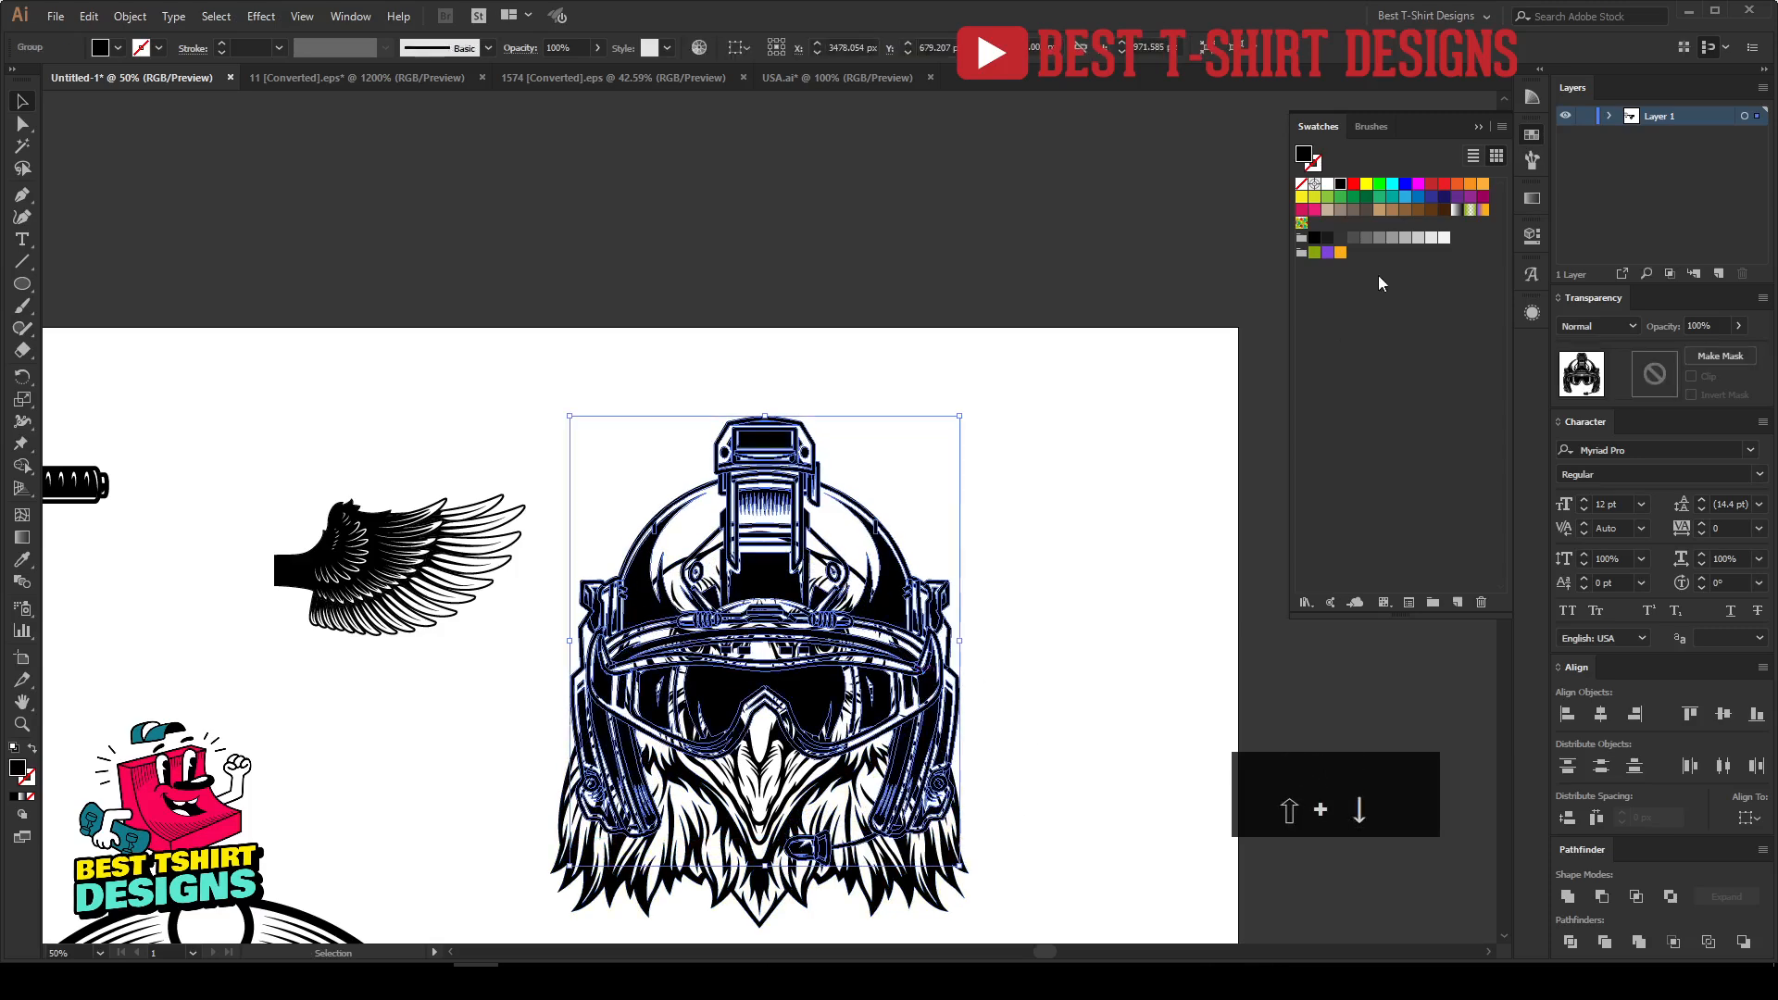
click(1432, 184)
click(1058, 608)
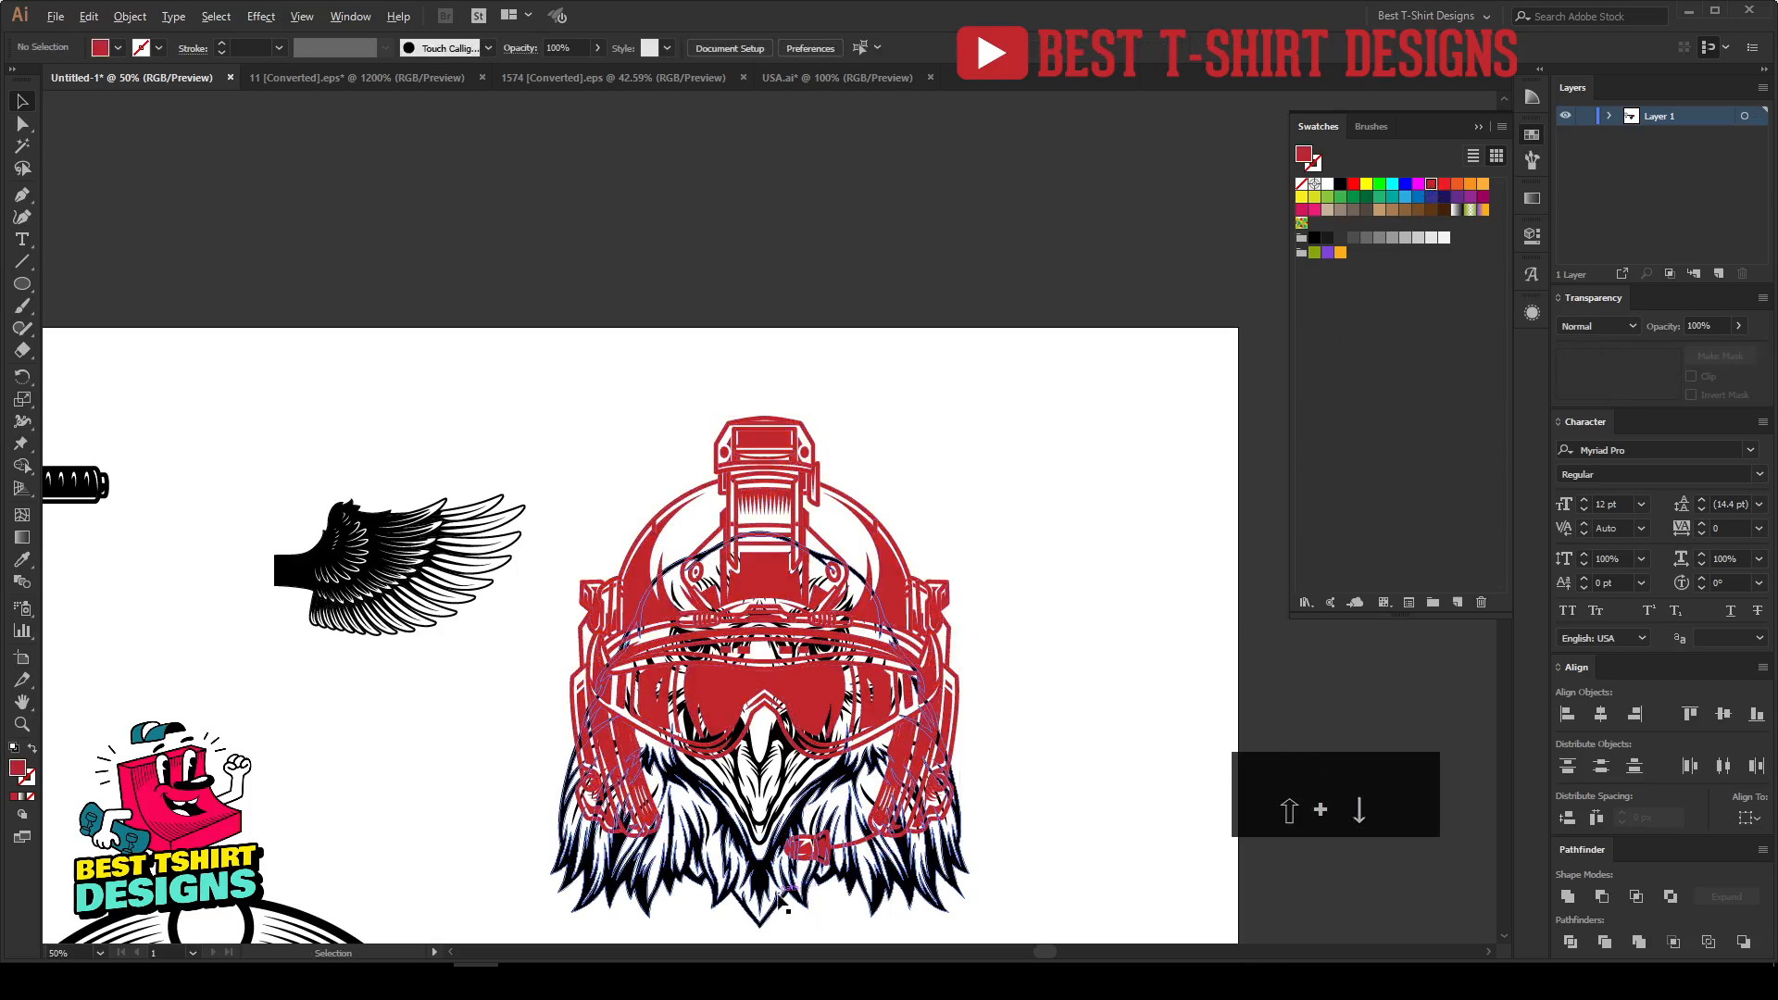
Step: Nudge the red helmet up so its goggles sit higher on the eagle's face
scroll(775, 887, up, 1)
click(848, 623)
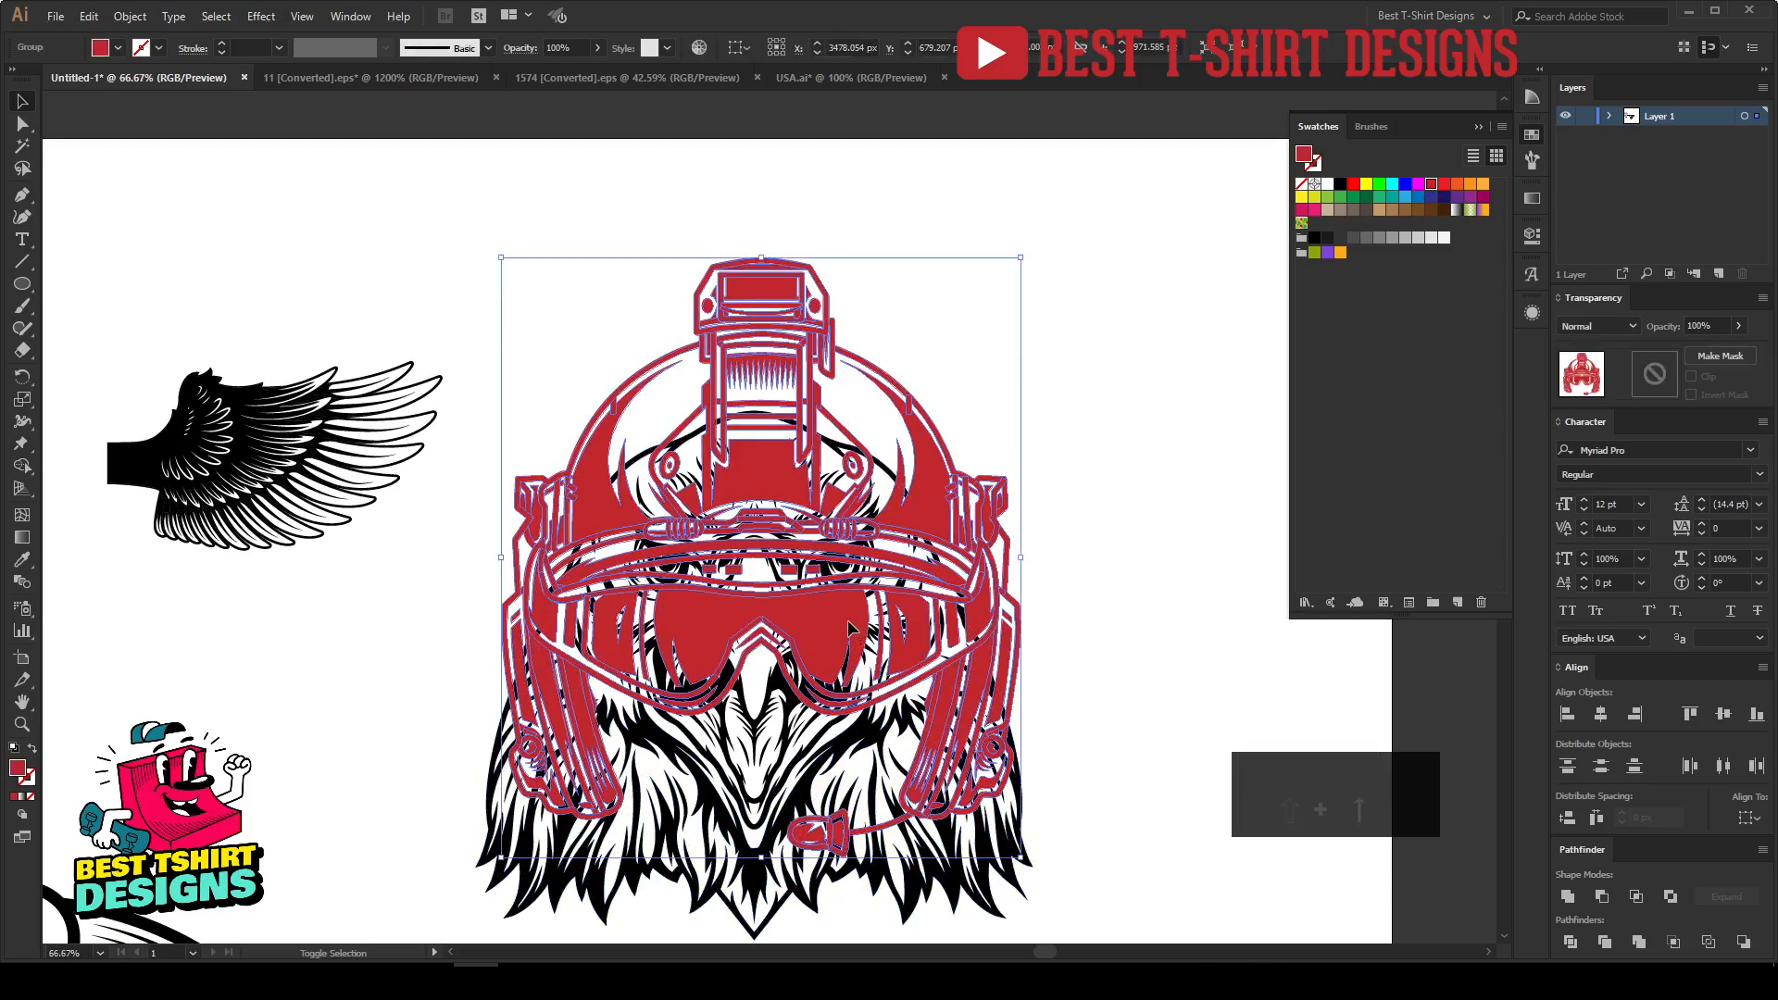
key(shift+Up)
key(shift+Up)
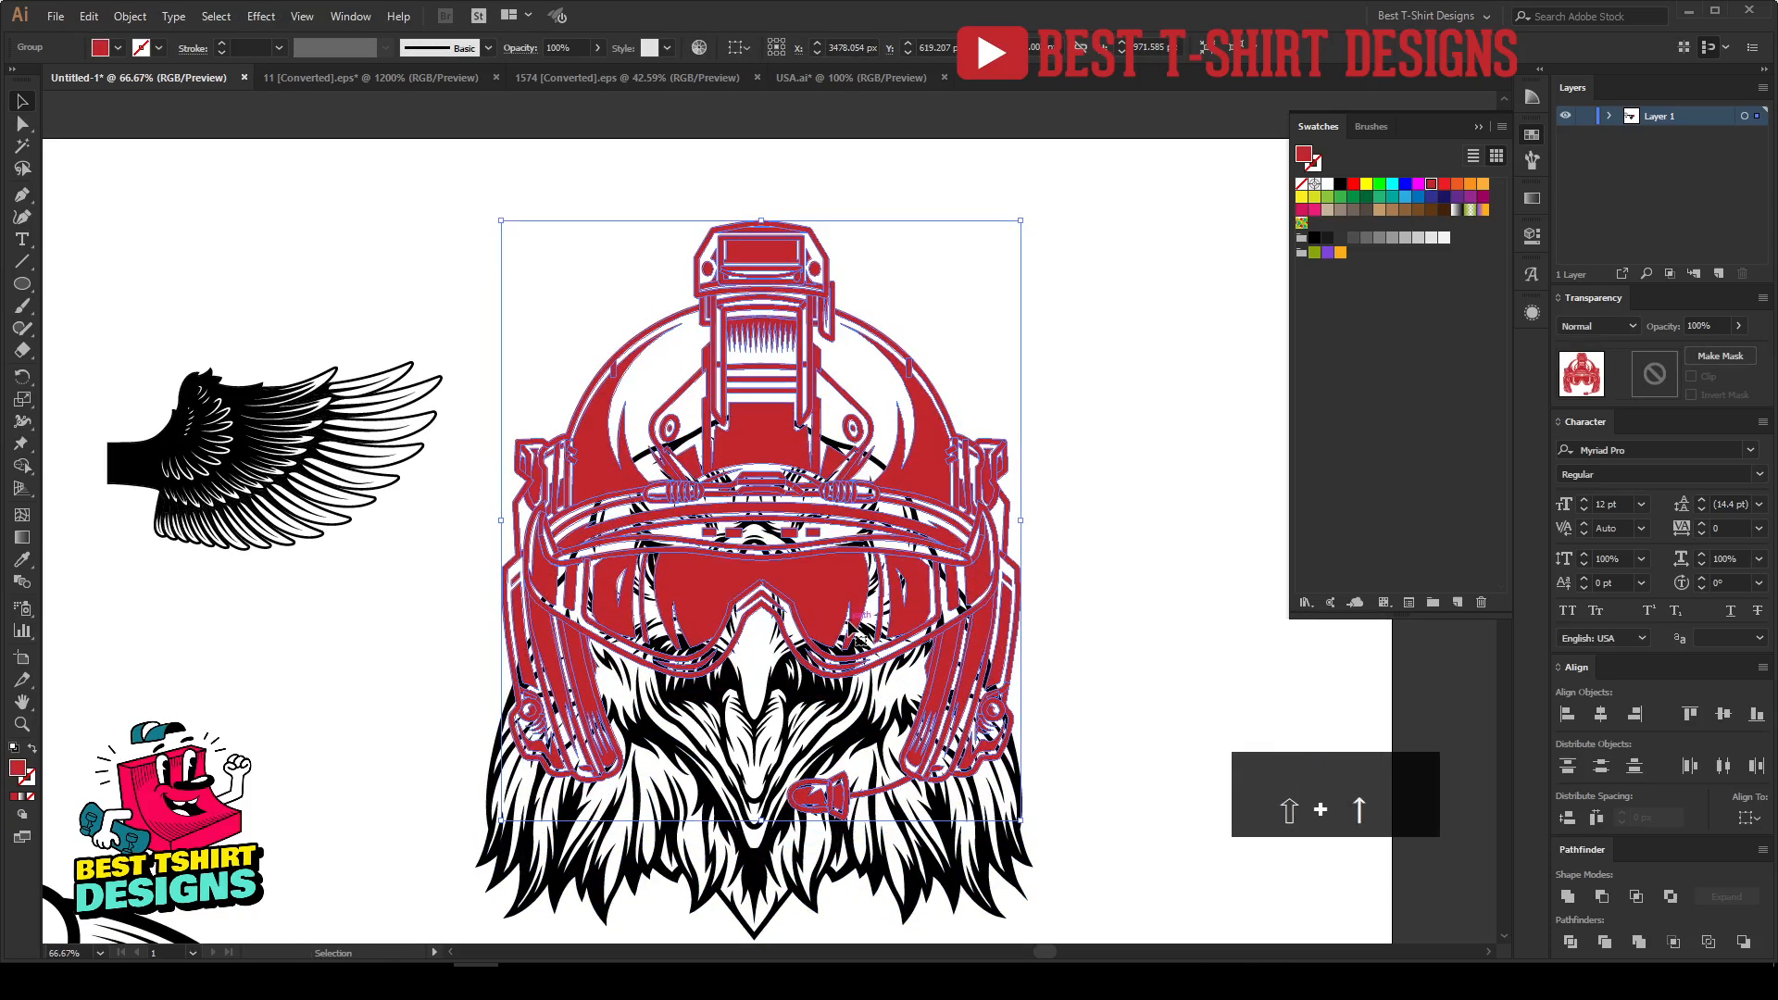
key(shift+Up)
key(shift+Up)
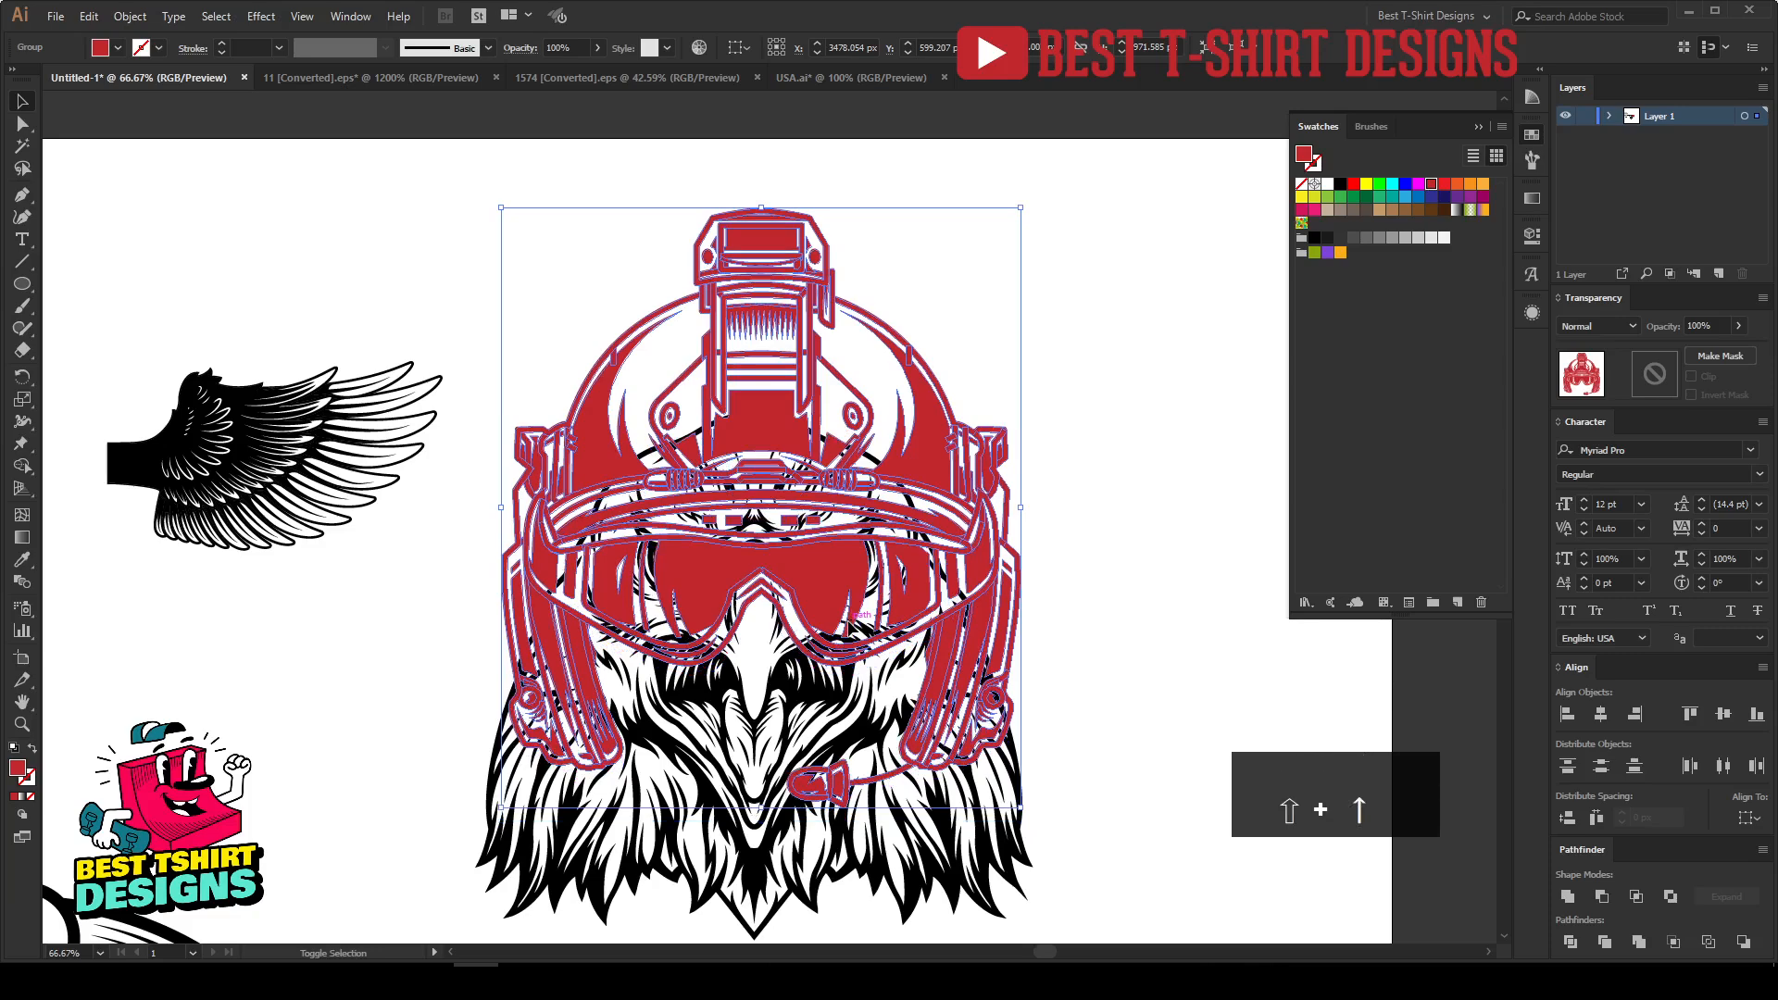
key(shift+Up)
key(shift+Up)
Step: Scale the helmet down proportionally about its center to about 913 px high and nudge it up
drag(760, 196, 761, 231)
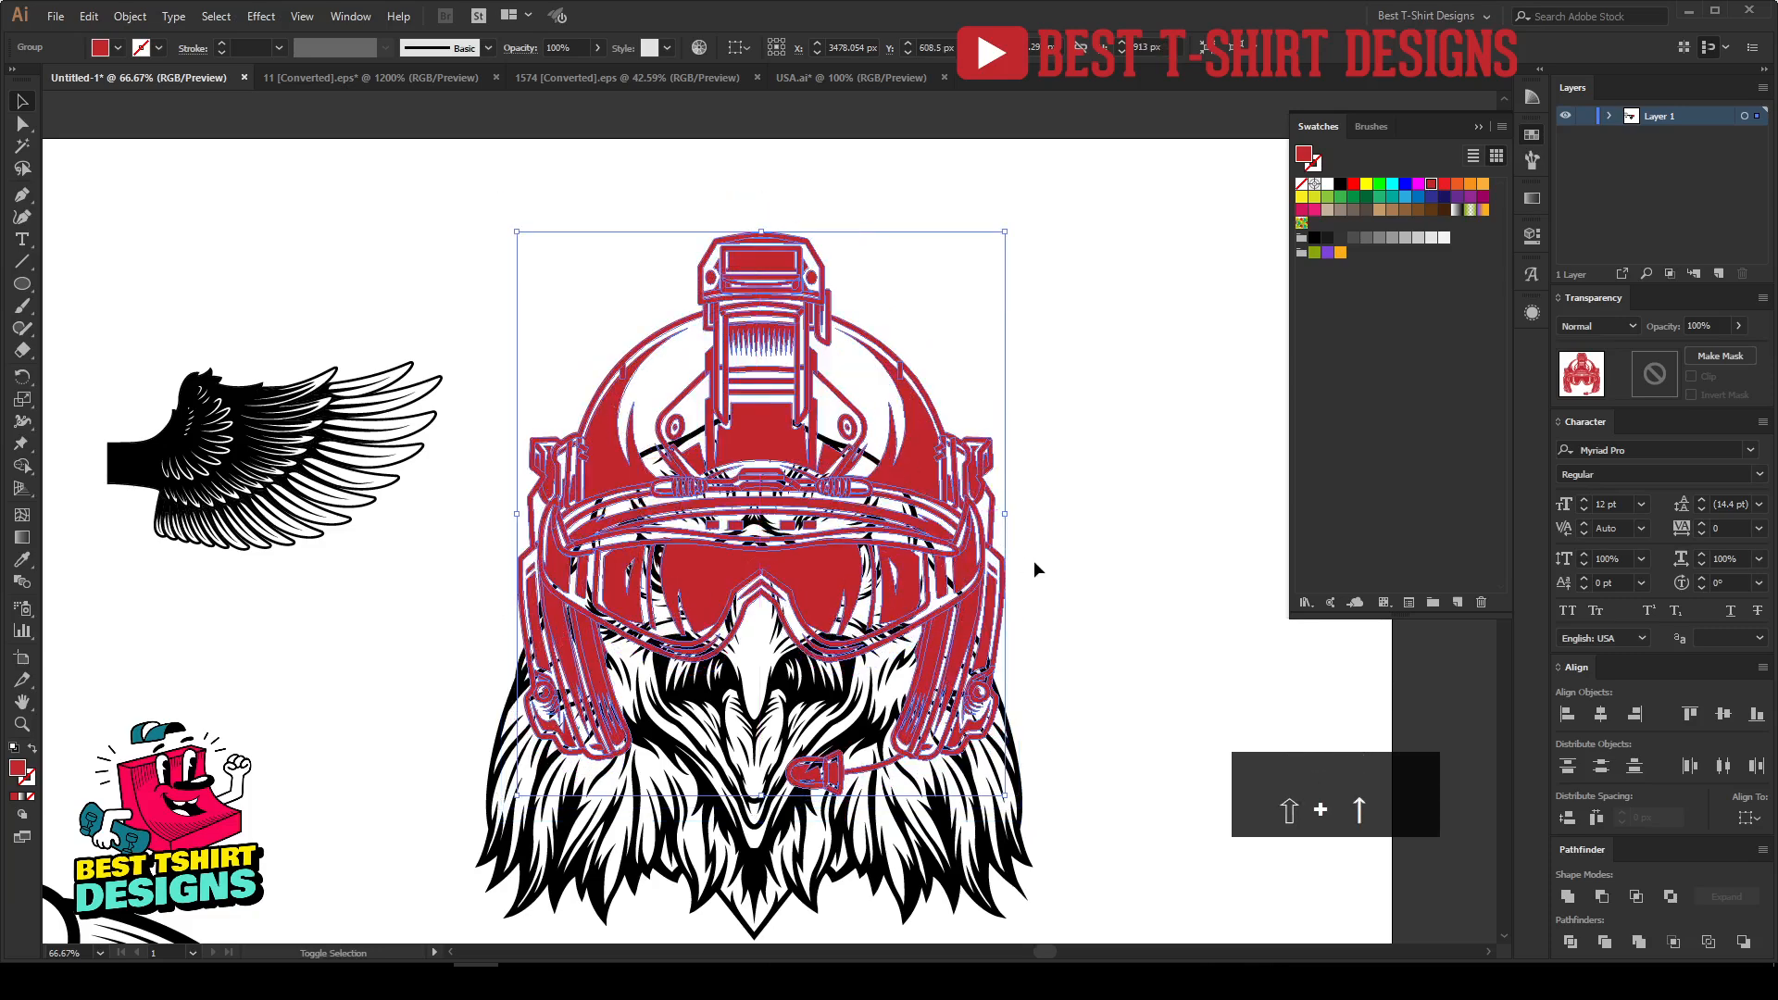
key(shift+Up)
key(shift+Up)
key(shift+Up)
key(shift+Up)
key(shift+Up)
key(shift+Up)
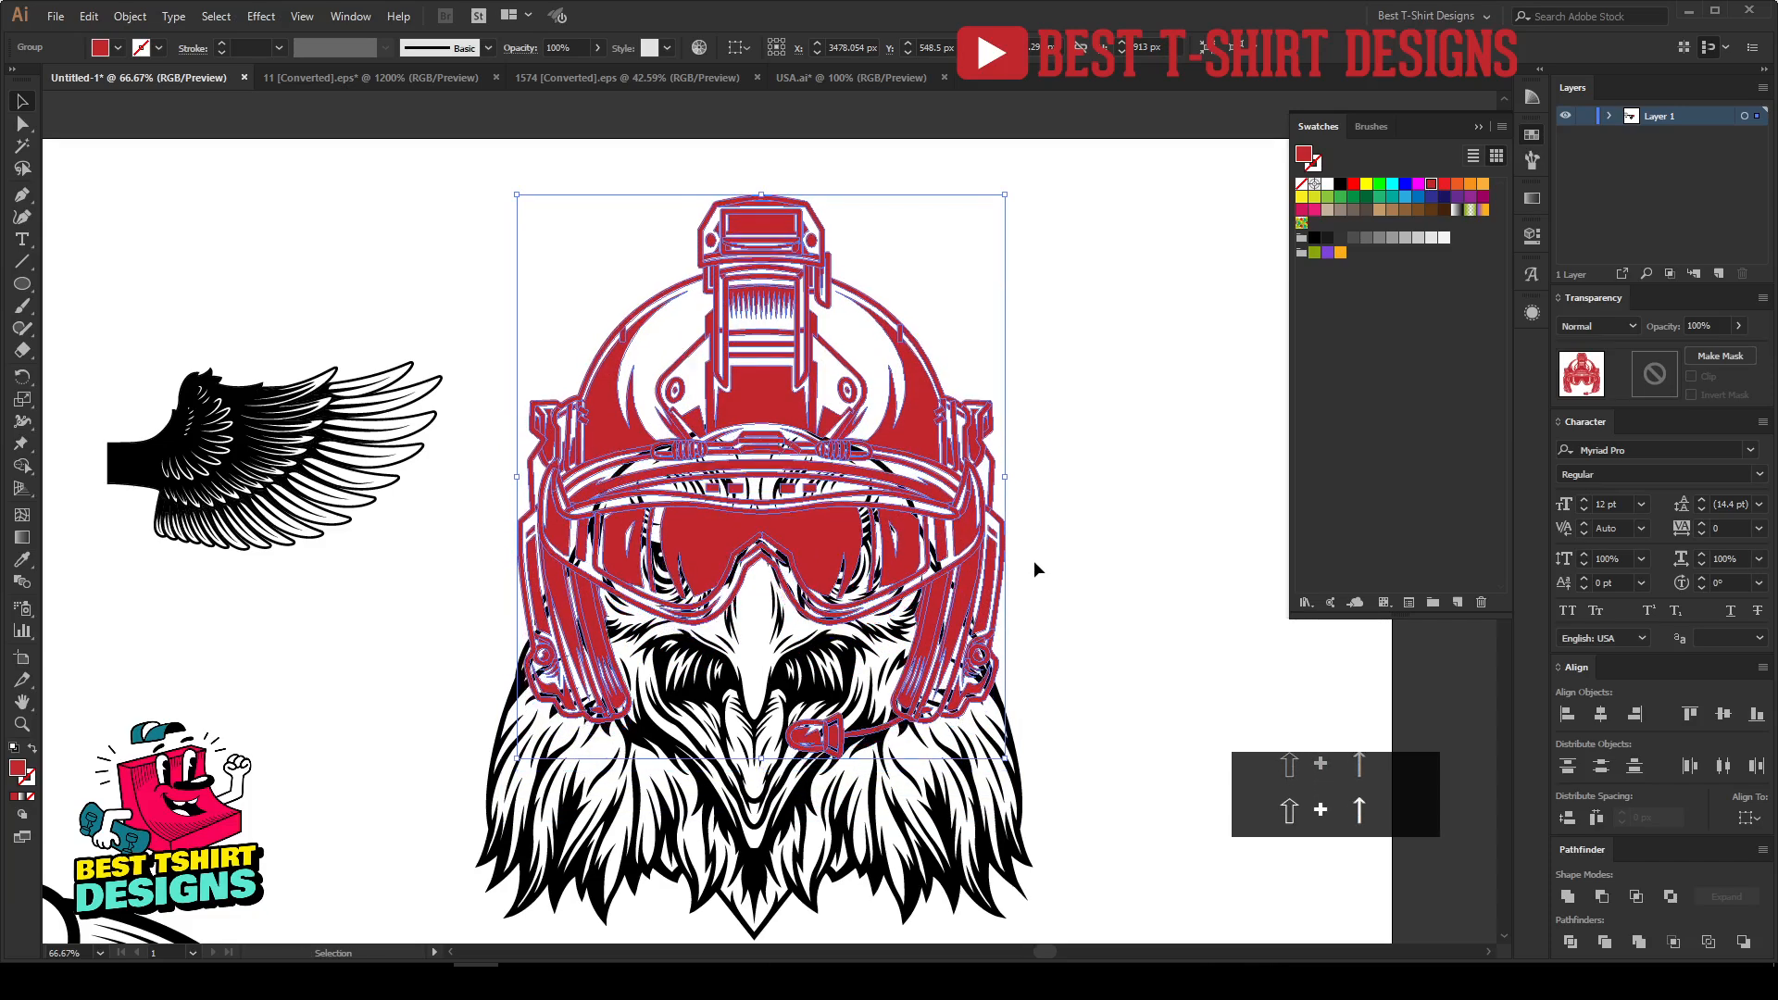
Step: Nudge the helmet 20 px down over the eagle's brow and deselect it
key(ctrl+plus)
key(ctrl+plus)
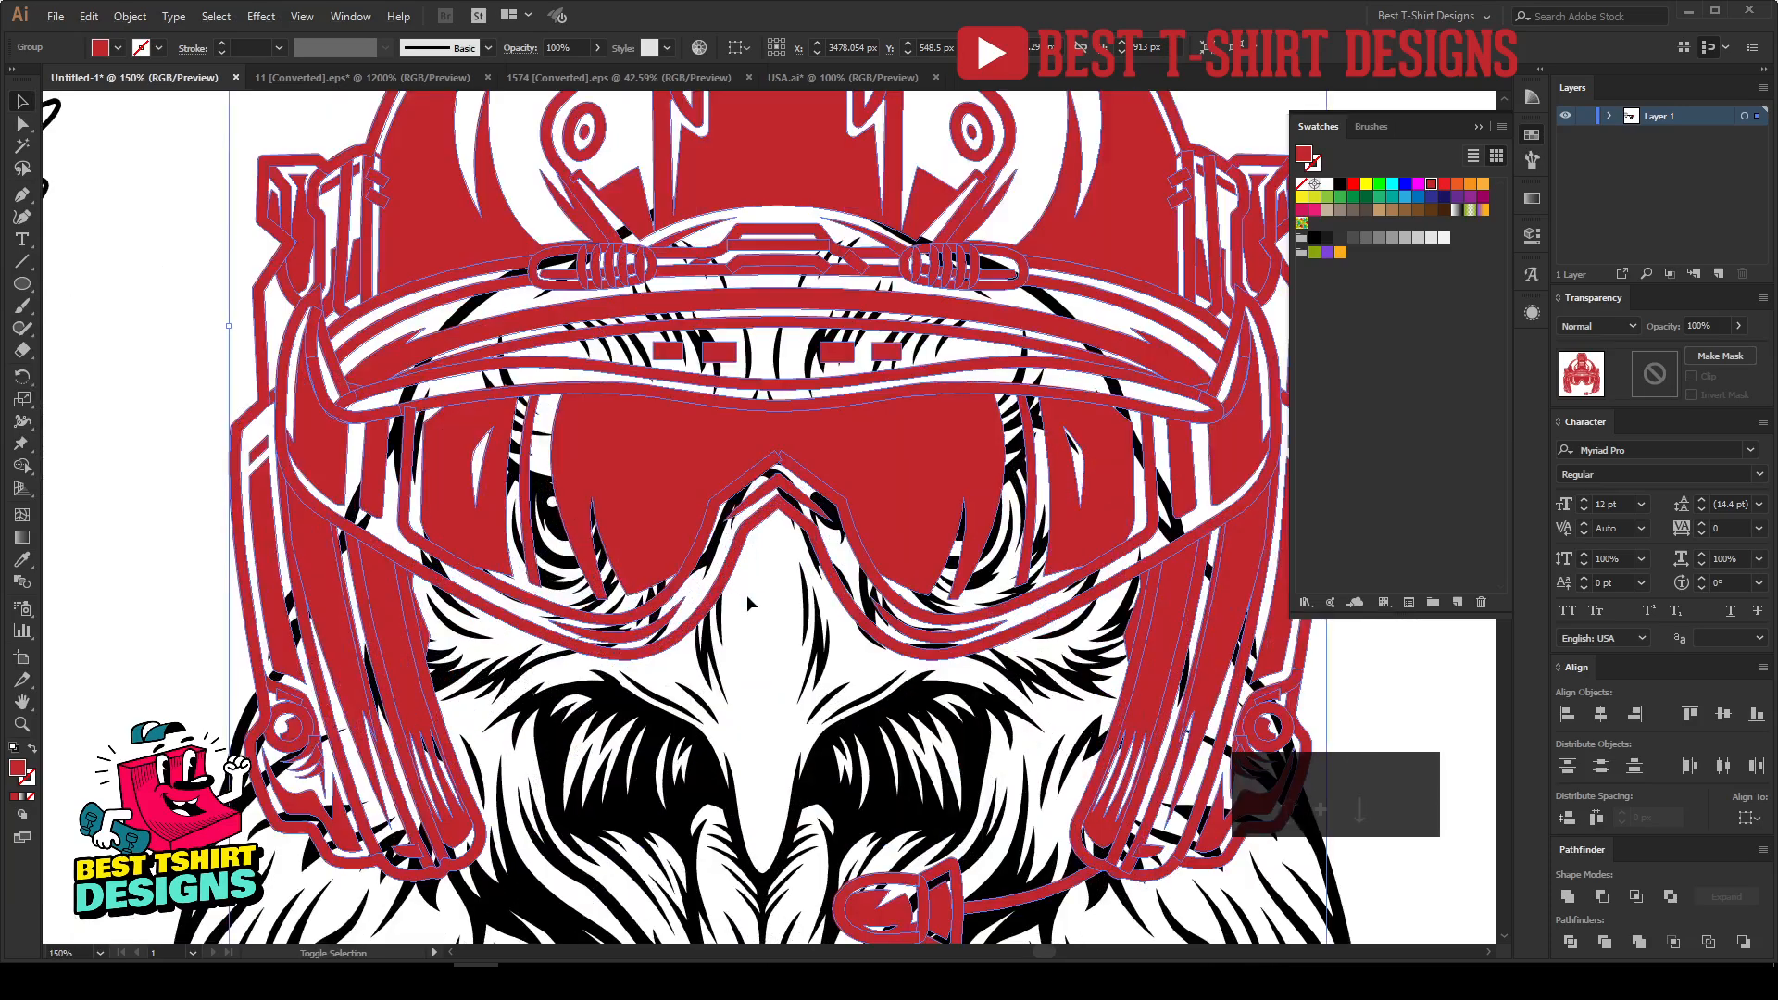
key(shift+Down)
key(shift+Down)
key(ctrl+minus)
key(ctrl+minus)
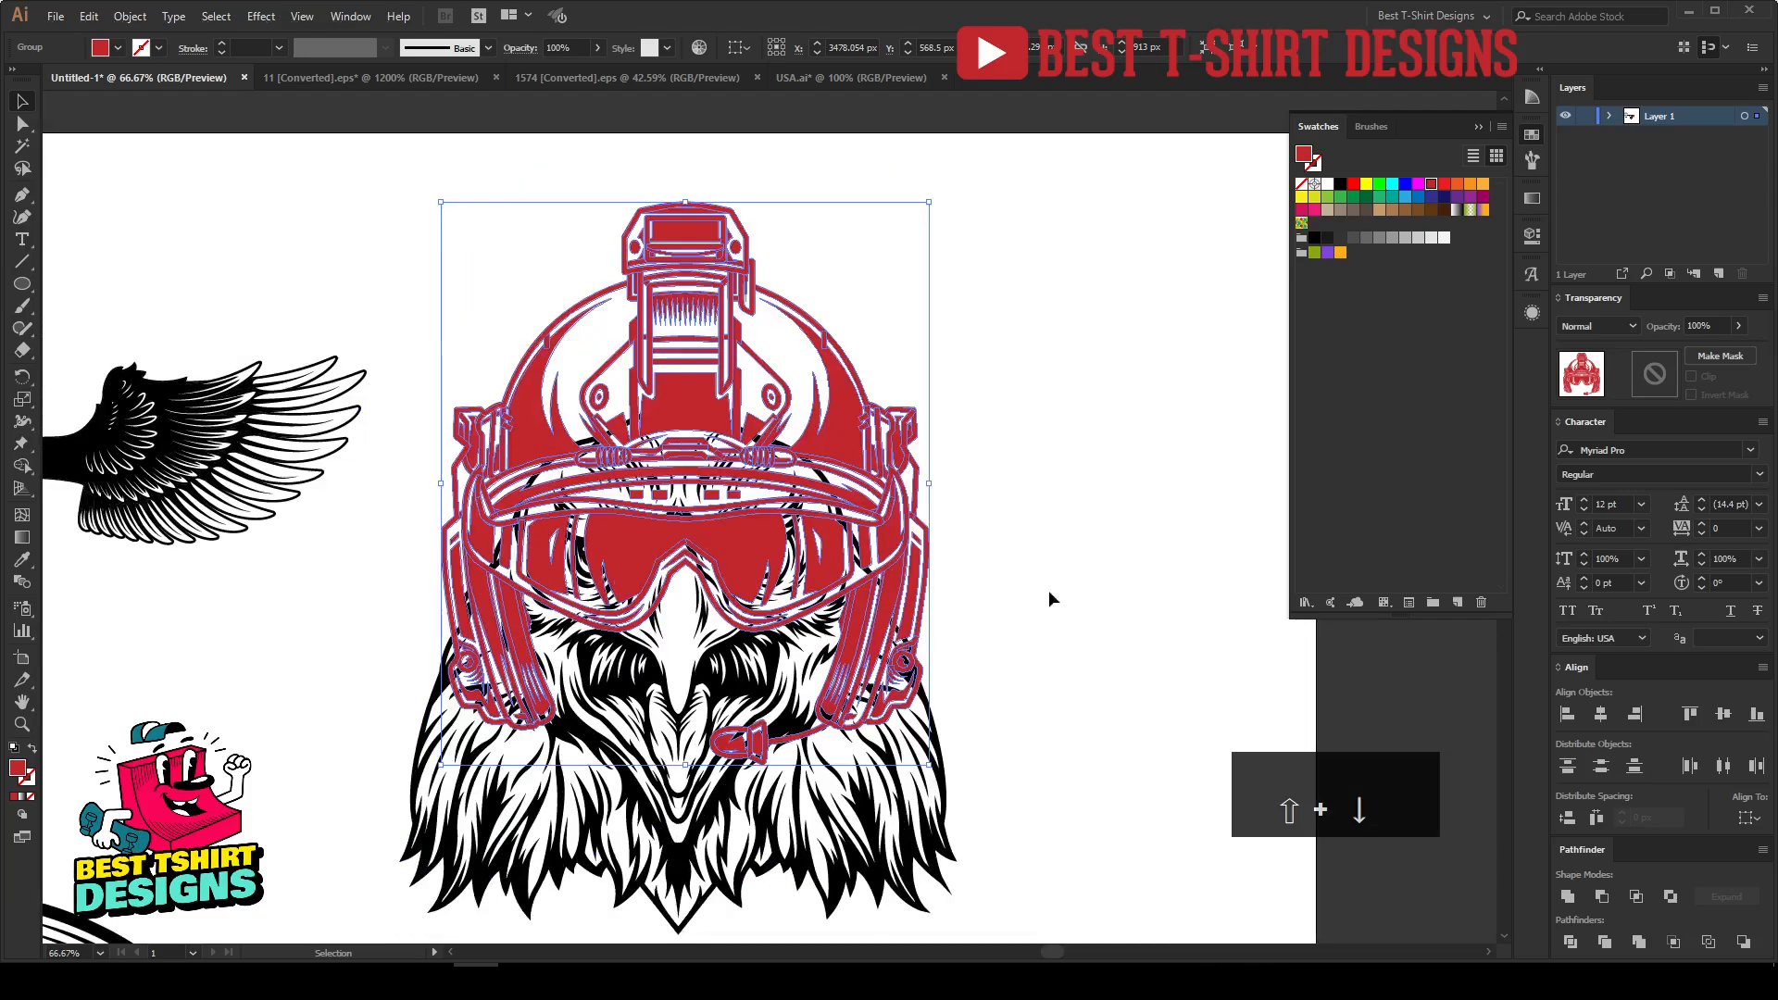
click(1048, 591)
scroll(1049, 591, down, 1)
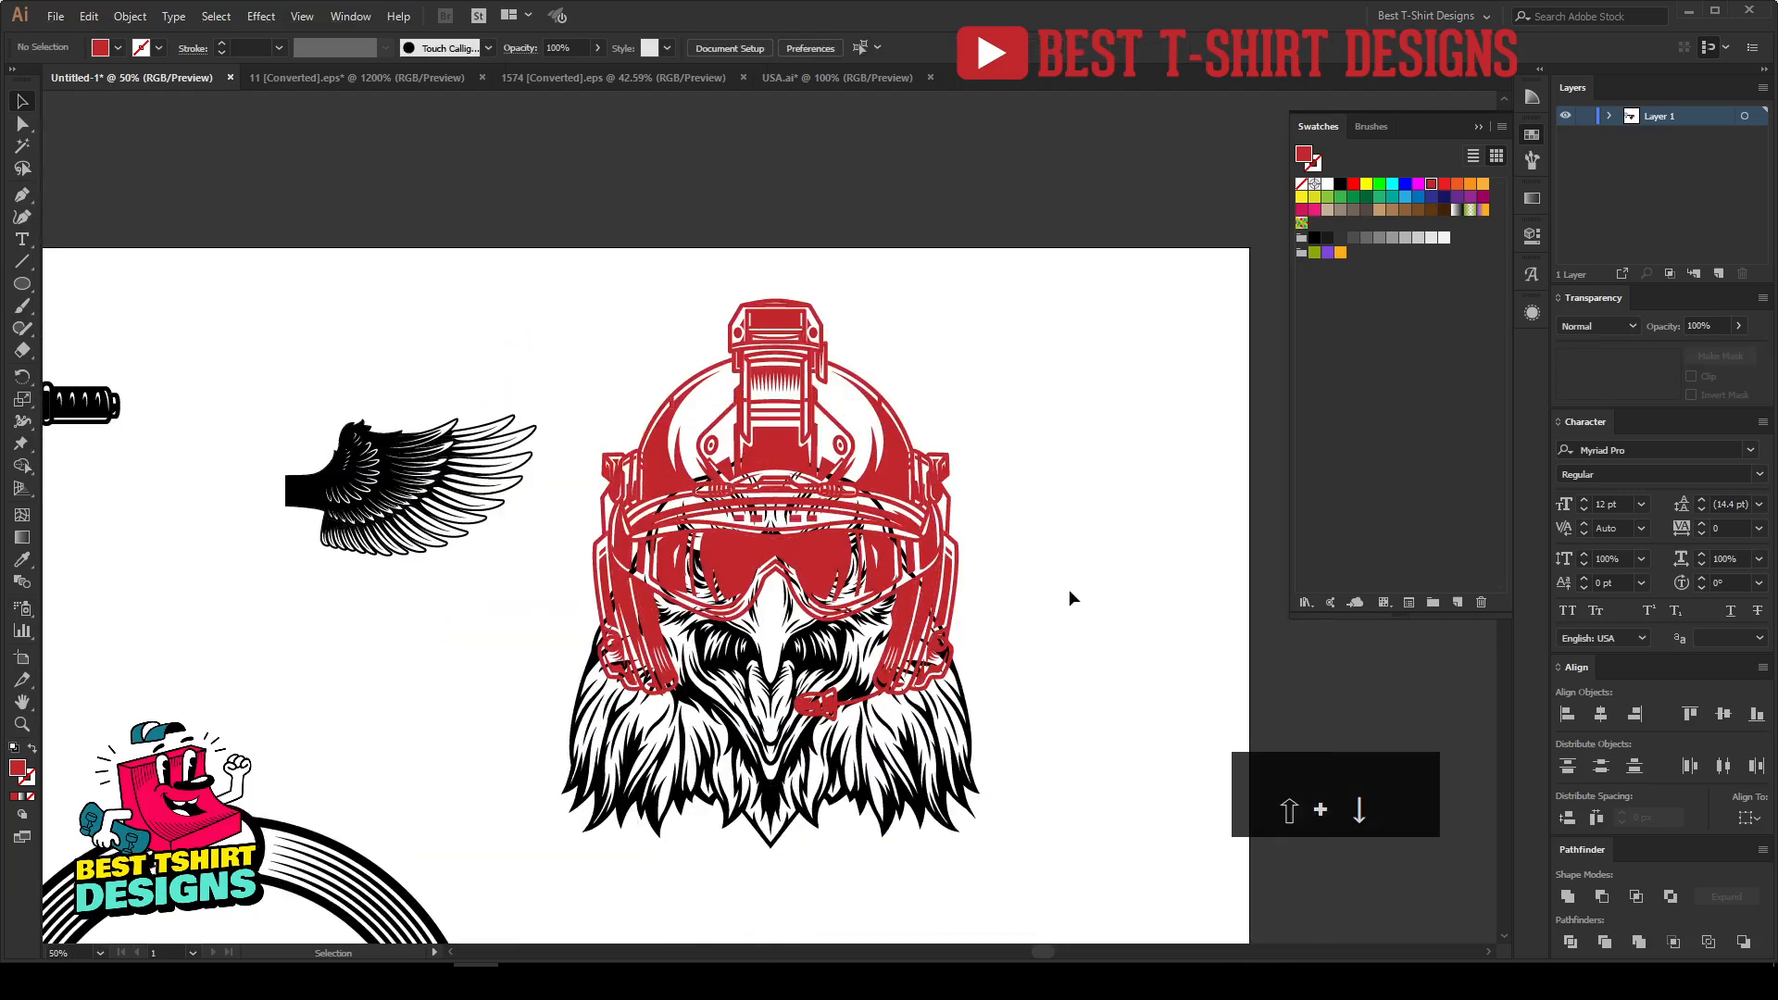
scroll(976, 635, up, 1)
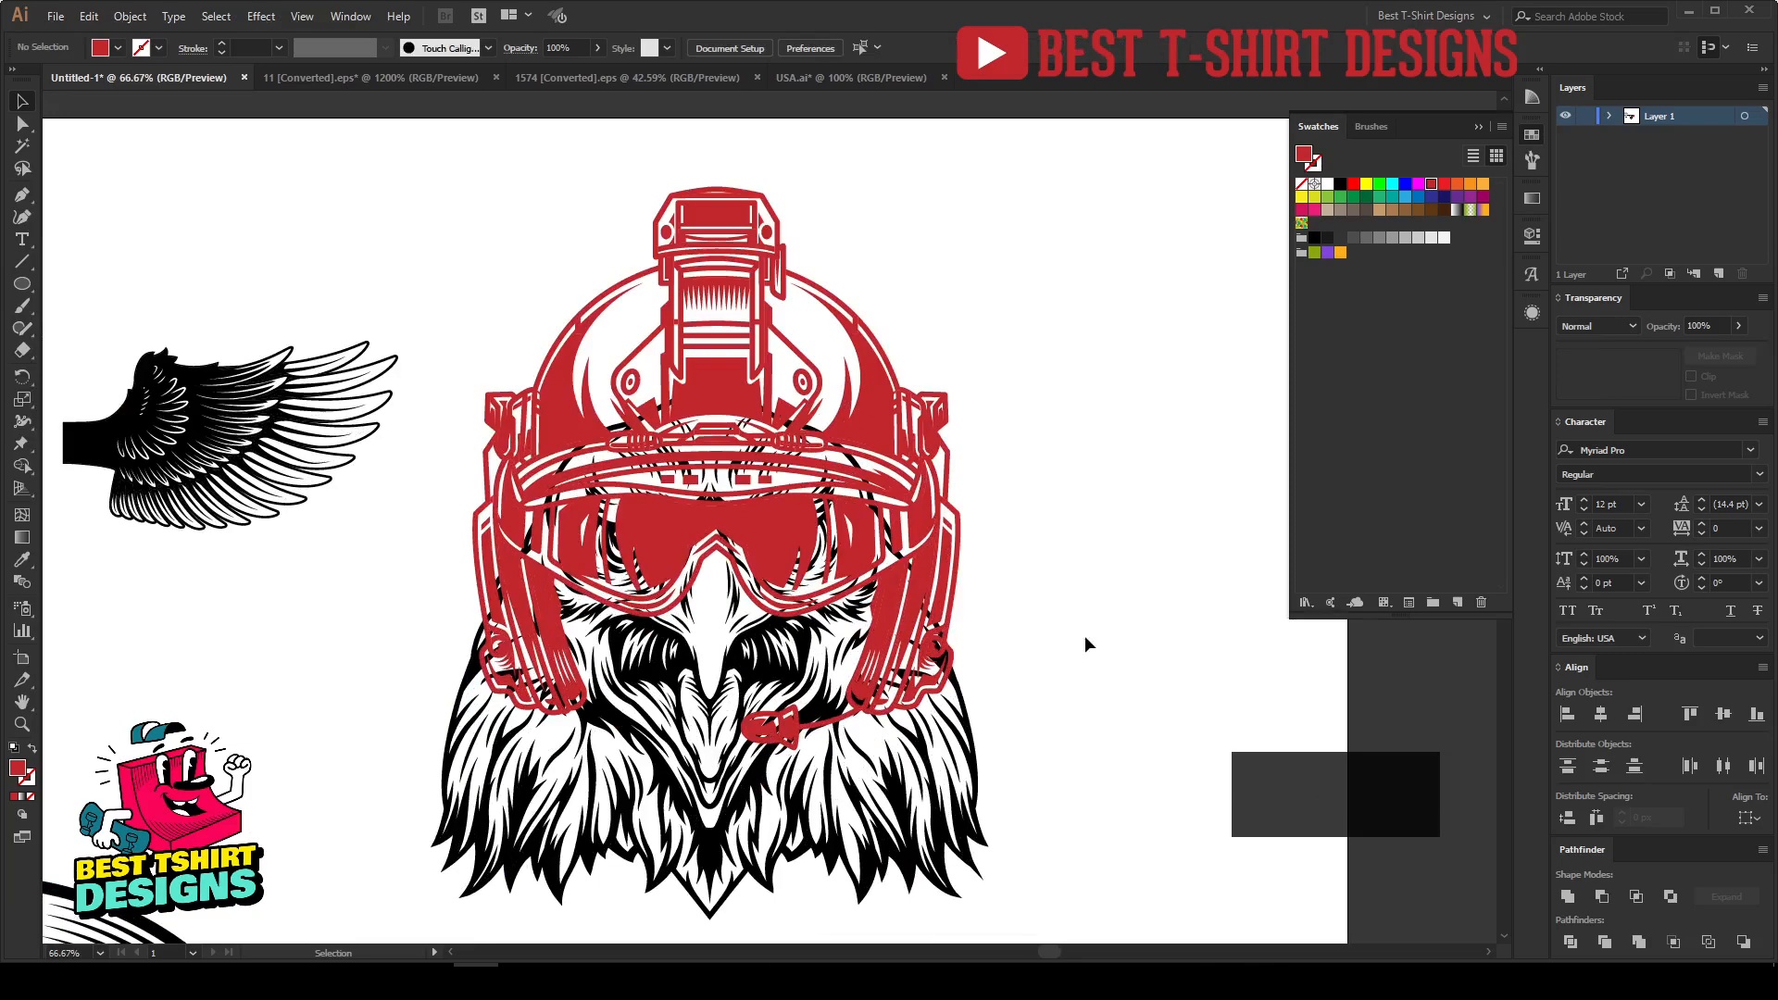
Step: Try to move the right ear cover and microphone away from the helmet inside its group
click(936, 584)
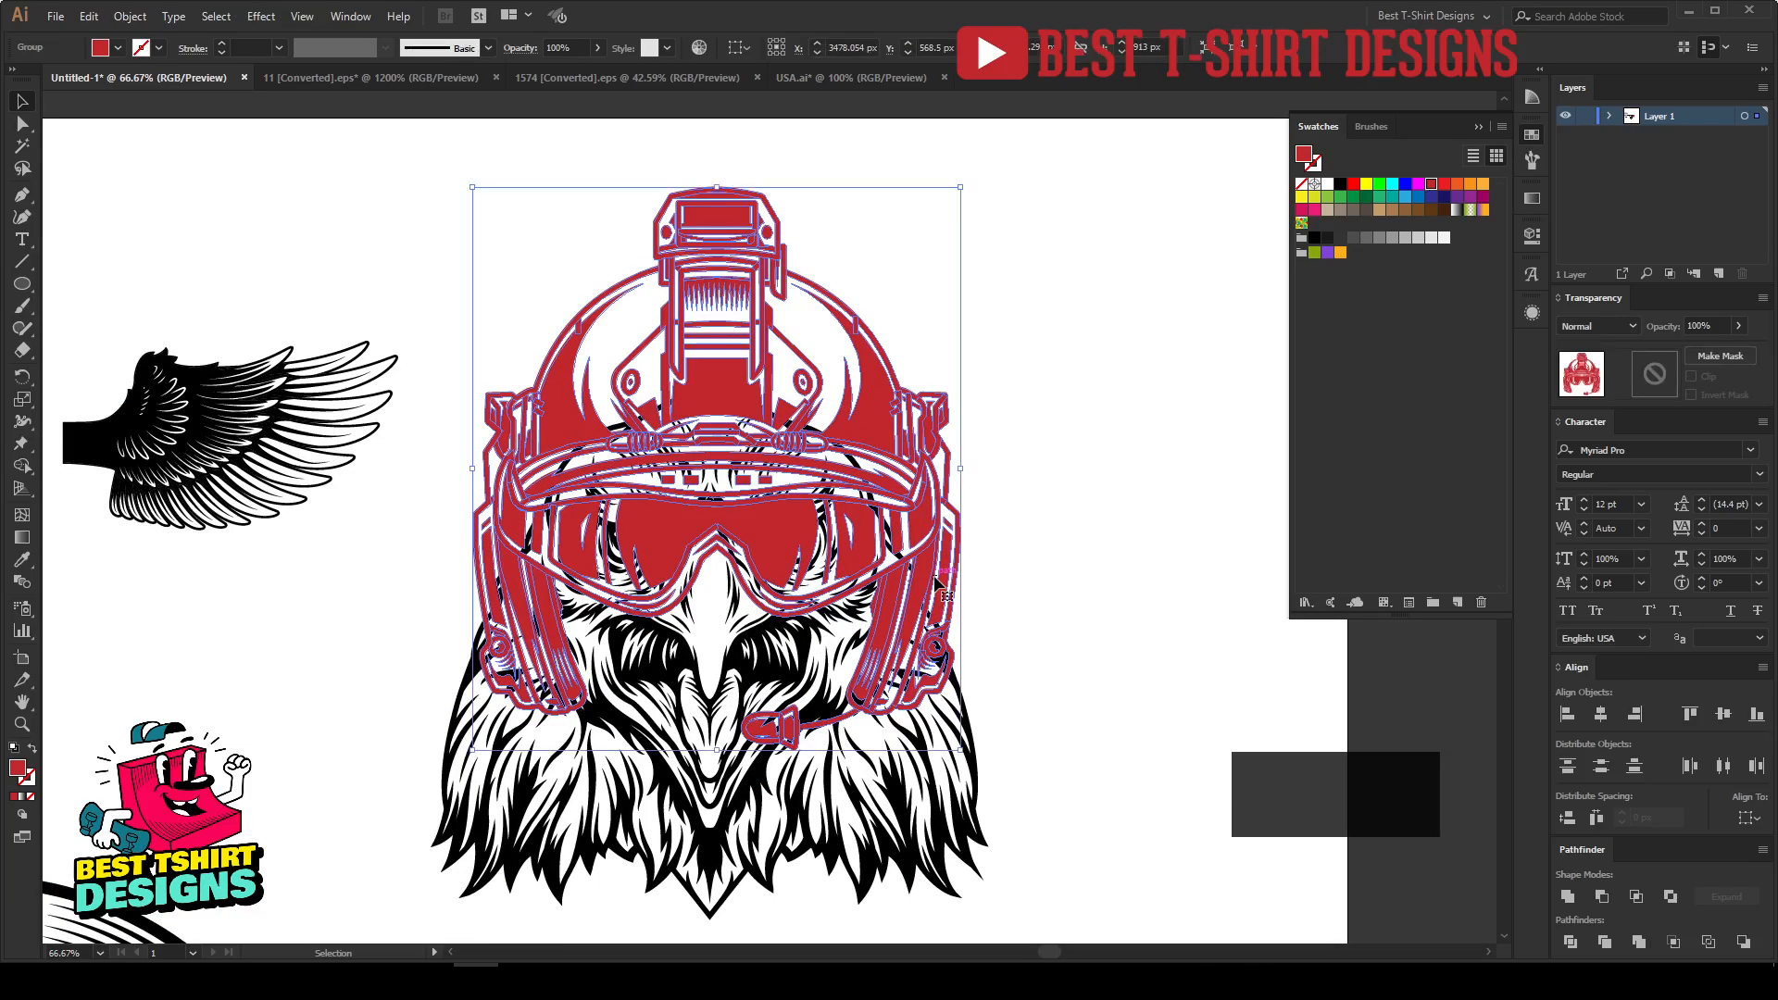
double_click(935, 584)
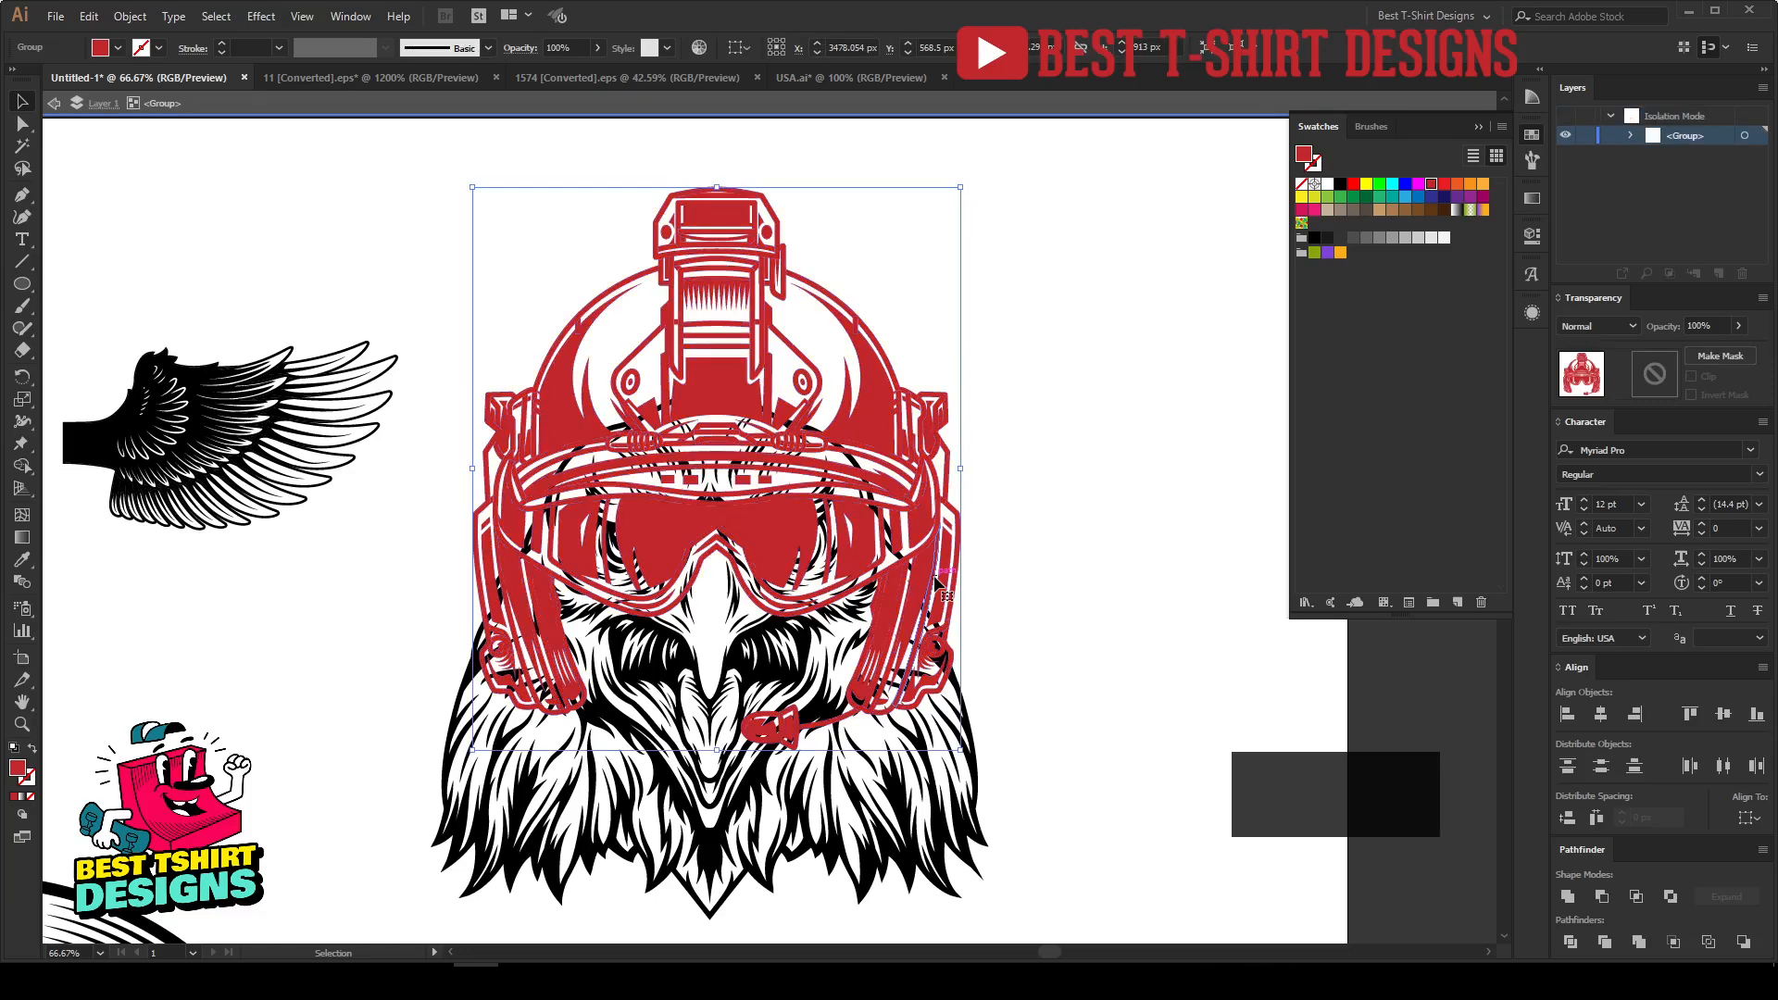
click(935, 583)
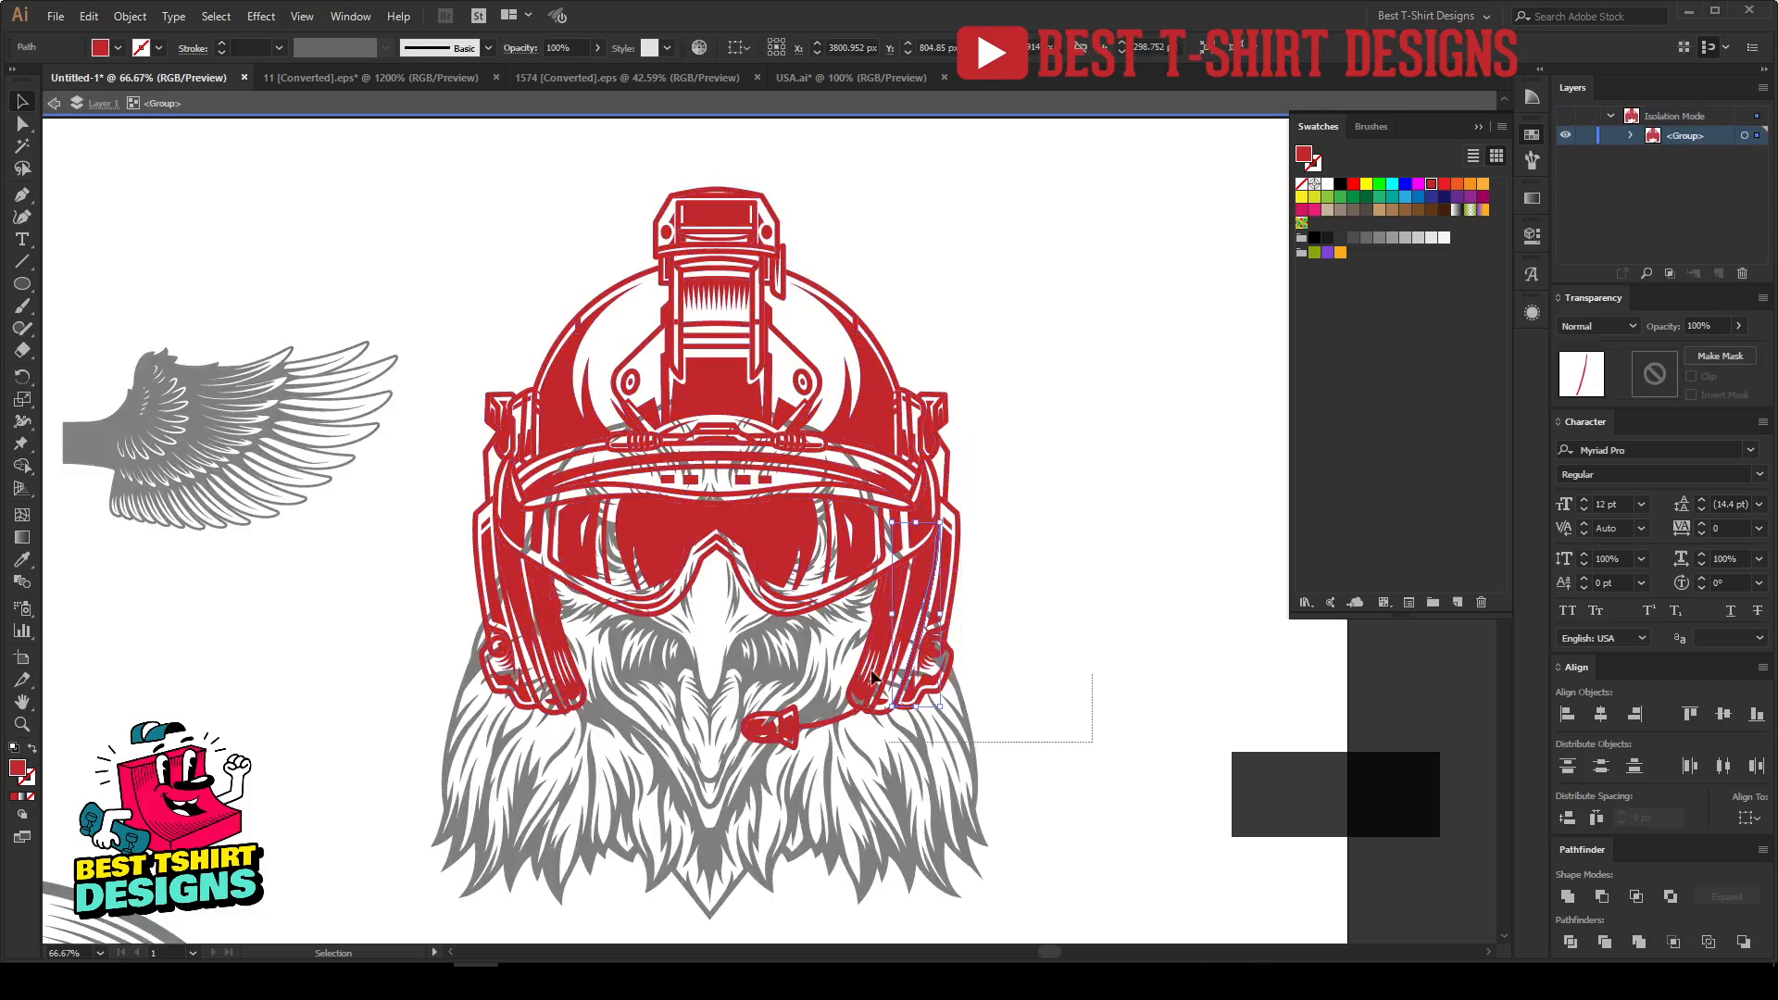
drag(743, 653, 743, 655)
drag(937, 598, 1143, 755)
scroll(1013, 565, up, 1)
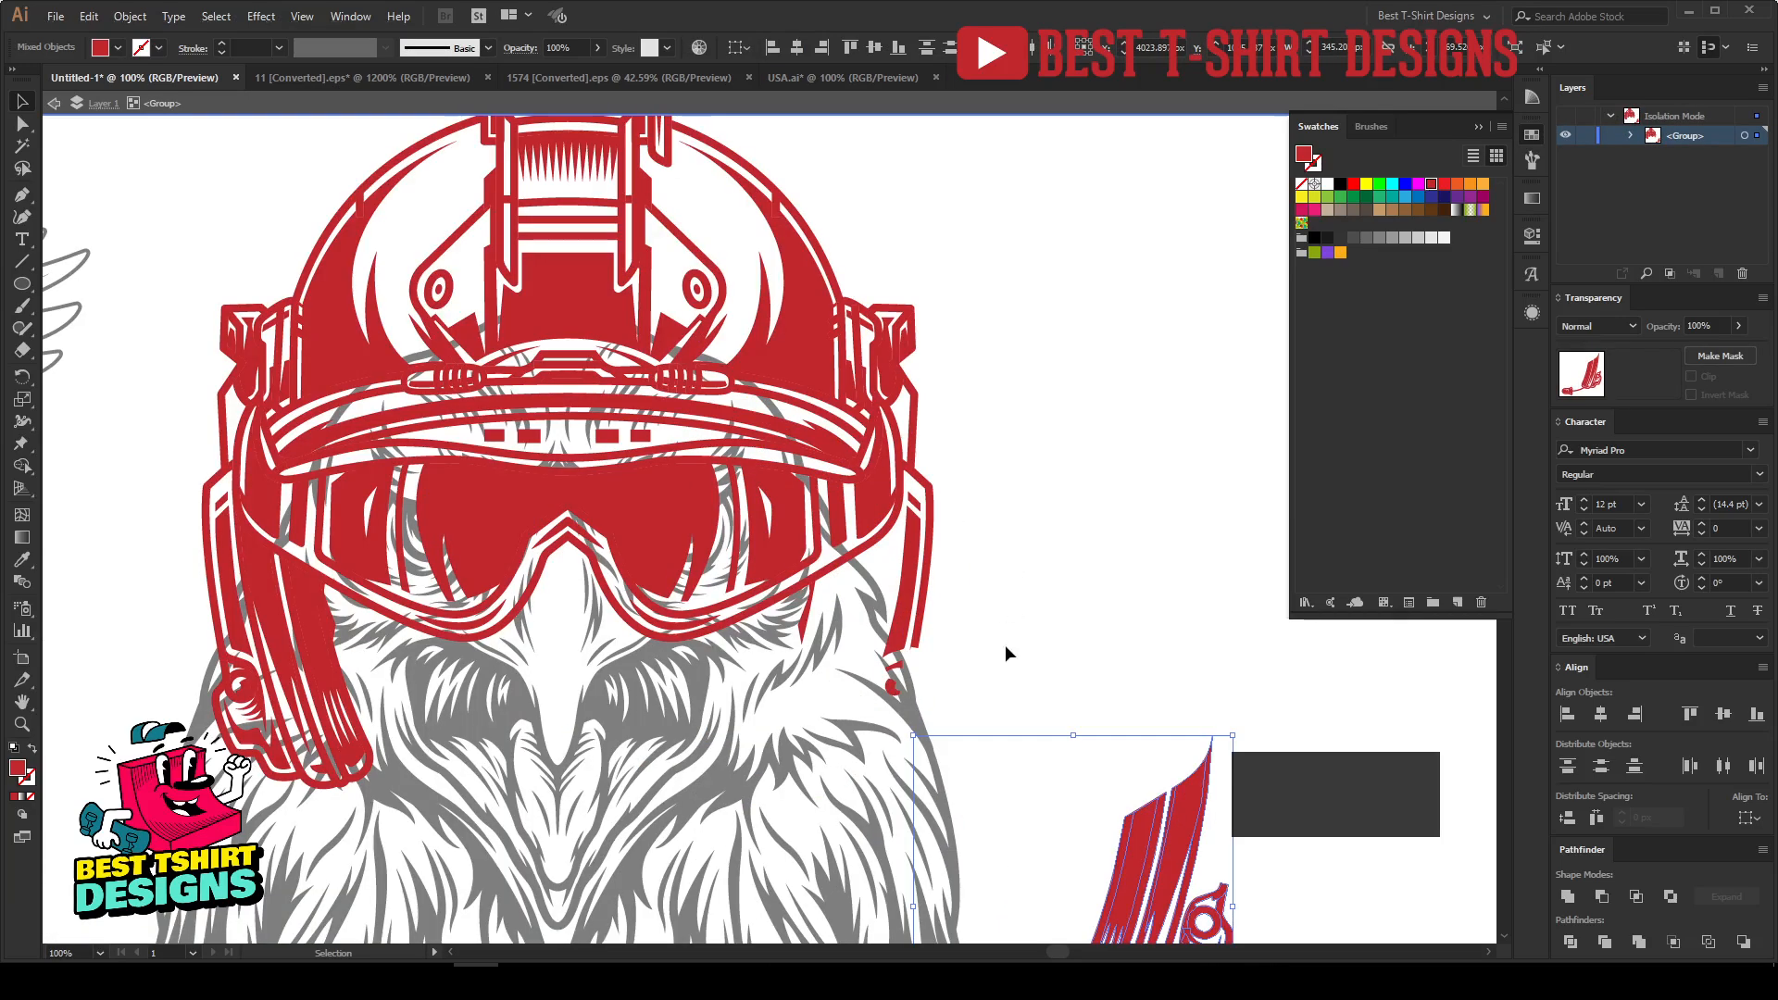
drag(947, 584, 916, 554)
key(ctrl+z)
key(ctrl+z)
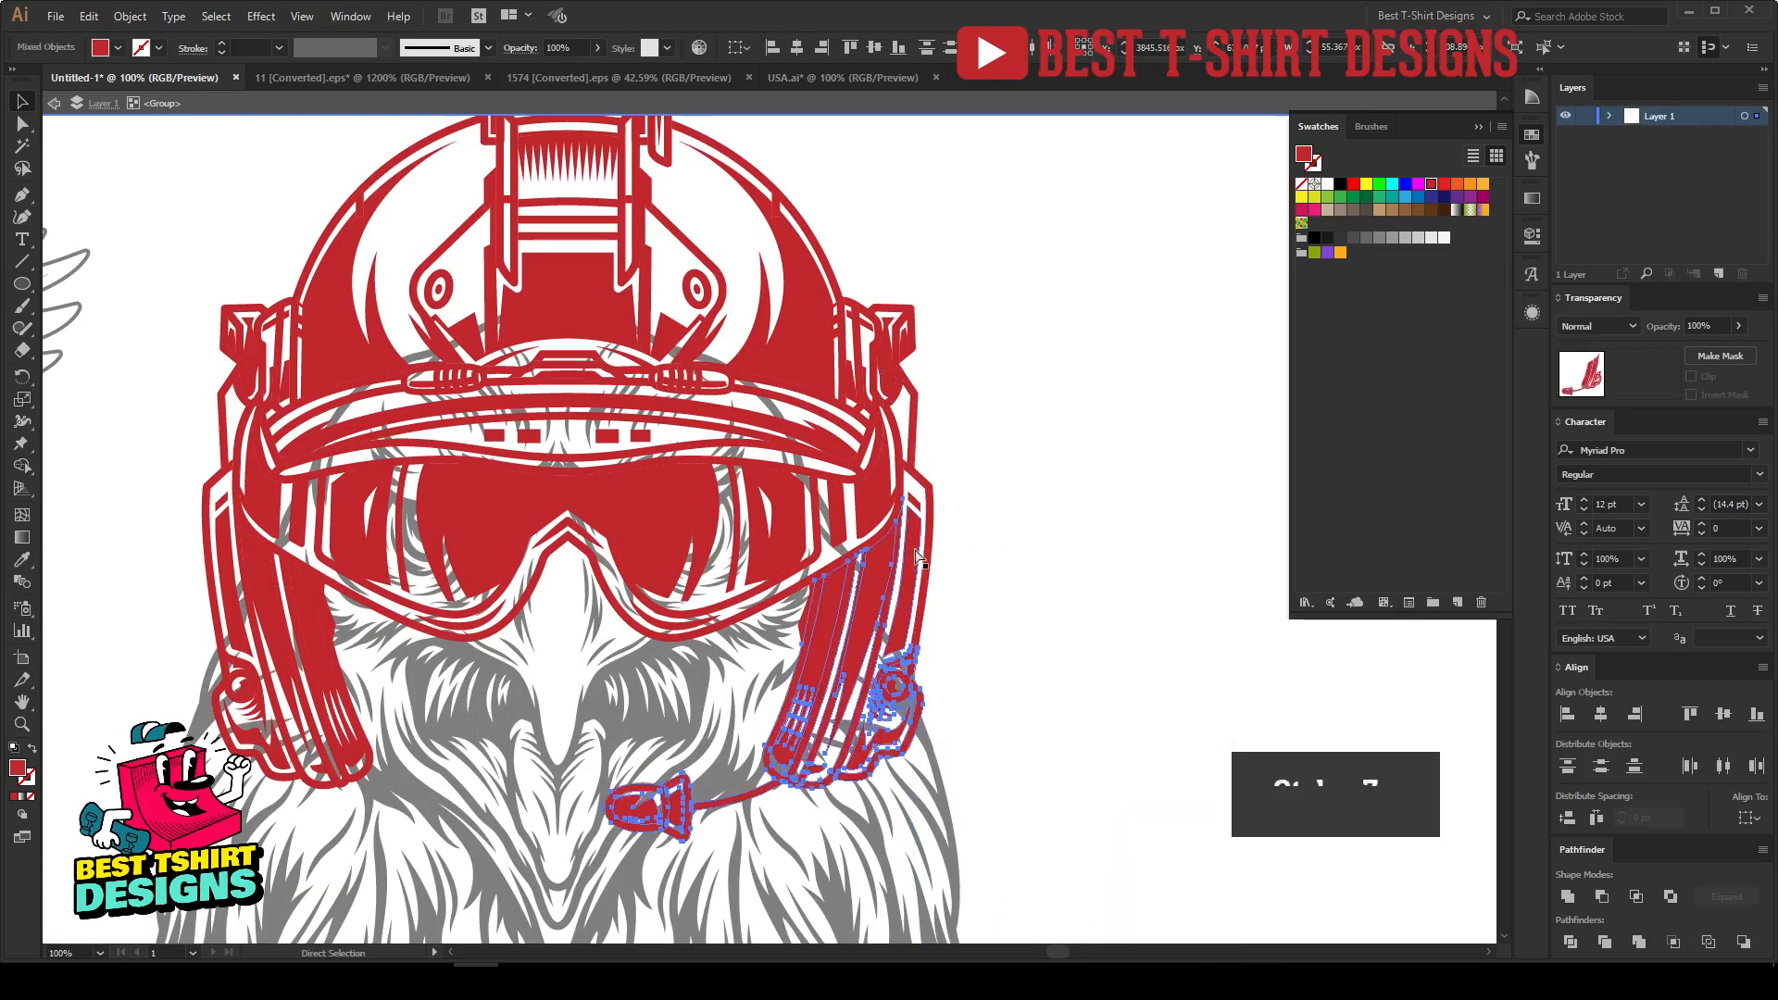
Step: Move the helmet off the eagle head, keeping one copy at the artboard's right edge and another below the eagle
scroll(911, 515, down, 3)
drag(756, 491, 763, 687)
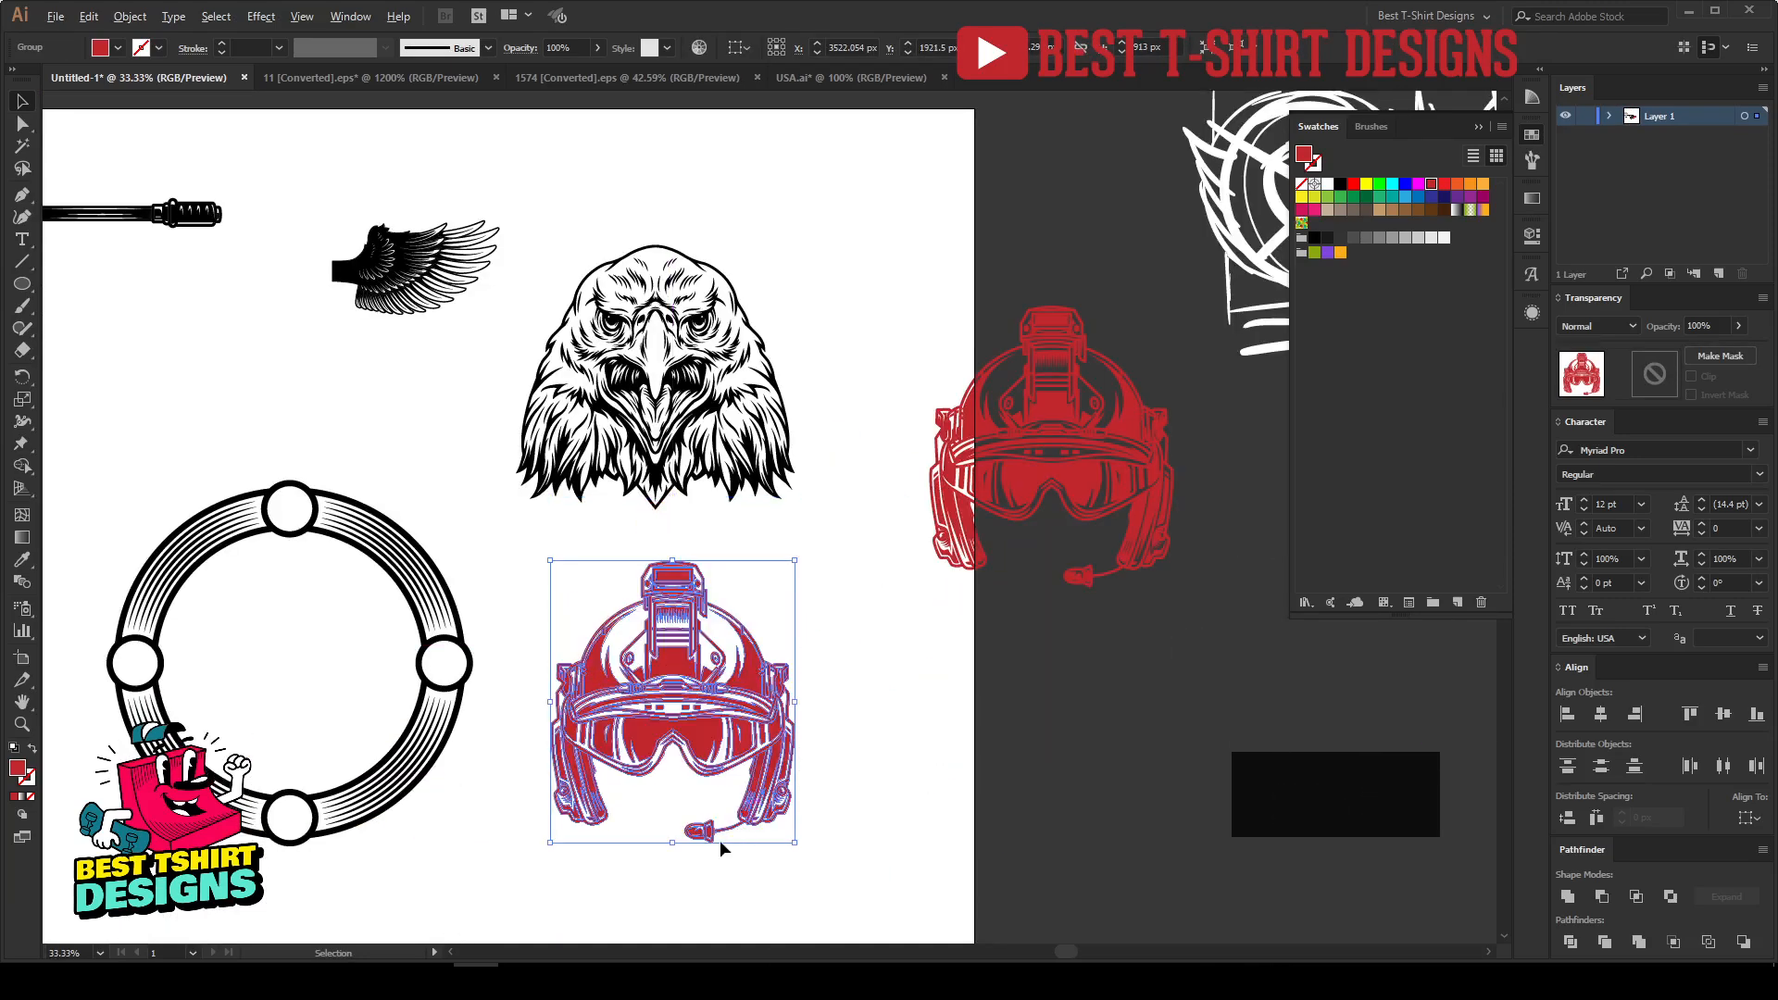
Step: Isolate the helmet copy below the eagle and delete its right ear cover, microphone and leftover fragments
scroll(720, 841, up, 3)
double_click(828, 713)
drag(1083, 846, 568, 718)
key(Delete)
drag(1028, 612, 985, 738)
key(Delete)
key(Delete)
drag(952, 524, 915, 442)
key(Delete)
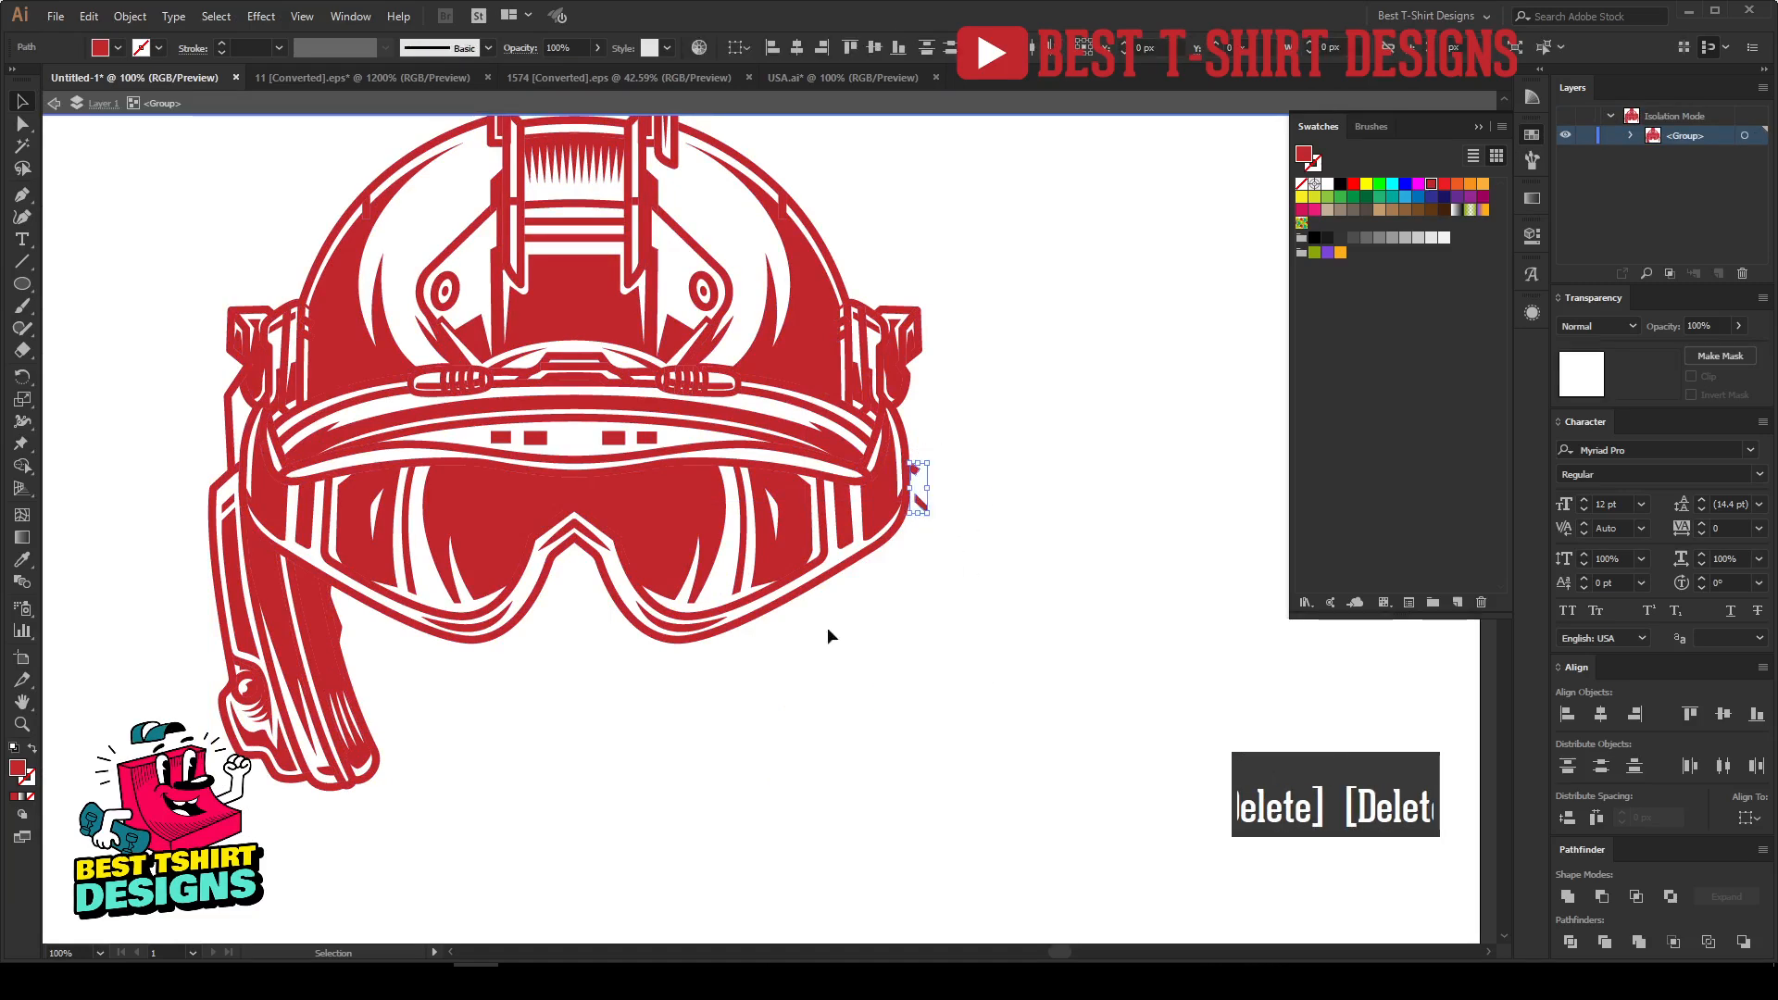
Step: Delete the inner shapes of the helmet's left ear cover, keeping the outline that joins the helmet shell
key(space)
drag(556, 717, 632, 721)
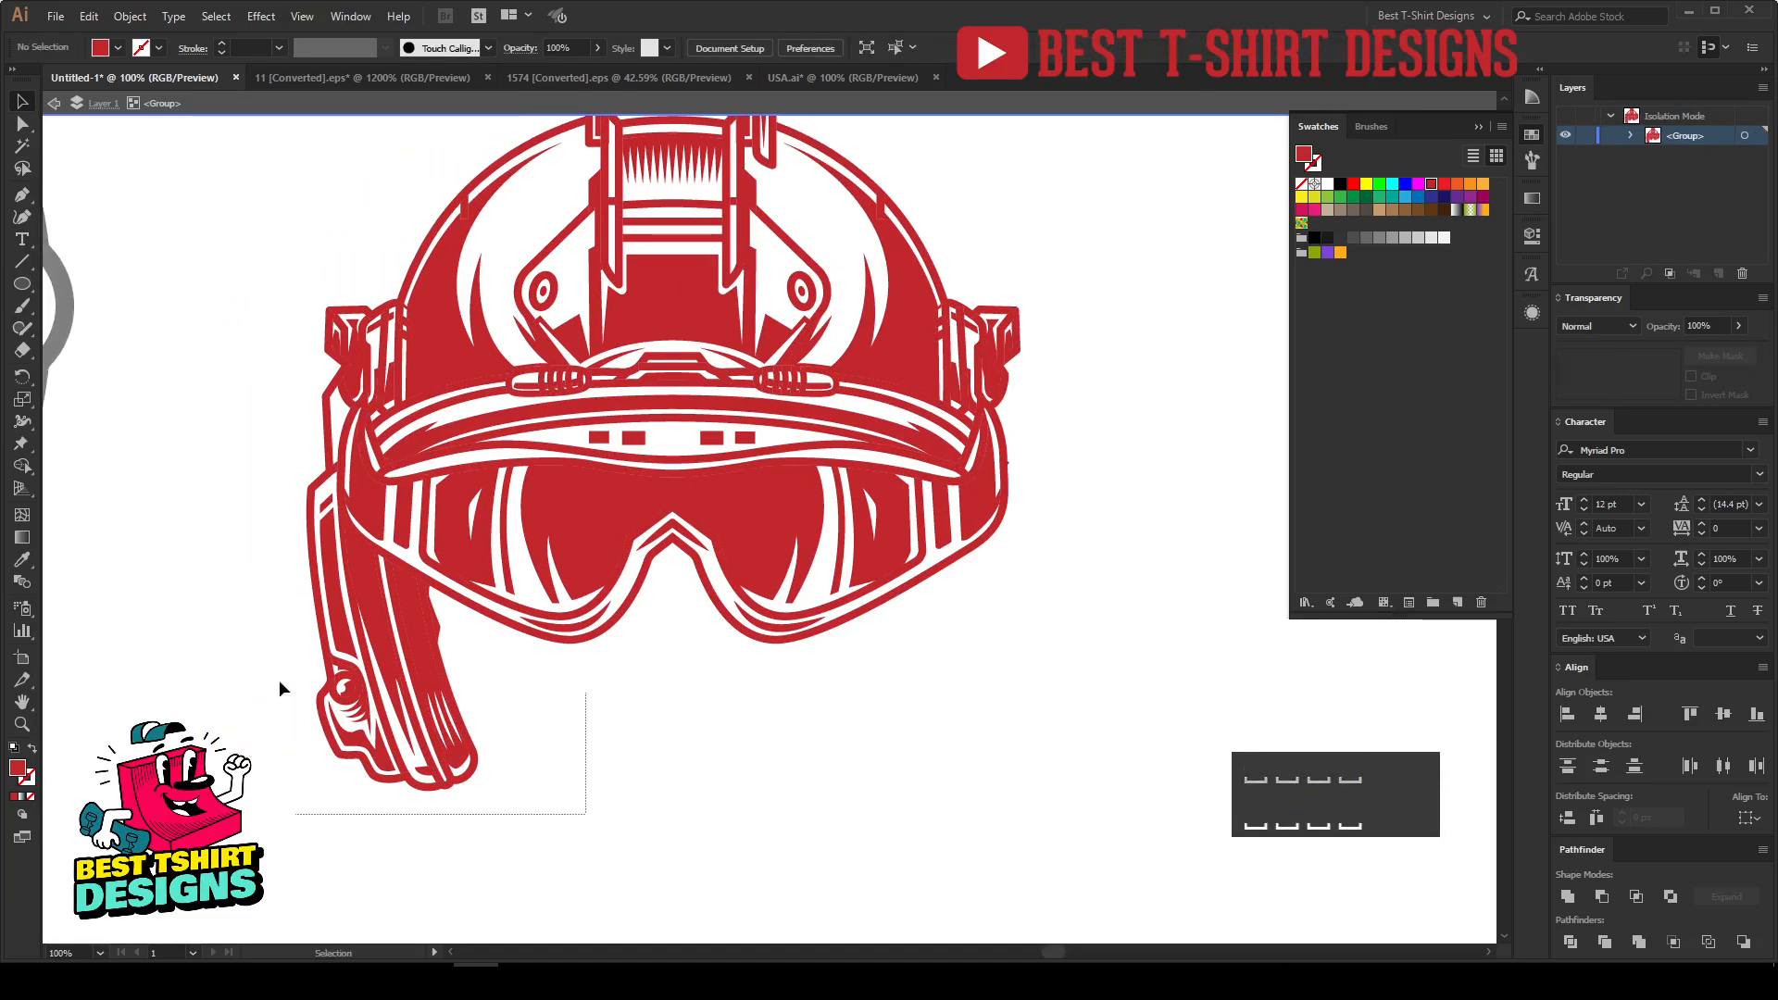
drag(243, 665, 243, 665)
key(Delete)
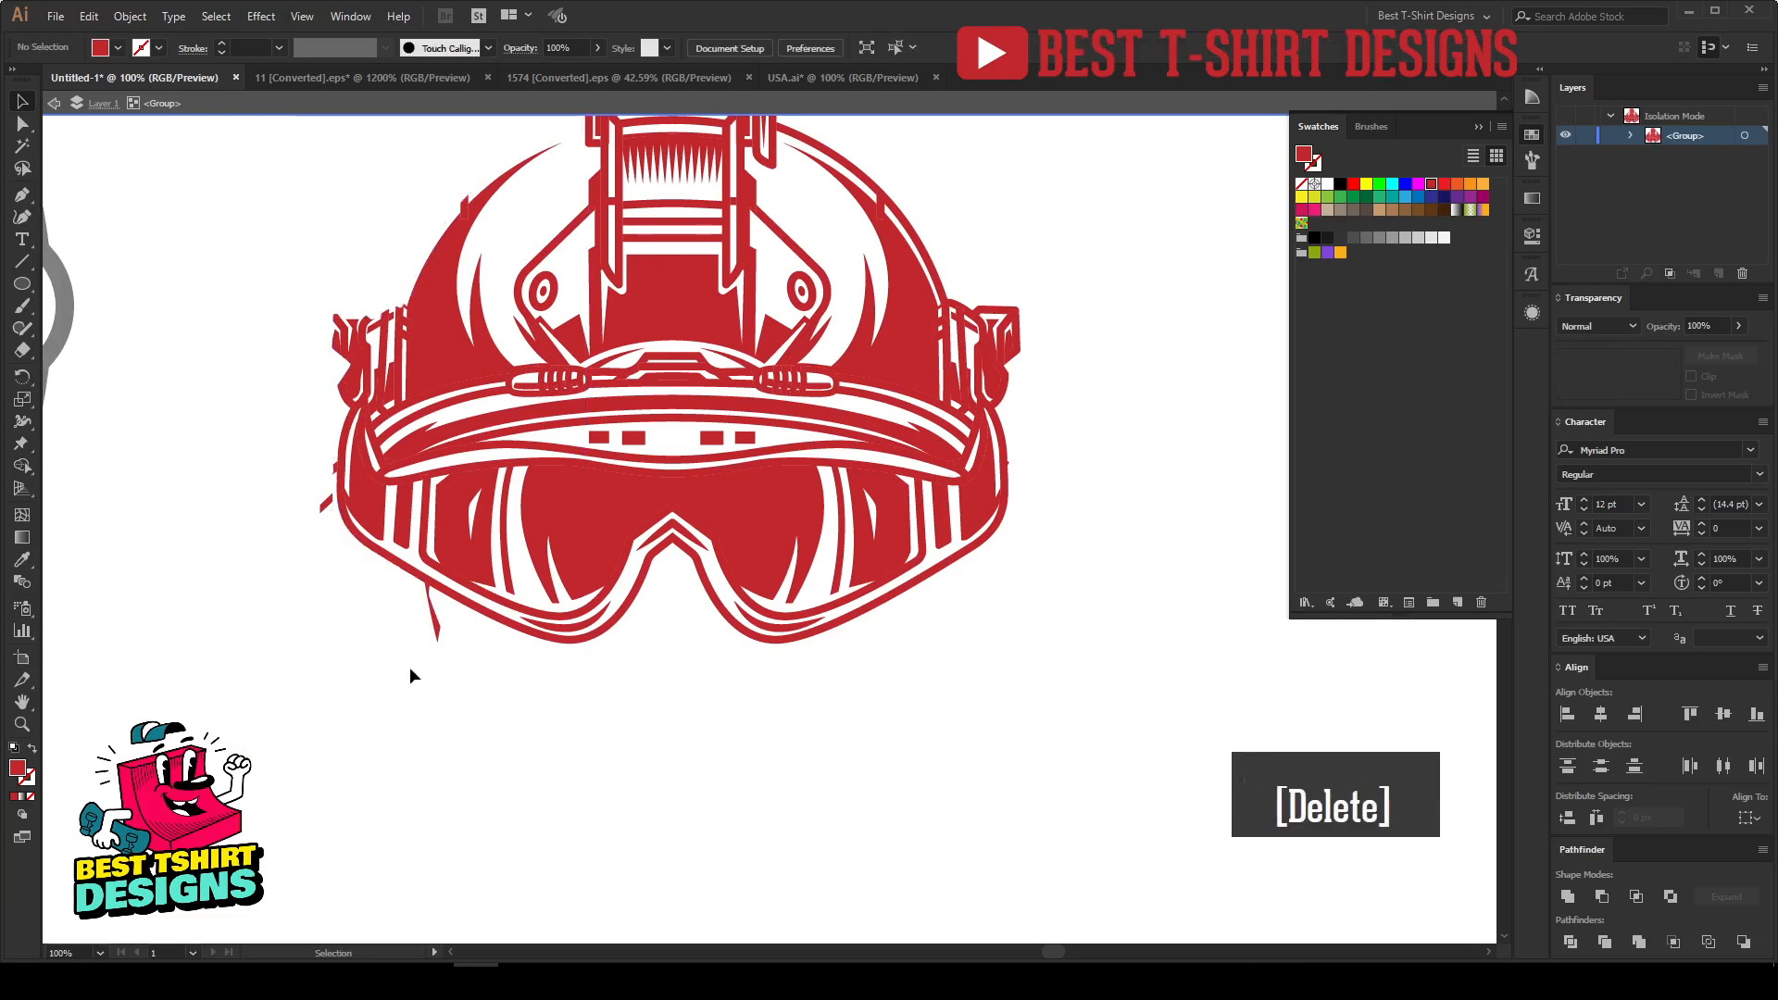
scroll(410, 667, up, 3)
key(ctrl+z)
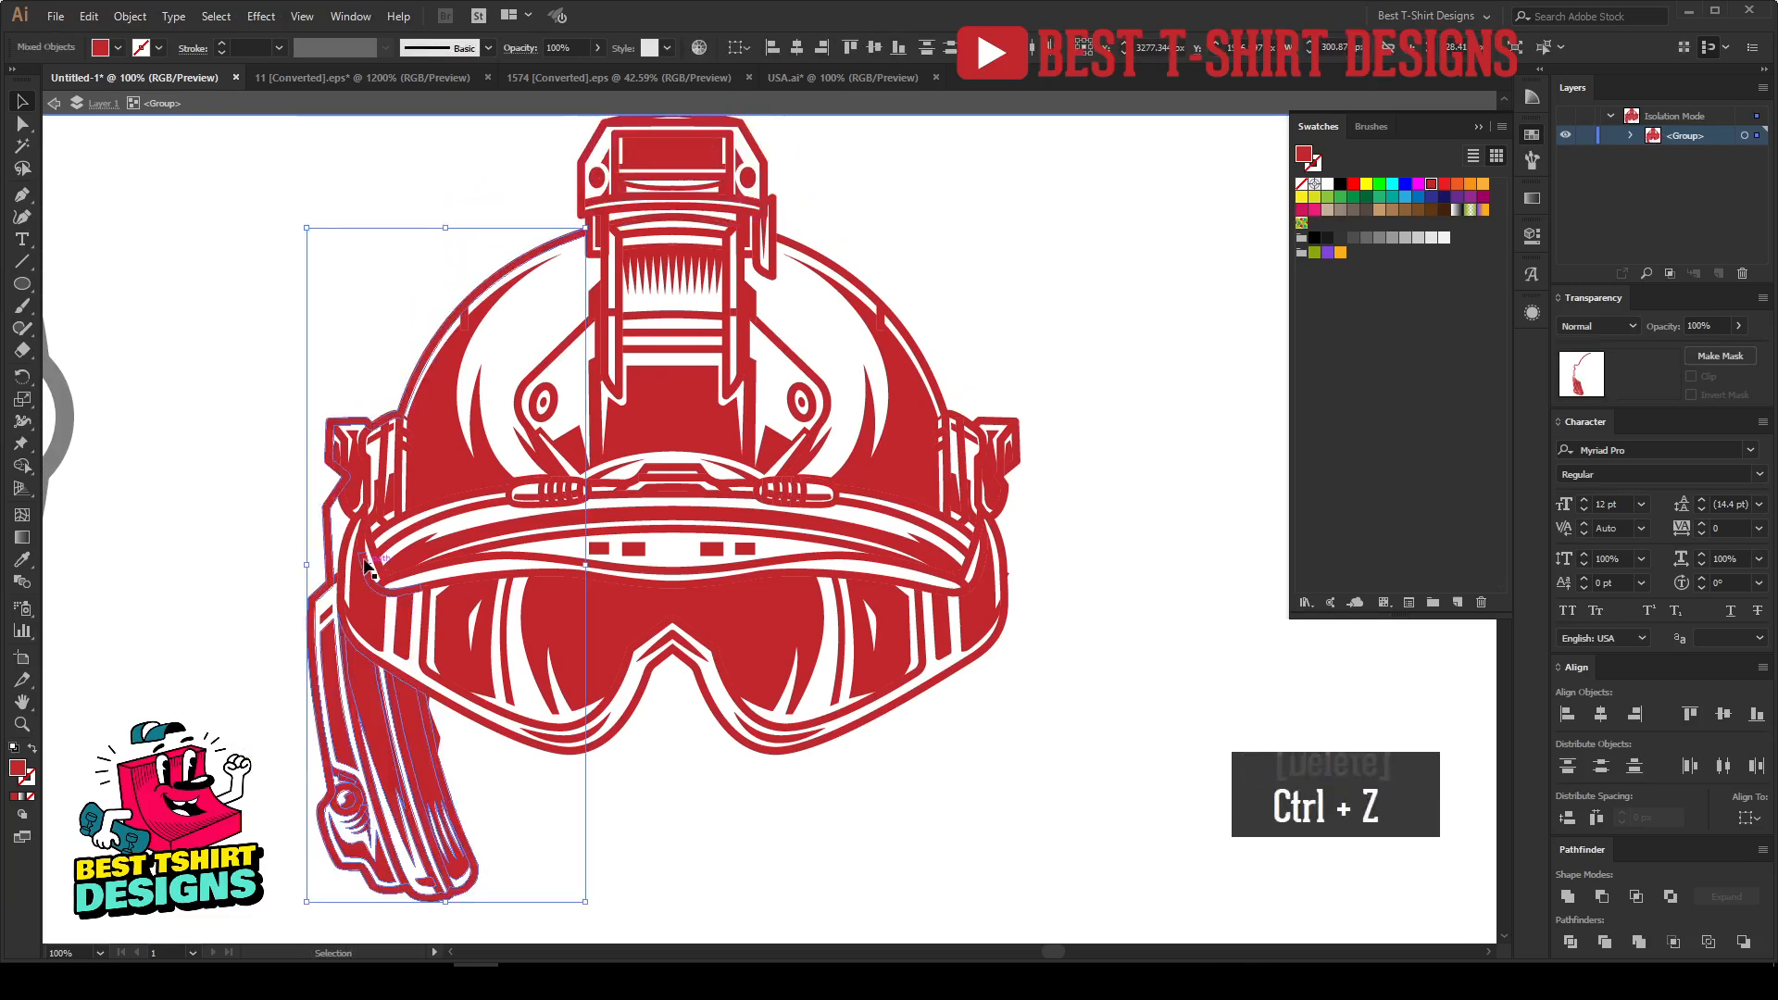
shift+click(382, 416)
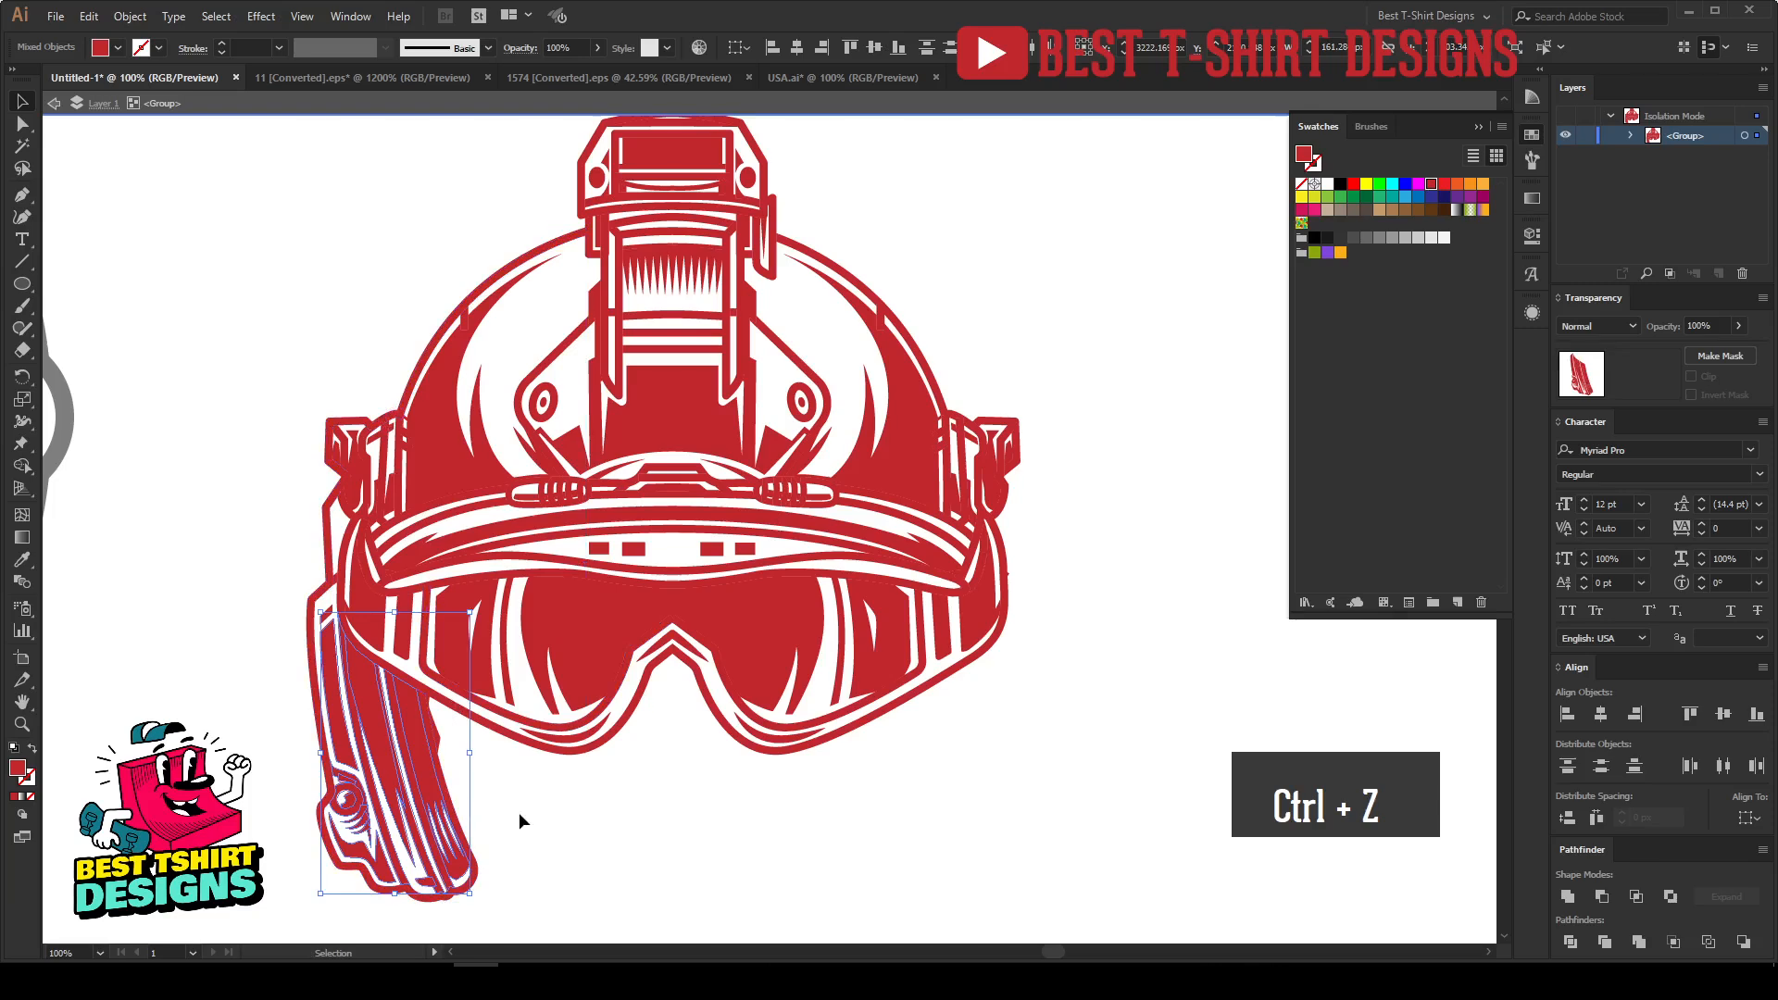
key(Delete)
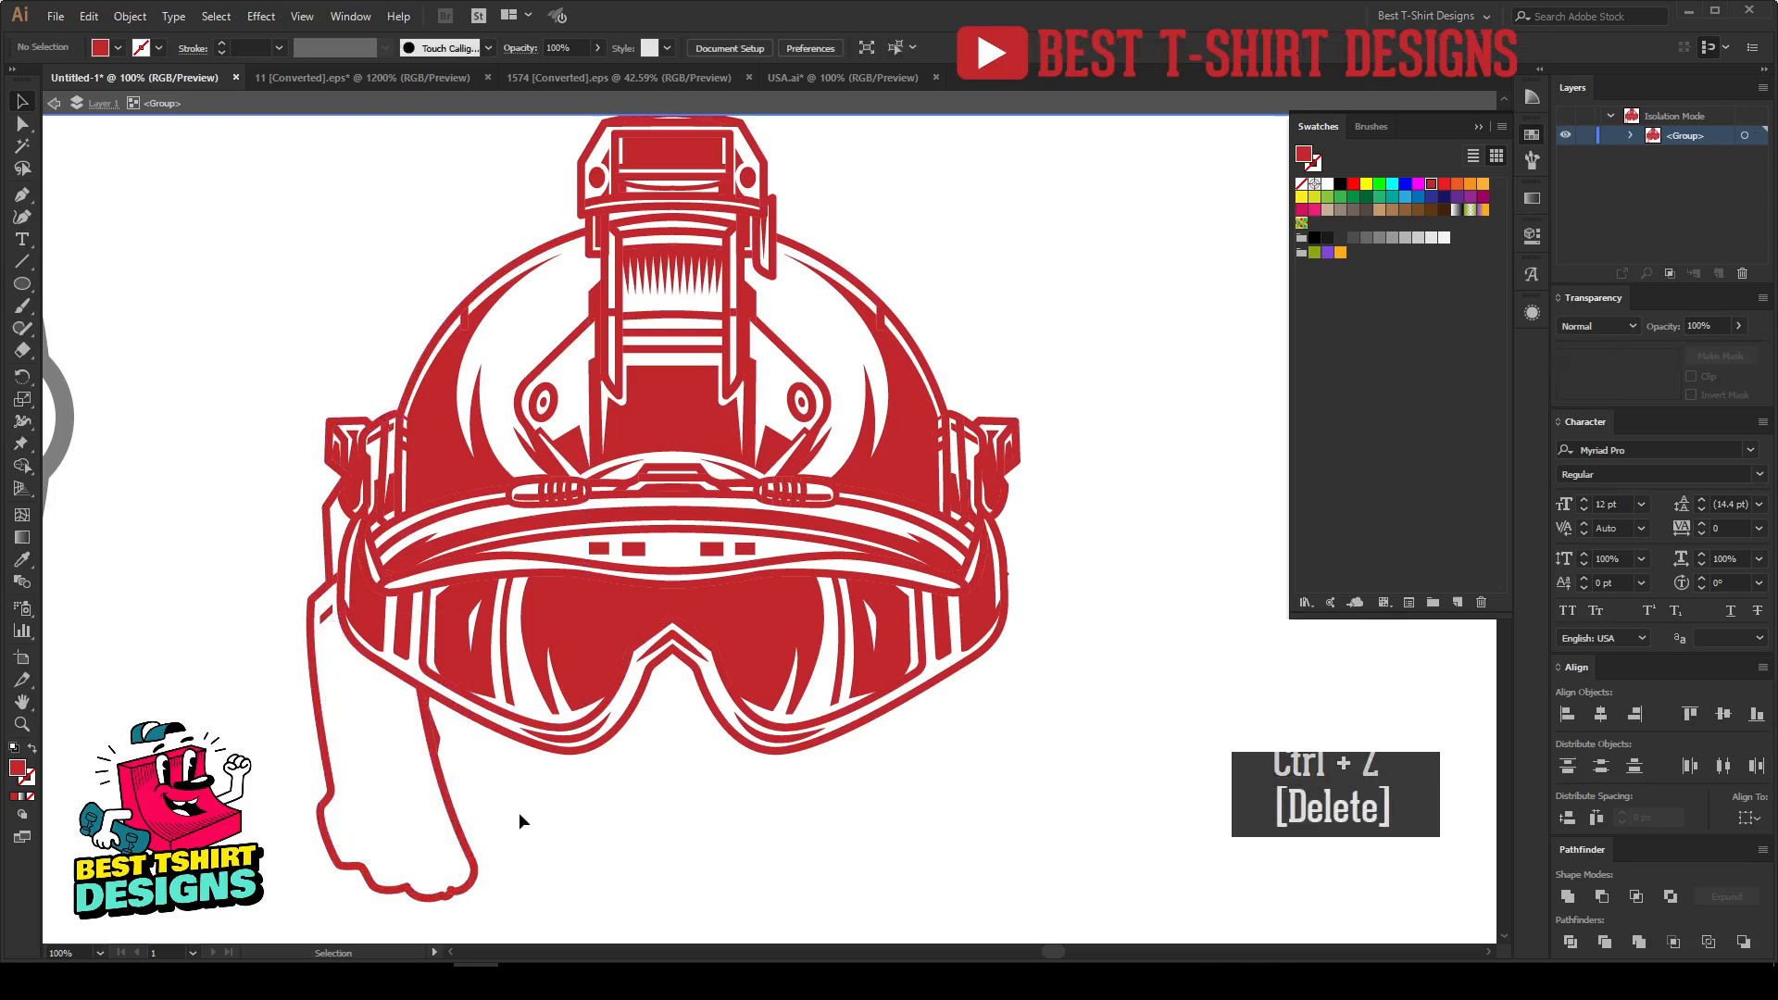
Step: Erase a section of the left ear cover's outline just below the helmet's side bracket to detach it
click(432, 748)
scroll(276, 645, up, 1)
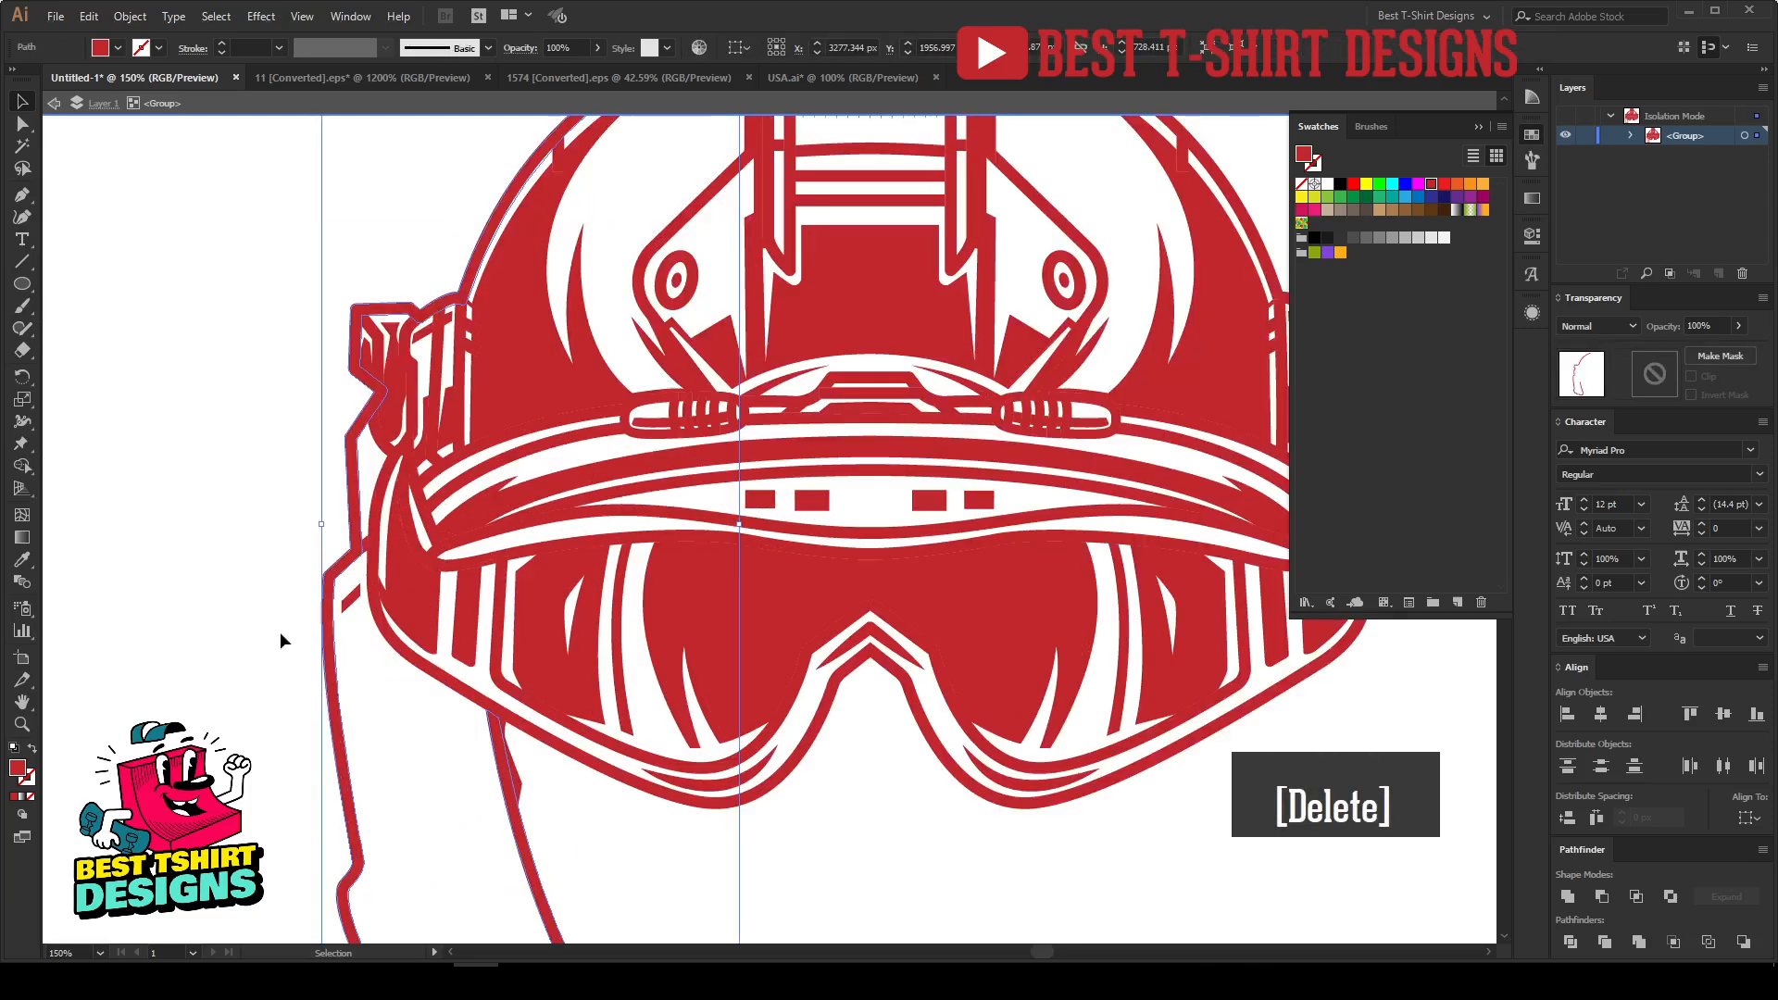
scroll(315, 502, up, 1)
scroll(315, 502, up, 3)
key(shift+e)
drag(390, 503, 393, 659)
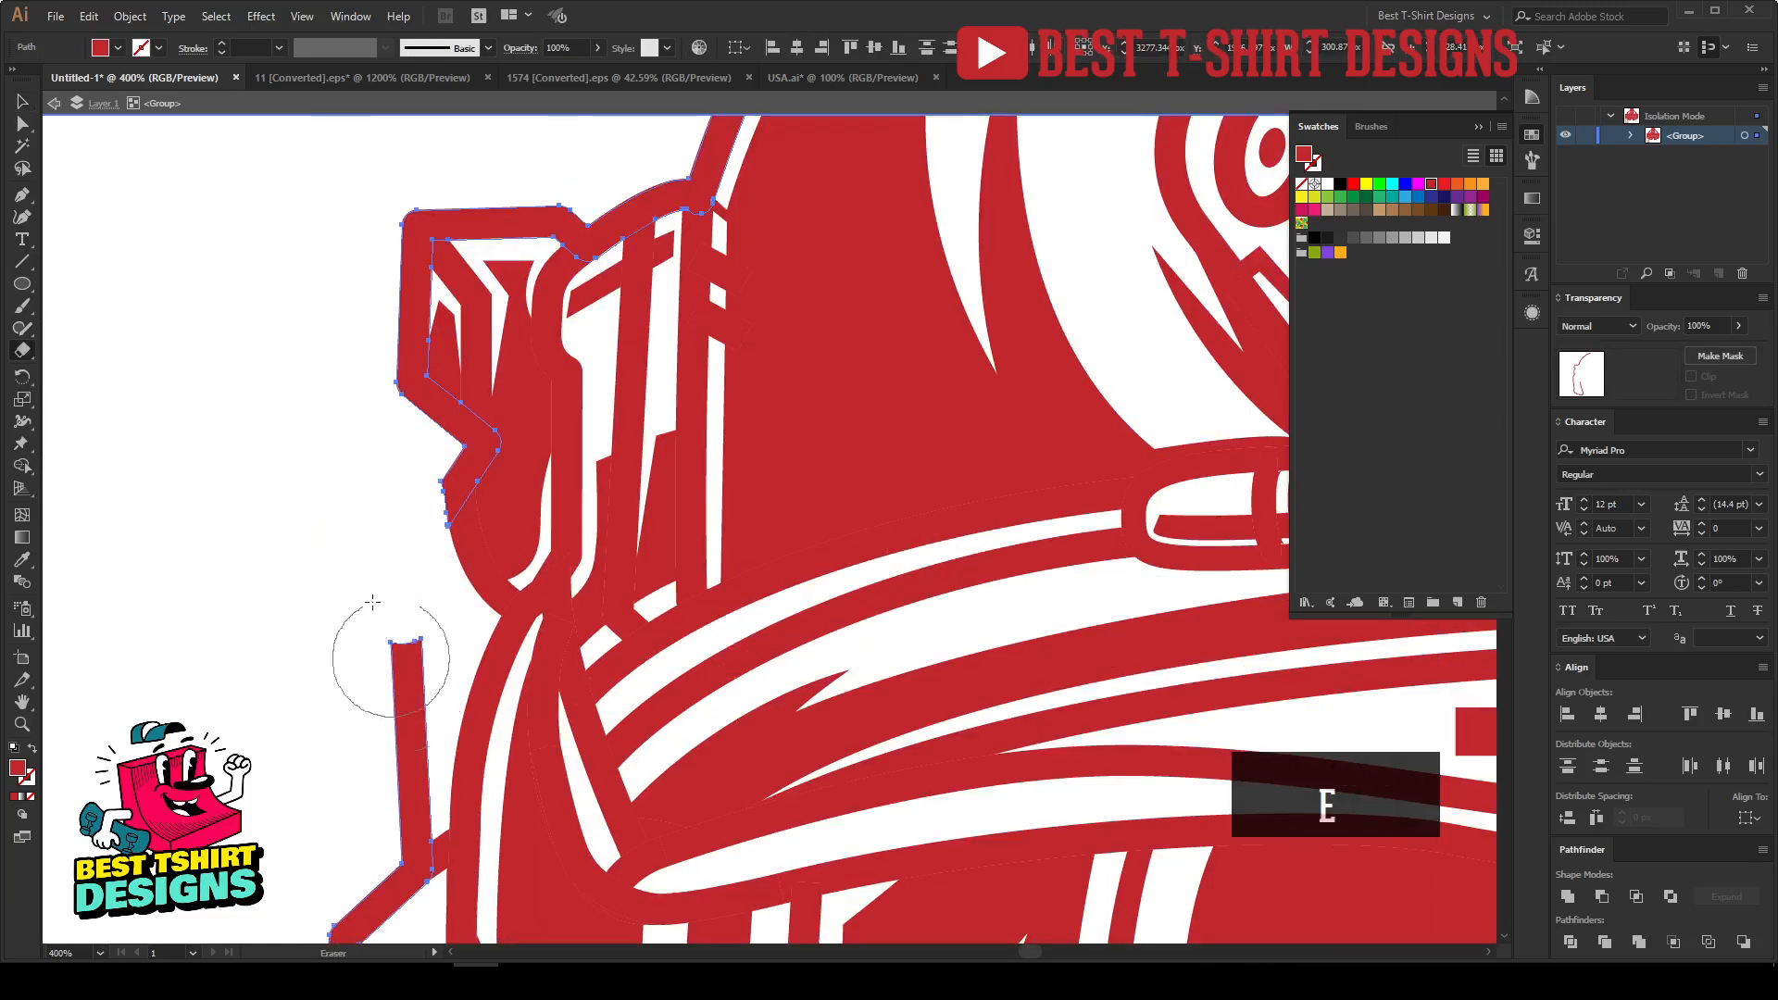
Step: Delete the detached outline of the left ear cover
scroll(334, 507, down, 4)
key(v)
drag(541, 919, 293, 765)
key(Delete)
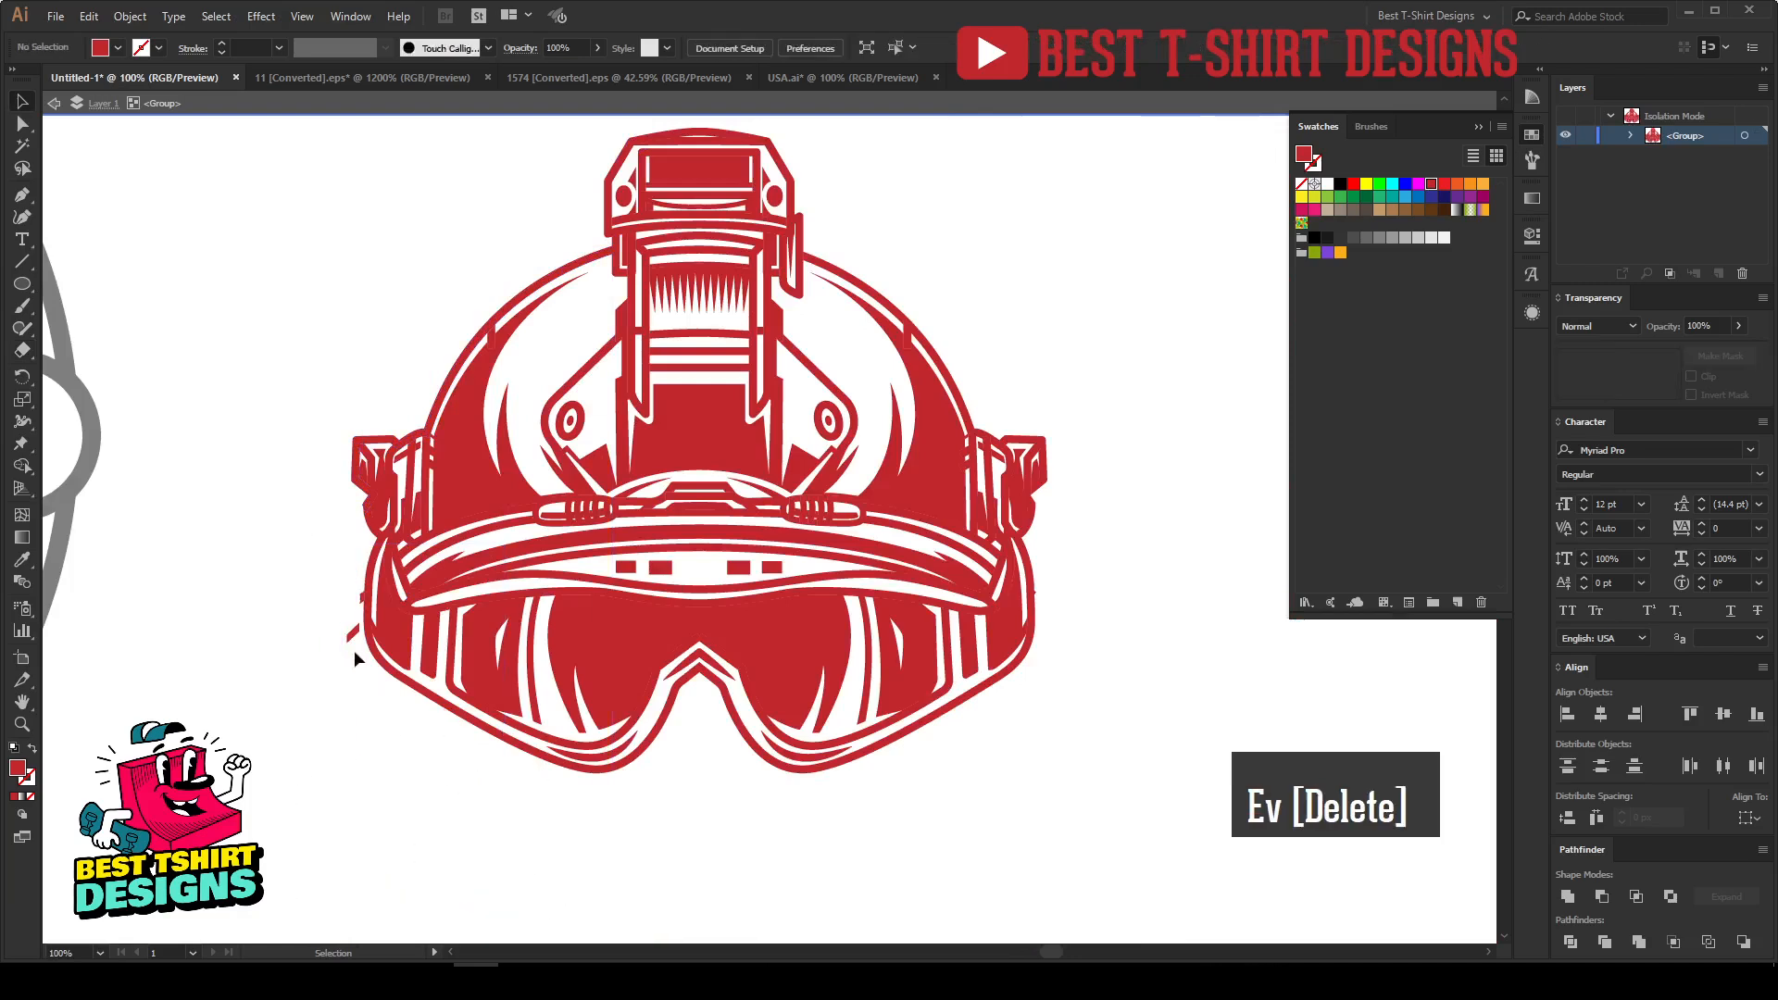
Step: Delete the leftover fragments on both outer edges of the helmet copy and leave its isolation
click(352, 635)
key(Delete)
scroll(367, 626, up, 2)
drag(317, 529, 356, 600)
key(Delete)
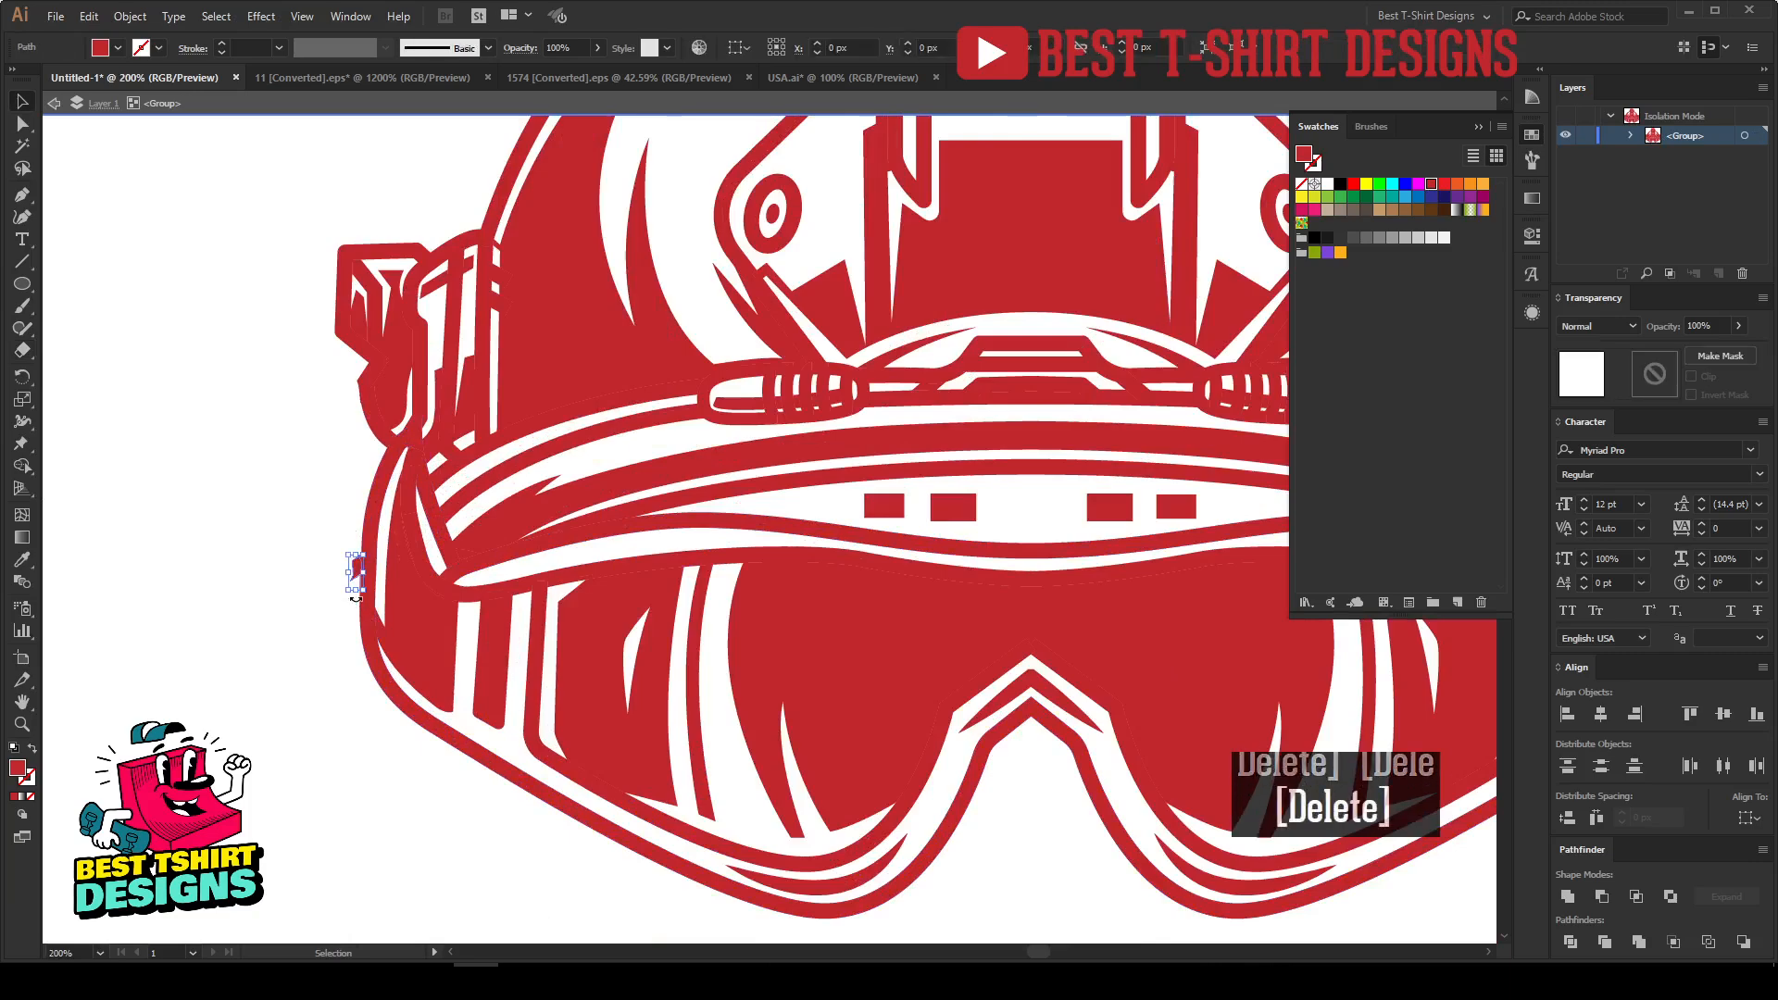
scroll(353, 598, down, 2)
scroll(1072, 588, up, 4)
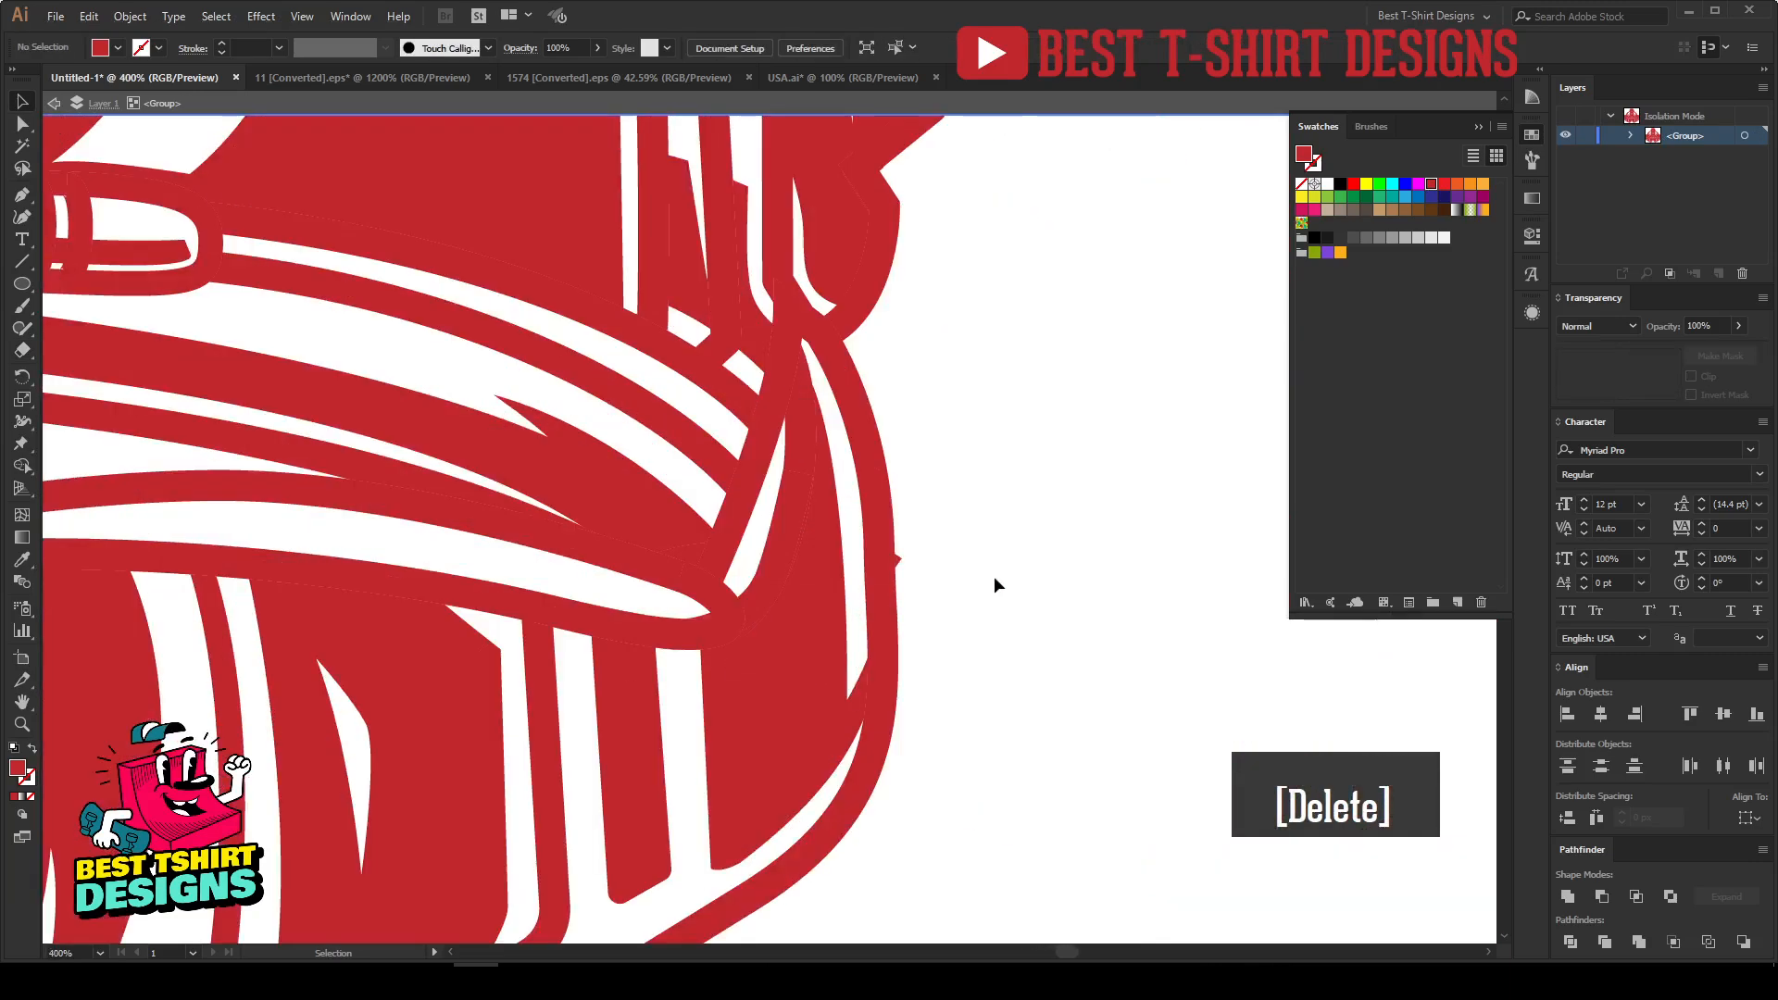
key(Delete)
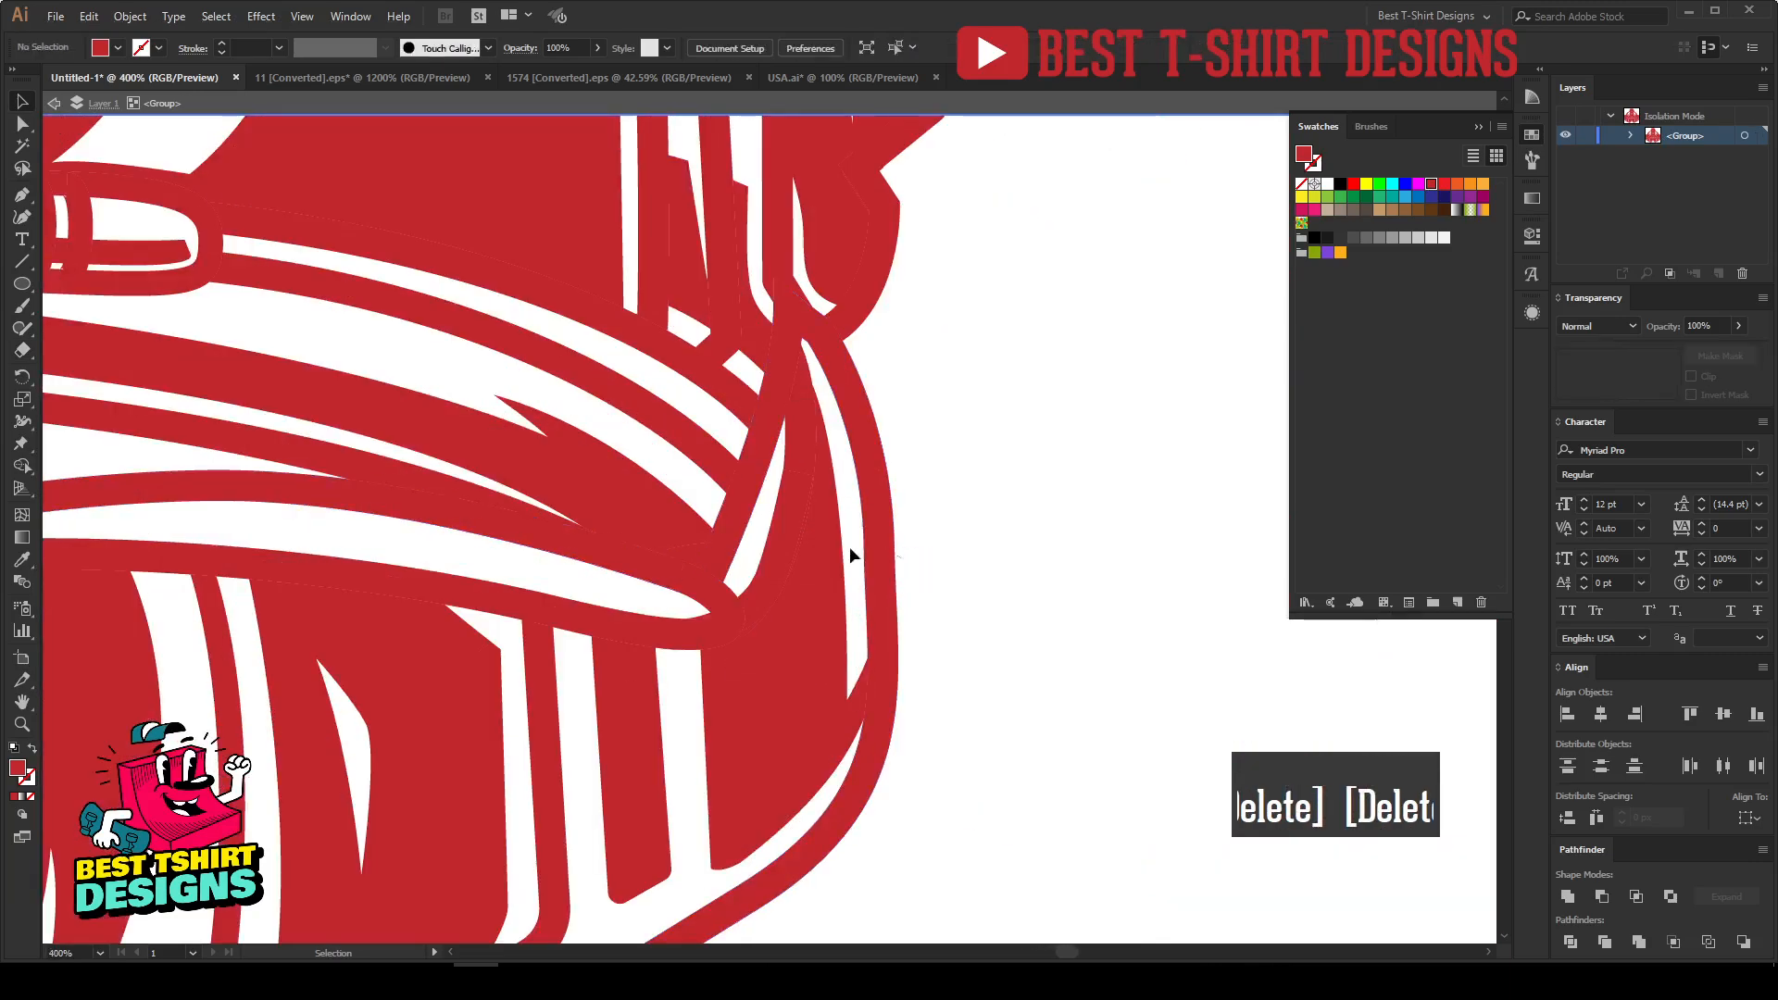
scroll(984, 569, down, 5)
key(Escape)
scroll(984, 569, down, 3)
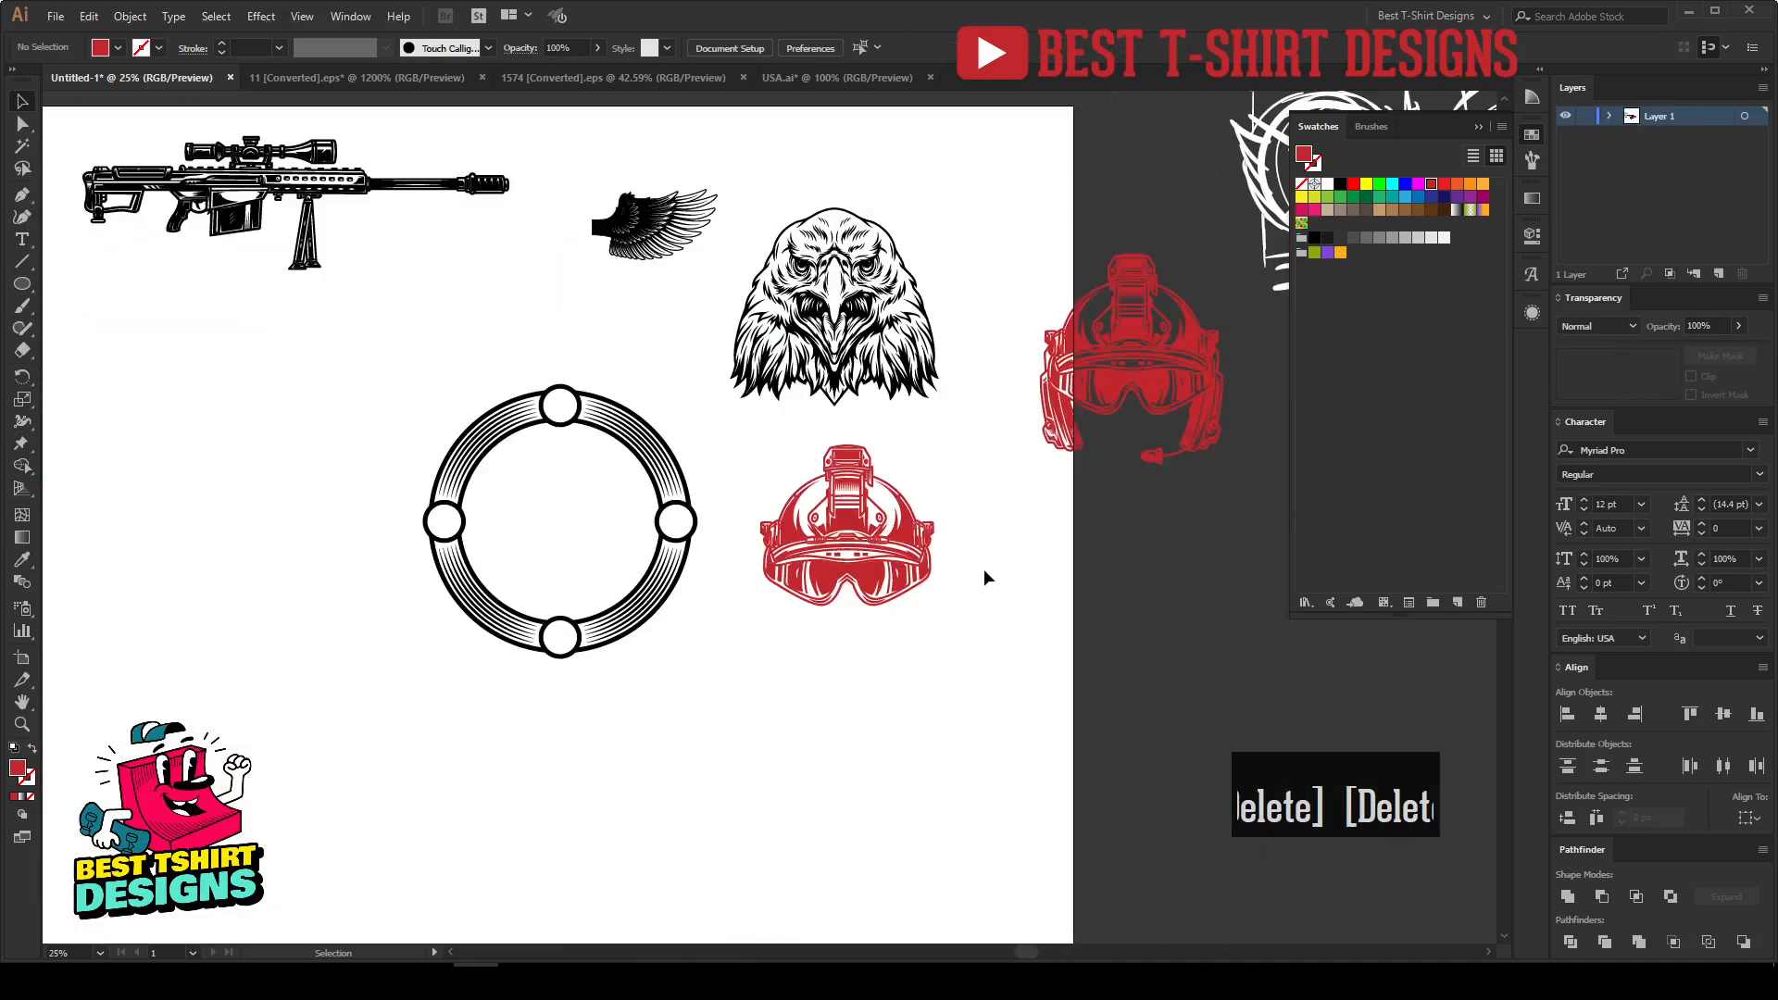
Step: Place the helmet copy over the eagle's head, enlarge it to about 658 px high and shift it up
click(915, 595)
drag(935, 571, 961, 298)
scroll(868, 232, up, 1)
scroll(845, 298, up, 2)
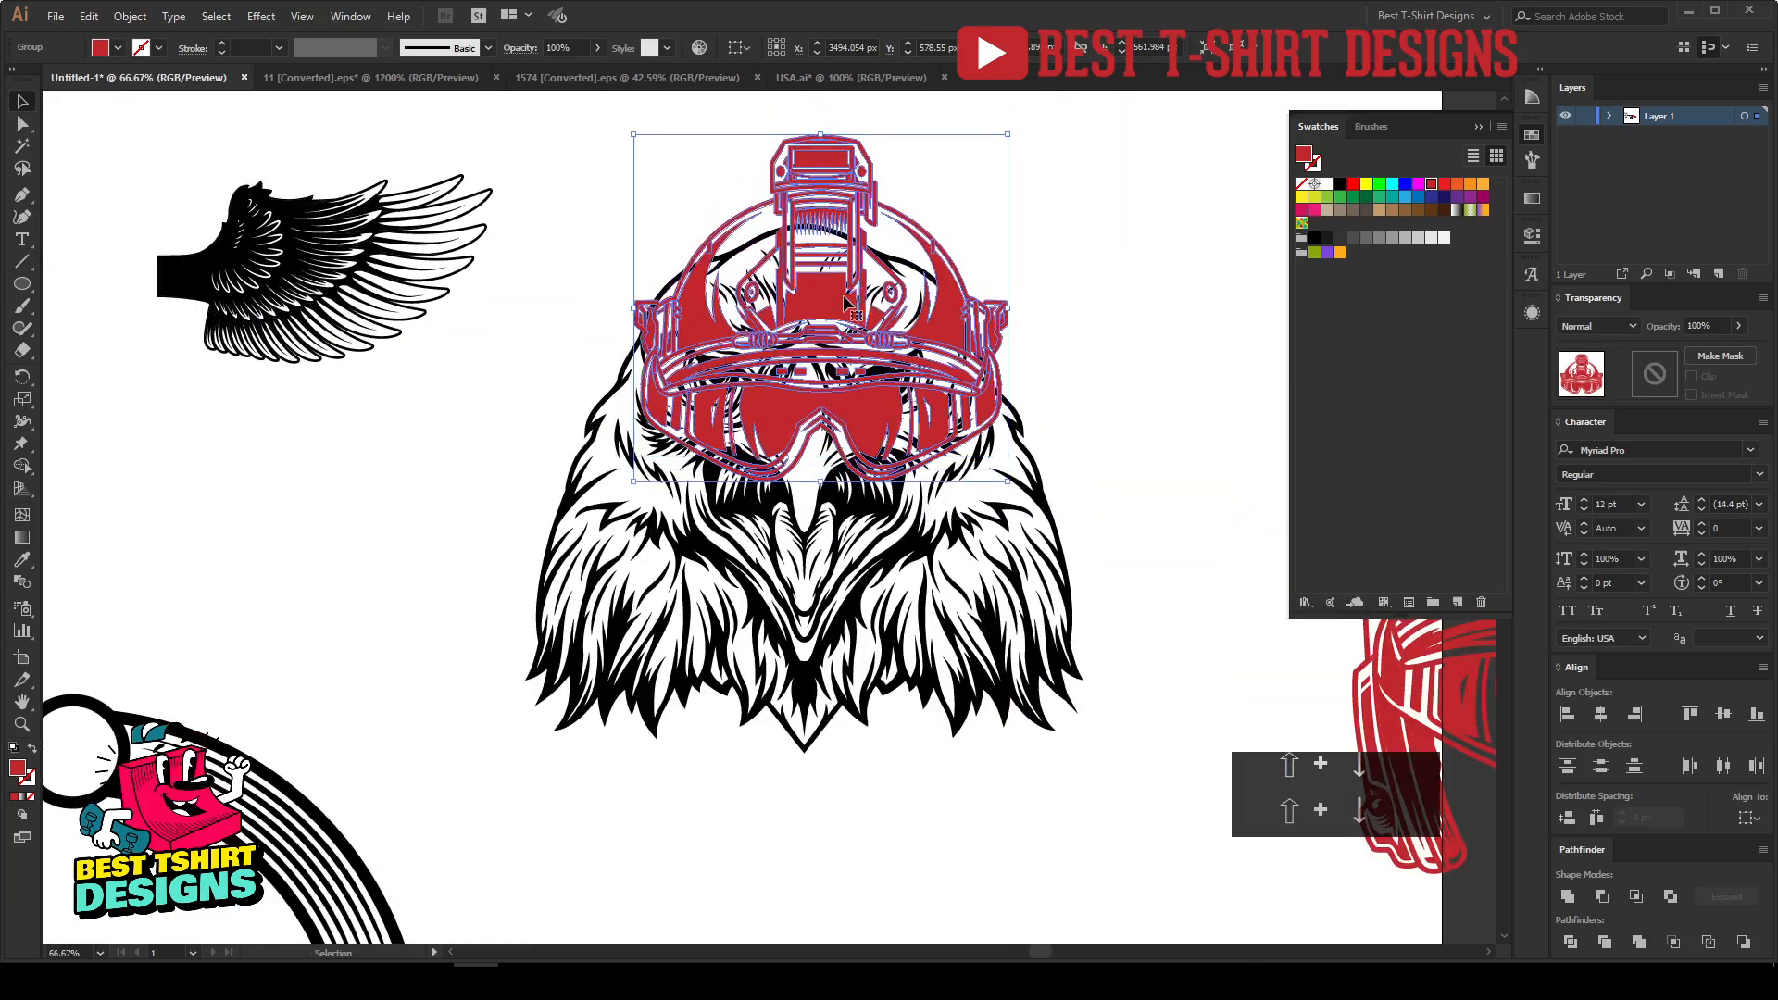
drag(1007, 283, 1039, 308)
key(shift+Up)
key(shift+Up)
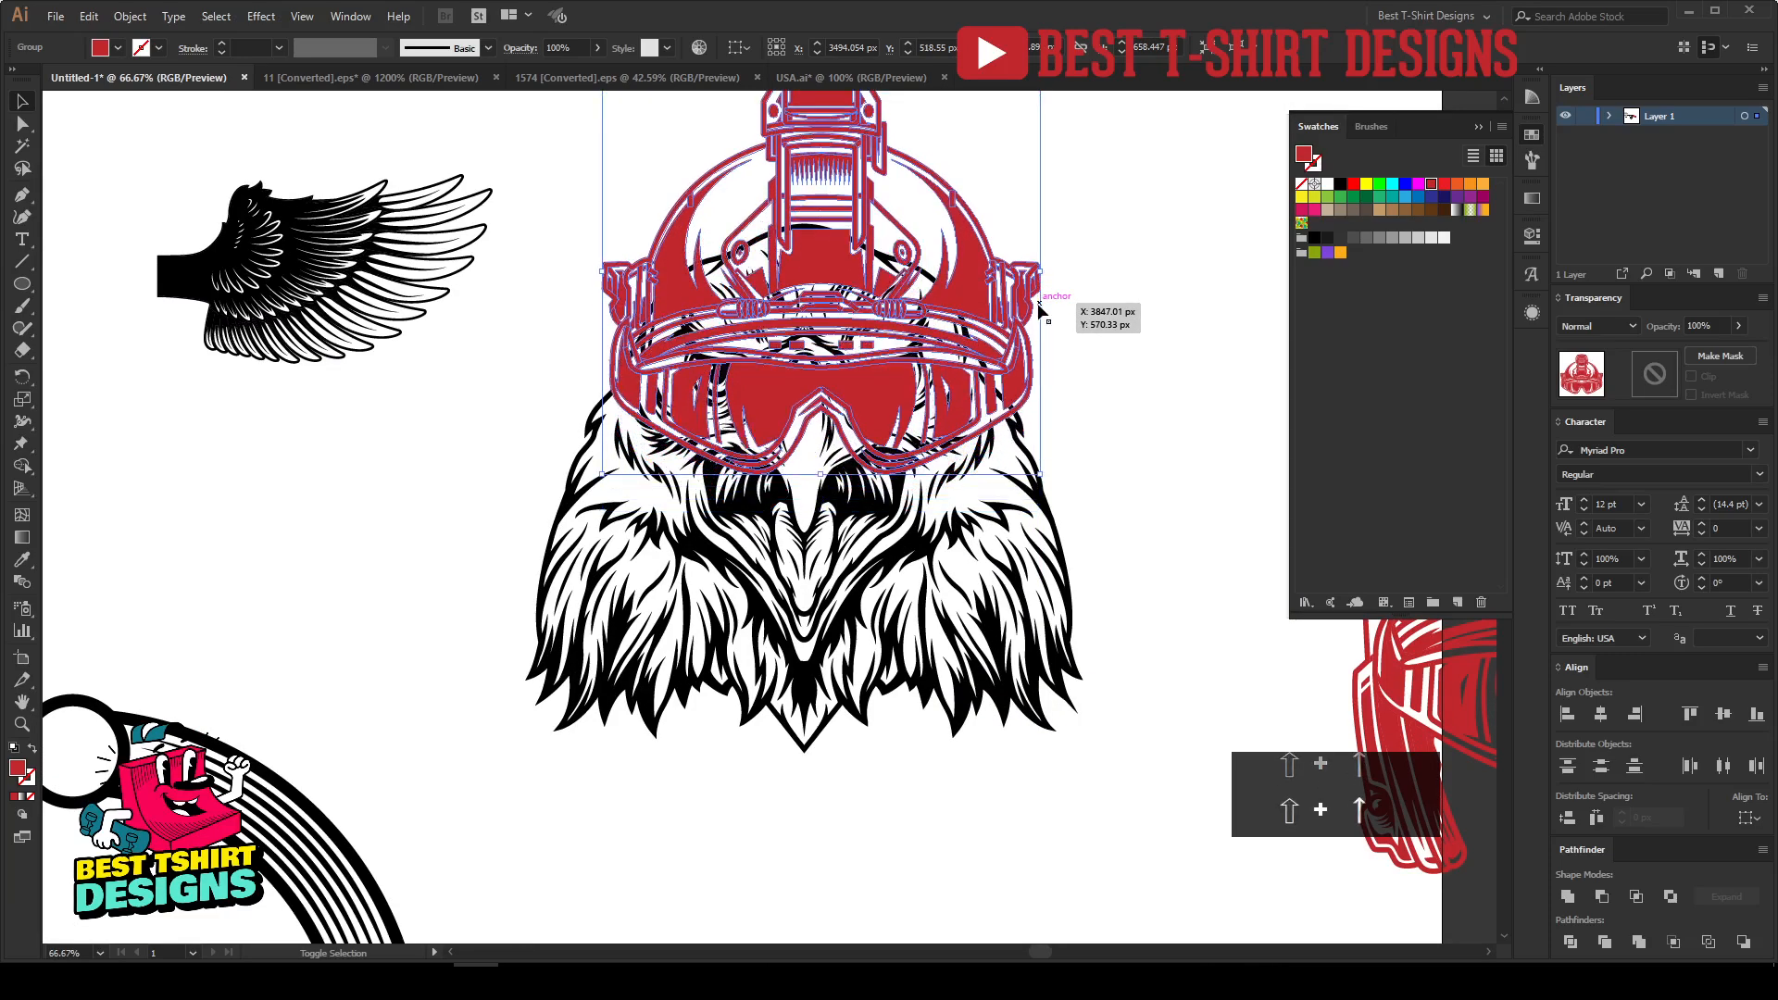
Step: Nudge the helmet left over the eagle's head and scale it down to about 630 px high
key(Left)
key(Left)
key(Left)
key(Left)
key(Left)
scroll(1037, 303, up, 3)
mouse_move(816, 121)
mouse_down()
mouse_move(844, 166)
mouse_move(815, 130)
mouse_move(808, 144)
mouse_up()
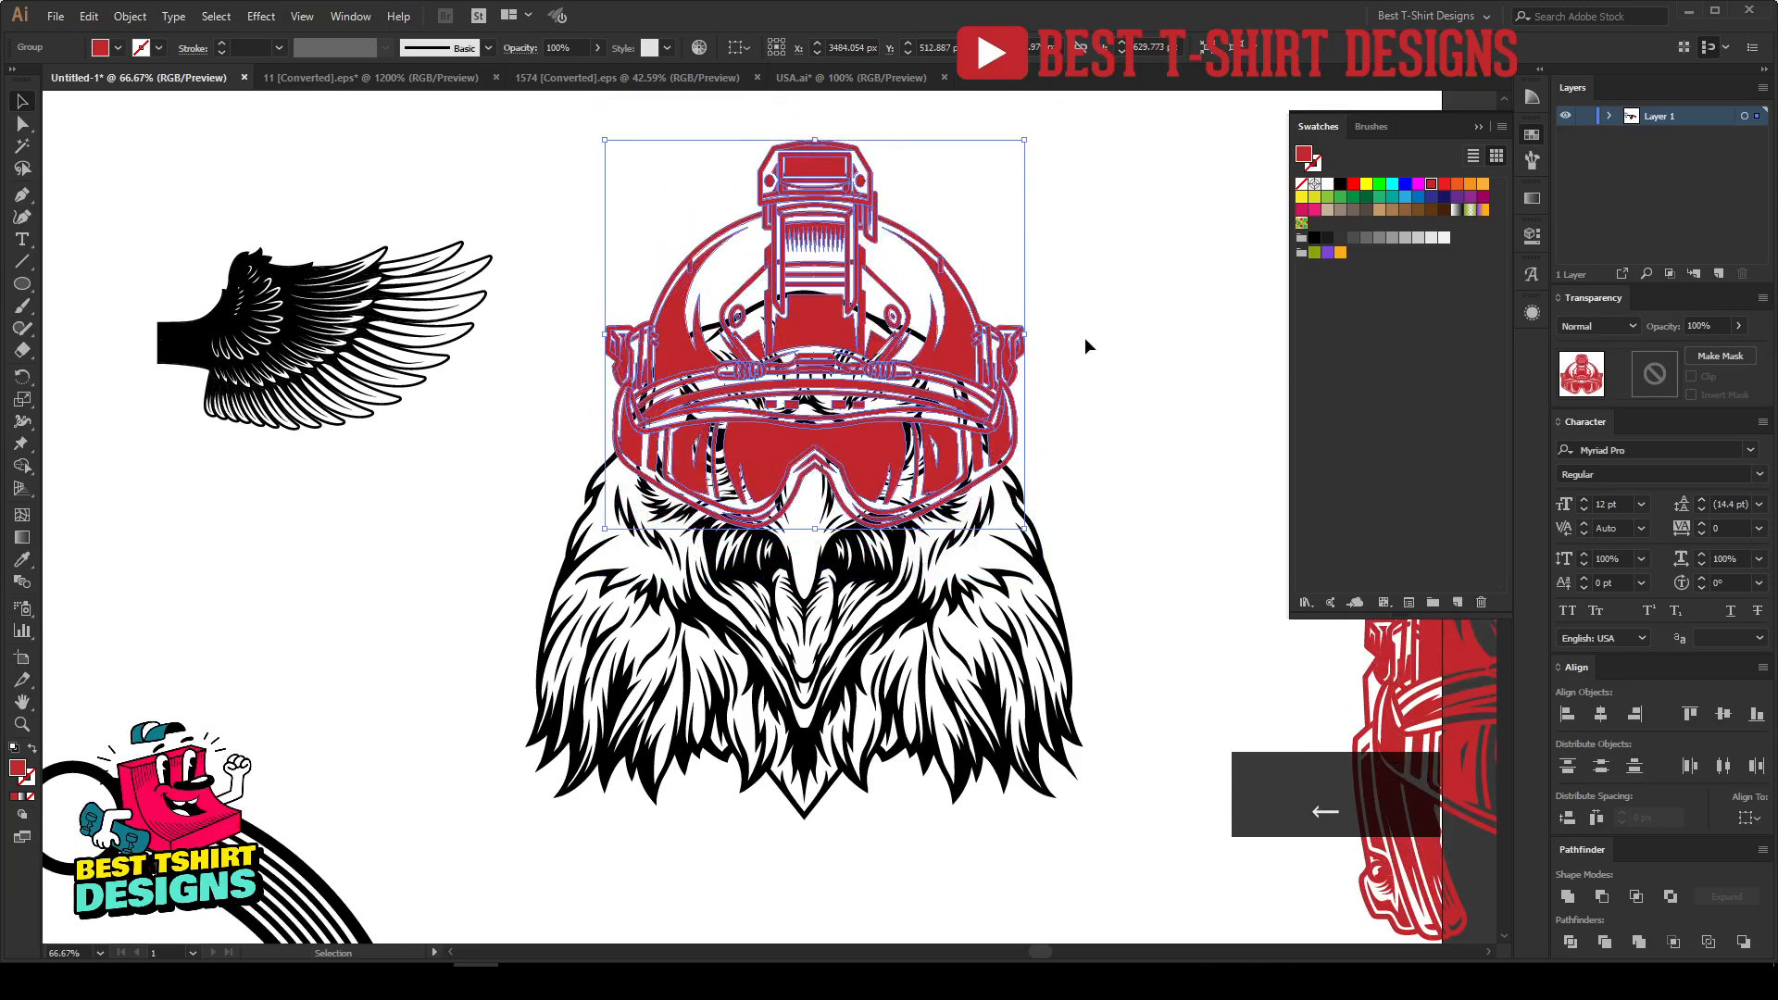
key(shift+Left)
key(shift+Right)
Step: Centre the helmet and eagle head horizontally on each other, and move the helmet up slightly
drag(1086, 339, 643, 215)
click(638, 496)
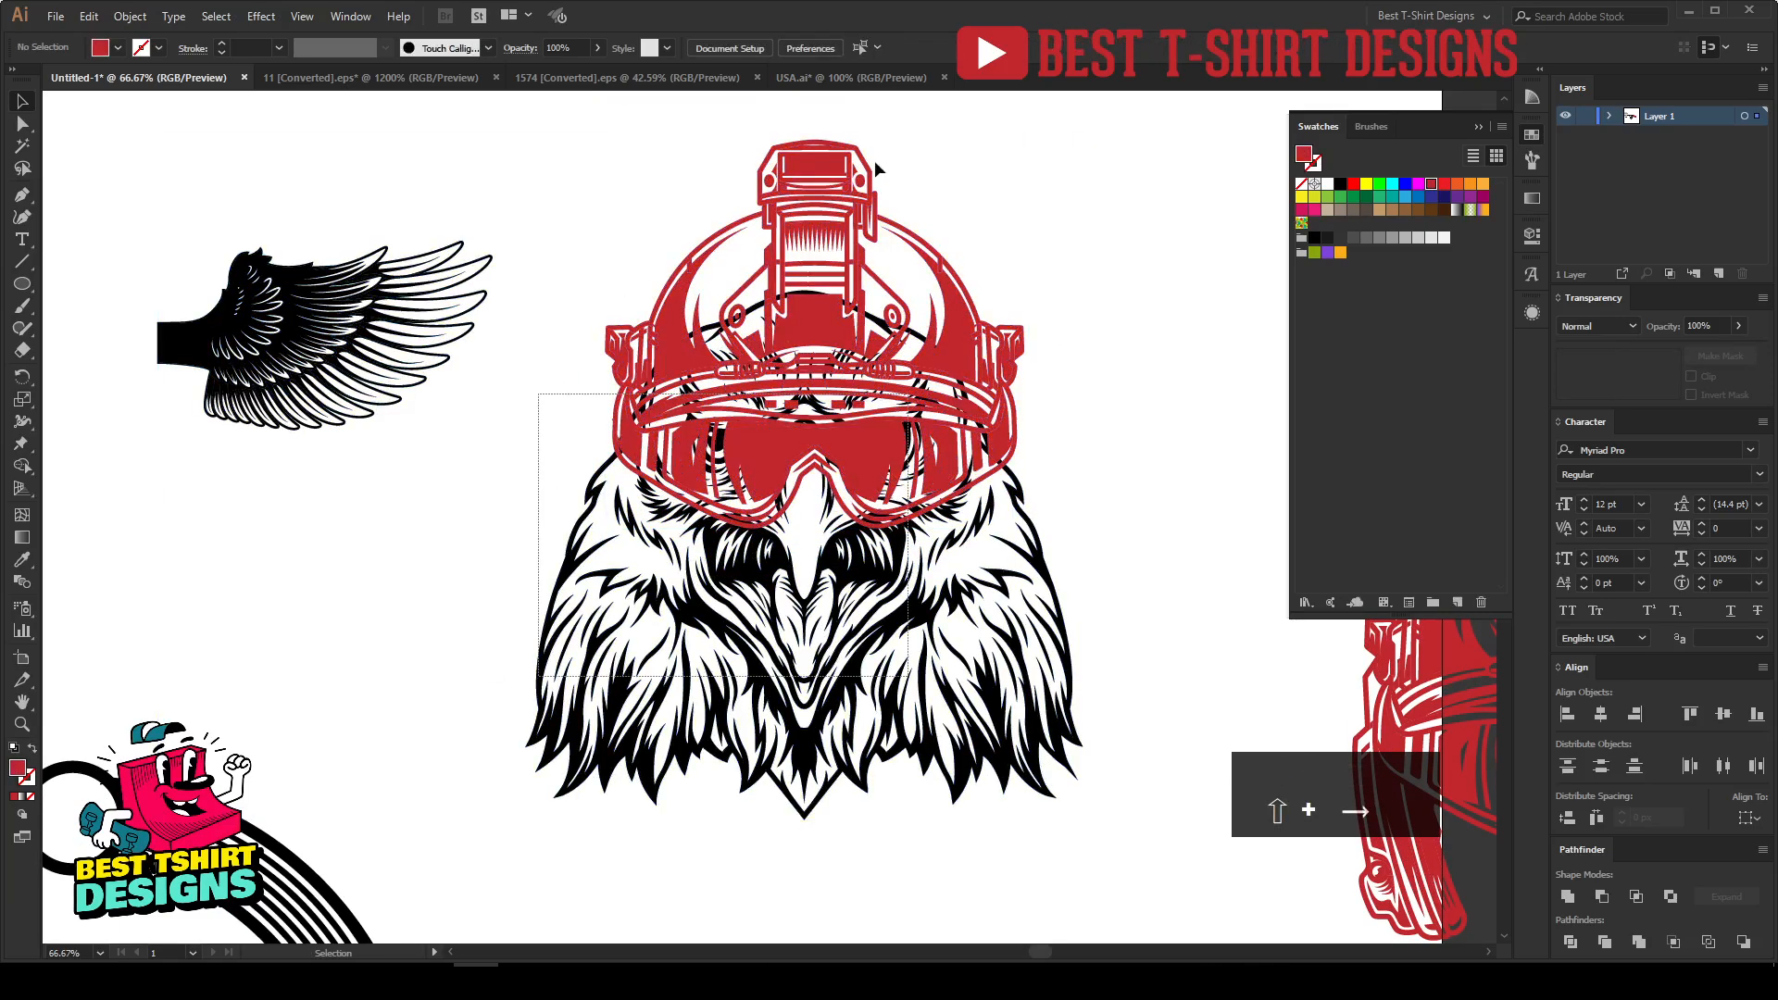
click(797, 46)
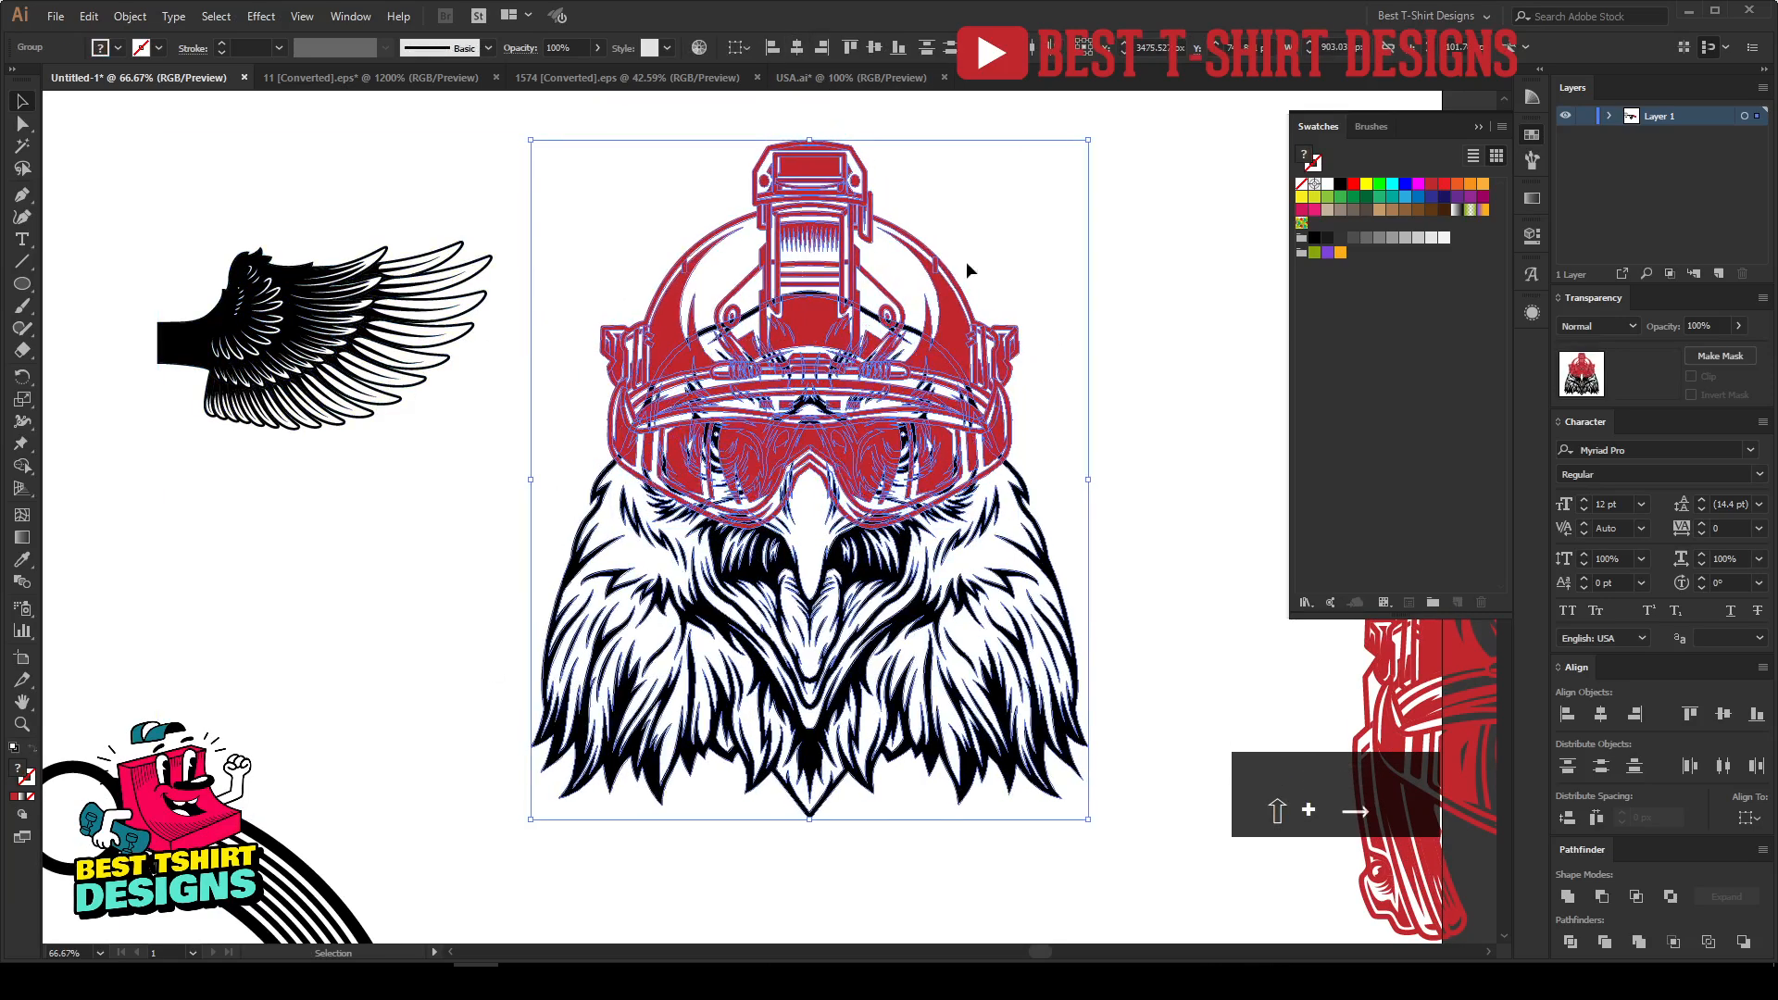
shift+click(982, 347)
key(shift+Up)
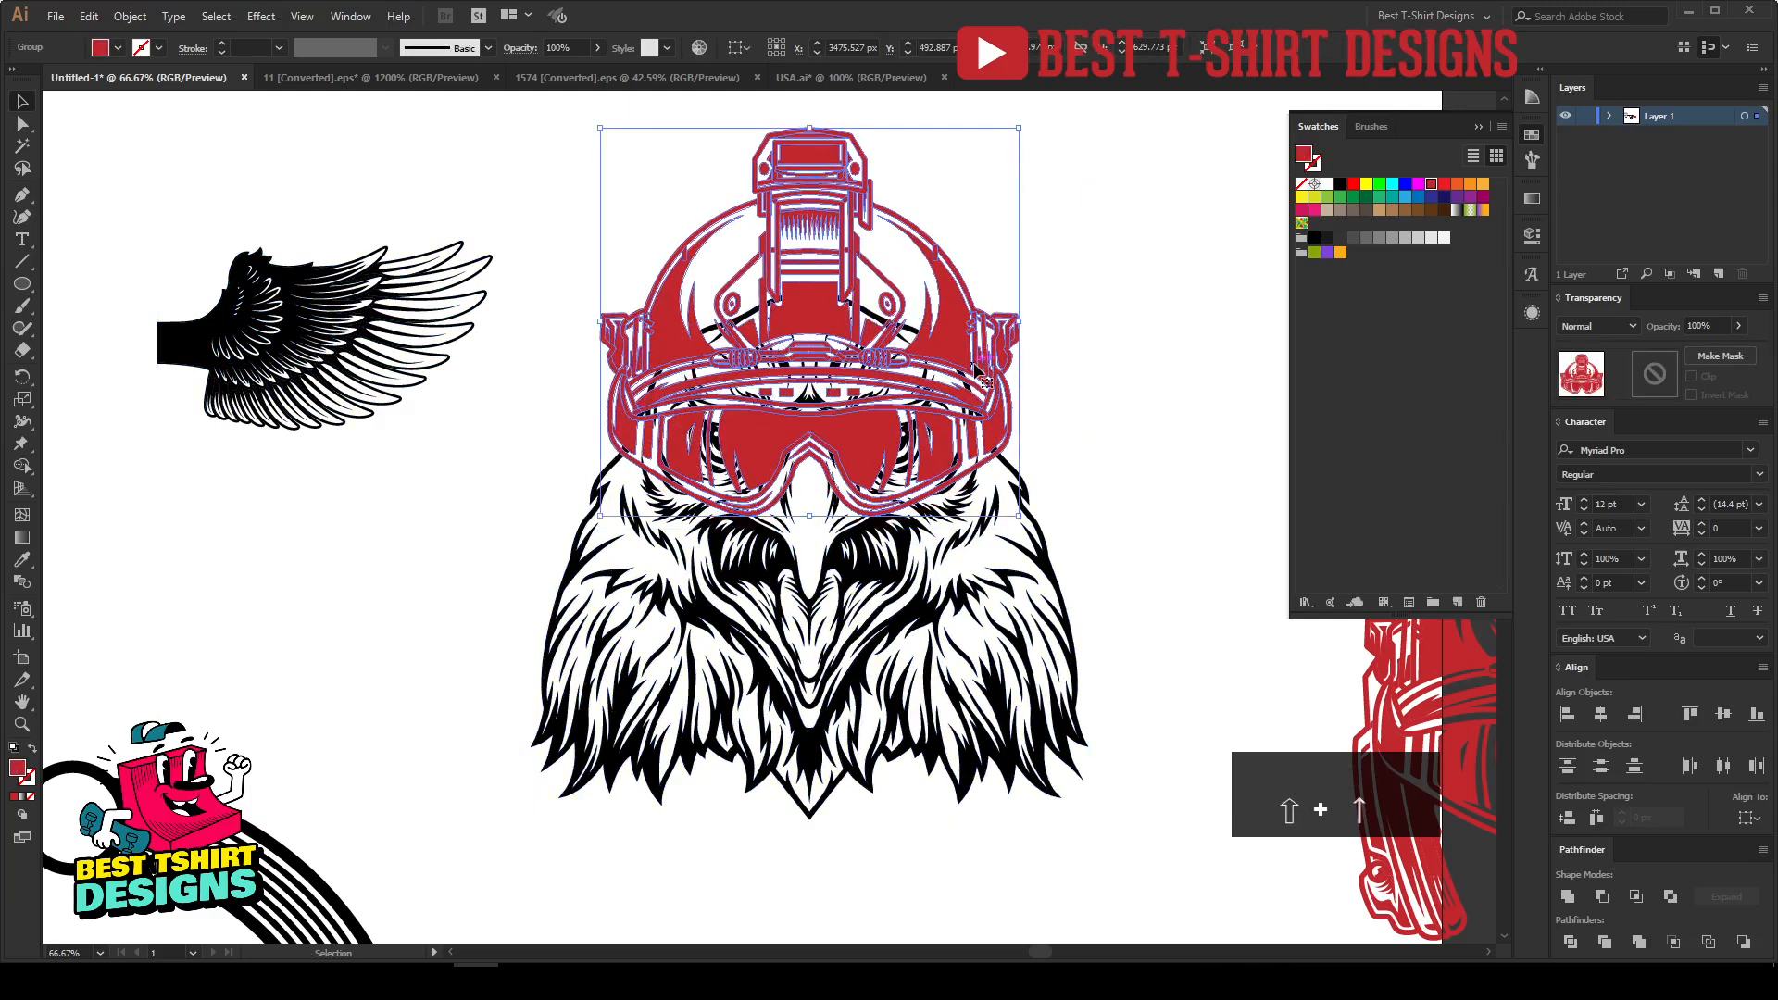
click(1054, 469)
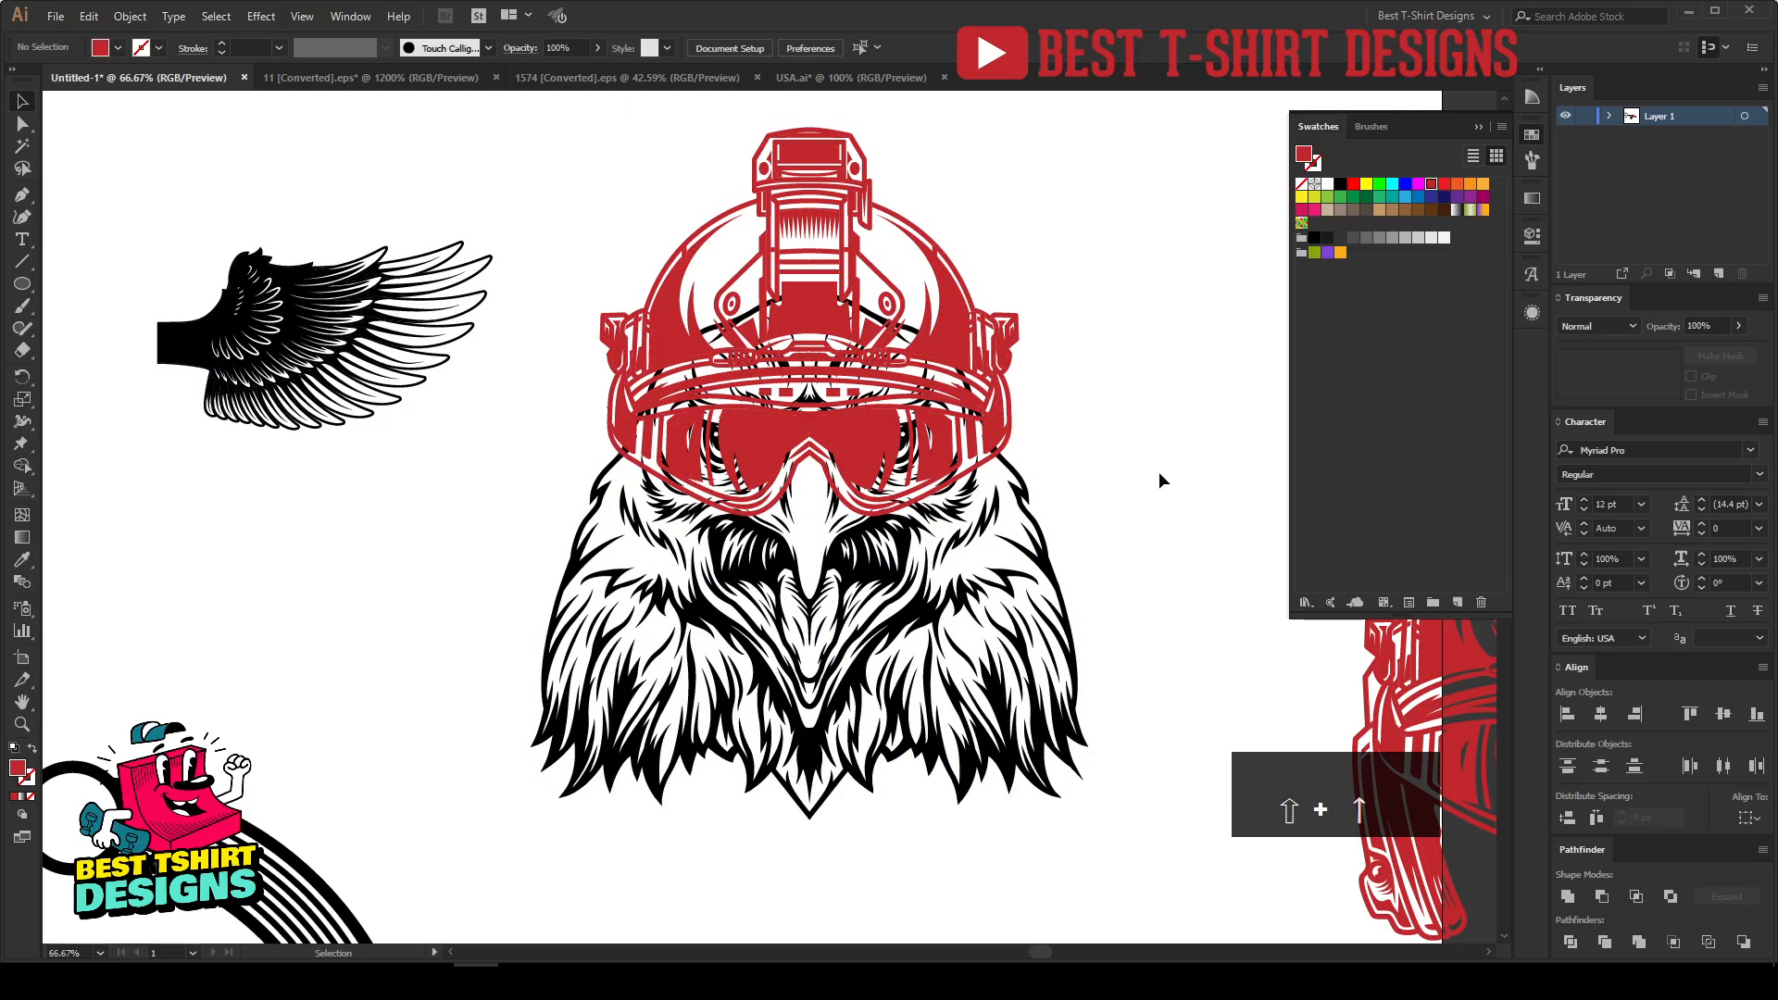
Step: Fill the helmet on the eagle's head with black and copy it
scroll(1015, 327, up, 1)
click(936, 324)
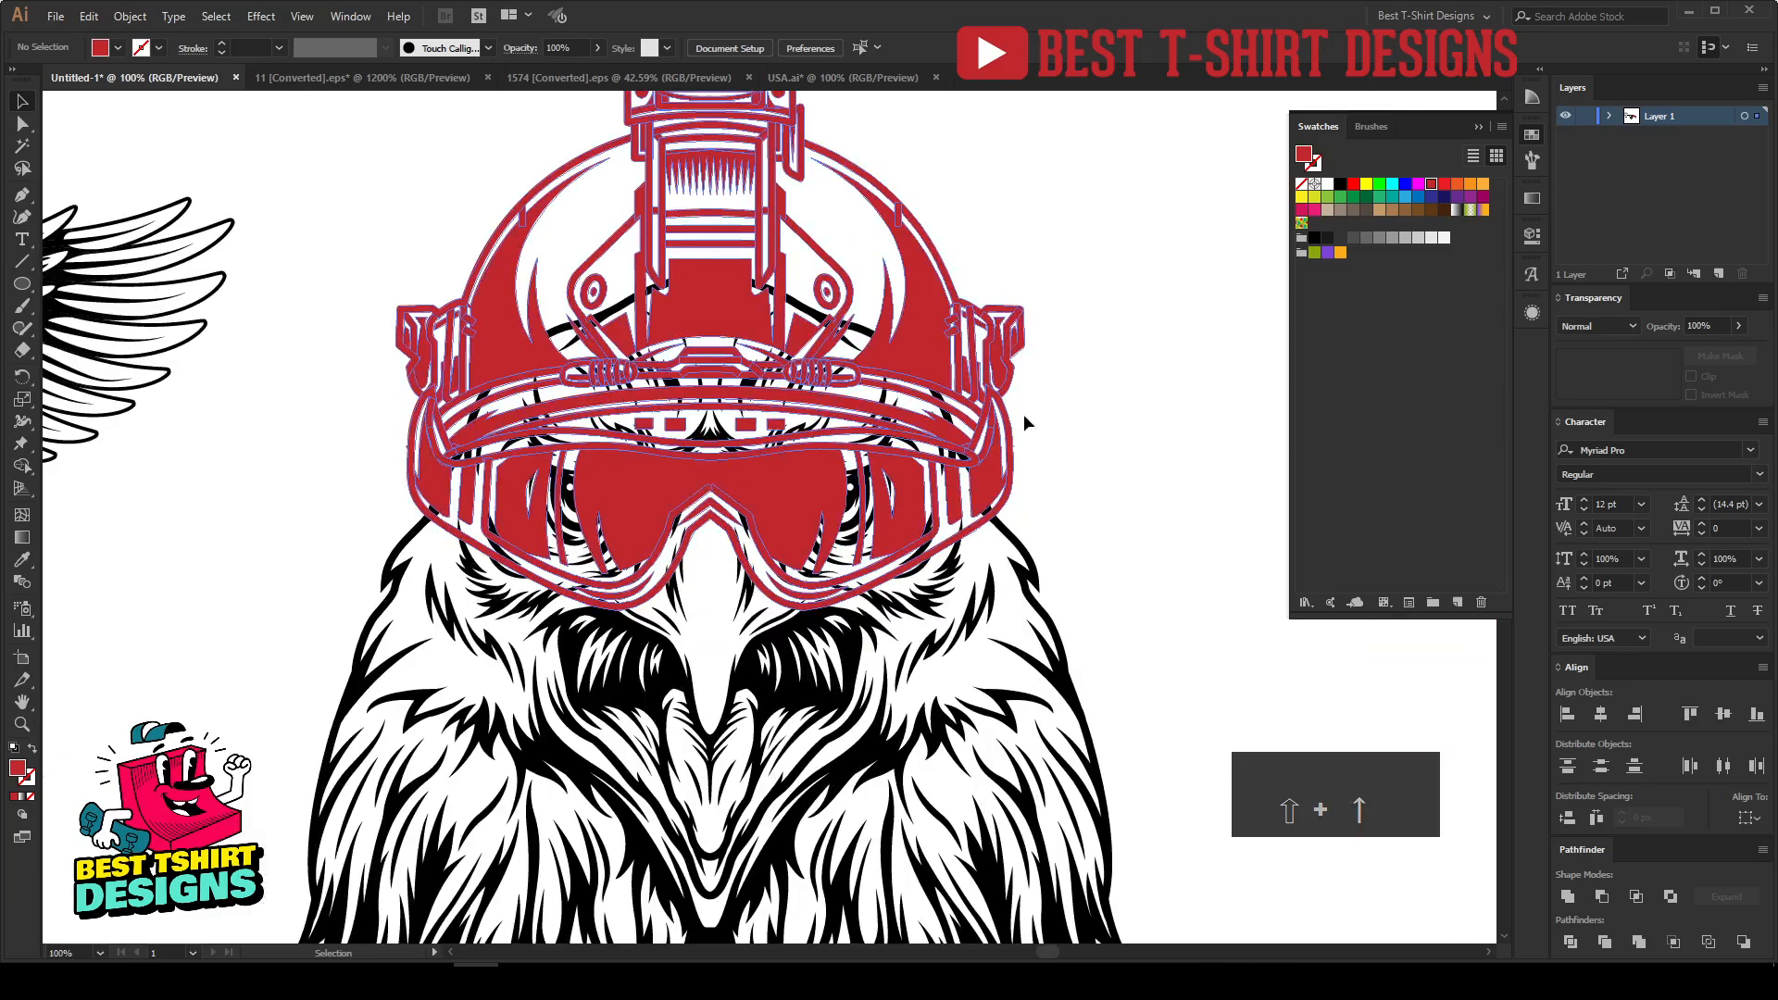
scroll(643, 485, down, 1)
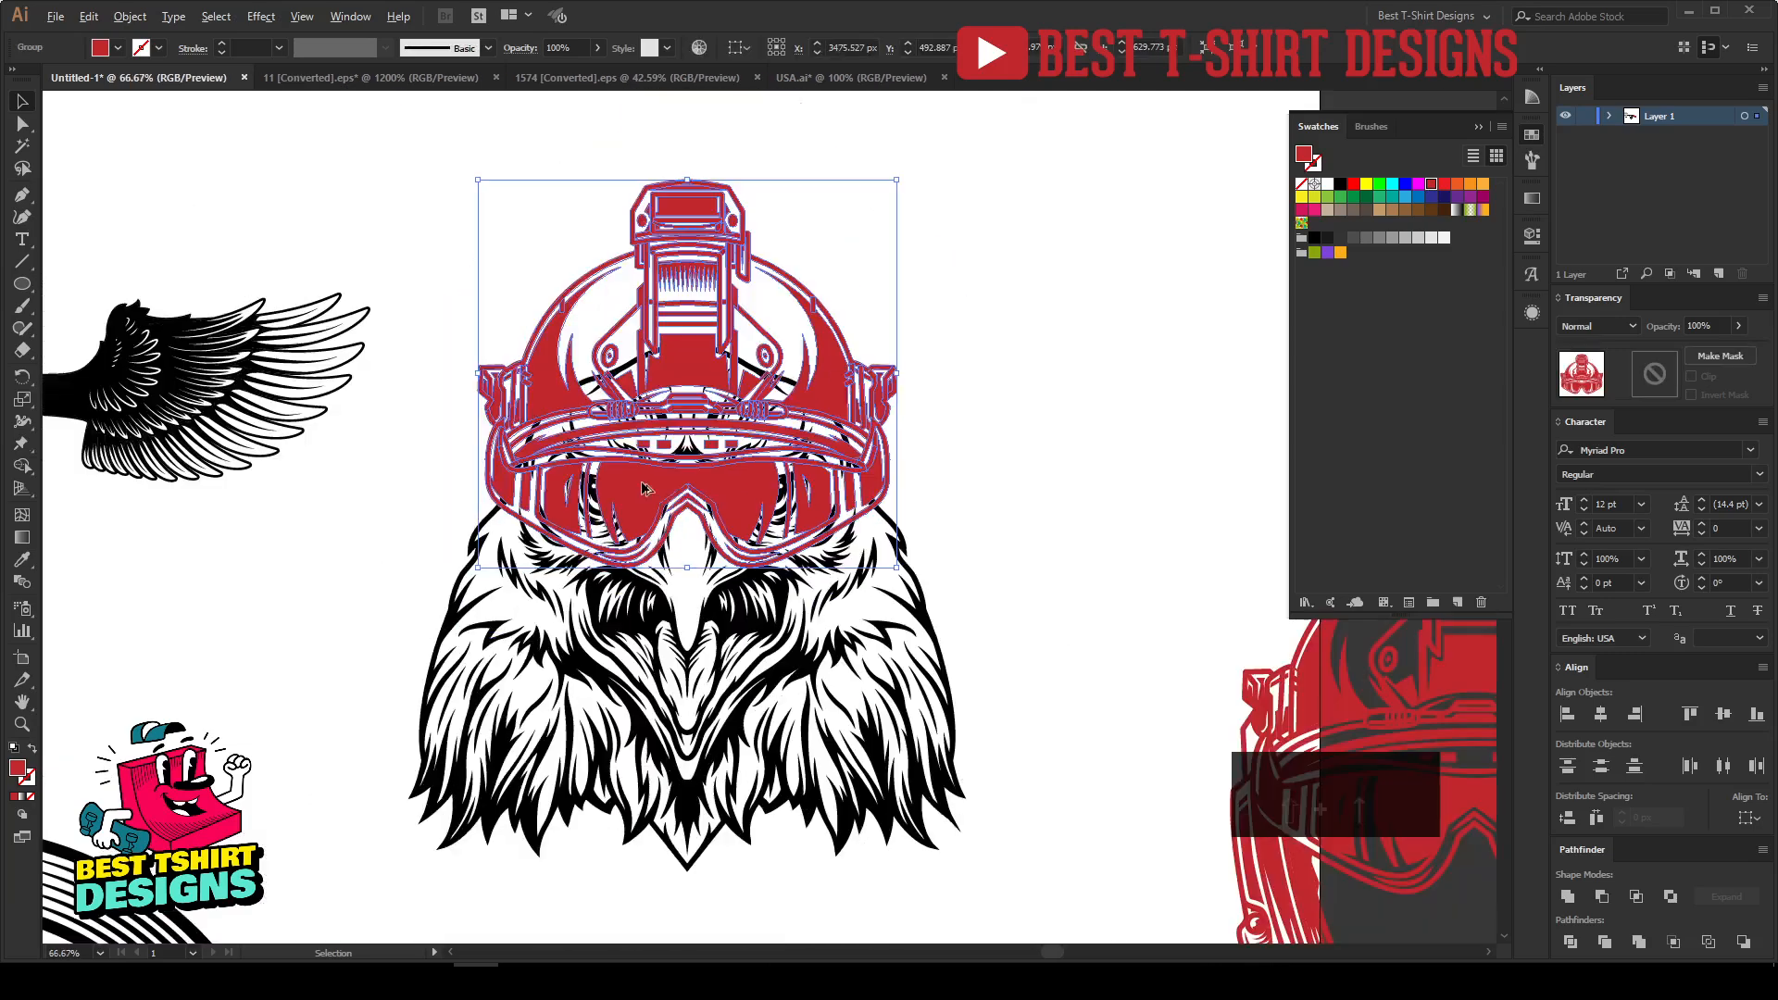
click(1340, 184)
key(ctrl+c)
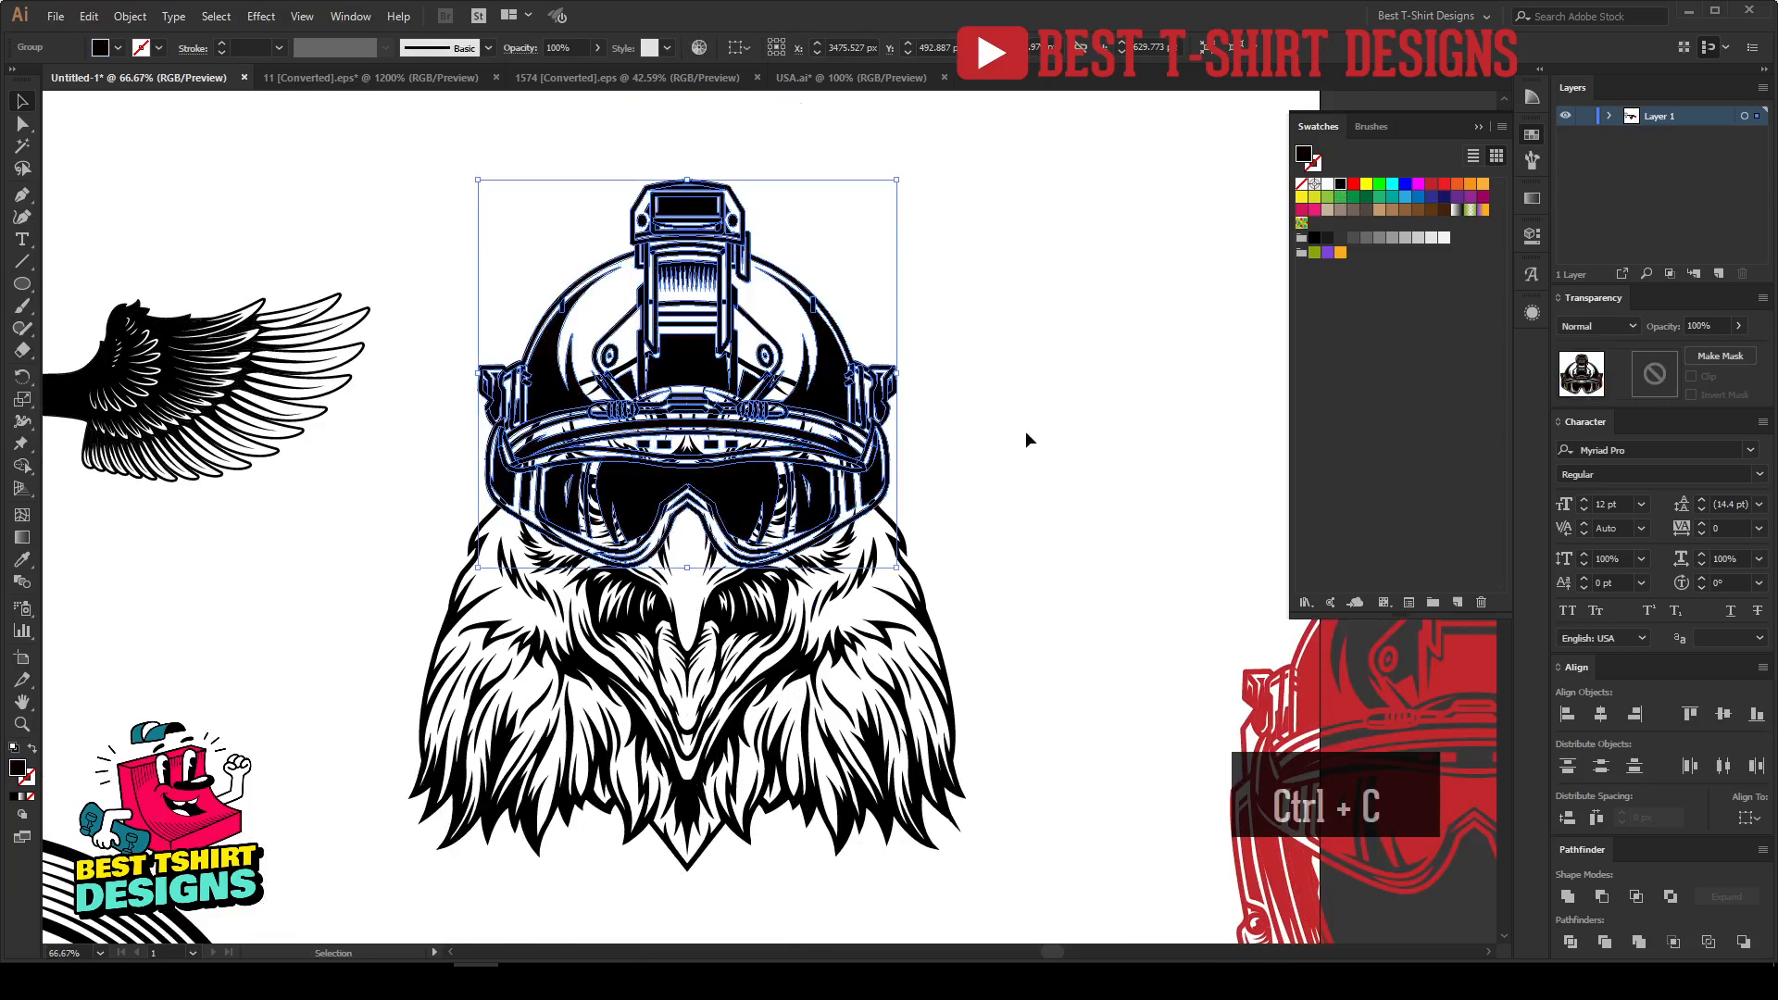
Step: Add an opacity mask to the eagle head and turn off its Clip option
click(983, 563)
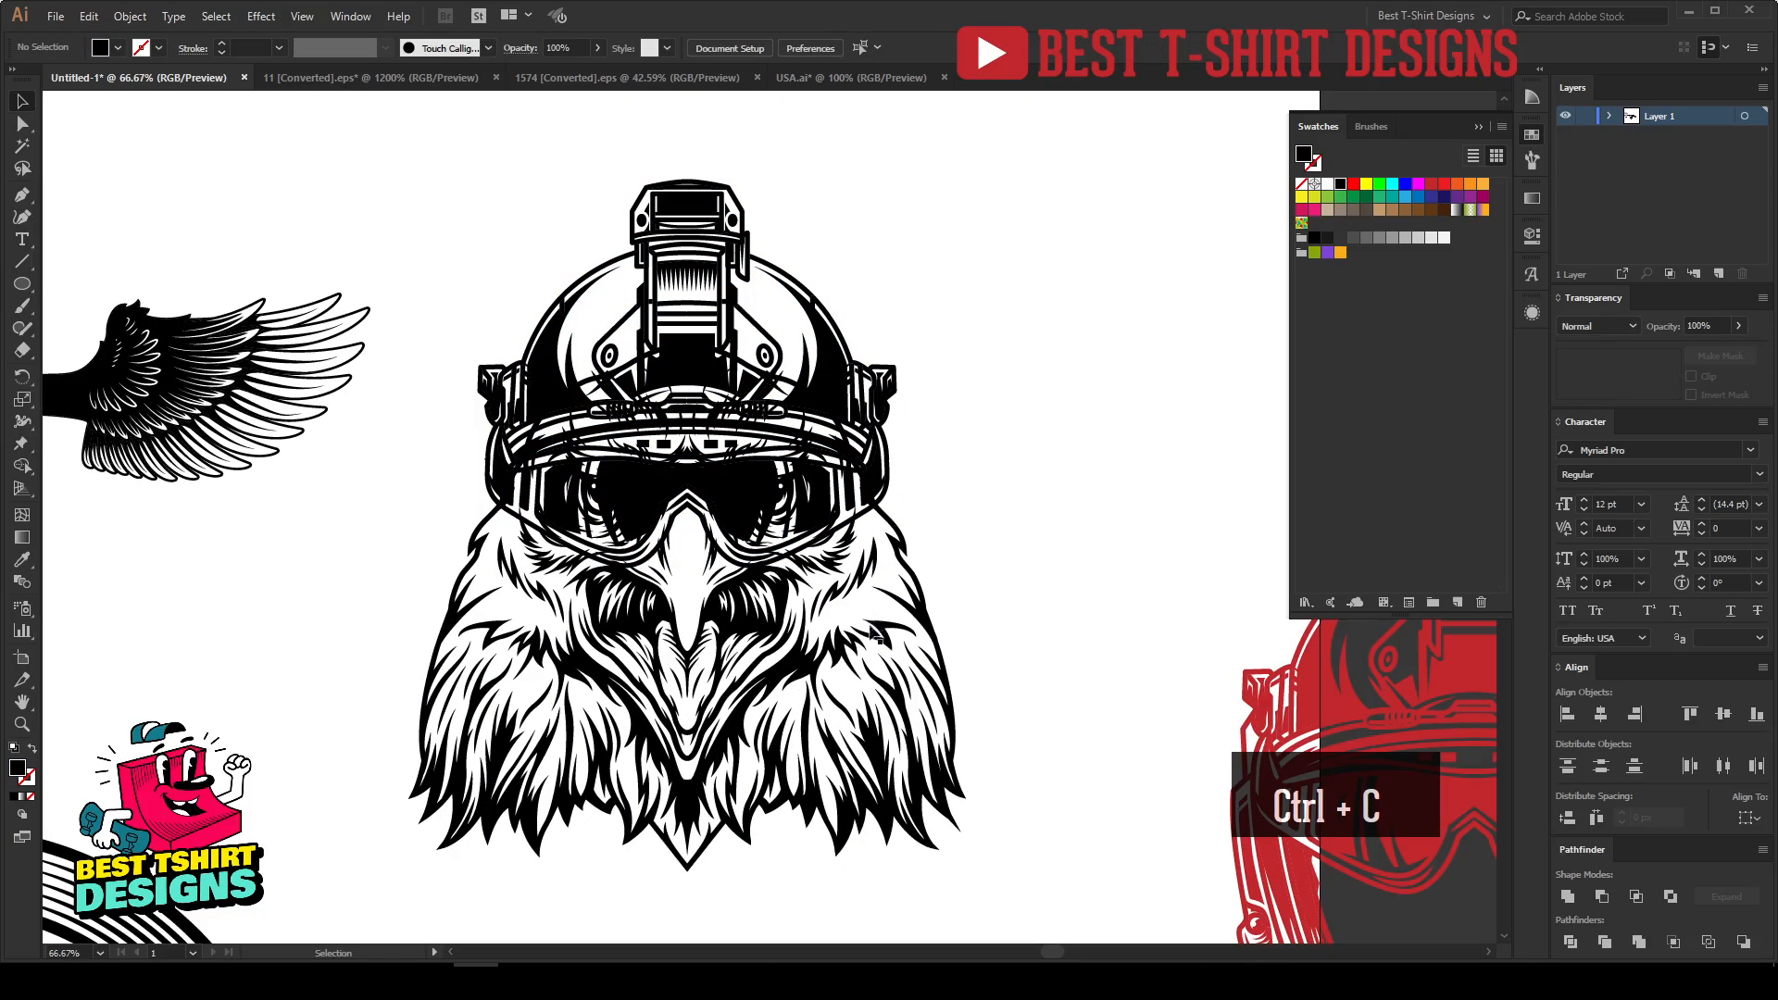
click(912, 658)
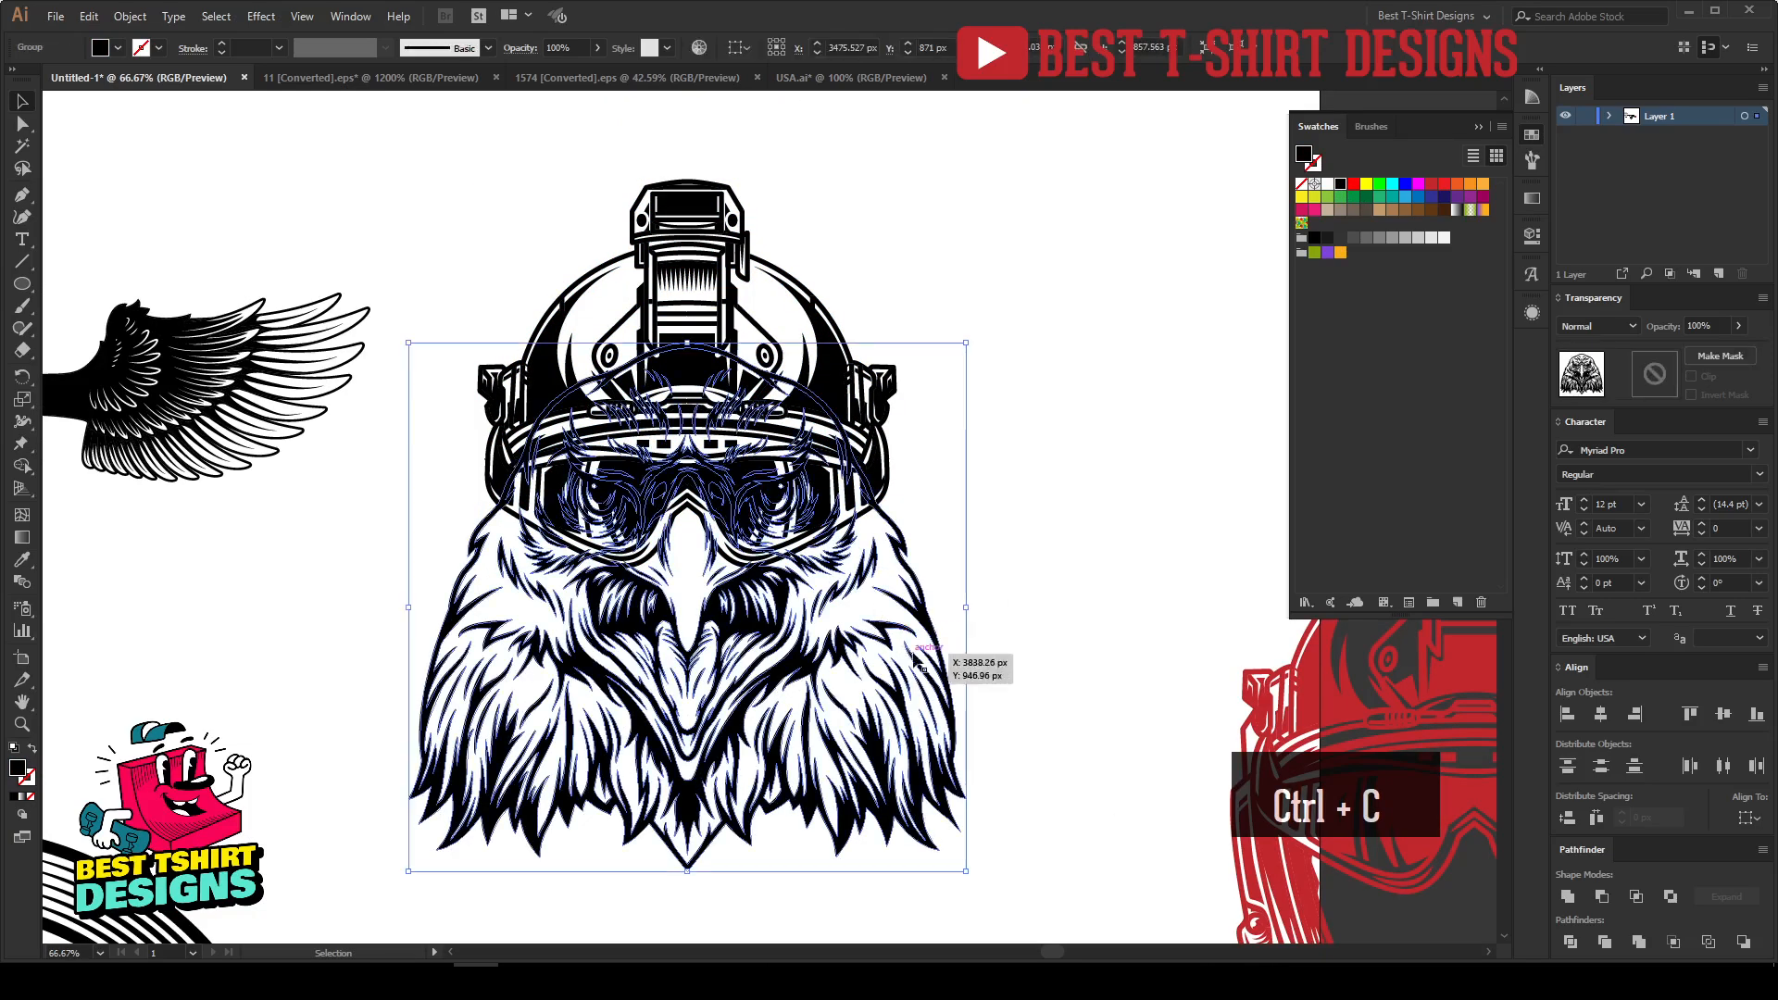
click(1654, 374)
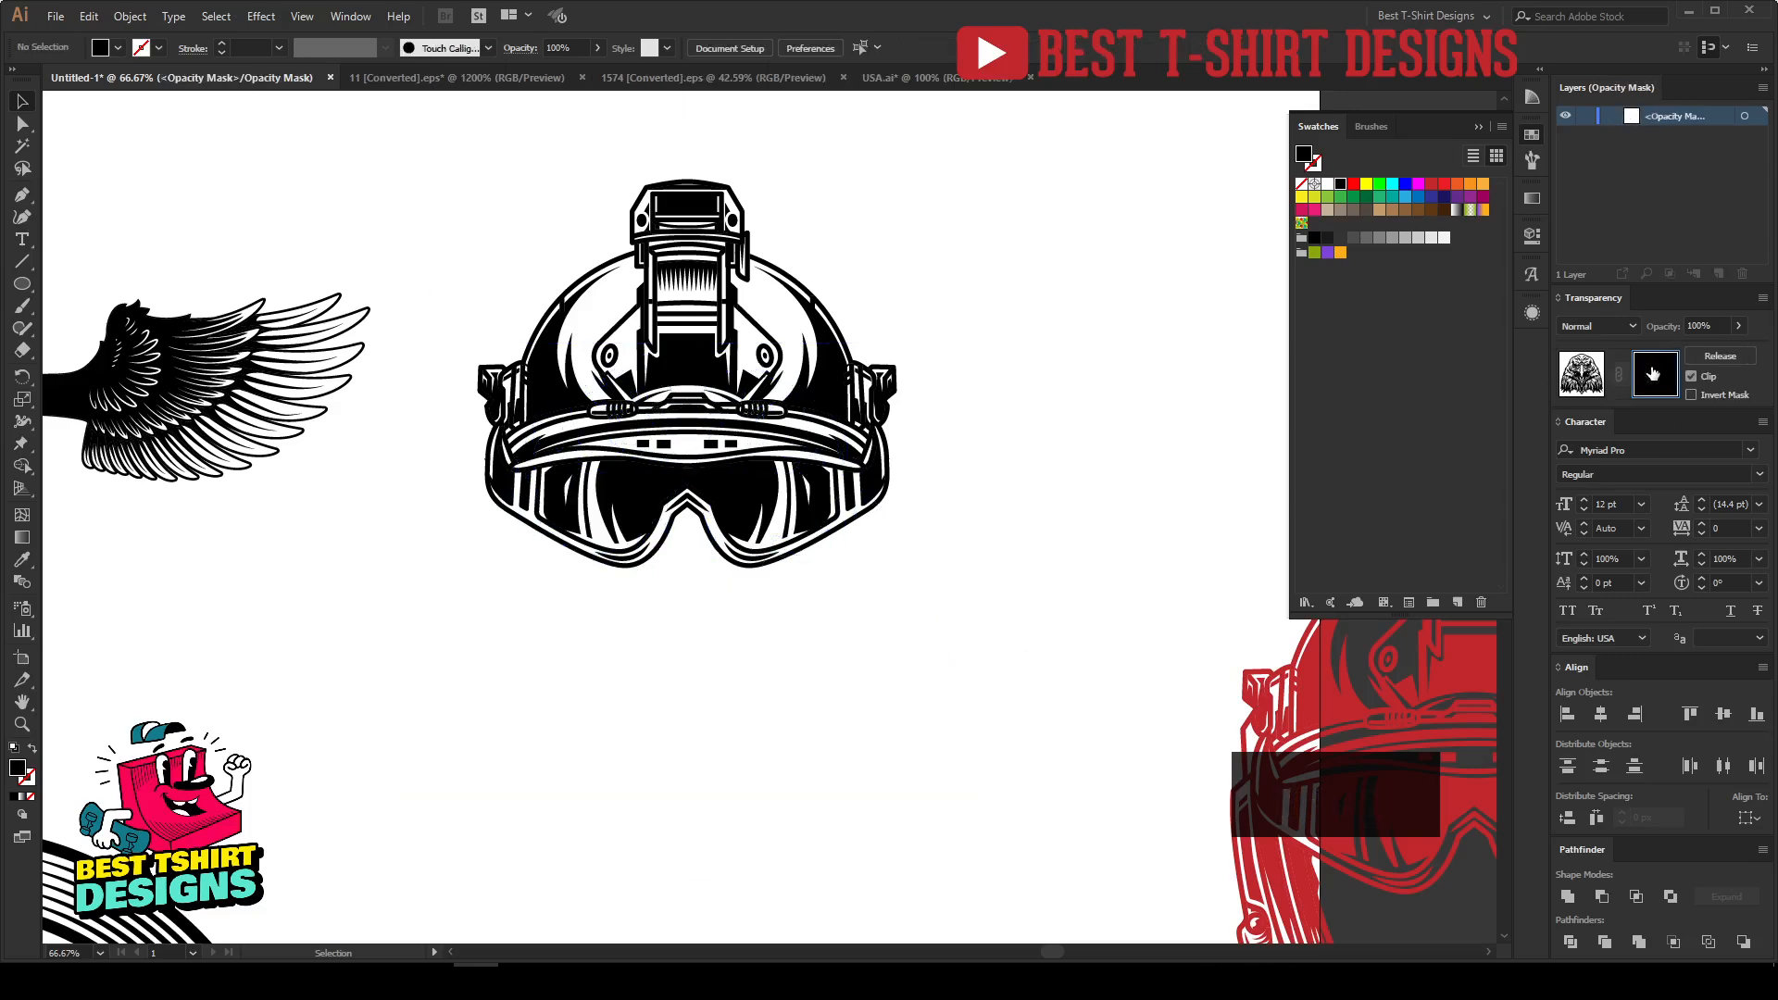
click(1691, 375)
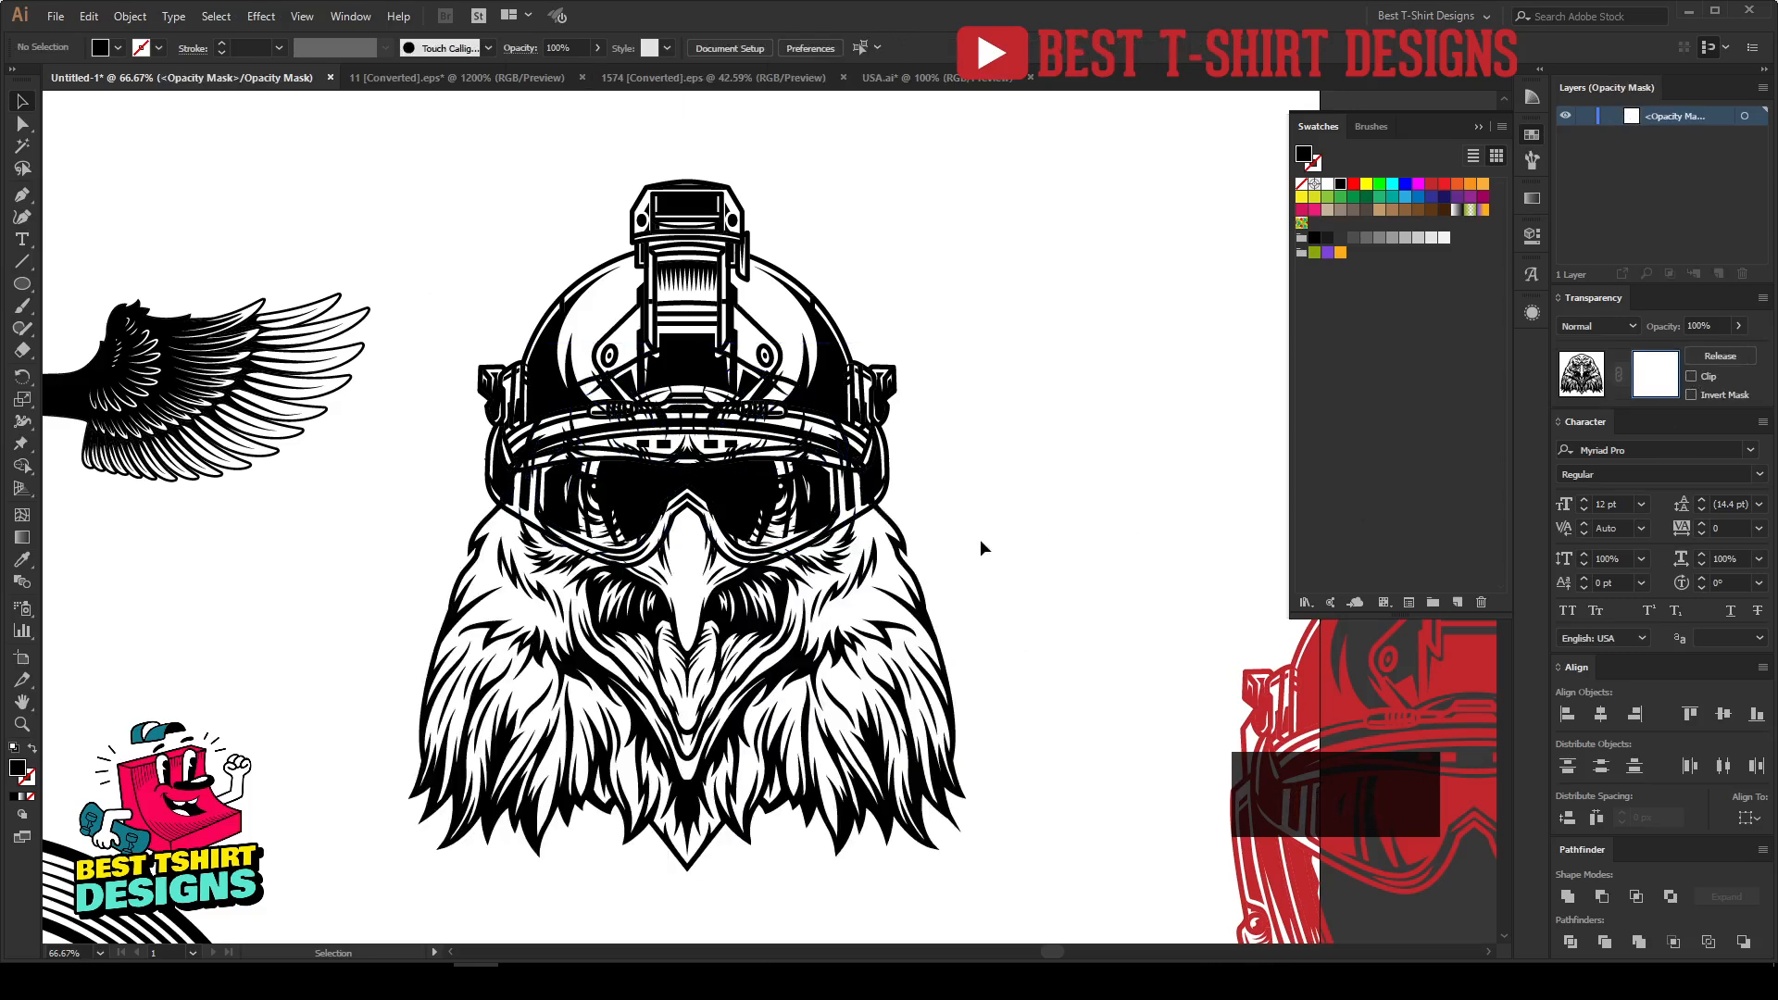
Step: Paste the helmet in place inside the eagle's opacity mask, merge it into a solid black silhouette and leave mask editing
key(ctrl+f)
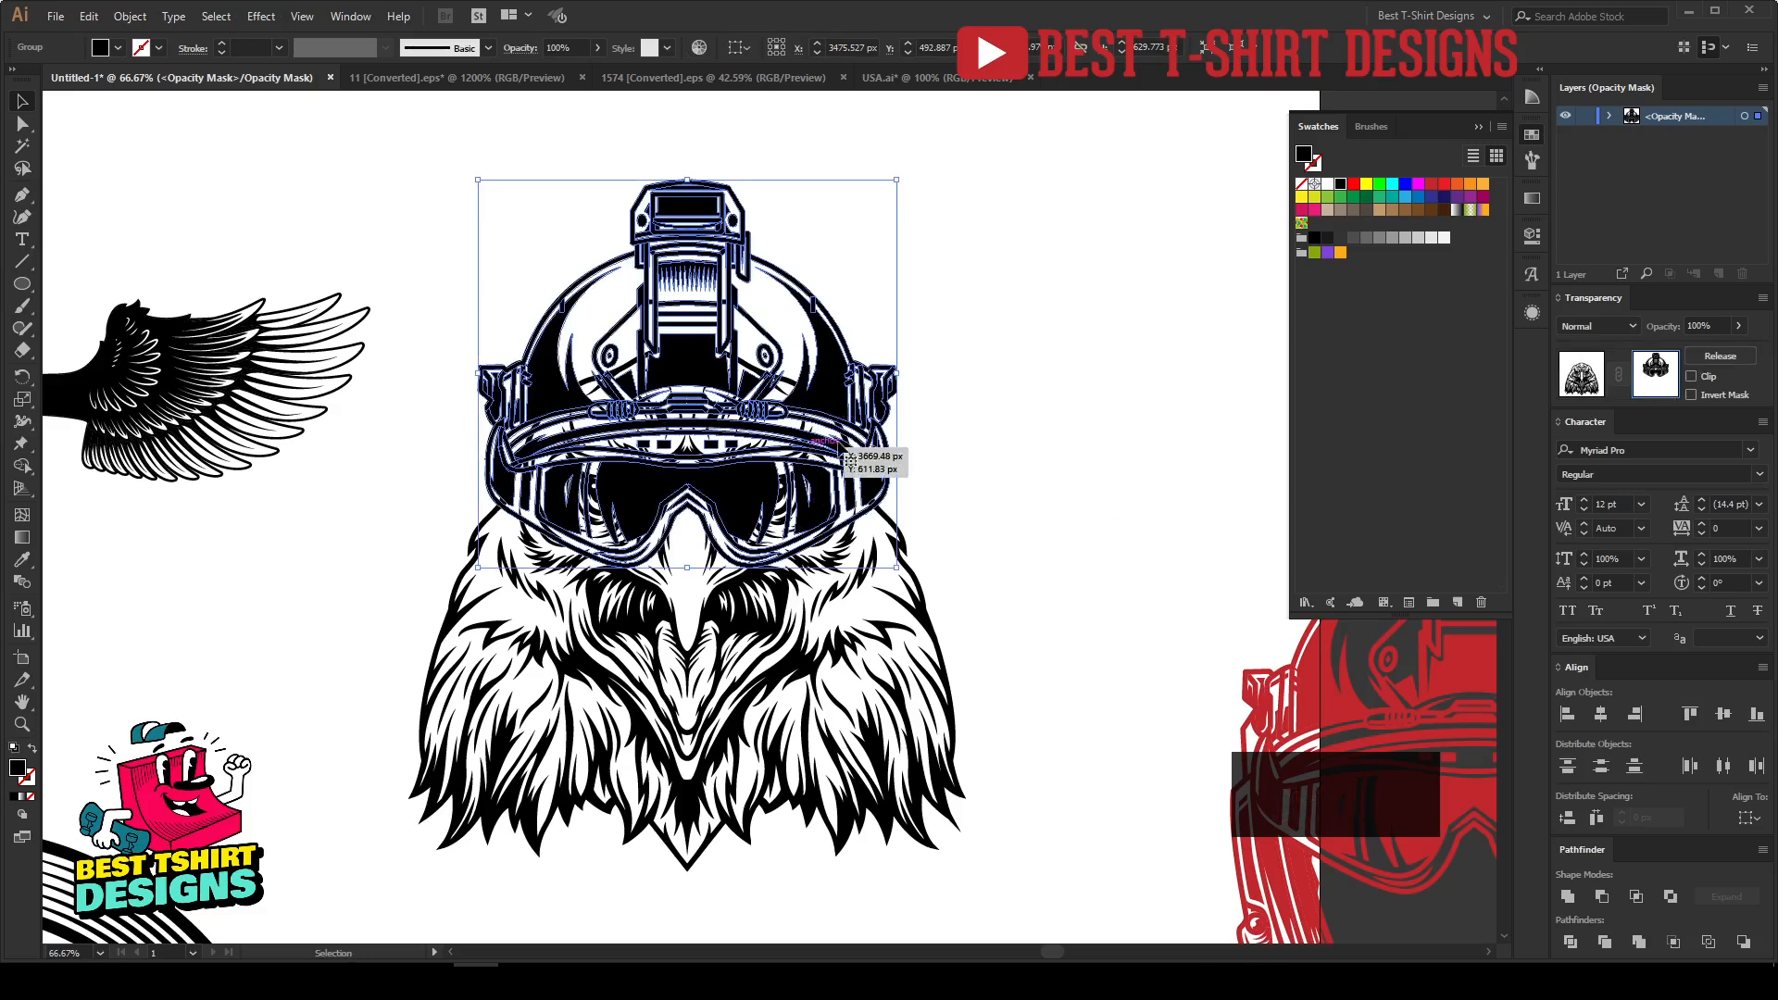
click(1637, 943)
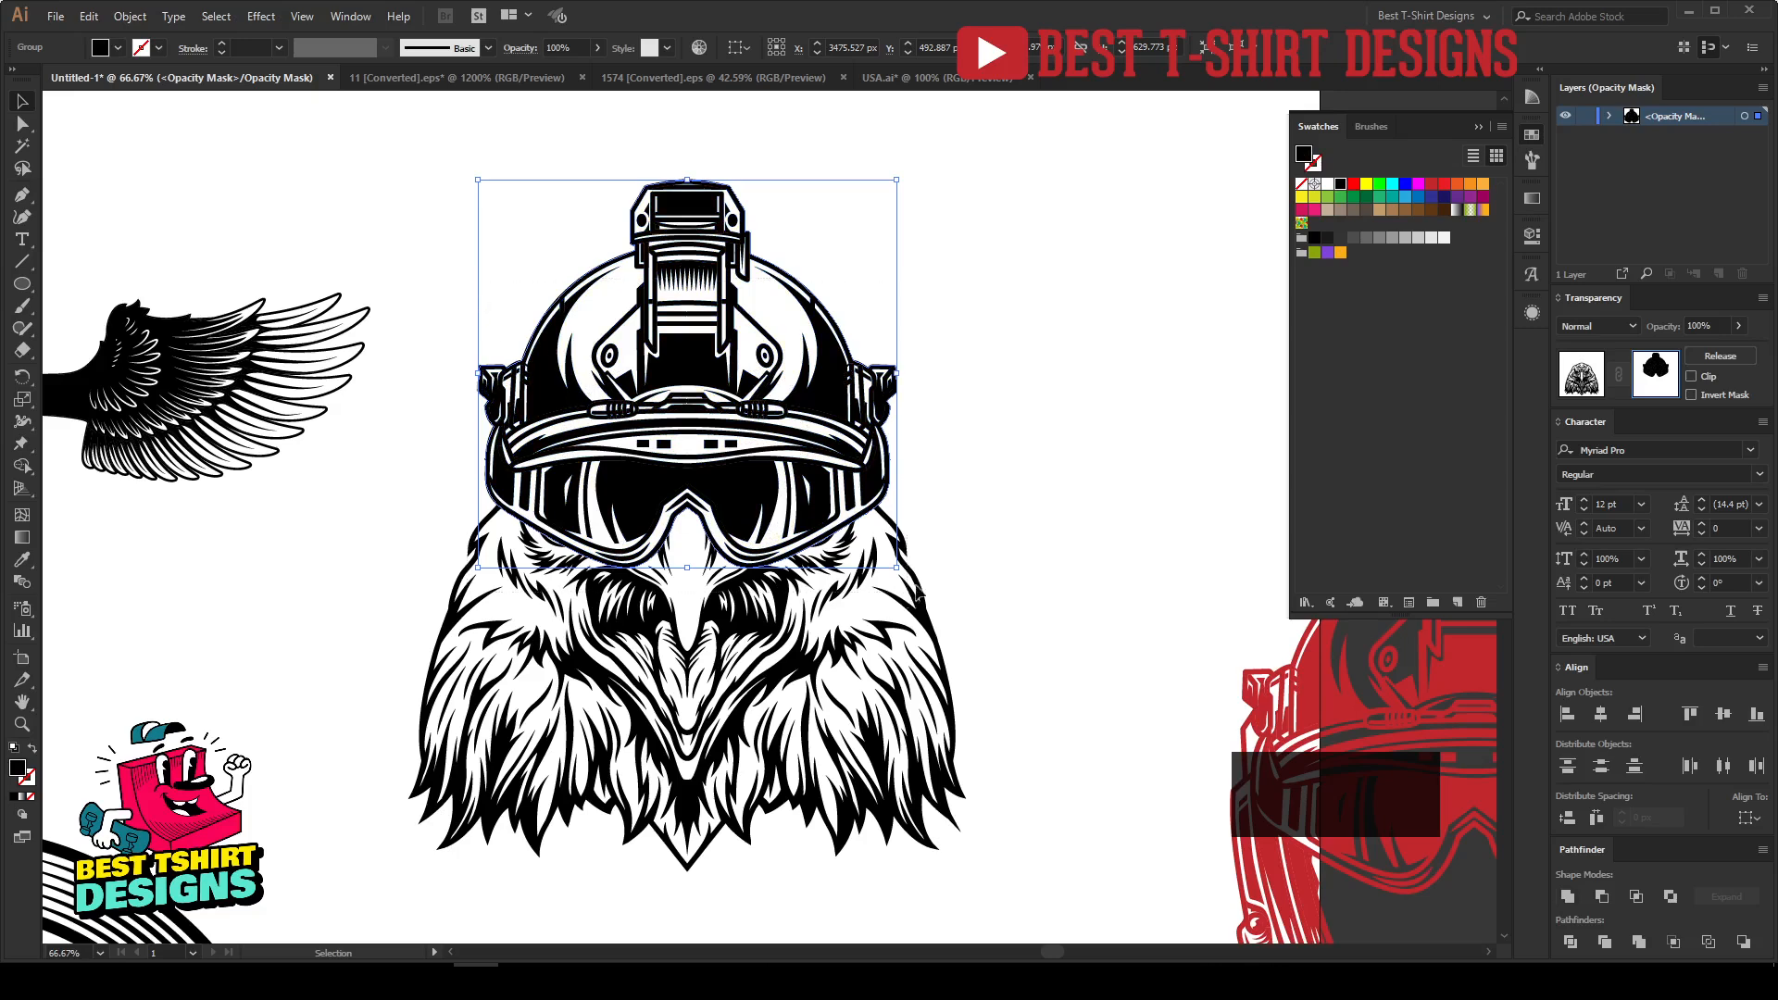
click(915, 524)
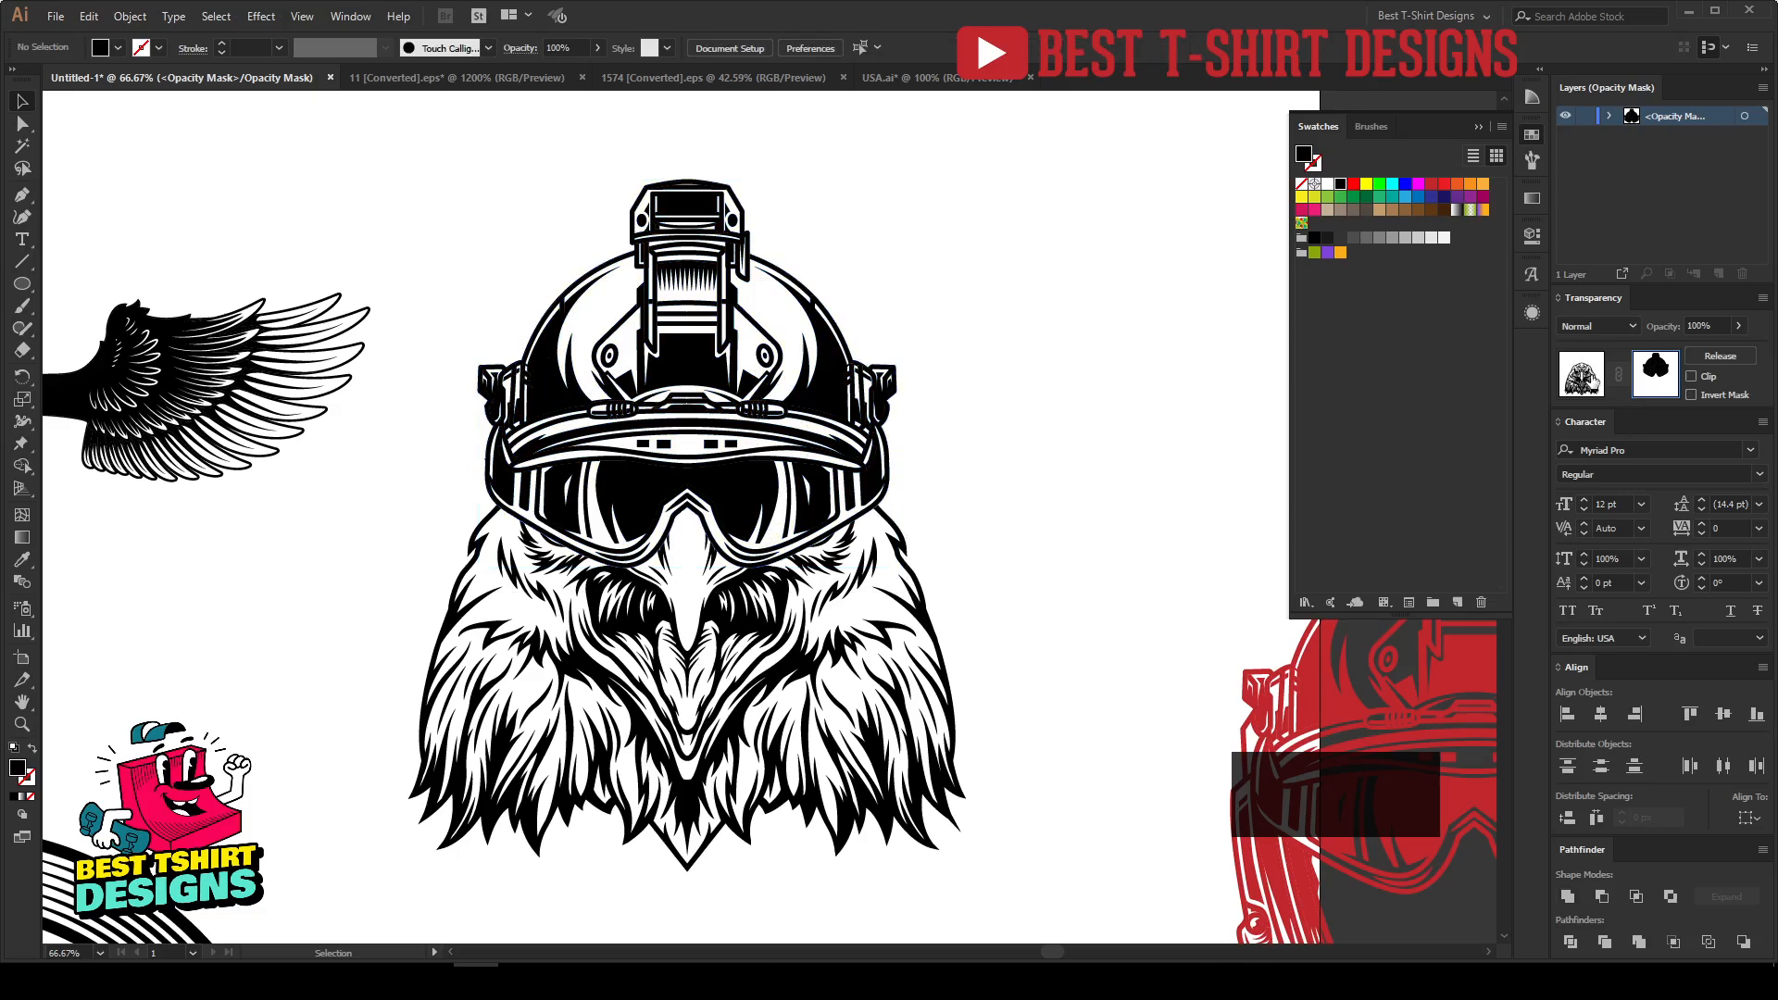
key(Escape)
click(1019, 560)
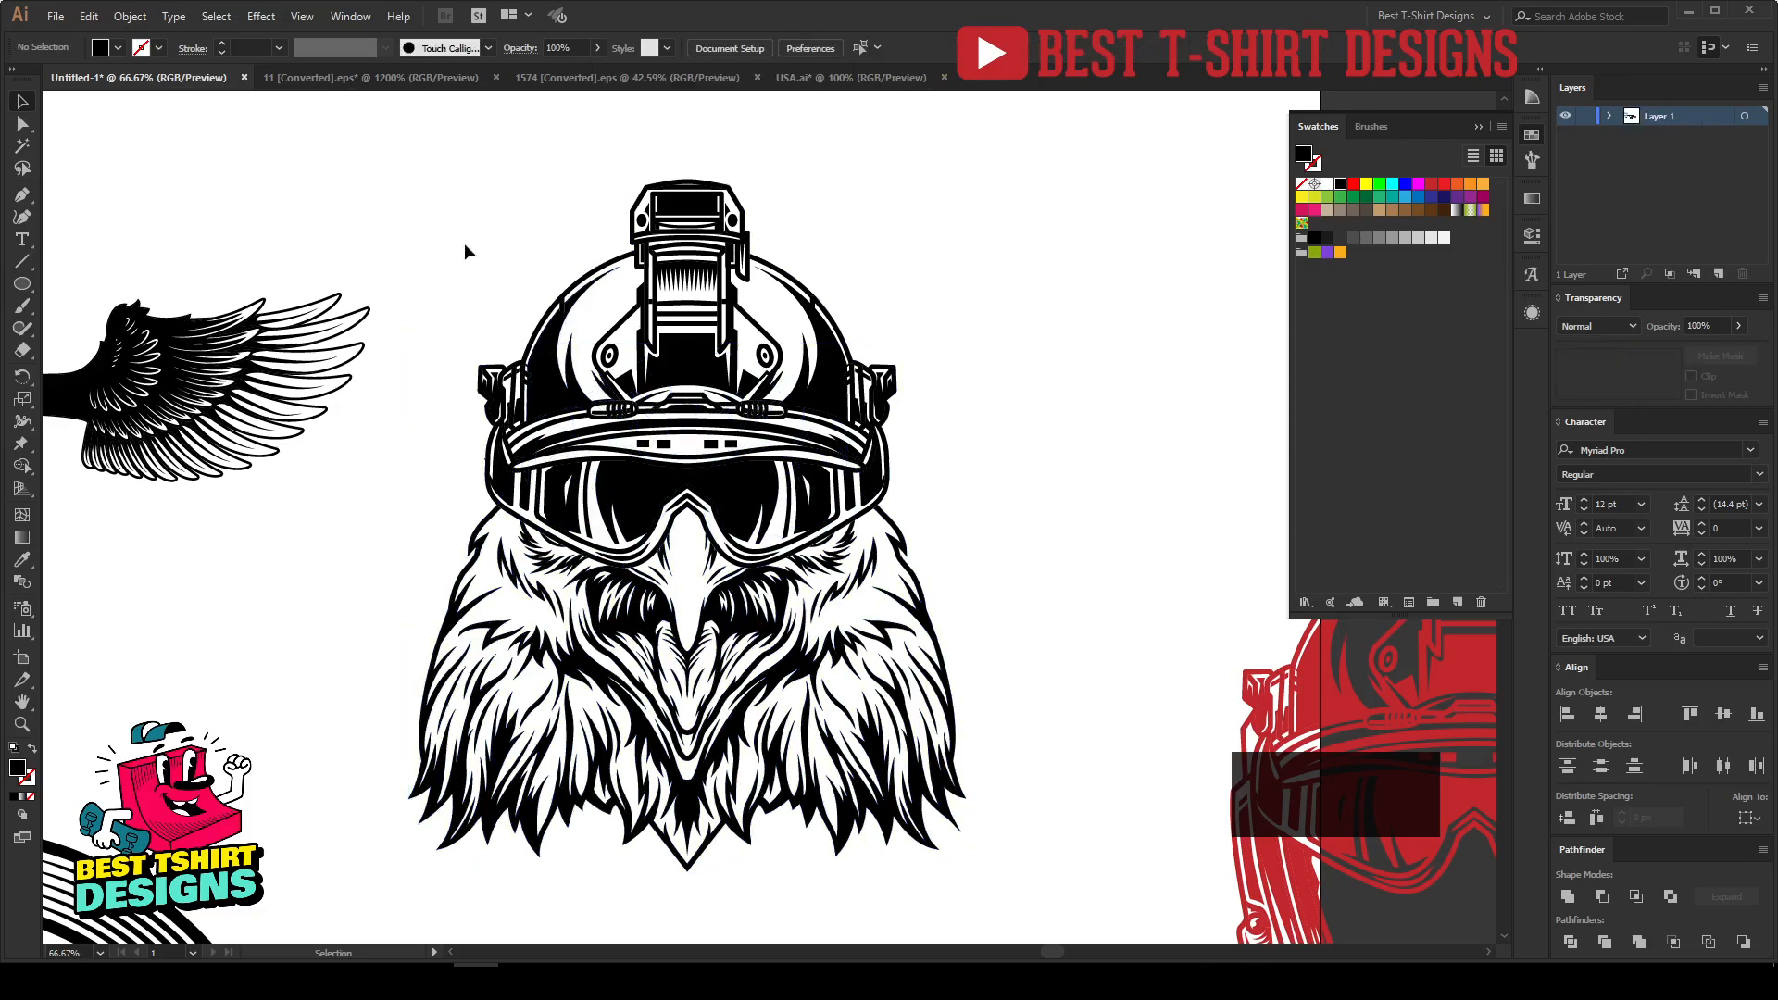
Step: Group the helmet with the masked eagle head
drag(554, 343, 1009, 849)
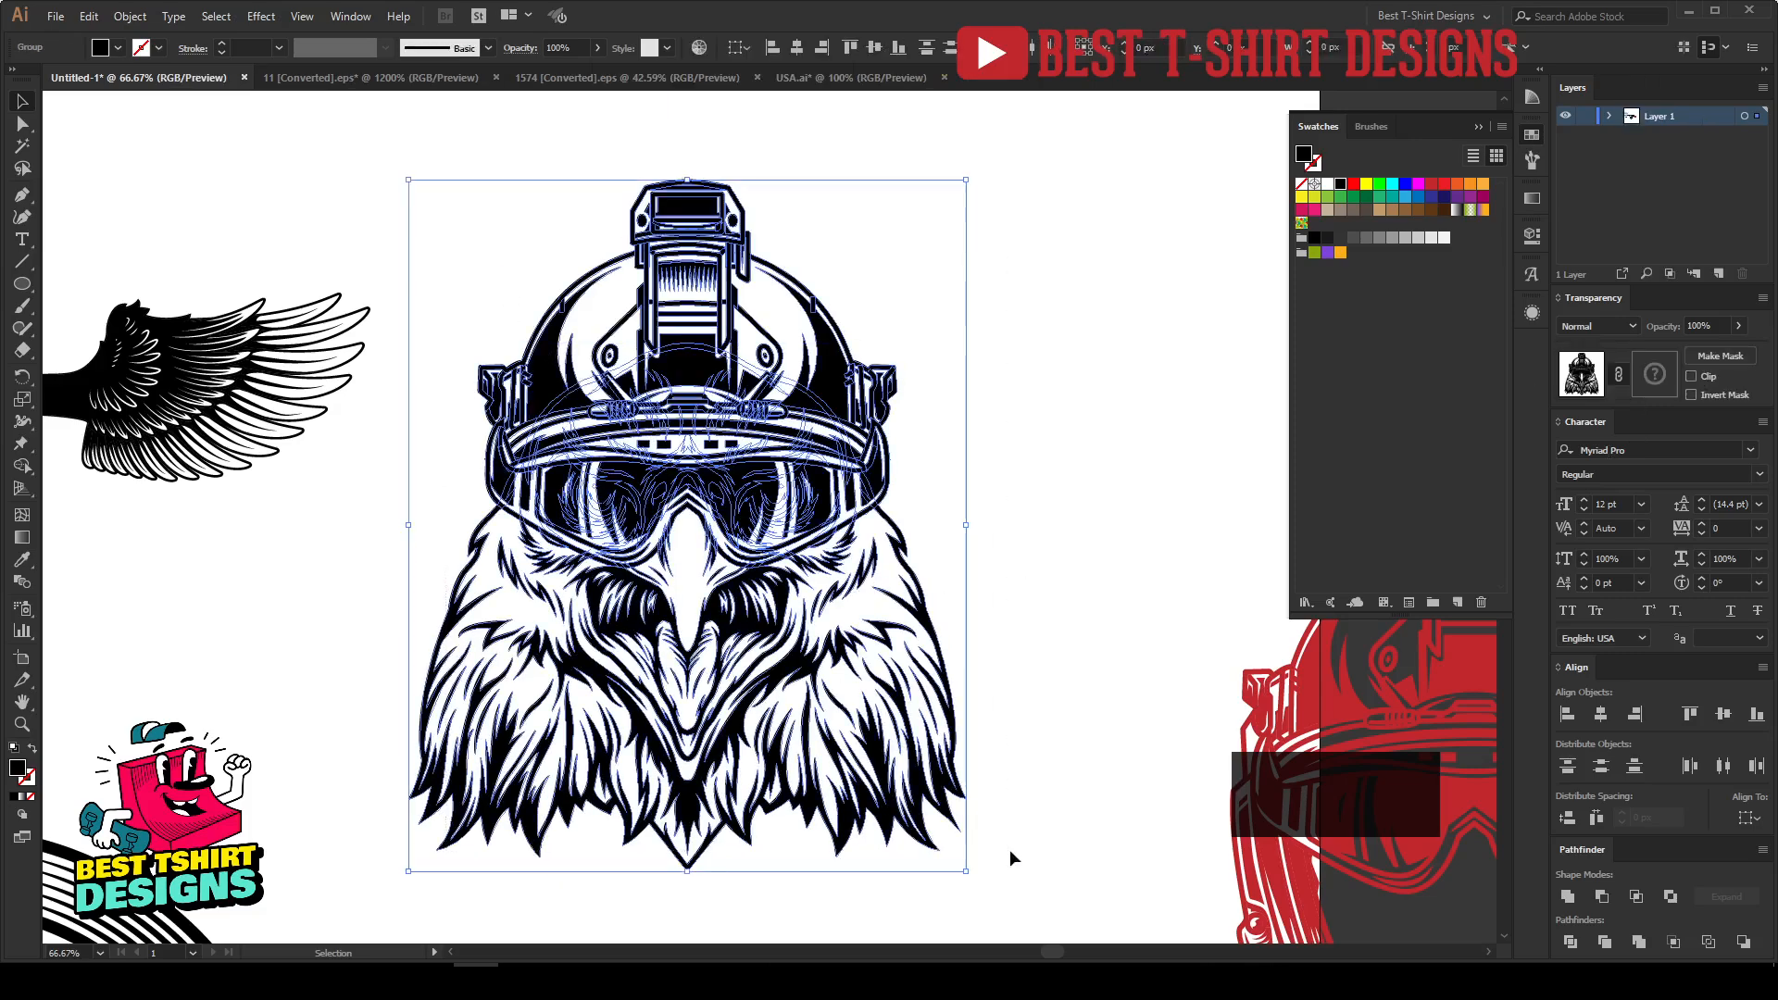
key(ctrl+g)
key(ctrl+minus)
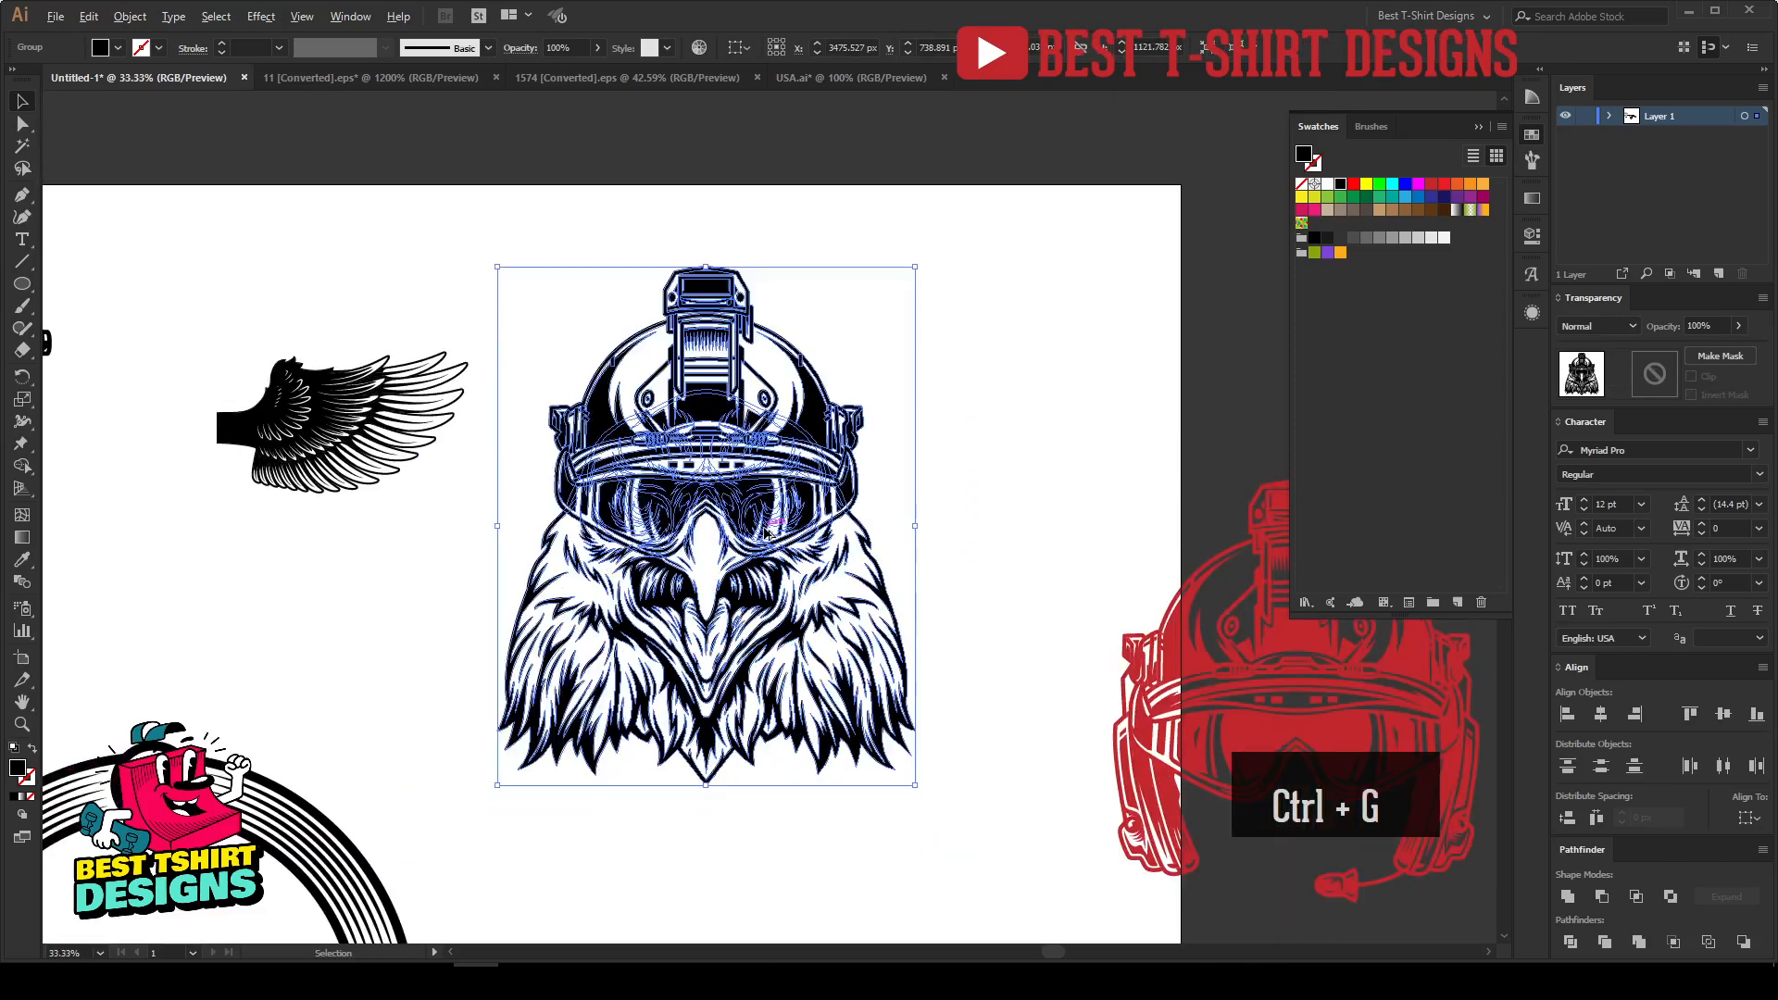
key(ctrl+minus)
click(915, 534)
Step: Move the helmeted eagle head down beside the striped ring
scroll(915, 533, down, 3)
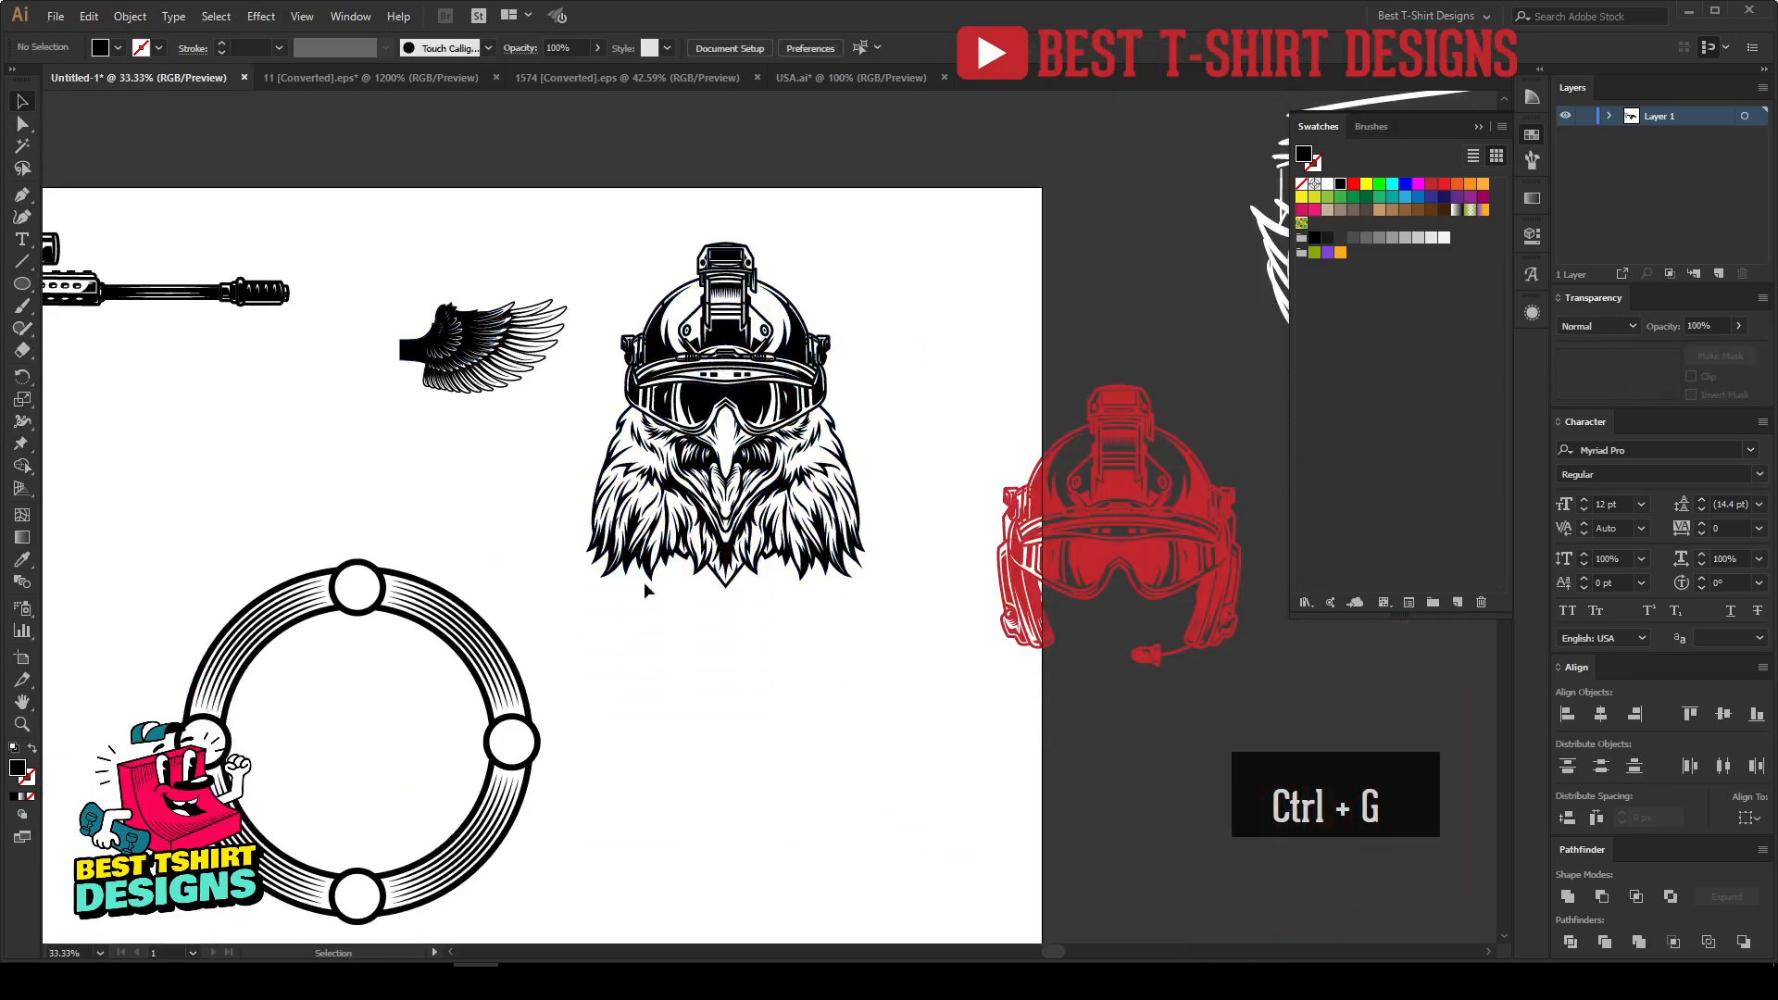
scroll(793, 665, up, 1)
click(856, 686)
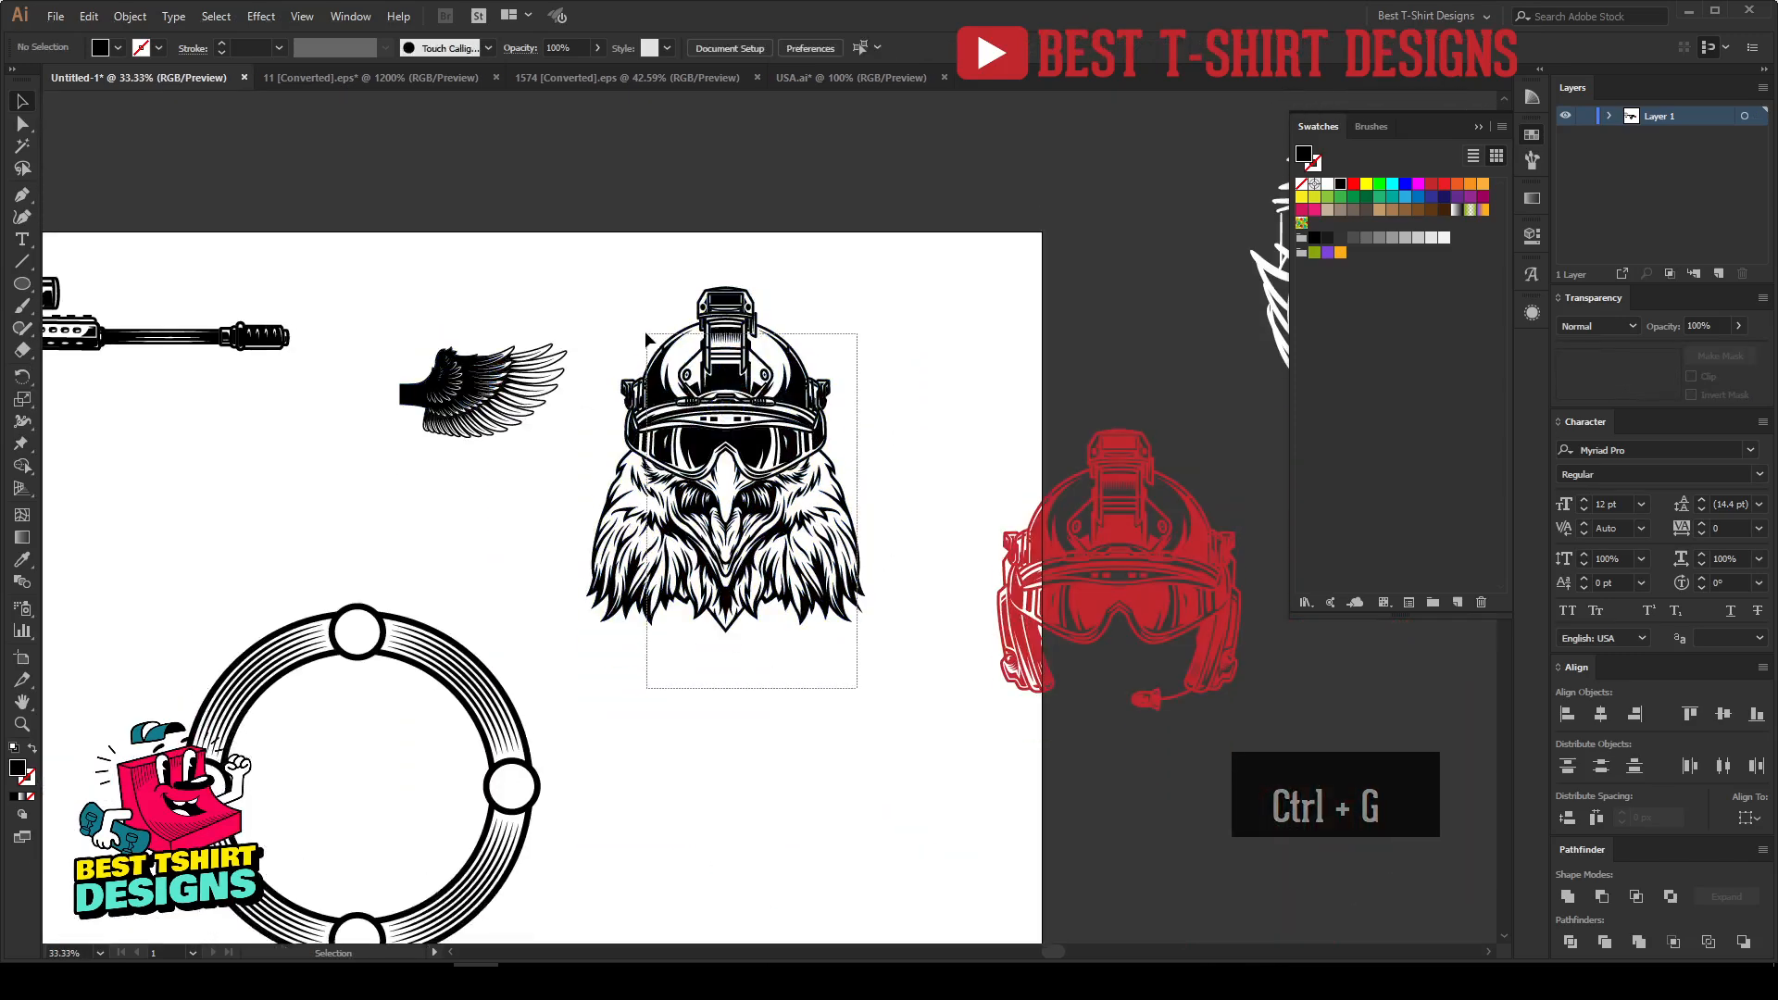
click(893, 400)
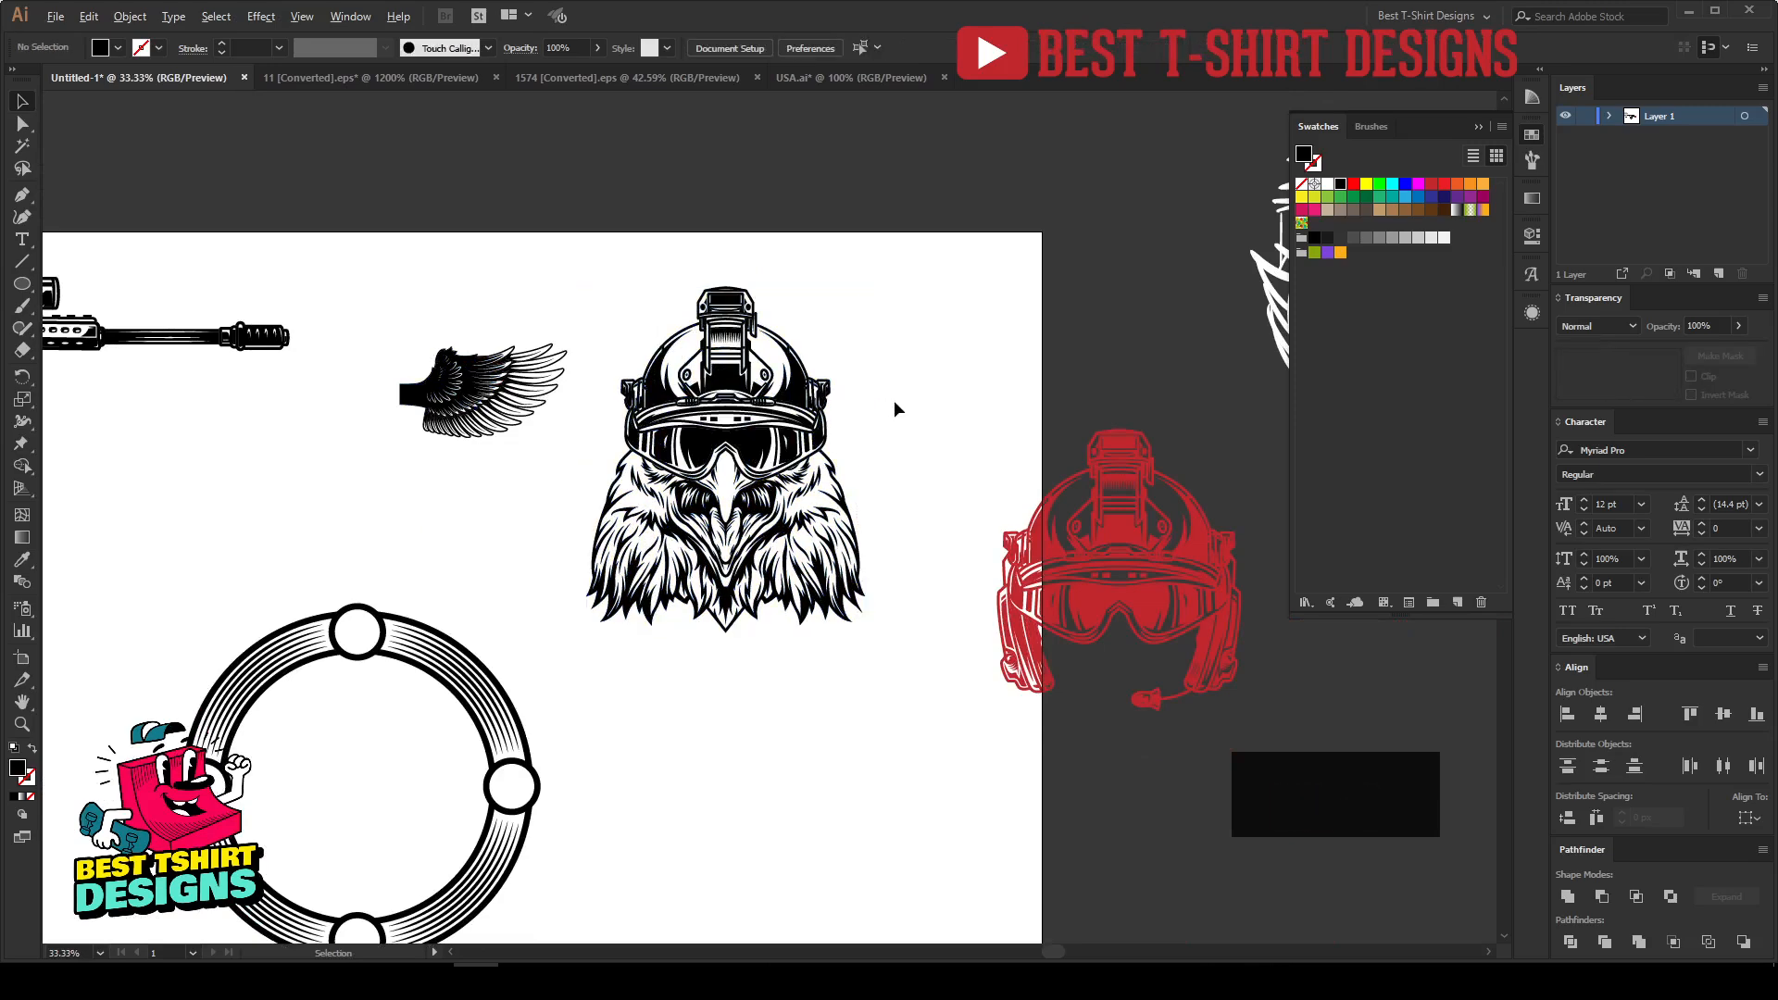
scroll(892, 400, down, 1)
drag(826, 436, 863, 738)
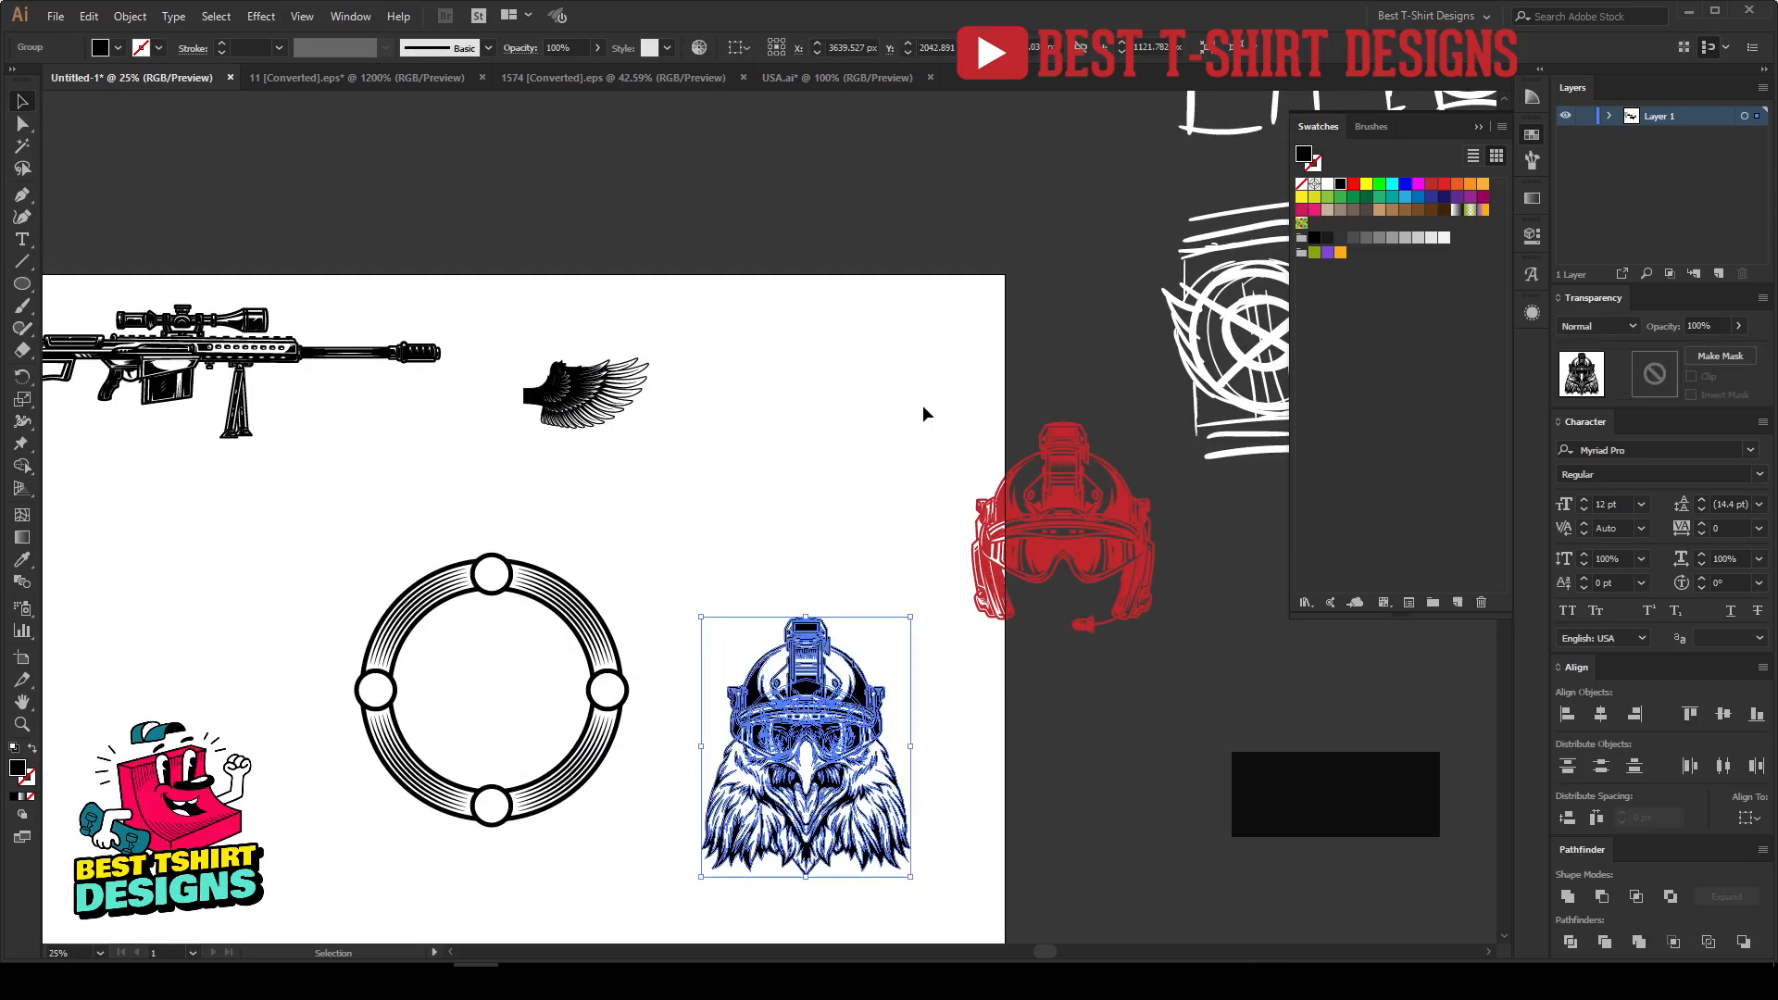
click(923, 404)
Step: Move the rifle into the space between the wing and the helmeted eagle head
click(318, 357)
drag(318, 356, 738, 504)
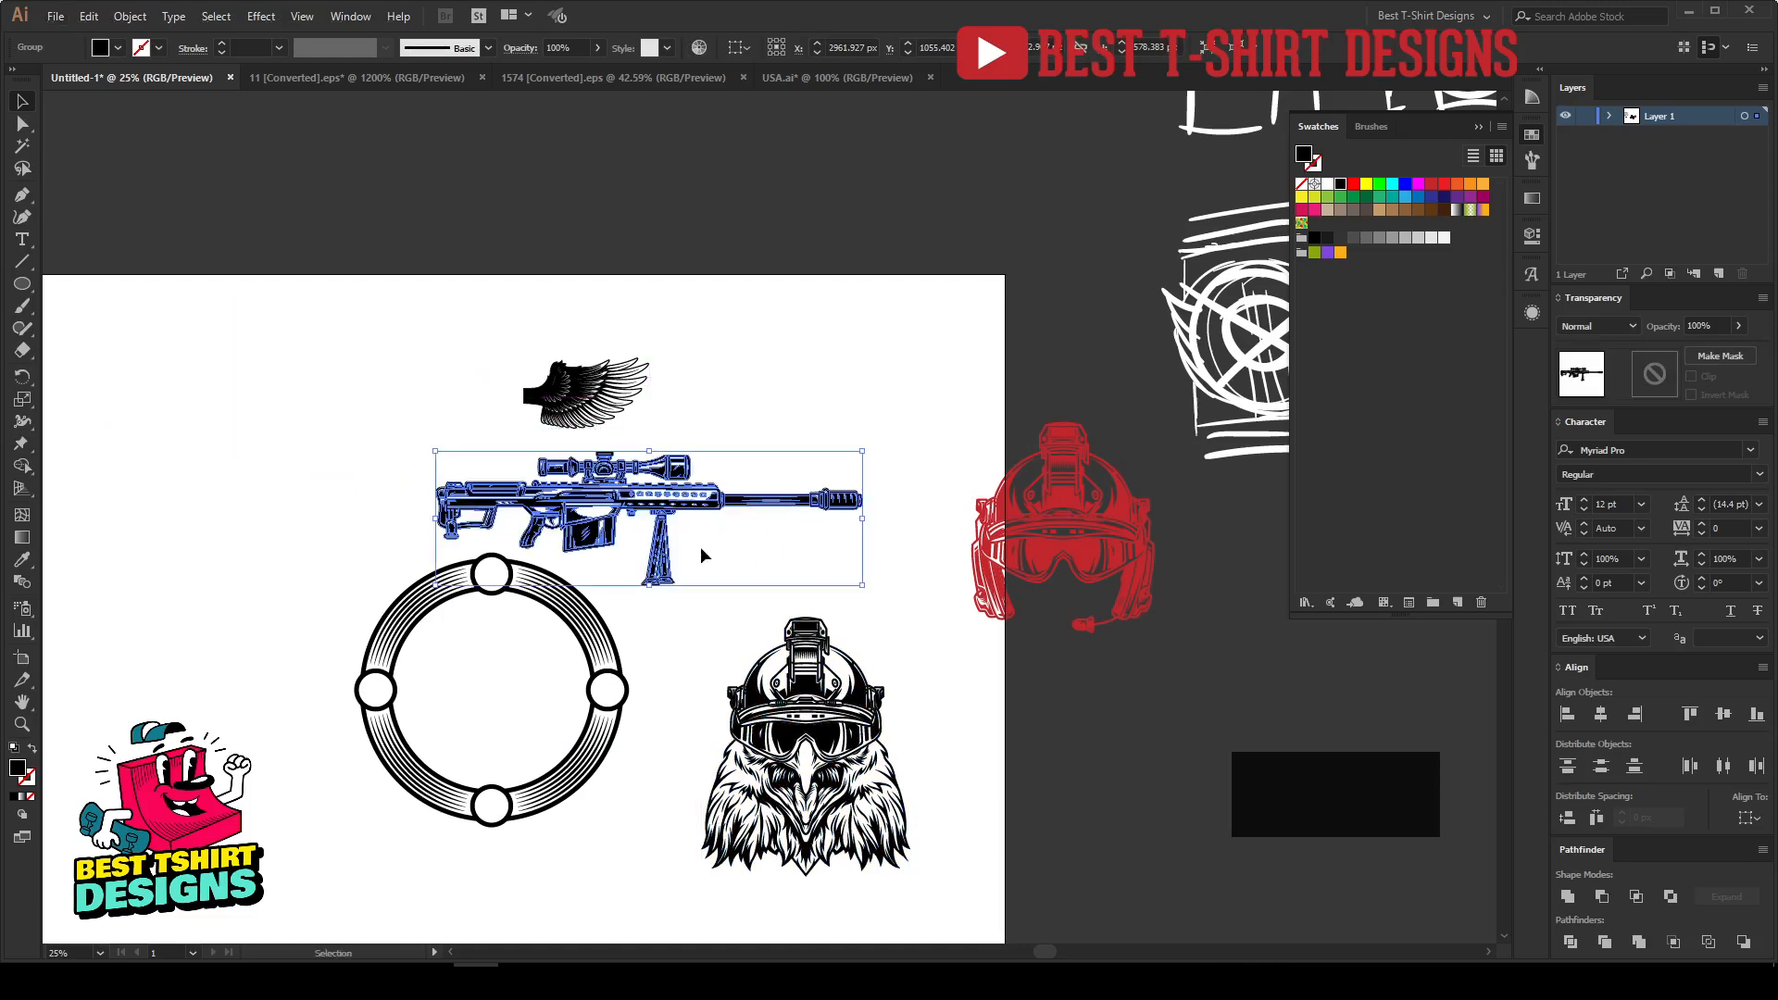
scroll(682, 554, up, 2)
scroll(681, 549, down, 3)
drag(672, 497, 735, 513)
scroll(730, 518, up, 4)
Step: Isolate the rifle group and delete both bipod legs beneath its handguard
double_click(573, 556)
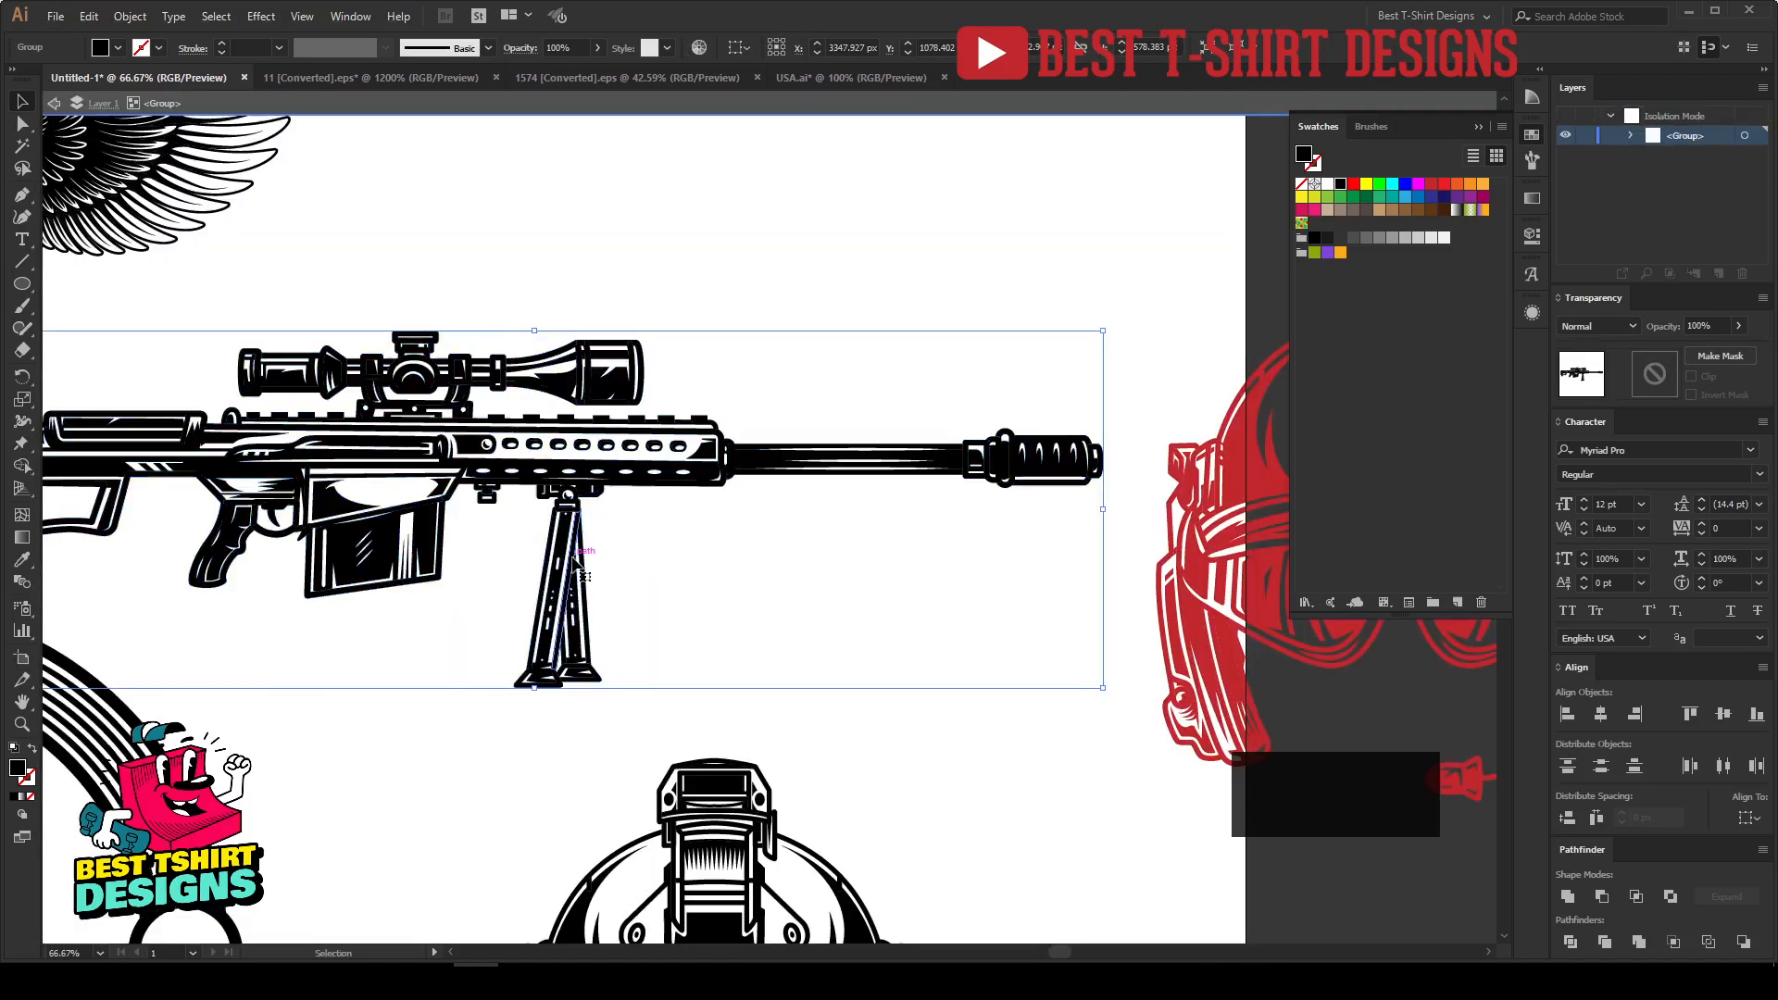
scroll(506, 662, up, 1)
drag(787, 747, 478, 434)
key(Delete)
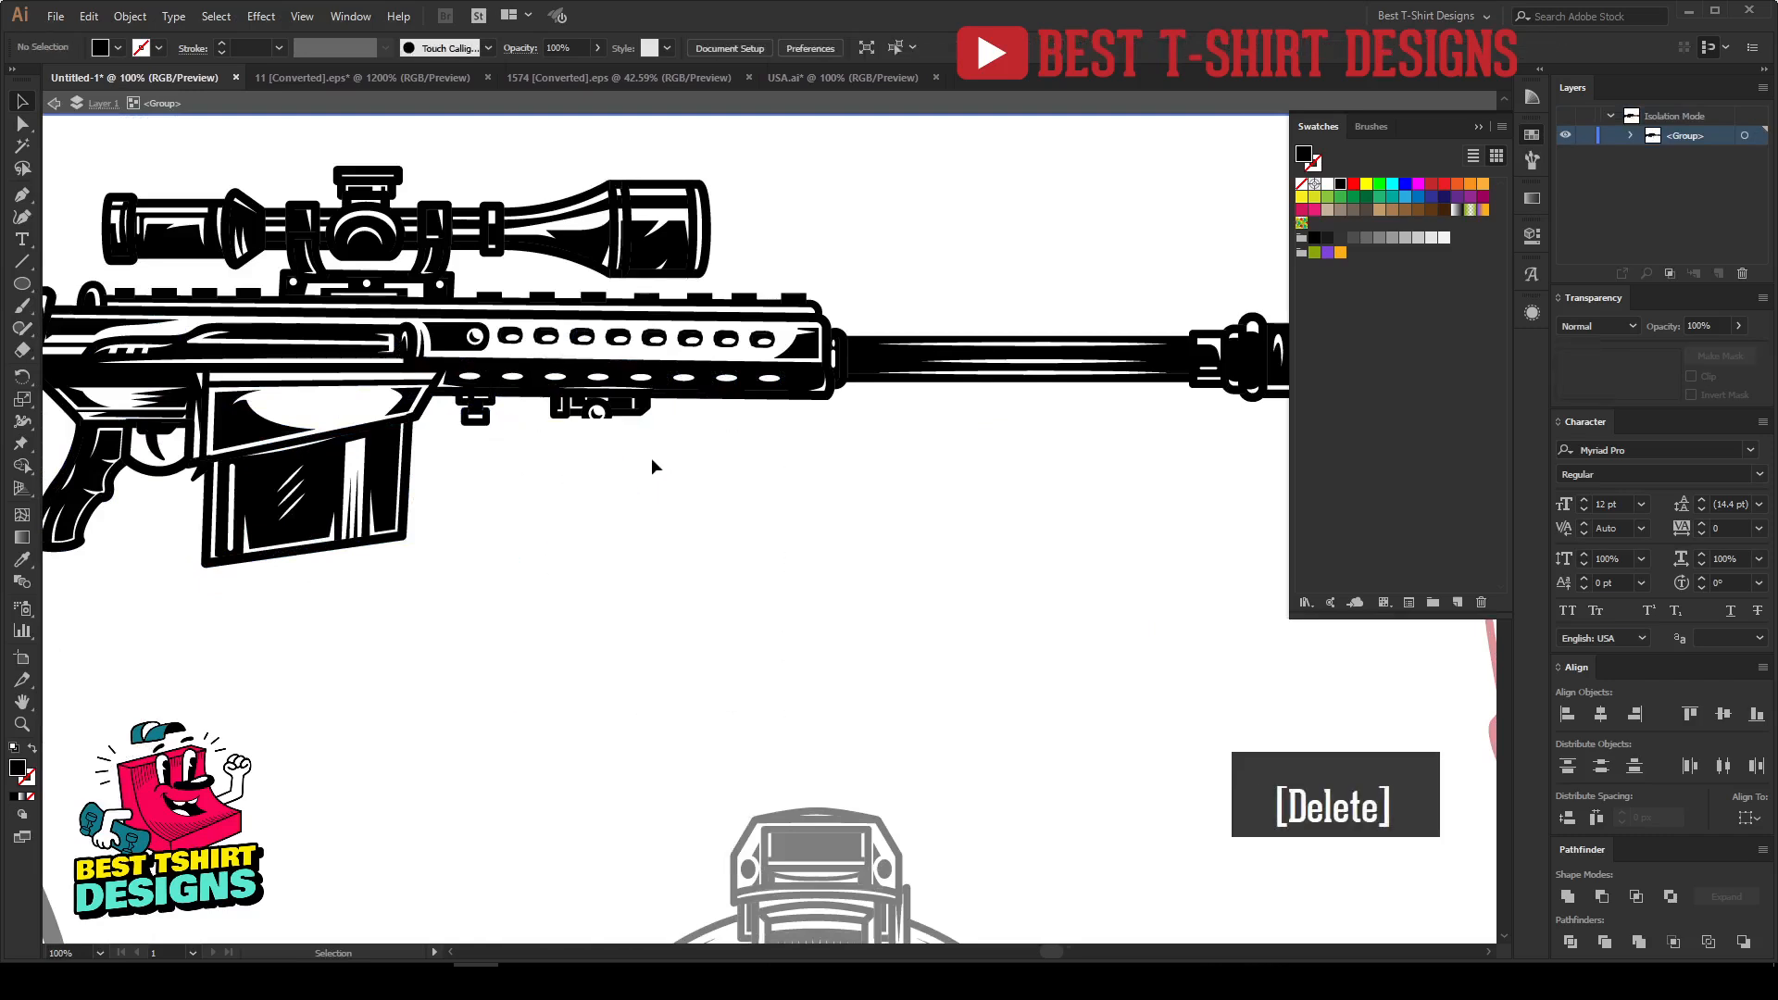
key(ctrl+z)
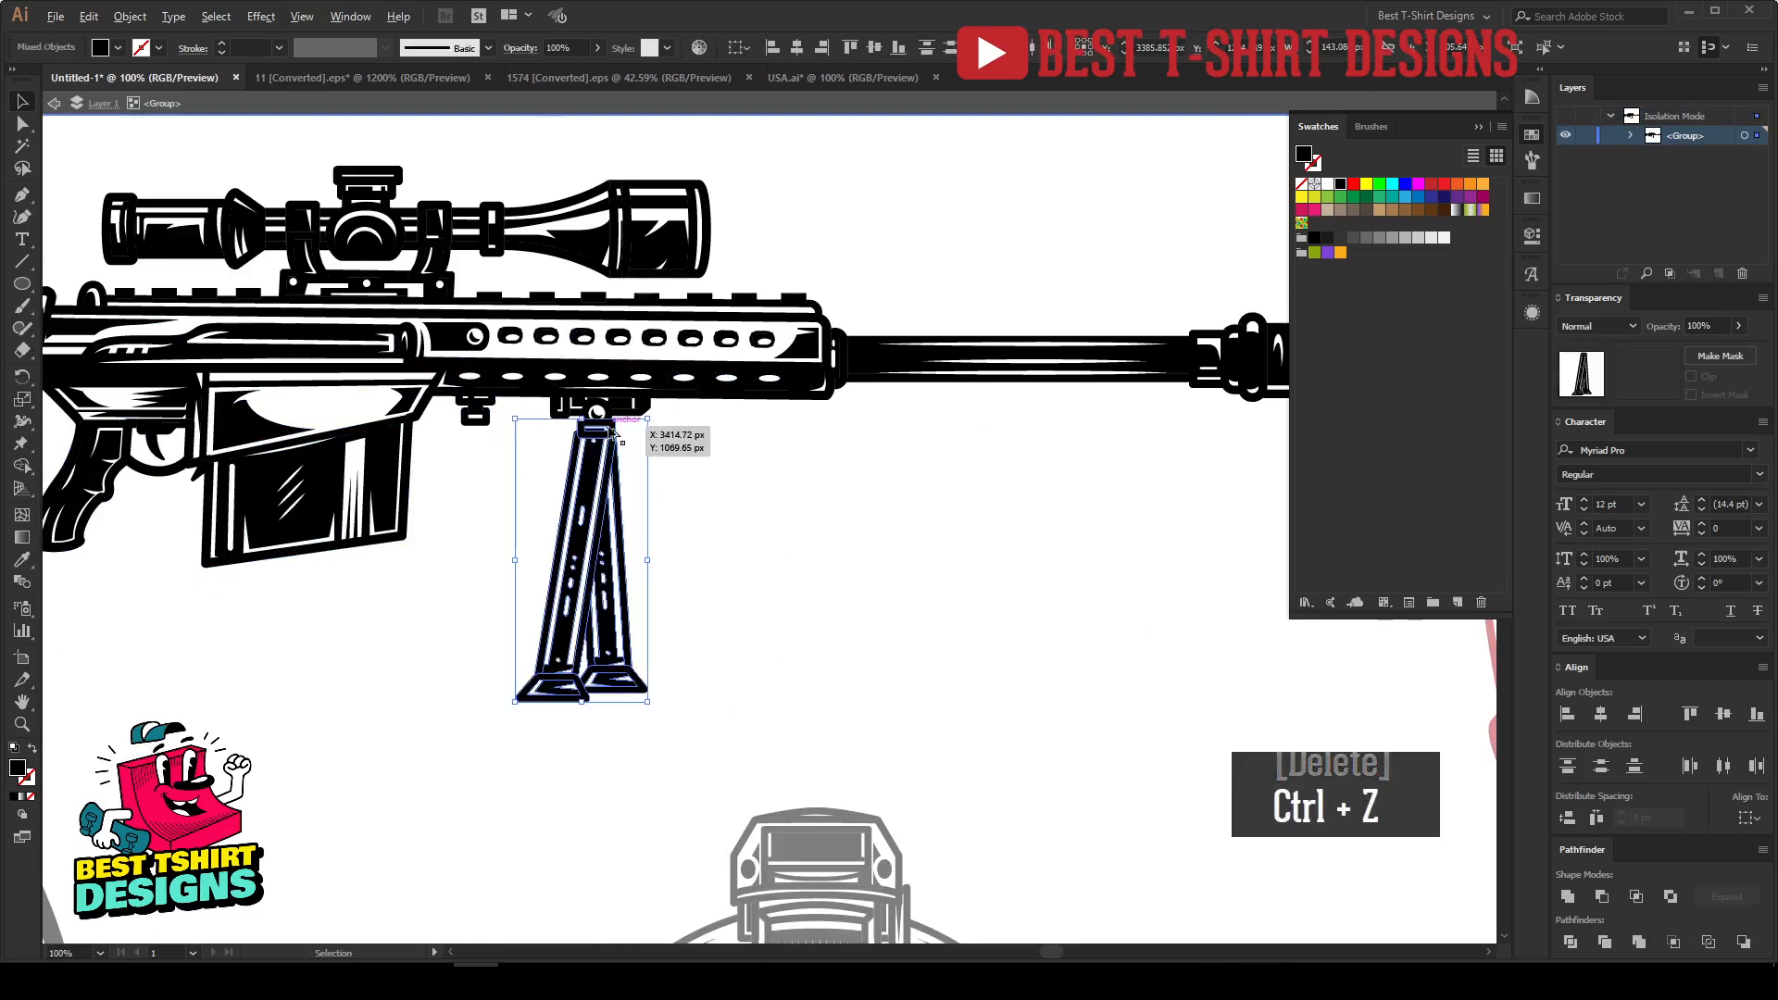
scroll(610, 444, up, 3)
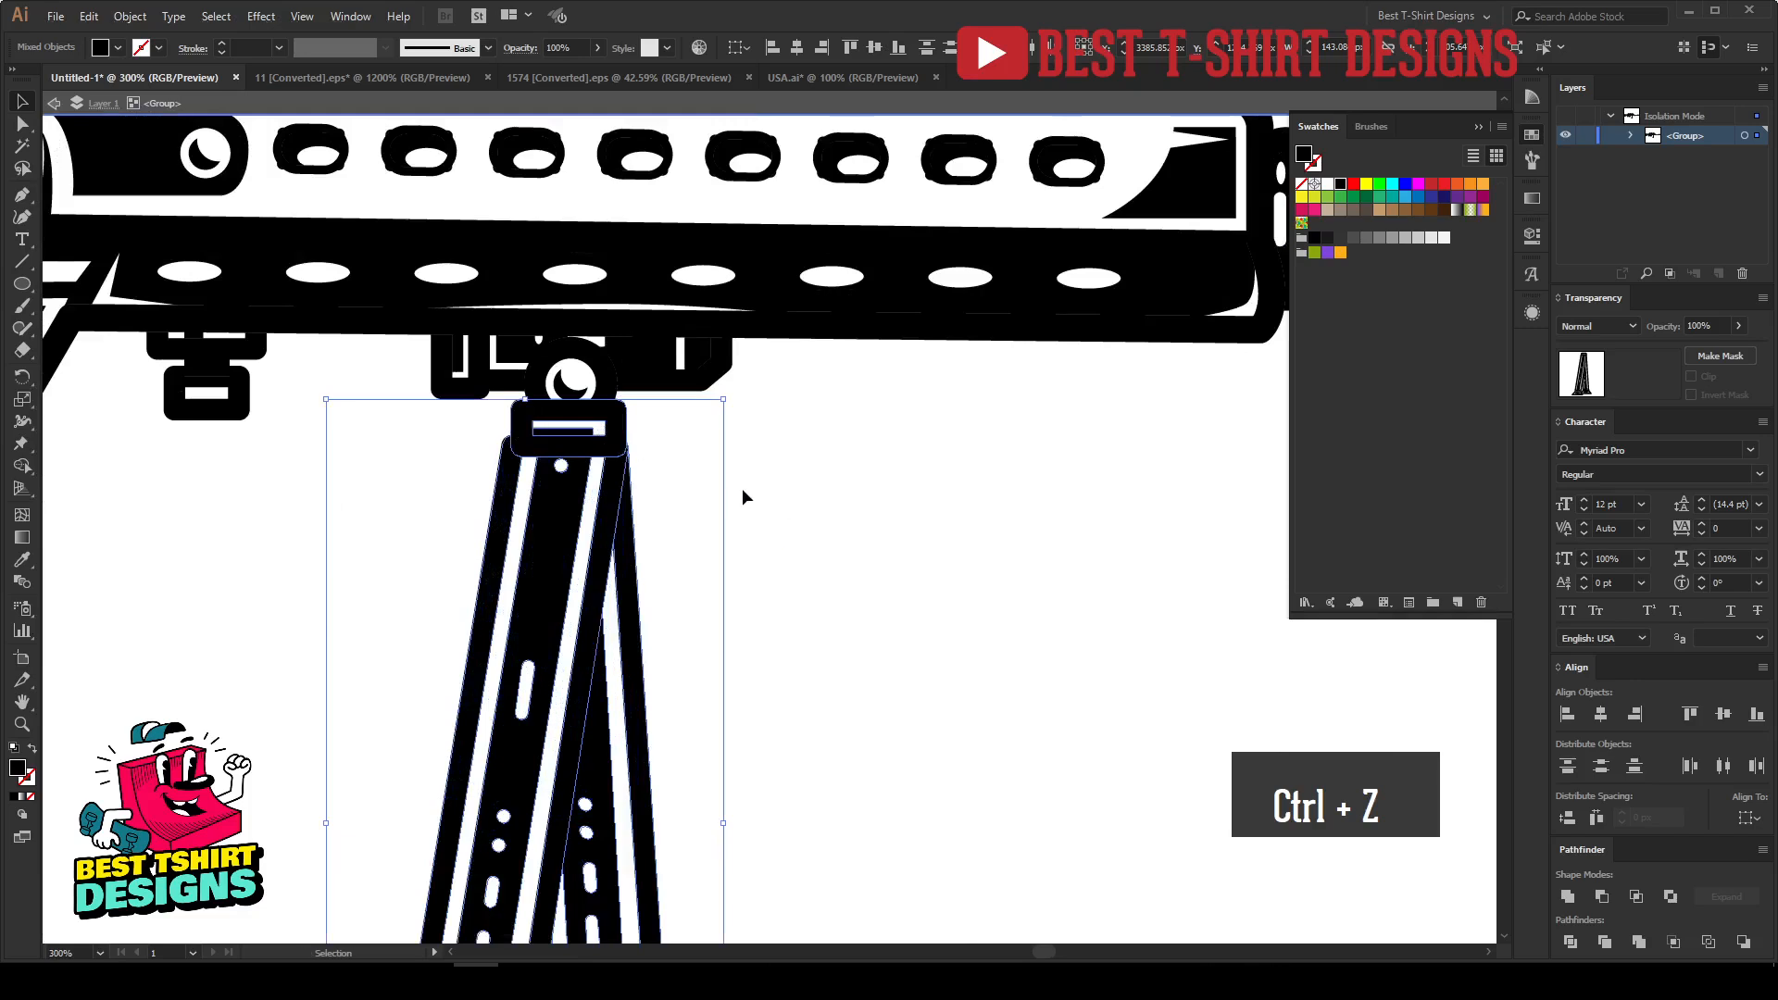
key(Delete)
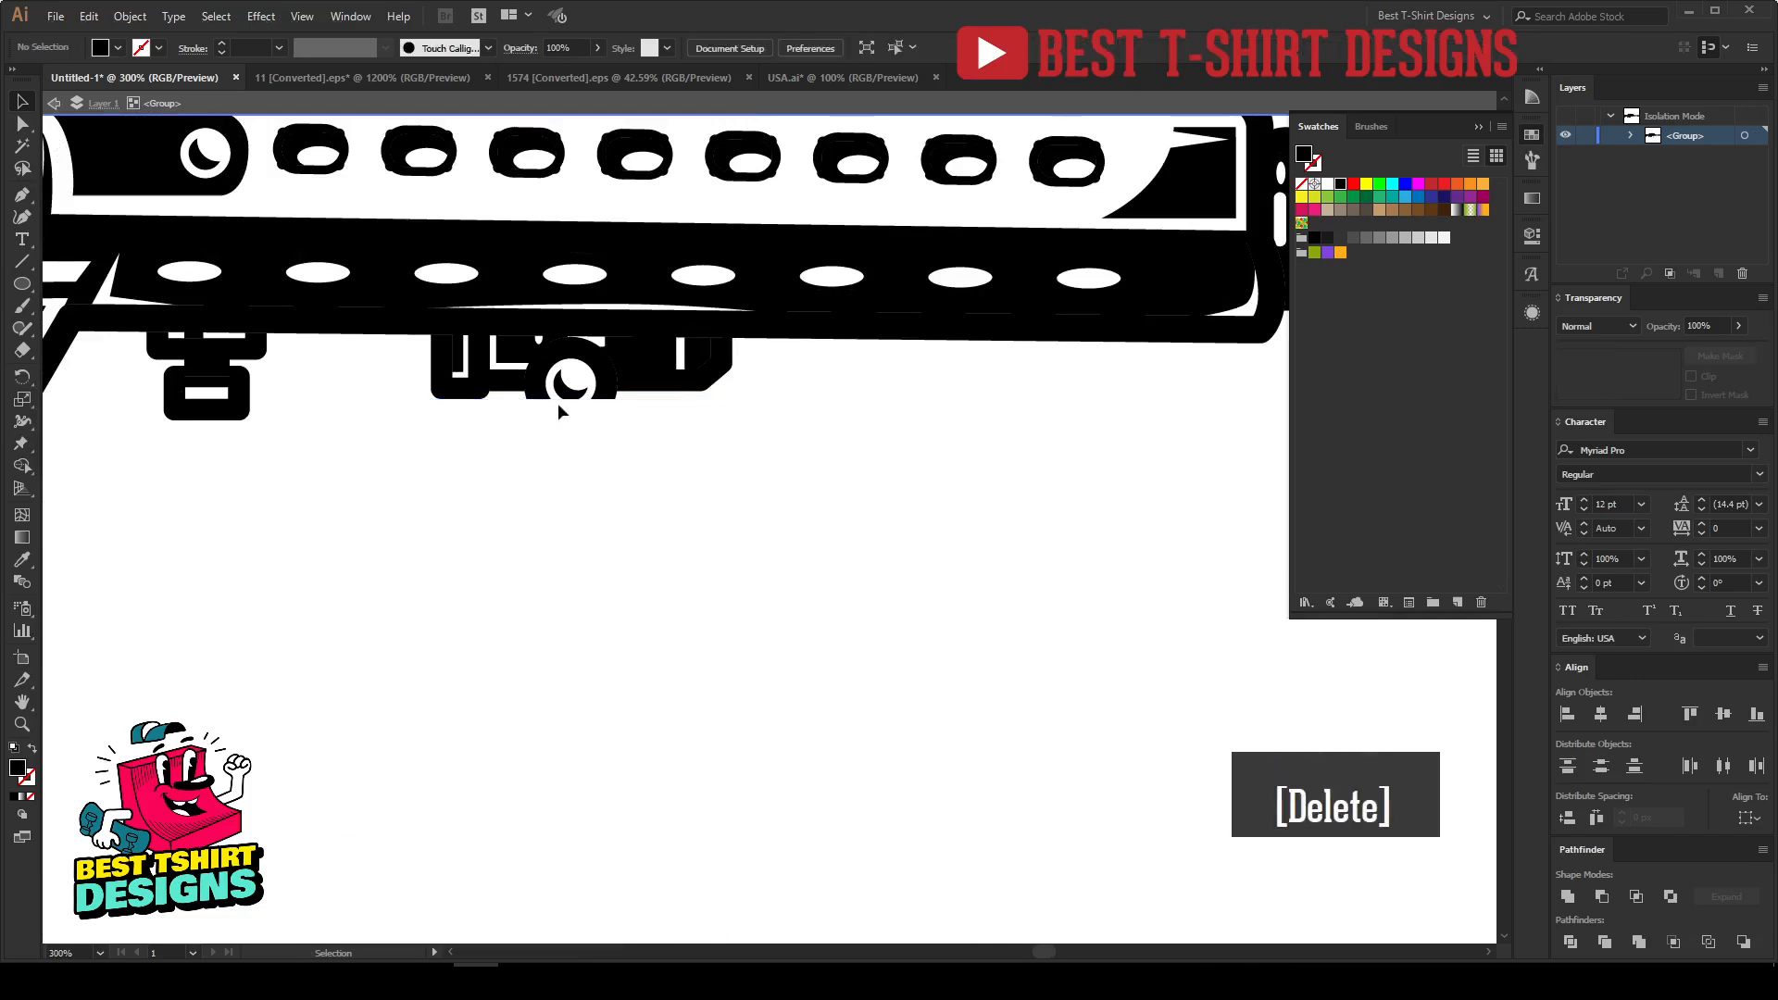
Step: Delete the remaining bipod mount piece beneath the rifle's handguard and leave group isolation
scroll(551, 396, up, 1)
drag(923, 486, 346, 333)
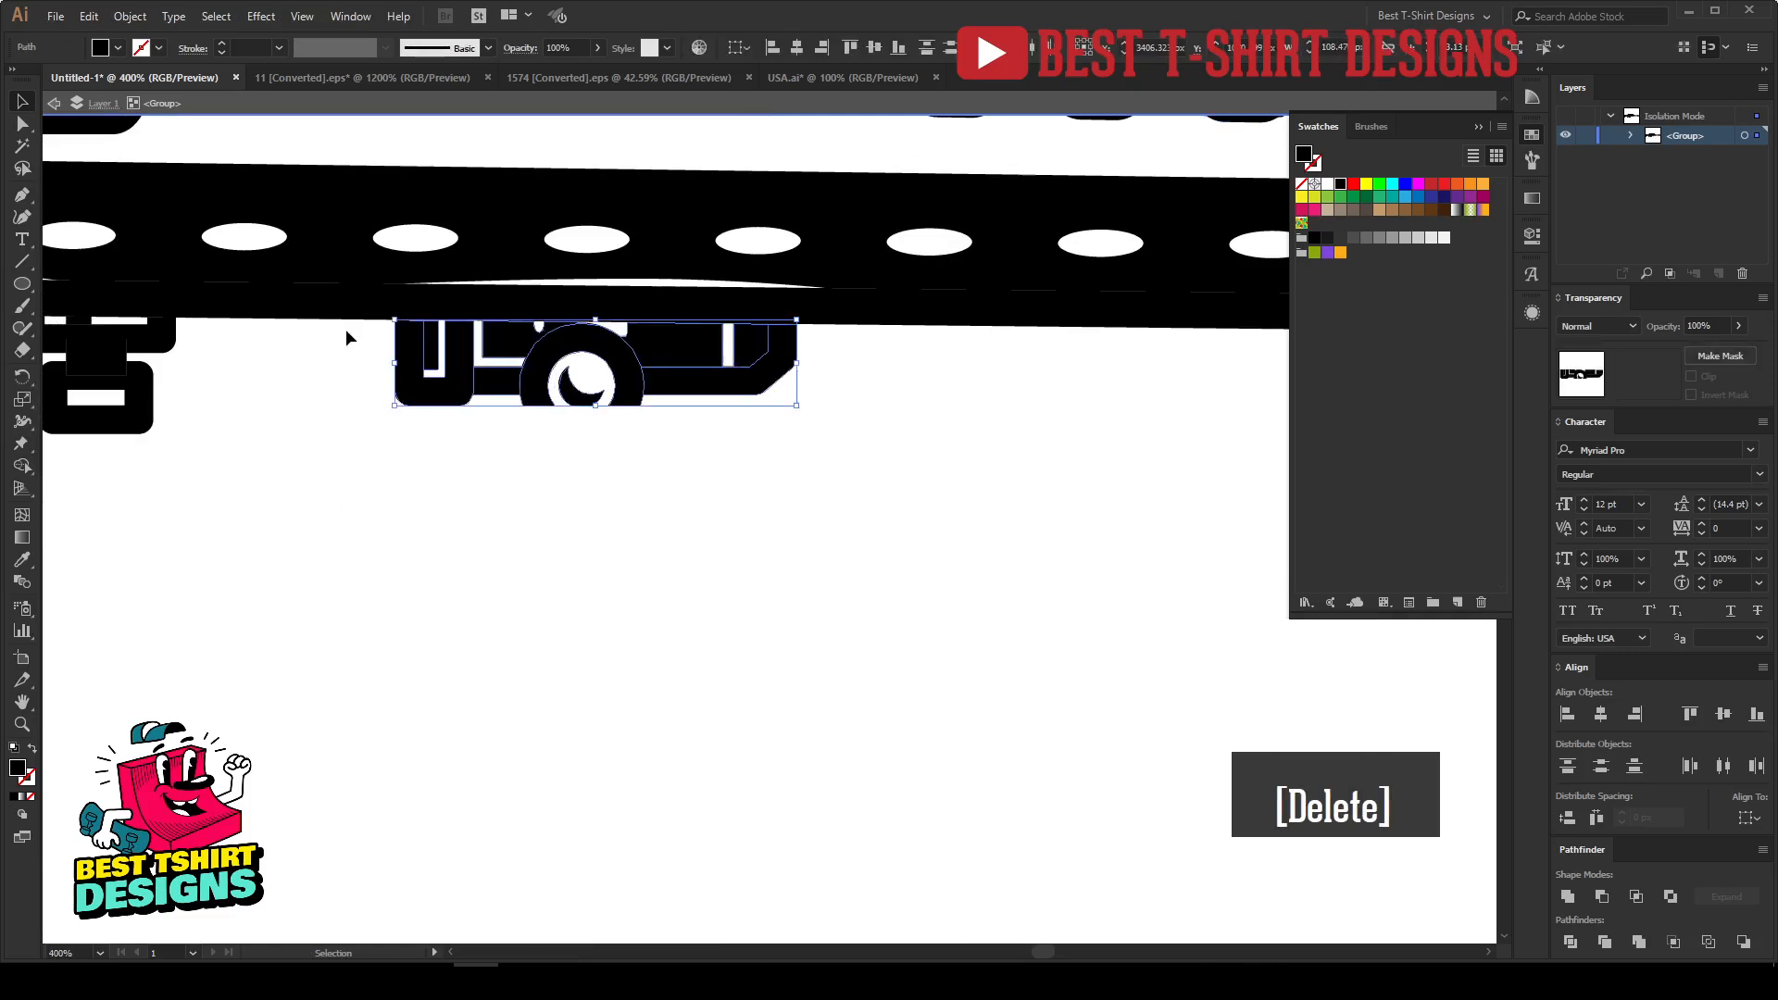
key(Delete)
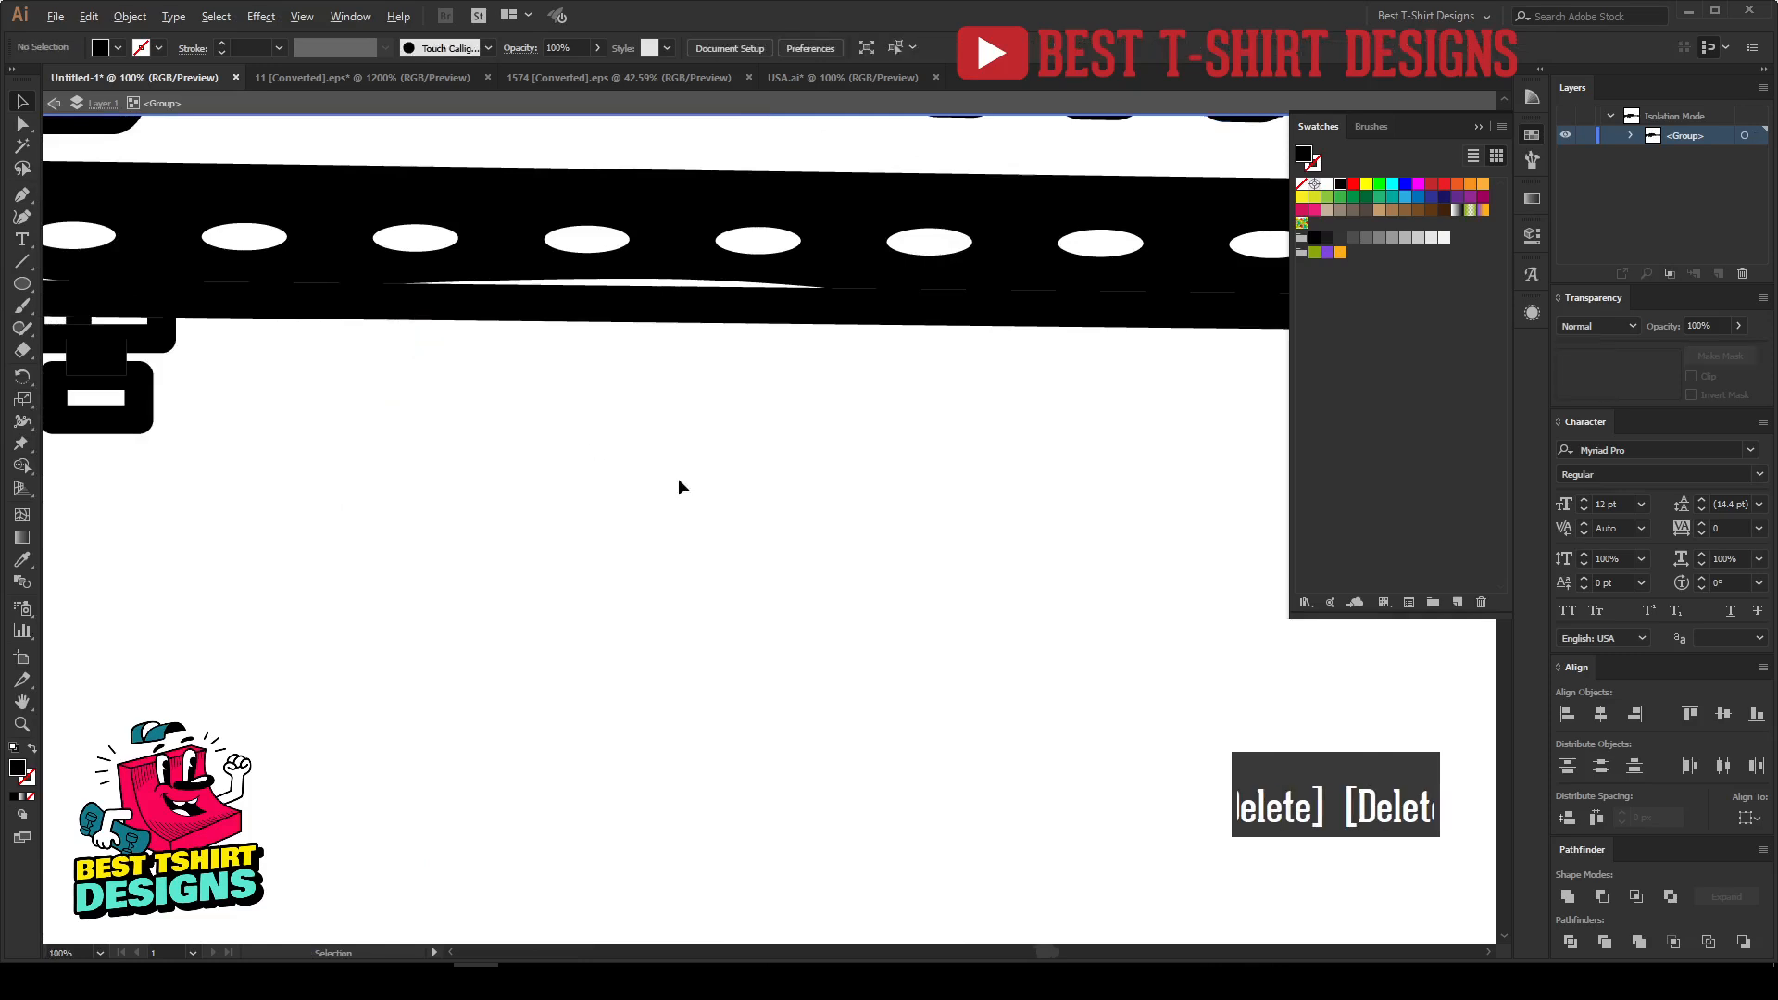
scroll(678, 478, down, 4)
double_click(678, 478)
scroll(678, 478, down, 3)
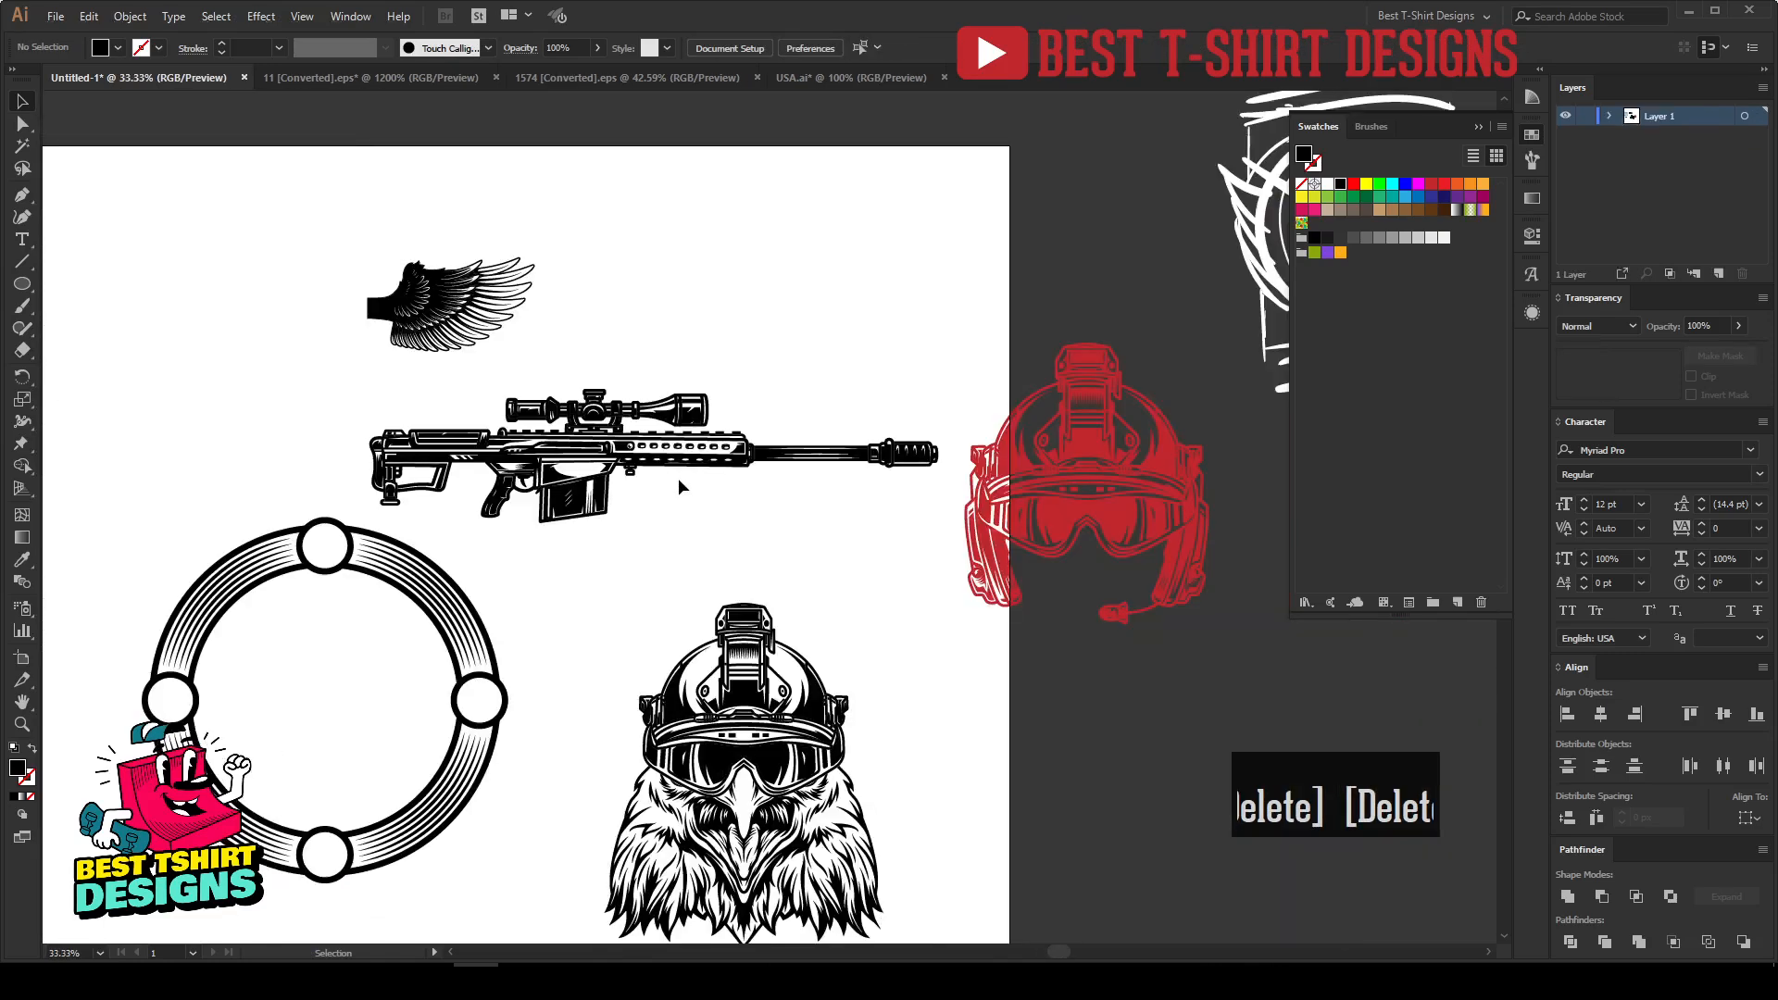
Step: Place the rifle diagonally across the striped ring, rotated with its barrel pointing up and scaled down to about the ring's width
click(677, 449)
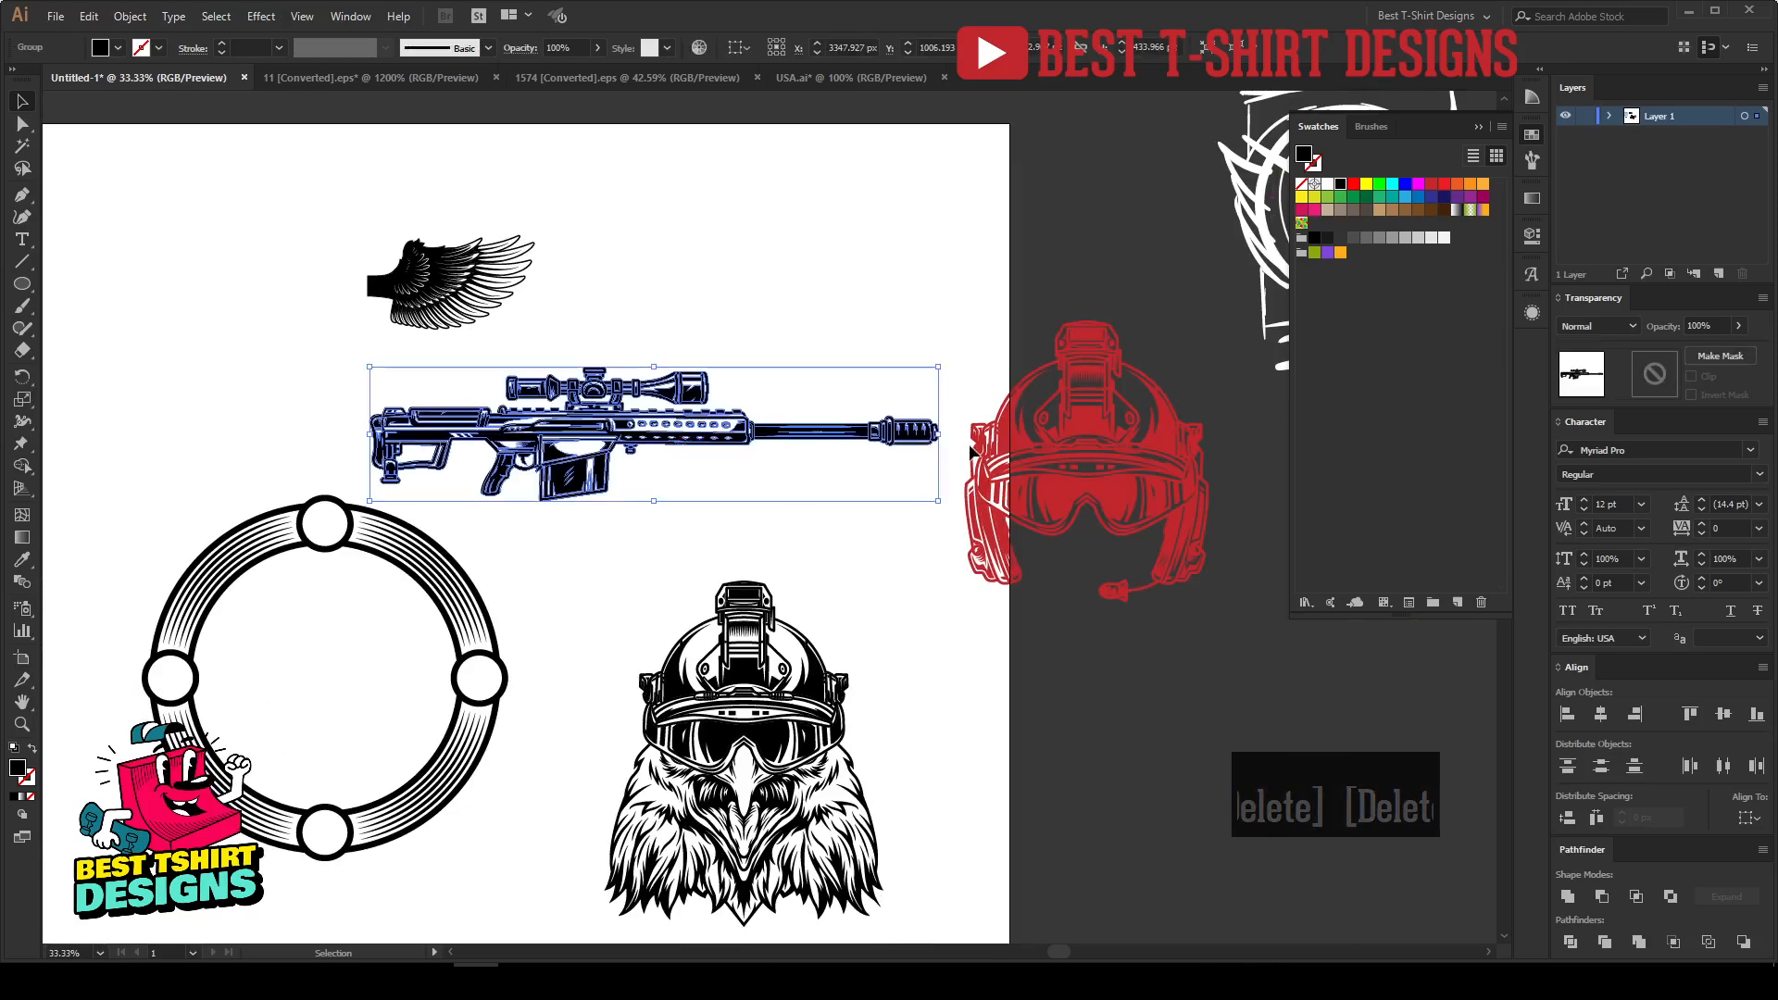
drag(922, 358, 791, 191)
drag(694, 396, 392, 600)
key(space)
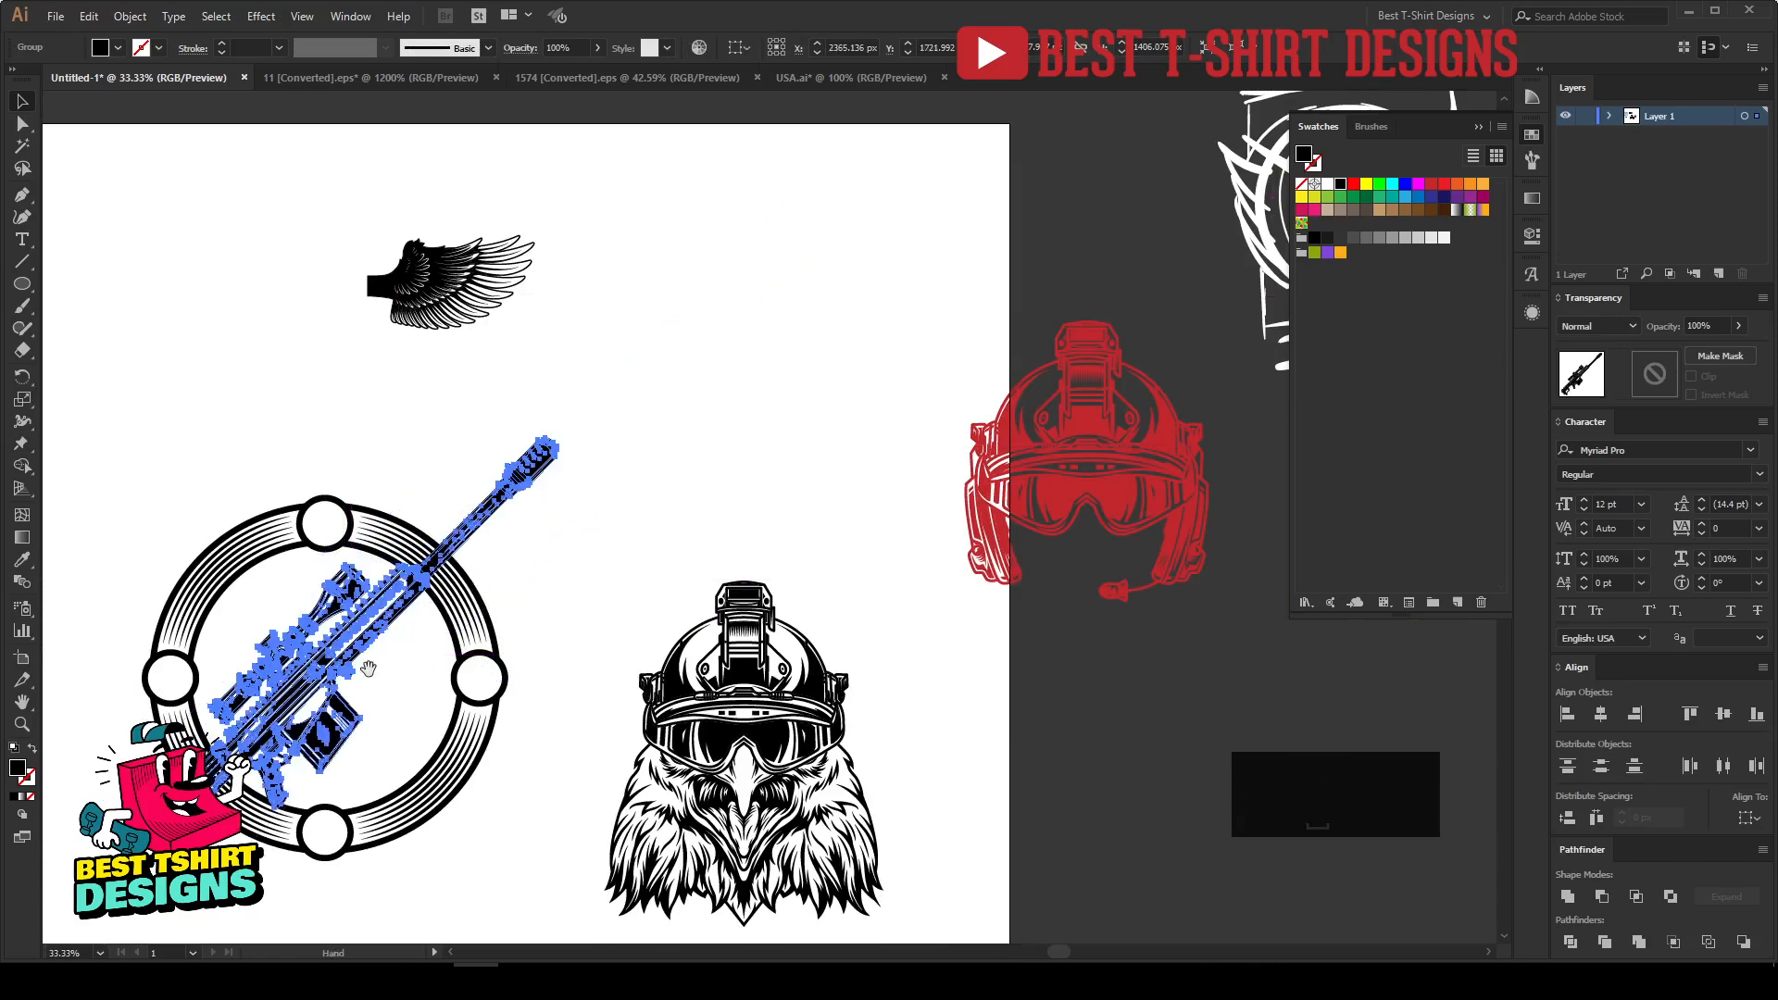
drag(367, 667, 580, 617)
drag(787, 393, 691, 482)
drag(589, 578, 592, 592)
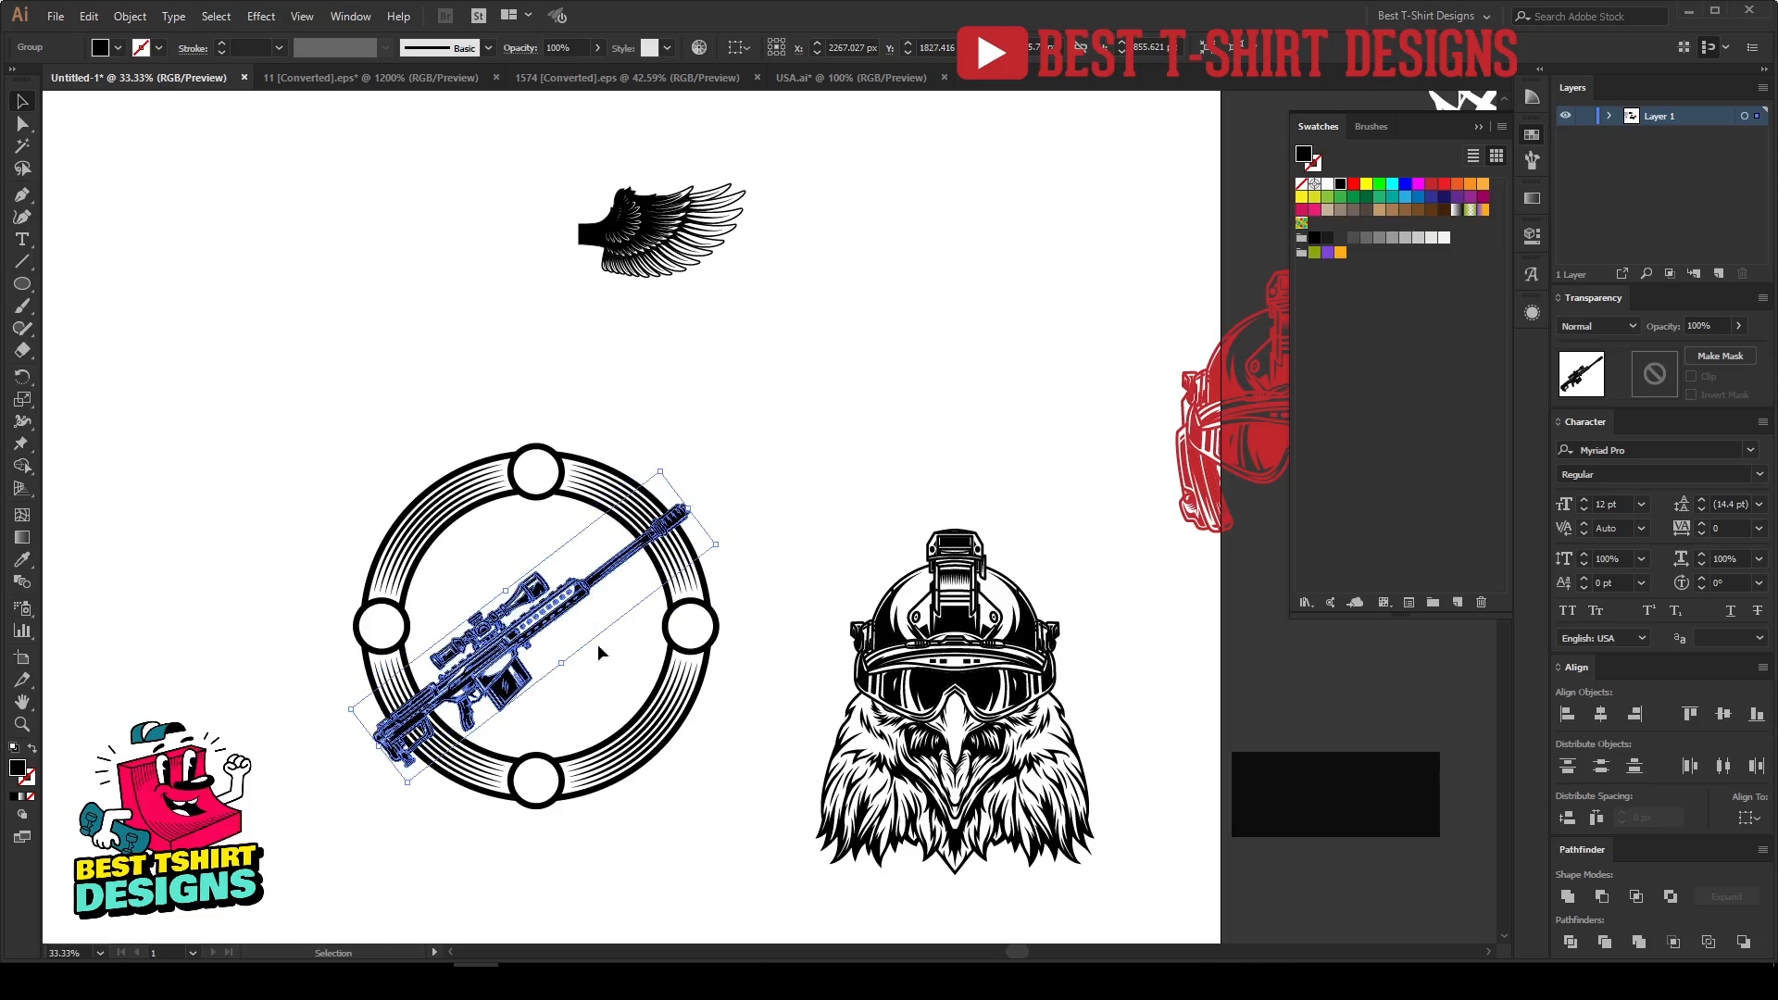
Step: Duplicate the diagonal rifle in place, directly in front of the original
scroll(420, 727, up, 1)
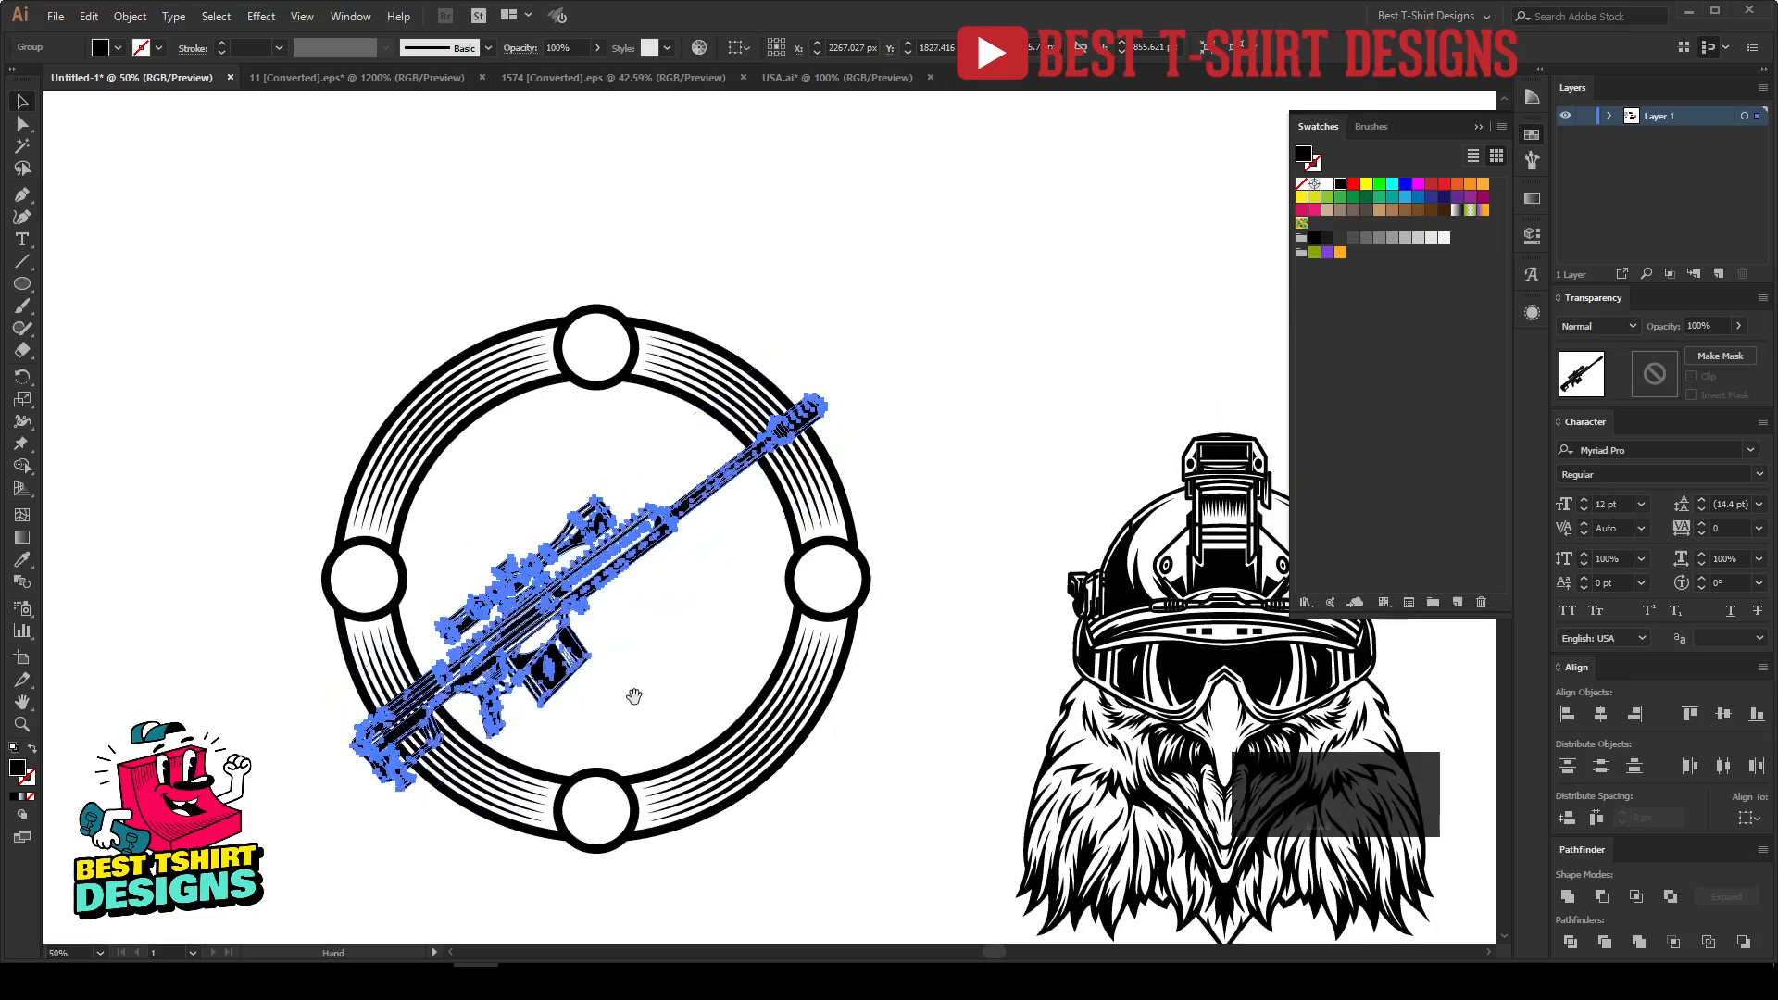
drag(635, 698, 674, 615)
key(ctrl+c)
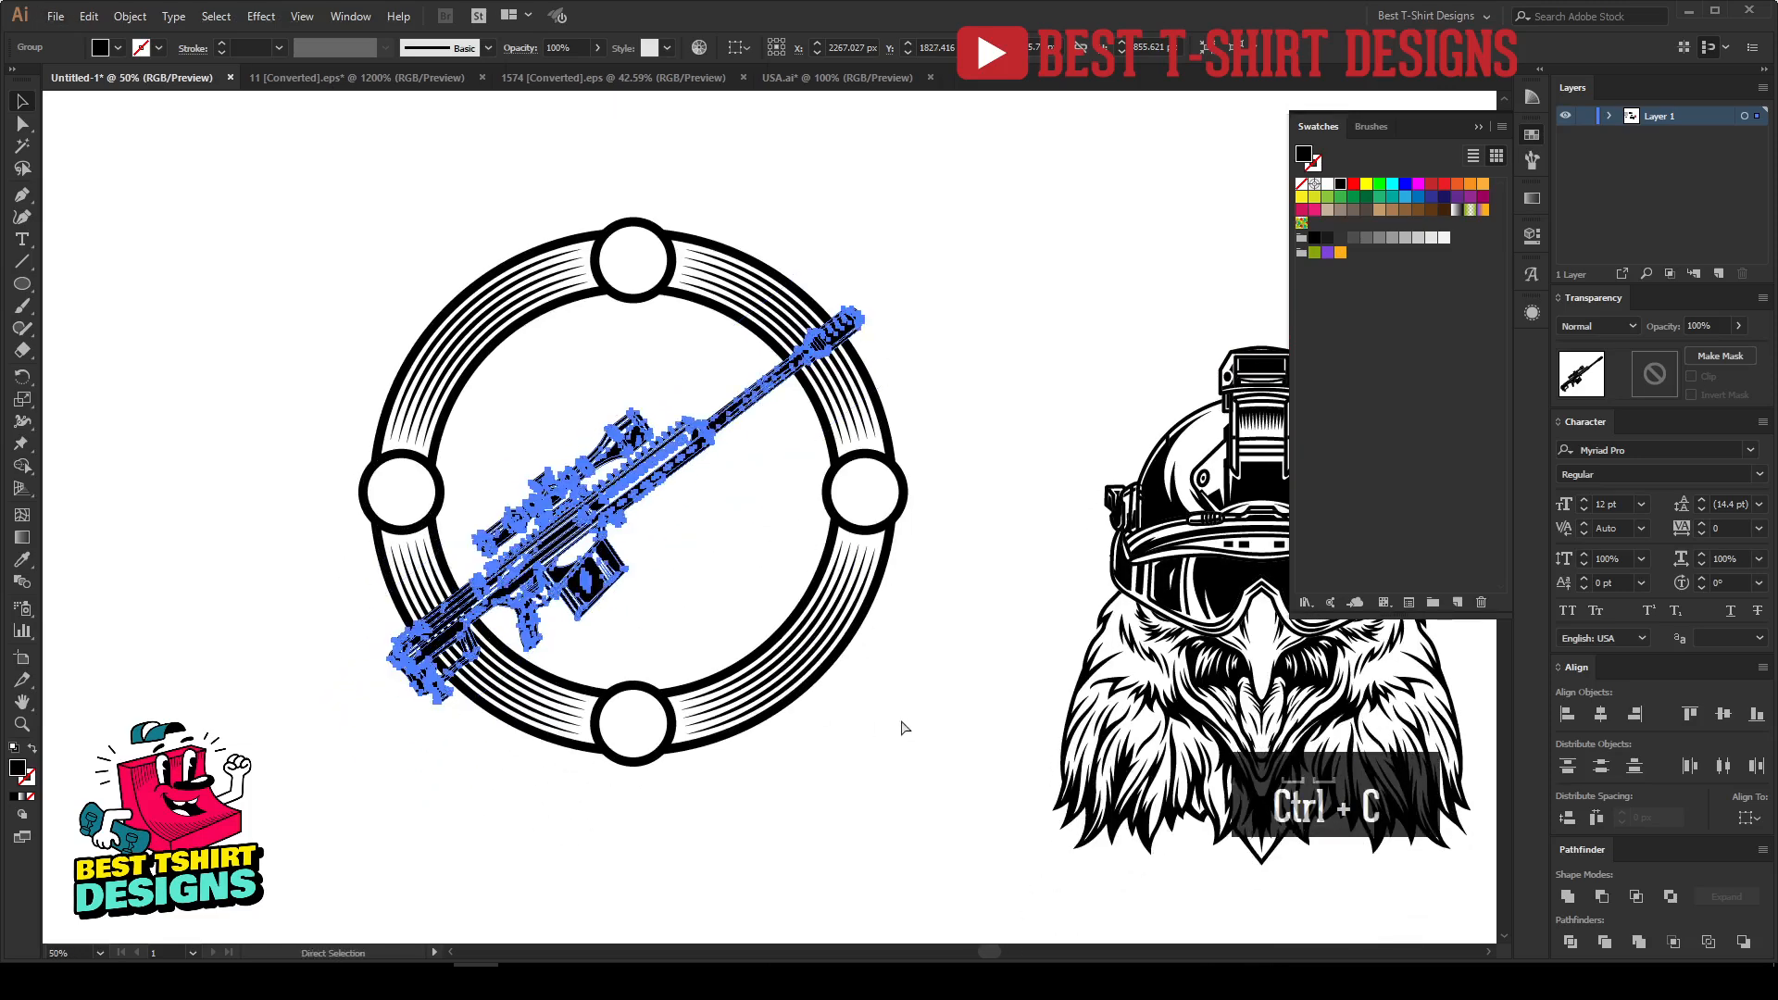
key(ctrl+f)
key(ctrl+r)
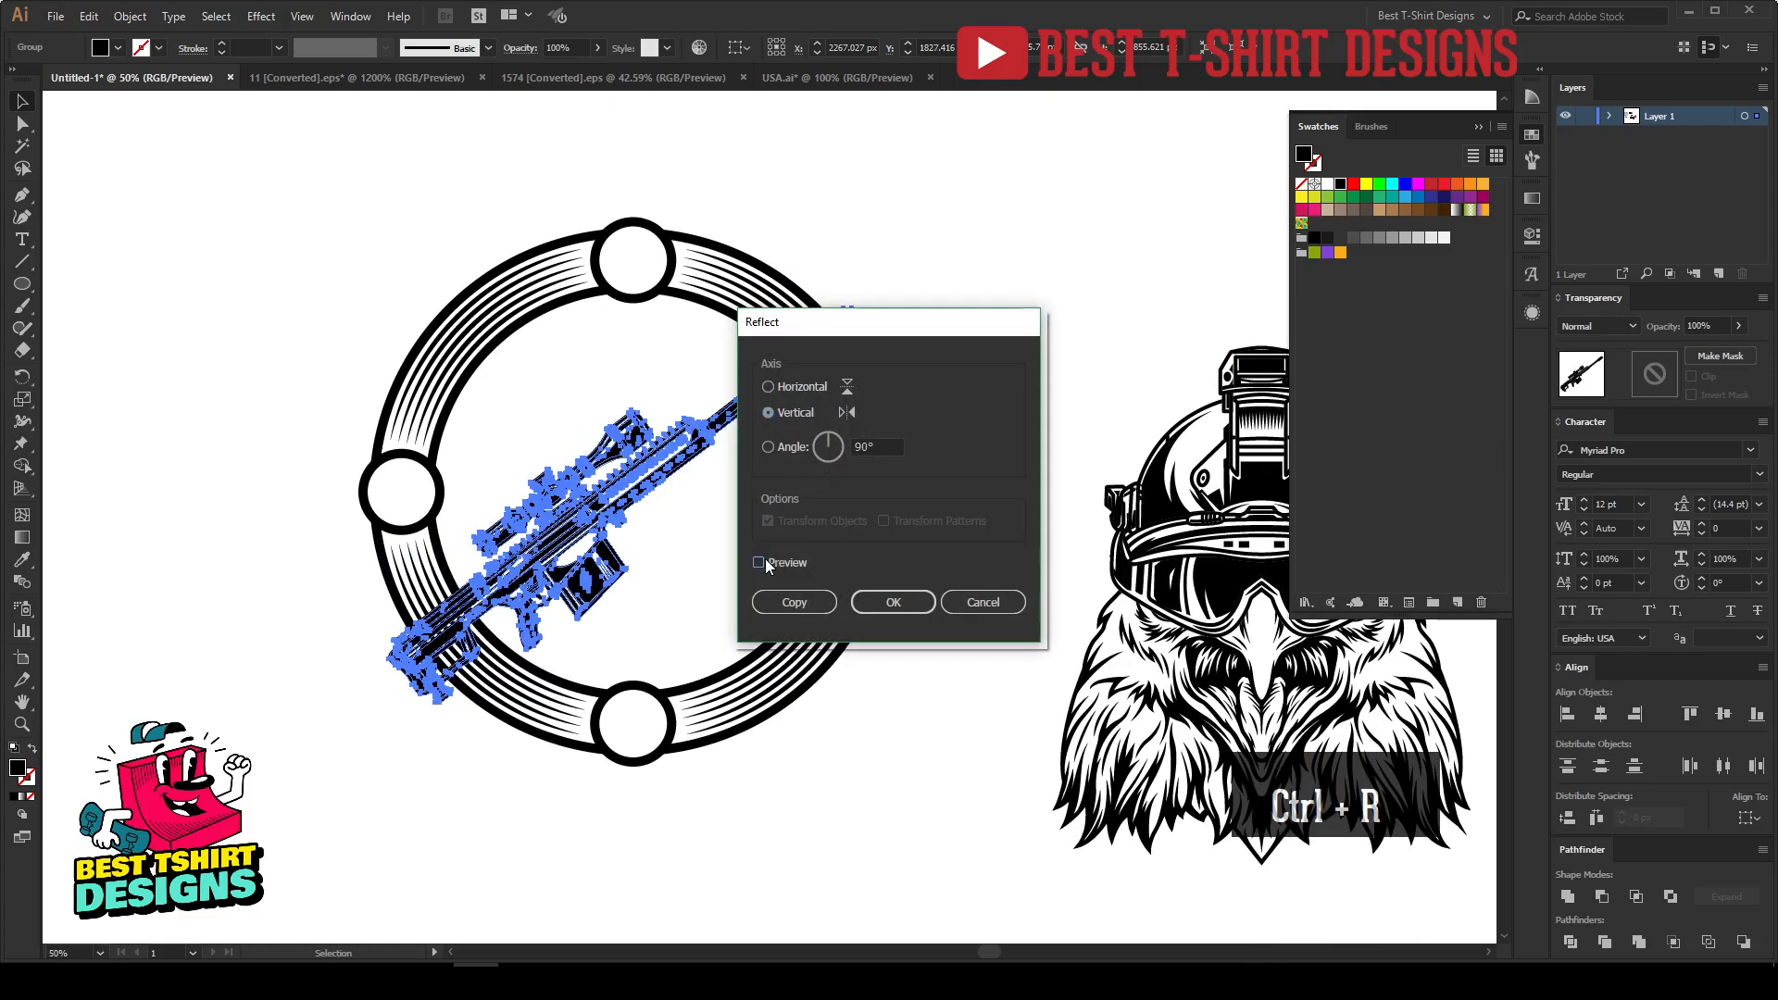
click(759, 563)
click(995, 602)
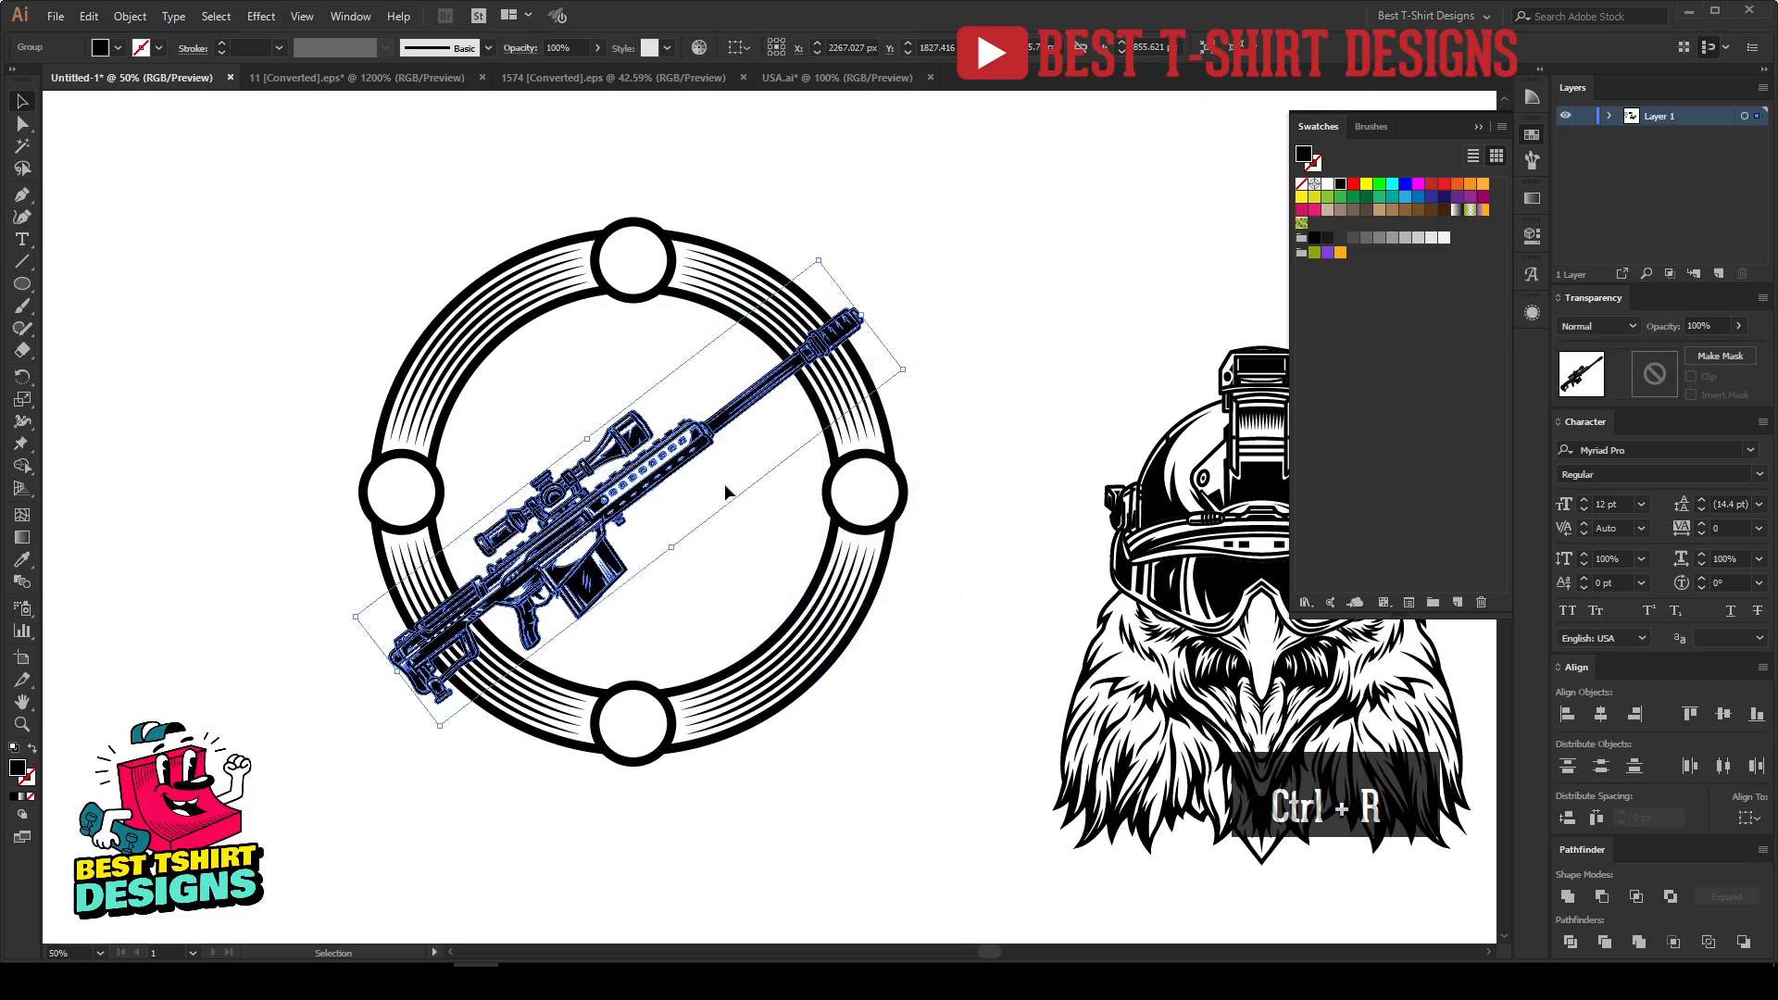
Step: Reflect the rifle copy across the vertical axis so the two rifles cross inside the ring
right_click(664, 470)
mouse_move(741, 646)
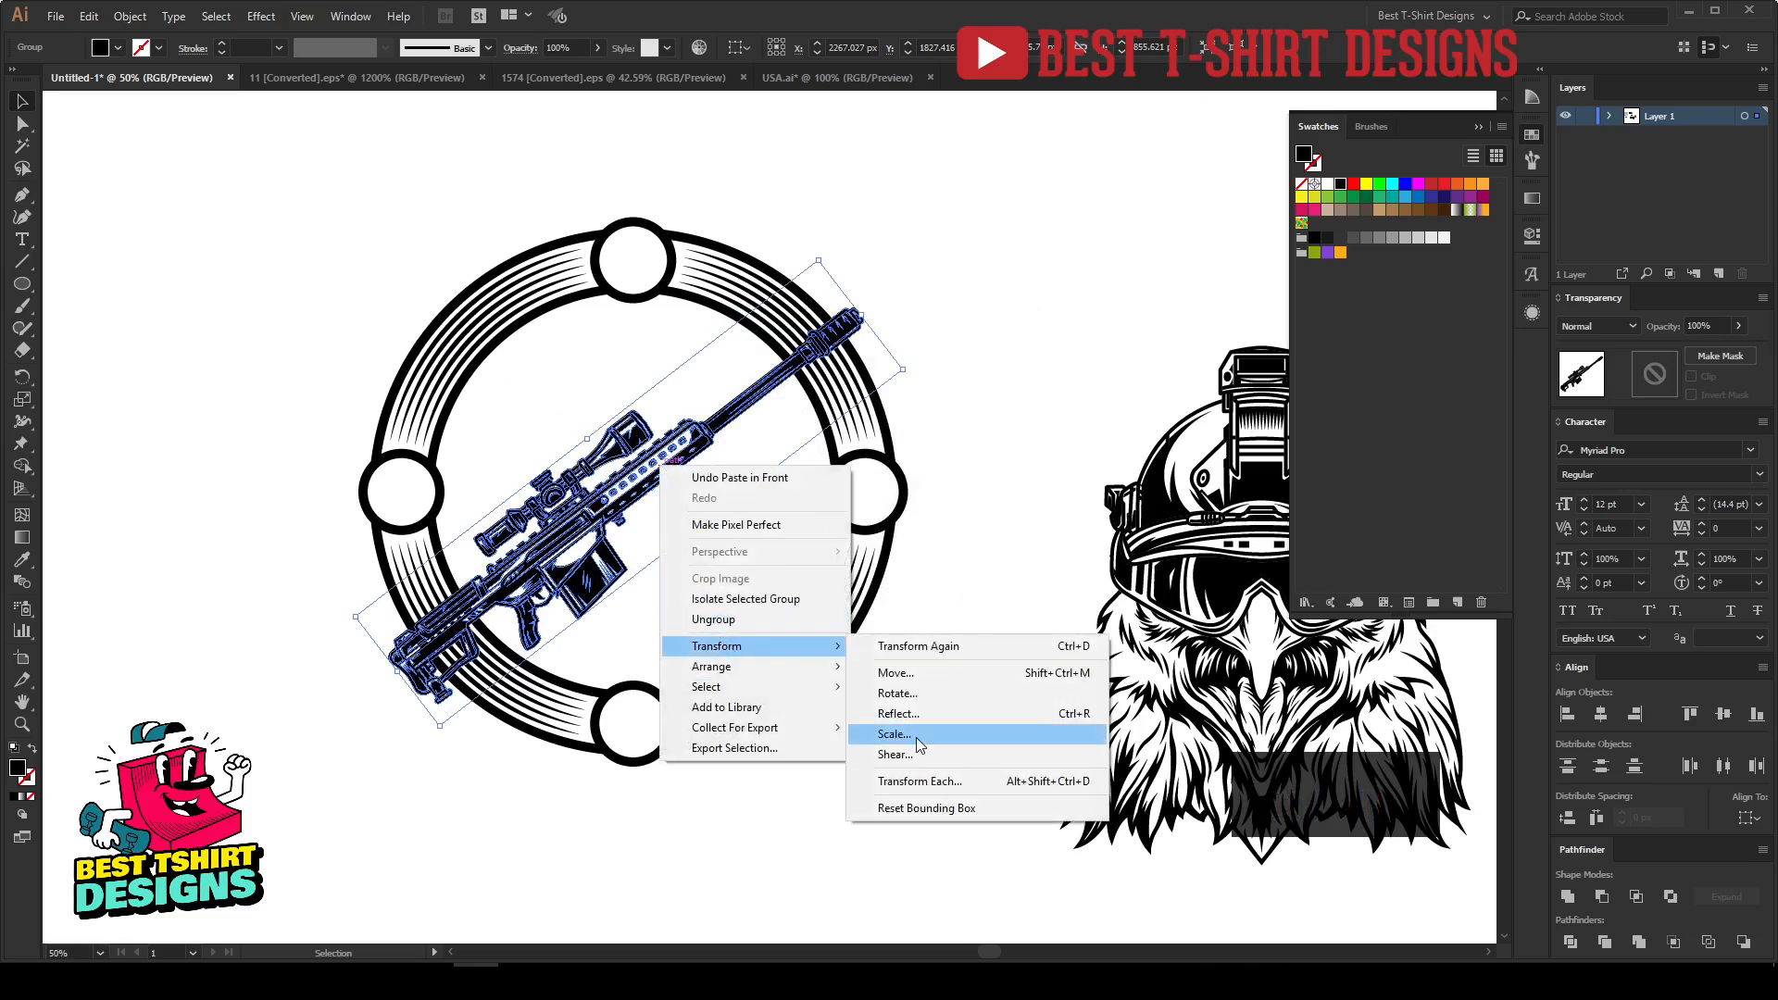
click(915, 715)
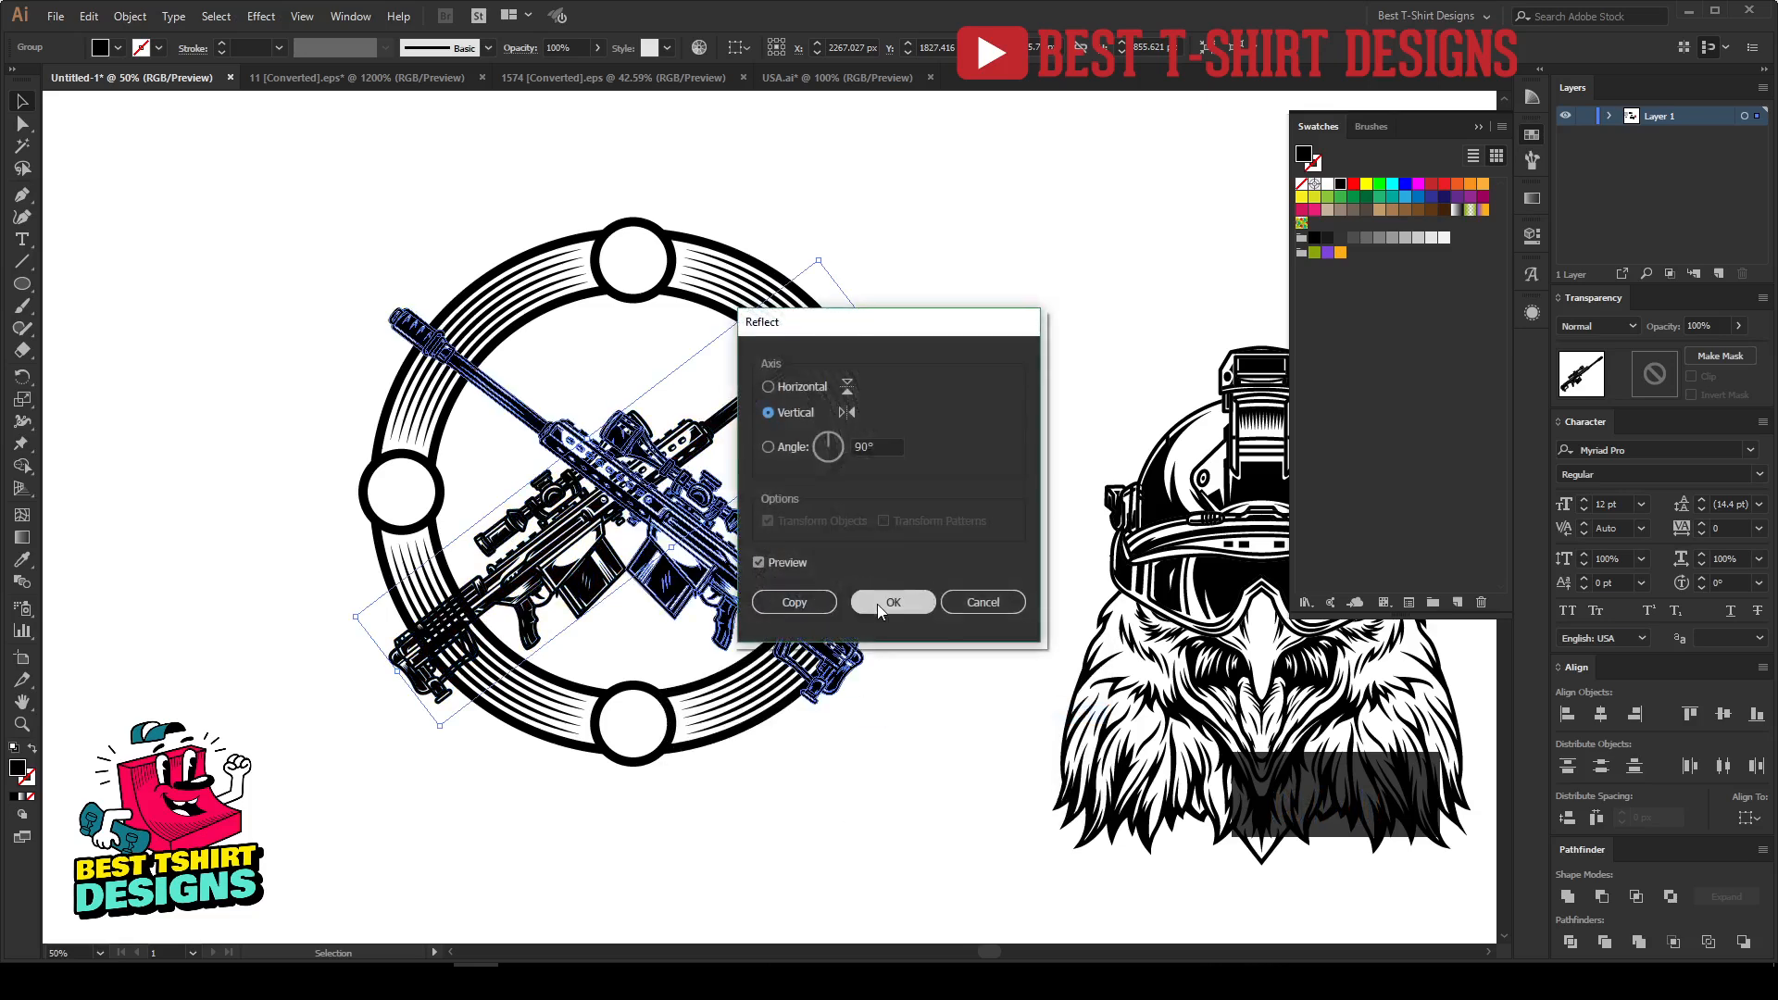
click(895, 601)
drag(607, 576, 602, 586)
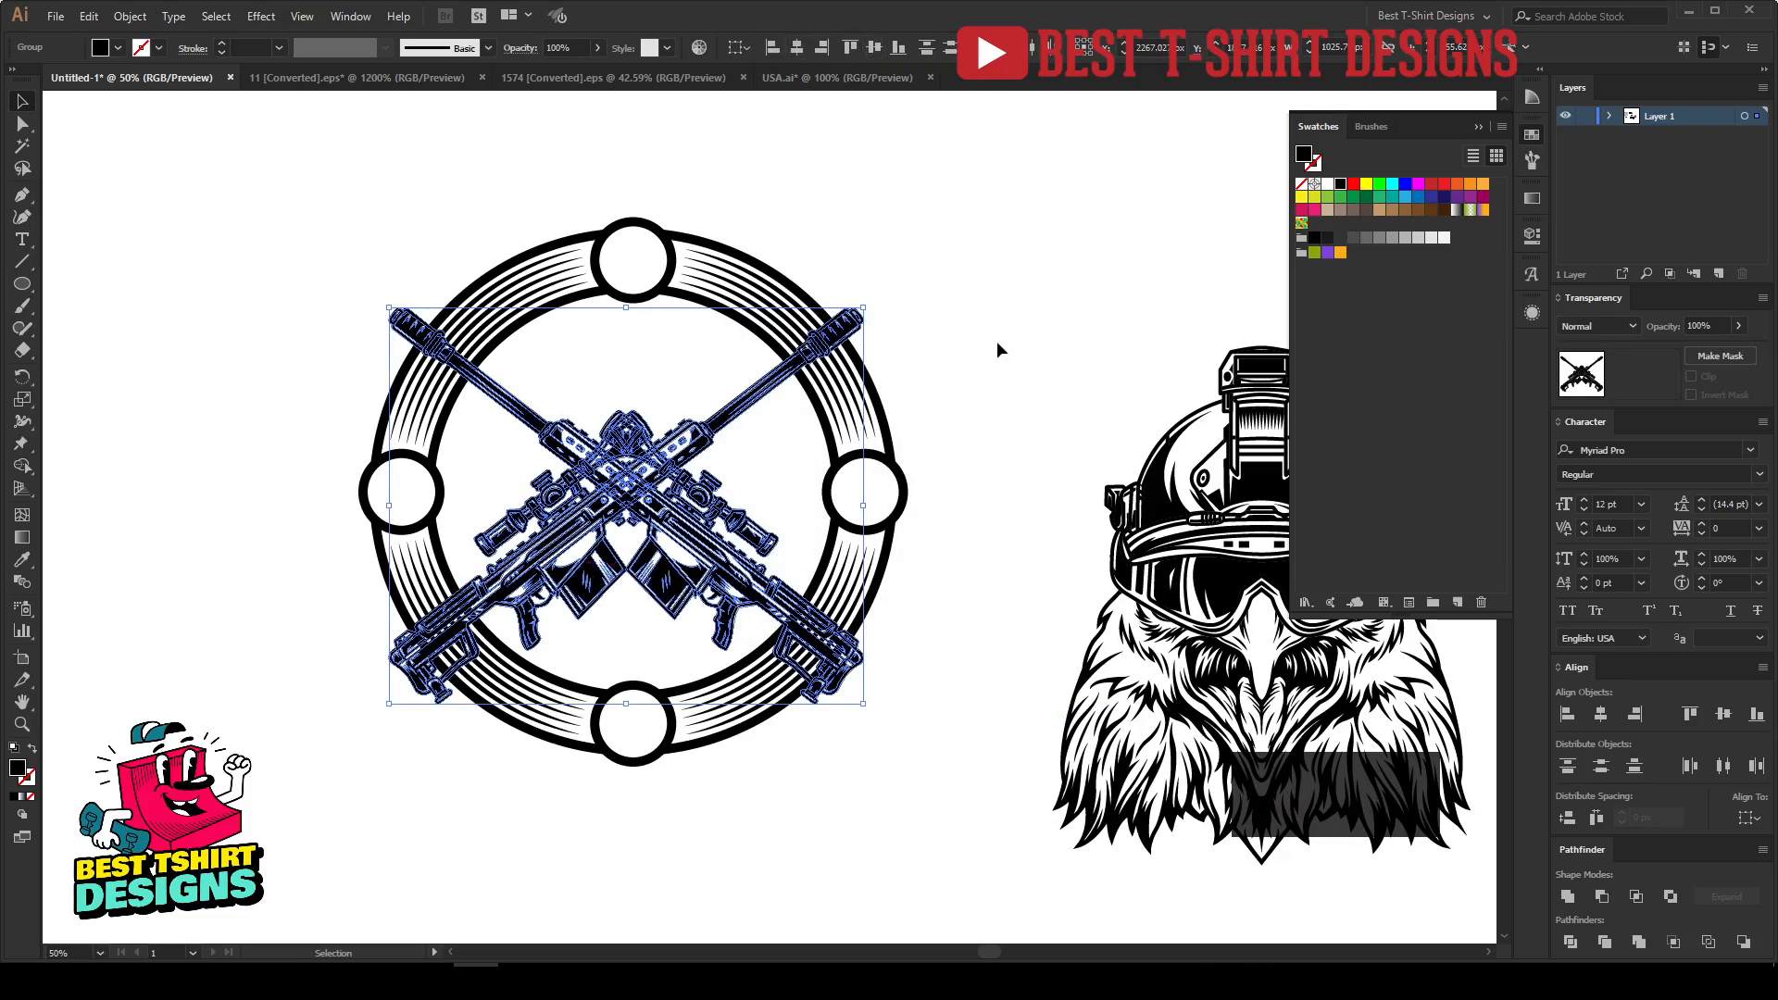
click(958, 371)
key(ctrl+plus)
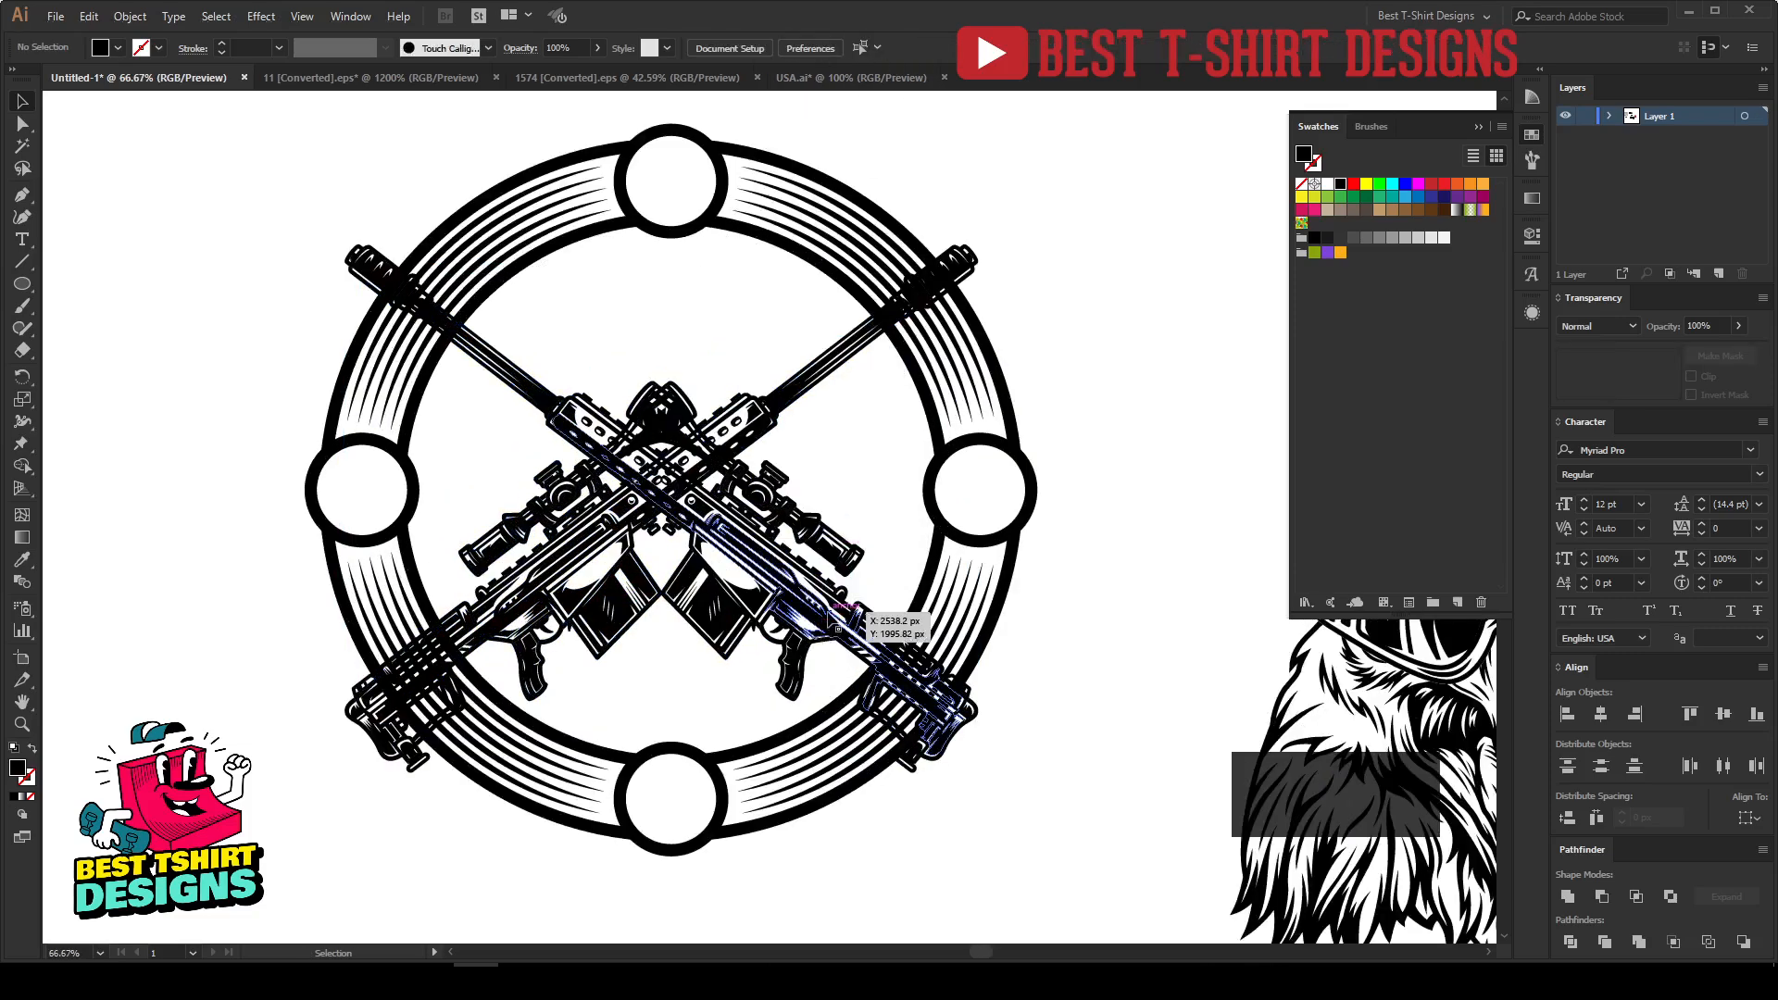
Step: Add an opacity mask with Clip off to the original rifle and paste a copy of the mirrored rifle into it in place
click(832, 618)
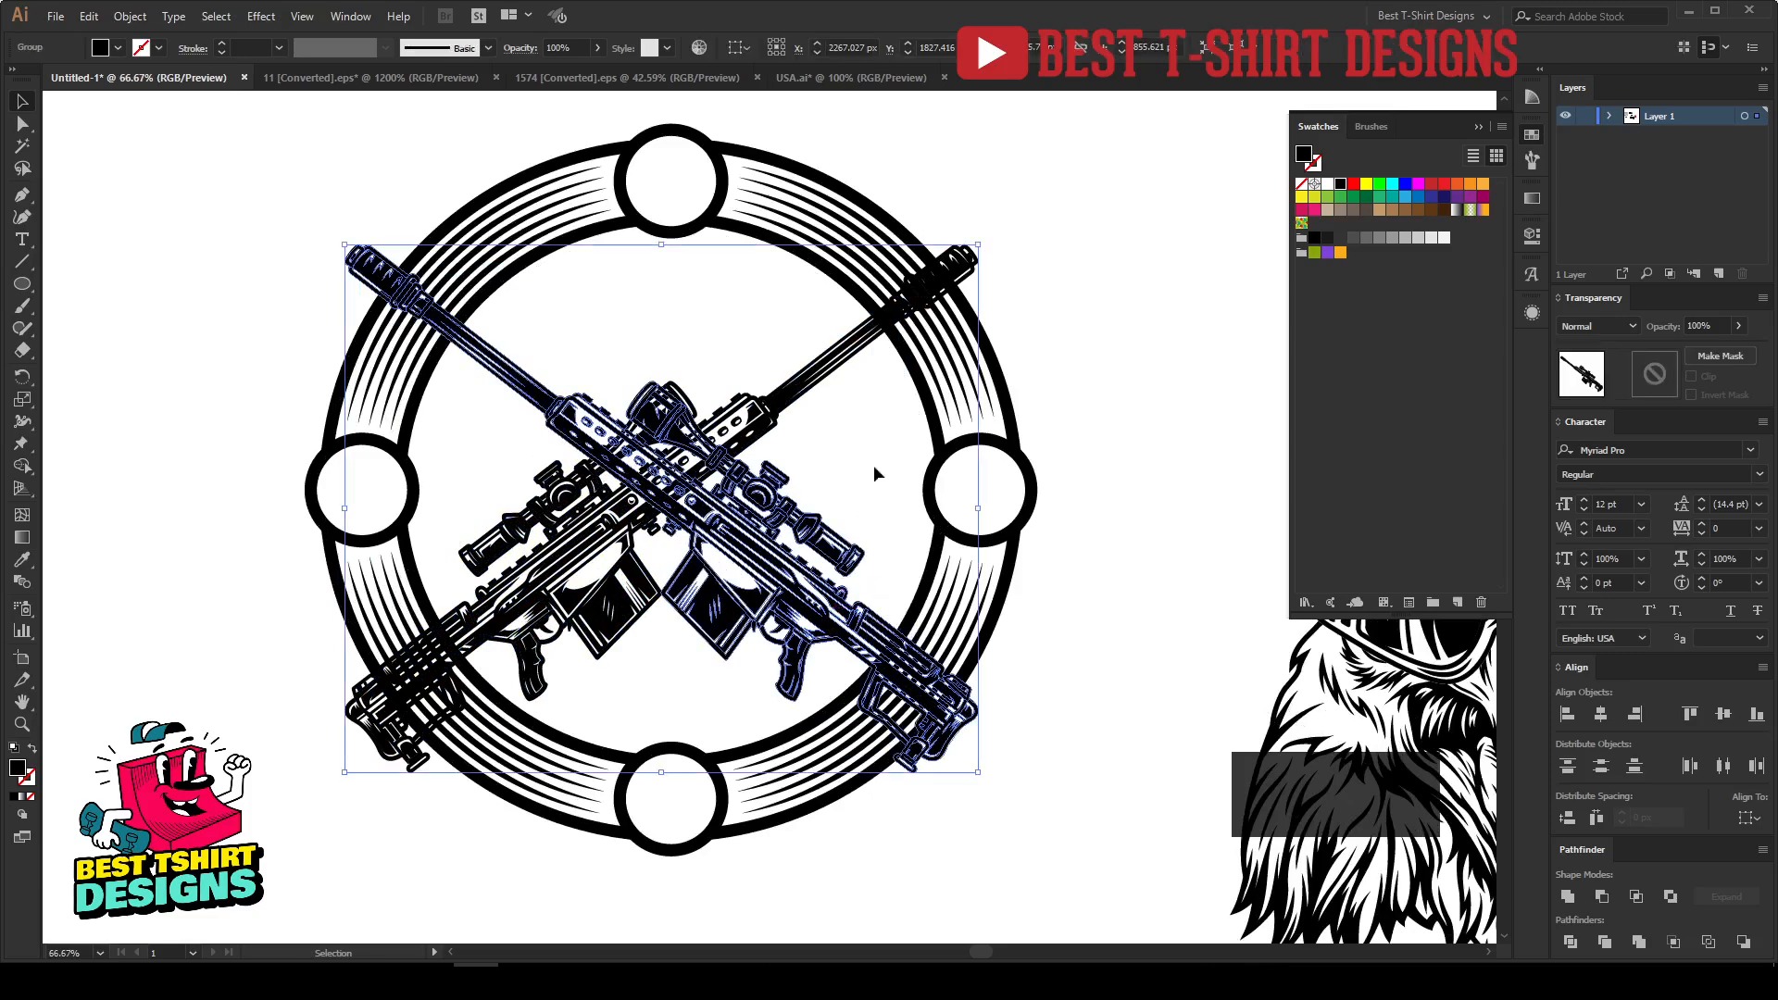
key(ctrl+c)
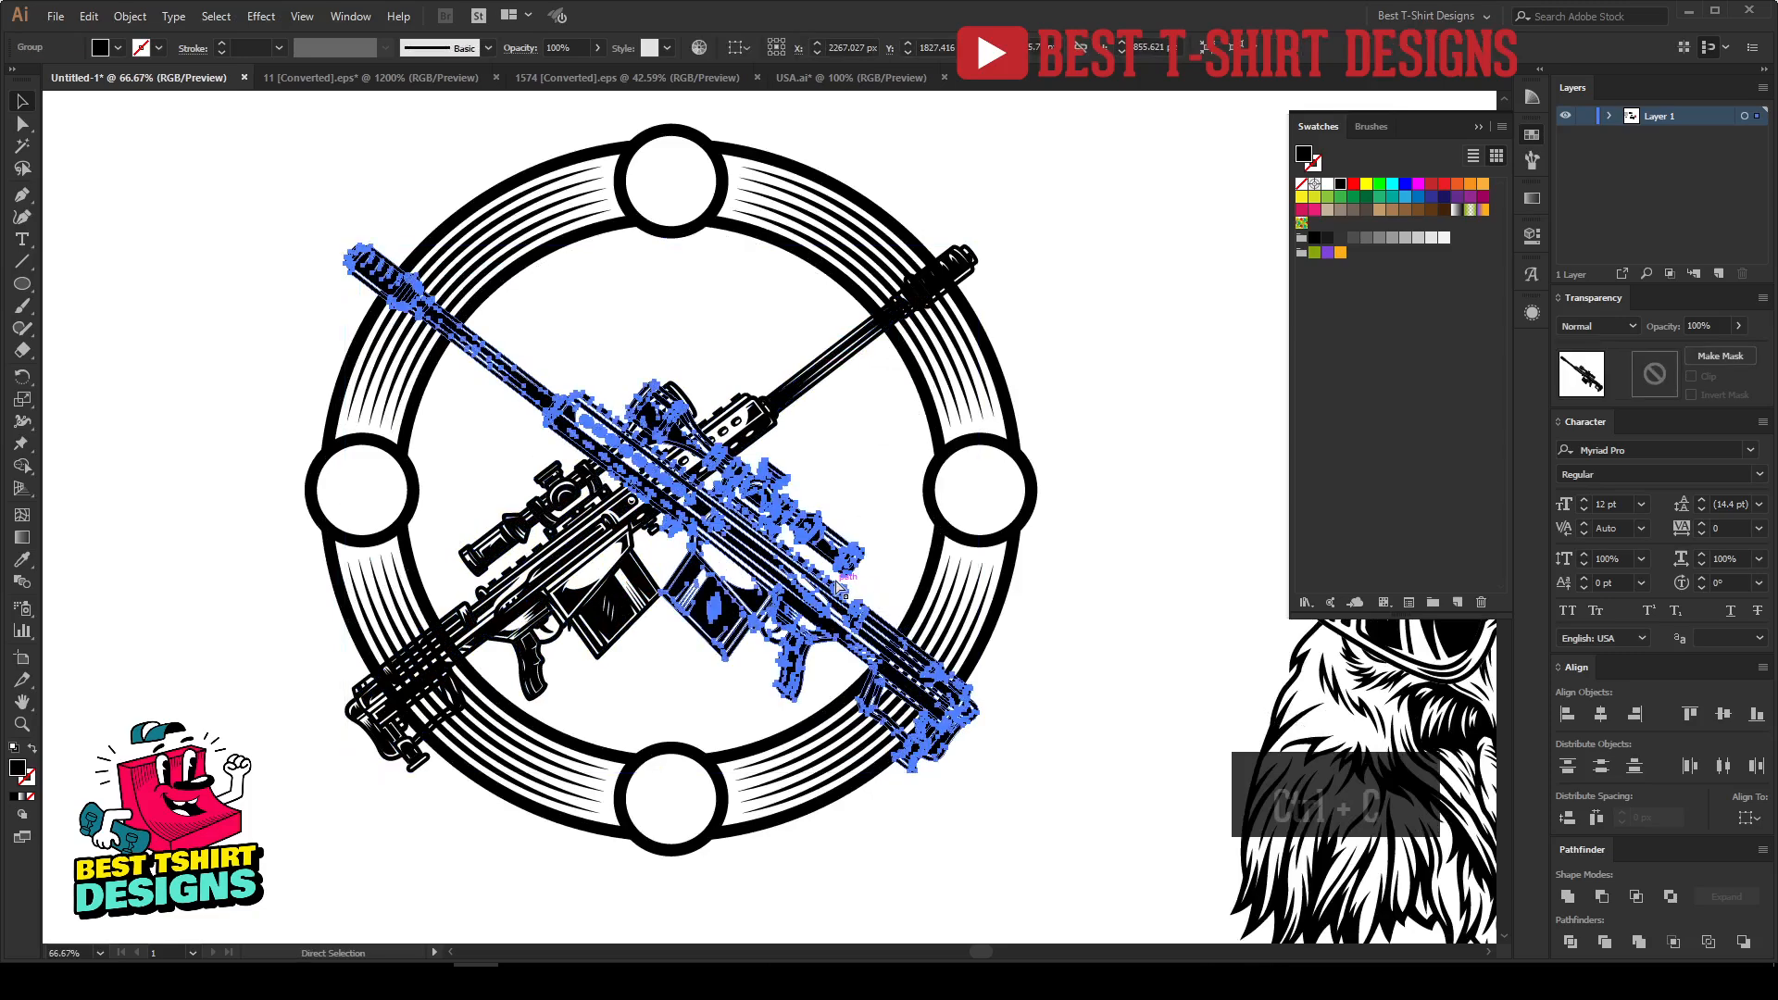
click(757, 412)
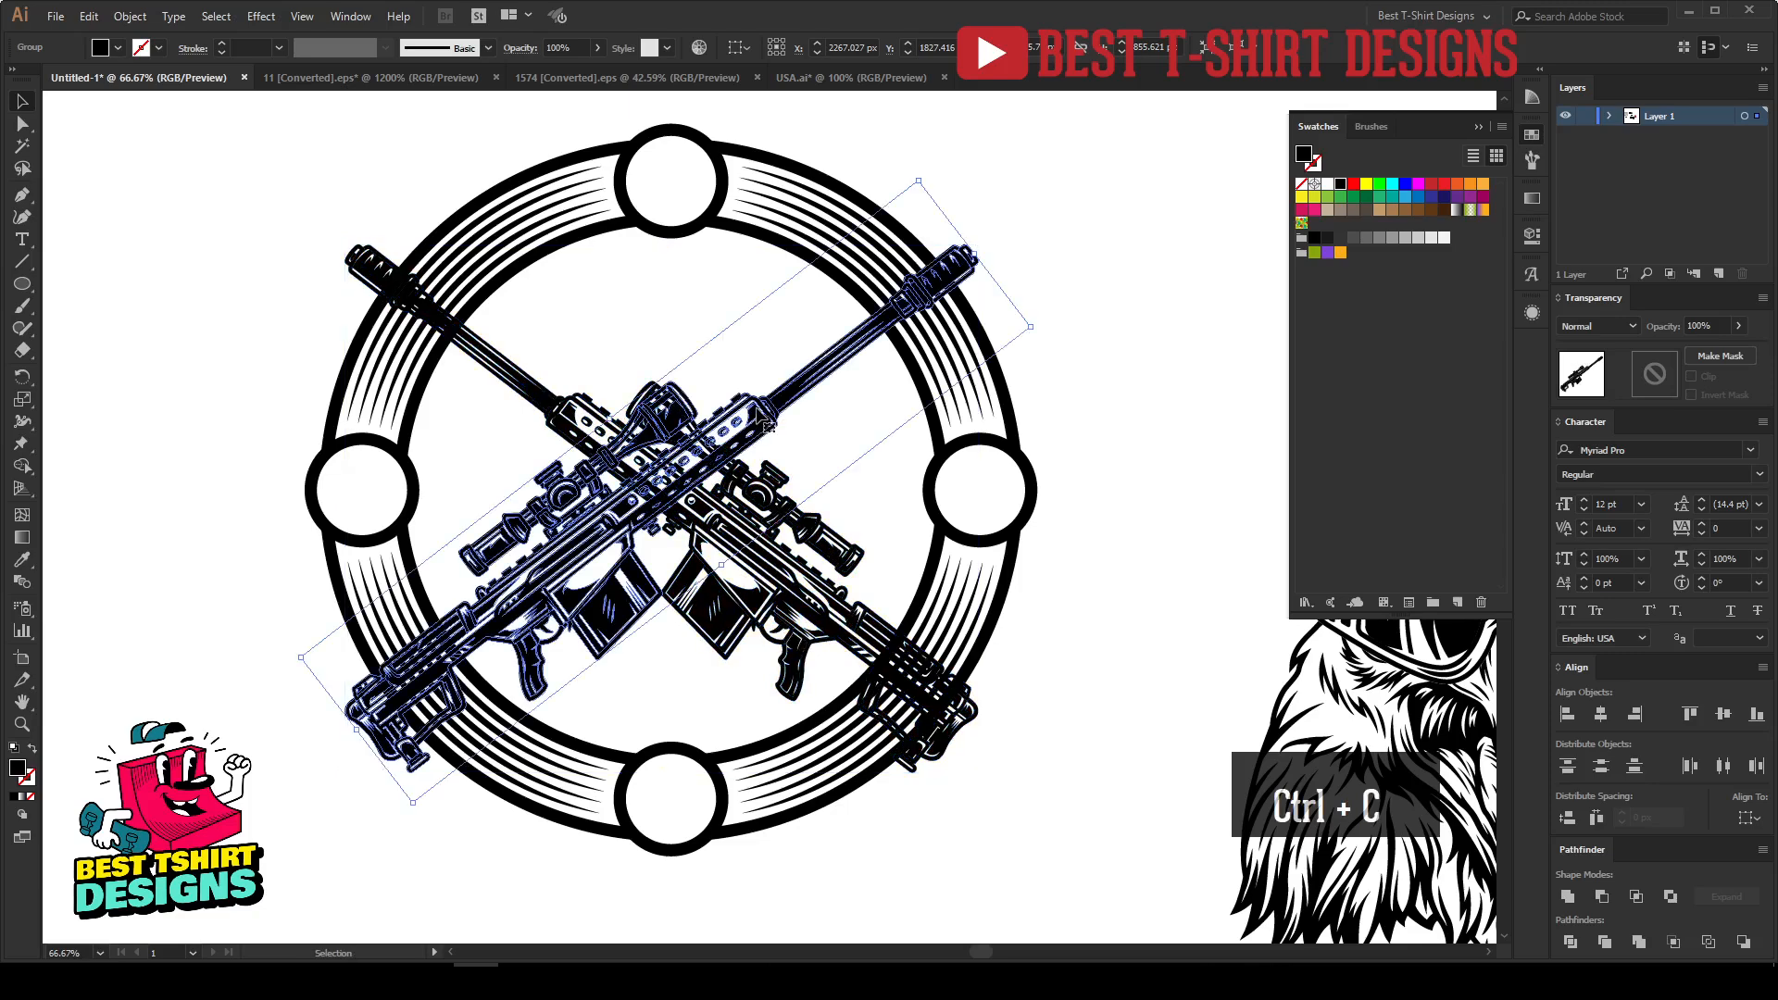
click(1654, 372)
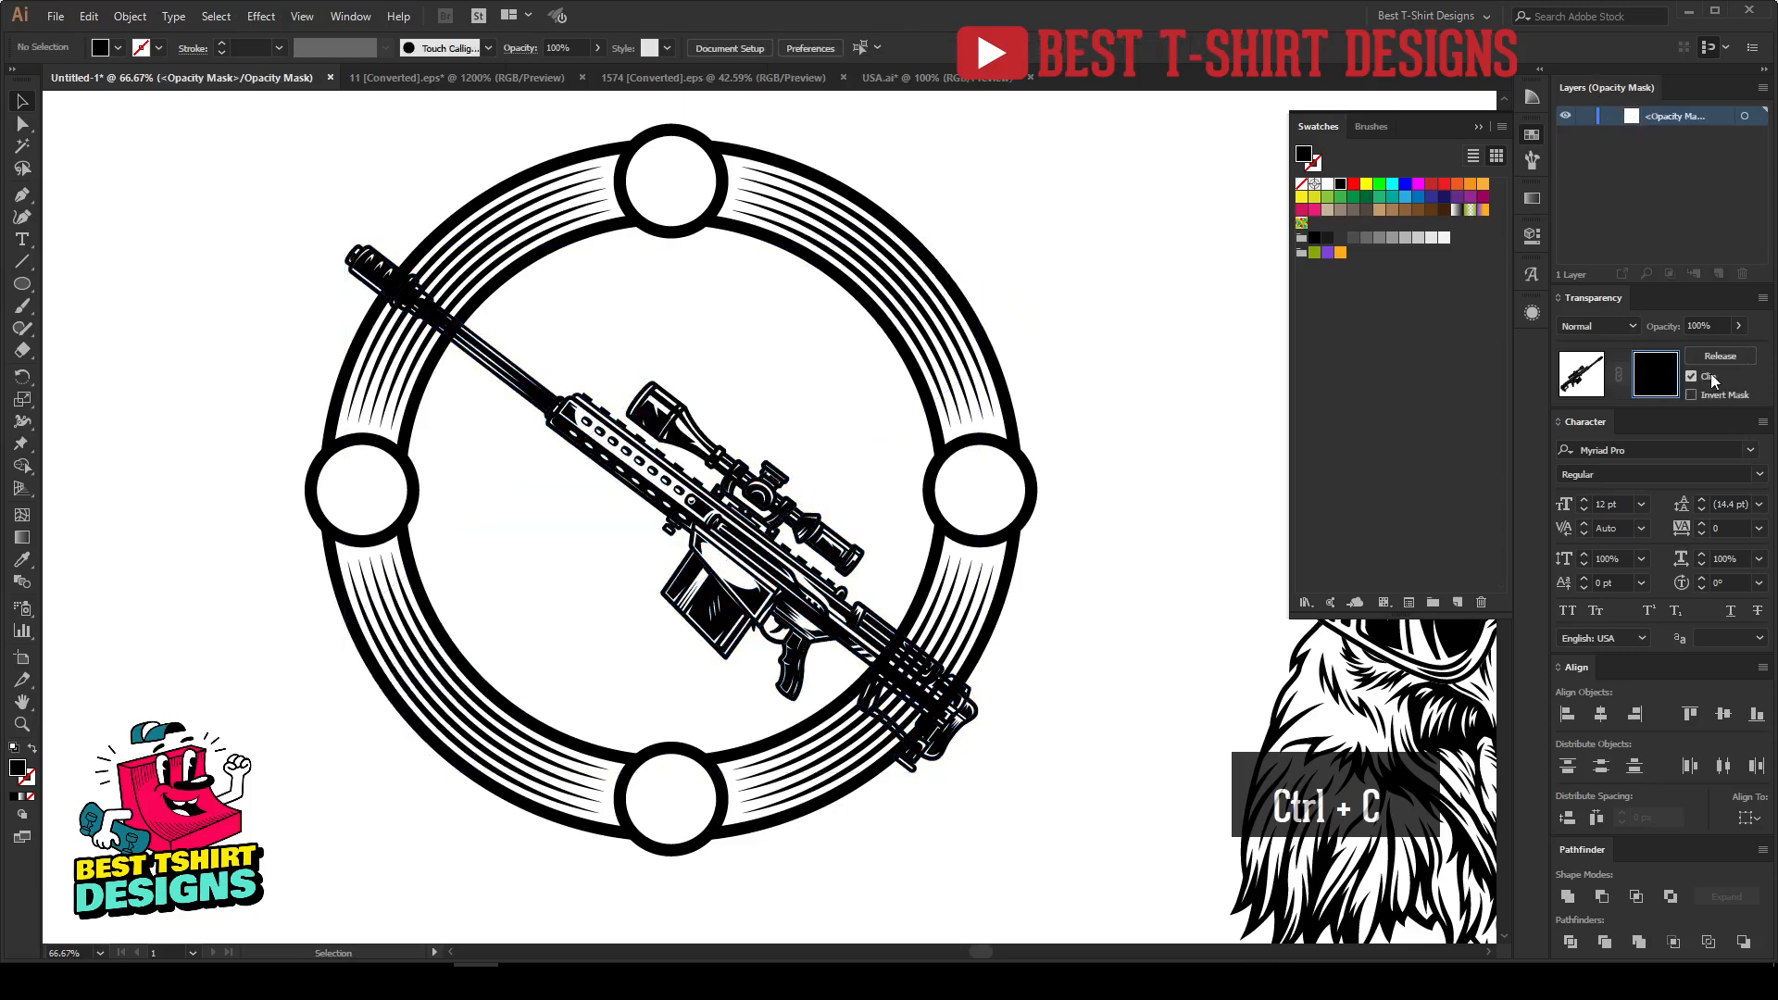
click(1695, 375)
key(ctrl+f)
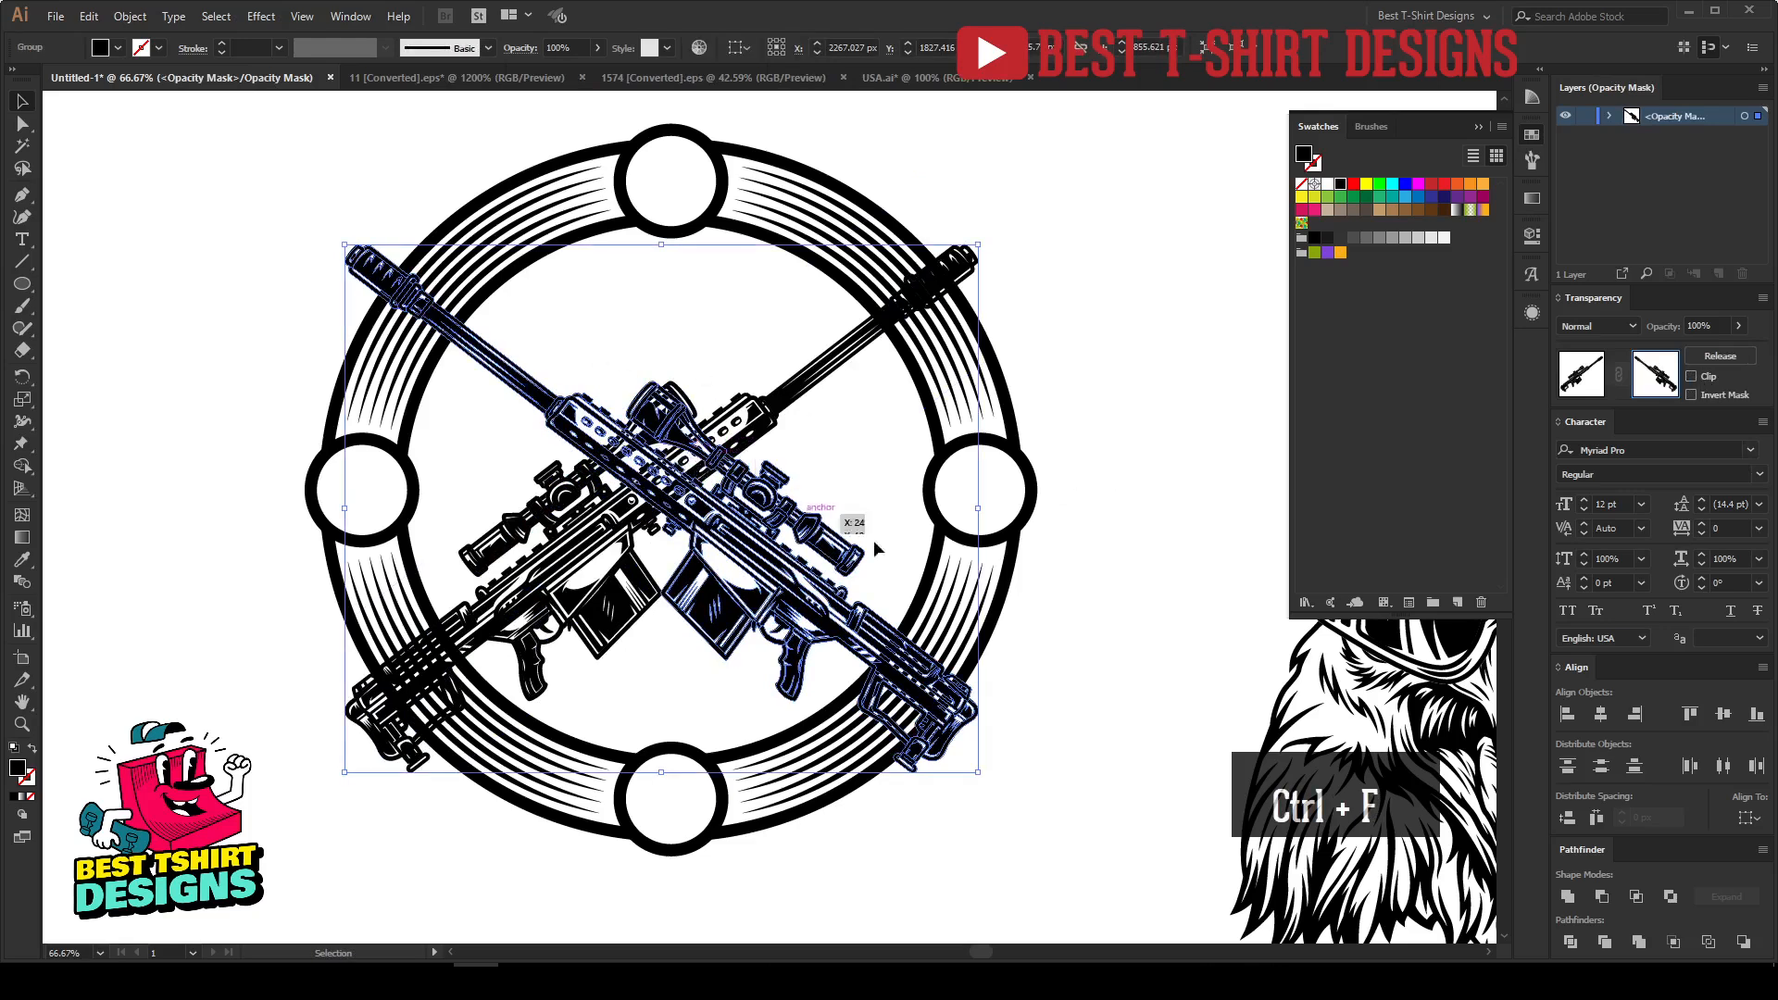
Step: Unite the rifle shapes inside the opacity mask and return to editing the artwork
click(1574, 897)
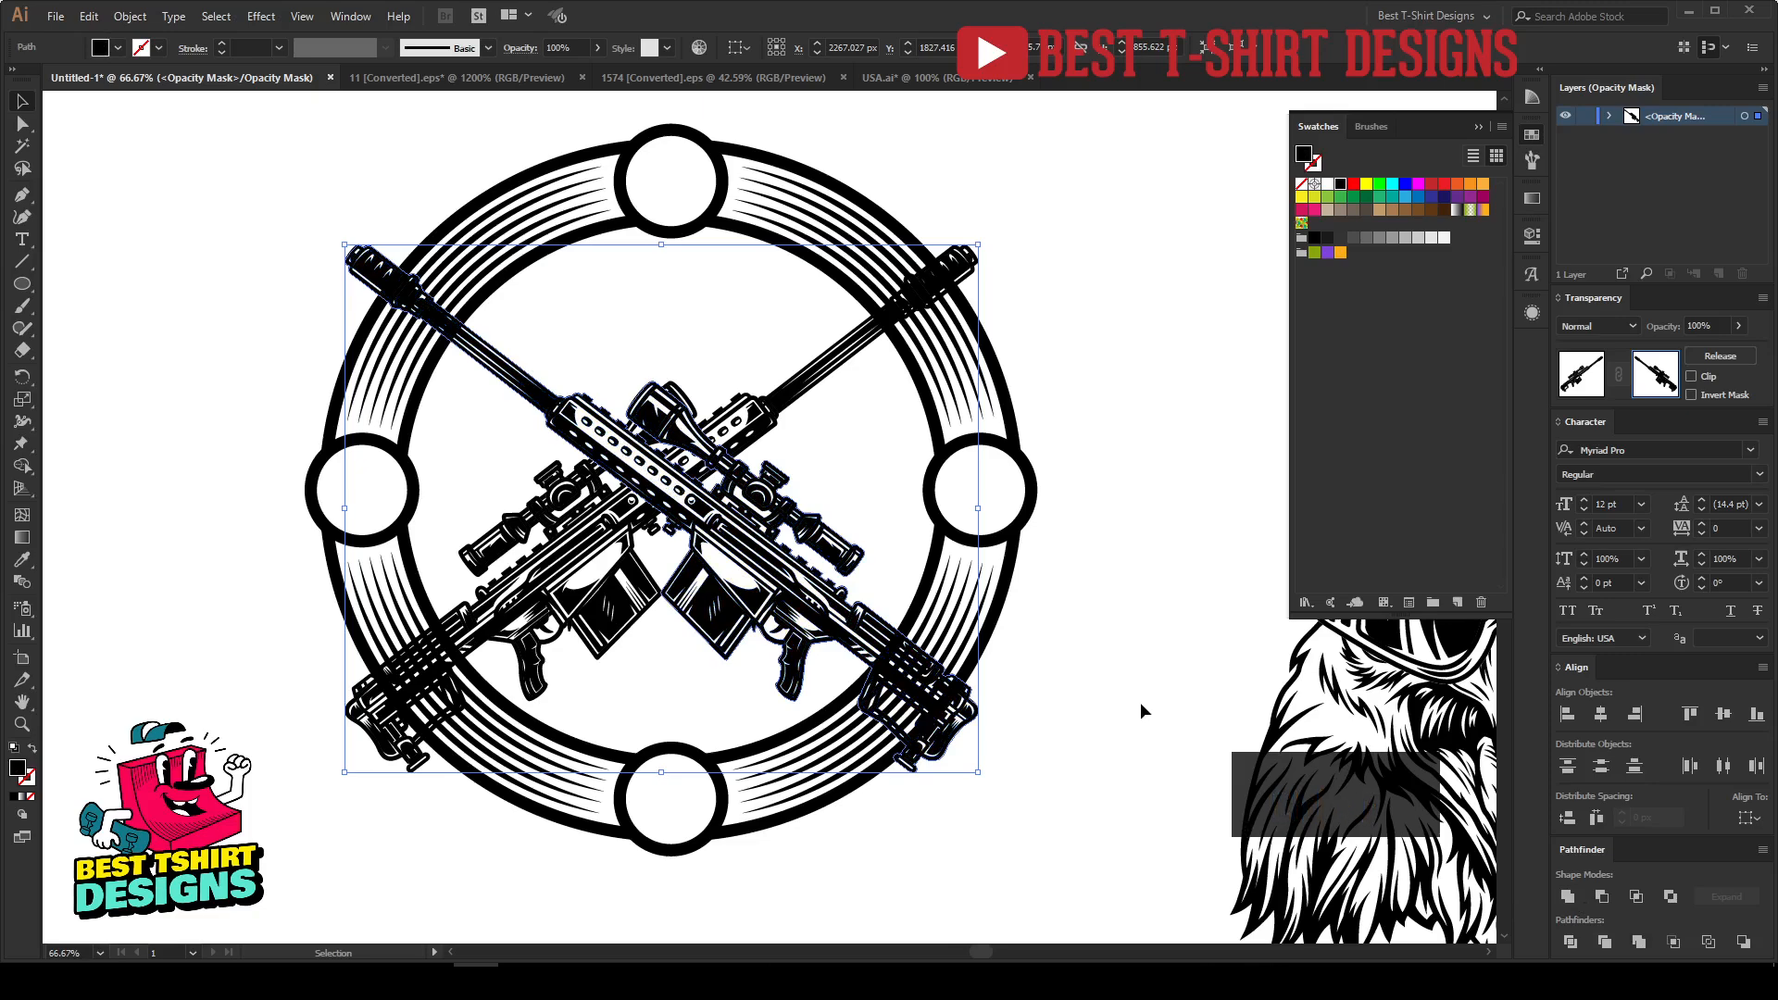
click(1129, 679)
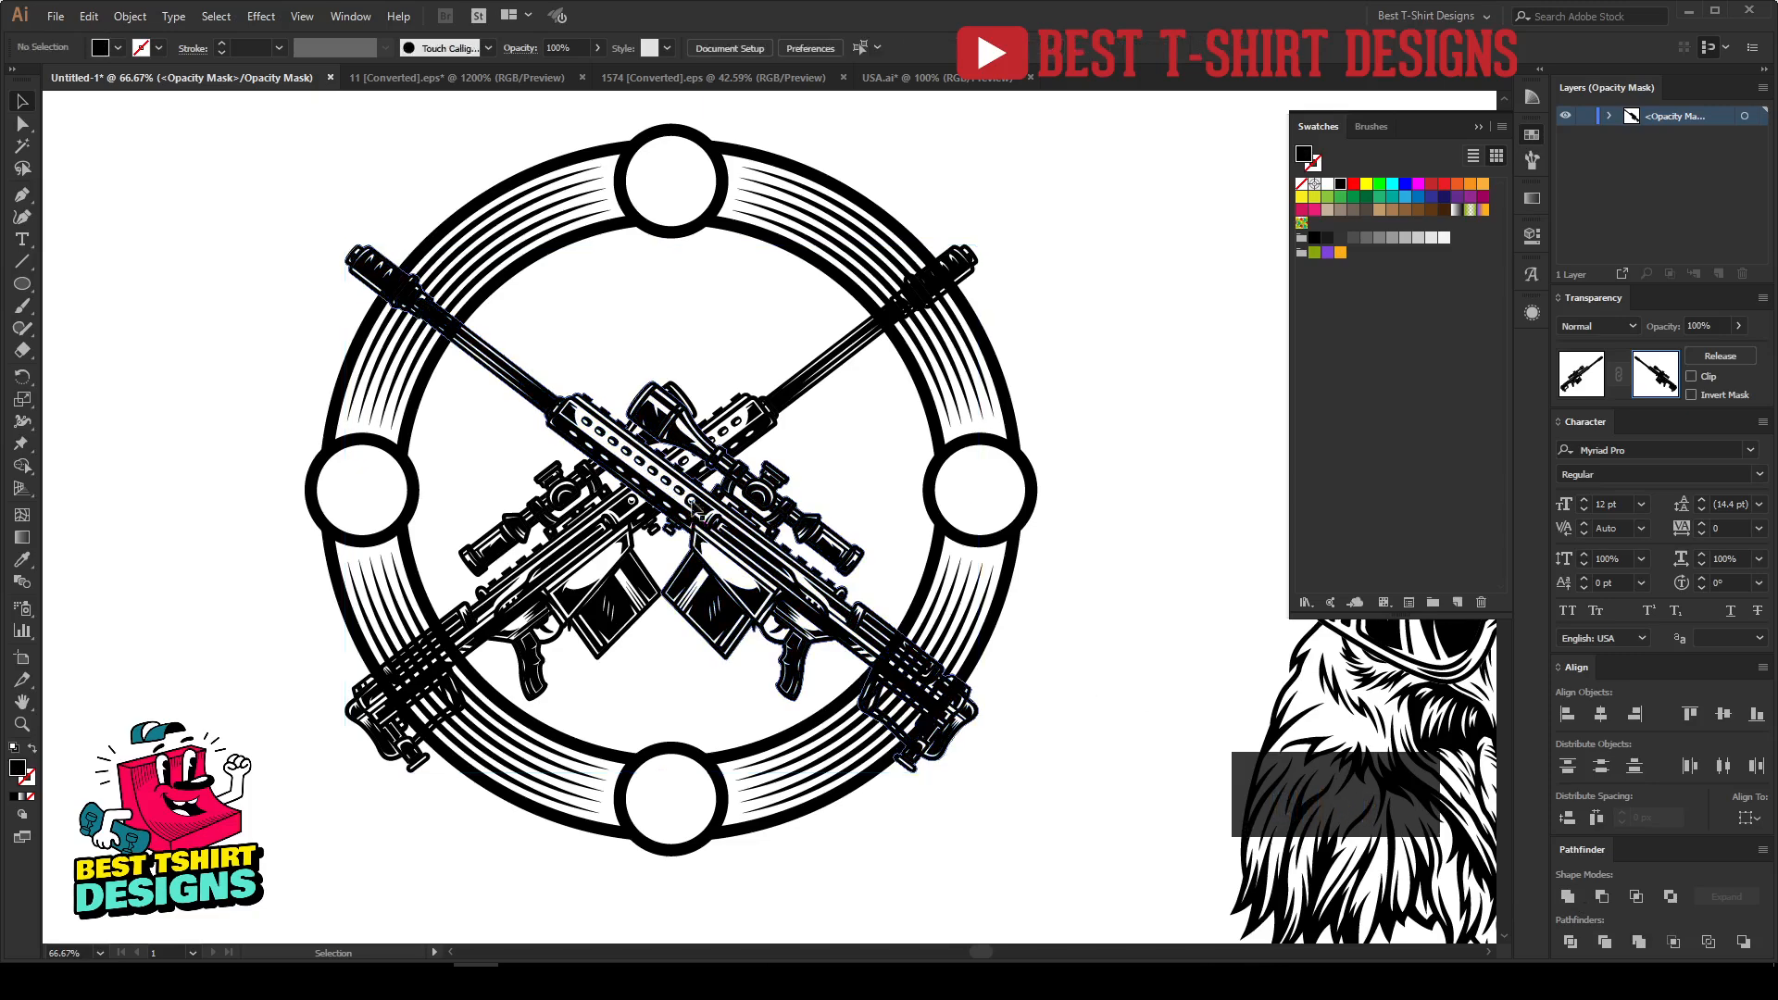
scroll(655, 461, up, 2)
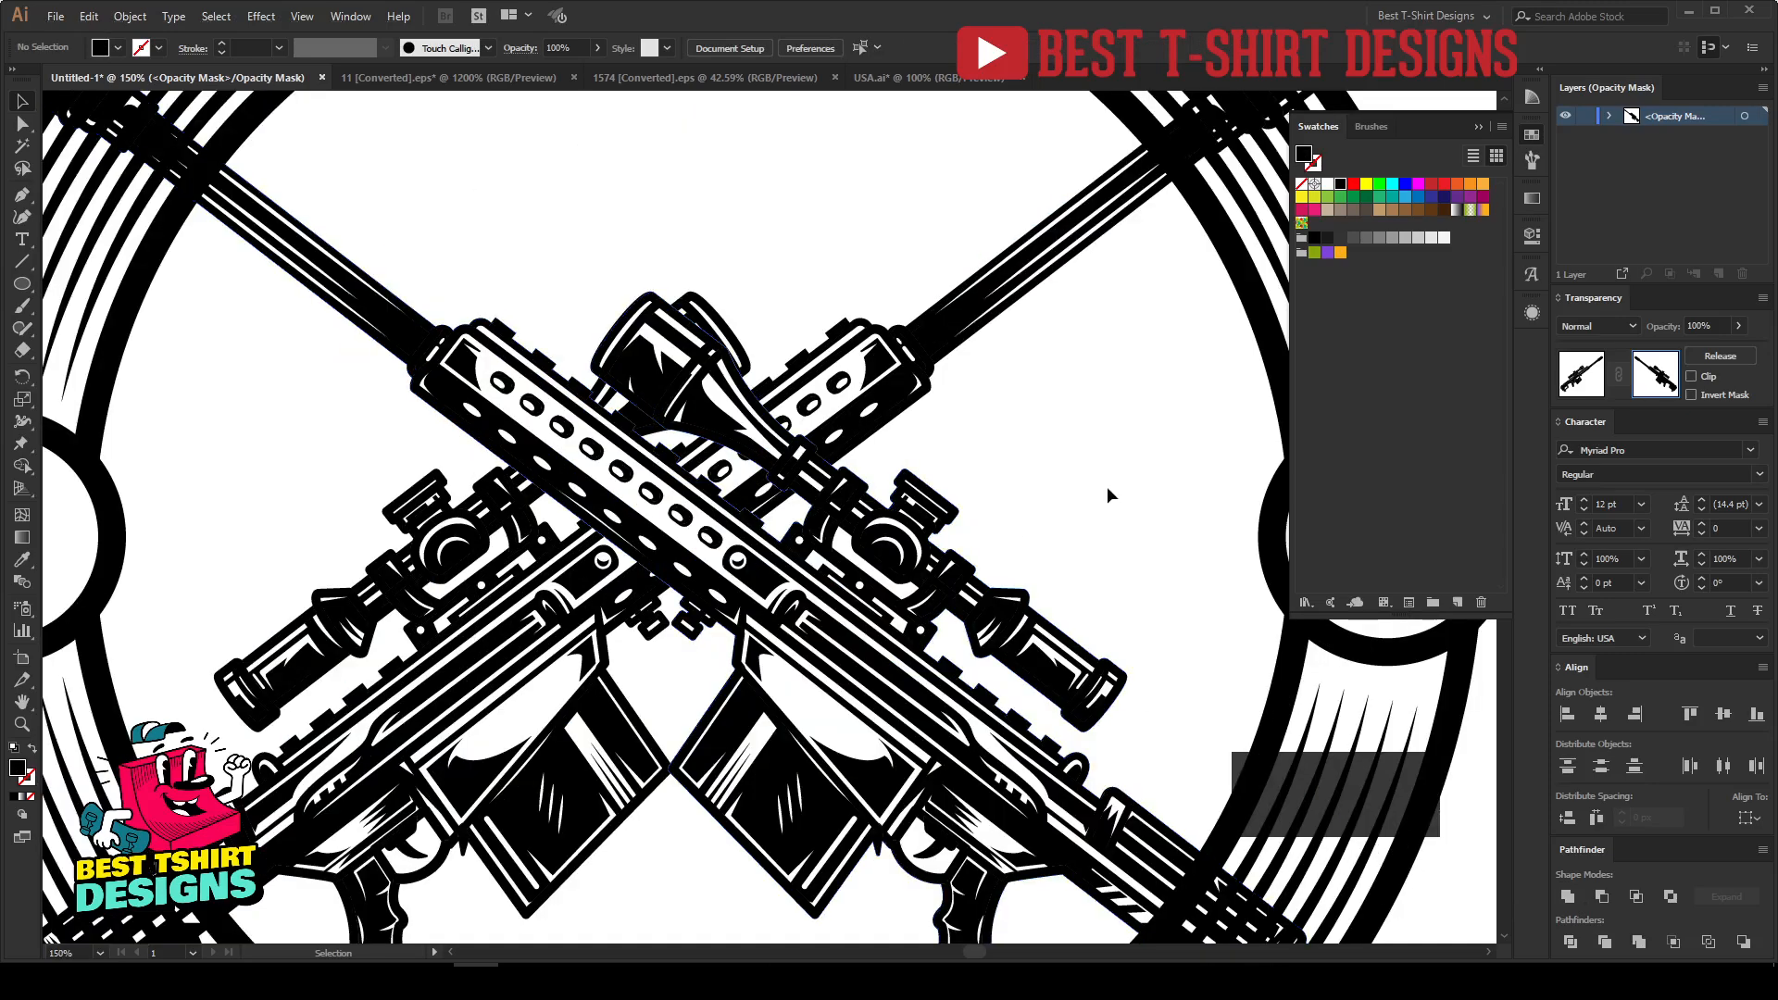
key(ctrl+minus)
key(ctrl+minus)
key(ctrl+minus)
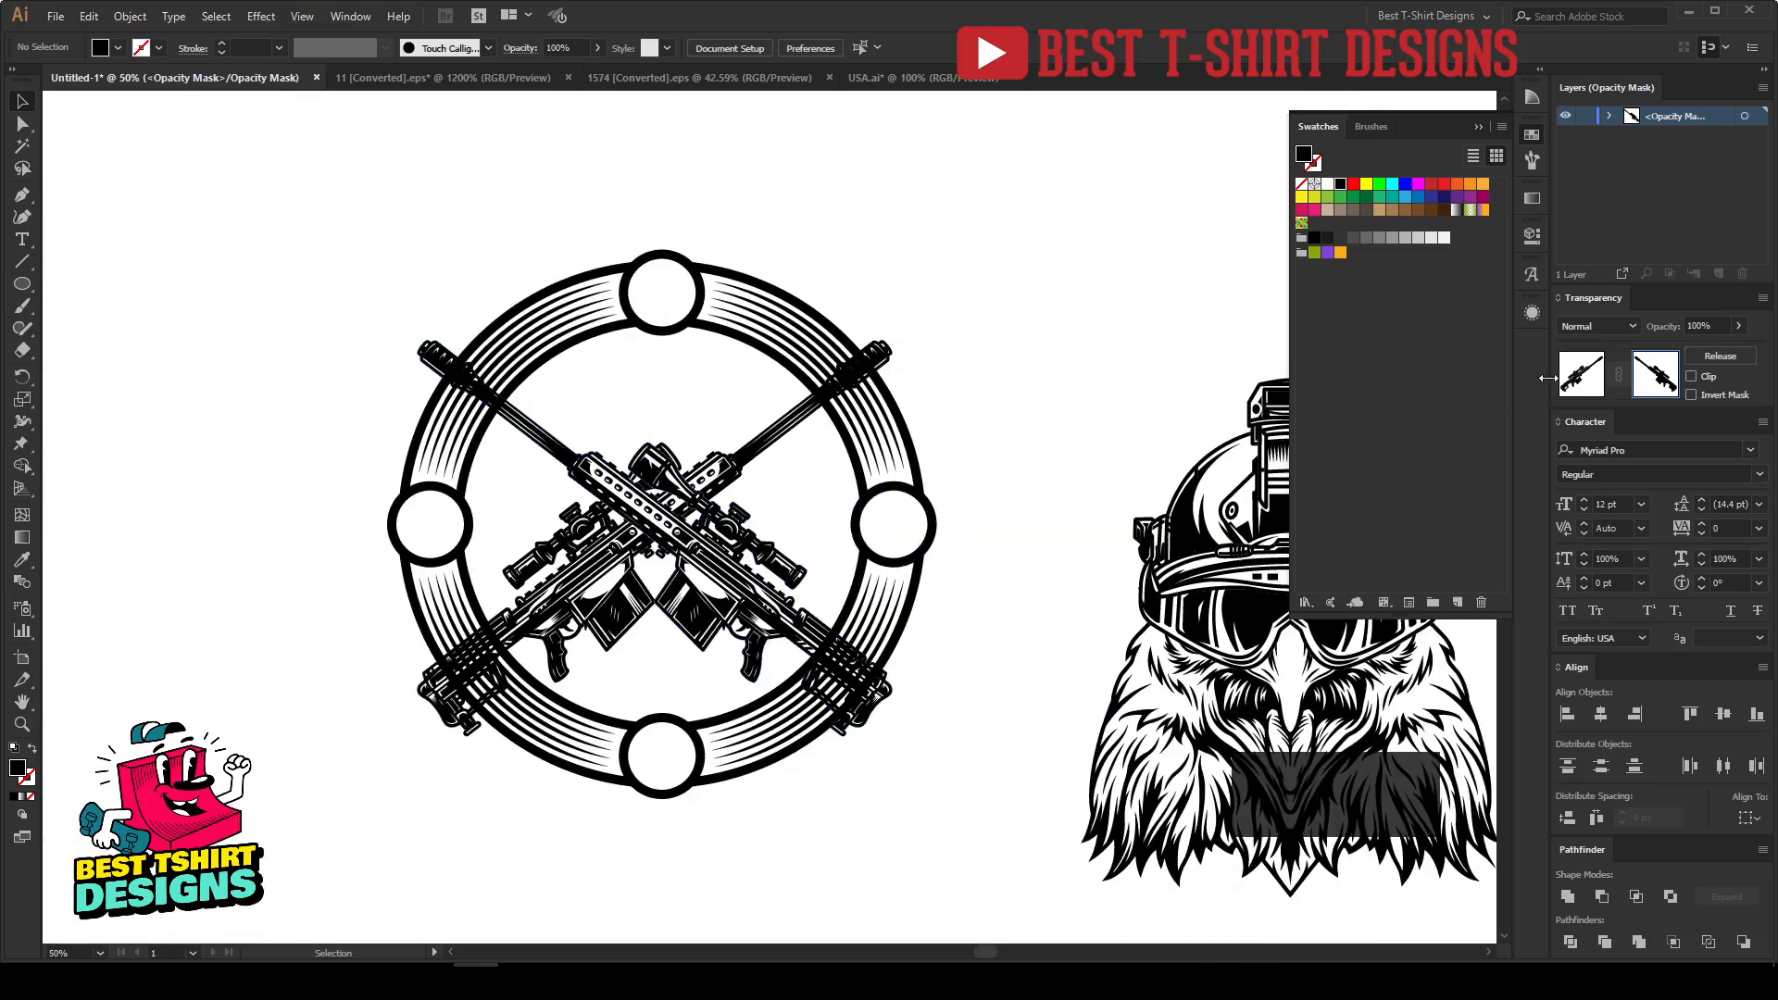
click(1584, 374)
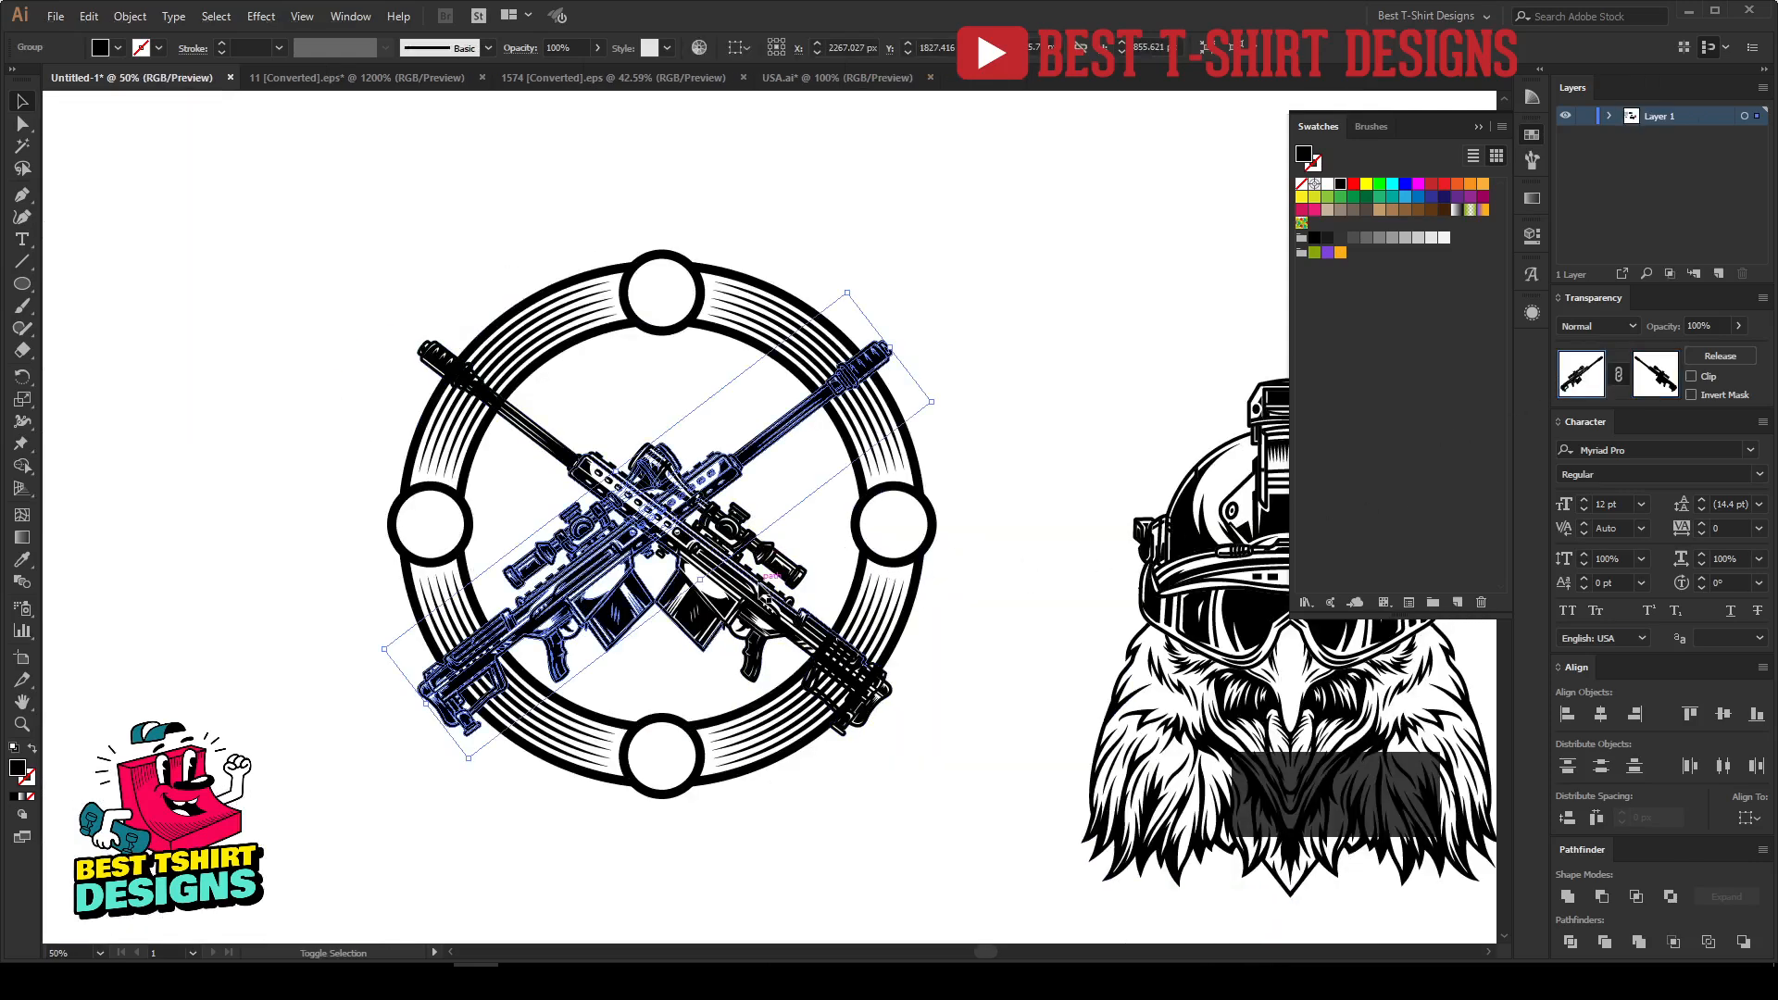
Step: Group the two crossed rifles and centre them with the striped ring horizontally and vertically
key(a)
key(ctrl+g)
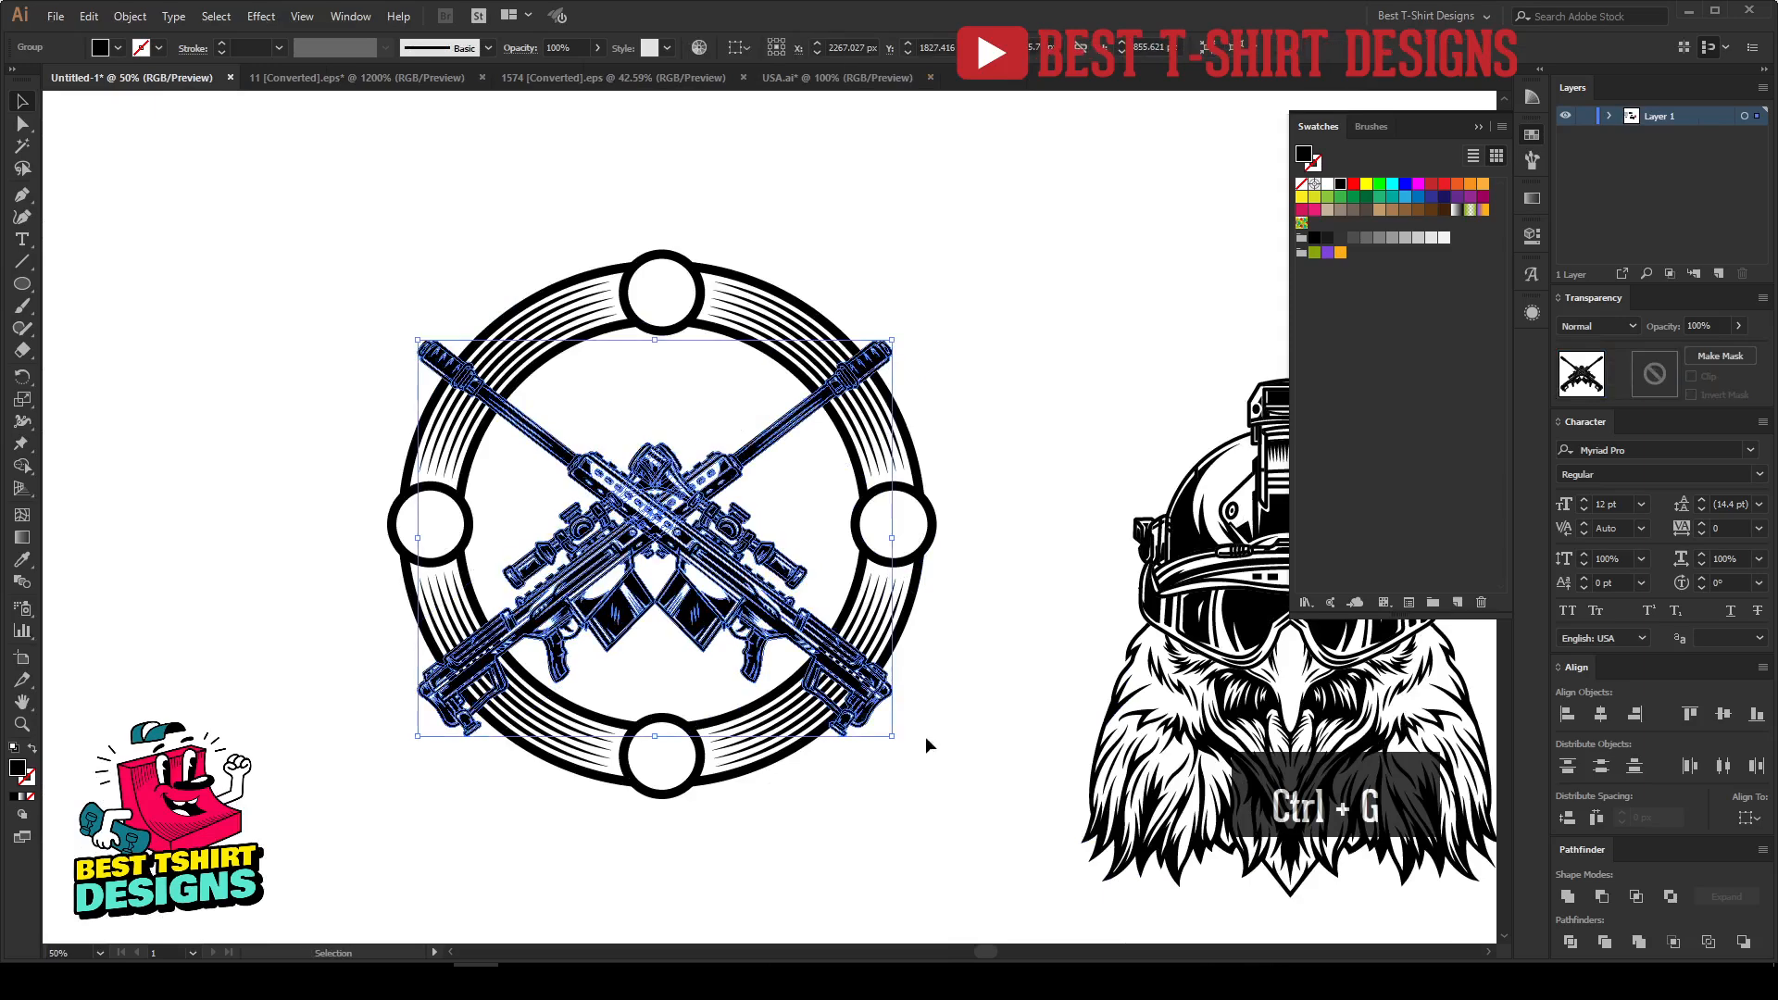
drag(870, 797, 391, 239)
click(796, 47)
click(872, 47)
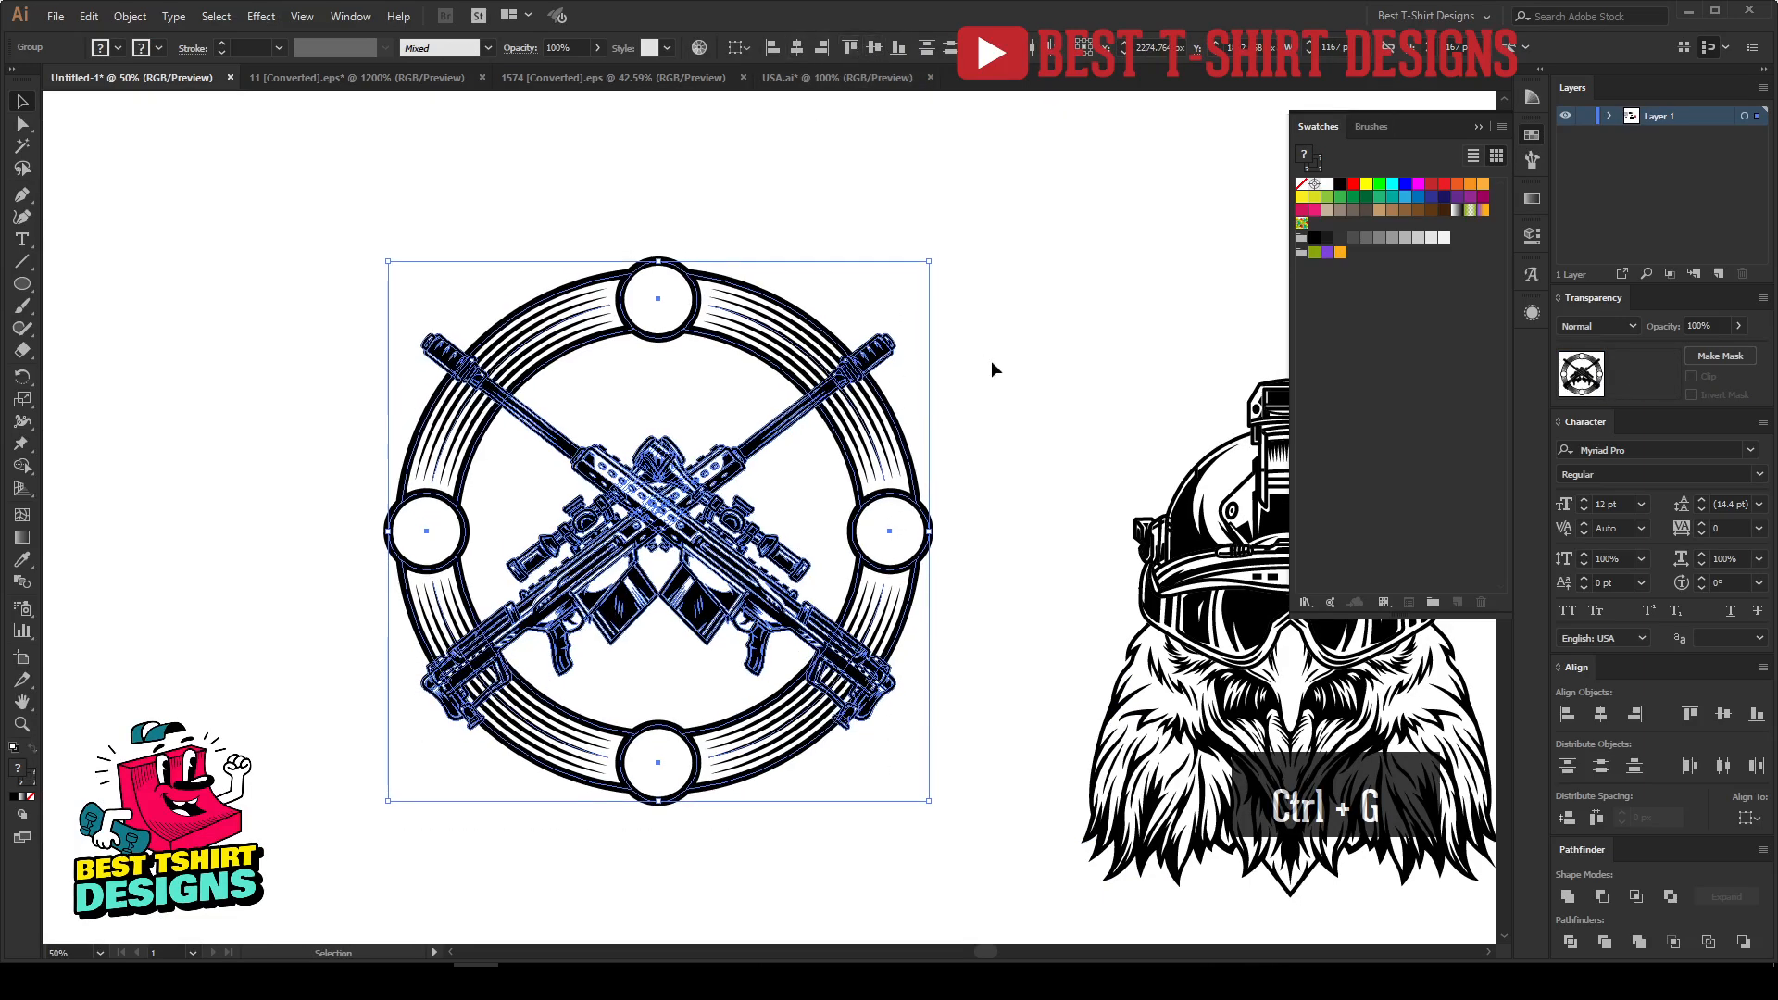
click(954, 389)
Step: Mask the crossed rifles' silhouette out of the striped ring using an opacity mask with Clip off and a united in-place copy of them
click(718, 533)
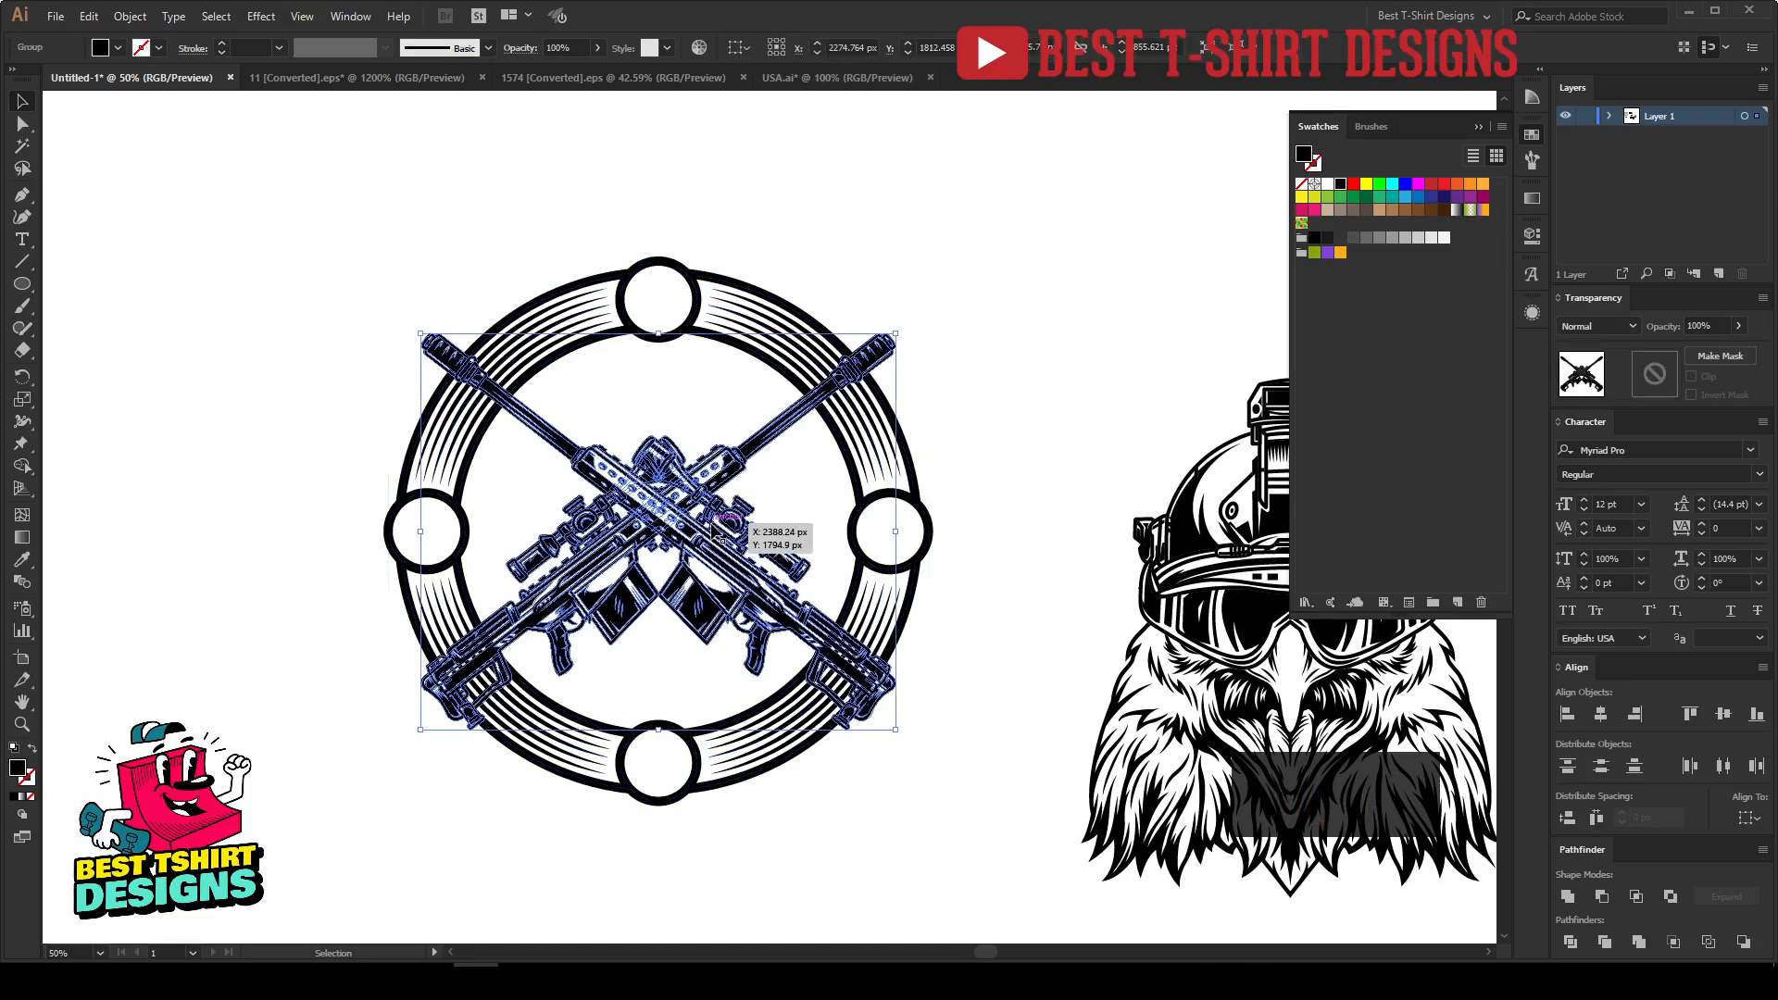
key(ctrl+c)
click(876, 477)
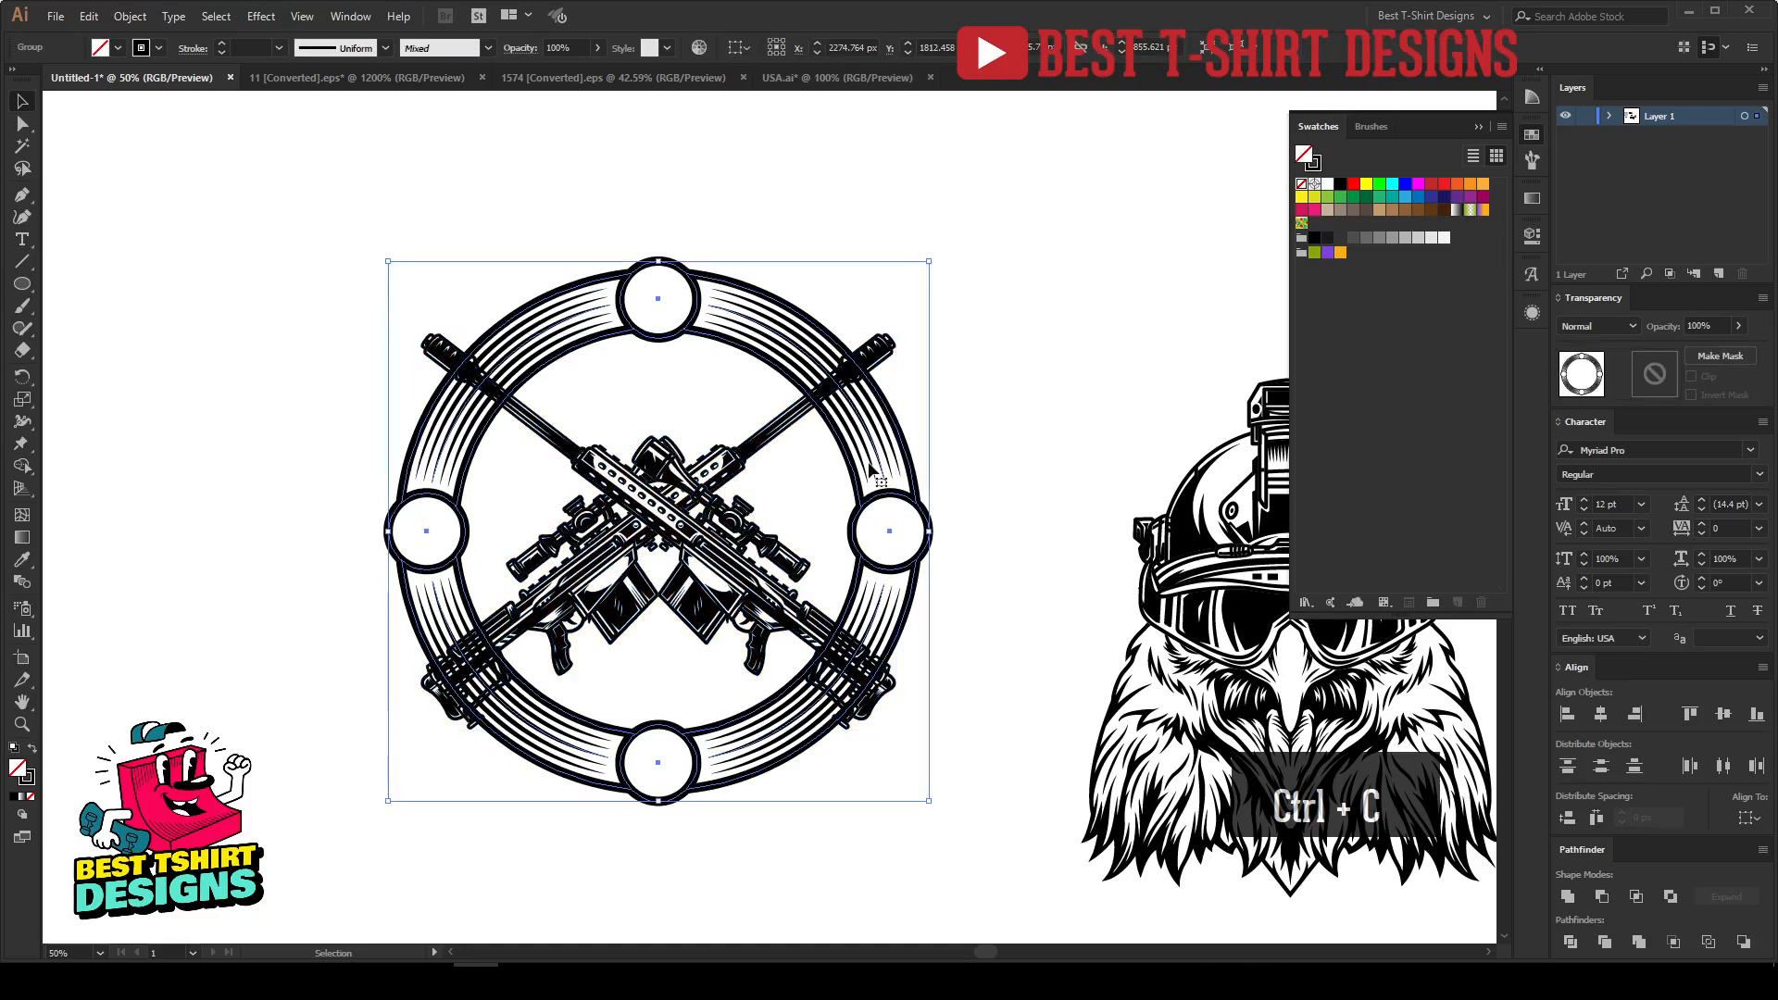
click(1721, 356)
click(1655, 374)
click(1691, 376)
key(ctrl+f)
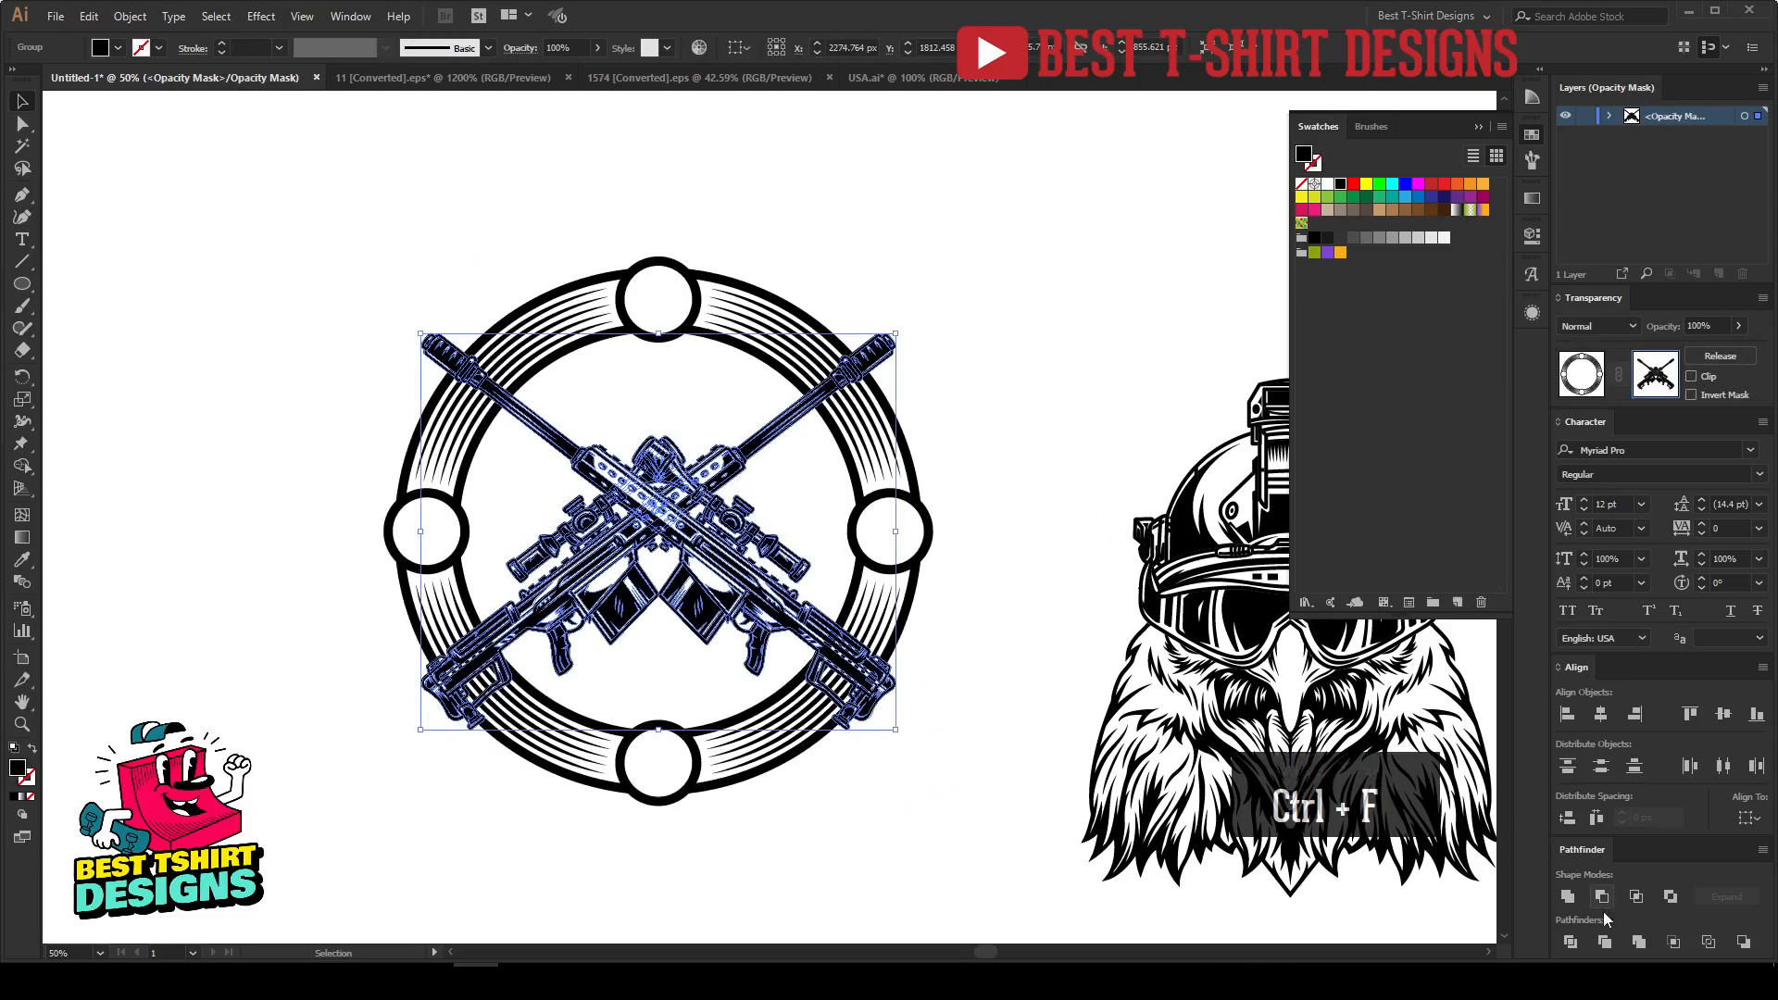
click(1567, 897)
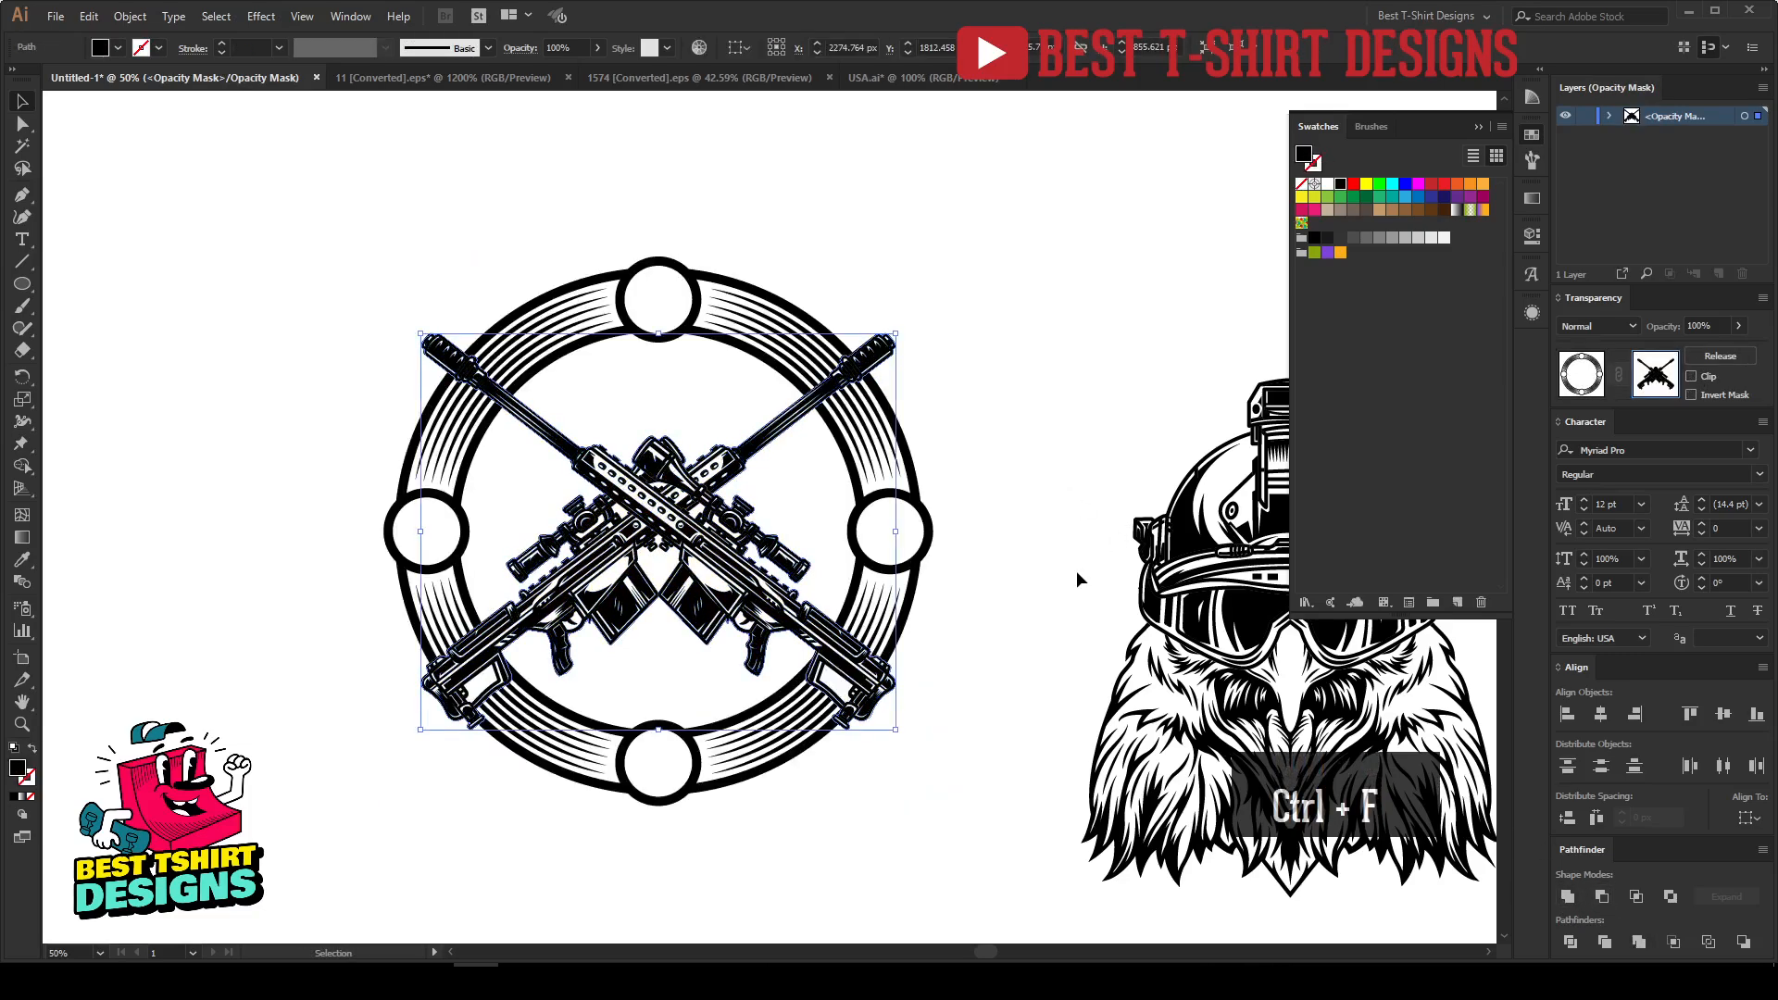
click(1581, 374)
click(1076, 468)
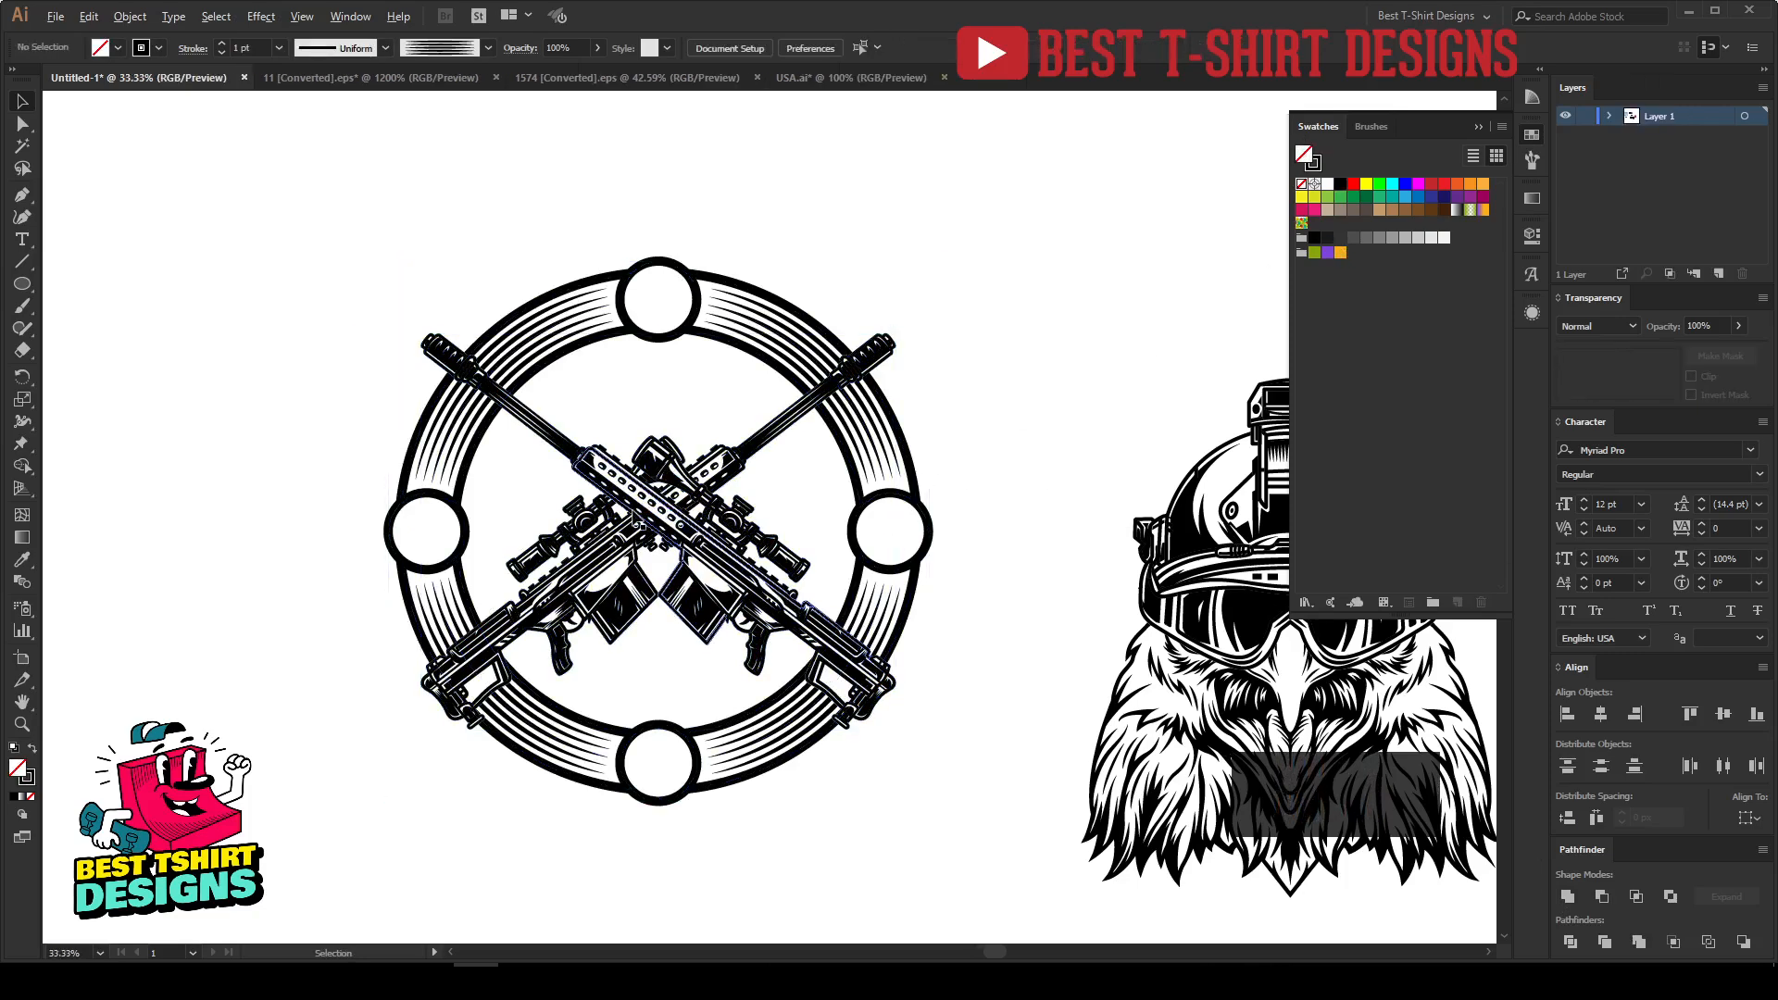
Step: Group the crossed rifles with the striped ring
key(ctrl+minus)
drag(943, 446, 1176, 745)
drag(1115, 621, 702, 586)
drag(702, 586, 1171, 594)
drag(825, 759, 414, 316)
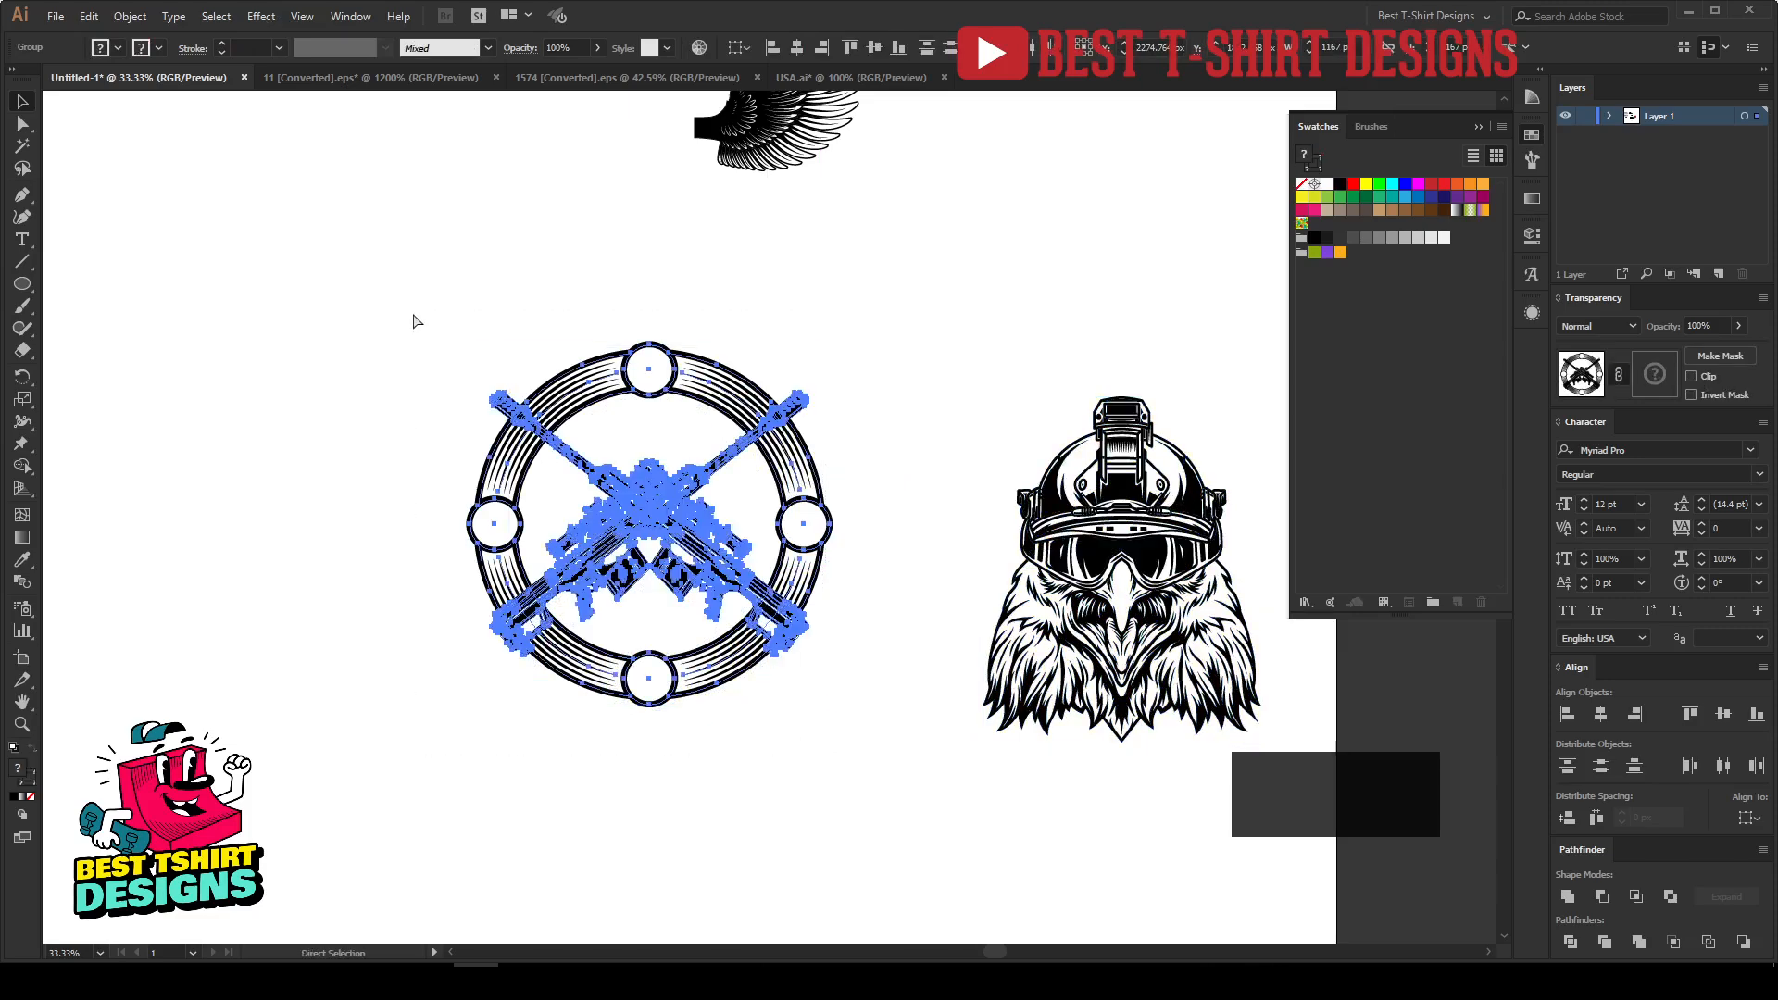
key(ctrl+g)
Step: Move the helmeted eagle head onto the rifle-and-ring emblem and align both on their horizontal and vertical centres
drag(1173, 599, 701, 559)
drag(920, 672, 413, 327)
click(797, 47)
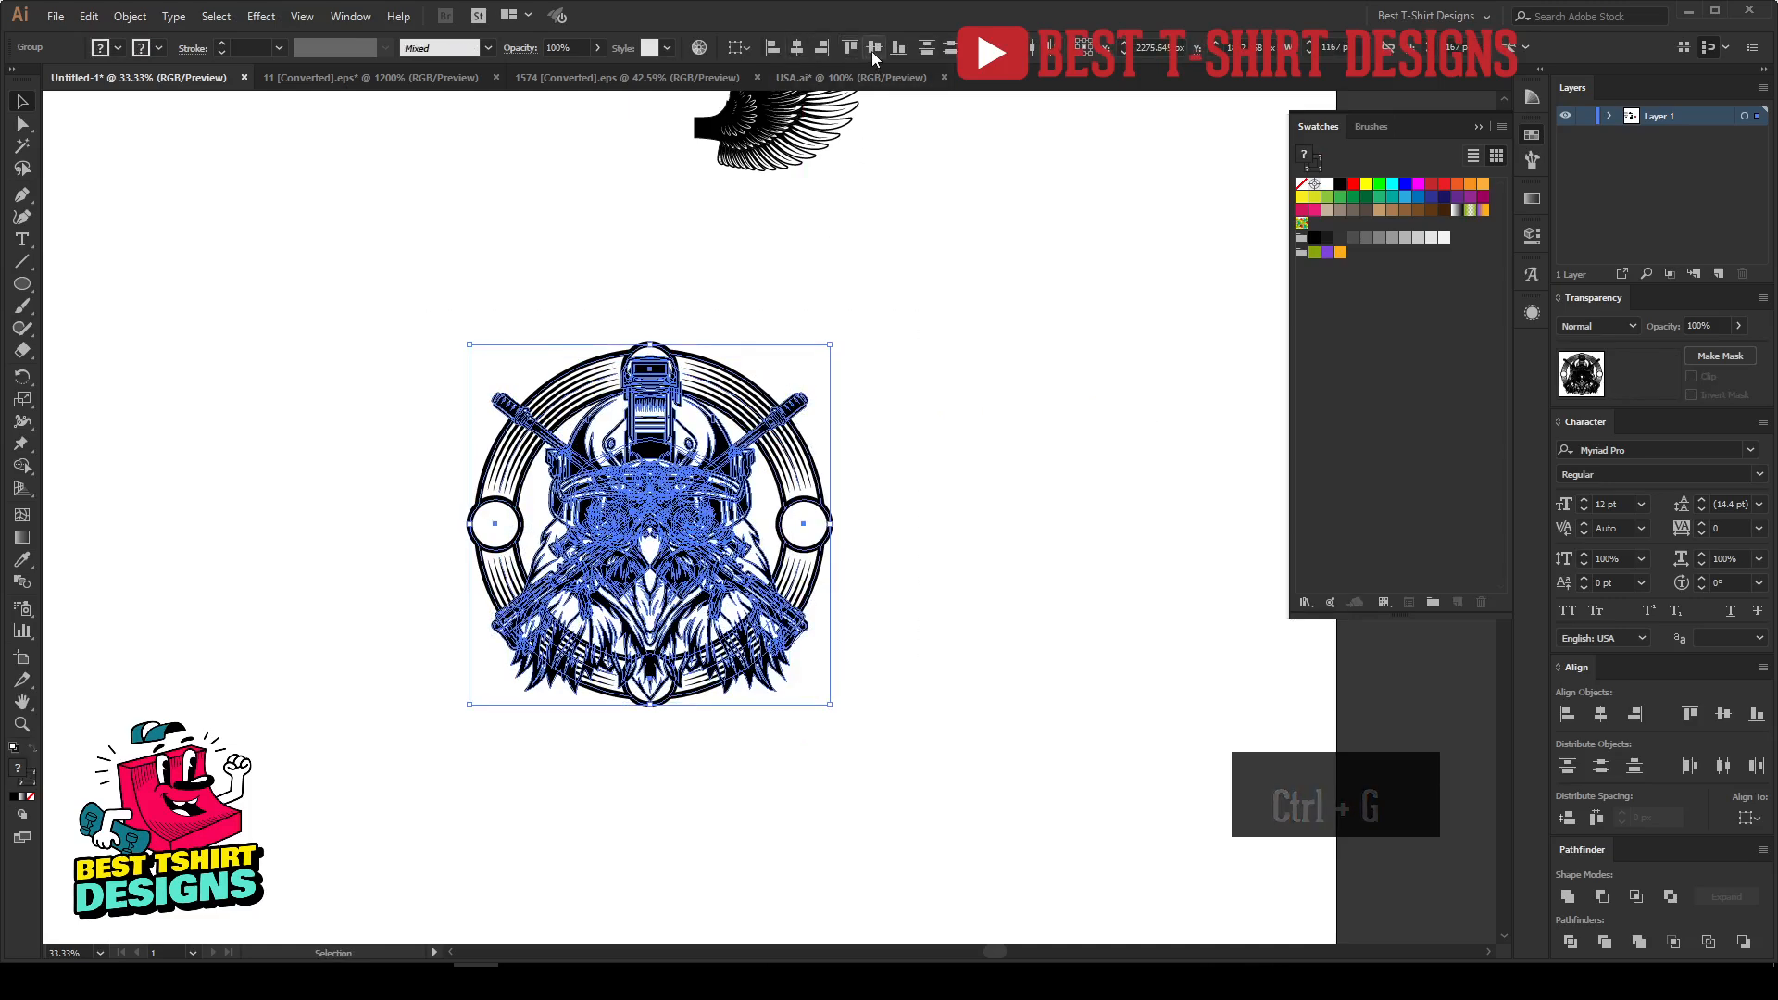
click(874, 47)
click(975, 419)
Step: Scale the helmeted eagle head down from its bottom edge to about 1071 px high inside the striped ring
key(ctrl+equal)
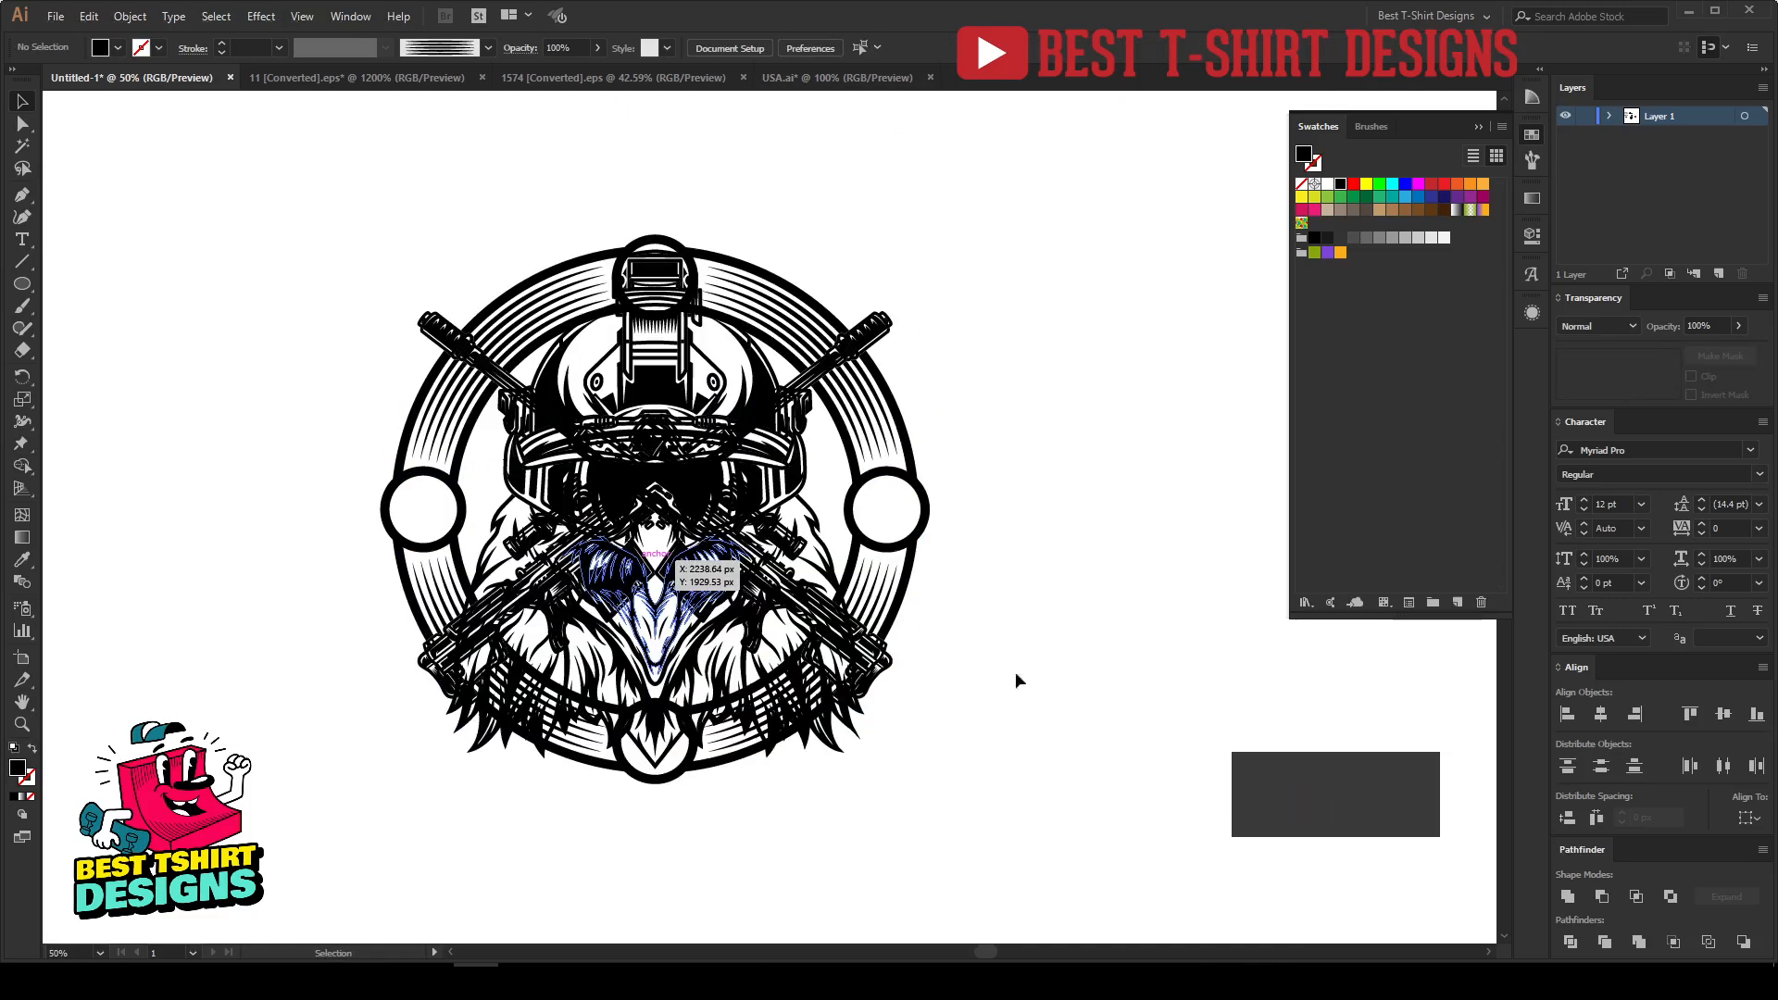
click(741, 684)
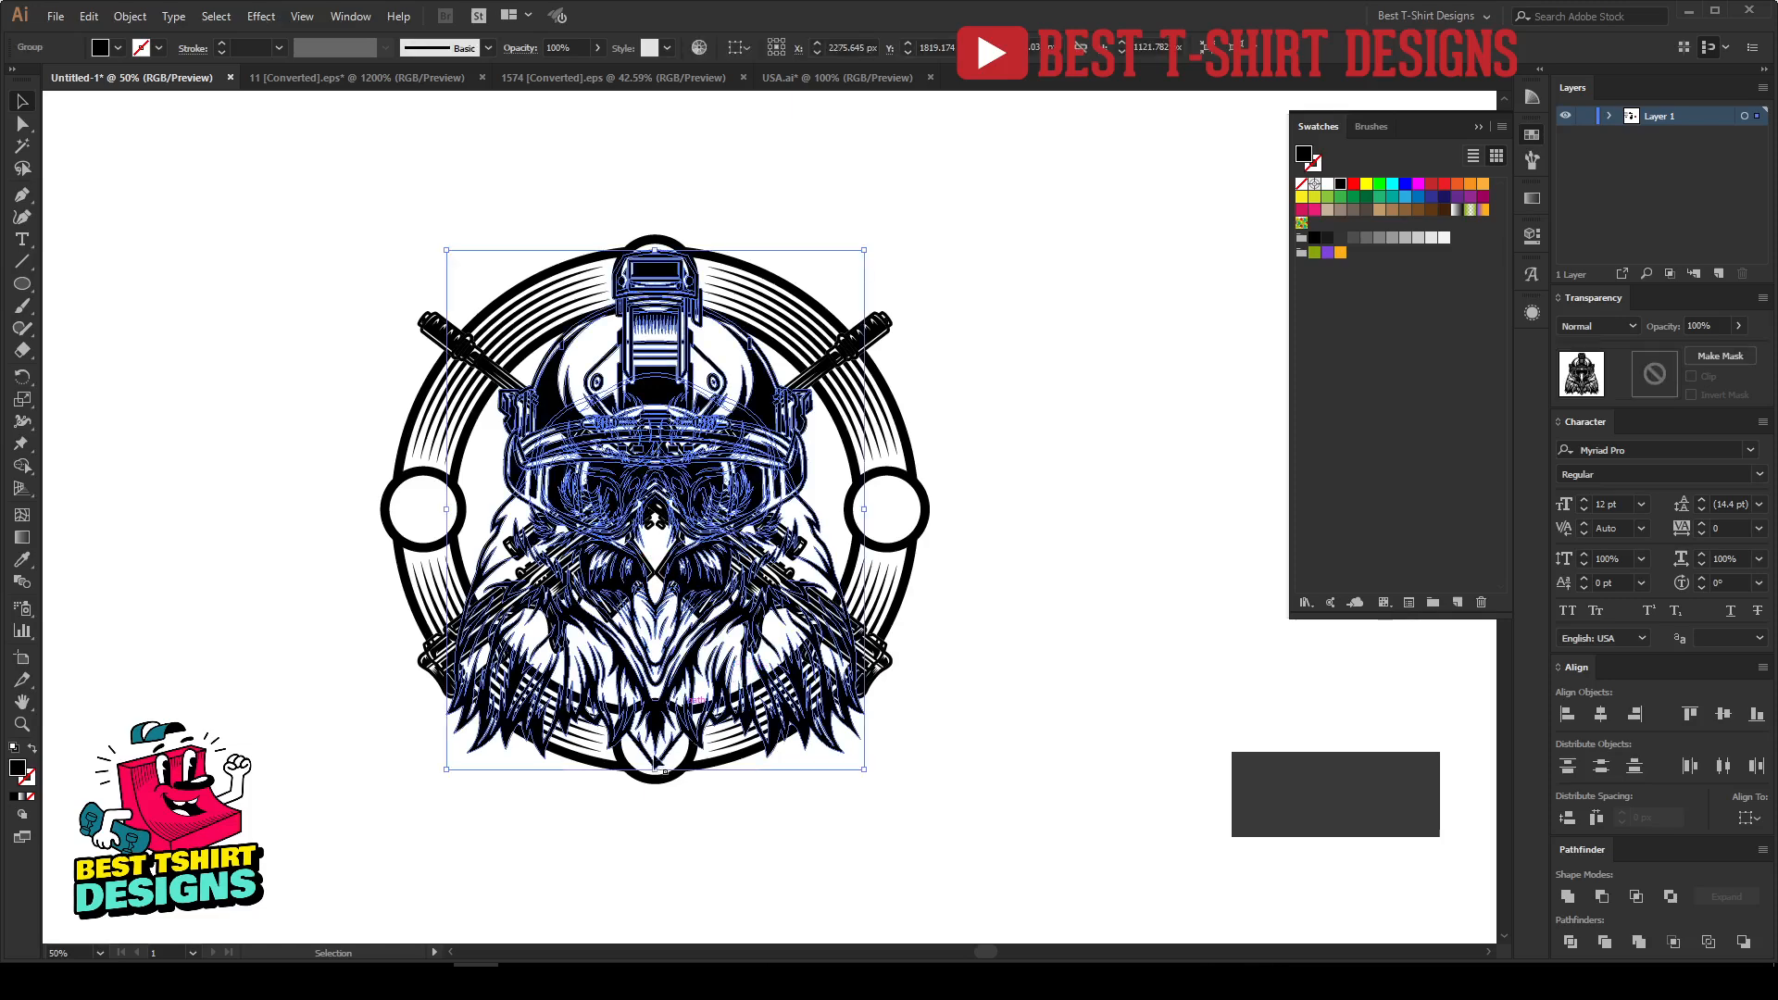
drag(656, 750, 656, 745)
scroll(1091, 624, up, 1)
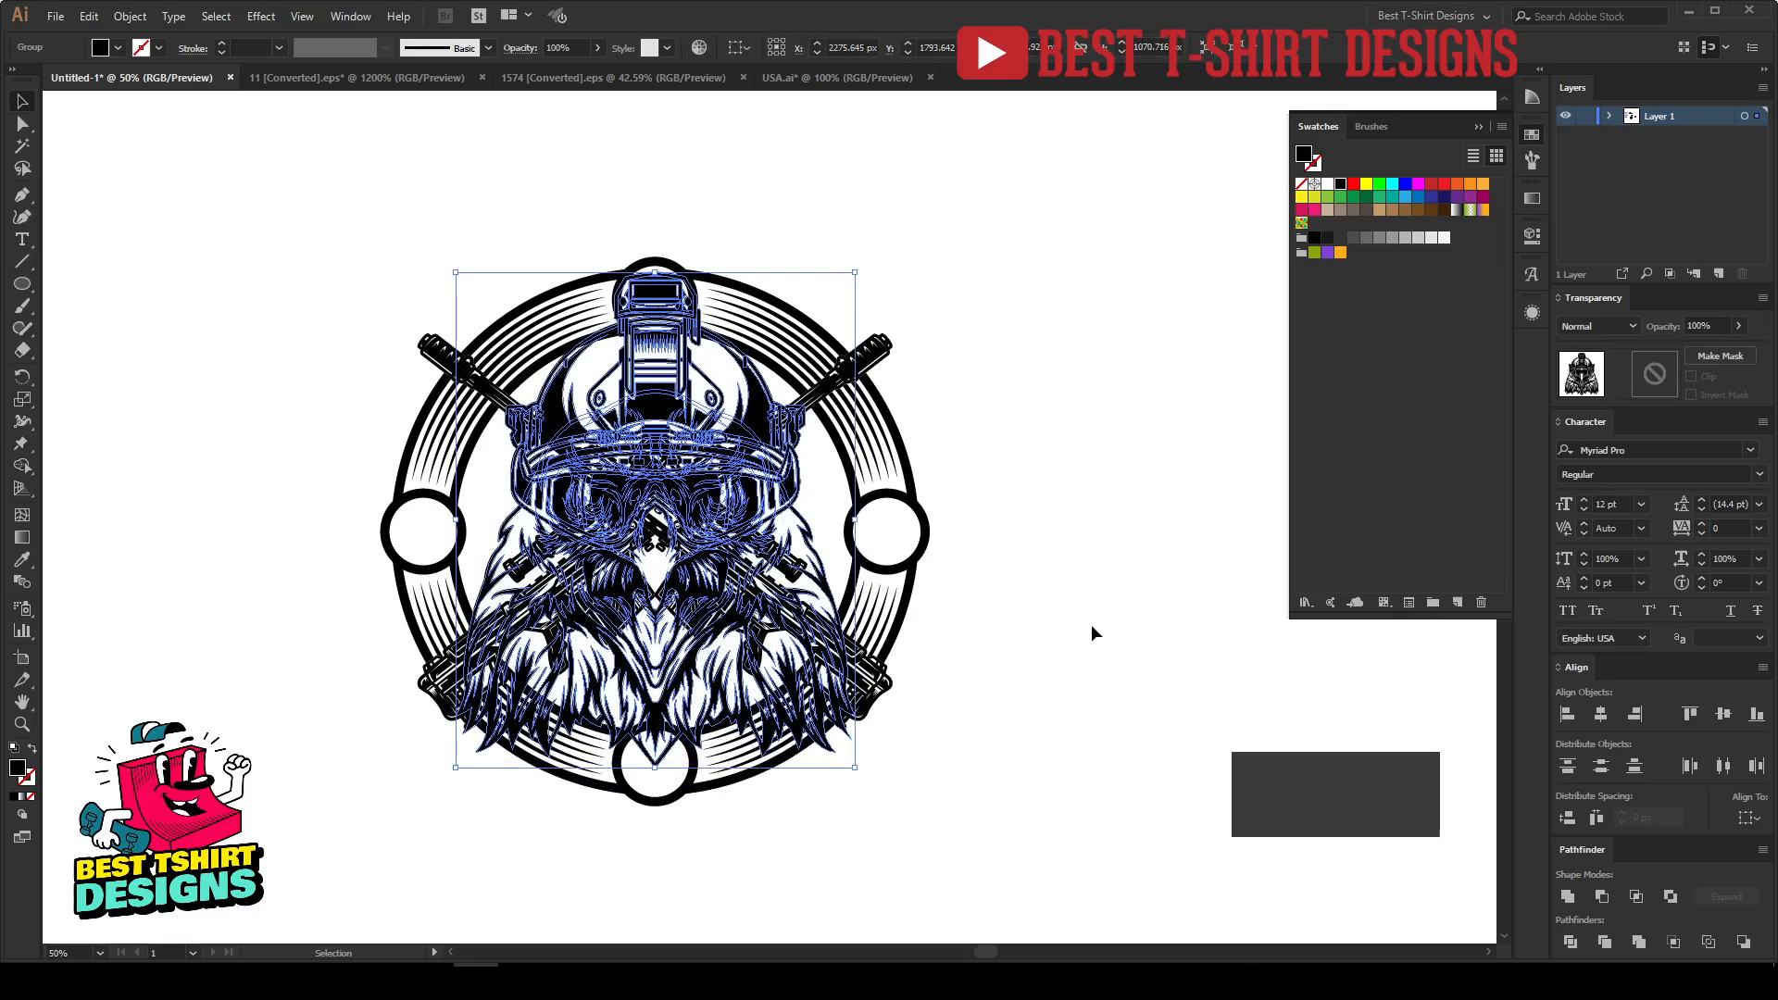
Step: Mask the eagle head's silhouette out of the rifle-and-ring group using an opacity mask with Clip off and a united in-place copy of the head
key(a)
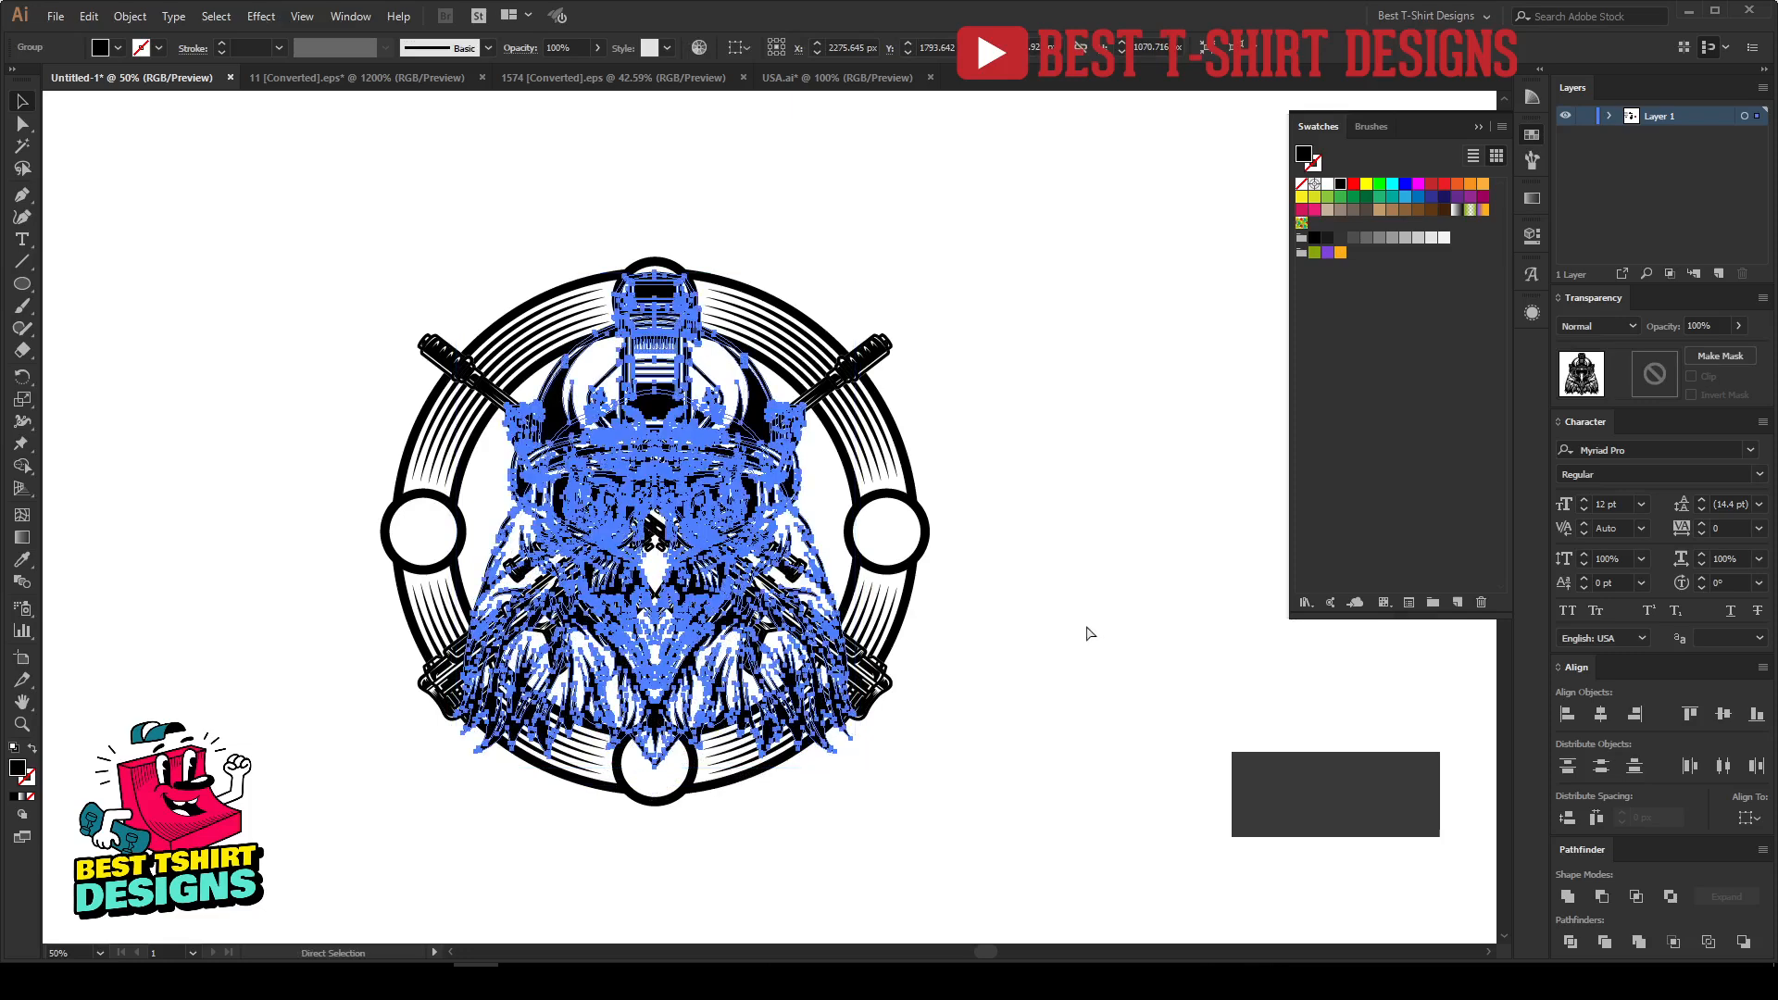
key(v)
key(ctrl+a)
key(ctrl+c)
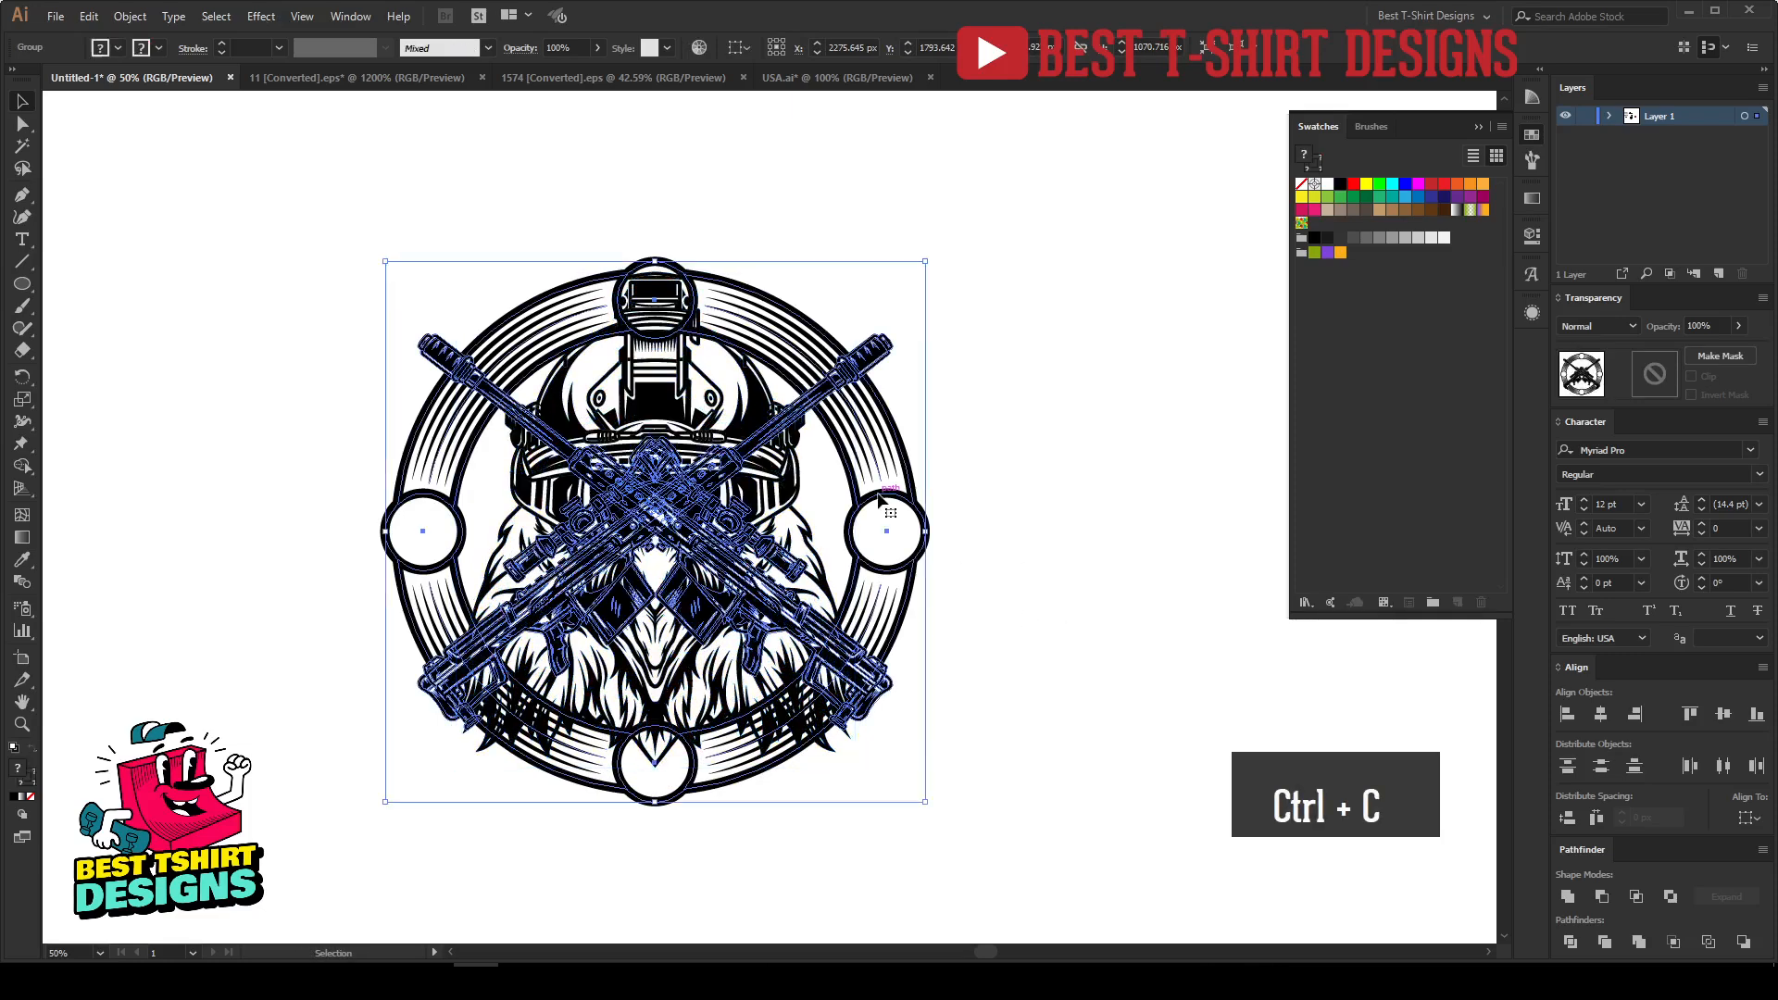
click(1653, 376)
key(ctrl+f)
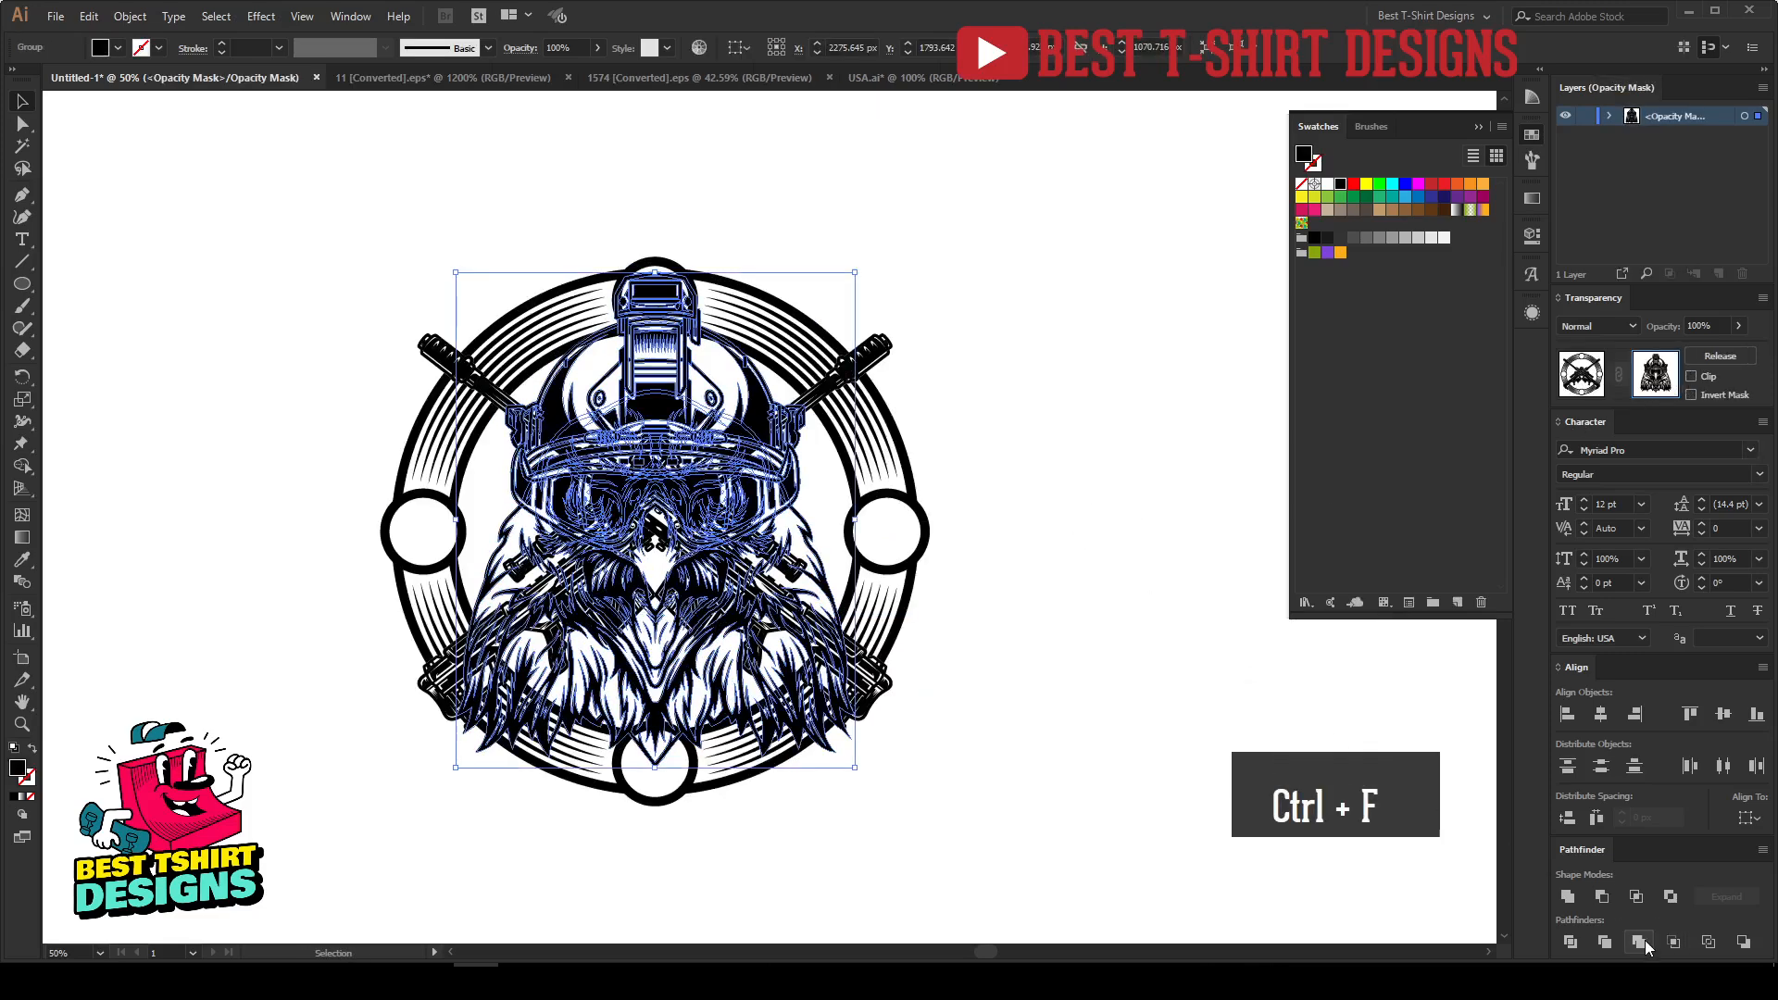
click(1566, 898)
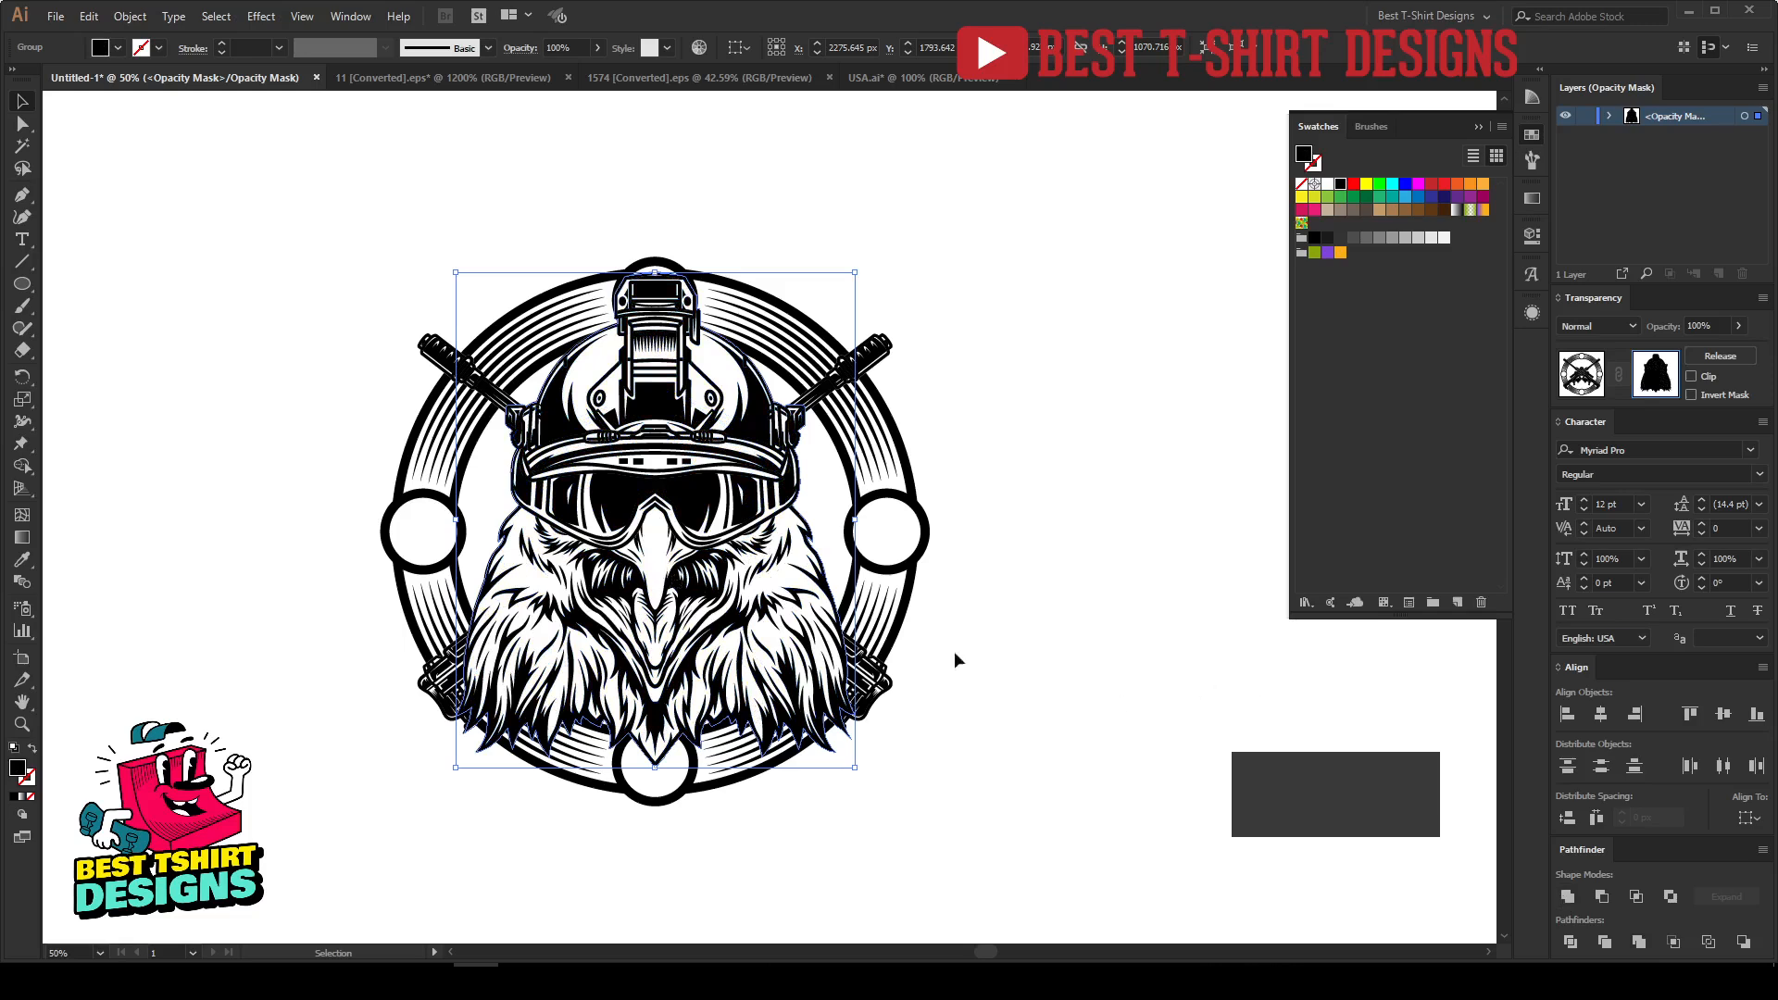
click(1067, 659)
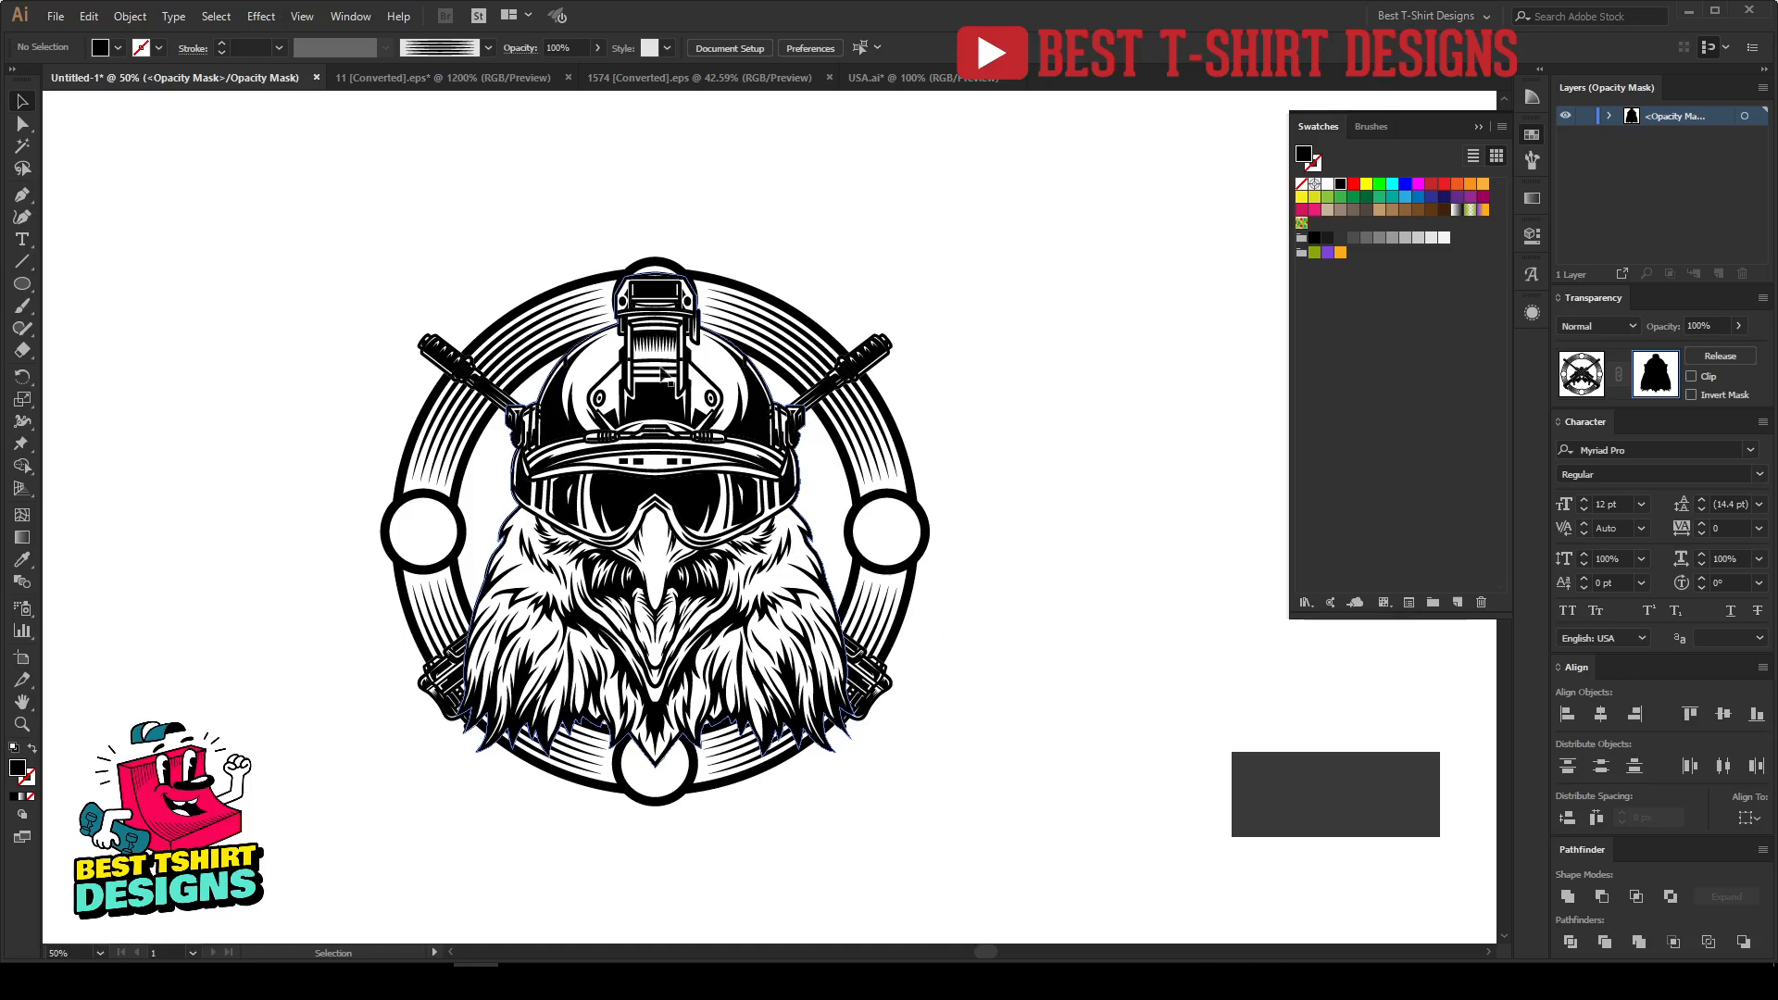
Step: Erase the lower feather area from the mask silhouette with an enlarged Eraser, and return to editing the artwork
click(715, 618)
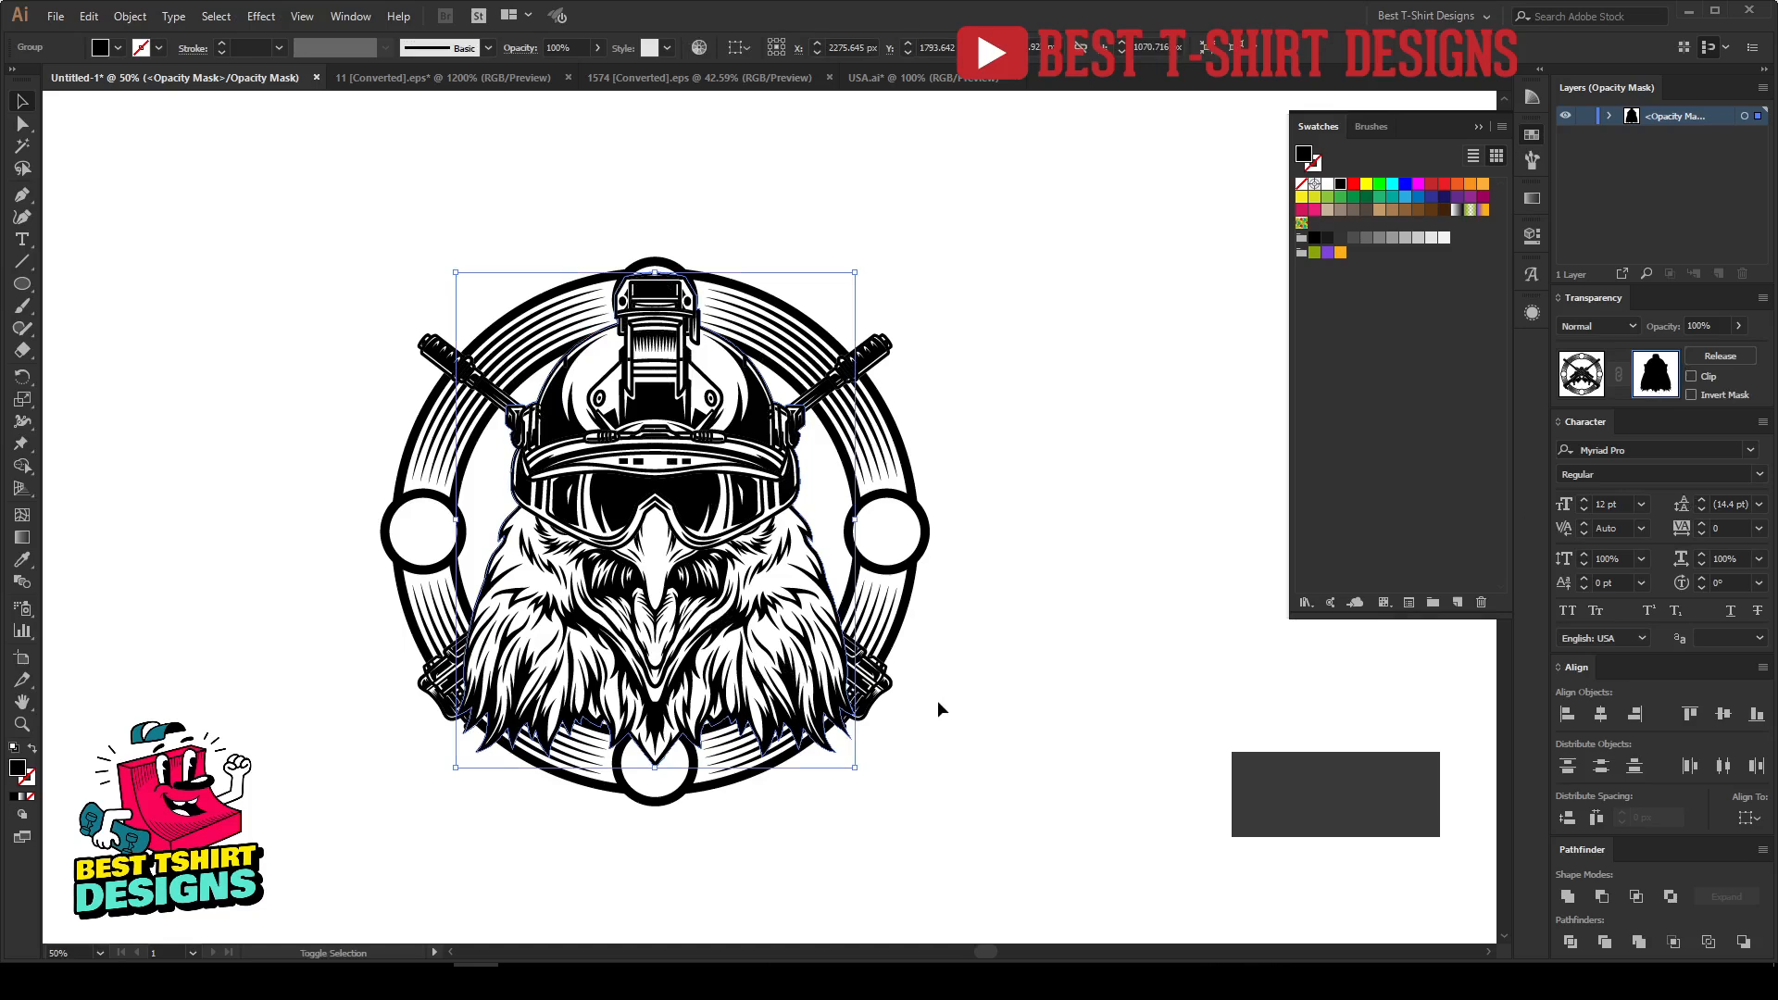
key(shift+e)
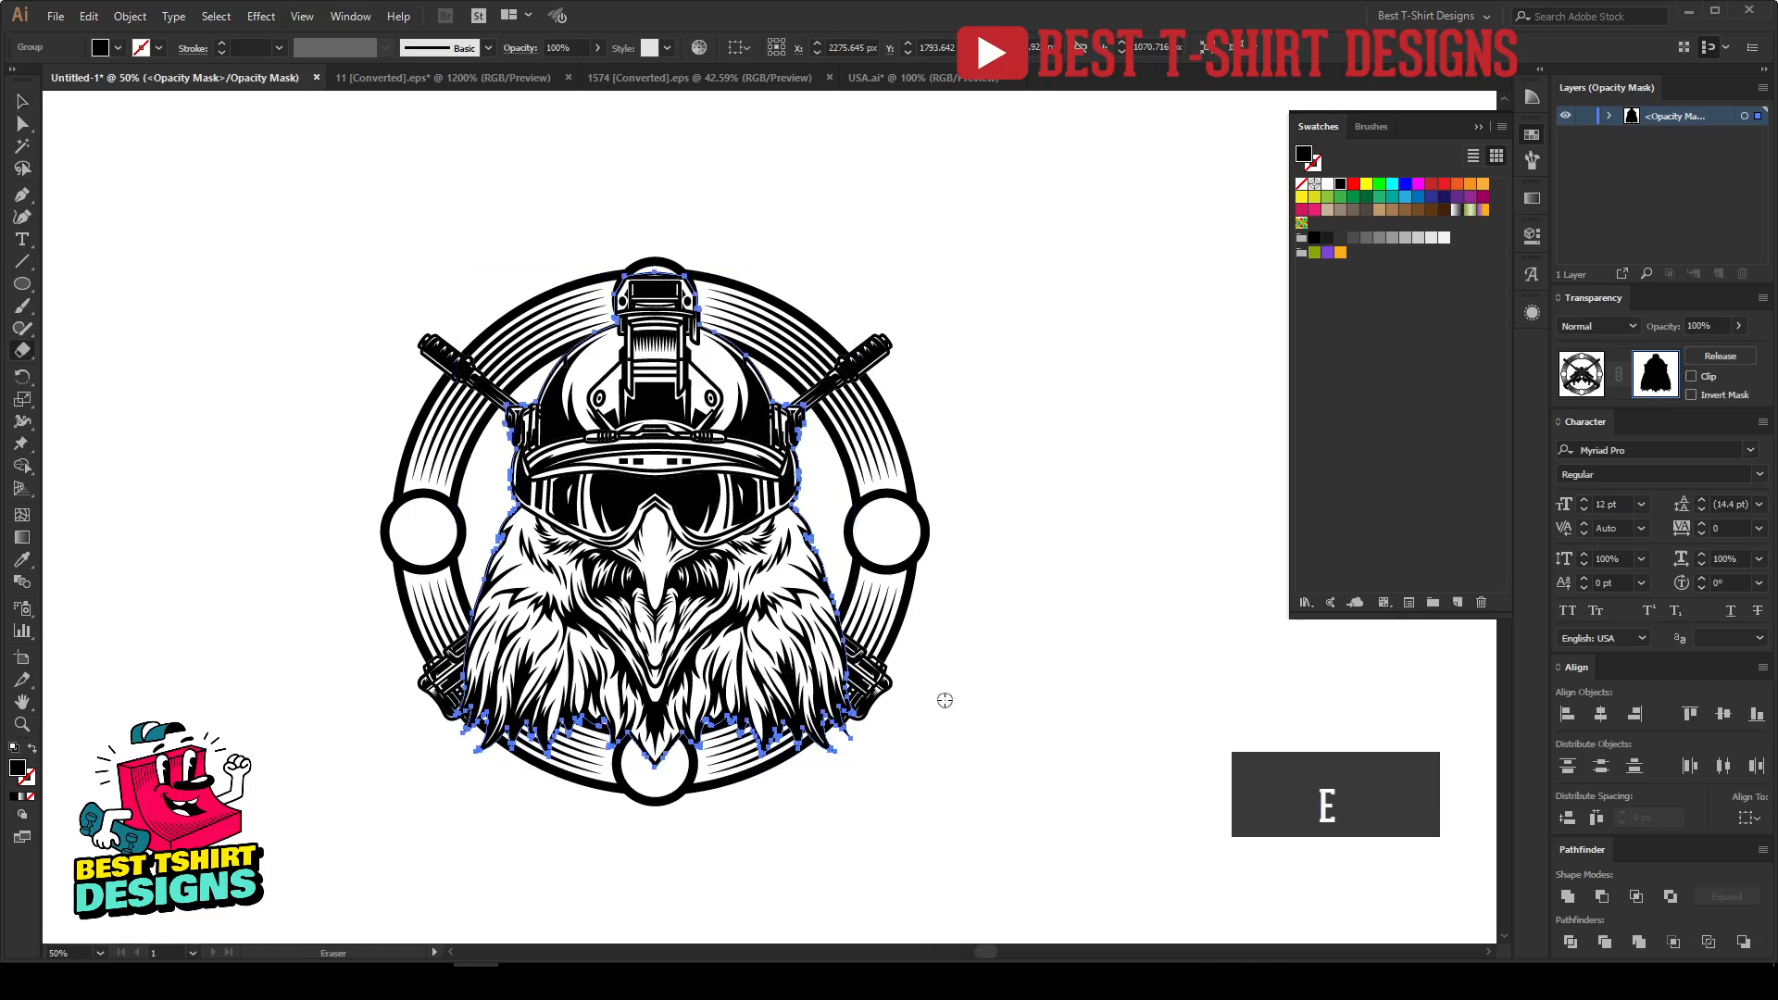
key(shift+bracketright)
key(bracketright)
key(bracketright)
key(bracketright)
key(bracketright)
key(bracketright)
key(bracketright)
key(bracketright)
key(bracketright)
key(bracketright)
key(bracketright)
key(bracketright)
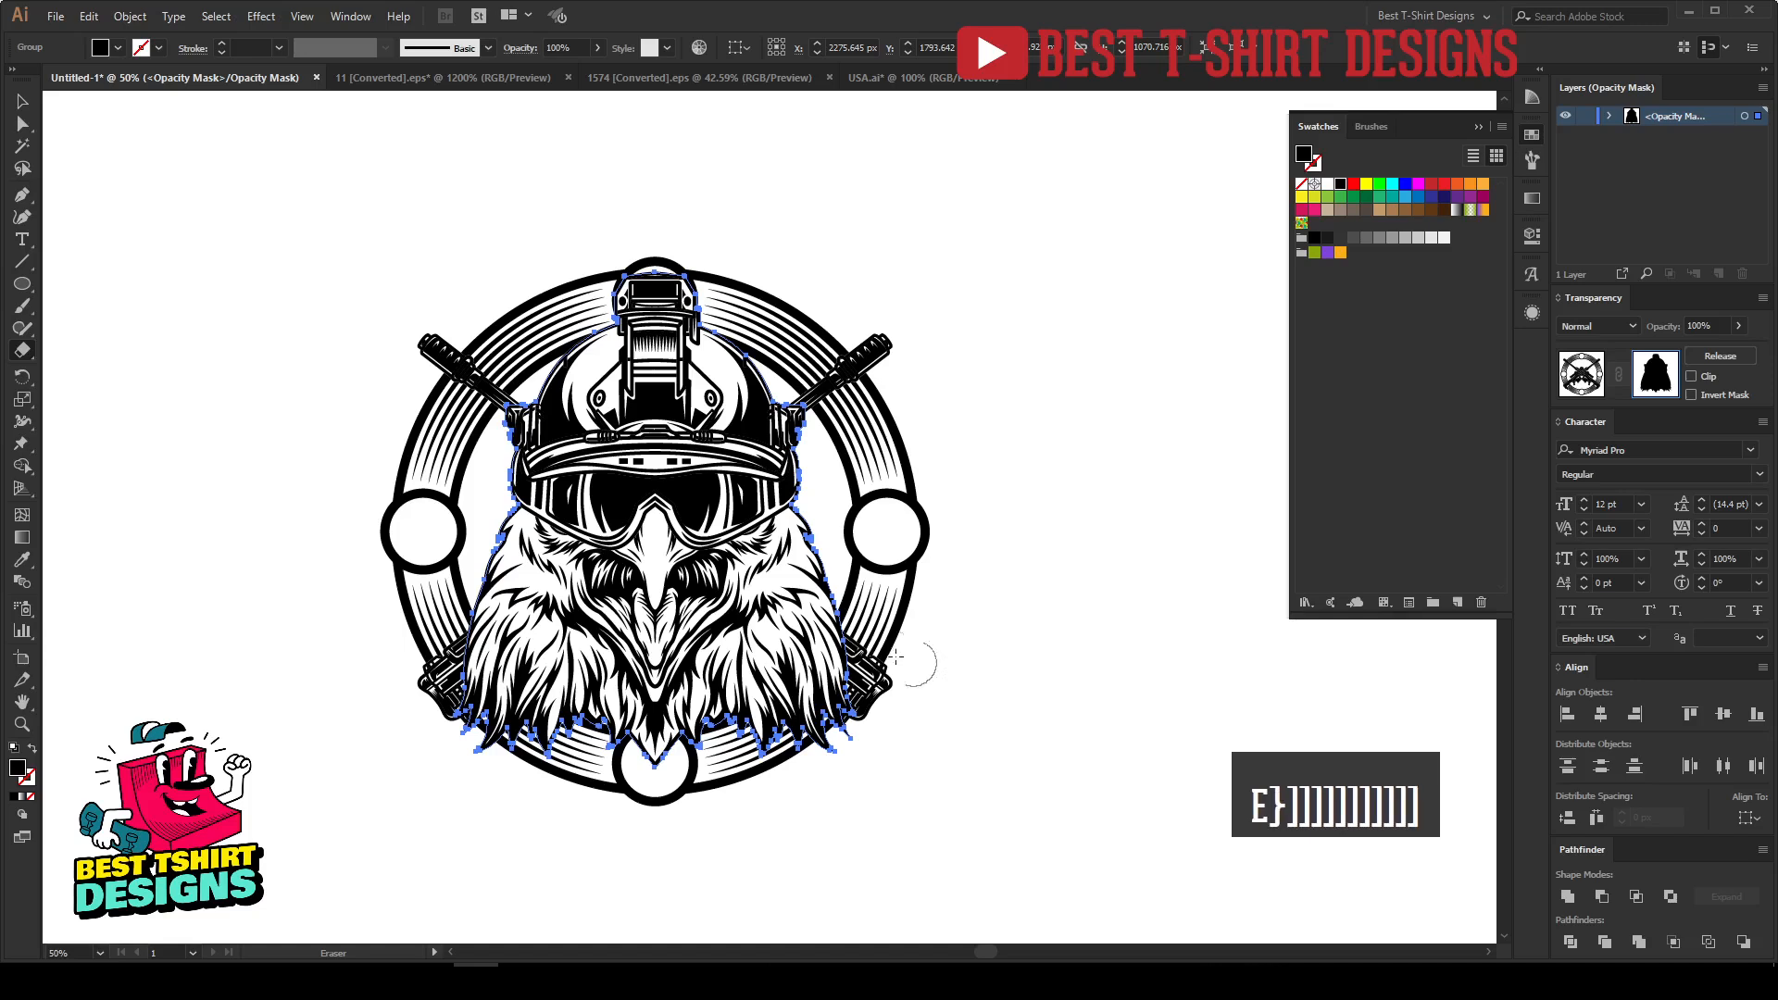
mouse_move(857, 591)
mouse_down()
mouse_move(717, 680)
mouse_move(603, 688)
mouse_move(532, 671)
mouse_move(431, 579)
mouse_up()
mouse_move(435, 653)
mouse_down()
mouse_move(665, 722)
mouse_move(871, 685)
mouse_move(476, 697)
mouse_move(524, 719)
mouse_move(886, 684)
mouse_move(880, 654)
mouse_move(979, 673)
mouse_move(501, 741)
mouse_move(611, 774)
mouse_up()
key(v)
click(1004, 800)
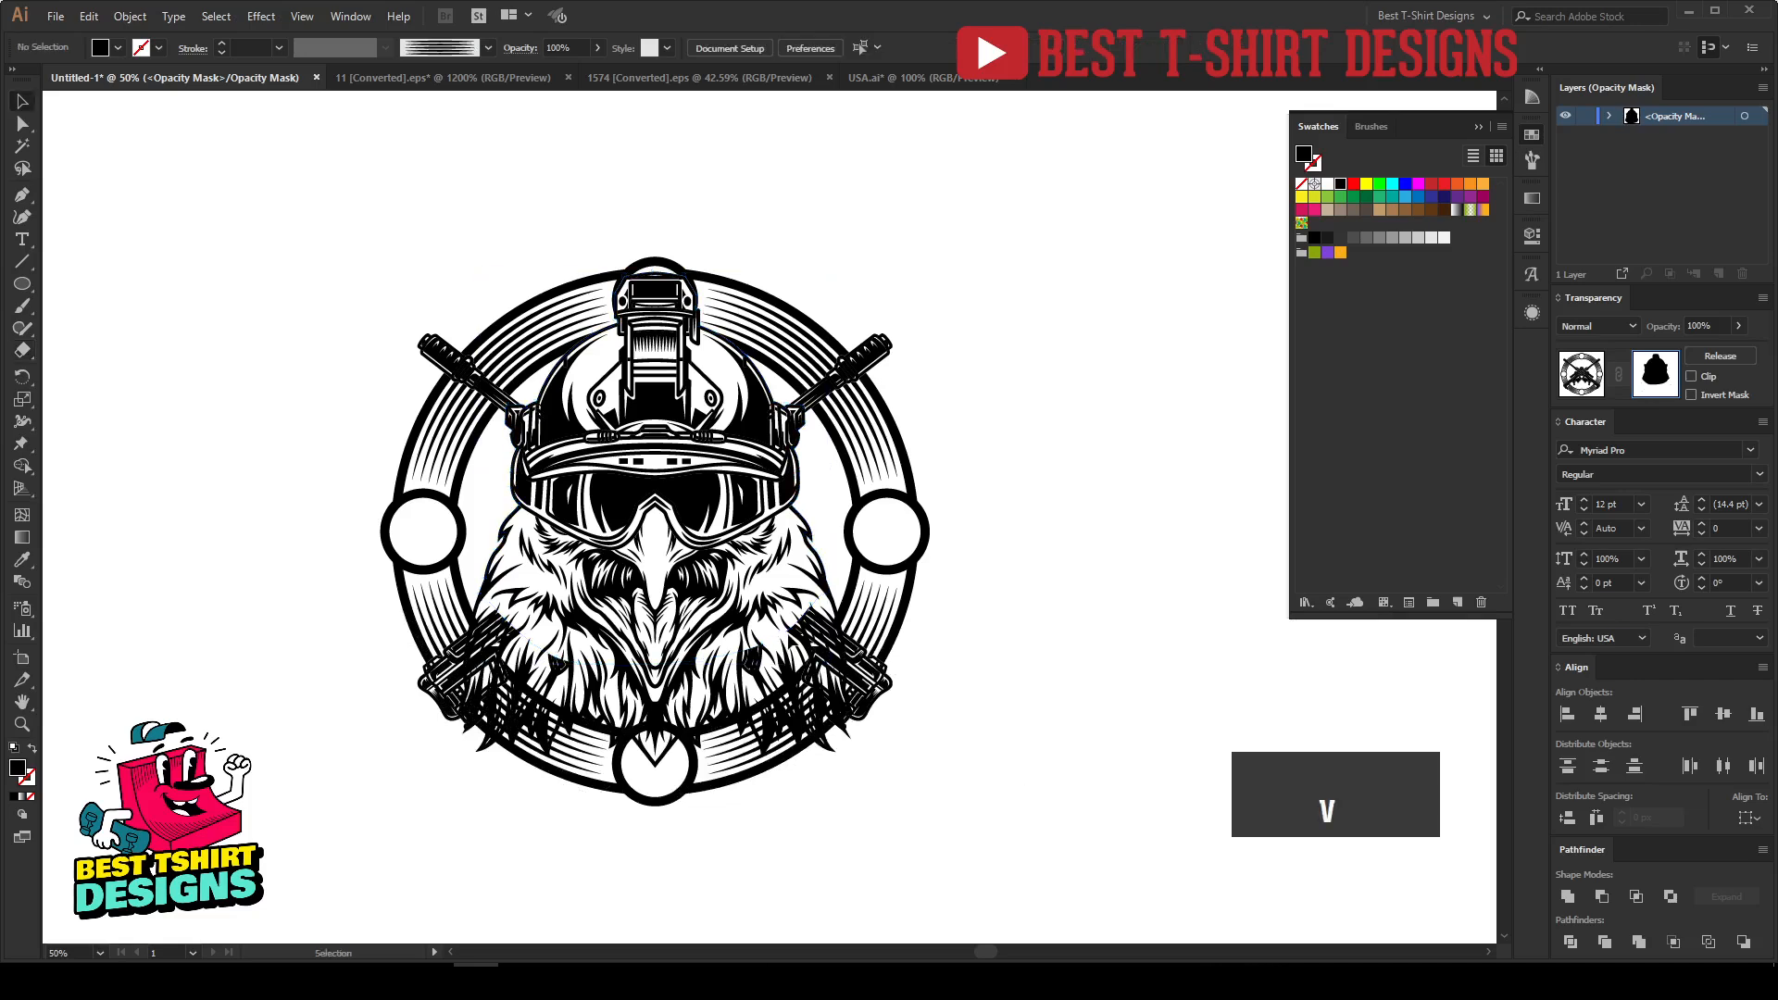
drag(777, 619, 1243, 680)
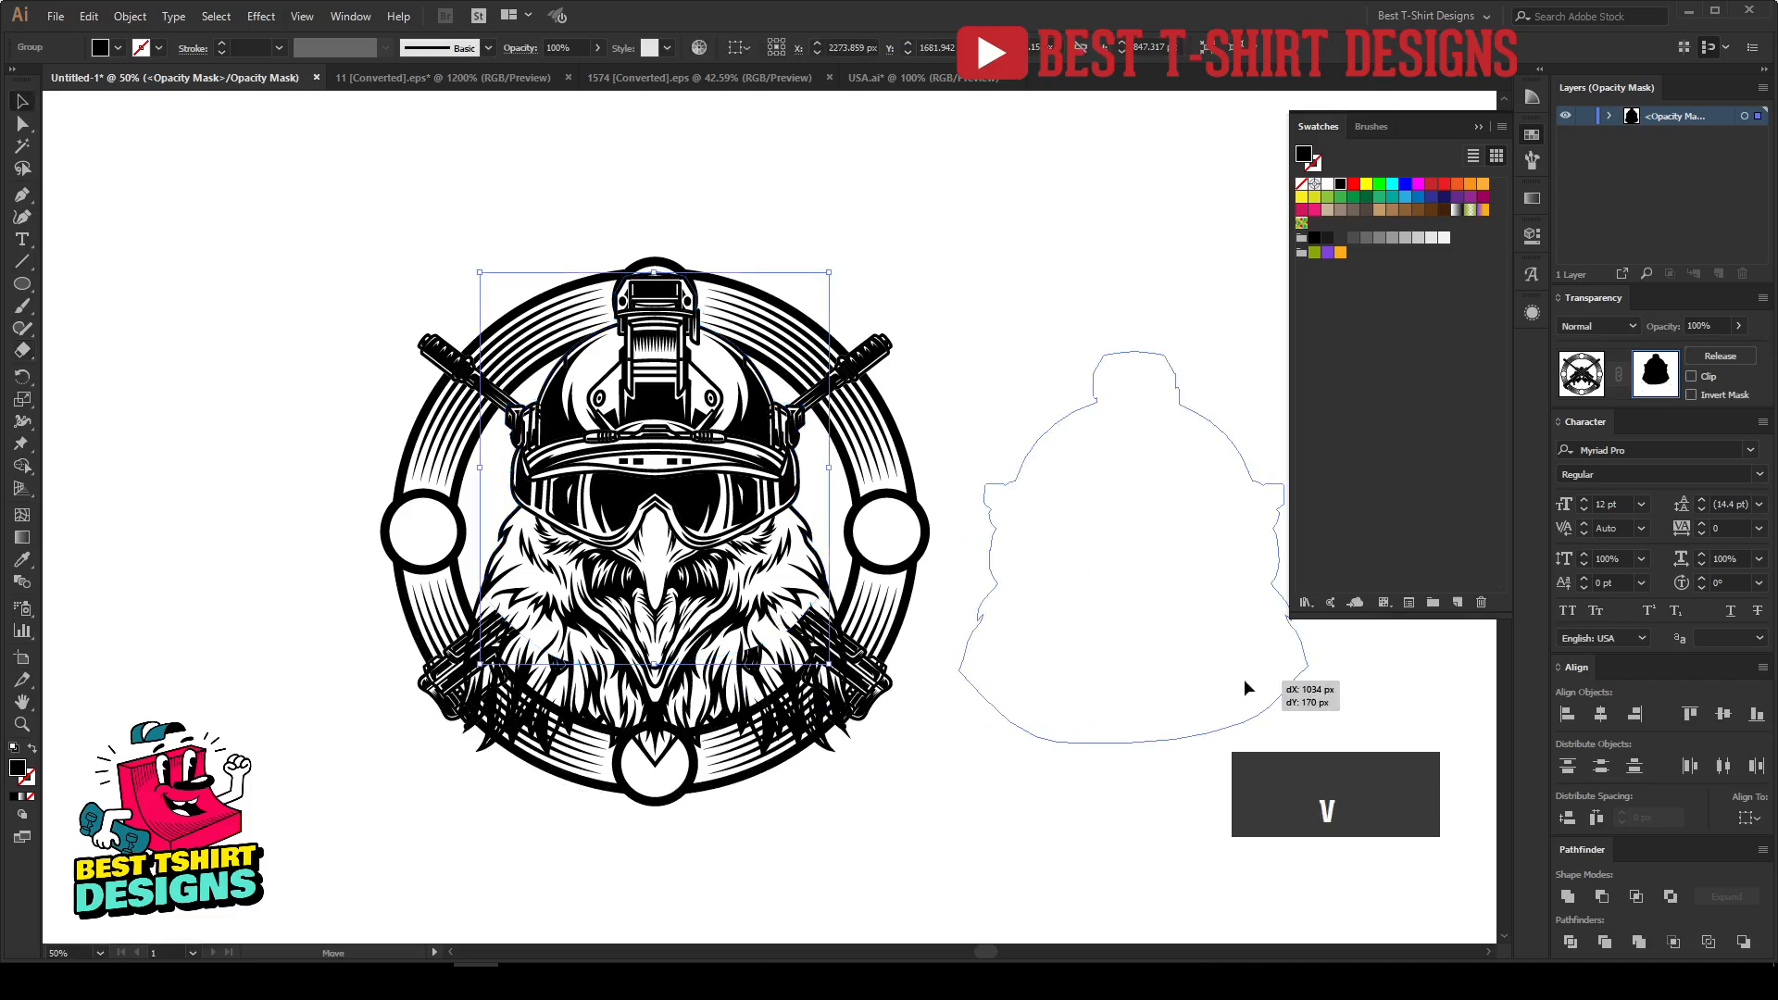
key(ctrl+z)
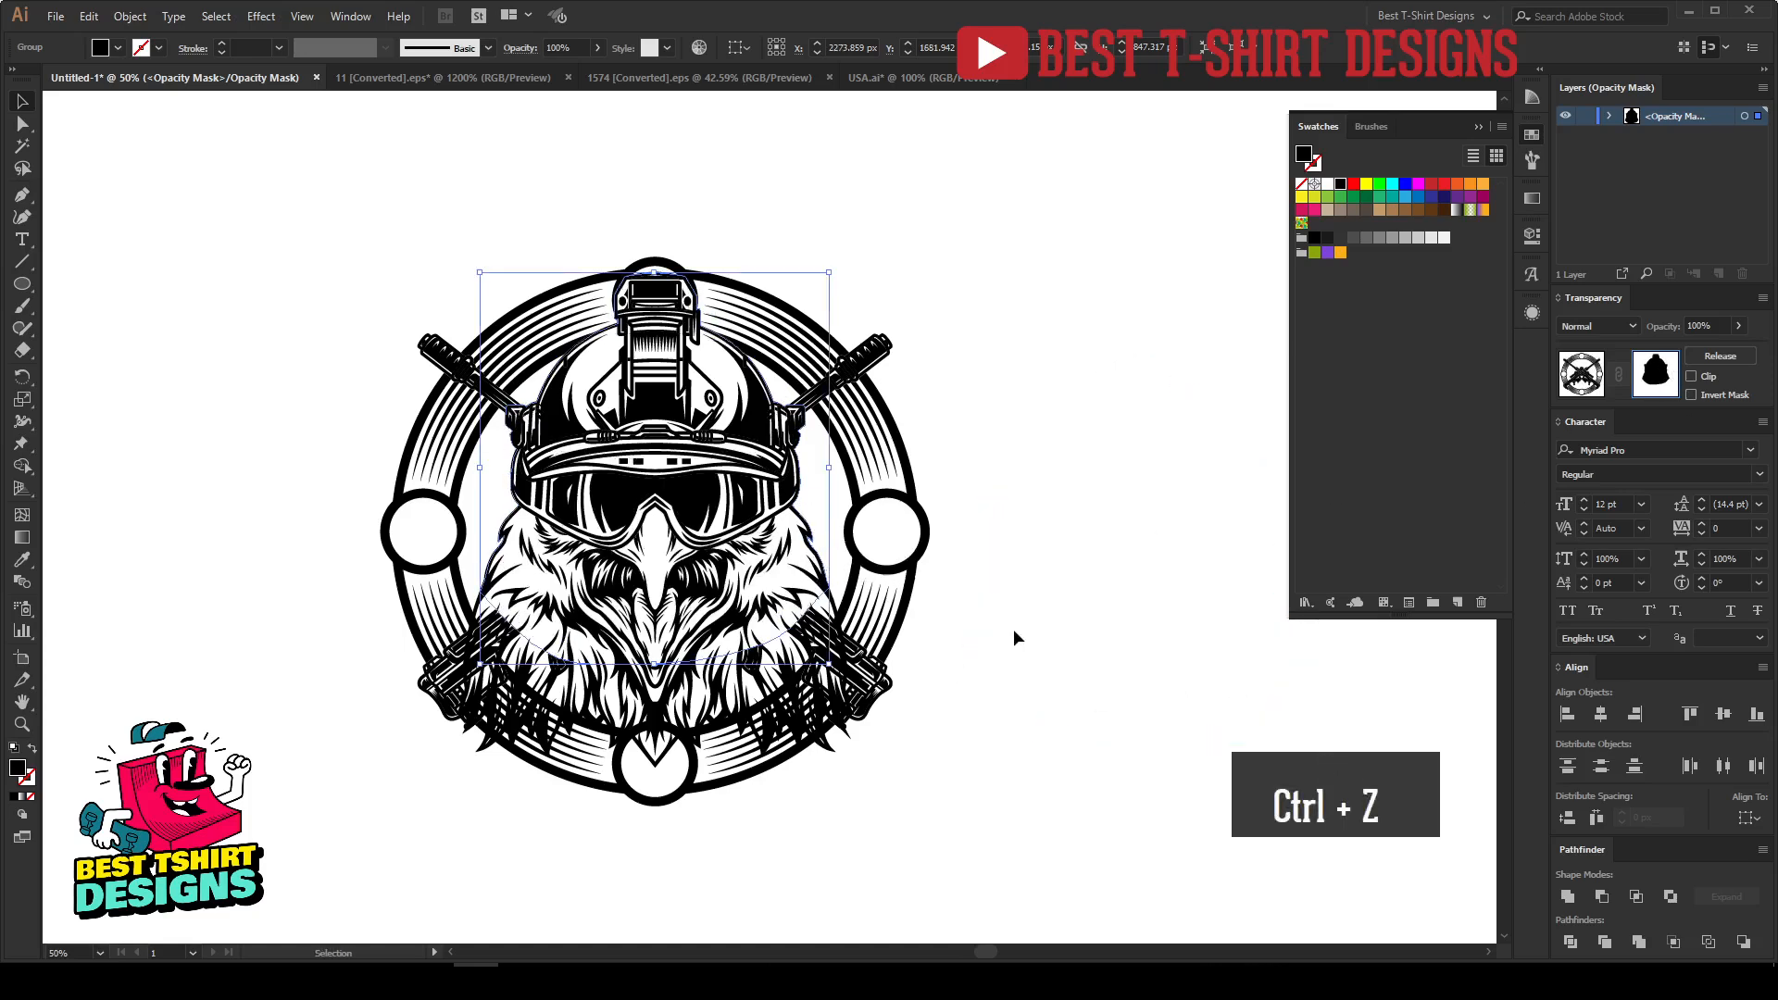
click(1580, 371)
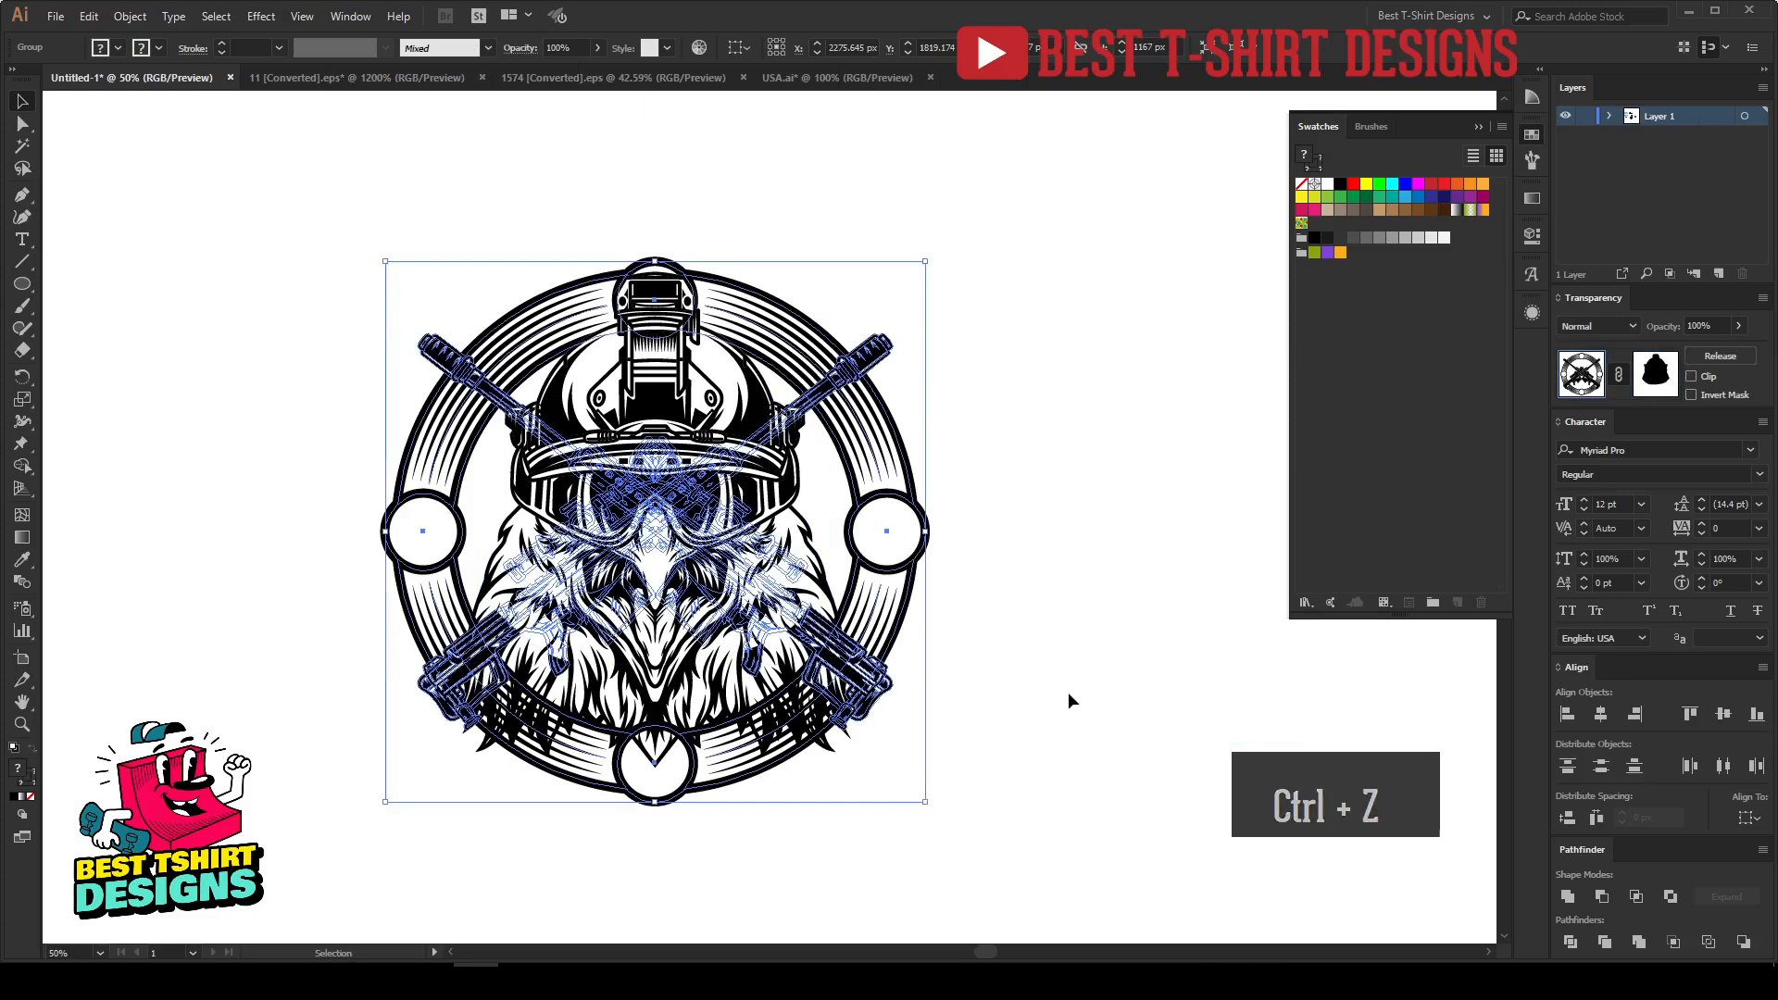
Step: Copy the striped ring from inside its group and paste it in place into a new opacity mask on the eagle head
click(1069, 692)
click(899, 631)
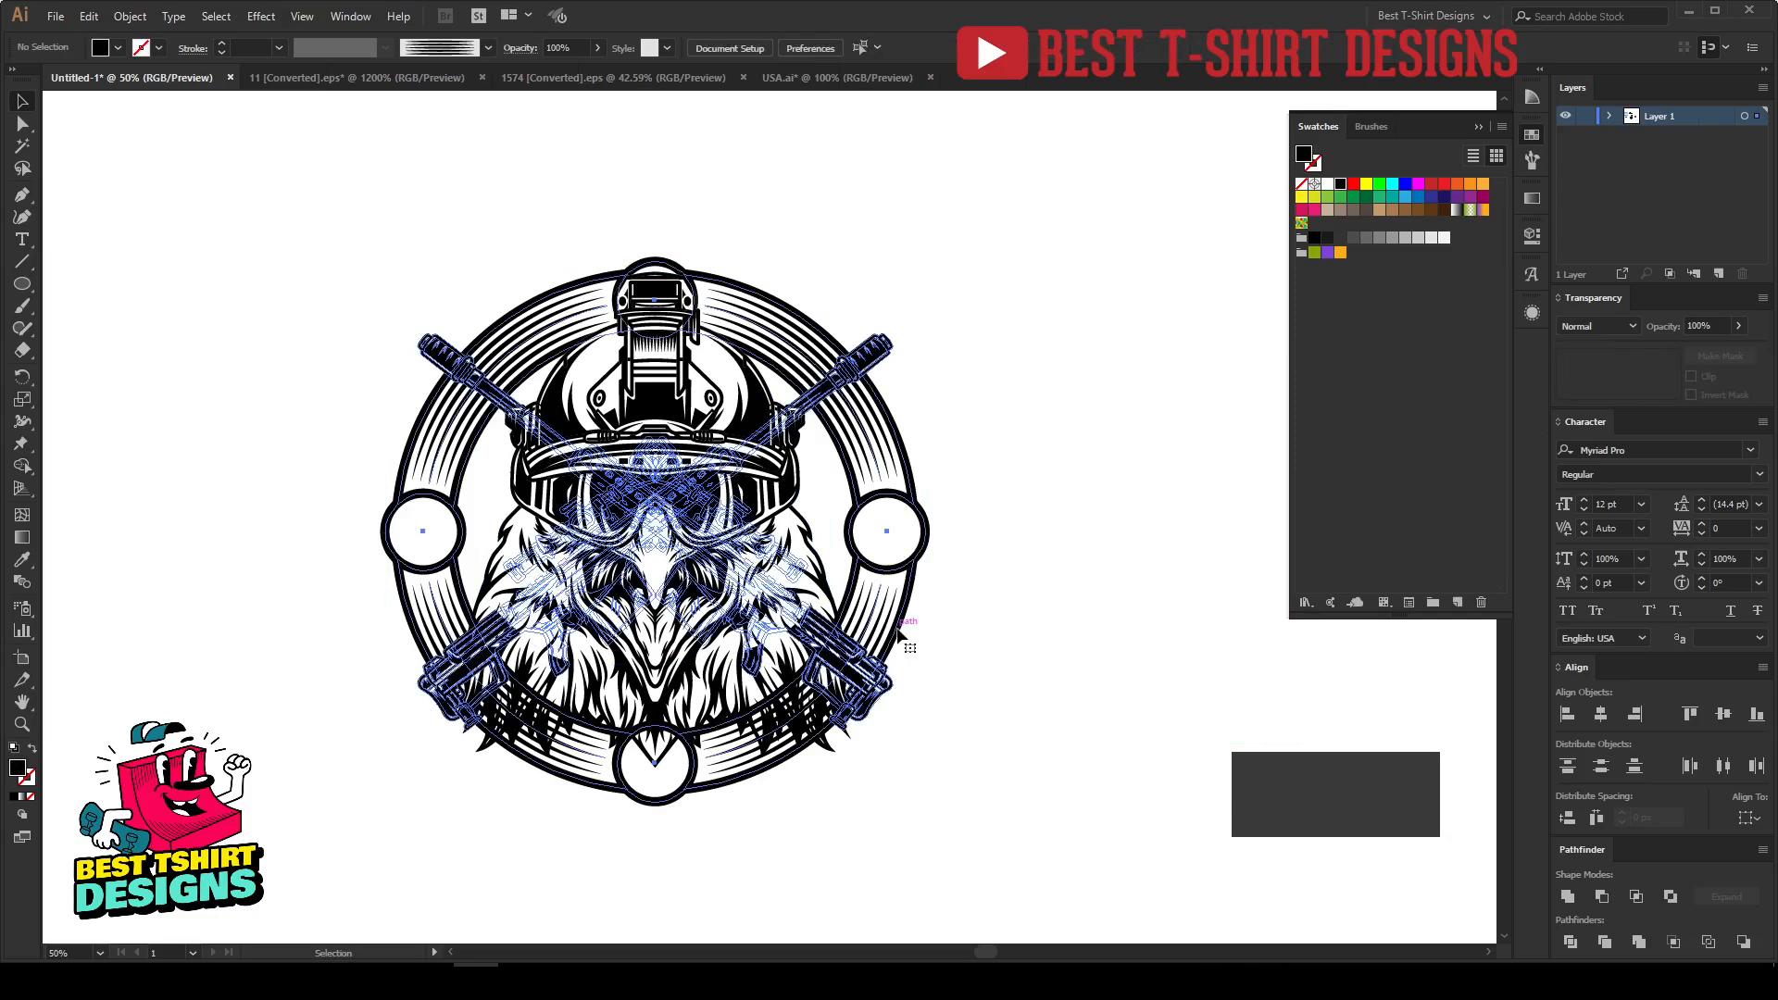
double_click(898, 632)
click(898, 632)
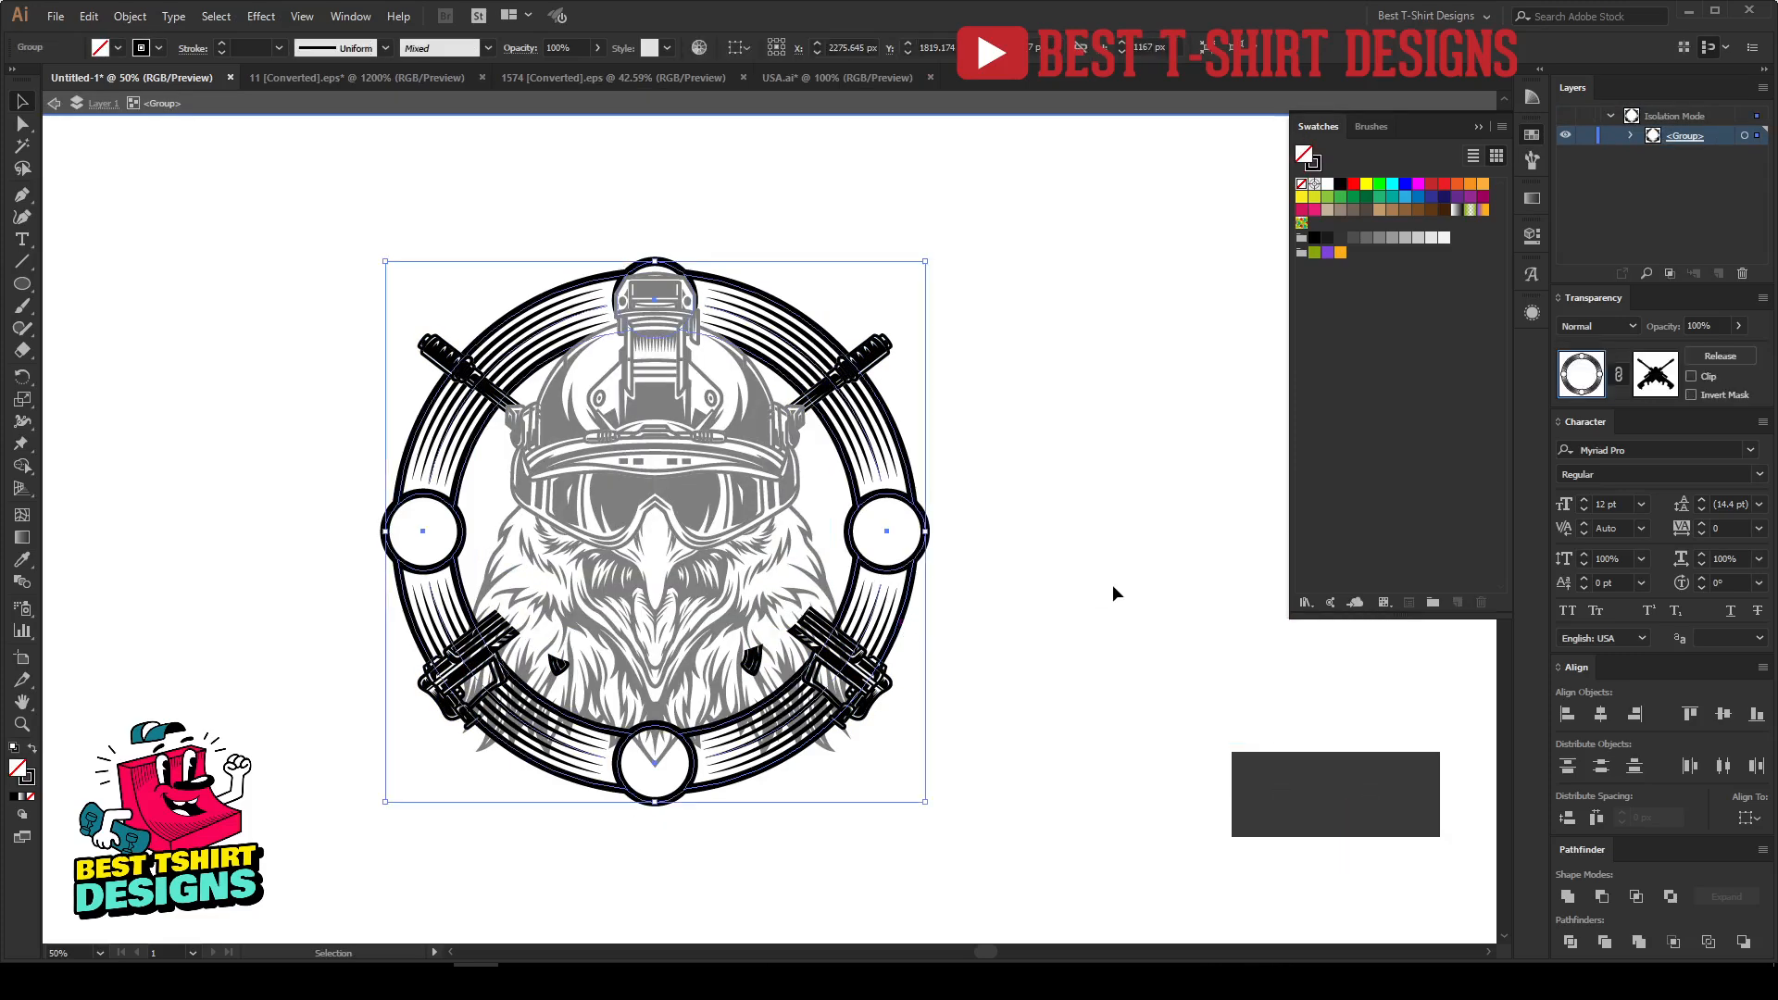
key(ctrl+c)
double_click(940, 448)
click(748, 597)
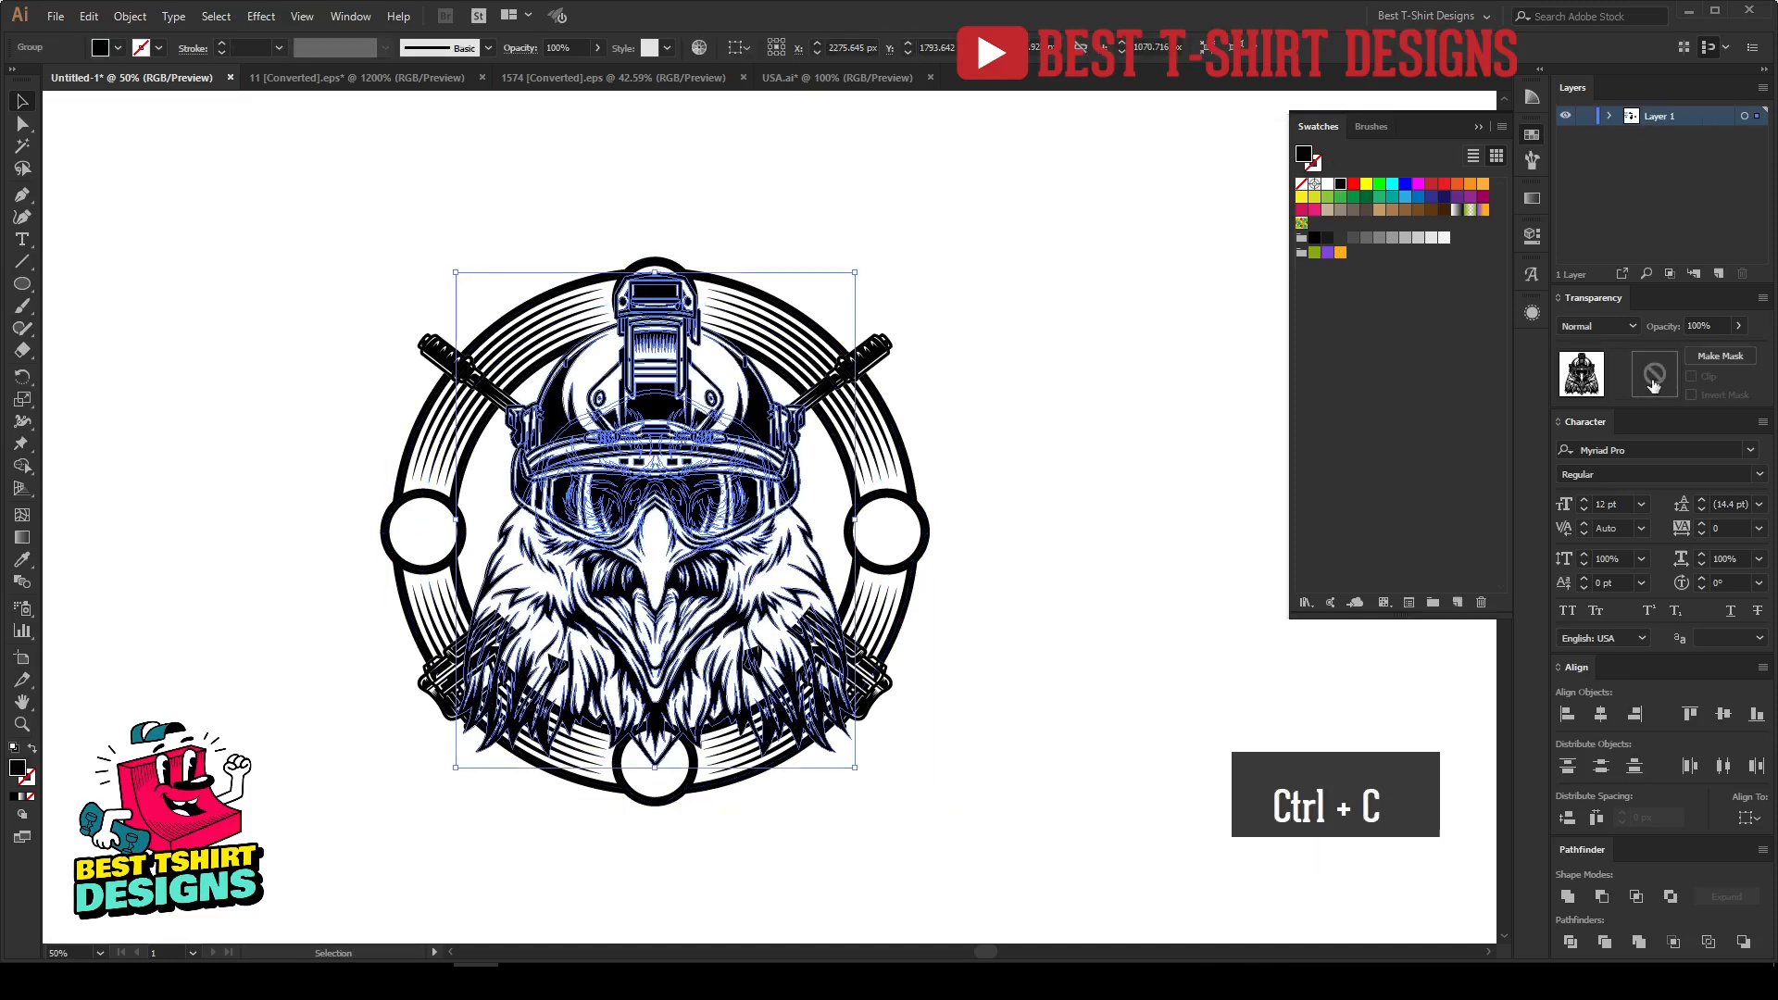
click(1655, 383)
key(ctrl+f)
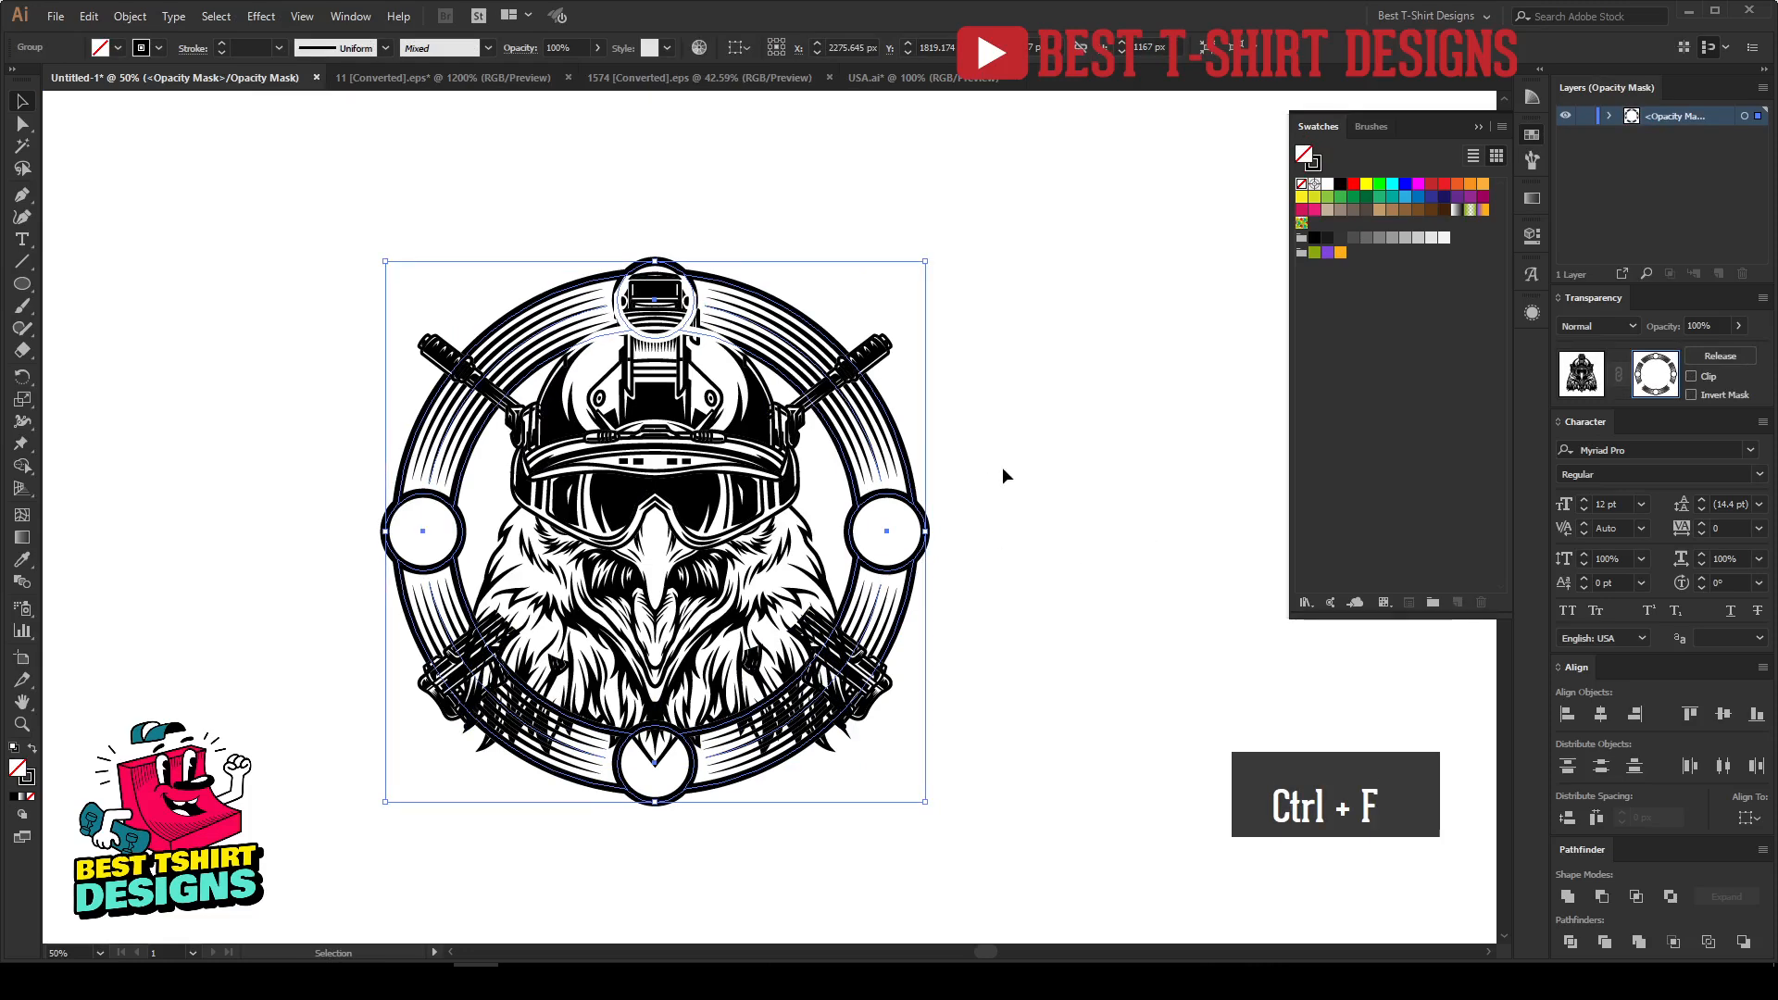
Step: Expand the pasted ring's appearance in the mask, converting both its fills and strokes to shapes
scroll(653, 259, up, 2)
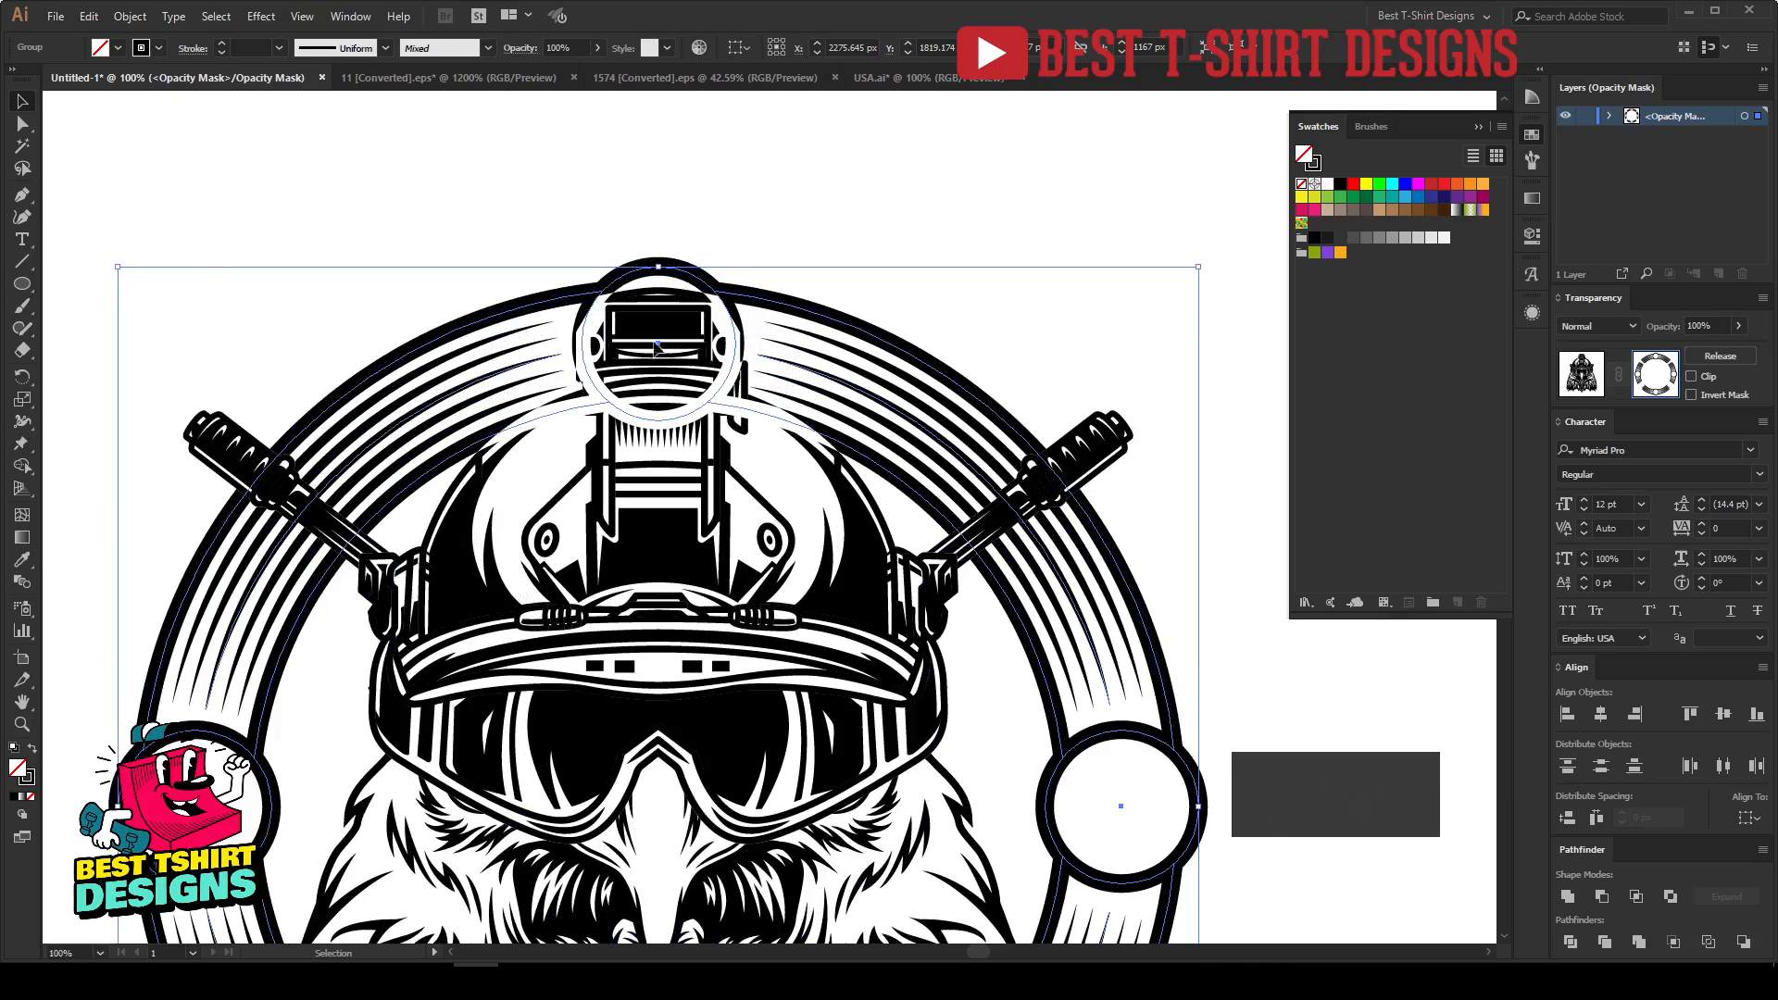
click(130, 17)
click(176, 233)
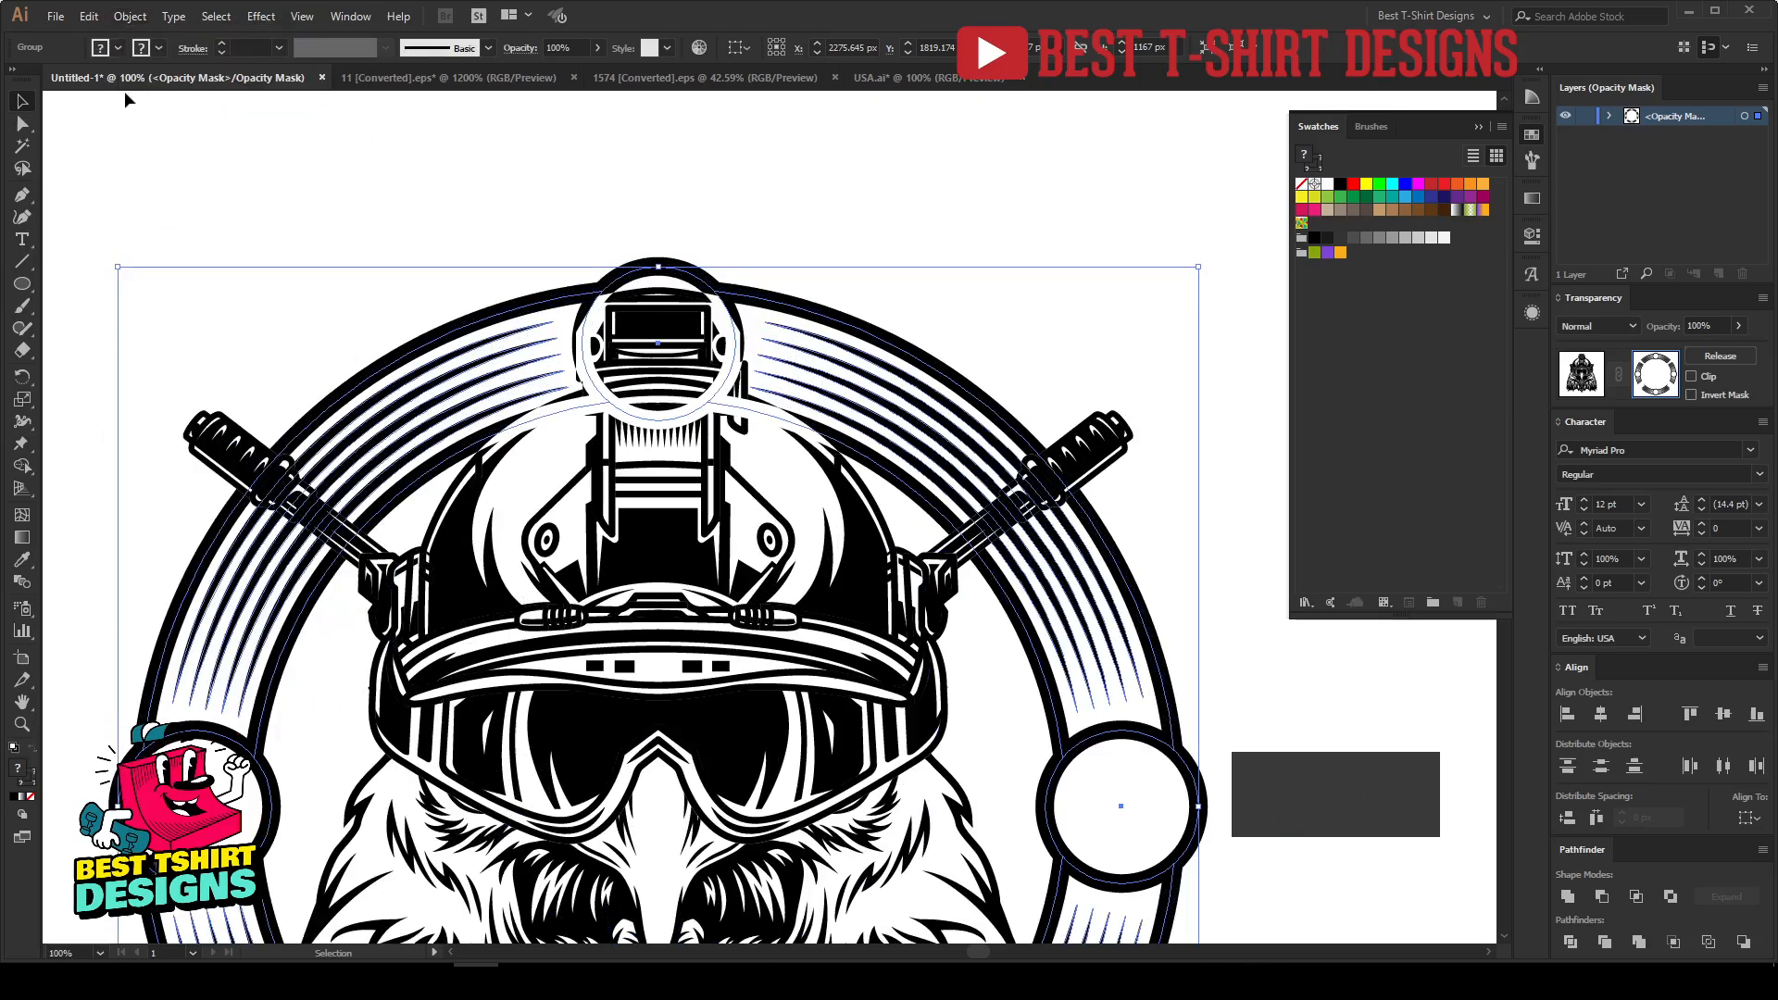
click(130, 17)
click(158, 214)
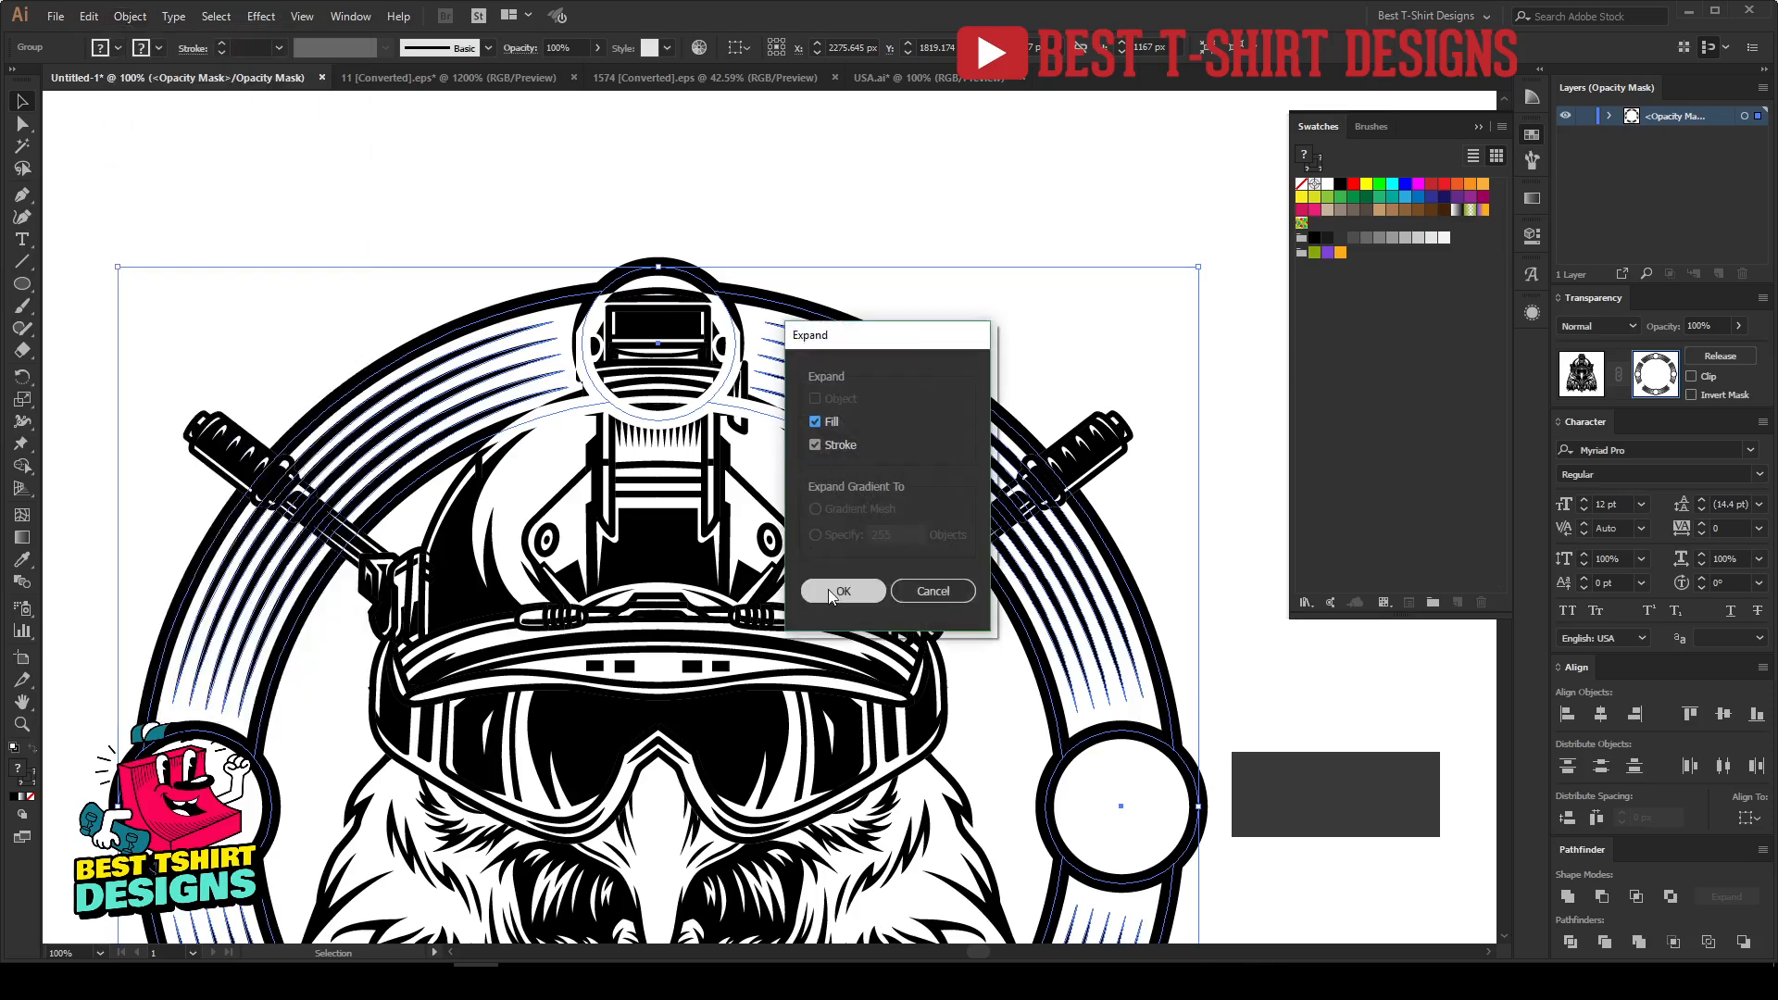
click(828, 589)
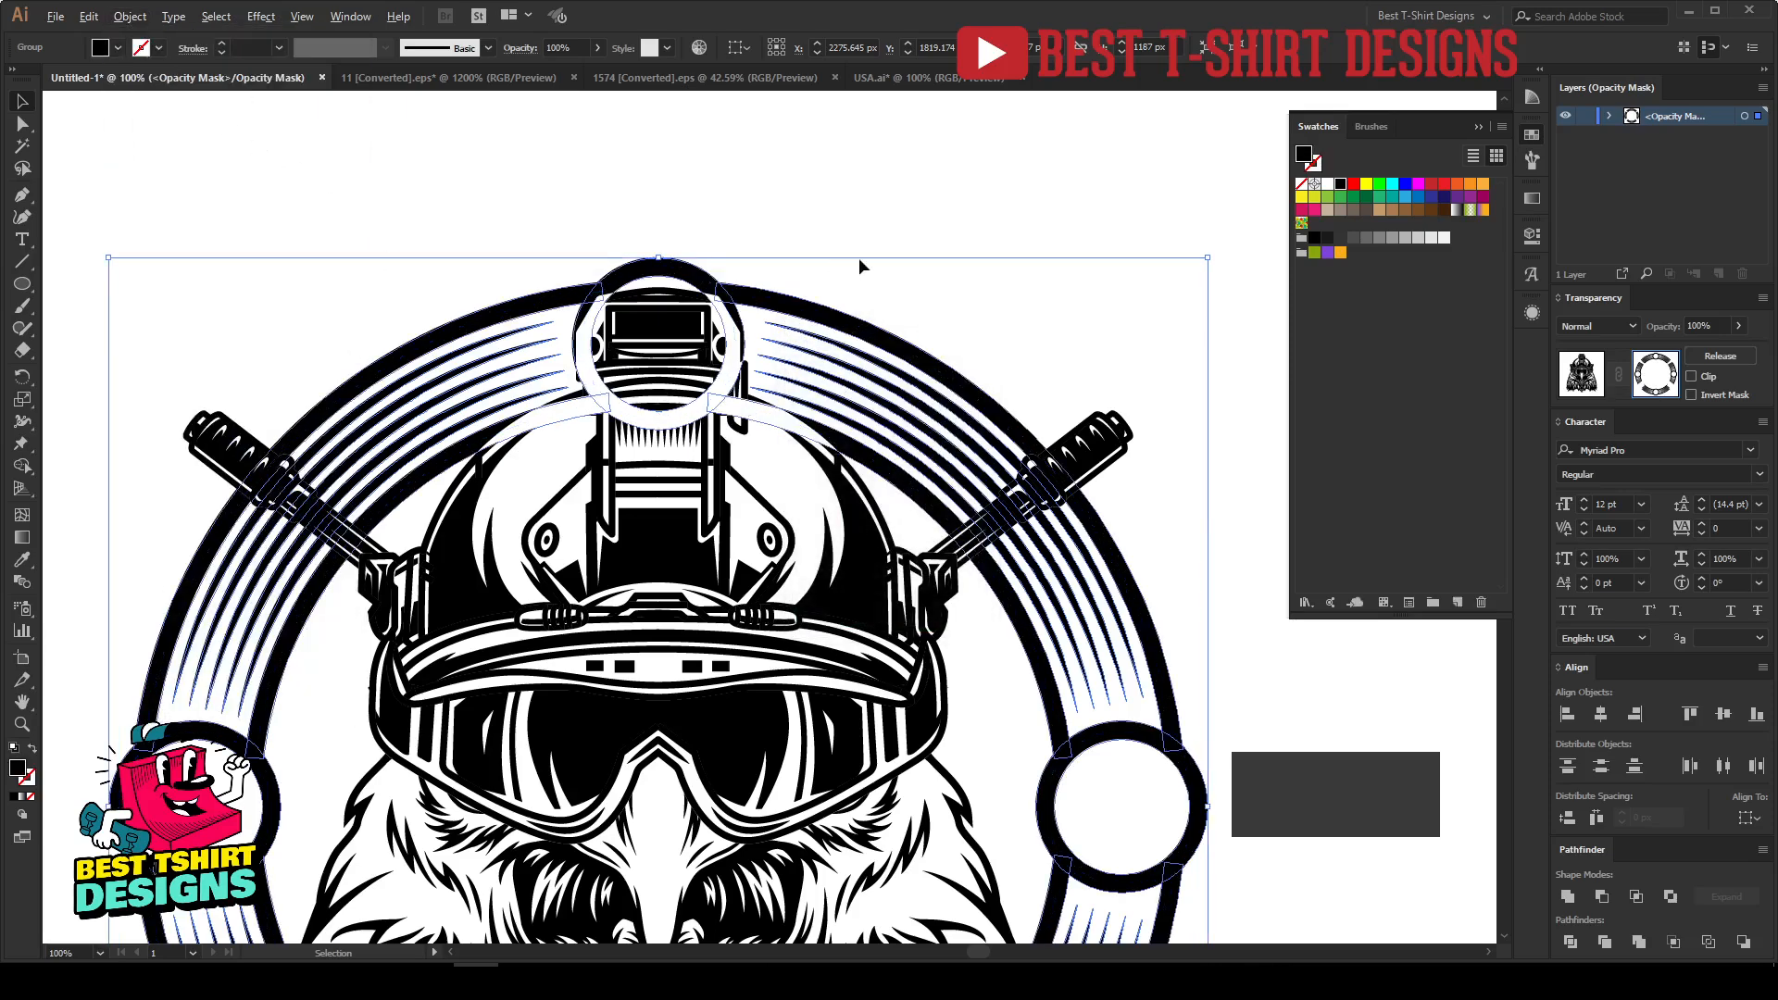
Step: Copy the expanded ring and turn the one in the mask into a solid disc with the Merge pathfinder
scroll(860, 261, down, 2)
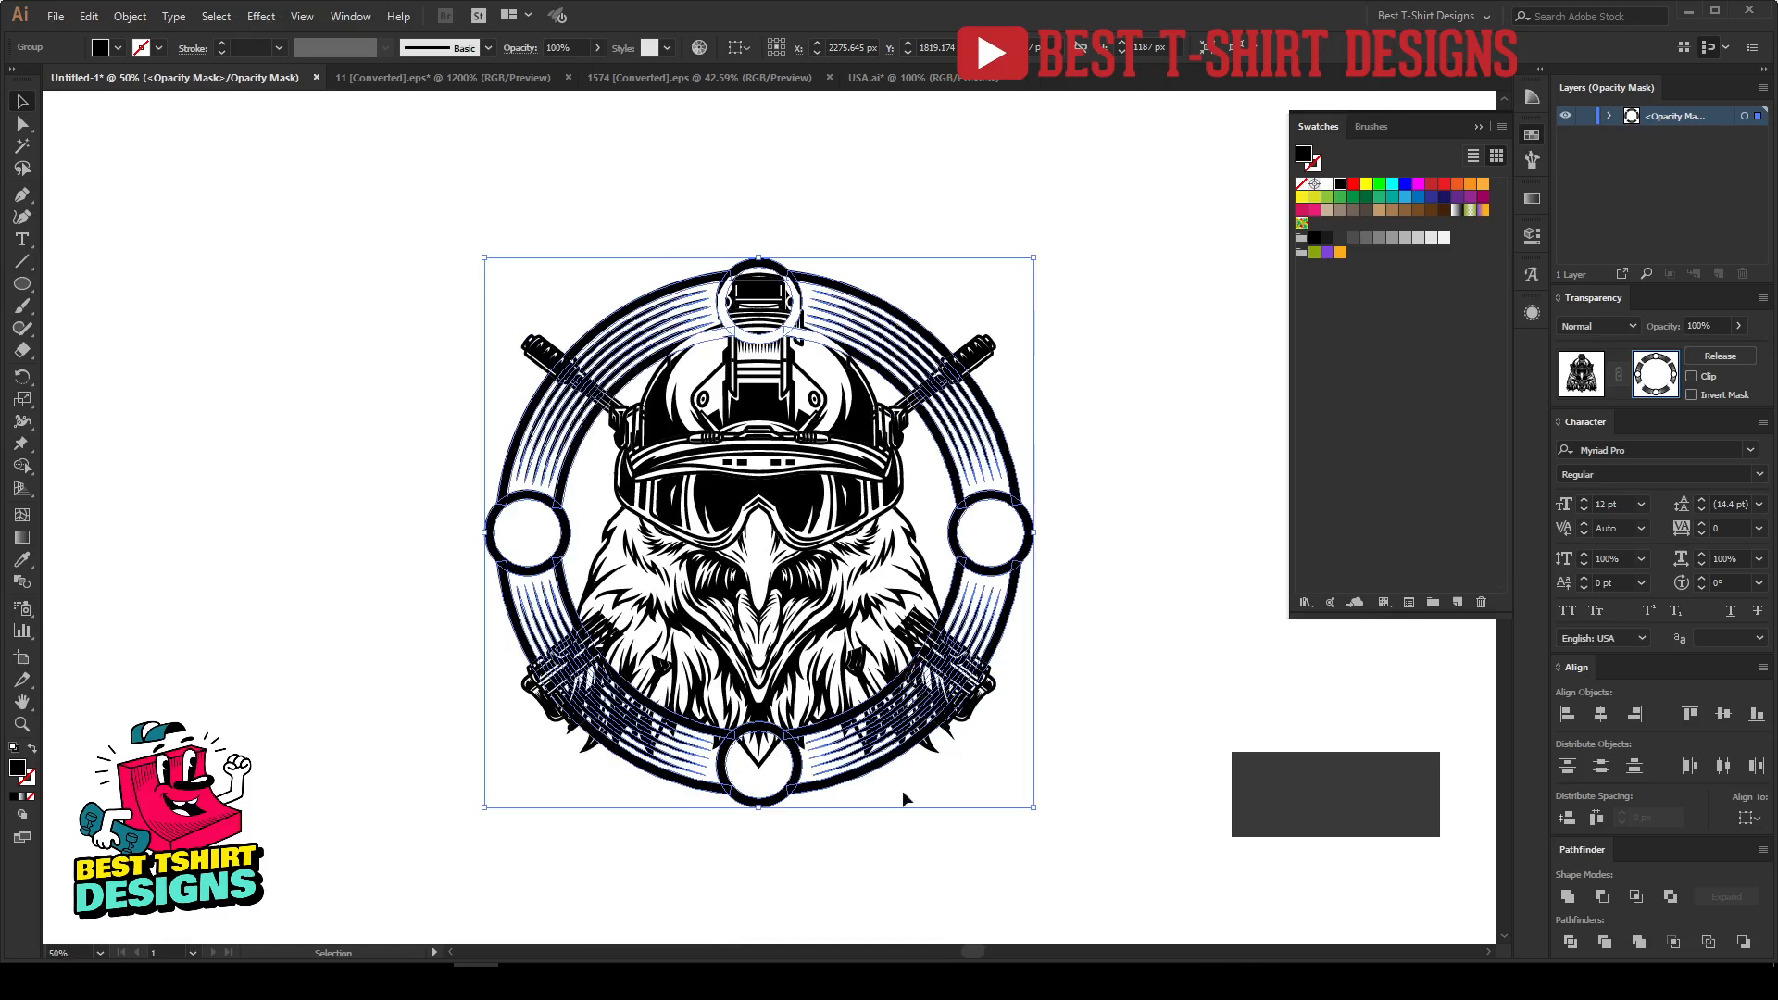
scroll(865, 817, up, 1)
scroll(1069, 659, up, 2)
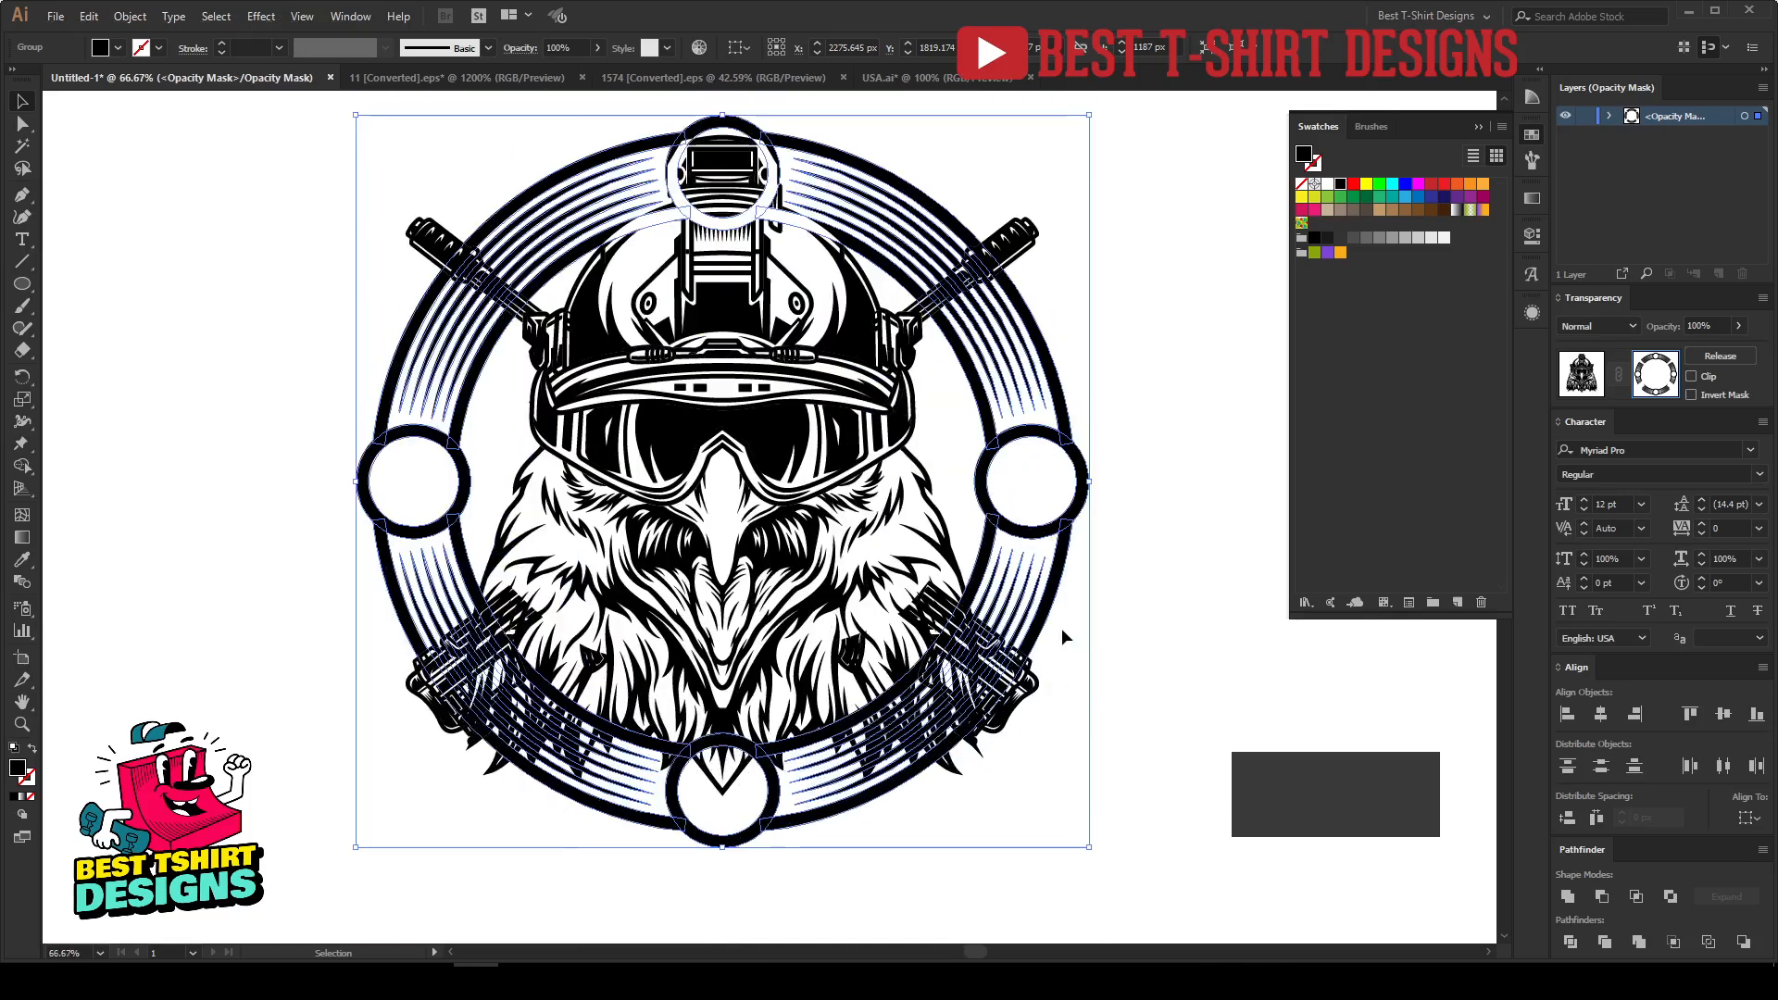
key(a)
key(ctrl+c)
key(v)
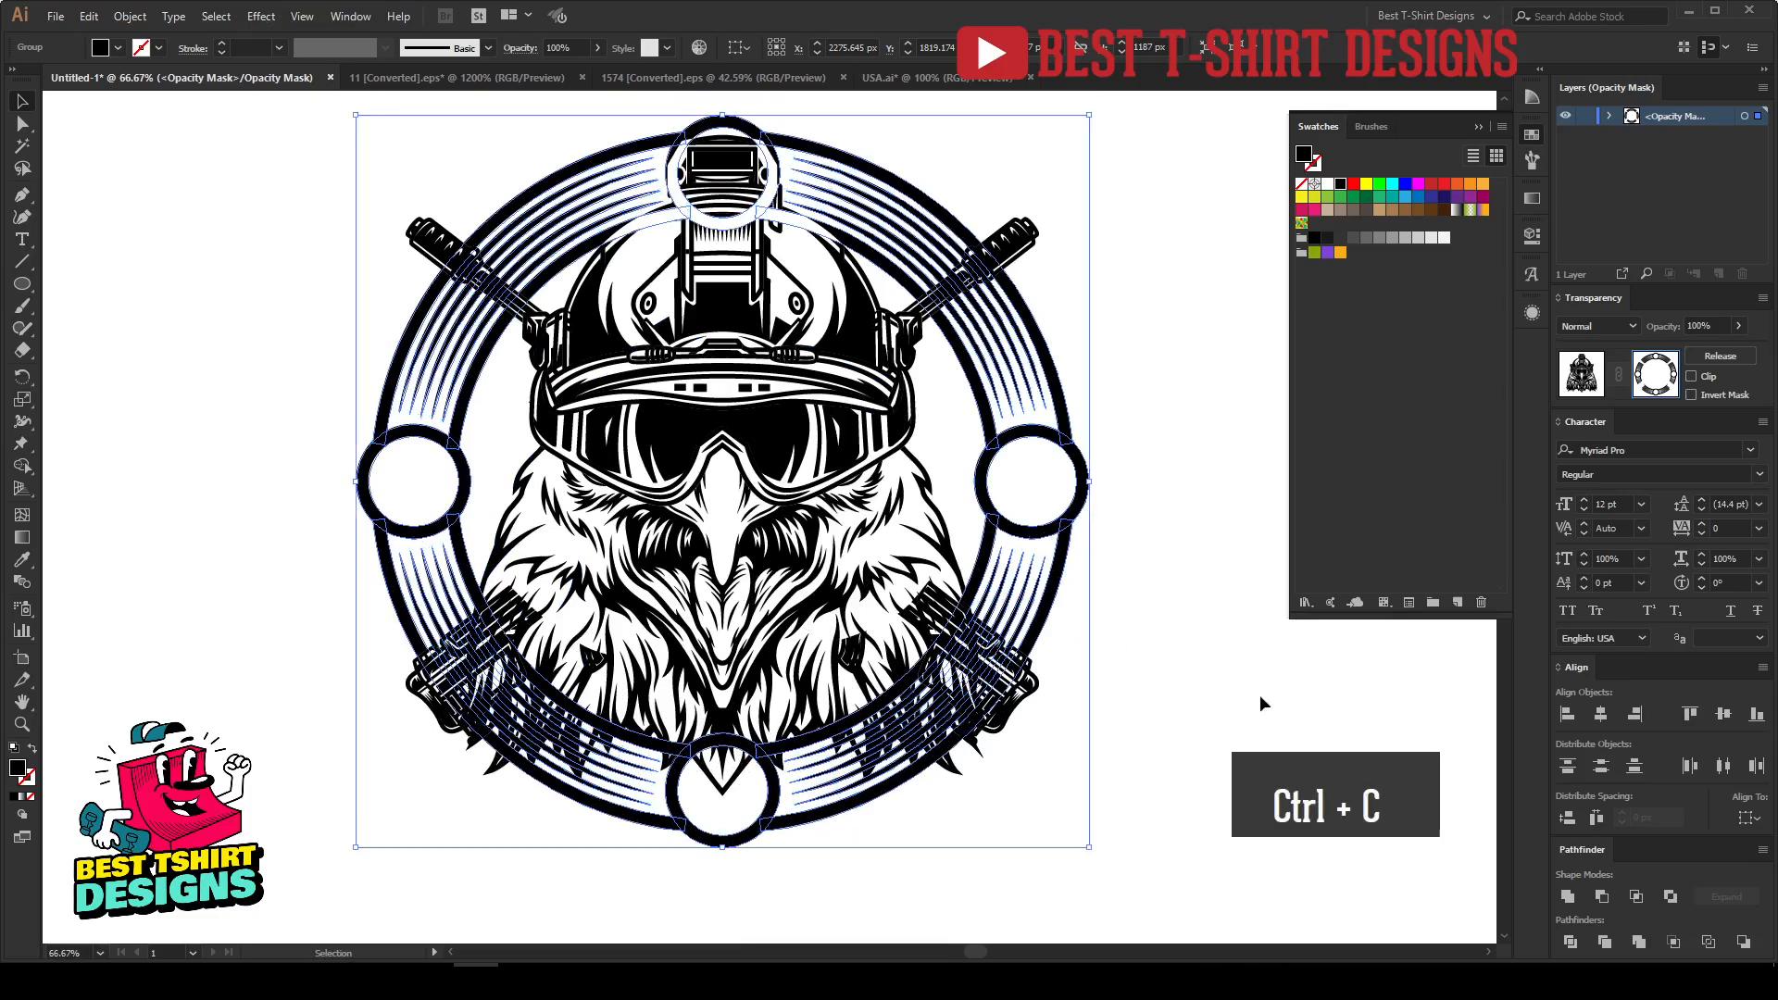
click(1639, 942)
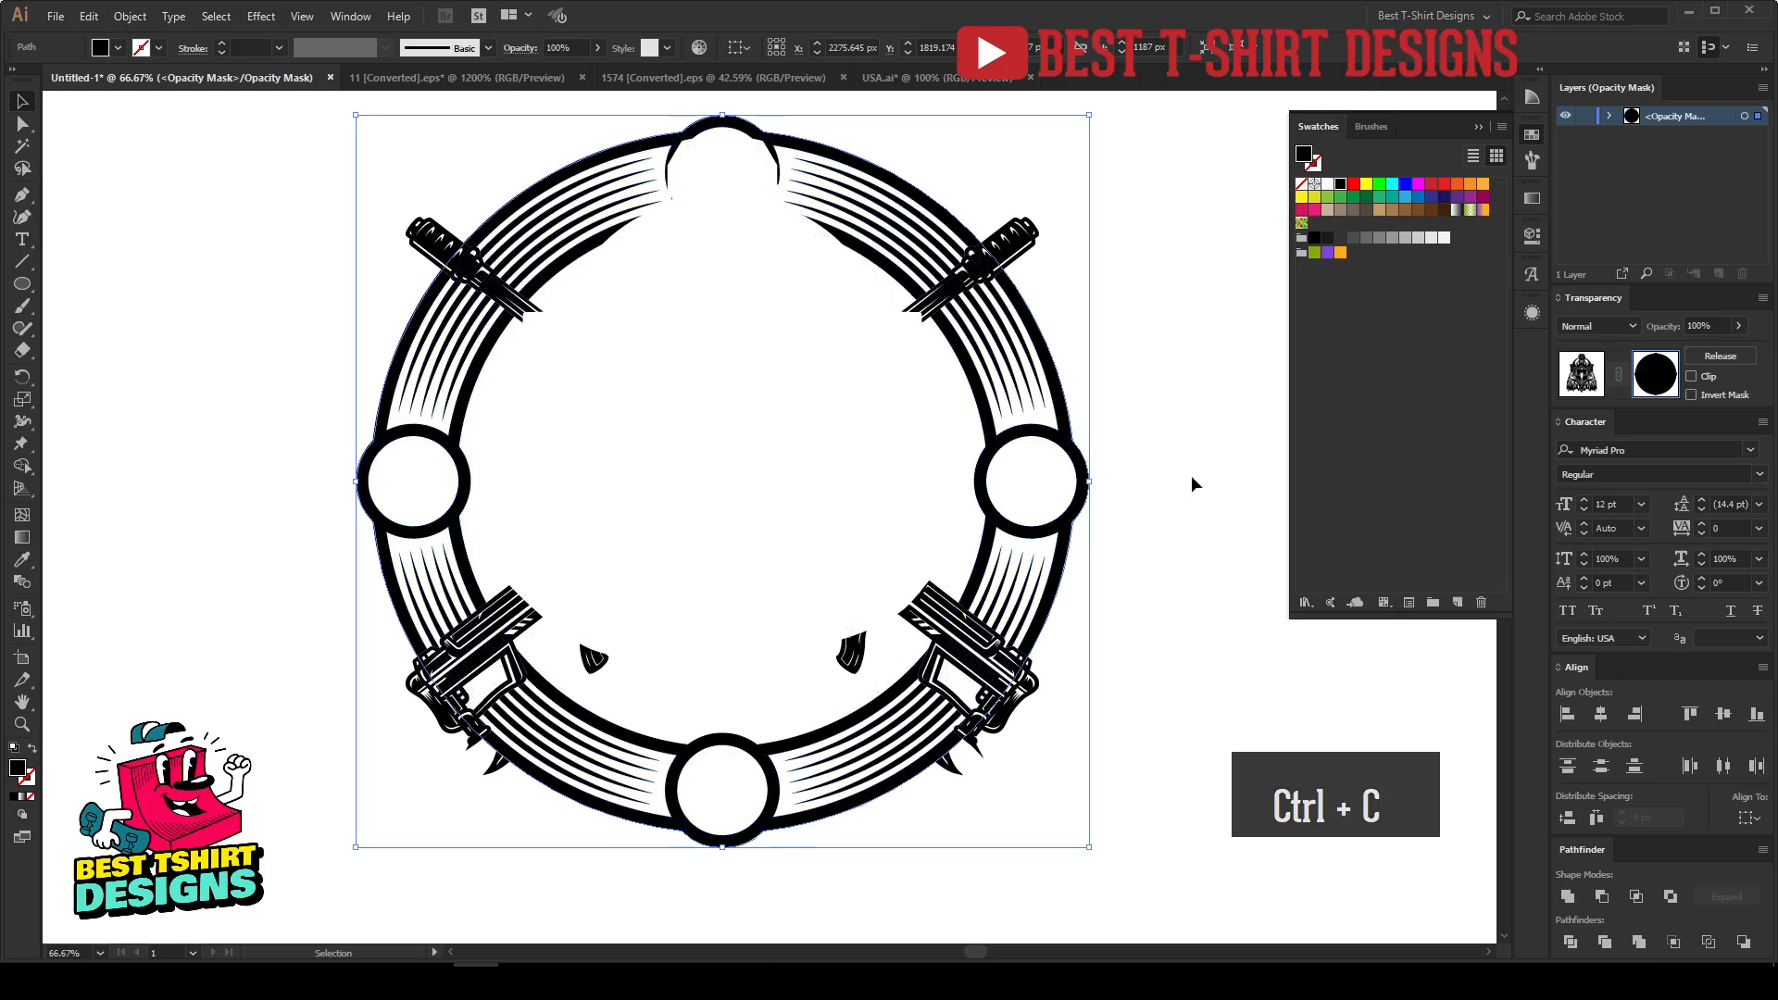
click(584, 408)
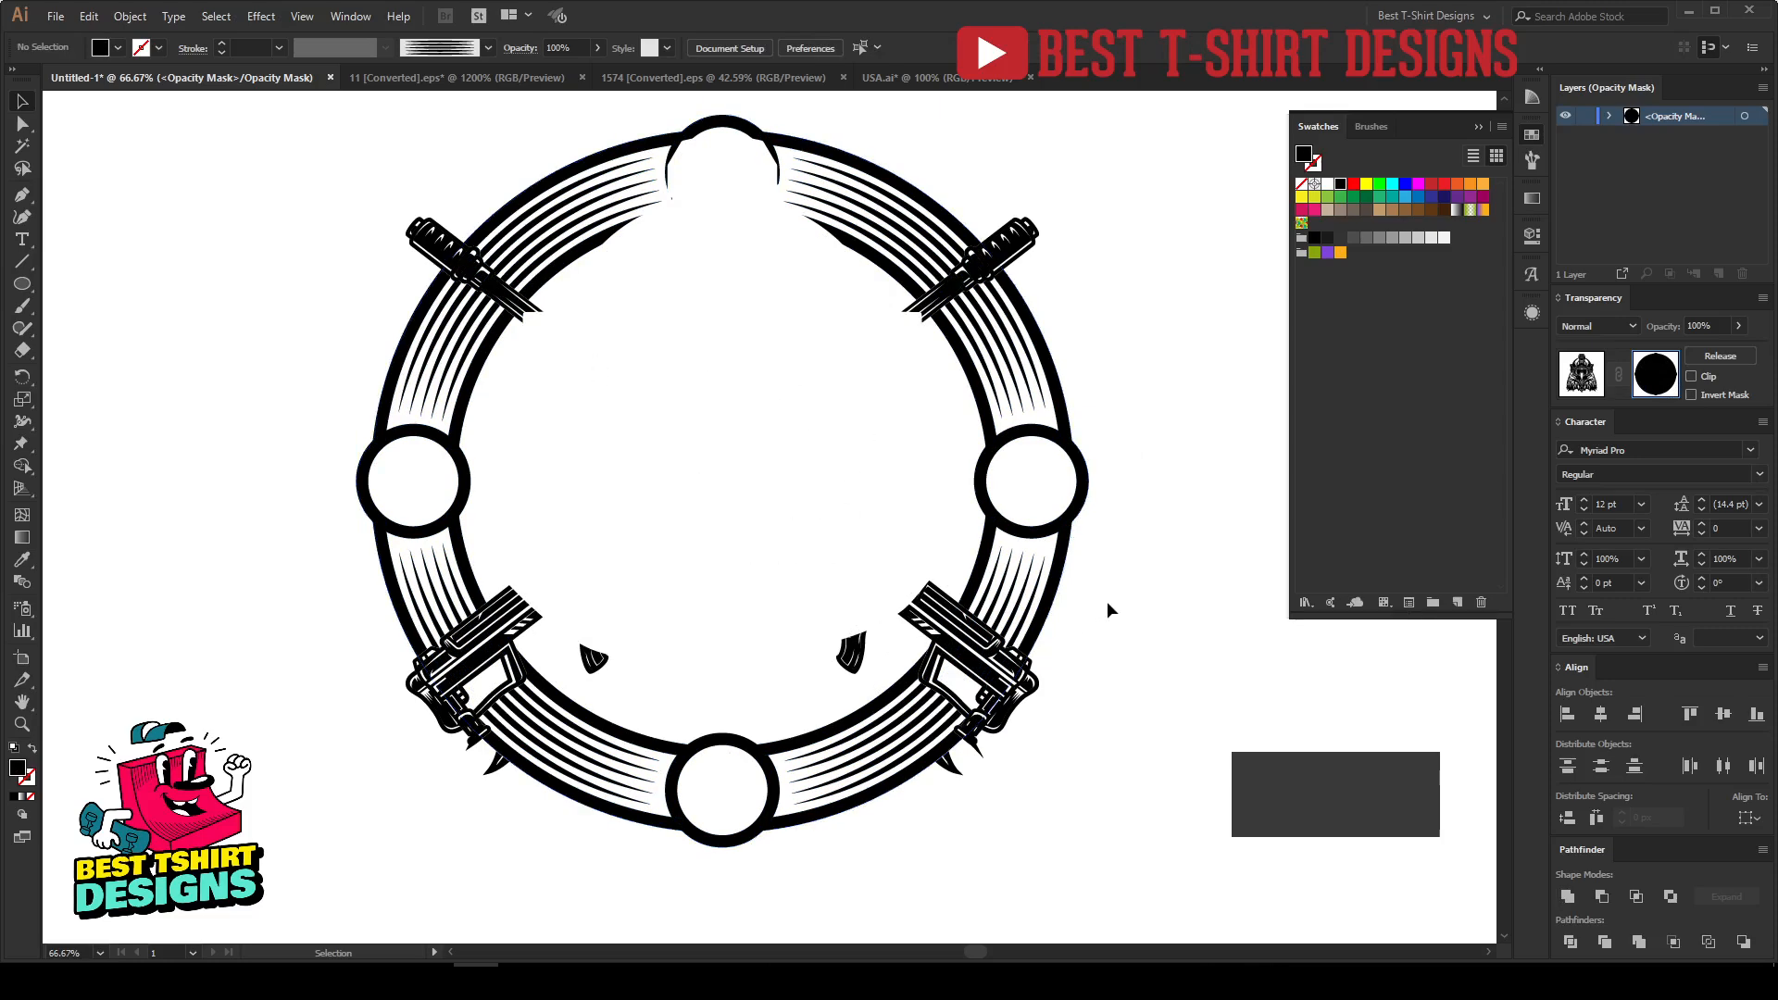
Step: Paste the copied ring in place over the solid disc in the mask and fill it with red
key(a)
key(ctrl+f)
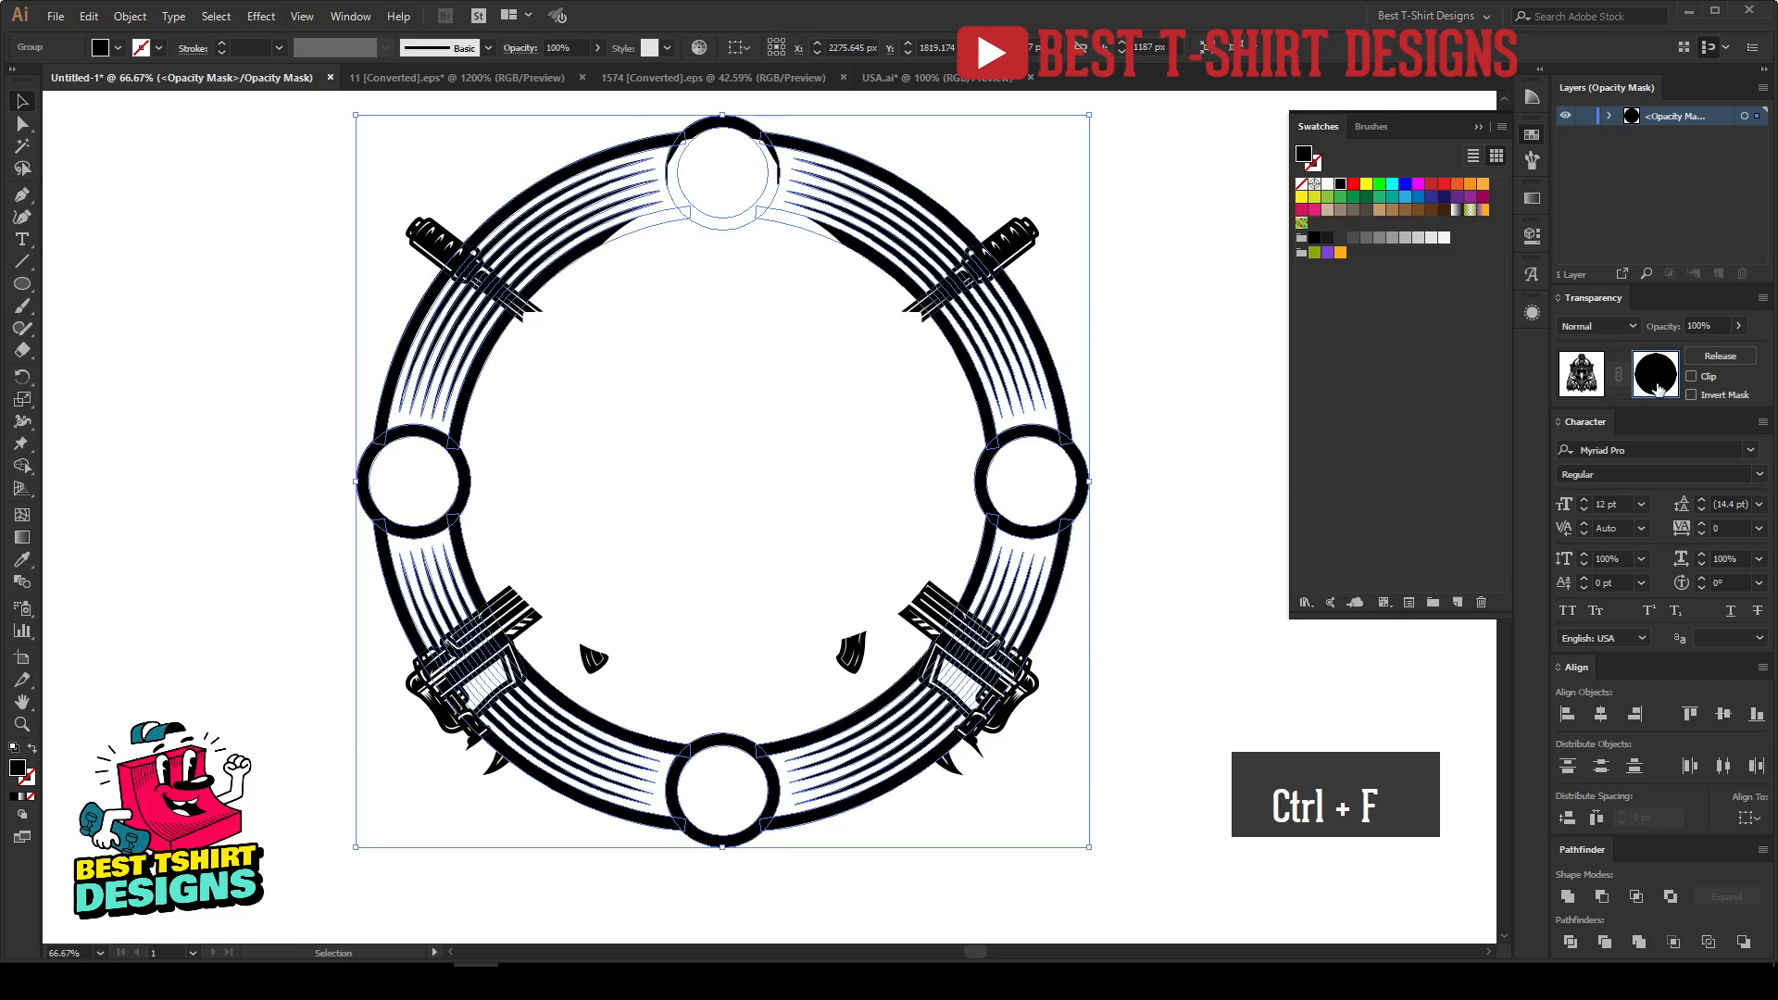
click(1353, 184)
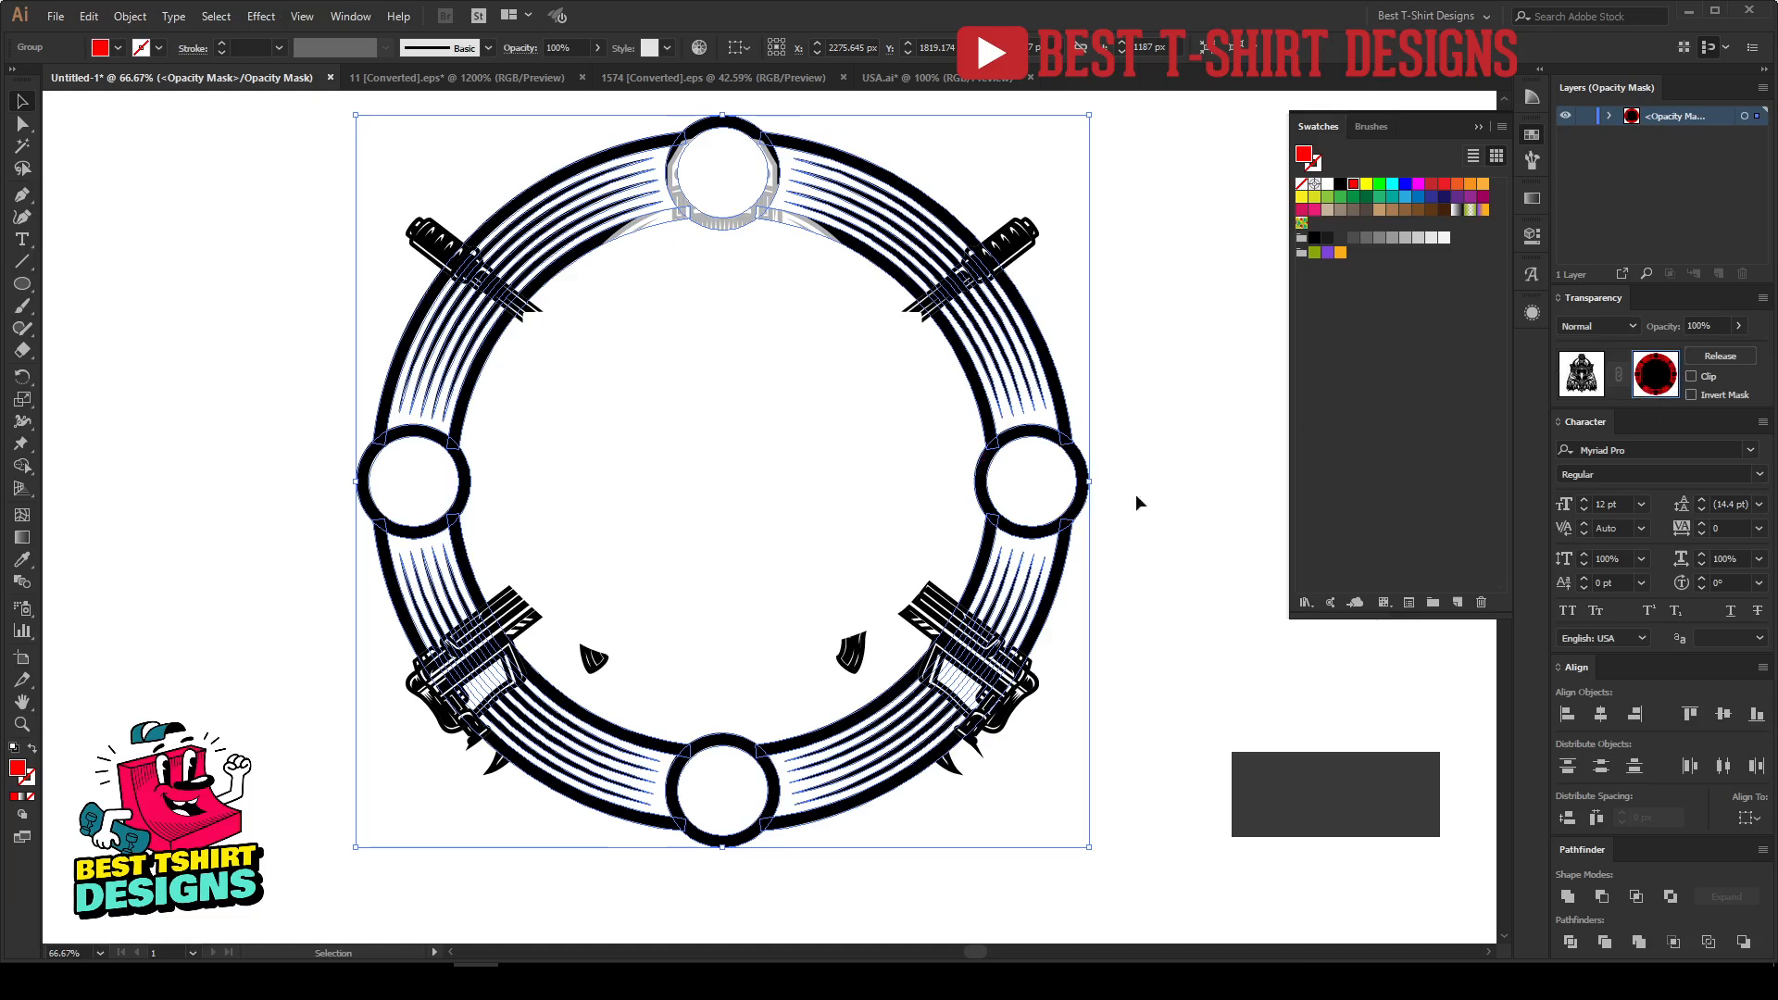
Step: Remove the central area of the disc inside the red ring with the Shape Builder tool
drag(1150, 658, 867, 459)
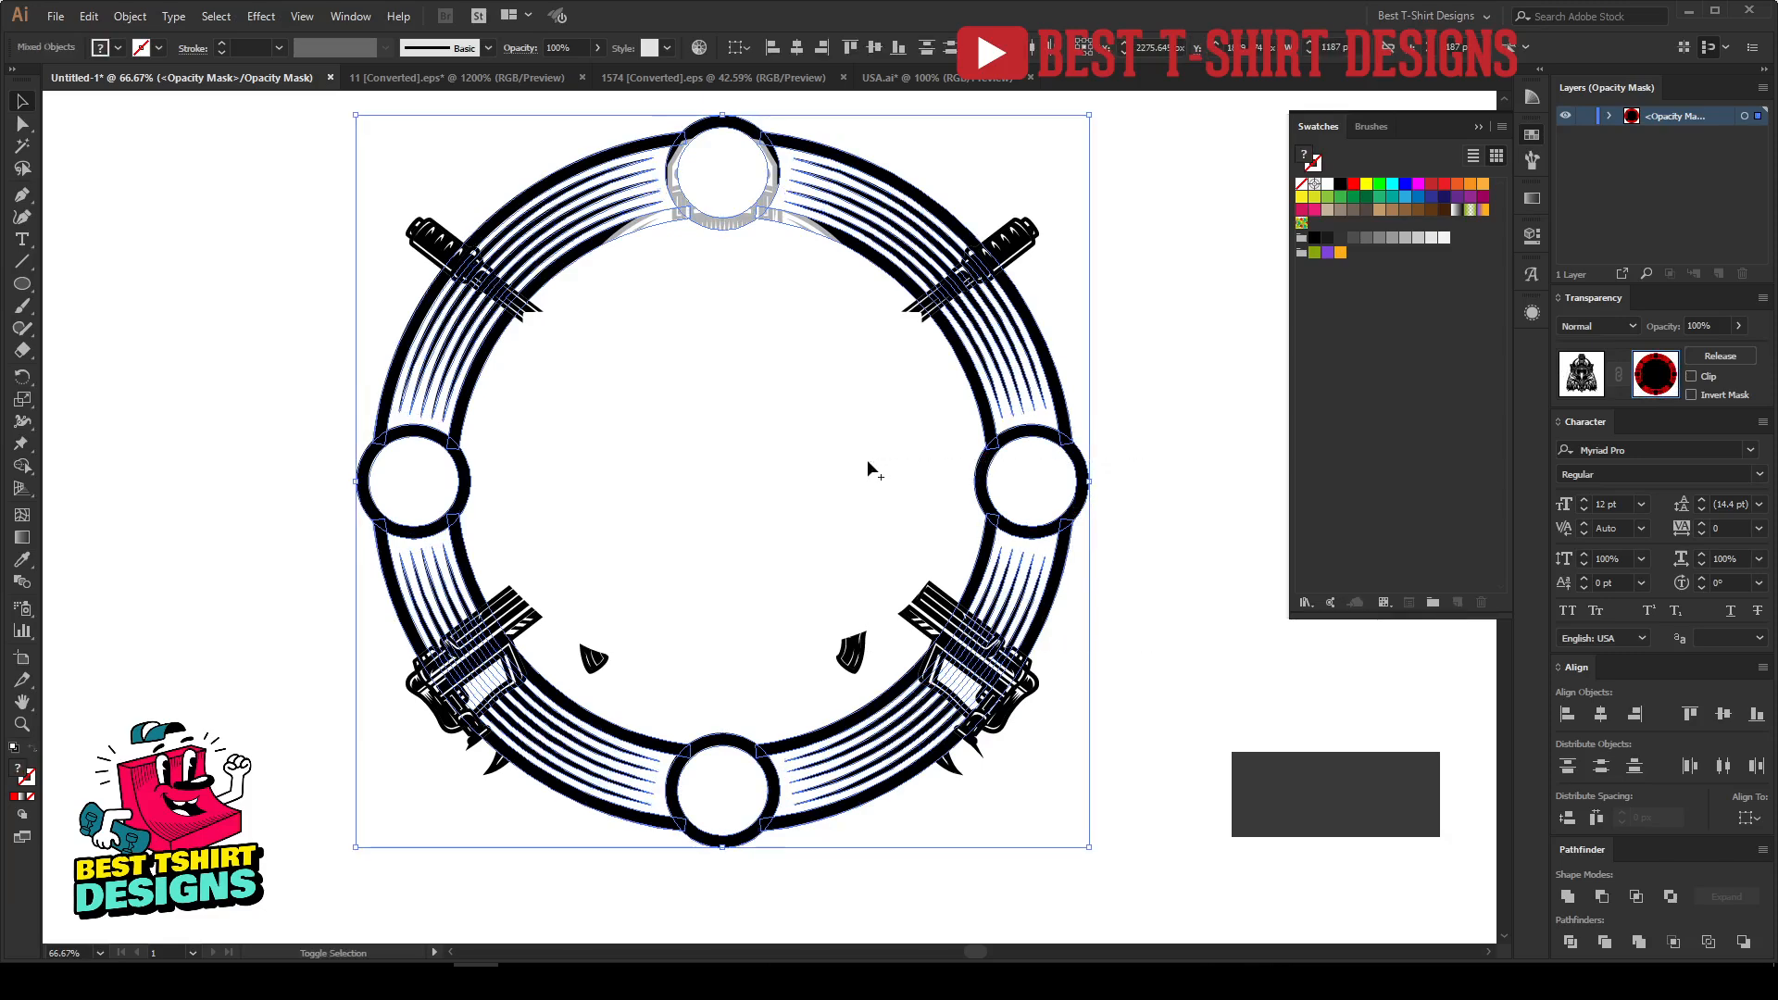
key(shift+m)
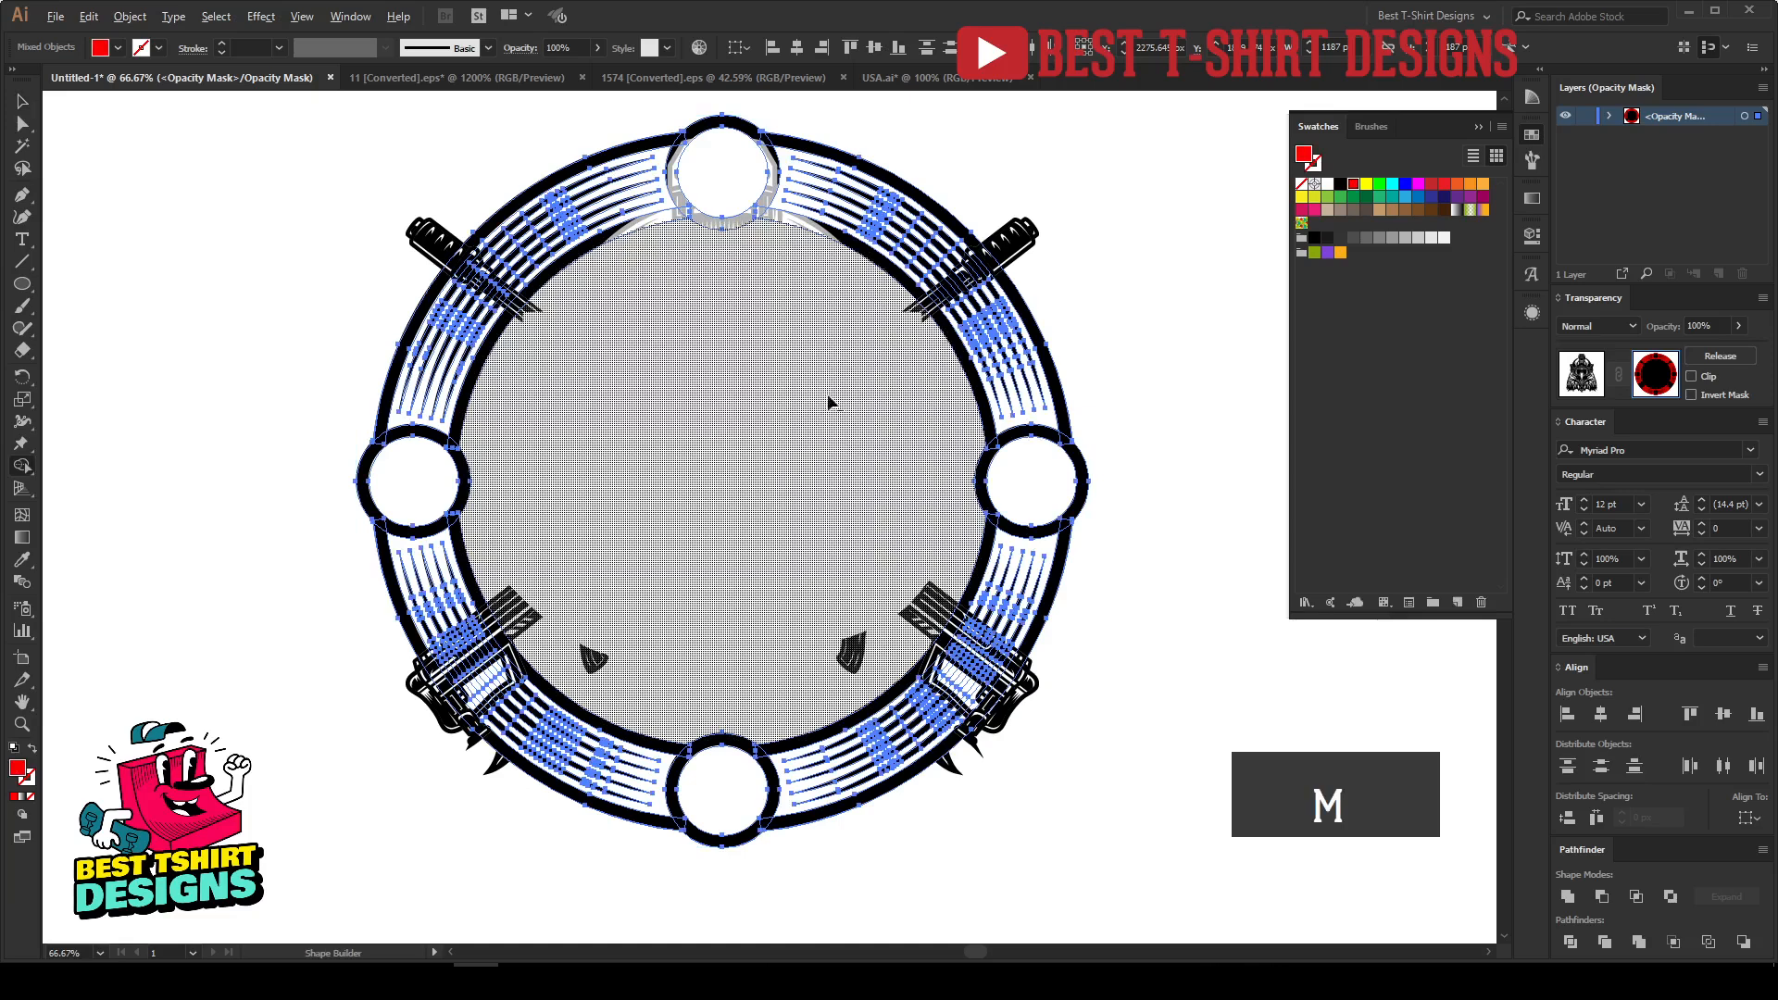
alt+click(706, 426)
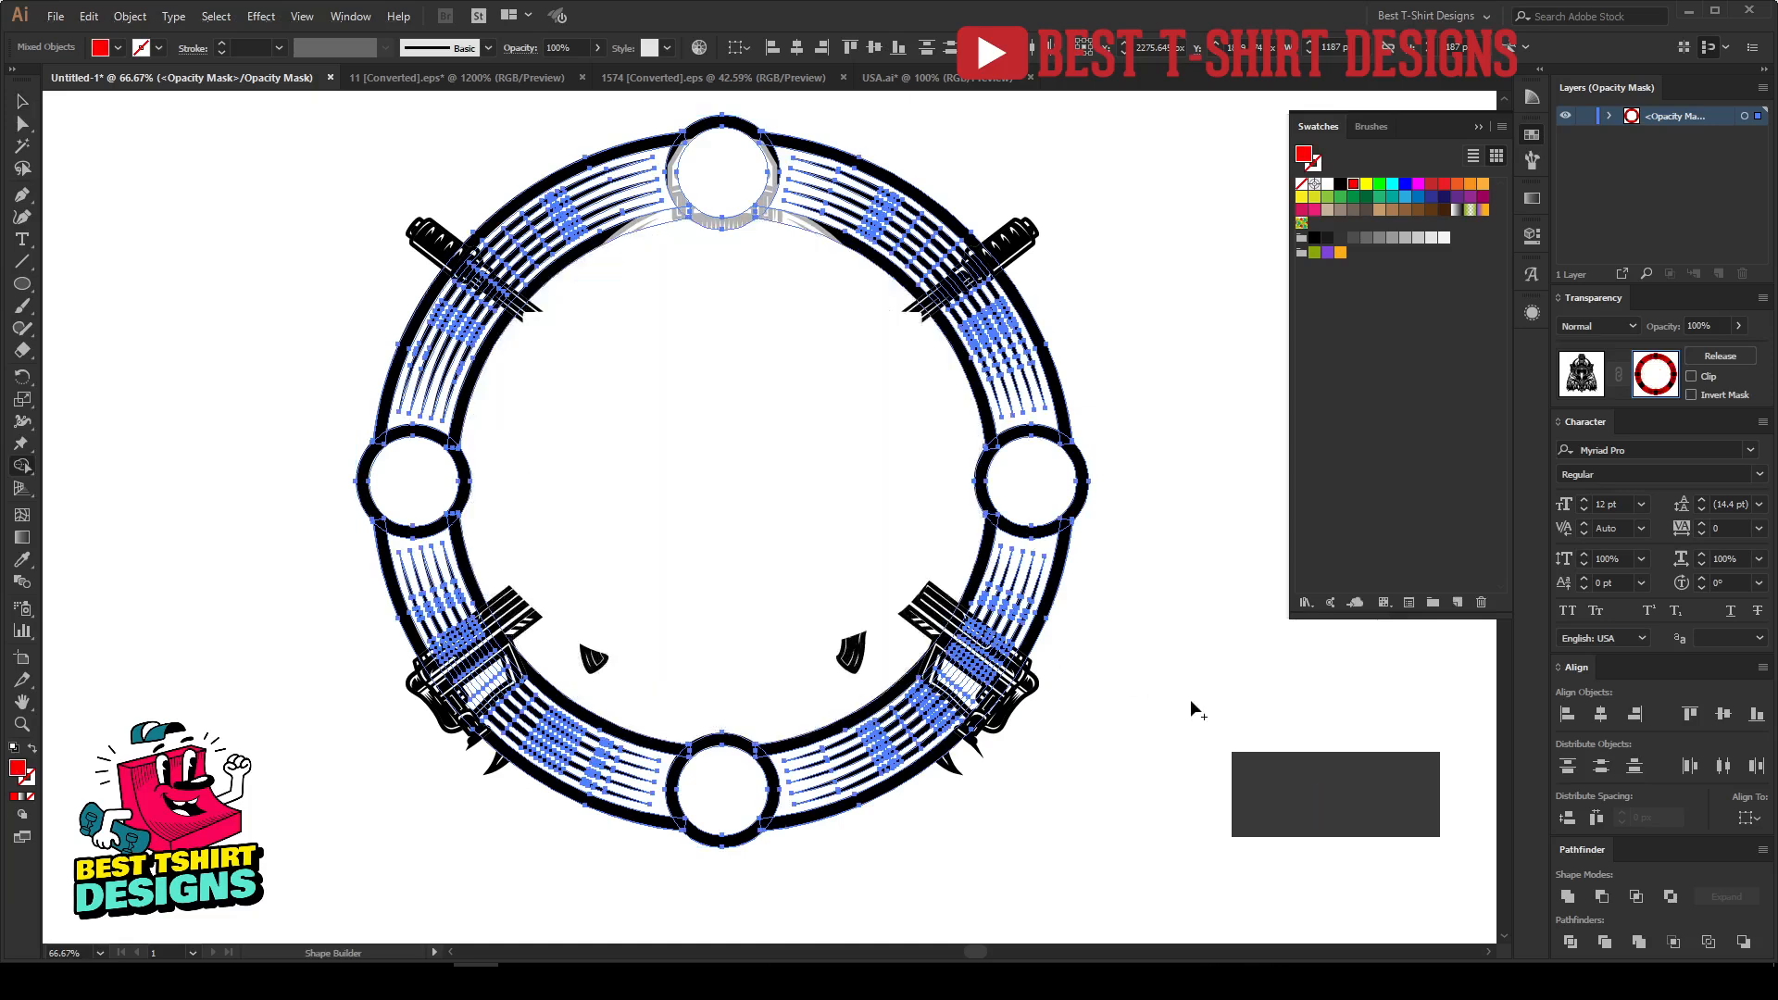
key(v)
click(1202, 623)
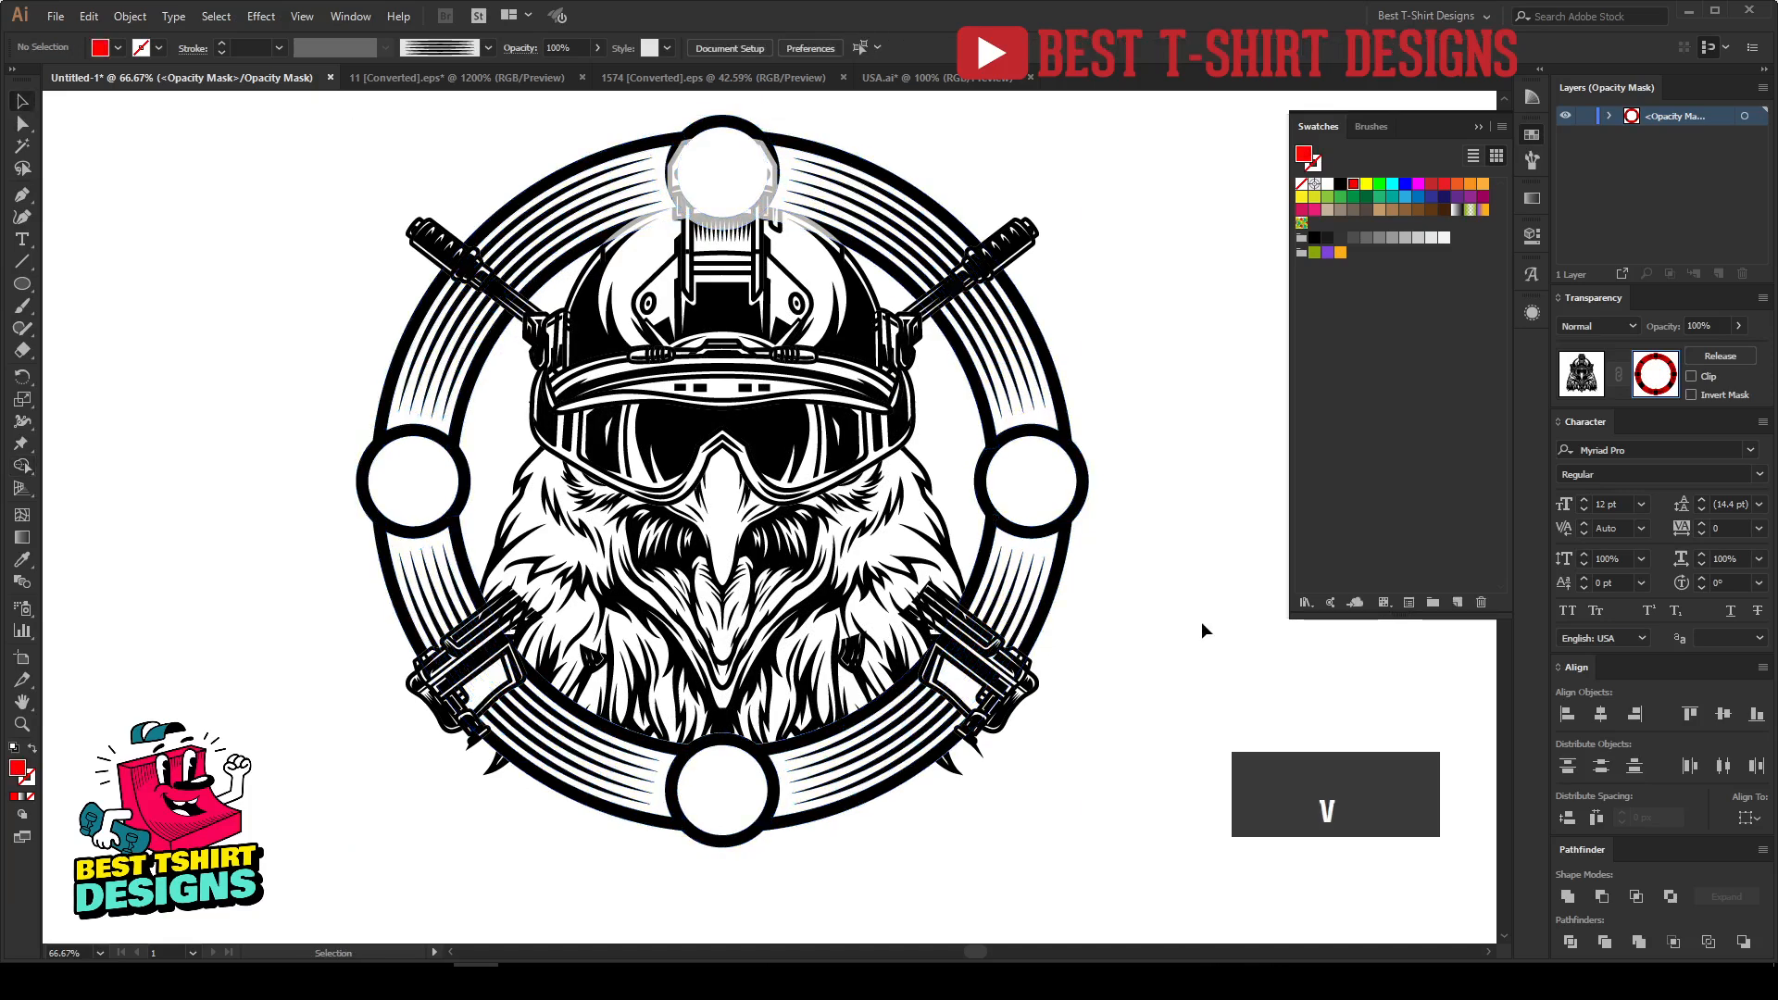
Step: Select the red ring in the mask with the Magic Wand and delete it
click(22, 145)
click(1014, 570)
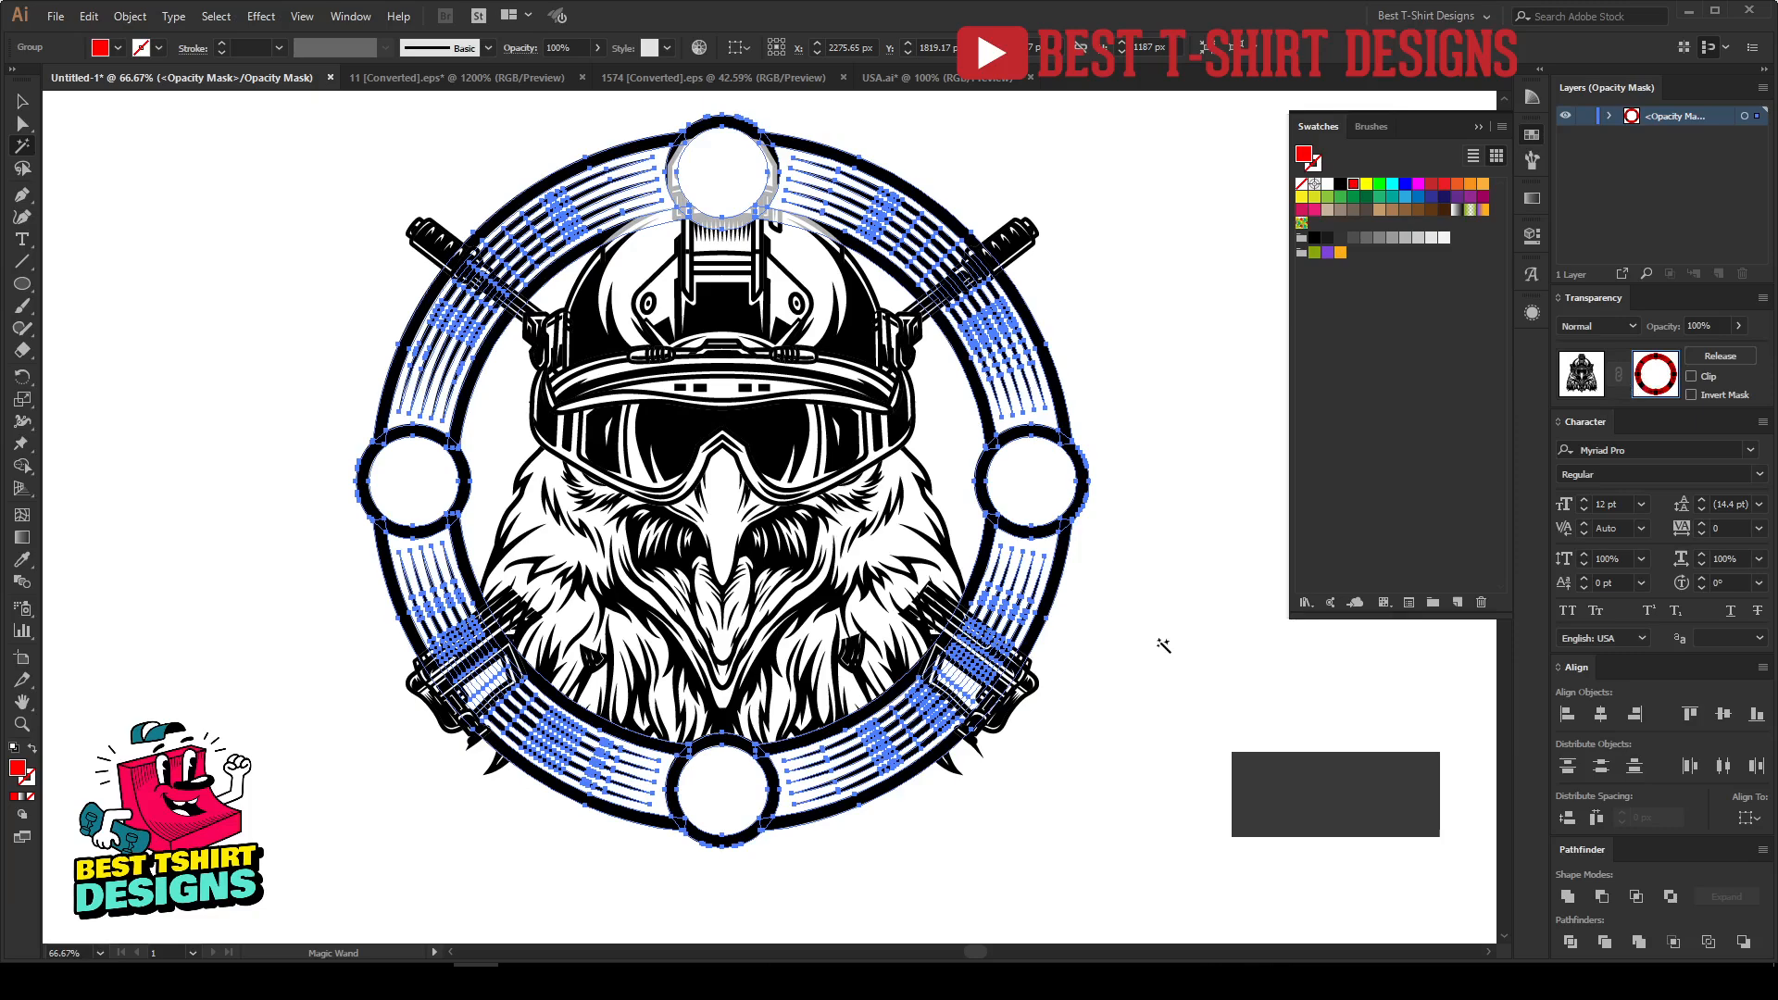
key(Delete)
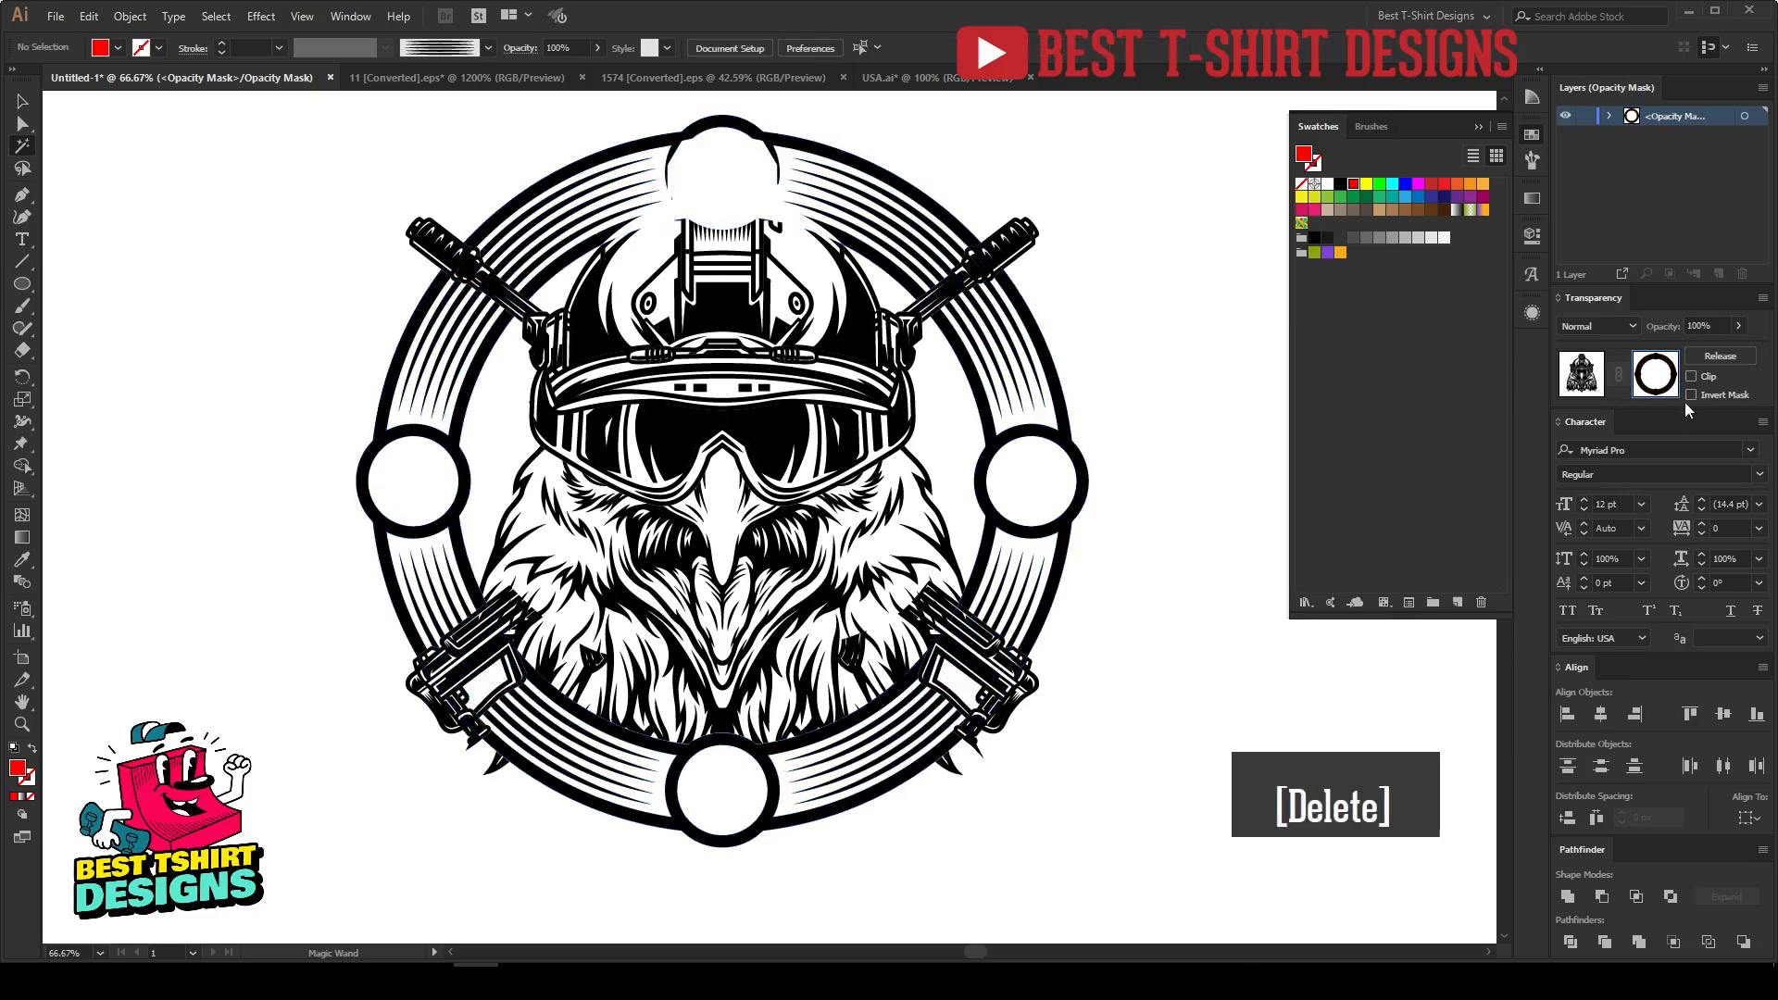
key(v)
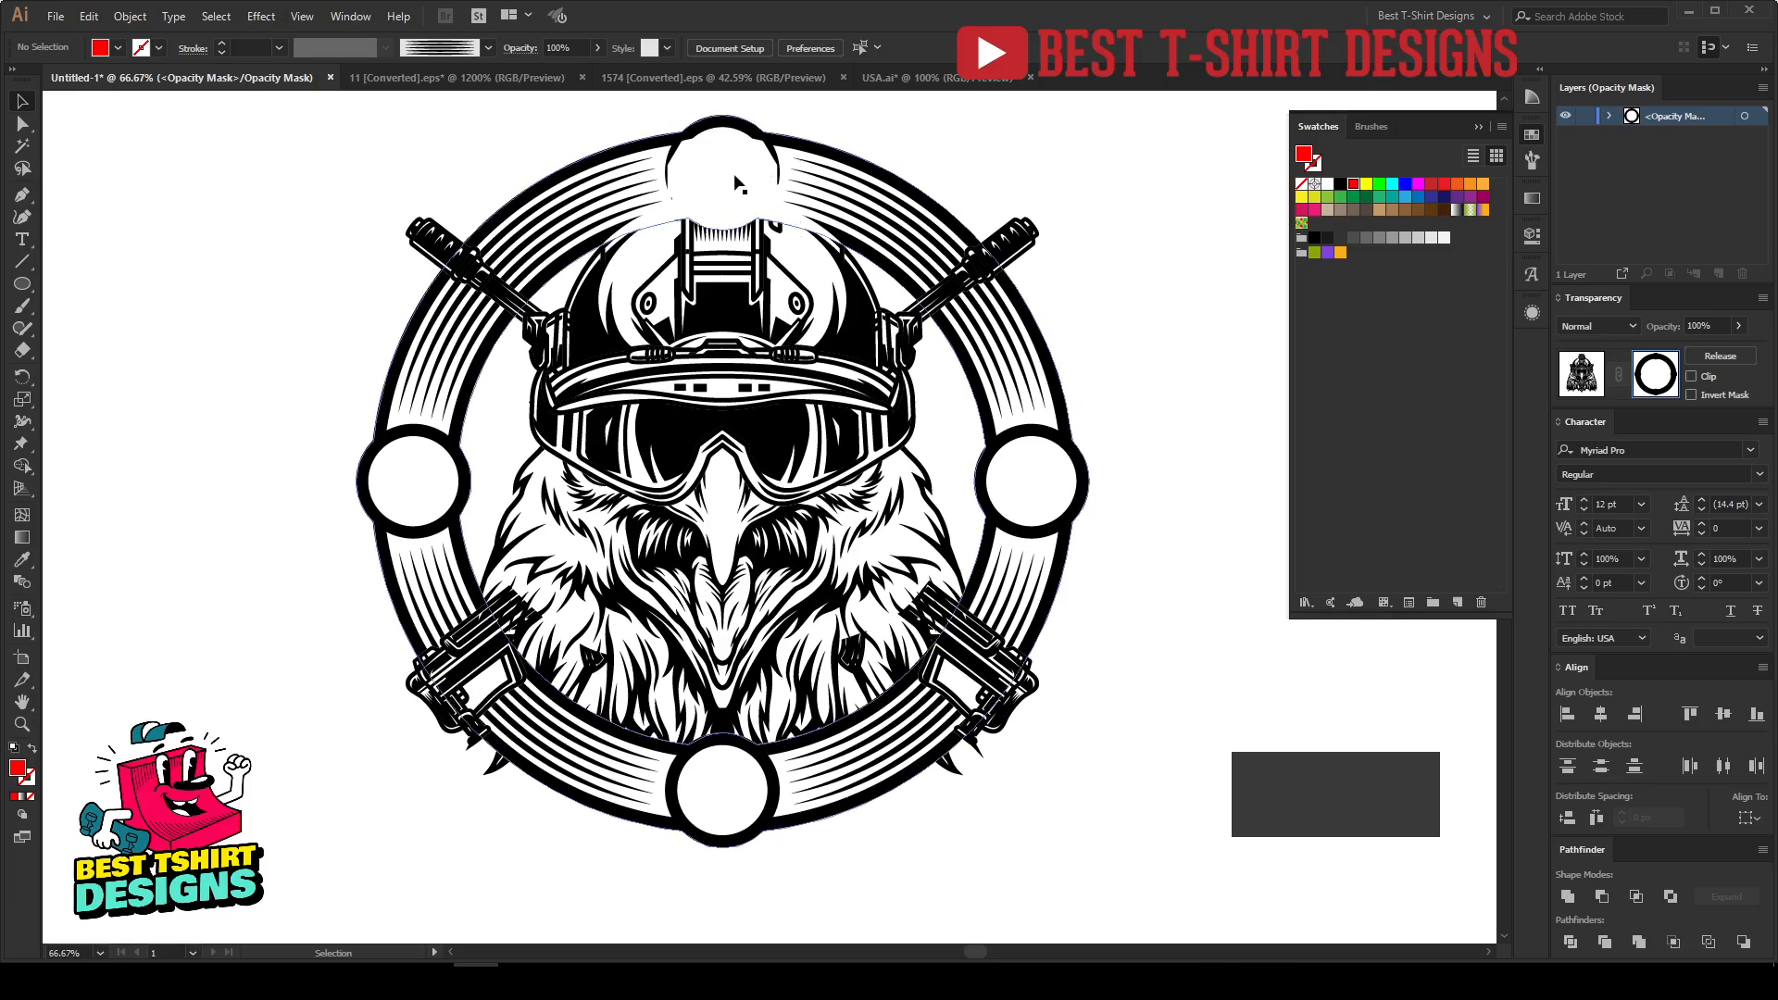
Step: Erase the upper part of the black ring in the mask so only its lower arc remains around the eagle
drag(734, 174, 742, 265)
key(e)
drag(315, 173, 1120, 436)
key(v)
click(1134, 336)
Step: Pencil black mask shapes over the feather tips outside the ring's lower right and lower left, and leave mask editing
scroll(1133, 336, down, 1)
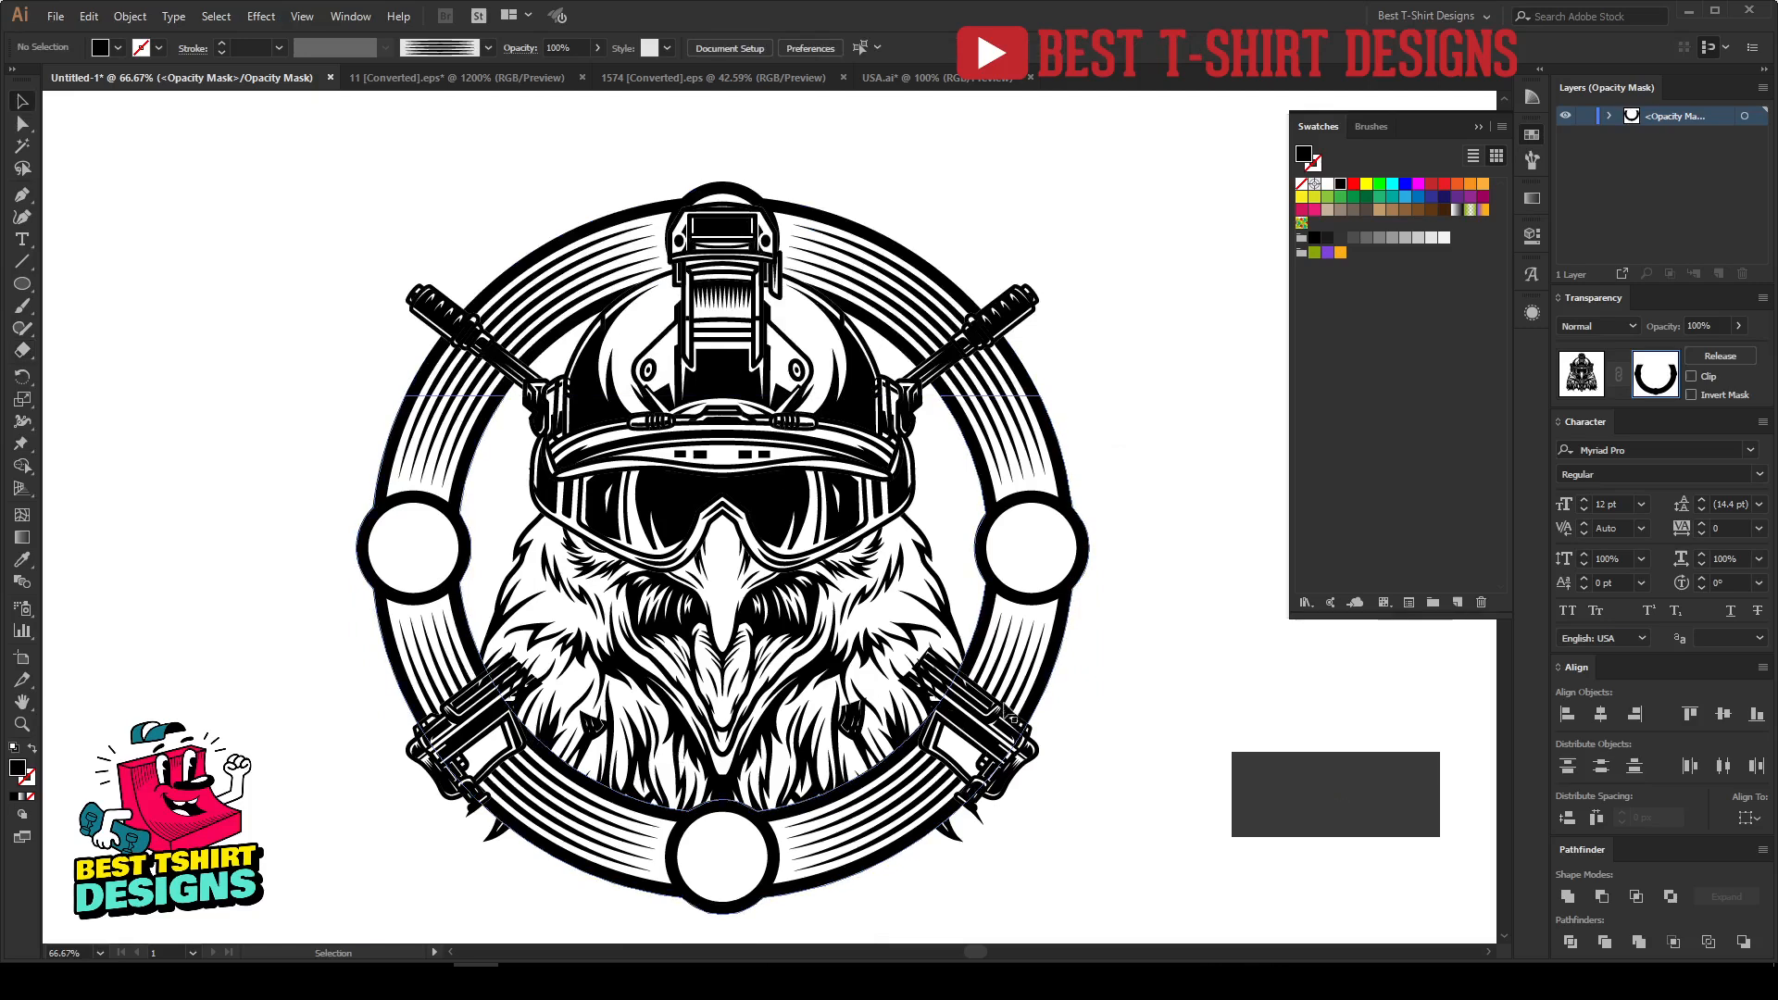
scroll(1059, 748, down, 2)
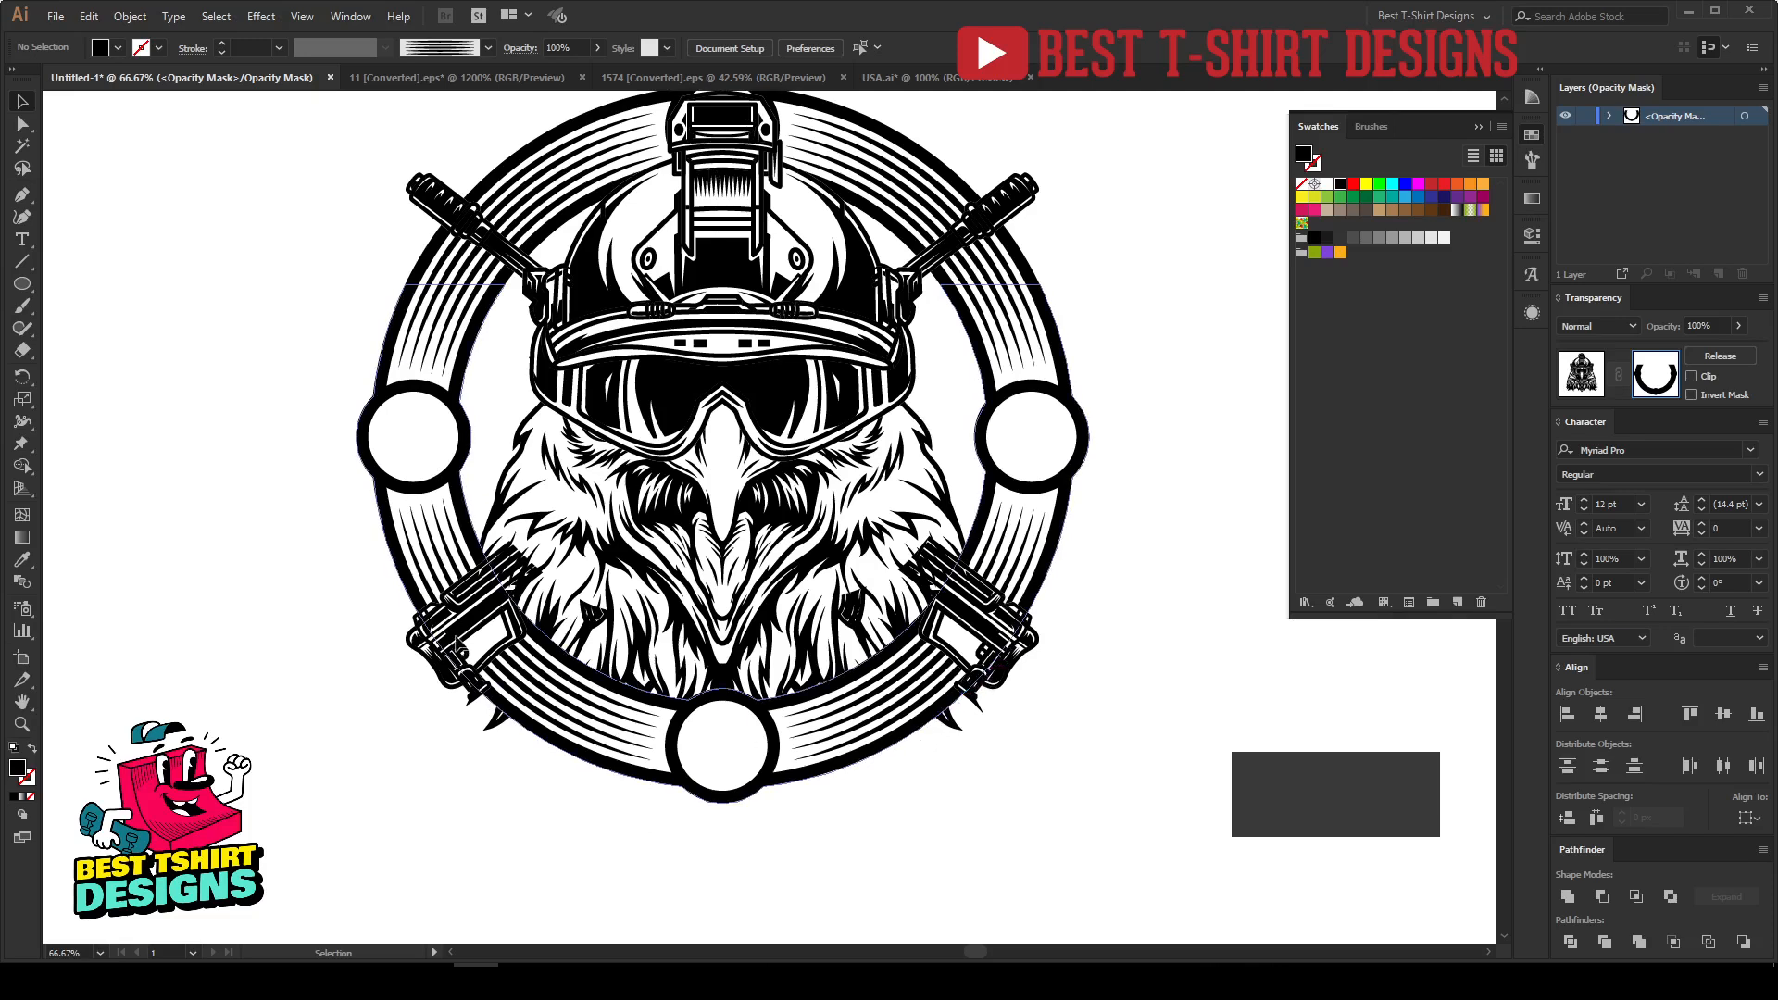
key(n)
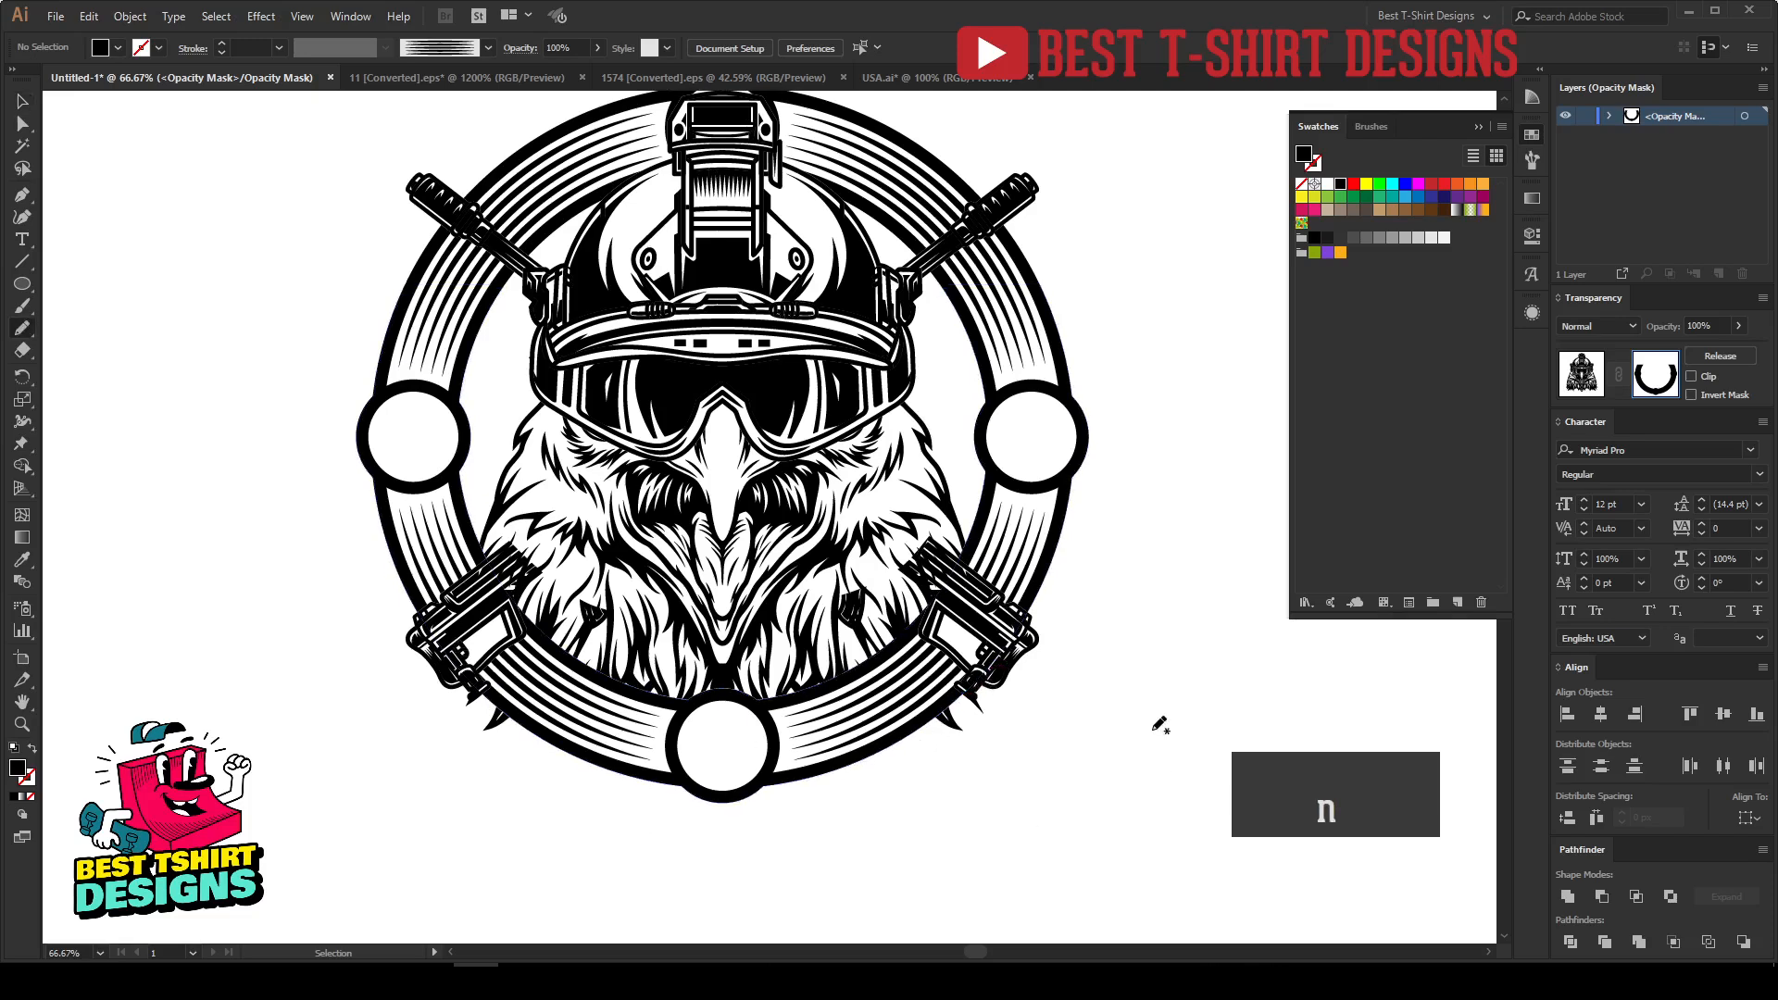
mouse_move(1091, 663)
mouse_down()
mouse_move(1037, 564)
mouse_move(915, 688)
mouse_move(929, 761)
mouse_up()
mouse_move(524, 771)
mouse_down()
mouse_move(555, 725)
mouse_move(417, 558)
mouse_up()
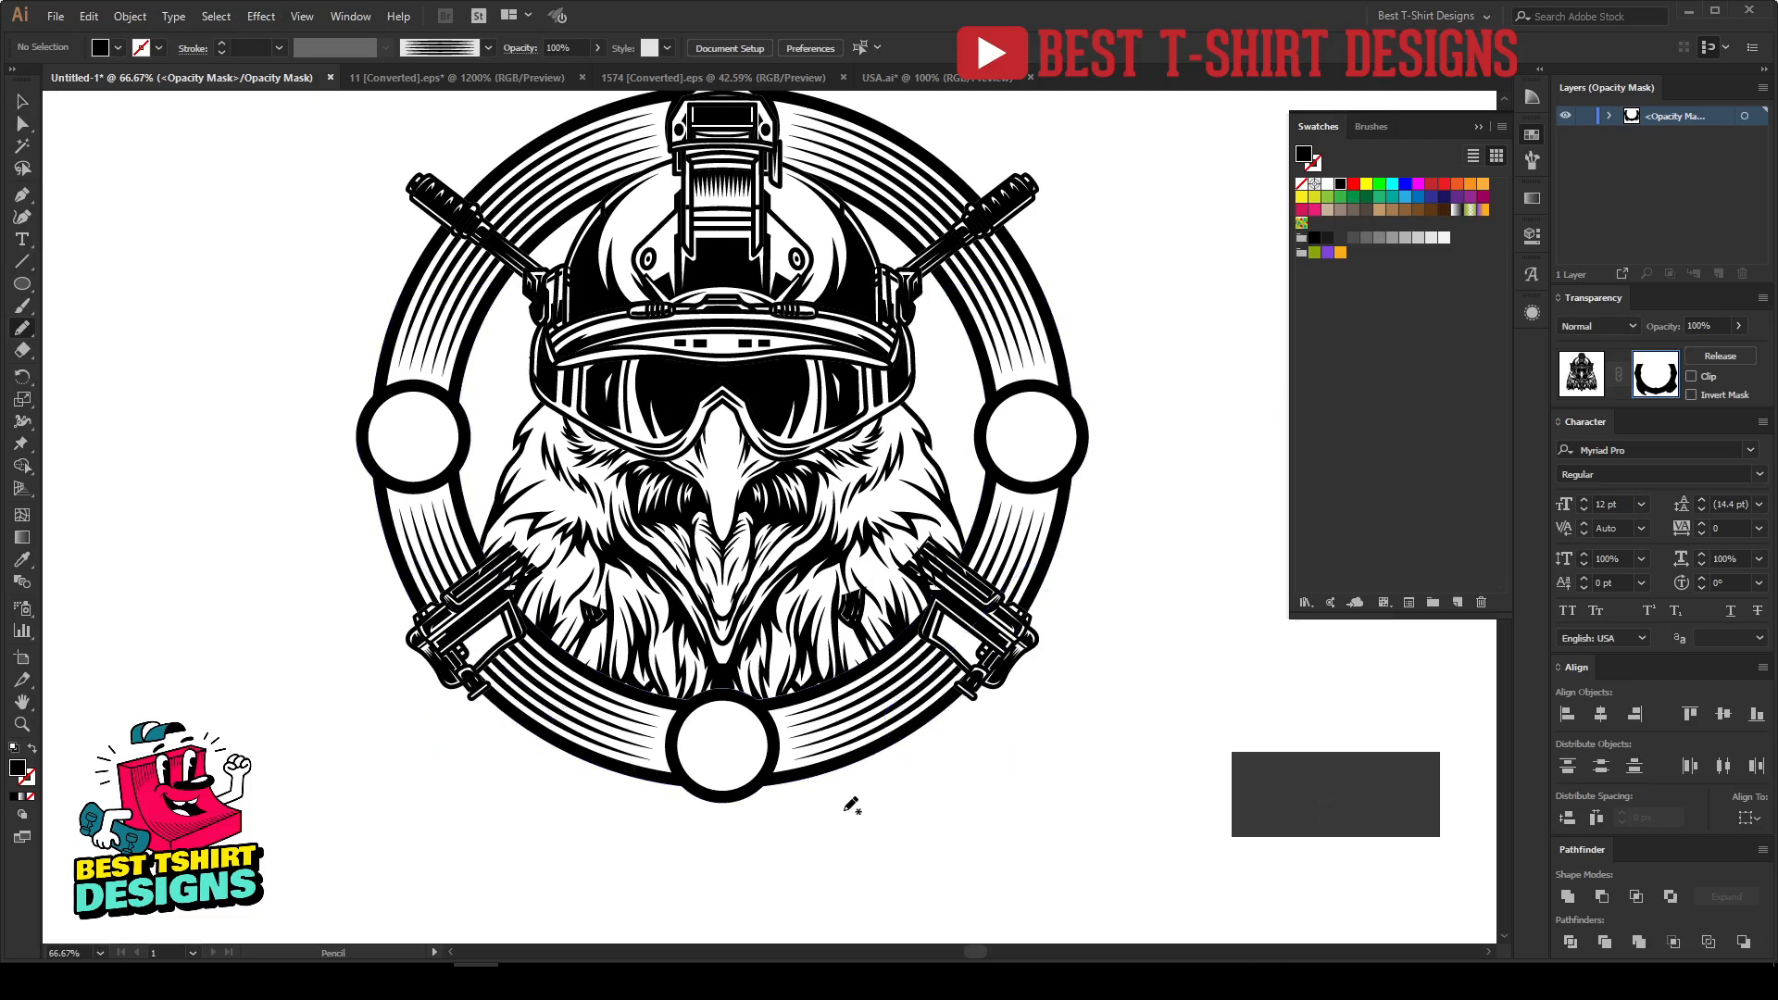
key(v)
key(ctrl+minus)
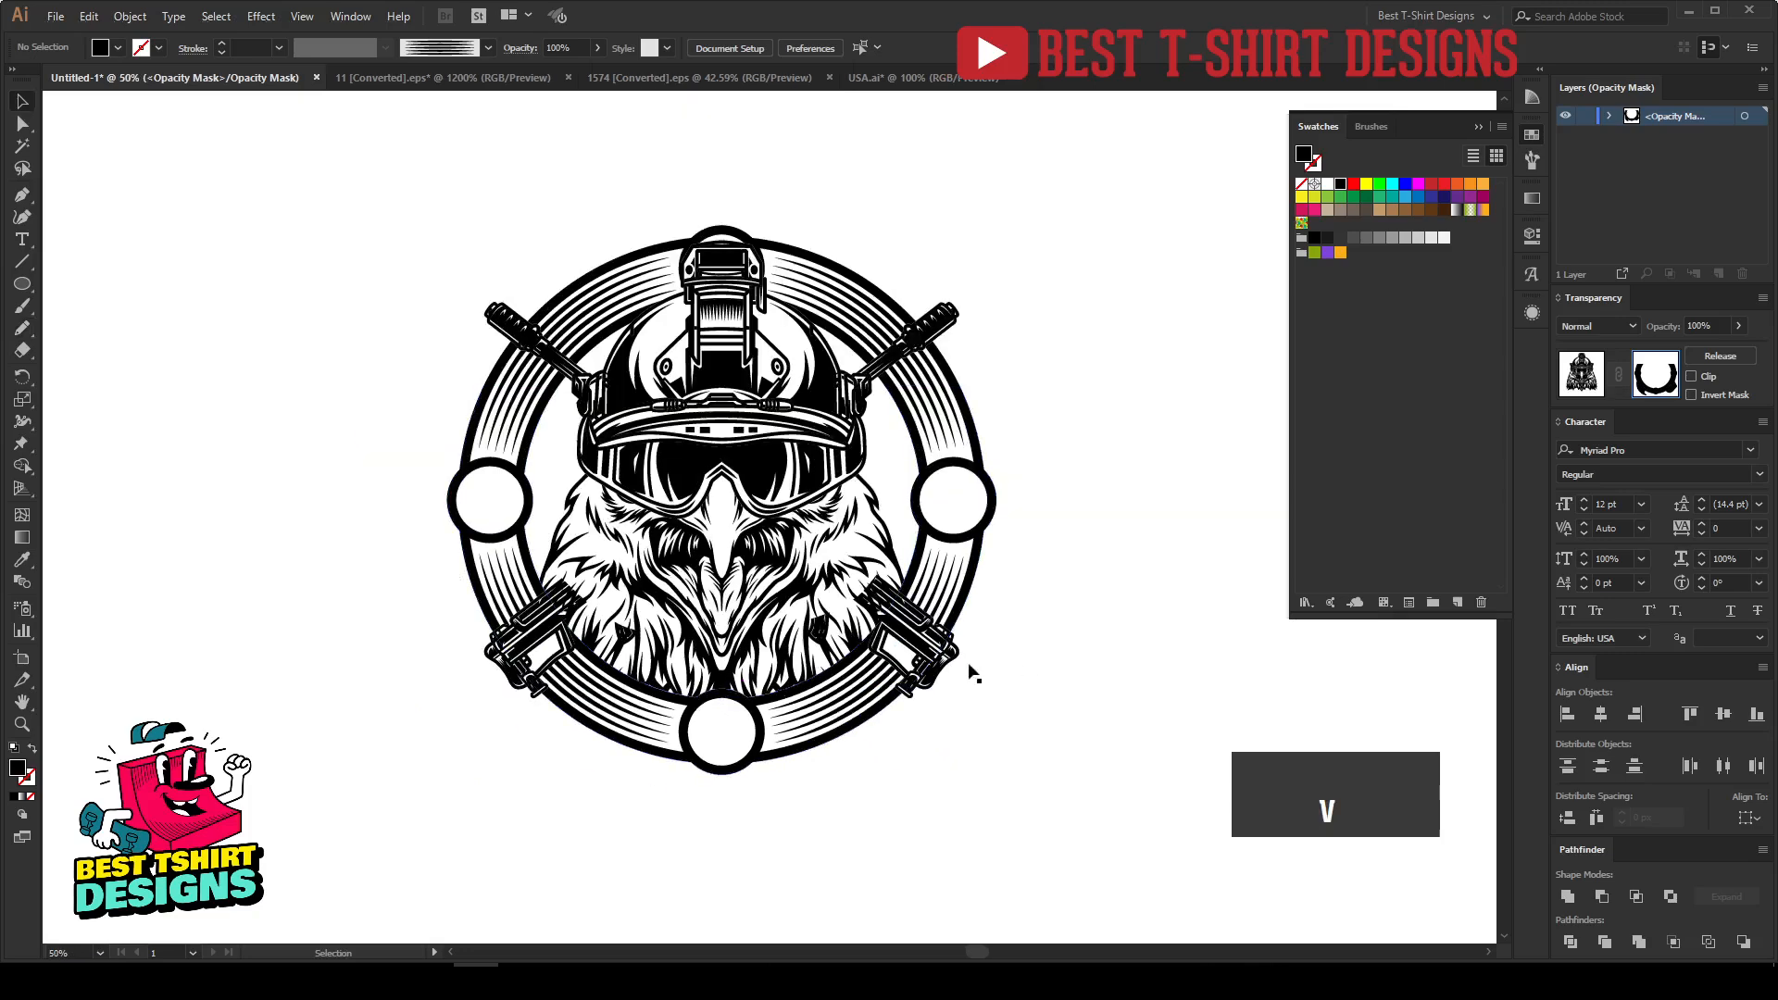
click(1589, 371)
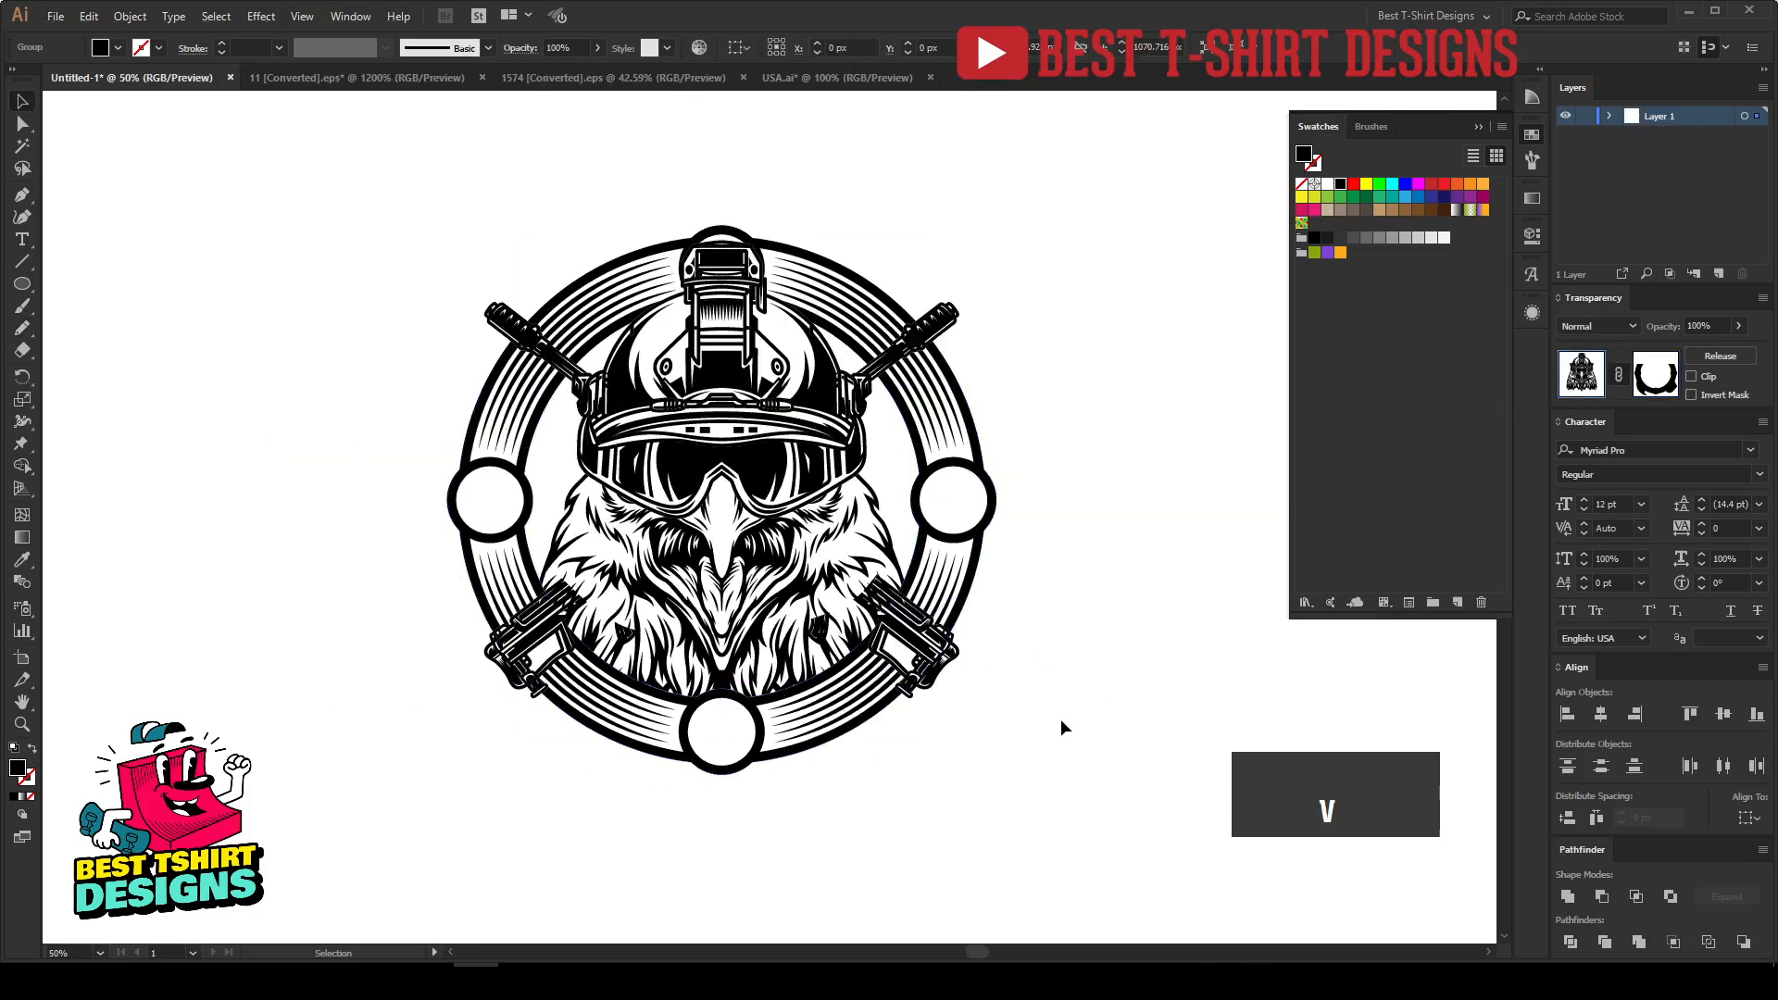
click(1061, 721)
Step: Isolate the crossed rifles and cut them out of the emblem
click(938, 661)
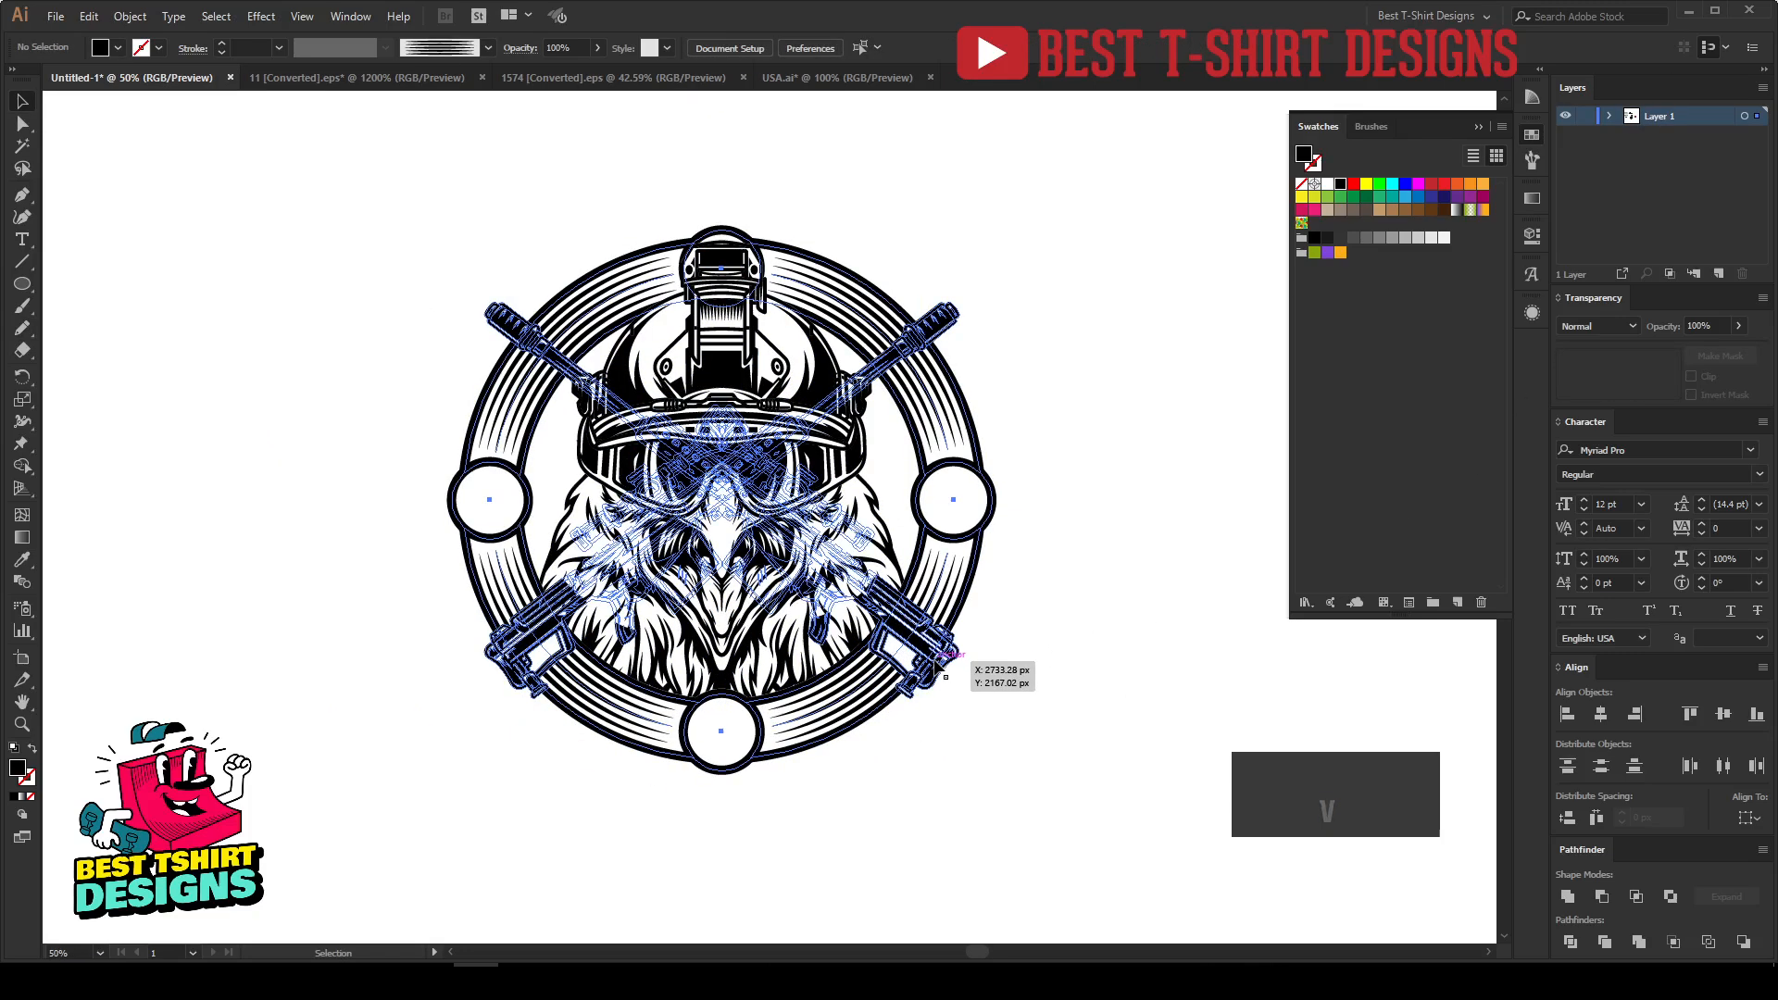
double_click(938, 661)
click(938, 661)
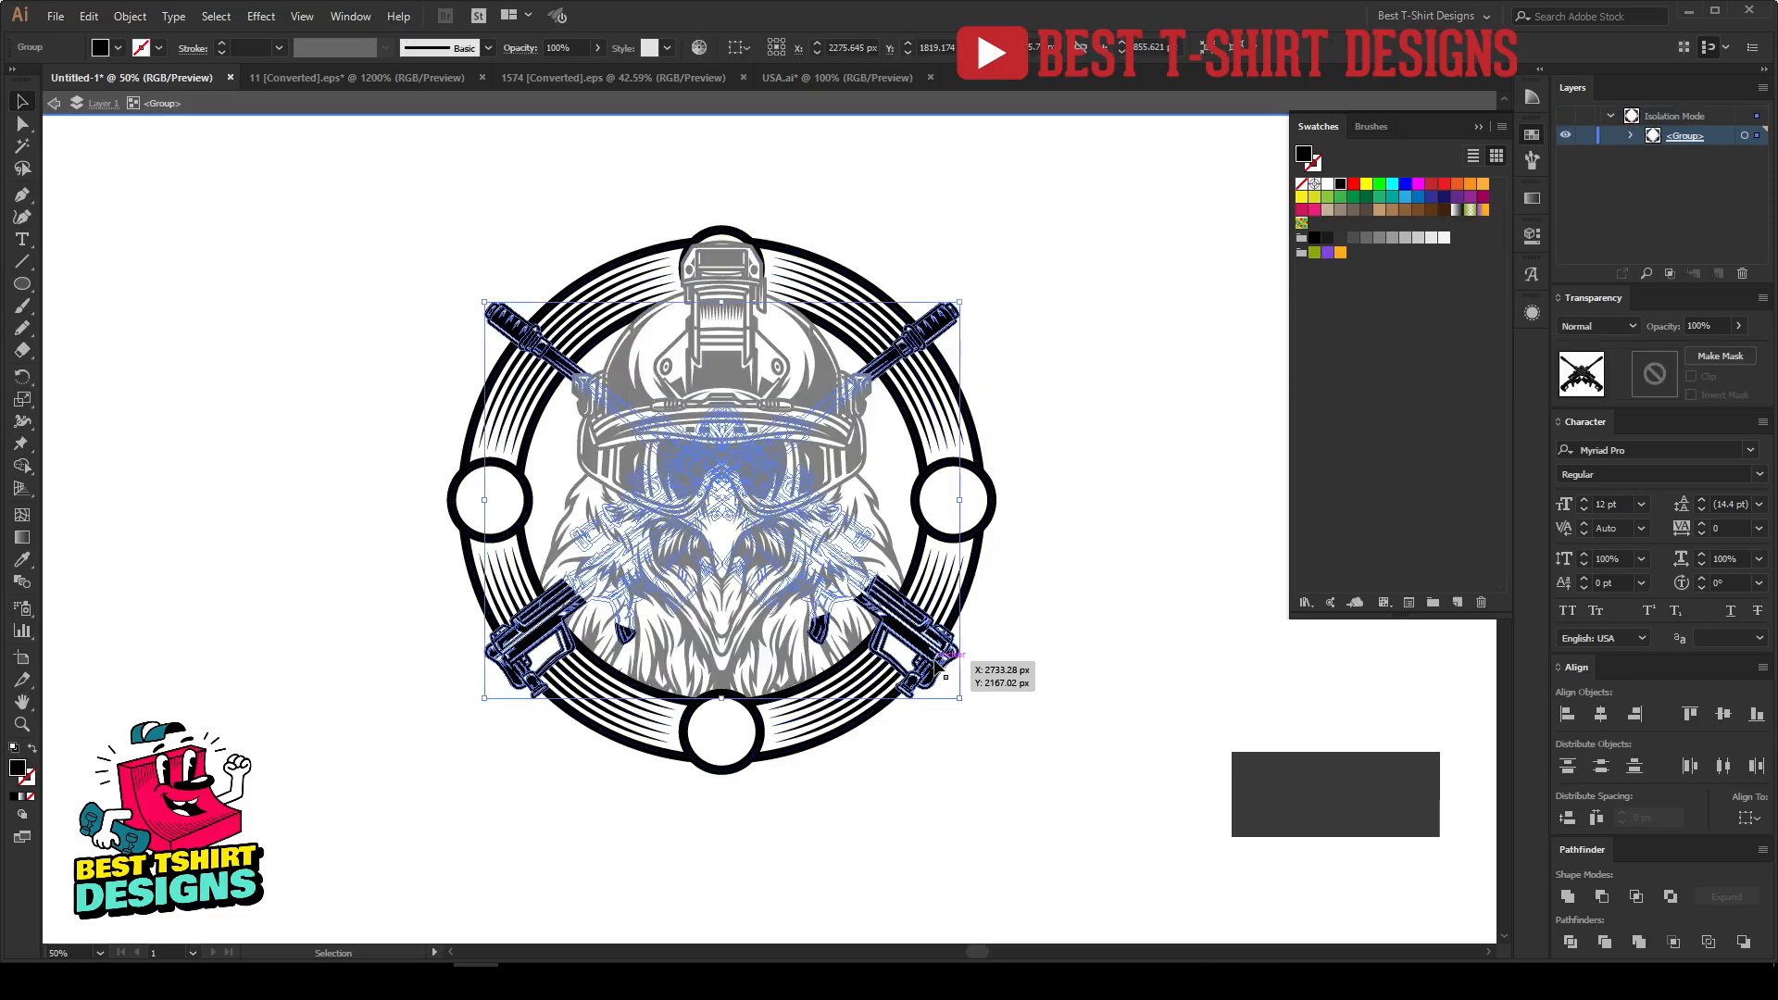
key(ctrl+x)
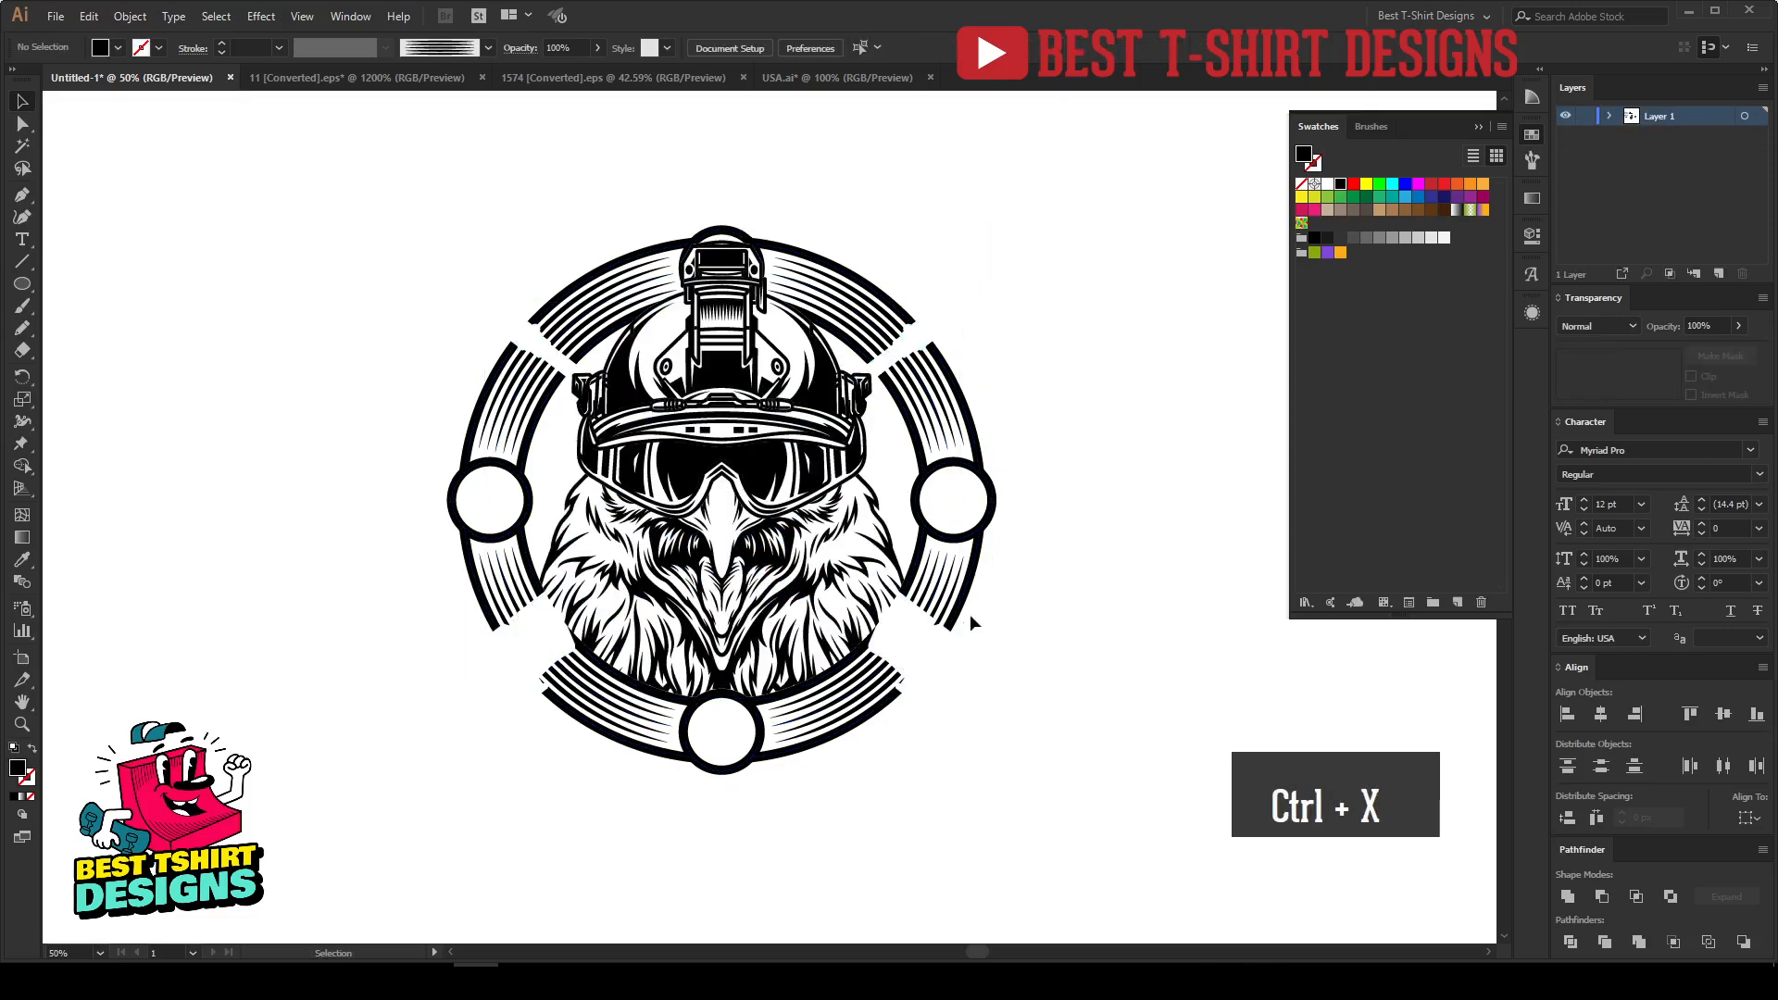
Step: Isolate the striped ring group nested inside the masked emblem group
click(954, 614)
click(956, 618)
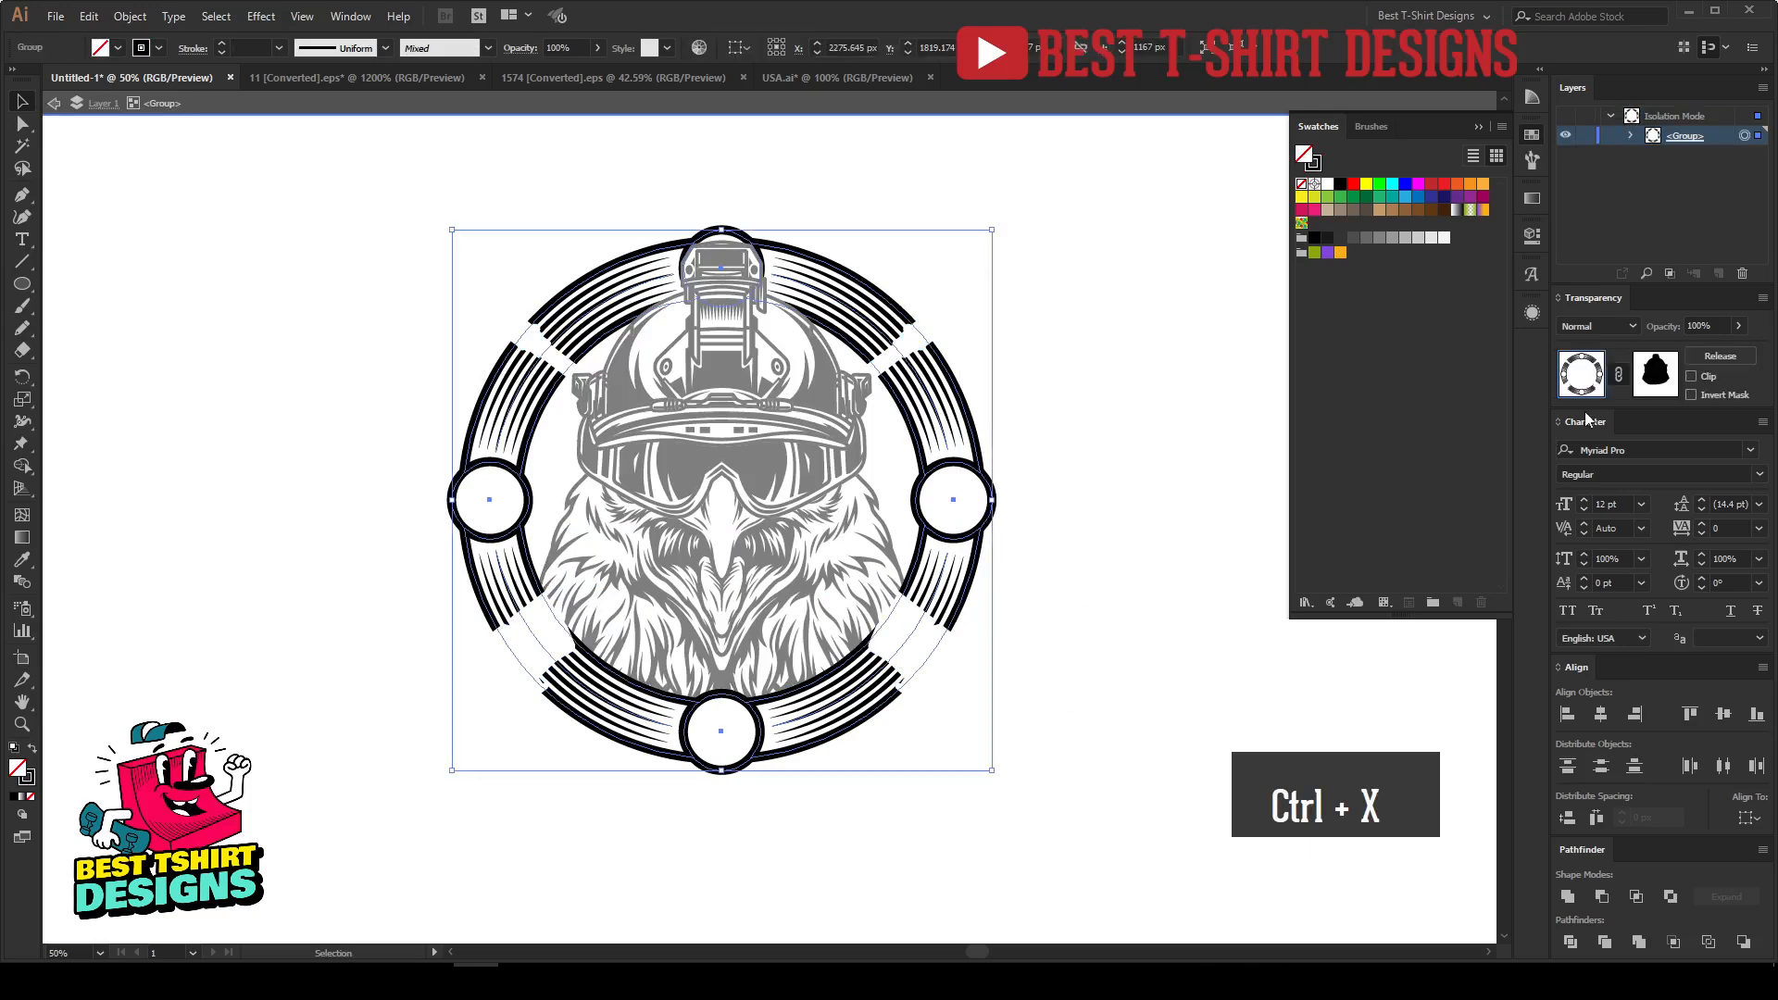
double_click(938, 578)
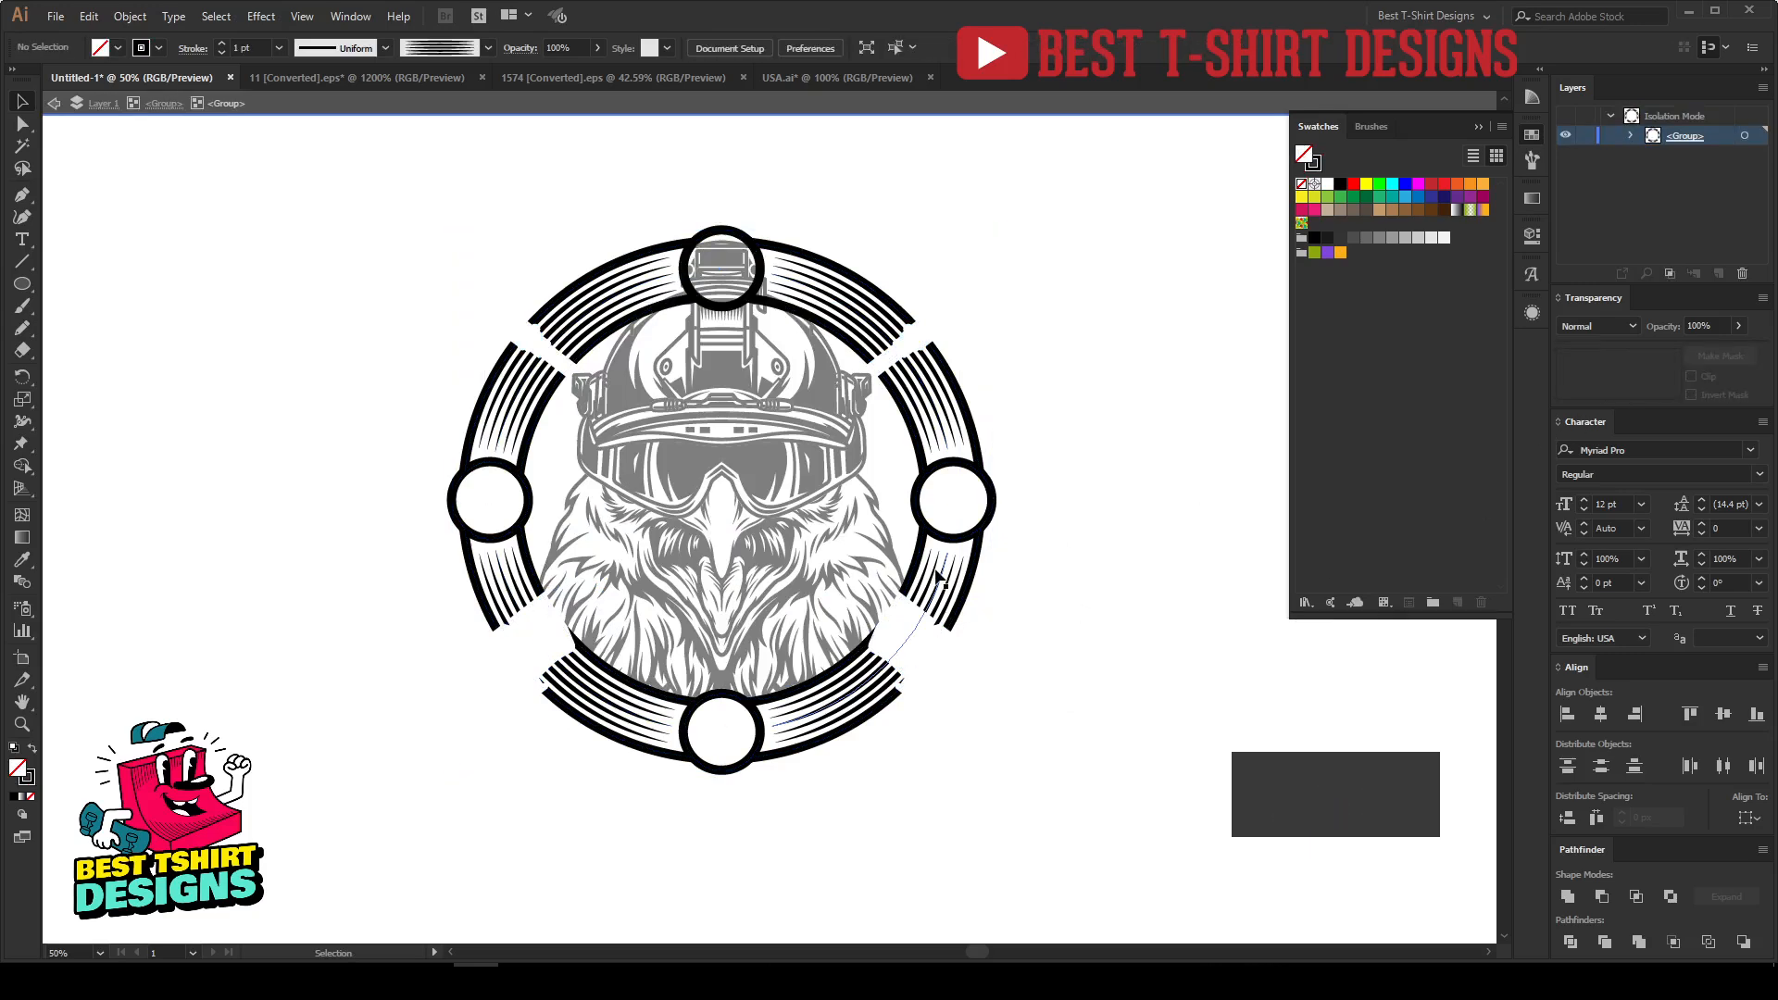
double_click(1010, 608)
double_click(973, 581)
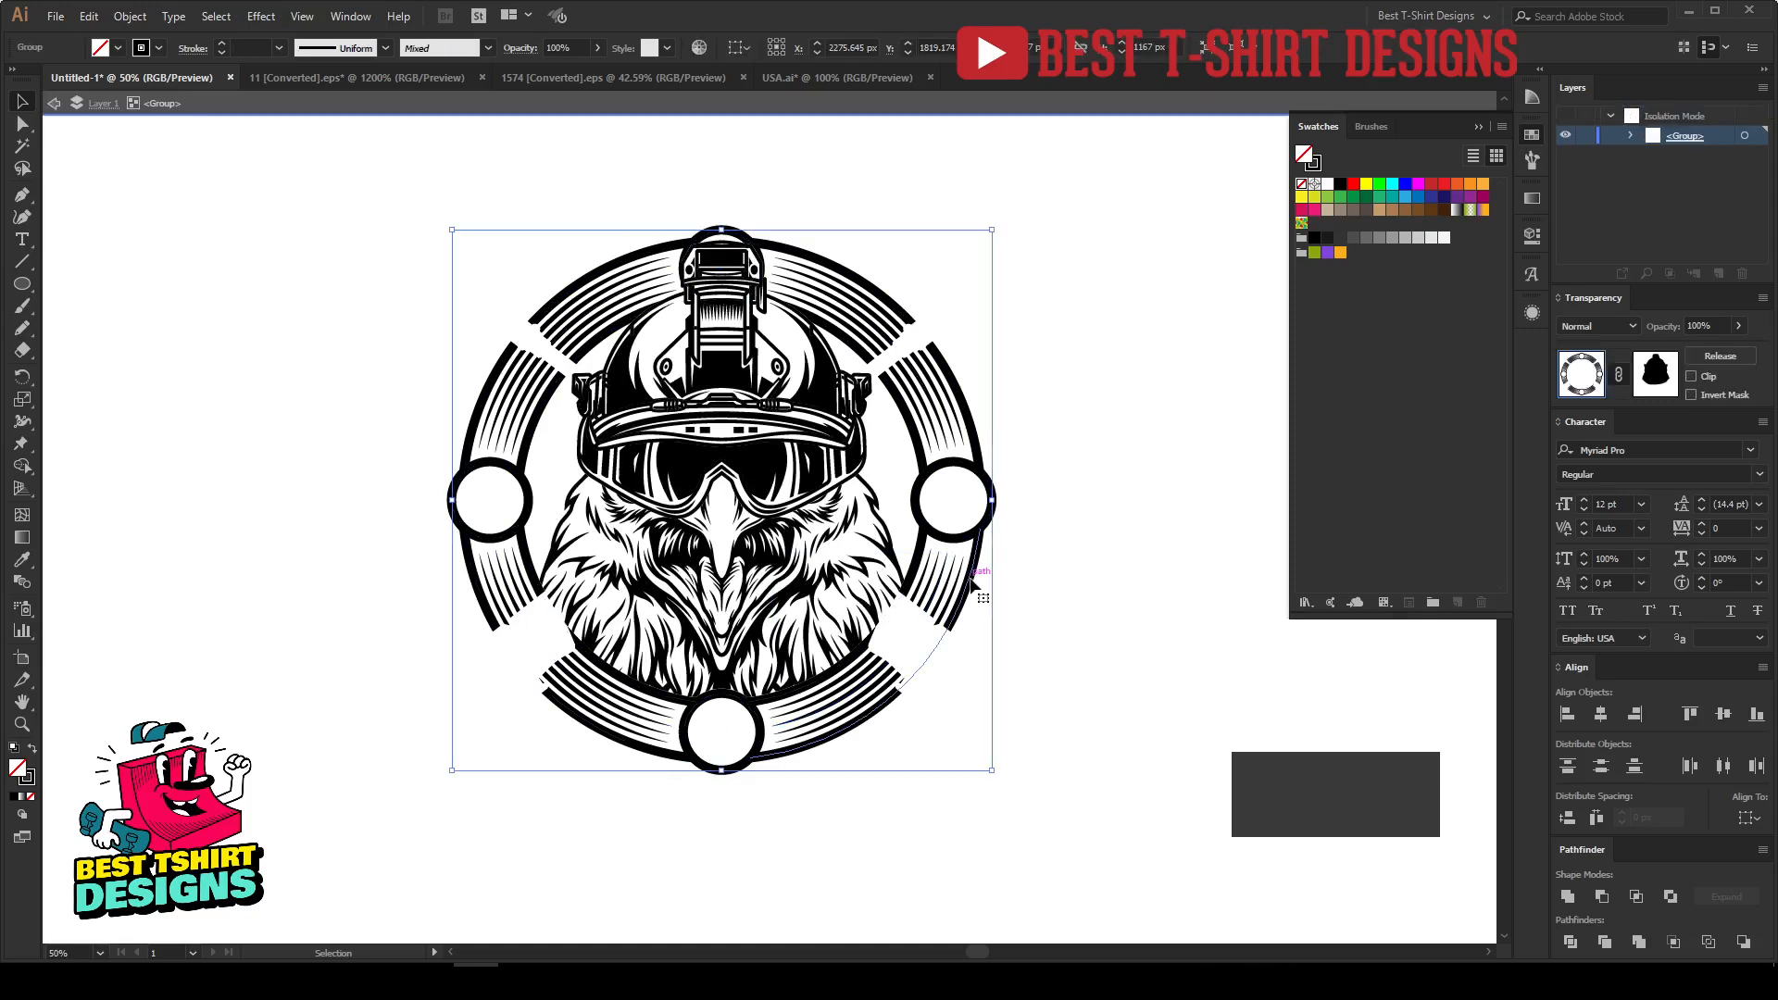
click(973, 582)
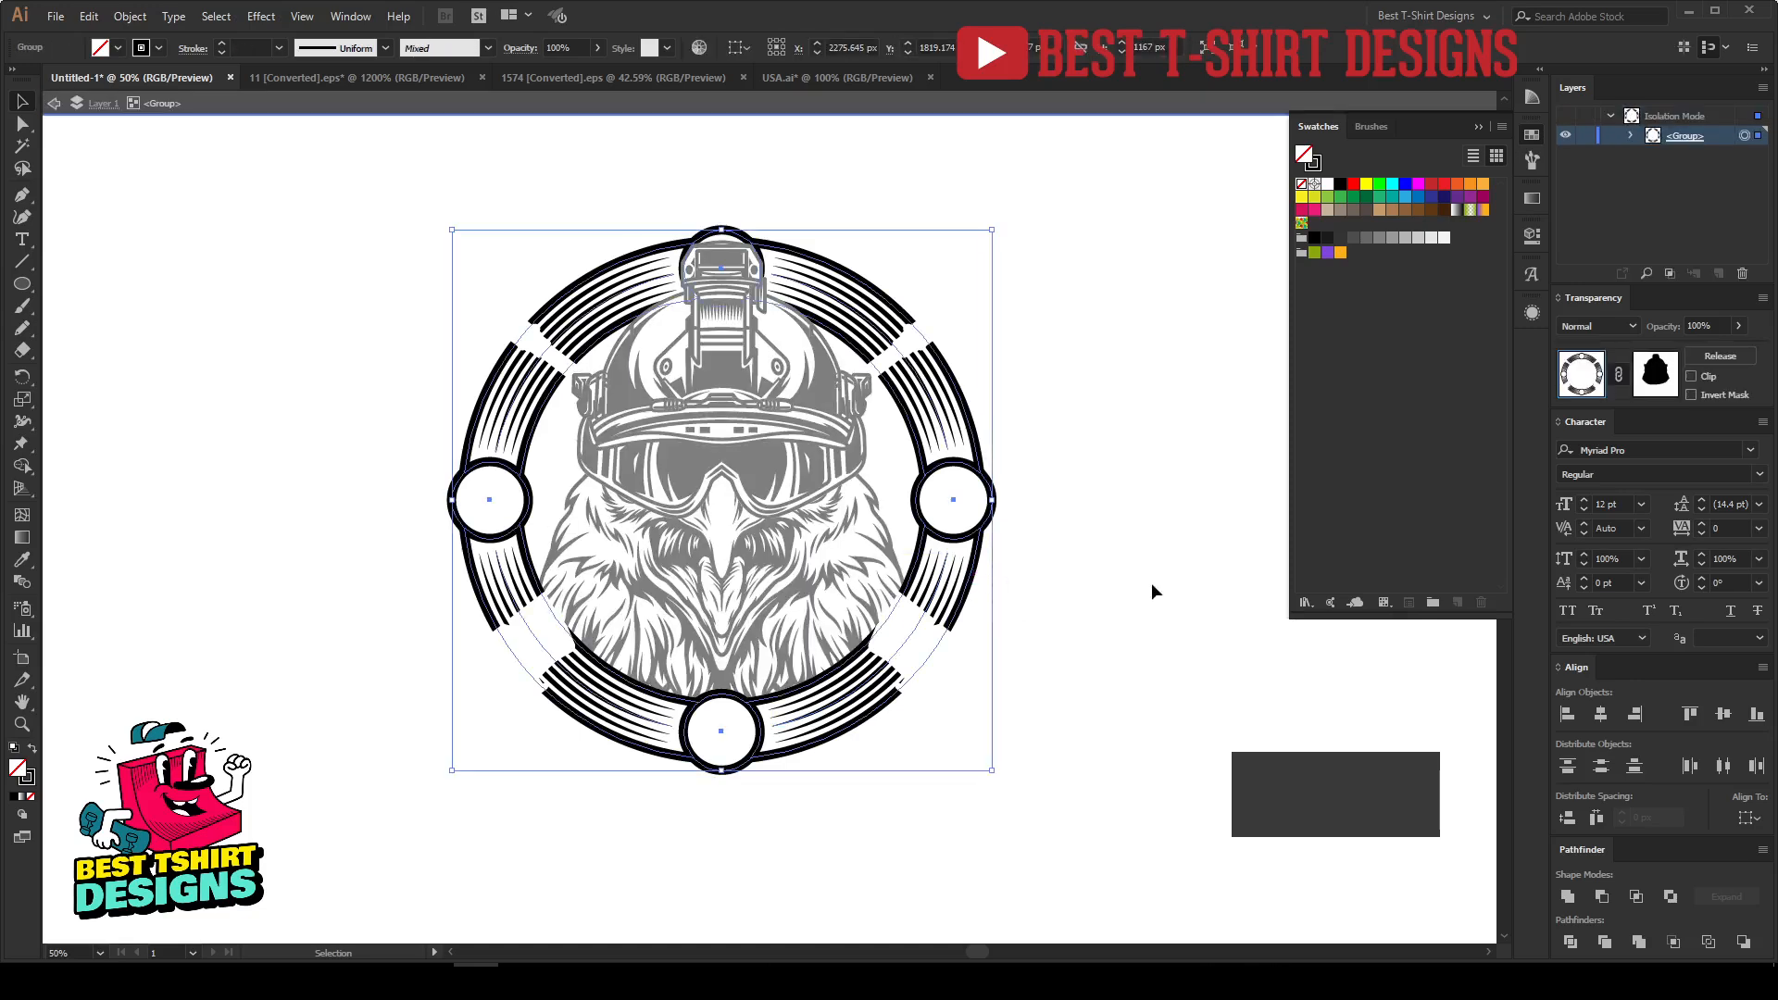
click(1654, 375)
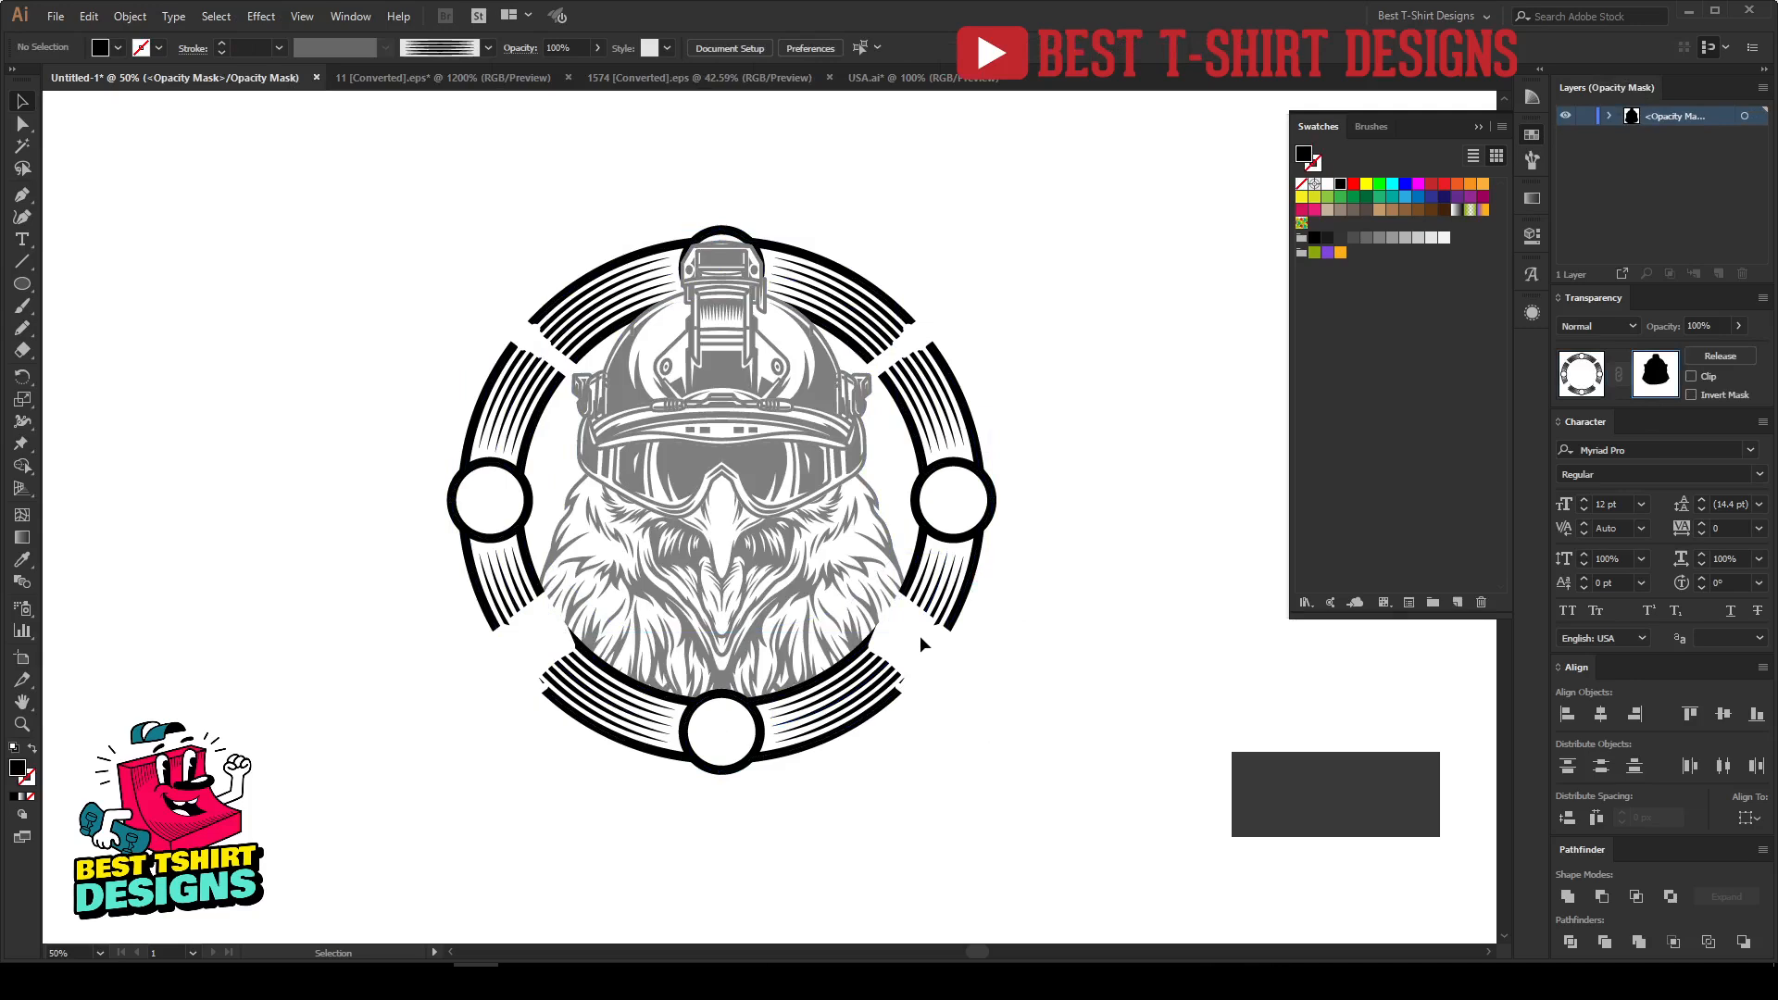
key(ctrl+z)
key(ctrl+z)
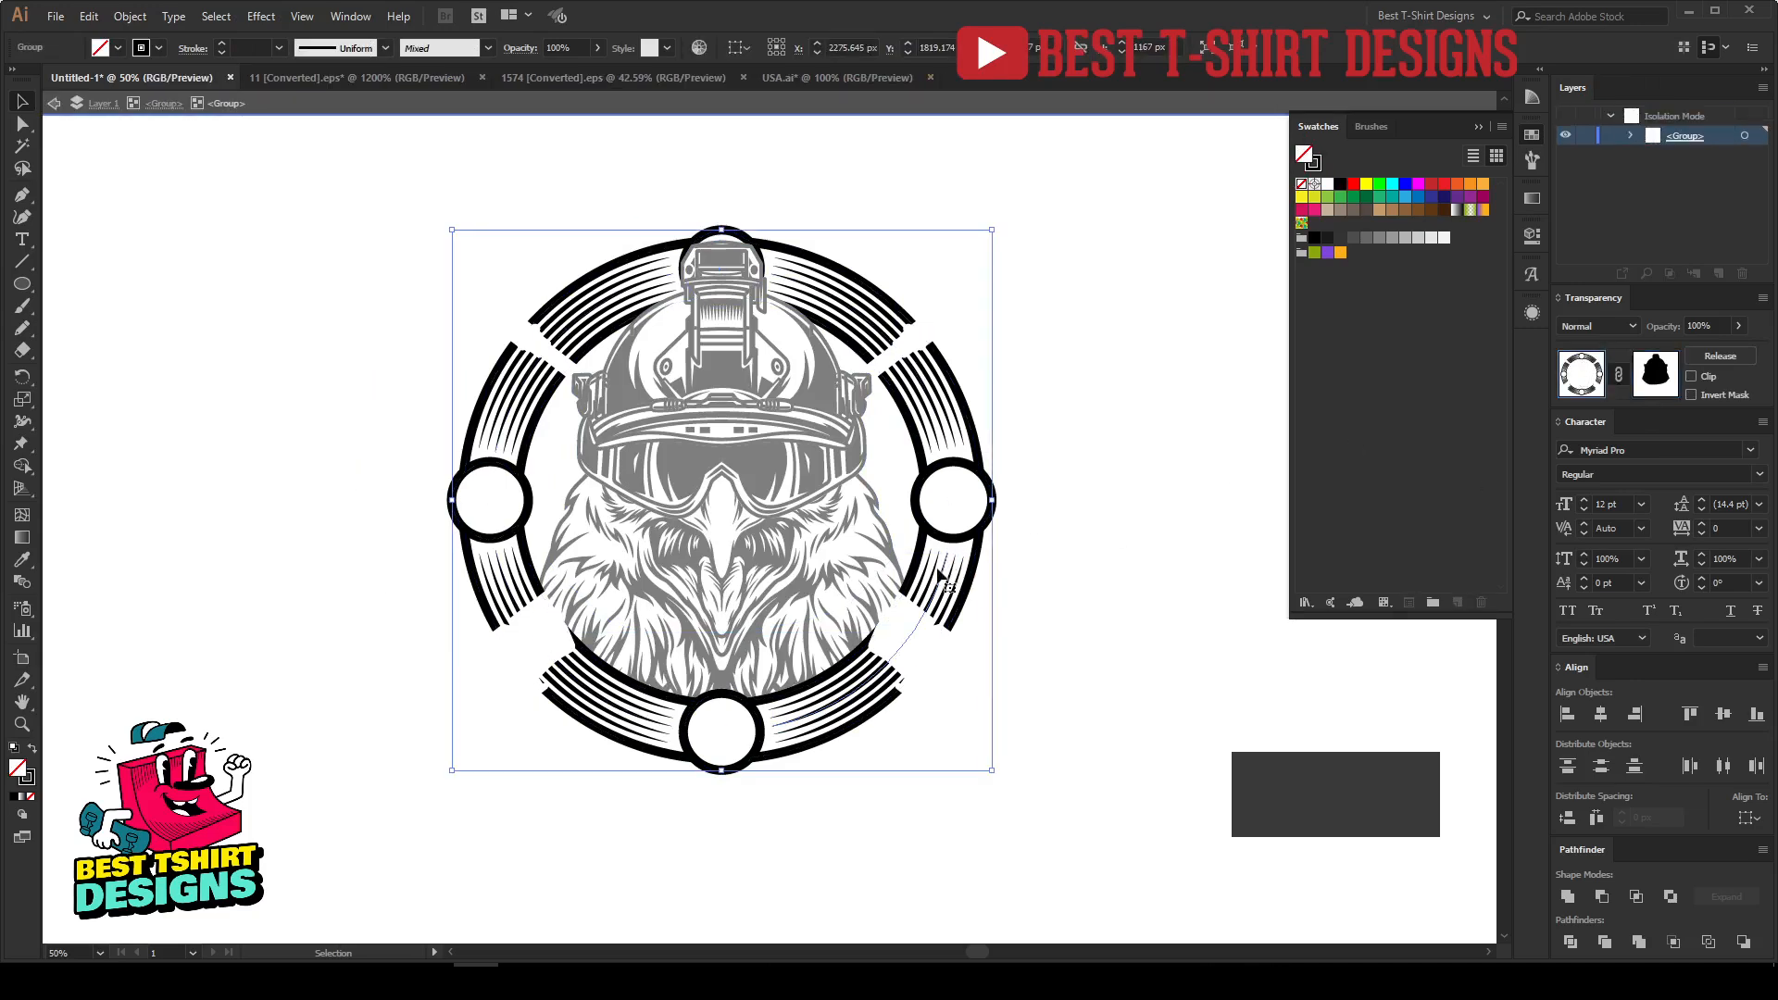
key(ctrl+z)
Step: Delete the crossed-rifle silhouette from the nested ring group's opacity mask and exit isolation
key(ctrl+a)
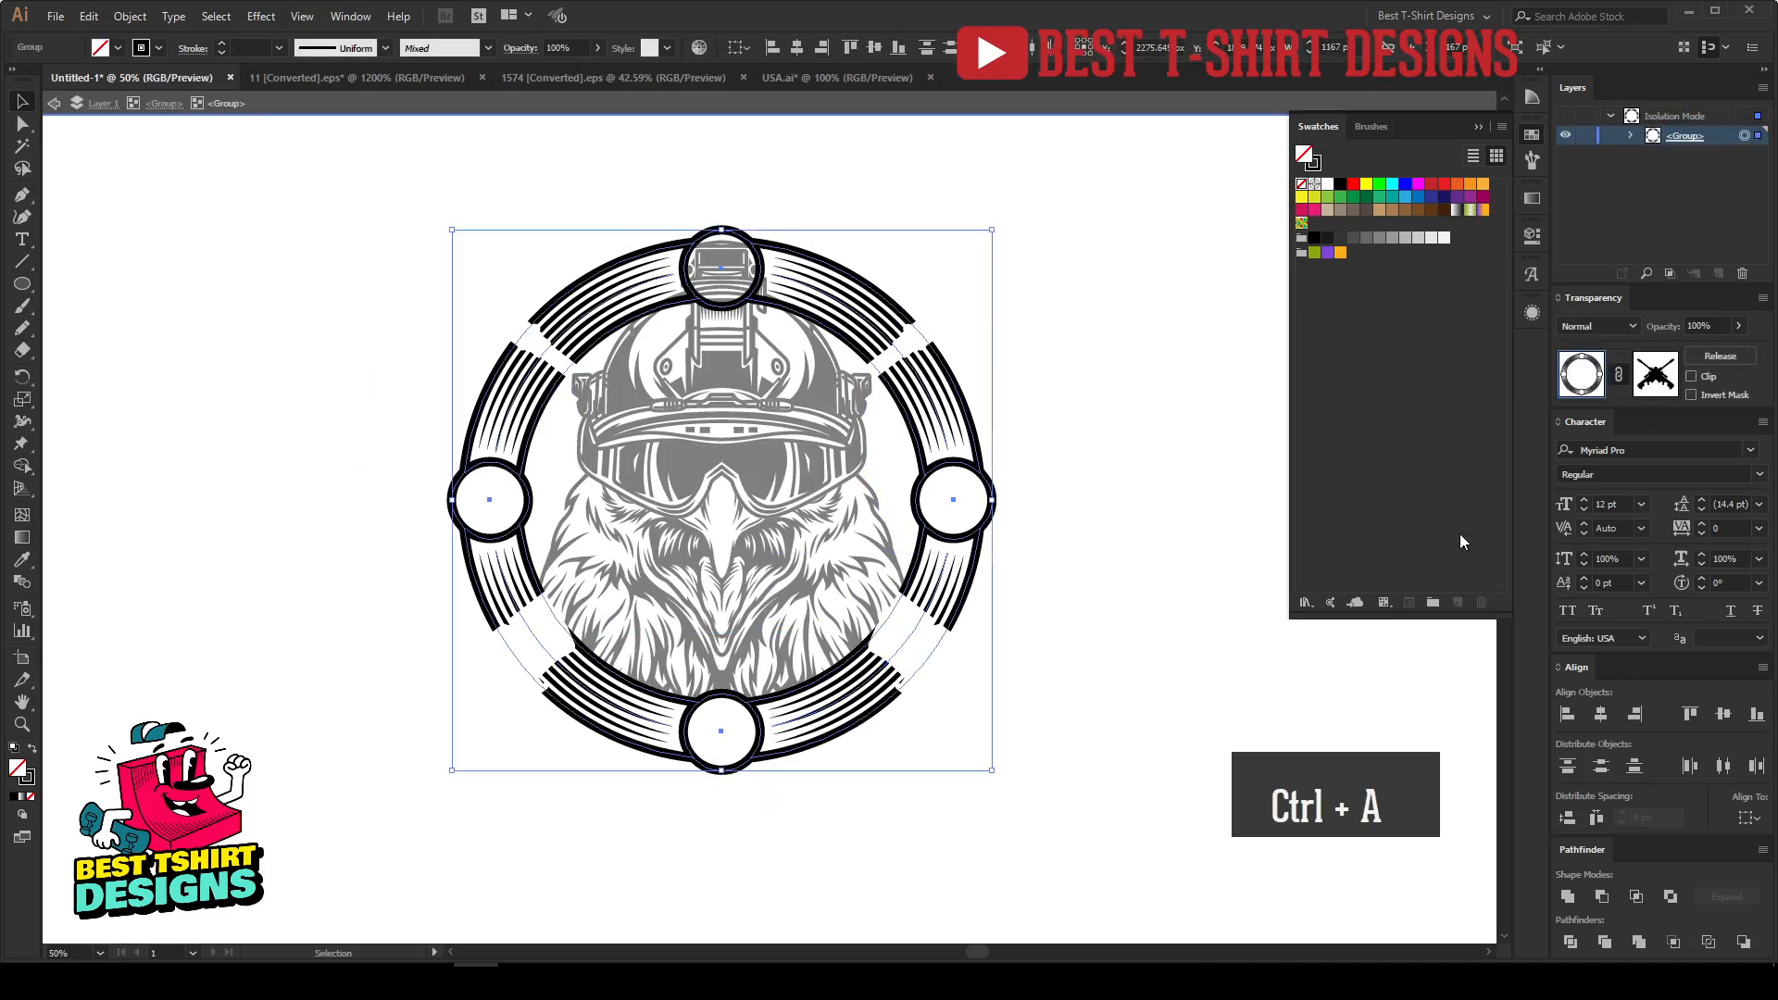
click(1655, 384)
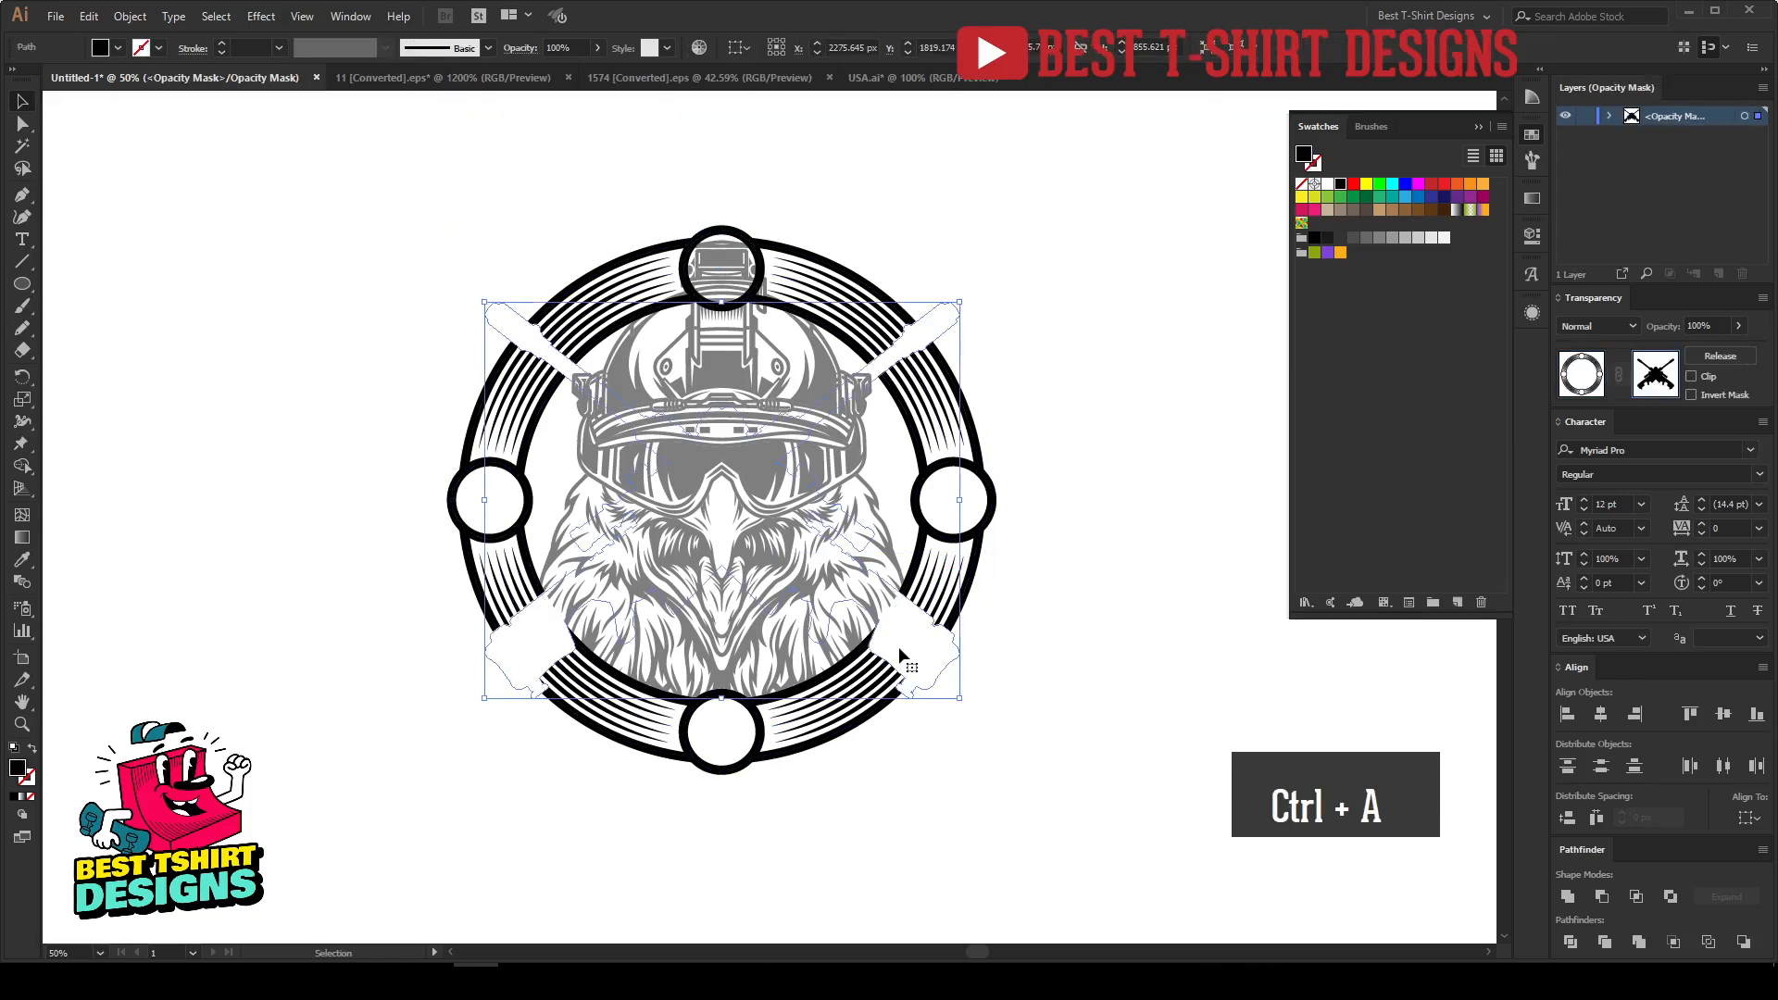
key(Delete)
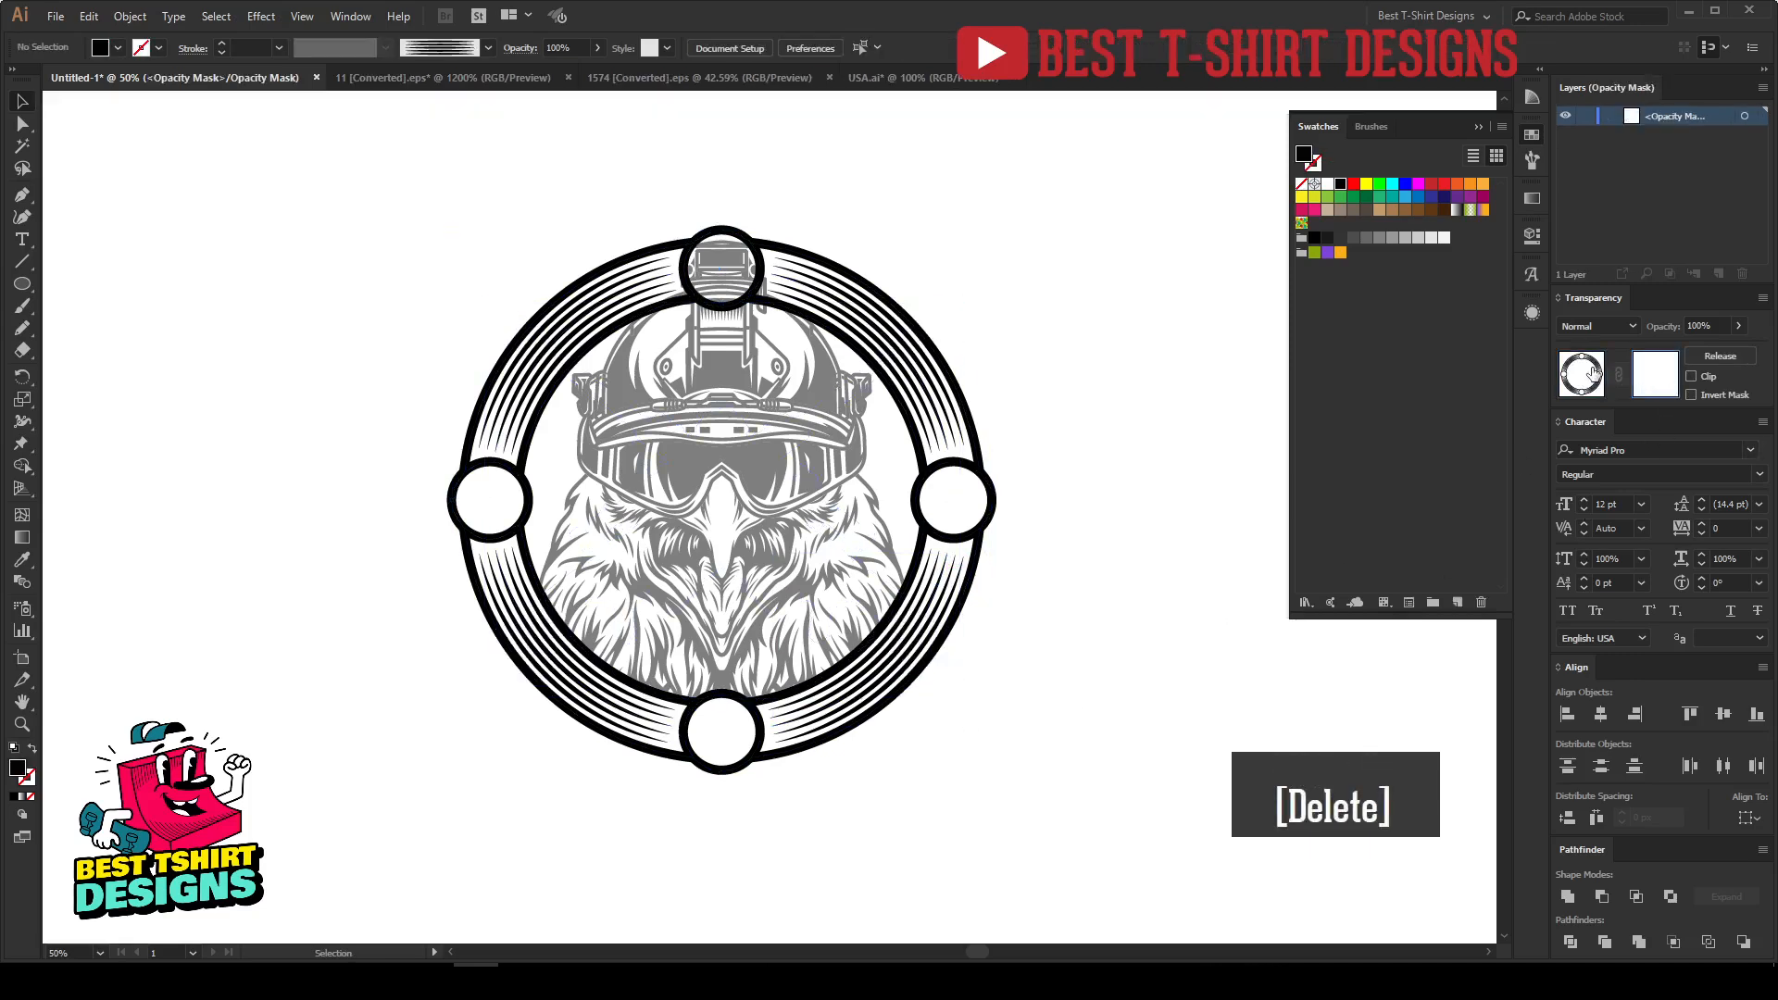
double_click(1134, 686)
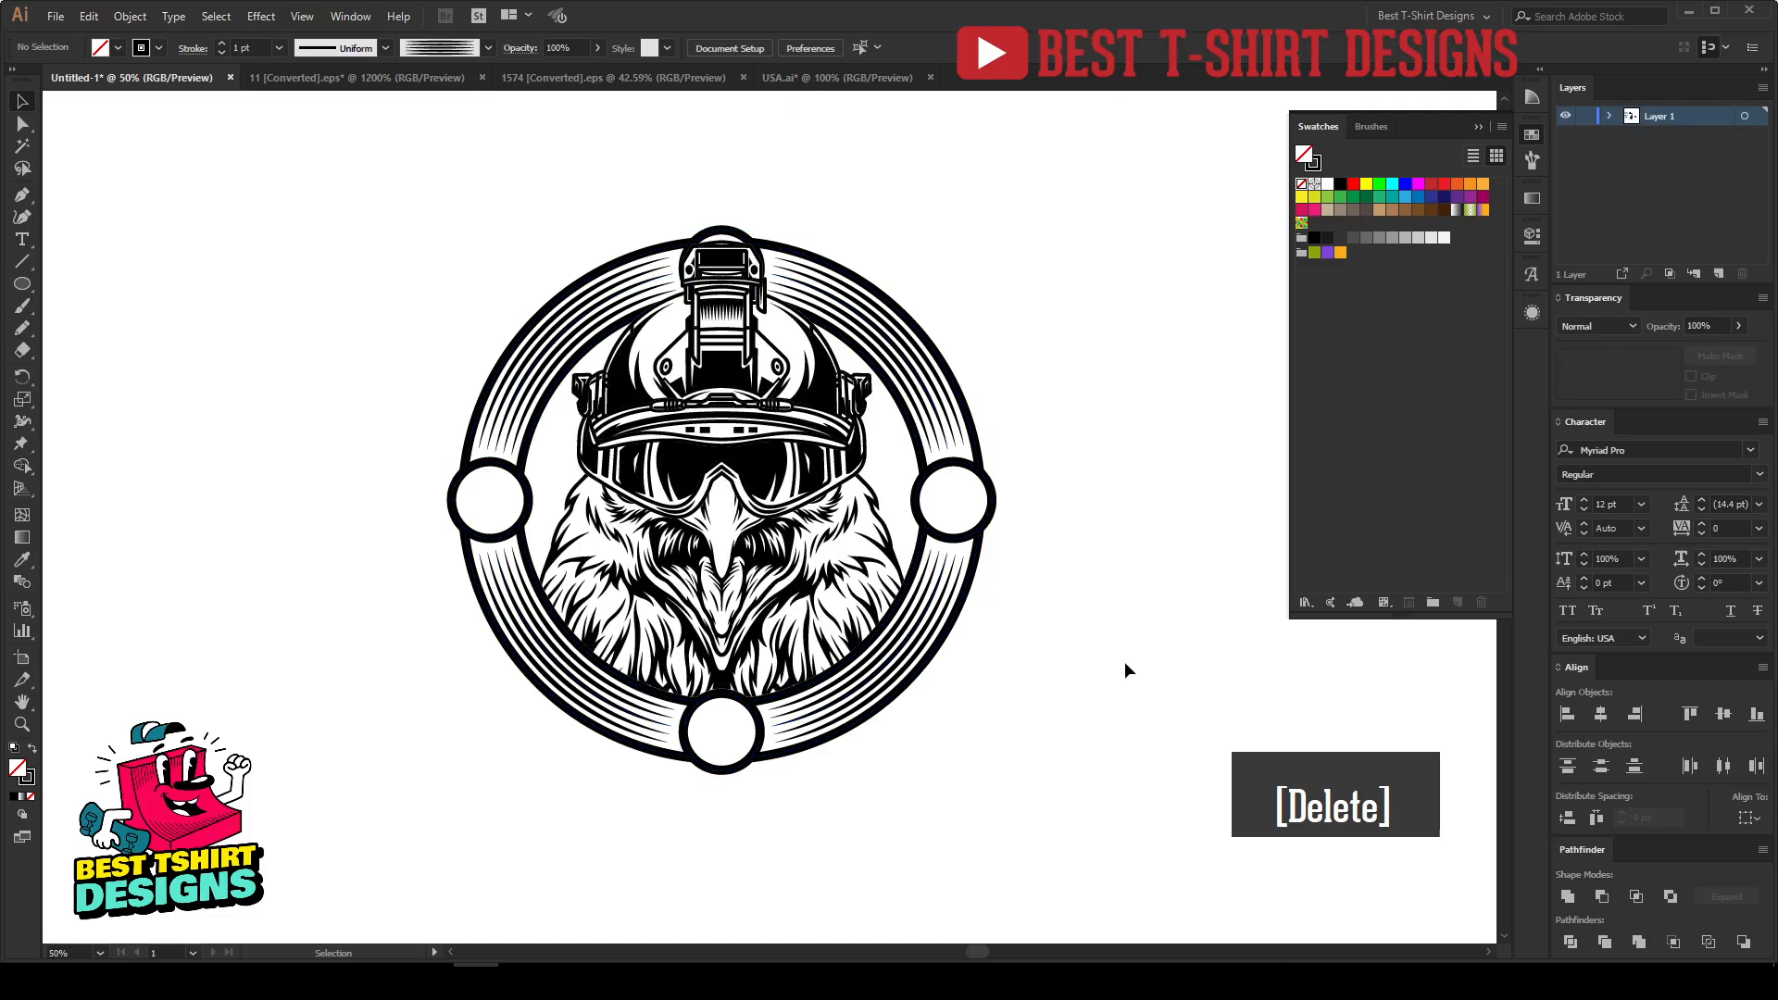
Step: Paste the crossed rifles and move them onto the empty area beside the emblem's left side
key(ctrl+v)
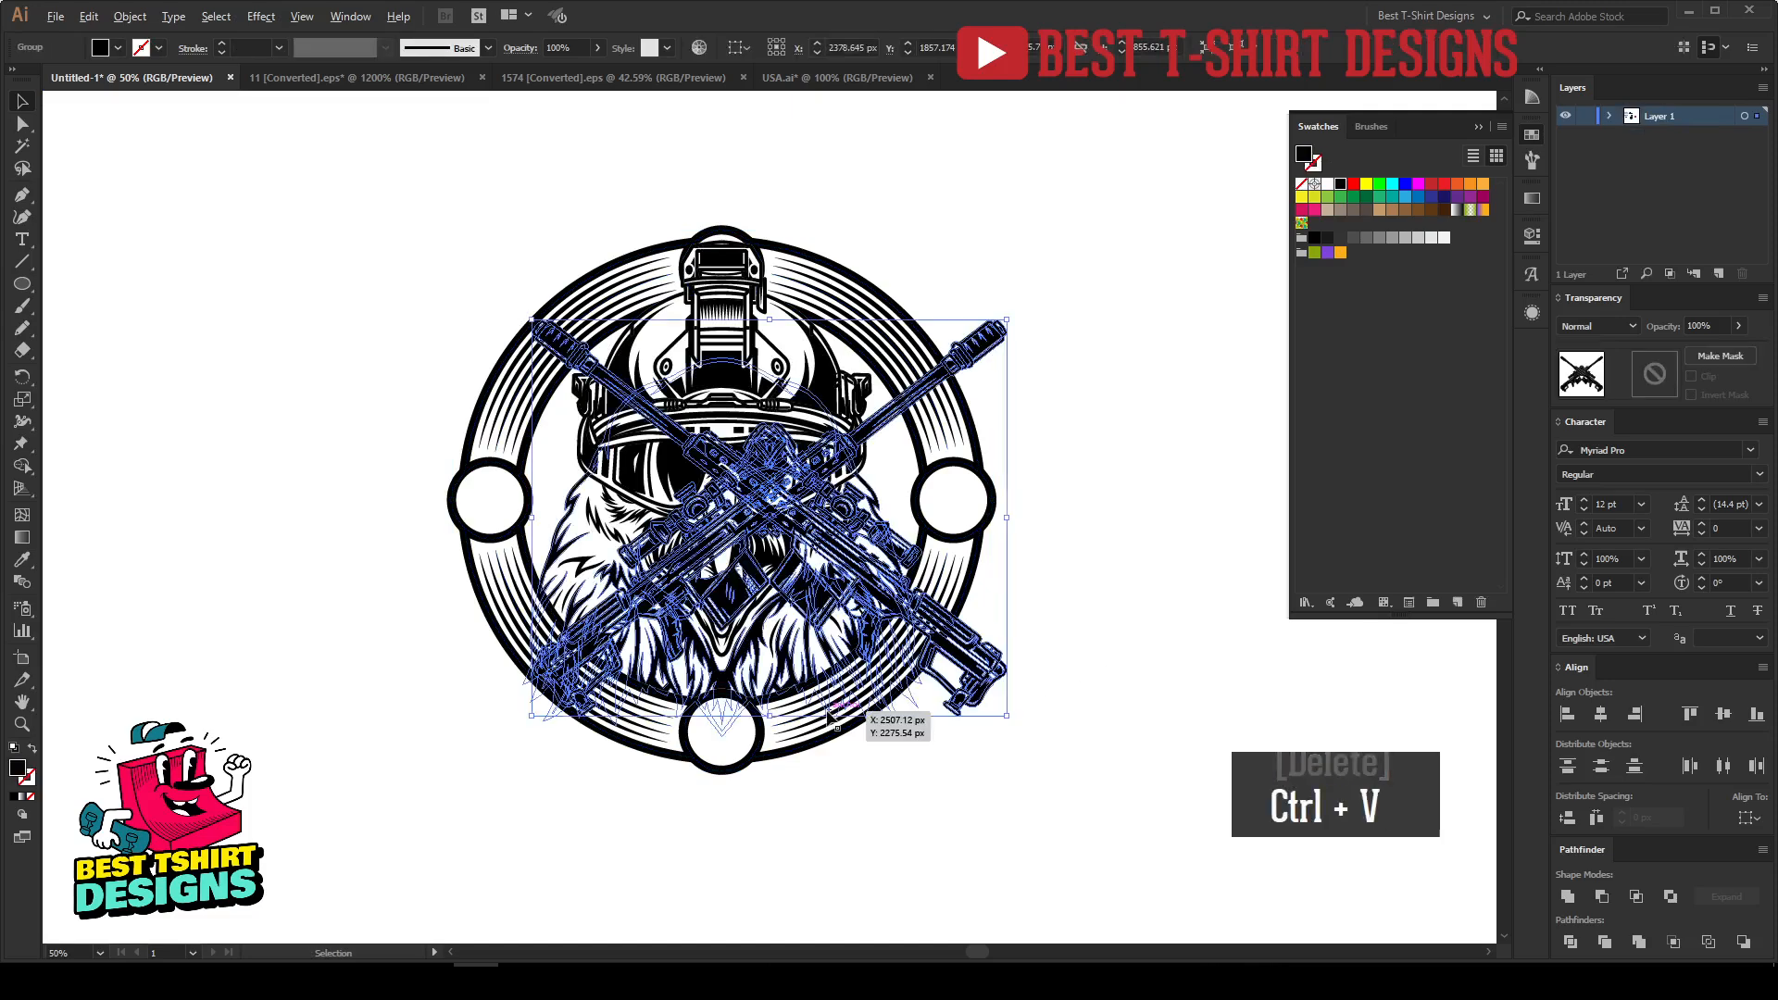
scroll(830, 718, down, 1)
drag(894, 650, 450, 615)
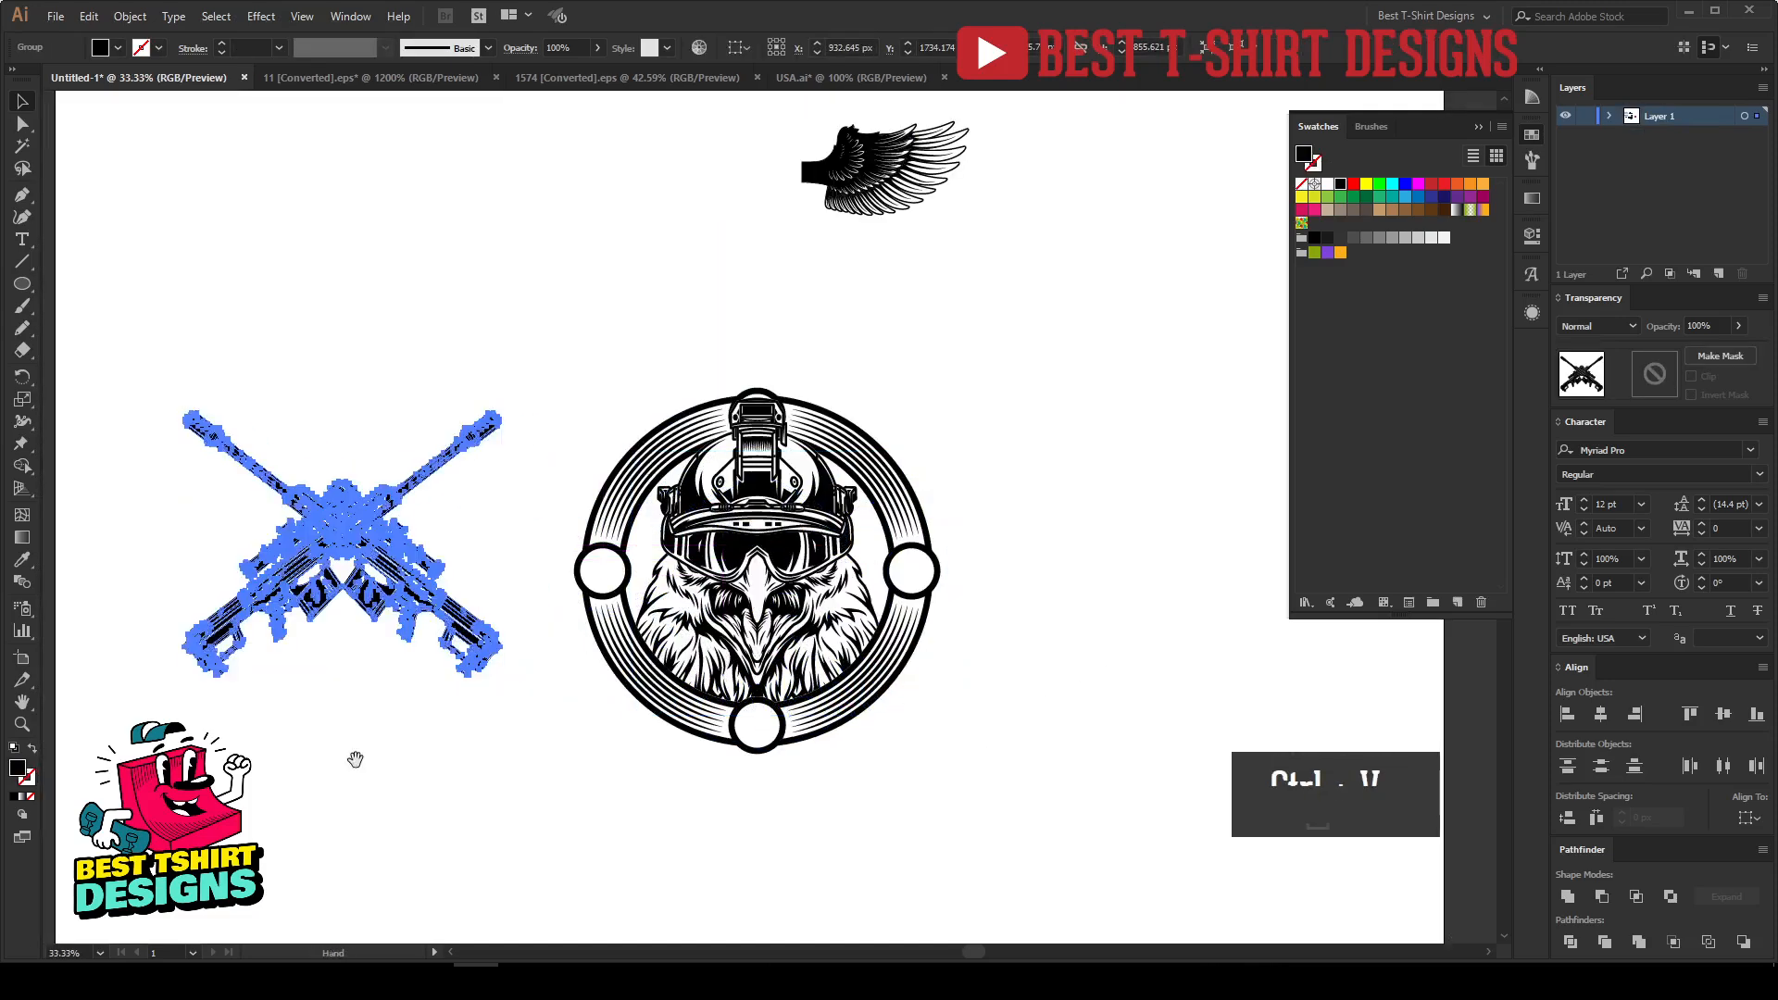
drag(355, 759, 448, 761)
click(614, 778)
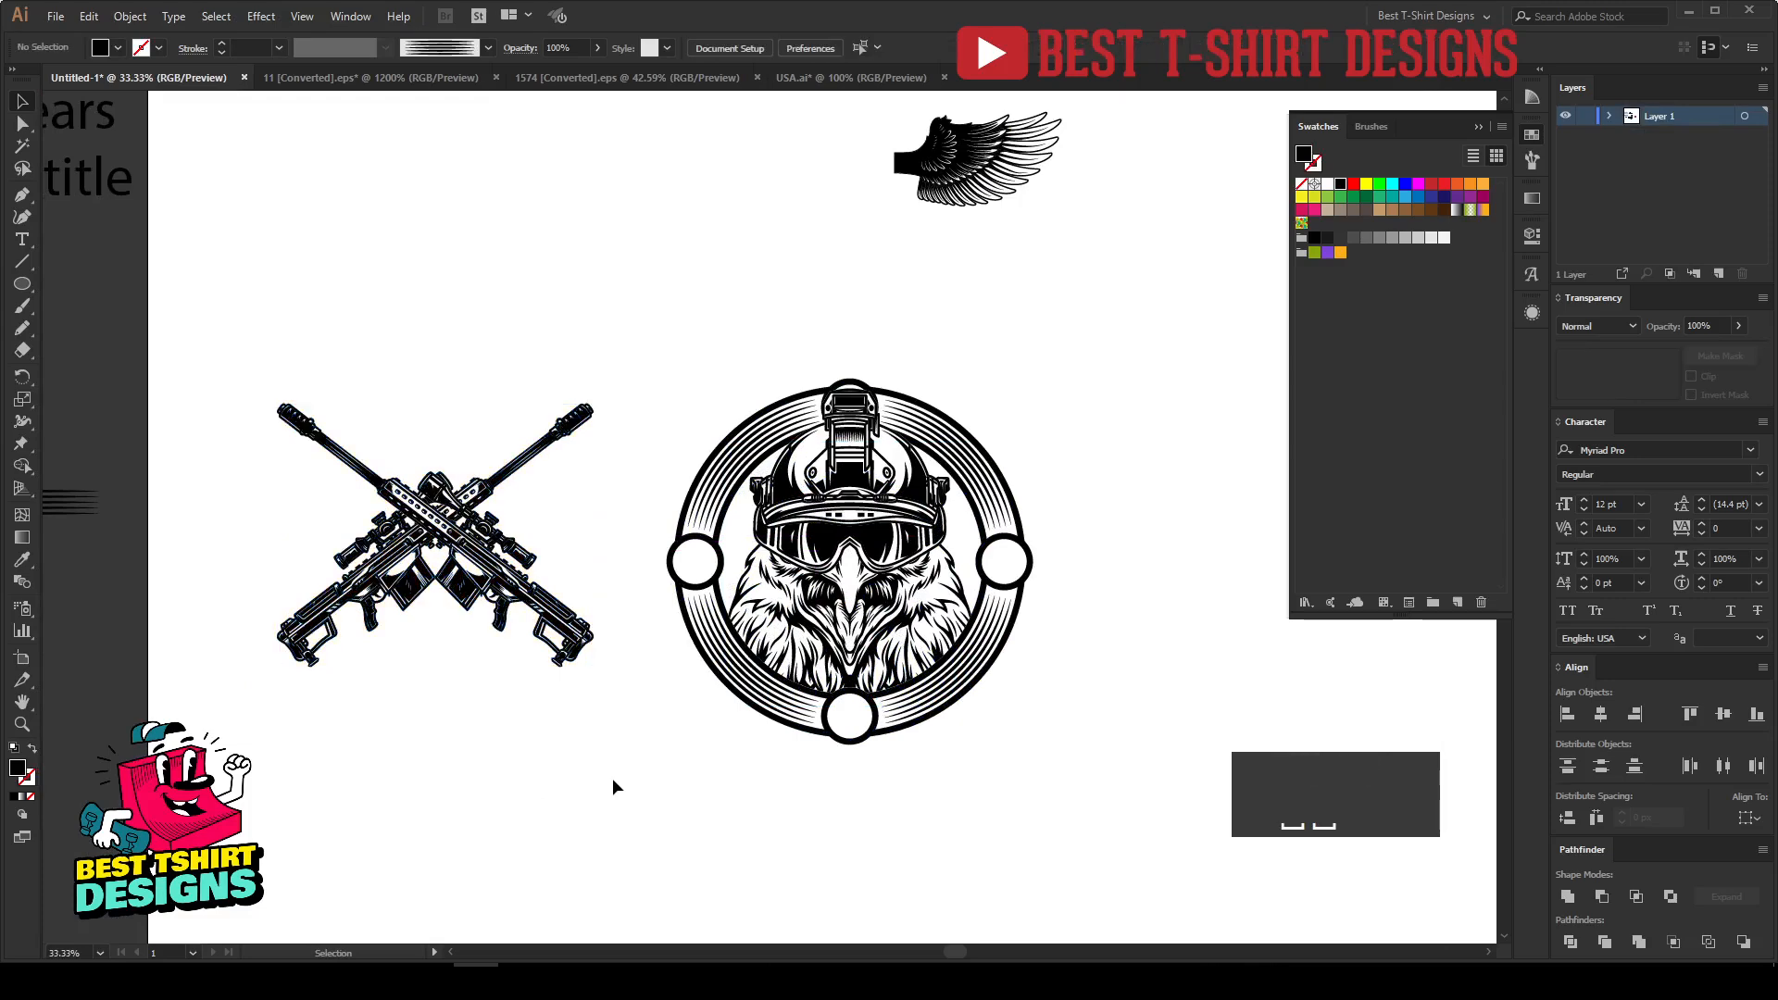
Step: Isolate the crossed-rifle group, rotate the front rifle upright, and cut it out of the group
double_click(558, 637)
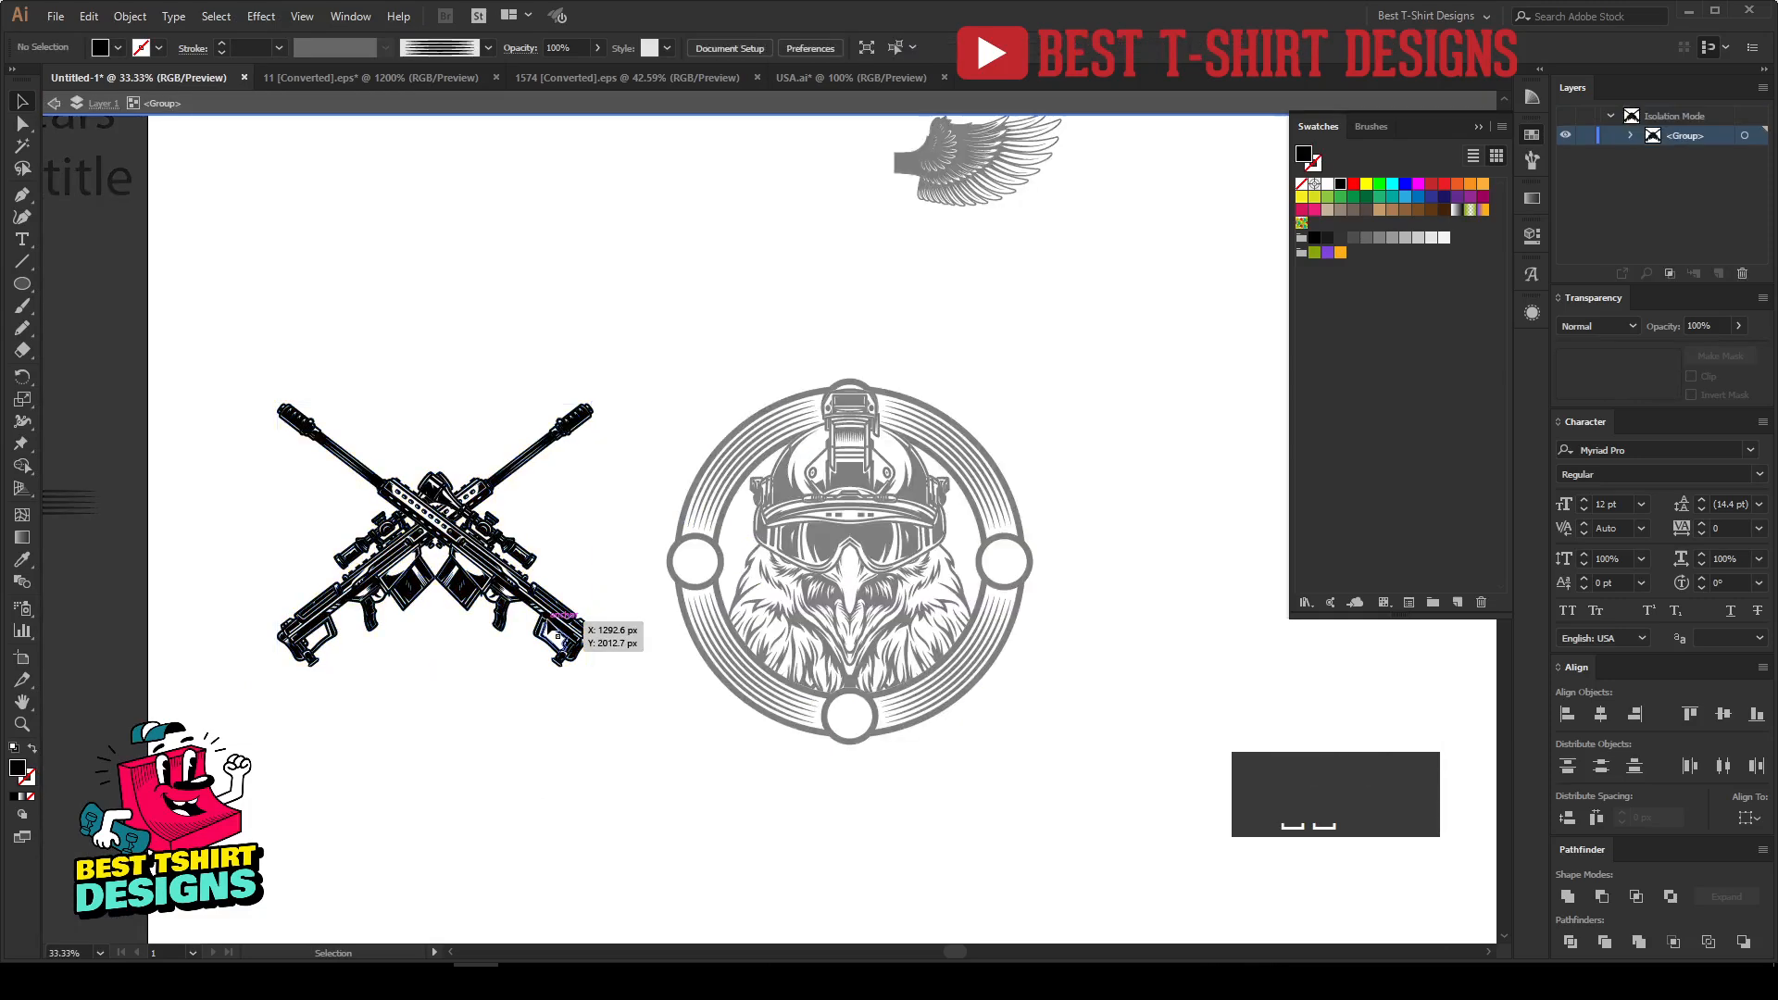
click(558, 636)
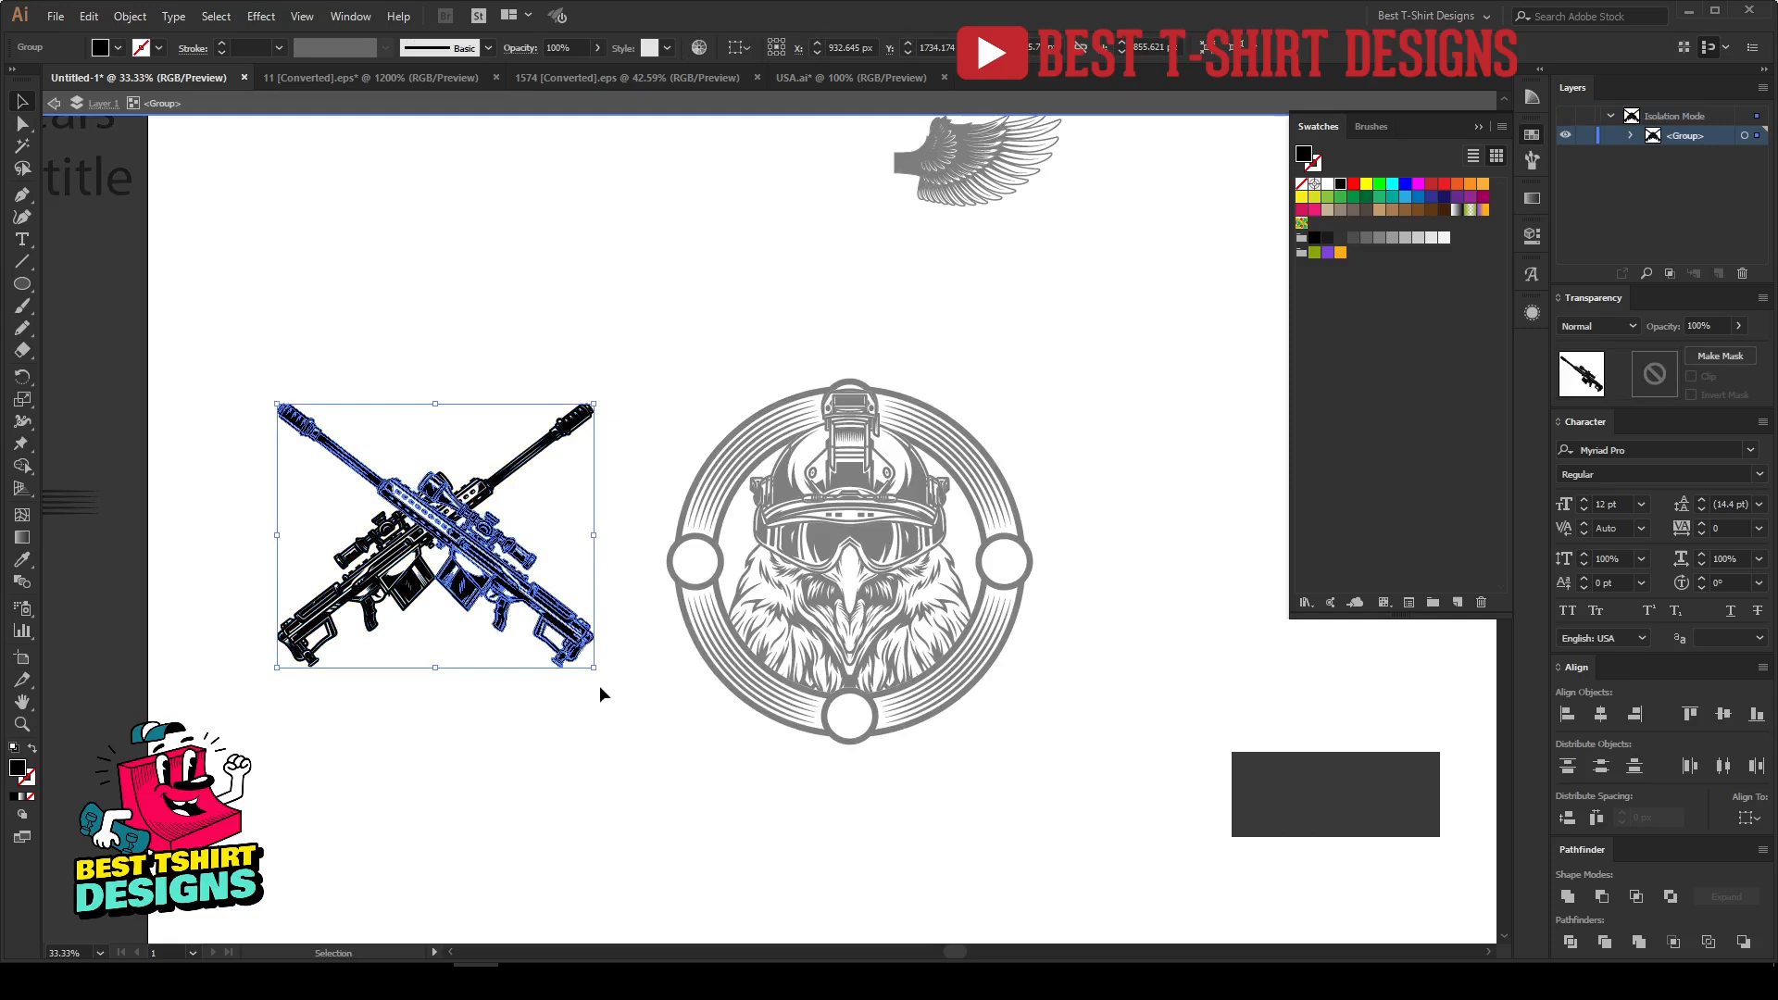
drag(599, 687, 424, 742)
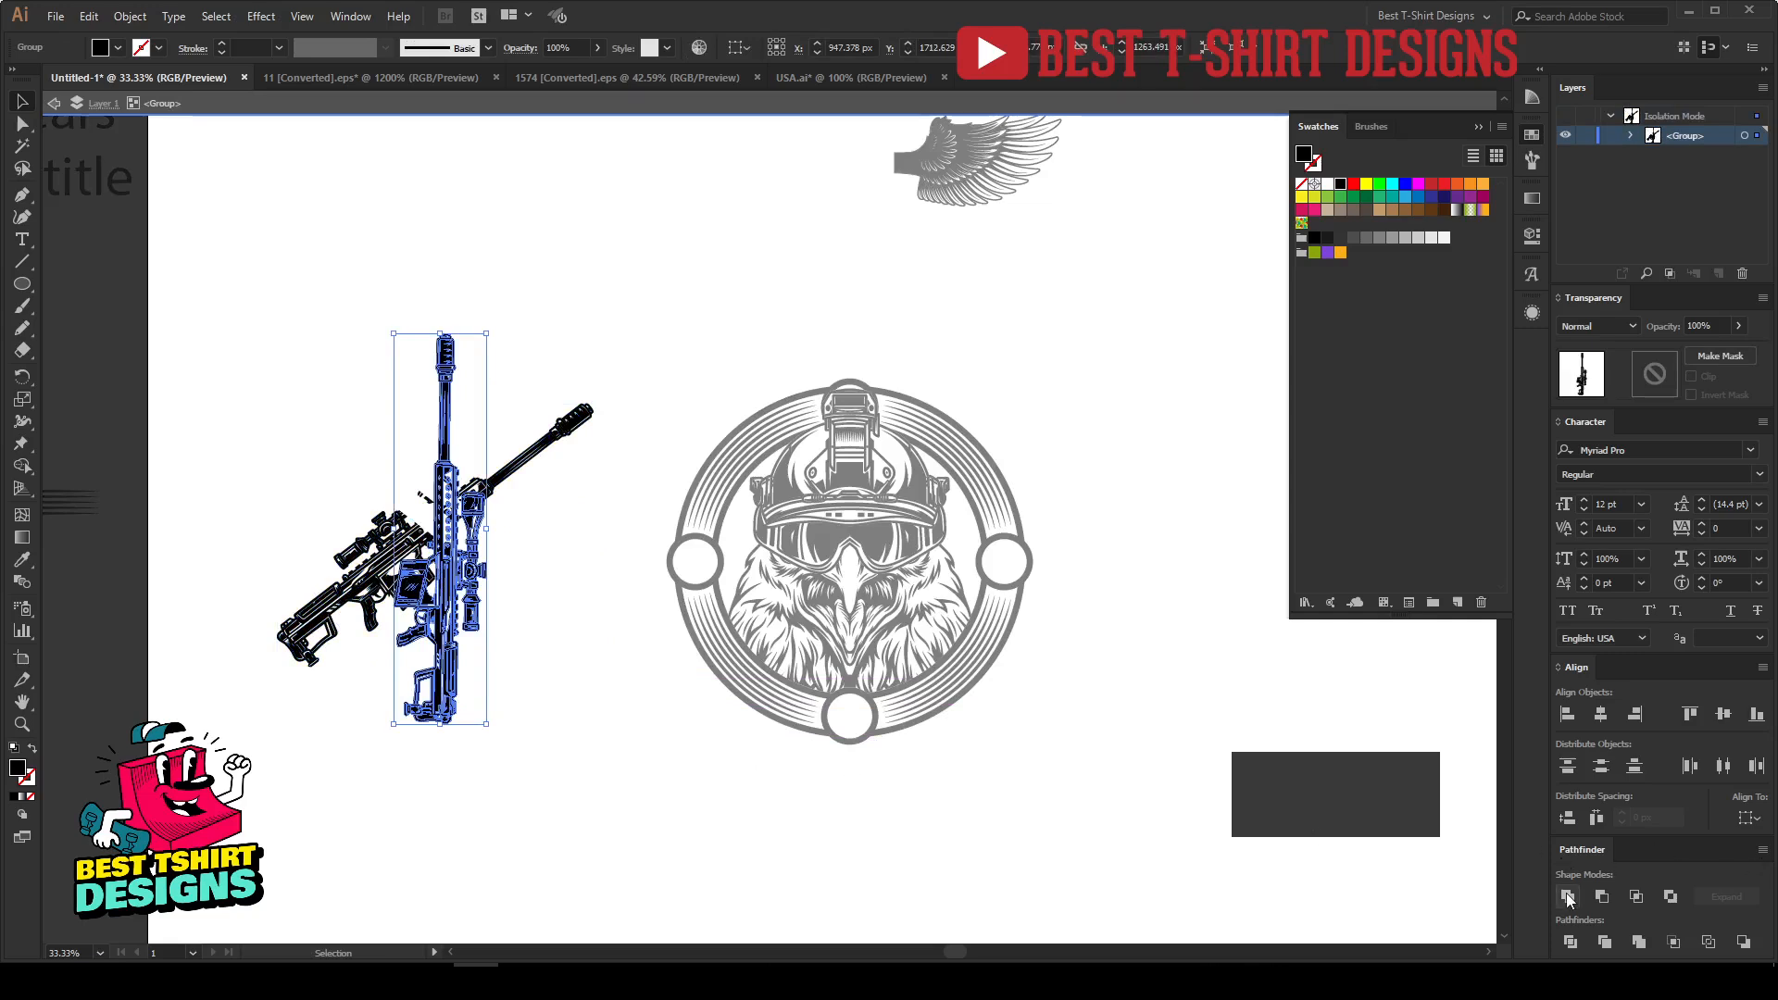
drag(477, 472, 1149, 501)
key(ctrl+x)
double_click(1205, 628)
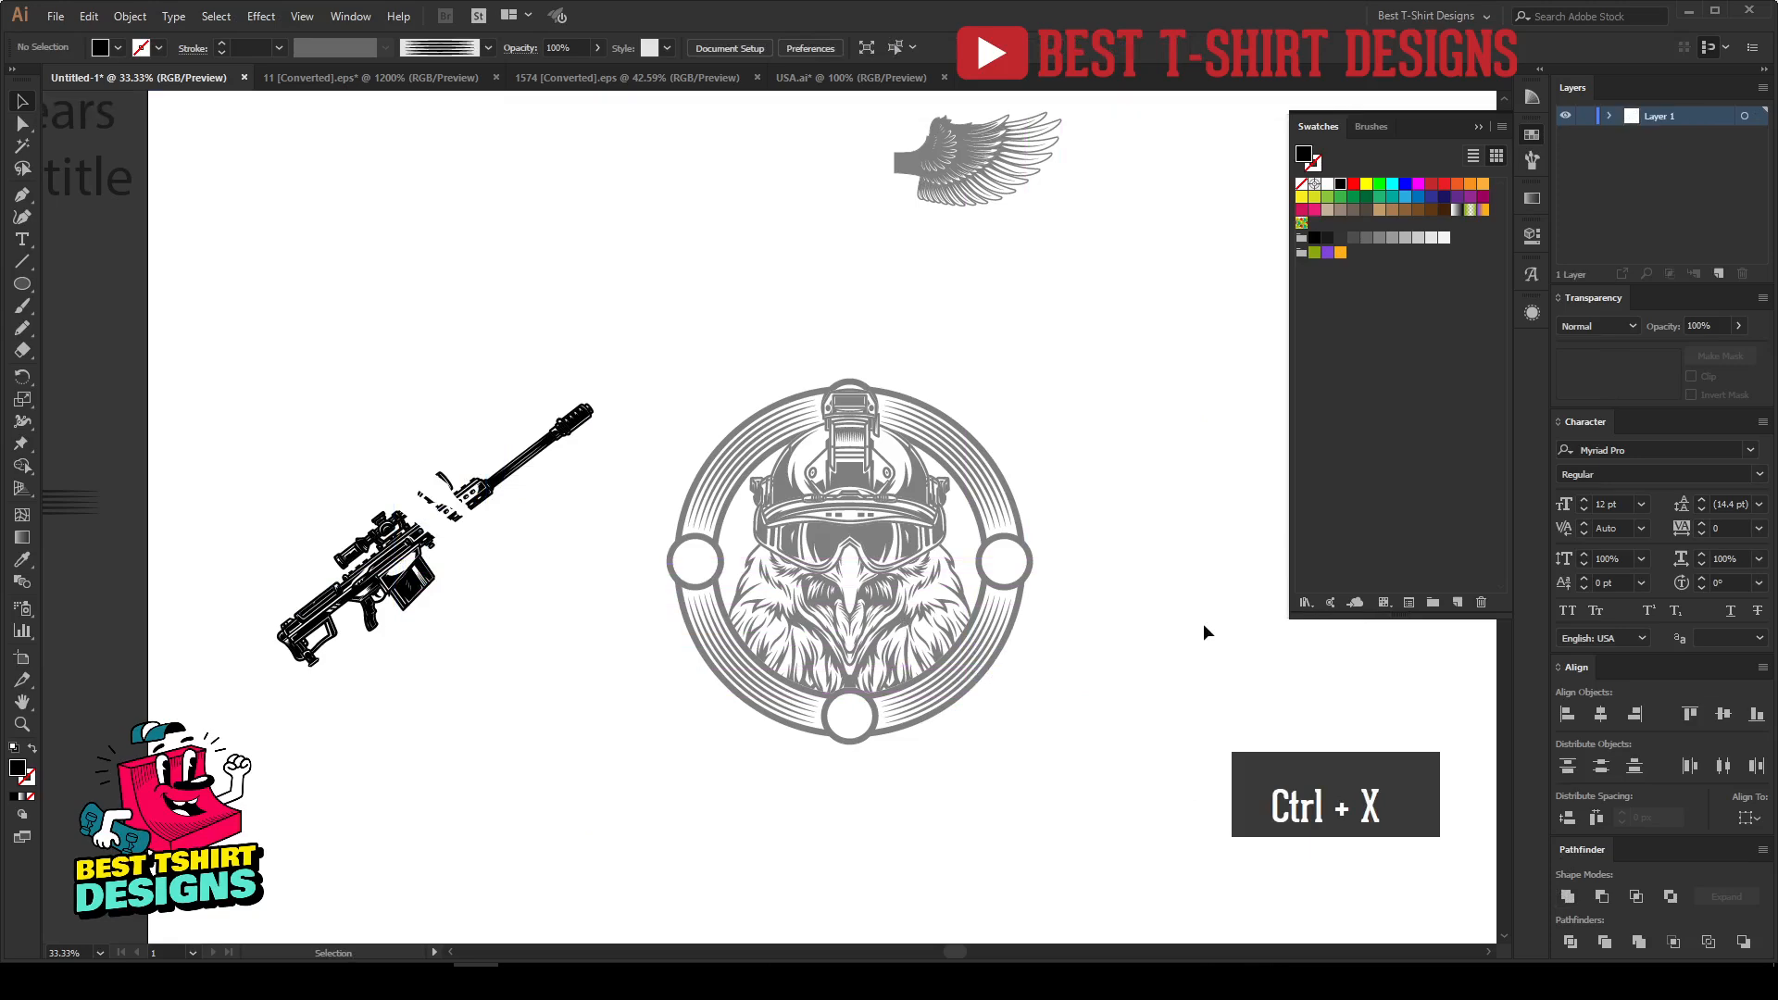
Step: Paste the single rifle and place it over the ring's left side, its barrel tilted outward, moving the leftover rifle pieces away
key(ctrl+v)
drag(415, 555, 292, 417)
drag(819, 534, 770, 549)
drag(722, 733, 796, 723)
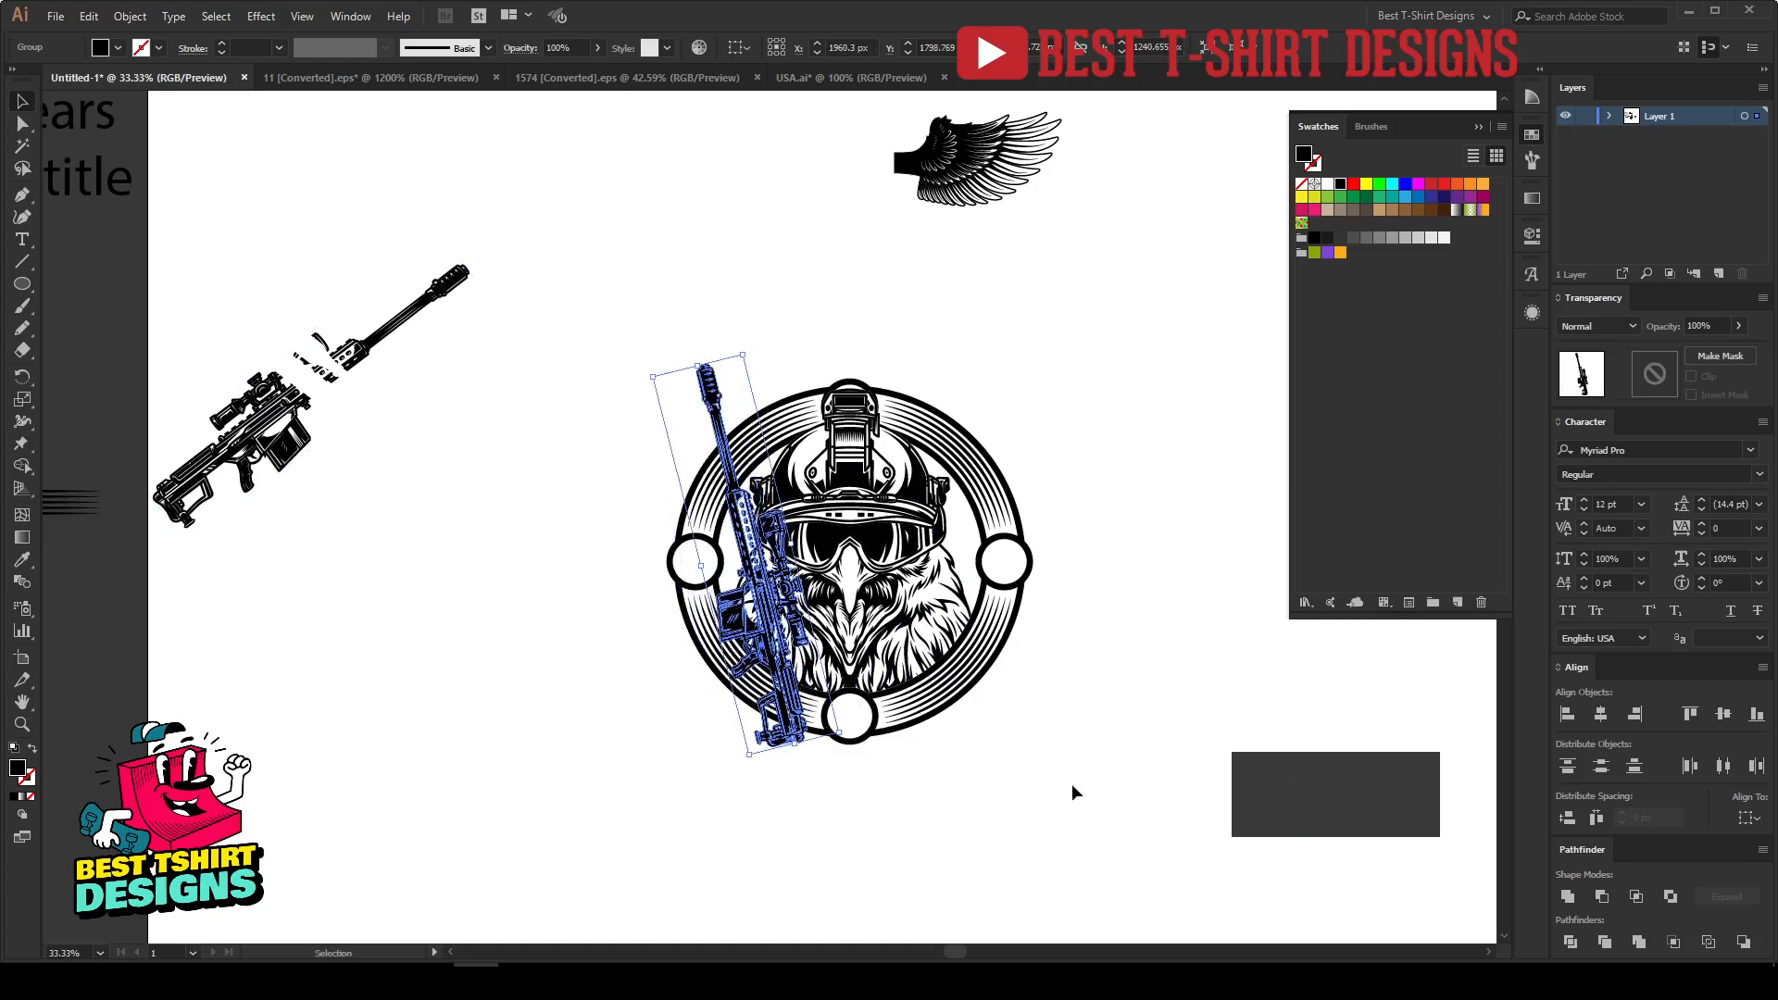
Step: Duplicate the tilted rifle toward the ring's right side and reflect the copy across the vertical axis
scroll(1096, 720, up, 1)
drag(636, 660, 919, 660)
key(a)
key(ctrl+r)
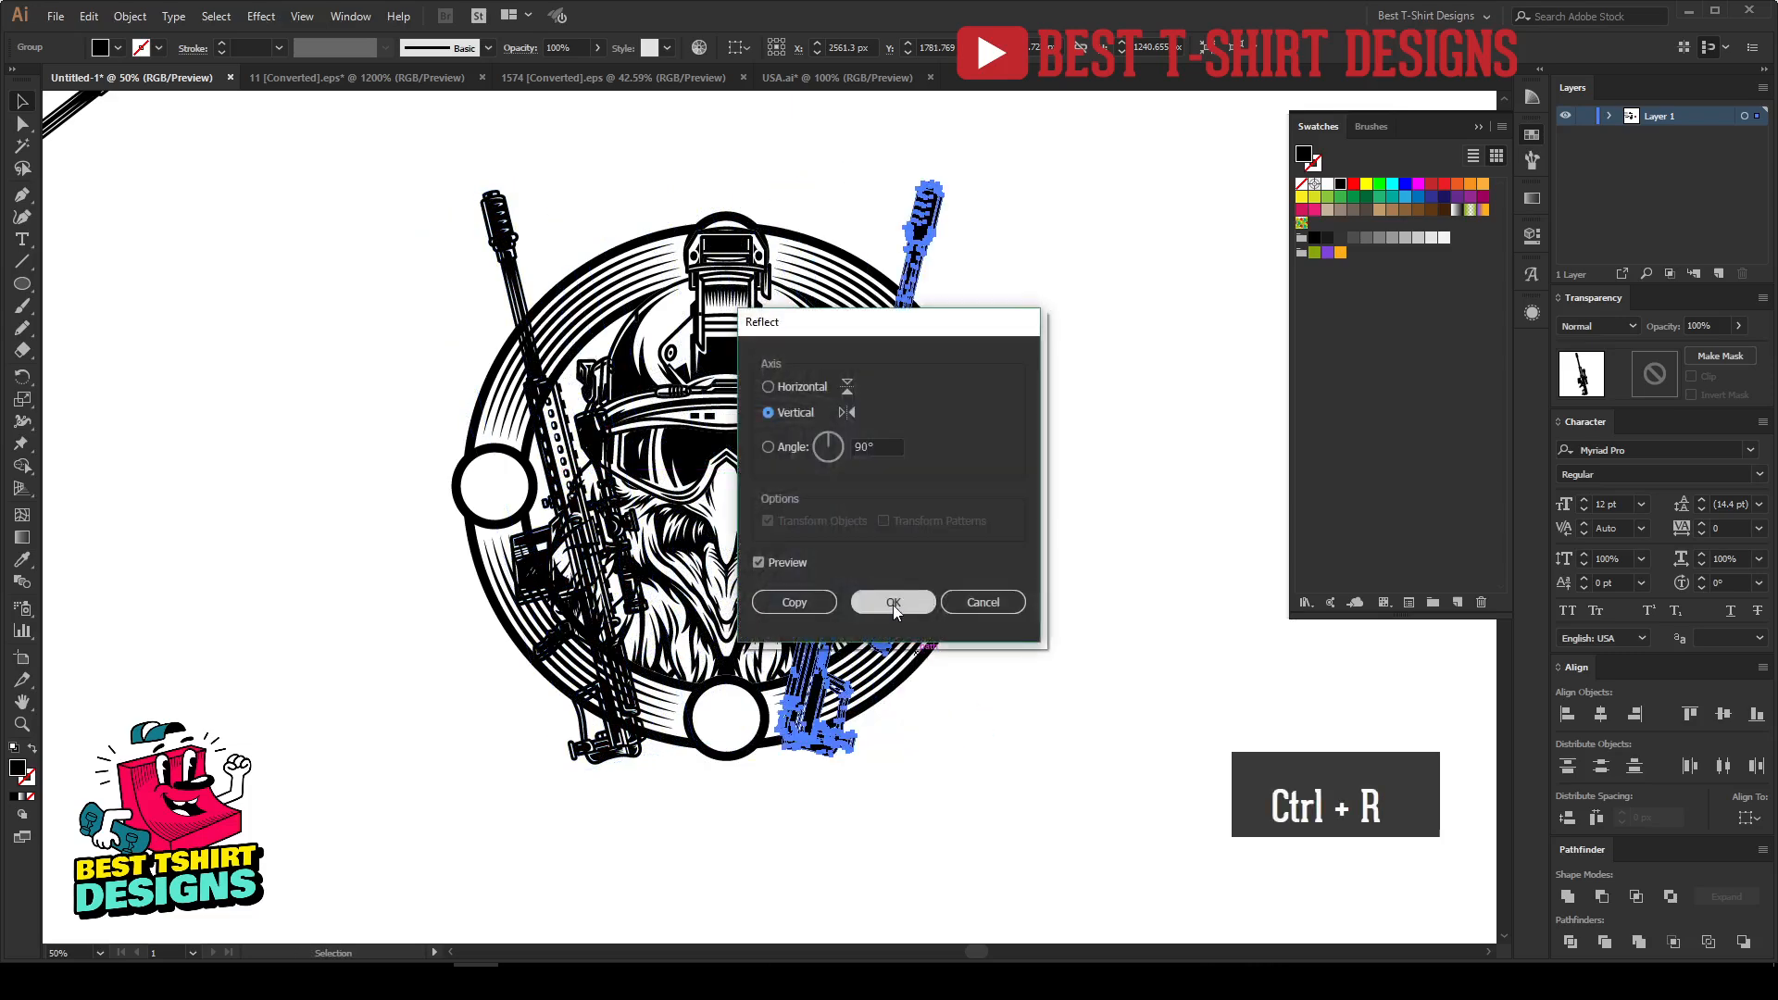
click(893, 604)
Step: Nudge the mirrored rifle about 180 px outward over the ring's right edge
key(shift+Right)
key(shift+Right)
key(shift+Right)
key(shift+Right)
key(shift+Right)
key(shift+Right)
key(shift+Right)
key(shift+Right)
key(shift+Right)
key(shift+Right)
key(shift+Right)
key(shift+Right)
key(shift+Right)
key(shift+Right)
key(shift+Right)
key(shift+Right)
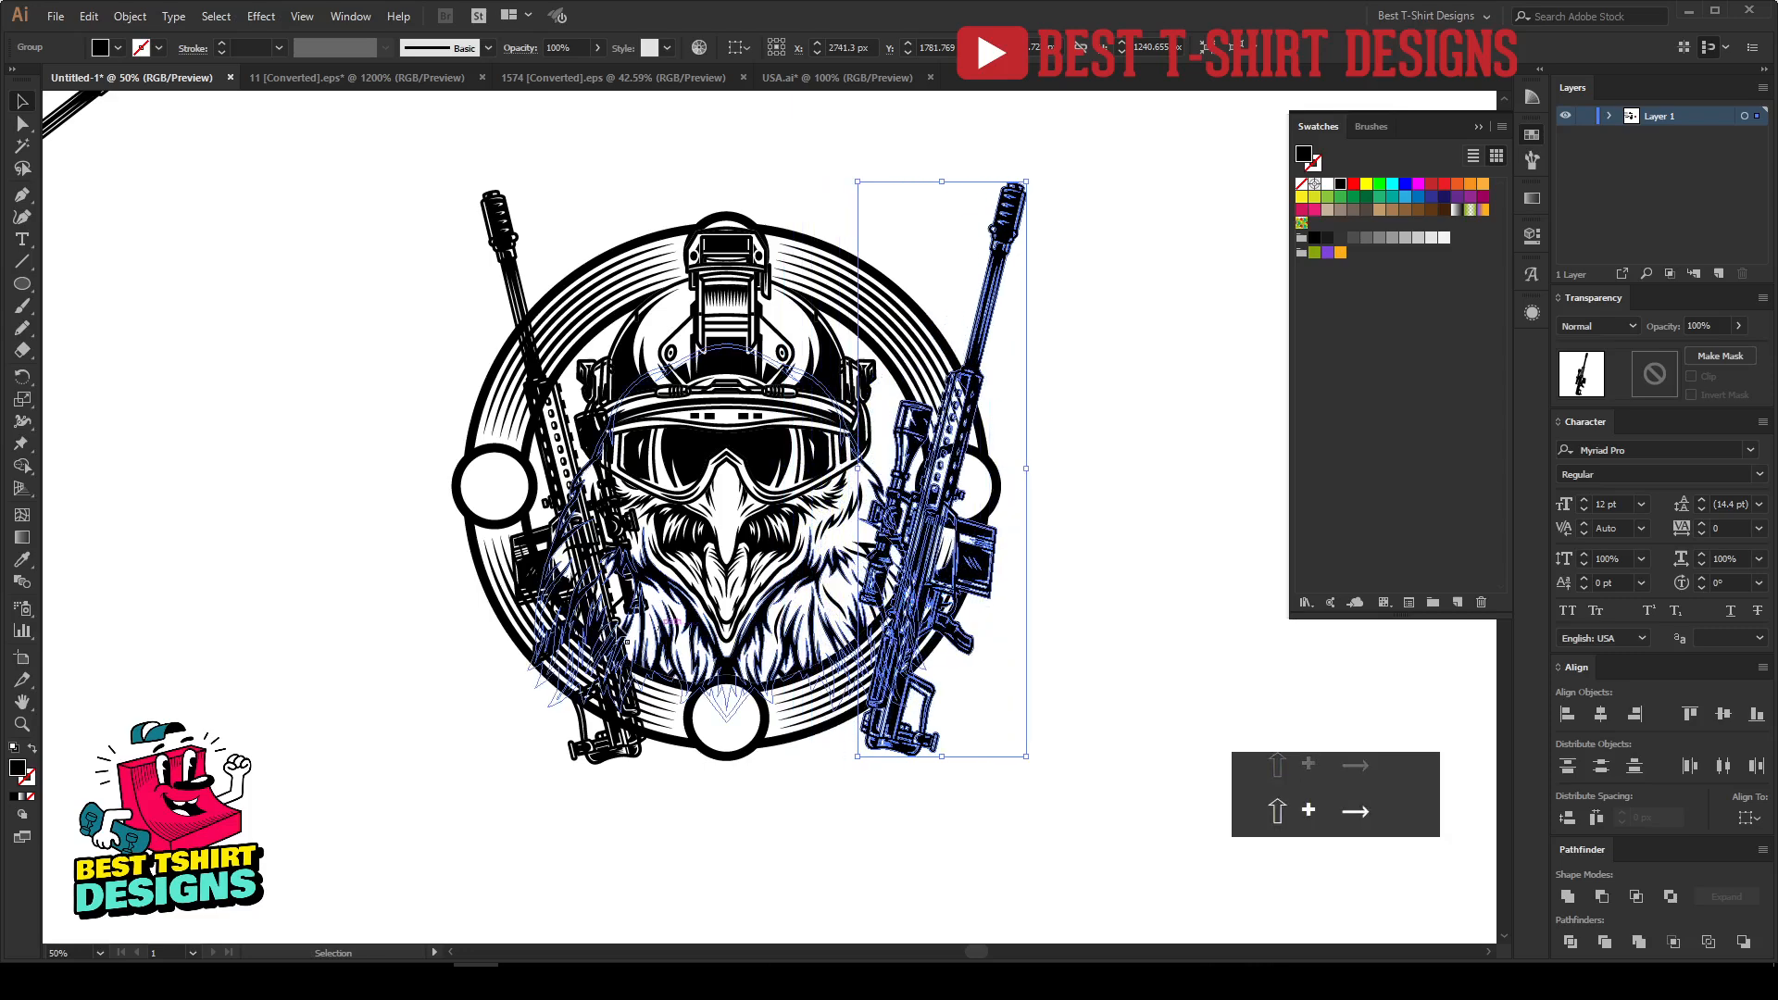
Step: Nudge the left rifle outward over the ring's left edge and align both rifles by their vertical centers
click(587, 637)
key(shift+Left)
key(shift+Left)
key(shift+Left)
key(shift+Left)
key(shift+Left)
key(shift+Left)
key(shift+Left)
key(shift+Left)
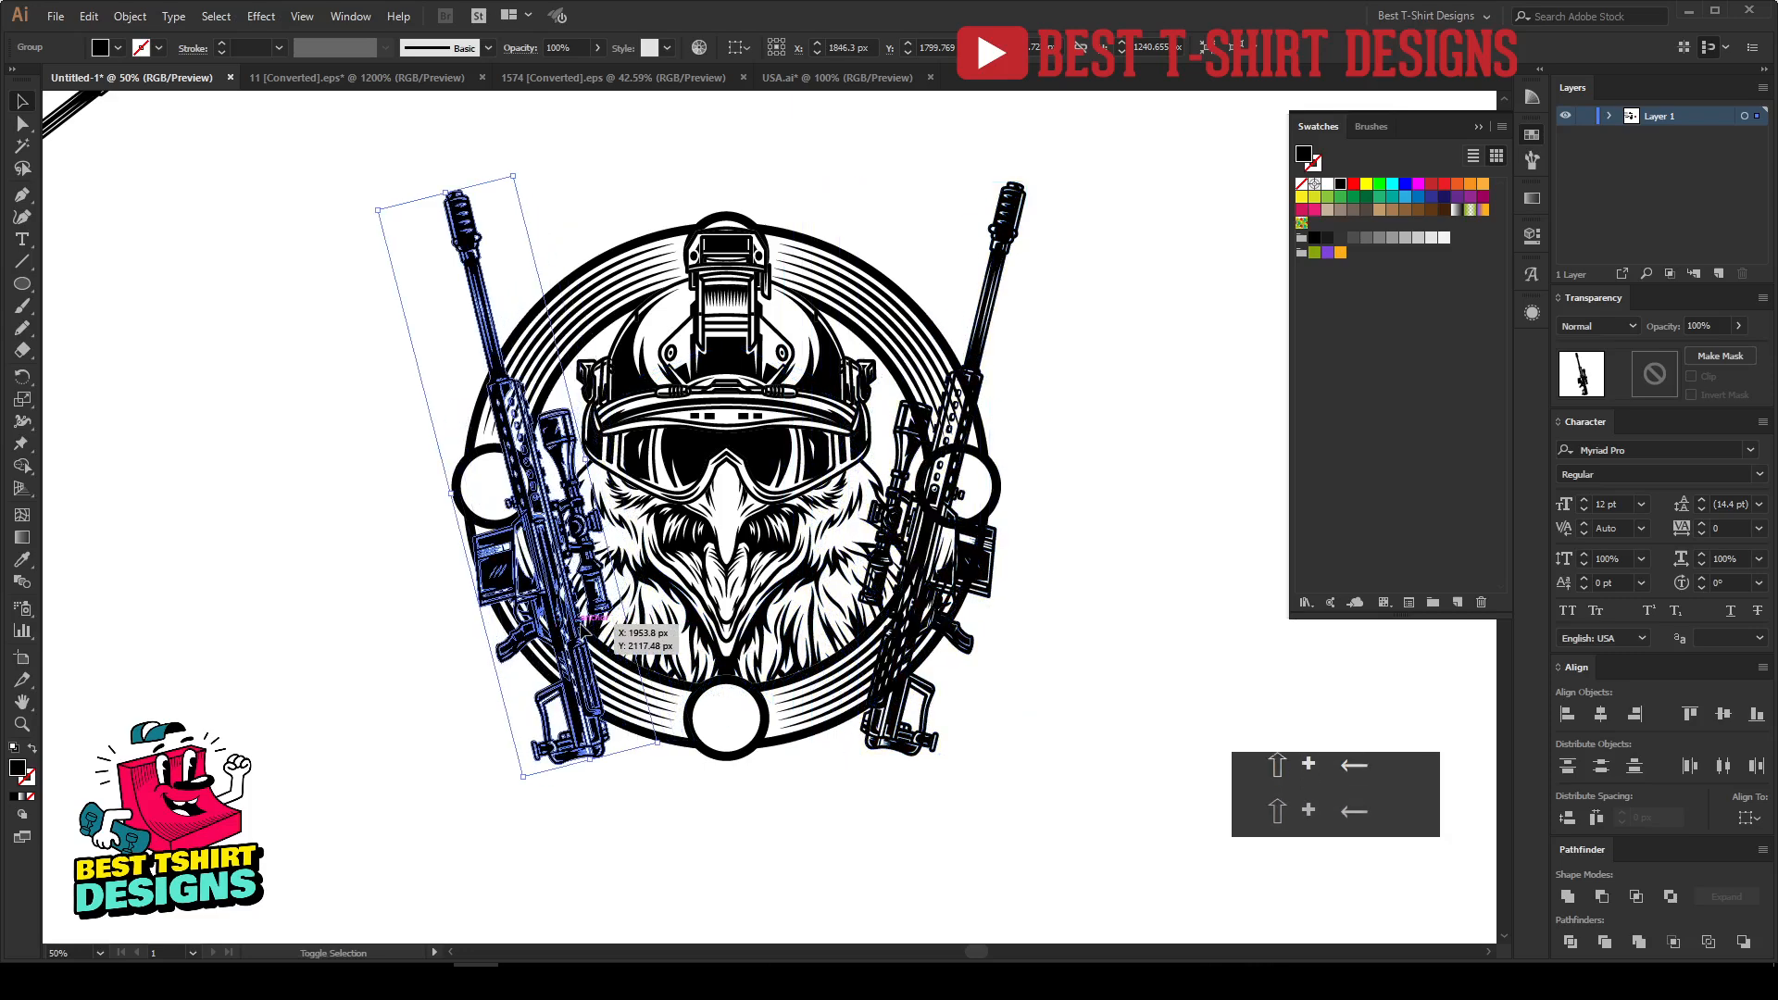
shift+click(981, 357)
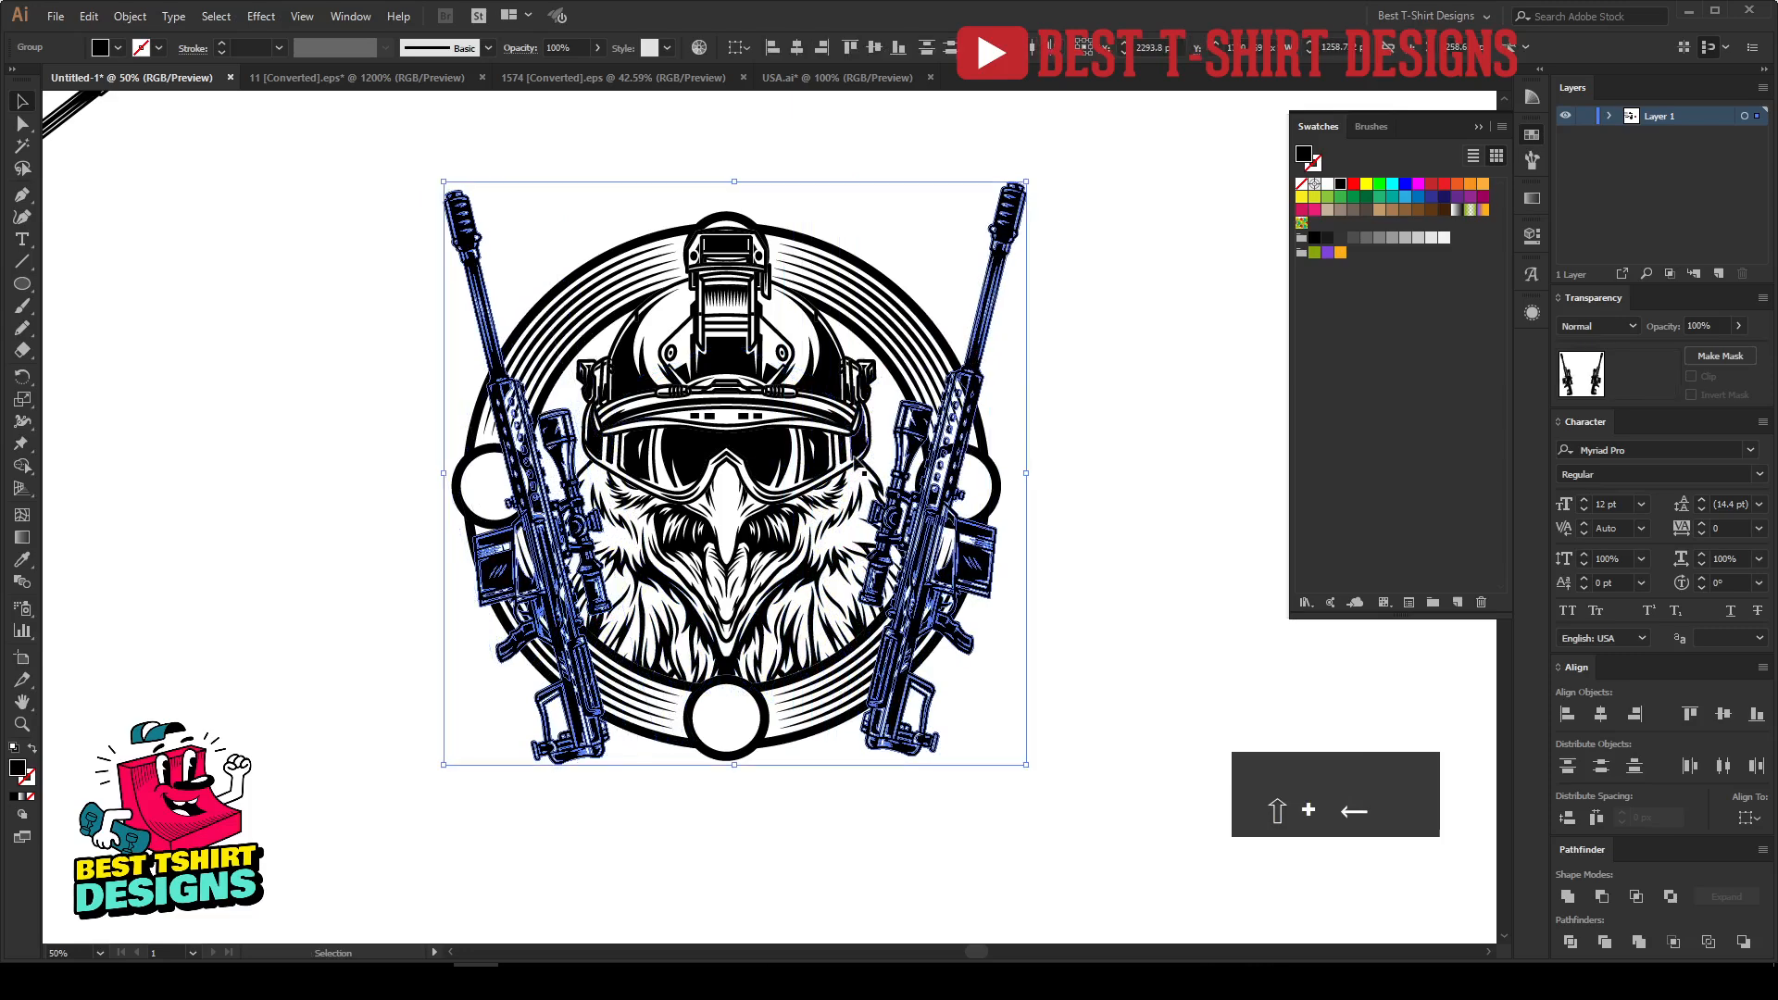
click(879, 45)
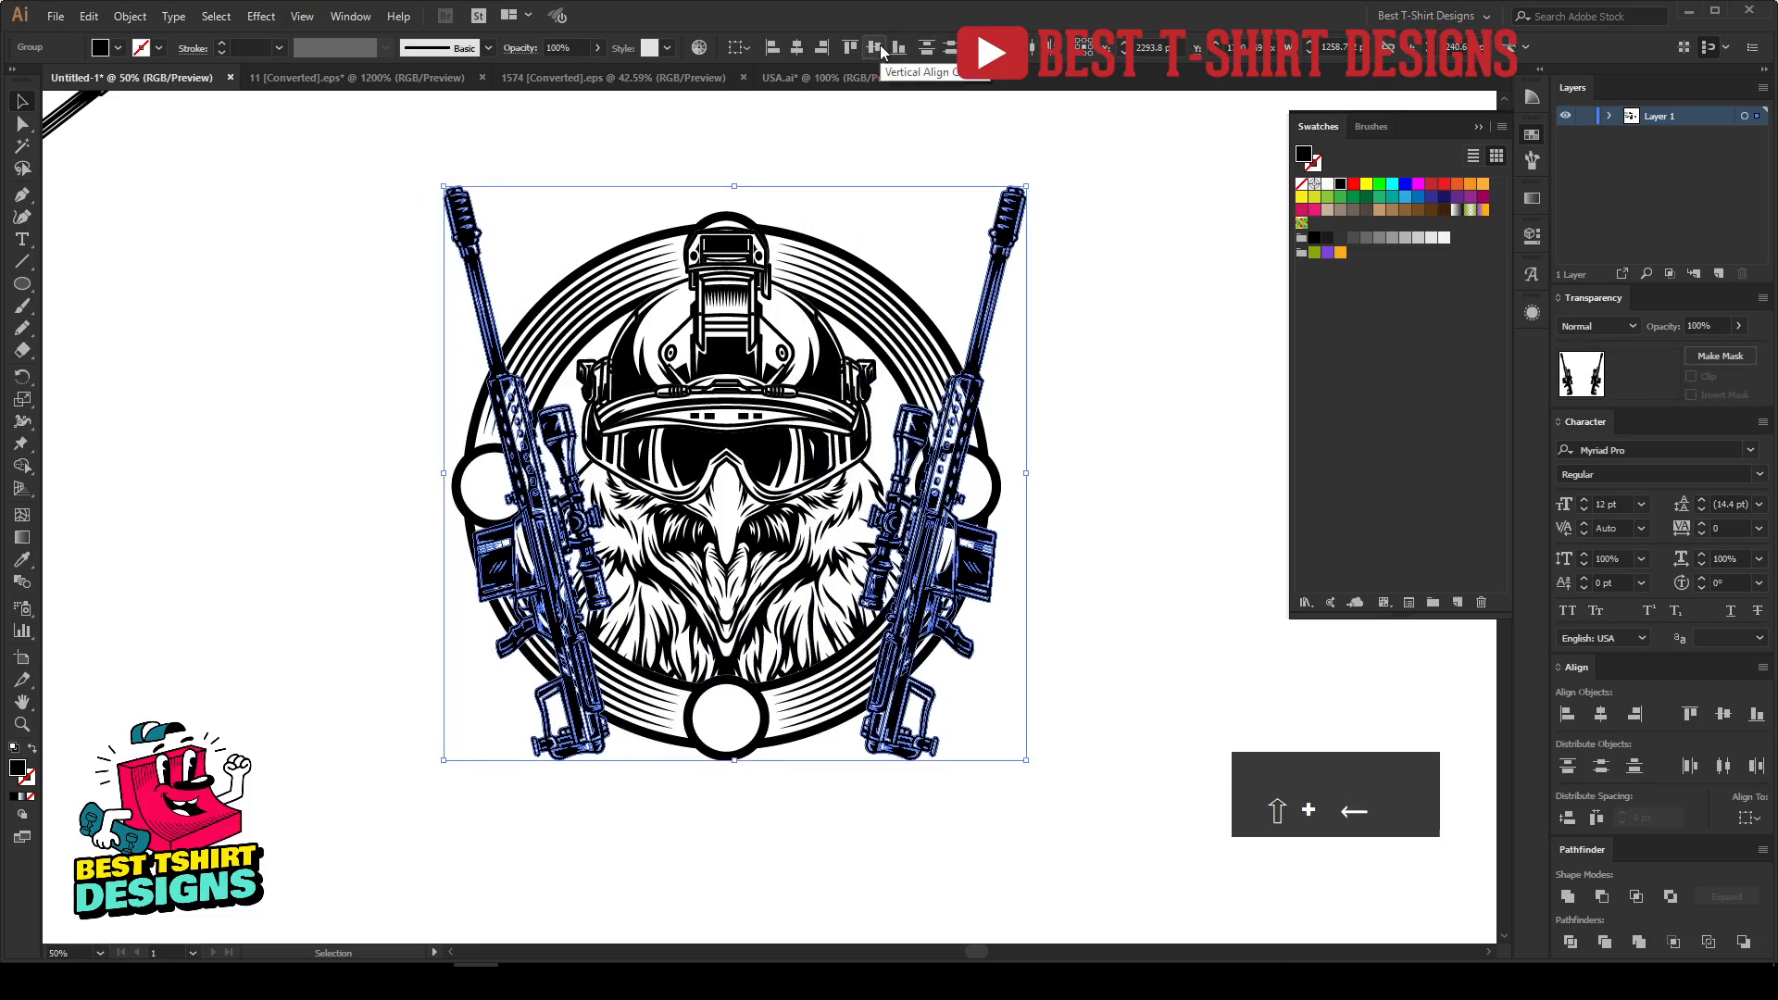
Step: Group the two rifles and nudge them down about 60 px over the ring emblem
key(a)
key(ctrl+g)
key(shift+Down)
key(shift+Down)
key(shift+Down)
key(shift+Down)
key(shift+Down)
key(shift+Down)
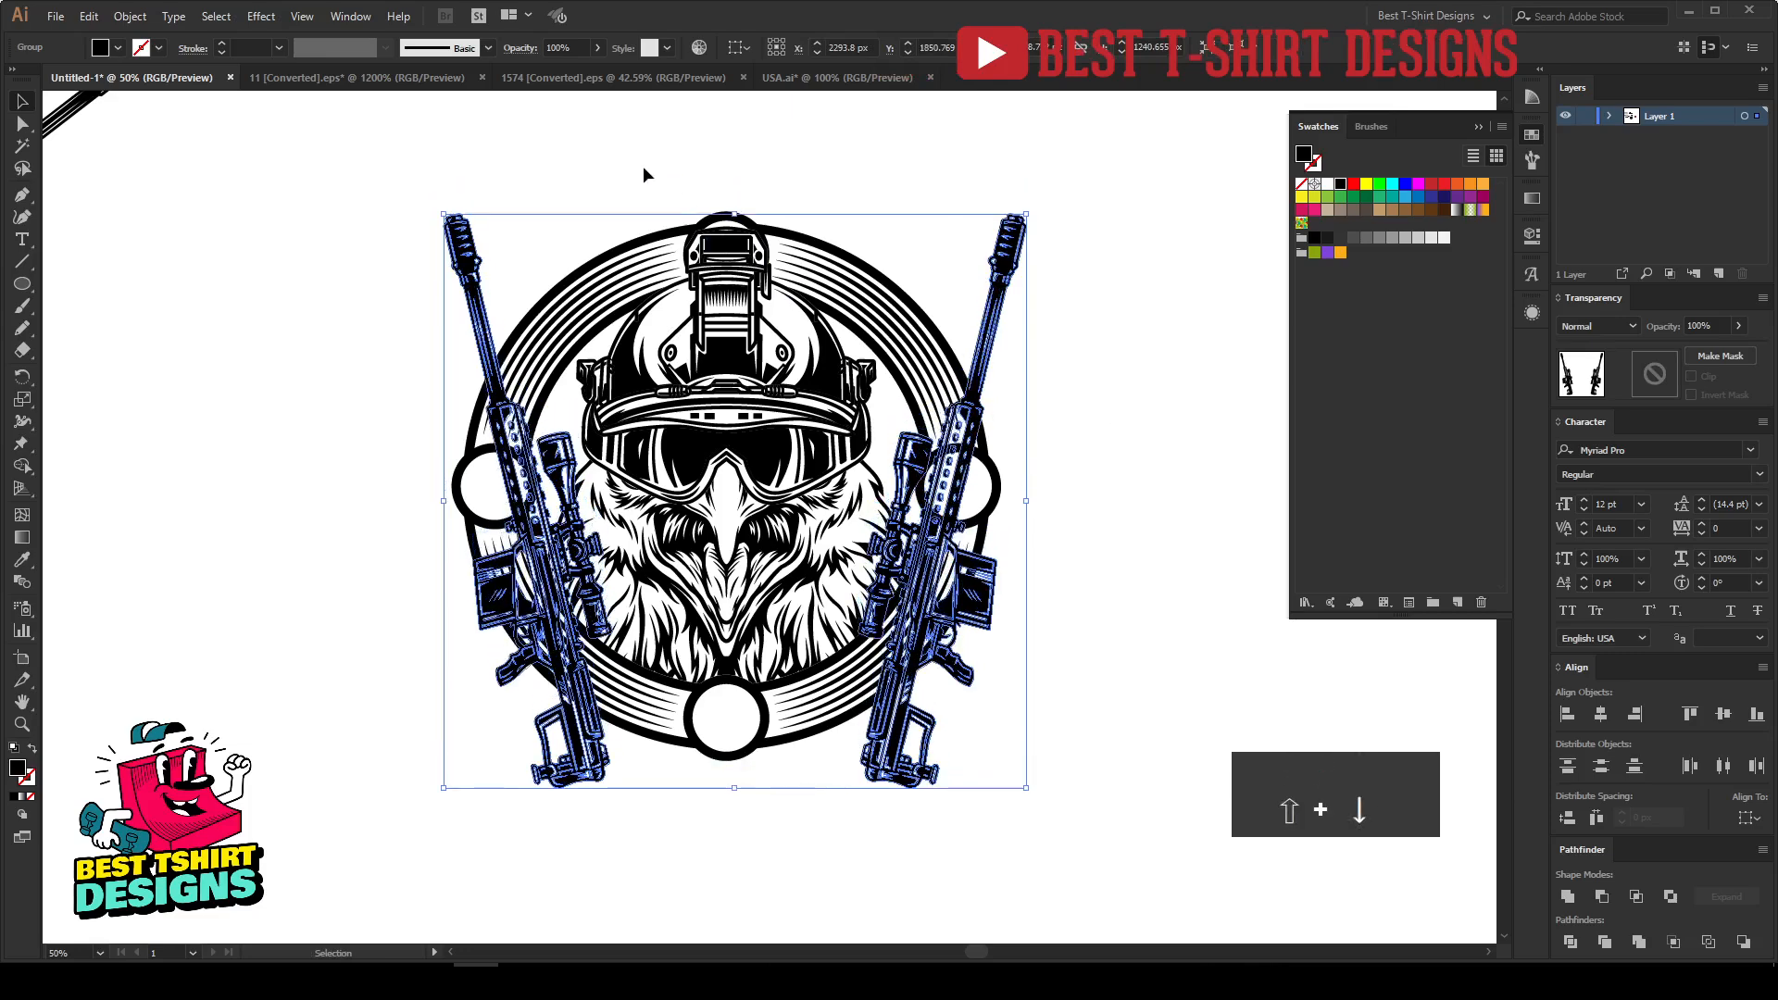
Step: Group the eagle head with the ring and align it with the rifle pair by their vertical centers
drag(815, 420, 838, 447)
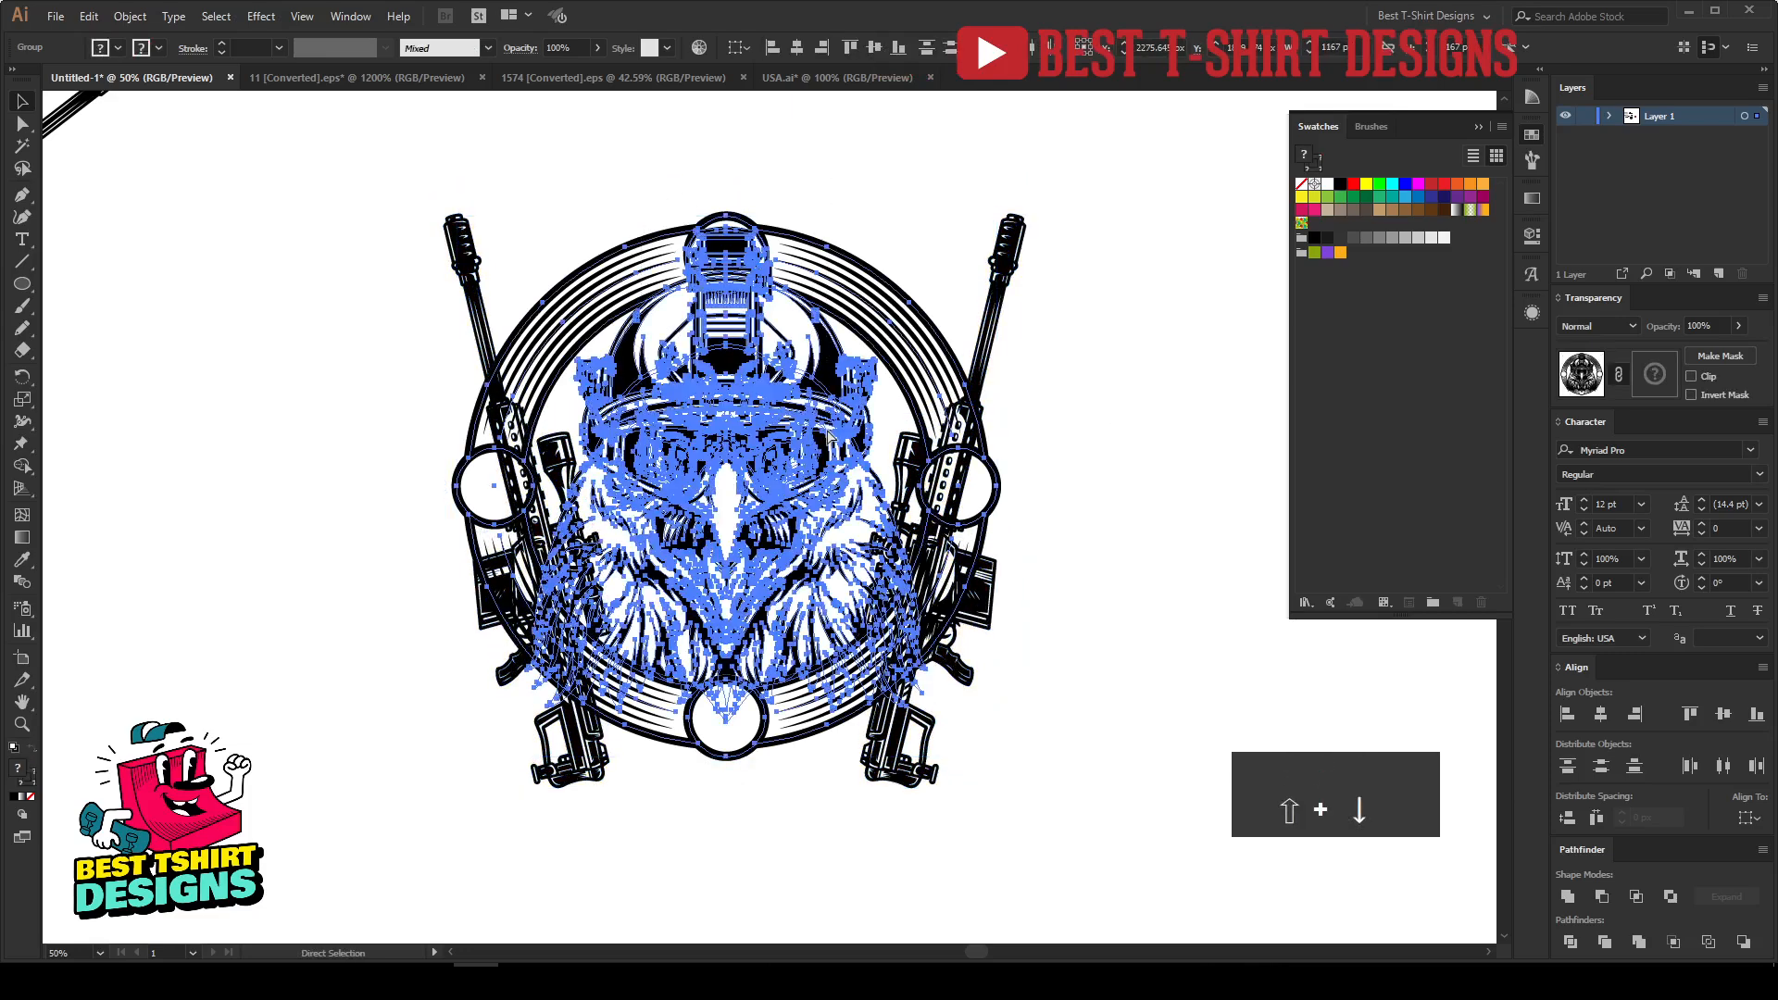
key(ctrl+g)
drag(998, 663, 1045, 656)
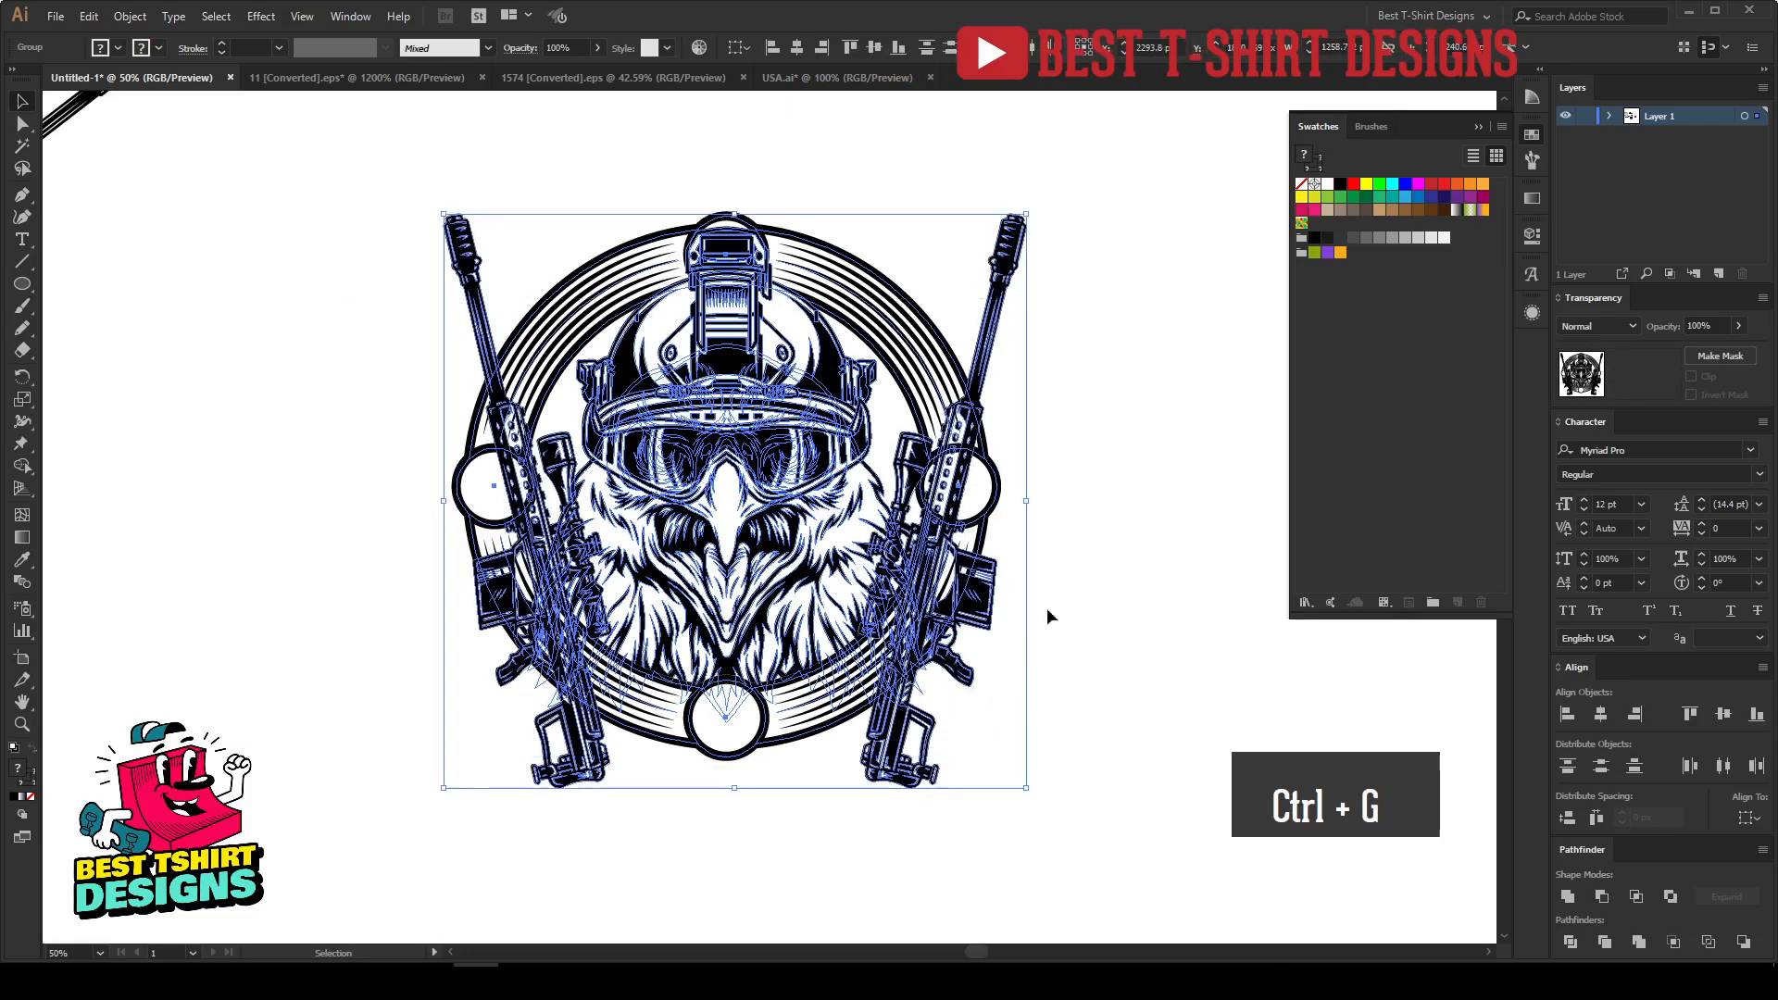
click(874, 49)
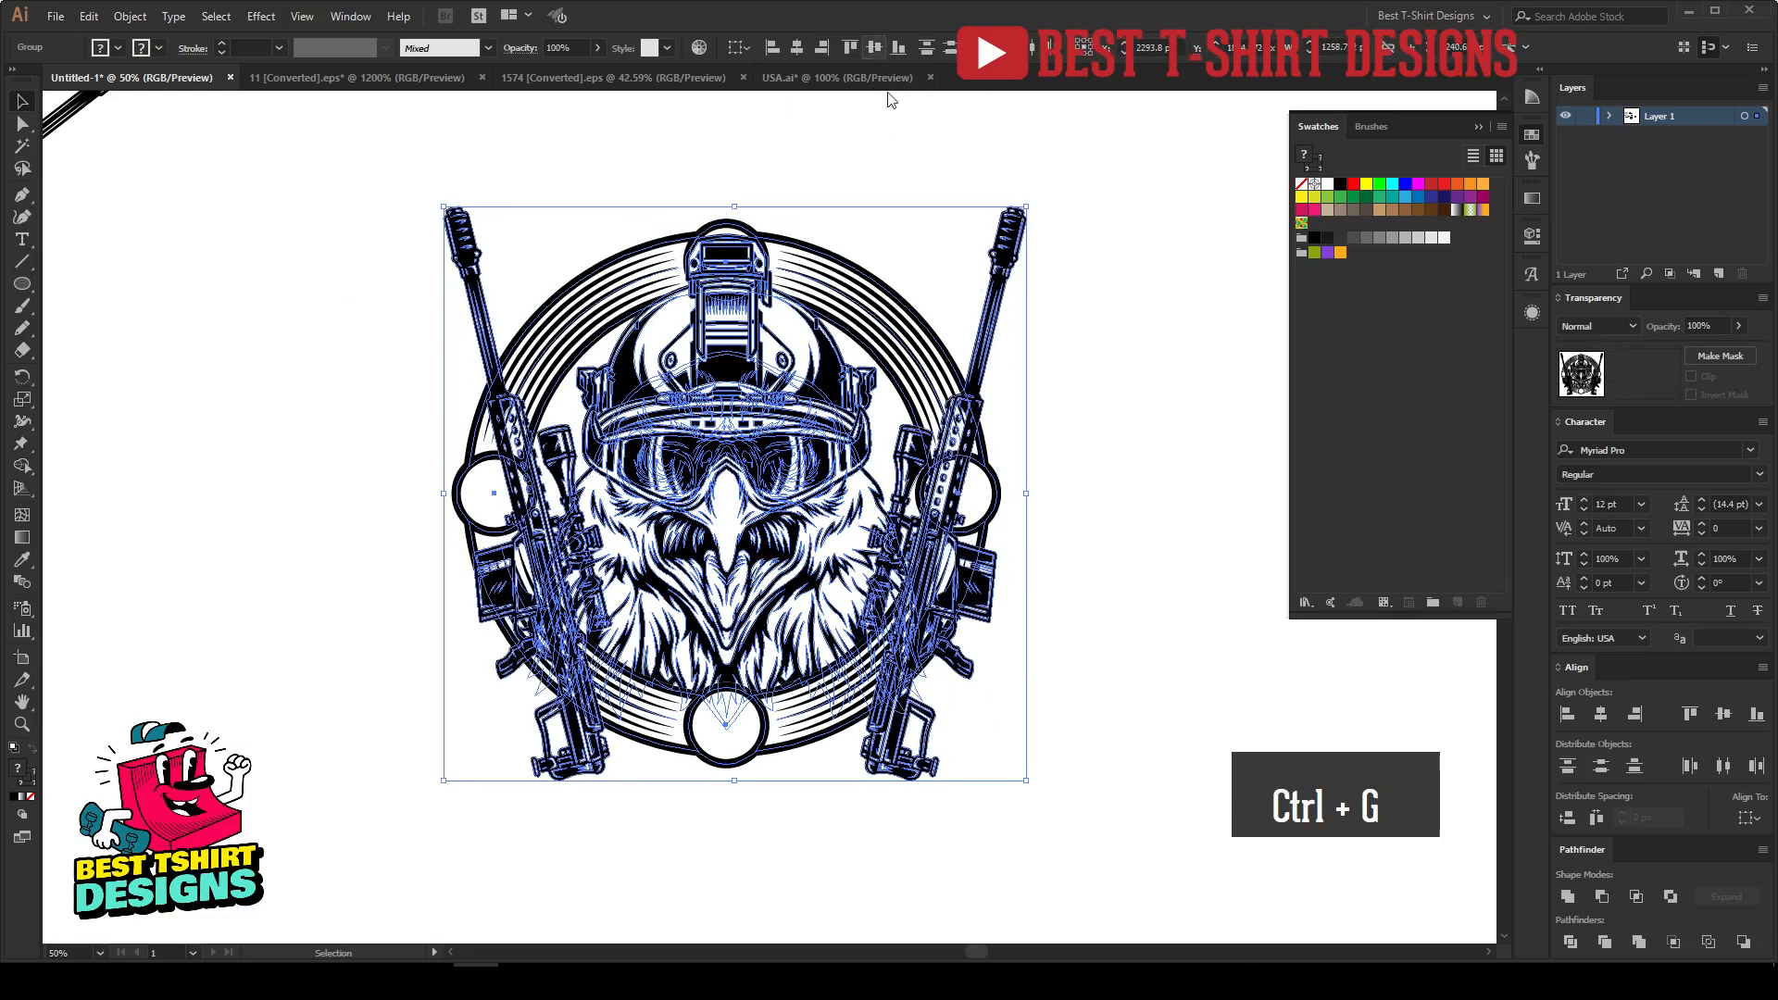
click(1075, 353)
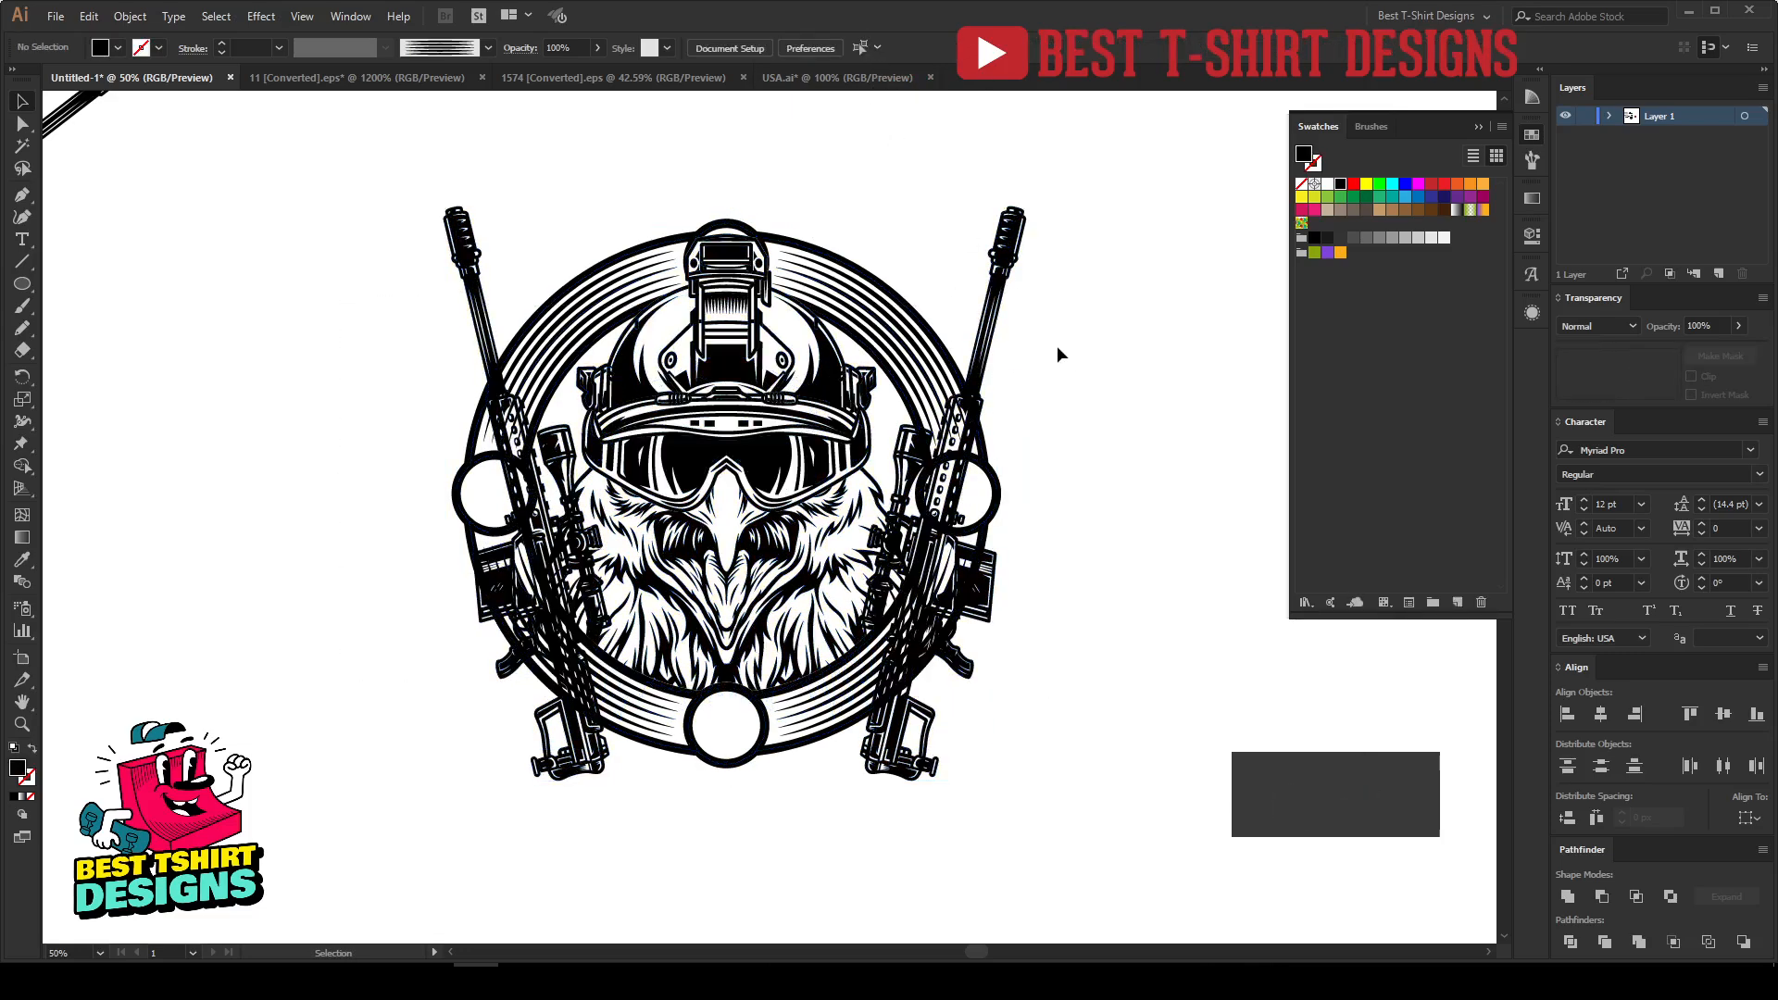
Step: Paste a copy of the rifles in front into the eagle emblem's opacity mask and unite its shapes
click(982, 370)
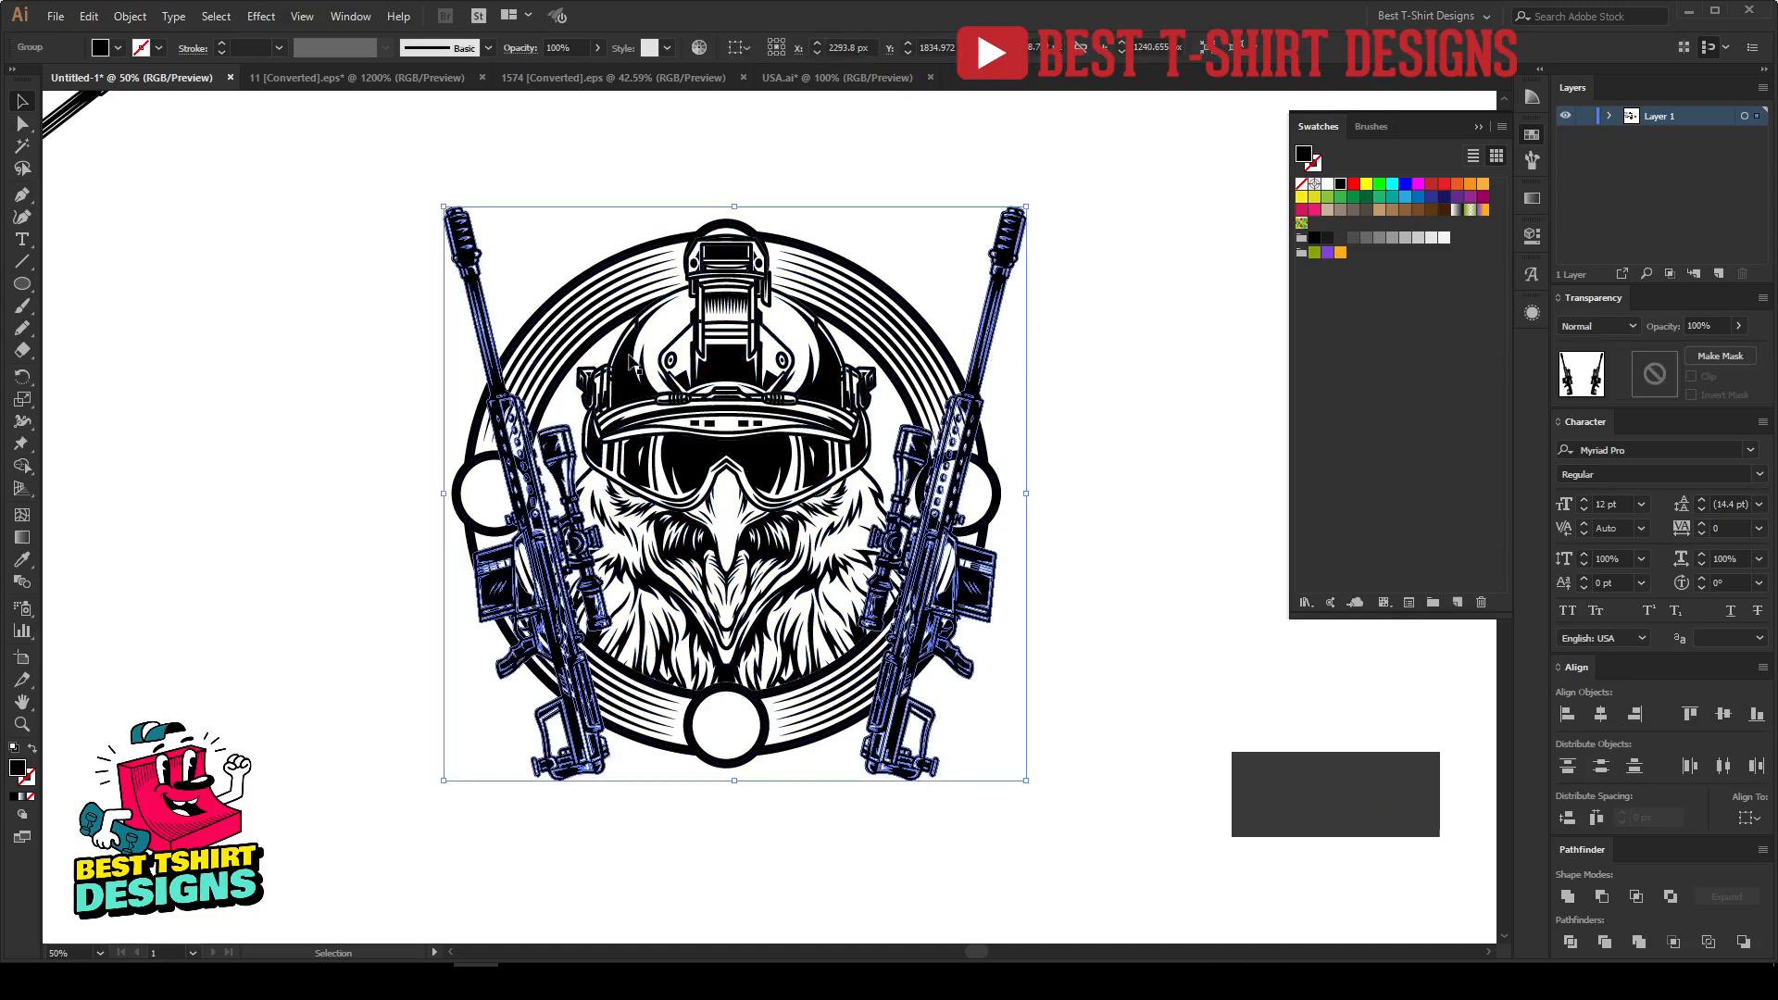
key(a)
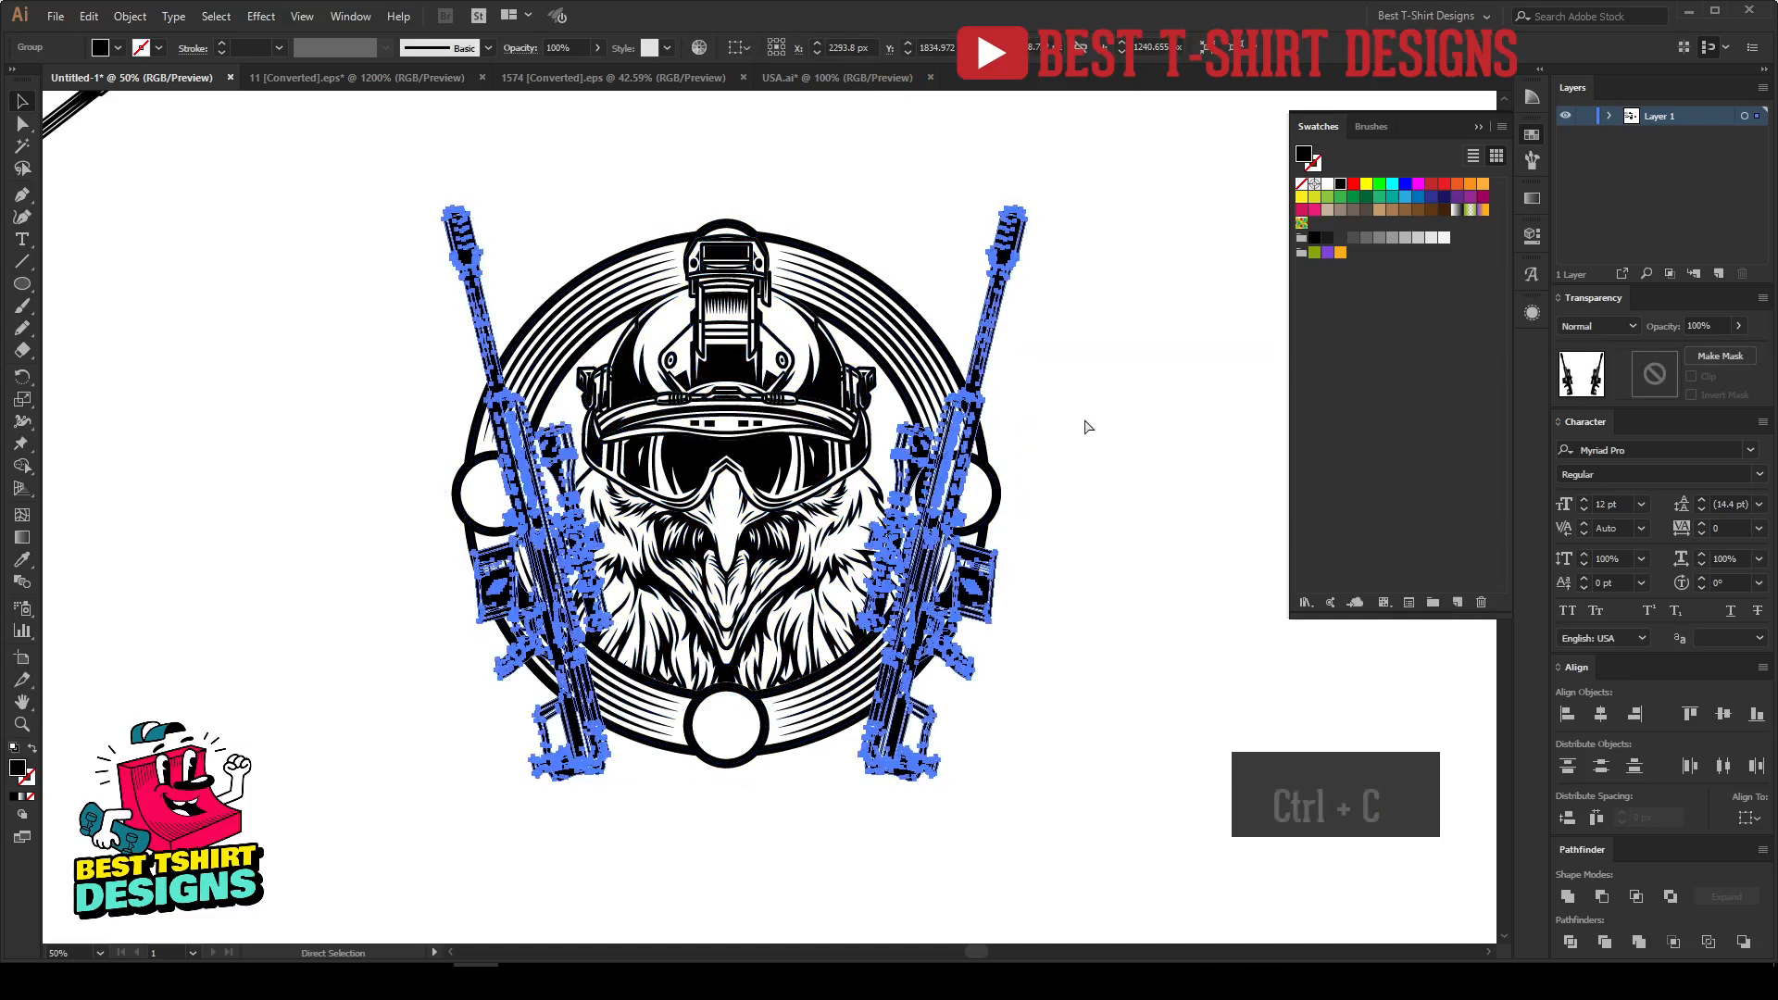
key(ctrl+c)
click(942, 376)
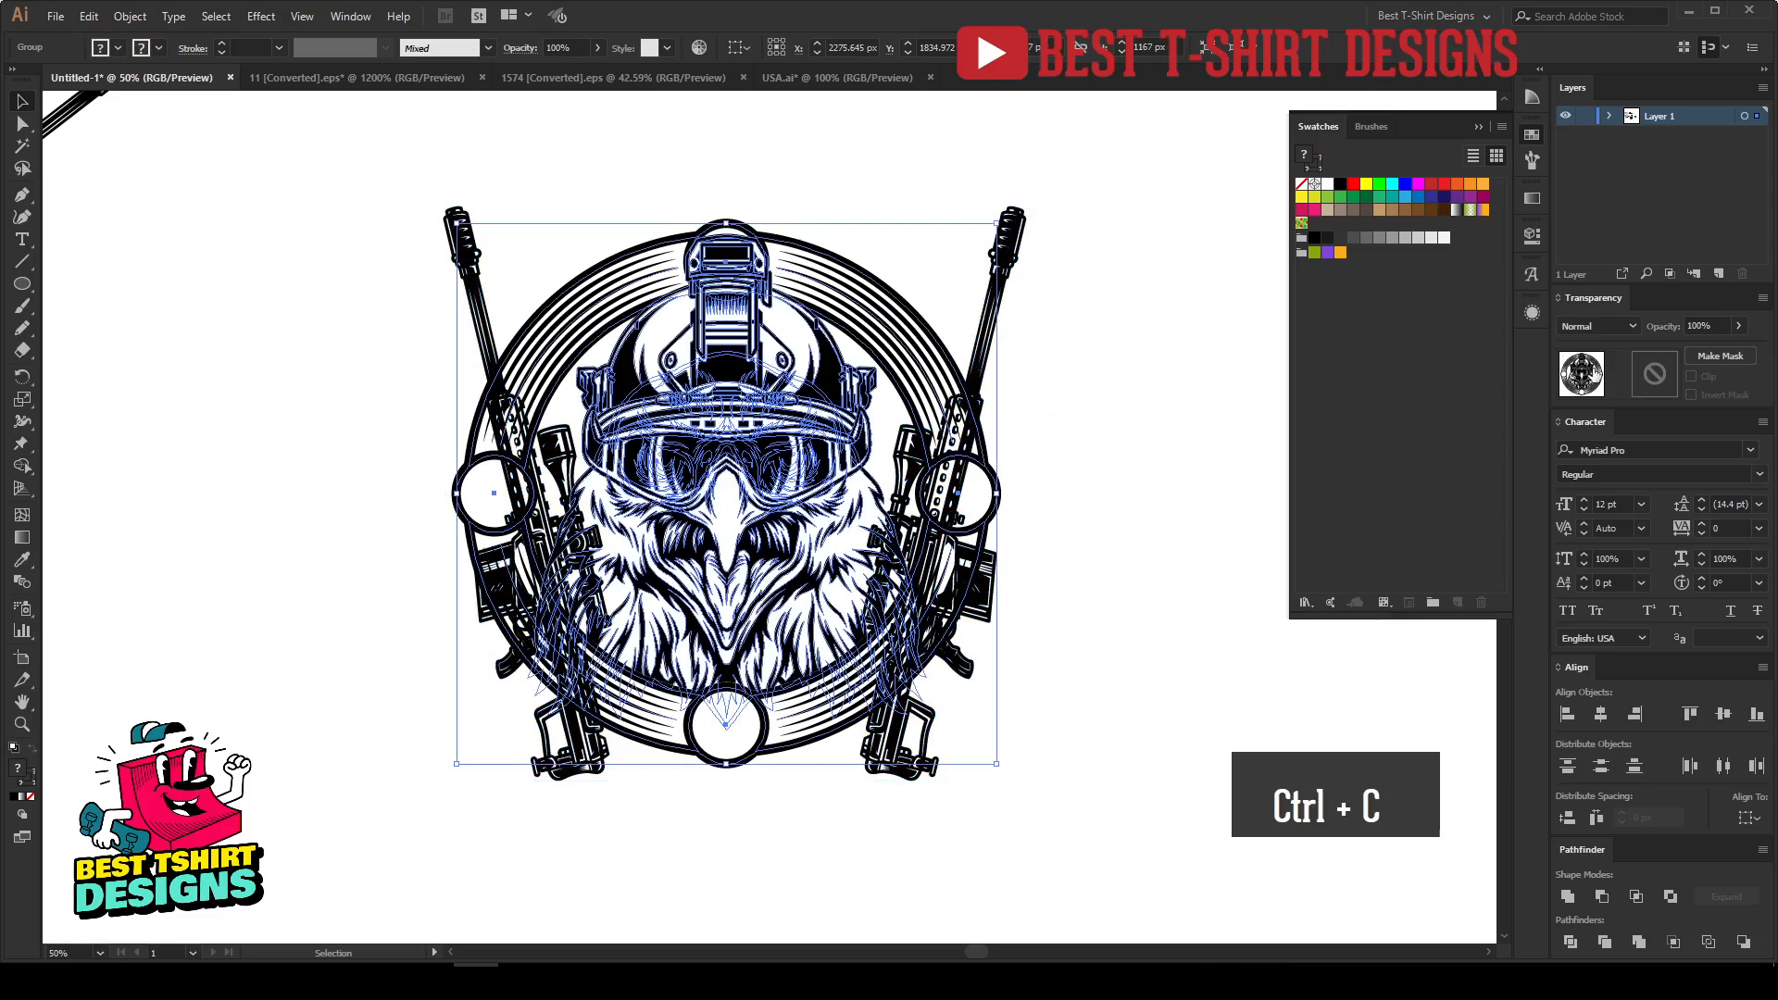
click(1651, 375)
key(ctrl+f)
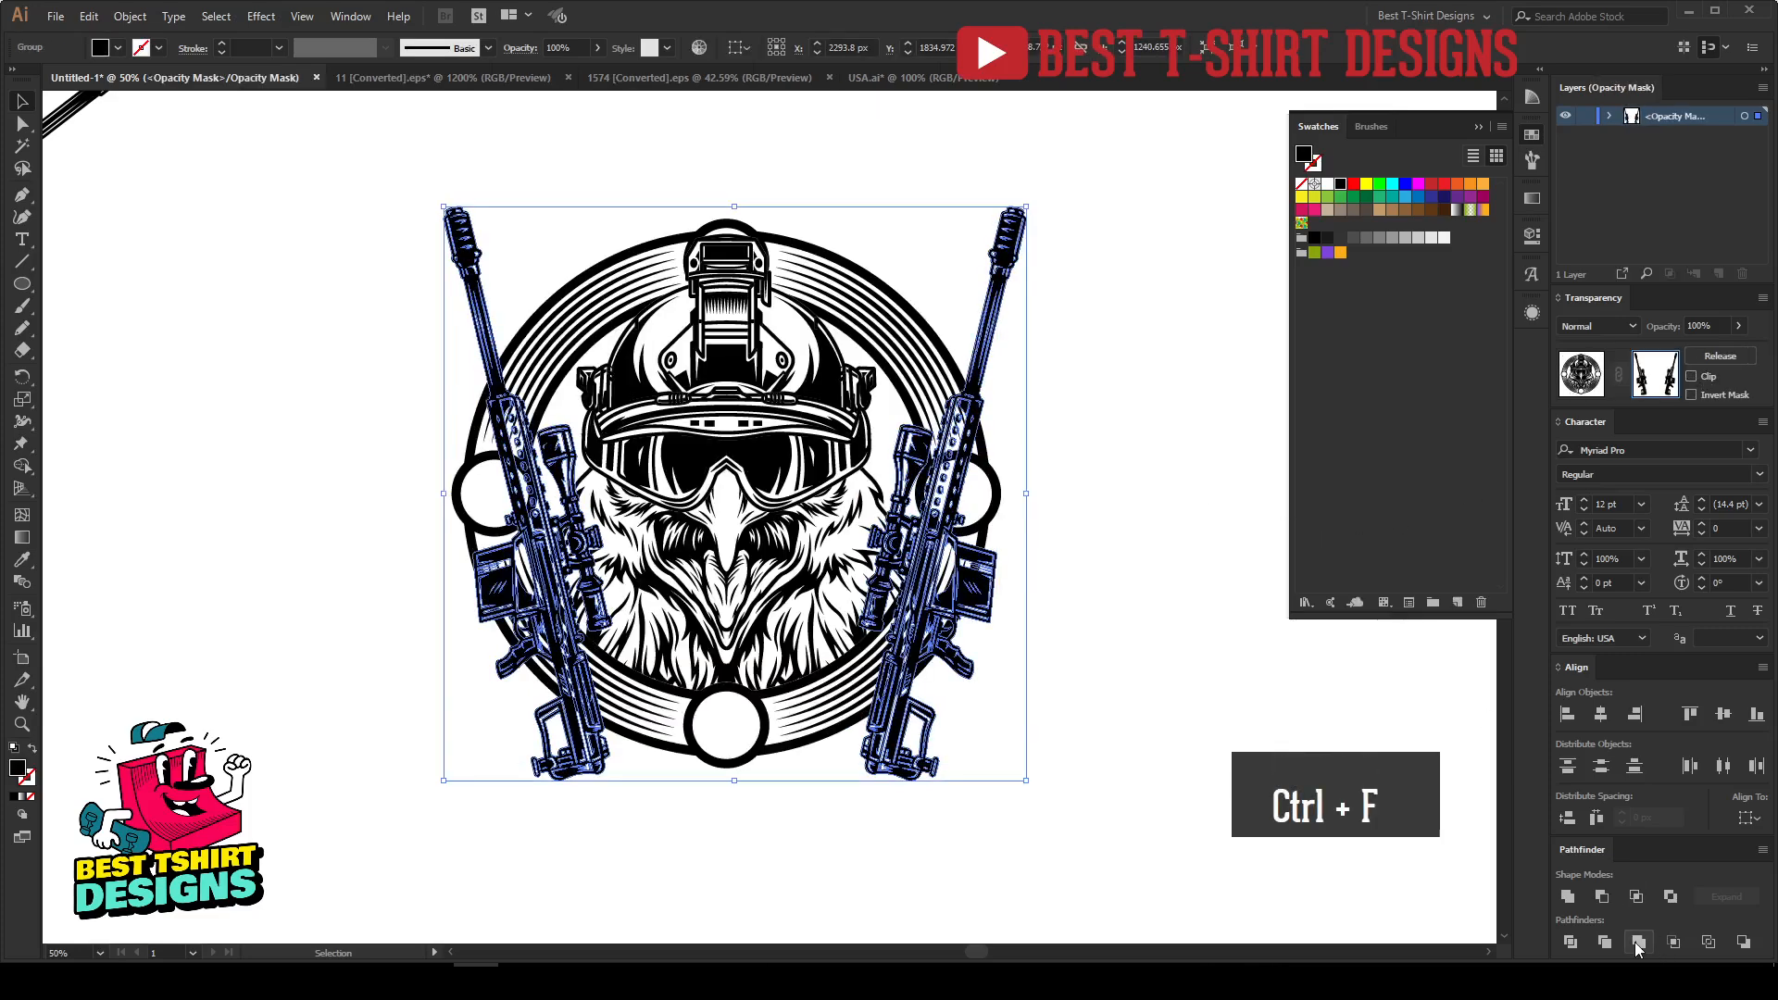
click(1579, 904)
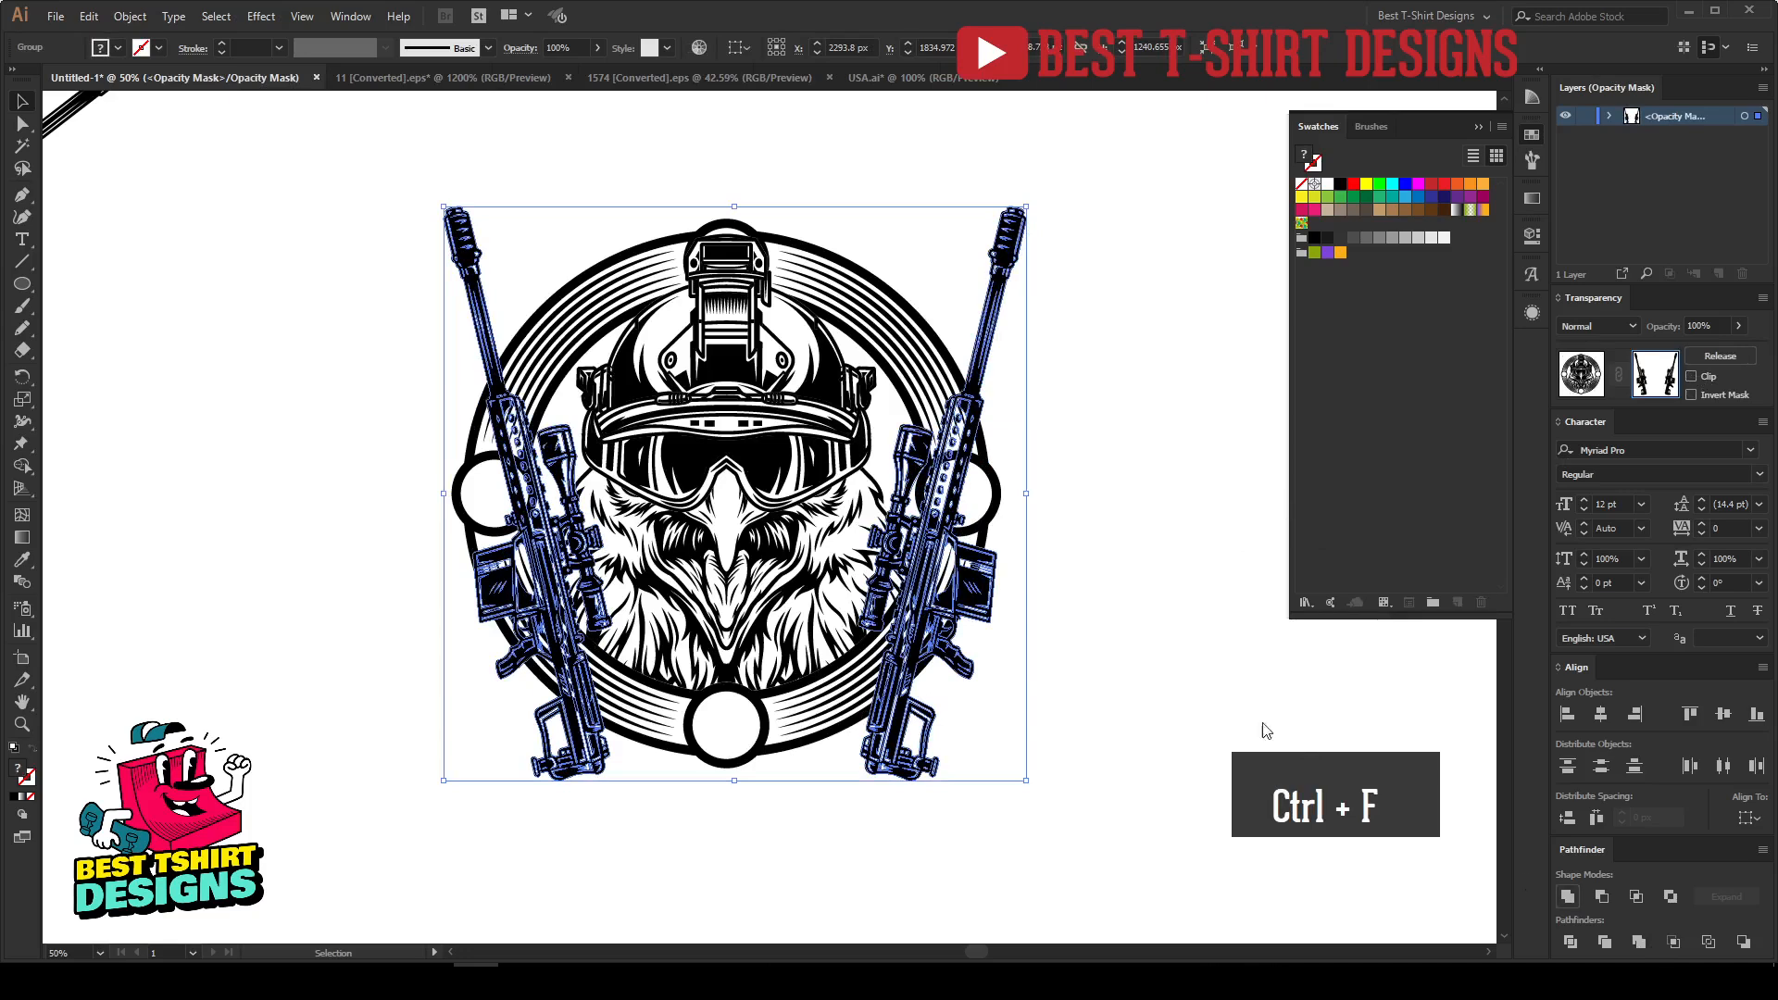
click(1178, 582)
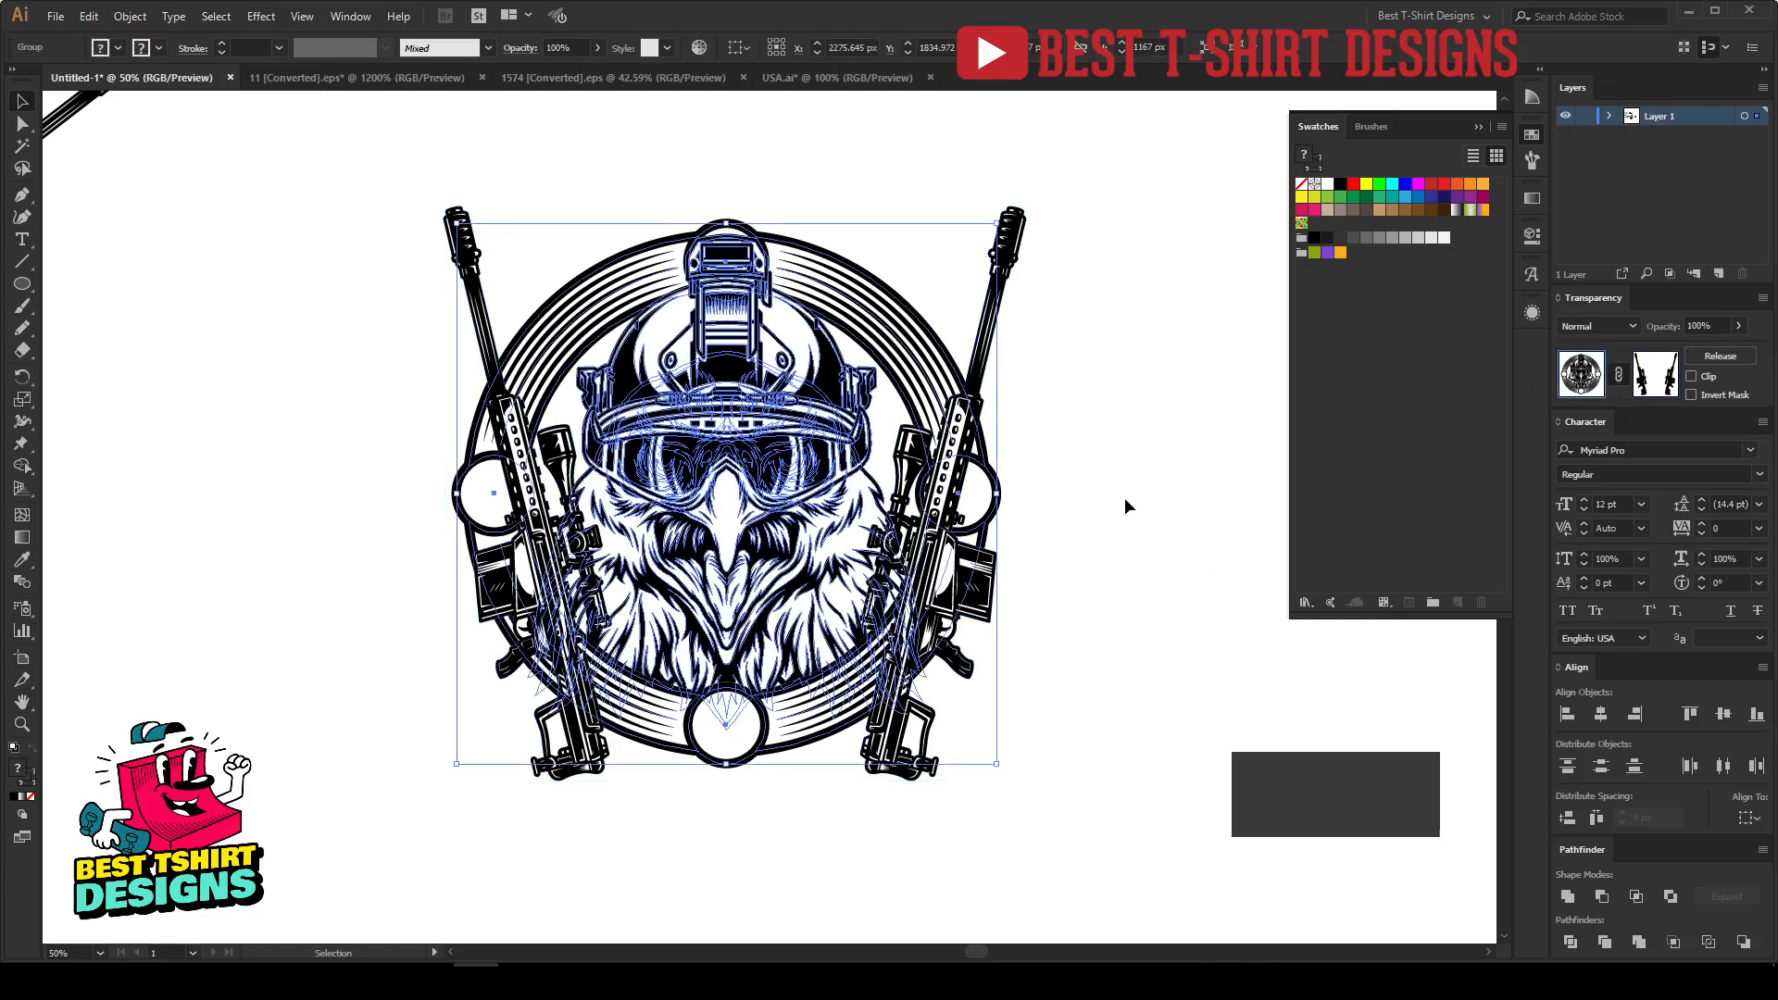
click(1127, 504)
Step: Isolate the rifle group and try nudging its right rifle about 100 px inward to check the masked area
click(969, 379)
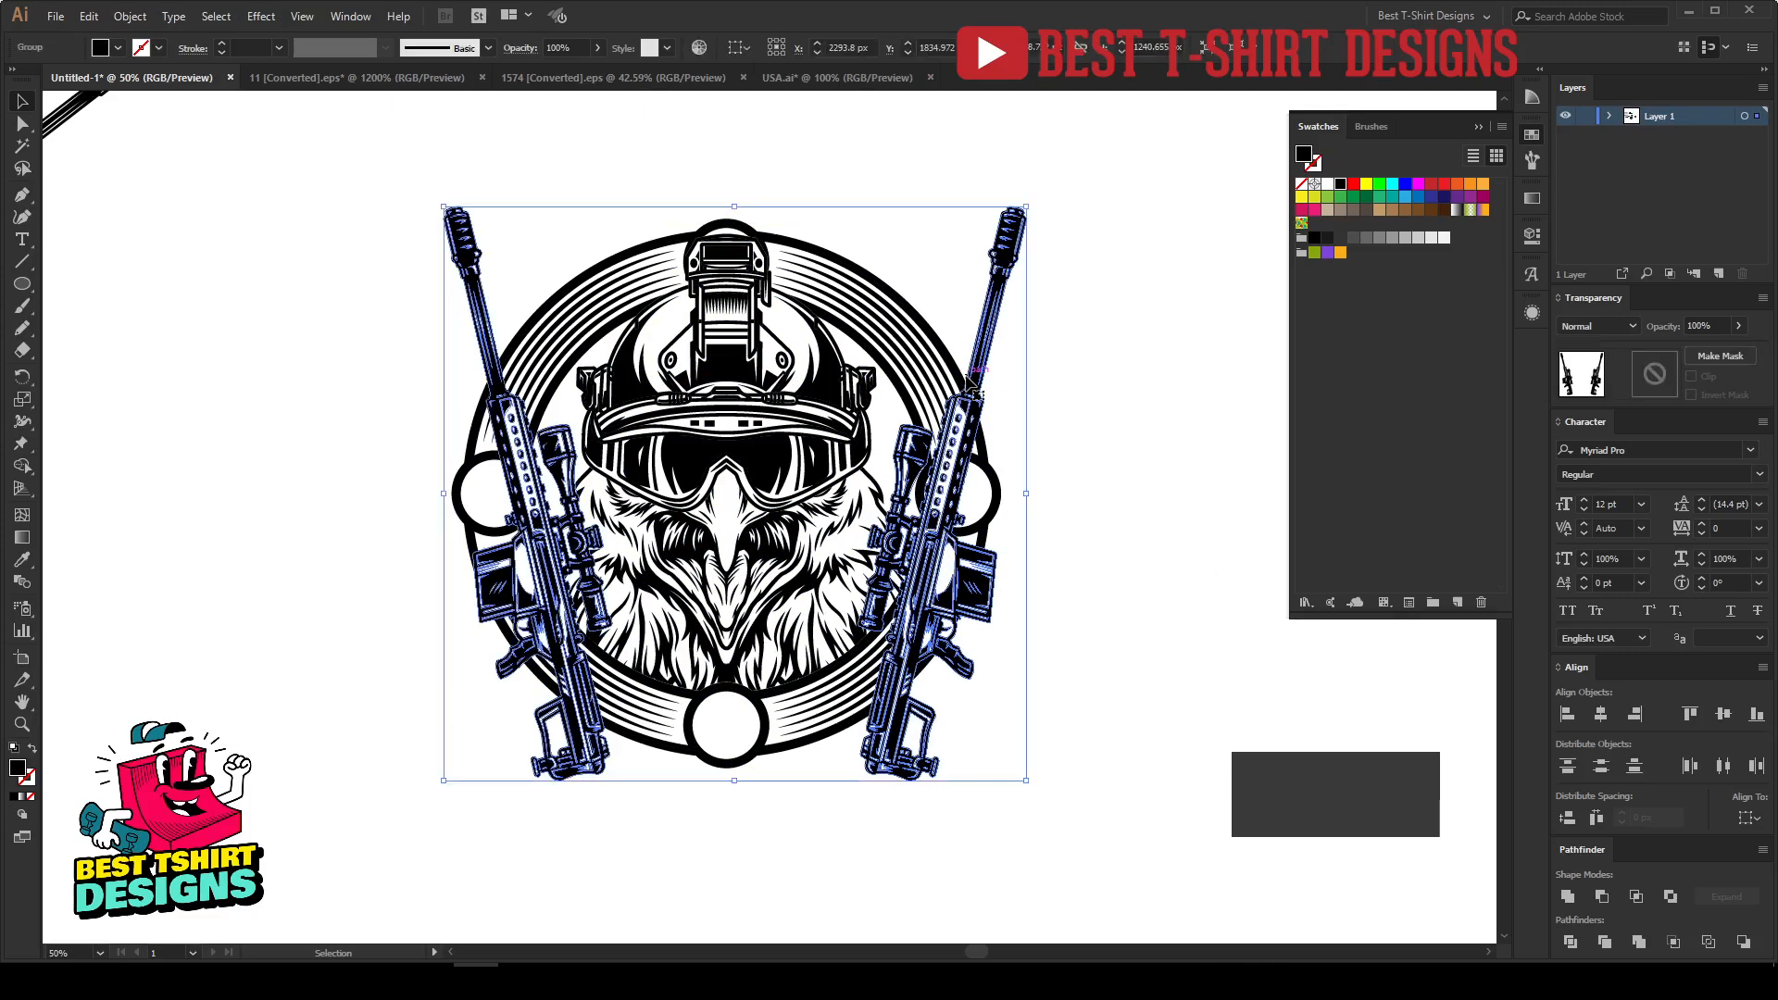
double_click(969, 380)
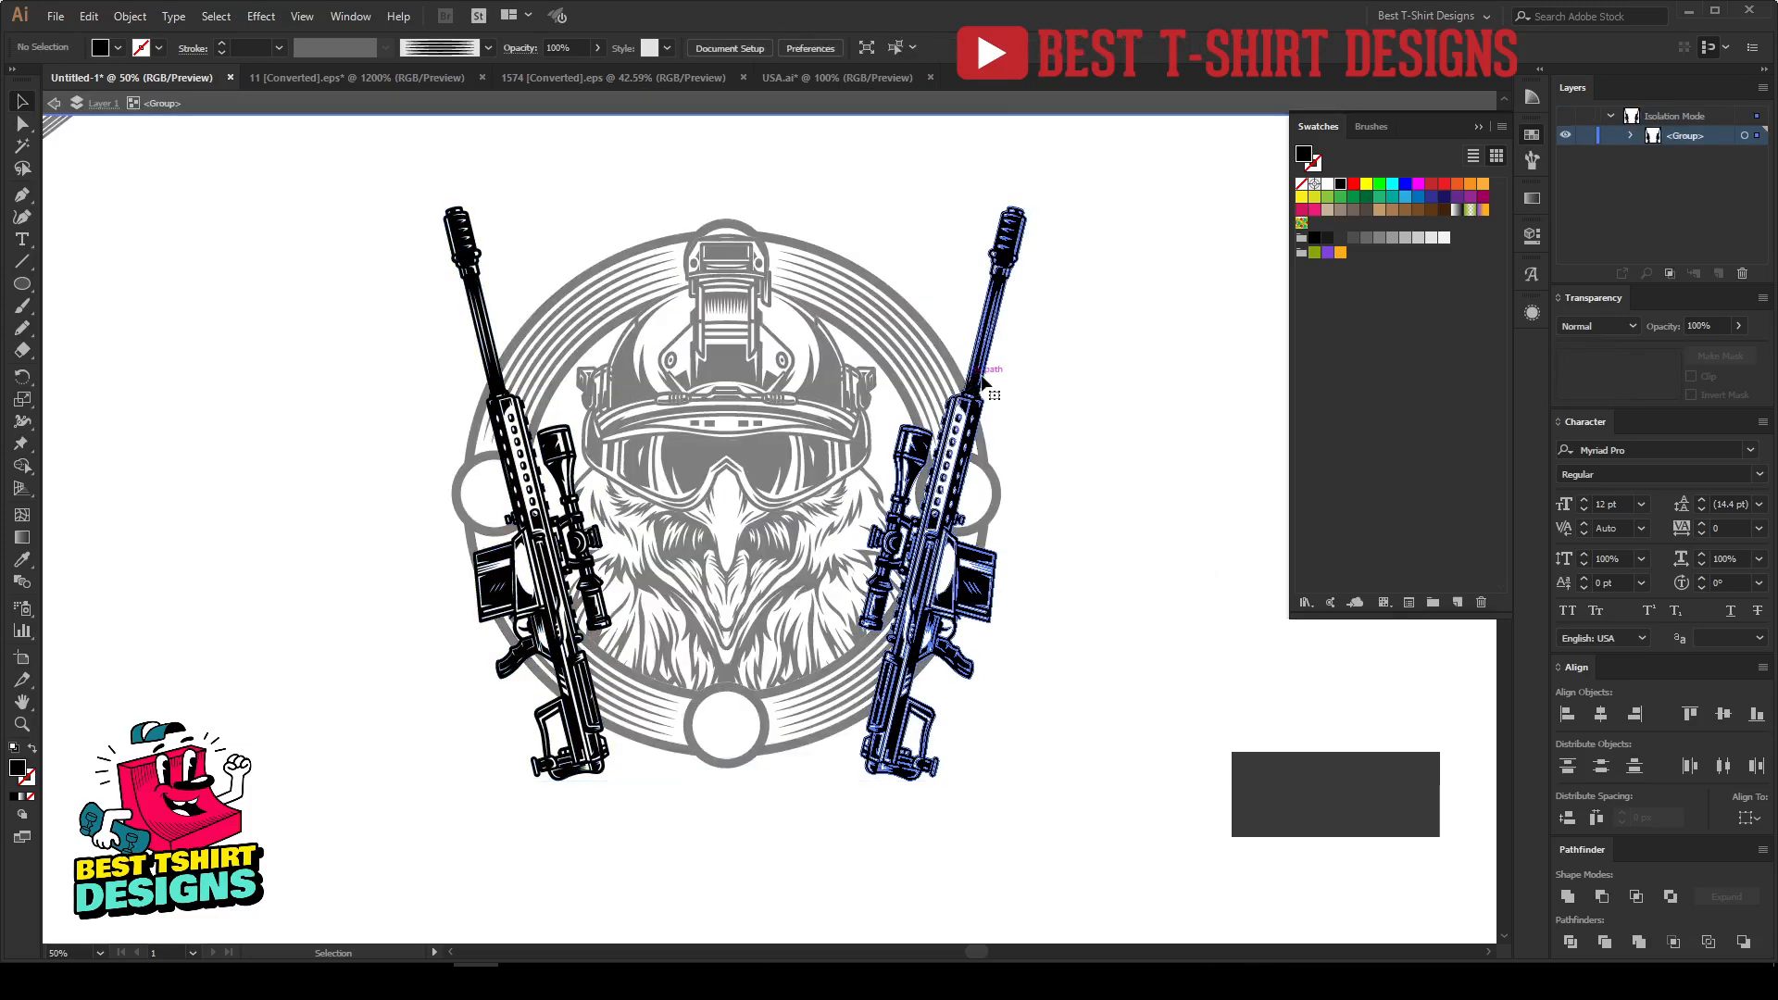
click(982, 379)
key(shift+Left)
key(shift+Left)
key(shift+Left)
key(shift+Left)
key(shift+Left)
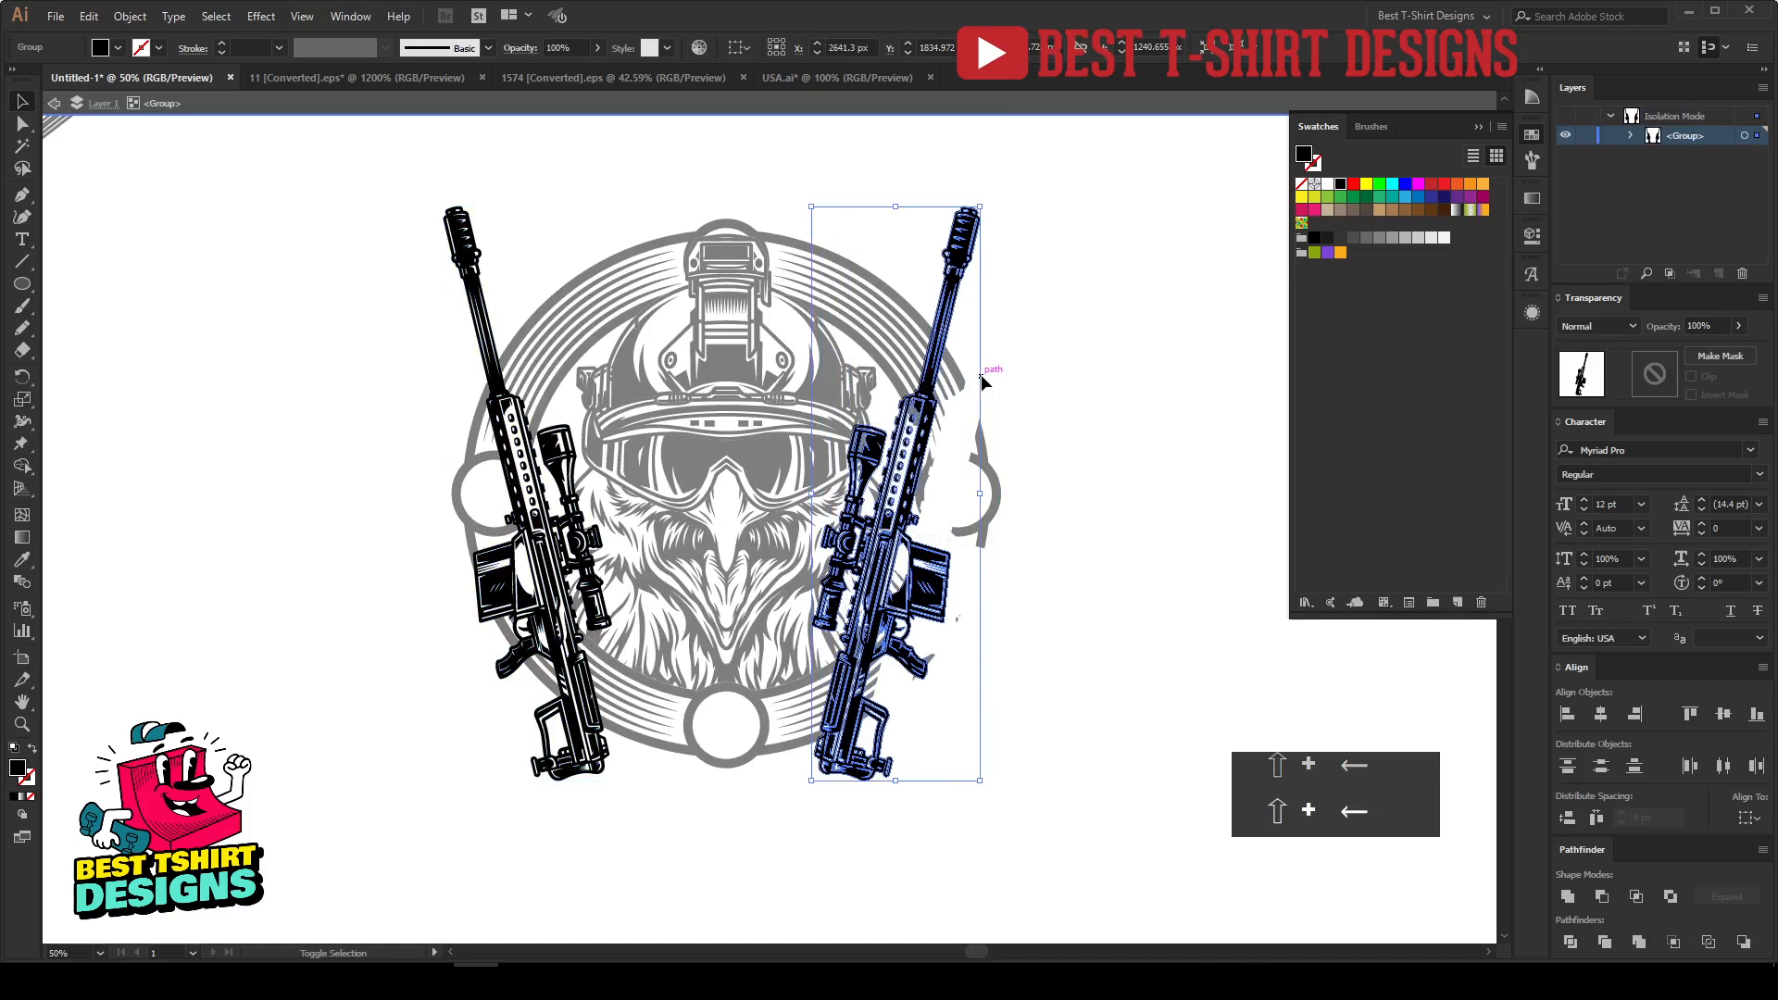
key(shift+Left)
Step: Undo the right rifle's nudges, the group isolation and the uniting of the rifle shapes in the mask
key(ctrl+z)
key(ctrl+z)
key(ctrl+z)
key(ctrl+z)
key(ctrl+z)
key(ctrl+z)
key(ctrl+z)
key(ctrl+z)
key(ctrl+z)
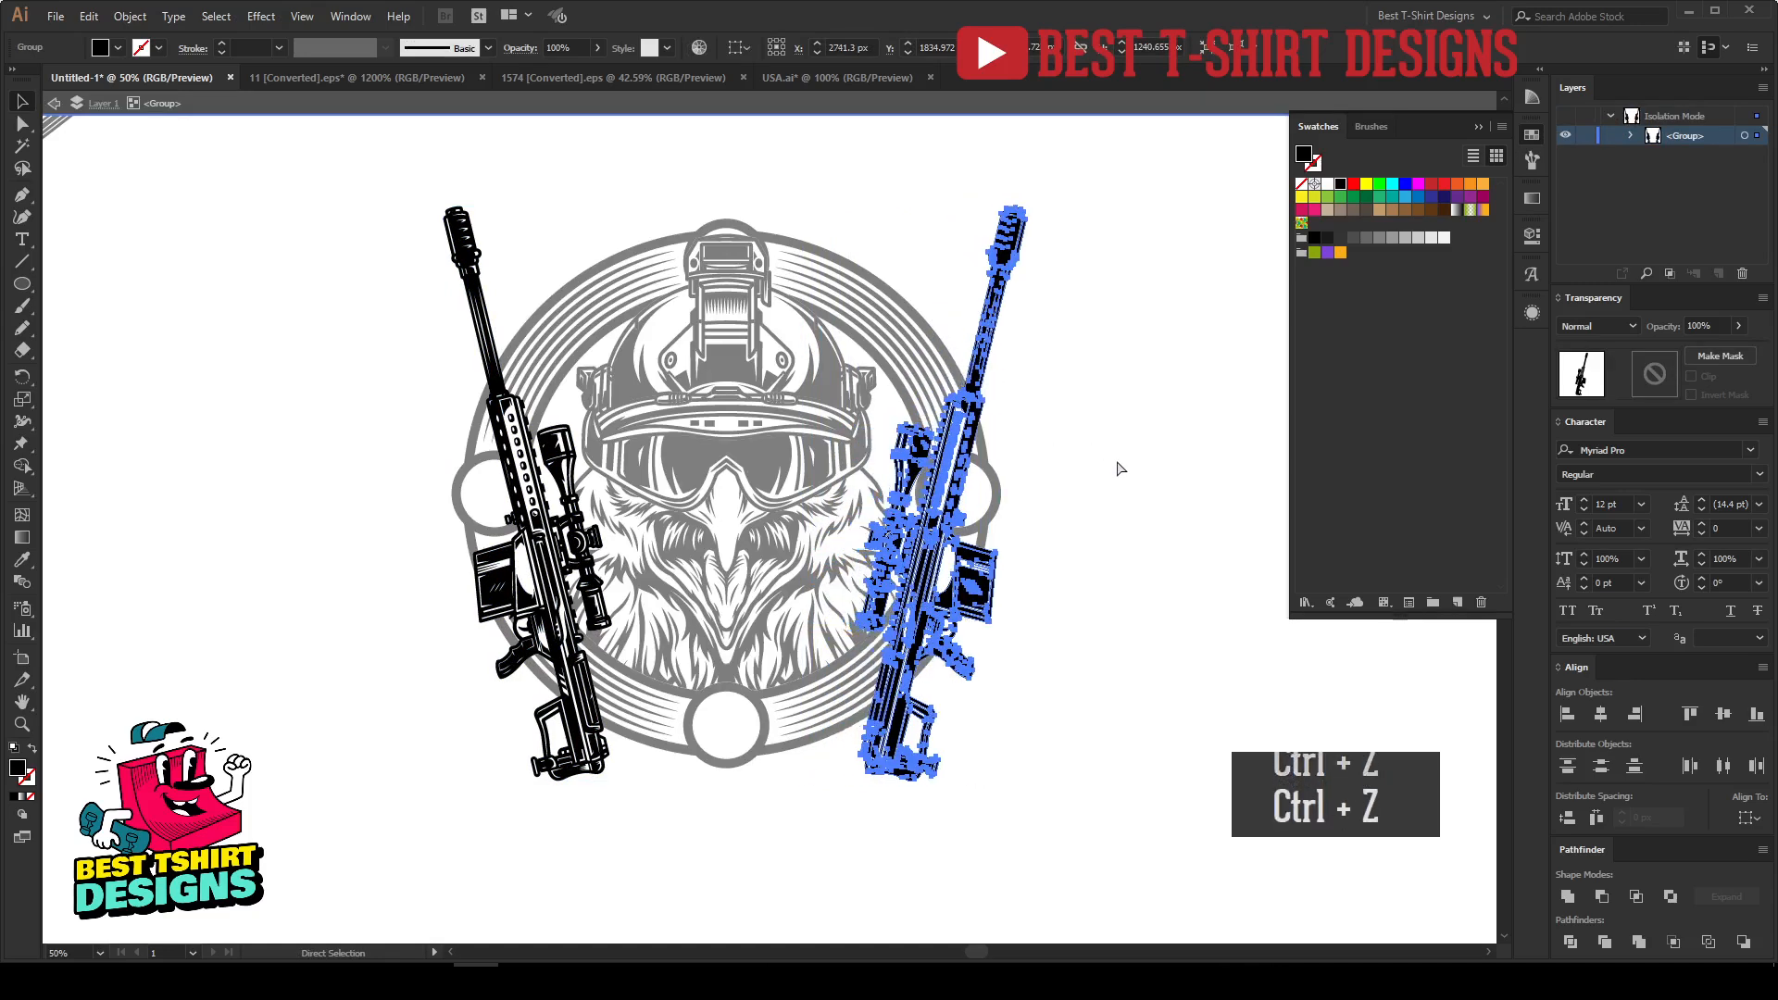
Step: Unite all the rifle shapes in the emblem's opacity mask again and return to the artwork
click(1117, 463)
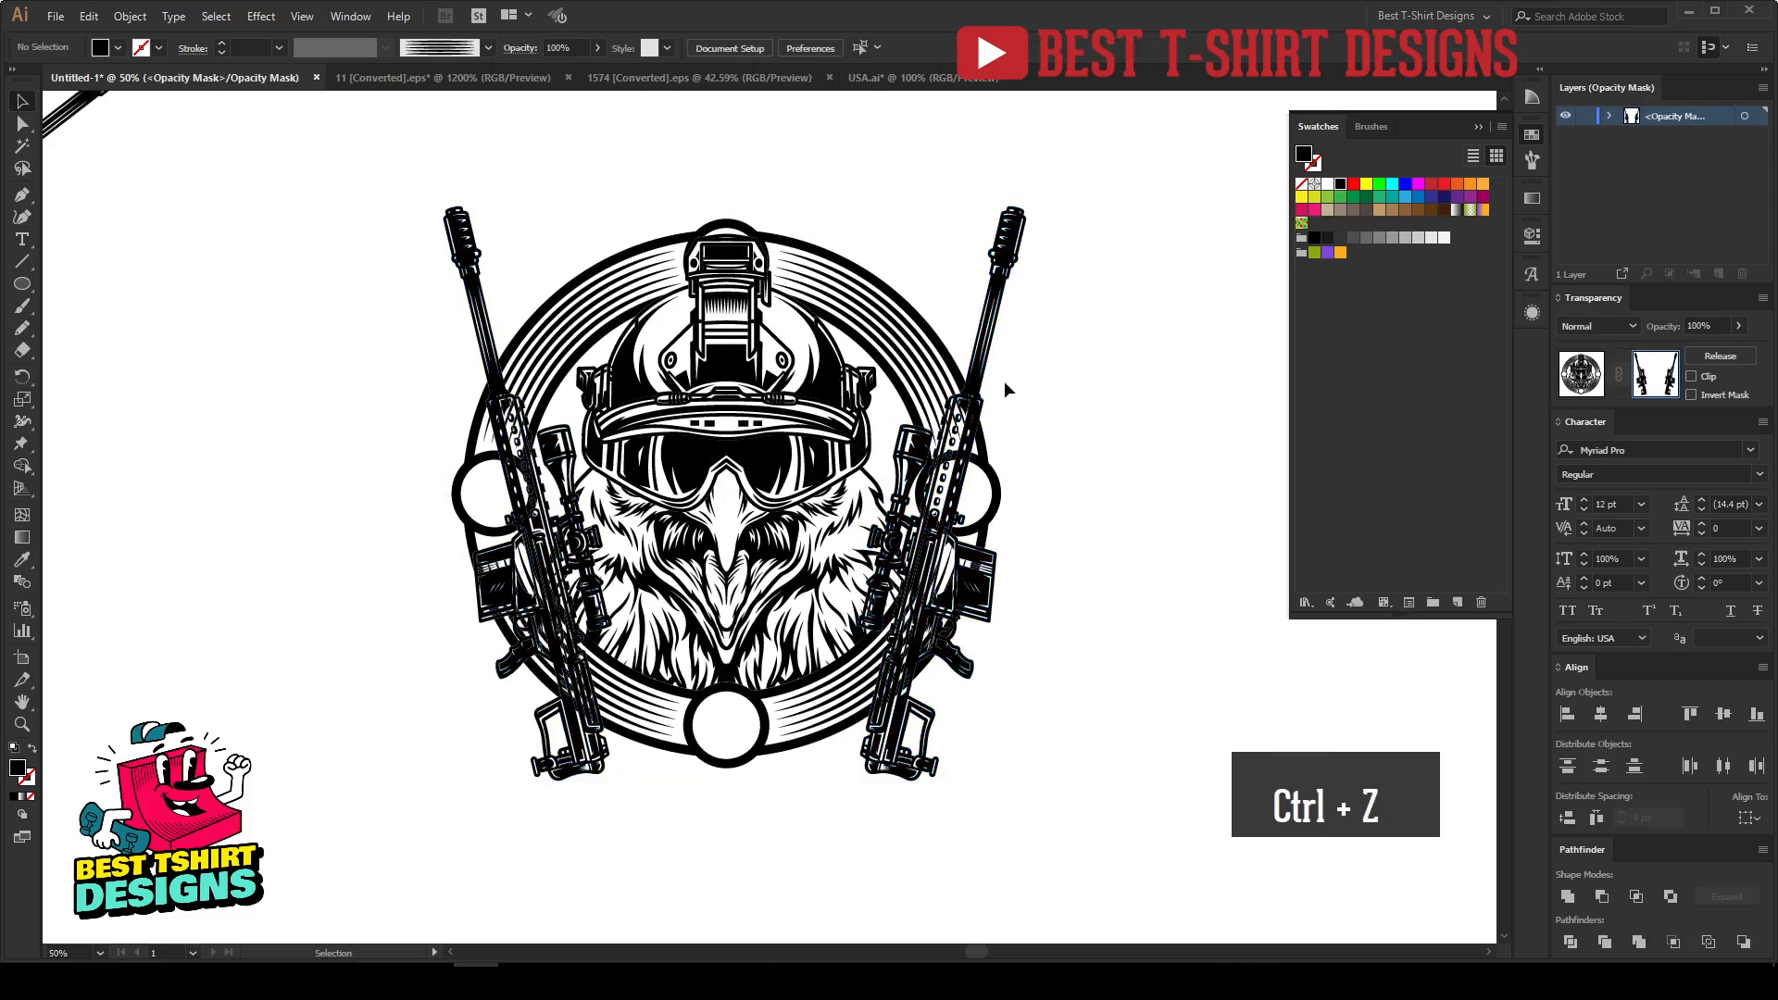
key(ctrl+a)
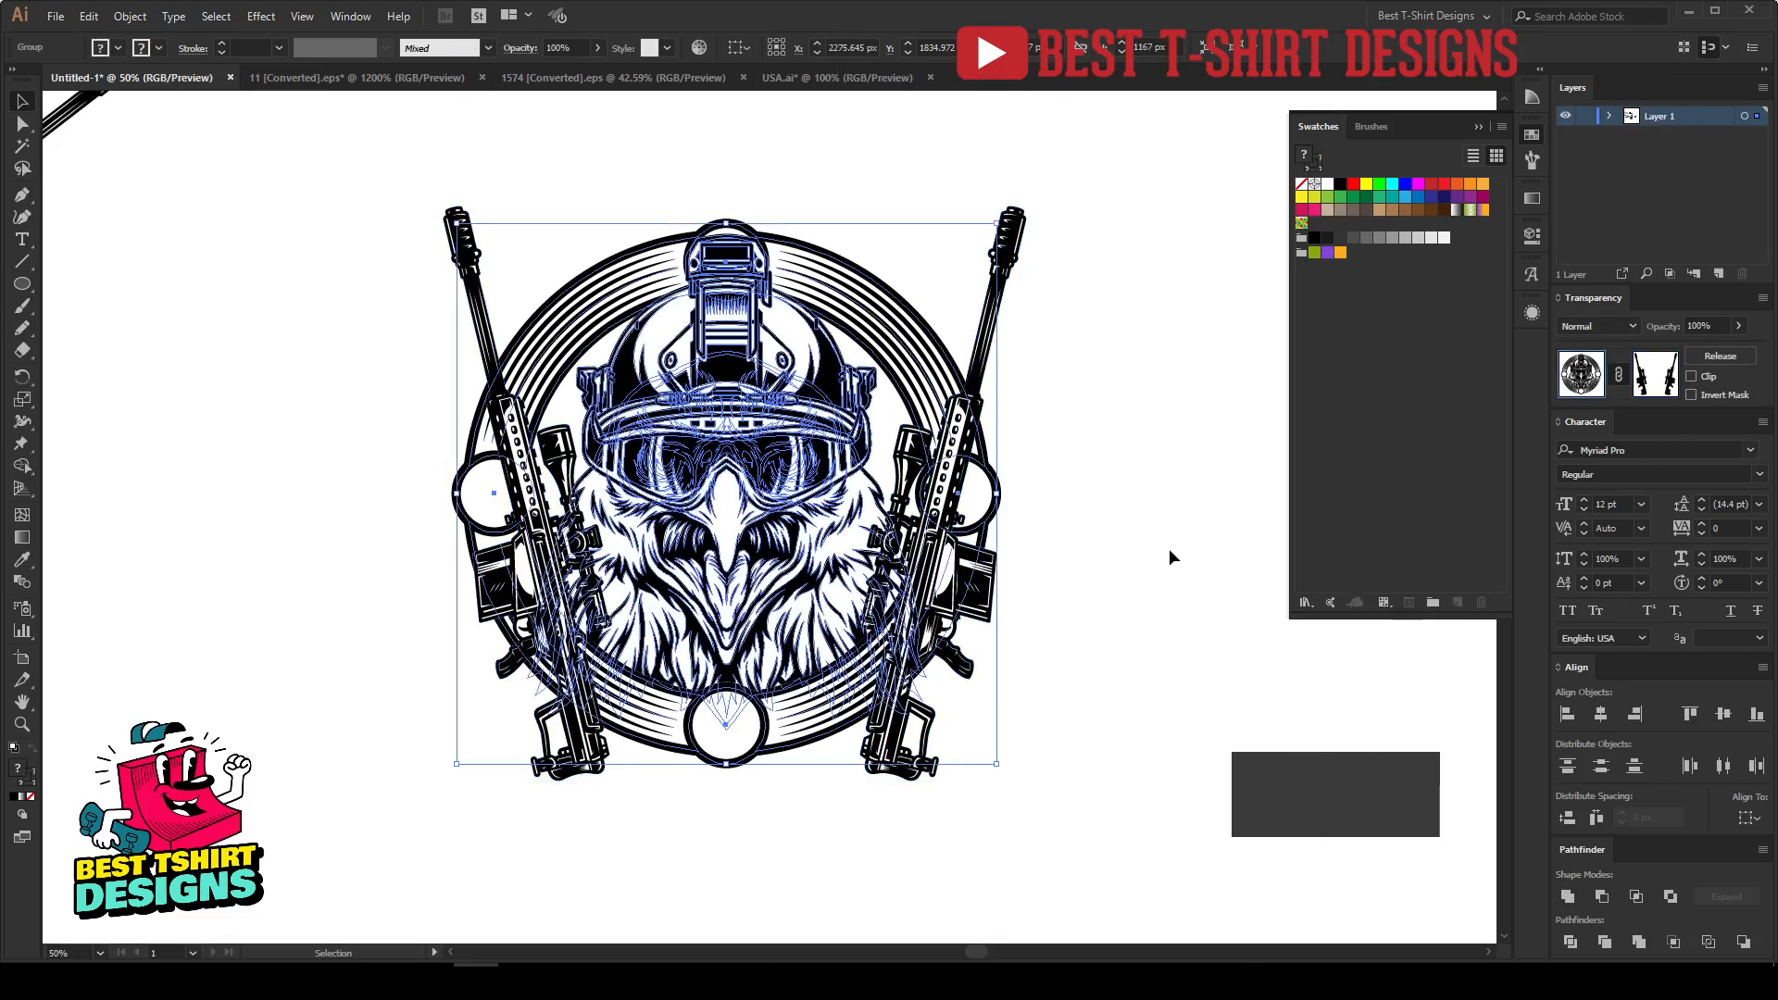
click(1158, 548)
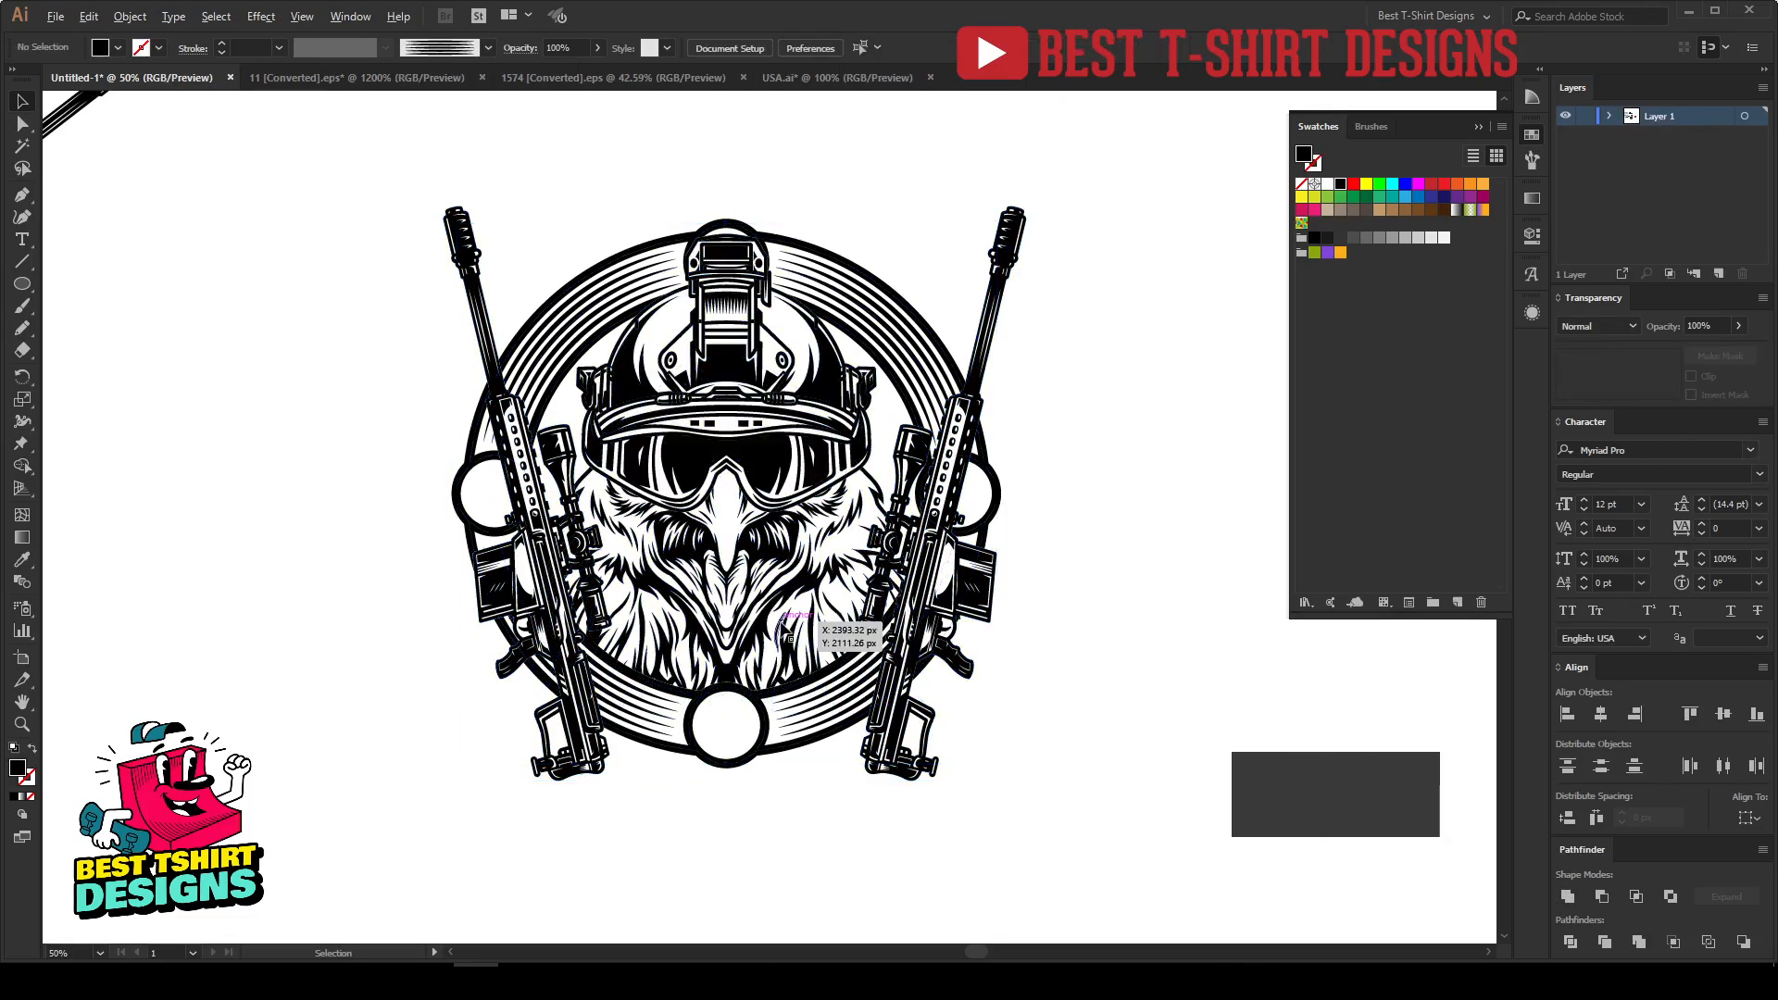
Step: Select the eagle emblem together with both rifles and group them
key(ctrl+minus)
drag(536, 343, 1087, 765)
key(ctrl+g)
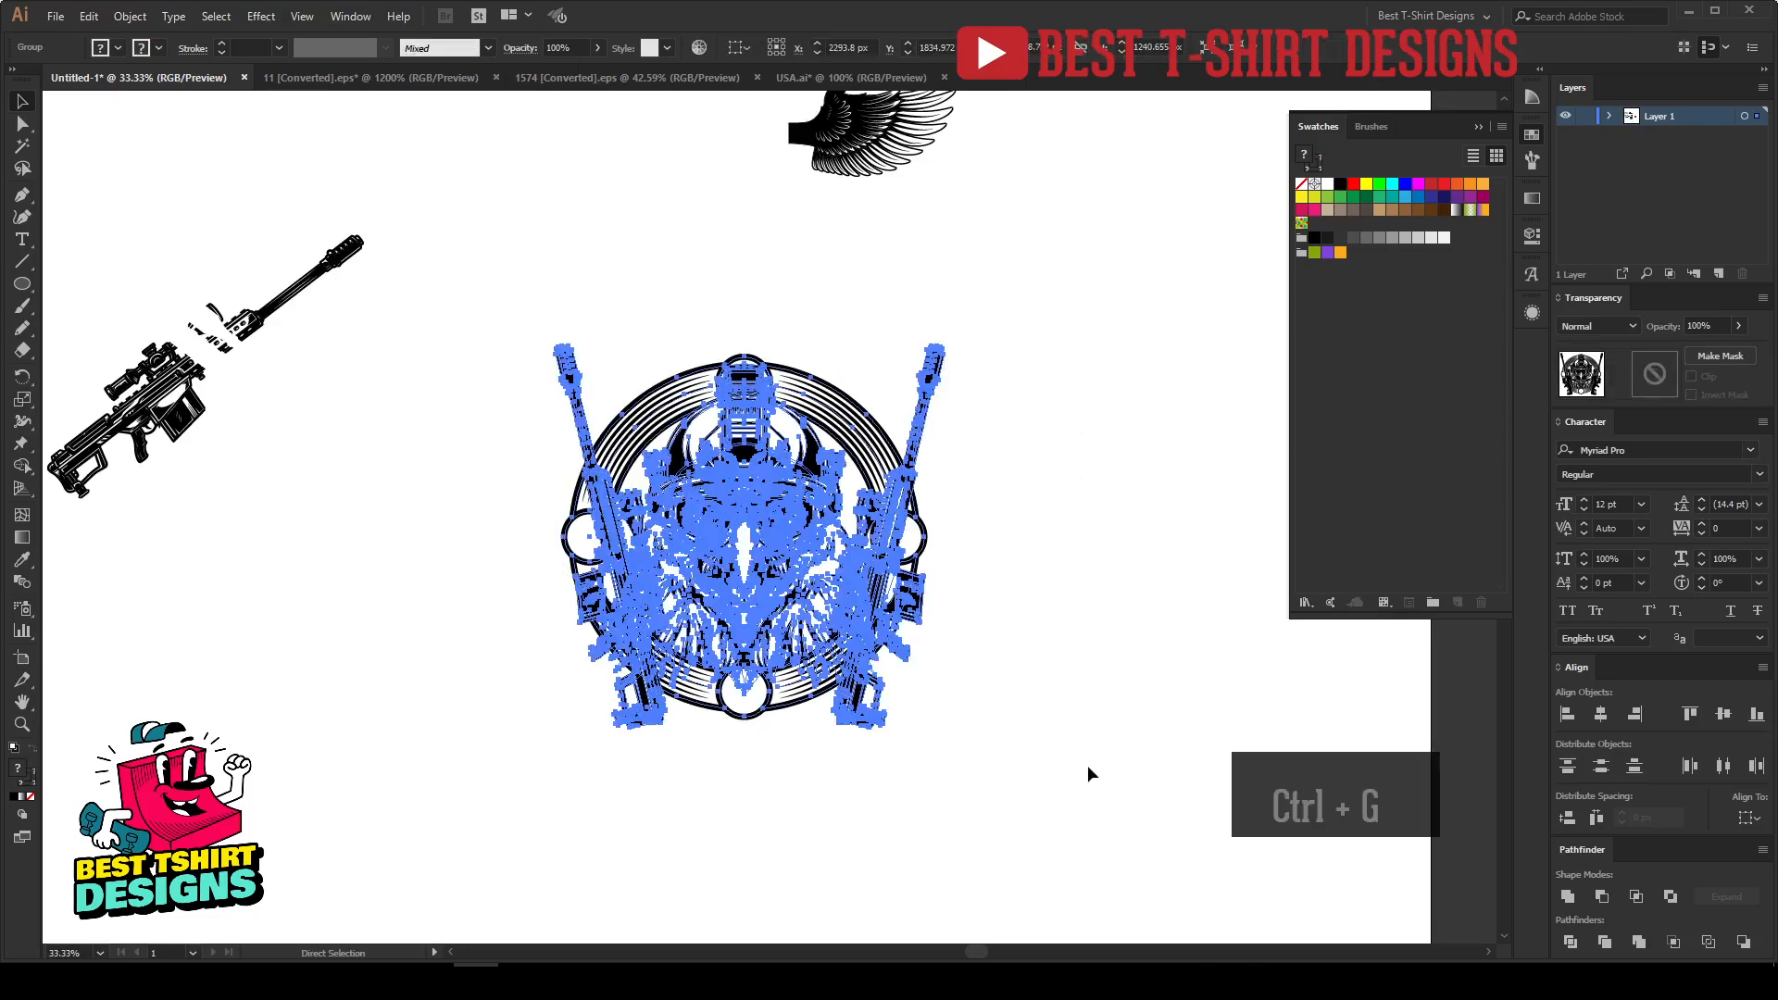
click(1074, 608)
key(ctrl+minus)
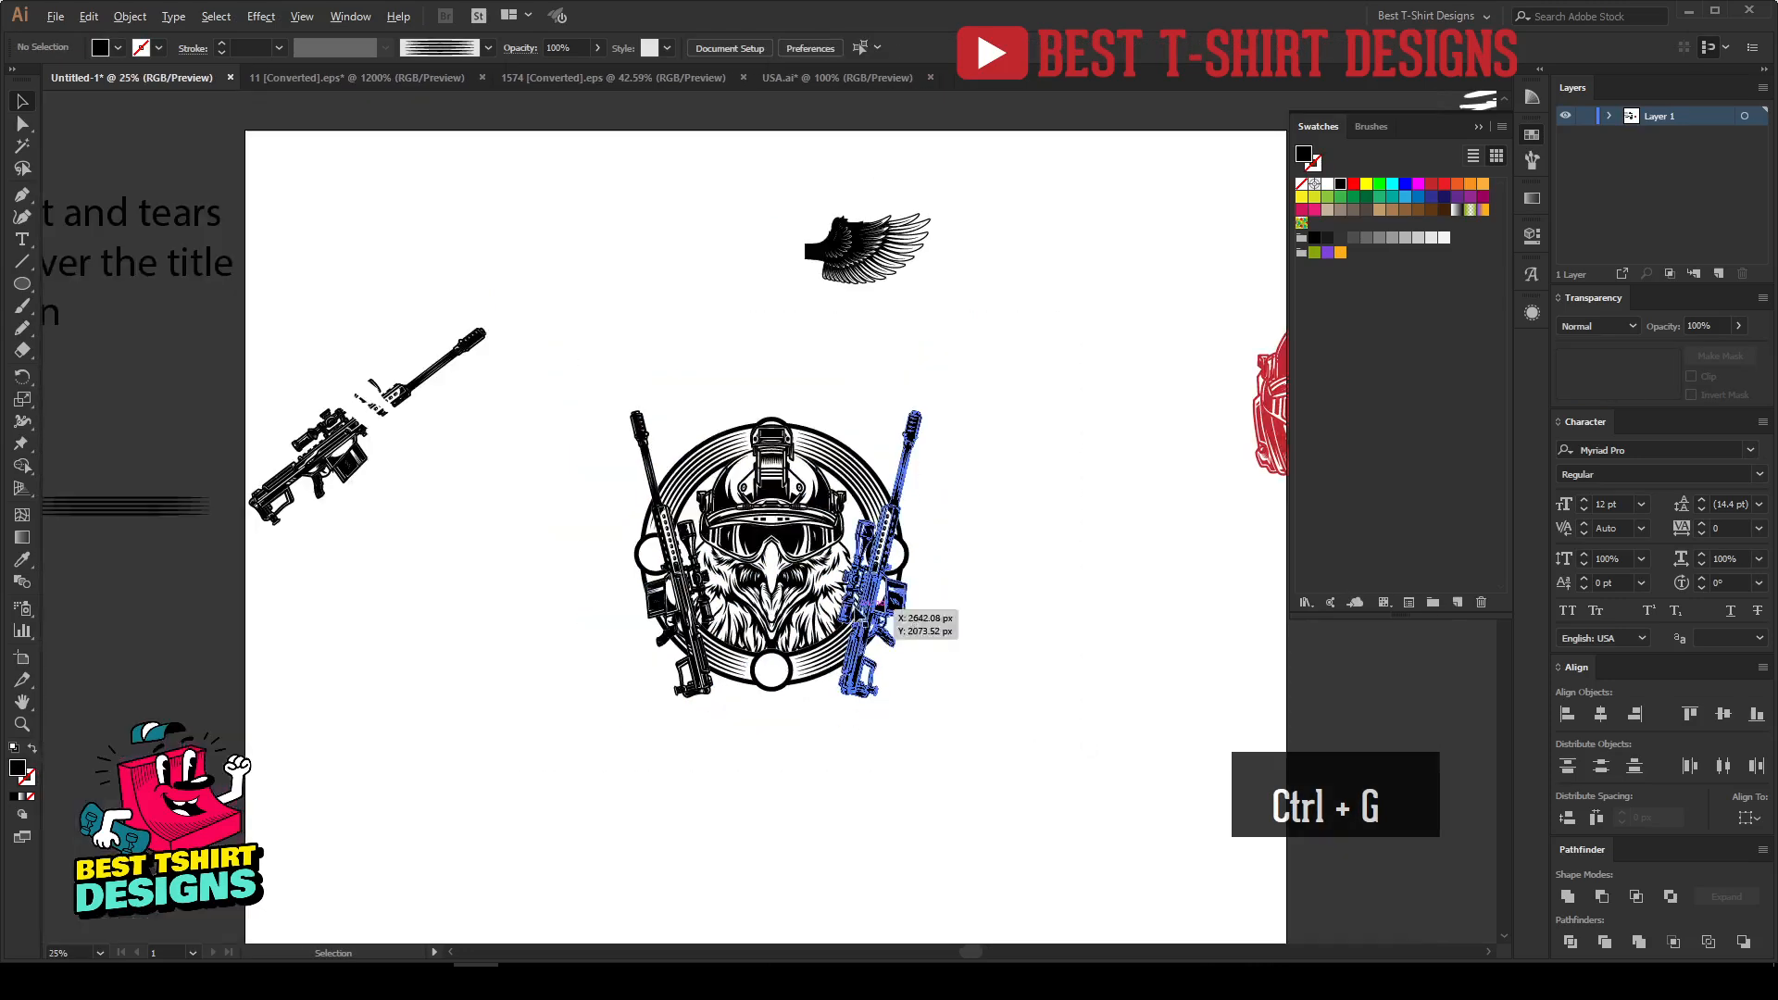
Step: Move the leftover broken rifle off the artboard, out to its left side
drag(342, 374, 309, 348)
scroll(486, 416, down, 1)
drag(421, 411, 171, 650)
key(ctrl+plus)
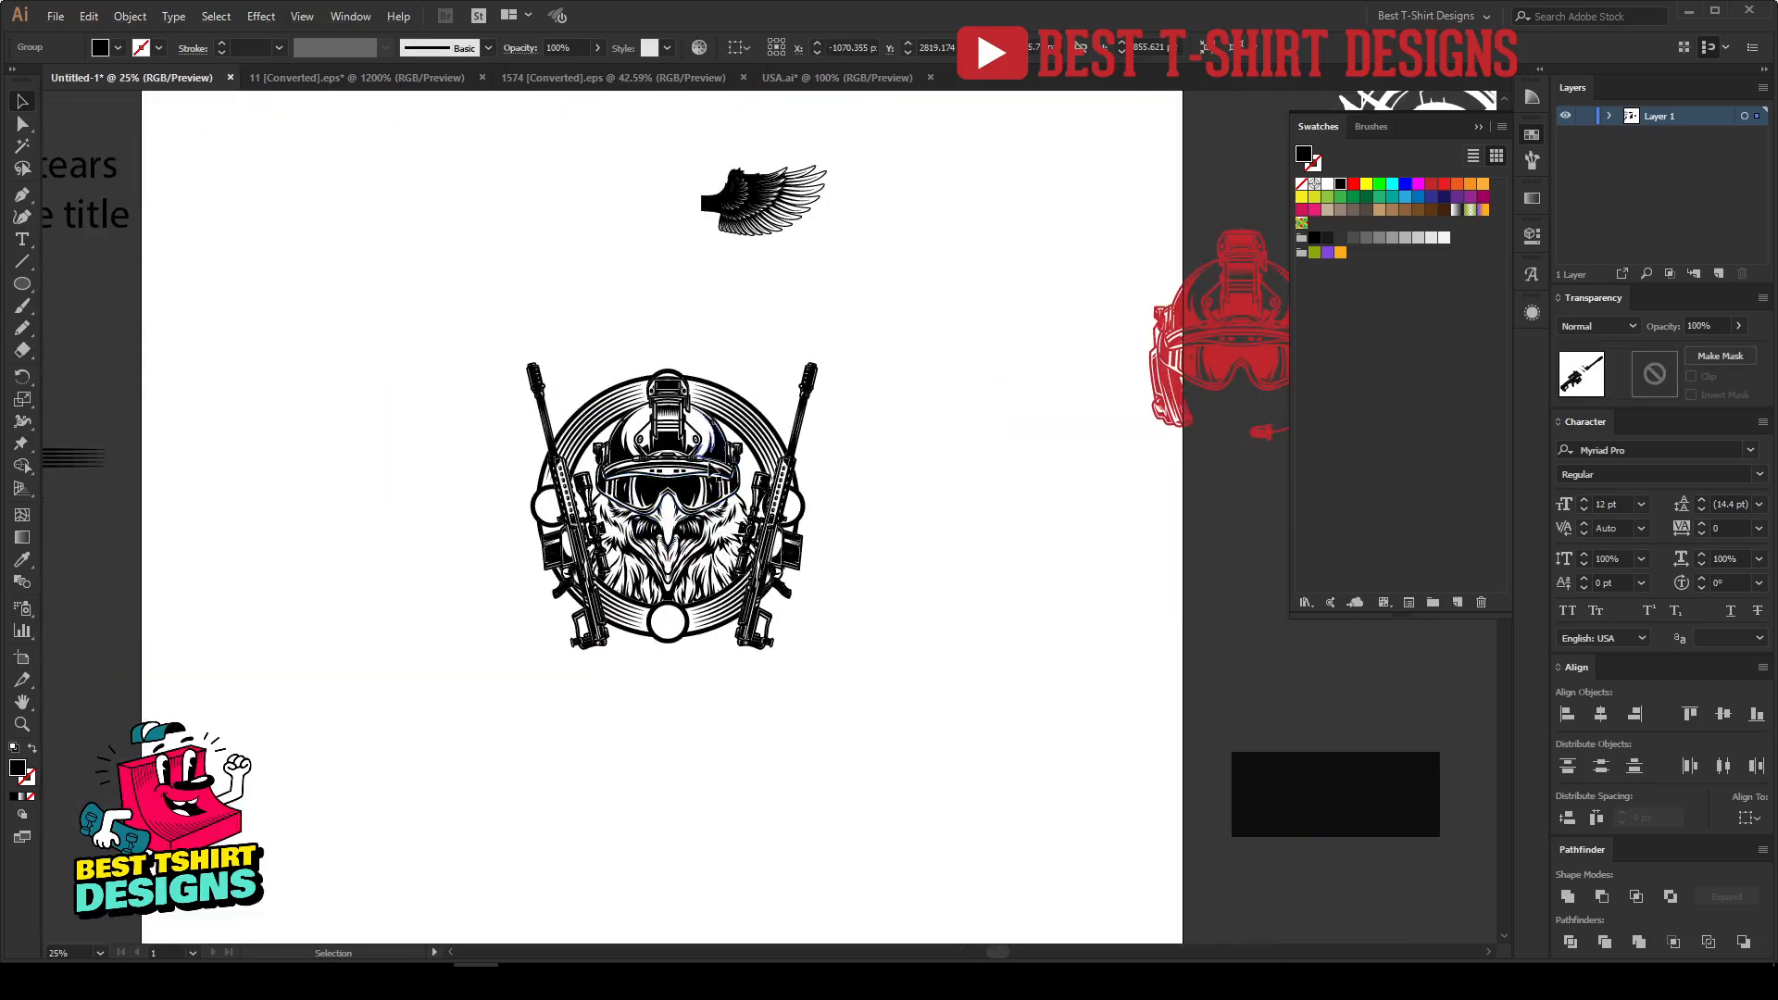
click(891, 502)
Step: Move the wing beside the emblem's right side, enlarge it and rotate it so the feathers point upward
key(ctrl+minus)
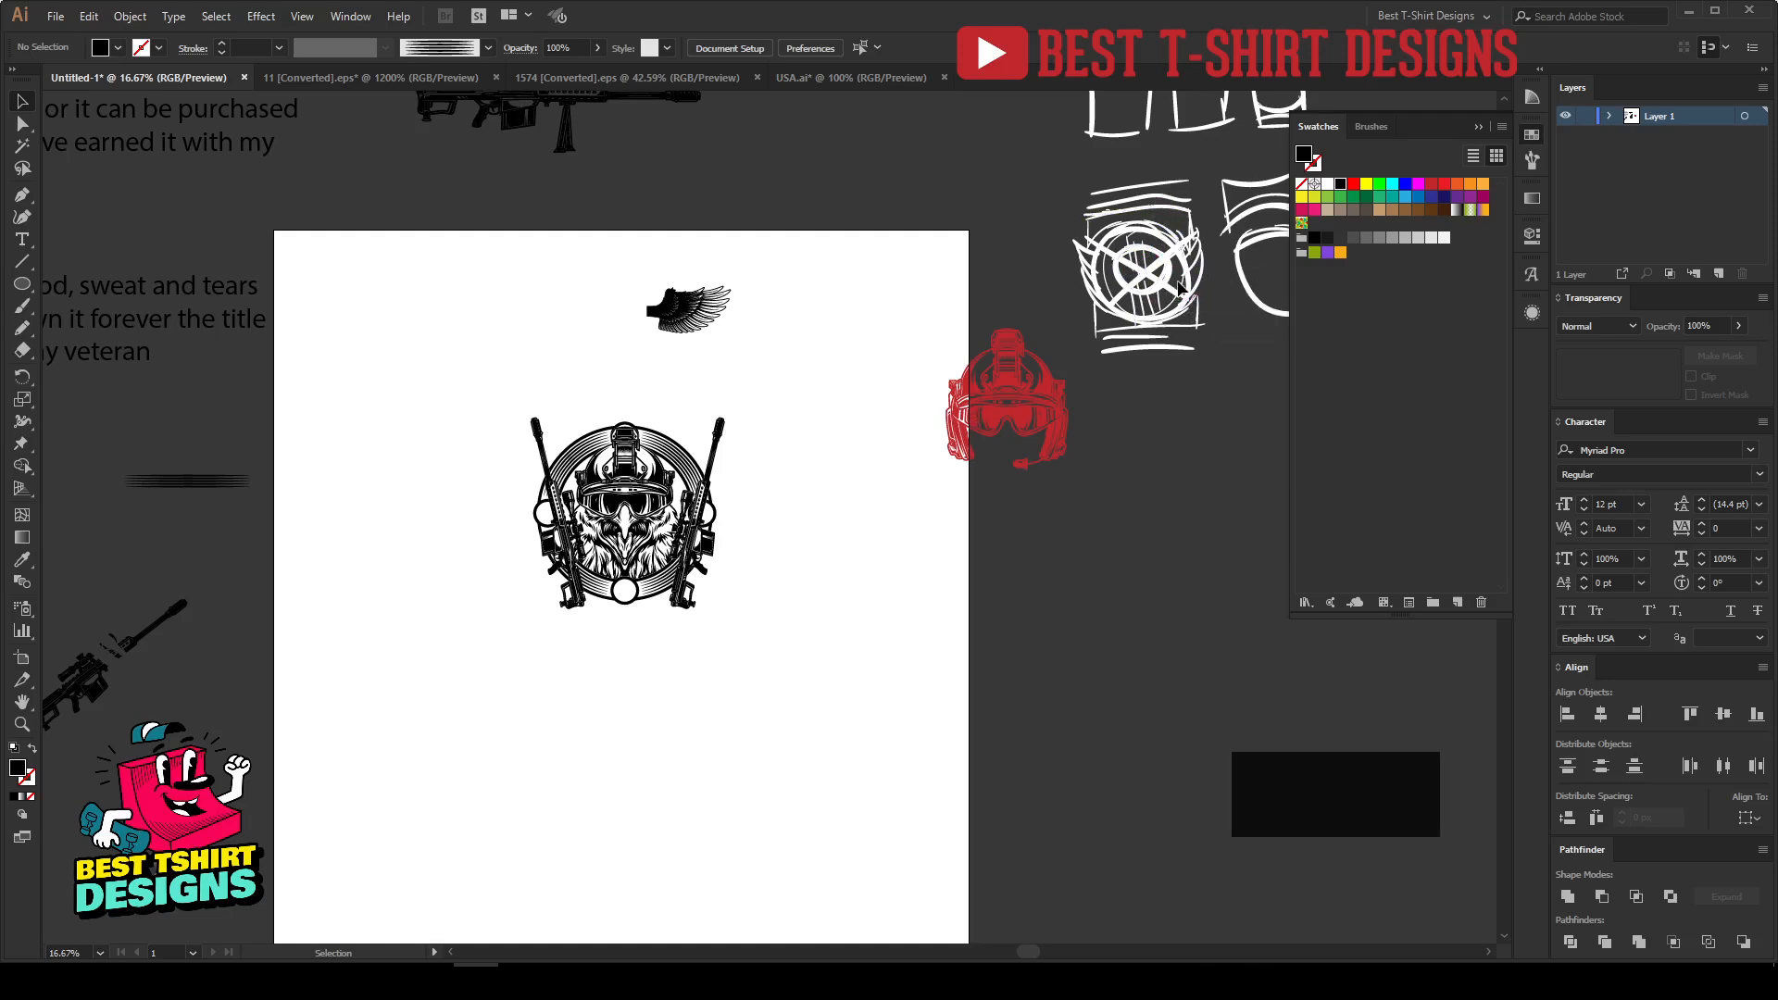
drag(701, 326, 815, 560)
key(ctrl+equal)
drag(948, 571, 1012, 545)
Step: Cut the rifle pair out of the emblem group, paste it outside the group and place it below left of the emblem
drag(702, 648, 608, 625)
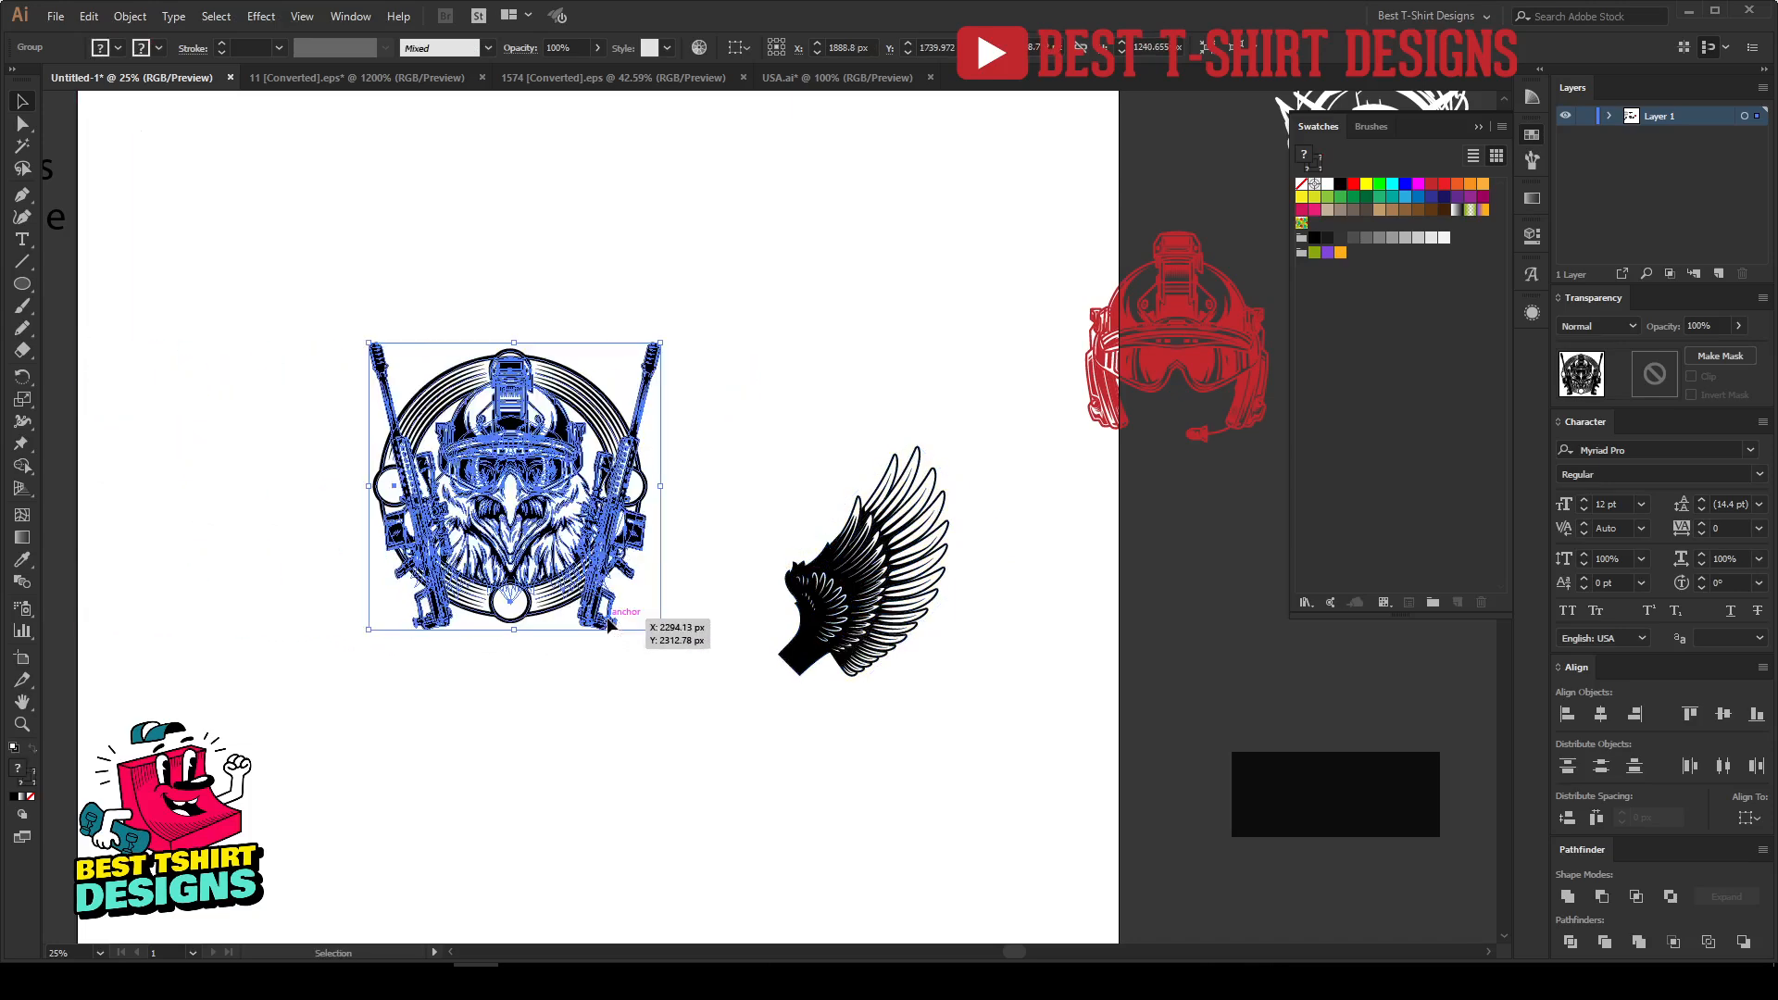
double_click(608, 622)
key(ctrl+x)
double_click(726, 728)
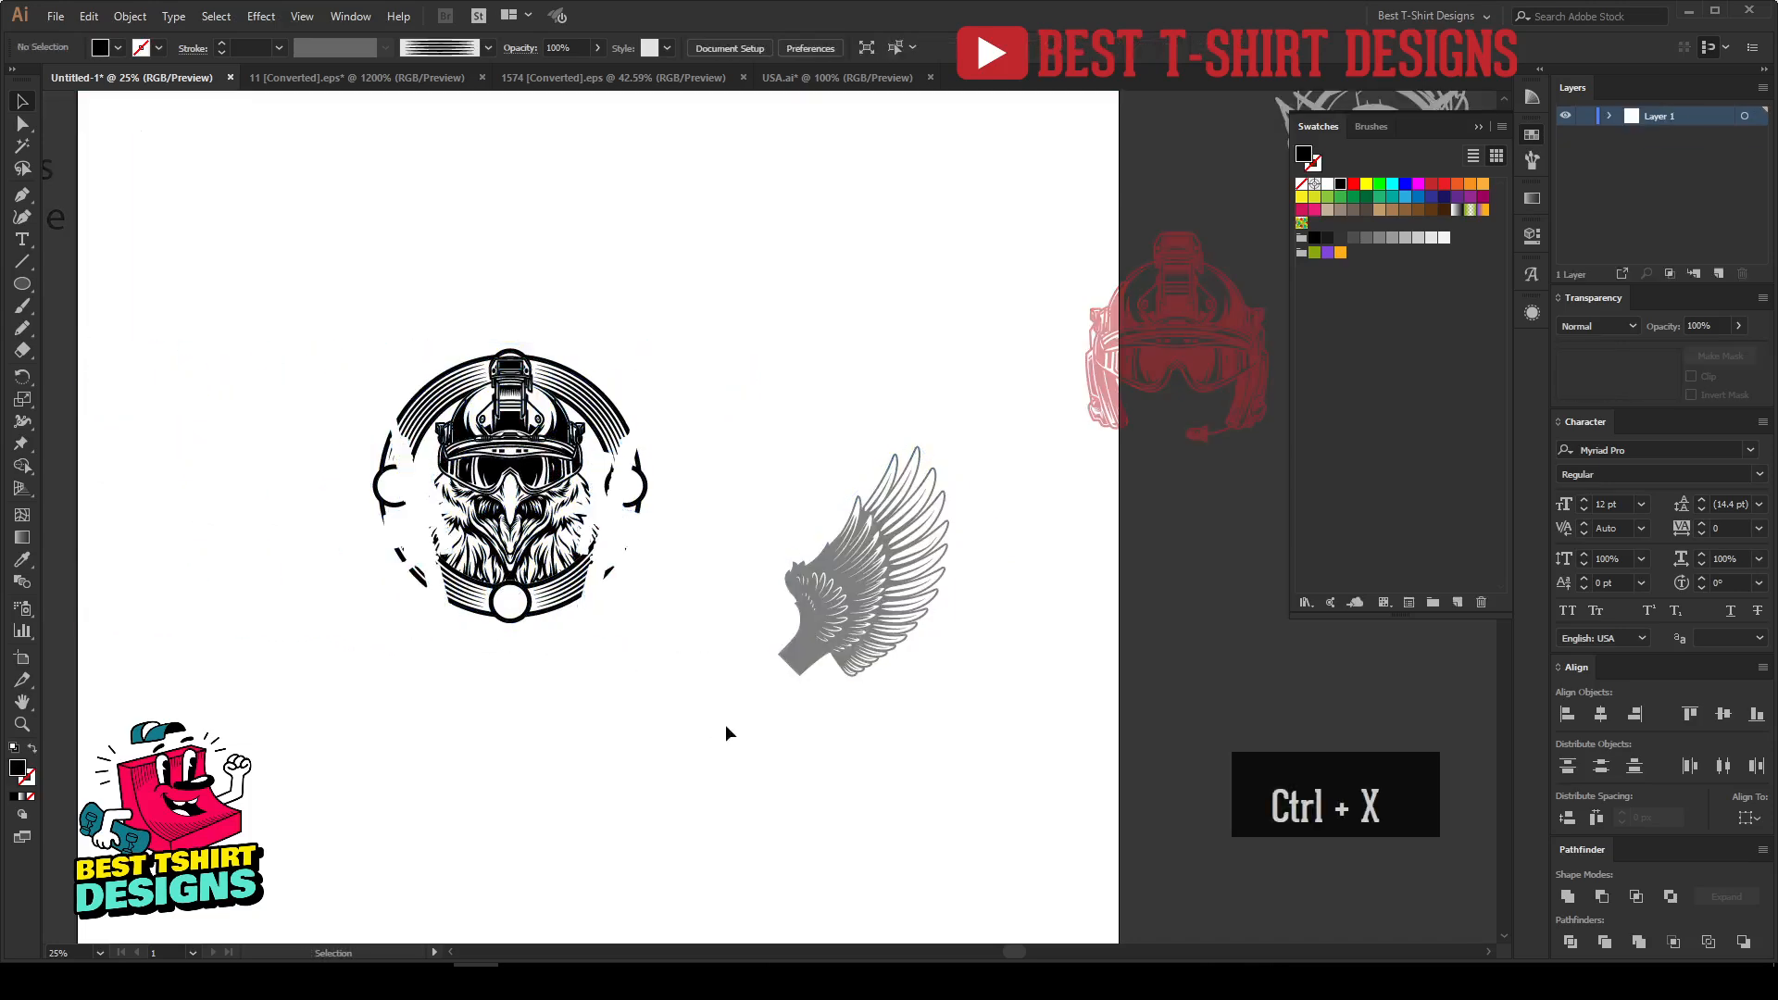
key(ctrl+v)
drag(707, 530, 135, 754)
Step: Isolate the nested eagle emblem group, delete the rifle shapes from its opacity mask and return to the main artwork
click(541, 608)
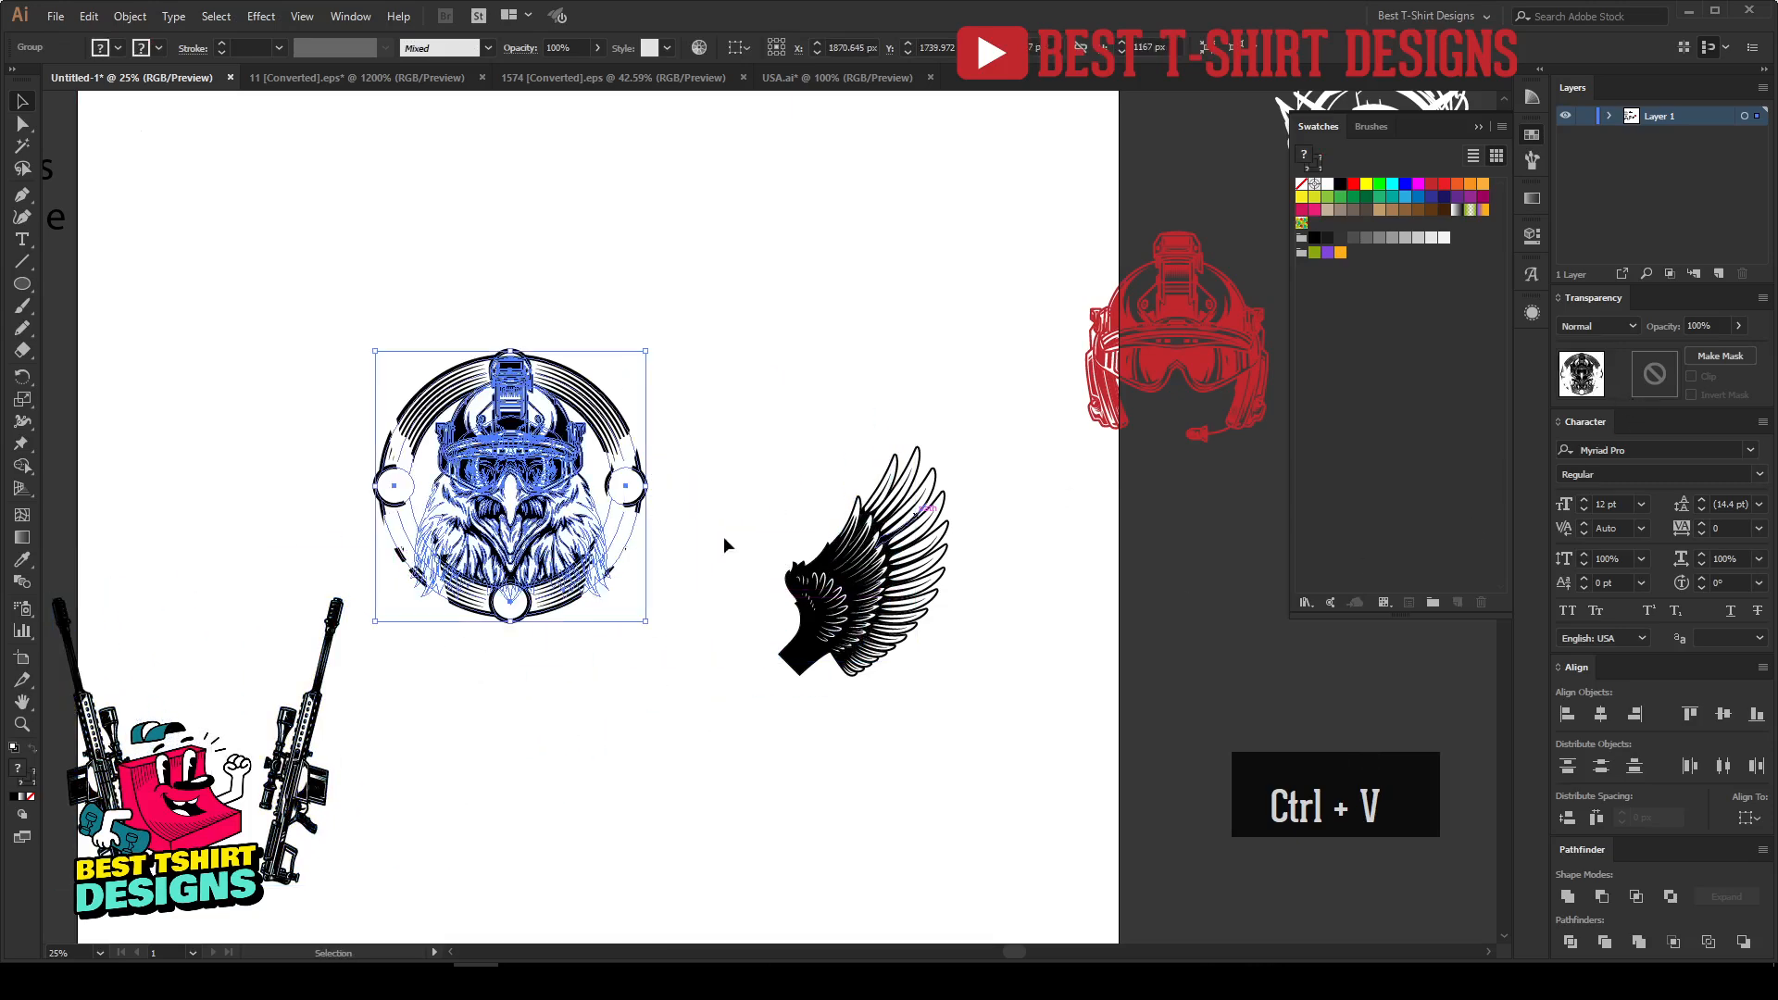
double_click(569, 569)
key(ctrl+a)
click(589, 658)
click(562, 607)
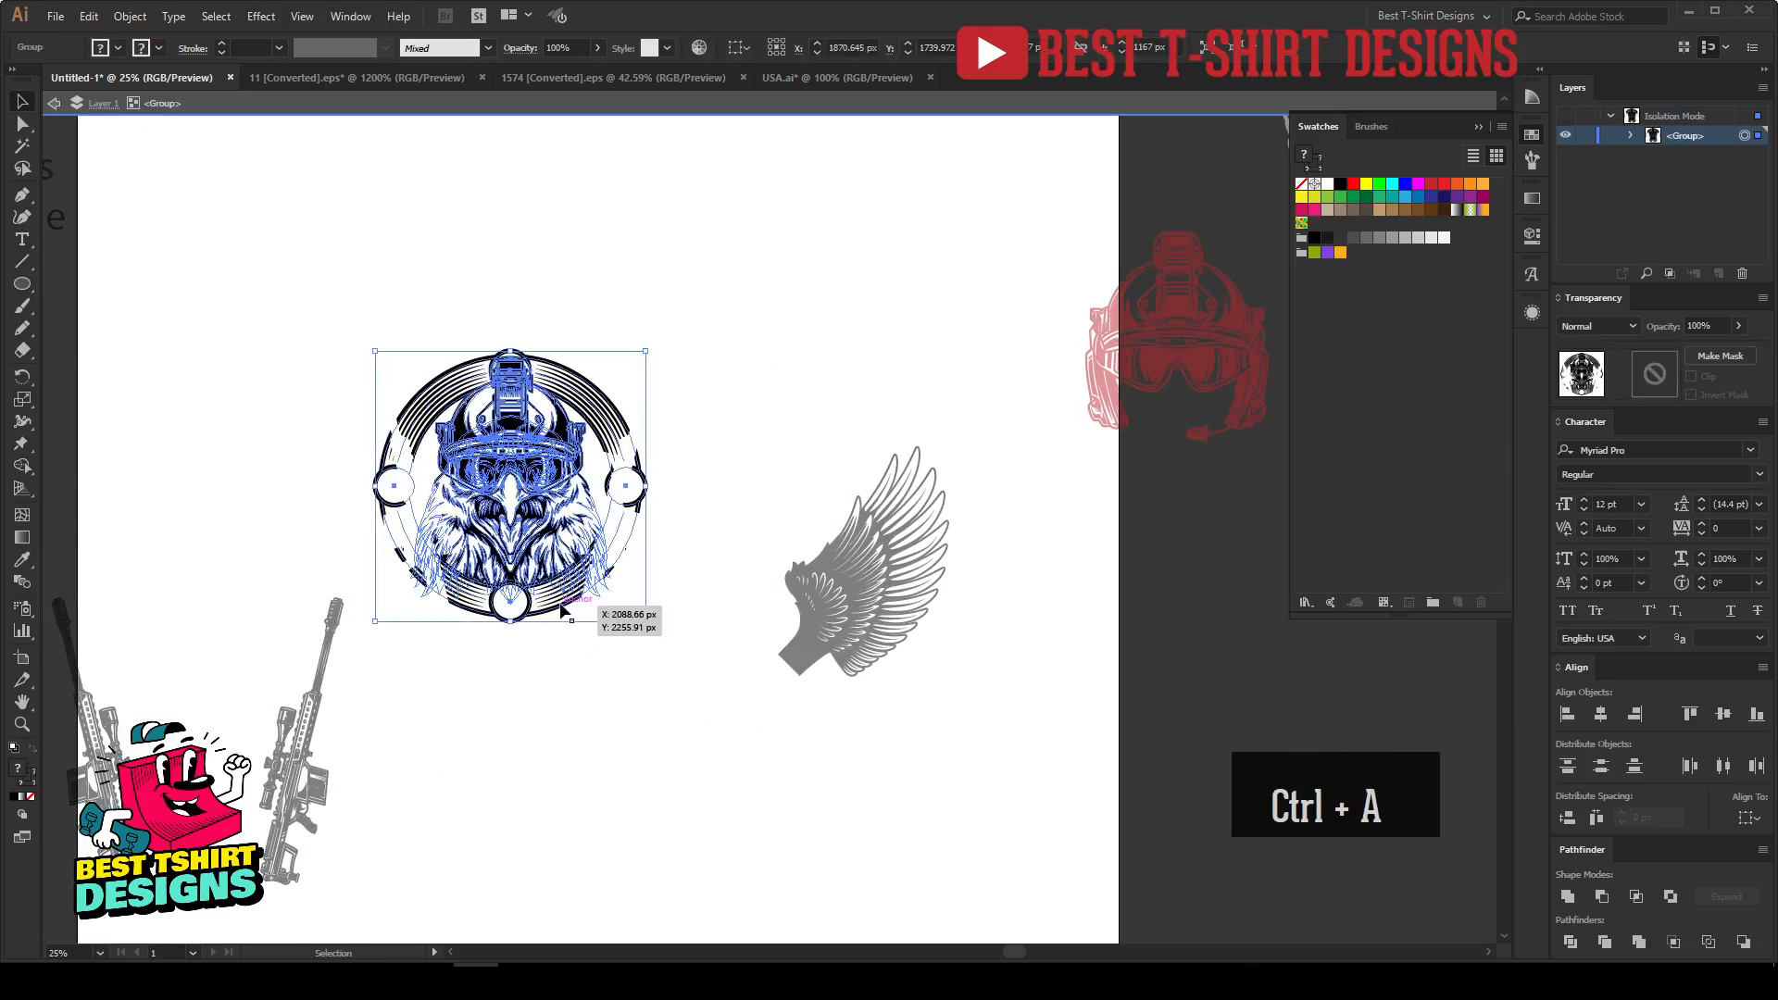
double_click(560, 606)
key(ctrl+a)
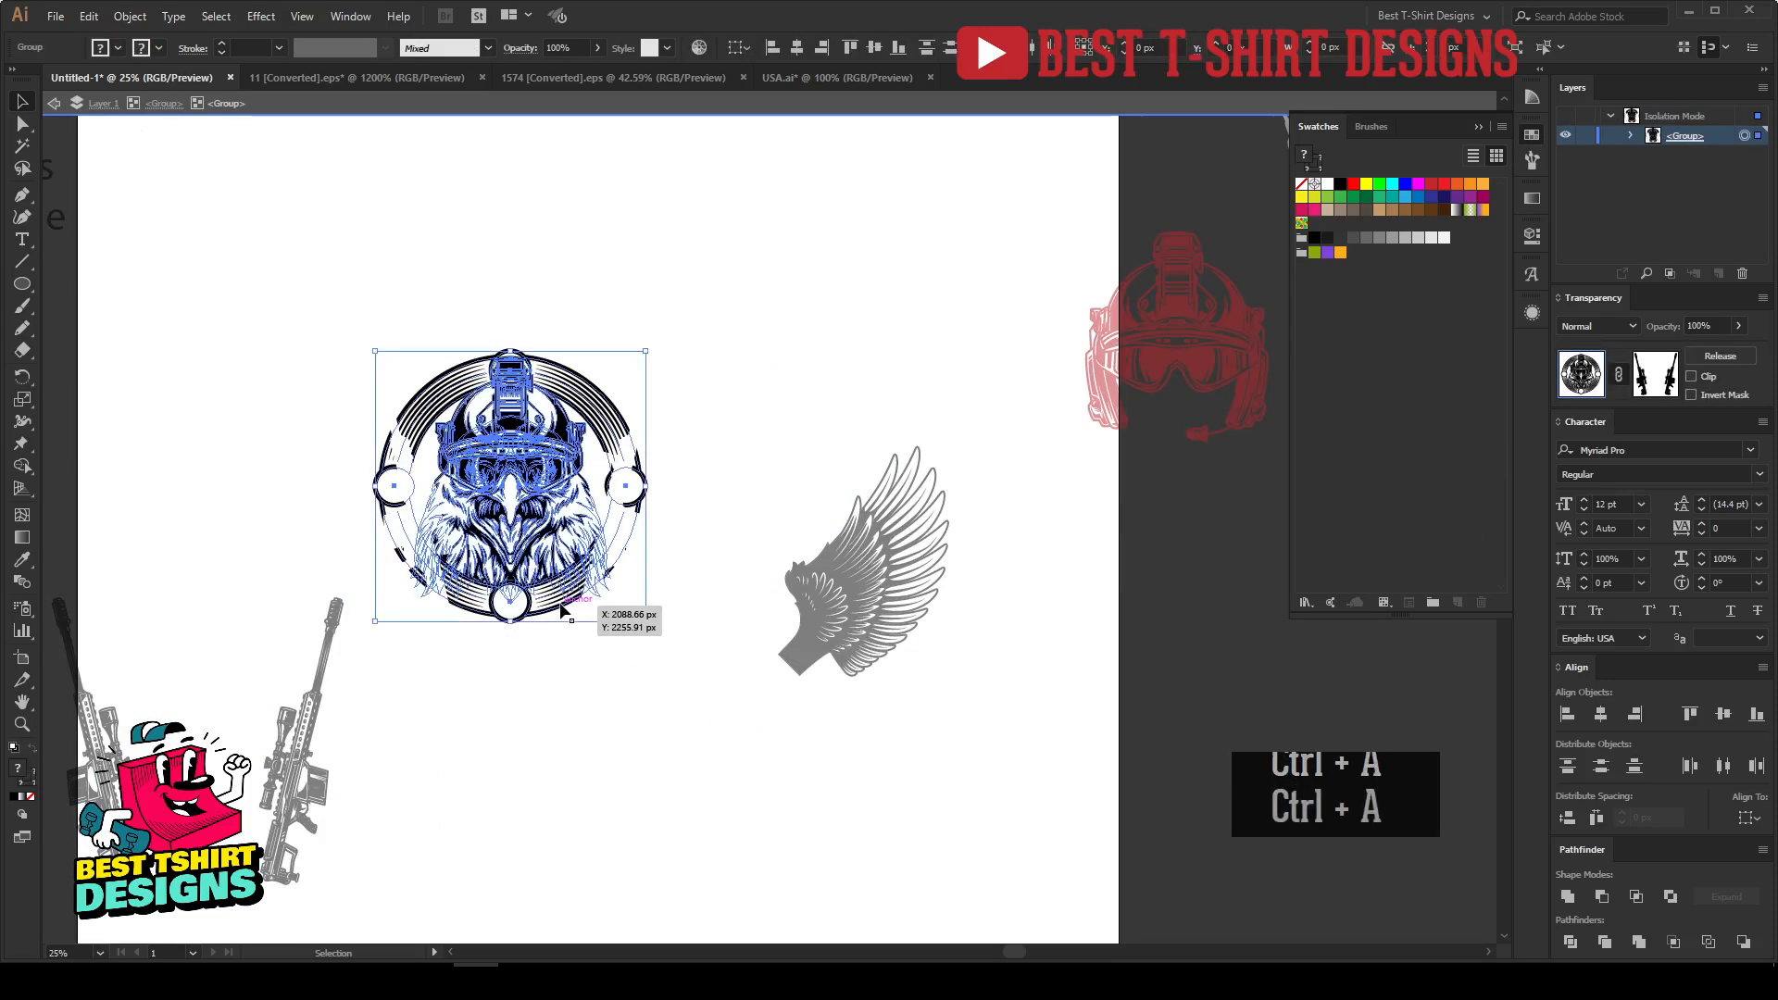
click(1655, 374)
drag(681, 676, 318, 375)
key(Delete)
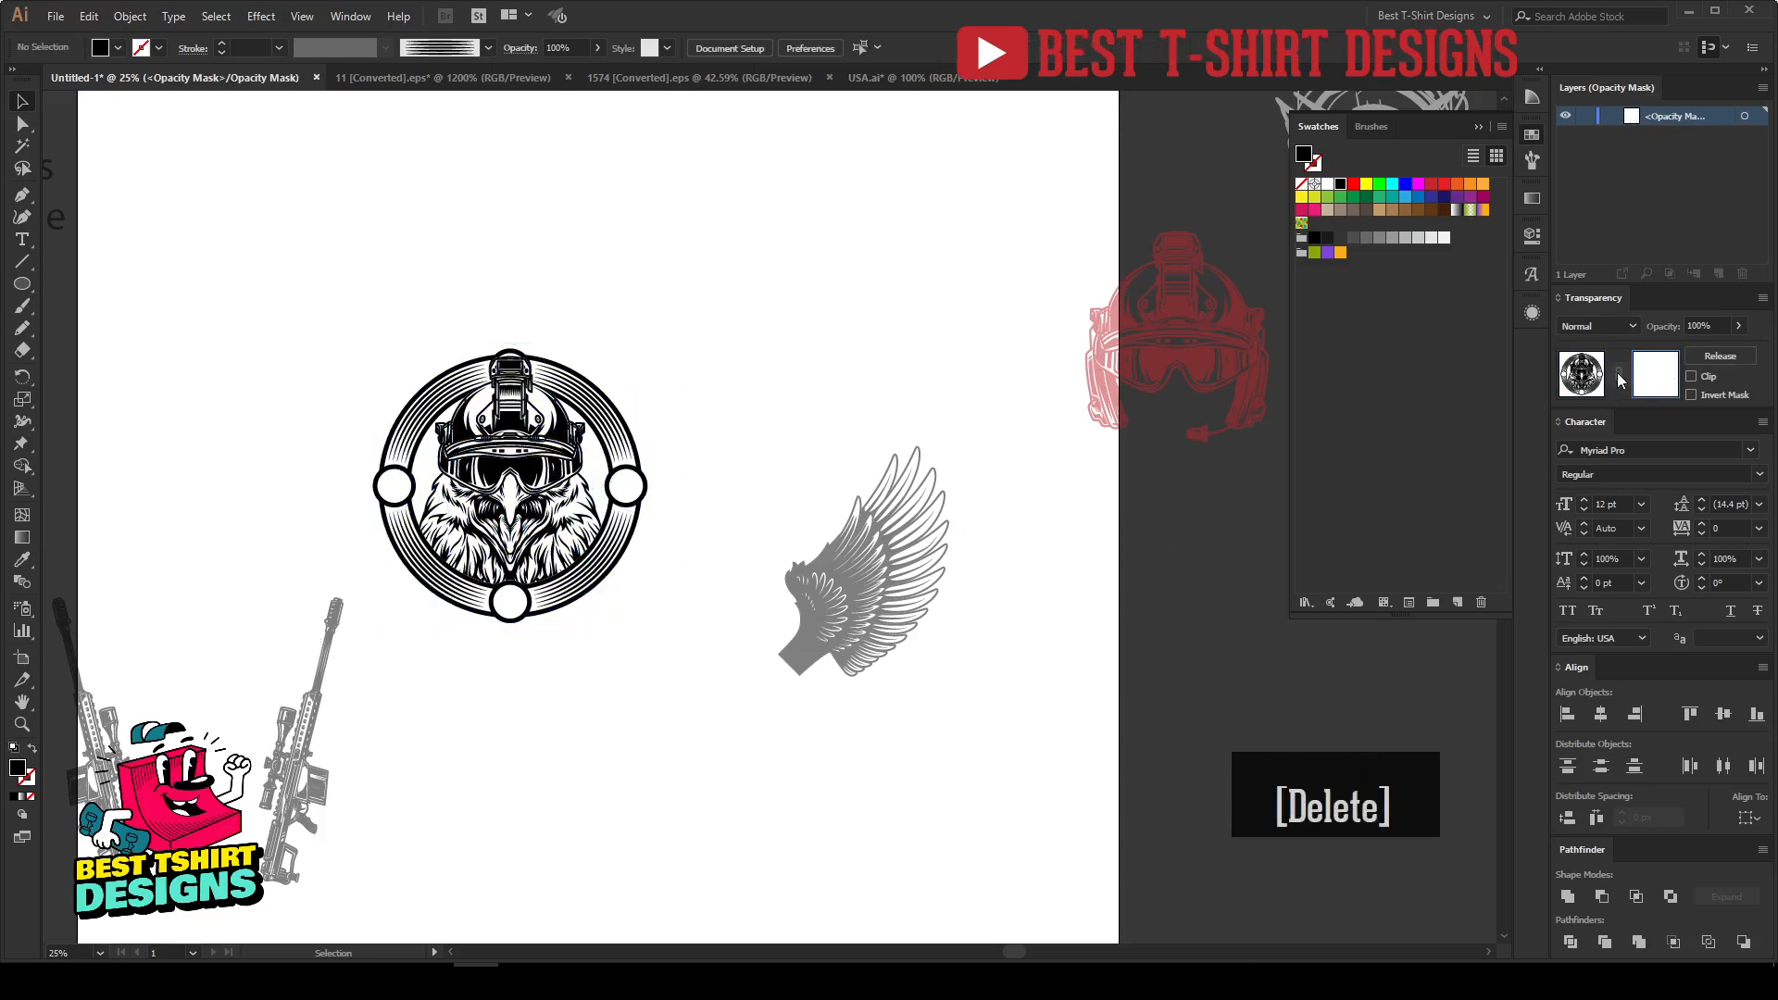
click(1584, 375)
double_click(569, 710)
Step: Move the wing over the emblem's right half and adjust its fit so the feathers extend past the ring
drag(525, 712, 677, 723)
drag(1036, 618, 778, 494)
key(ctrl+=)
drag(913, 567, 862, 551)
click(1003, 604)
click(978, 592)
drag(811, 644, 784, 630)
drag(846, 564, 853, 598)
Step: Duplicate the wing toward the emblem's left side and reflect the copy across the vertical axis
drag(868, 526, 580, 514)
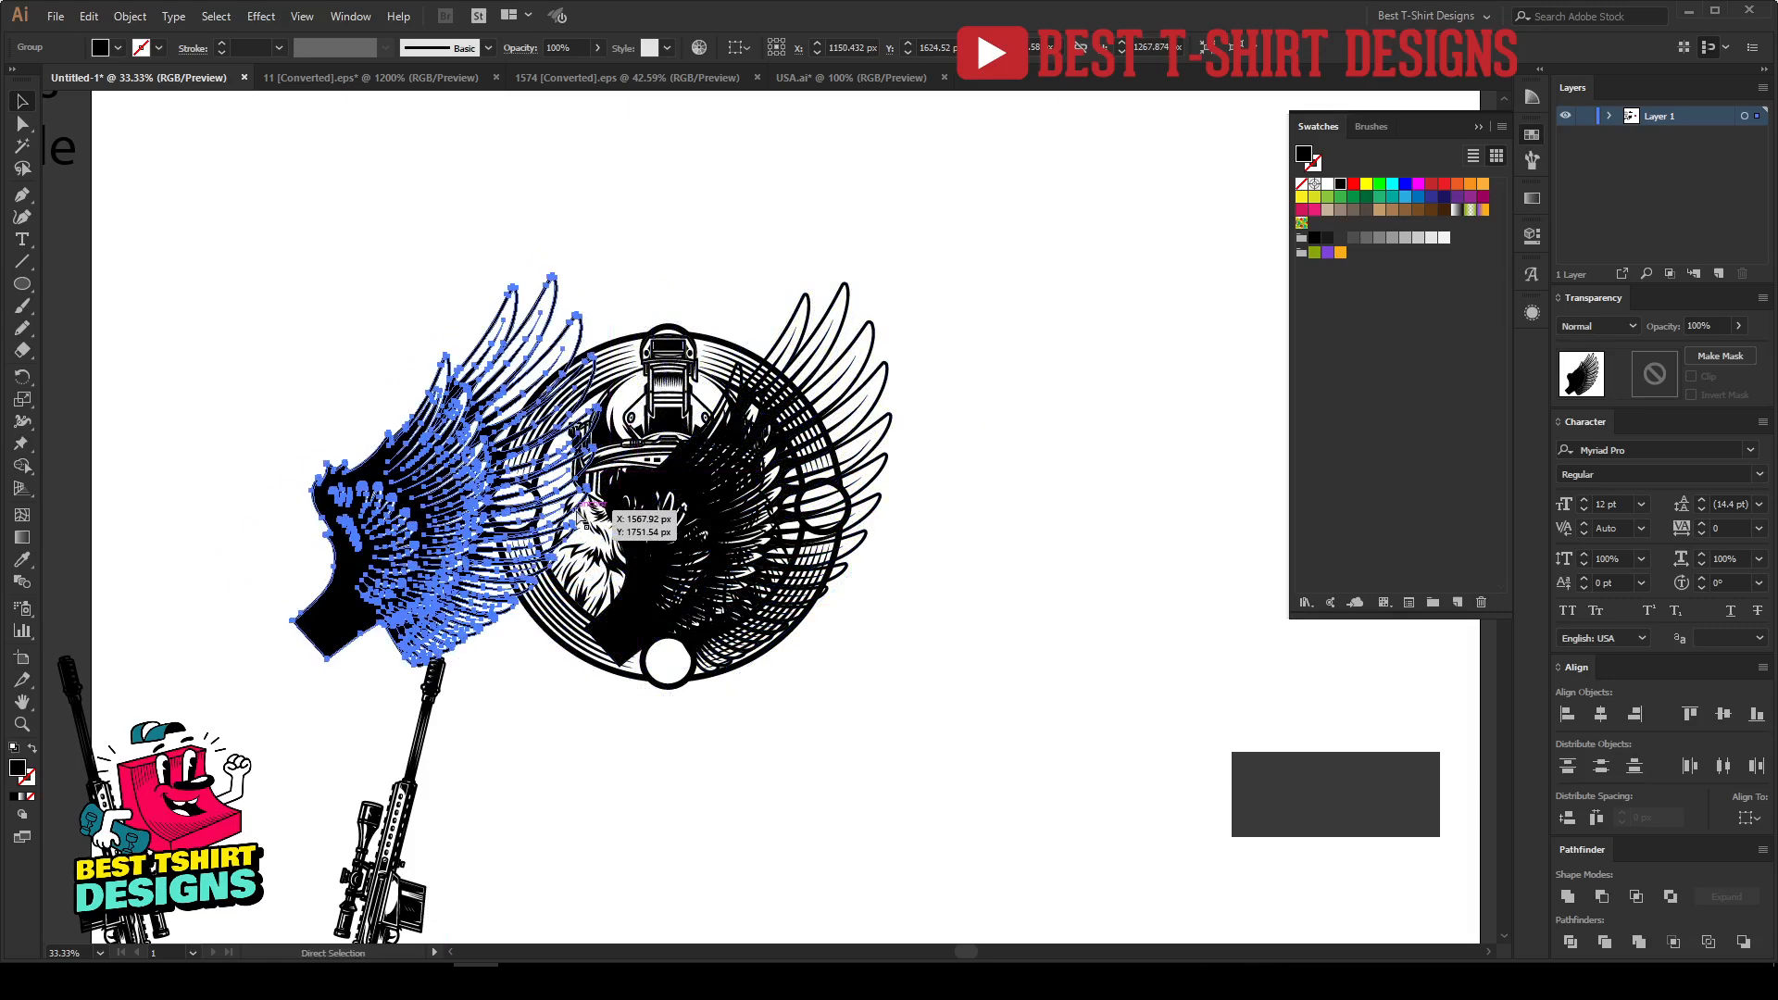
key(ctrl+r)
click(892, 602)
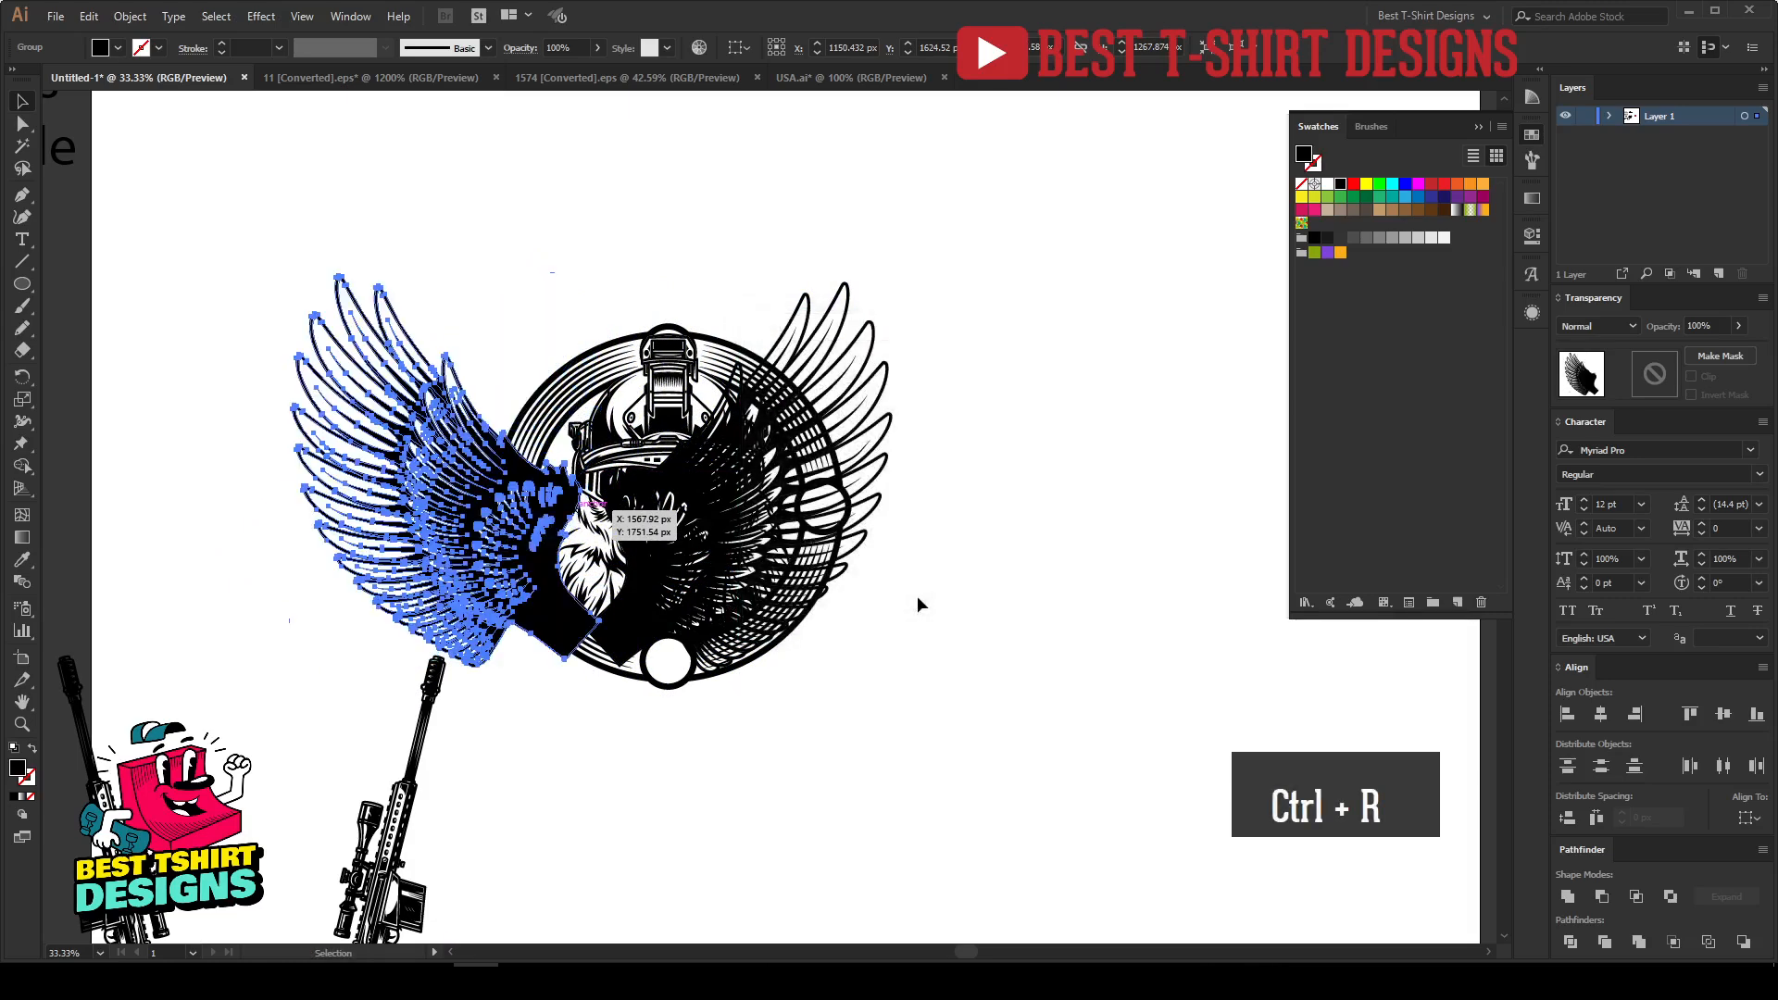
Step: Move the left wing inward to overlap the right one, align both wings vertically by their centers, and group them
key(shift+Right)
key(shift+Right)
key(shift+Right)
key(shift+Right)
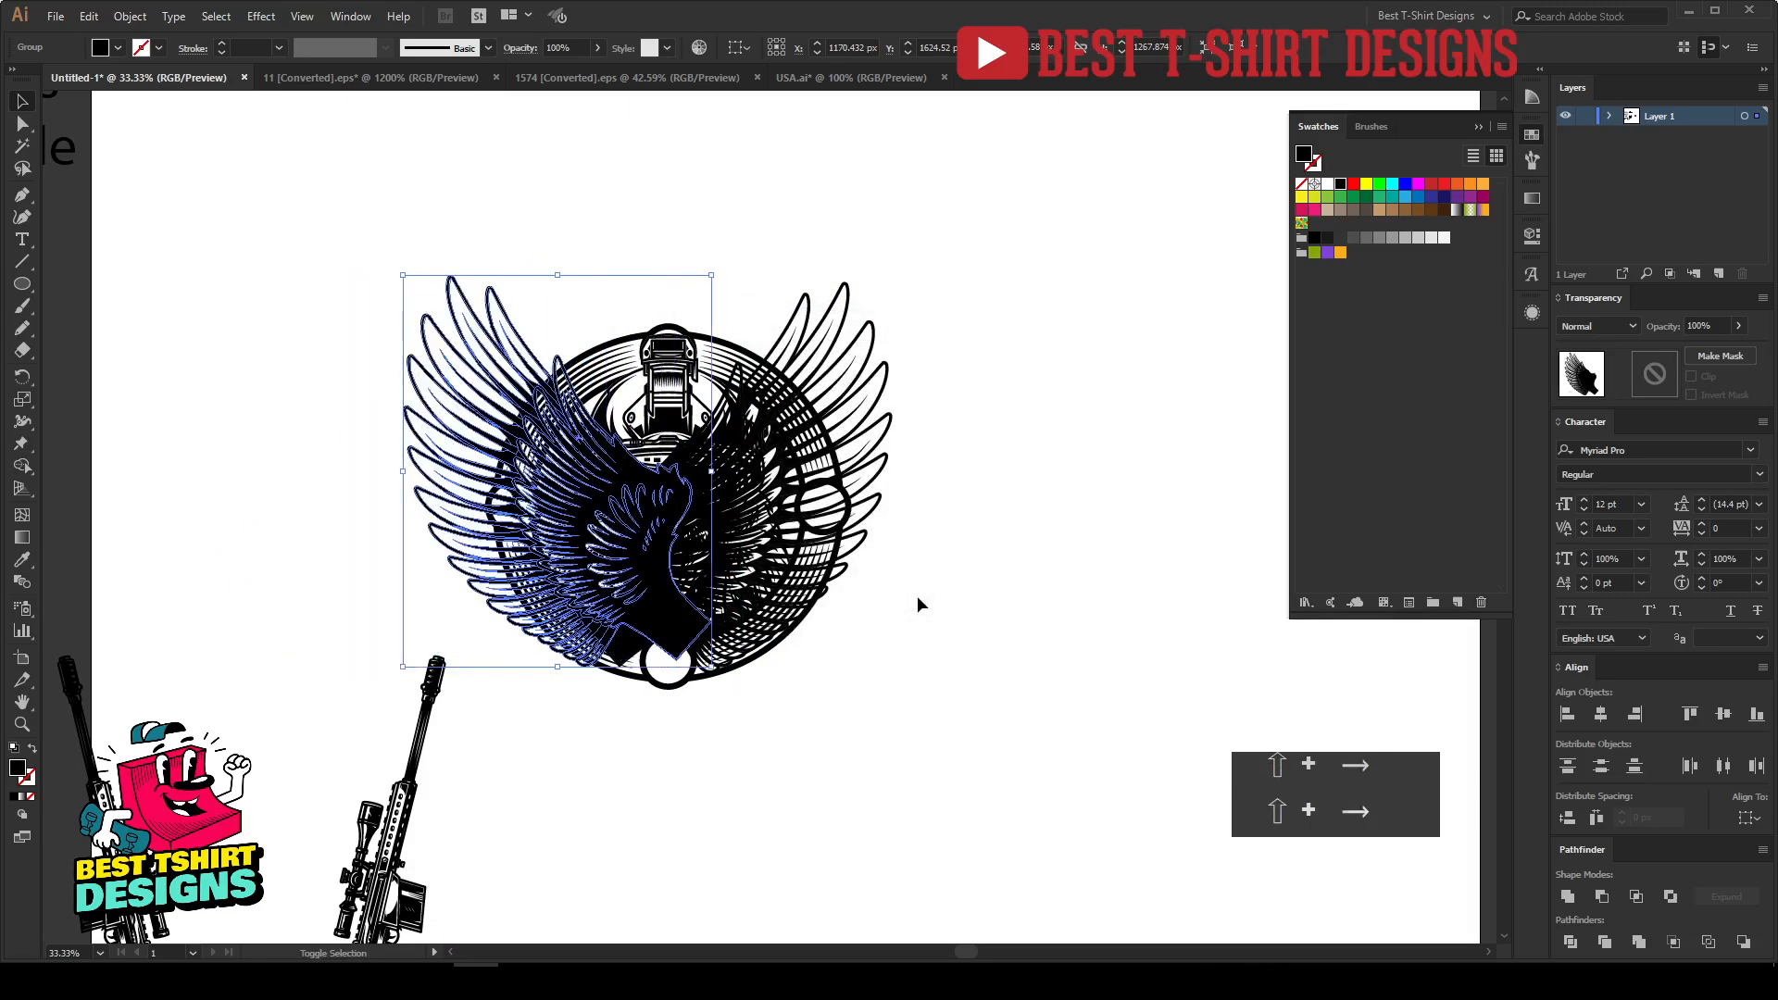
shift+click(852, 412)
click(870, 53)
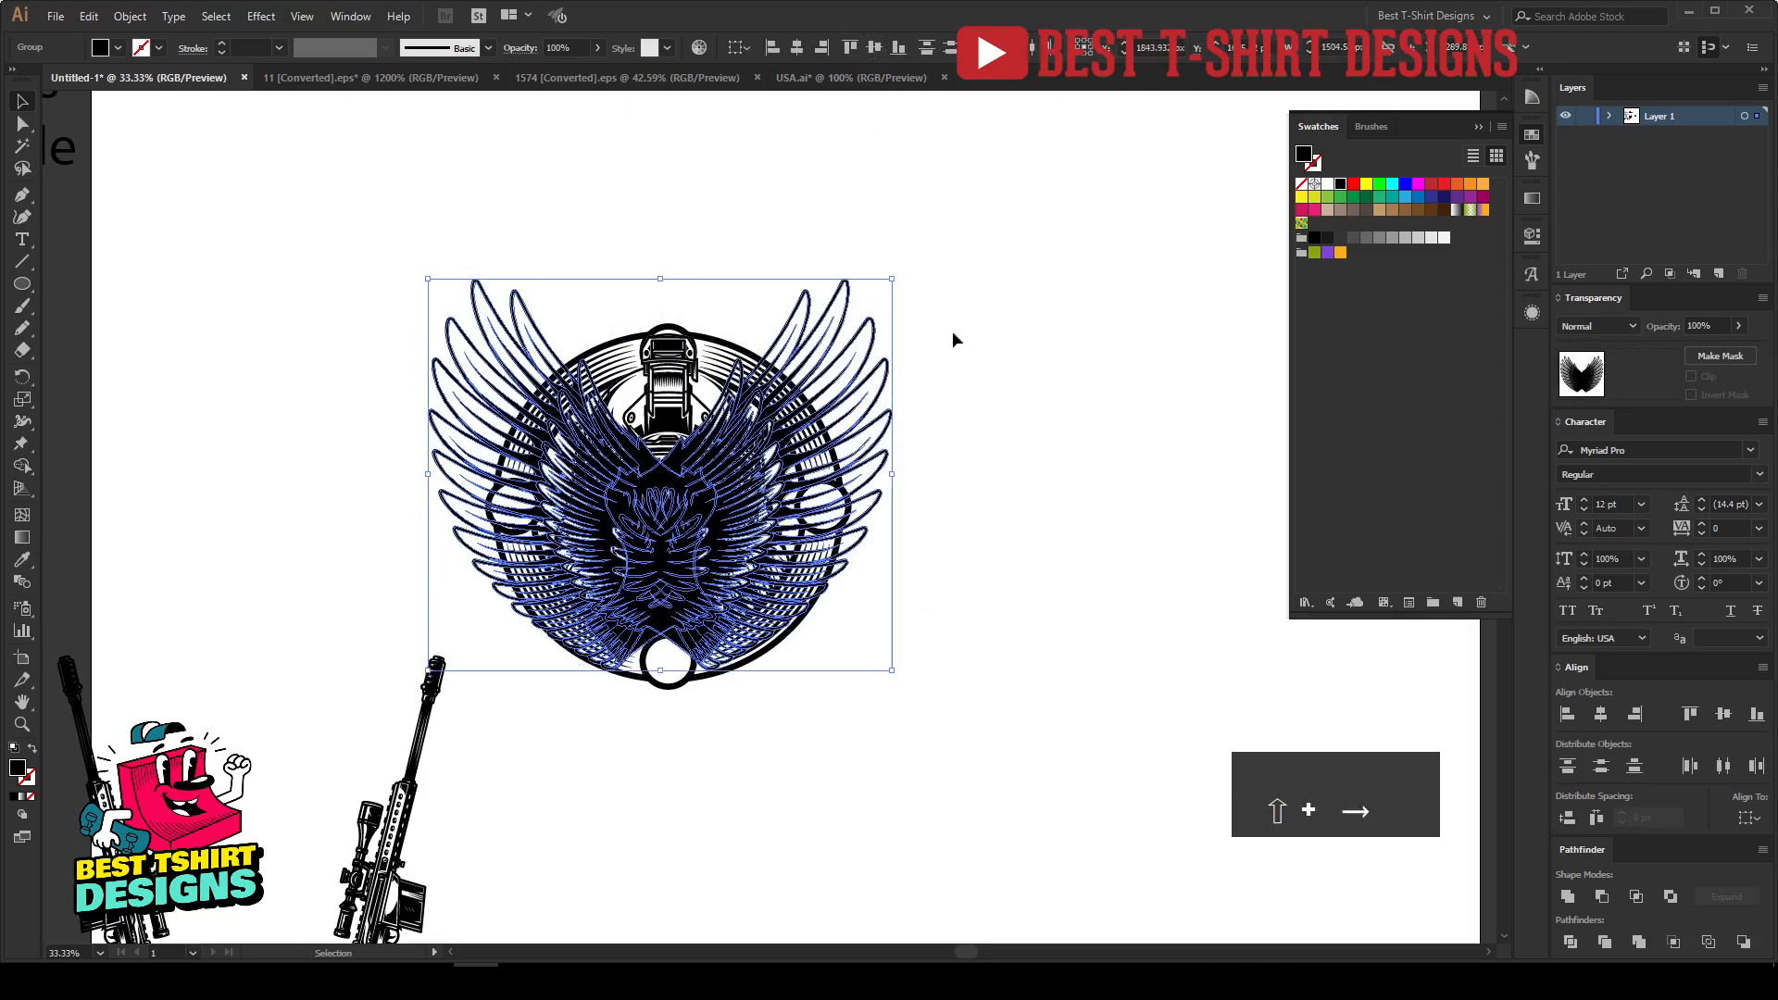
key(ctrl+g)
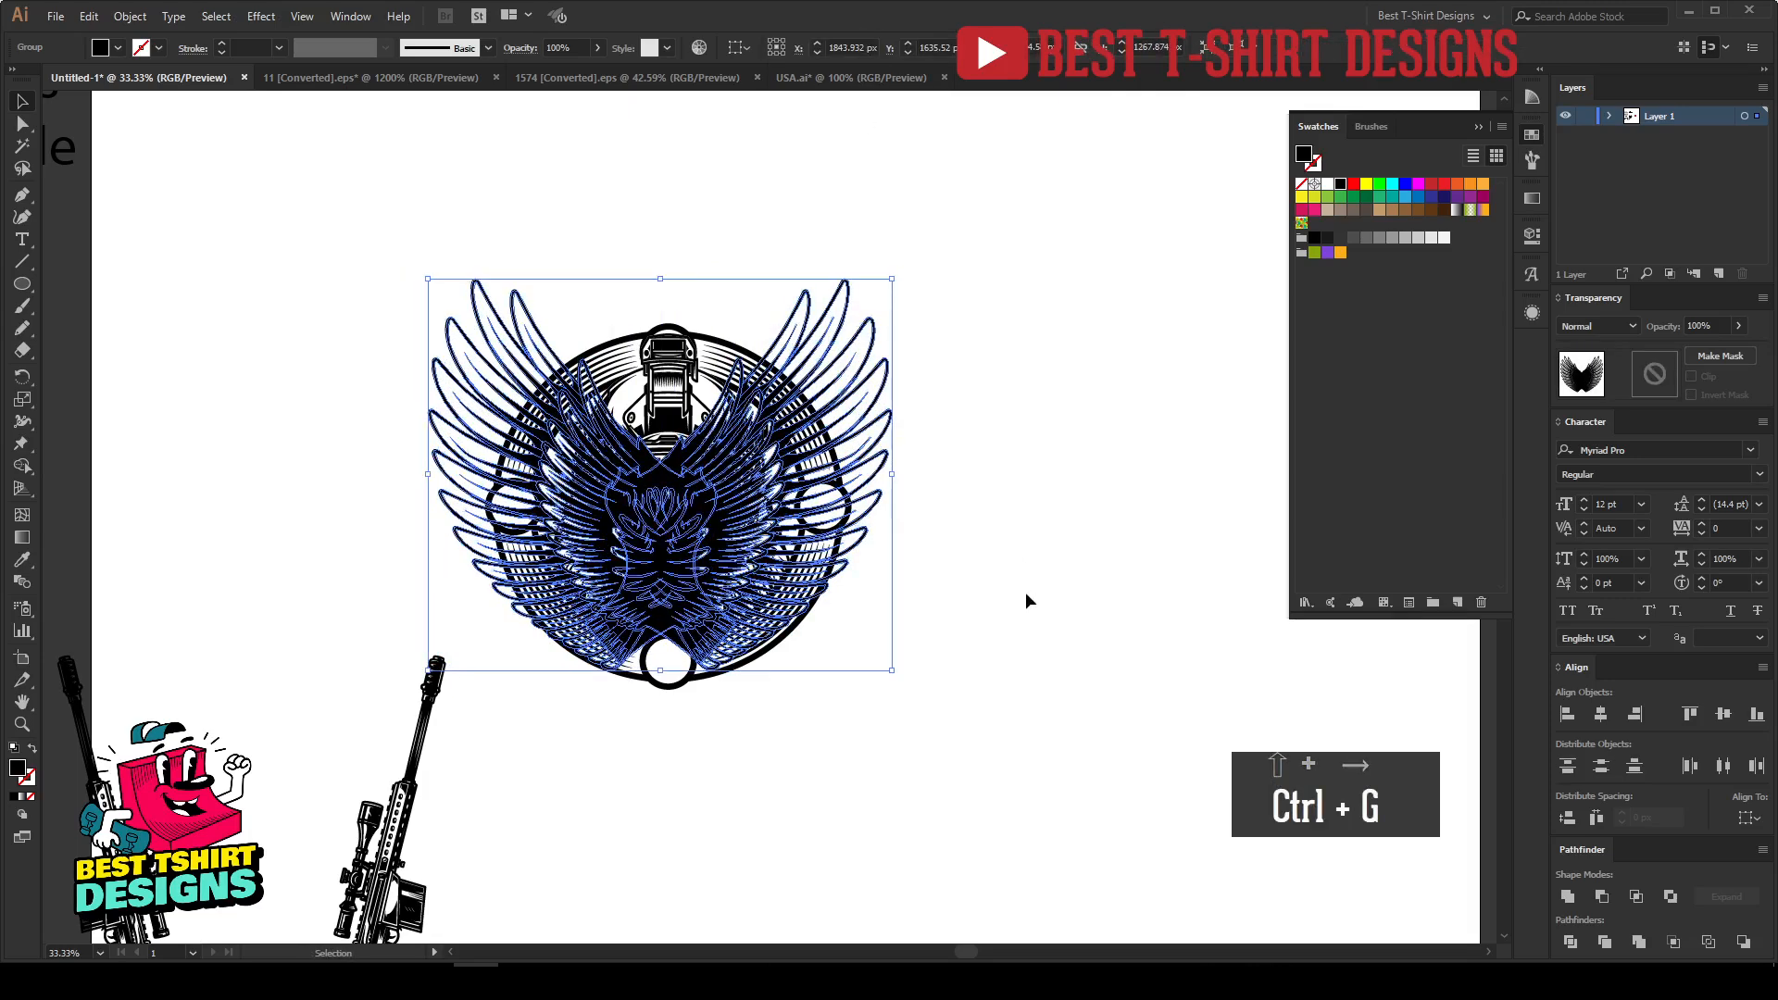
key(F10)
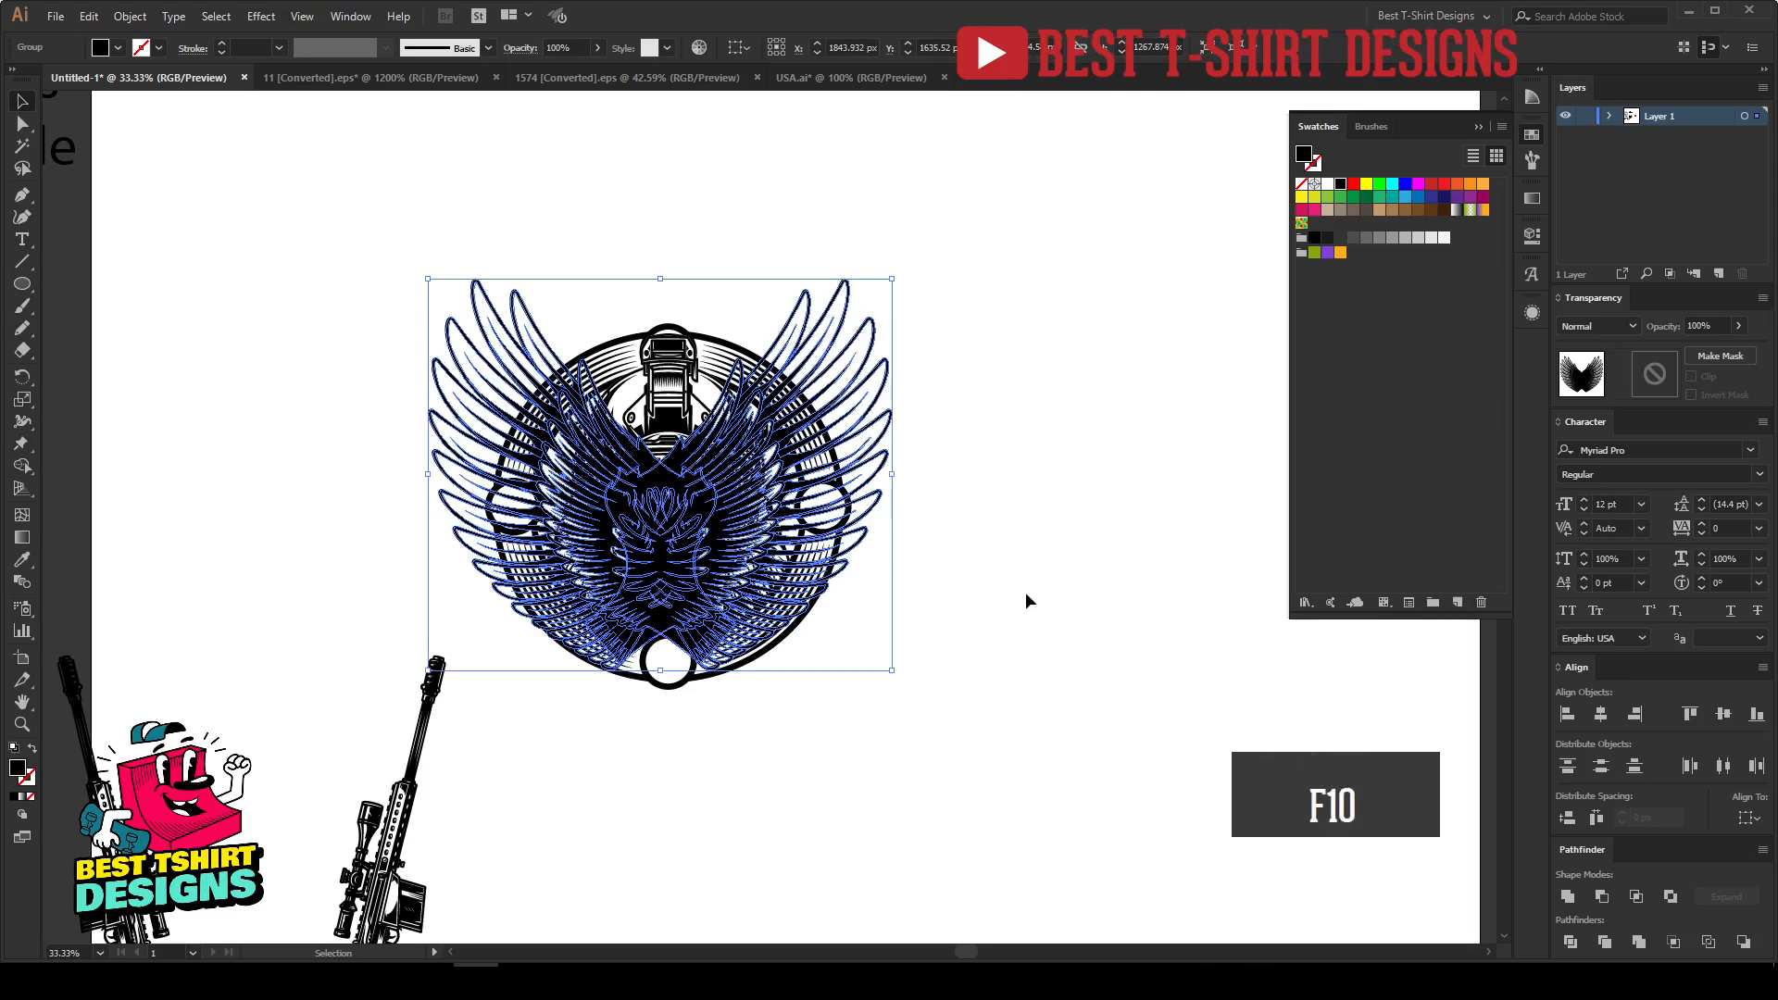
Step: Center the wing group and the eagle emblem on each other horizontally and vertically
click(1025, 593)
scroll(619, 478, up, 1)
drag(502, 225, 1065, 767)
click(791, 50)
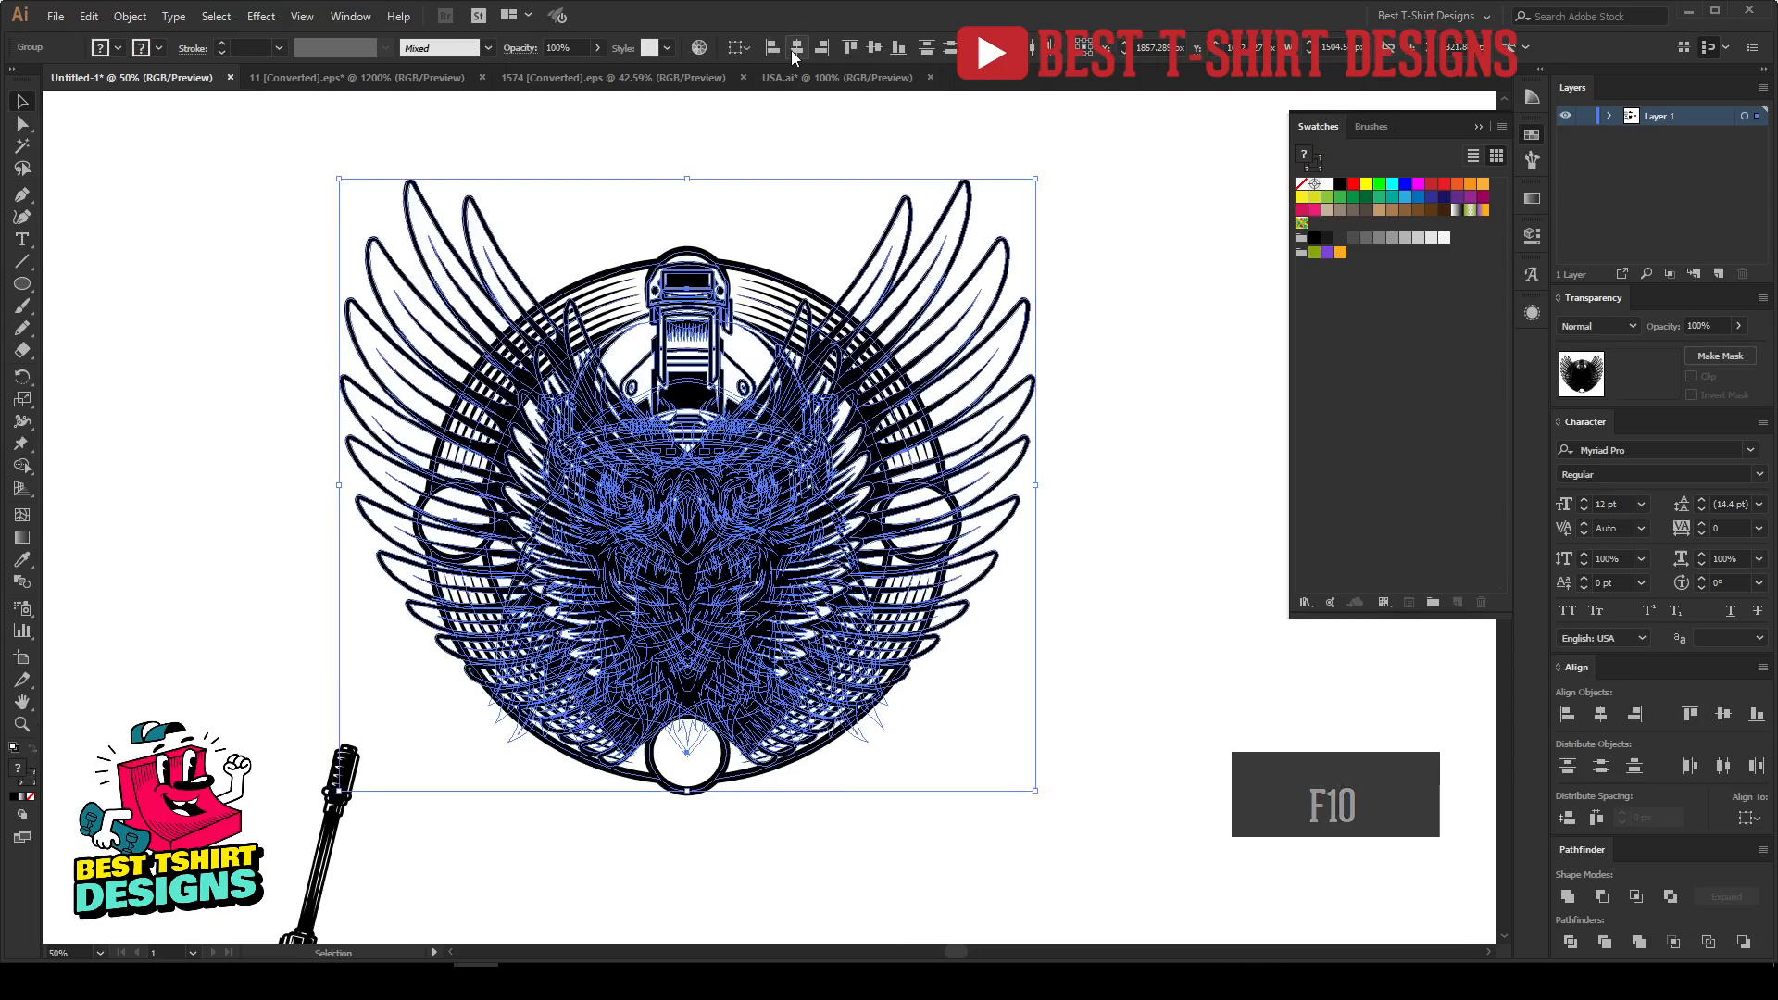
click(873, 50)
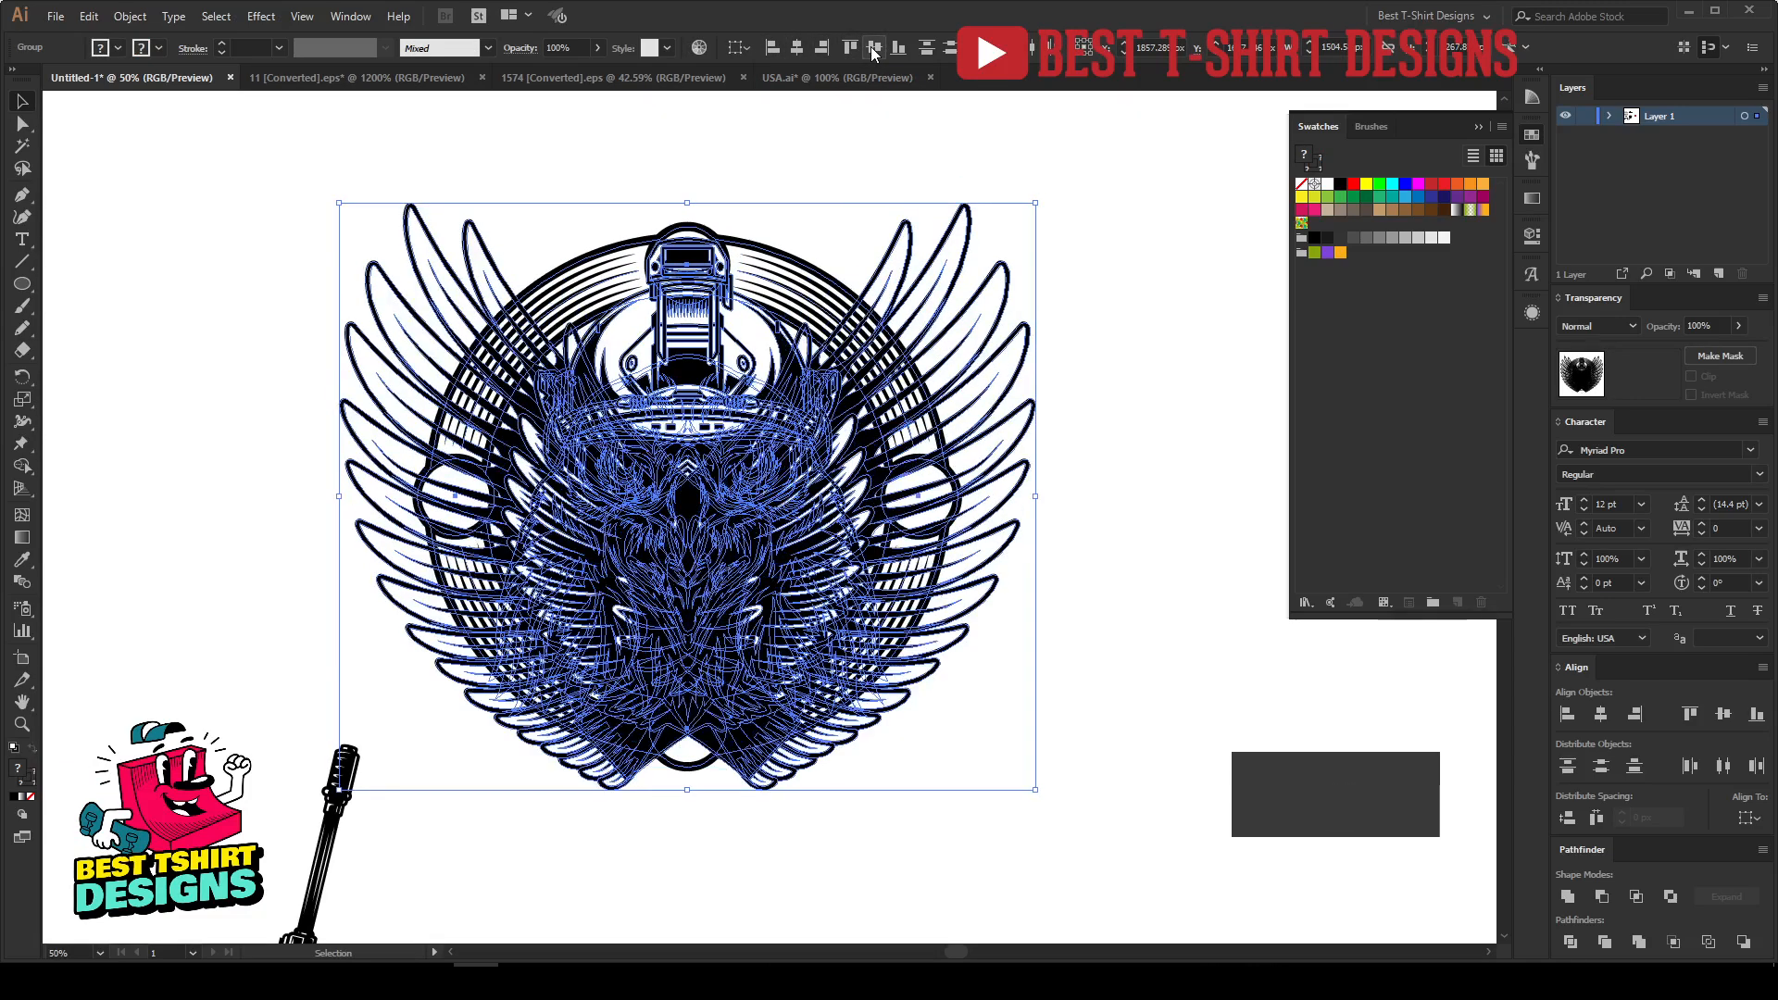
click(1144, 513)
scroll(1139, 509, up, 1)
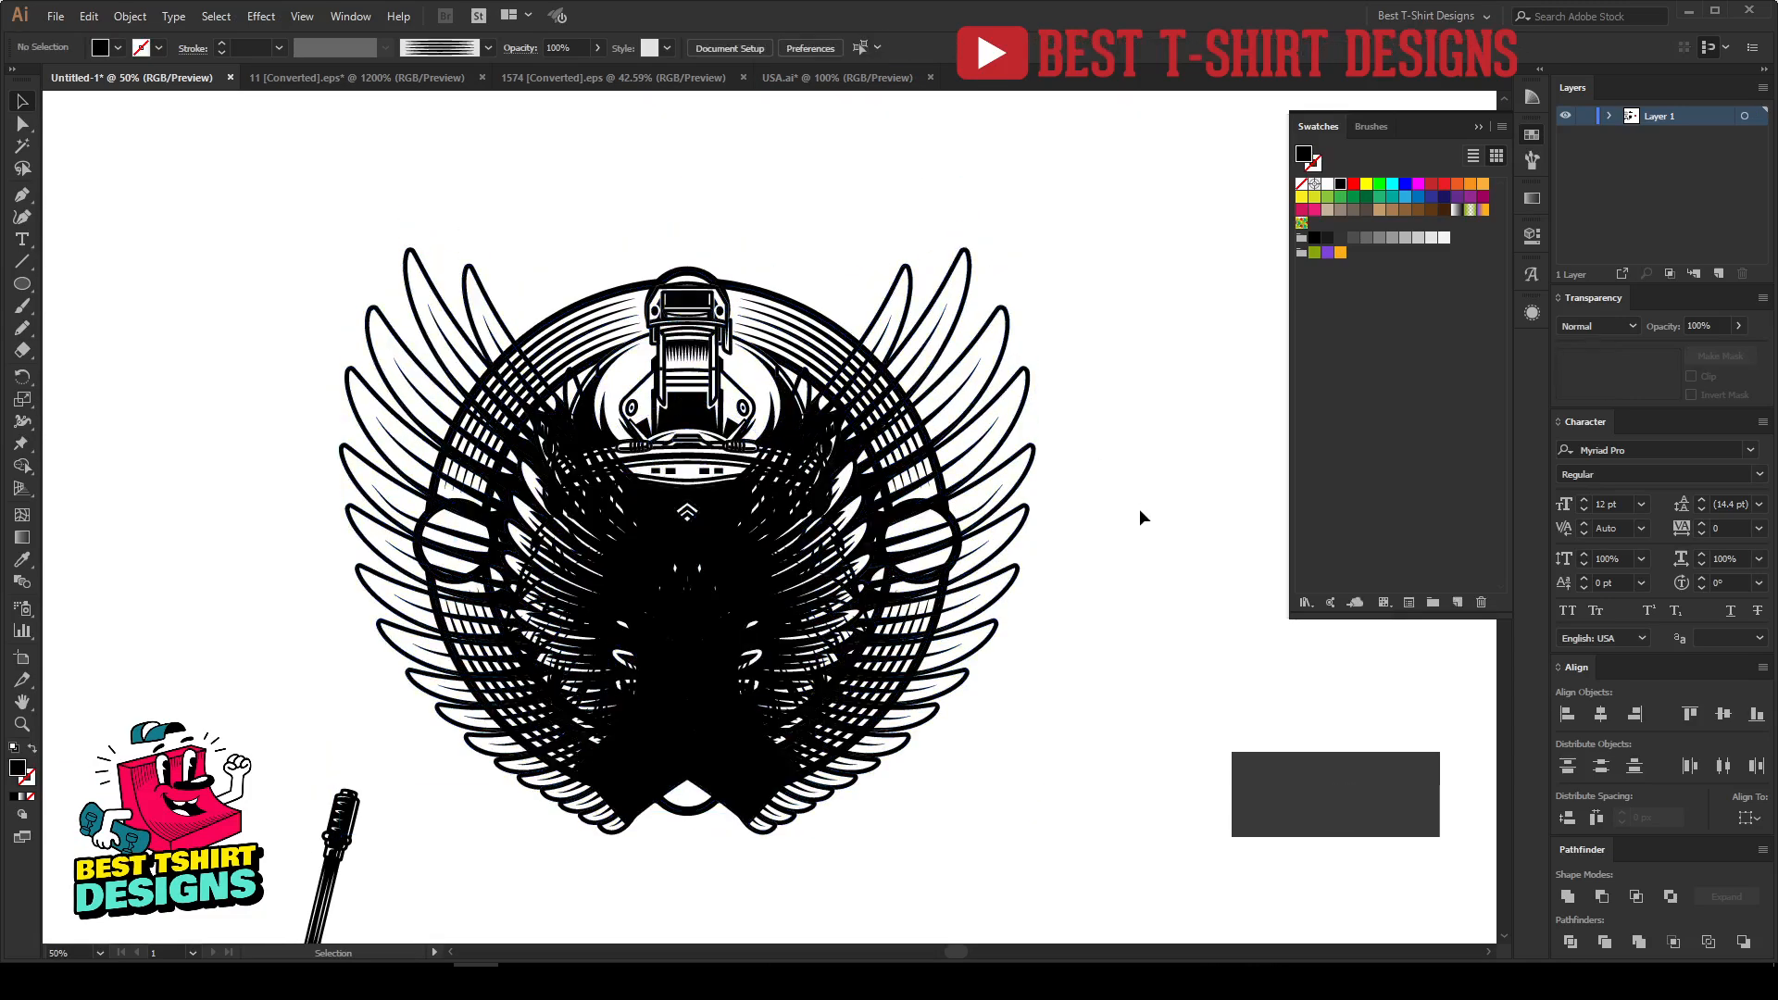
Step: Nudge the circular eagle emblem upward over the wings to a Y position of about 1587 px
scroll(1139, 508, down, 1)
click(917, 419)
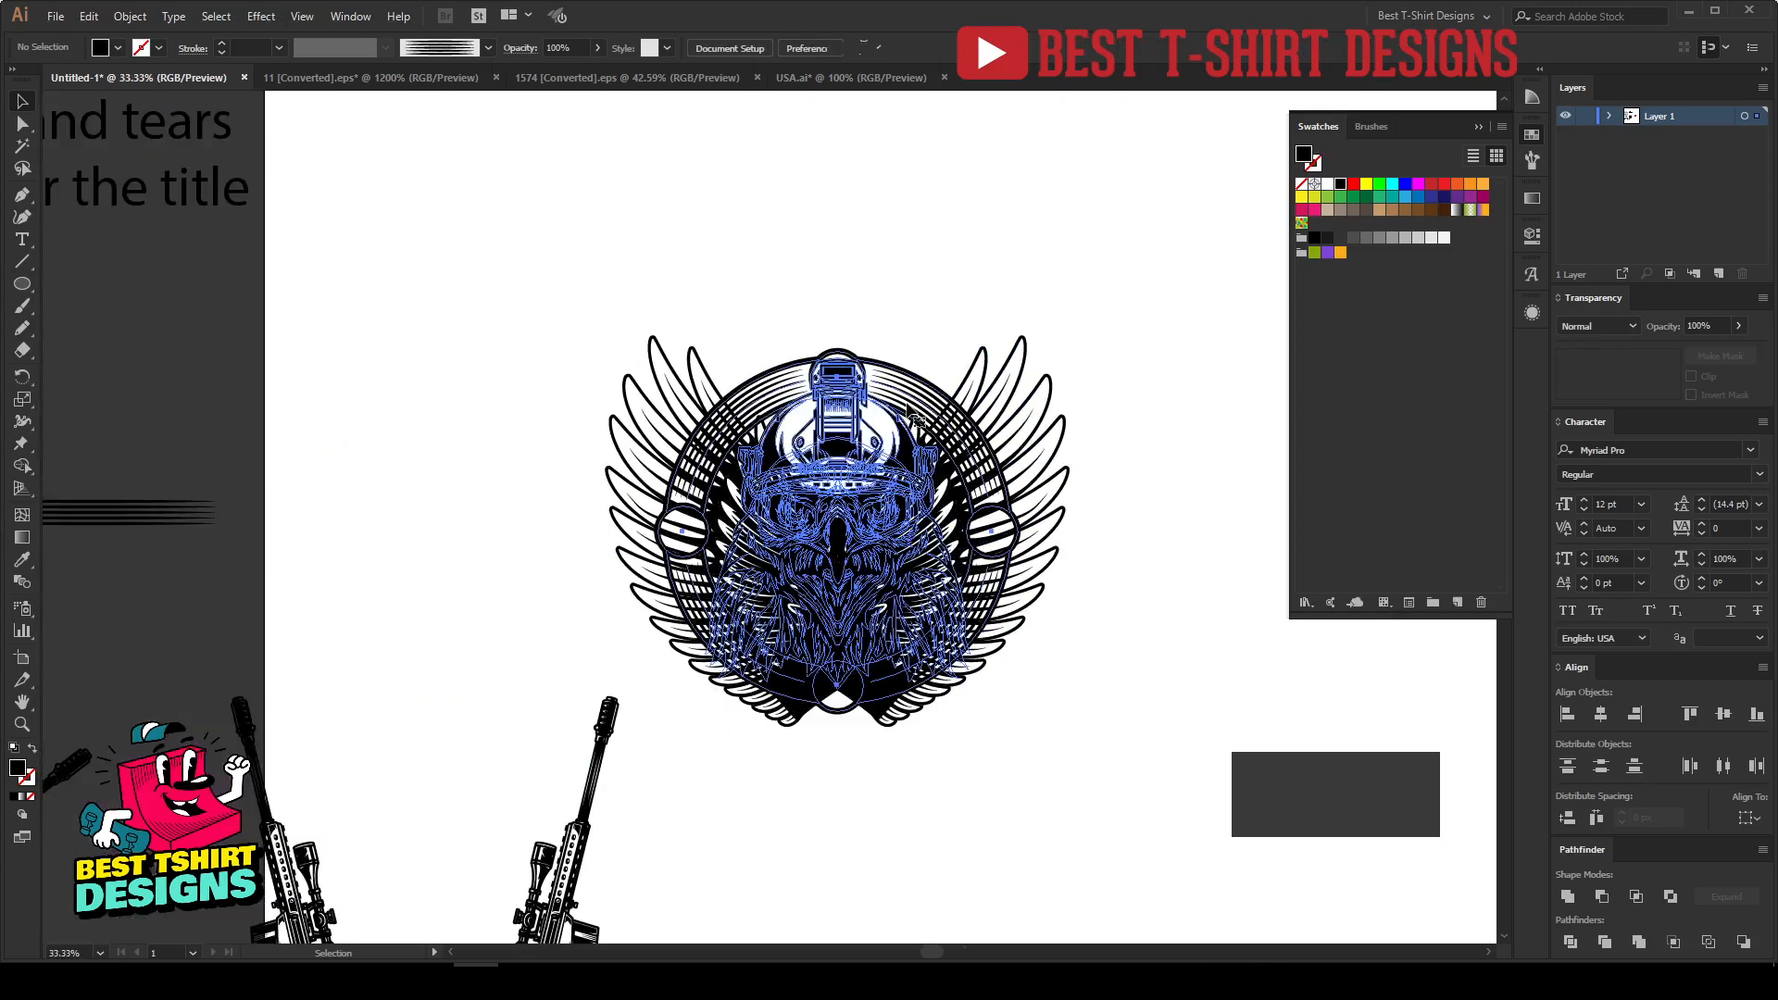
key(shift+Up)
key(shift+Up)
key(shift+Up)
key(shift+Up)
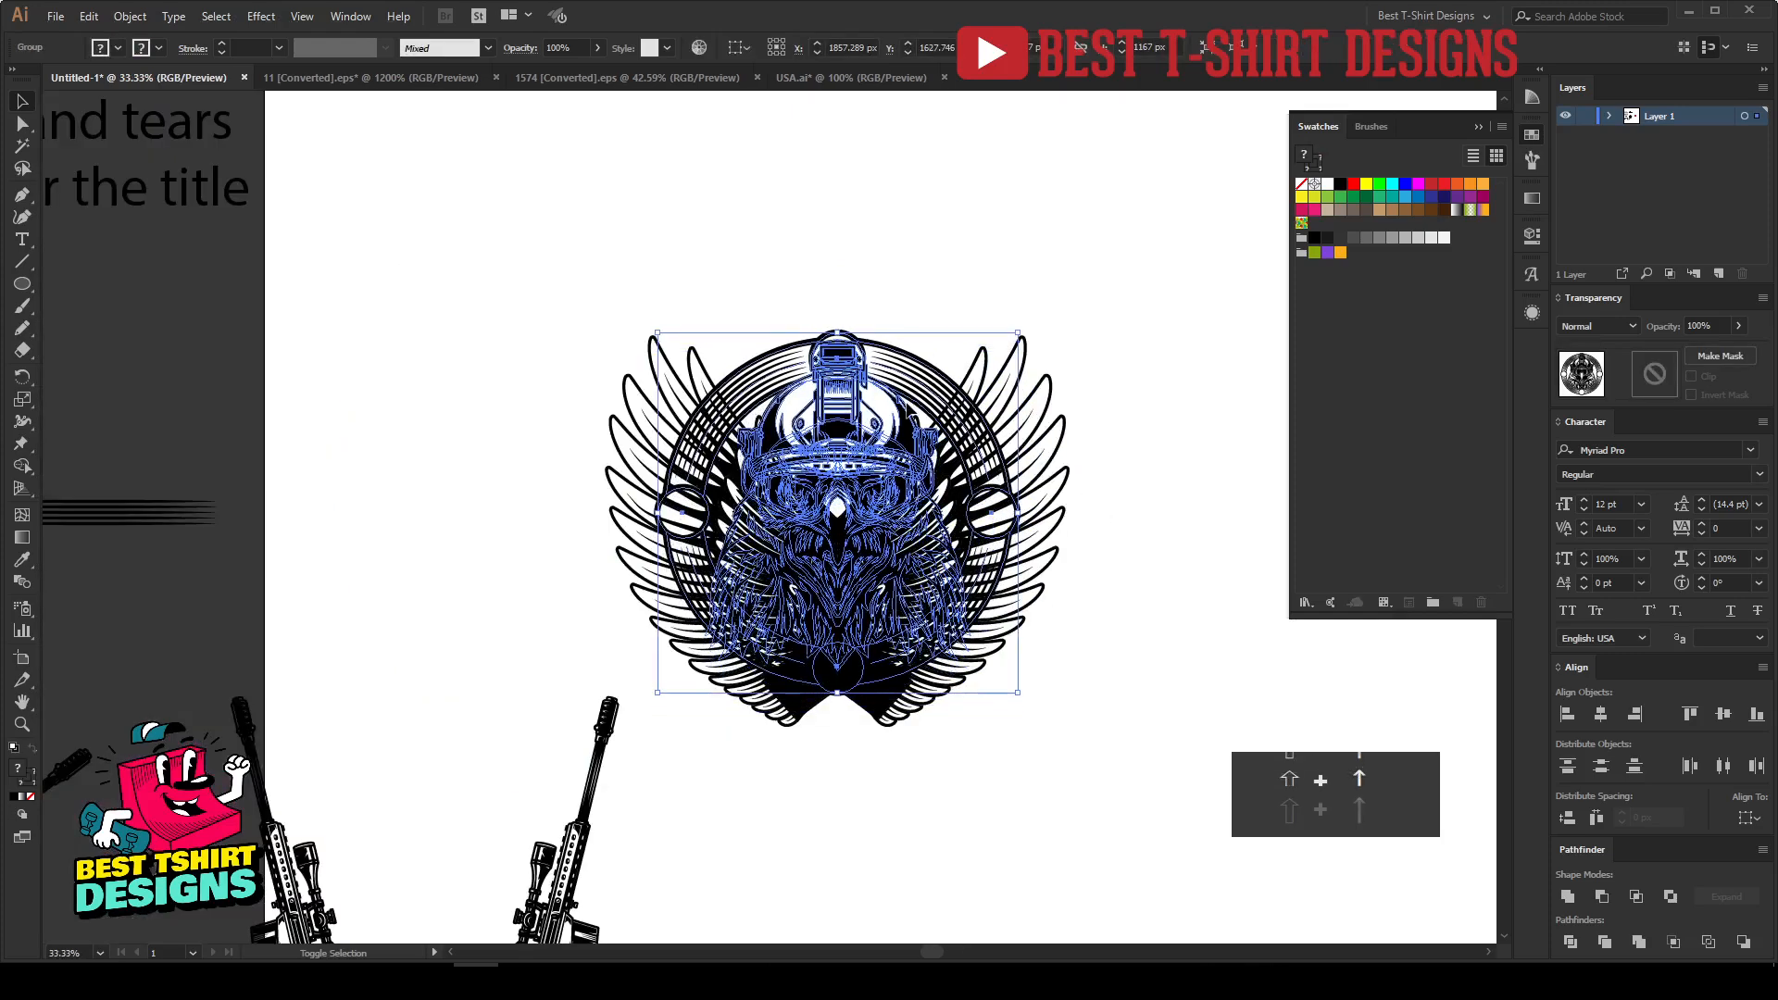
click(944, 318)
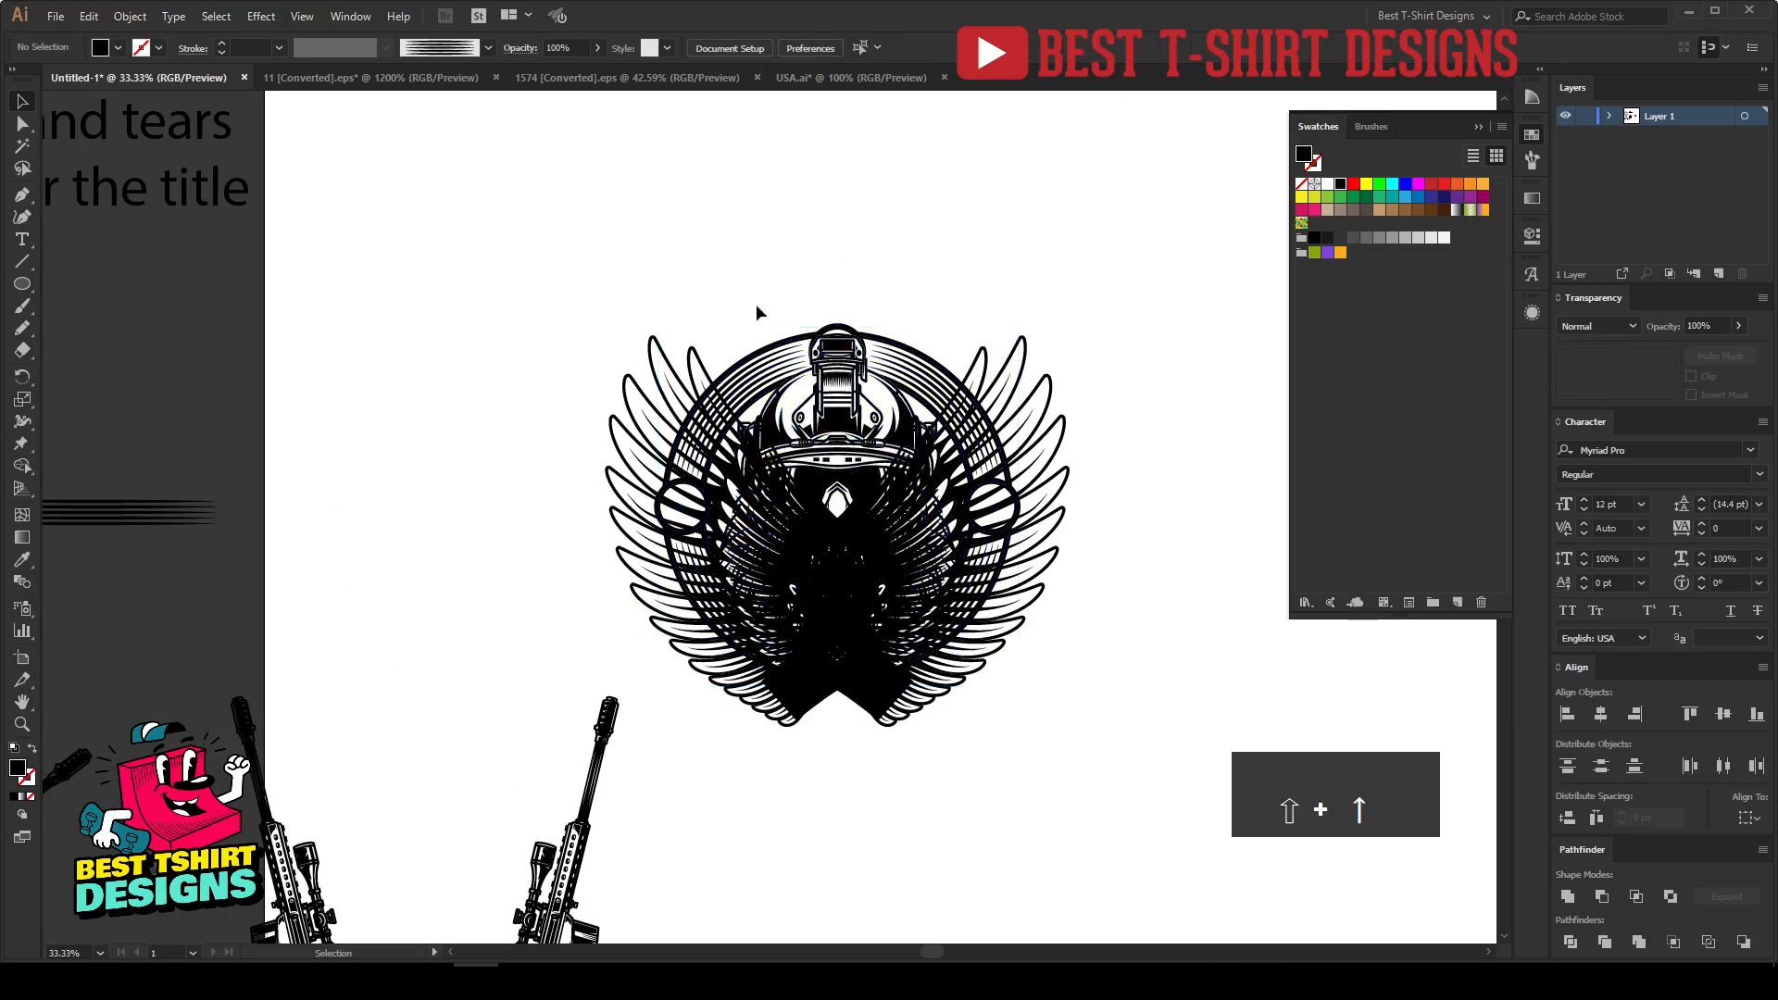
click(909, 374)
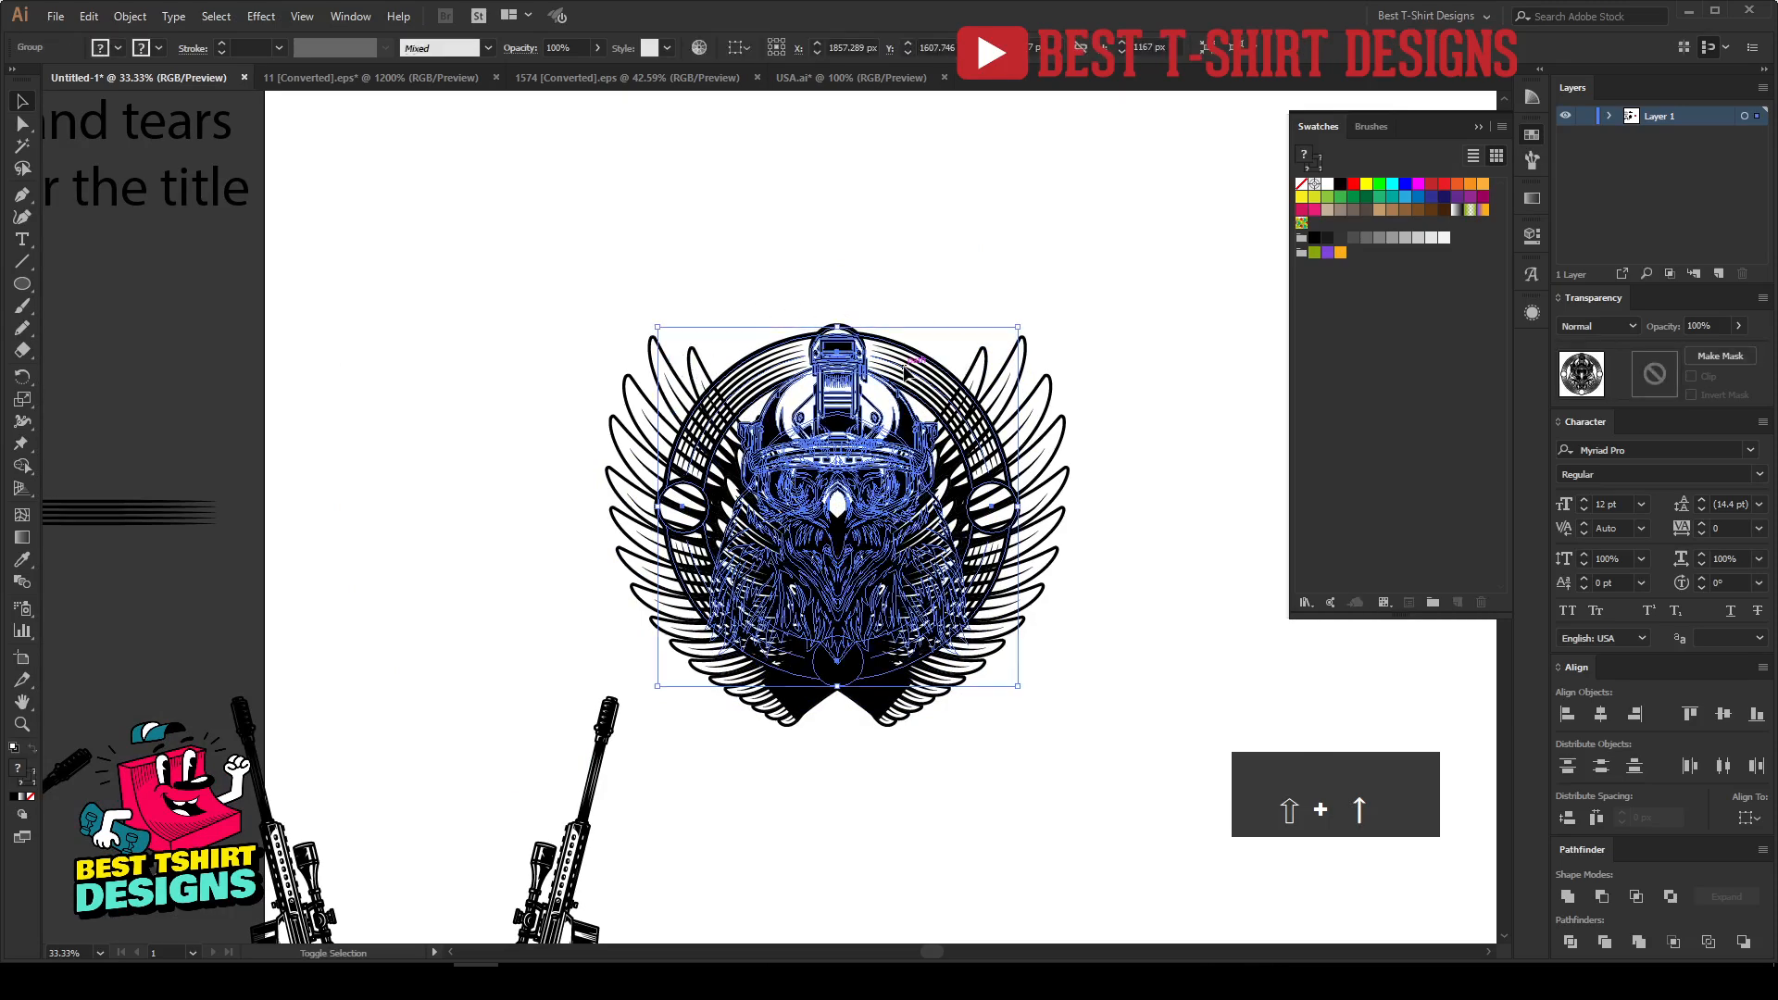
drag(1114, 412, 993, 426)
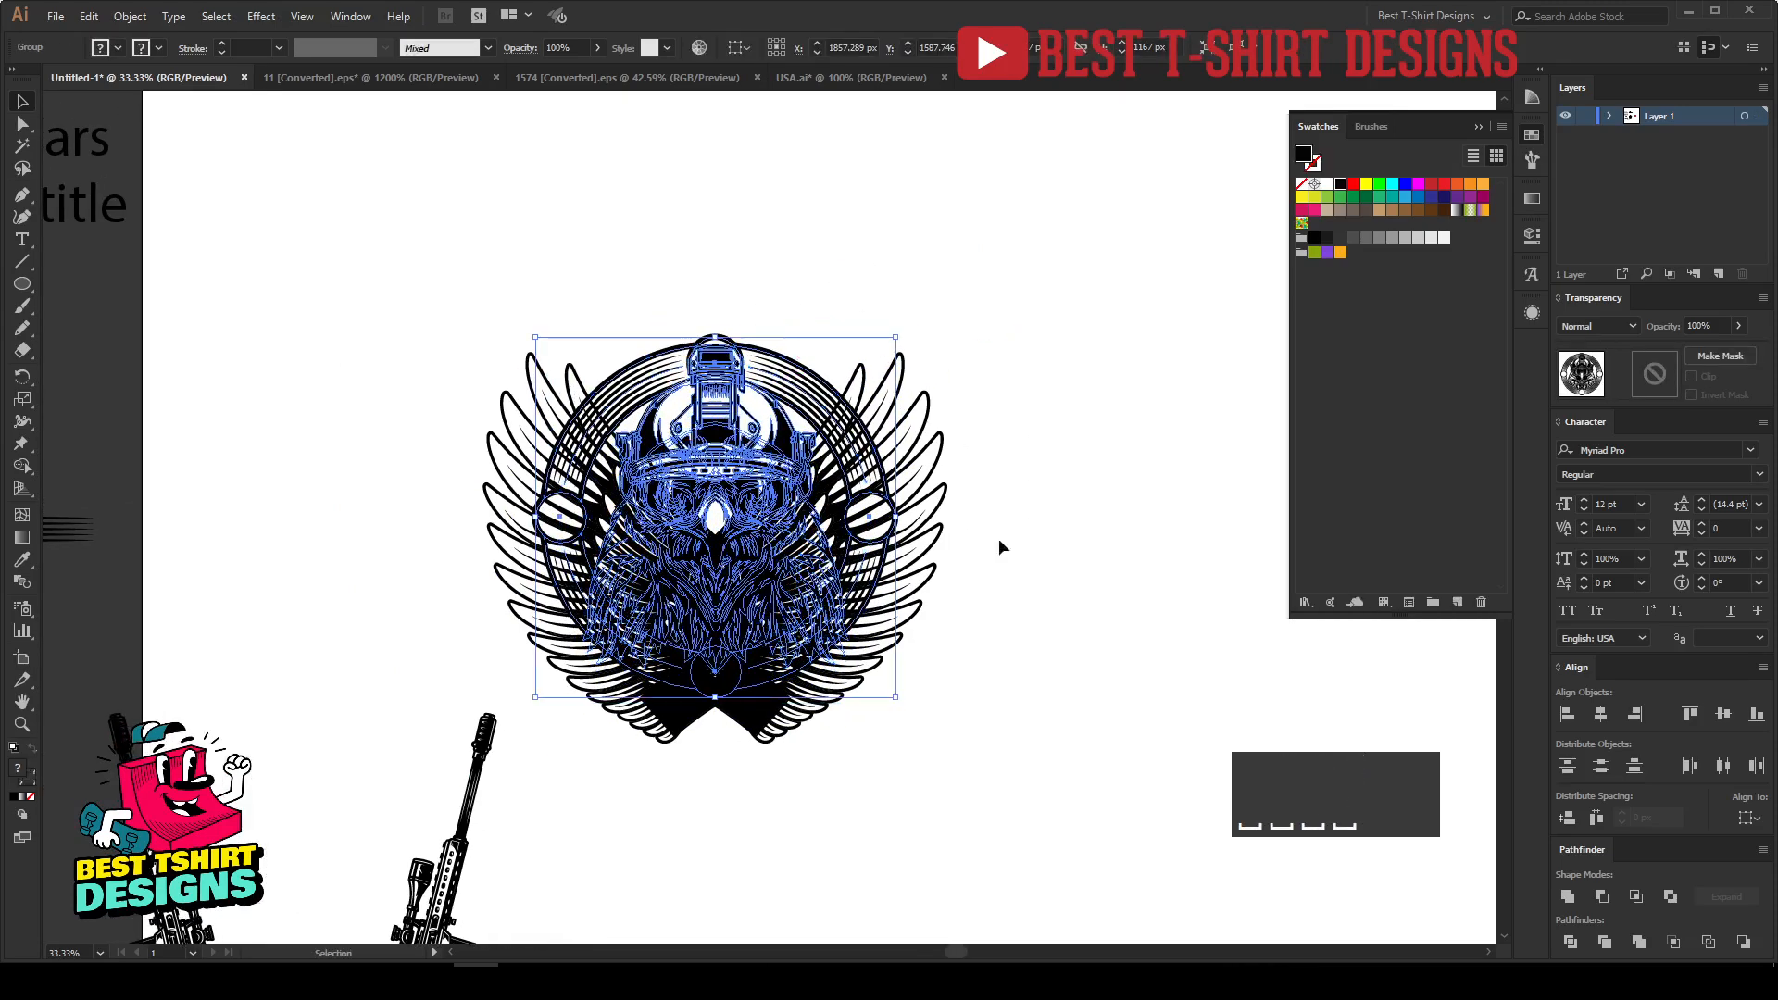
click(1000, 587)
Step: Scale the wing group down proportionally to a height of about 1175 px
click(760, 729)
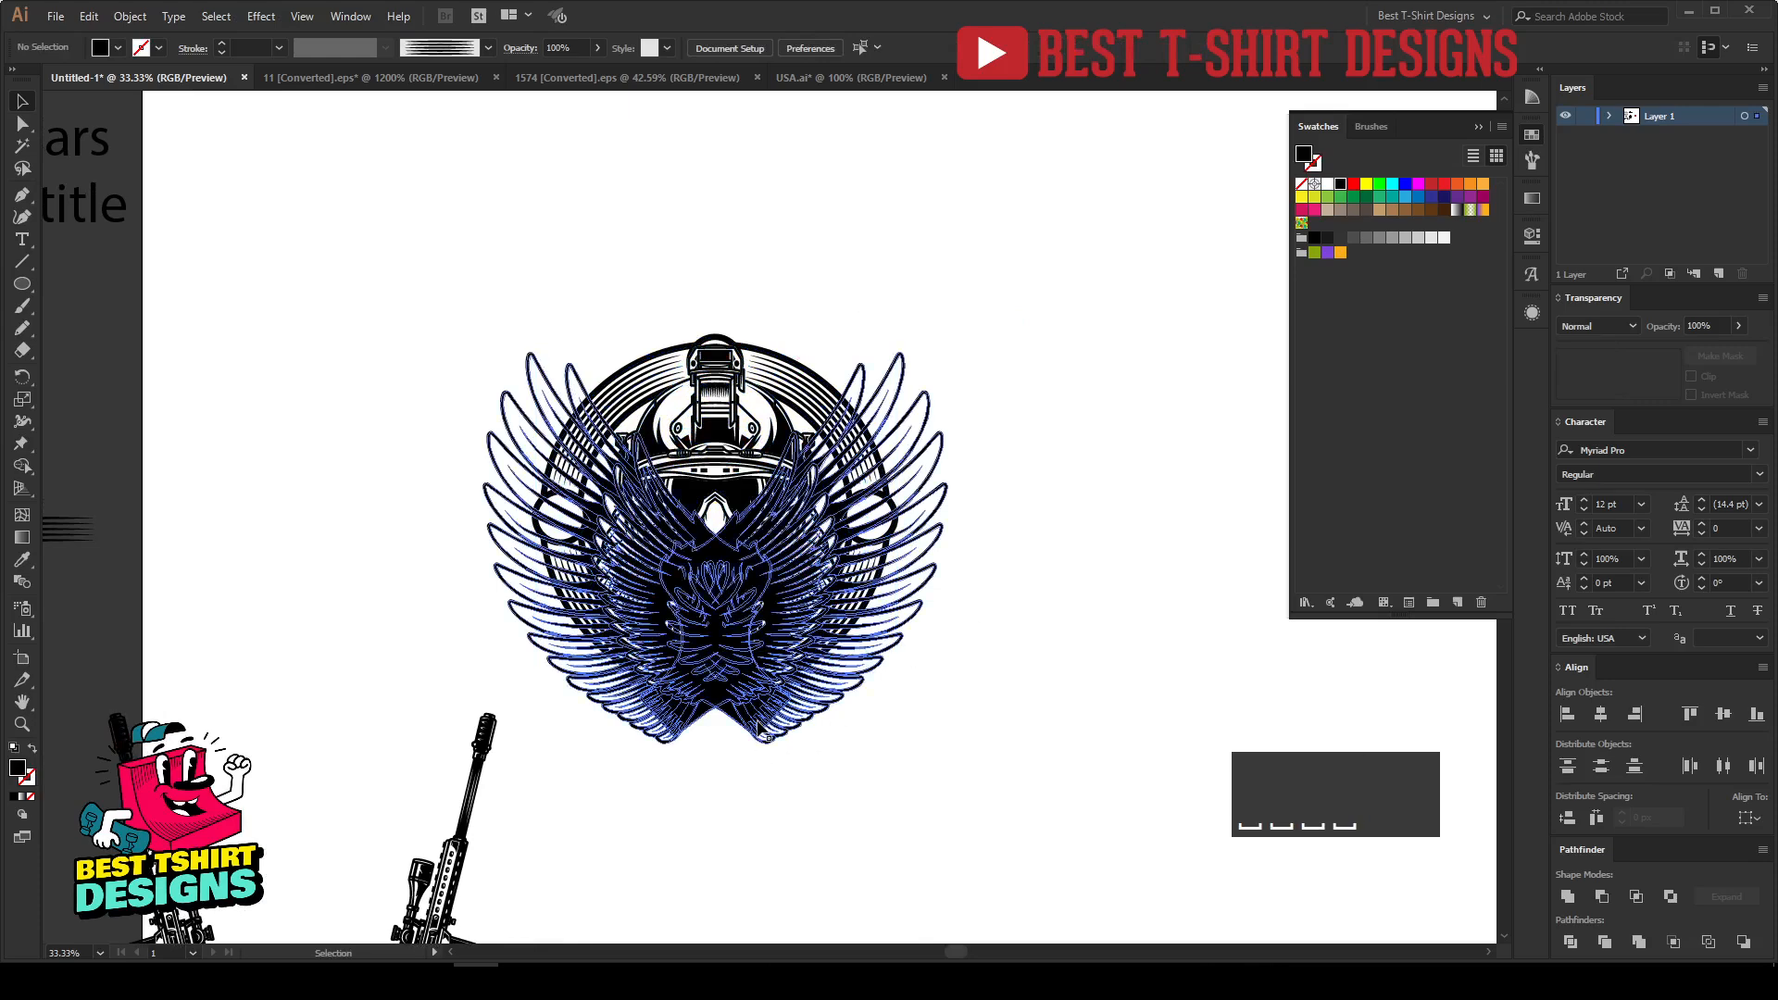
drag(720, 744, 718, 716)
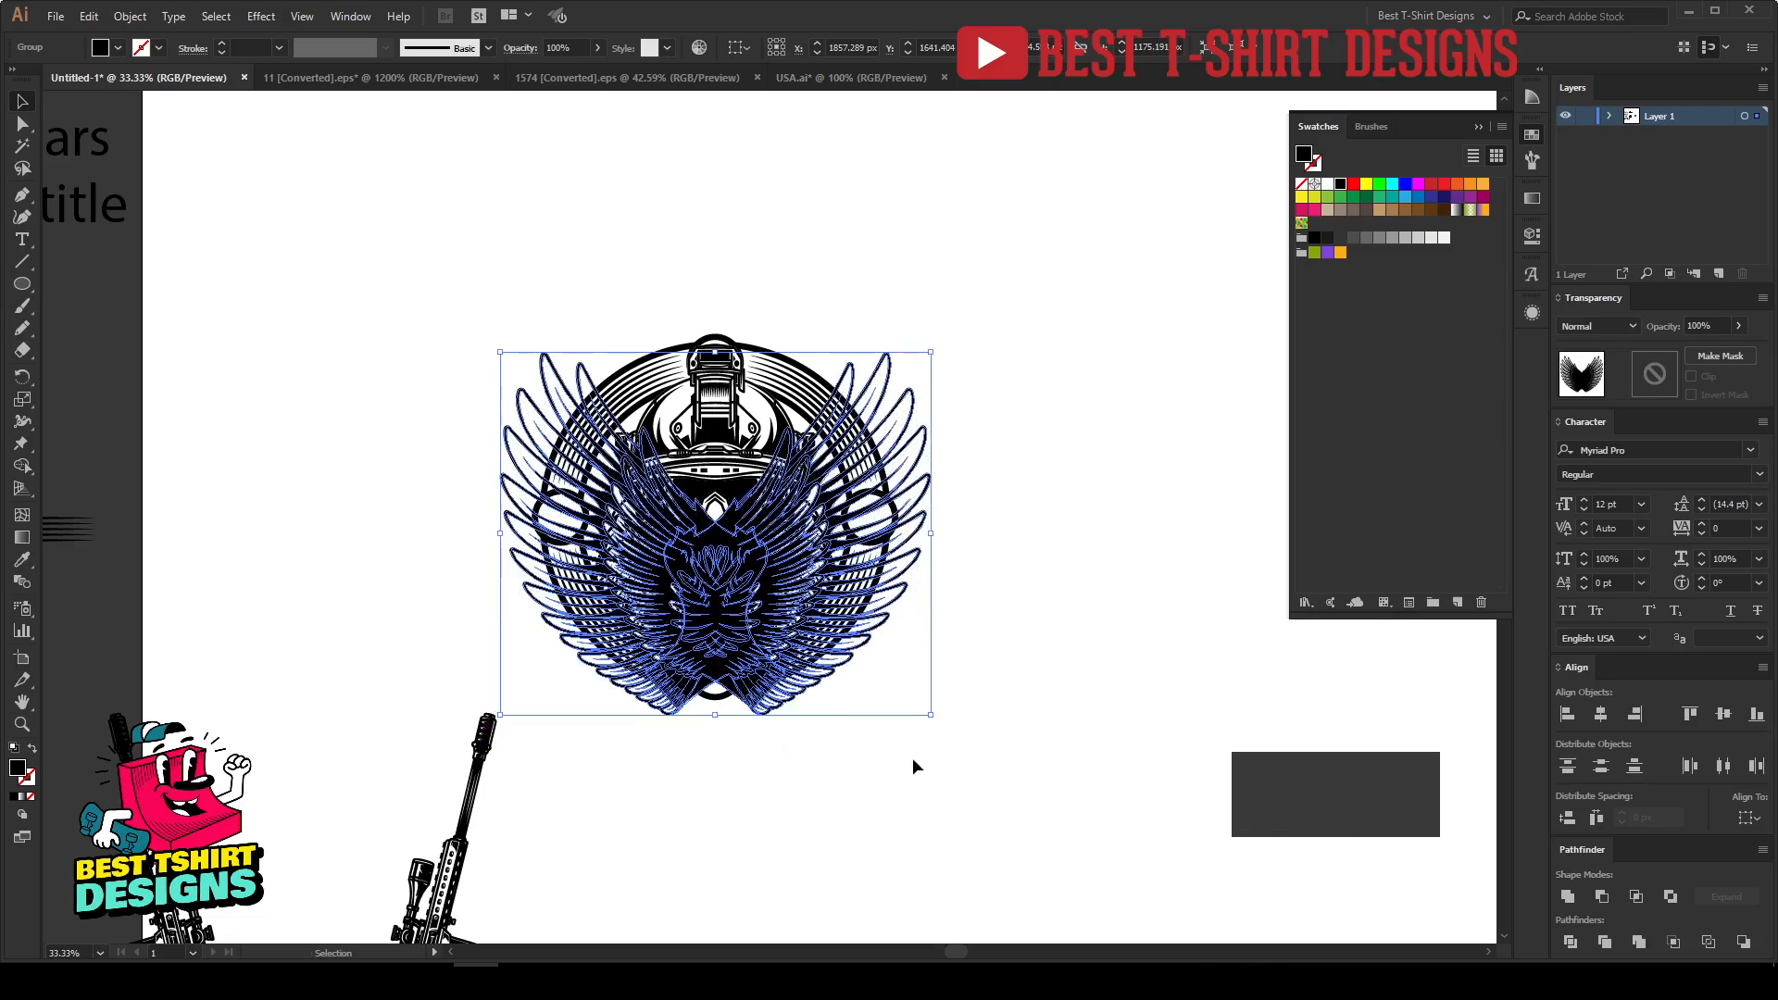
key(ctrl+shift+a)
Step: Create an opacity mask on the wings with clipping off and paste a copy of the eagle emblem in place inside it
click(778, 377)
key(ctrl+c)
click(909, 421)
scroll(709, 568, up, 1)
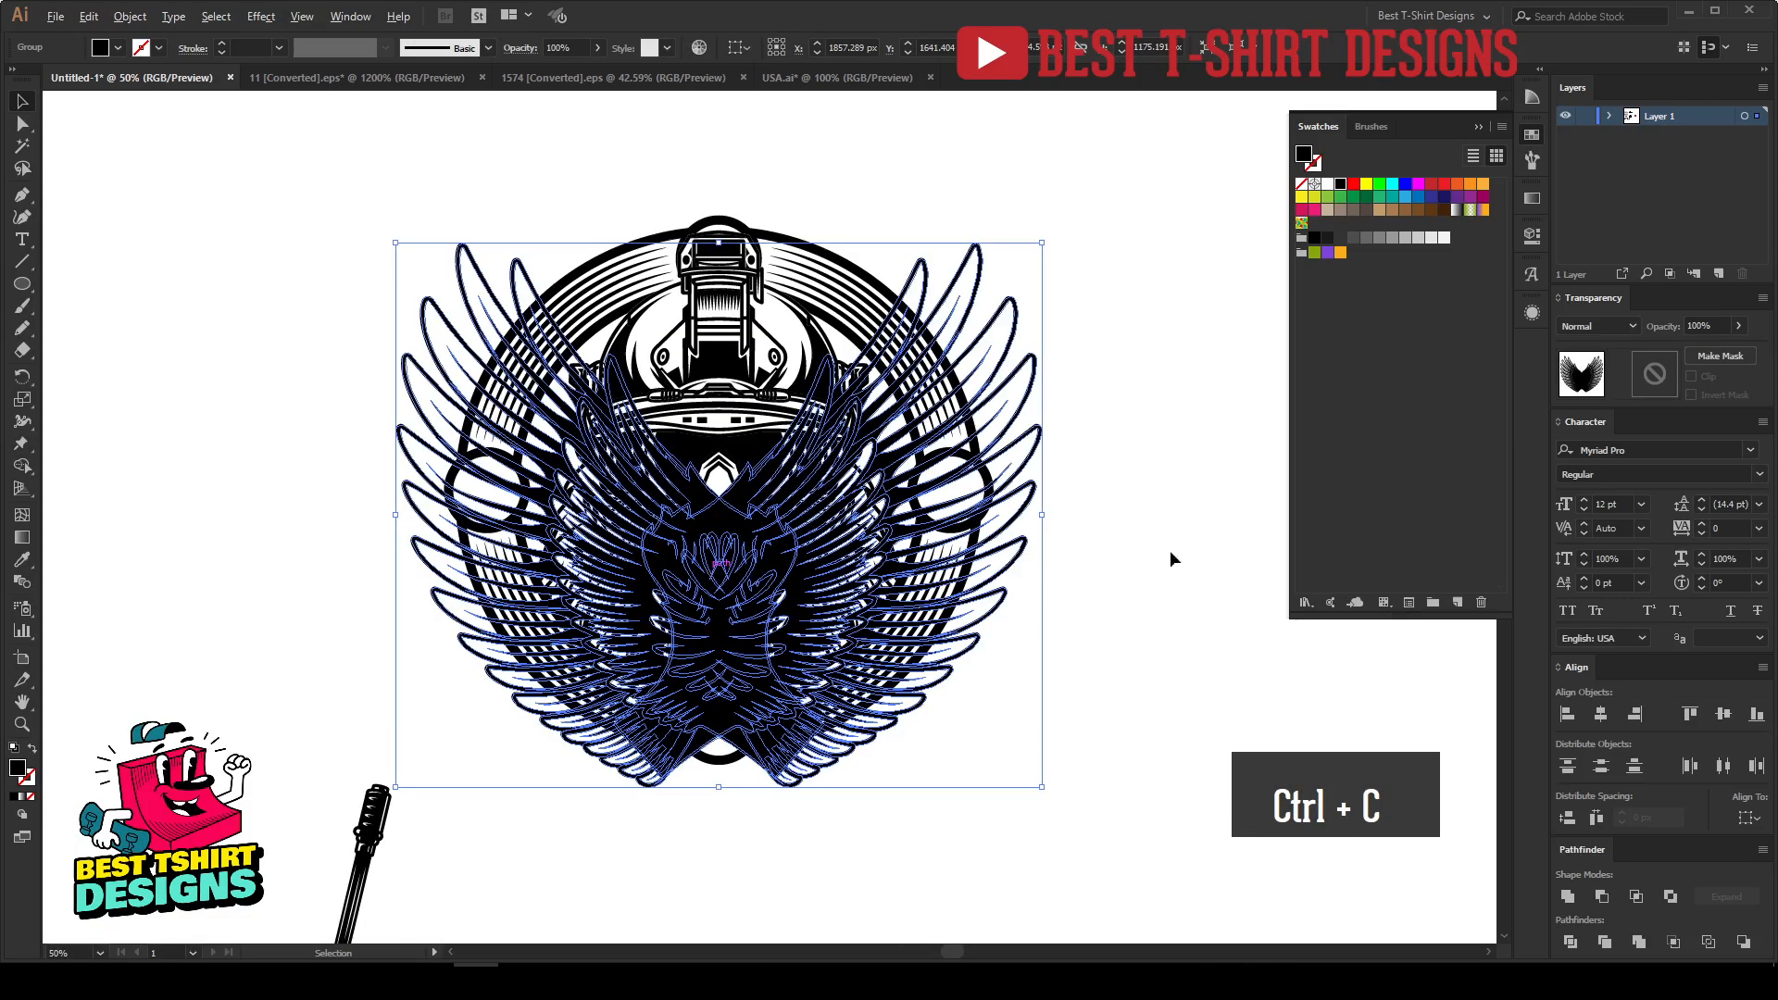
click(1664, 375)
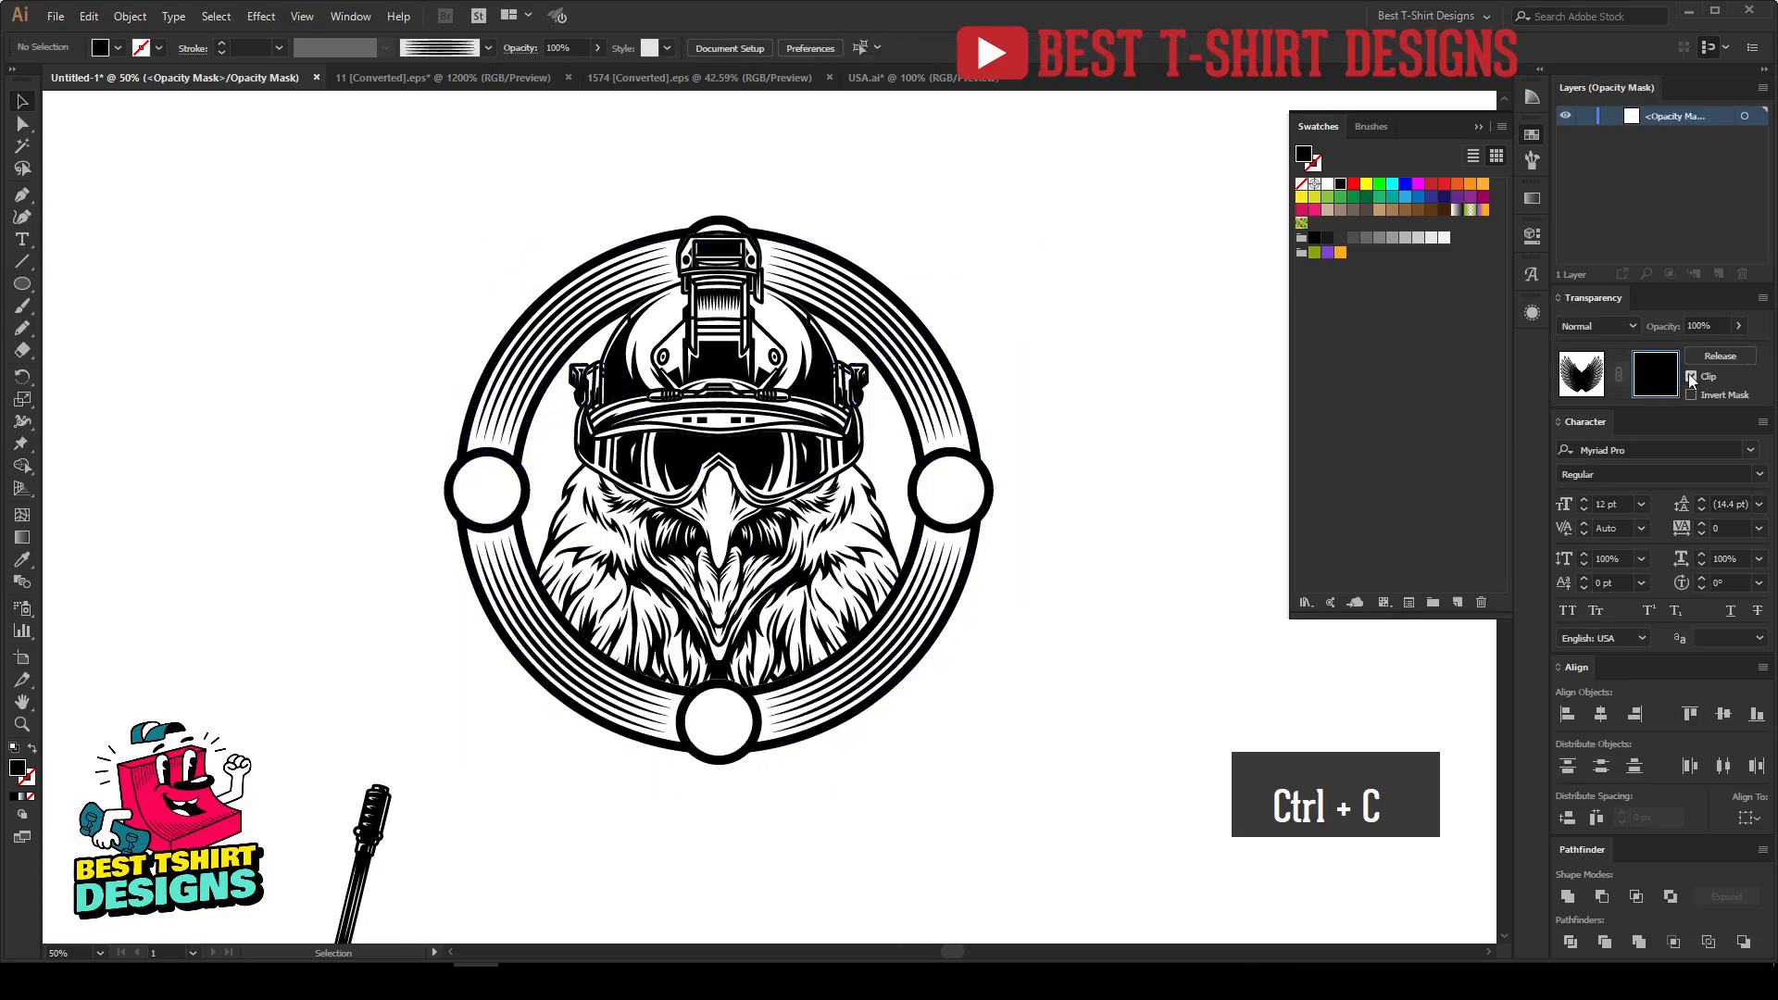
click(1691, 376)
key(ctrl+f)
Step: Expand the fill and stroke of the emblem copy in the mask, unite its shapes, and exit mask editing
click(133, 19)
click(161, 234)
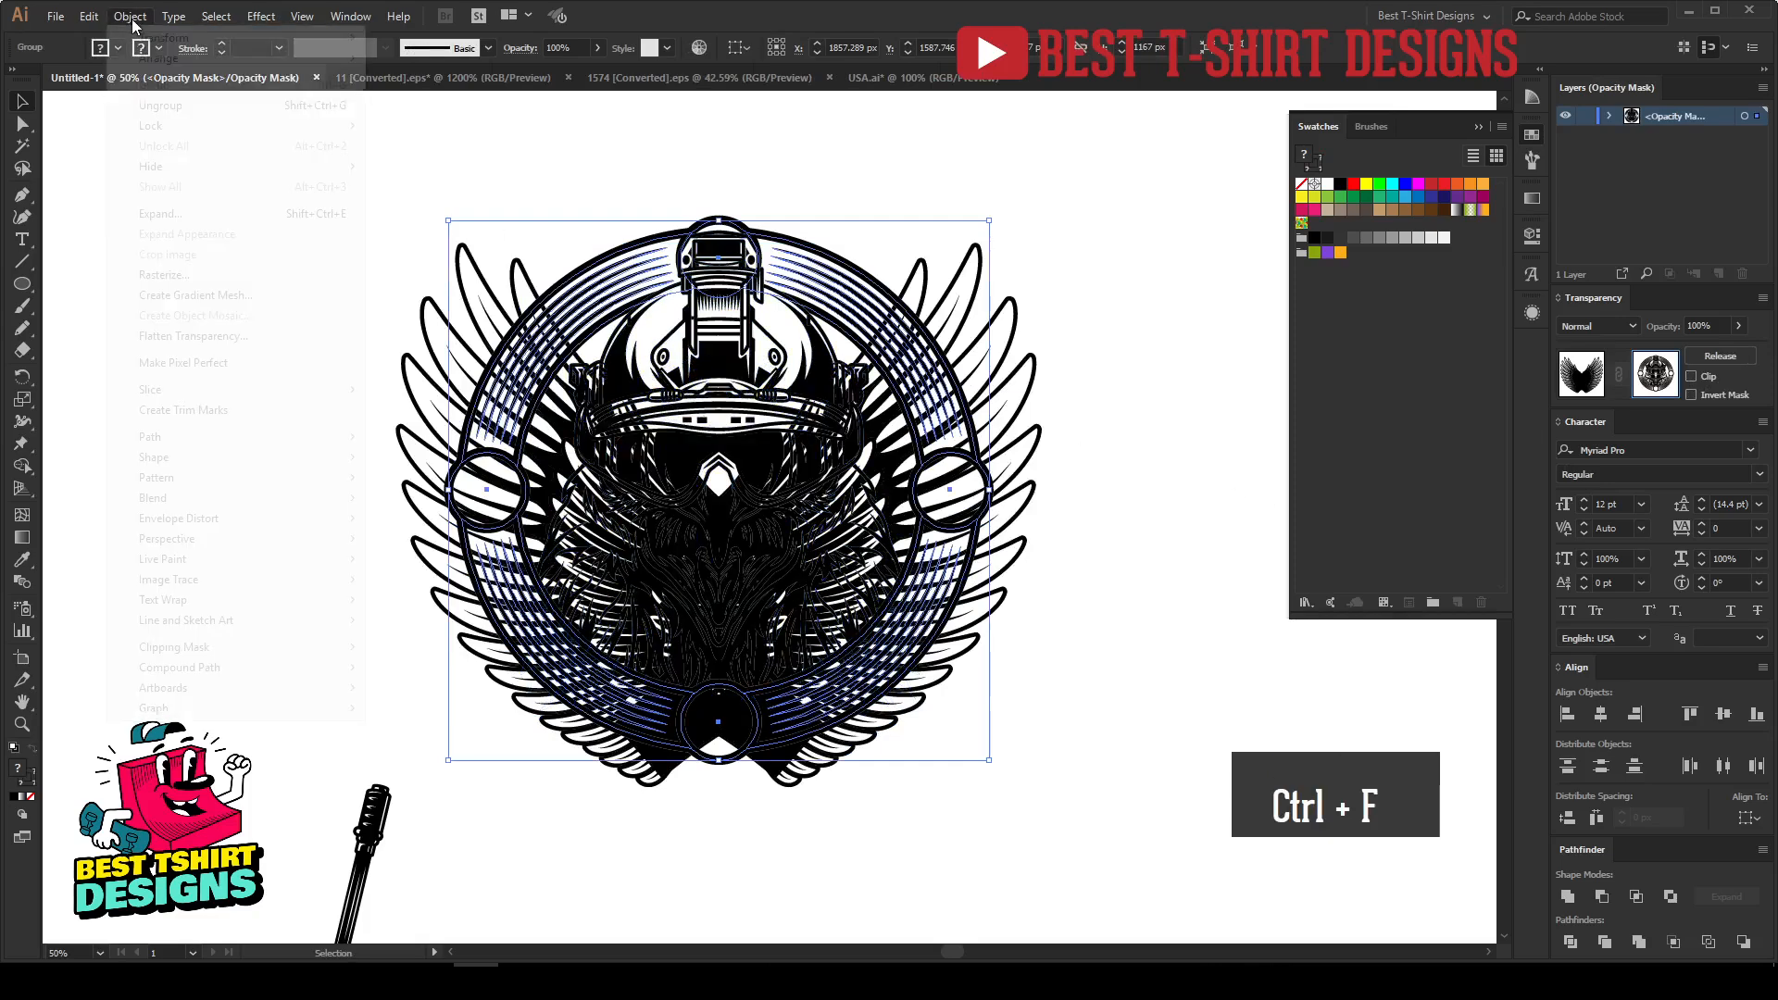
click(131, 17)
click(164, 211)
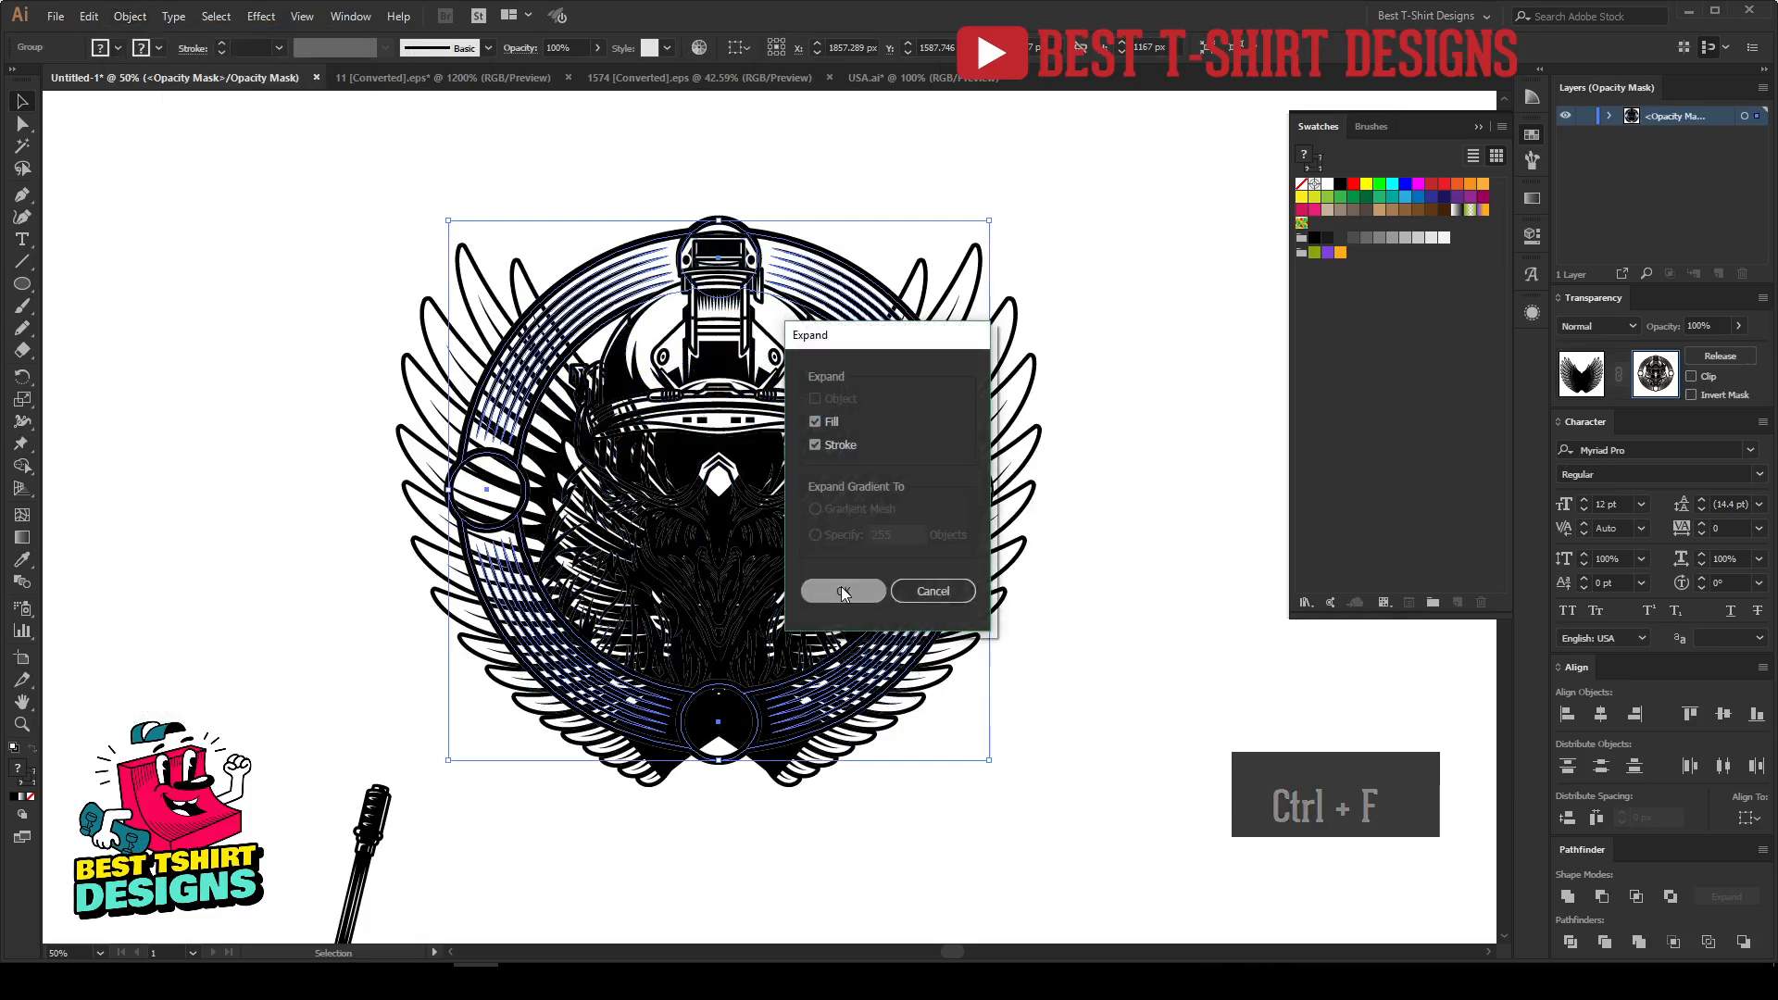
click(841, 587)
key(ctrl+a)
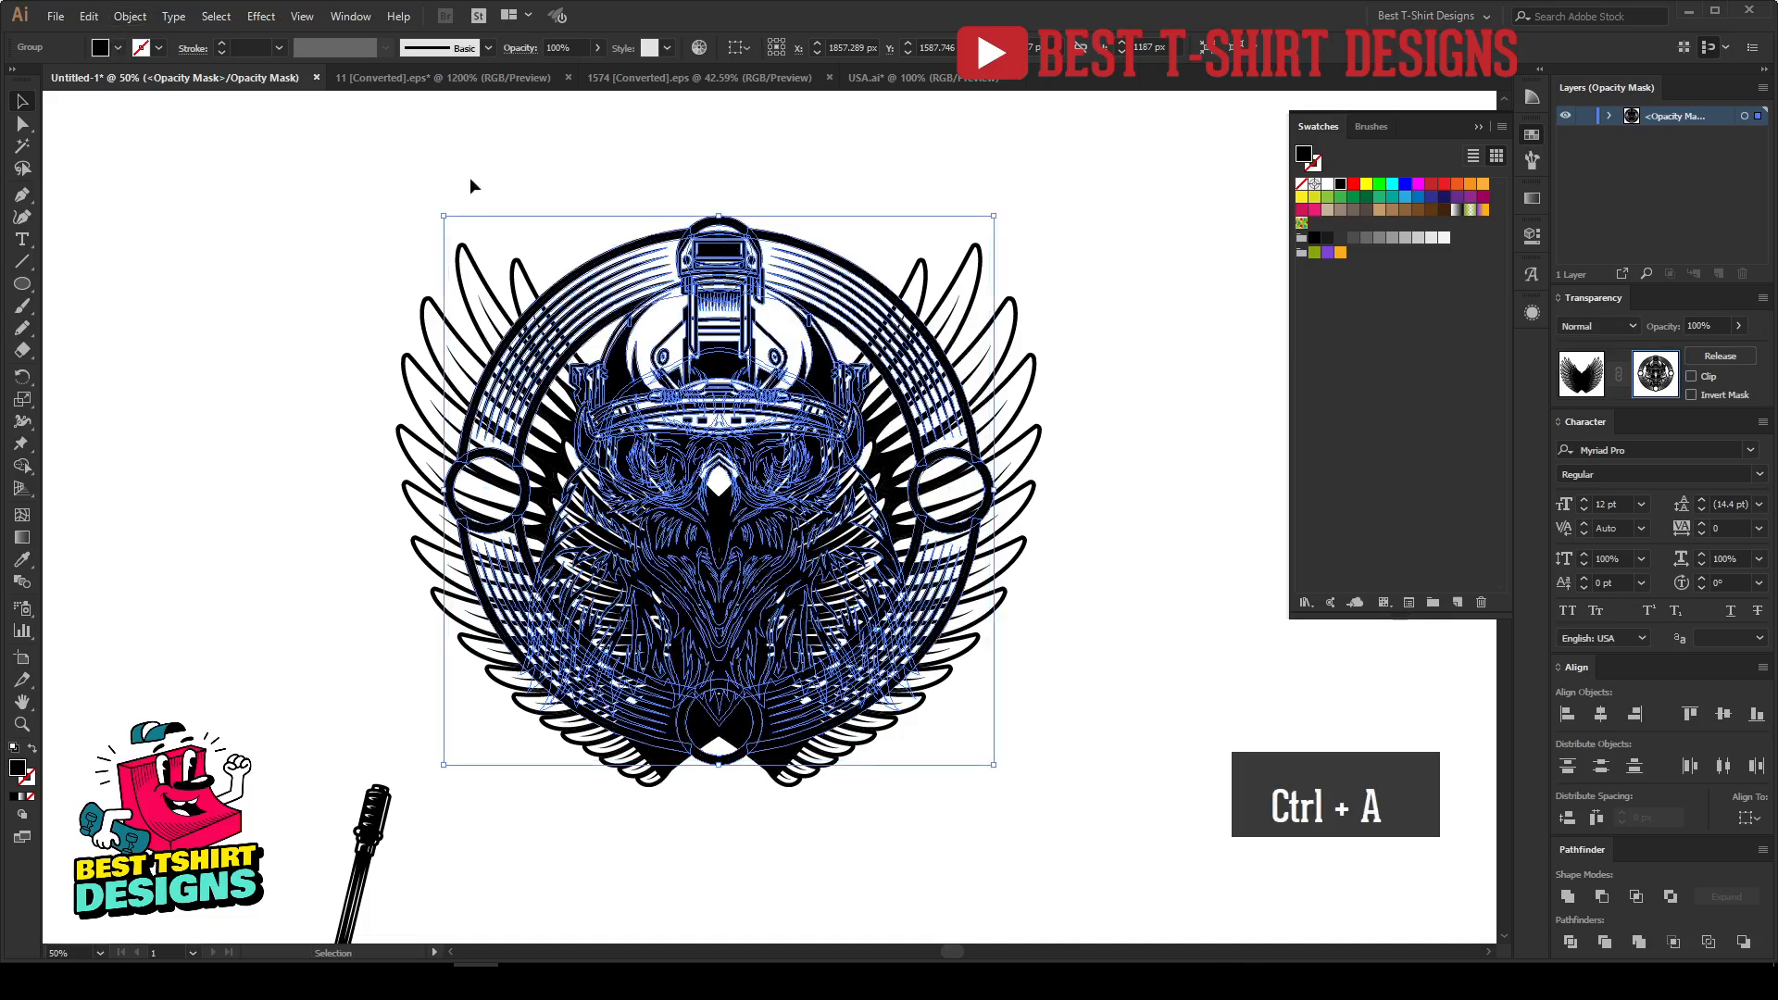
click(1574, 898)
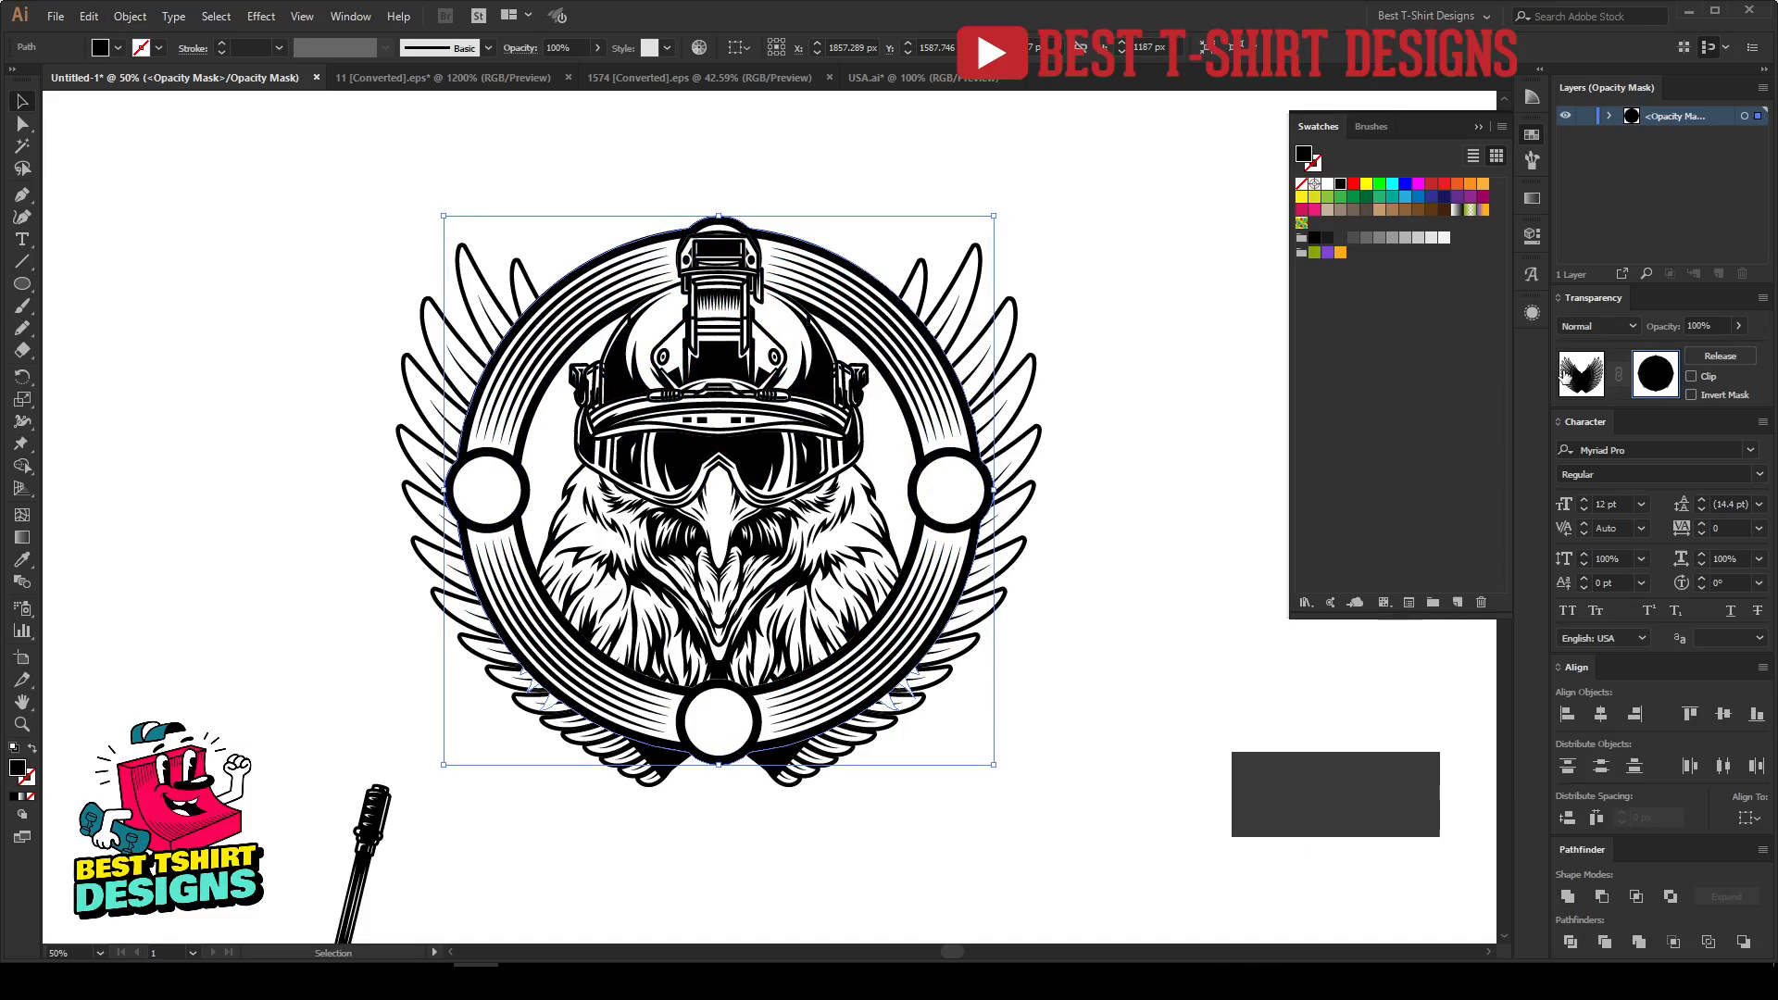
click(1580, 378)
click(1137, 527)
scroll(1131, 527, up, 1)
drag(297, 222, 1128, 681)
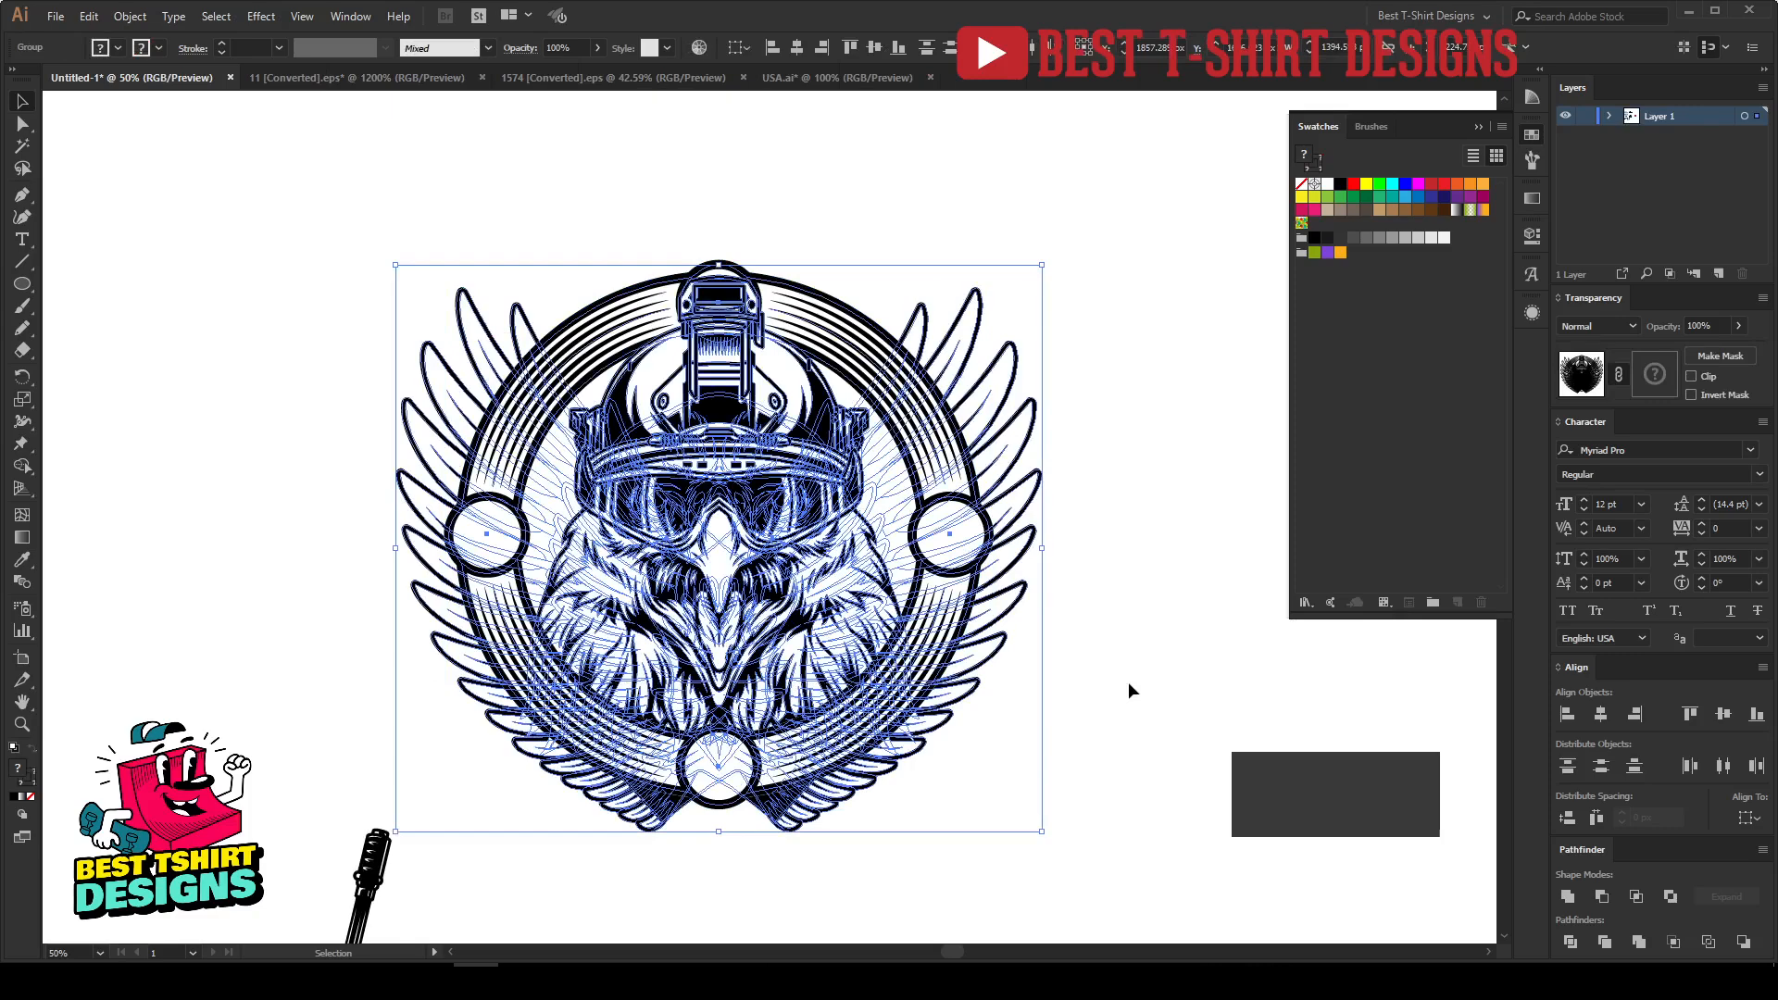
click(1128, 682)
Step: Rotate the right-hand rifle to horizontal, muzzle facing right, and place it directly below the winged emblem
key(ctrl+minus)
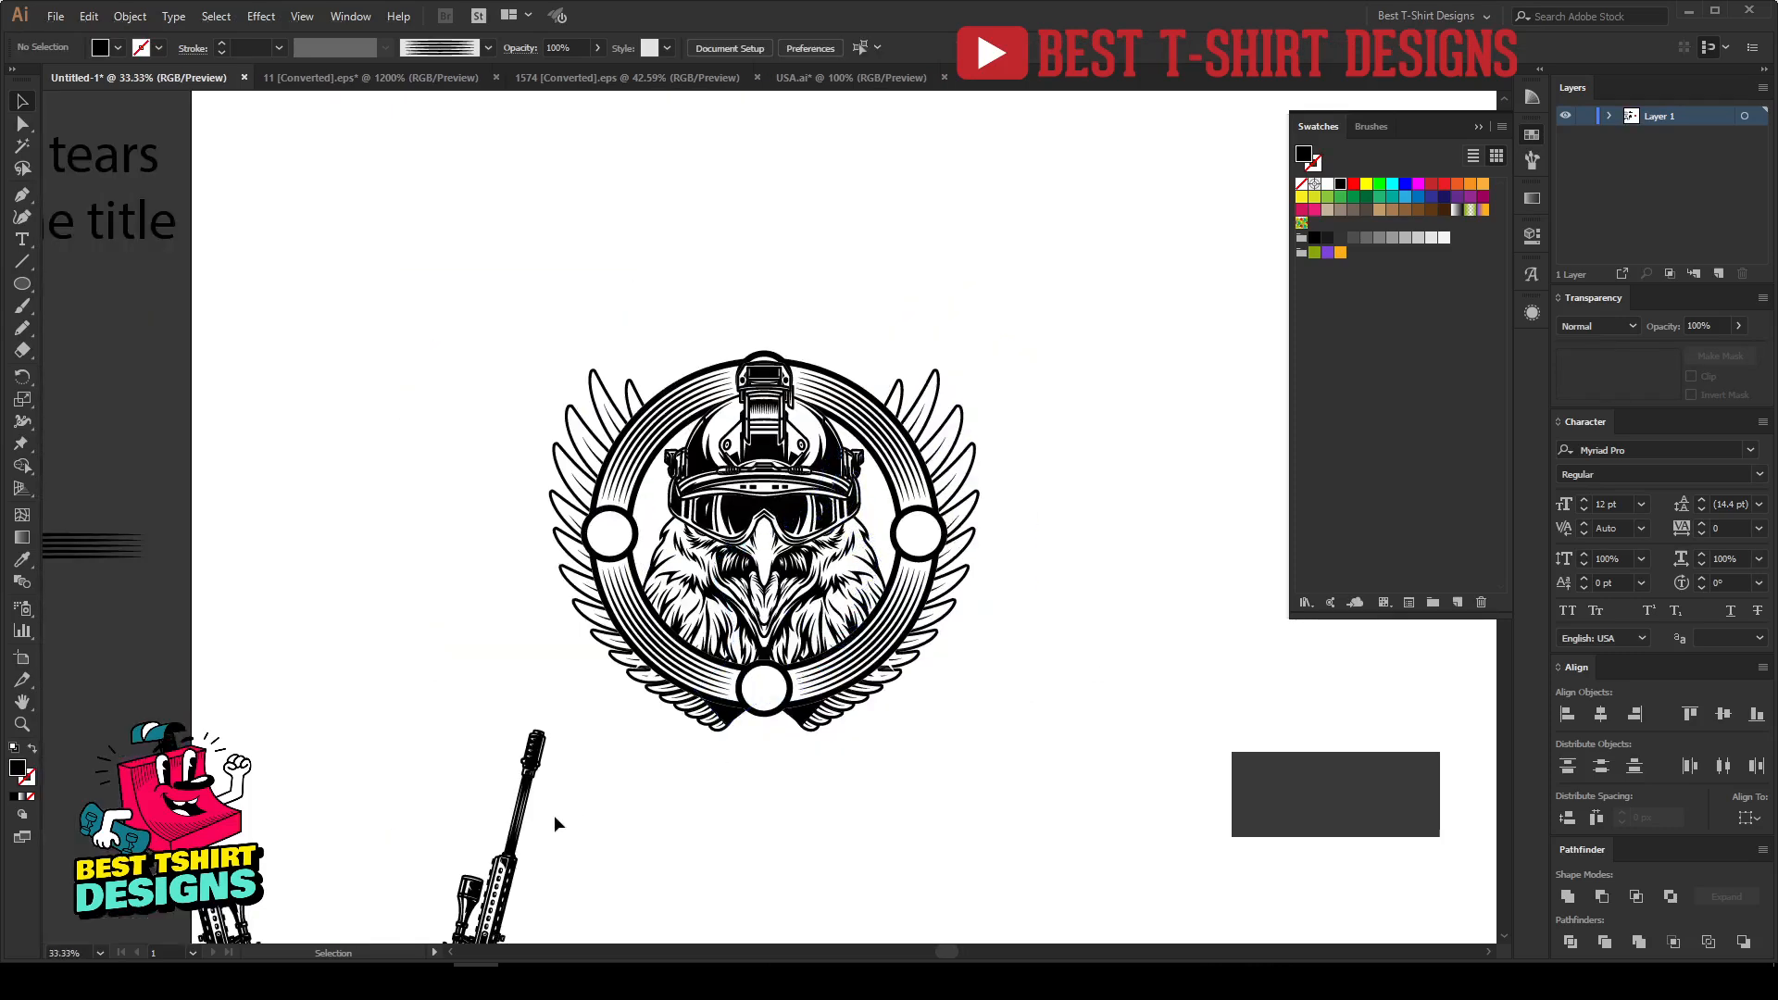
scroll(553, 815, down, 3)
drag(525, 810, 548, 715)
drag(510, 658, 493, 577)
right_click(507, 639)
click(599, 791)
click(516, 710)
drag(516, 709, 309, 693)
drag(353, 611, 313, 765)
drag(336, 658, 835, 678)
Step: Try the horizontal rifle across the eagle's chest, and set it aside at the artboard's lower-left edge
key(ctrl+plus)
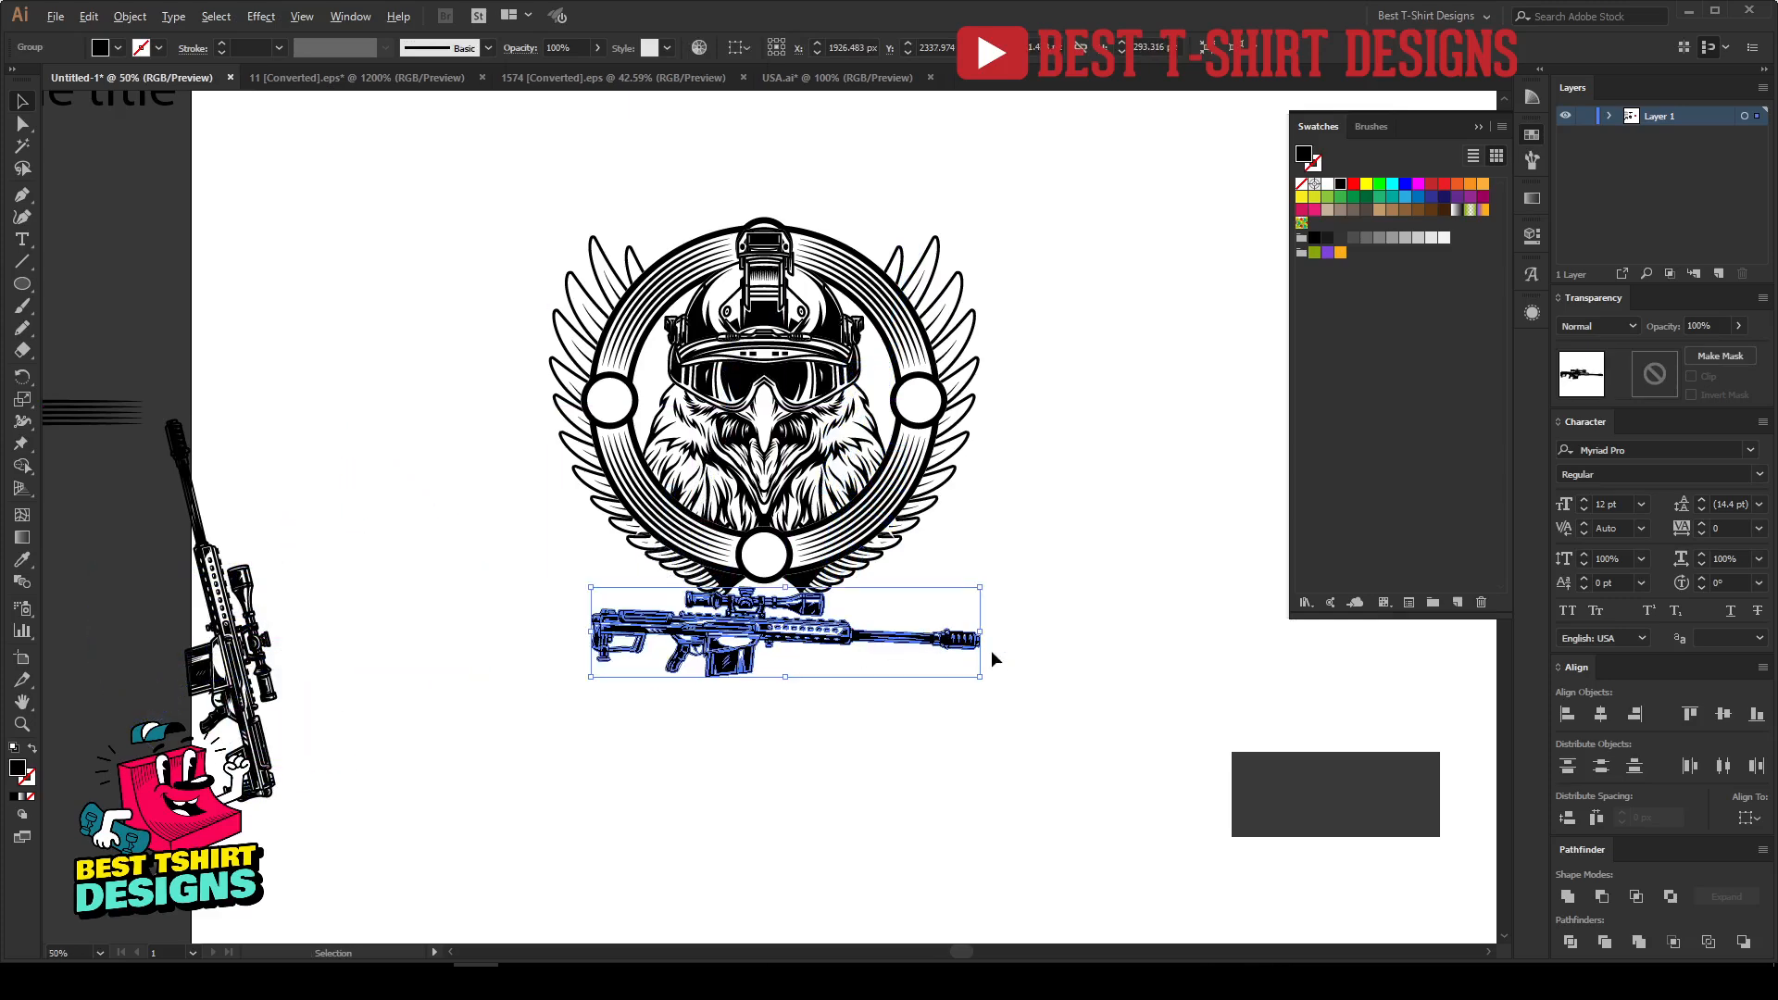
drag(832, 637, 829, 407)
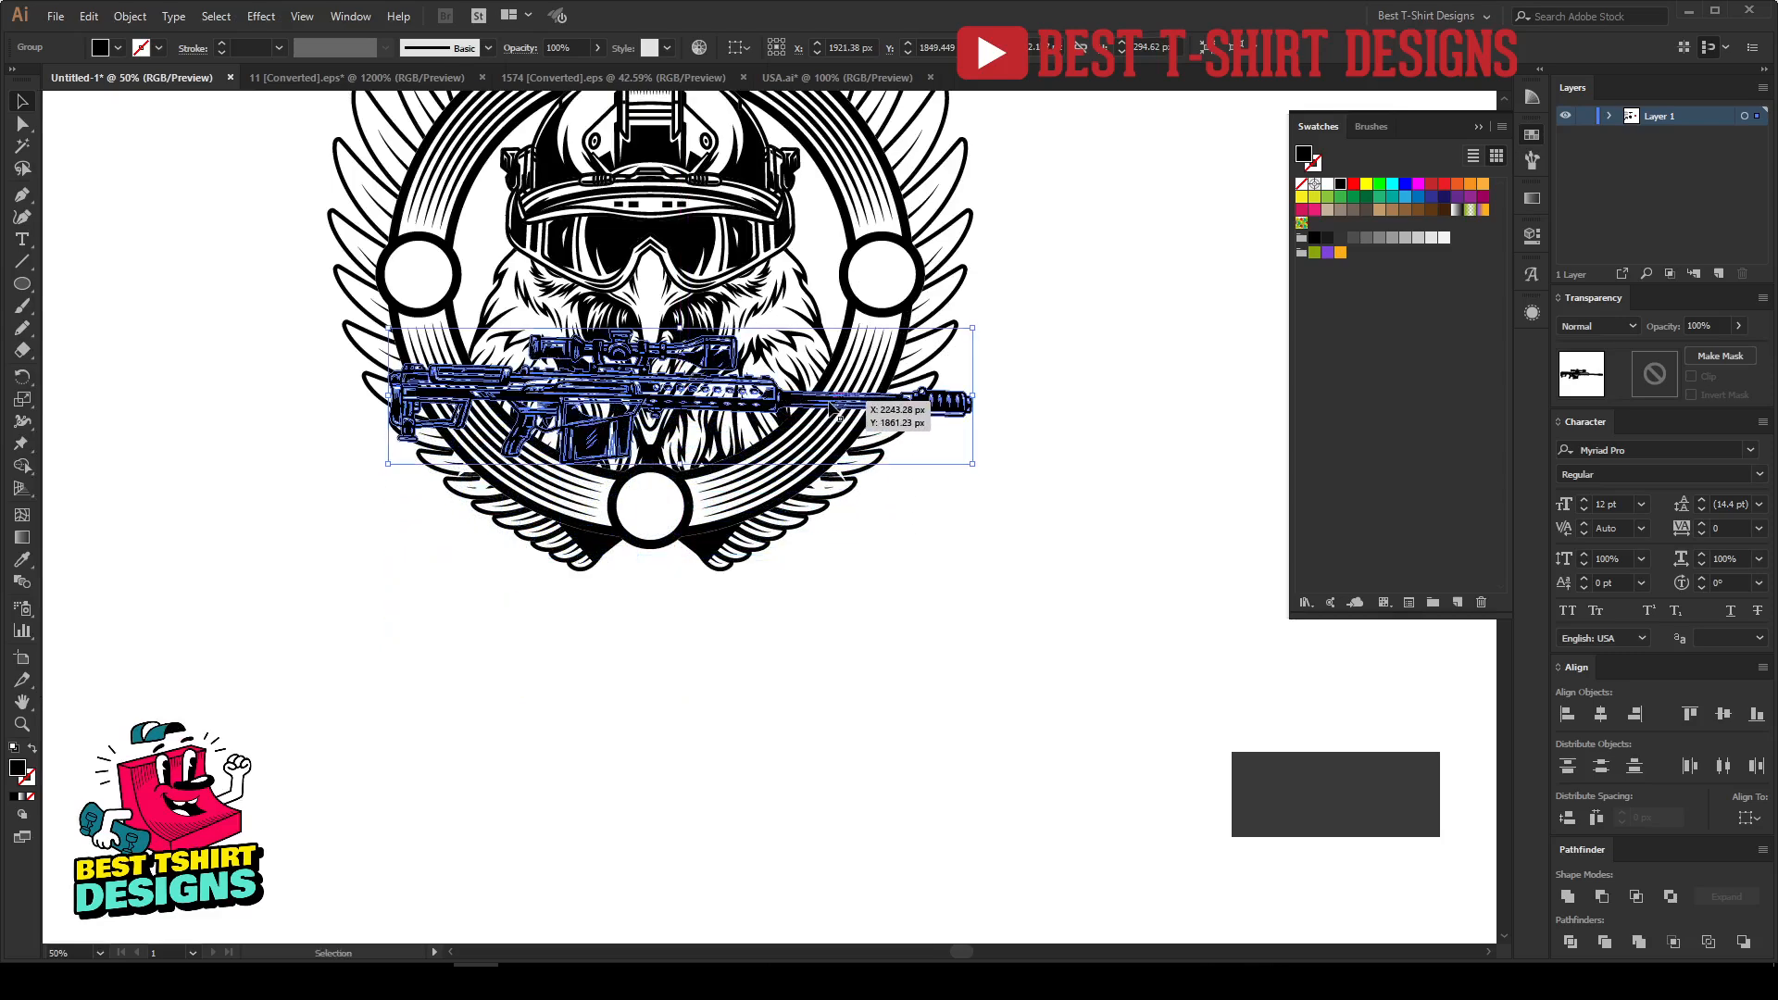
scroll(997, 628, up, 2)
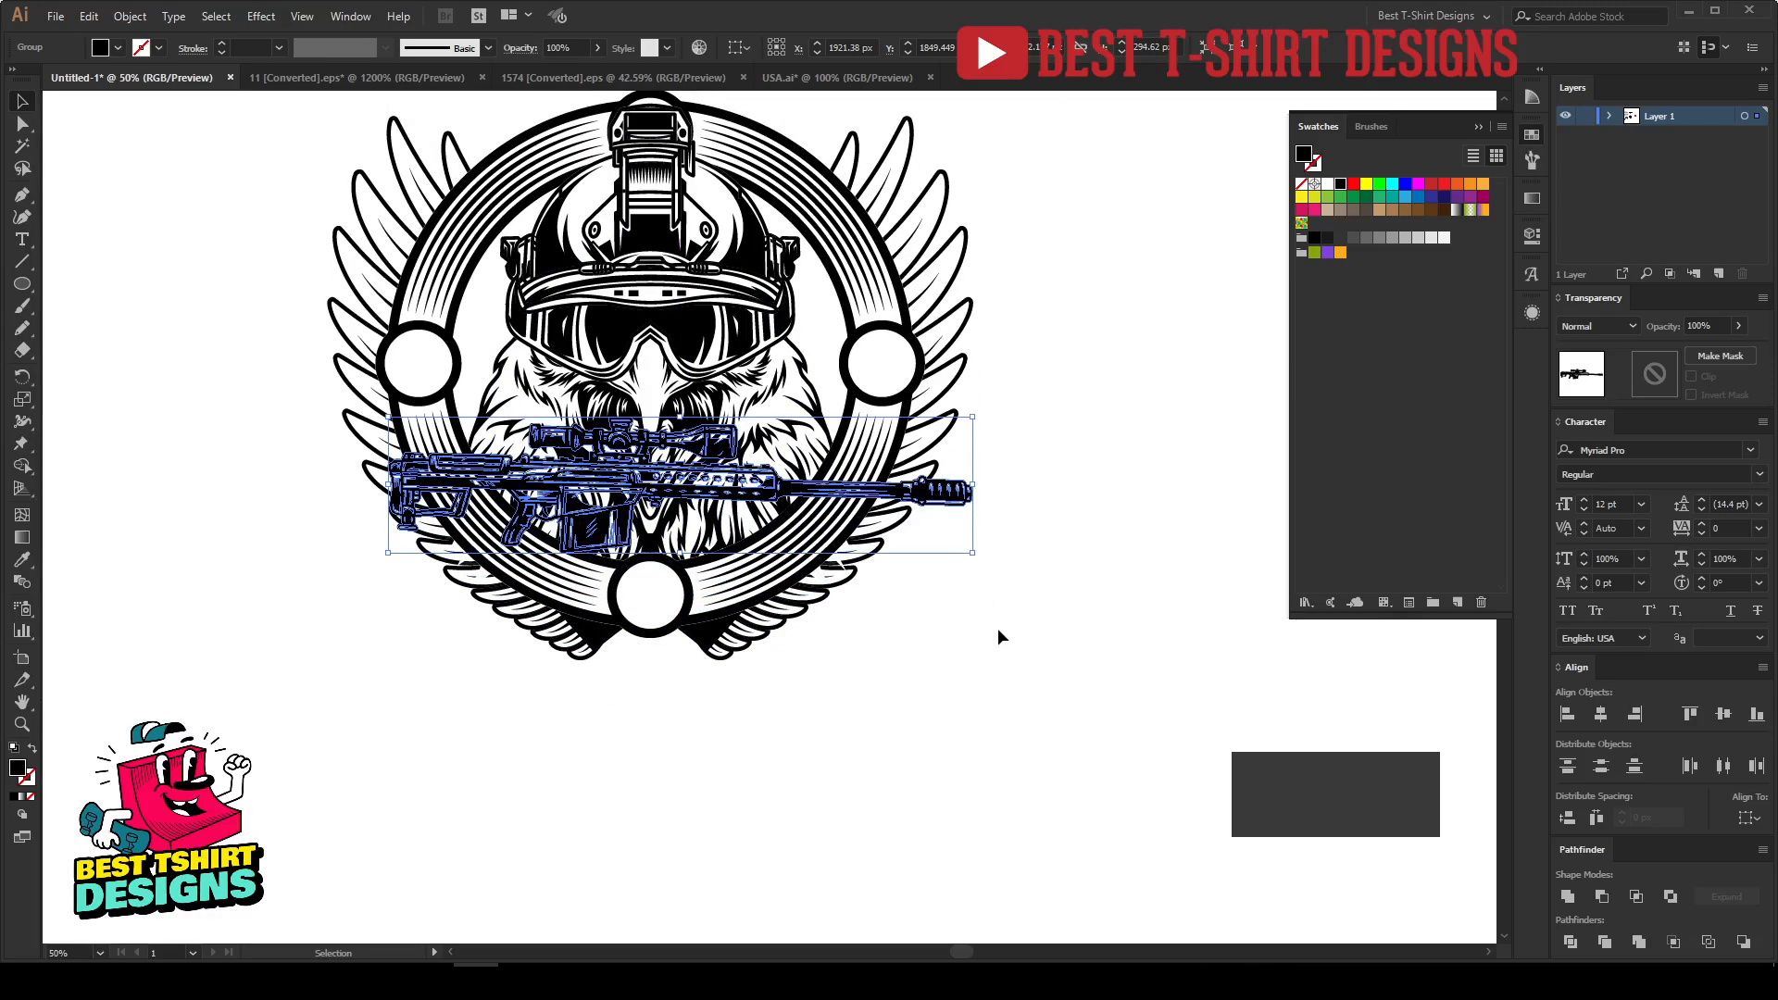
drag(928, 489, 538, 860)
scroll(945, 615, down, 3)
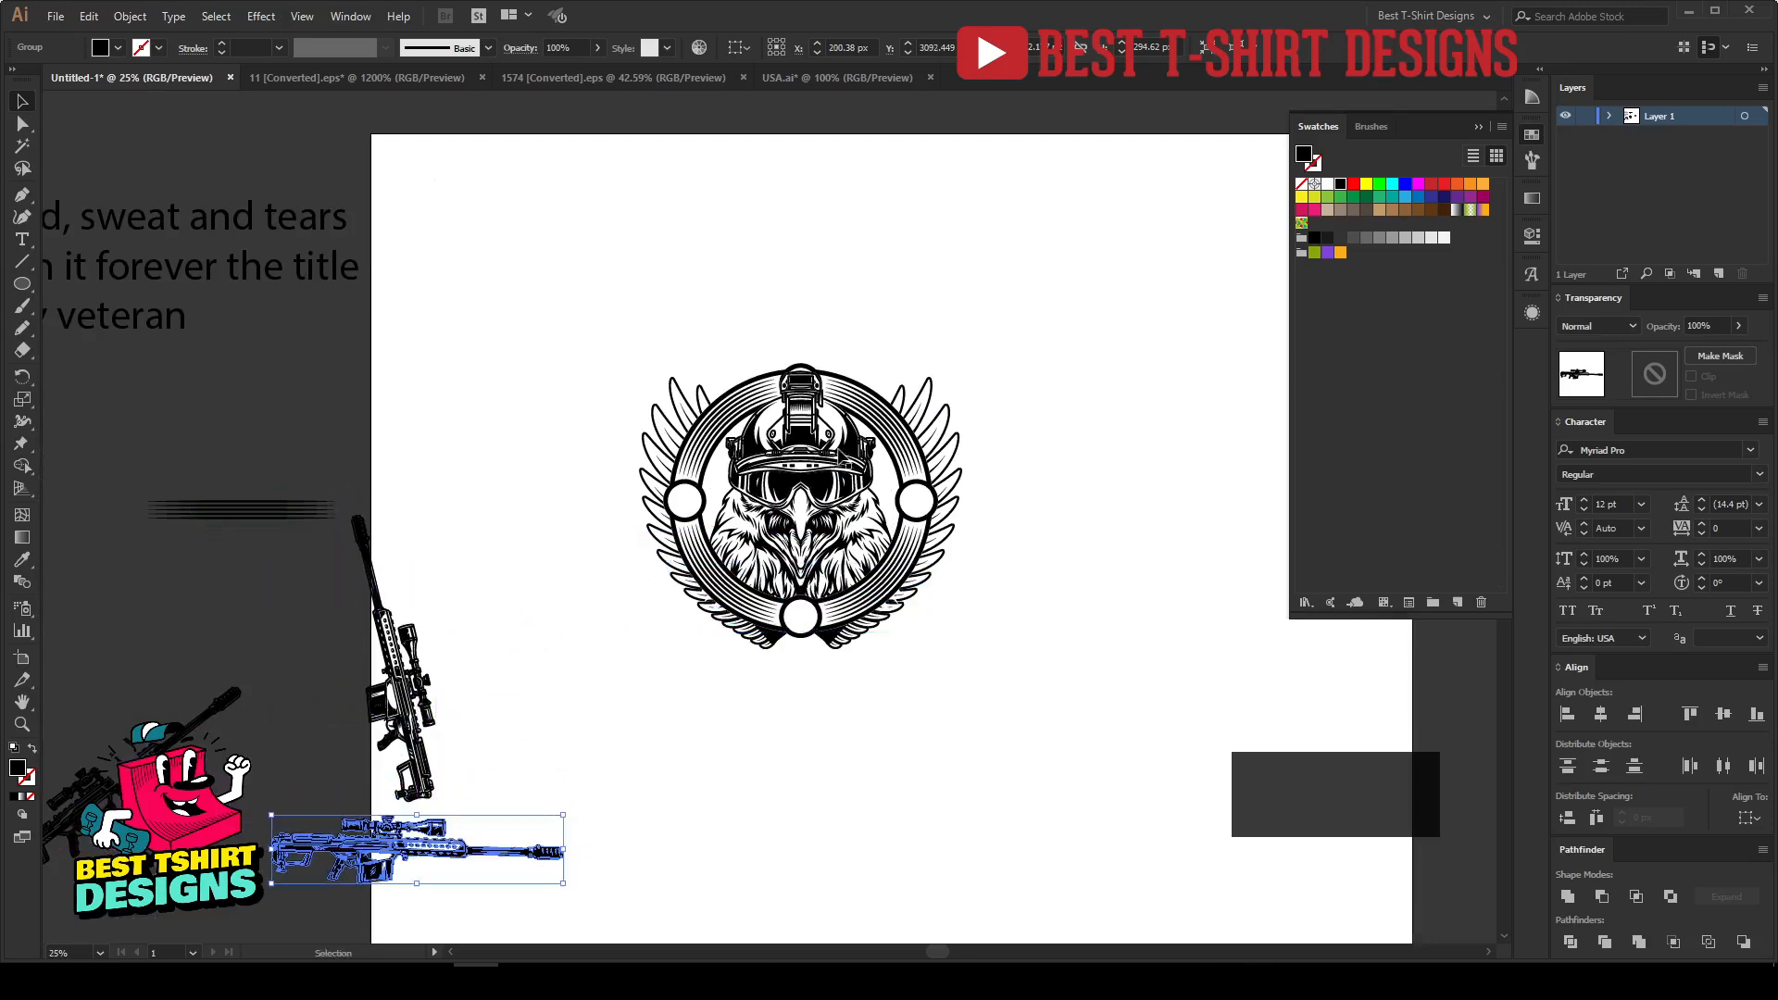
Step: Group the masked wings and the circular eagle emblem into one object
scroll(839, 454, up, 3)
drag(345, 205, 1112, 913)
scroll(701, 651, down, 1)
key(a)
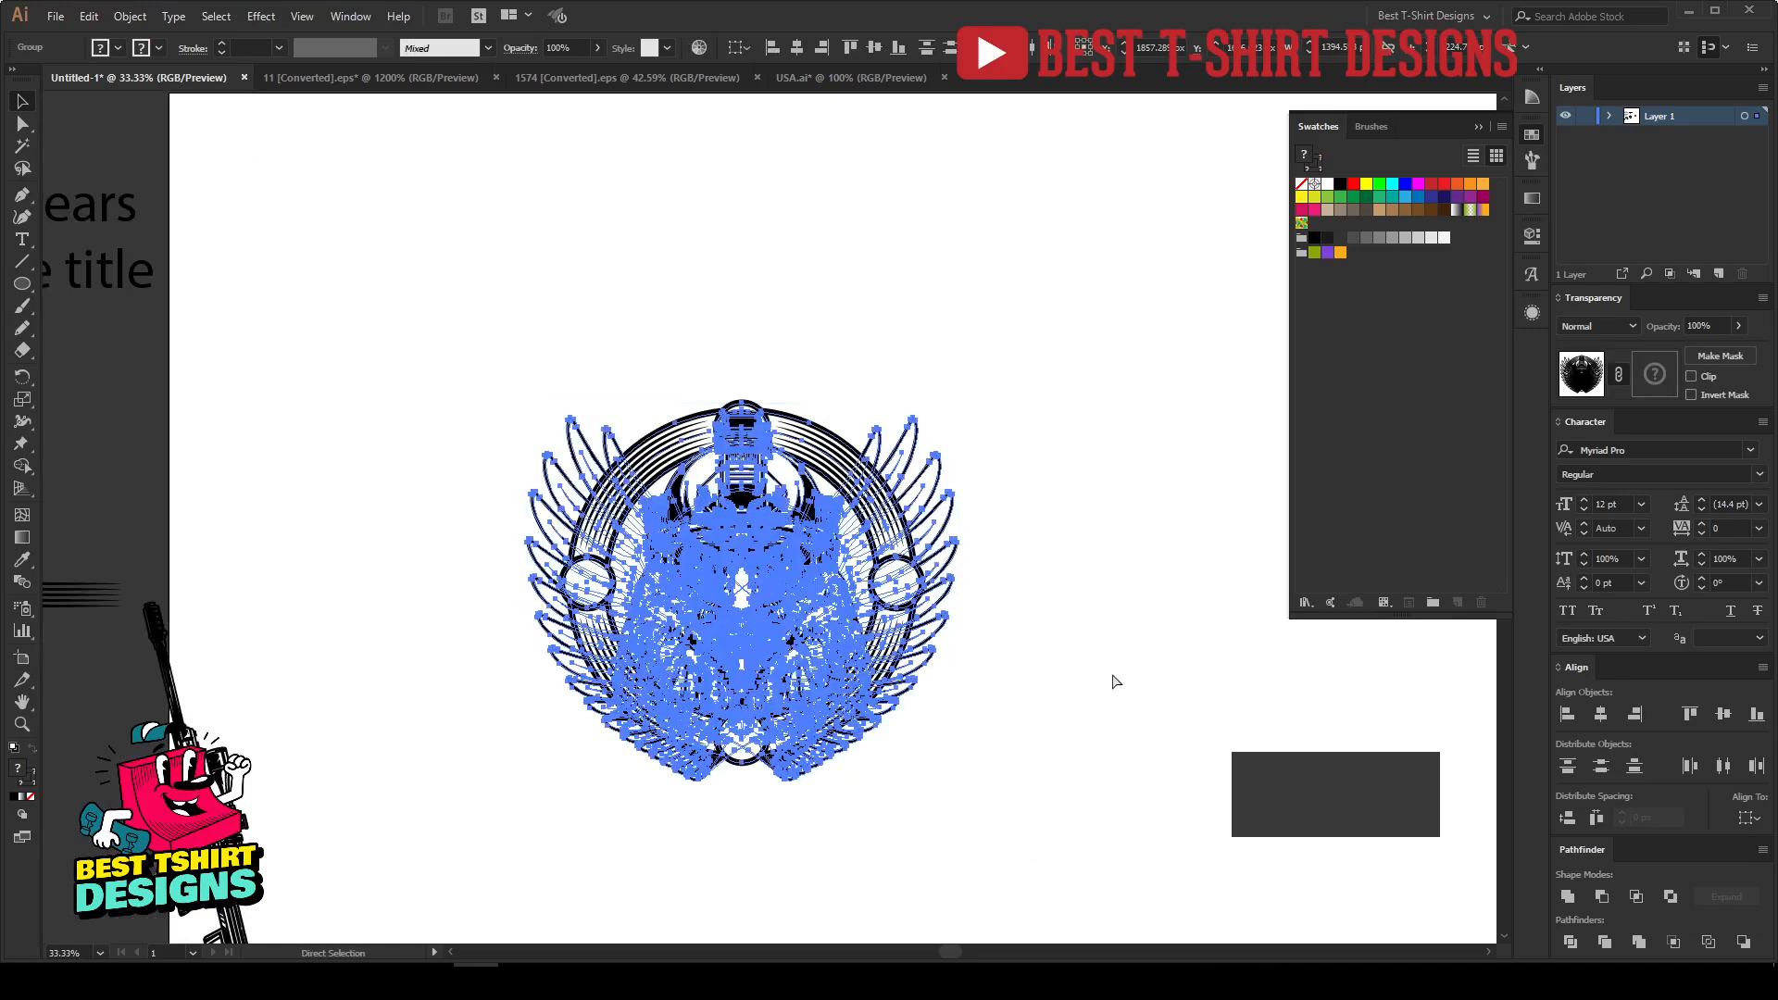
key(ctrl+g)
key(v)
key(ctrl+shift+a)
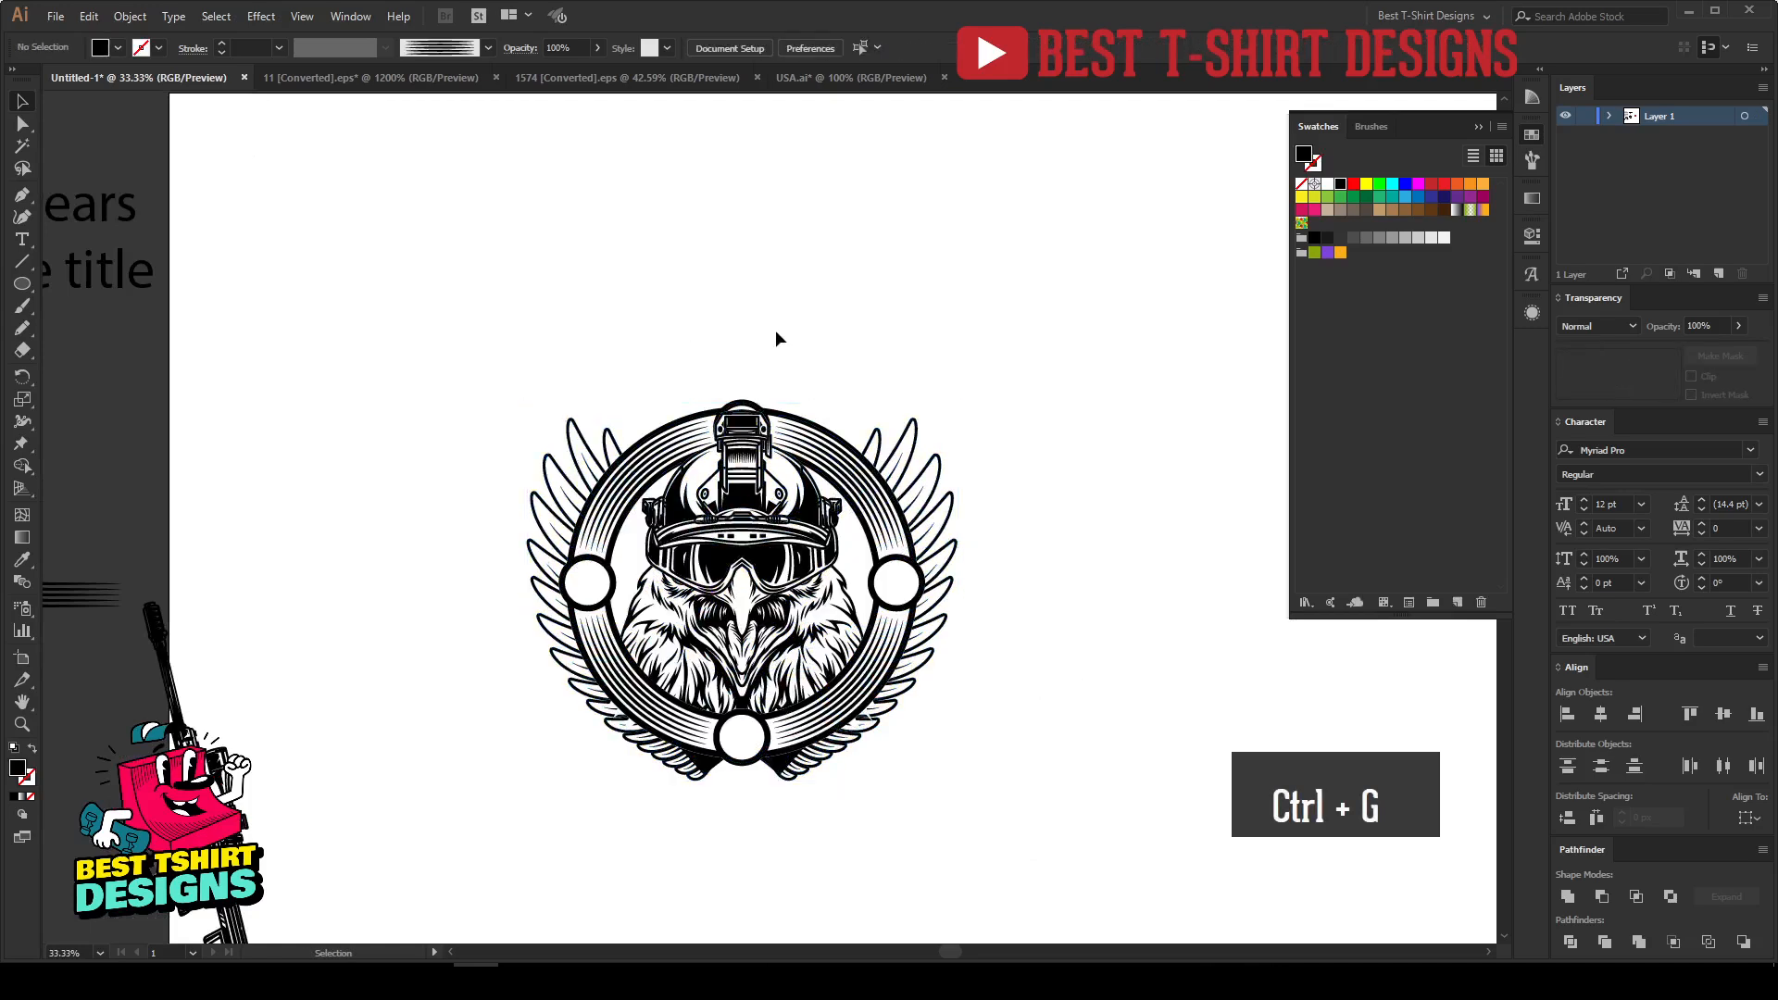
key(F10)
Step: Move the slogan text lines from outside the artboard to the area right of and below the emblem
scroll(466, 481, down, 1)
scroll(419, 502, down, 1)
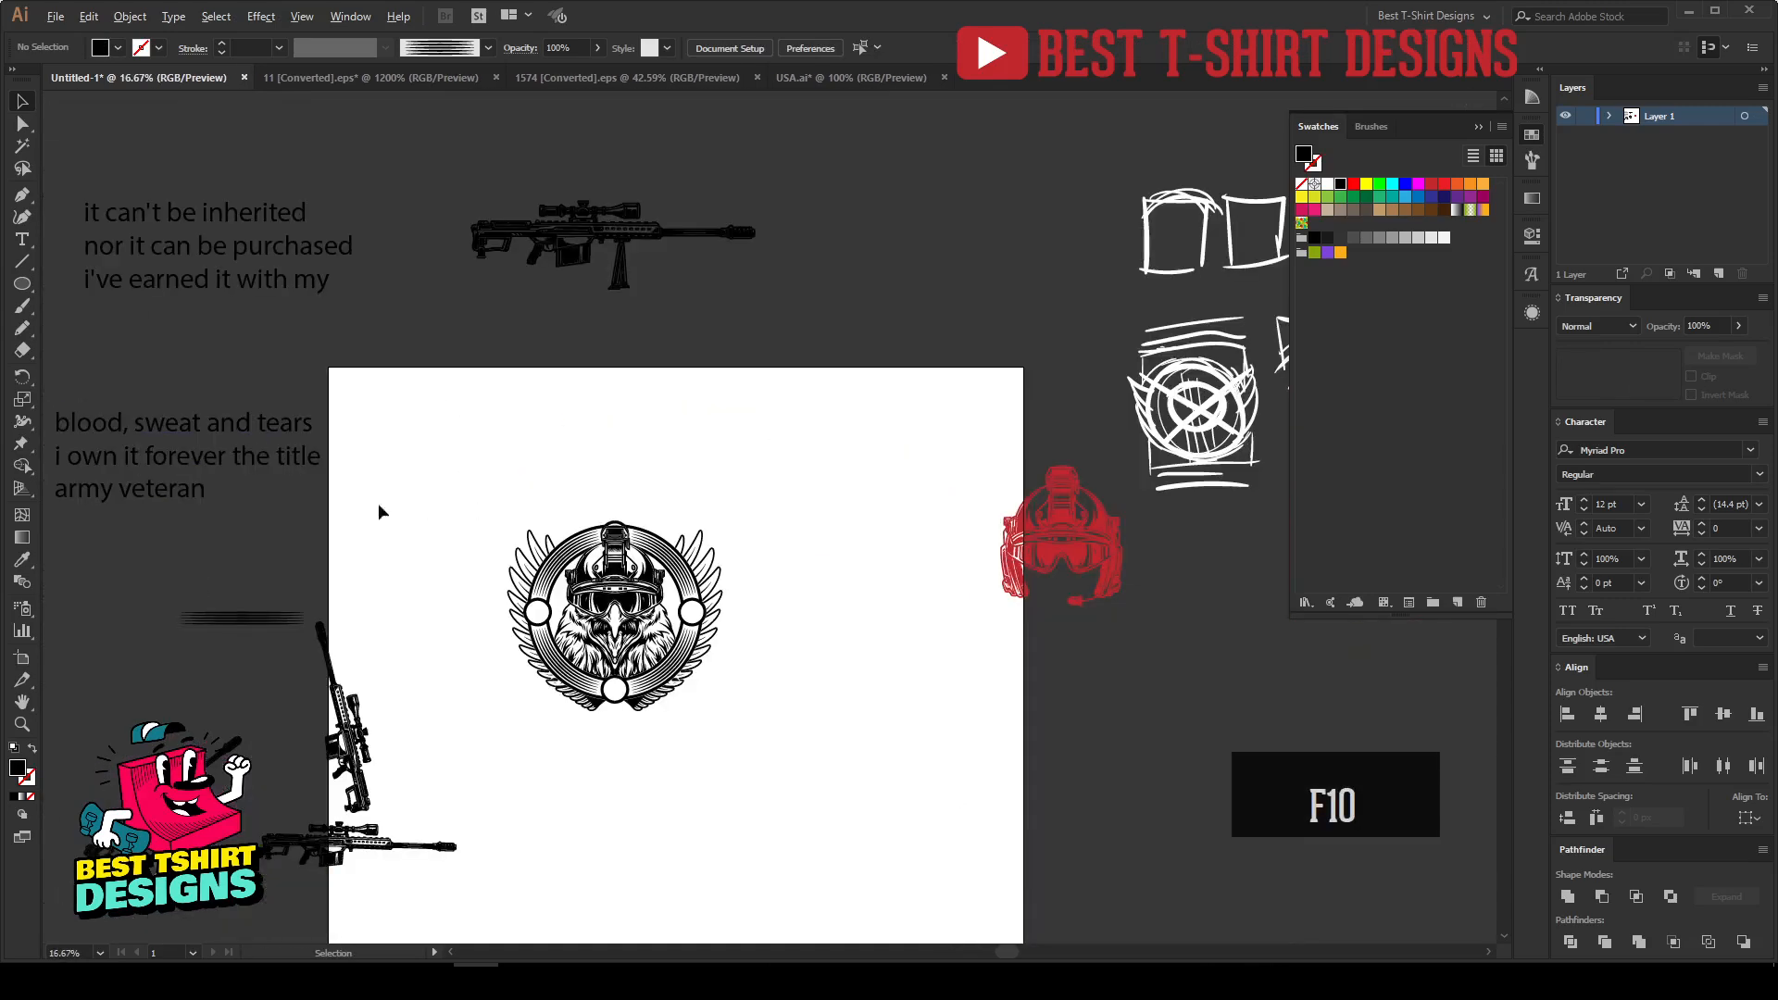
click(144, 216)
drag(144, 216, 822, 679)
click(775, 535)
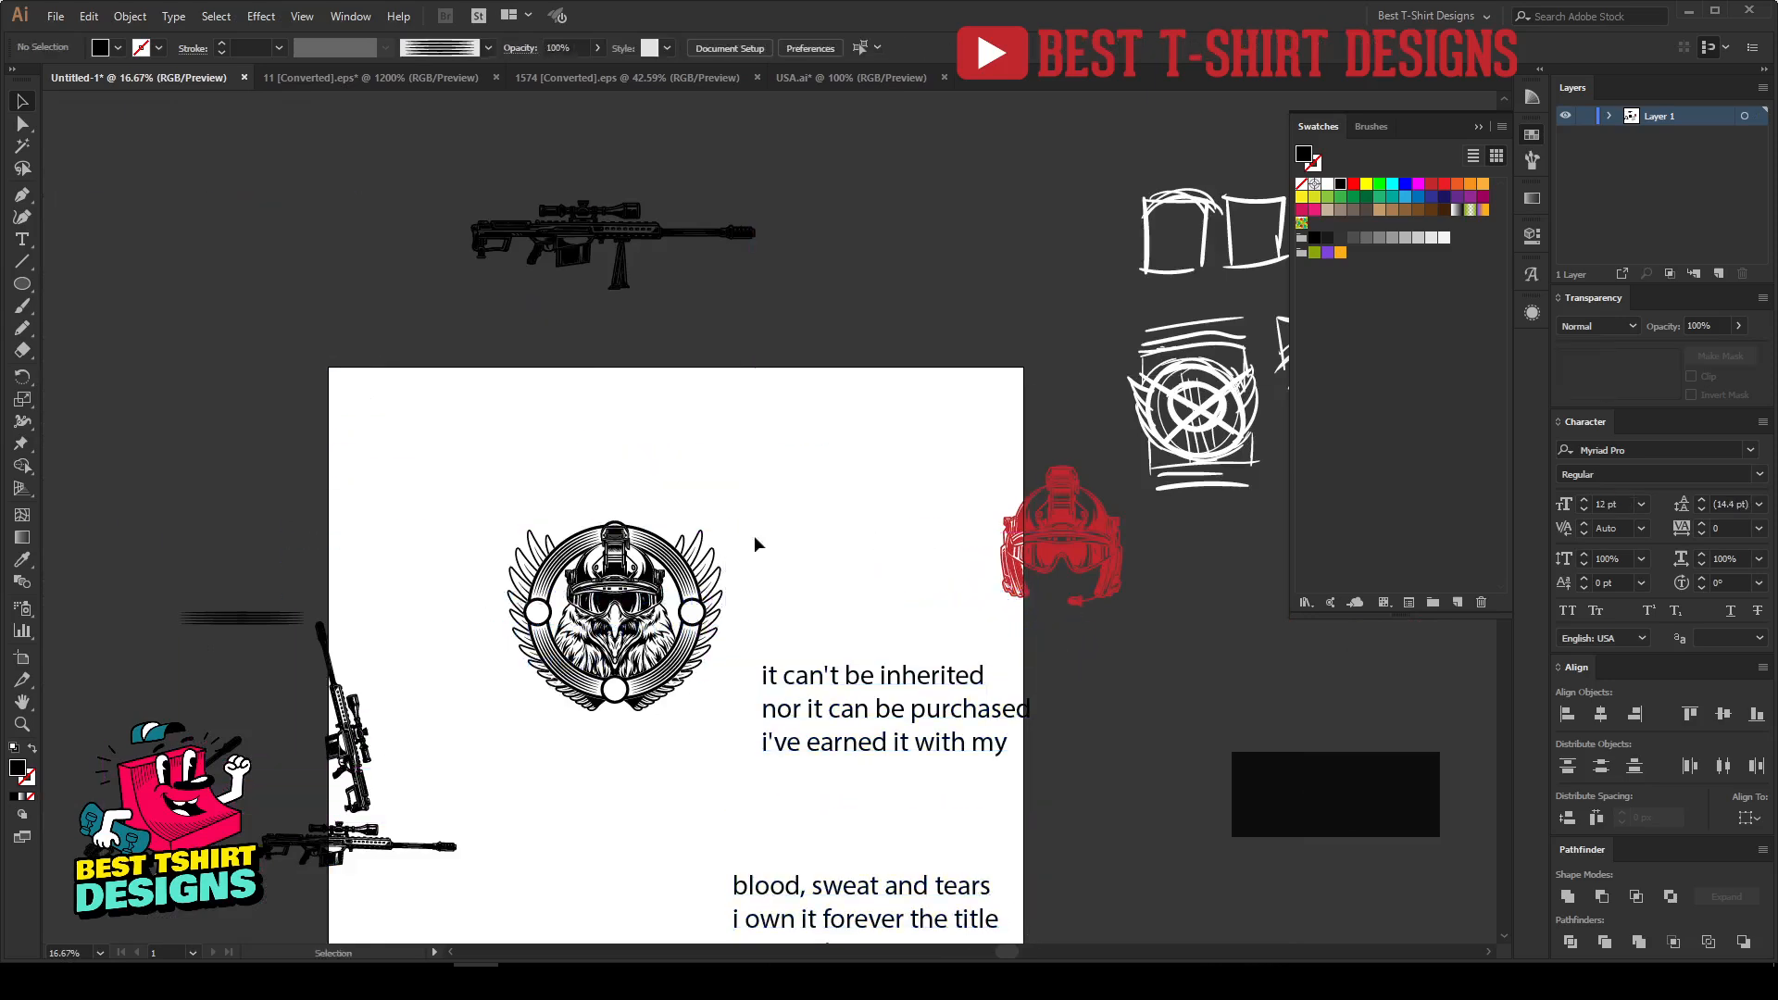
Step: Place the line "i've earned it with my" centered above the winged eagle emblem, clear of the ring
scroll(603, 625, up, 1)
drag(994, 792, 752, 432)
scroll(806, 463, up, 1)
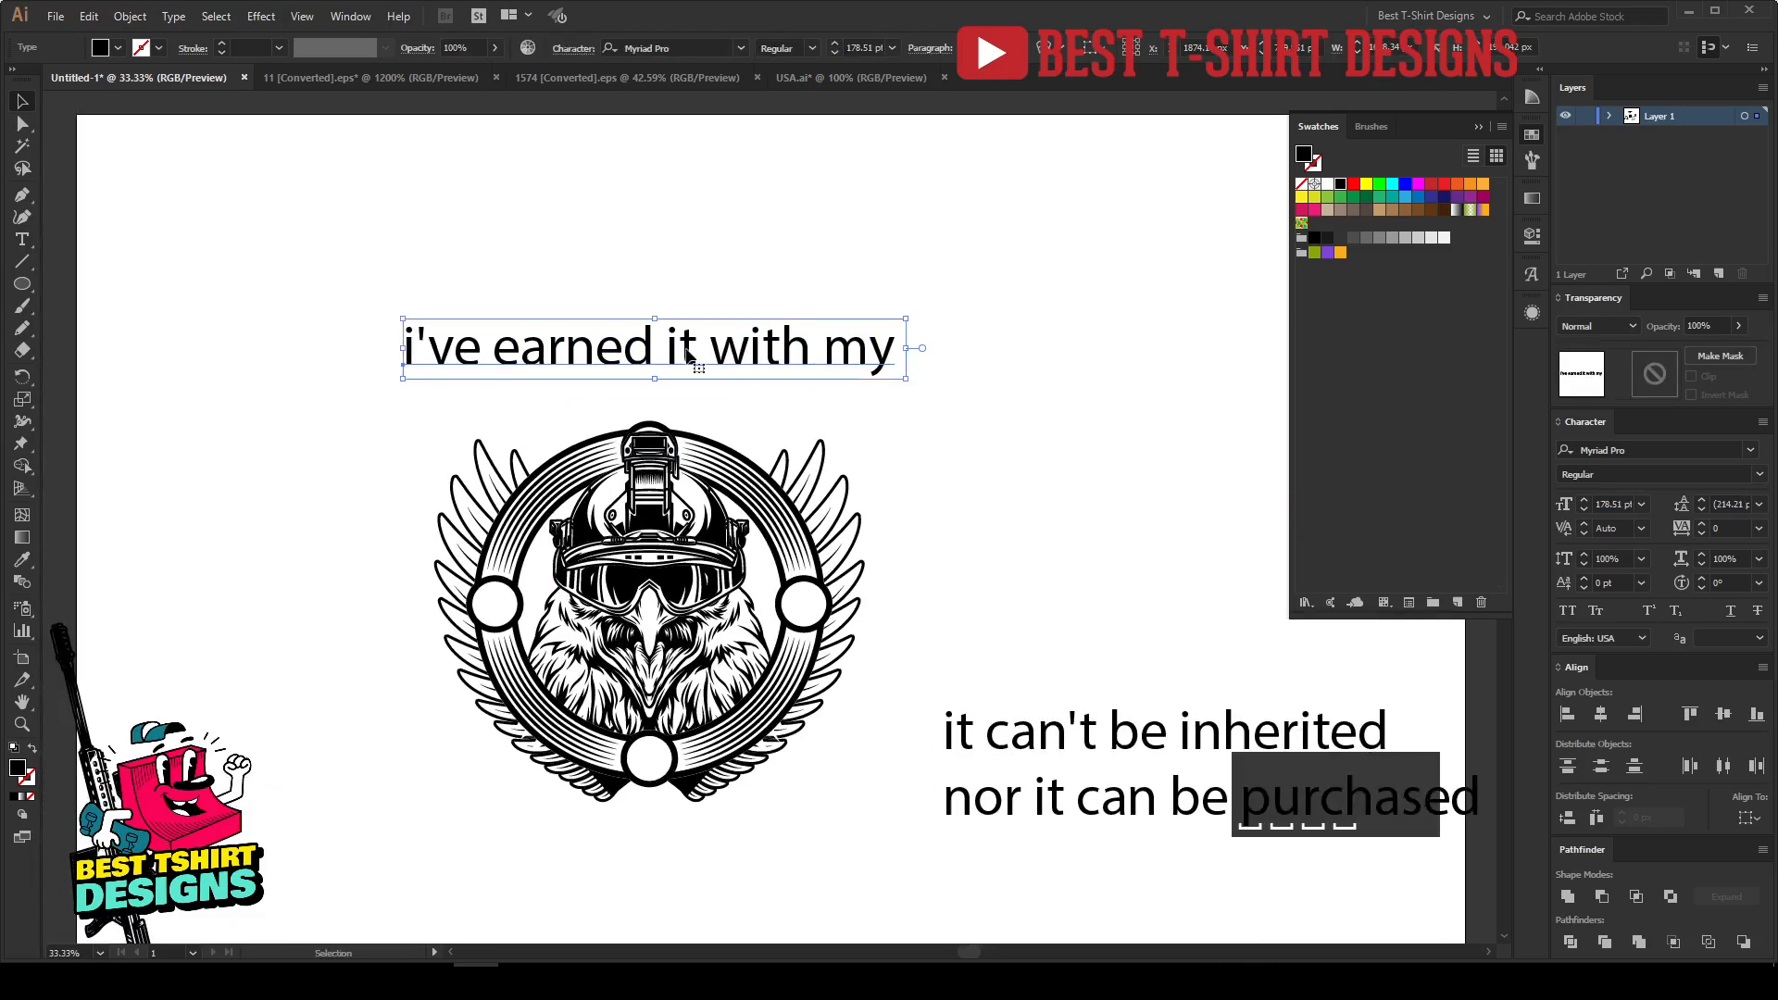
drag(690, 360, 529, 437)
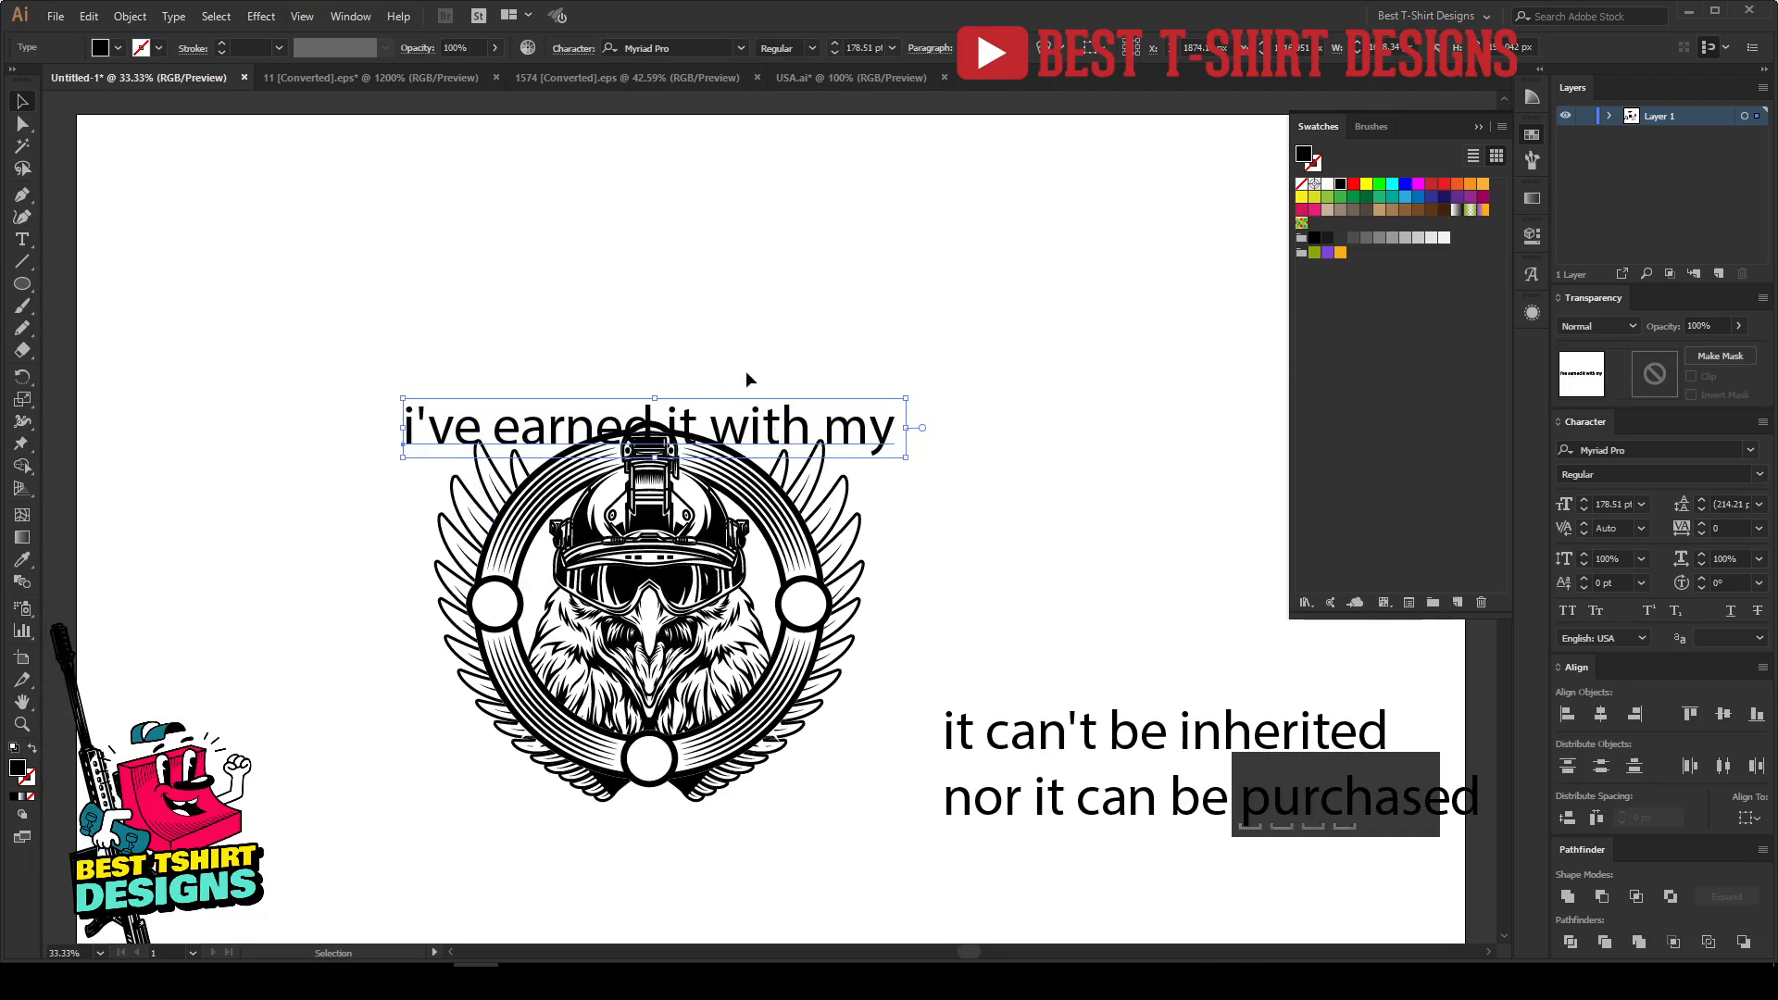
drag(765, 428, 765, 345)
scroll(685, 509, up, 1)
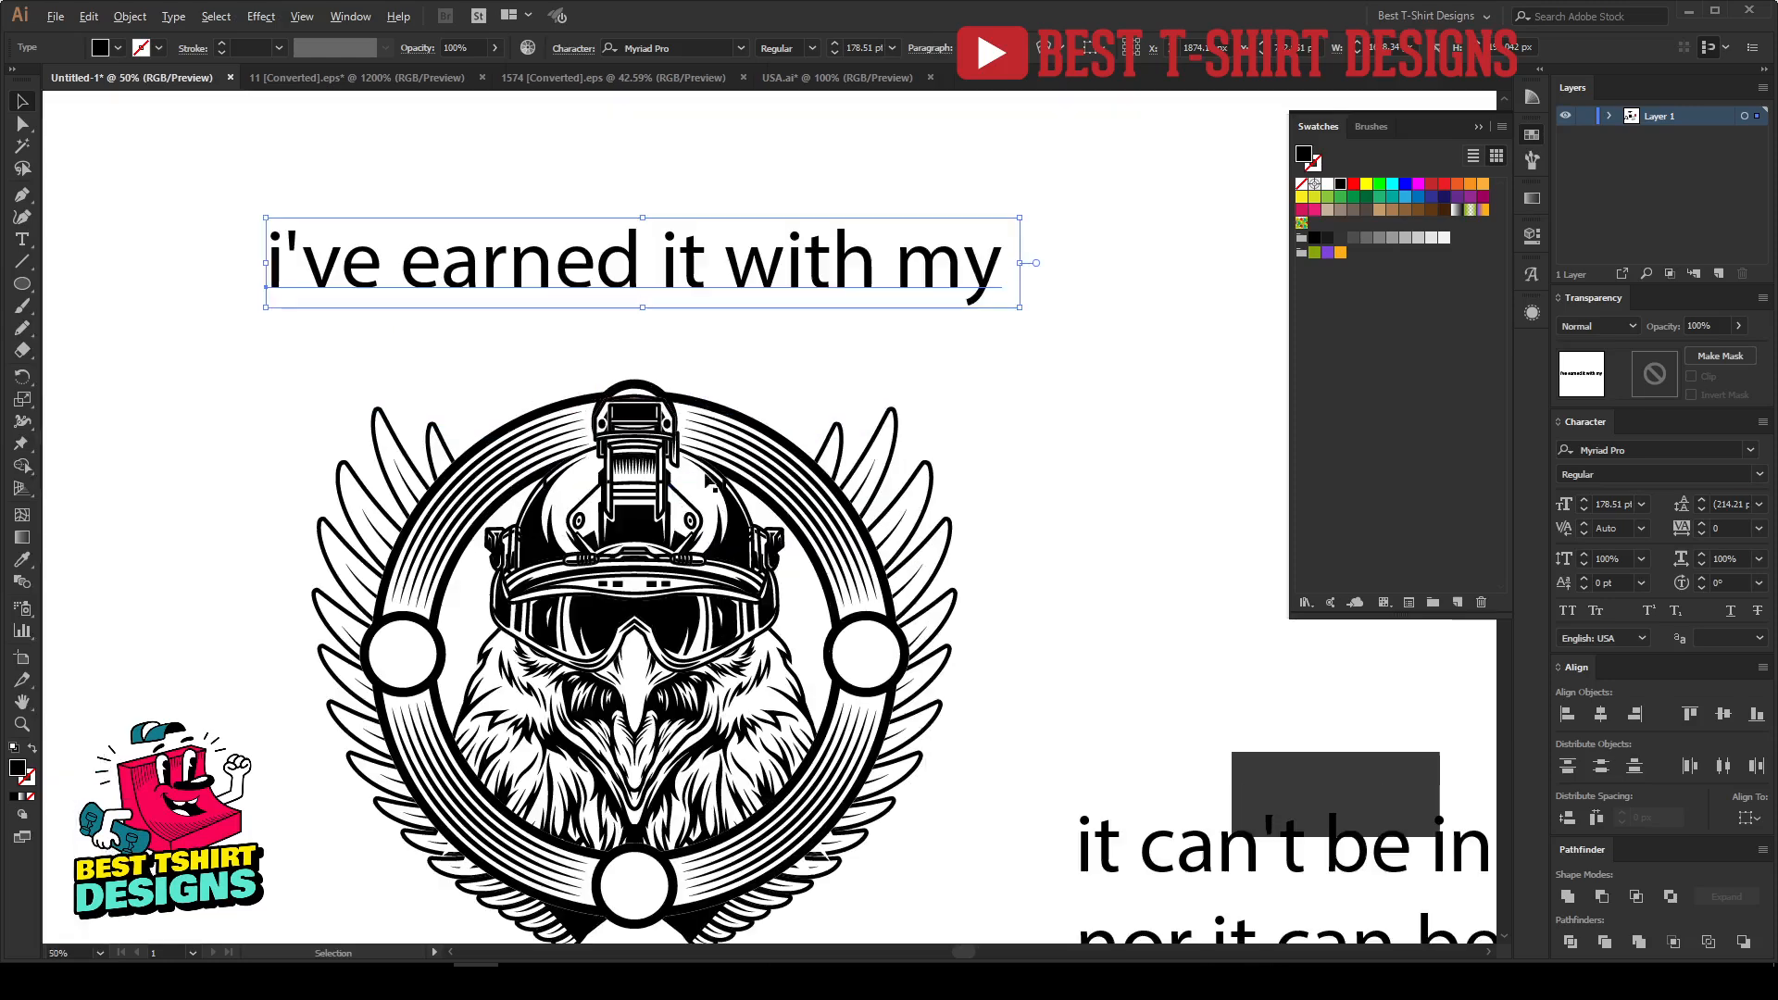
double_click(741, 417)
click(743, 419)
double_click(787, 421)
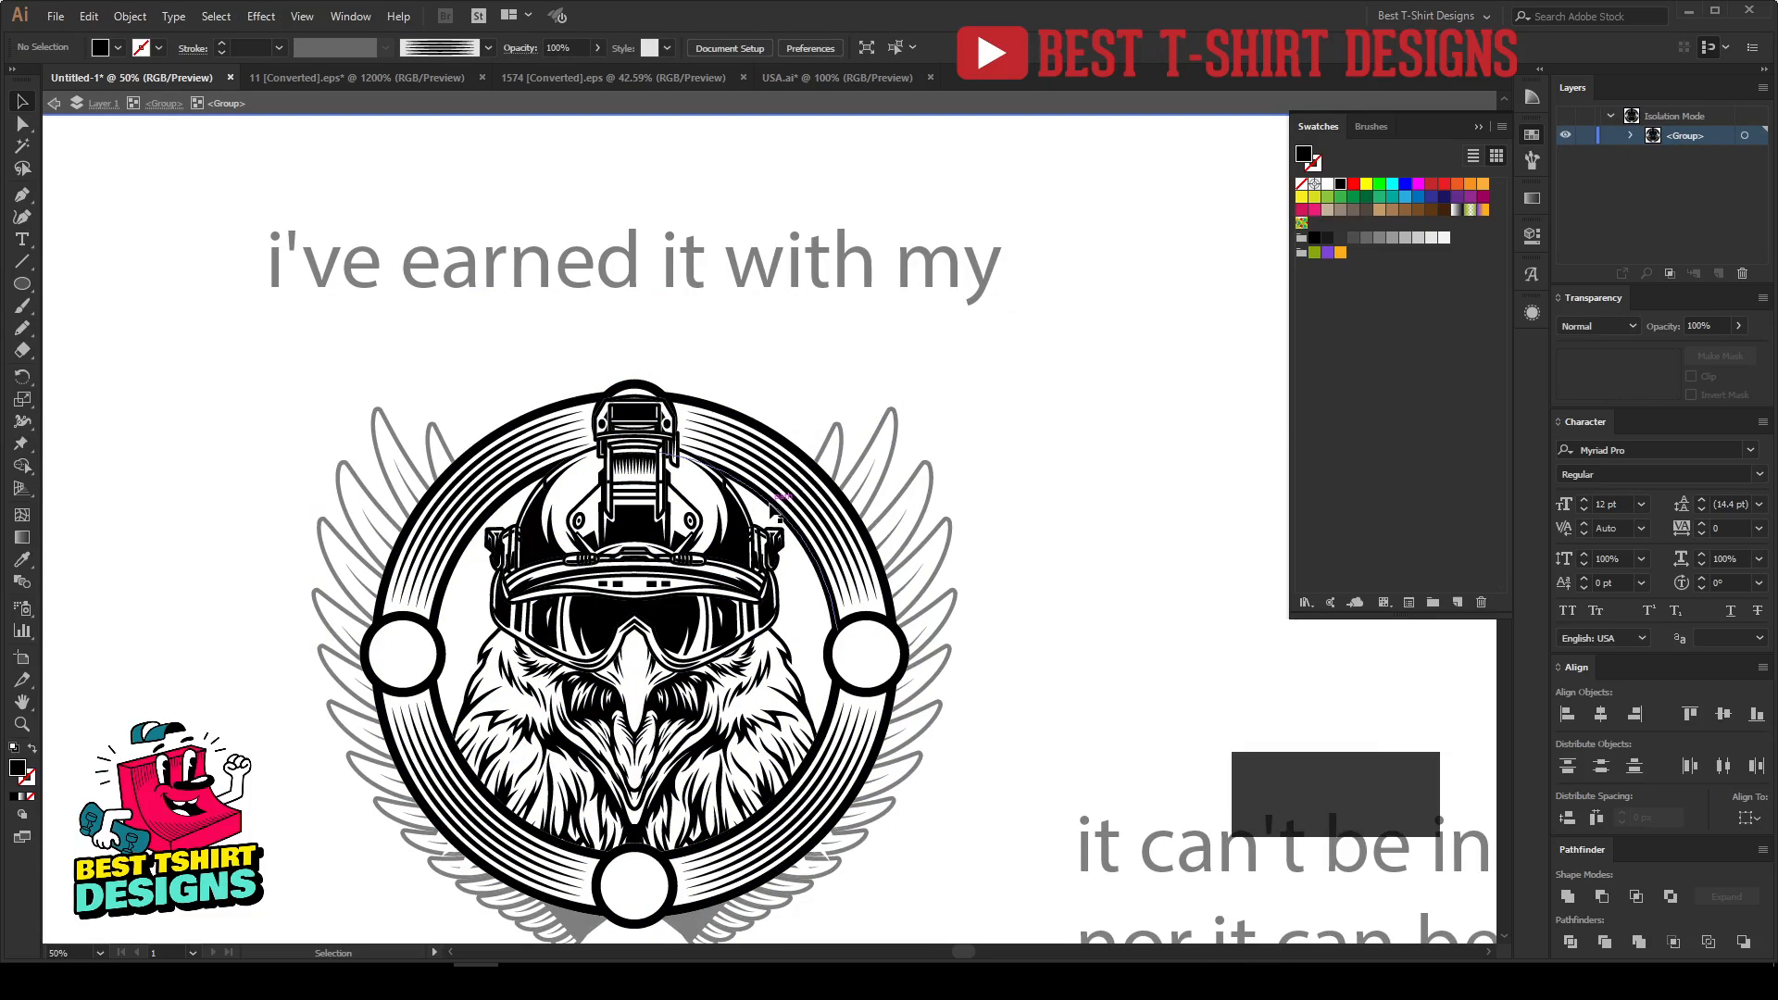
key(Escape)
Step: Draw a 1240 px unfilled, black-stroked circle around the emblem from its center, and align it horizontally to the centre of the winged eagle
key(l)
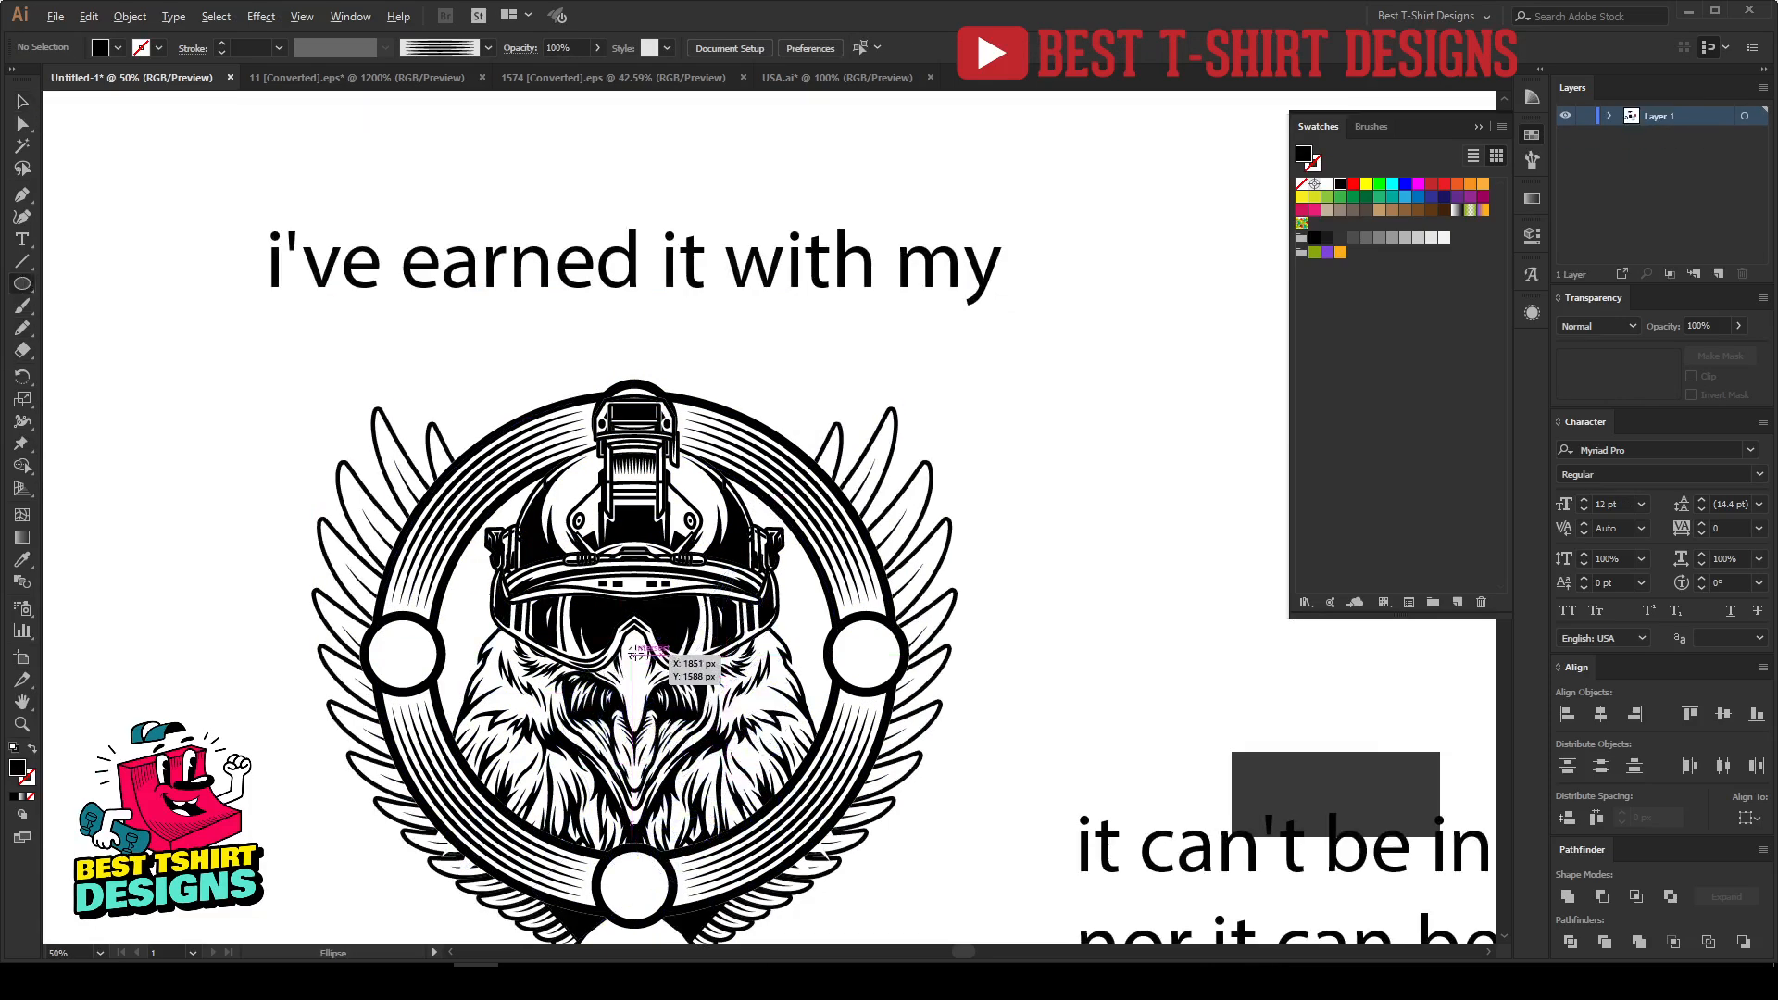
mouse_move(635, 654)
mouse_down()
mouse_move(891, 903)
mouse_move(934, 921)
mouse_move(924, 939)
mouse_up()
key(shift+x)
key(v)
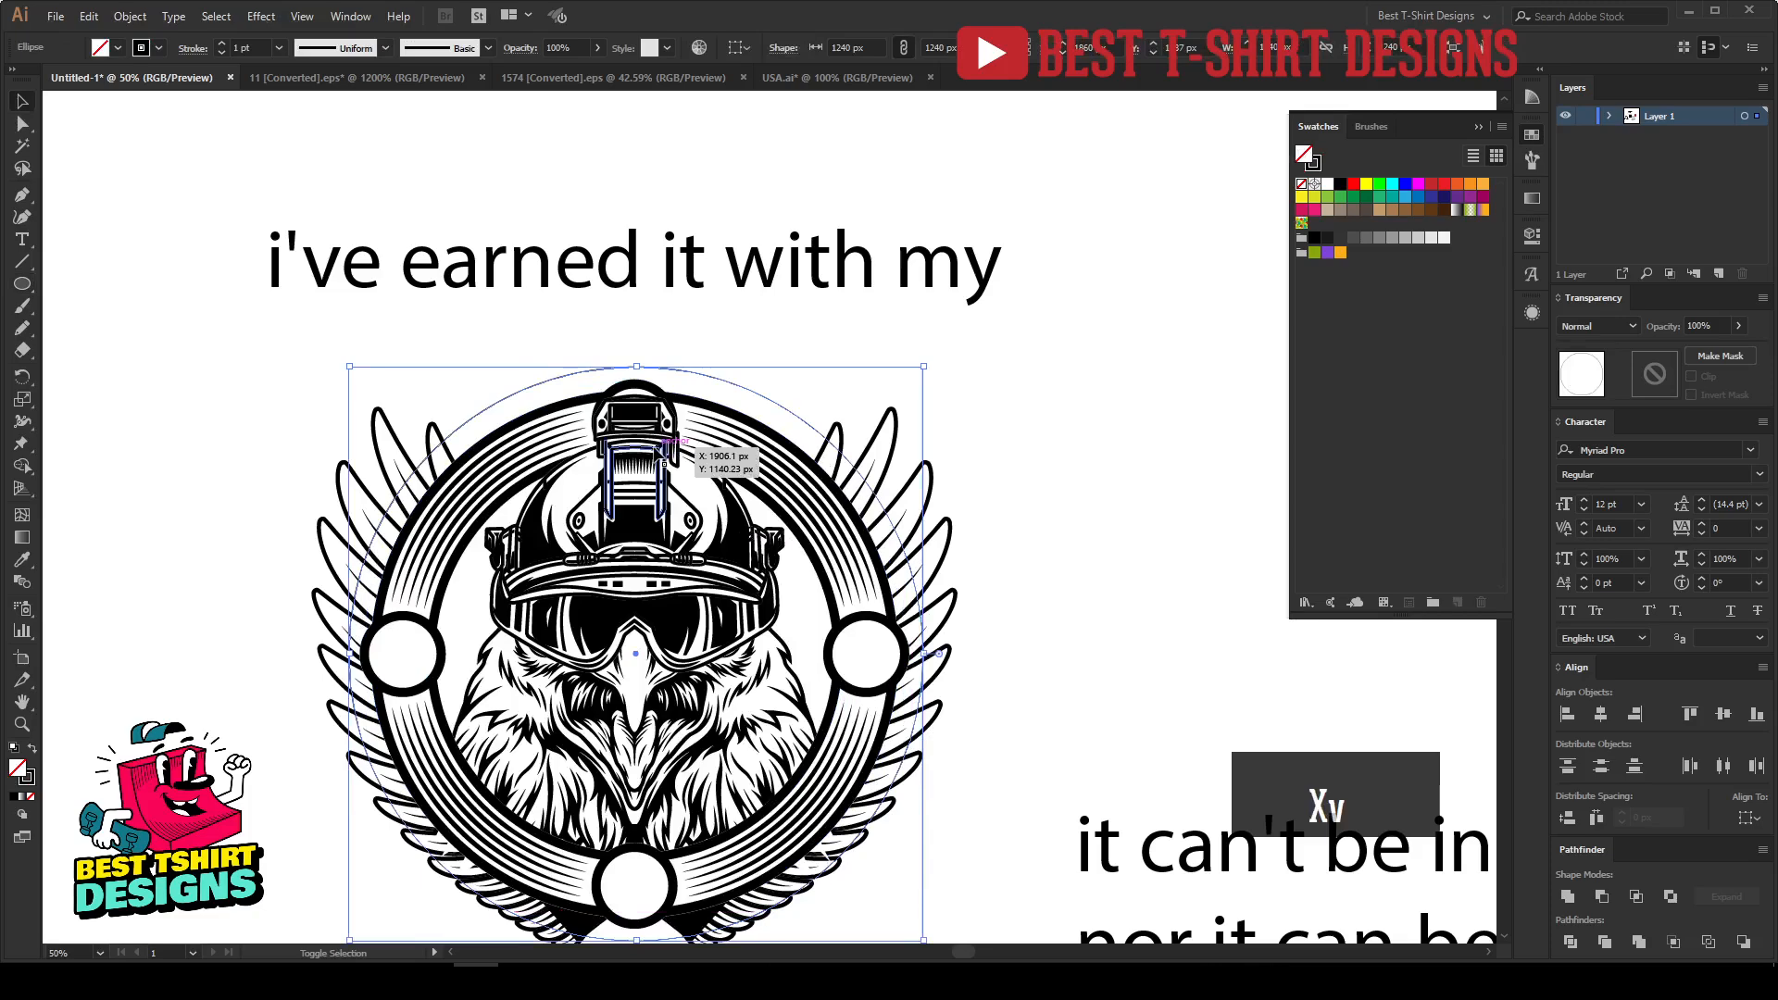
shift+click(660, 454)
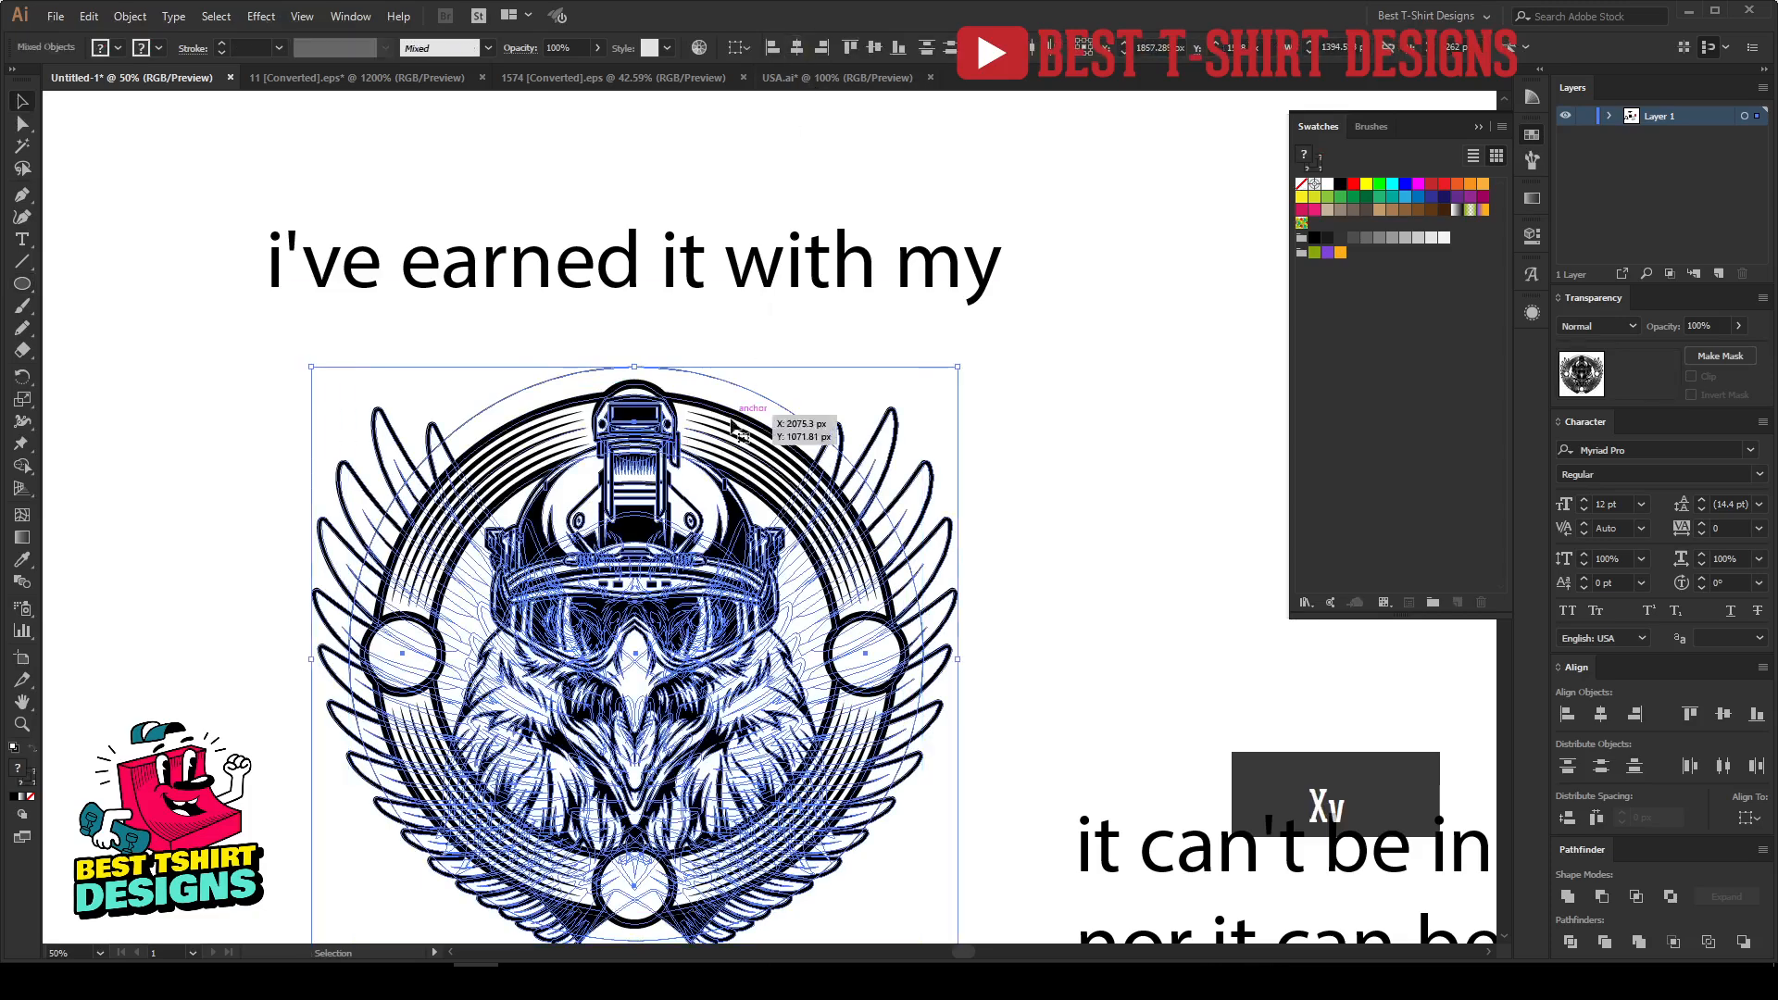
click(728, 432)
click(796, 48)
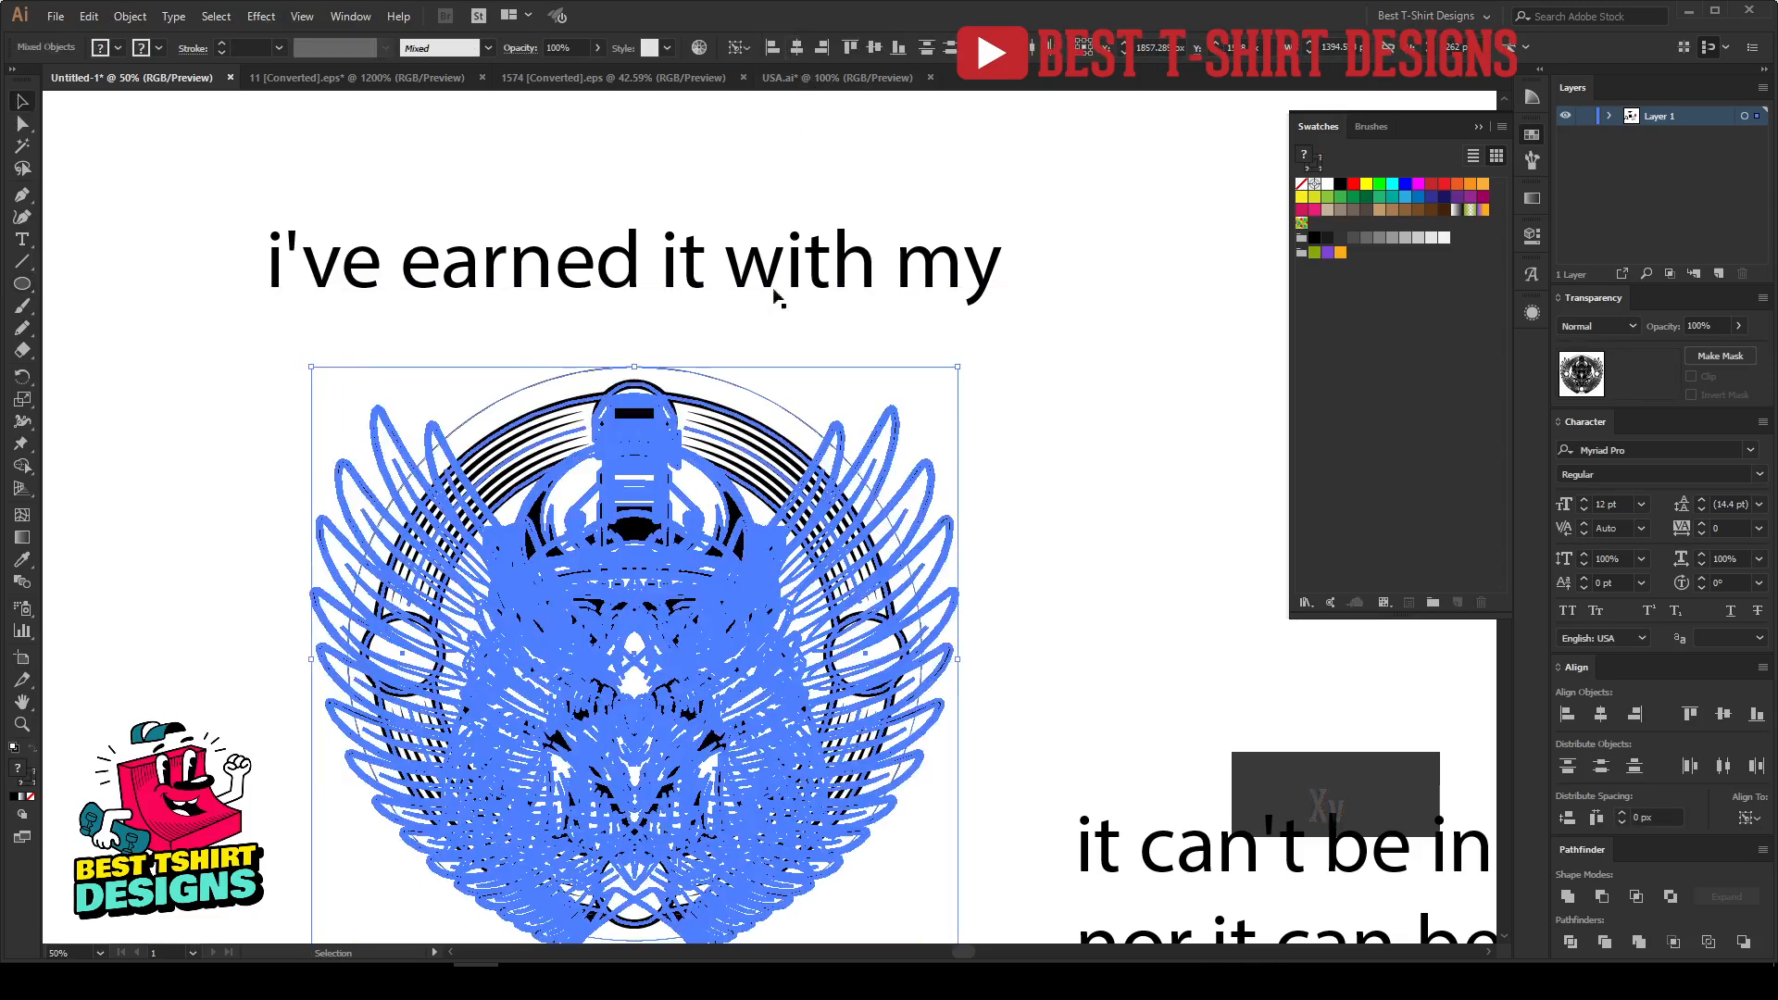
click(779, 322)
scroll(738, 450, up, 1)
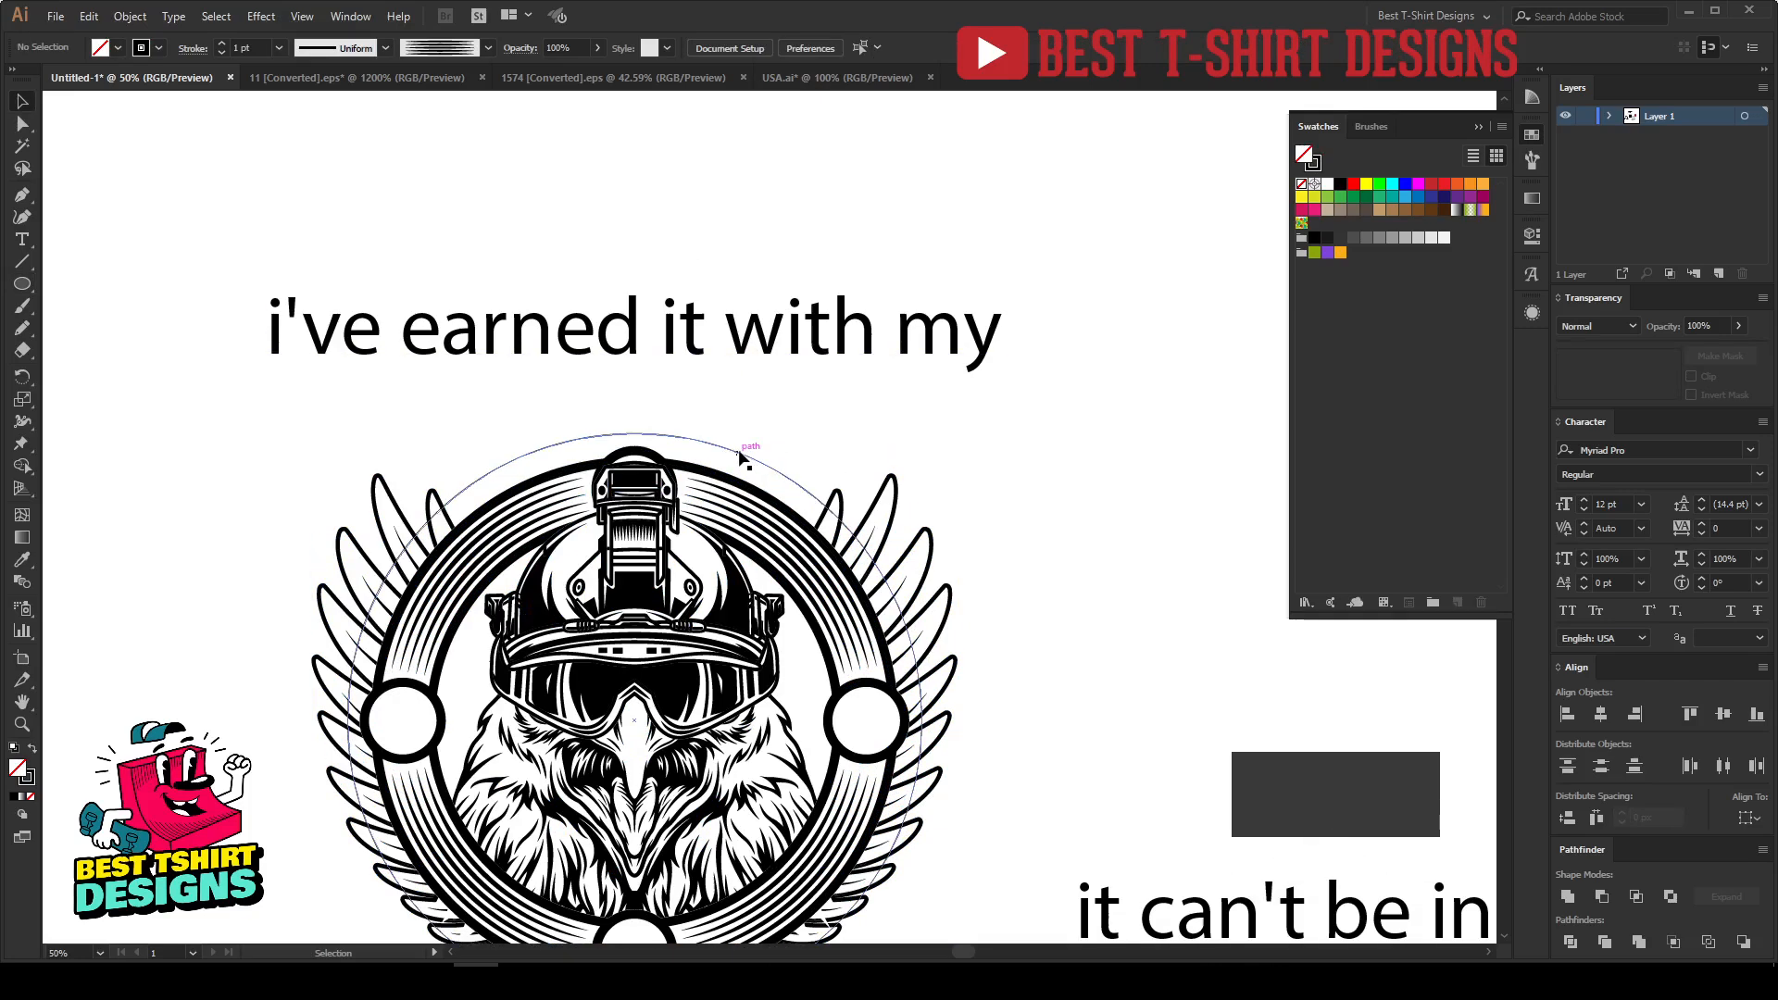
Step: Set the line "i've earned it with my" above the emblem in the a Absolute Empire font
click(734, 350)
scroll(746, 250, up, 4)
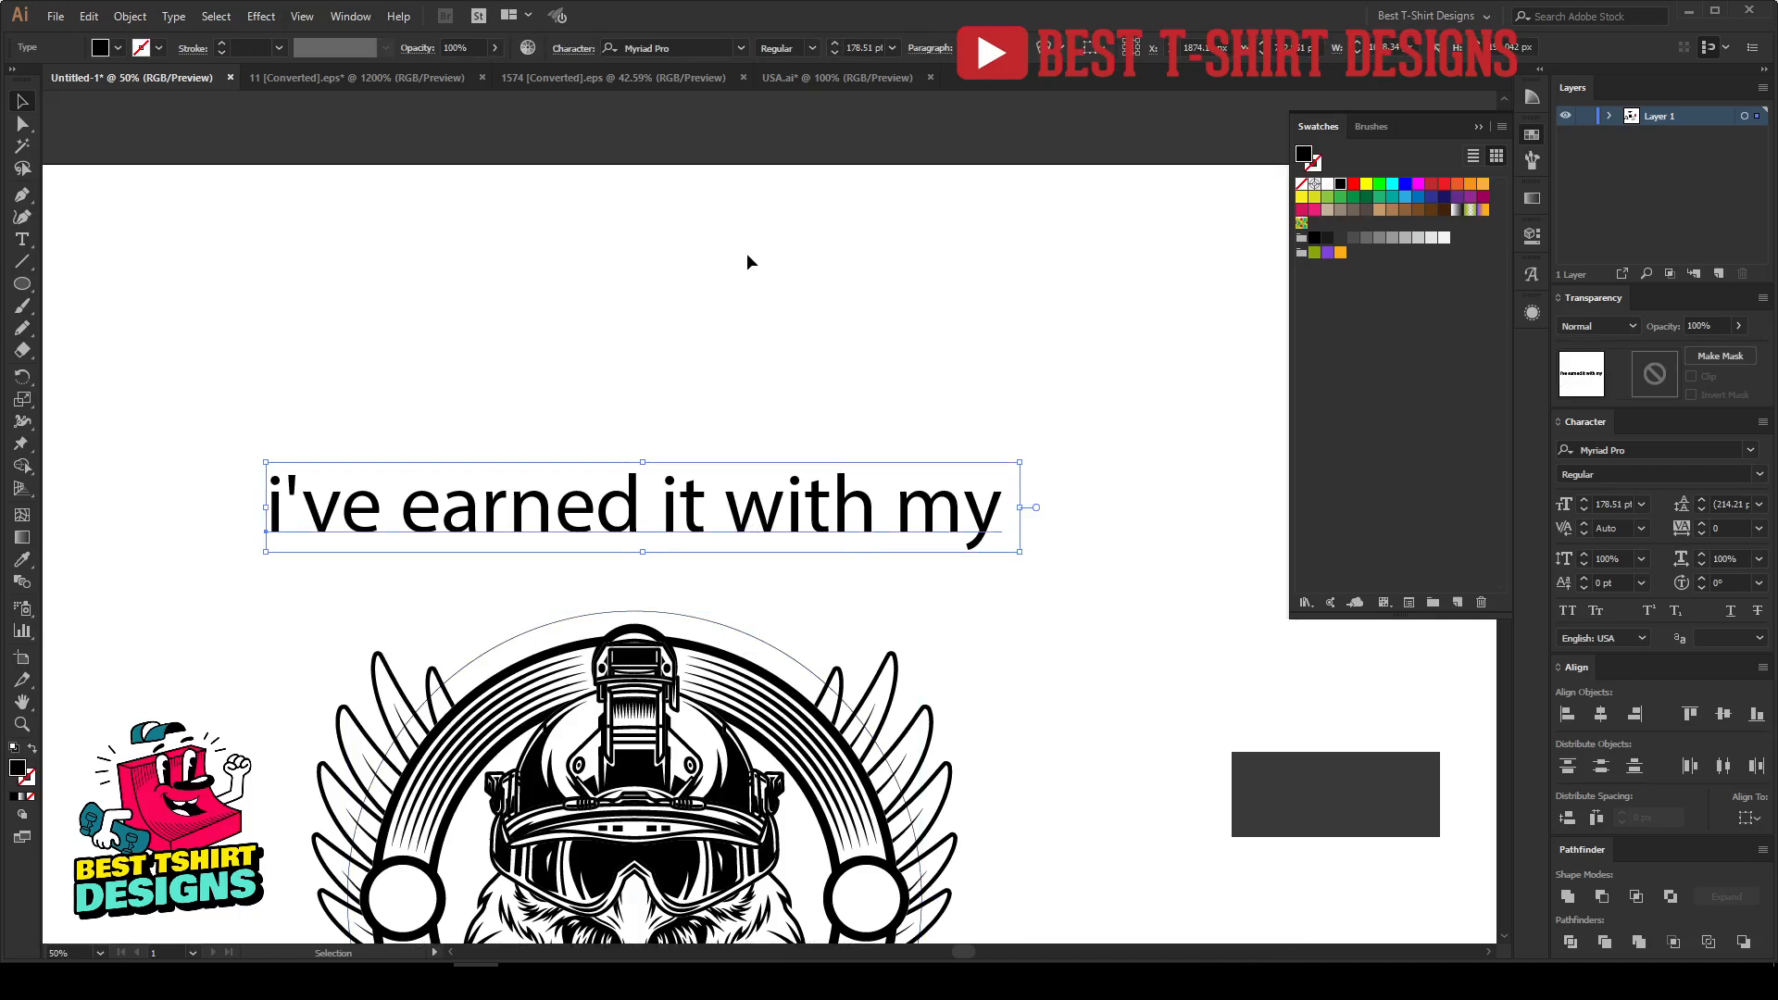
click(741, 47)
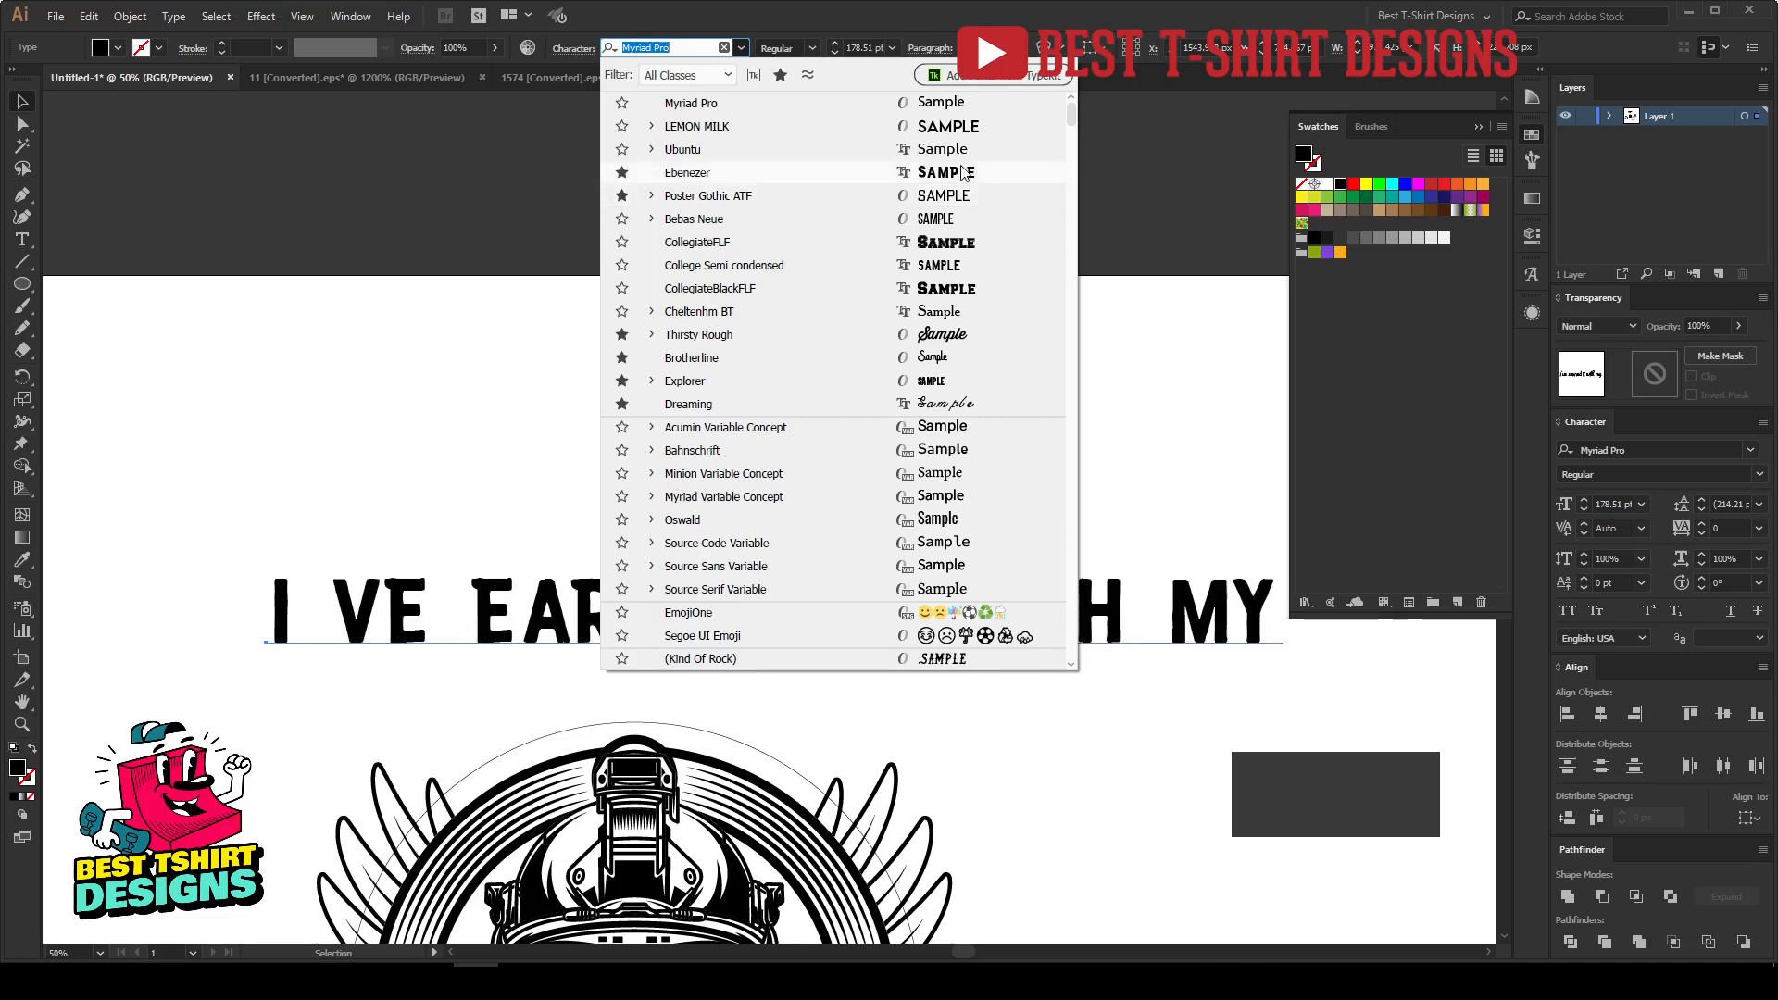
scroll(986, 306, down, 4)
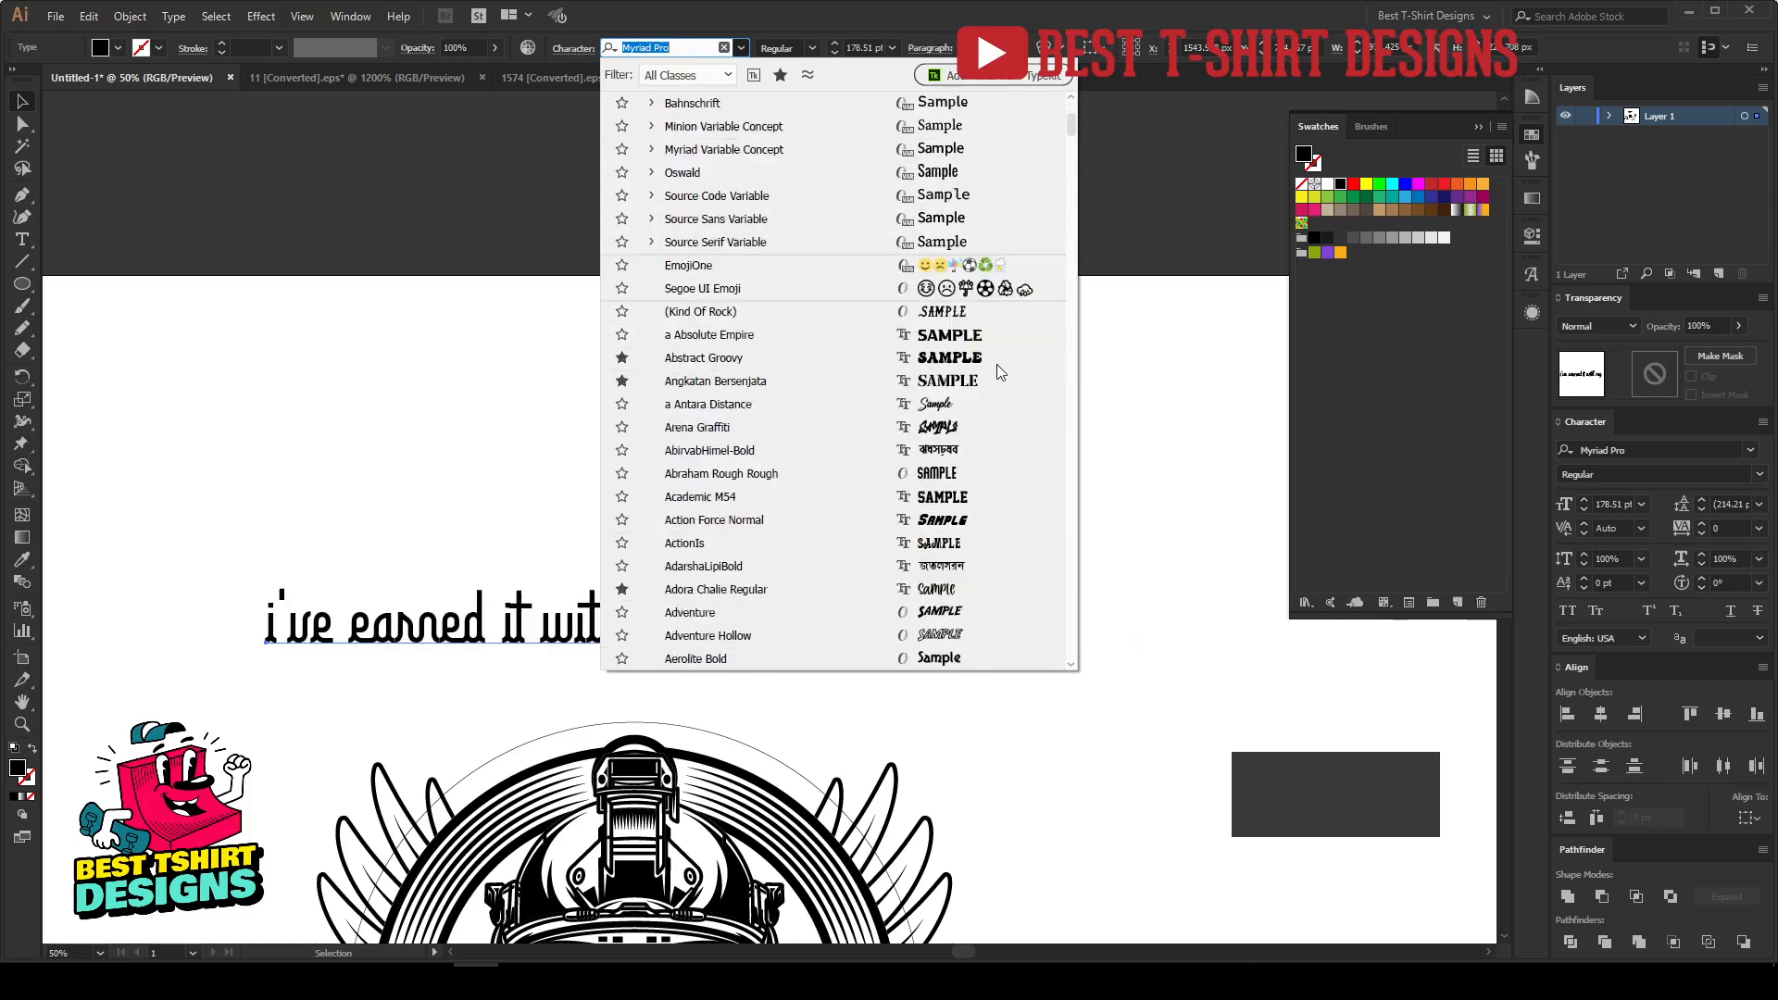
scroll(992, 371, up, 1)
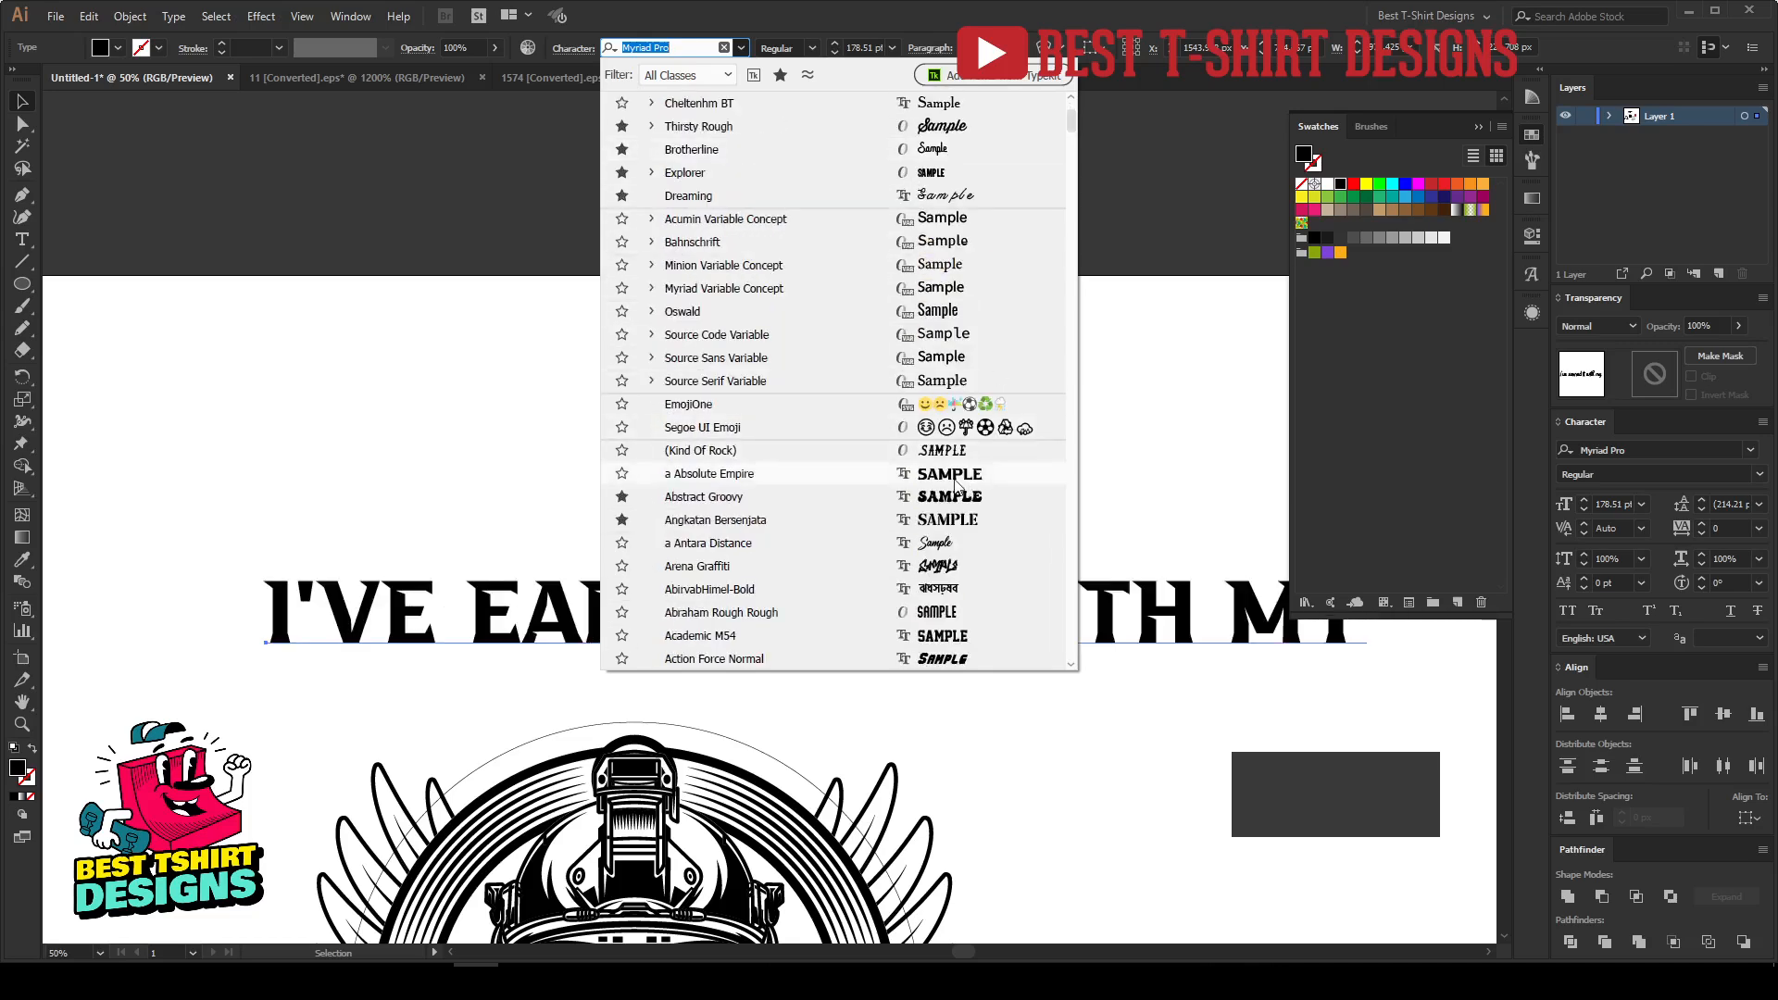
click(957, 485)
scroll(731, 477, down, 2)
scroll(717, 375, down, 1)
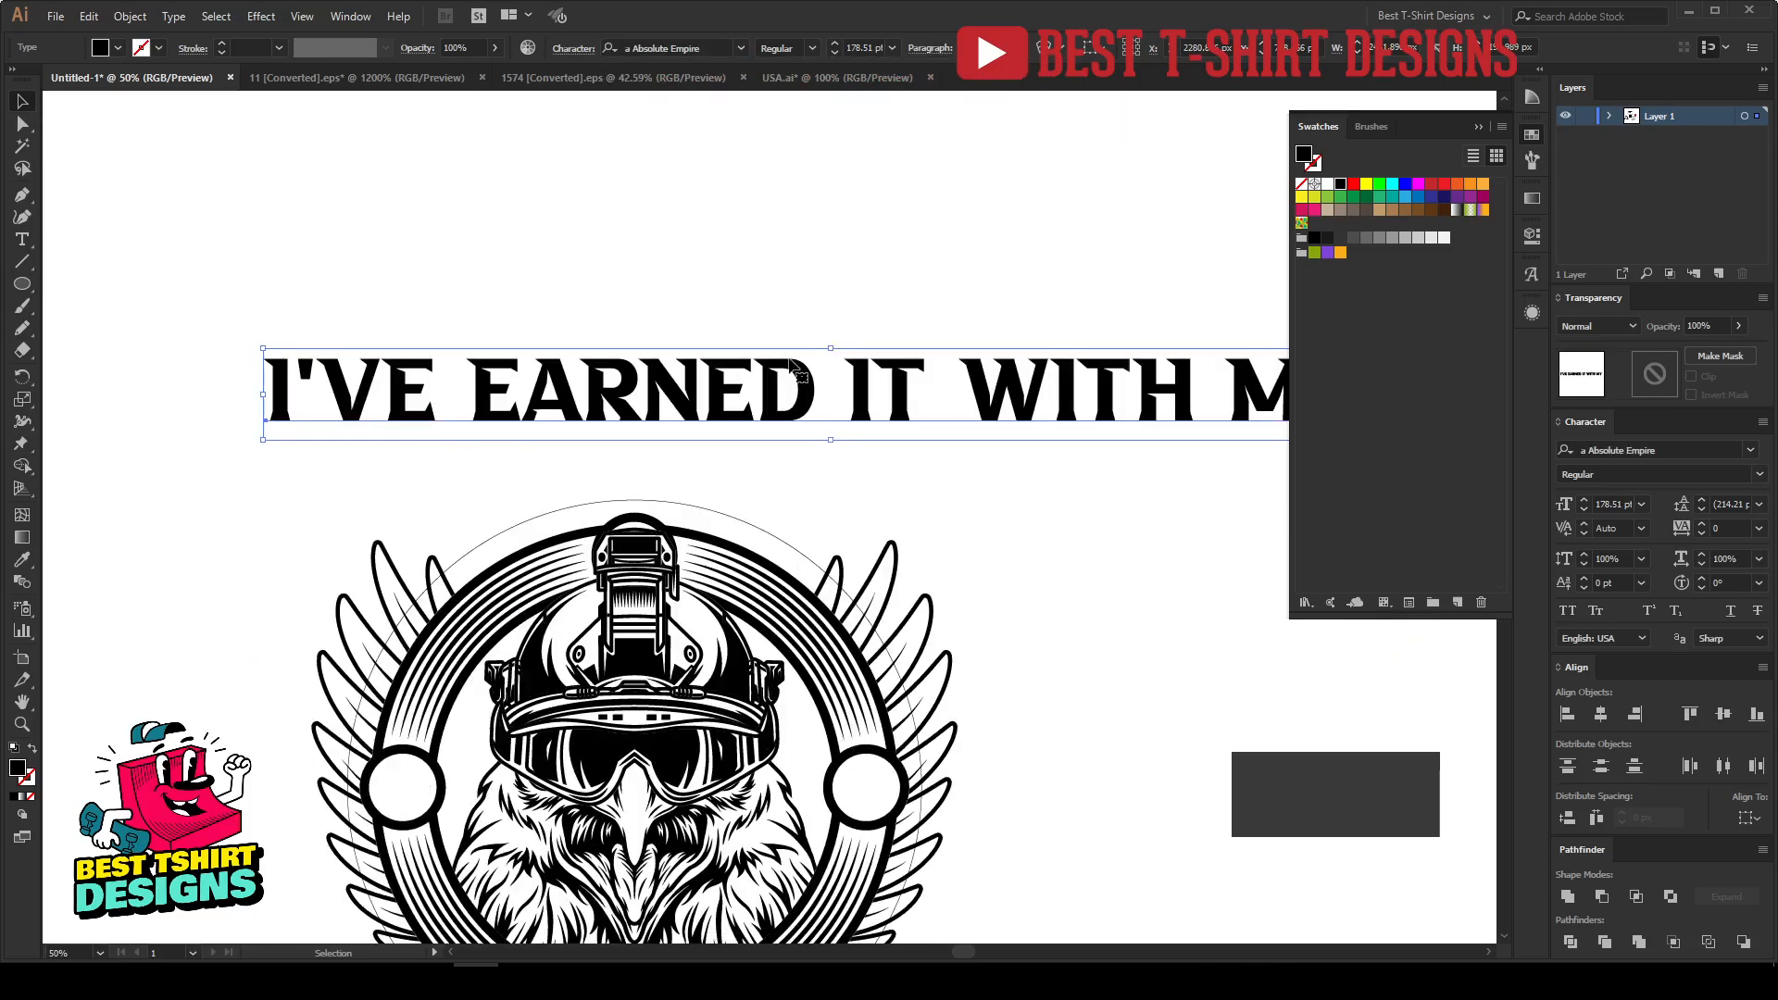
scroll(718, 398, down, 1)
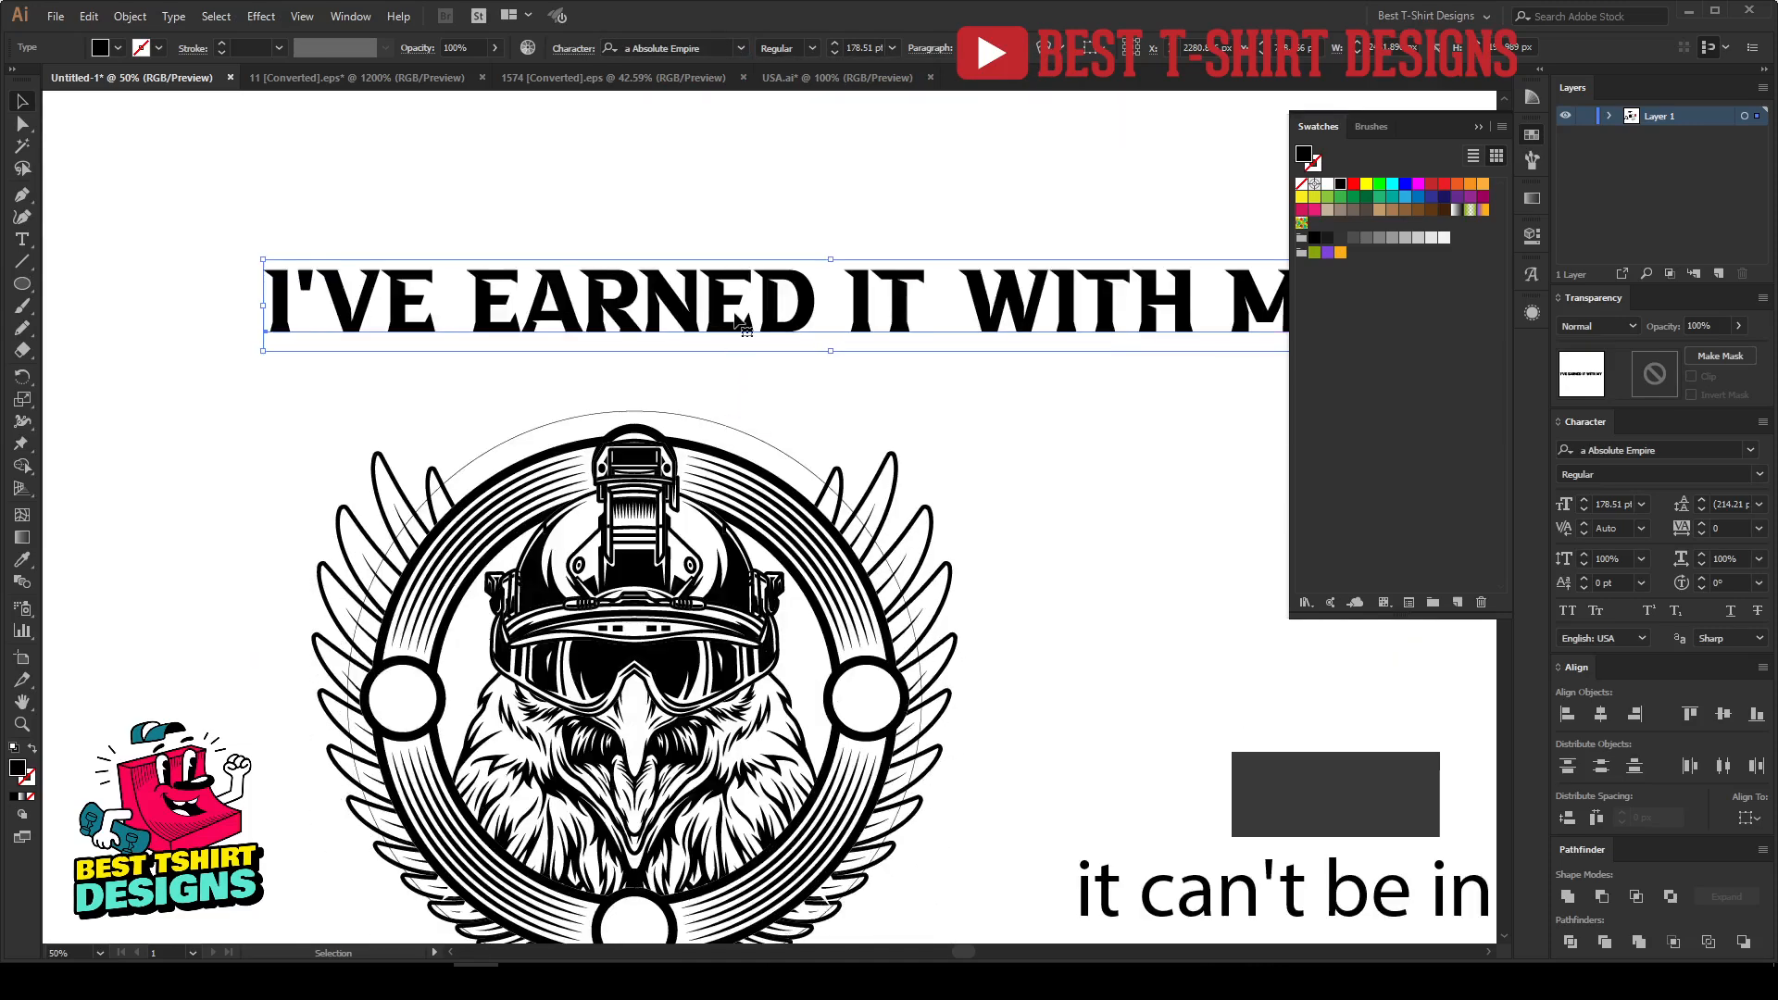
scroll(736, 319, down, 1)
Step: Cut the line "I'VE EARNED IT WITH MY" and paste it as type on a path along the large circle around the emblem
drag(751, 315, 709, 314)
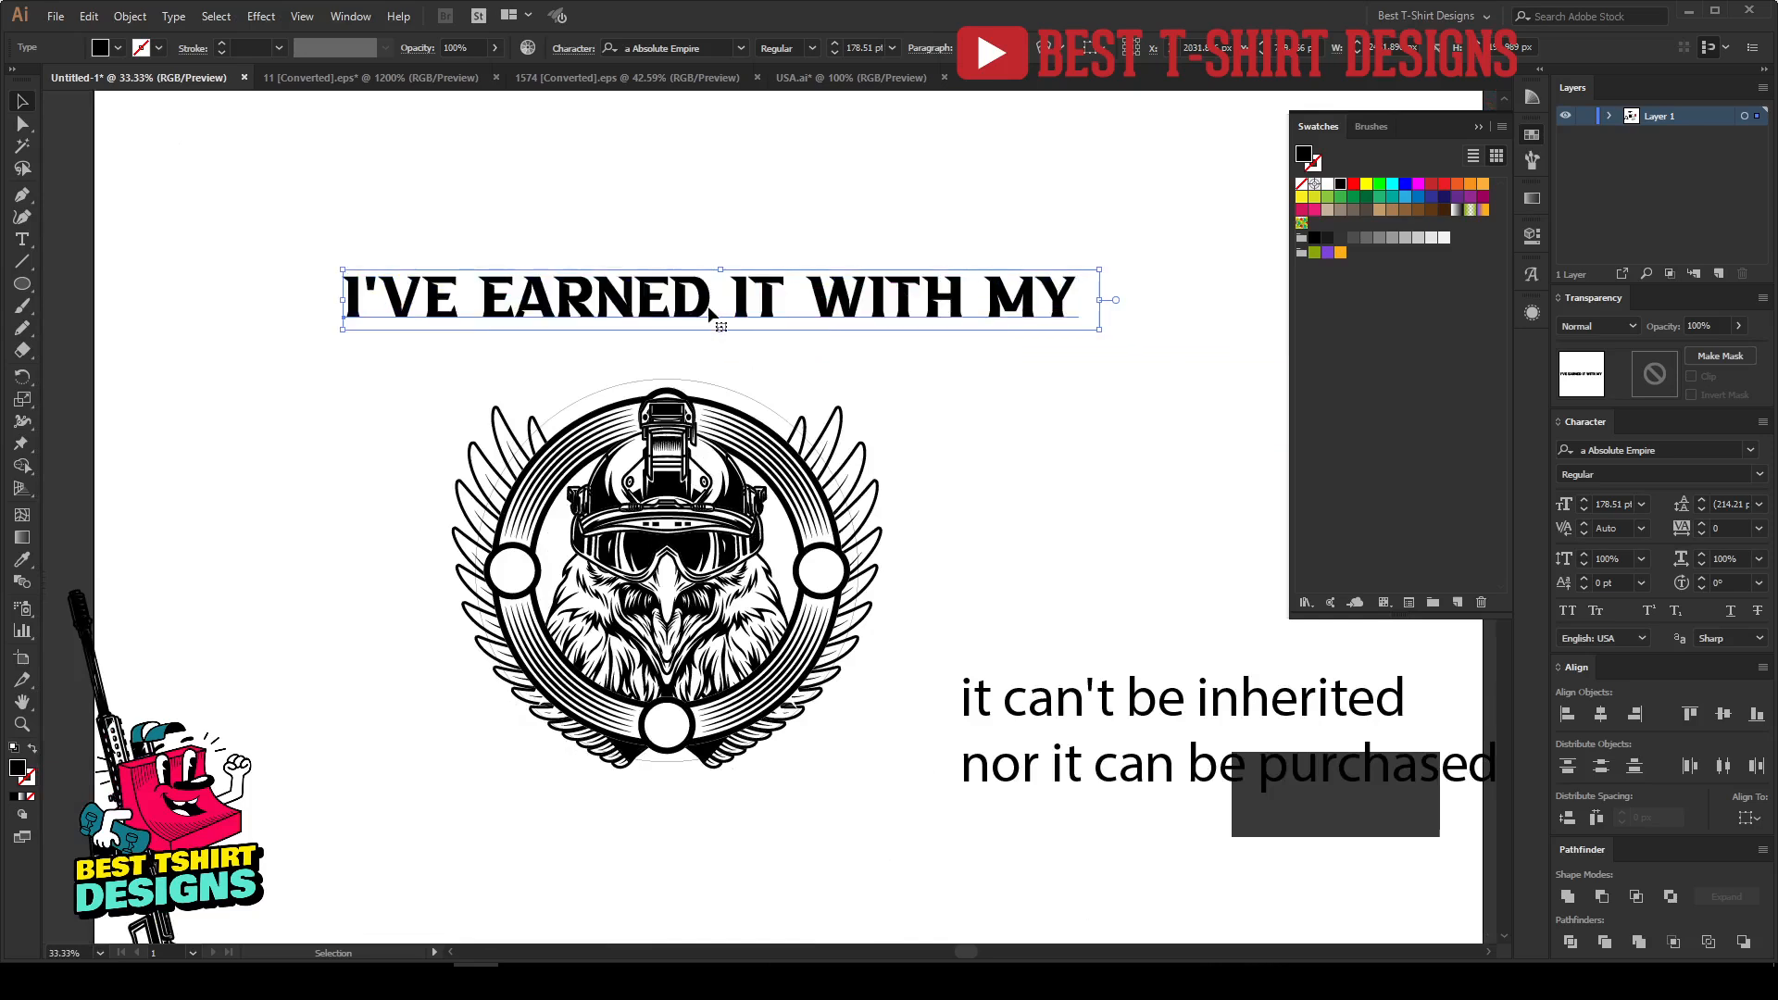
key(ctrl+x)
scroll(683, 384, up, 1)
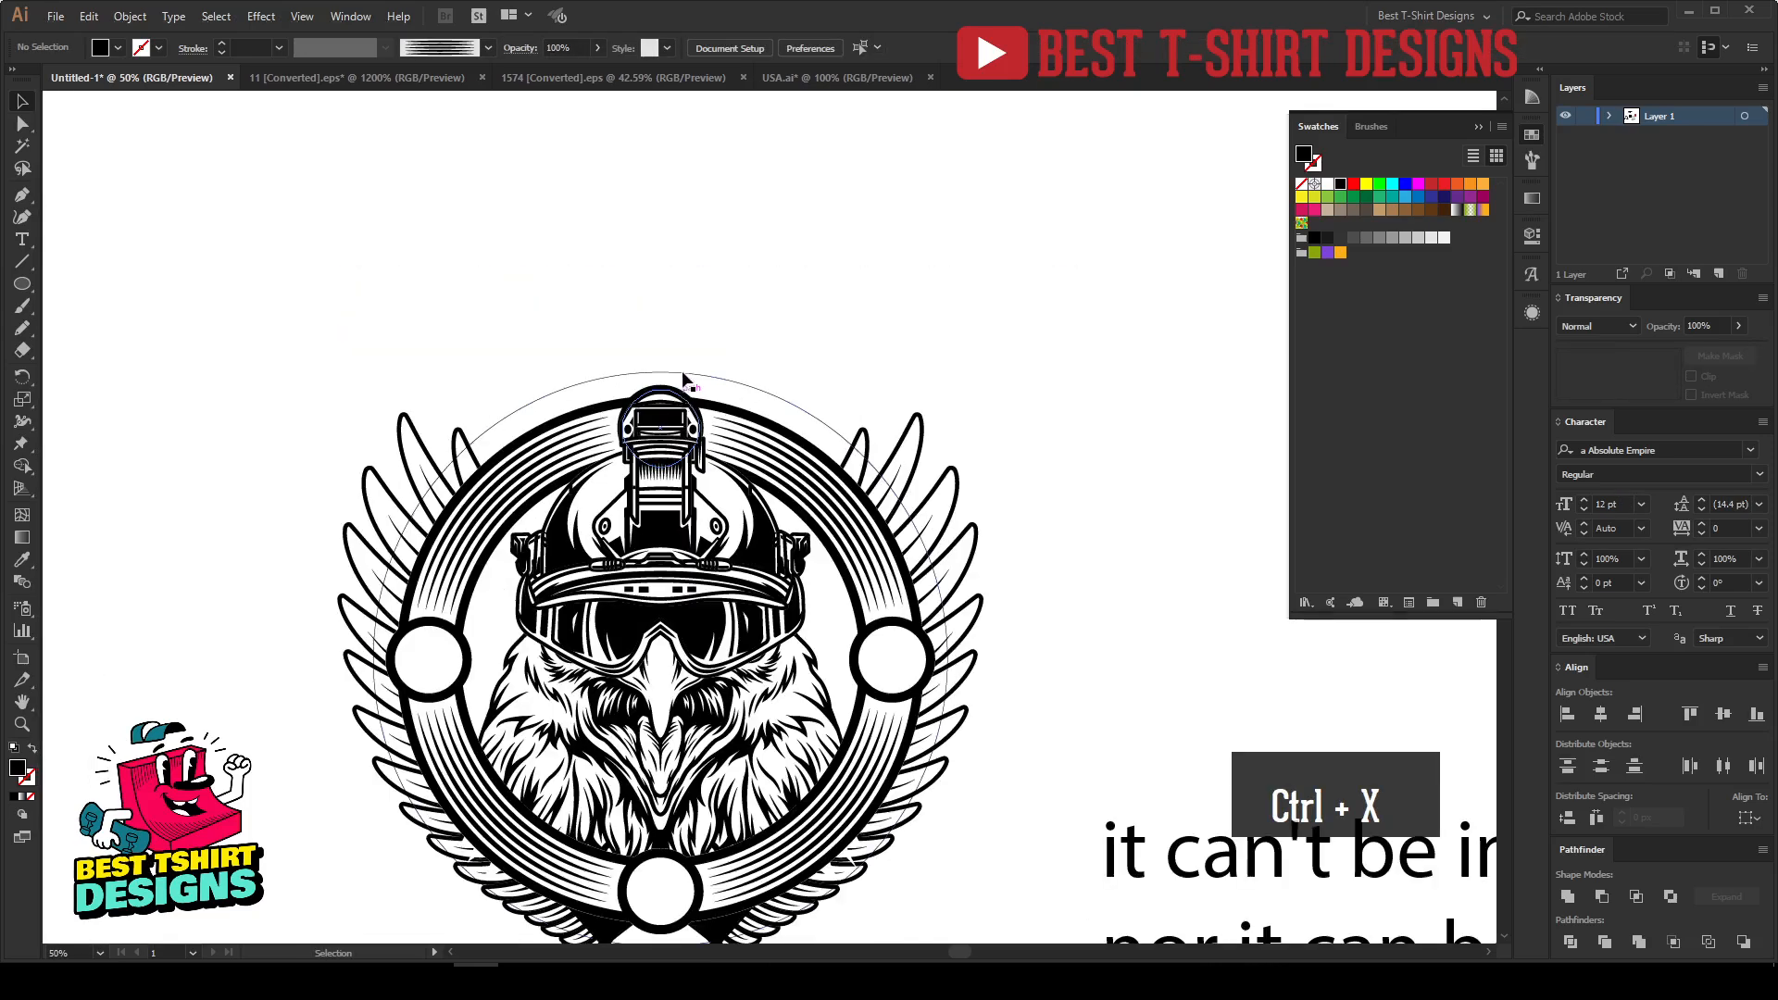
click(682, 380)
click(22, 240)
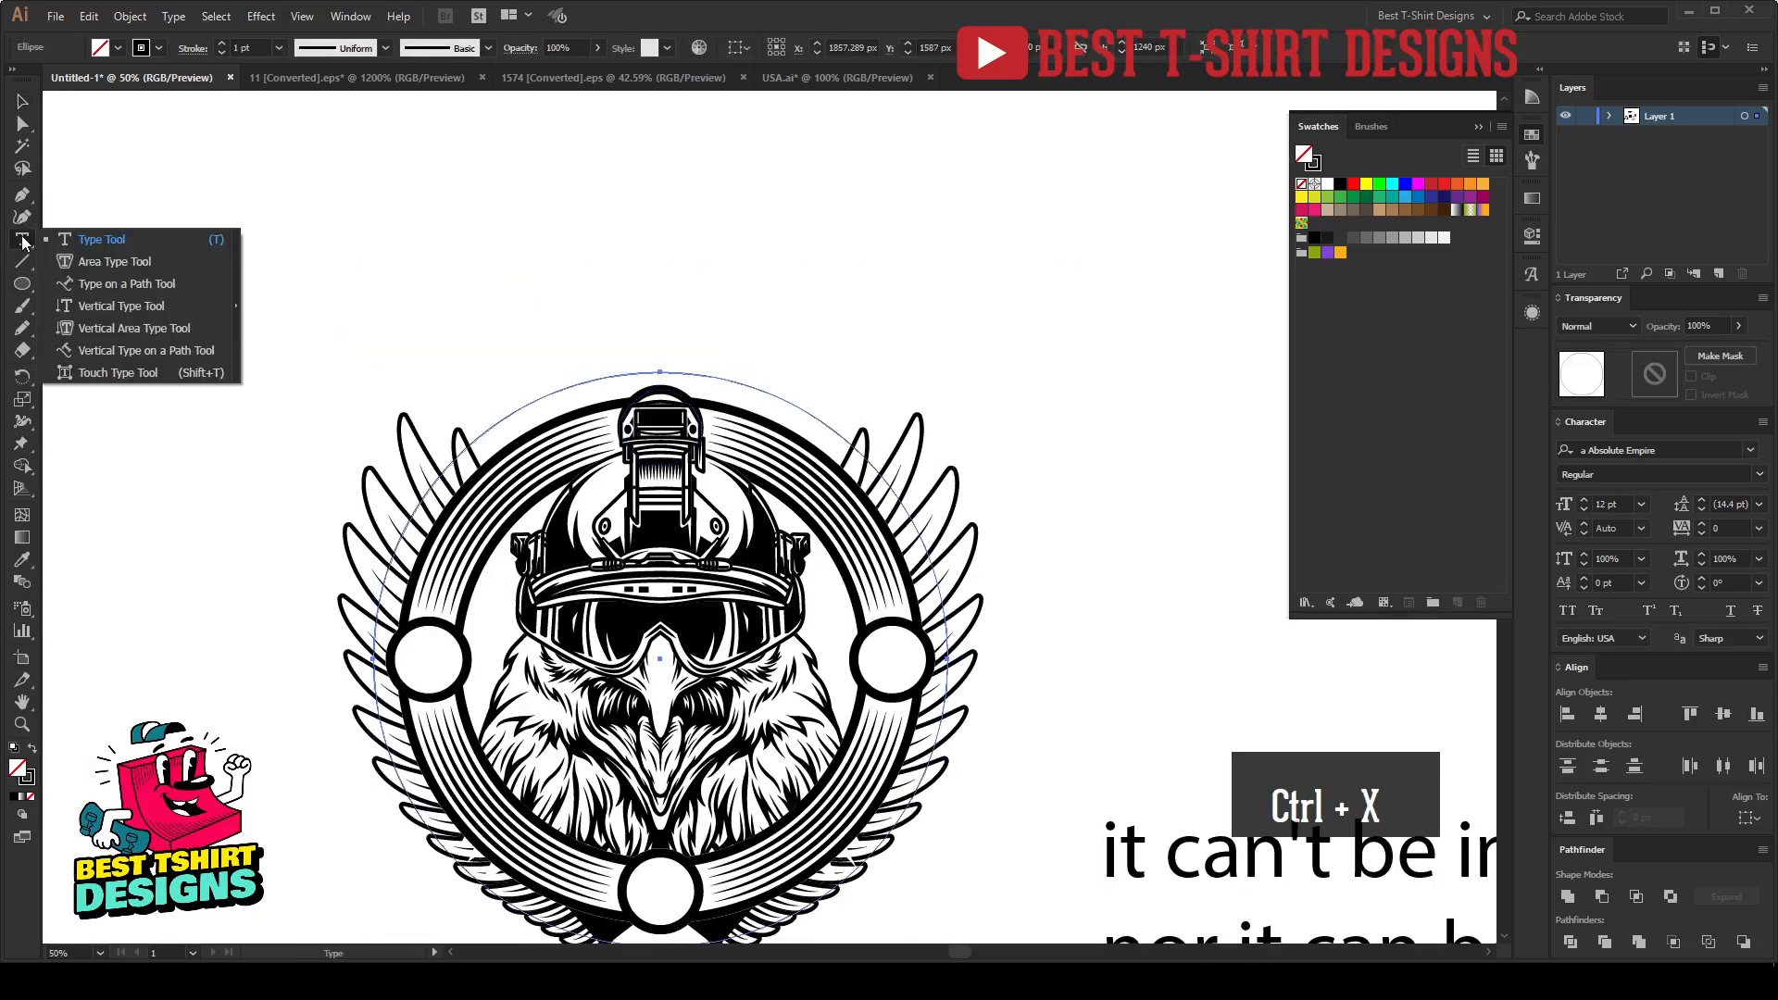
click(127, 284)
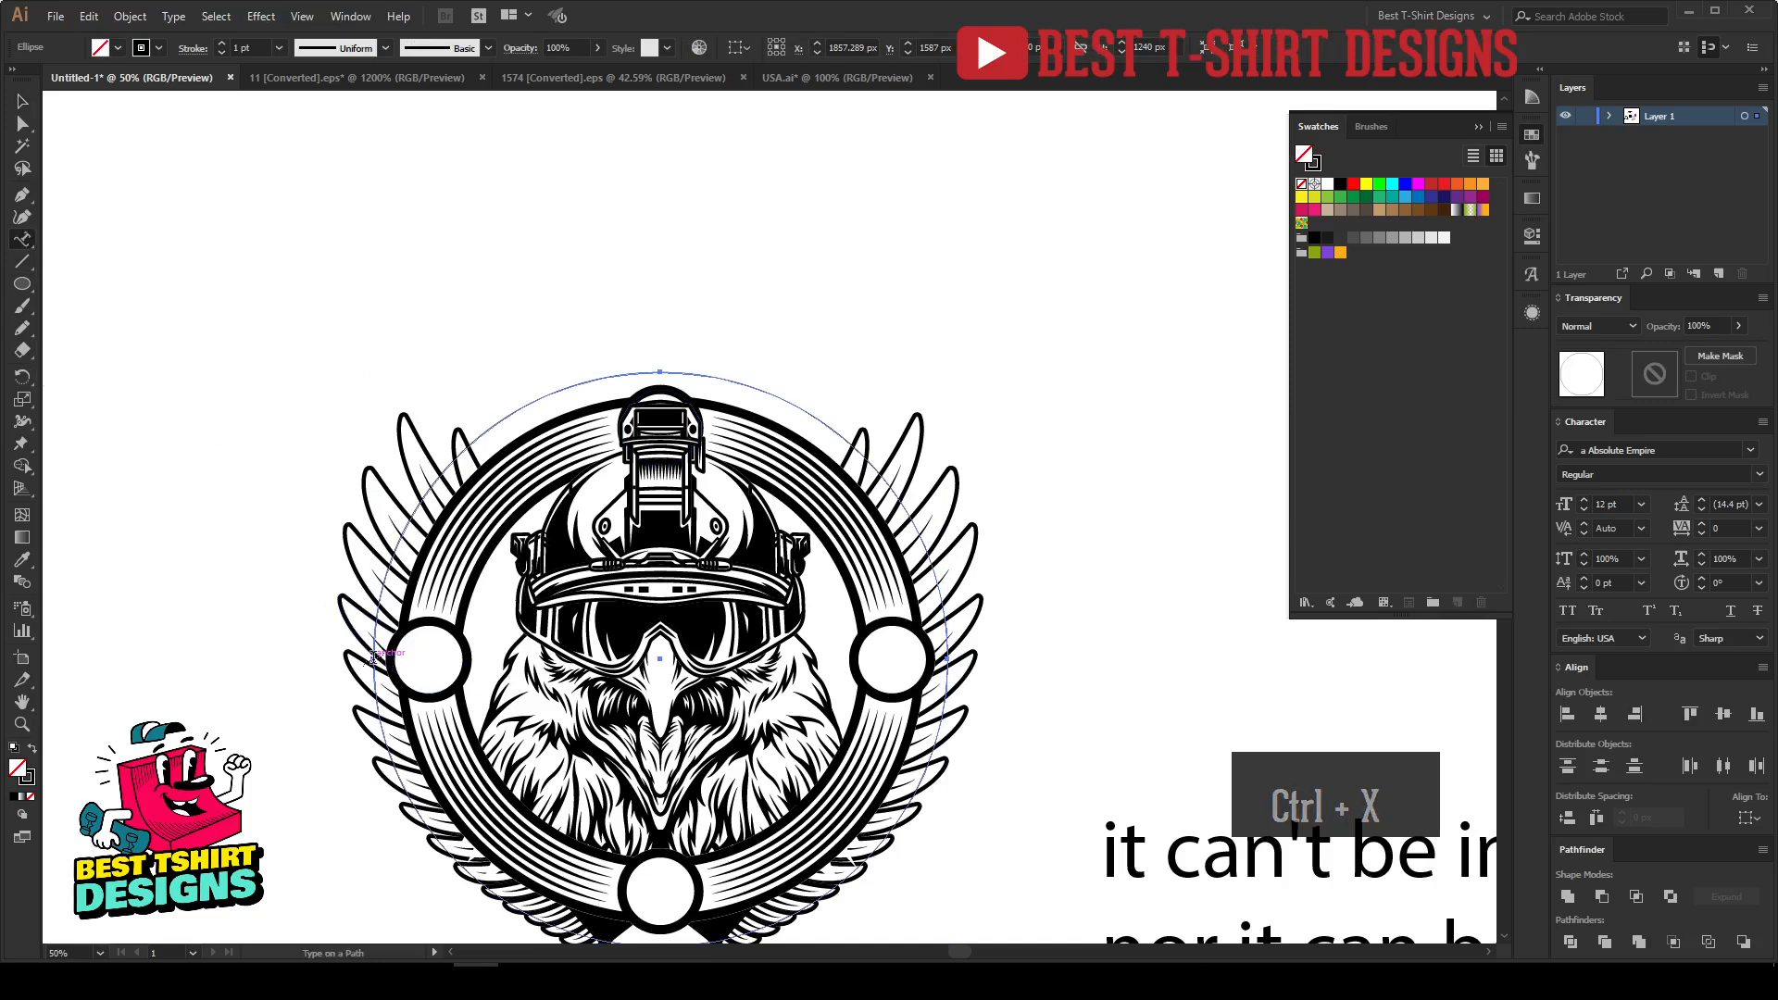
click(396, 652)
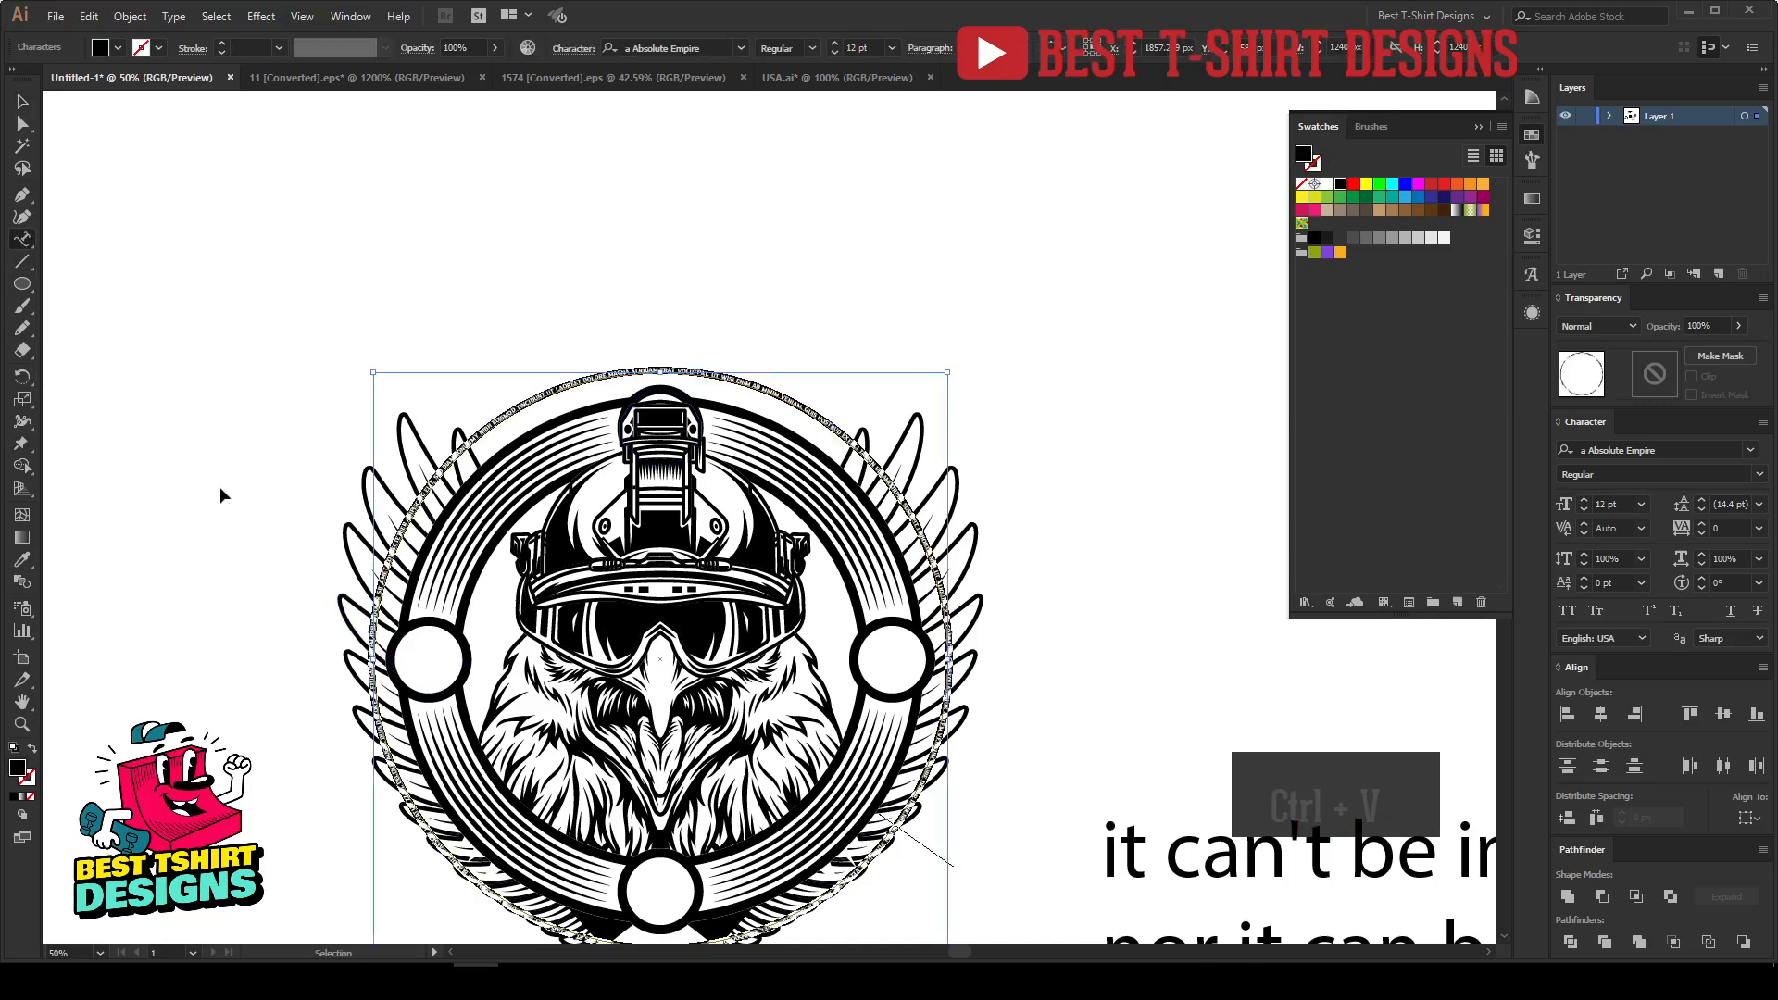
key(ctrl+v)
click(25, 101)
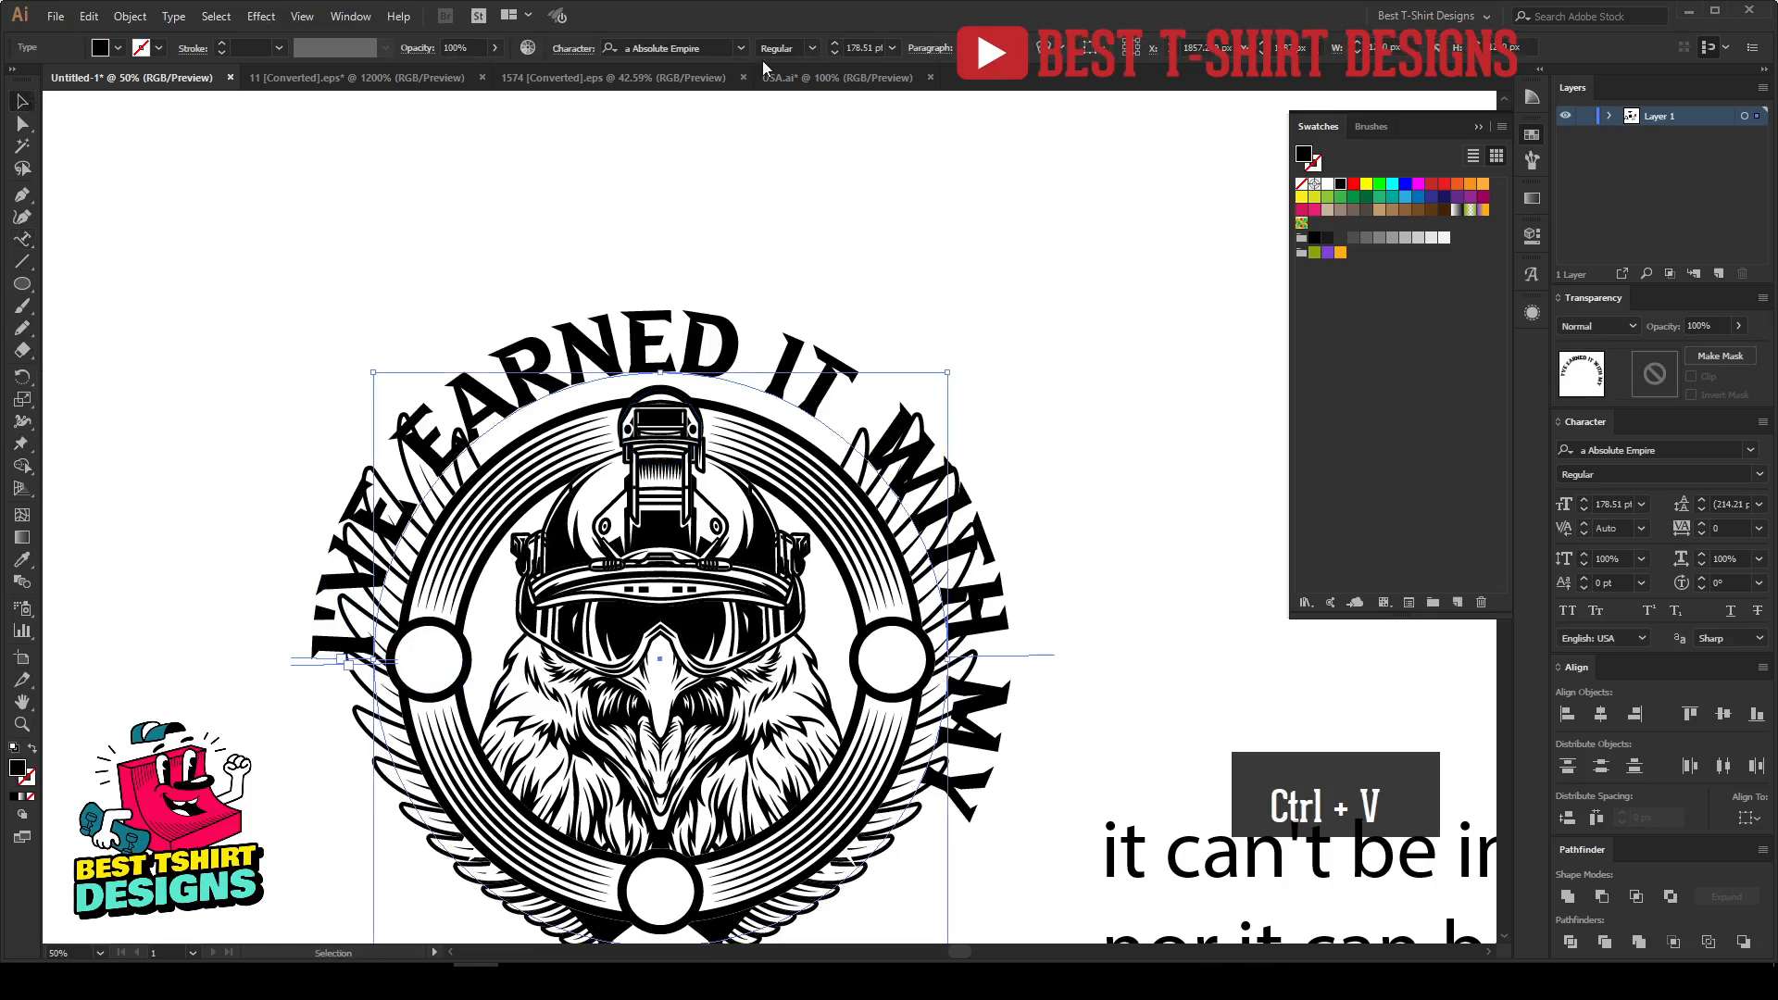
Step: Center the curved slogan line over the top of the emblem and set its font size to 100 pt
scroll(867, 47, down, 10)
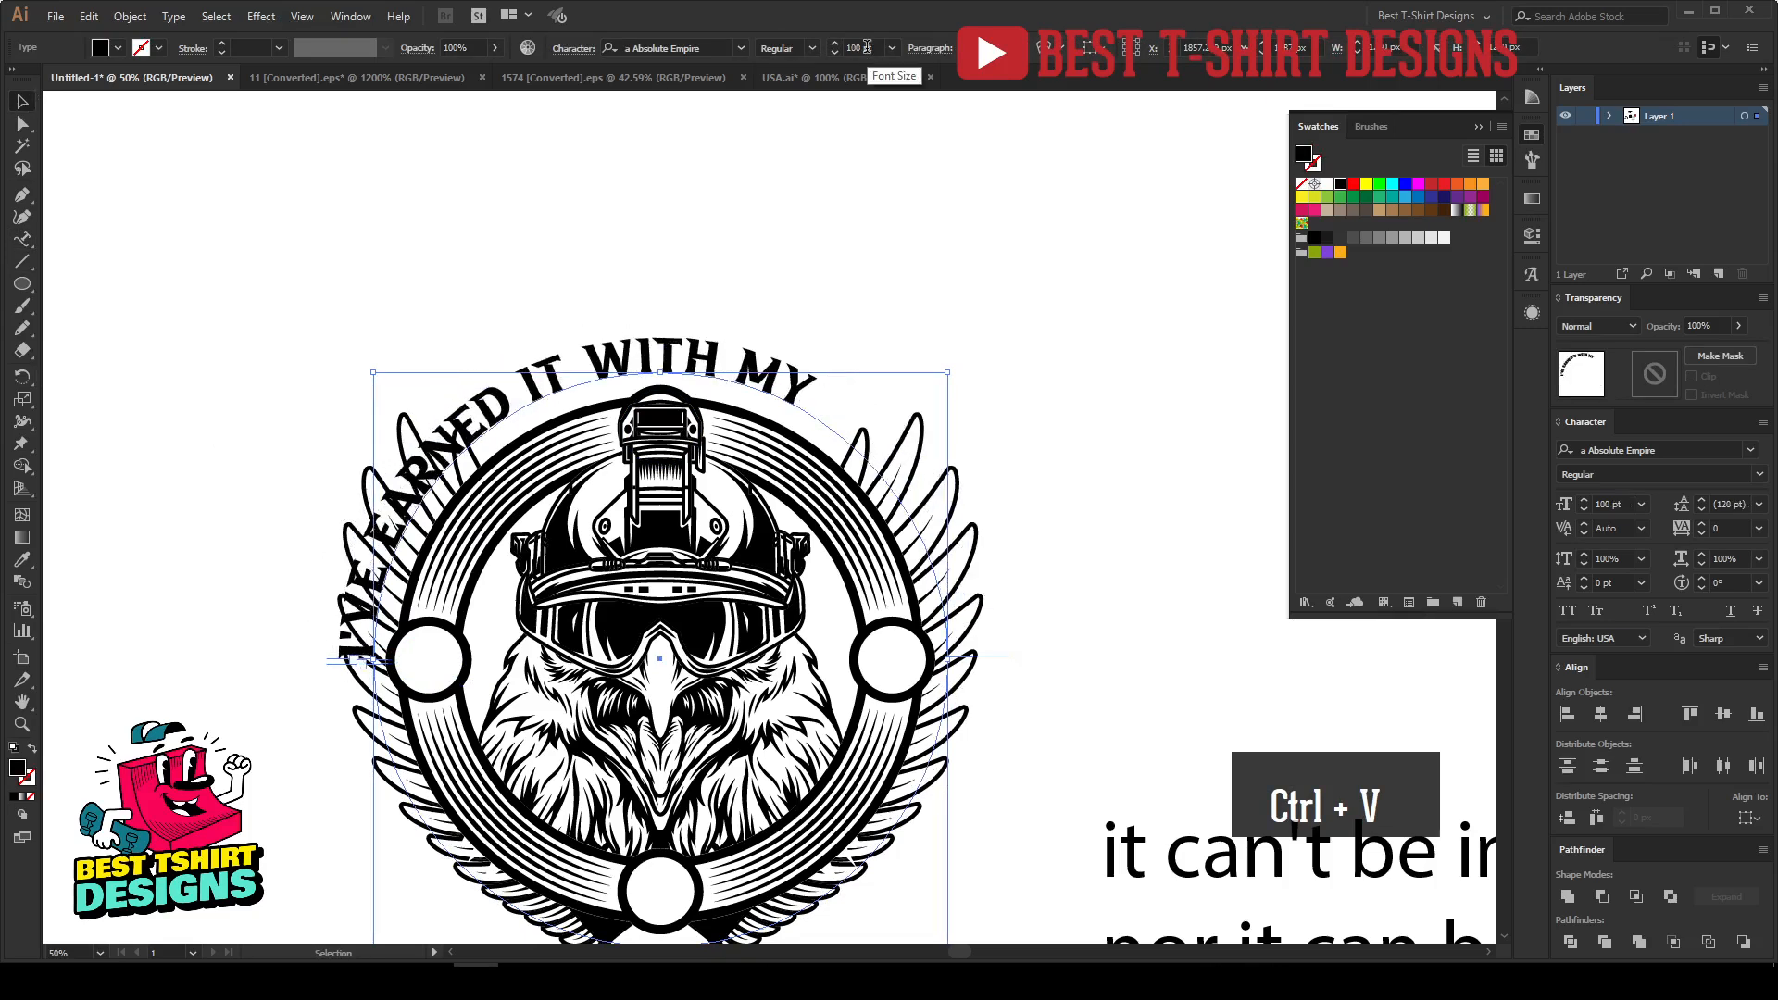
drag(362, 661, 350, 660)
scroll(350, 660, down, 3)
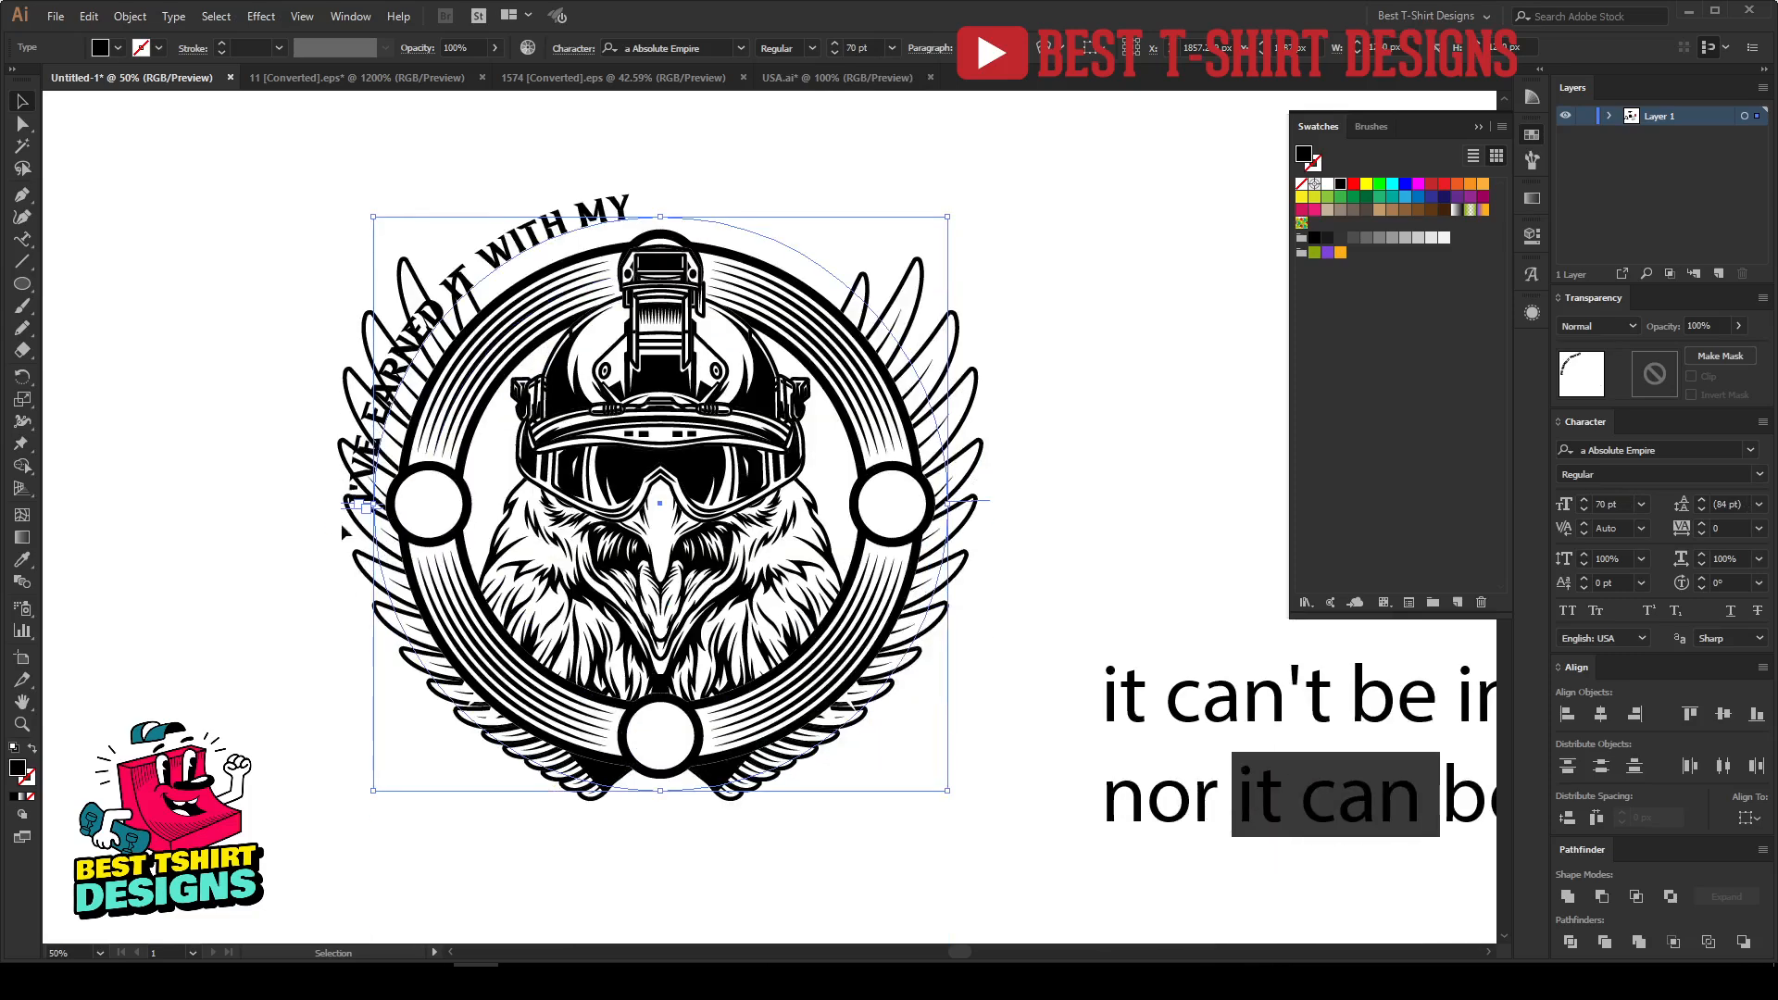
drag(351, 503, 1141, 502)
click(982, 47)
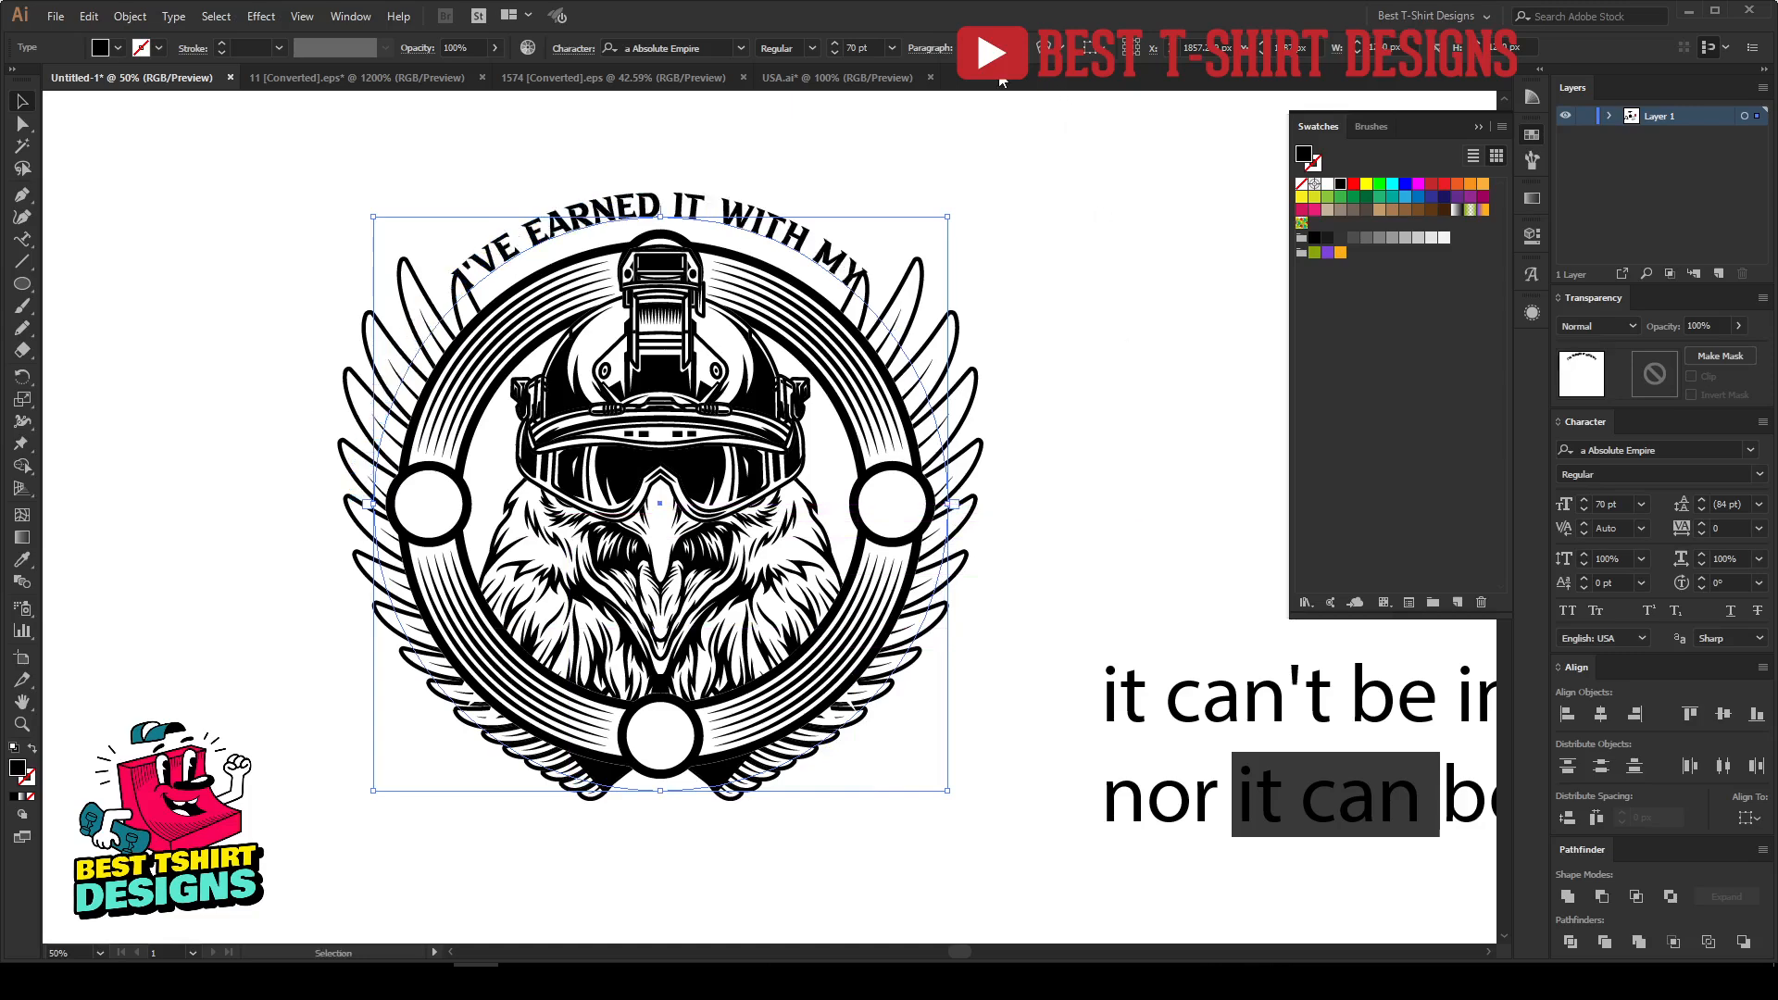
scroll(691, 161, up, 1)
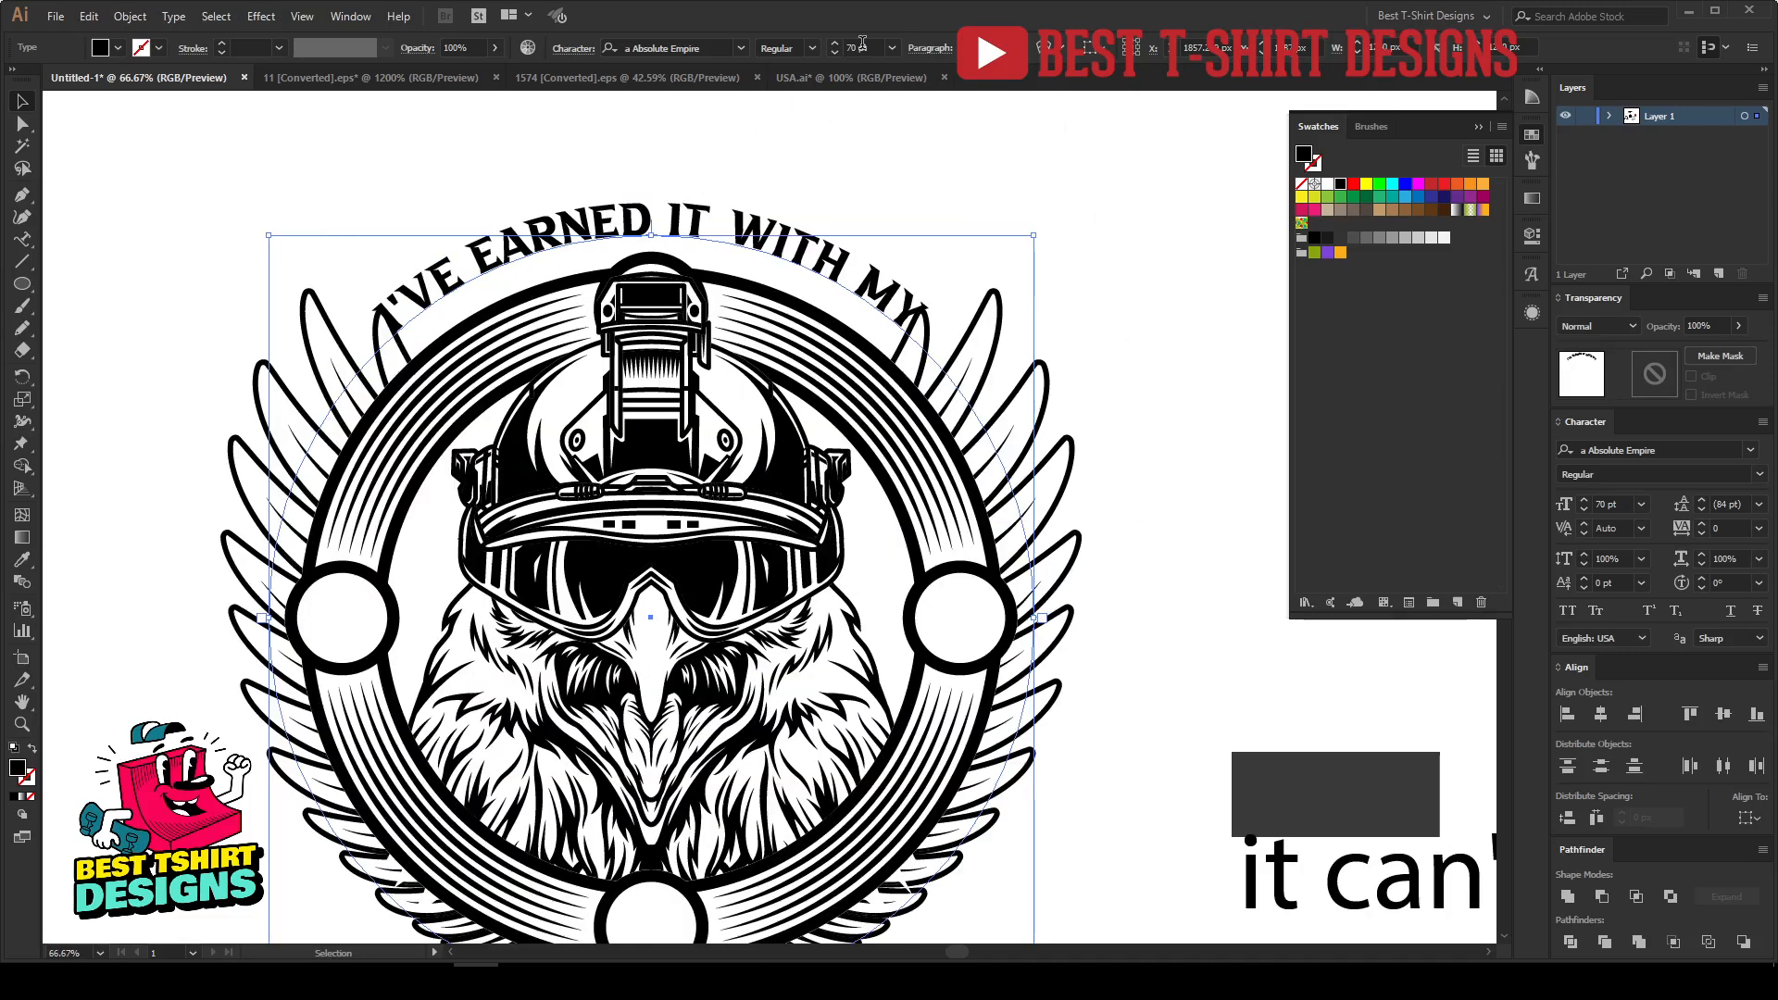
scroll(862, 42, up, 2)
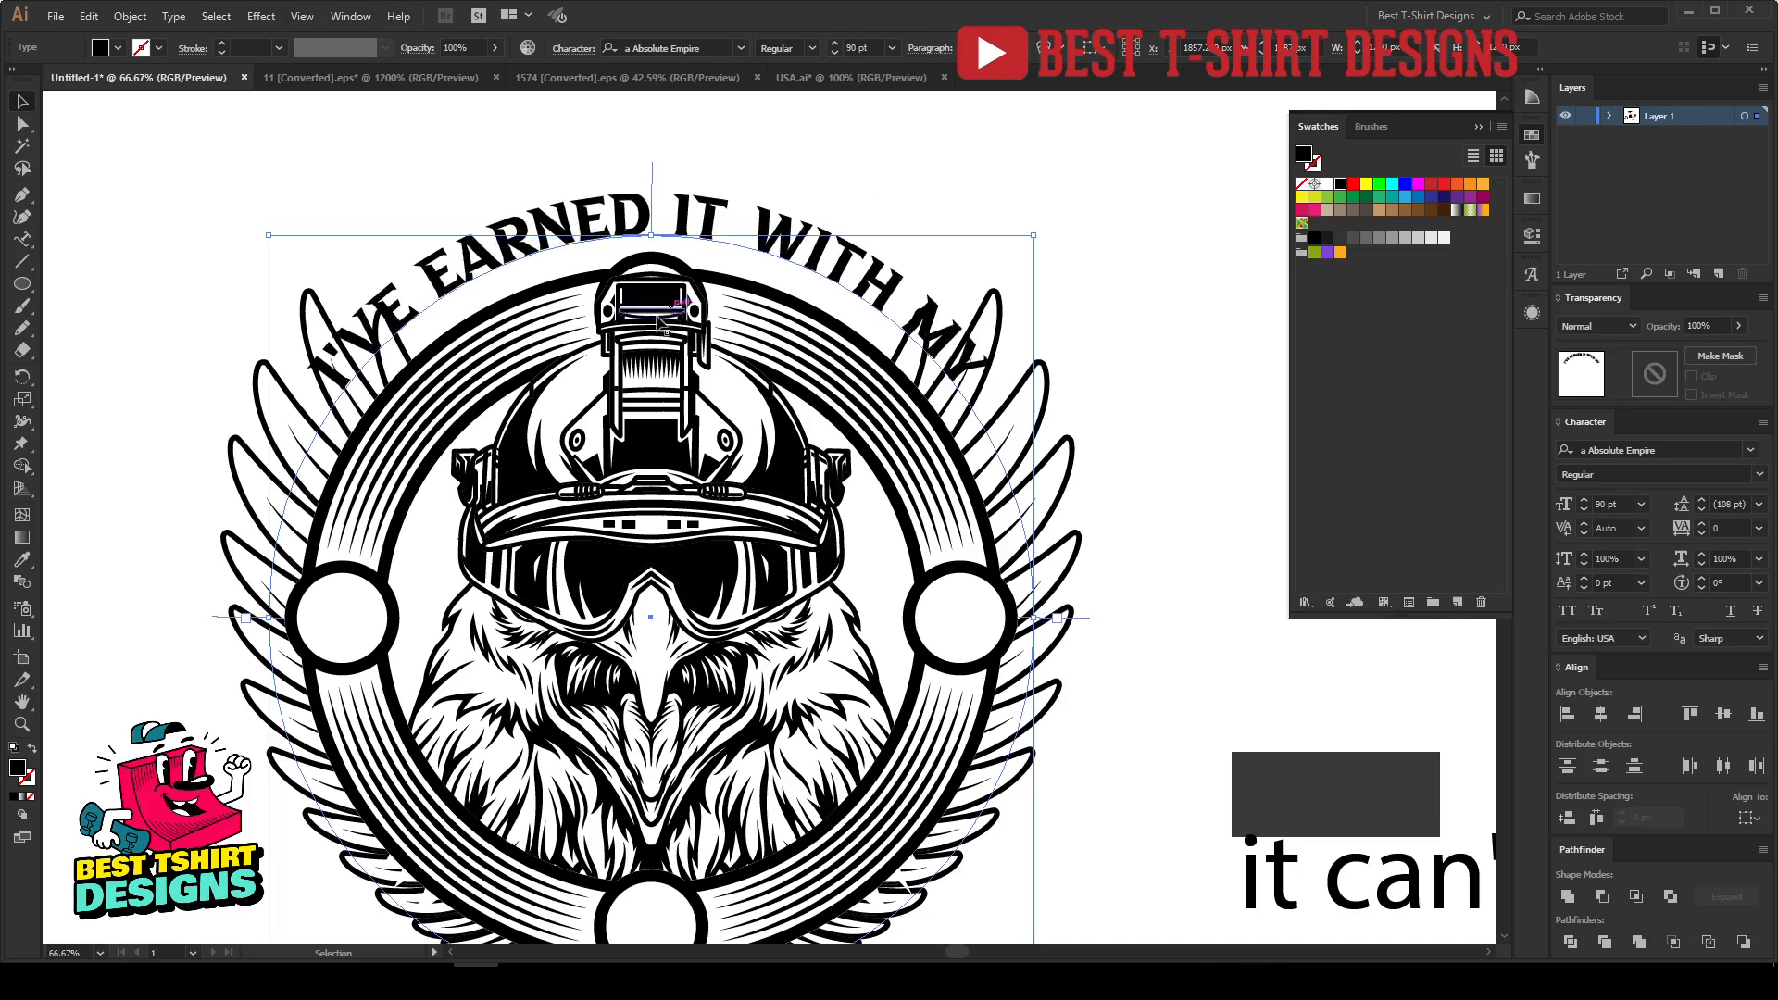
scroll(673, 315, down, 1)
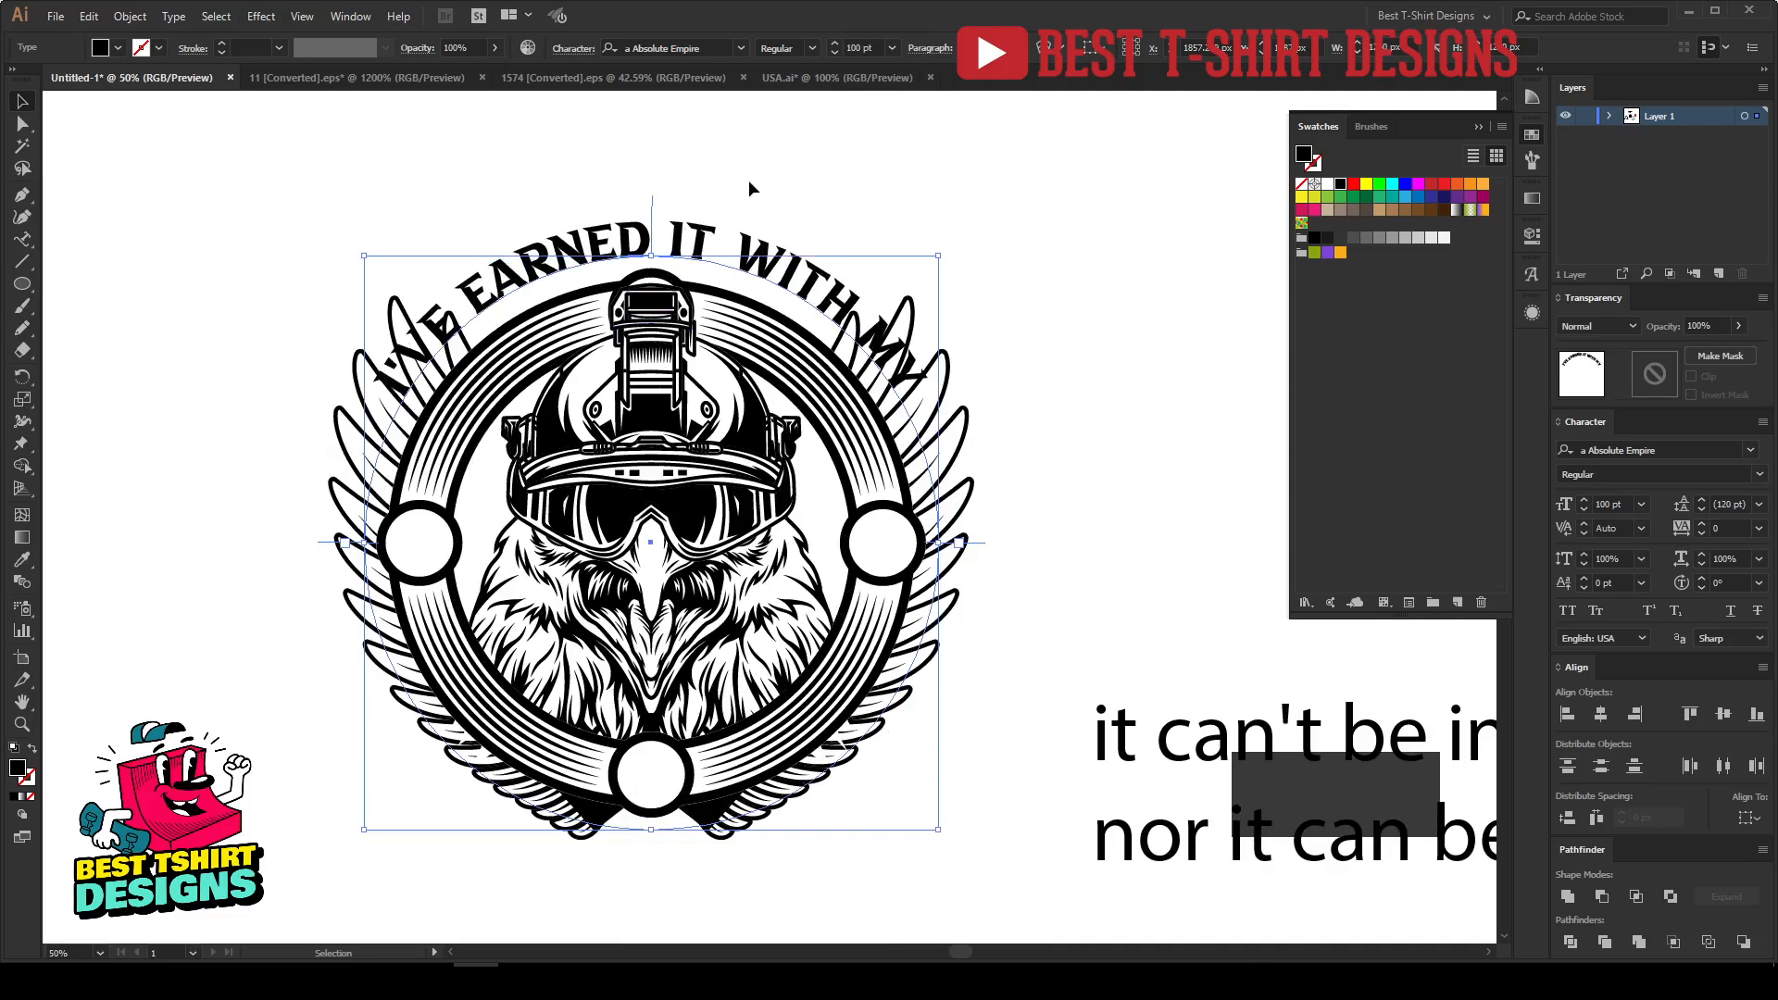
Step: Try fonts matching "sten" and "nor" on the curved slogan line
scroll(821, 196, up, 3)
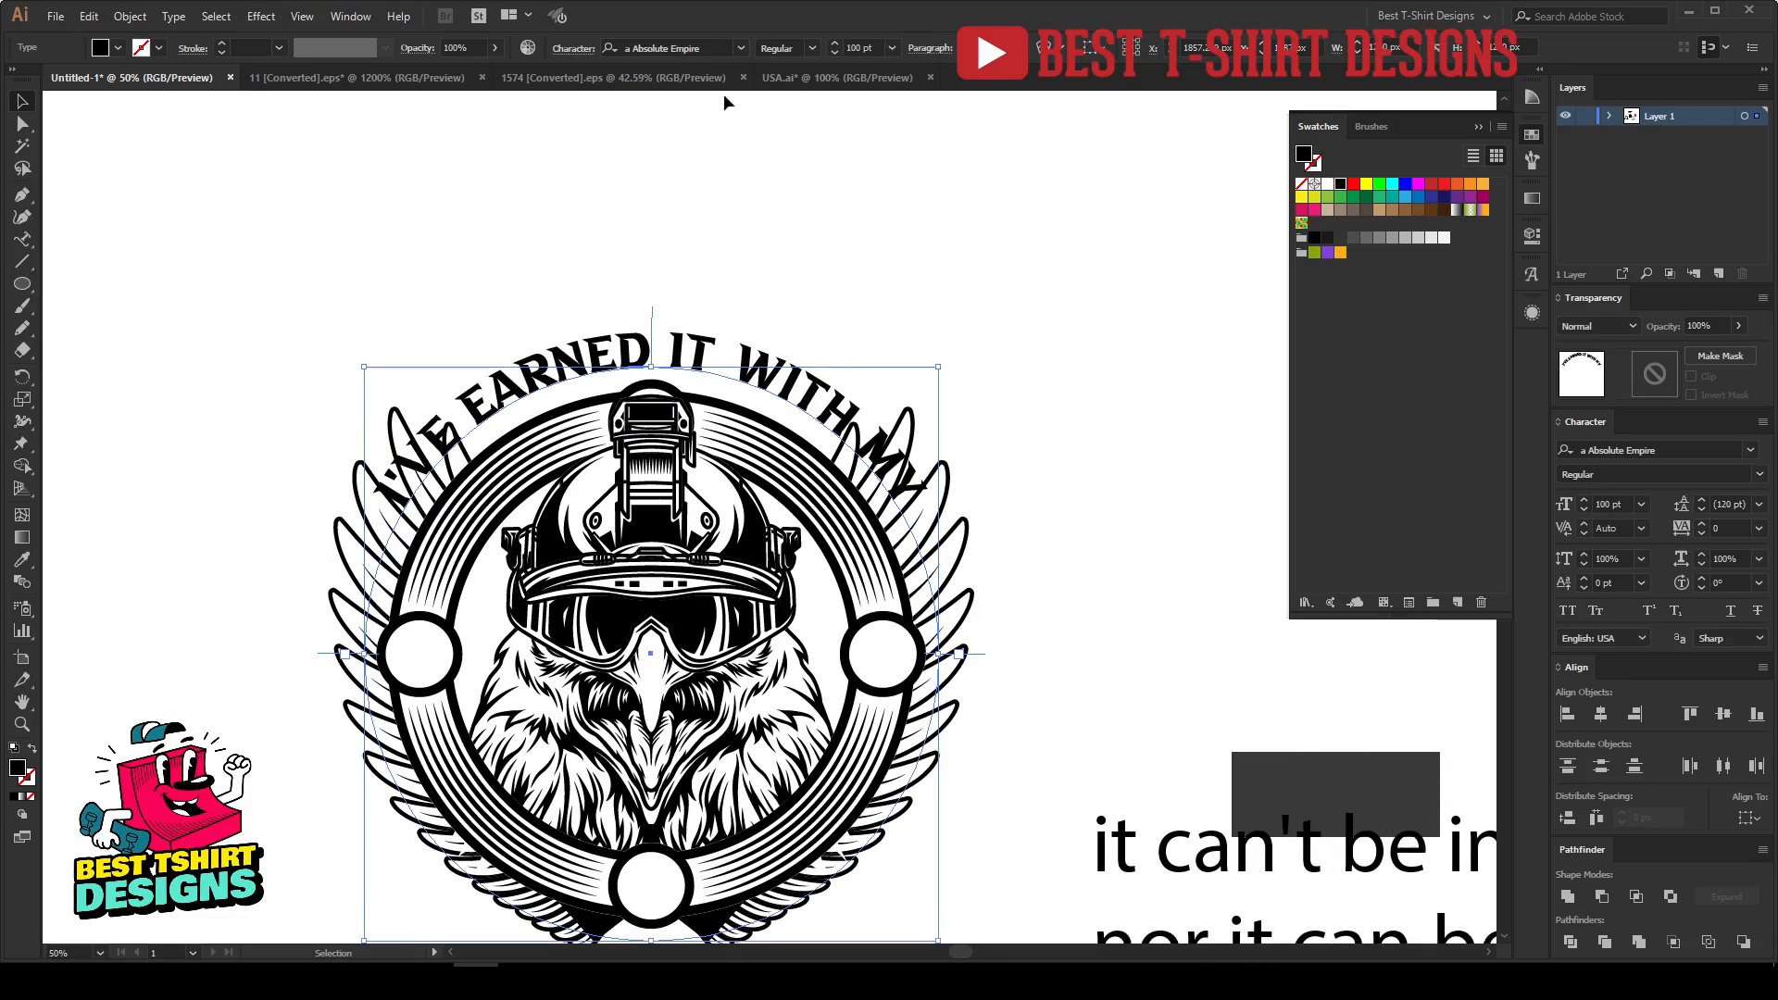
click(698, 48)
text(n)
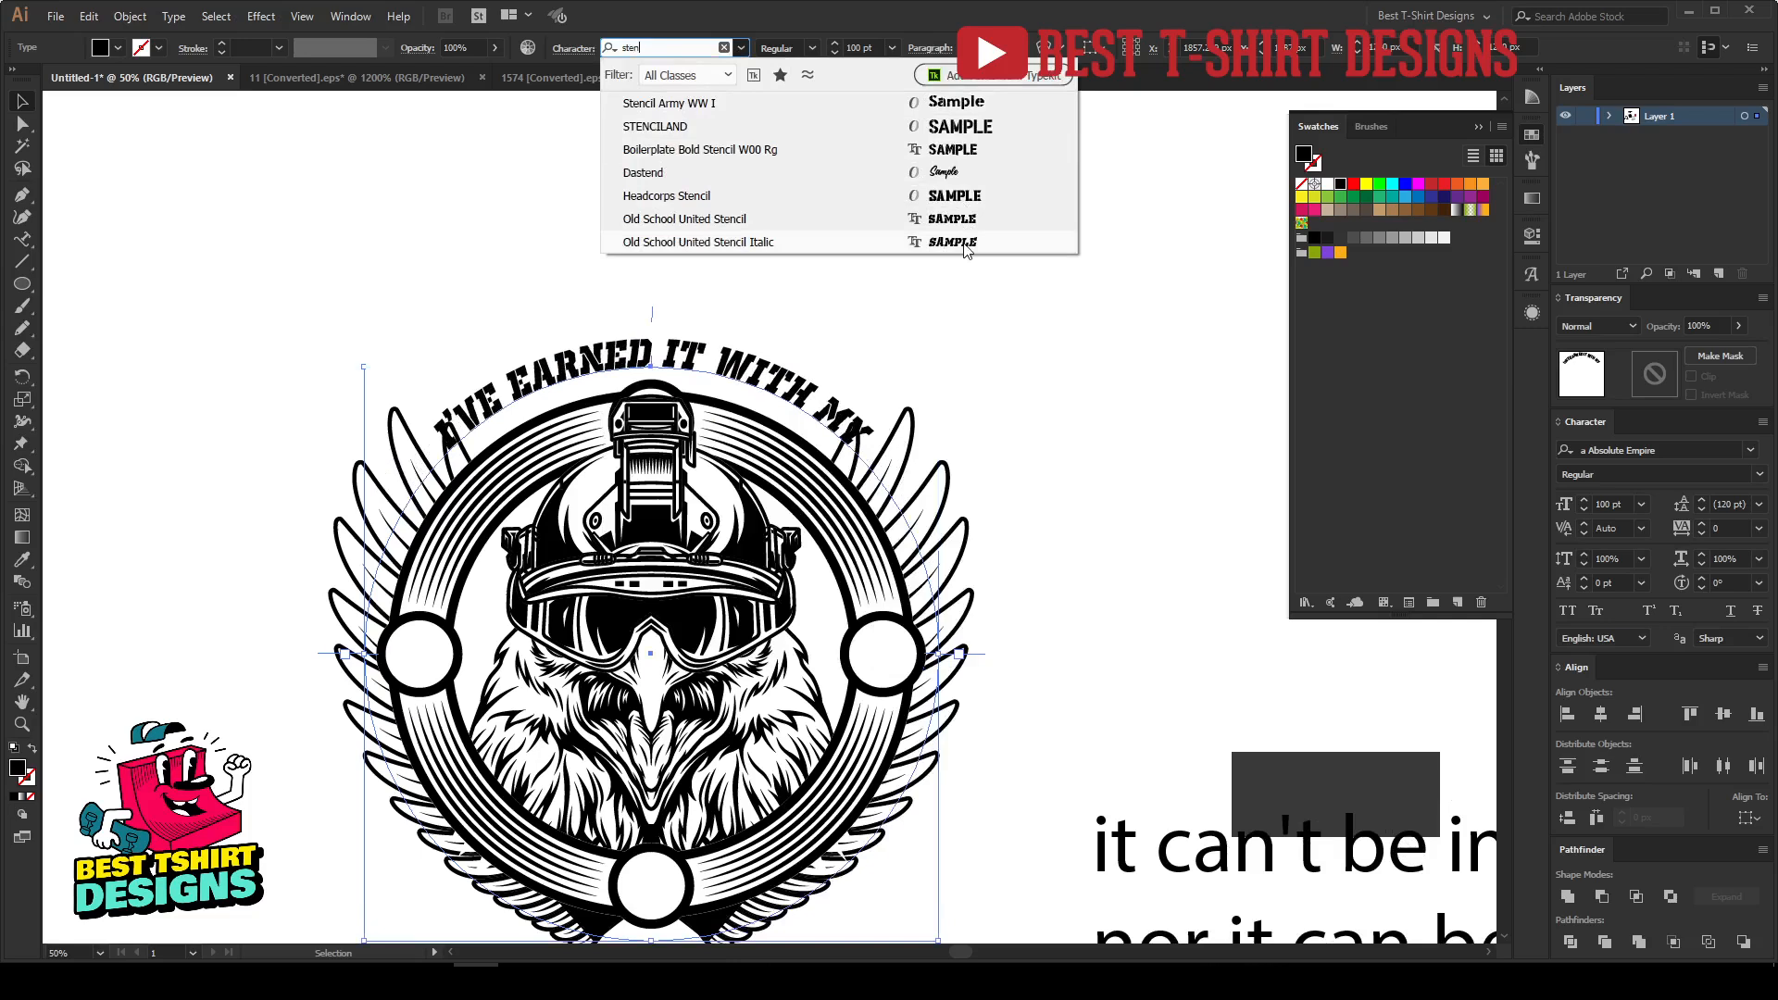
key(Escape)
click(659, 51)
text(nor)
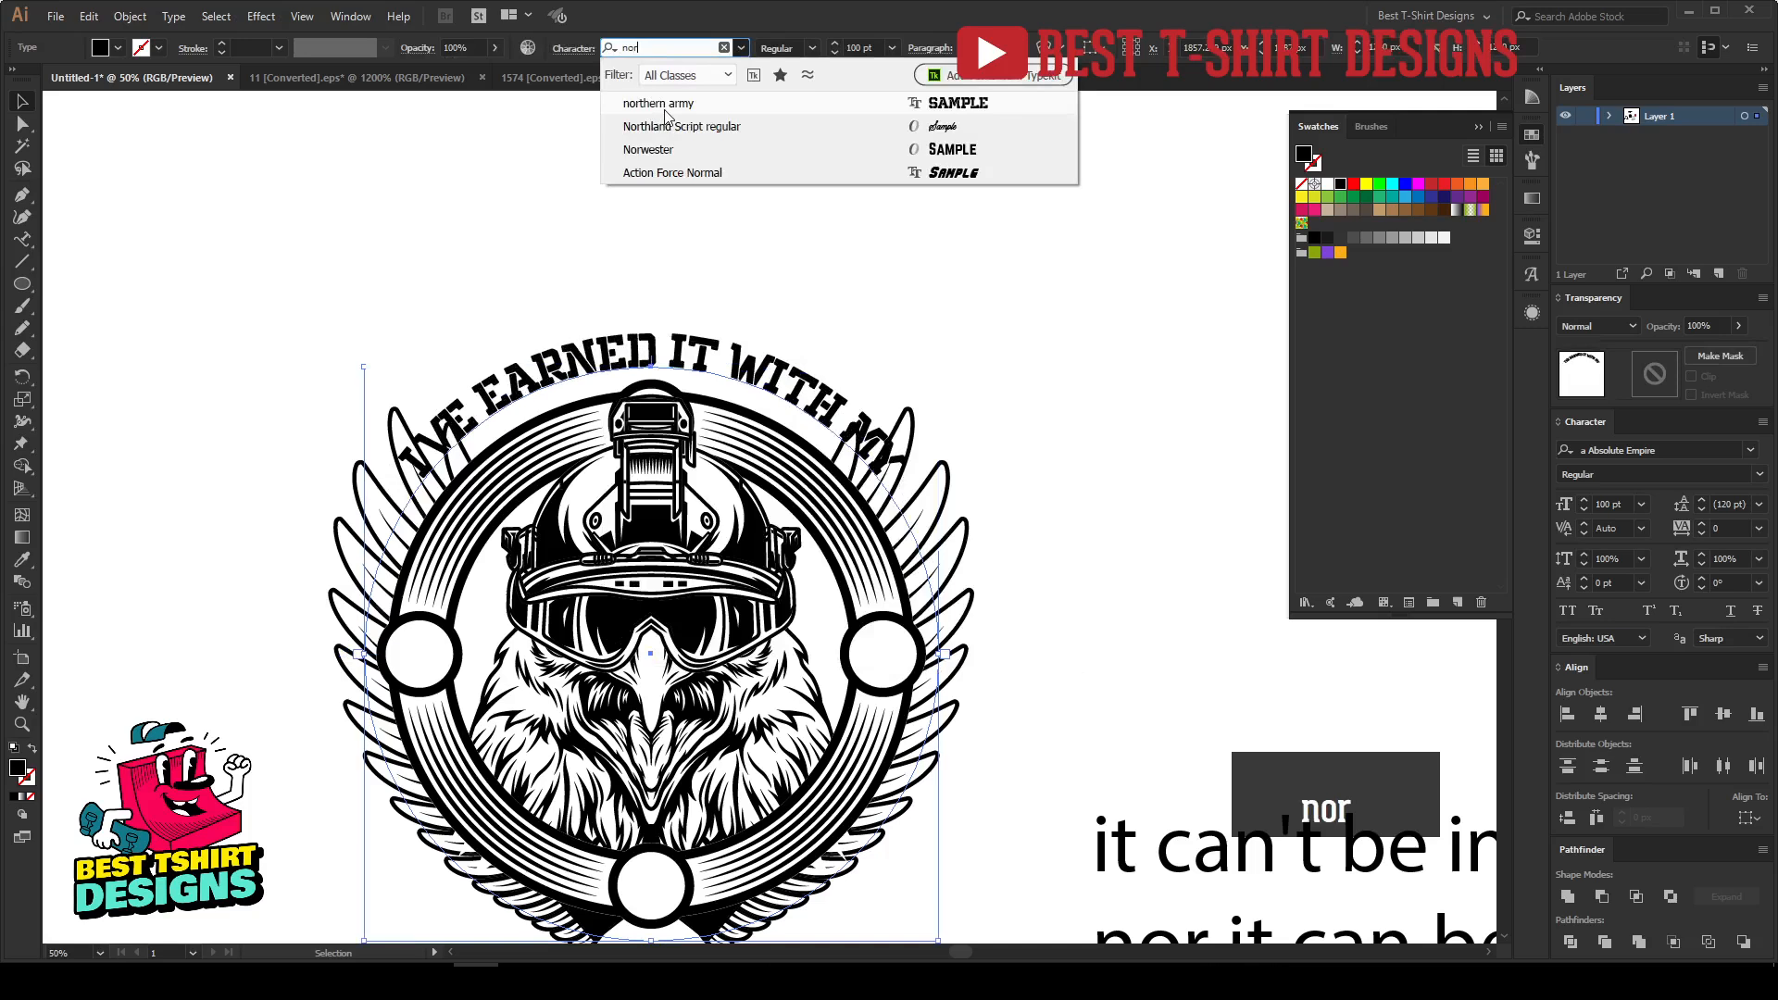
click(912, 151)
click(842, 262)
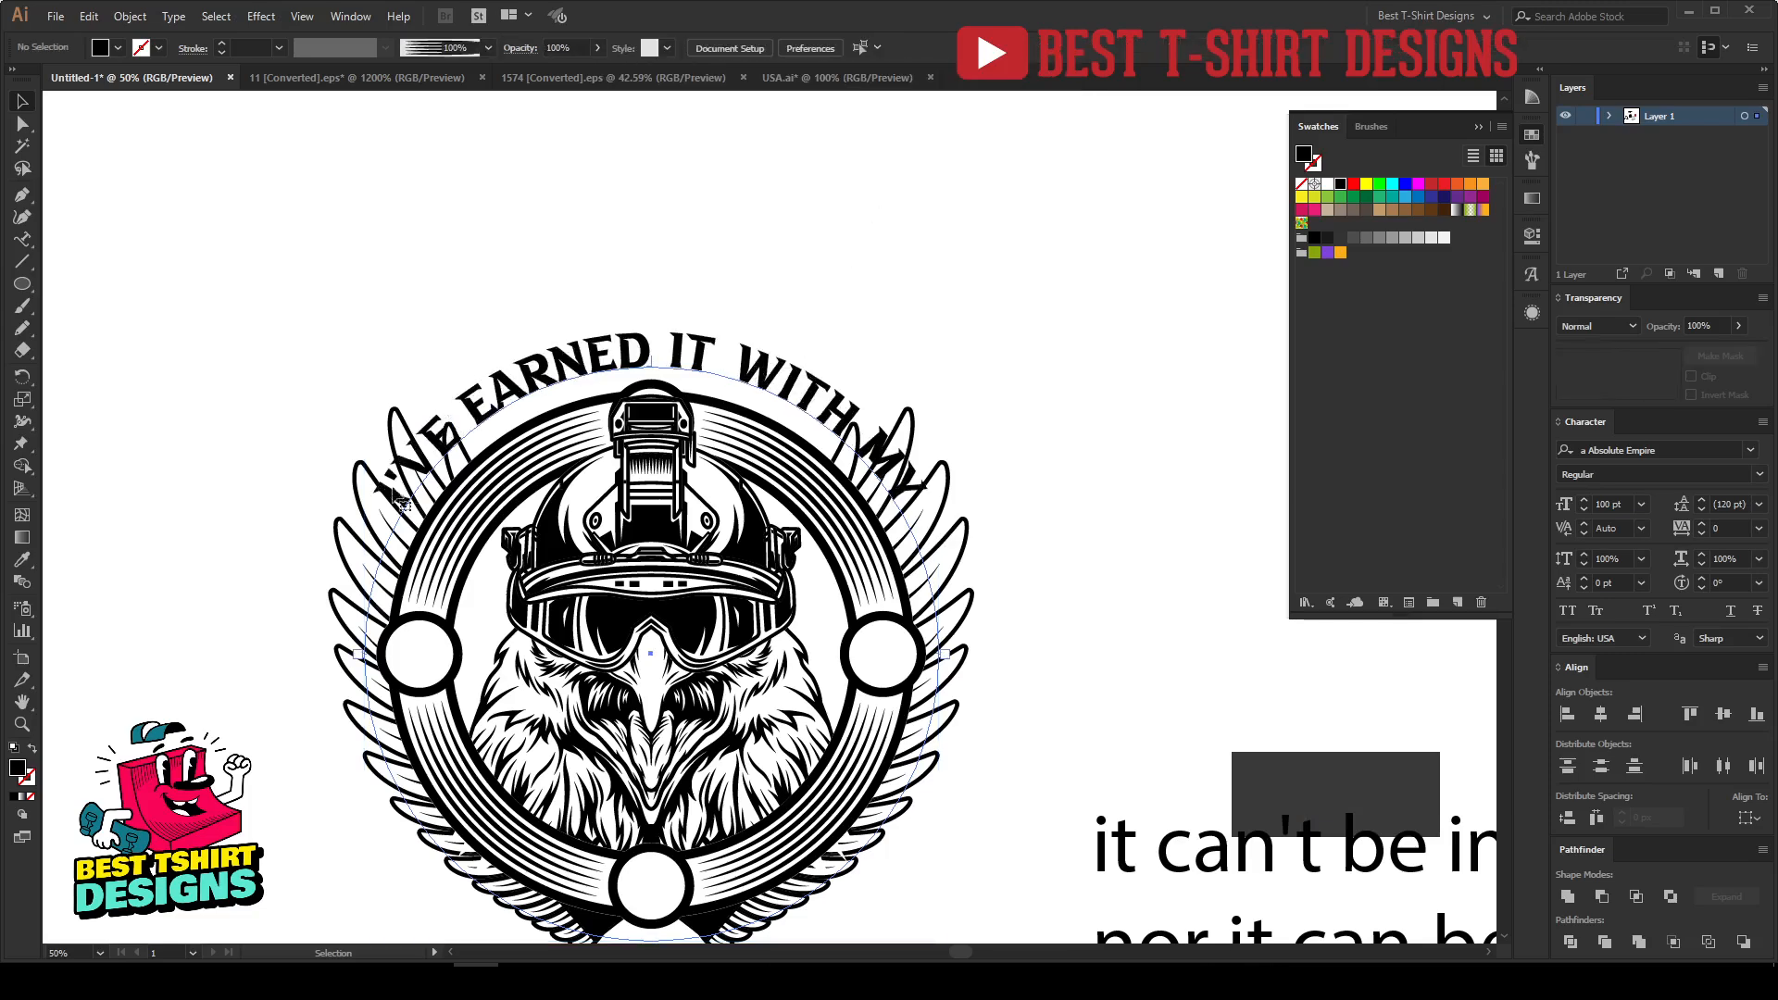
Step: Set the curved slogan line in the Headcorps Stencil font at 120 pt
click(410, 468)
click(685, 47)
text(sten)
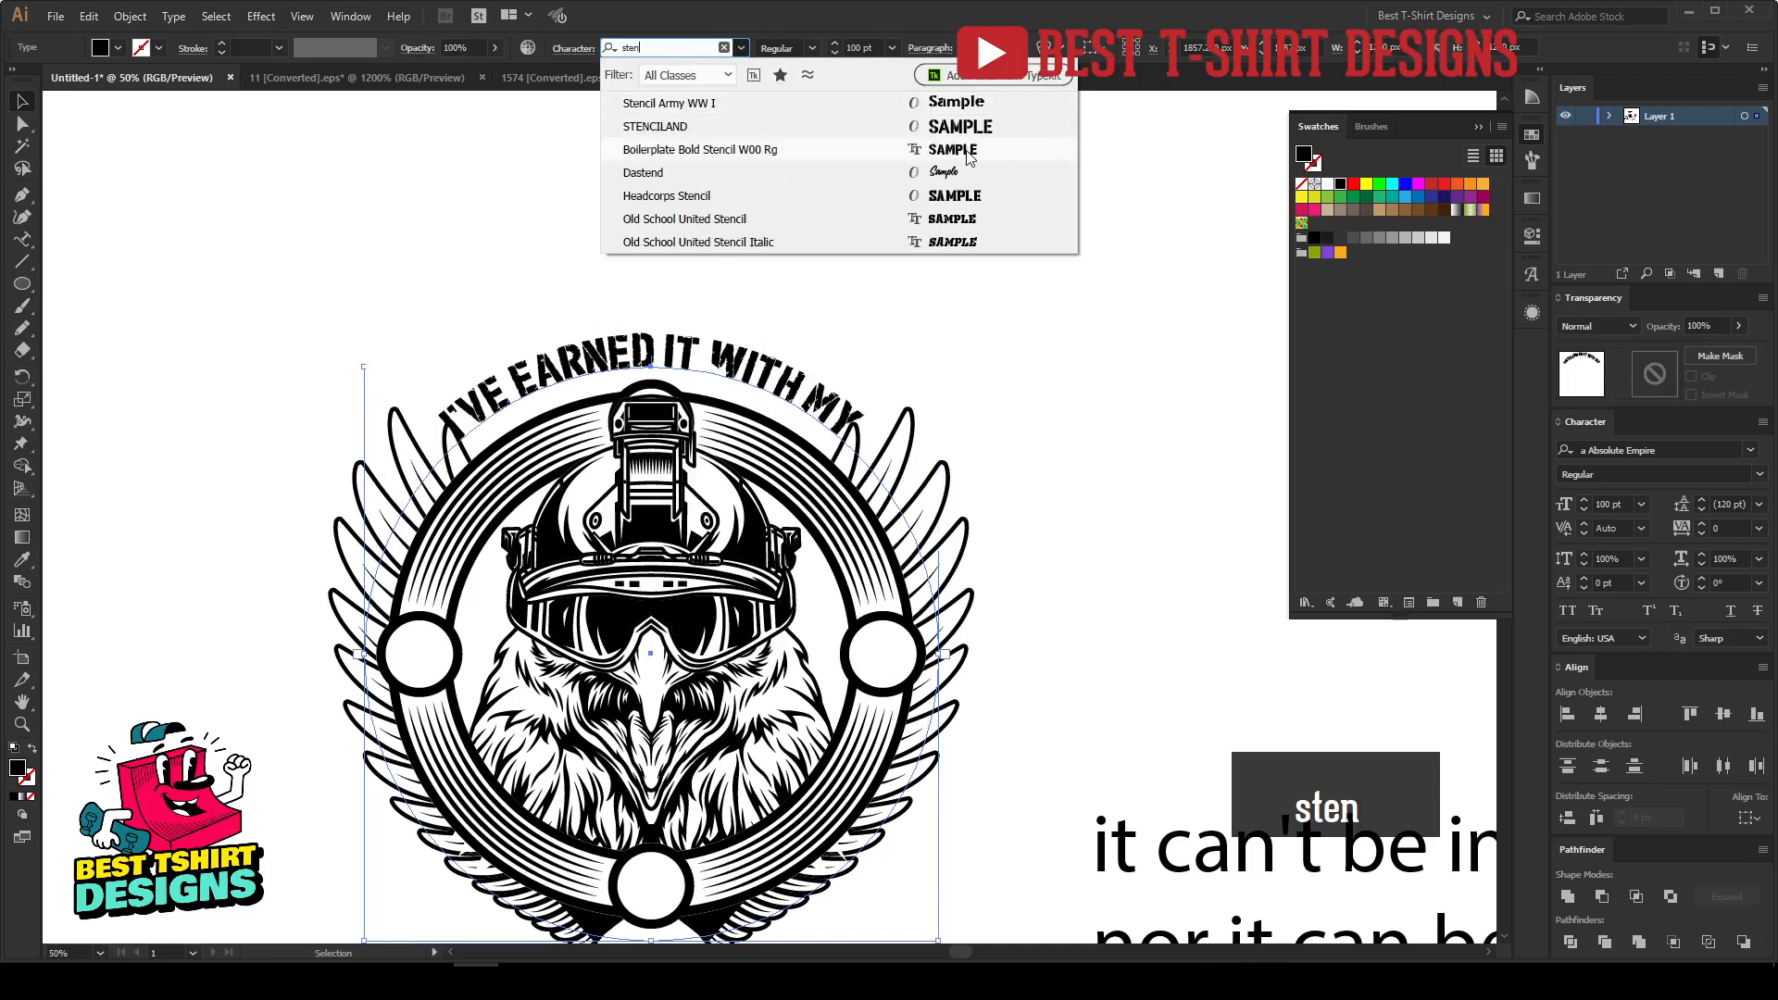
click(960, 196)
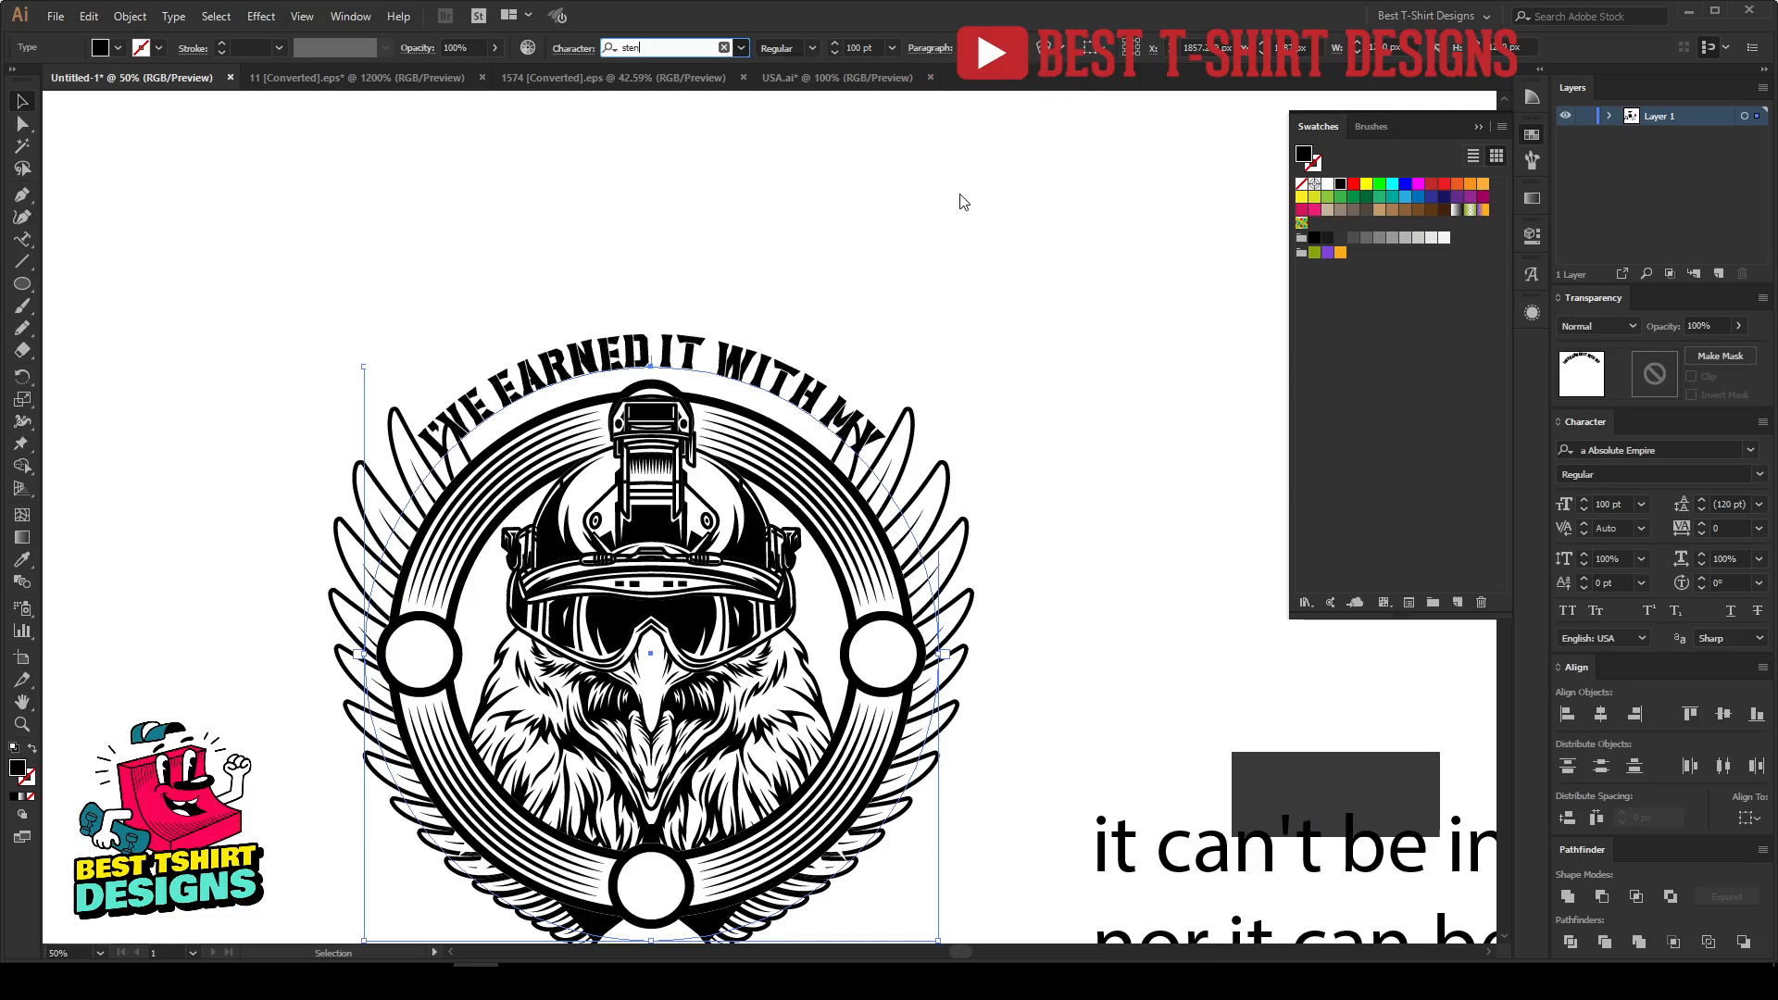
scroll(864, 42, up, 10)
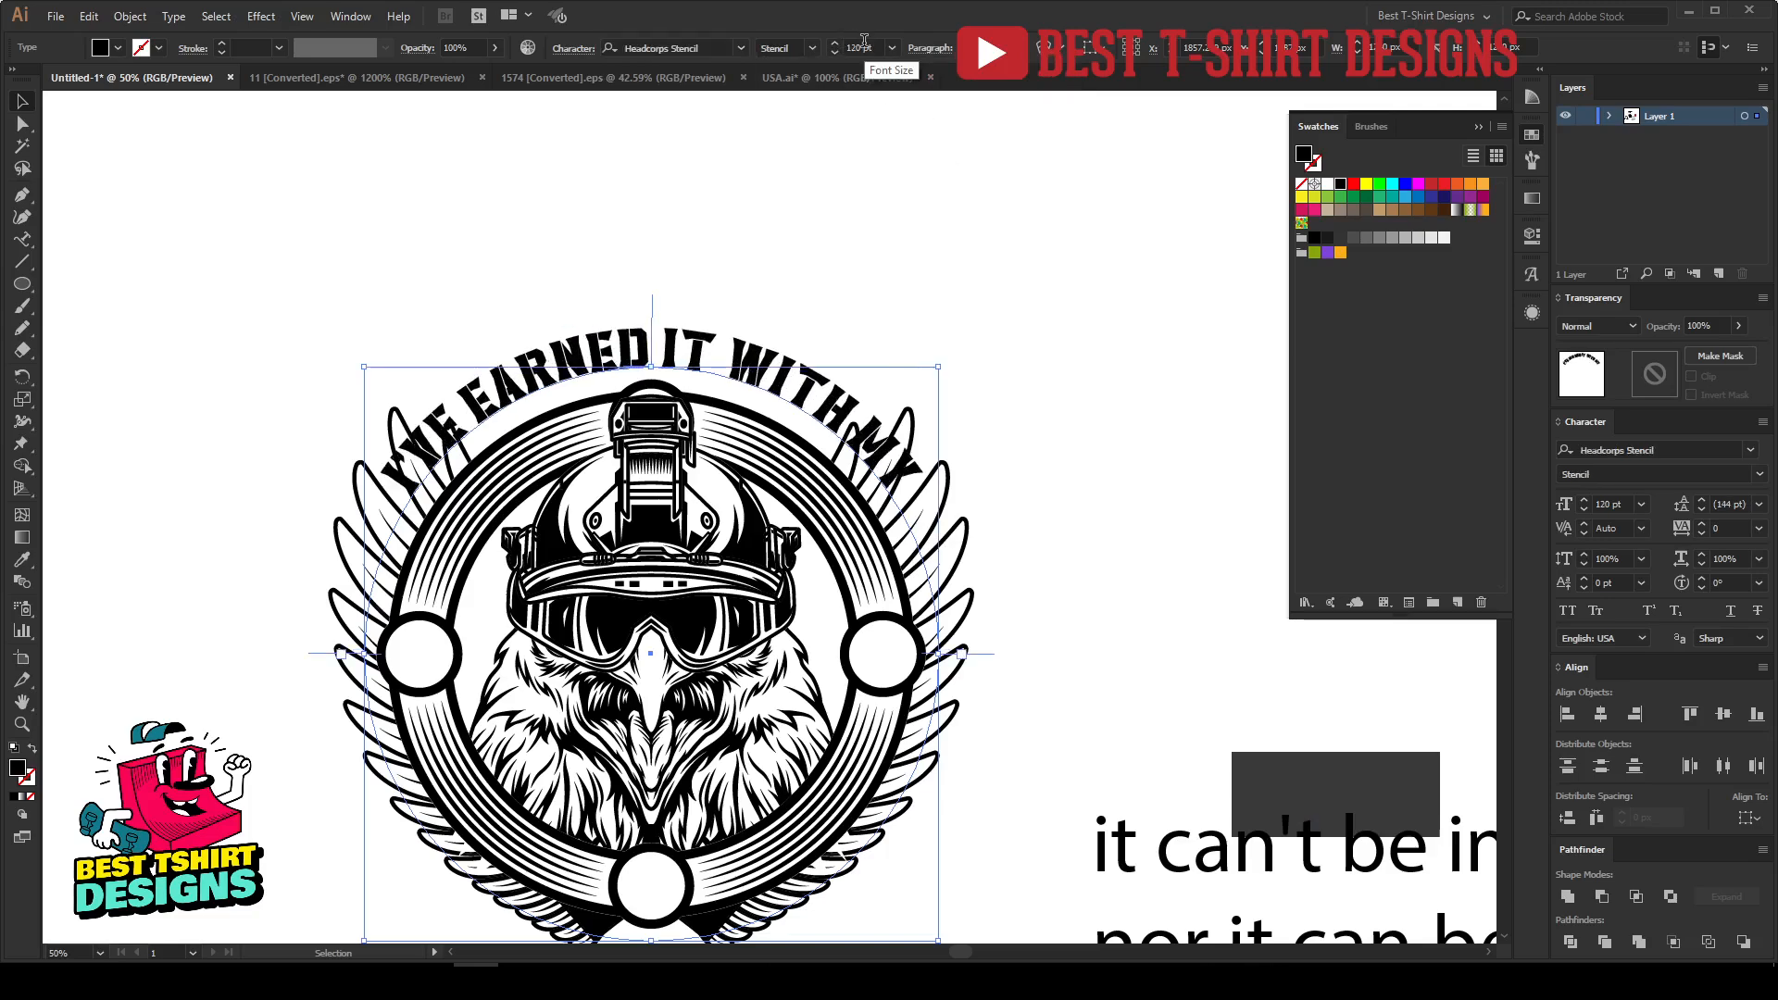
key(ctrl+plus)
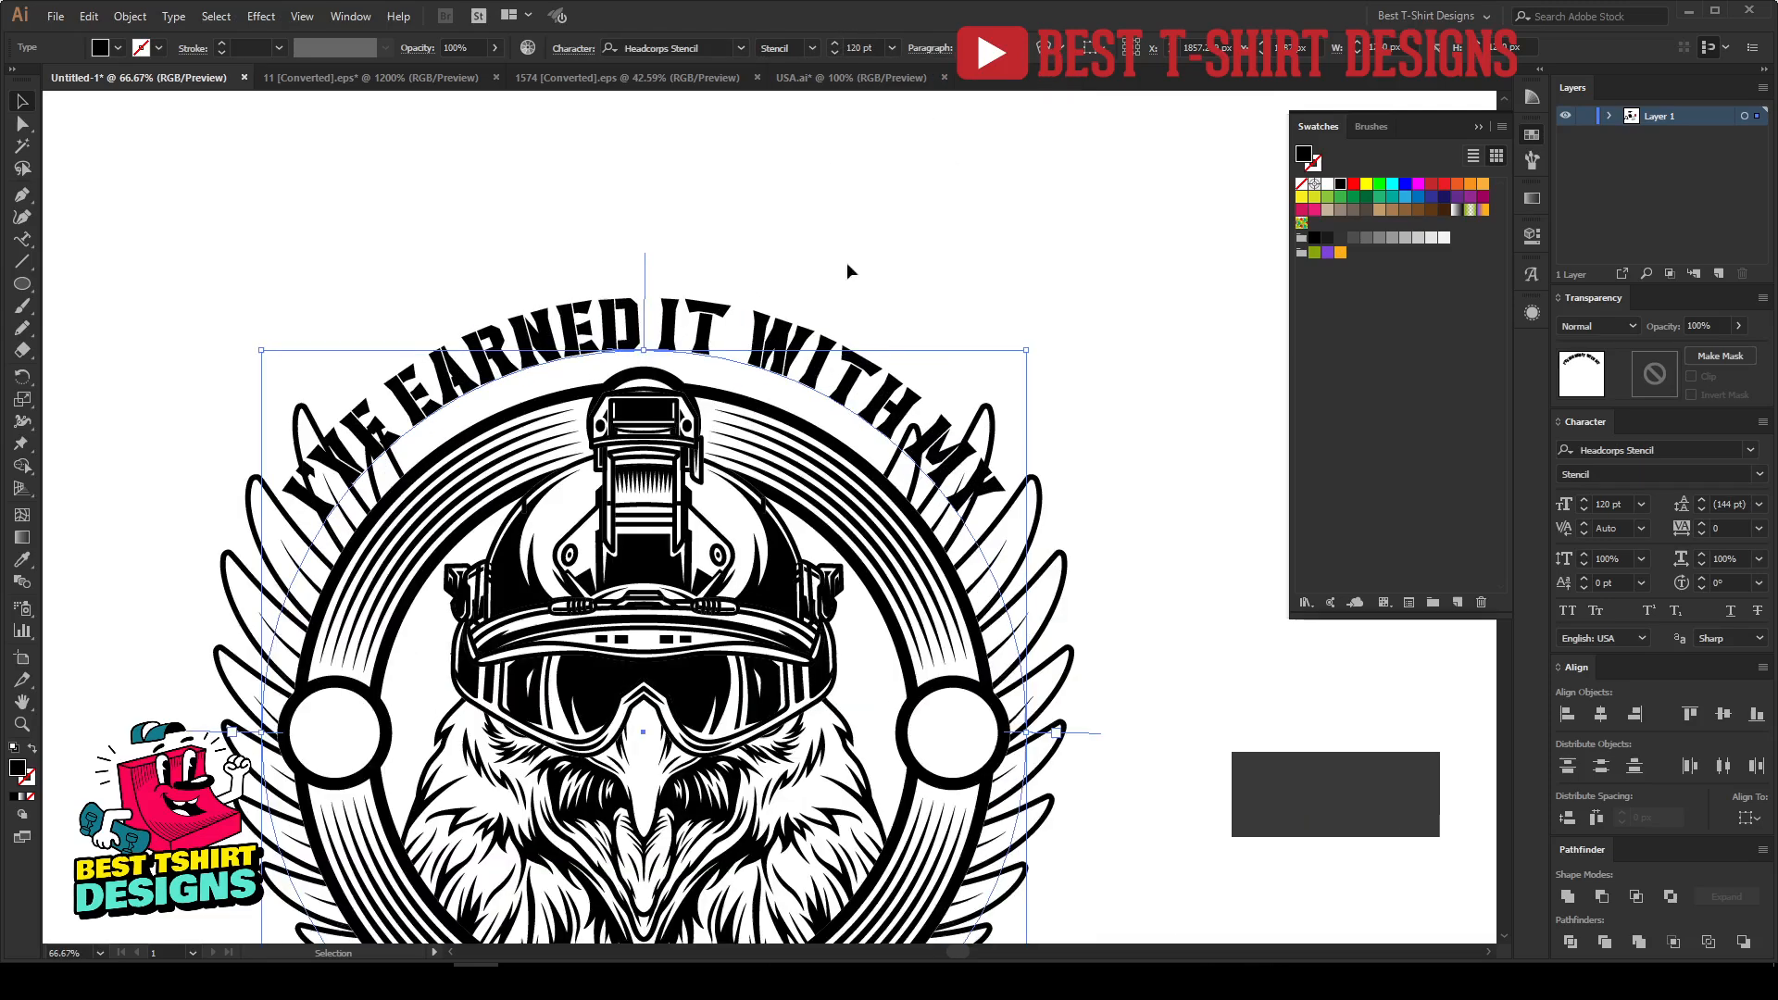
click(726, 198)
key(ctrl+minus)
key(ctrl+minus)
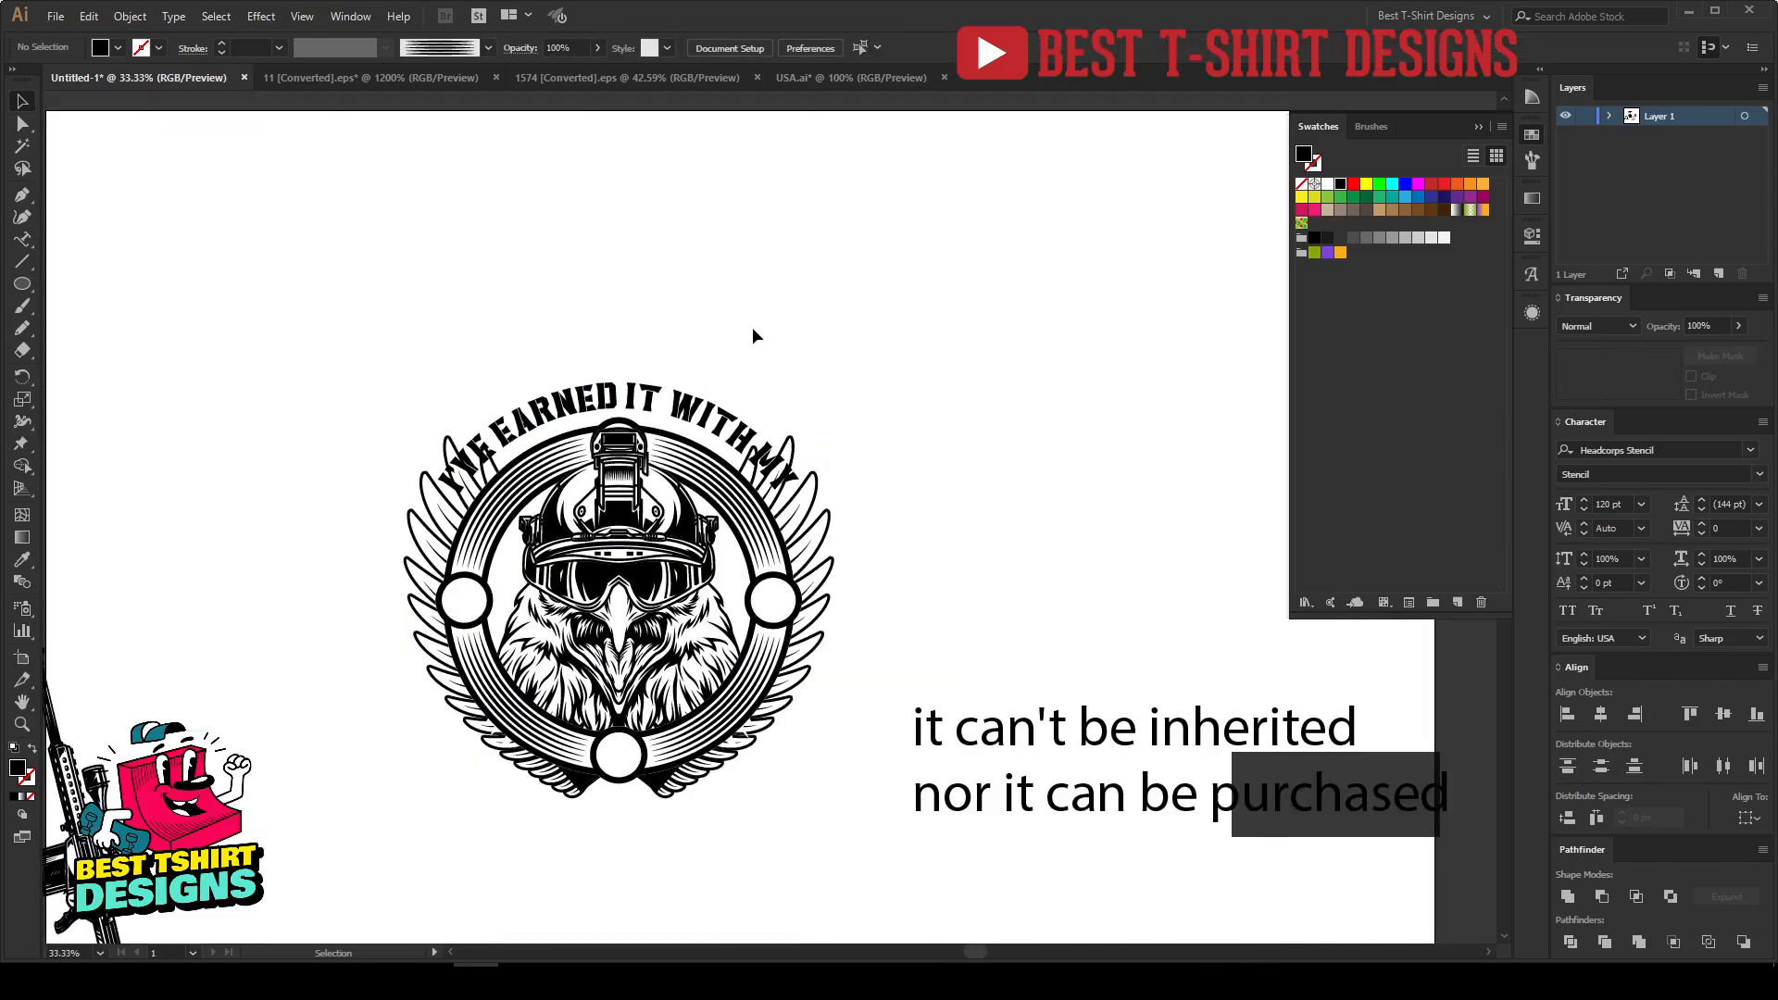
Step: Adjust the curved top line's type-on-a-path options so it sits closer to the ring, and enlarge it to about 123.1 pt
click(704, 411)
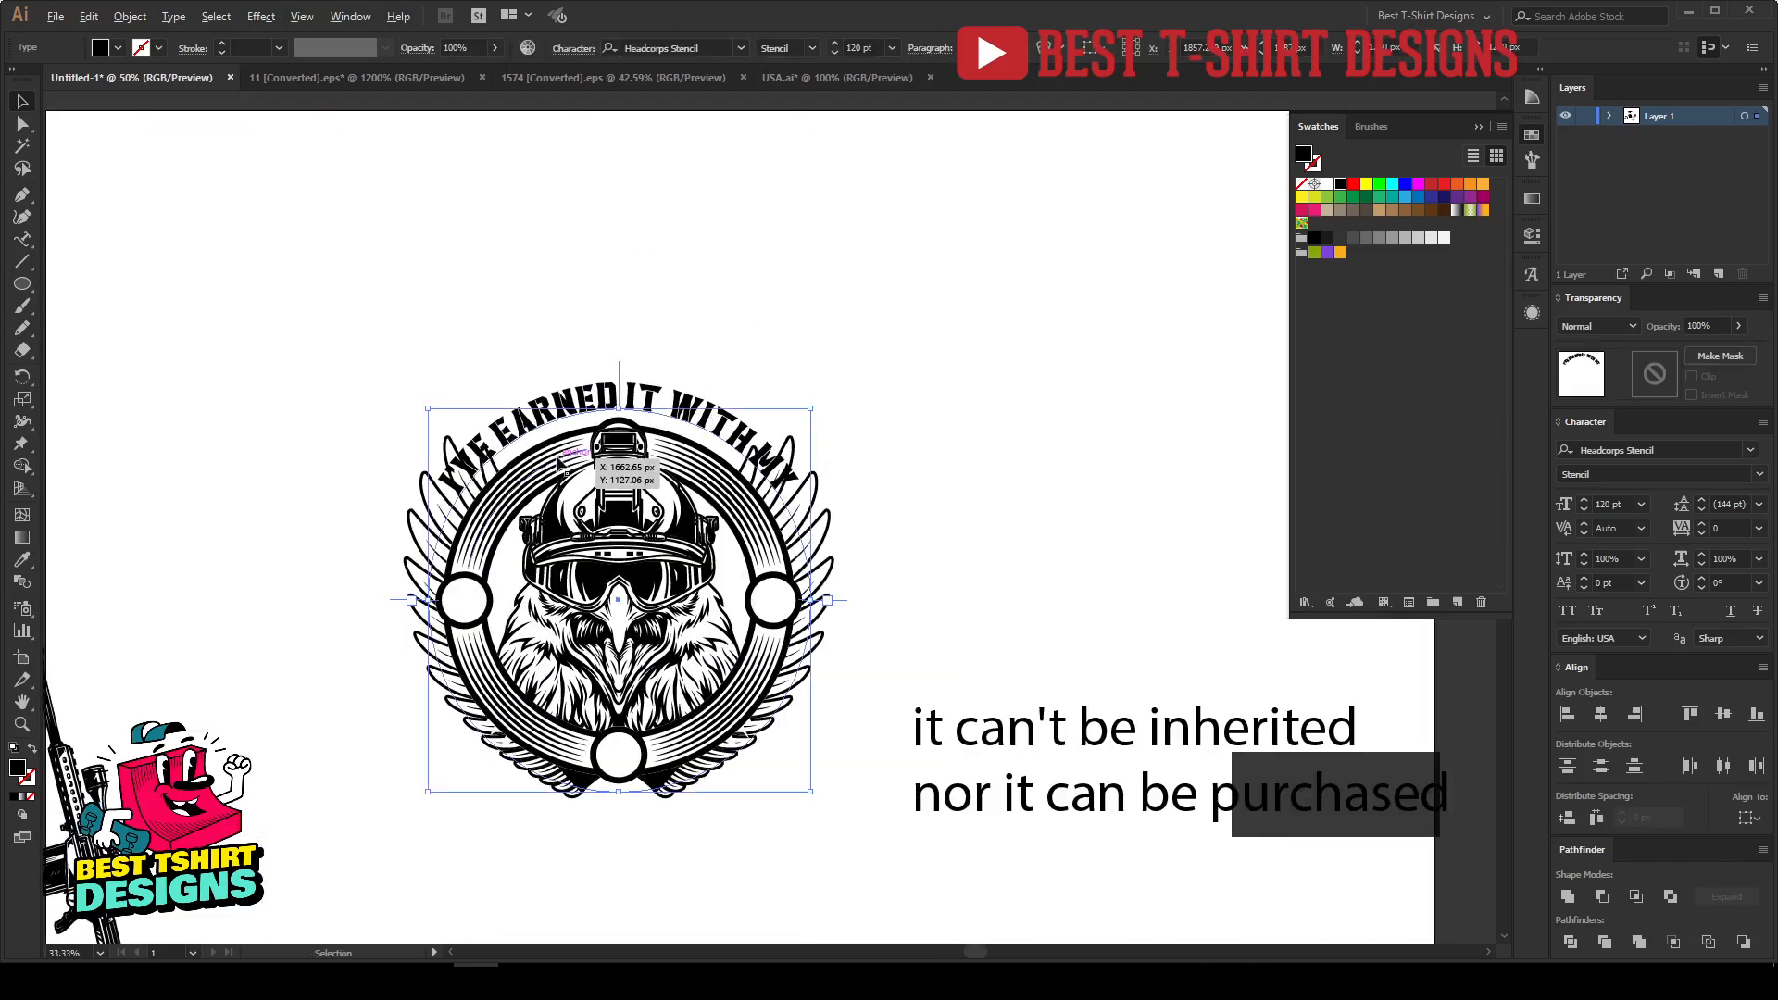
key(ctrl+plus)
click(176, 17)
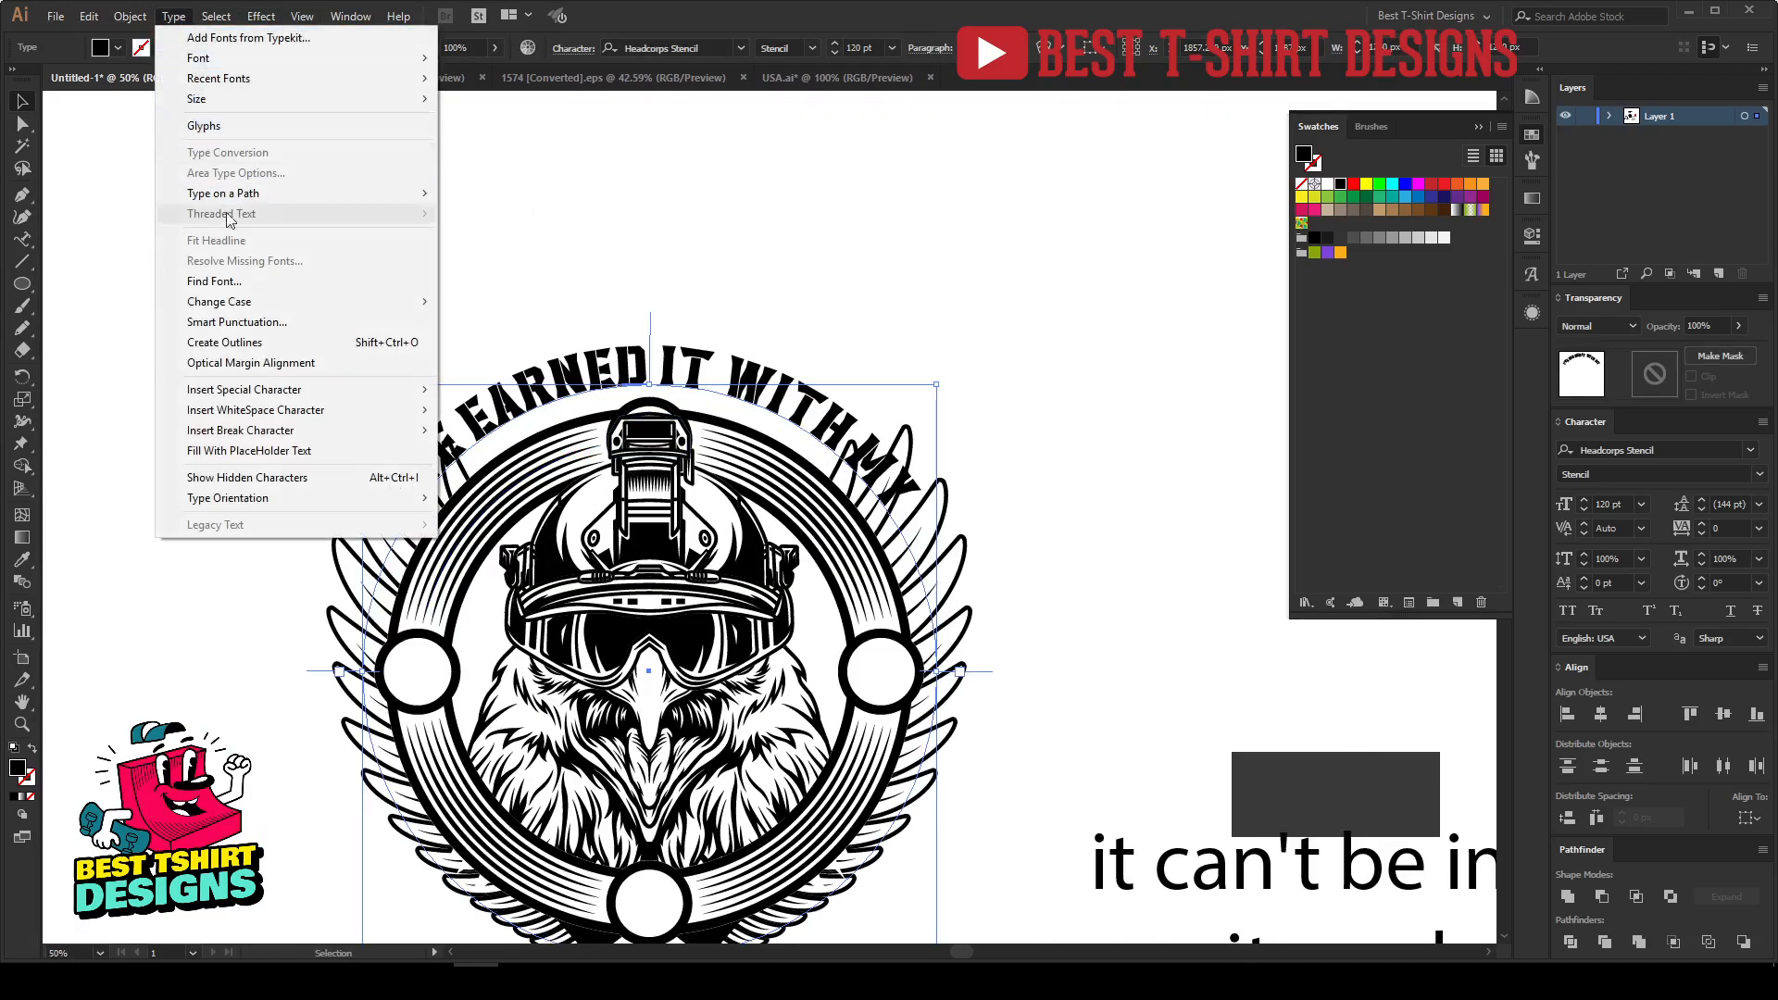
mouse_move(262, 193)
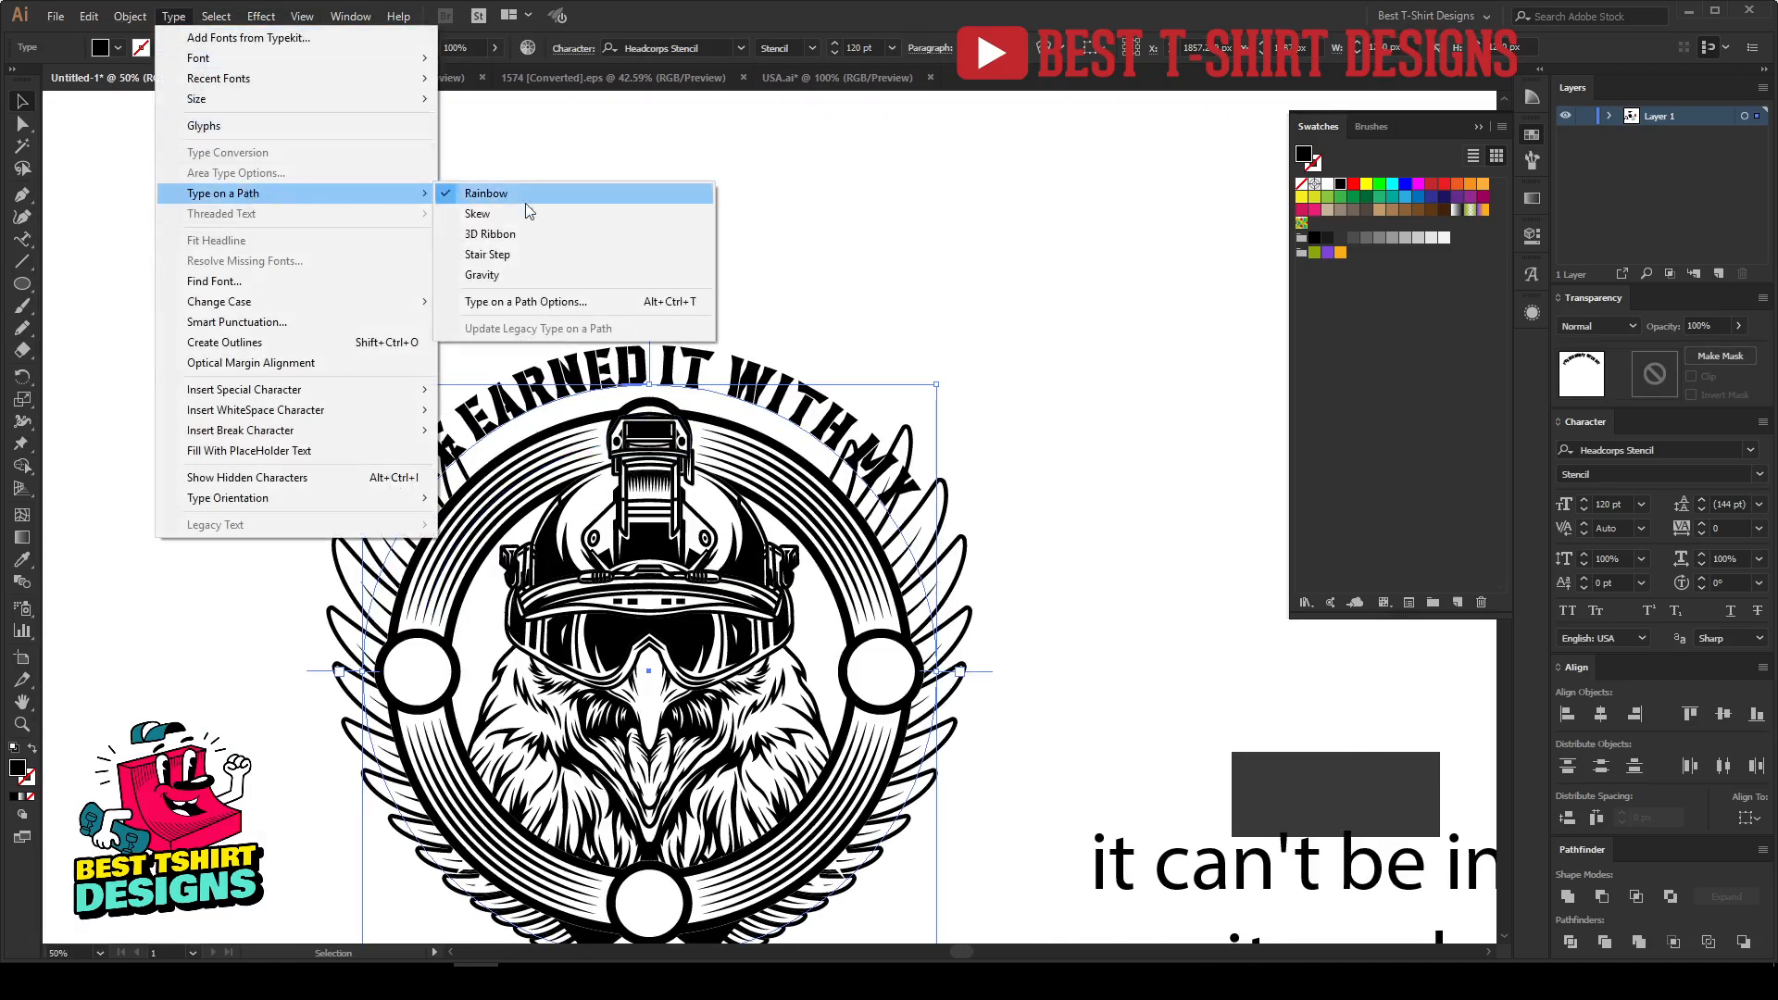
click(528, 301)
click(885, 464)
click(872, 544)
click(880, 535)
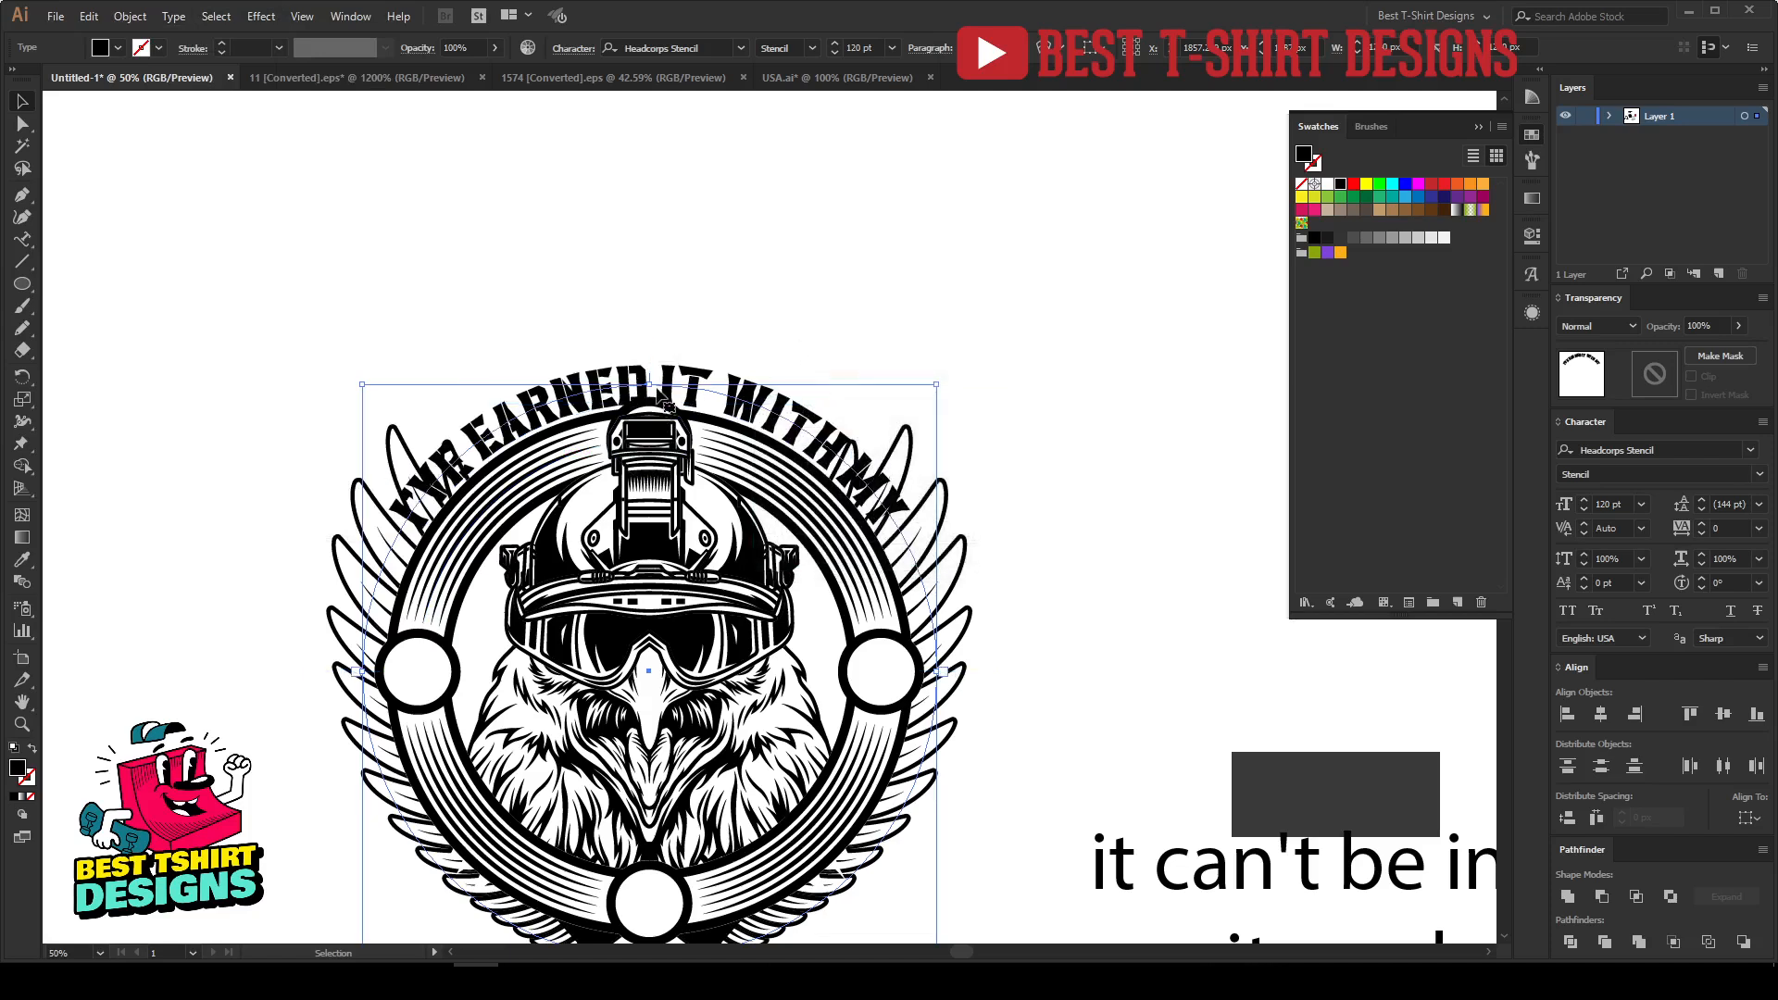
drag(654, 383, 654, 376)
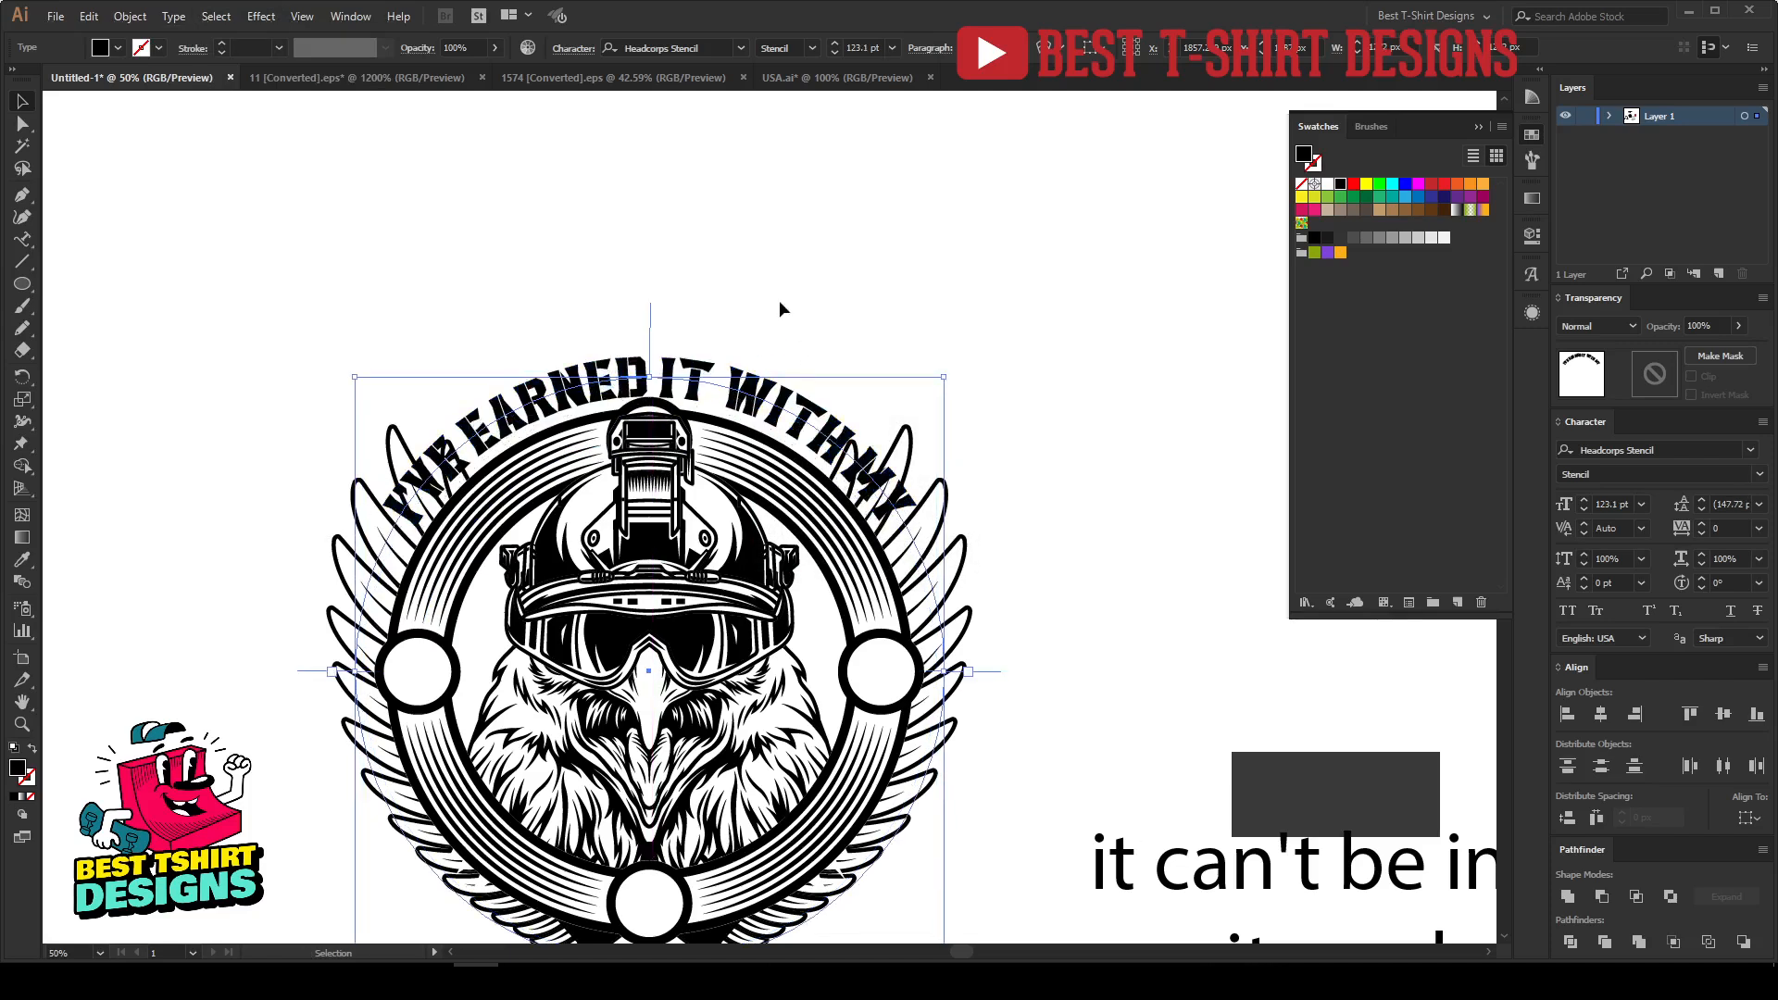
scroll(812, 253, down, 1)
scroll(811, 253, down, 1)
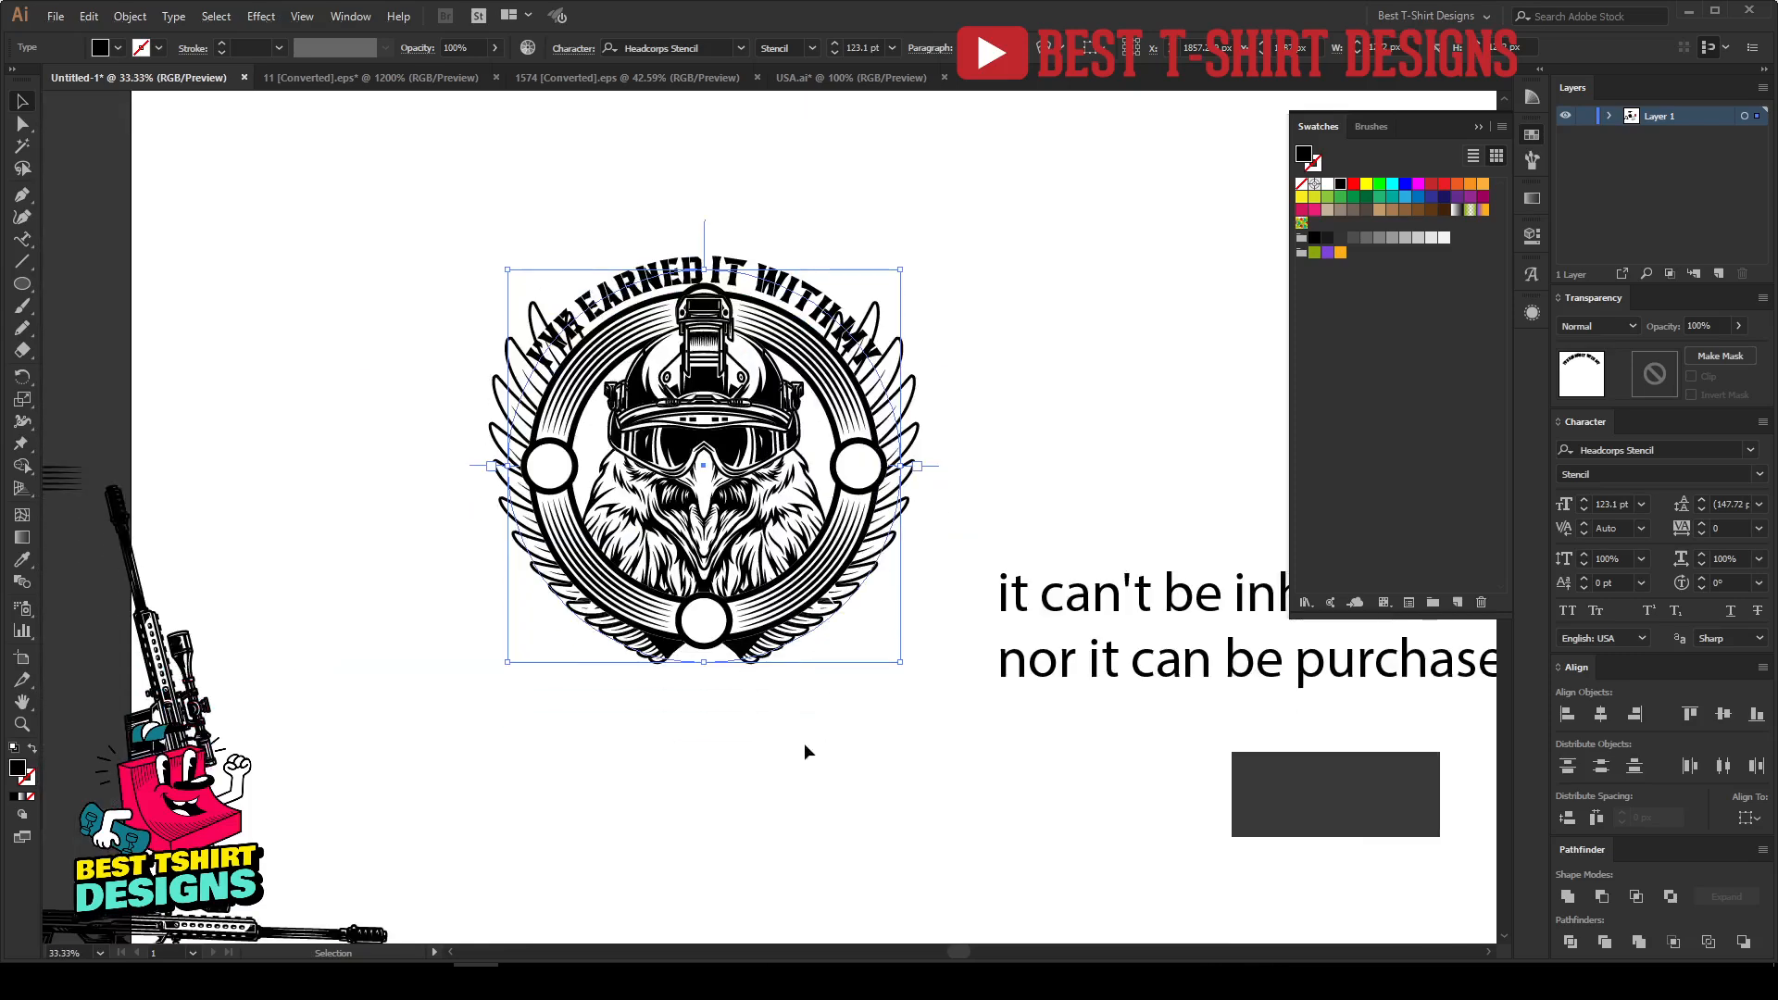
Step: Duplicate the curved slogan line in place and flip the copy to run along the underside of the emblem
key(ctrl+c)
key(ctrl+f)
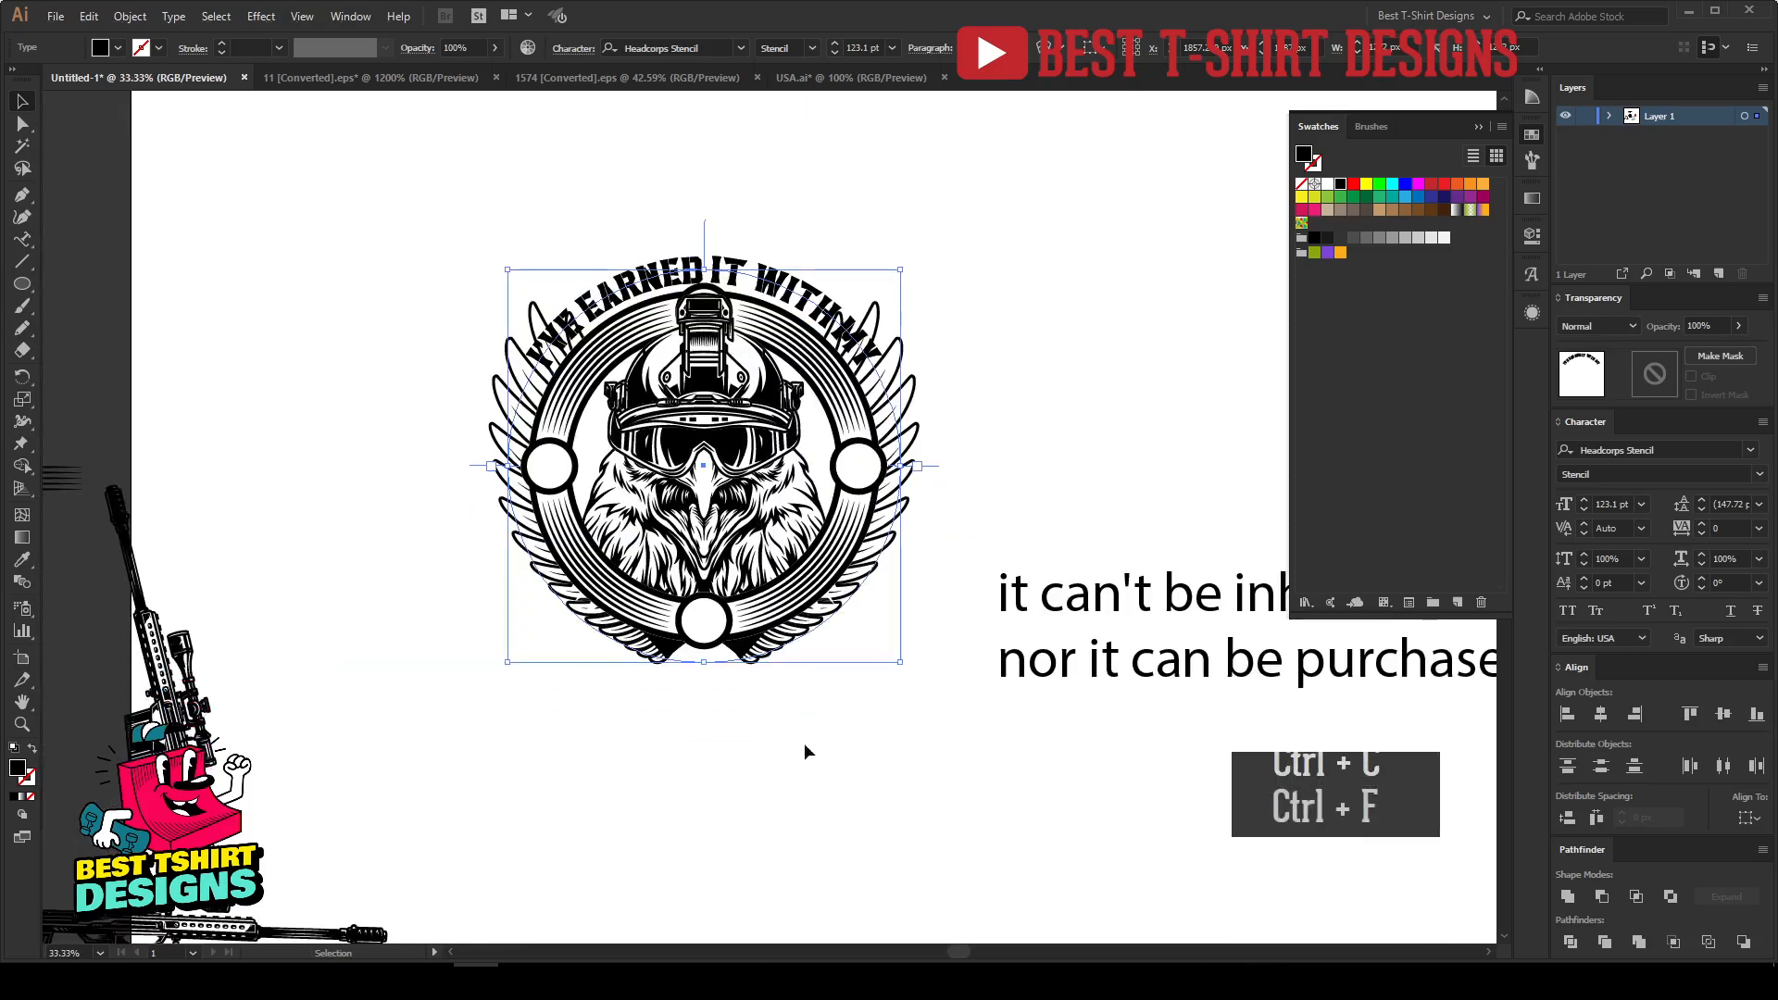
drag(703, 229, 837, 563)
key(Right)
key(Left)
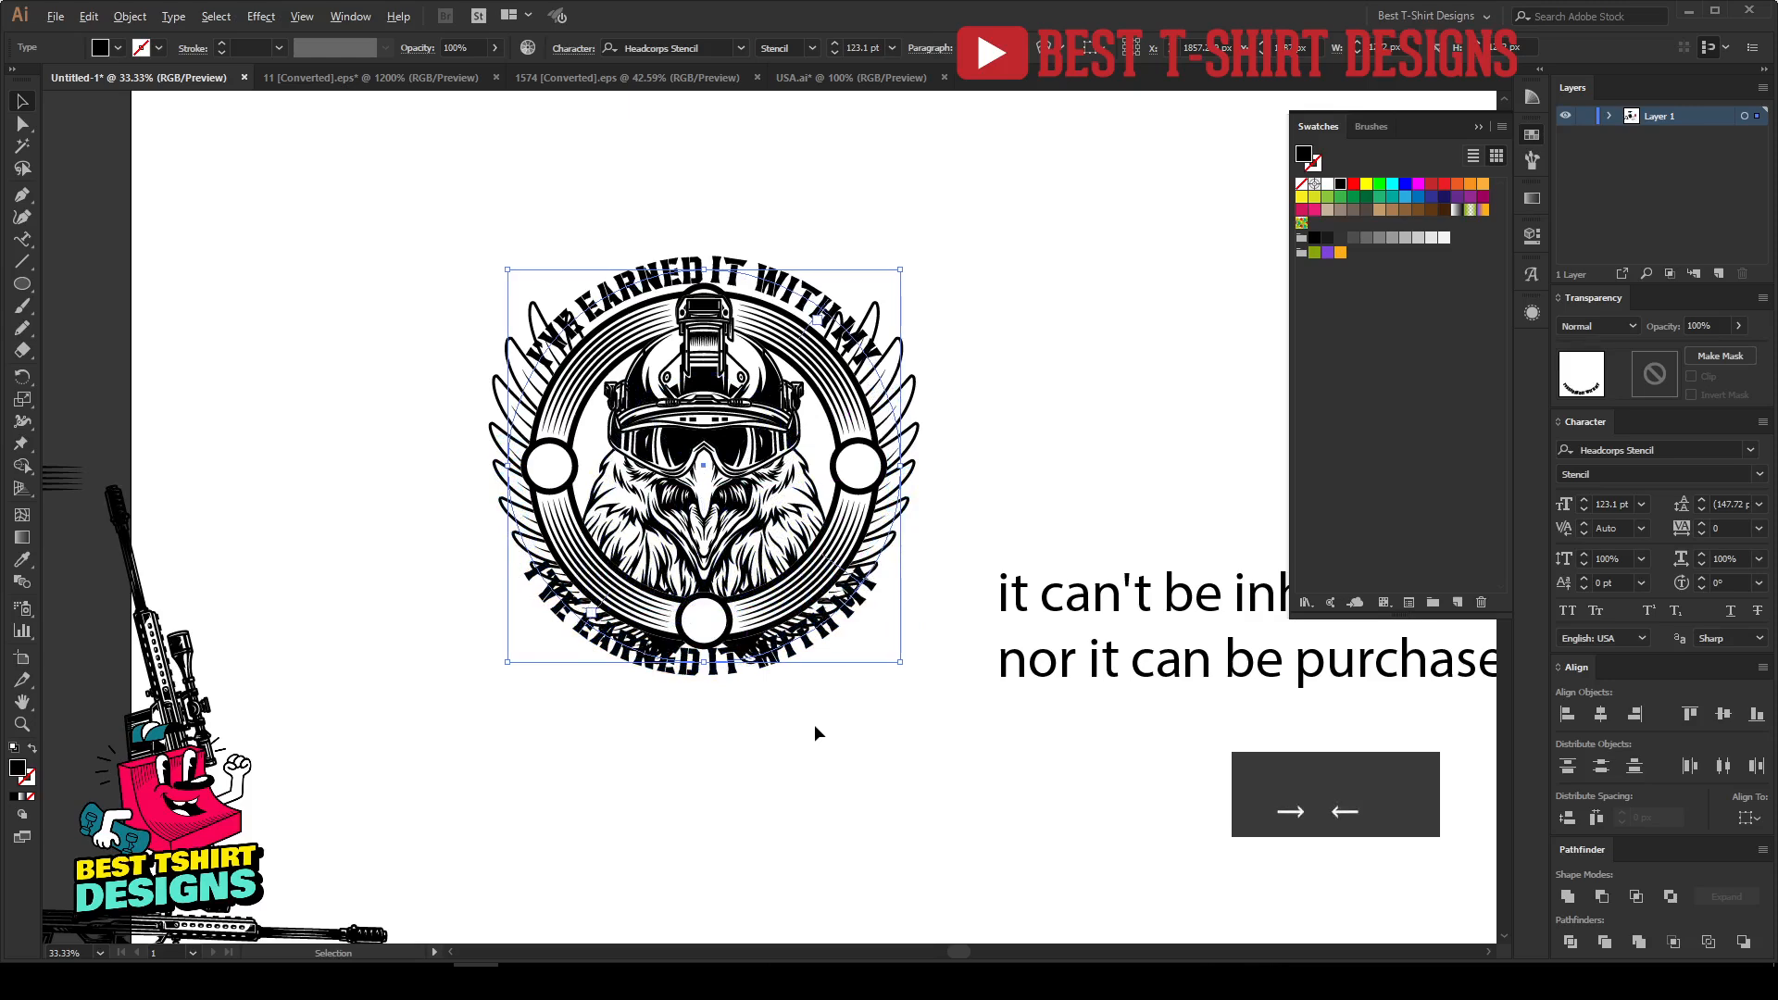
Step: Extend the lower curved line's path limits to both sides of the circle, keeping the text centered beneath the emblem
scroll(814, 733, up, 1)
scroll(820, 795, up, 2)
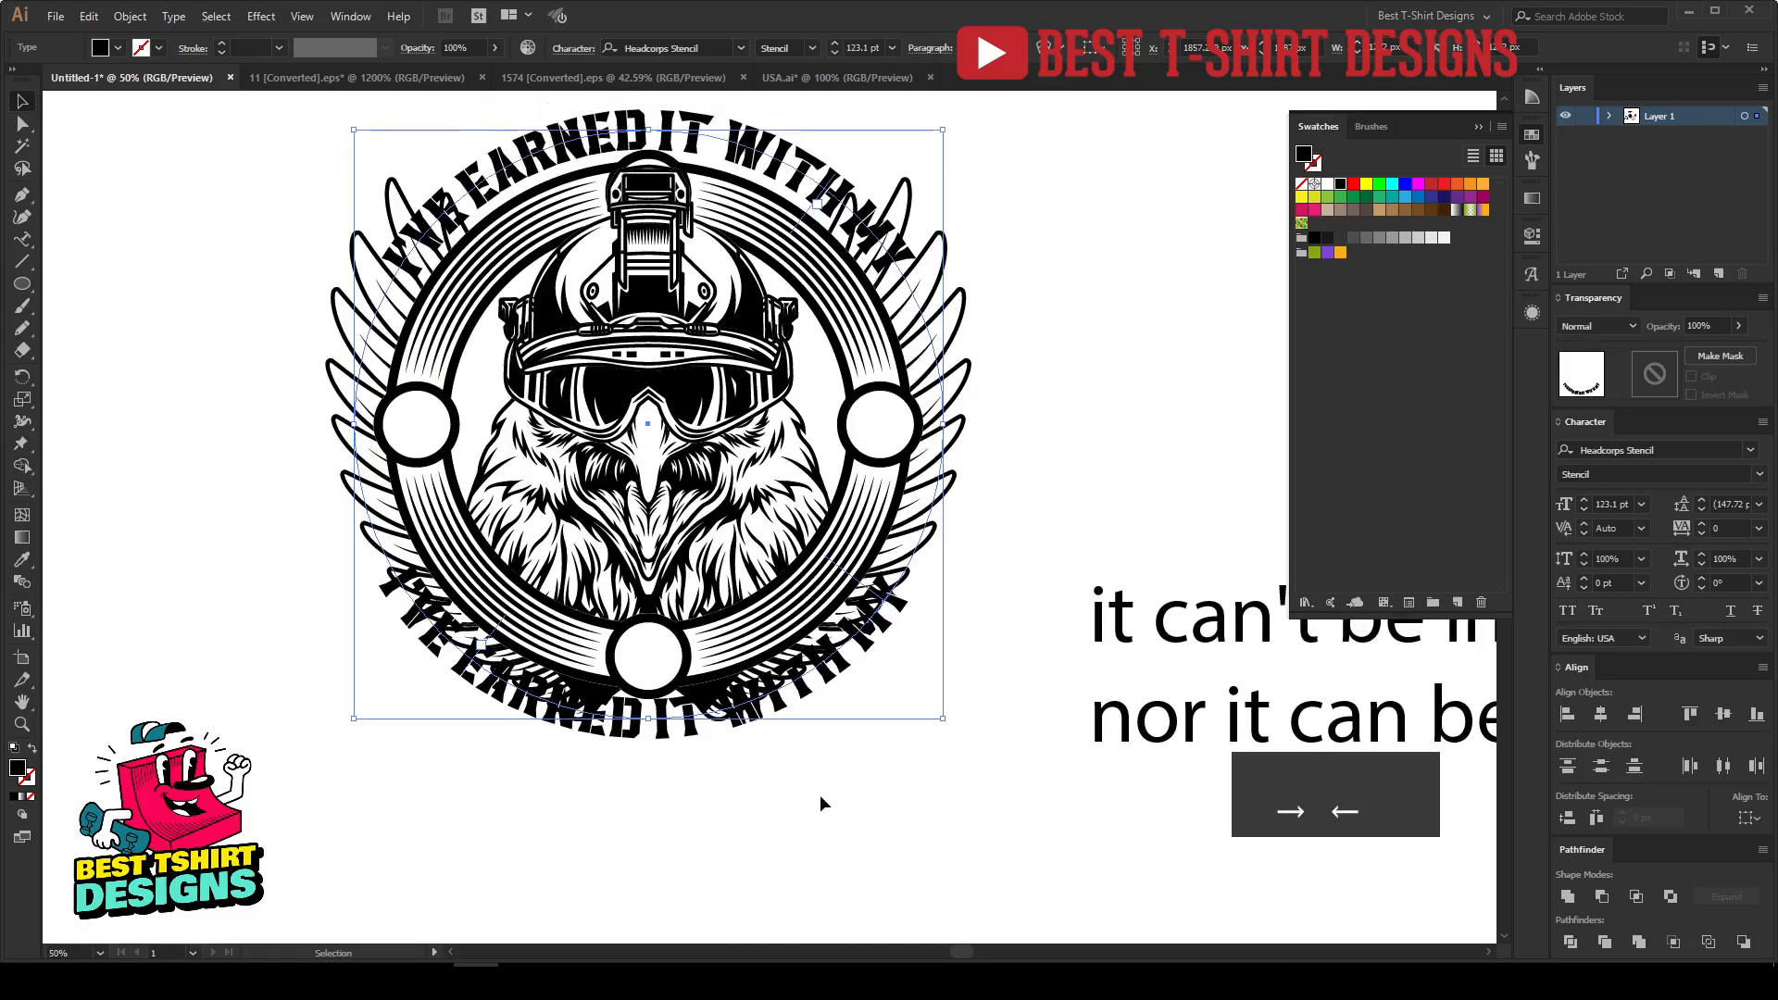
drag(815, 222, 955, 424)
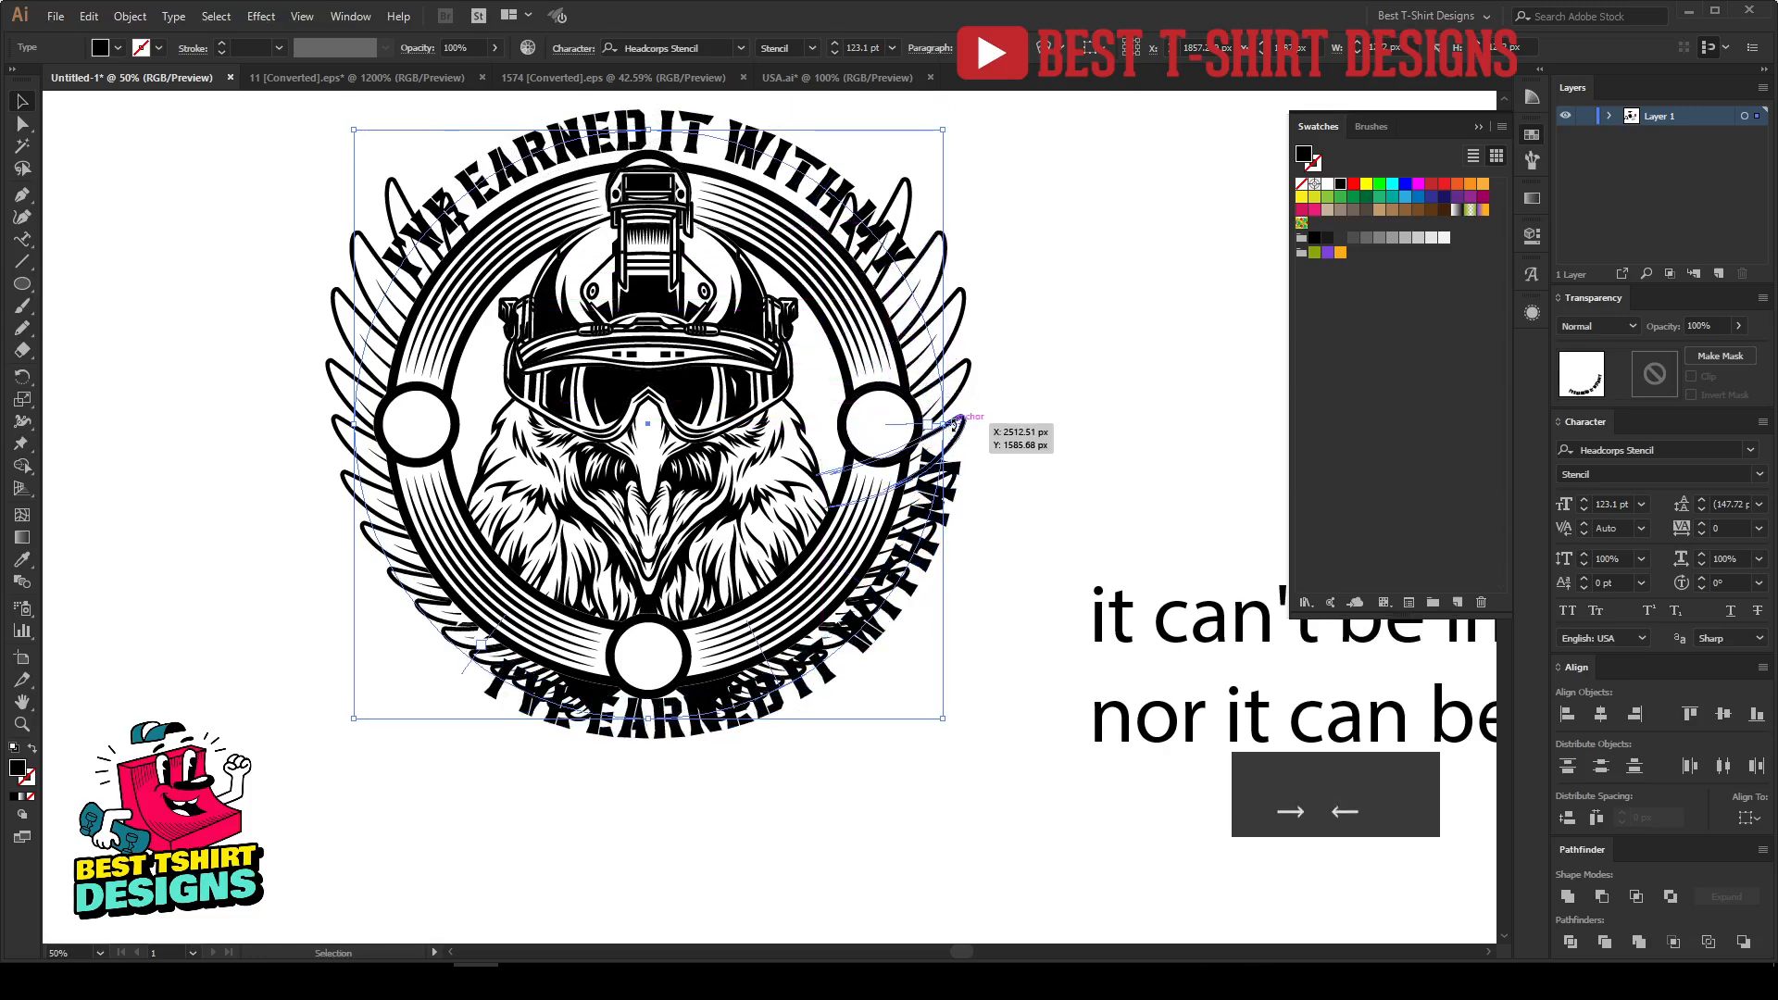
scroll(955, 424, up, 1)
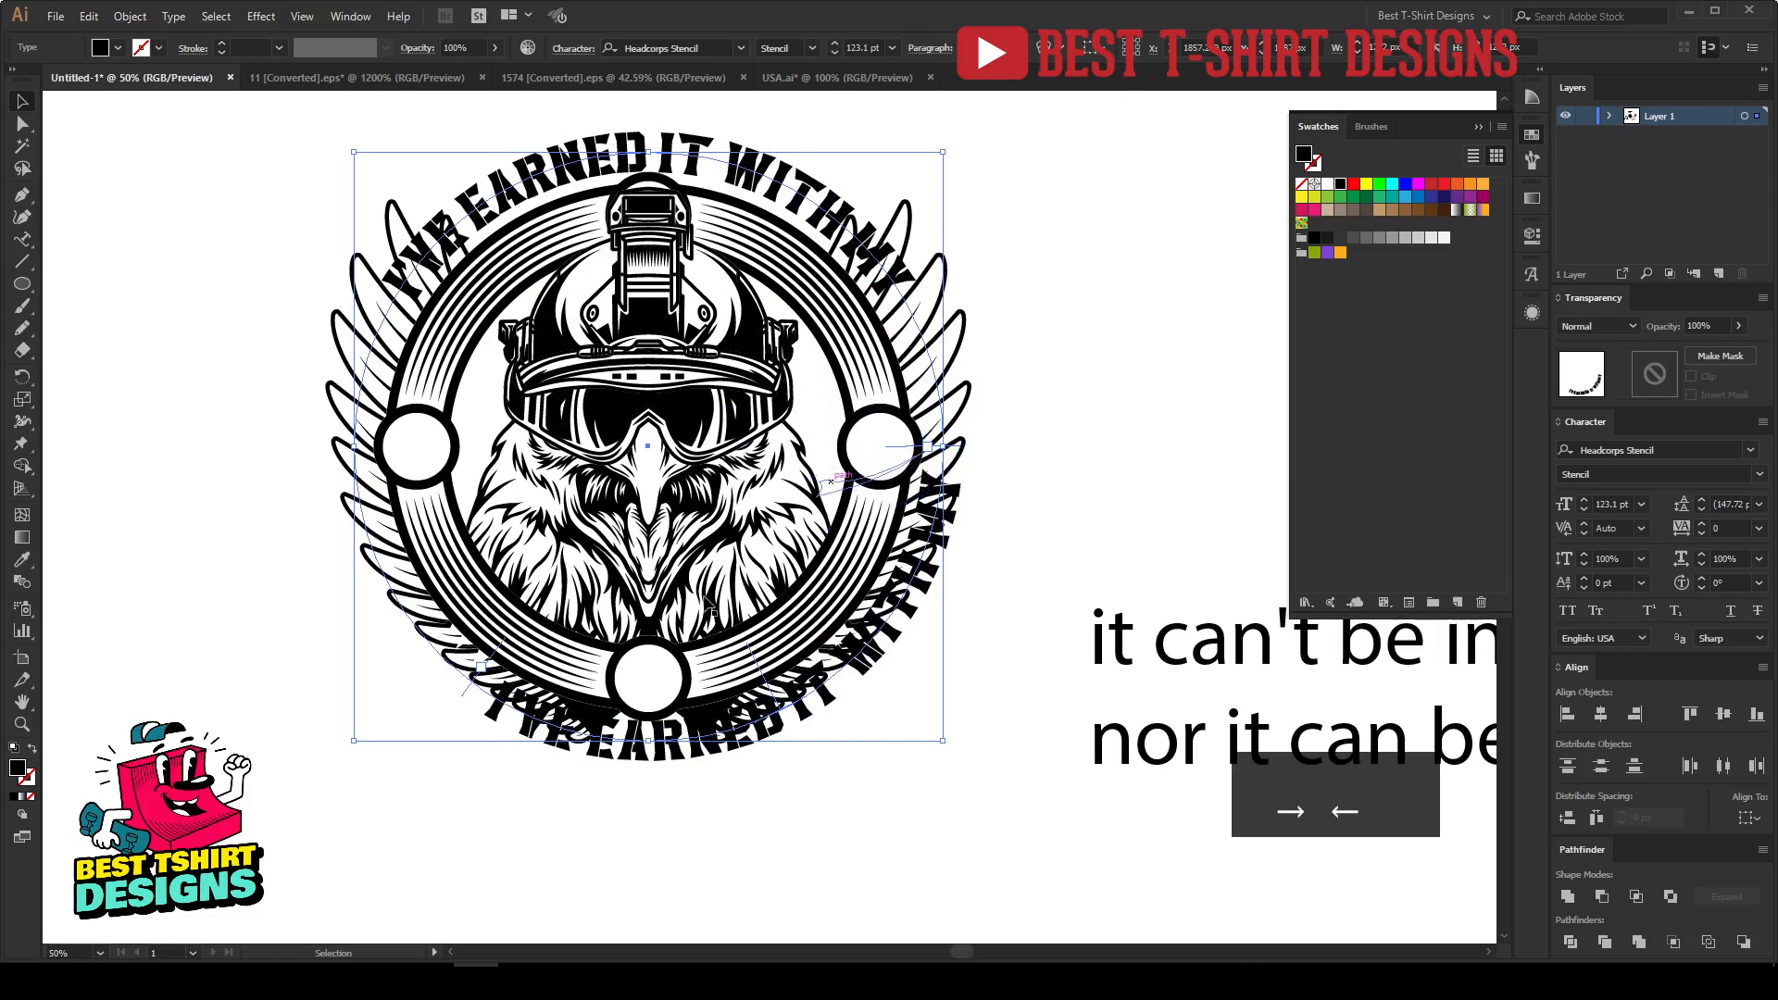
drag(465, 693, 322, 450)
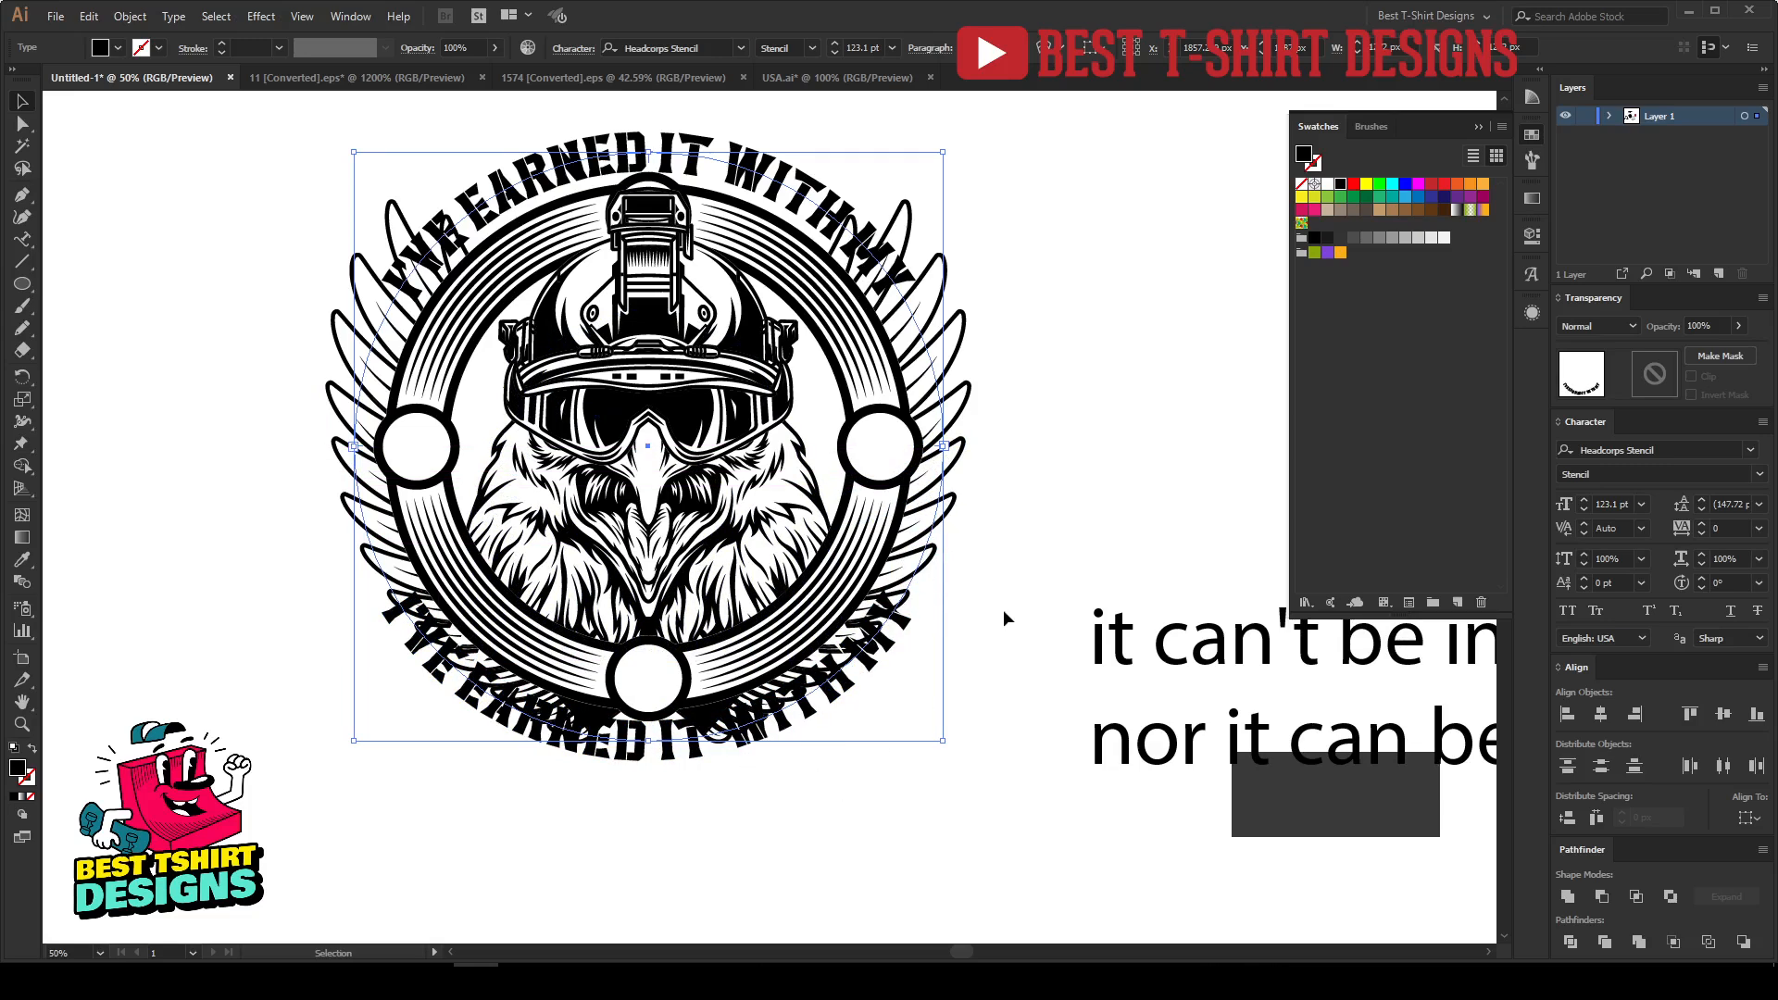
Step: Match the line "blood, sweat and tears" to the curved slogan's Headcorps Stencil style
scroll(636, 703, down, 5)
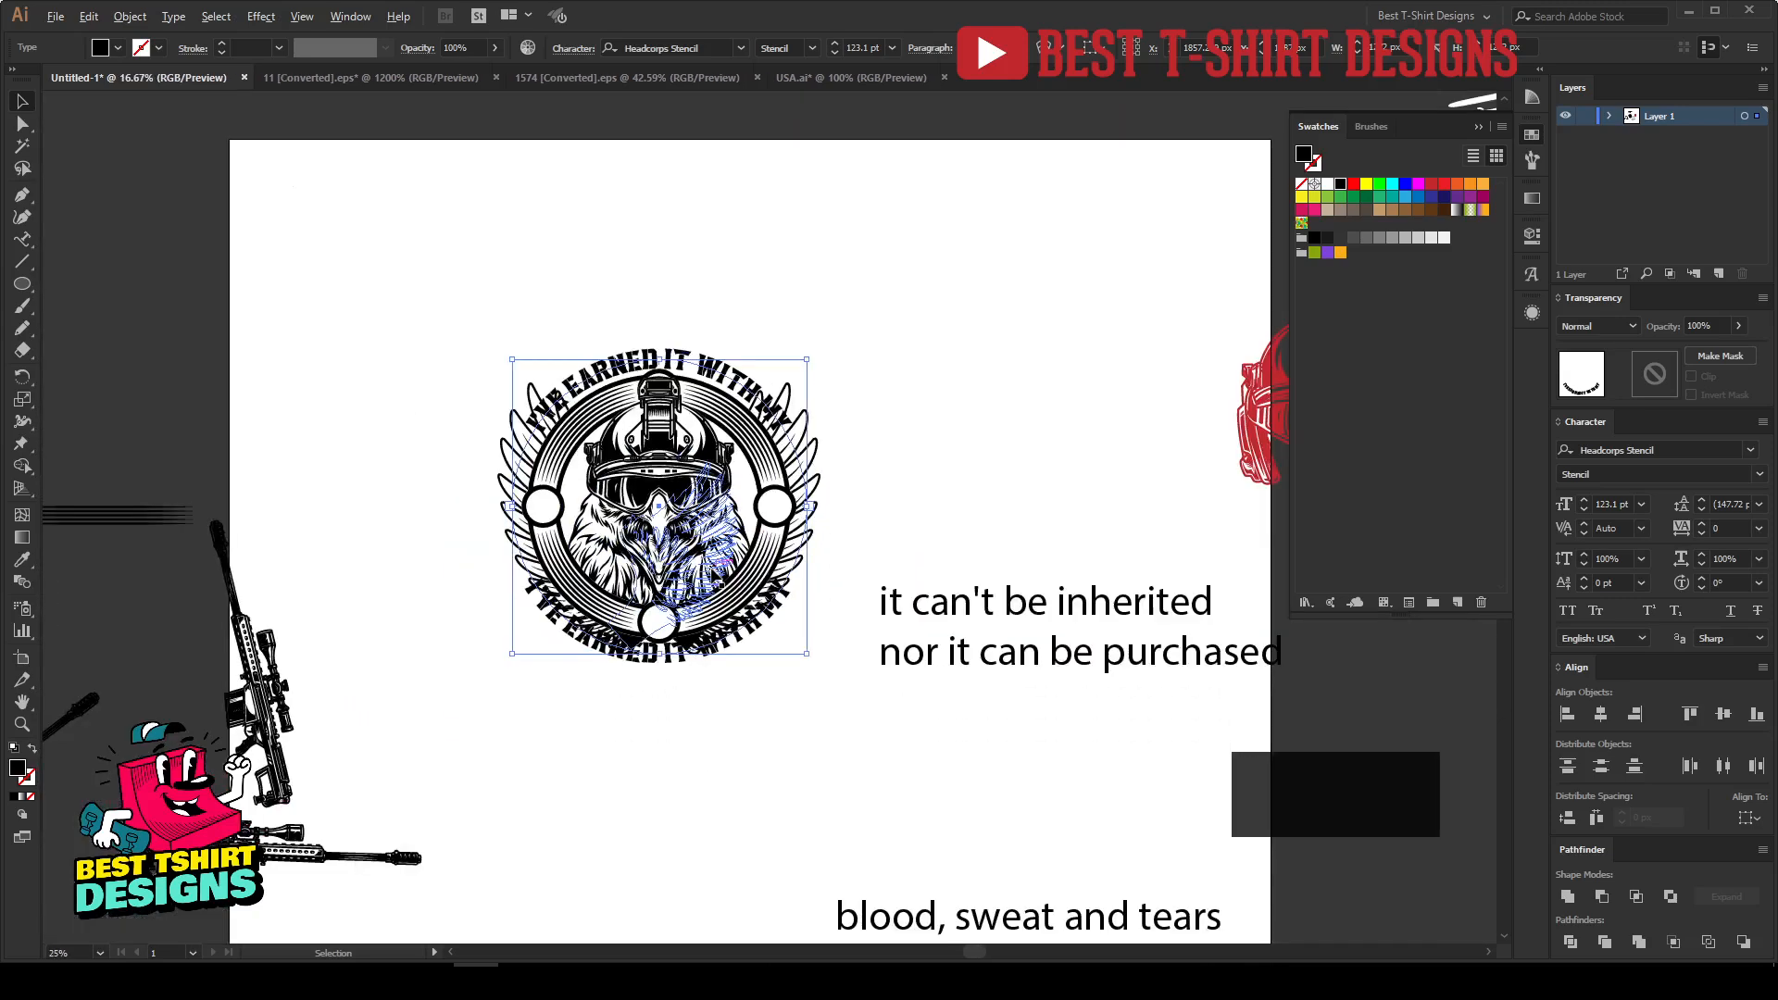
drag(922, 788, 886, 701)
click(874, 712)
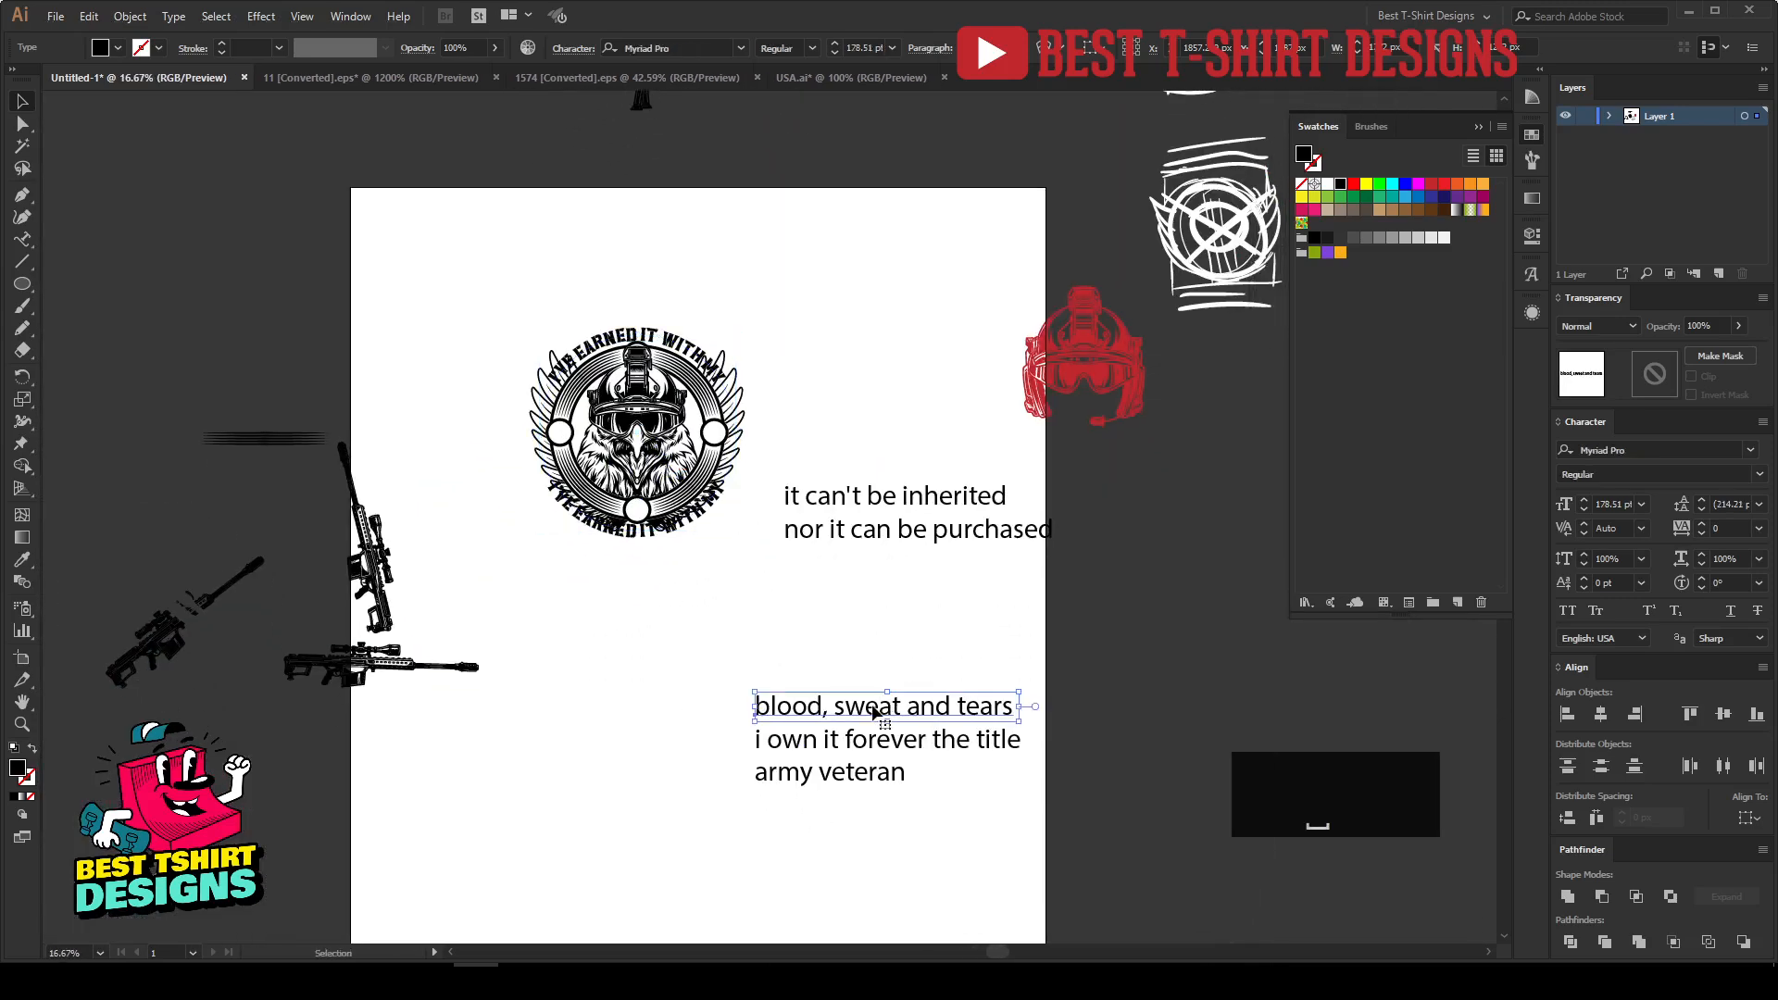
key(i)
click(680, 524)
key(v)
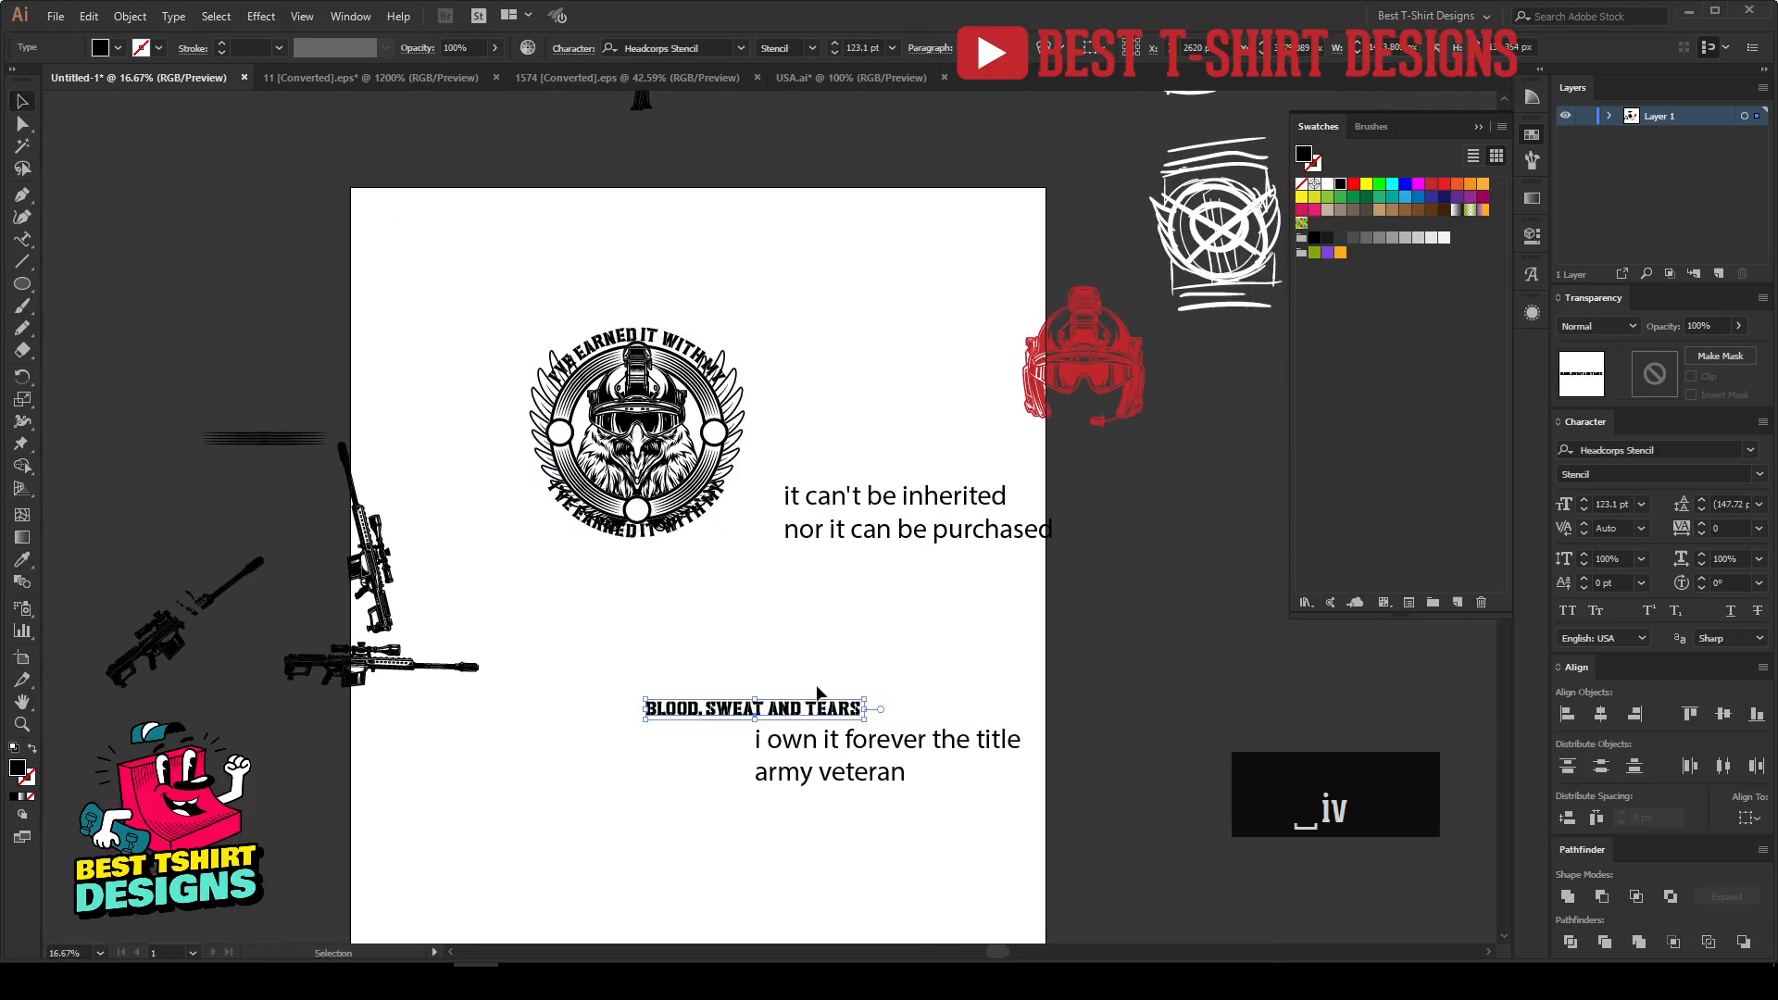
Step: Cut "blood, sweat and tears" and paste it over the wording of the lower curved line
key(ctrl+x)
scroll(637, 524, up, 3)
key(t)
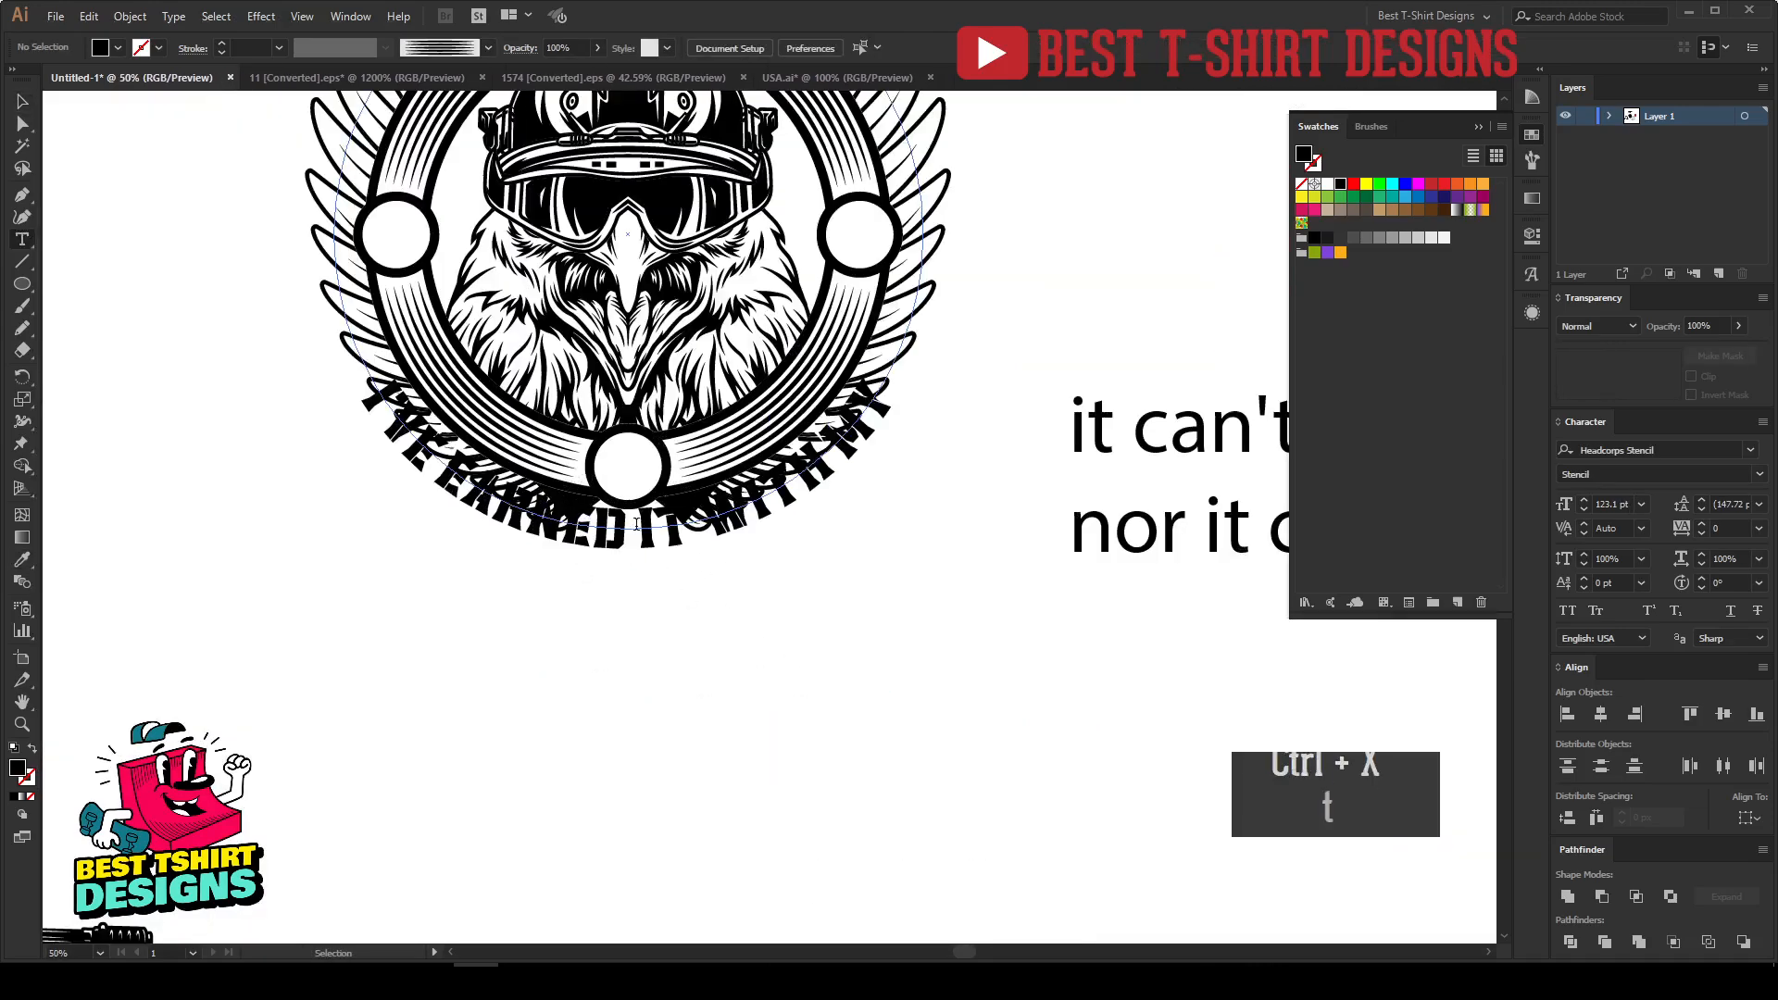
triple_click(637, 524)
key(ctrl+v)
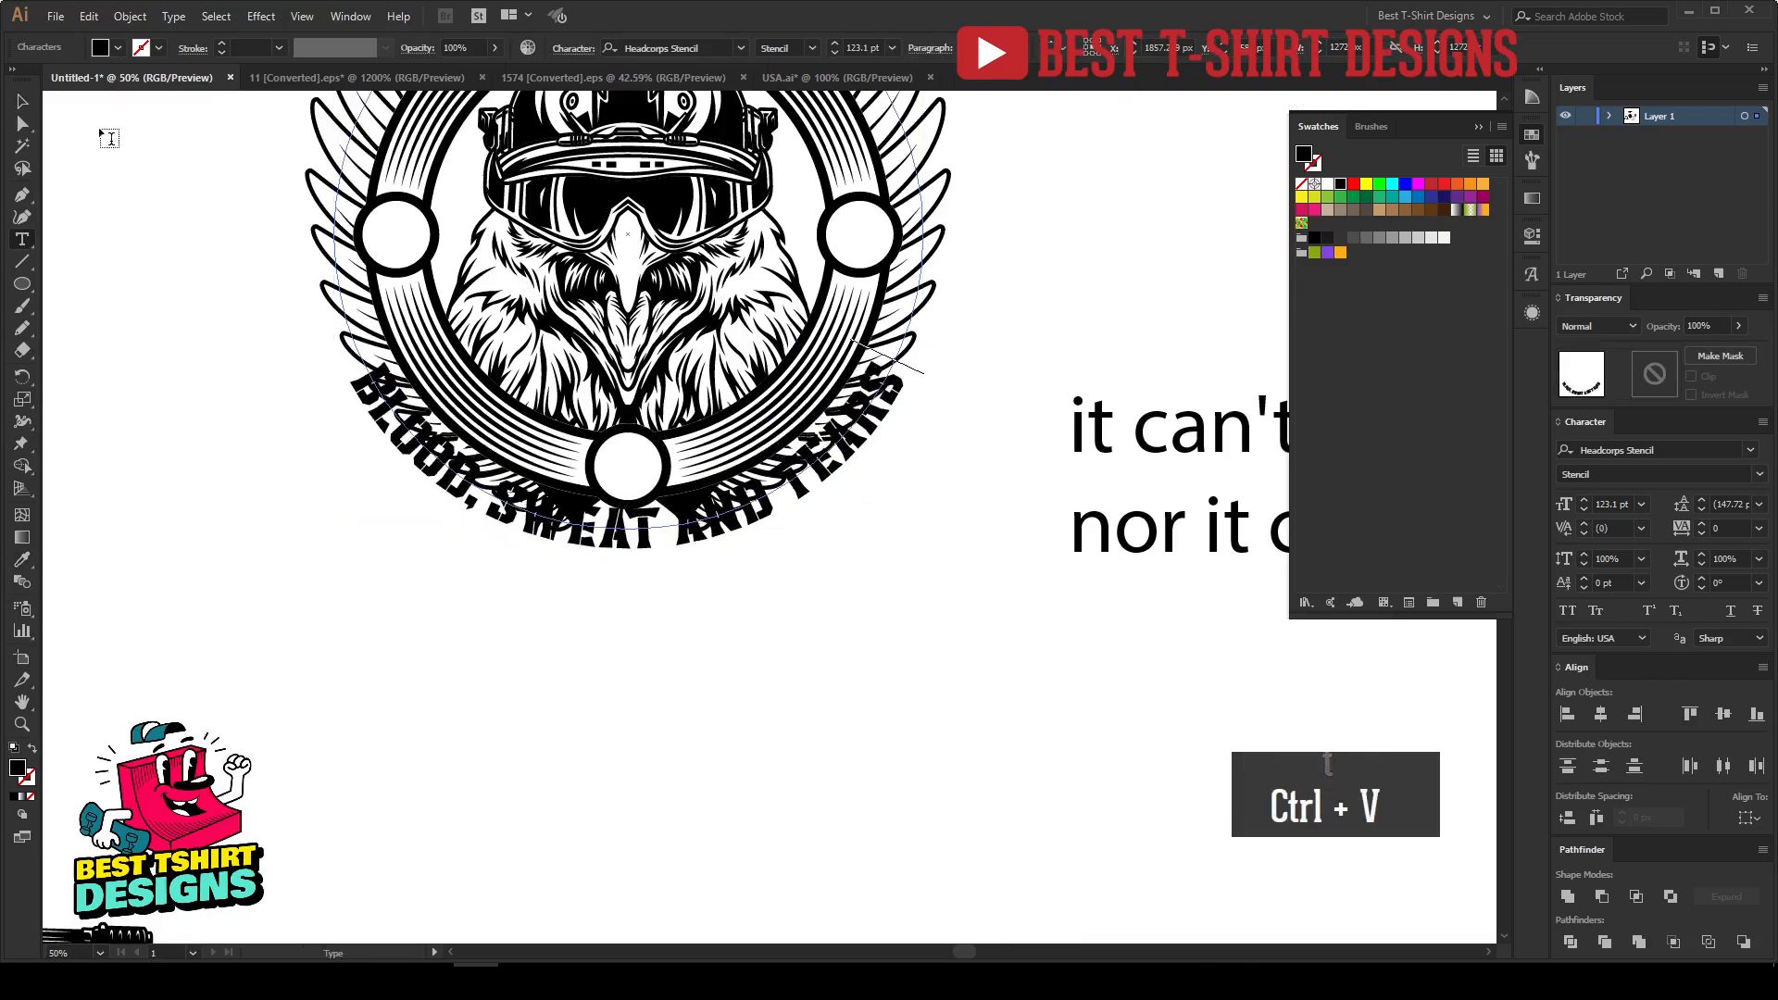
click(22, 102)
scroll(648, 602, down, 1)
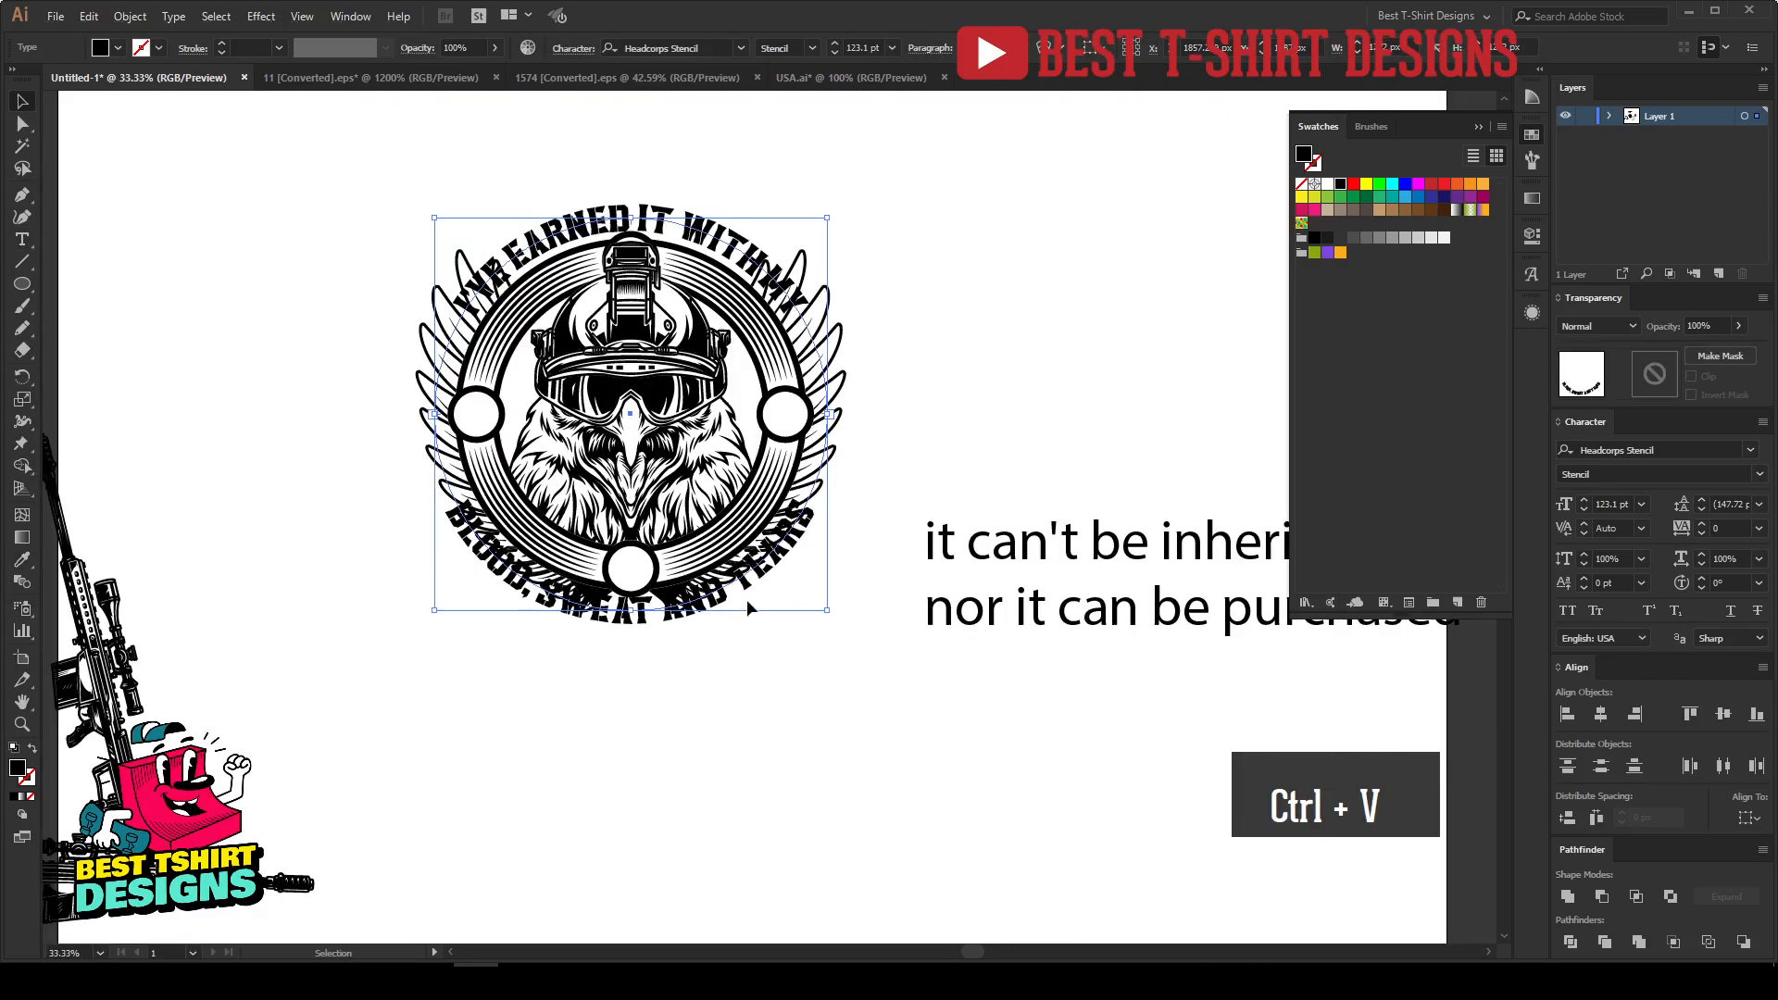
Step: Move the lines "it can't be inherited" and "nor it can be purchased" above the emblem
scroll(748, 601, up, 2)
click(967, 478)
key(space)
drag(967, 480, 830, 499)
drag(996, 628, 559, 211)
drag(943, 706, 422, 252)
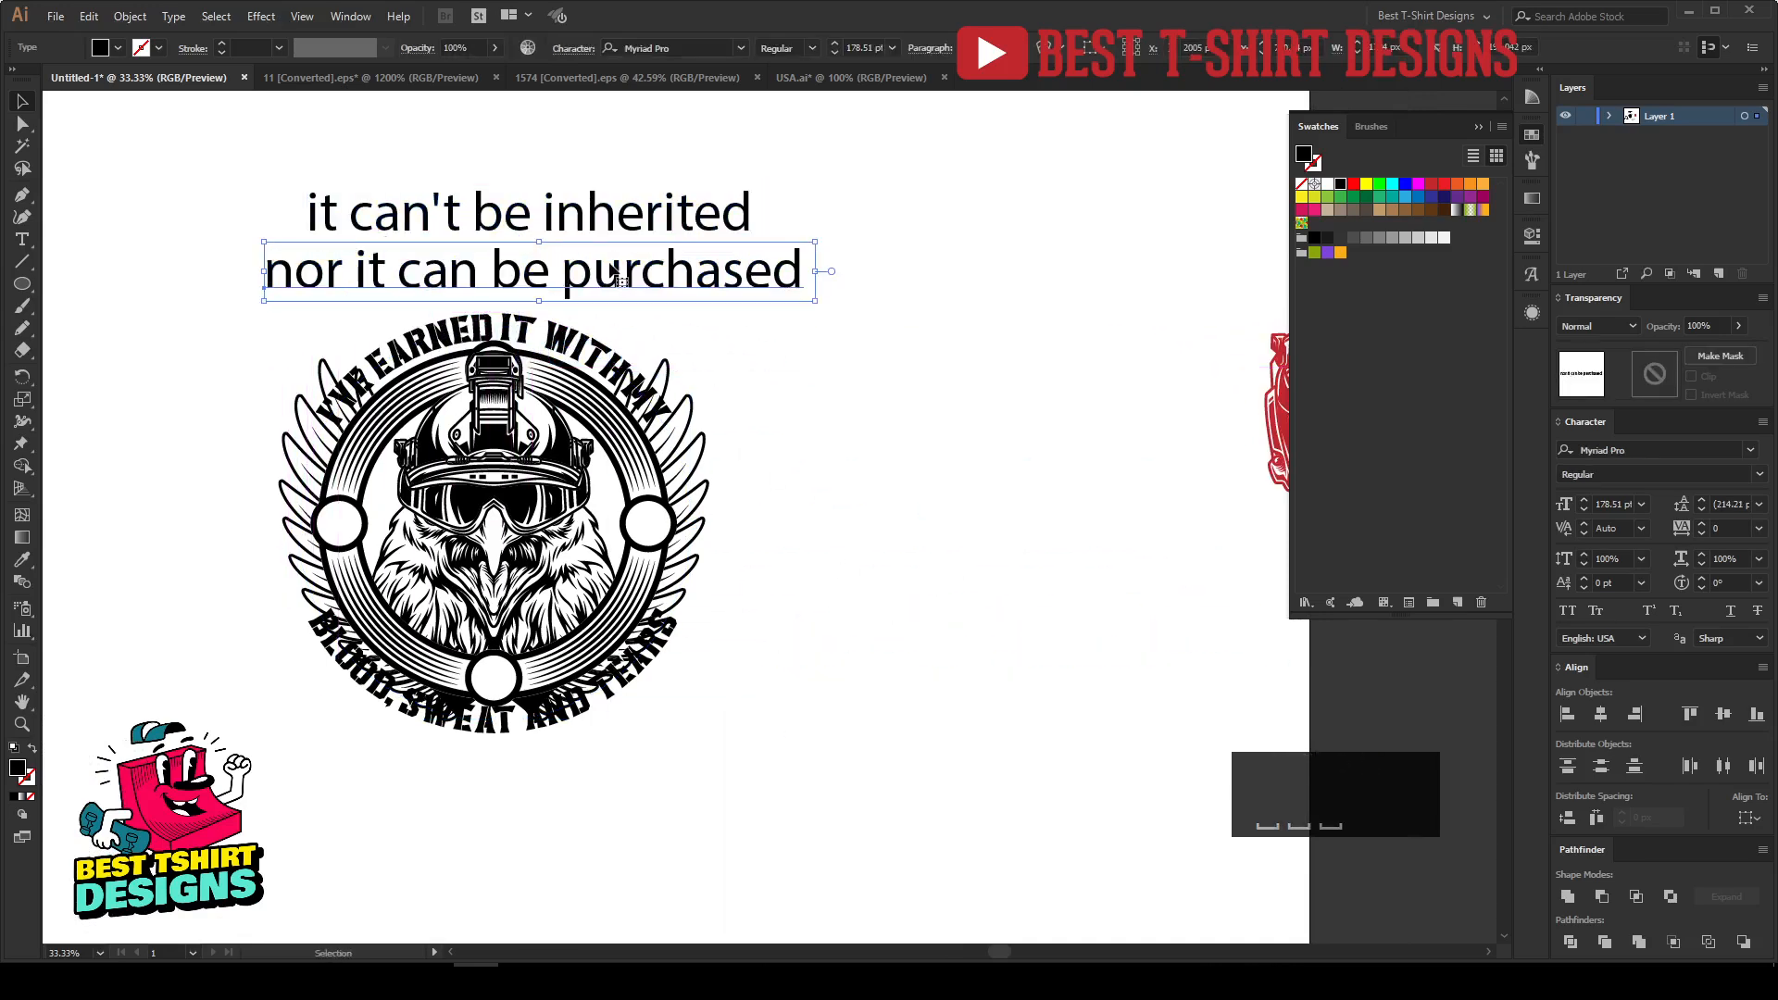
right_click(611, 265)
mouse_move(755, 345)
click(1010, 346)
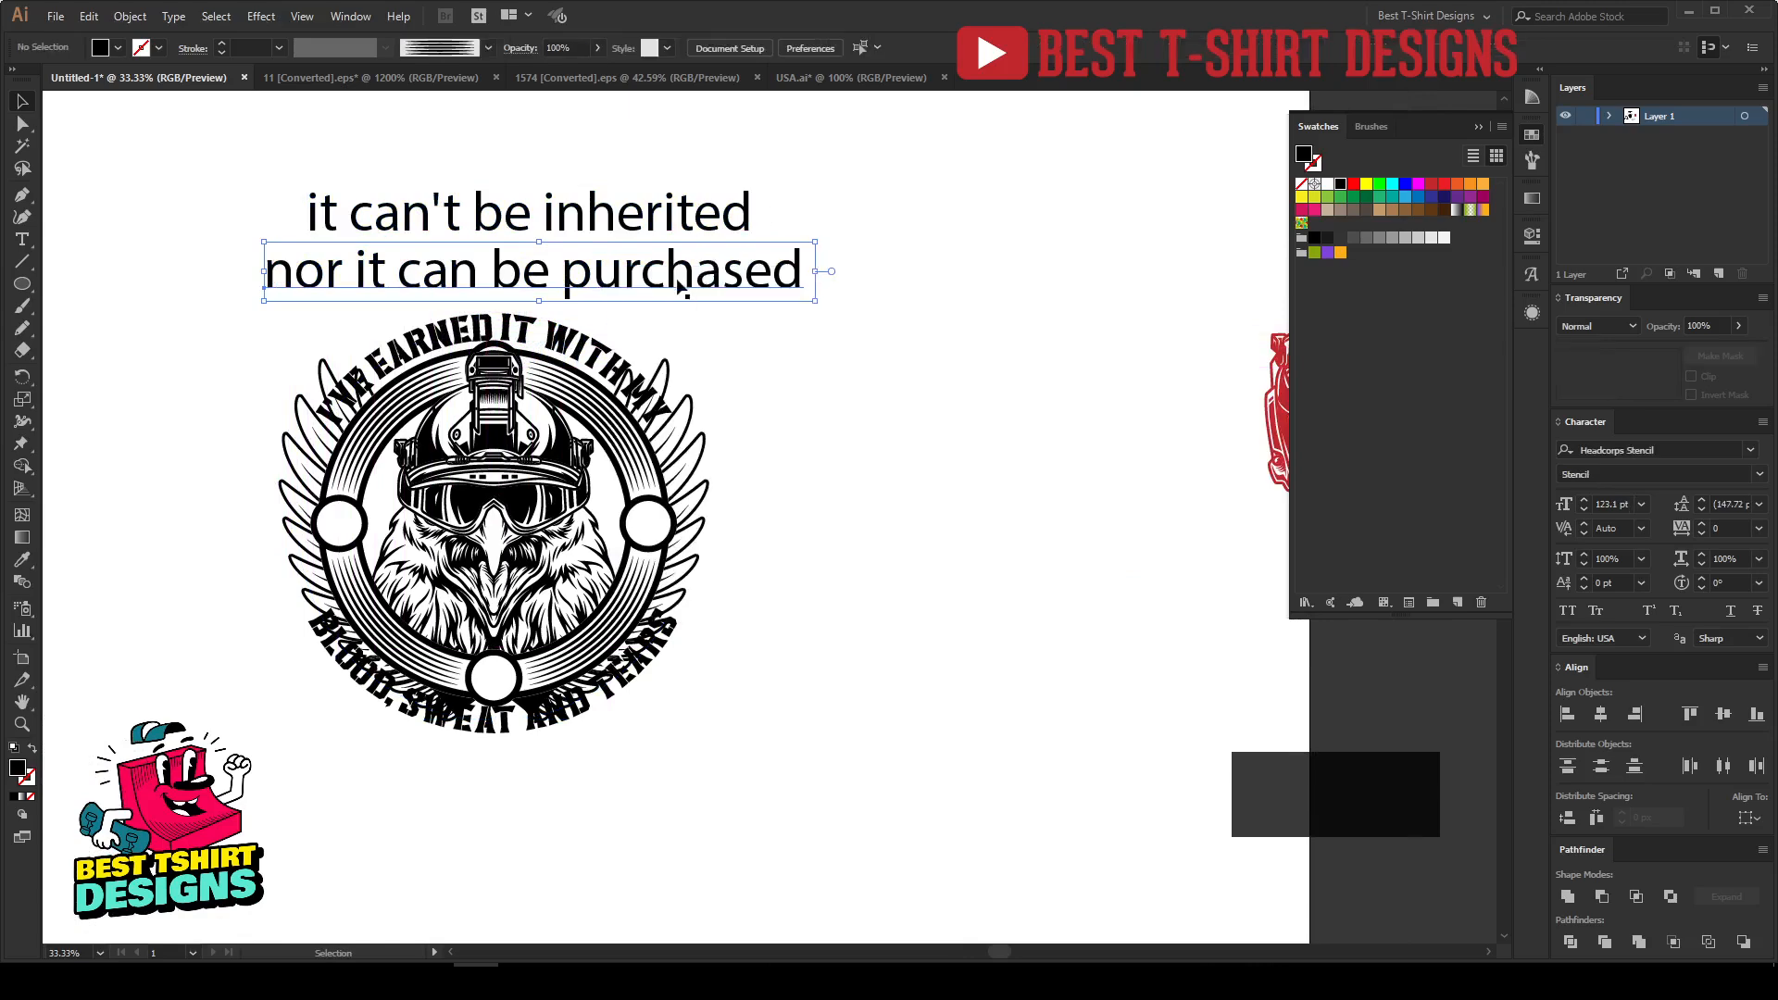
Step: Set "nor it can be purchased" in the Army font and scale it down to about 96.35 pt above the emblem
click(639, 47)
text(ar)
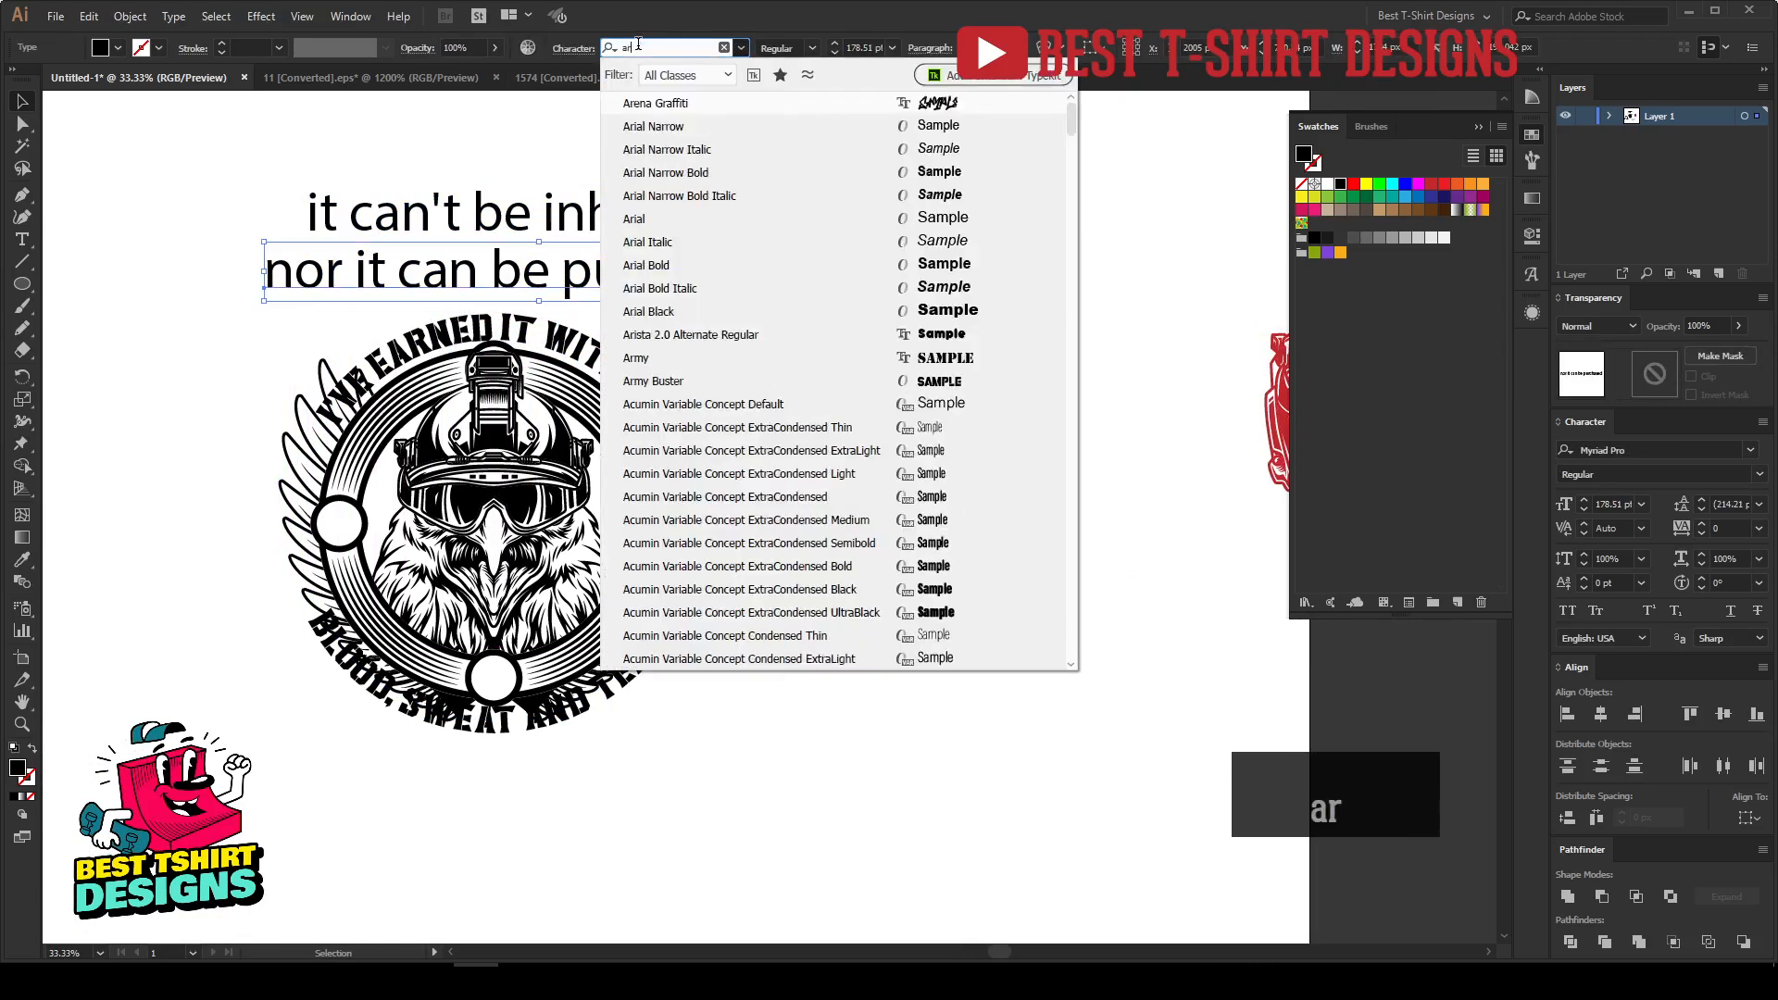
text(m)
click(654, 103)
drag(977, 286, 649, 292)
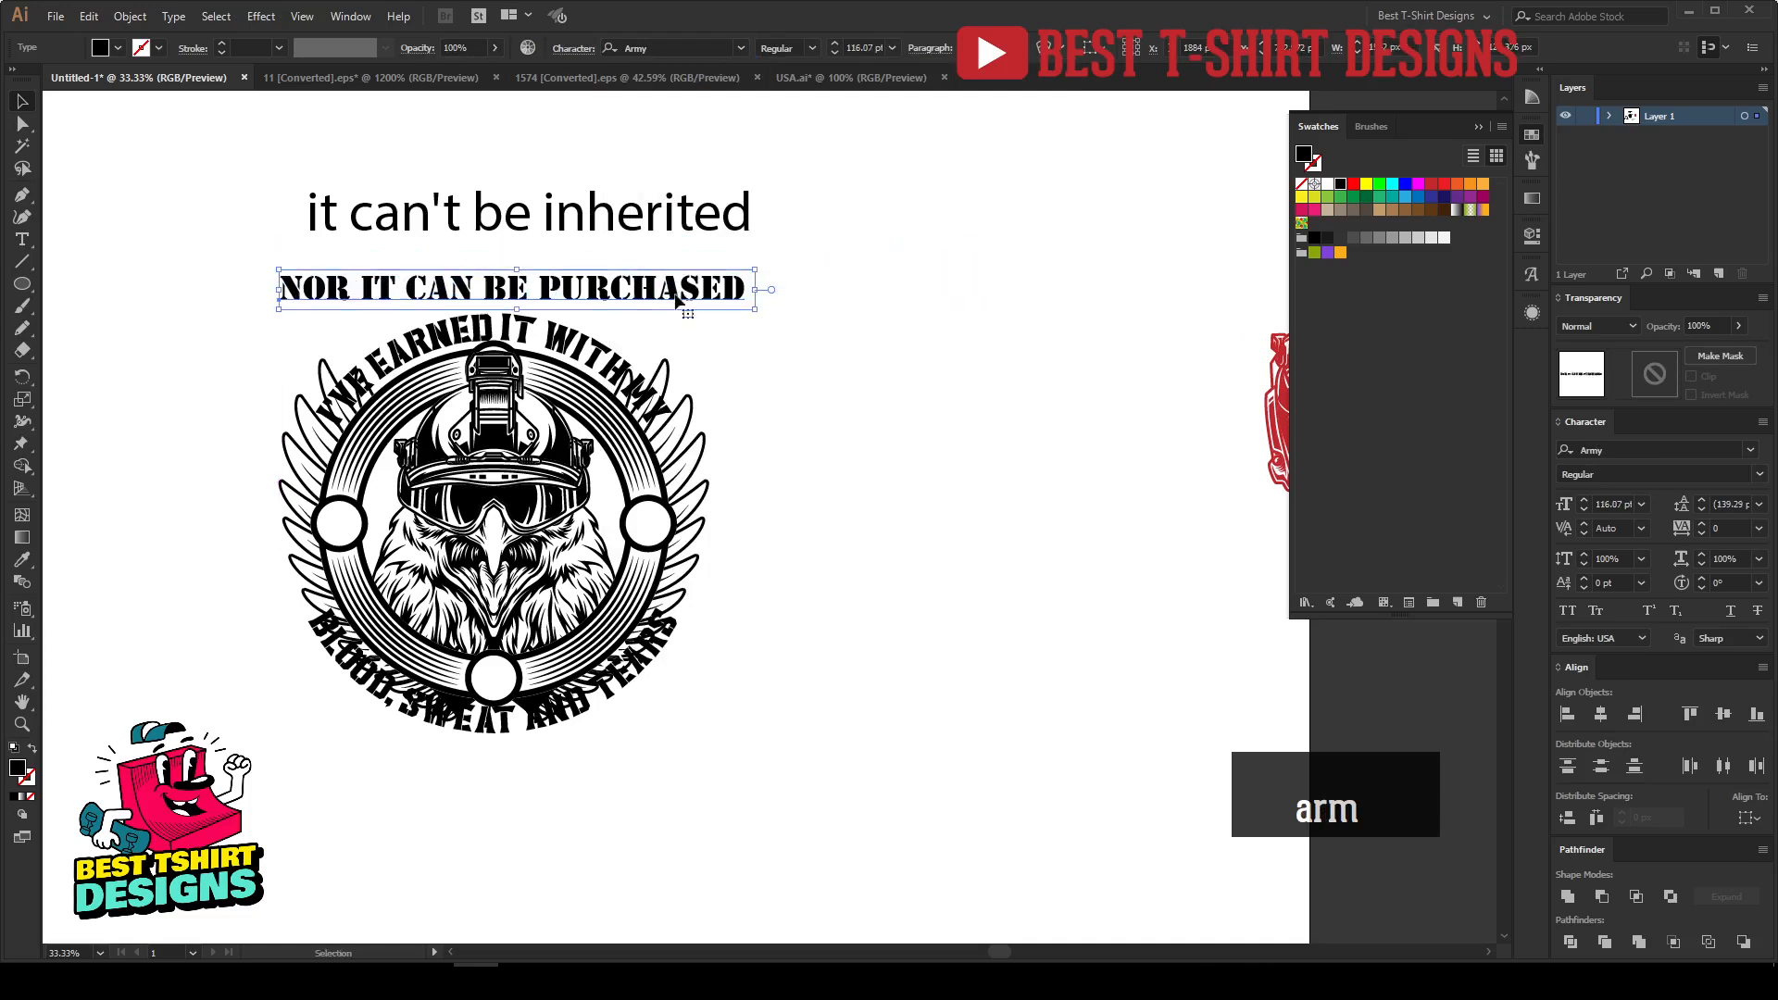
drag(758, 297, 702, 294)
Step: Match "it can't be inherited" to the curved slogan's Headcorps Stencil style and place it directly above the "nor it can be purchased" line
click(573, 202)
key(i)
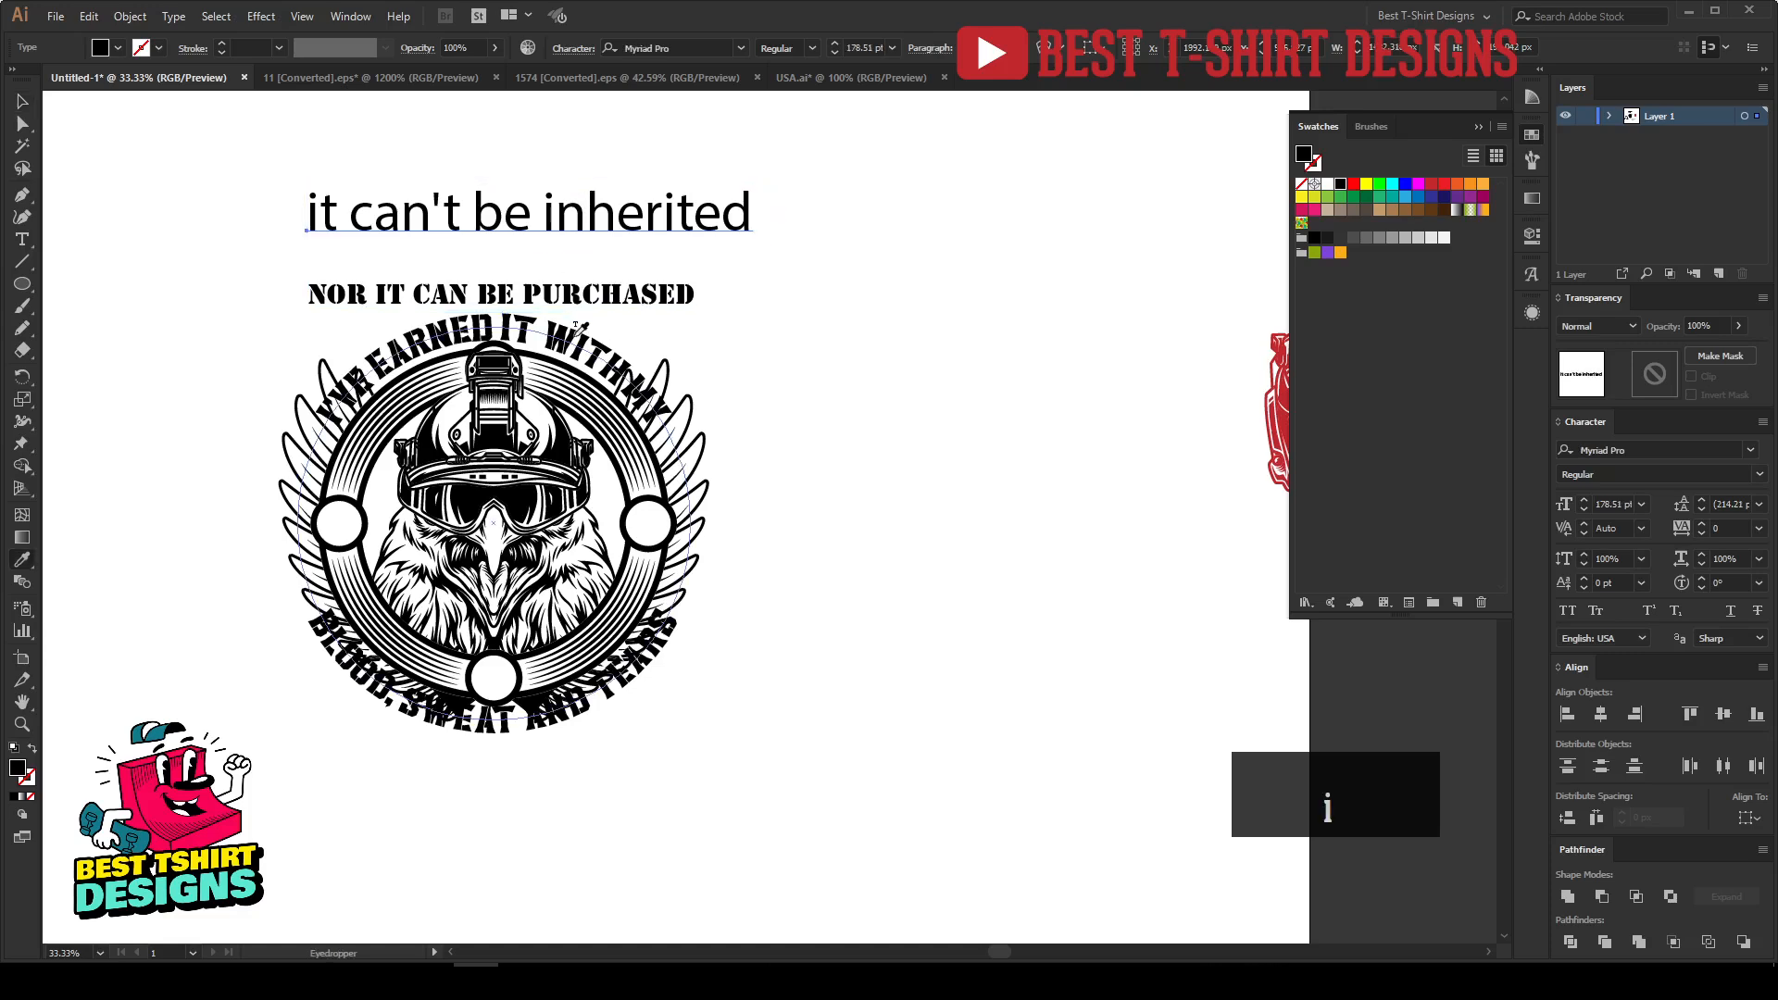
click(505, 334)
key(v)
drag(499, 218, 687, 258)
scroll(479, 320, up, 1)
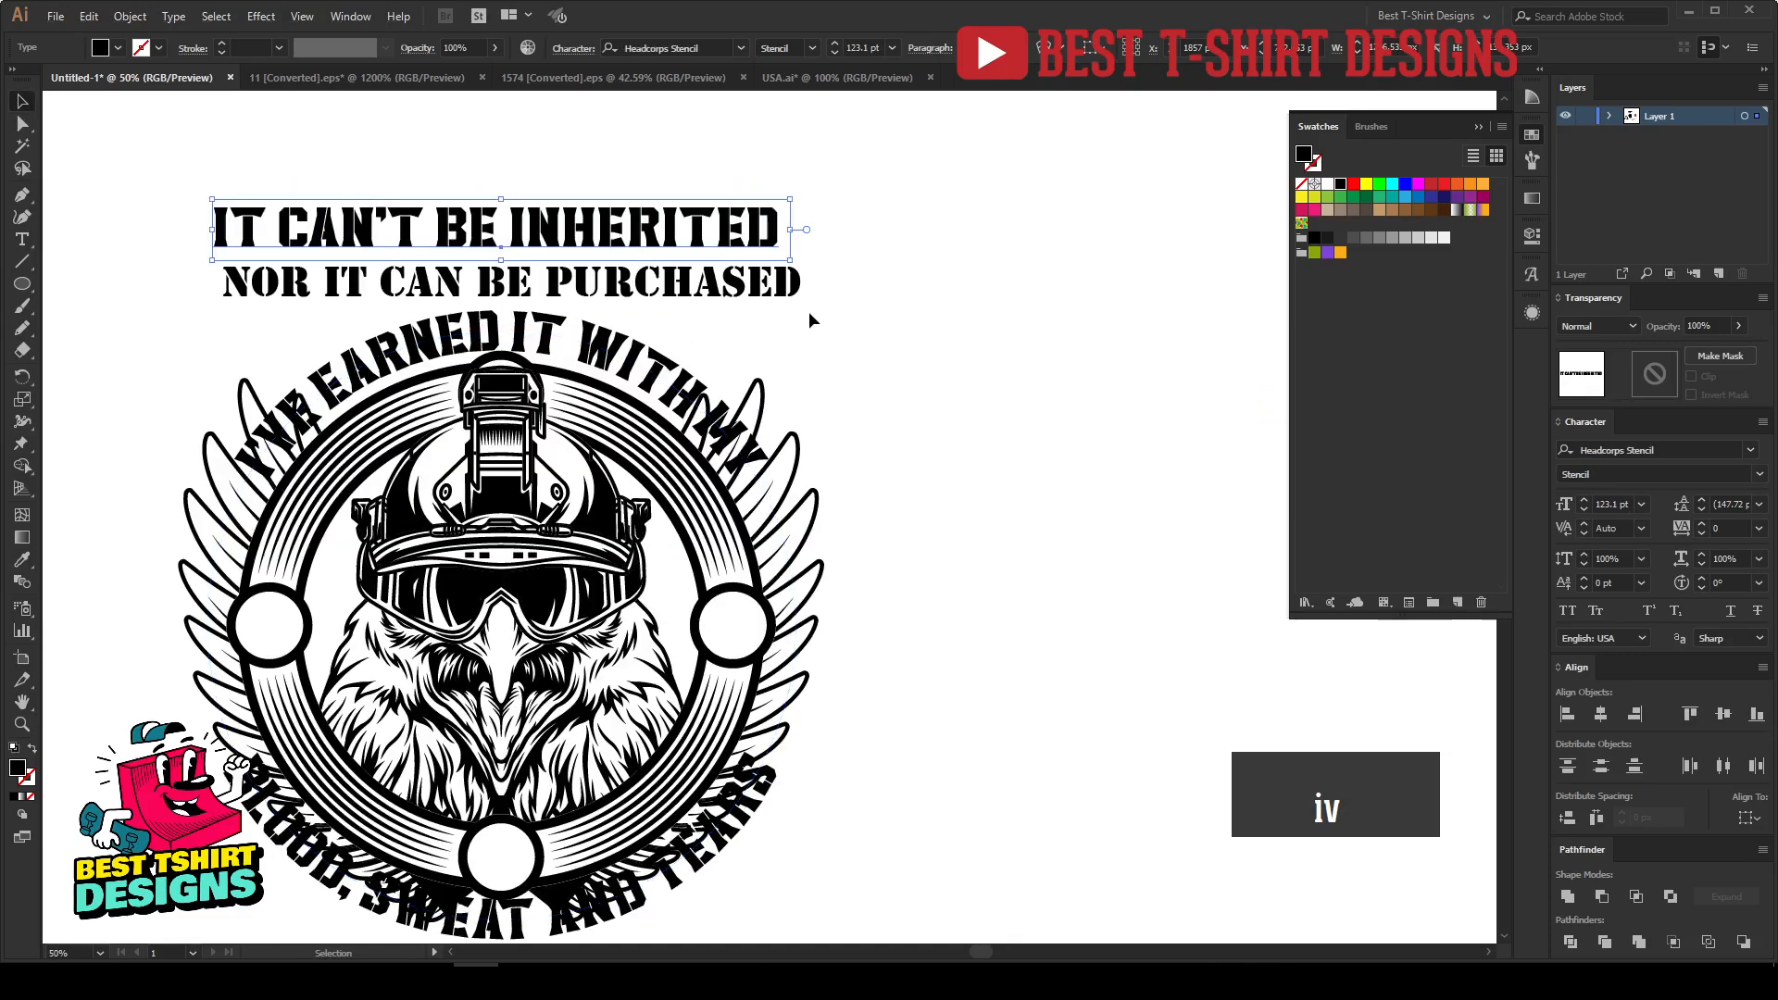
Step: Try fonts matching "nor" on the line "nor it can be purchased"
scroll(885, 294, down, 1)
scroll(769, 294, up, 3)
scroll(769, 295, up, 3)
click(681, 500)
scroll(611, 477, down, 1)
click(742, 416)
click(726, 500)
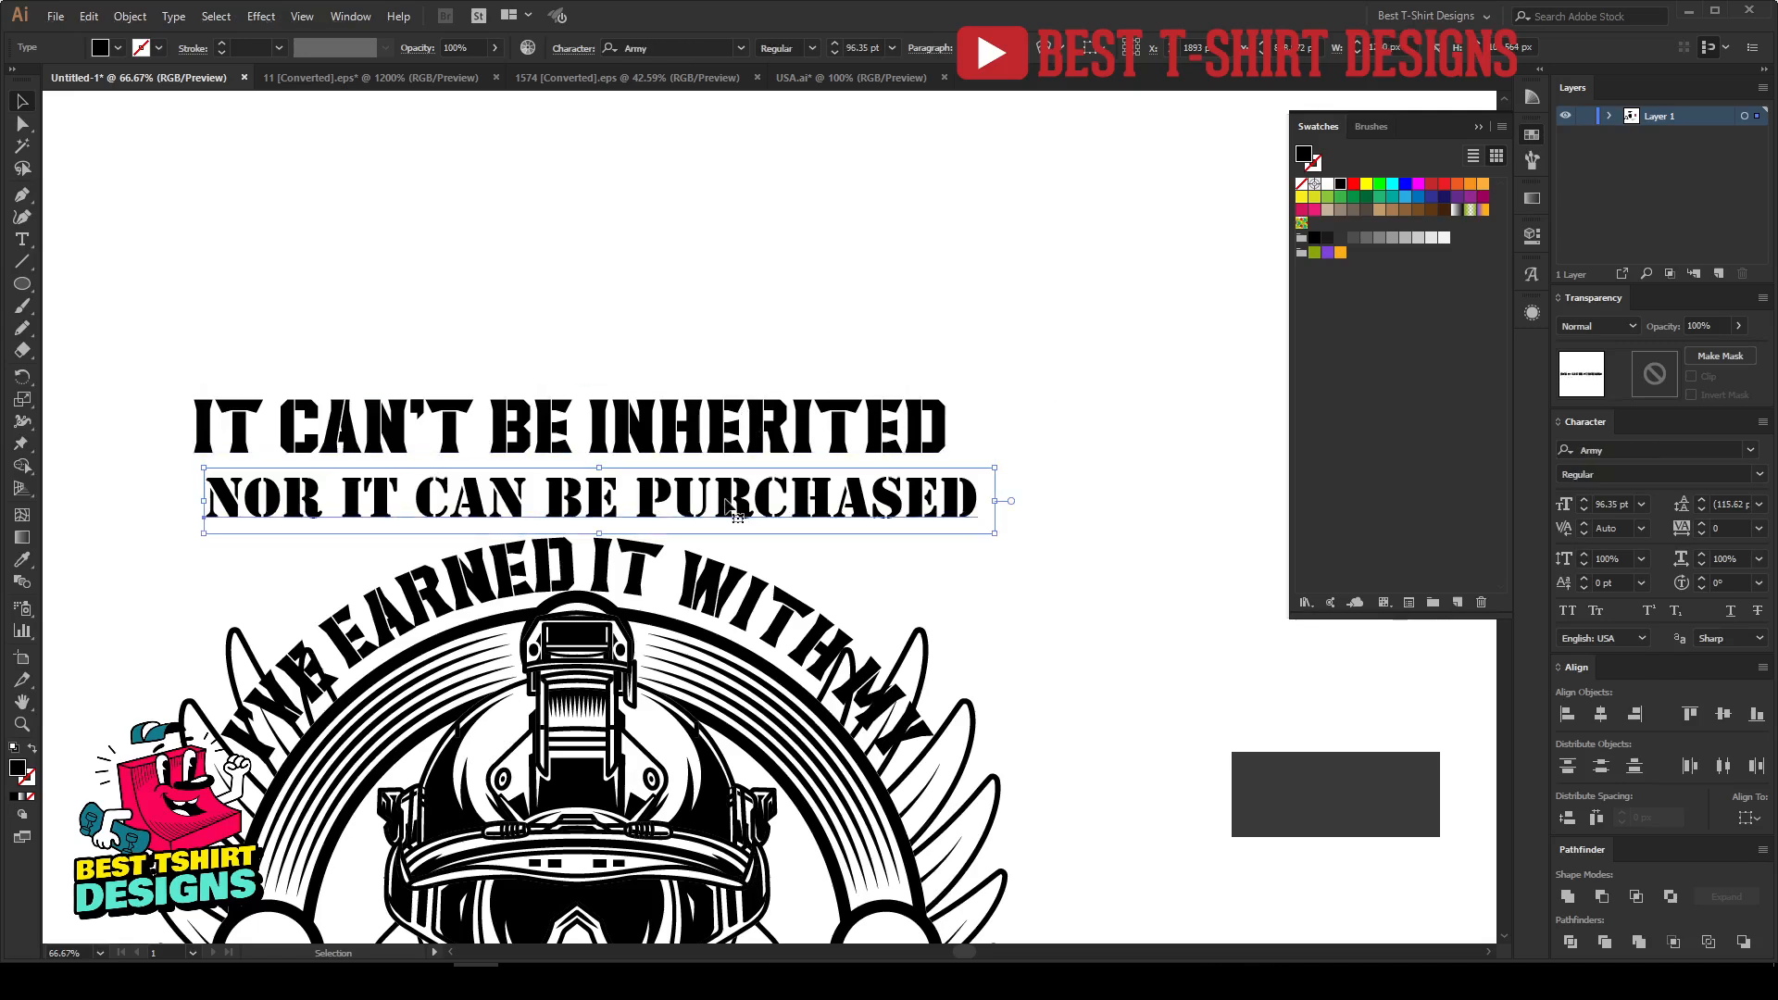
click(680, 48)
text(nor)
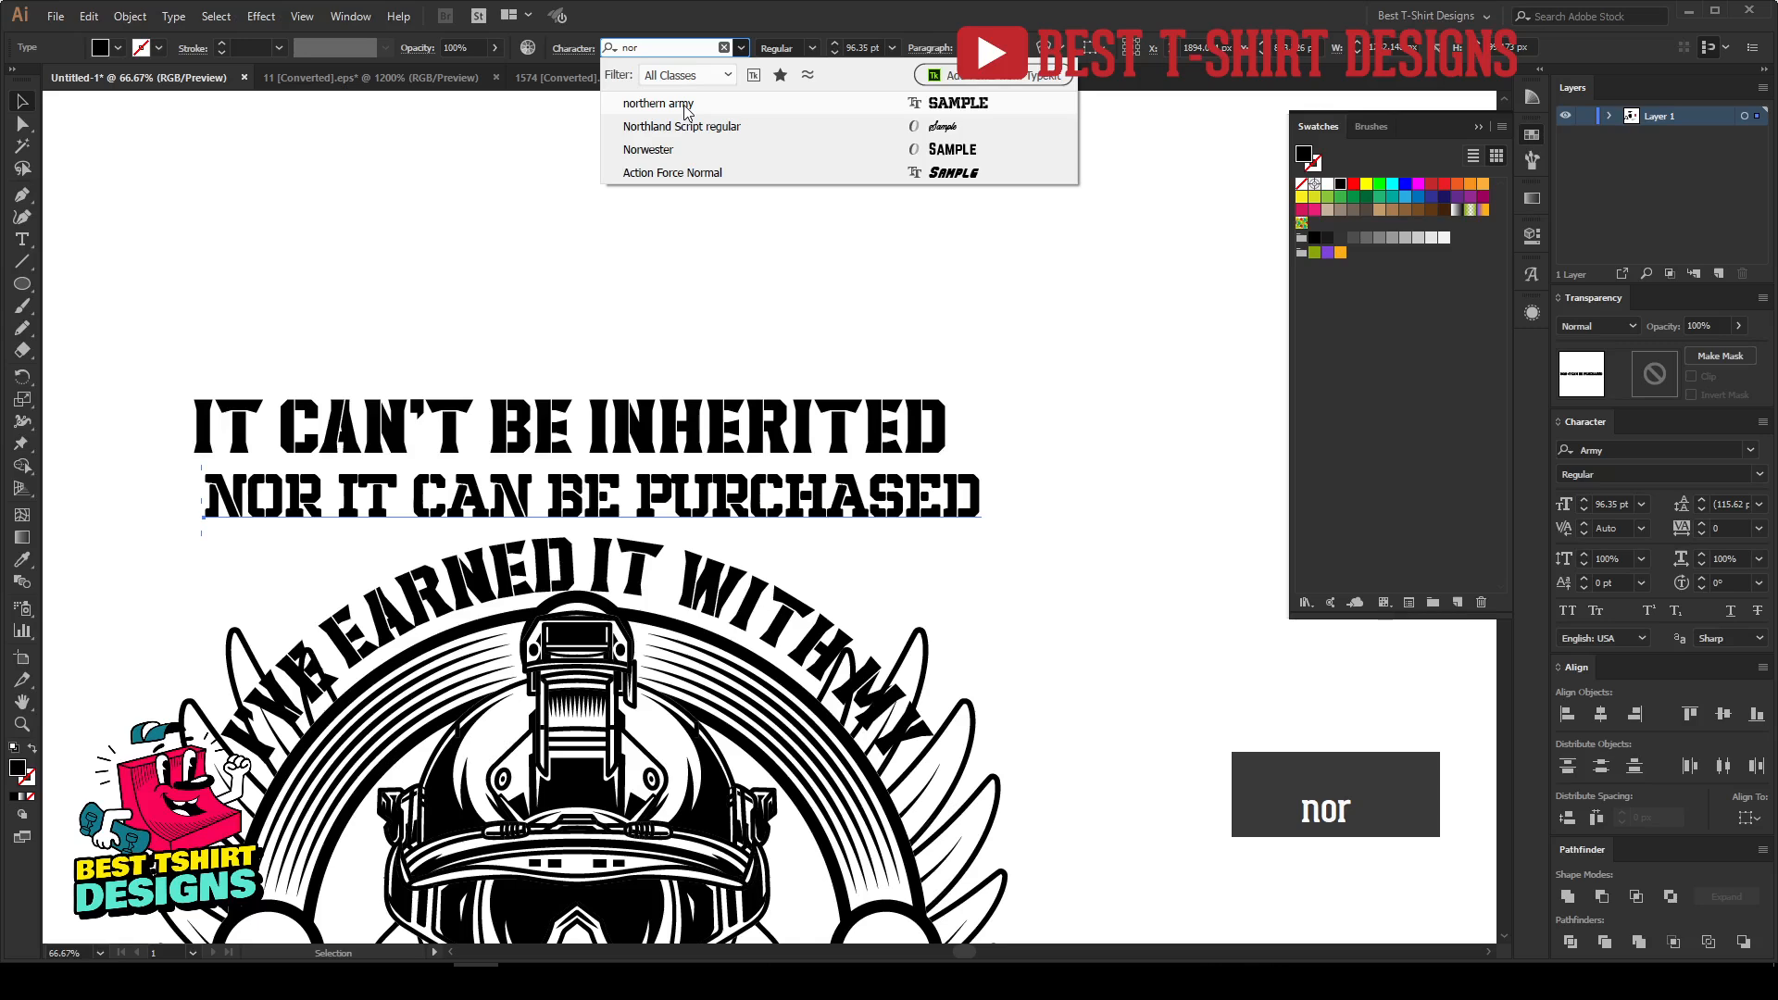
key(BackSpace)
key(BackSpace)
key(BackSpace)
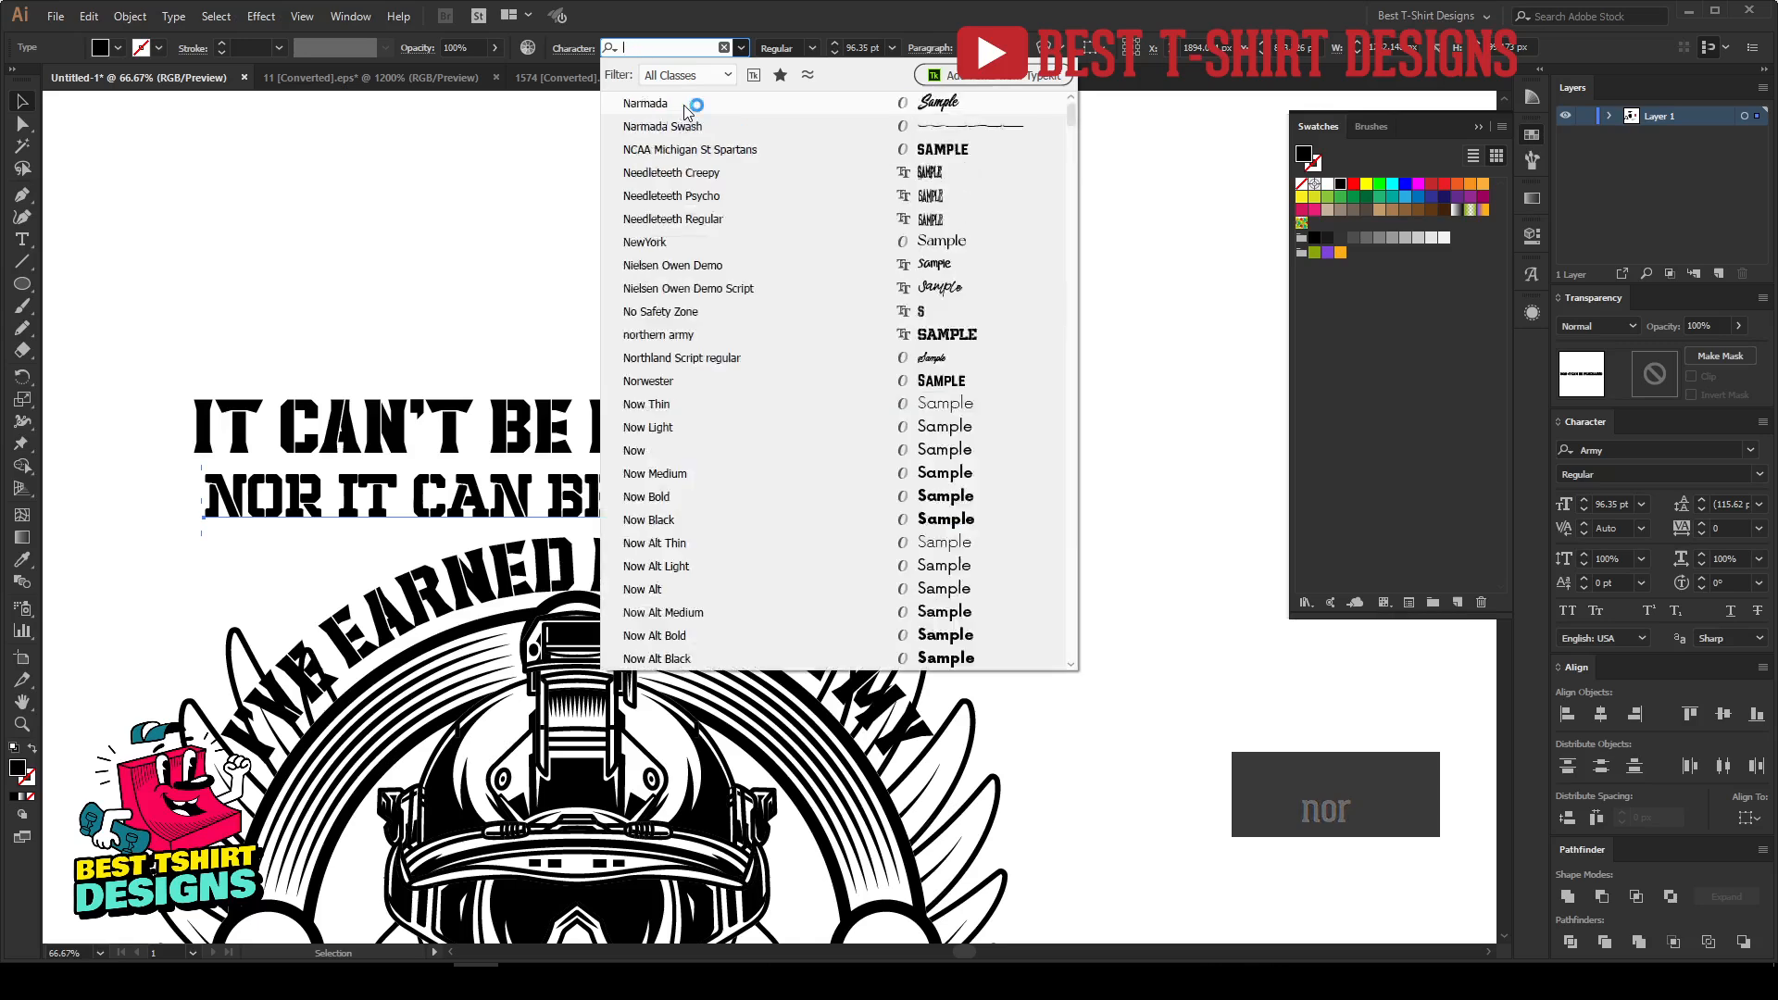
Step: Set the line "nor it can be purchased" in the STENCILAND font with All Caps enabled
text(ste)
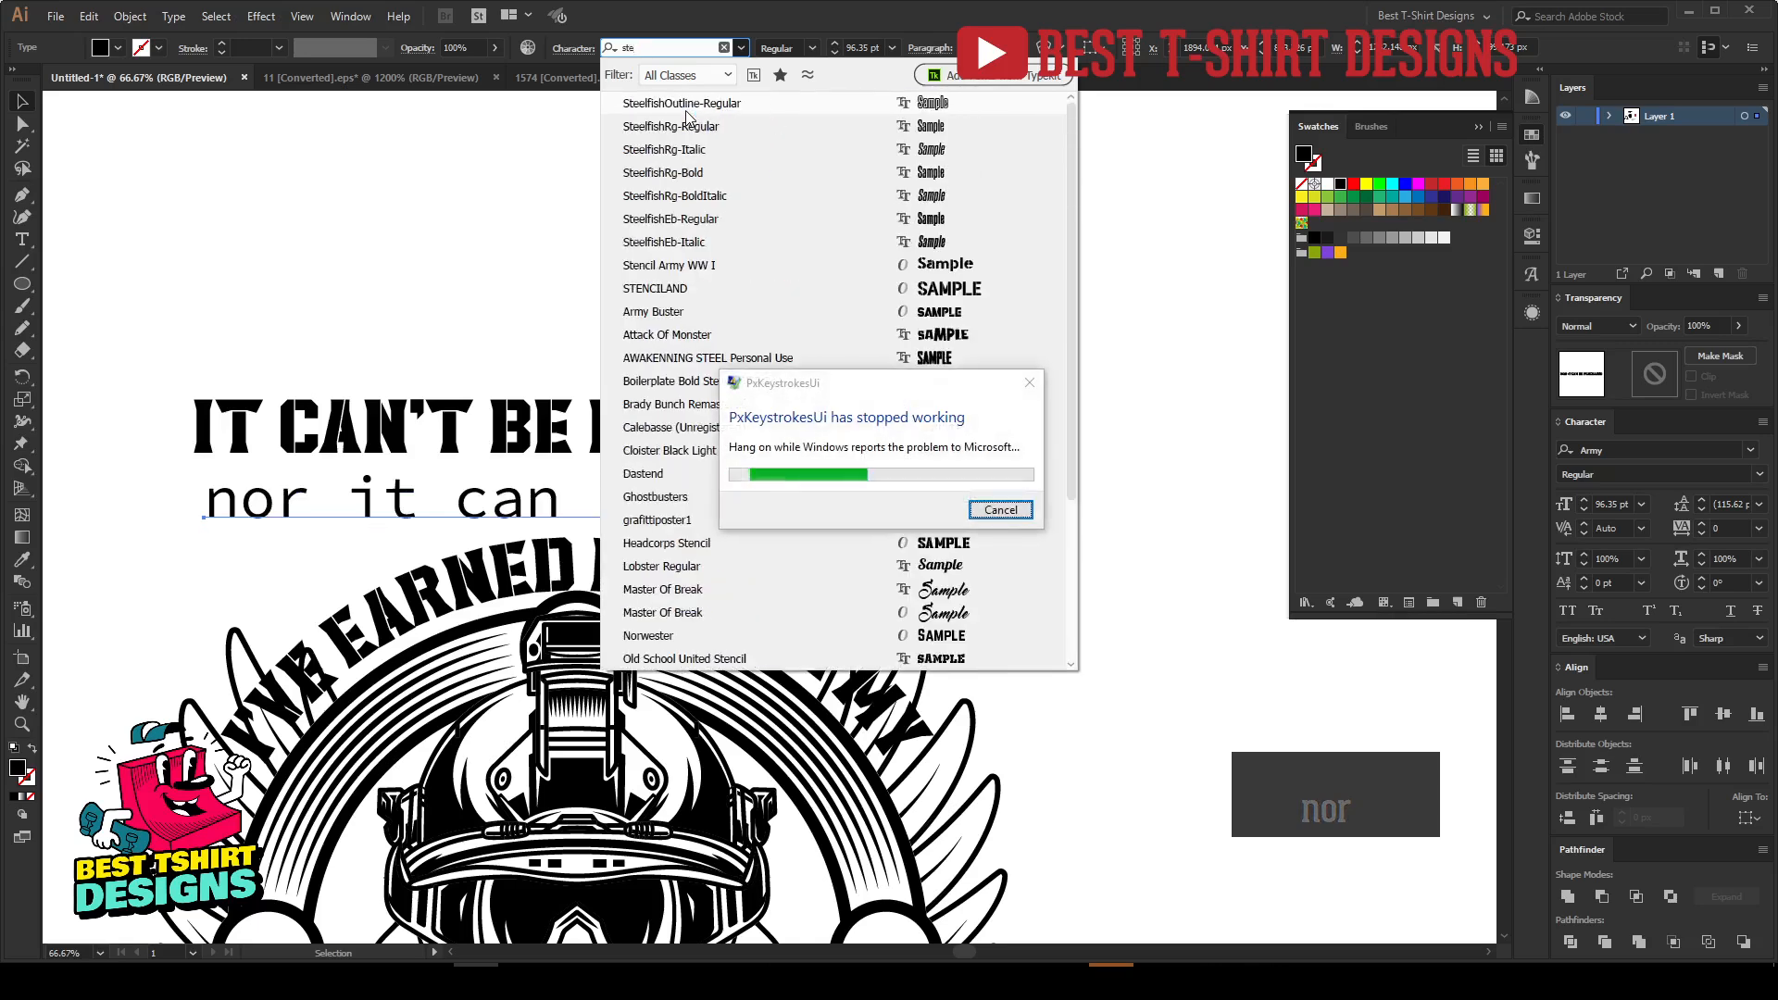
text(n)
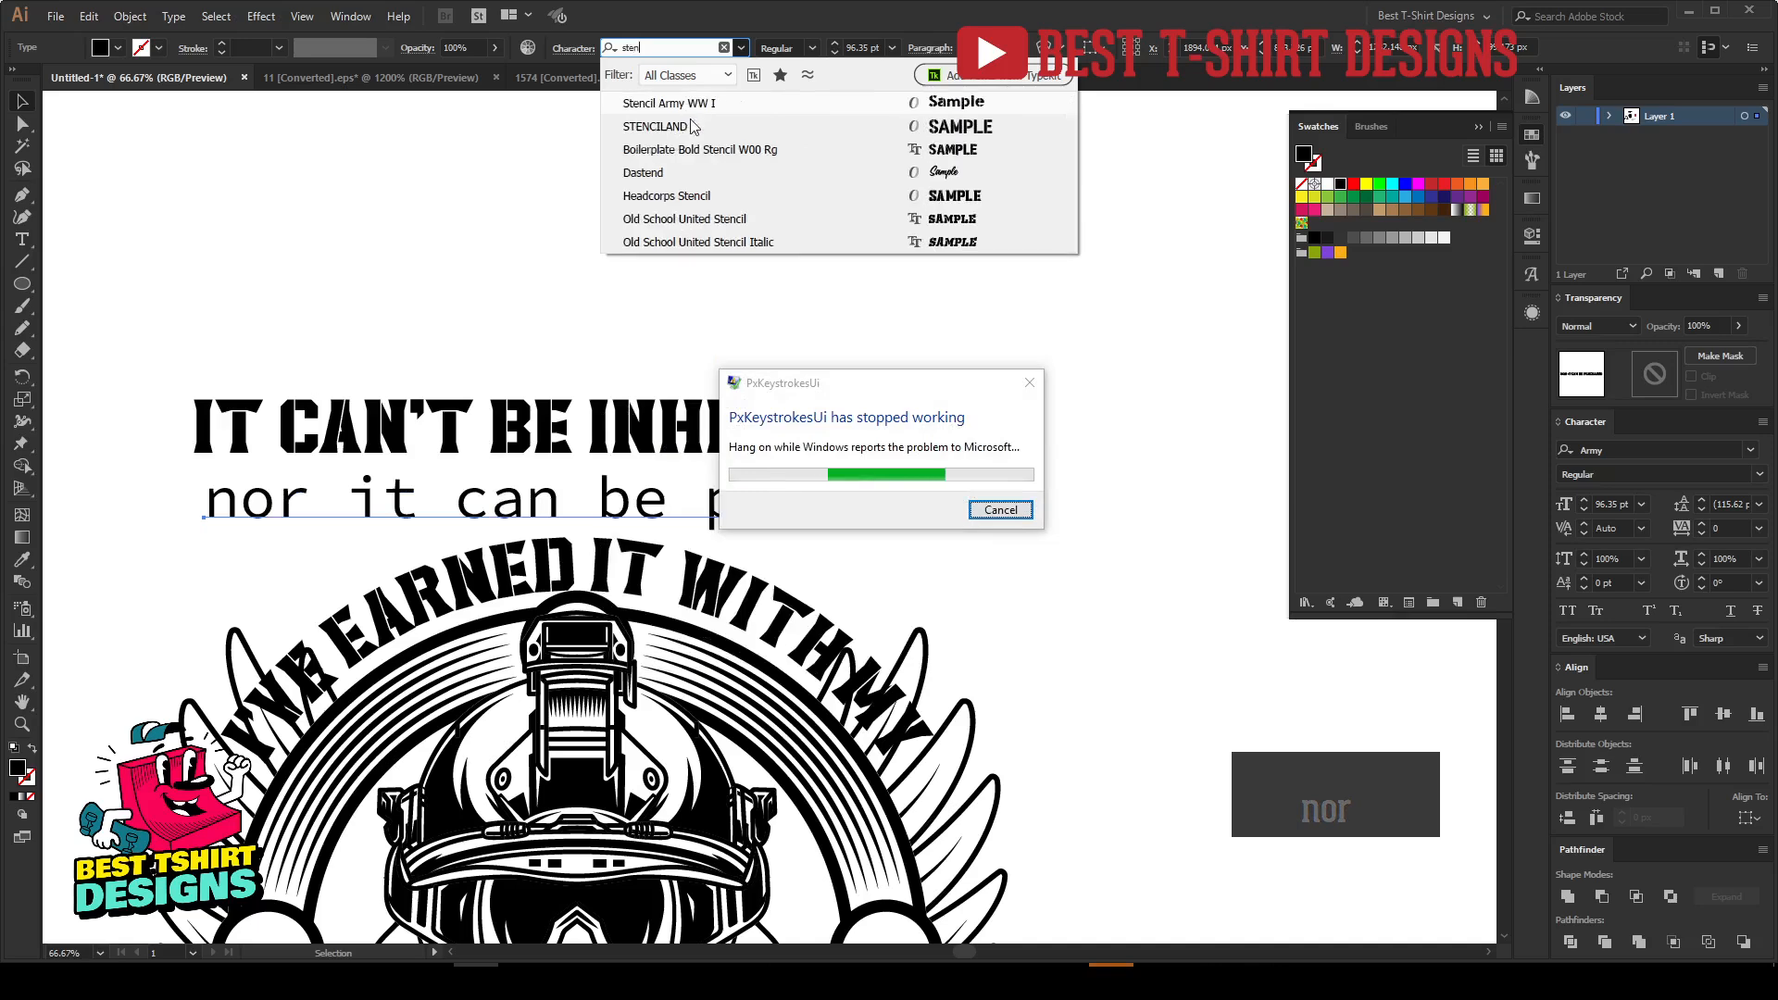
click(965, 135)
click(982, 515)
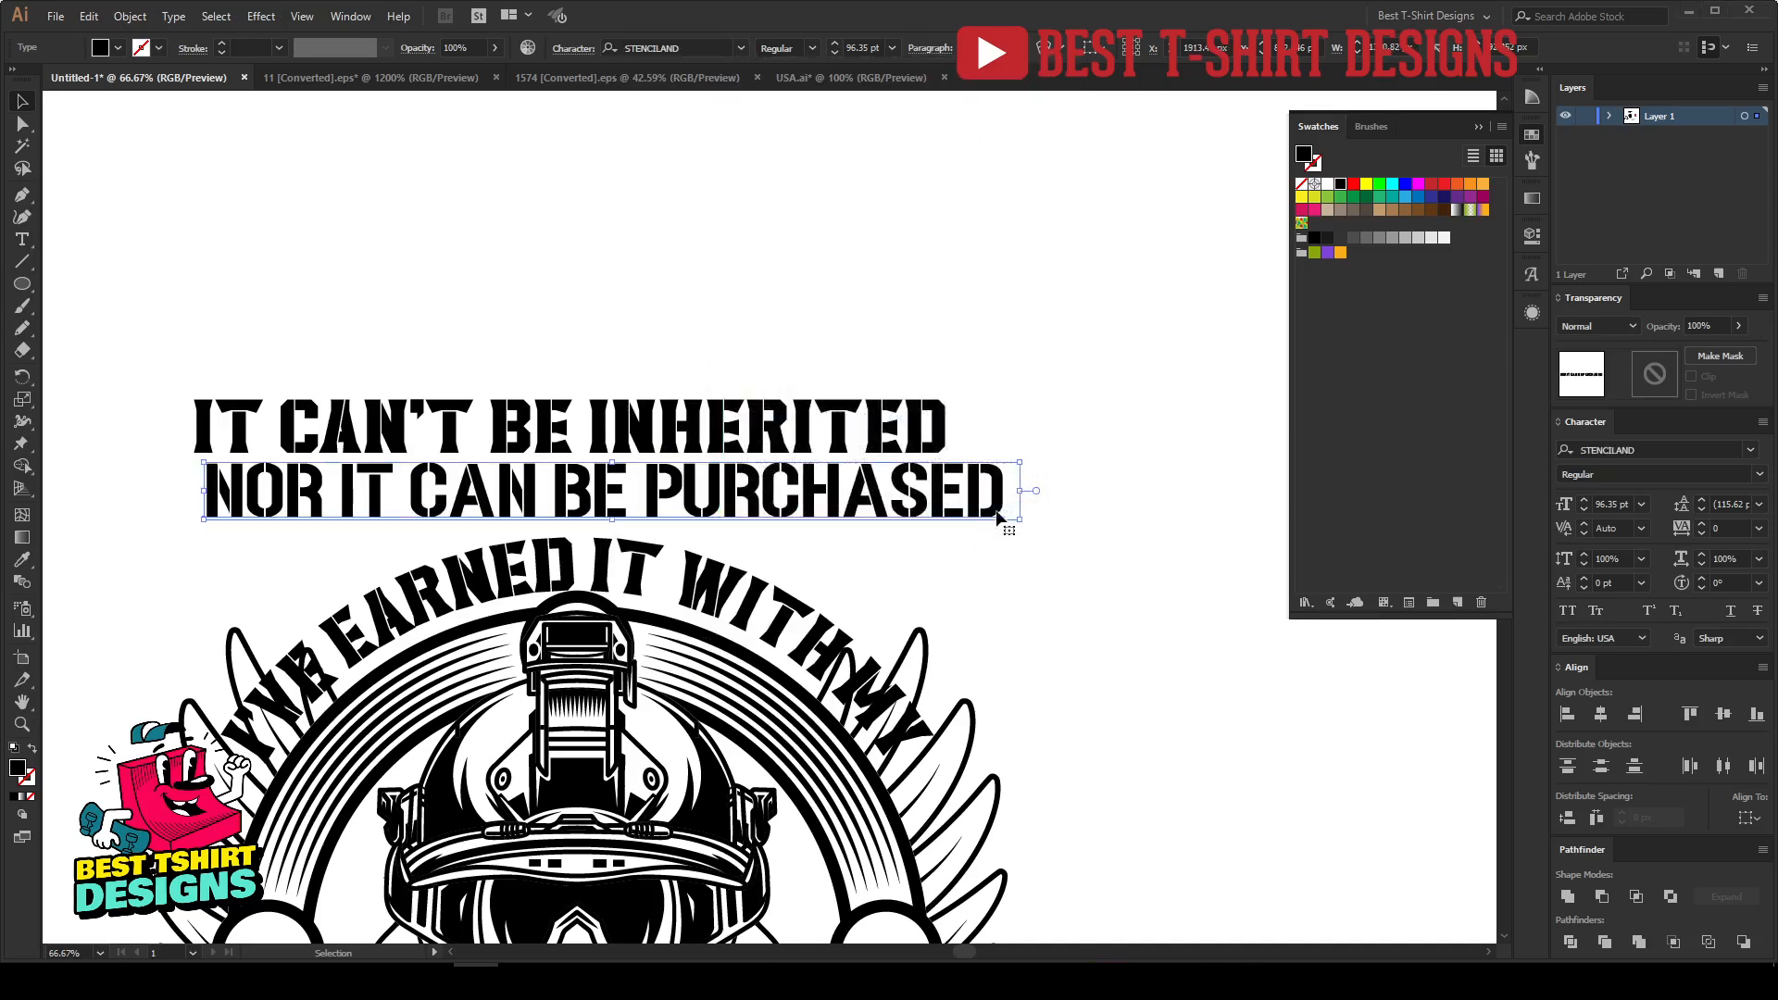
click(1569, 610)
scroll(739, 509, up, 4)
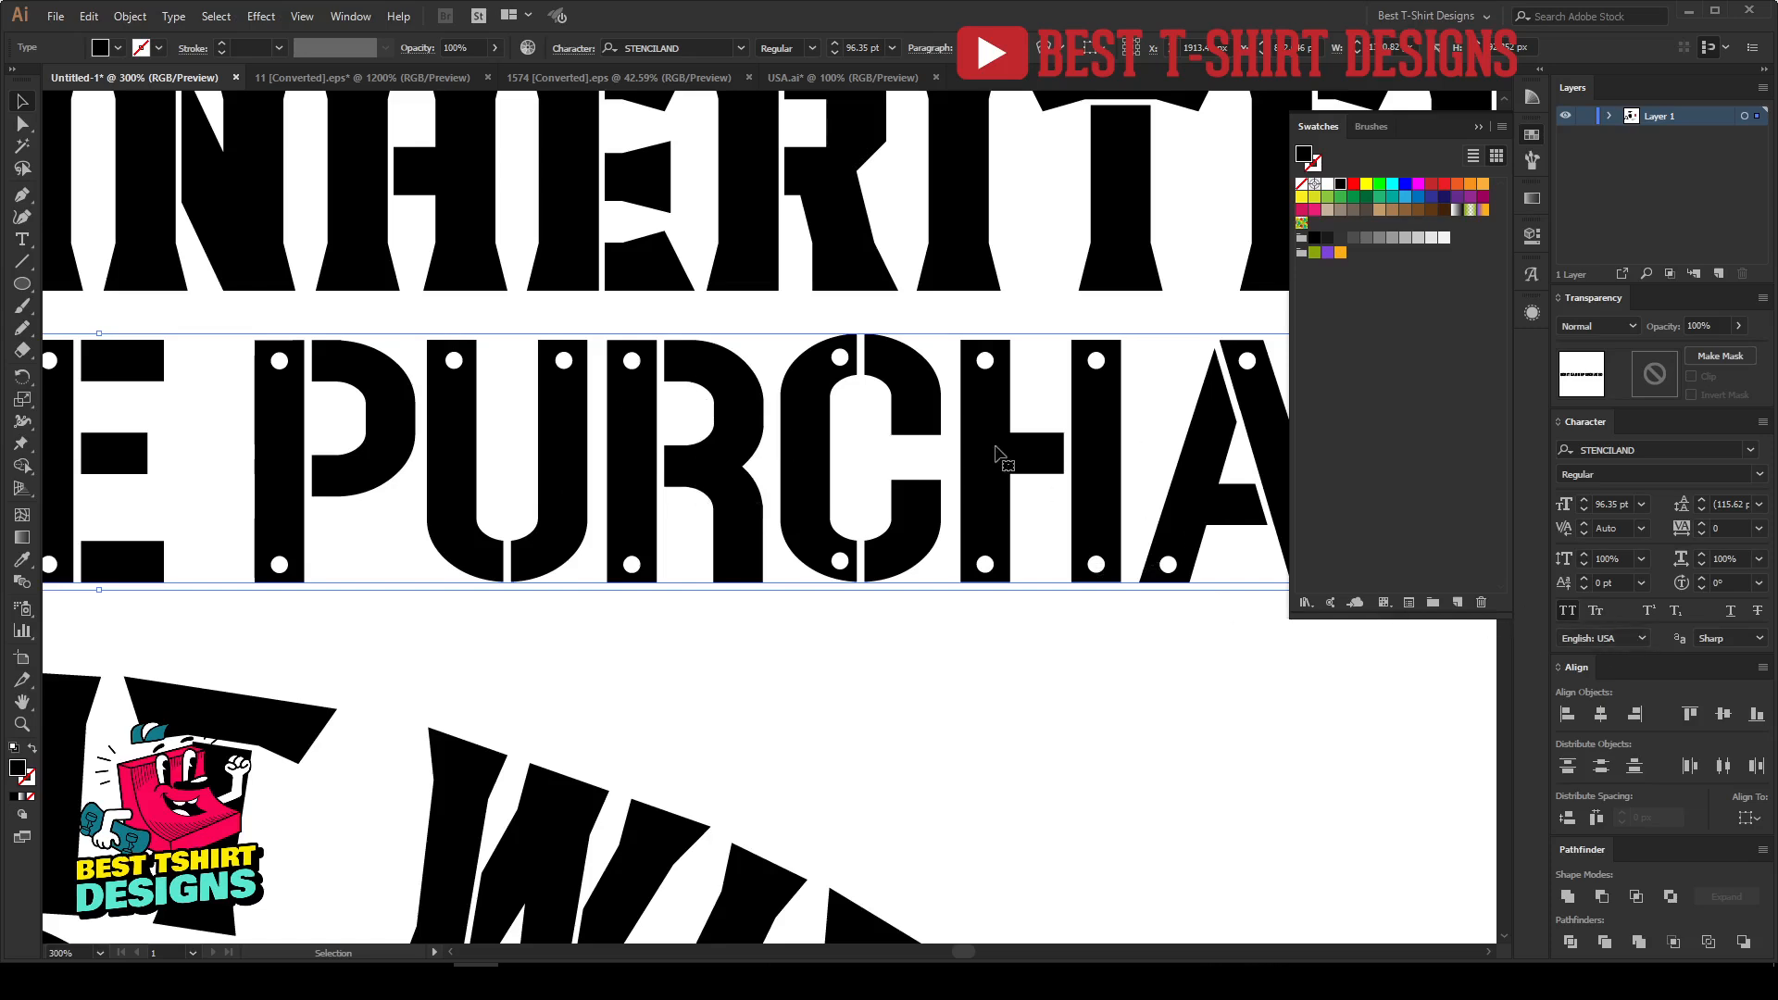
click(1569, 612)
click(1569, 611)
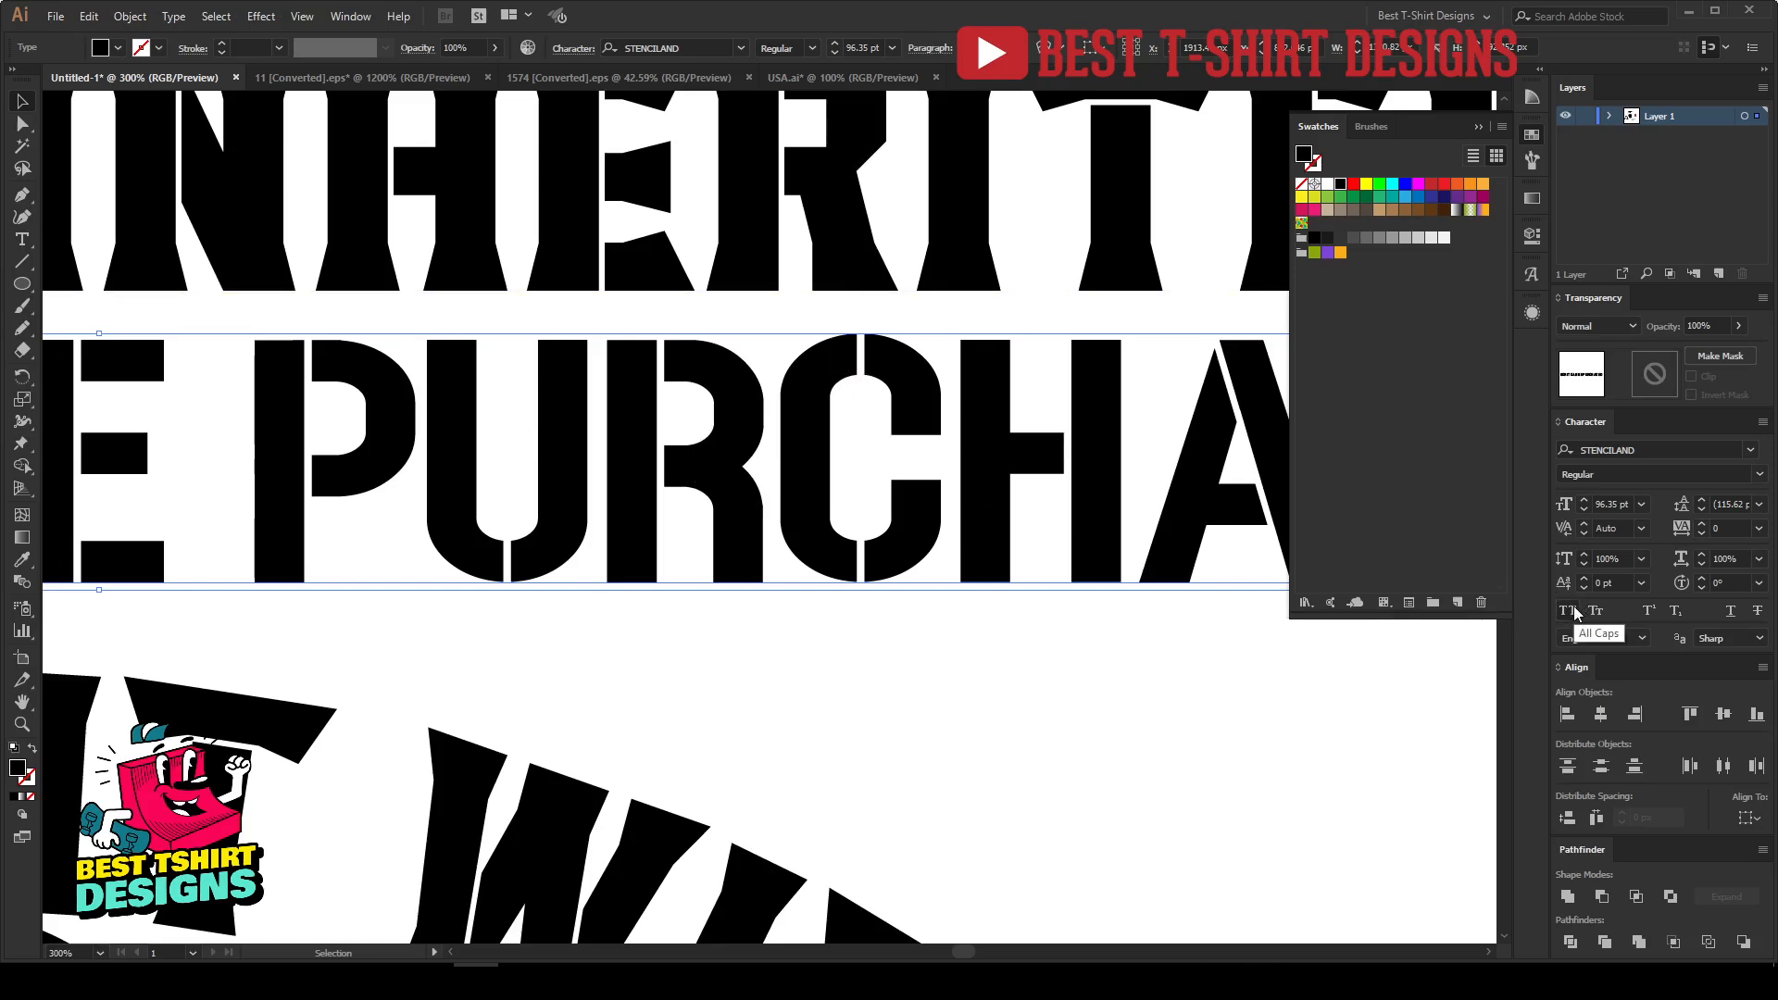
Step: Copy "nor it can be purchased" below the emblem, then move "i own it forever the title" up and match it to that STENCILAND style
scroll(683, 494, down, 6)
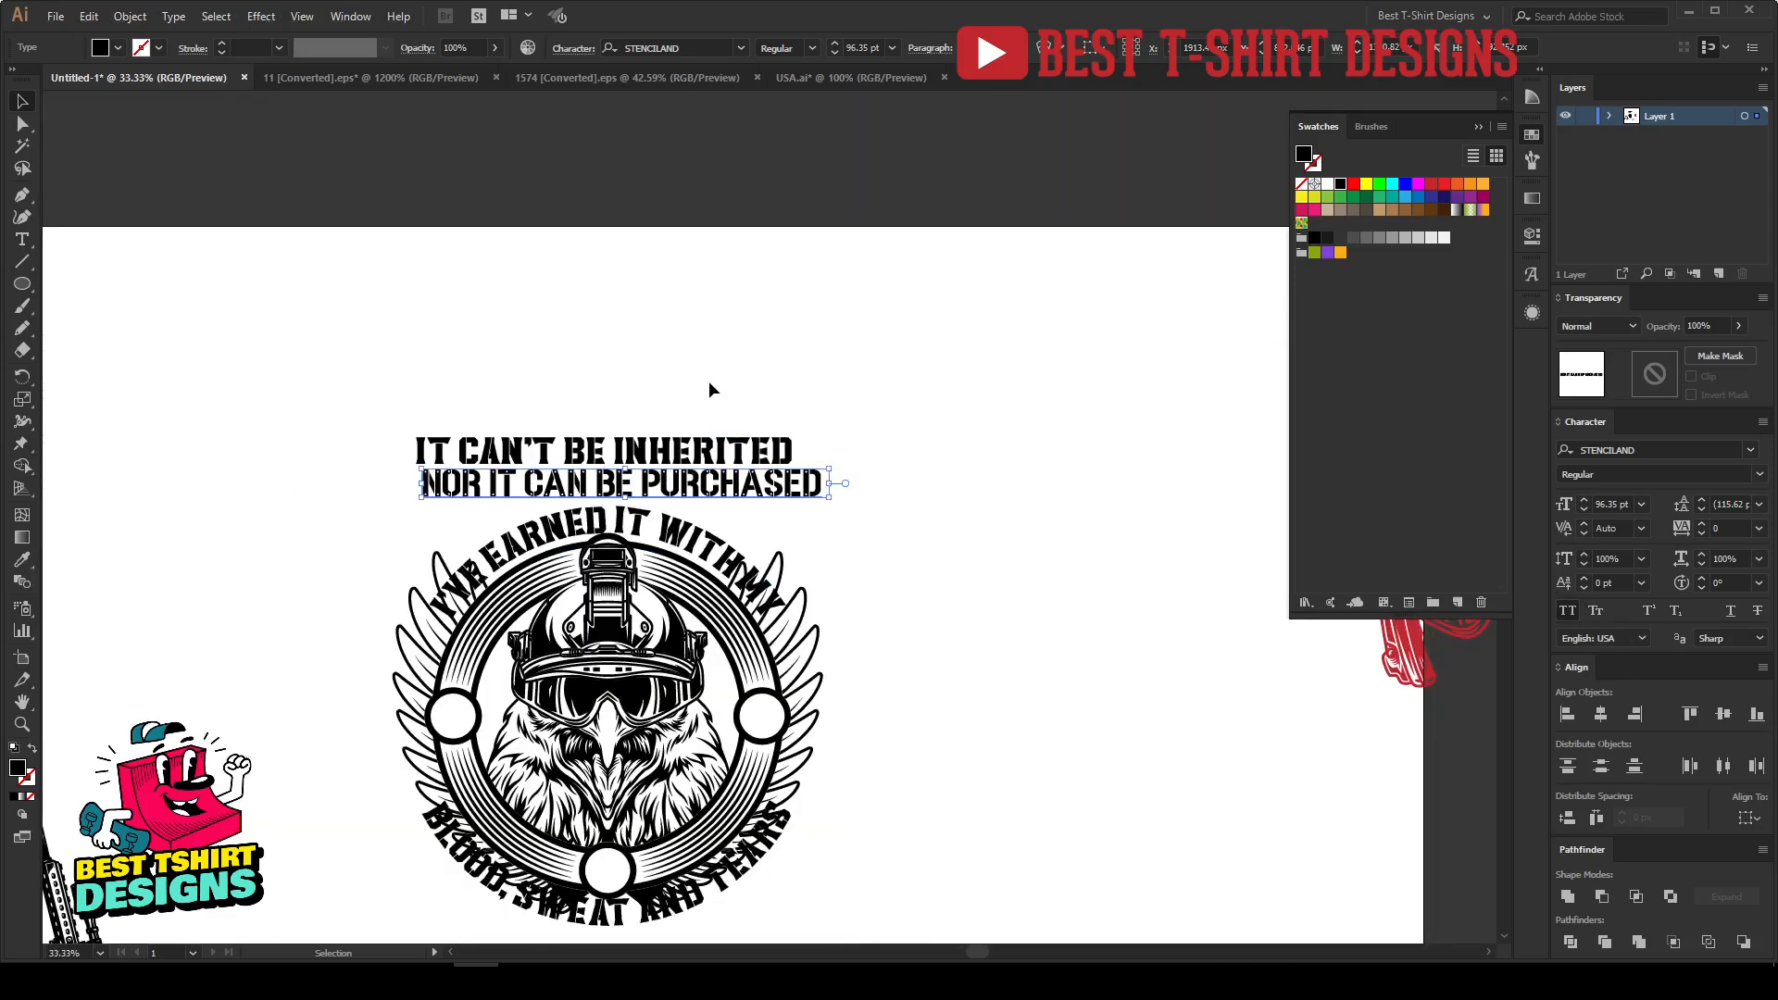
drag(742, 308, 724, 776)
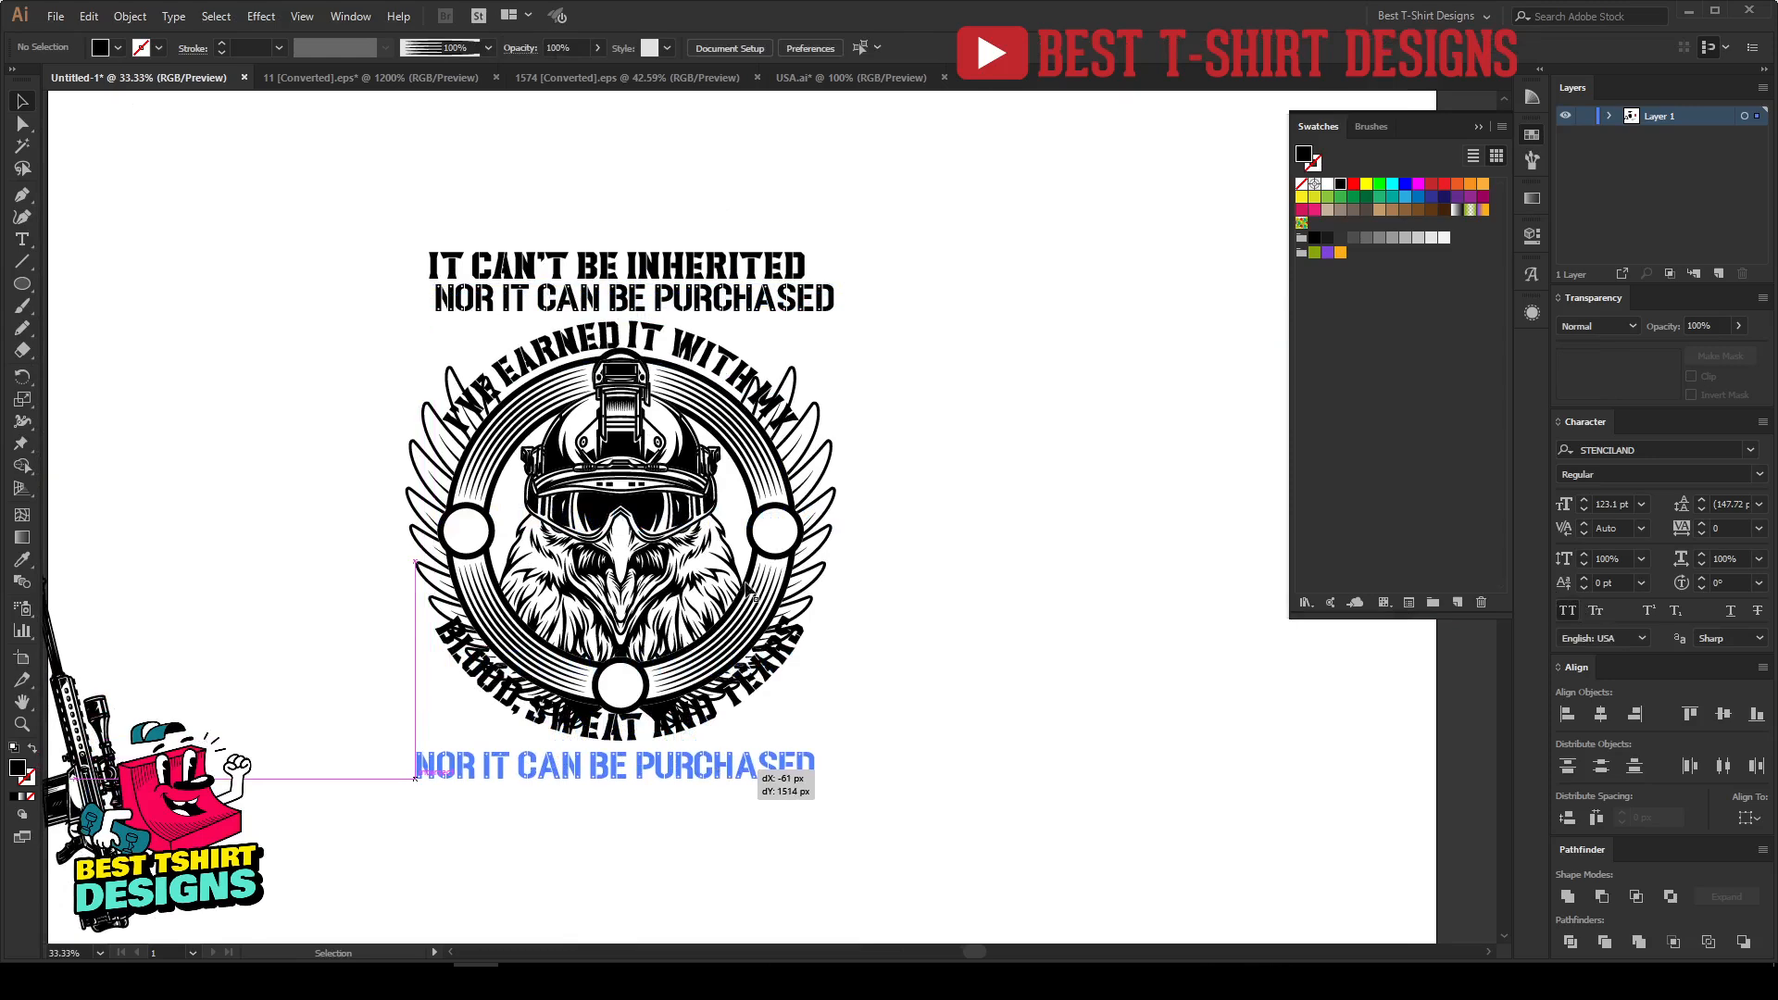
scroll(746, 582, down, 1)
drag(818, 583, 711, 499)
drag(915, 766, 822, 675)
key(i)
click(600, 500)
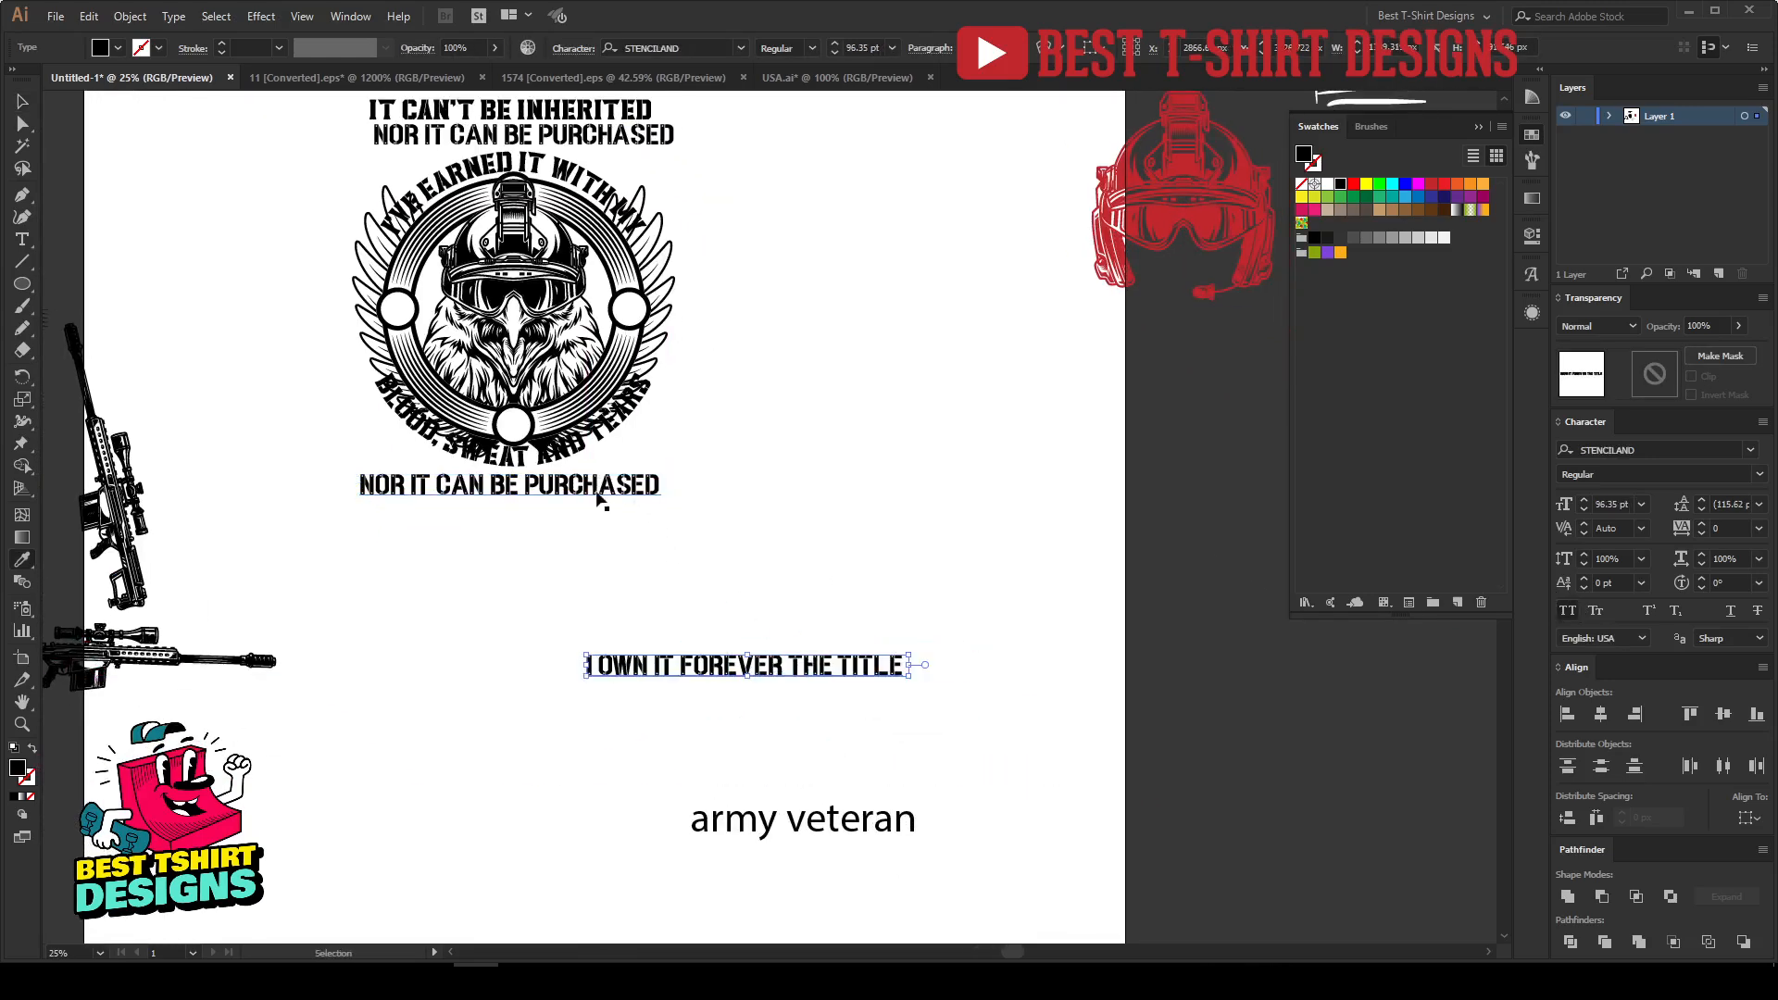
Step: Remove the separate "I own it forever the title" line and put its text in place of the copied line below the emblem
key(Delete)
key(t)
click(601, 516)
key(ctrl+a)
key(ctrl+v)
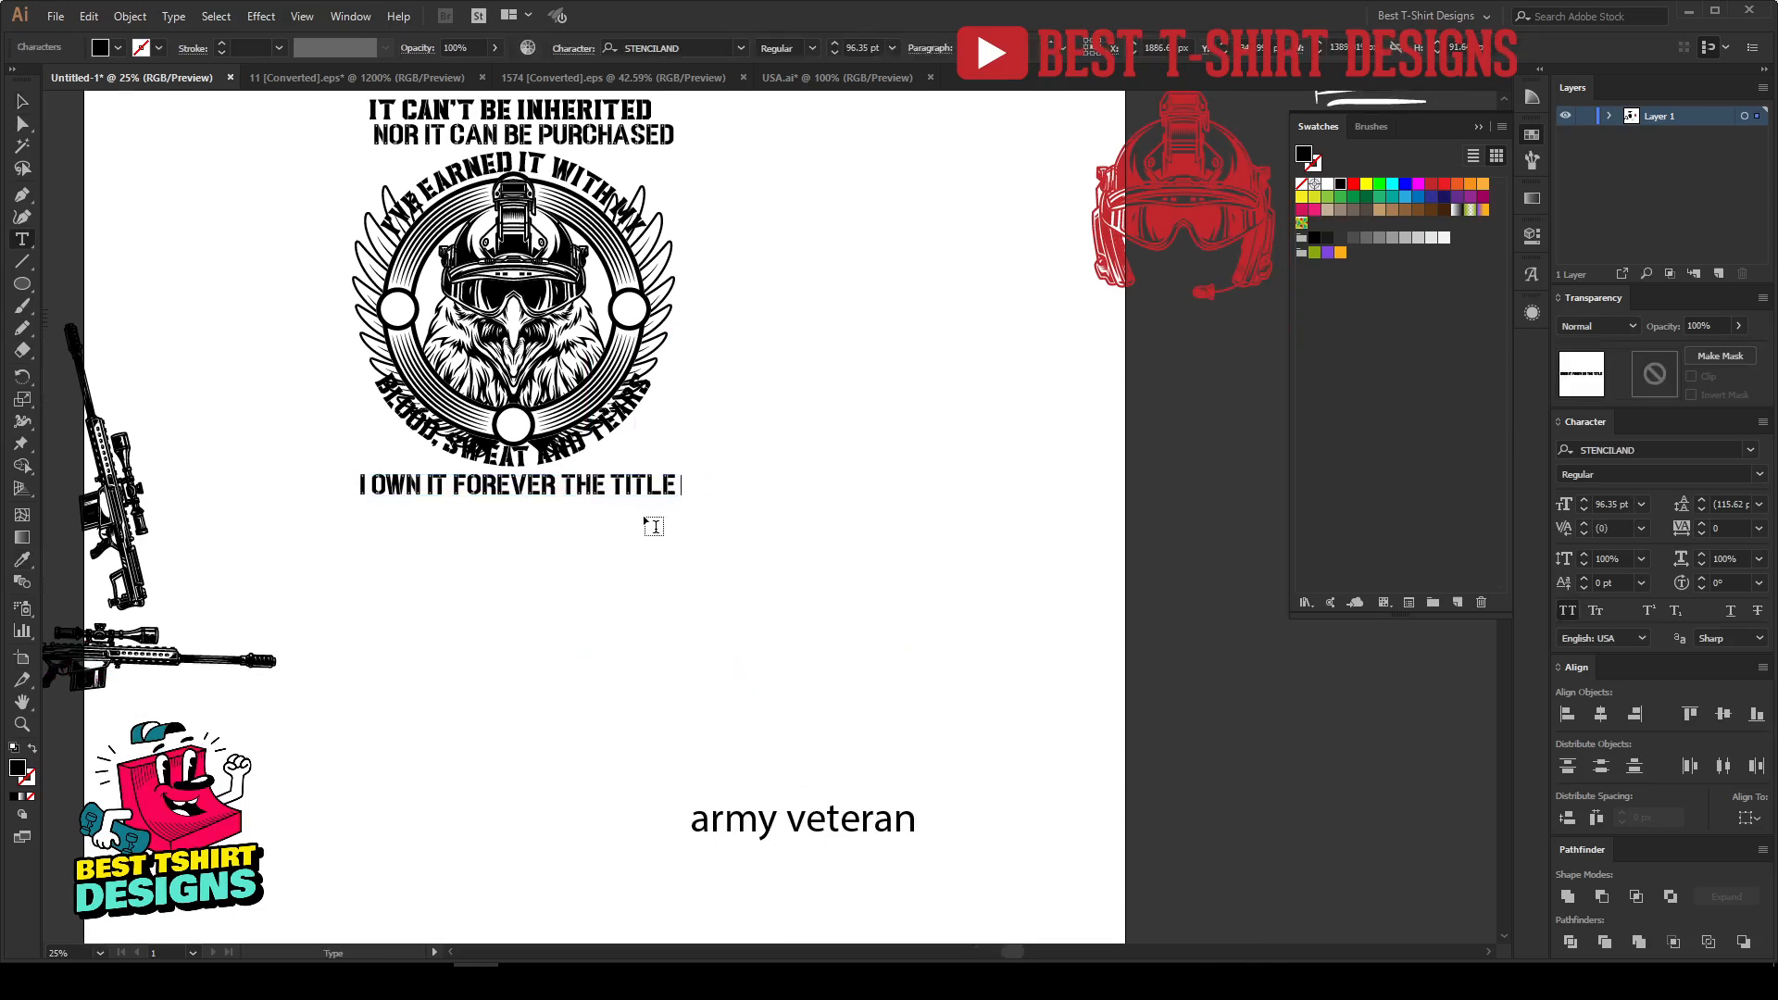
click(22, 101)
Step: Place "army veteran" beneath "I own it forever the title" and match it to the Headcorps Stencil style
drag(803, 824, 704, 521)
key(i)
click(519, 484)
key(v)
click(764, 546)
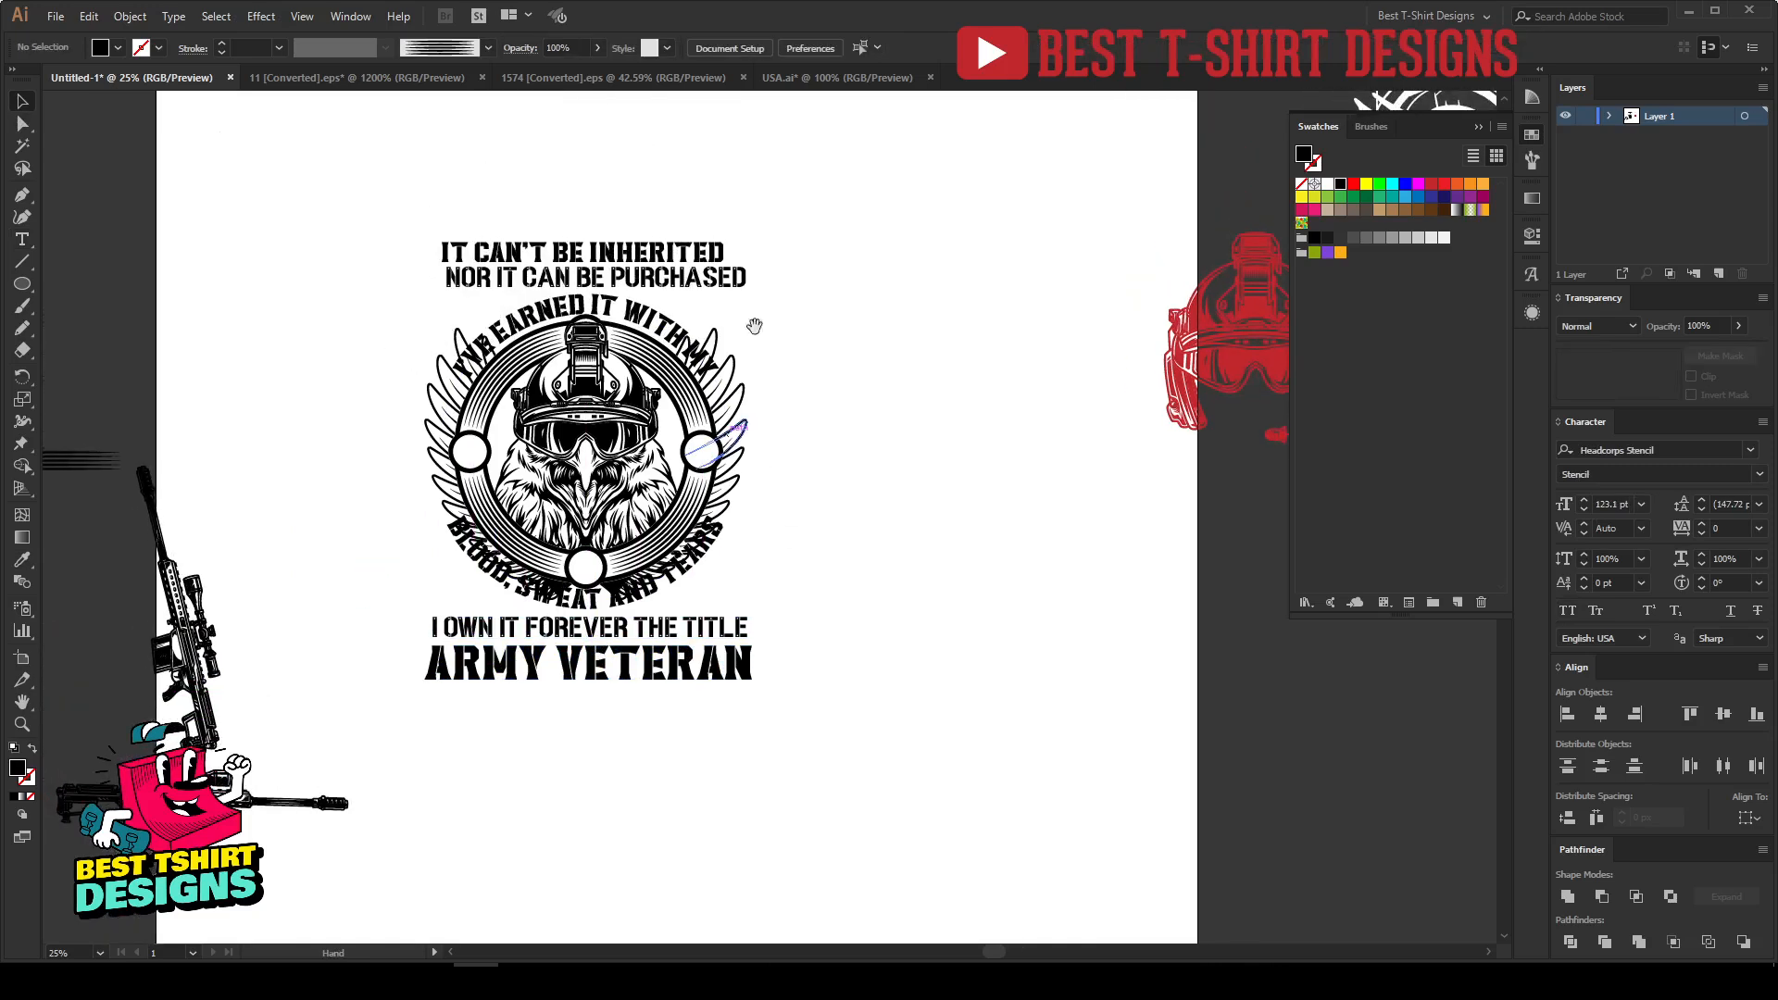
Step: Draw a circle about 1170 px wide around the emblem's ring and swap its fill for an outline
key(ctrl+=)
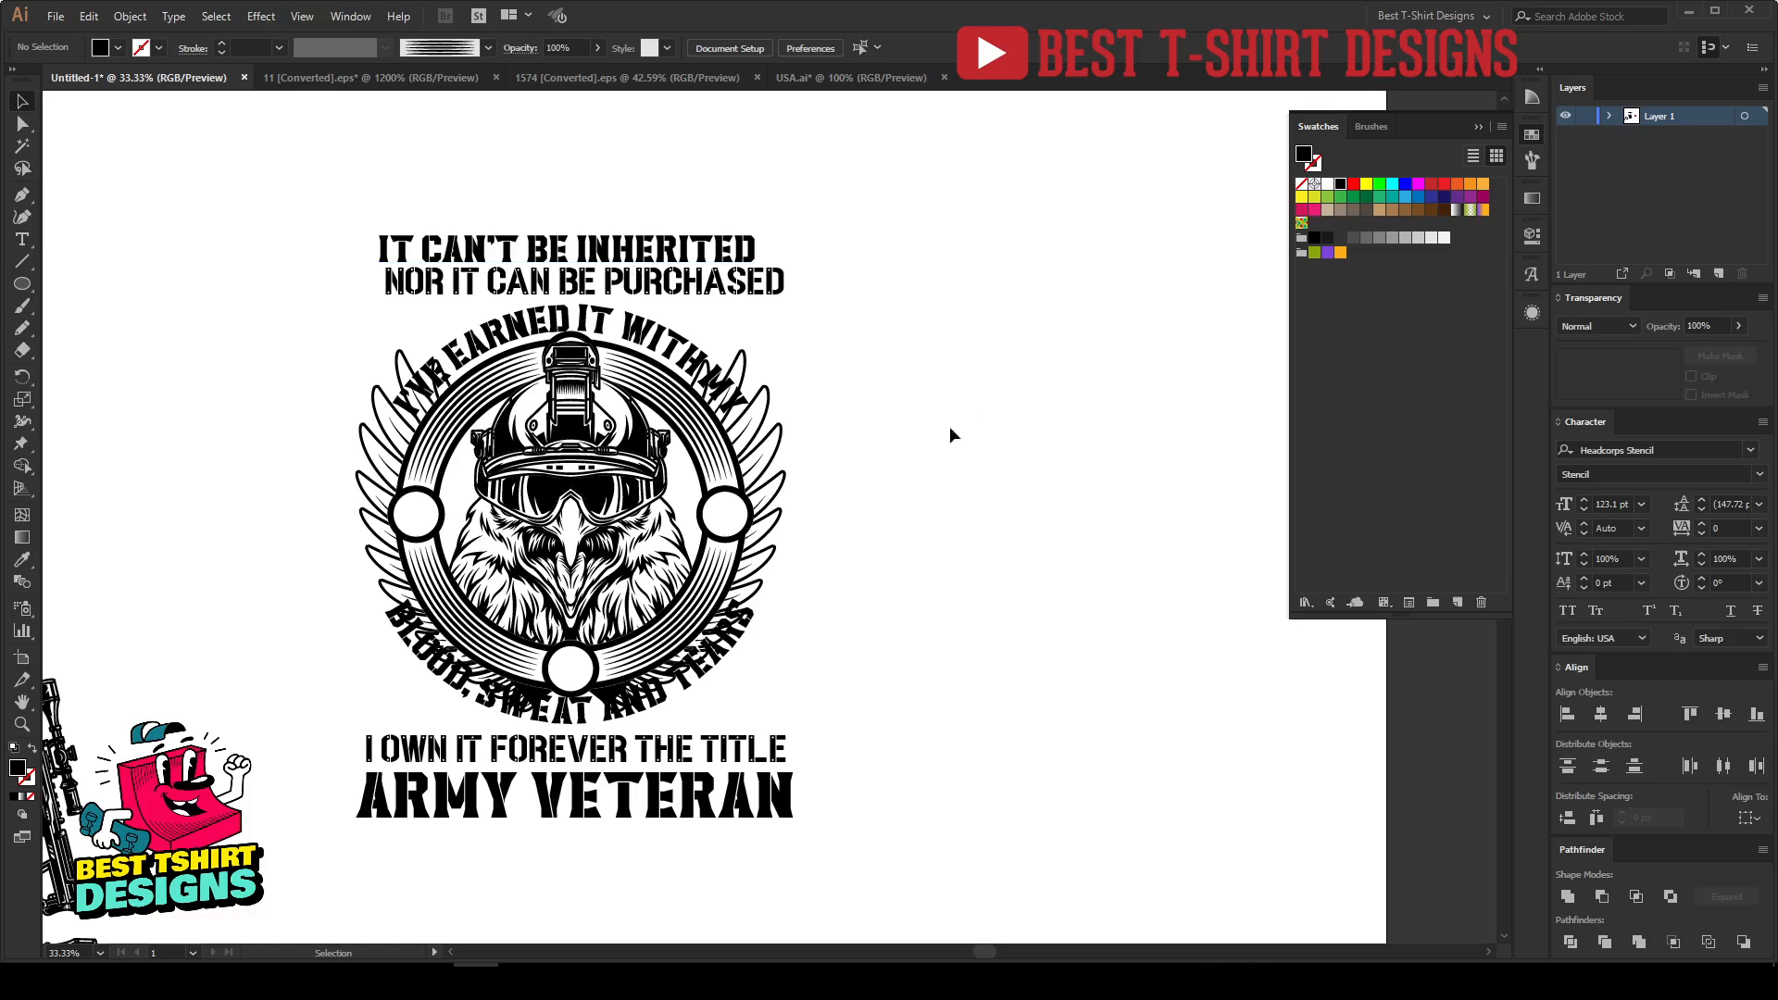
scroll(545, 685, up, 1)
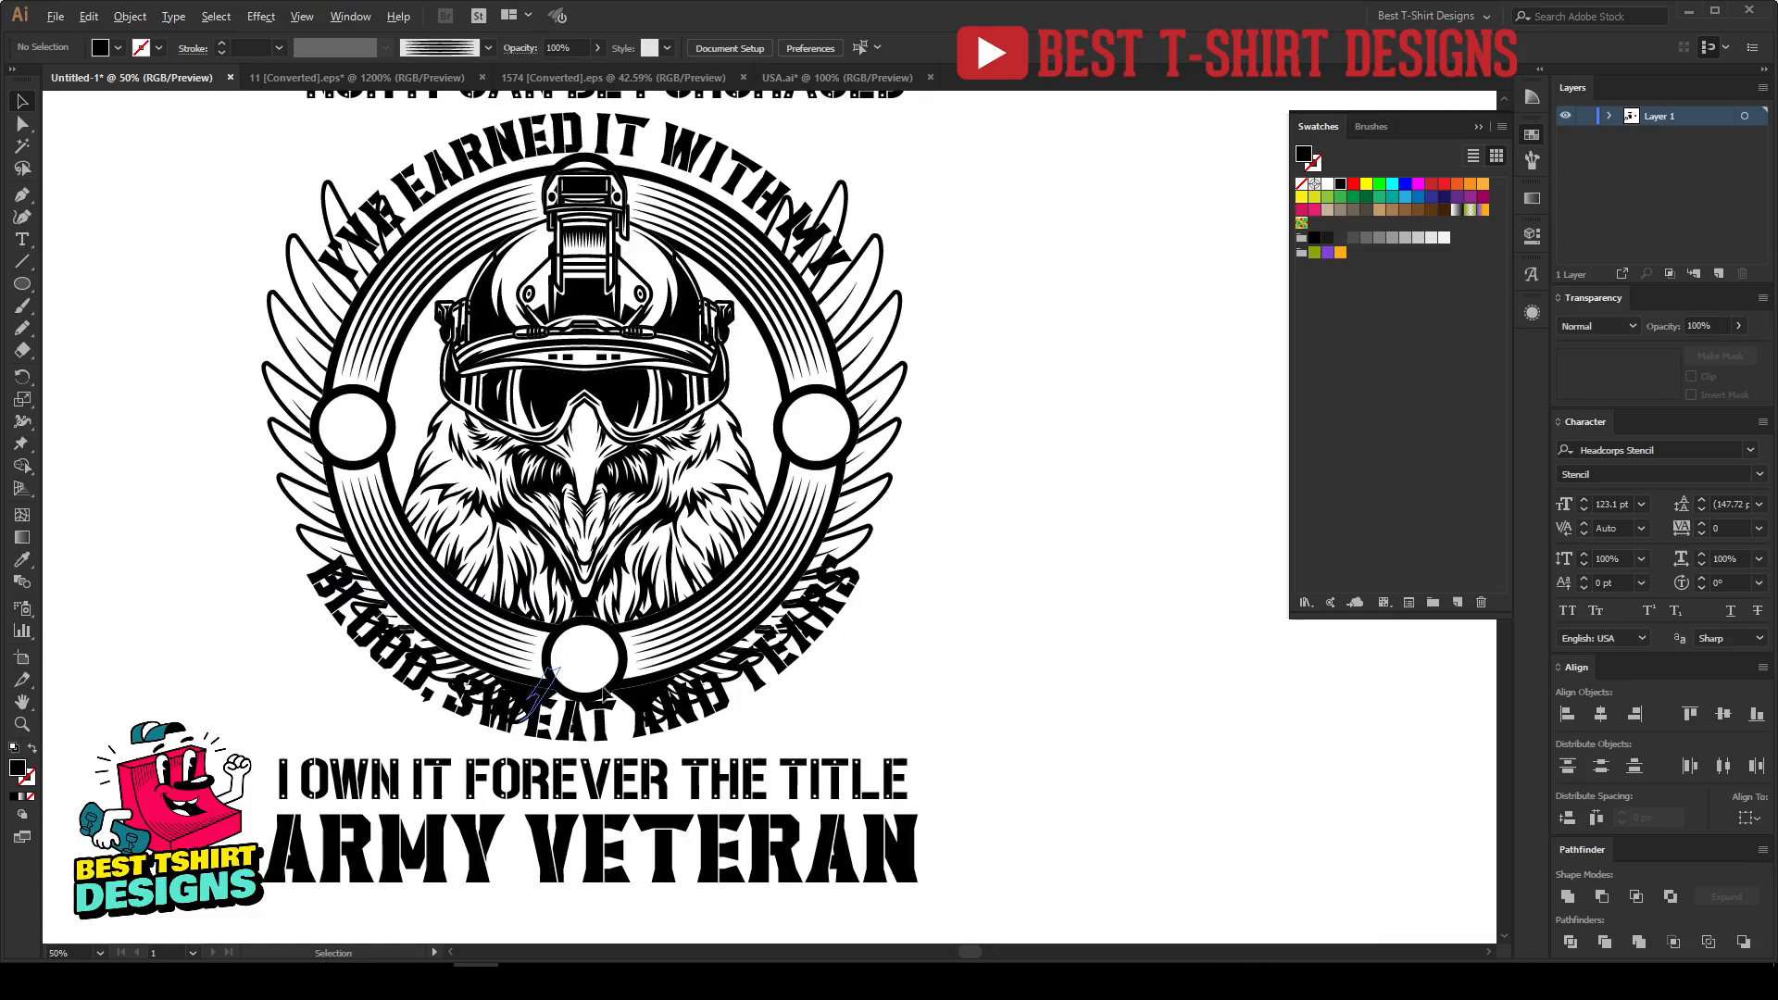
scroll(941, 620, up, 1)
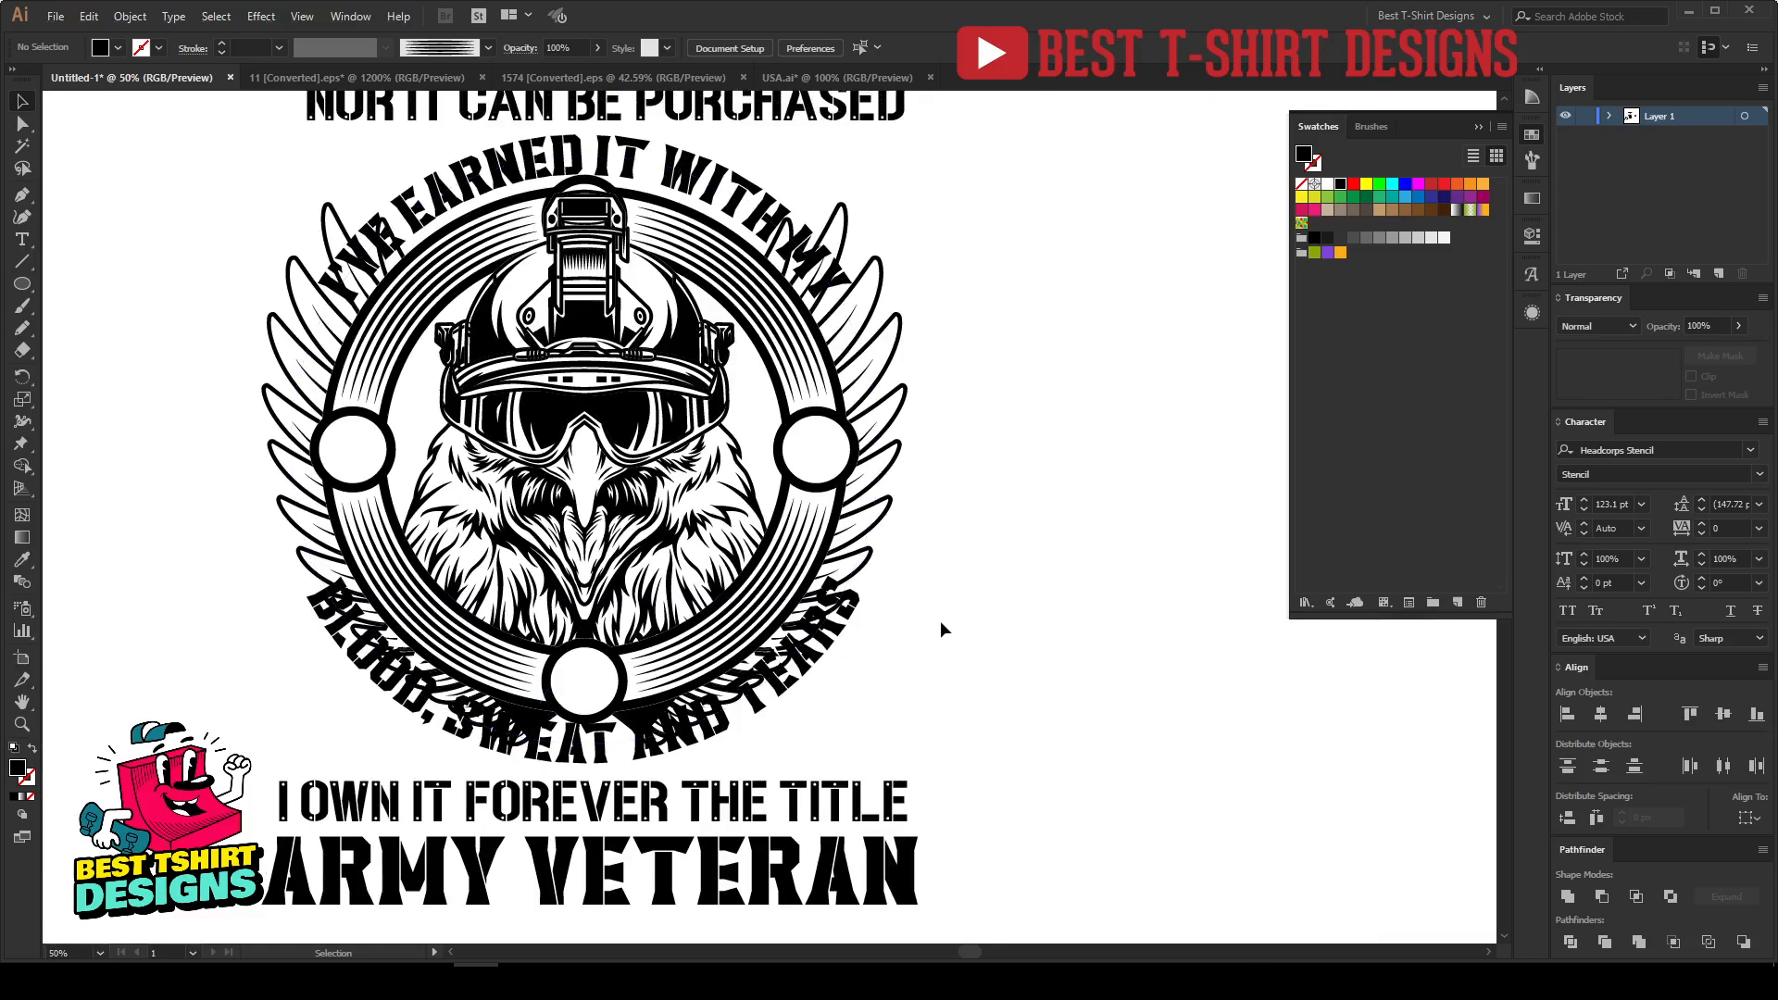
click(785, 691)
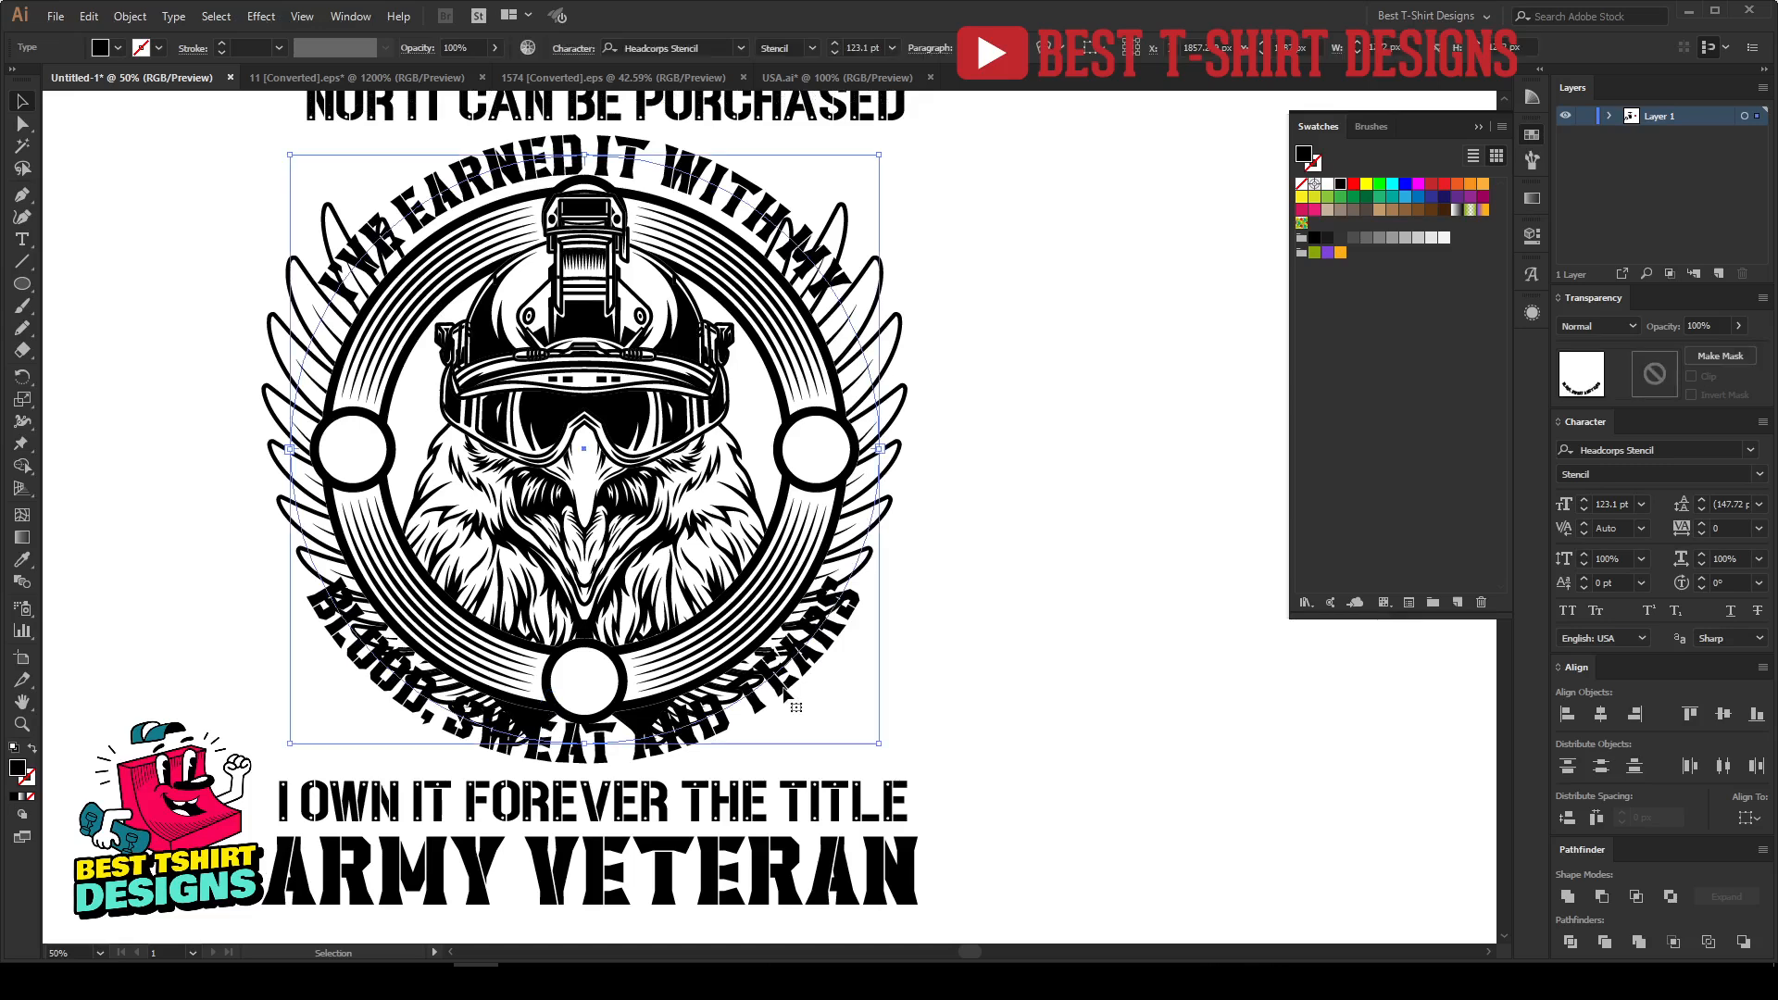
click(1019, 614)
scroll(1018, 613, up, 2)
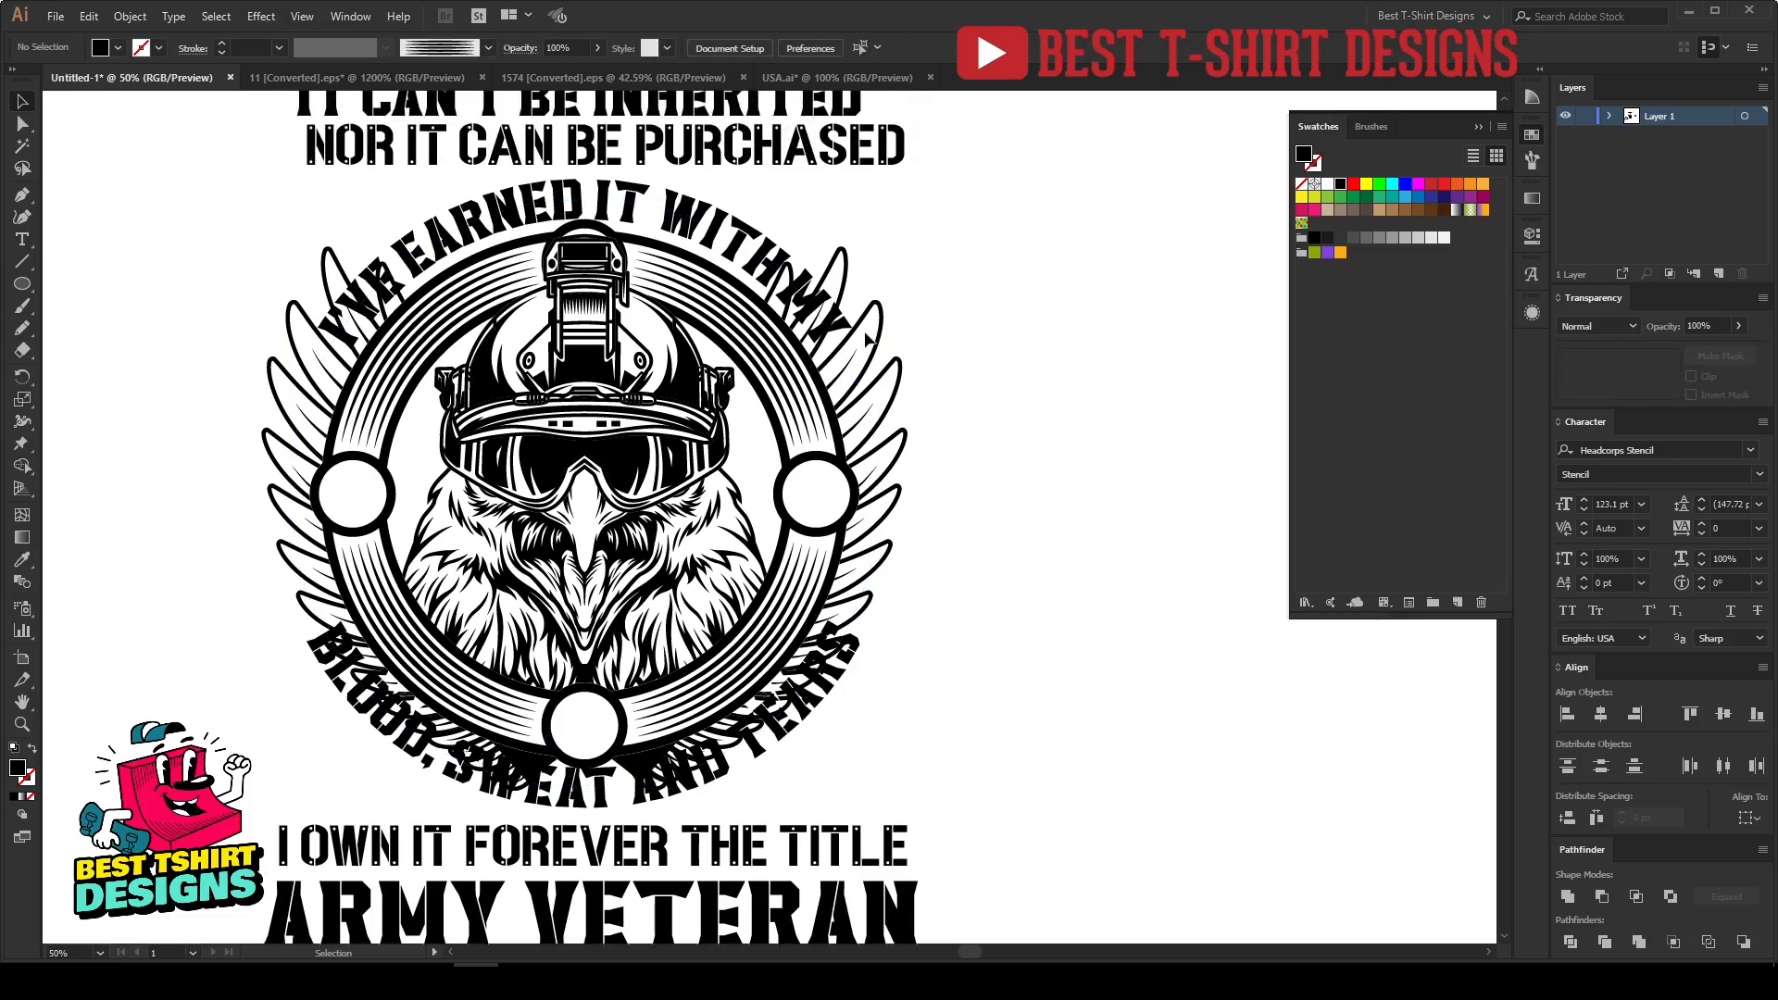
click(22, 284)
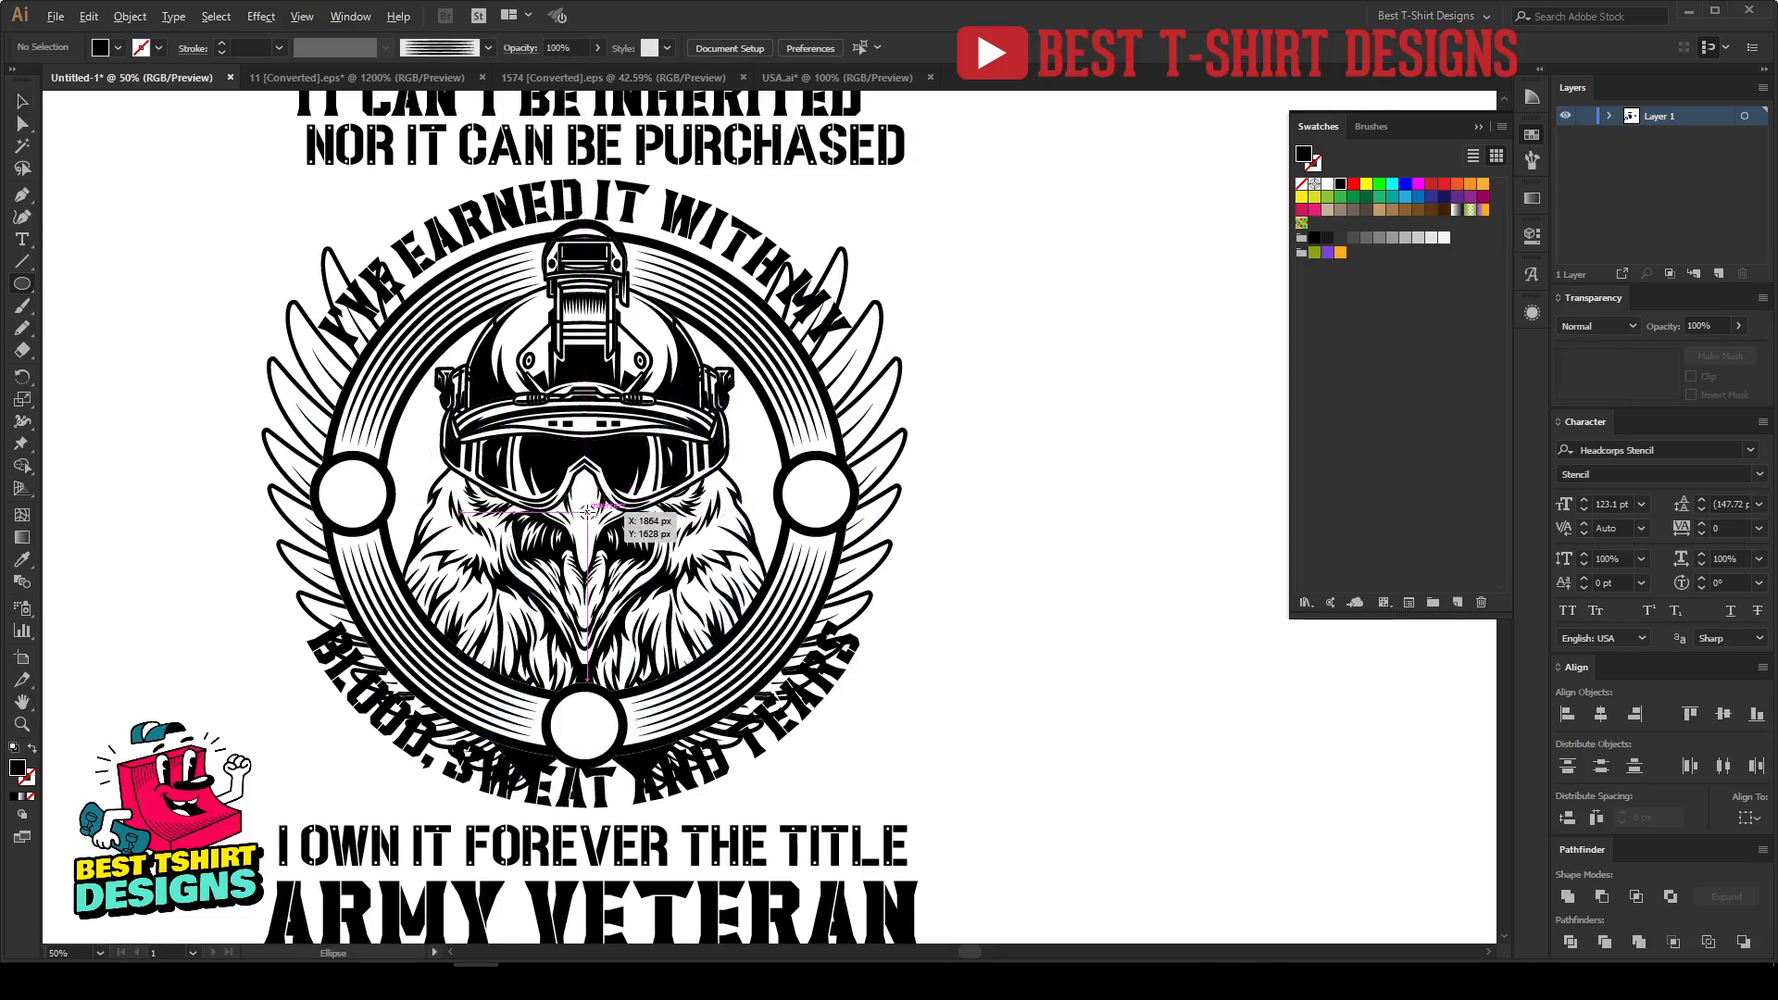
mouse_move(587, 511)
mouse_down()
mouse_move(829, 630)
mouse_move(866, 787)
mouse_move(861, 683)
mouse_up()
key(v)
key(shift+x)
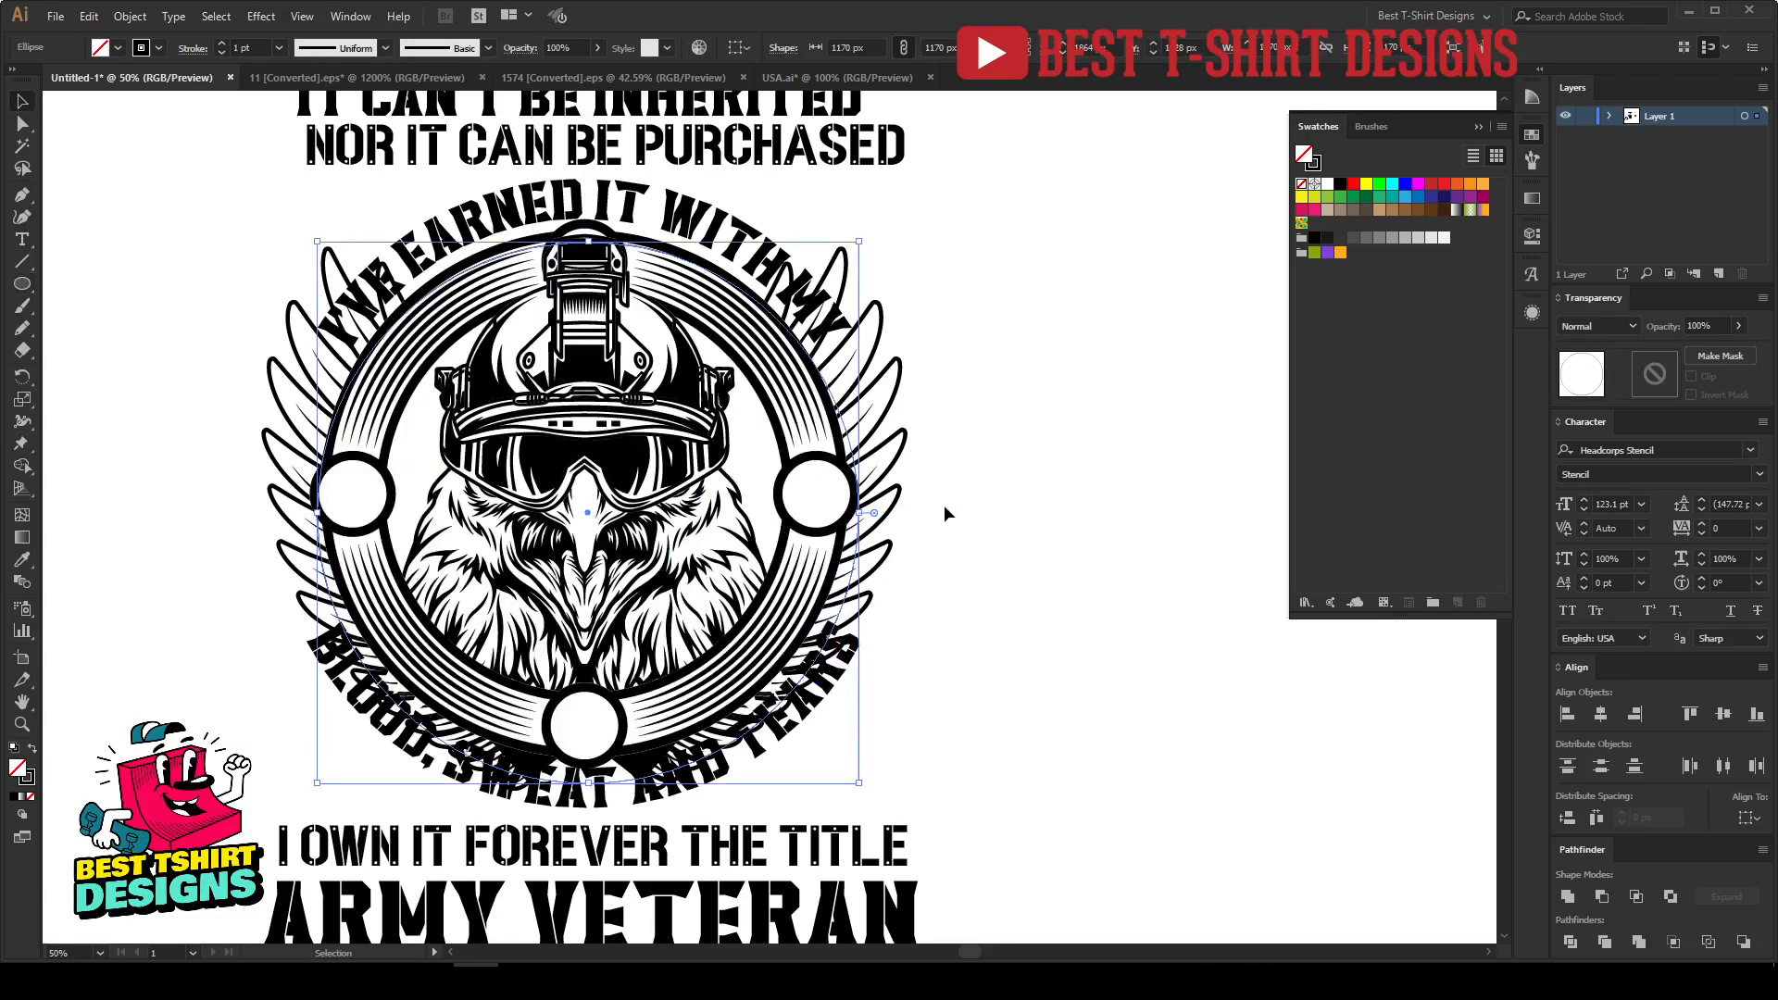
Step: Set the new circle's stroke to 10 pt and colour it red
scroll(257, 40, up, 9)
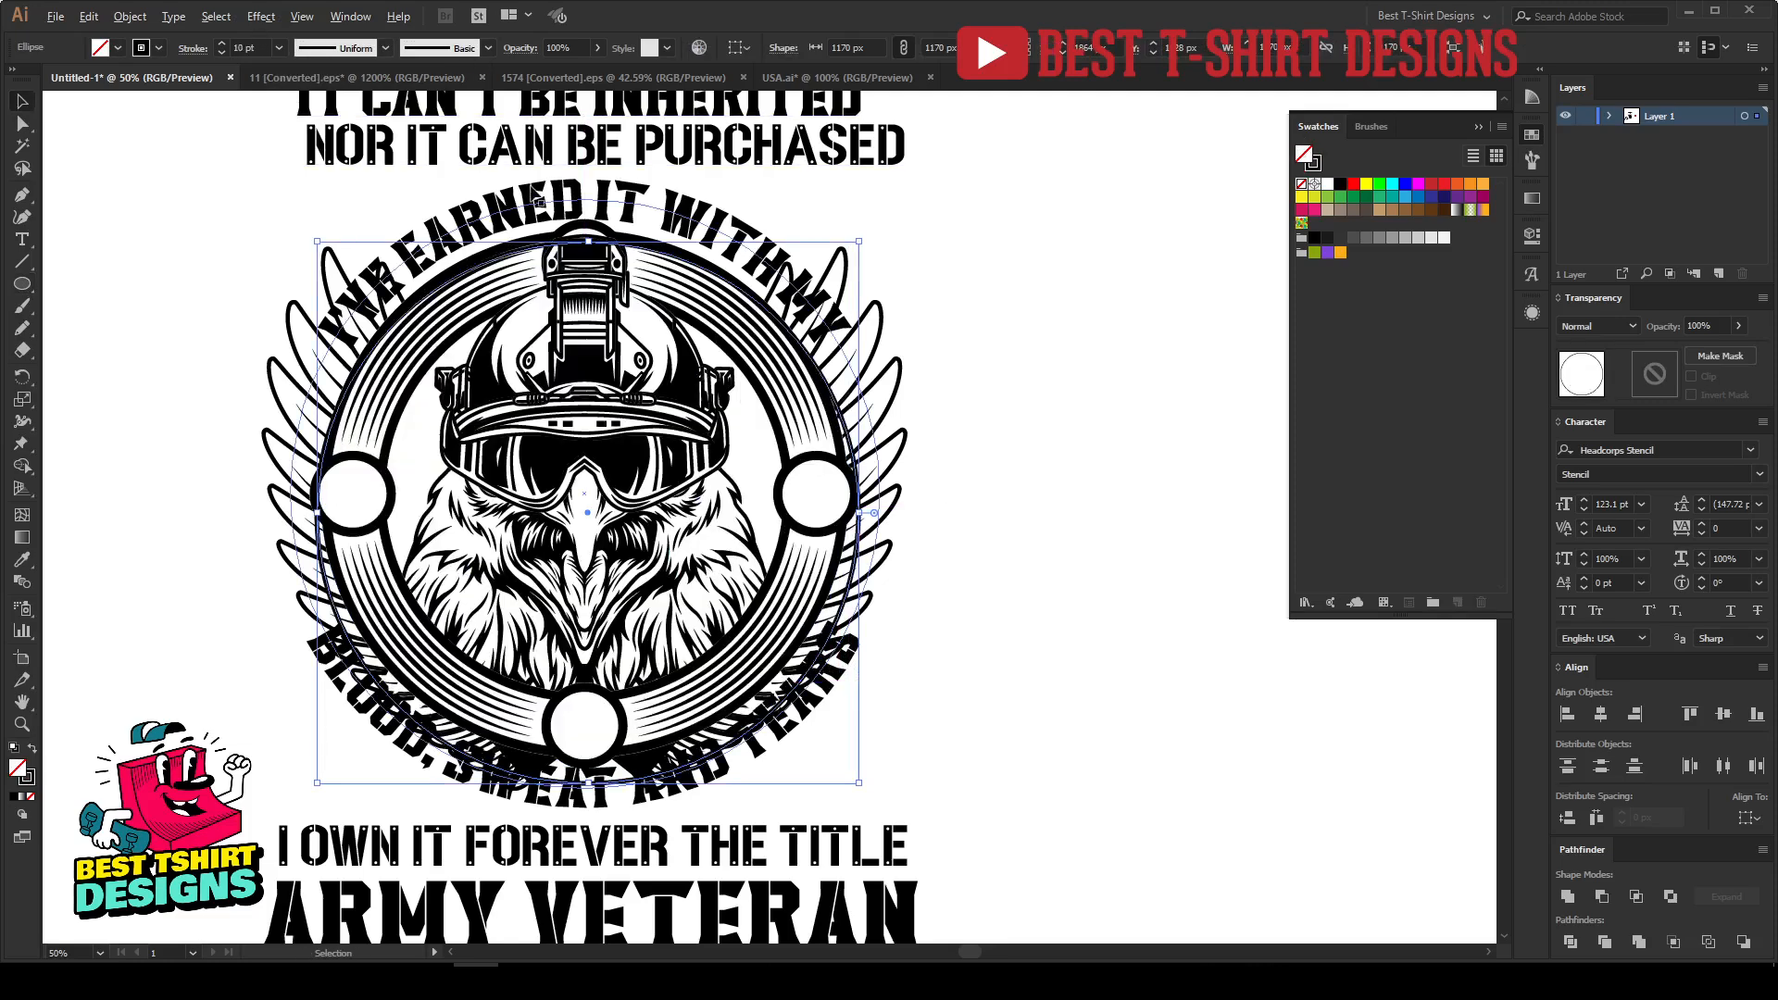
scroll(529, 189, up, 1)
click(158, 47)
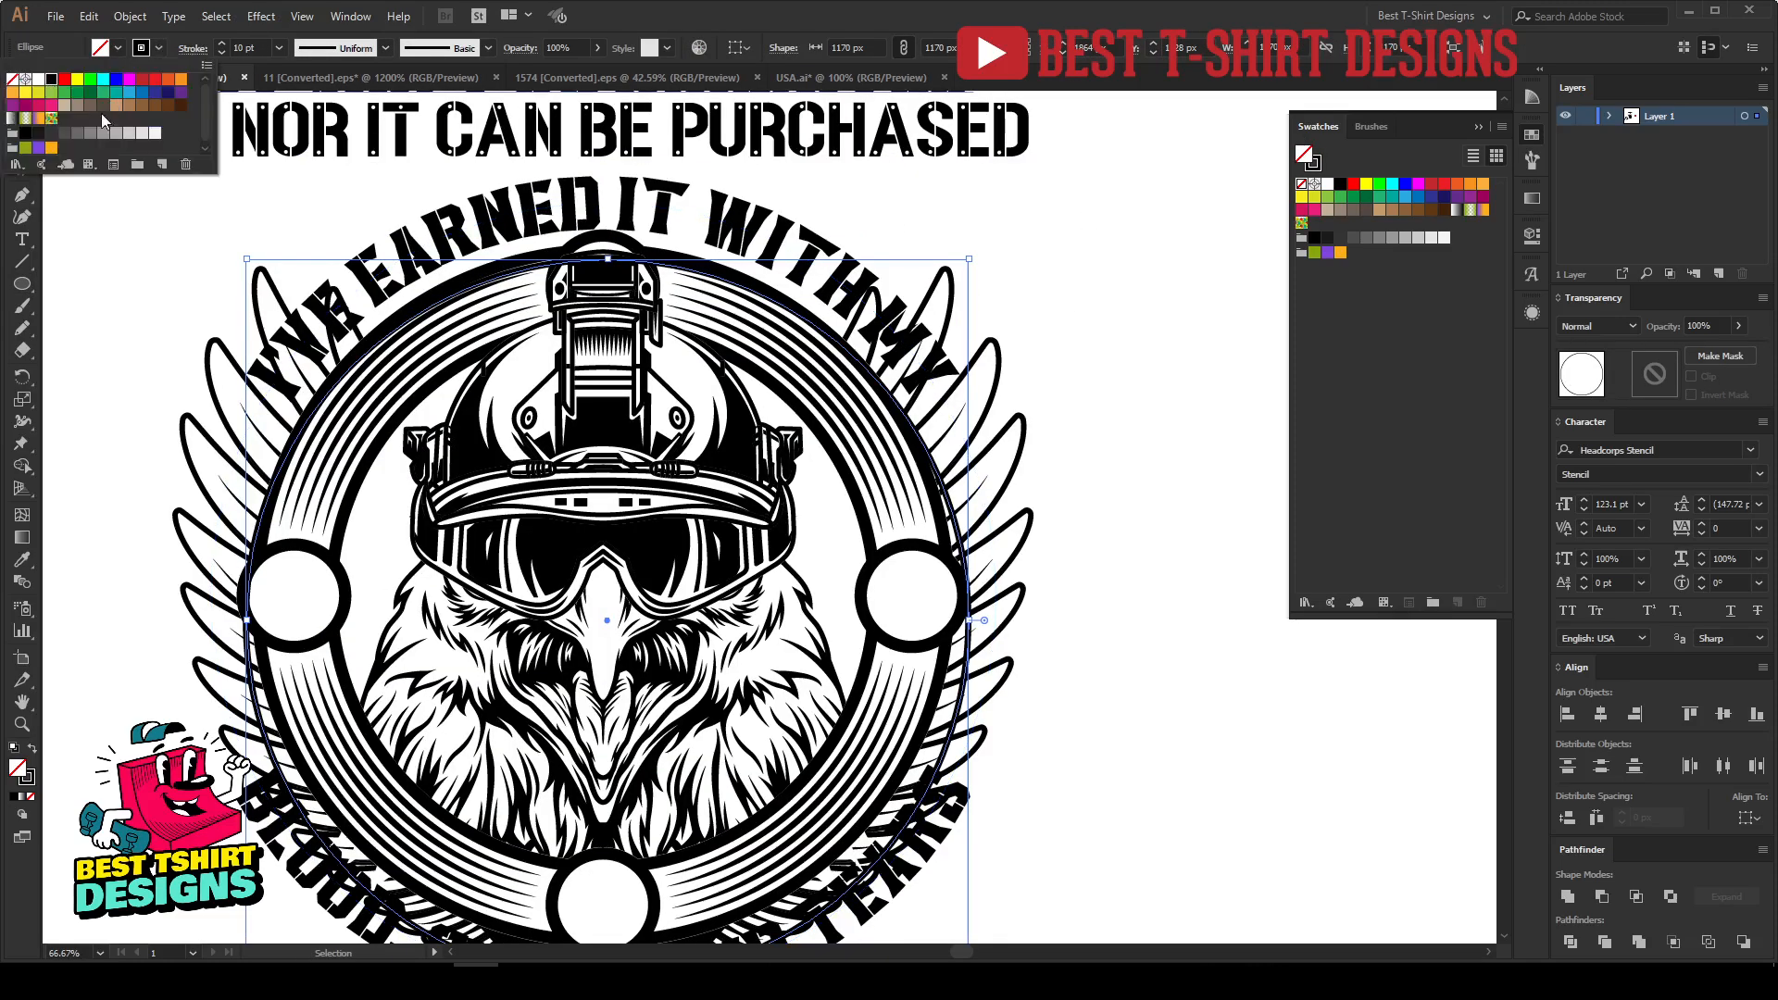
click(143, 81)
scroll(847, 372, up, 1)
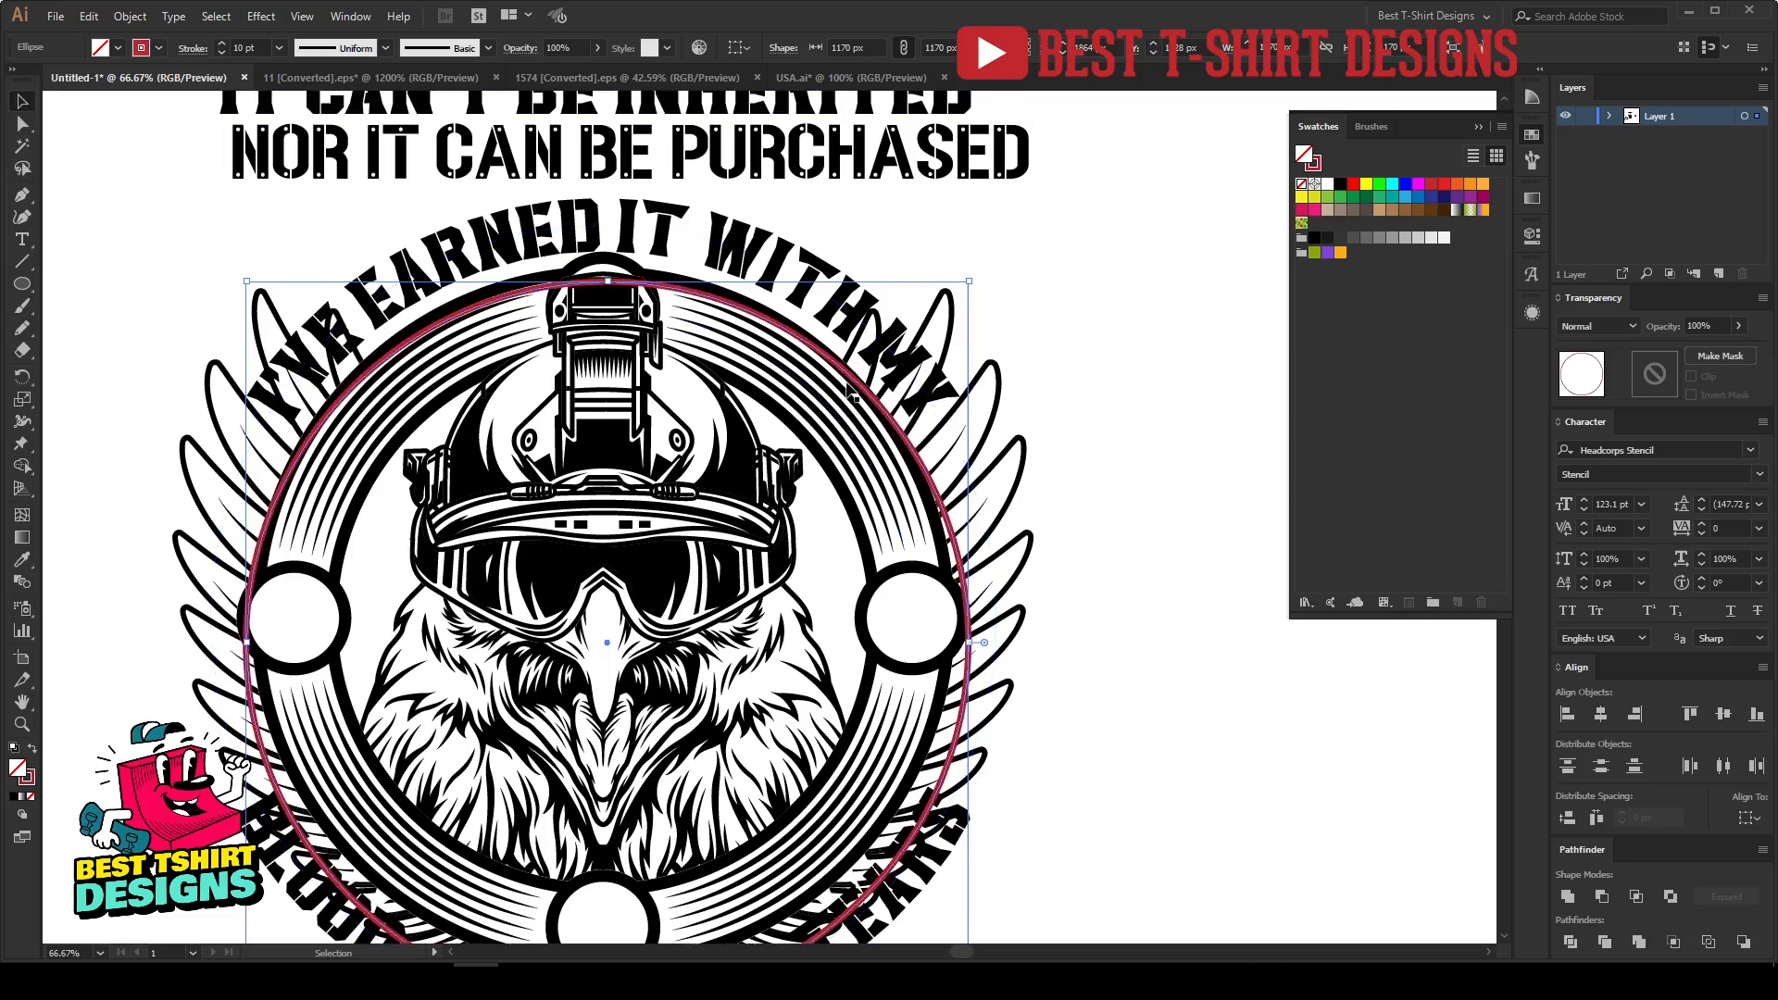
Step: Centre the red circle on the curved "I've earned it with my" text, using the text as the key object
shift+click(758, 256)
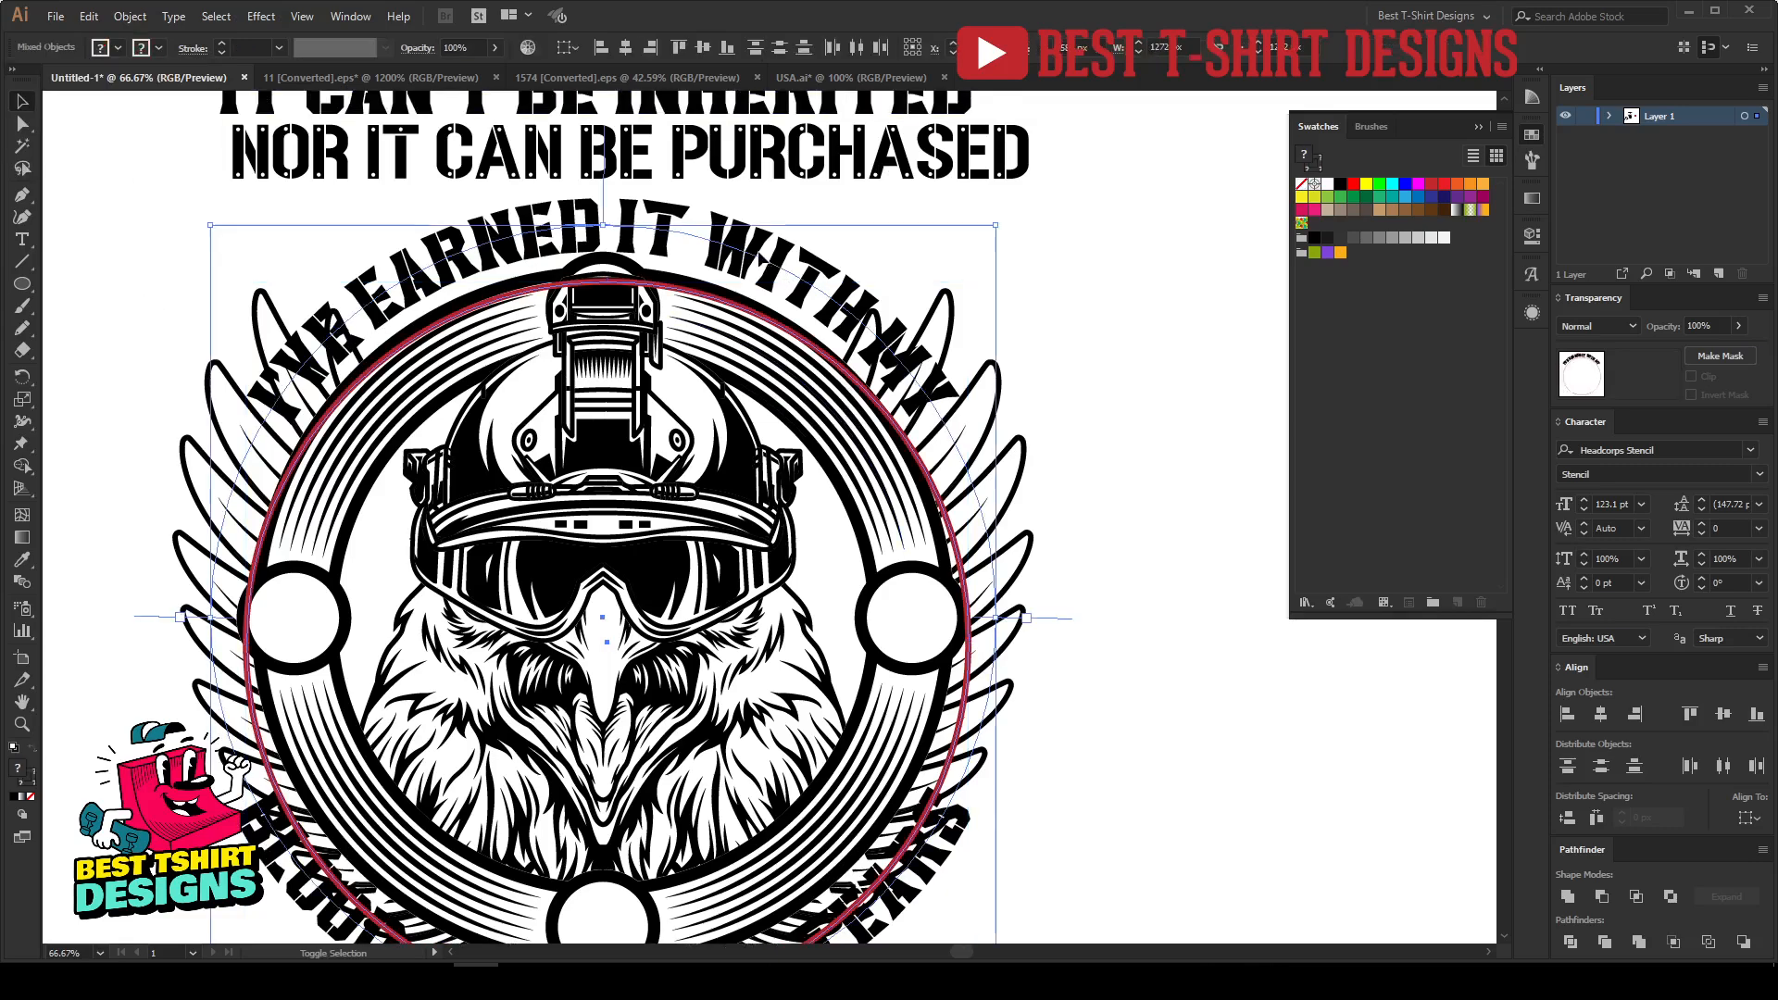
click(760, 256)
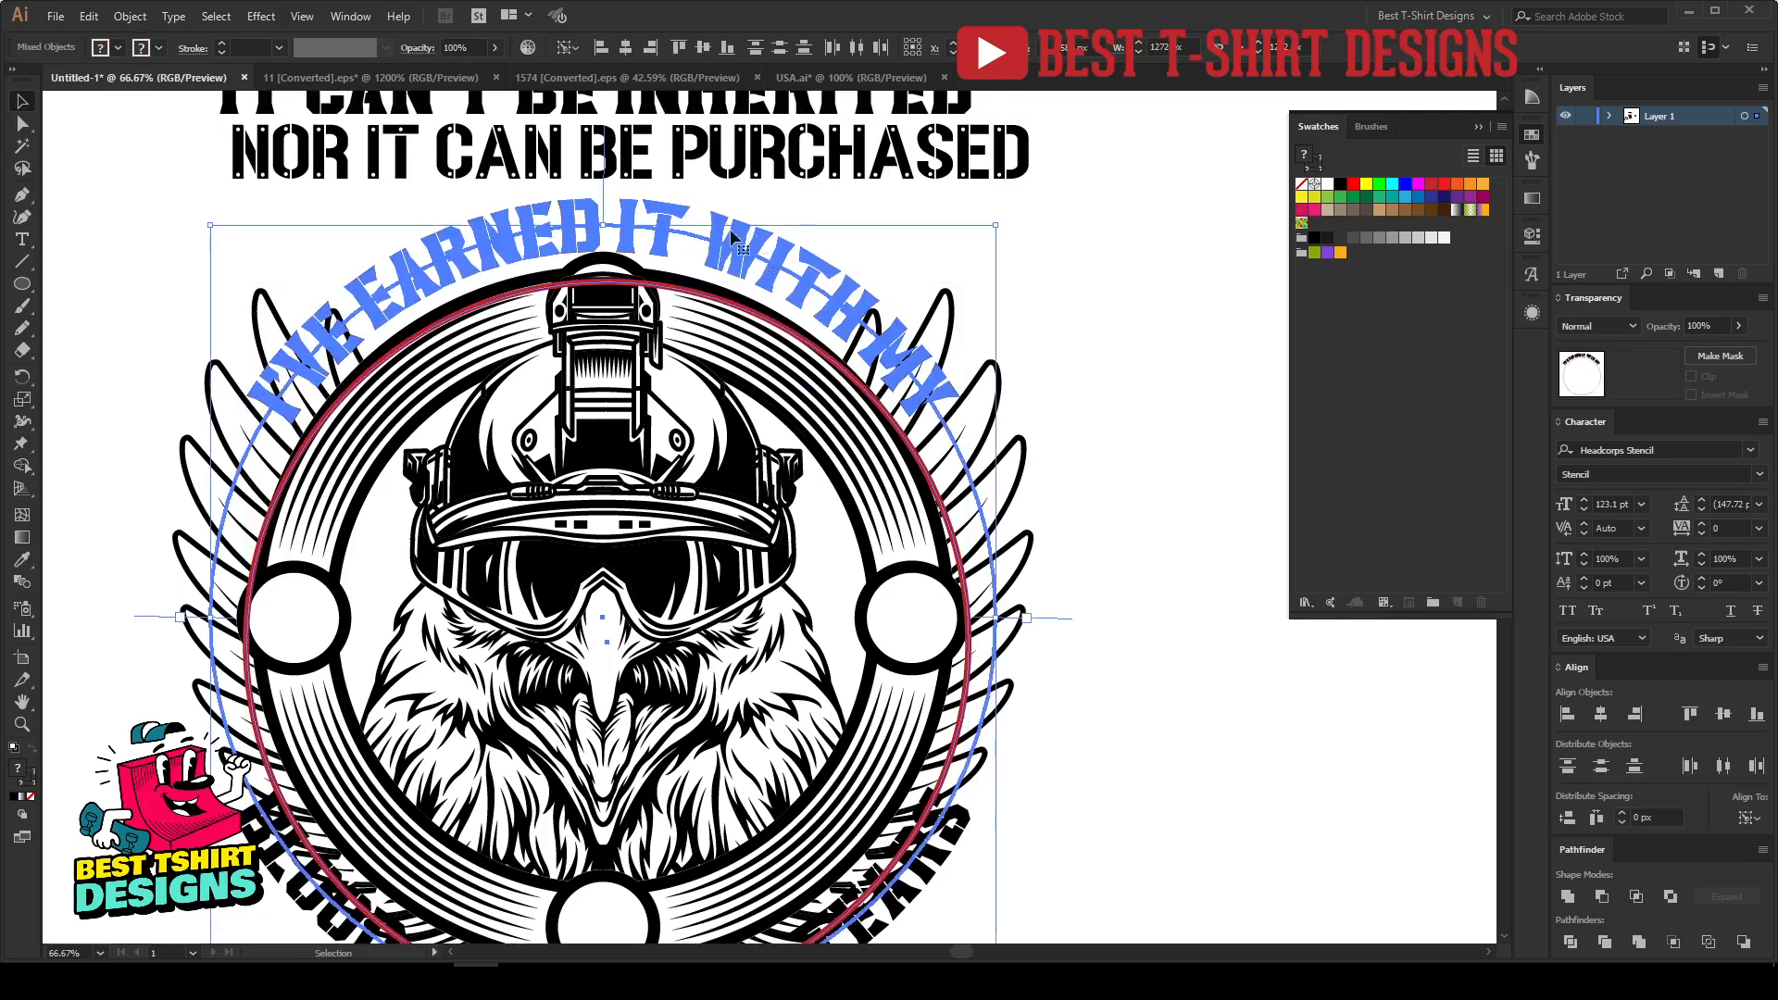
click(706, 47)
click(706, 46)
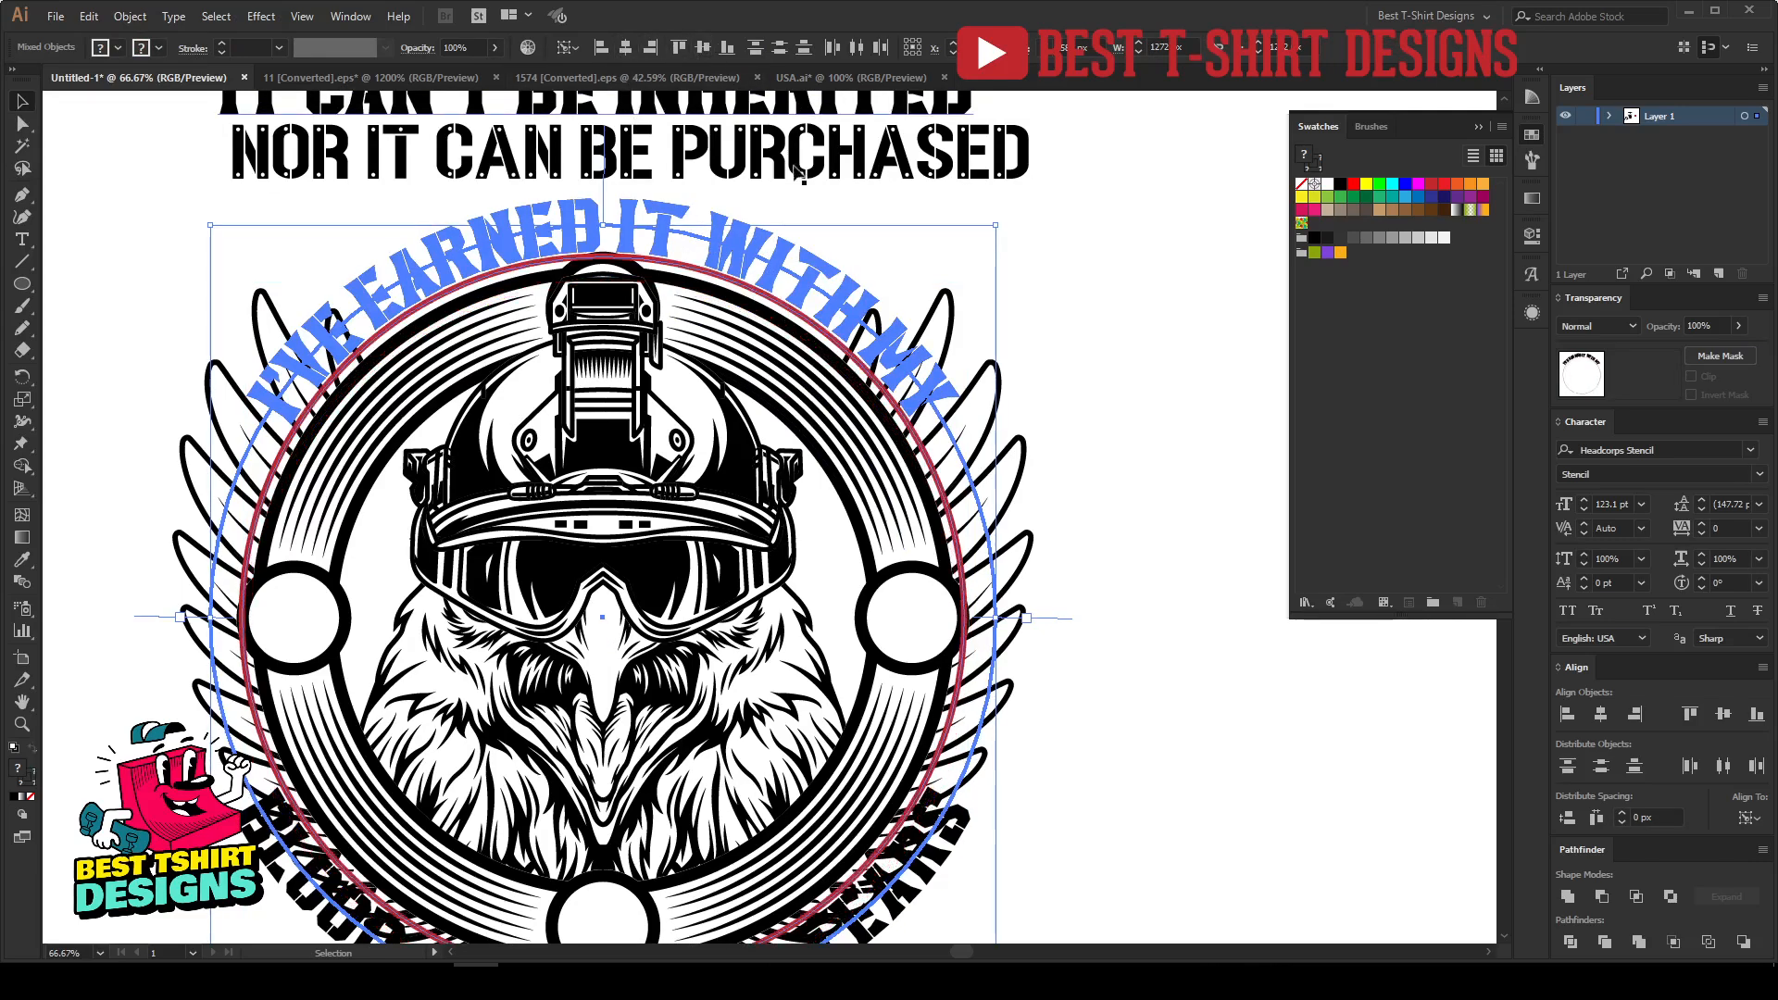
scroll(1113, 474, down, 3)
click(1114, 474)
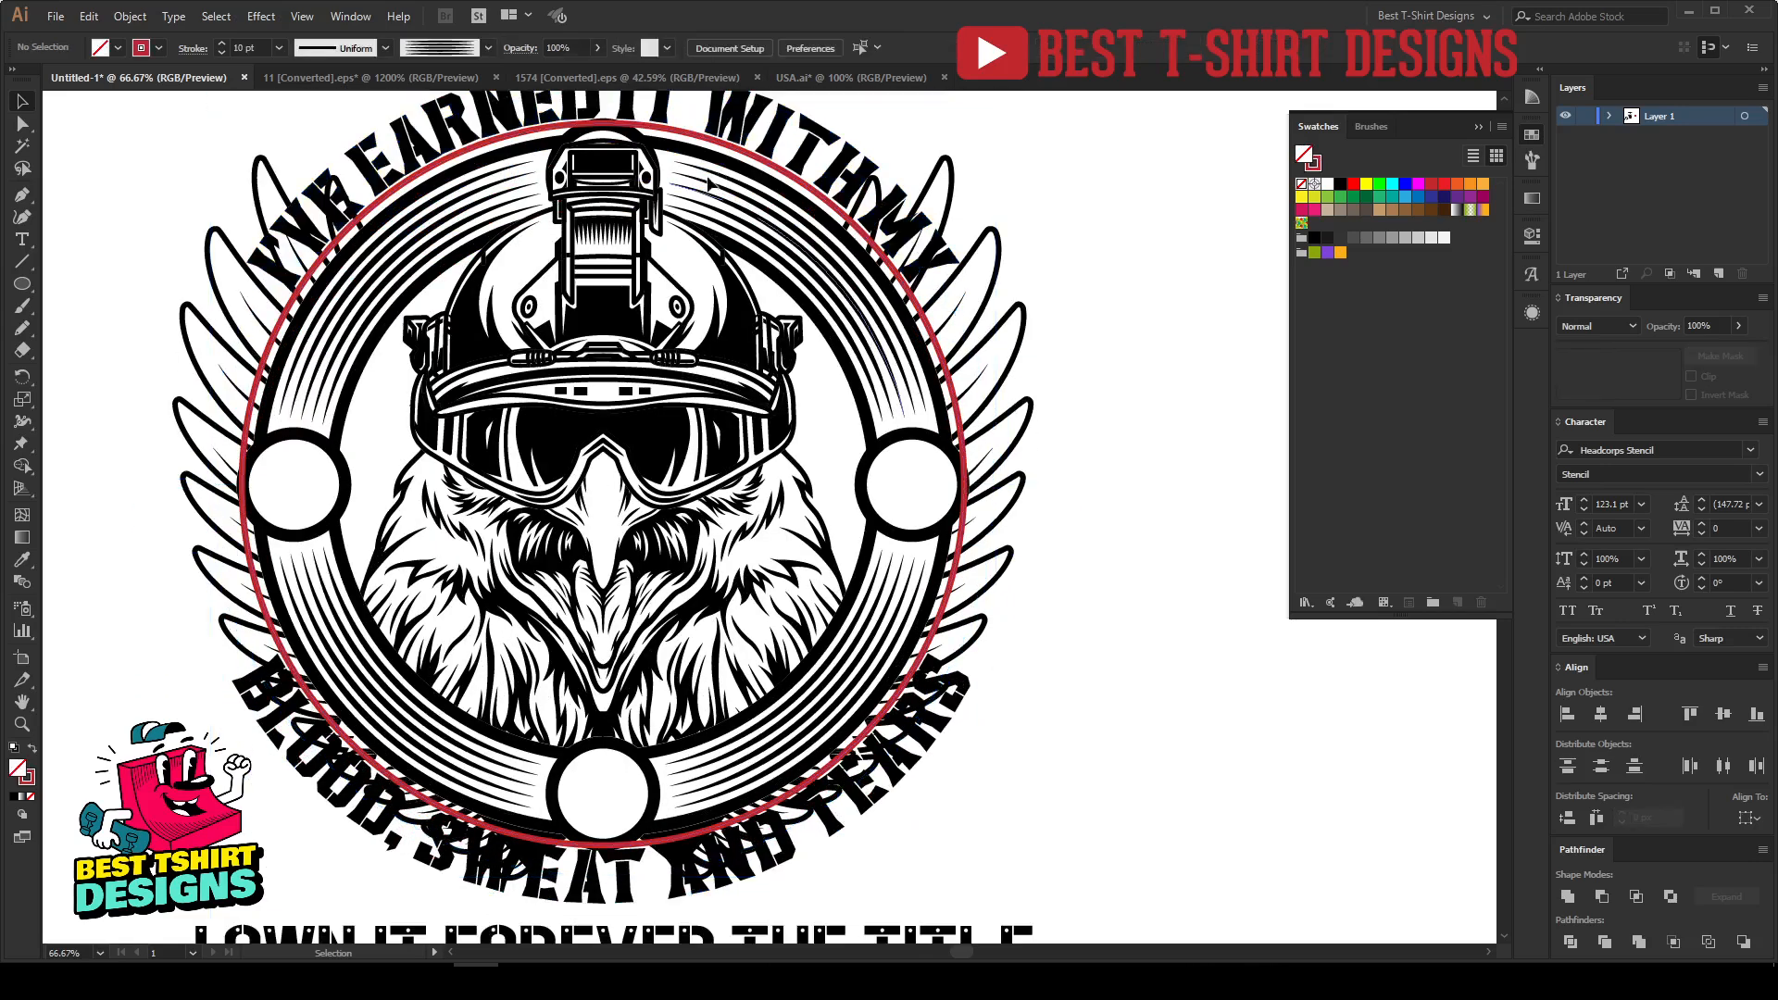
Step: Shrink the red circle from its centre to about 1120 px so it follows the emblem's outer ring
scroll(713, 183, up, 2)
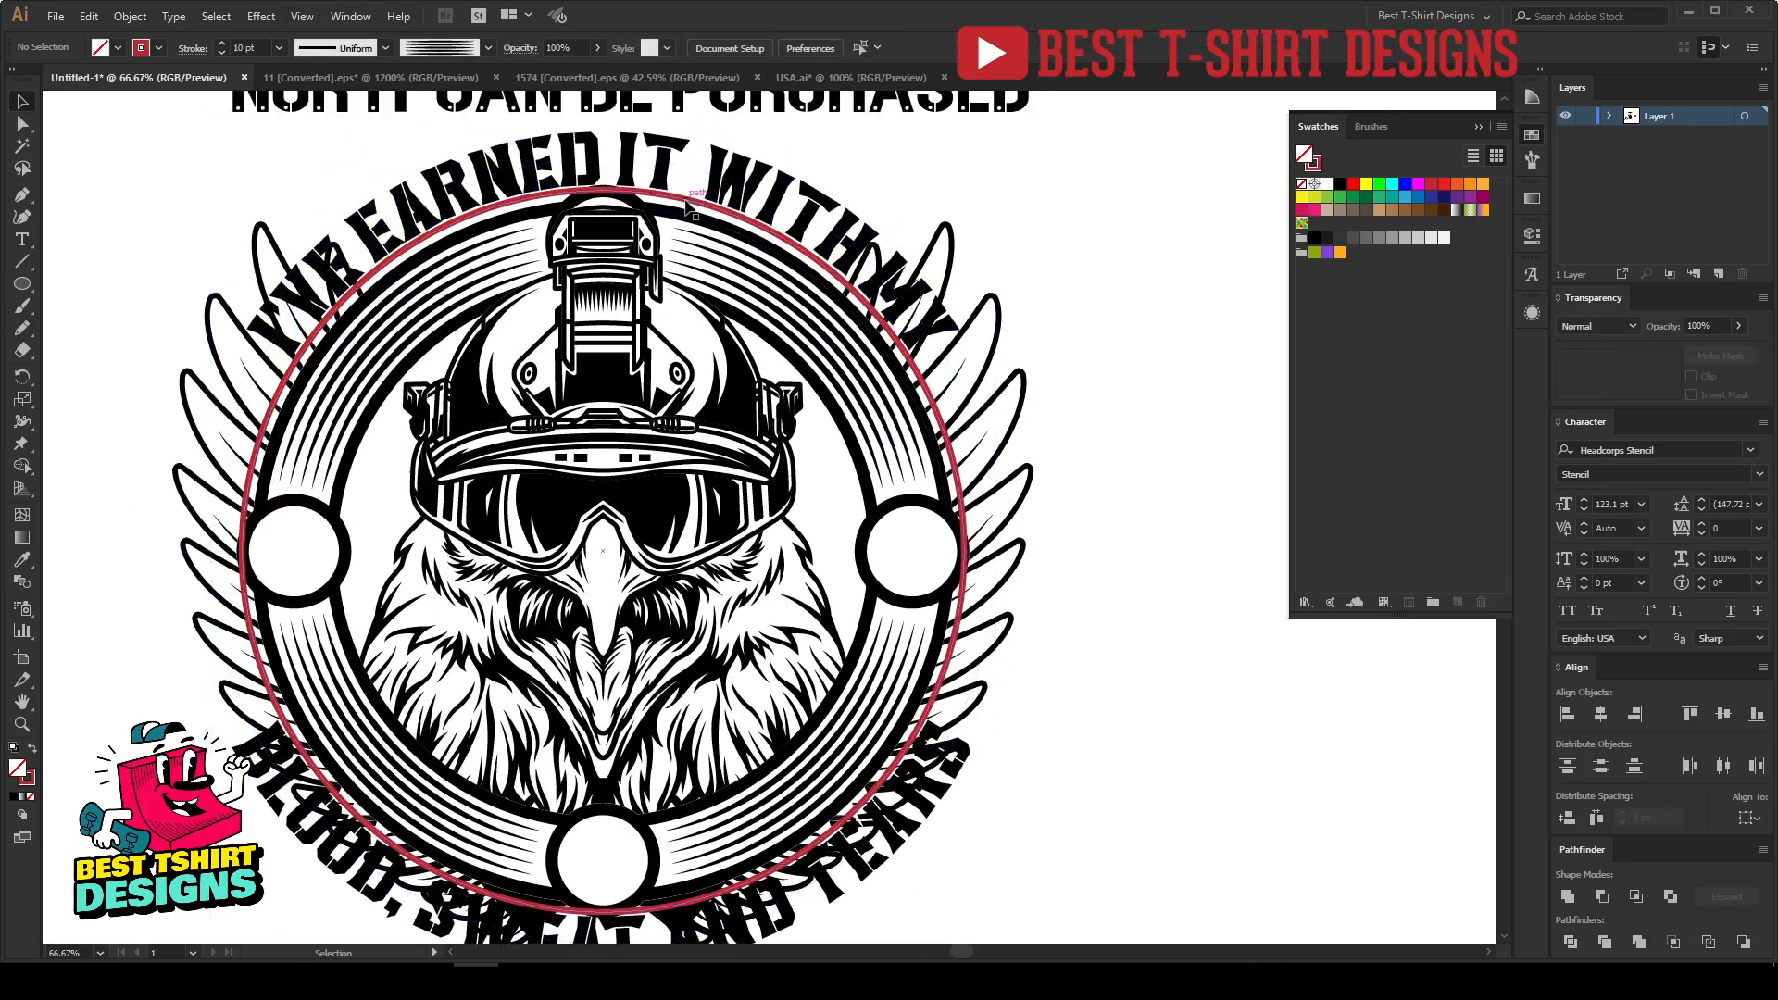
click(693, 208)
scroll(604, 189, up, 3)
drag(604, 189, 603, 223)
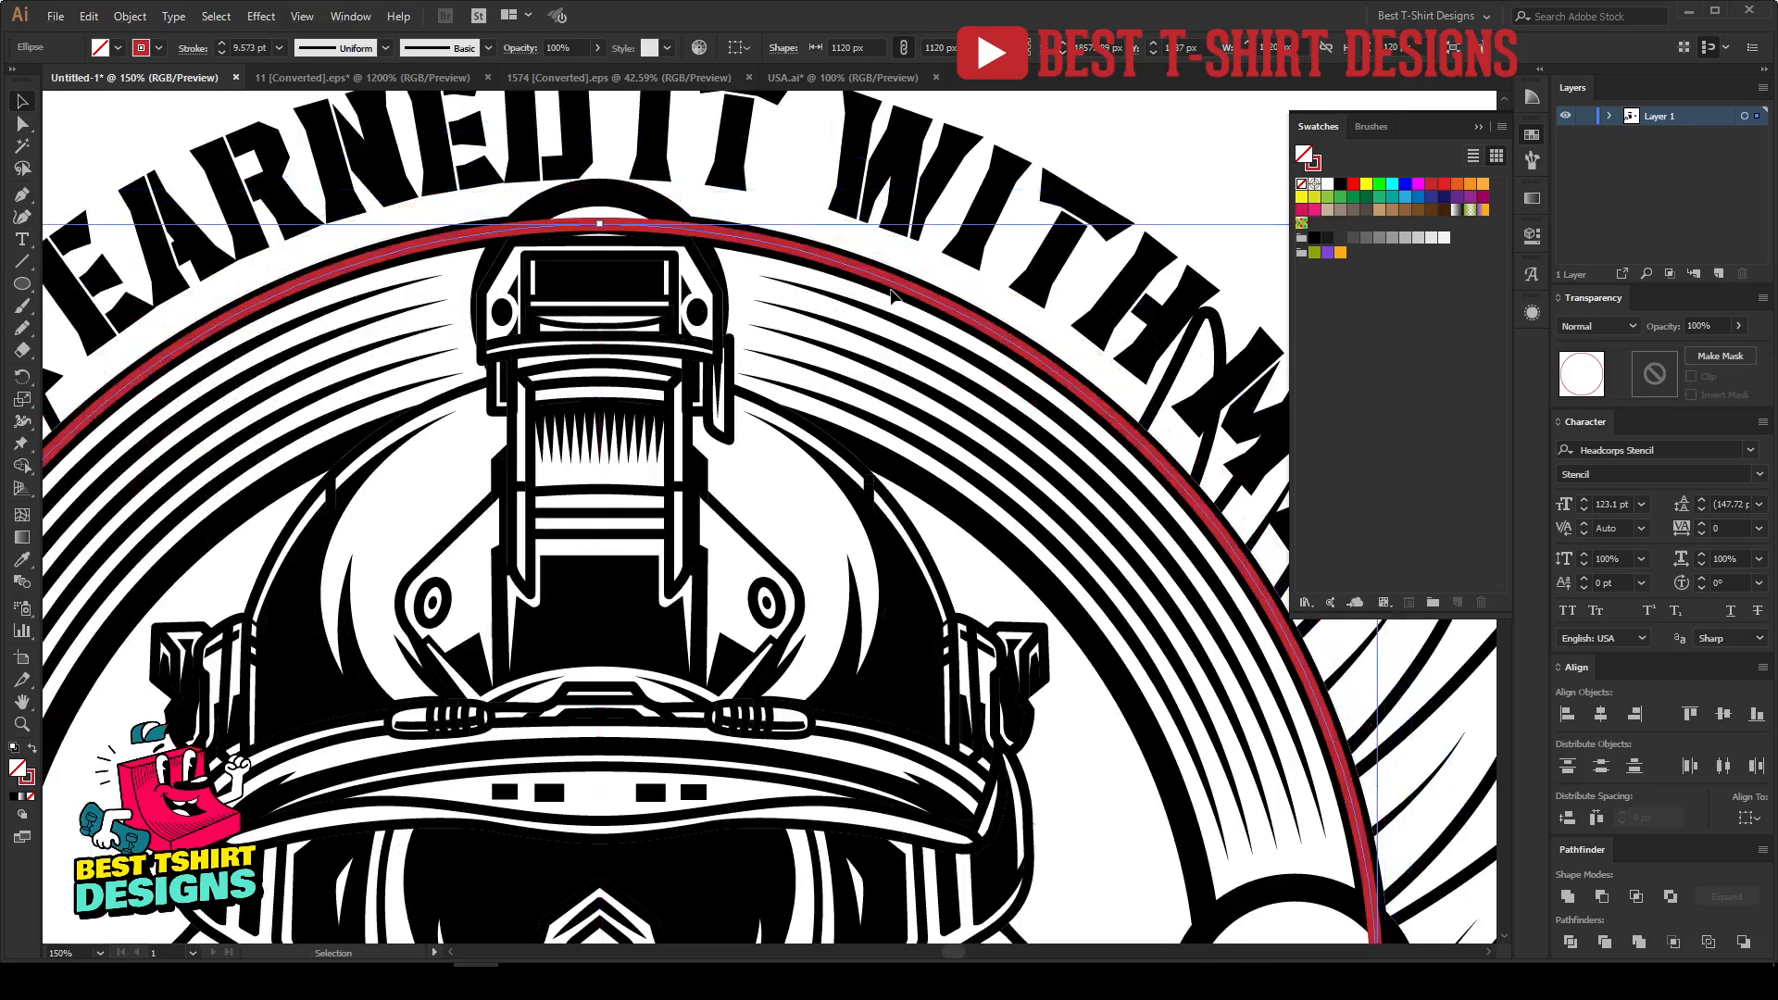
scroll(1014, 497, down, 3)
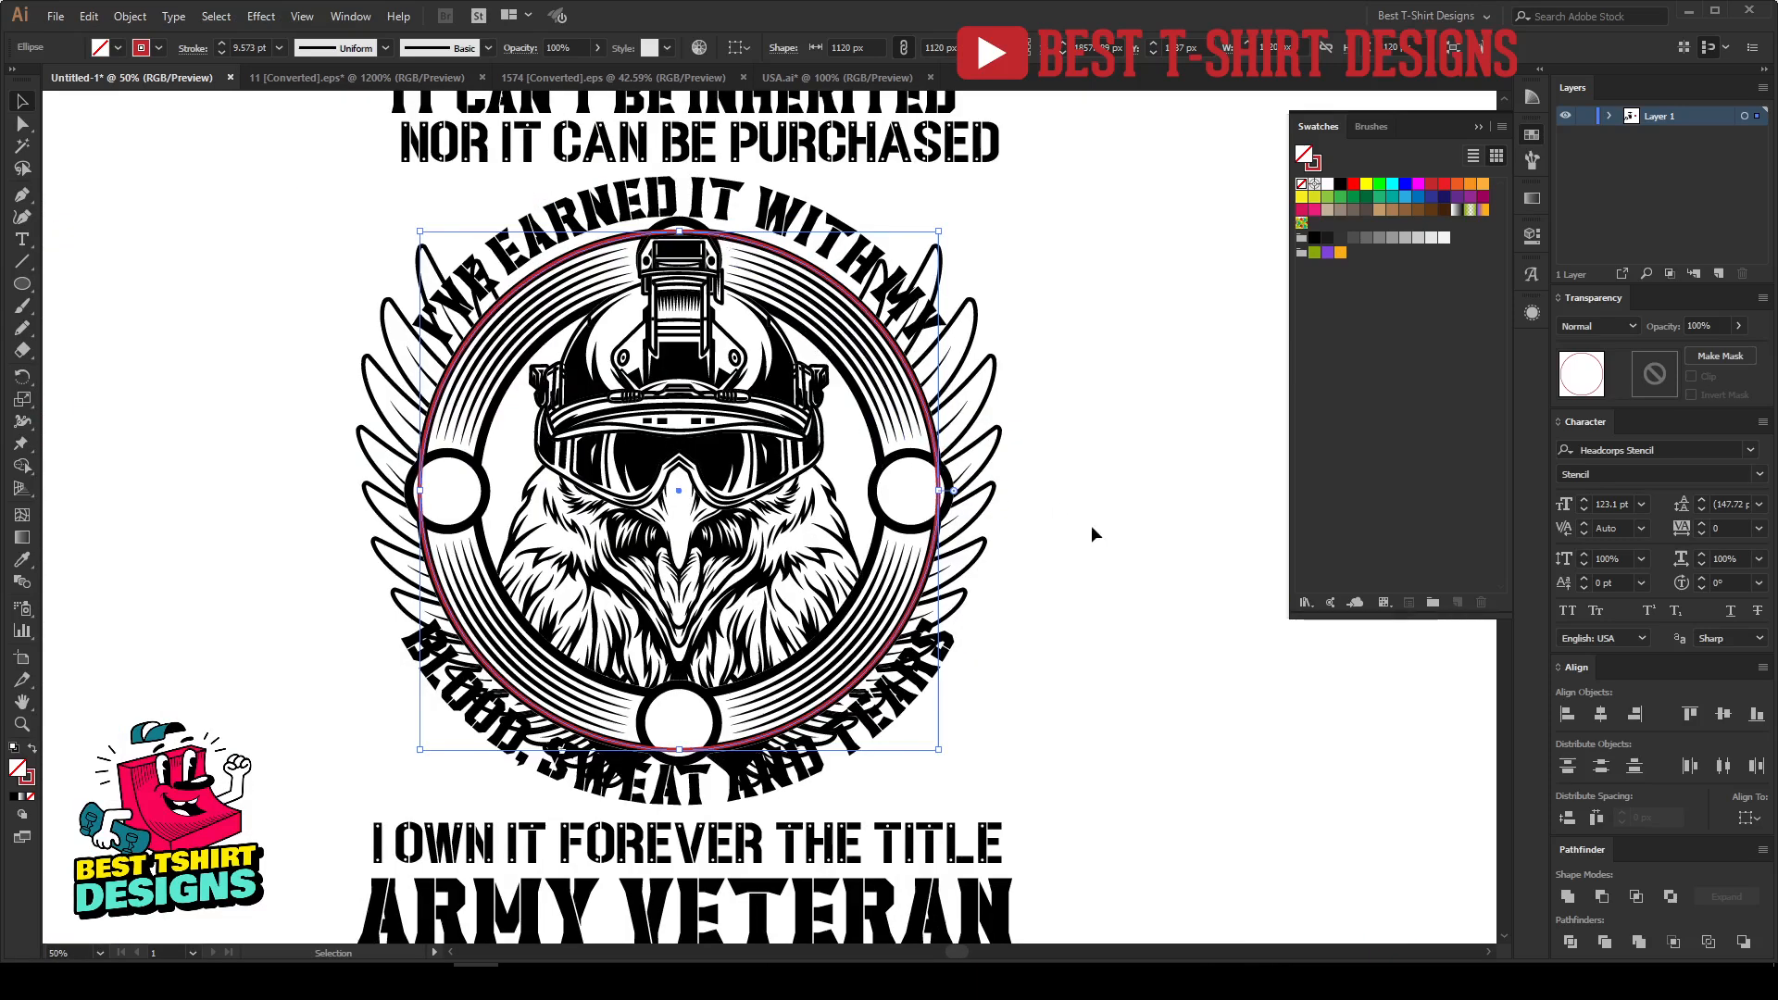
Step: Offset the red circle outward by about 147 px with mitered joins to add a larger concentric circle around the curved slogans
key(ctrl+alt+o)
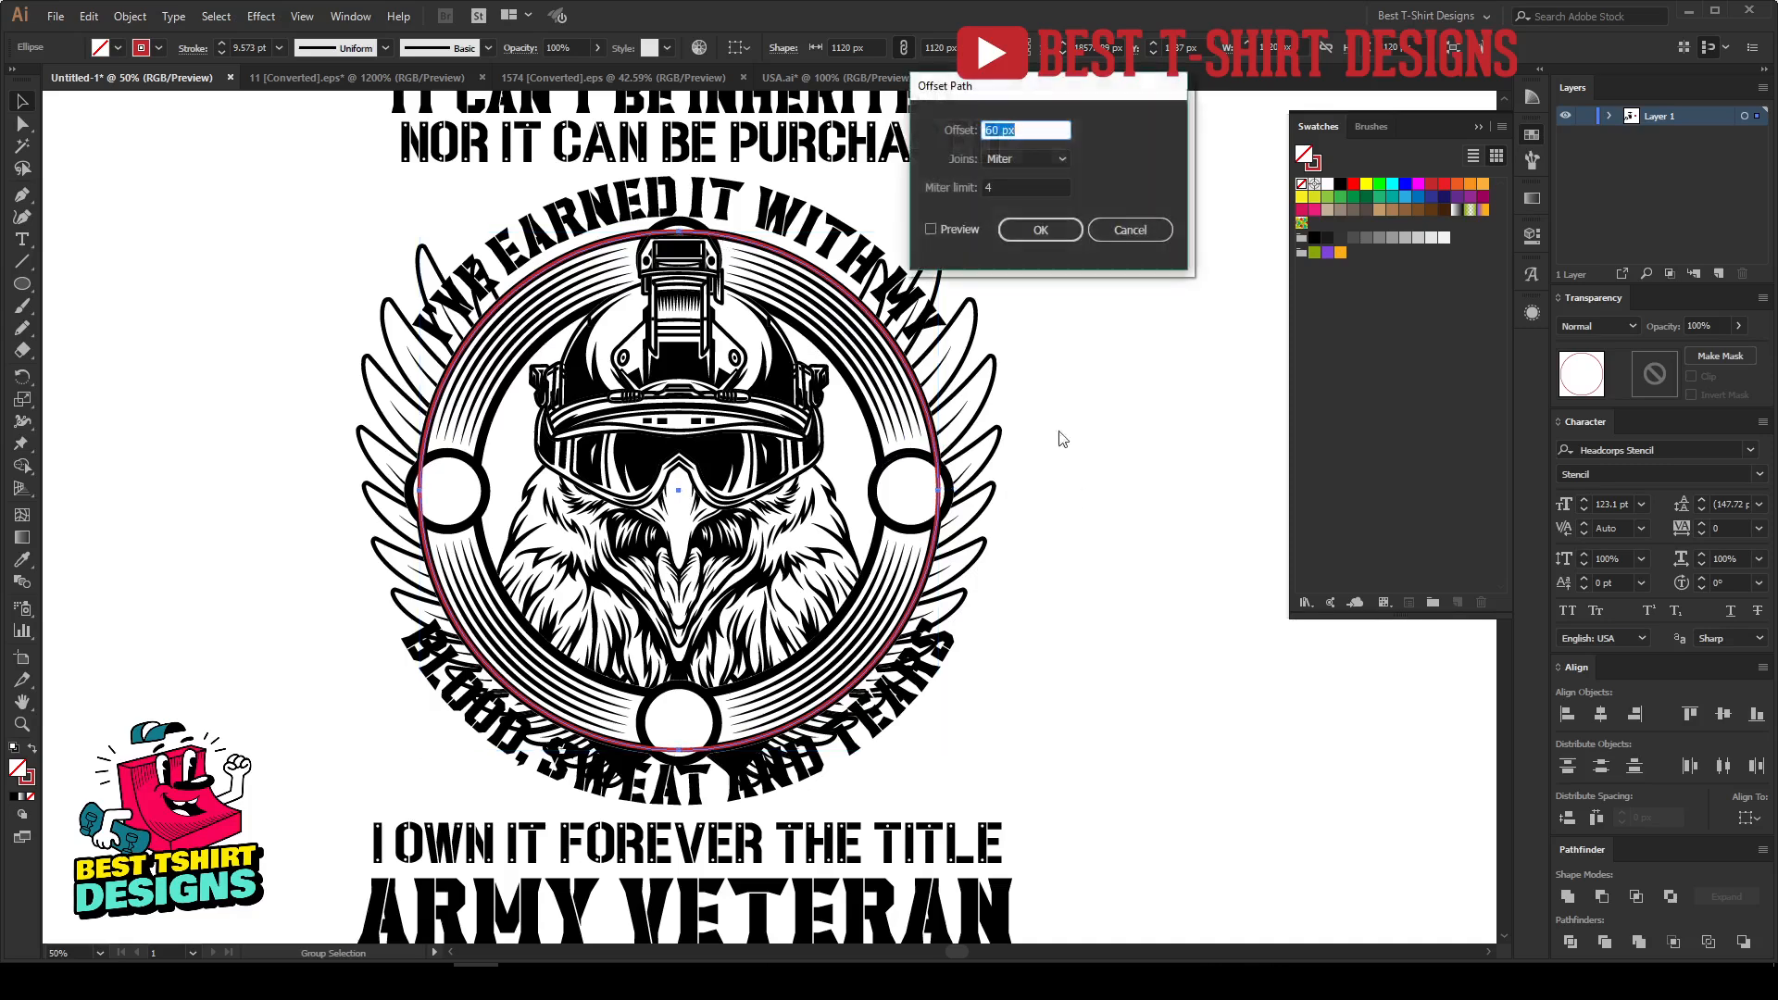
click(952, 231)
scroll(1007, 128, up, 8)
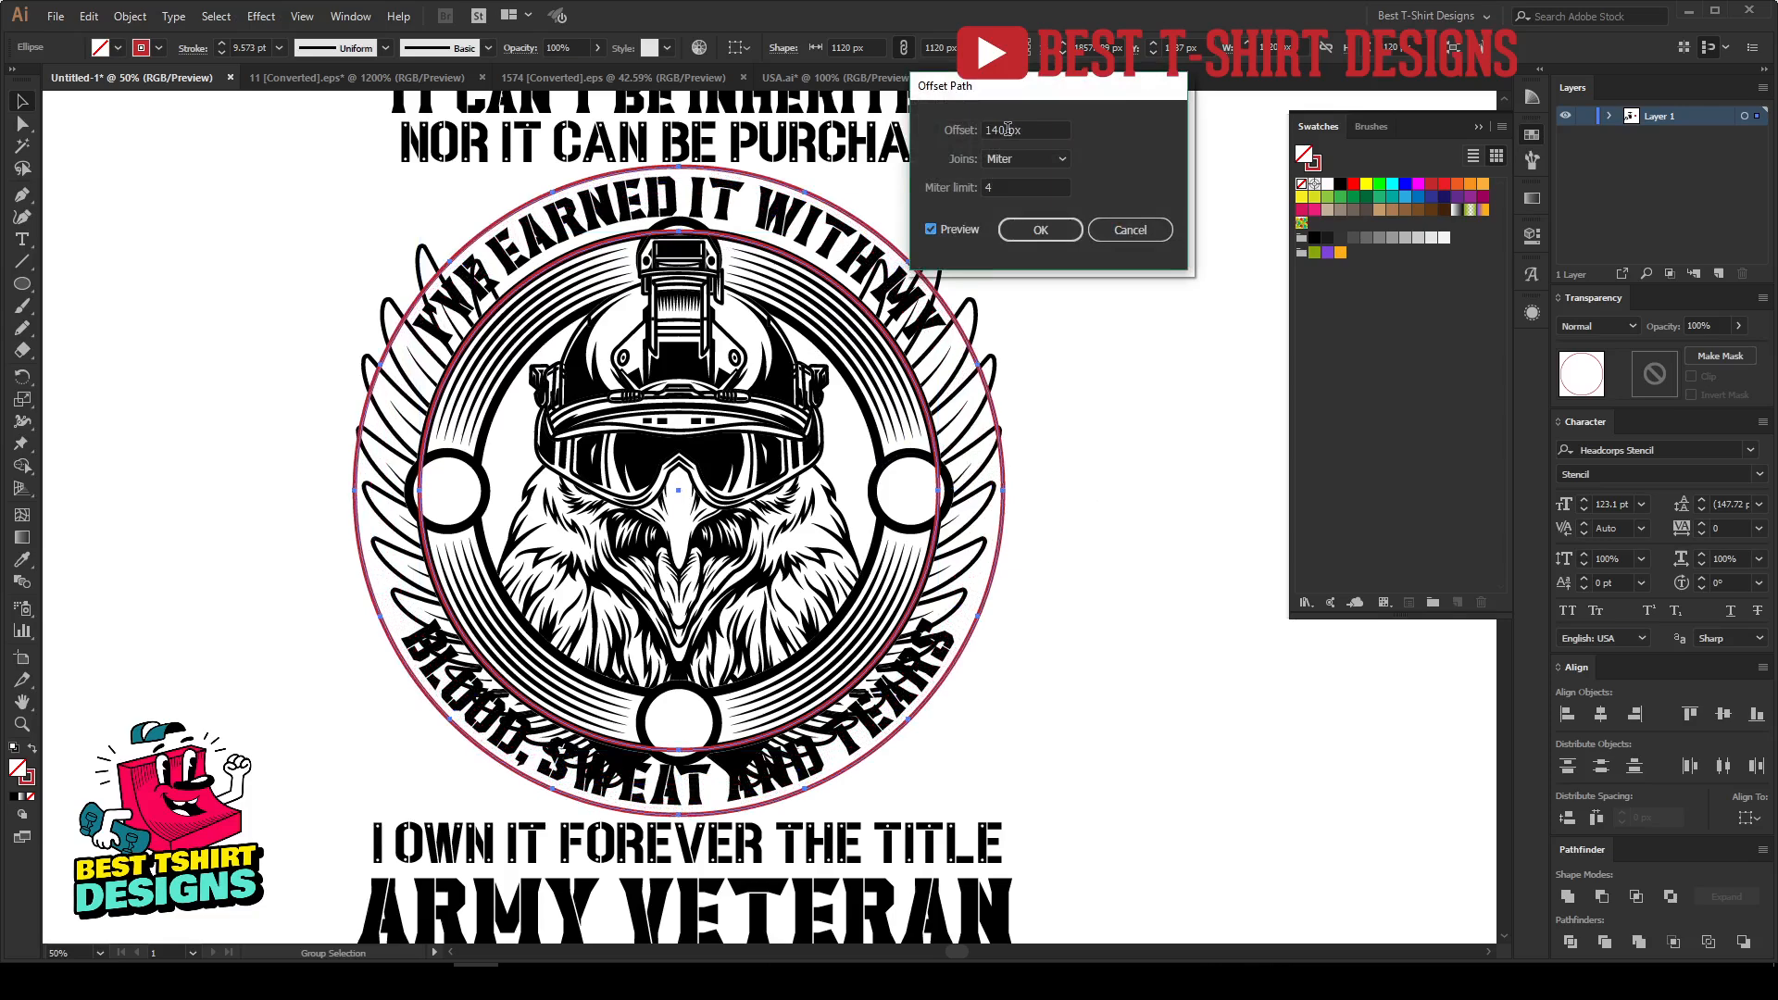
scroll(1008, 129, up, 1)
scroll(1007, 129, down, 1)
scroll(1008, 129, up, 6)
scroll(1008, 128, up, 3)
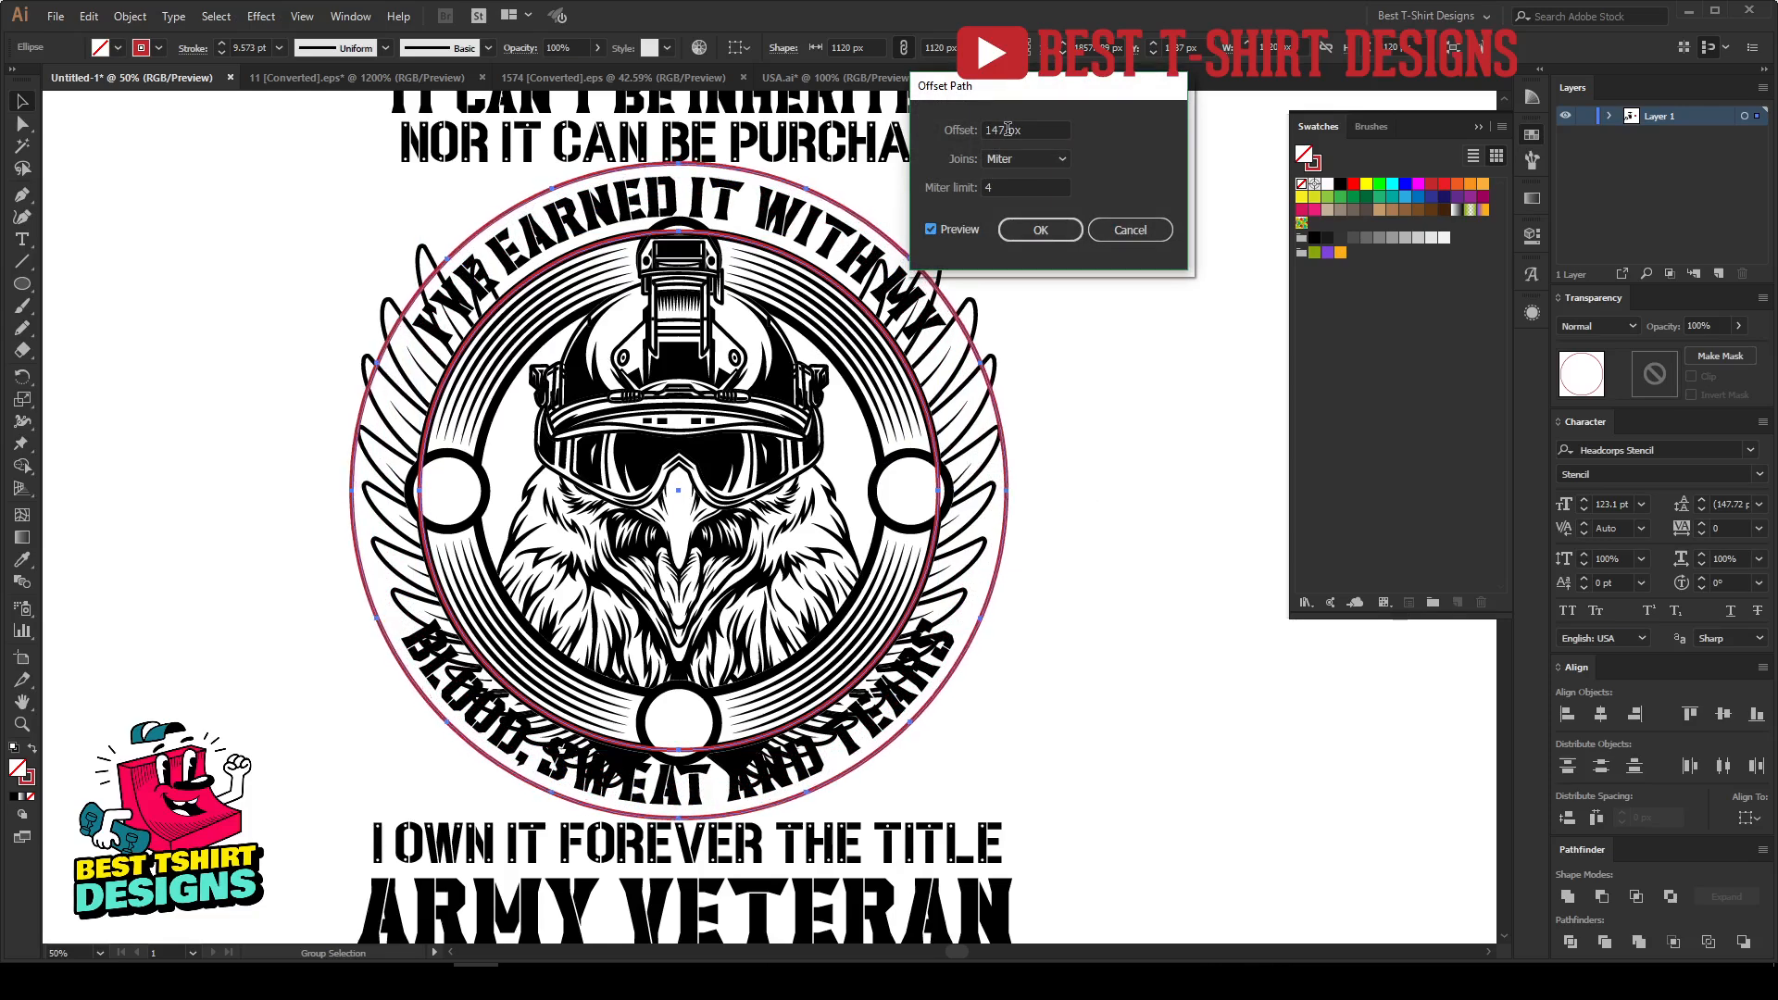
click(1032, 232)
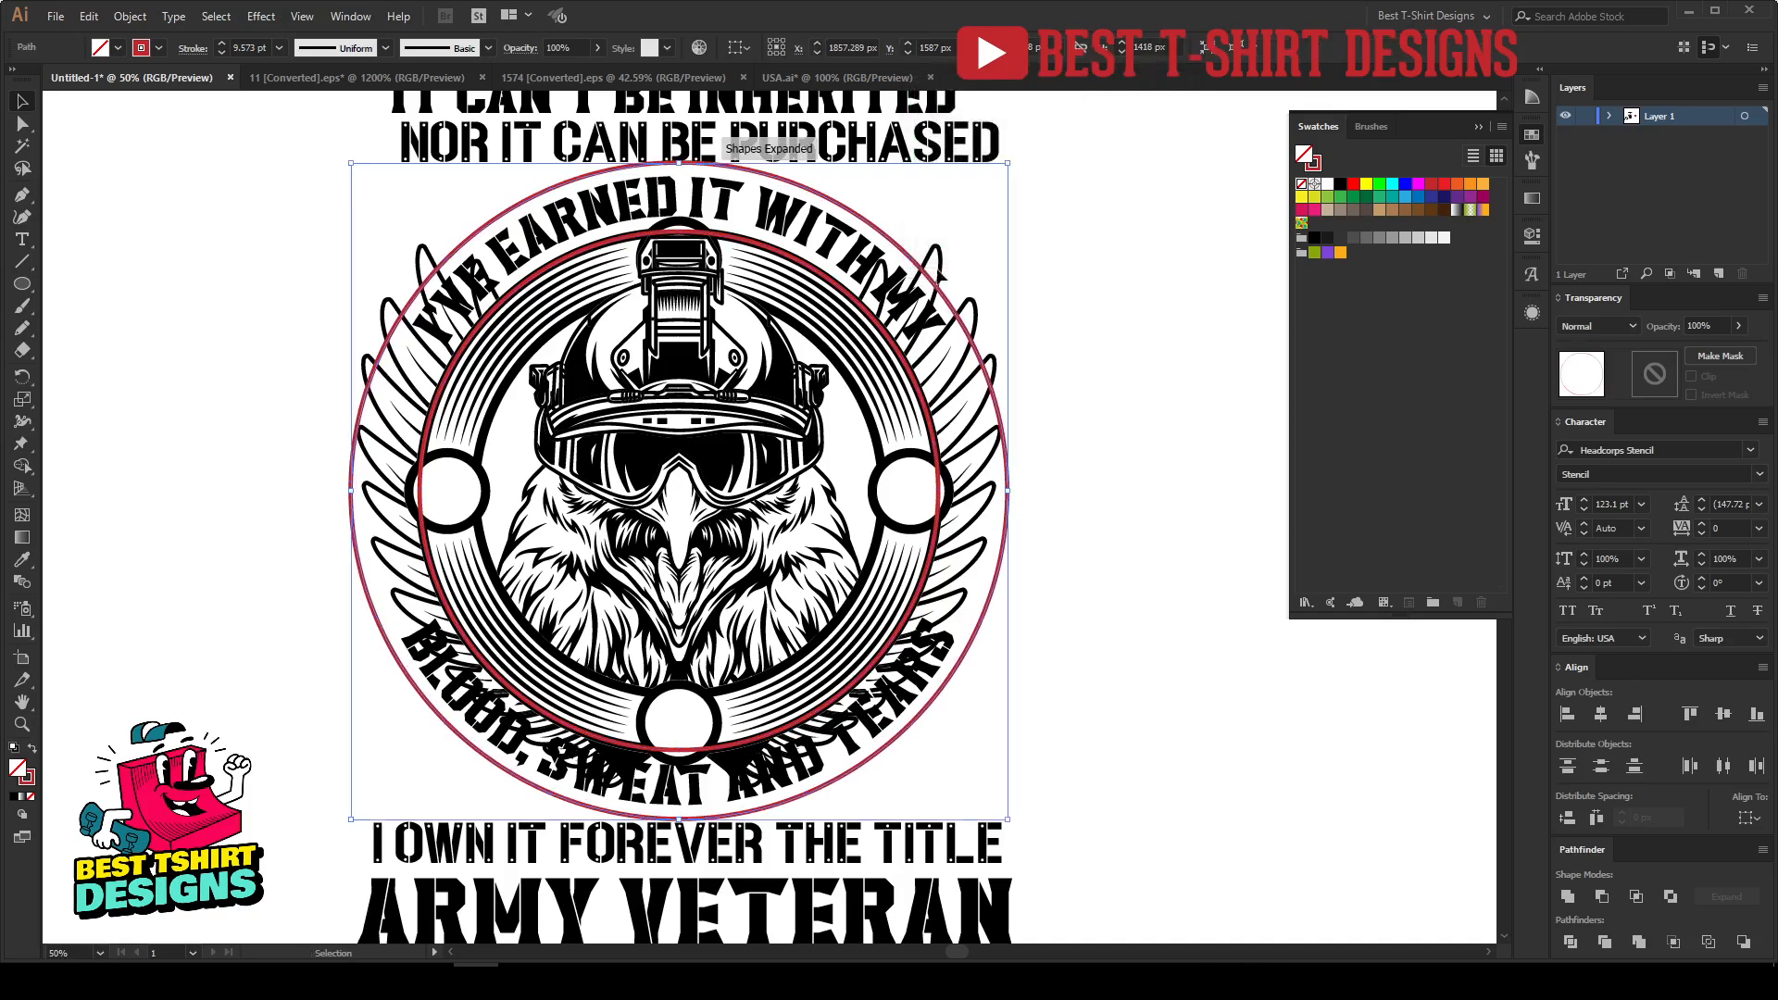
Step: Select both red circles and give them the emblem ring's black 20 pt stroke
key(ctrl+shift+a)
click(807, 269)
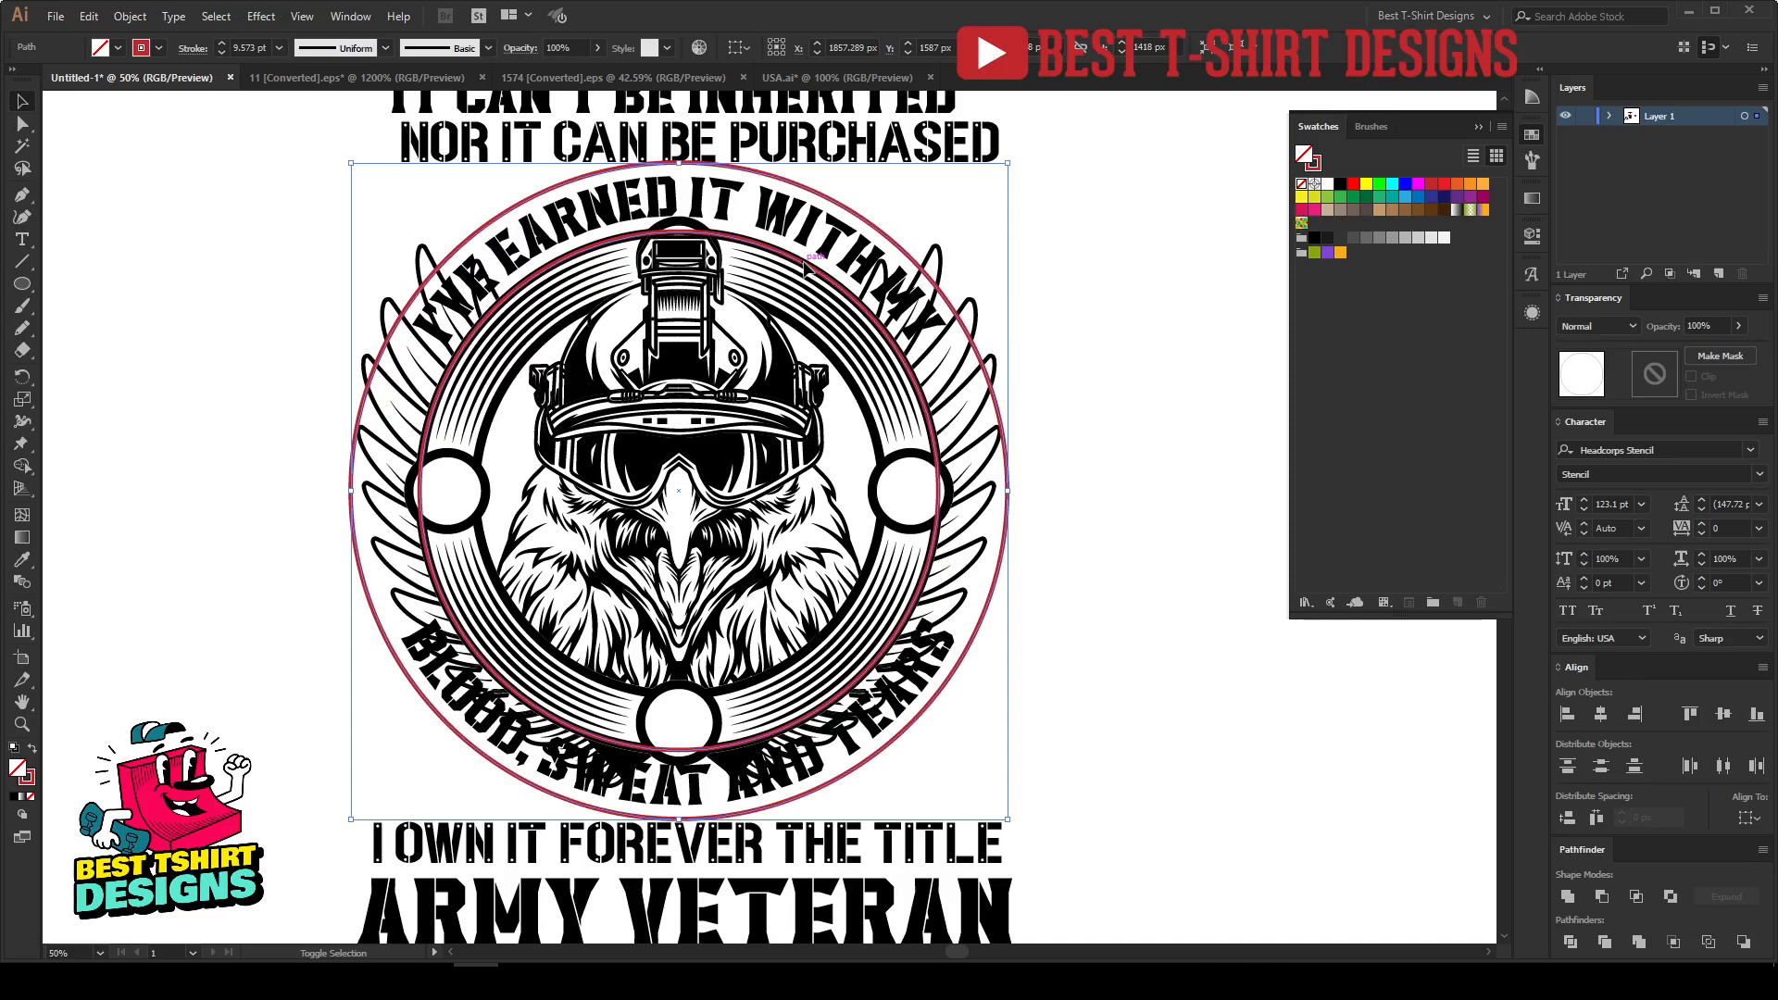
key(i)
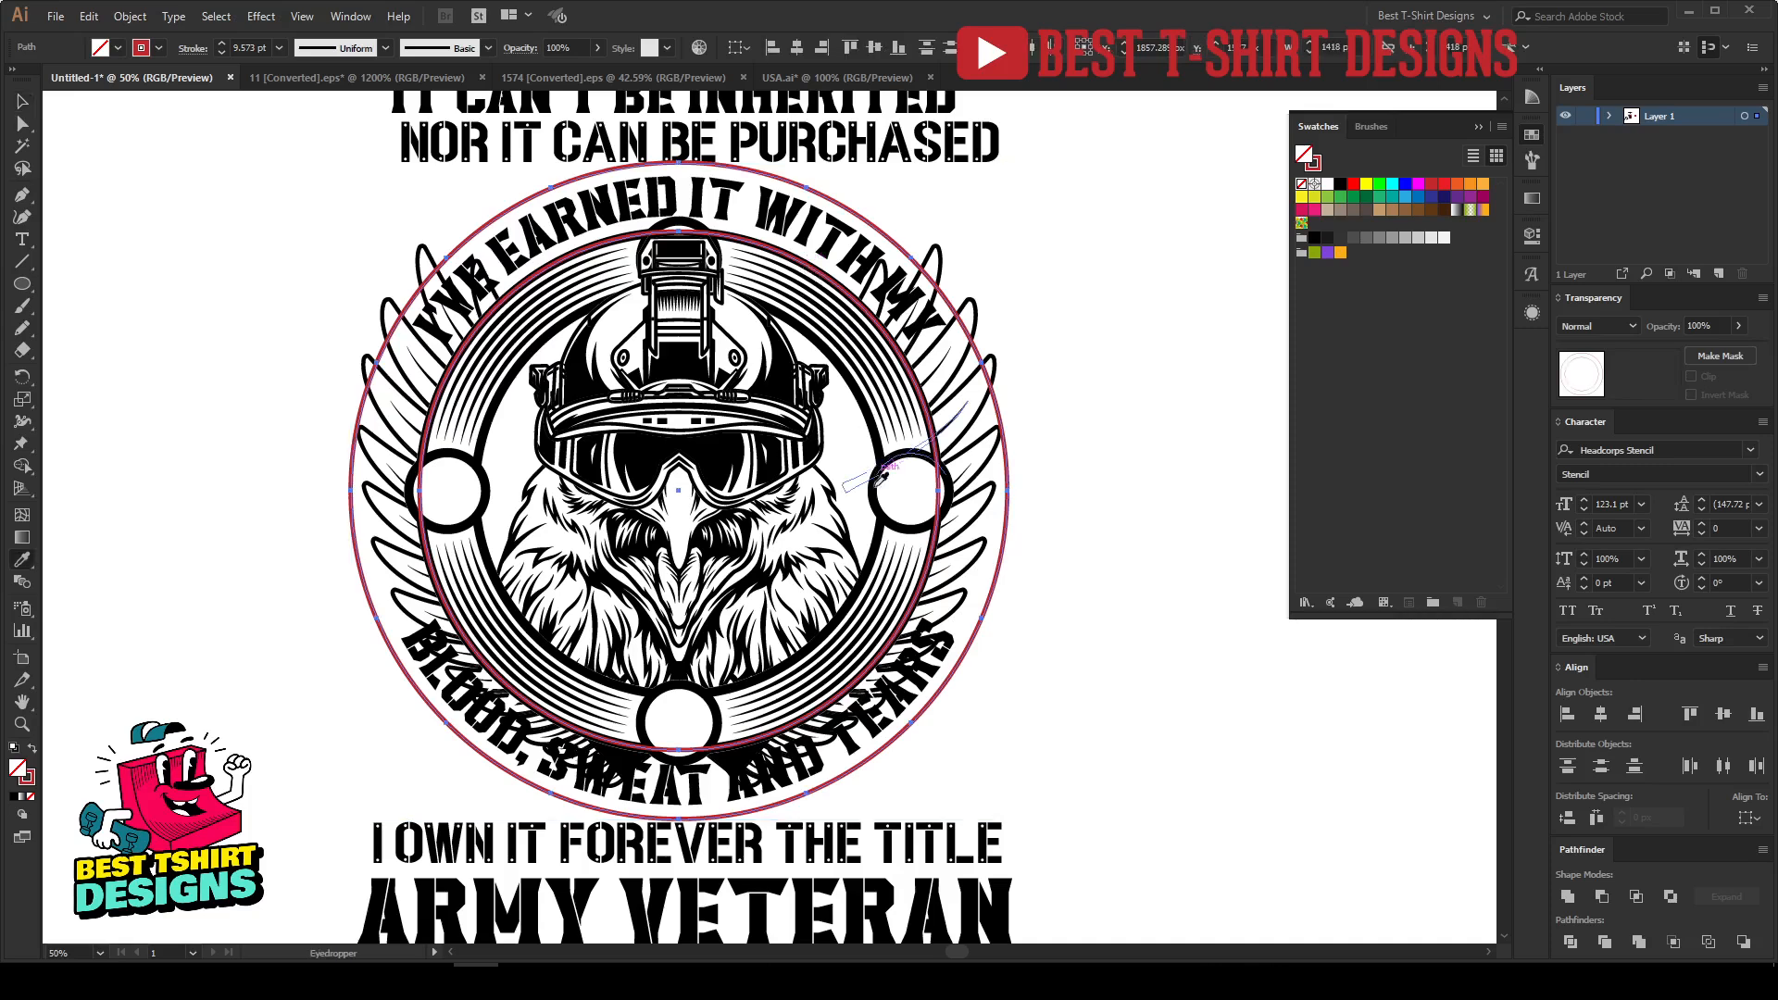
click(879, 420)
key(v)
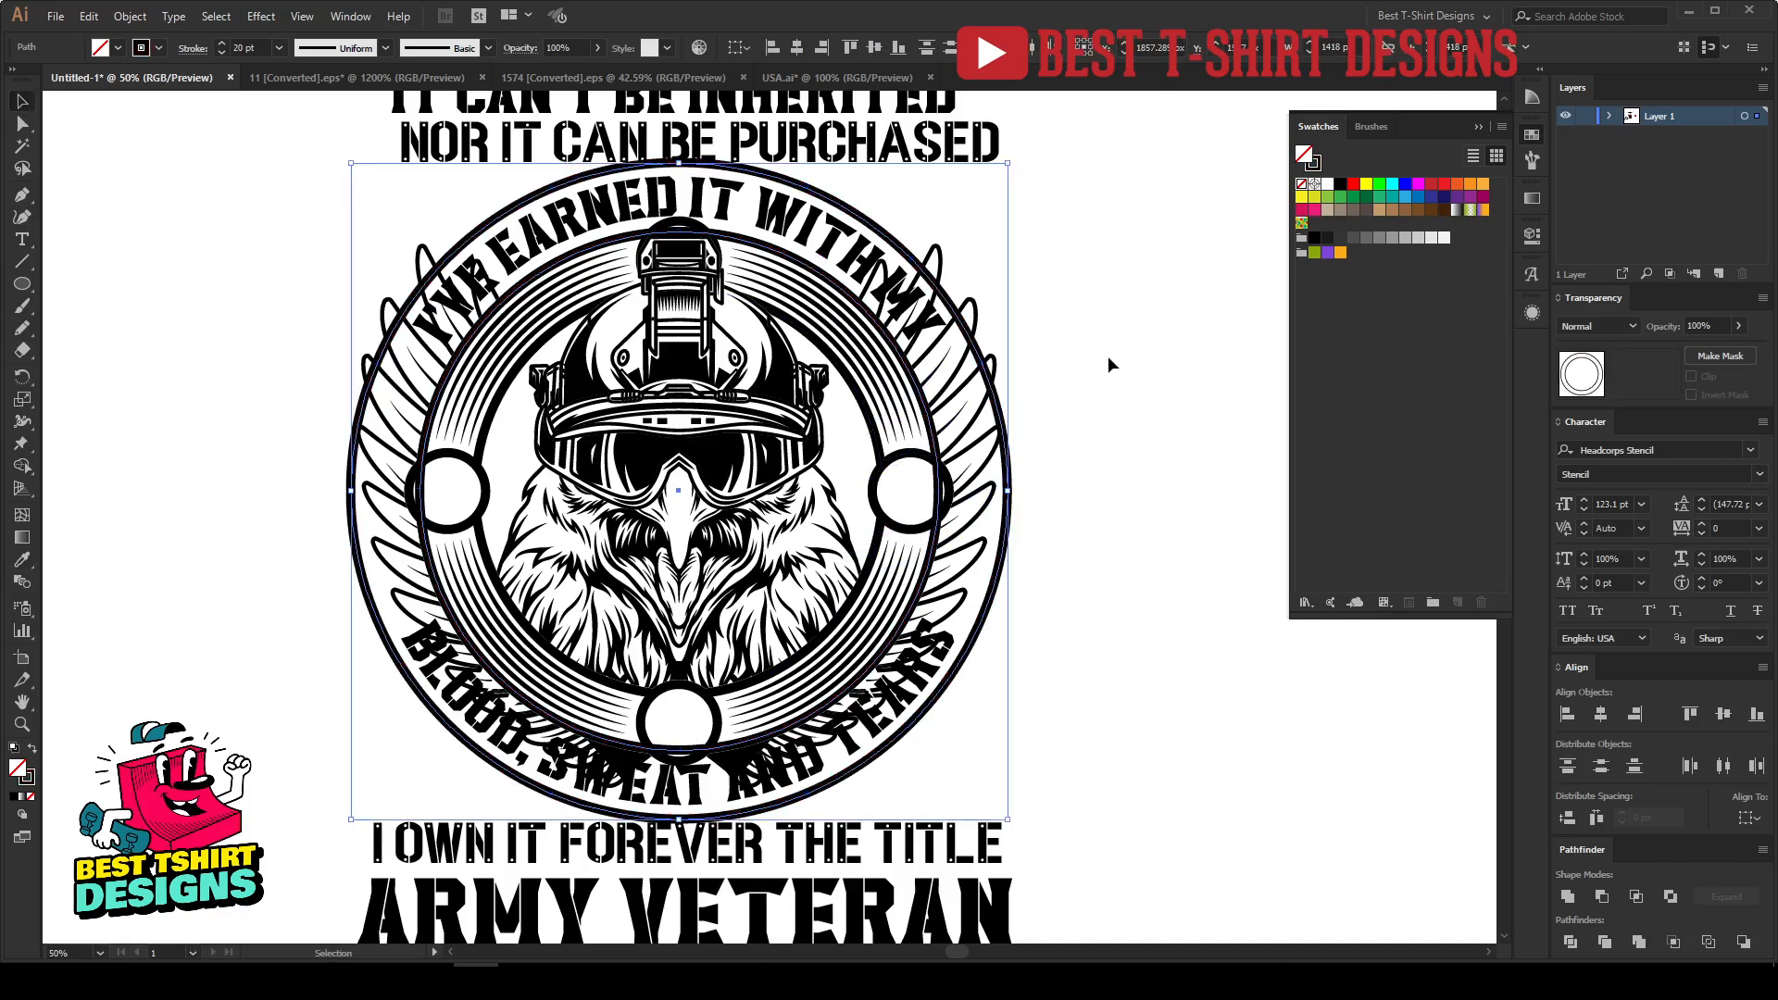
Step: Group the two circles and open the group in isolation mode
click(1062, 354)
click(987, 366)
key(a)
key(v)
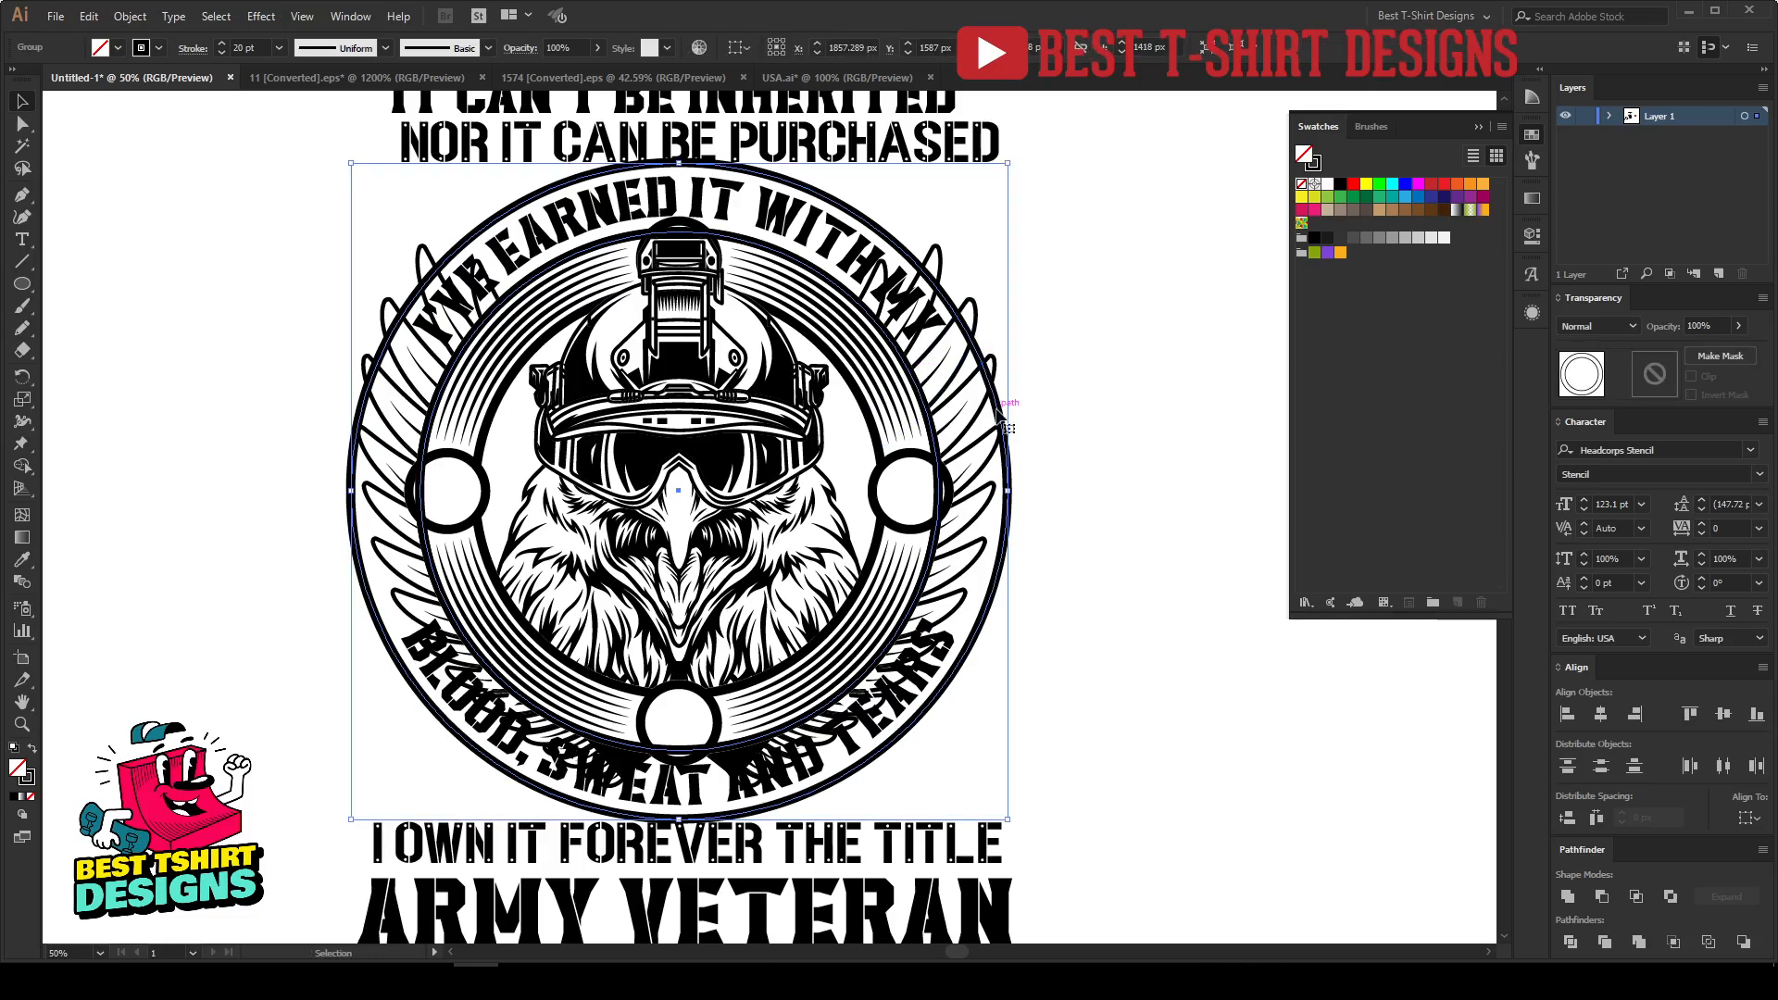
double_click(1005, 427)
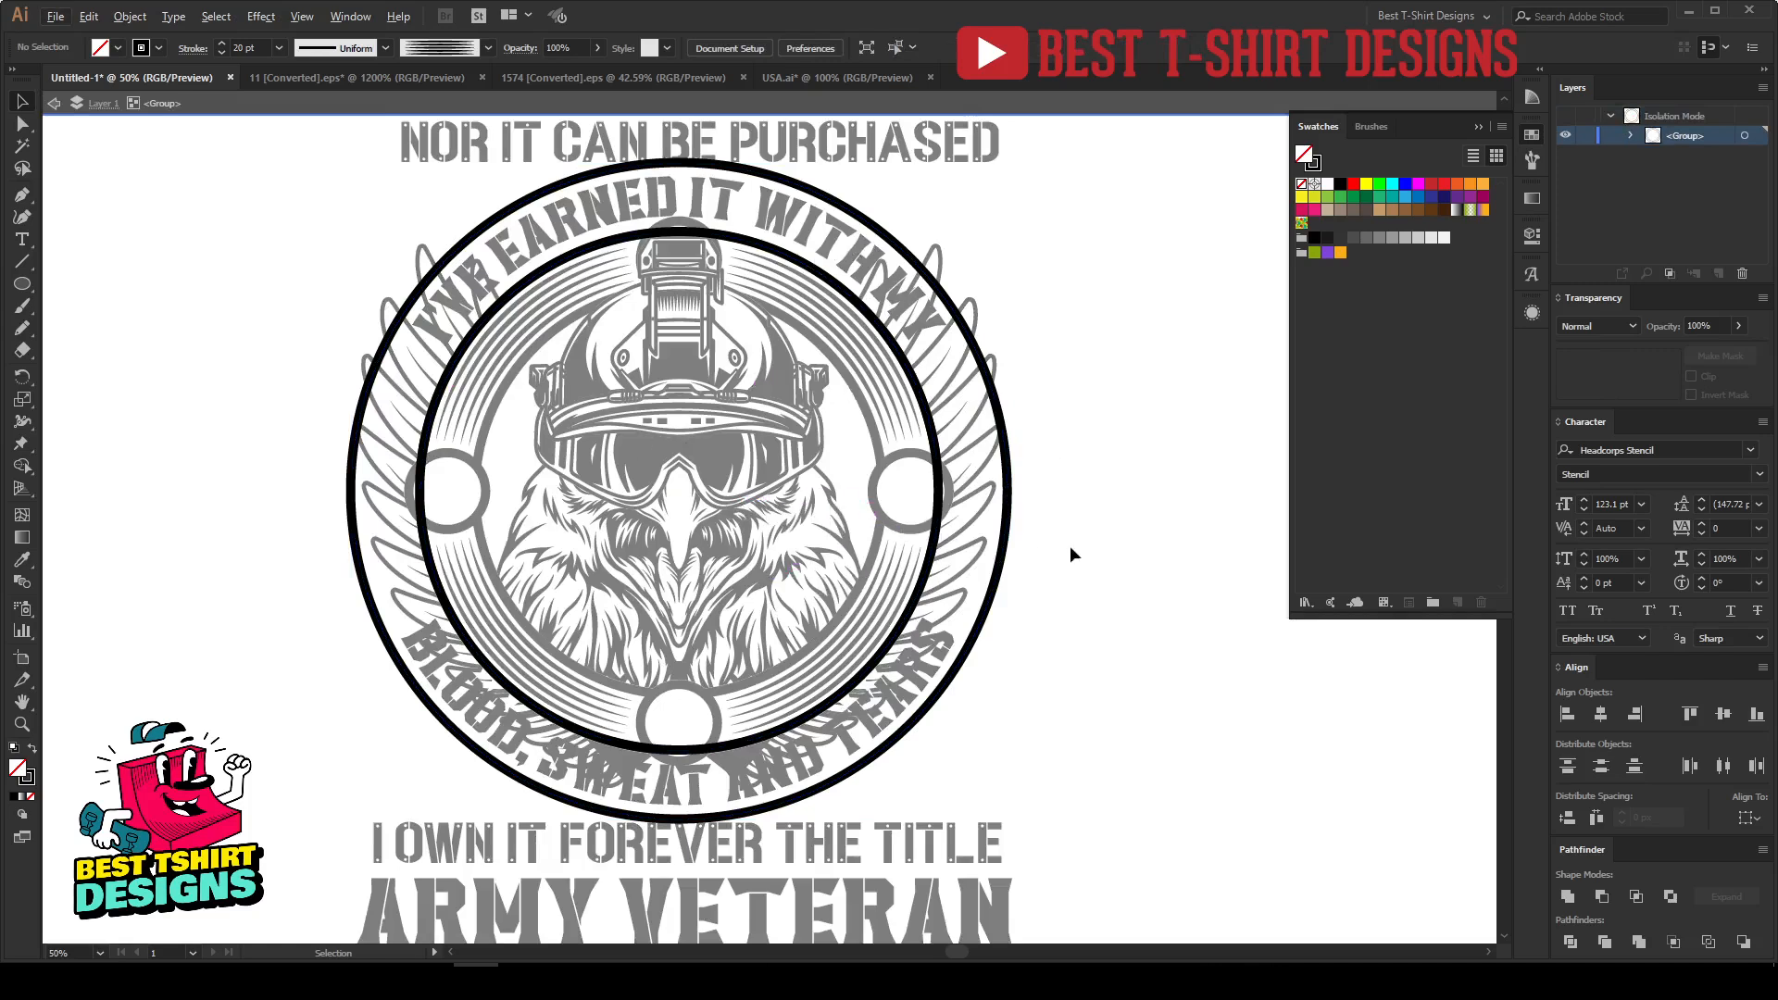
Step: Draw two straight slanted lines with the Pen tool across the ring band, one at each end of the upper curved slogan
scroll(1070, 546, up, 2)
scroll(535, 244, up, 1)
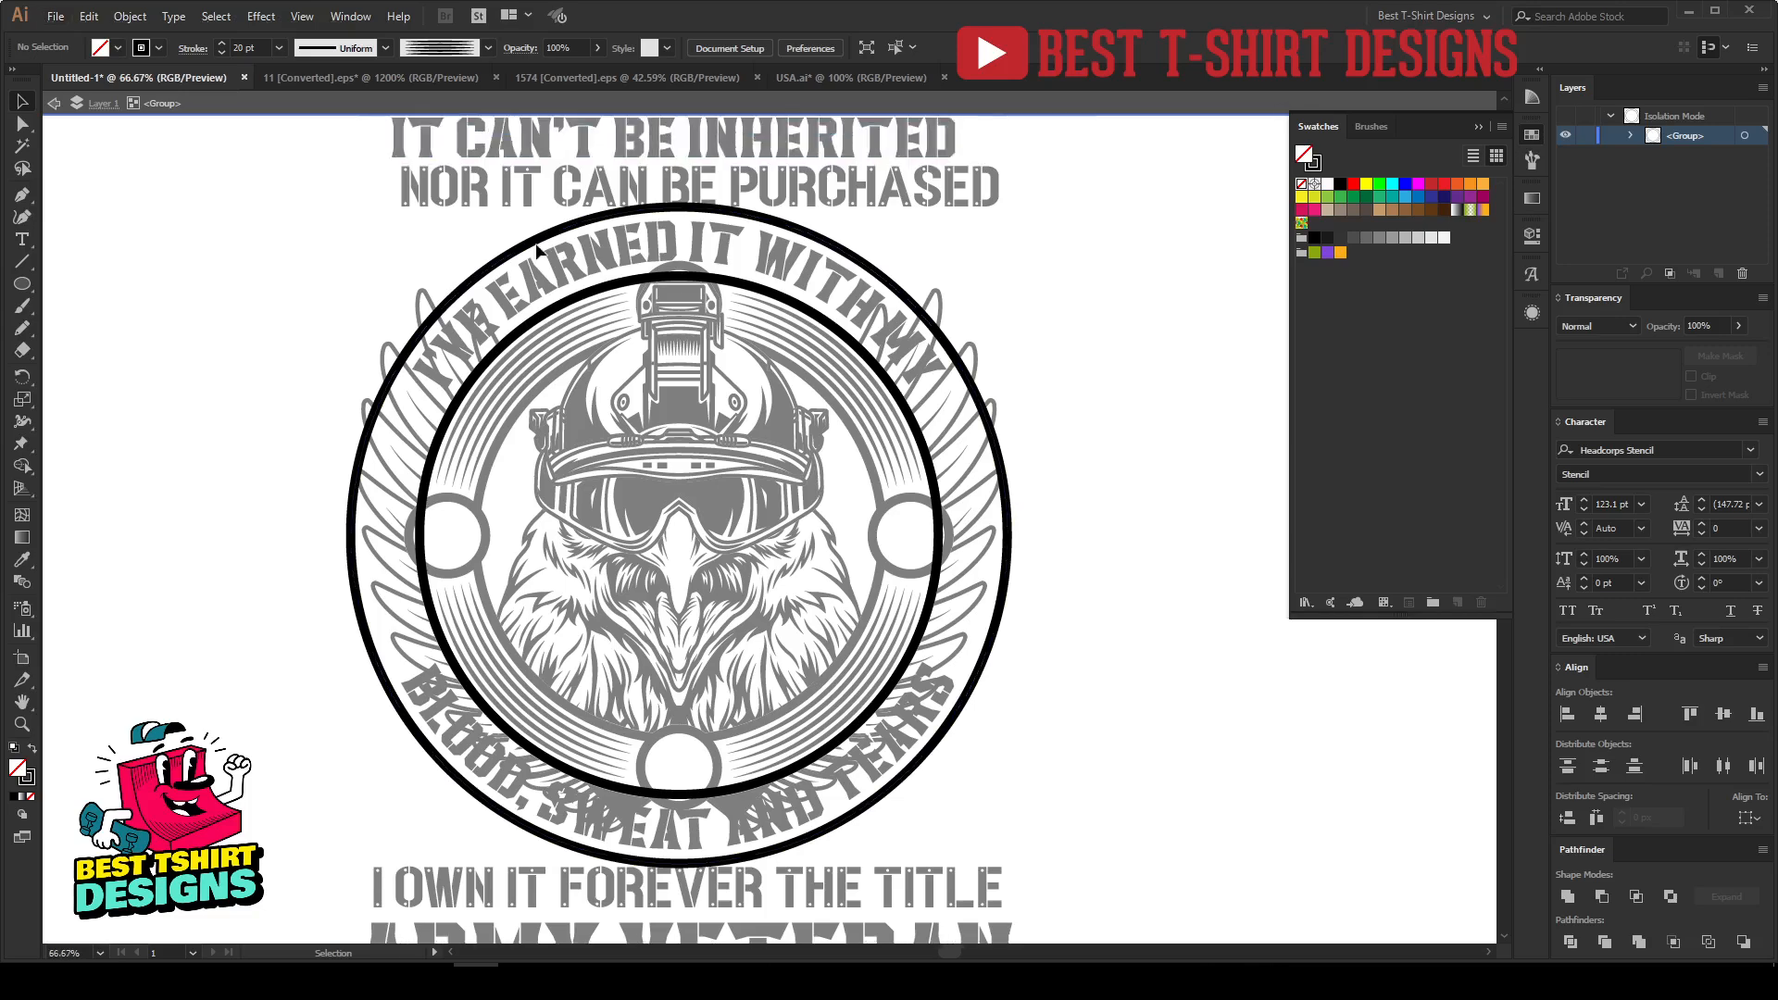
click(23, 194)
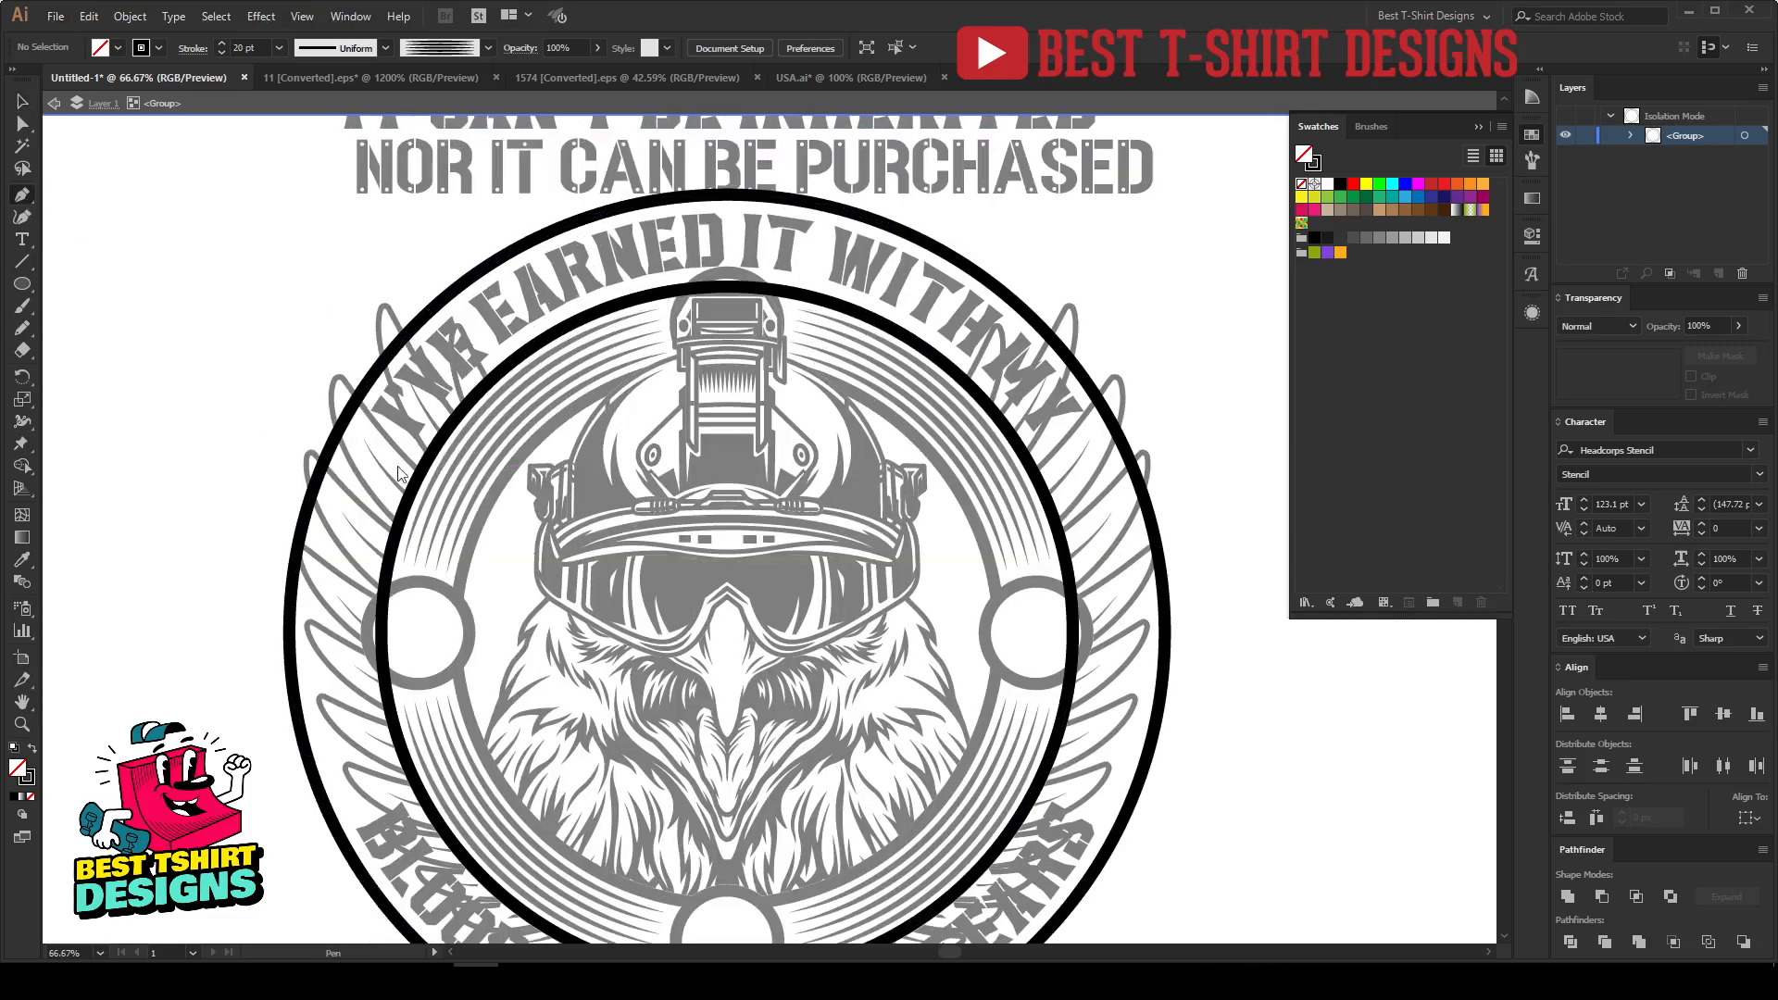
click(319, 400)
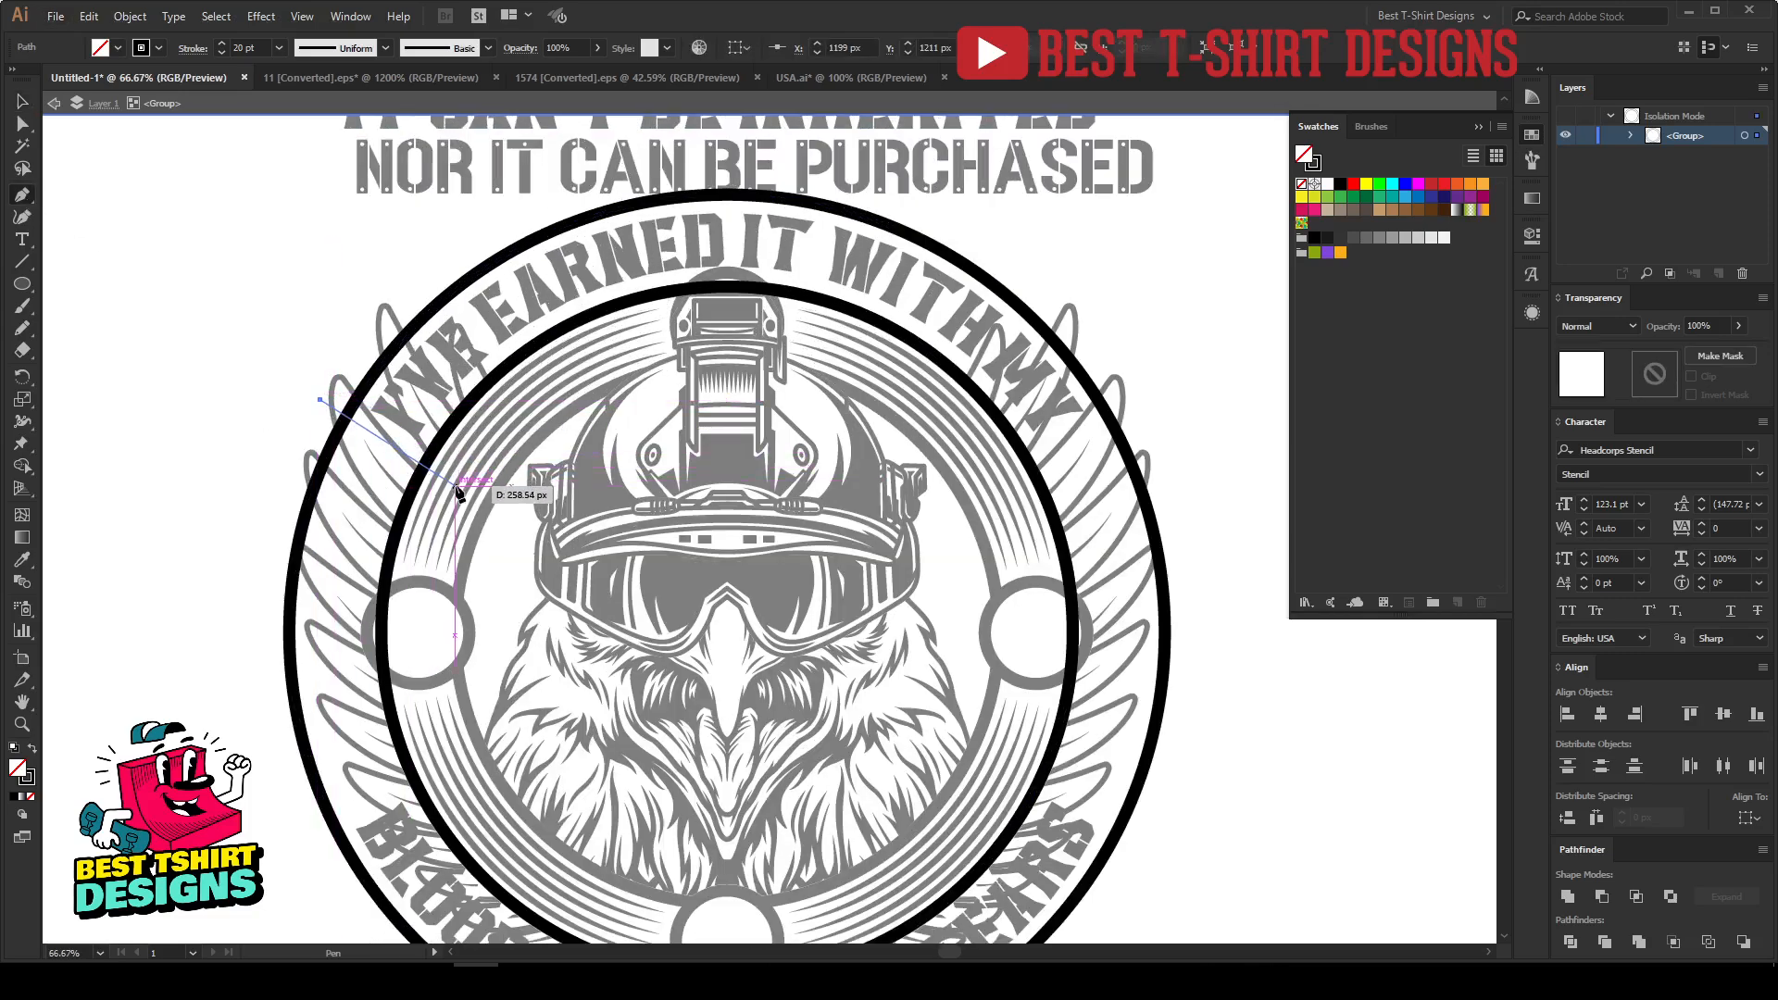
click(456, 484)
click(1137, 406)
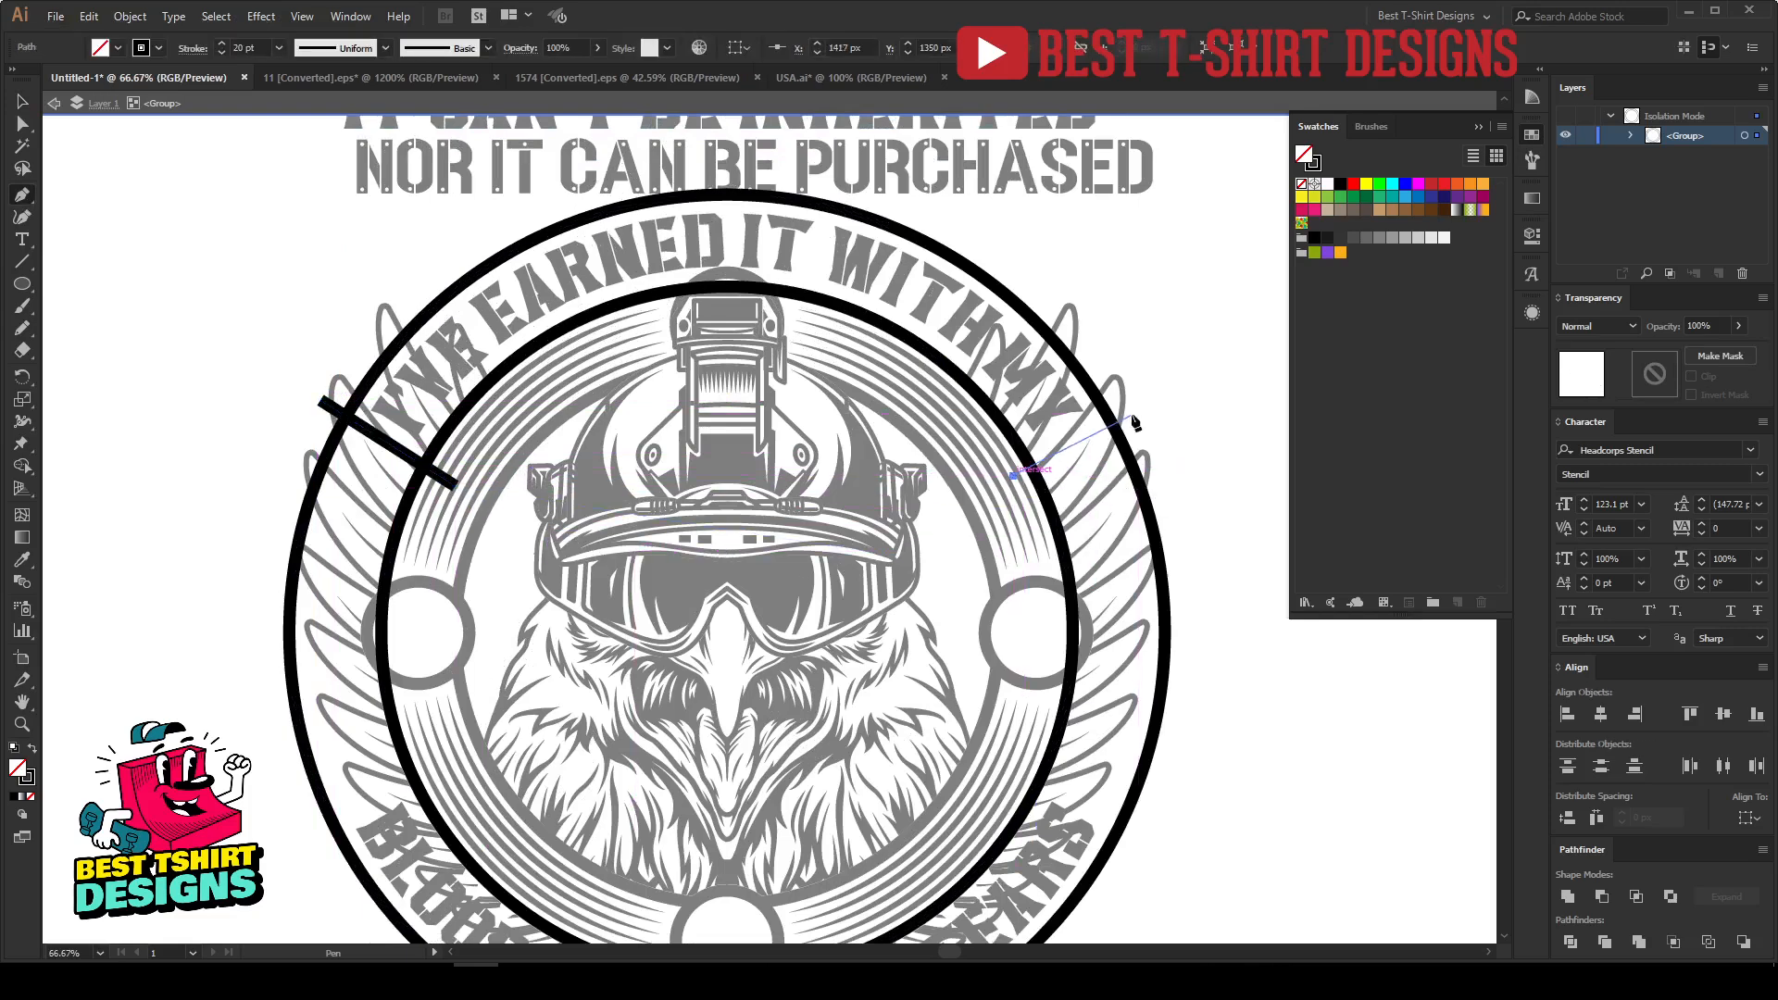
click(1017, 474)
Step: Draw two more slanted lines across the ring band, one at each end of the lower curved slogan
scroll(401, 623, down, 3)
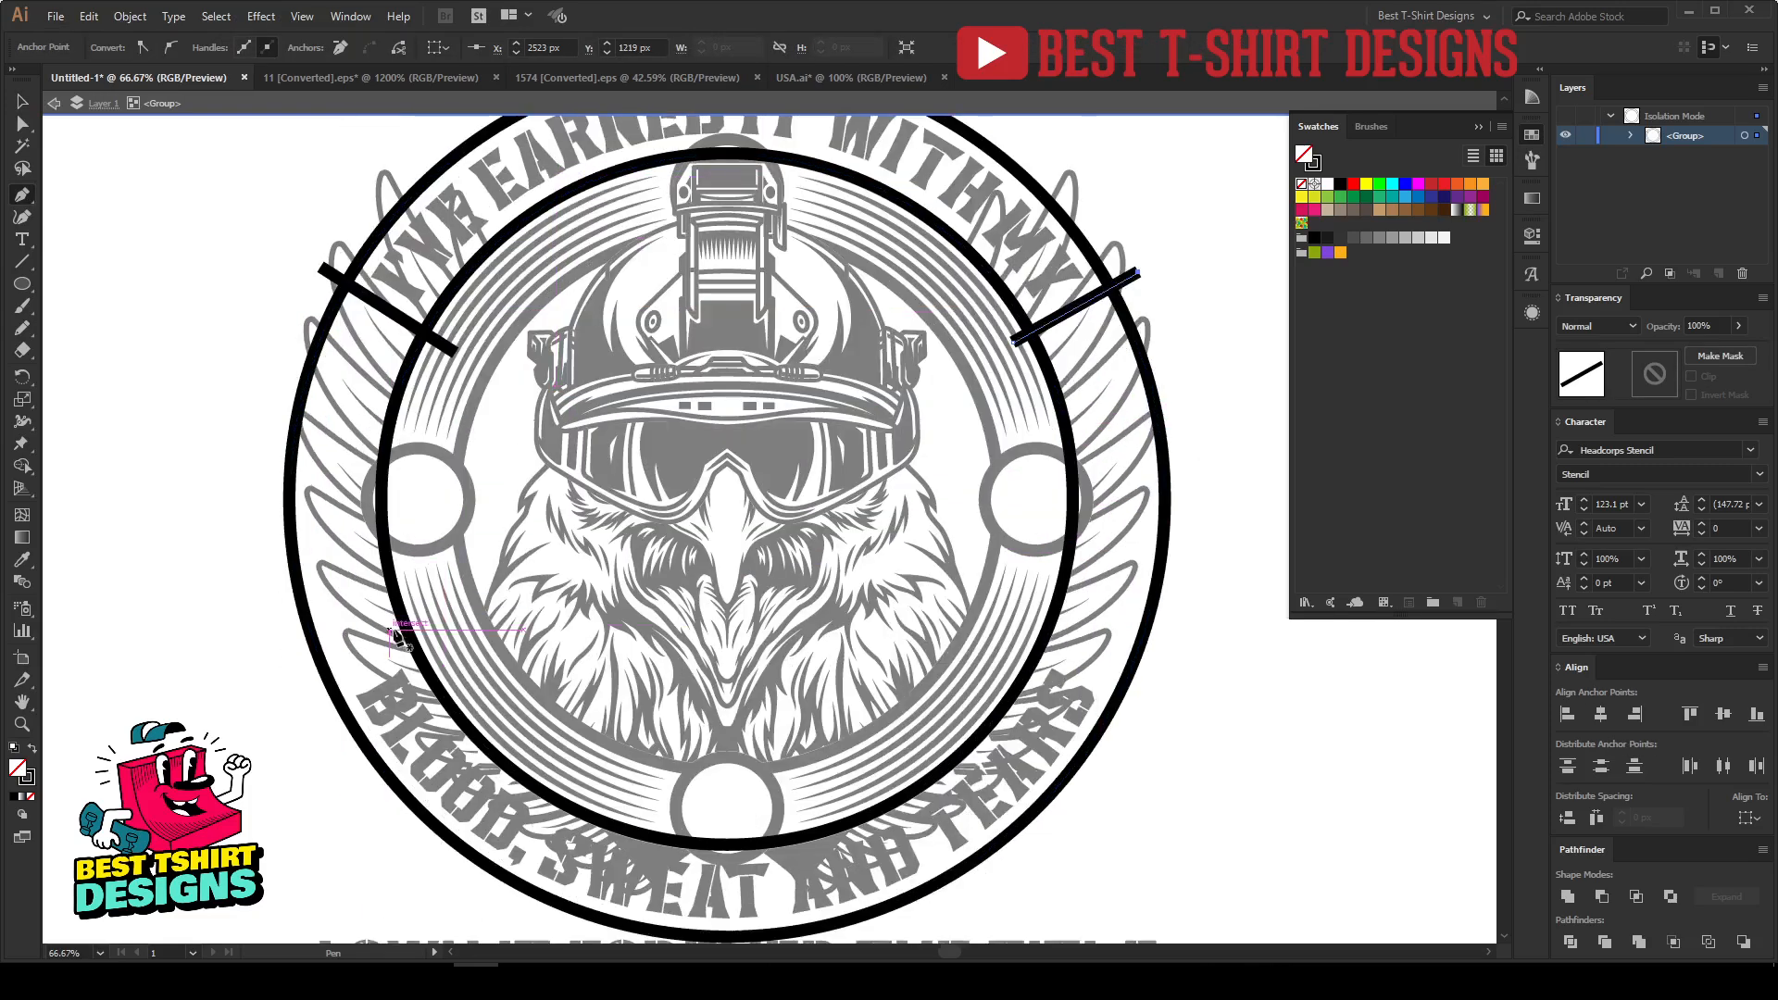
click(424, 637)
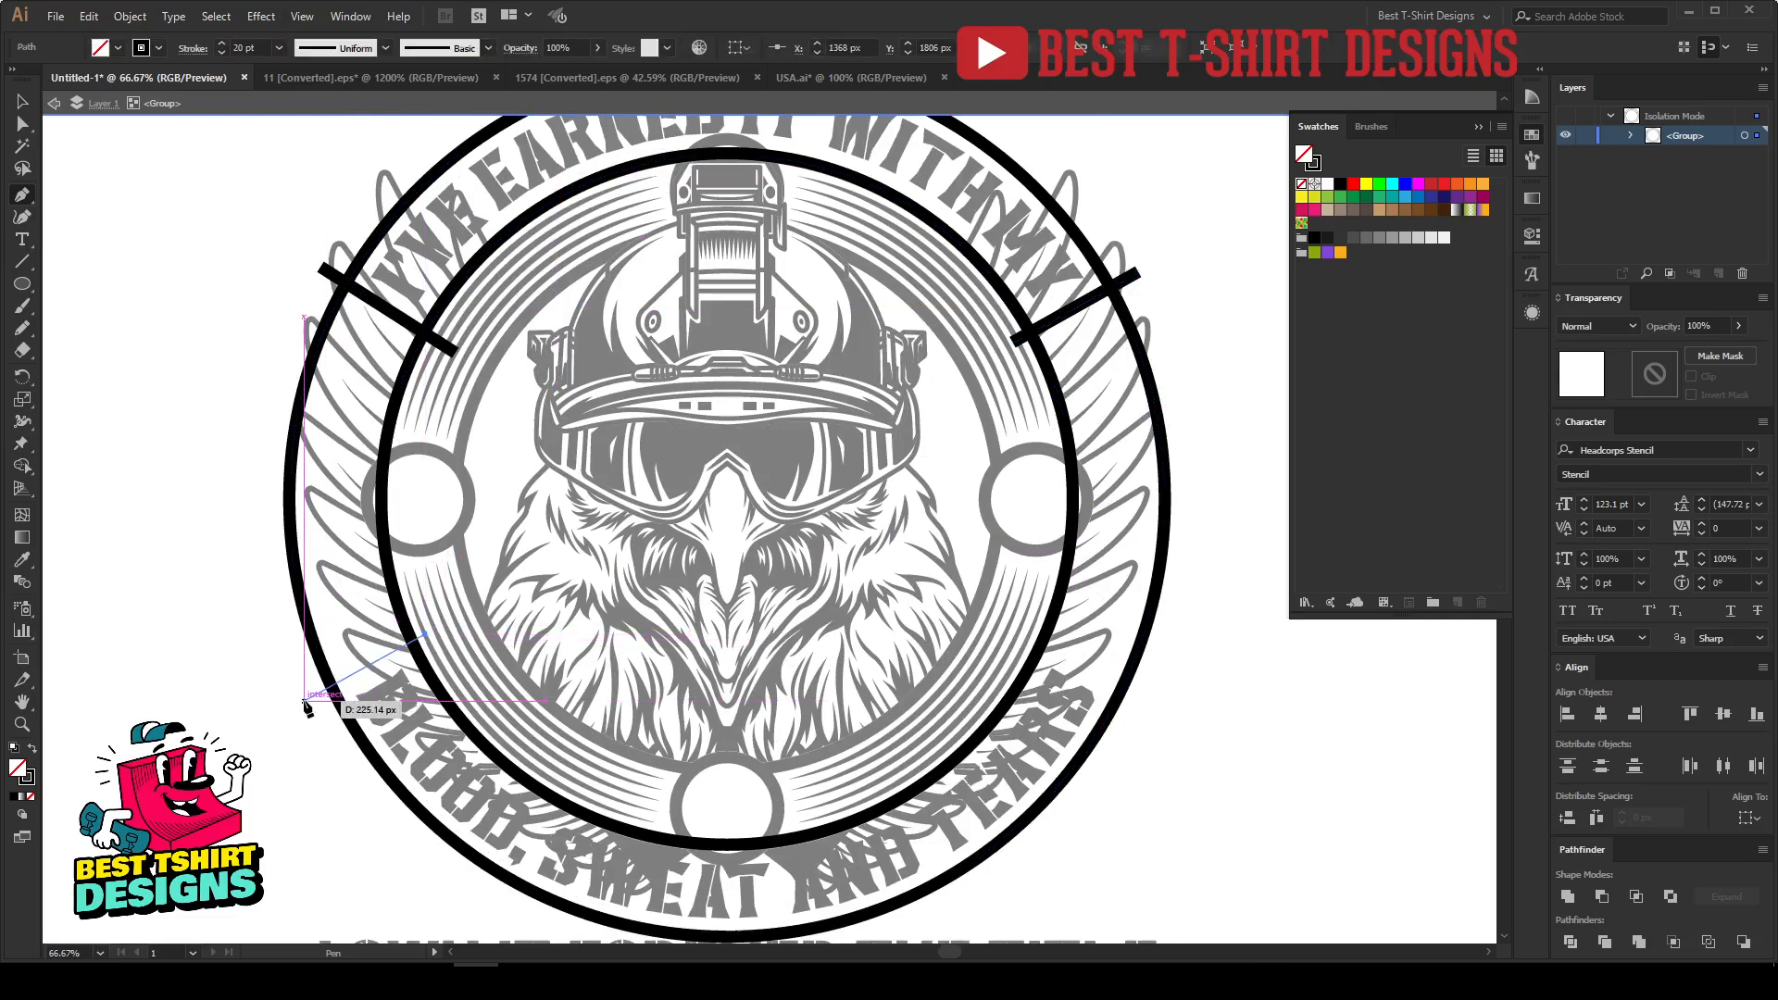
click(304, 701)
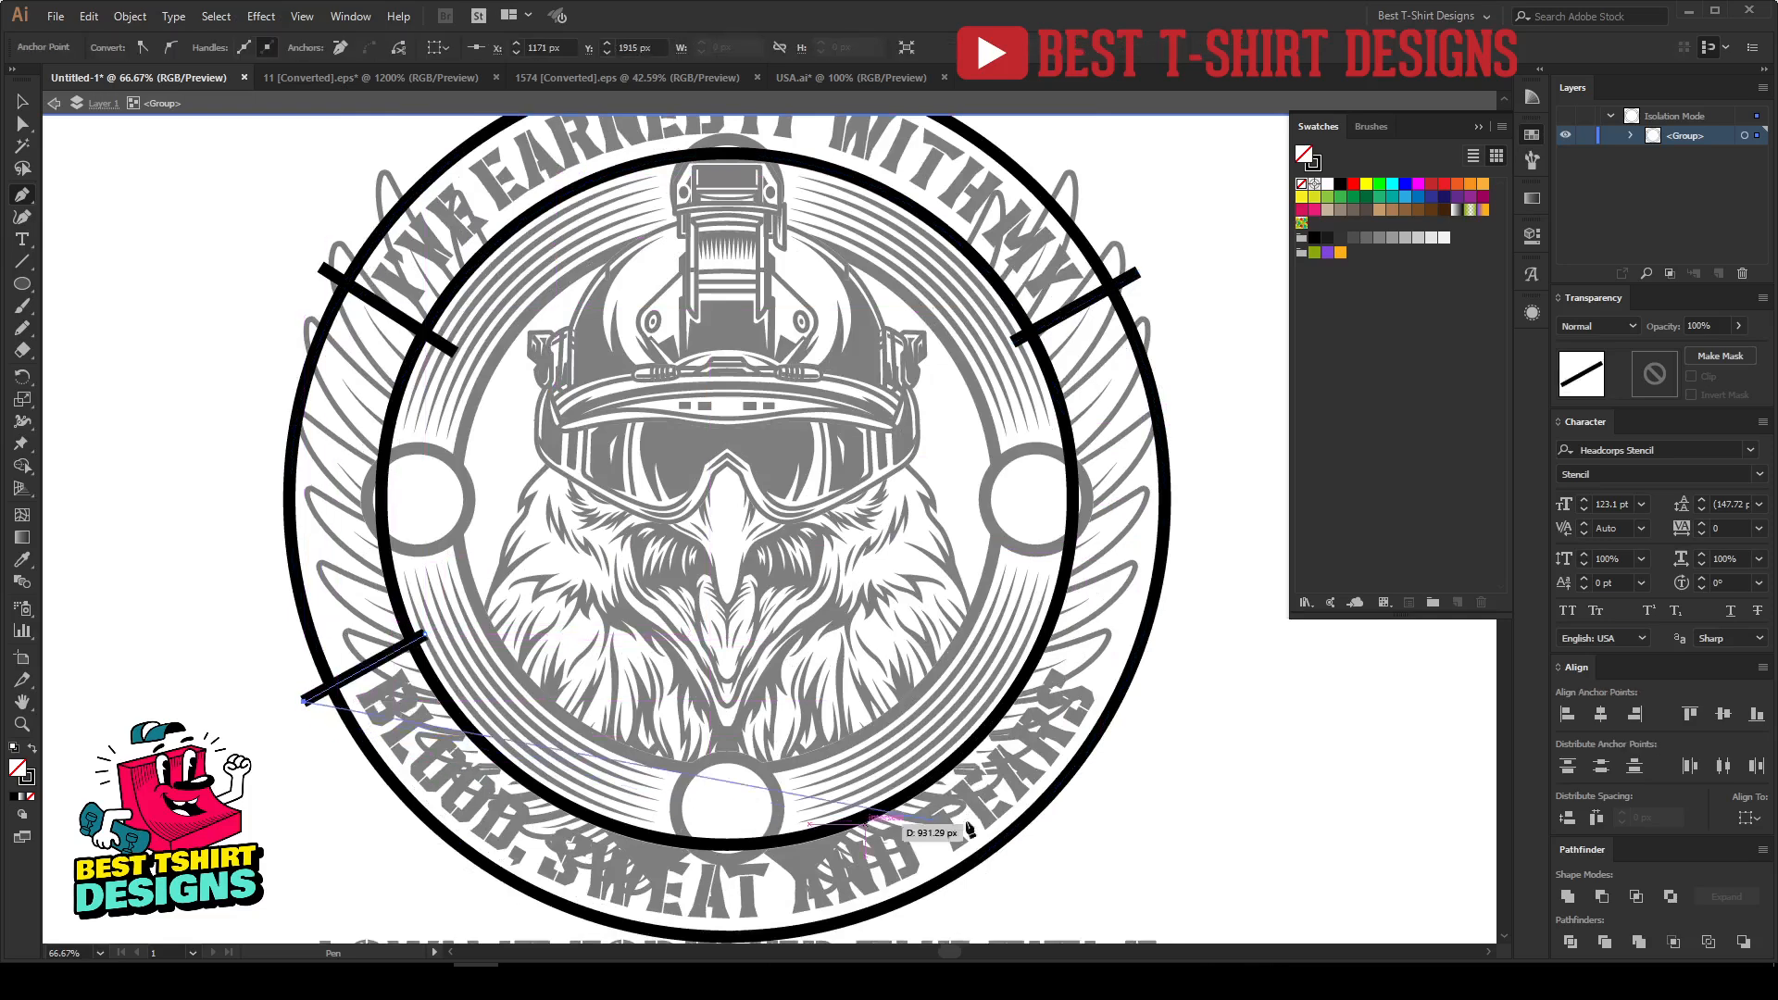
click(1031, 637)
click(1156, 699)
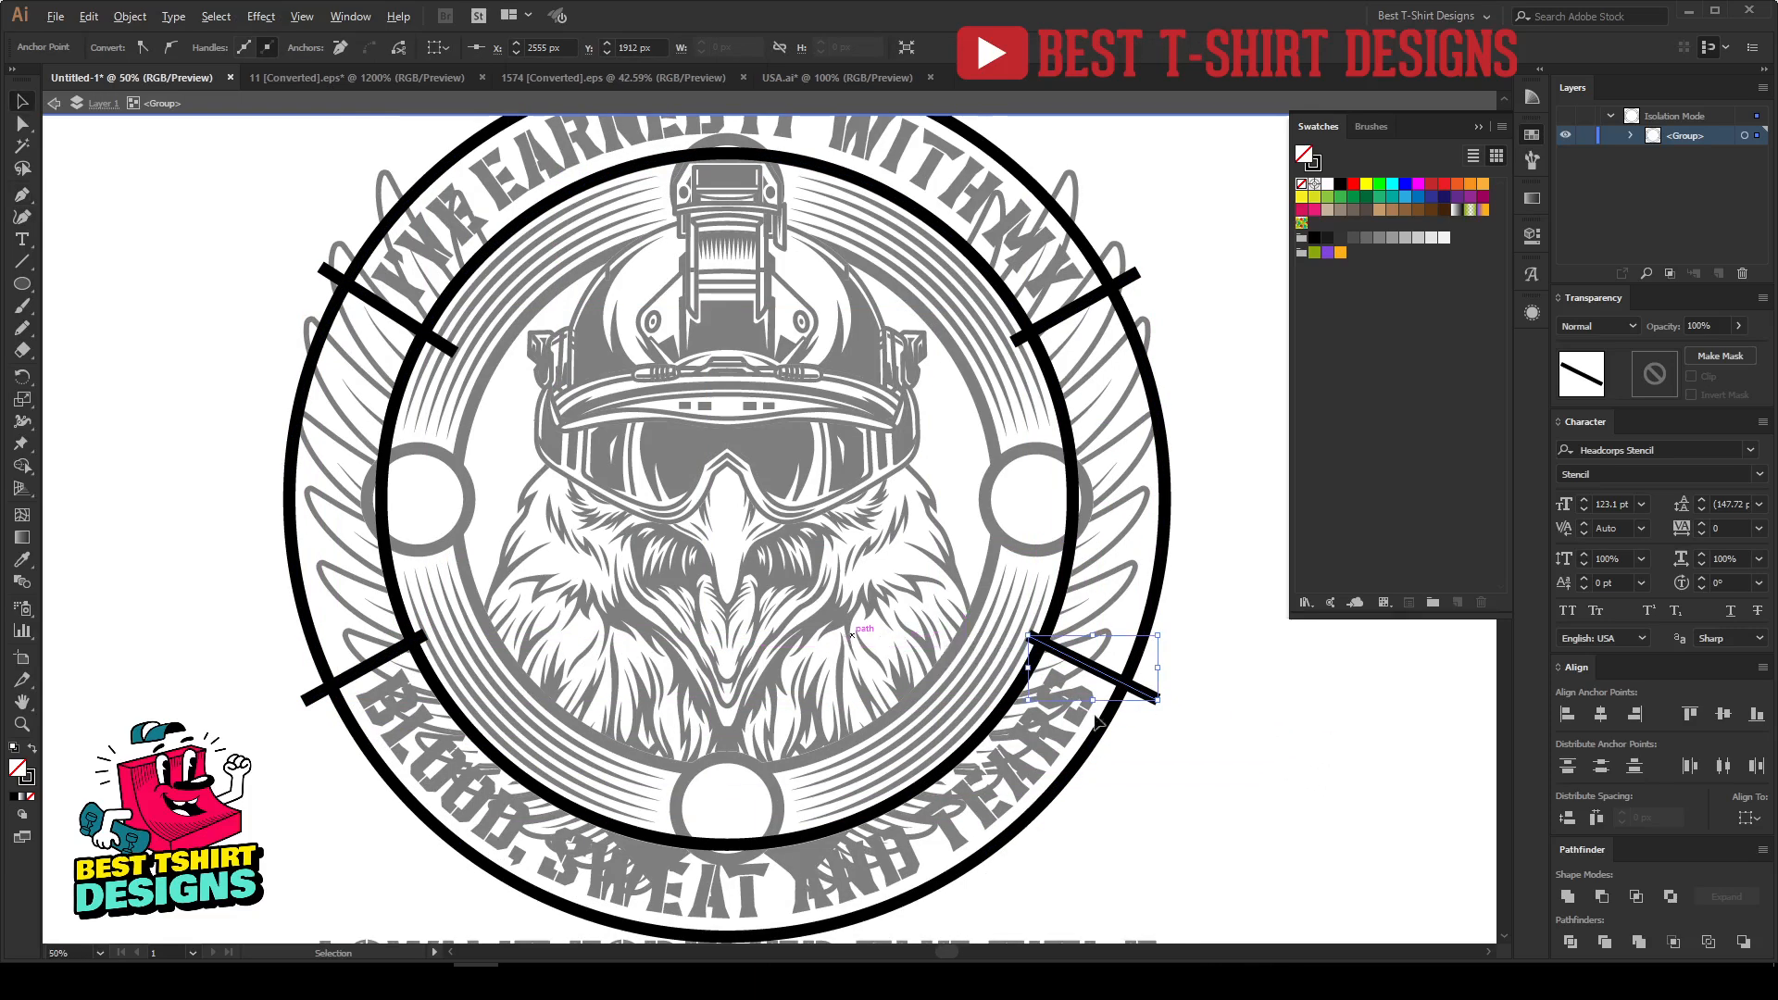
Step: Select the circles and lines and remove the right-hand ring section and its overhanging line ends with Shape Builder
key(ctrl+minus)
key(ctrl+a)
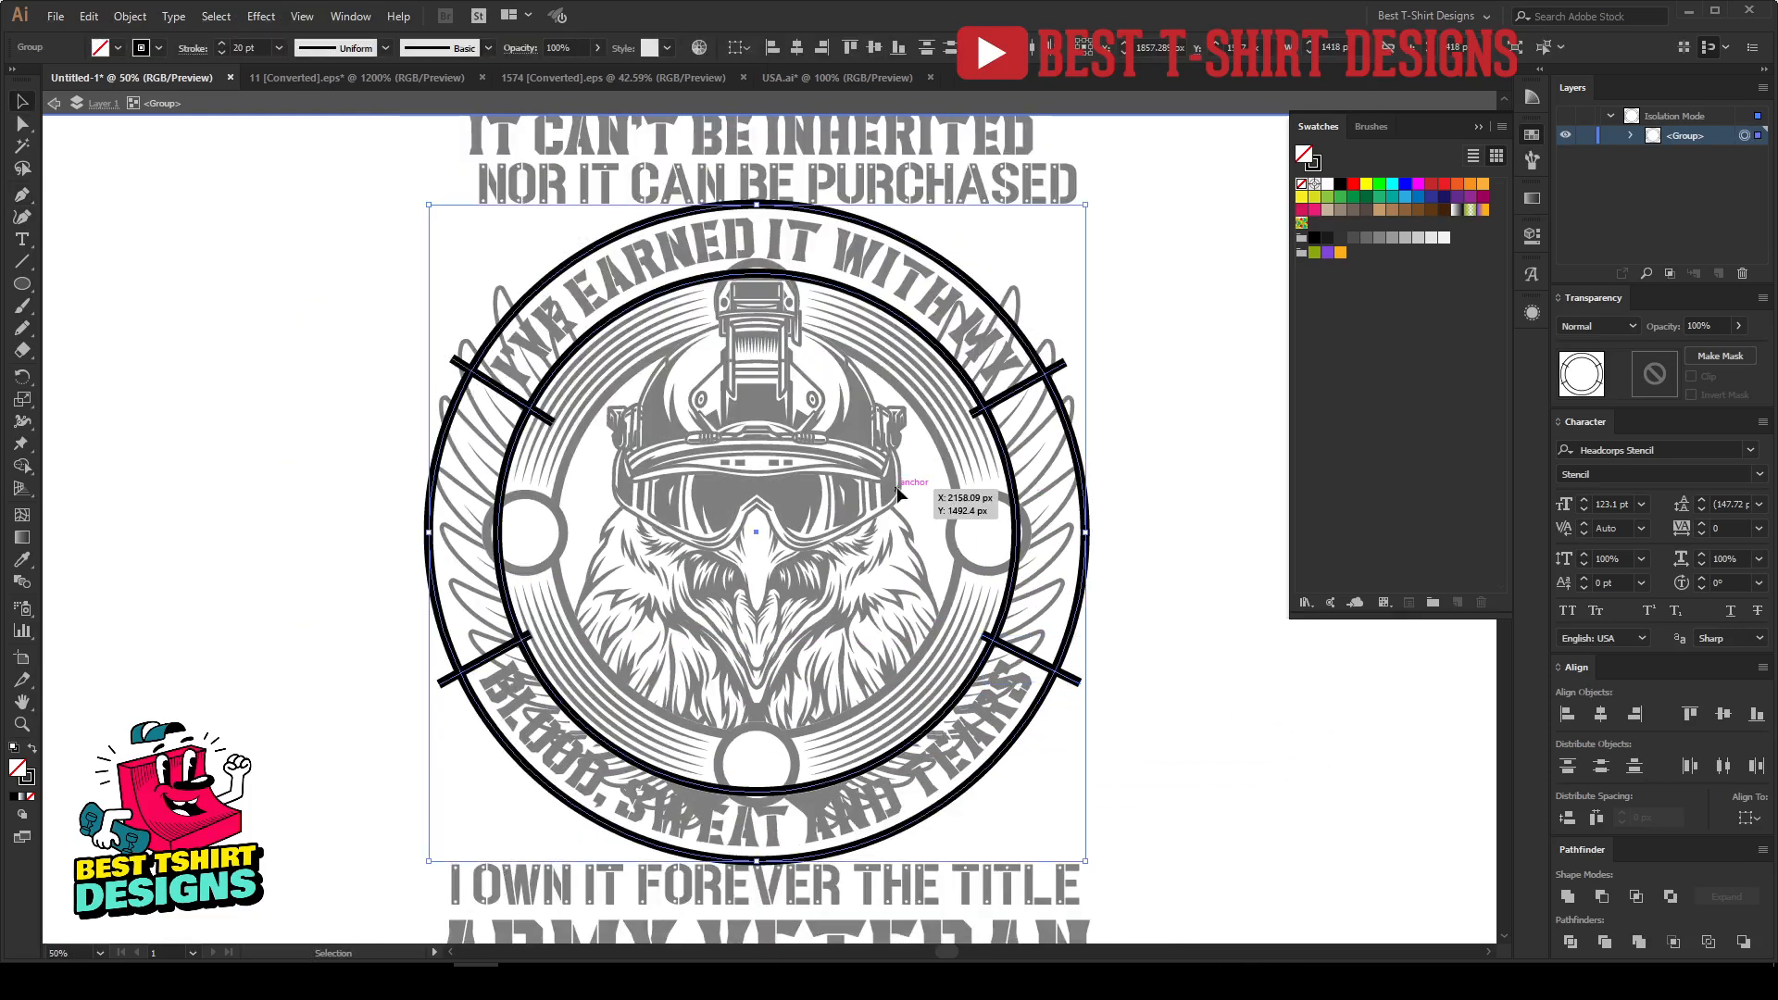
key(shift+m)
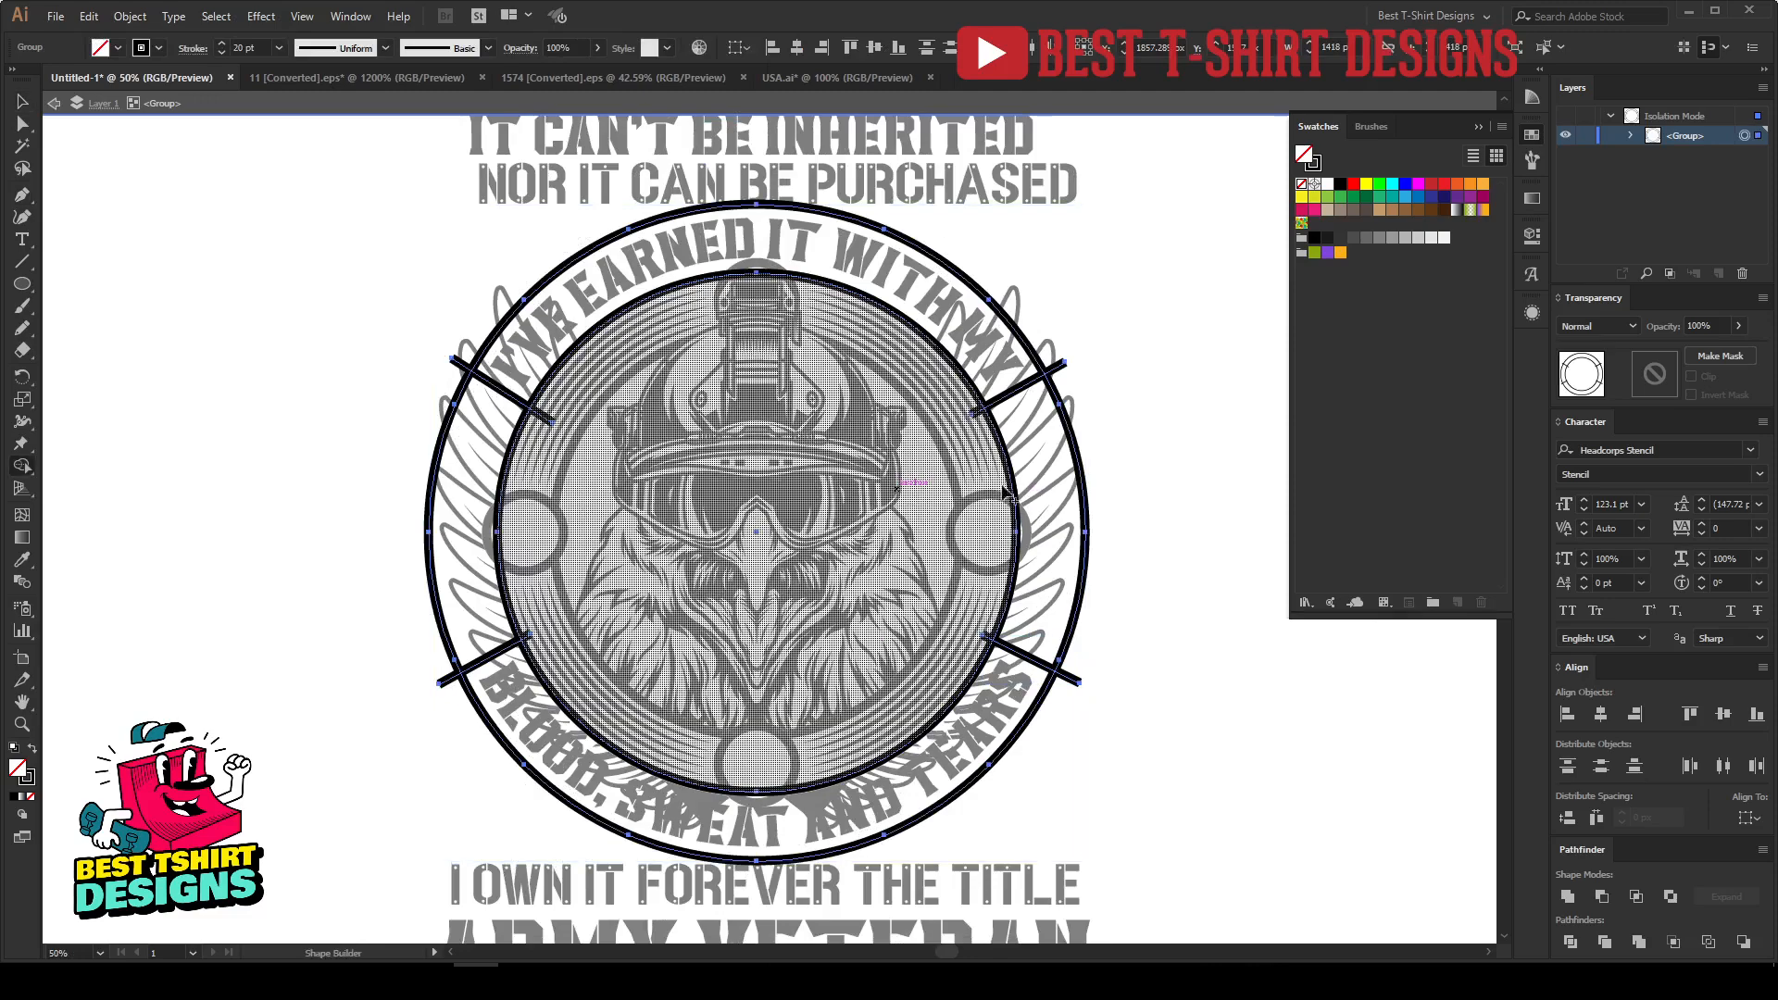
scroll(1045, 375, up, 3)
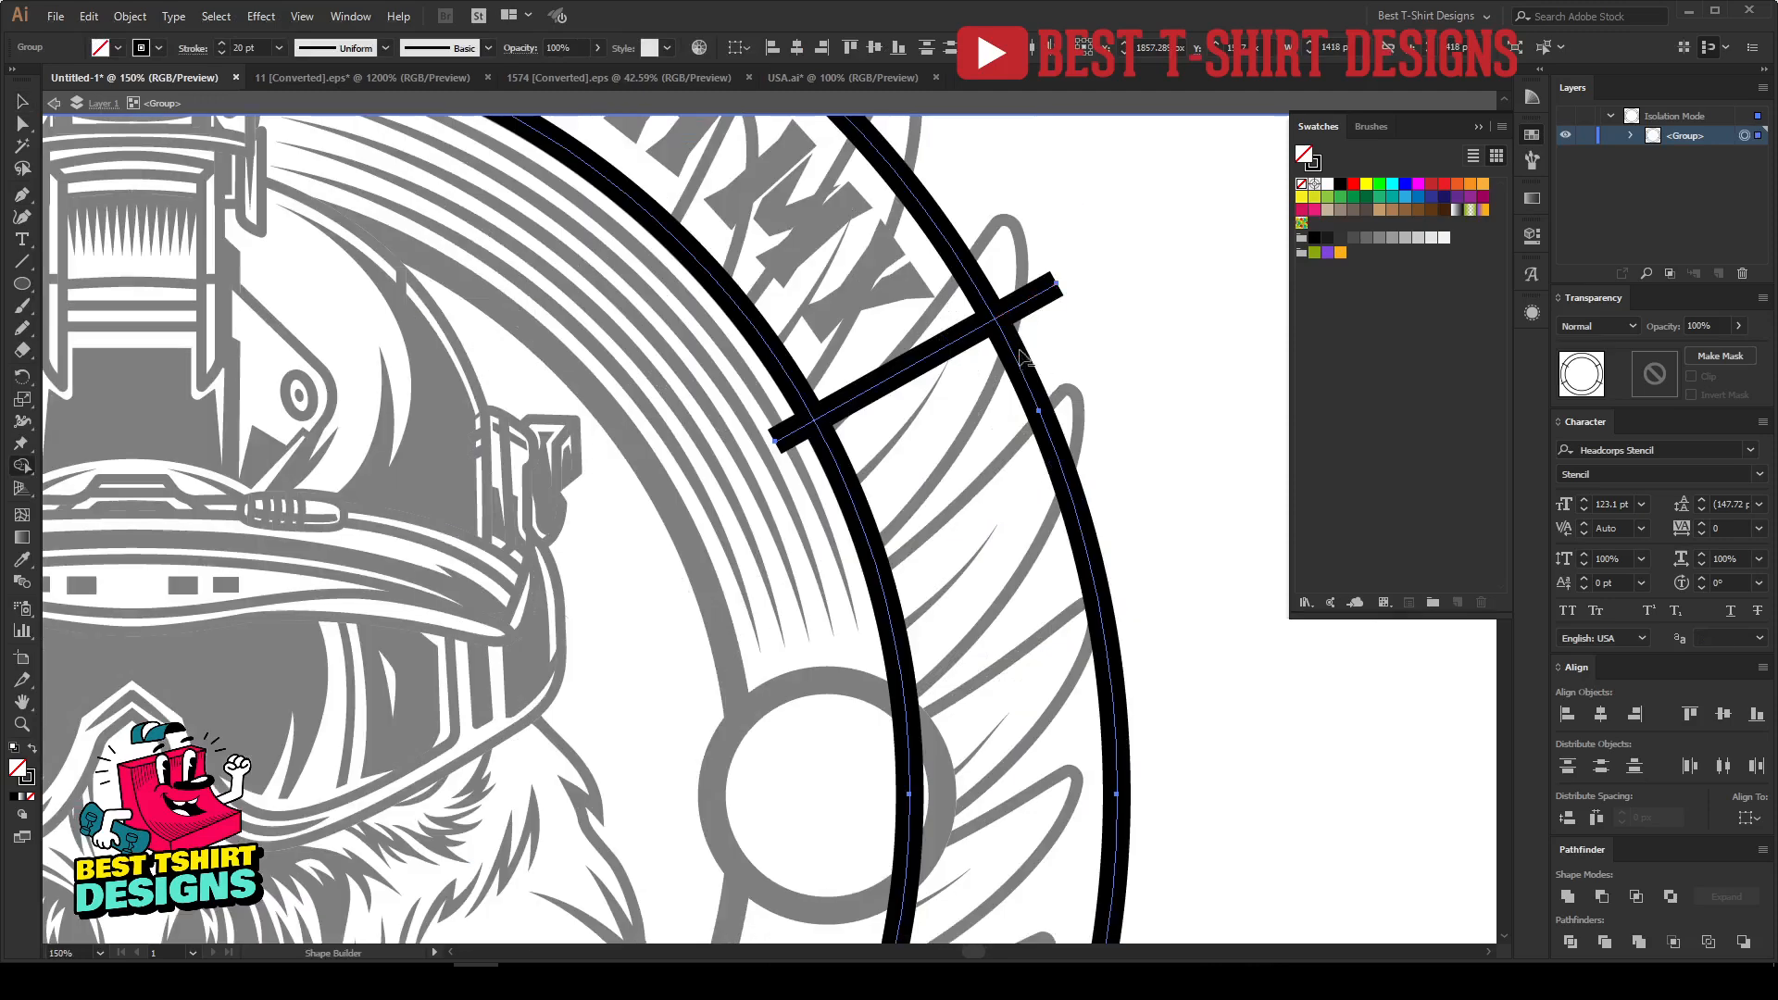
alt+click(1025, 306)
alt+click(1039, 410)
alt+click(796, 432)
alt+click(832, 457)
scroll(941, 320, down, 3)
scroll(945, 326, down, 2)
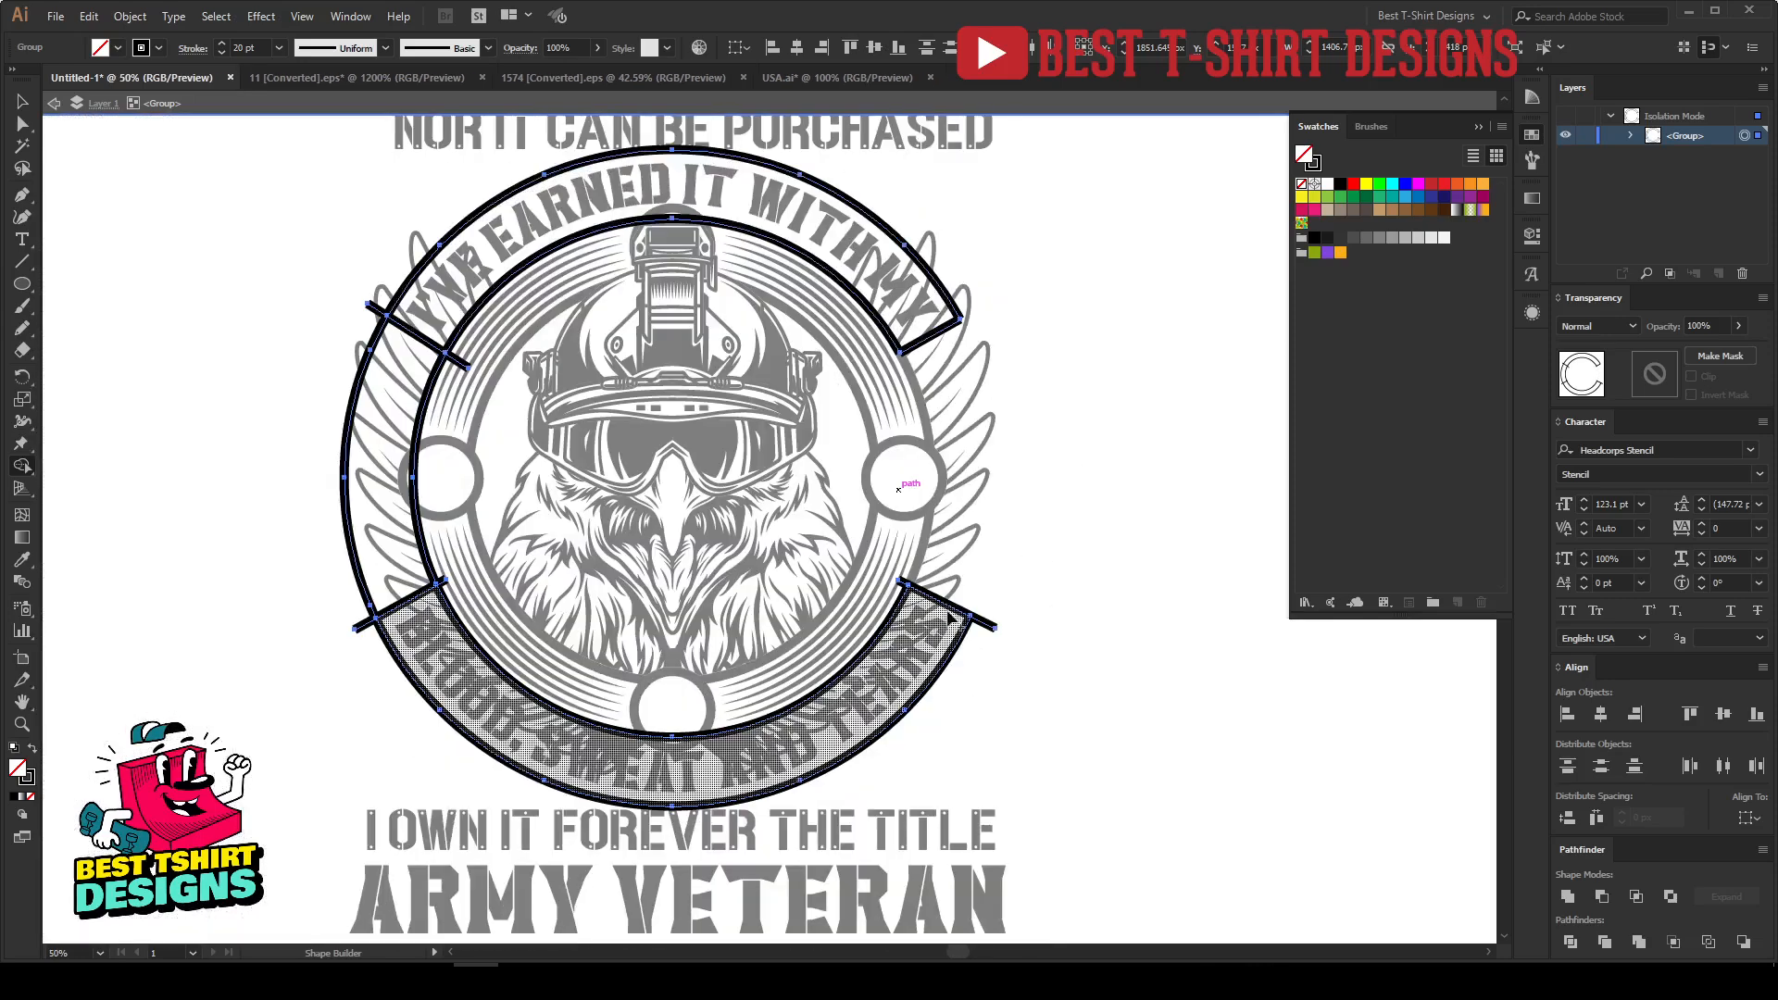
scroll(903, 595, up, 2)
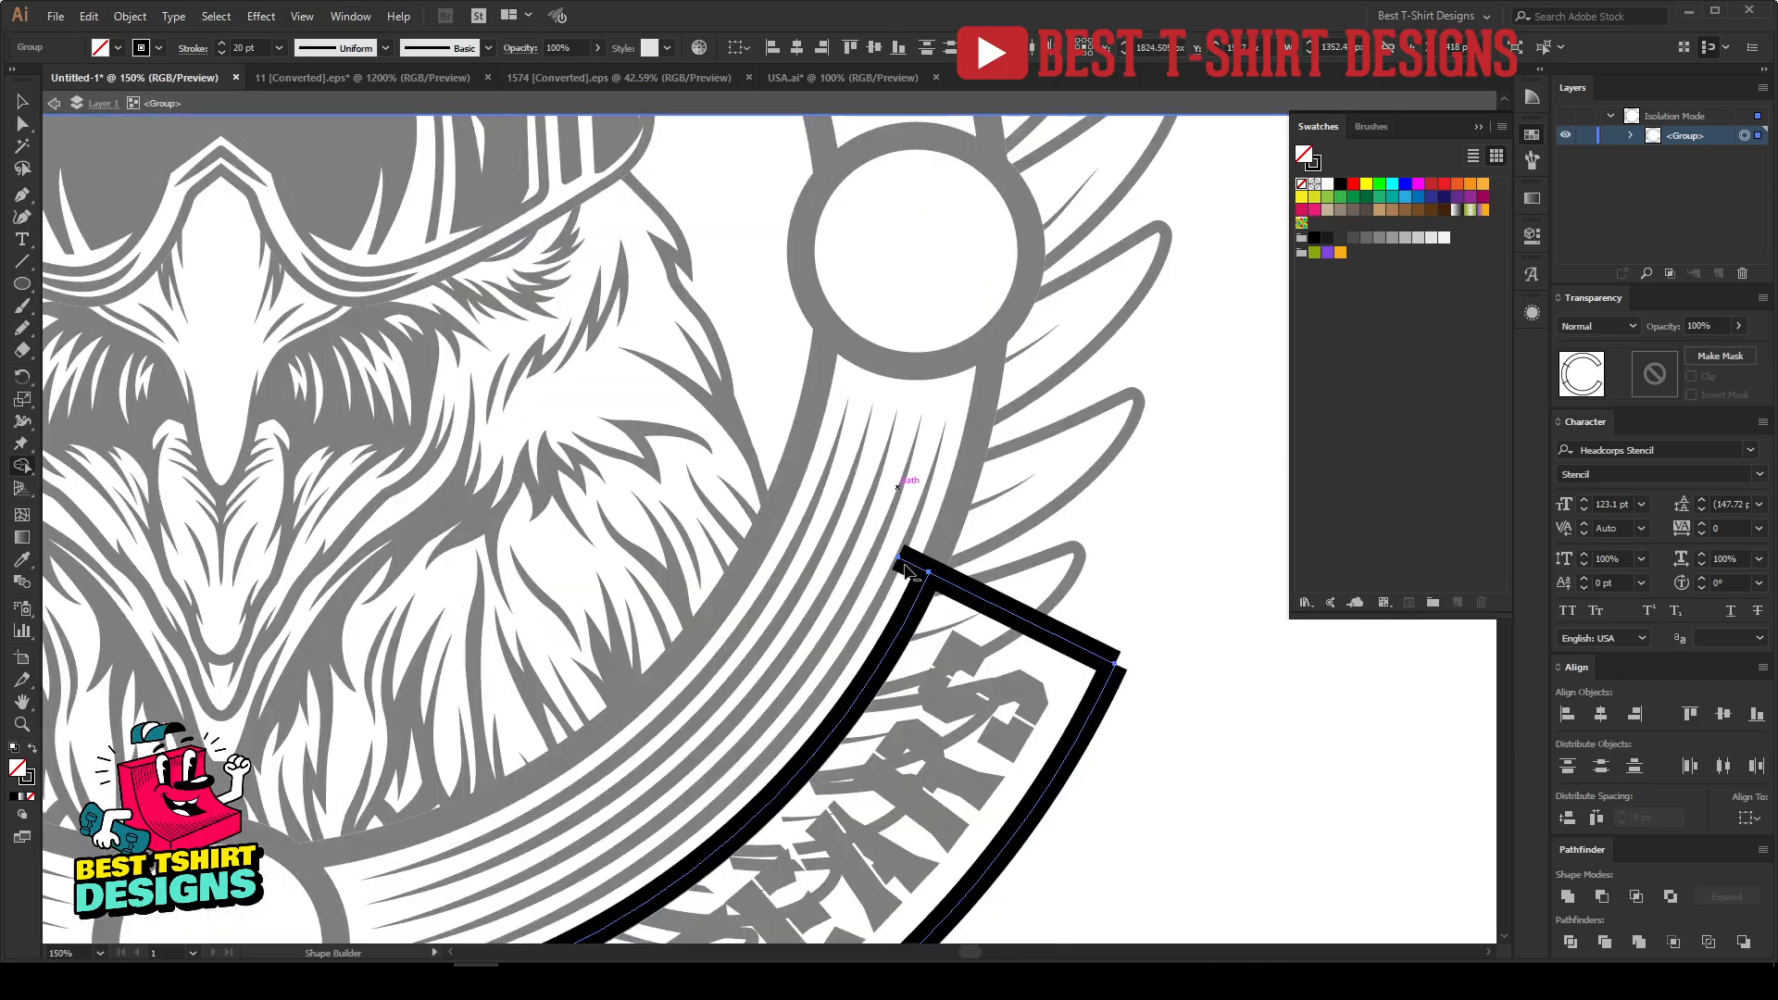
alt+click(905, 564)
Step: Remove the left-hand ring section and its overhanging line ends with Shape Builder, leaving separate upper and lower slogan frames, and deselect them
scroll(1034, 509, down, 2)
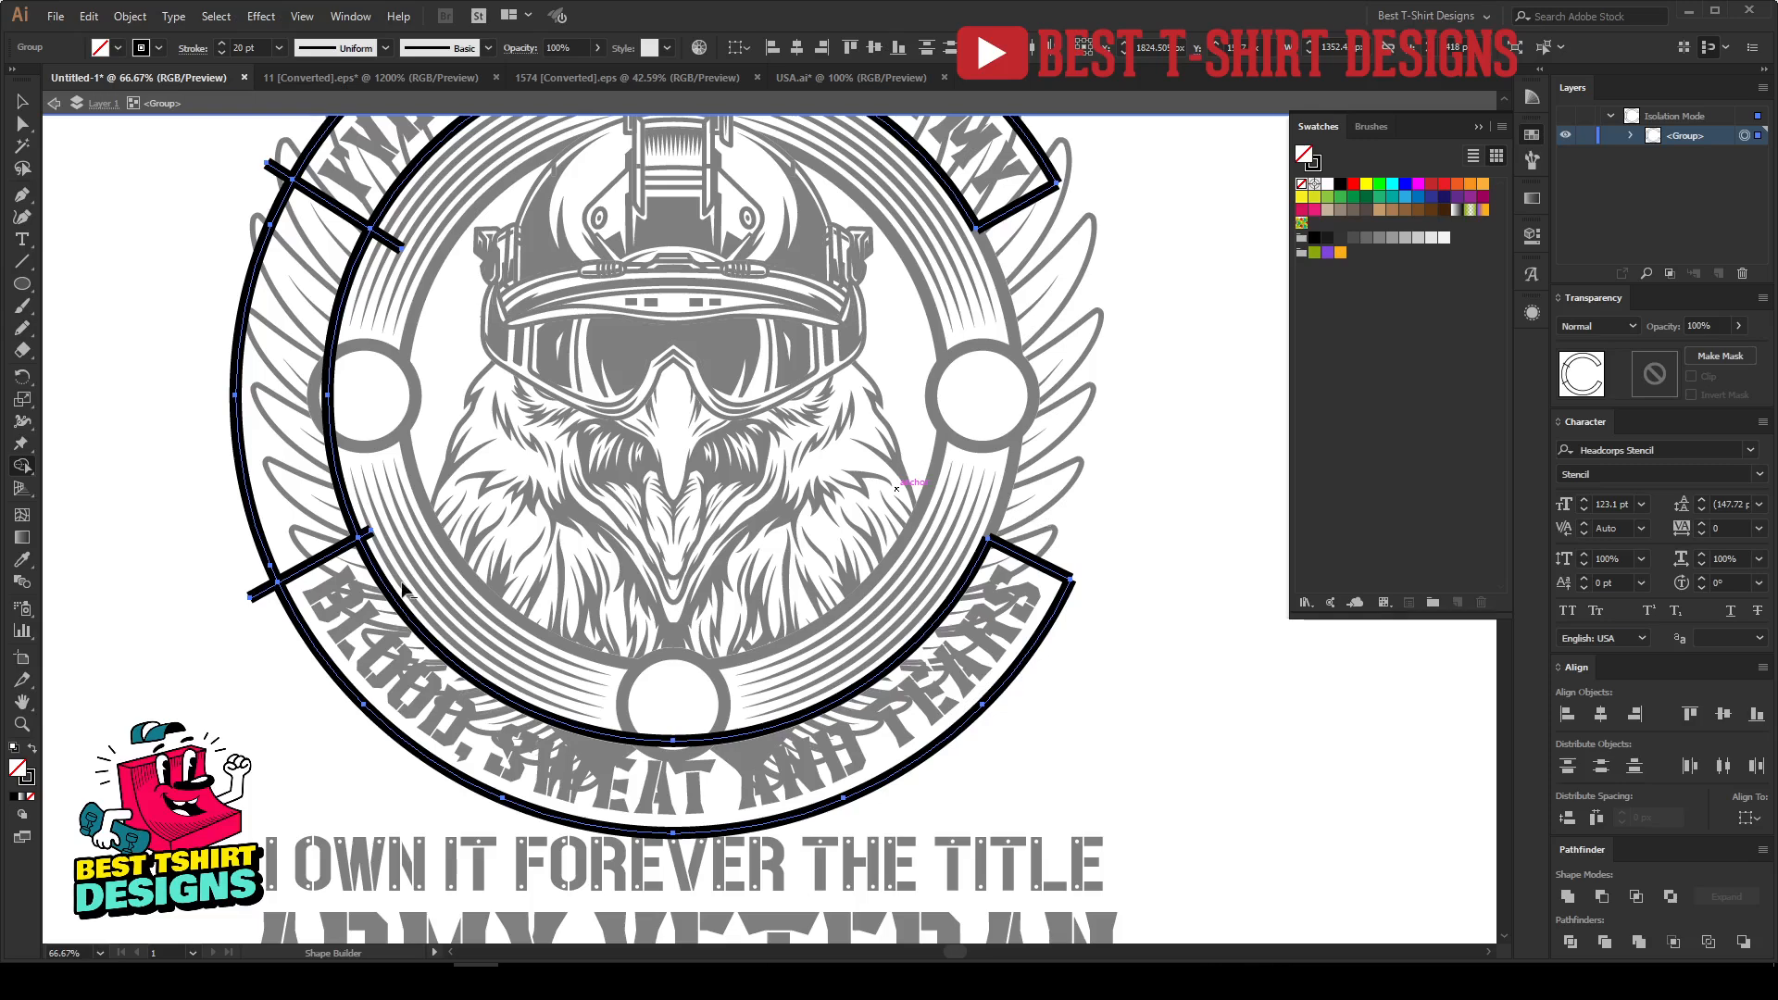
alt+click(353, 515)
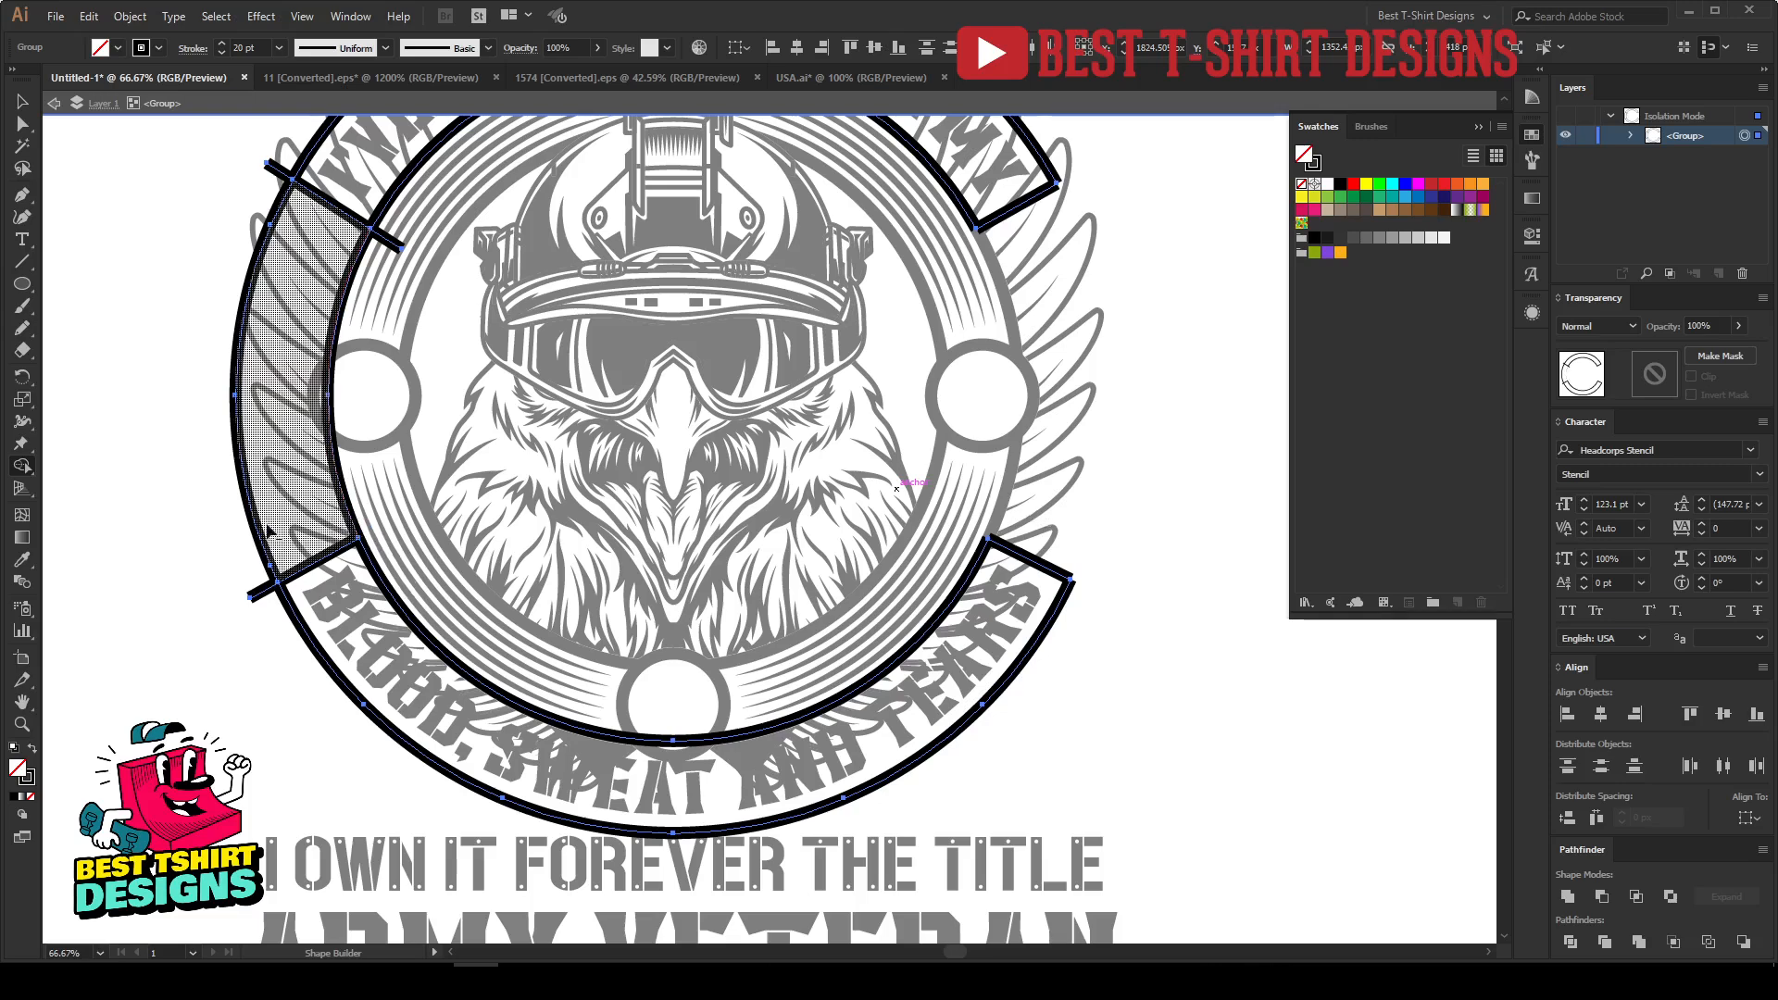
alt+click(264, 578)
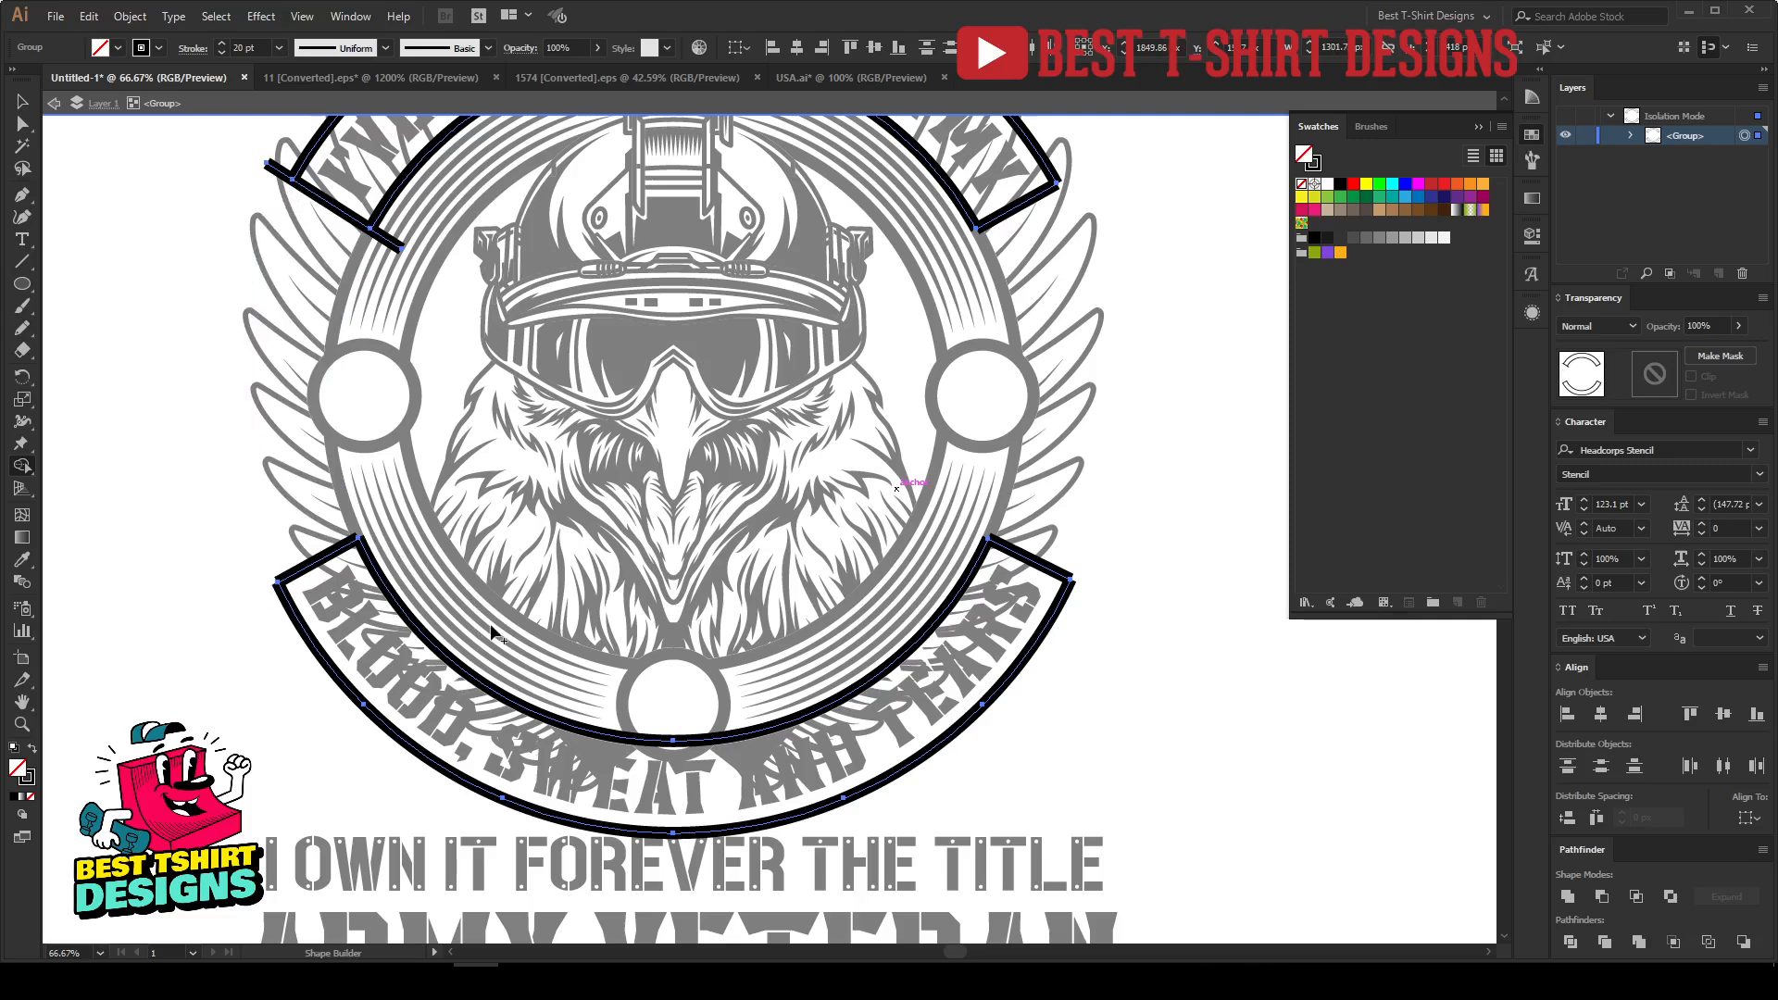
scroll(491, 624, up, 3)
alt+click(391, 399)
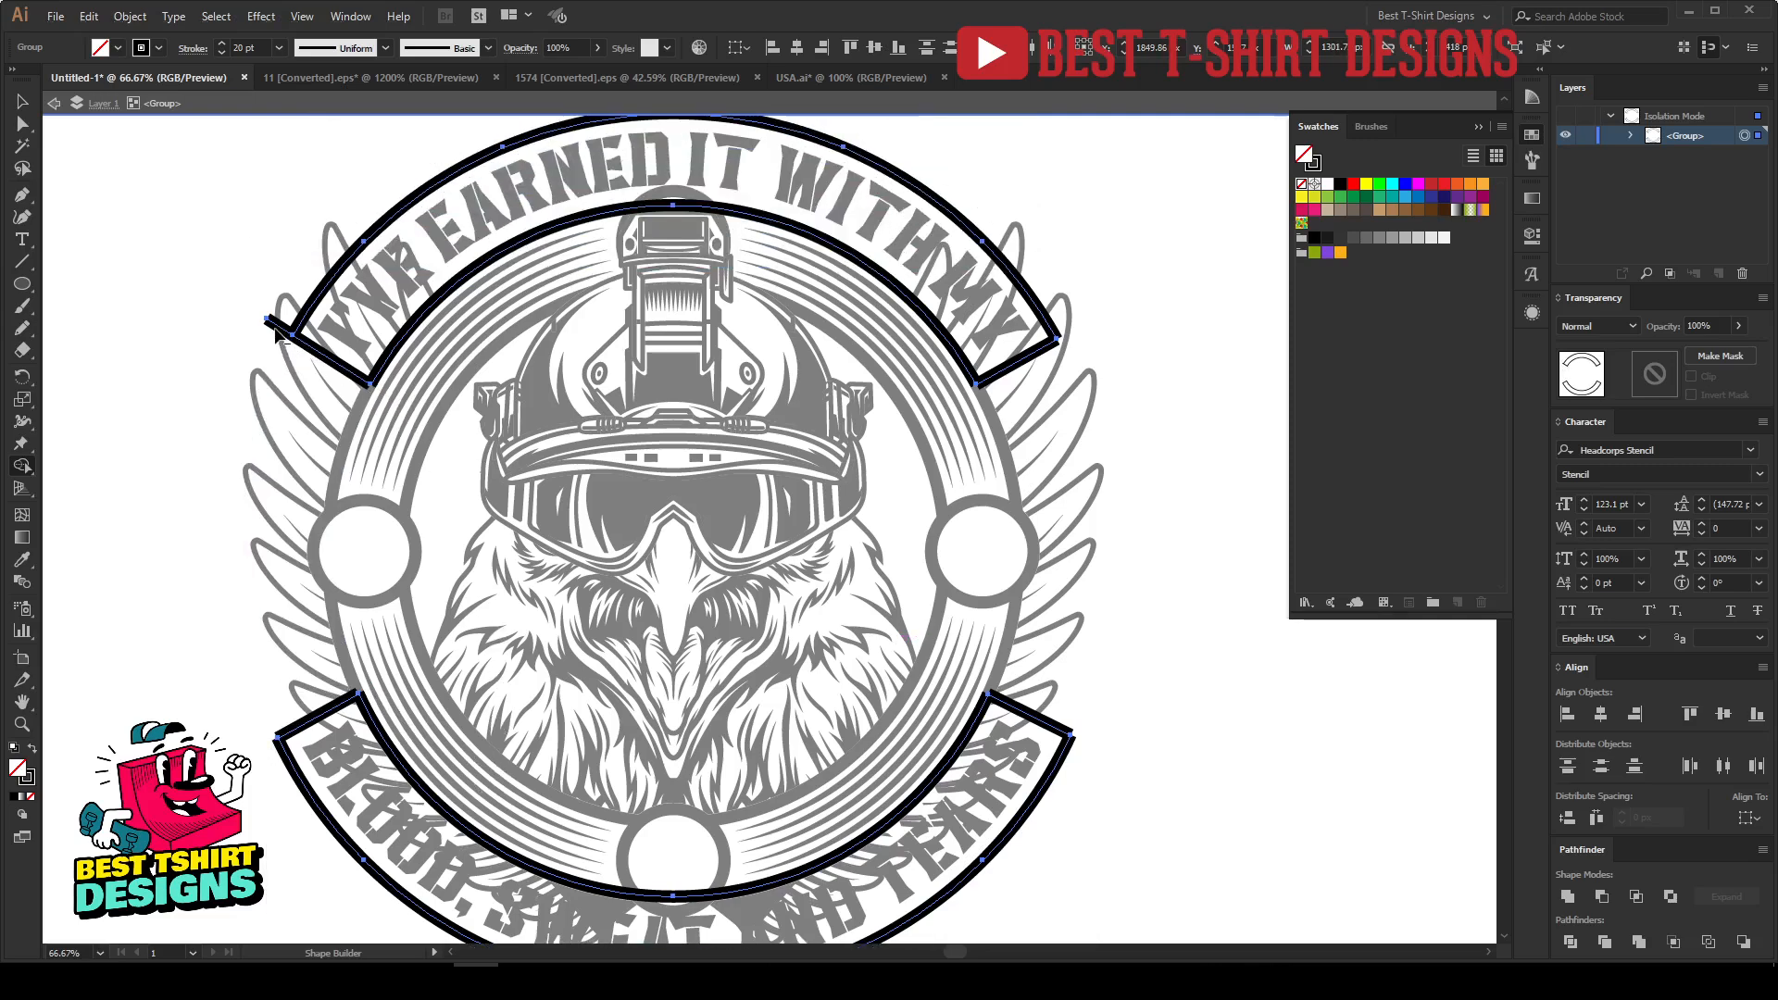
alt+click(276, 327)
key(v)
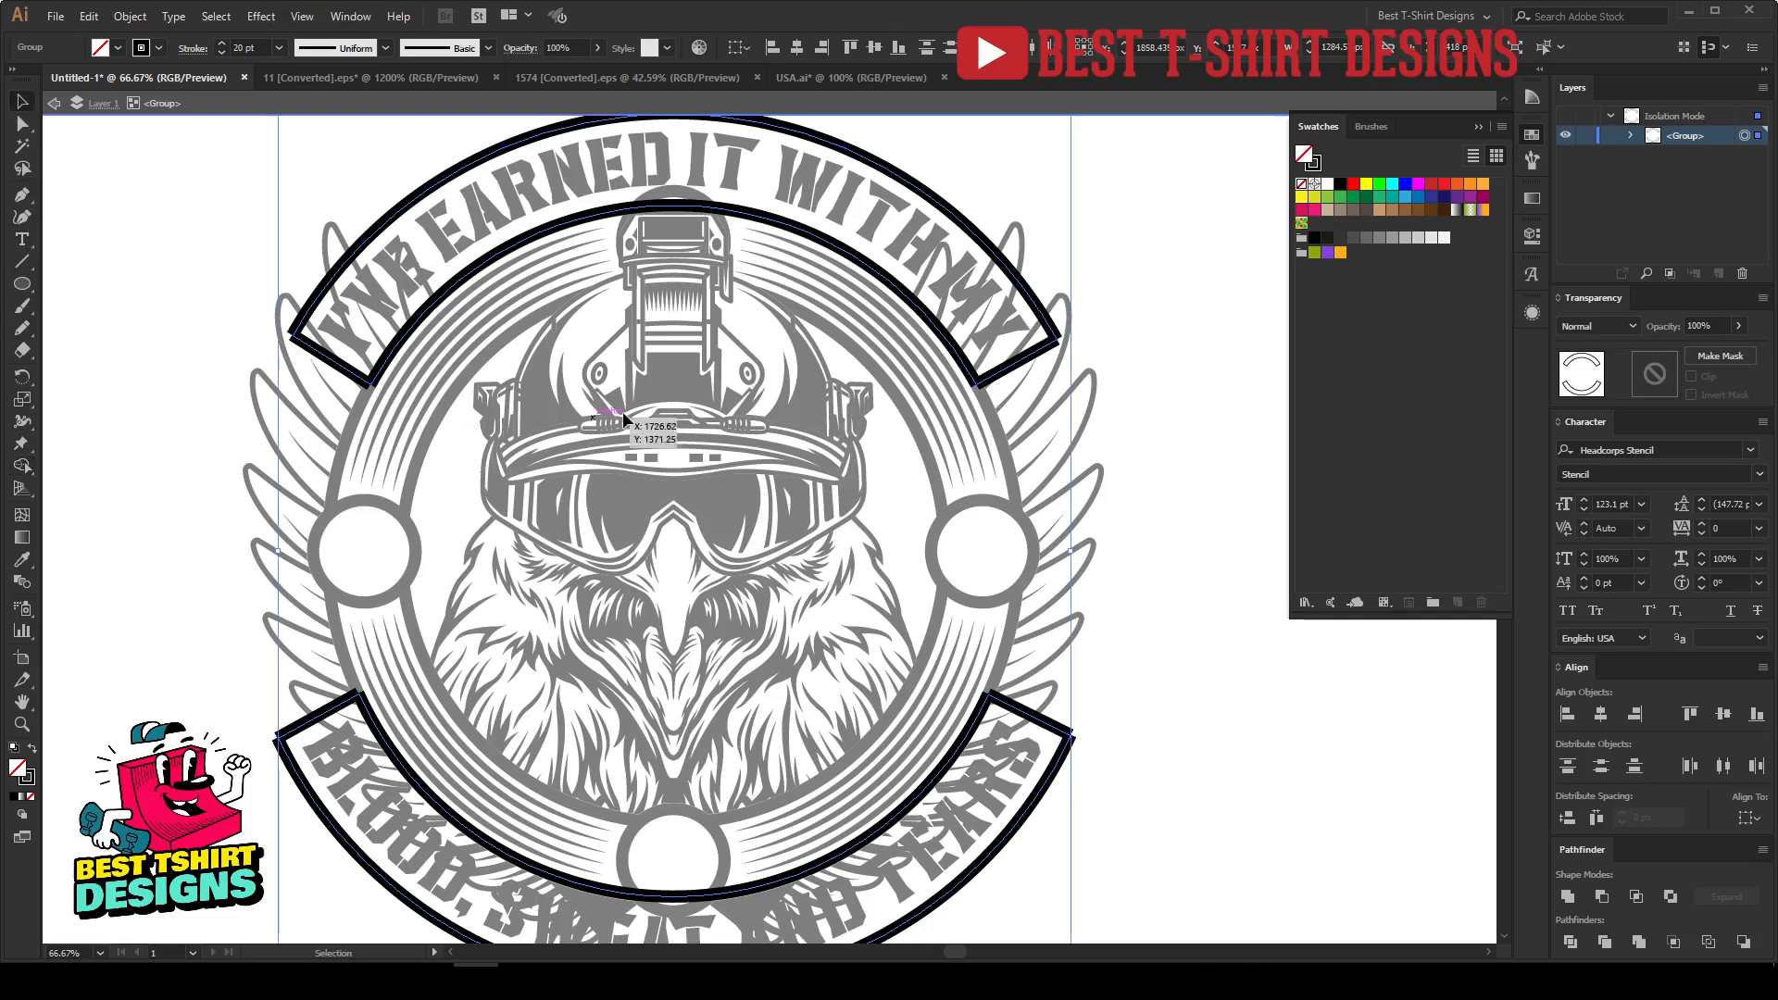
click(990, 454)
Step: Join the open anchor points at both right-end corners of the upper slogan frame
scroll(991, 452, up, 3)
scroll(1130, 528, up, 4)
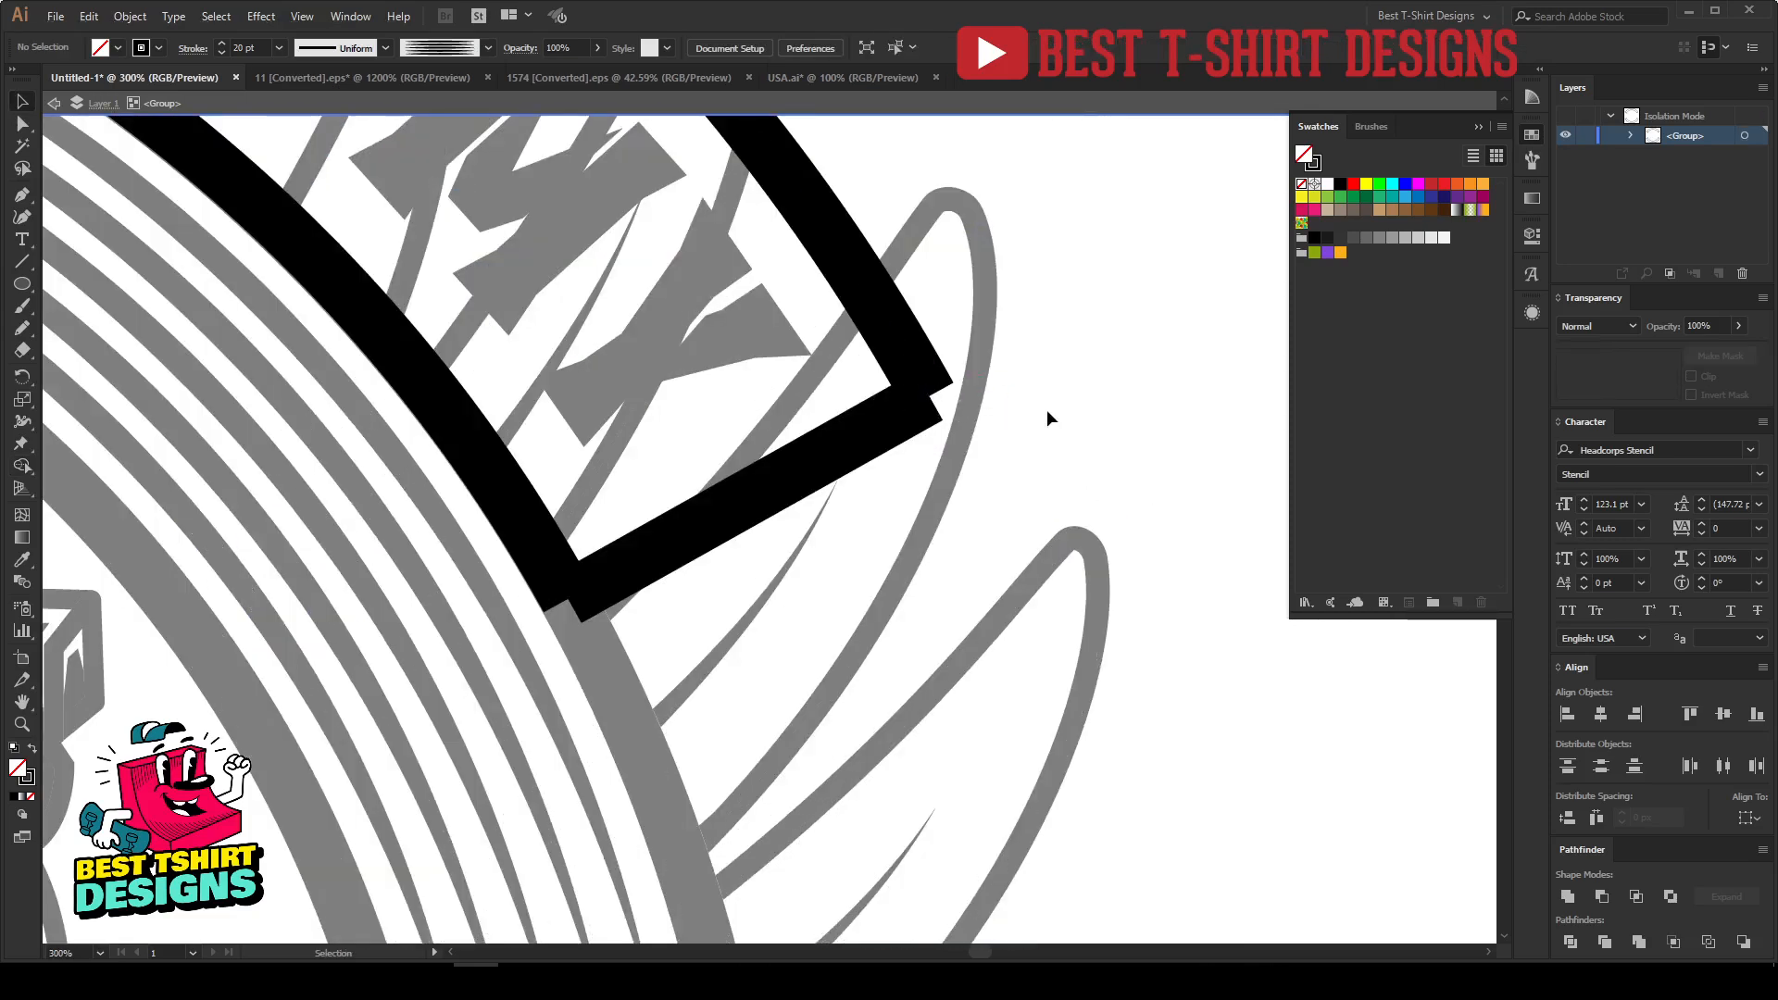
key(a)
drag(1047, 304, 797, 481)
drag(968, 394, 880, 447)
right_click(904, 357)
click(949, 512)
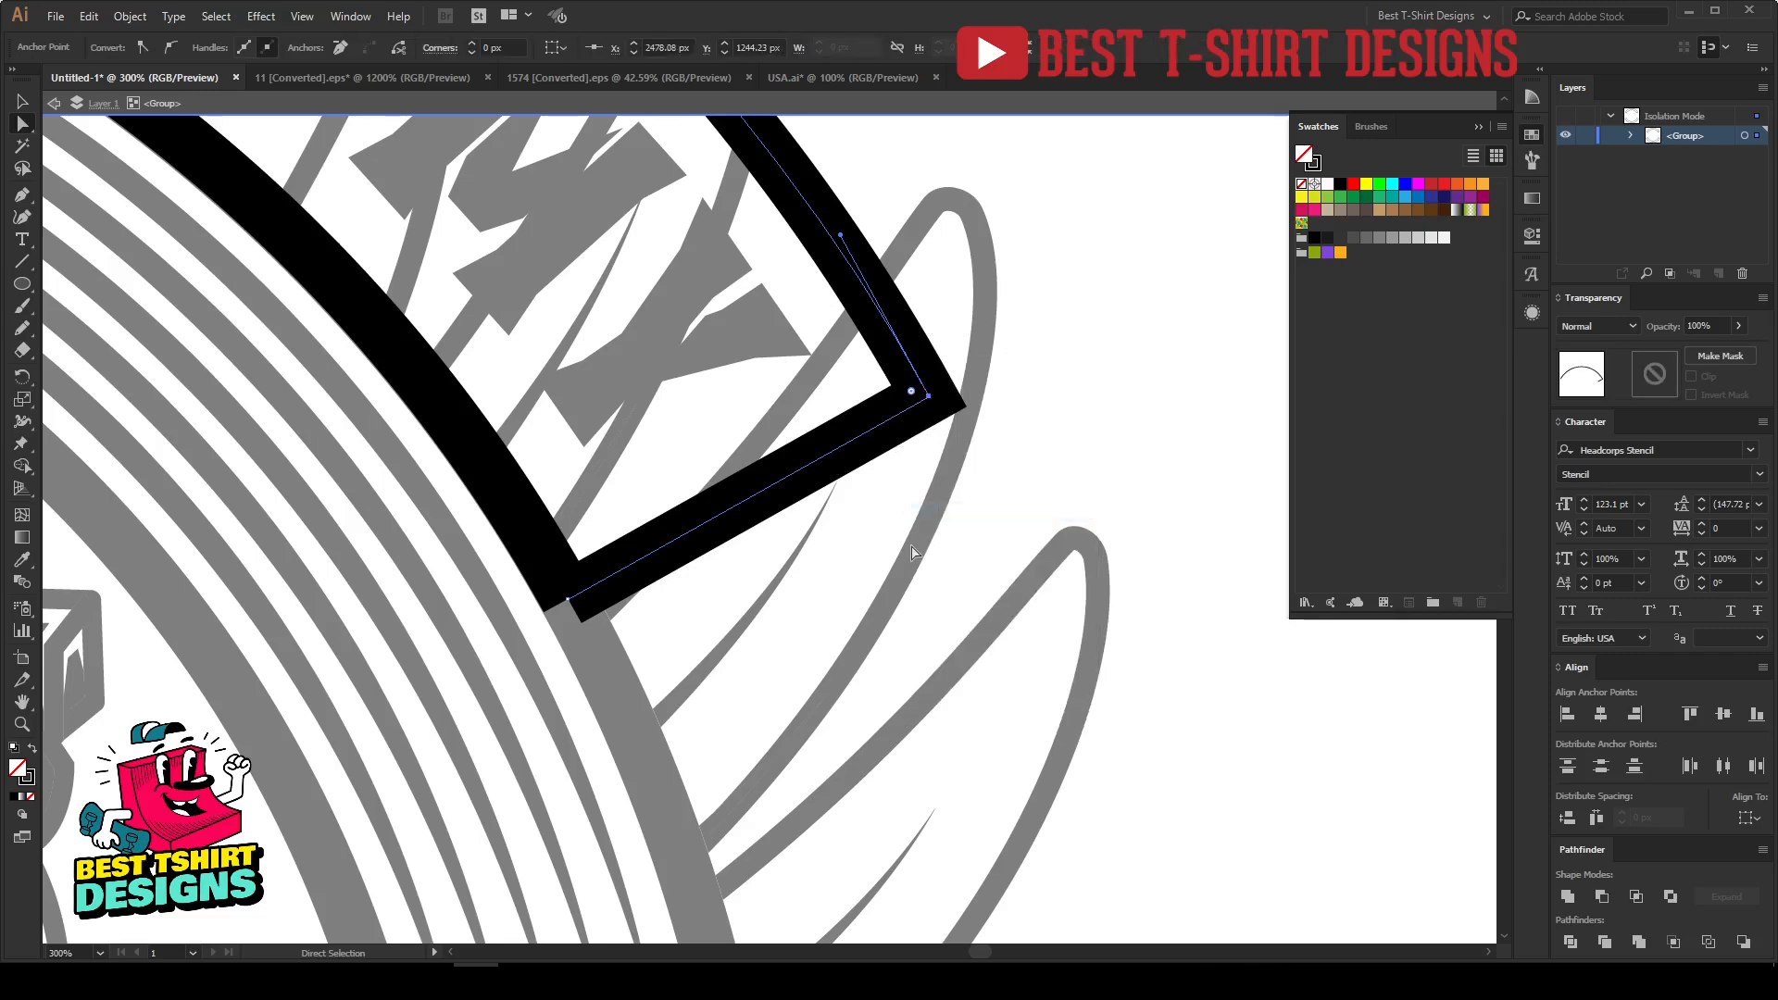
drag(690, 635, 523, 567)
right_click(535, 567)
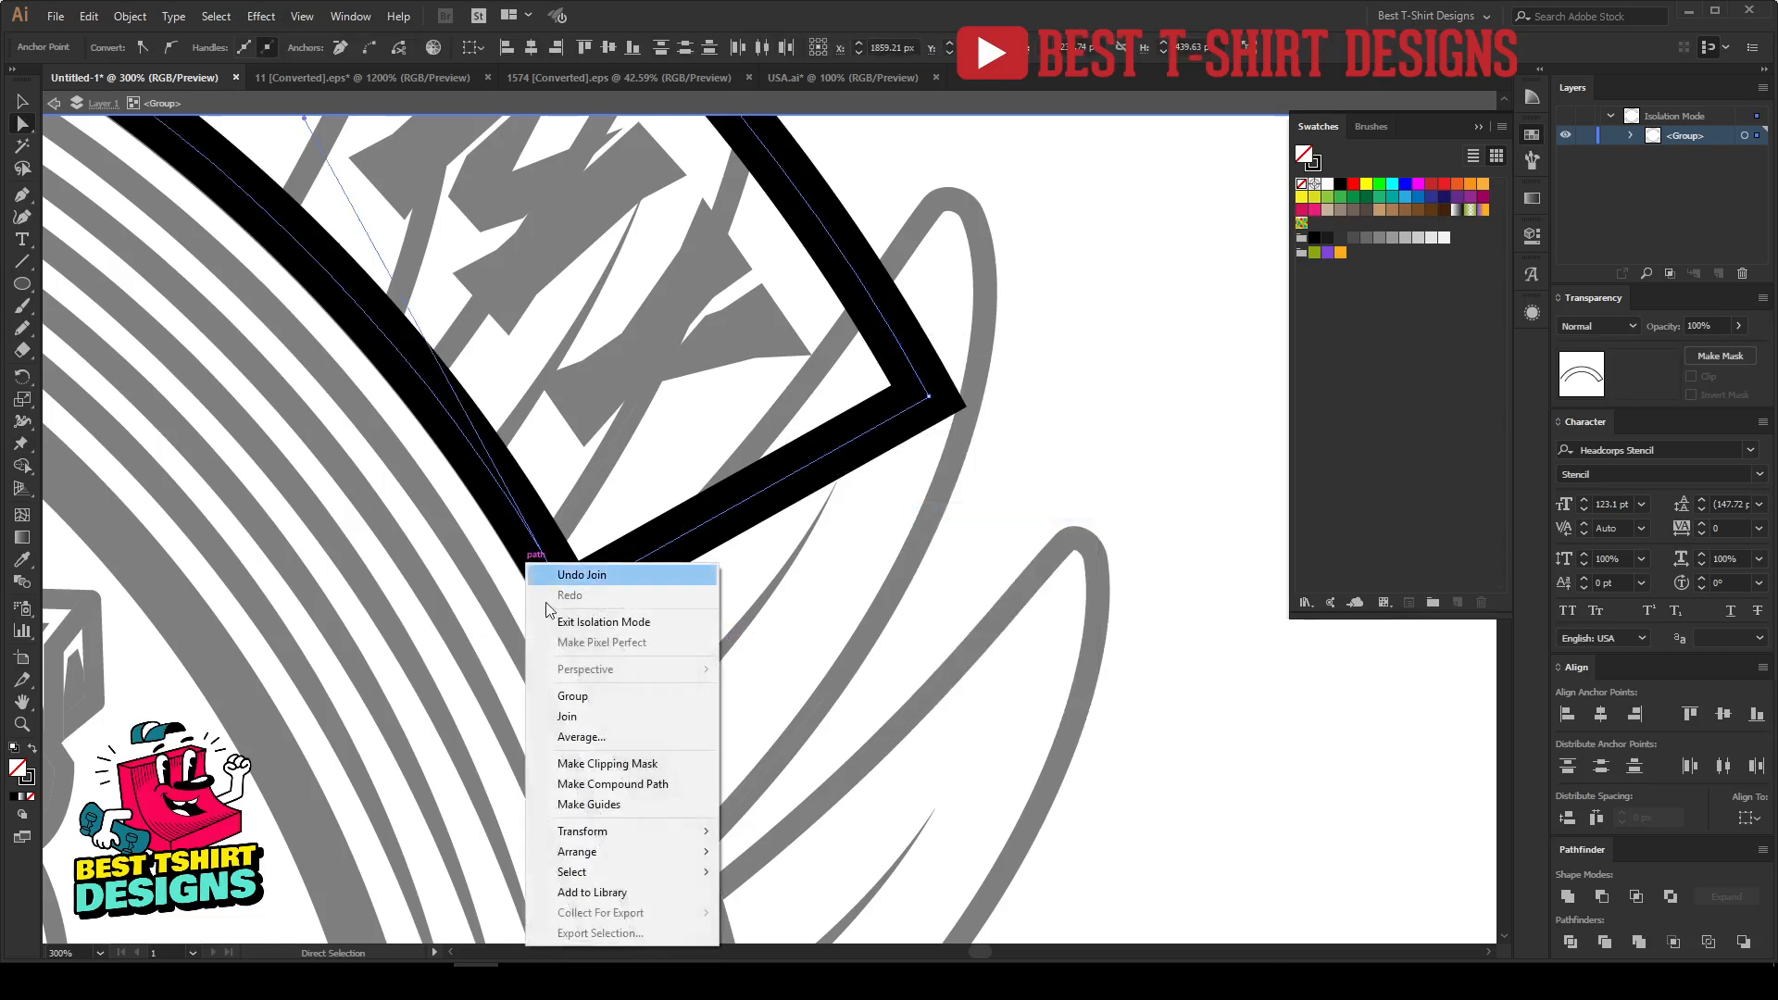
click(570, 717)
Step: Join the open anchor points at both left-end corners of the upper slogan frame
scroll(1056, 567, down, 1)
scroll(231, 524, down, 3)
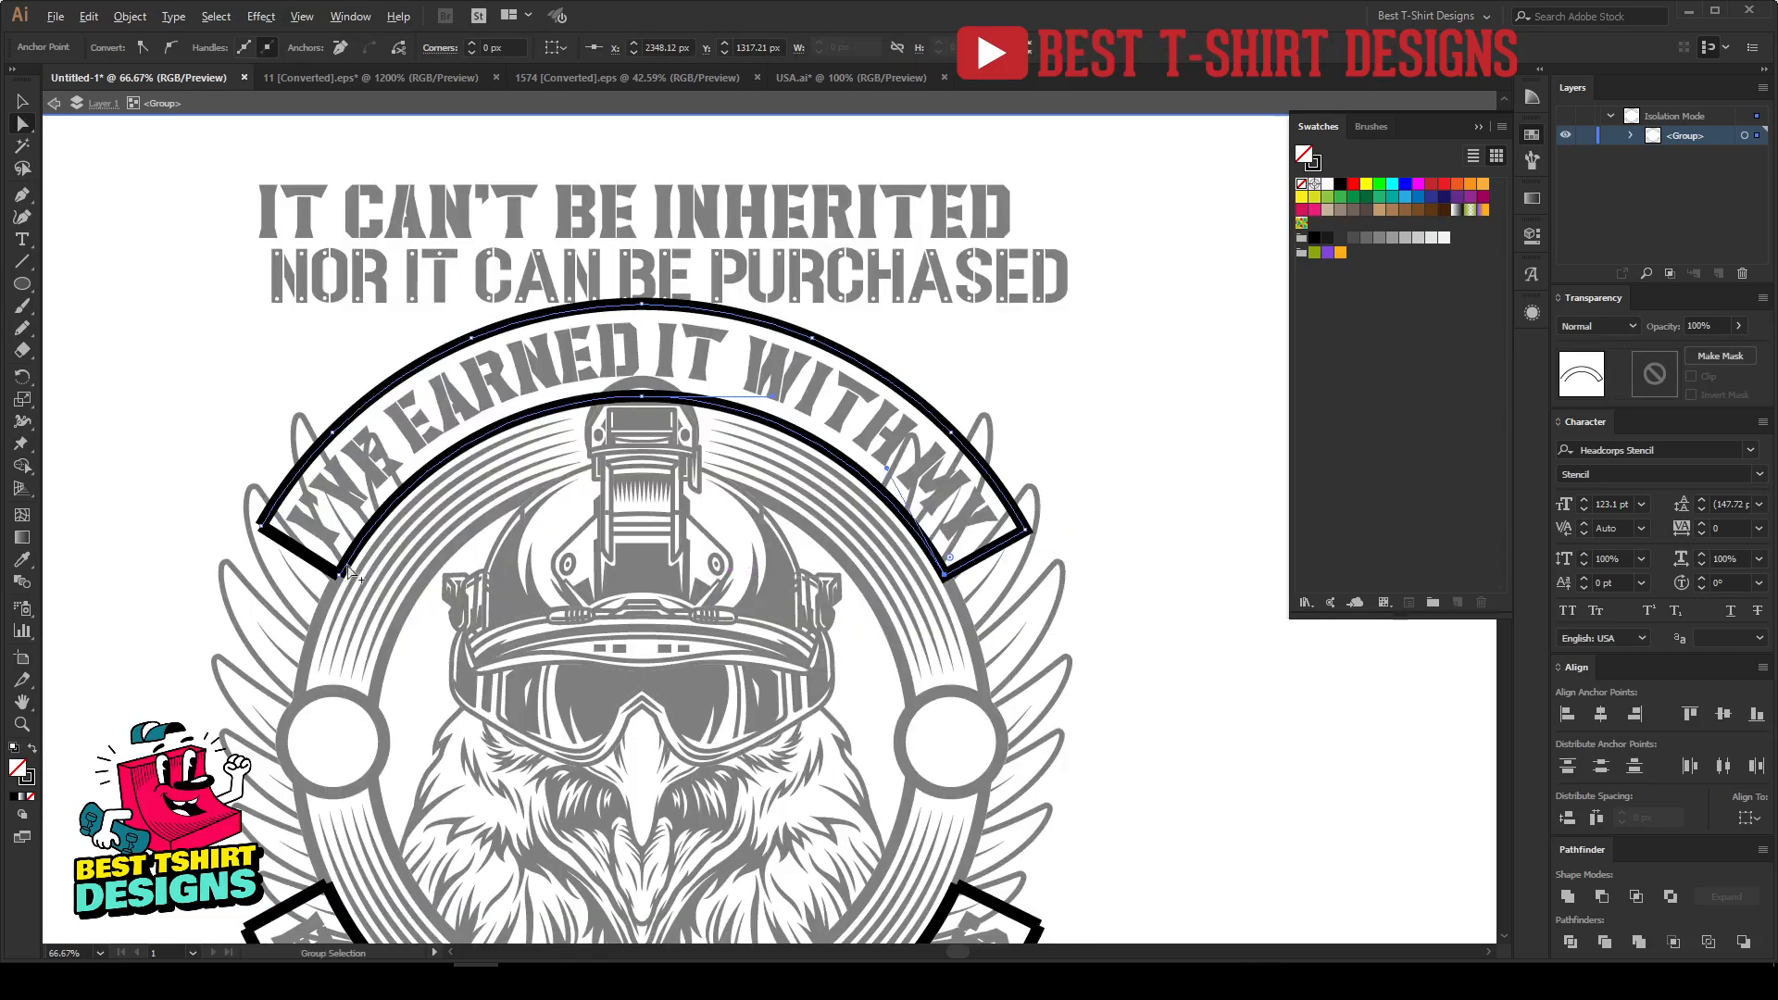
scroll(231, 524, up, 3)
drag(278, 505, 331, 556)
right_click(330, 556)
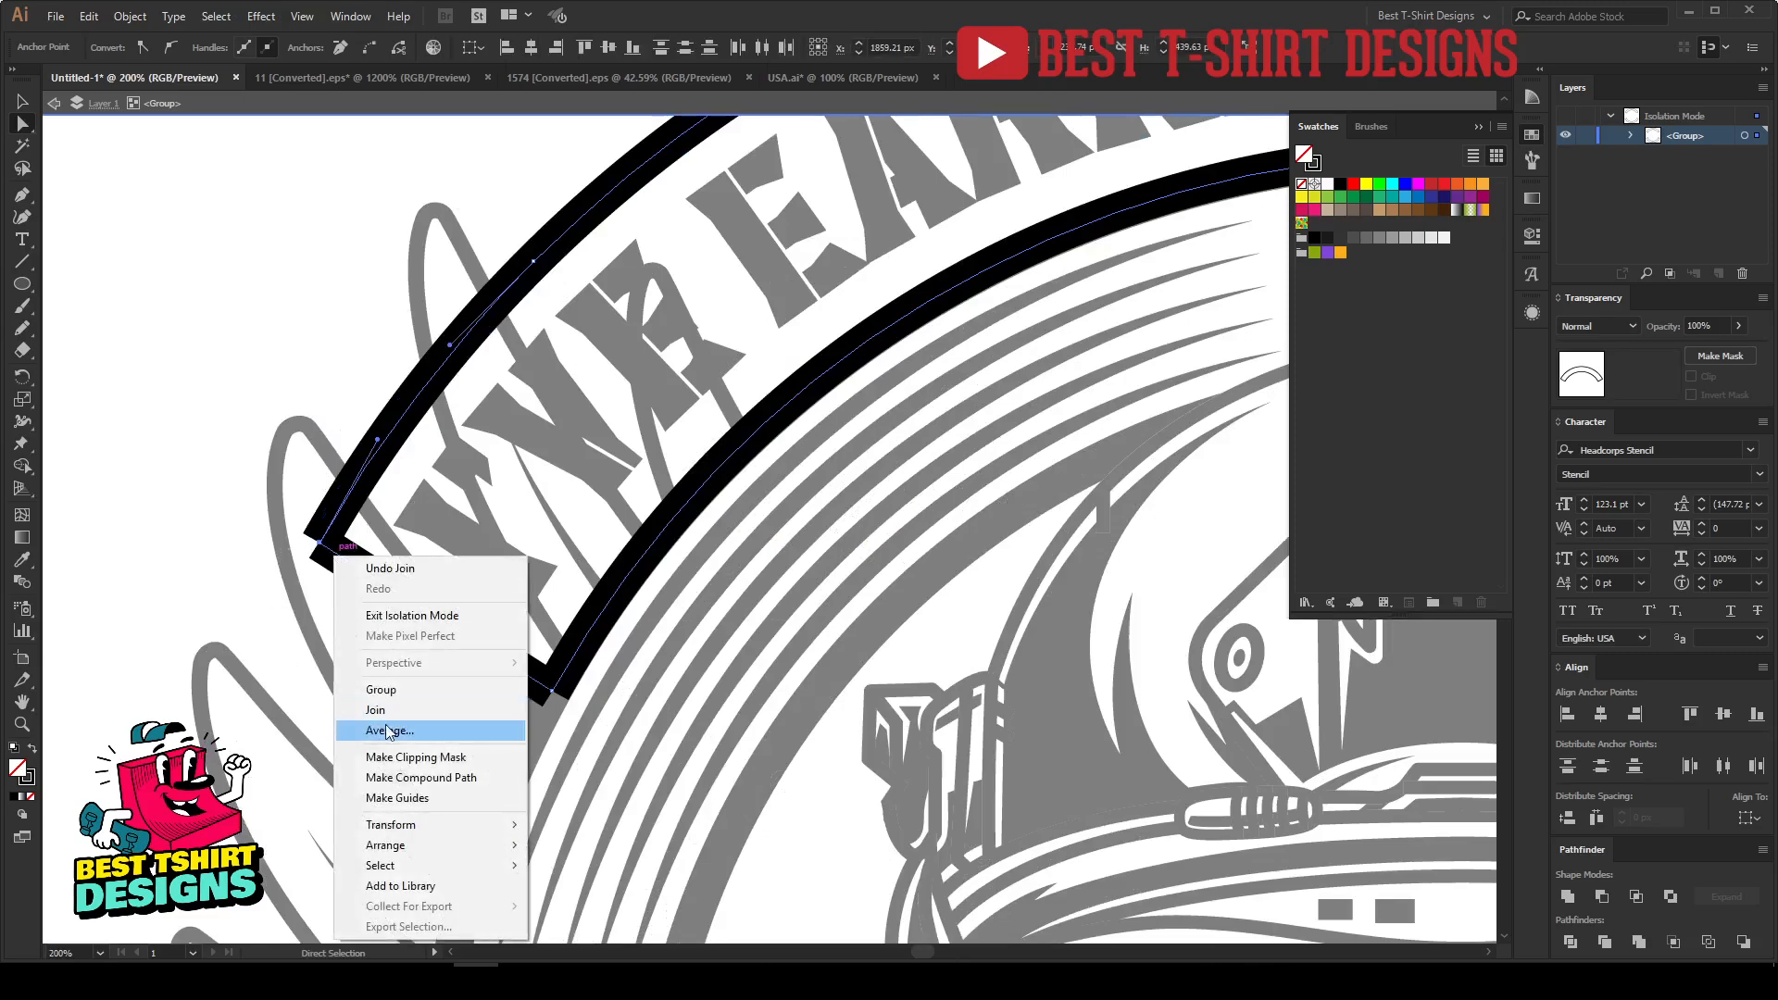
click(486, 711)
right_click(521, 675)
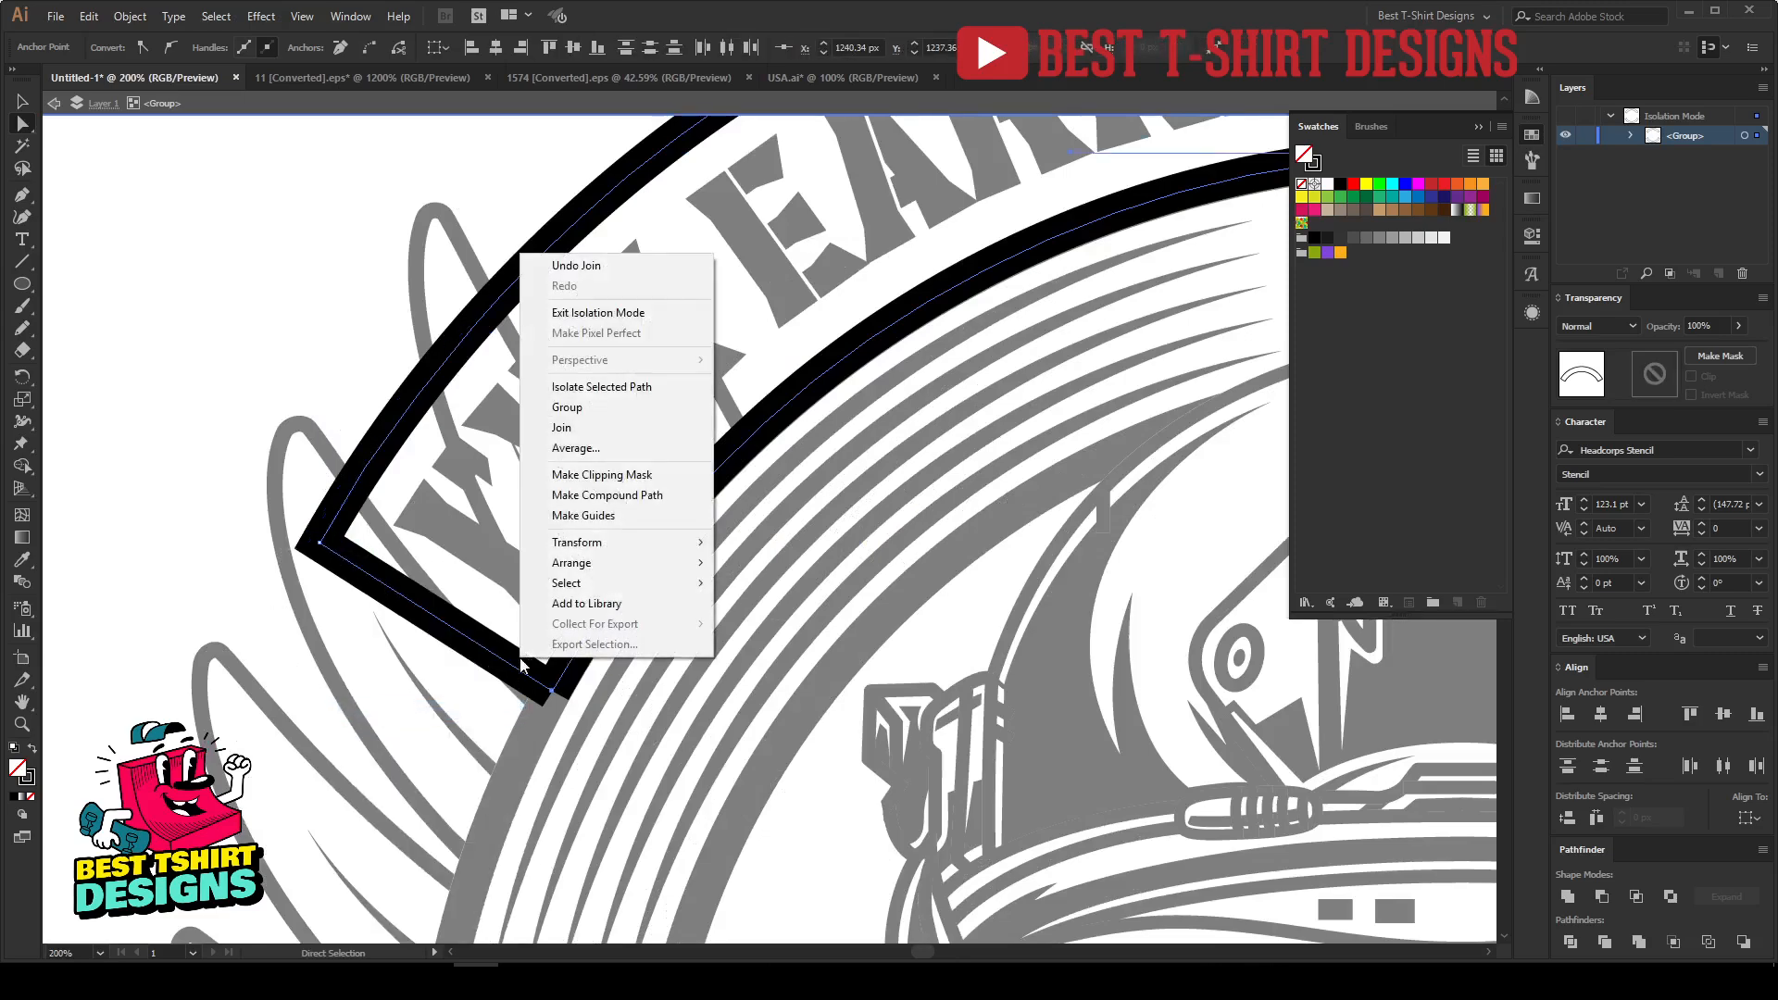
click(578, 437)
Step: Join the open anchor points at both left-end corners of the lower slogan frame
scroll(571, 639, down, 3)
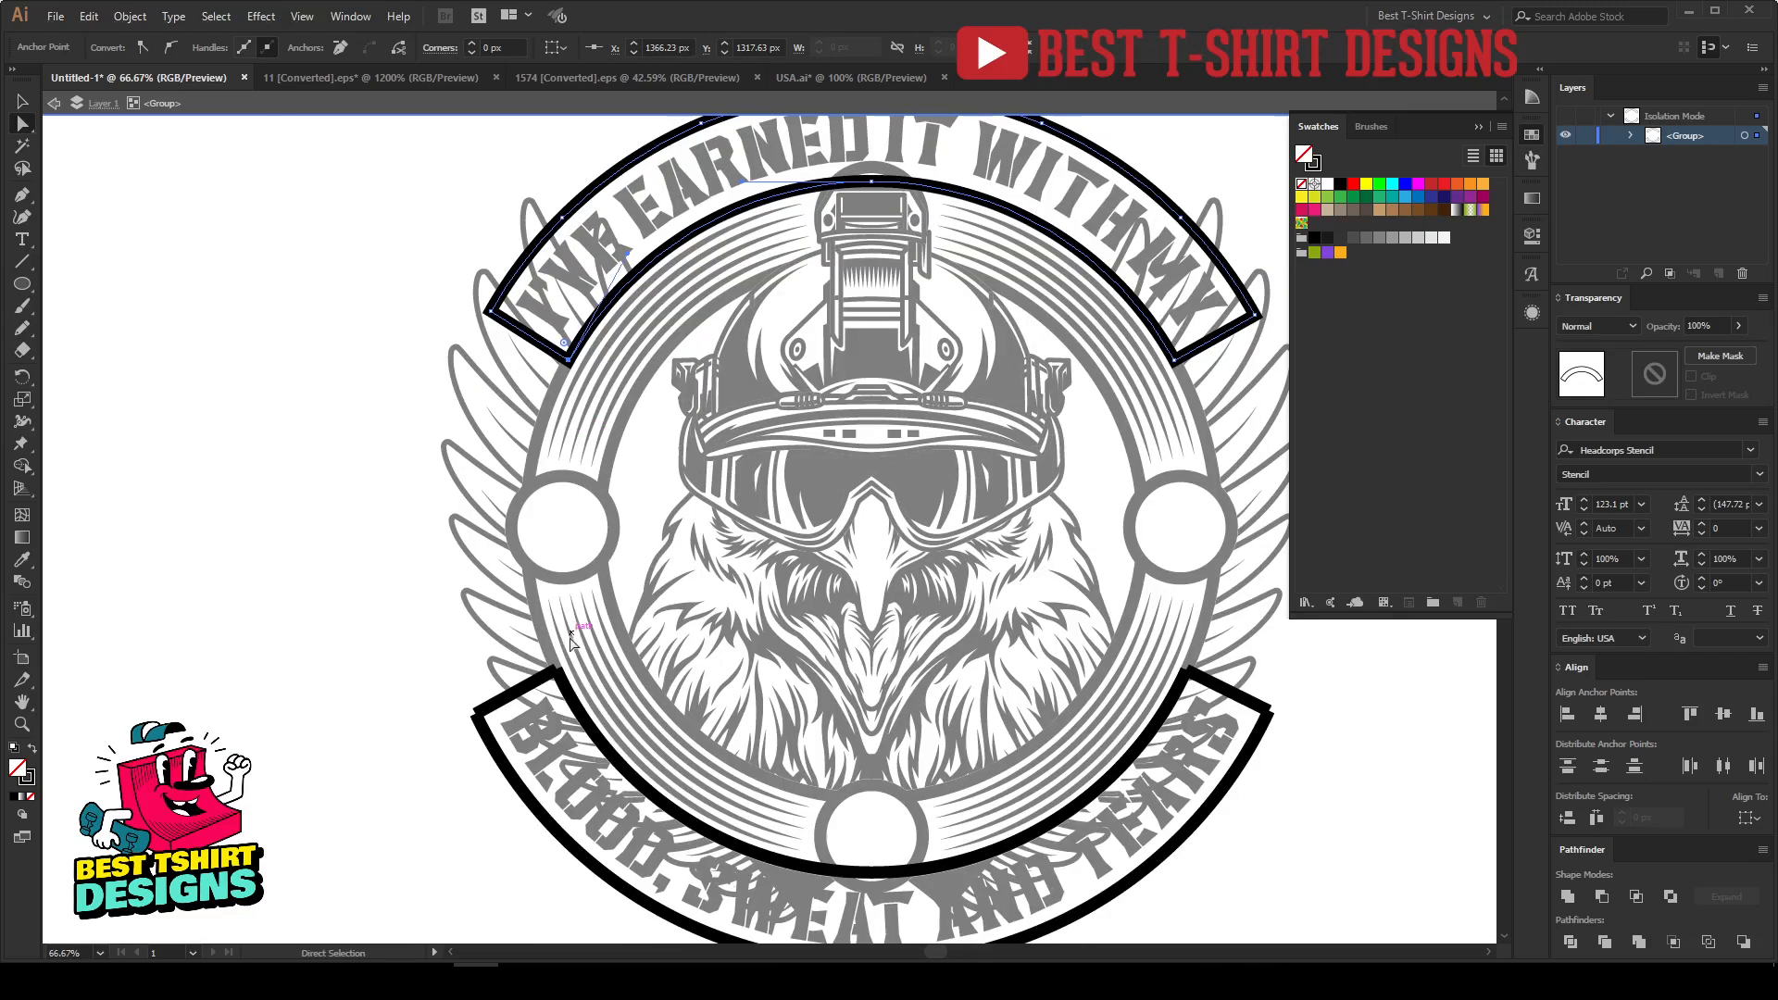
scroll(572, 639, up, 2)
click(567, 680)
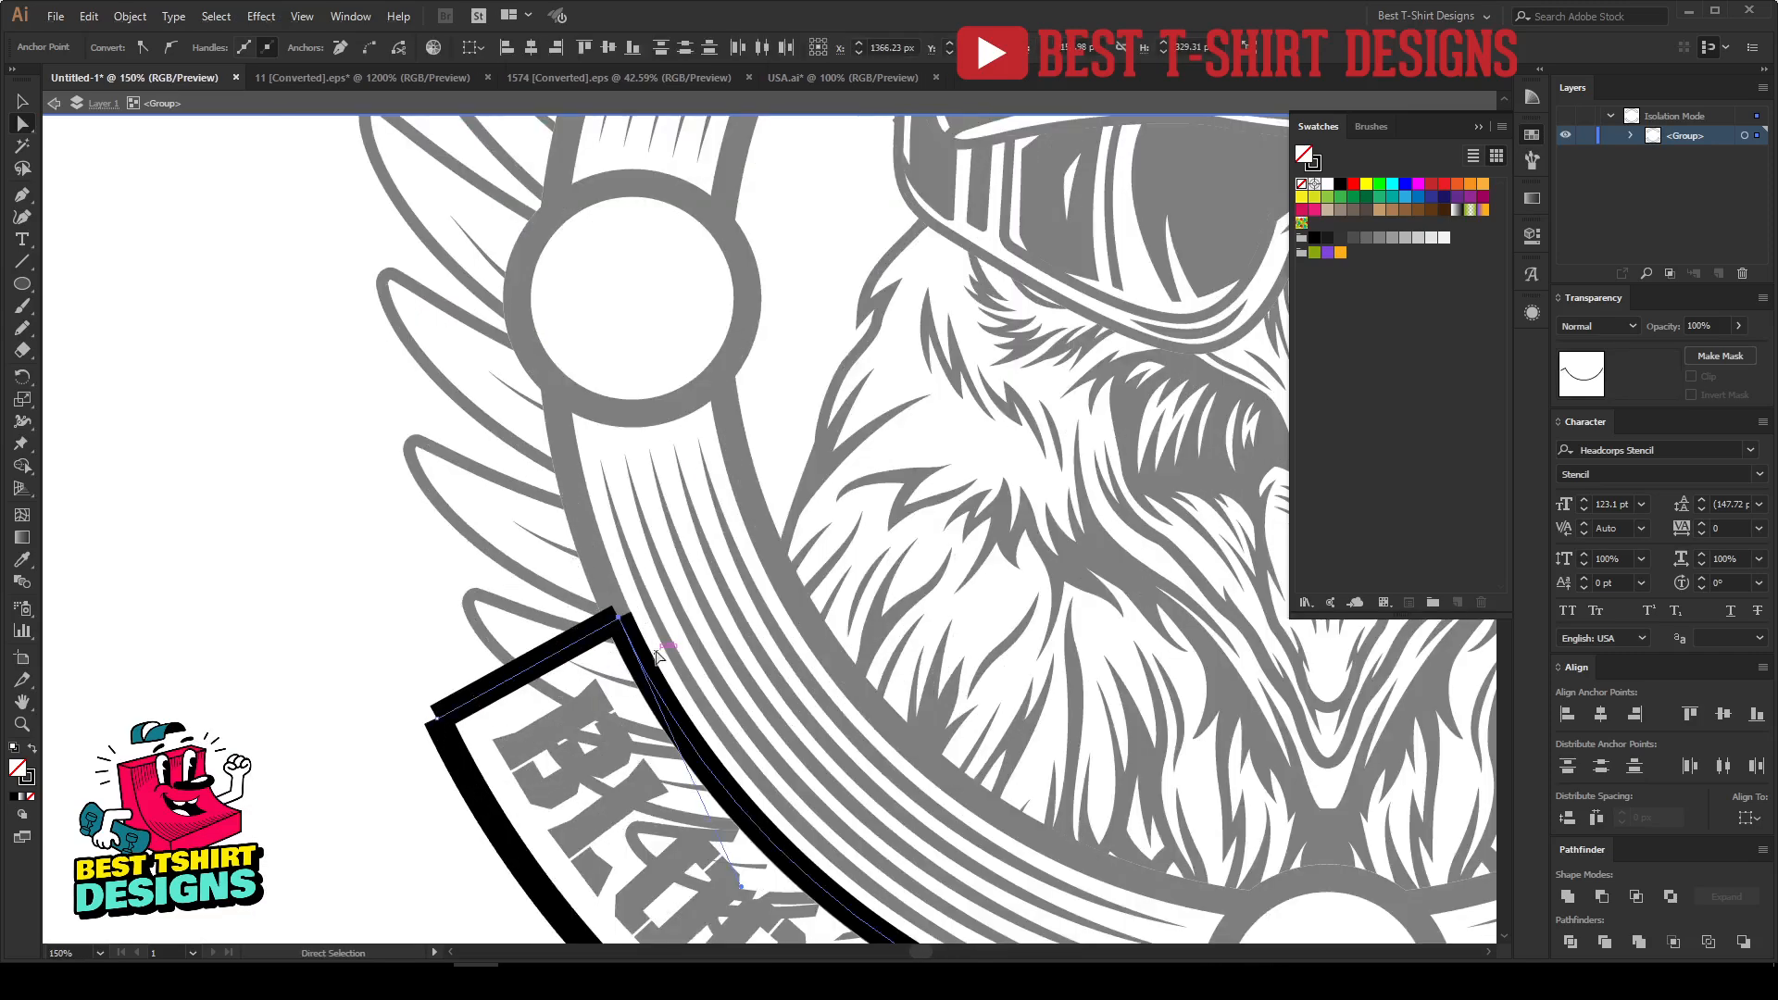
right_click(639, 651)
click(704, 429)
drag(373, 656, 446, 737)
right_click(445, 737)
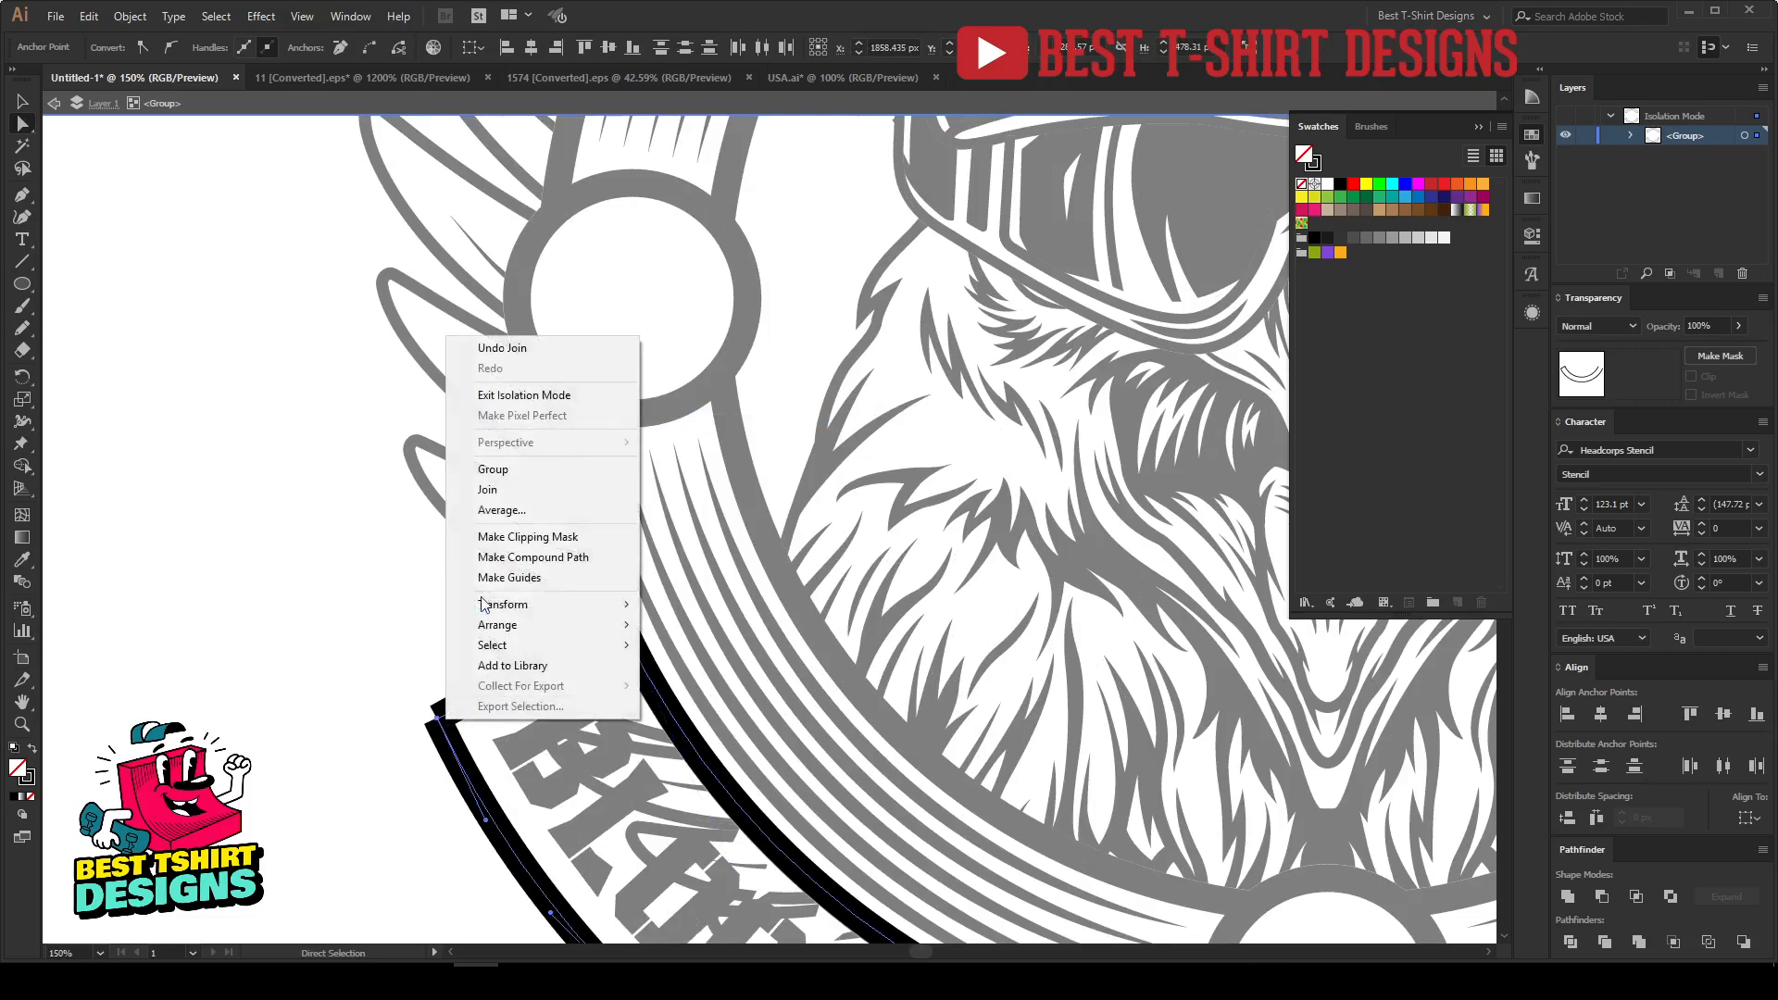
click(500, 484)
Step: Join the open anchor points at both right-end corners of the lower slogan frame
key(ctrl+0)
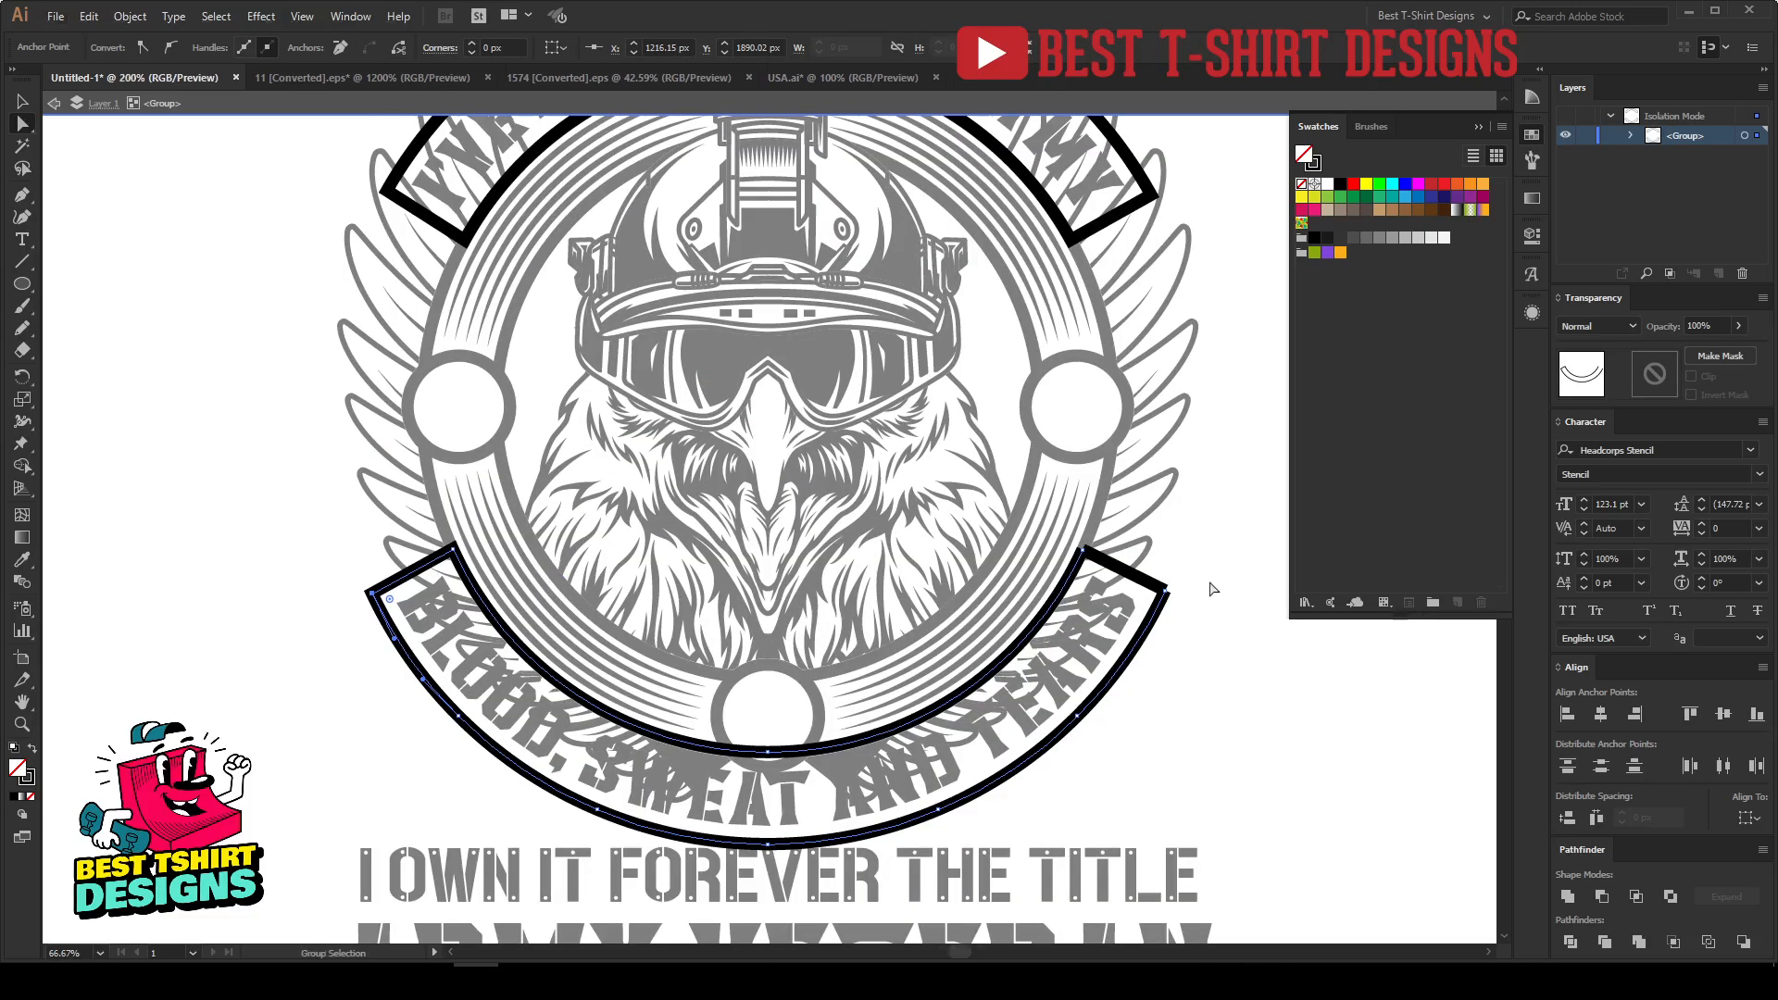
scroll(1204, 586, up, 4)
drag(1147, 576, 1056, 644)
right_click(1072, 619)
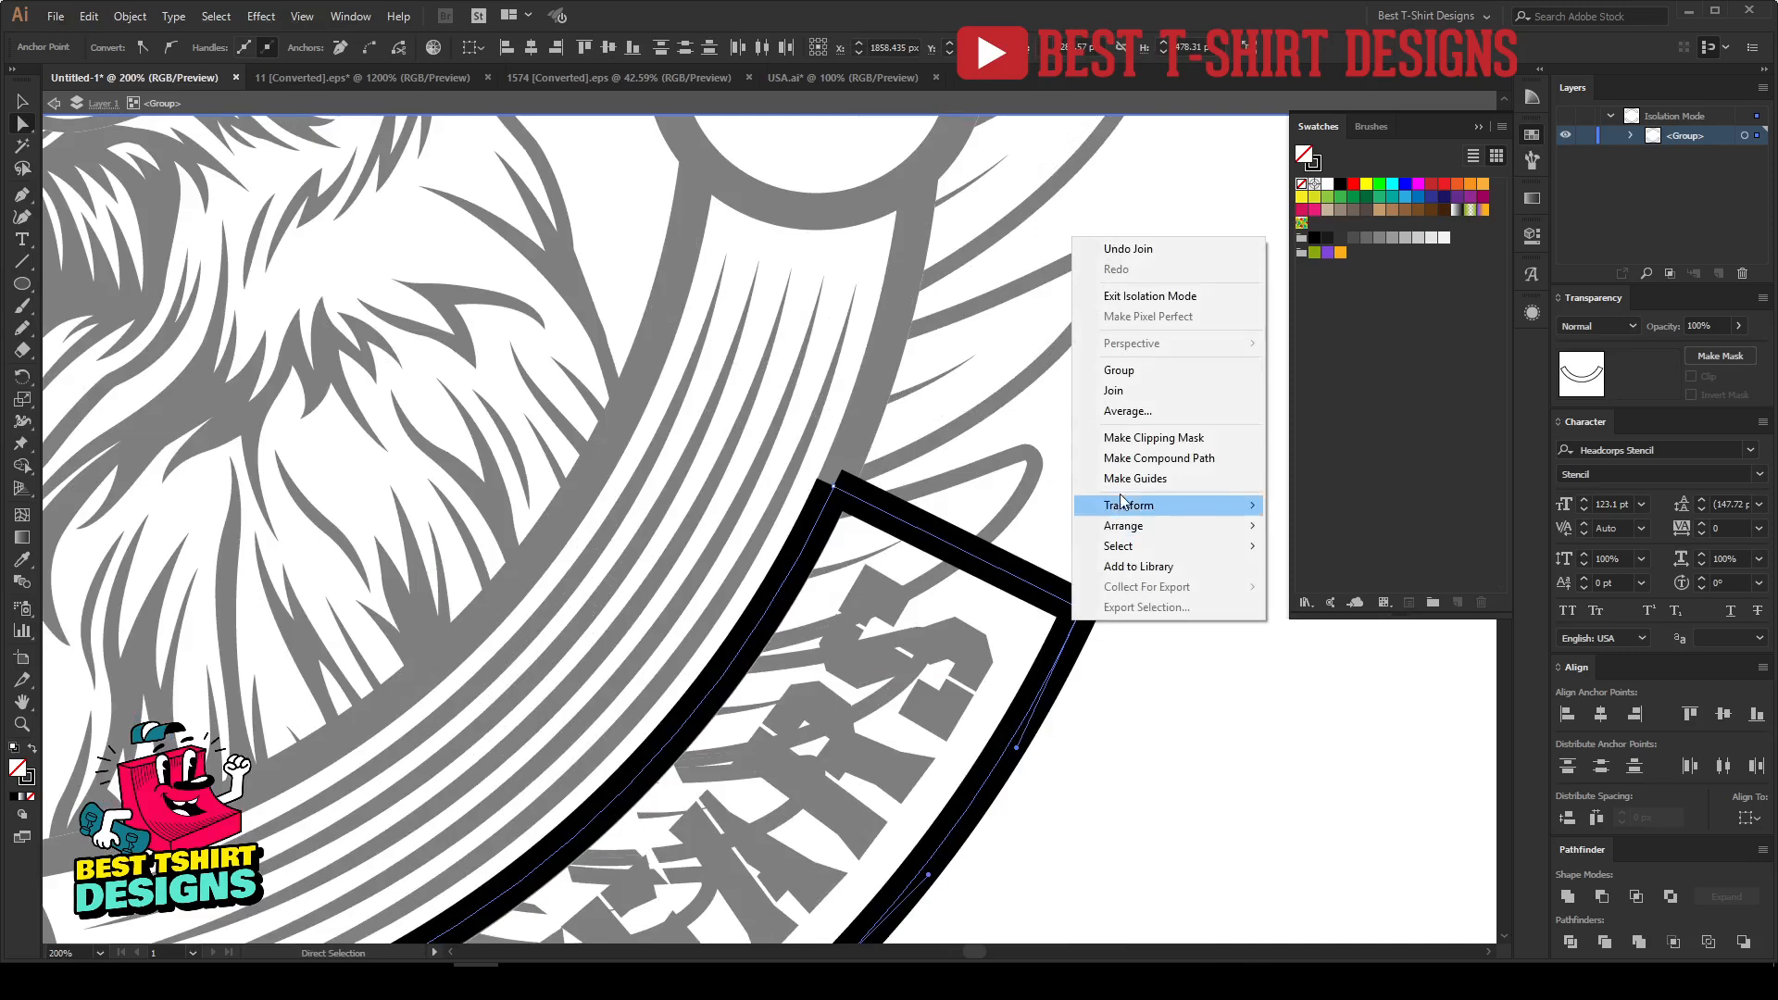
click(1123, 393)
drag(769, 439, 858, 501)
right_click(858, 502)
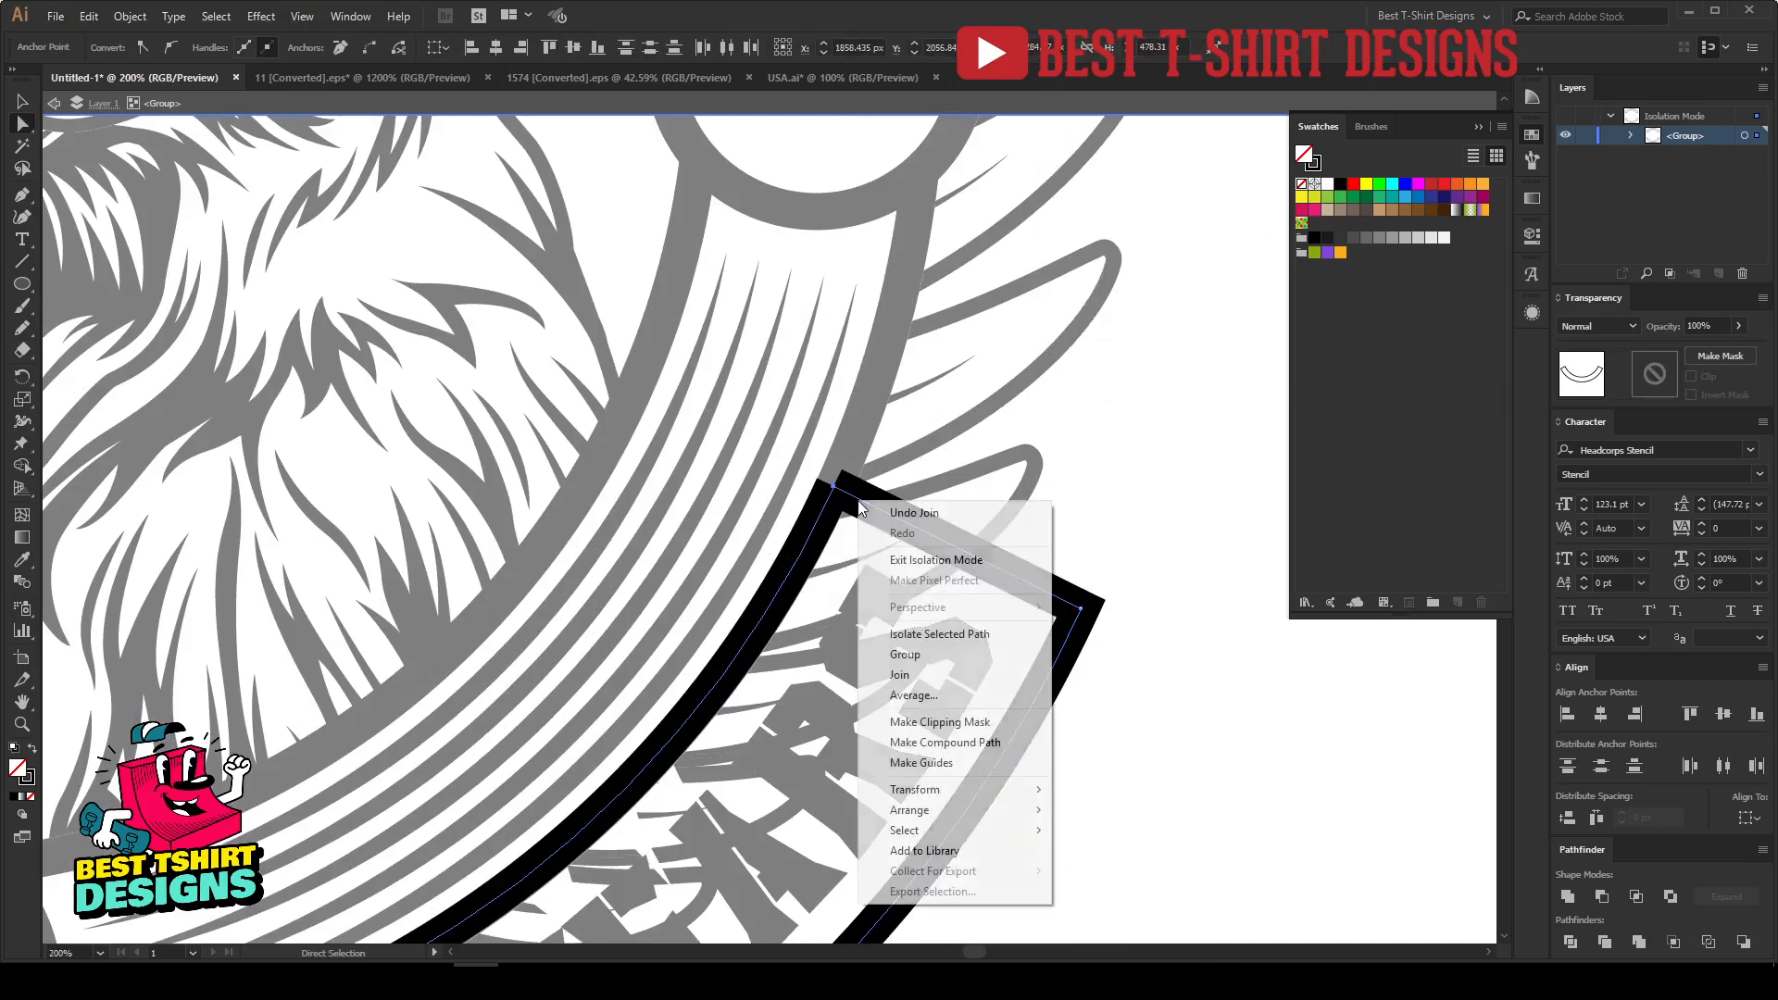
click(900, 674)
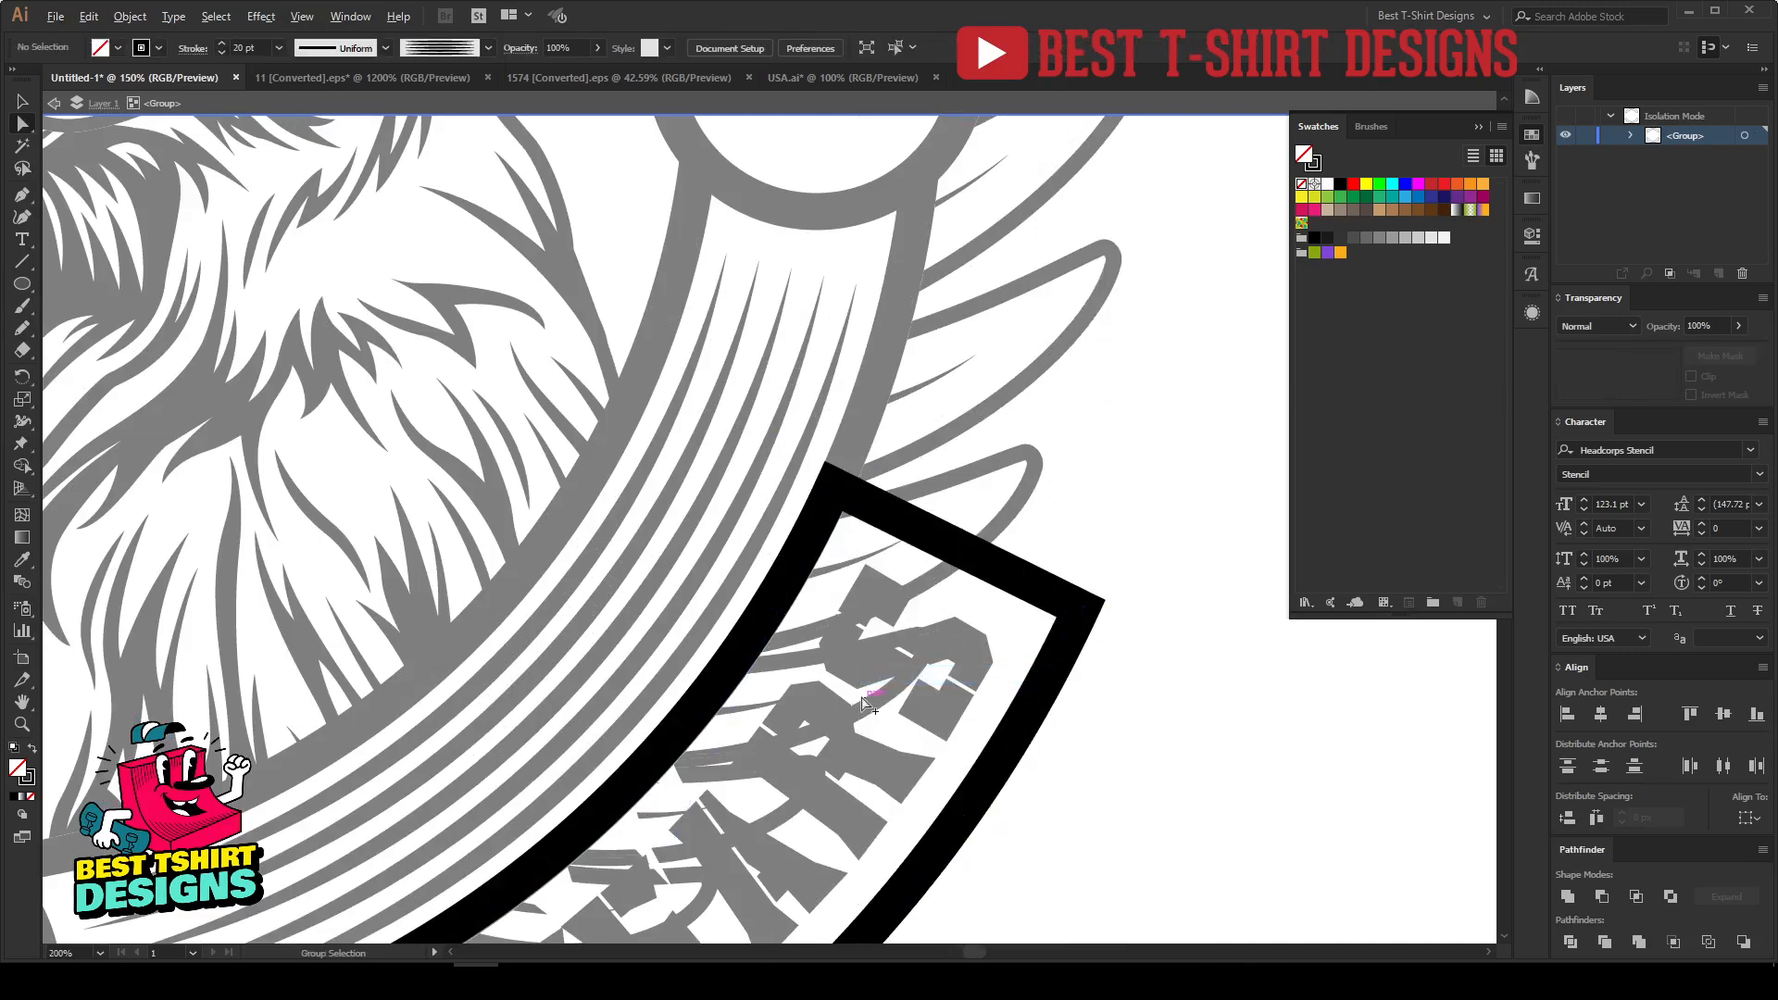
scroll(912, 702, down, 4)
Step: Leave isolation of the slogan frames and open the winged eagle emblem group in isolation mode
key(v)
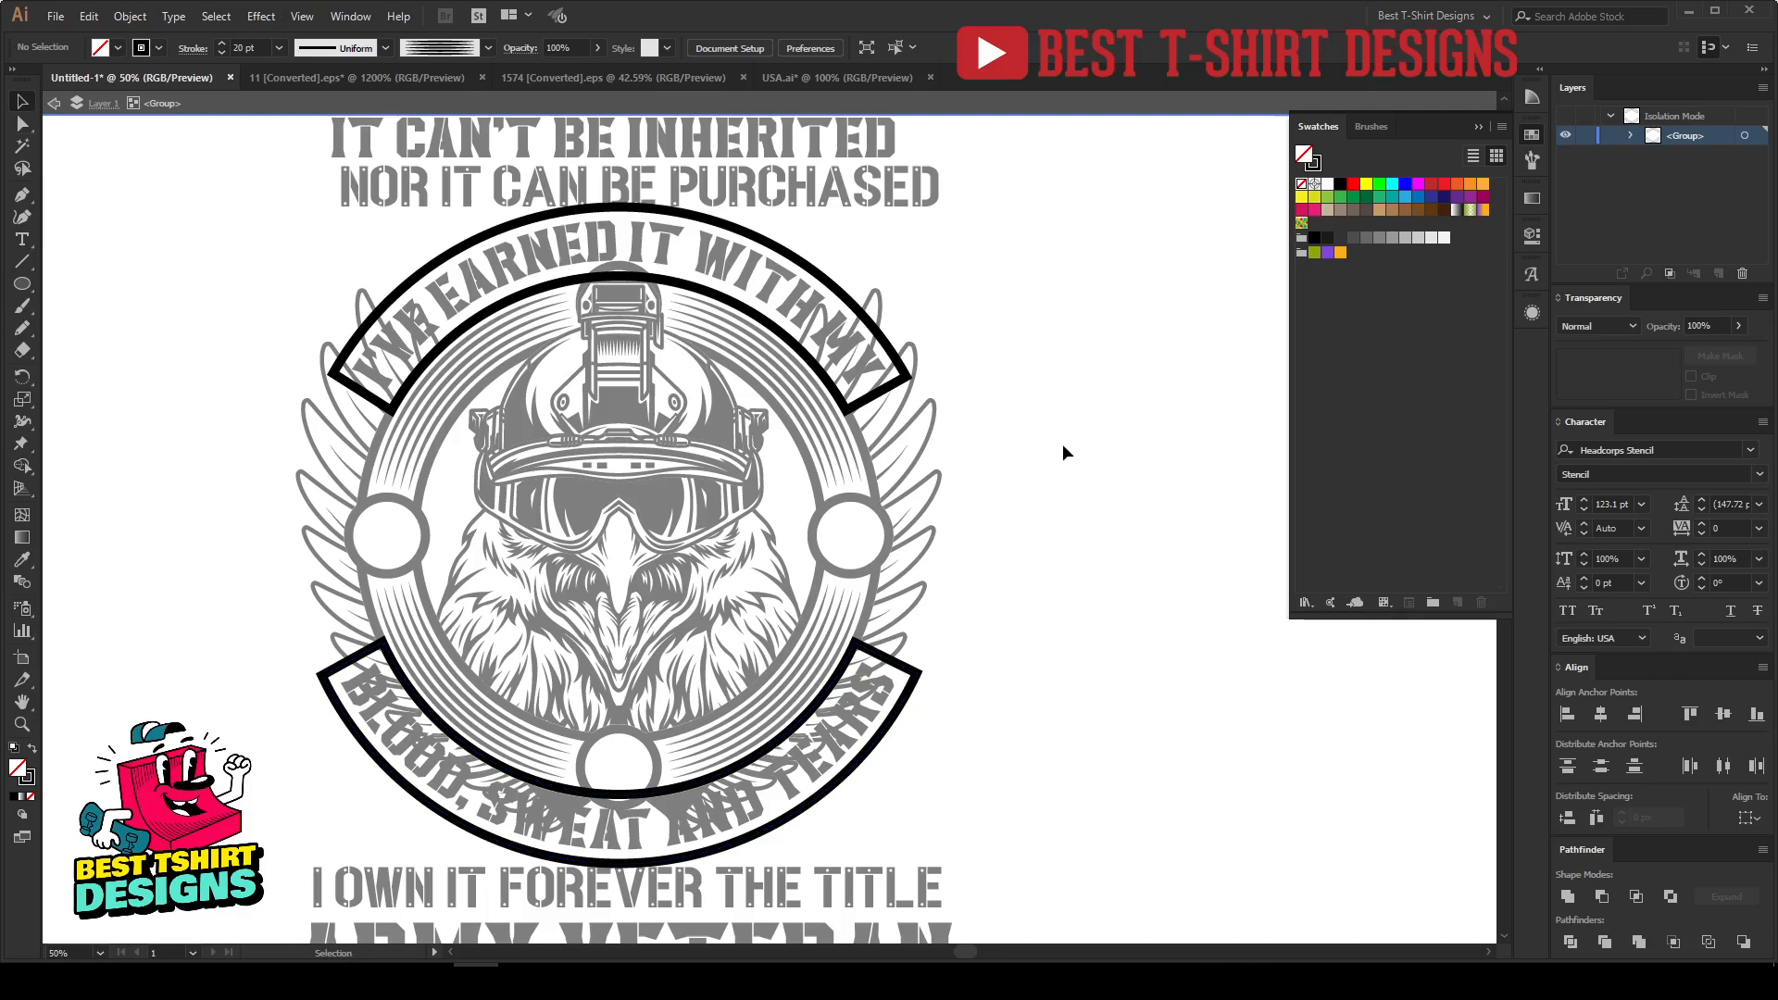
click(881, 396)
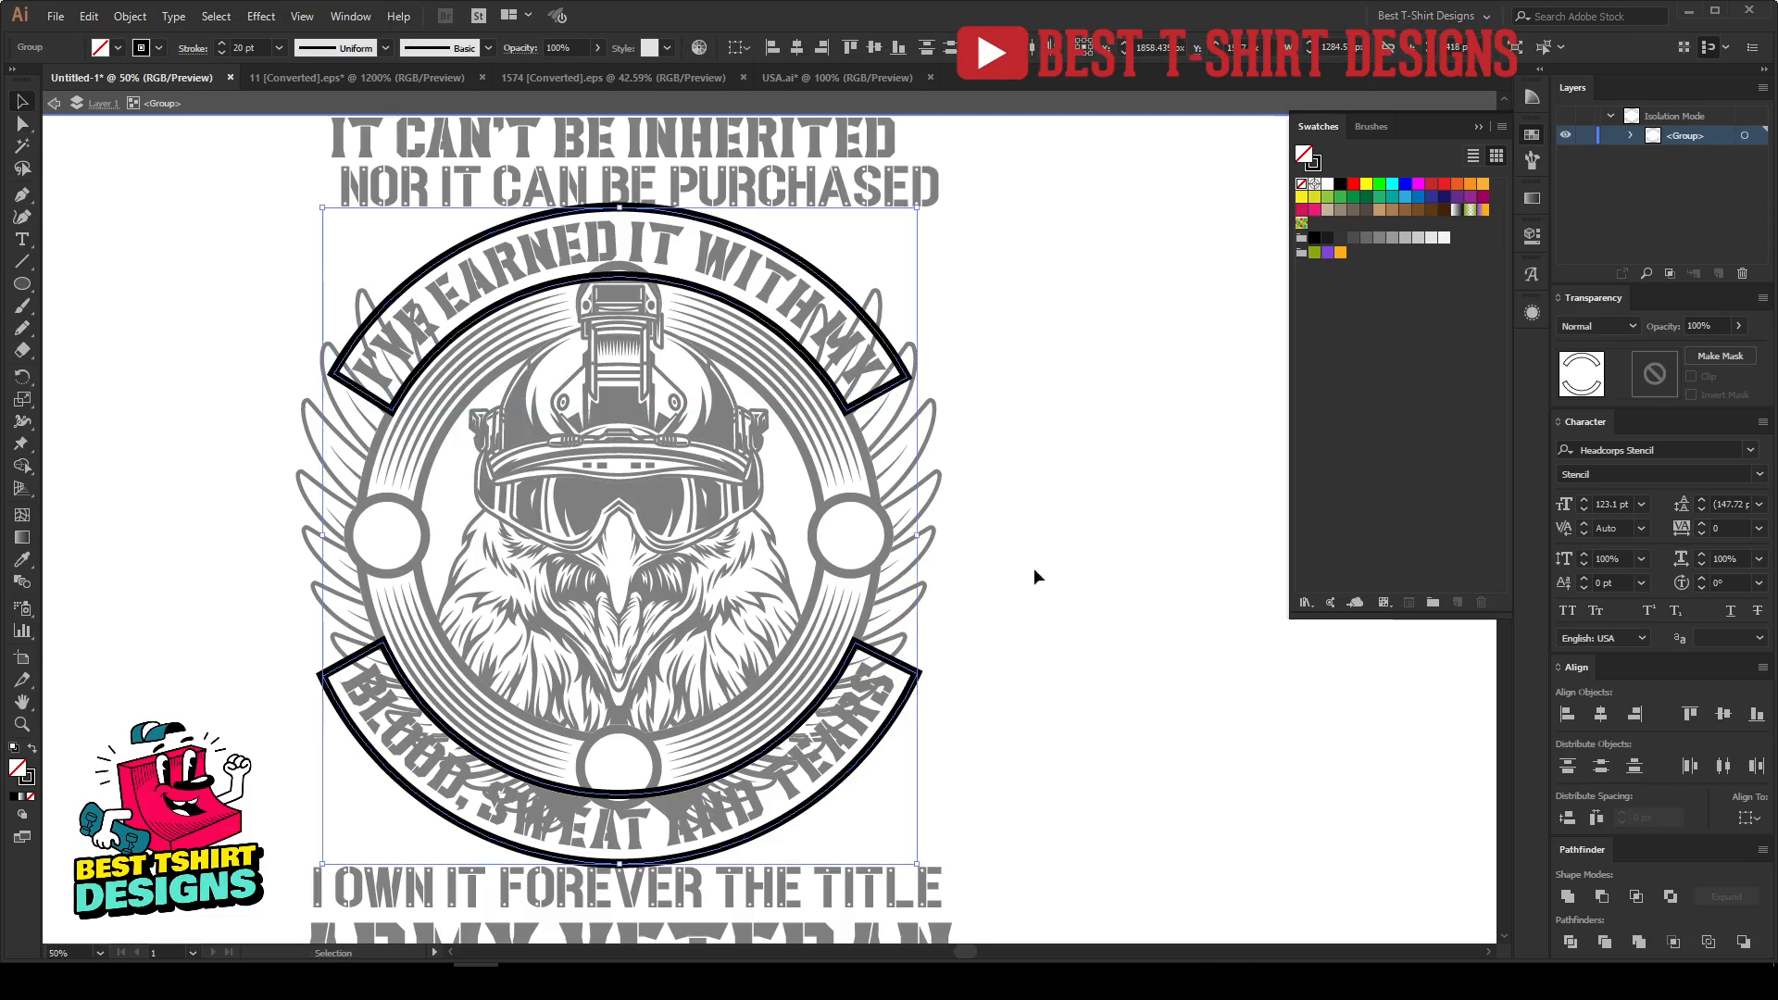
double_click(1034, 569)
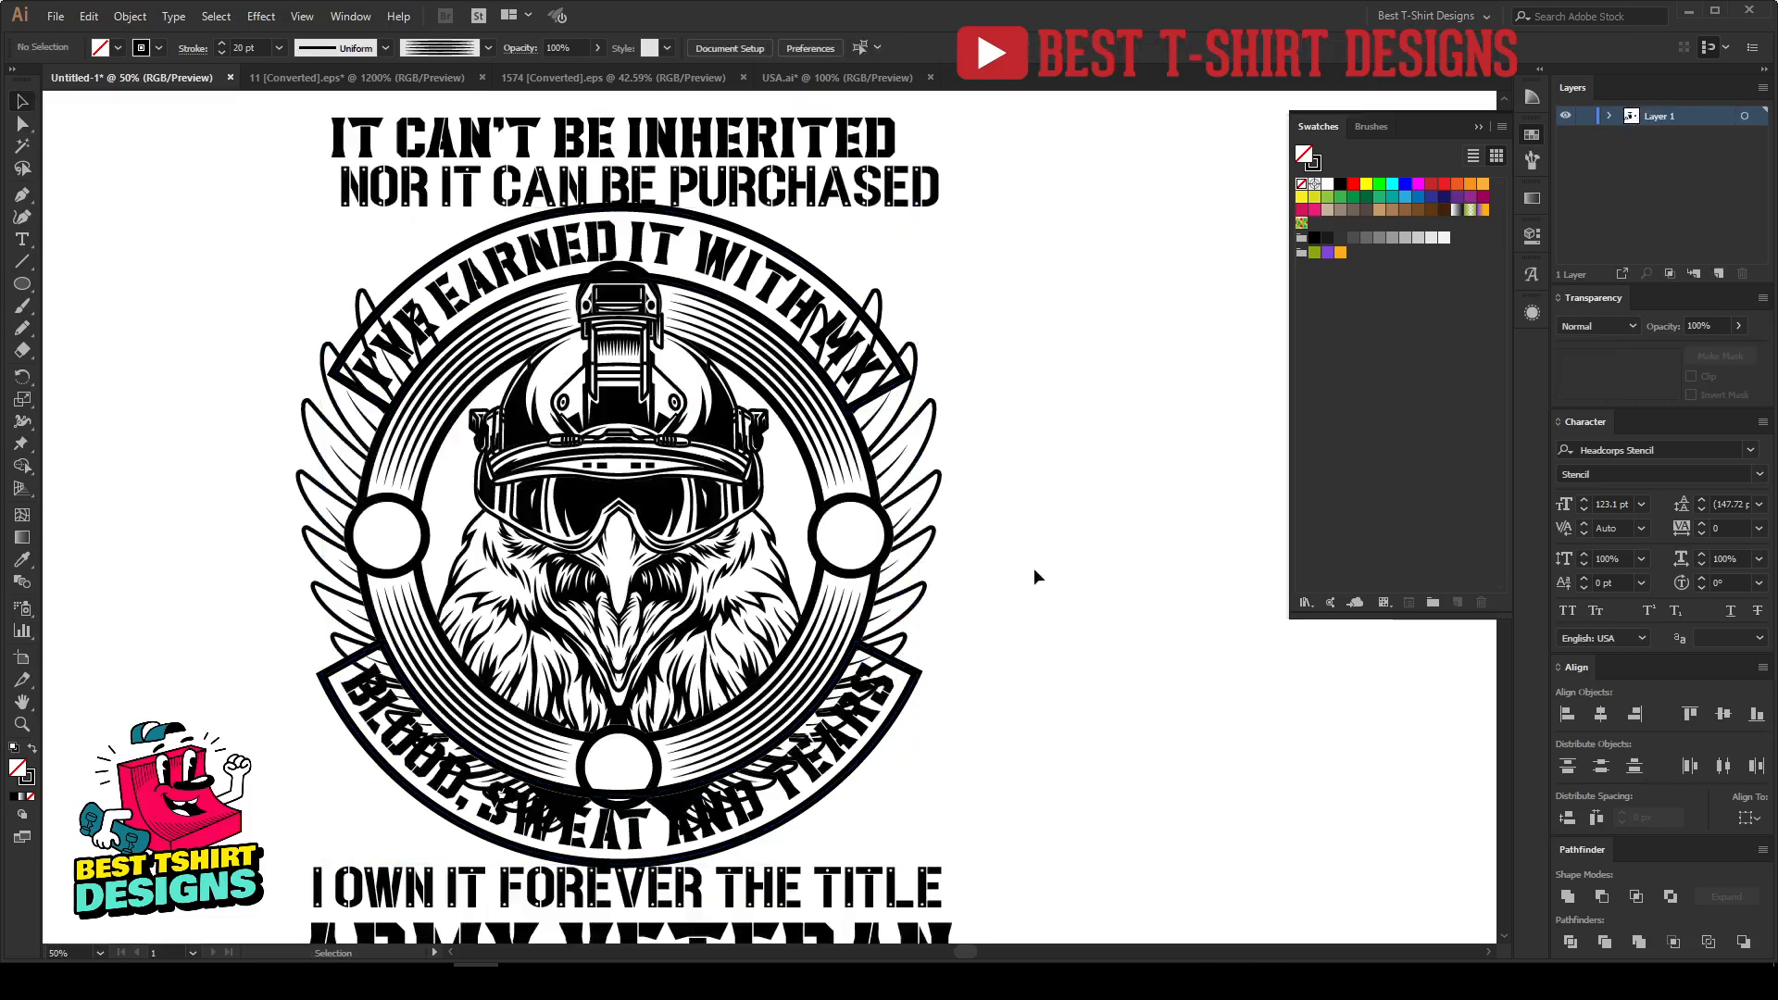
click(924, 498)
double_click(923, 497)
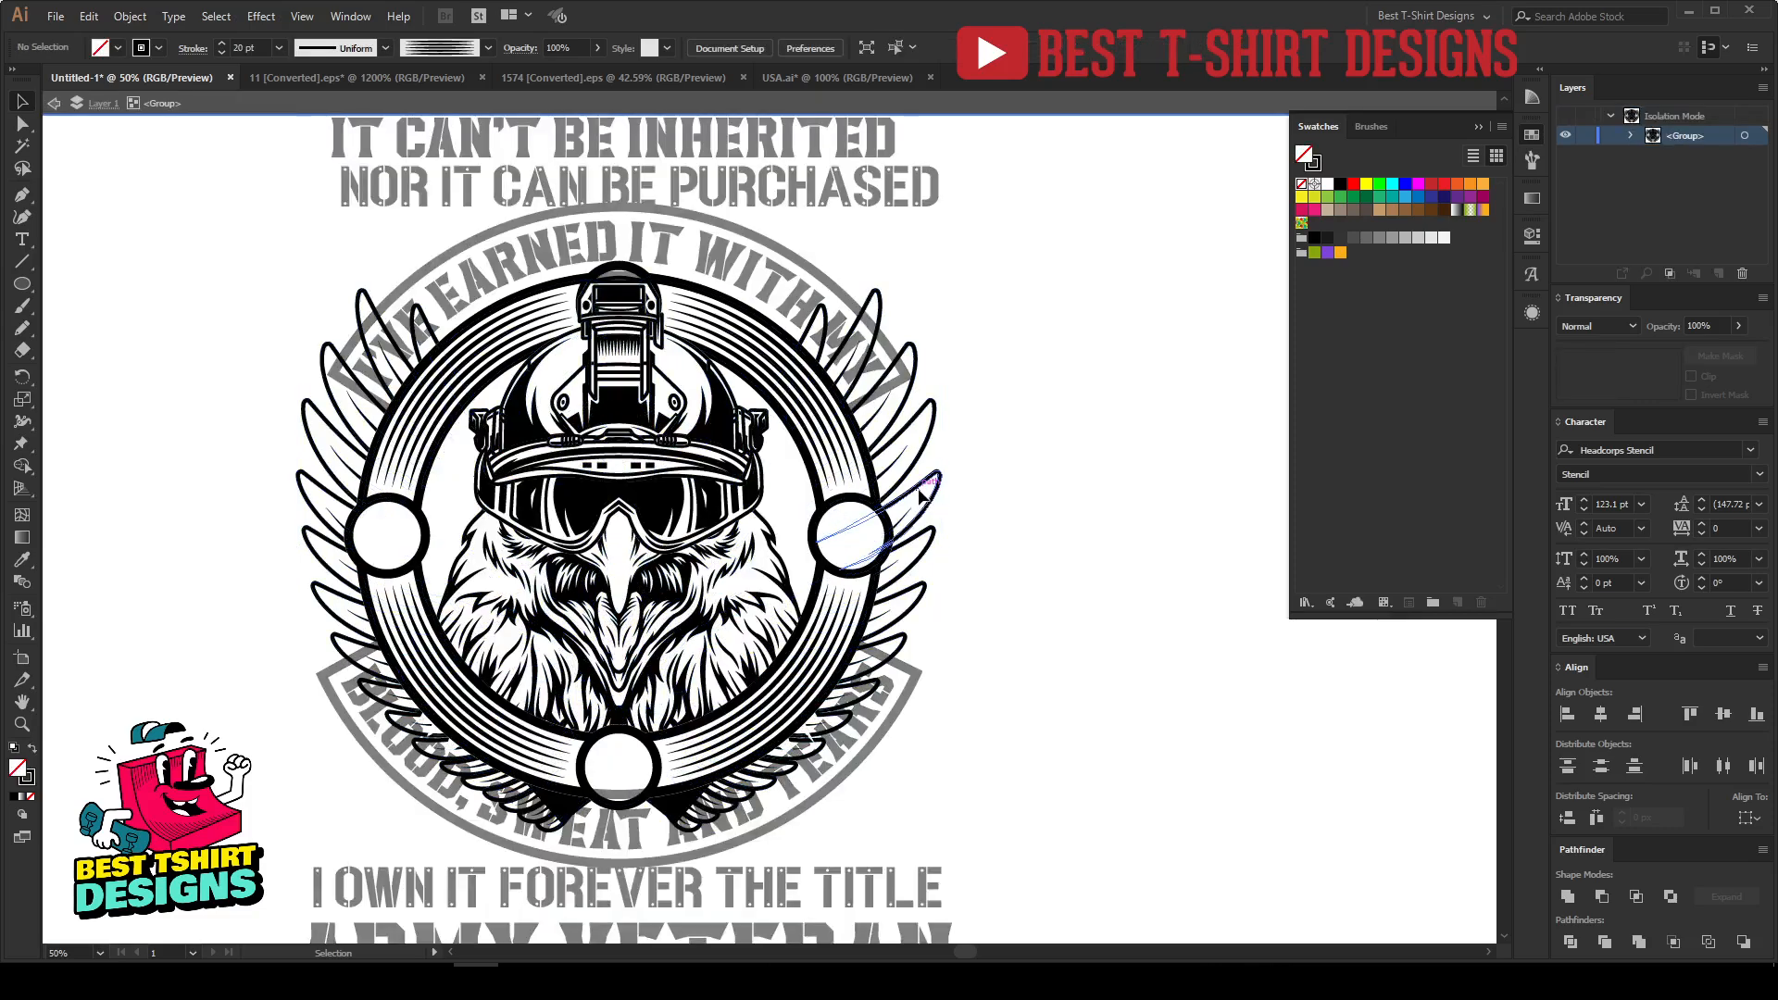
double_click(923, 497)
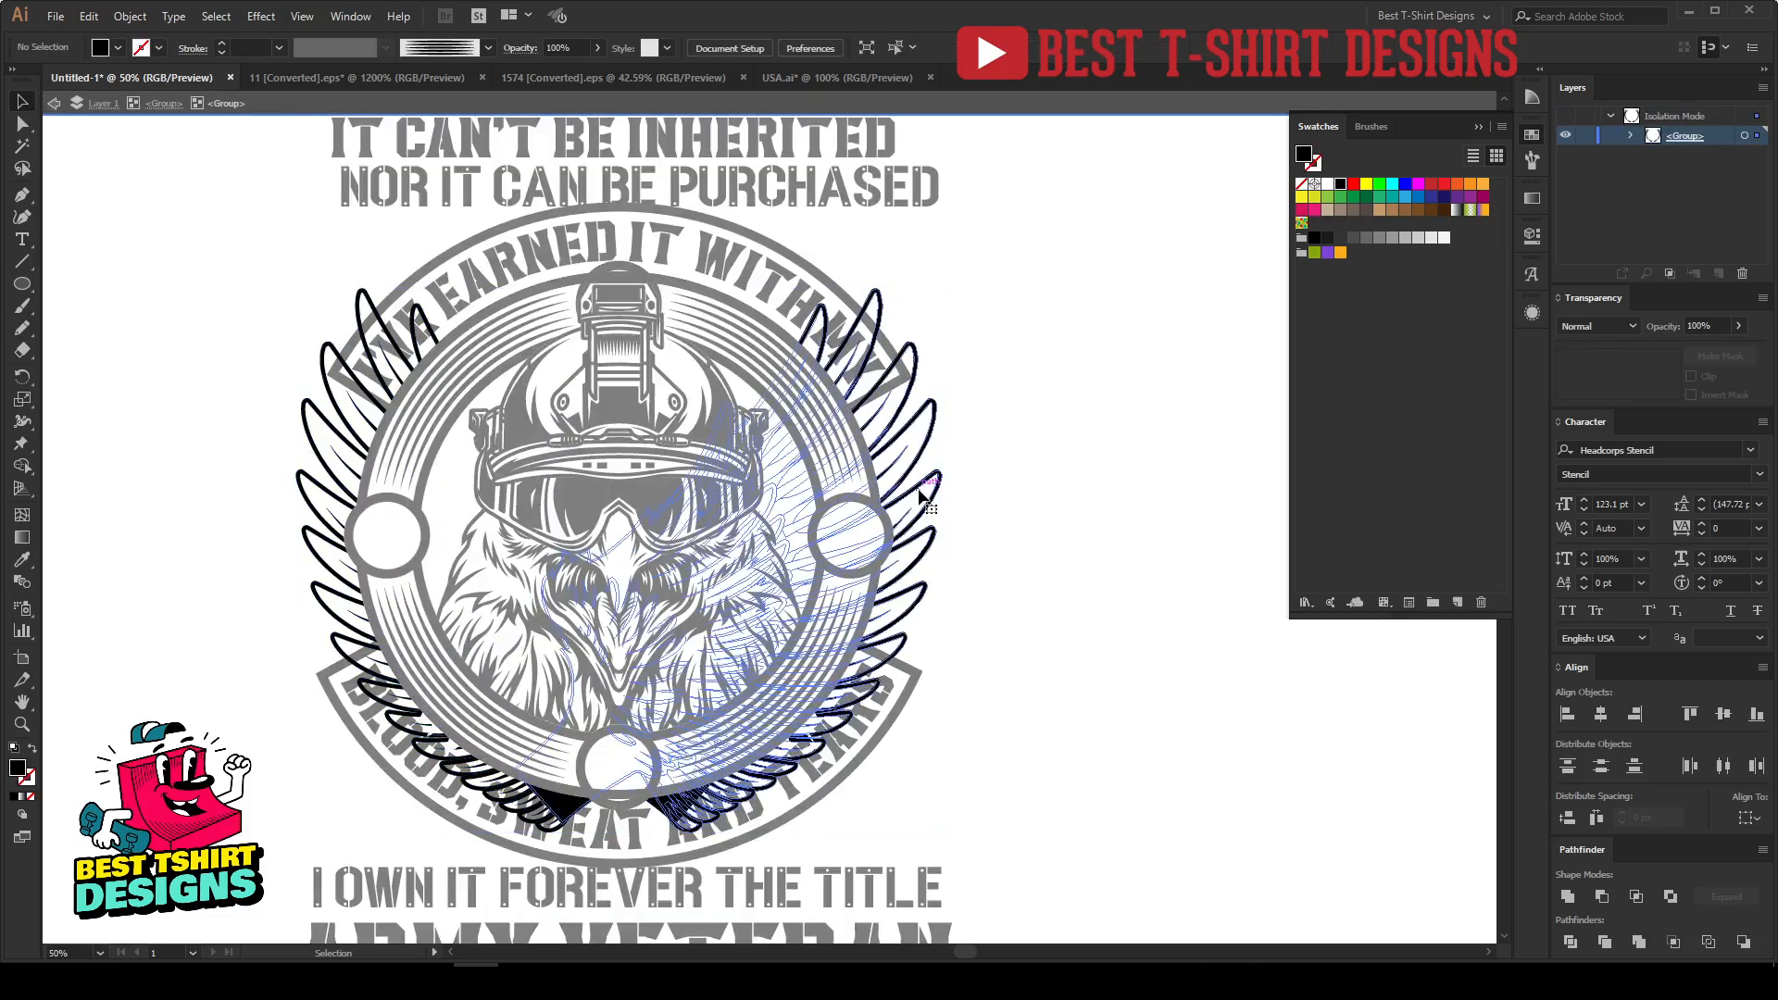
click(923, 497)
double_click(1064, 559)
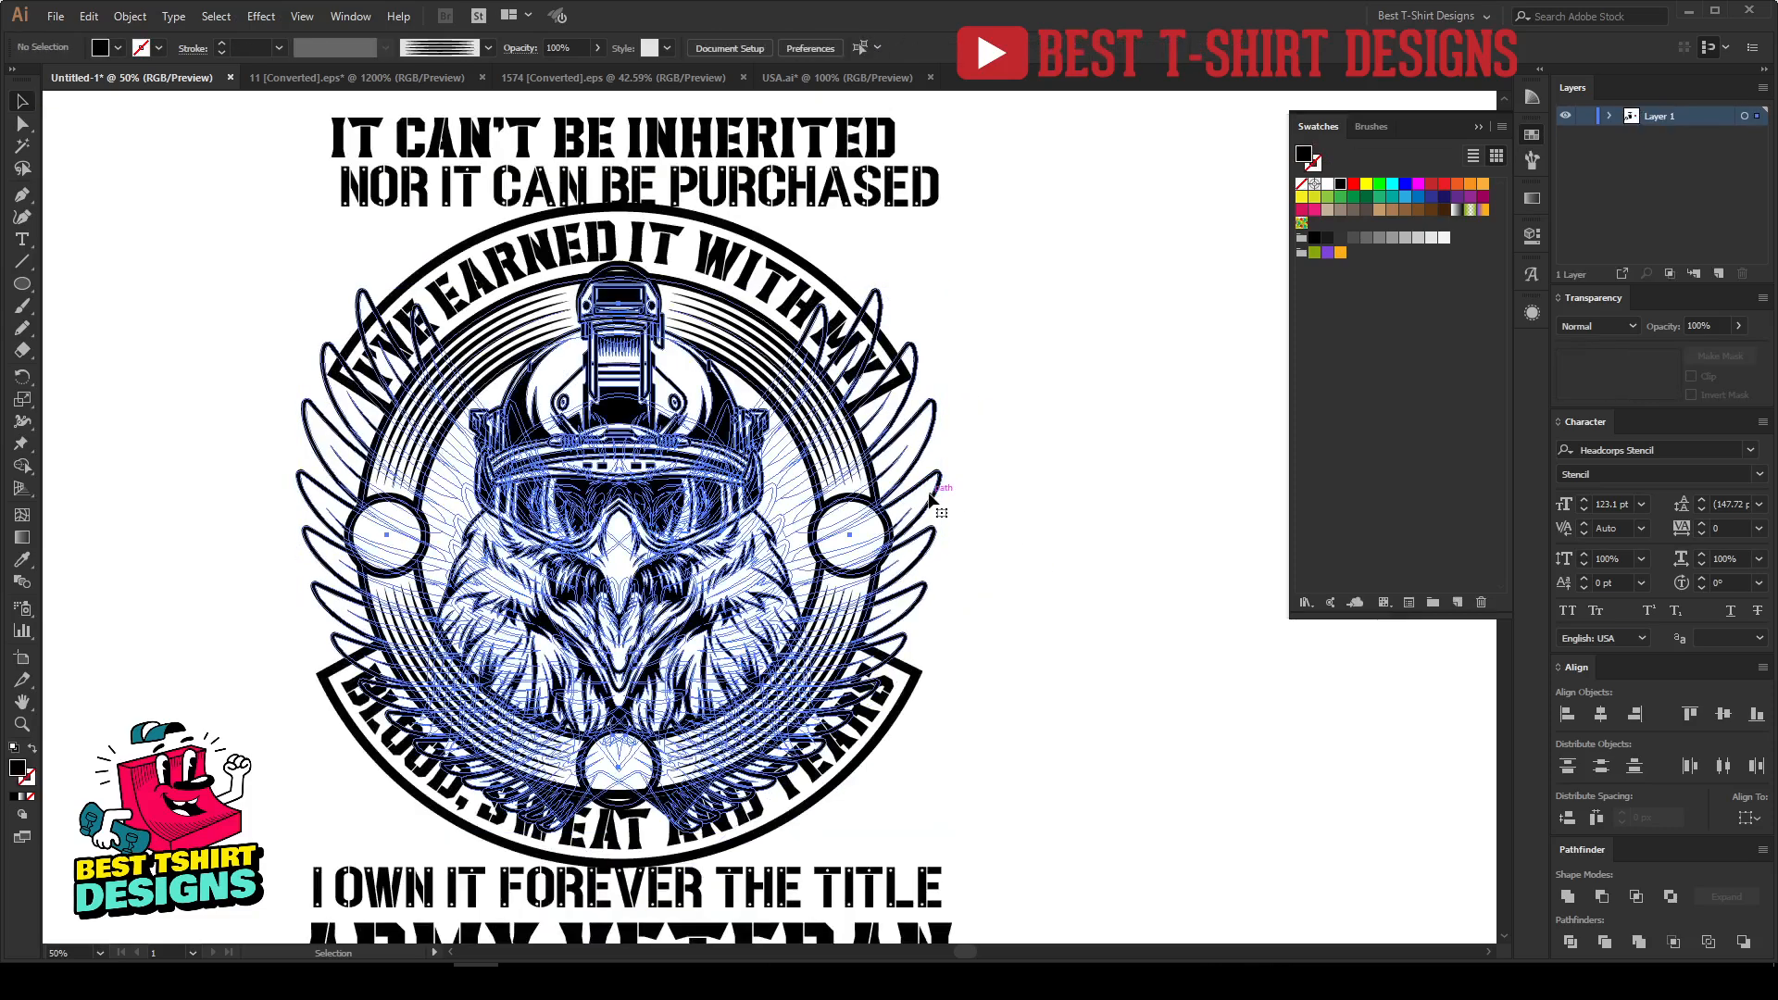
Step: Open the wings' opacity mask and add the slogan frames as solid black shapes so the wings are hidden behind both frames
double_click(932, 501)
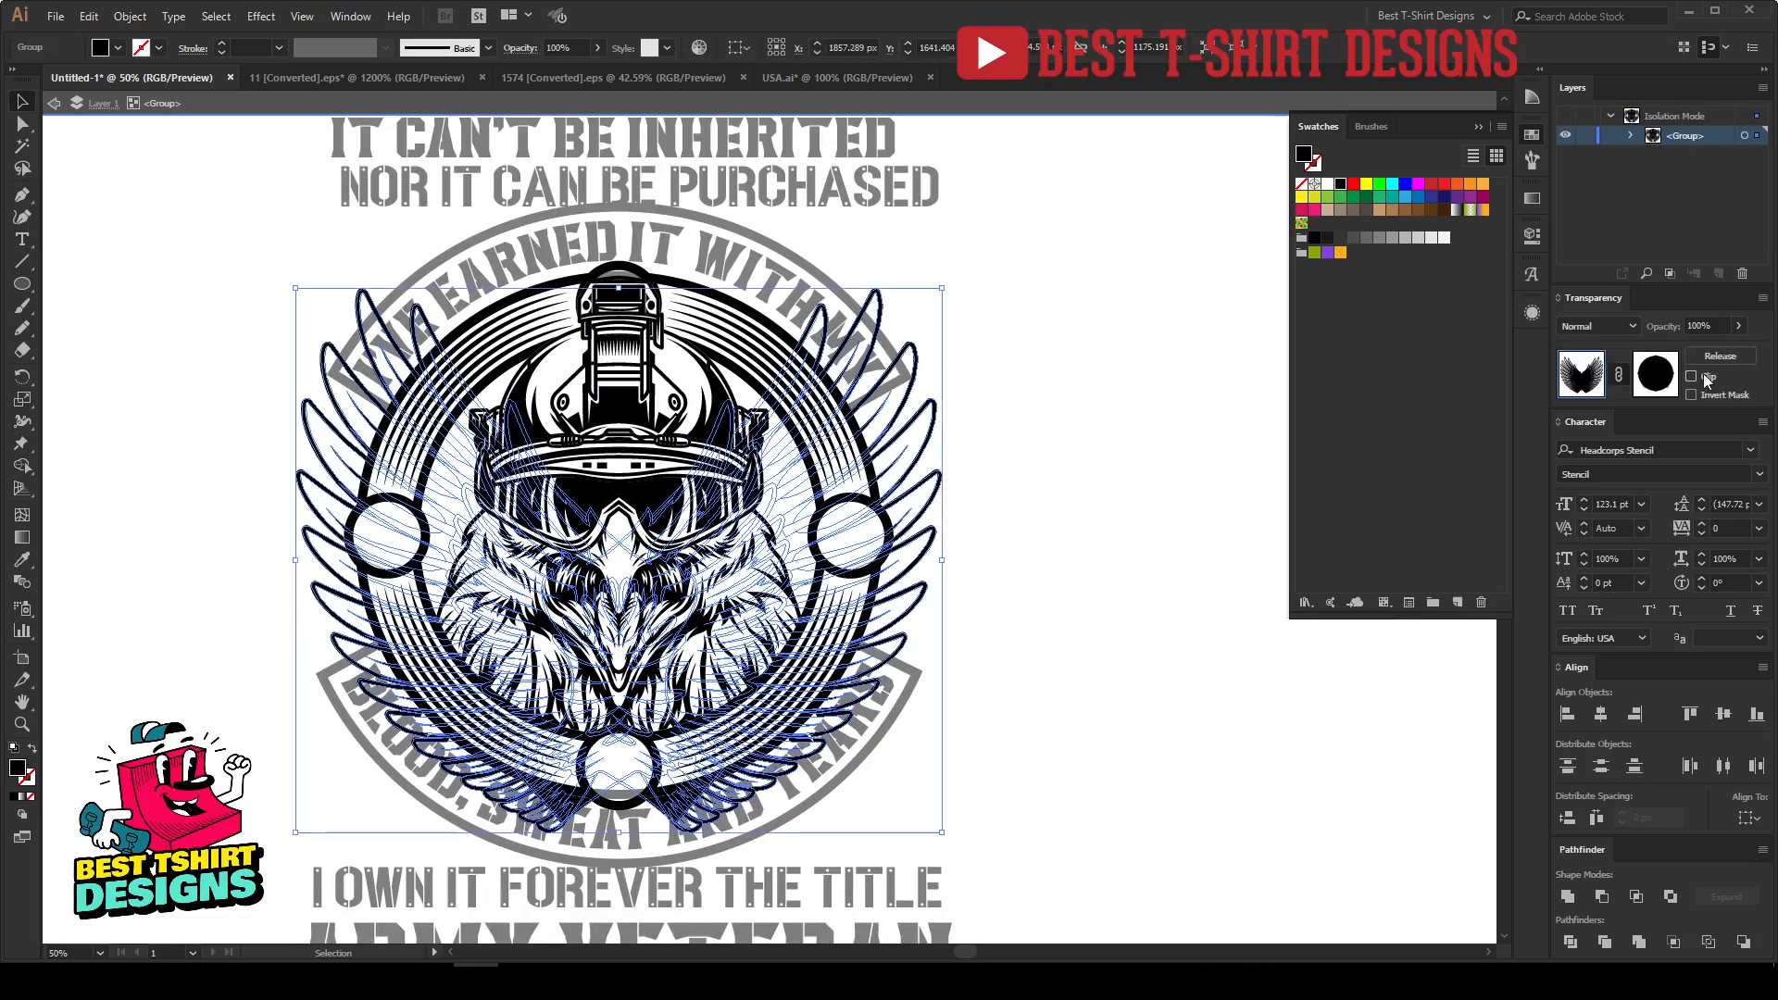
click(1650, 375)
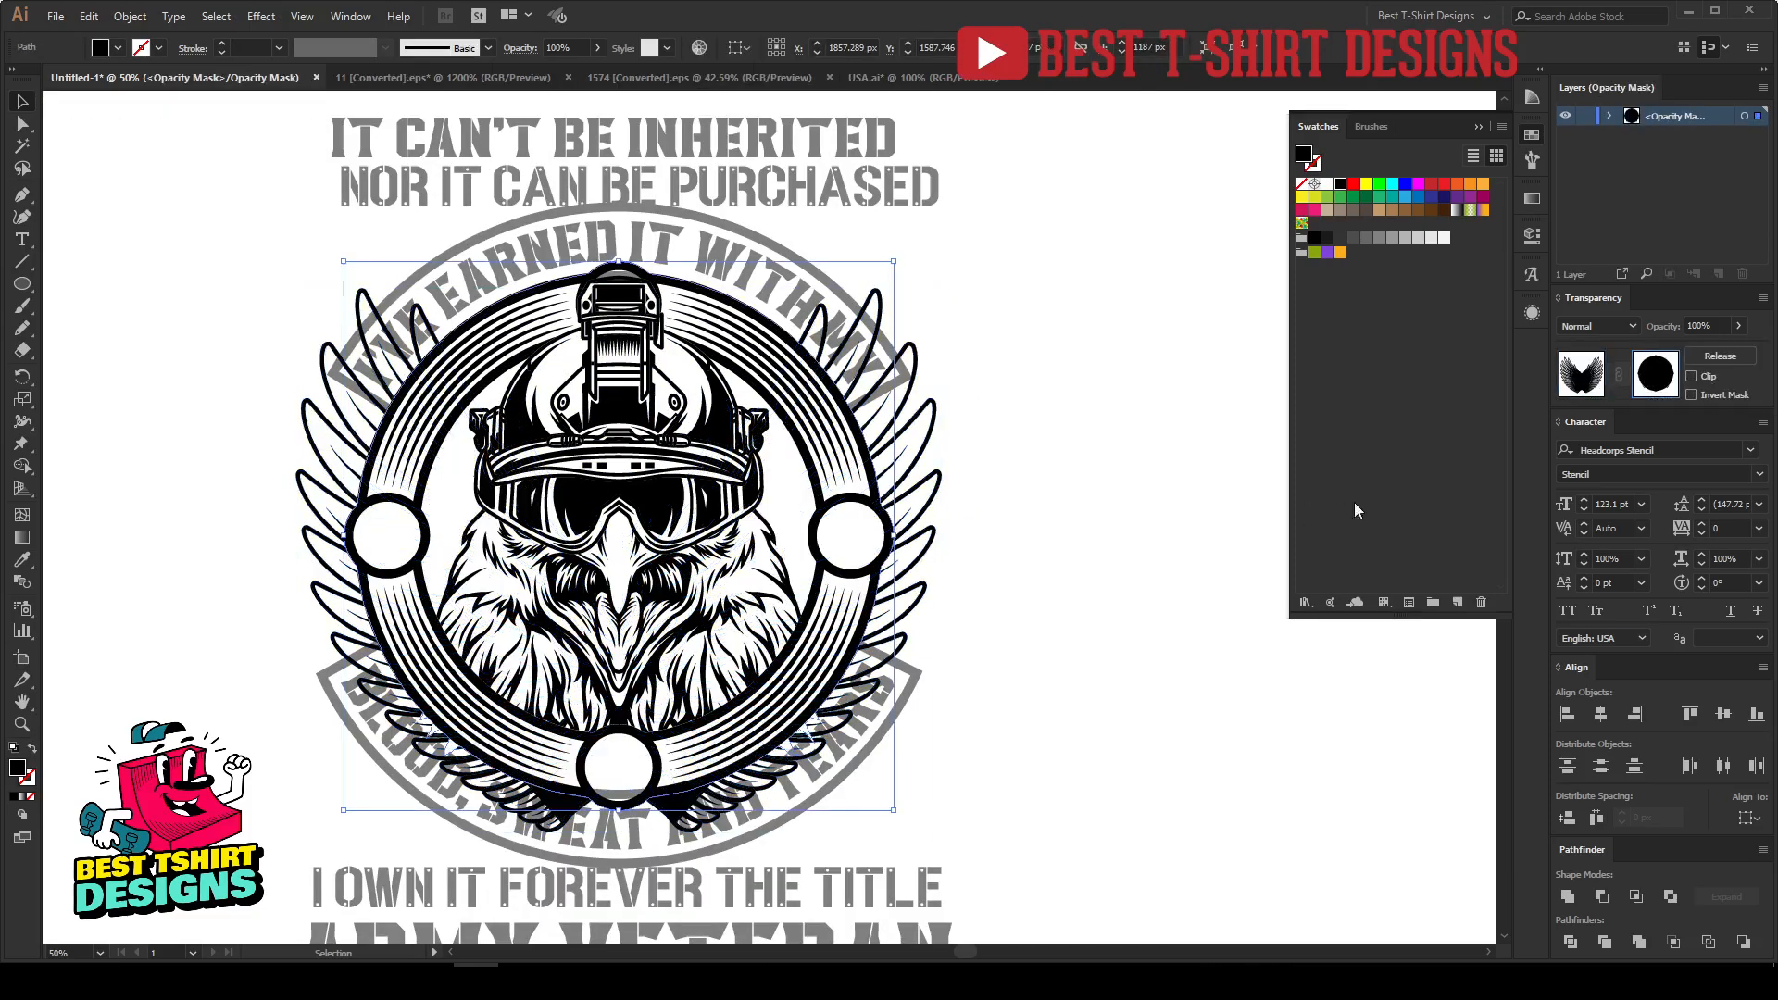
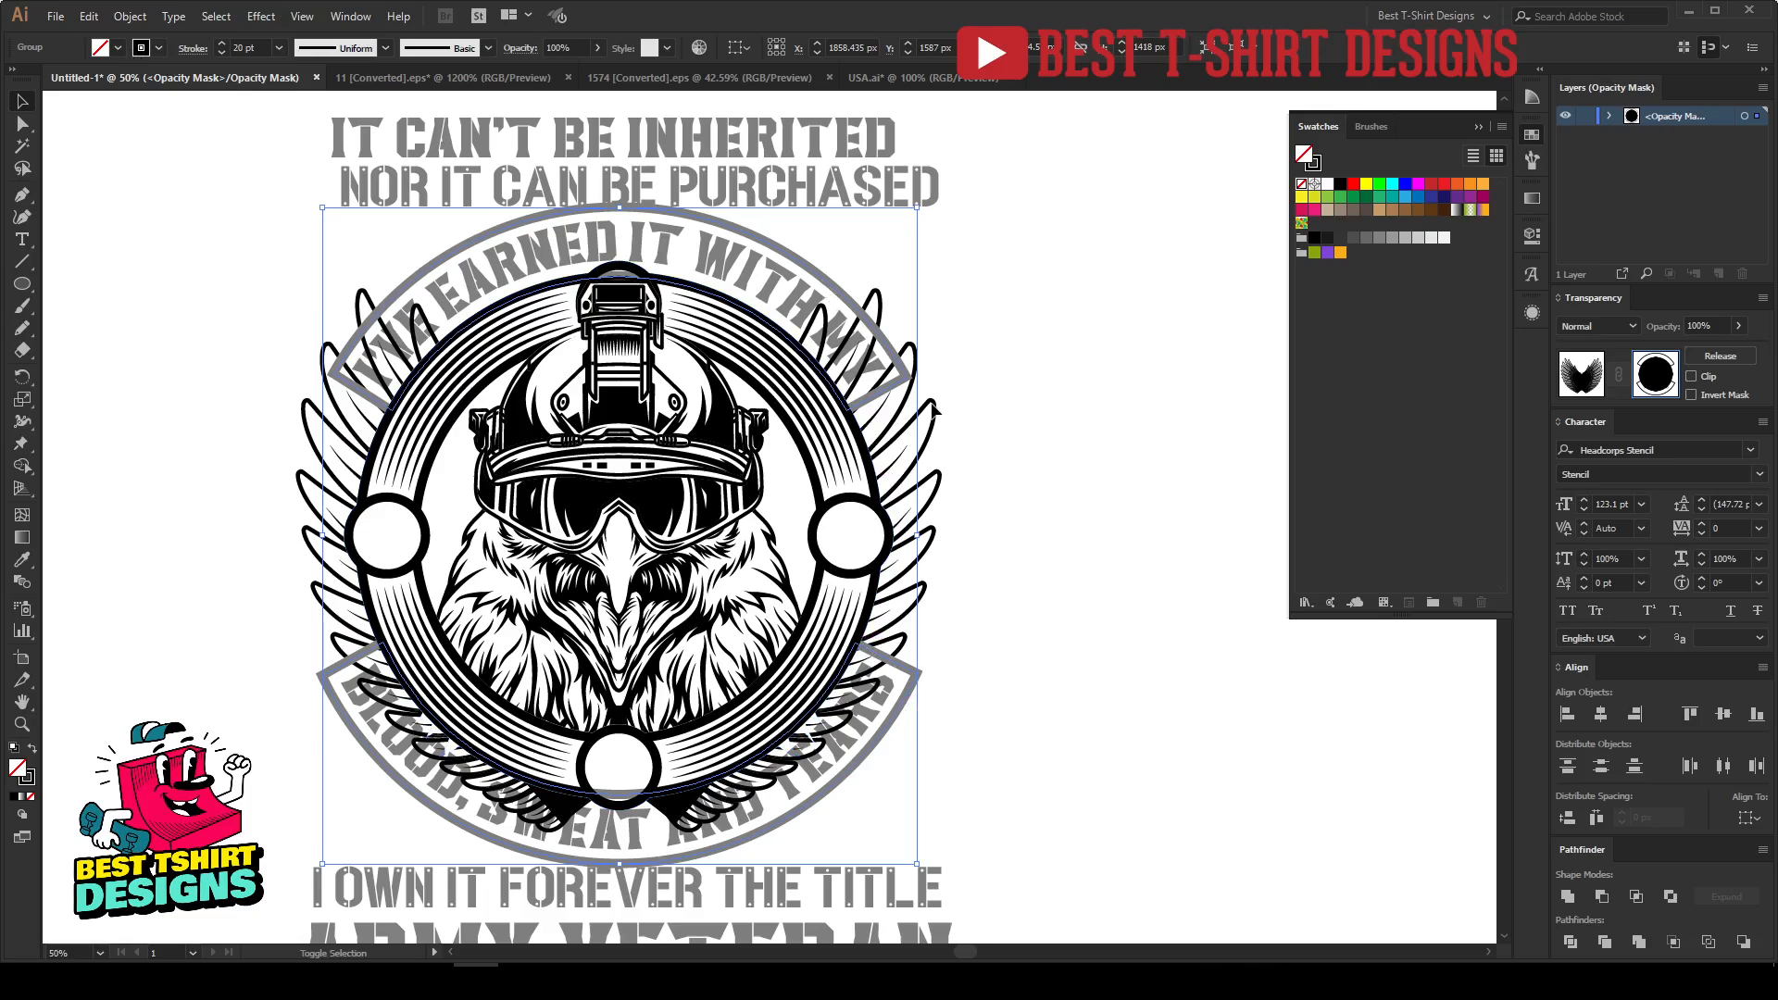
key(shift+x)
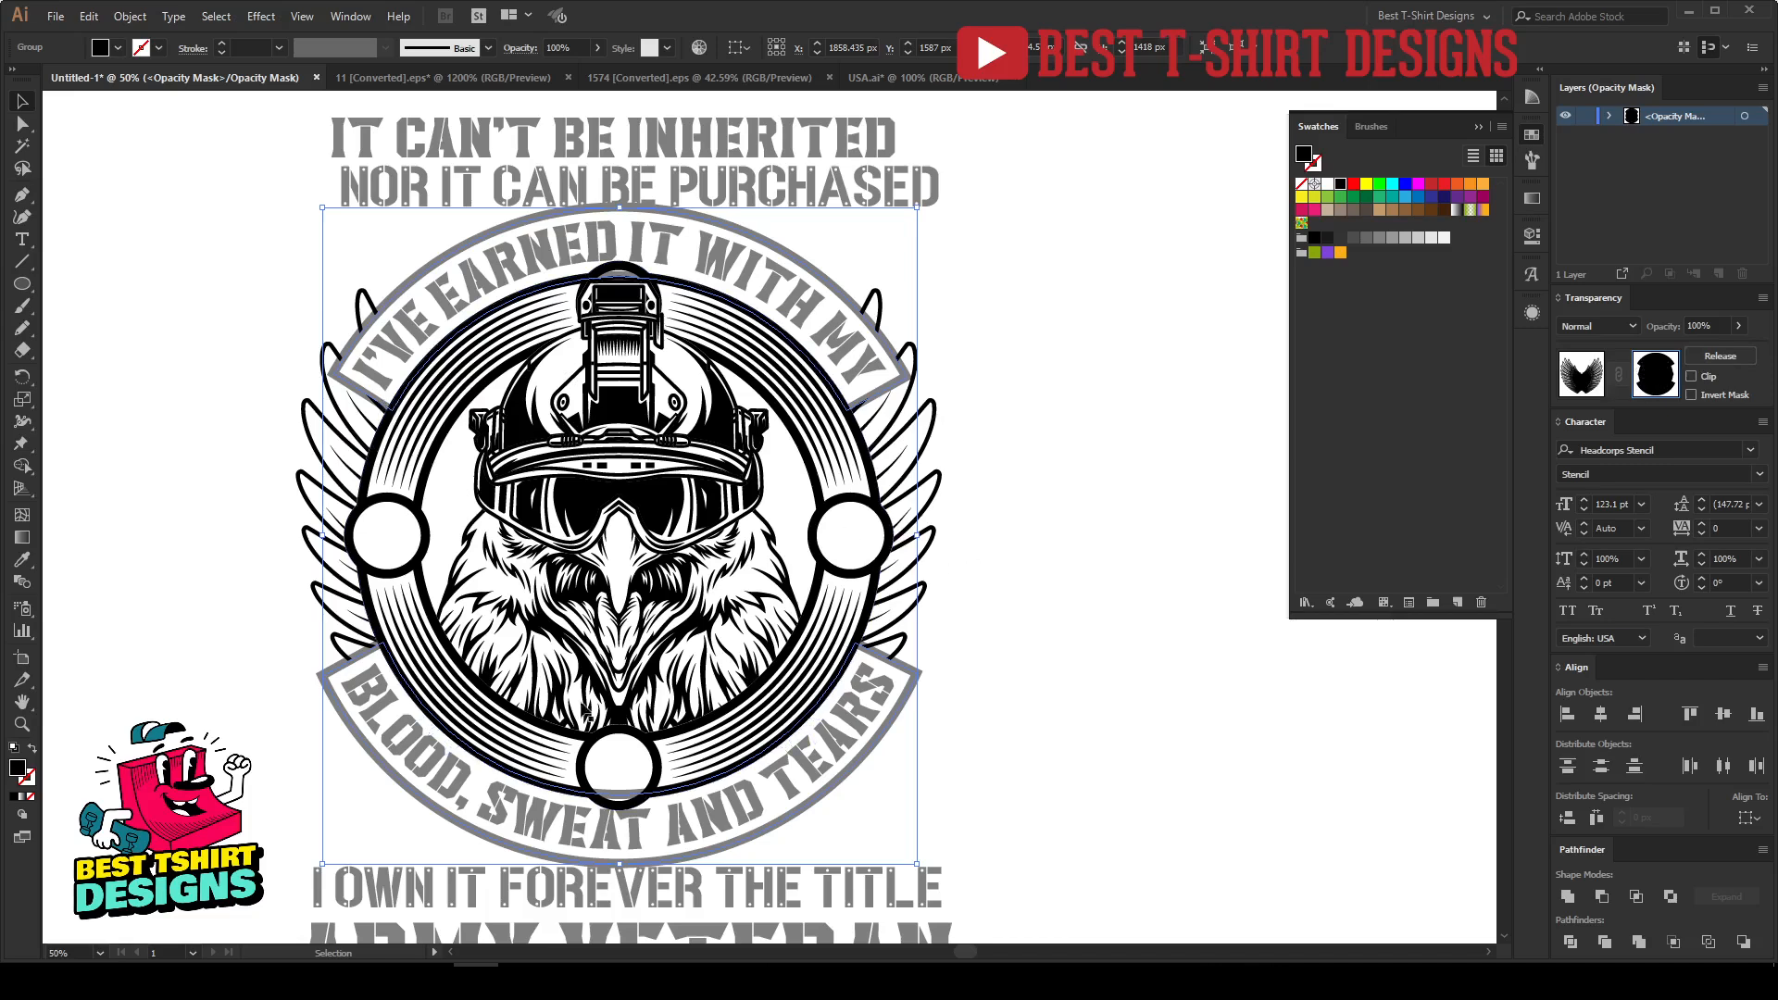
click(1003, 554)
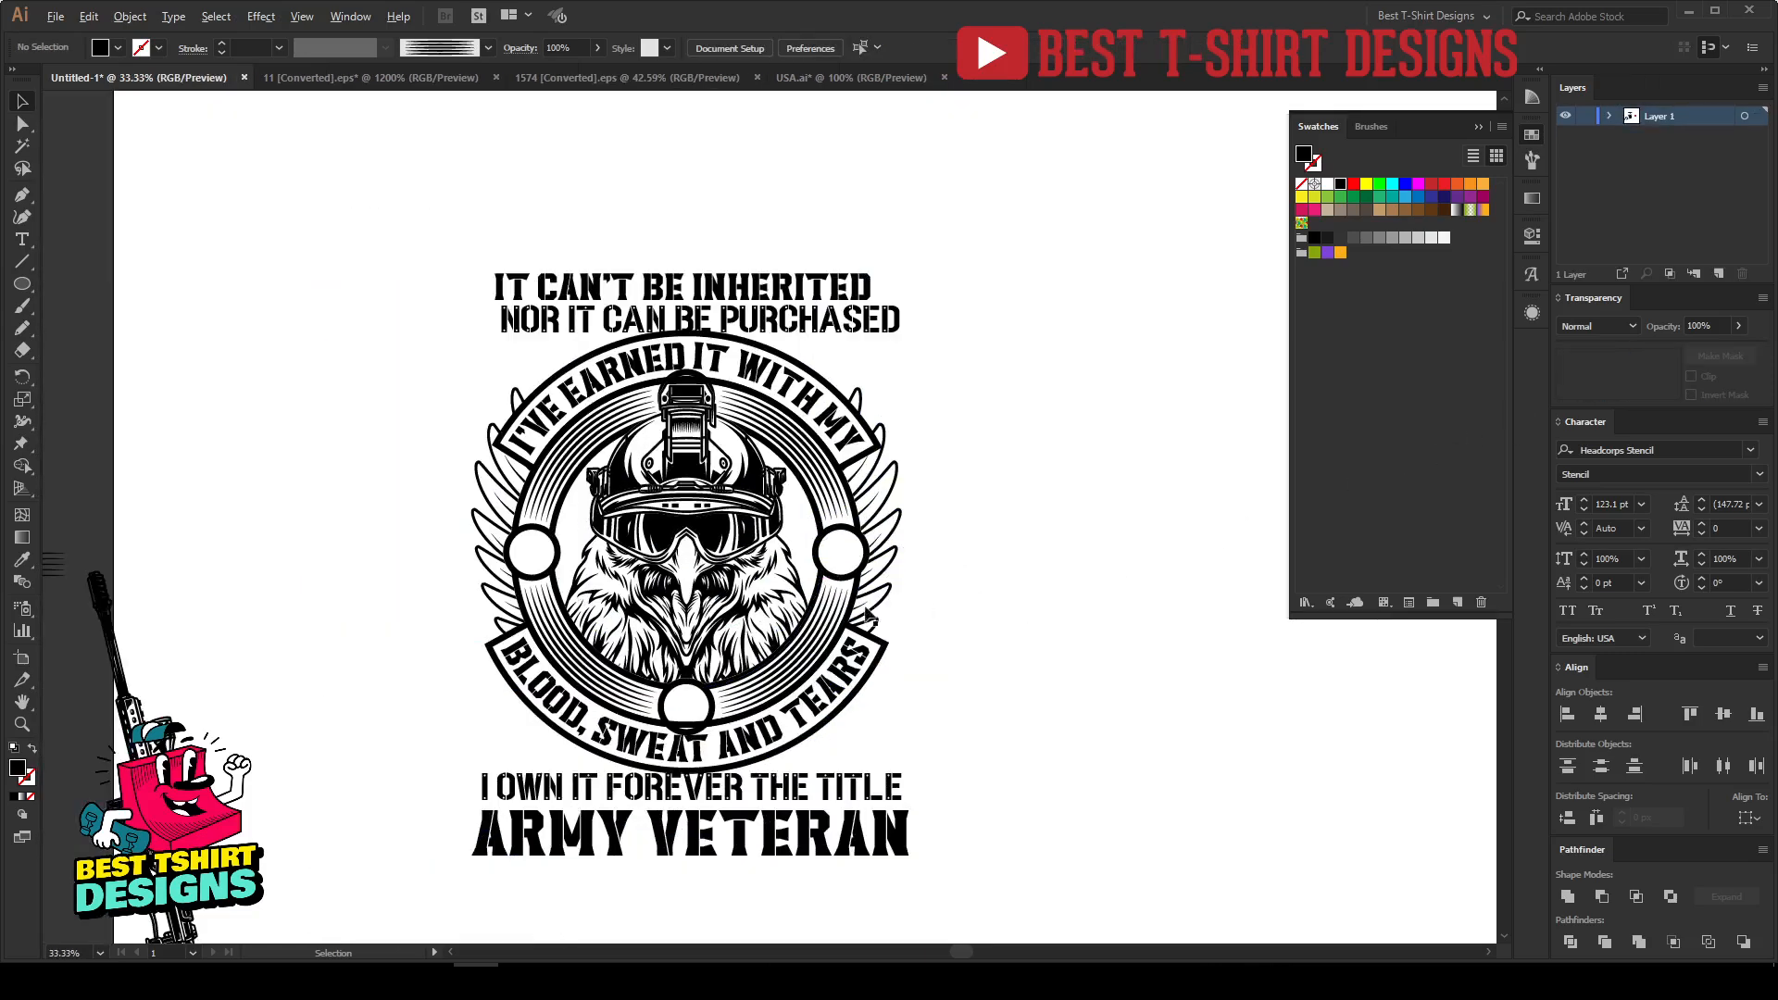
Step: Try to remove the overlap between the bottom circle and the lower slogan frame with the Shape Builder tool, then undo it and deselect
key(ctrl+equal)
scroll(1002, 596, down, 1)
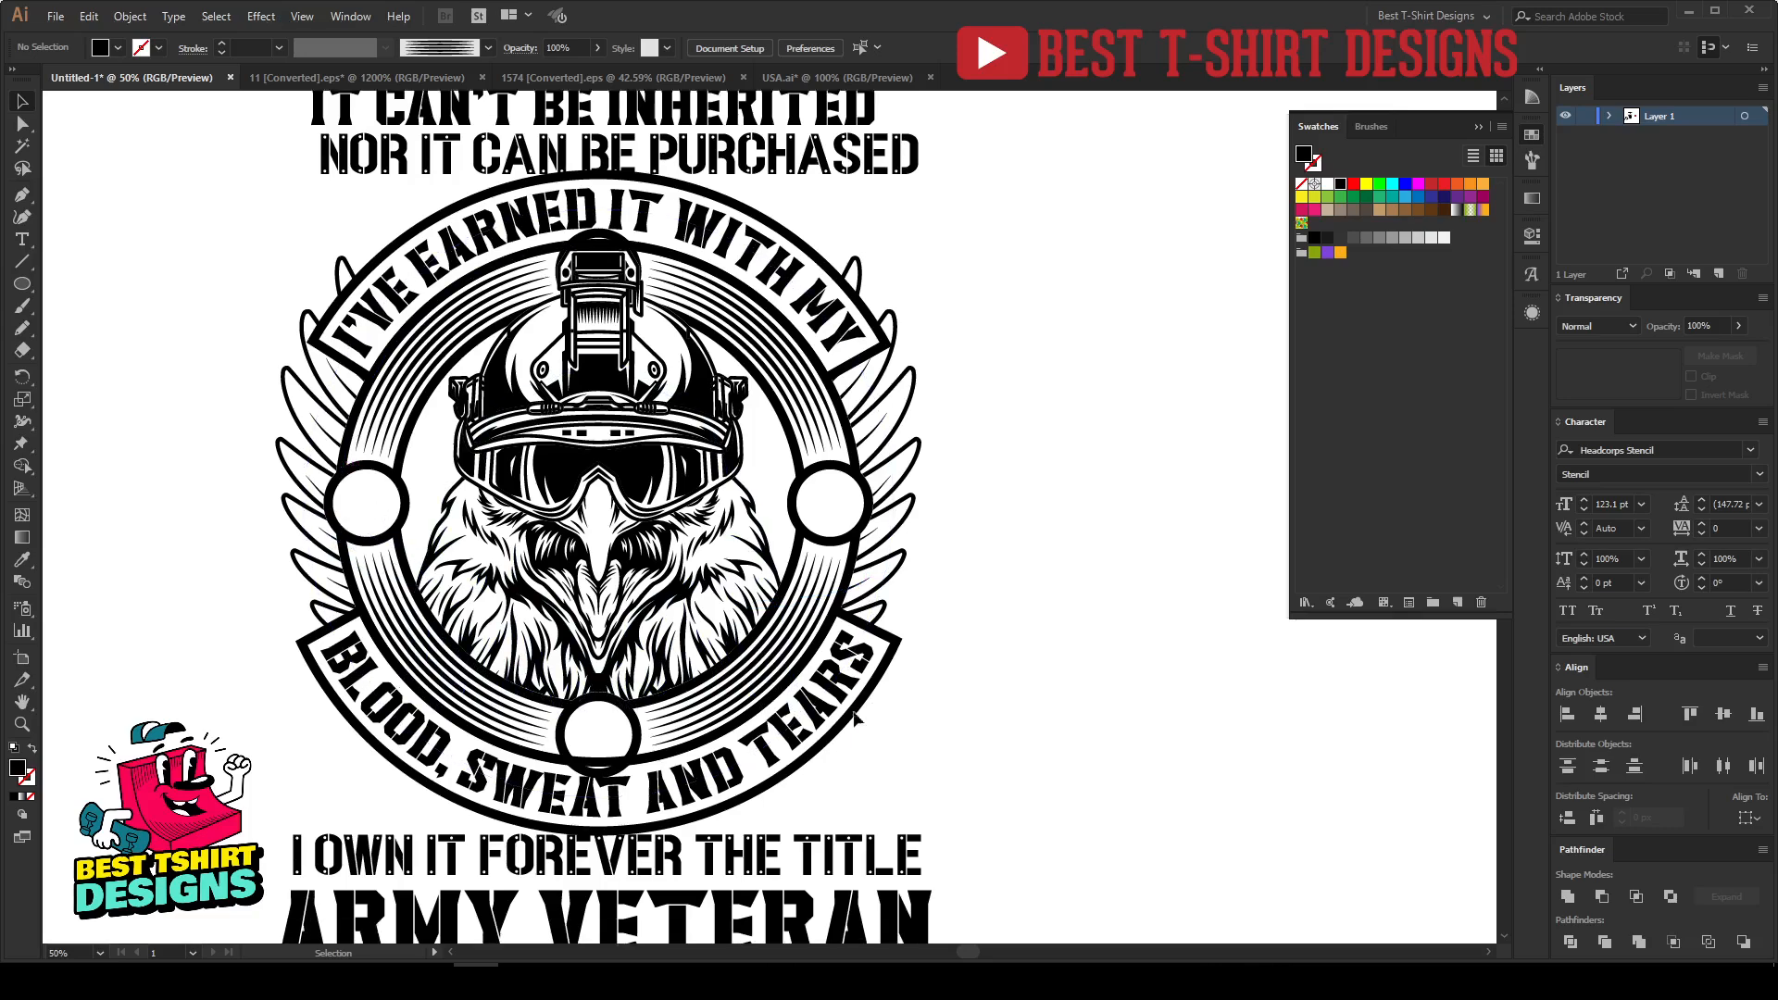
scroll(597, 793, up, 1)
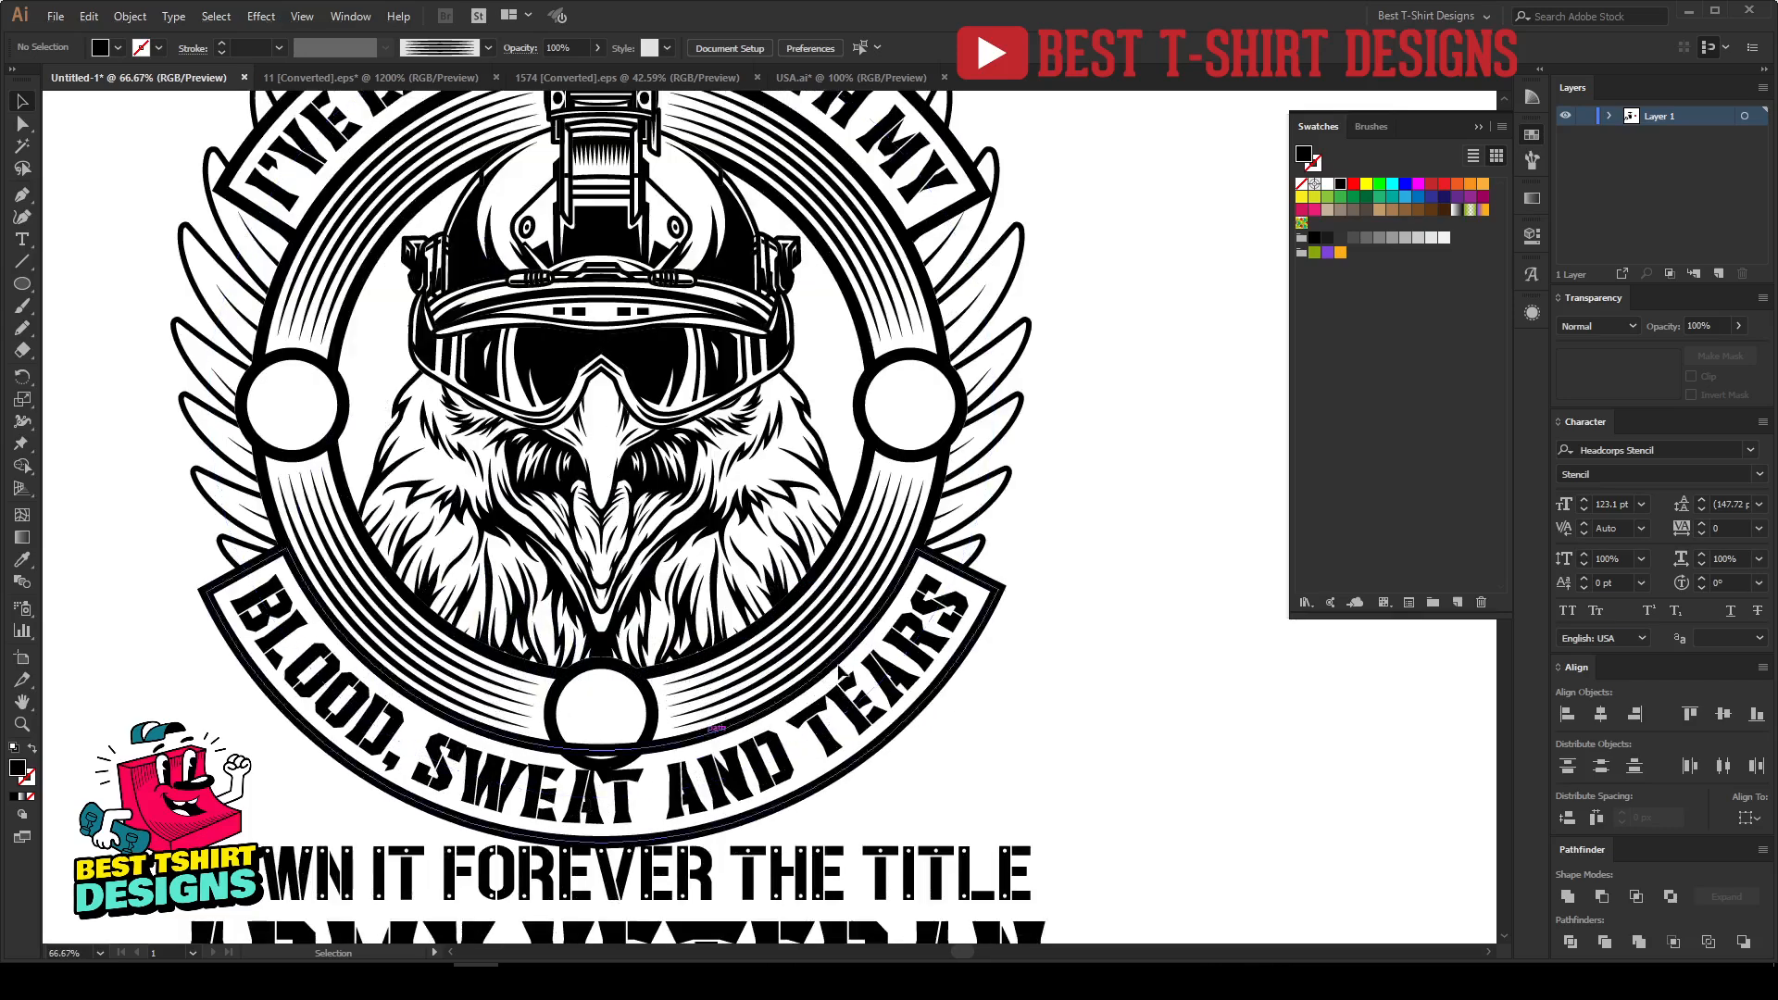
scroll(604, 811, up, 1)
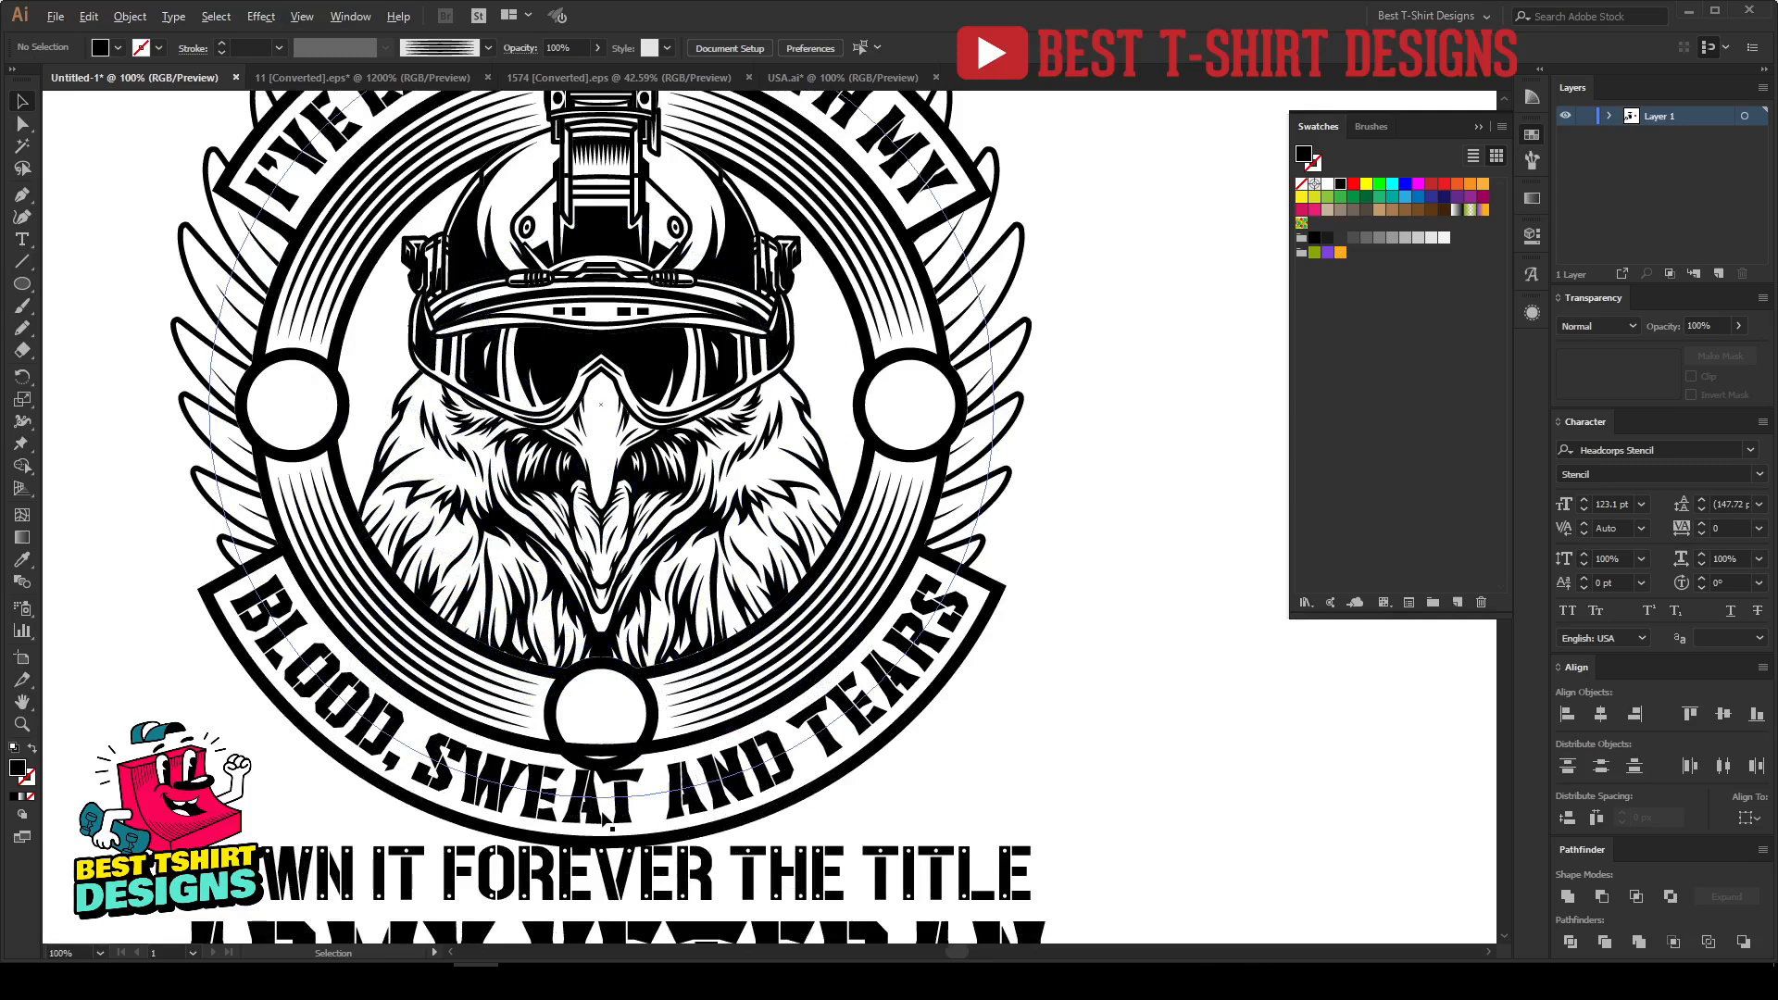
click(662, 717)
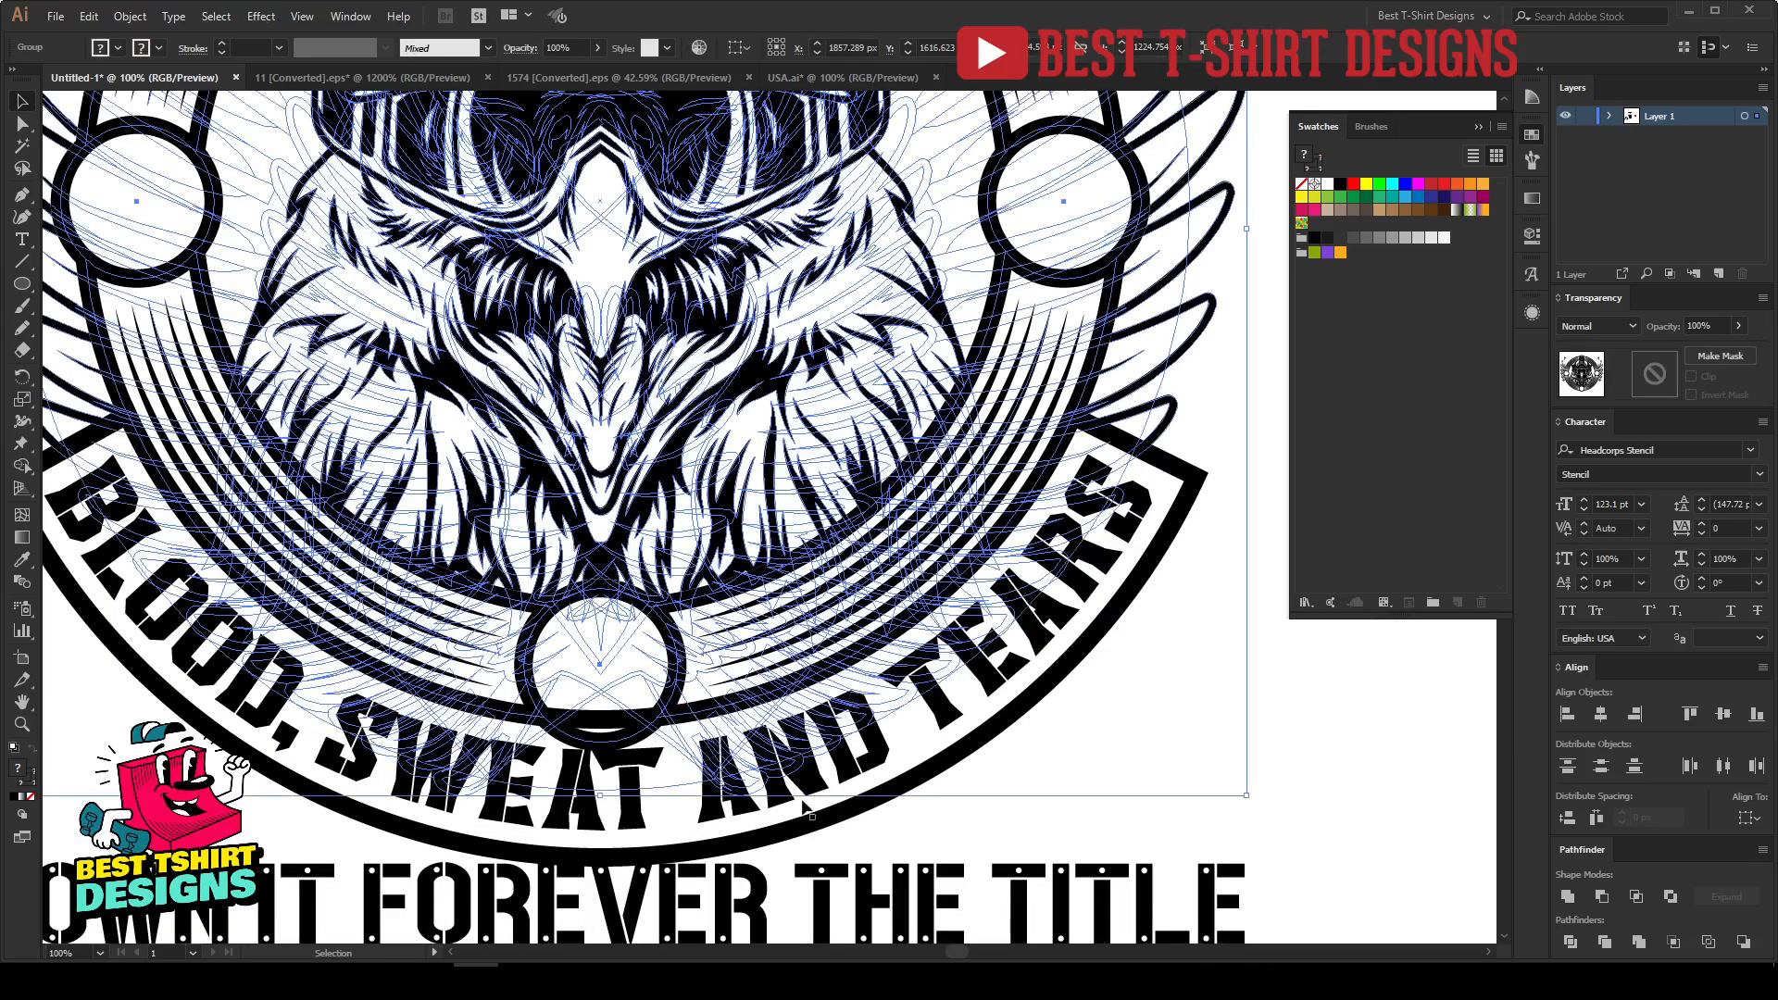
shift+click(817, 827)
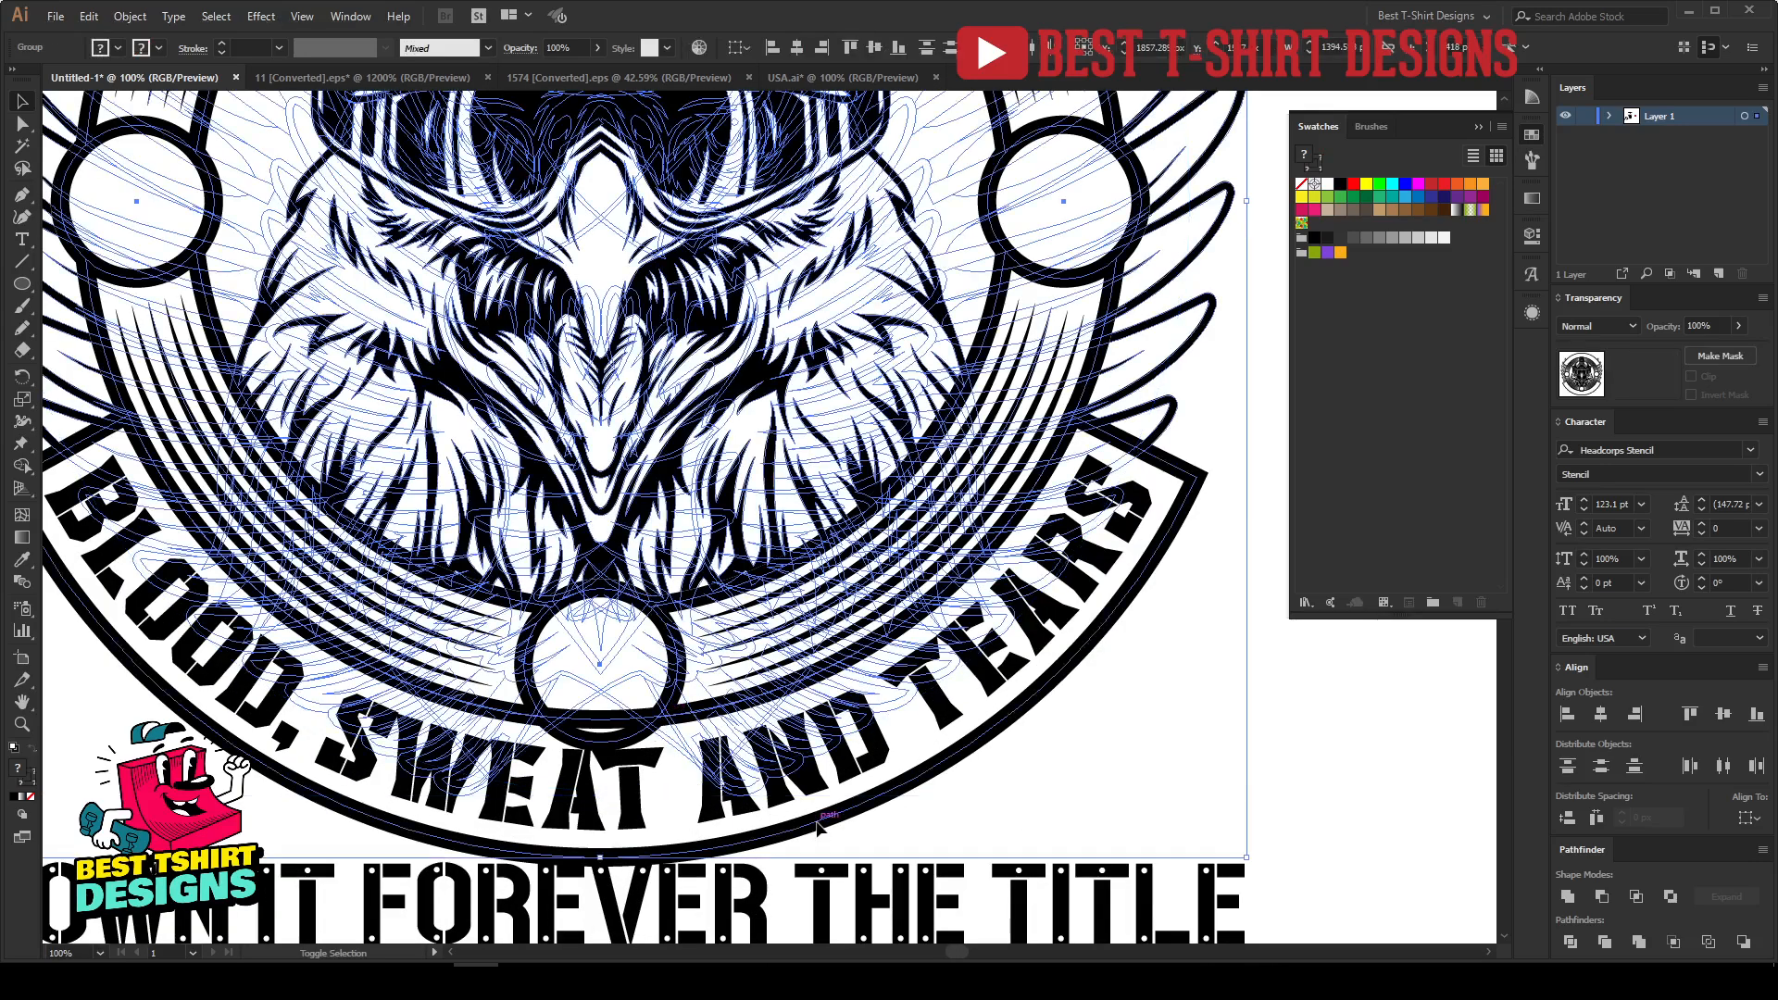
key(shift+m)
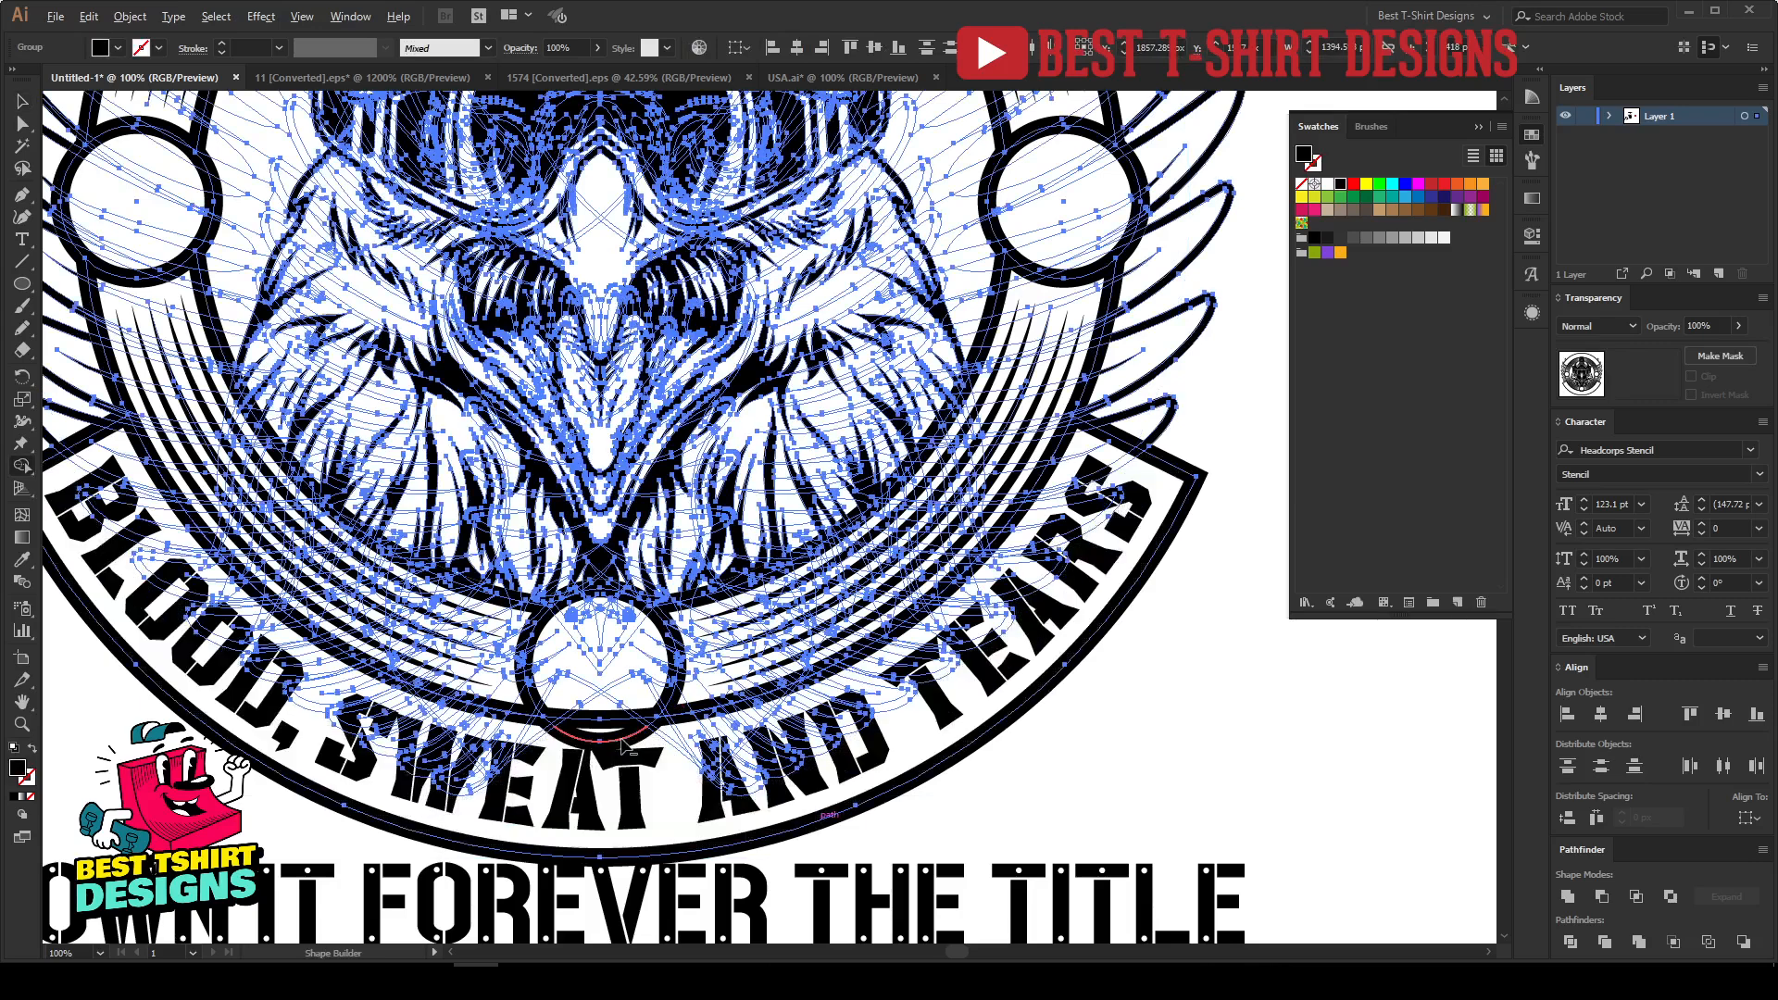
click(621, 738)
click(708, 787)
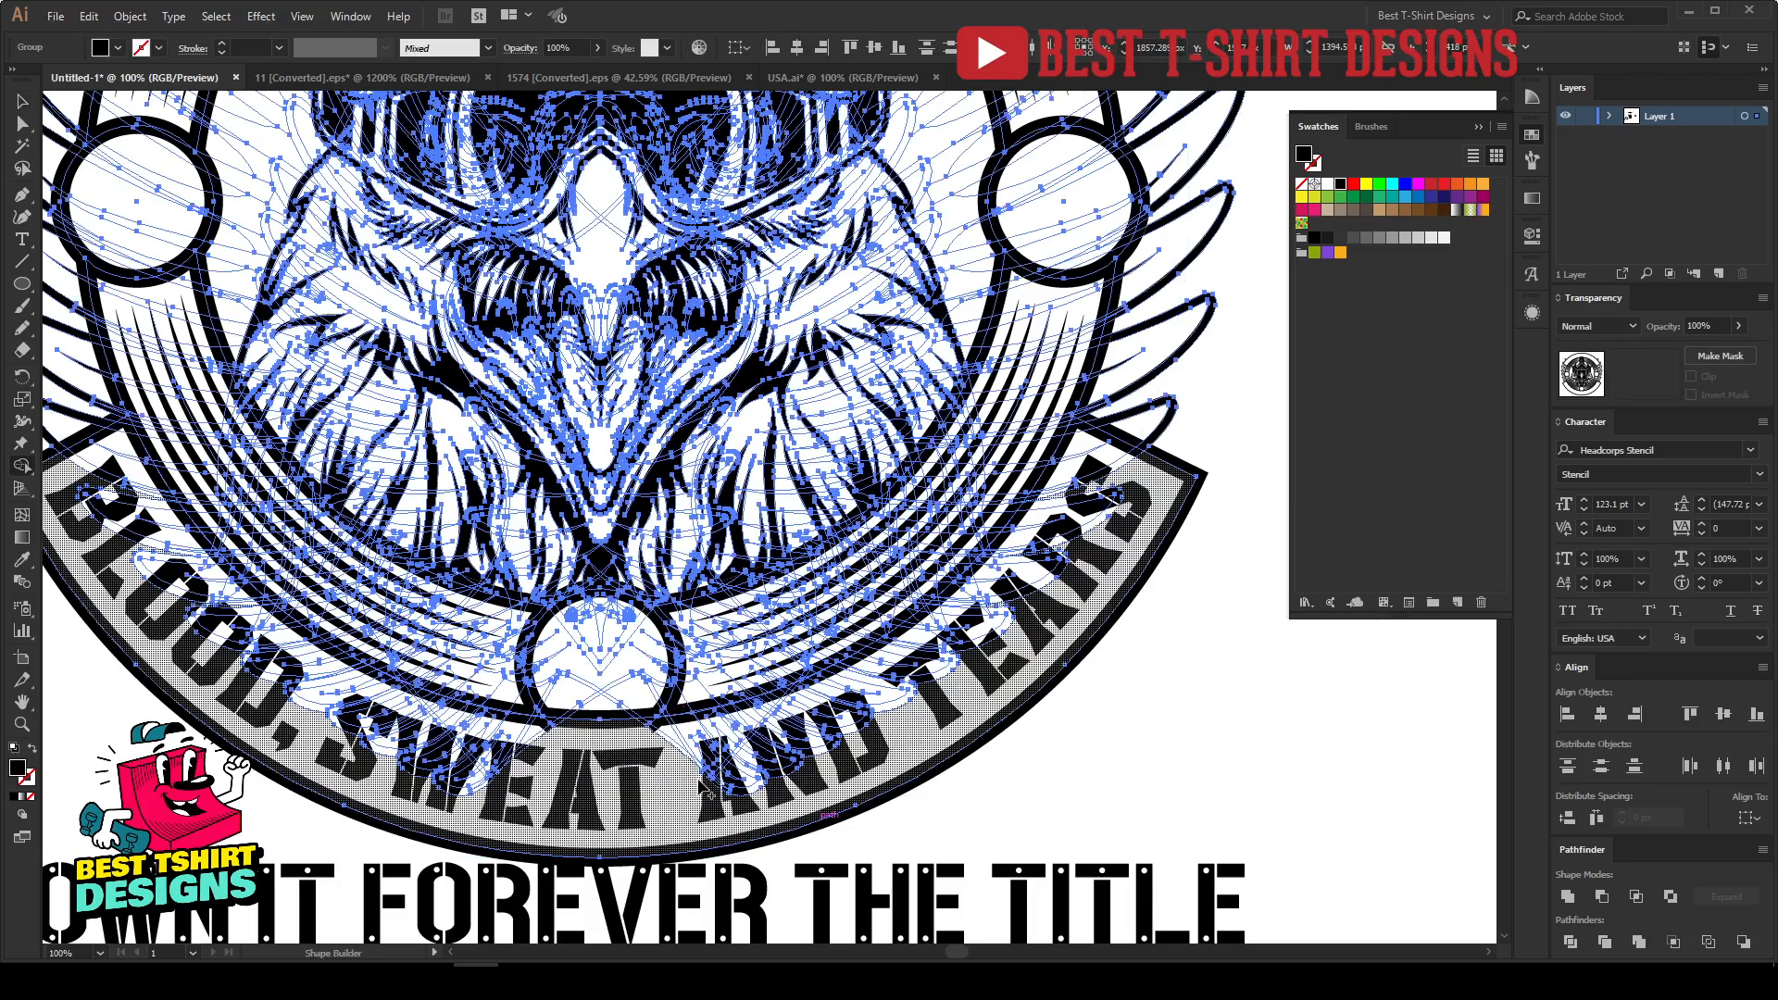
key(v)
key(ctrl+z)
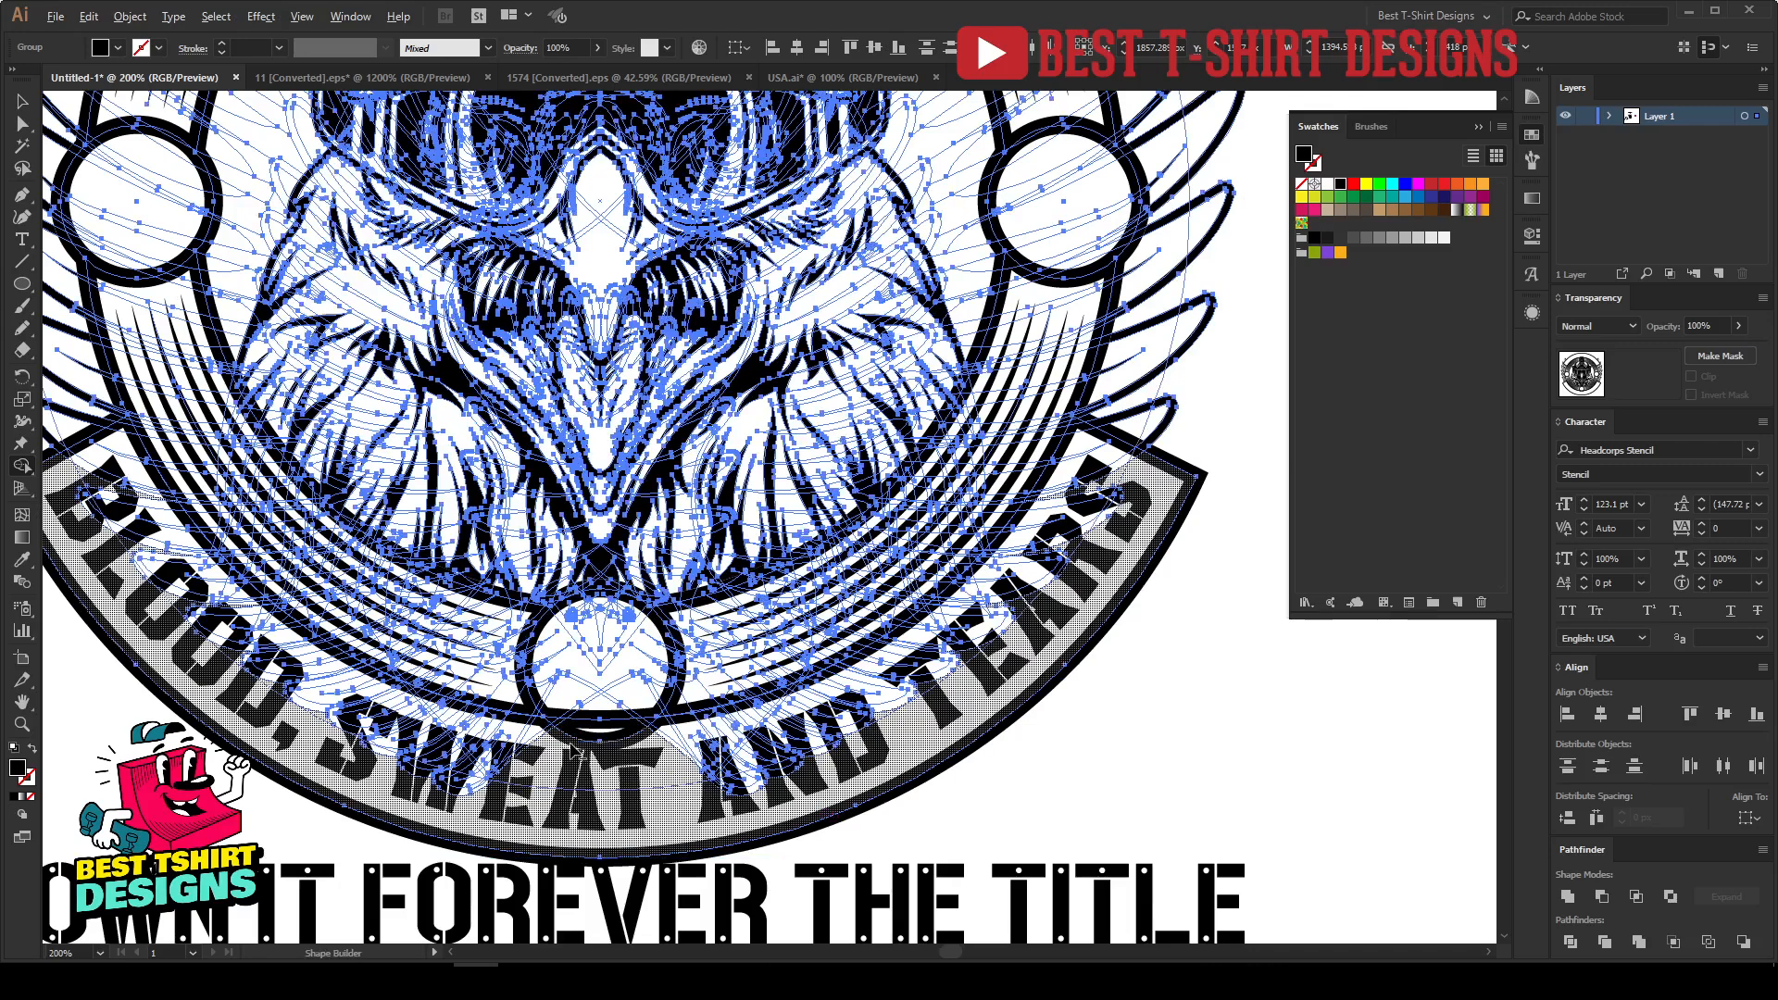
scroll(571, 747, up, 2)
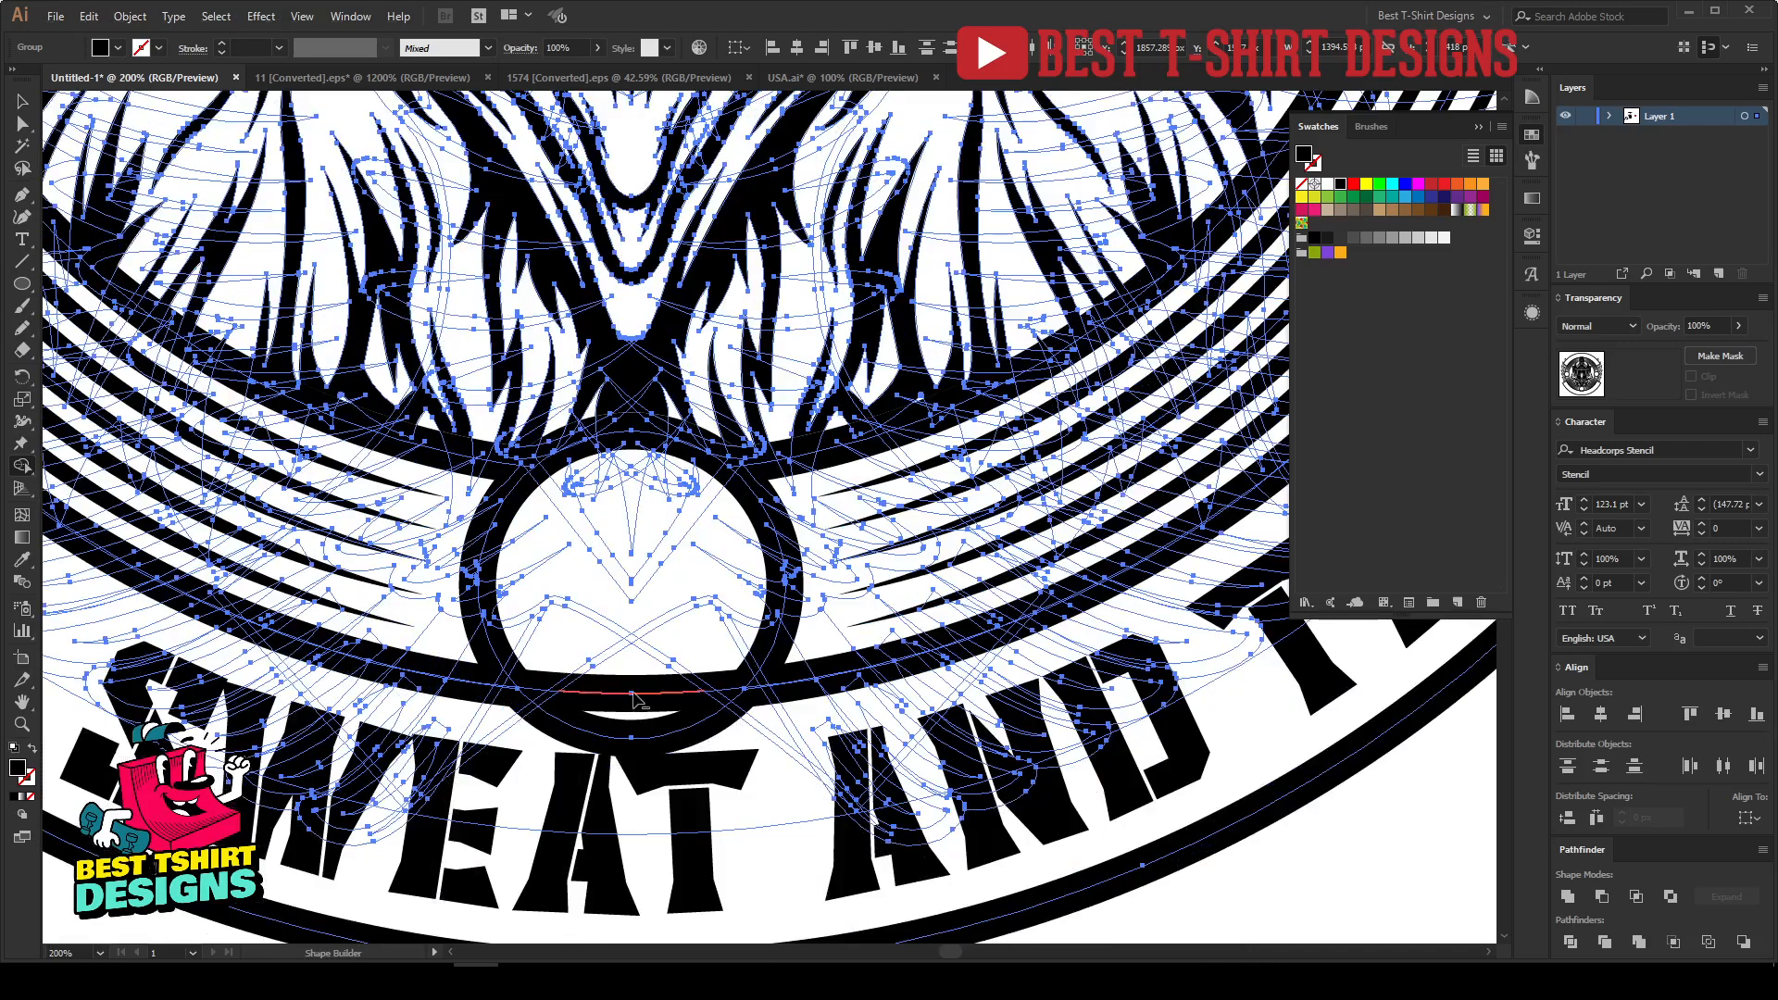
scroll(662, 746, down, 3)
key(alt+v)
key(Escape)
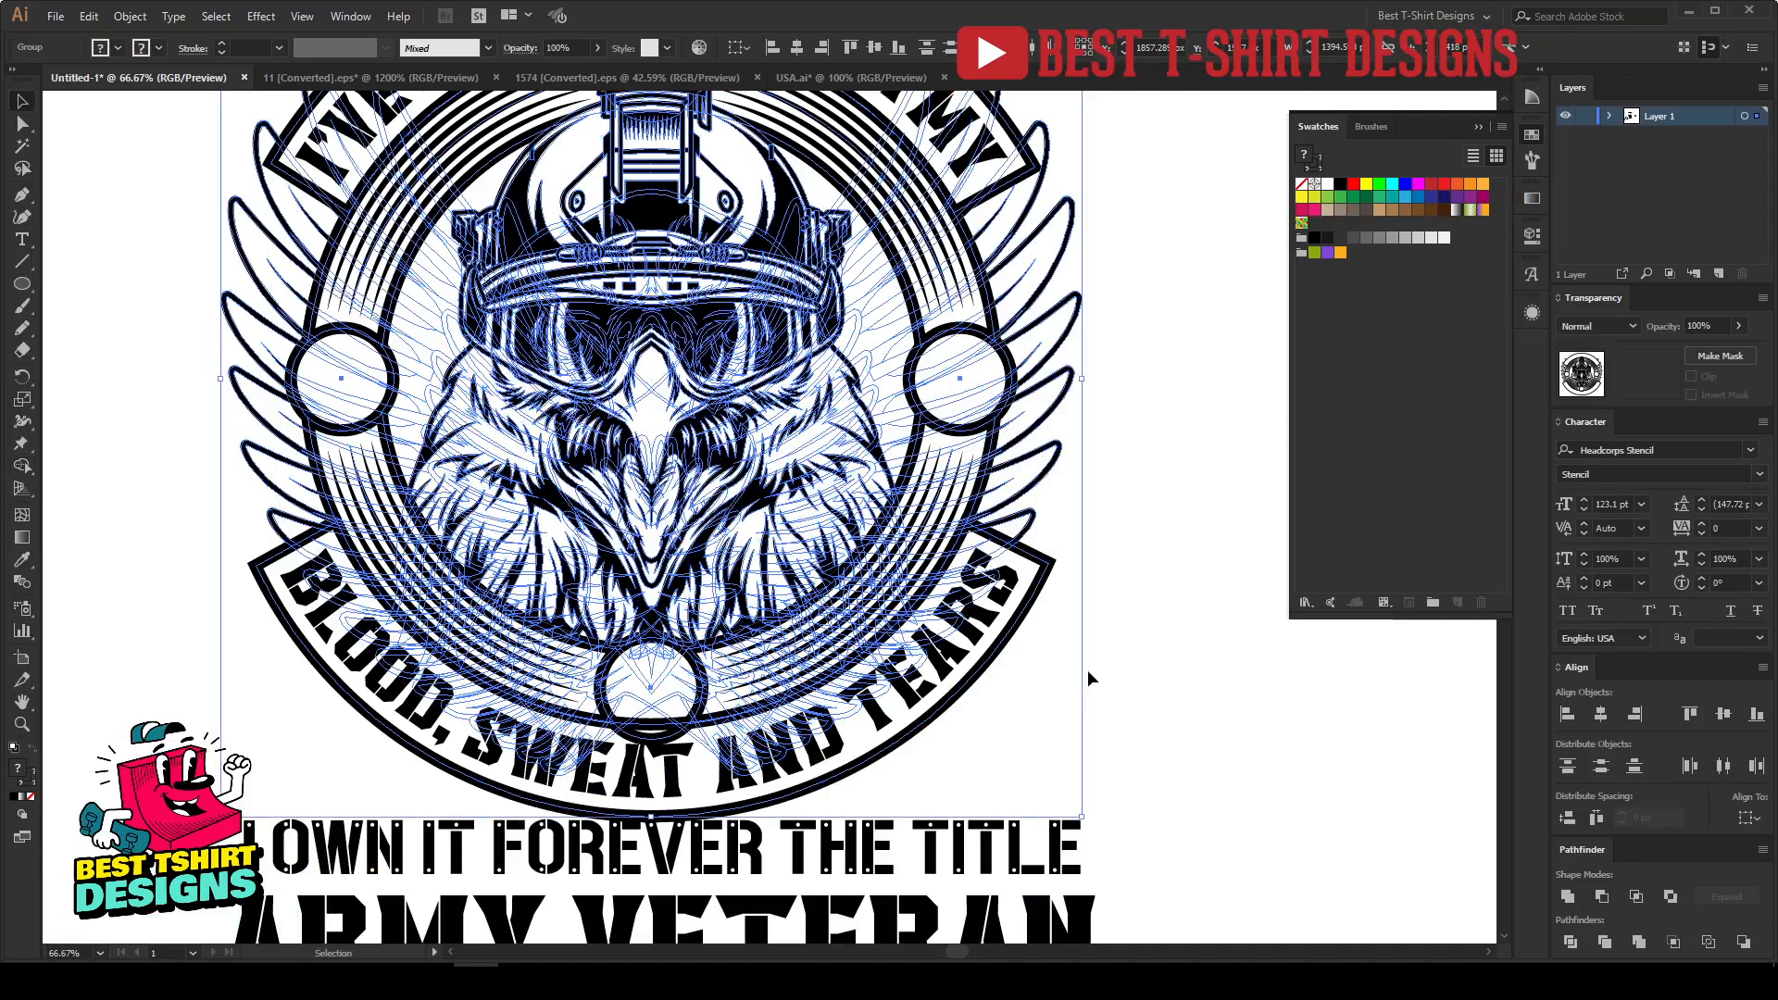
click(1001, 698)
Step: Create an opacity mask for the two slogan frames and open it for editing
scroll(1025, 742, up, 5)
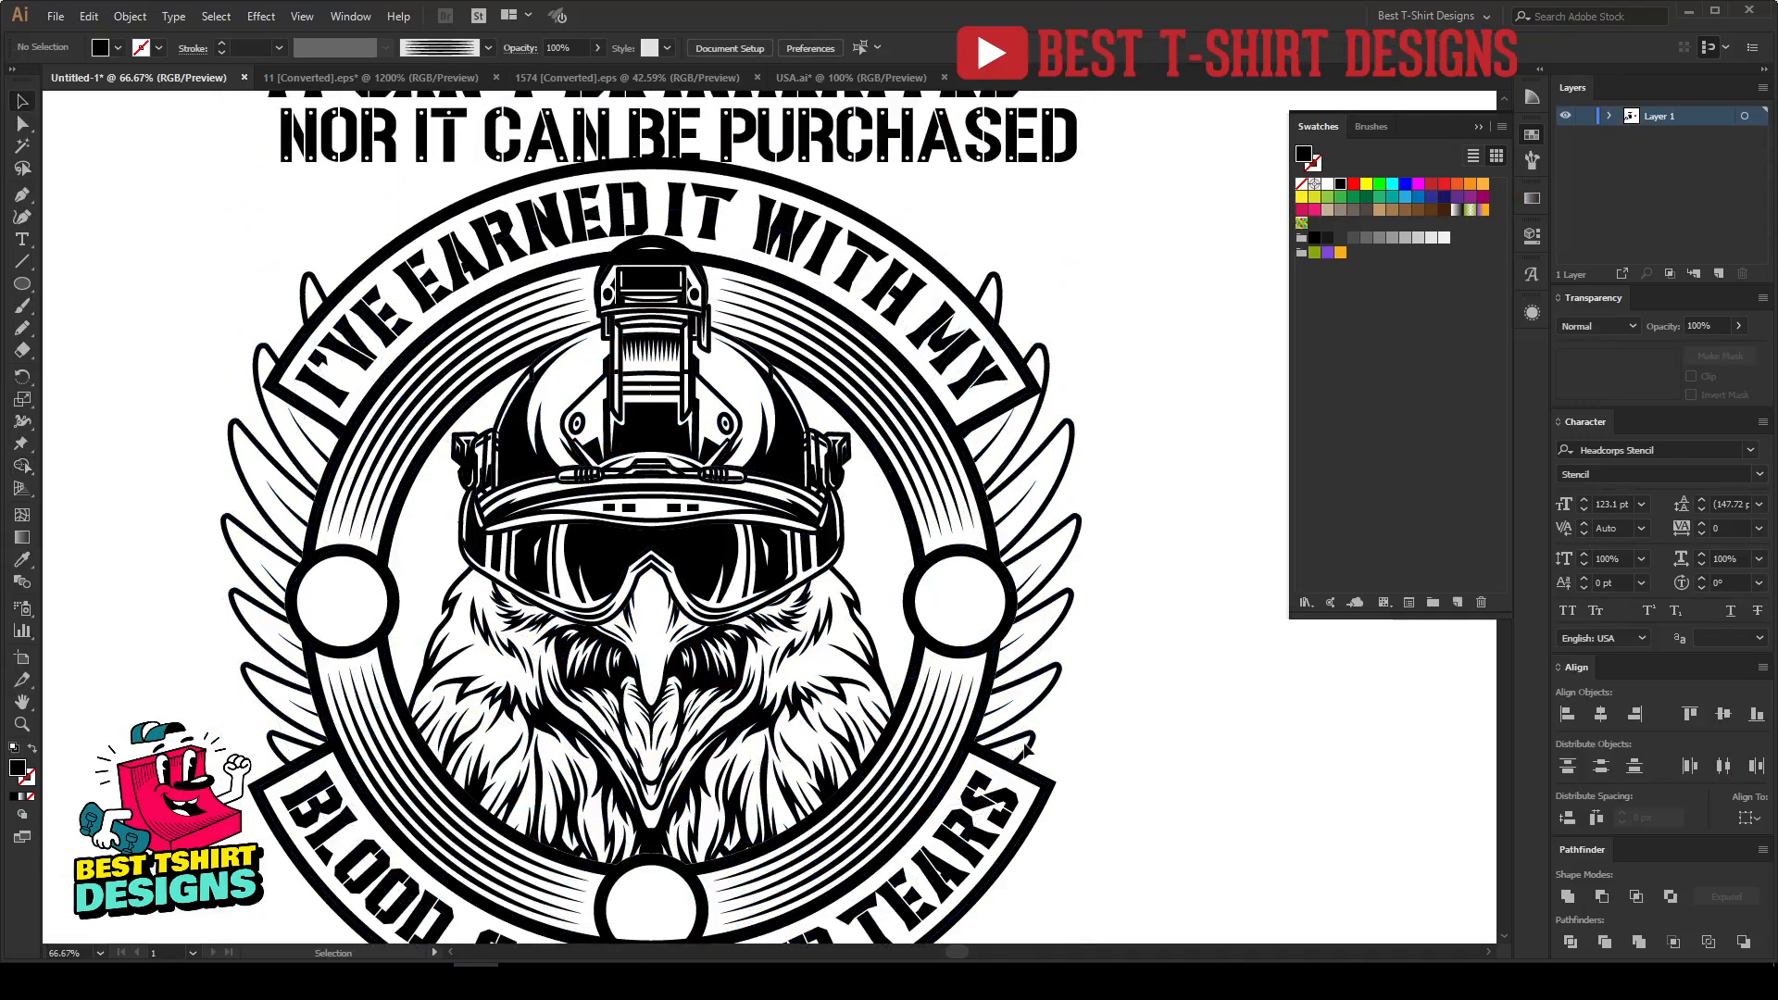
click(723, 265)
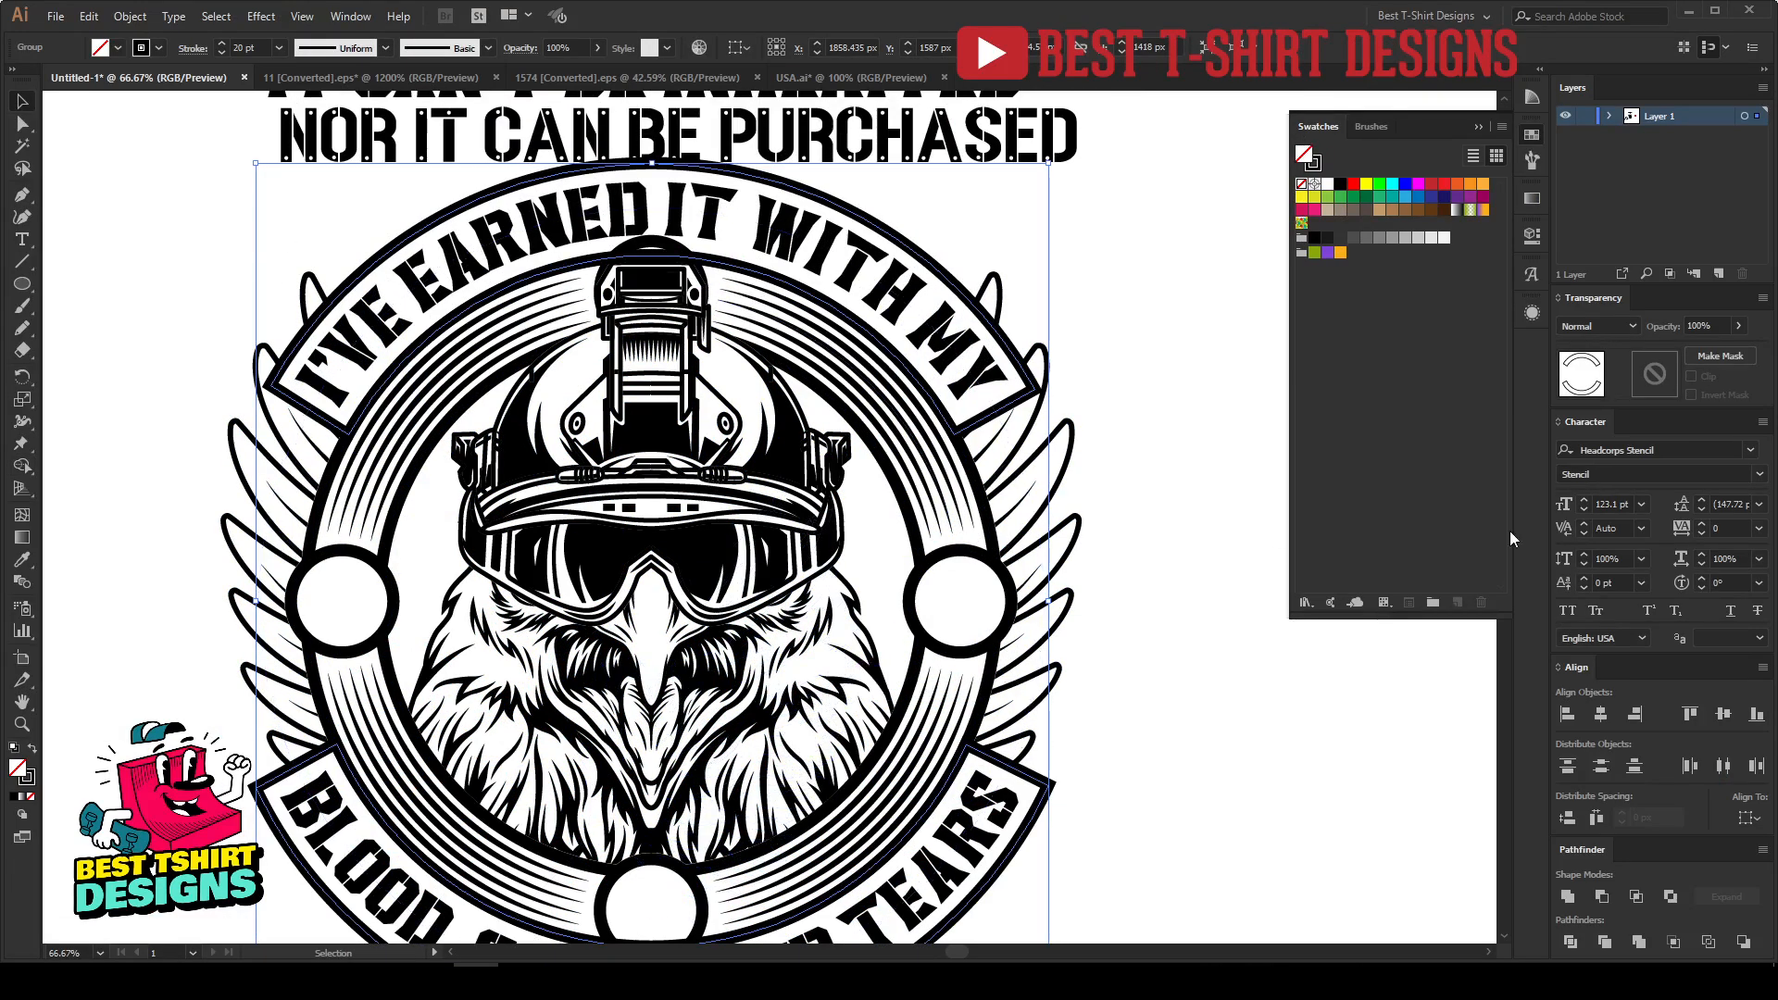
click(1655, 381)
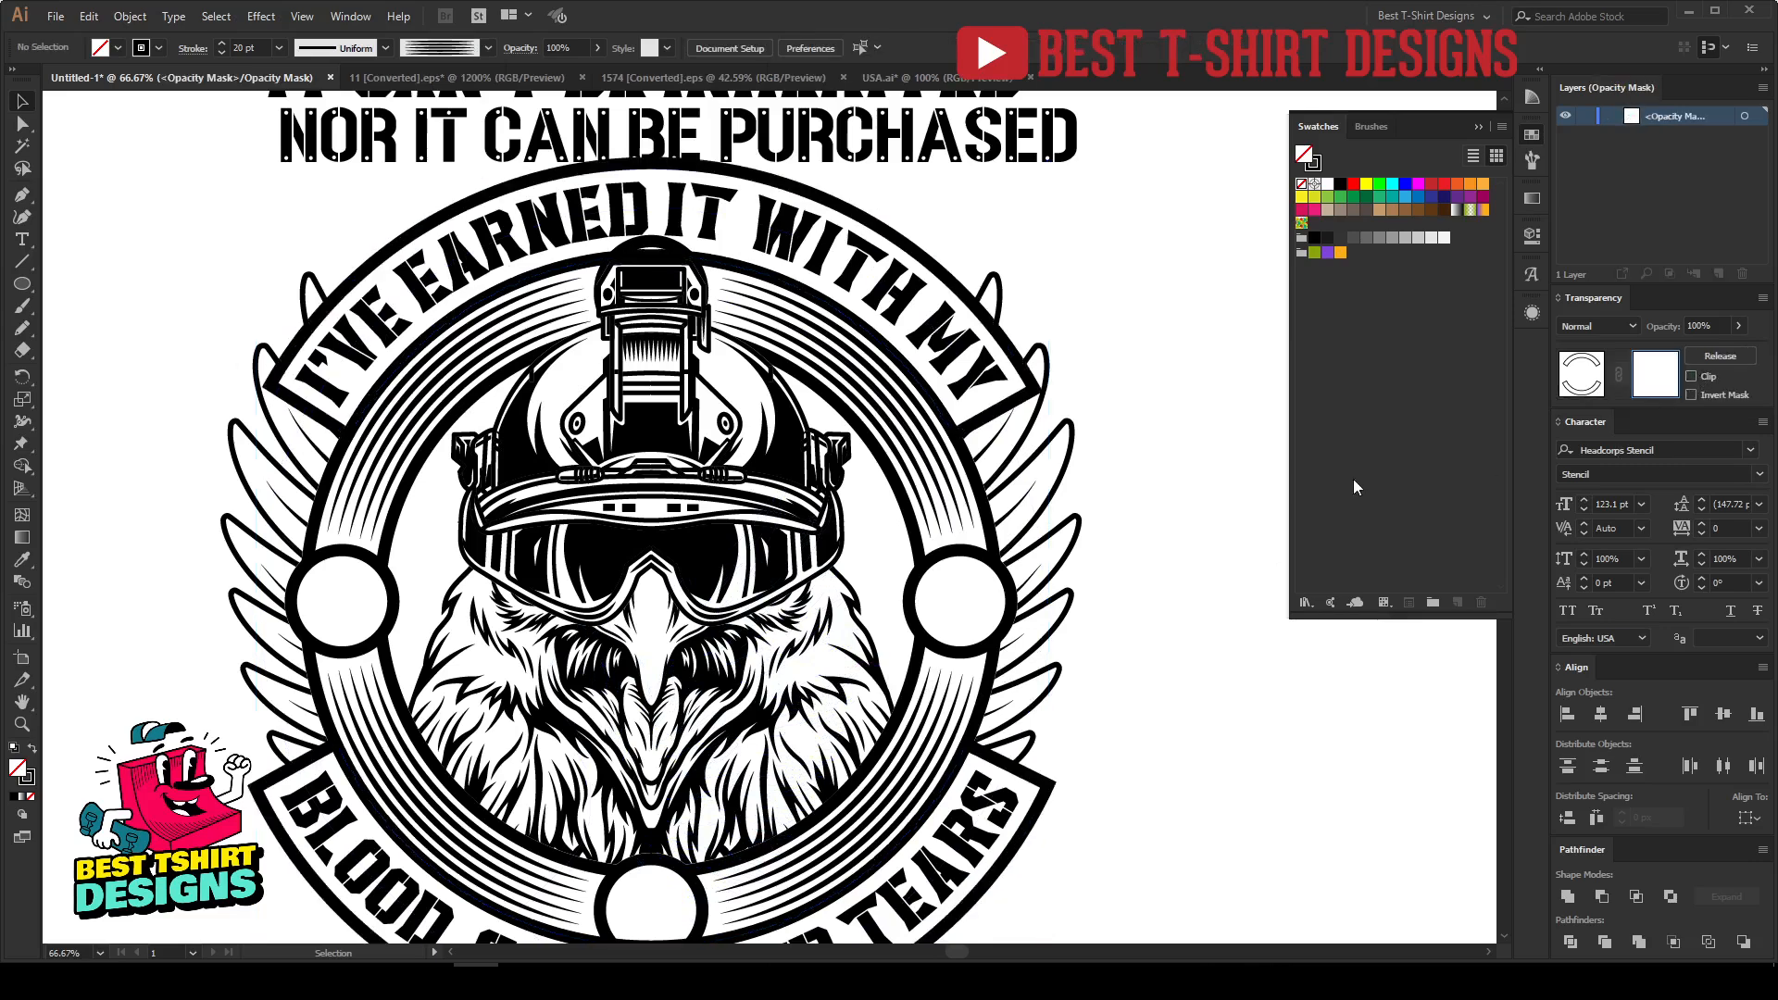
Step: In the frames' mask, draw a black-filled Pencil shape over the helmet's top mount to hide the upper frame's line there
scroll(618, 170, up, 3)
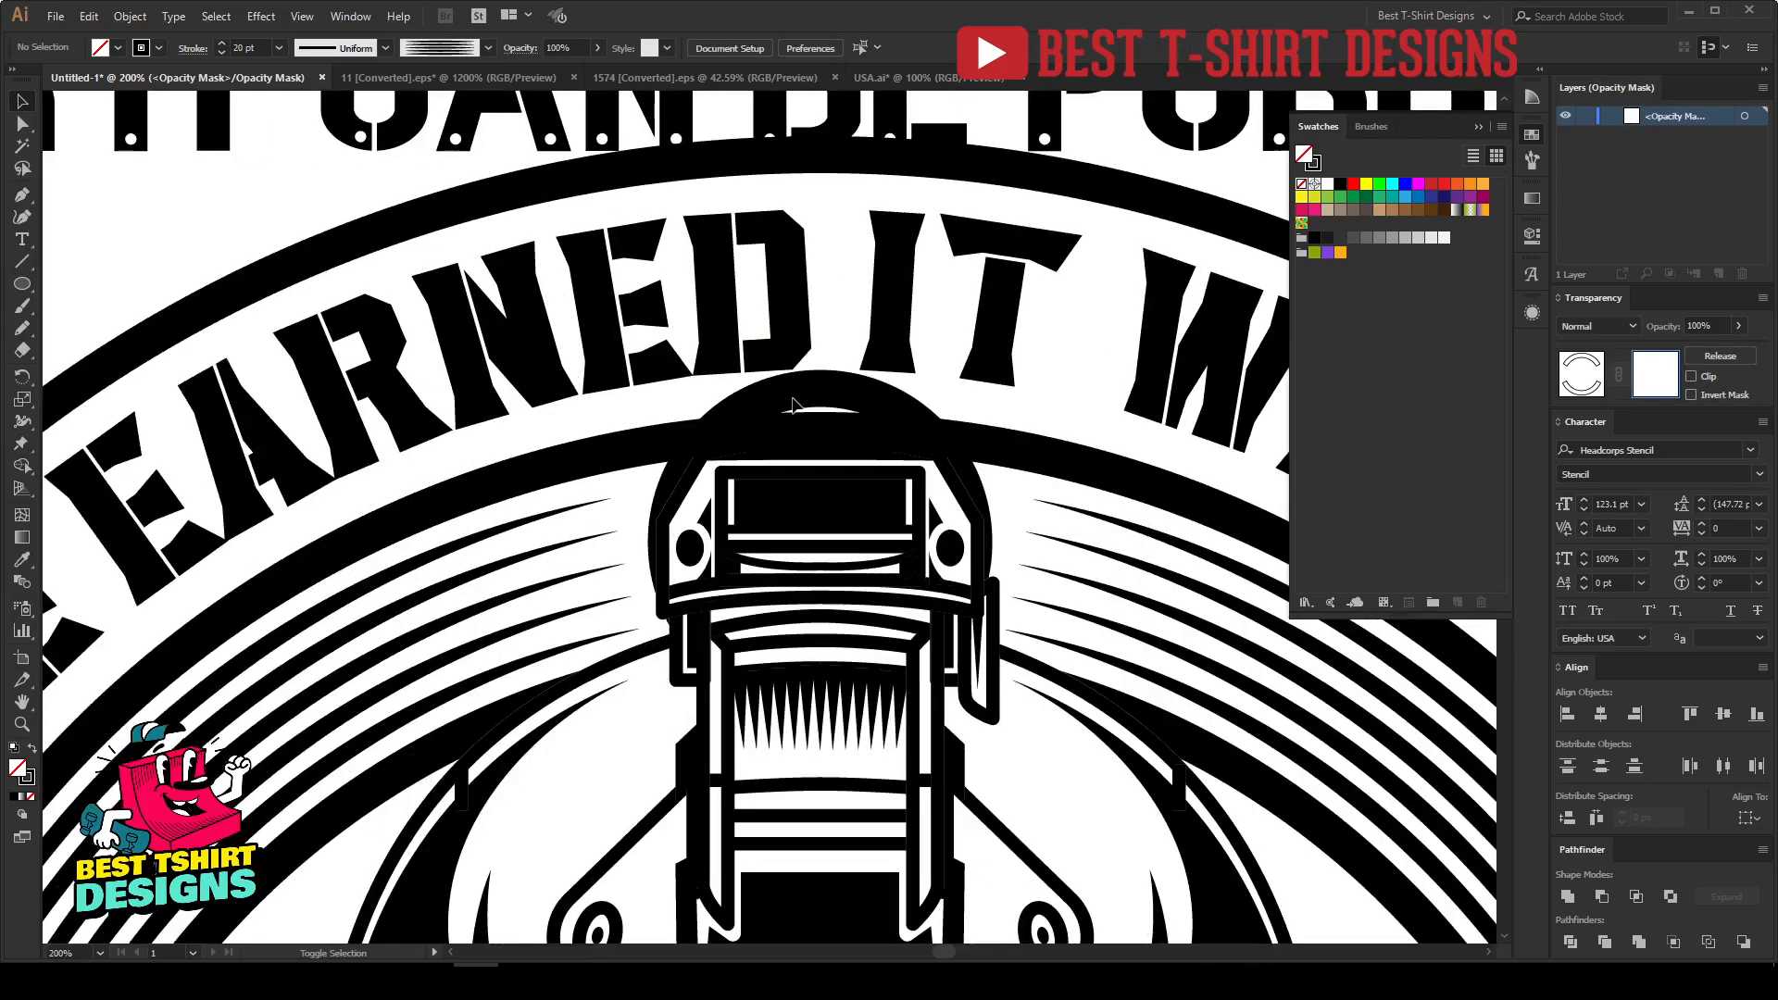
key(shift+x)
key(n)
mouse_move(963, 517)
mouse_down()
mouse_move(938, 447)
mouse_move(843, 384)
mouse_up()
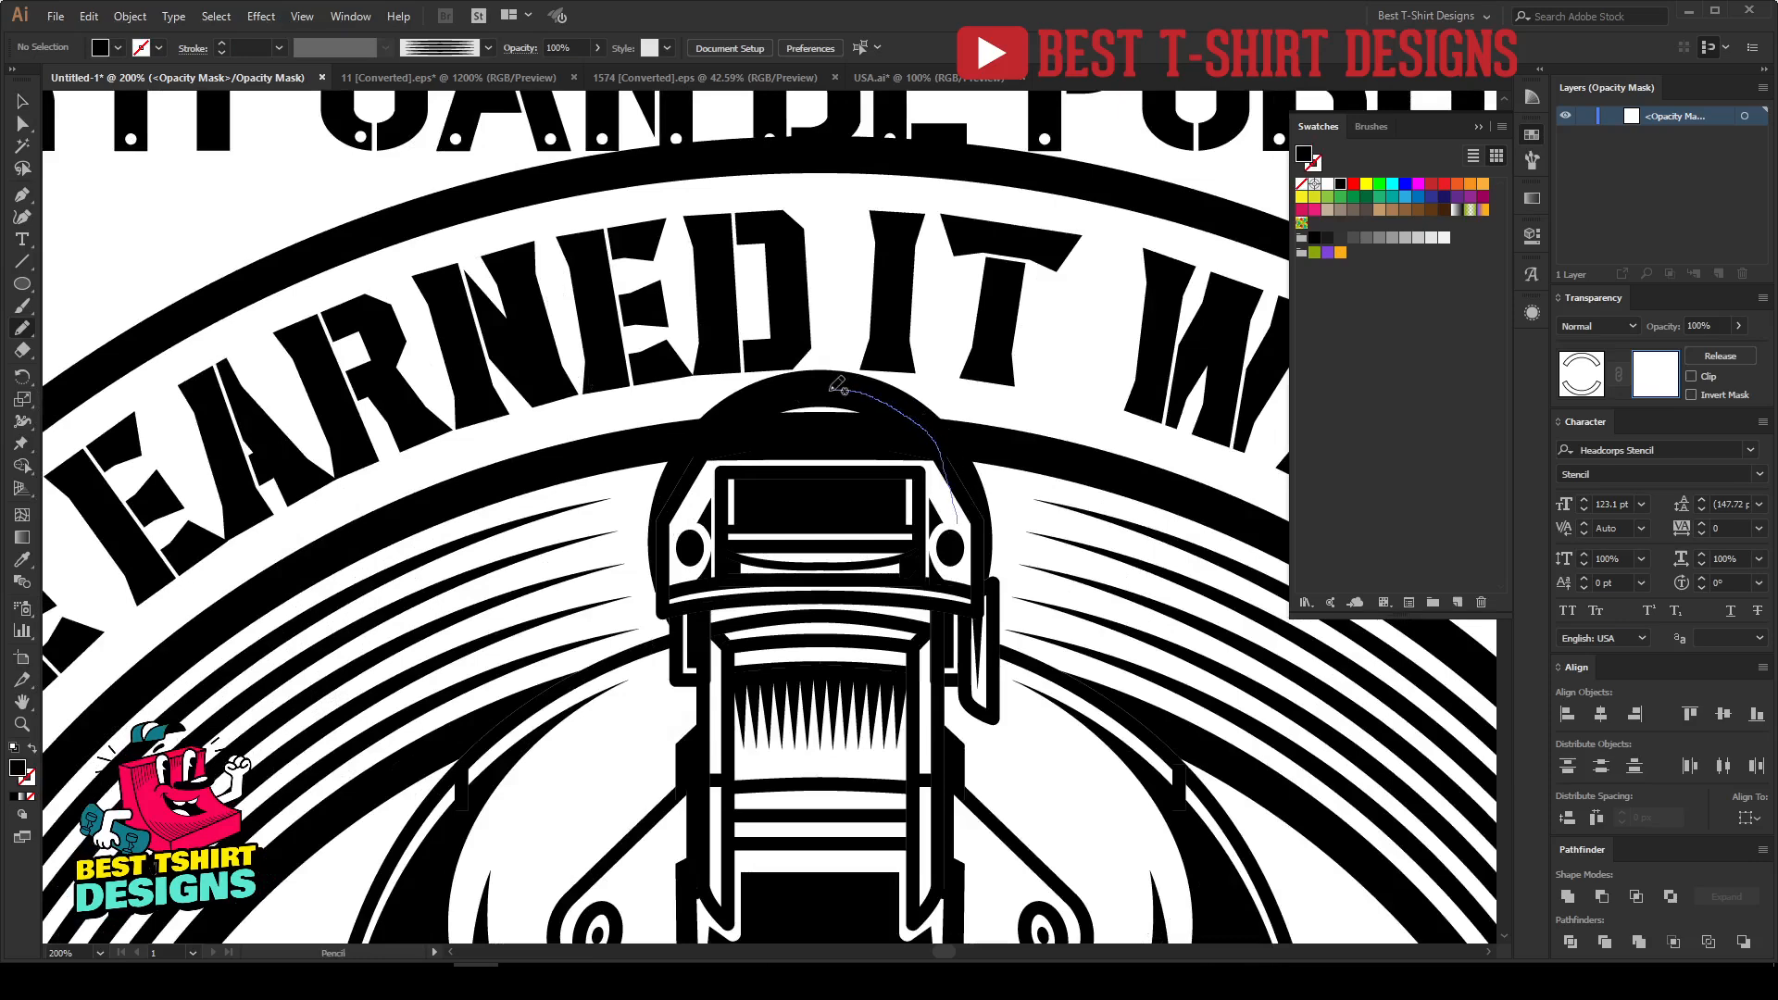
mouse_move(733, 415)
mouse_down()
mouse_move(704, 567)
mouse_move(759, 606)
mouse_up()
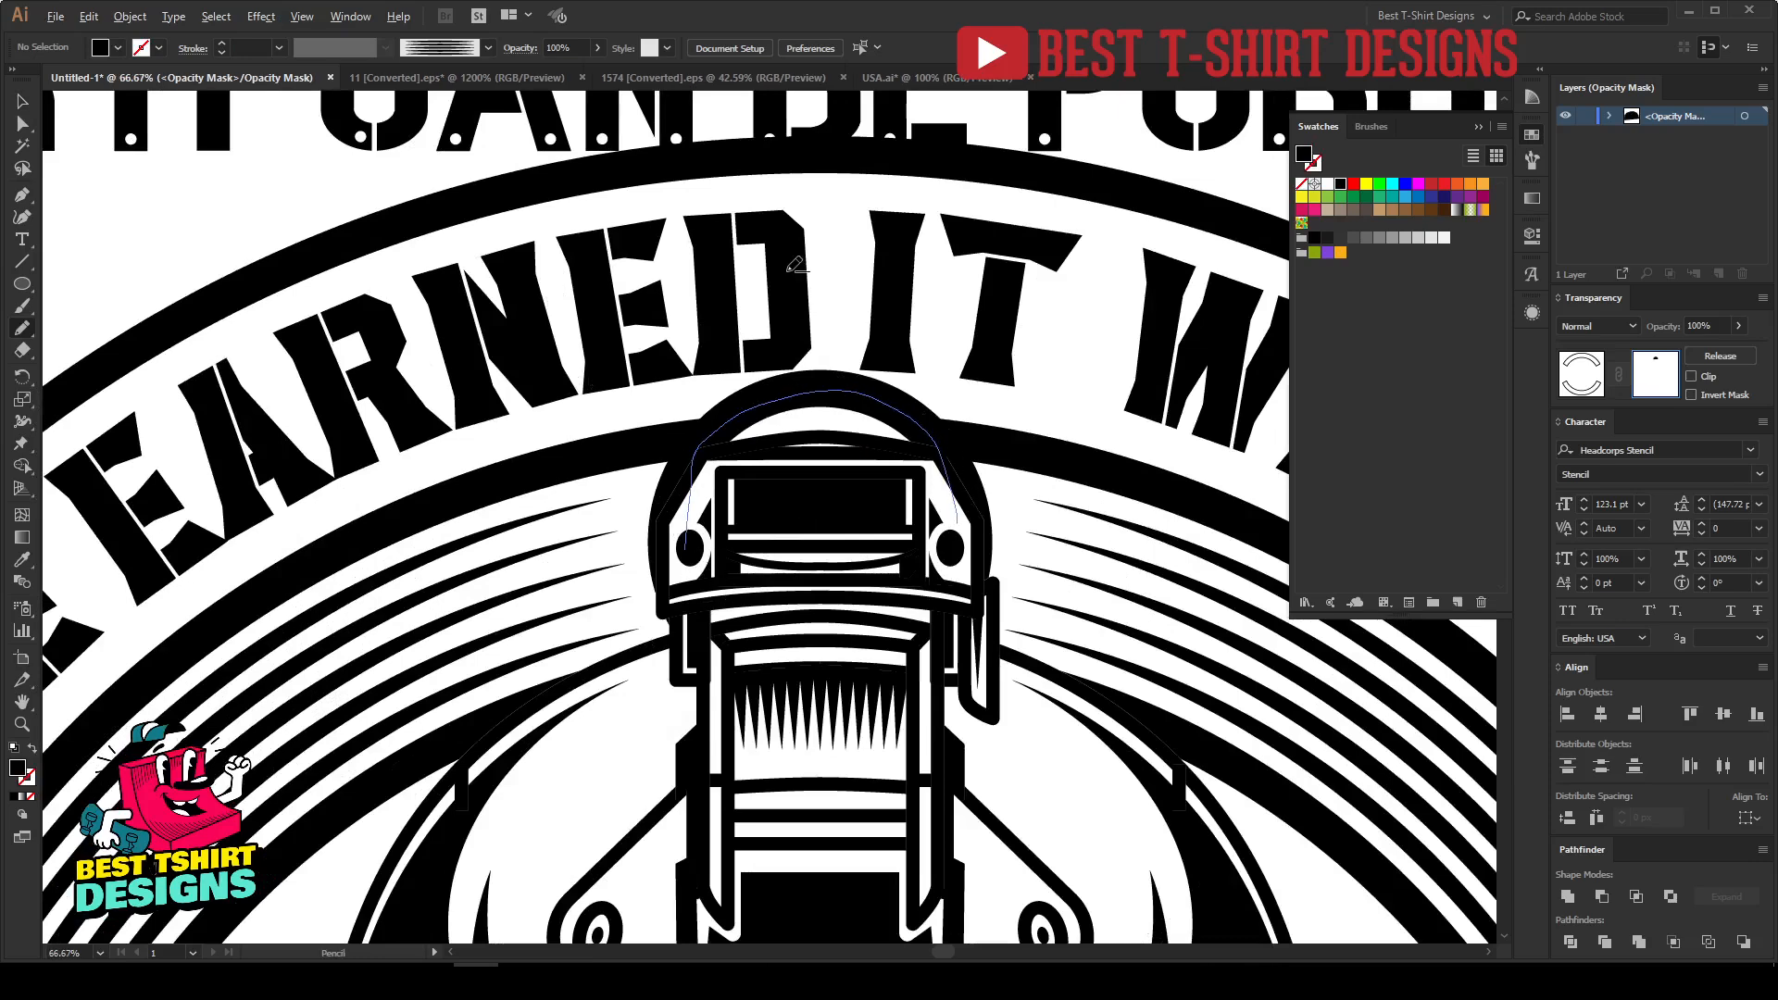
Step: In the frames' mask, draw a black-filled Pencil shape over the bottom circle to hide the lower frame's line, and exit the mask
scroll(794, 268, down, 3)
scroll(794, 268, down, 2)
scroll(803, 842, up, 6)
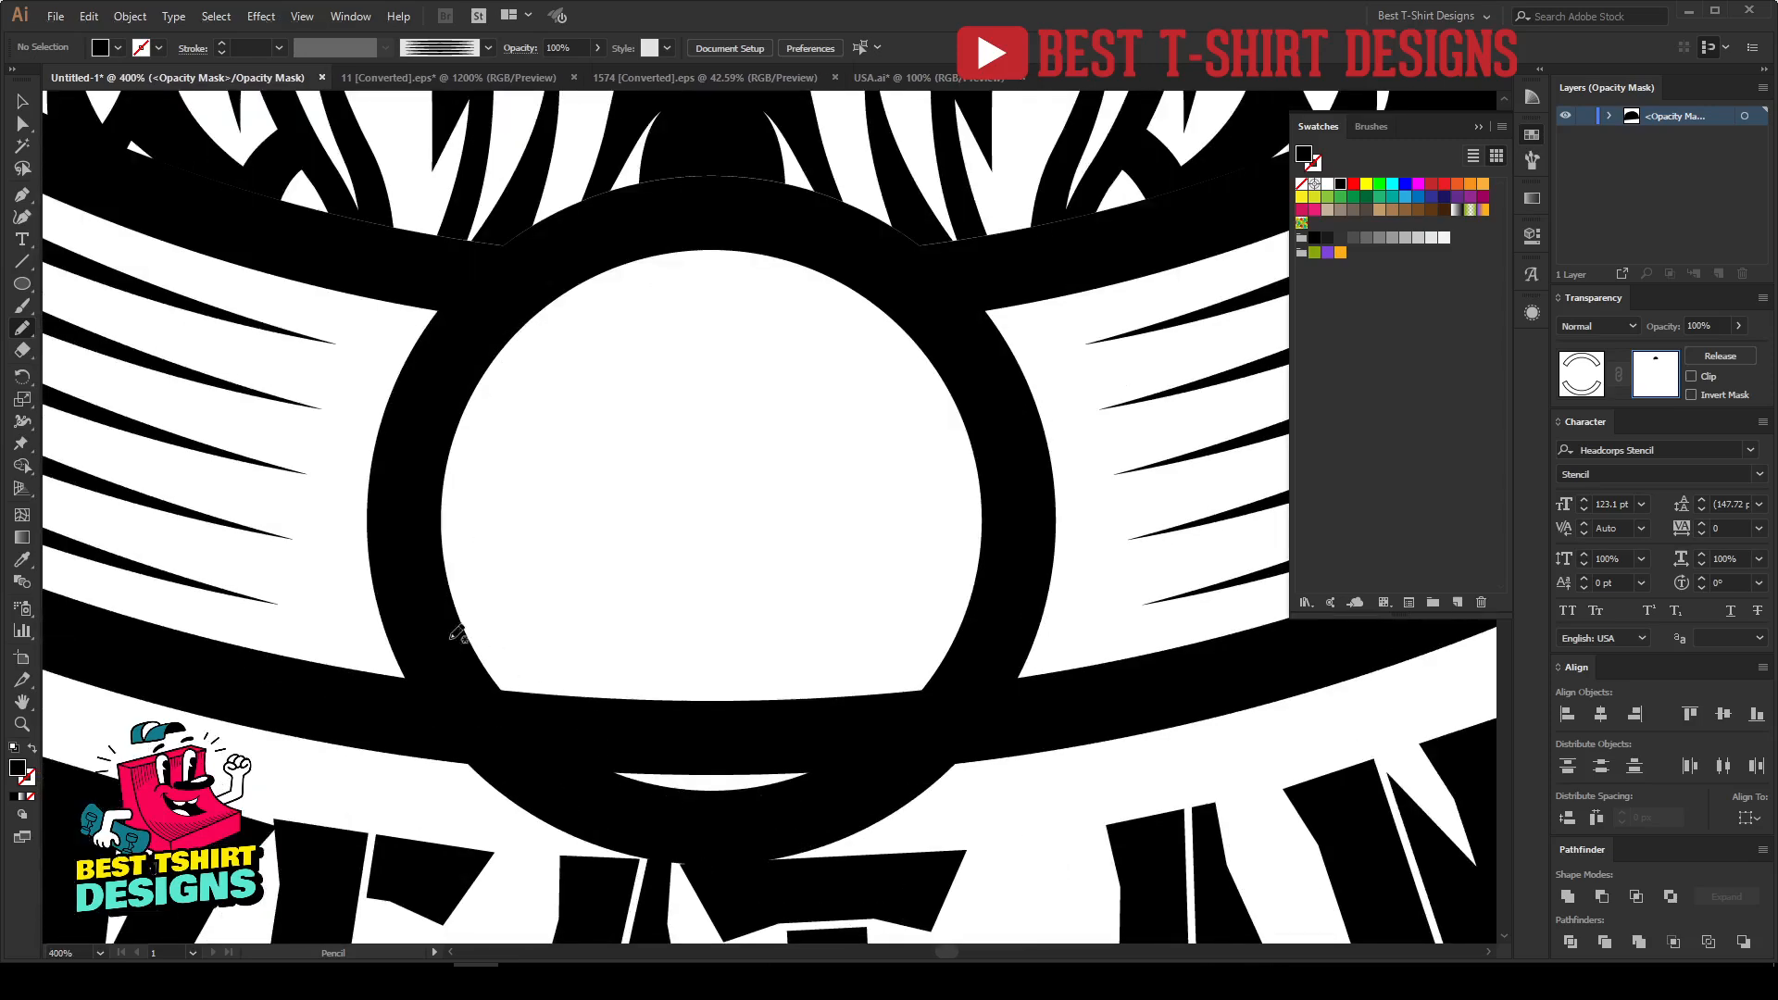
mouse_move(417, 619)
mouse_down()
mouse_move(508, 754)
mouse_move(597, 813)
mouse_move(728, 833)
mouse_move(852, 796)
mouse_move(947, 695)
mouse_move(945, 495)
mouse_up()
scroll(620, 565, down, 5)
key(v)
scroll(658, 579, down, 1)
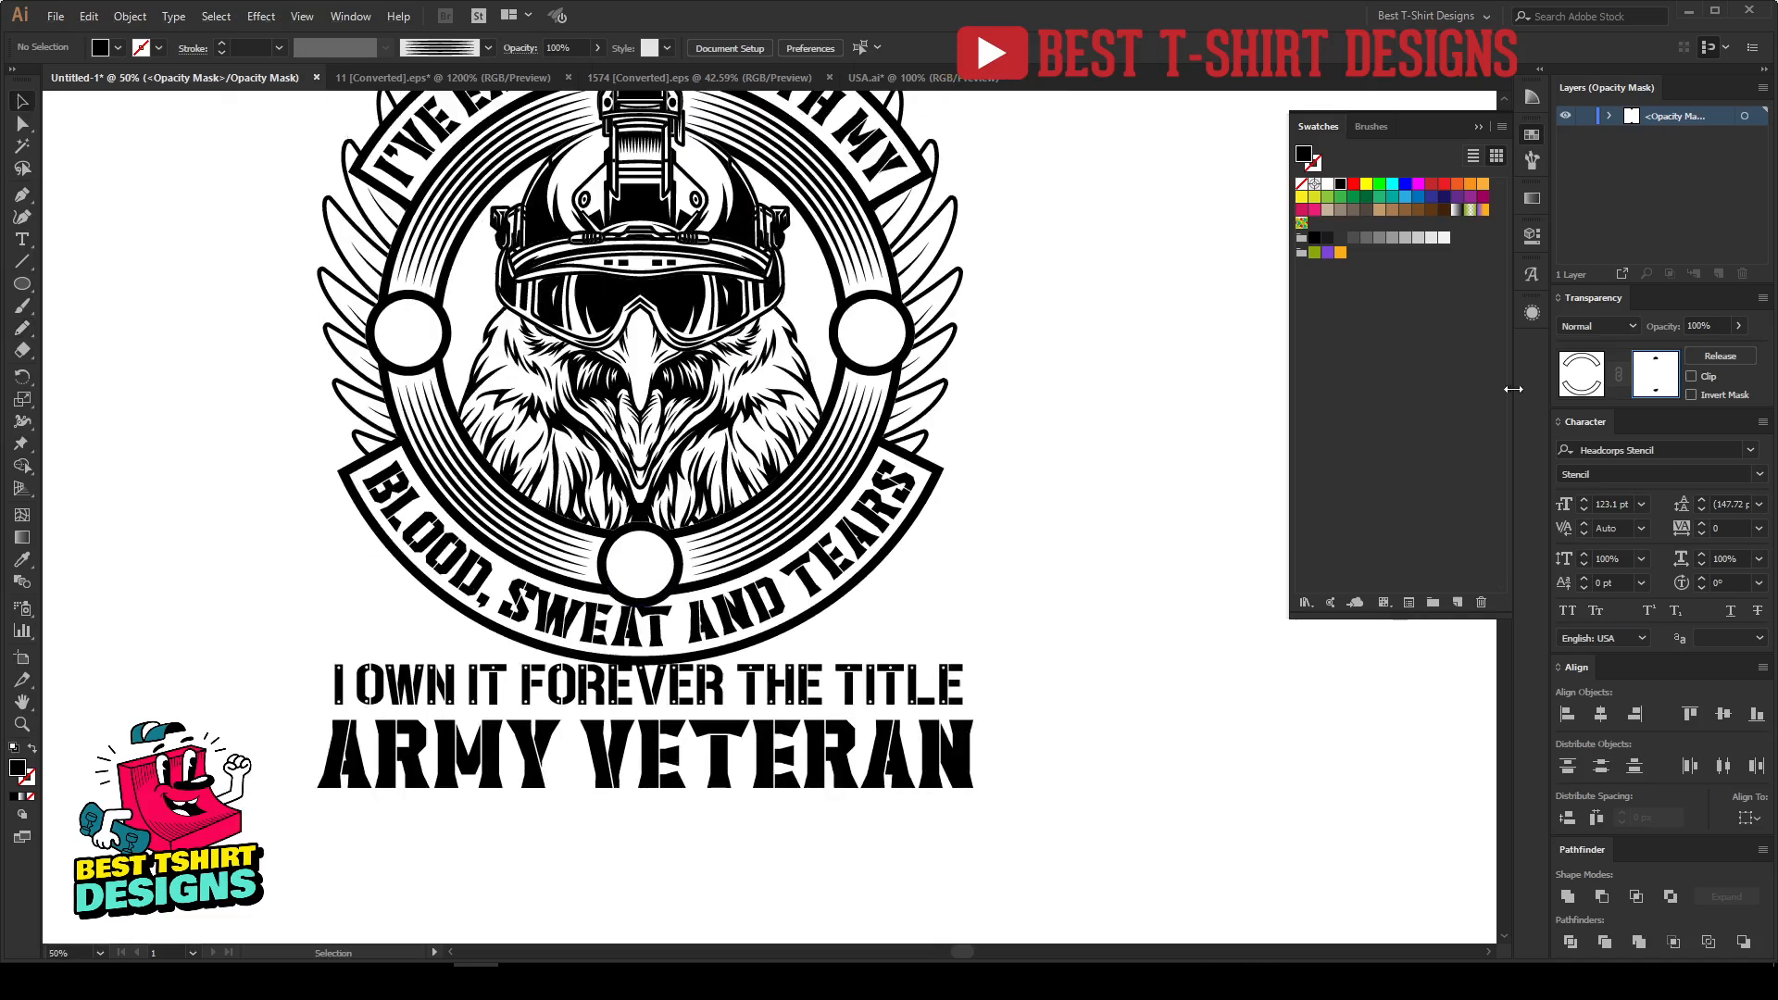
click(1085, 548)
Step: Move the lines "NOR IT CAN BE PURCHASED" and "IT CAN'T BE INHERITED" clear of the upper frame and convert both to outlines
scroll(1085, 547, up, 3)
key(ctrl+minus)
scroll(1092, 507, up, 3)
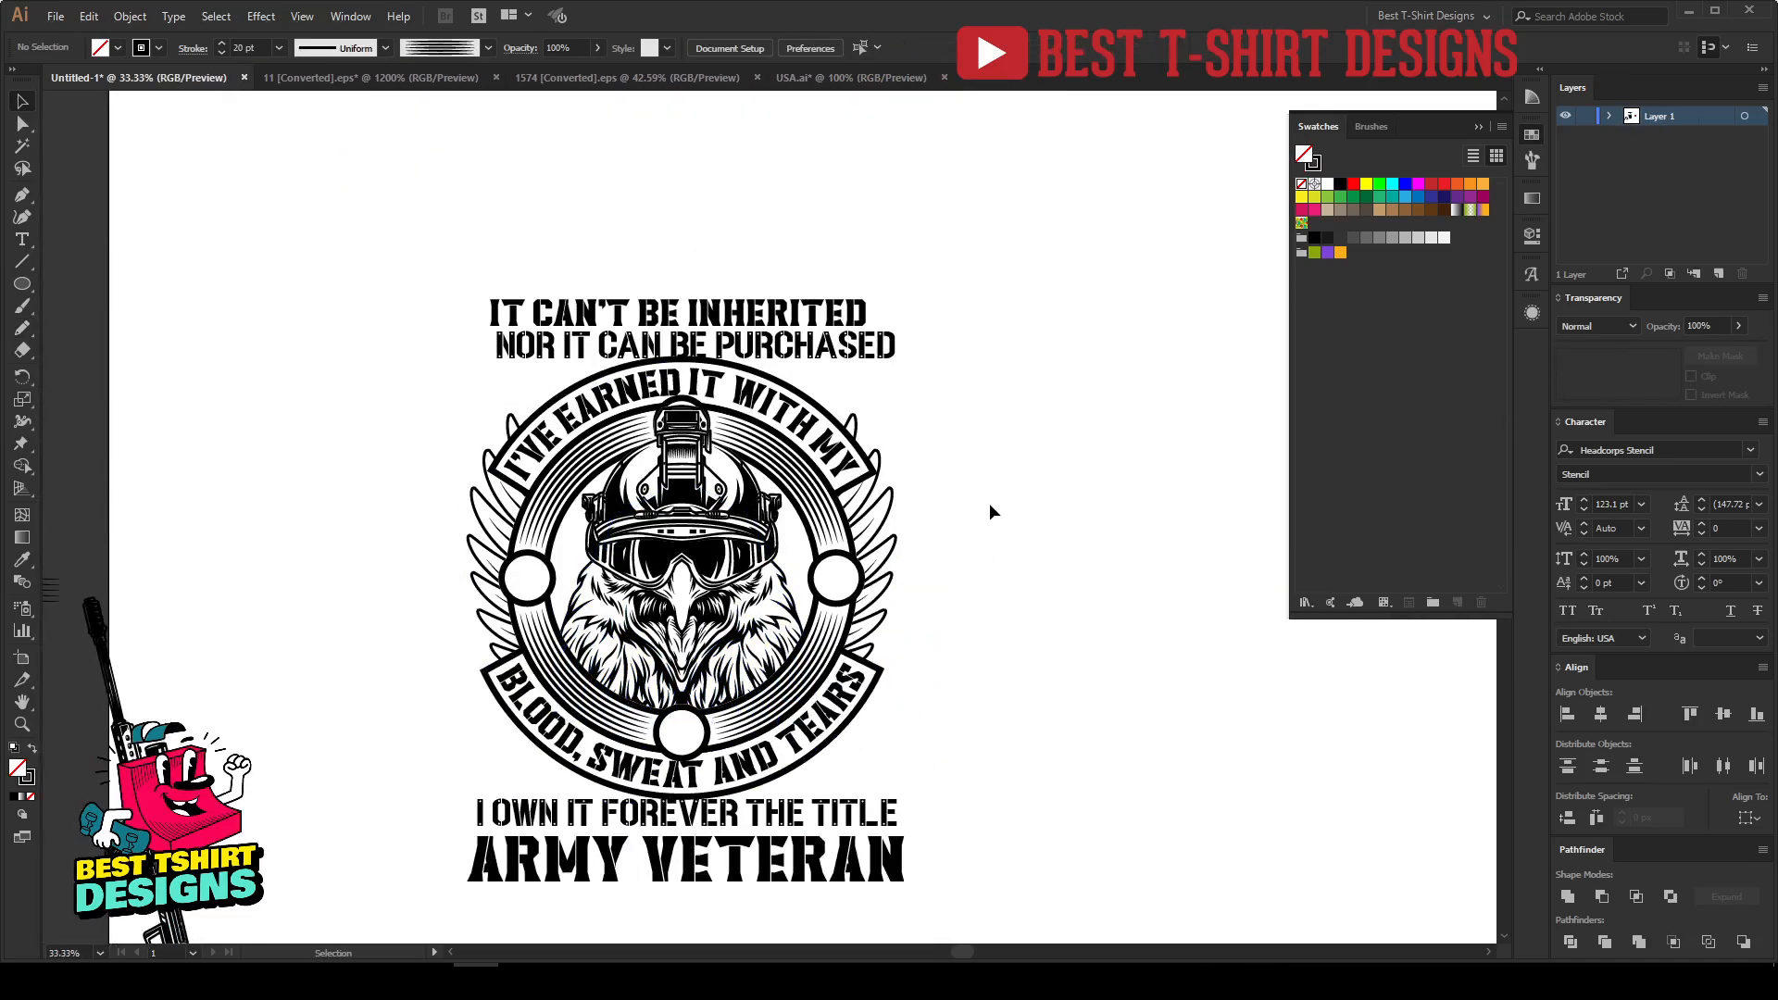
scroll(725, 325, up, 1)
drag(718, 311, 730, 354)
right_click(730, 355)
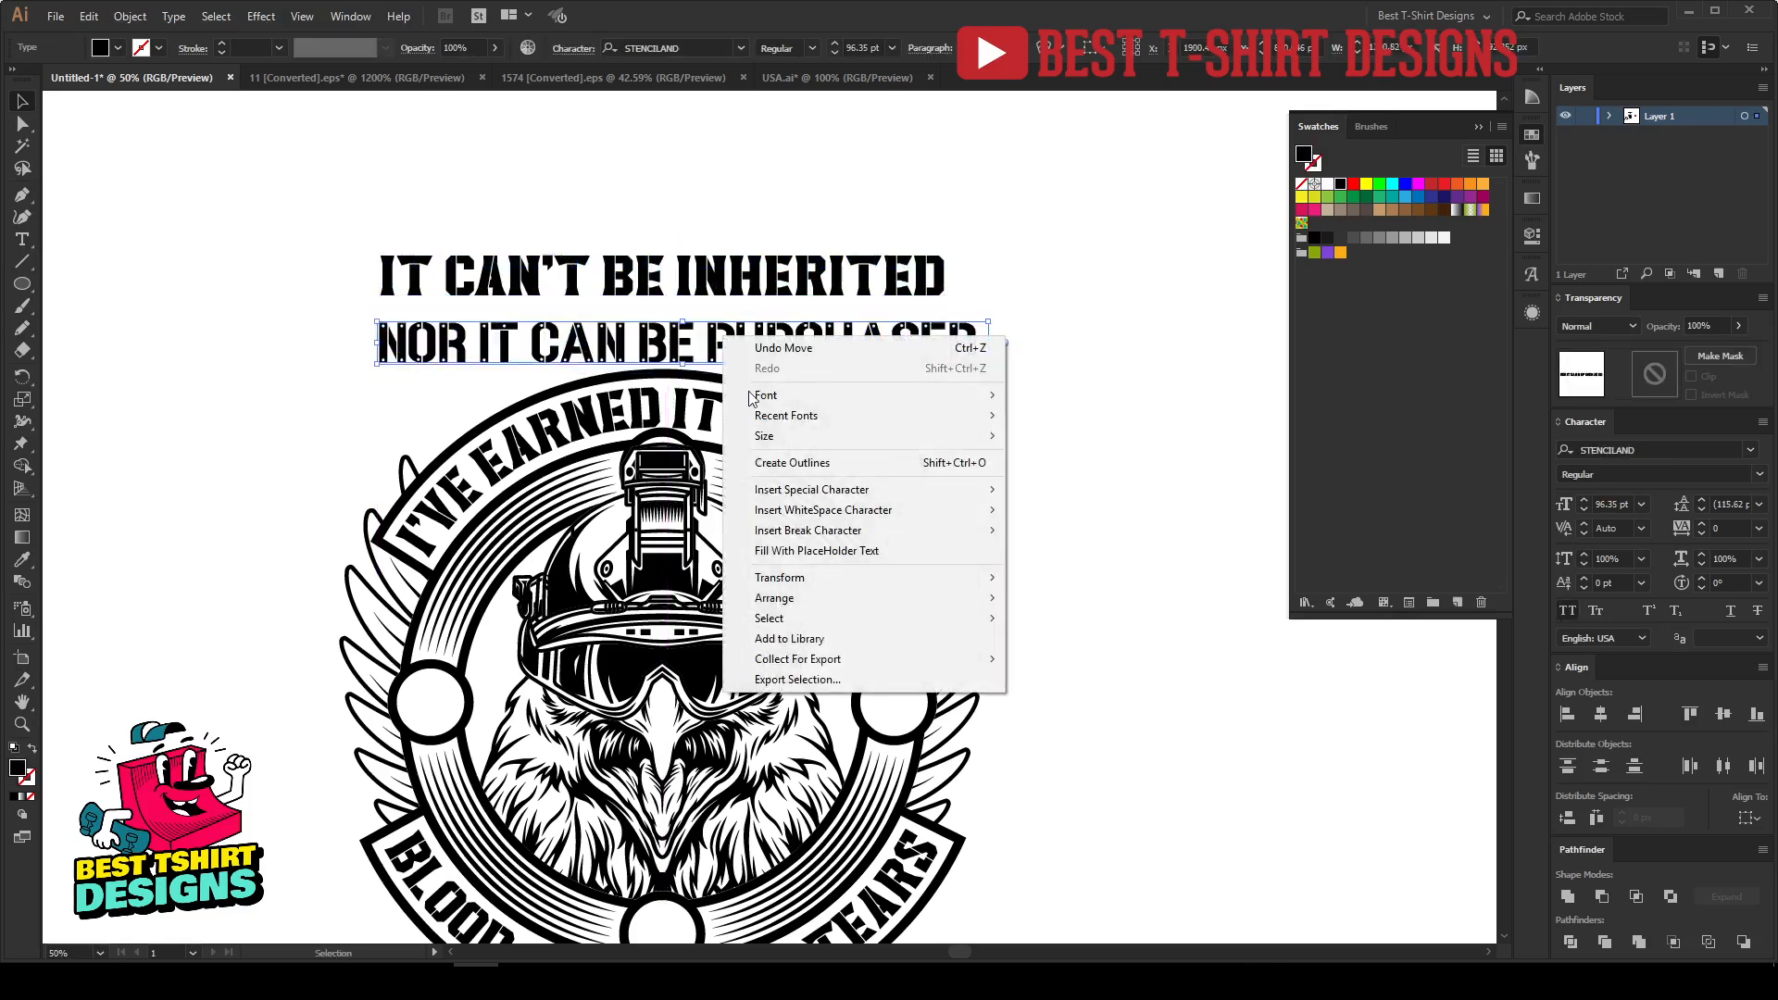
click(794, 463)
click(817, 278)
right_click(819, 276)
click(878, 404)
click(951, 397)
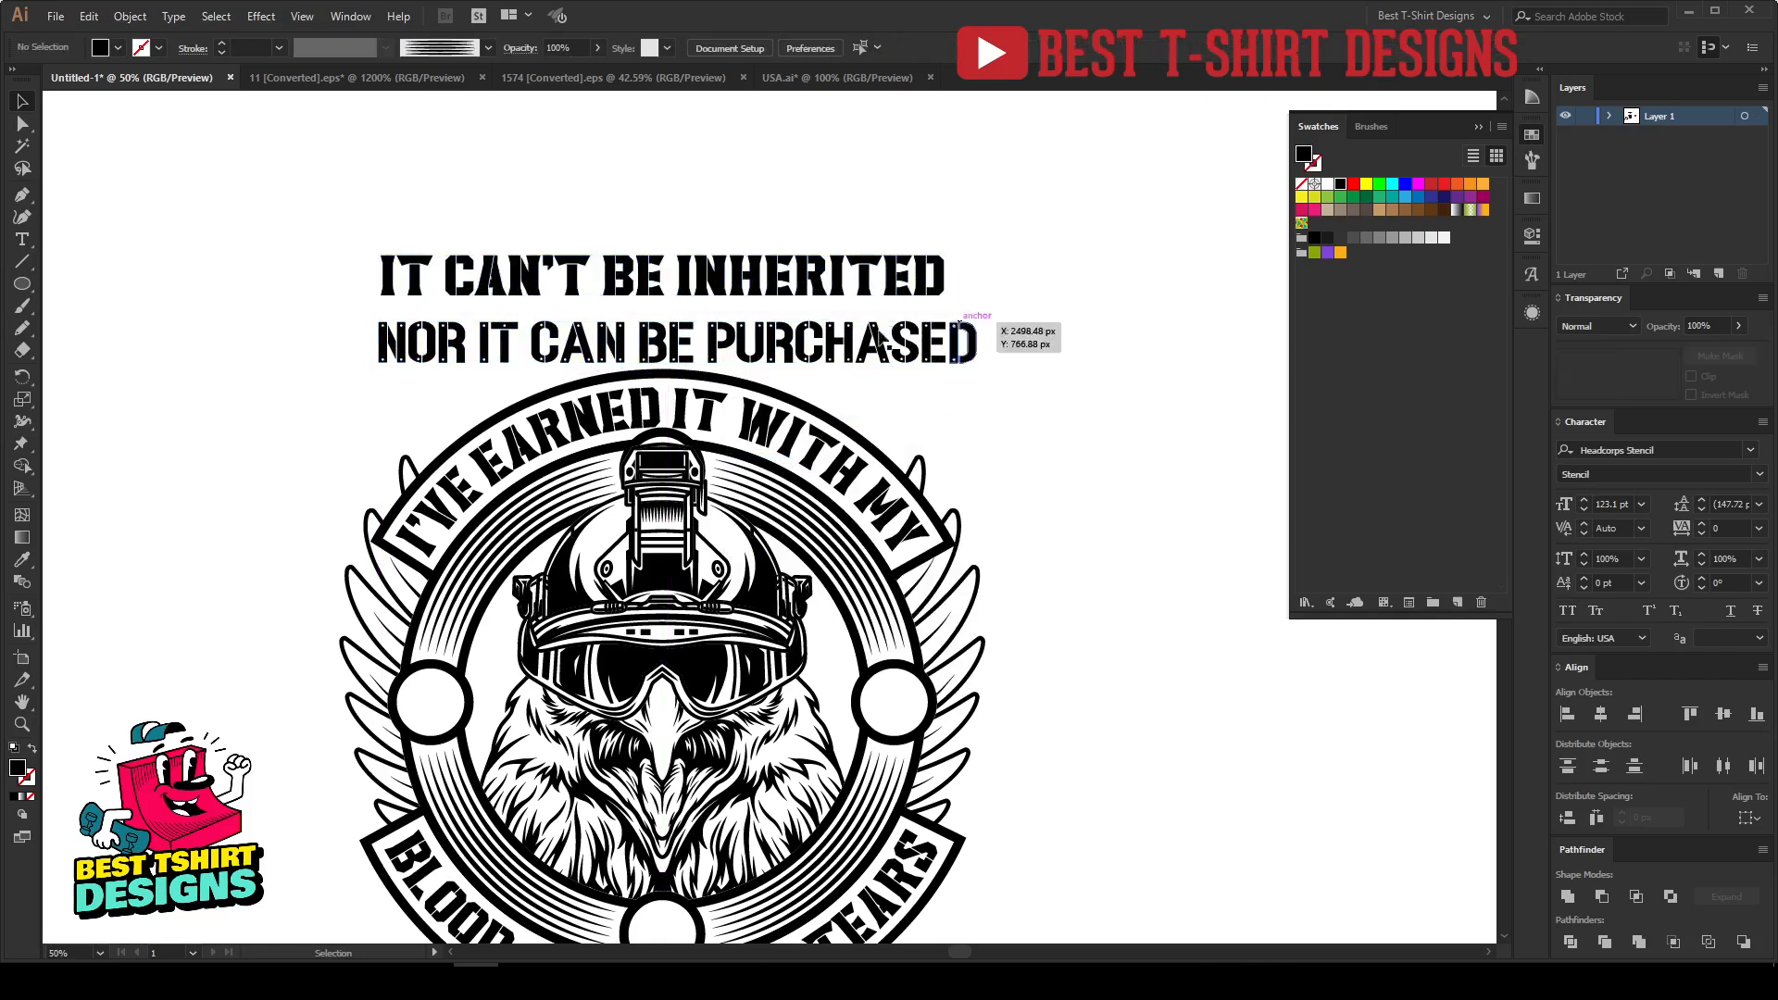
Step: Widen the outlined line "NOR IT CAN BE PURCHASED" to span the full width of the winged emblem
click(690, 339)
drag(971, 359, 979, 349)
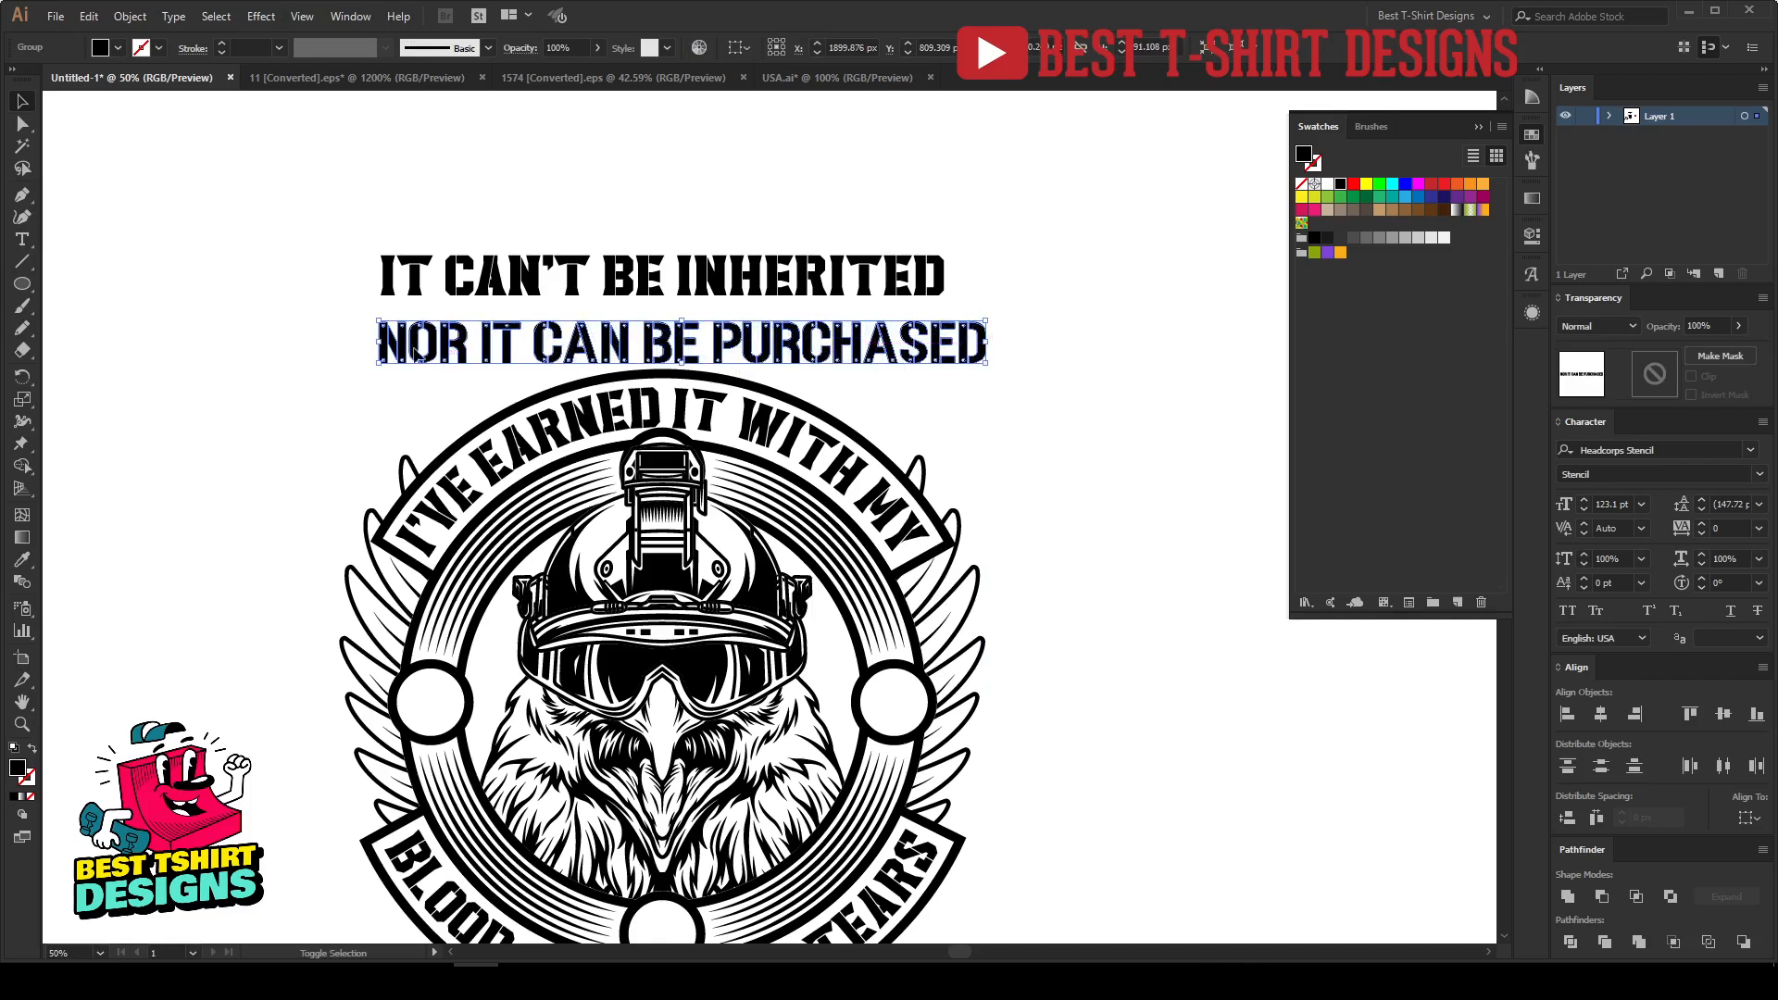
drag(378, 342, 340, 345)
Step: Scale down the line "IT CAN'T BE INHERITED" about its centre and nudge it down to sit just above the second line
click(834, 283)
drag(944, 279, 924, 276)
key(shift+Down)
key(shift+Down)
key(shift+Down)
key(shift+Down)
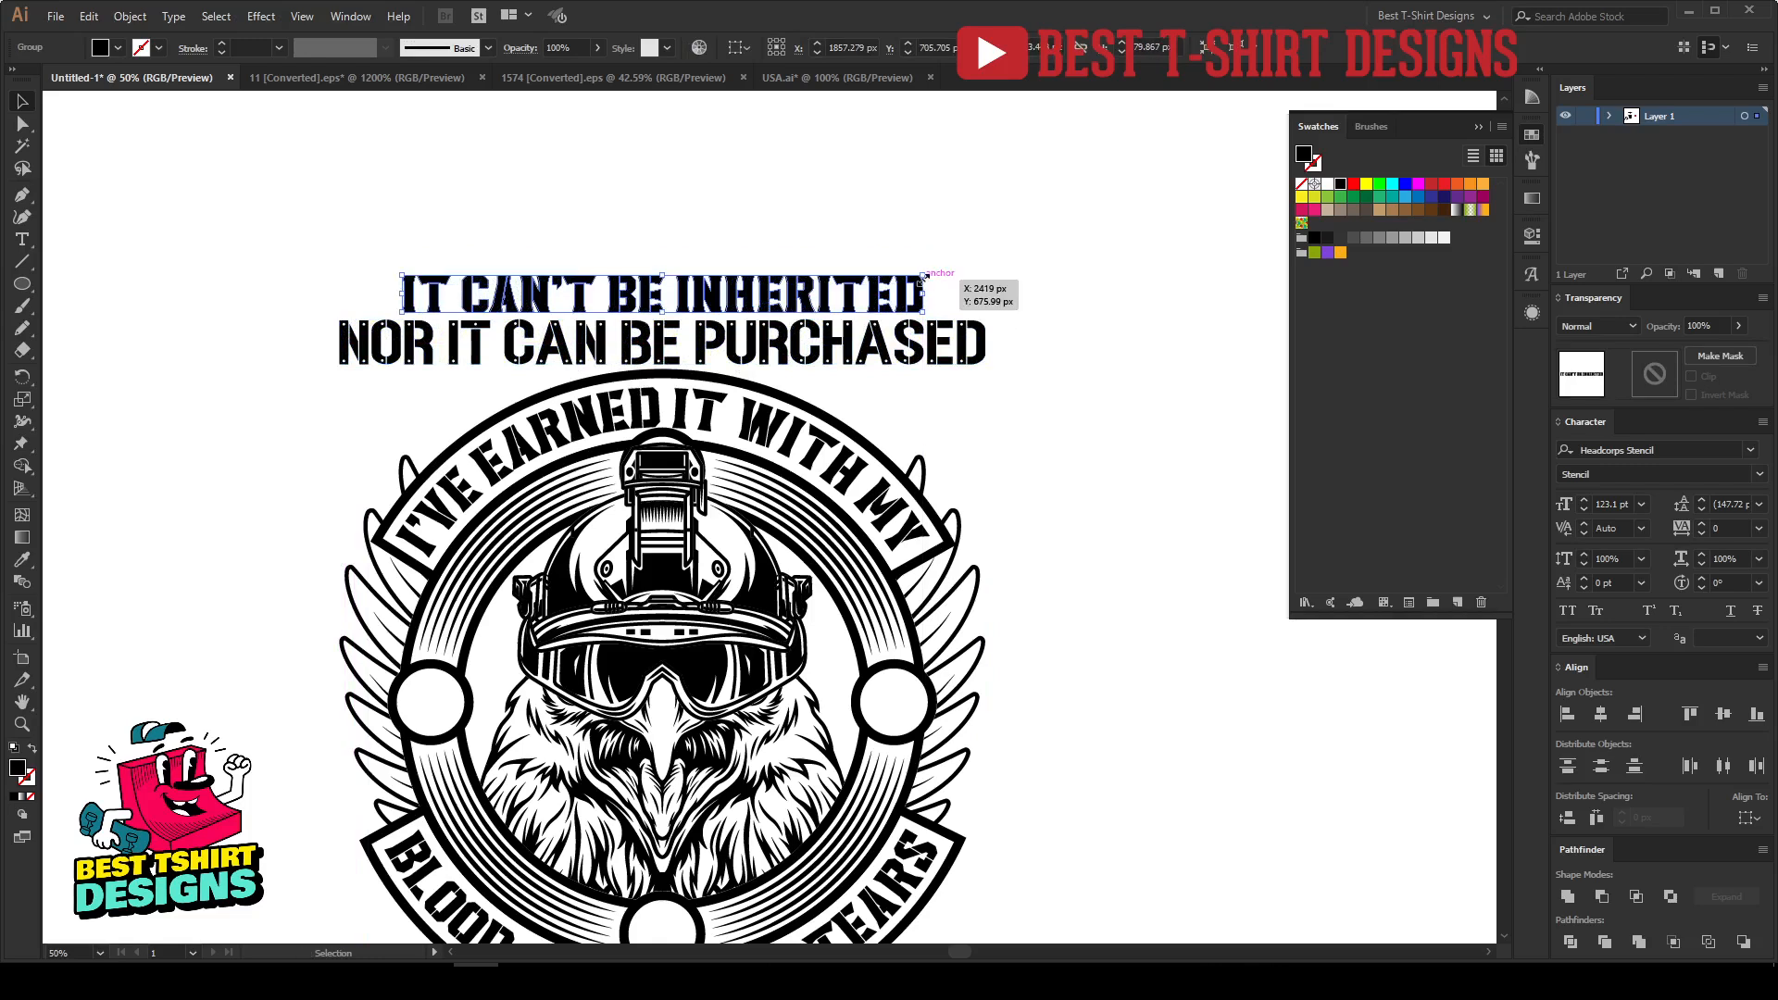
drag(754, 226, 817, 357)
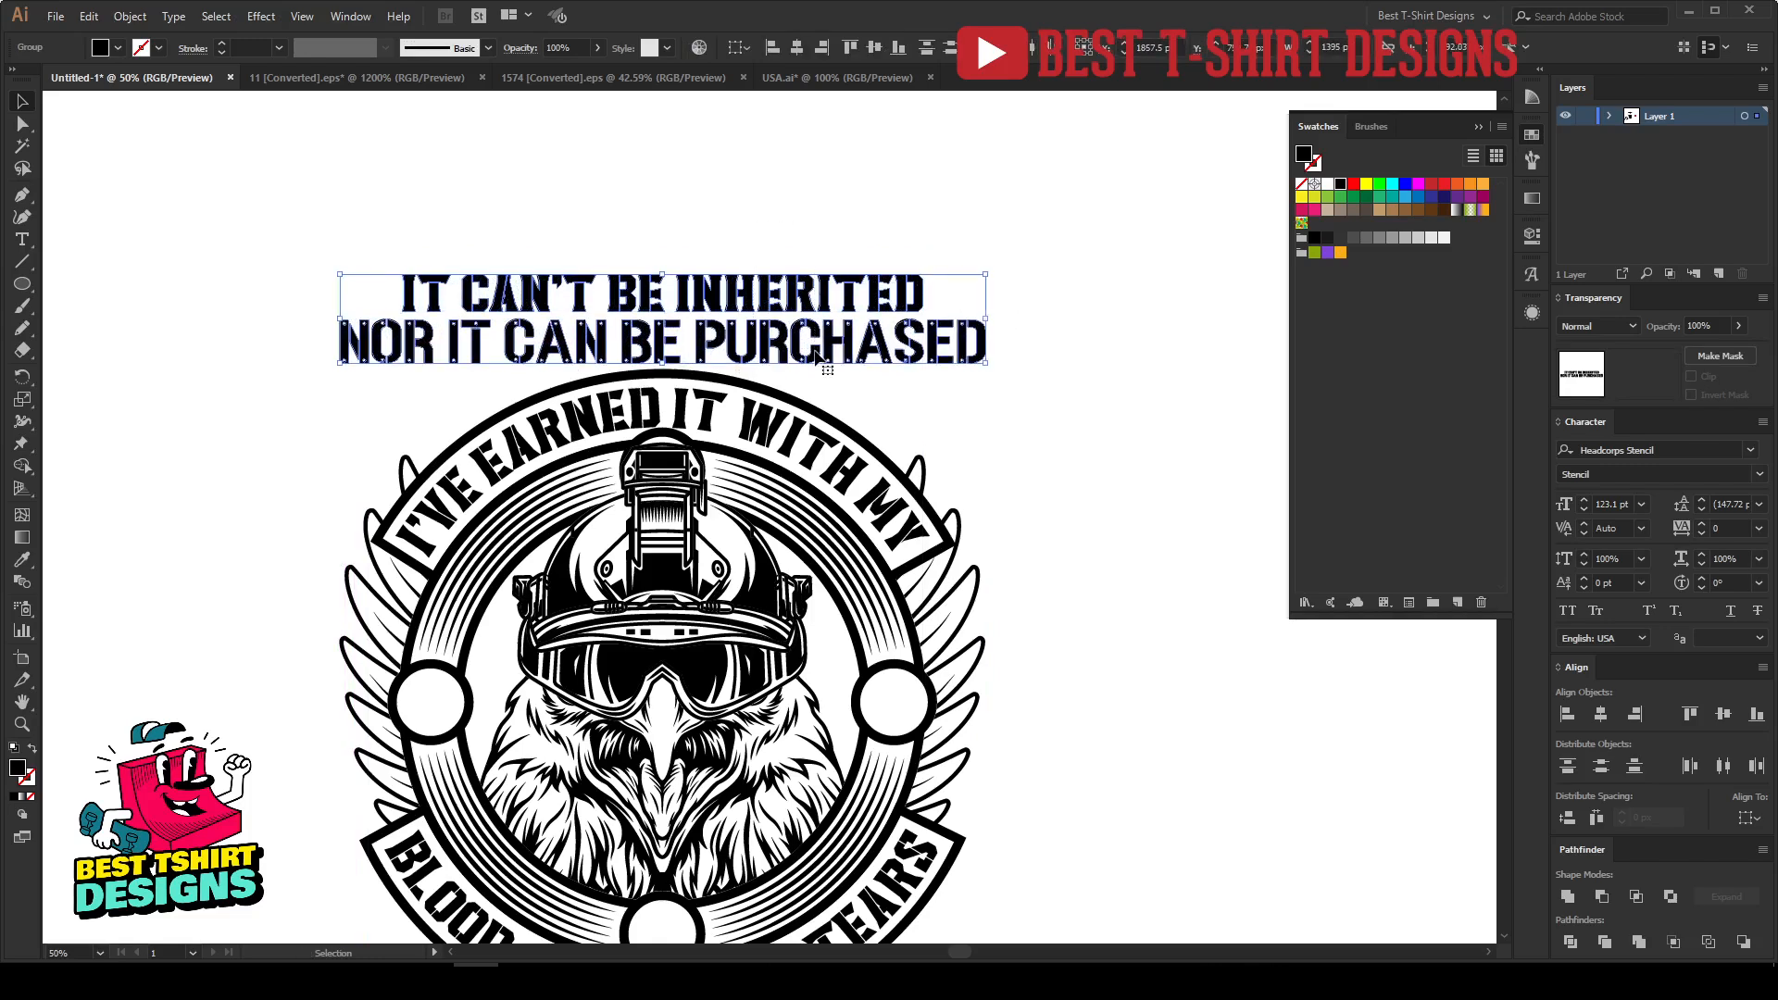
click(849, 387)
Step: Convert the lines "I OWN IT FOREVER THE TITLE" and "ARMY VETERAN" to outlines and select the upper one
scroll(848, 388, down, 3)
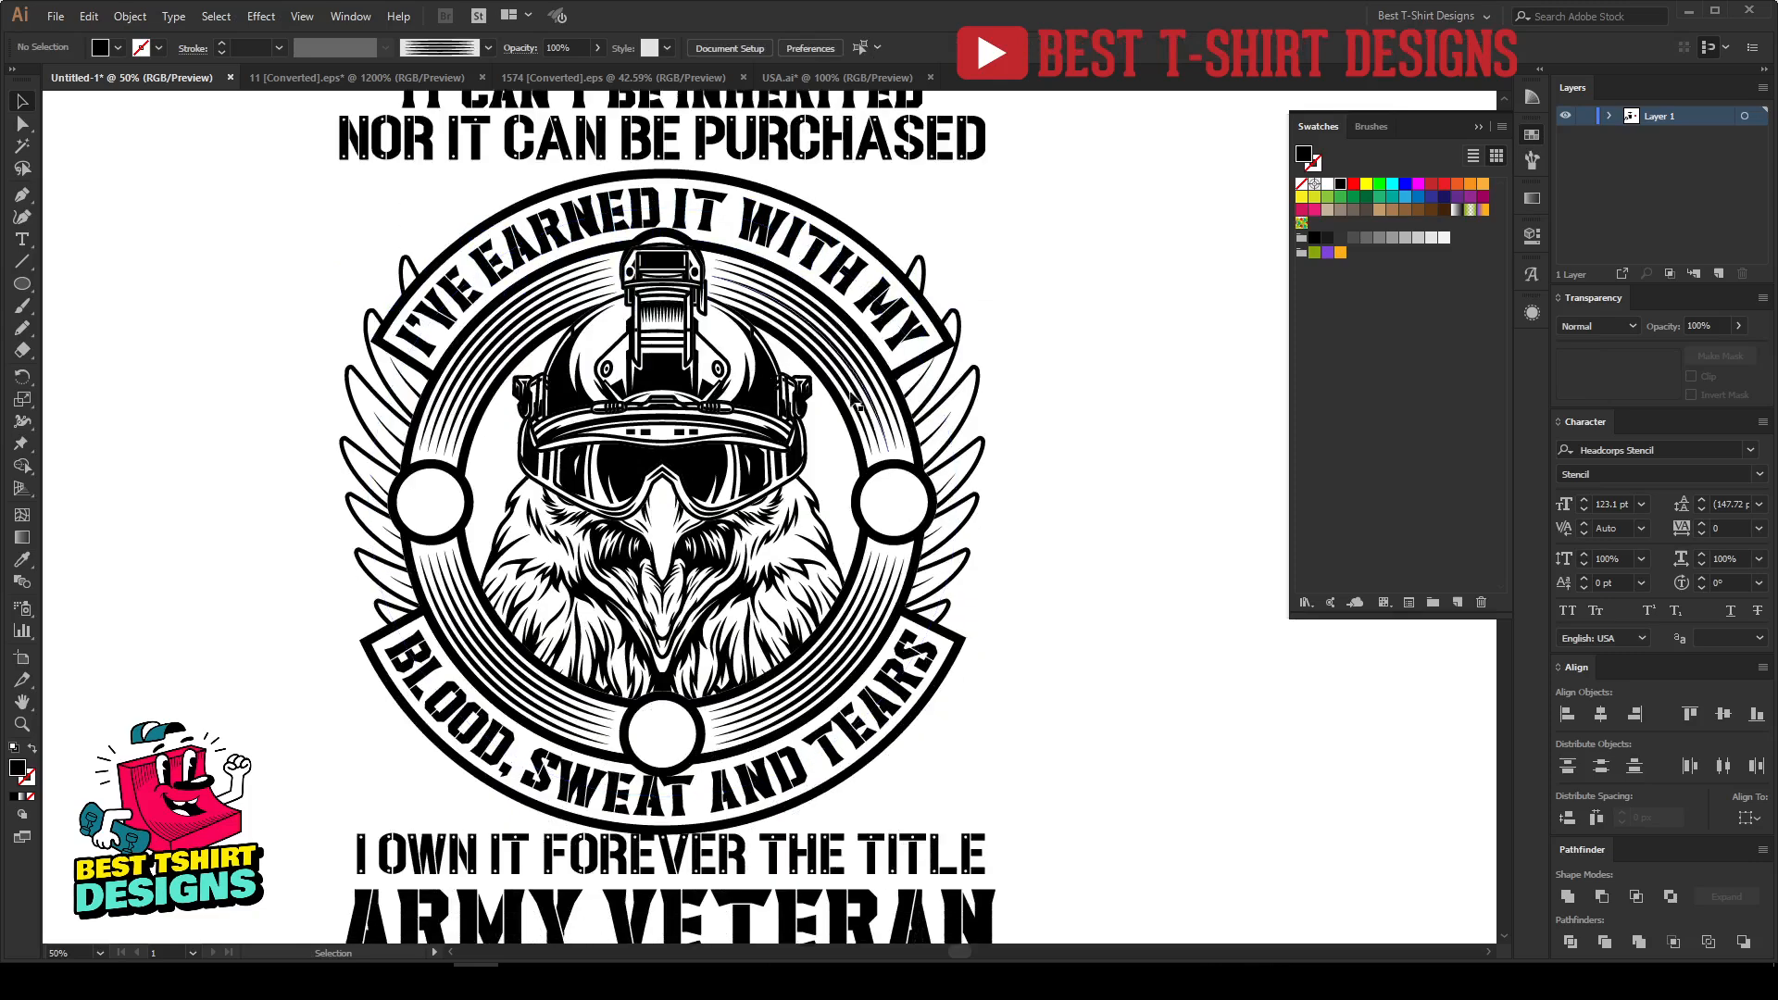
scroll(853, 397, down, 2)
right_click(833, 738)
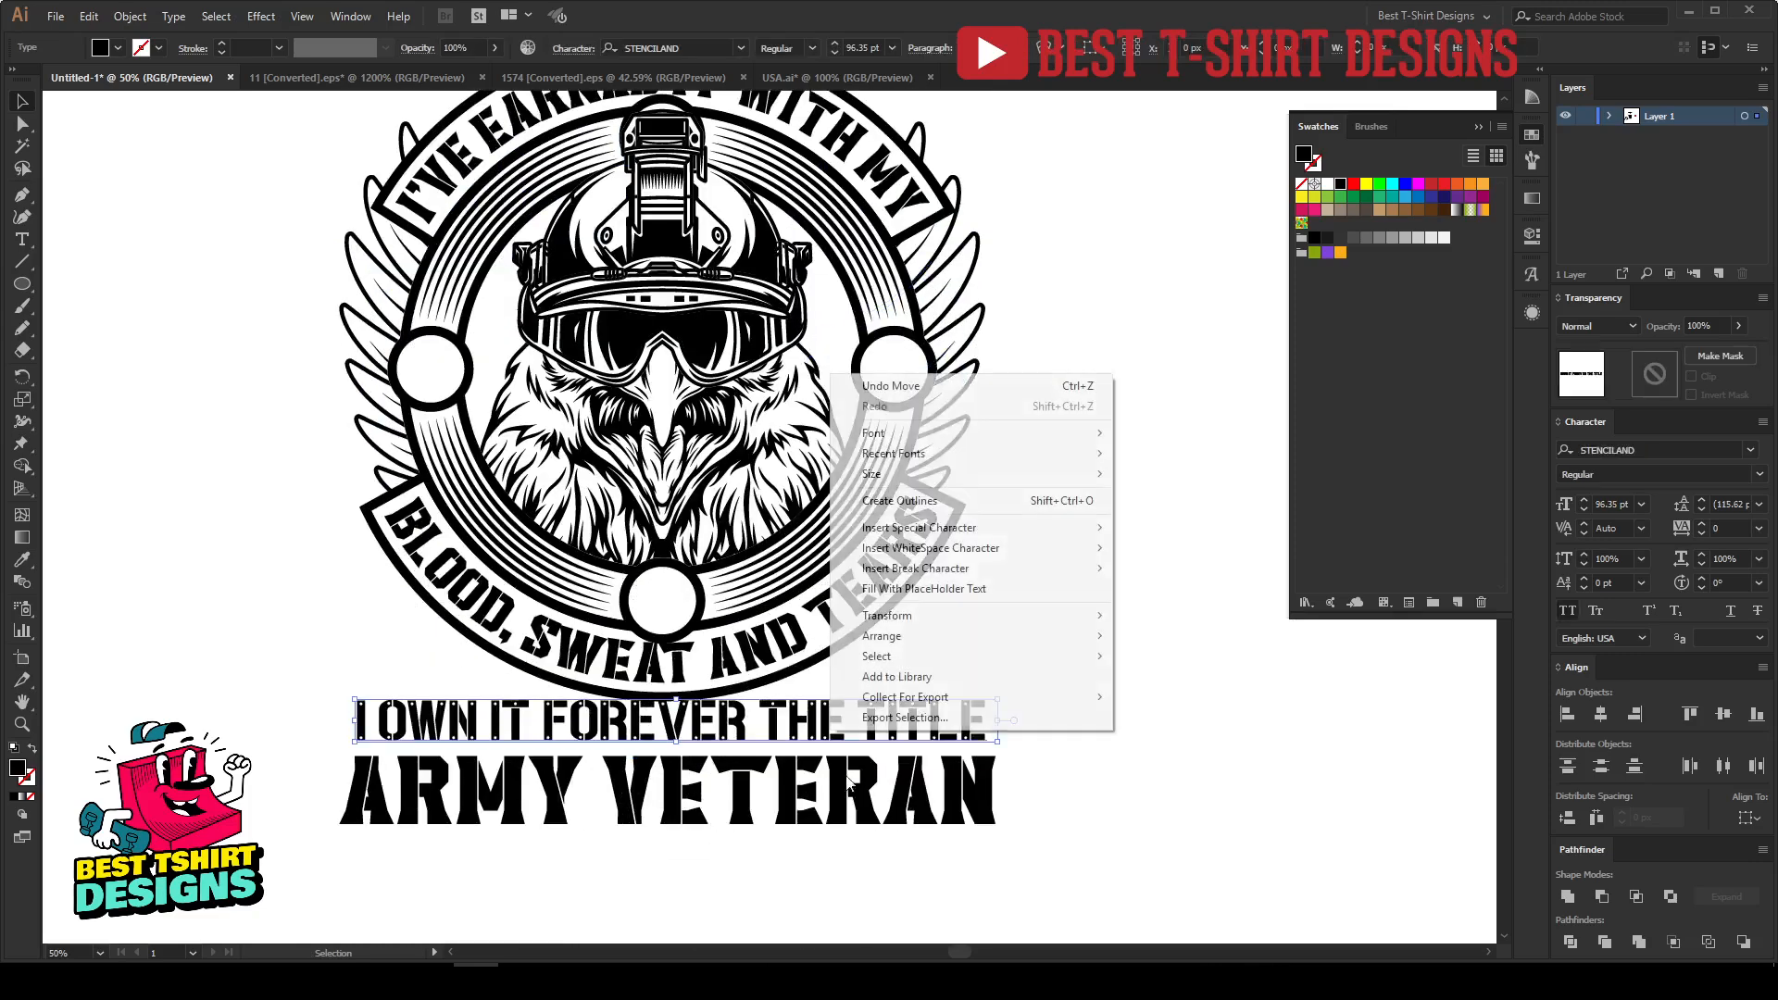
click(917, 501)
right_click(845, 799)
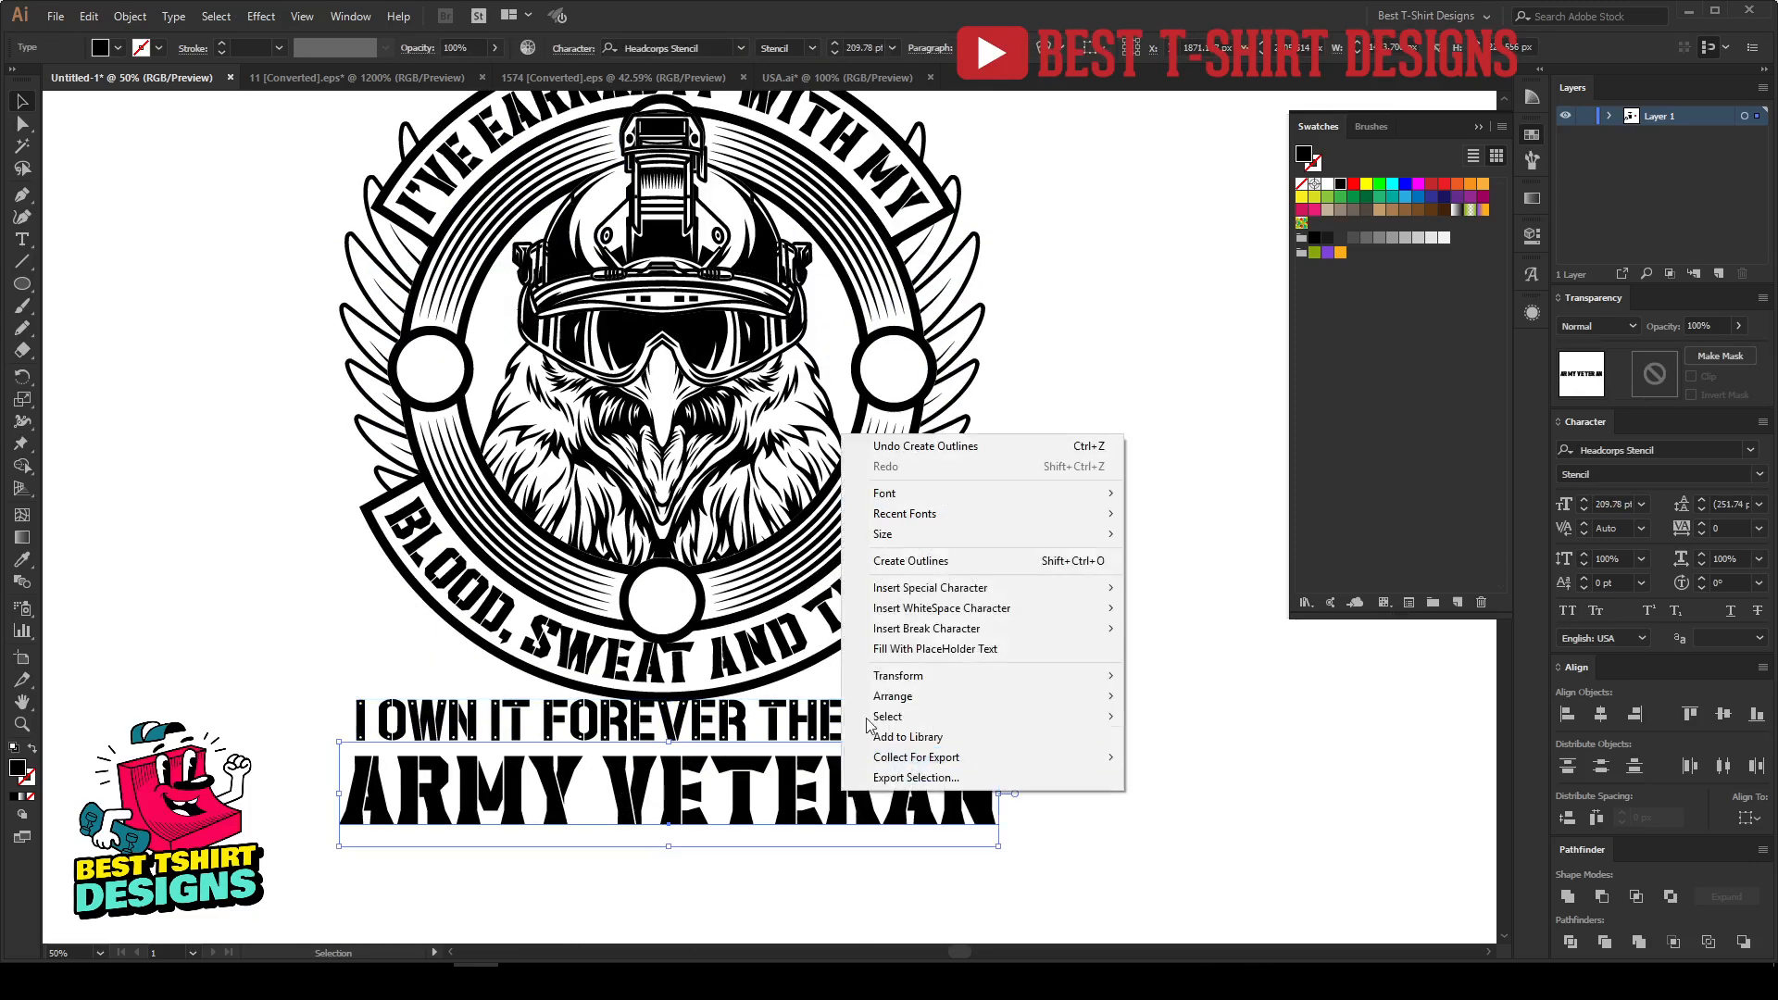
click(926, 561)
click(899, 720)
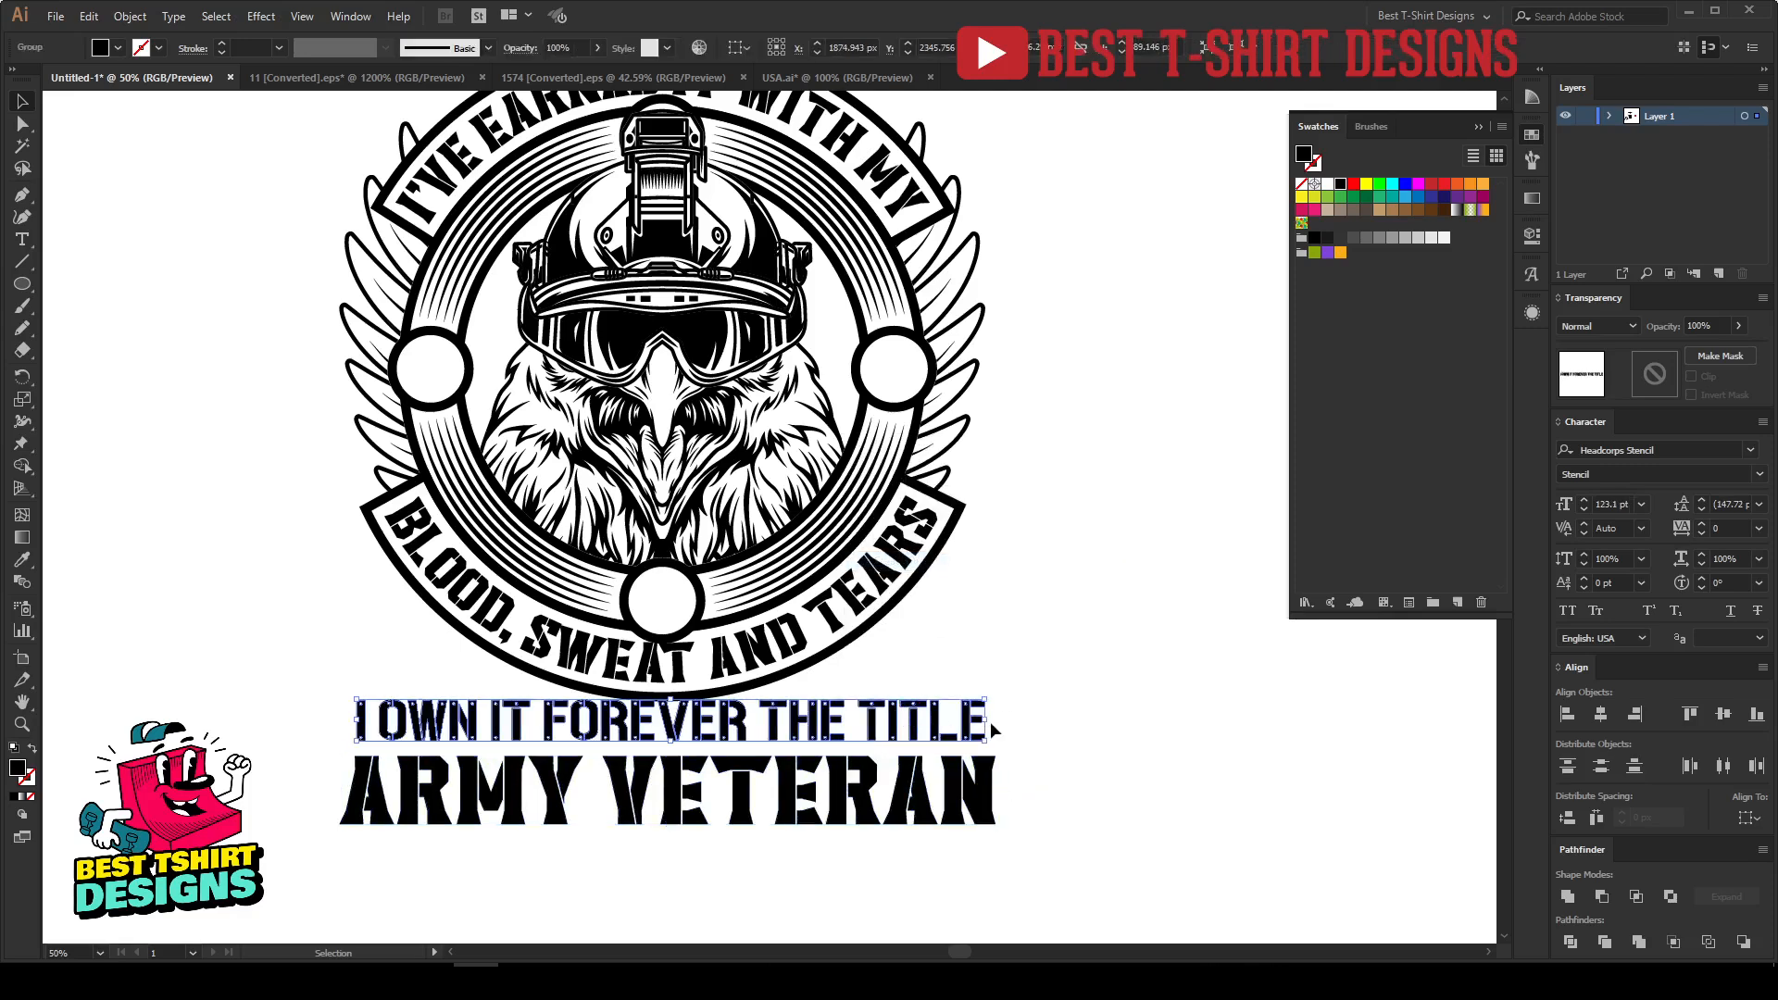
Step: Widen the line "I OWN IT FOREVER THE TITLE" to the winged emblem's full width and nudge it and "ARMY VETERAN" down
mouse_move(987, 721)
mouse_down()
mouse_move(861, 720)
mouse_move(980, 721)
mouse_move(985, 704)
mouse_up()
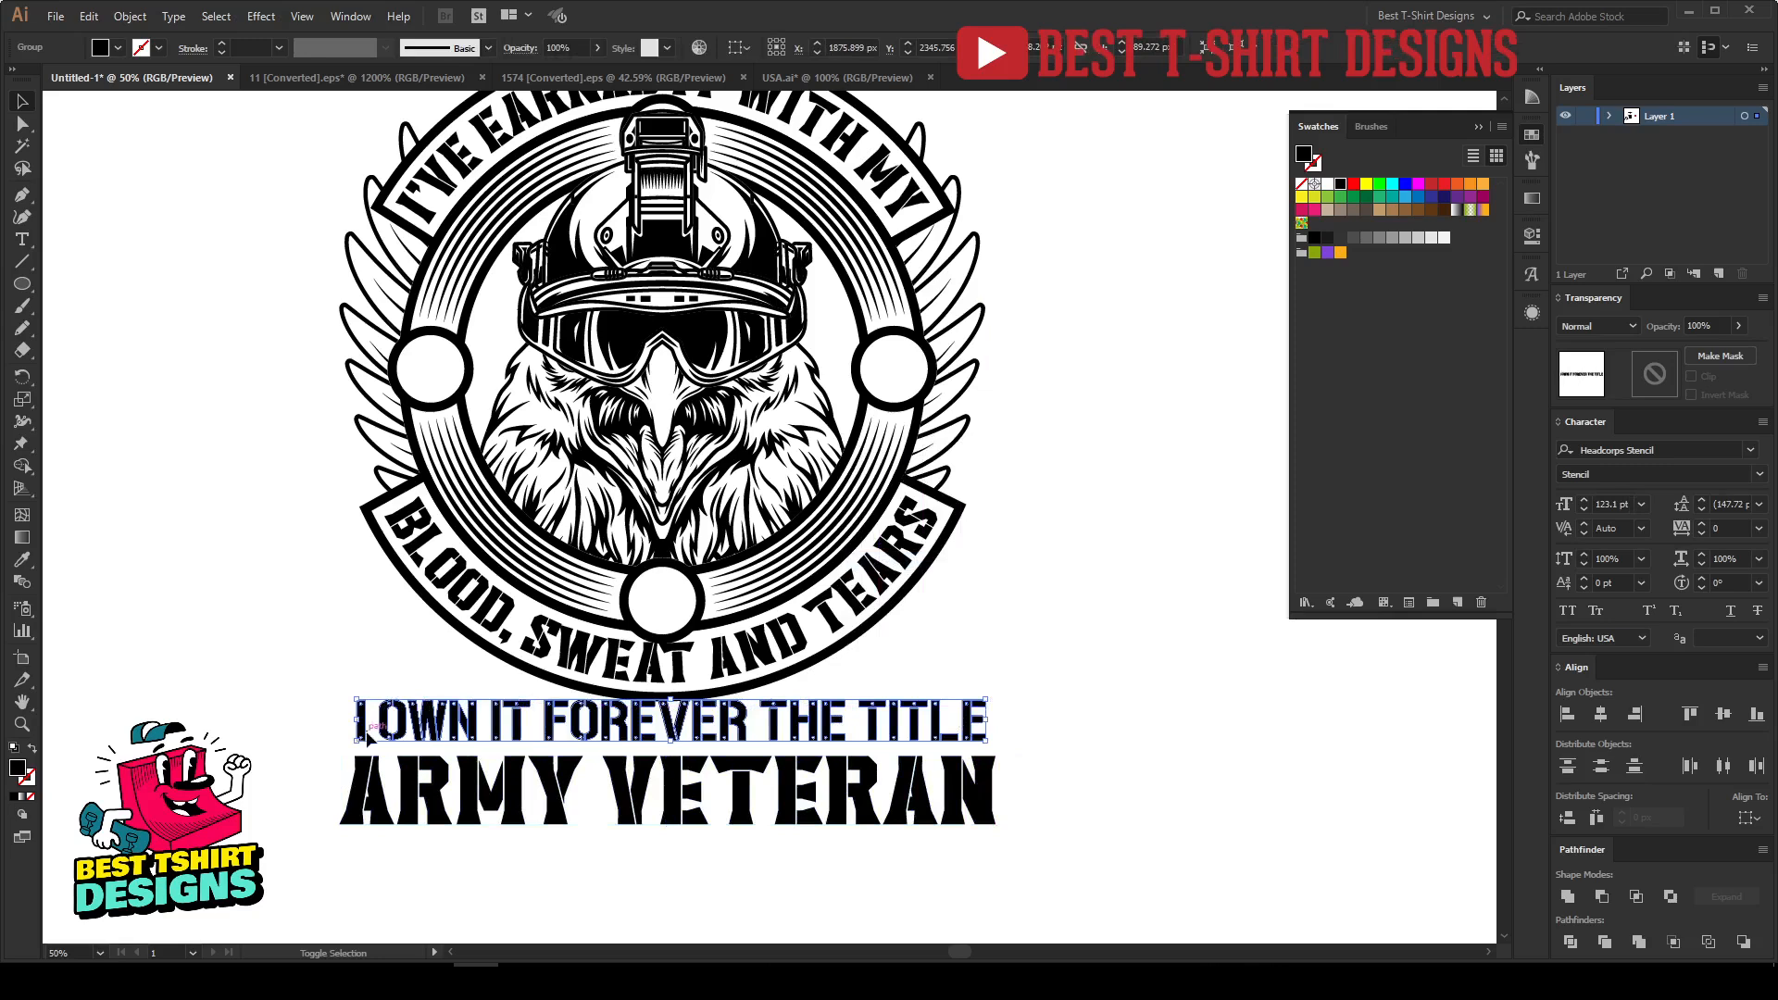
drag(359, 725, 344, 724)
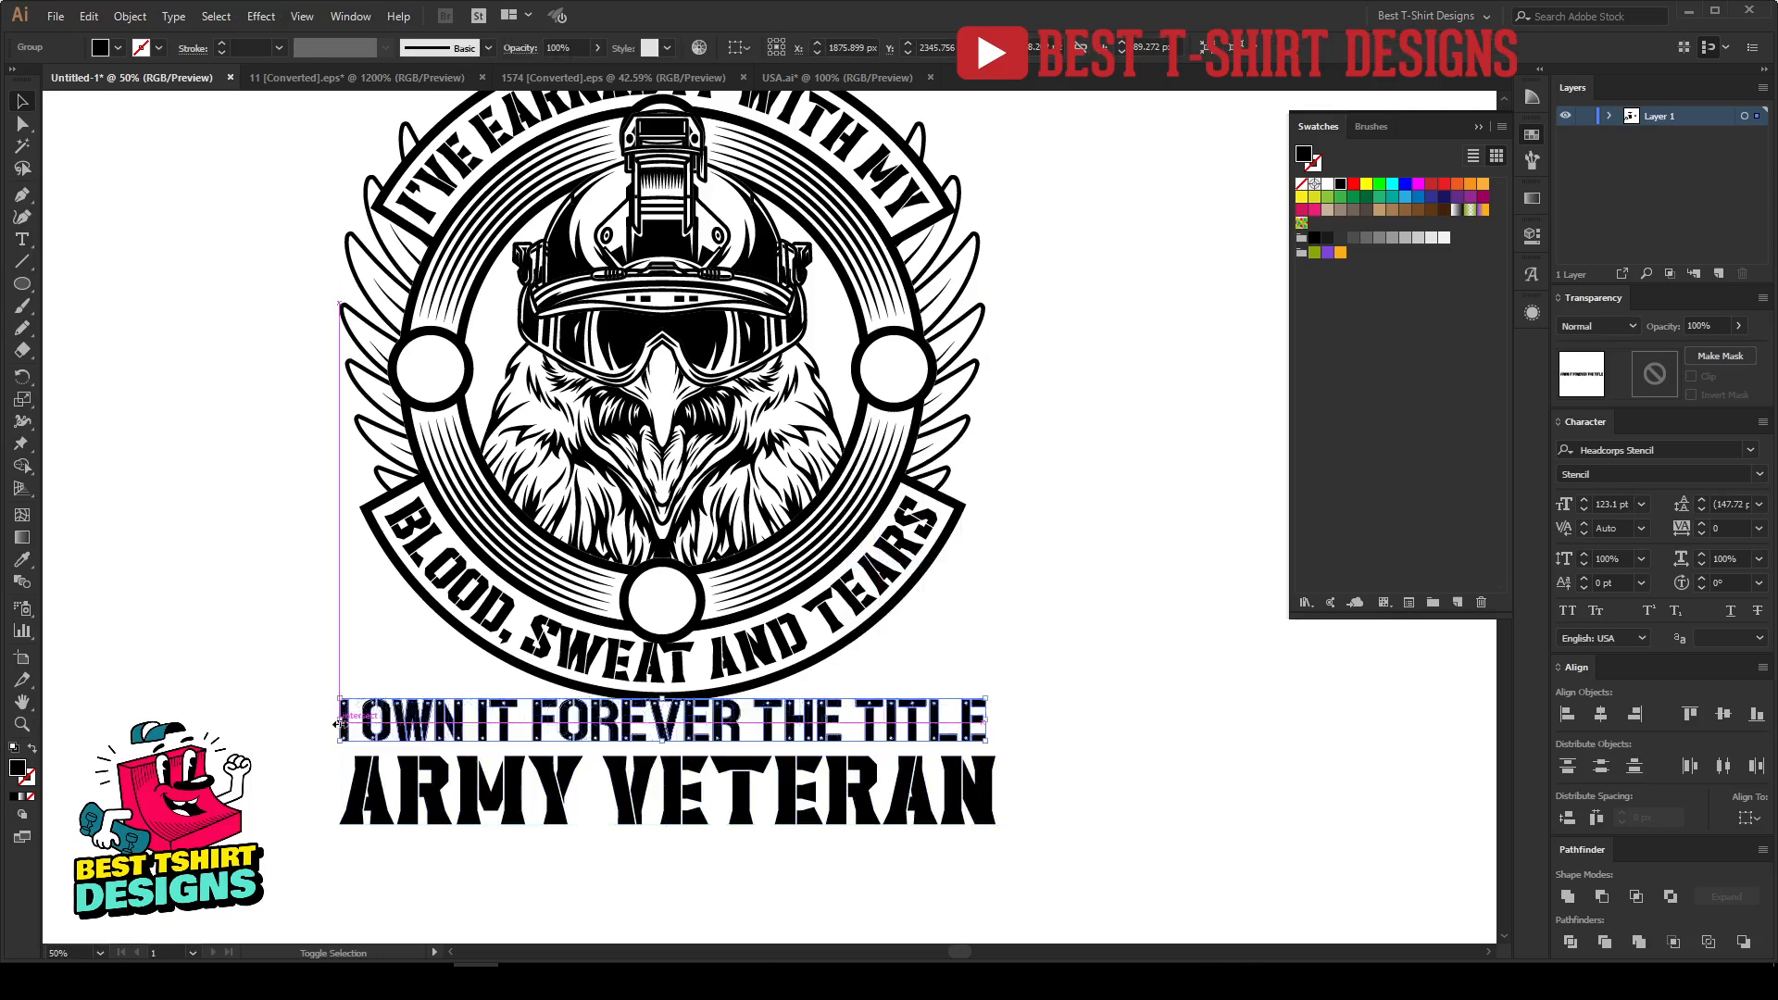
key(shift+Down)
key(shift+Down)
click(744, 804)
key(shift+Down)
key(shift+Down)
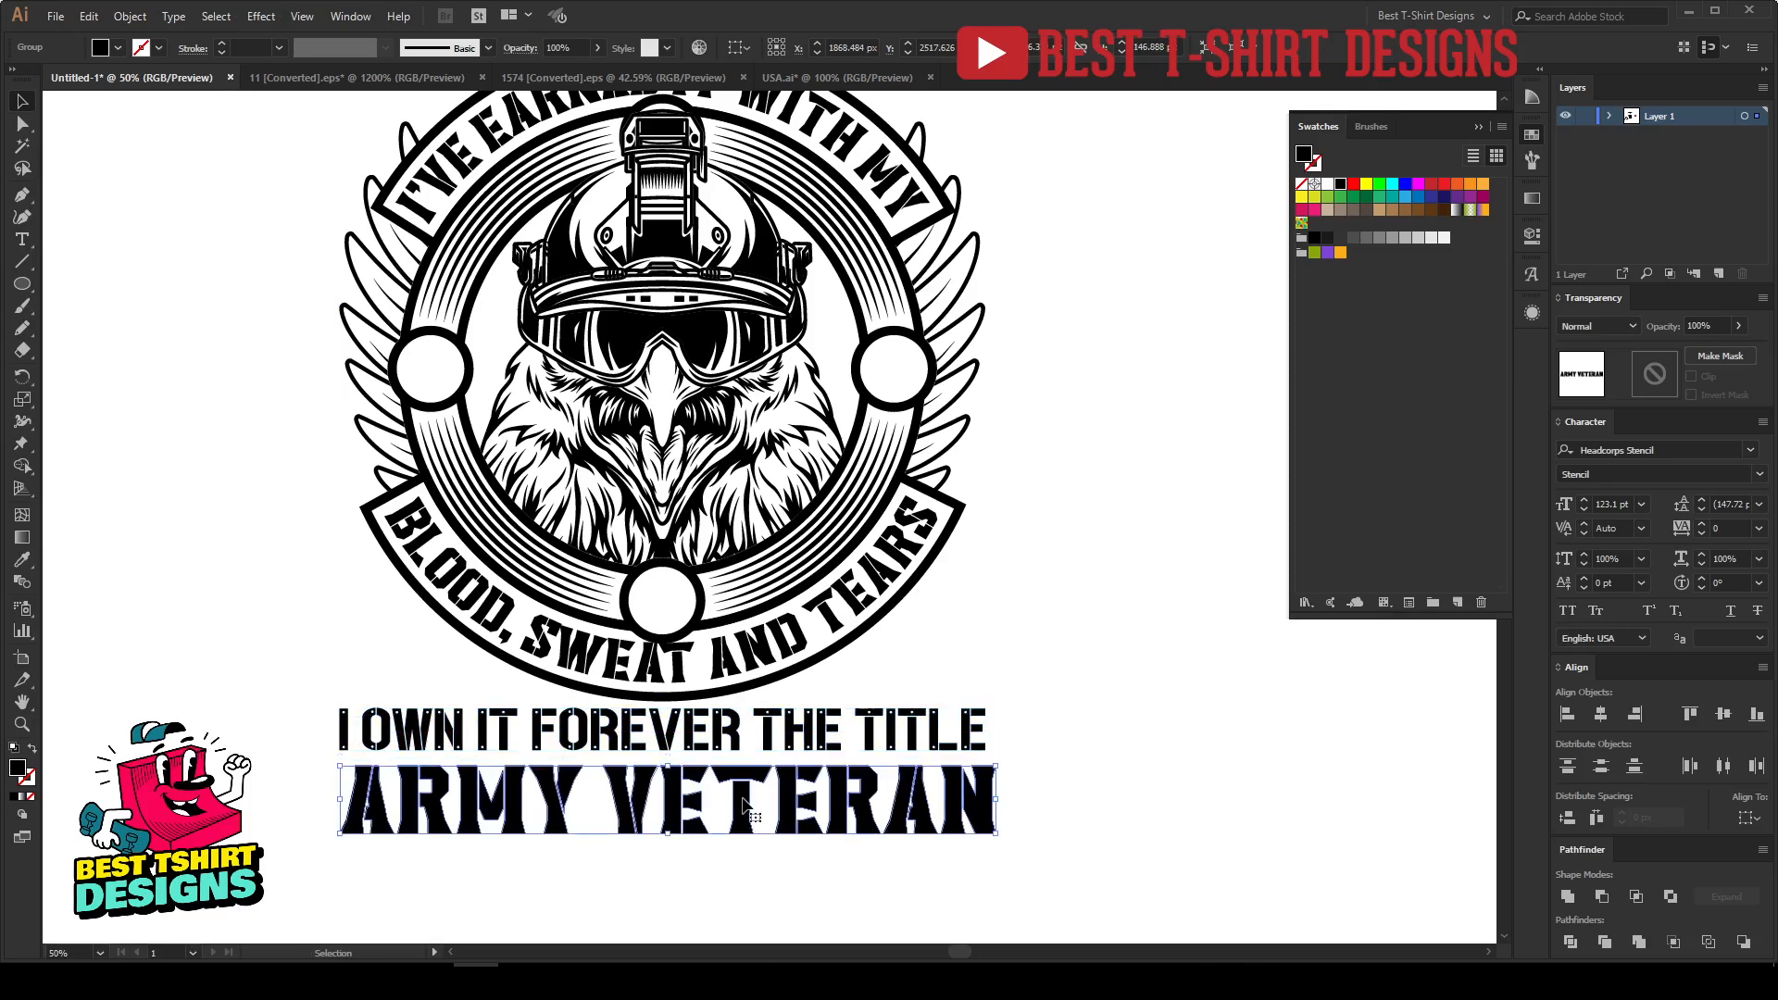
Step: Scale "ARMY VETERAN" down about its centre until it is narrower than the line above it
click(659, 758)
scroll(623, 769, down, 1)
scroll(915, 686, up, 1)
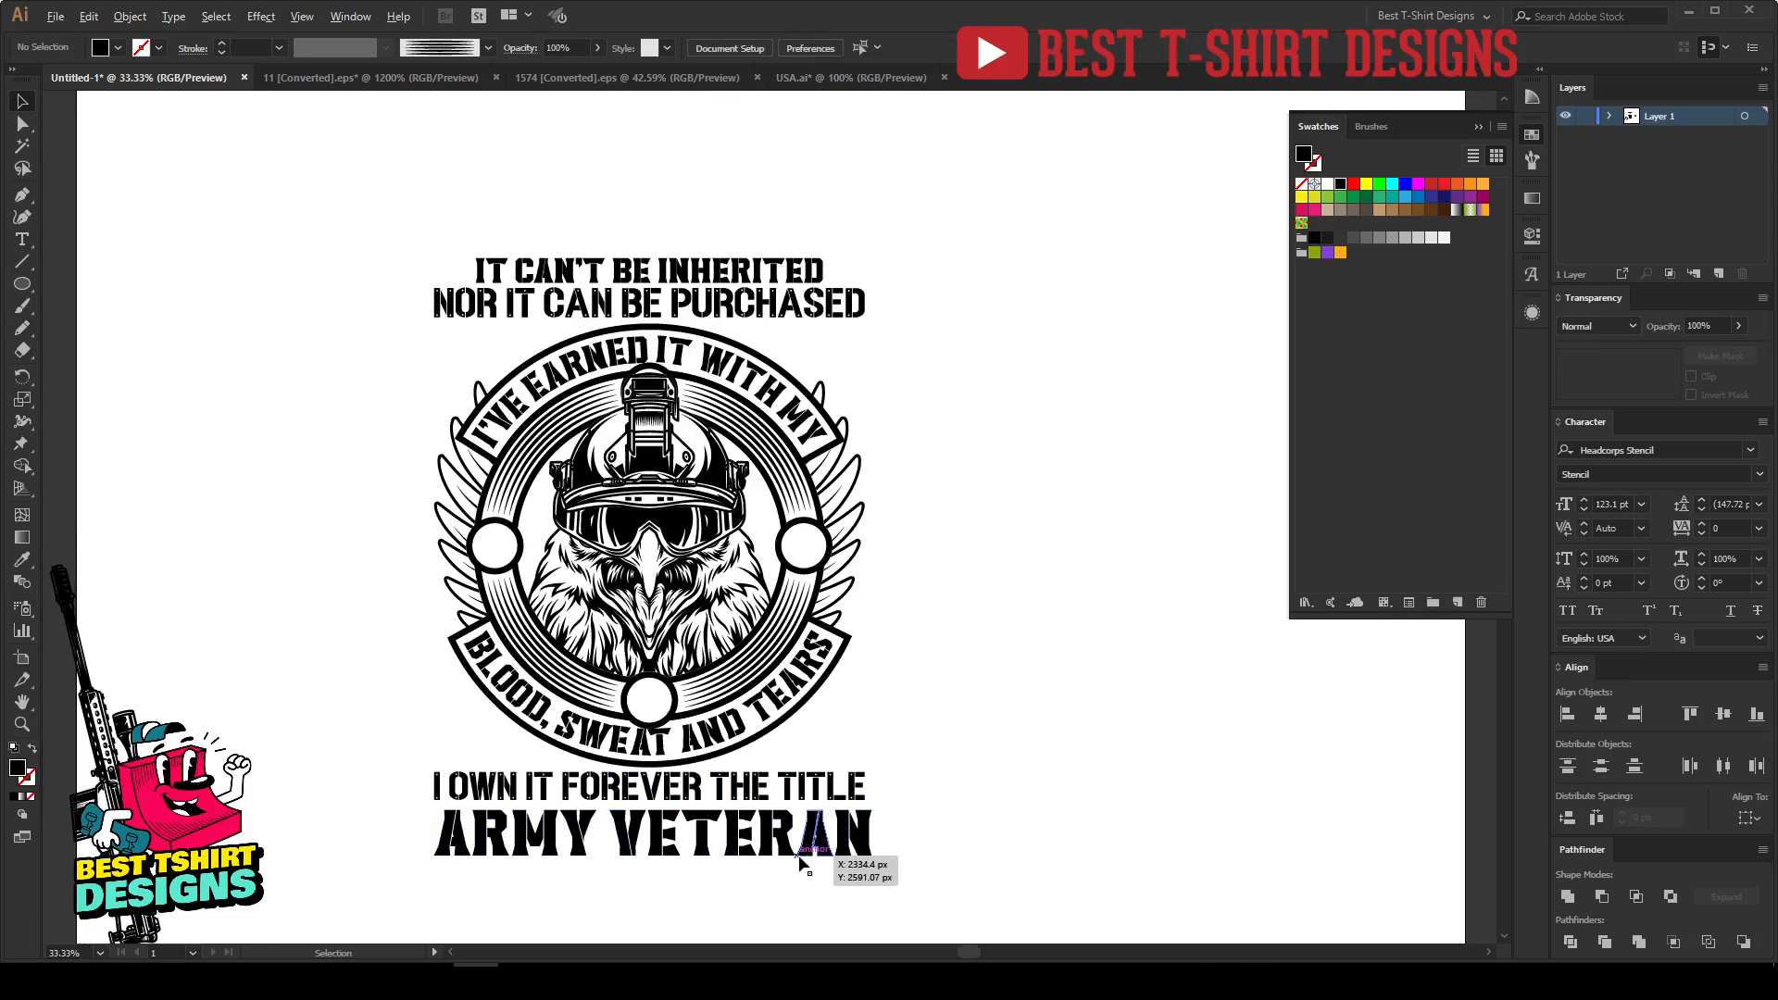
scroll(824, 845, up, 1)
click(828, 844)
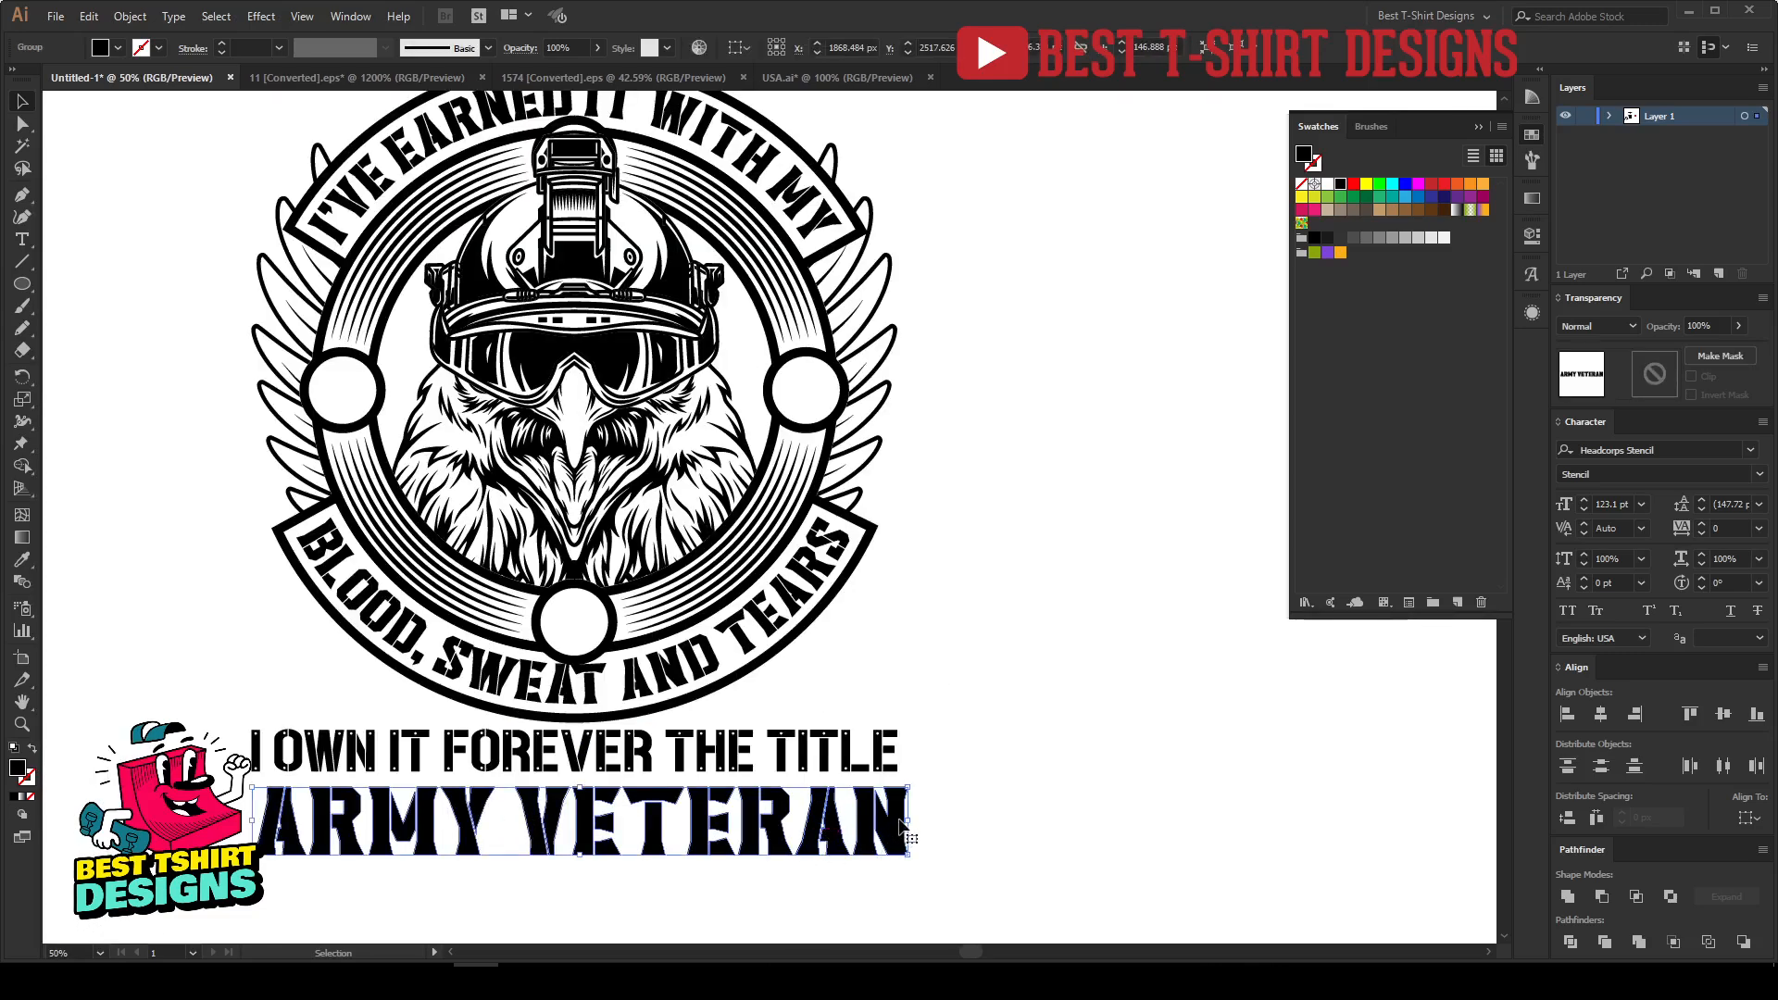
drag(907, 820, 862, 815)
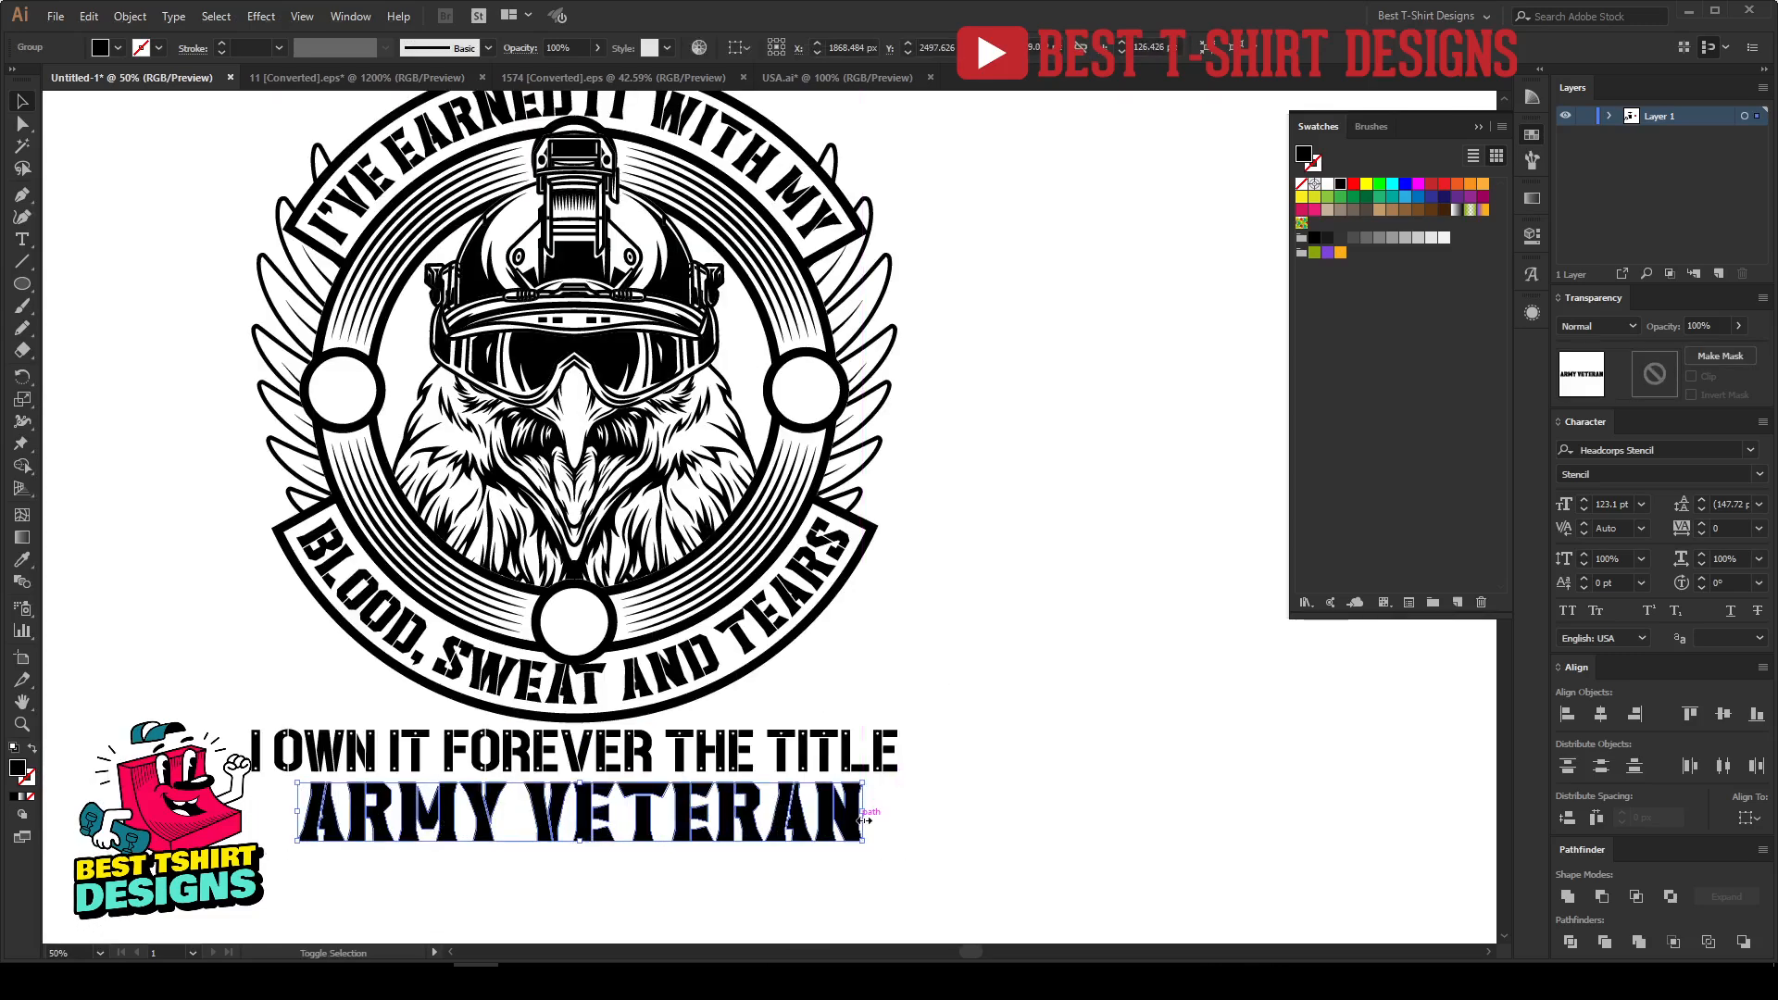
click(1030, 564)
scroll(915, 656, up, 2)
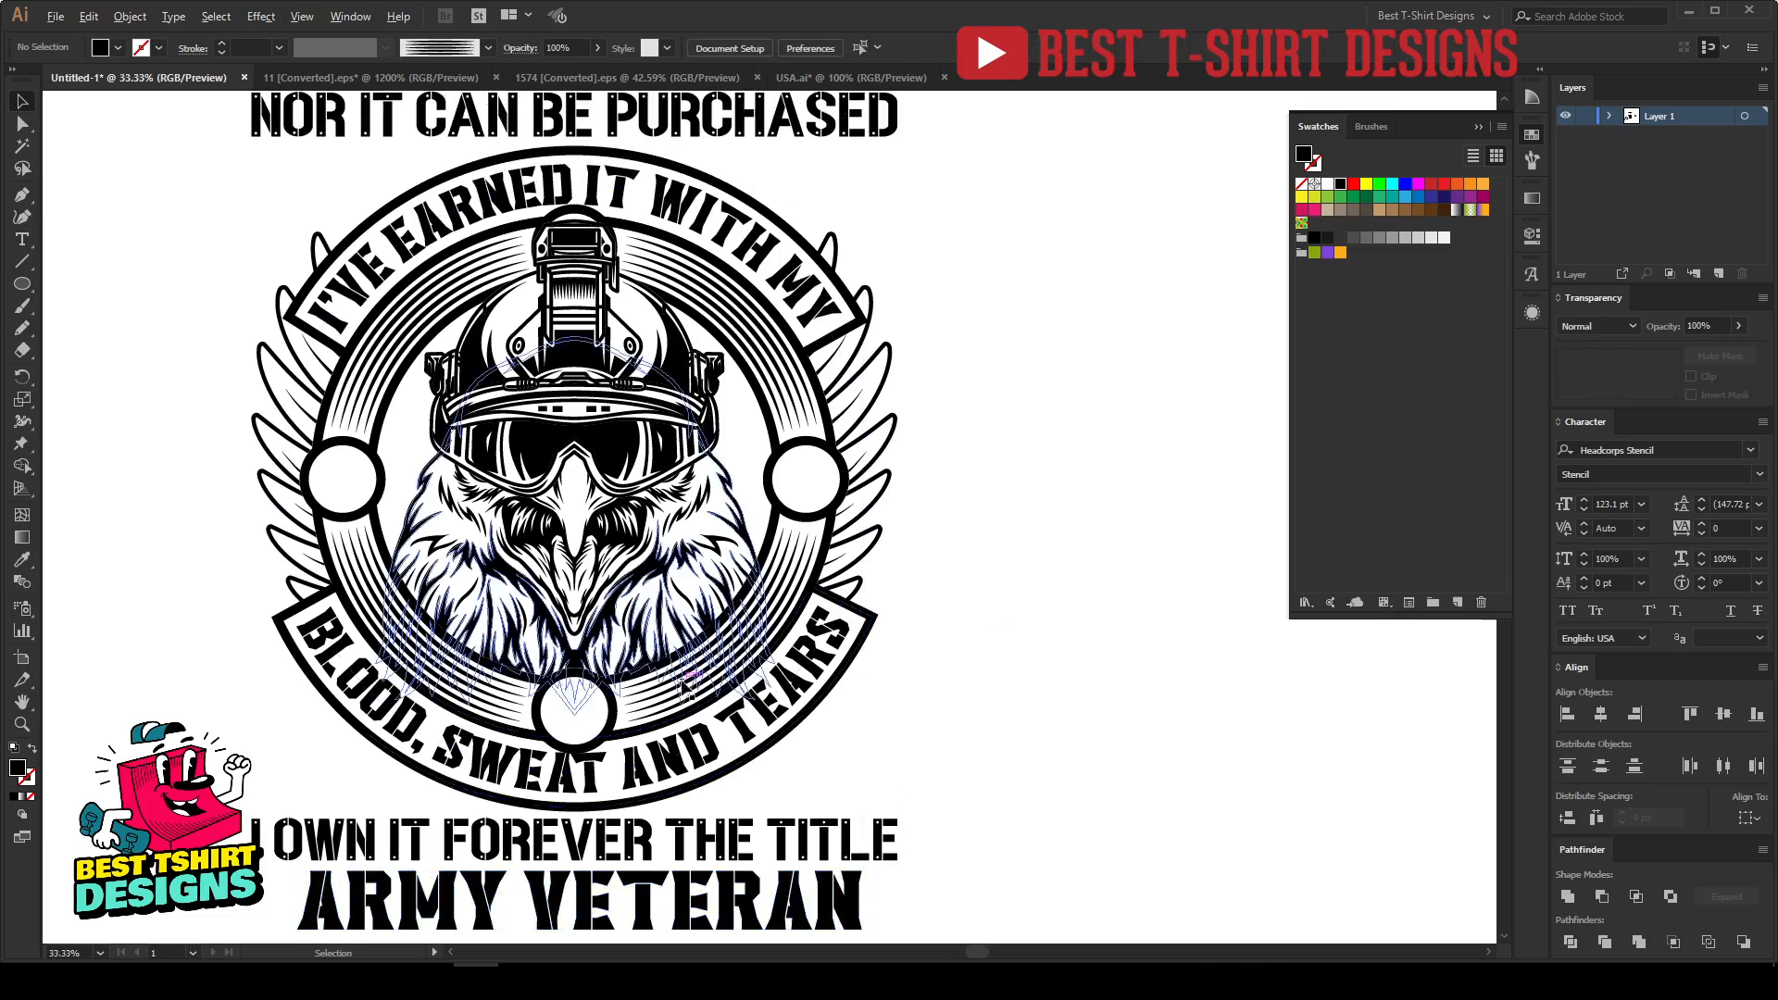
scroll(683, 688, down, 1)
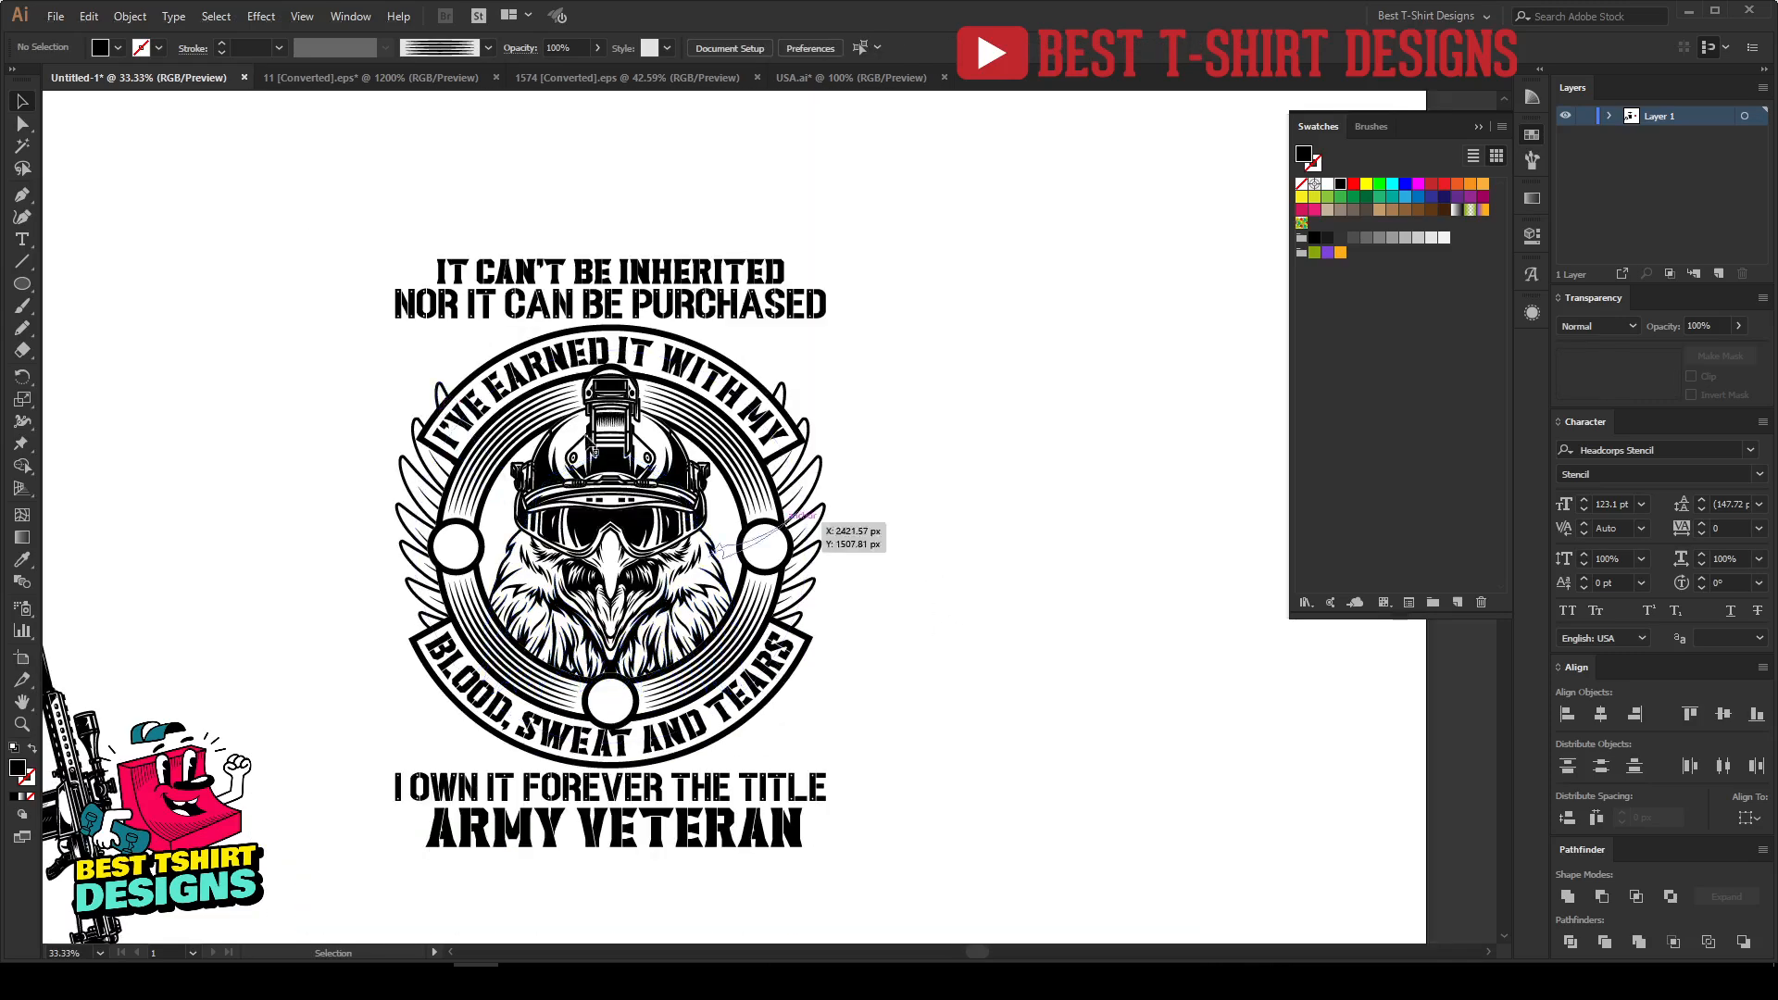
scroll(519, 407, up, 1)
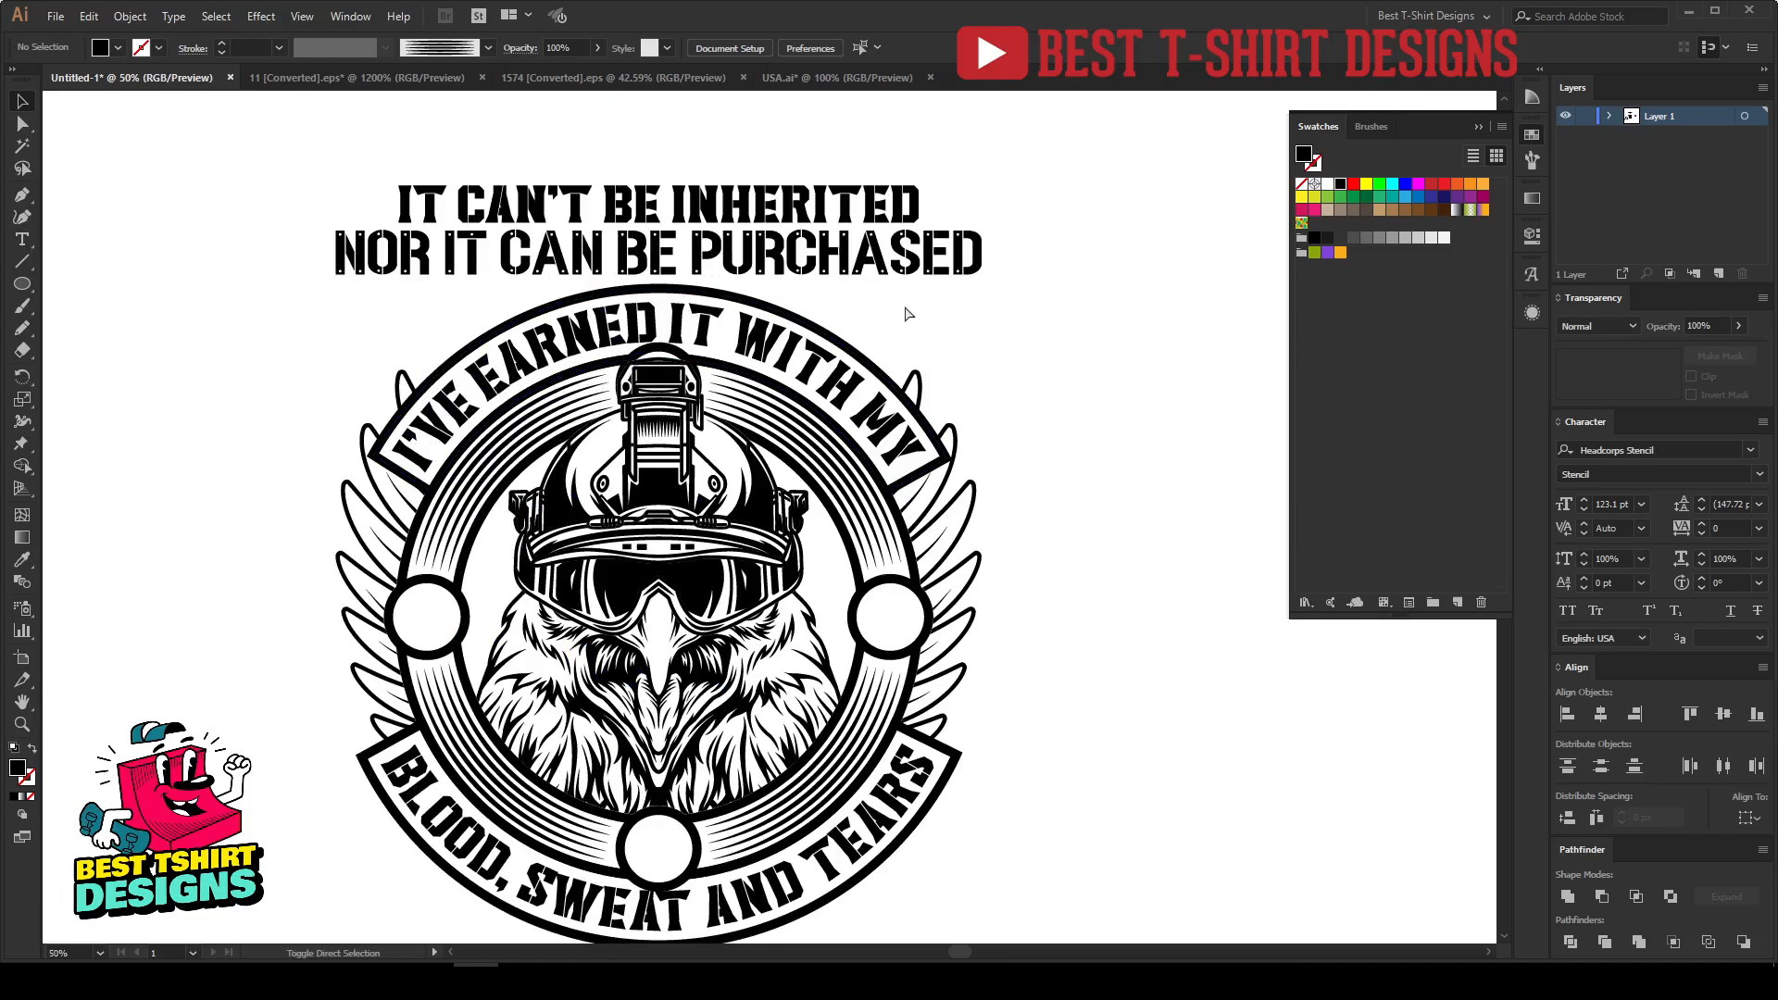
Step: Show the rulers and place vertical guides at the right and left outer edges of the winged emblem
key(ctrl+r)
drag(1035, 102, 981, 570)
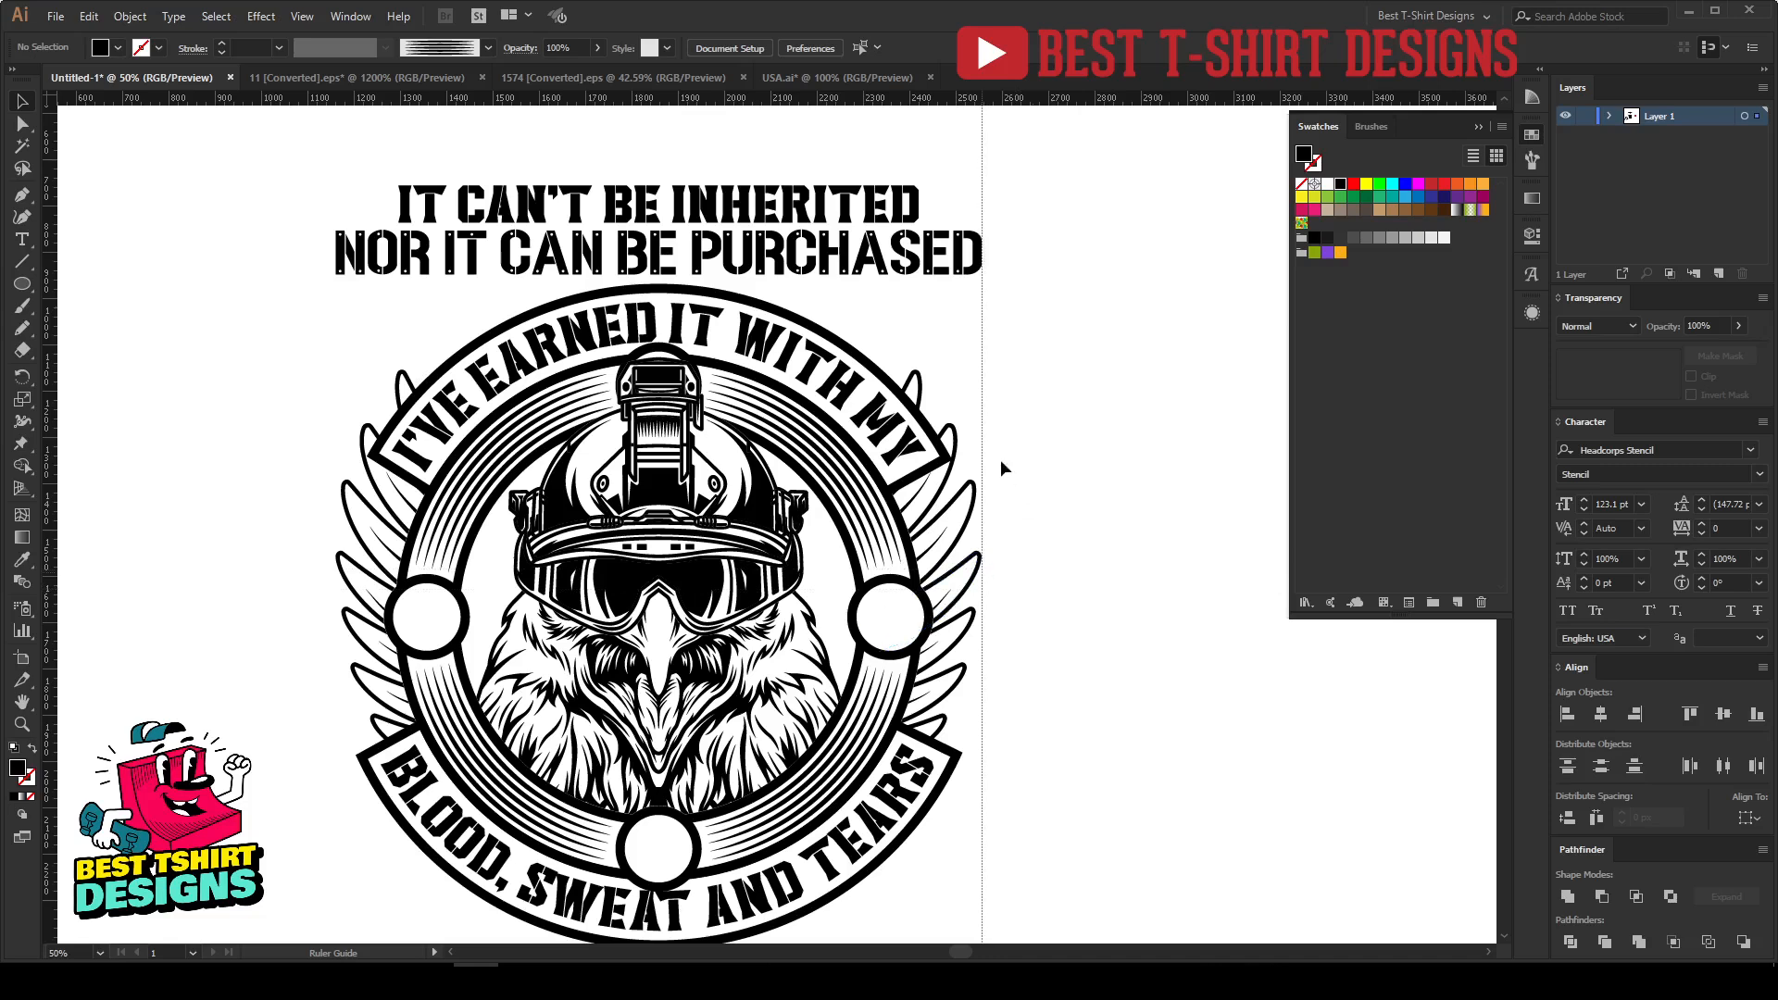
drag(984, 442, 339, 483)
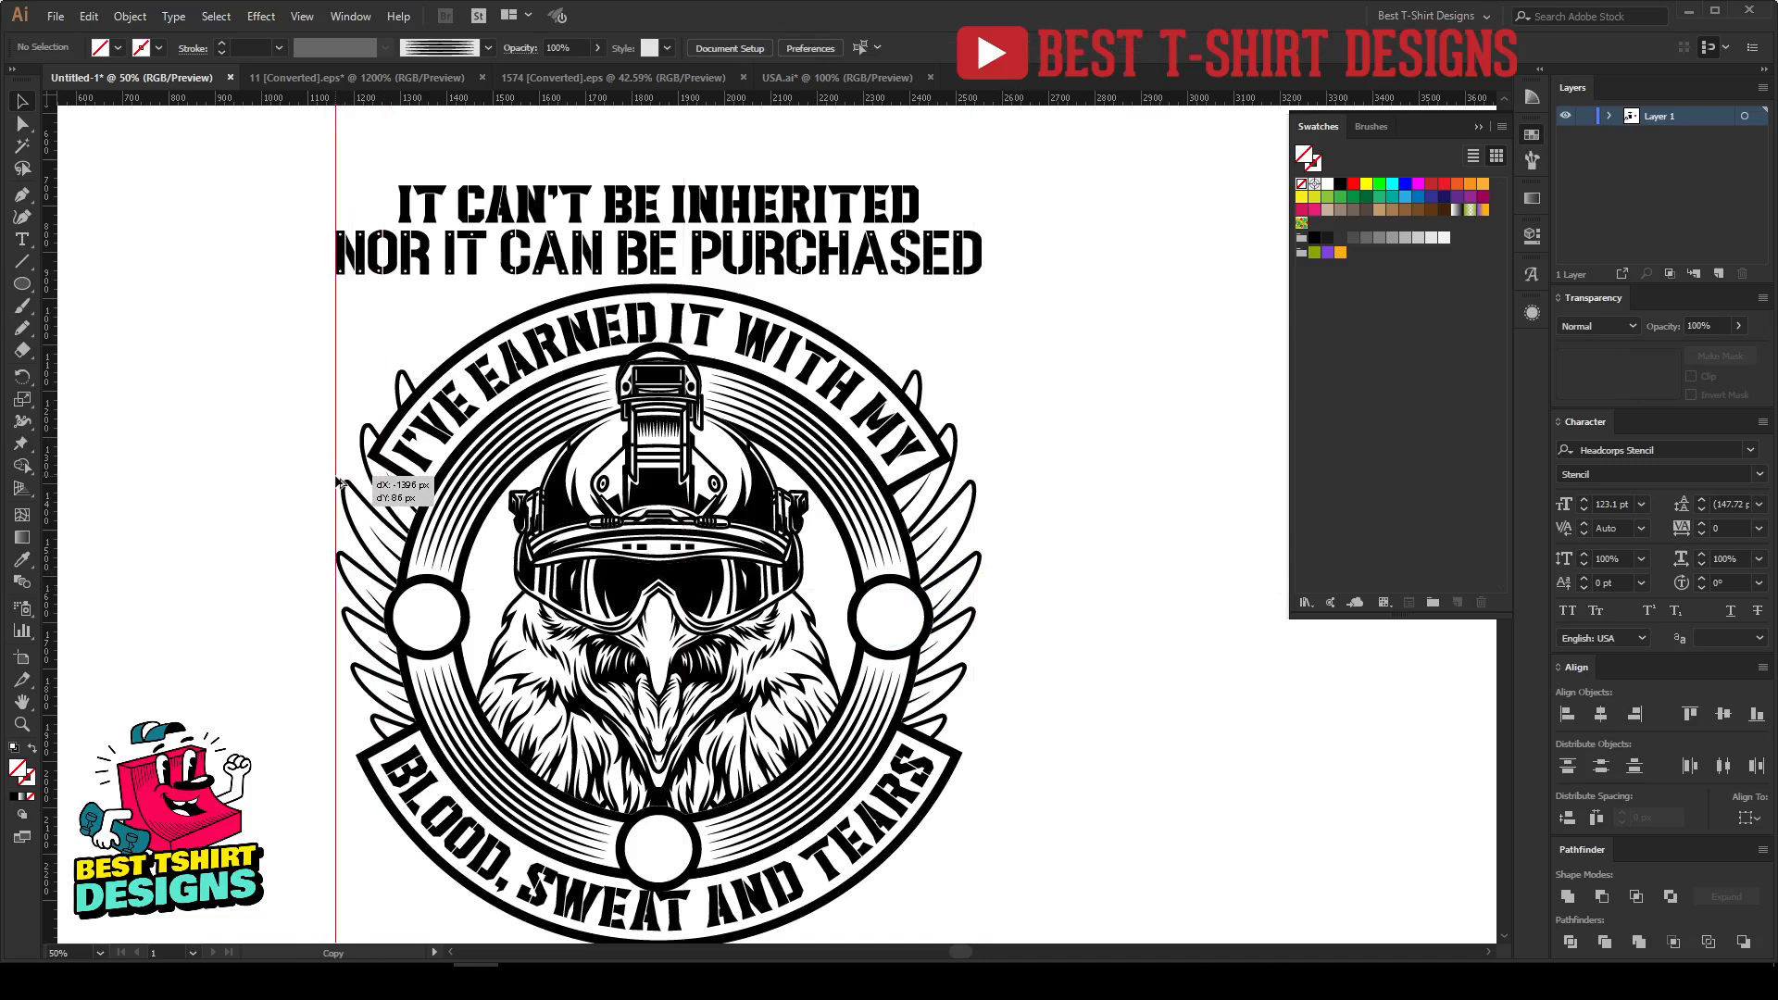
right_click(338, 352)
click(398, 485)
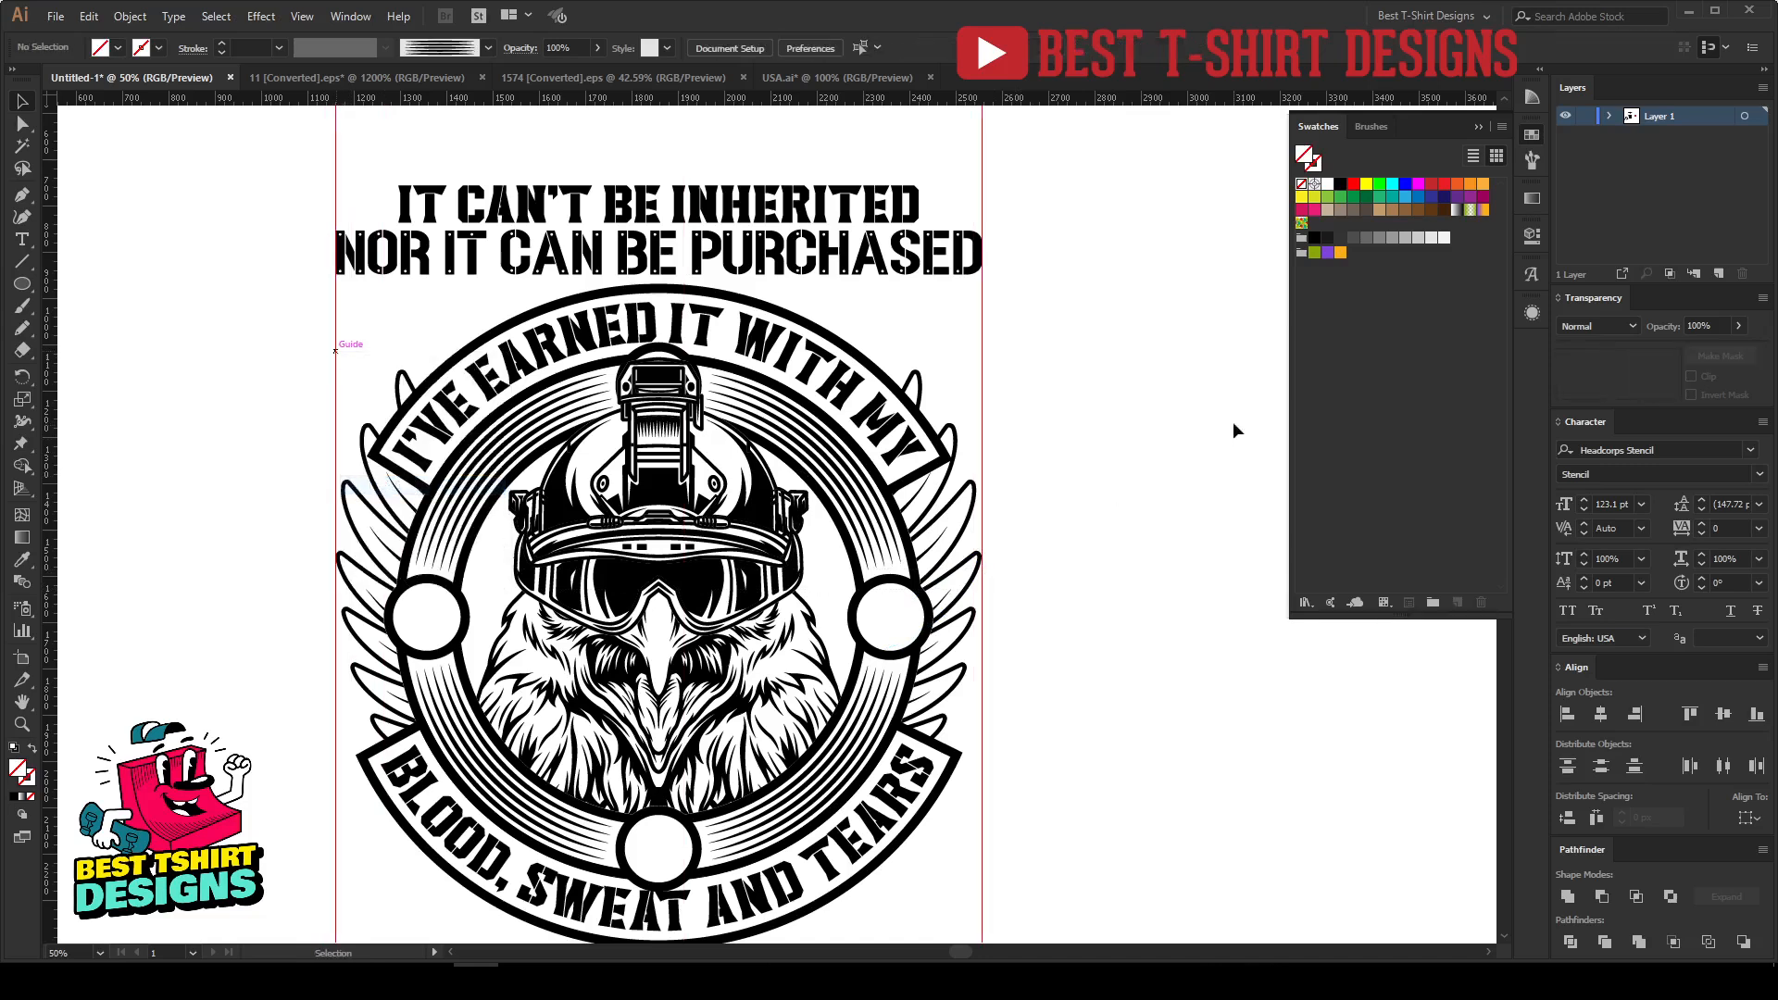
Step: Scale "NOR IT CAN BE PURCHASED" down slightly about its centre to leave a small margin inside both guides
scroll(1056, 324, up, 2)
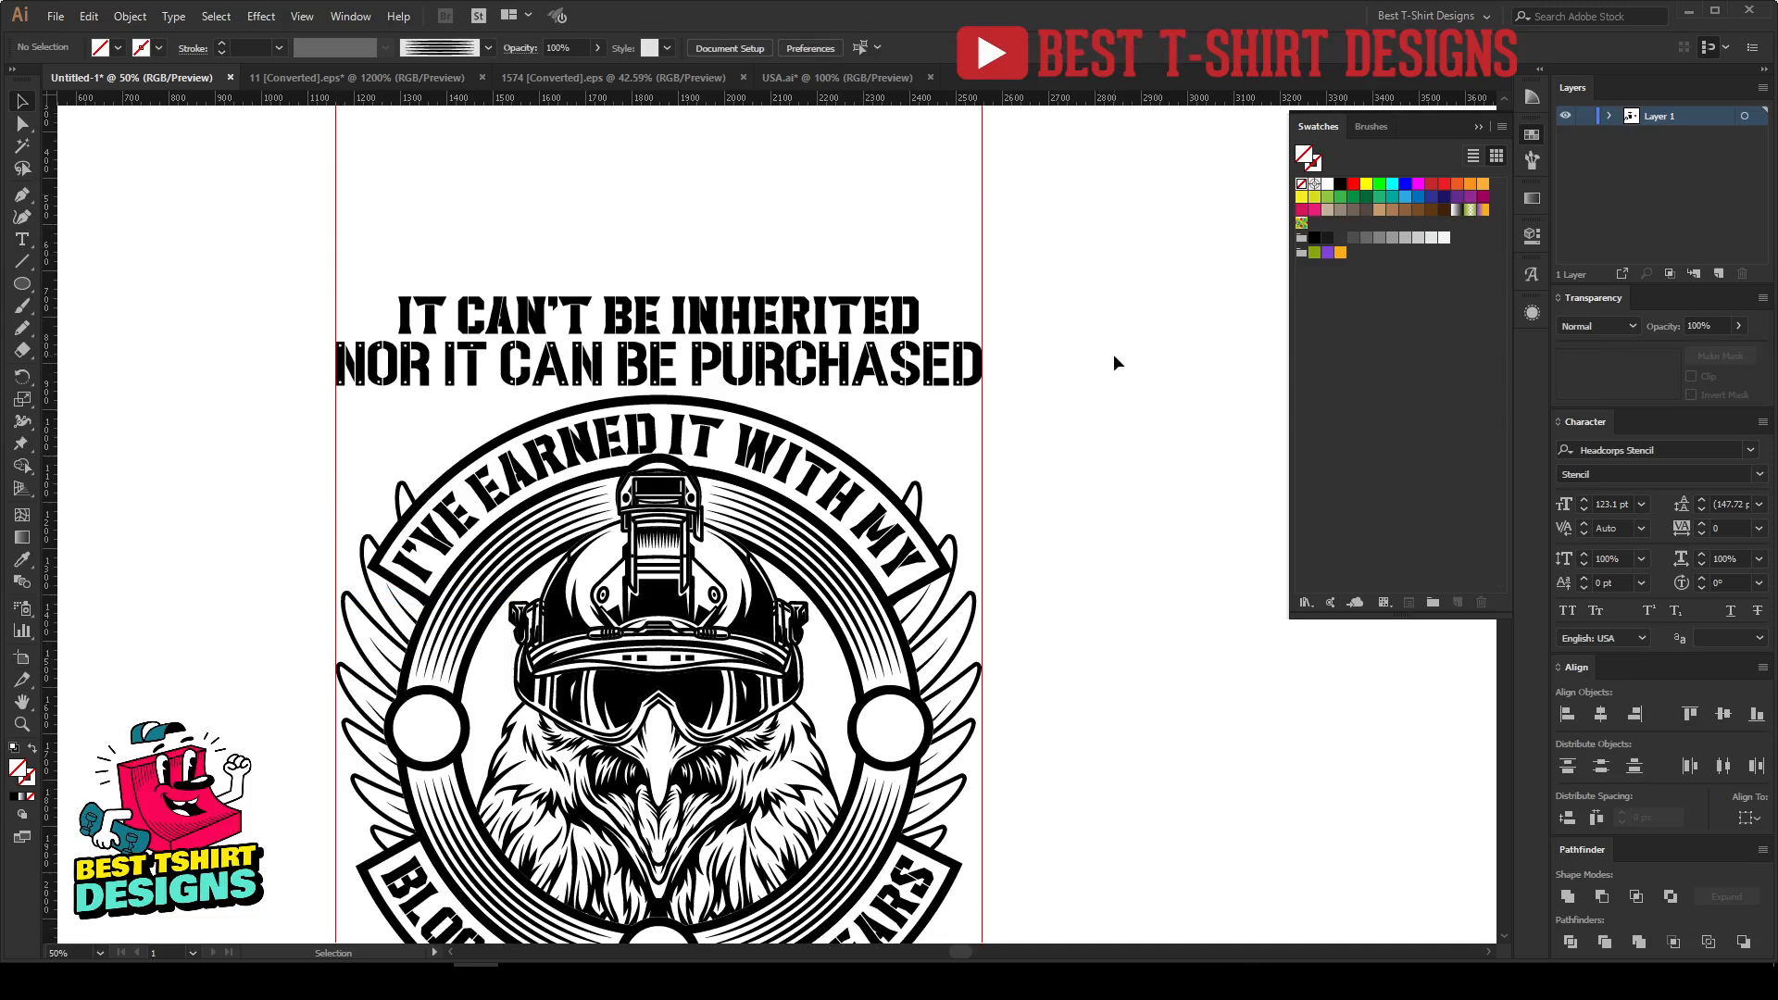
scroll(587, 239, down, 1)
scroll(635, 296, up, 1)
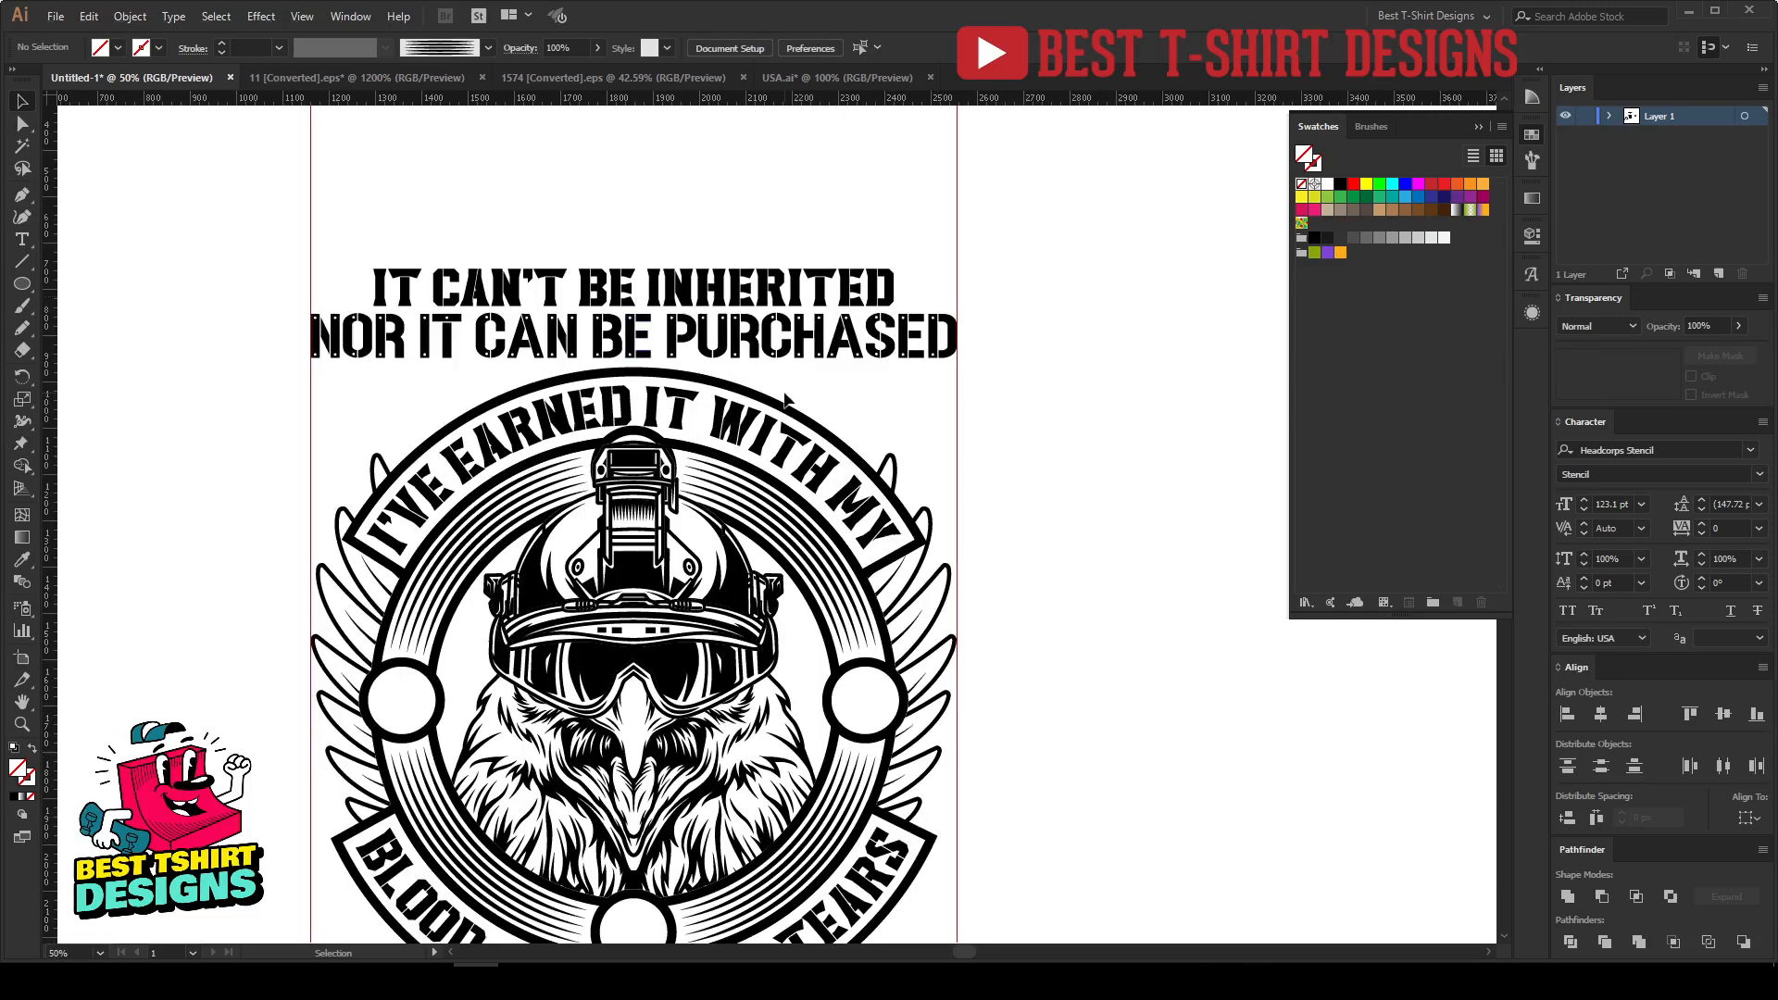
click(553, 347)
drag(957, 335, 942, 335)
click(620, 242)
scroll(621, 243, up, 1)
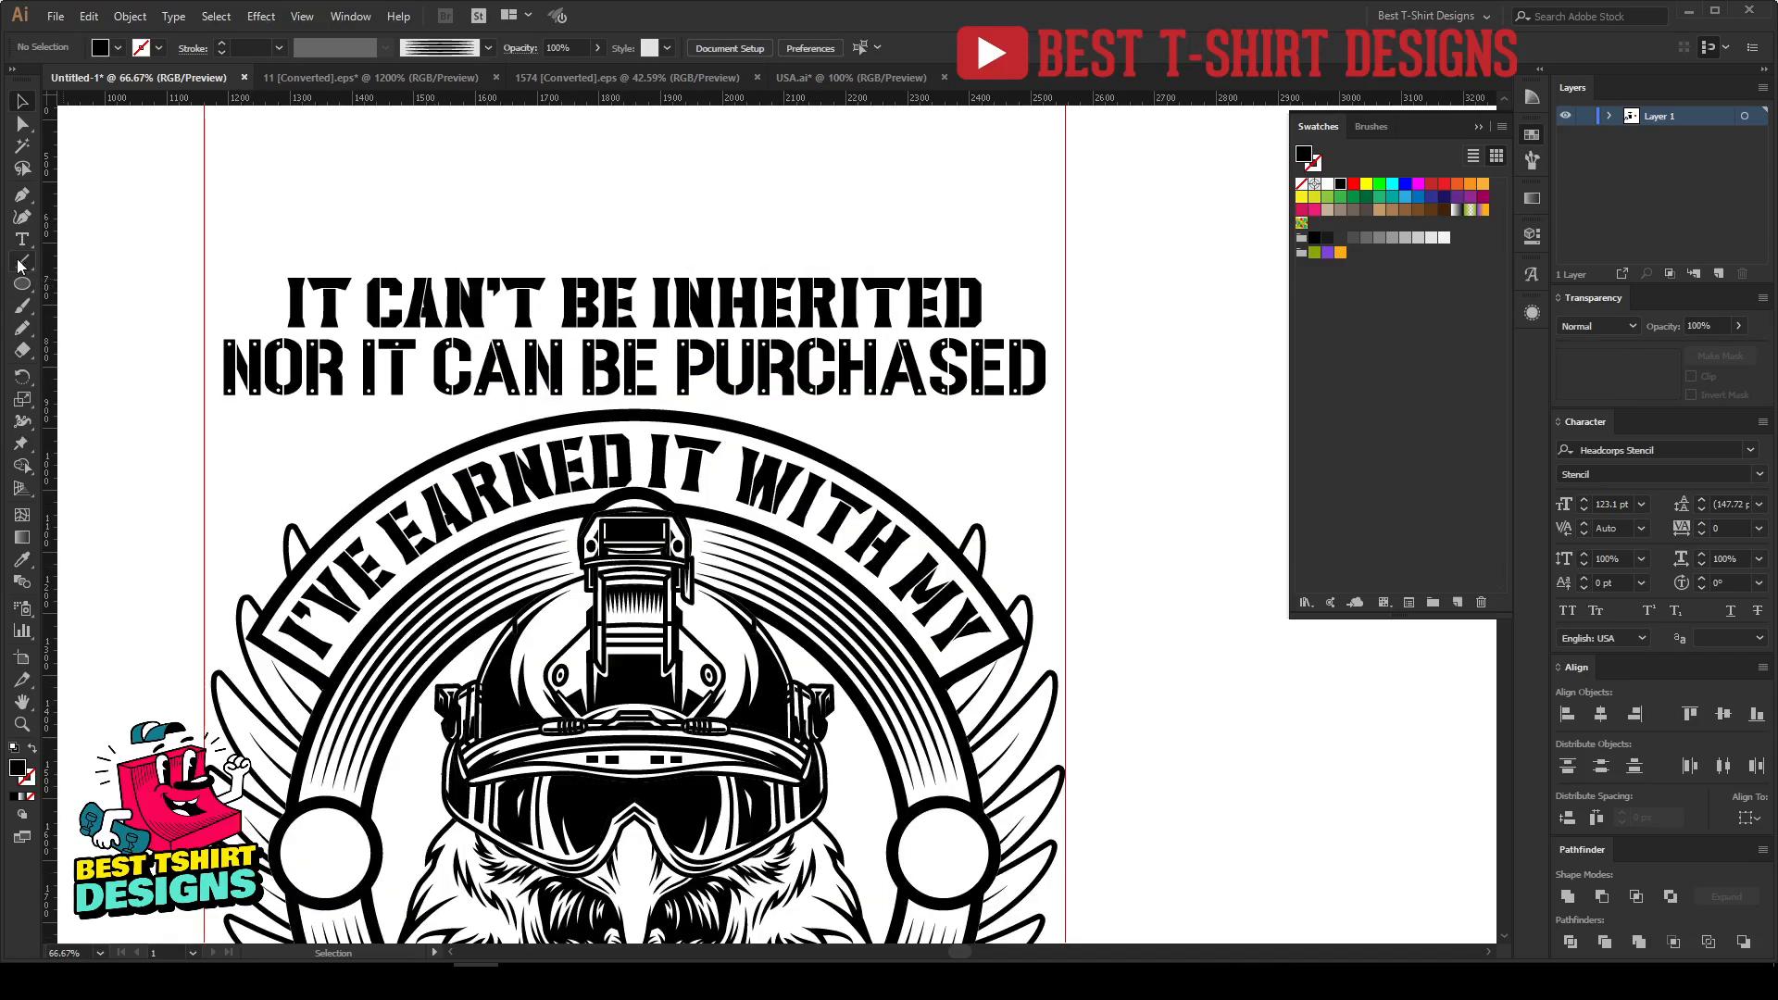
Step: Draw a black bar 1395 by 142 px between the guides behind "NOR IT CAN BE PURCHASED" and align both on their vertical centres
drag(22, 284, 102, 284)
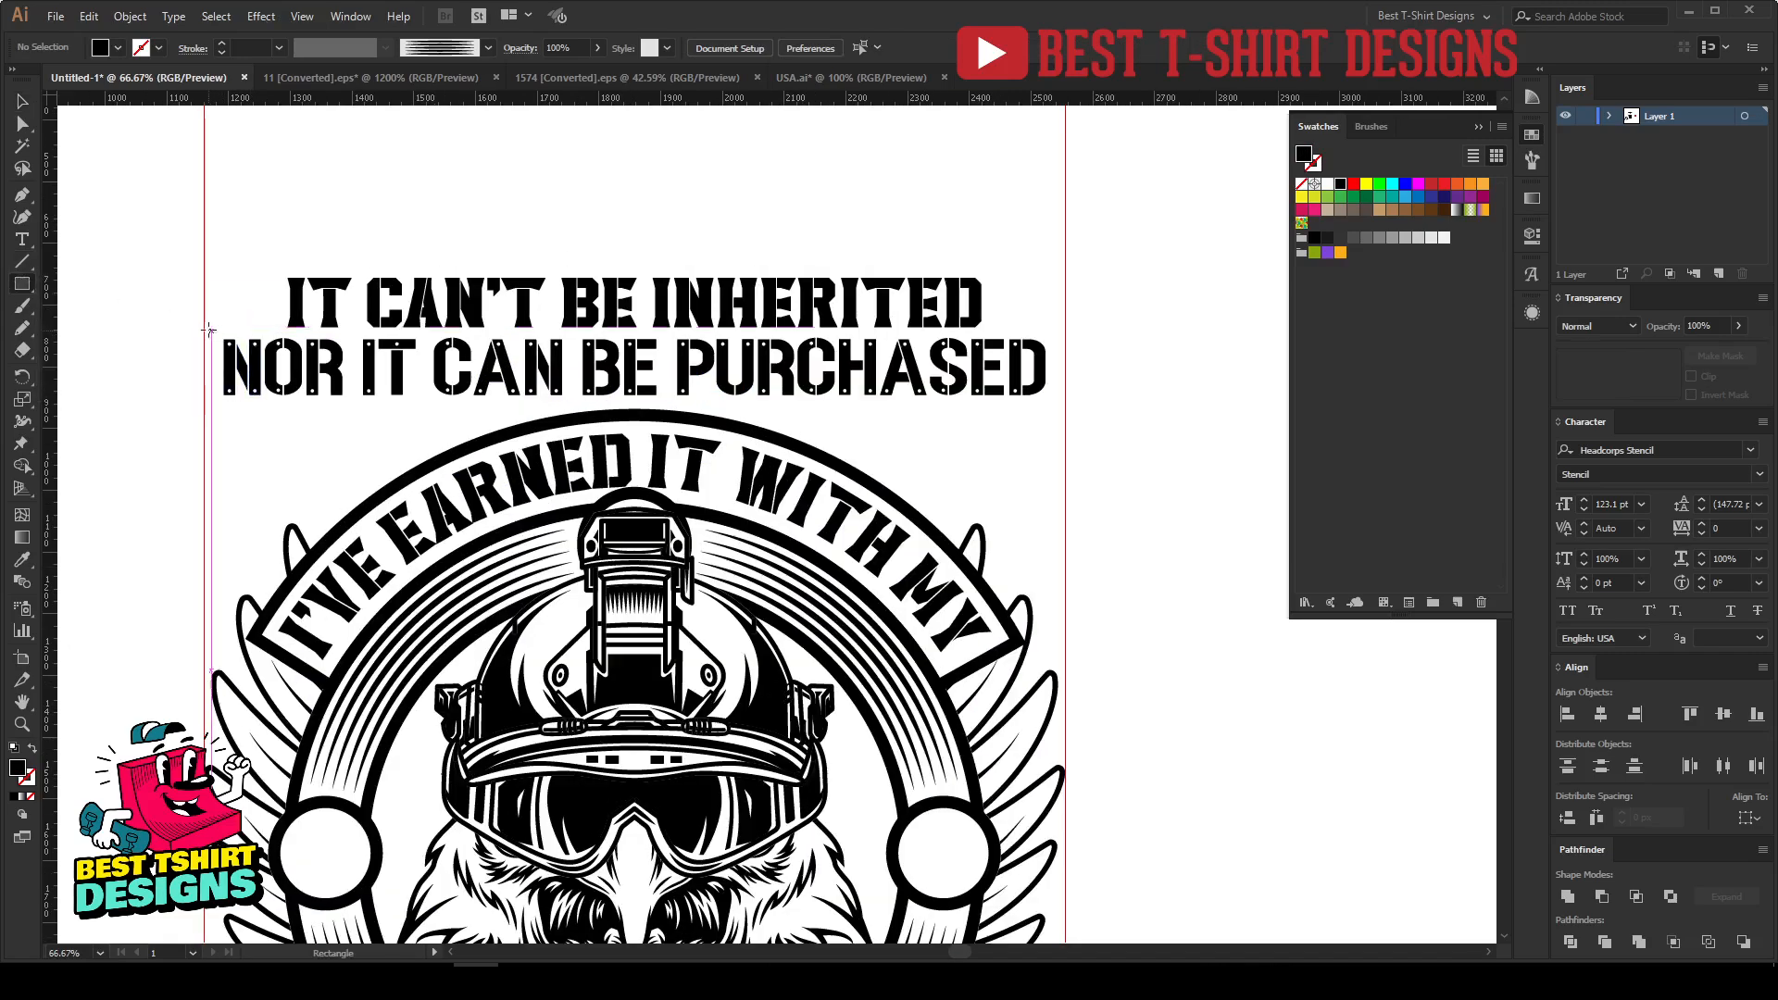
drag(205, 326, 1065, 414)
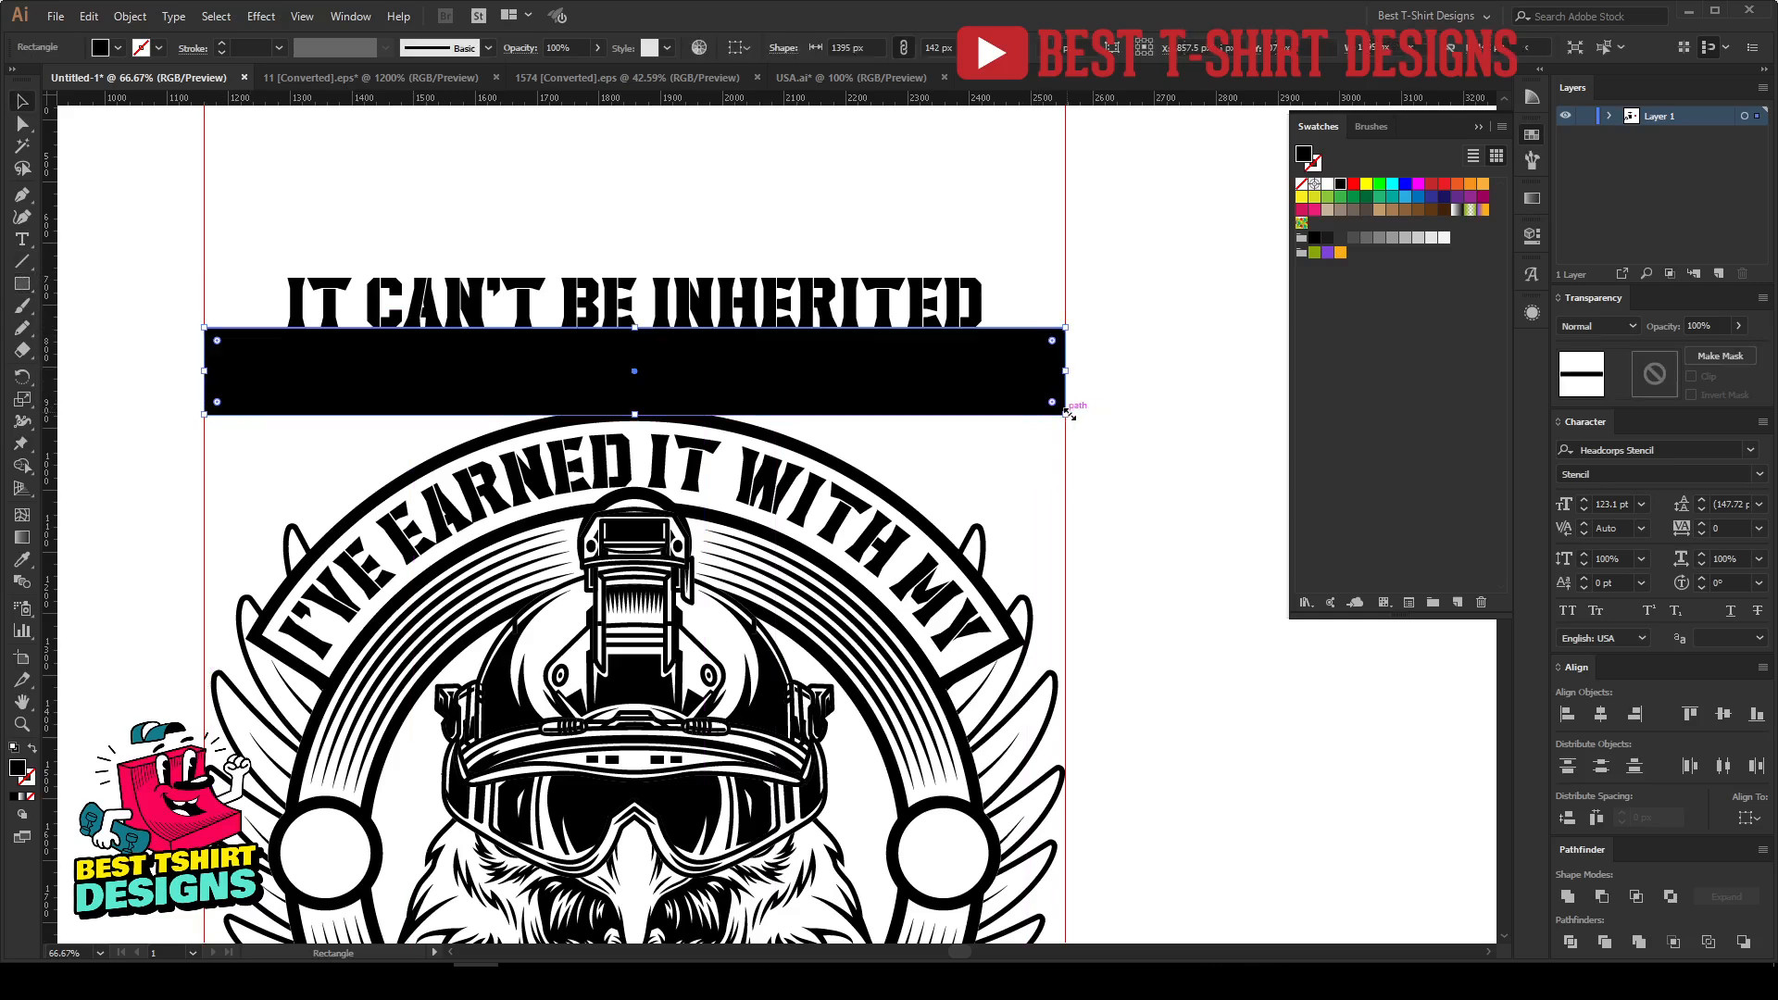
key(ctrl+z)
key(ctrl+b)
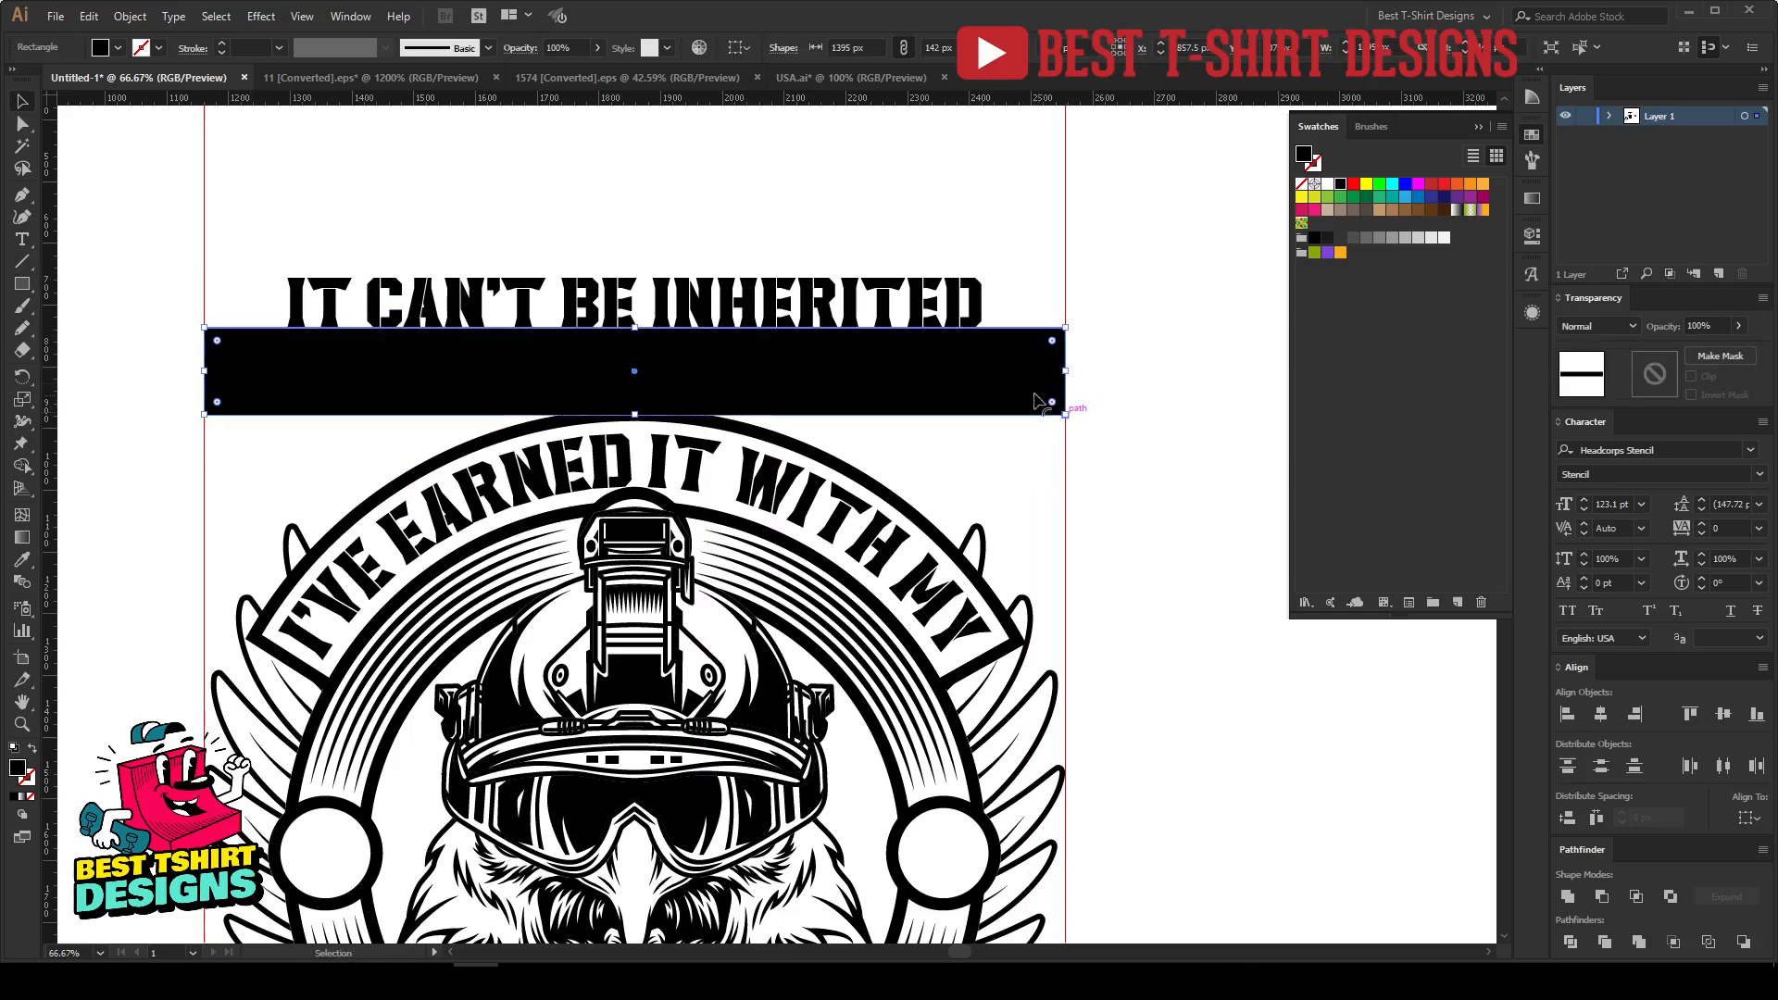
shift+click(1017, 387)
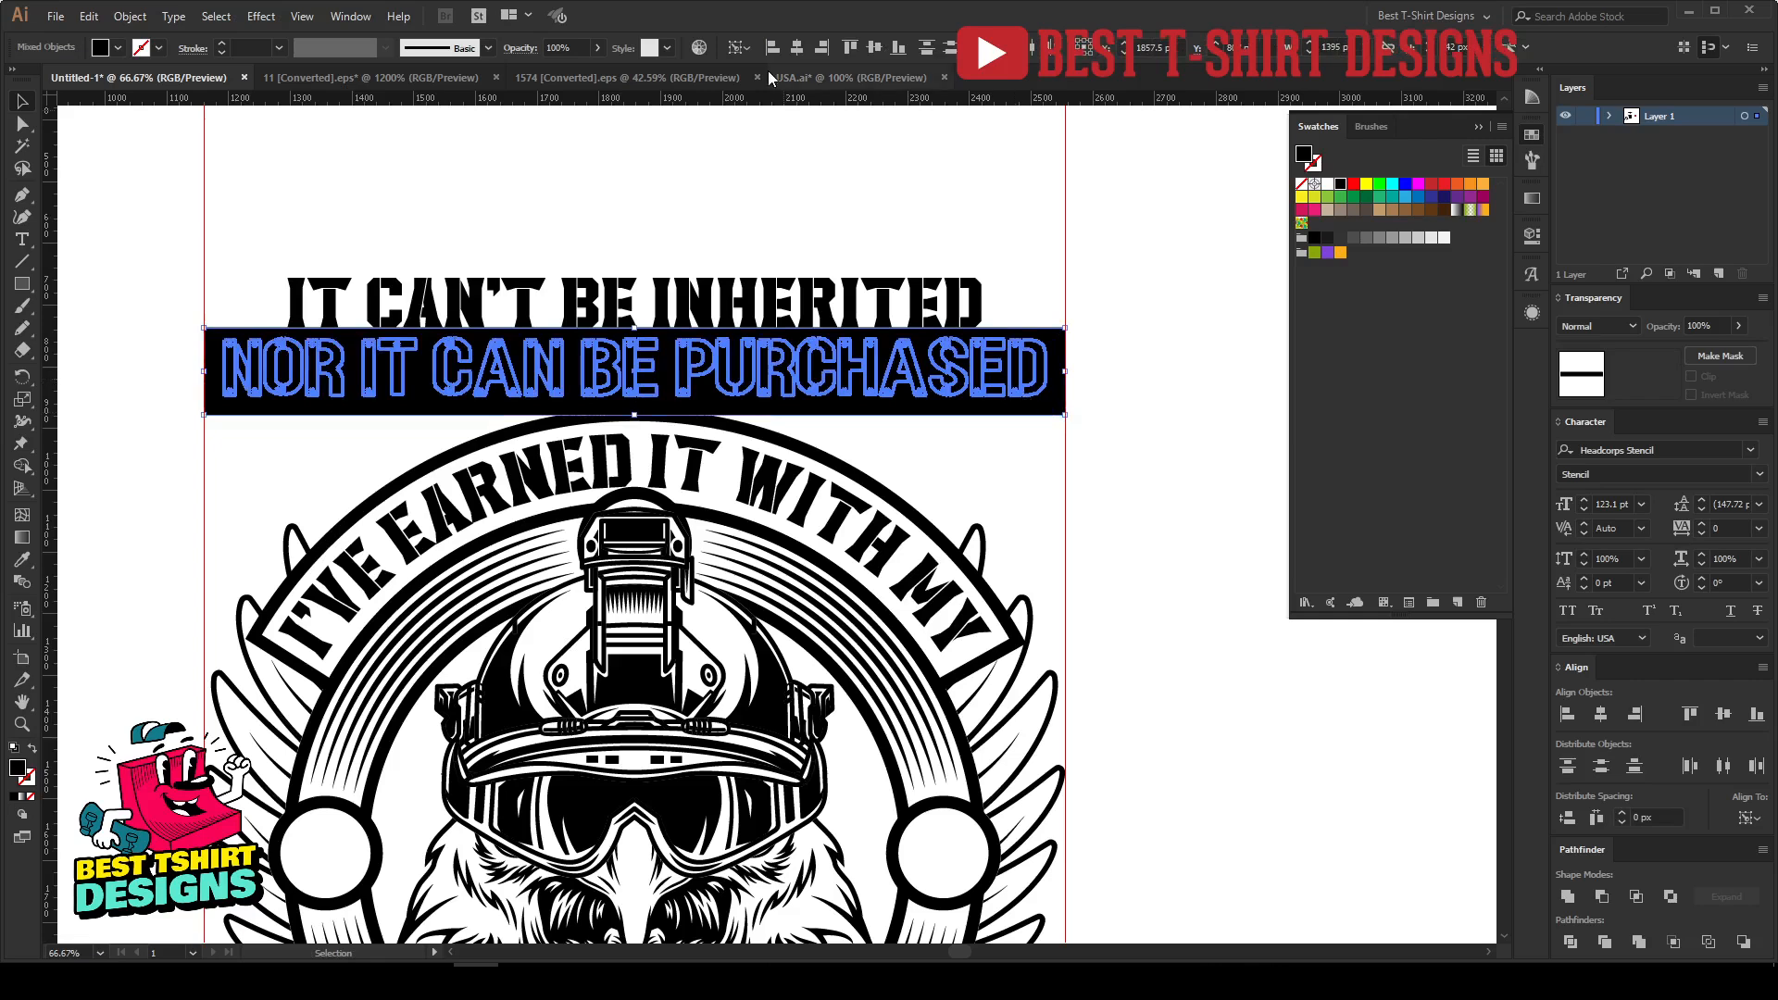
click(876, 48)
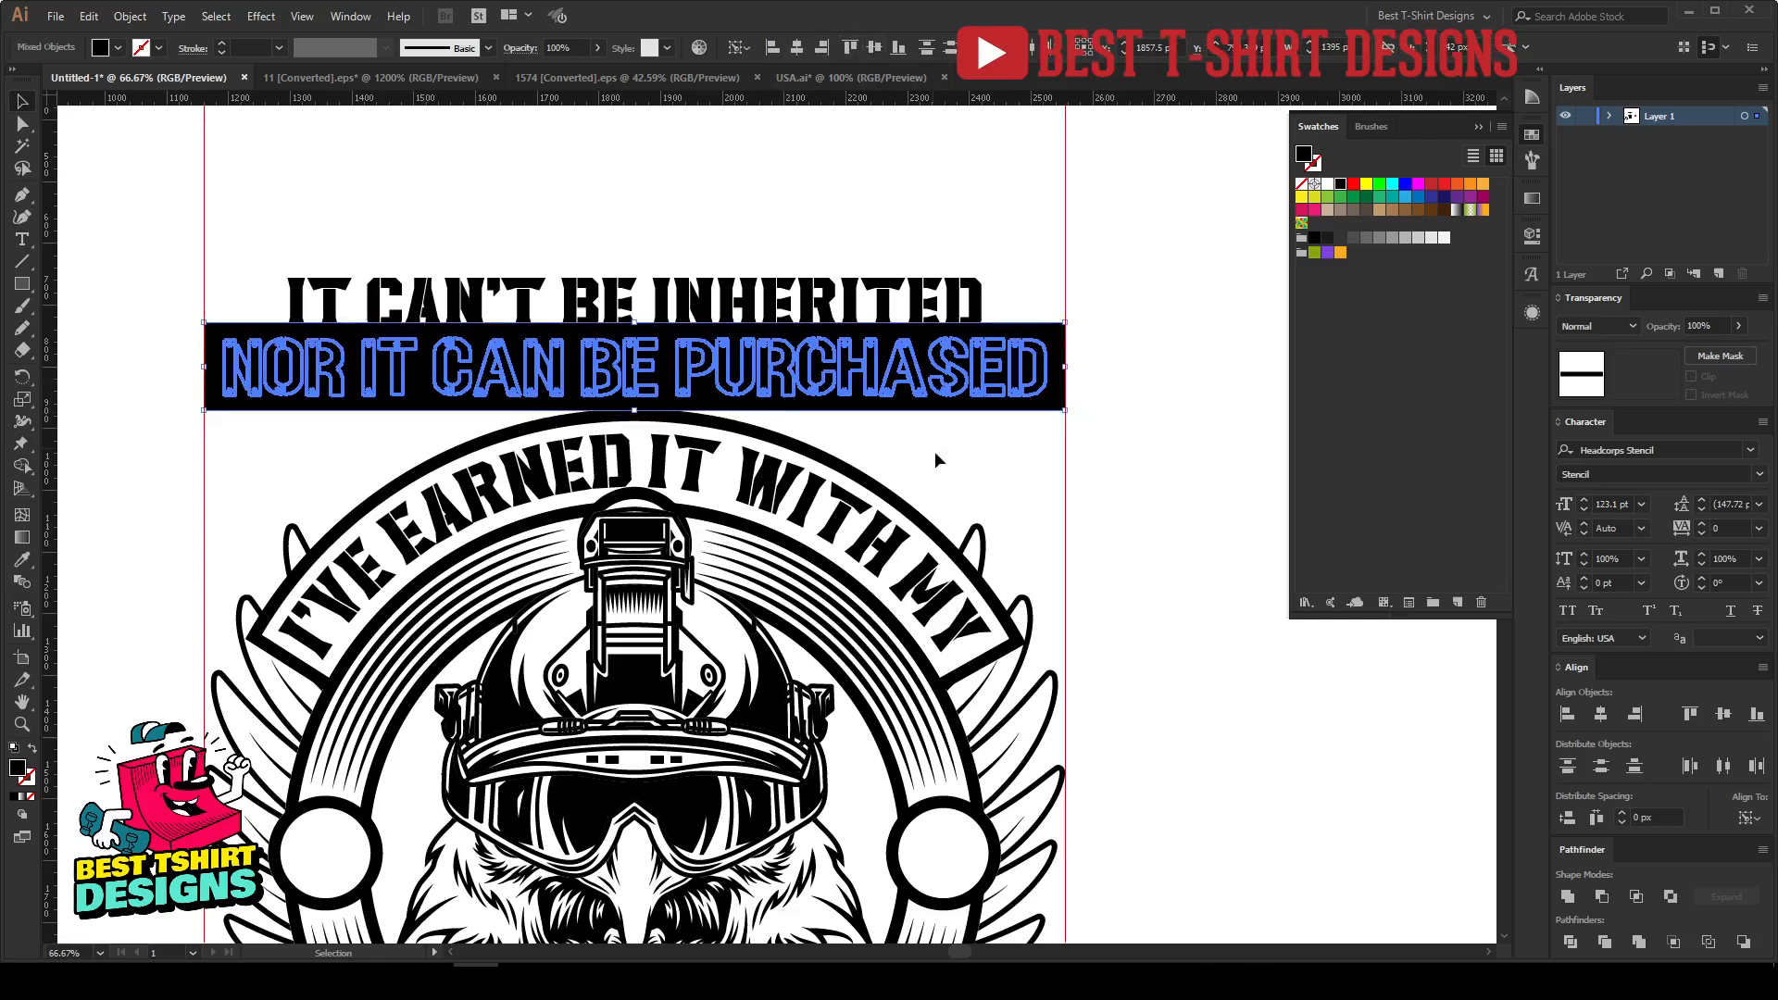
Step: Cut the lettering "NOR IT CAN BE PURCHASED" out of its bar with Minus Front and move both upper lines up, clear of the arched frame
click(1603, 900)
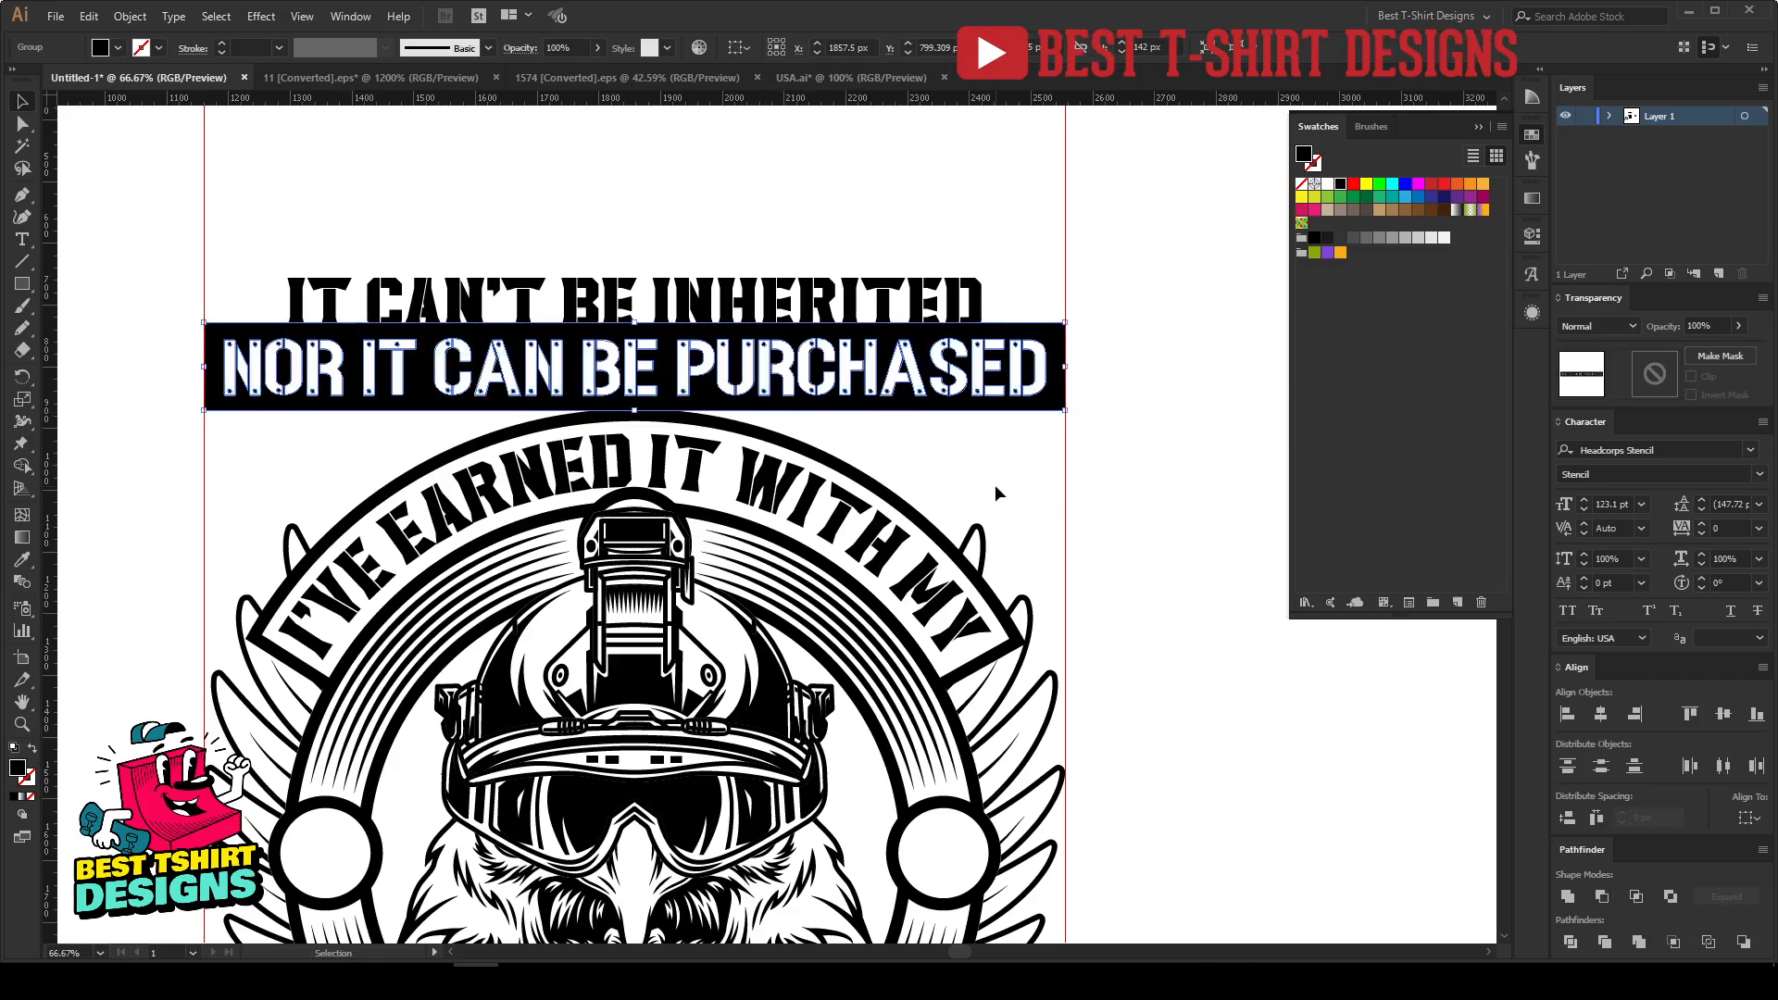
mouse_move(838, 321)
mouse_down()
mouse_move(833, 298)
mouse_move(833, 345)
mouse_up()
click(885, 449)
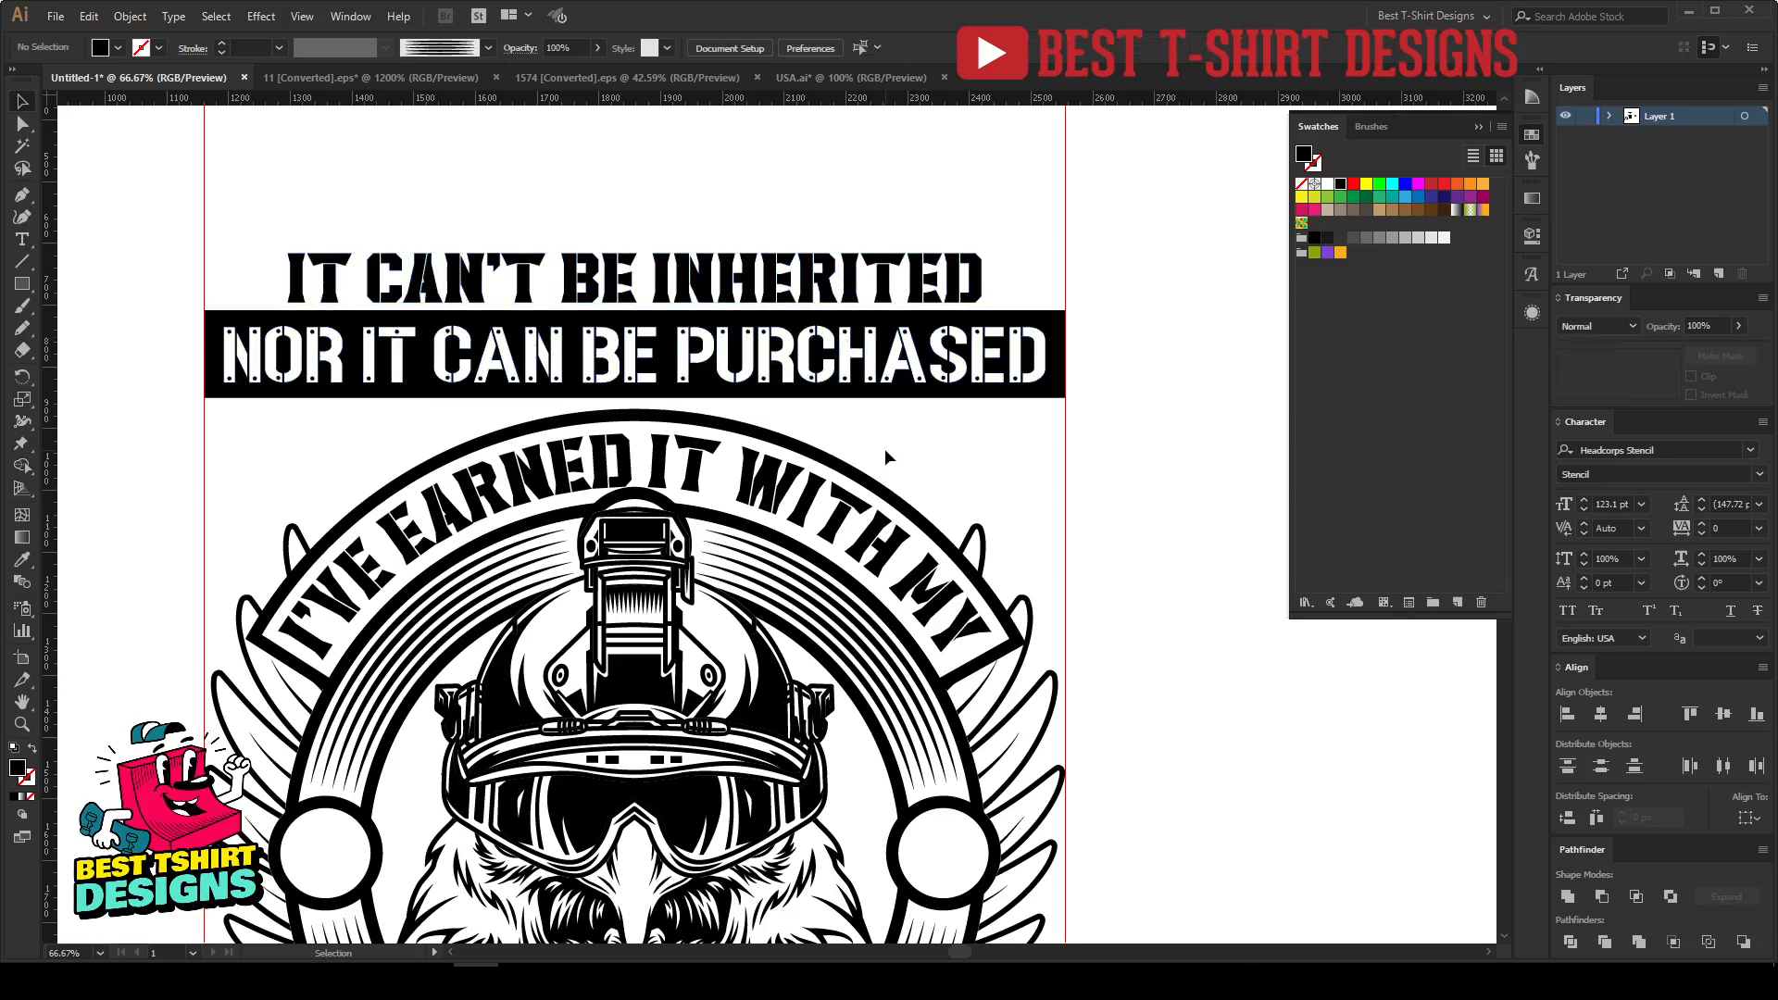
Step: Scale "I OWN IT FOREVER THE TITLE" down slightly about its centre to fit just inside the guides
key(ctrl+minus)
scroll(871, 433, down, 3)
scroll(895, 463, down, 2)
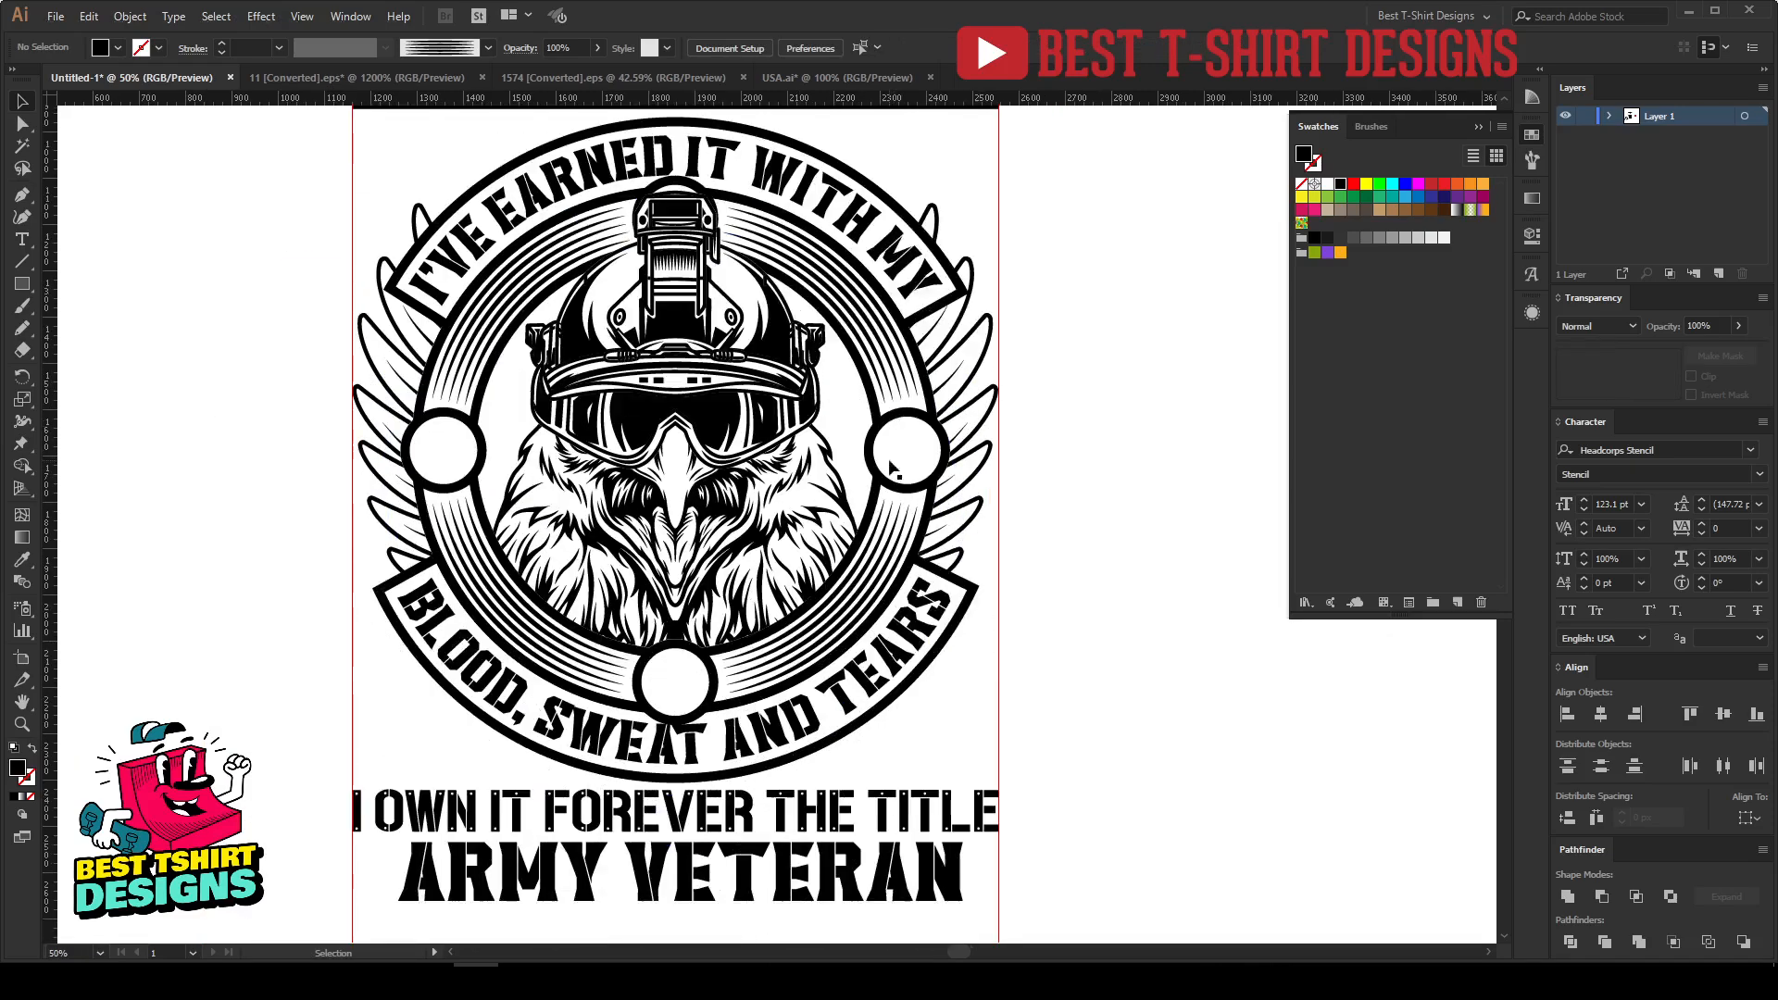
scroll(676, 908, up, 2)
scroll(699, 746, down, 2)
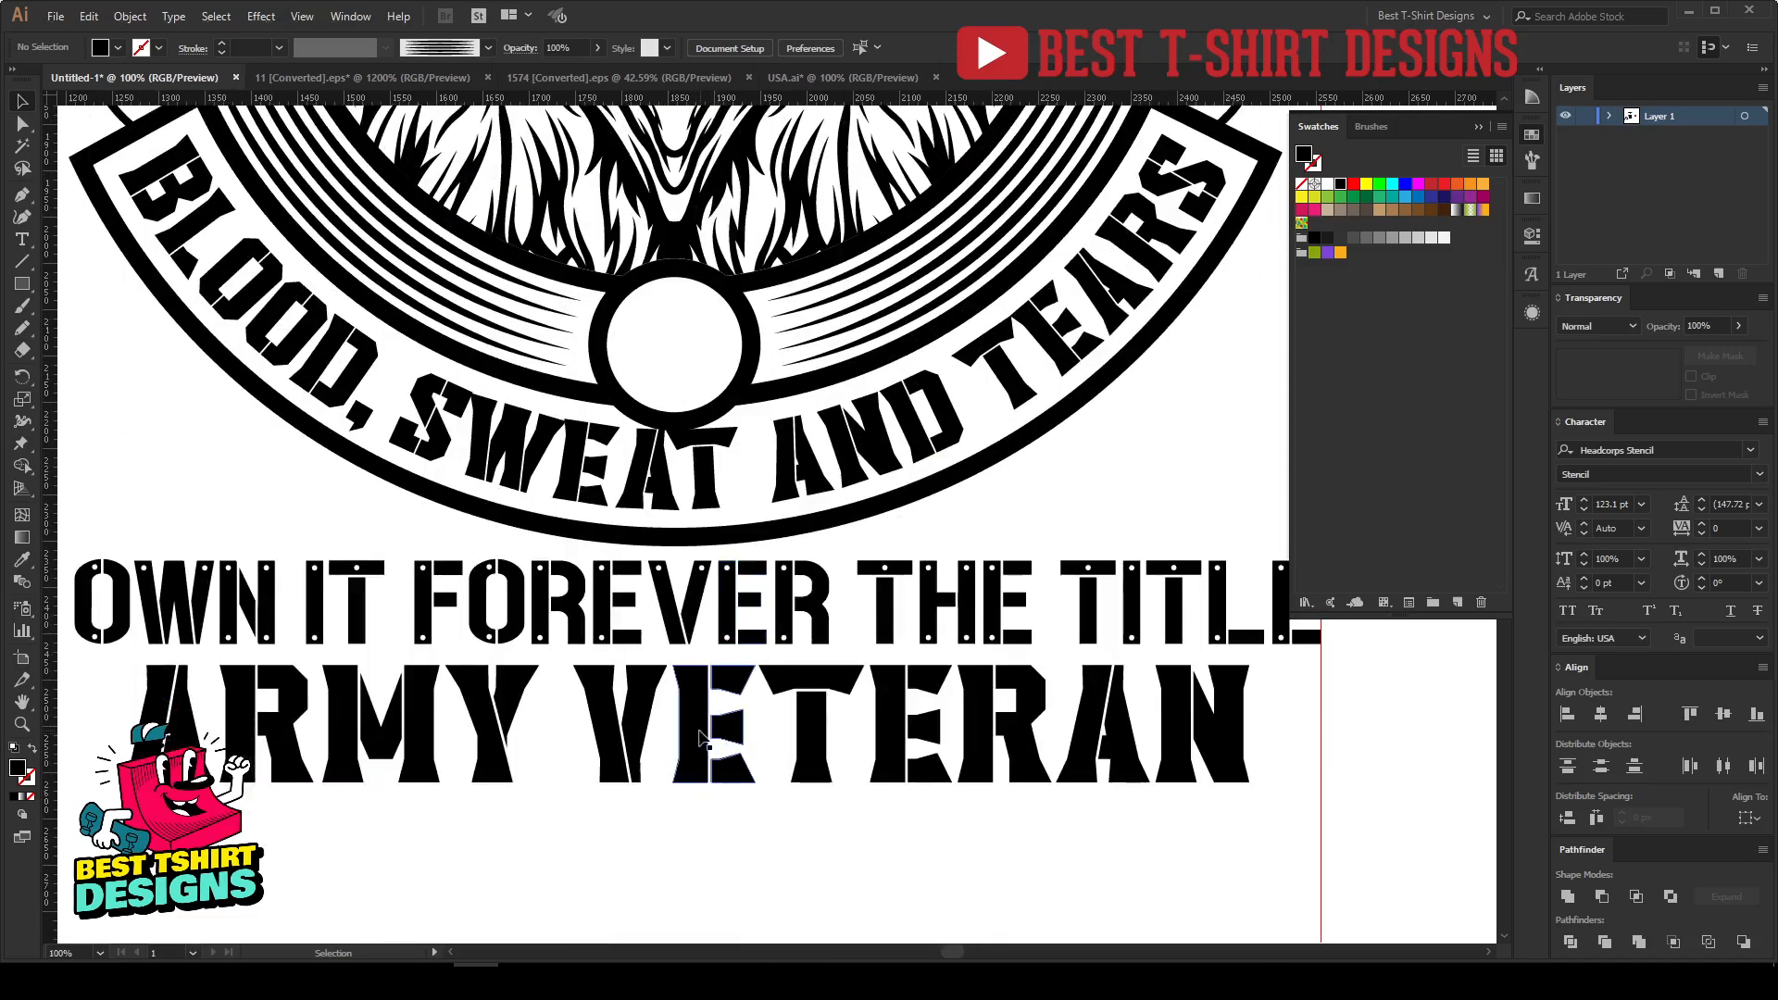
scroll(699, 745, down, 1)
click(685, 666)
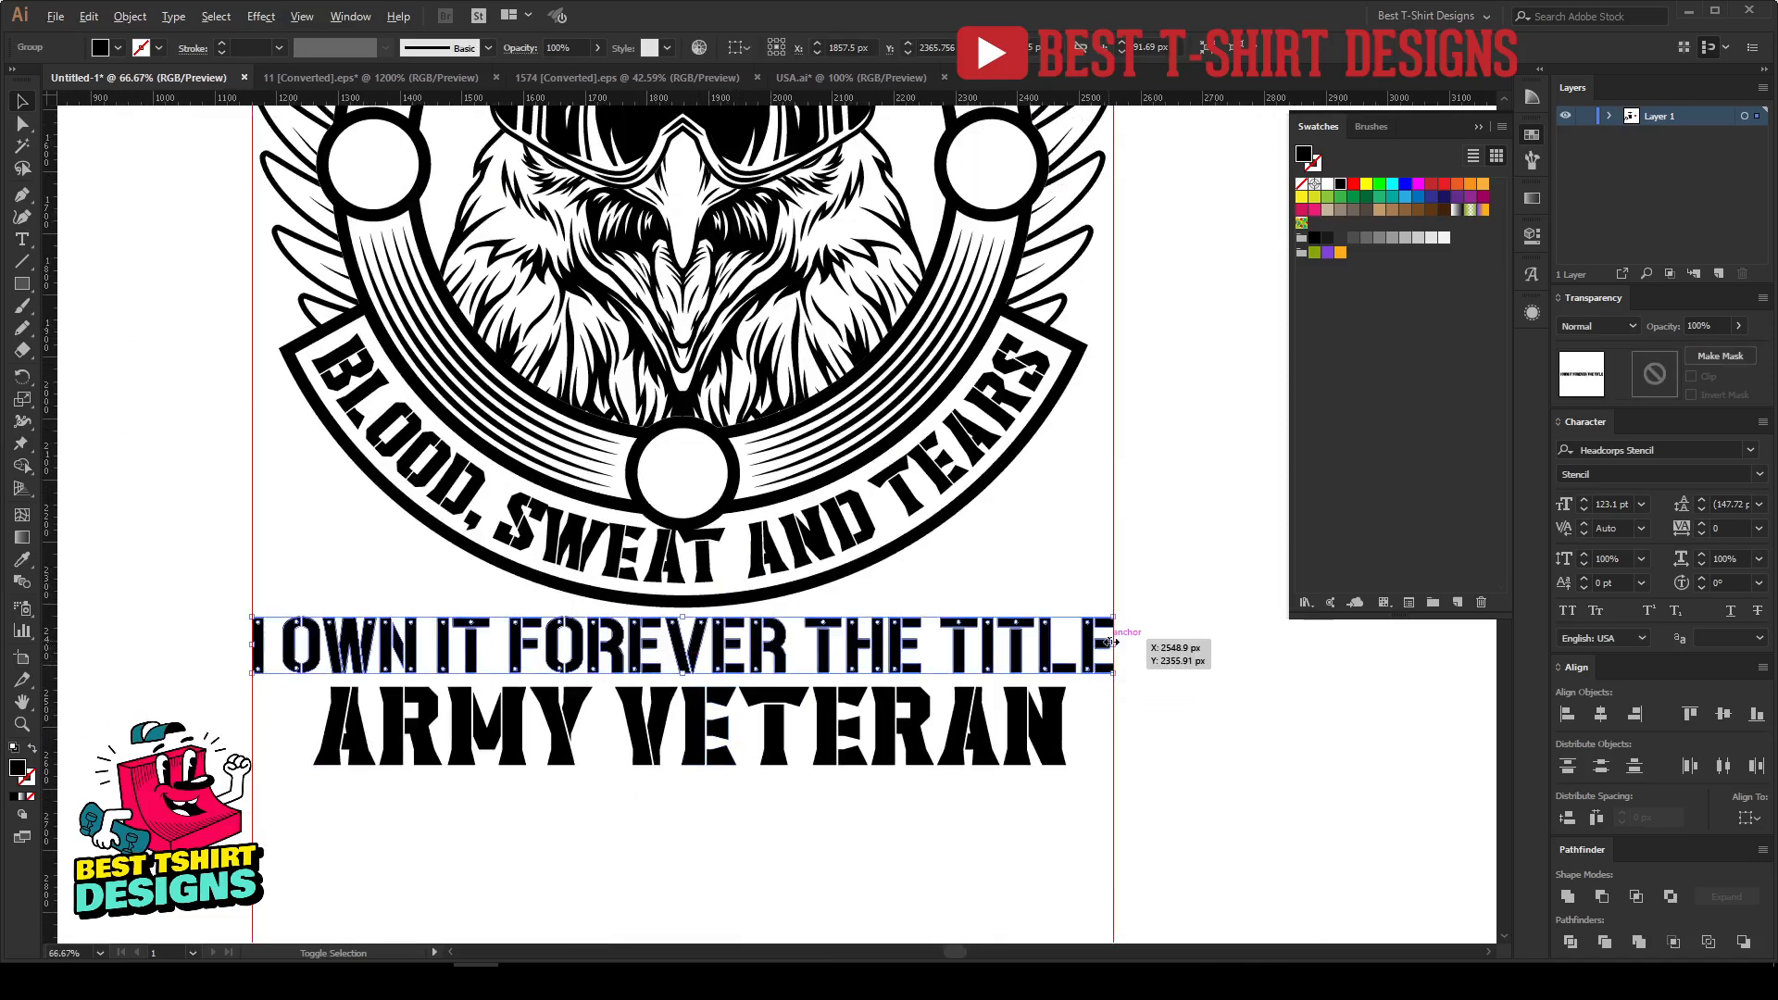
drag(1101, 642, 1101, 641)
click(1203, 726)
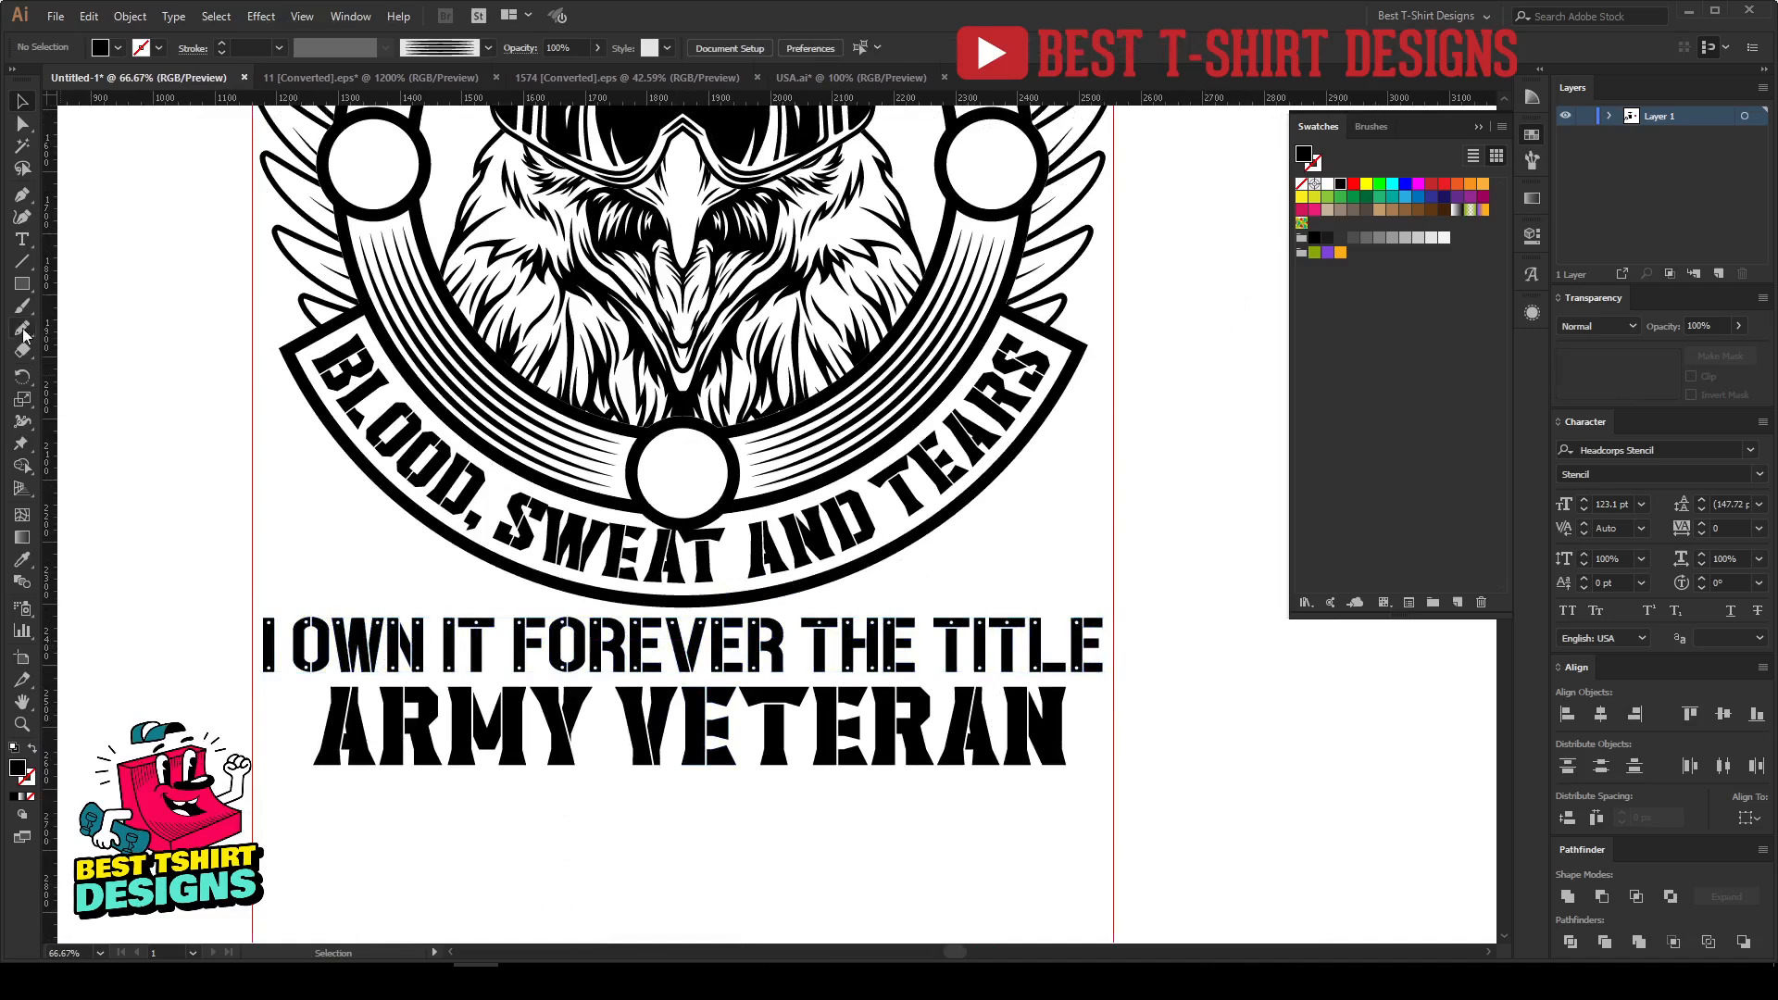
Step: Draw a black bar 1395 by 138 px between the guides behind "I OWN IT FOREVER THE TITLE" and align both on their vertical centres
click(14, 285)
mouse_move(252, 600)
mouse_down()
mouse_move(607, 667)
mouse_move(1116, 687)
mouse_up()
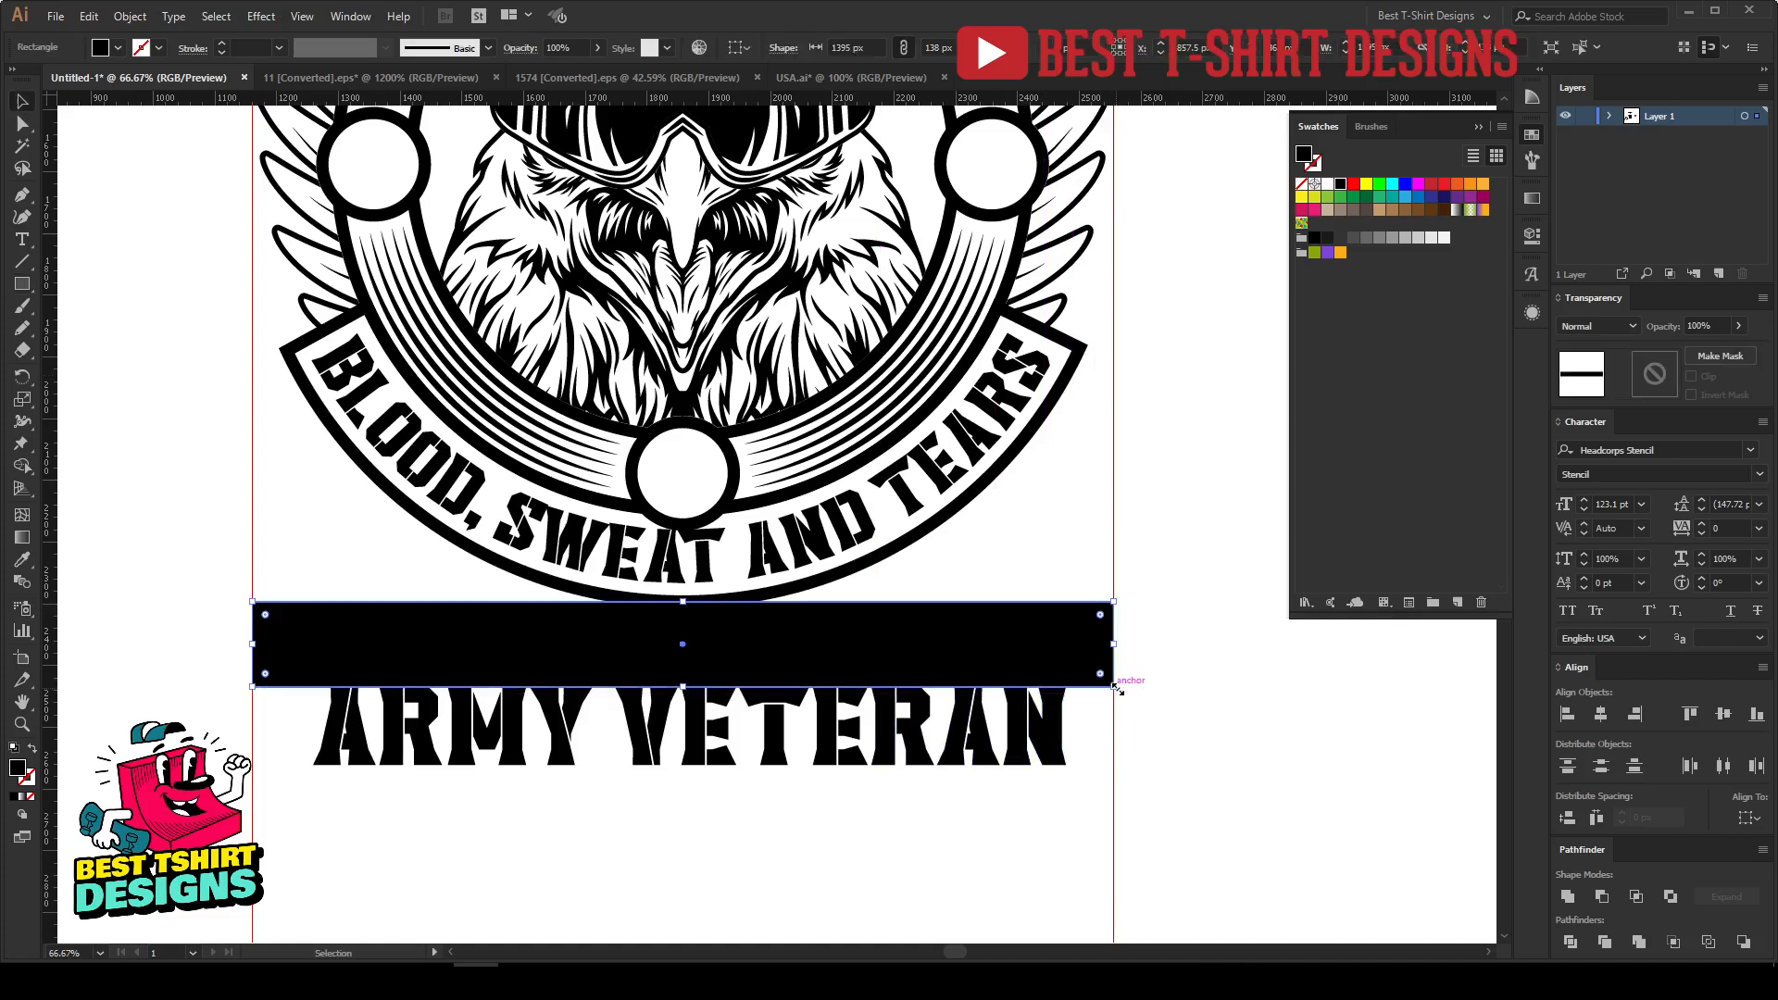
key(ctrl+z)
key(ctrl+b)
shift+click(1049, 660)
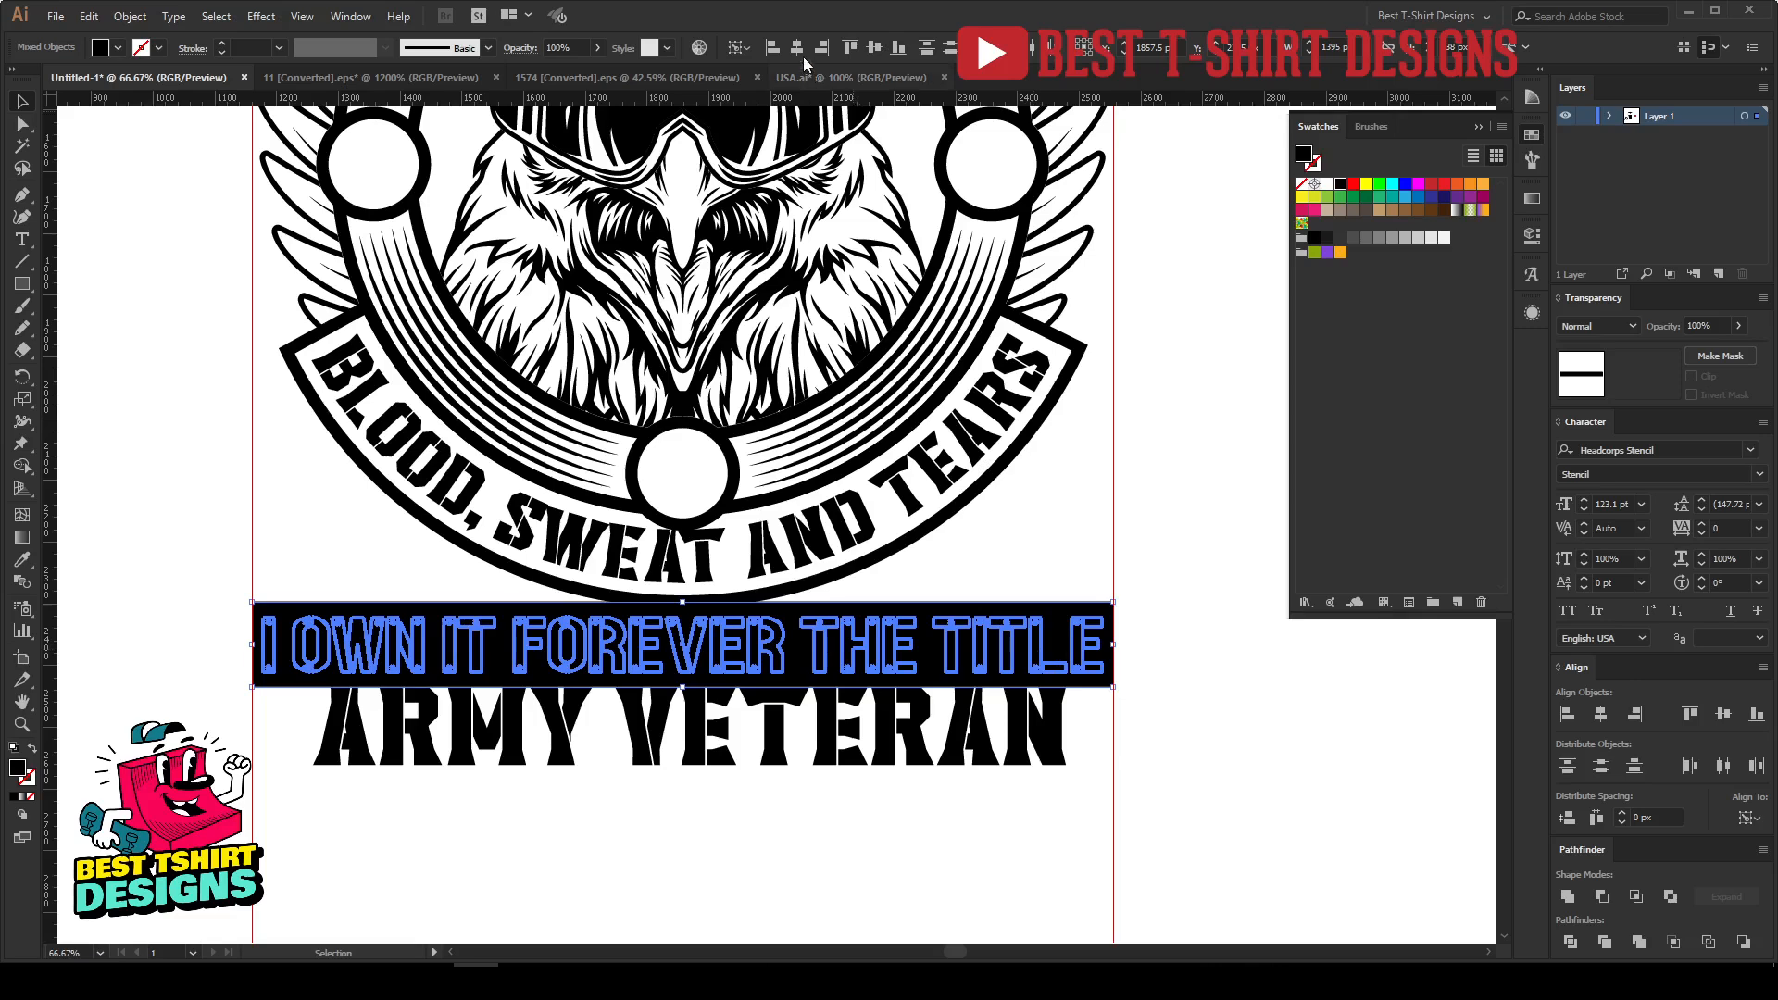
click(889, 46)
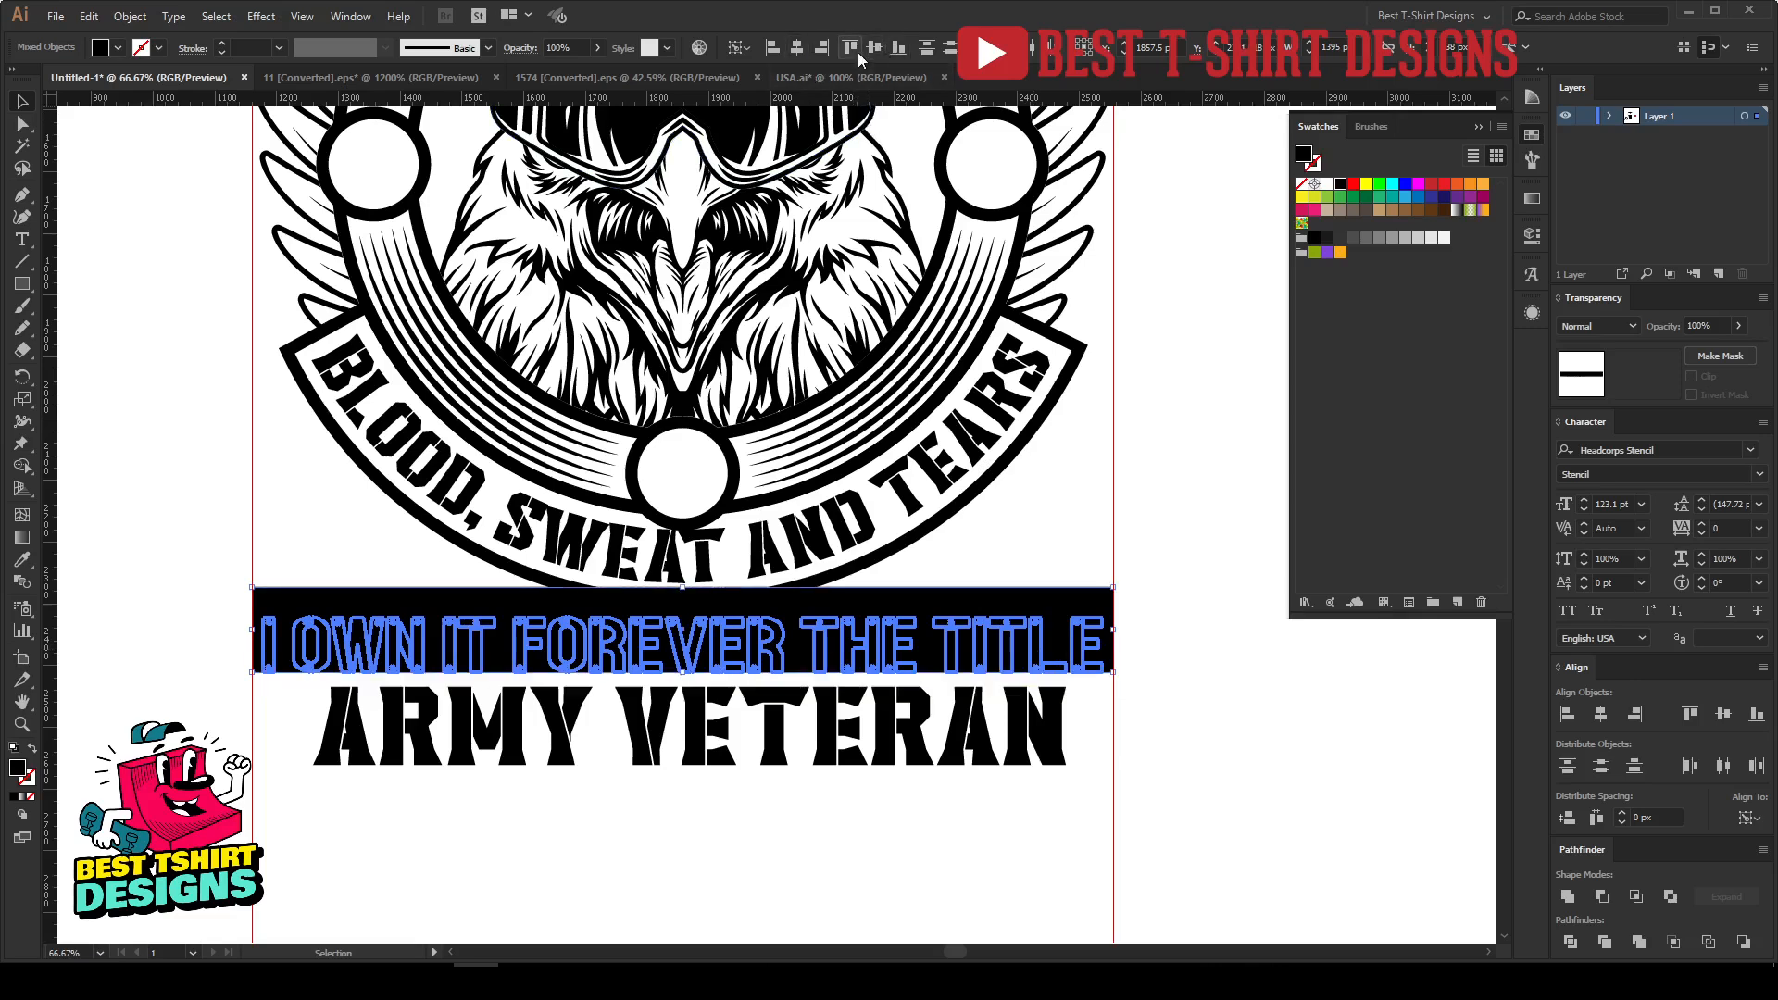
click(881, 42)
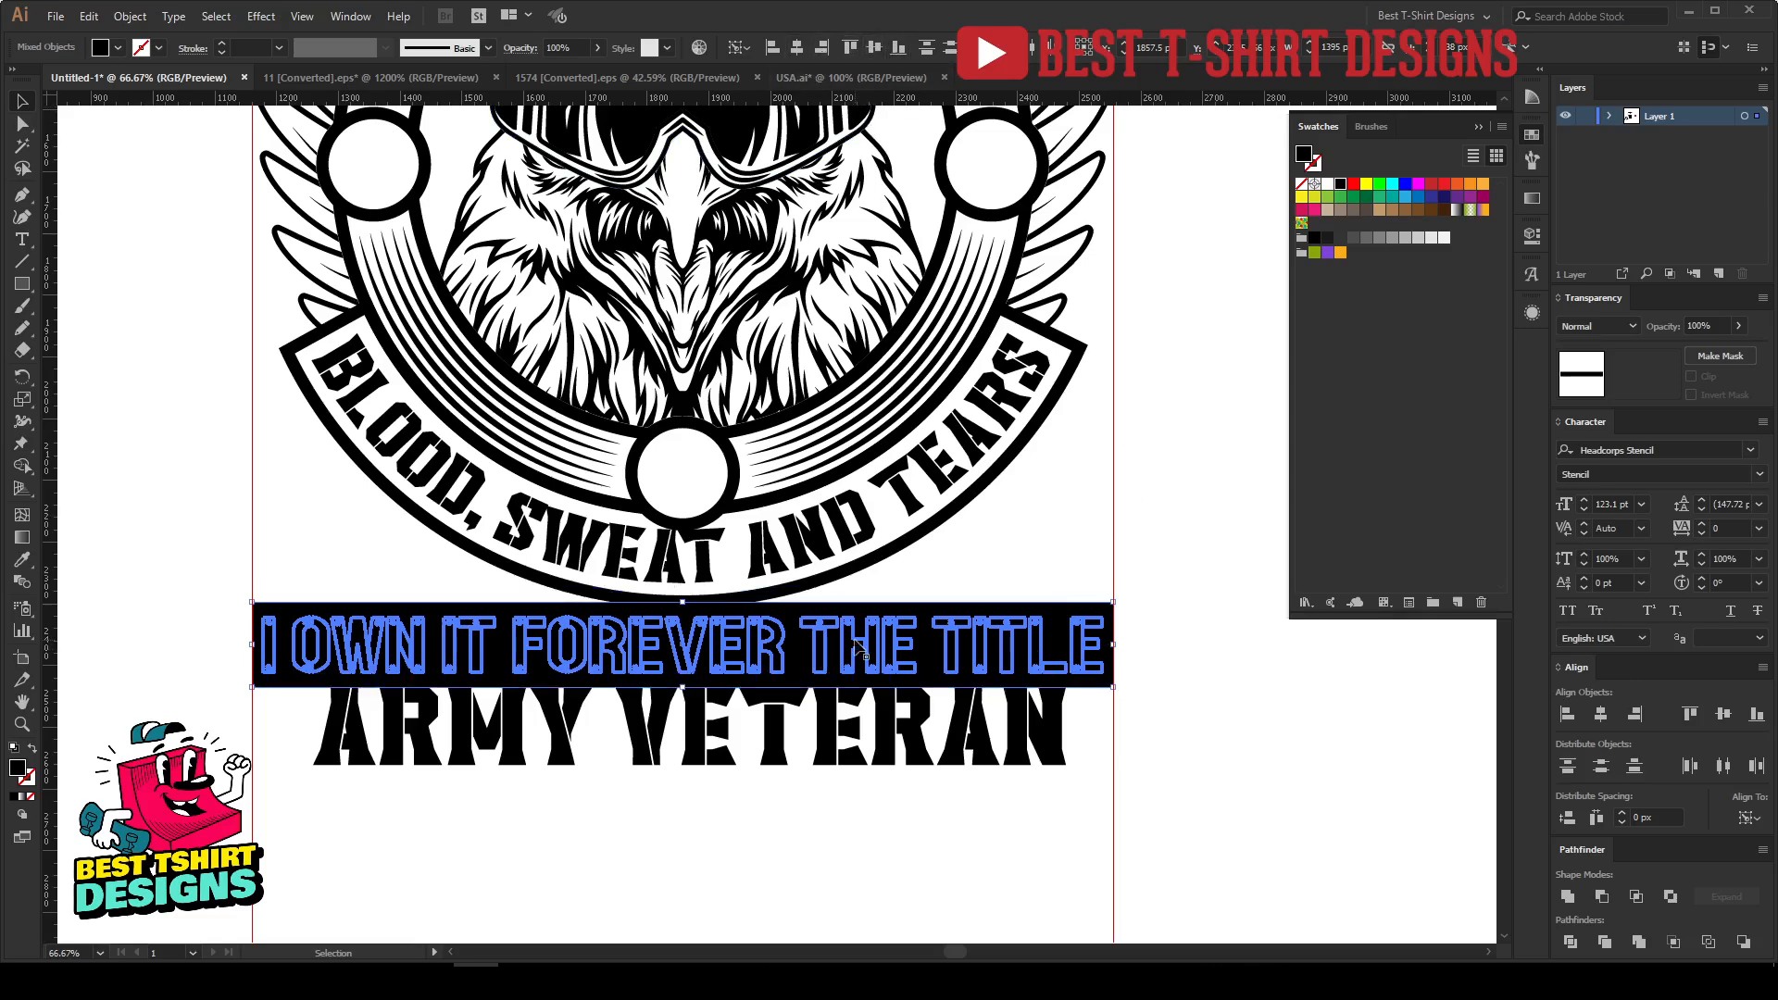
Step: Cut the lettering "I OWN IT FOREVER THE TITLE" out of its bar with Minus Front and nudge the bar down below the curved frame
click(1603, 896)
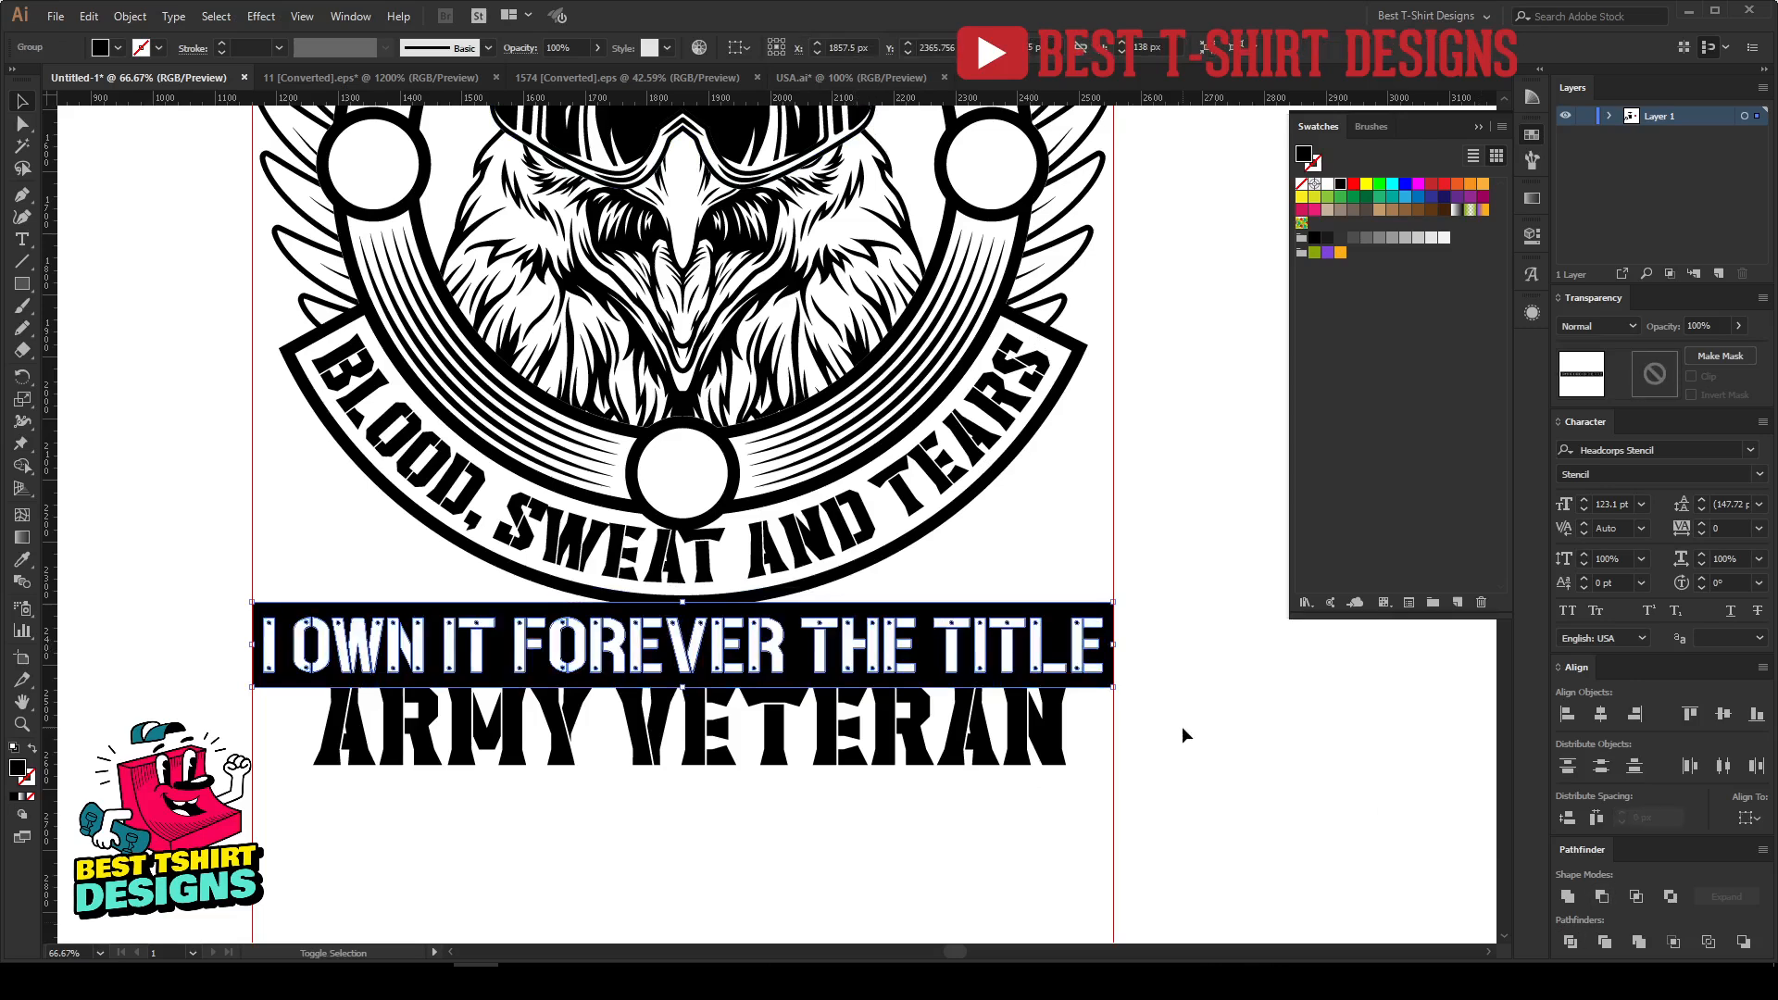
key(shift+Down)
key(shift+Down)
key(shift+Down)
key(shift+Down)
key(Up)
key(Up)
key(Up)
key(Up)
key(Up)
key(Up)
key(Up)
key(Up)
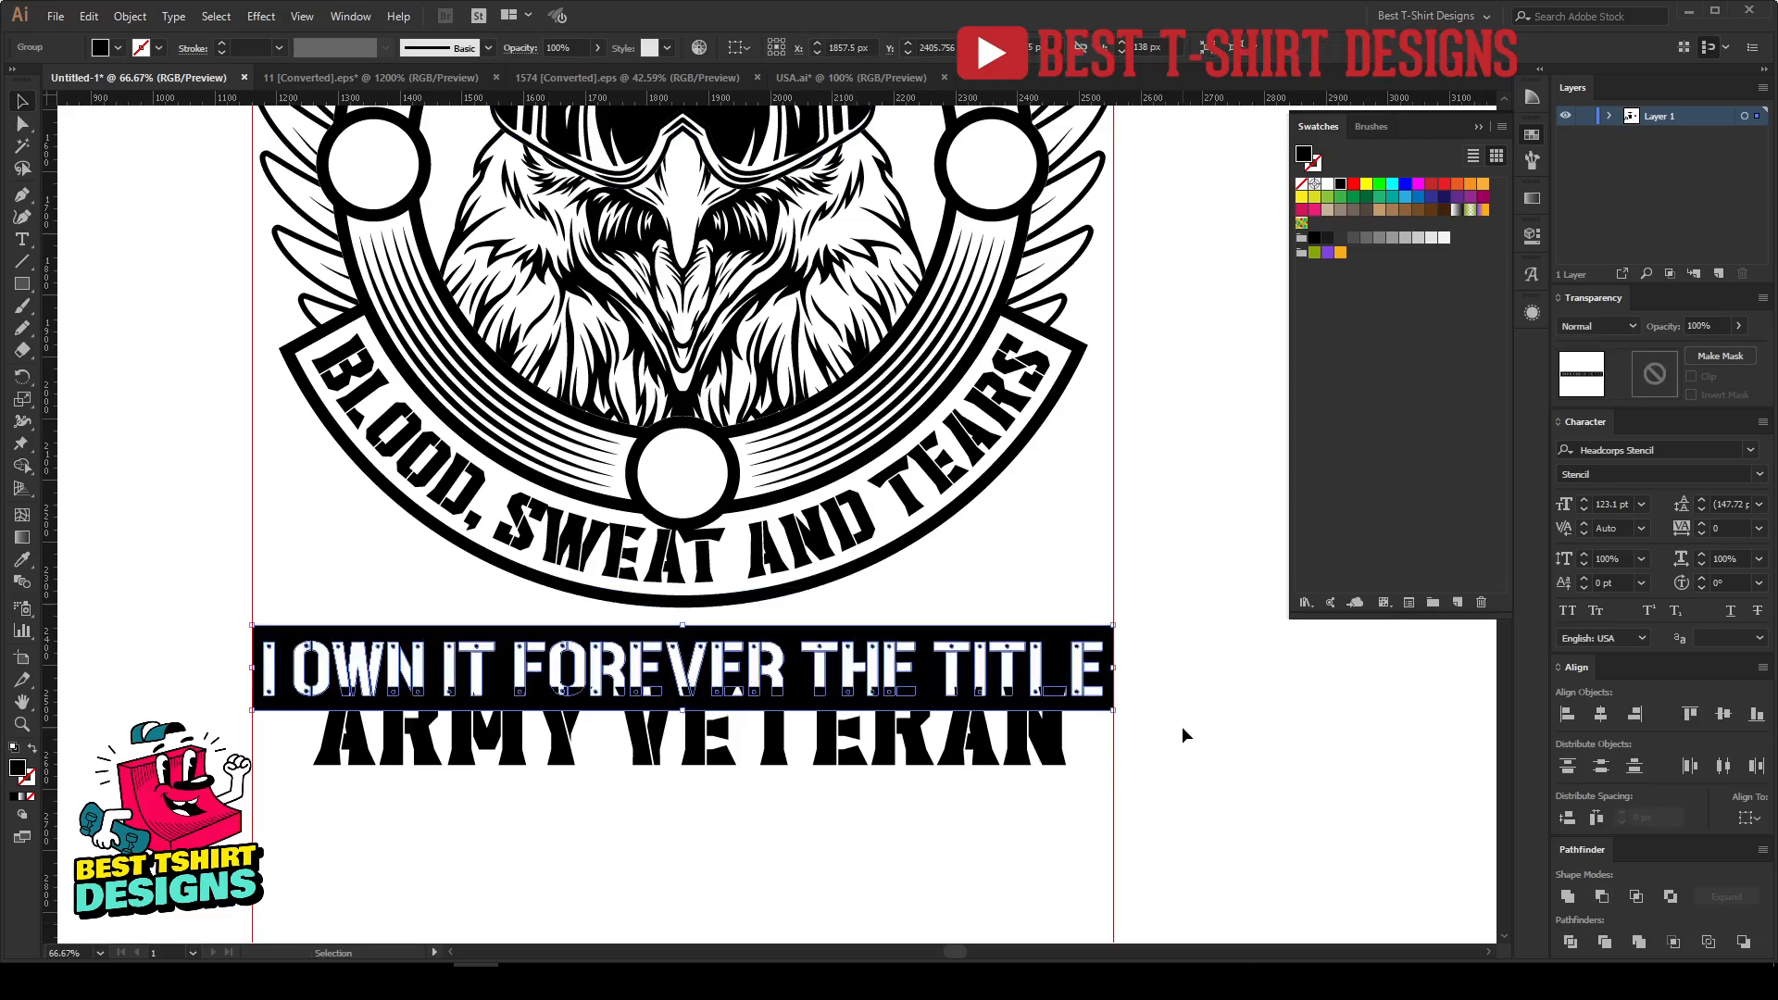
Step: Nudge "ARMY VETERAN" down until it sits just below the lower black bar with a small gap
click(894, 752)
key(shift+Down)
key(shift+Down)
key(shift+Down)
key(shift+Down)
key(shift+Down)
key(Down)
key(Down)
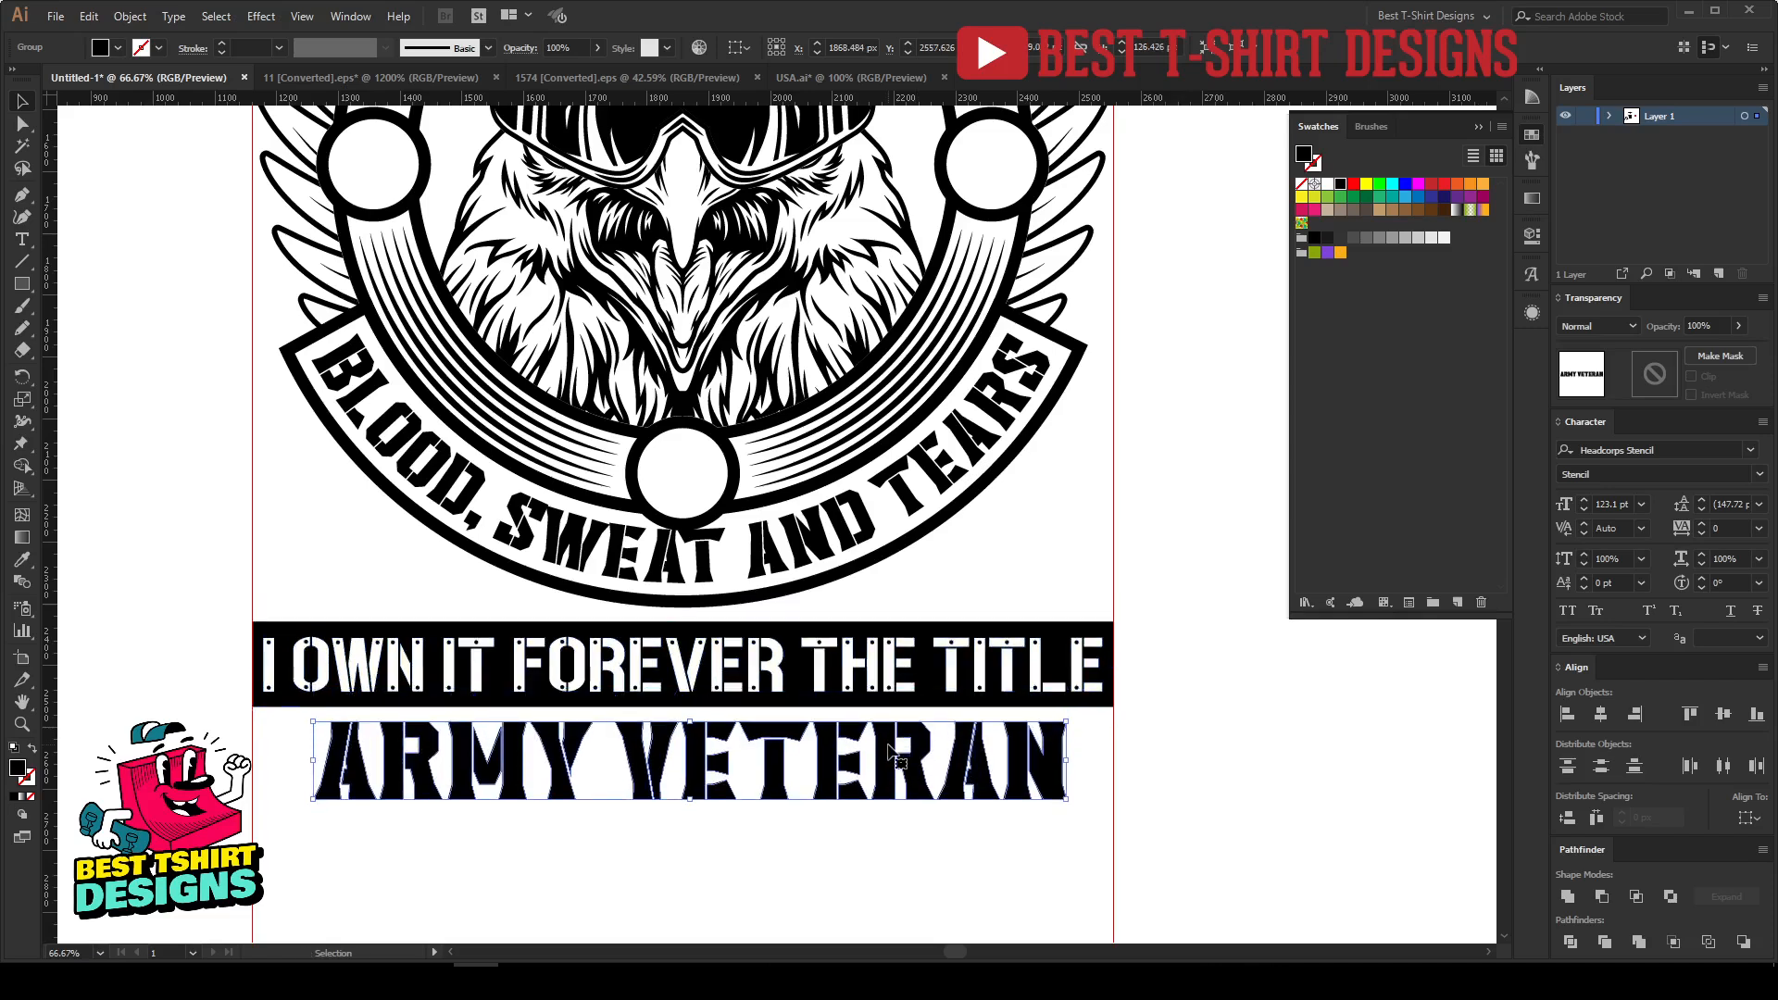
alt+scroll(614, 760, down, 1)
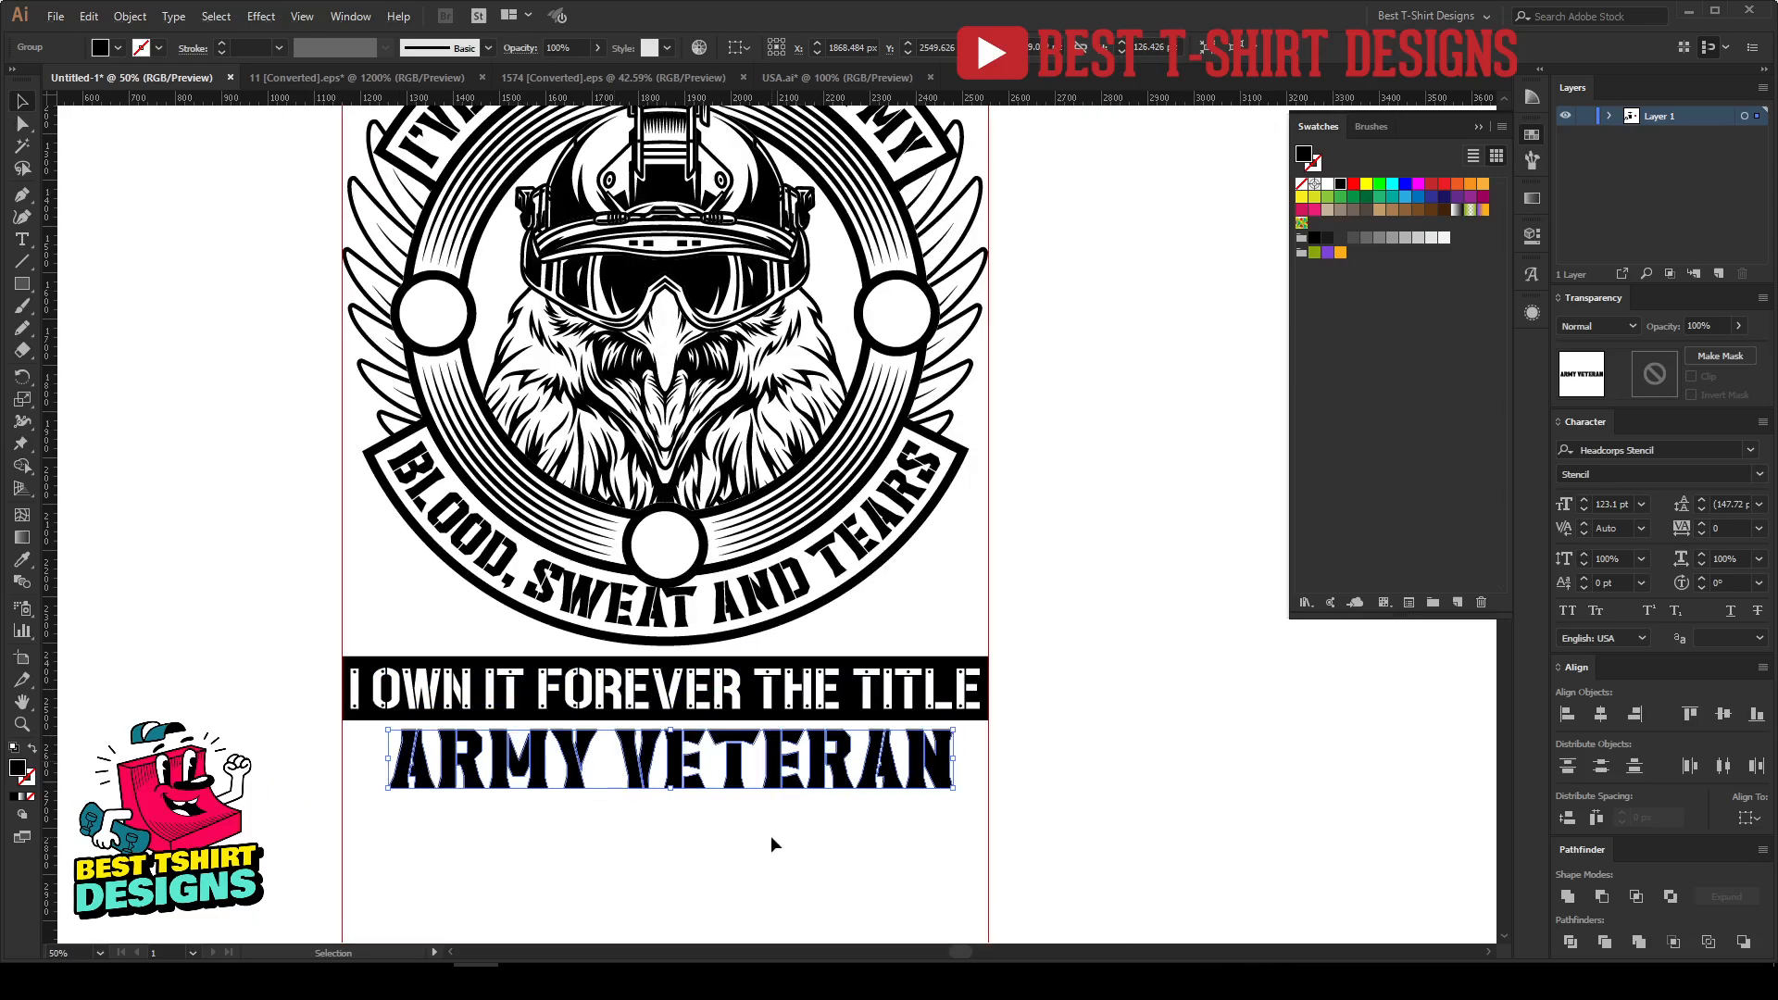
click(771, 836)
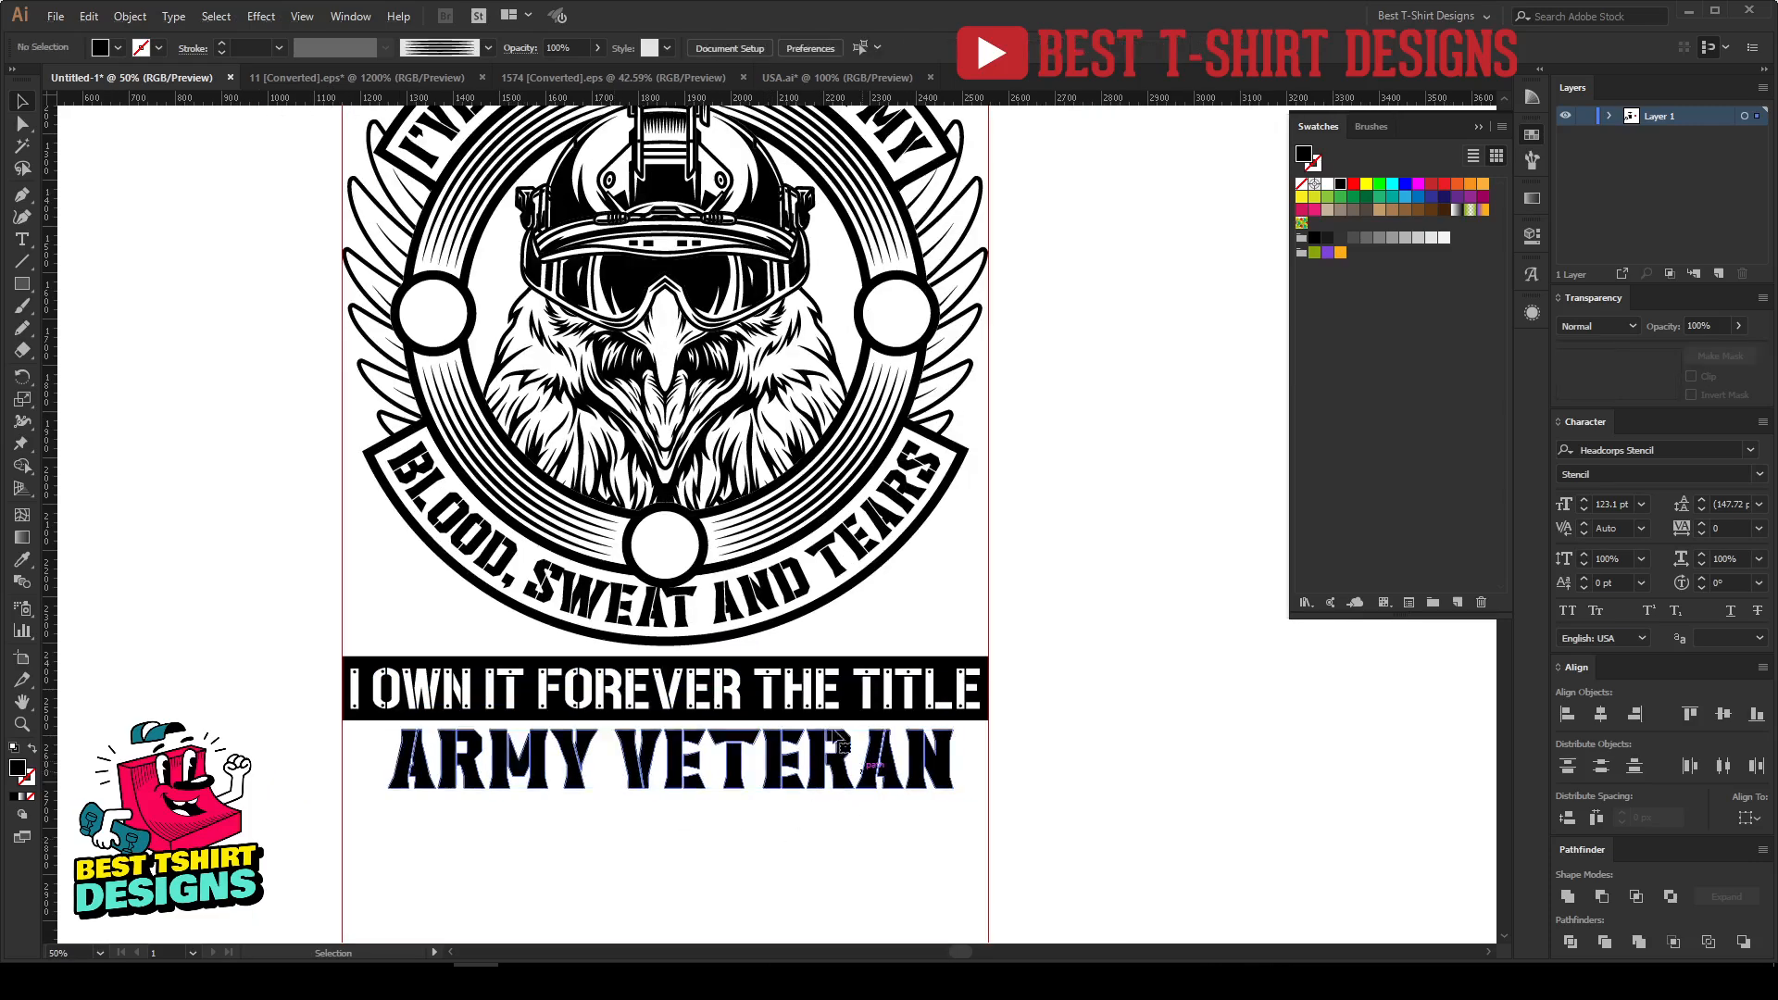
Step: Centre "ARMY VETERAN" horizontally on the "I OWN IT FOREVER THE TITLE" bar above it
click(862, 754)
shift+click(863, 713)
click(797, 47)
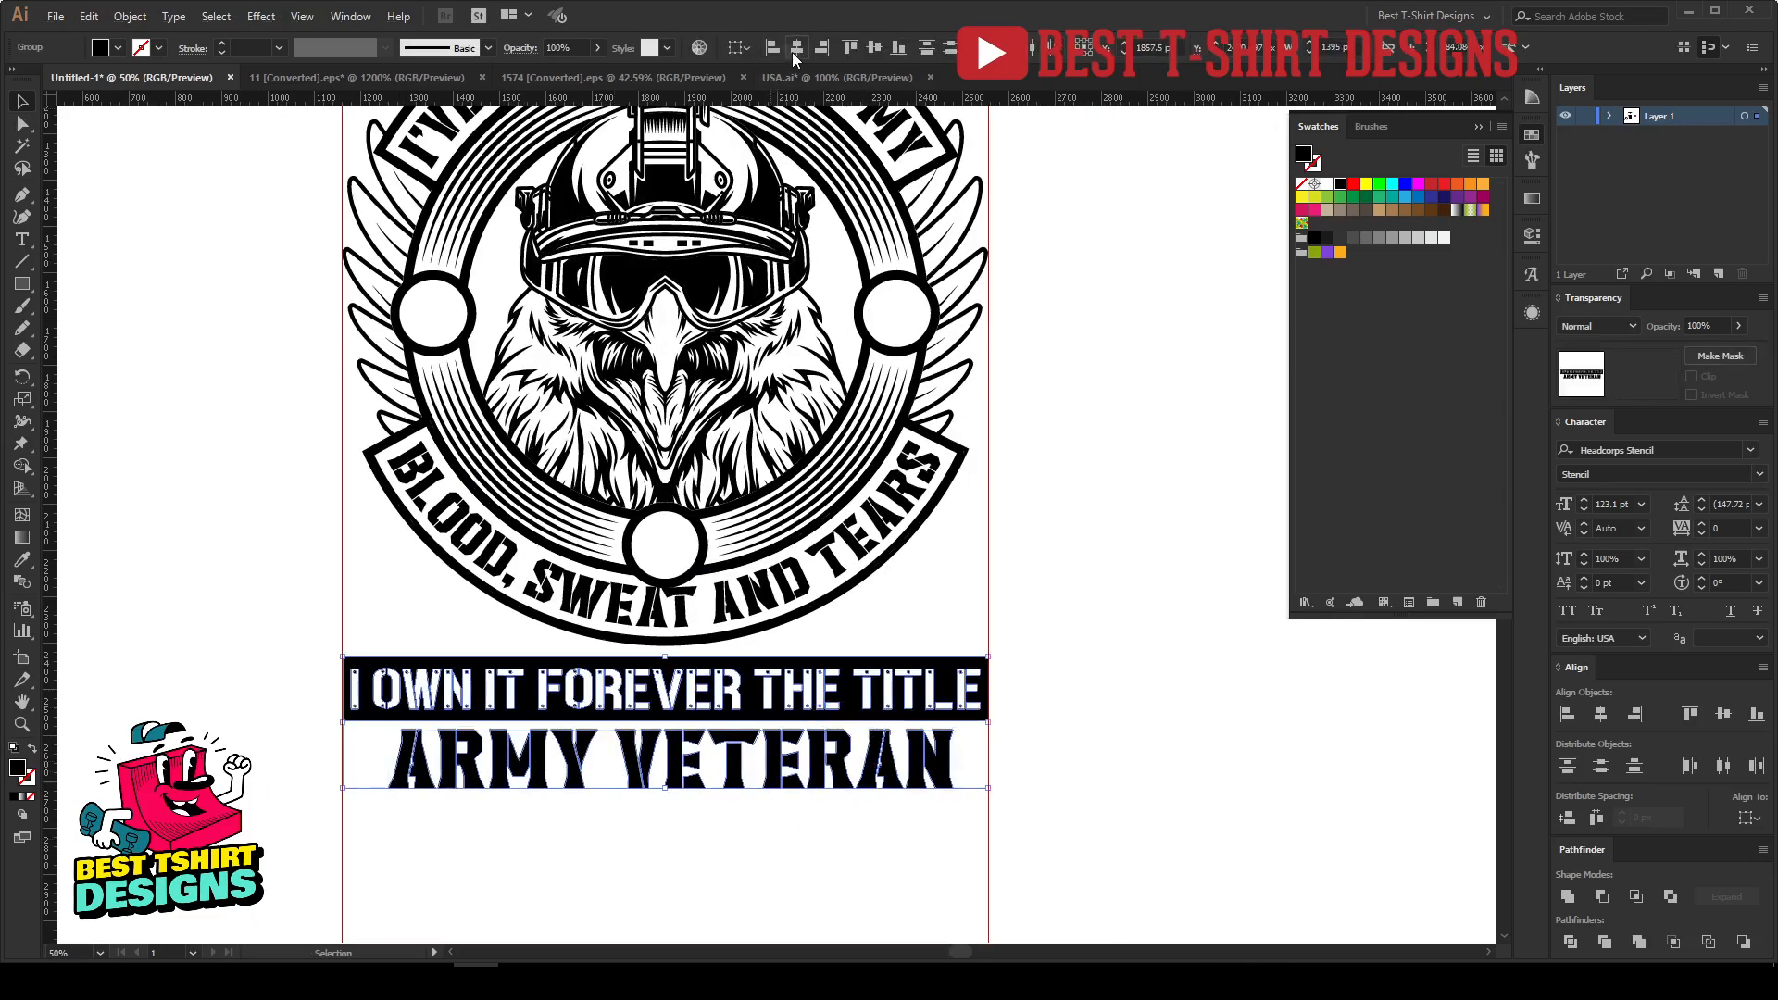
click(1143, 631)
click(747, 708)
click(802, 50)
click(1103, 657)
scroll(696, 892, up, 1)
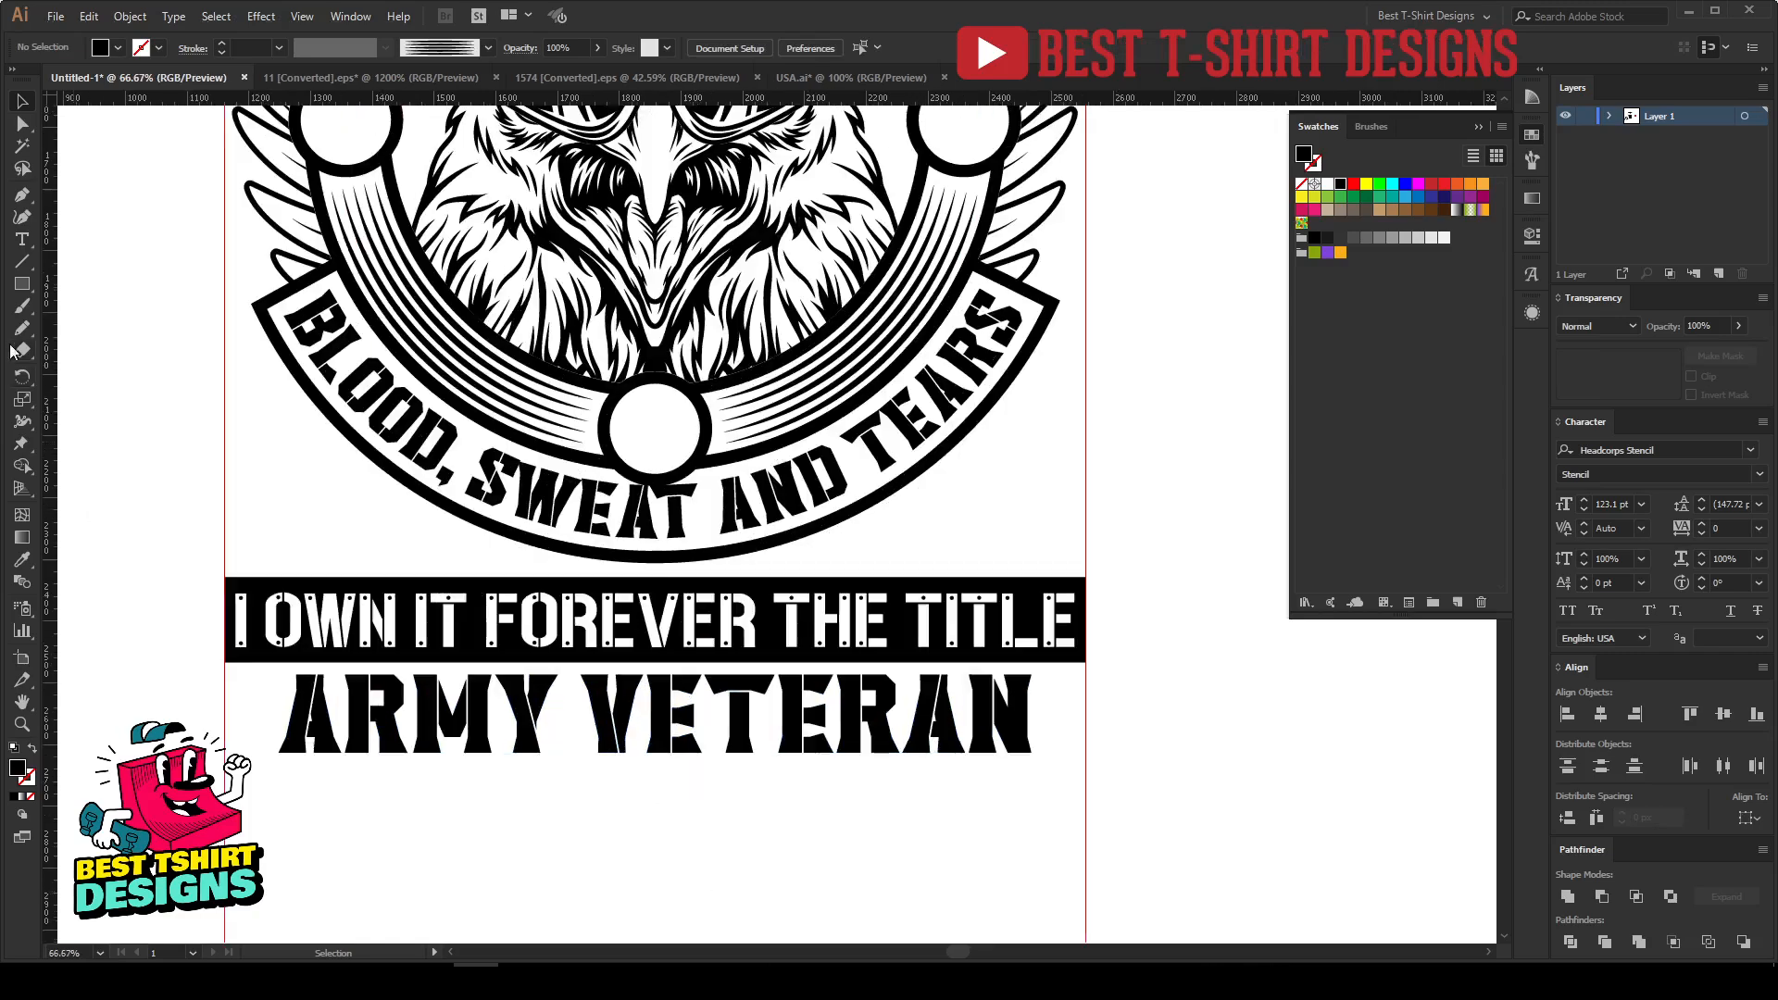
Step: Draw a black five-pointed star about 77 px high and place one at each end of "ARMY VETERAN", just inside the guides
click(23, 283)
click(100, 372)
scroll(253, 704, up, 1)
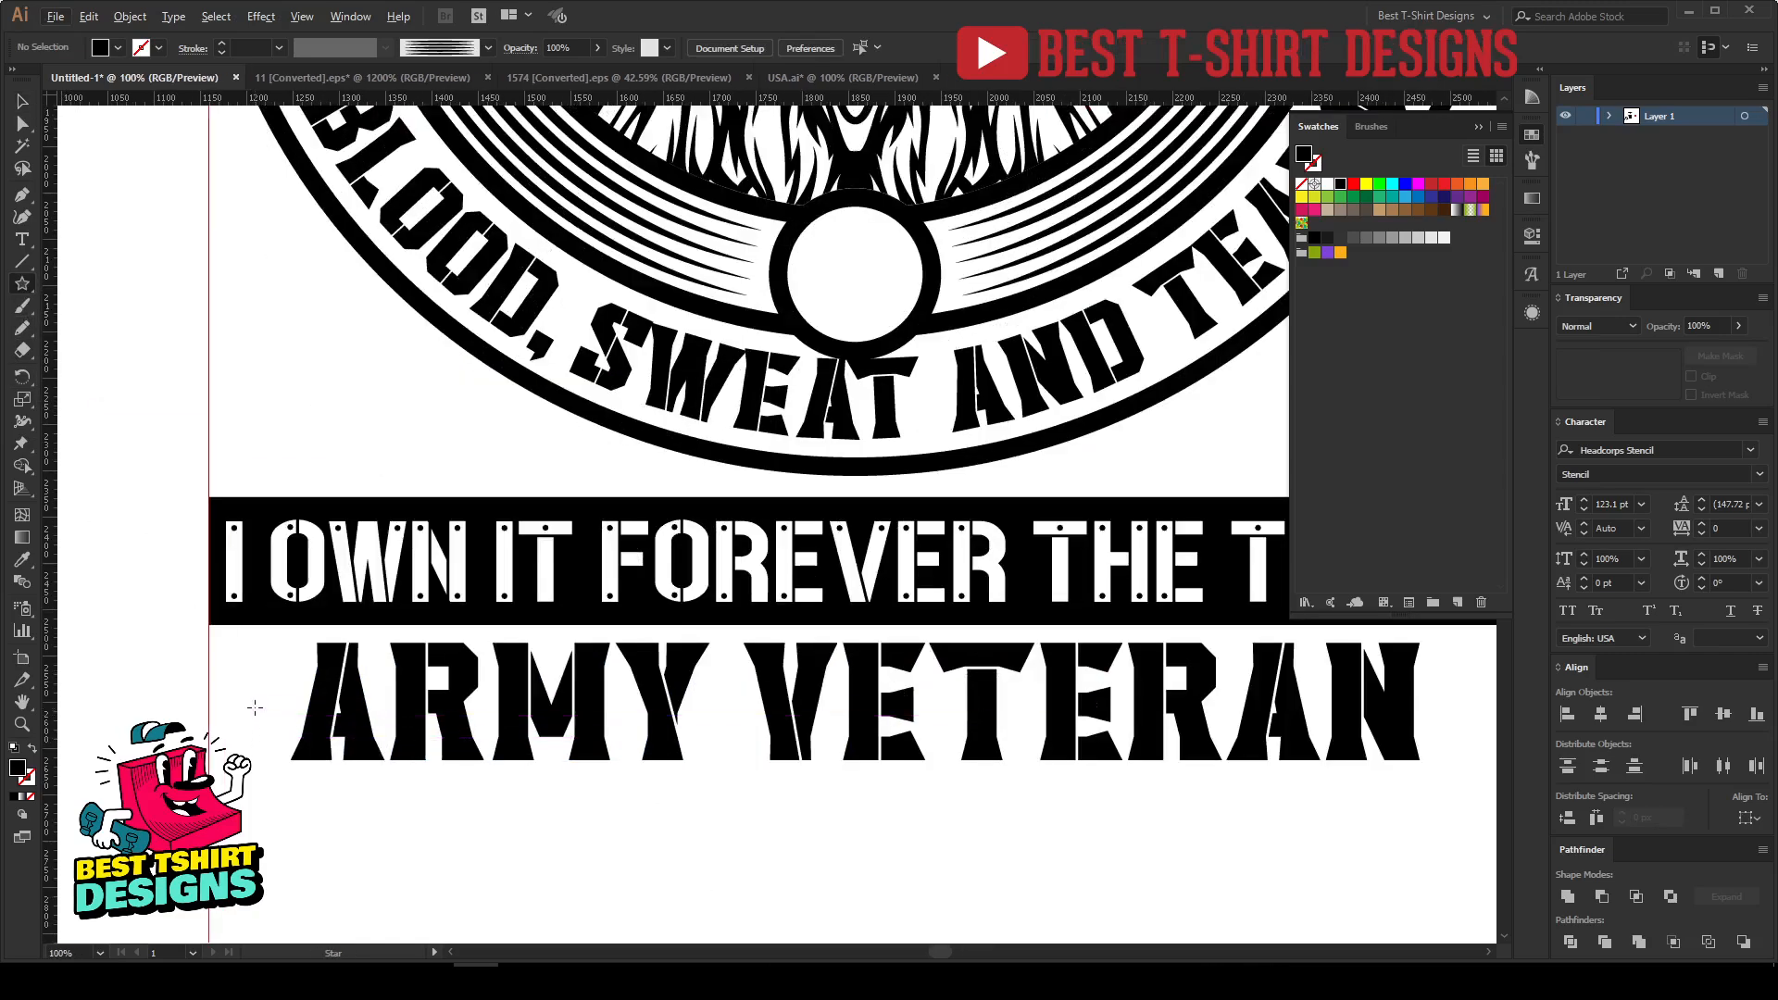
mouse_move(253, 704)
mouse_down()
mouse_move(275, 728)
mouse_move(210, 699)
mouse_move(1039, 710)
mouse_up()
key(v)
scroll(210, 699, down, 1)
scroll(1093, 709, up, 3)
drag(952, 658, 985, 665)
scroll(1001, 671, down, 3)
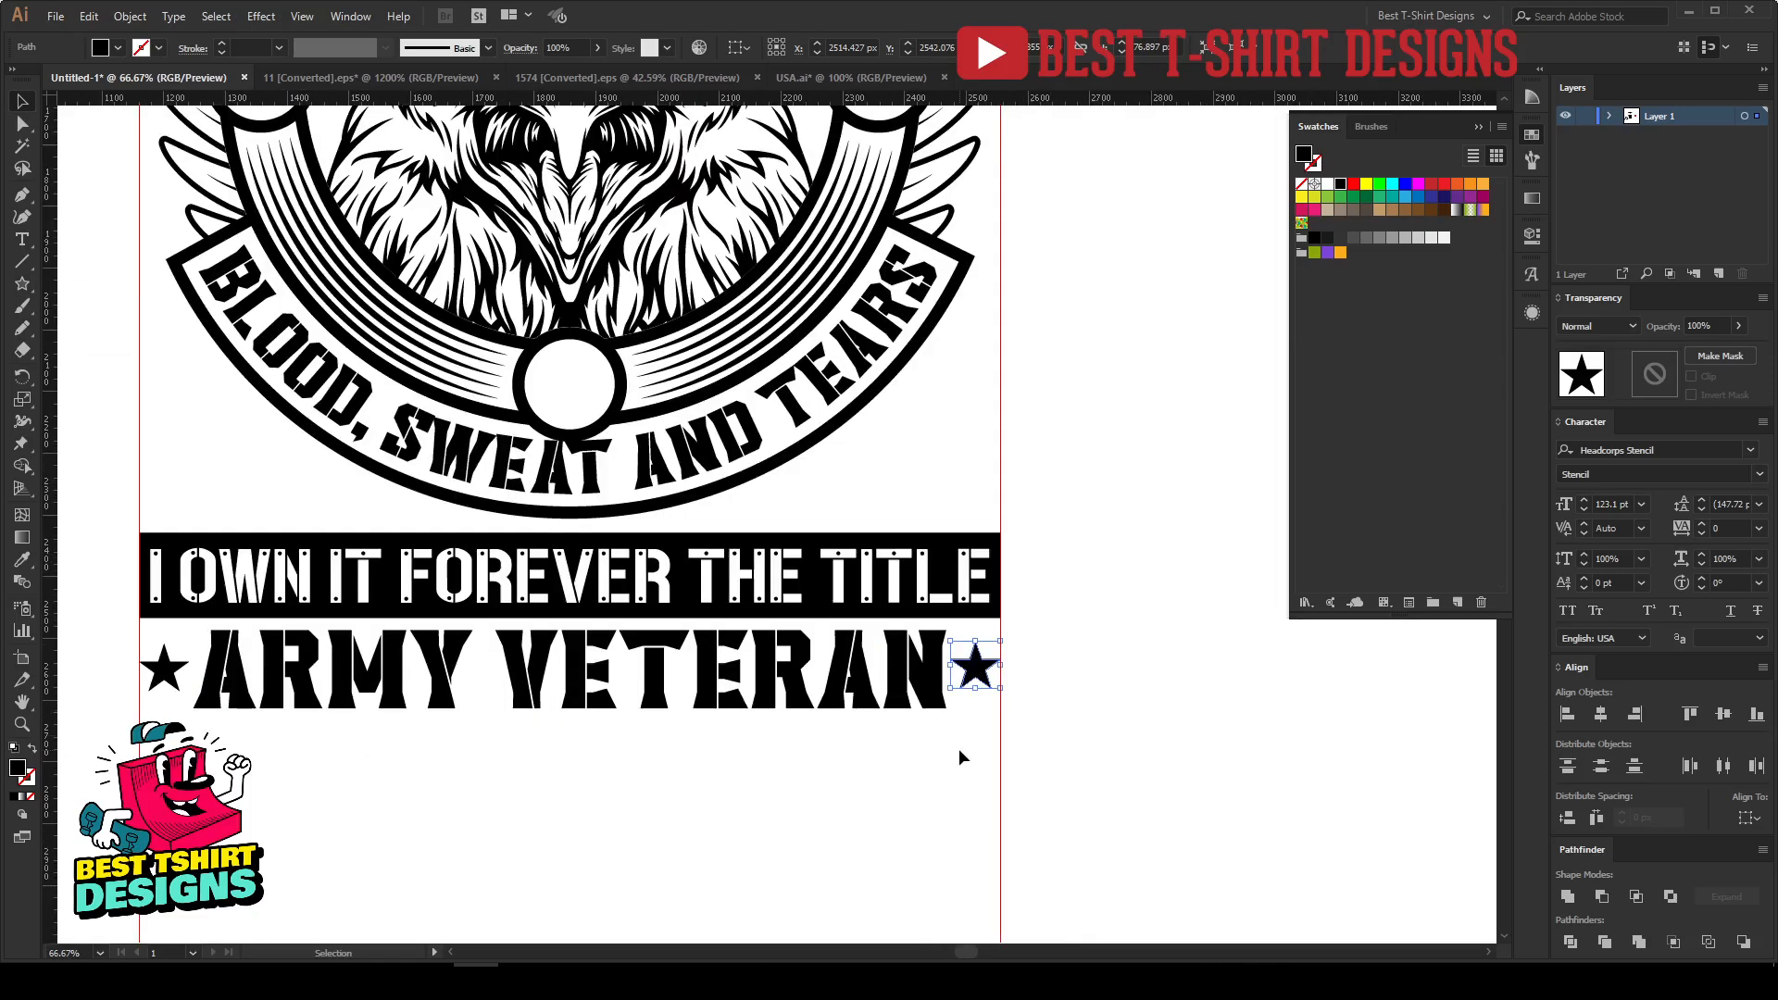
Step: Align "ARMY VETERAN" and its two stars on their vertical centres
drag(689, 706, 194, 639)
shift+click(173, 644)
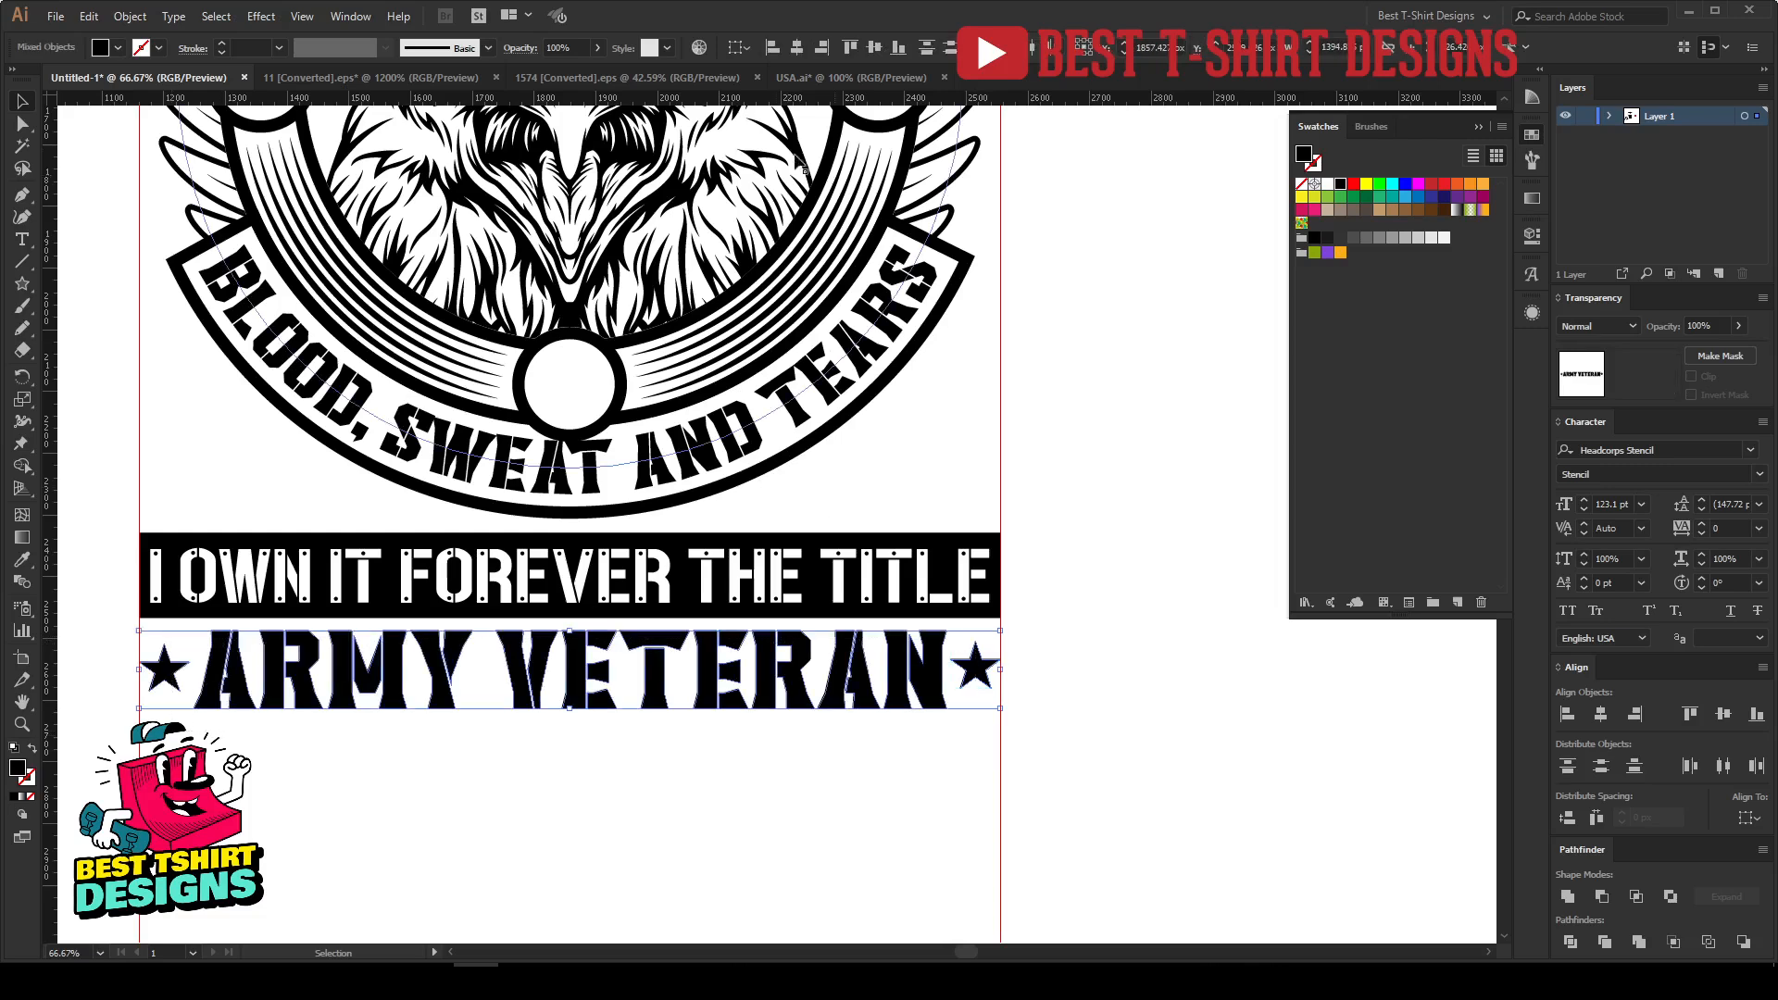
click(879, 51)
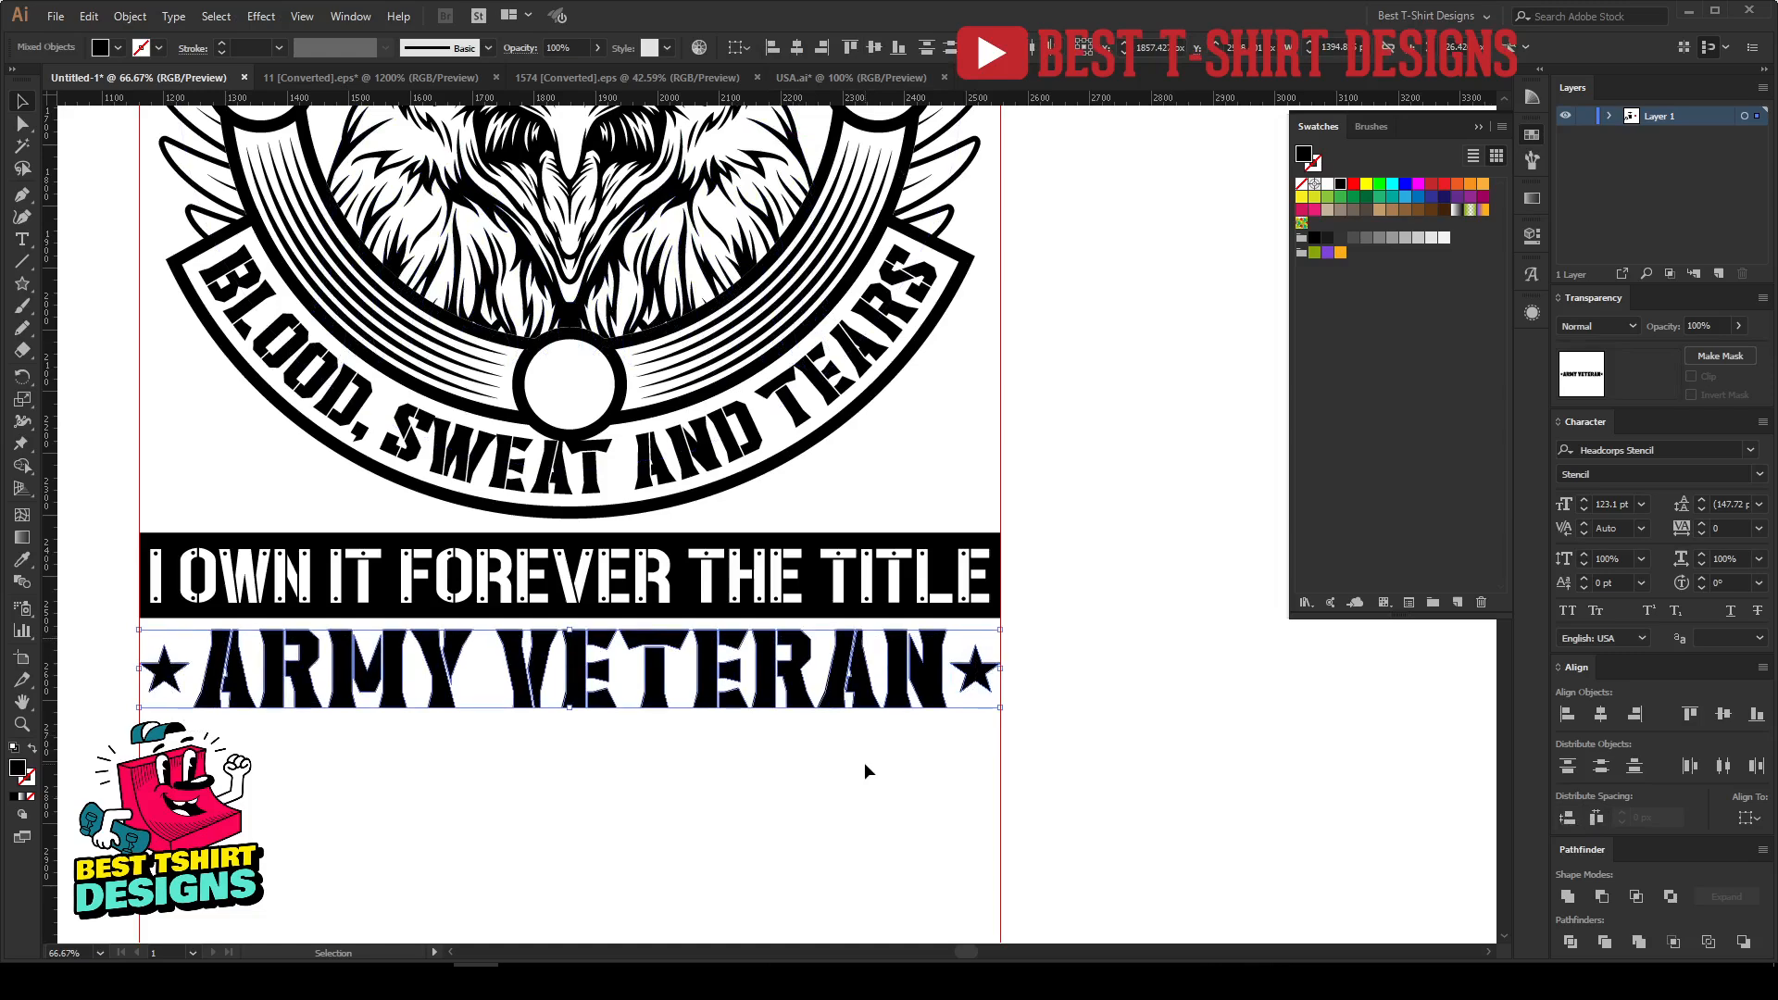
scroll(778, 759, down, 1)
scroll(962, 719, up, 2)
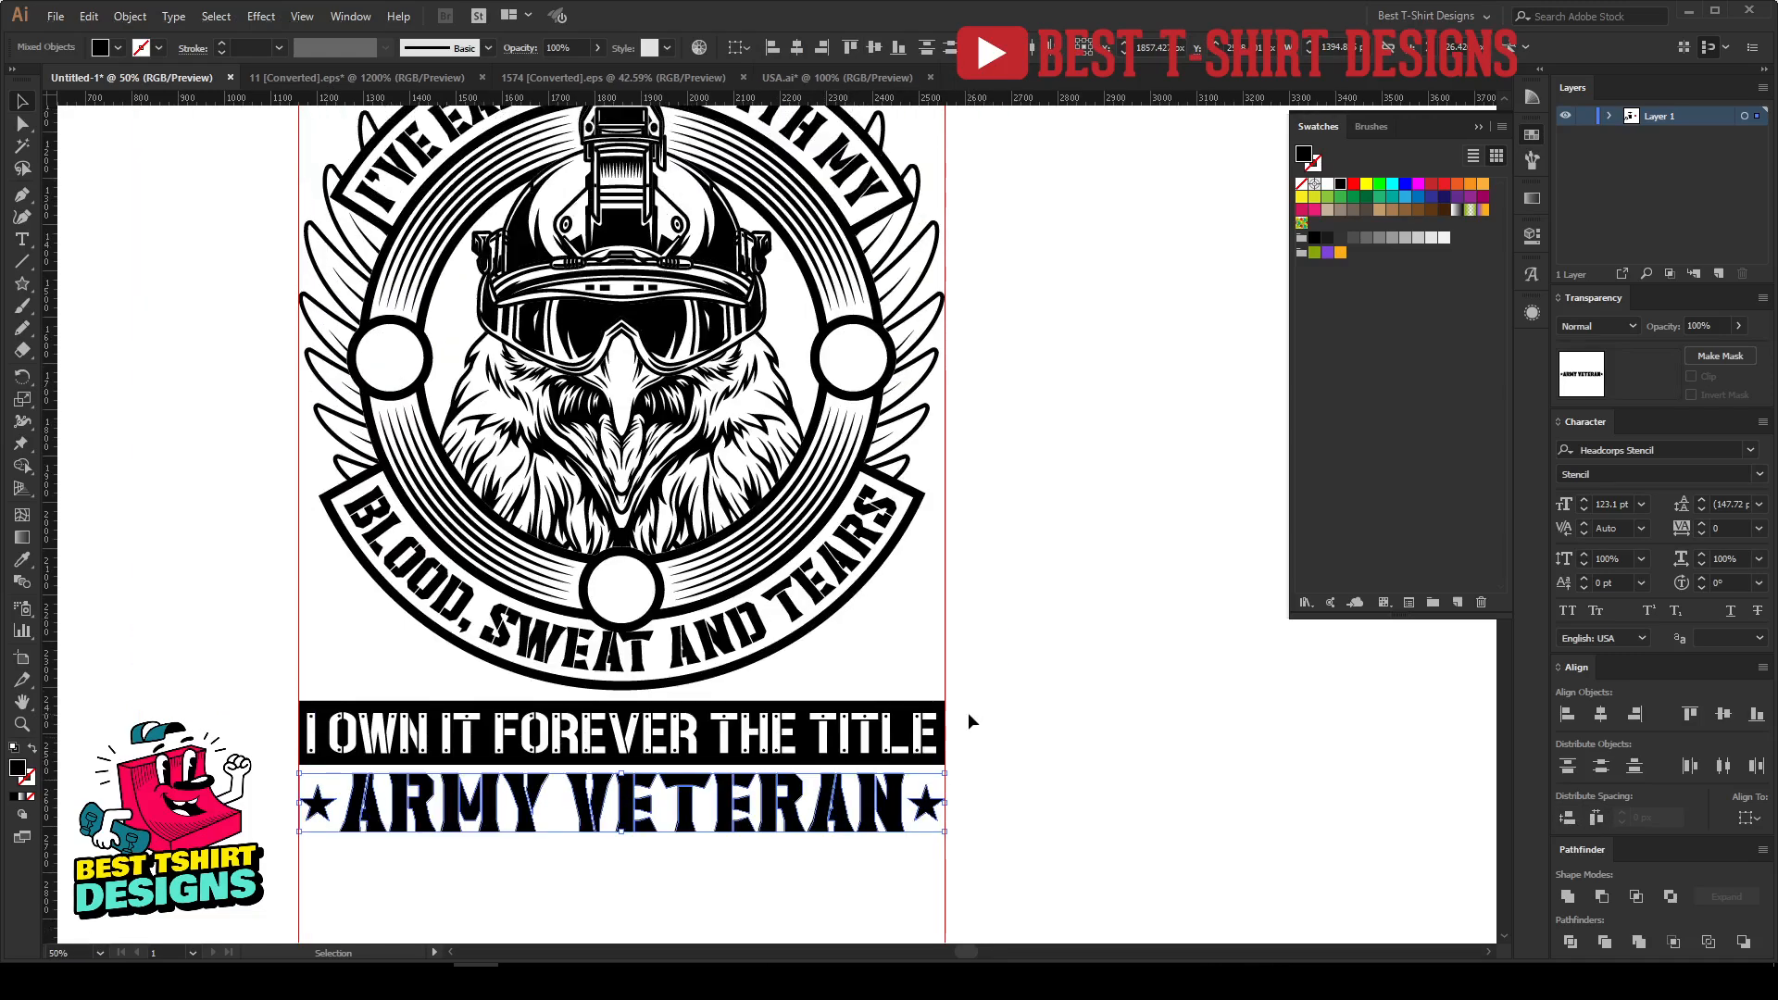
click(965, 713)
Step: Copy a star to each end of "IT CAN'T BE INHERITED", flush with the two guides
scroll(963, 732, down, 1)
drag(941, 815, 931, 235)
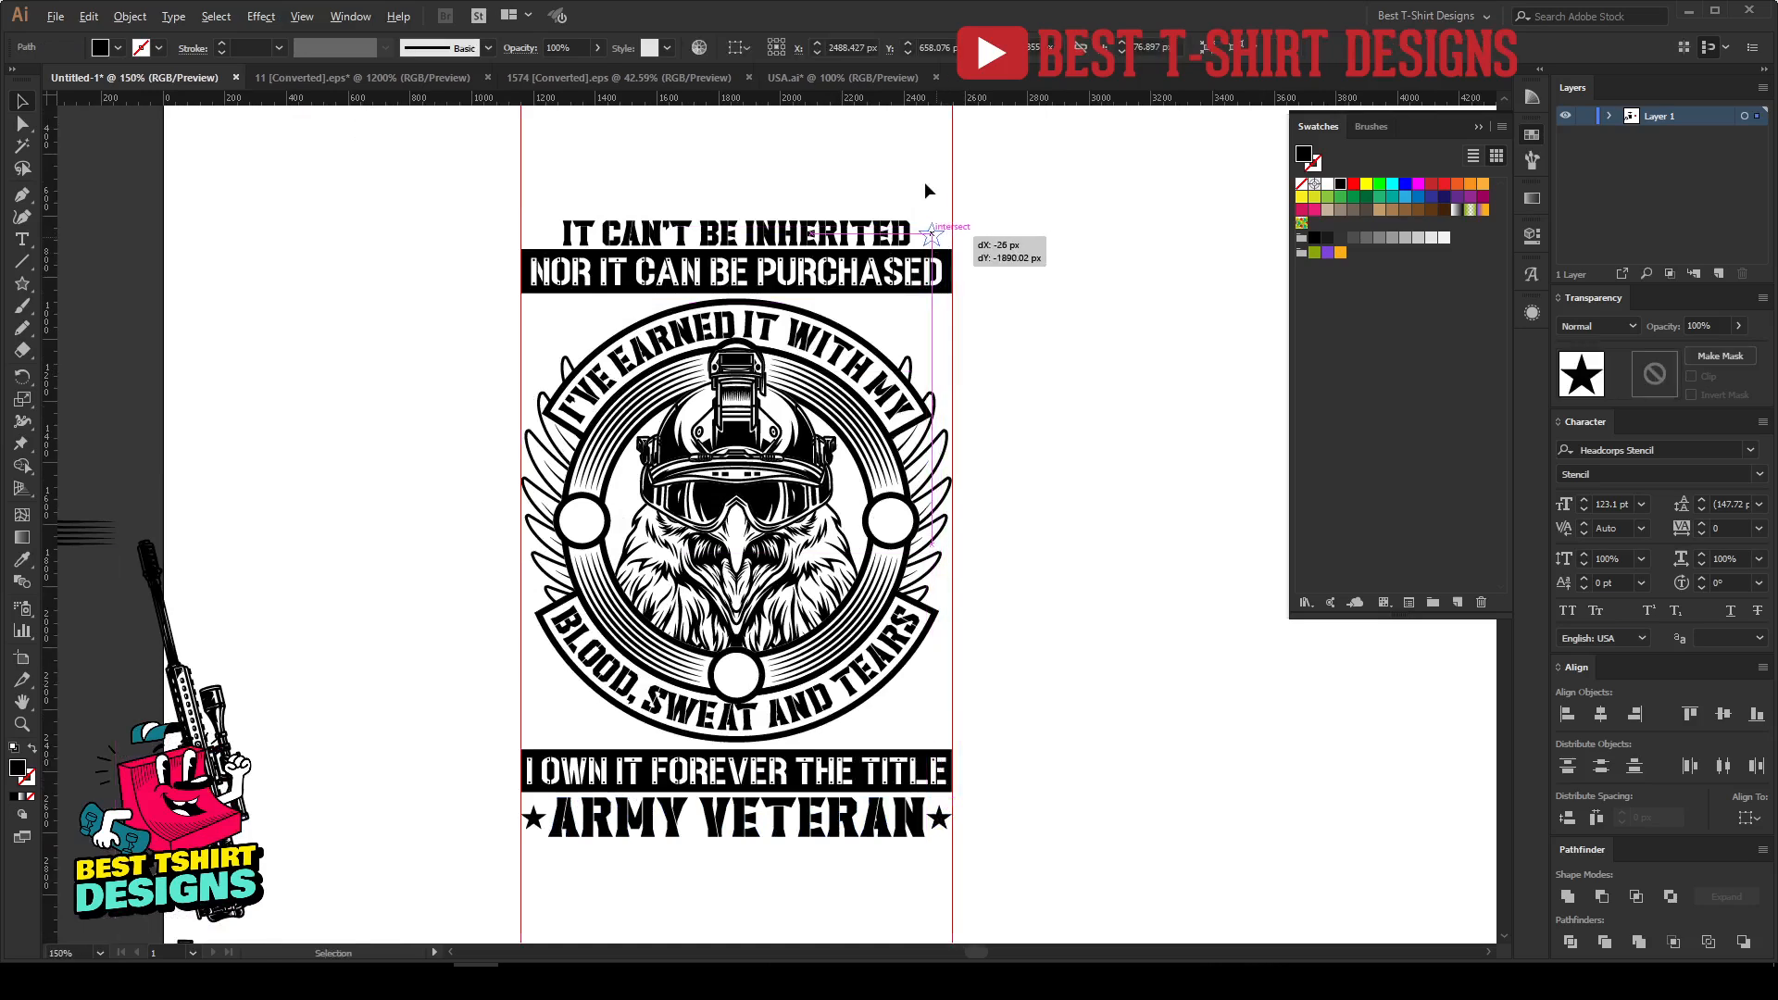
scroll(926, 189, up, 4)
drag(1002, 429, 378, 426)
scroll(990, 428, down, 1)
scroll(989, 428, down, 2)
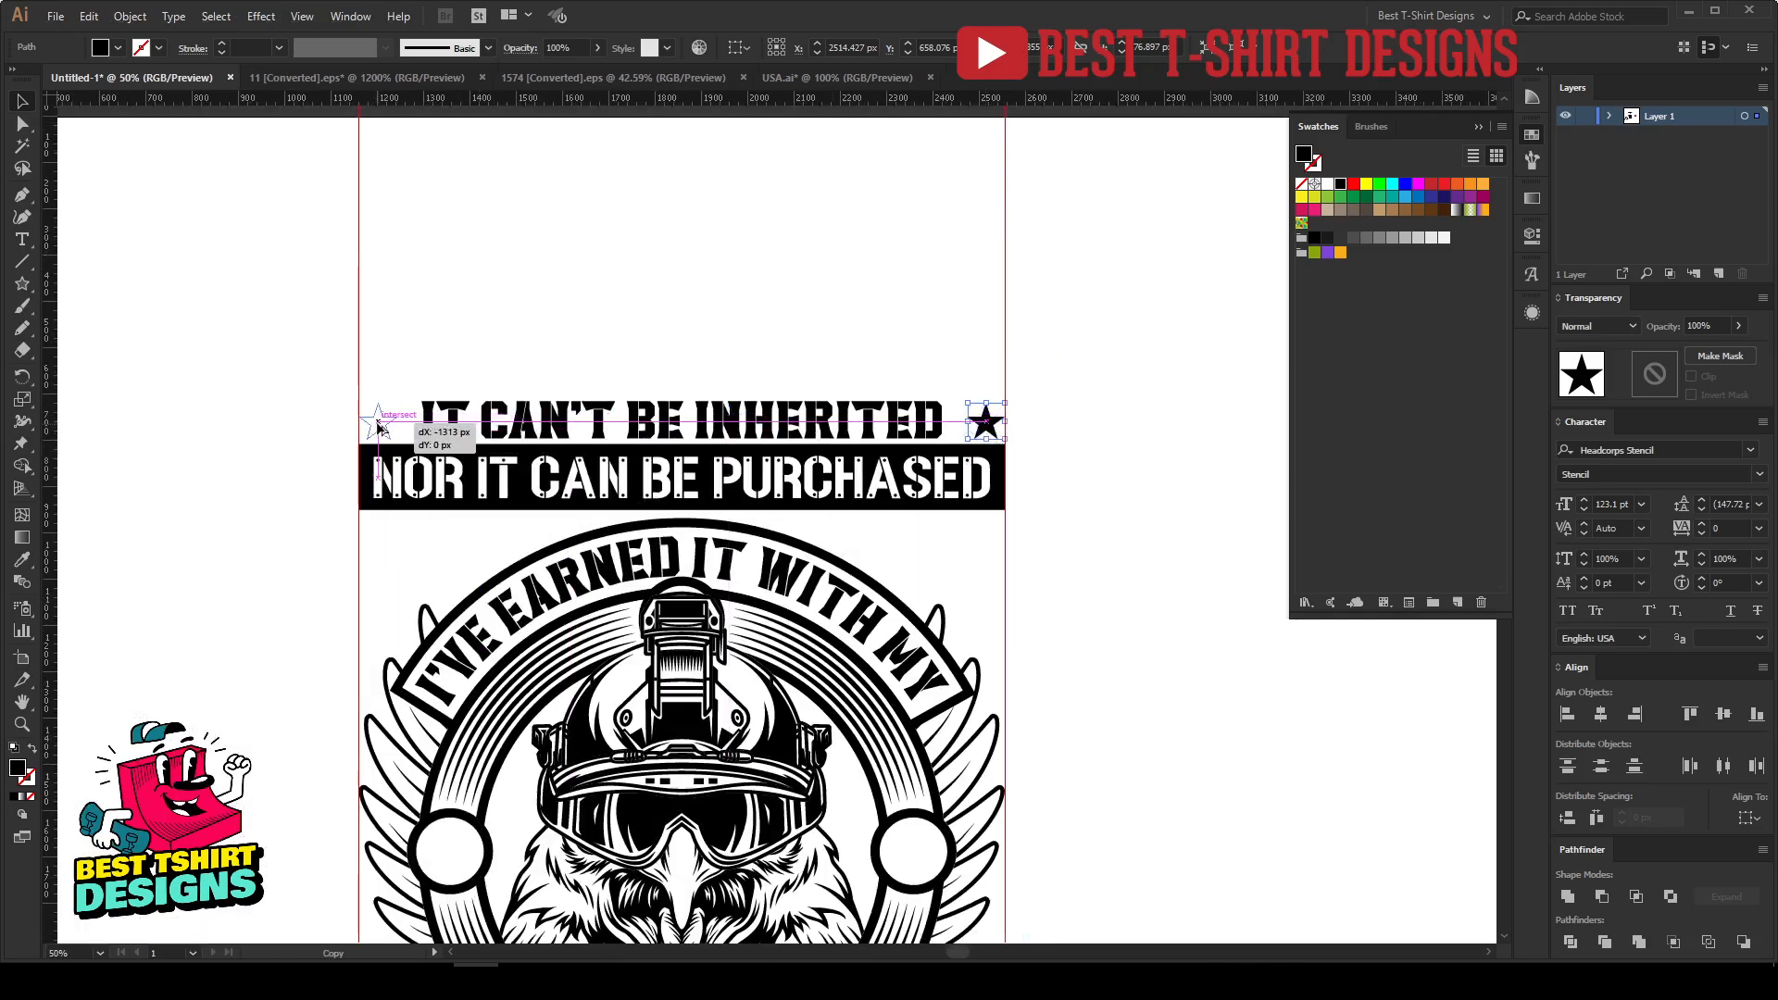
Step: Enlarge "IT CAN'T BE INHERITED" slightly about its centre and align it with its two stars on their vertical centres
click(493, 422)
drag(943, 420, 959, 420)
drag(381, 376, 989, 428)
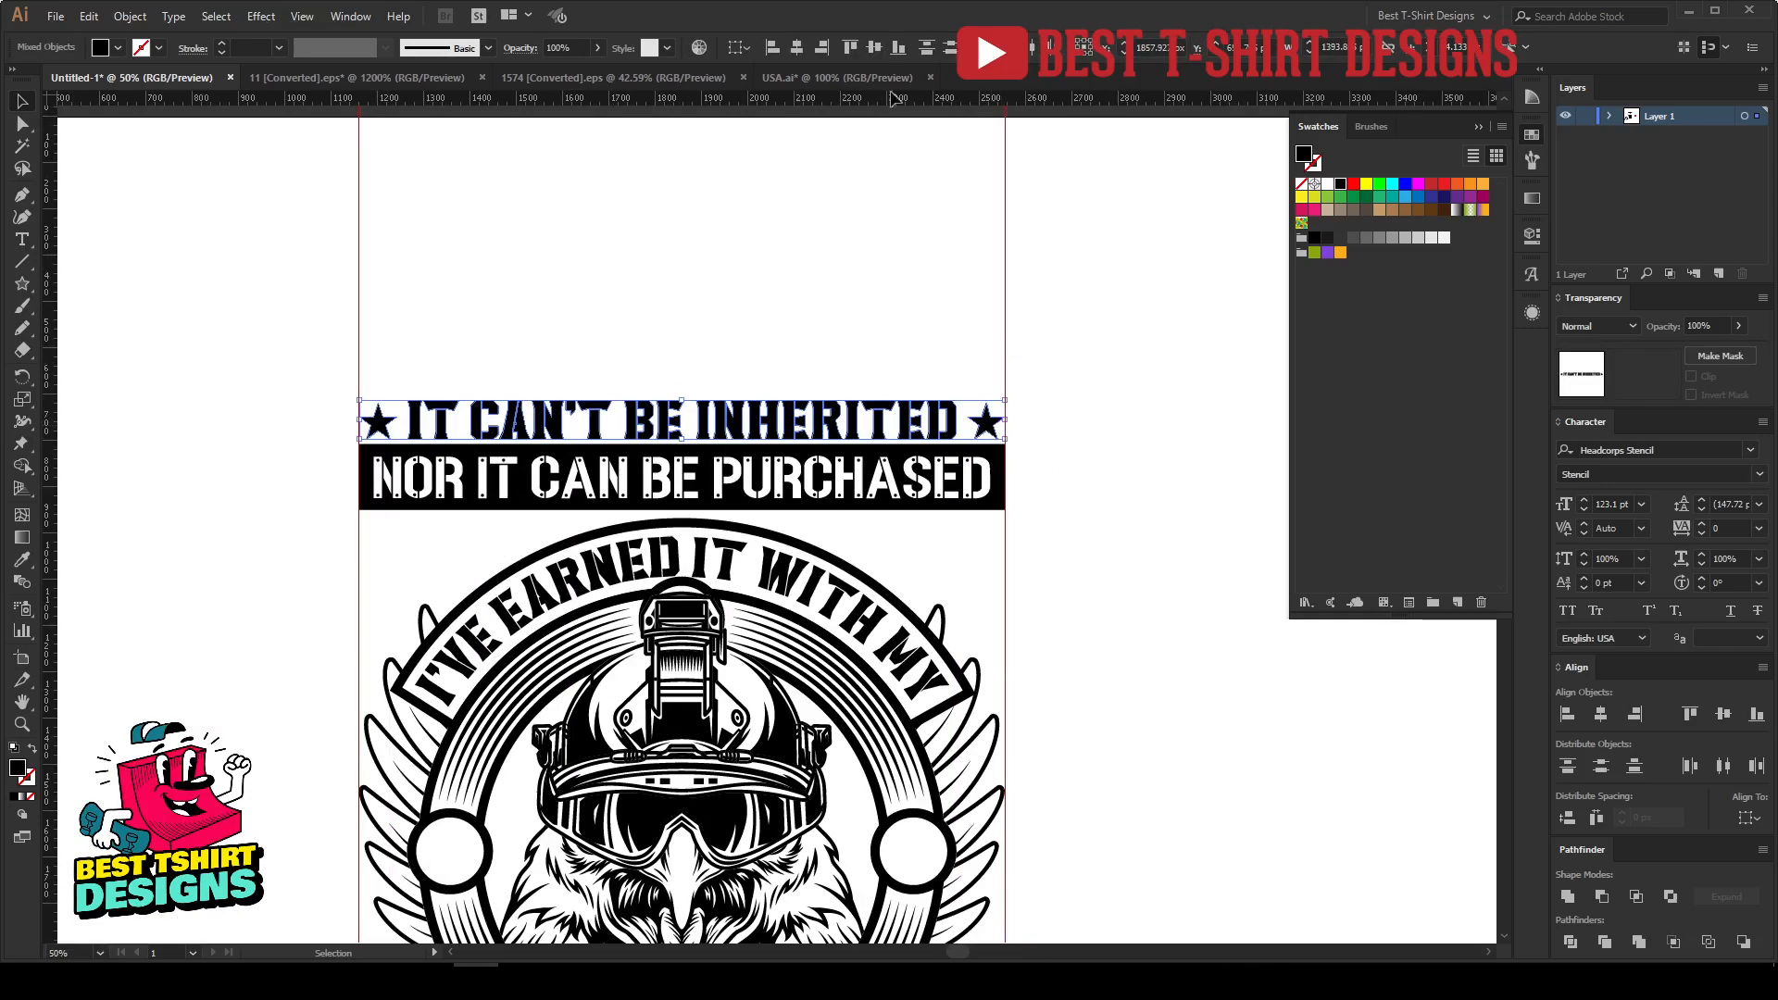
click(876, 49)
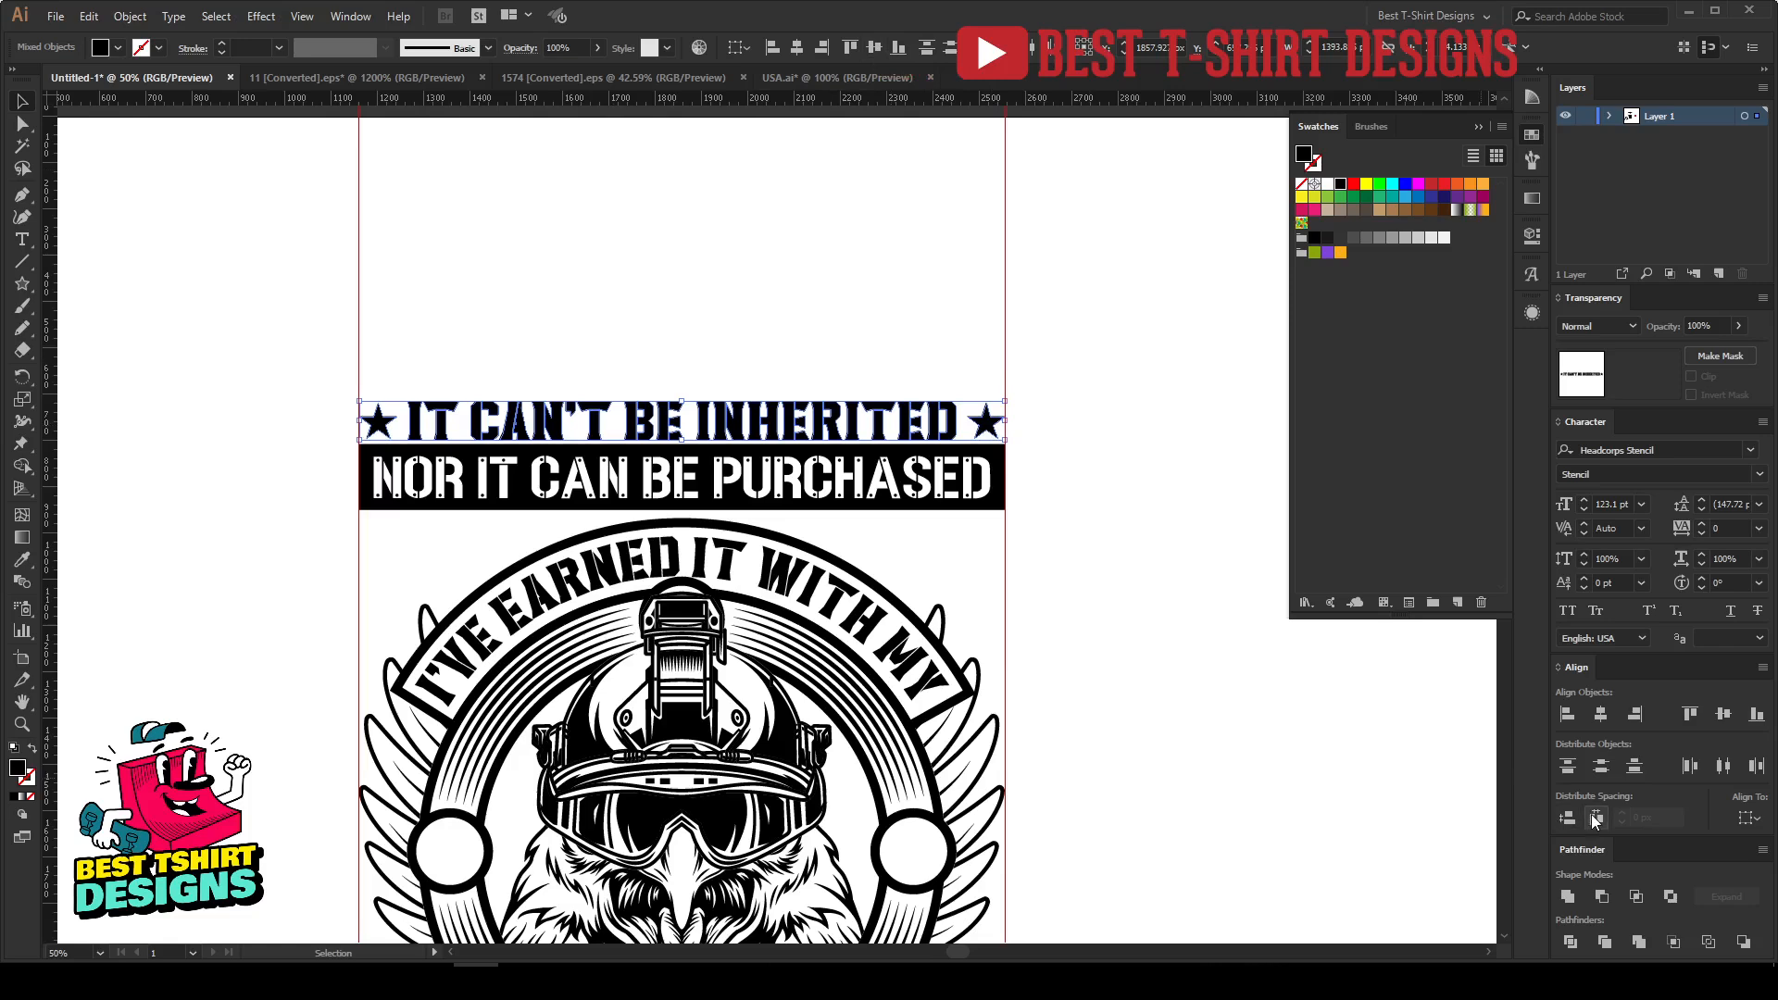
Step: Nudge the "IT CAN'T BE INHERITED" row with its stars up to leave a small gap above the black bar
key(Up)
key(Up)
key(Up)
key(Up)
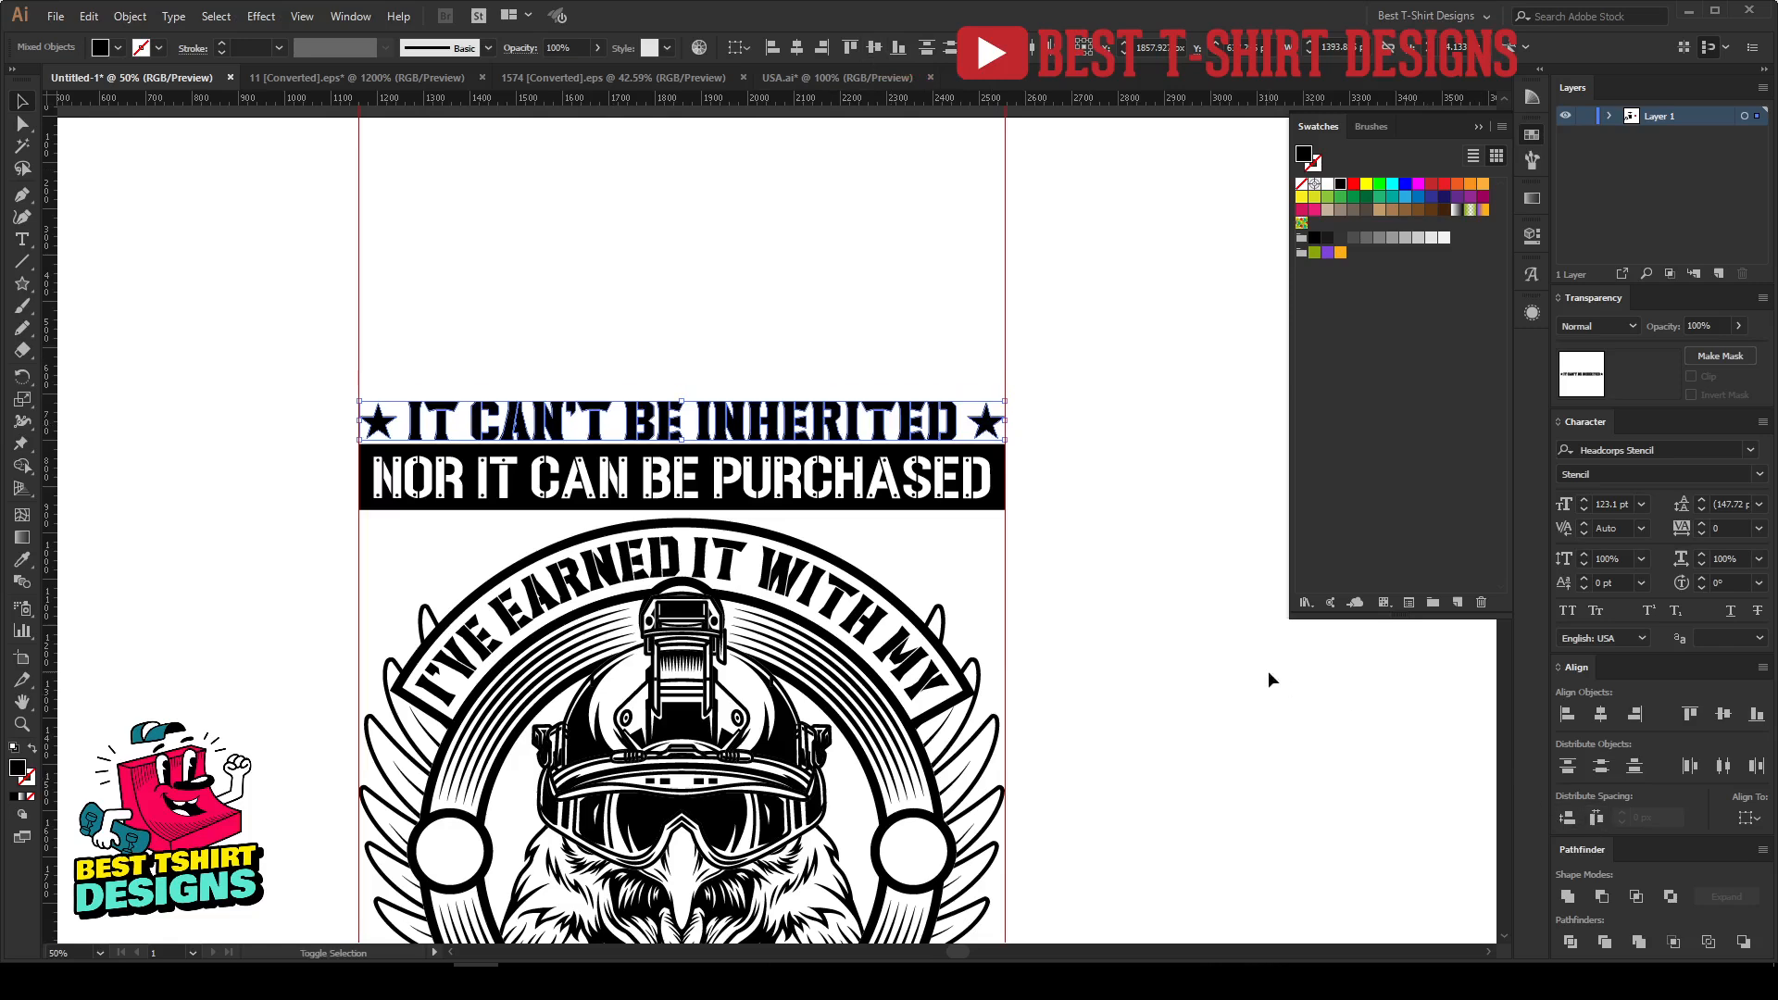
key(Up)
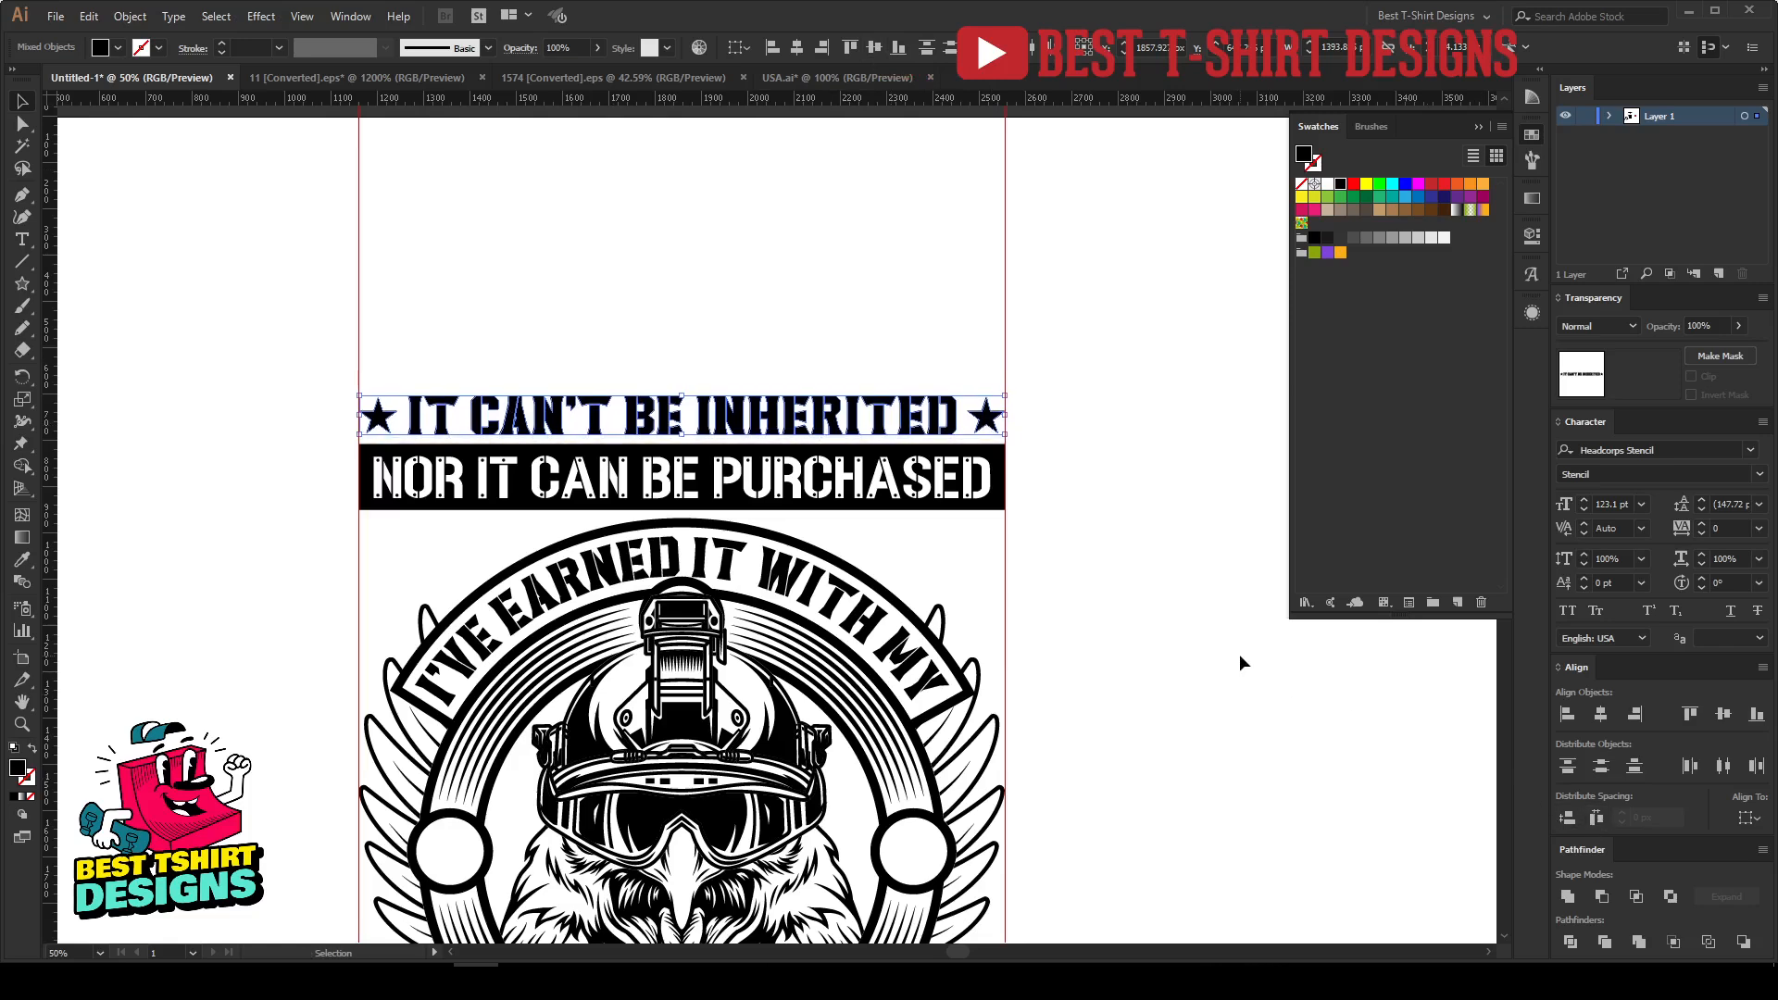
click(1016, 567)
scroll(1016, 566, down, 1)
scroll(1016, 567, down, 1)
drag(1116, 663, 995, 531)
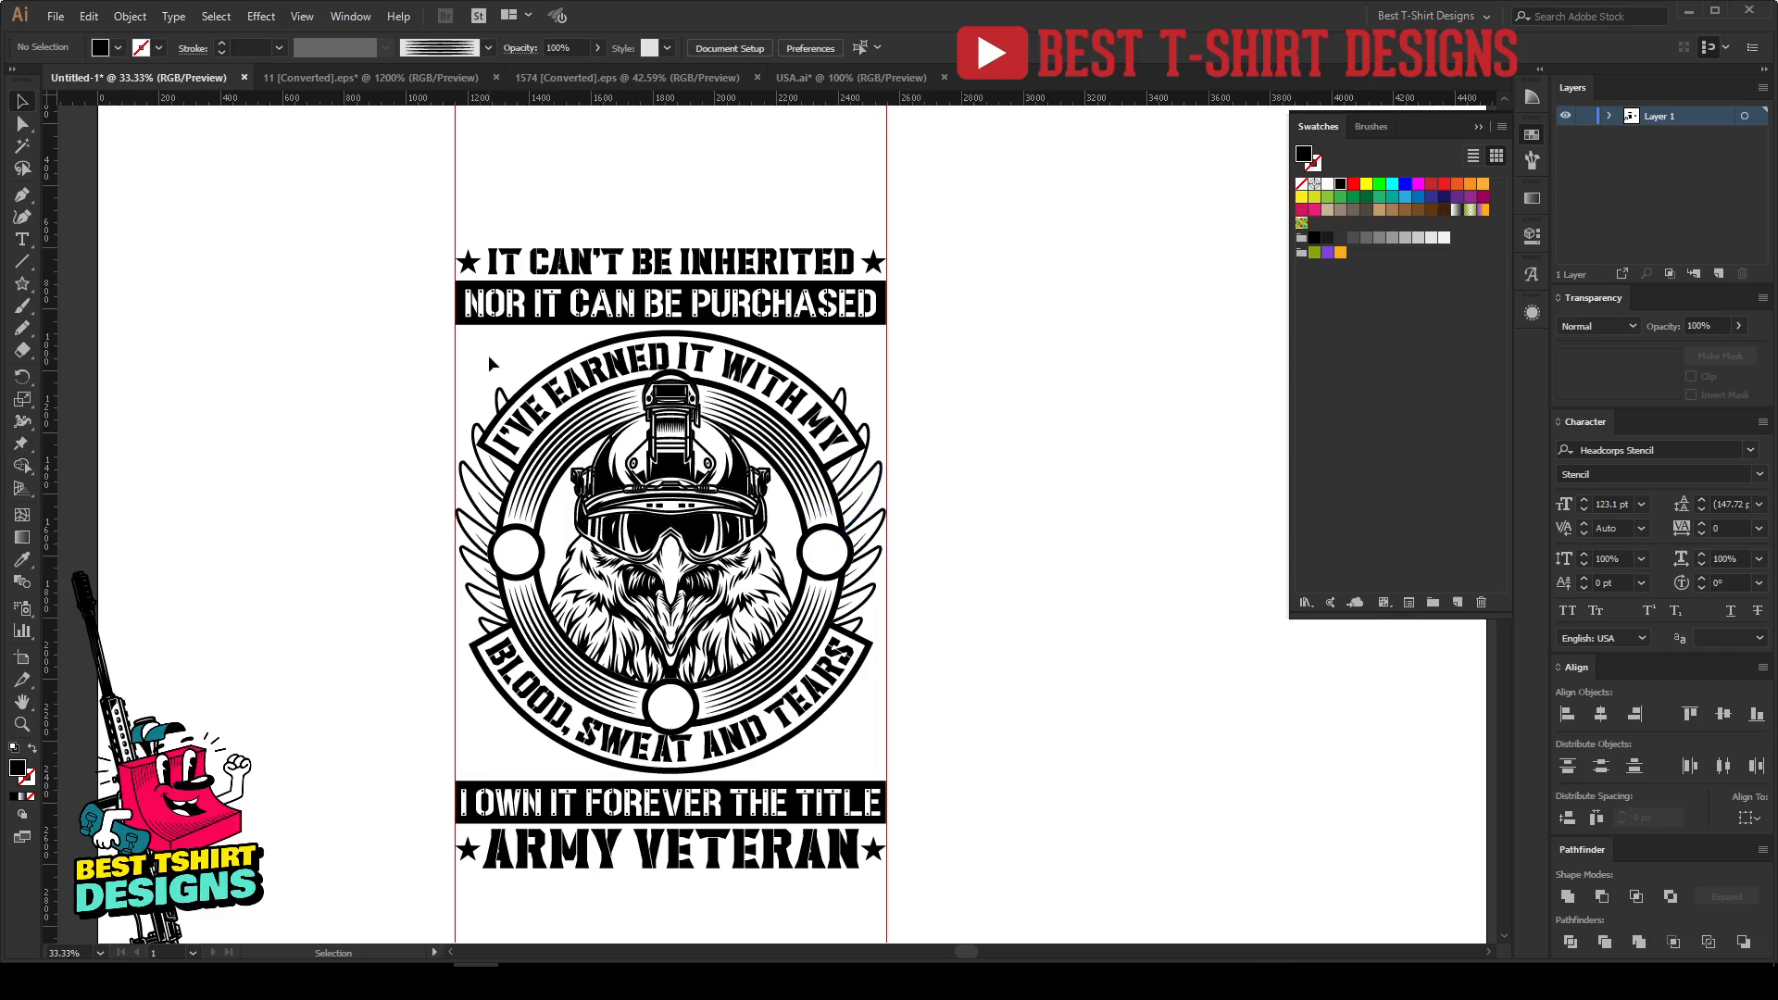
Step: Look through the eagle and military badge documents for further artwork, leaving isolation mode in the badge file
click(620, 80)
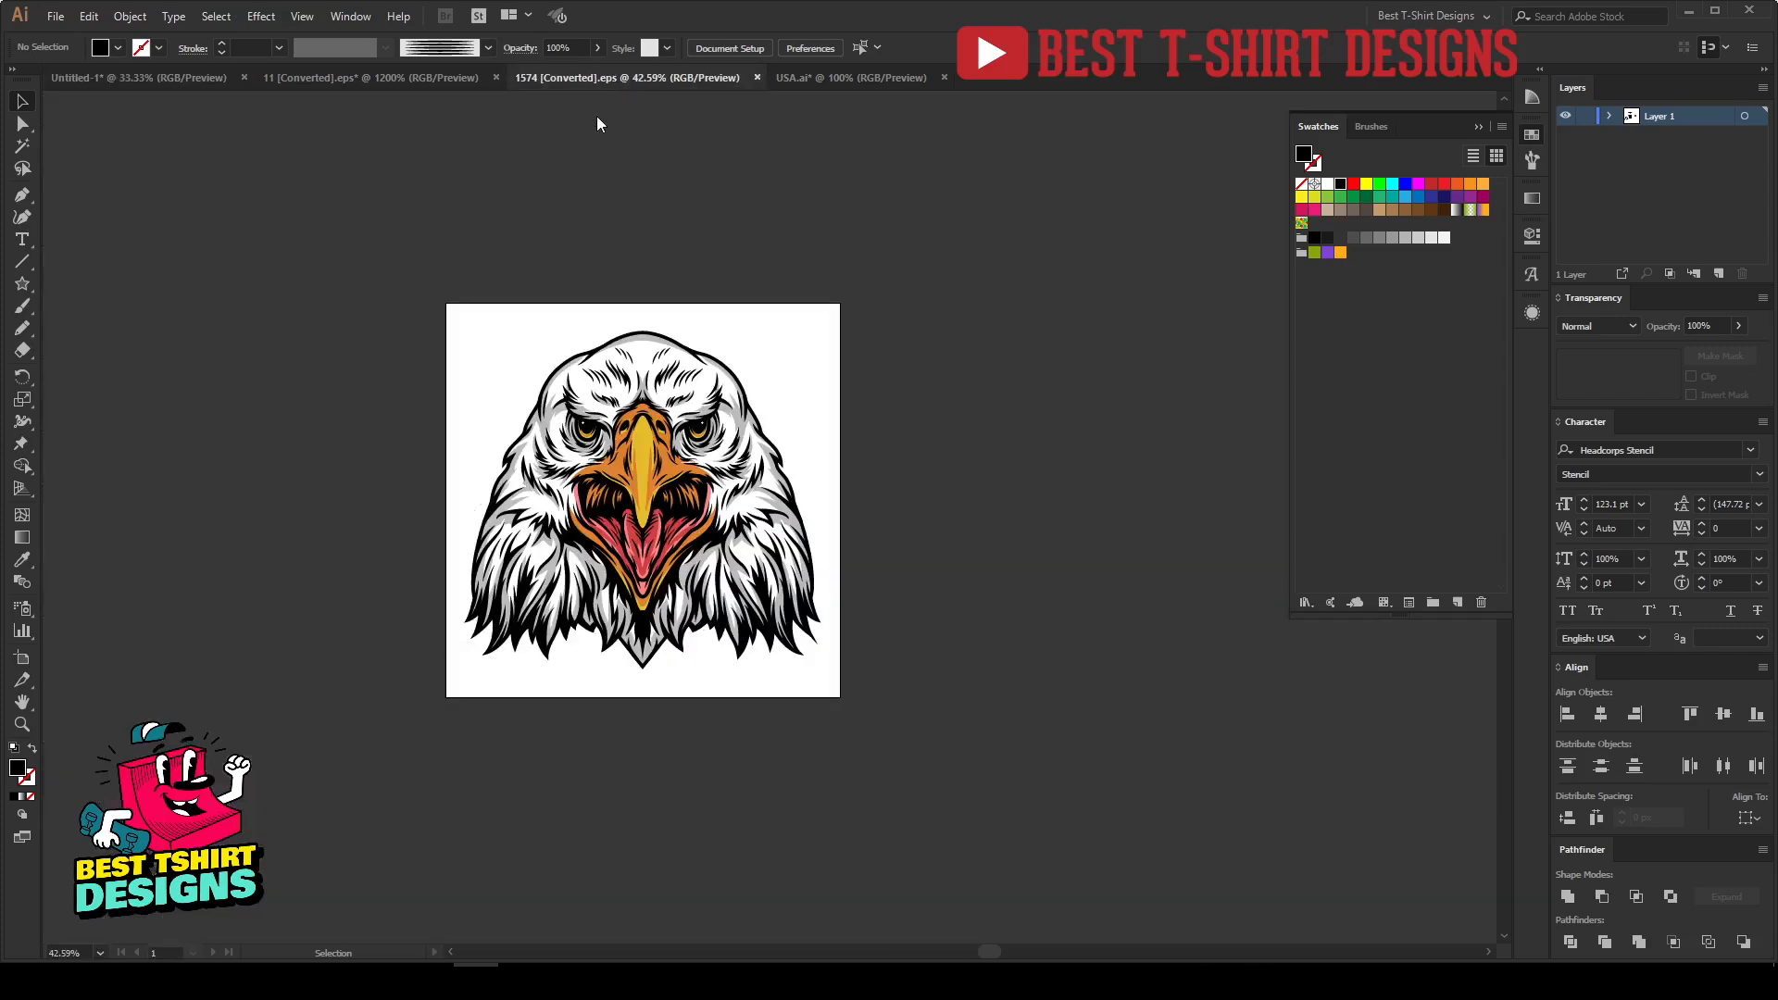
click(390, 79)
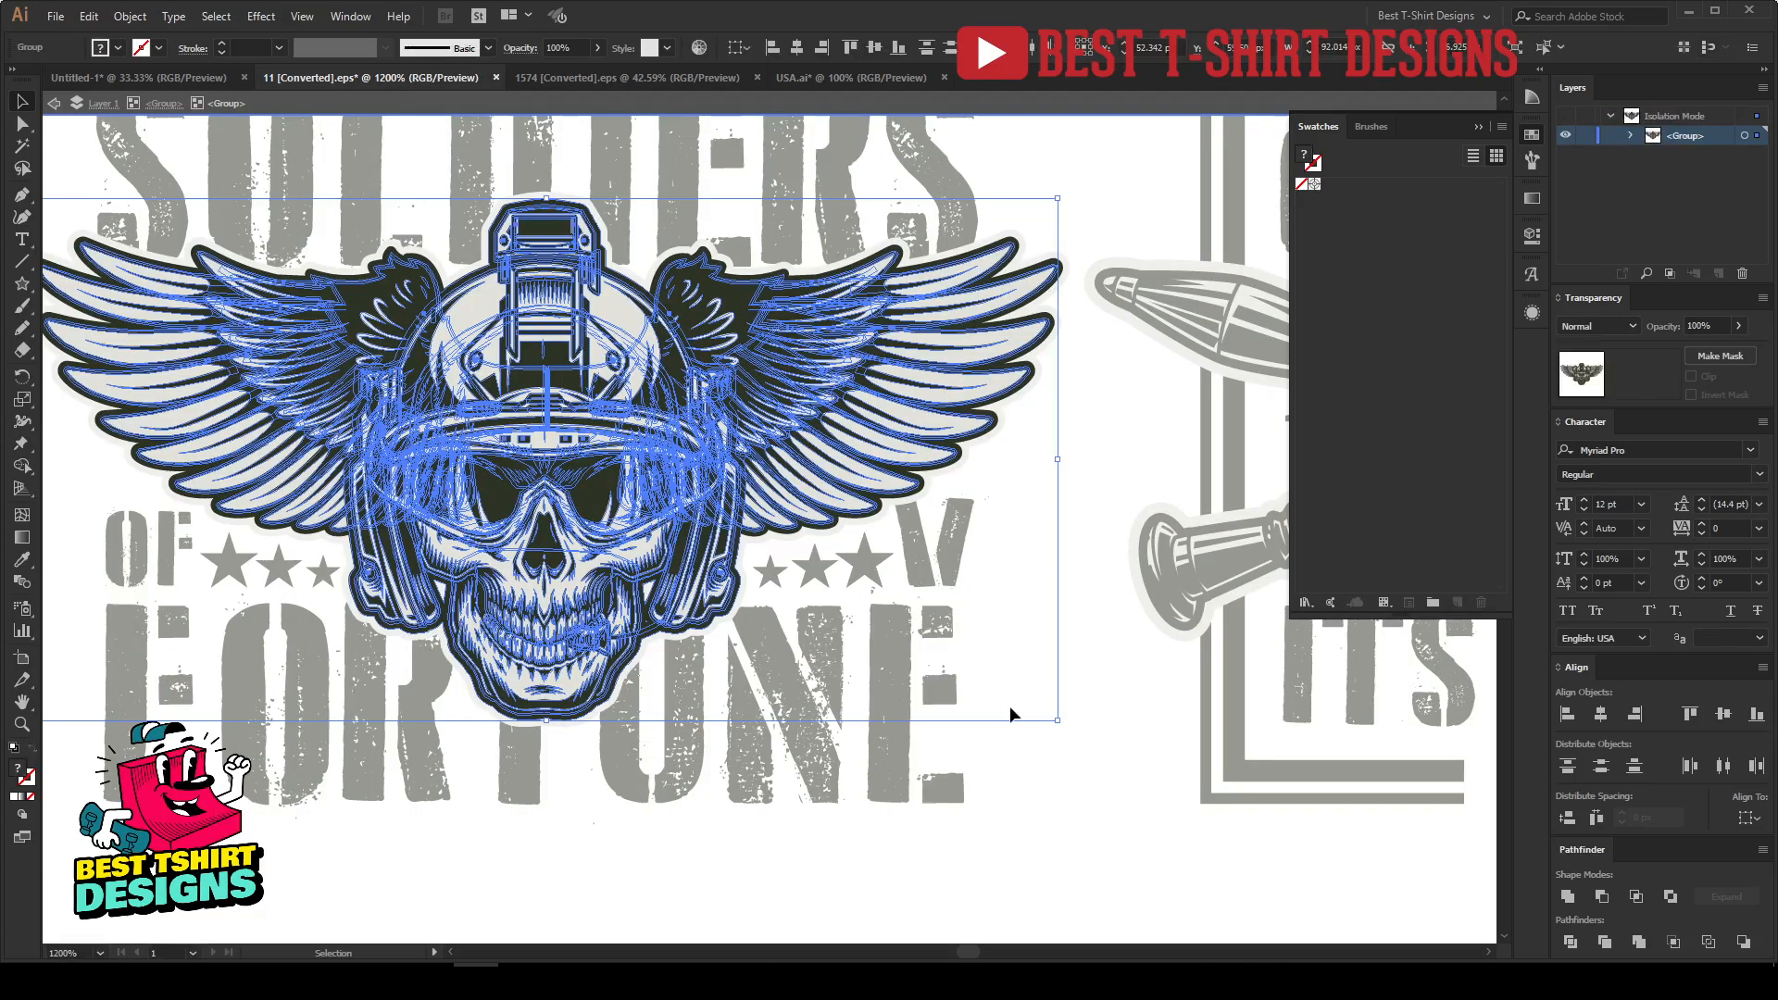
double_click(1006, 715)
scroll(547, 648, down, 3)
drag(784, 679, 712, 418)
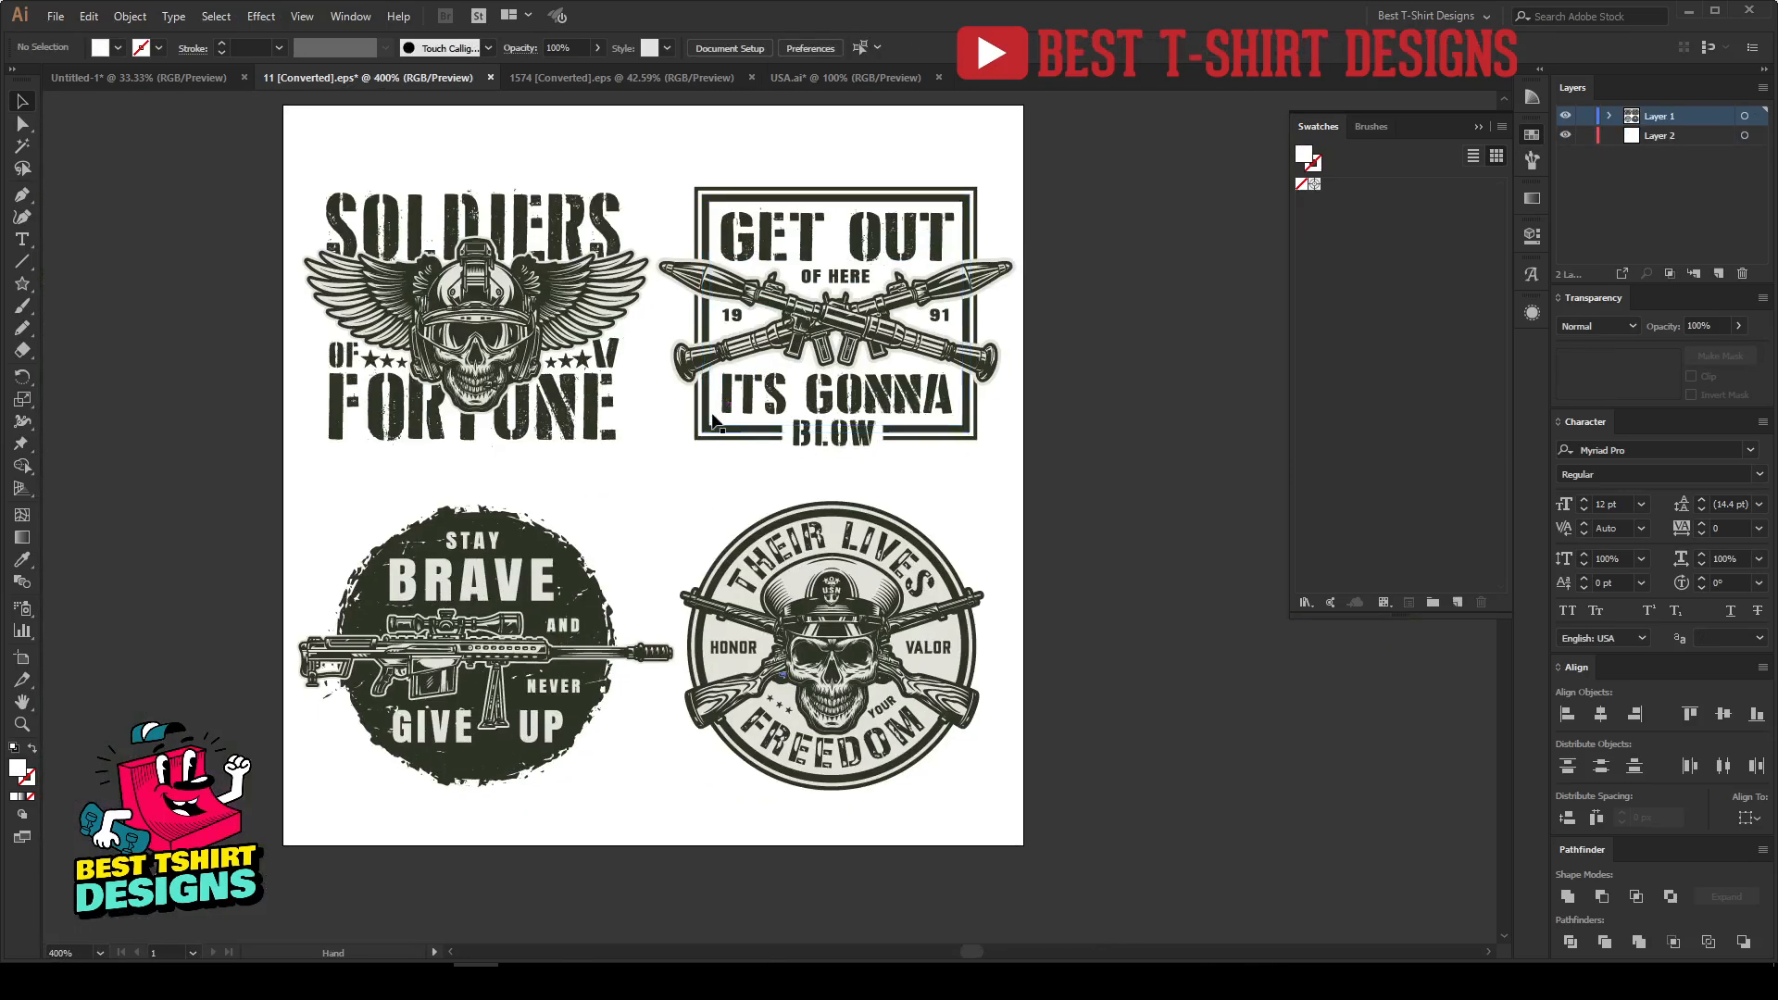
click(670, 82)
Step: Copy the waving flag out of the "Liberty" badge in USA.ai and paste it into the T-shirt design
click(812, 77)
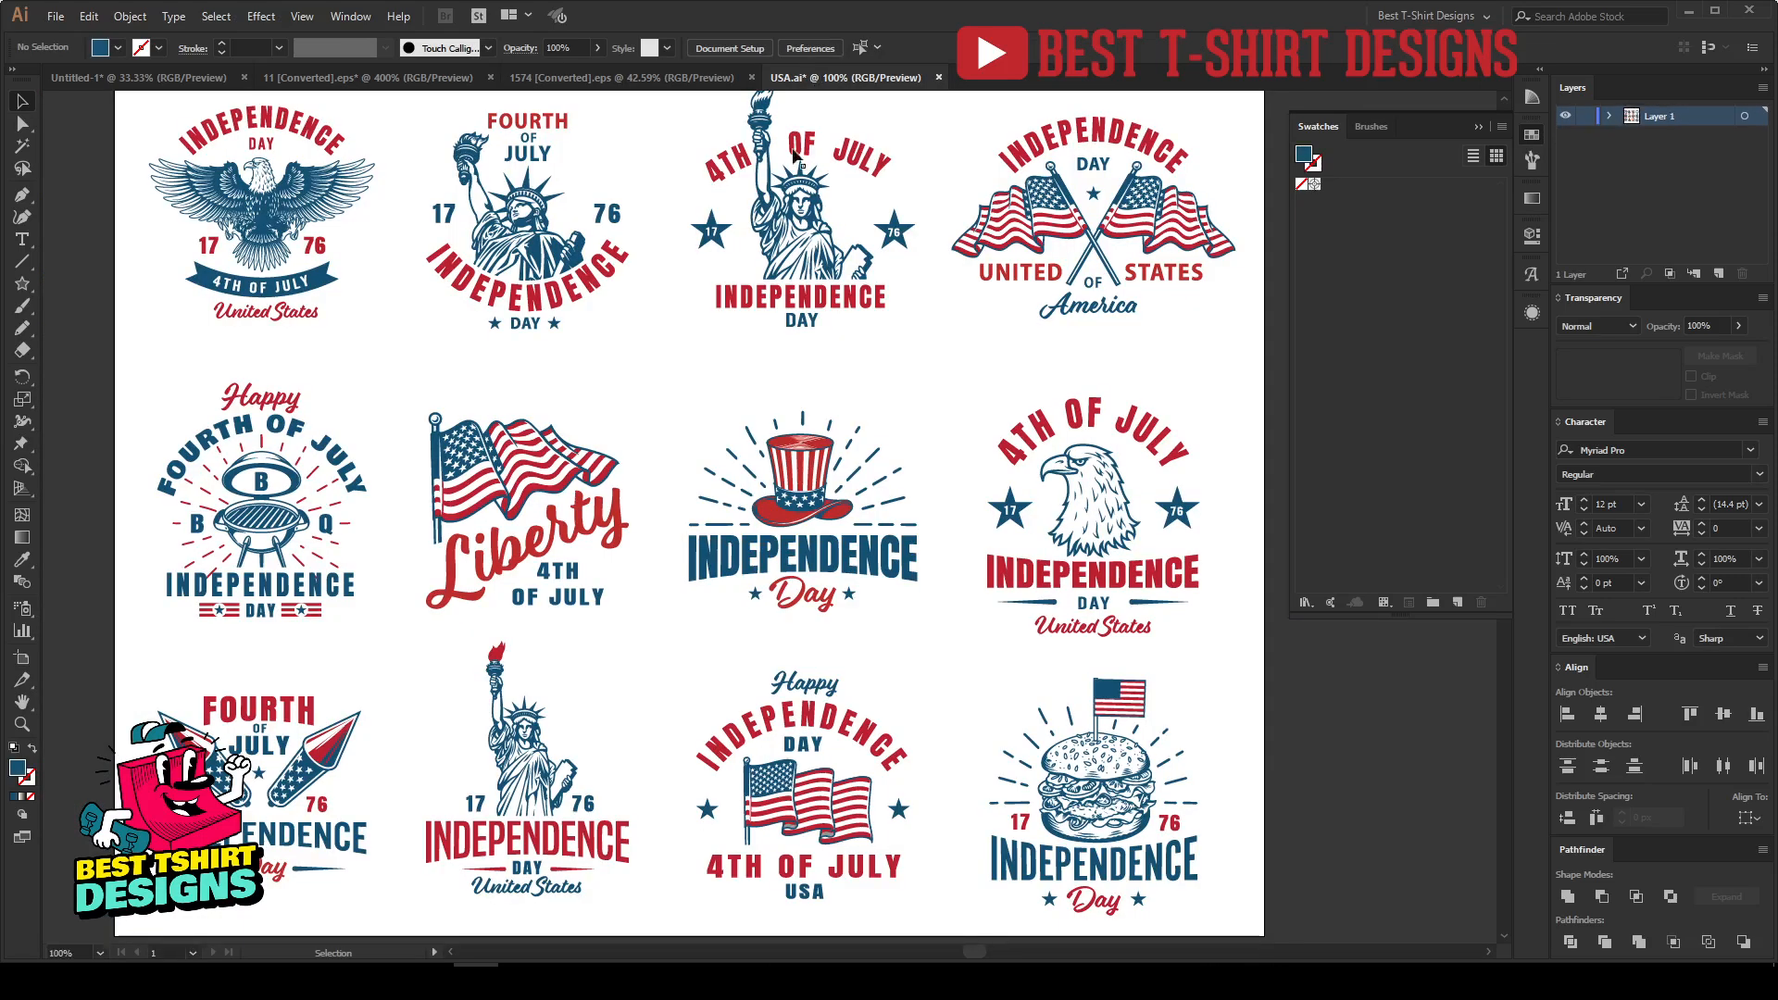
click(1149, 245)
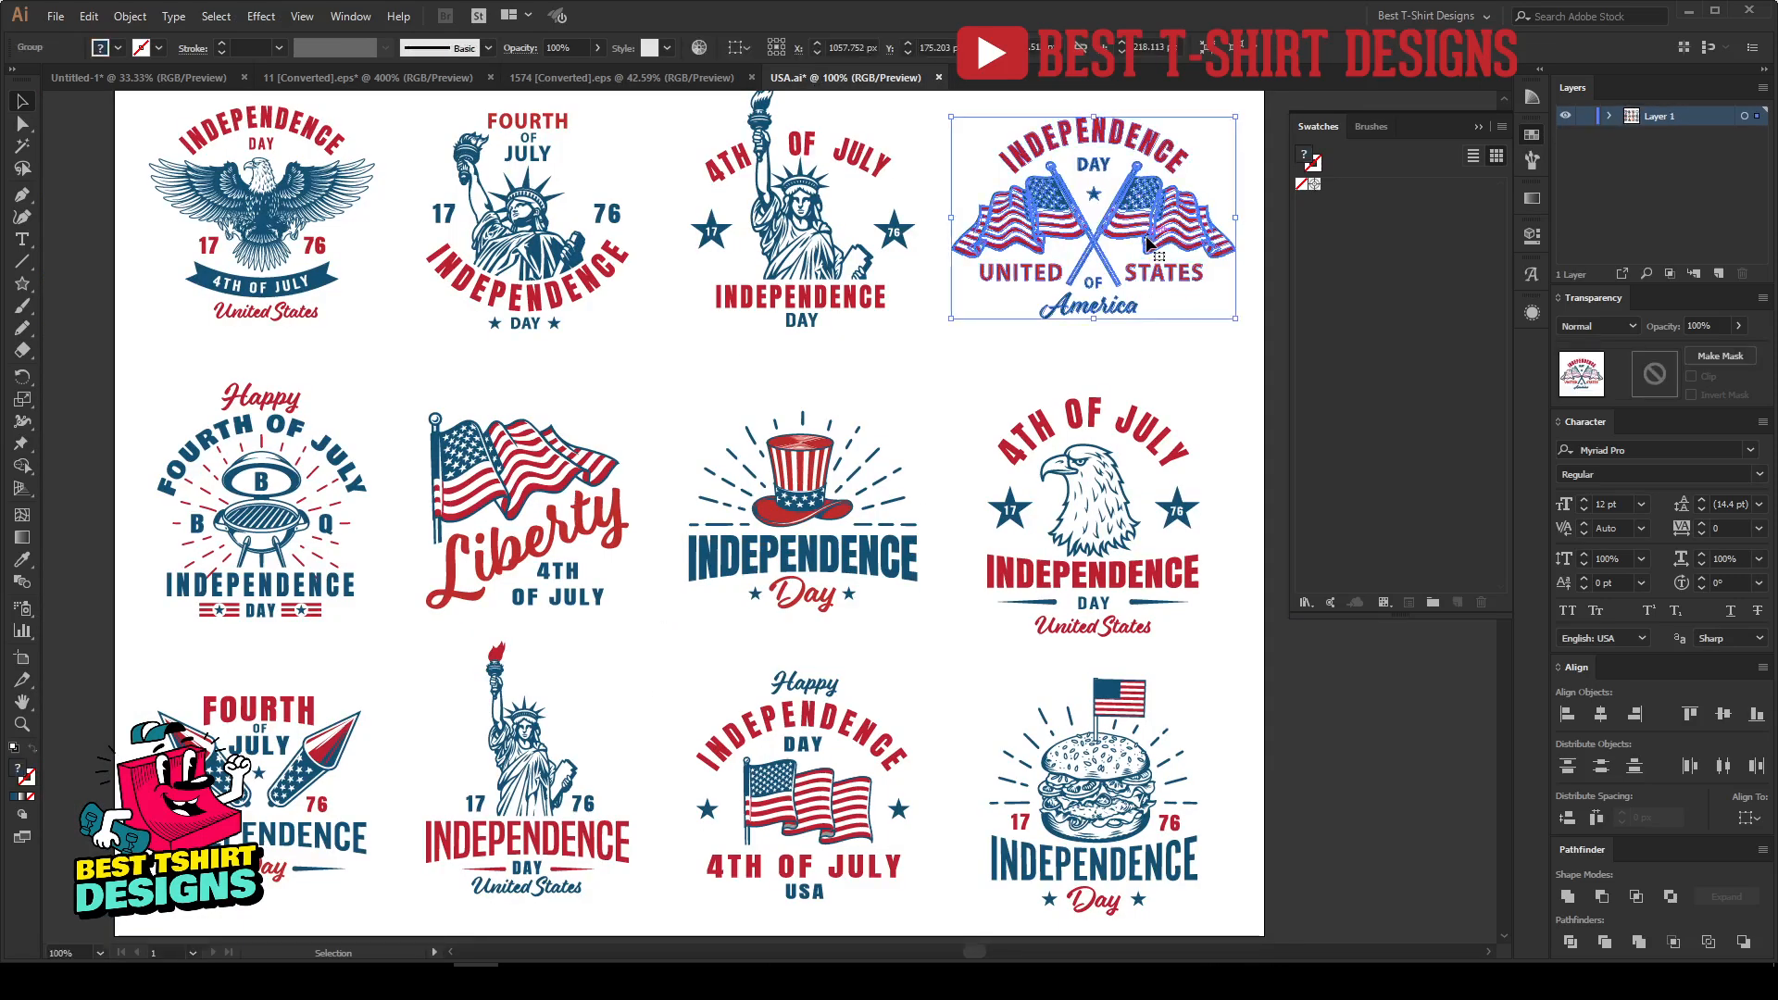
click(565, 477)
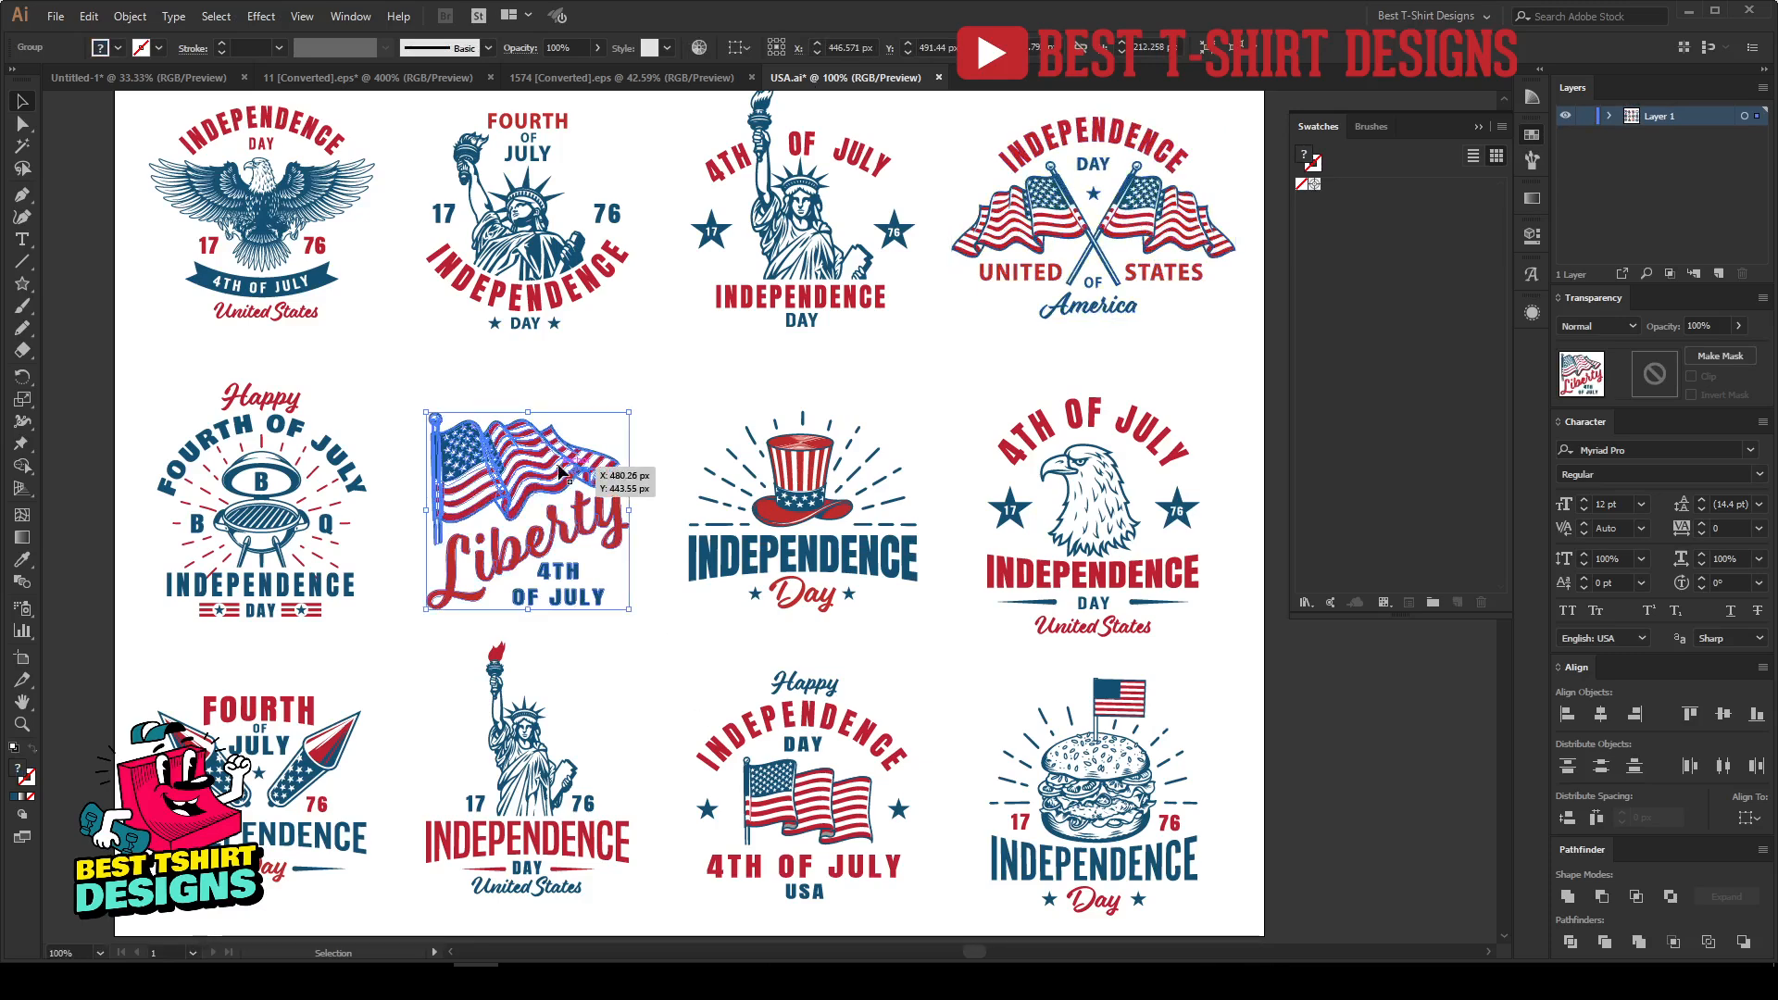
double_click(561, 473)
click(561, 472)
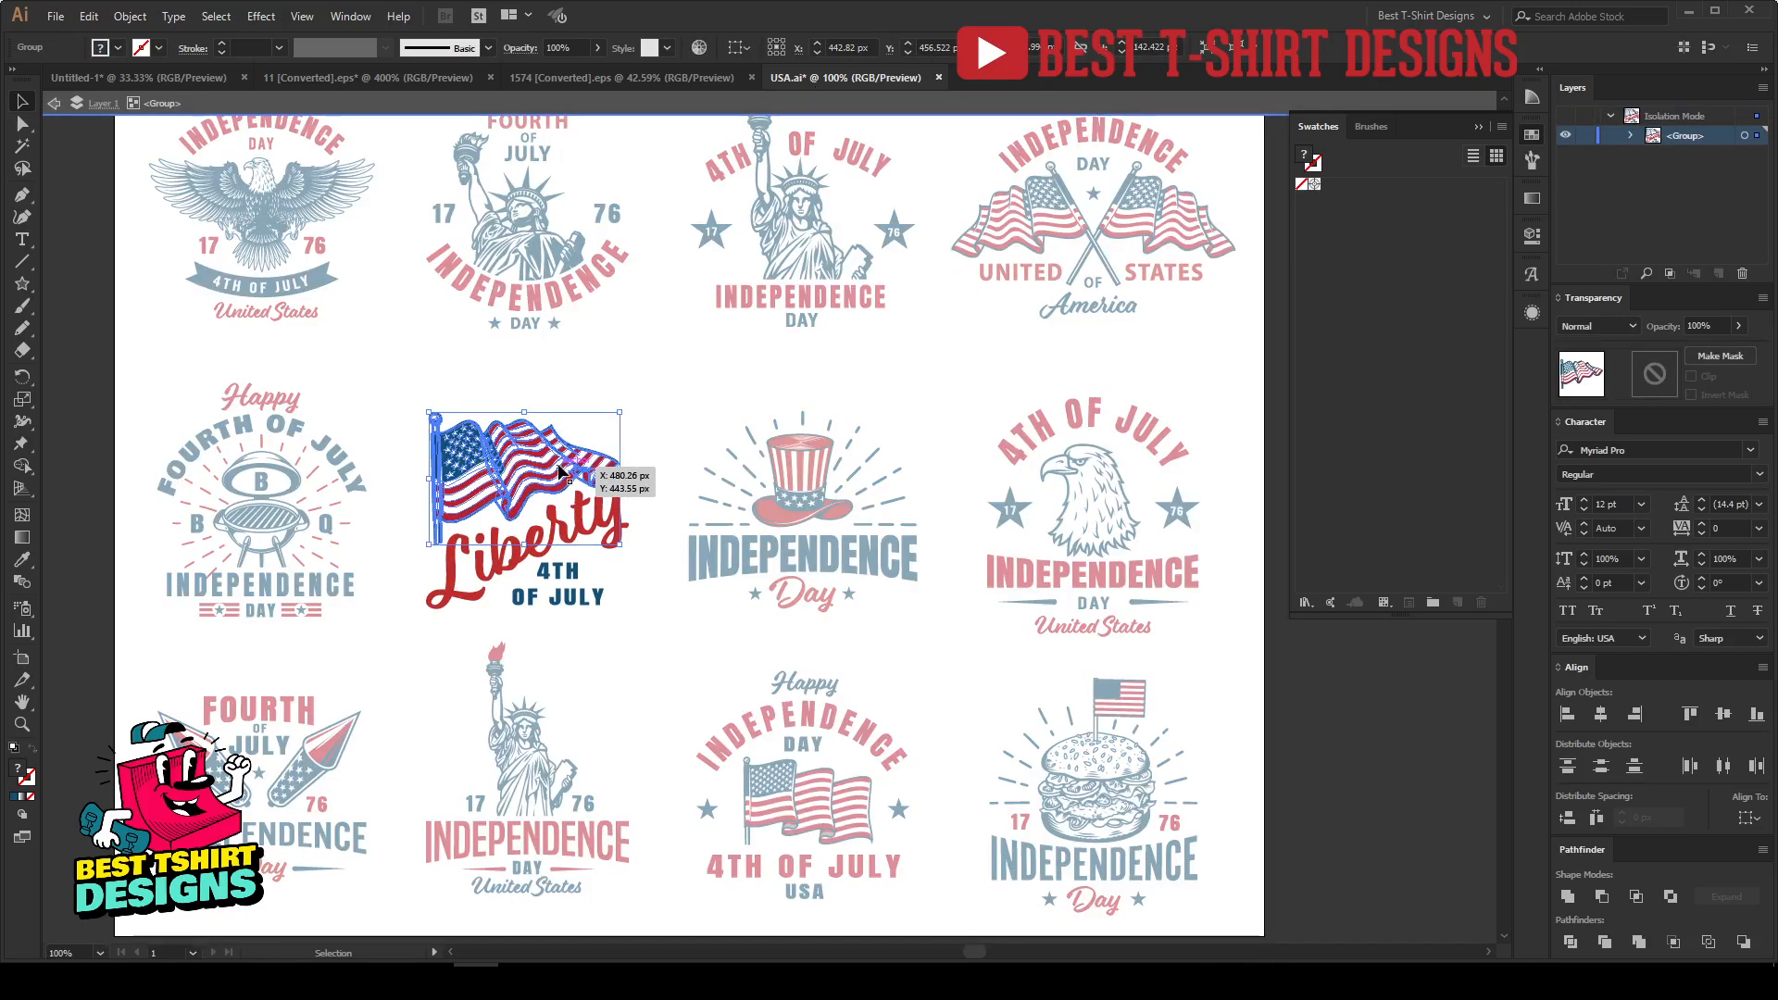
click(148, 79)
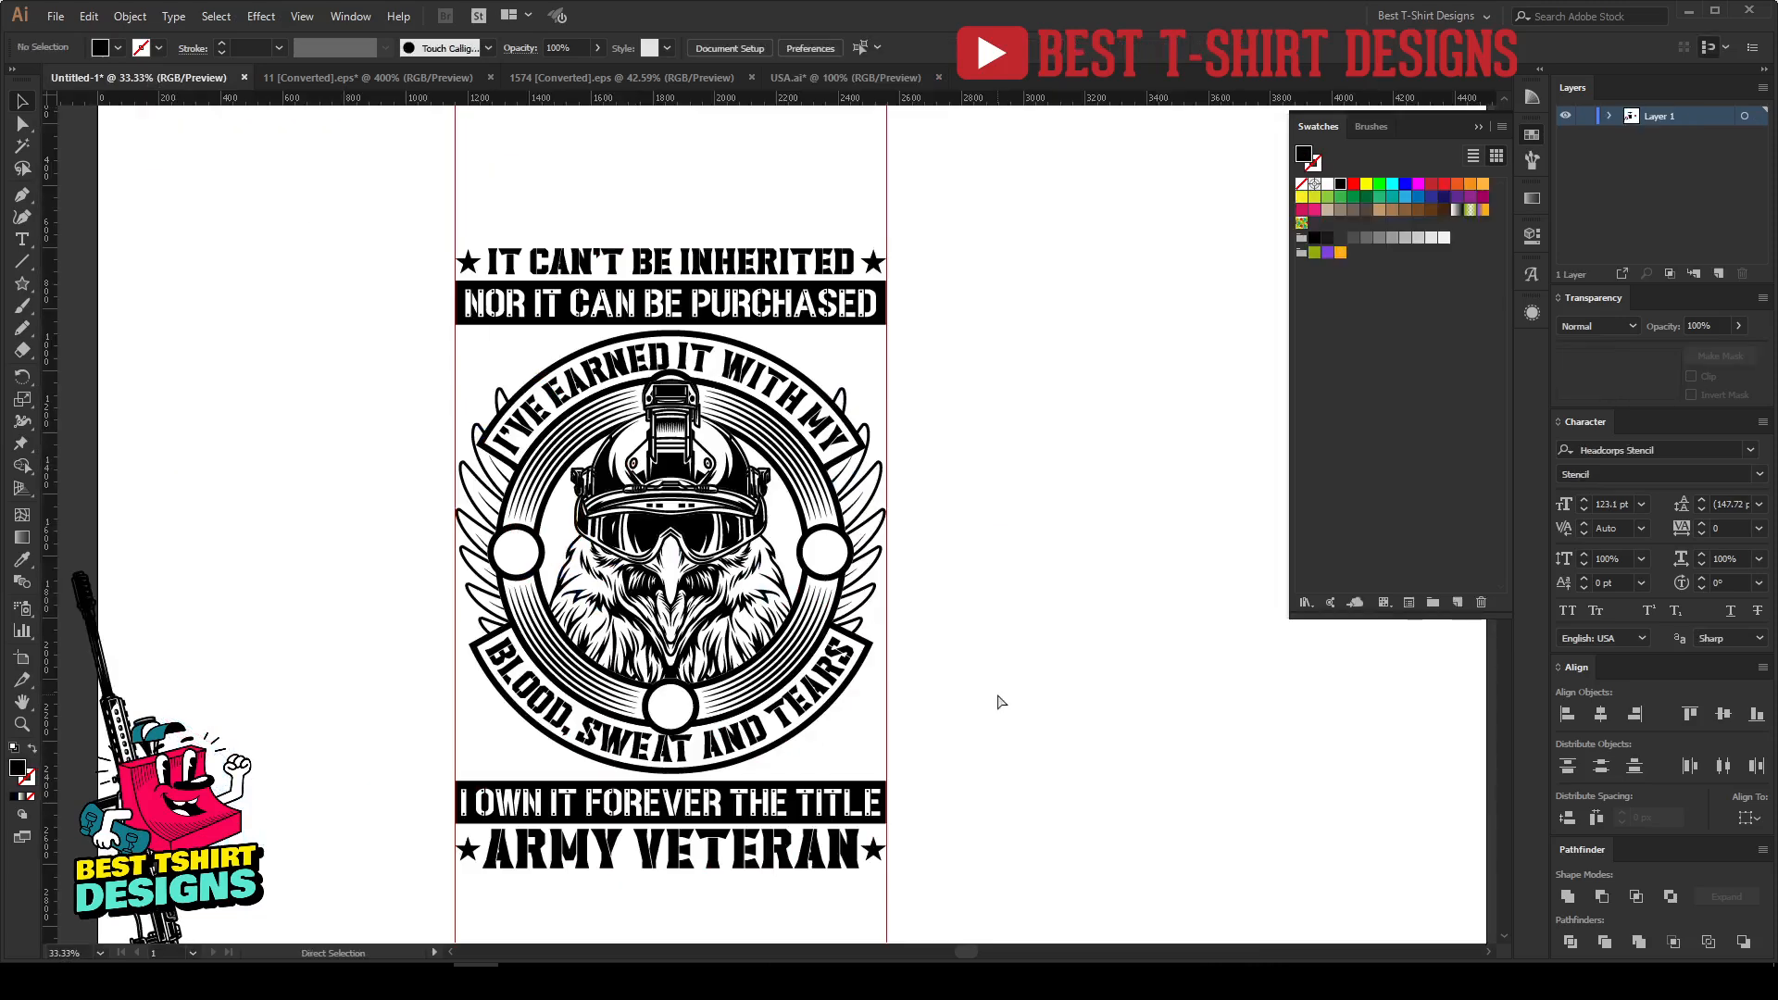
key(ctrl+v)
Step: Rotate the pasted flag clockwise and place it over the right half of the emblem against the right guide
drag(833, 555, 898, 605)
drag(937, 542, 887, 541)
scroll(887, 542, up, 3)
scroll(993, 582, down, 1)
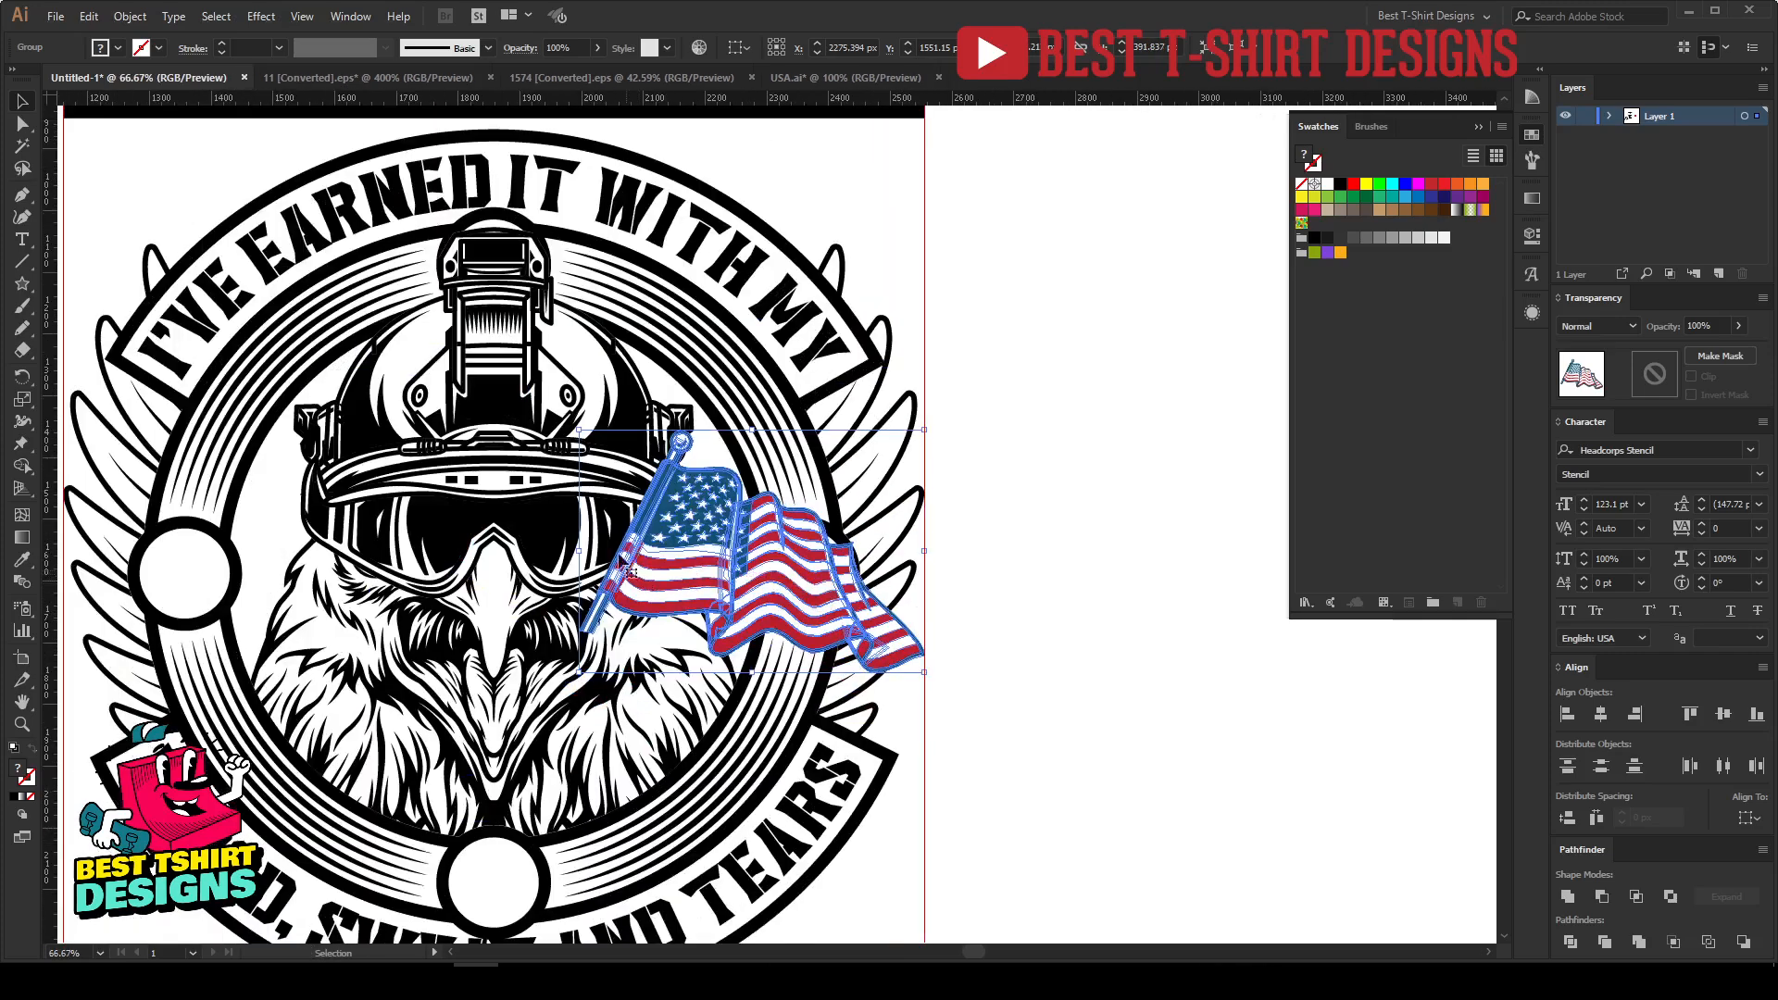
Step: Enlarge the flag to about 504 px high and fit its outer edge to the right guide with the pole's foot at the eagle's centre
drag(579, 550, 482, 554)
drag(727, 549, 735, 508)
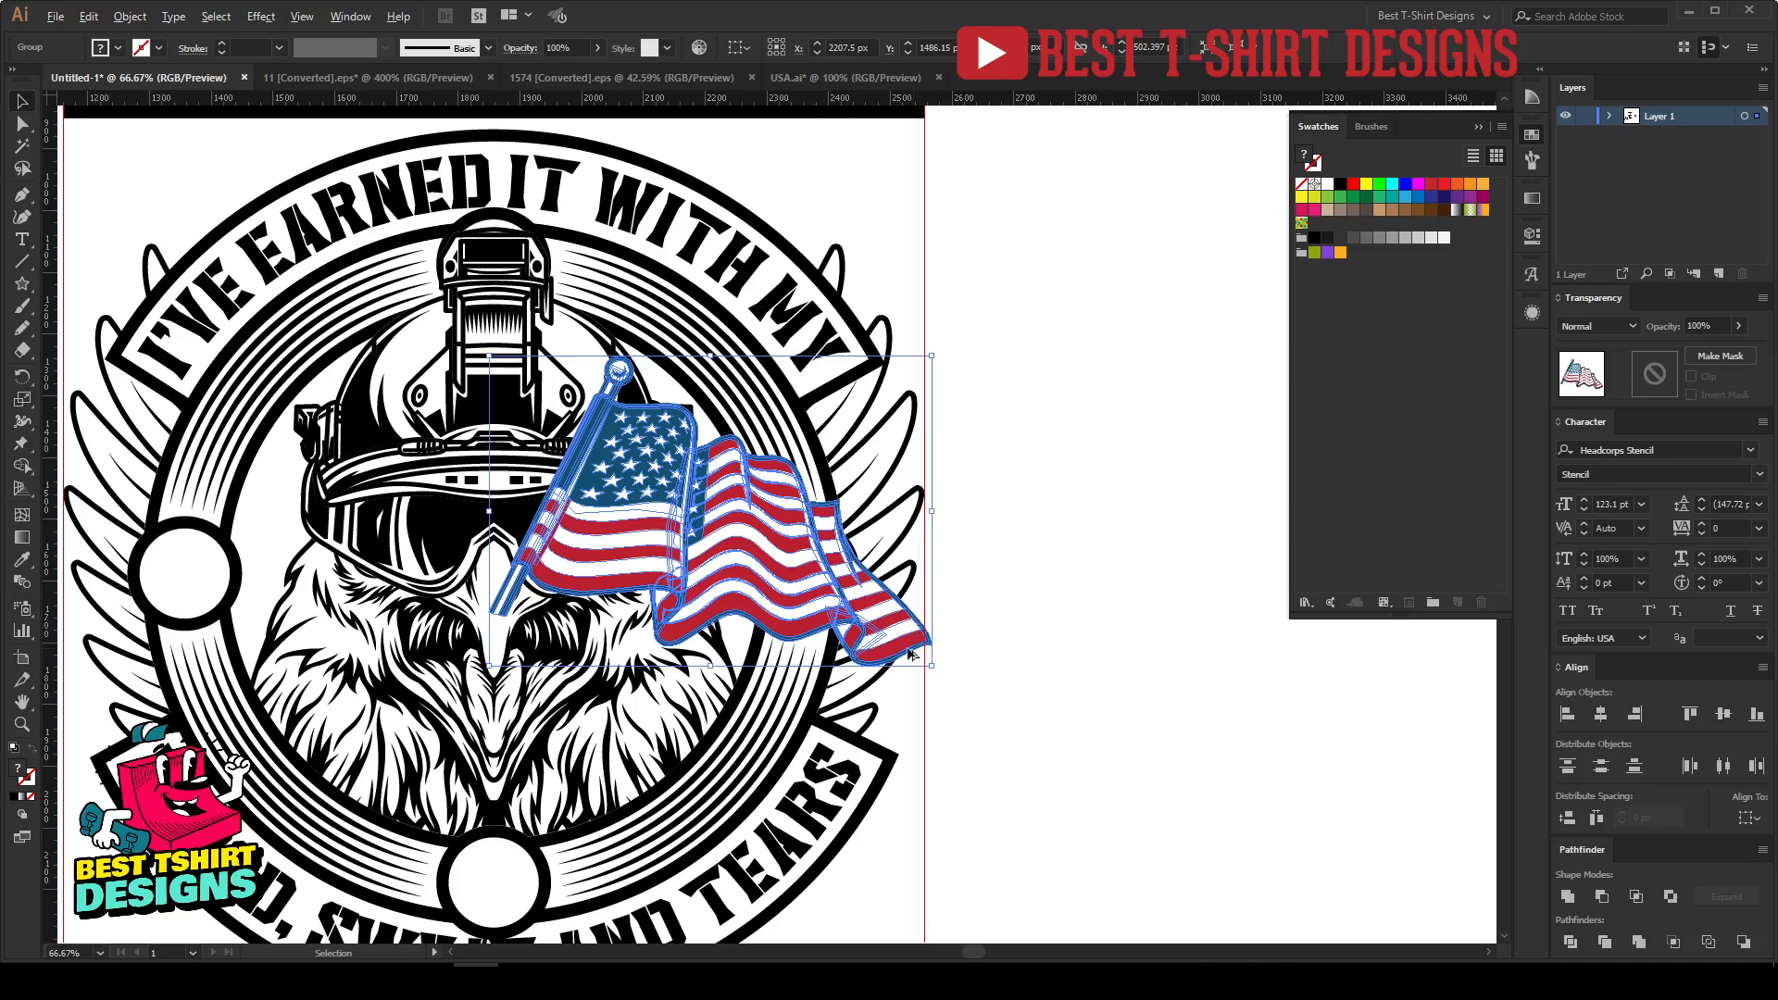
scroll(920, 615, up, 2)
drag(922, 604, 910, 604)
drag(942, 339, 953, 339)
scroll(1151, 515, down, 3)
Step: Duplicate the flag onto the left half of the emblem and reflect the copy across the vertical axis
drag(921, 456, 610, 454)
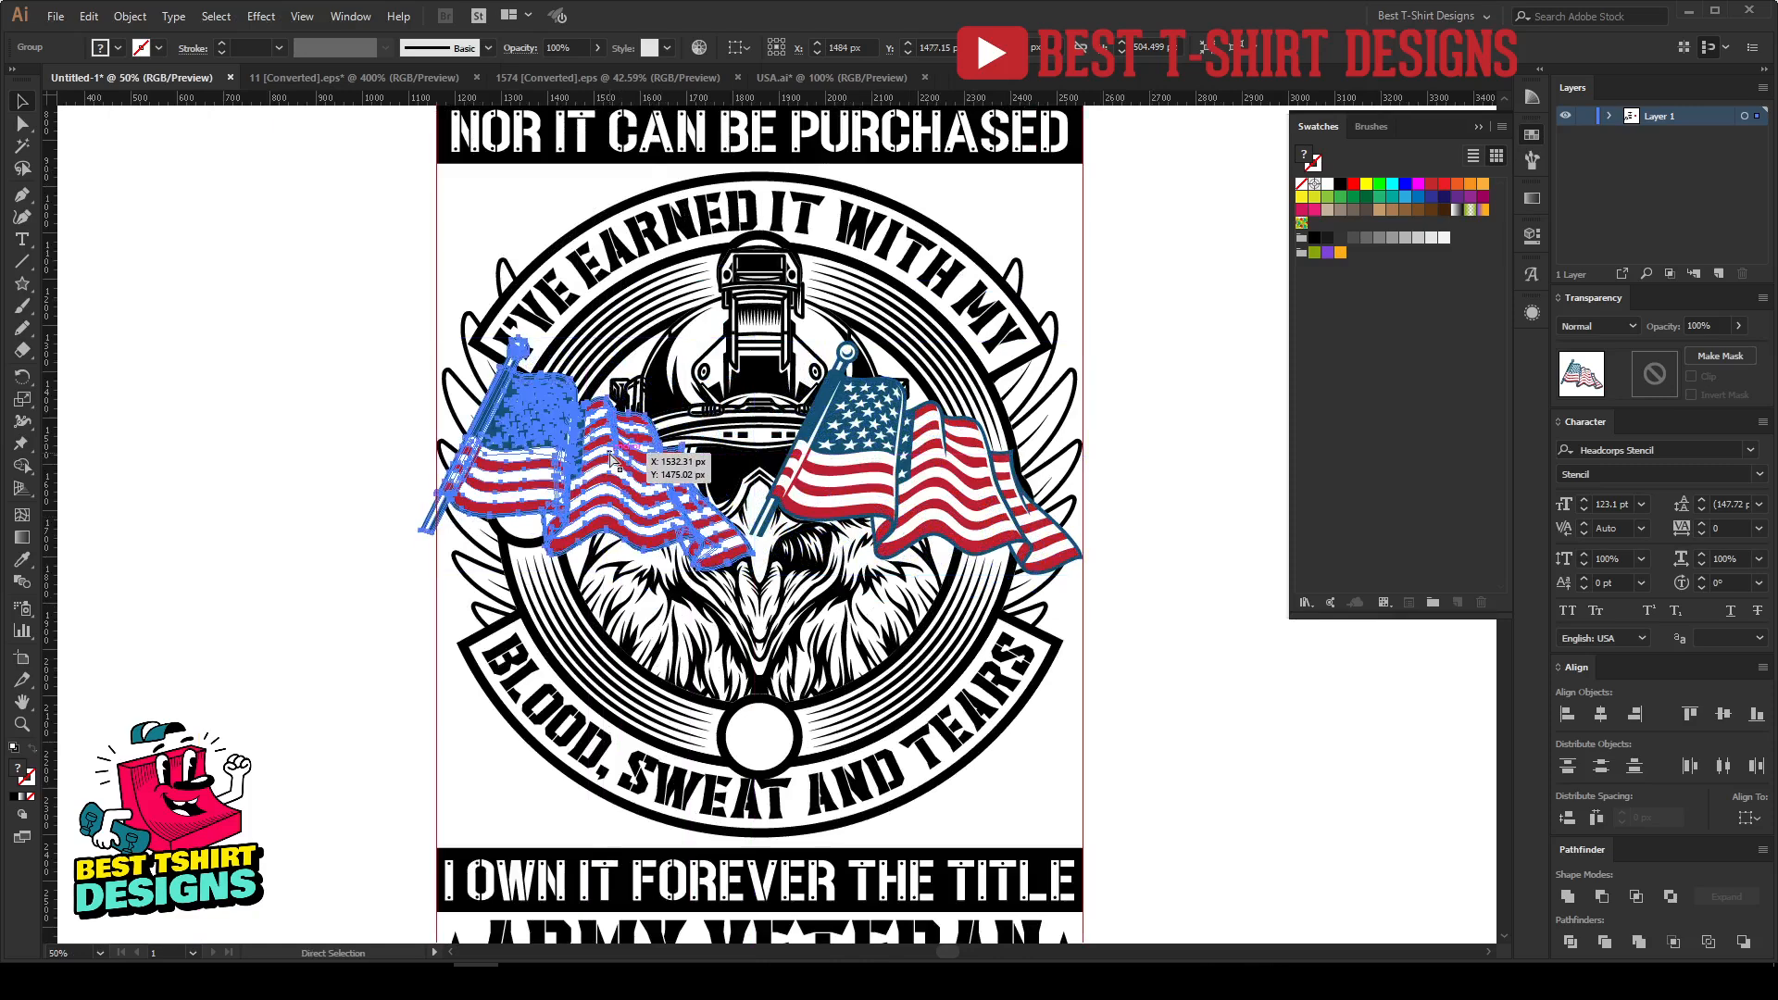
key(o)
key(Return)
click(893, 603)
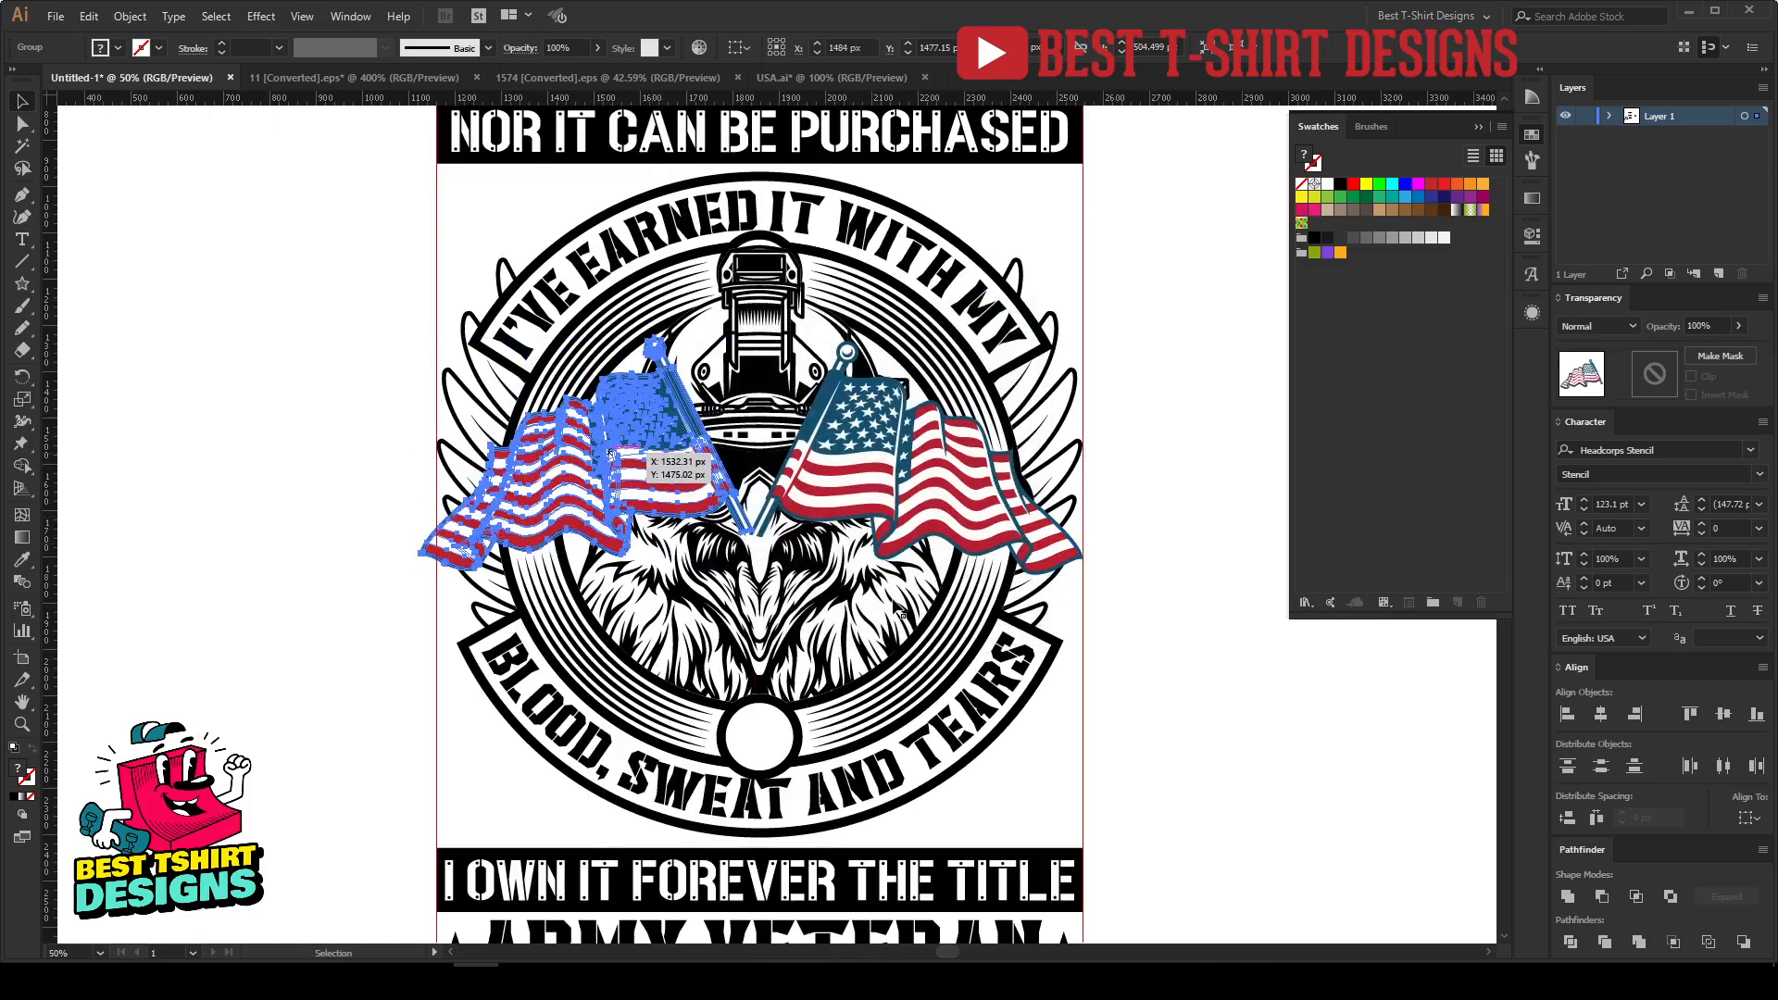
Step: Align the mirrored flag's left edge with the left edge of the "NOR IT CAN BE PURCHASED" bar
shift+click(460, 142)
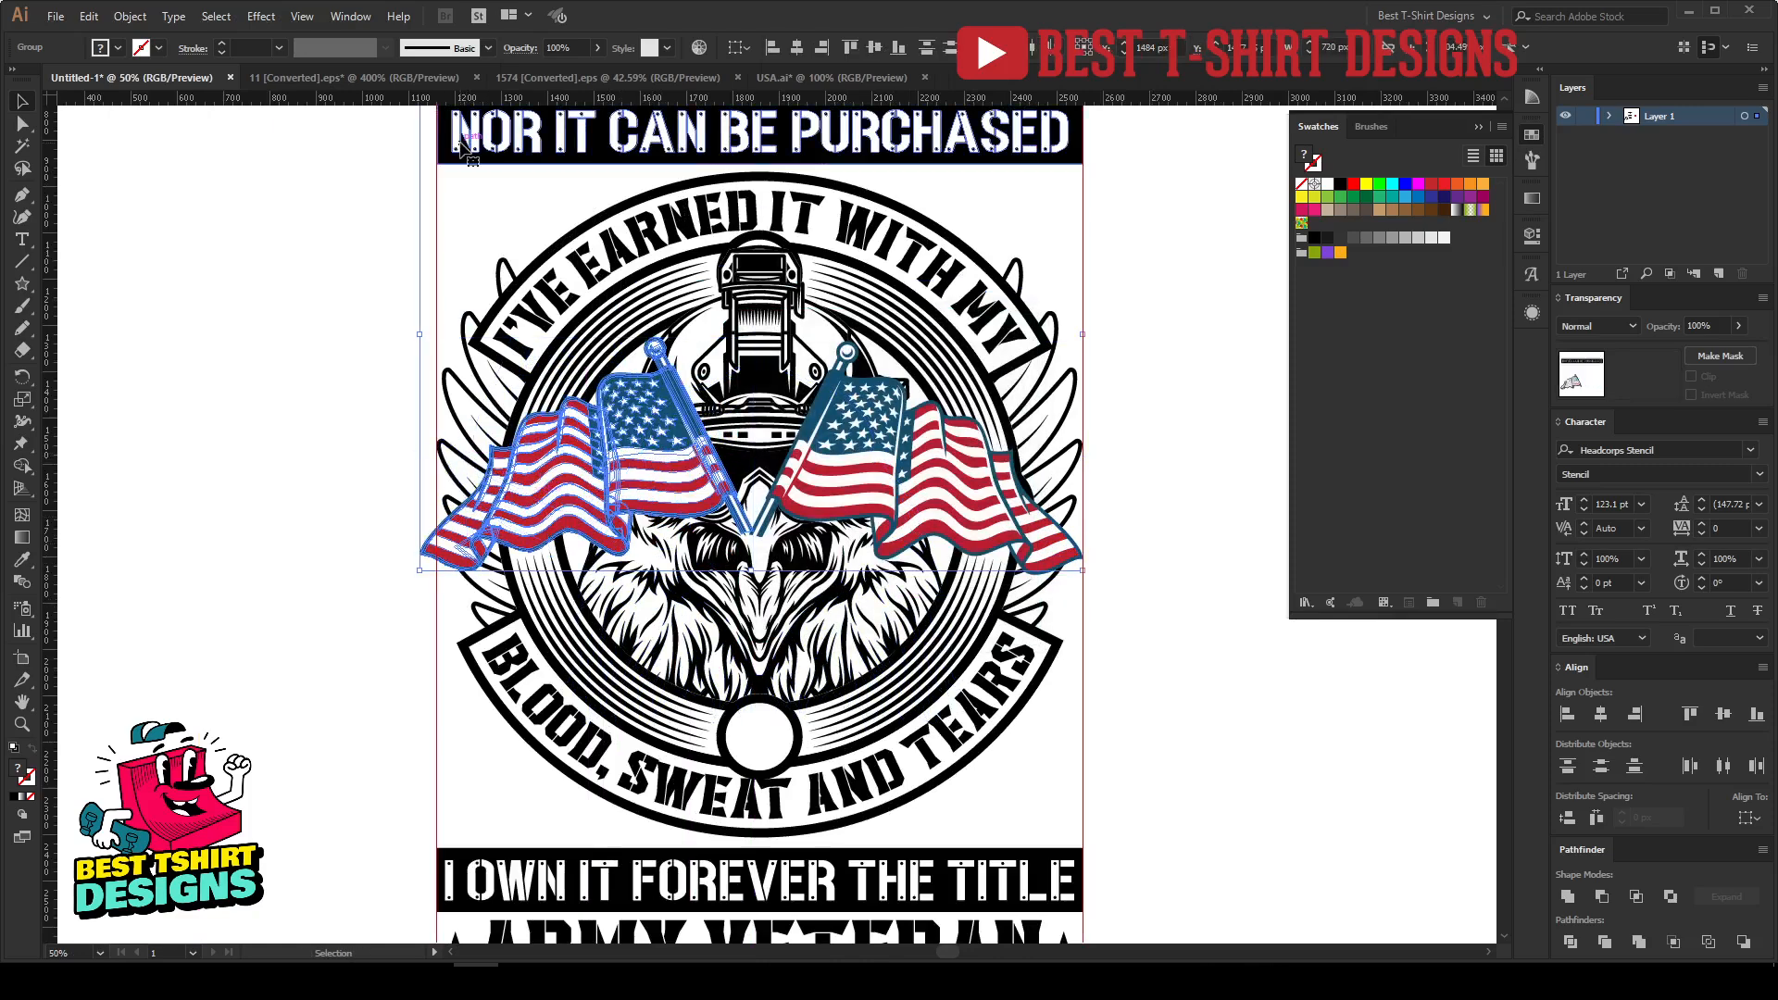
click(773, 47)
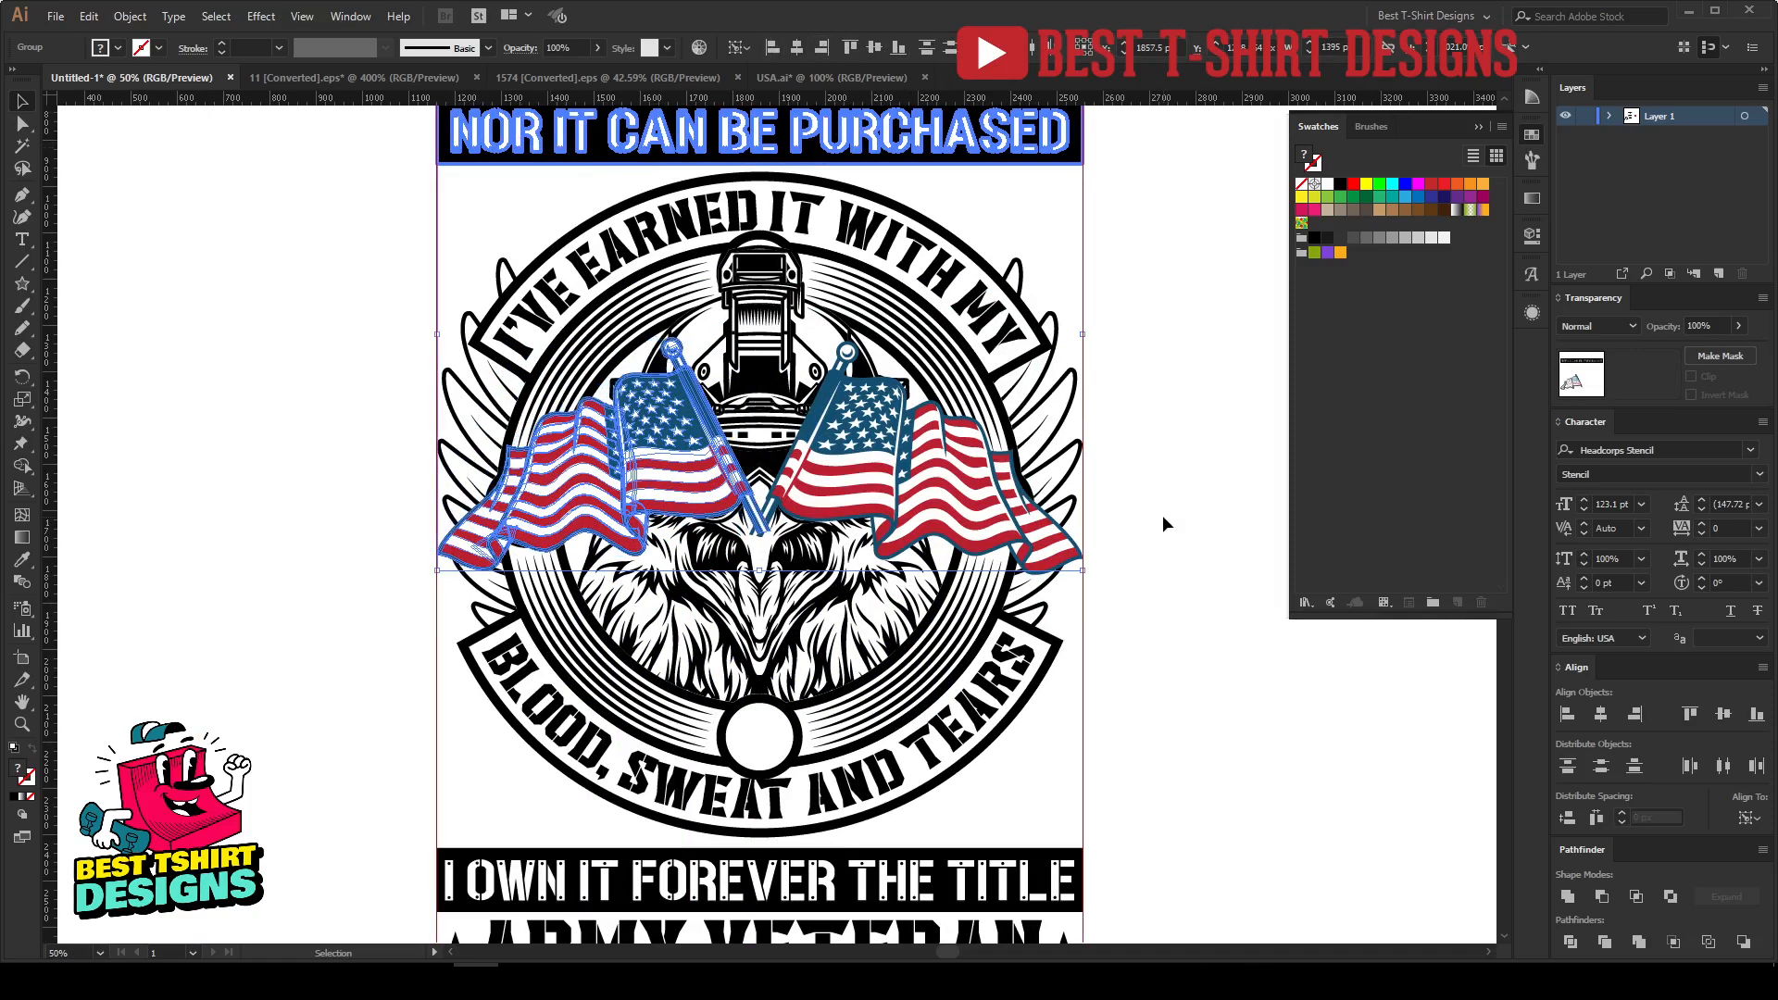
click(1163, 515)
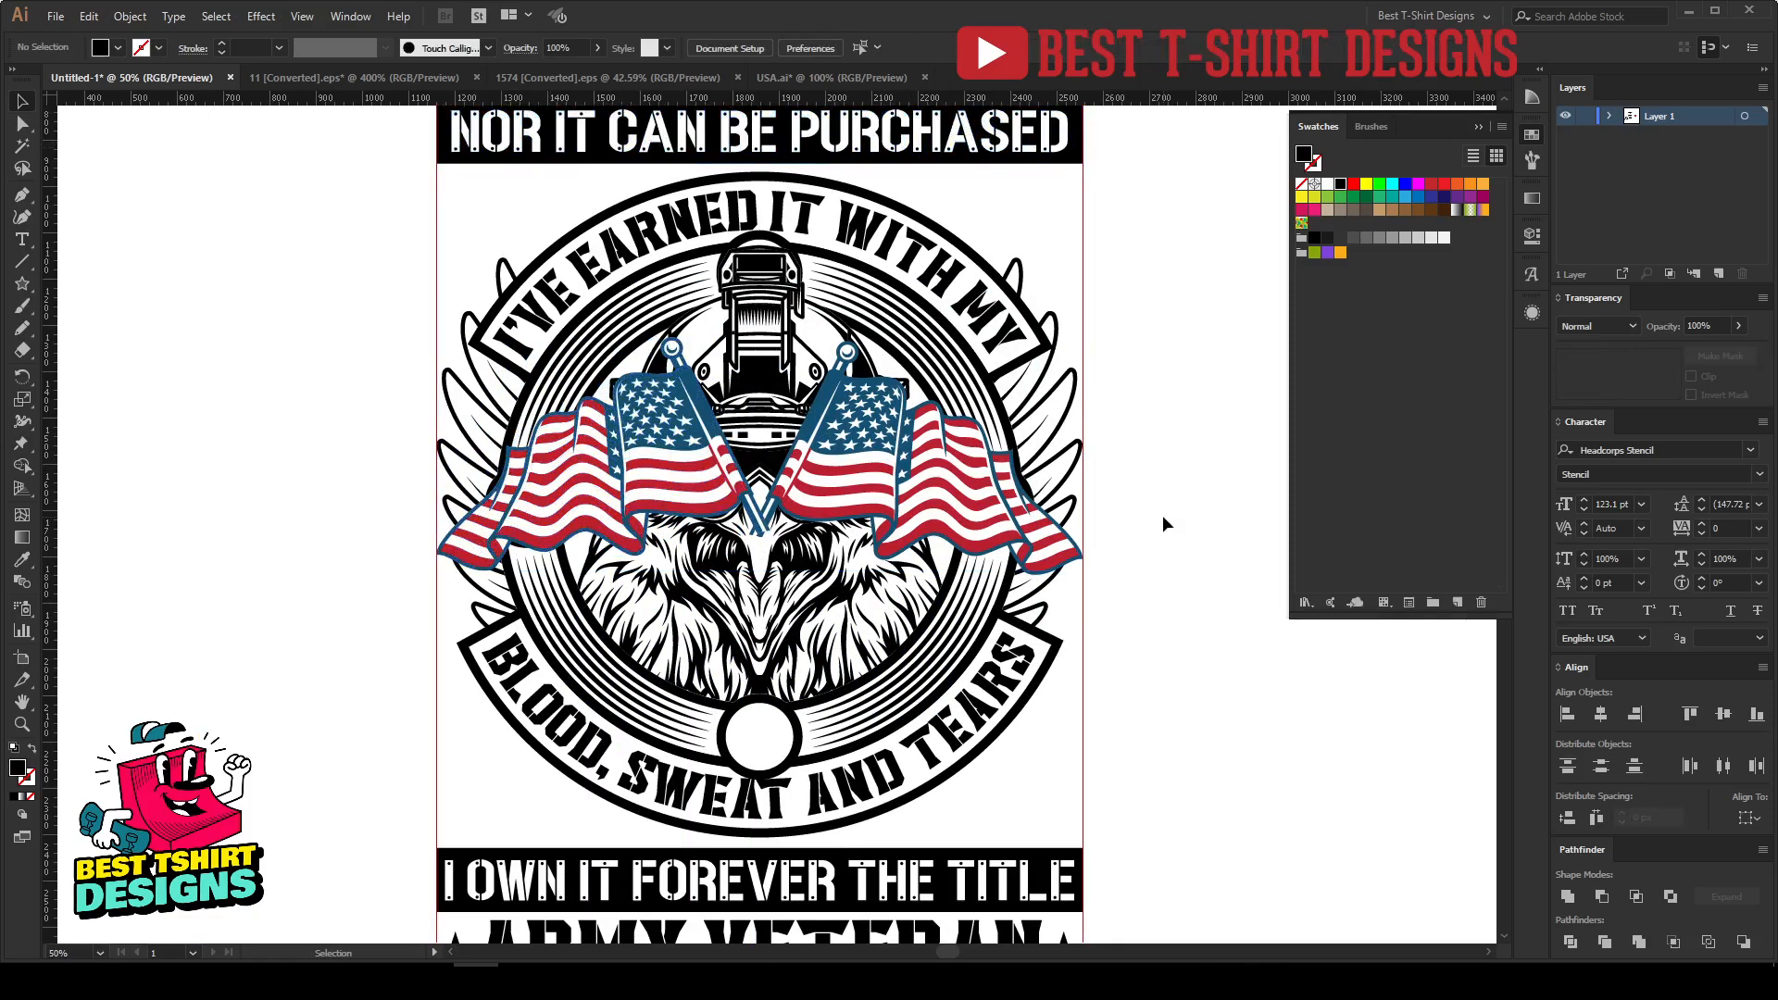
Step: Isolate the grouped pair of flags and remove their hidden overlaps with the Trim pathfinder
click(700, 461)
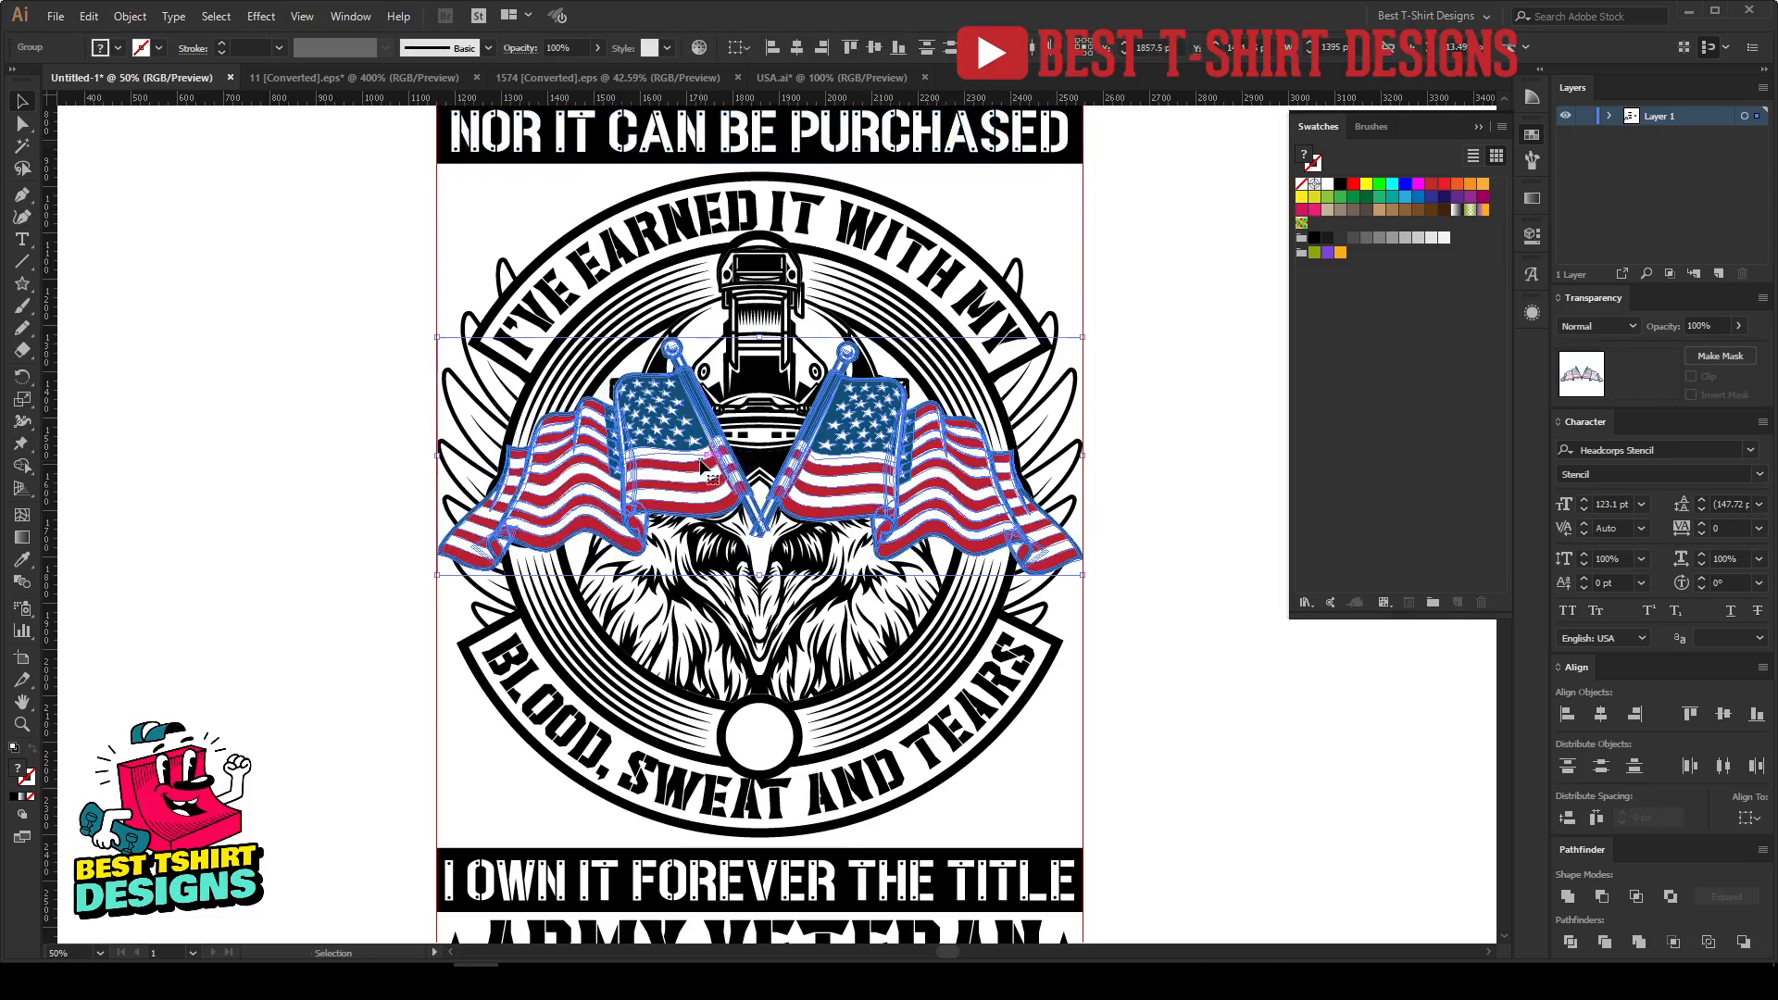
double_click(895, 478)
key(ctrl+a)
click(1604, 941)
key(a)
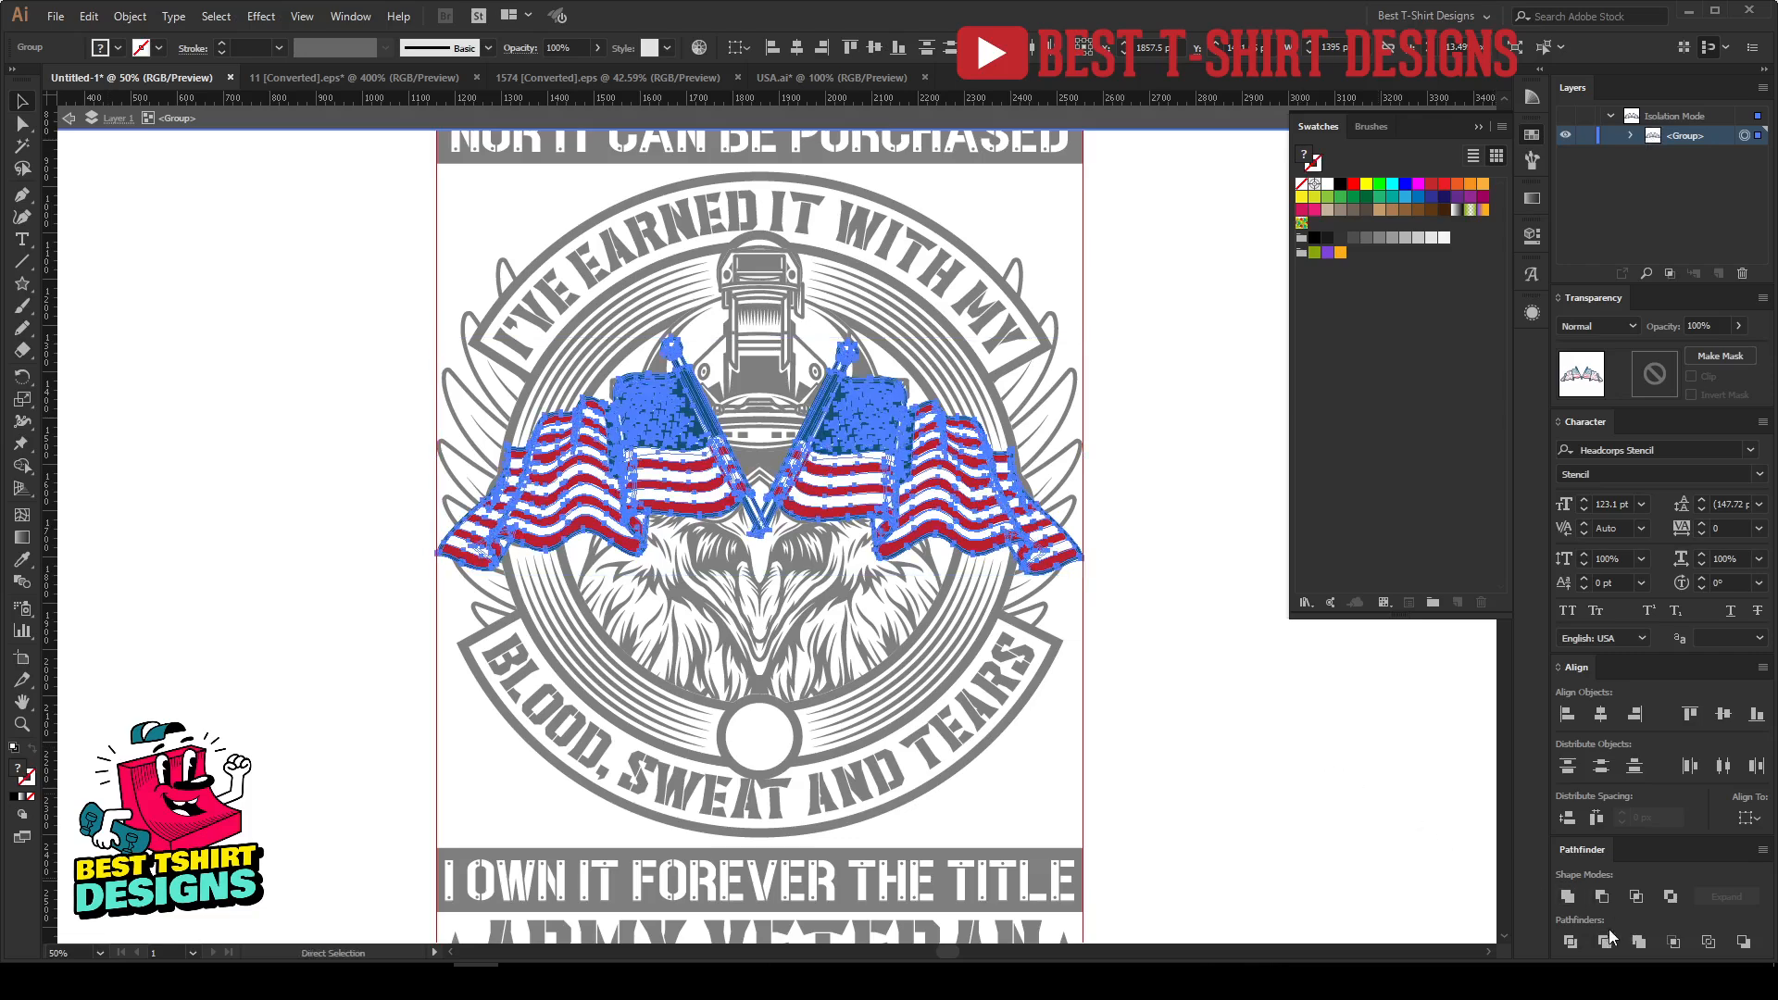
key(v)
Step: Delete the red and blue areas of both flags using the Magic Wand, leaving the white shapes
scroll(1175, 728, up, 2)
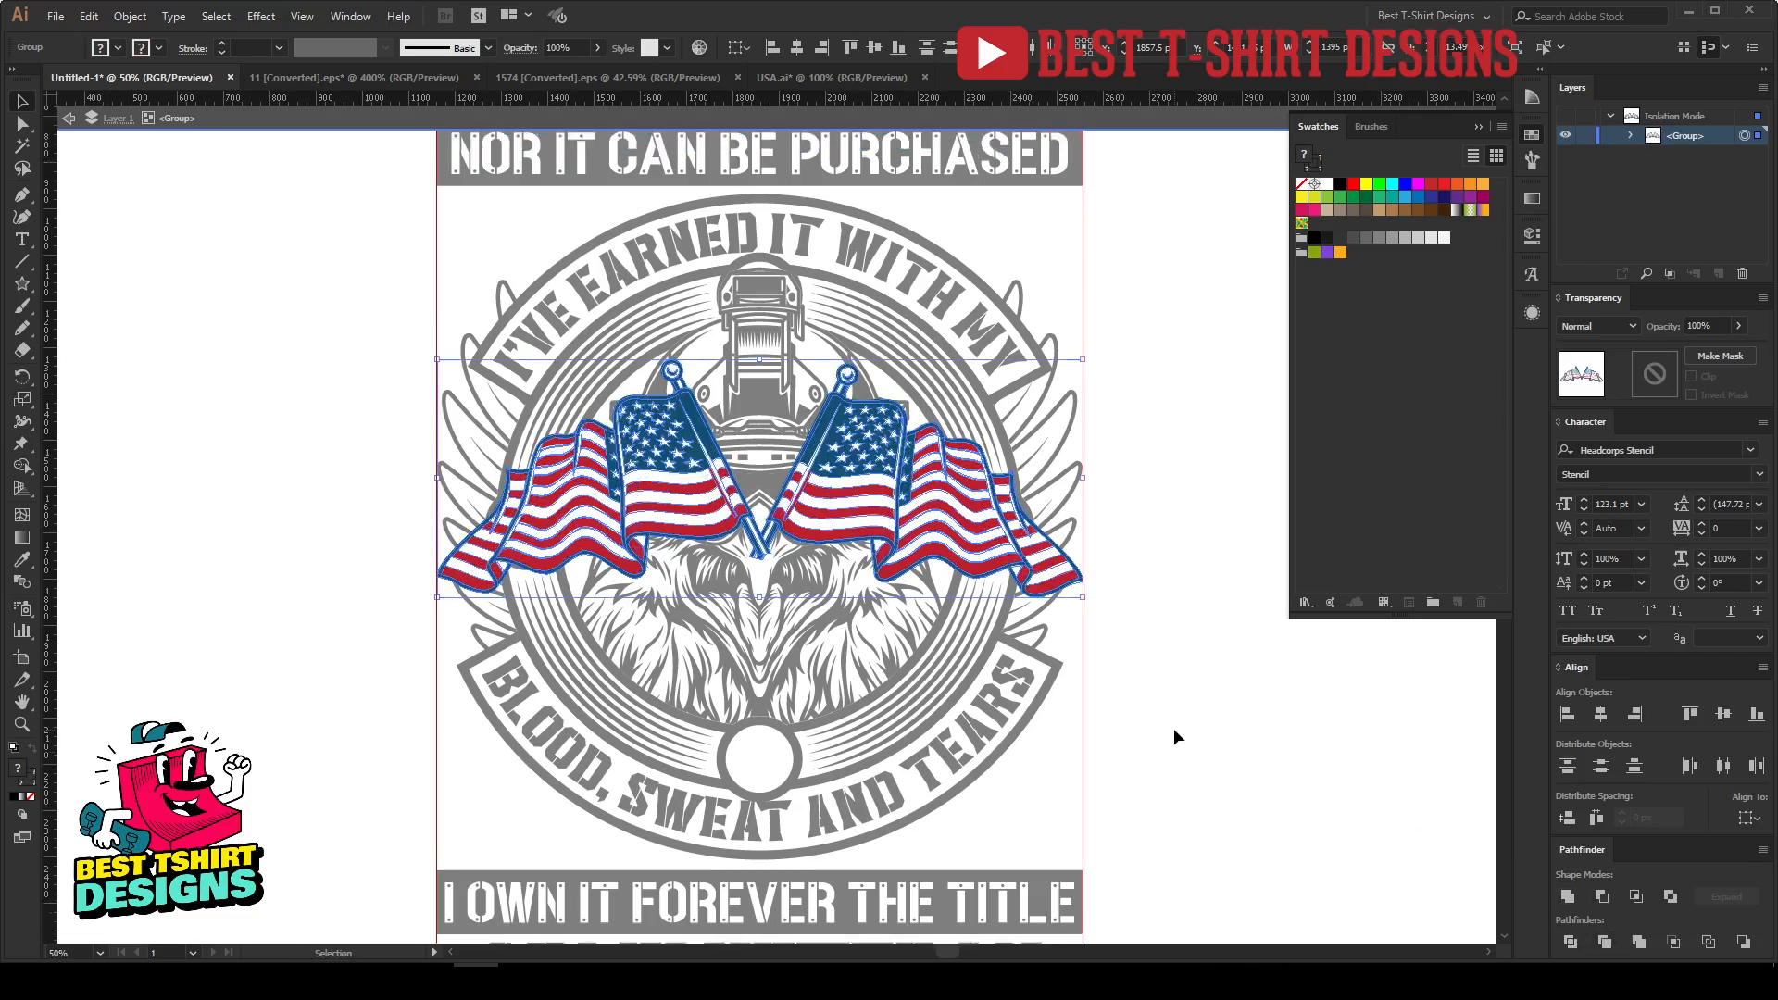
key(y)
scroll(838, 527, up, 2)
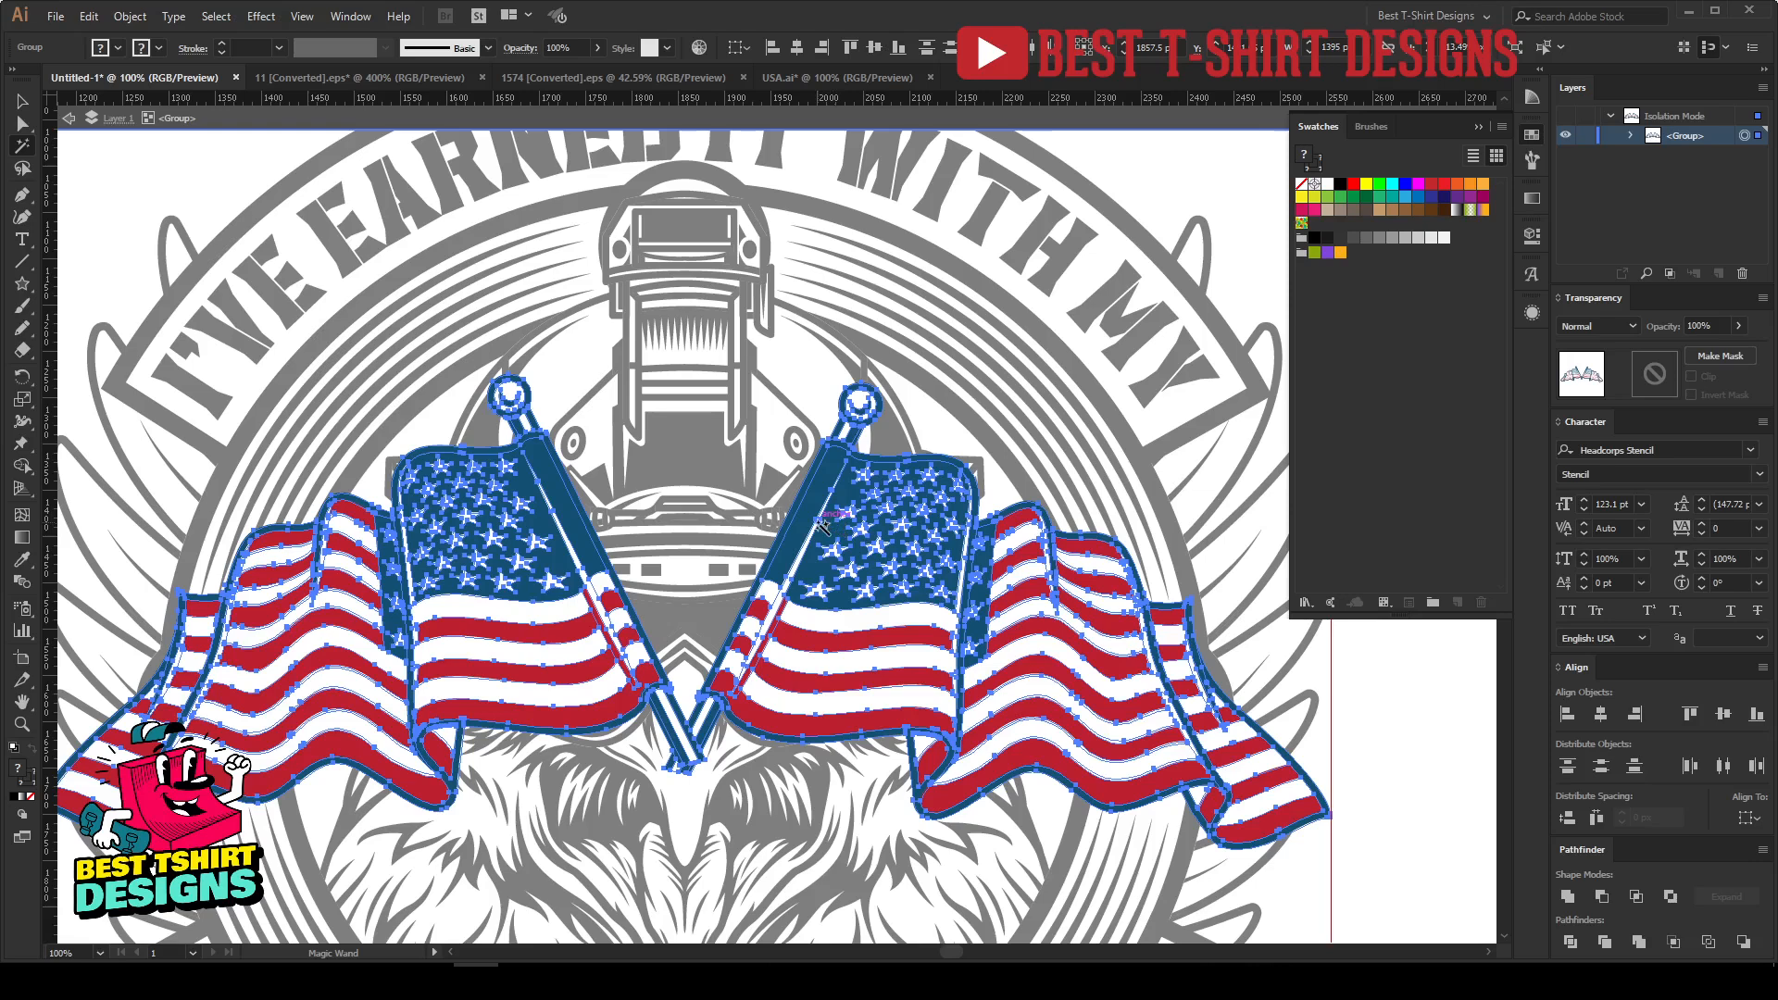
click(849, 648)
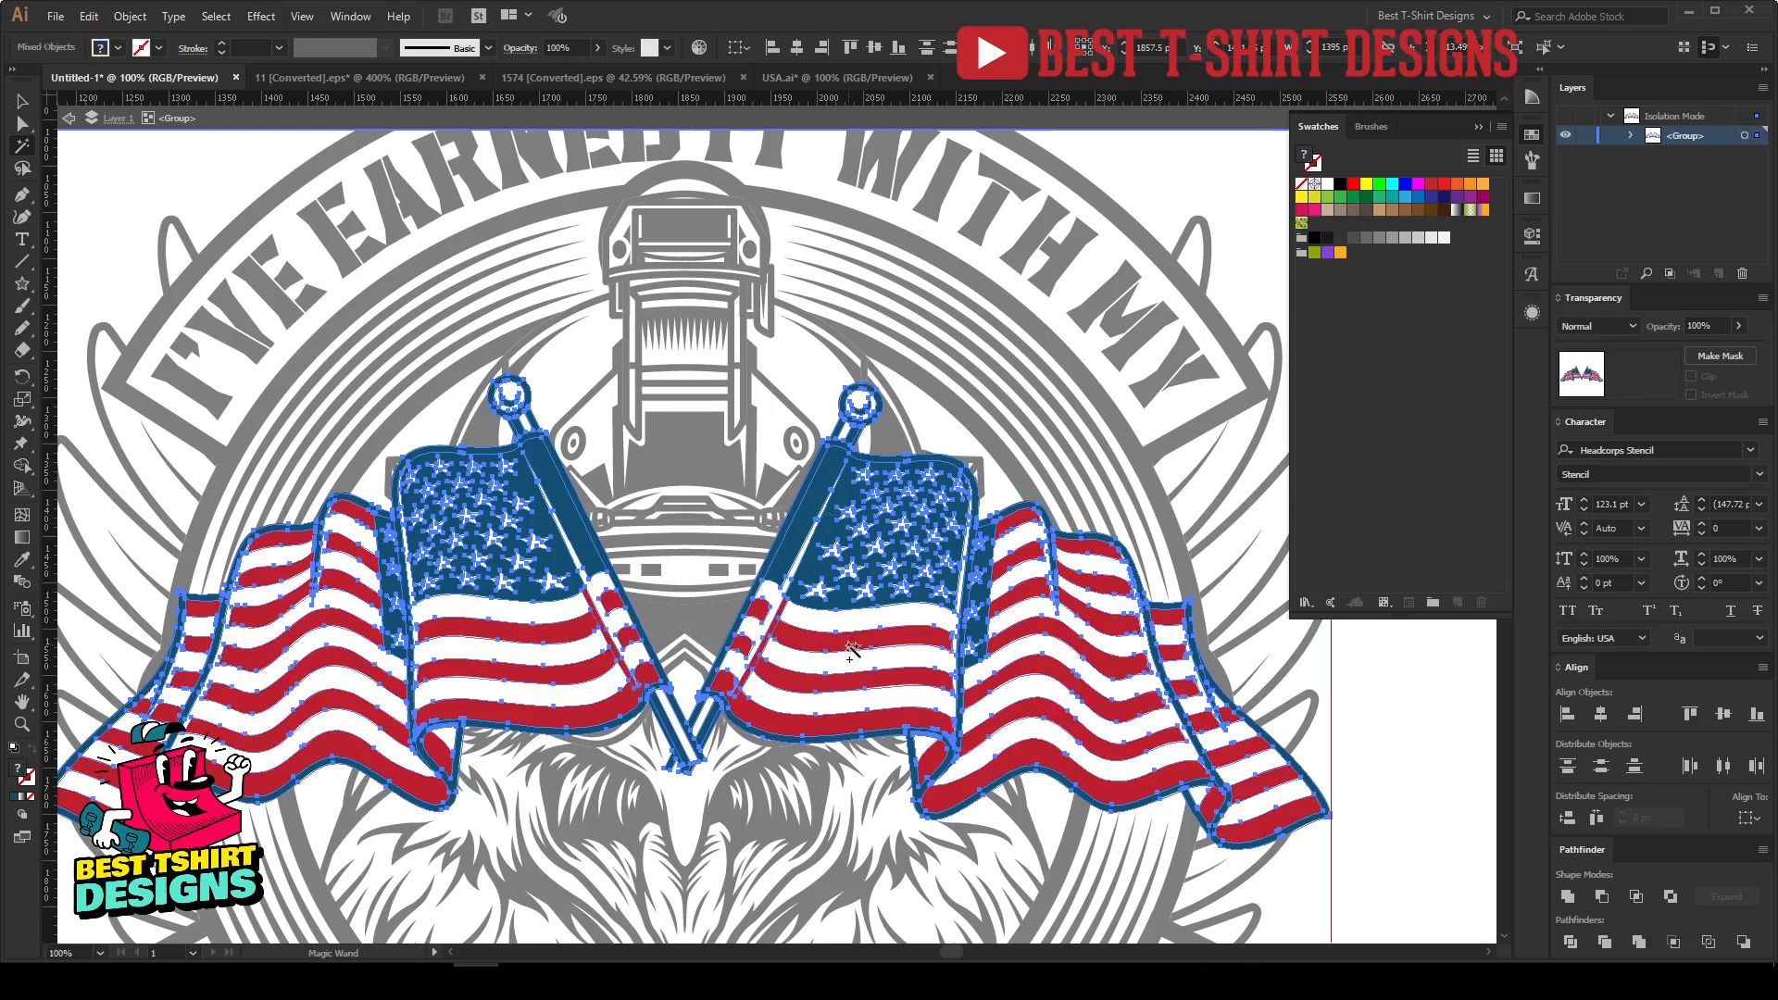
key(Delete)
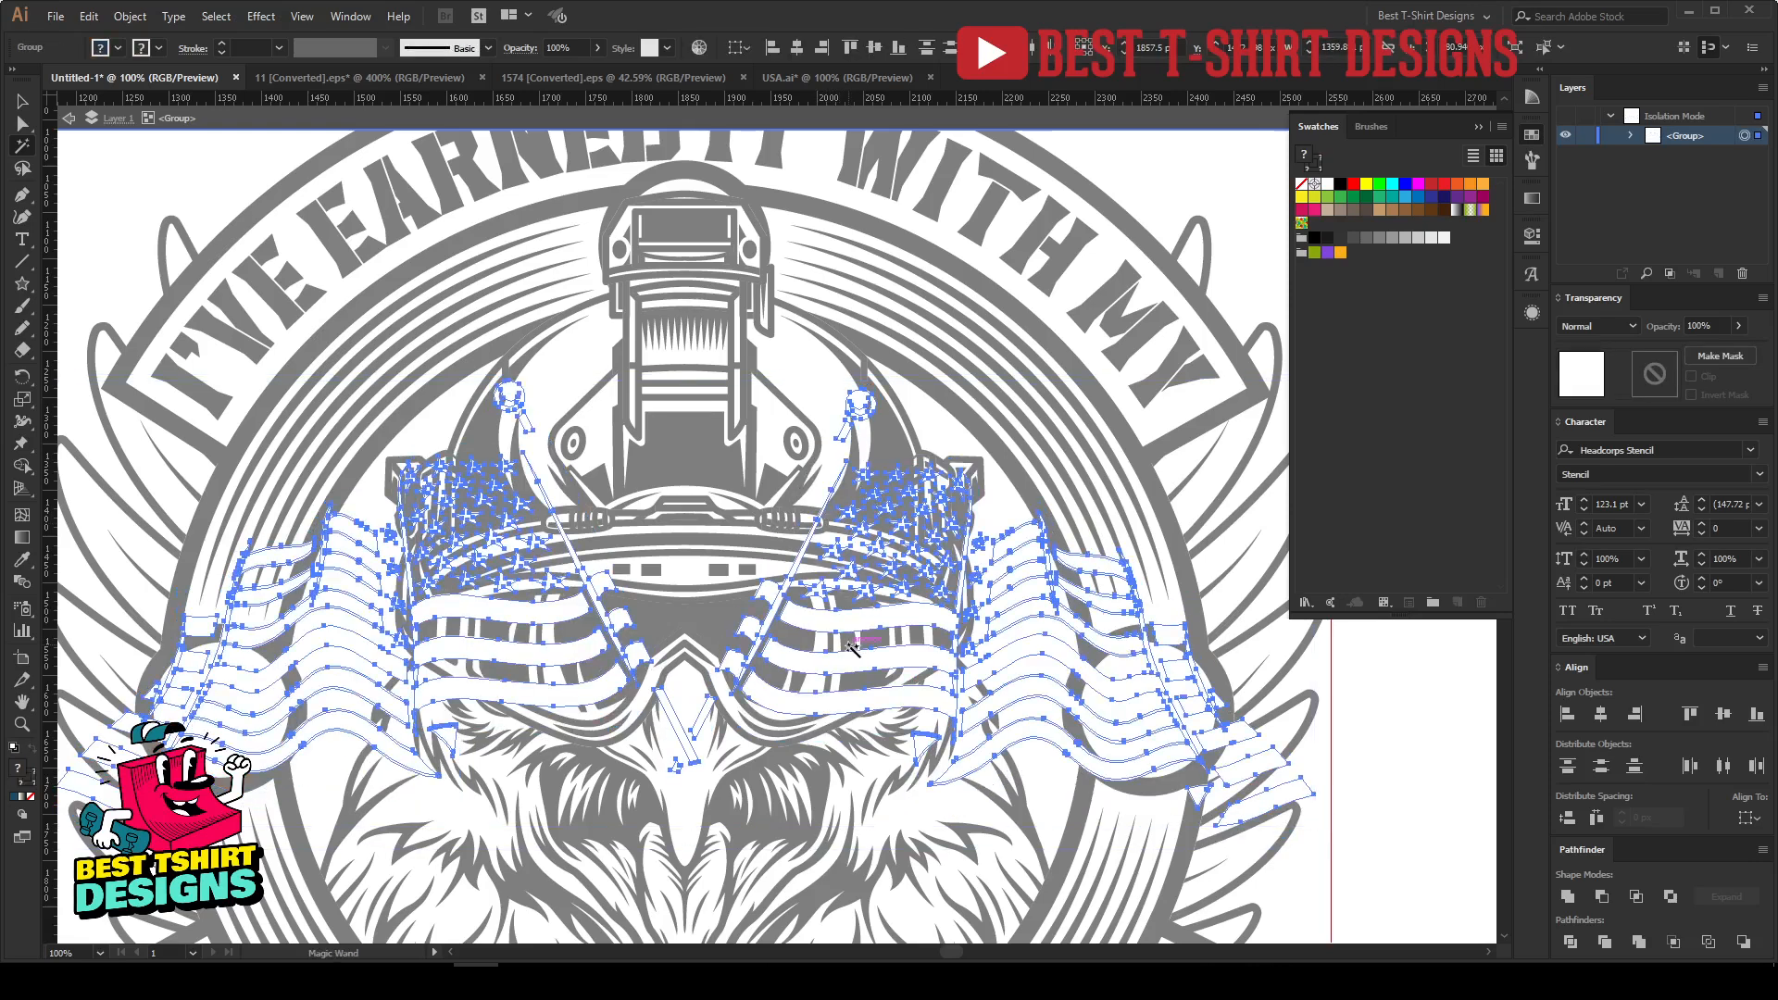
Step: Restore the deleted red and blue flag areas, fill them with black, and exit the flags' isolation
key(ctrl+z)
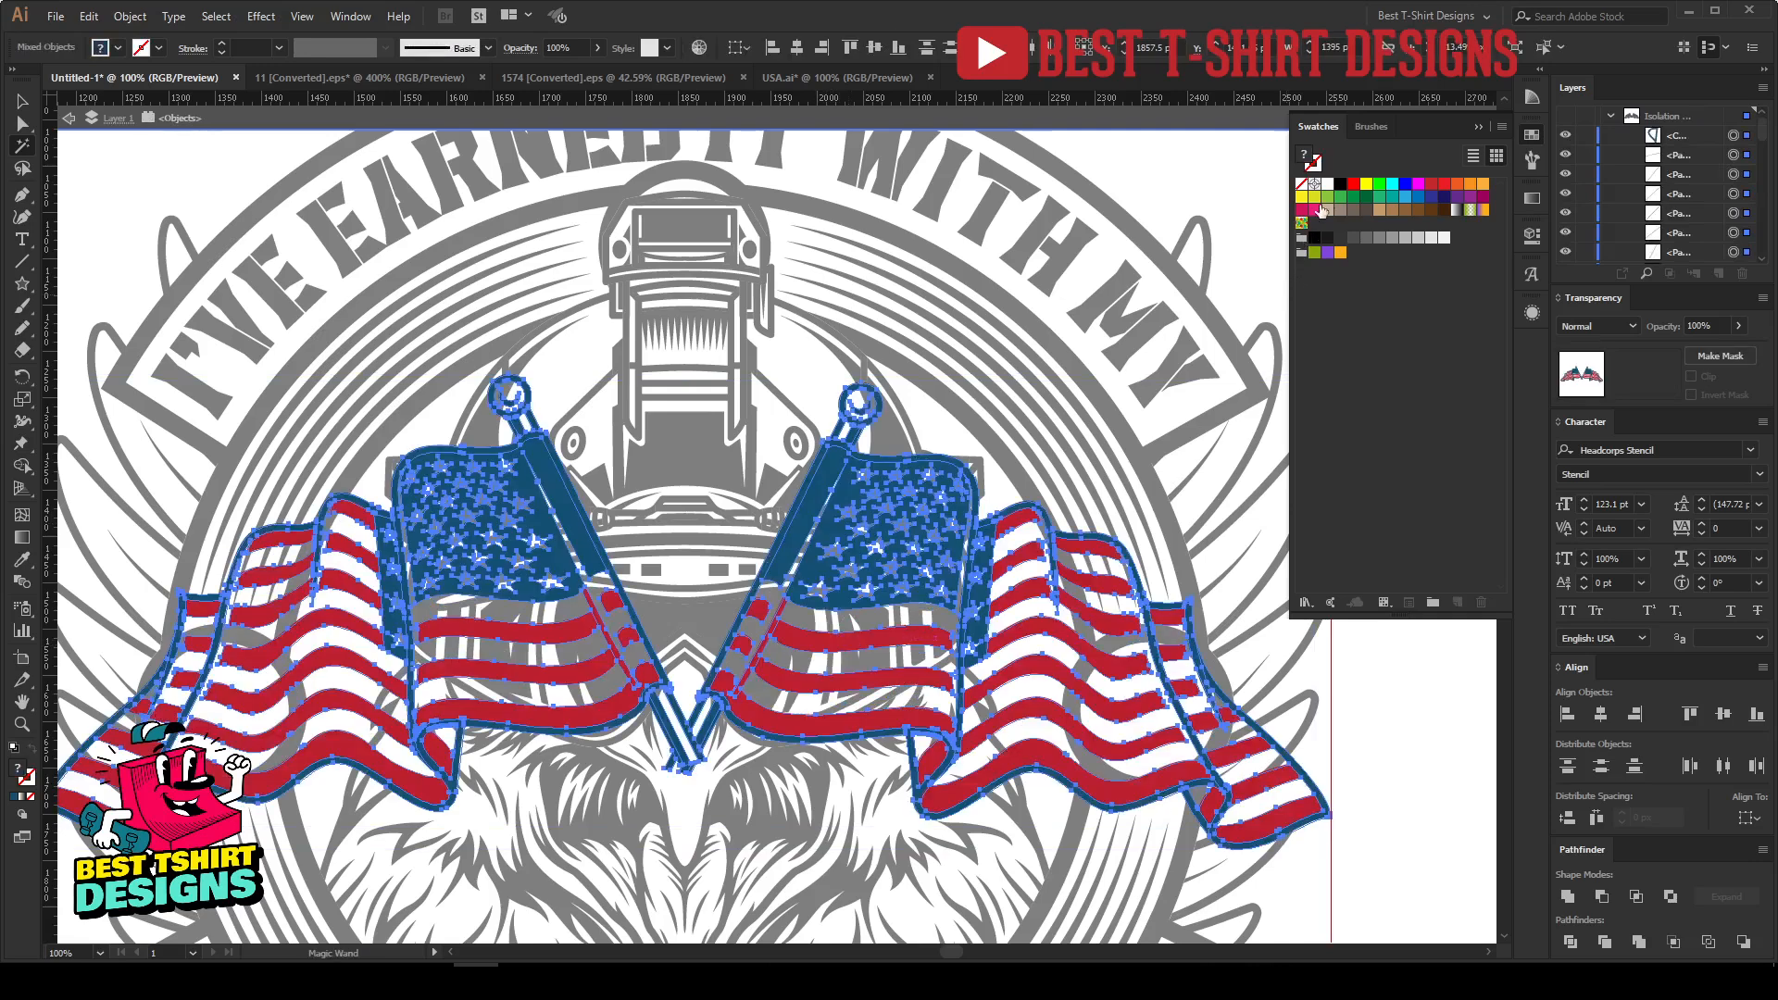
click(1339, 184)
key(ctrl+minus)
key(ctrl+minus)
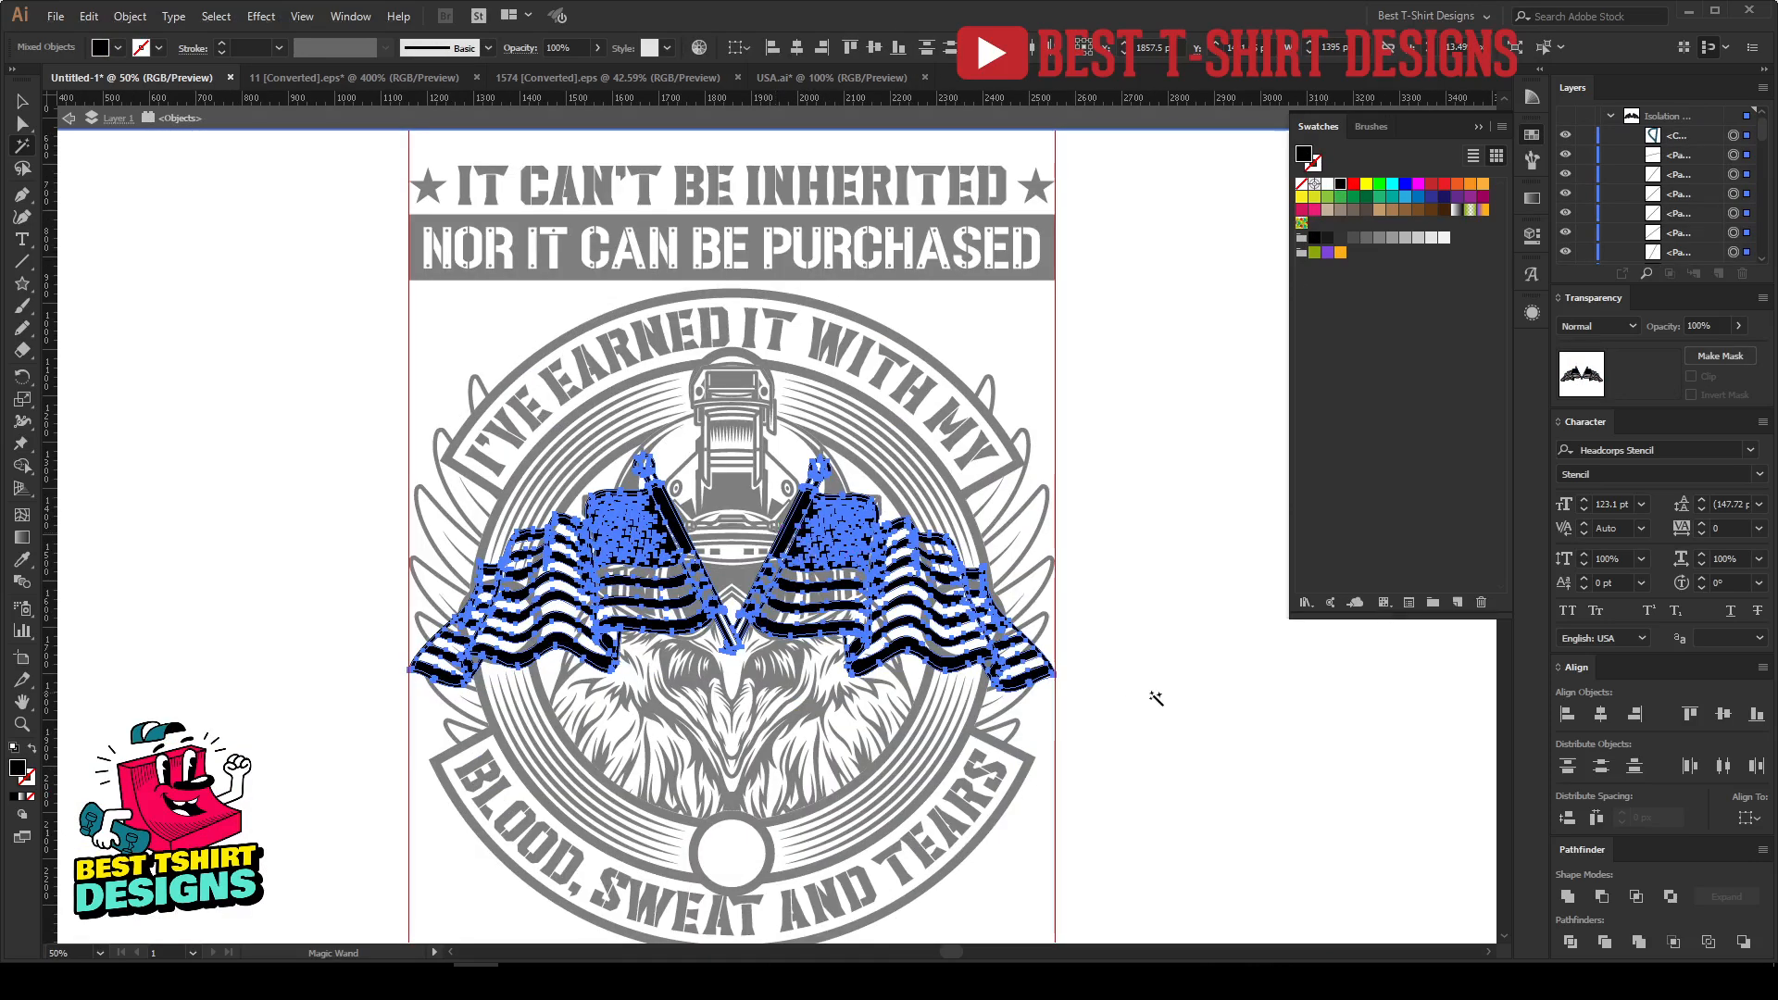
click(1158, 698)
key(v)
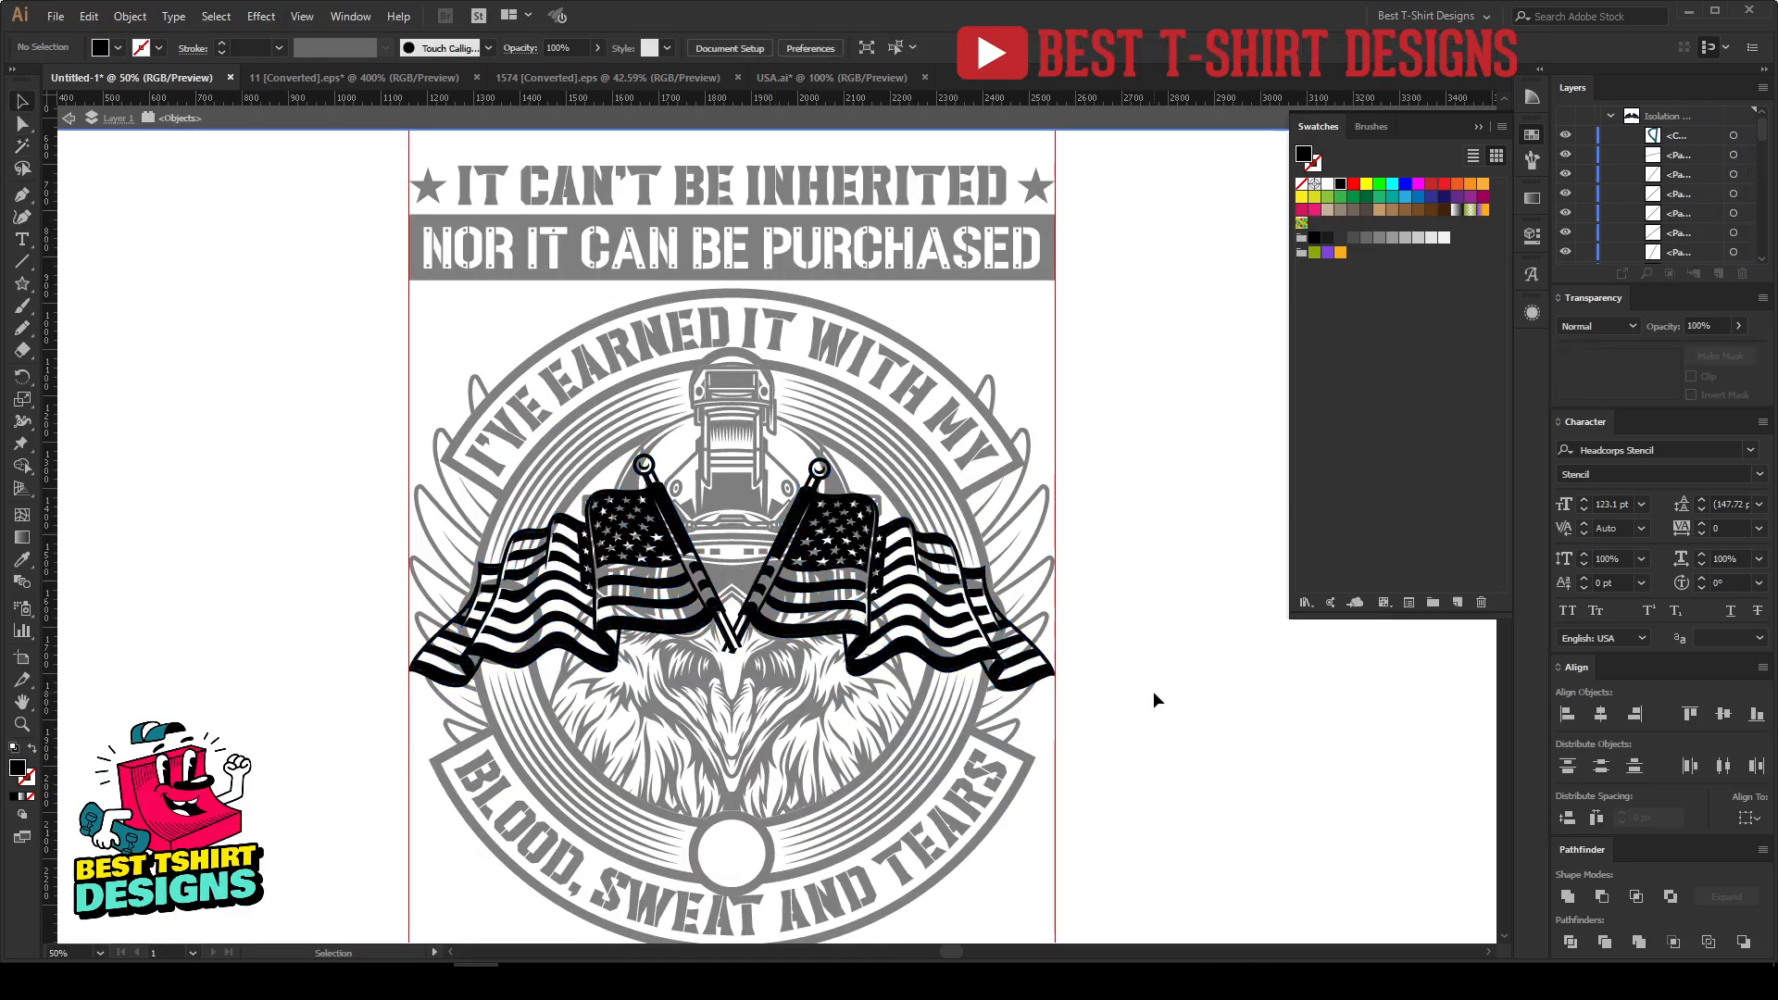
double_click(1159, 698)
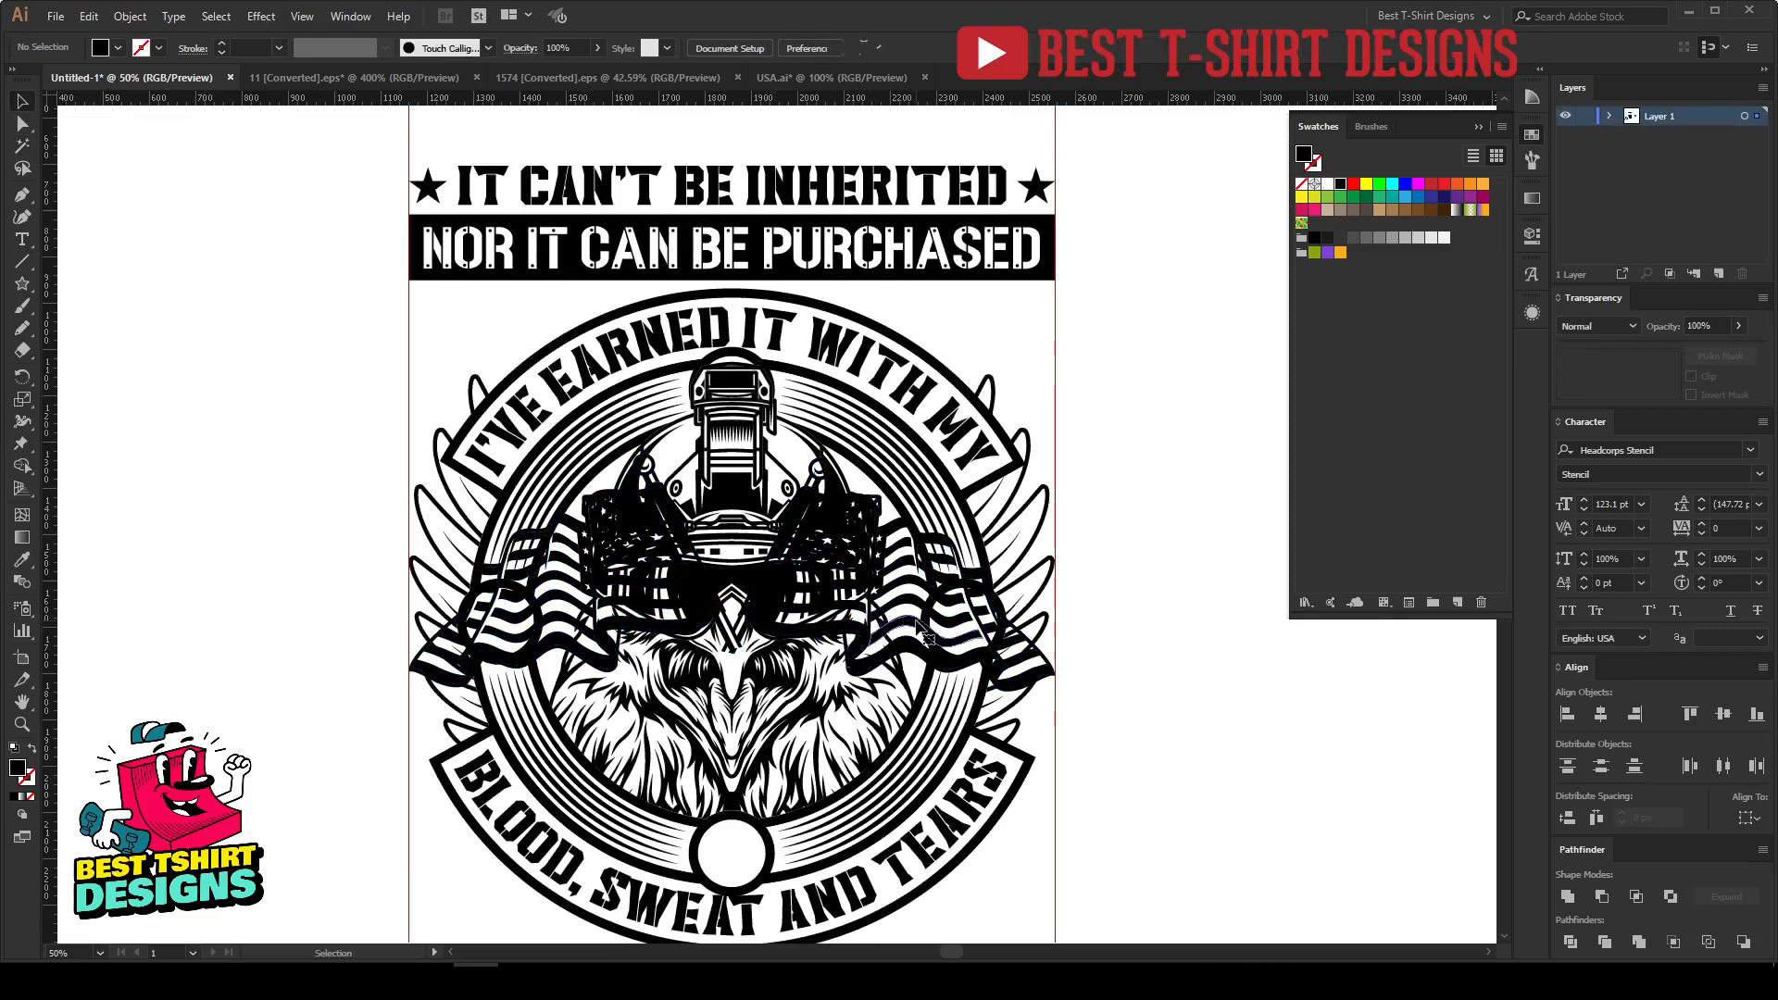
Step: Reopen the flag pair, fill all its shapes with black, and cut it from the design as one group
click(919, 629)
double_click(919, 628)
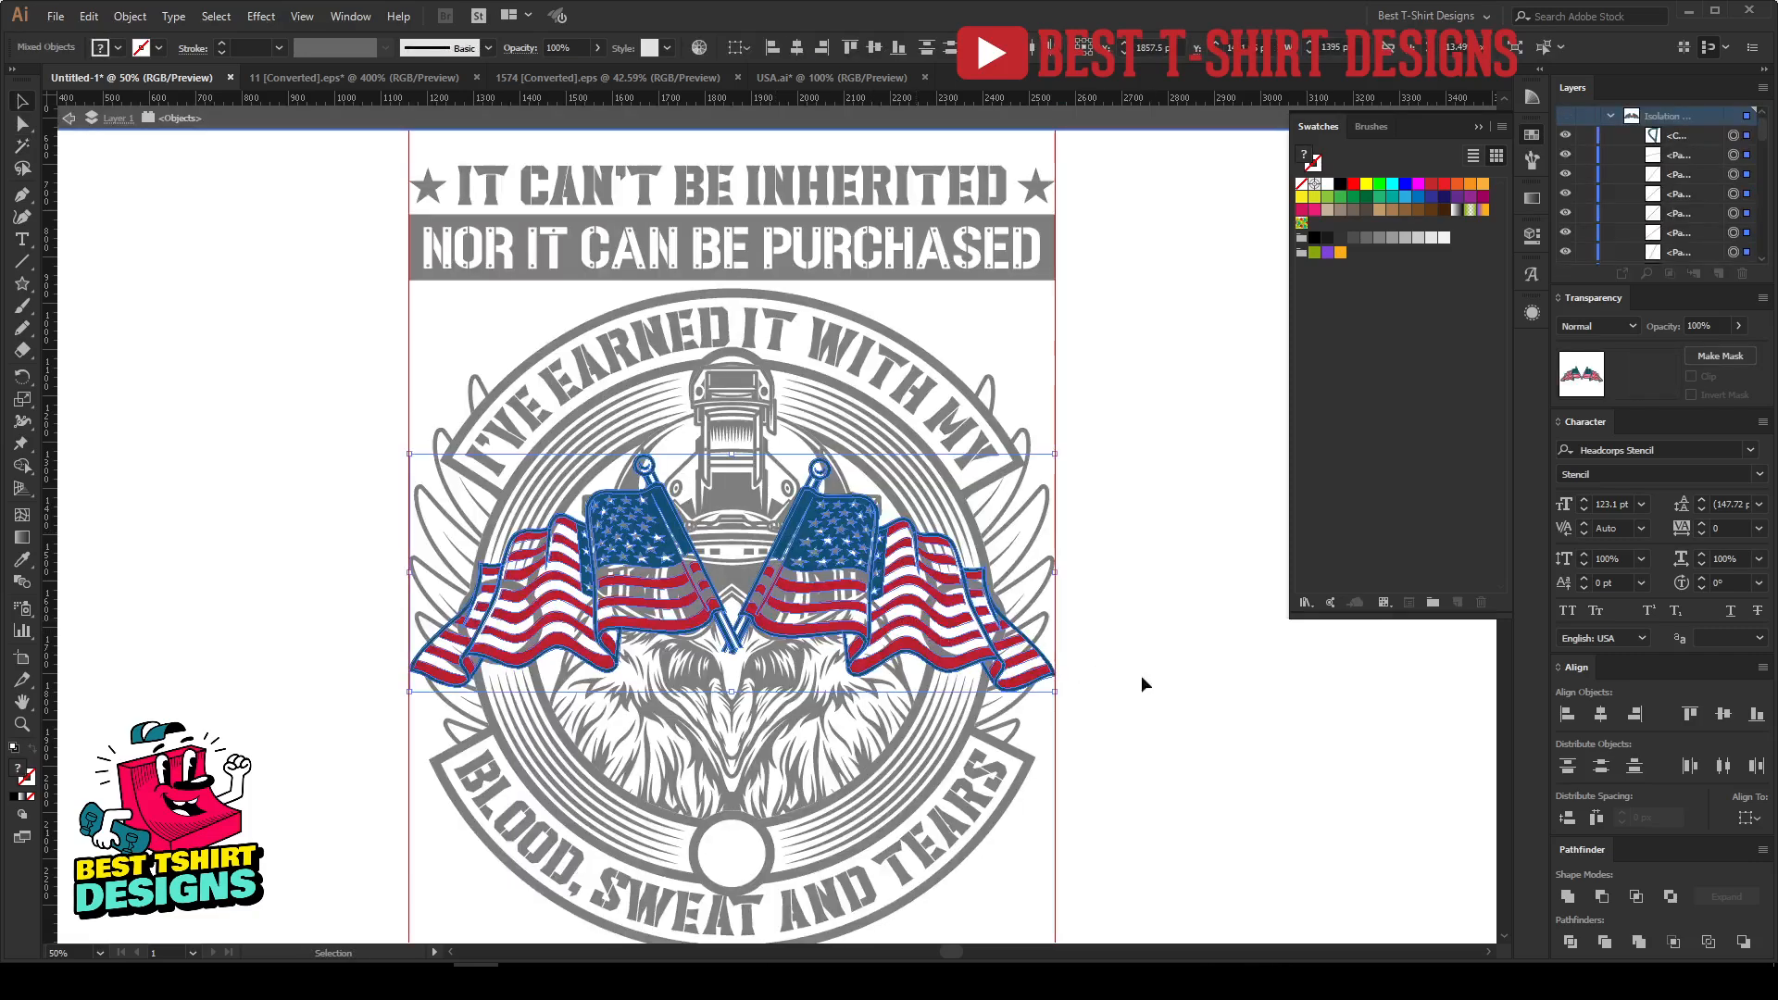
drag(1222, 766, 254, 368)
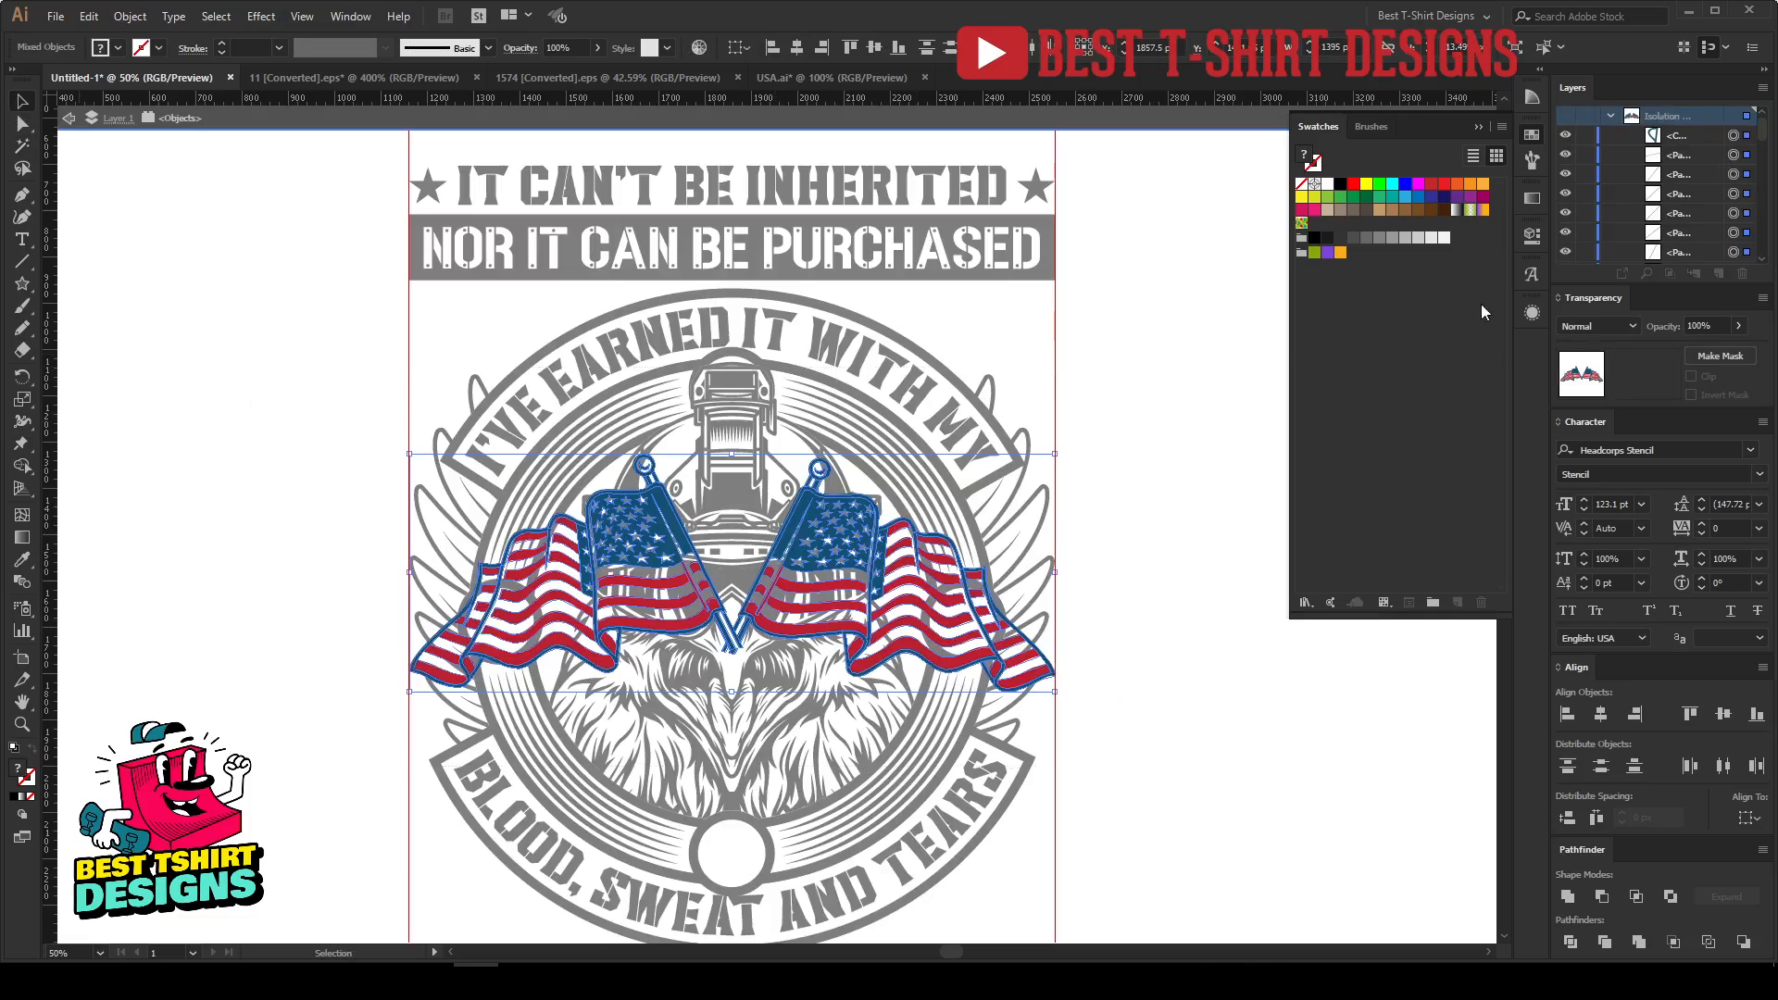
click(1340, 184)
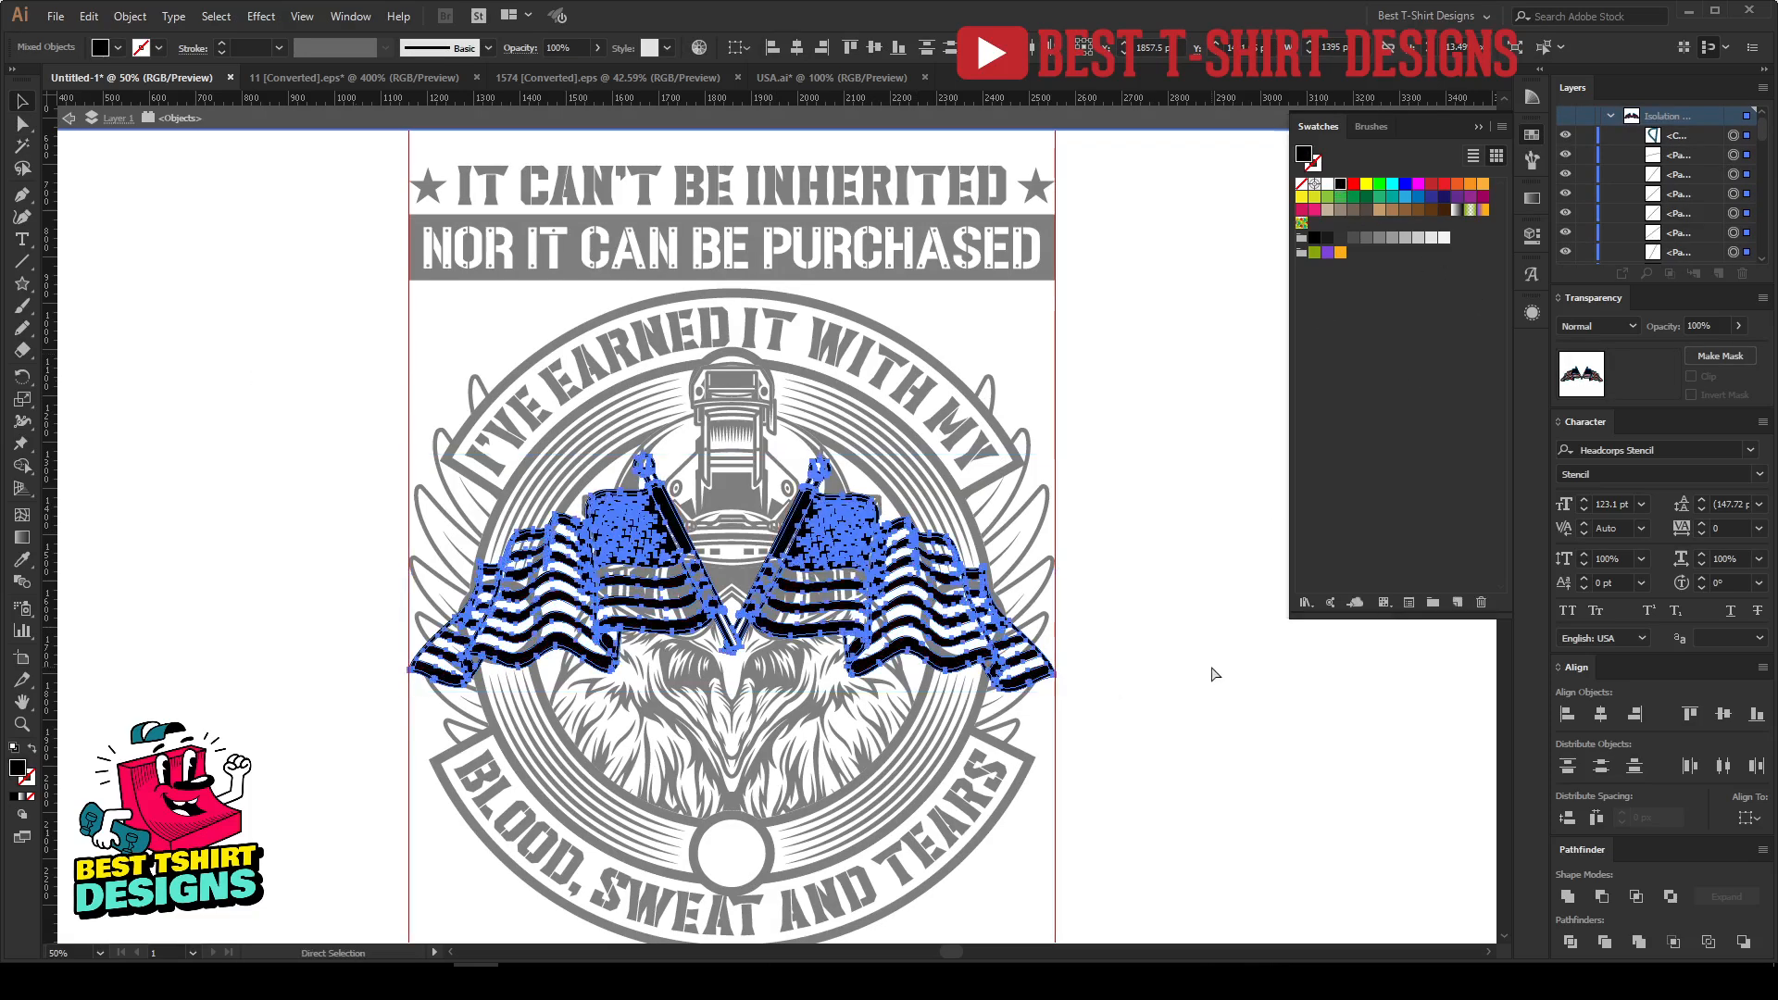
key(ctrl+g)
key(Delete)
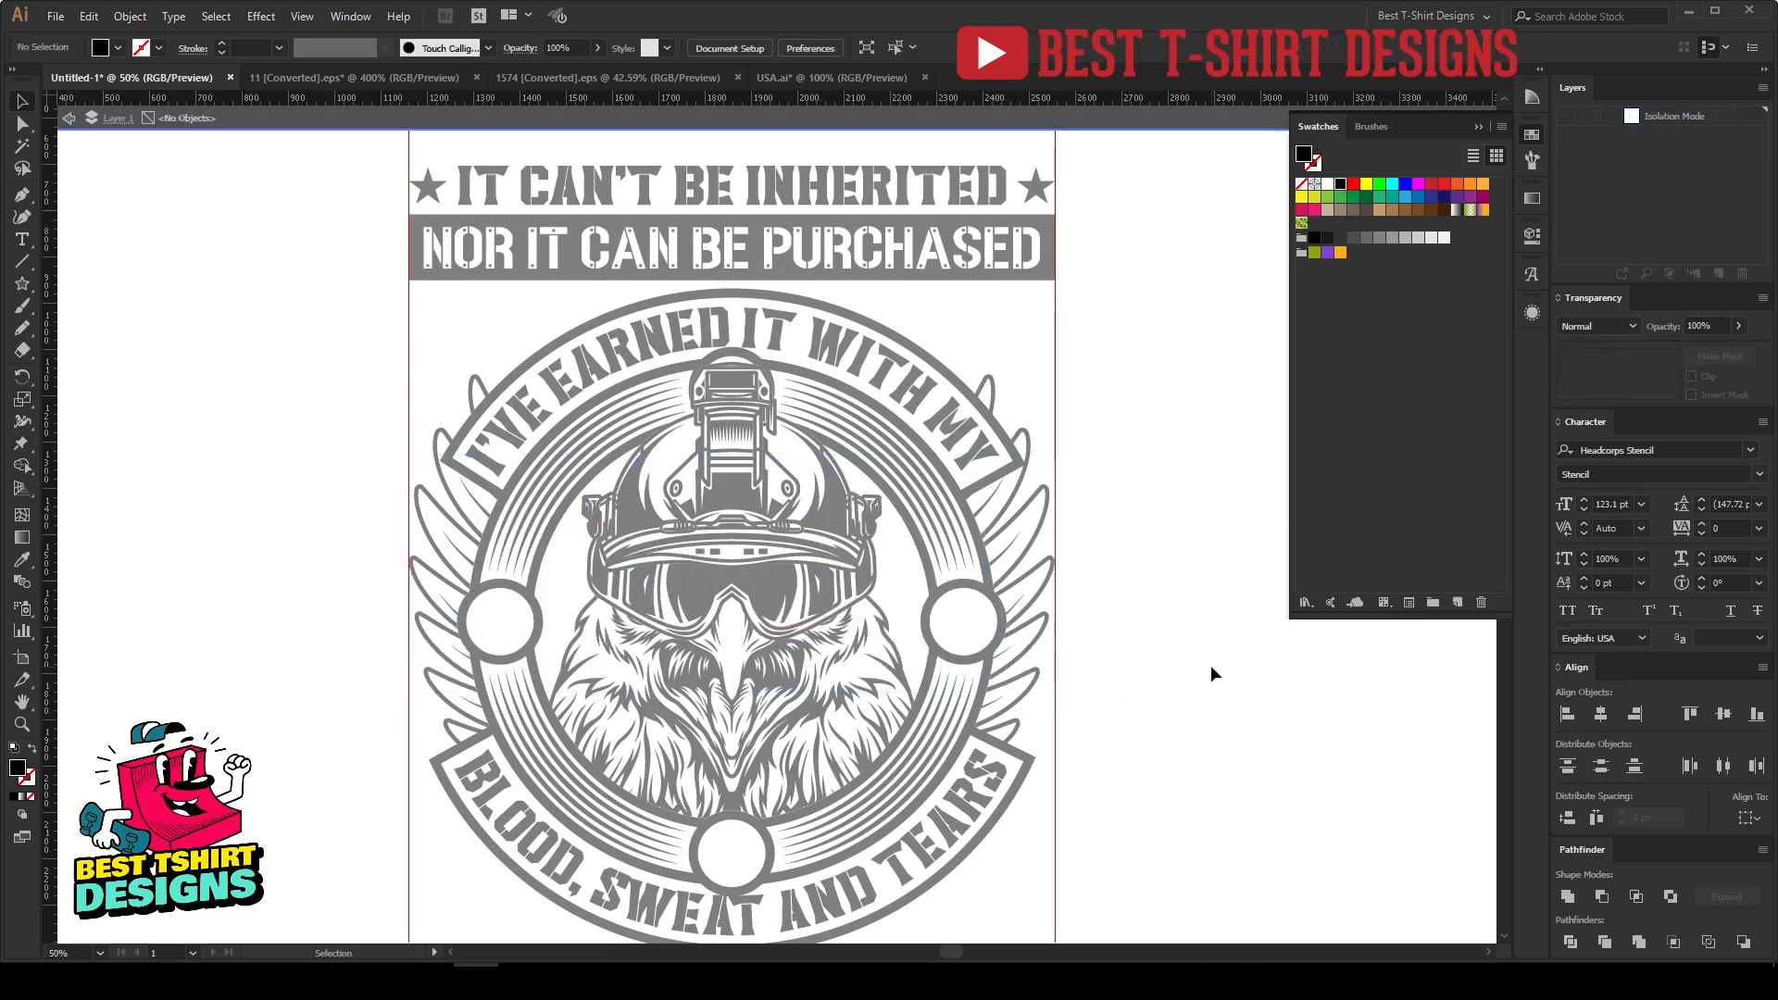
Step: Isolate the innermost group of the eagle-and-ring emblem and paste the black flags in place at the front
double_click(1210, 665)
double_click(880, 627)
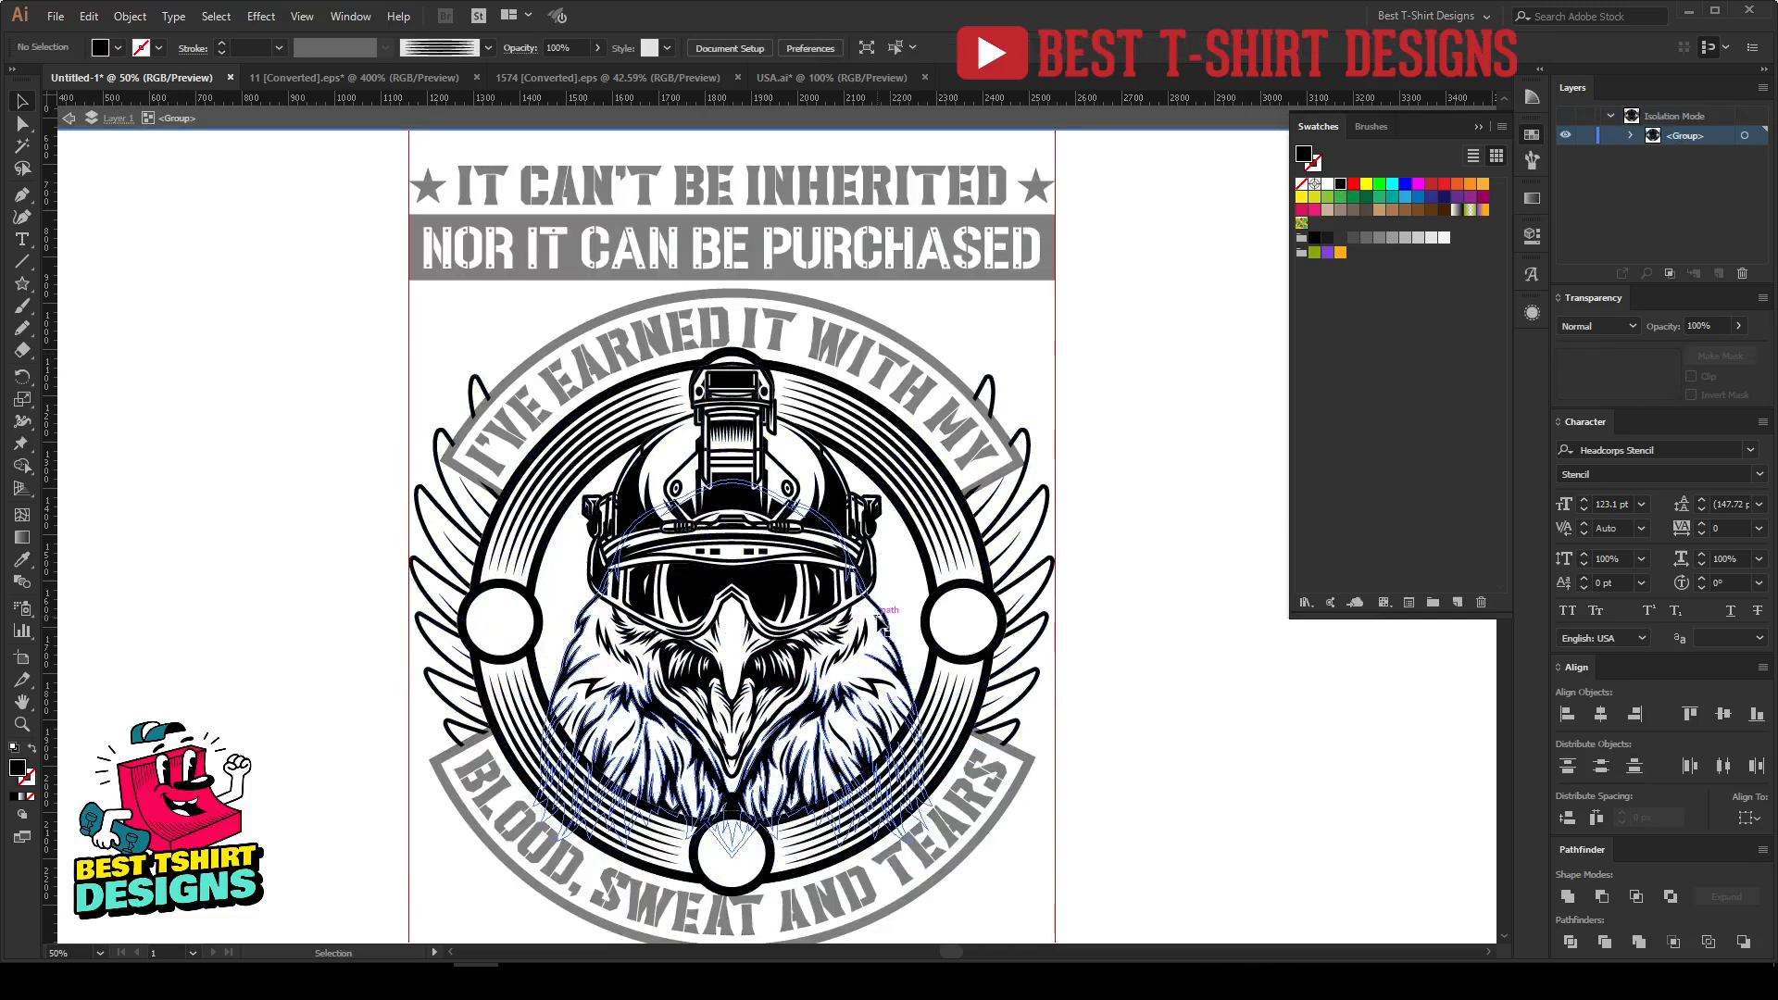
click(880, 626)
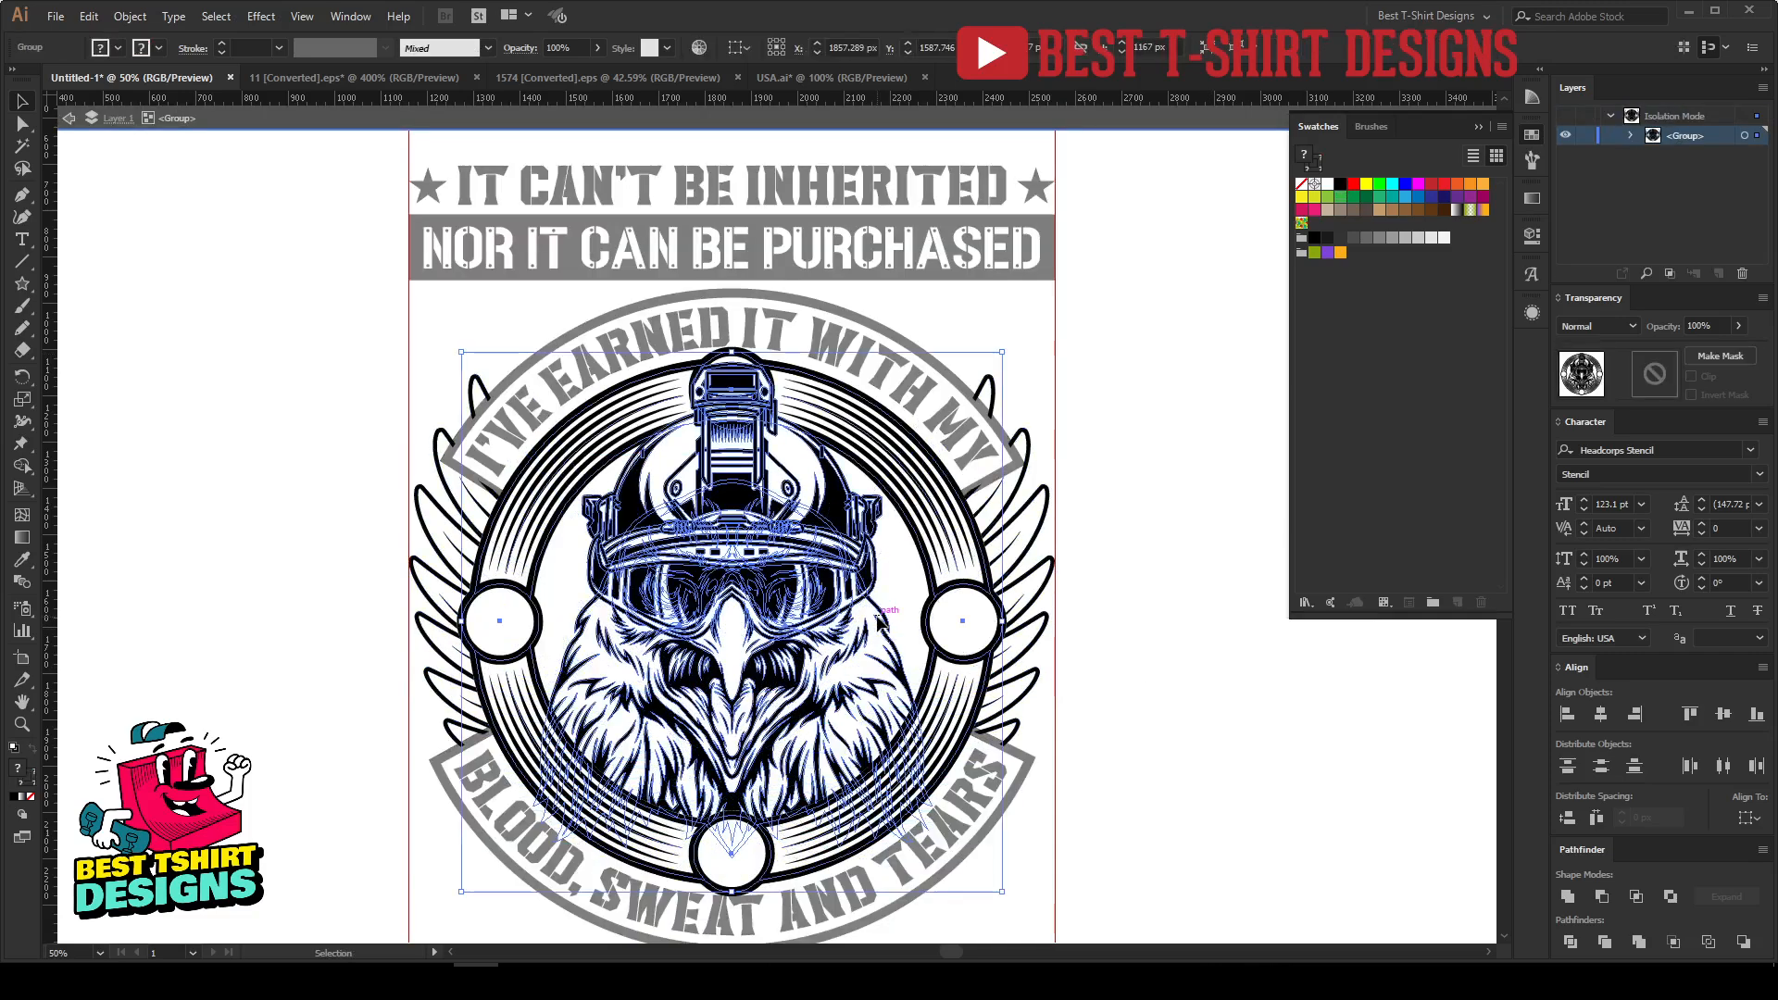
double_click(880, 626)
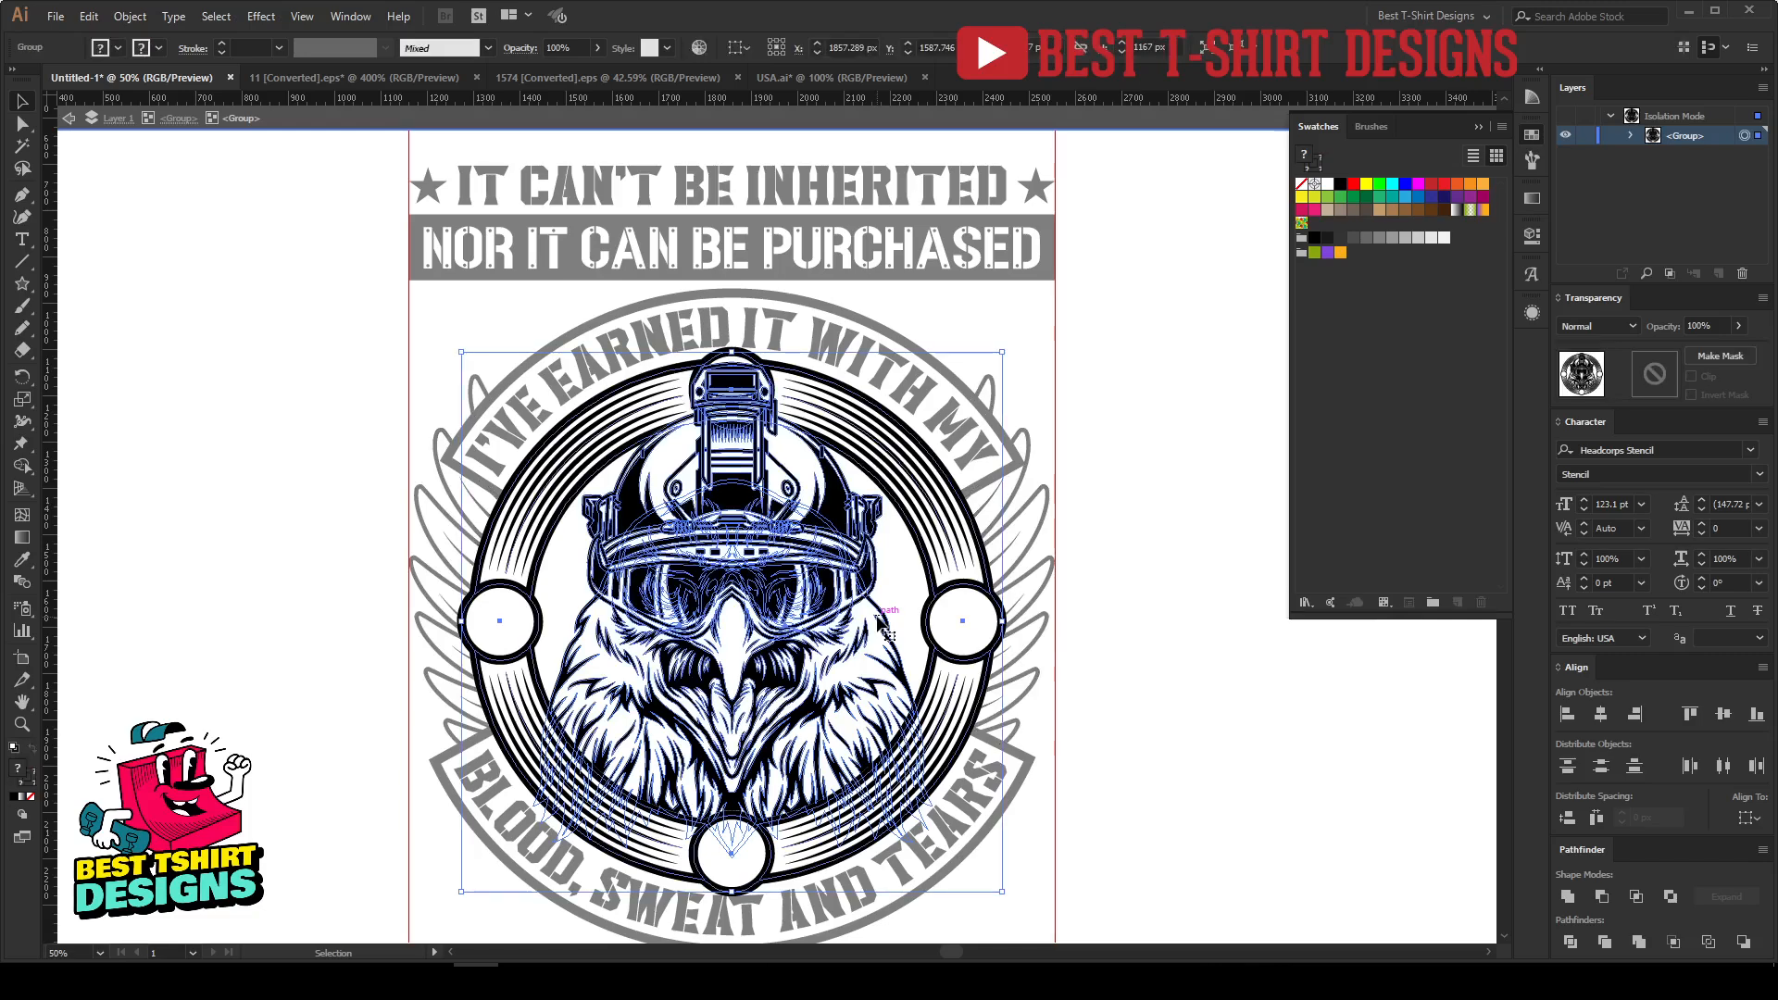
double_click(880, 626)
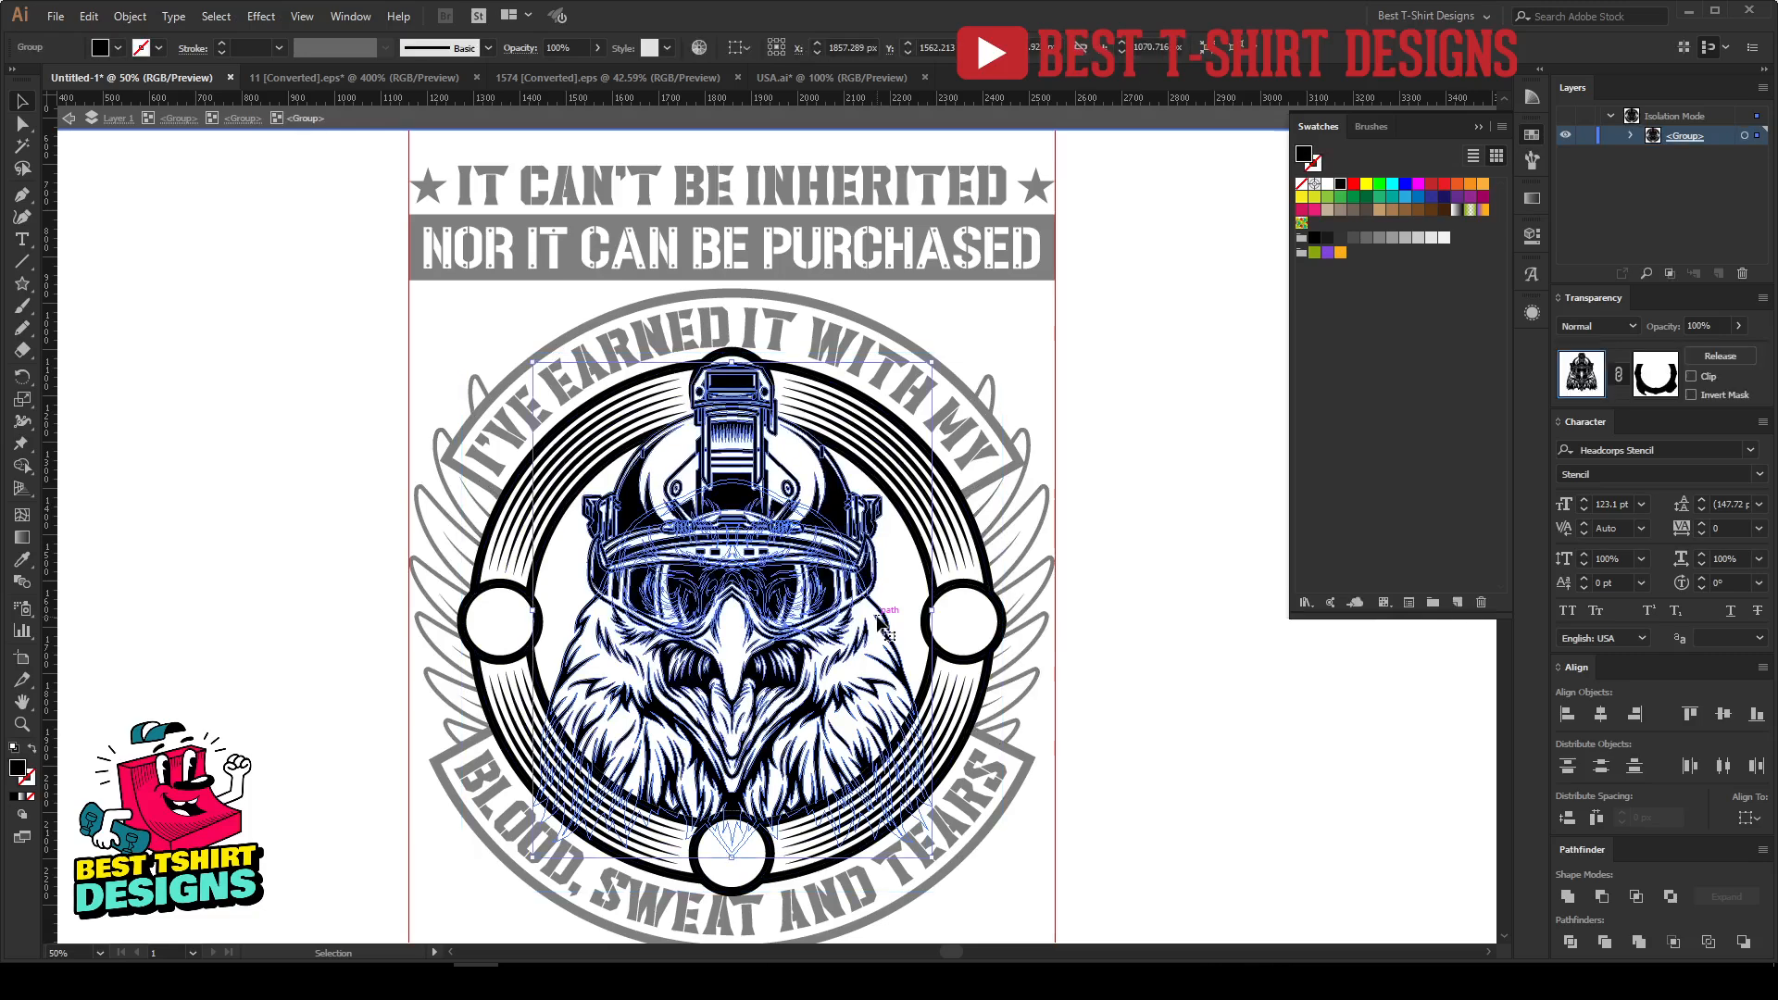
key(a)
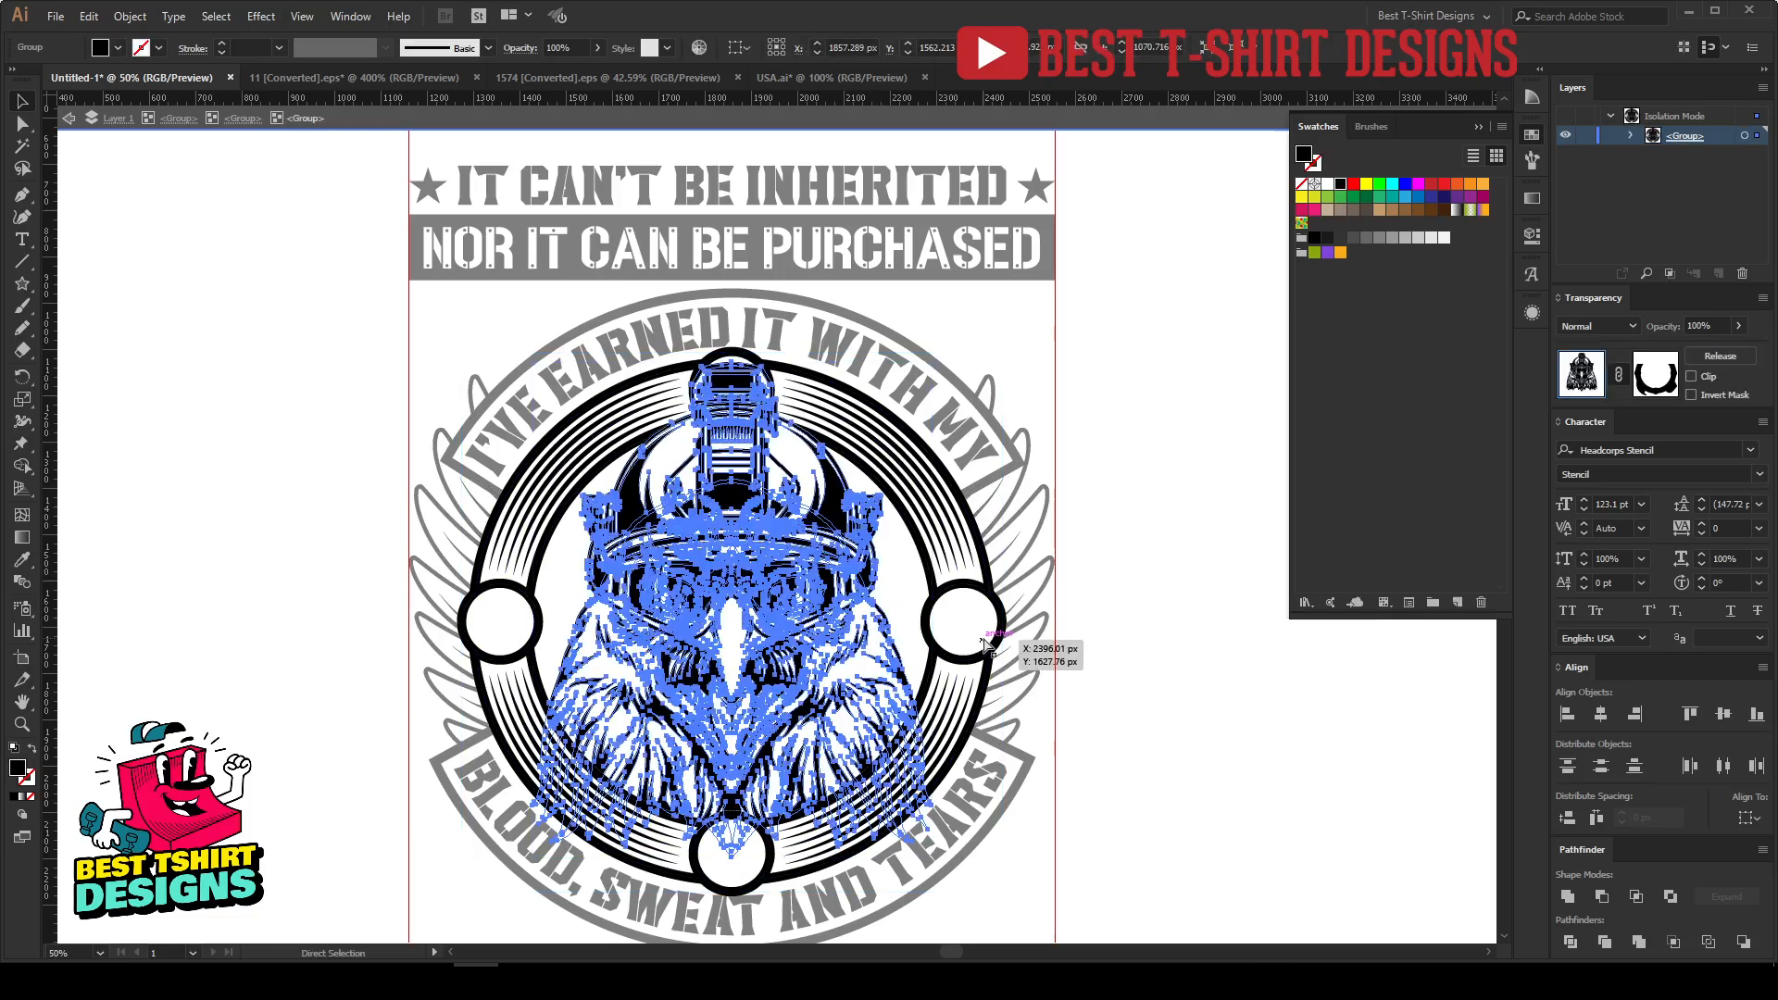
key(ctrl+f)
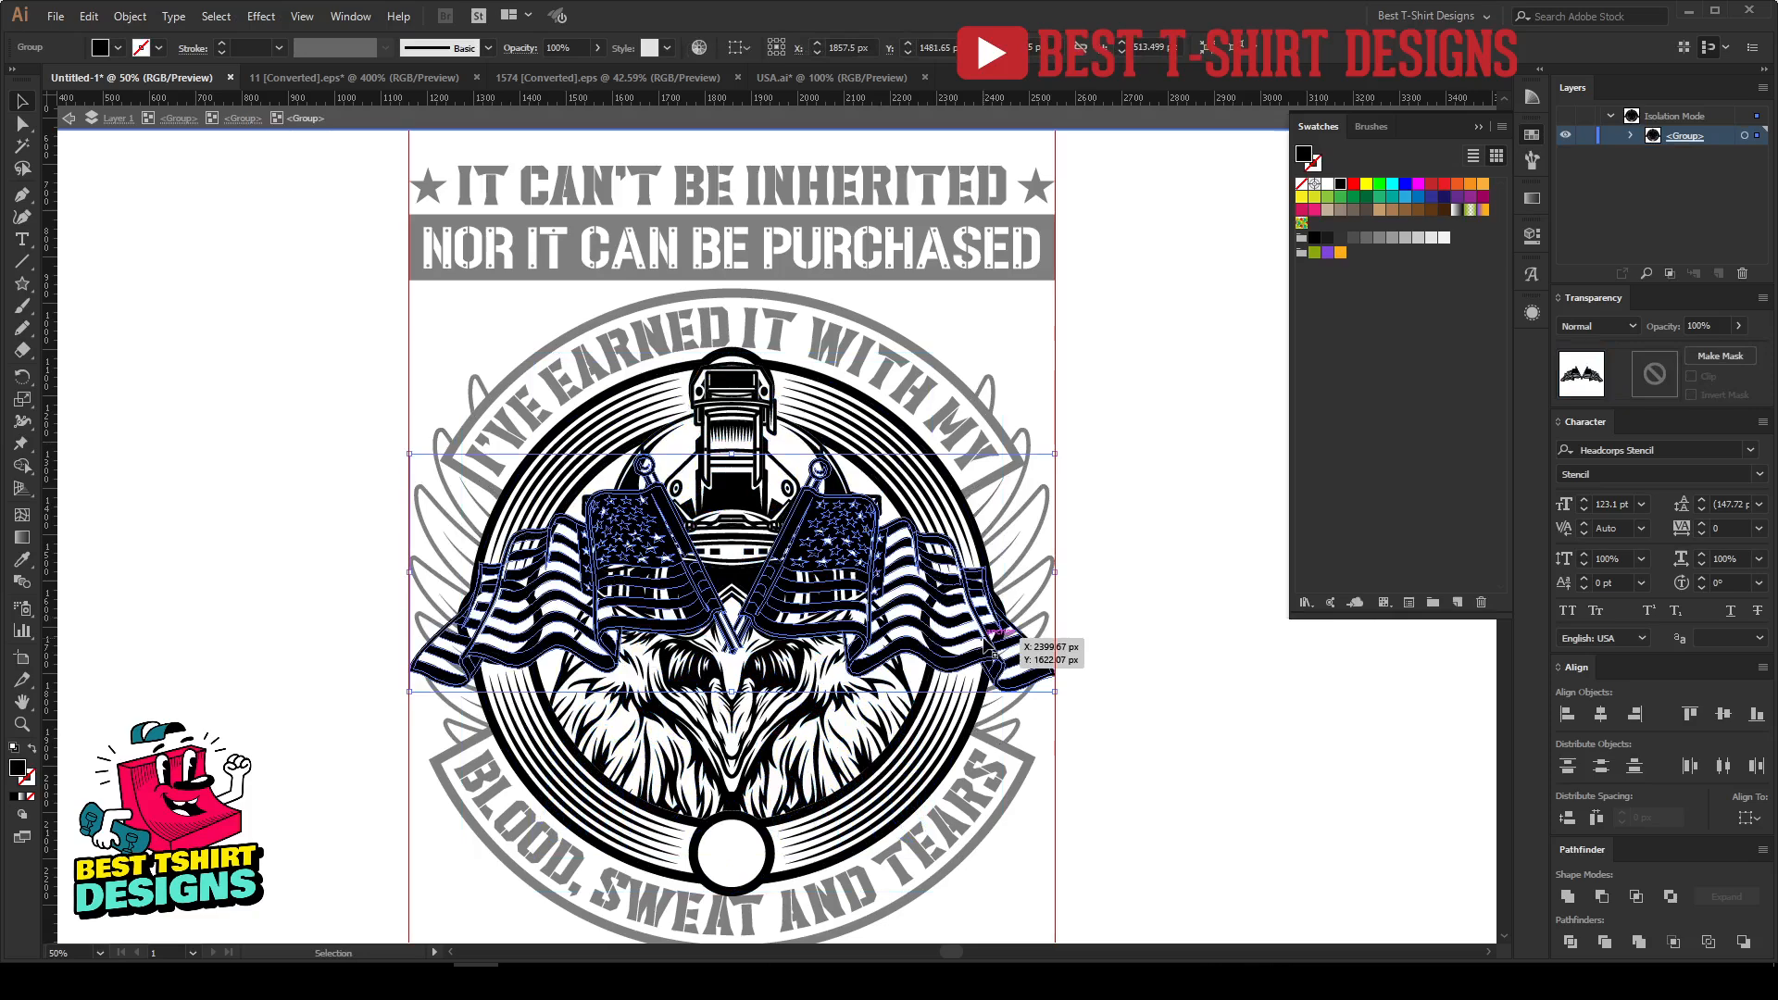
Step: Copy the eagle silhouette from the striped ring's opacity mask and return to the artwork
click(1217, 682)
click(915, 489)
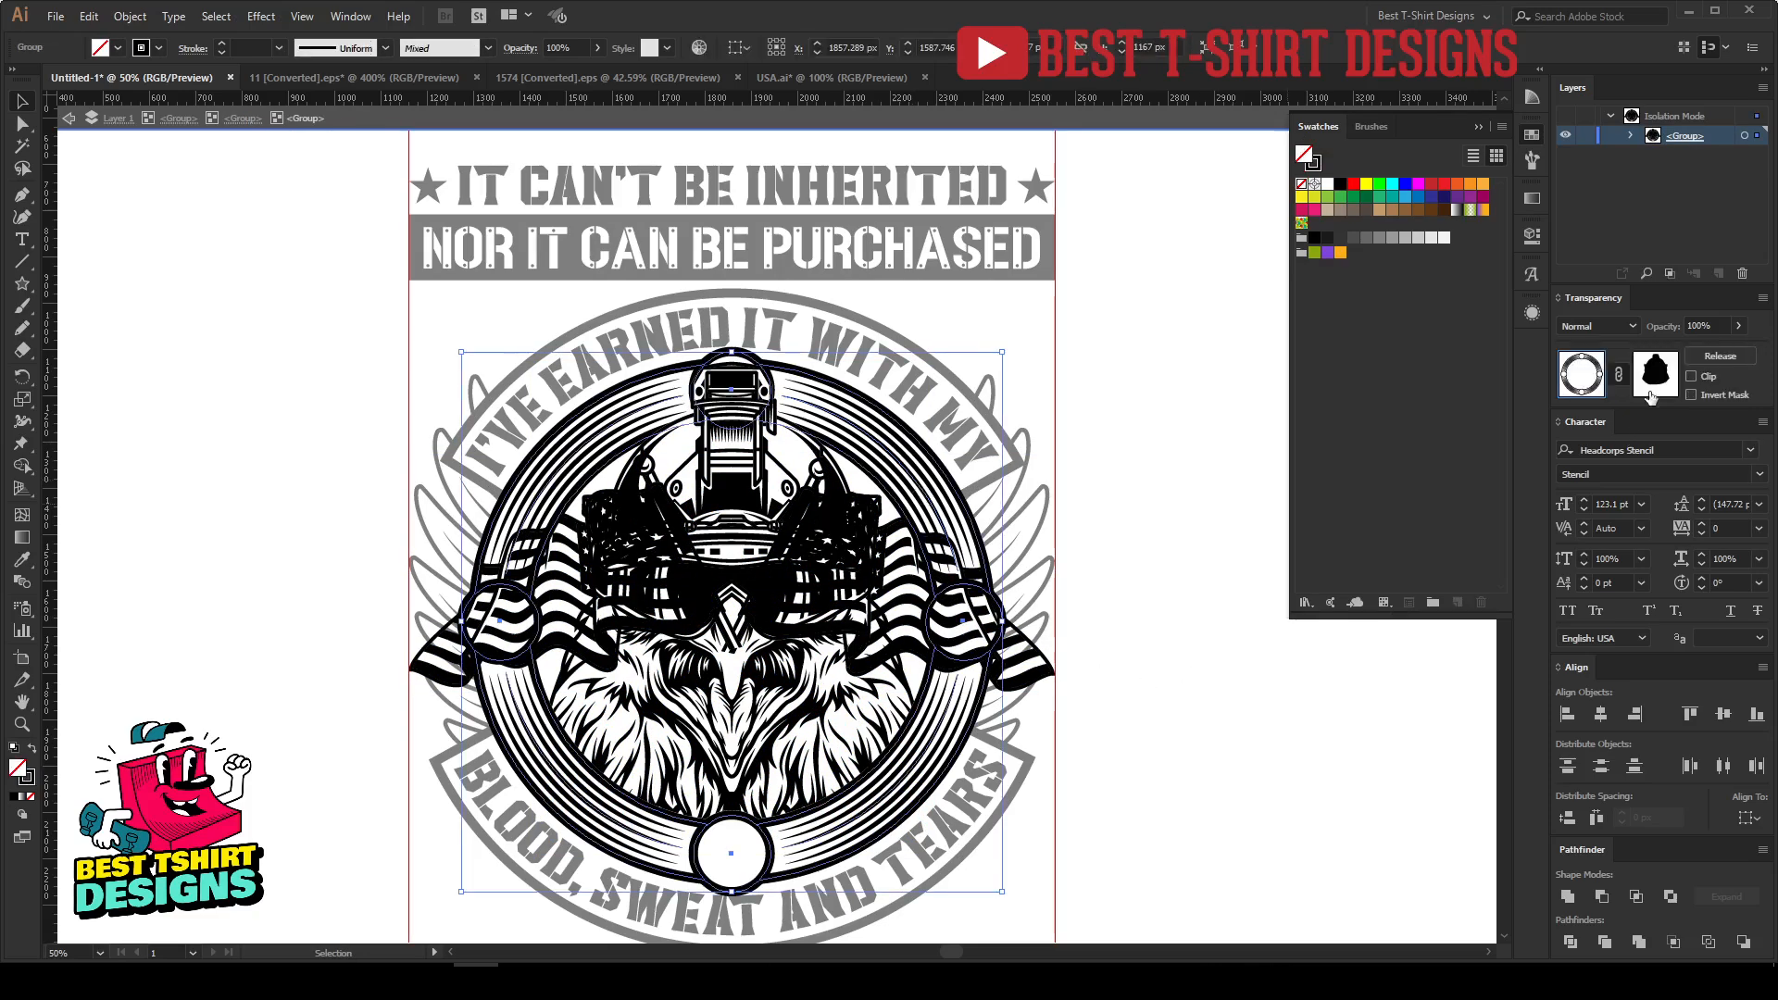
click(723, 566)
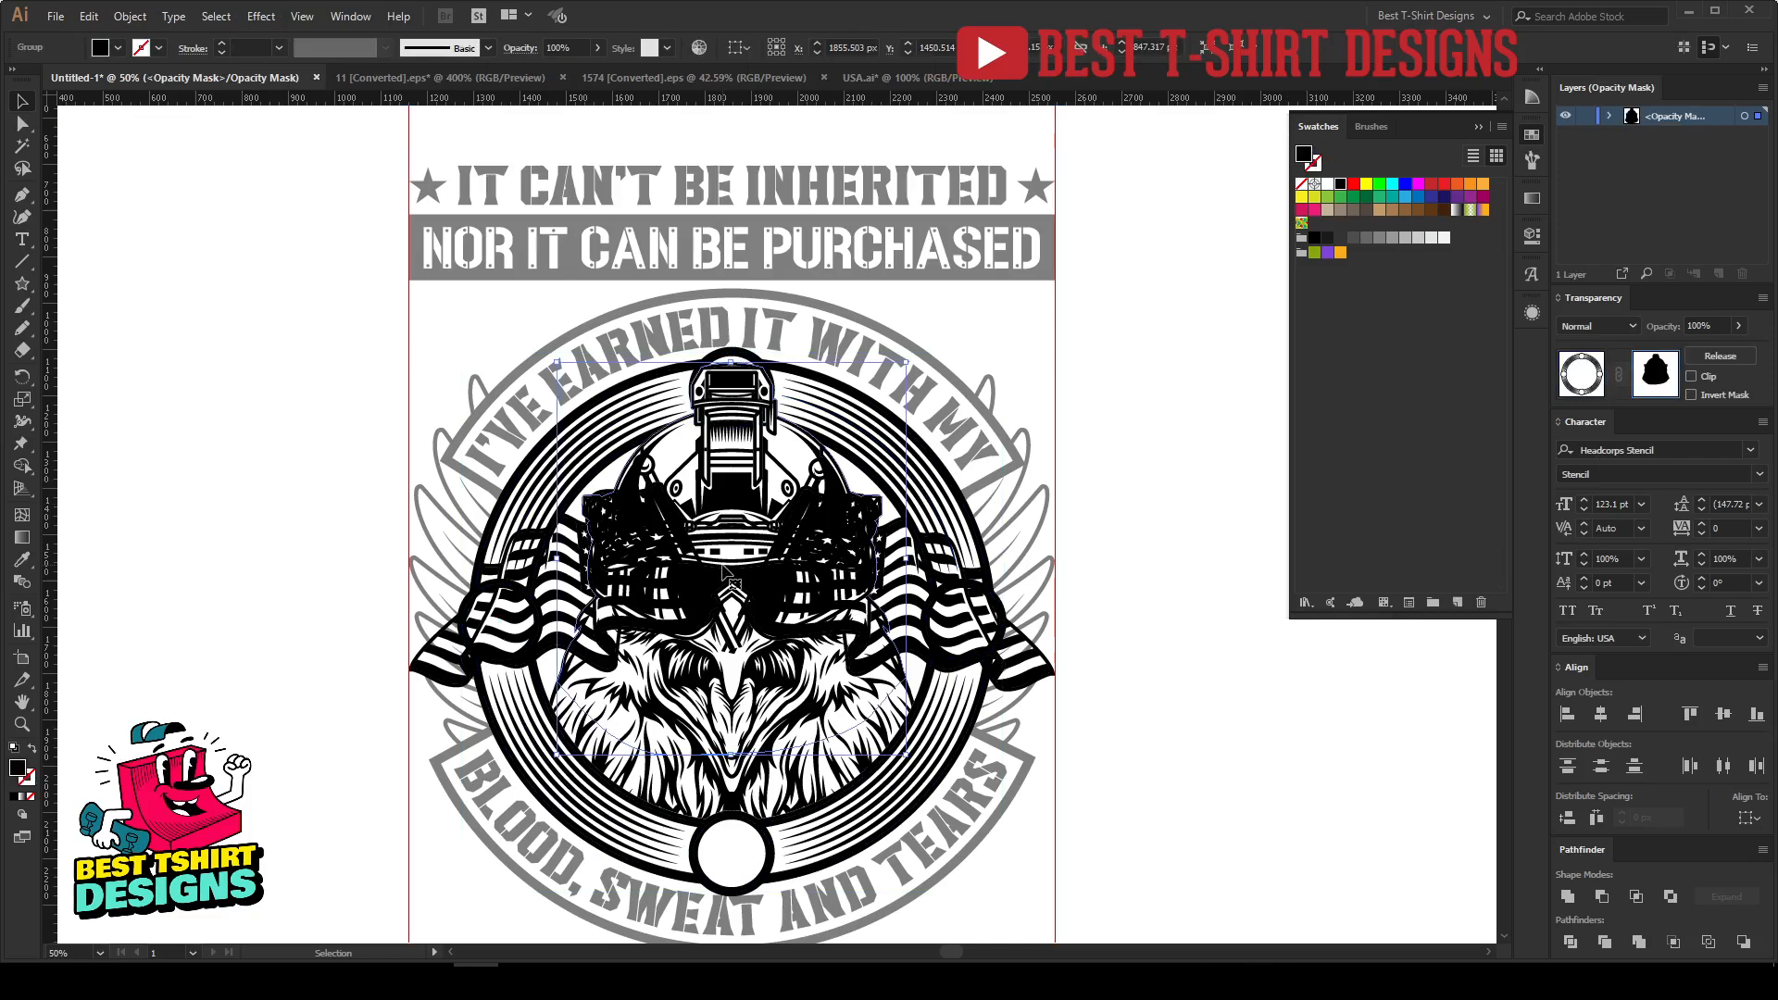
key(v)
click(1584, 380)
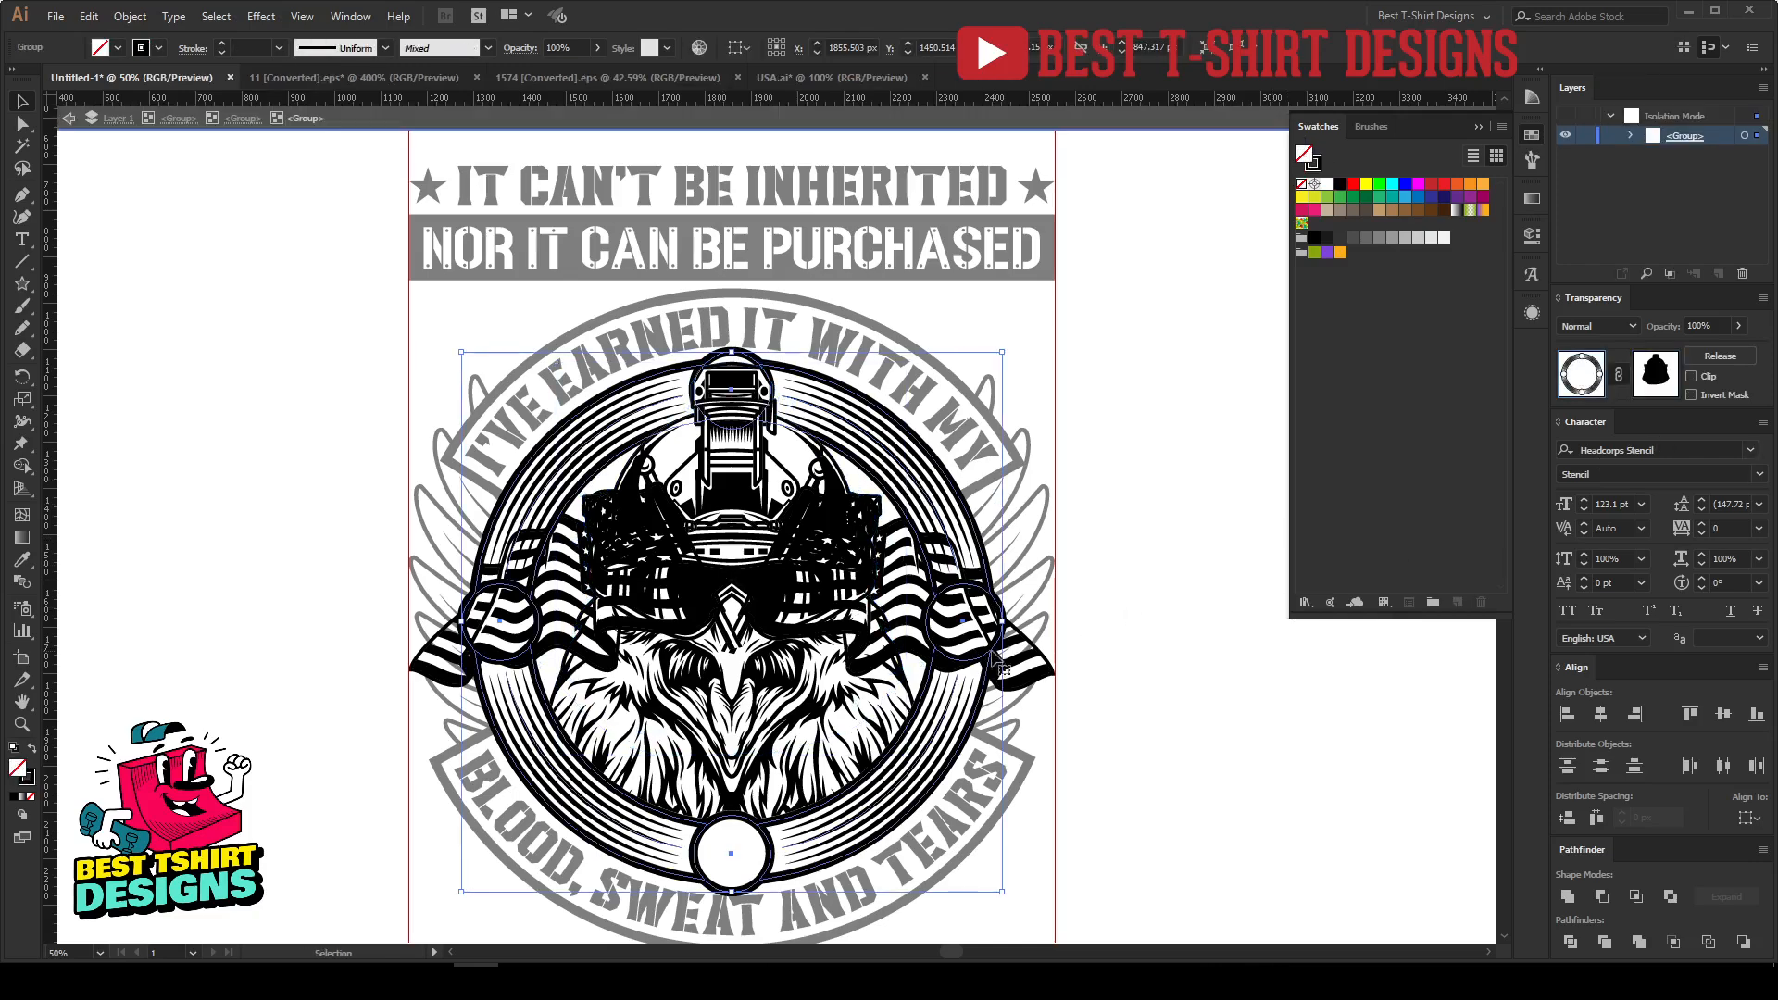
Step: Mask the flags with the copied eagle silhouette in place, with Clip off, so they sit behind the eagle
click(915, 646)
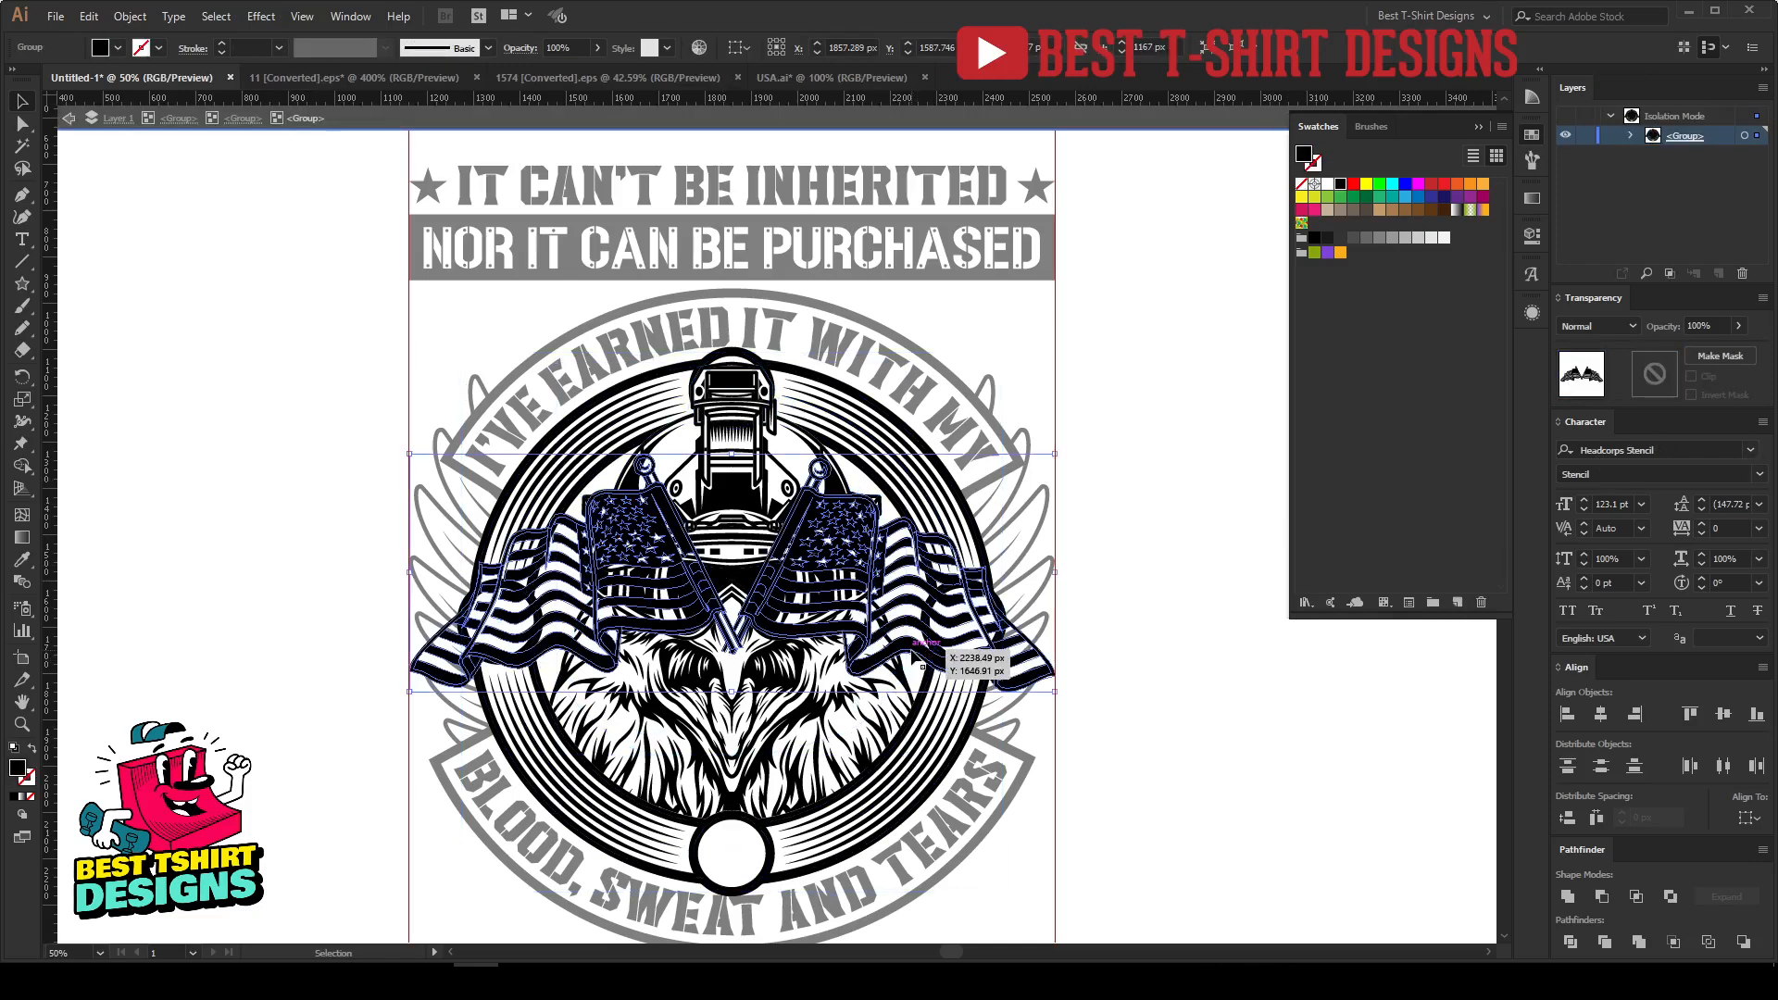
click(1653, 378)
key(ctrl+f)
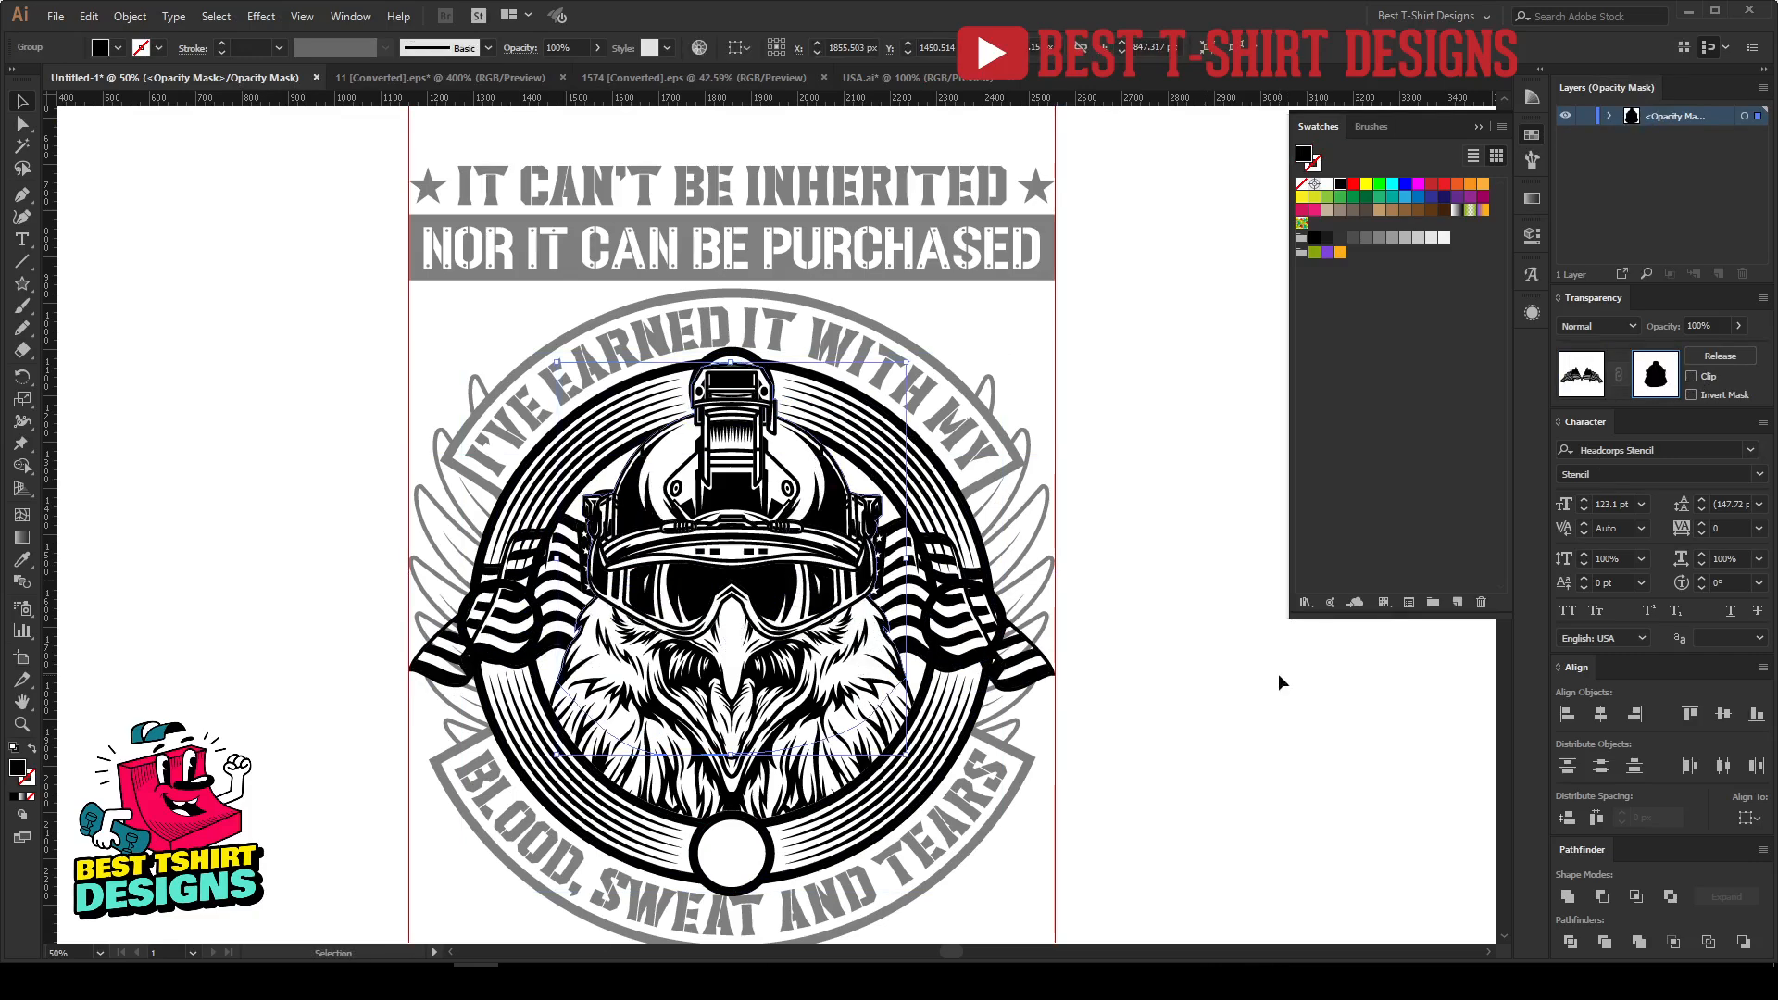
click(1590, 396)
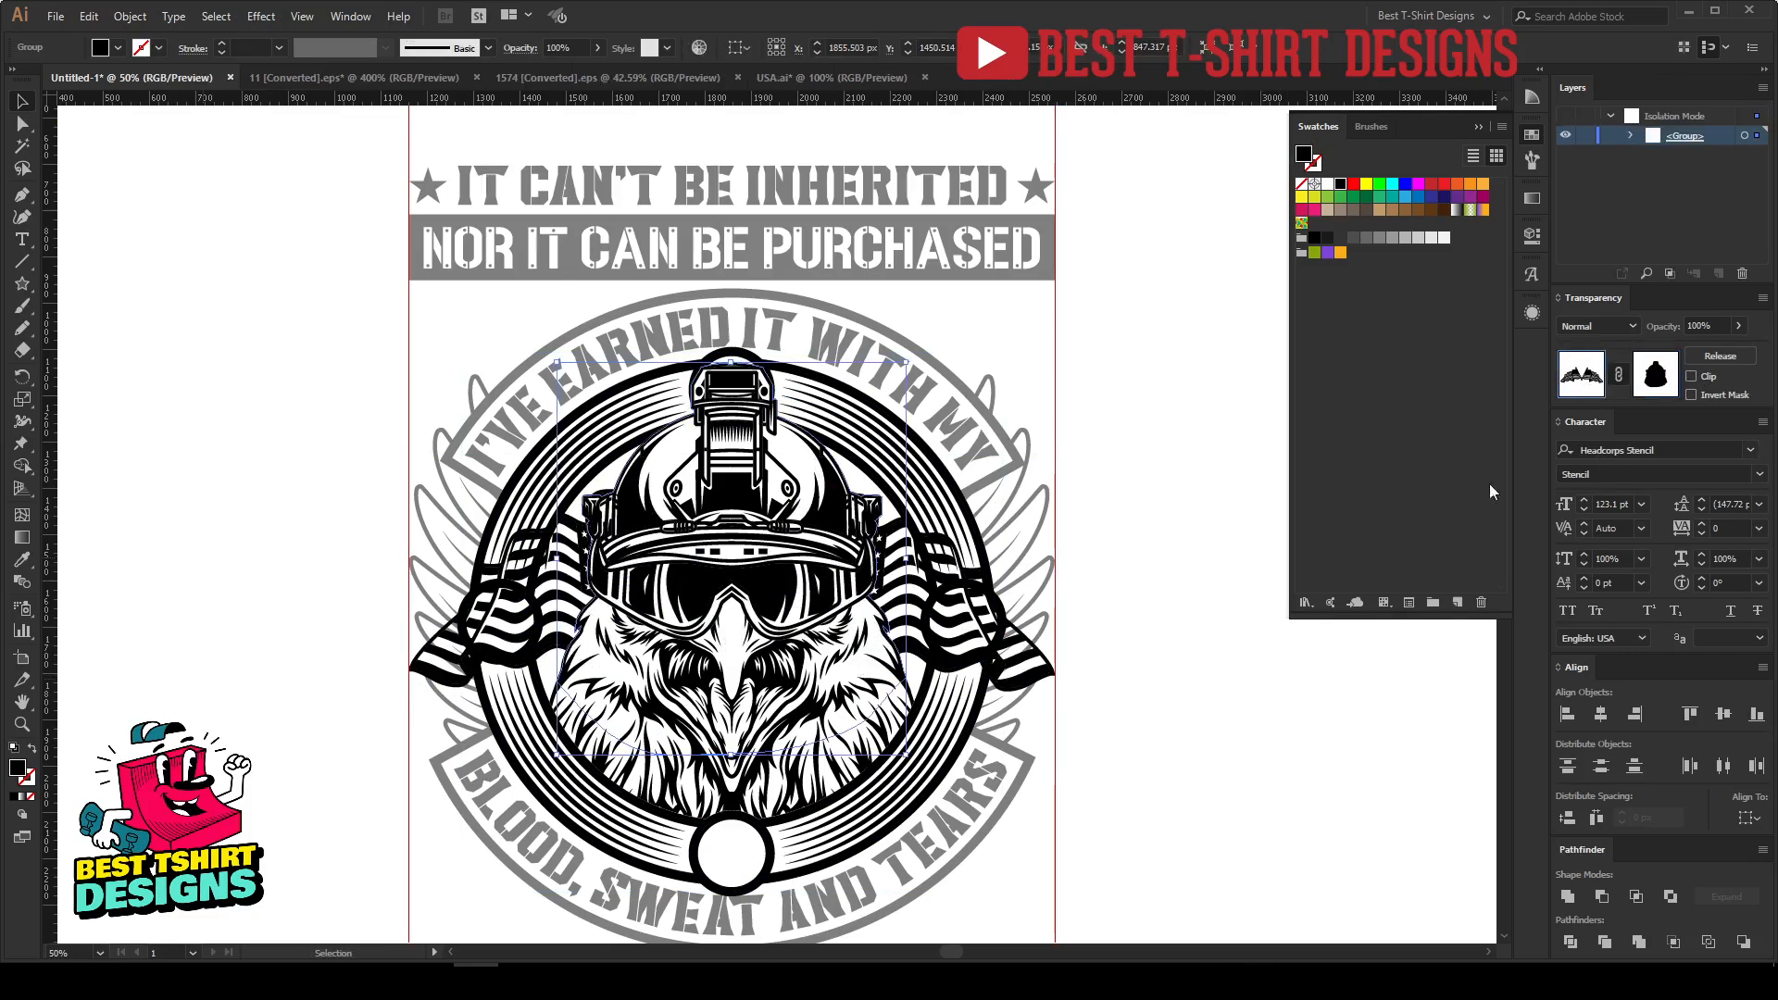
Step: Add a copy of the flags to the ring's opacity mask, merge it into a solid silhouette, and exit isolation
key(a)
key(v)
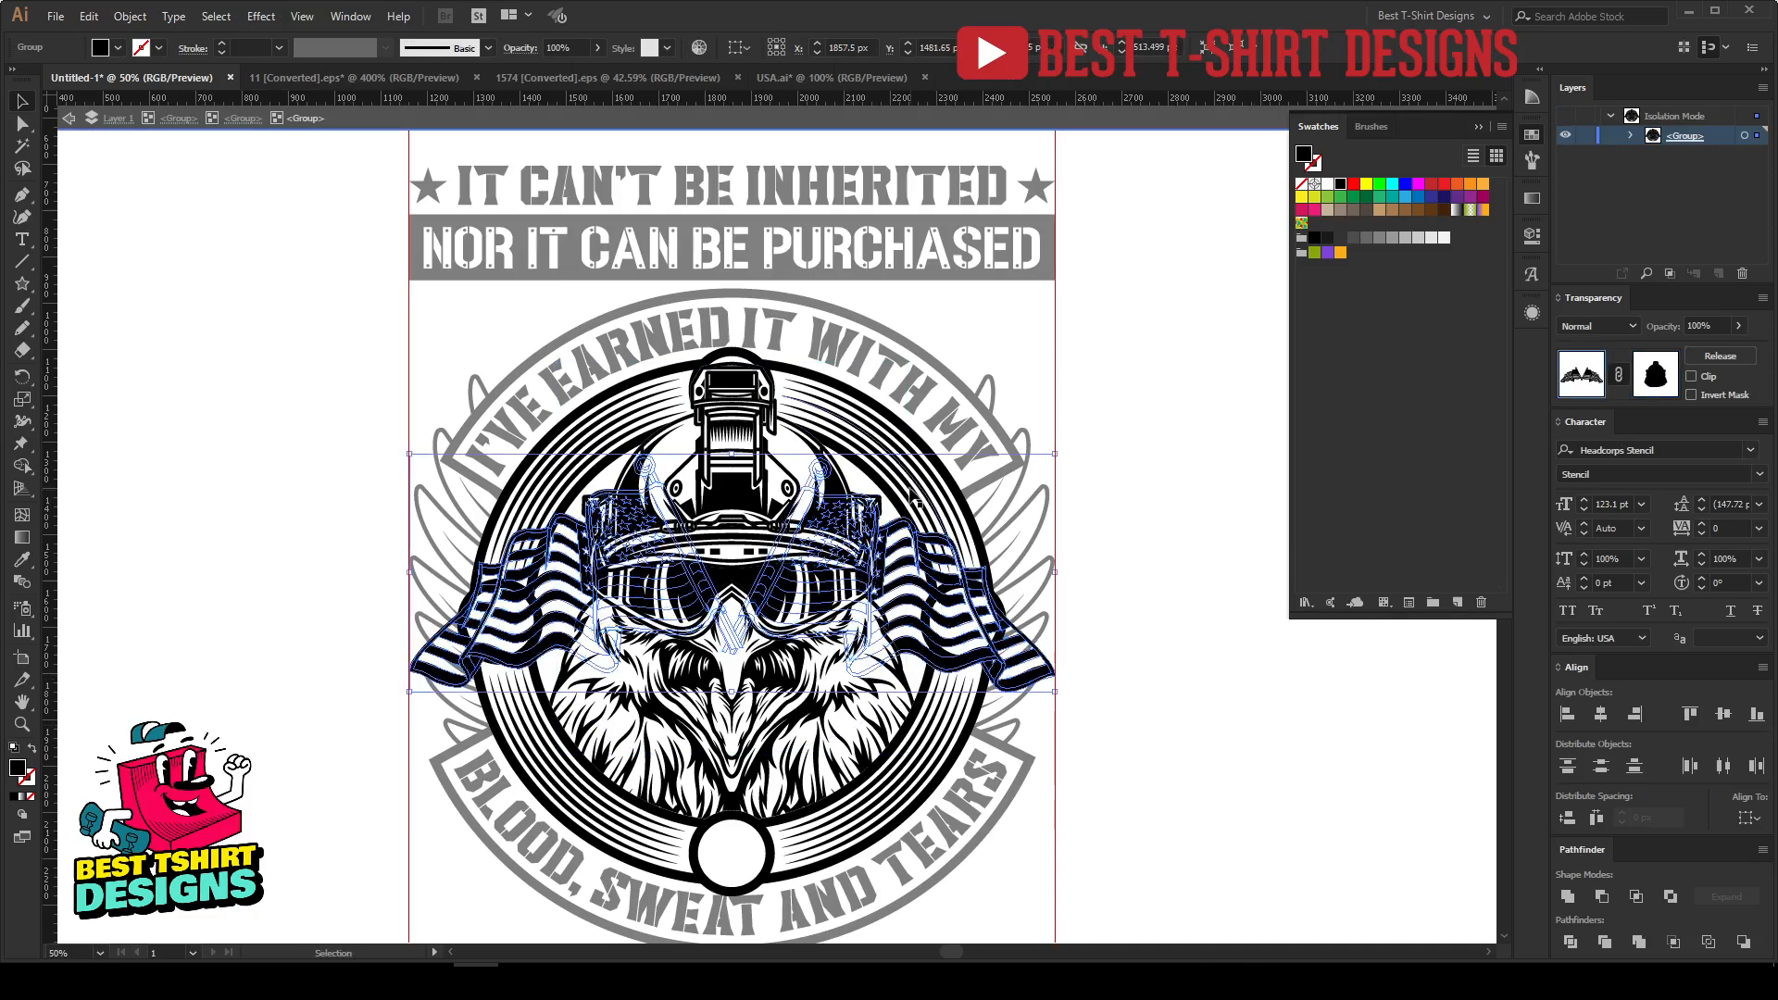
click(914, 499)
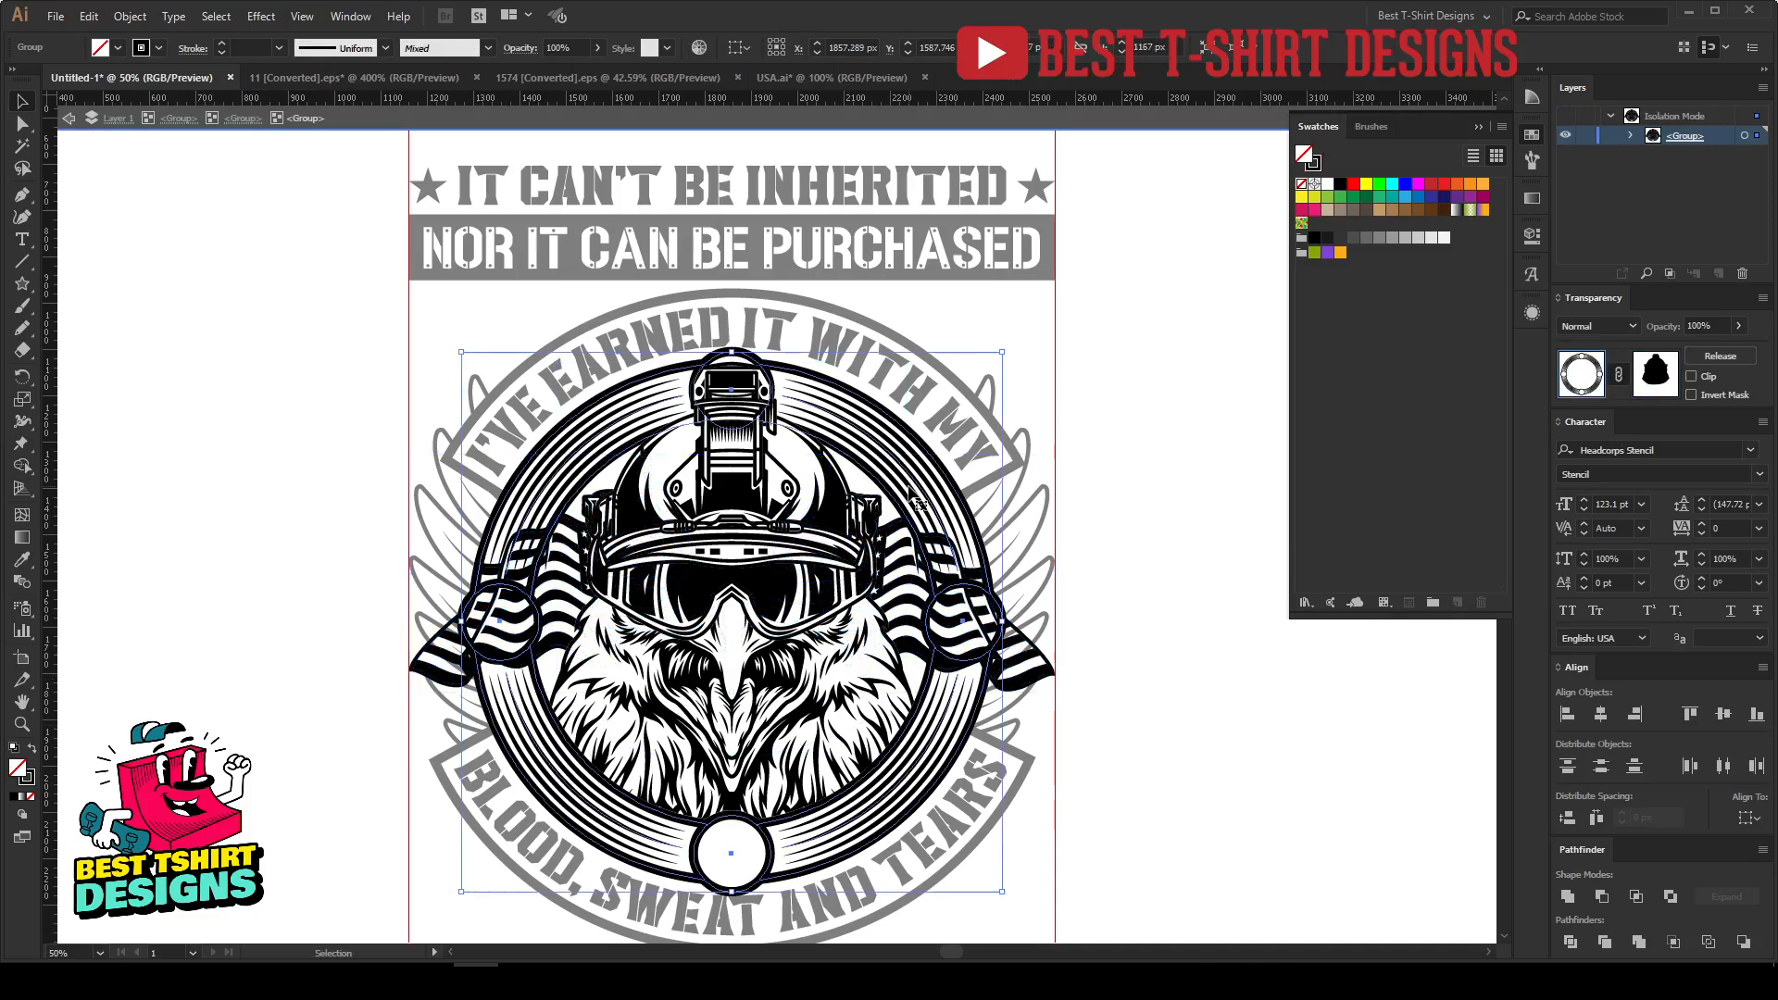
click(1654, 370)
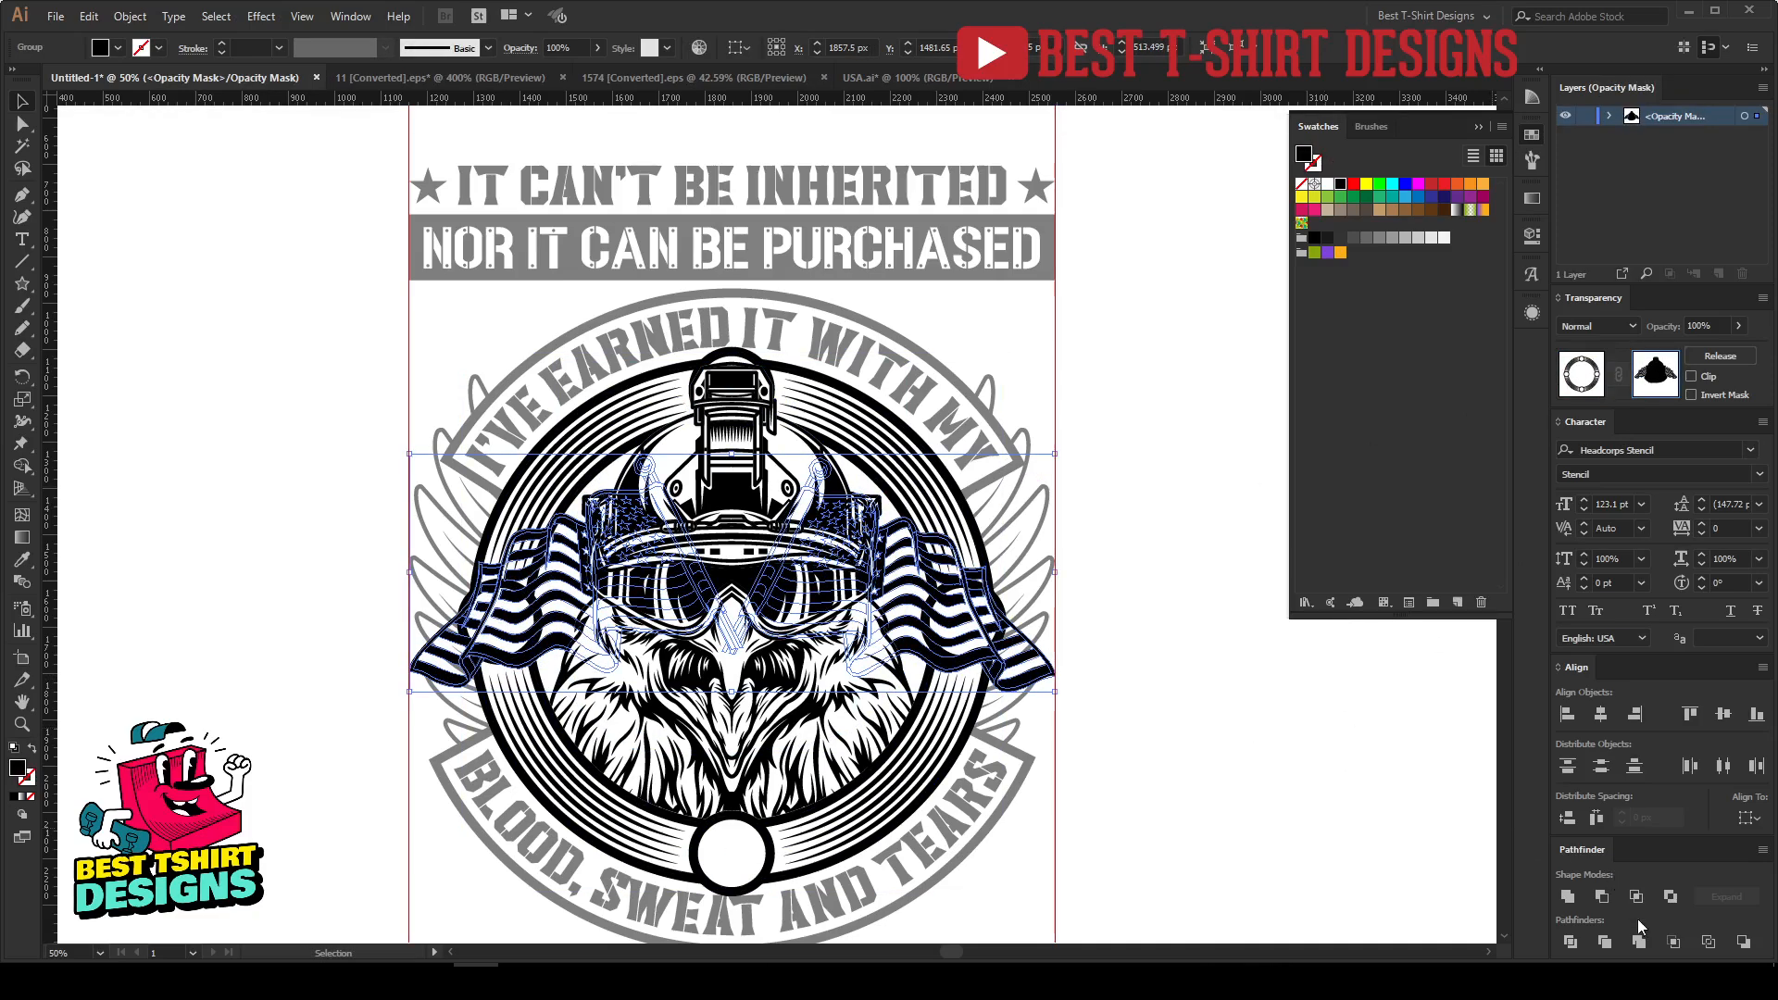
click(1639, 946)
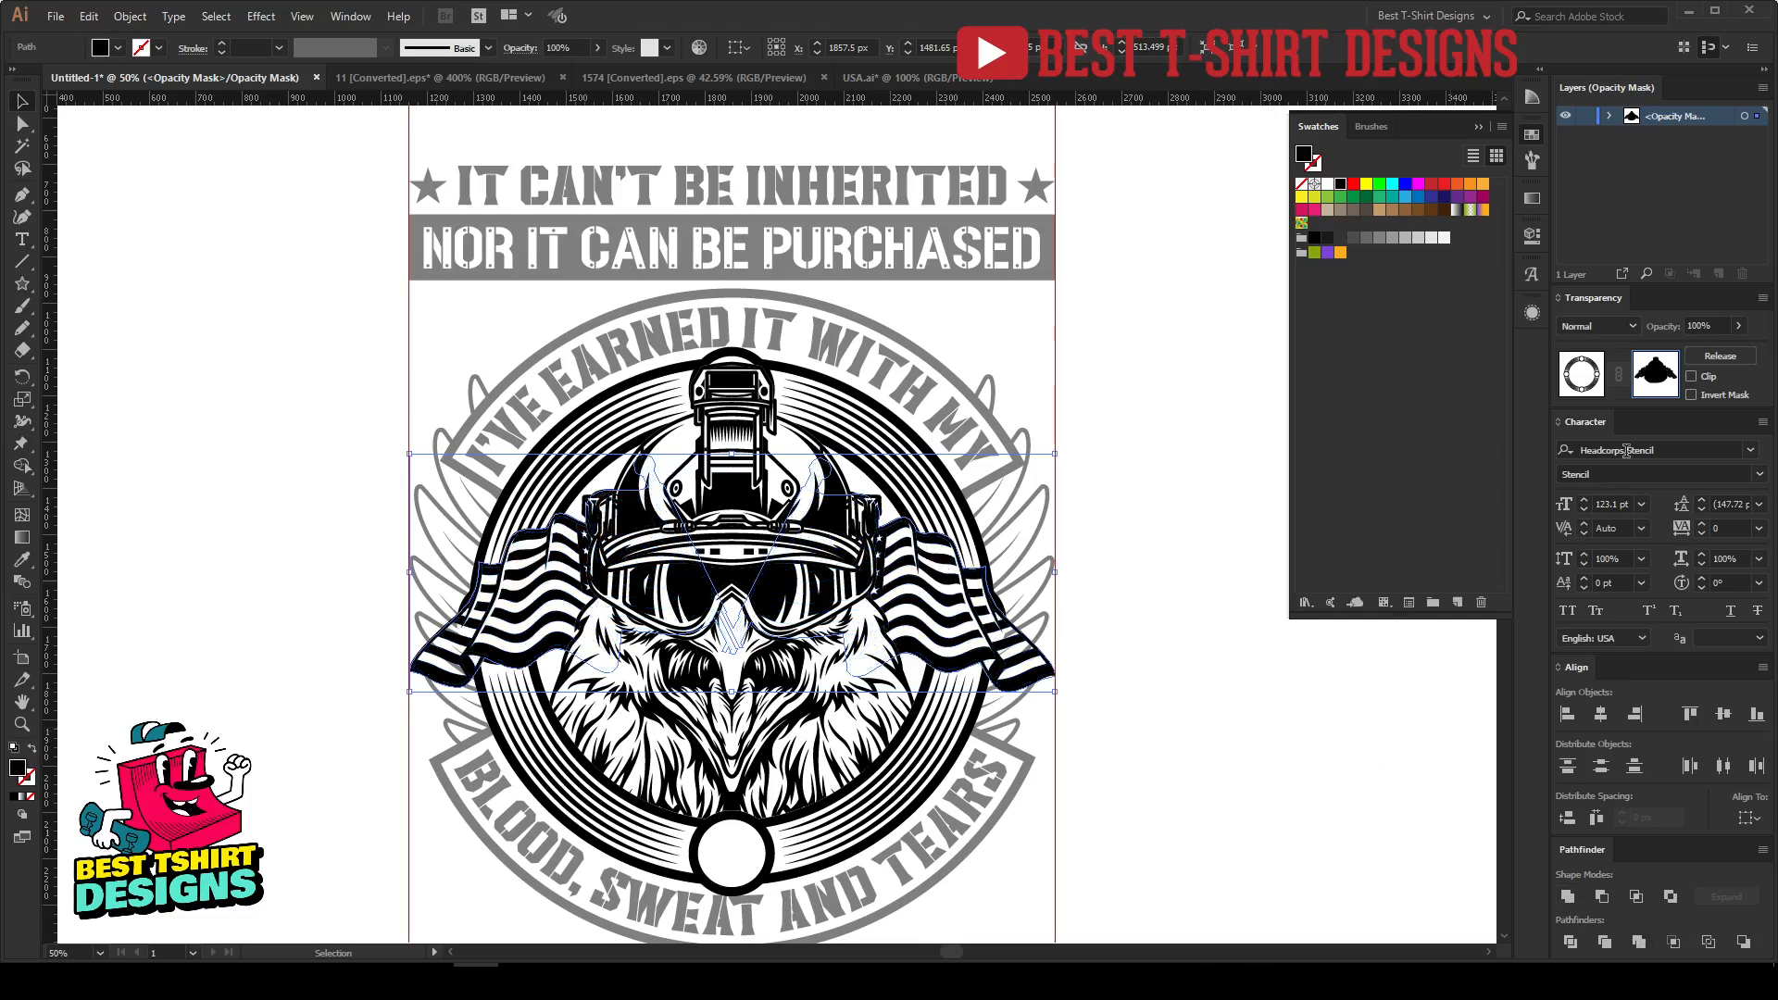
click(1576, 375)
scroll(754, 617, down, 1)
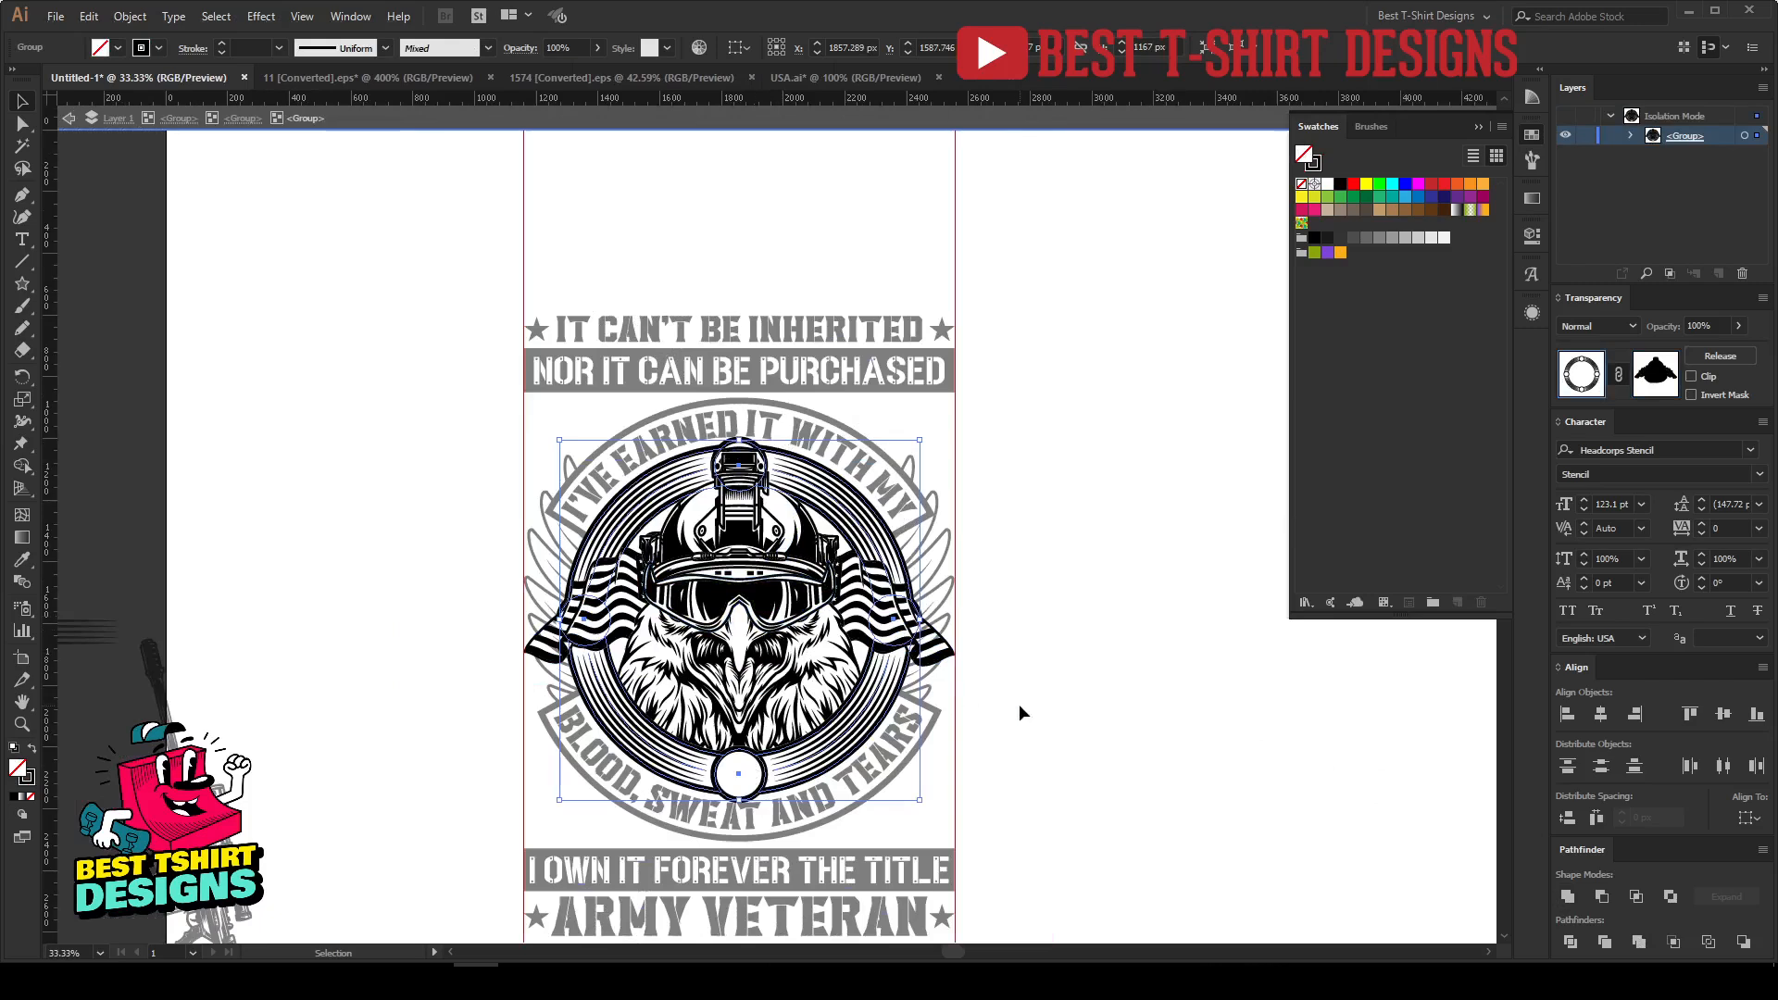
double_click(1019, 706)
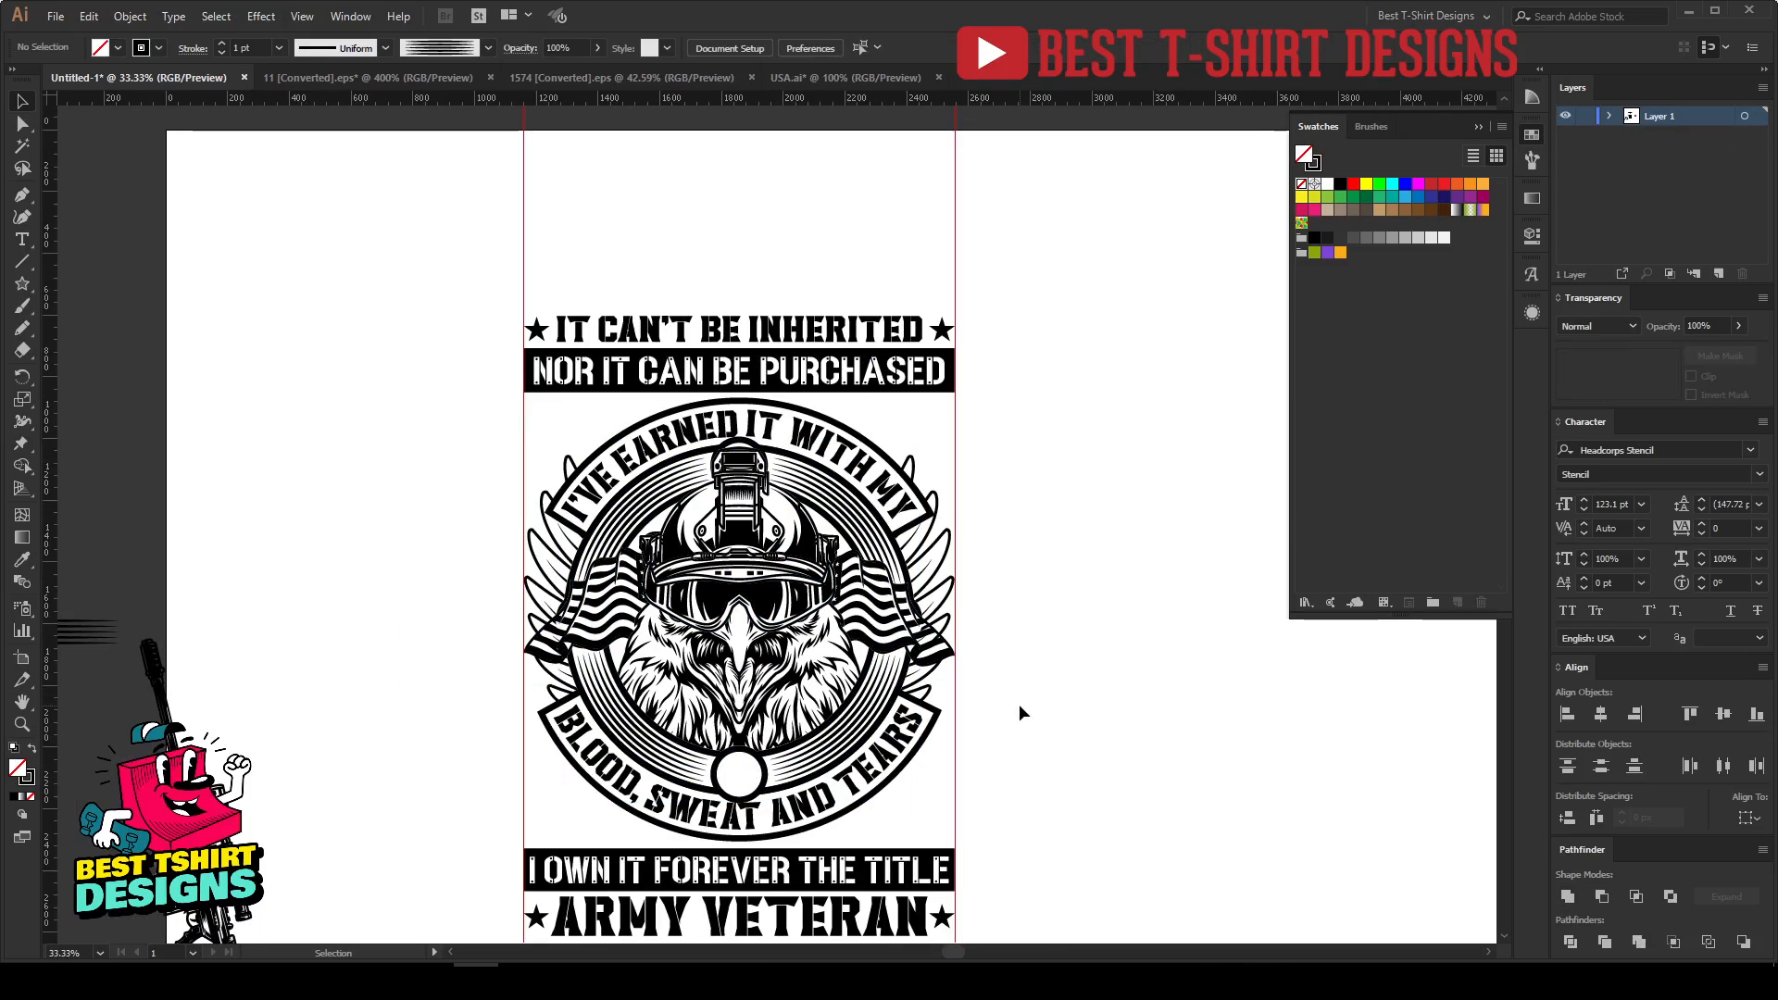
Step: Review the overall design, then browse the badges in the USA.ai file for further artwork
scroll(1020, 706, down, 1)
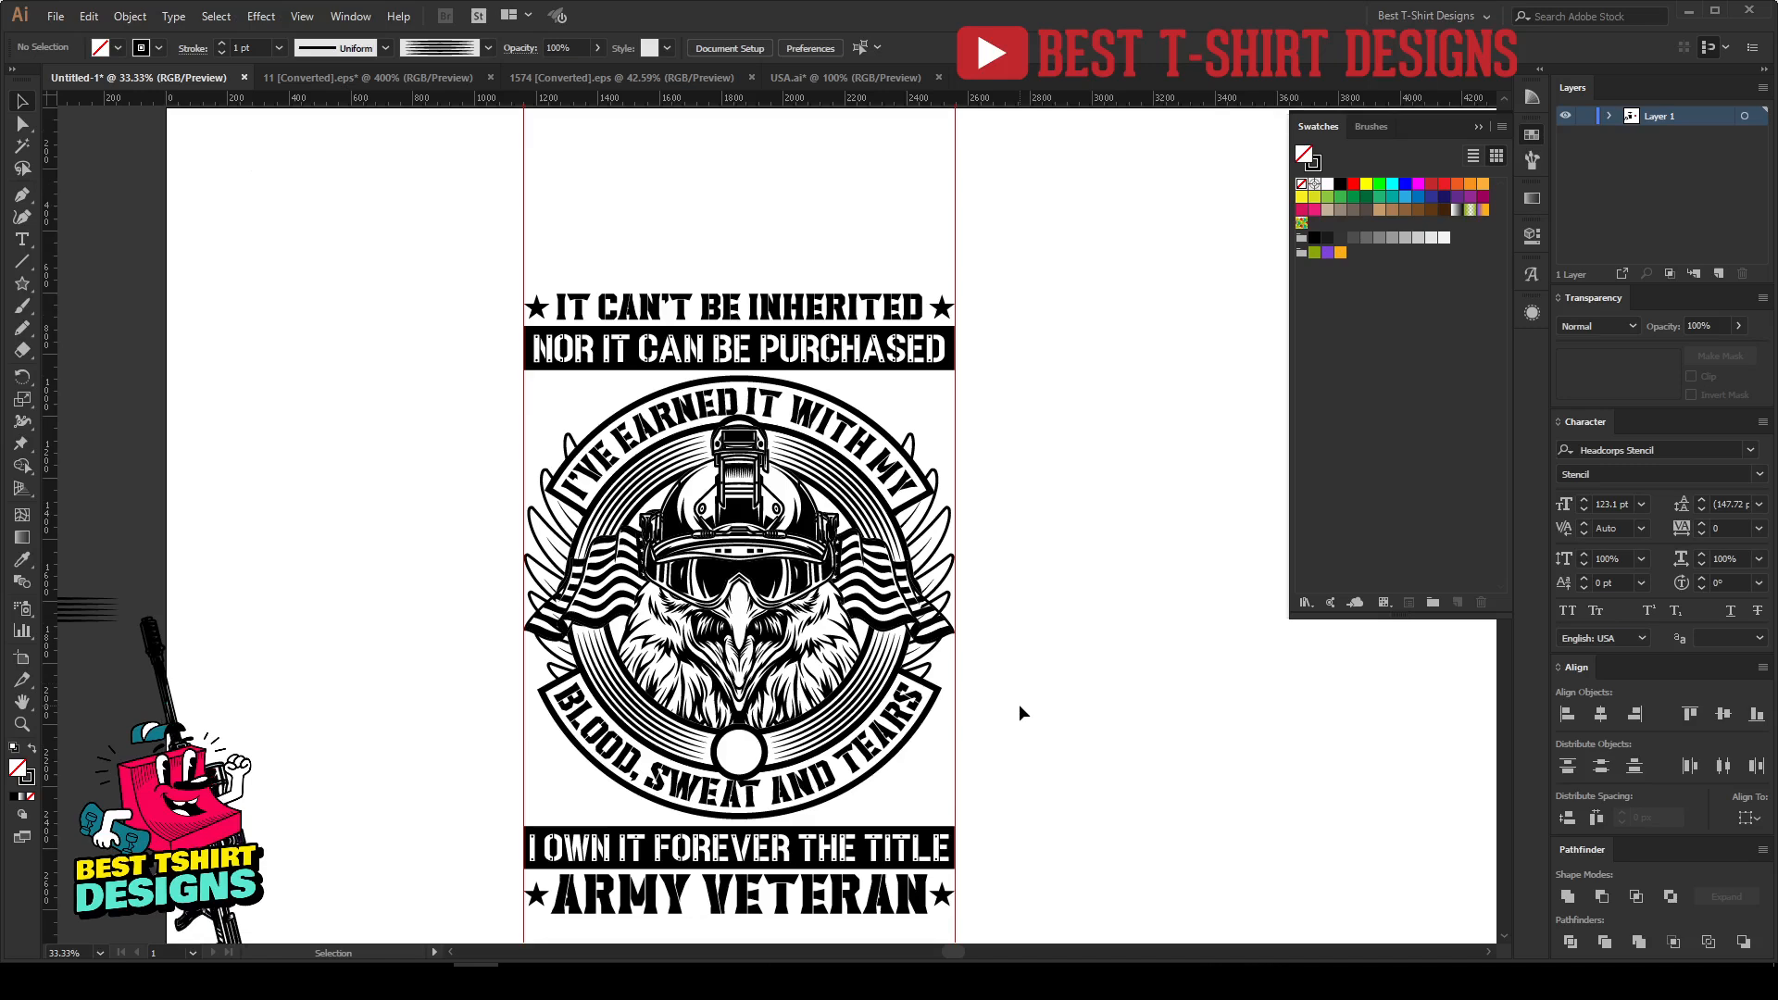
scroll(850, 591, up, 1)
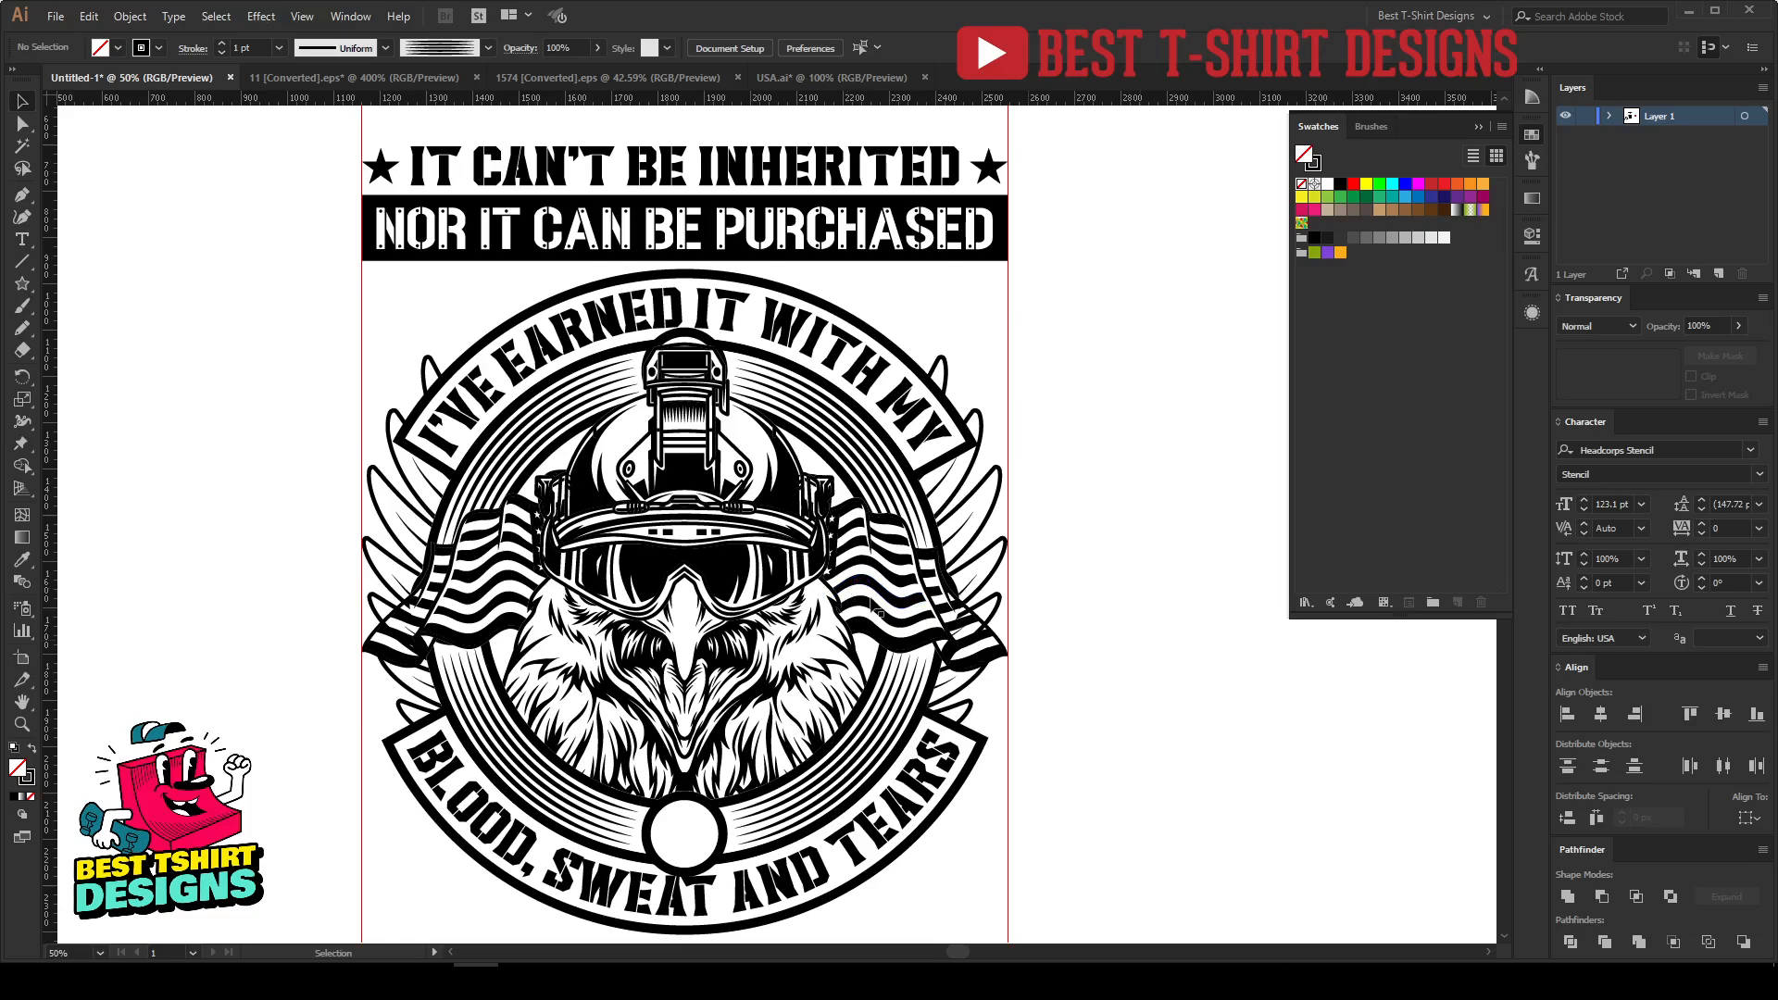
scroll(994, 632, down, 1)
scroll(1057, 688, down, 1)
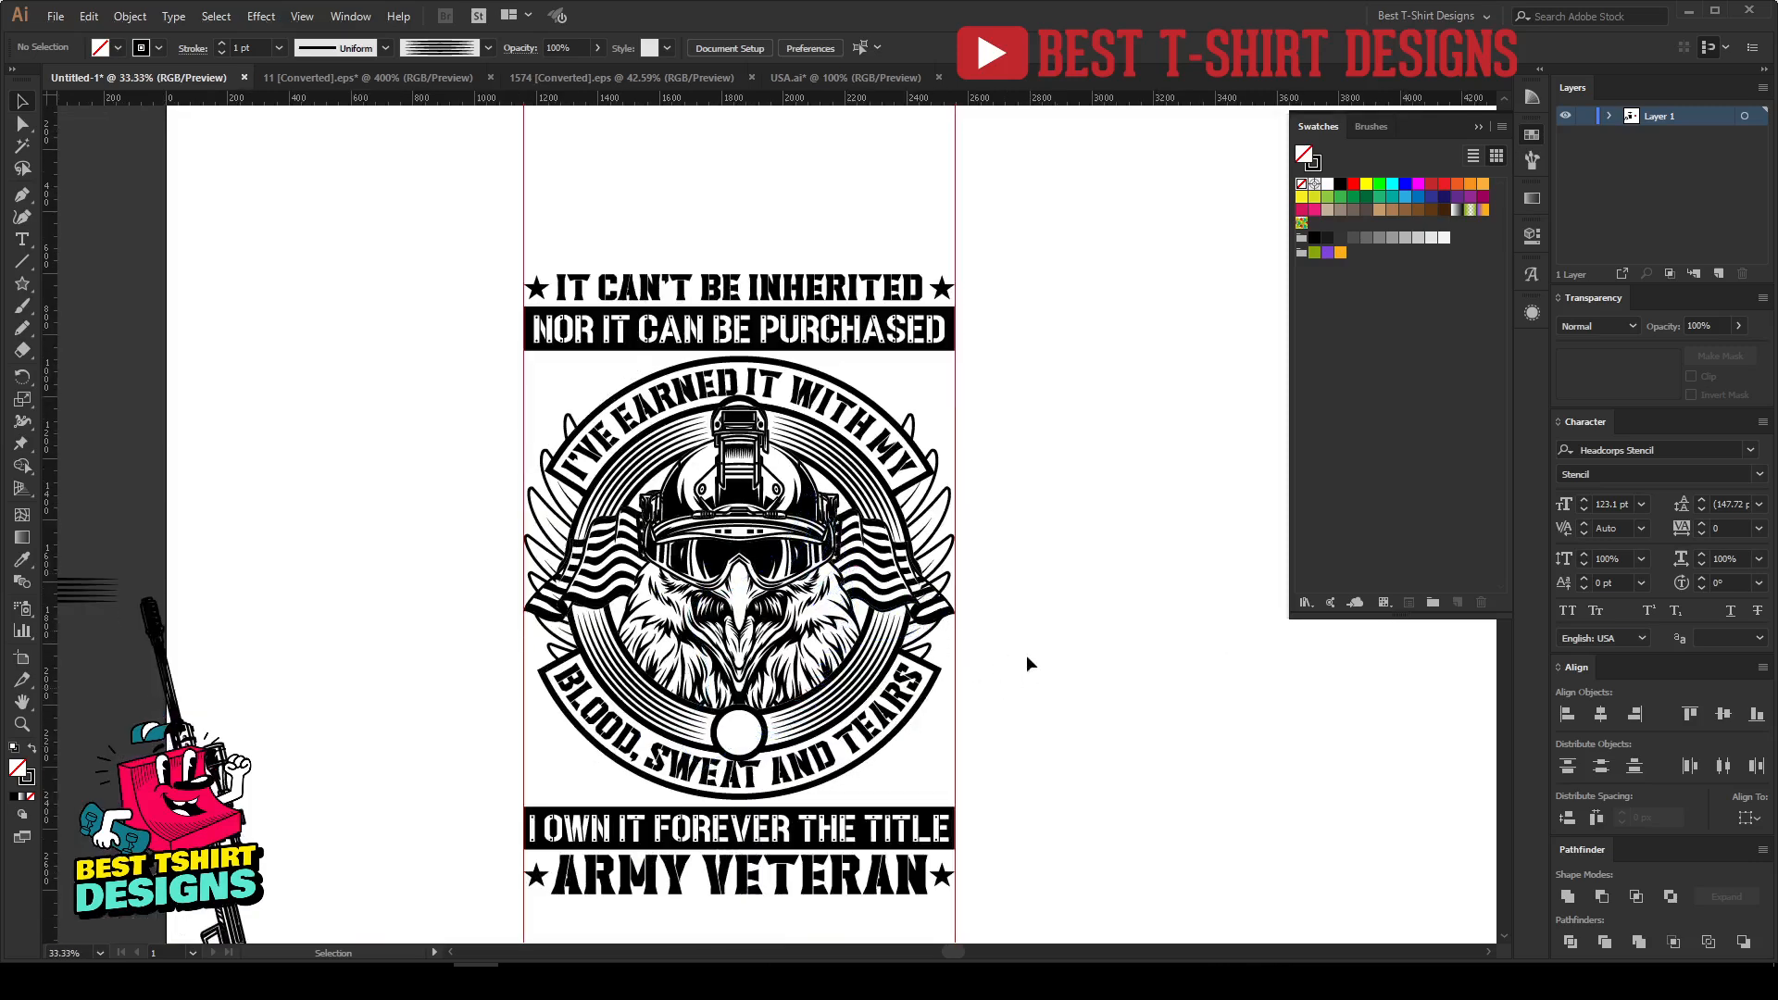
click(813, 79)
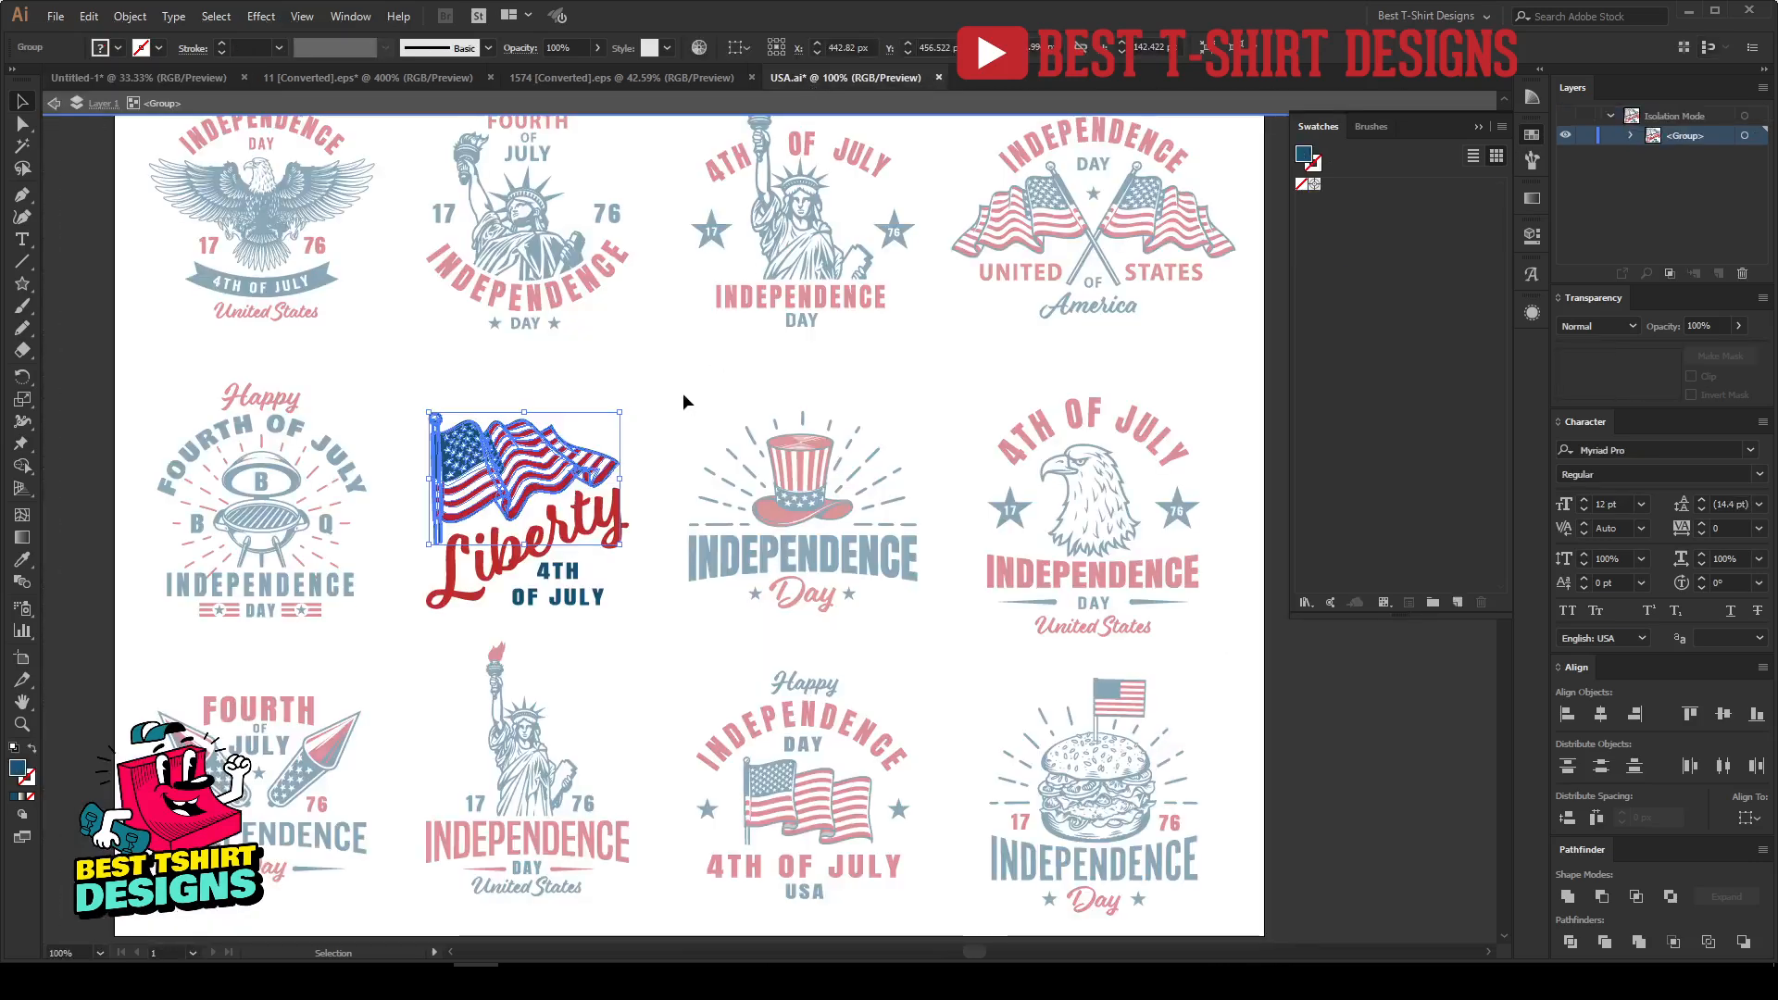
scroll(1145, 582, up, 2)
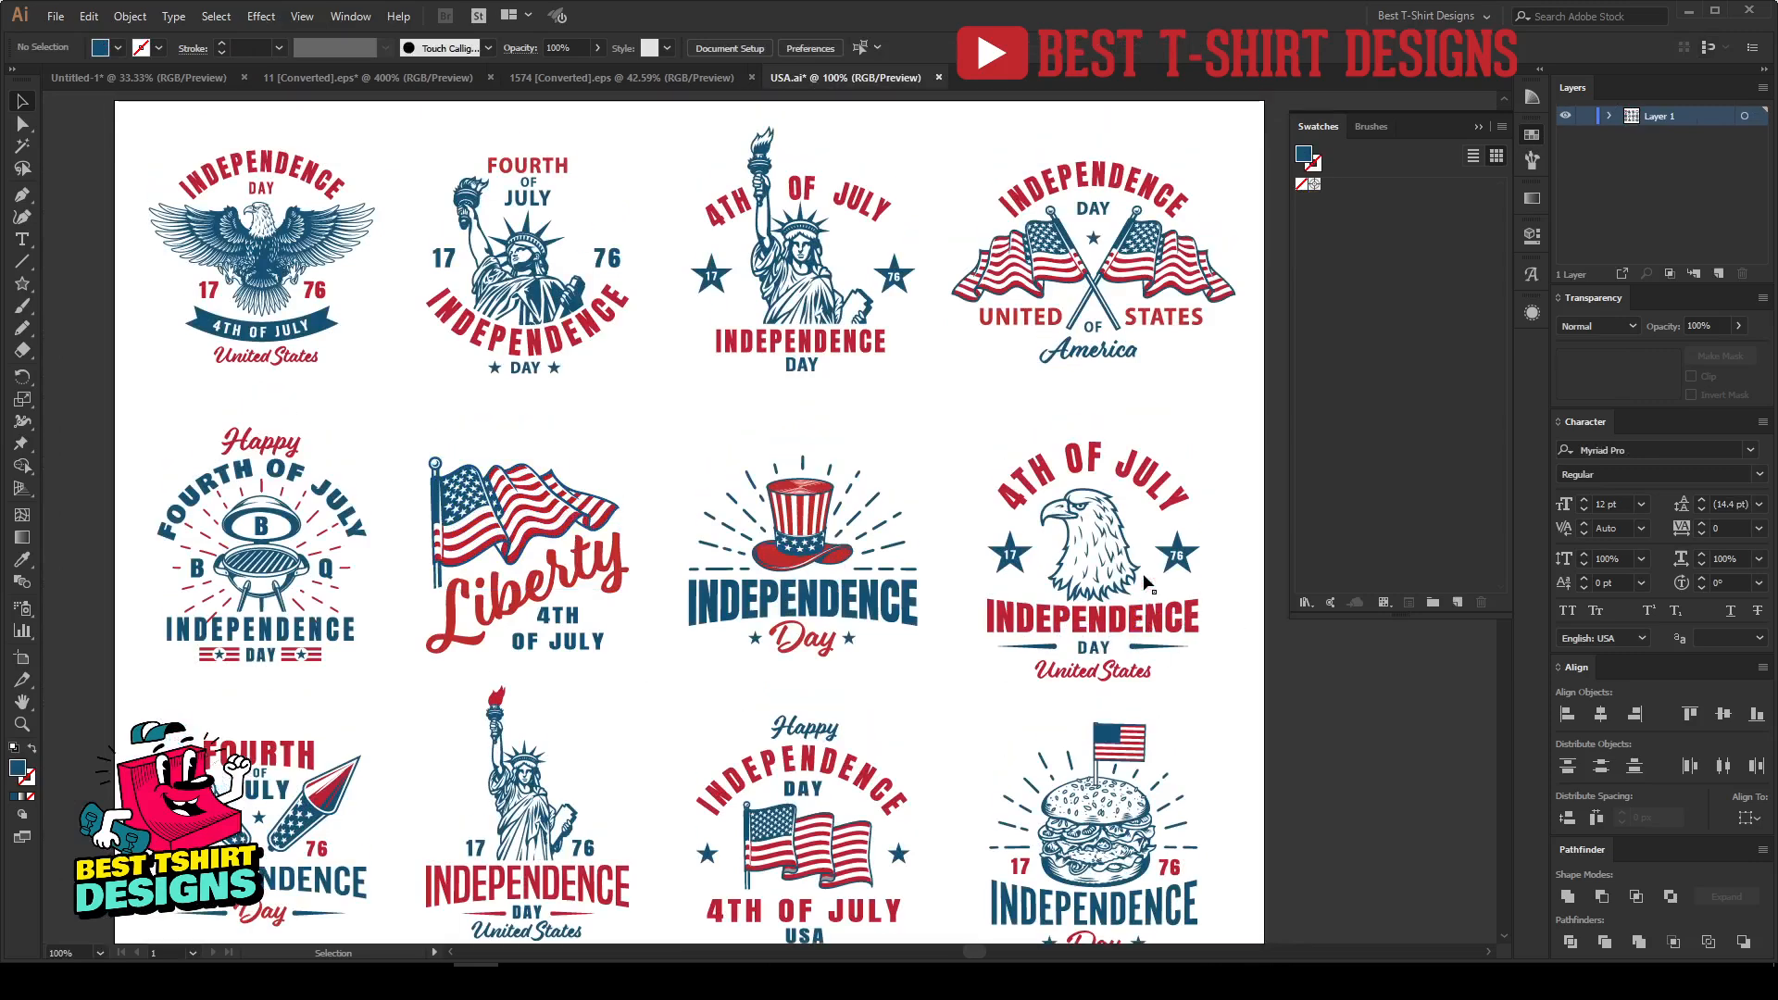
scroll(824, 428, down, 9)
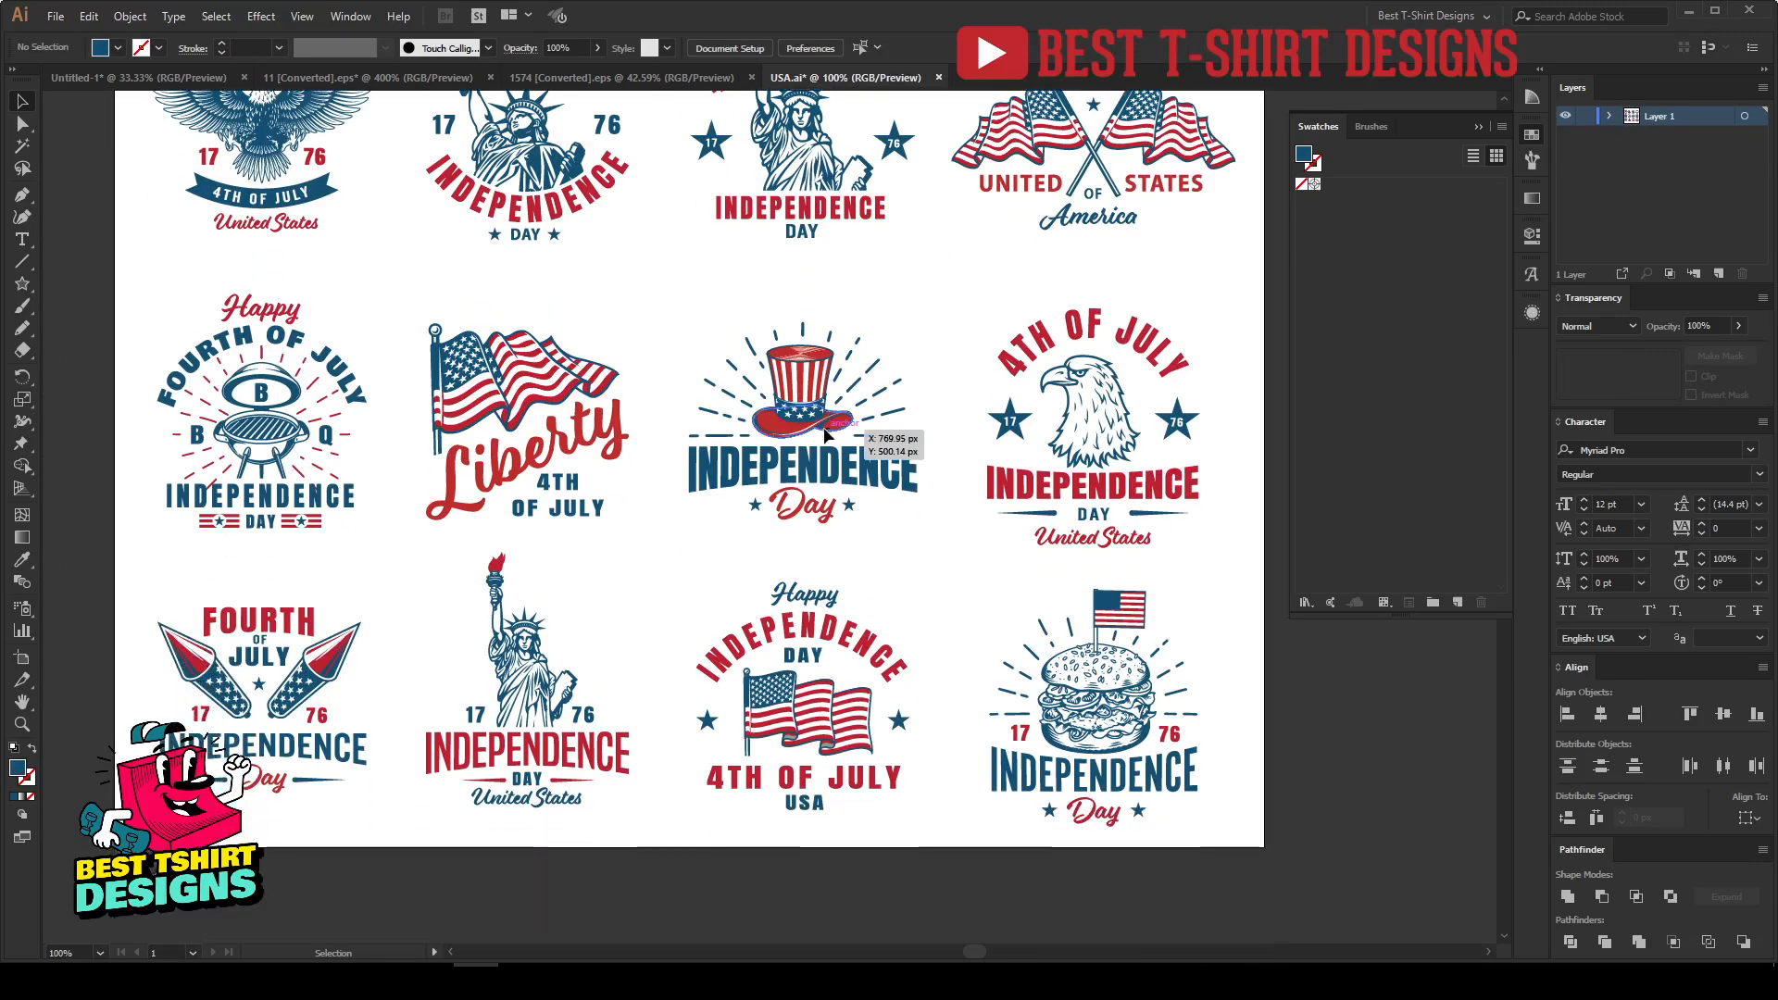
scroll(449, 515, up, 4)
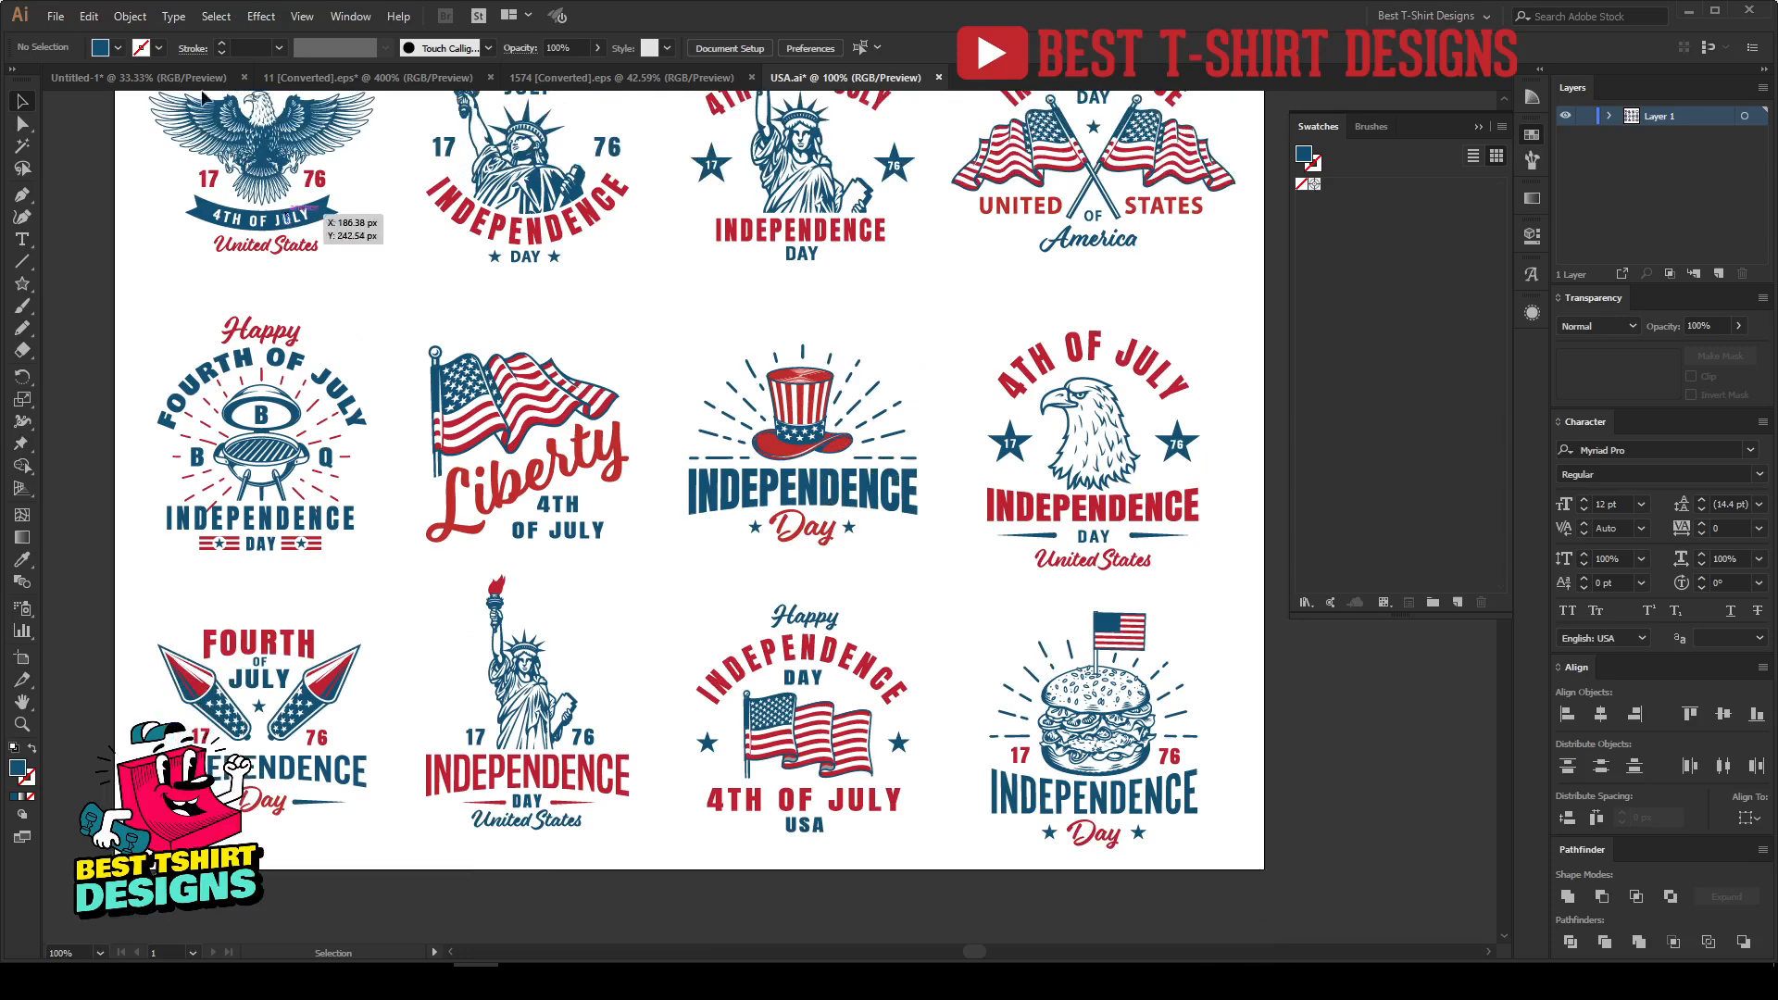
Step: Copy the pistol from the Shooting Range badge into the T-shirt document, placing it in empty space beside the emblem
click(343, 81)
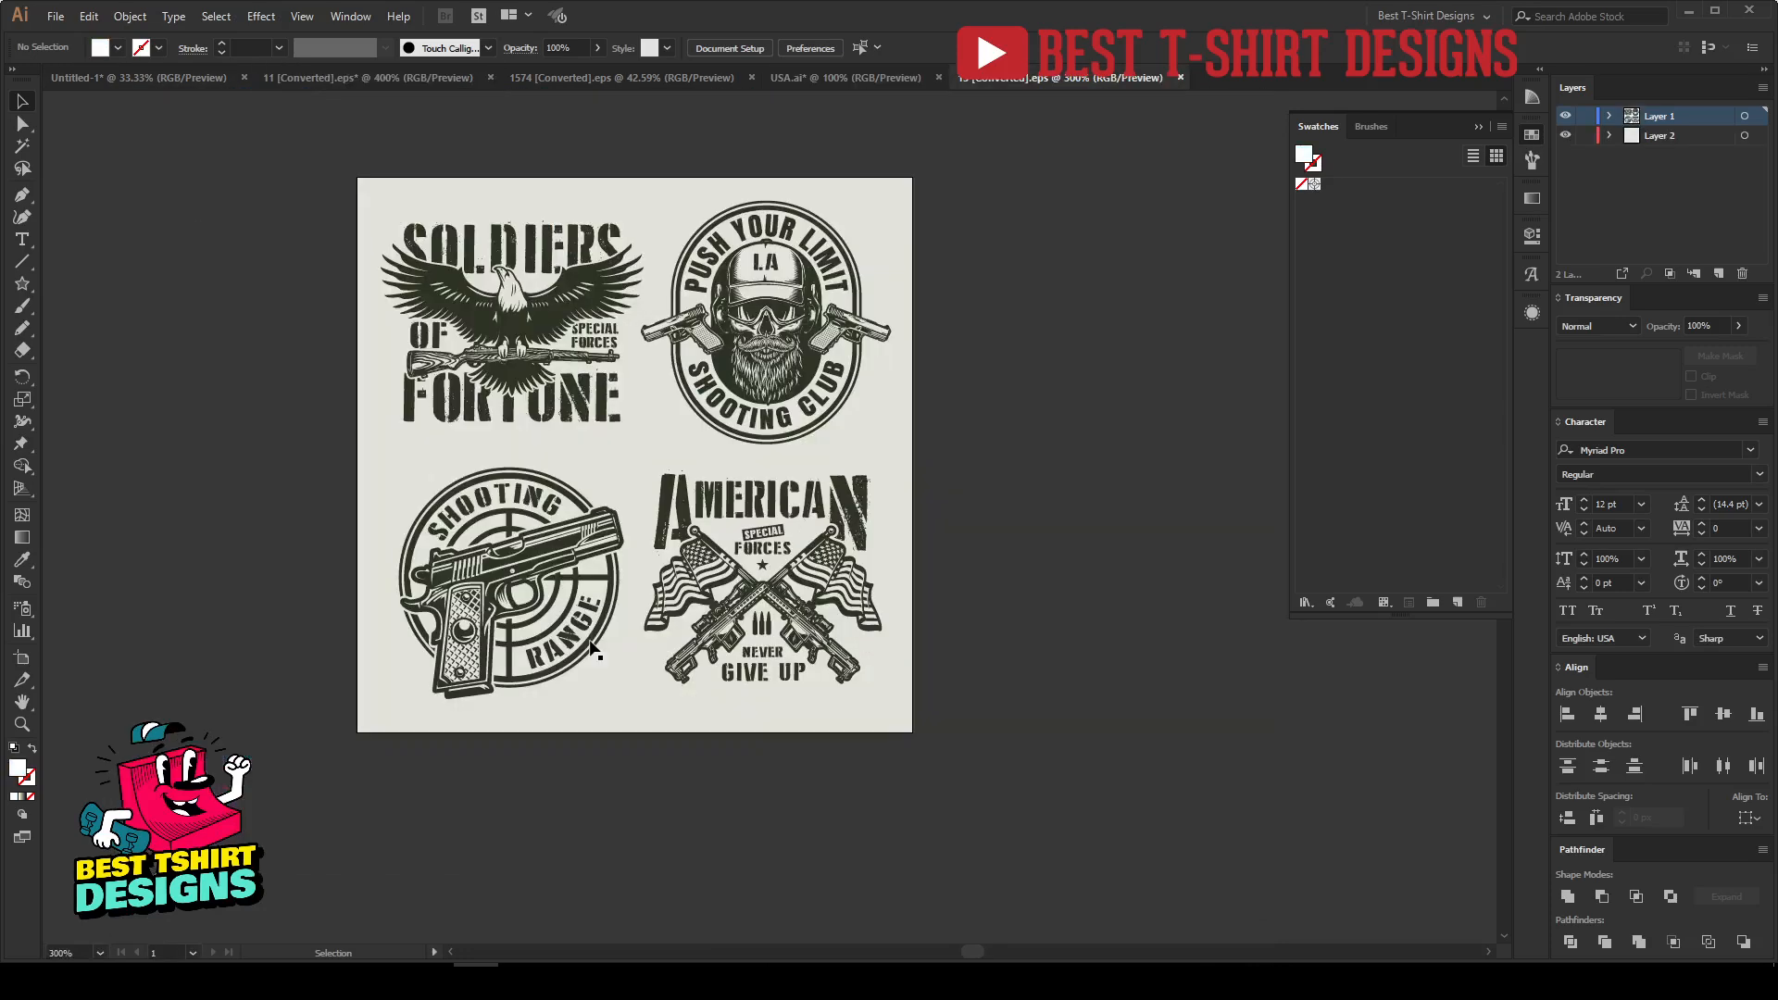
double_click(489, 630)
click(489, 629)
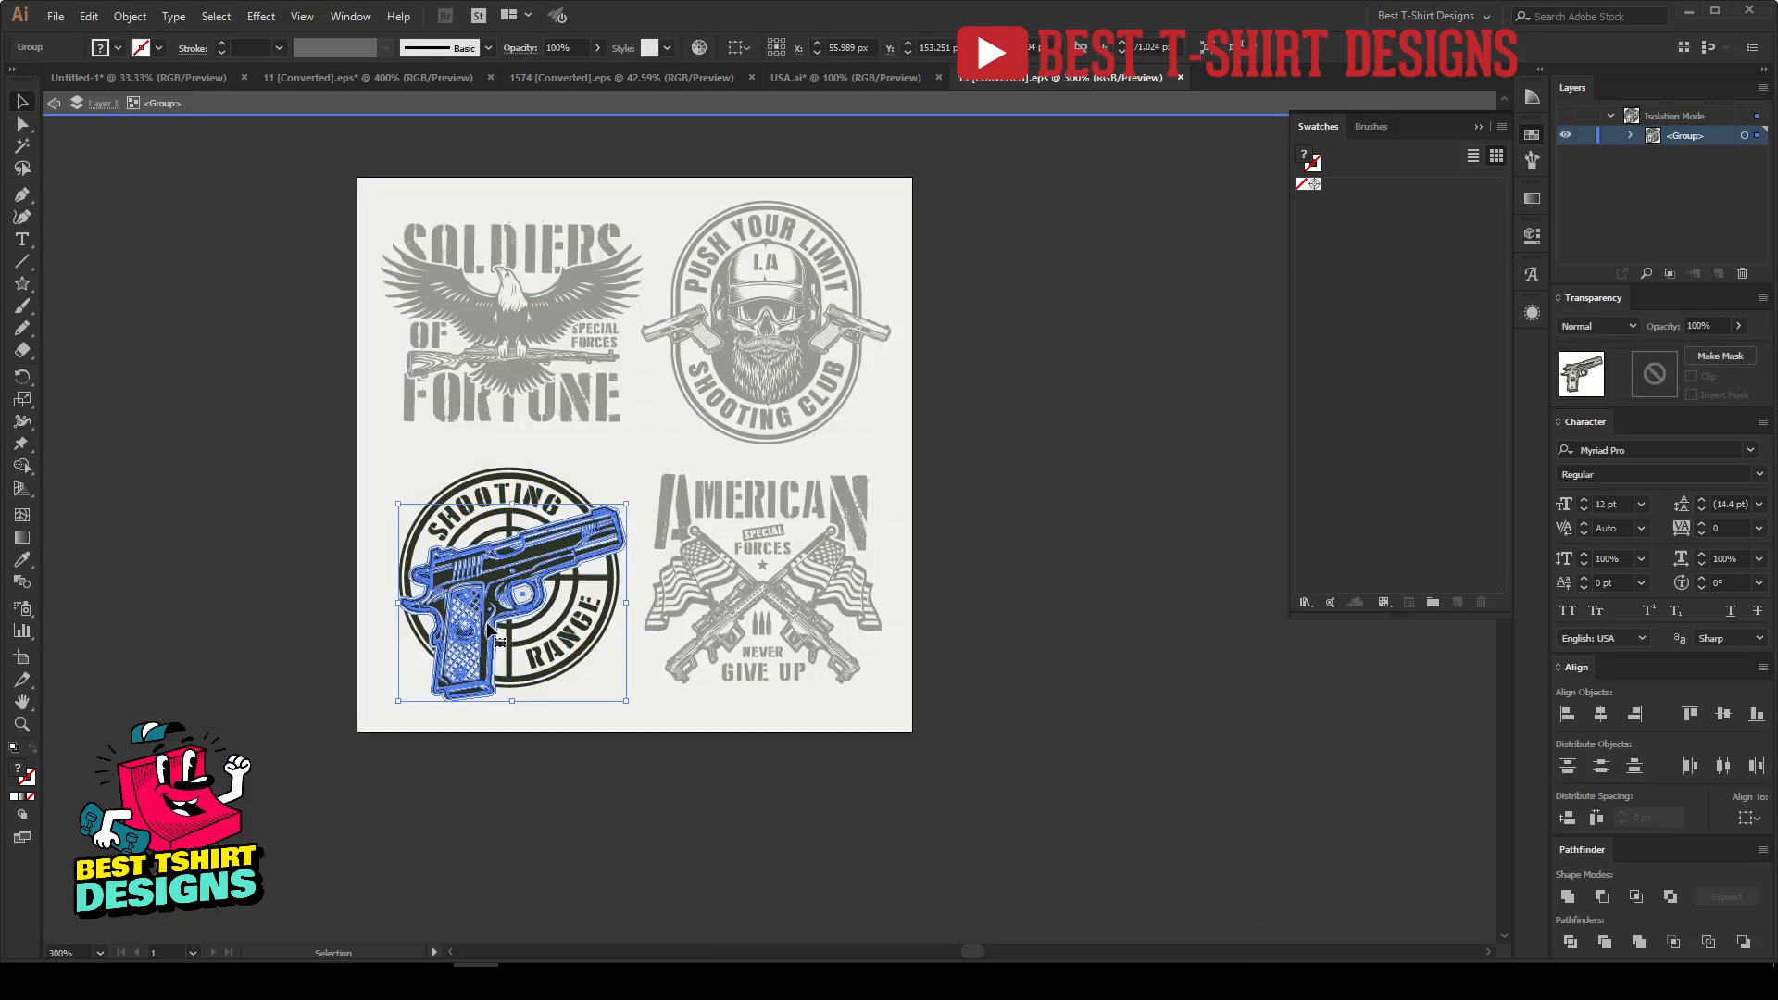
click(198, 76)
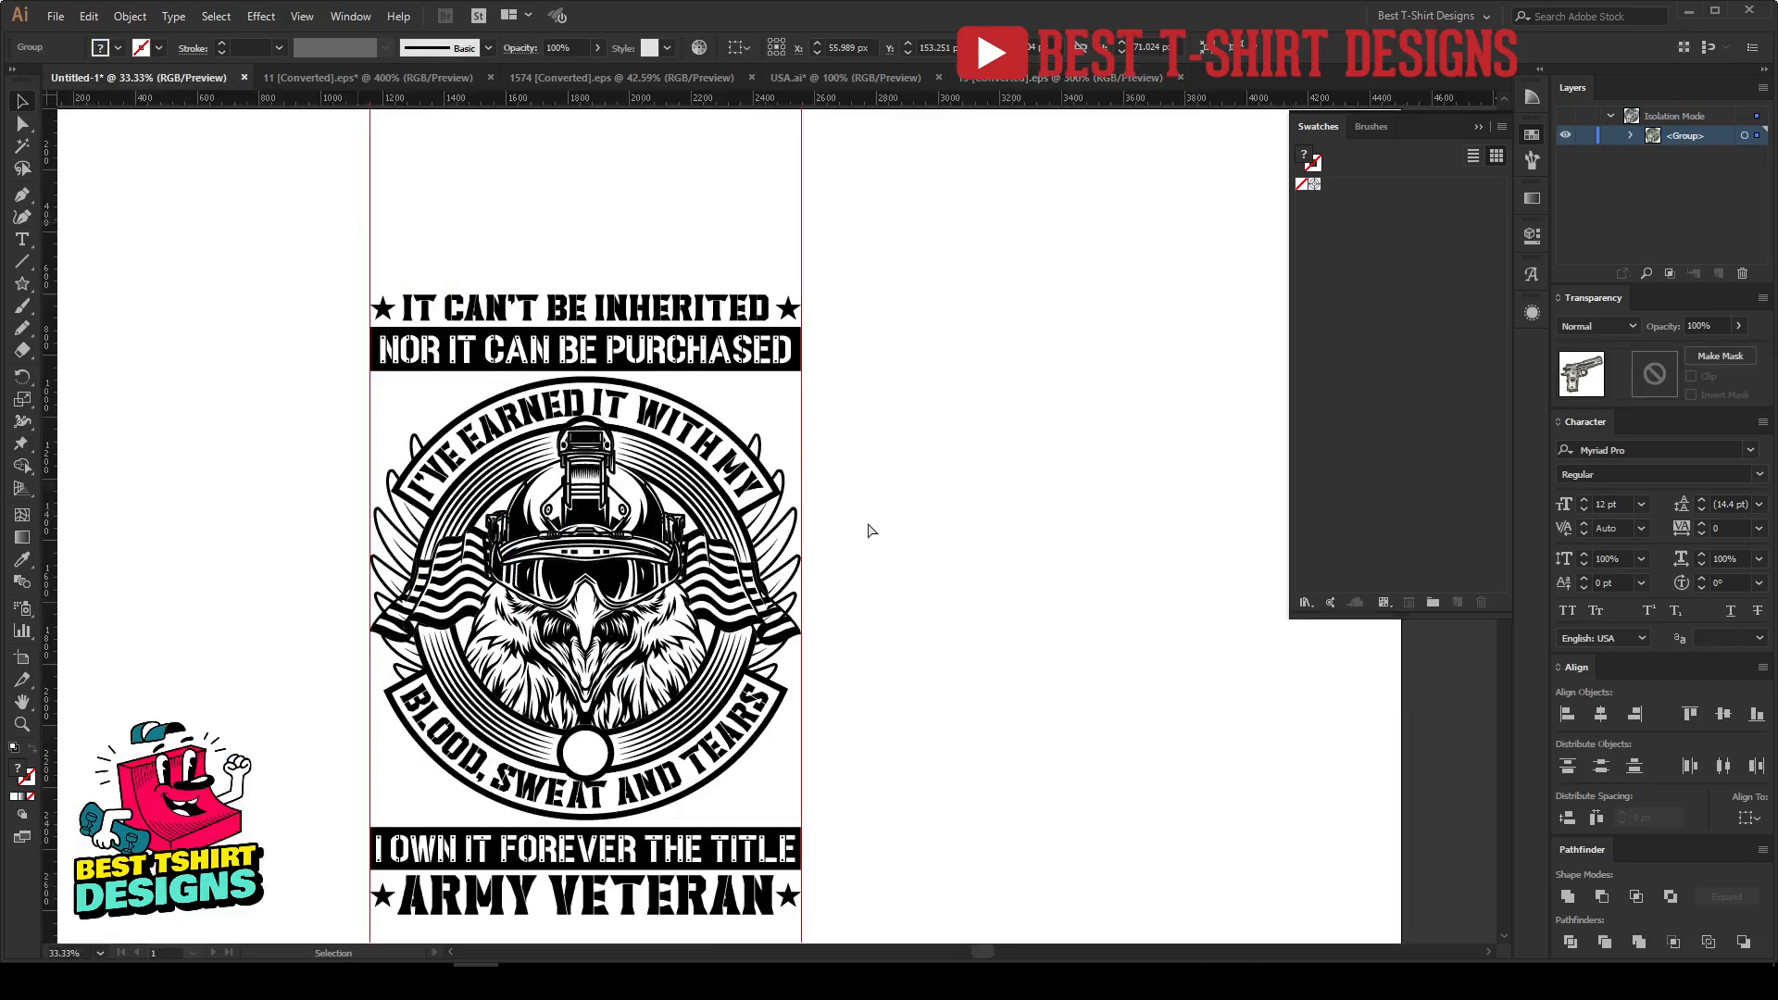
drag(791, 530, 968, 507)
scroll(1103, 506, up, 3)
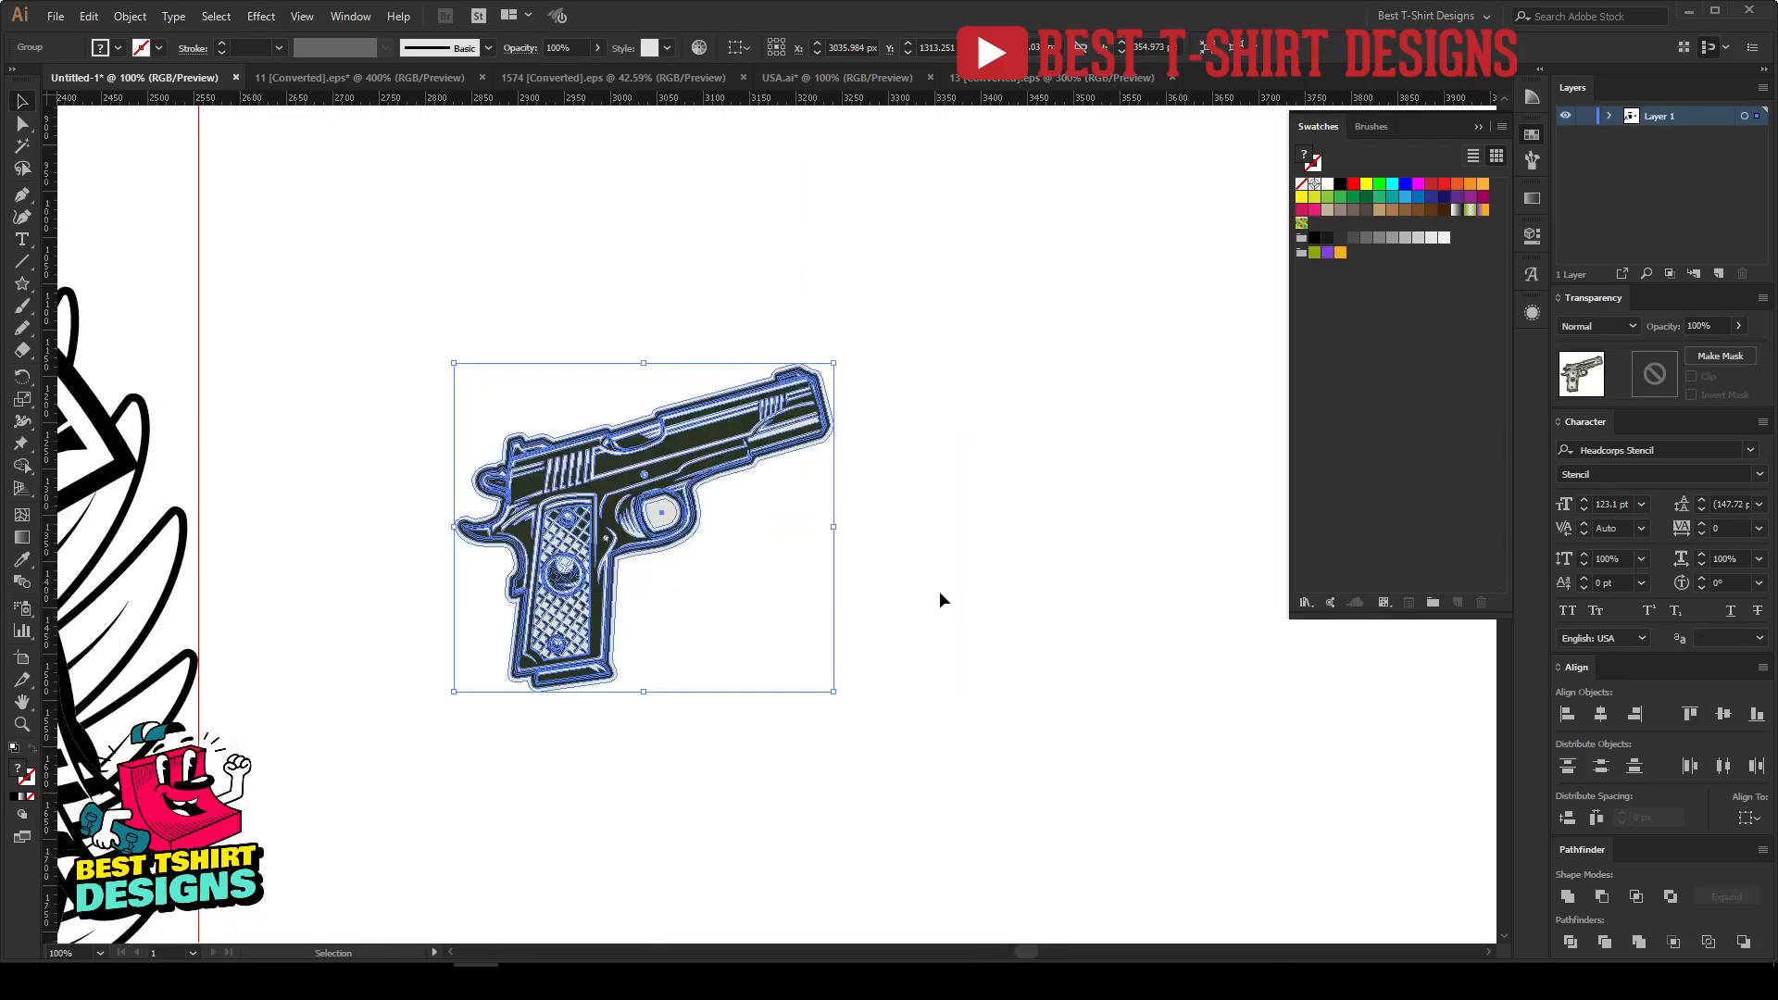
Step: Isolate the pistol's dark line work with the Magic Wand, strip its light backing, and fill the line work black
double_click(571, 493)
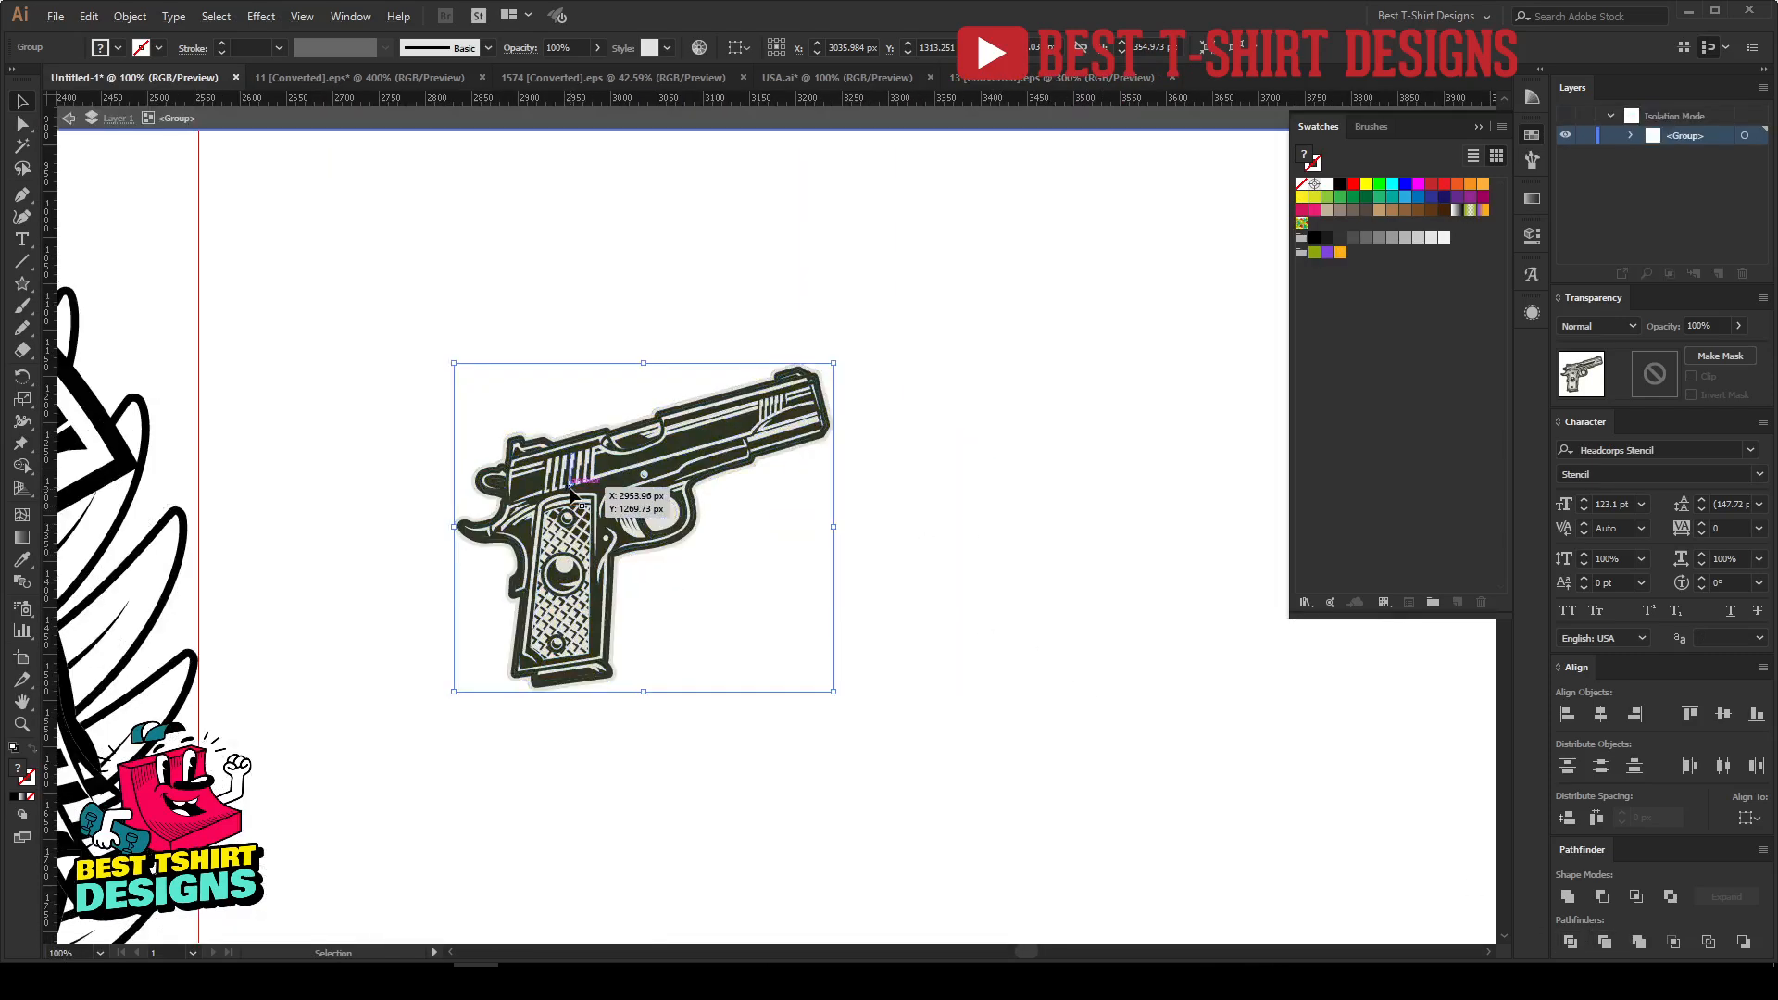
key(y)
click(691, 441)
key(v)
key(Delete)
key(ctrl+z)
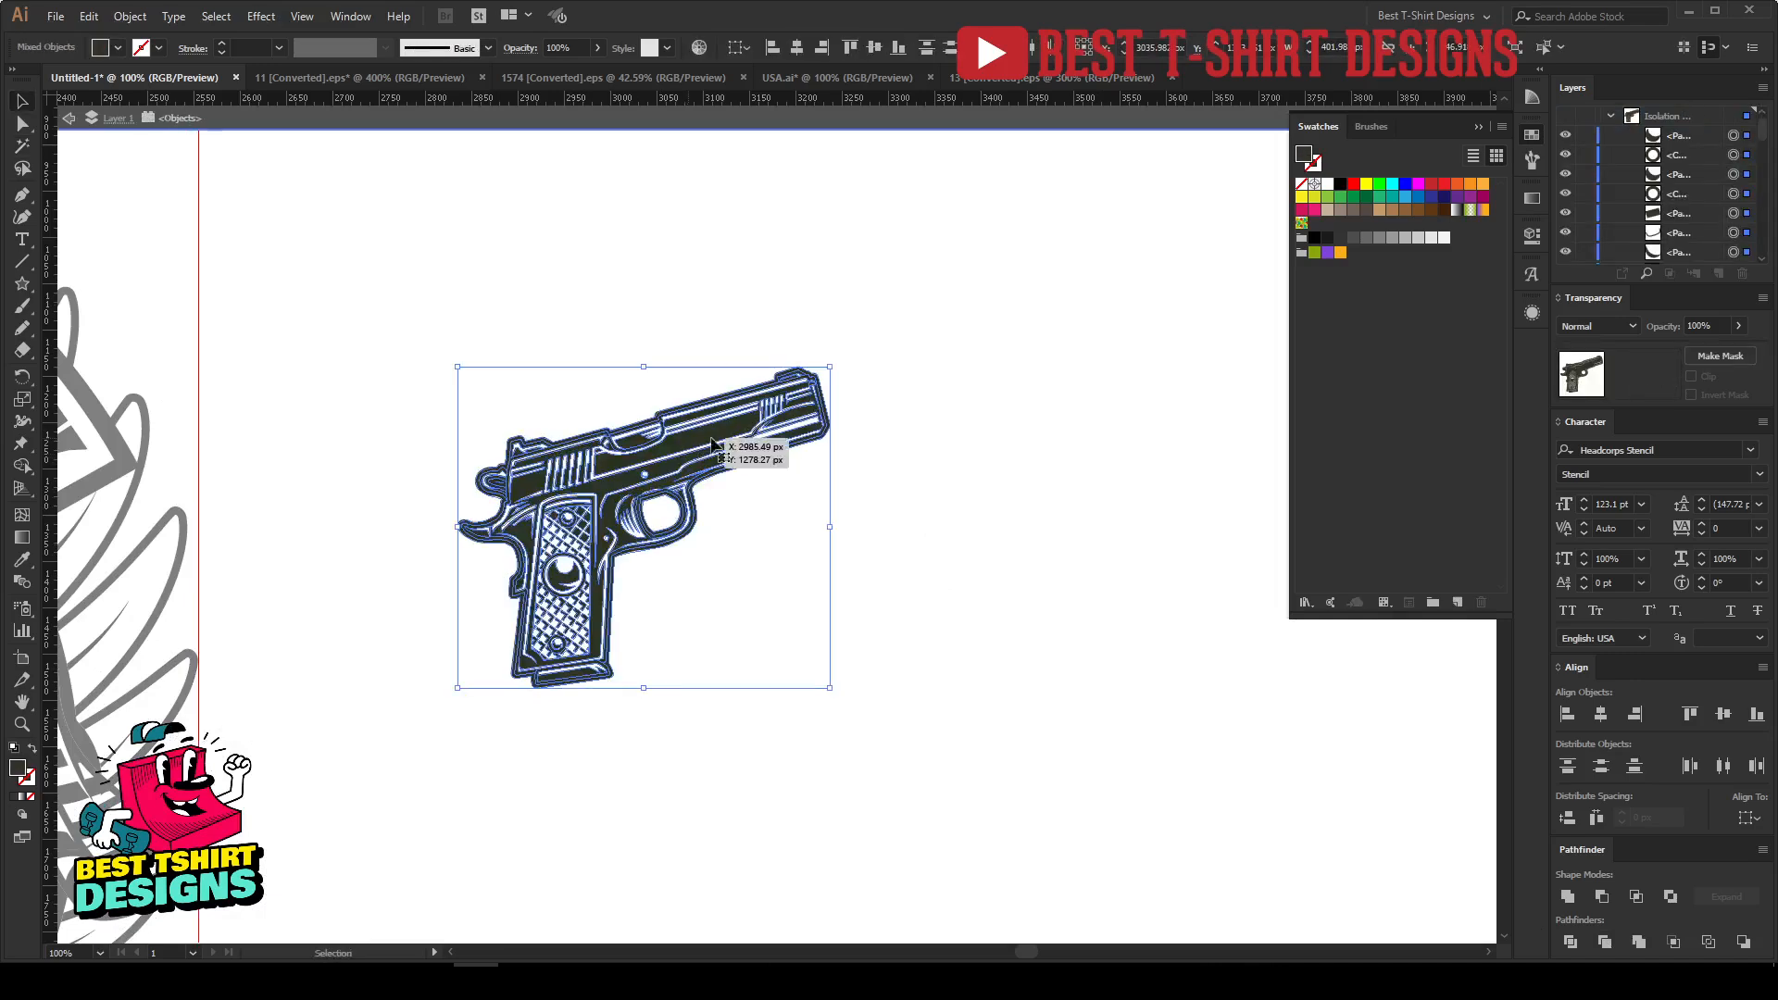
click(1340, 184)
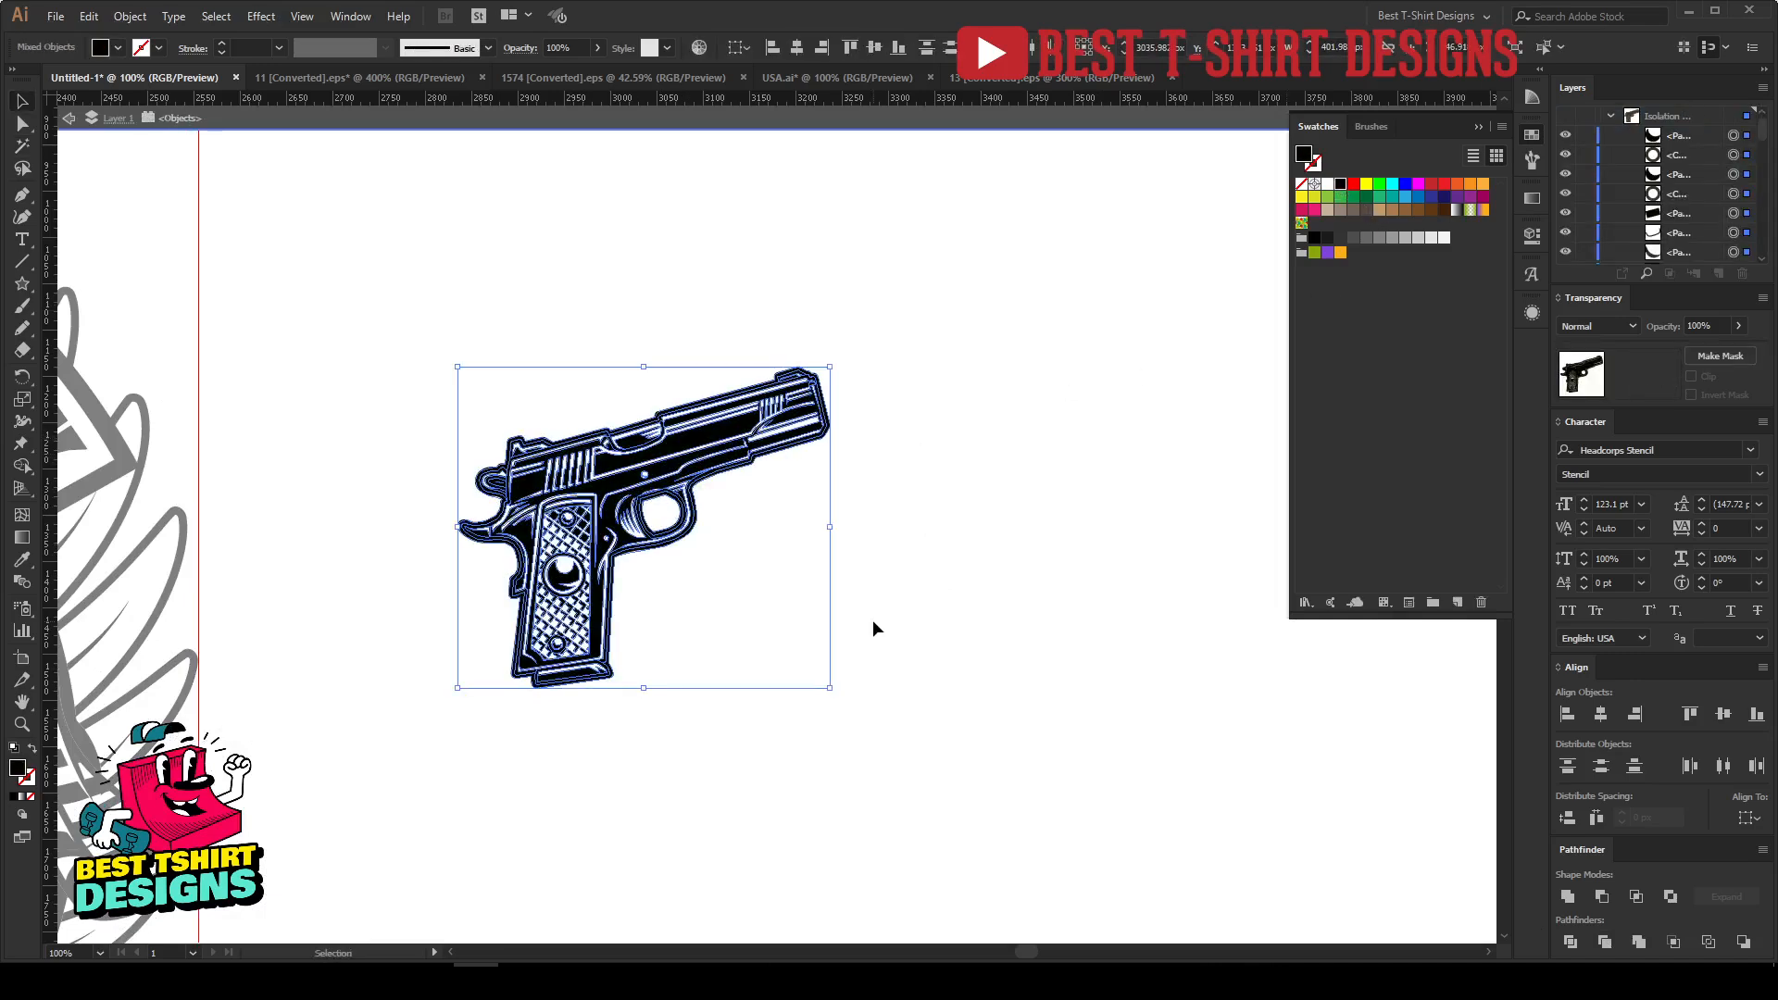
Step: Exit isolation and group all parts of the black pistol
double_click(795, 597)
click(646, 519)
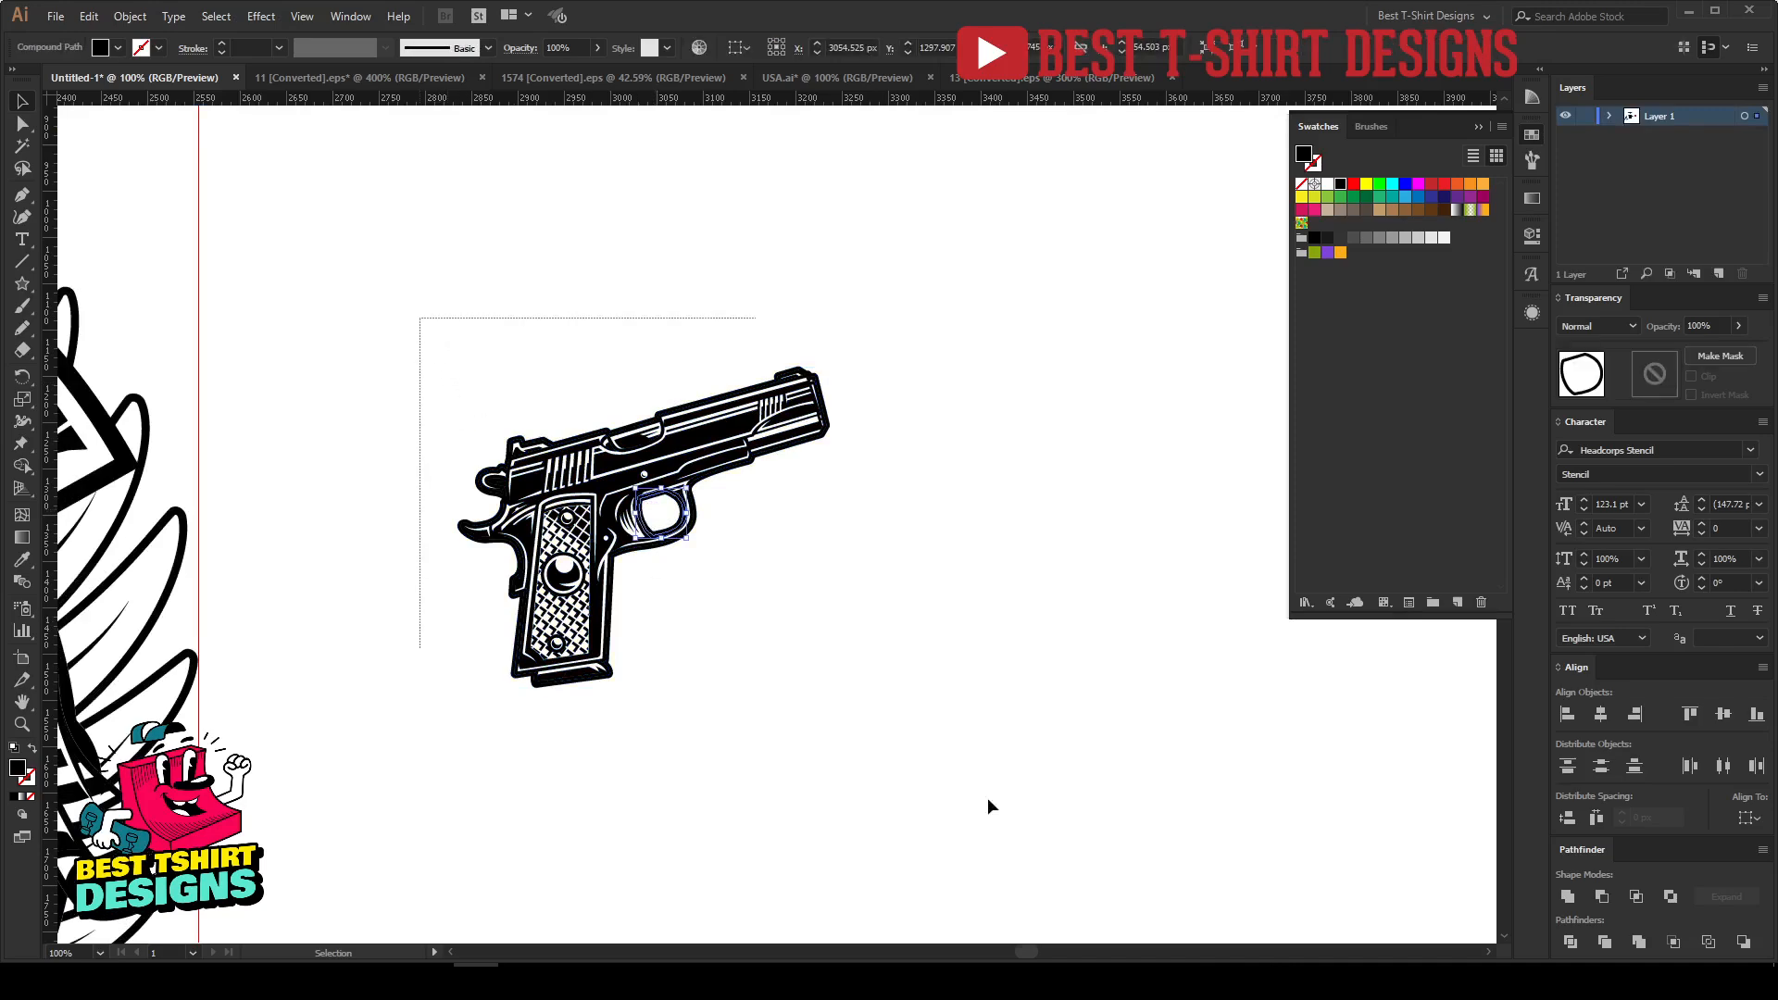
drag(849, 714, 1055, 818)
key(ctrl+g)
scroll(1055, 818, down, 2)
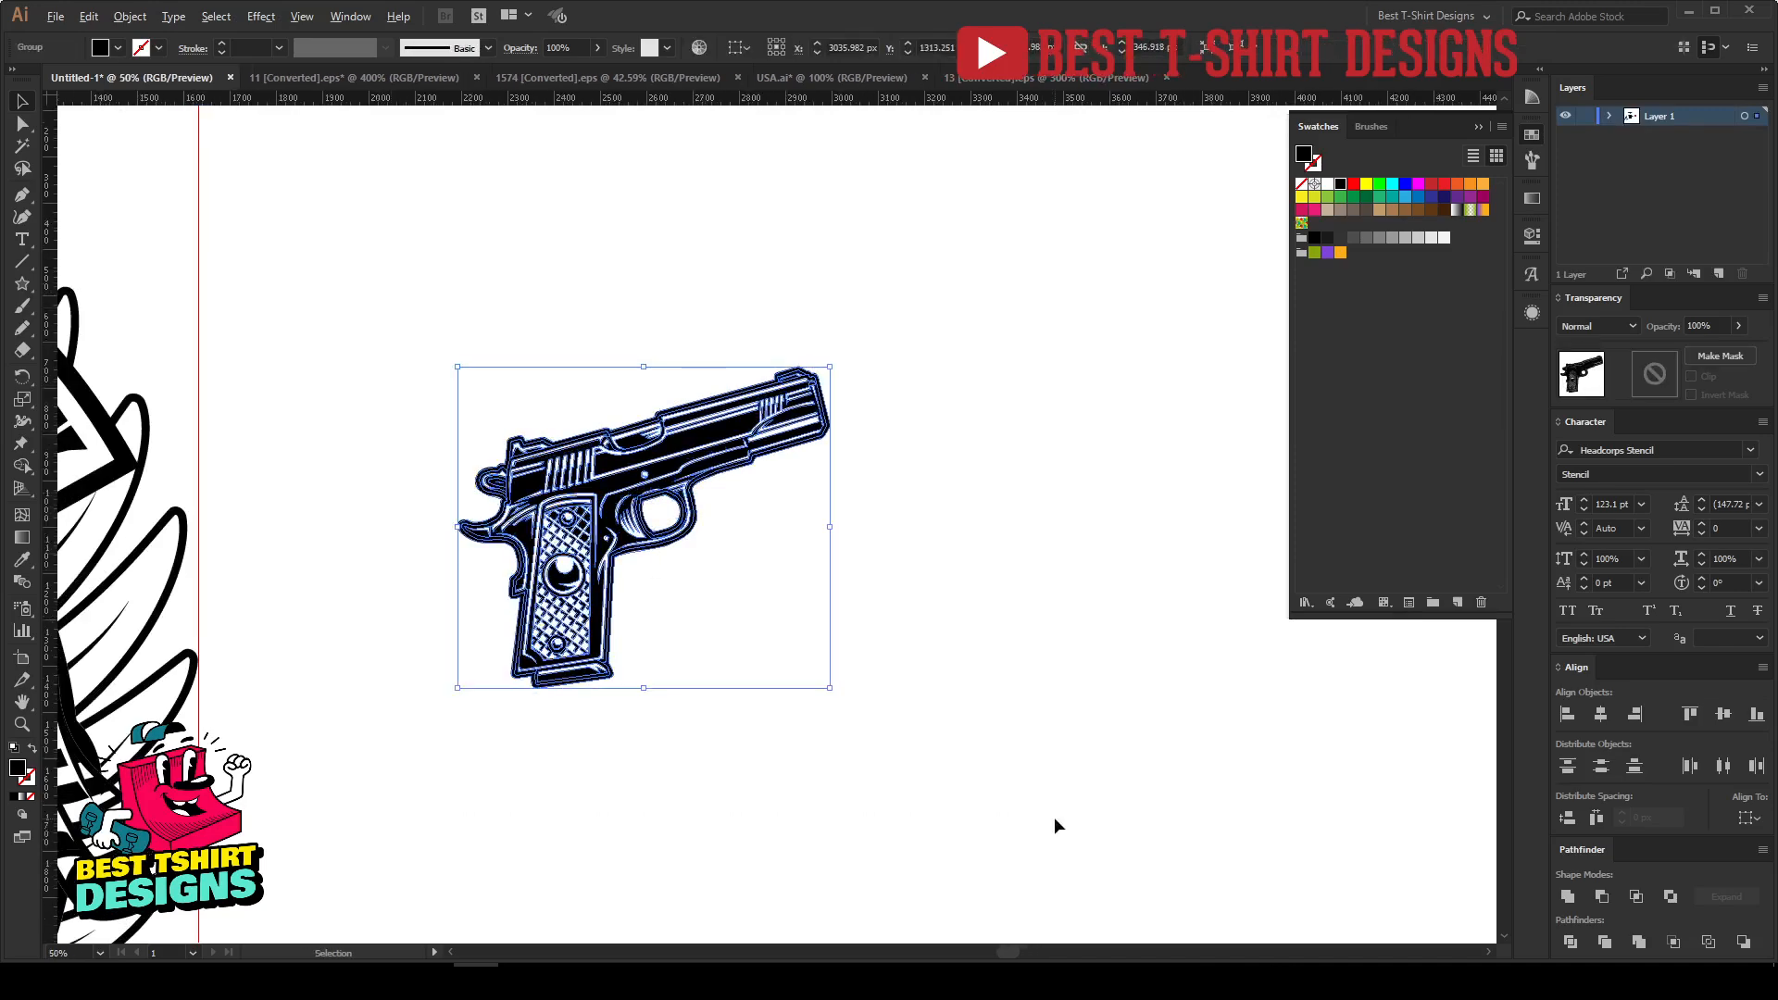
Step: Rotate and scale the pistol so it stands upright in the lower-right corner of the emblem, above the black banner
scroll(1054, 817, down, 1)
drag(1025, 873, 1103, 559)
drag(1010, 444, 878, 569)
scroll(876, 704, up, 2)
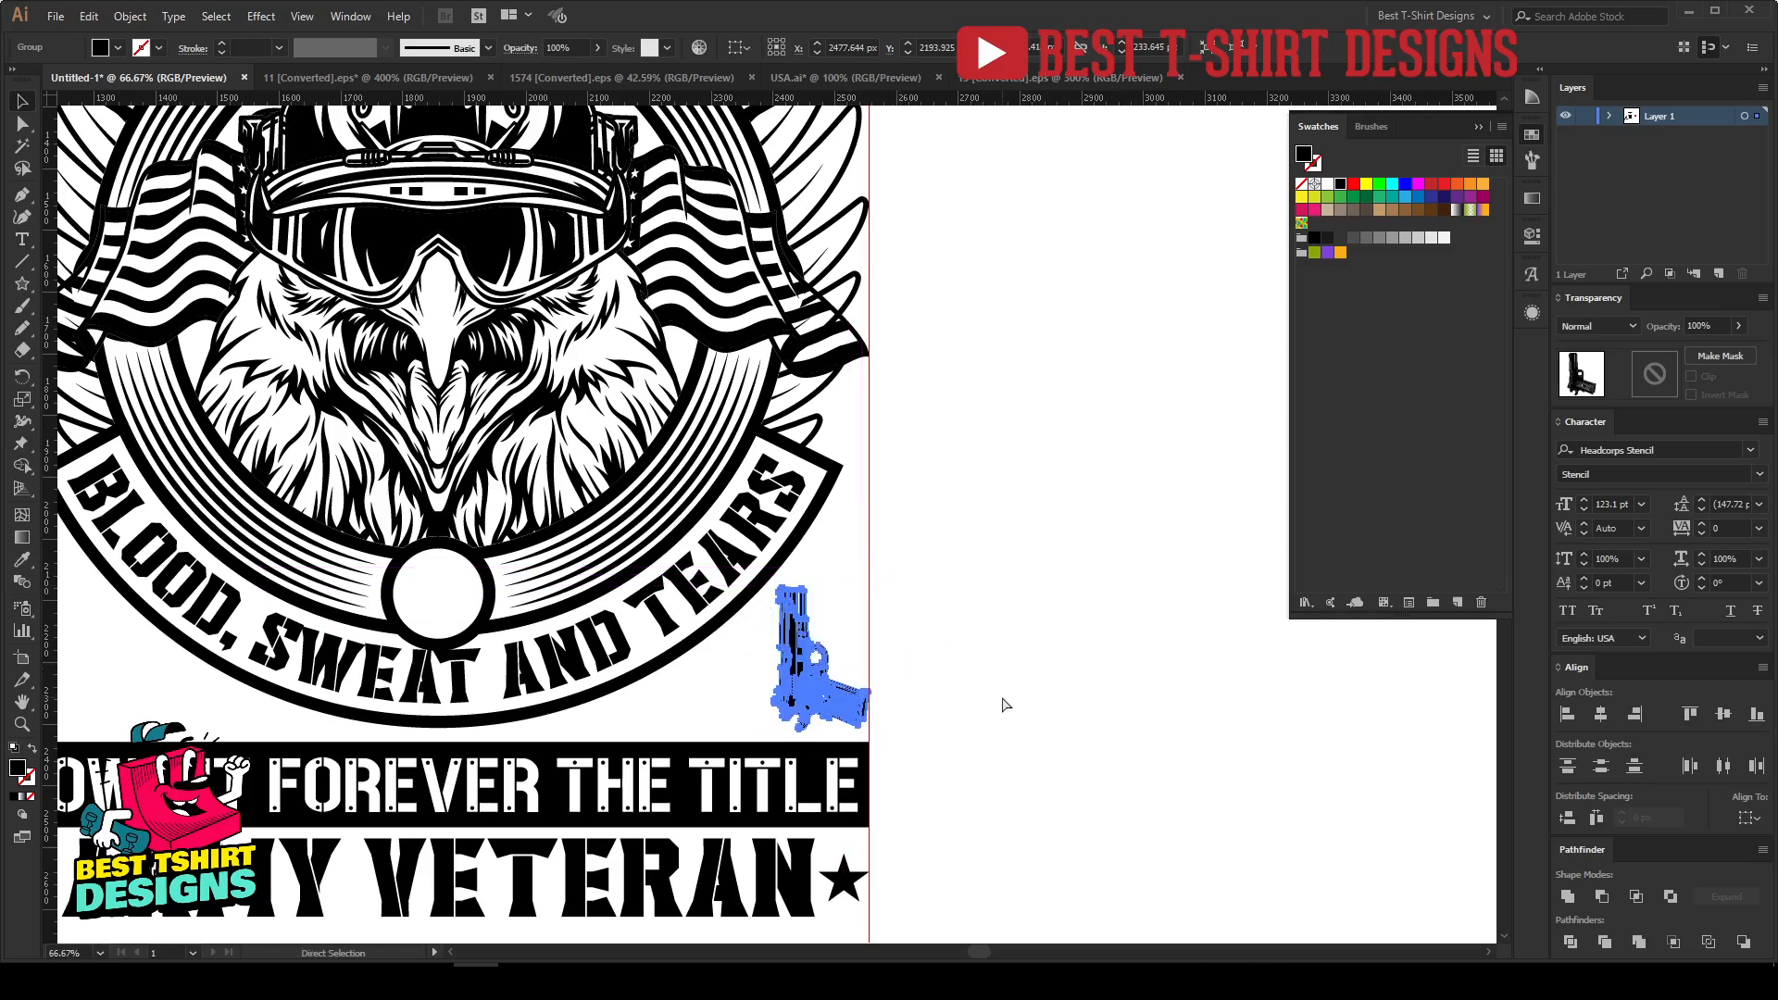
click(893, 601)
scroll(869, 704, up, 2)
scroll(872, 707, up, 2)
drag(652, 607, 544, 588)
drag(787, 679, 784, 585)
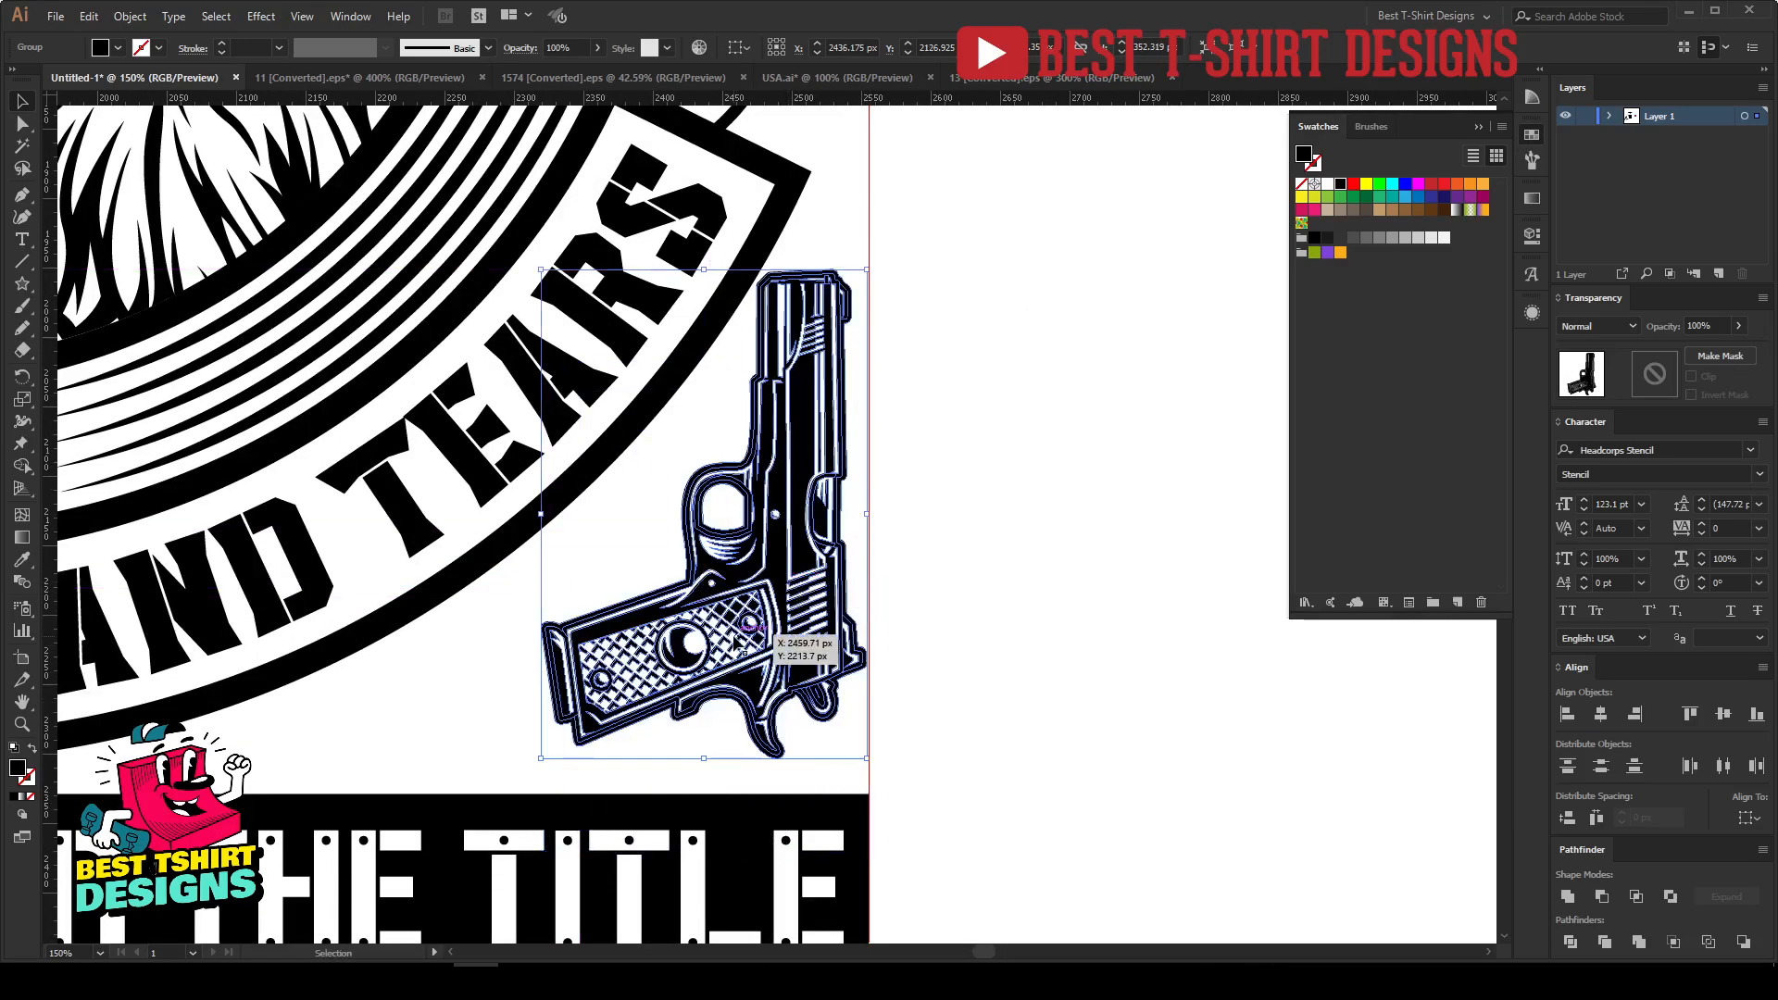
Step: Enlarge the lower-right pistol slightly and nudge it up against the right guide, overlapping the BLOOD, SWEAT AND TEARS frame
drag(541, 513, 491, 520)
key(shift+Up)
key(shift+Up)
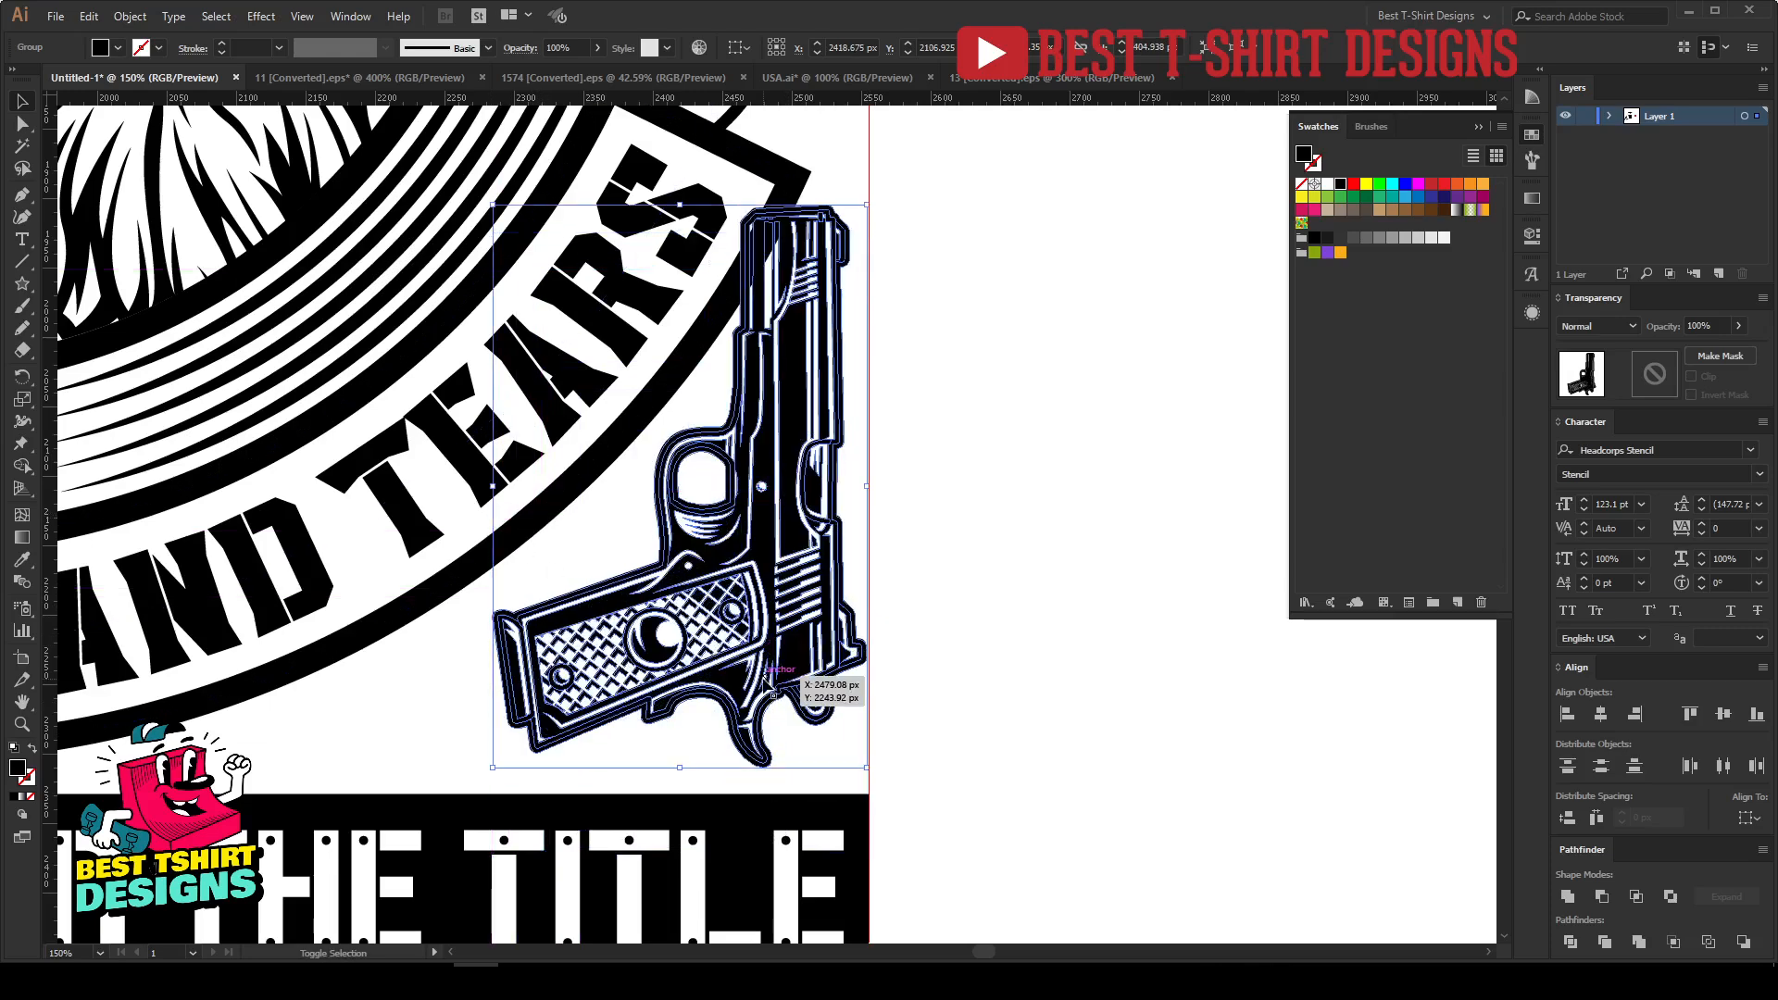
key(Right)
key(Right)
scroll(1009, 691, down, 3)
Step: Copy the pistol to the emblem's lower-left corner, reflect it across the vertical axis, and align the vertical centers of both pistols
drag(1065, 746, 1161, 767)
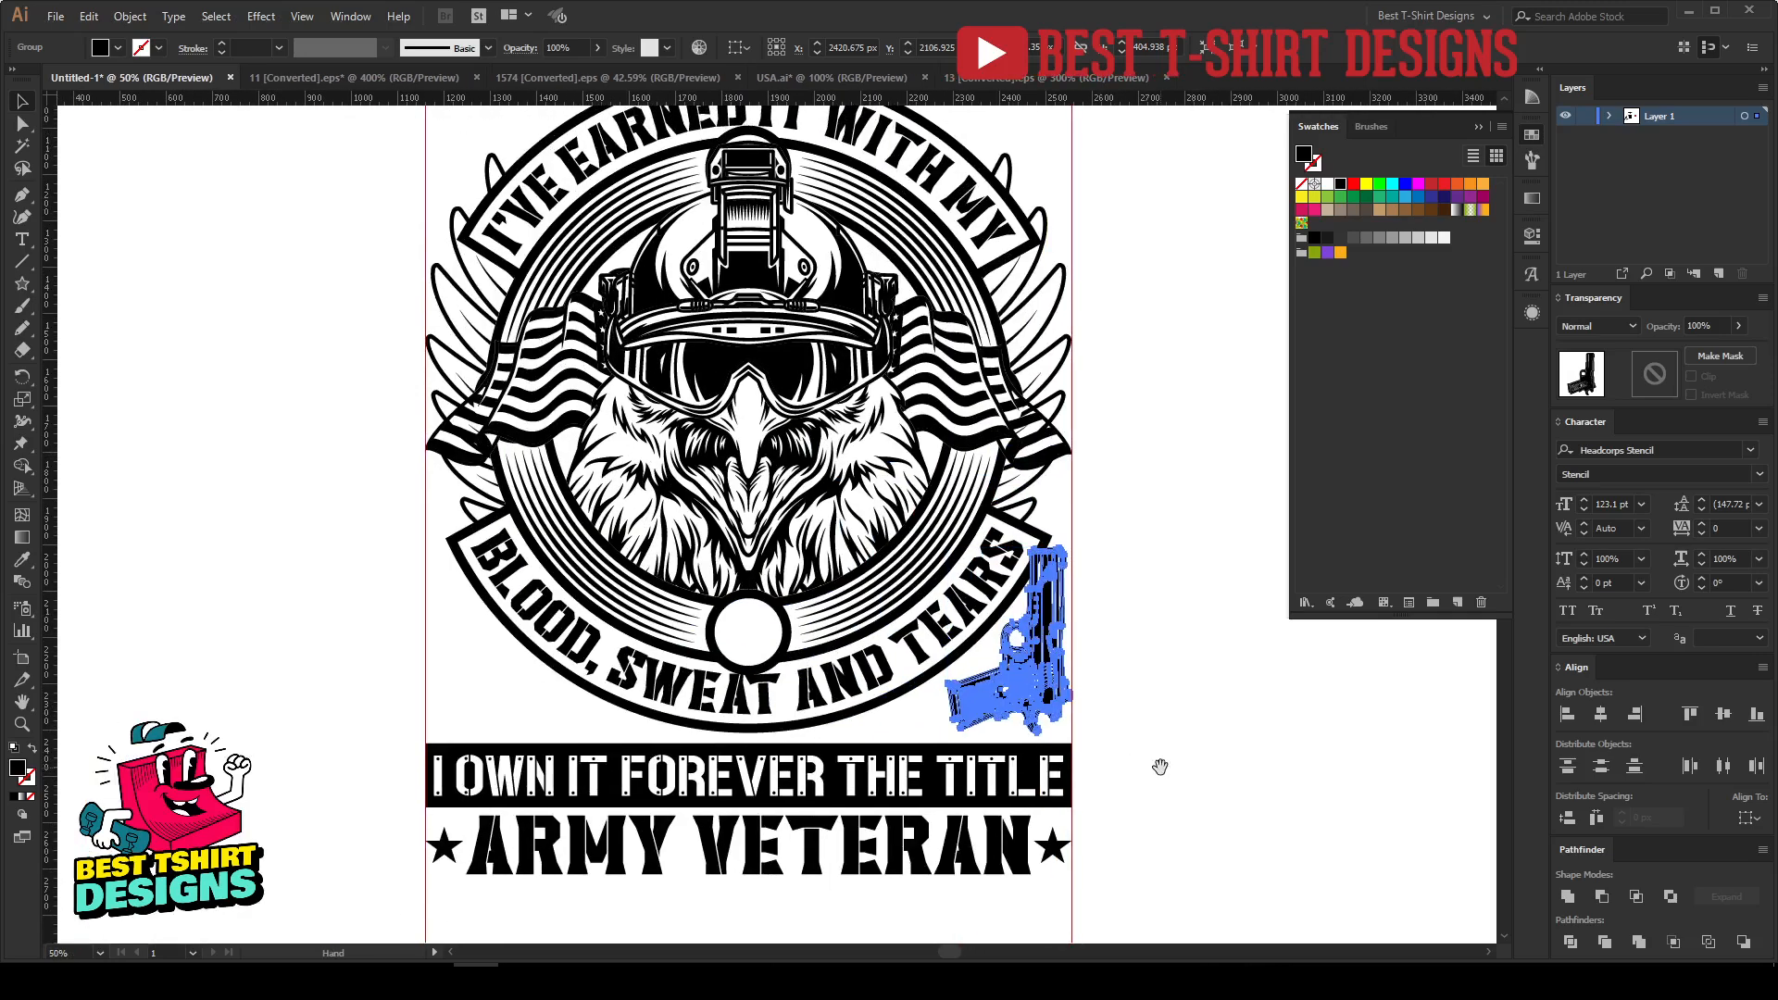
drag(1040, 703, 511, 687)
key(o)
key(Return)
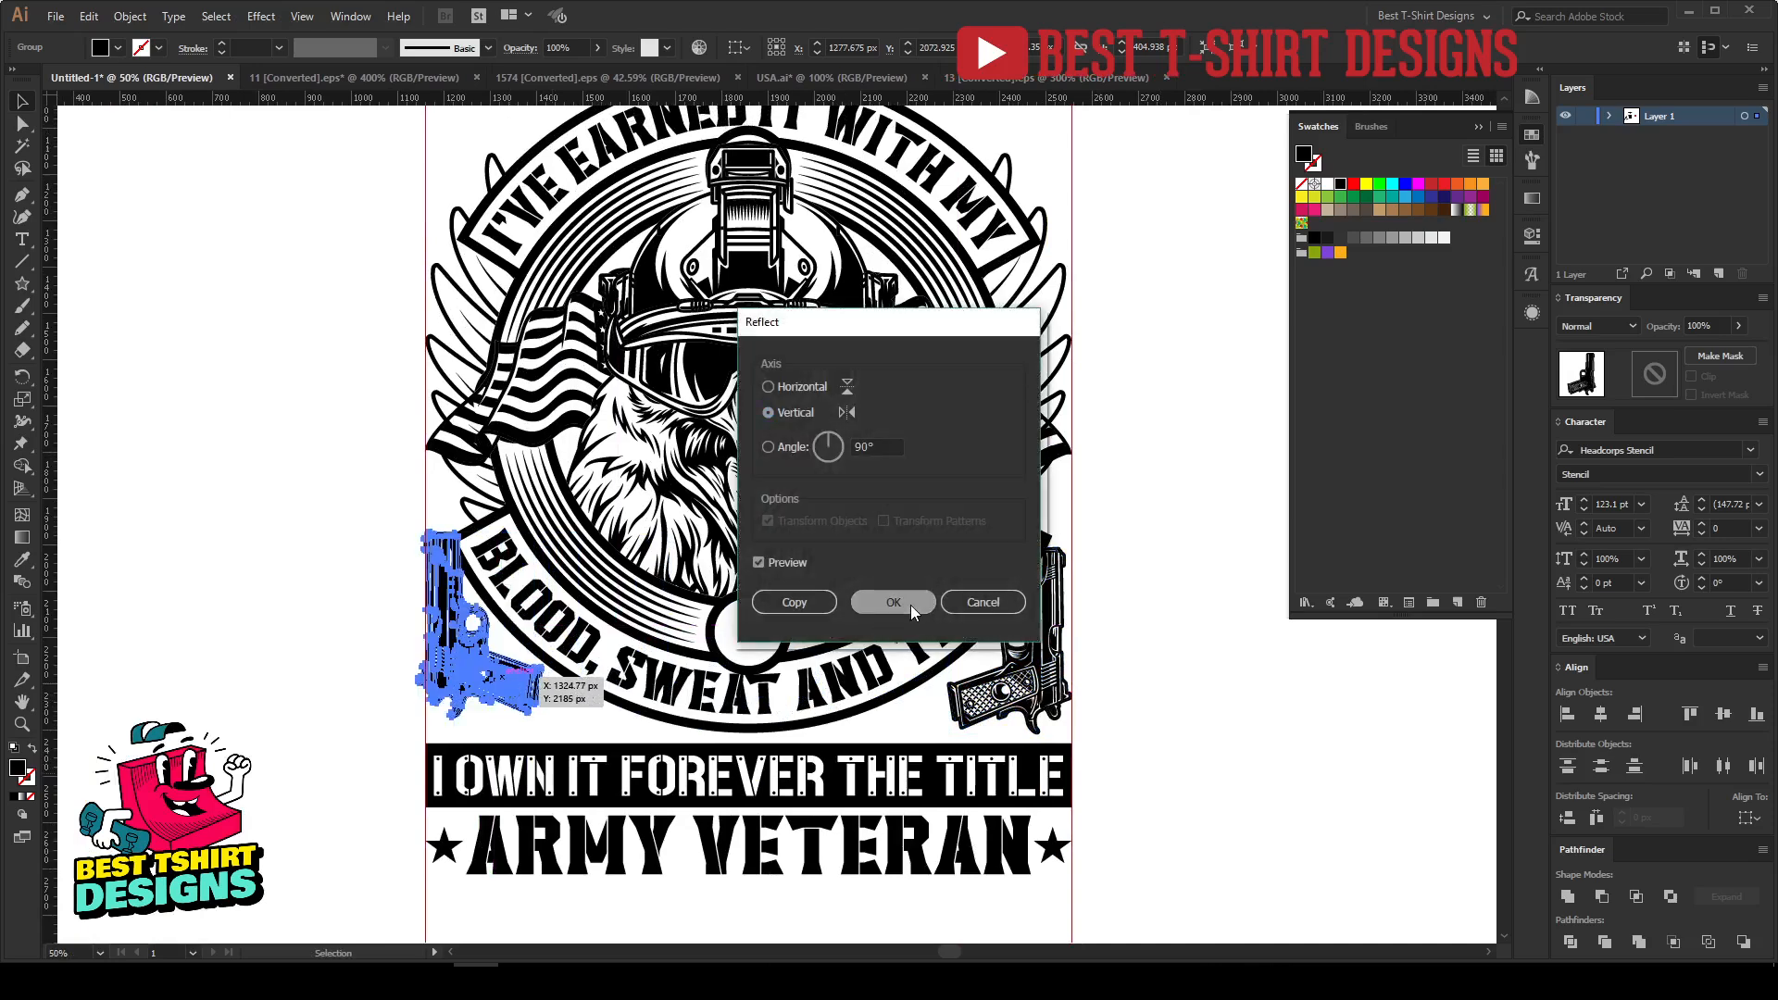
click(893, 603)
shift+click(1014, 639)
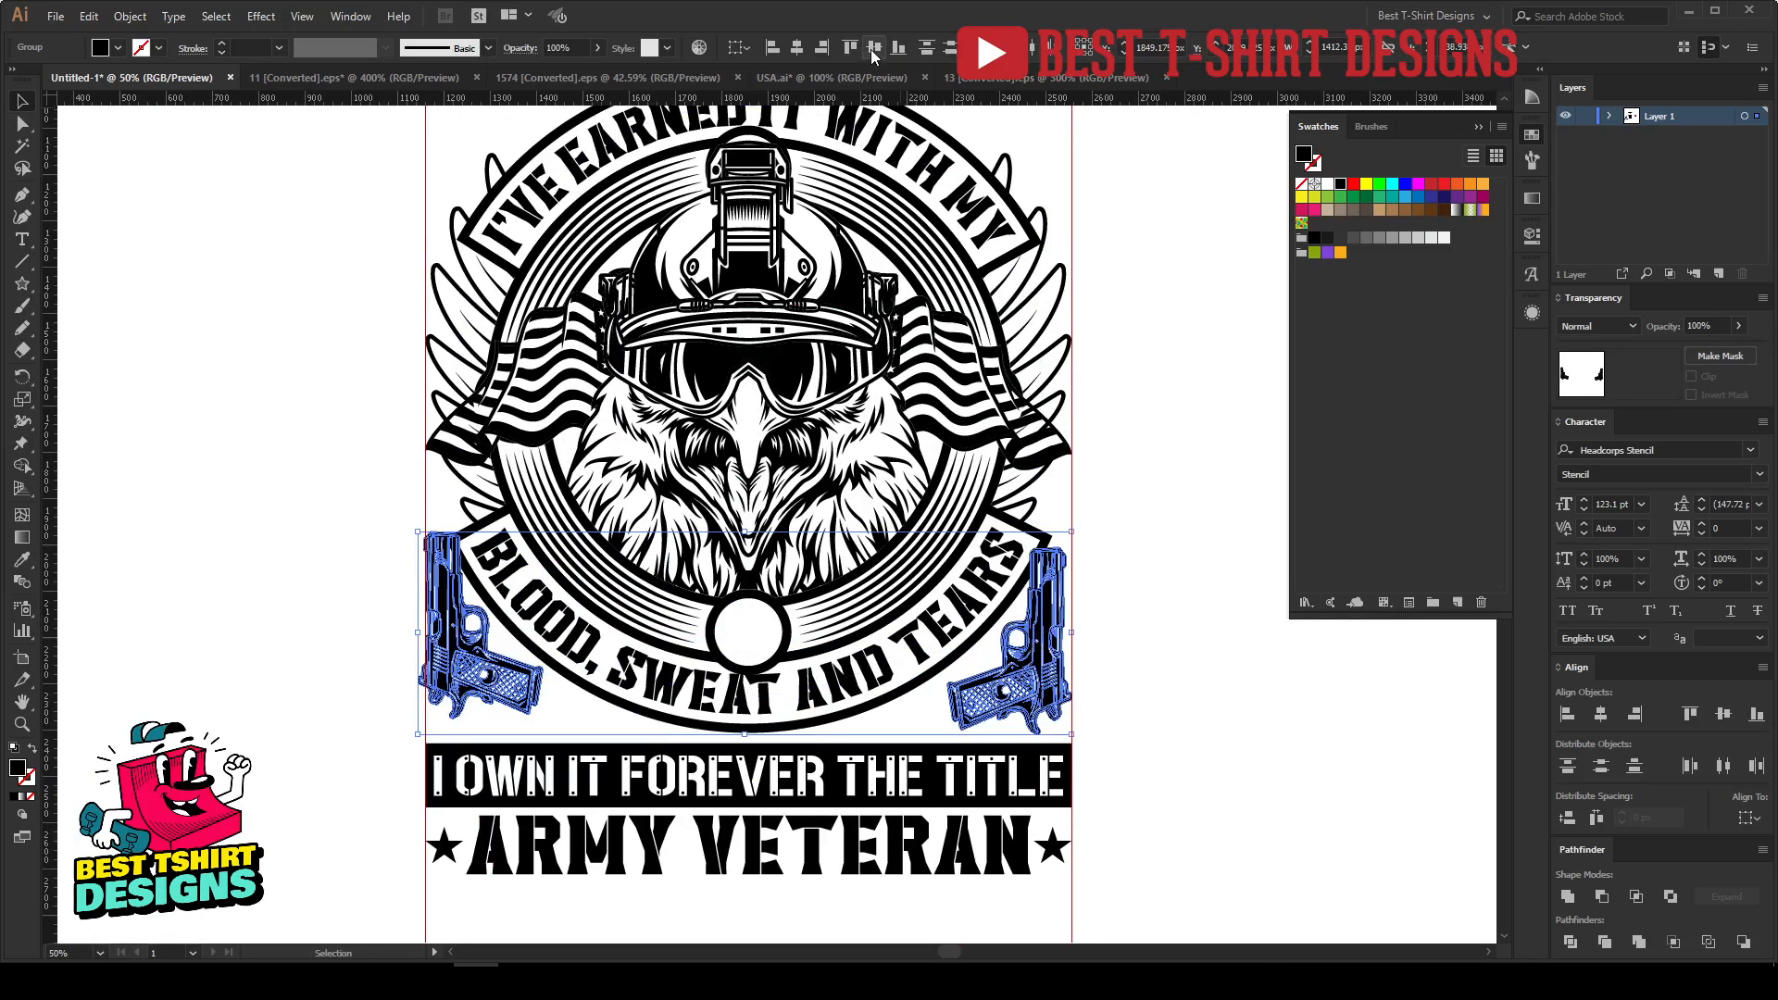
click(871, 56)
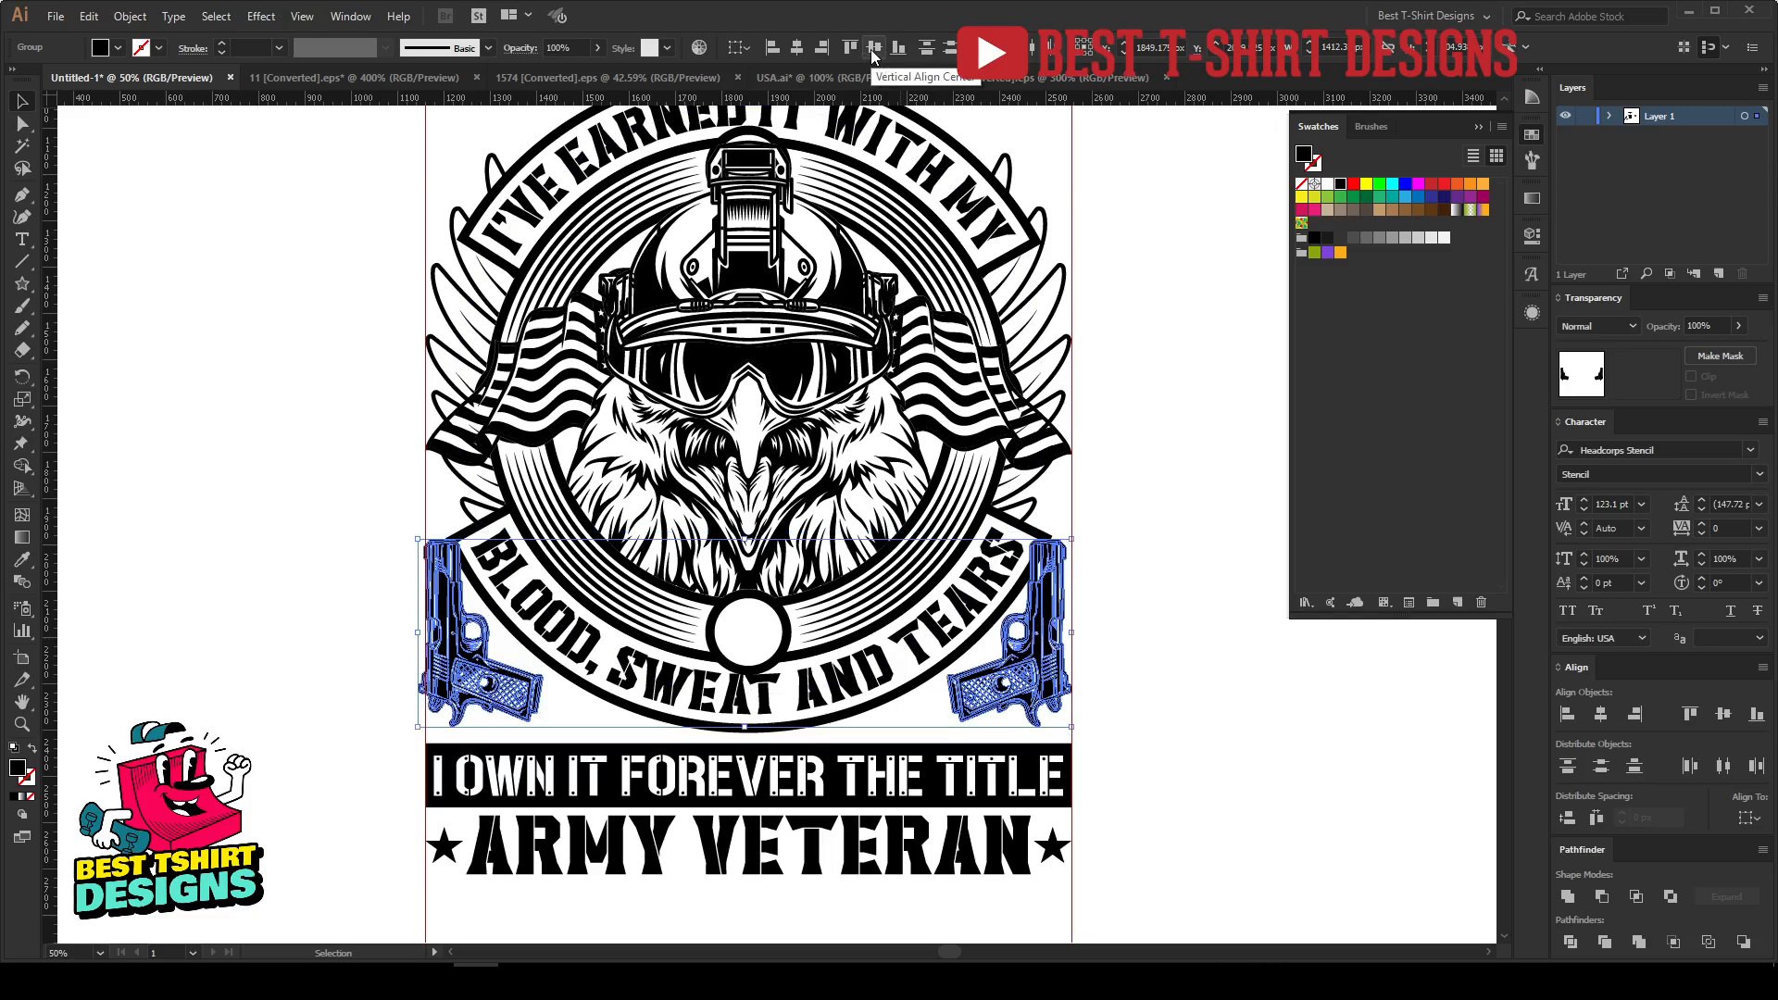
Step: Align the left pistol with the left edge of the I OWN IT FOREVER THE TITLE banner
click(1163, 600)
click(500, 686)
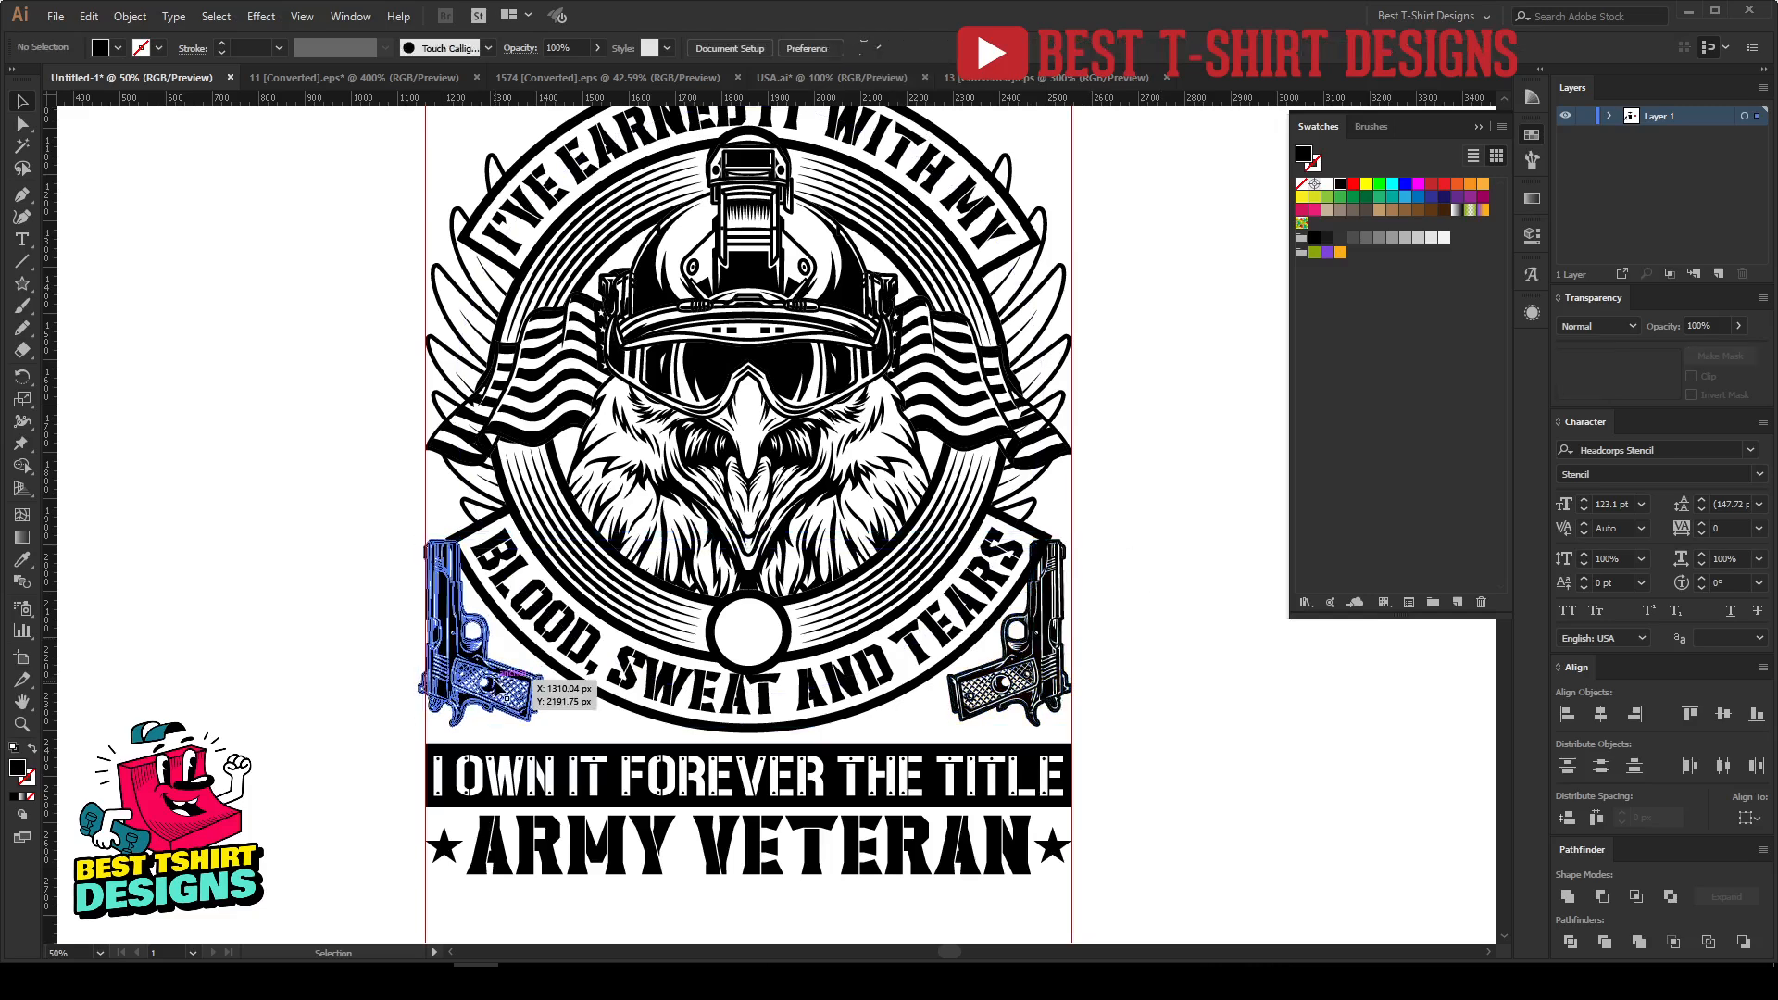
shift+click(503, 769)
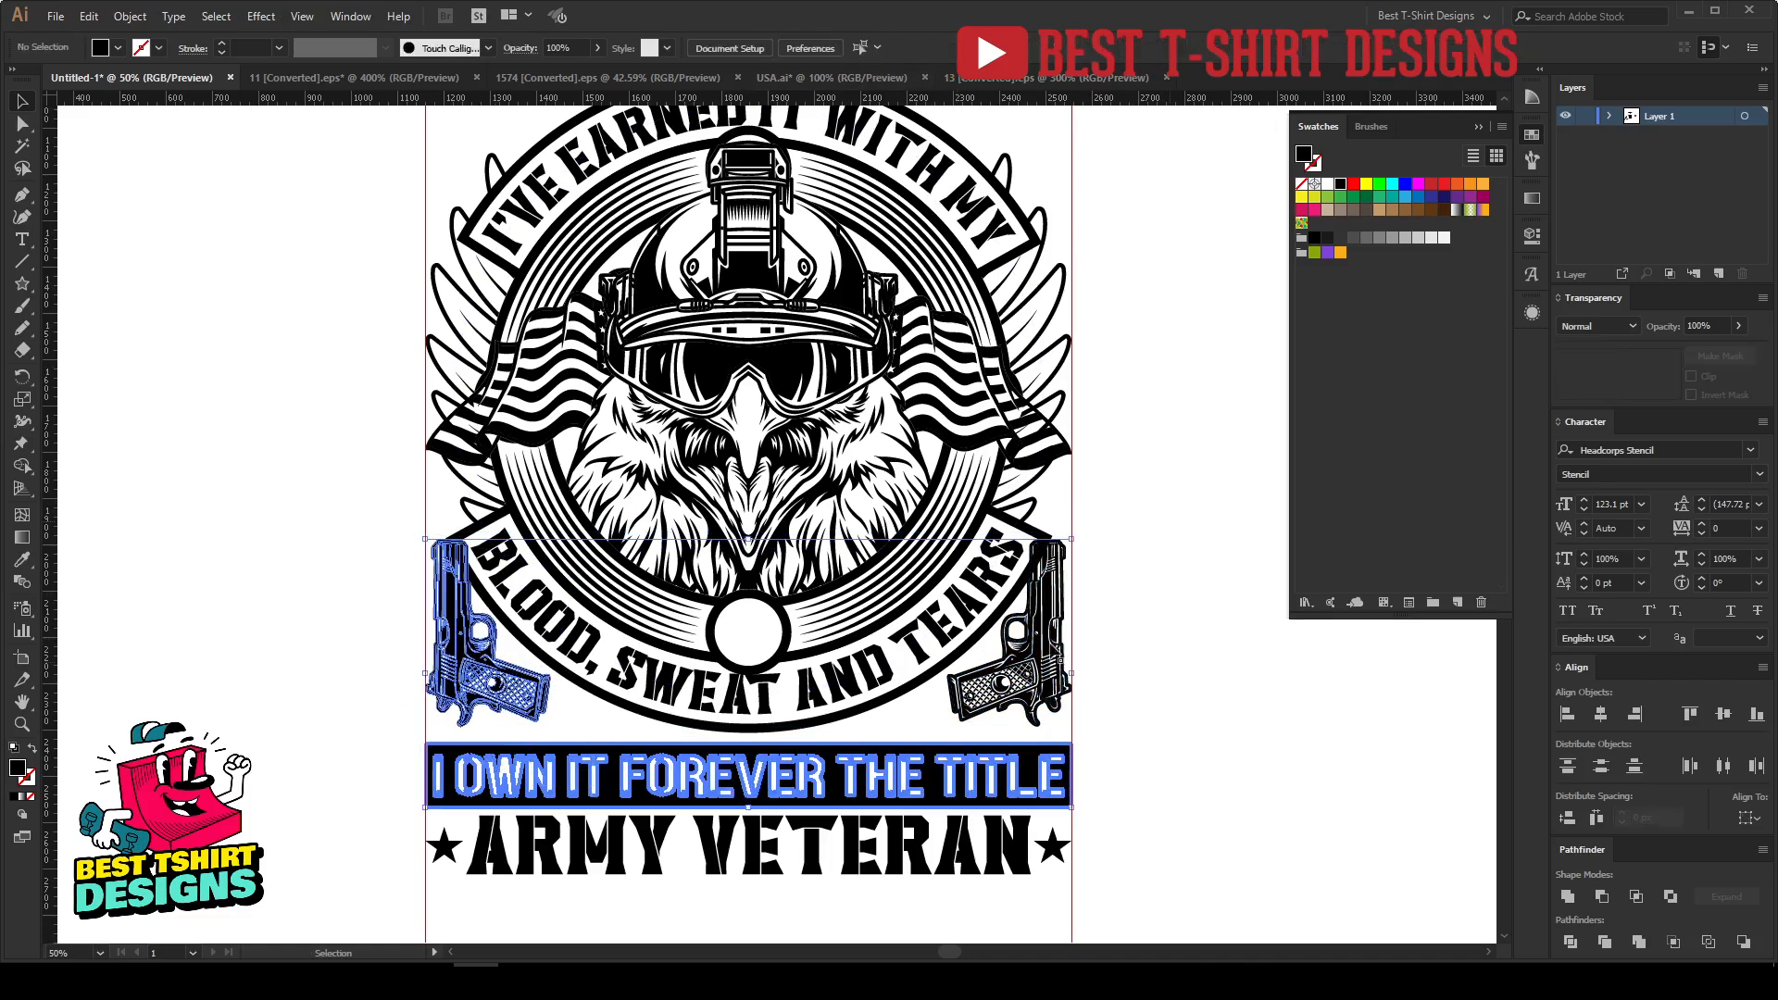
Step: Paste copies of both pistols in place into the slogan frame's opacity mask and unite them into solid silhouettes
click(1052, 648)
shift+click(528, 711)
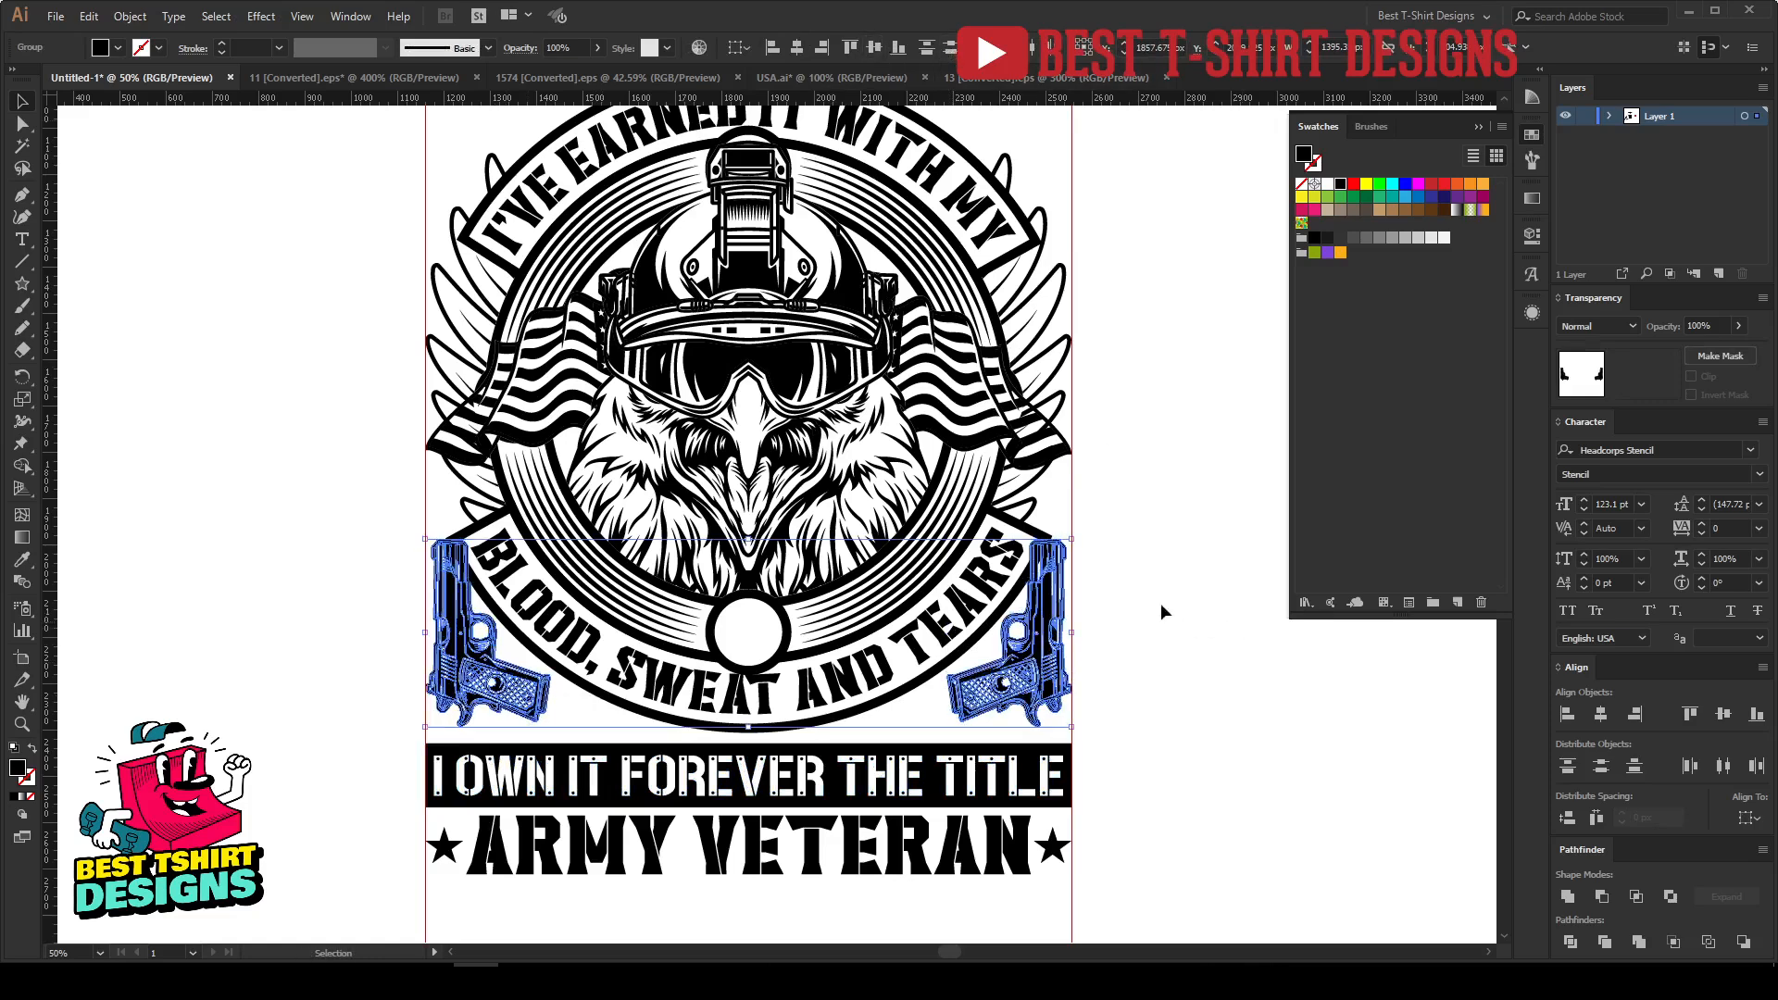
click(989, 507)
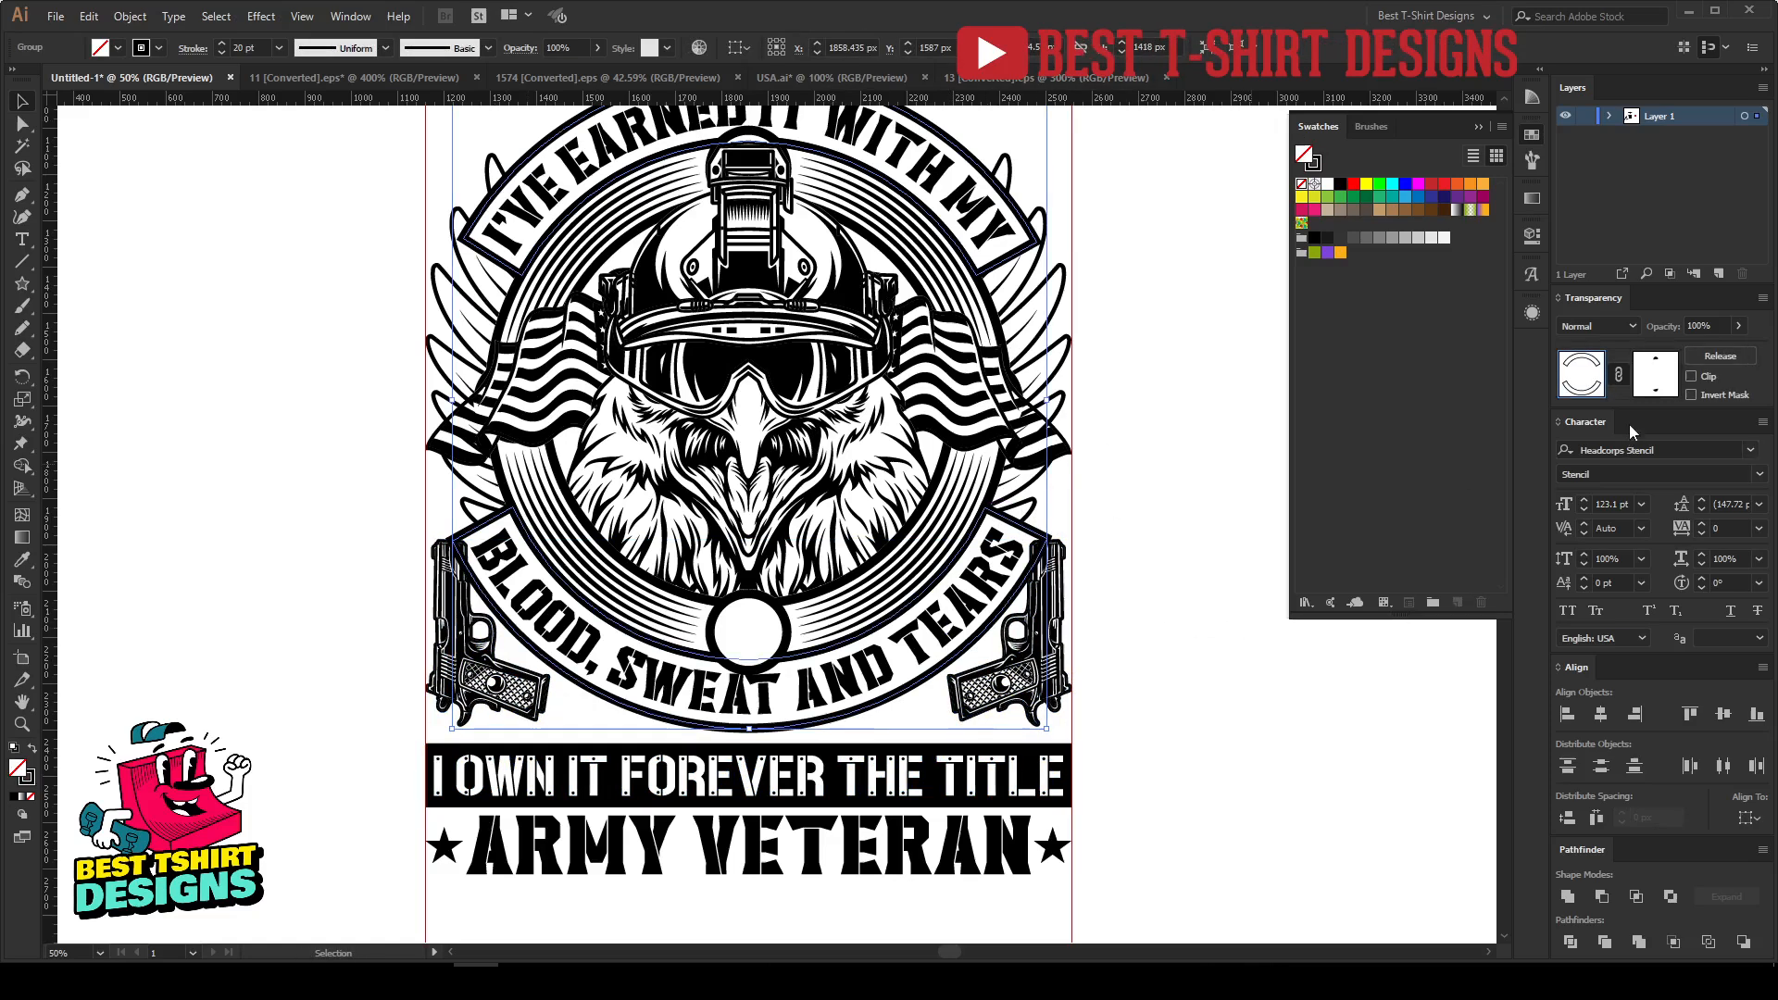
click(1652, 385)
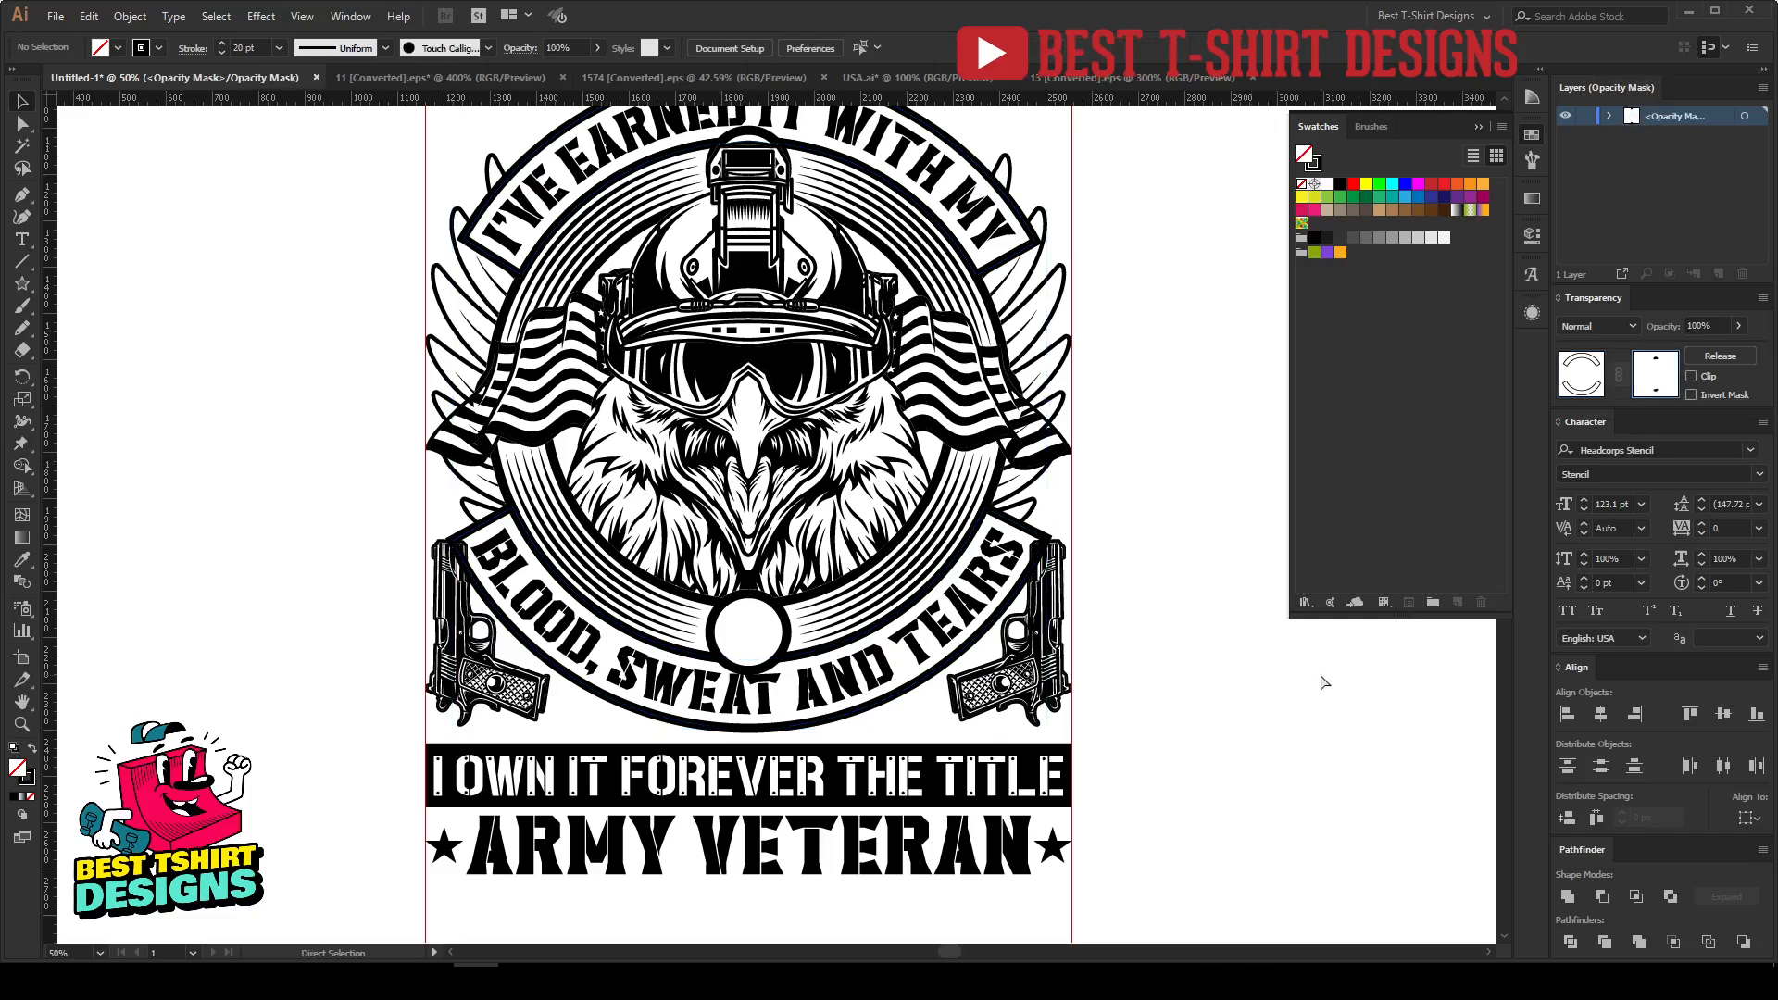
key(ctrl+f)
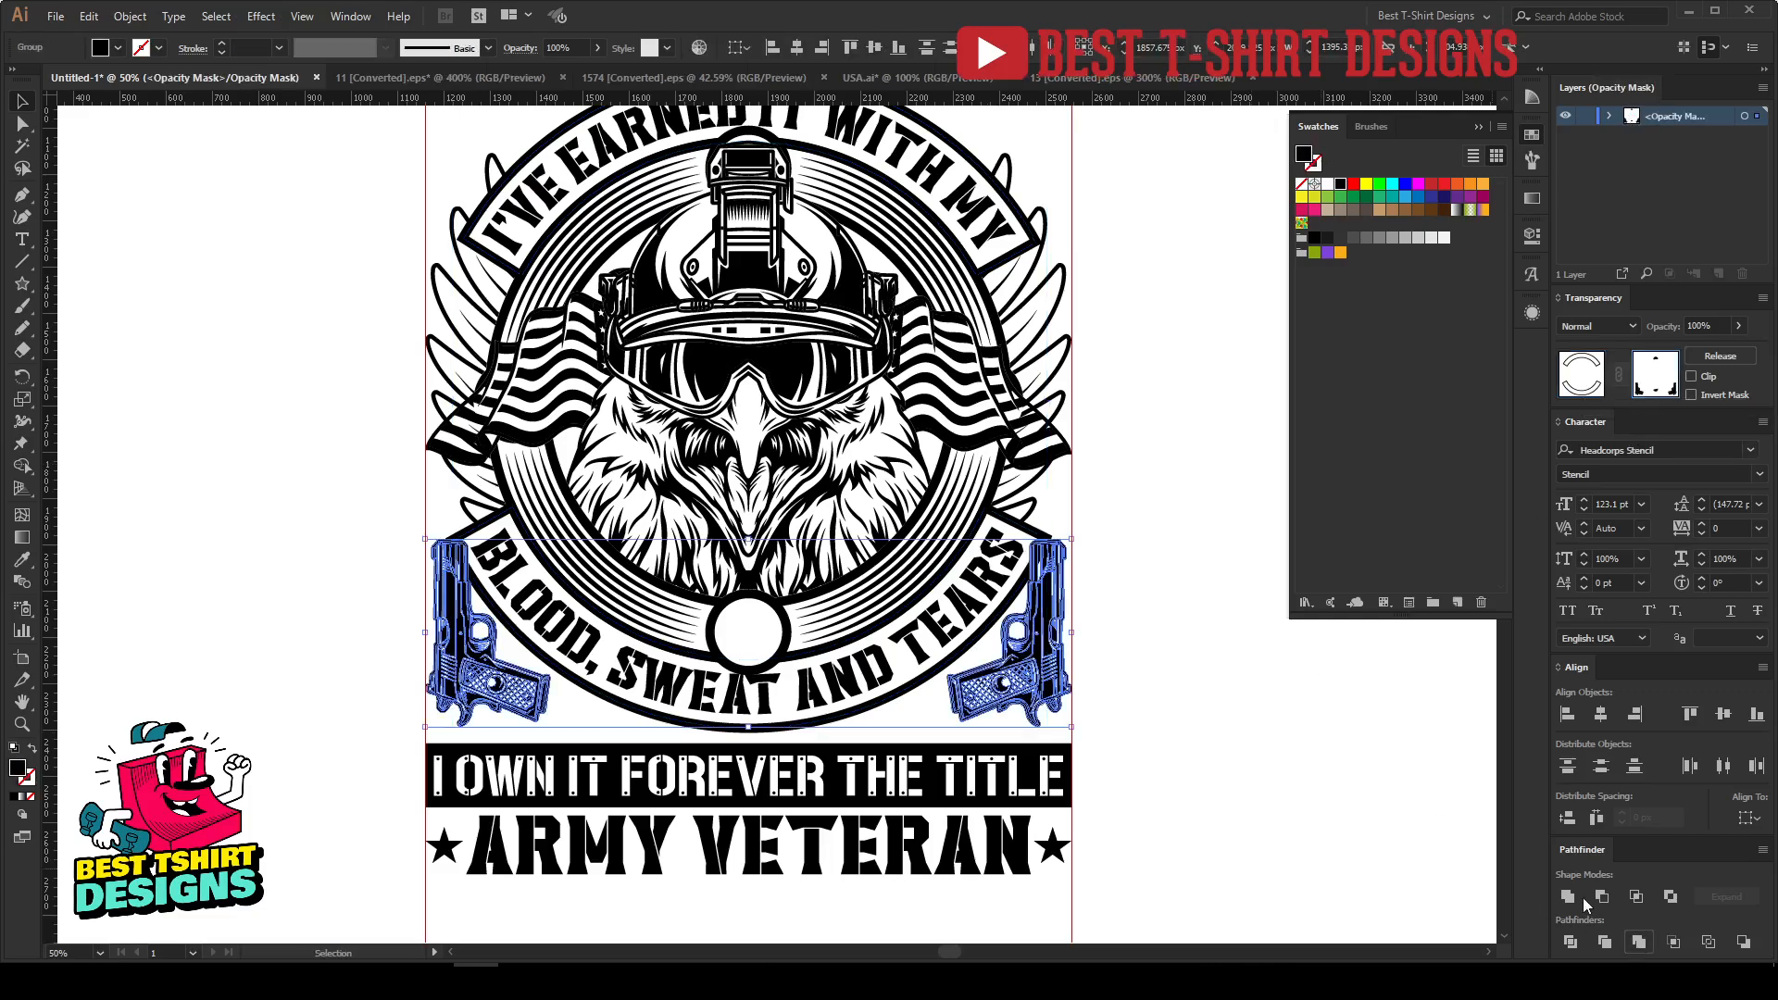
click(1567, 896)
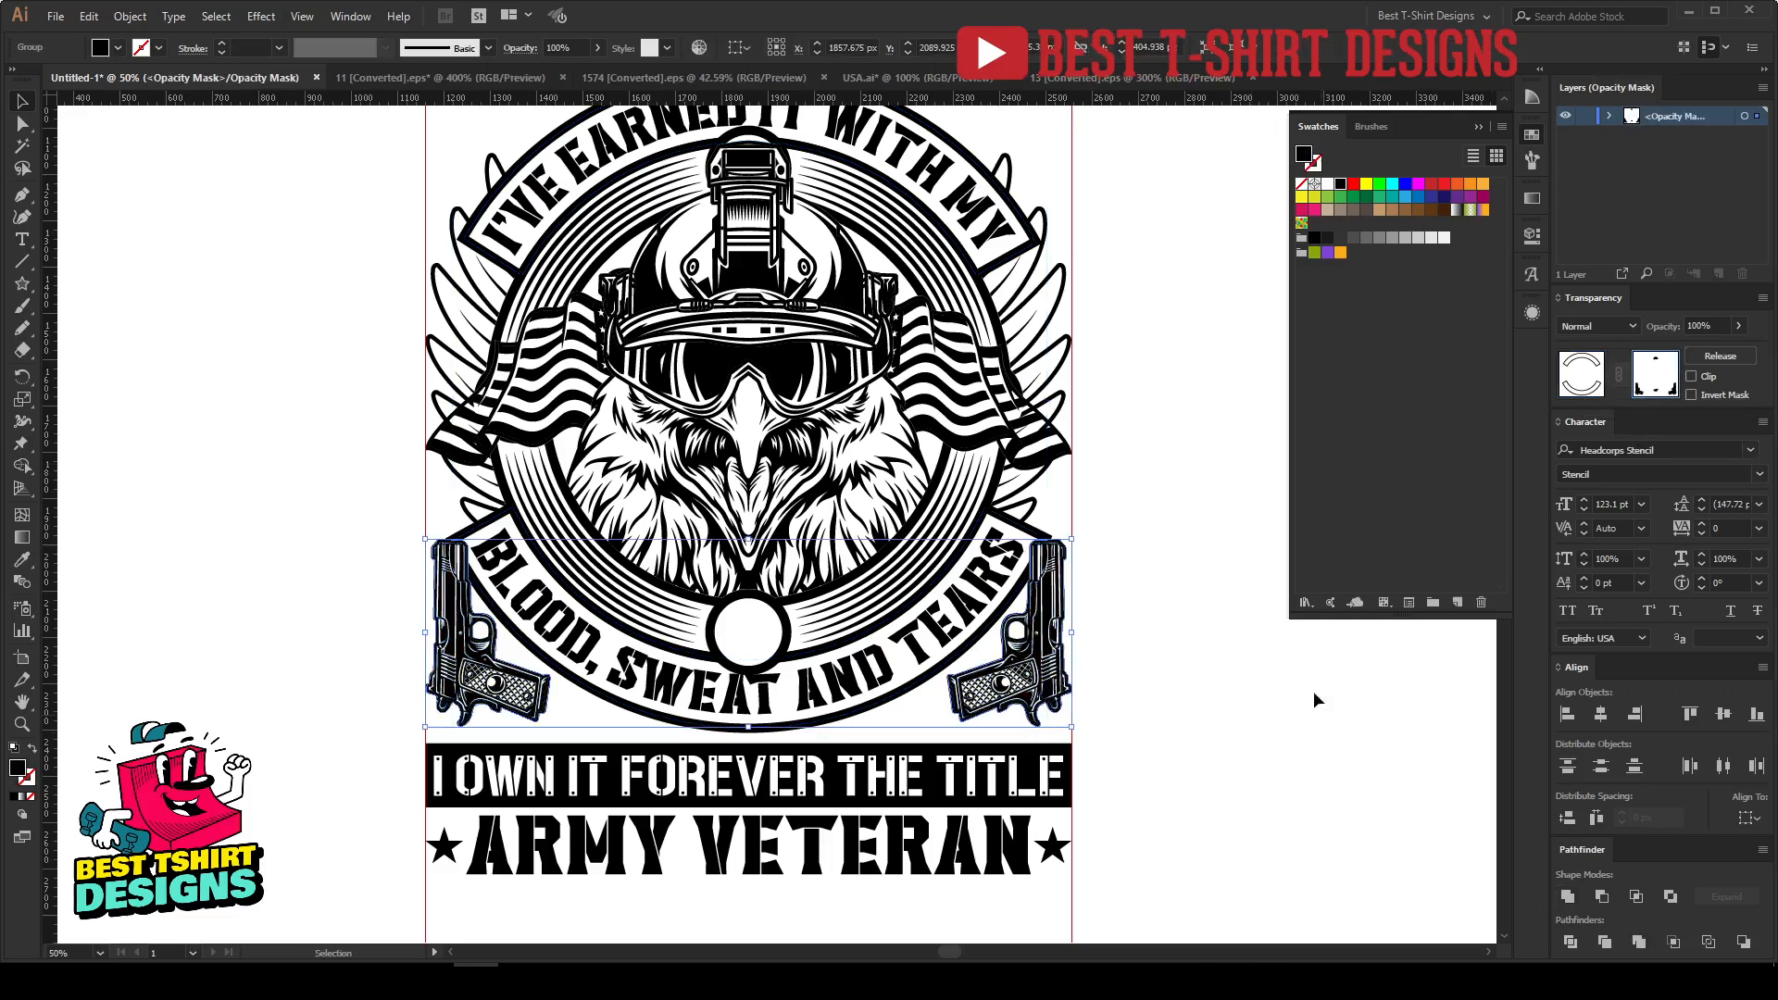
Step: Check the frame cutouts around both pistols and exit opacity mask editing
click(1178, 627)
scroll(1067, 595, up, 1)
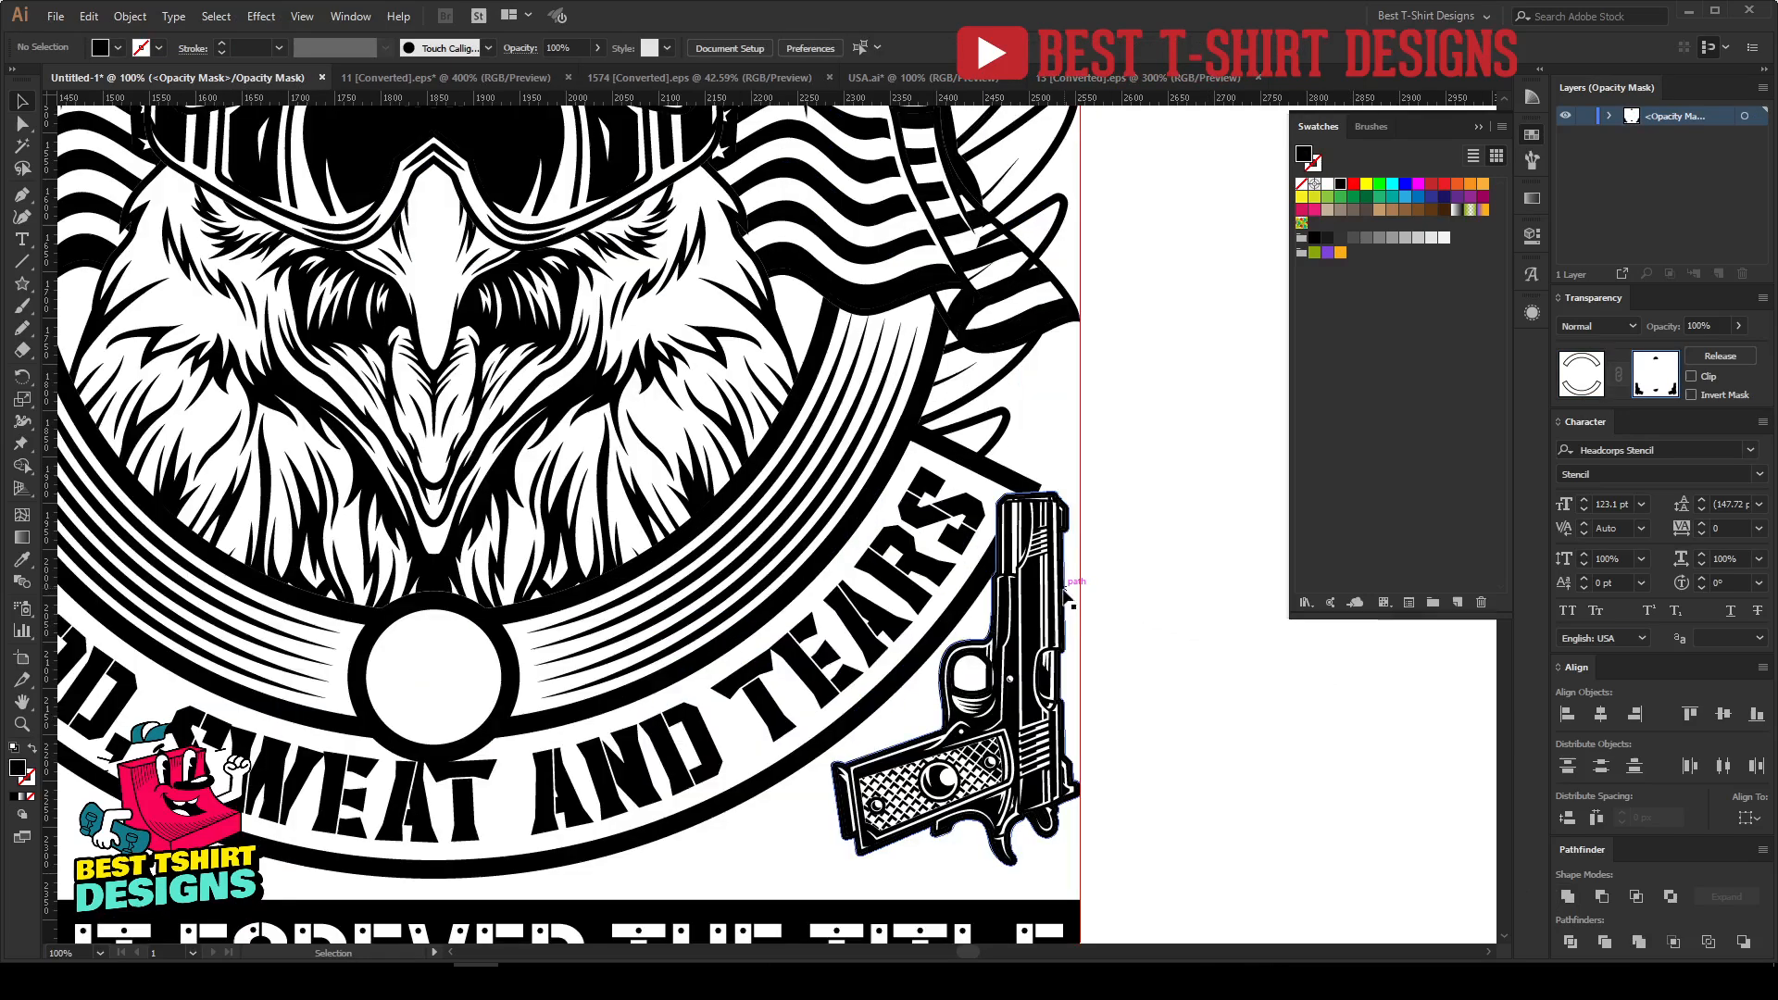
scroll(1108, 675, down, 2)
scroll(1126, 670, up, 2)
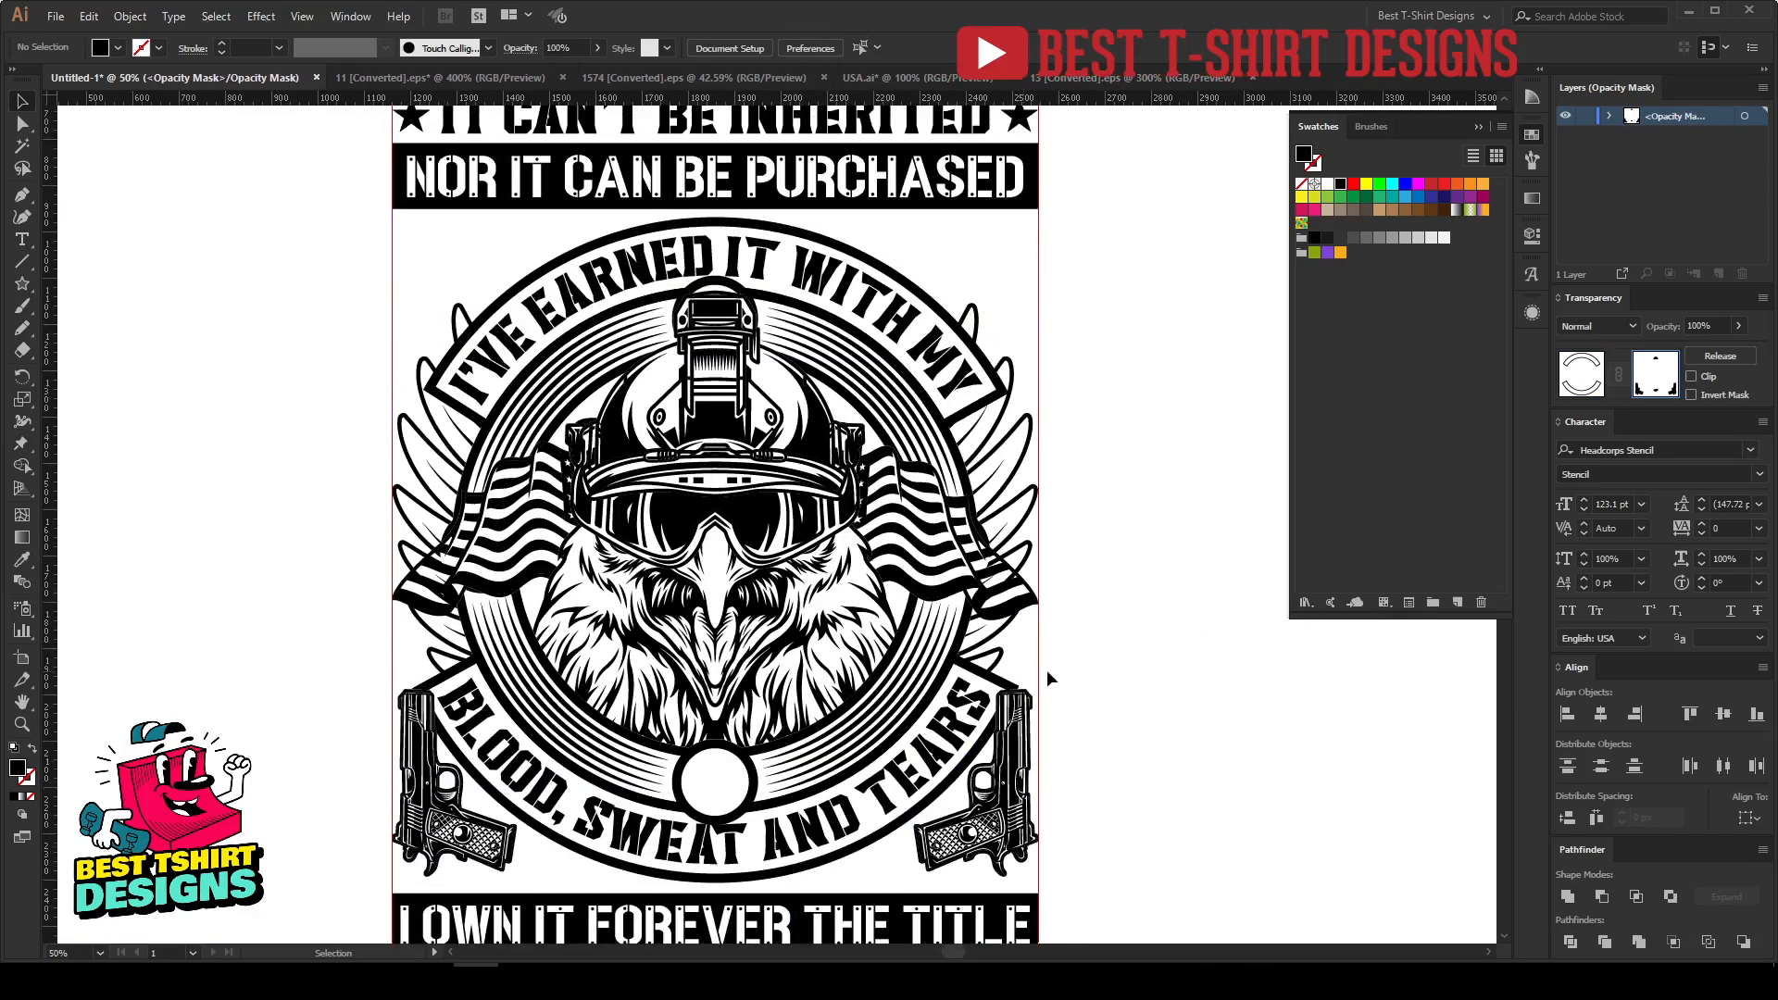
scroll(1153, 693, down, 1)
click(660, 785)
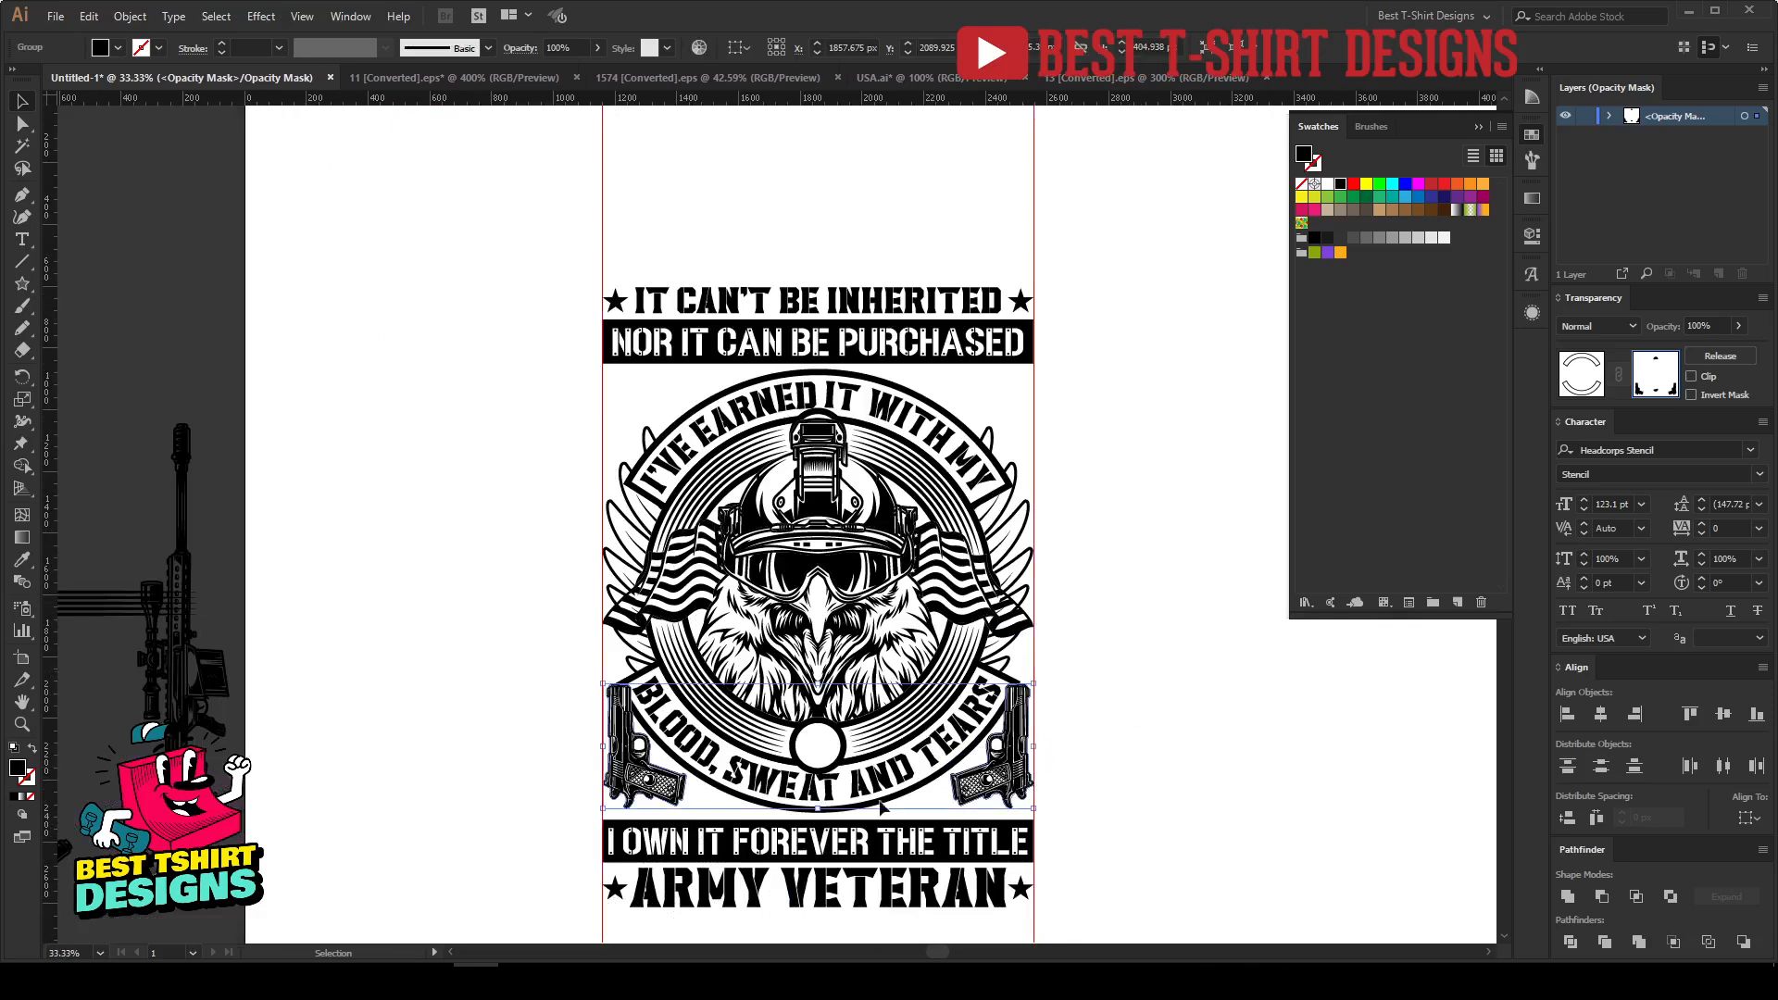
click(1590, 391)
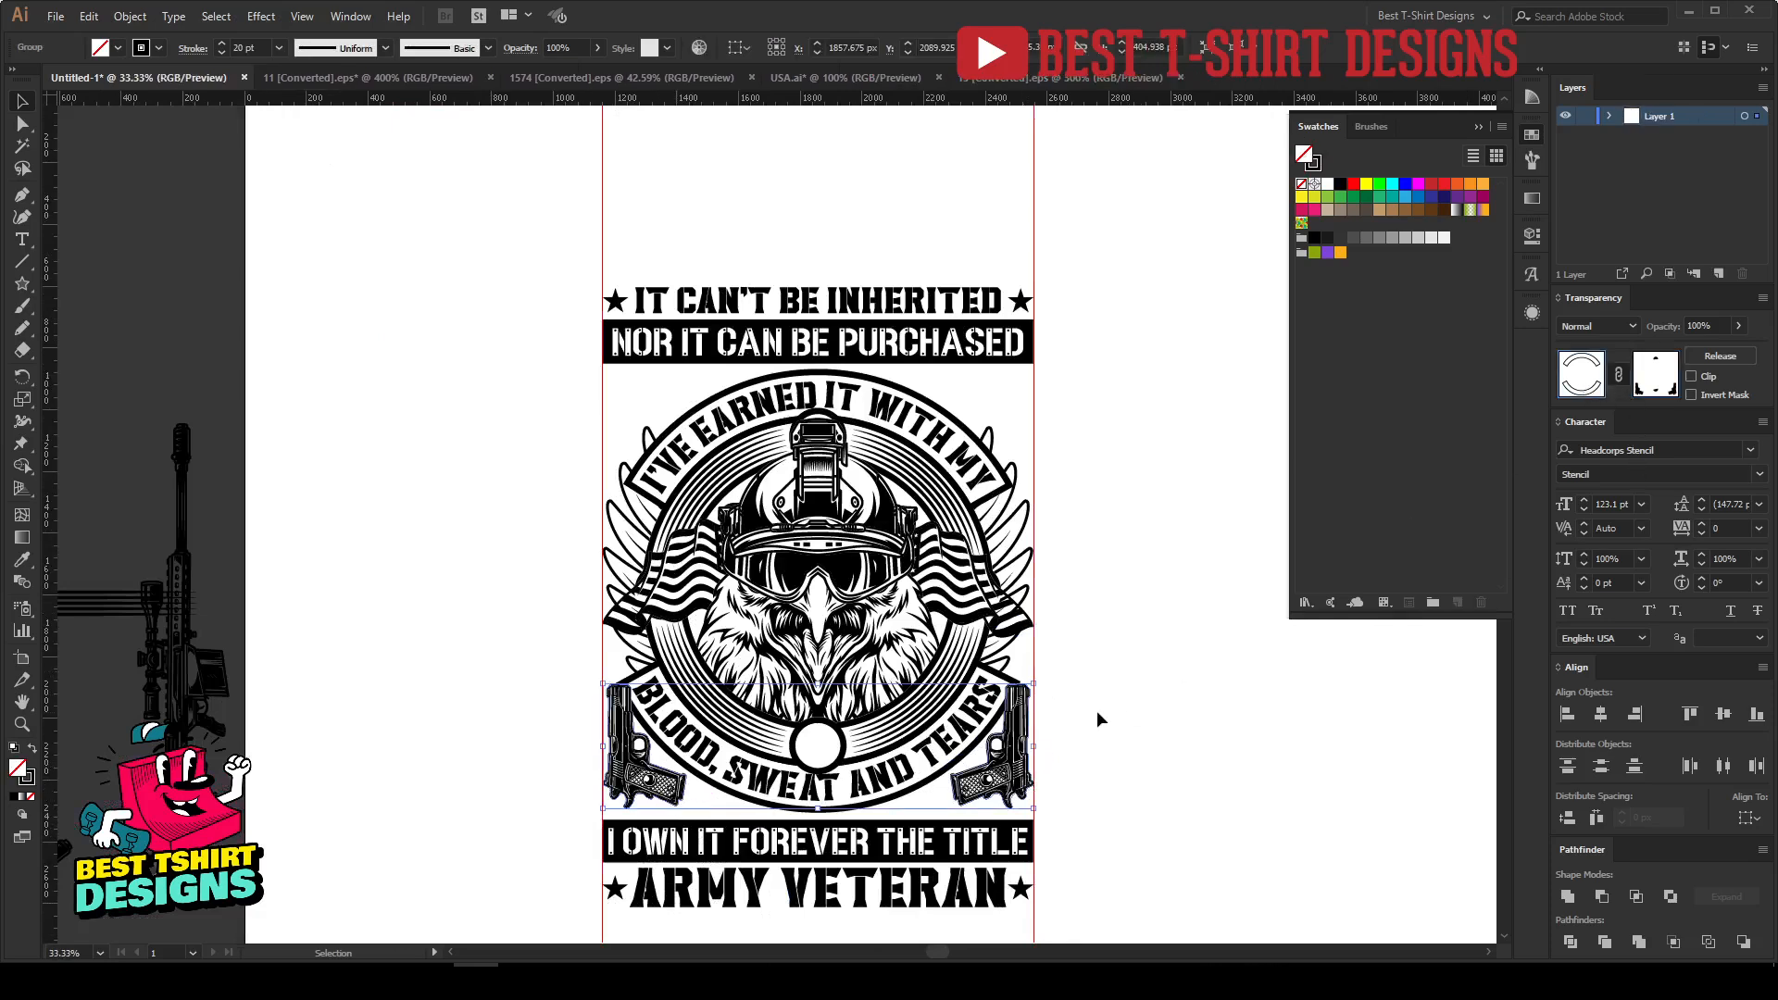
Step: Duplicate both pistols to the emblem's upper corners and flip the copies upside down
click(1011, 750)
shift+click(648, 785)
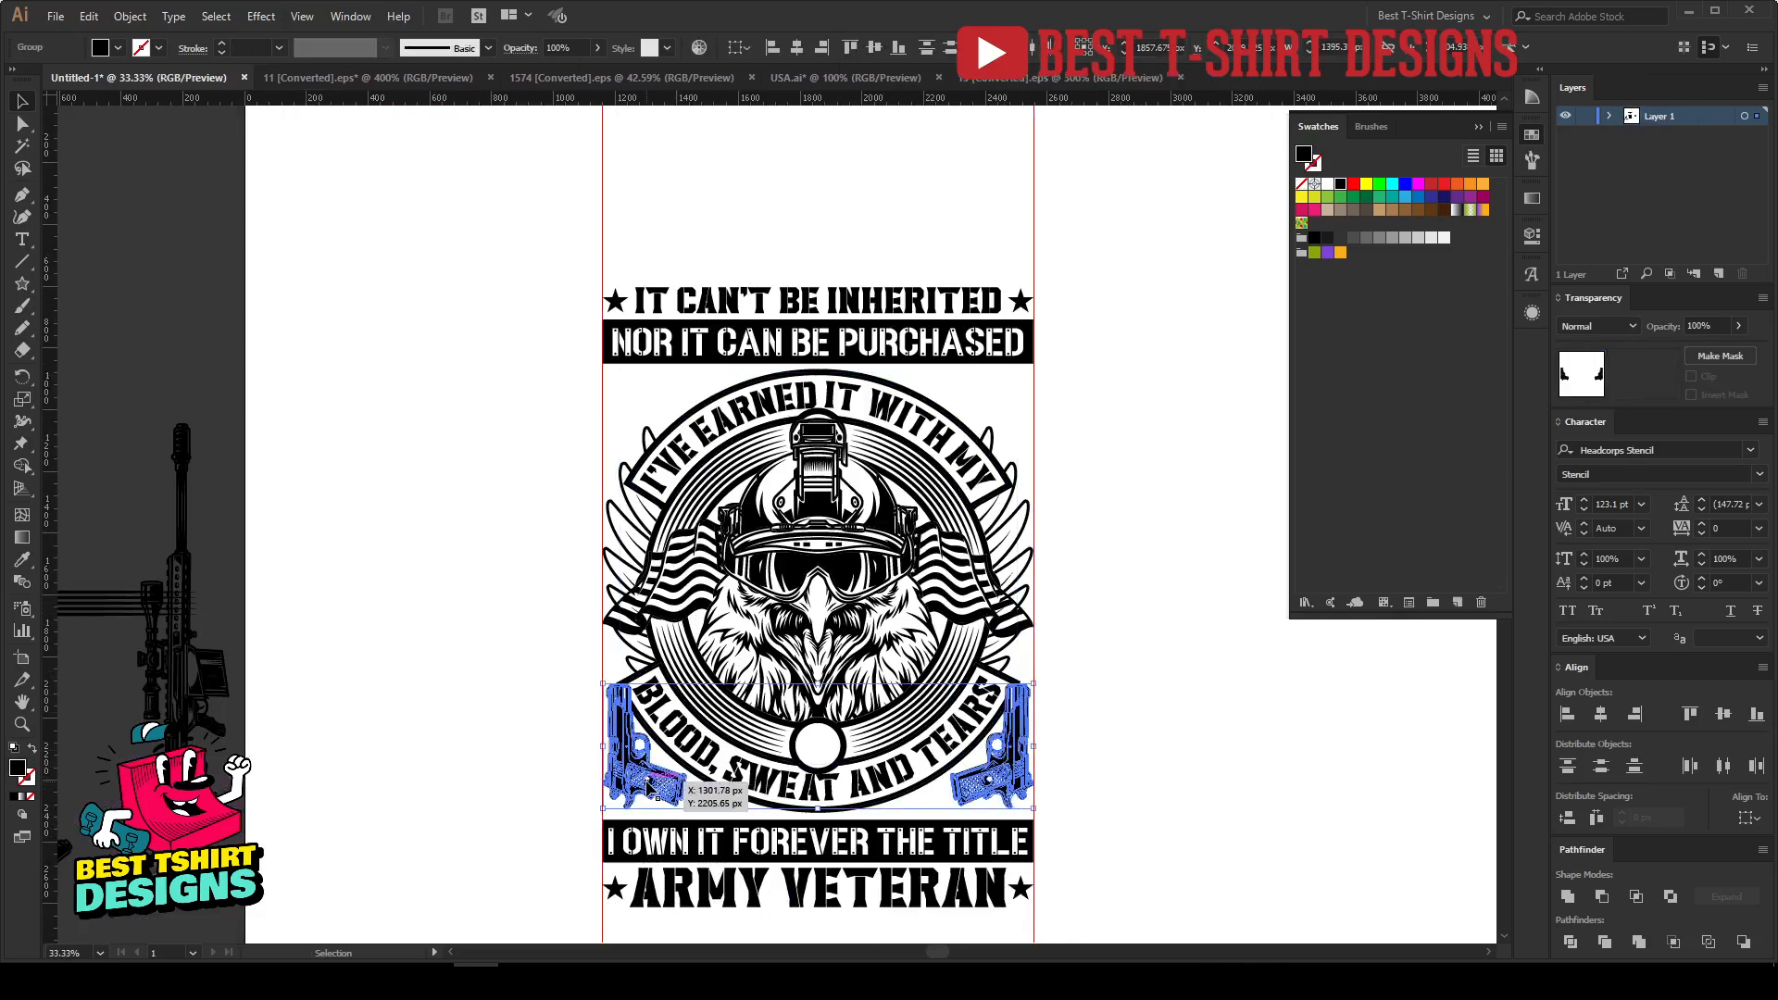
drag(649, 786, 634, 438)
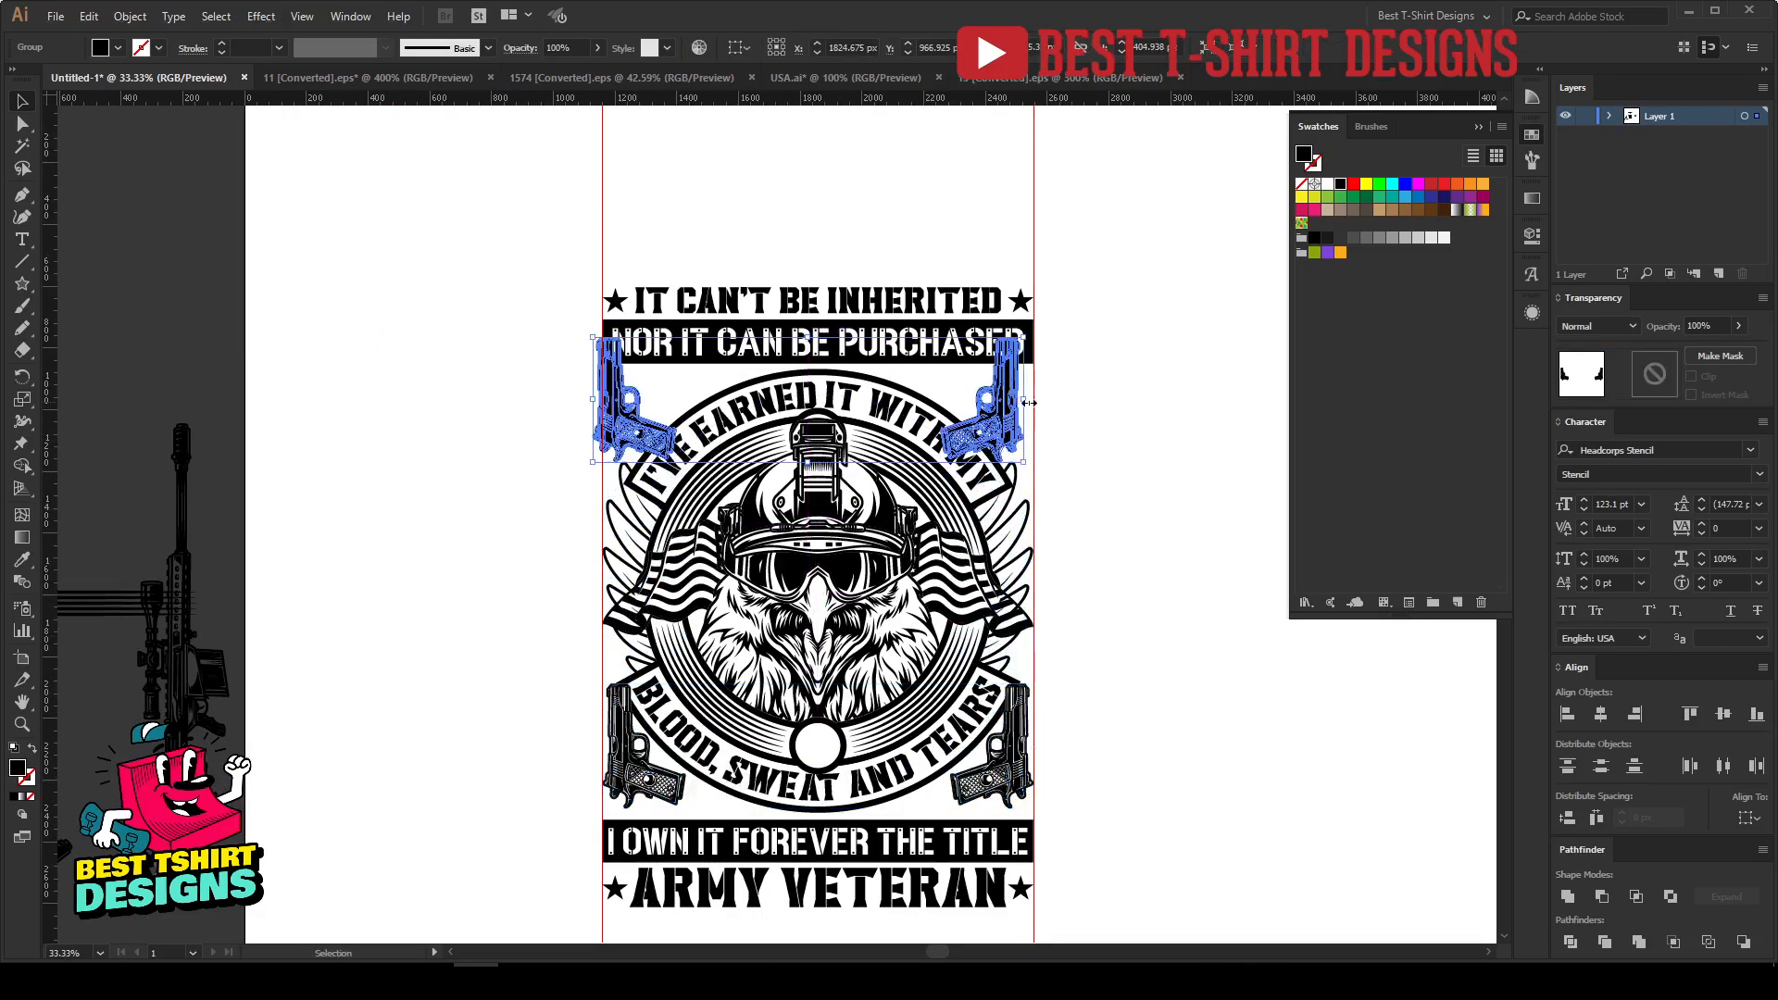
drag(1042, 399, 521, 419)
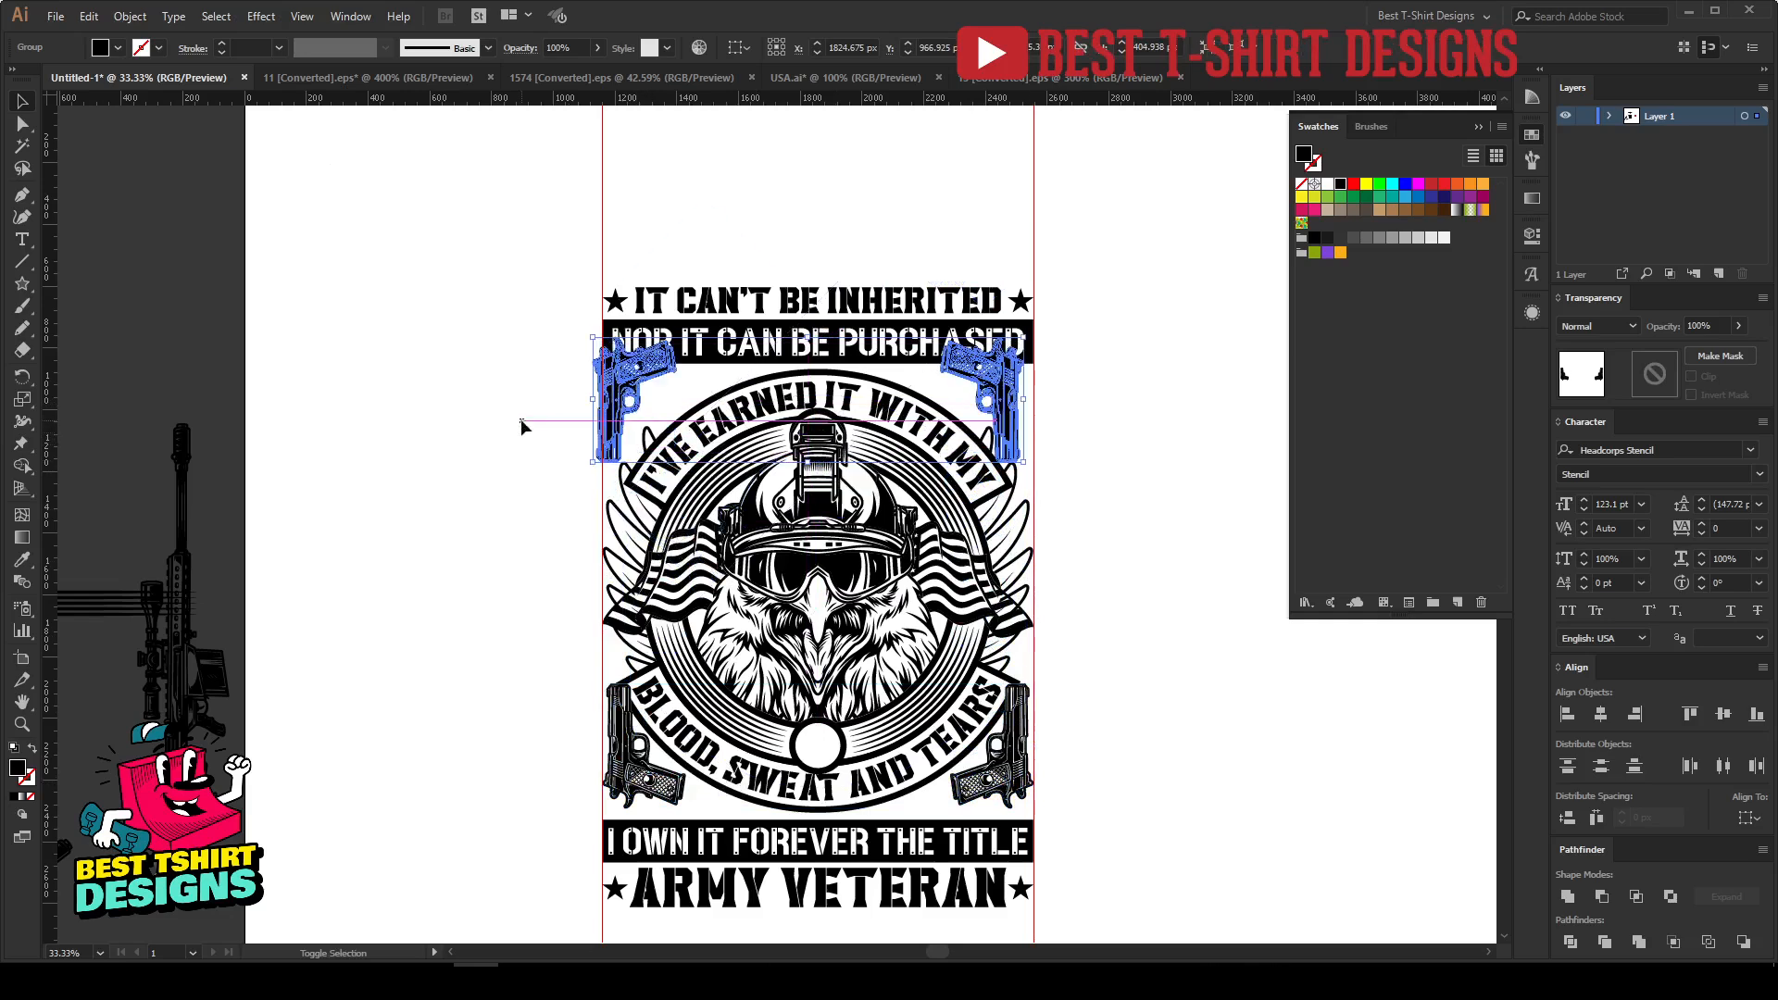
Step: Move the upper pistols down 80 px below the NOR IT CAN BE PURCHASED banner and center them horizontally with the lower pair
key(shift+Down)
key(shift+Down)
key(shift+Down)
key(shift+Down)
key(shift+Down)
key(shift+Down)
key(shift+Down)
key(shift+Down)
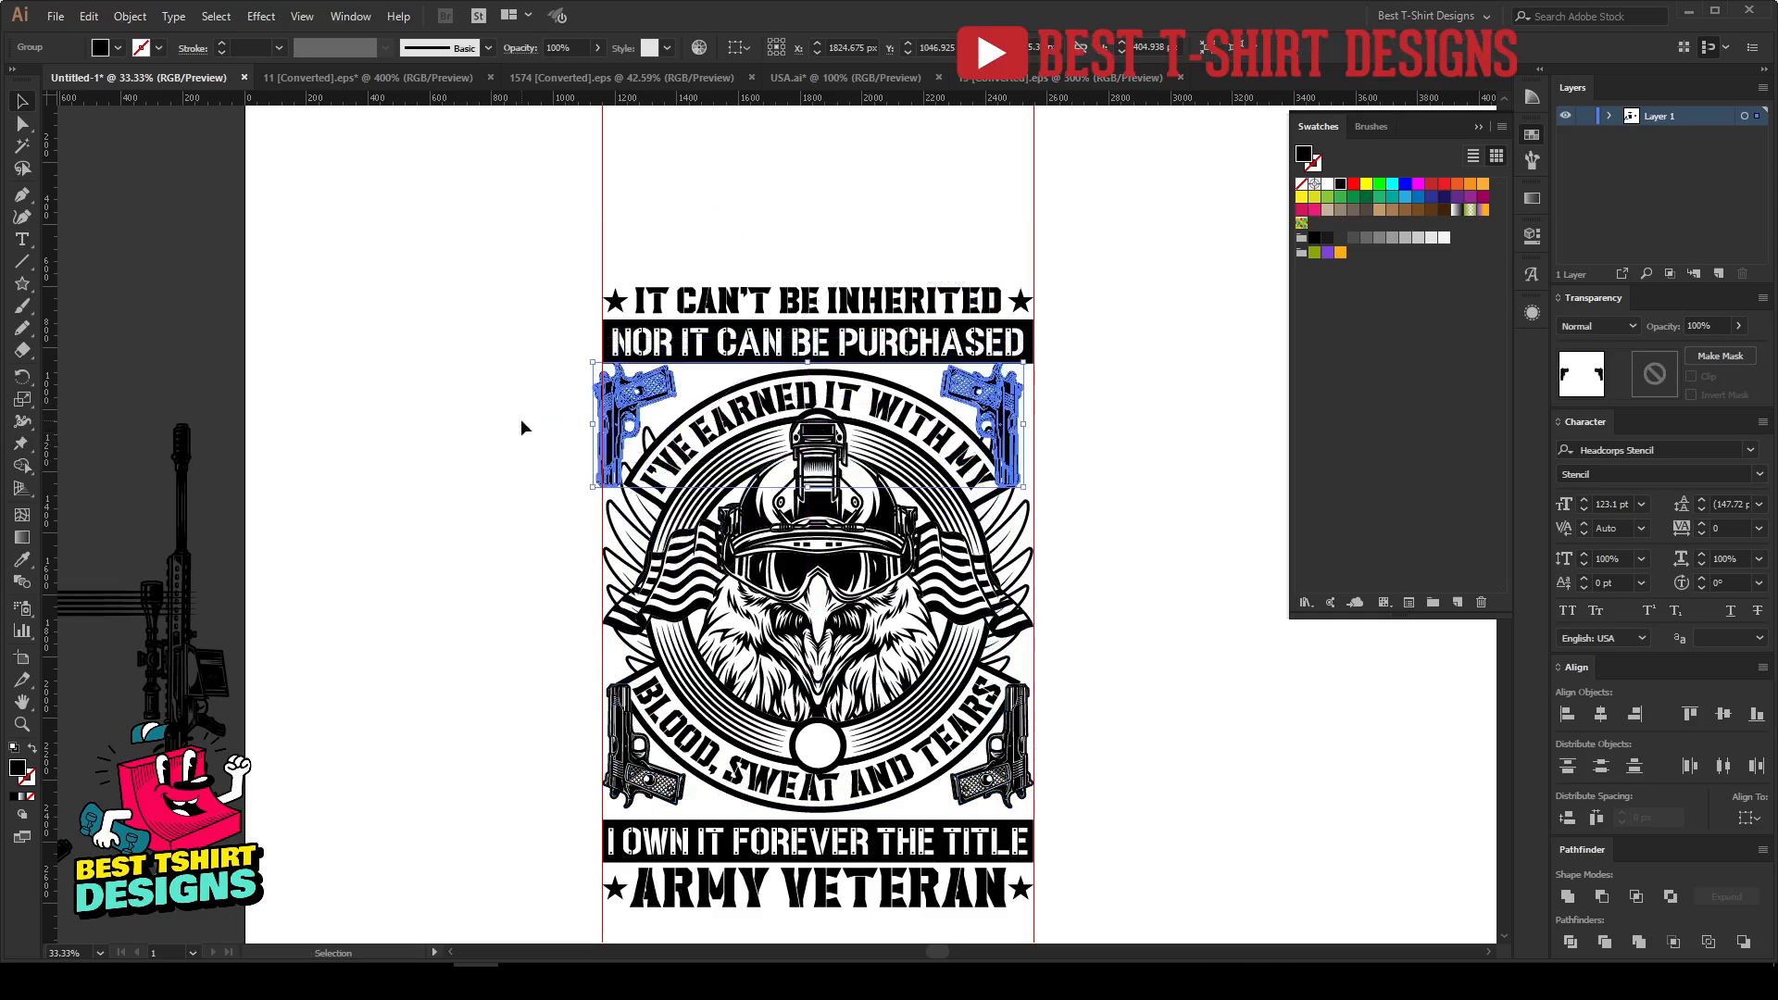
shift+click(1009, 789)
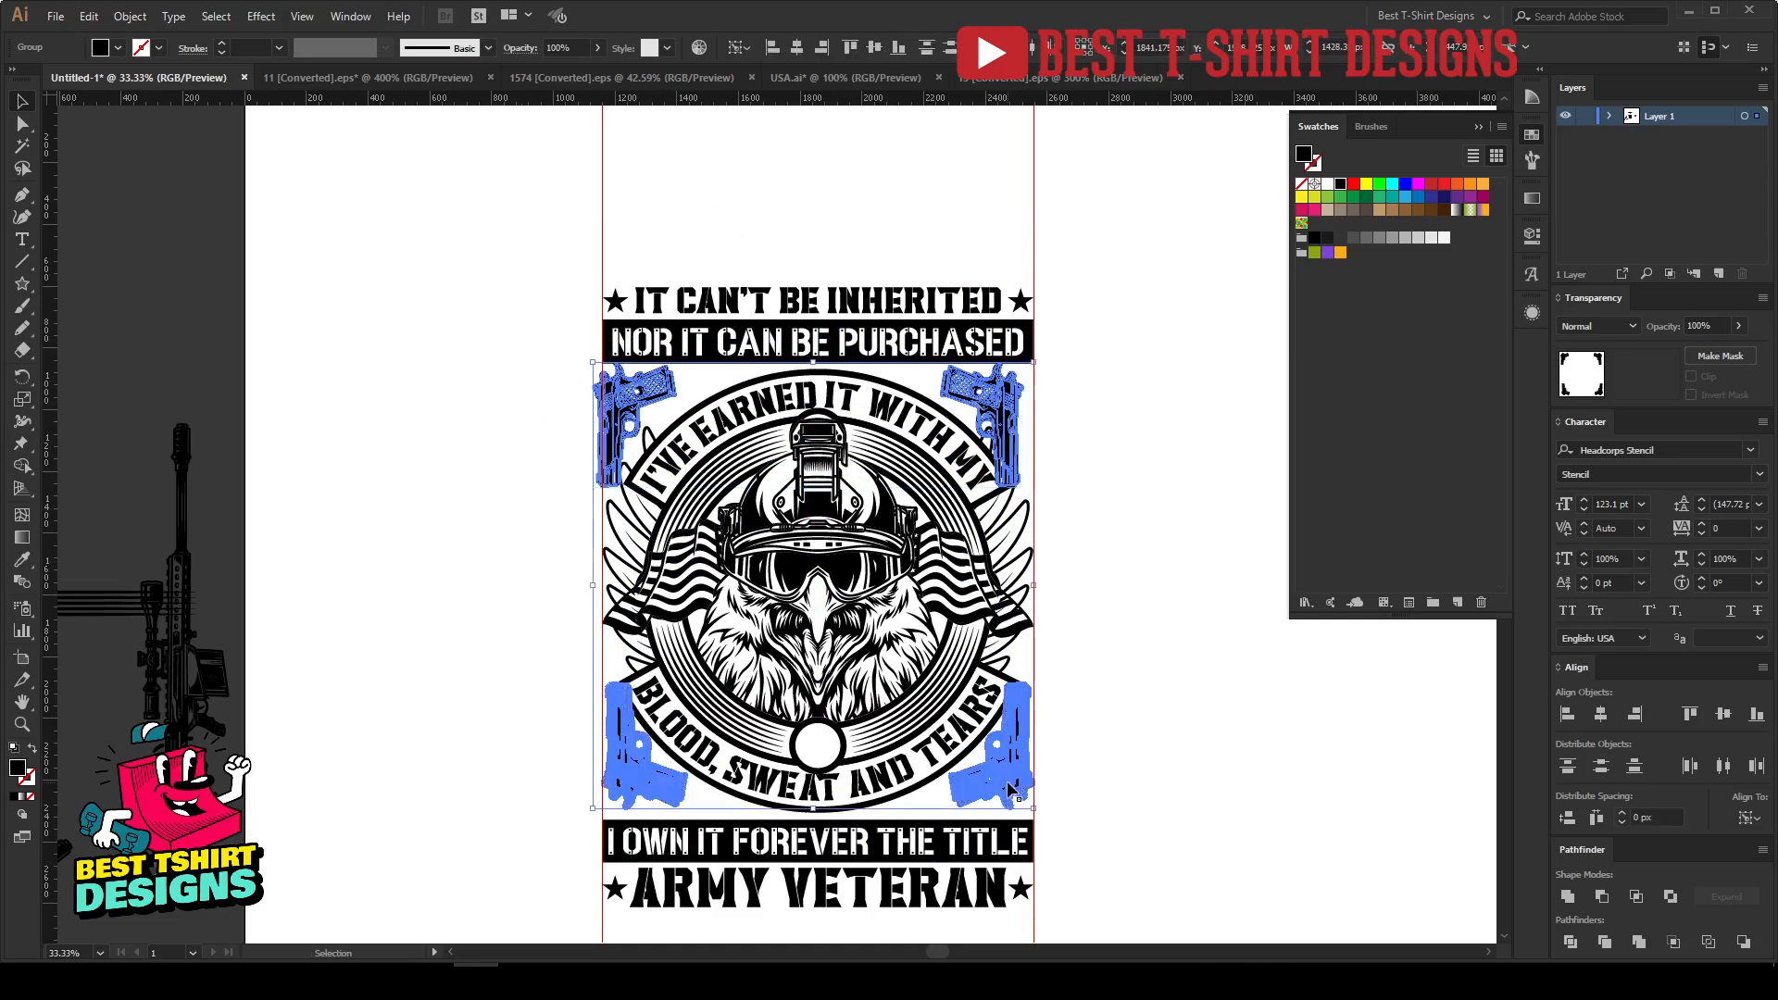
click(797, 48)
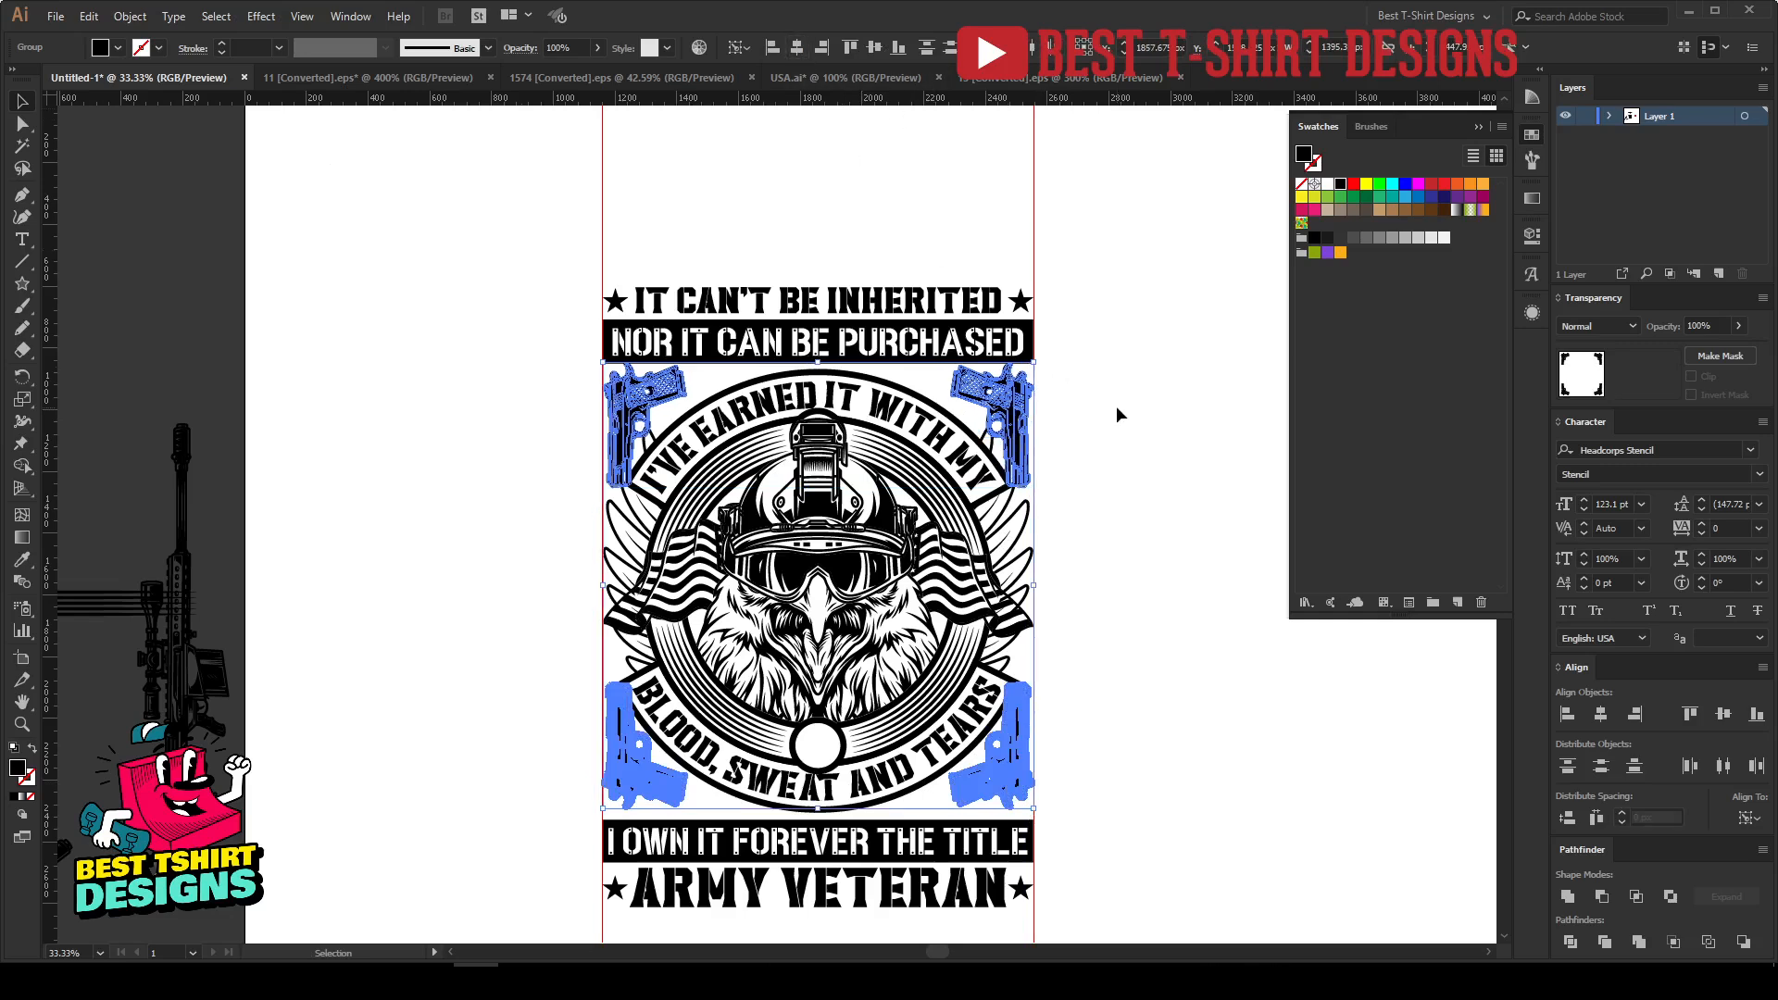
Step: Lower the upper pistol pair by 40 px to leave a gap under the banner
click(1115, 406)
click(1028, 412)
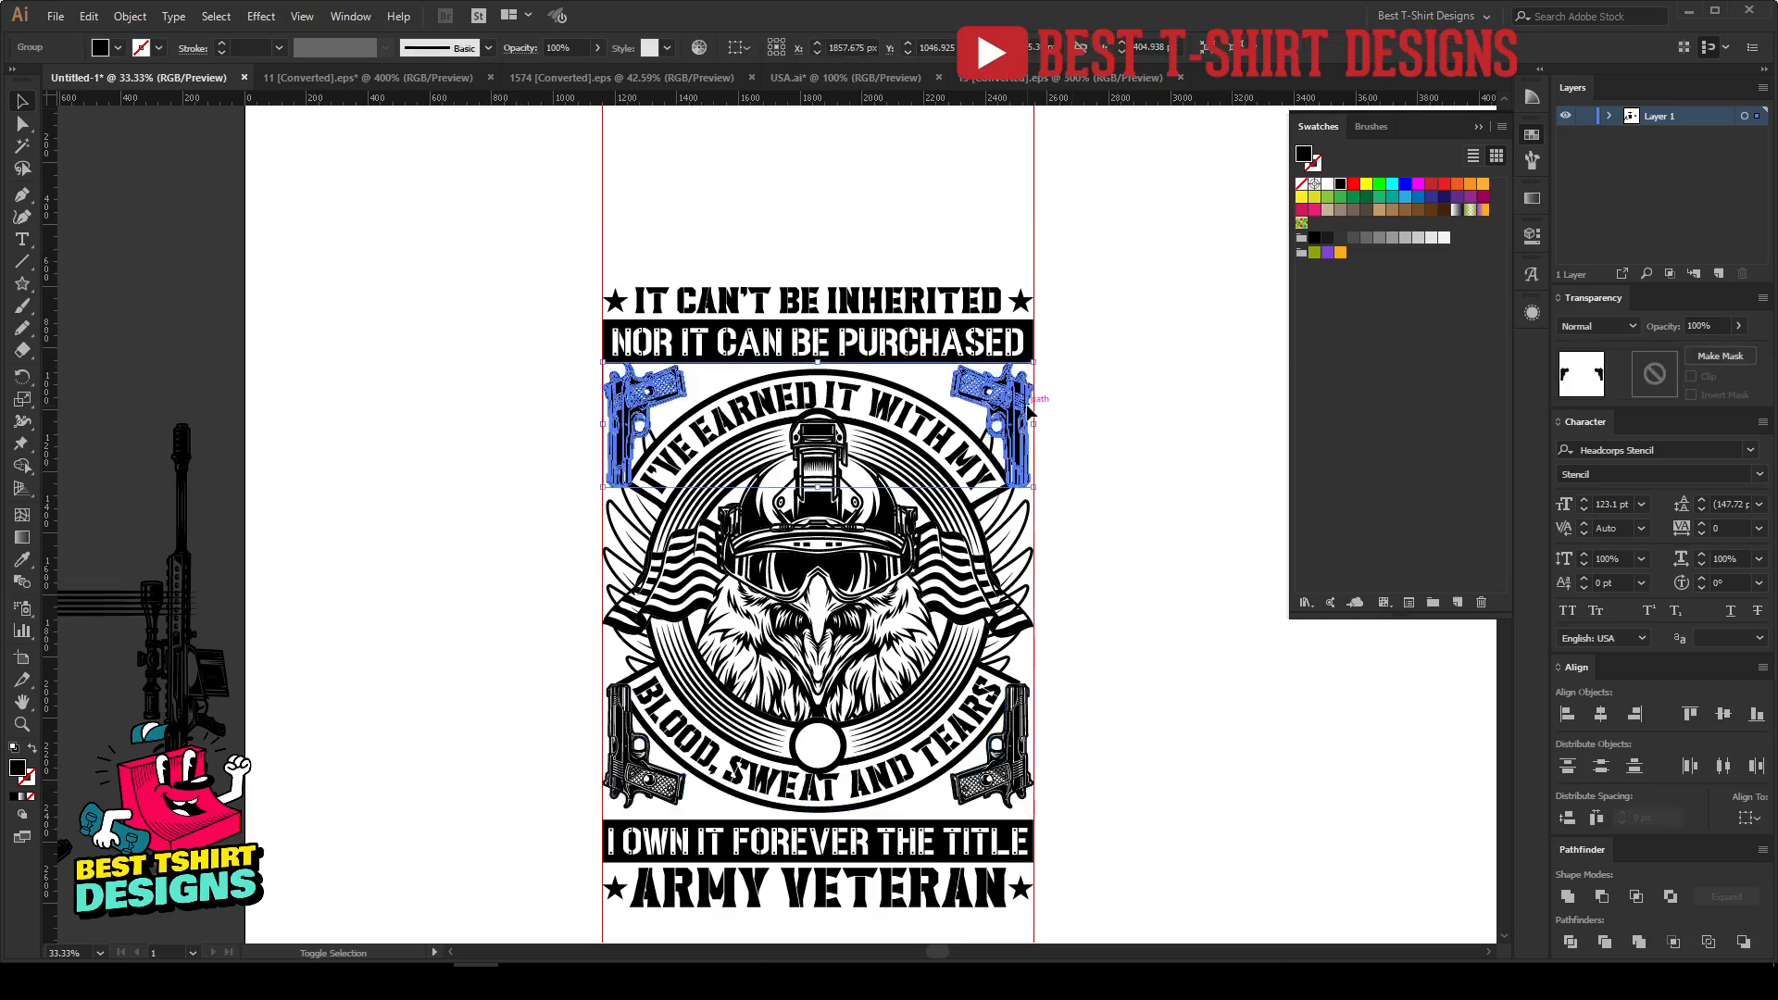
key(shift+Down)
key(shift+Down)
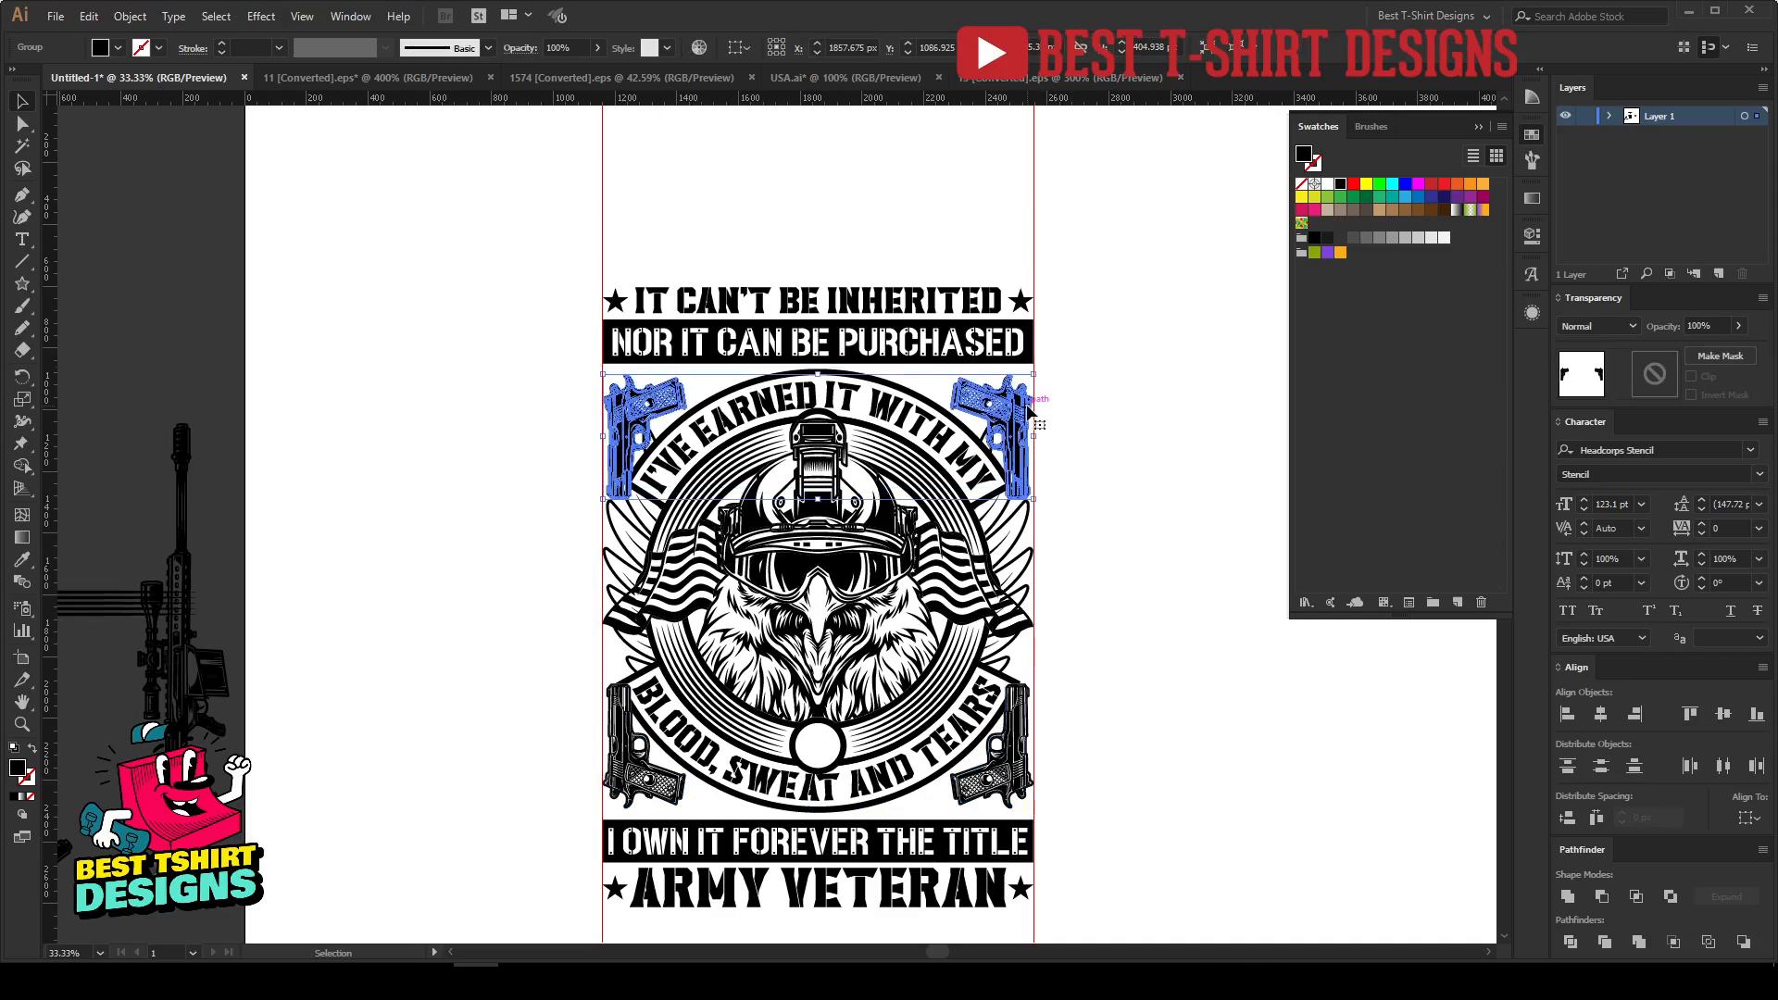
Step: Add the upper pistols' shapes to the curved frames' opacity mask so the frame is cut around them, and exit mask editing
scroll(1029, 411, up, 1)
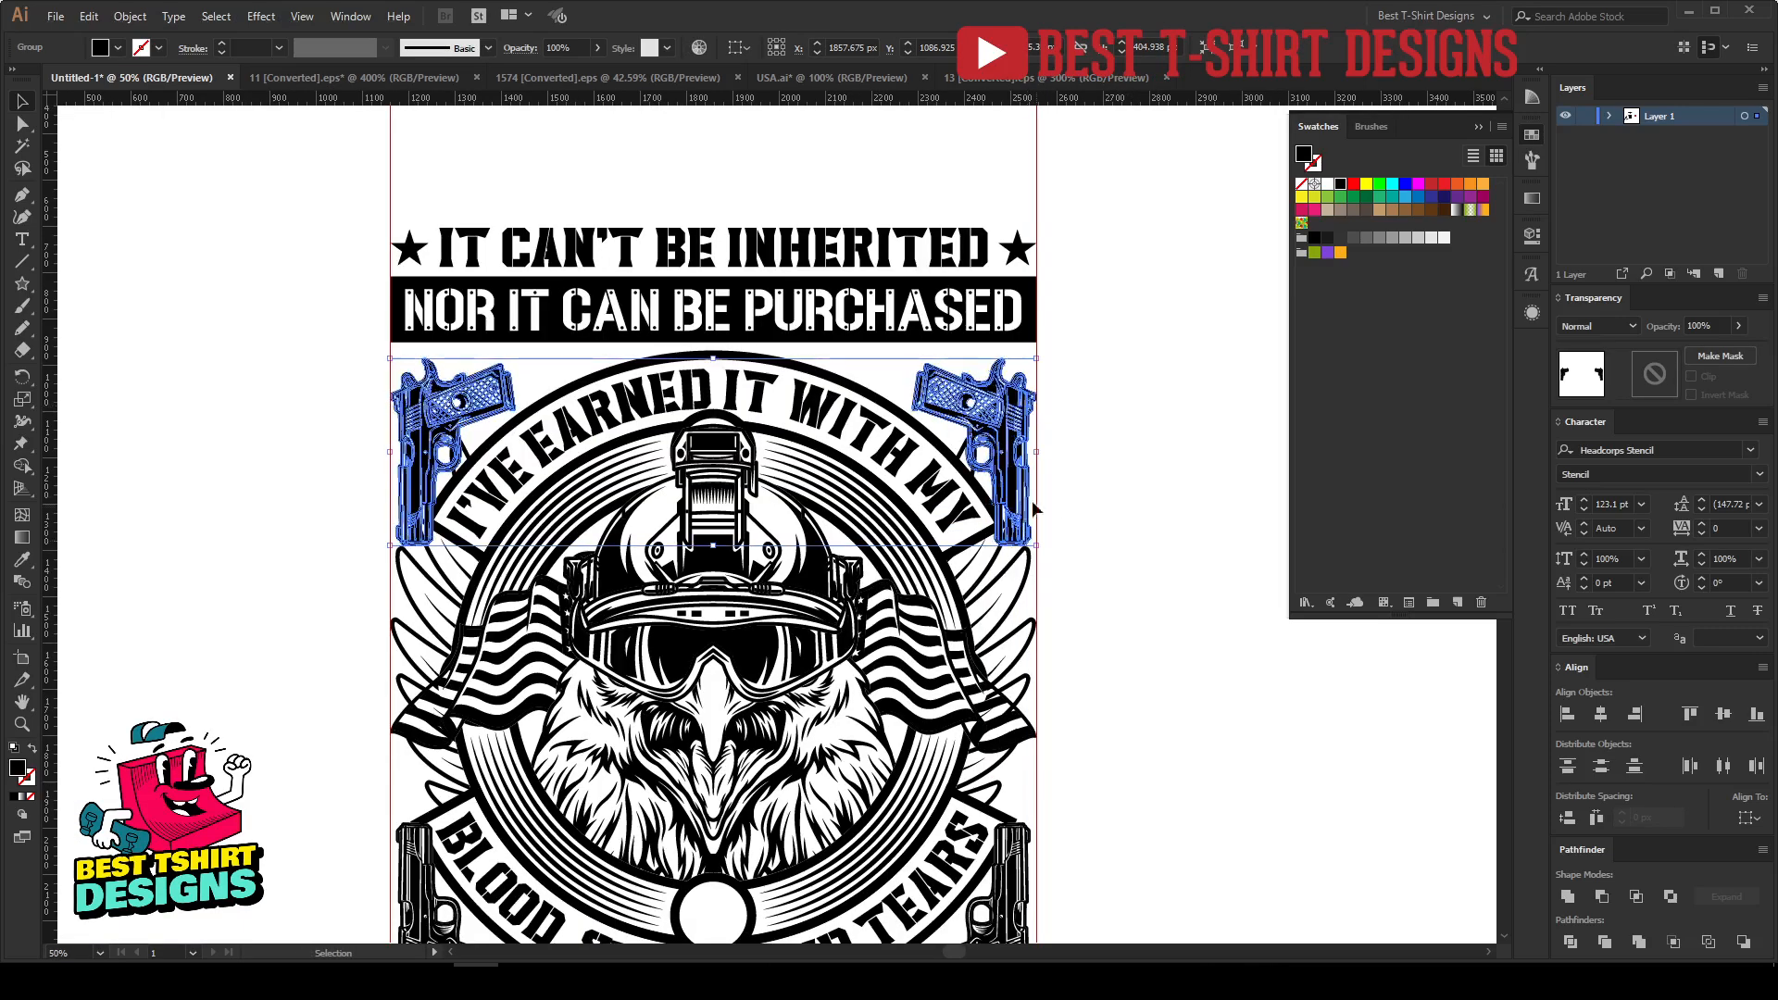
click(977, 493)
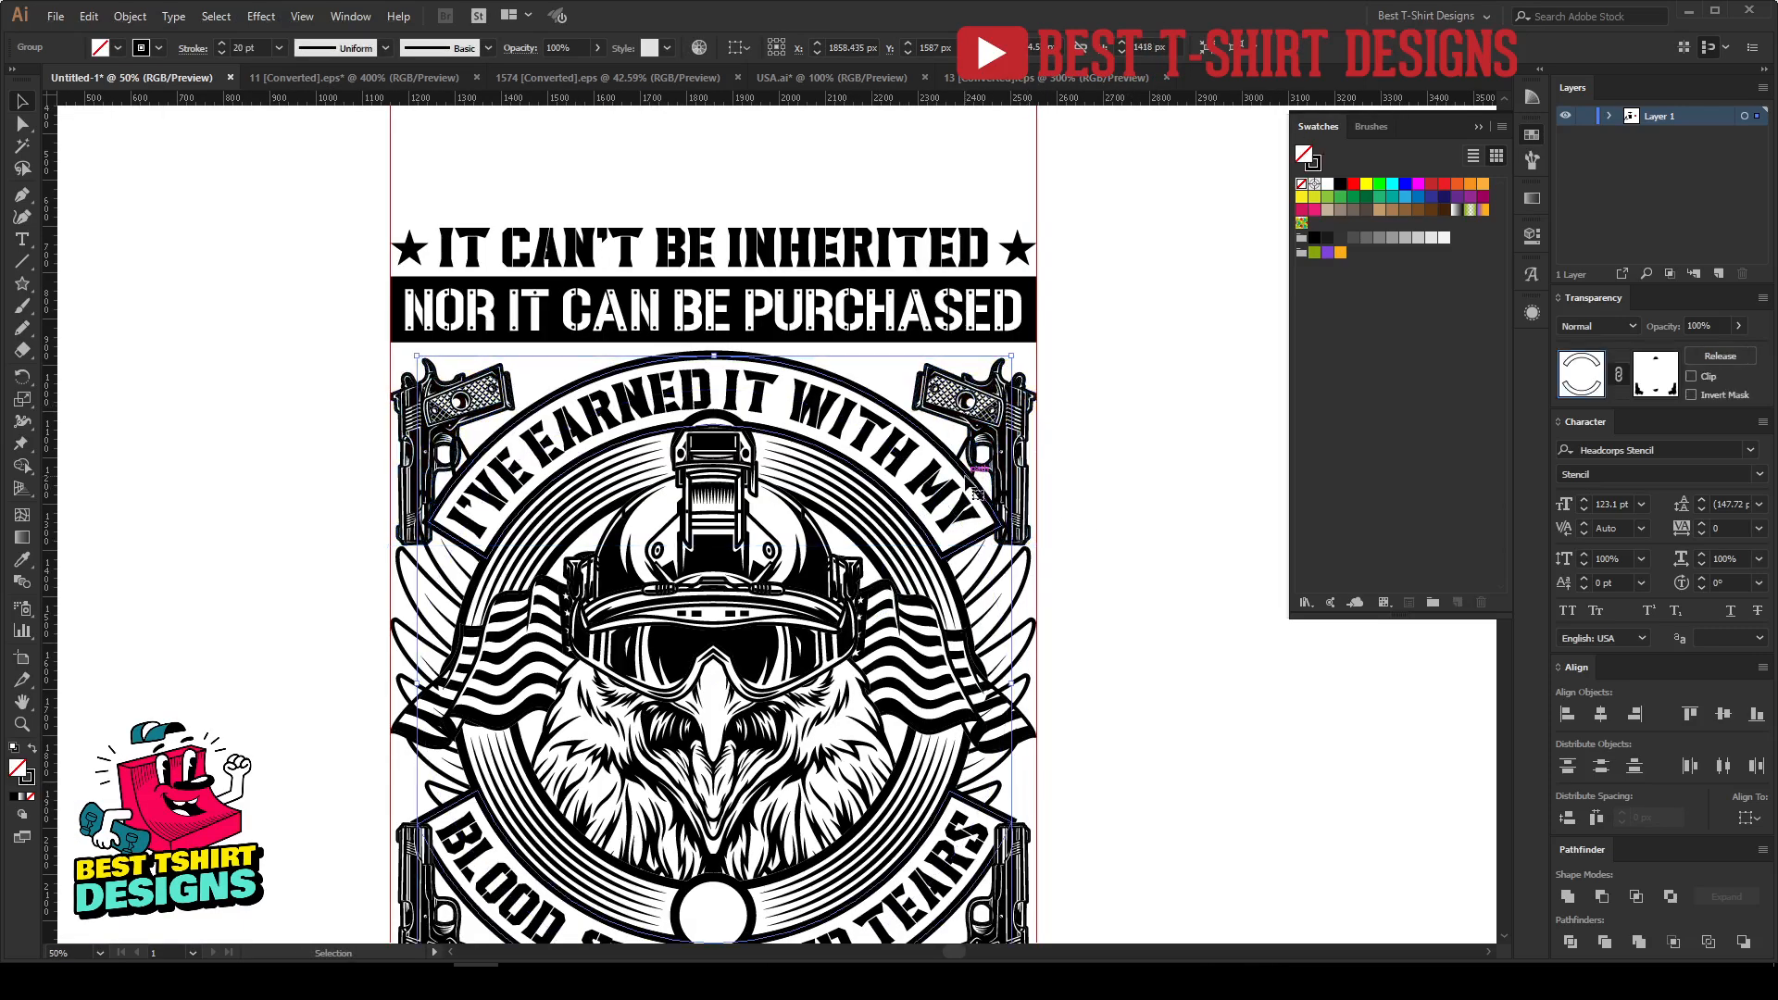
click(1656, 380)
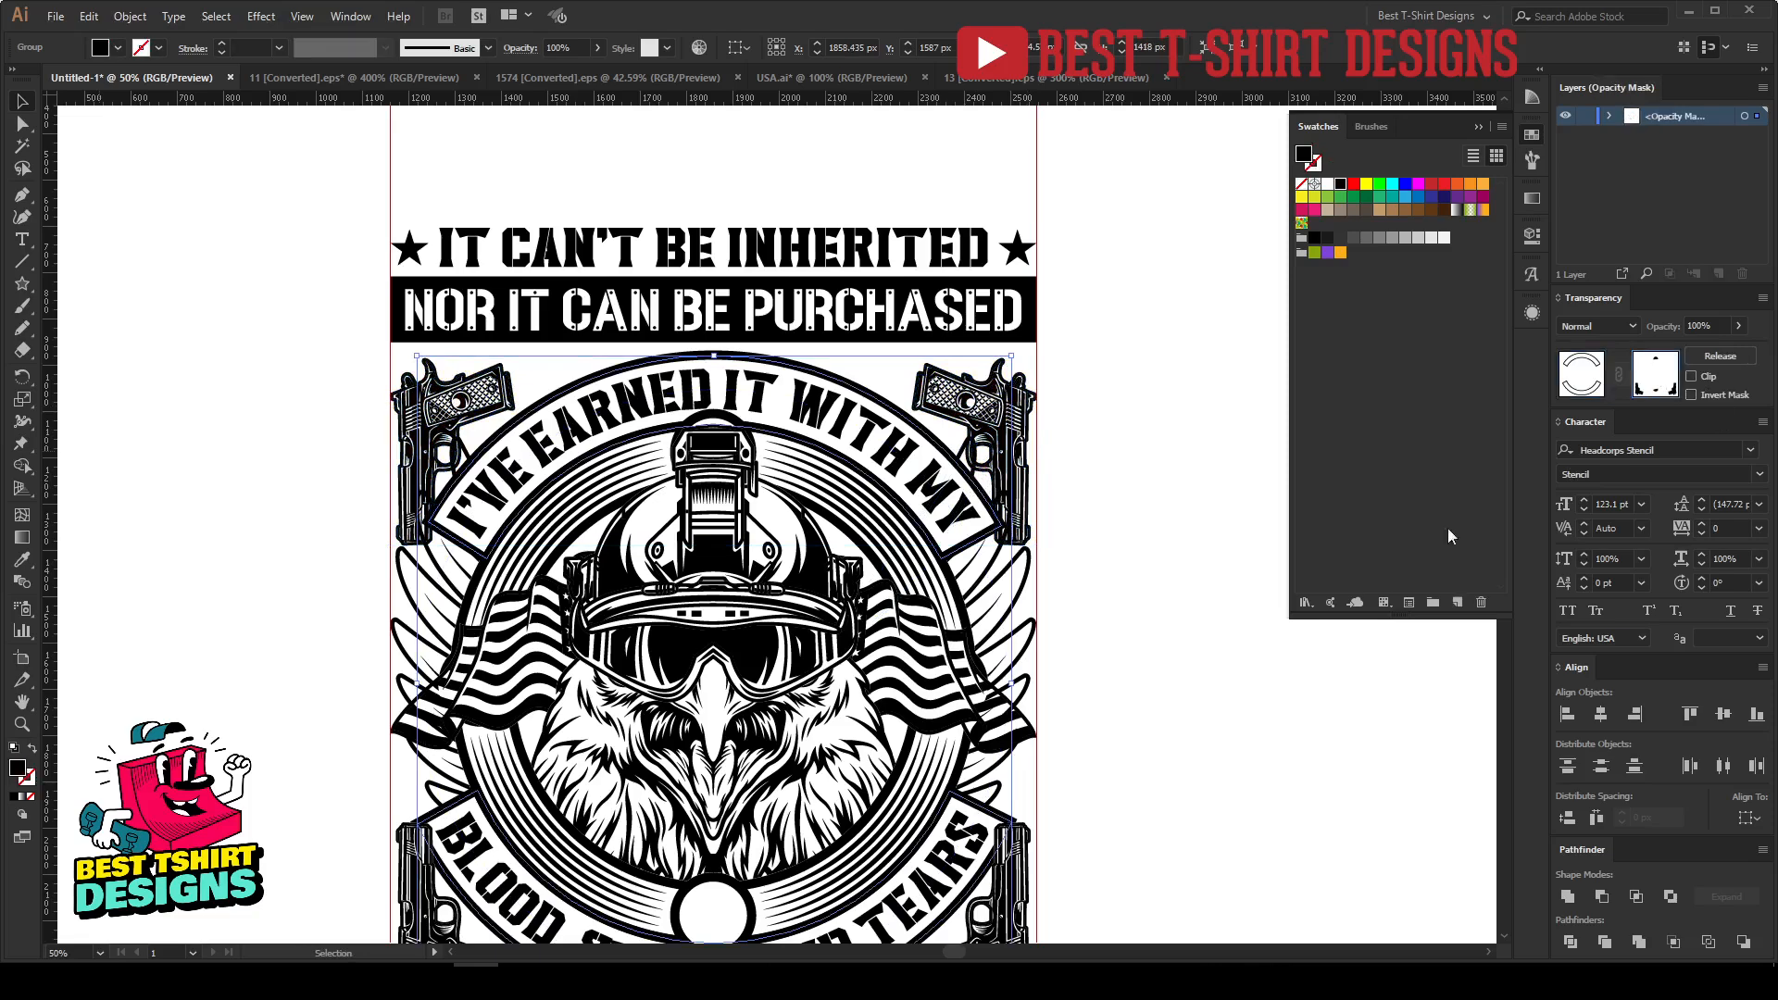
click(1643, 941)
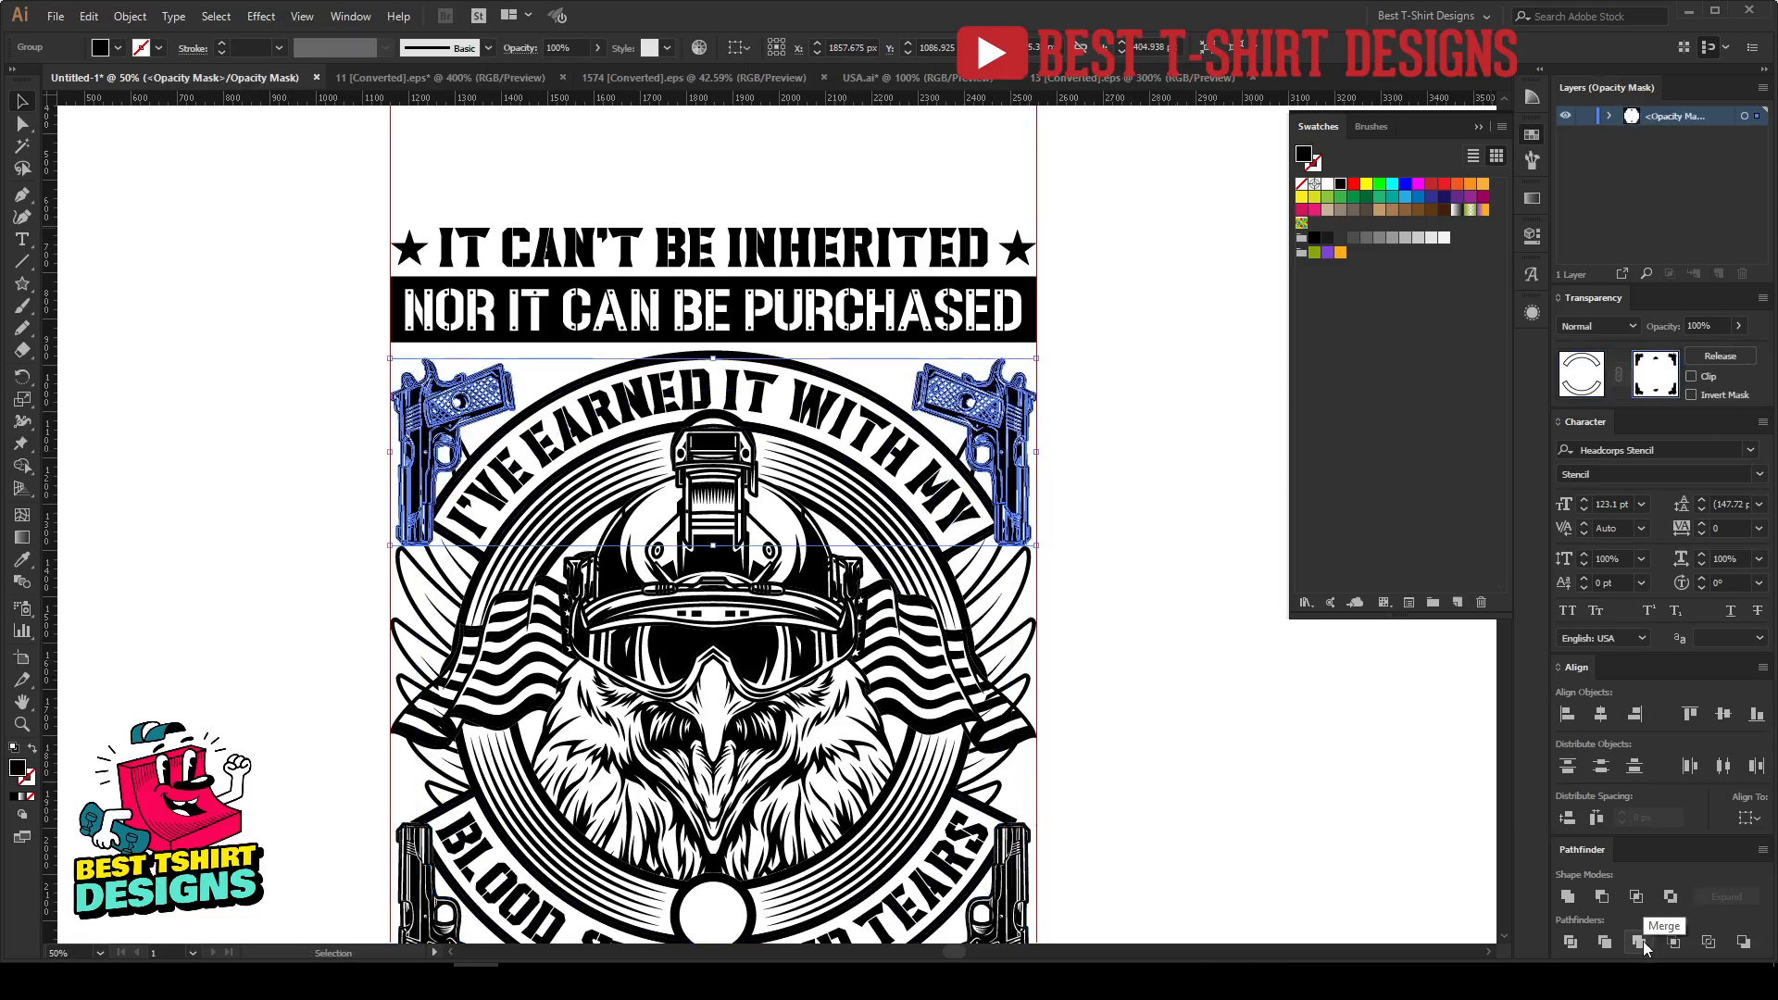
click(1203, 628)
key(ctrl+minus)
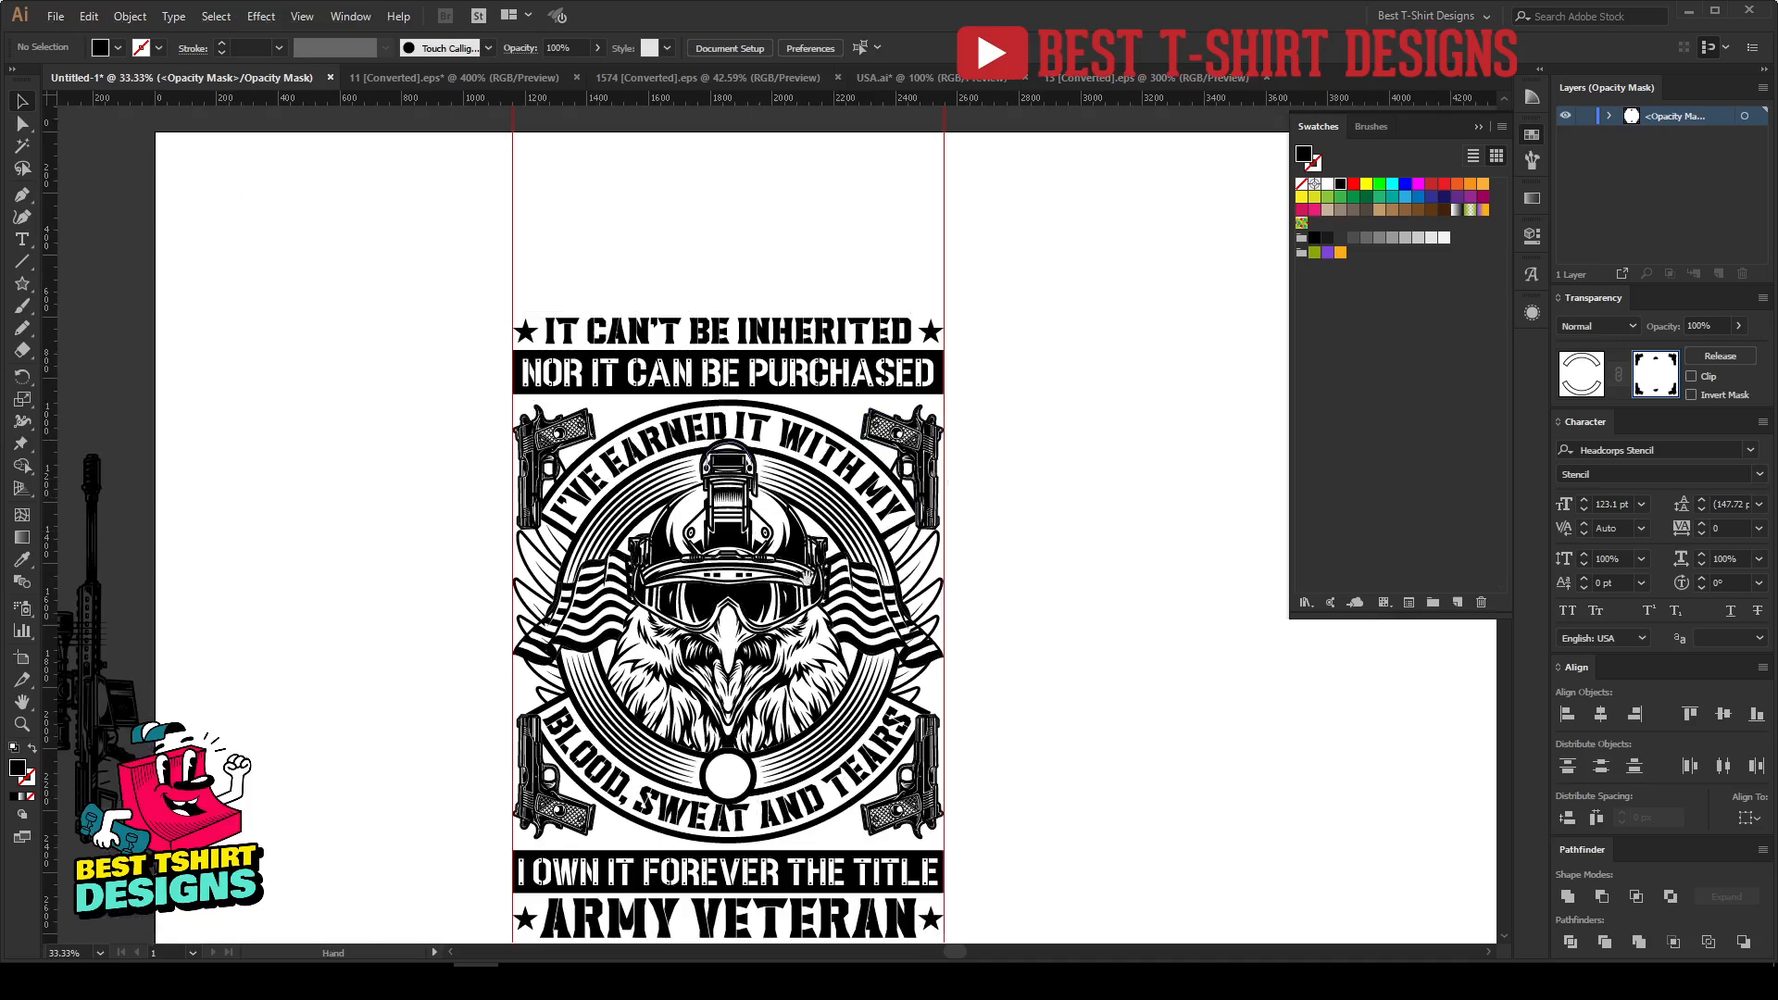
drag(779, 551, 794, 473)
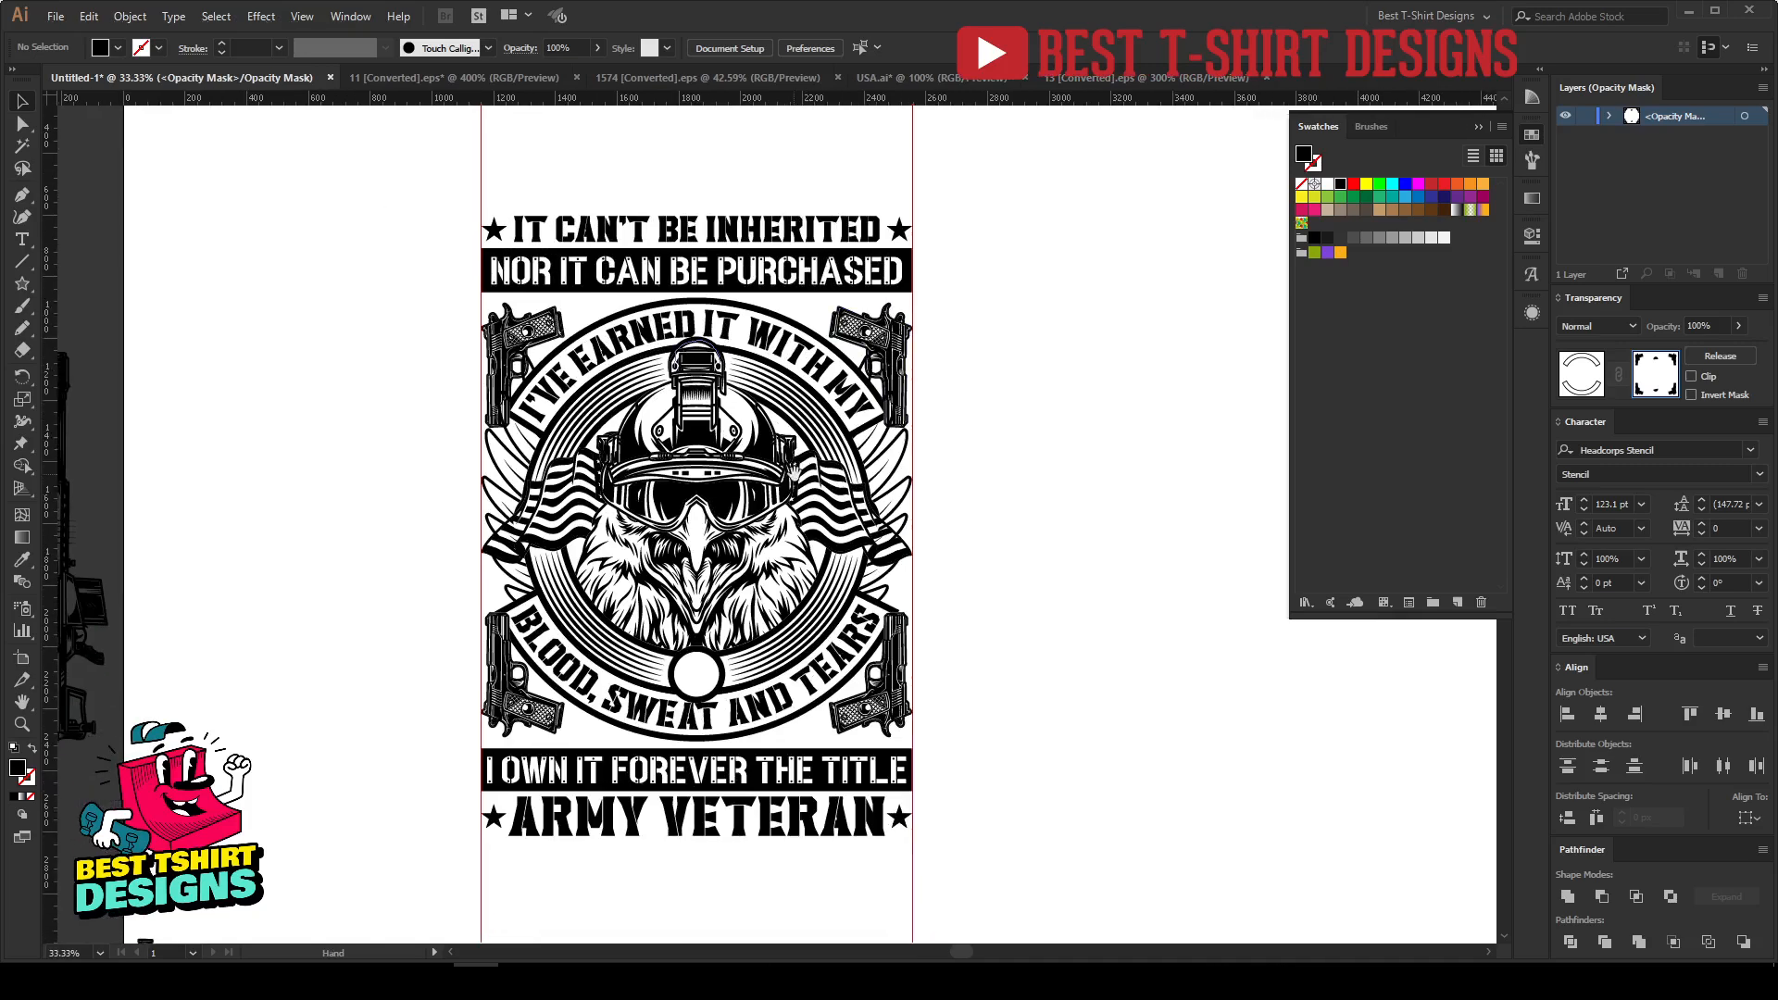
click(1092, 670)
Step: Draw the first straight edge of a lightning bolt, about 140 px long, between the BLOOD, SWEAT AND TEARS frame and the lower-right pistol
scroll(747, 786, down, 1)
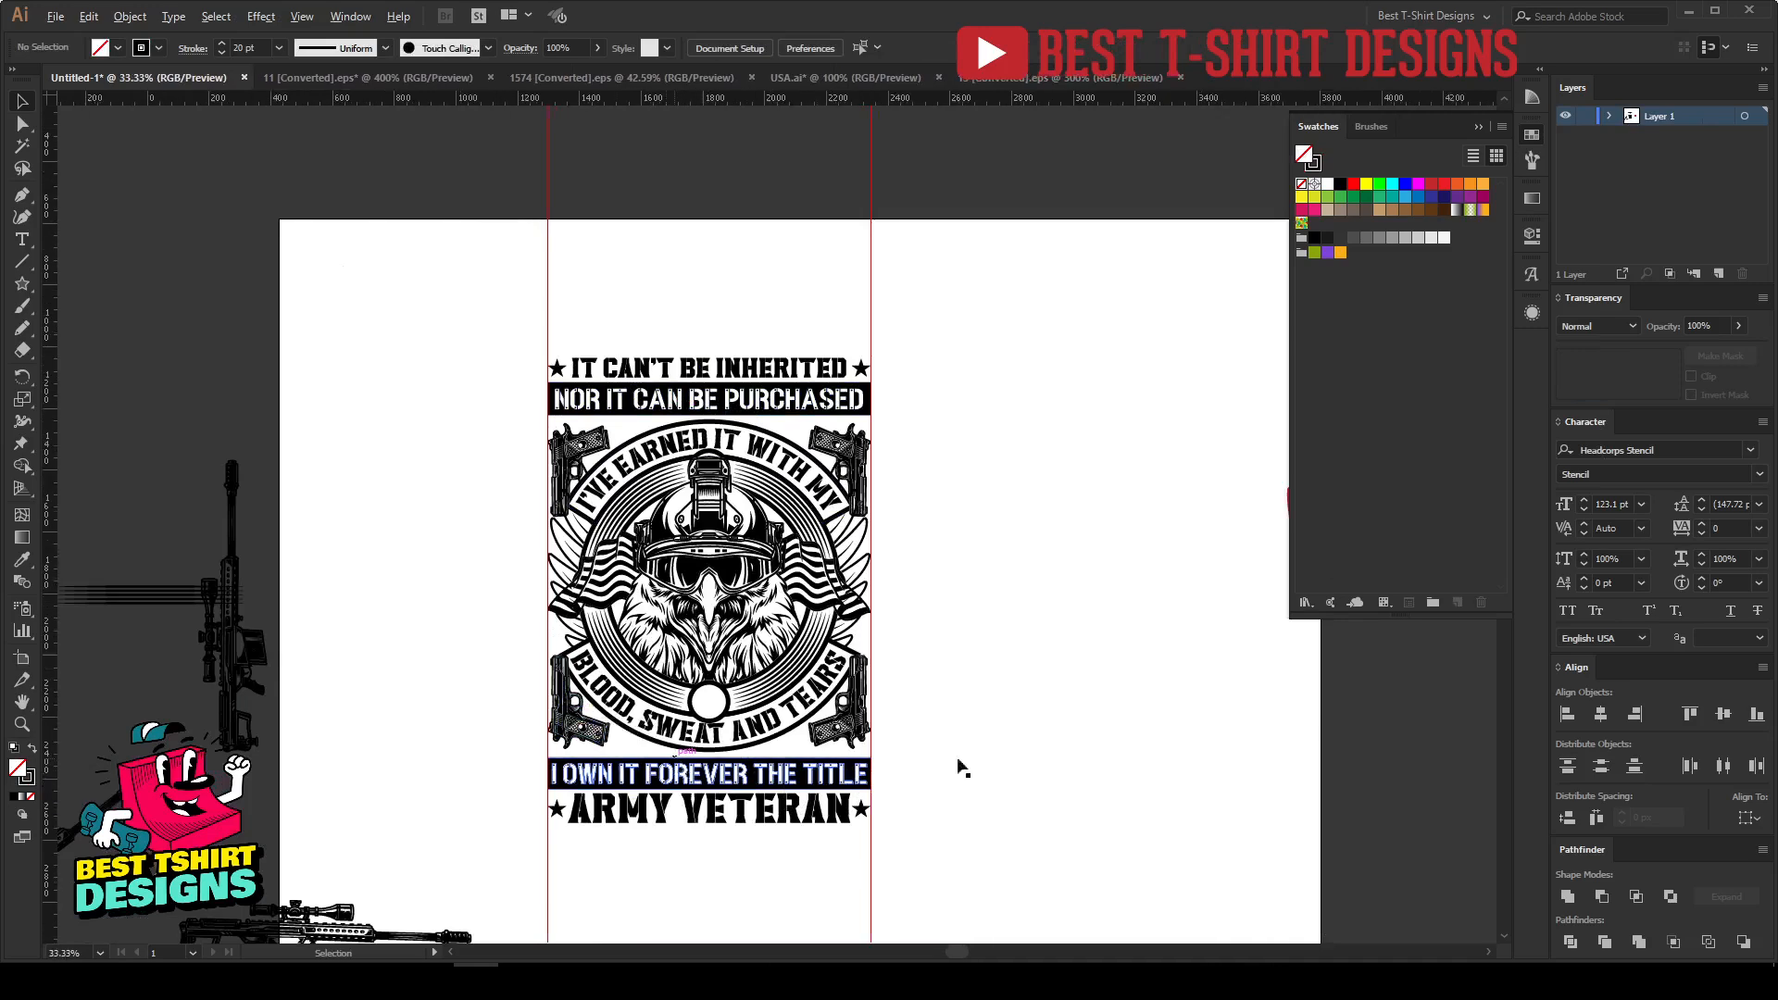
scroll(997, 746, up, 1)
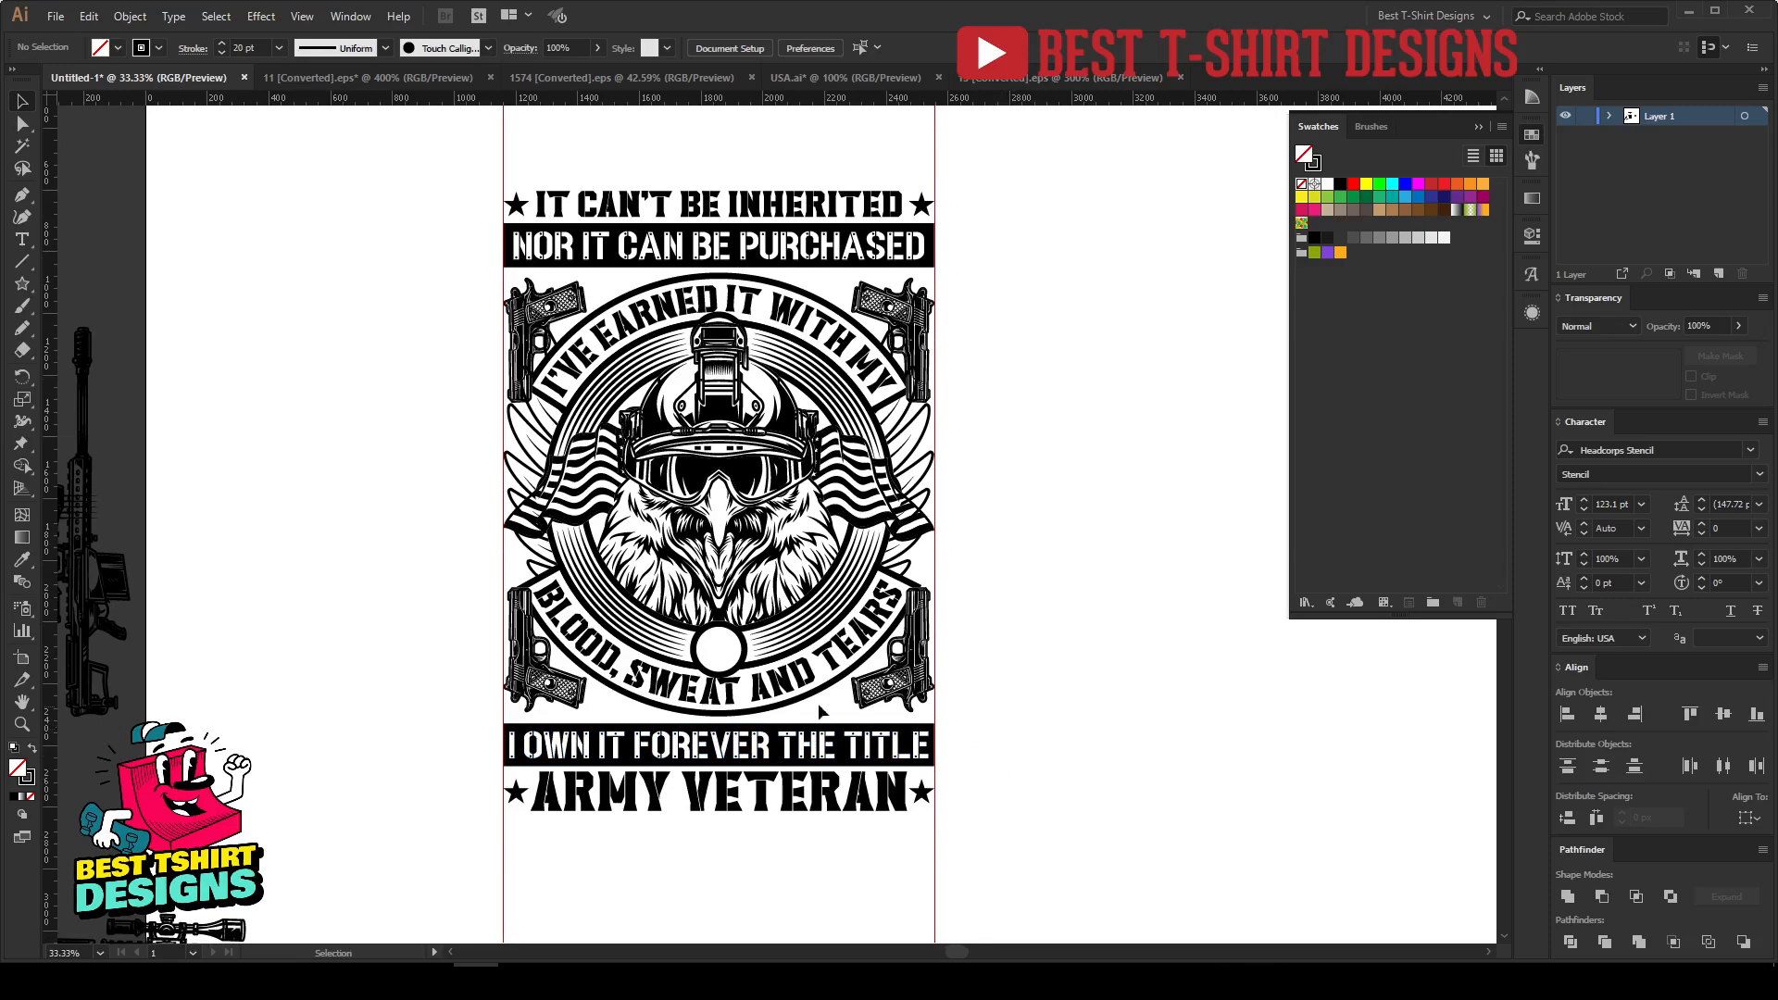
scroll(1009, 739, up, 2)
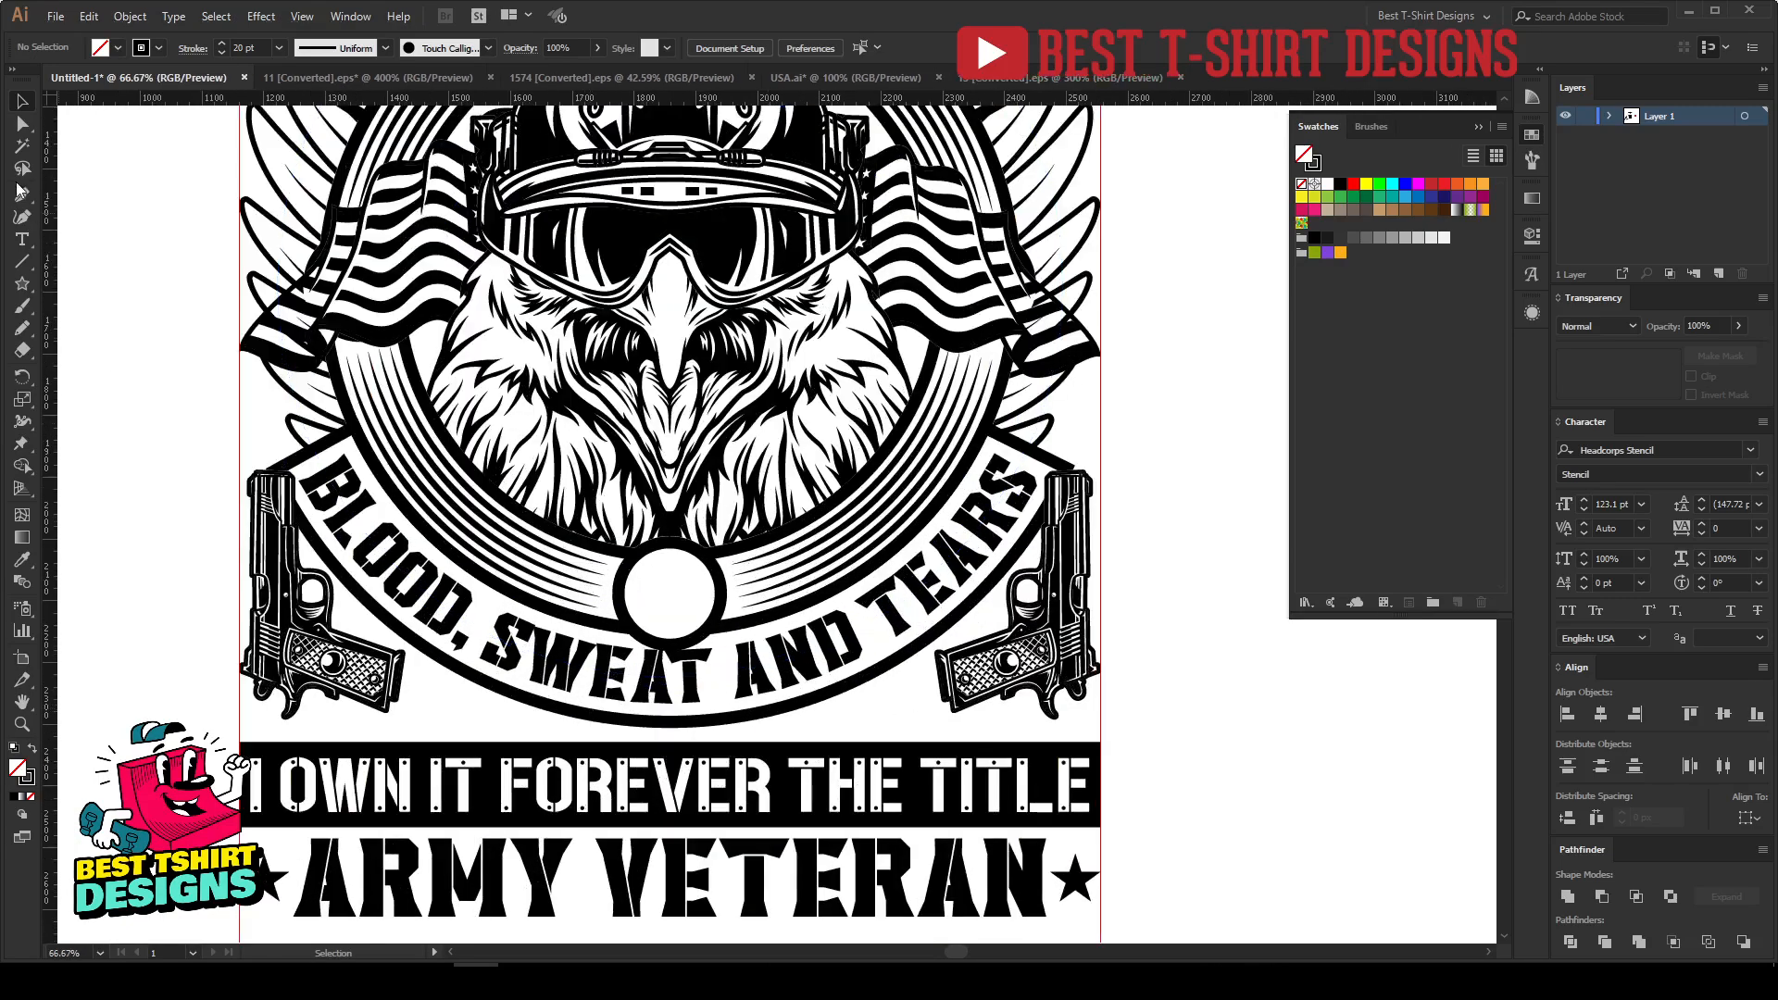
click(20, 198)
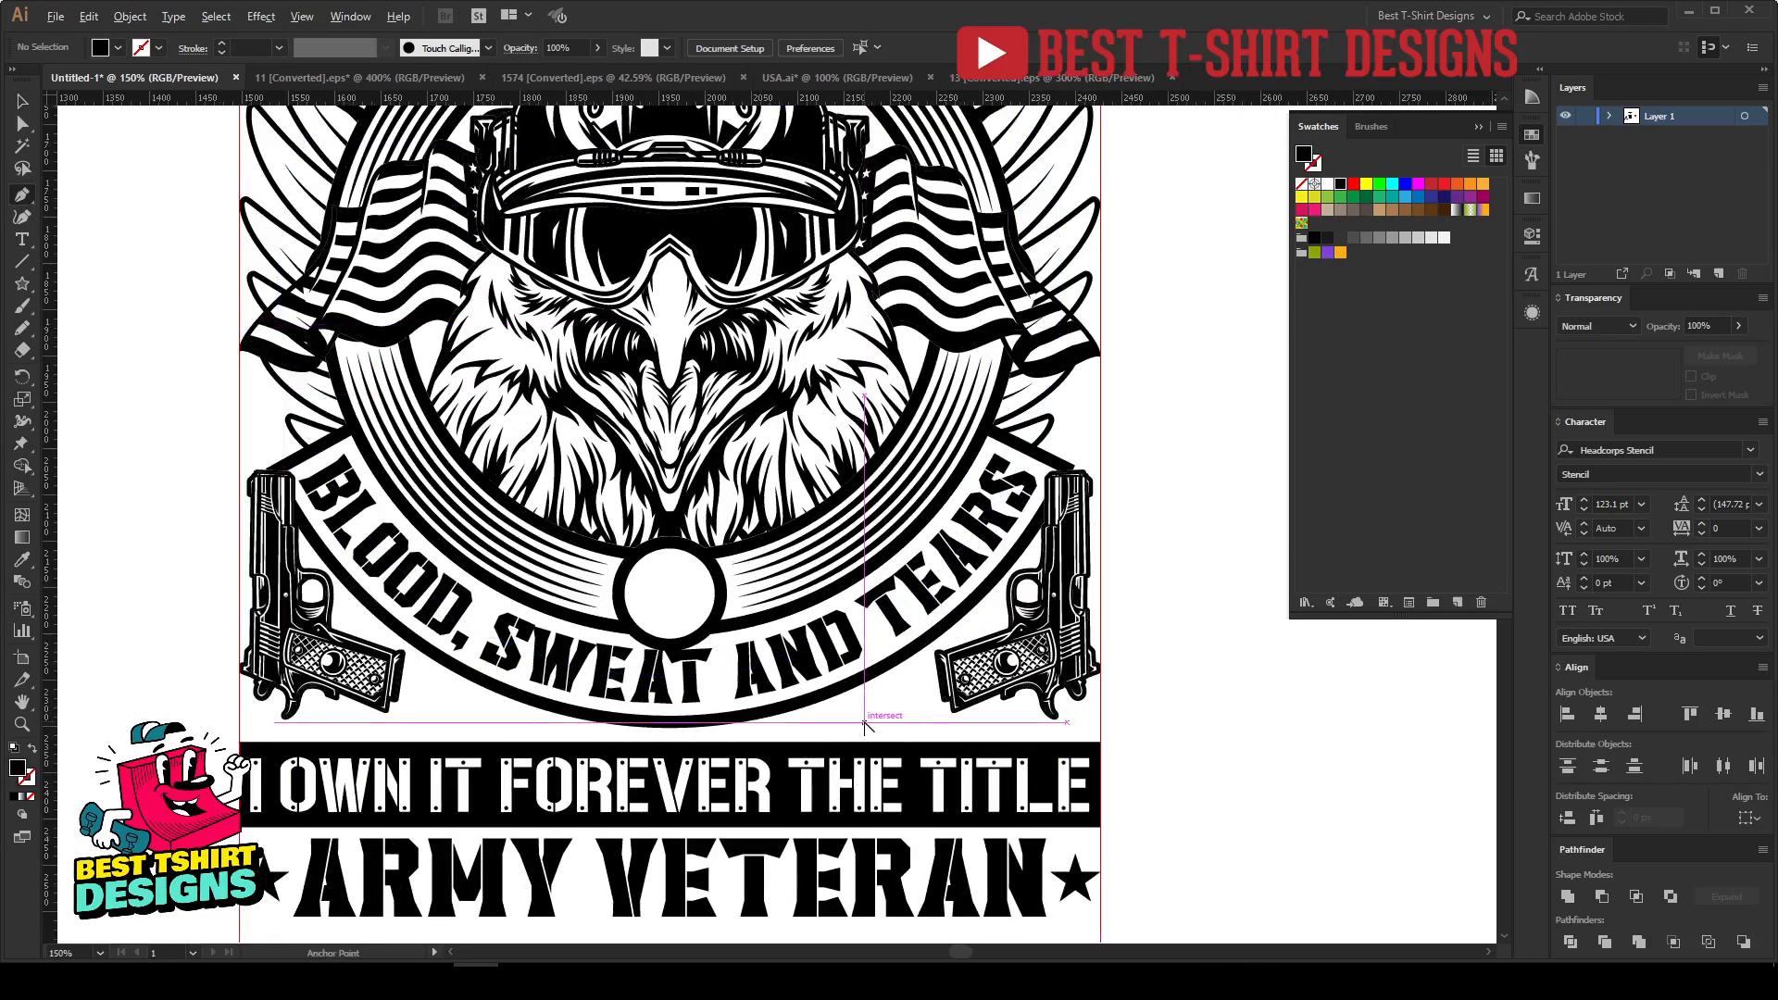
scroll(878, 722, up, 2)
click(732, 733)
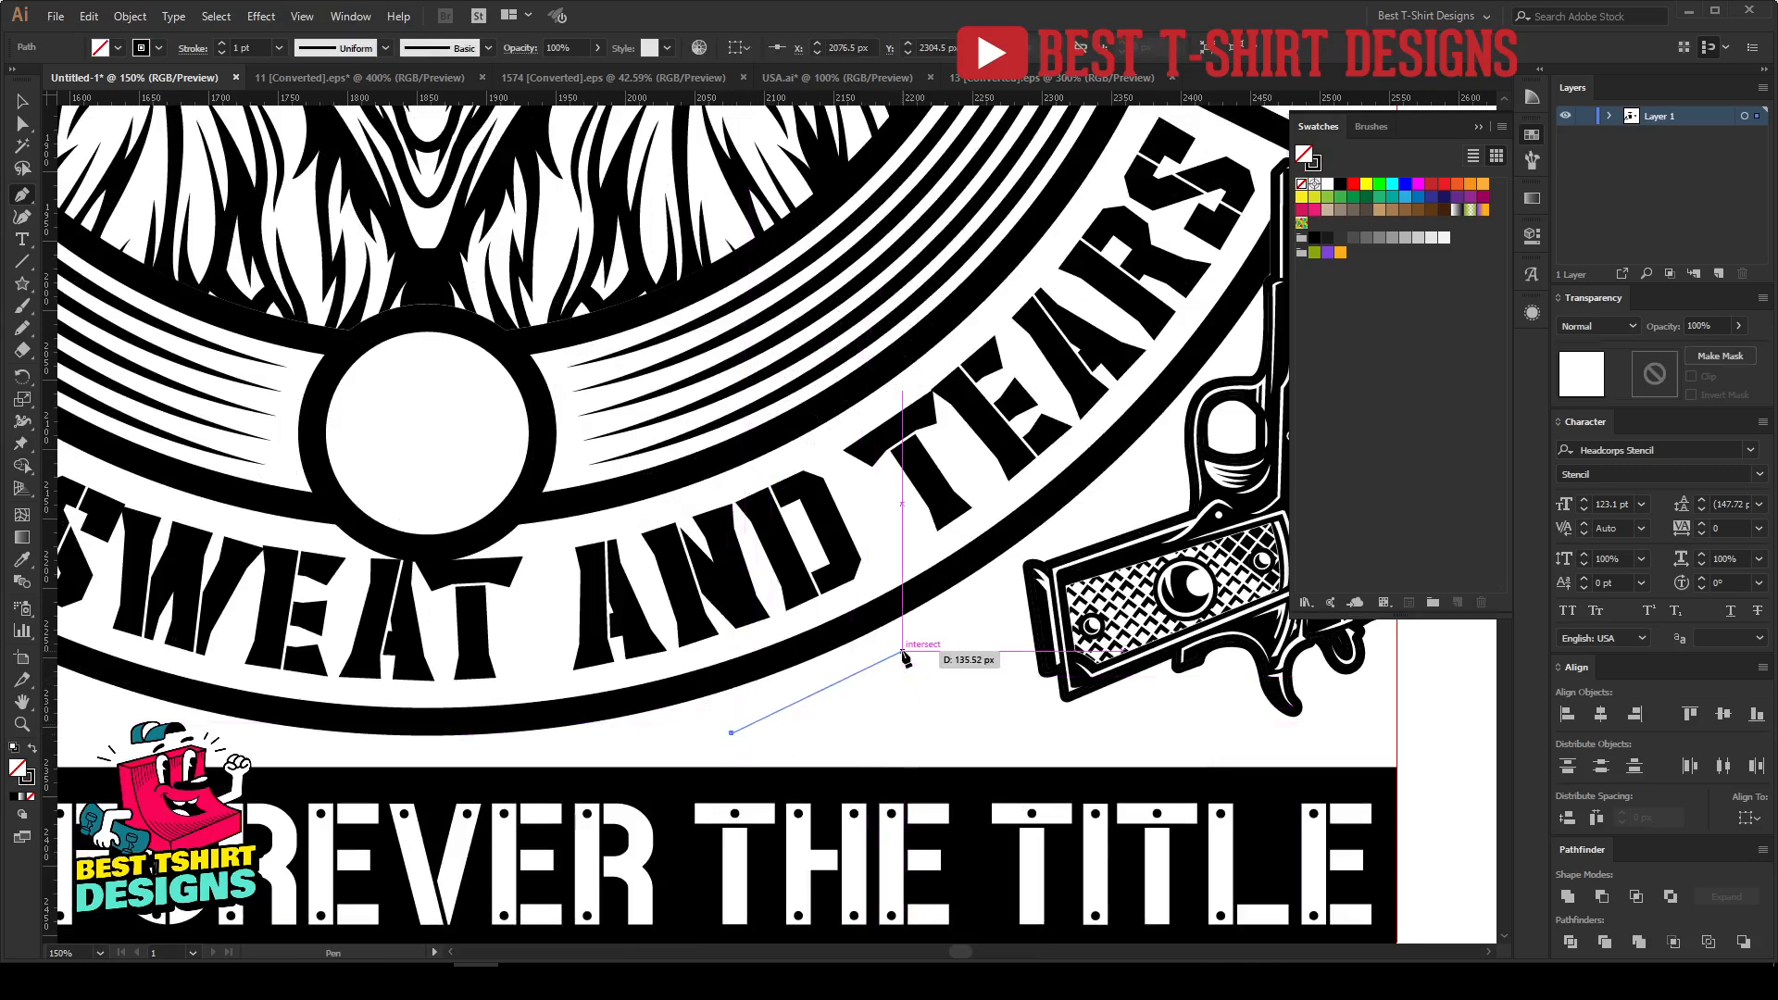
click(909, 653)
click(867, 707)
click(1015, 622)
key(ctrl+z)
key(ctrl+z)
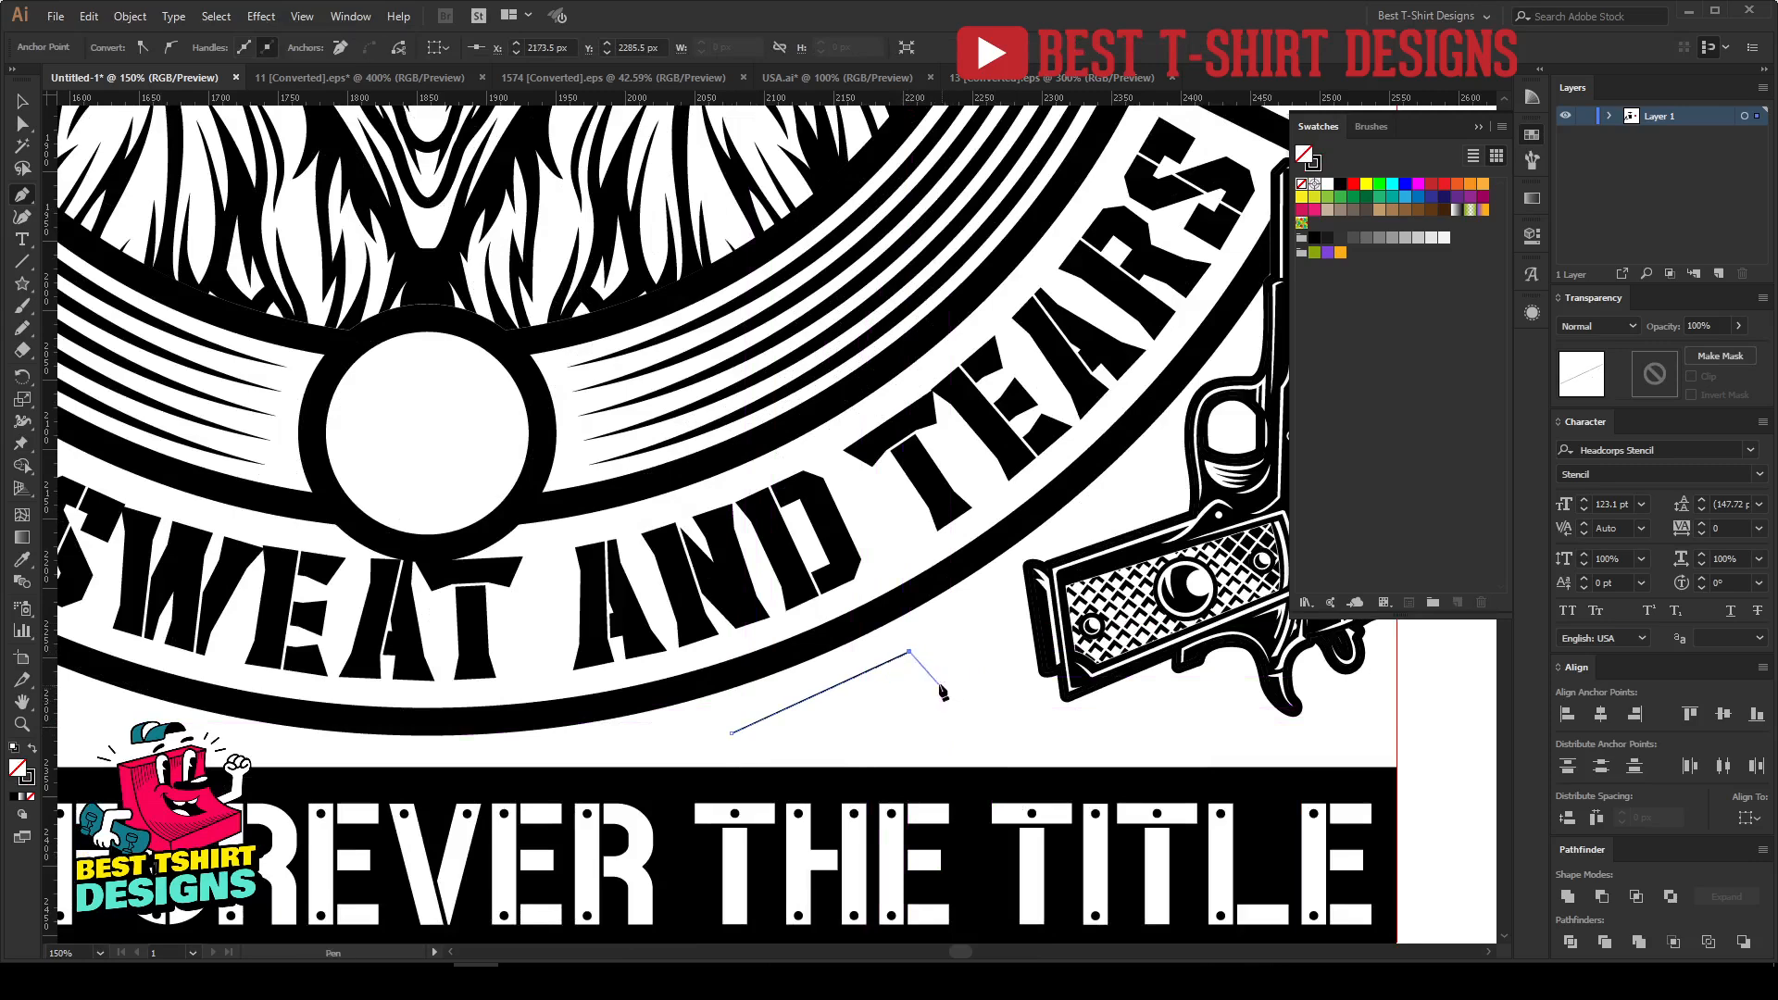
Step: Complete the zigzag lightning bolt as a closed path, give it a black fill without stroke, and adjust its inner corner
click(901, 690)
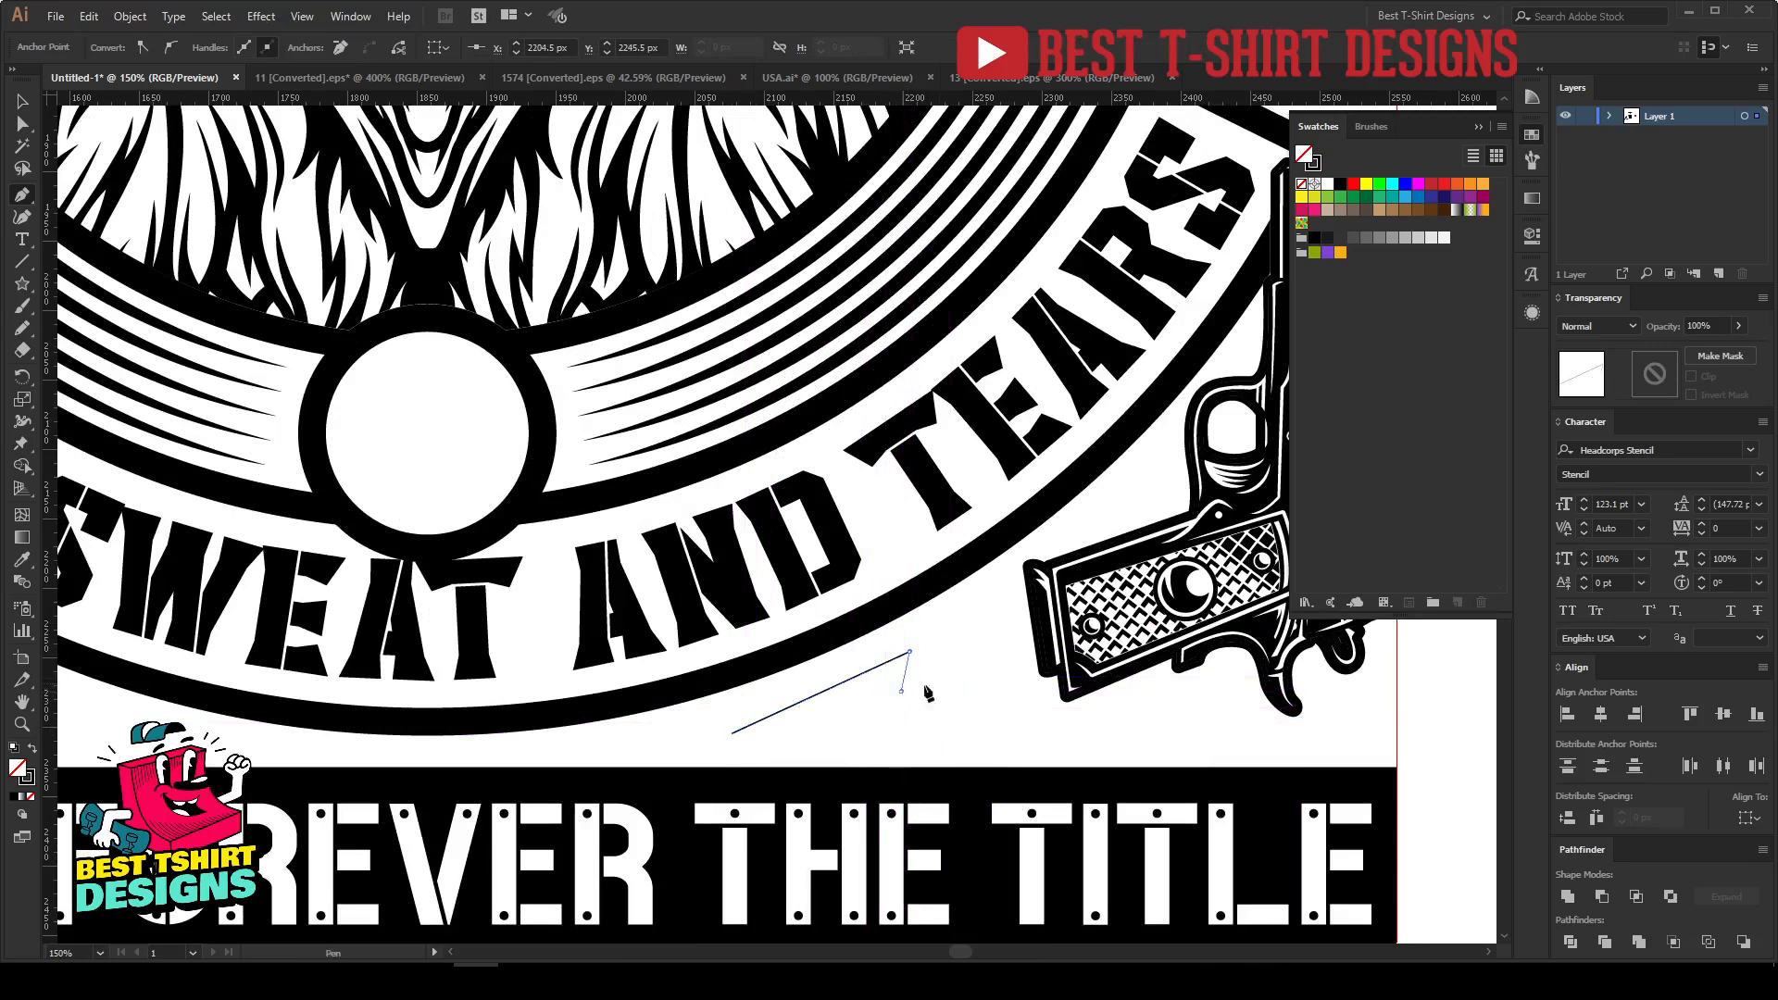
click(1023, 639)
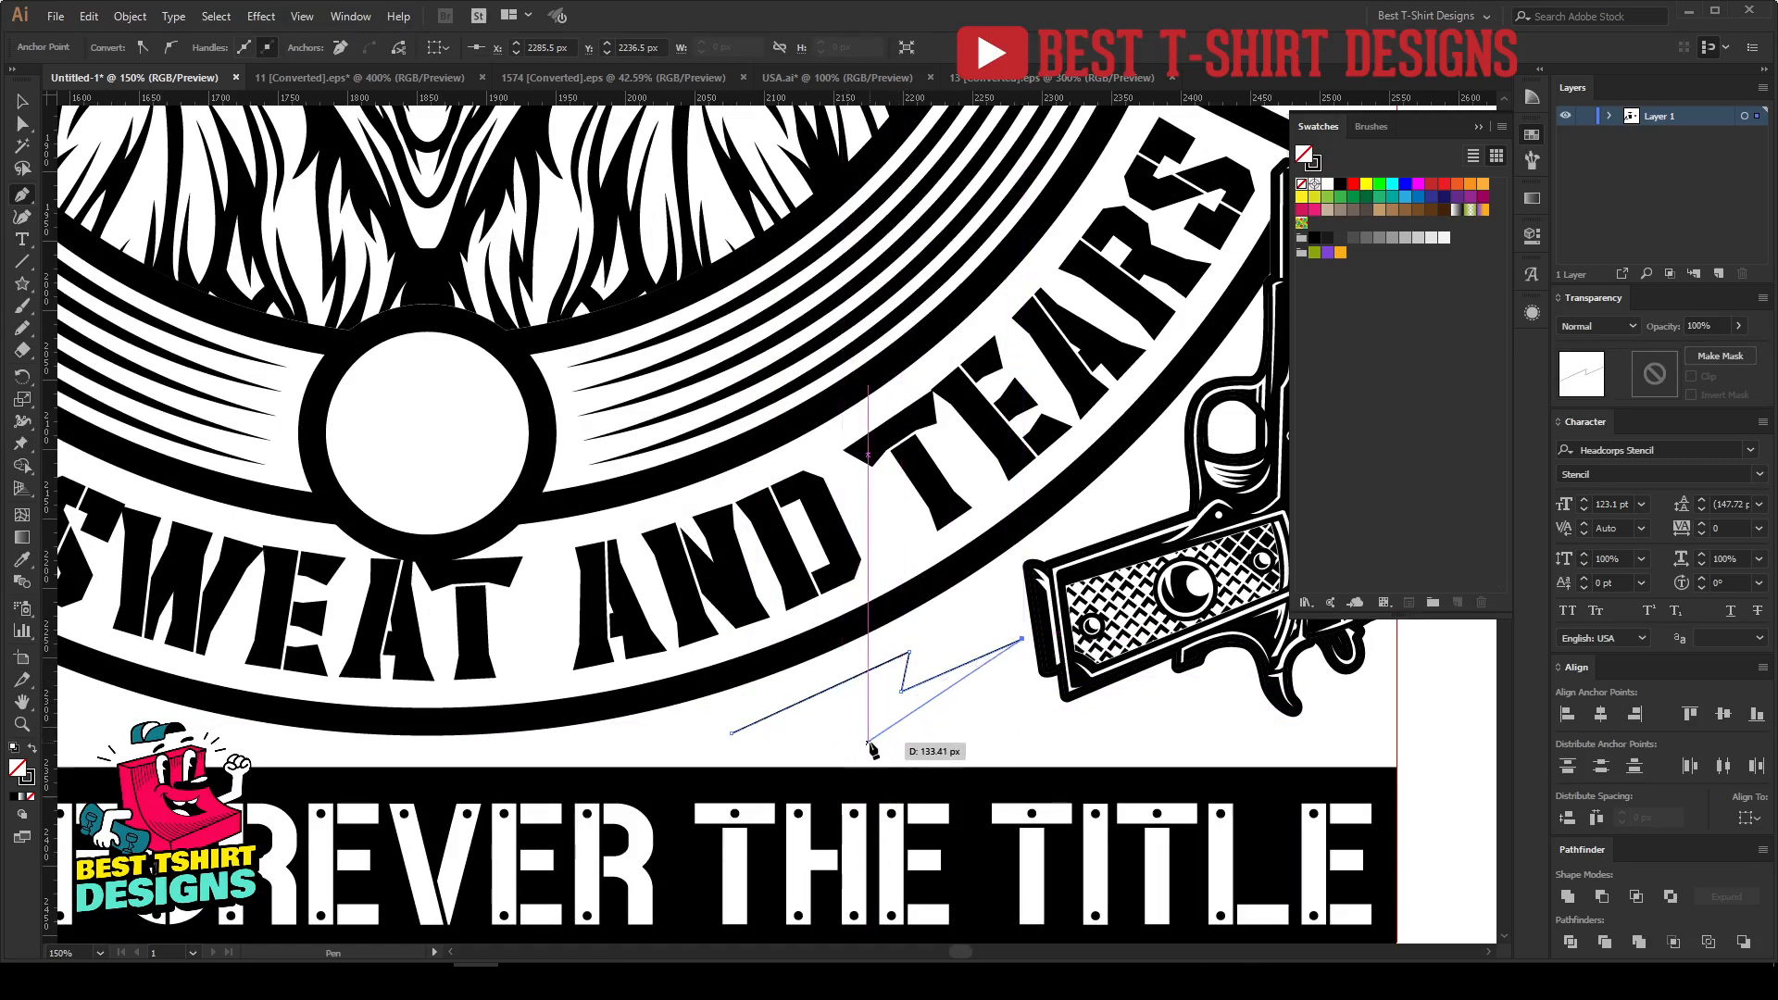
click(868, 741)
click(885, 687)
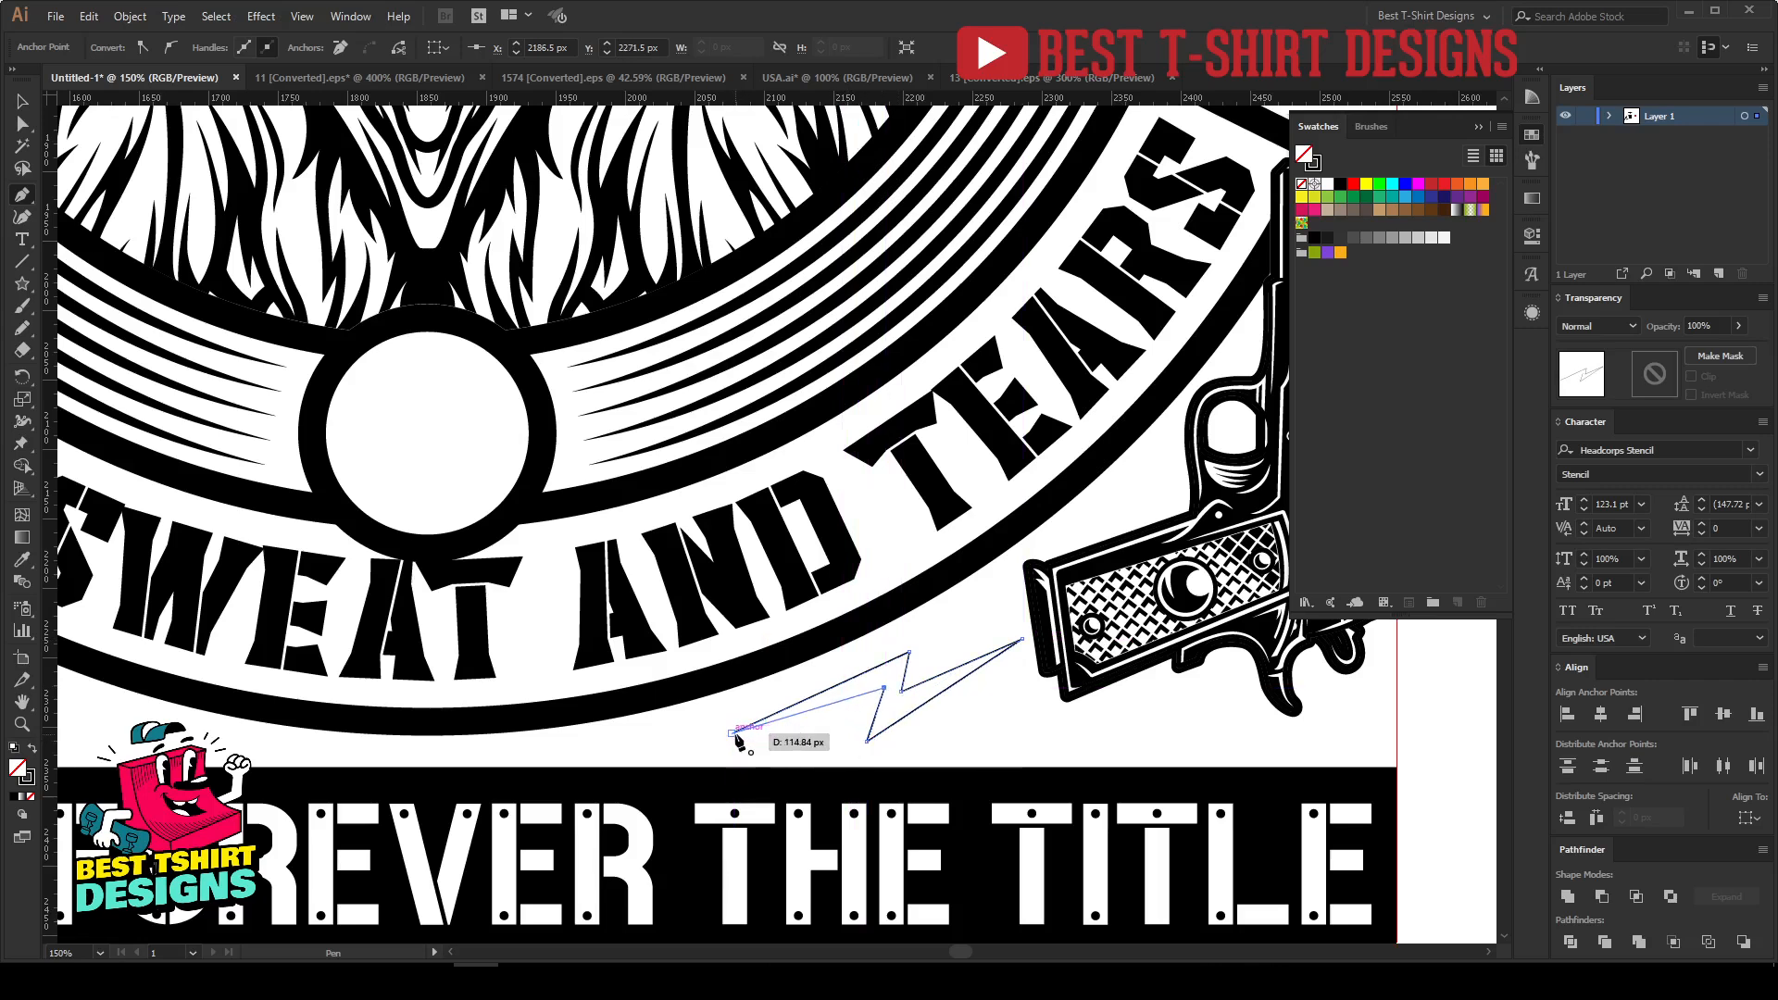
click(731, 733)
key(shift+x)
key(v)
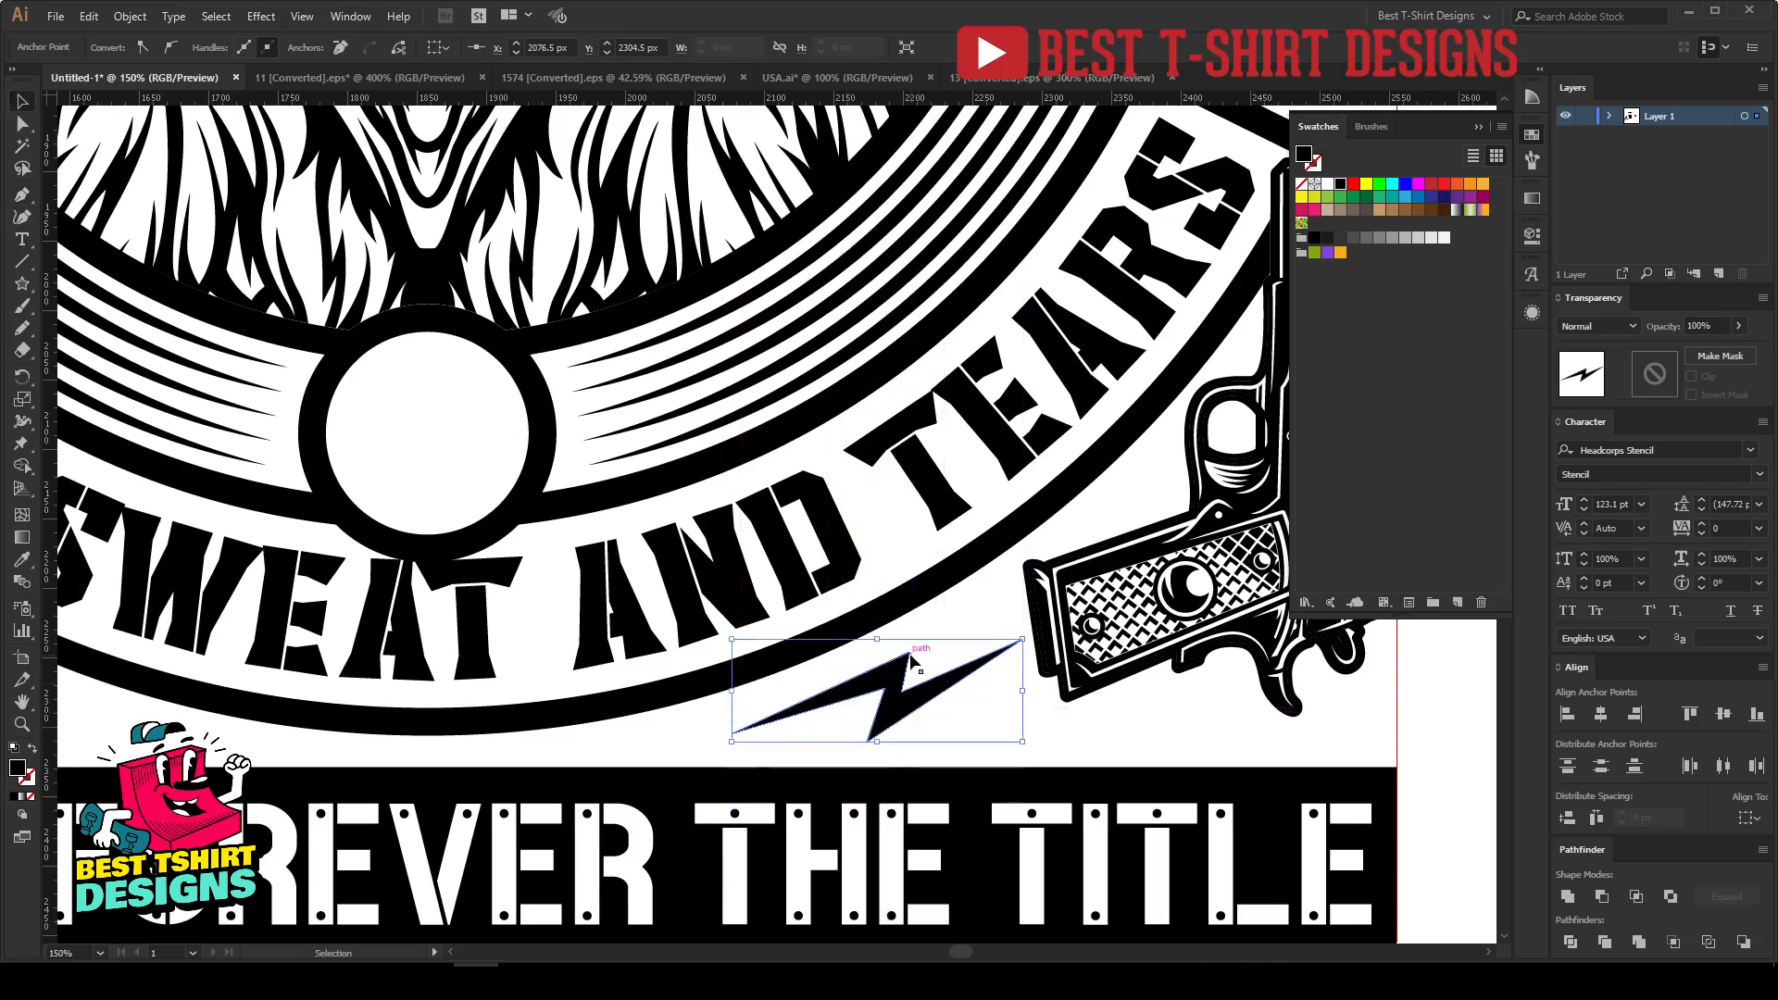
key(a)
drag(903, 697, 916, 688)
Step: Duplicate the lightning bolt beside the lower-left pistol and mirror the copy horizontally
key(v)
key(ctrl+minus)
key(ctrl+minus)
key(ctrl+minus)
drag(1015, 715, 714, 718)
key(o)
click(926, 604)
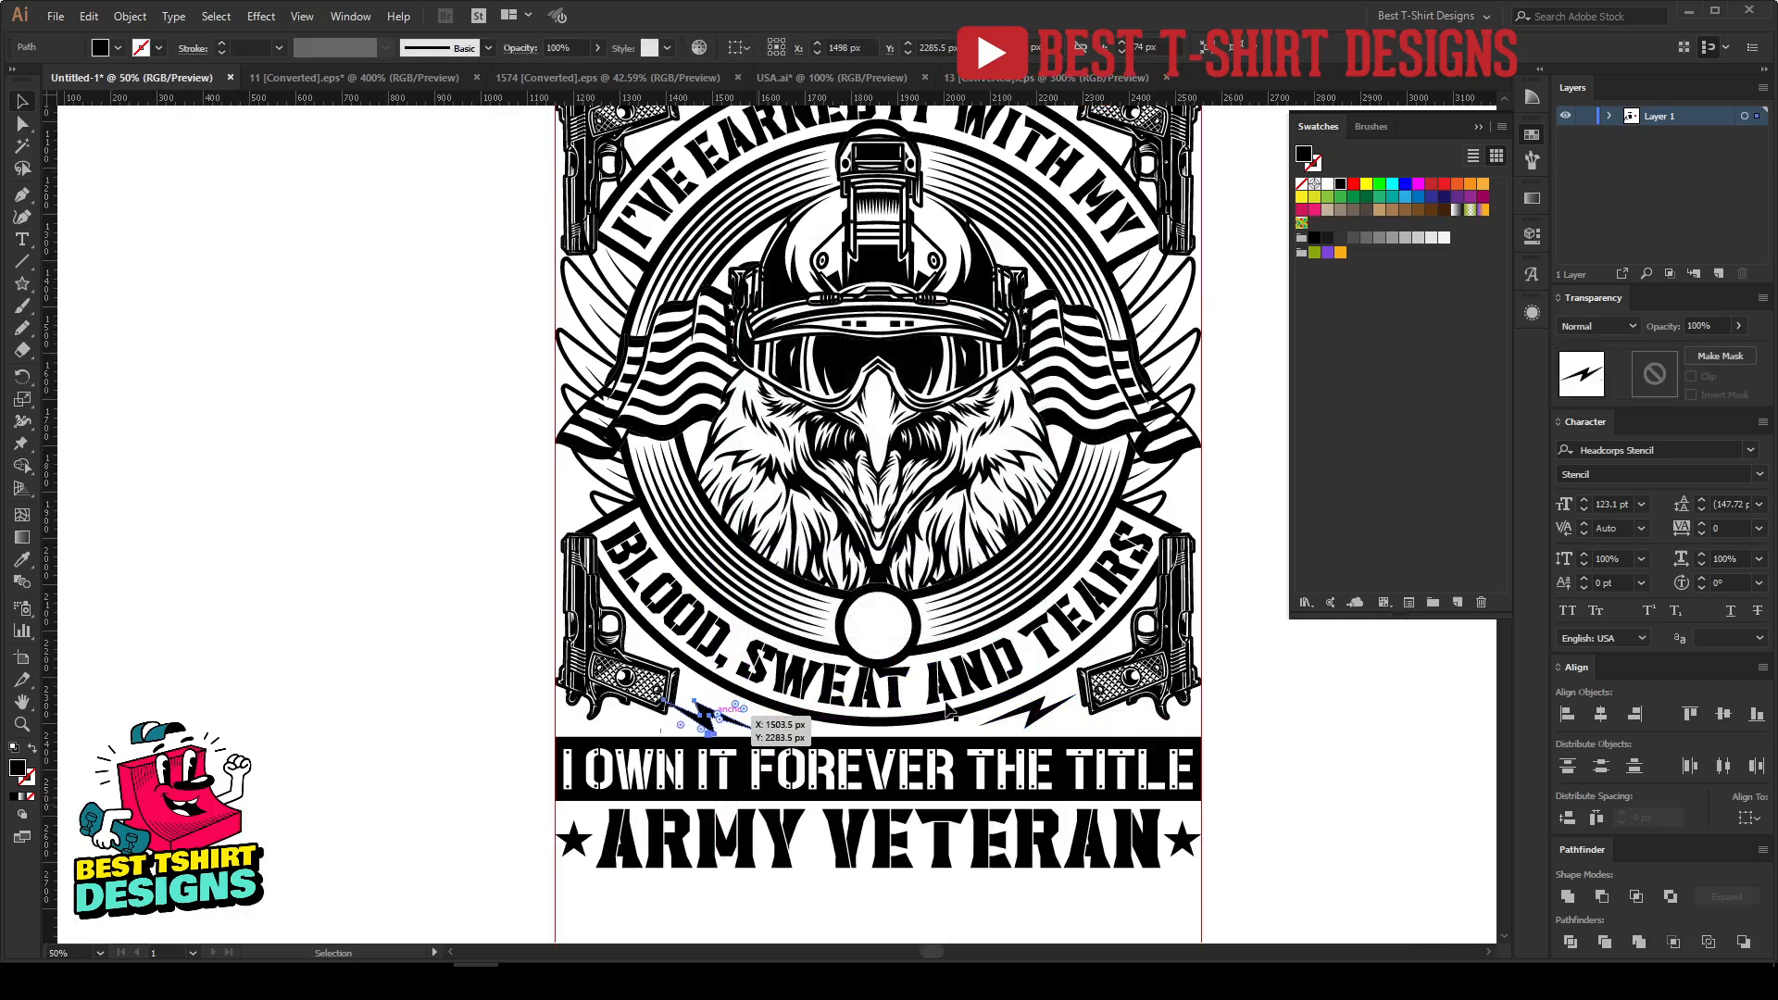
Step: Nudge the mirrored bolt about 42 px right and 6 px up into the gap between the left pistol and the frame
scroll(945, 706, up, 2)
key(shift+Right)
key(shift+Right)
key(shift+Right)
key(Left)
key(Left)
key(Left)
key(Left)
key(Left)
key(Left)
key(Left)
key(Left)
key(Left)
key(Up)
key(Up)
key(Up)
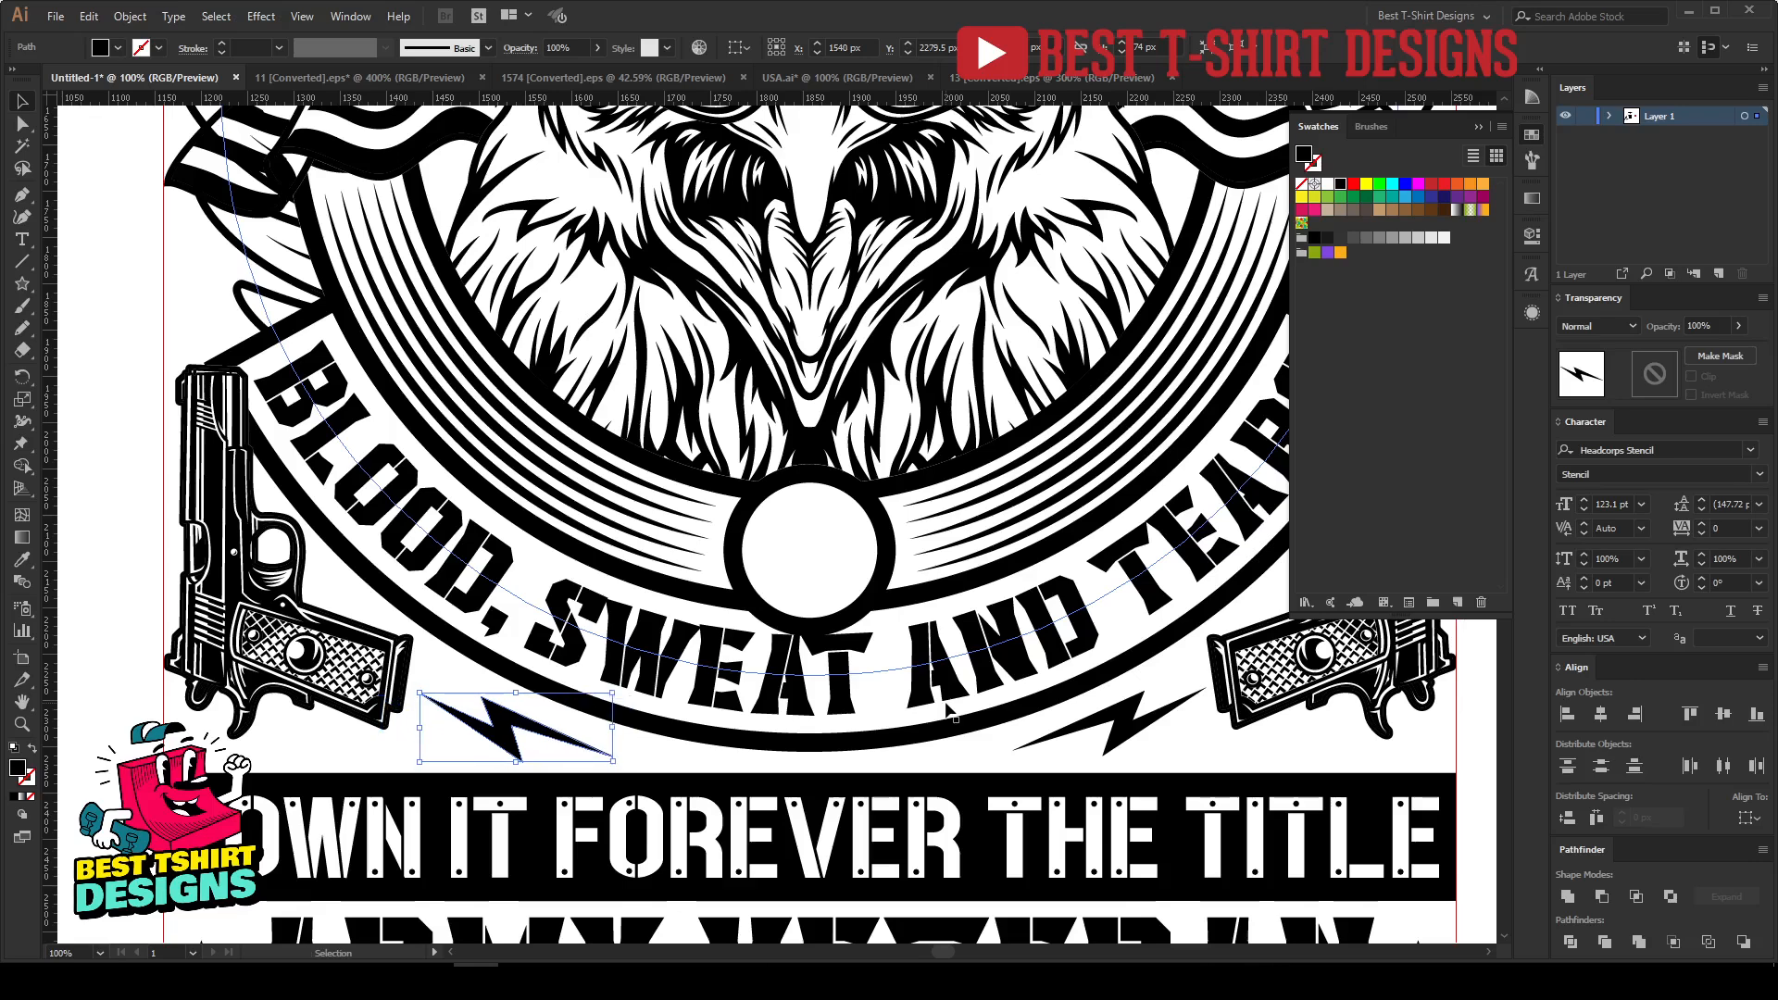
Step: Align the two lower bolts vertically with each other and raise the pair slightly
shift+click(1108, 730)
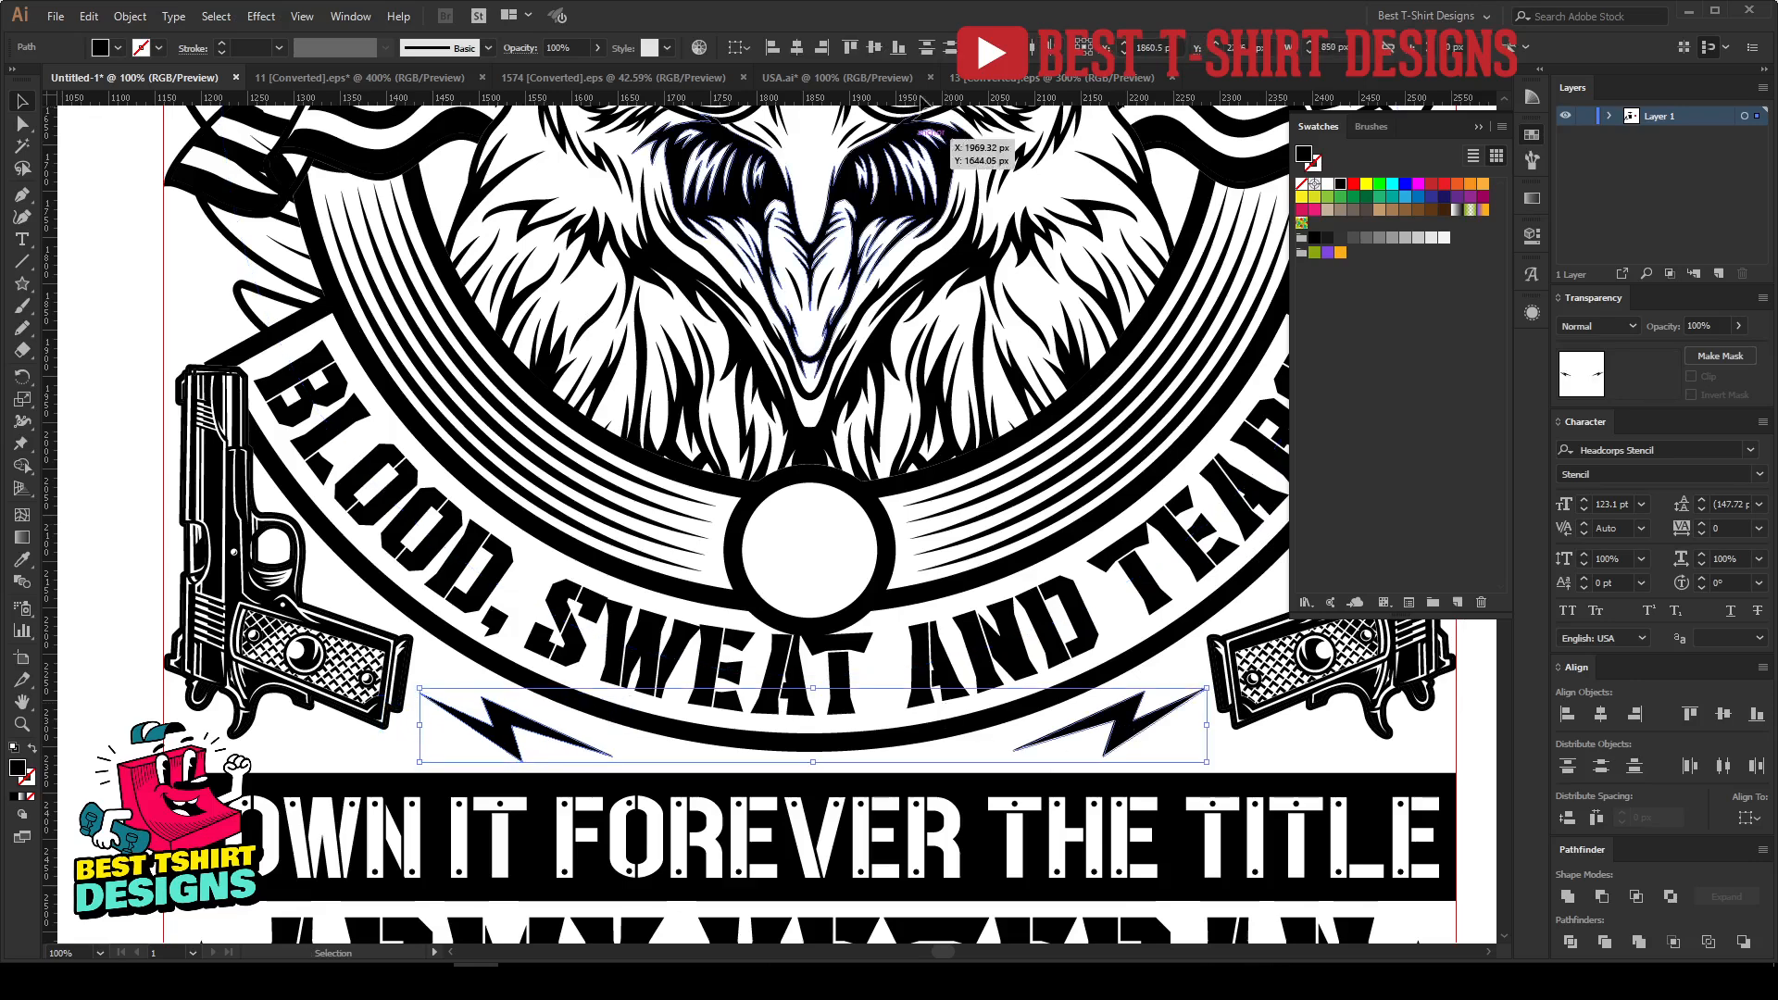
click(877, 53)
scroll(595, 556, down, 1)
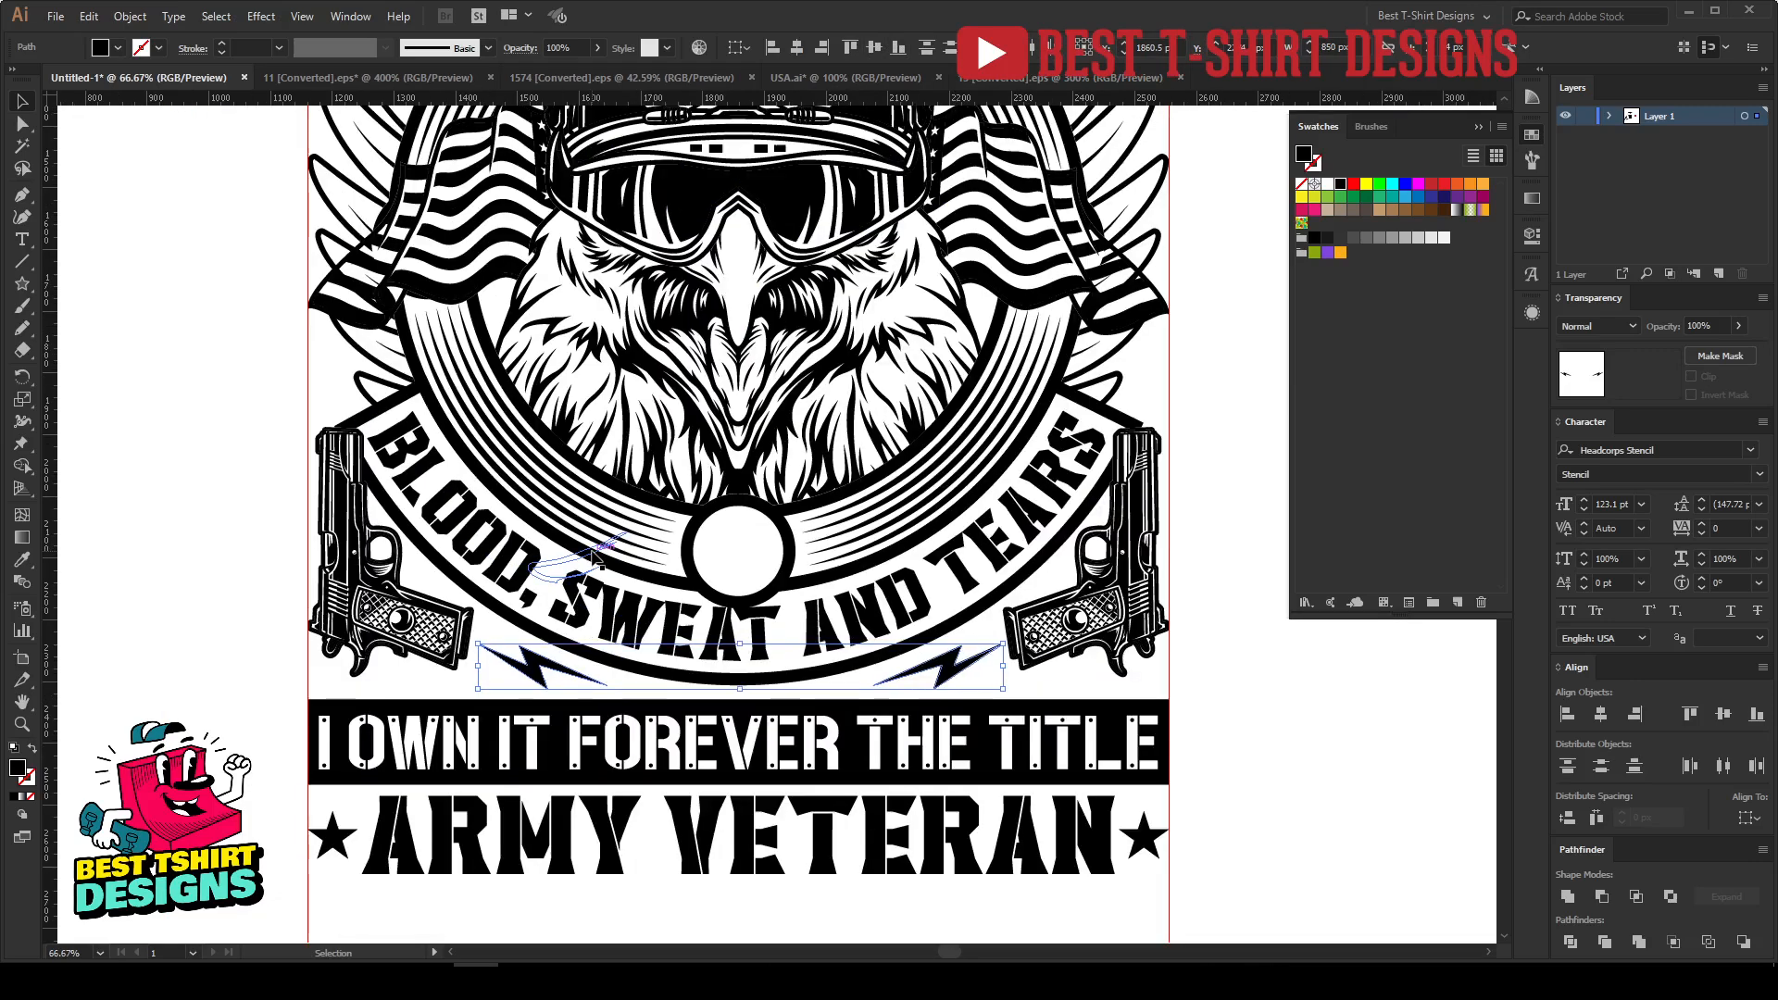
key(Up)
key(Up)
key(Up)
Step: Group the two bolts and place a copy rotated 180° under the NOR IT CAN BE PURCHASED banner
scroll(522, 566, down, 2)
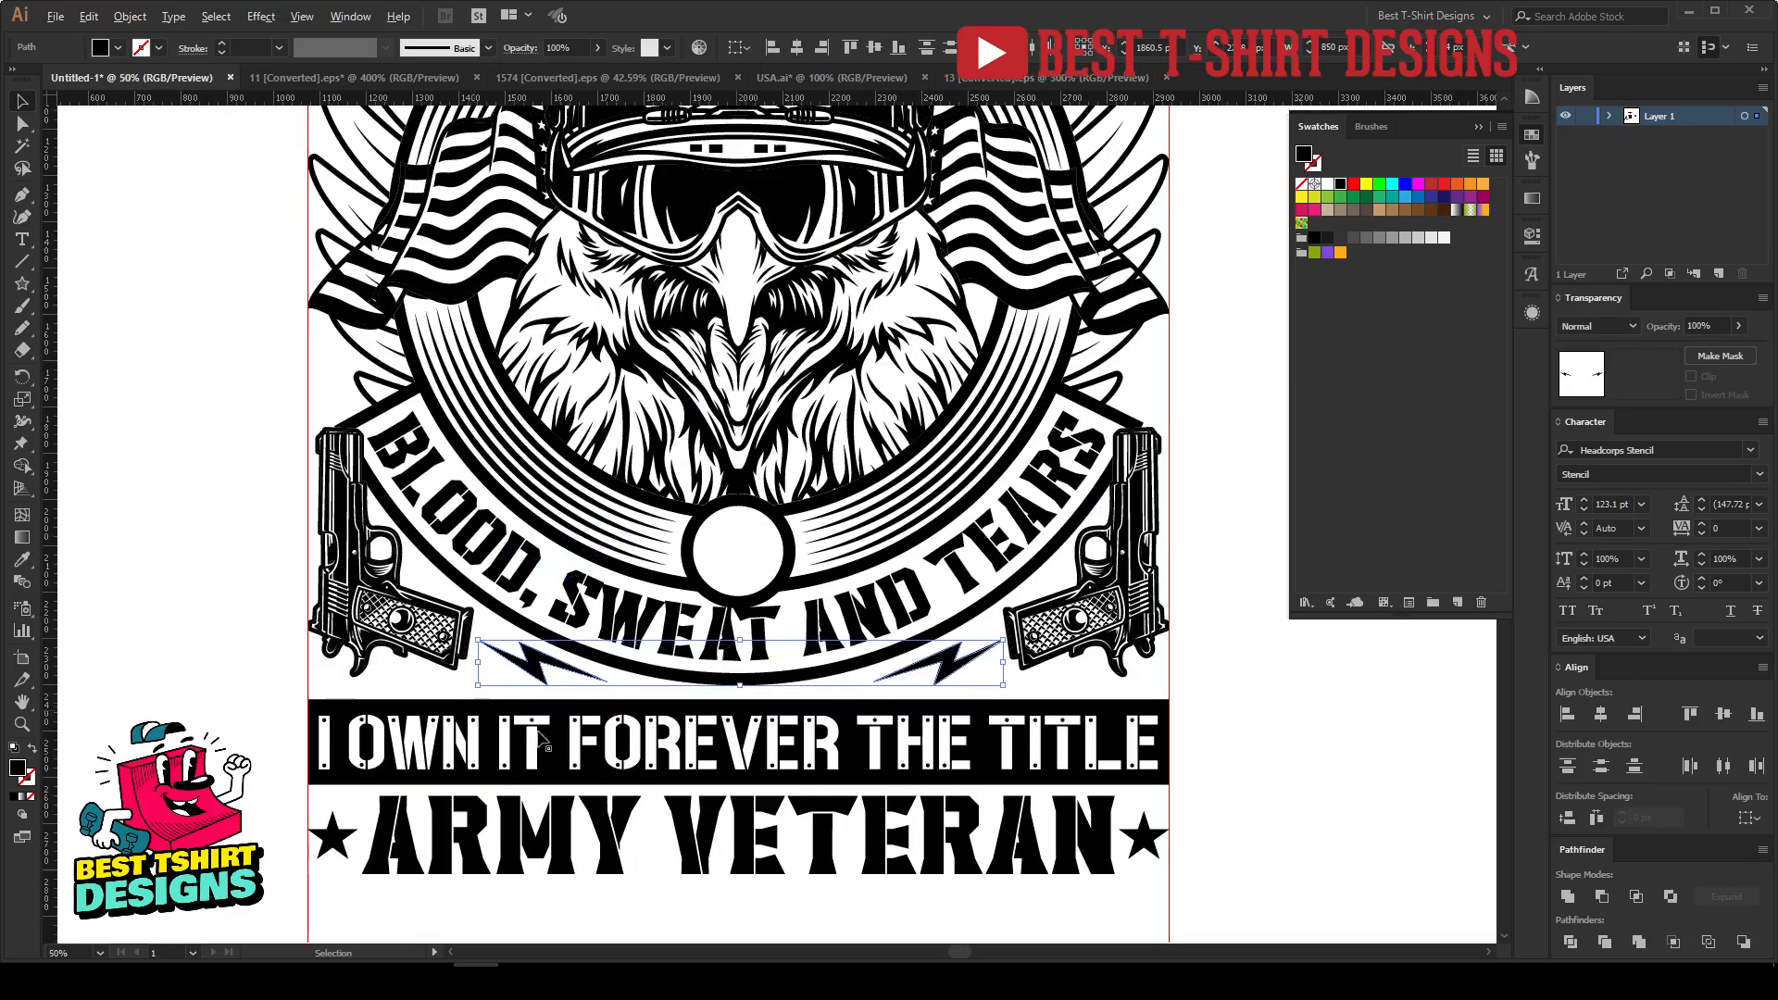
scroll(1096, 805, up, 3)
scroll(1097, 804, up, 2)
key(ctrl+g)
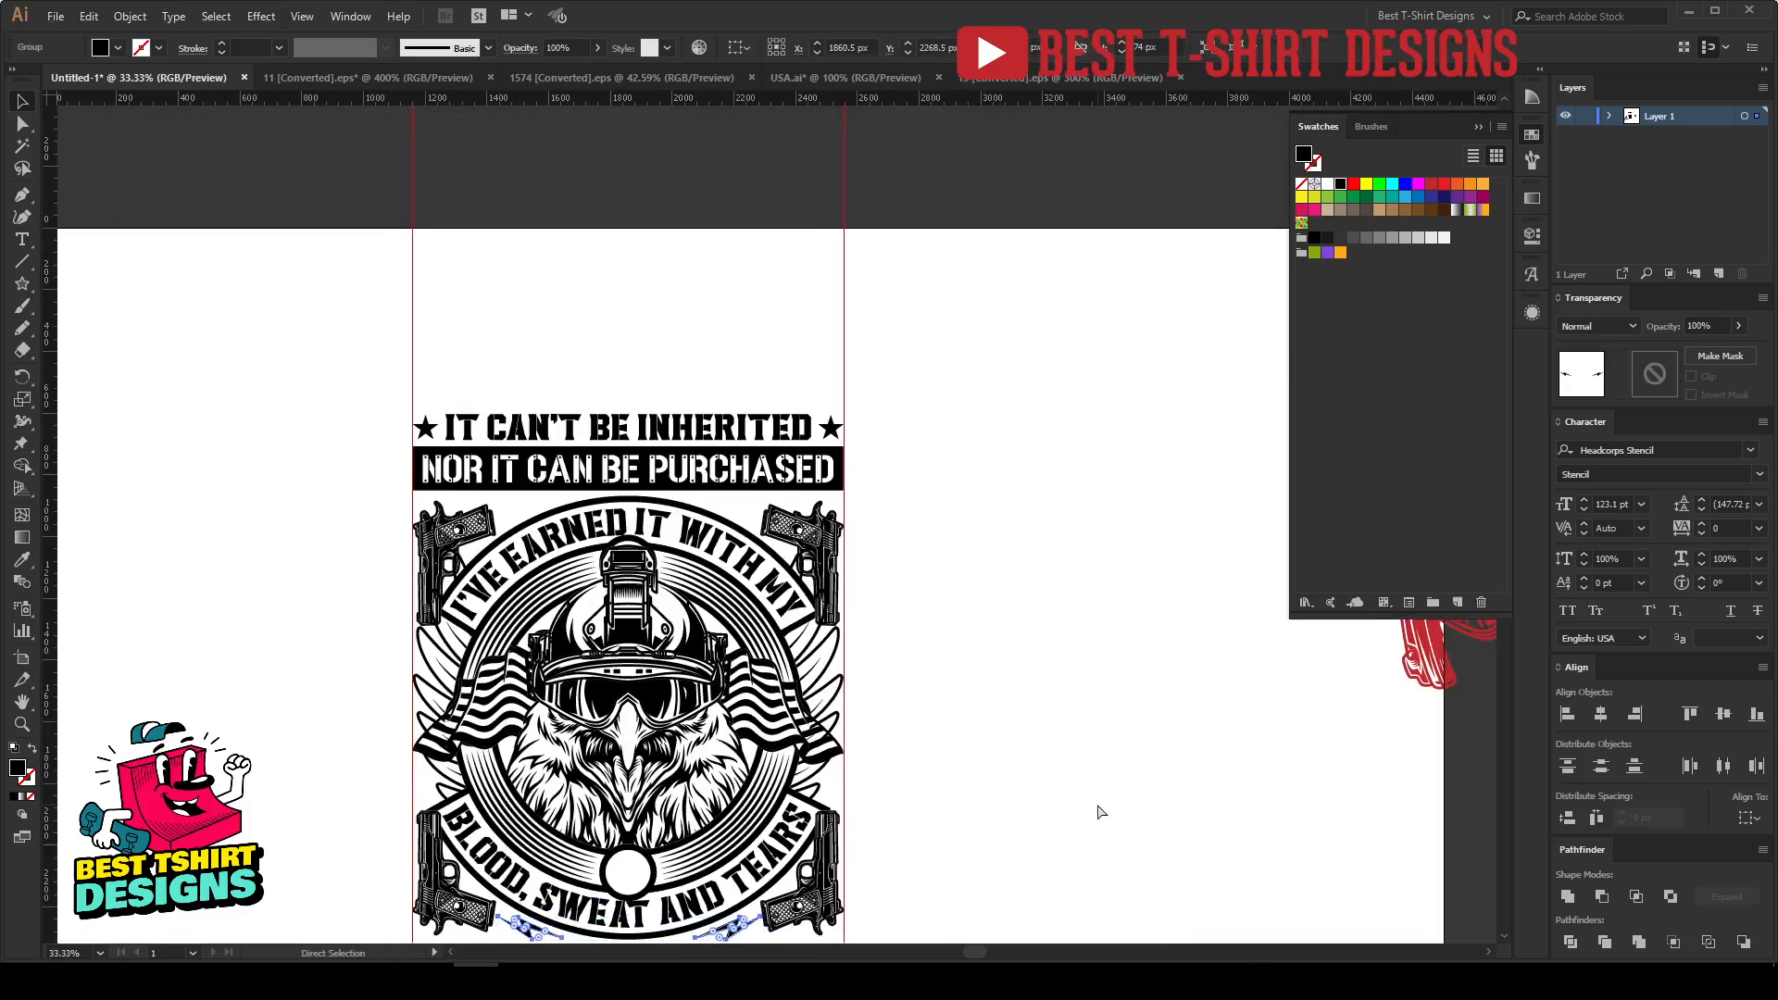
drag(728, 938, 776, 505)
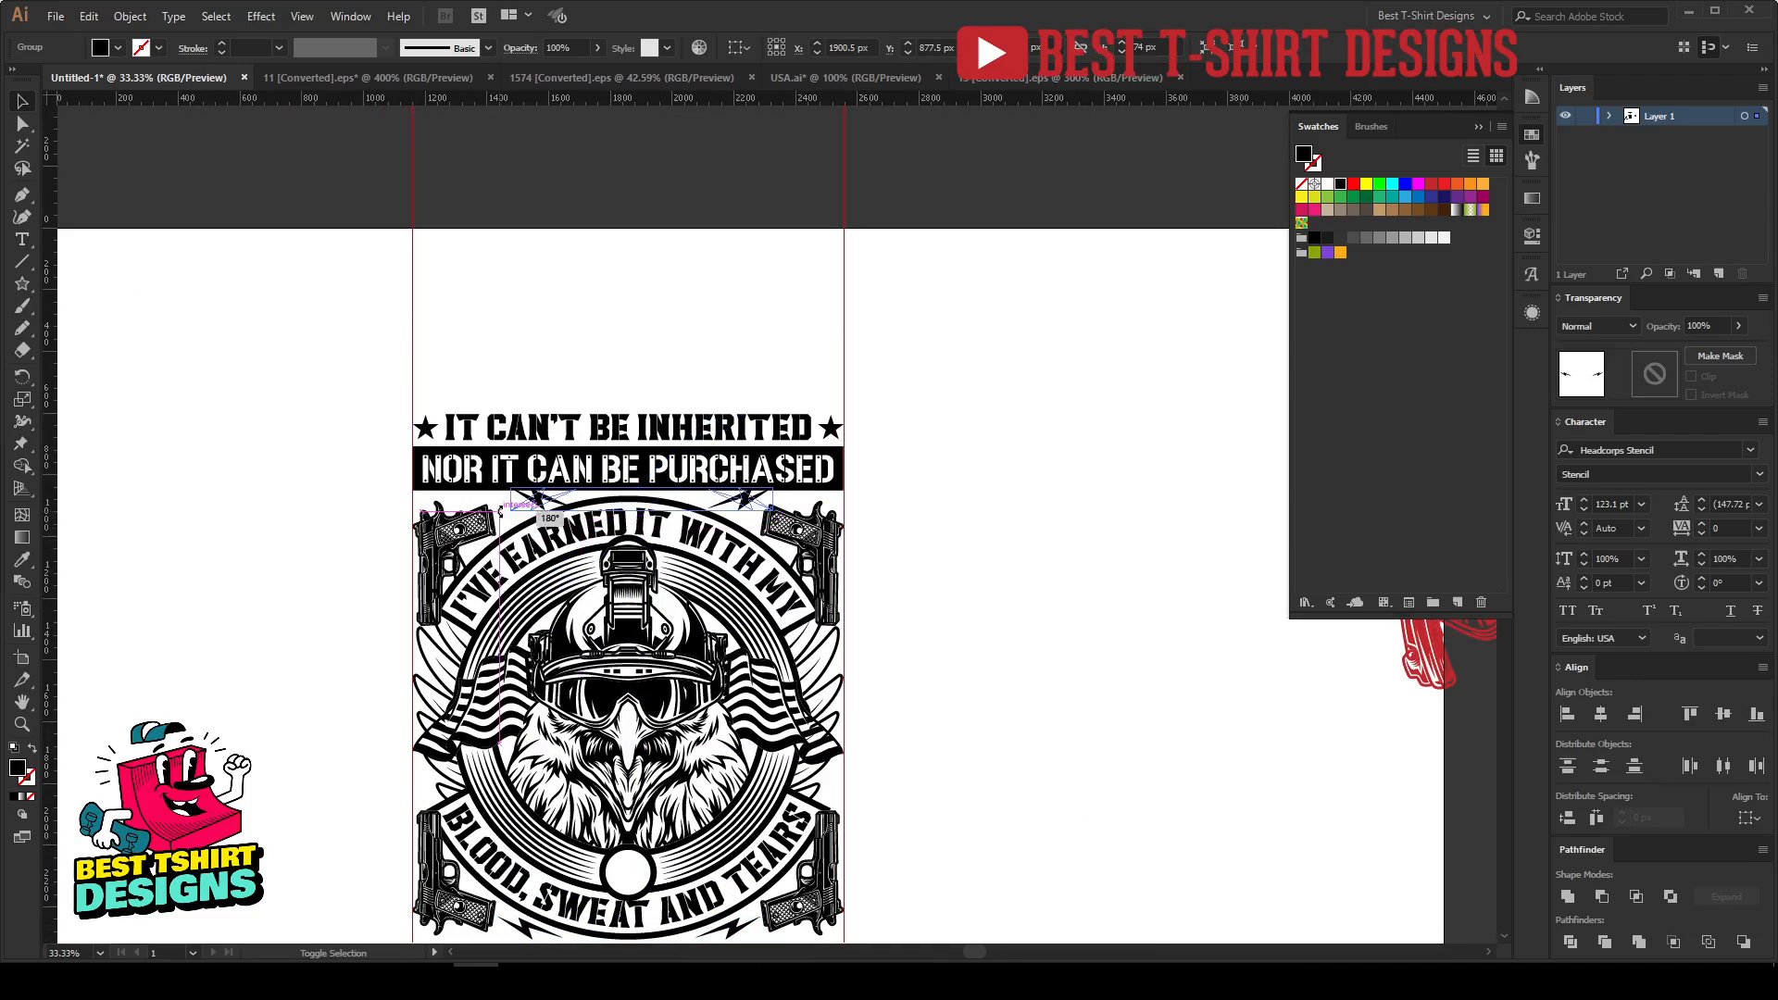
Step: Nudge the upper bolt pair into the gaps between the top frame and pistols, at X 1858.5 px and Y 905.5 px
scroll(498, 510, up, 2)
key(shift+Left)
key(shift+Left)
key(shift+Down)
key(shift+Down)
key(Left)
key(Left)
key(Left)
key(Left)
key(Left)
key(Left)
key(Left)
key(Left)
key(Left)
key(Left)
key(Left)
key(Left)
key(Left)
key(Left)
key(Left)
key(Left)
key(Left)
key(Left)
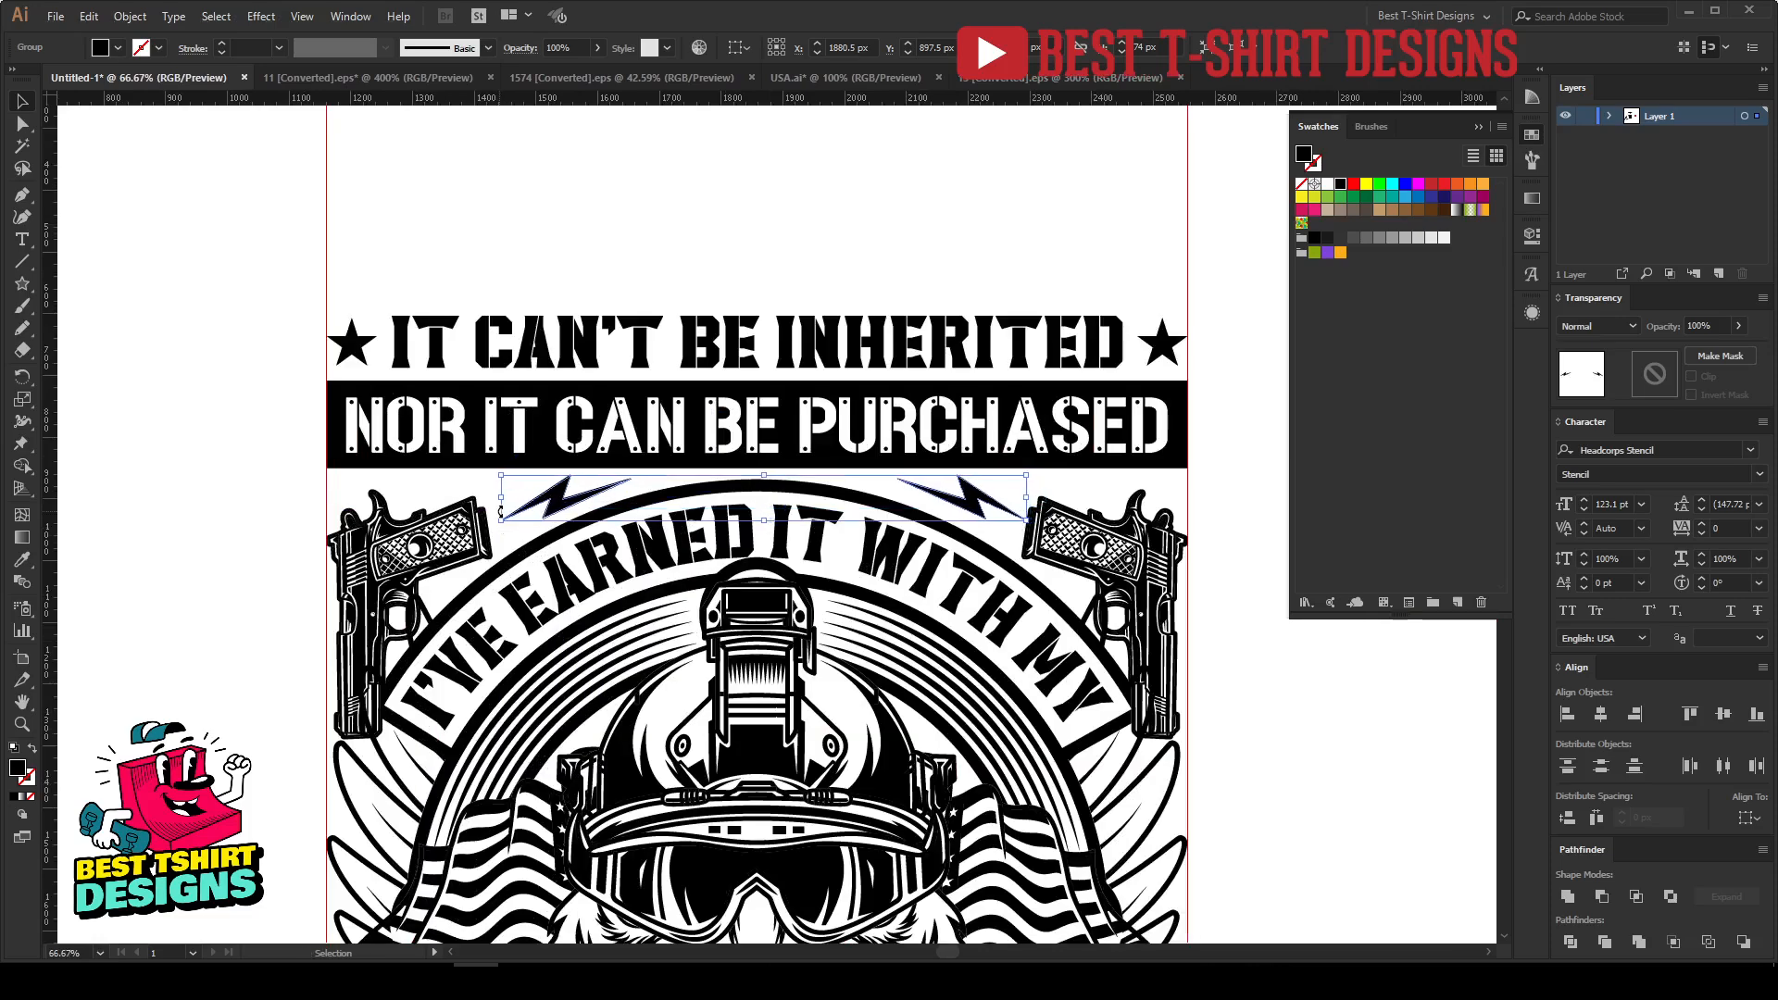
key(Right)
key(Right)
key(Right)
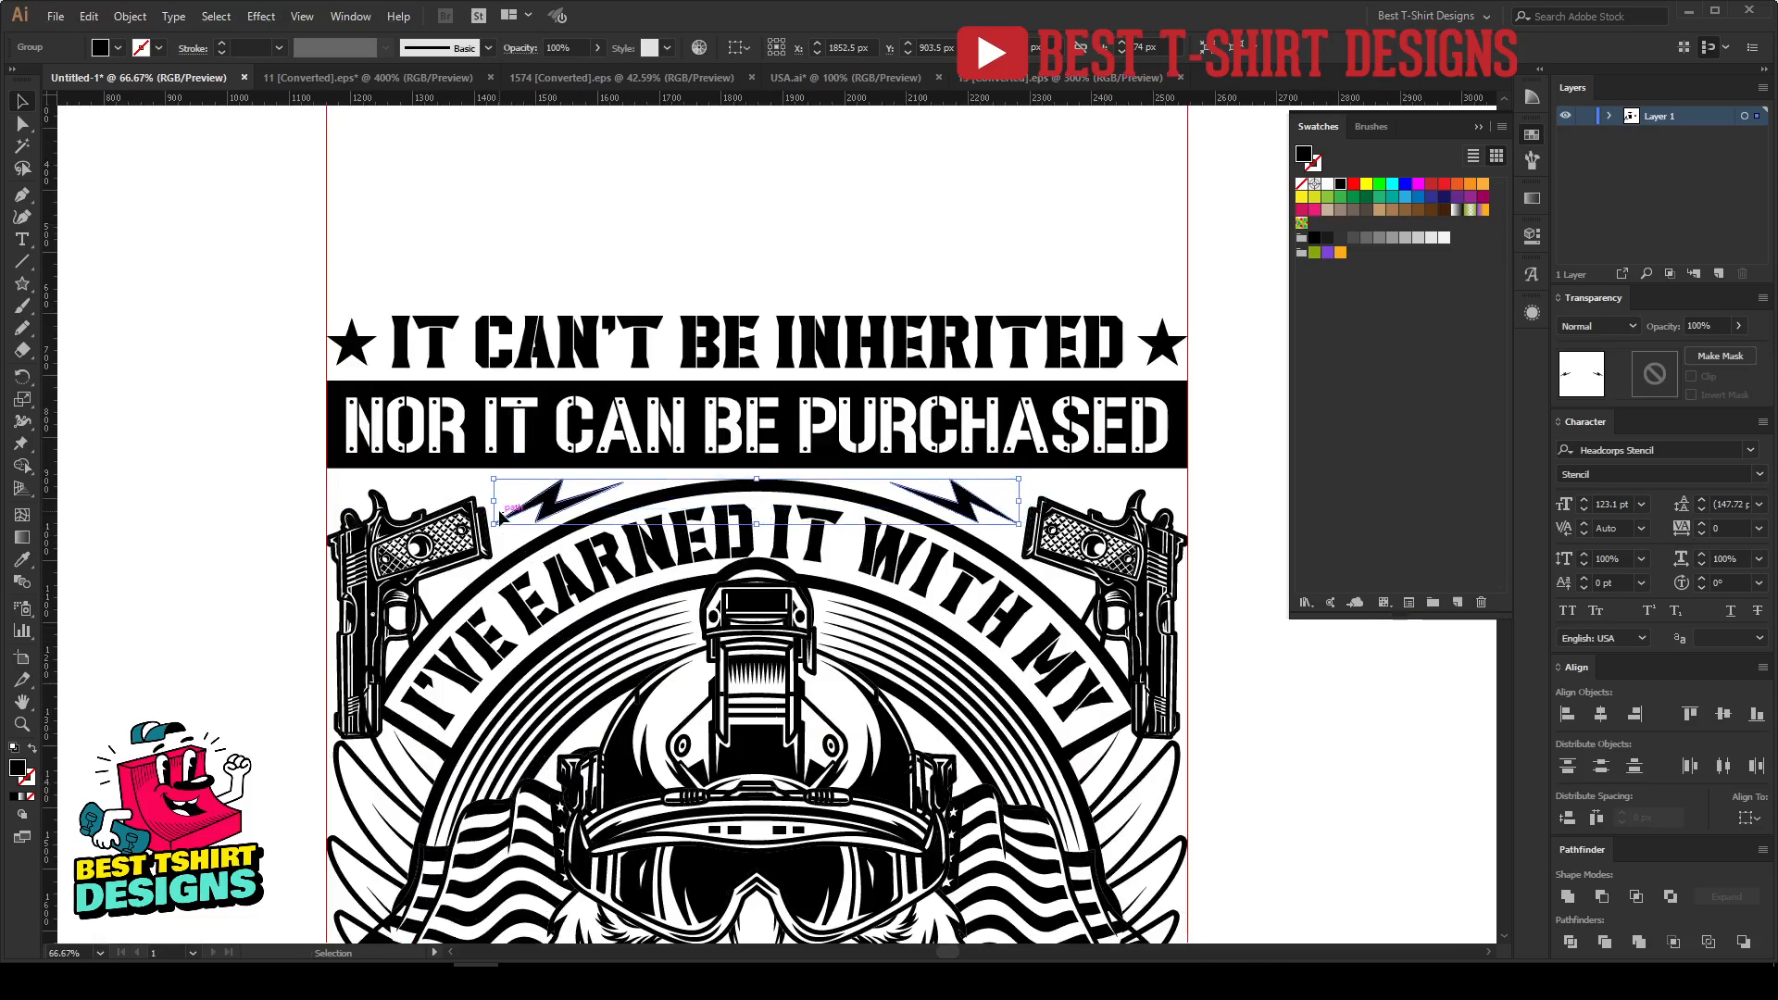
key(Down)
scroll(500, 511, down, 1)
scroll(503, 517, down, 1)
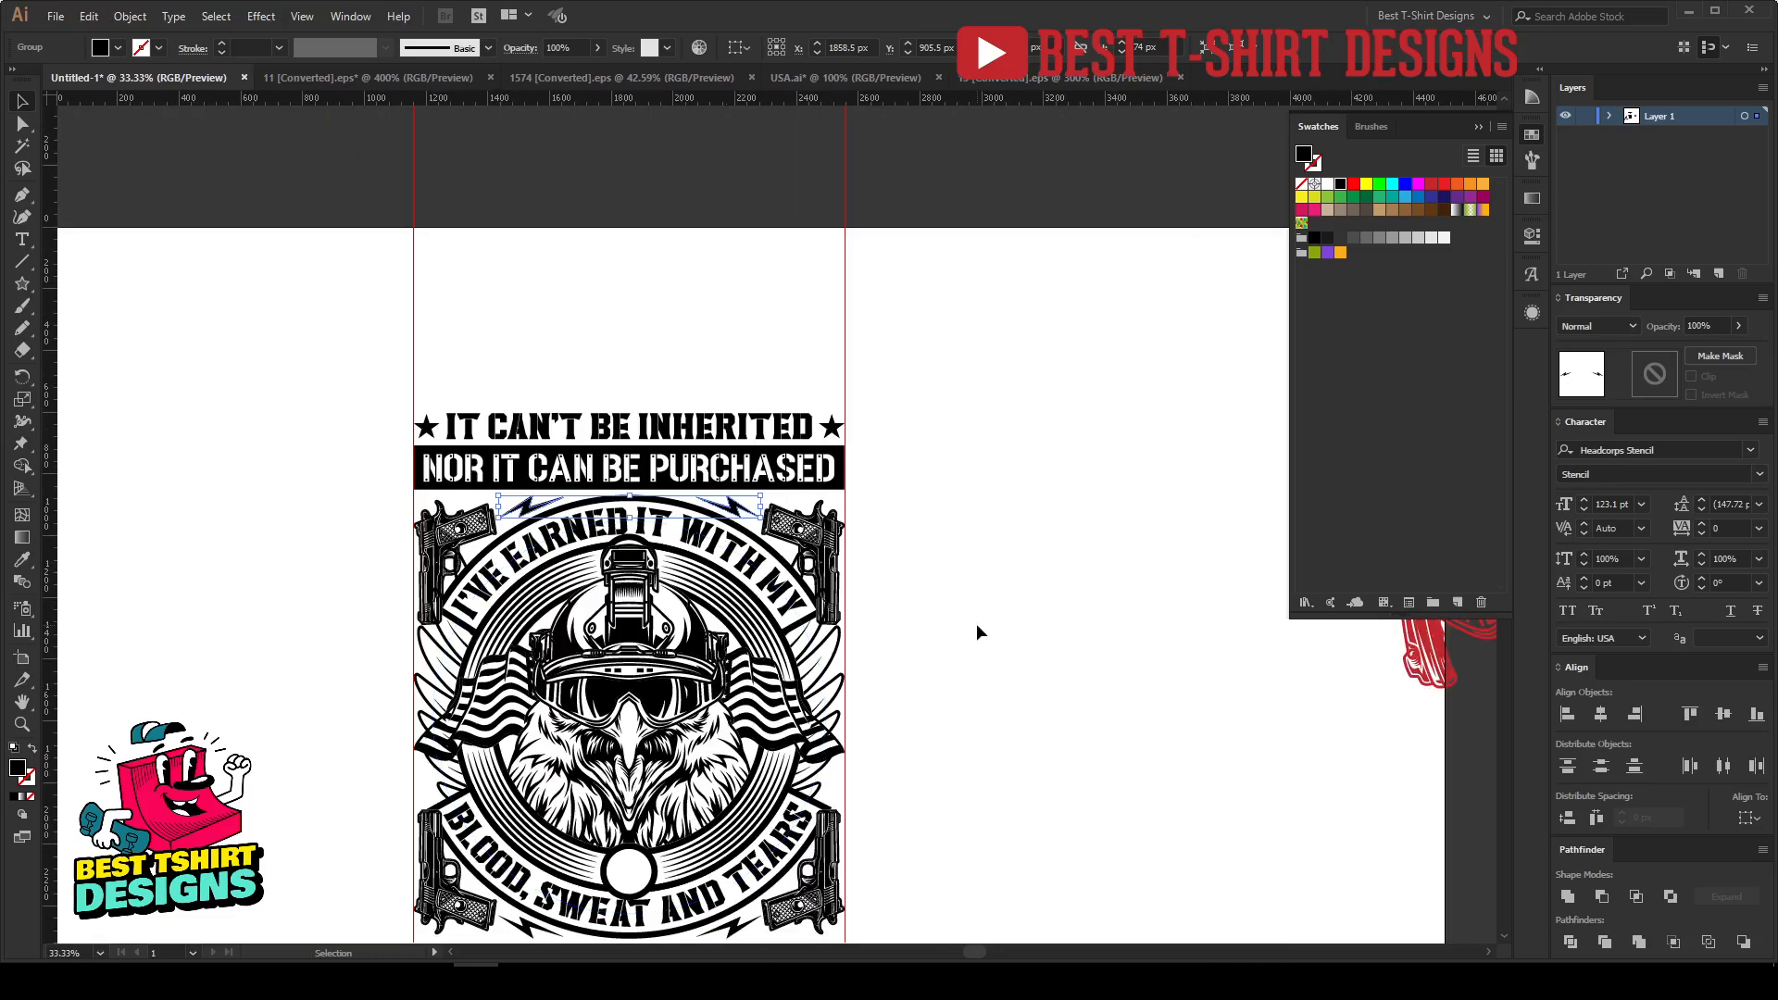
click(977, 624)
Step: Unlock the guides and delete both vertical guides beside the design
scroll(976, 624, down, 3)
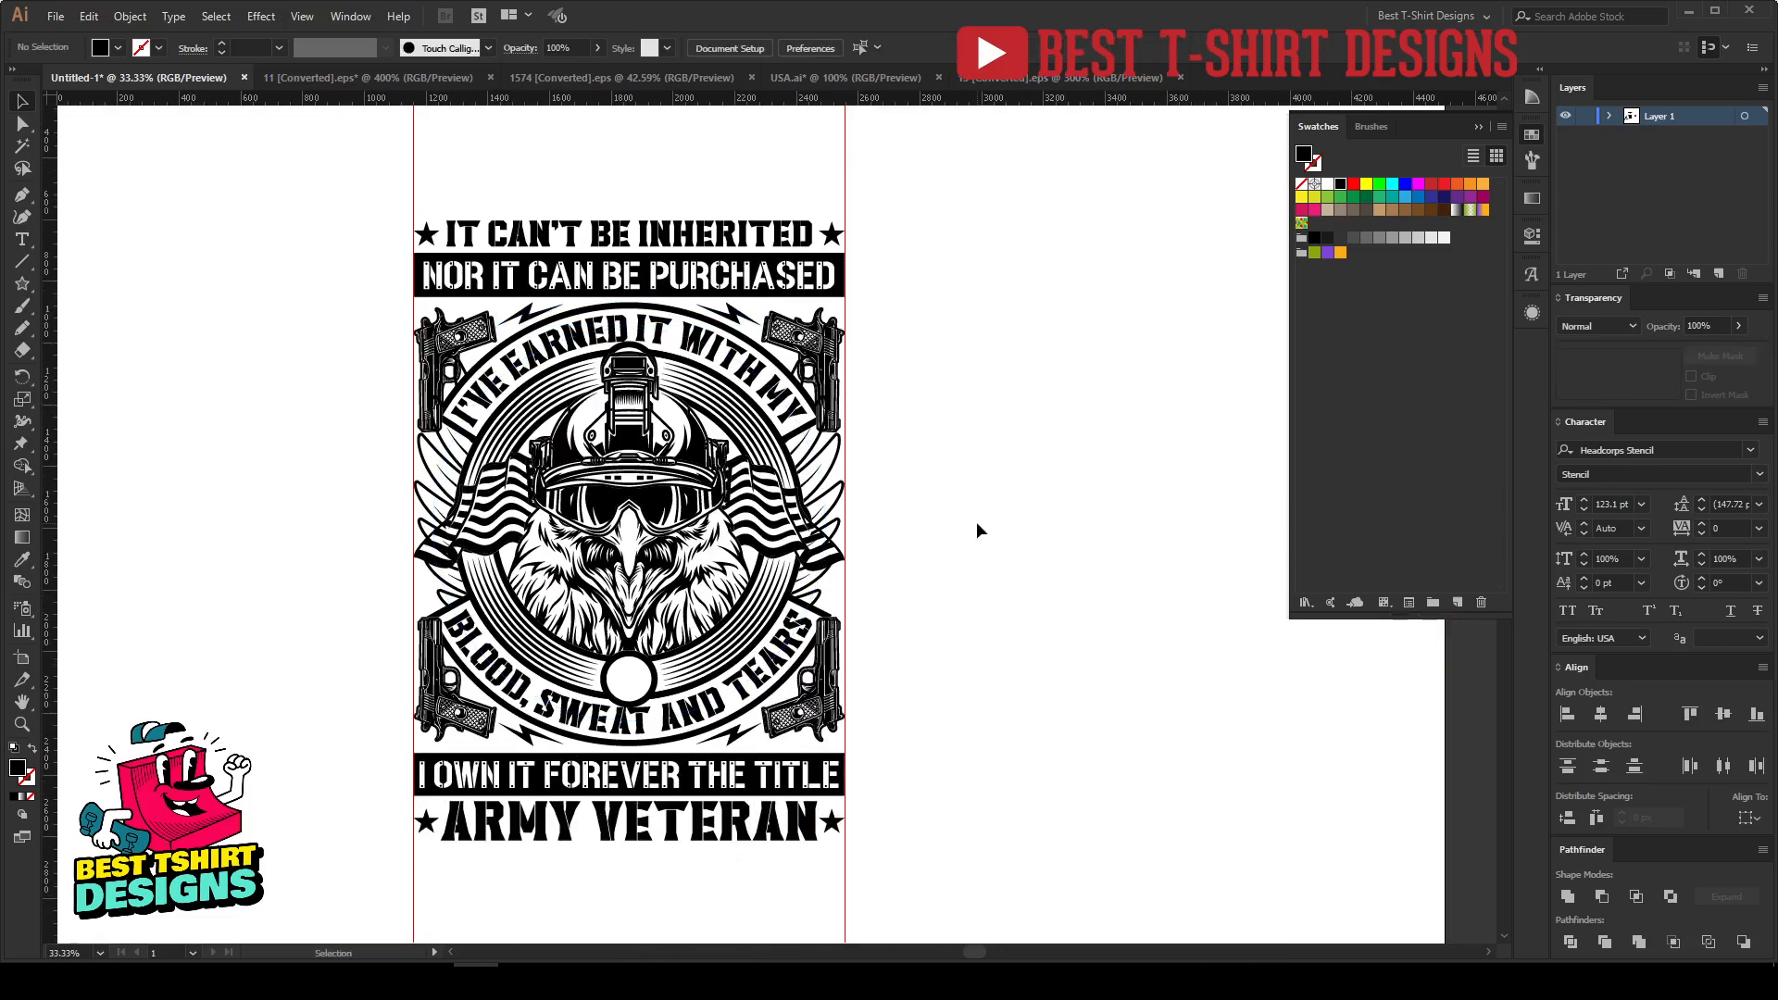
scroll(977, 524, down, 2)
right_click(411, 795)
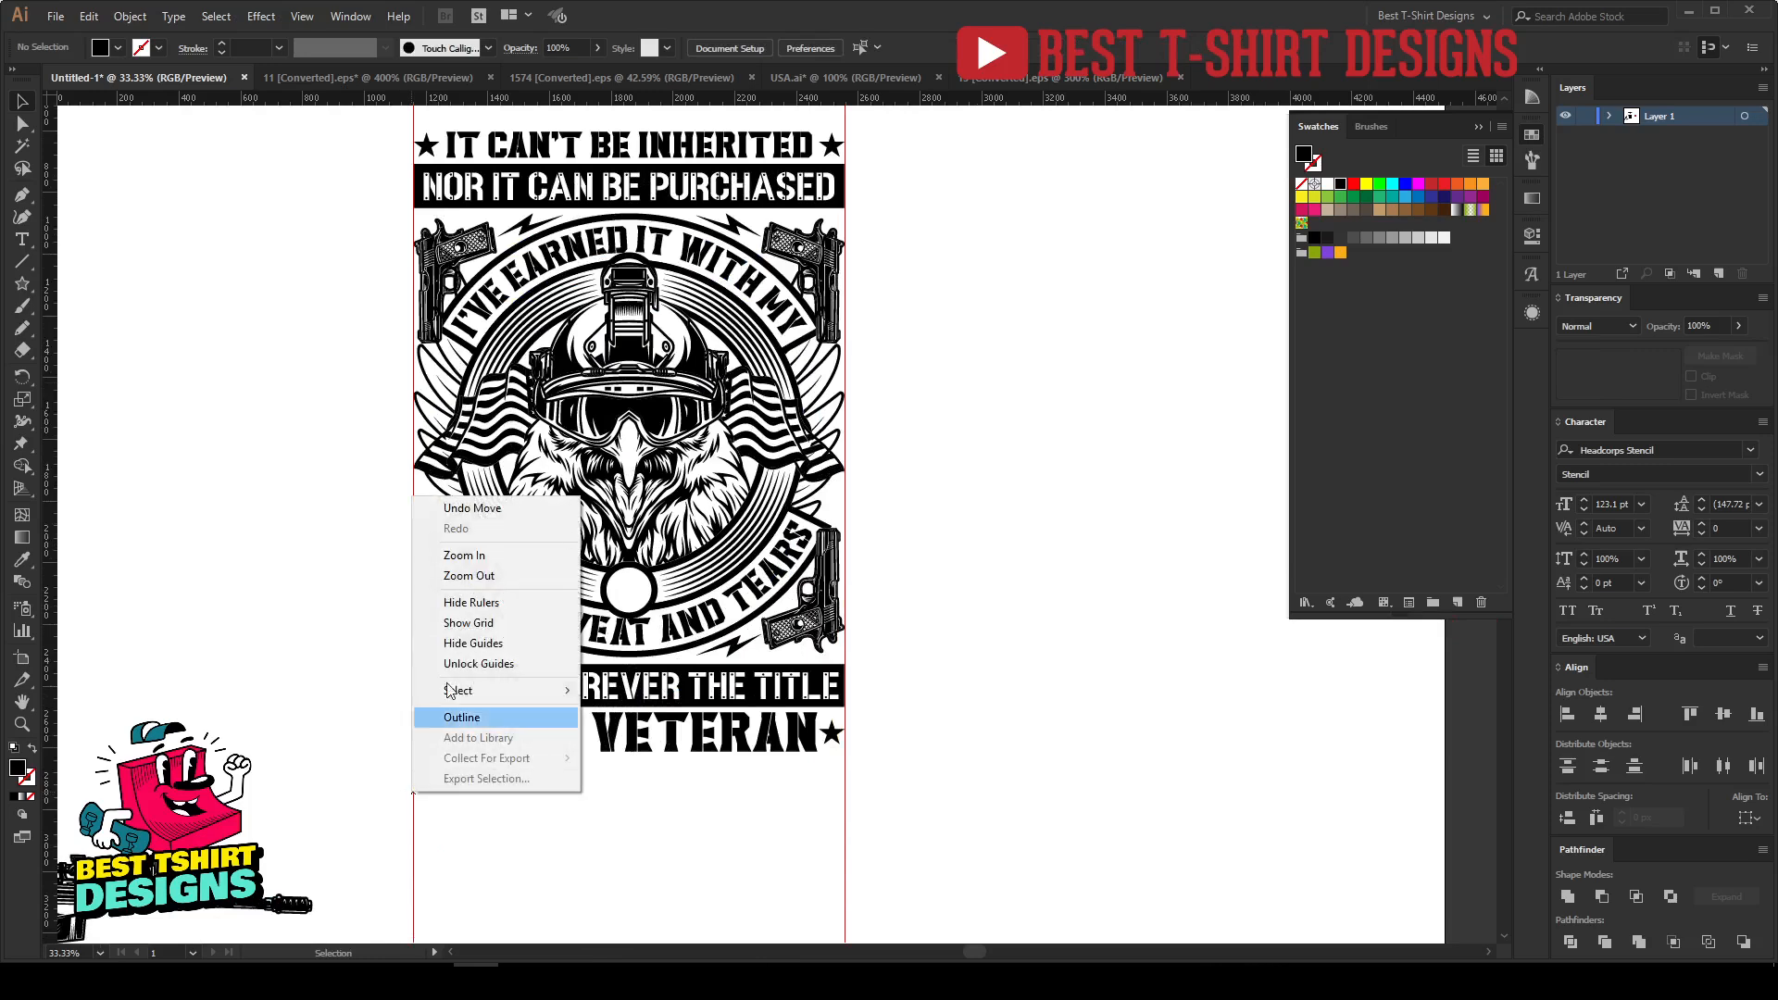
click(580, 825)
drag(378, 796, 1003, 841)
key(Delete)
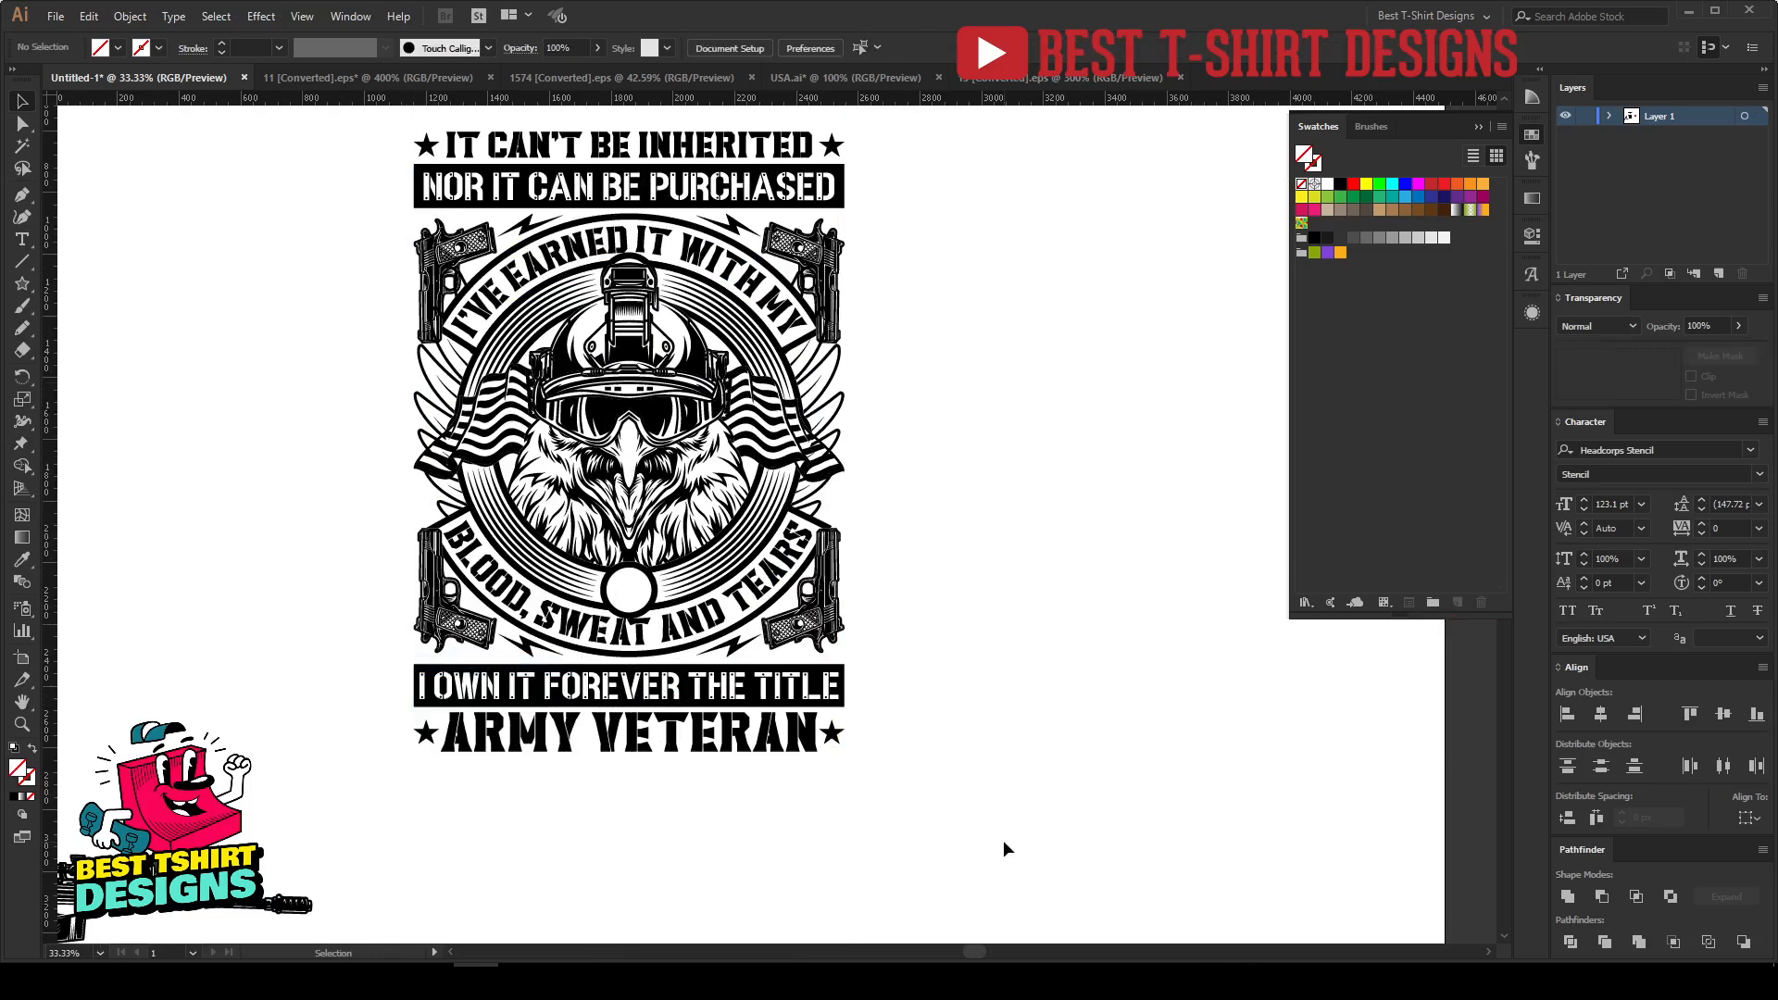
Step: Select the whole design, expand its appearance, and expand its objects into plain paths
scroll(1003, 841, up, 2)
drag(369, 159, 1046, 870)
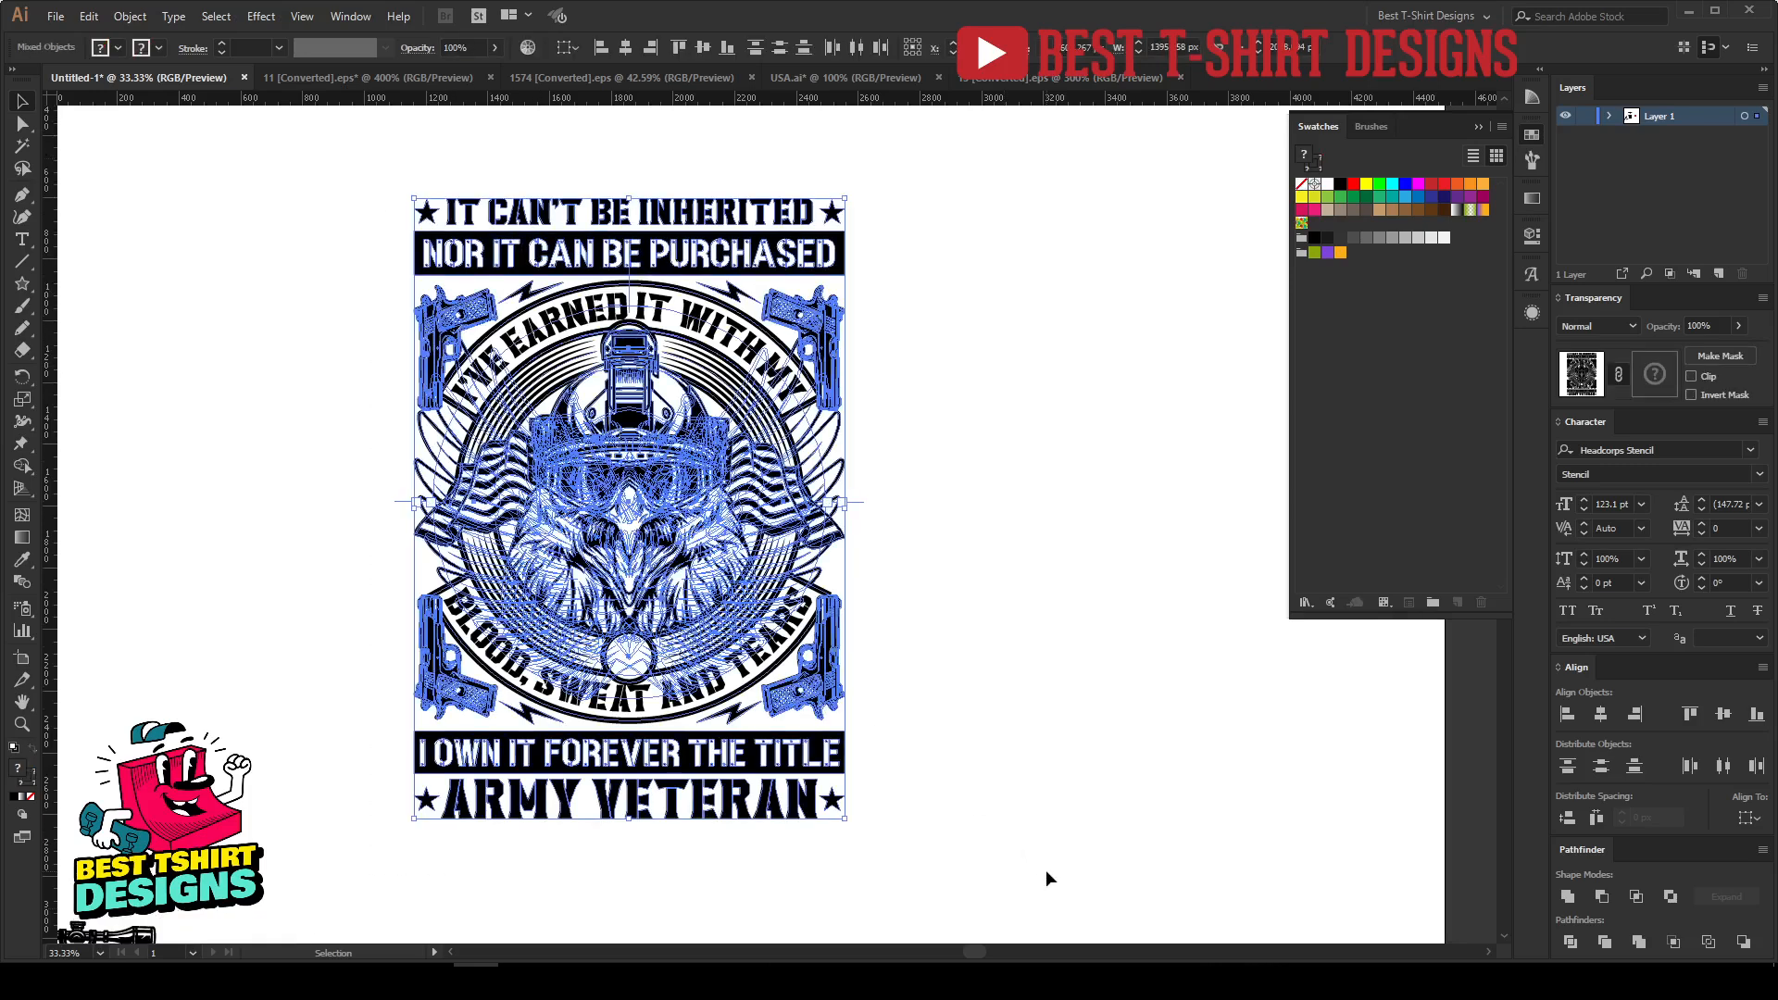
click(130, 15)
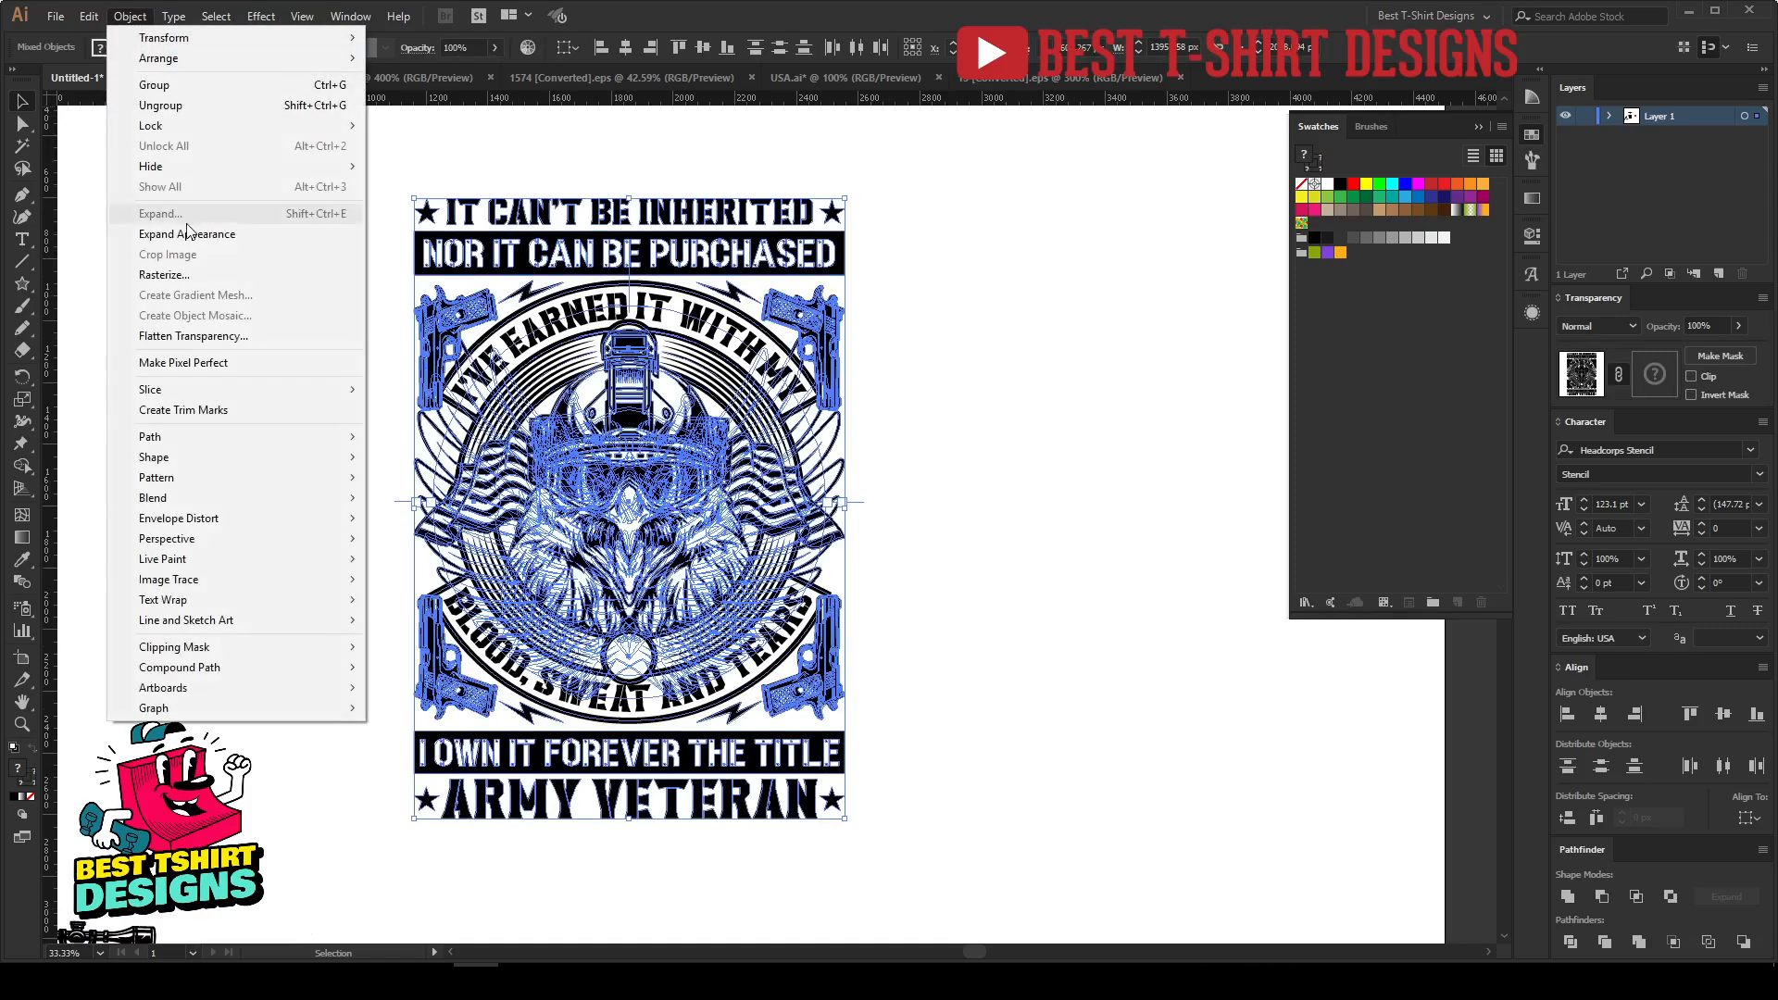
click(289, 228)
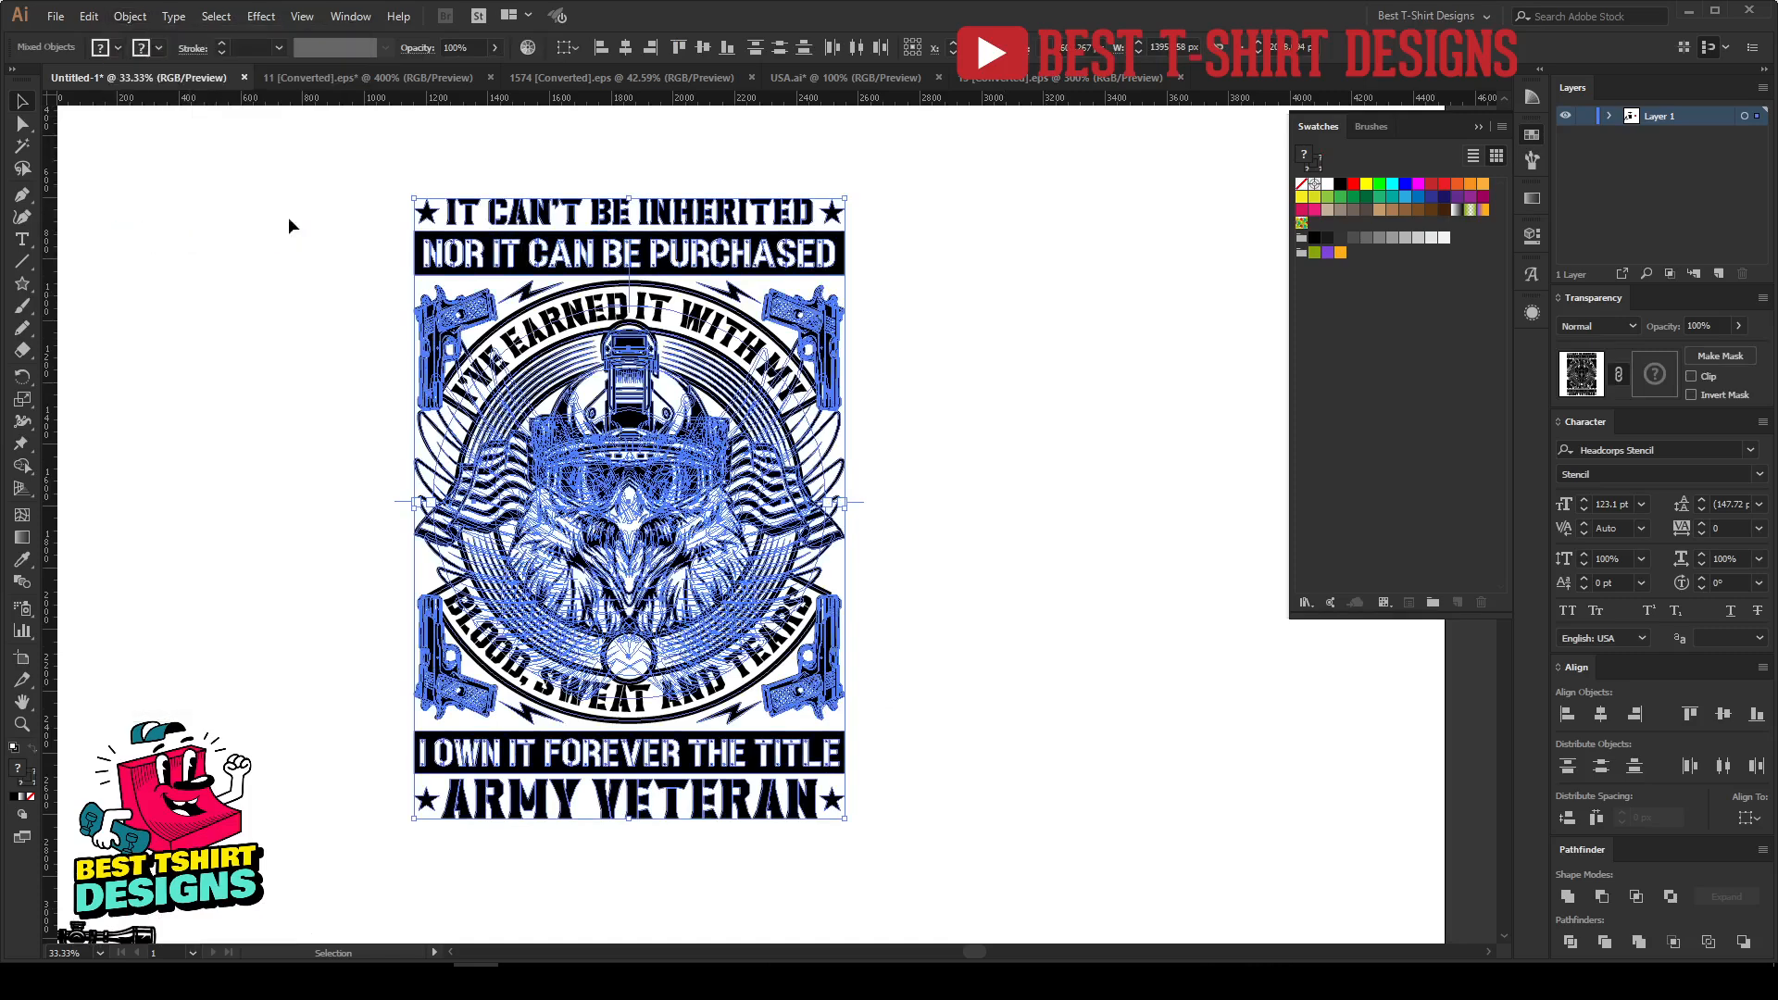
click(129, 16)
click(159, 214)
click(856, 591)
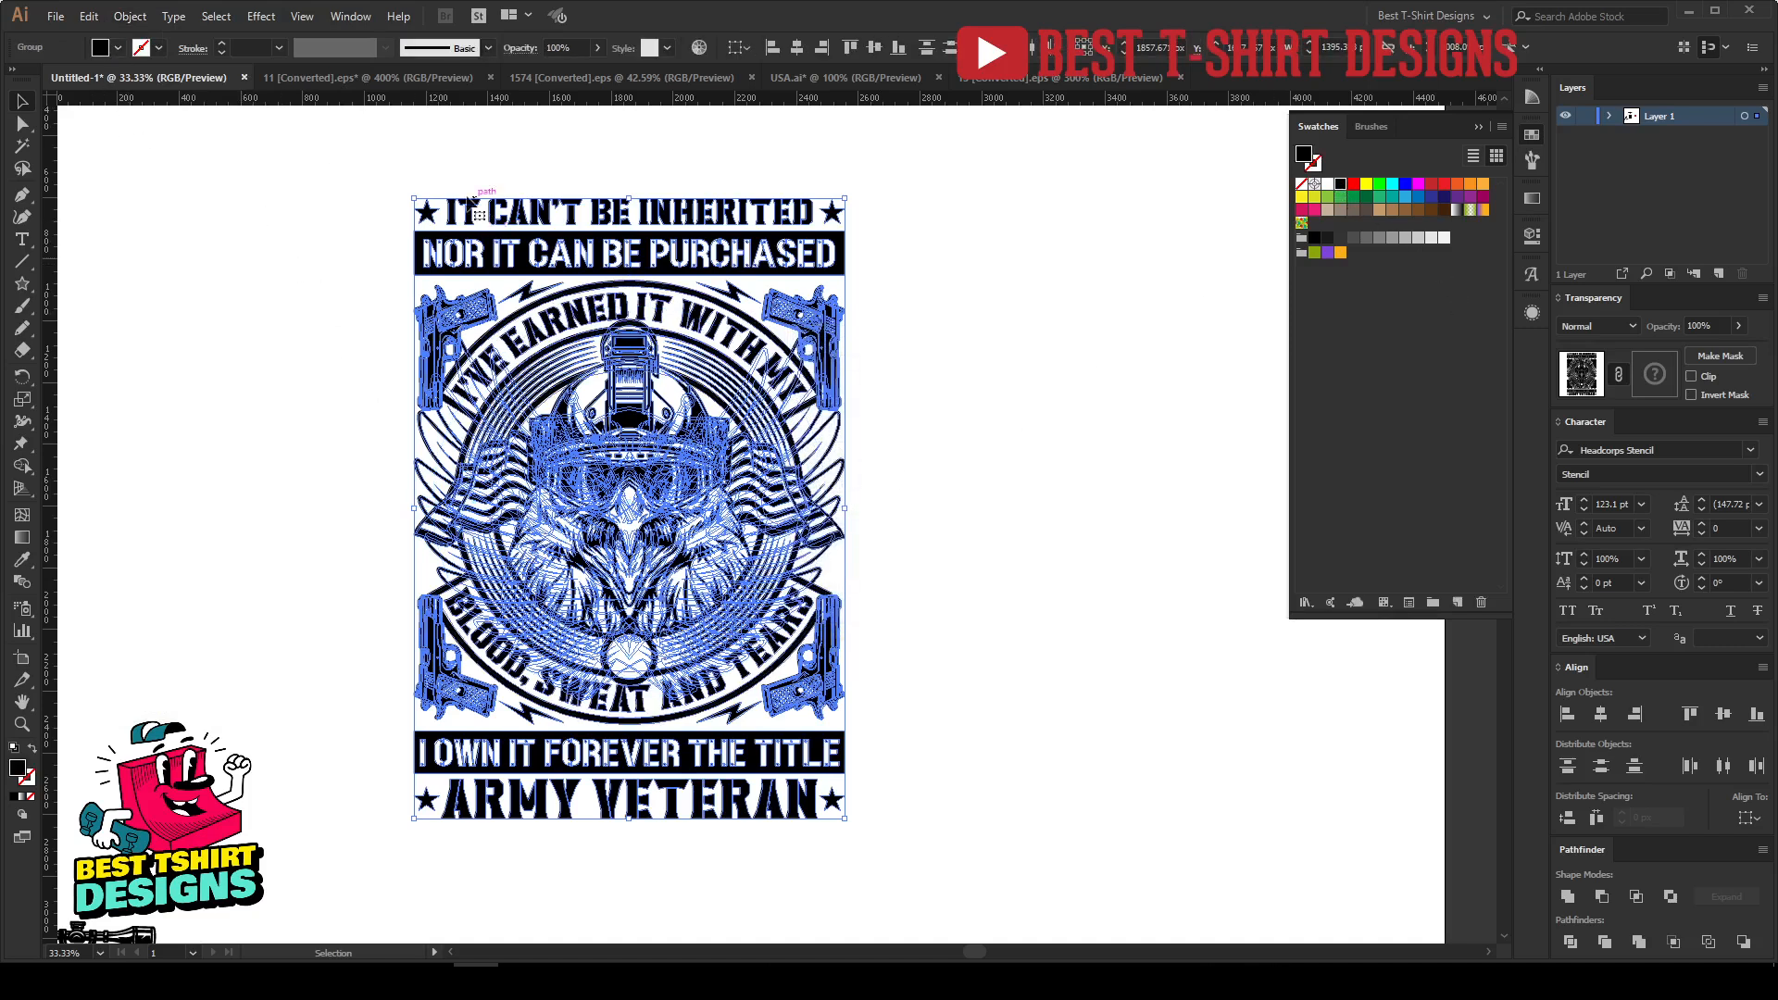
Step: Examine the expanded paths across the whole design and inspect the full artwork close up
drag(427, 231, 971, 839)
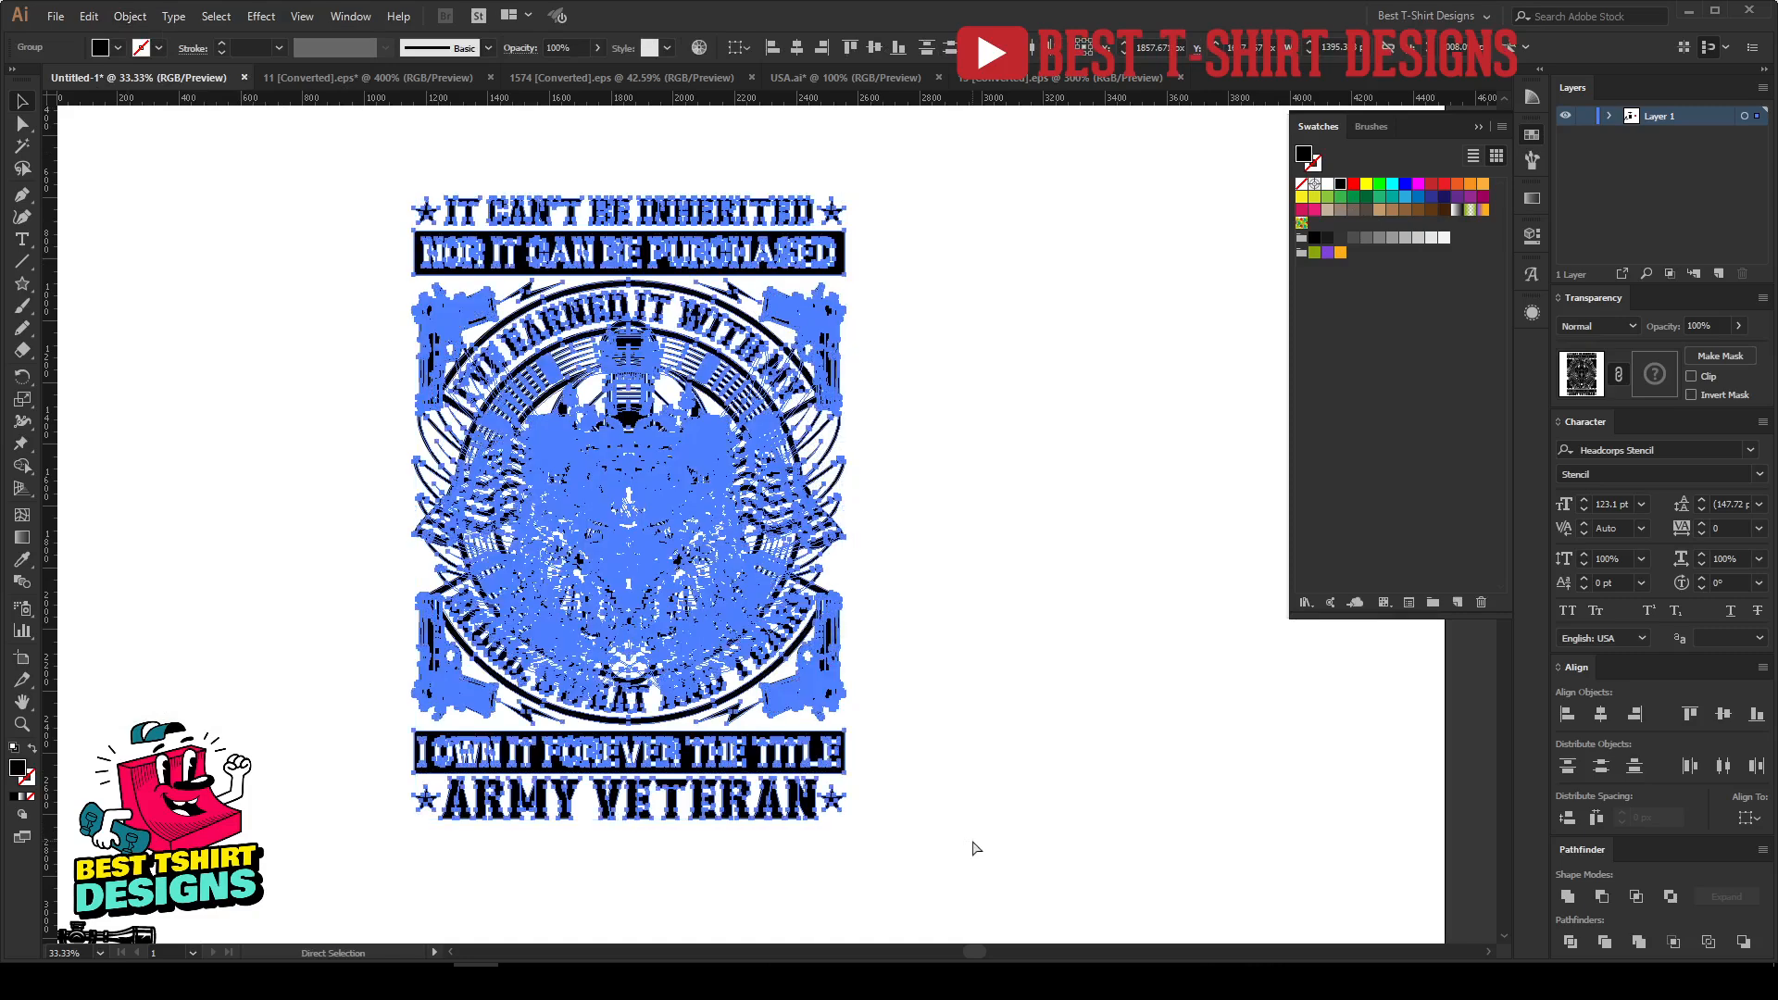
click(971, 839)
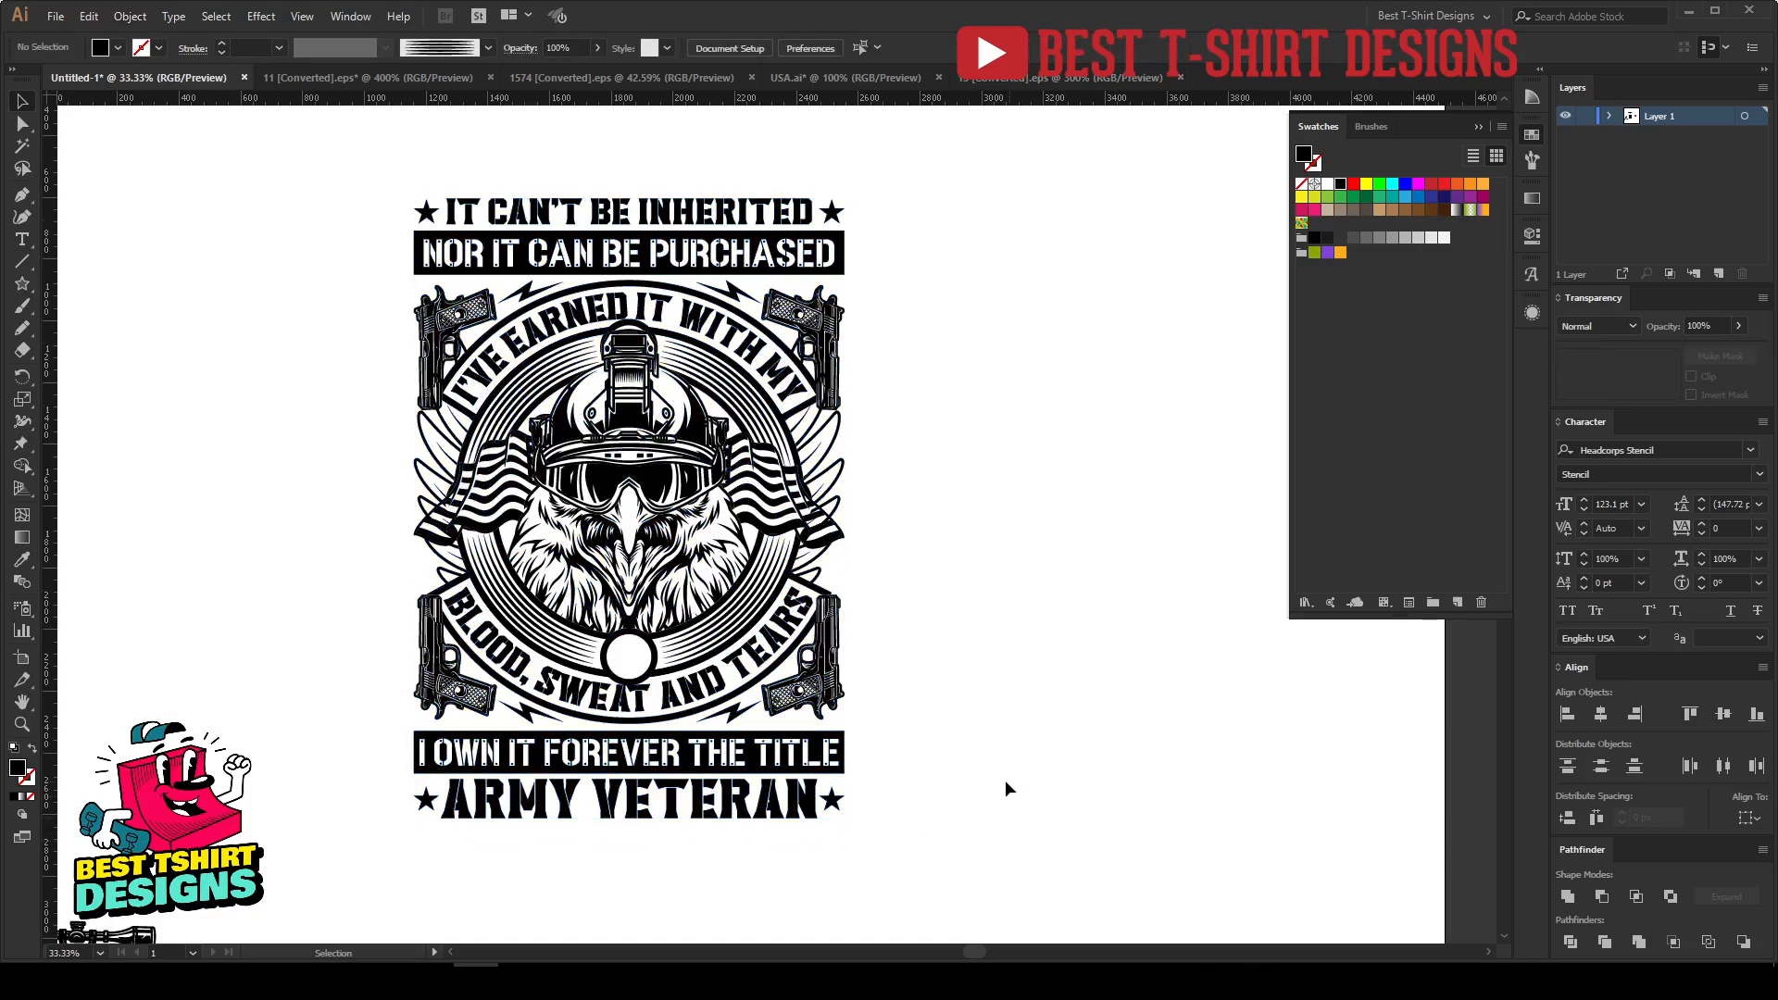
drag(367, 176, 1020, 893)
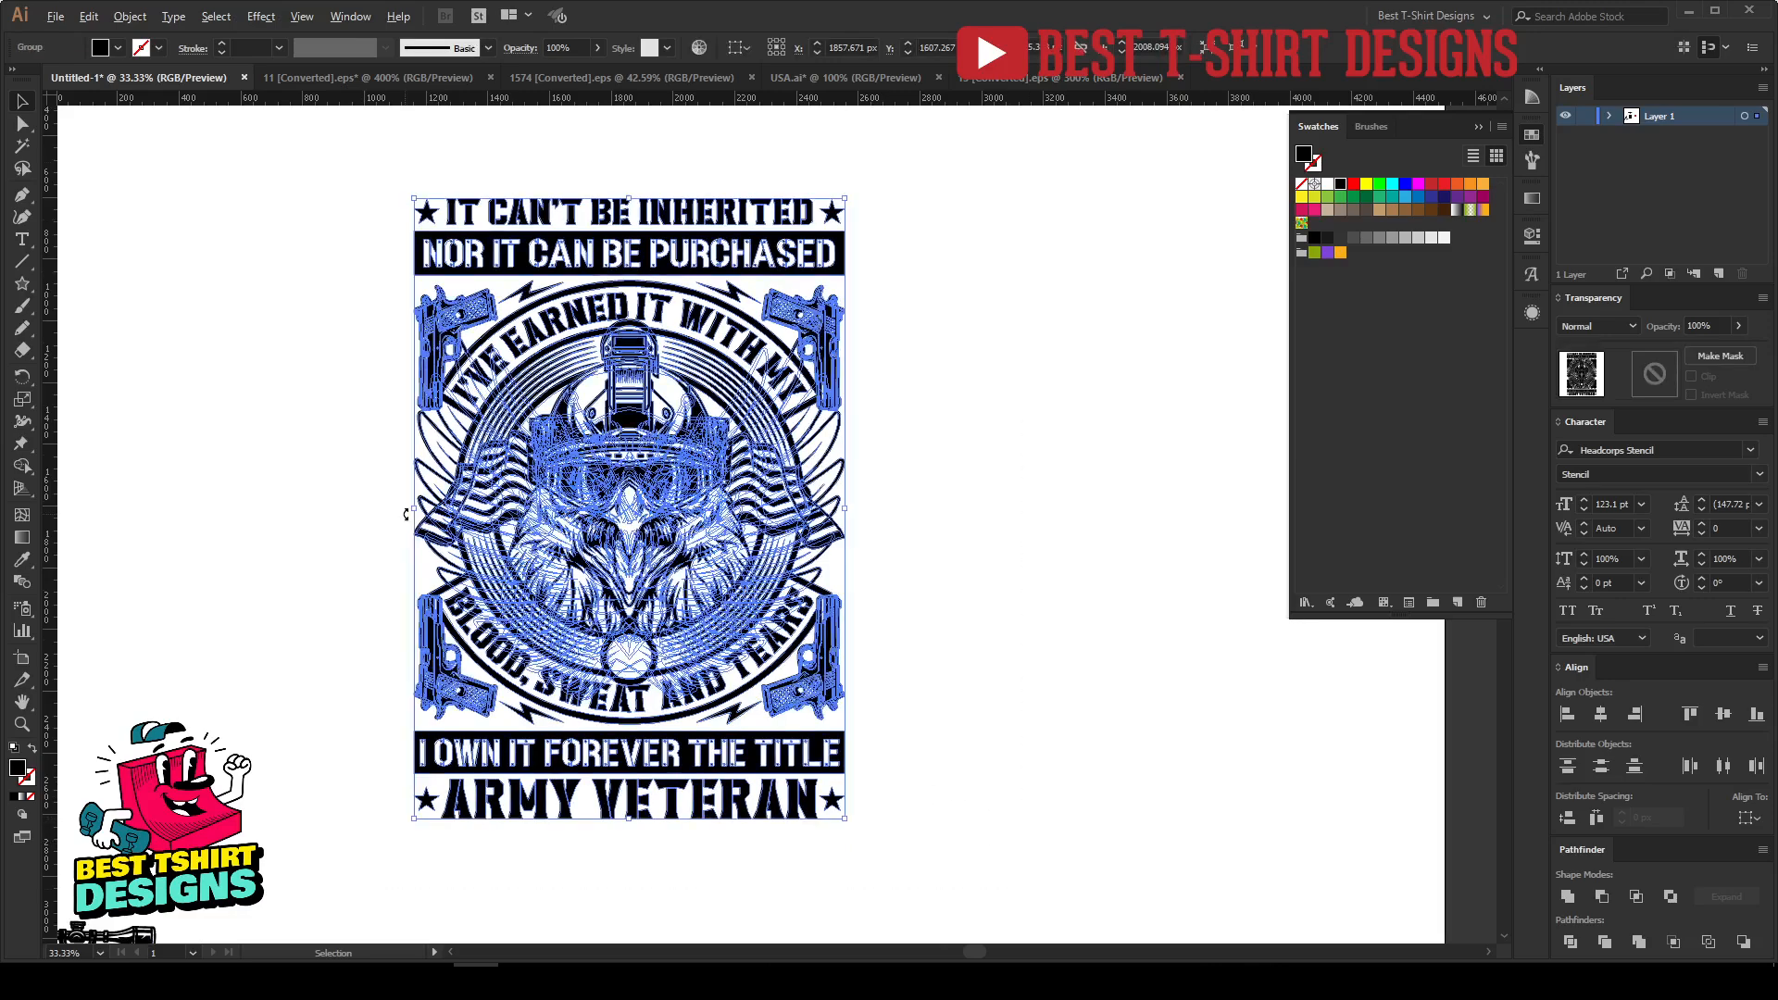
scroll(408, 509, up, 1)
key(ctrl+minus)
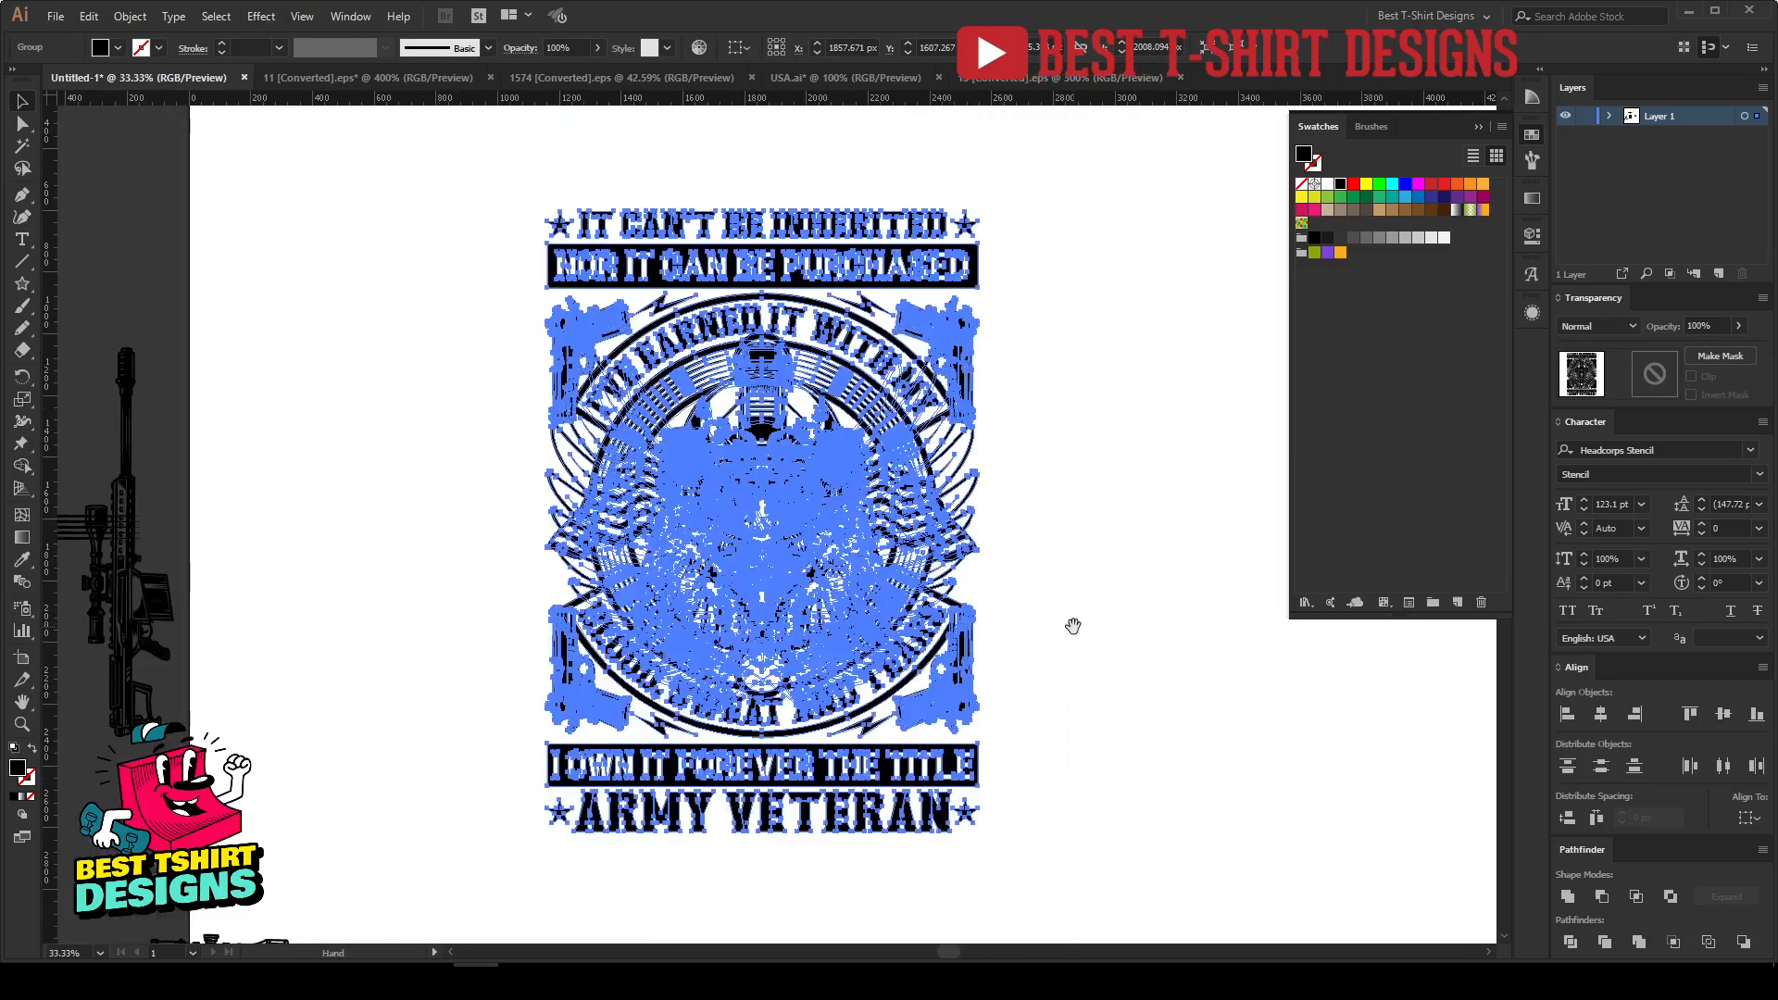
click(449, 593)
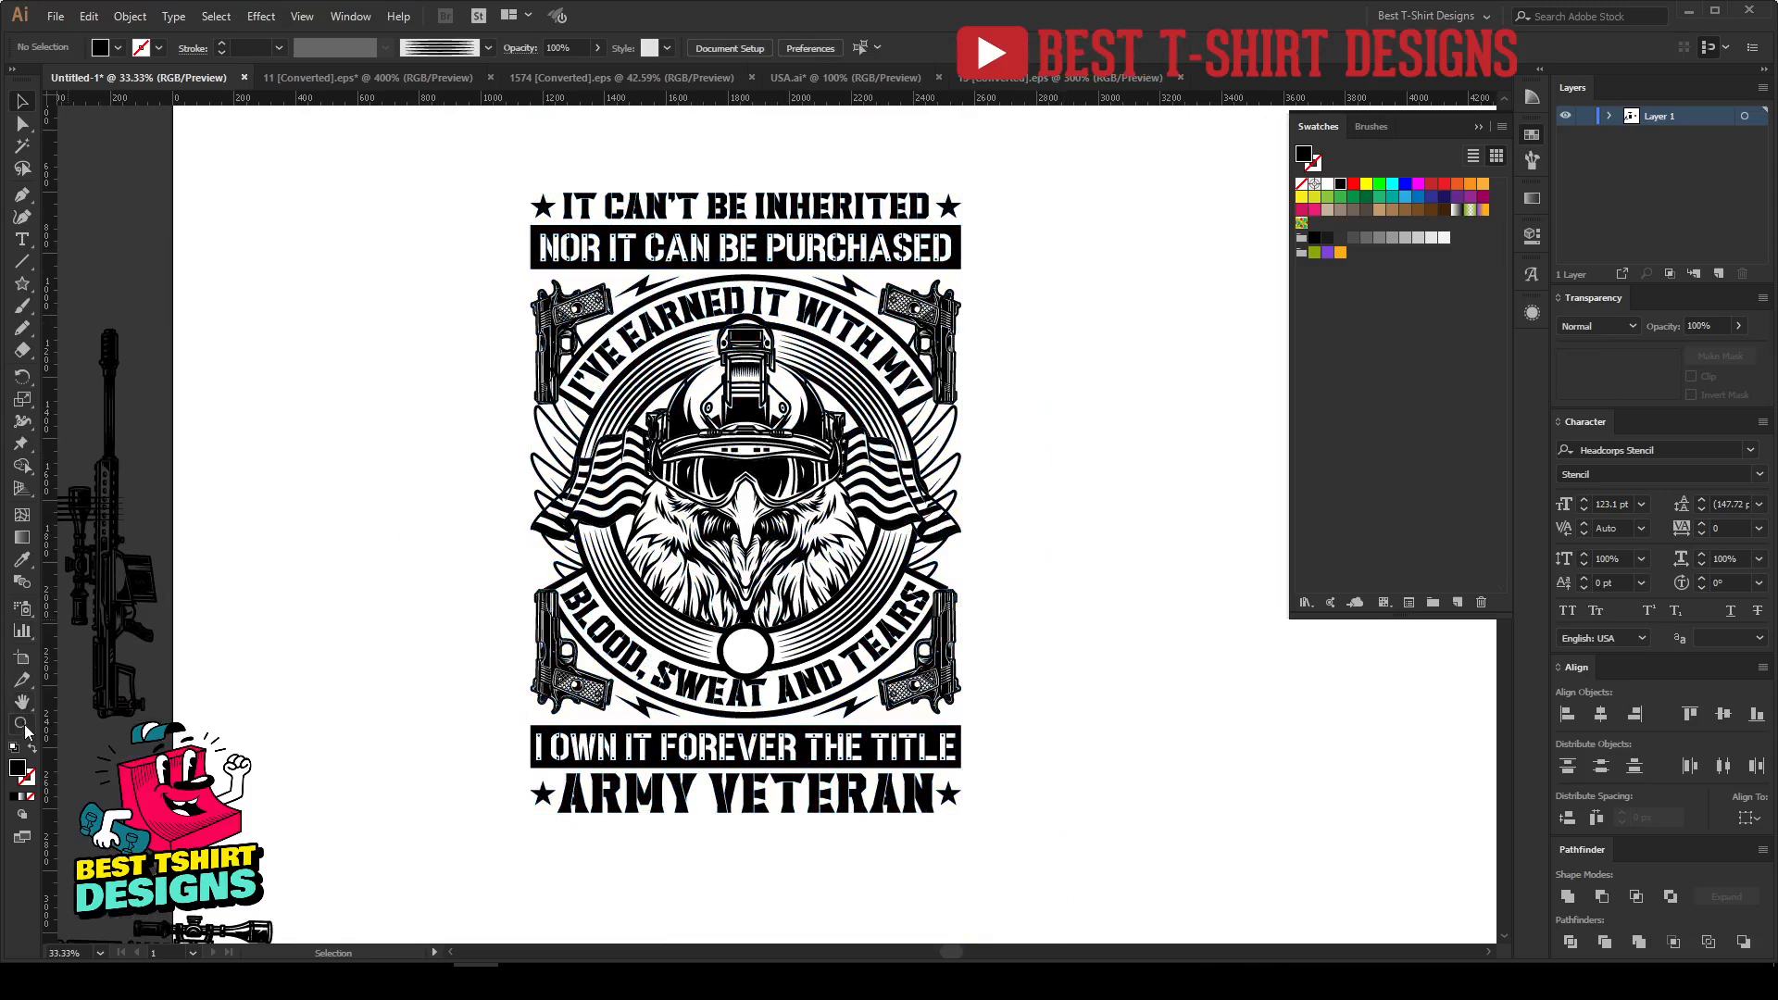
drag(496, 163, 1012, 874)
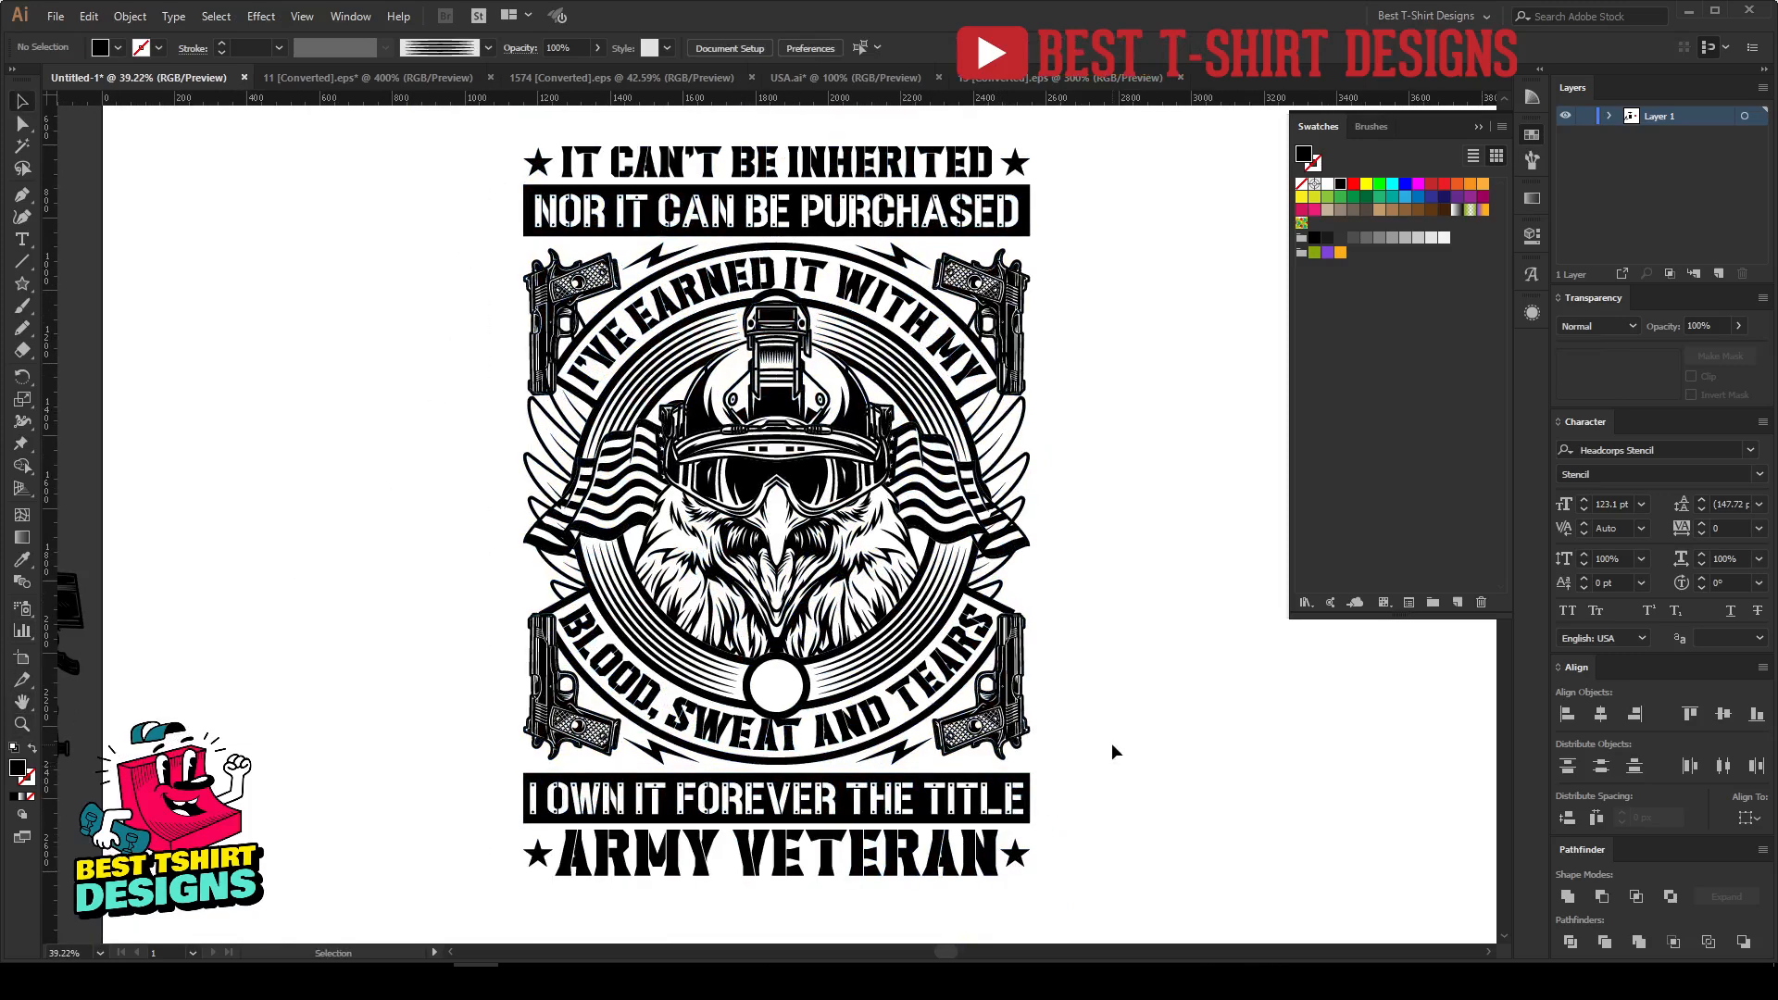